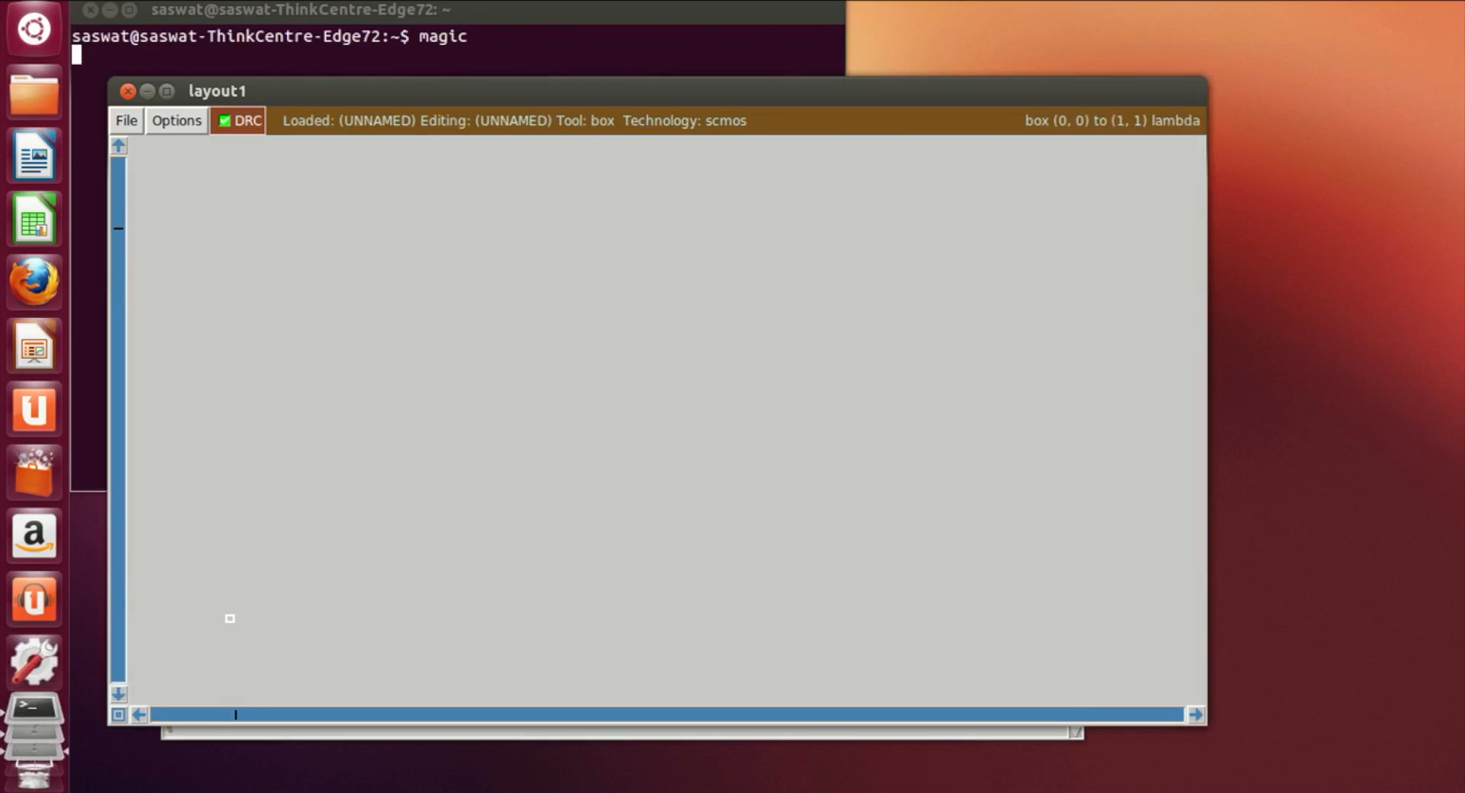
Step: Turn on the layout grid by entering the grid command in the console
{"action": "left_click_drag", "start_coordinate": [765, 89], "coordinate": [771, 26]}
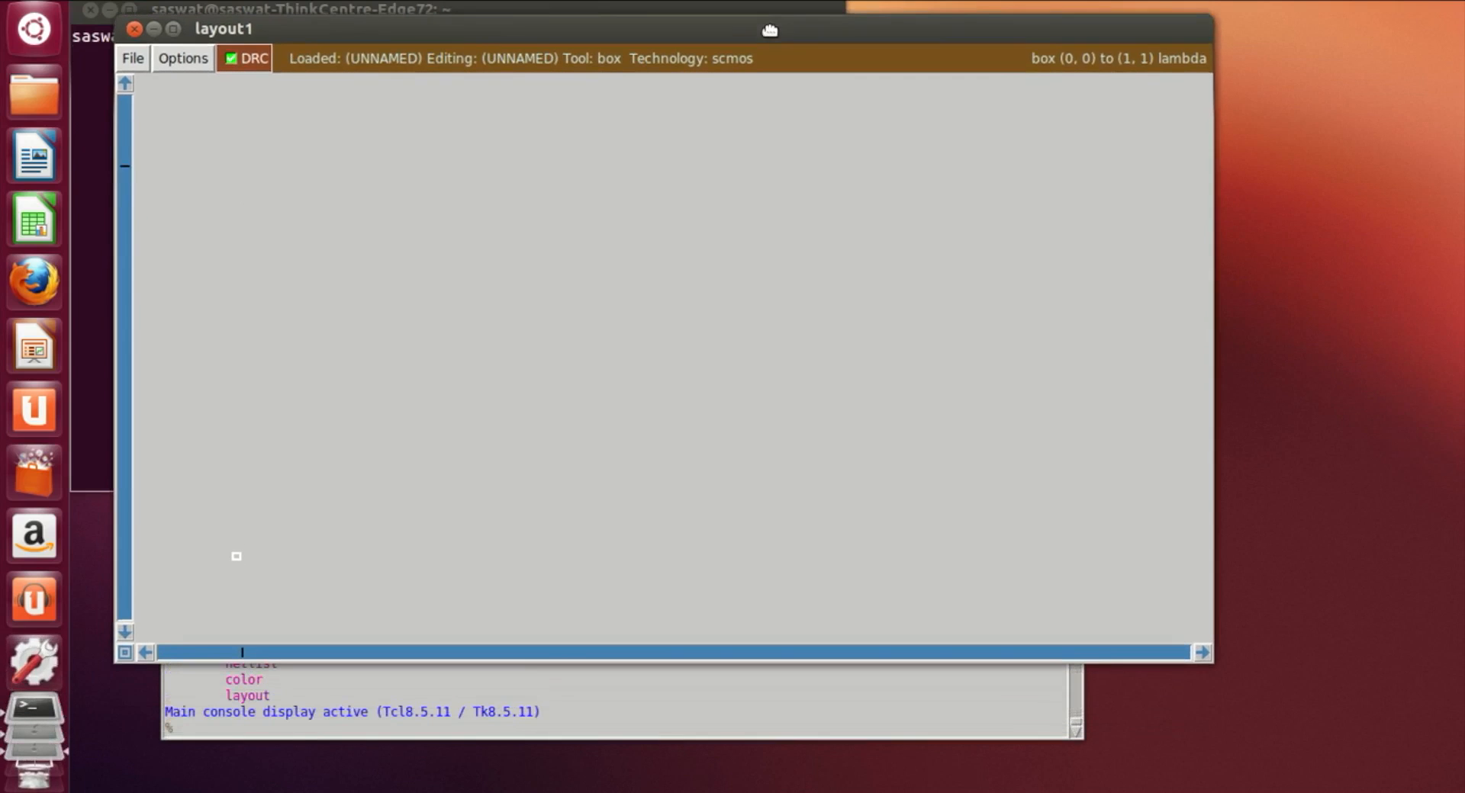
{"action": "left_click", "coordinate": [467, 727]}
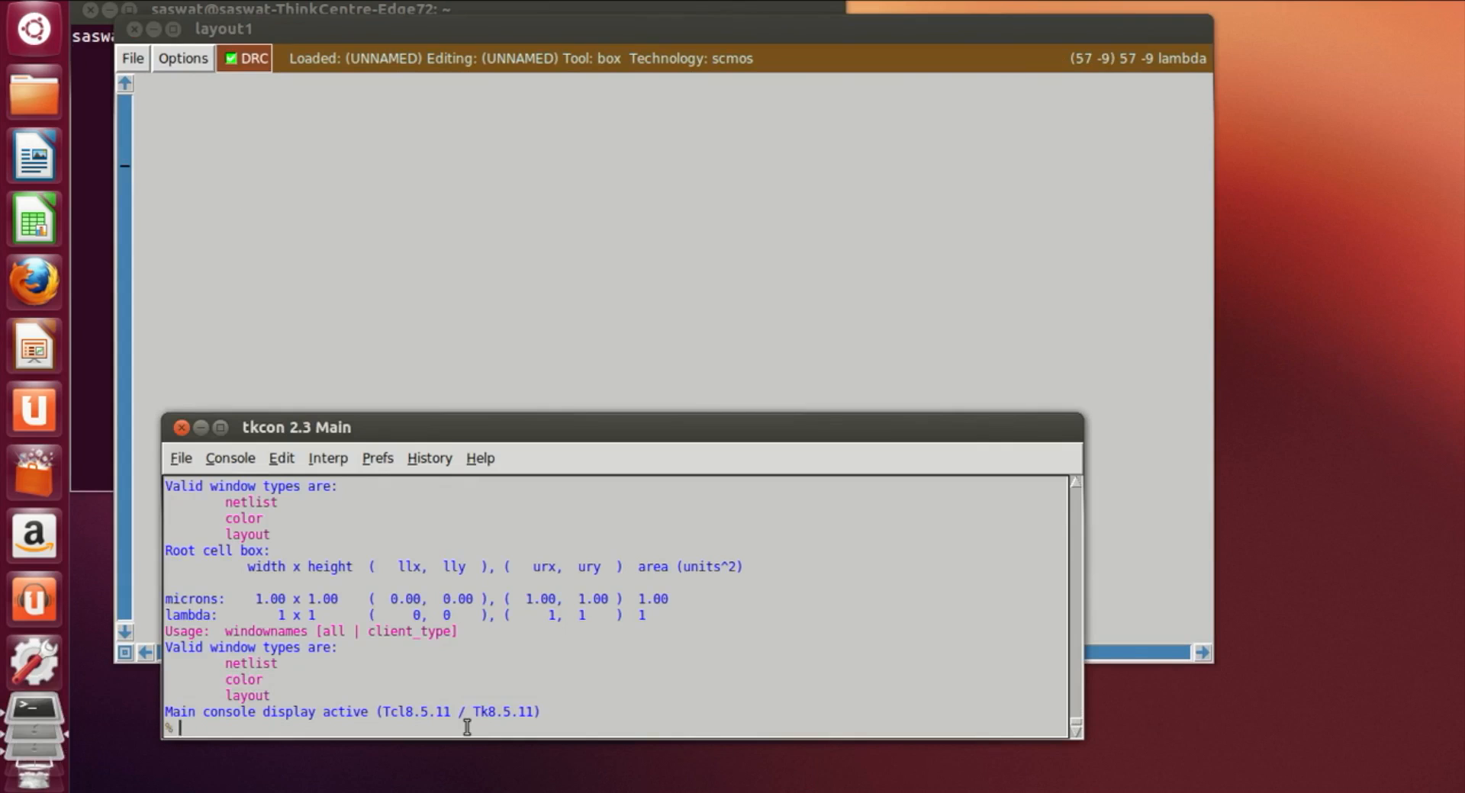
{"action": "type", "text": "grid"}
{"action": "key", "text": "Return"}
{"action": "left_click", "coordinate": [606, 268]}
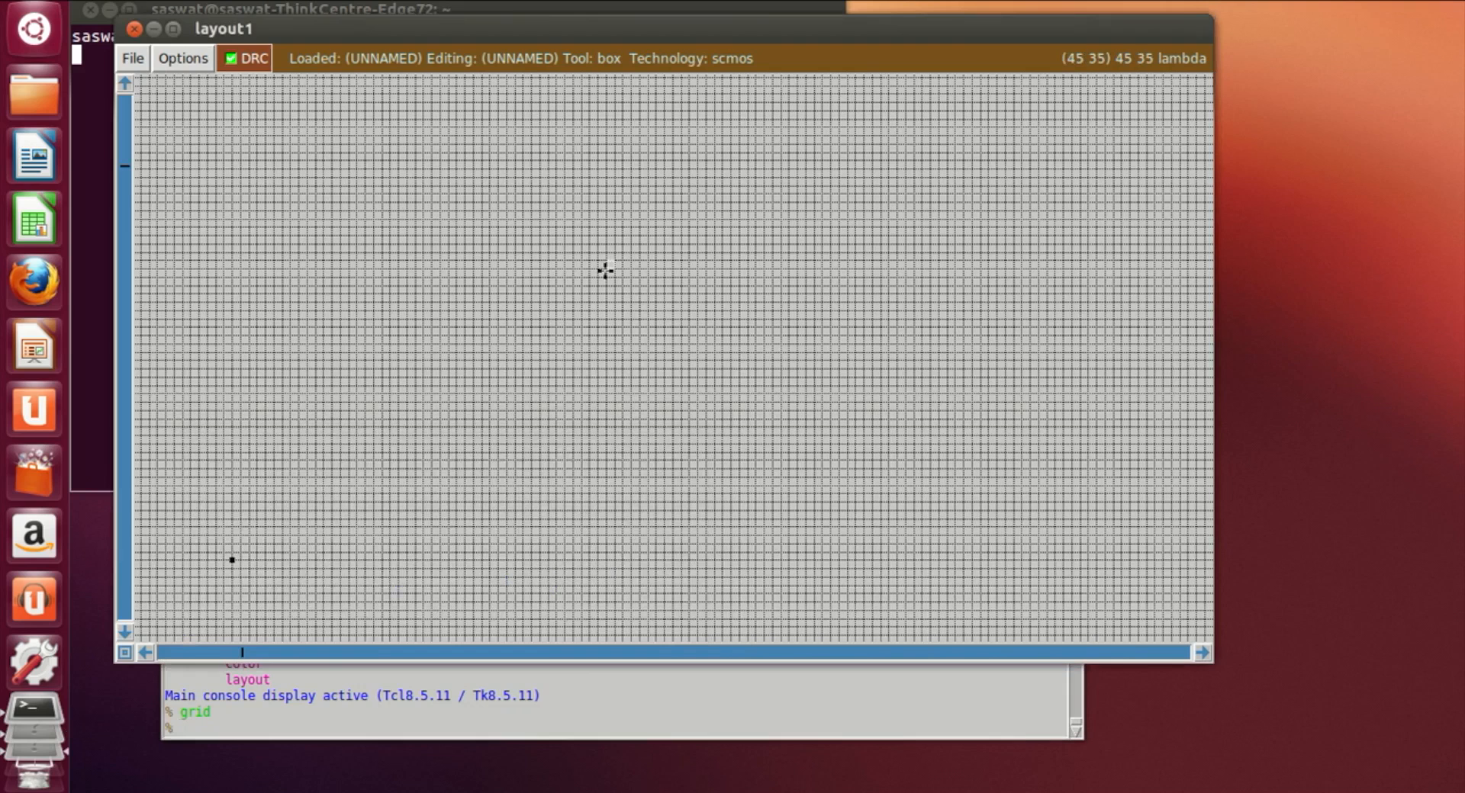
Step: Draw a wide rectangular box near the upper-left of the layout area
{"action": "key", "text": "ctrl+z"}
{"action": "key", "text": "ctrl+z"}
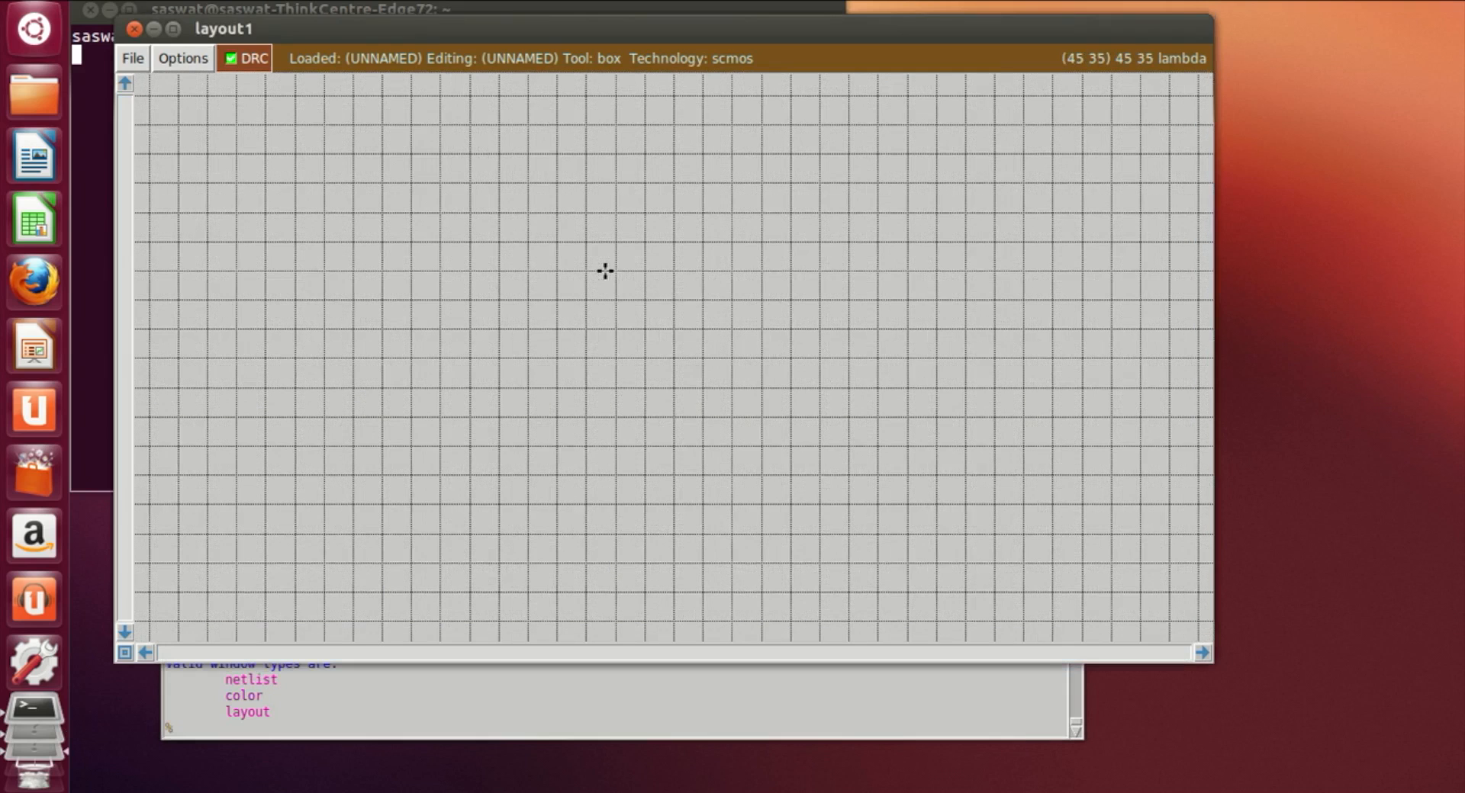
{"action": "key", "text": "shift+z"}
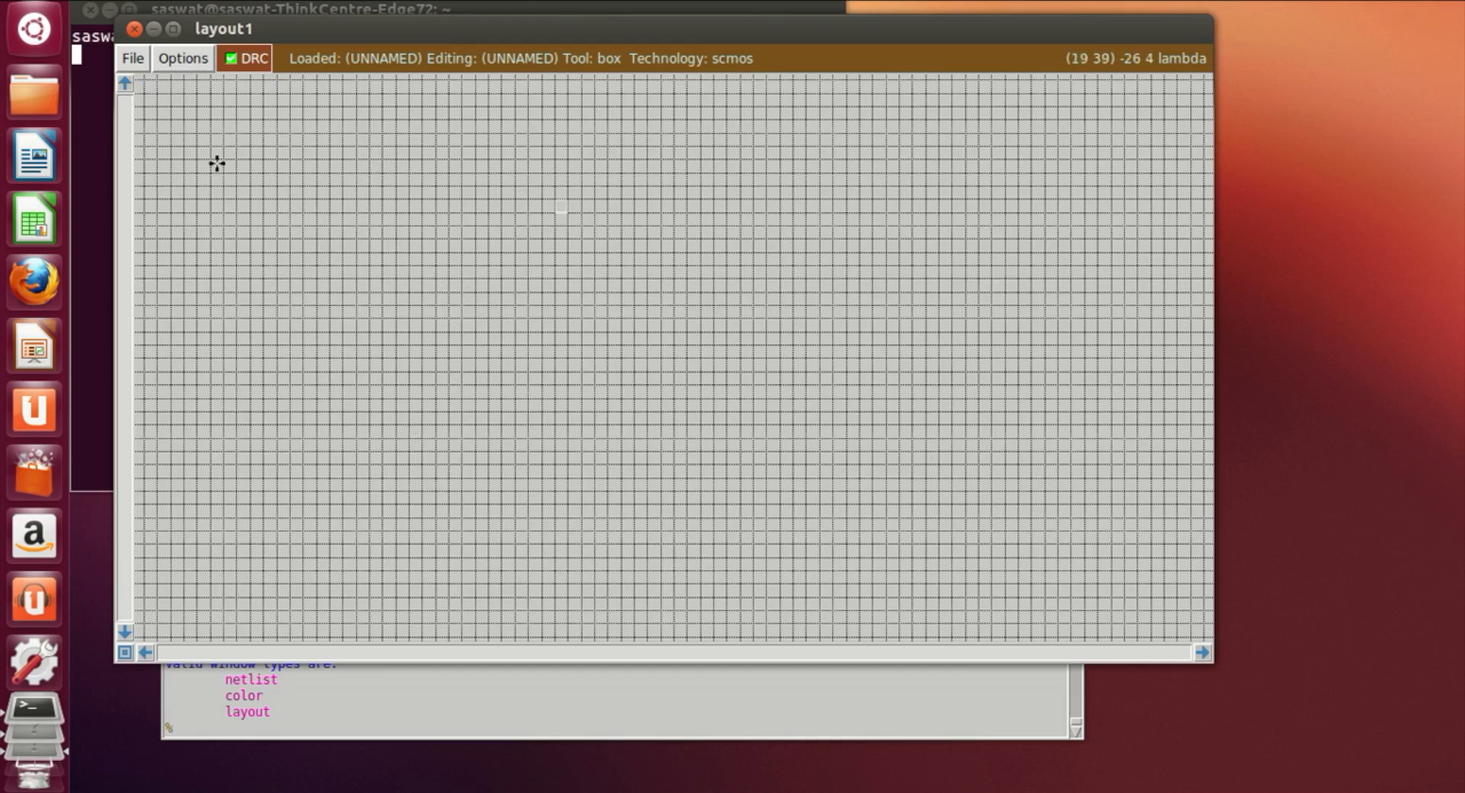
{"action": "left_click", "coordinate": [189, 144]}
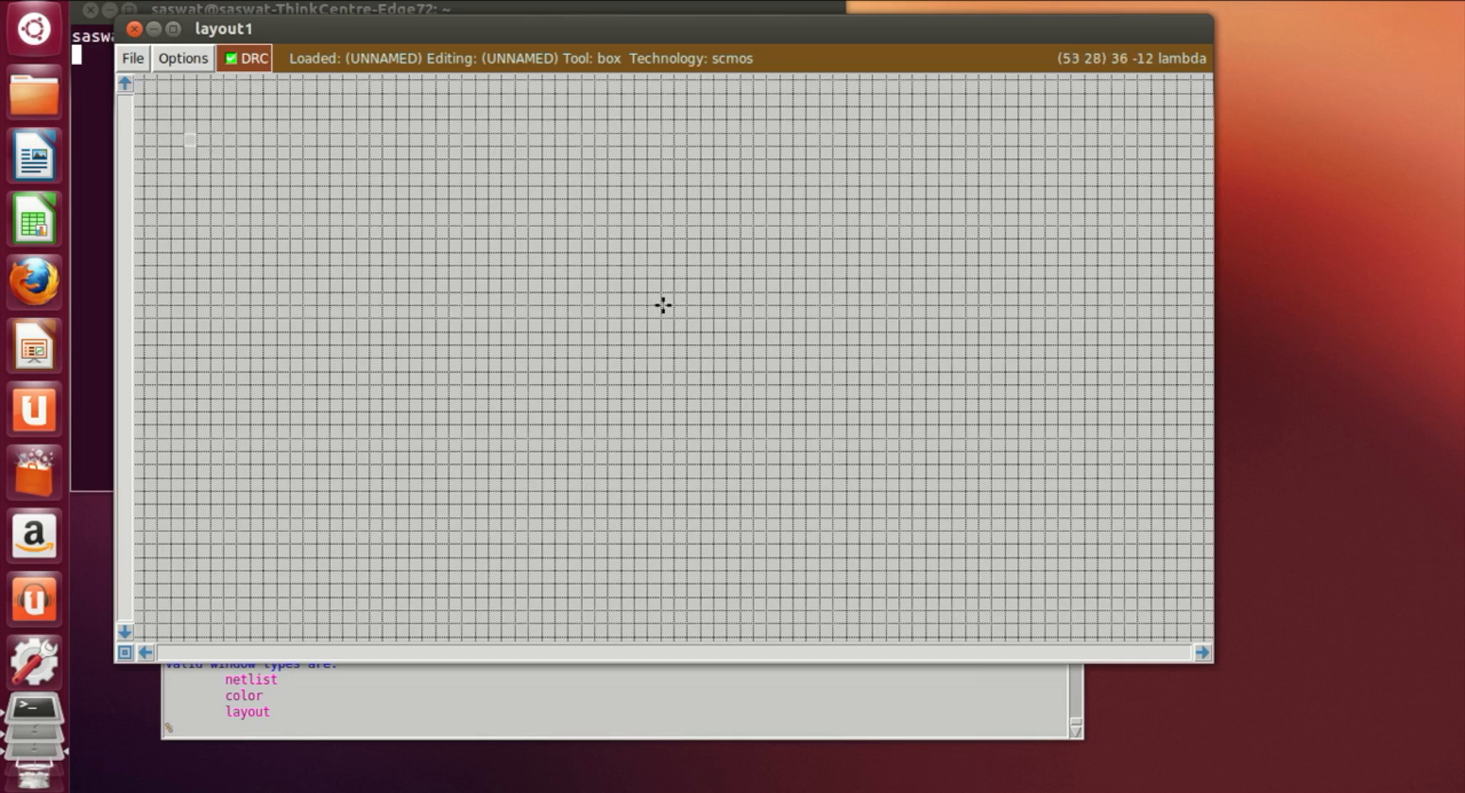
{"action": "right_click", "coordinate": [792, 299]}
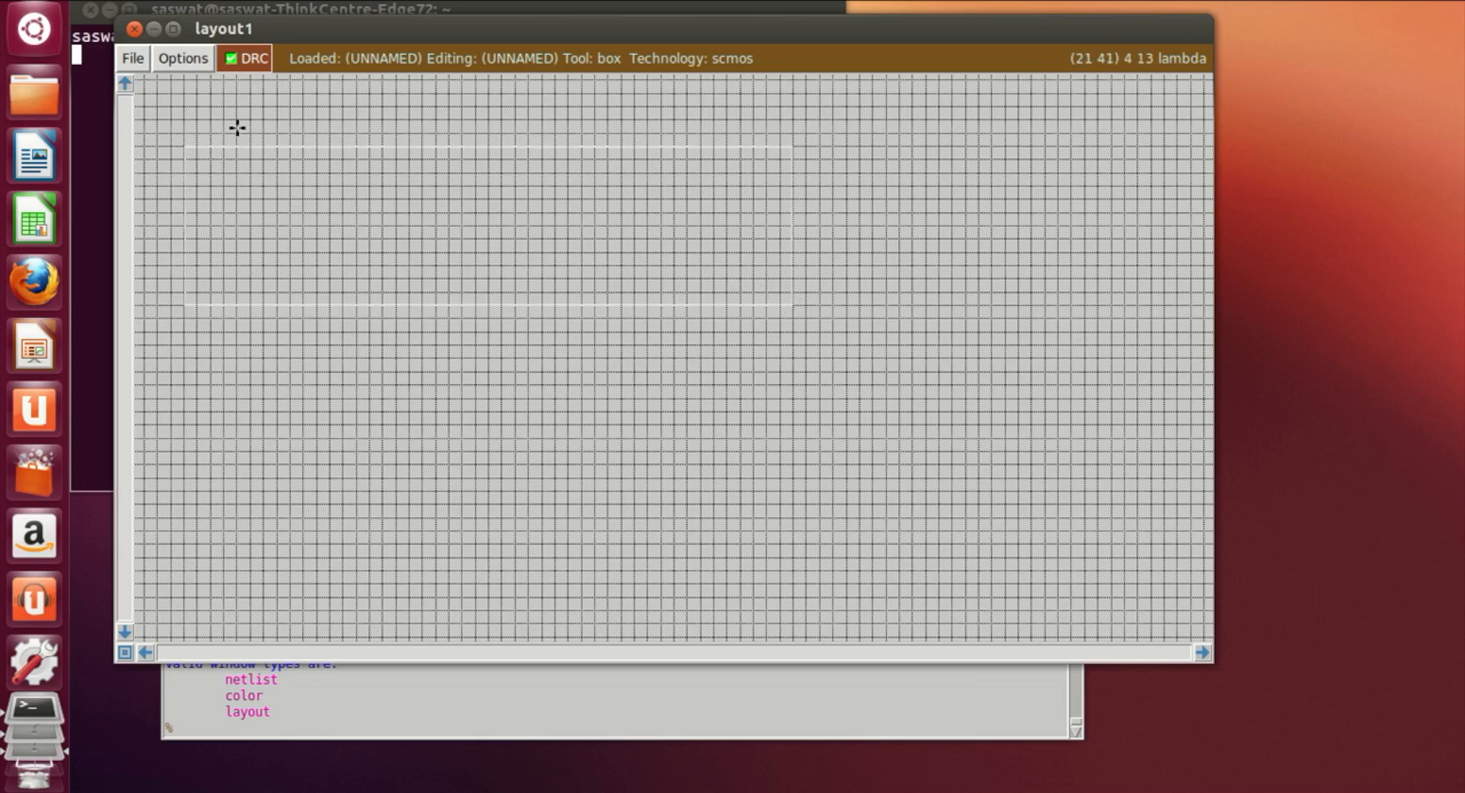
{"action": "right_click", "coordinate": [841, 155]}
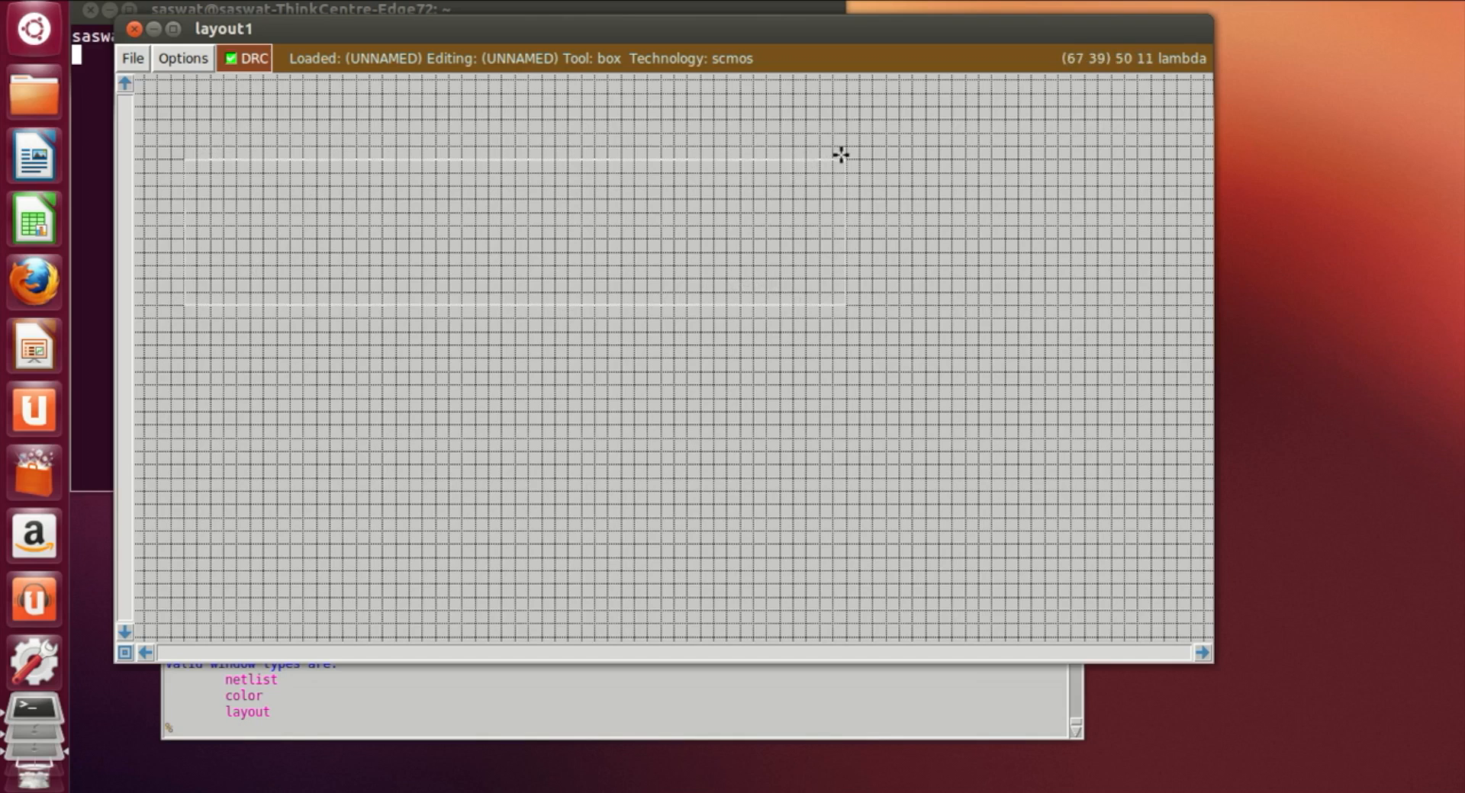
{"action": "right_click", "coordinate": [844, 145]}
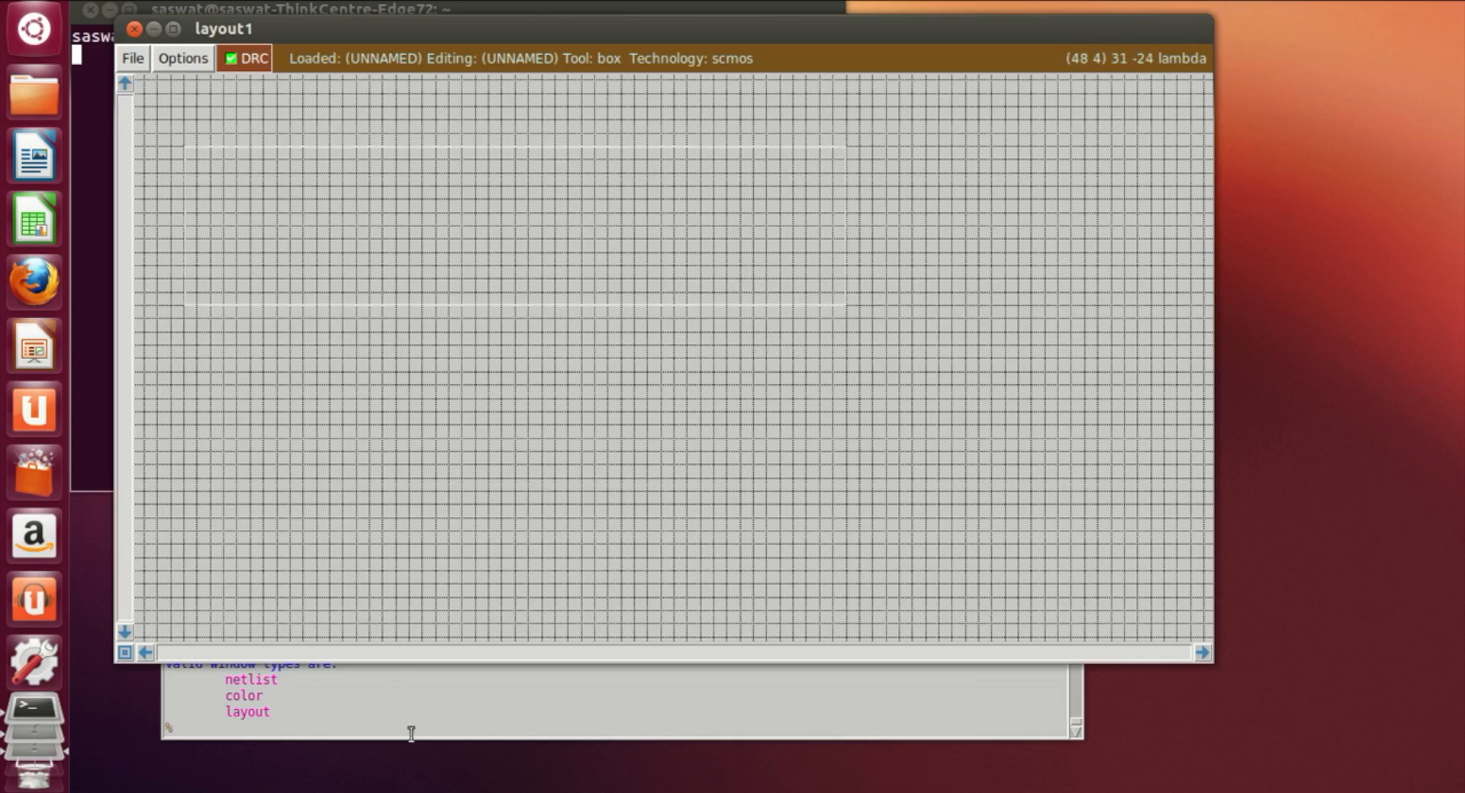
Step: Paint the box with nwell using the paint nwell command
{"action": "left_click", "coordinate": [407, 724]}
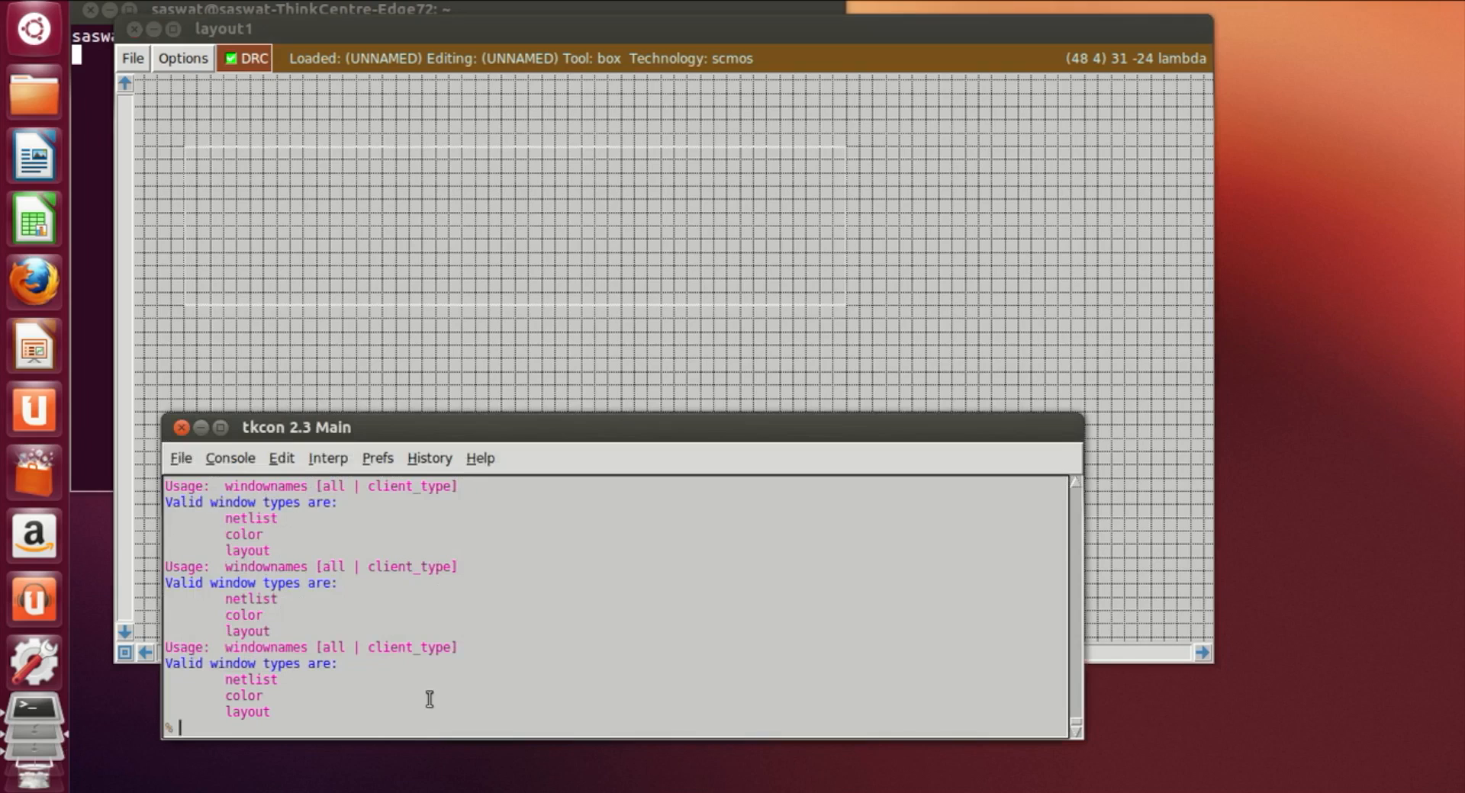
{"action": "type", "text": "paint nwell"}
{"action": "key", "text": "Return"}
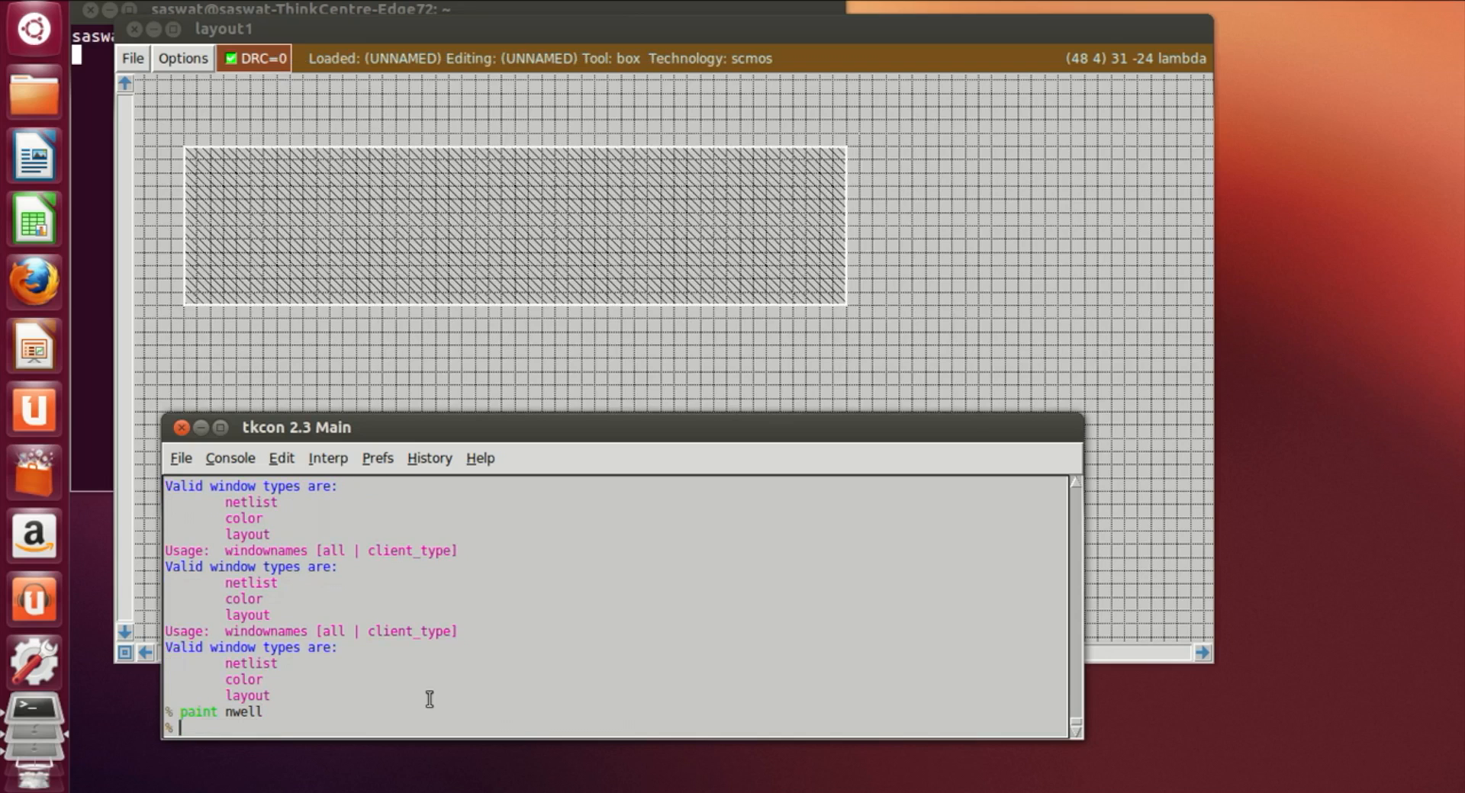
Step: Draw a box inset within the nwell area and paint it with pdiff
{"action": "left_click", "coordinate": [224, 172]}
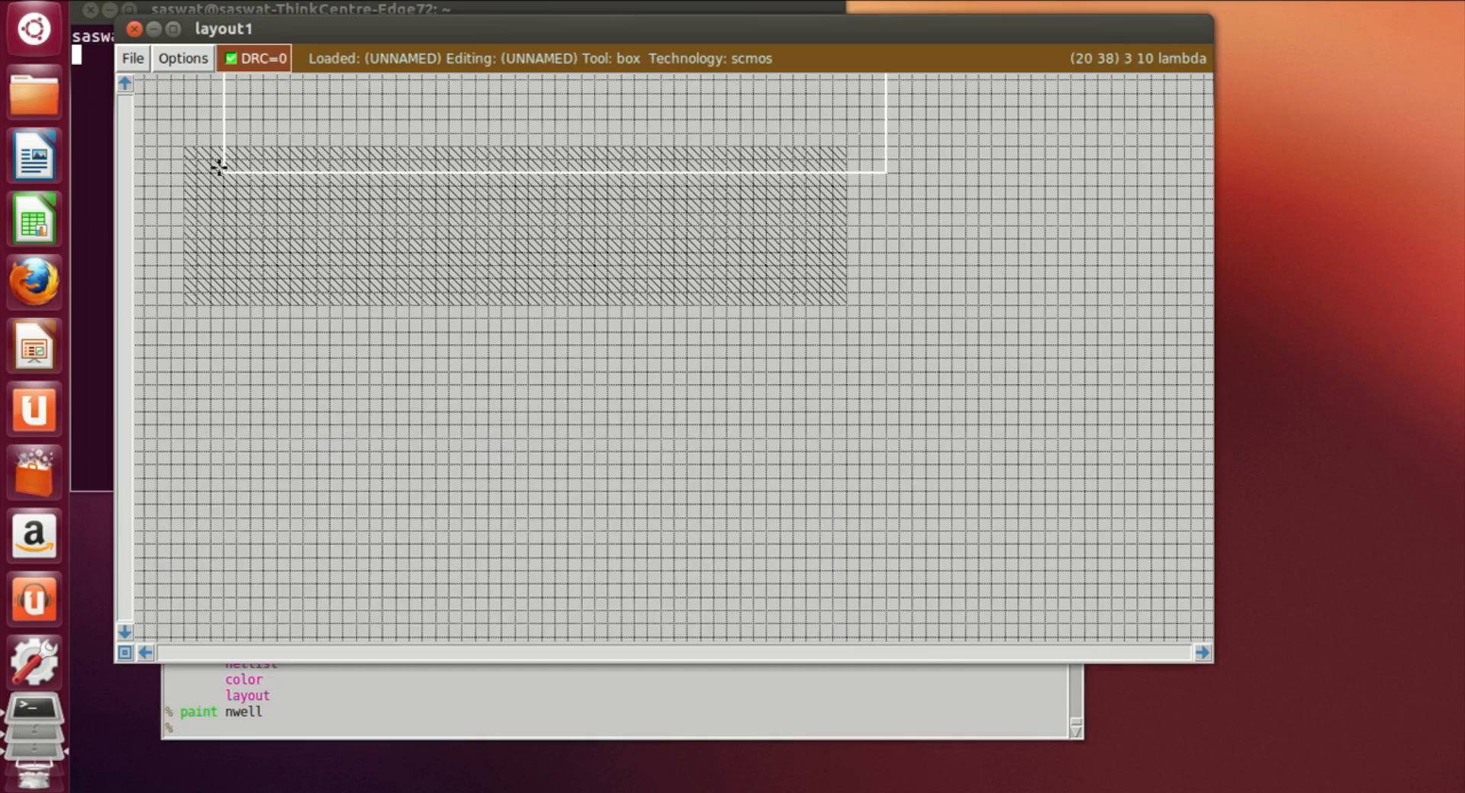
{"action": "right_click", "coordinate": [803, 277]}
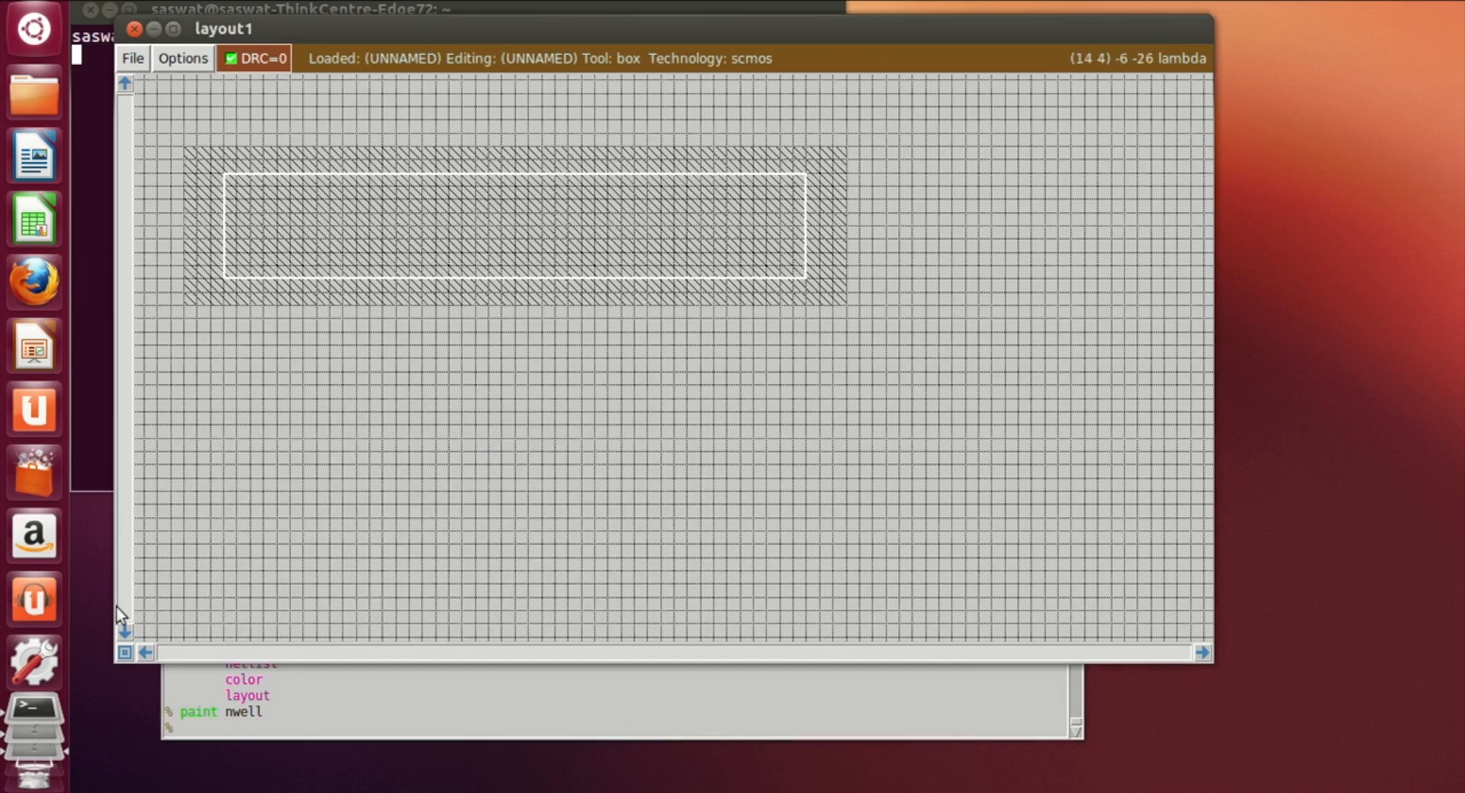
{"action": "left_click", "coordinate": [248, 731]}
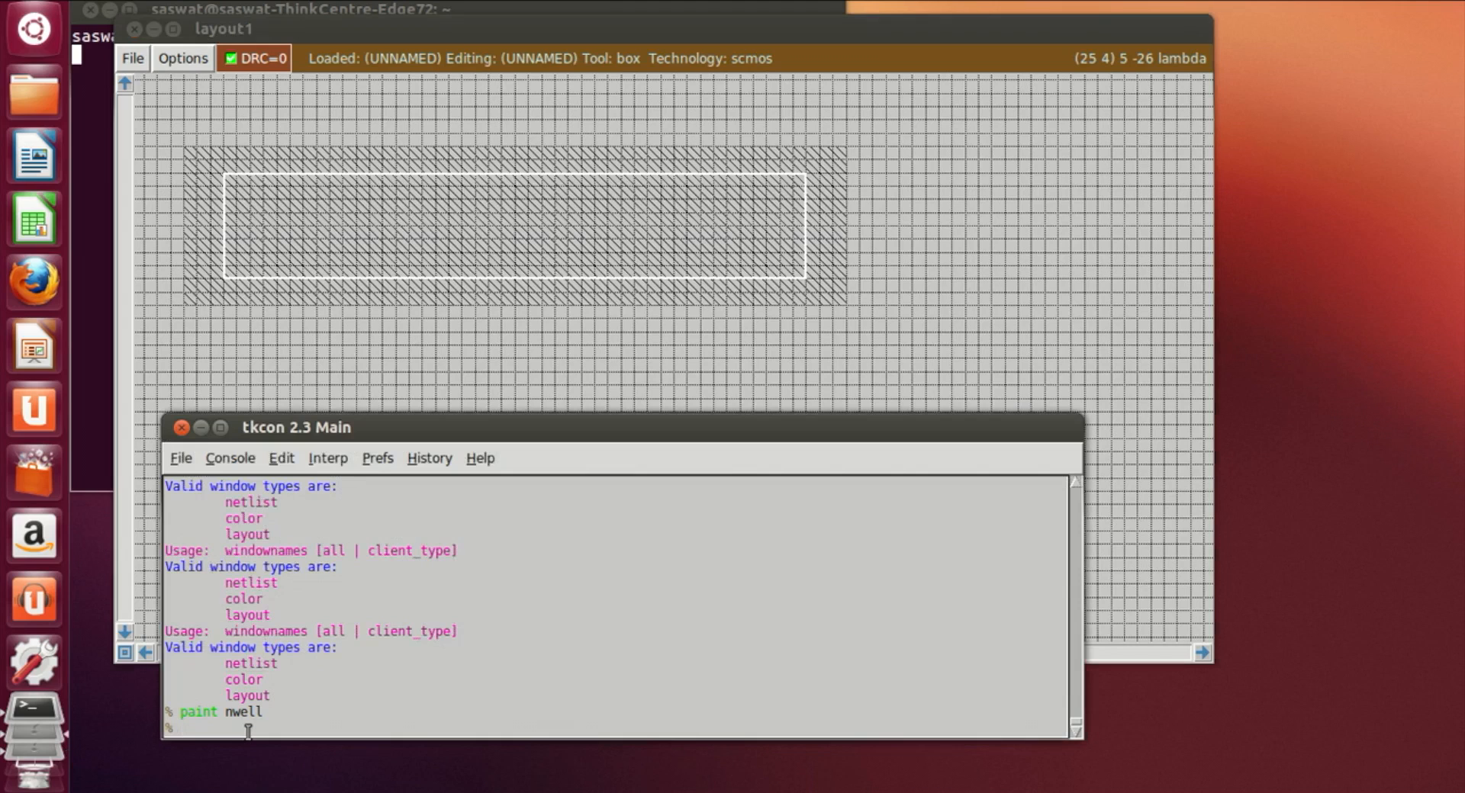
{"action": "type", "text": "paint pdiff"}
{"action": "key", "text": "Return"}
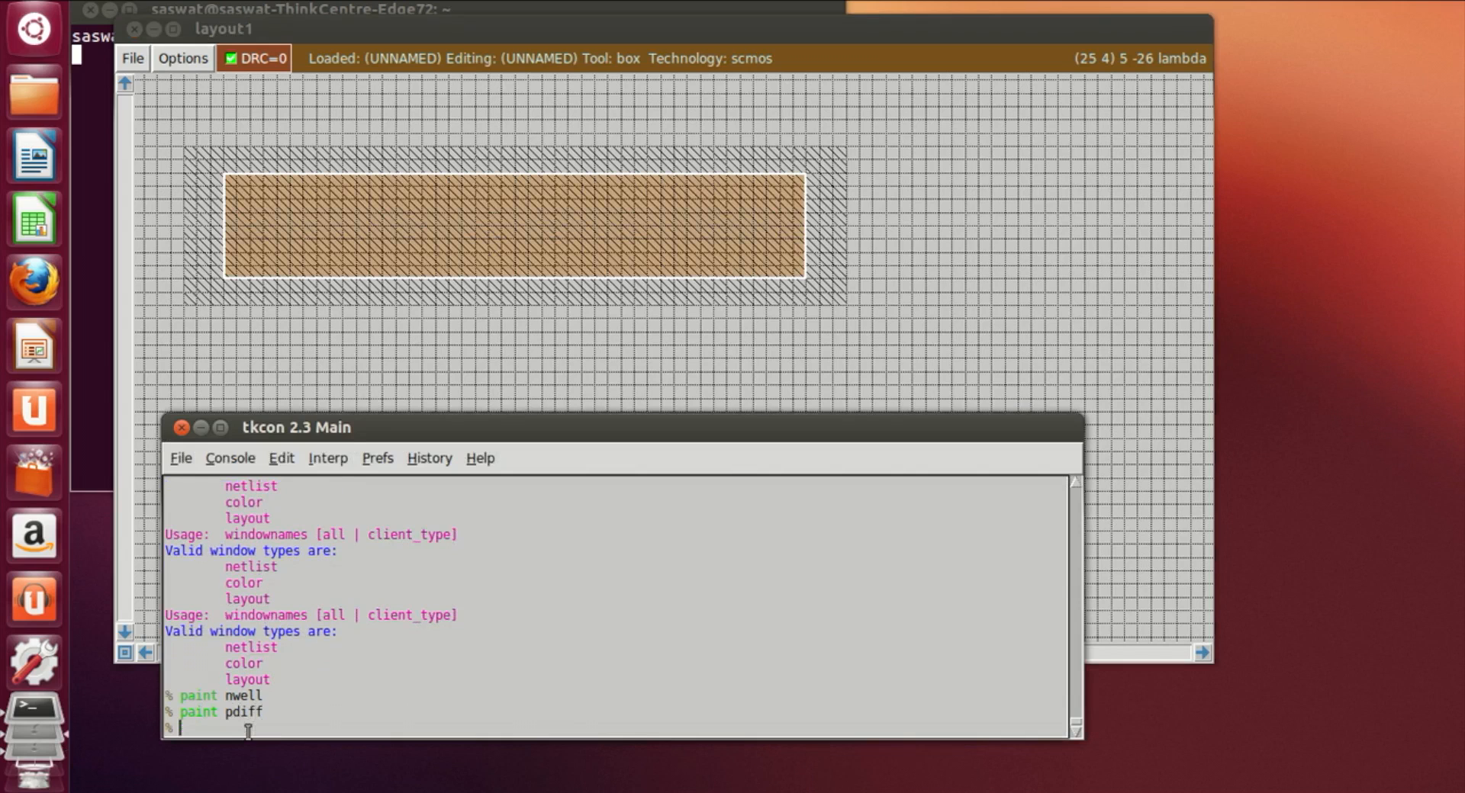
Step: Place a same-sized box well below the nwell region and paint it with ndiff
{"action": "left_click", "coordinate": [527, 382]}
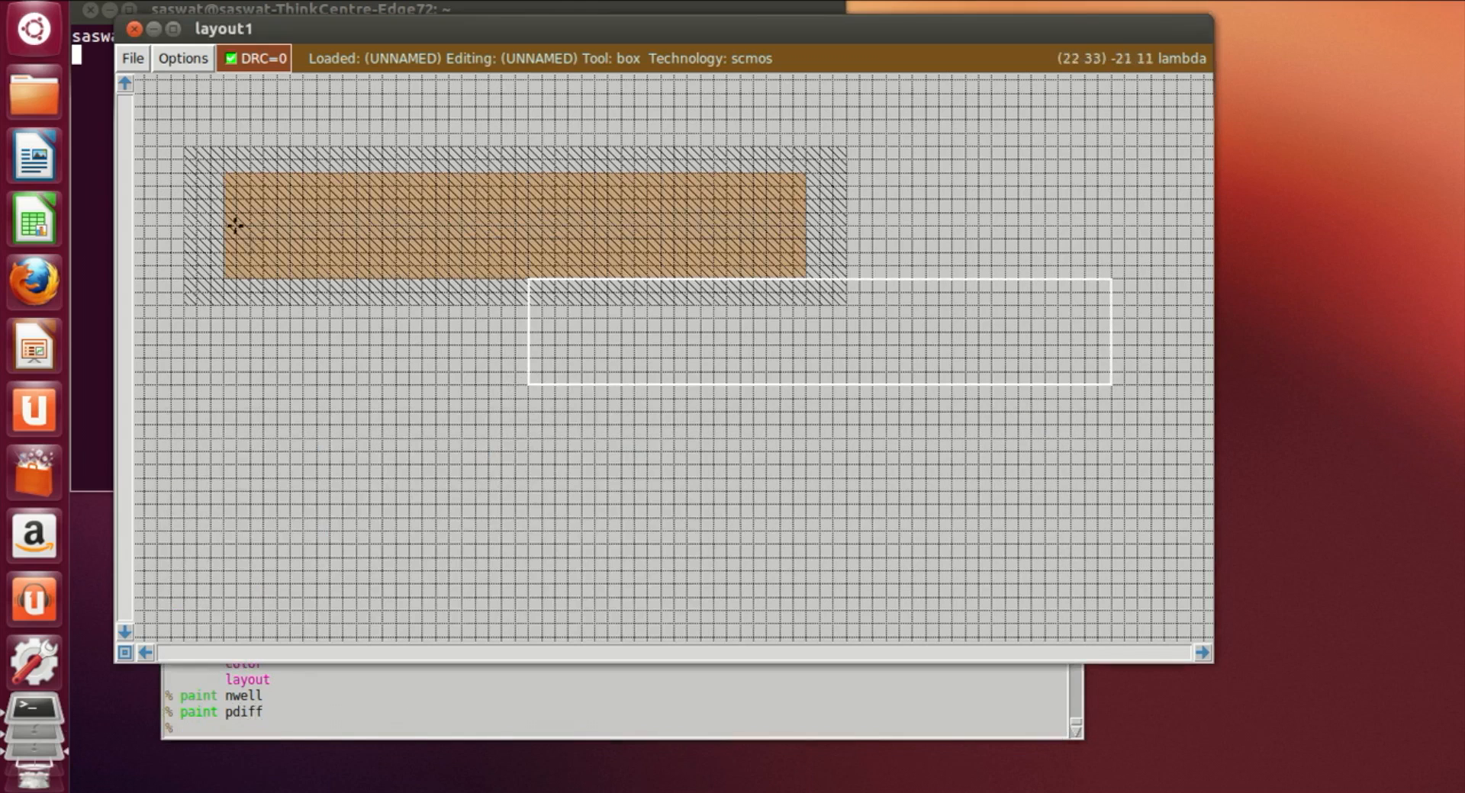
{"action": "scroll", "coordinate": [425, 516], "scroll_direction": "down", "scroll_amount": 2}
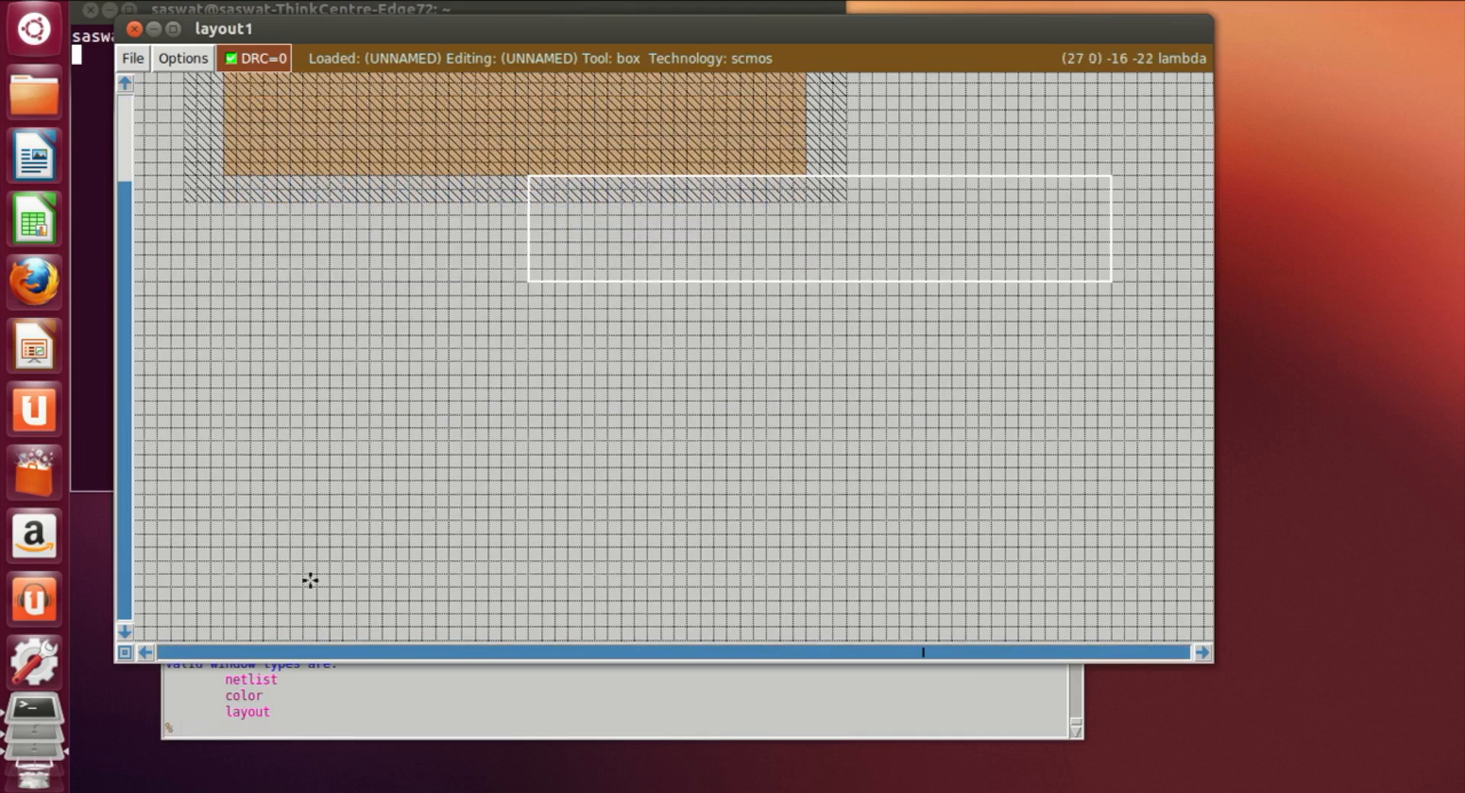
{"action": "left_click", "coordinate": [263, 586]}
{"action": "left_click", "coordinate": [242, 584]}
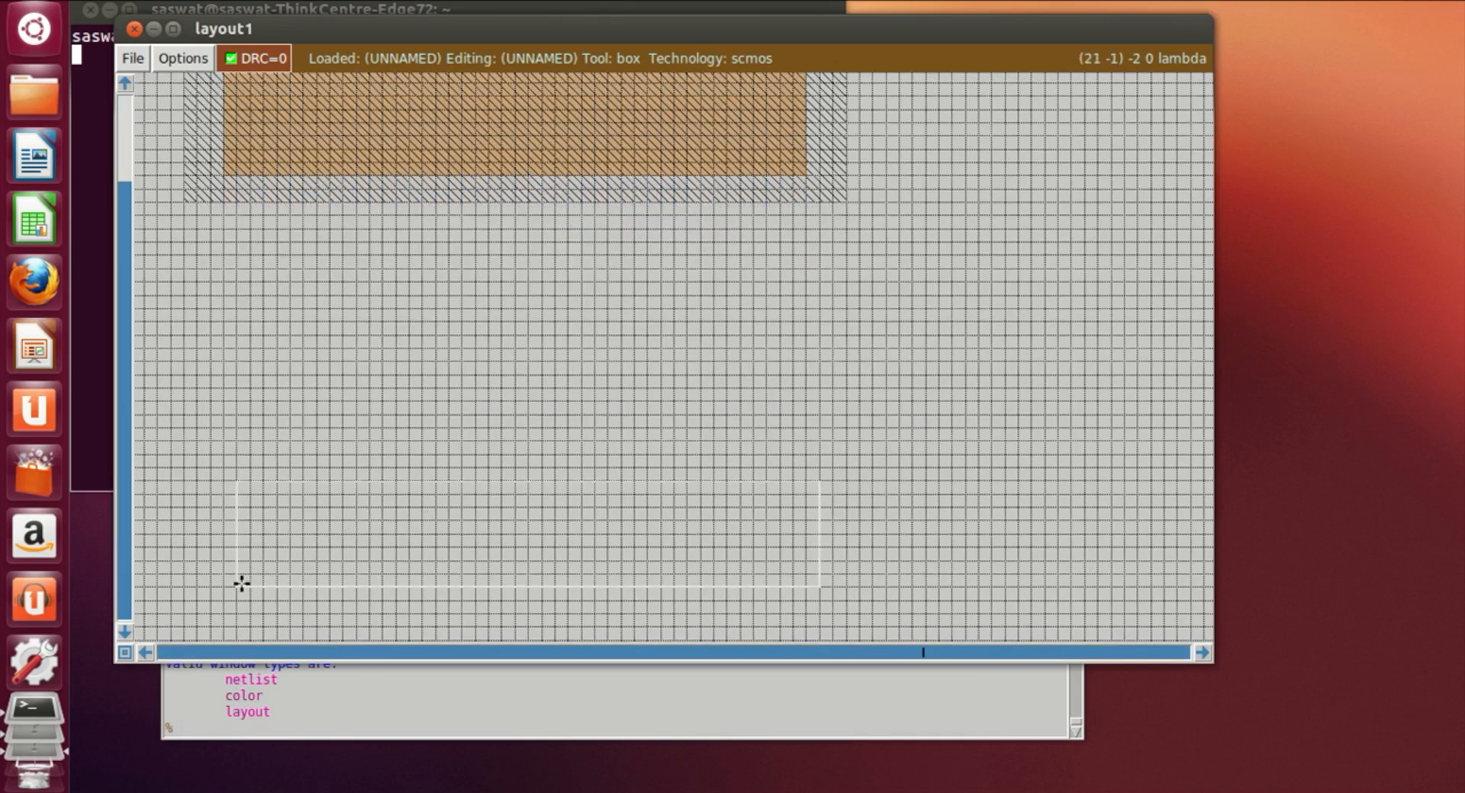
{"action": "scroll", "coordinate": [242, 584], "scroll_direction": "down", "scroll_amount": 1}
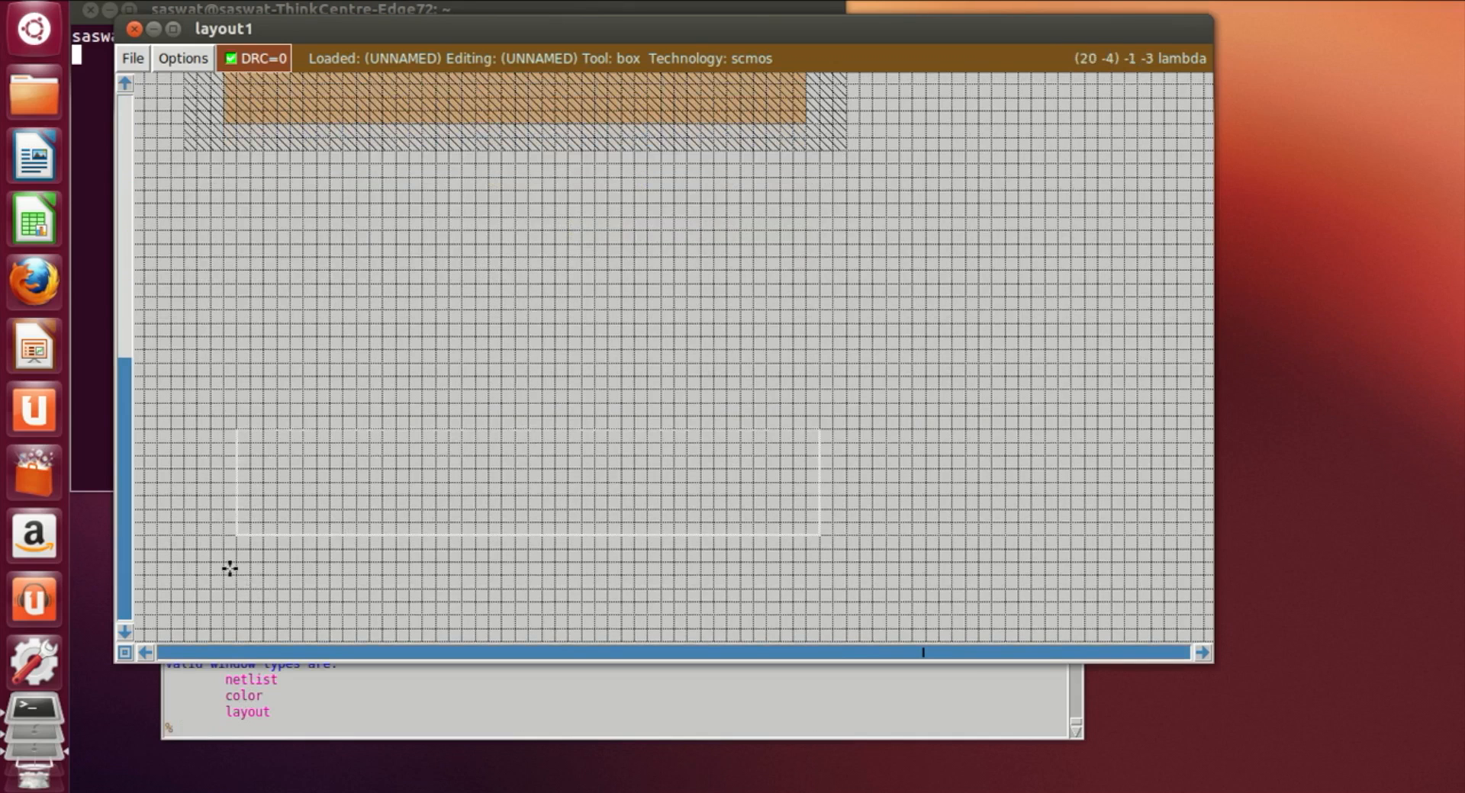
{"action": "left_click", "coordinate": [230, 568]}
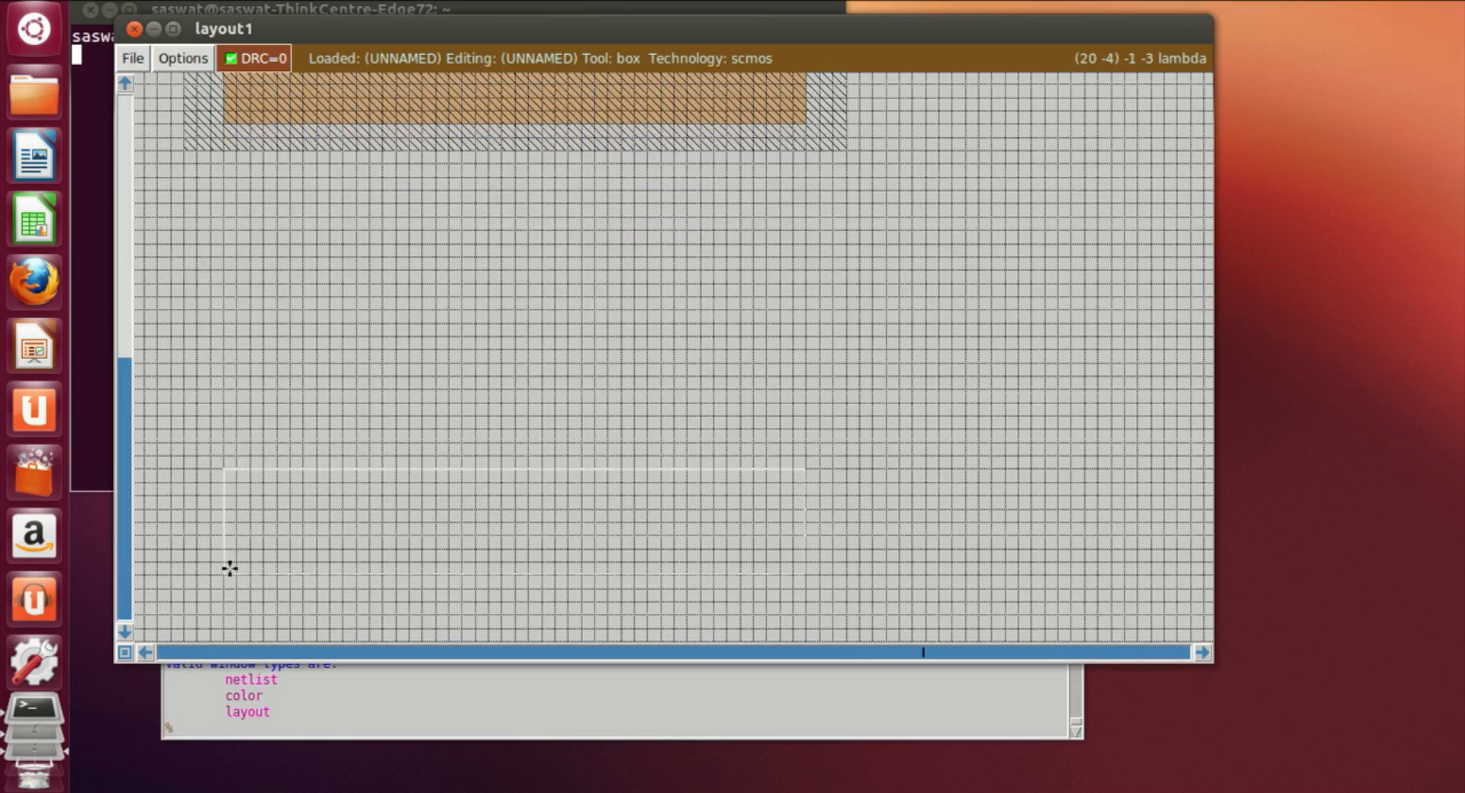
{"action": "left_click", "coordinate": [252, 731]}
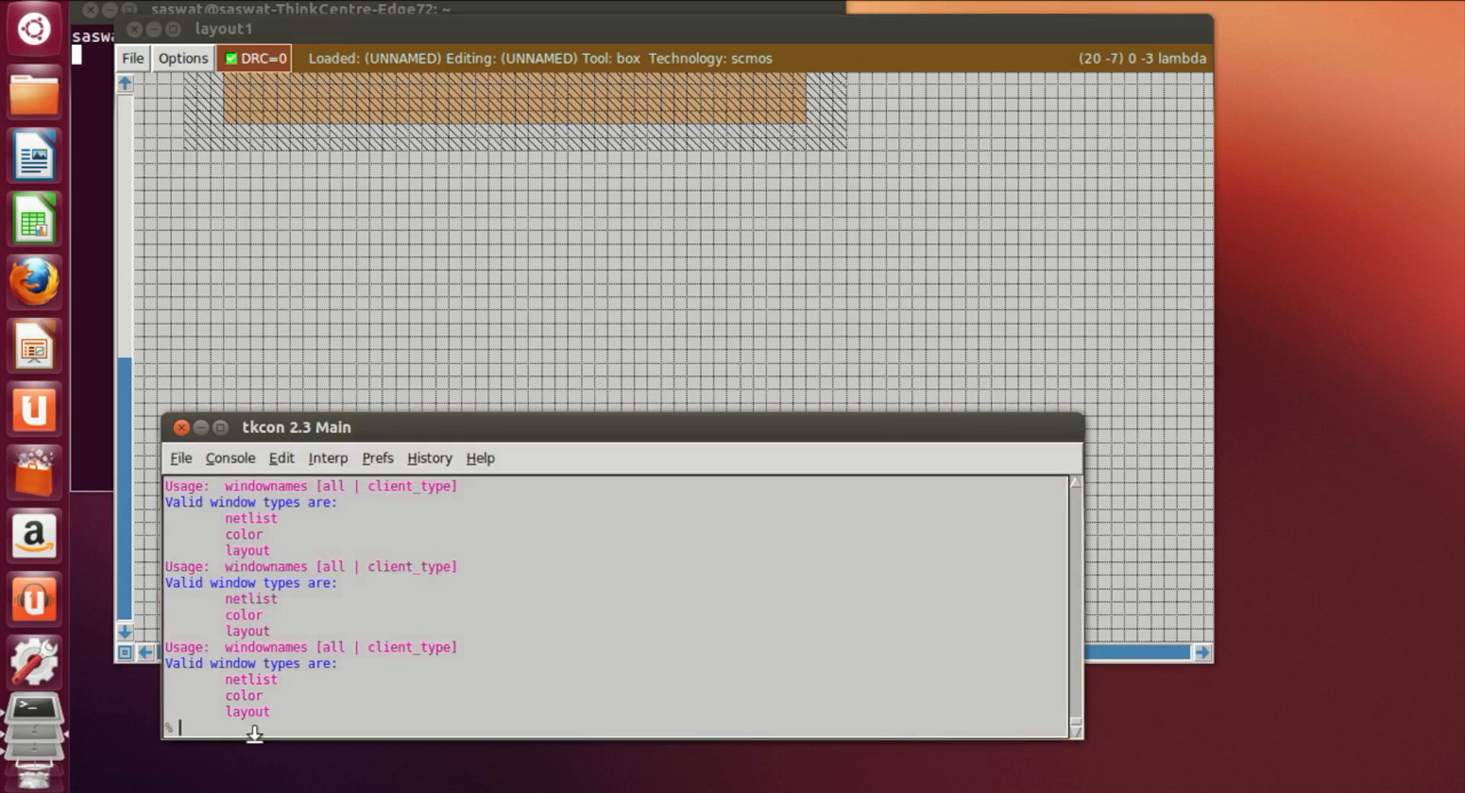
{"action": "type", "text": "paint ndiff"}
{"action": "key", "text": "Return"}
{"action": "left_click", "coordinate": [767, 335]}
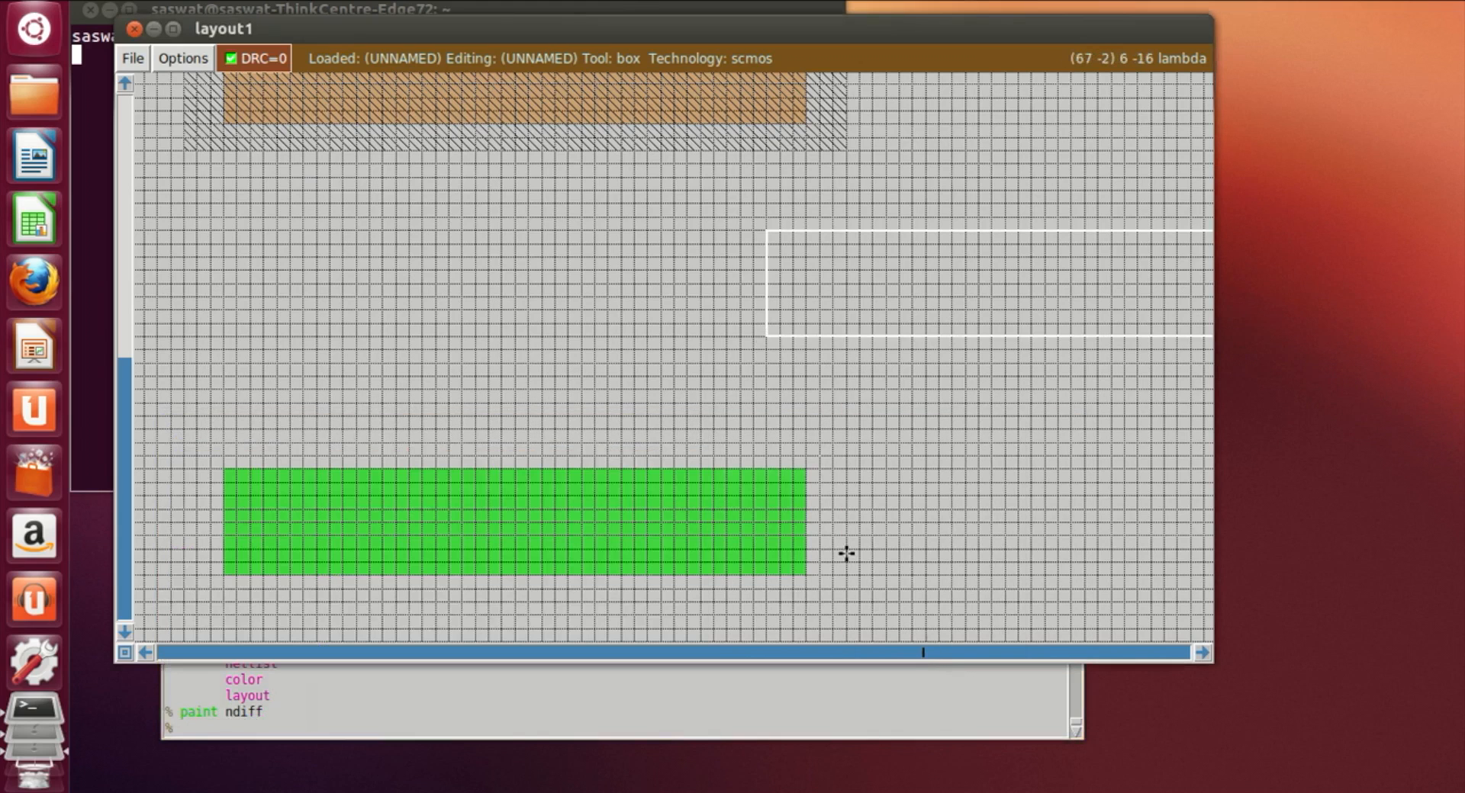
{"action": "scroll", "coordinate": [847, 554], "scroll_direction": "up", "scroll_amount": 2}
{"action": "left_click", "coordinate": [251, 439]}
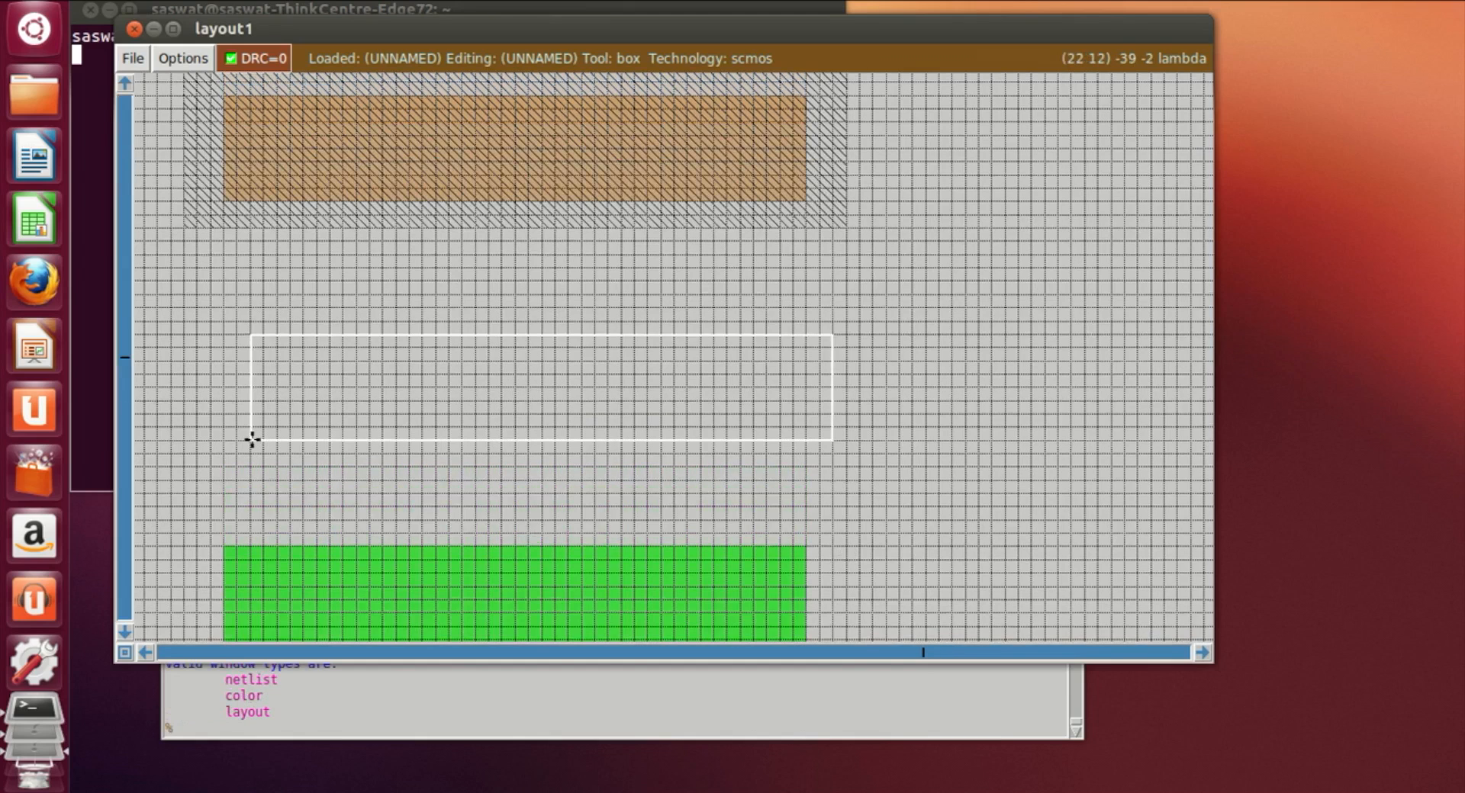
{"action": "left_click", "coordinate": [219, 507]}
{"action": "left_click", "coordinate": [248, 350]}
{"action": "left_click", "coordinate": [226, 294]}
{"action": "left_click", "coordinate": [1008, 536]}
{"action": "scroll", "coordinate": [719, 466], "scroll_direction": "up", "scroll_amount": 2}
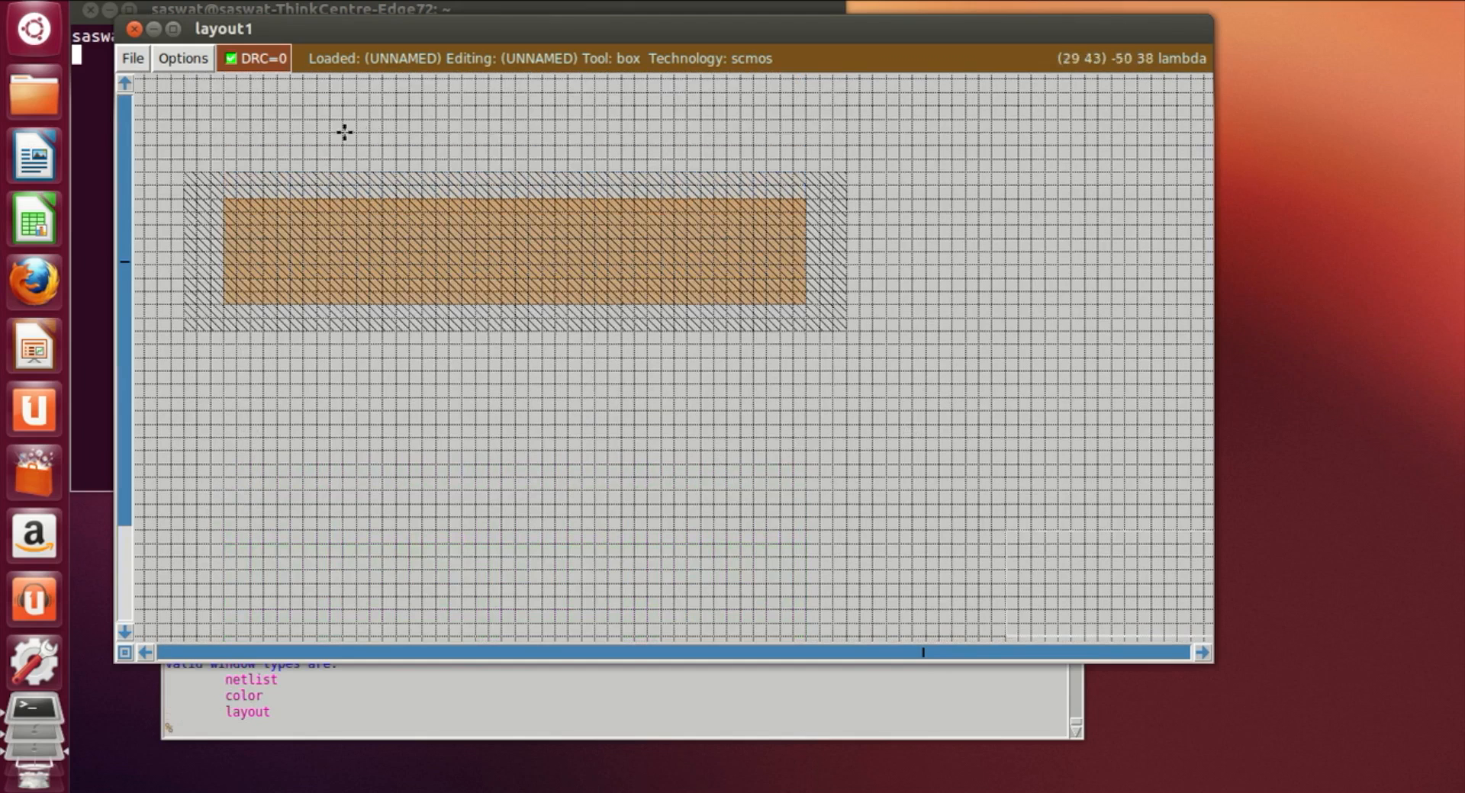
{"action": "left_click", "coordinate": [369, 93]}
{"action": "scroll", "coordinate": [397, 305], "scroll_direction": "down", "scroll_amount": 5}
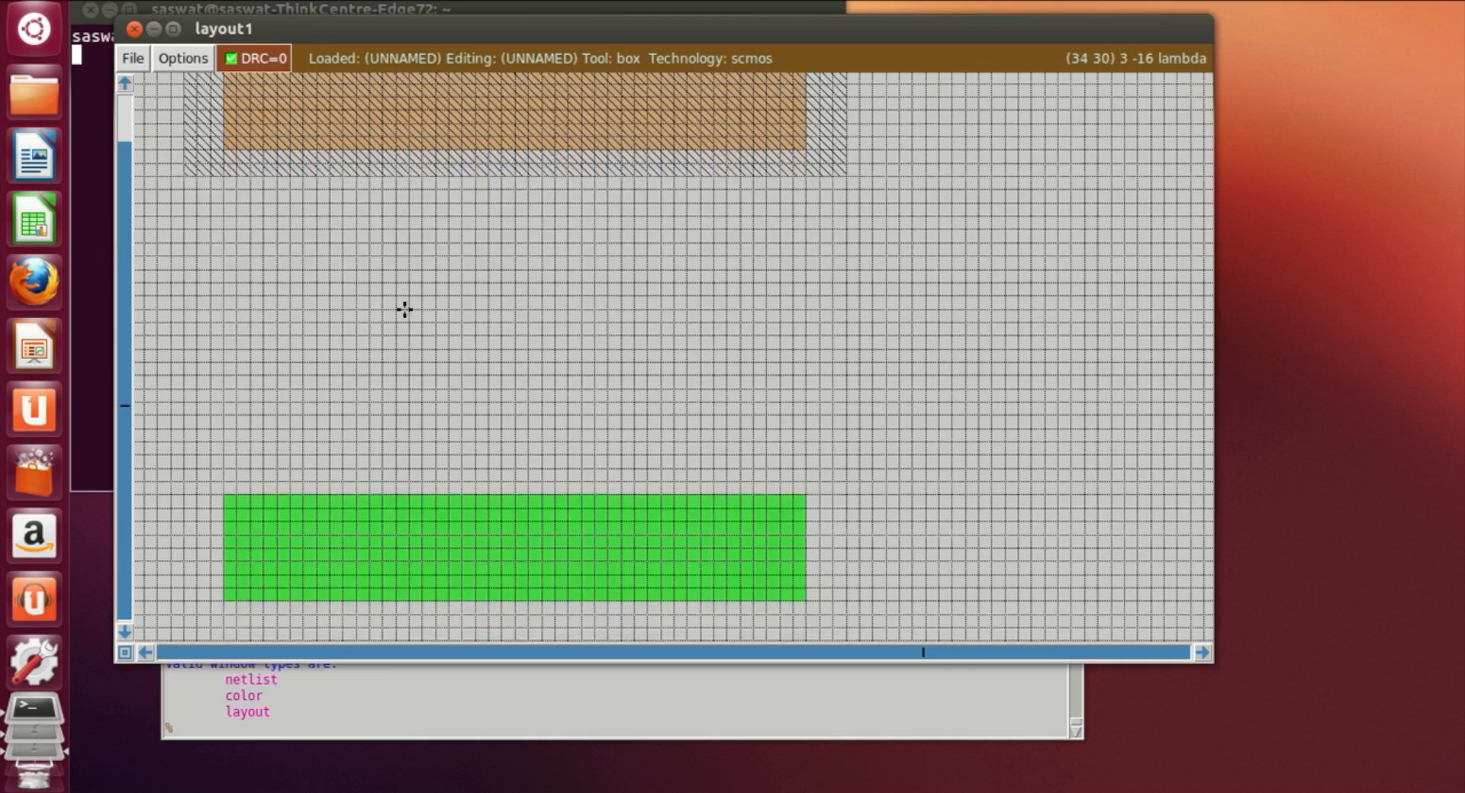
Step: Draw a narrow vertical box about 3 lambda wide extending up past the top of the nwell
{"action": "right_click", "coordinate": [385, 578]}
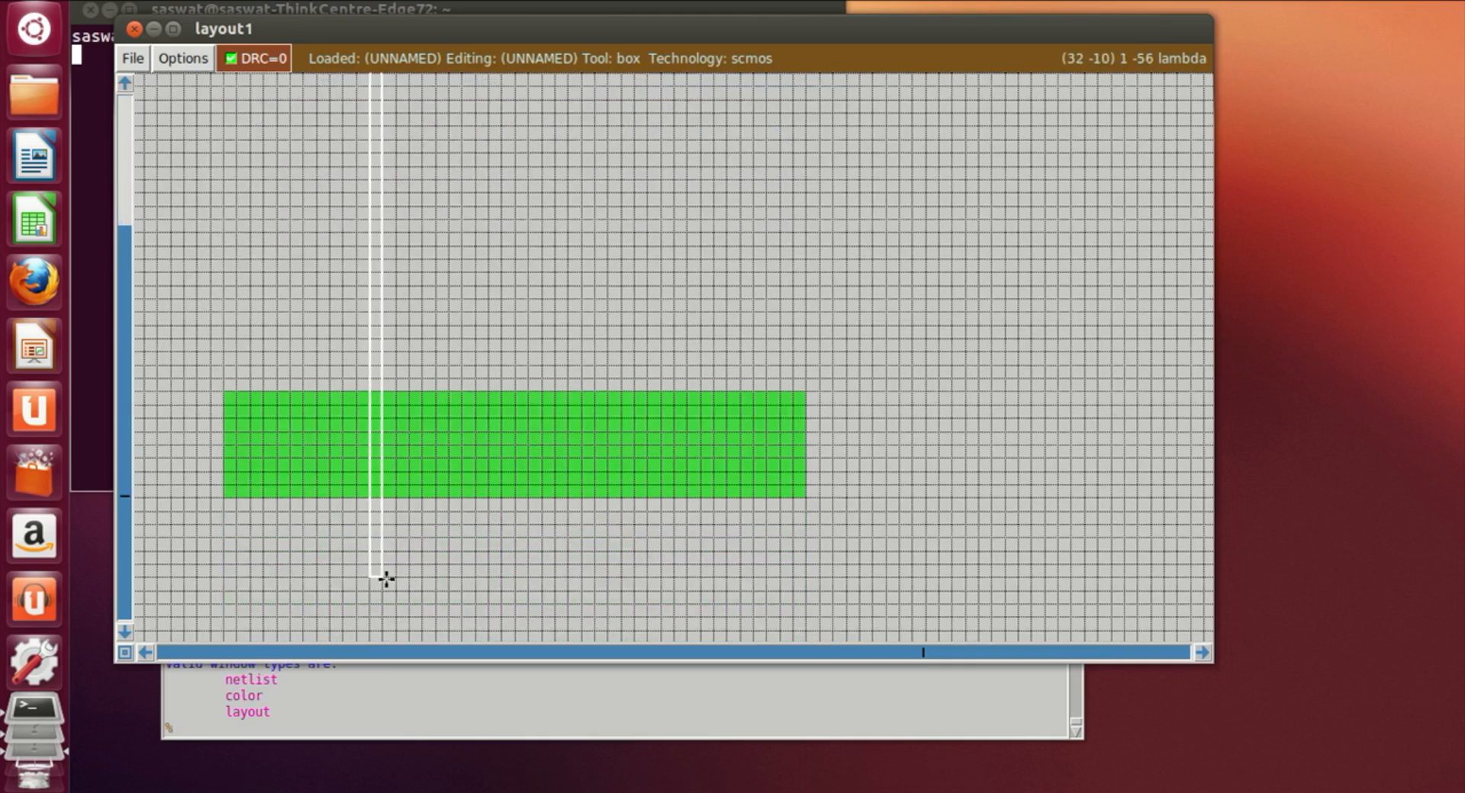
{"action": "left_click", "coordinate": [401, 560]}
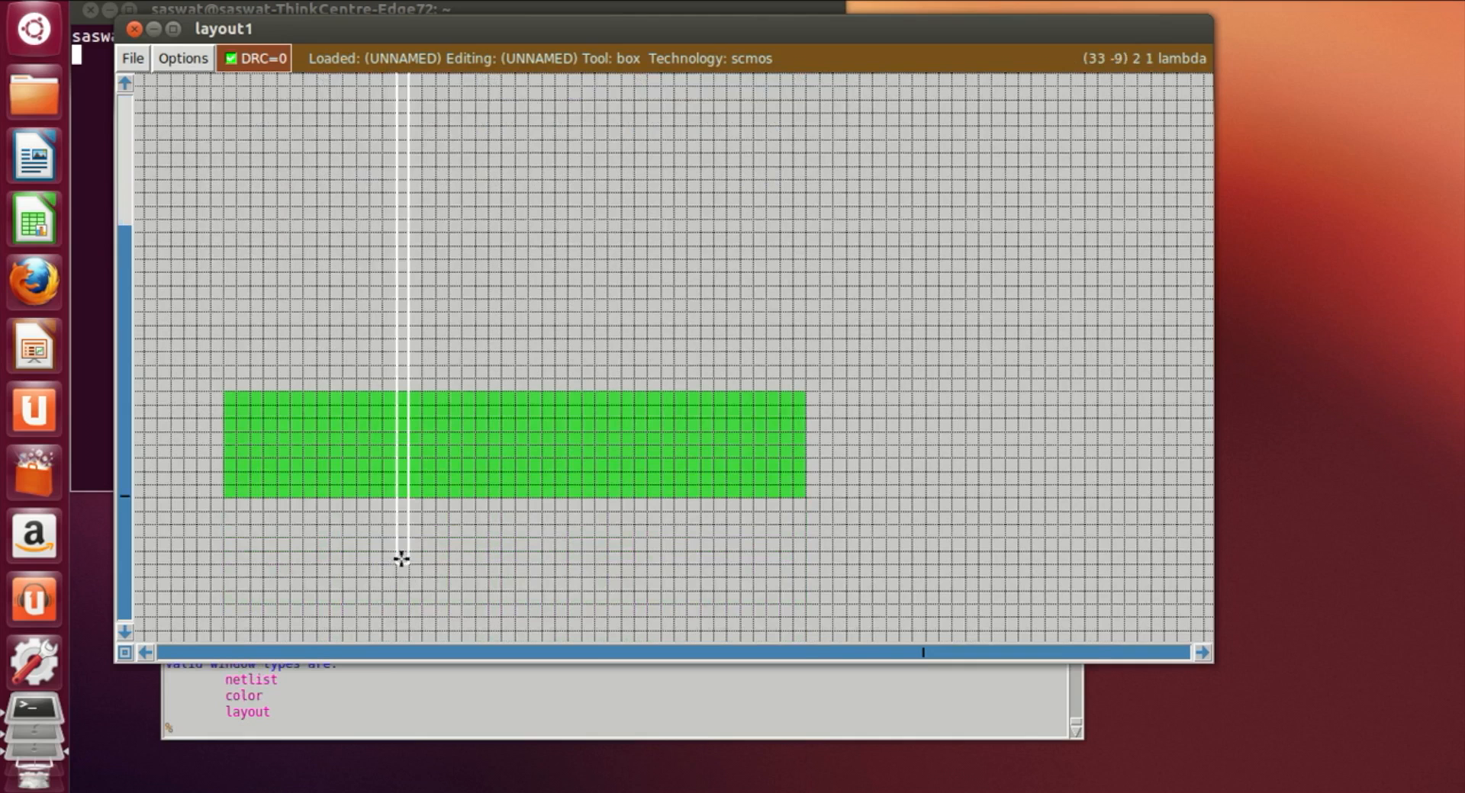
{"action": "left_click", "coordinate": [358, 574]}
{"action": "right_click", "coordinate": [386, 563]}
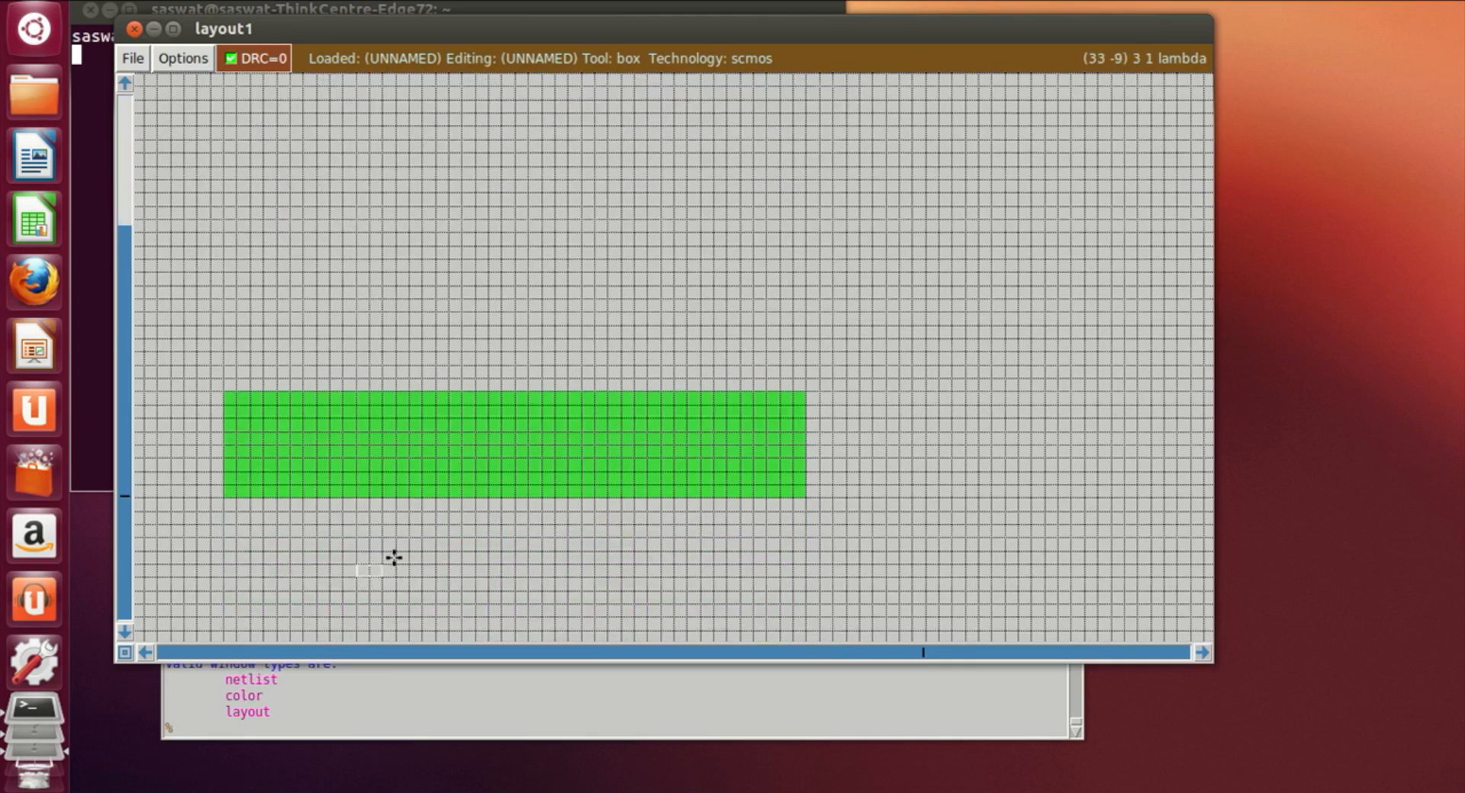
{"action": "left_click", "coordinate": [381, 444]}
{"action": "left_click", "coordinate": [344, 591]}
{"action": "right_click", "coordinate": [393, 273]}
{"action": "scroll", "coordinate": [397, 251], "scroll_direction": "up", "scroll_amount": 3}
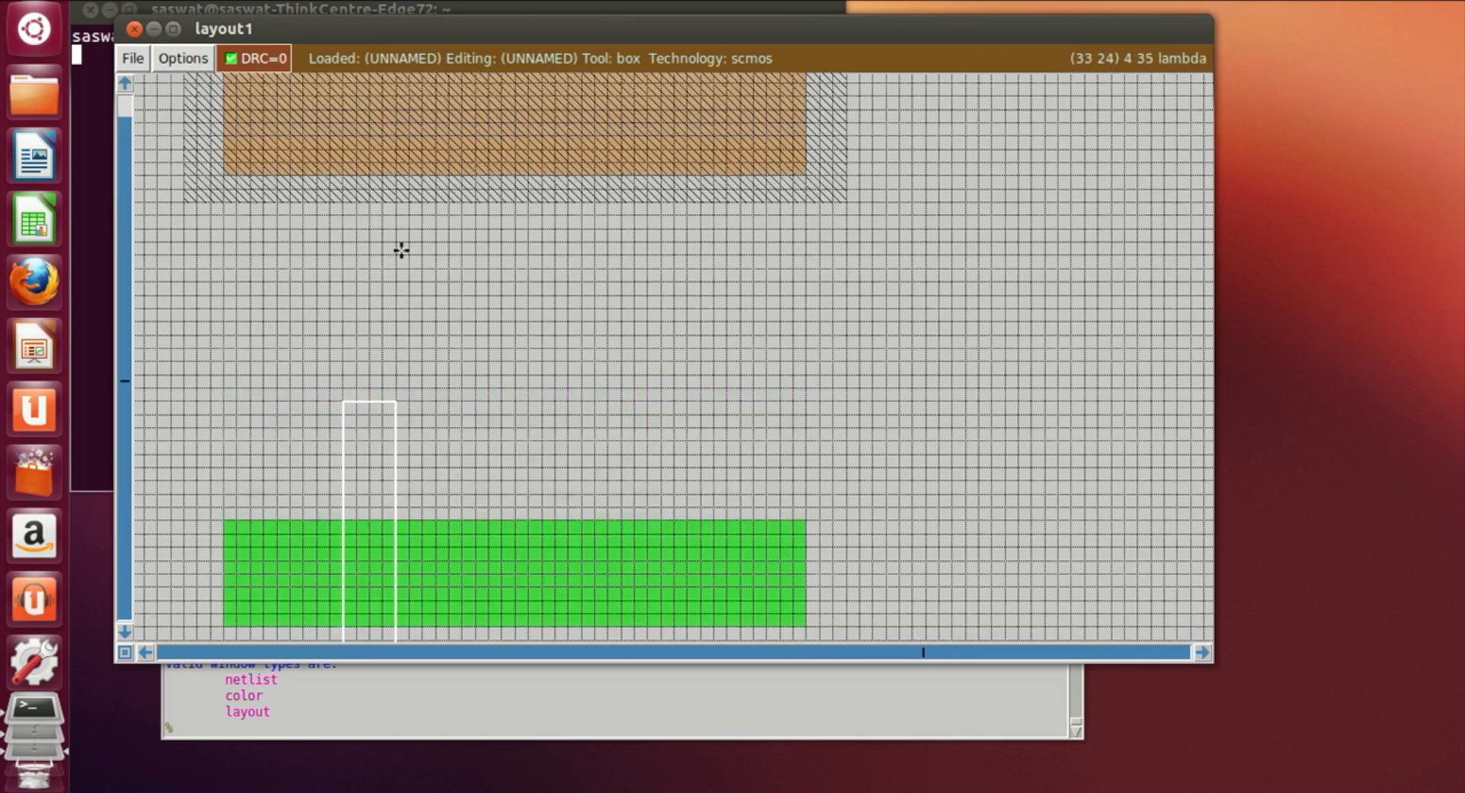
{"action": "right_click", "coordinate": [399, 251]}
{"action": "right_click", "coordinate": [401, 190]}
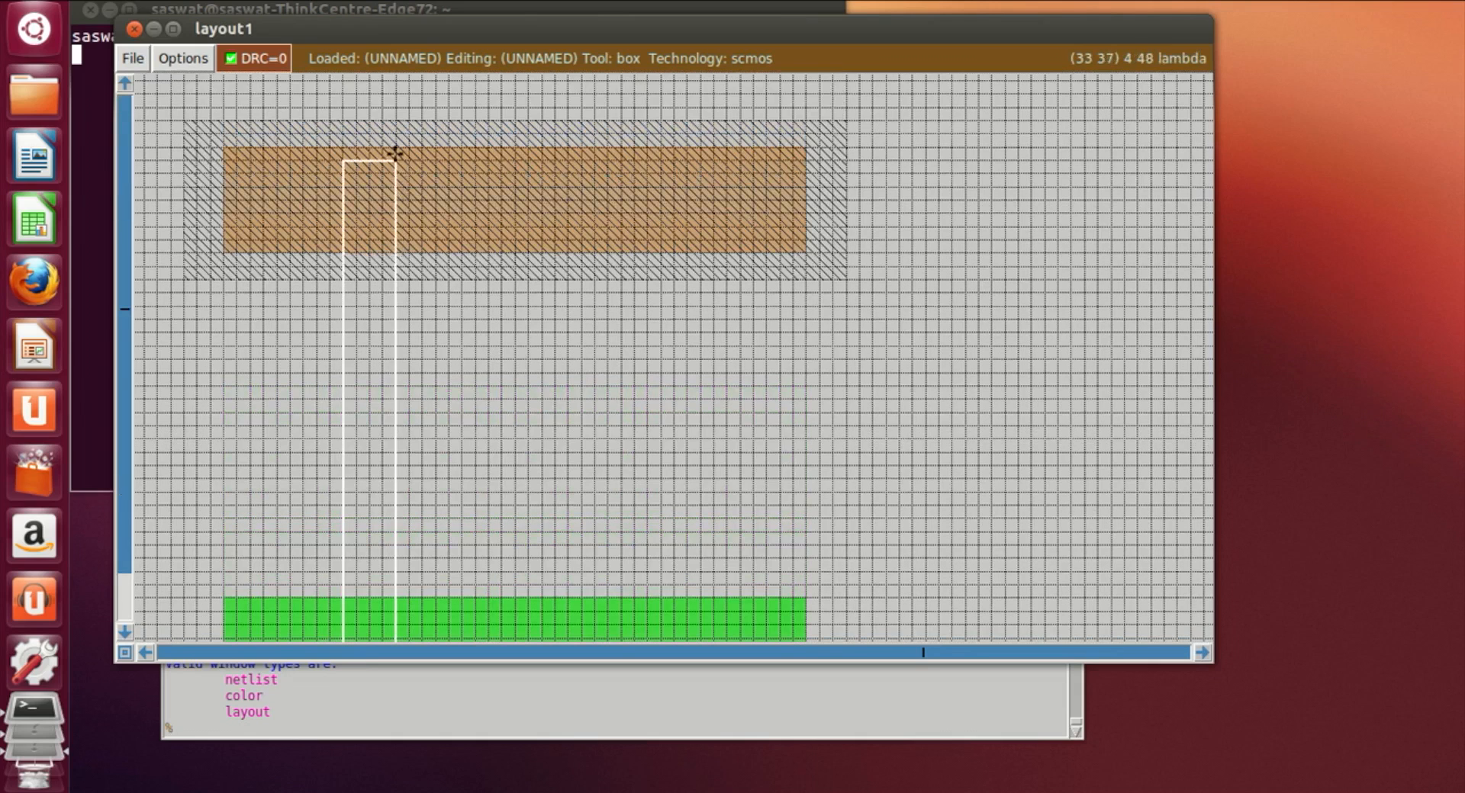
{"action": "right_click", "coordinate": [387, 116]}
{"action": "right_click", "coordinate": [386, 92]}
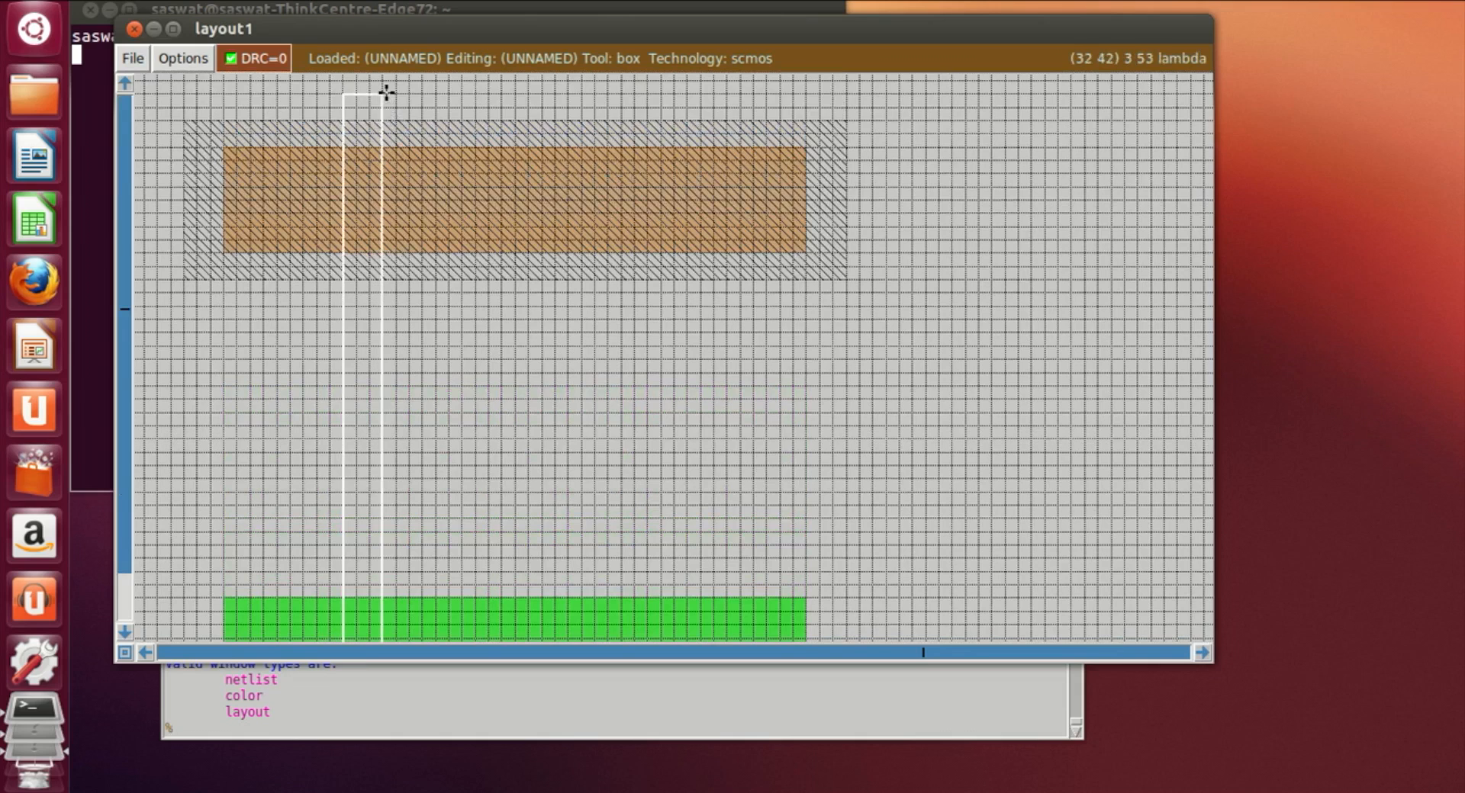
{"action": "scroll", "coordinate": [384, 94], "scroll_direction": "up", "scroll_amount": 3}
{"action": "right_click", "coordinate": [390, 109]}
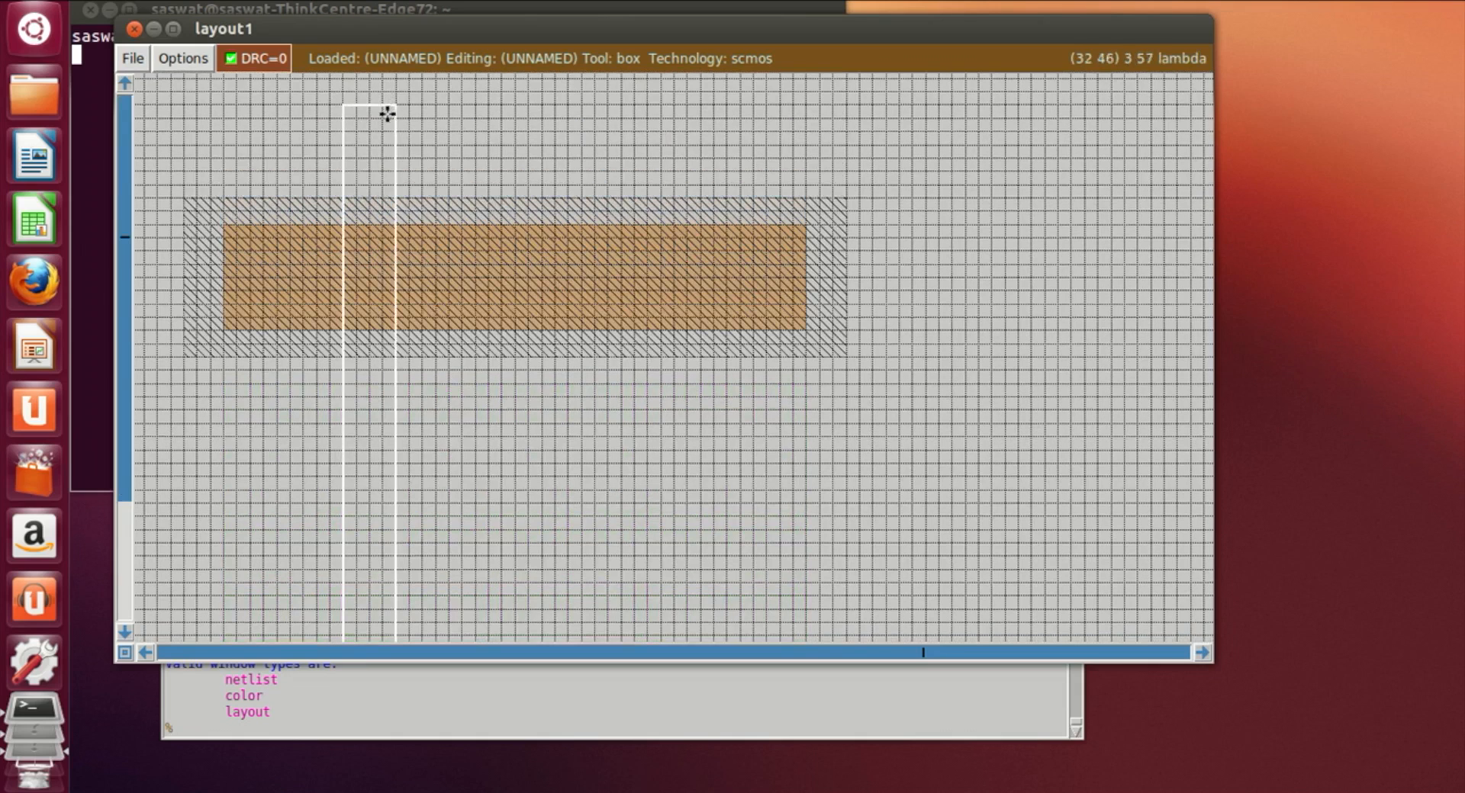
{"action": "right_click", "coordinate": [380, 110]}
Step: Extend the narrow vertical box downward so it crosses the pdiff and ndiff regions
{"action": "left_click", "coordinate": [398, 116]}
{"action": "left_click", "coordinate": [384, 153]}
{"action": "scroll", "coordinate": [368, 611], "scroll_direction": "down", "scroll_amount": 2}
{"action": "left_click", "coordinate": [370, 629]}
{"action": "scroll", "coordinate": [370, 627], "scroll_direction": "down", "scroll_amount": 2}
{"action": "left_click", "coordinate": [363, 624]}
{"action": "left_click", "coordinate": [357, 637]}
{"action": "scroll", "coordinate": [359, 637], "scroll_direction": "up", "scroll_amount": 5}
{"action": "scroll", "coordinate": [362, 635], "scroll_direction": "down", "scroll_amount": 4}
{"action": "scroll", "coordinate": [366, 634], "scroll_direction": "down", "scroll_amount": 1}
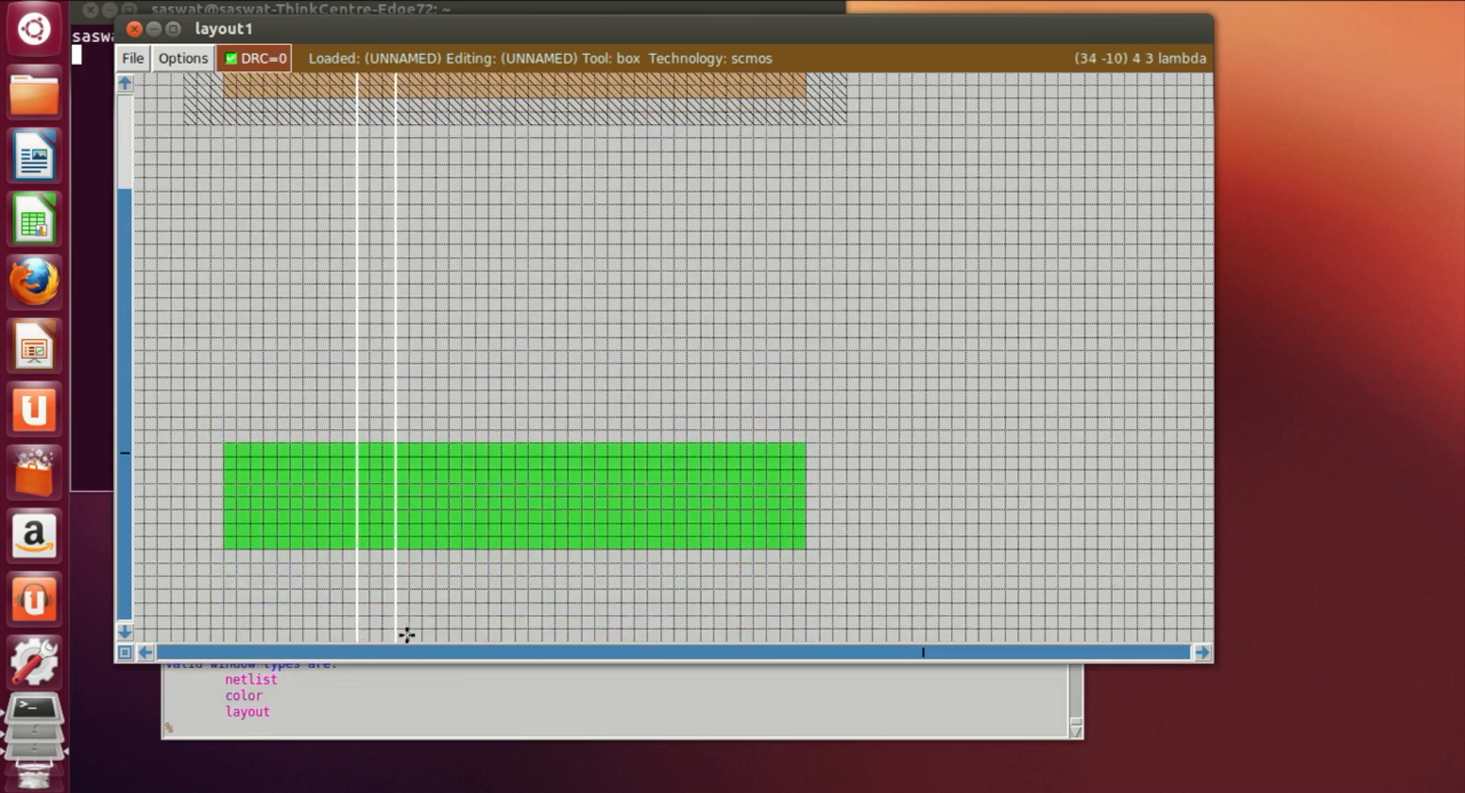
{"action": "scroll", "coordinate": [408, 630], "scroll_direction": "up", "scroll_amount": 6}
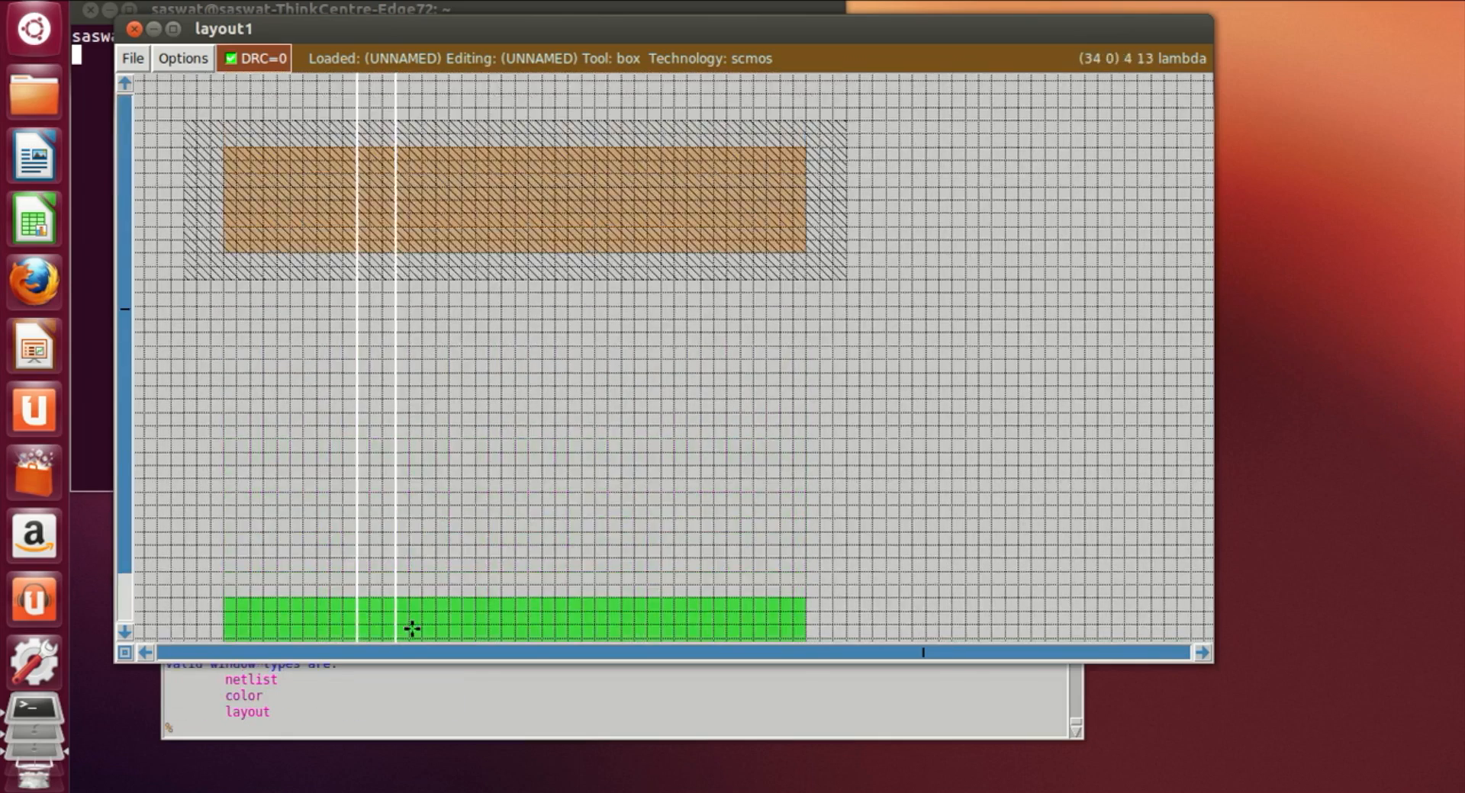
{"action": "scroll", "coordinate": [411, 628], "scroll_direction": "down", "scroll_amount": 4}
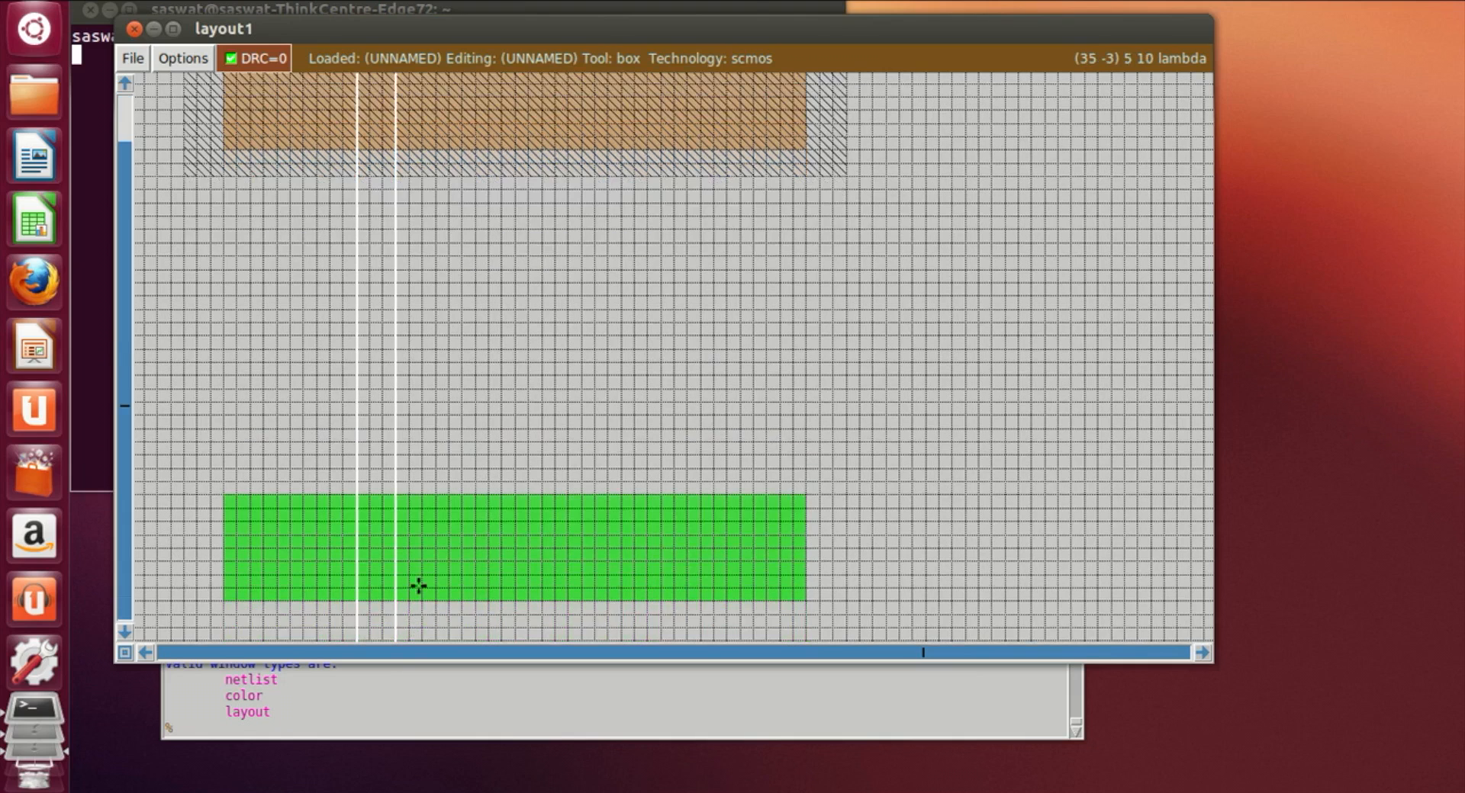
Step: Paint the narrow vertical box with poly
{"action": "left_click", "coordinate": [329, 731]}
{"action": "type", "text": "paint "}
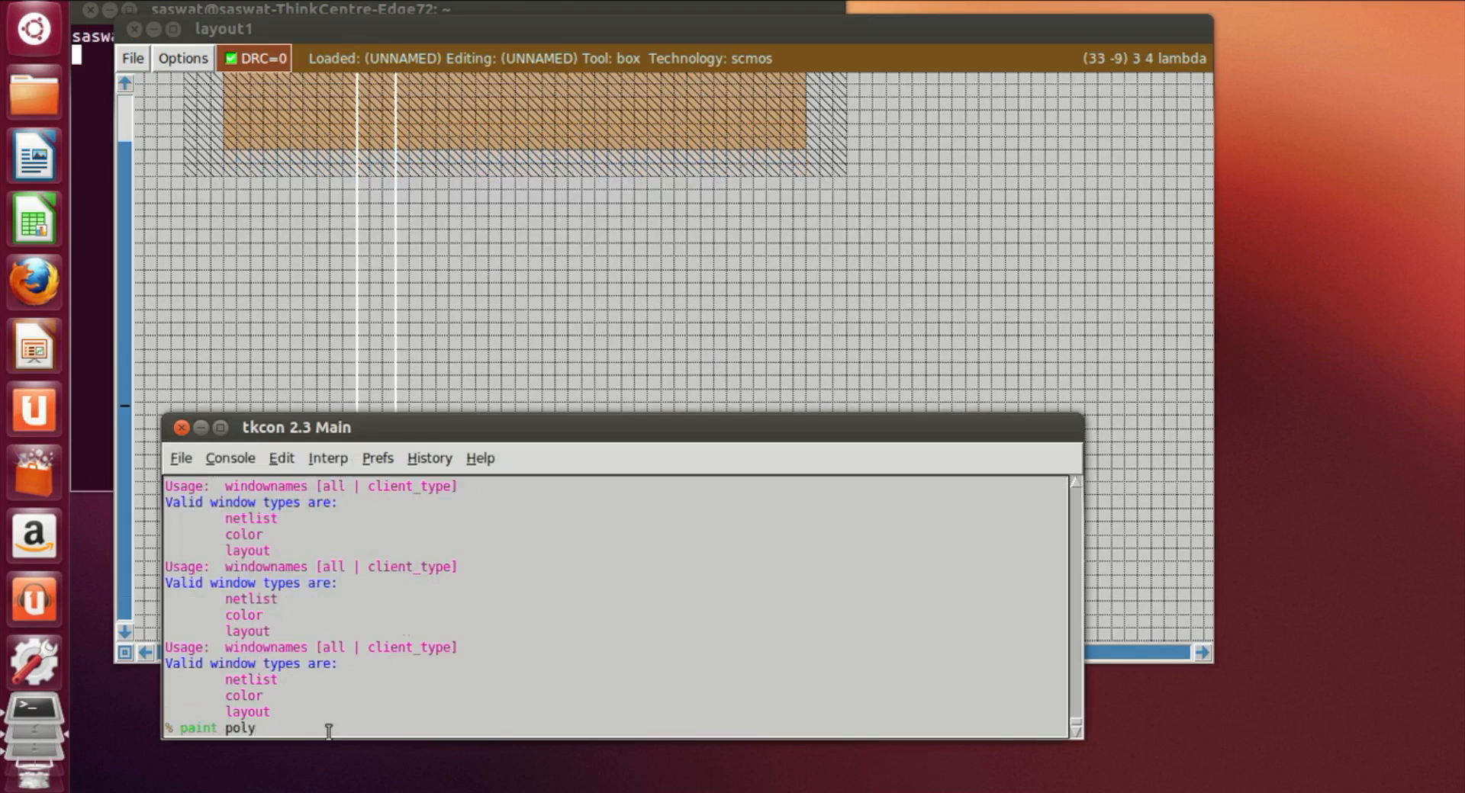
{"action": "type", "text": "poly"}
{"action": "key", "text": "Return"}
Step: Draw a second narrow vertical box to the right, extending below the ndiff region
{"action": "left_click", "coordinate": [780, 360]}
{"action": "left_click", "coordinate": [564, 635]}
{"action": "scroll", "coordinate": [575, 631], "scroll_direction": "down", "scroll_amount": 2}
{"action": "left_click", "coordinate": [572, 606]}
{"action": "left_click", "coordinate": [559, 608]}
{"action": "left_click", "coordinate": [572, 616]}
{"action": "left_click", "coordinate": [621, 604]}
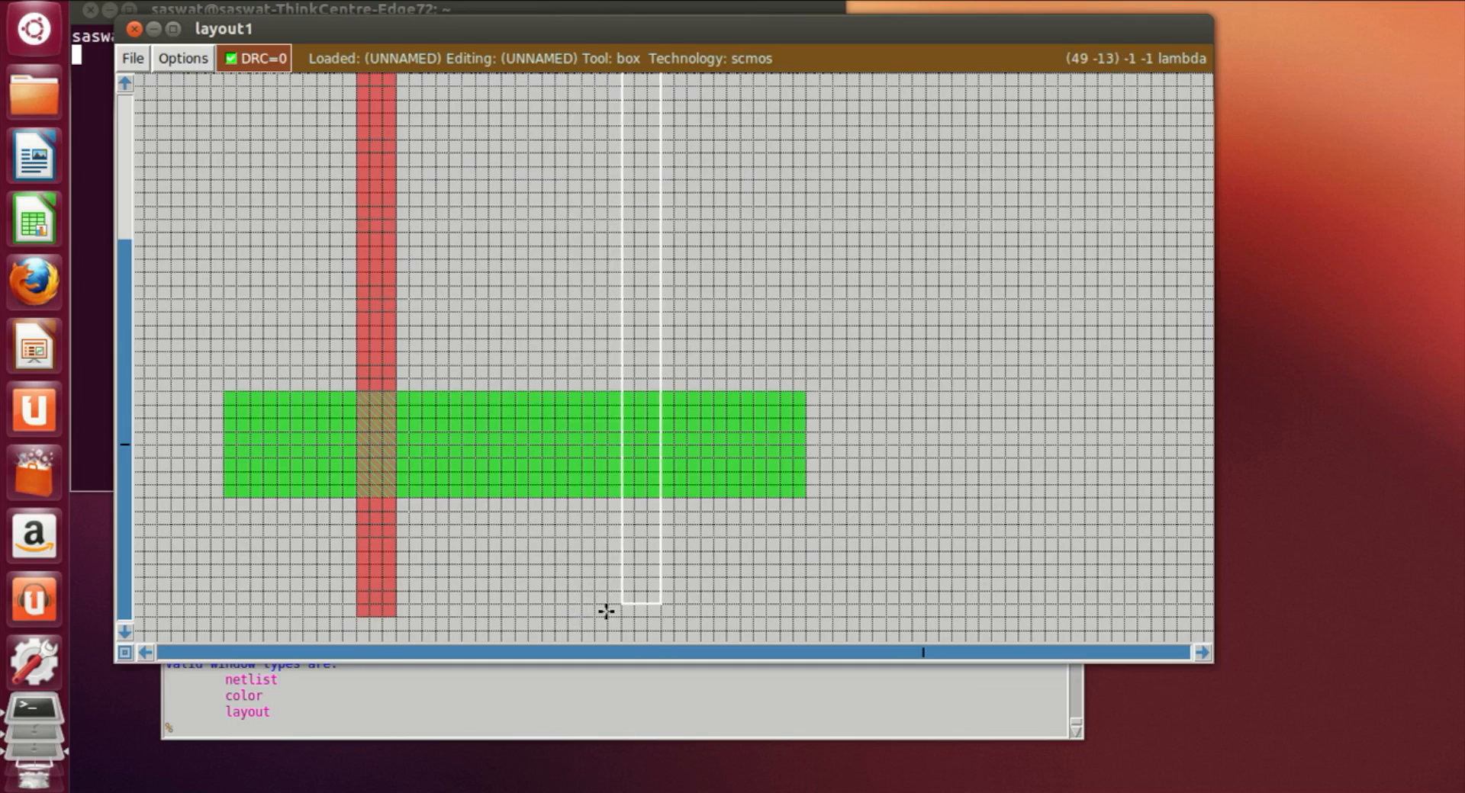
{"action": "left_click", "coordinate": [609, 613]}
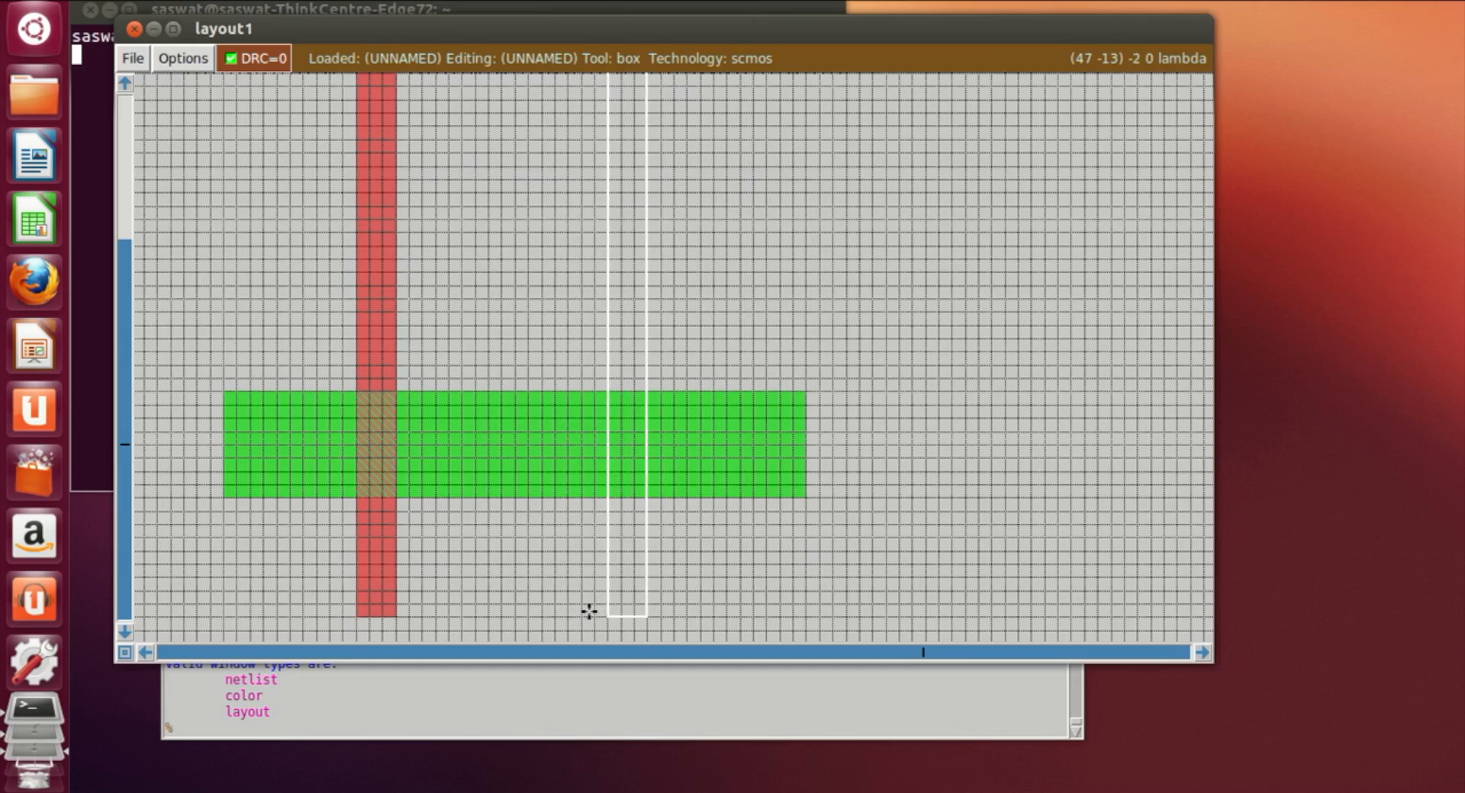
Step: Undo the recent edits repeatedly to remove the painted poly strip
{"action": "left_click", "coordinate": [316, 731]}
{"action": "type", "text": "undo"}
{"action": "key", "text": "Return"}
{"action": "type", "text": "undo"}
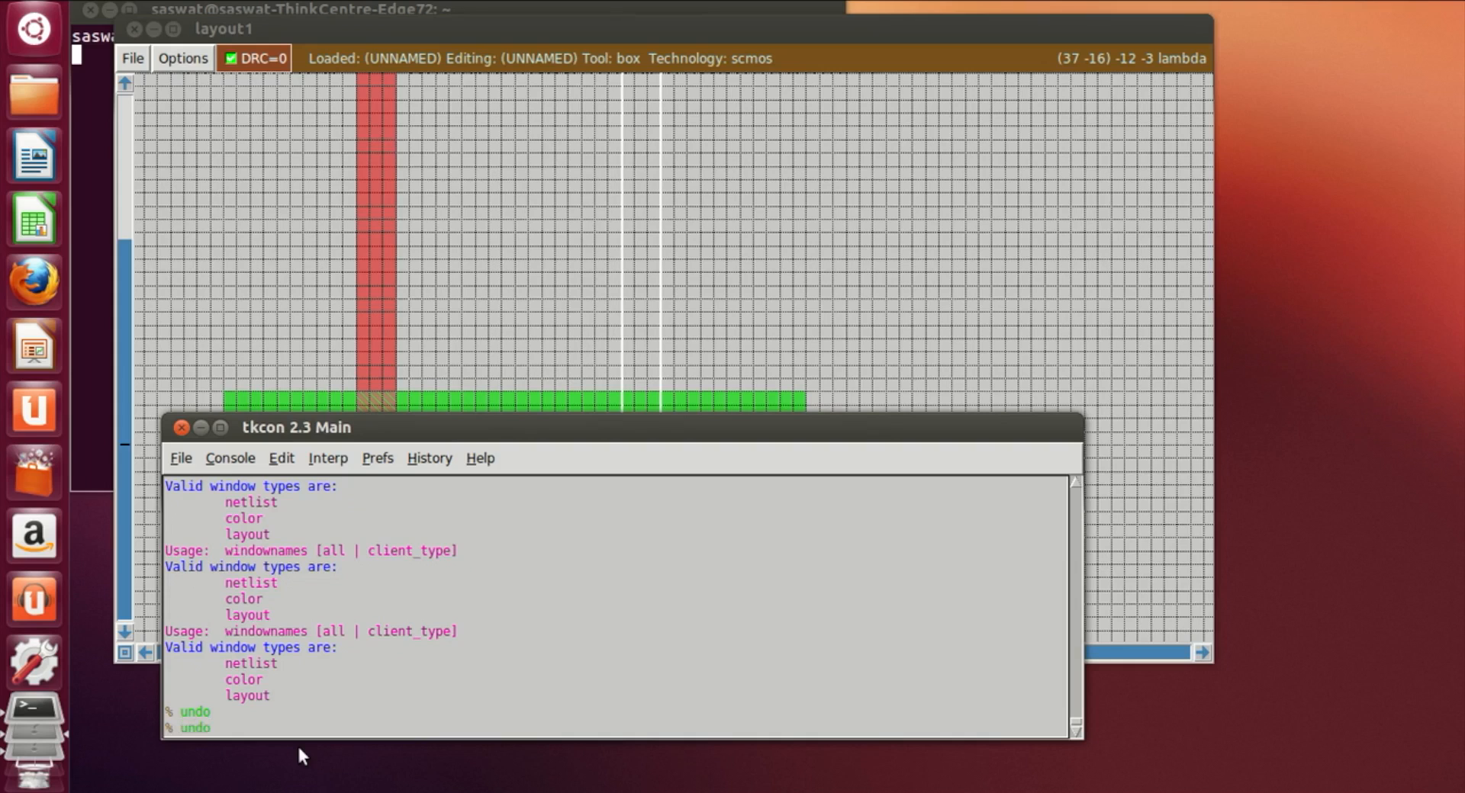
{"action": "key", "text": "Return"}
{"action": "type", "text": "undo"}
{"action": "key", "text": "Return"}
{"action": "type", "text": "undo"}
{"action": "key", "text": "Return"}
{"action": "type", "text": "undo"}
{"action": "key", "text": "Return"}
{"action": "type", "text": "undo"}
{"action": "key", "text": "Return"}
{"action": "type", "text": "undo"}
{"action": "key", "text": "Return"}
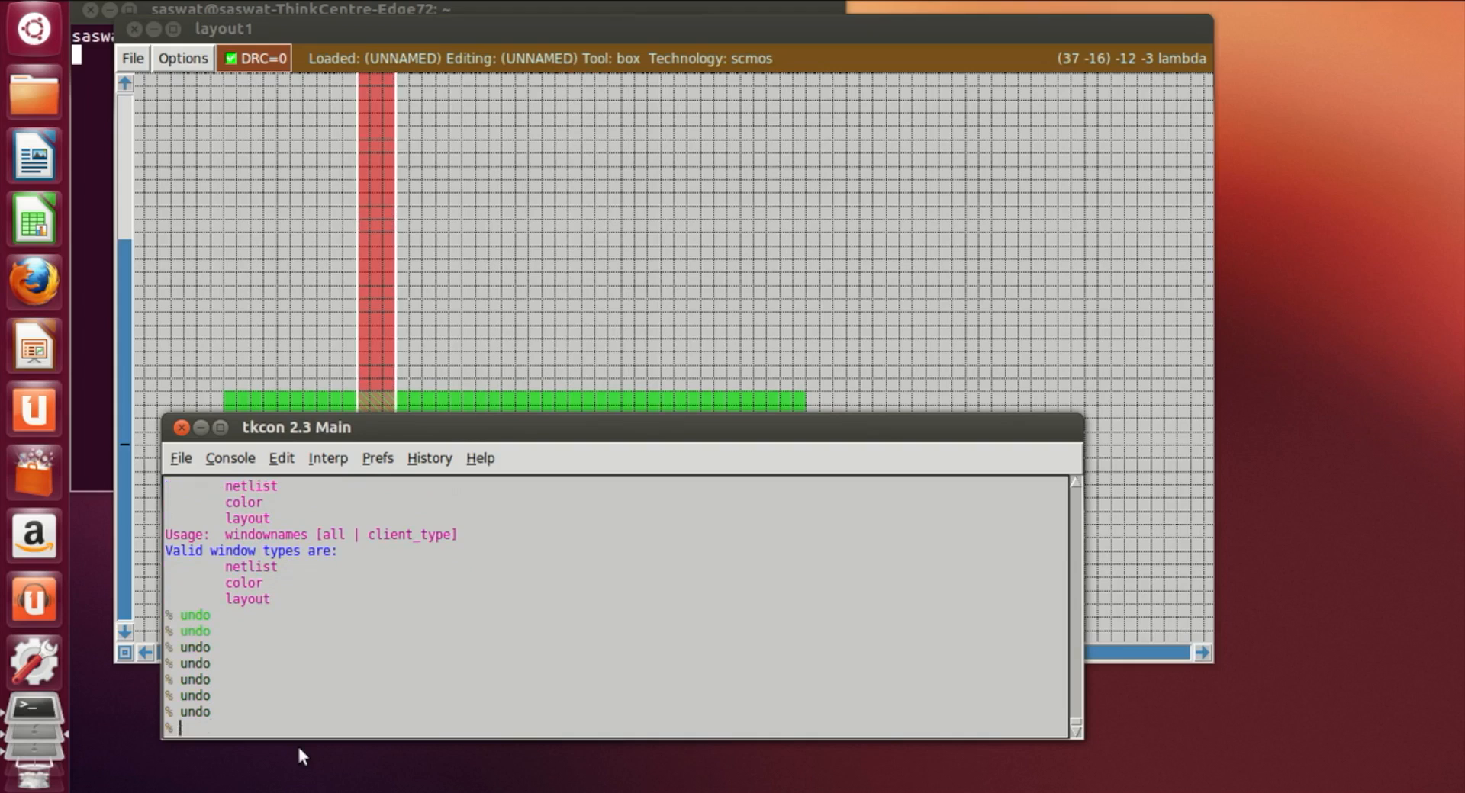
{"action": "type", "text": "undo"}
{"action": "key", "text": "Return"}
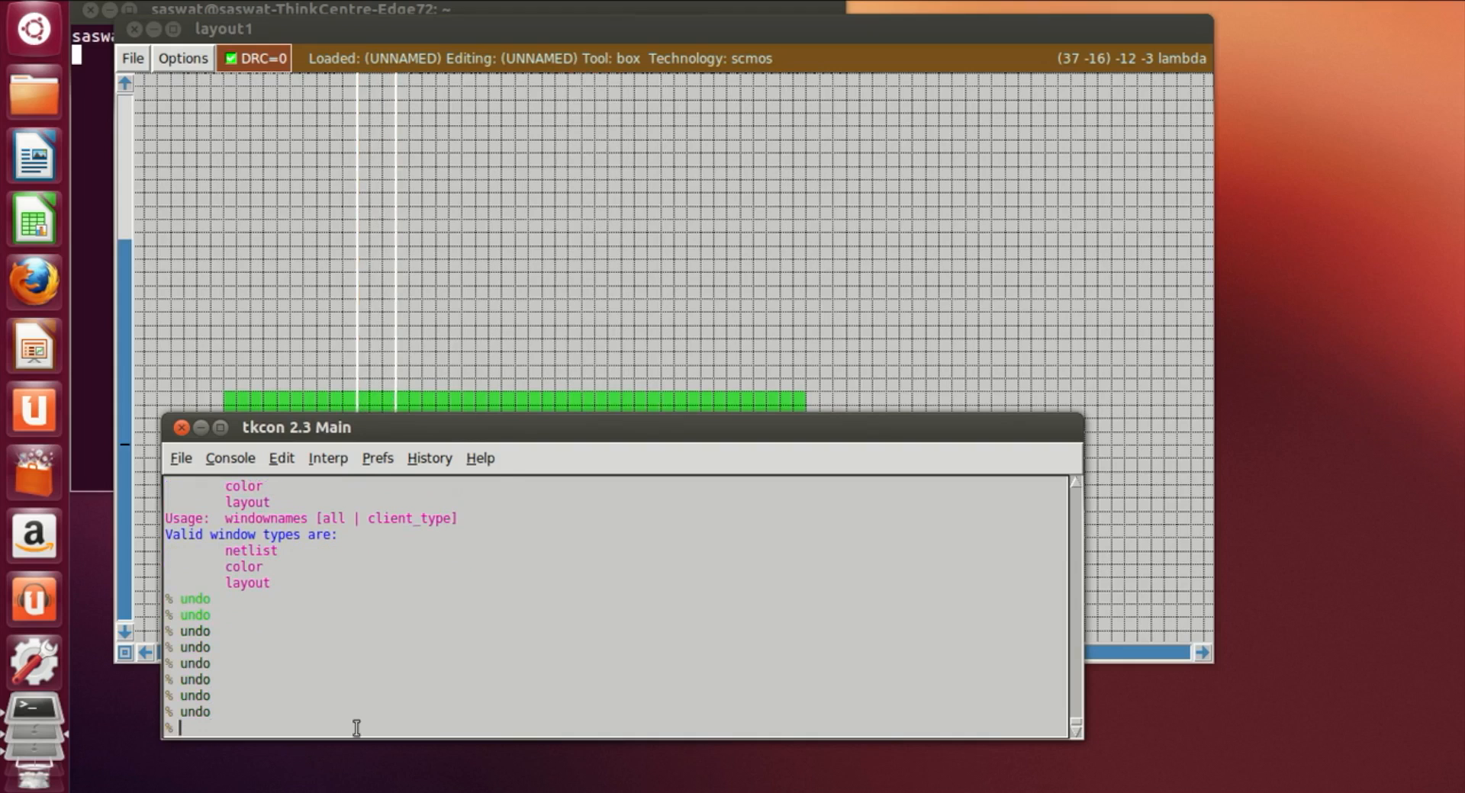
Step: Redraw the narrow vertical box from above the nwell down past the ndiff and paint it with poly
{"action": "left_click", "coordinate": [399, 406]}
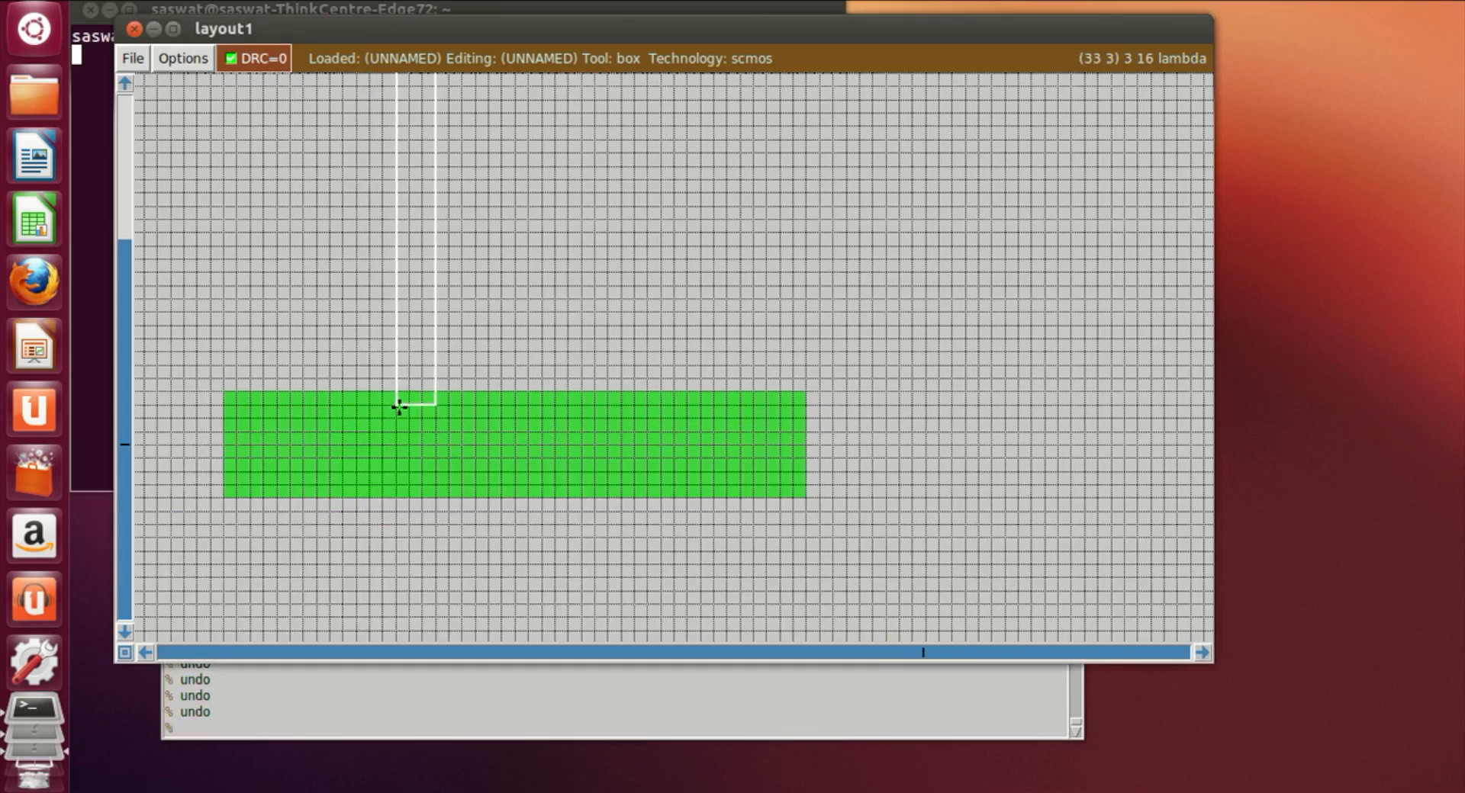
{"action": "scroll", "coordinate": [383, 530], "scroll_direction": "down", "scroll_amount": 2}
{"action": "left_click", "coordinate": [386, 529]}
{"action": "left_click", "coordinate": [390, 605]}
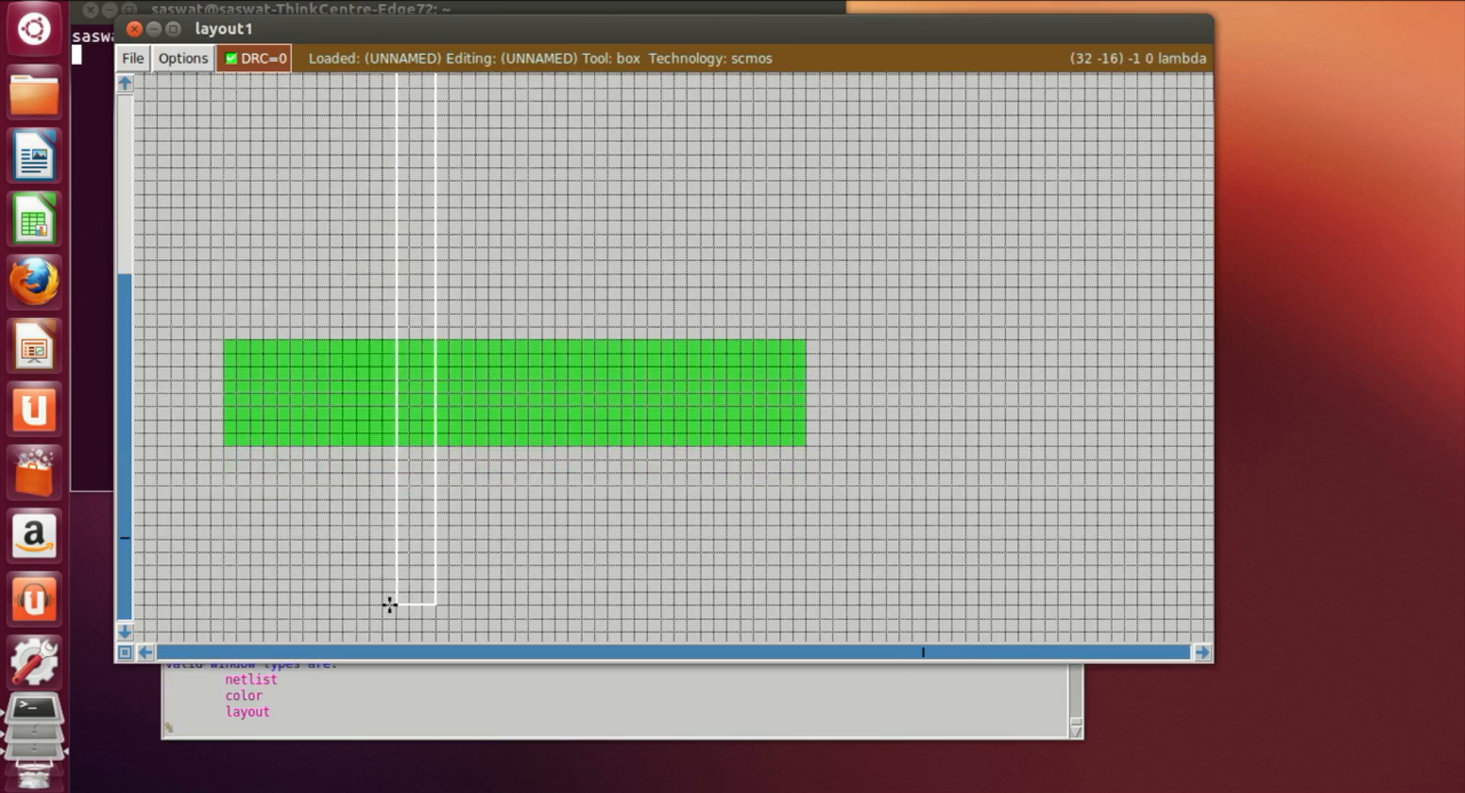
{"action": "left_click", "coordinate": [389, 554]}
{"action": "scroll", "coordinate": [389, 553], "scroll_direction": "up", "scroll_amount": 3}
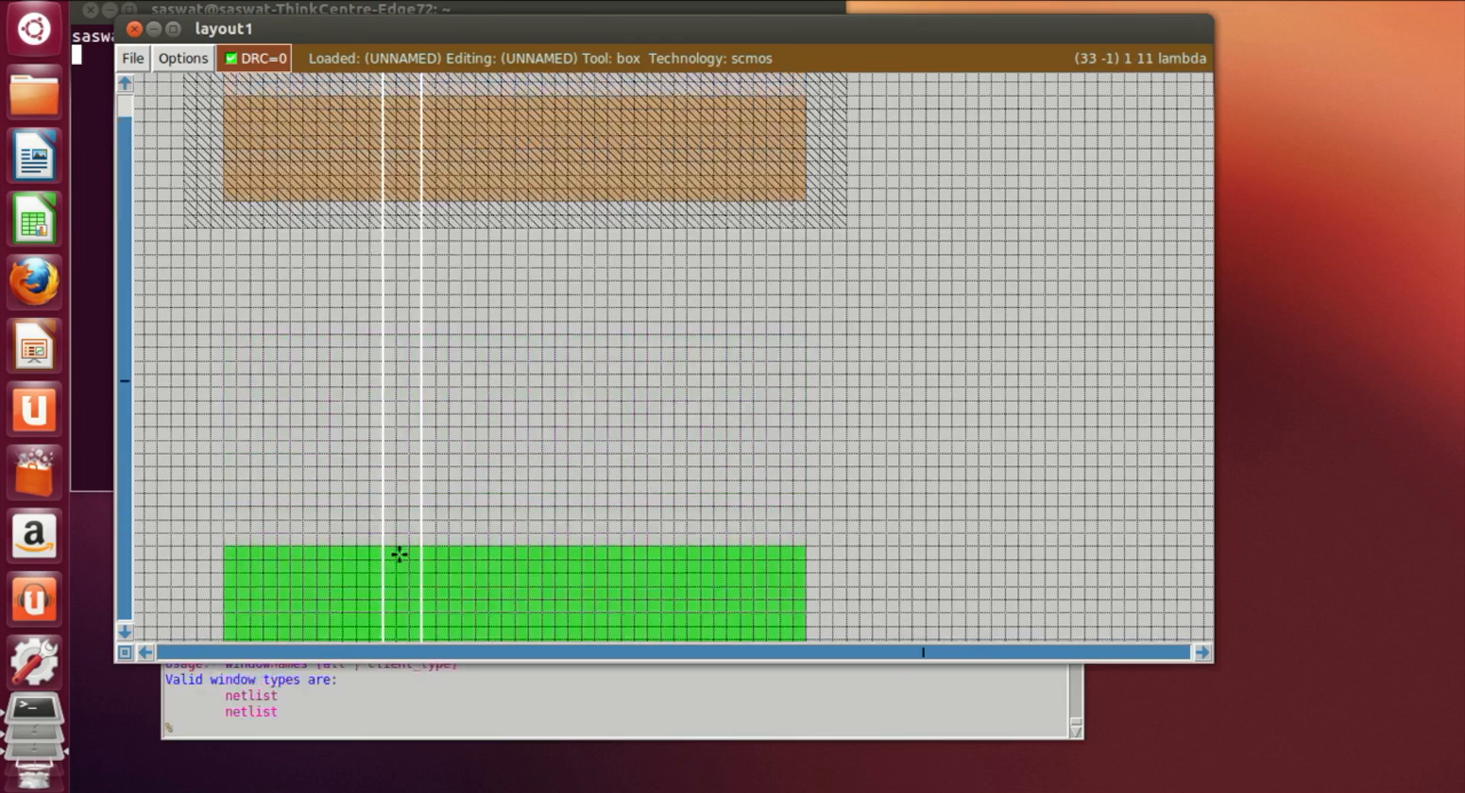
{"action": "scroll", "coordinate": [400, 555], "scroll_direction": "down", "scroll_amount": 3}
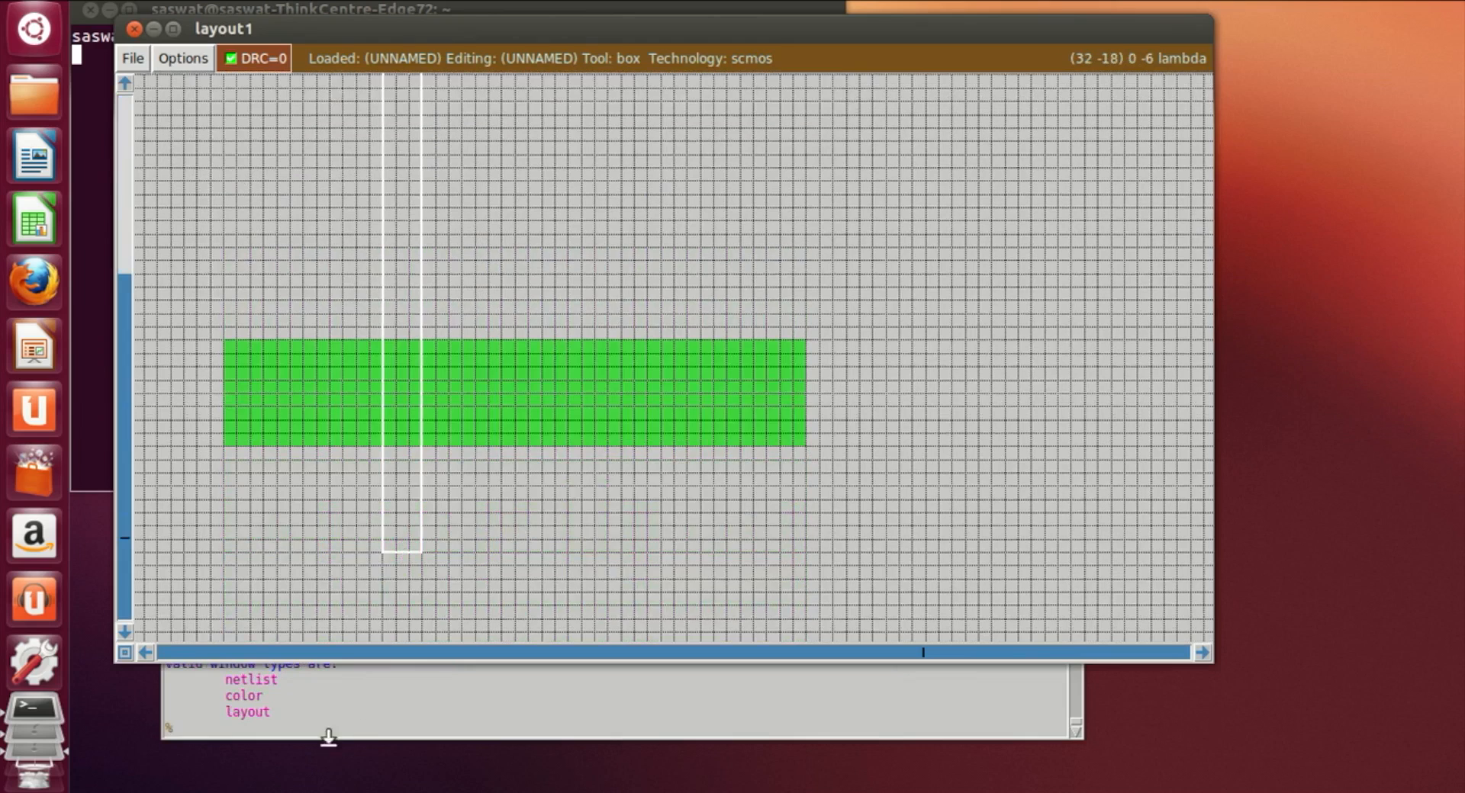
{"action": "left_click", "coordinate": [323, 730]}
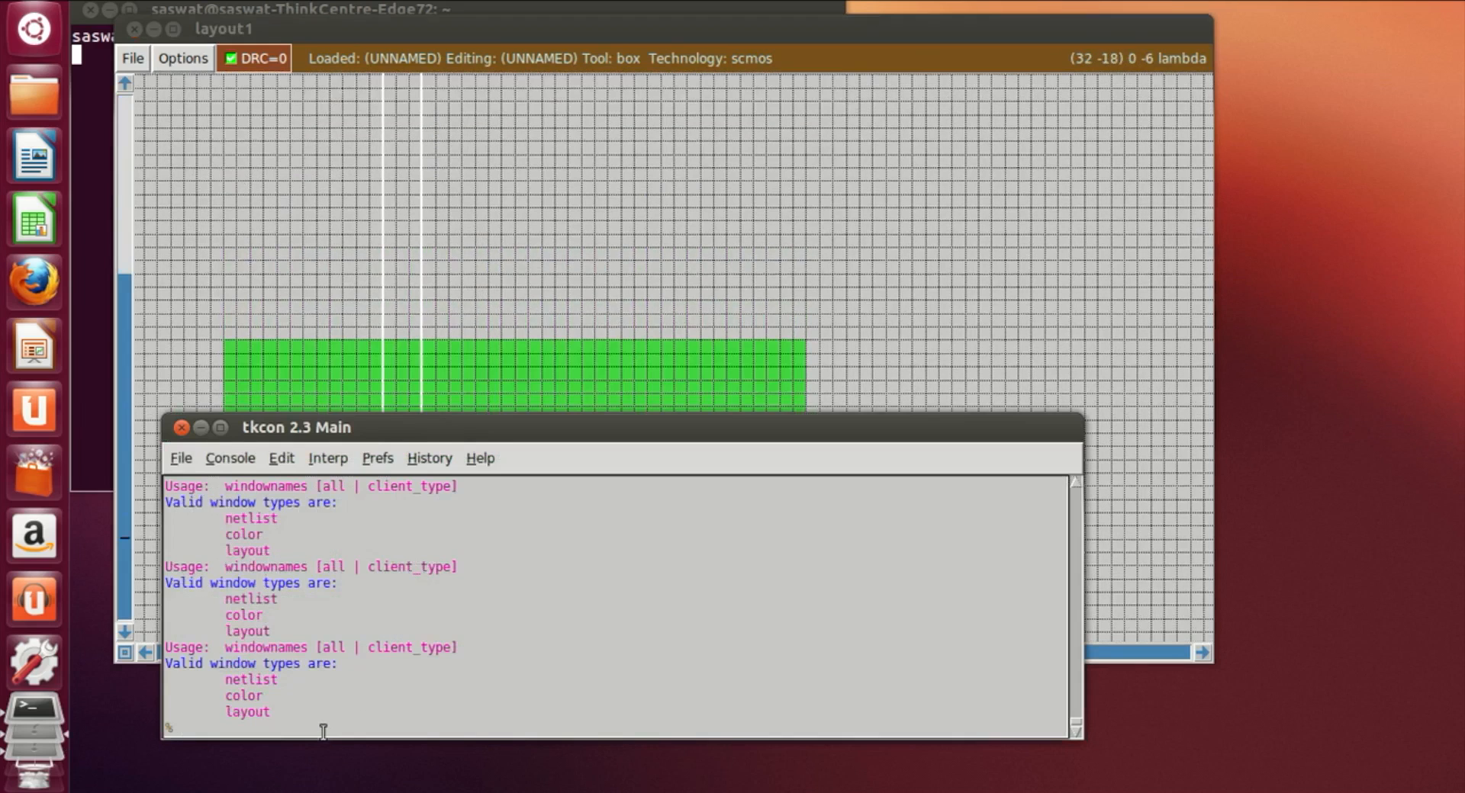
{"action": "type", "text": "paint poly"}
{"action": "key", "text": "Return"}
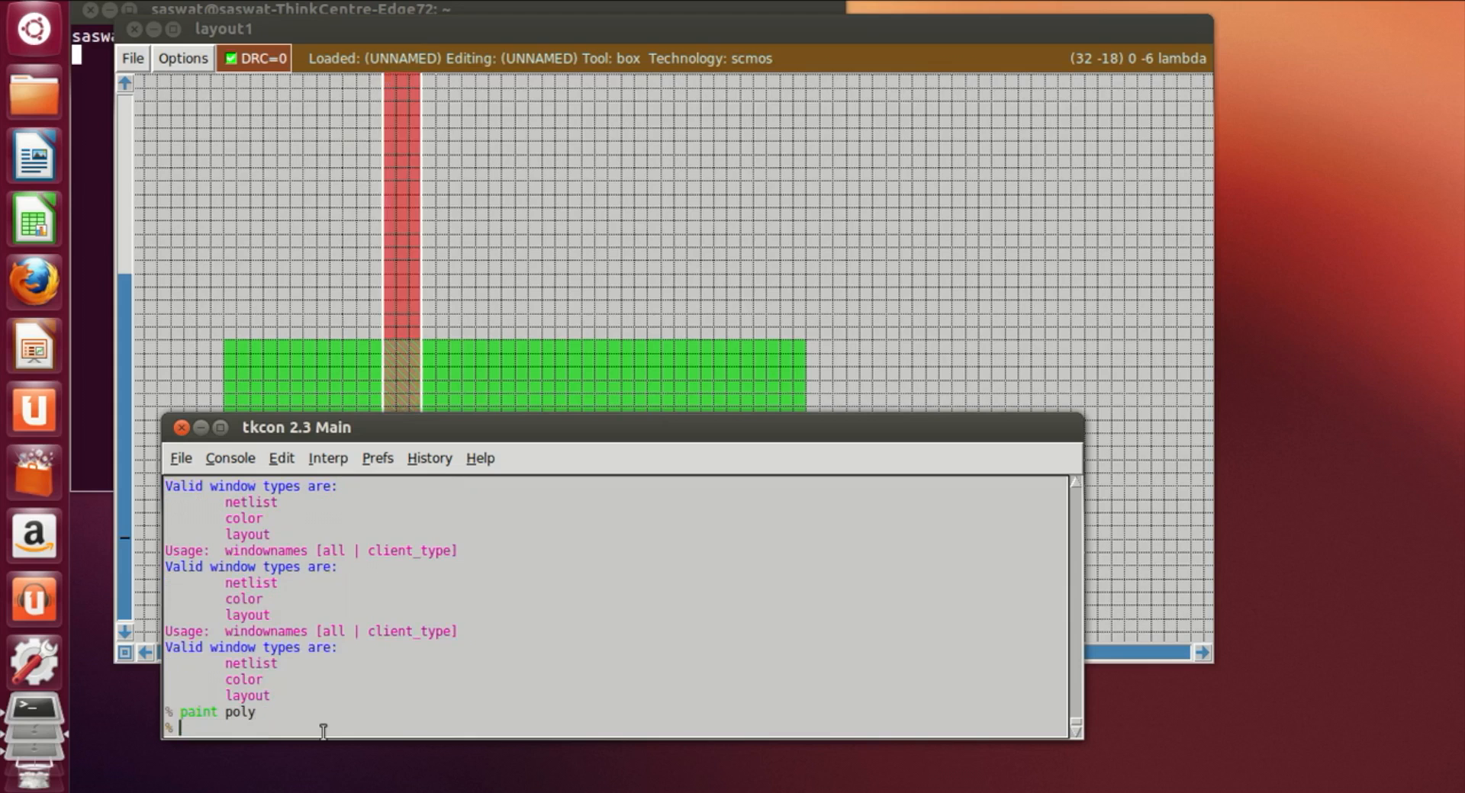
Step: Draw a second narrow vertical box further right crossing pdiff and ndiff, and paint it with poly
{"action": "left_click", "coordinate": [778, 379]}
{"action": "scroll", "coordinate": [579, 432], "scroll_direction": "down", "scroll_amount": 2}
{"action": "left_click", "coordinate": [594, 473]}
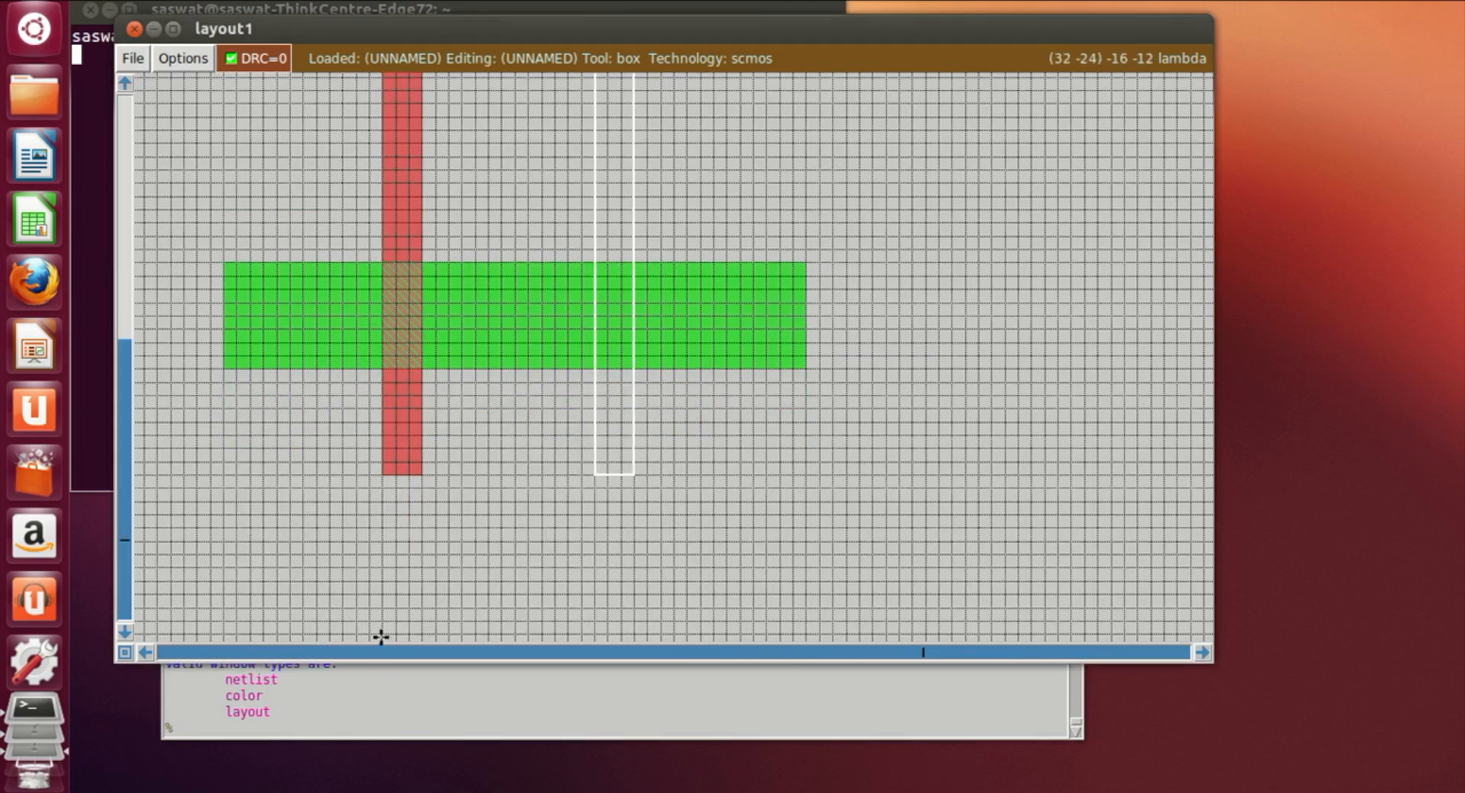
{"action": "left_click", "coordinate": [287, 731]}
{"action": "type", "text": "paint"}
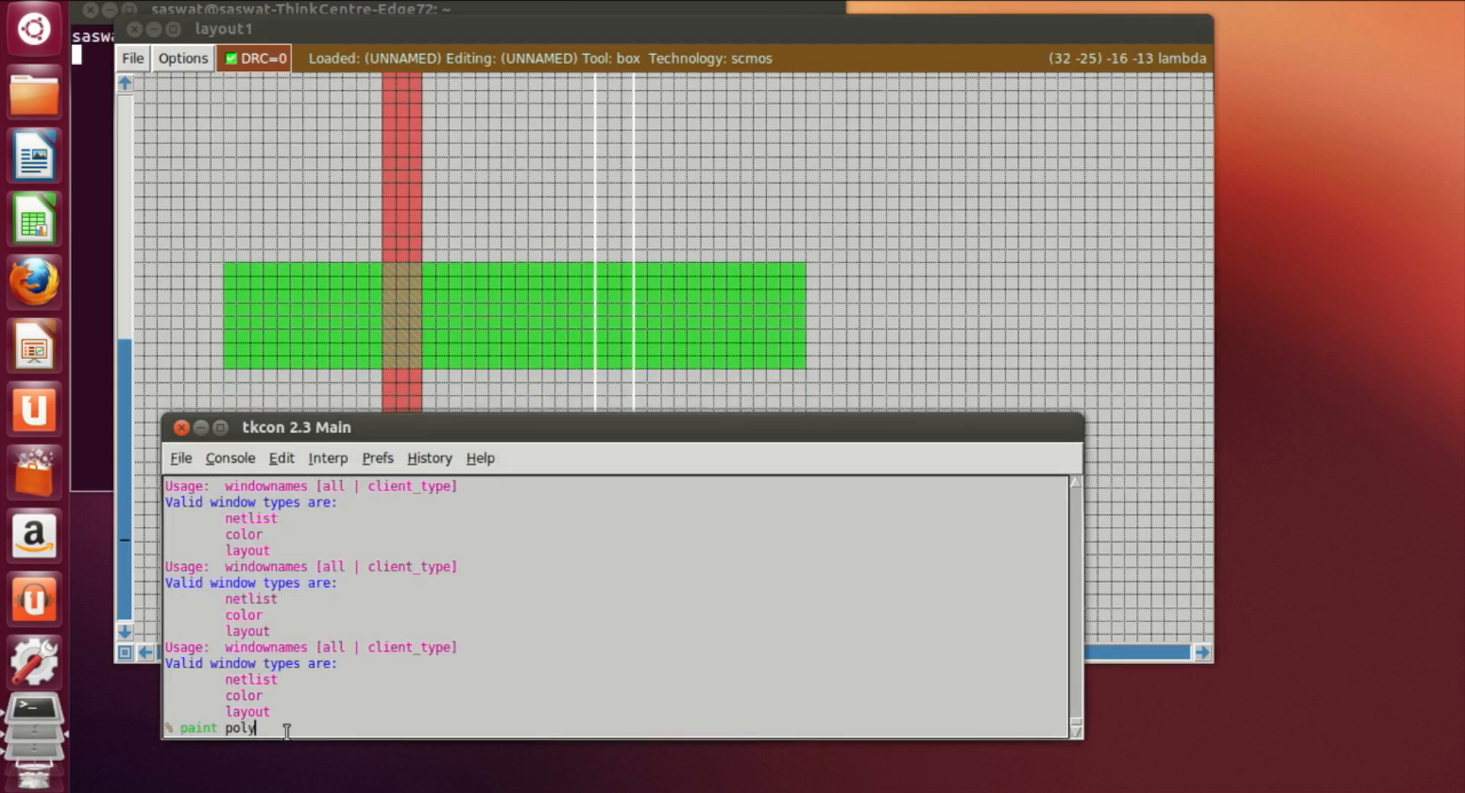
{"action": "type", "text": " poly"}
{"action": "key", "text": "Return"}
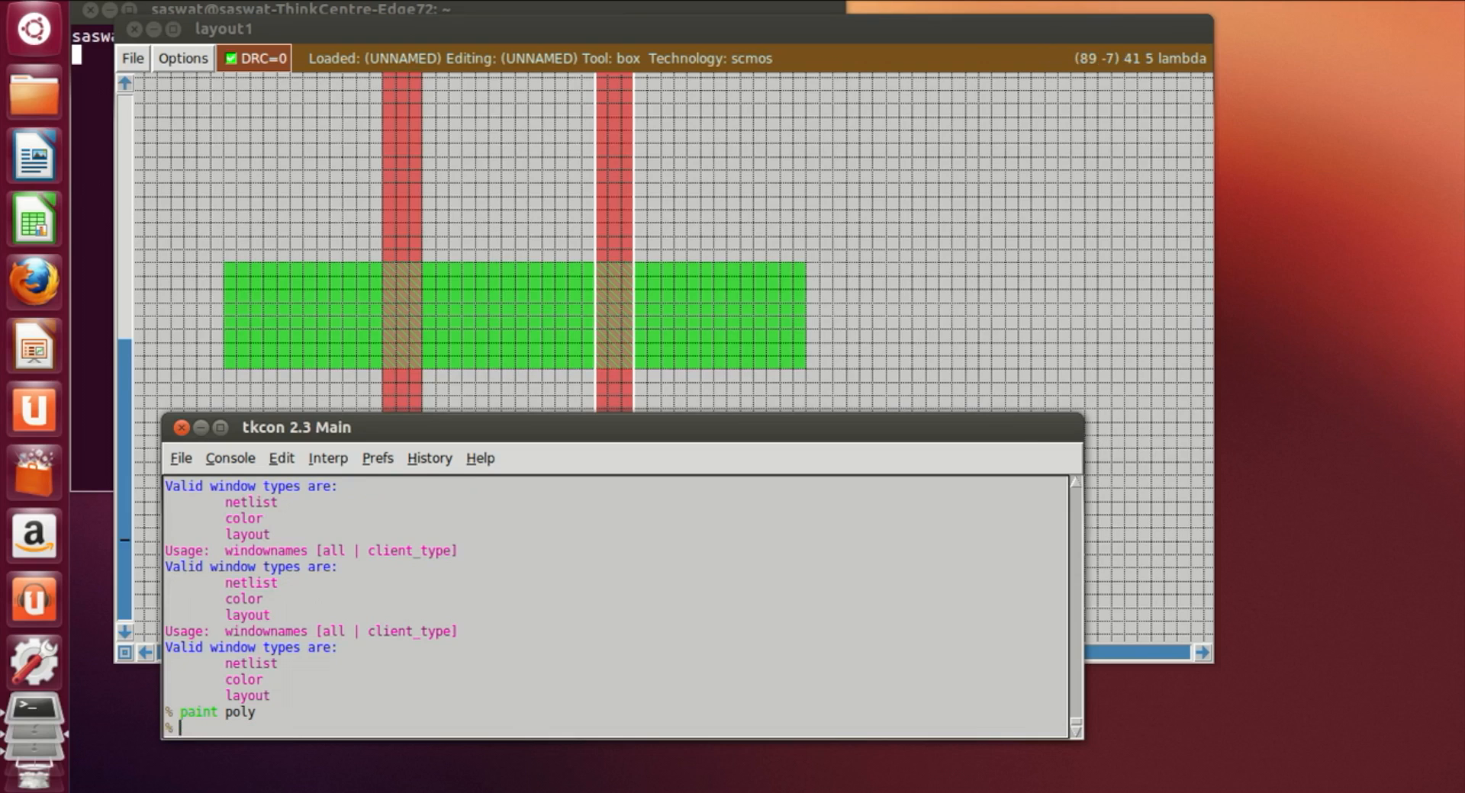
{"action": "left_click", "coordinate": [1302, 1]}
{"action": "left_click", "coordinate": [1302, 40]}
Step: Draw a box about 5 lambda wide over the pdiff's left end reaching above the gates, and paint it with m1
{"action": "left_click", "coordinate": [341, 382]}
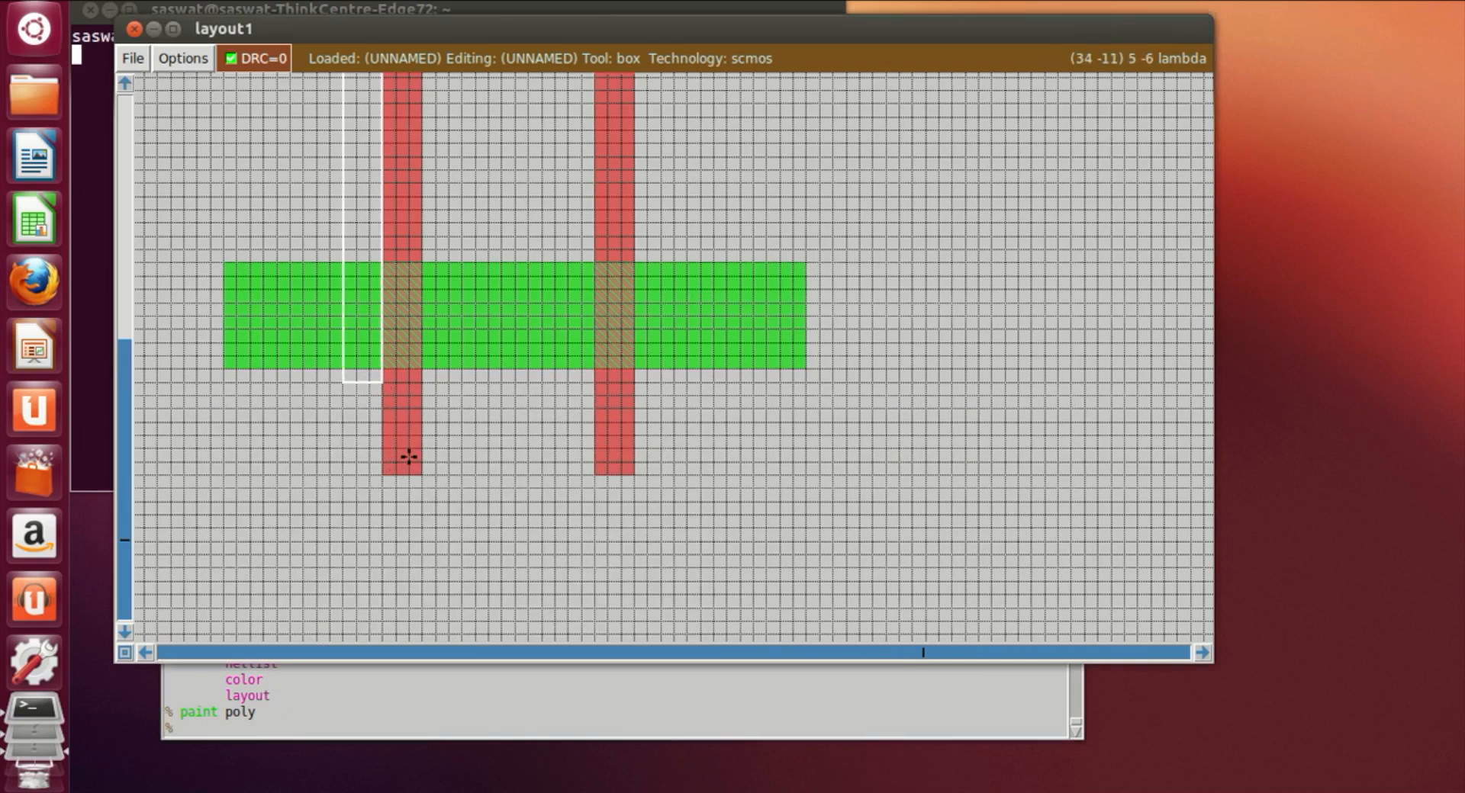
{"action": "scroll", "coordinate": [409, 457], "scroll_direction": "up", "scroll_amount": 3}
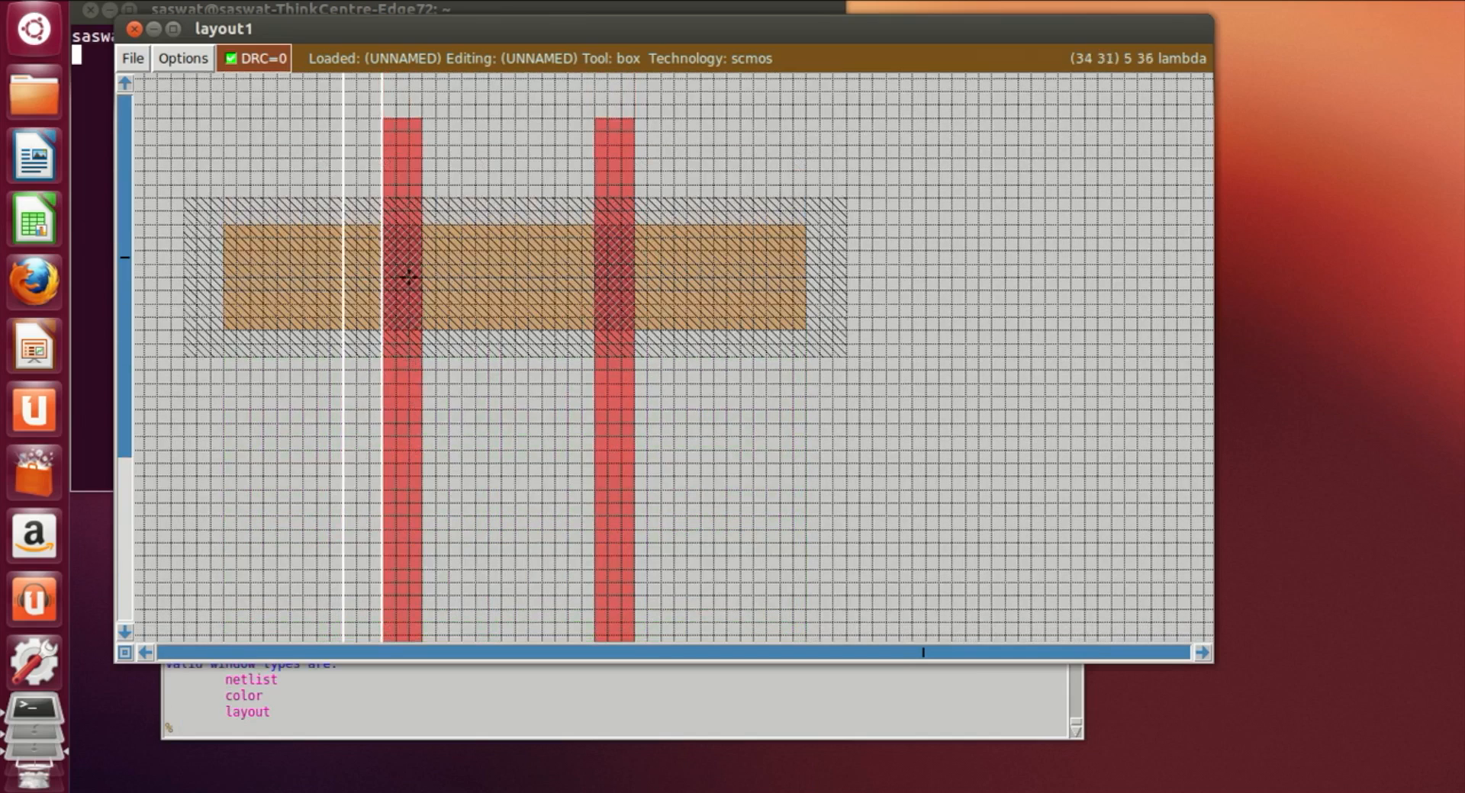
{"action": "left_click", "coordinate": [408, 277]}
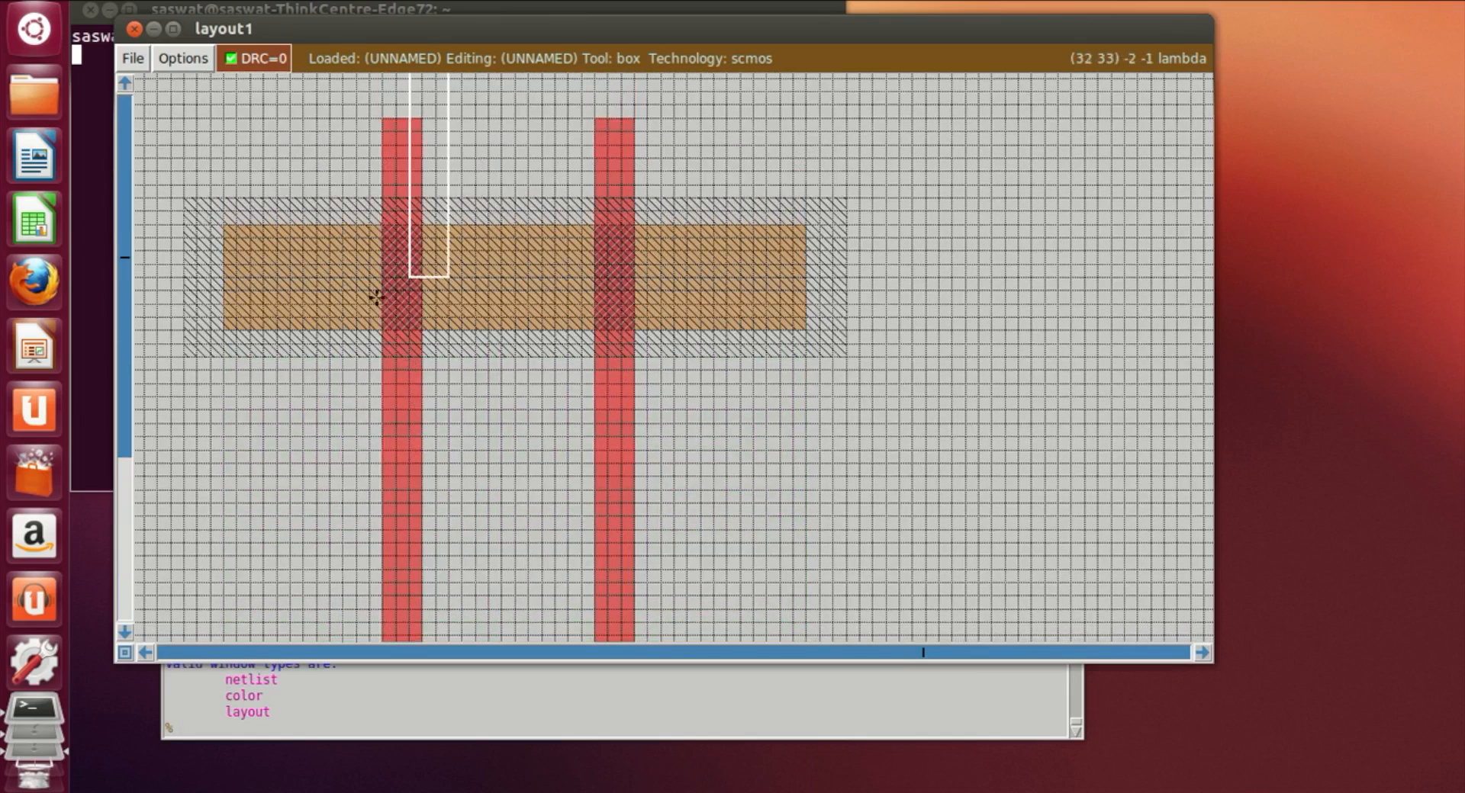
{"action": "left_click", "coordinate": [299, 288]}
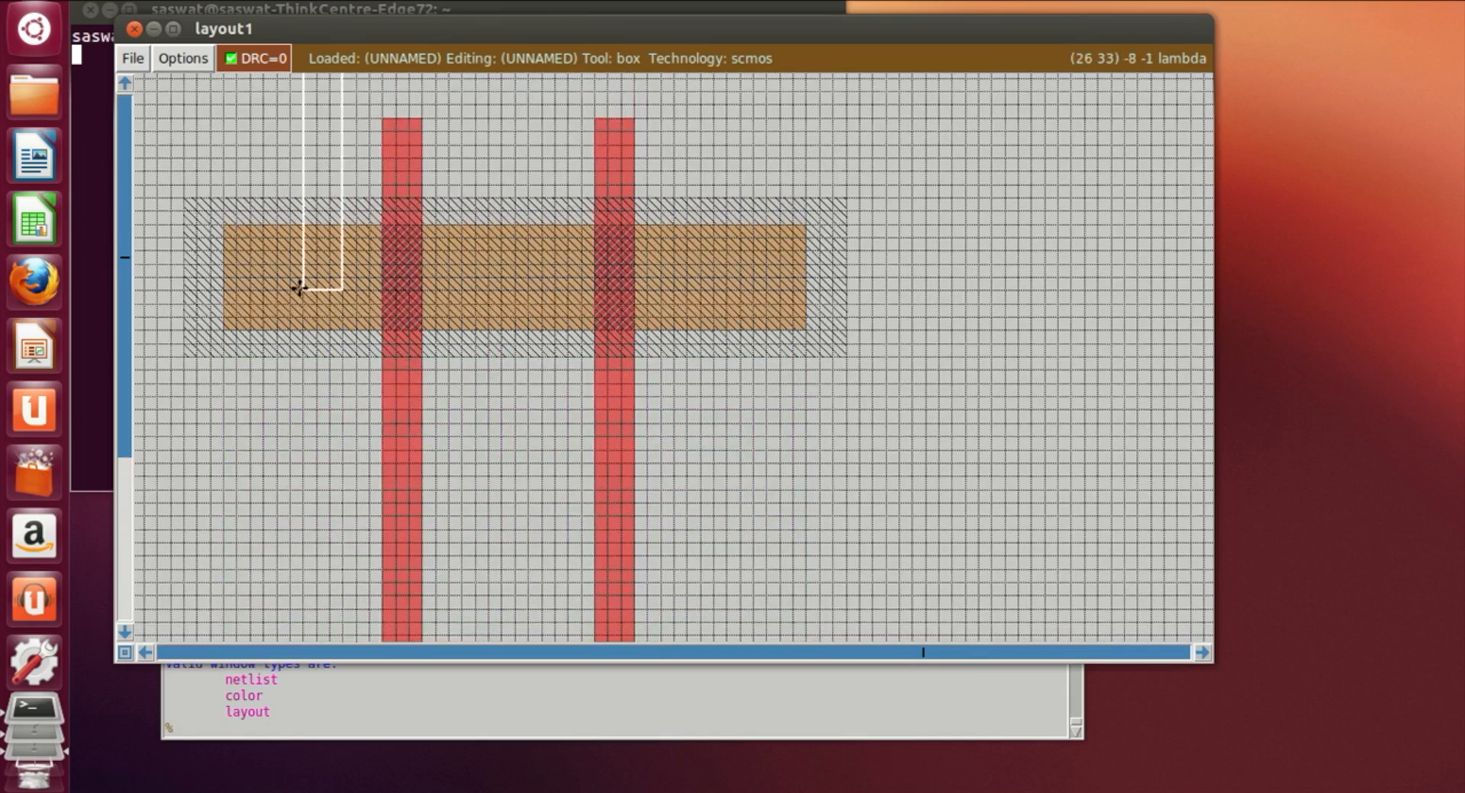
{"action": "left_click", "coordinate": [461, 296]}
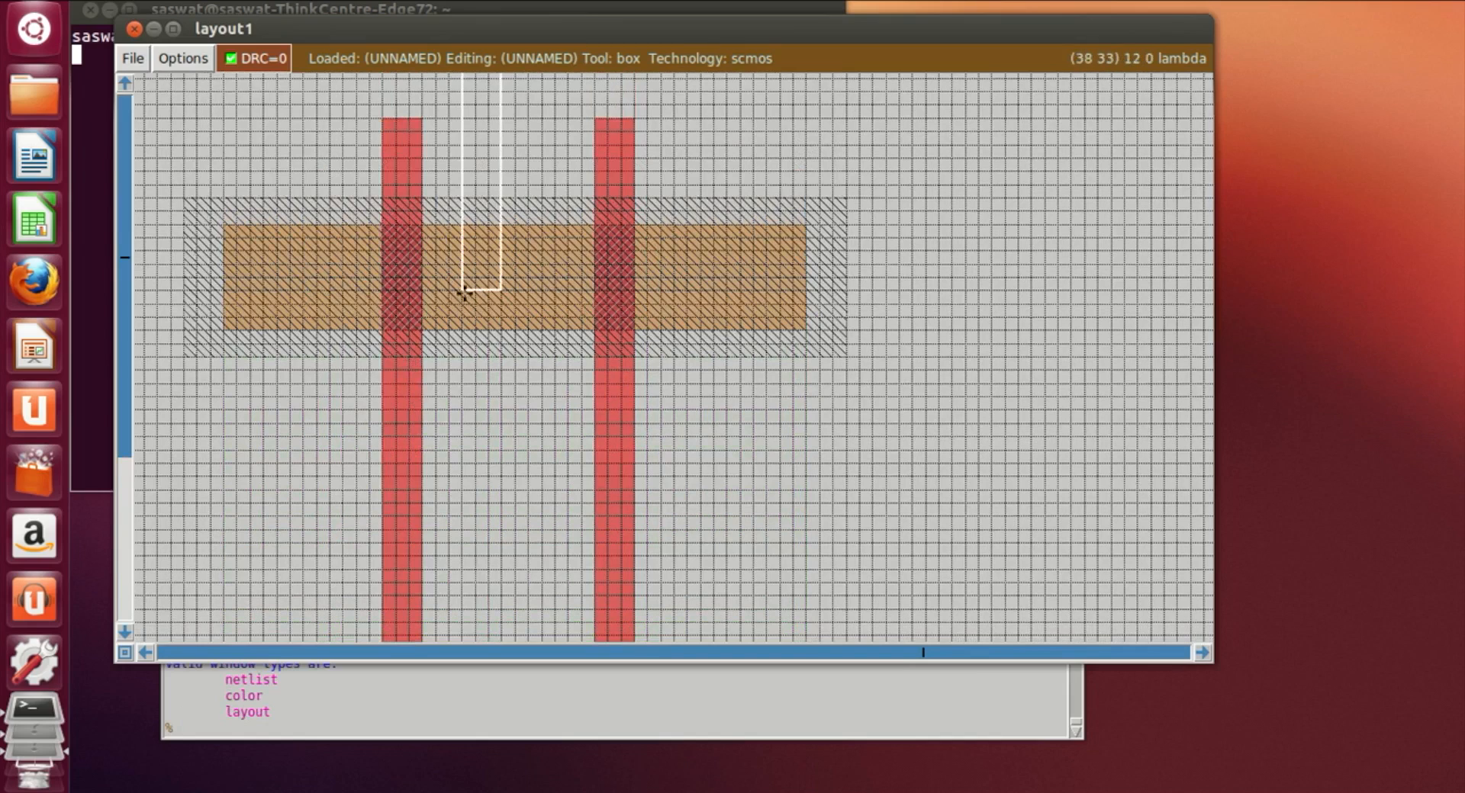
{"action": "left_click", "coordinate": [575, 296]}
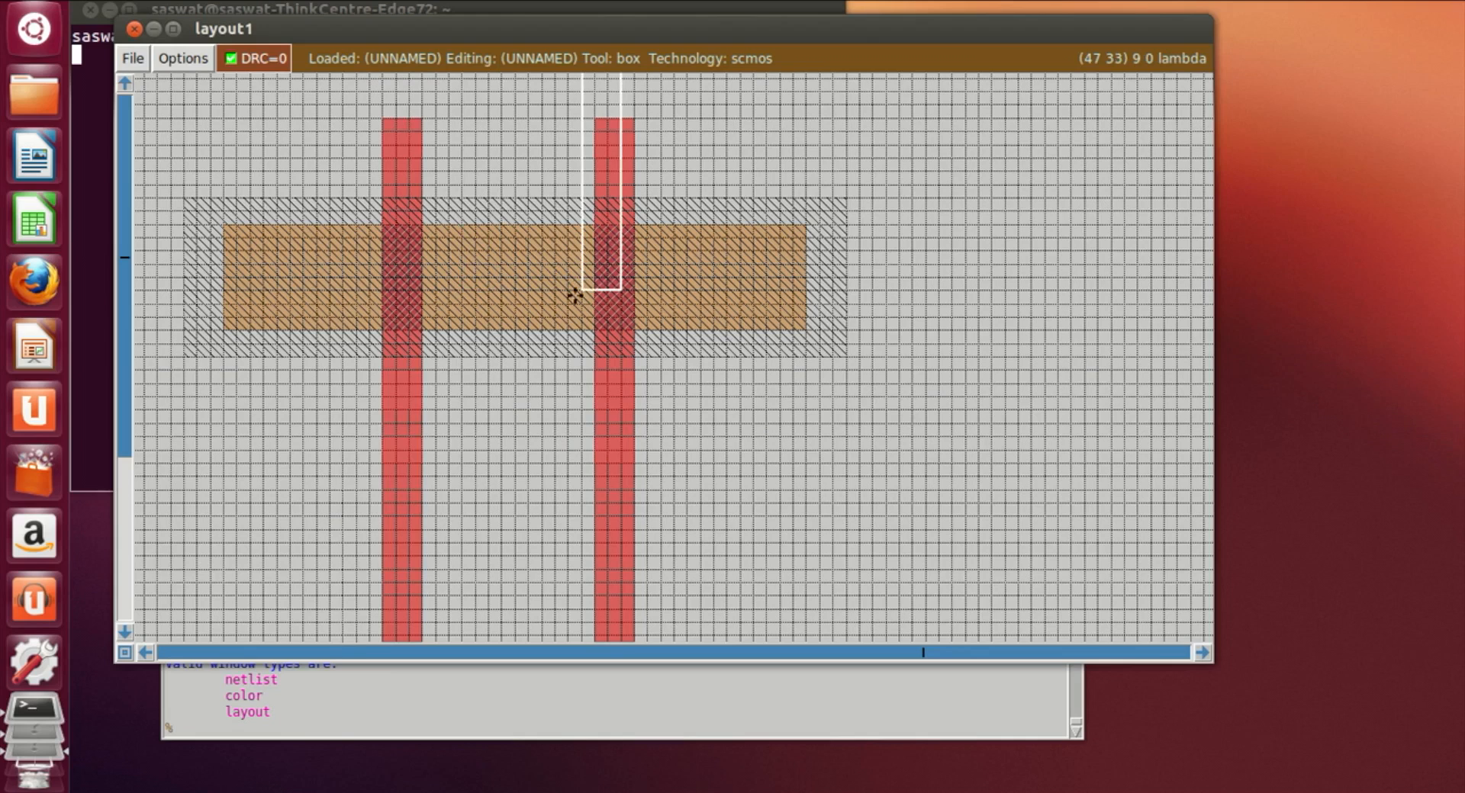
{"action": "left_click", "coordinate": [750, 294]}
{"action": "left_click", "coordinate": [267, 299]}
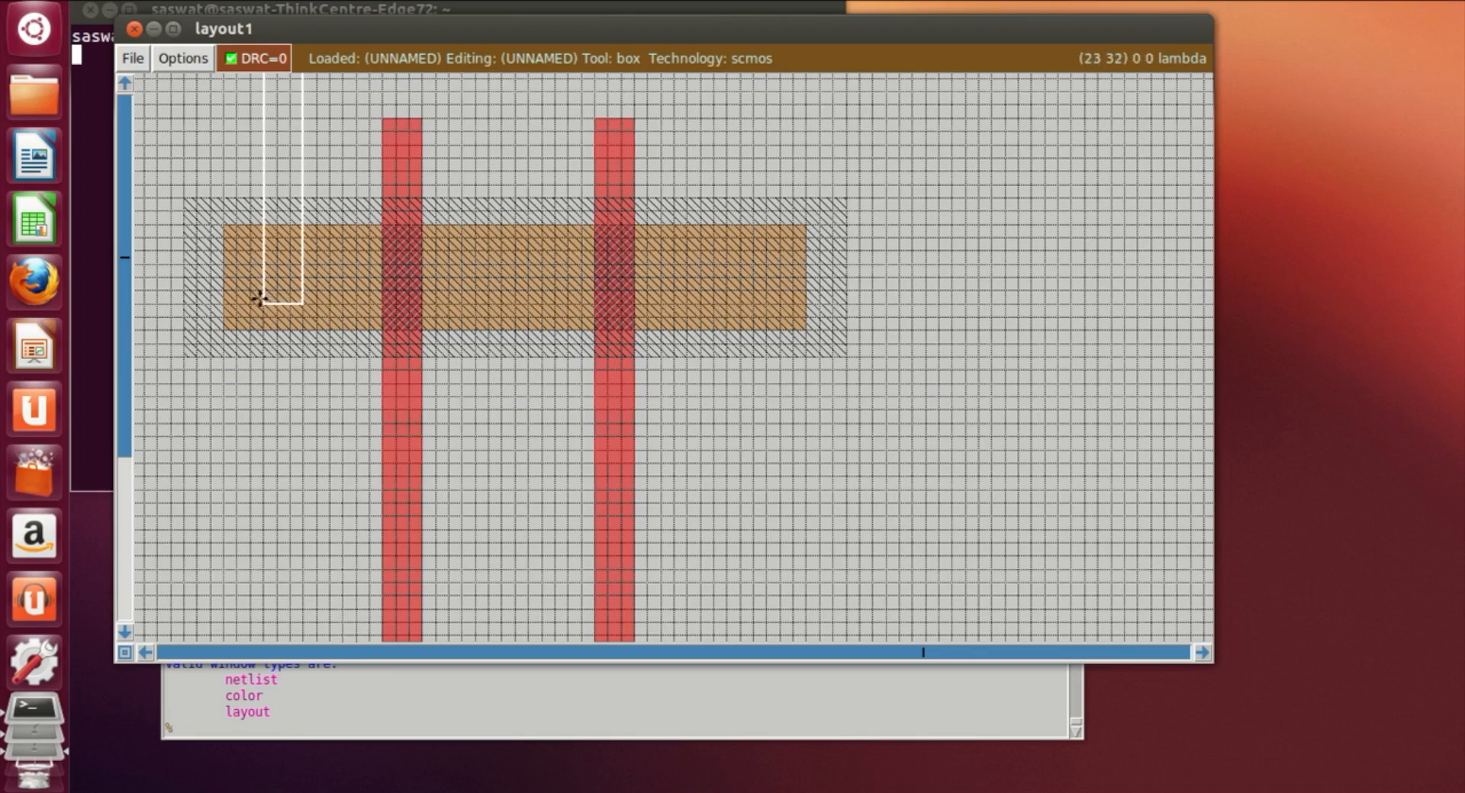
{"action": "right_click_drag", "start_coordinate": [331, 307], "coordinate": [336, 131]}
{"action": "right_click", "coordinate": [333, 104]}
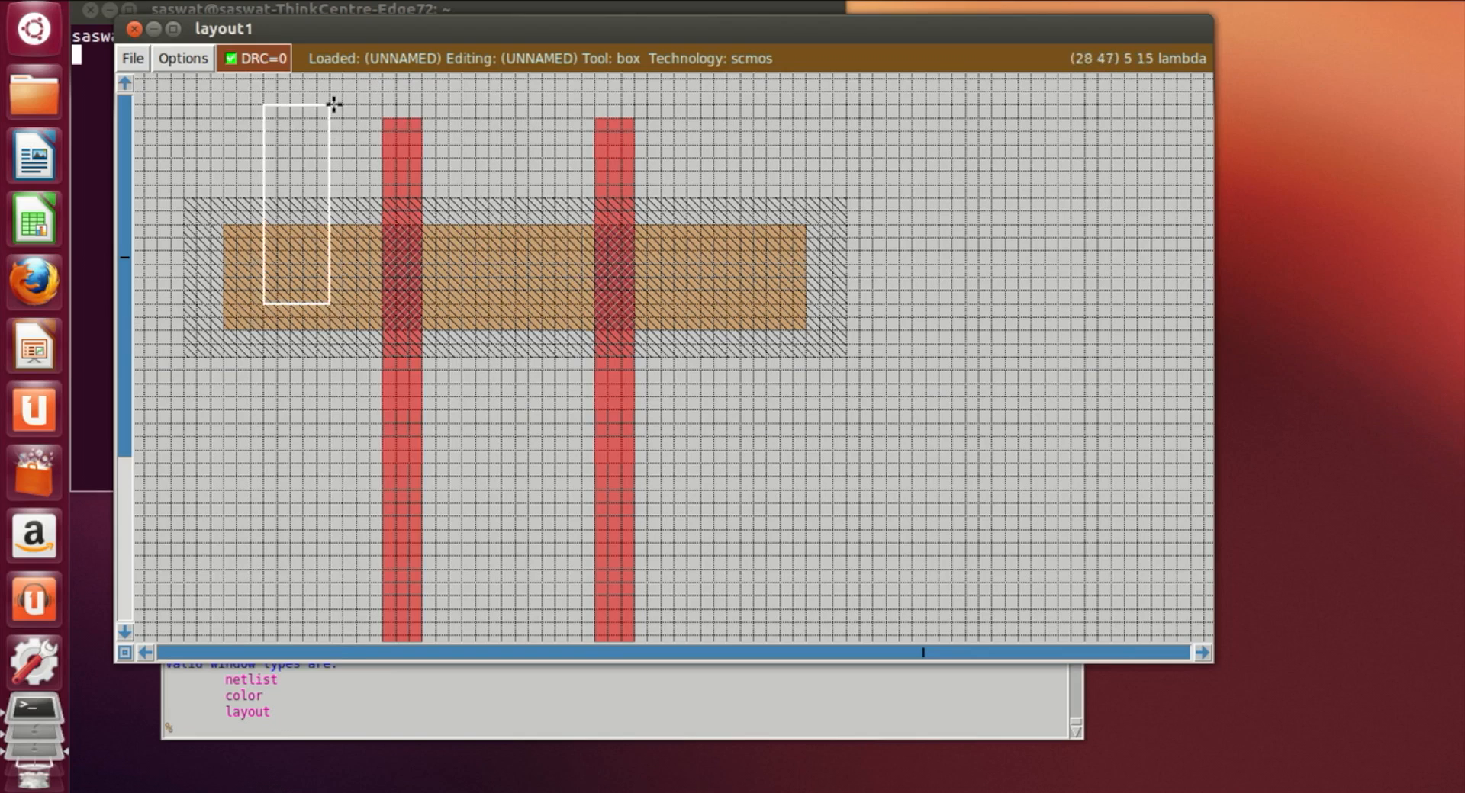
{"action": "scroll", "coordinate": [330, 103], "scroll_direction": "up", "scroll_amount": 3}
{"action": "right_click", "coordinate": [330, 103]}
{"action": "right_click", "coordinate": [328, 89]}
{"action": "left_click", "coordinate": [184, 729]}
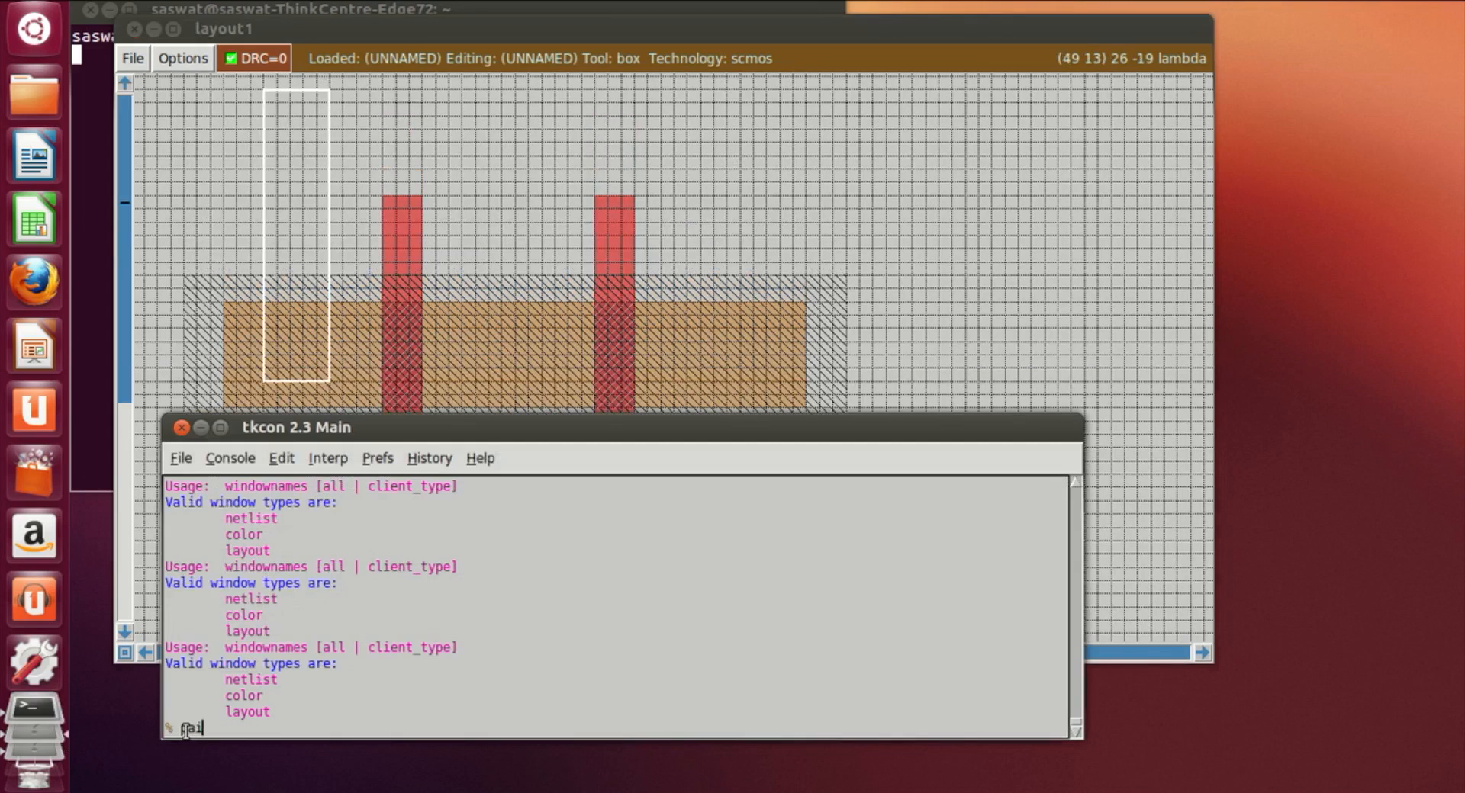
{"action": "type", "text": "paint m1"}
{"action": "key", "text": "Return"}
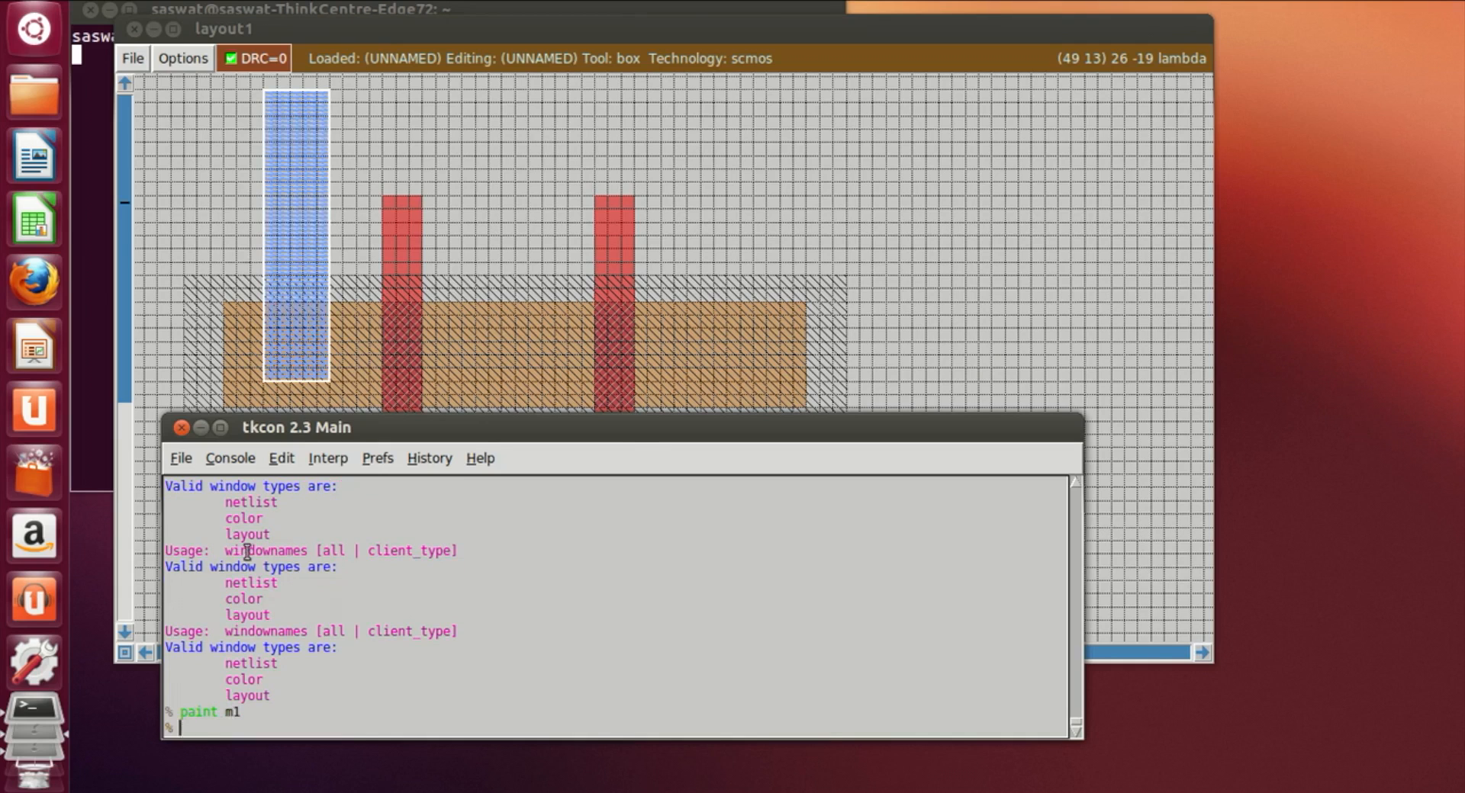
Step: Draw a horizontal box from the top of the metal strip extending right about 46 lambda and paint it with m1
{"action": "left_click_drag", "start_coordinate": [325, 91], "coordinate": [940, 156]}
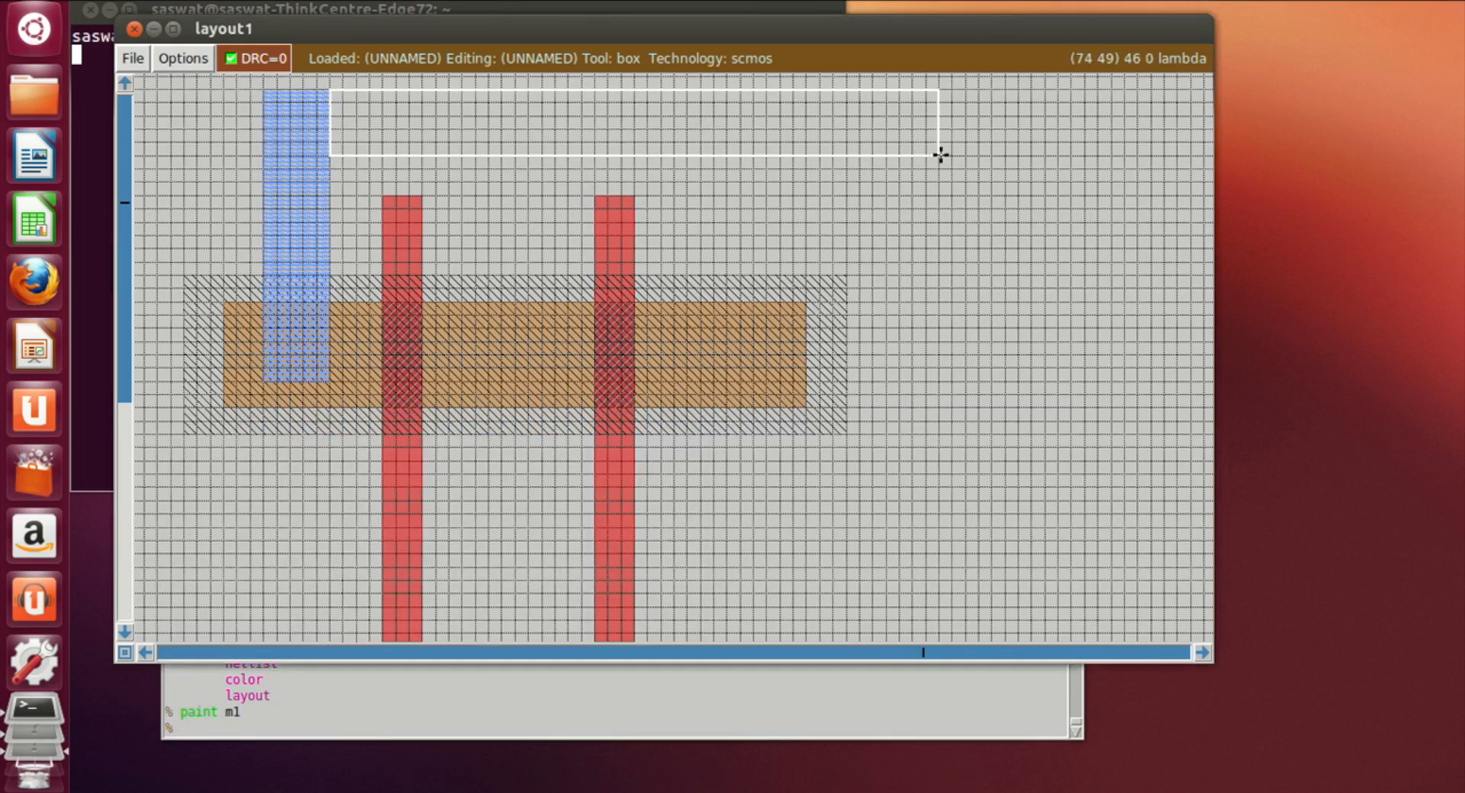
{"action": "left_click", "coordinate": [443, 730]}
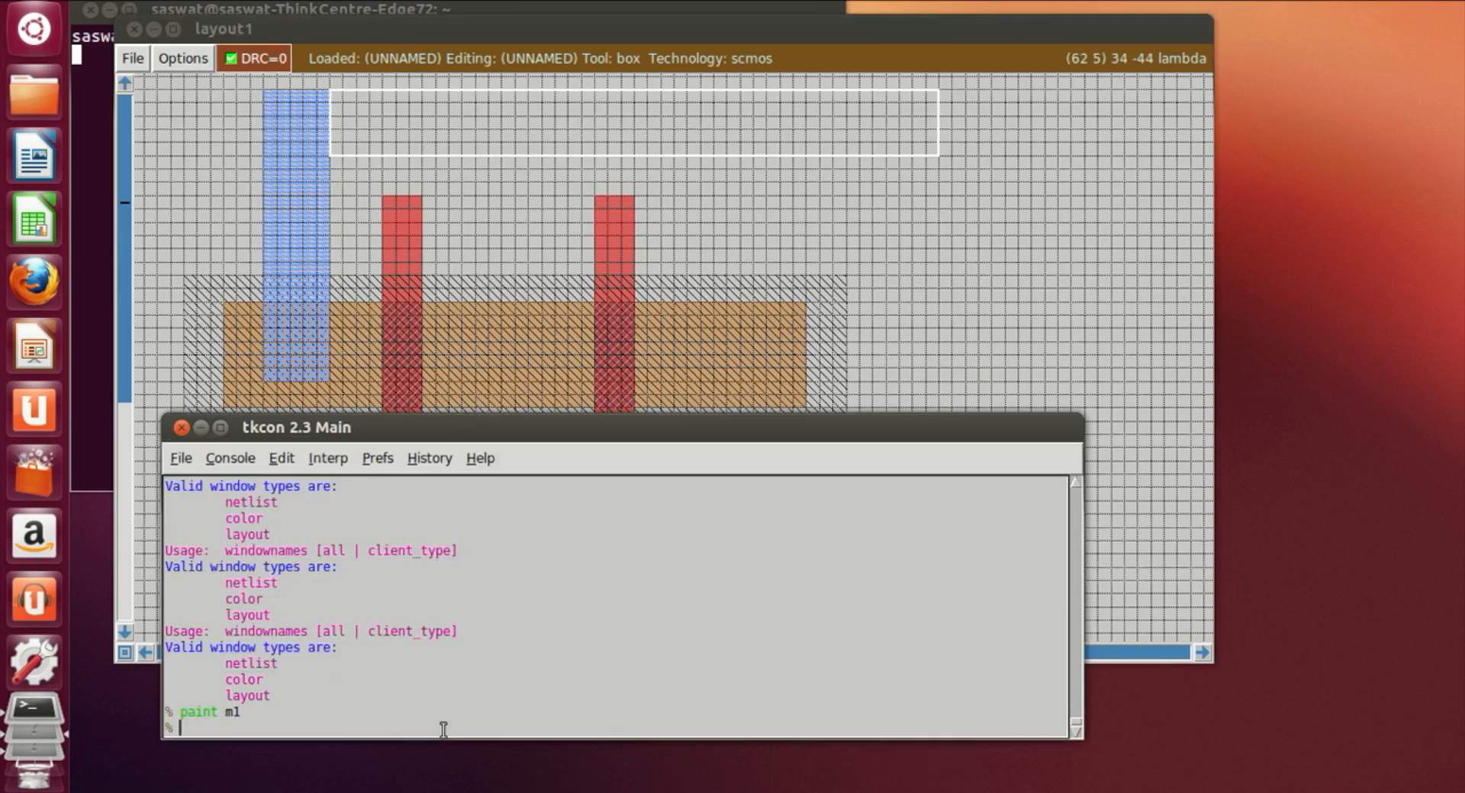
{"action": "type", "text": "paint m1"}
{"action": "key", "text": "Return"}
Step: Move the box to a horizontal position below the ndiff region and paint it with m1
{"action": "left_click", "coordinate": [954, 262]}
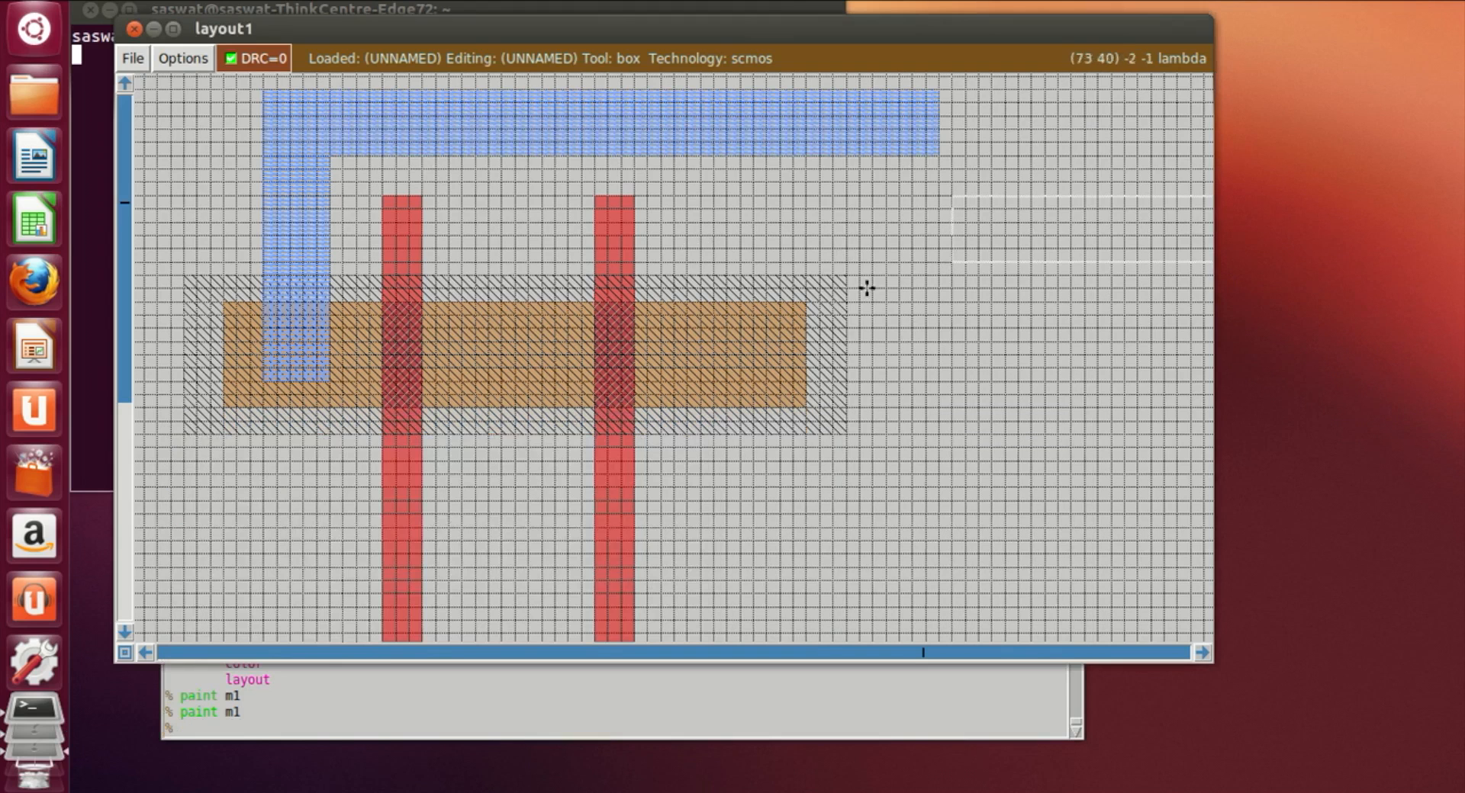
{"action": "scroll", "coordinate": [464, 196], "scroll_direction": "down", "scroll_amount": 1}
{"action": "scroll", "coordinate": [463, 196], "scroll_direction": "down", "scroll_amount": 5}
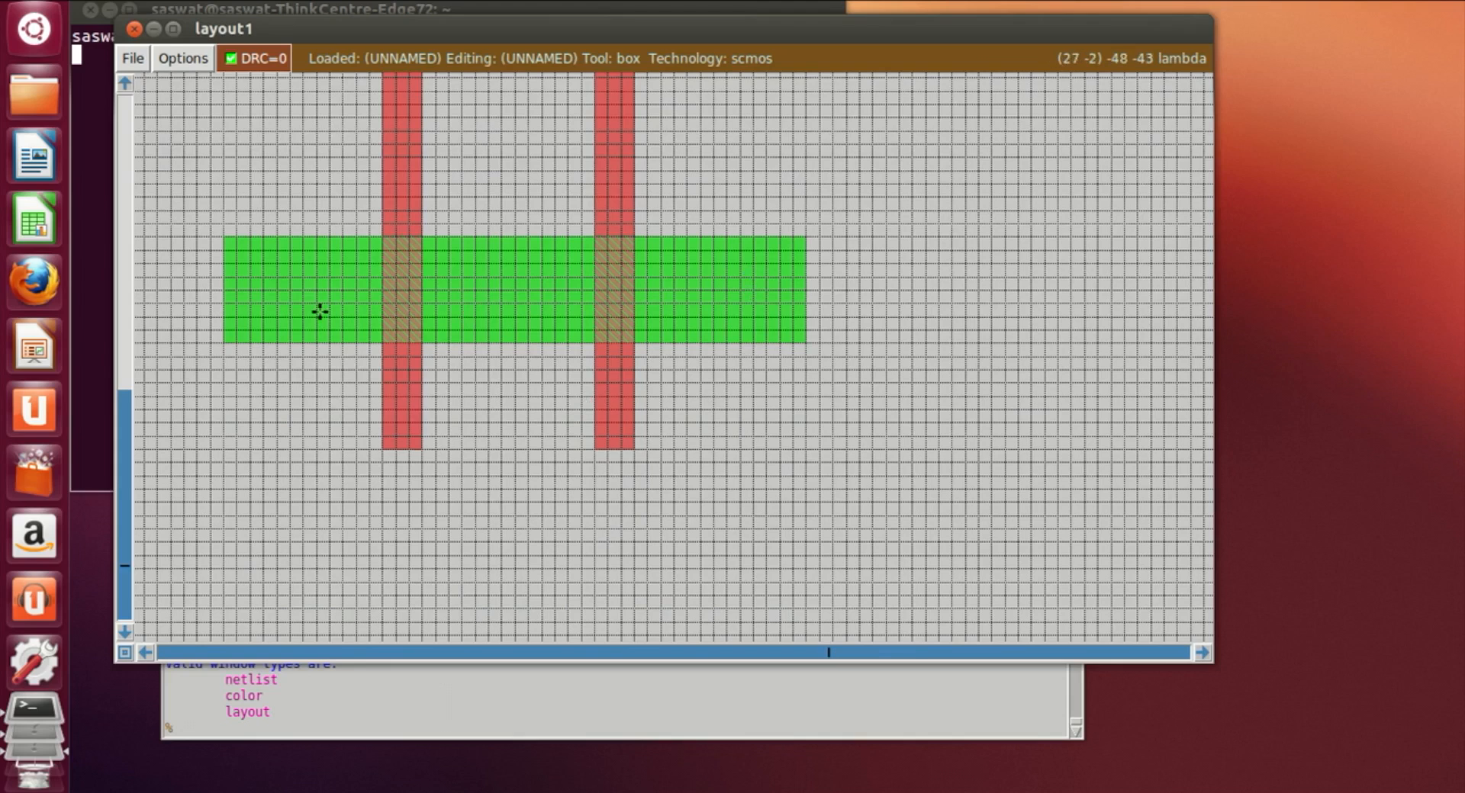
{"action": "left_click", "coordinate": [260, 264]}
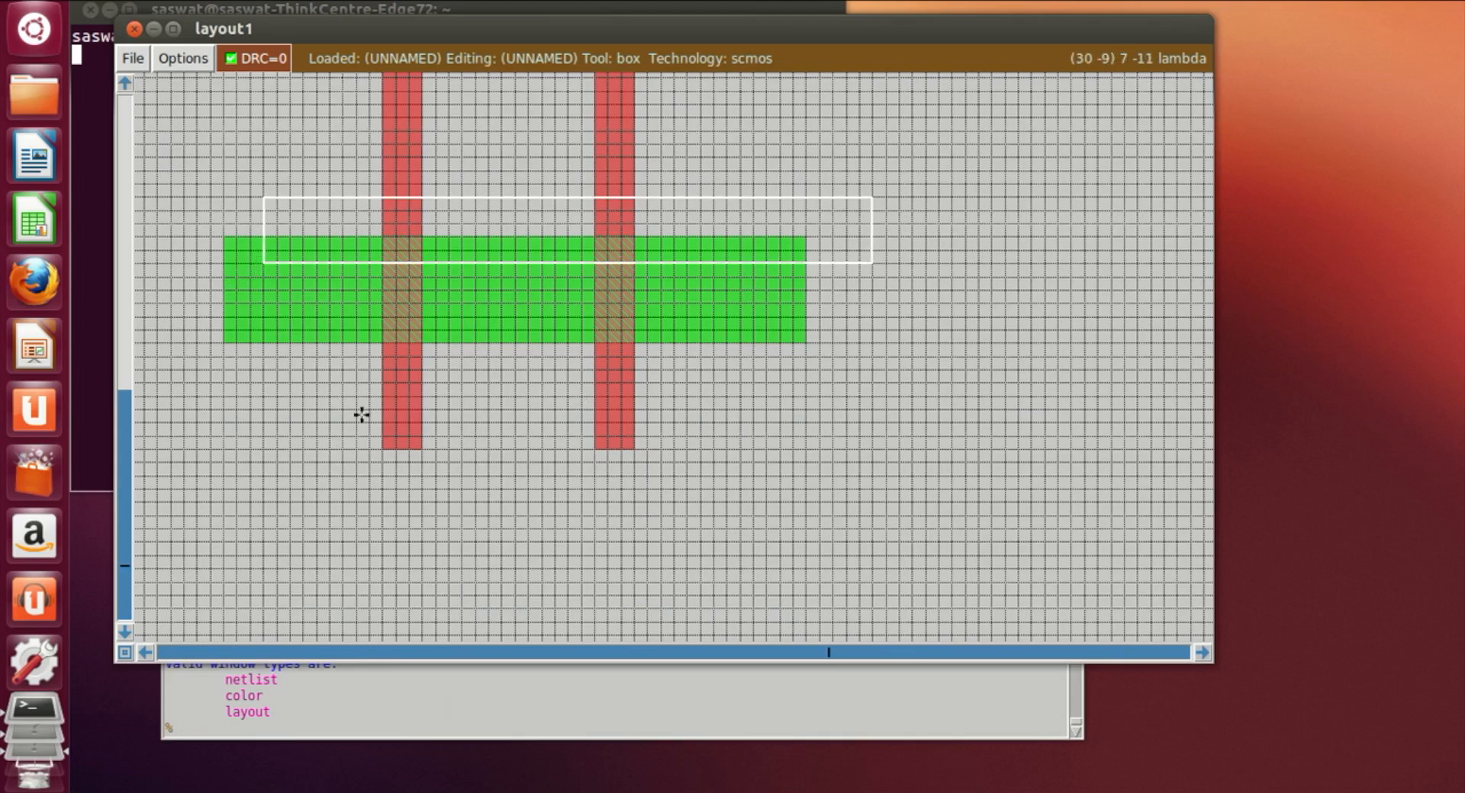
{"action": "left_click", "coordinate": [320, 549]}
{"action": "left_click", "coordinate": [274, 582]}
{"action": "left_click", "coordinate": [260, 577]}
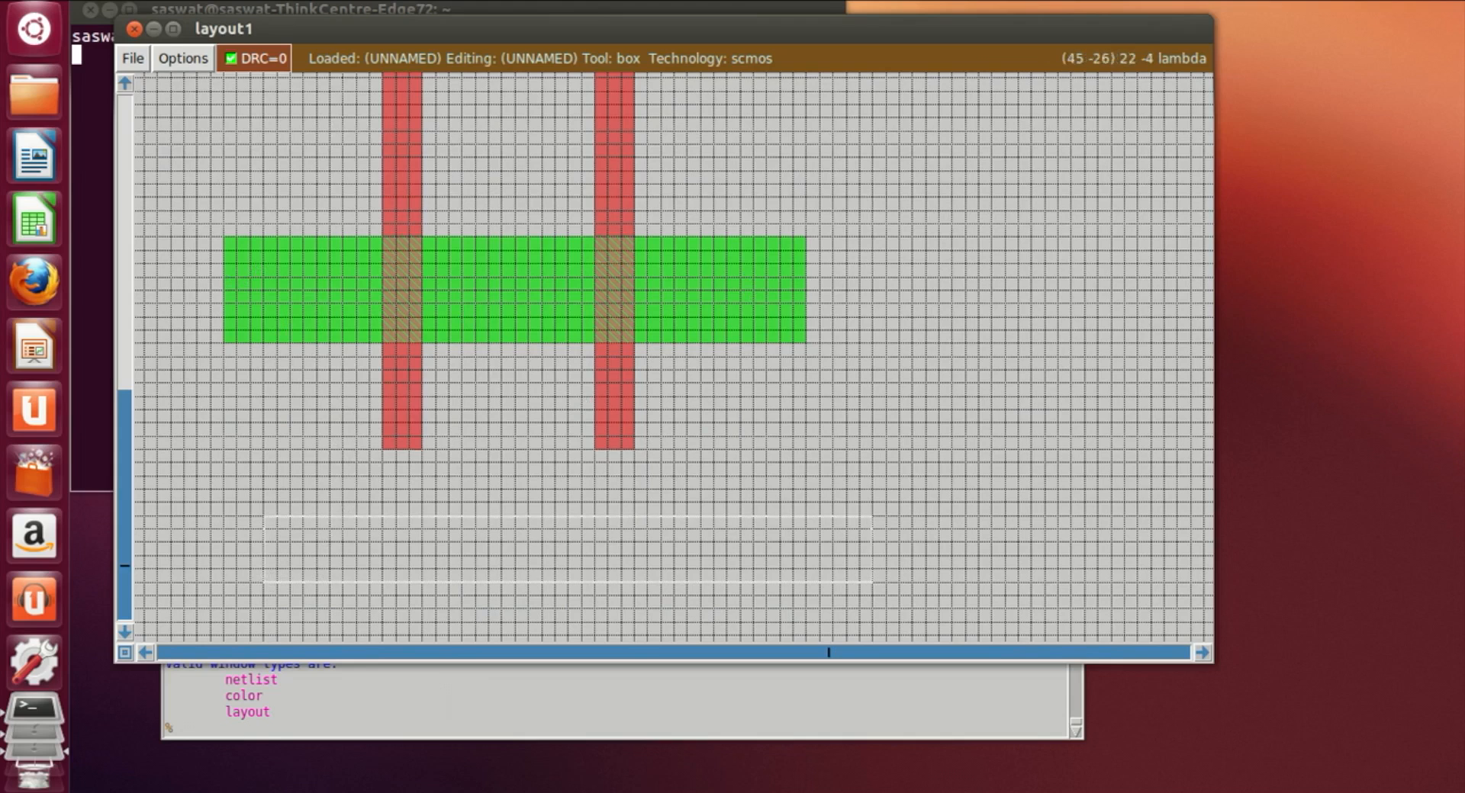
{"action": "left_click", "coordinate": [251, 725]}
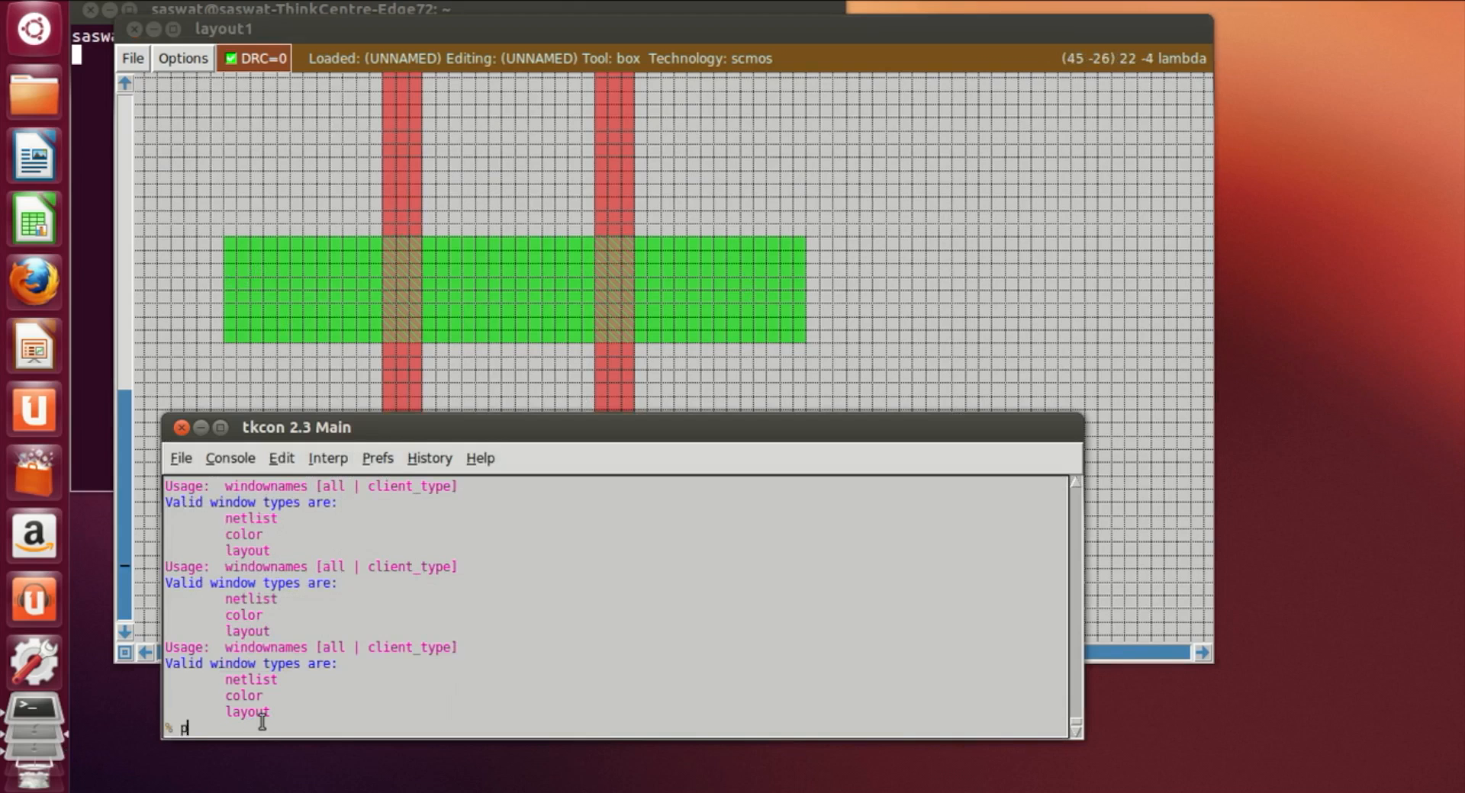
{"action": "type", "text": "paint m1"}
{"action": "key", "text": "Return"}
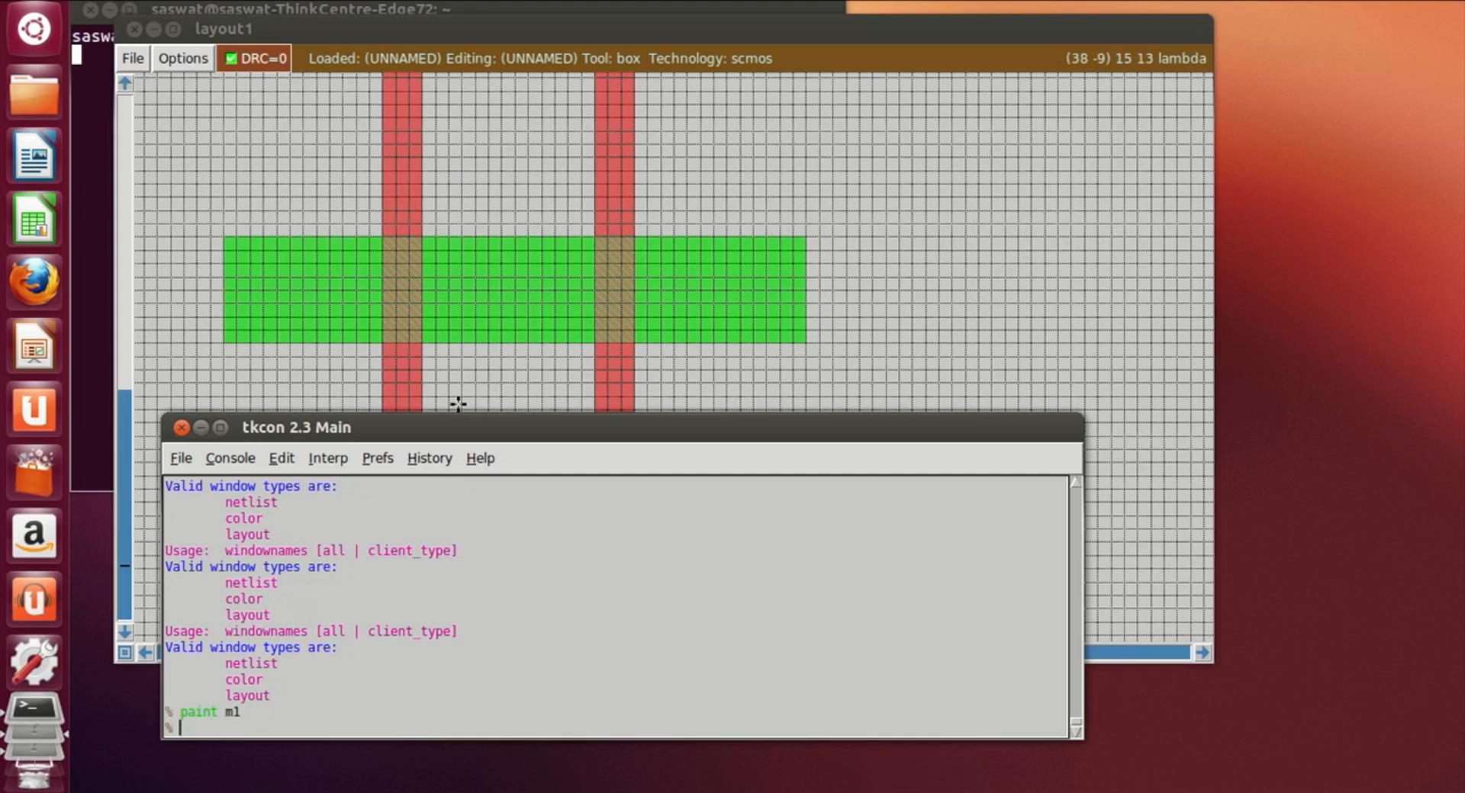
{"action": "left_click", "coordinate": [1282, 1]}
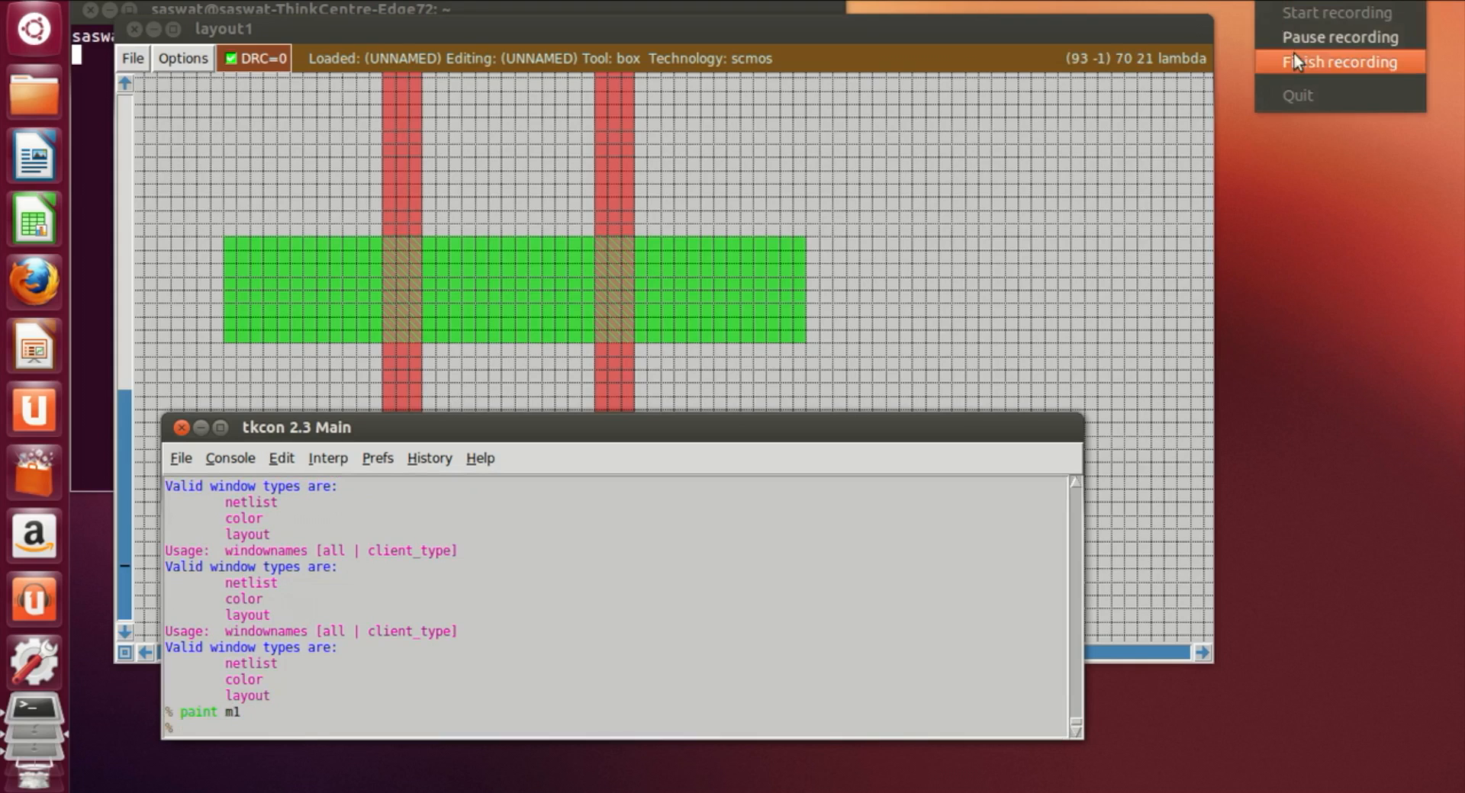
{"action": "left_click", "coordinate": [1302, 40]}
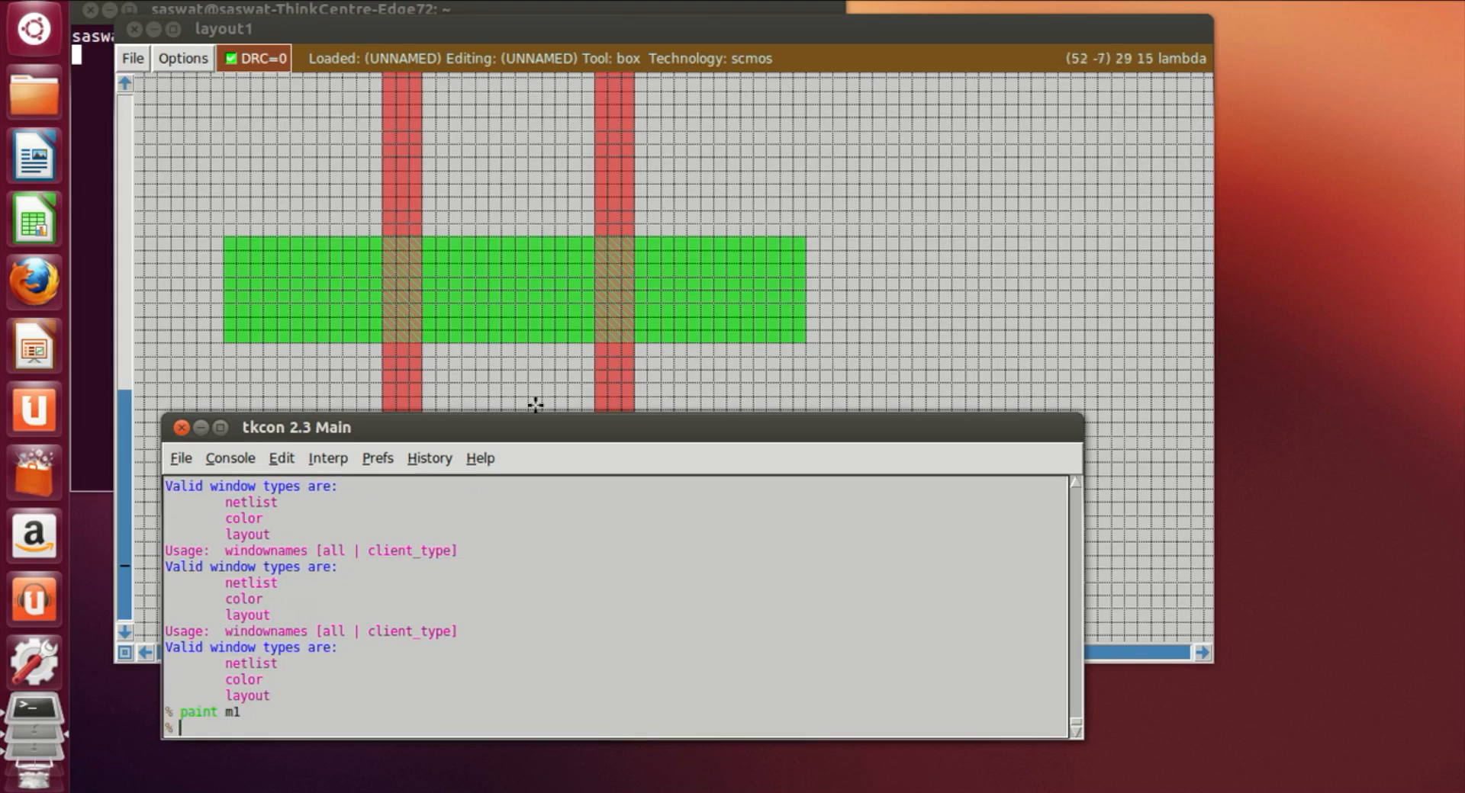
Step: Draw a narrow vertical box from the ndiff's left end down to the bottom metal rail and paint it with m1
{"action": "left_click", "coordinate": [457, 399]}
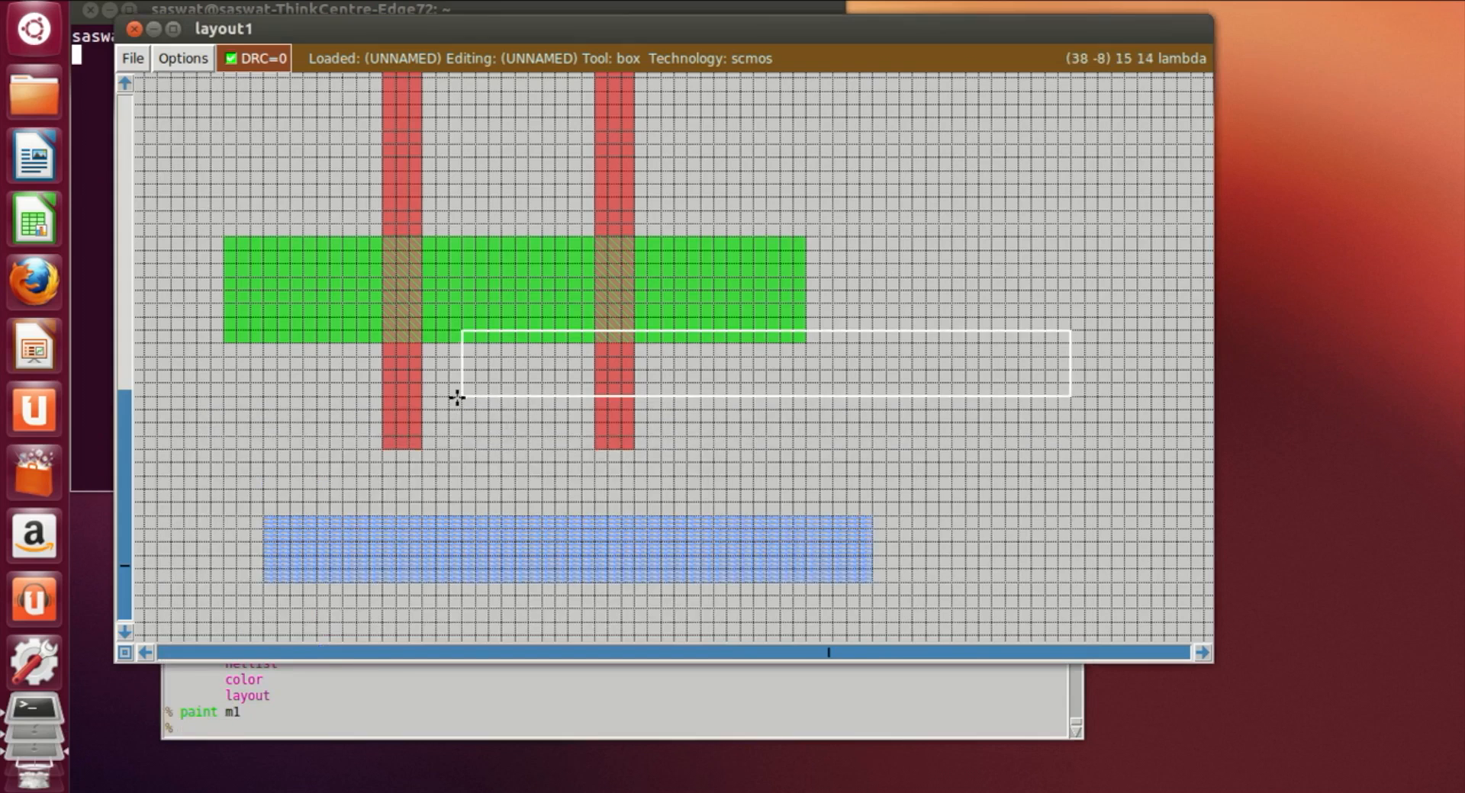
{"action": "scroll", "coordinate": [481, 435], "scroll_direction": "down", "scroll_amount": 1}
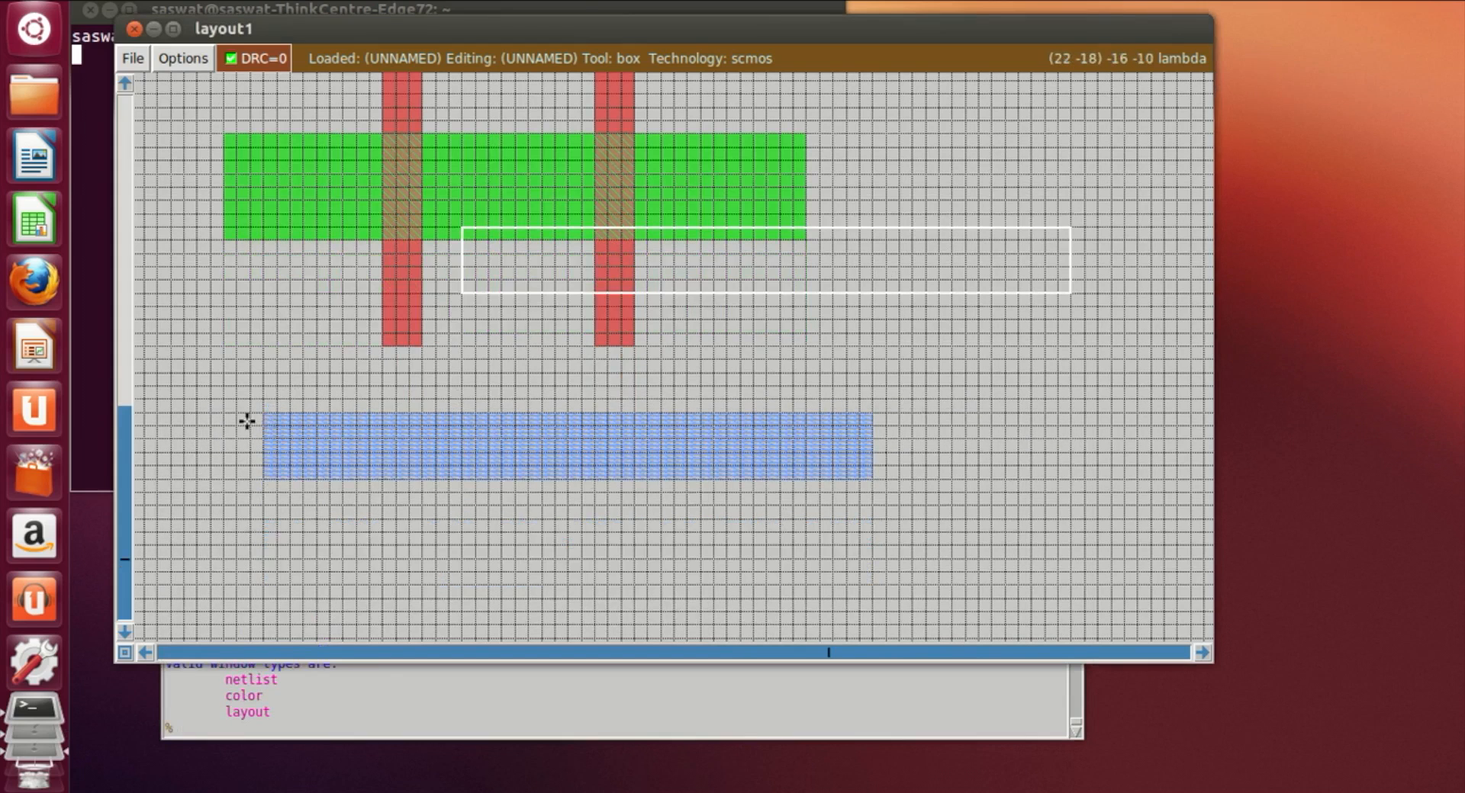
{"action": "scroll", "coordinate": [270, 204], "scroll_direction": "up", "scroll_amount": 1}
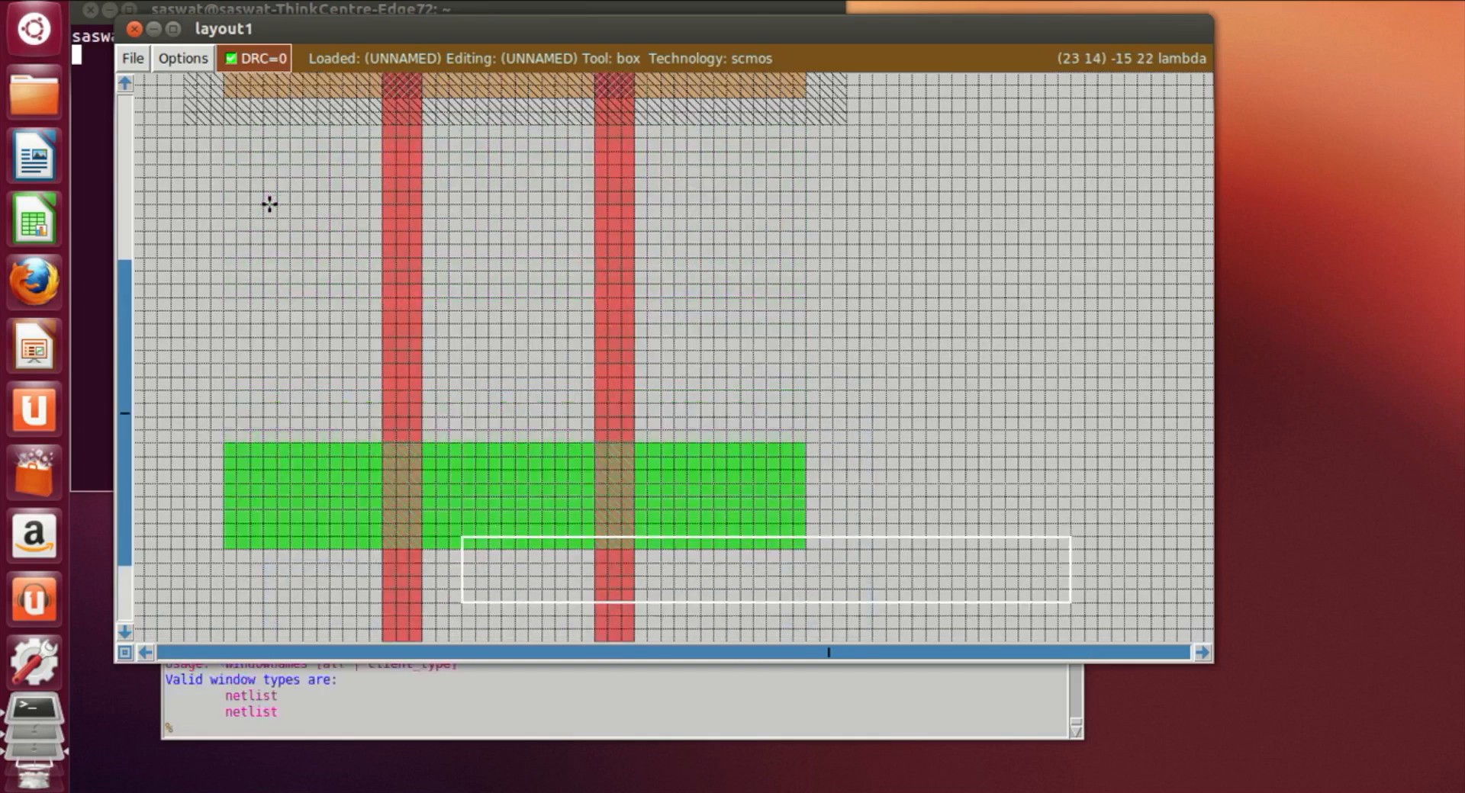
{"action": "scroll", "coordinate": [270, 204], "scroll_direction": "down", "scroll_amount": 1}
{"action": "left_click", "coordinate": [253, 313]}
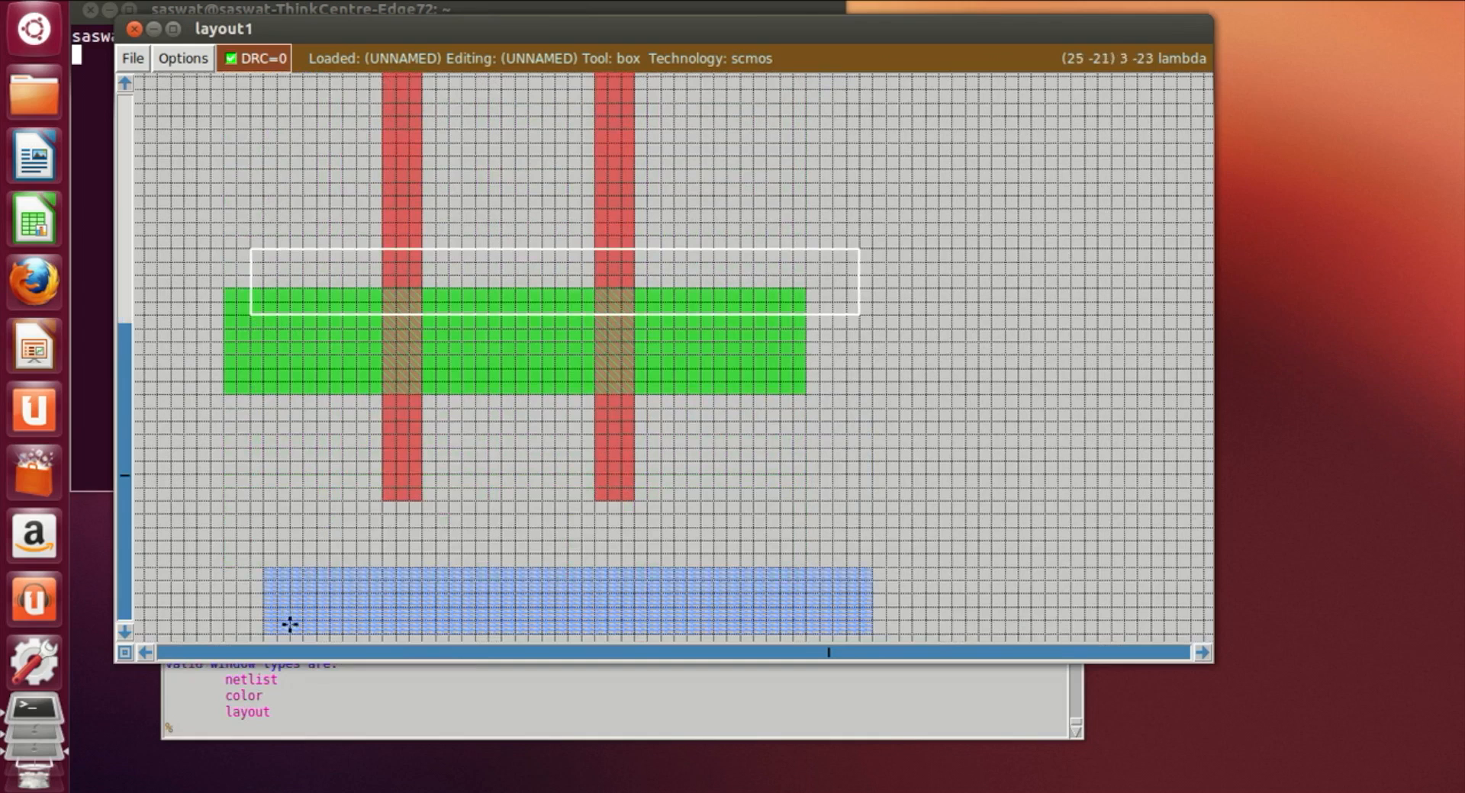
{"action": "right_click", "coordinate": [325, 634]}
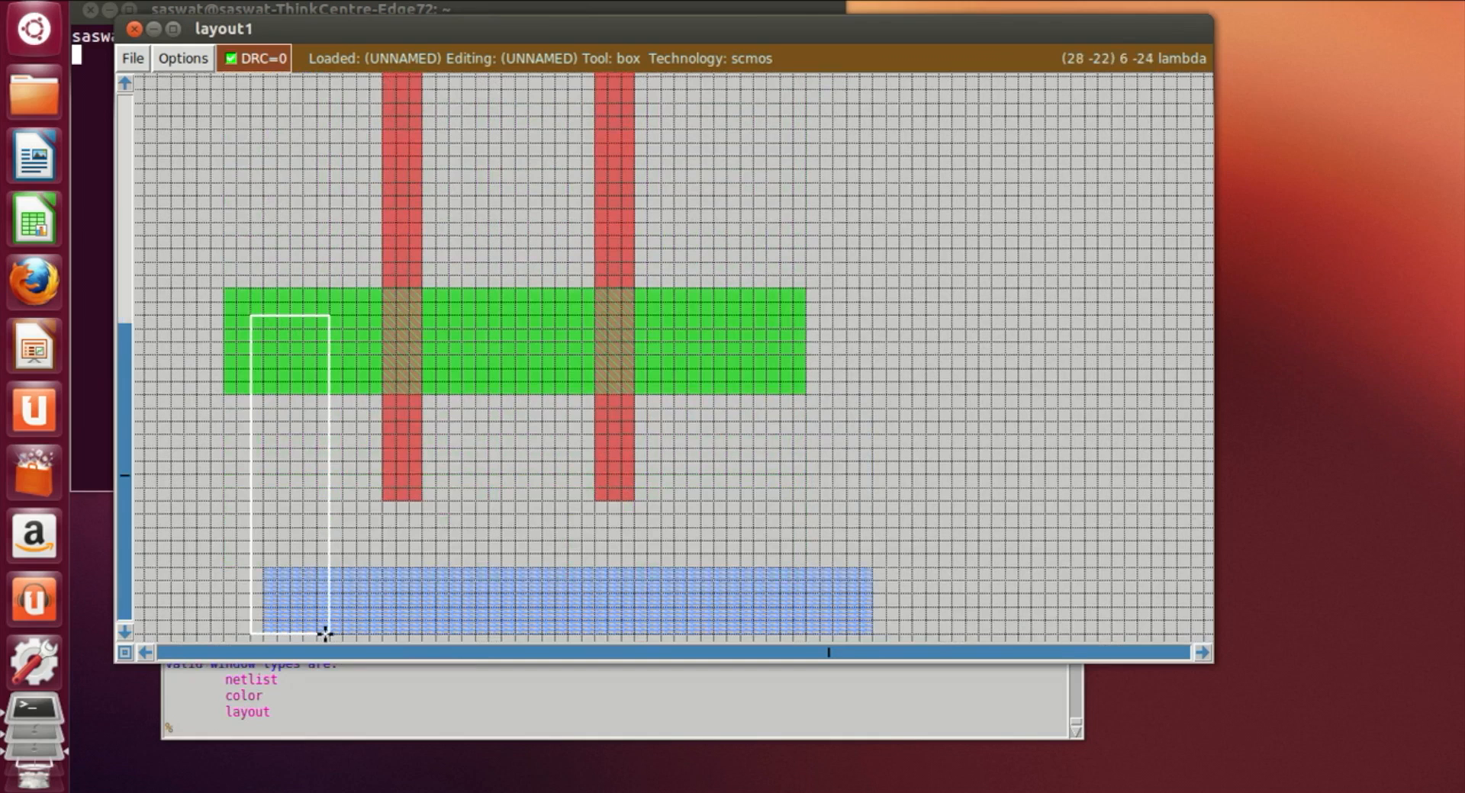
{"action": "right_click_drag", "start_coordinate": [323, 632], "coordinate": [302, 422]}
{"action": "right_click_drag", "start_coordinate": [319, 371], "coordinate": [320, 309]}
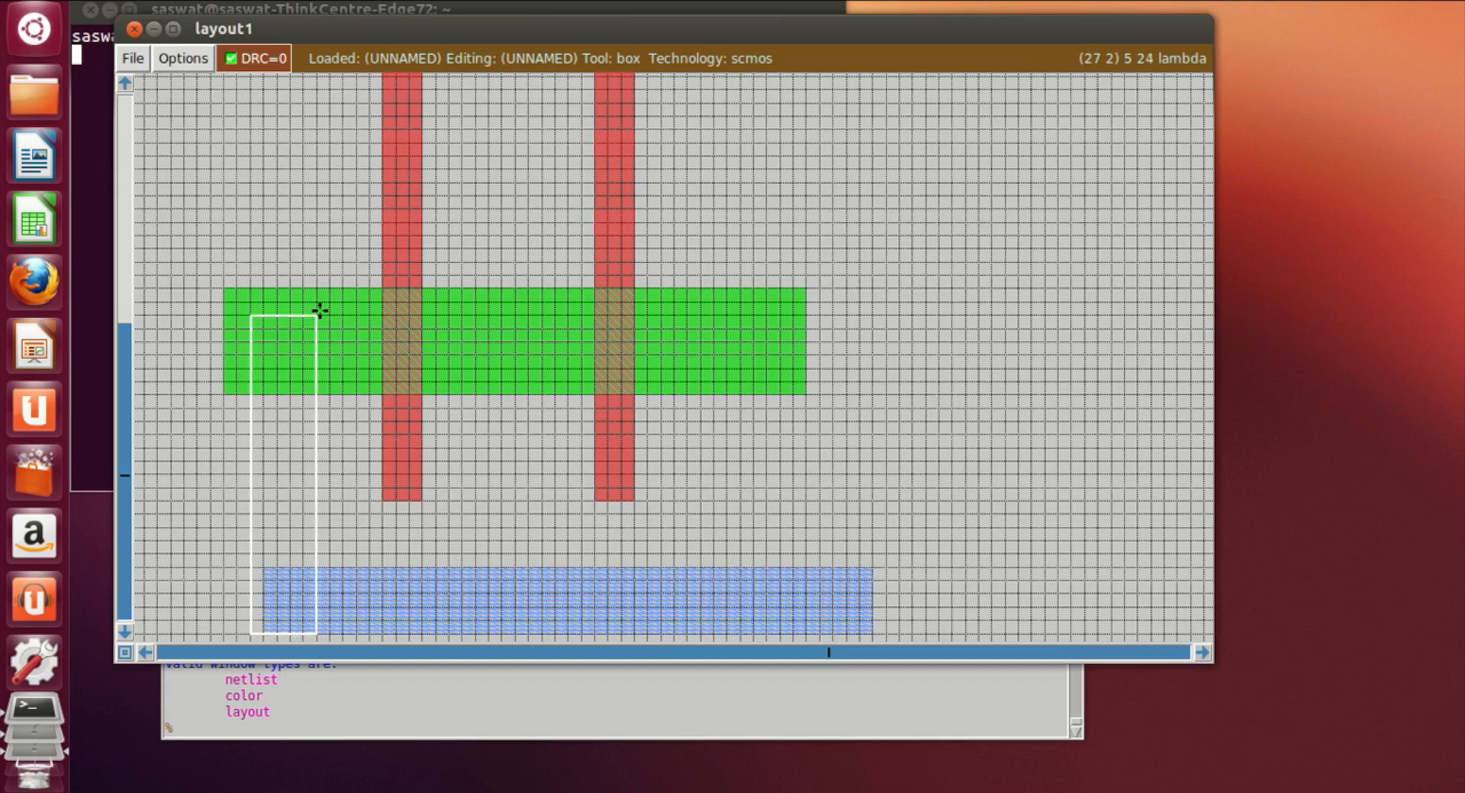
{"action": "left_click", "coordinate": [380, 722]}
{"action": "type", "text": "paint"}
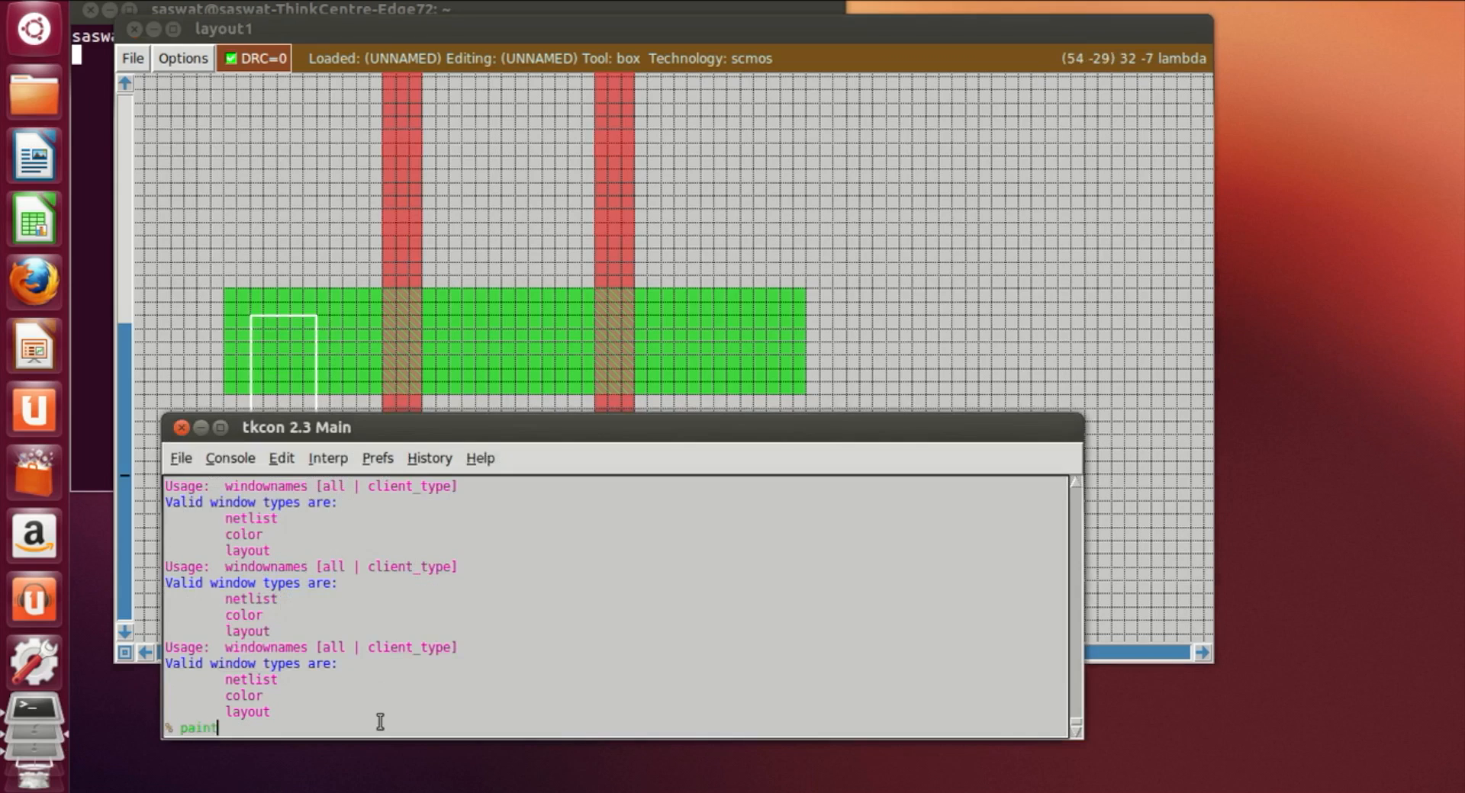
{"action": "type", "text": " m1"}
{"action": "key", "text": "Return"}
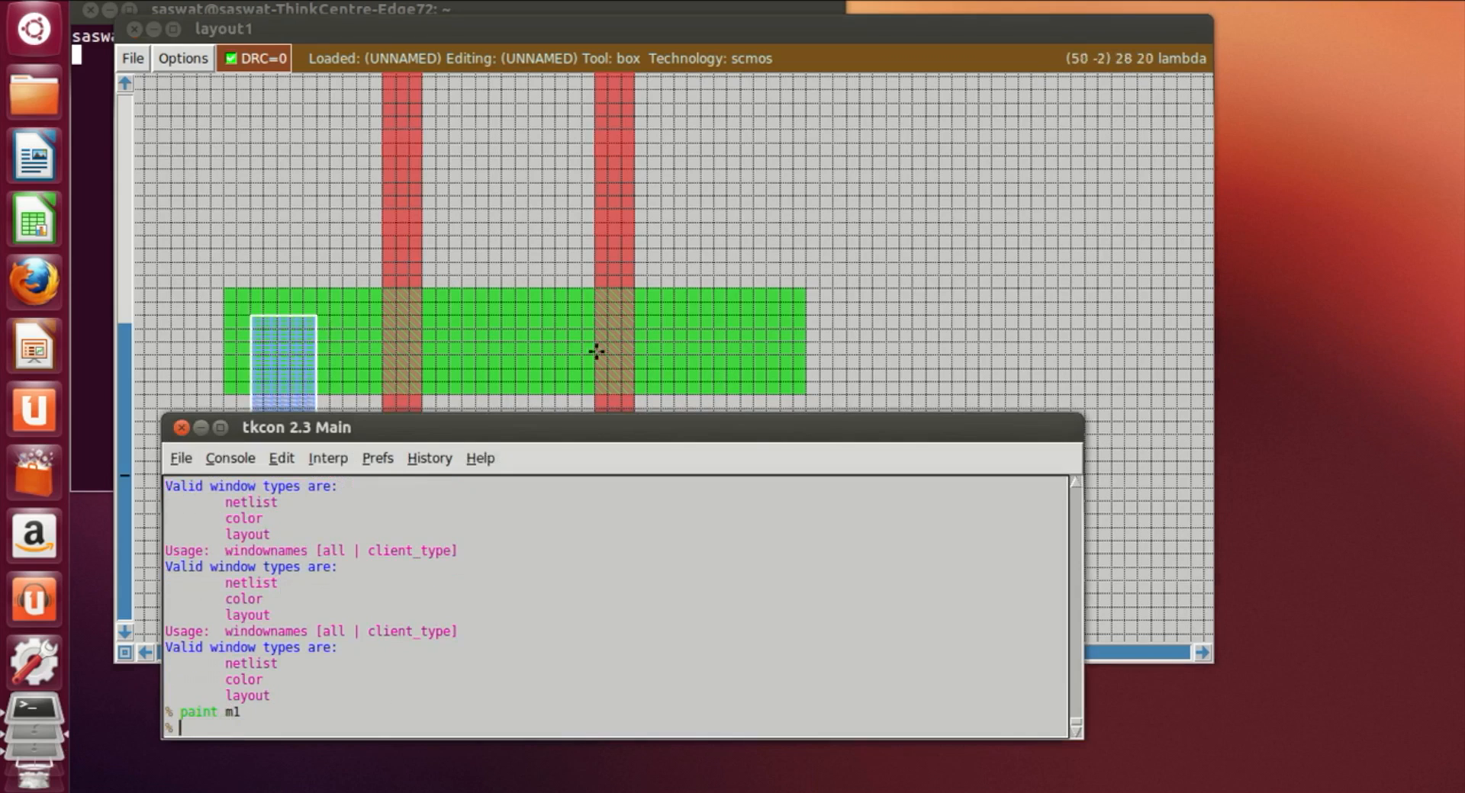
Step: Move the box over the ndiff's right end, reaching down to the bottom rail, and paint it with m1
{"action": "left_click", "coordinate": [717, 389]}
{"action": "scroll", "coordinate": [708, 408], "scroll_direction": "down", "scroll_amount": 2}
{"action": "left_click", "coordinate": [681, 450]}
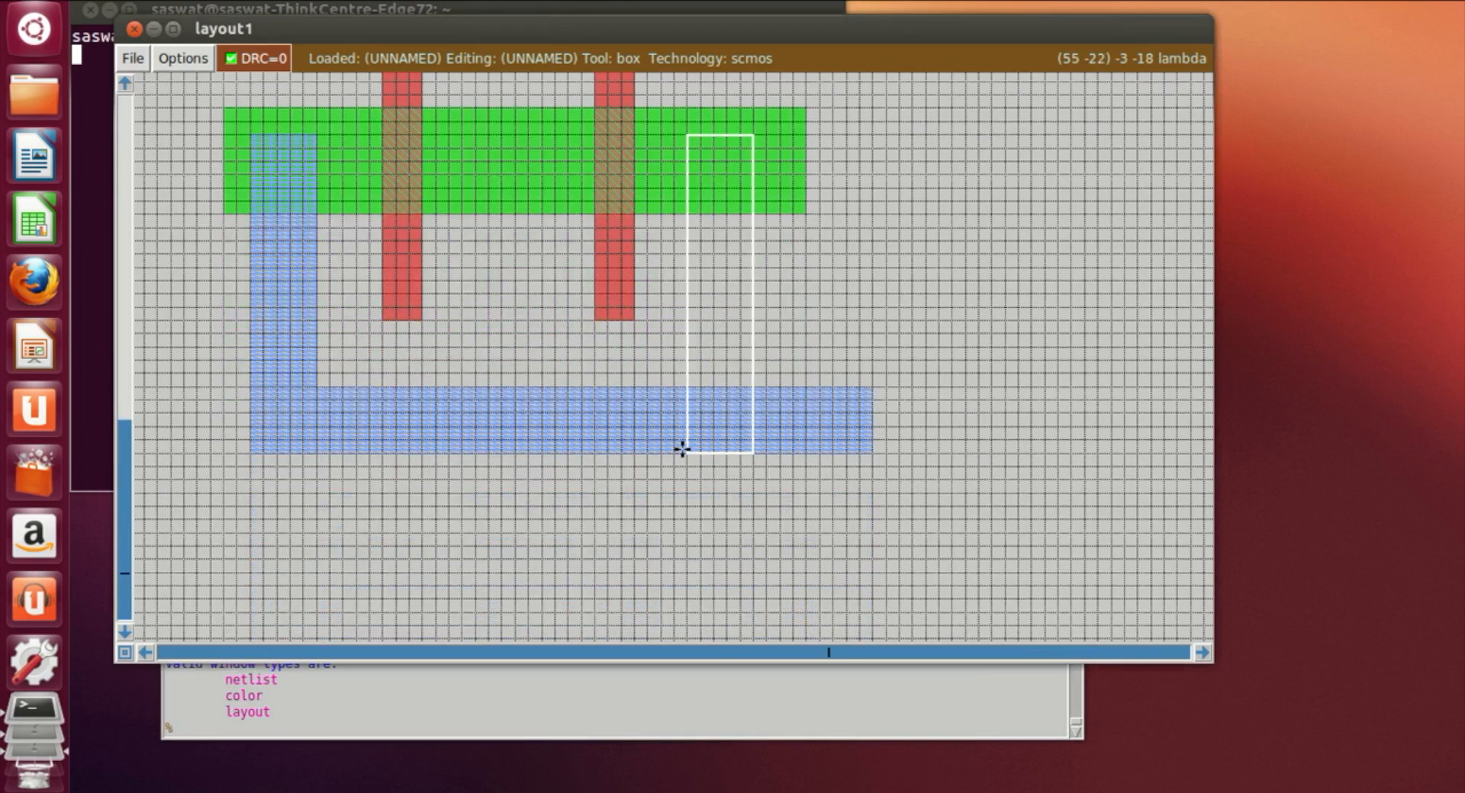
{"action": "left_click", "coordinate": [417, 723]}
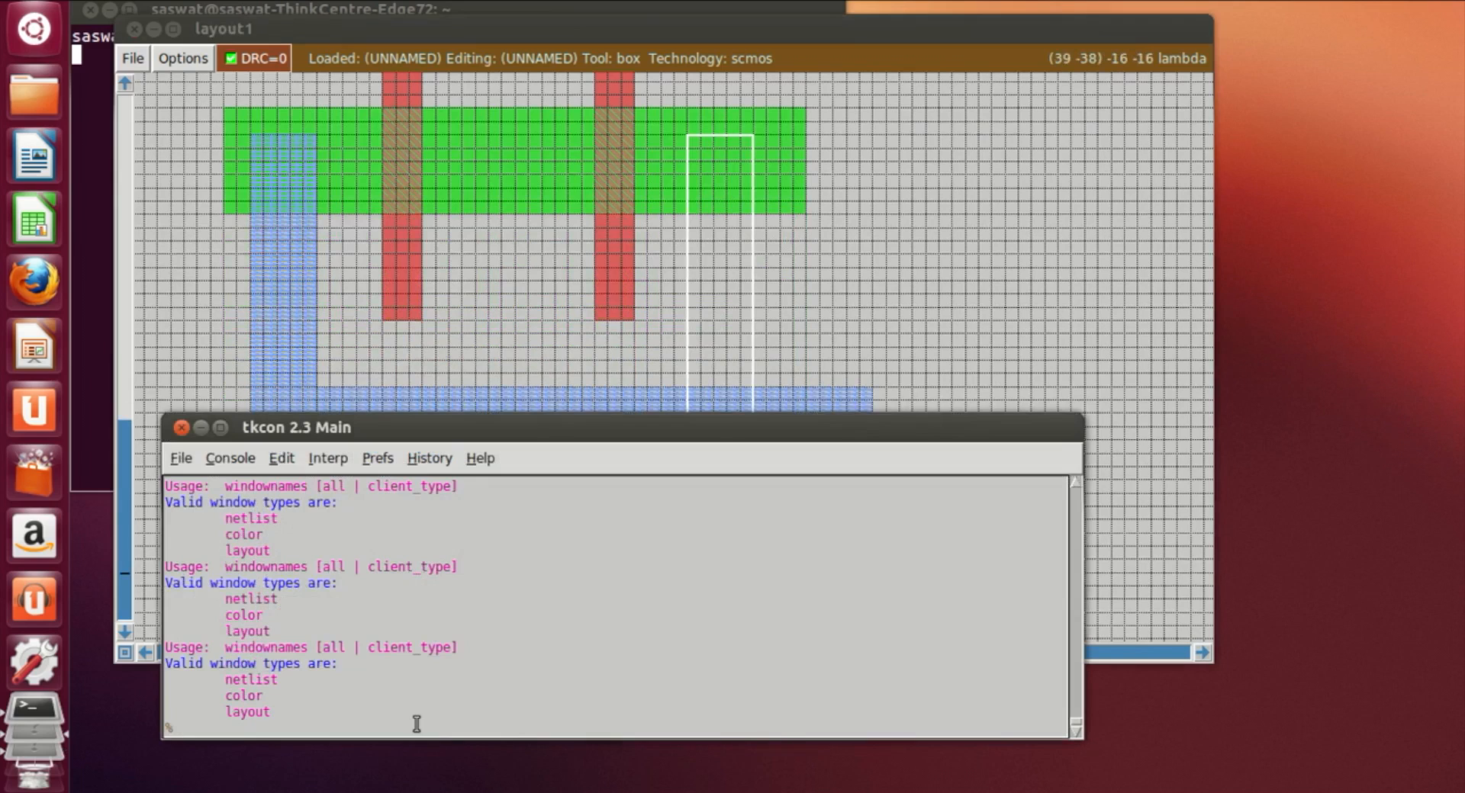
{"action": "type", "text": "paint m1"}
{"action": "key", "text": "Return"}
Step: Place a vertical box at the pdiff's right end extending downward past the diffusion and paint it with m1
{"action": "left_click", "coordinate": [965, 267]}
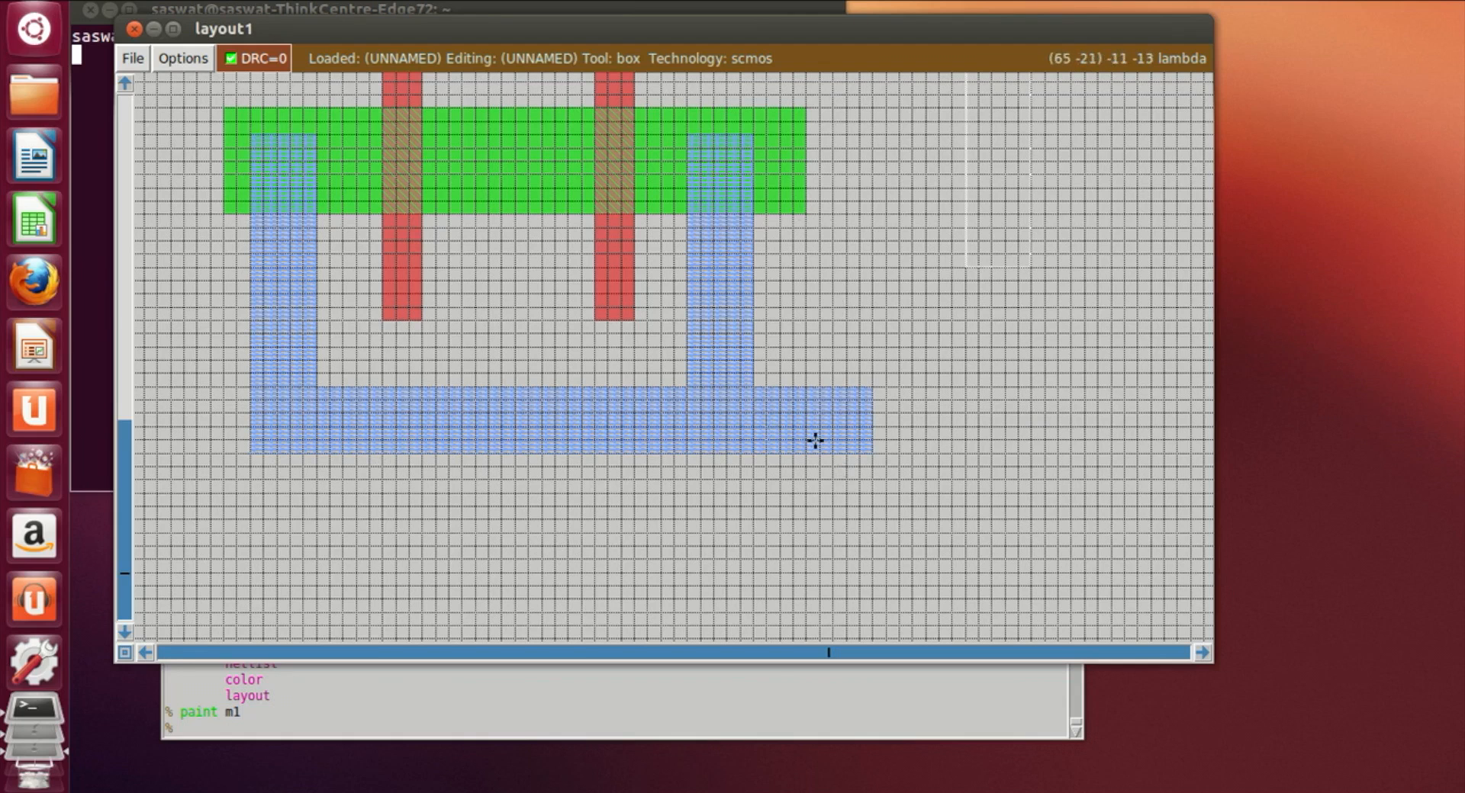
{"action": "scroll", "coordinate": [816, 440], "scroll_direction": "up", "scroll_amount": 8}
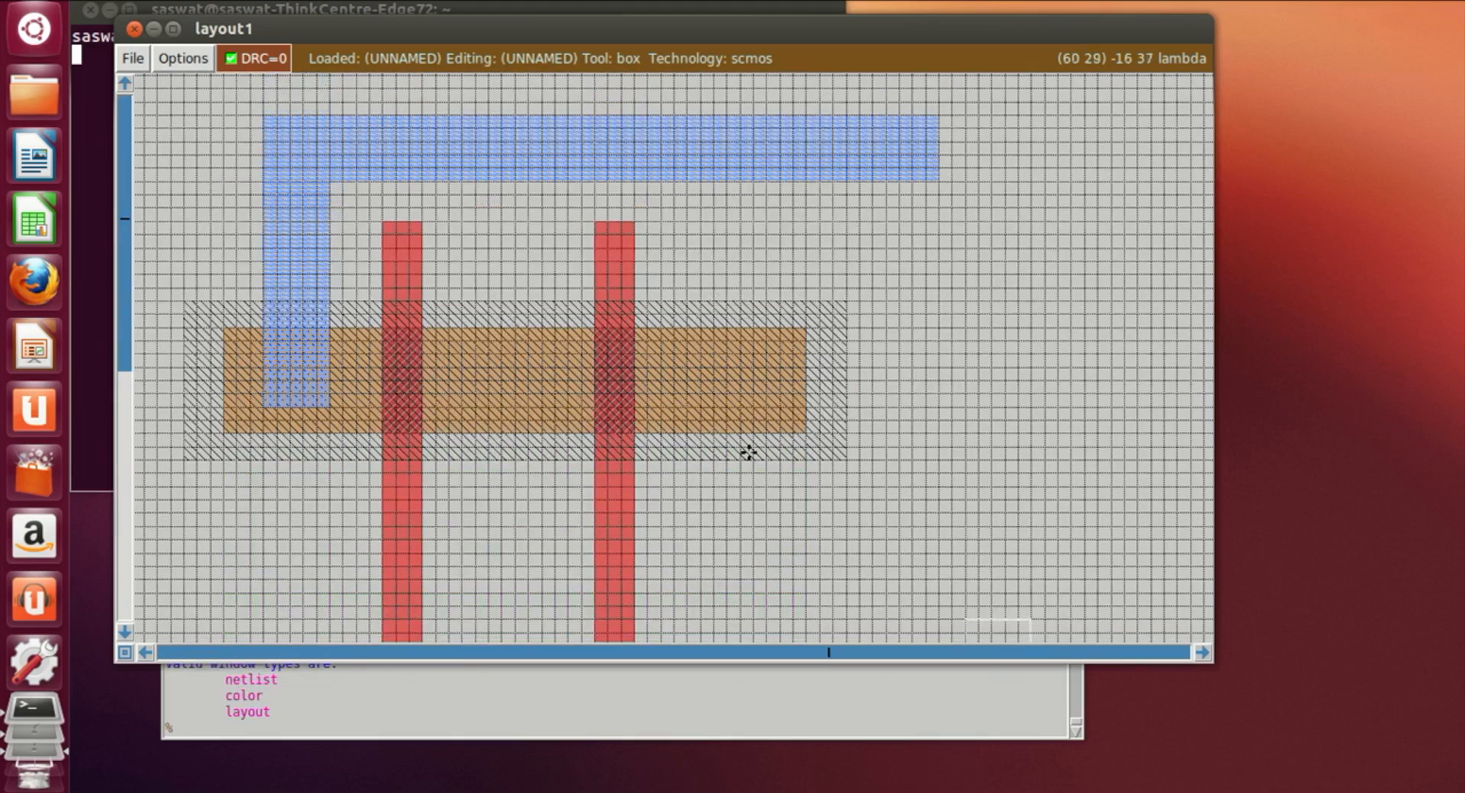
{"action": "scroll", "coordinate": [788, 322], "scroll_direction": "down", "scroll_amount": 3}
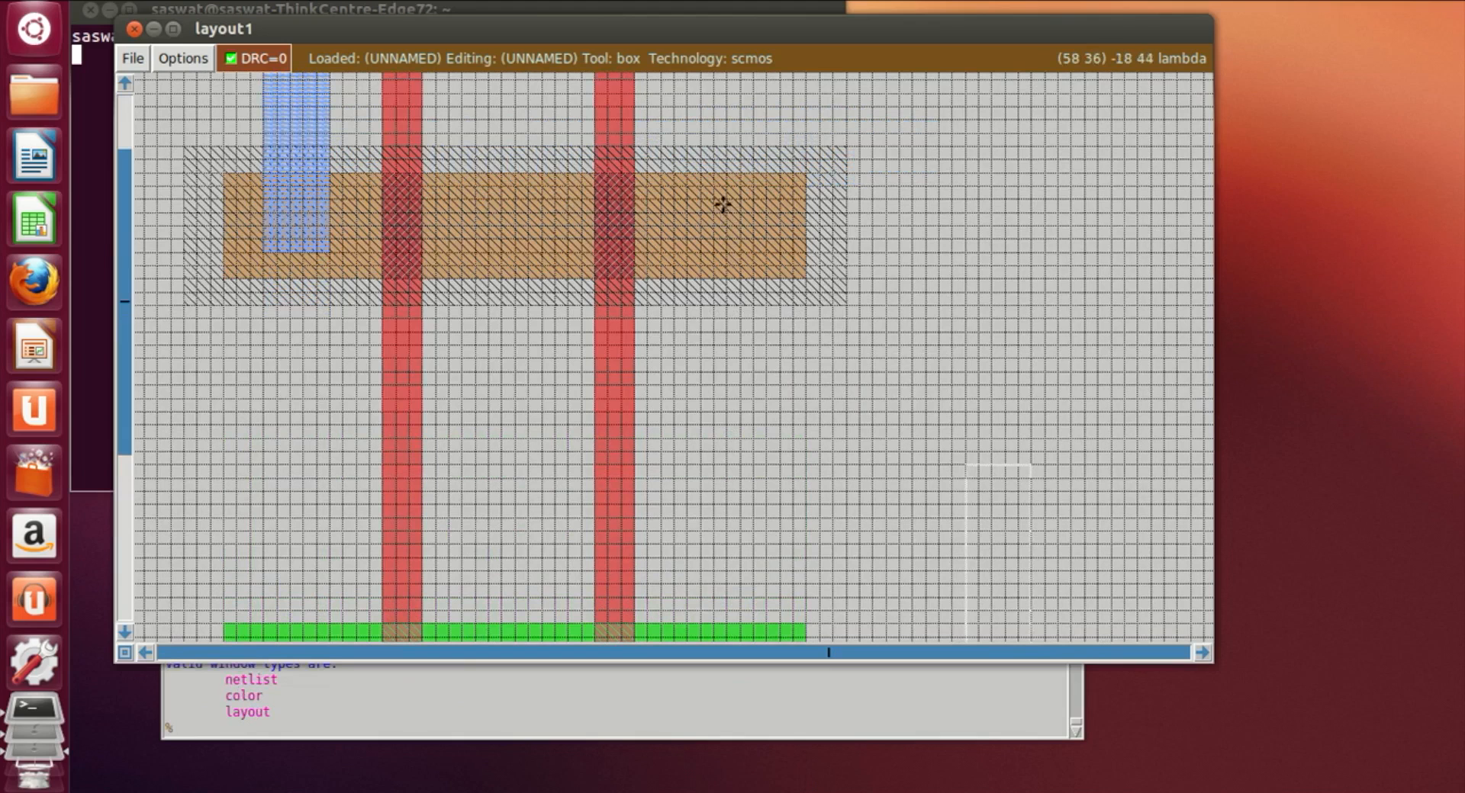
{"action": "scroll", "coordinate": [723, 204], "scroll_direction": "down", "scroll_amount": 1}
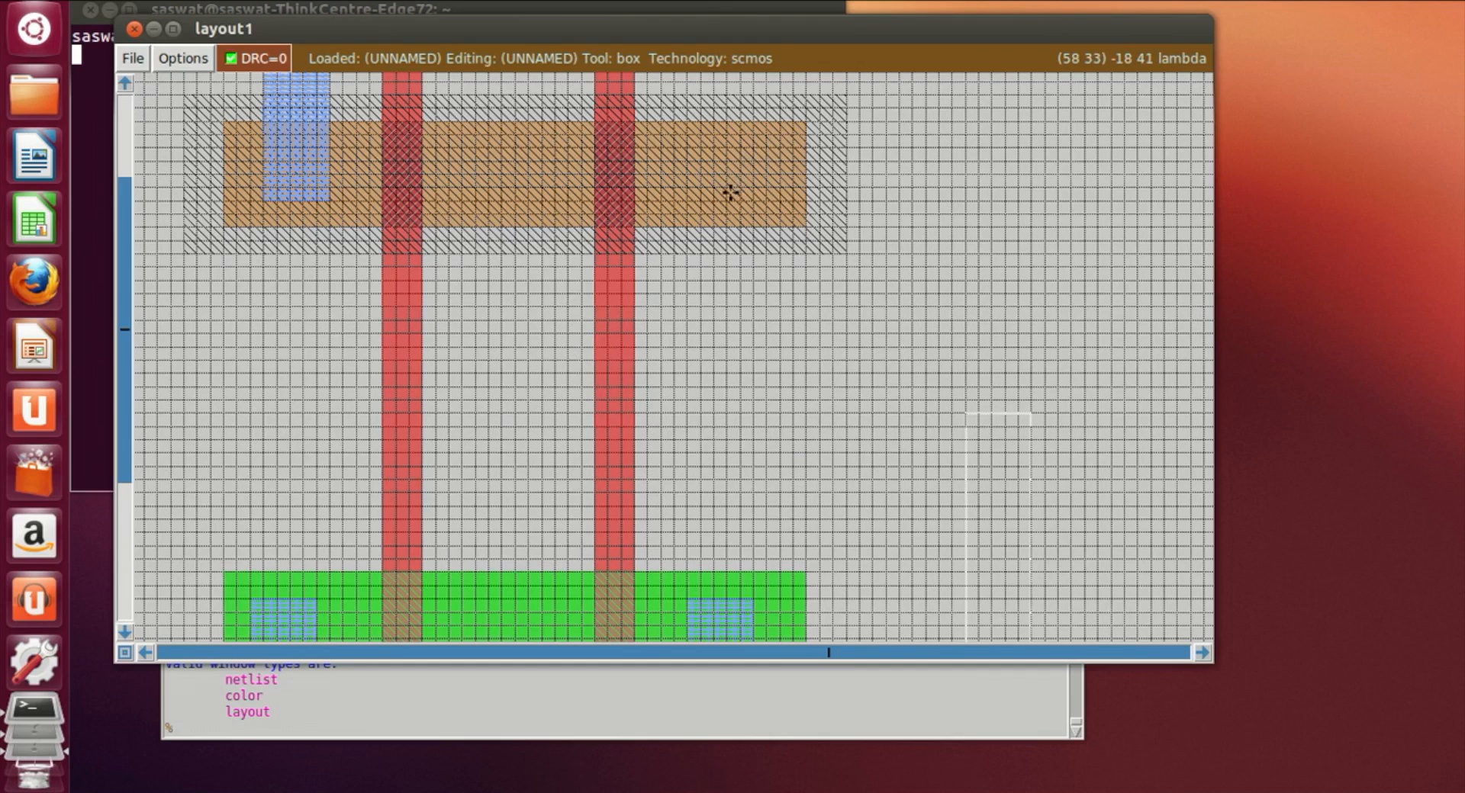
{"action": "scroll", "coordinate": [730, 193], "scroll_direction": "down", "scroll_amount": 1}
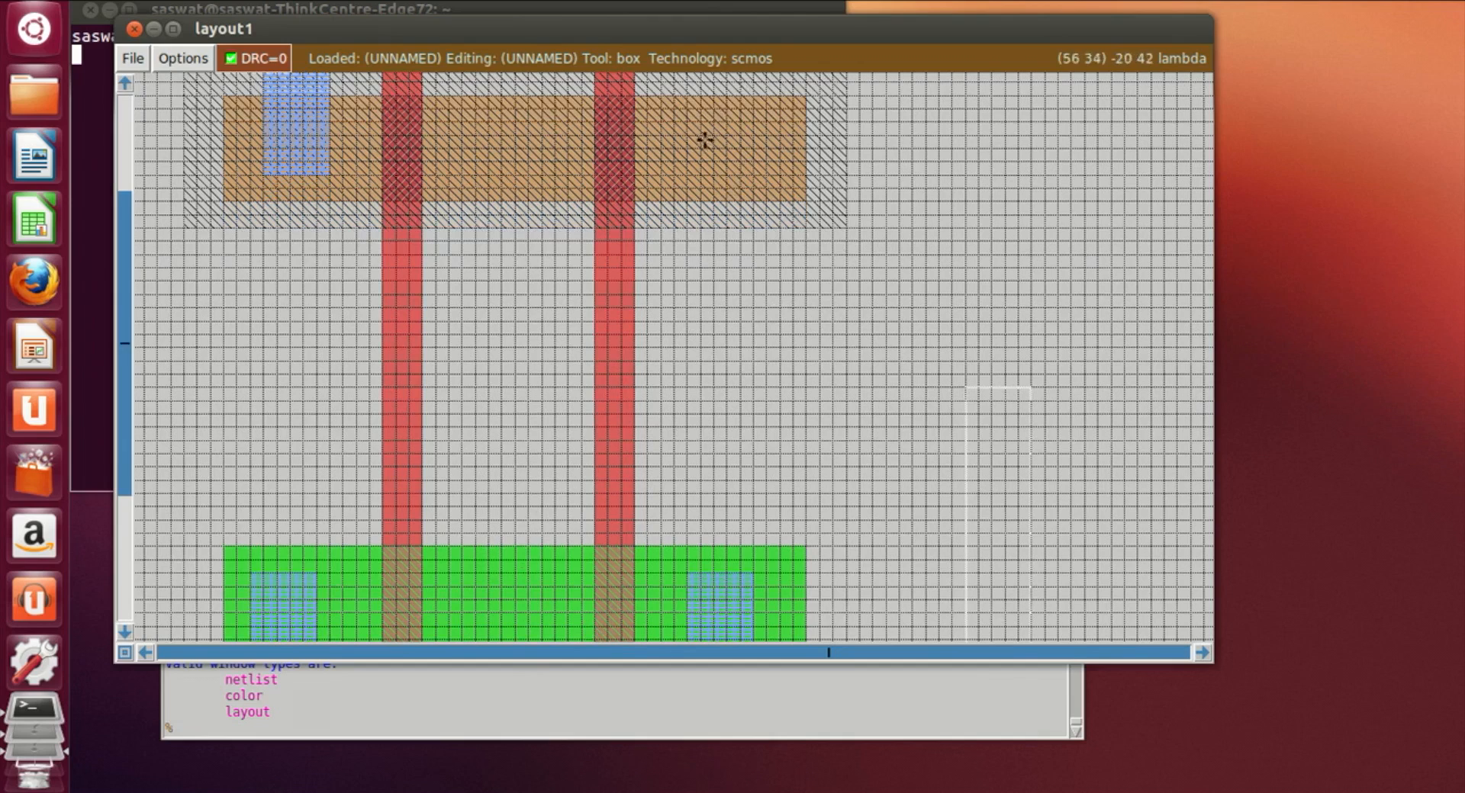
{"action": "left_click", "coordinate": [664, 226]}
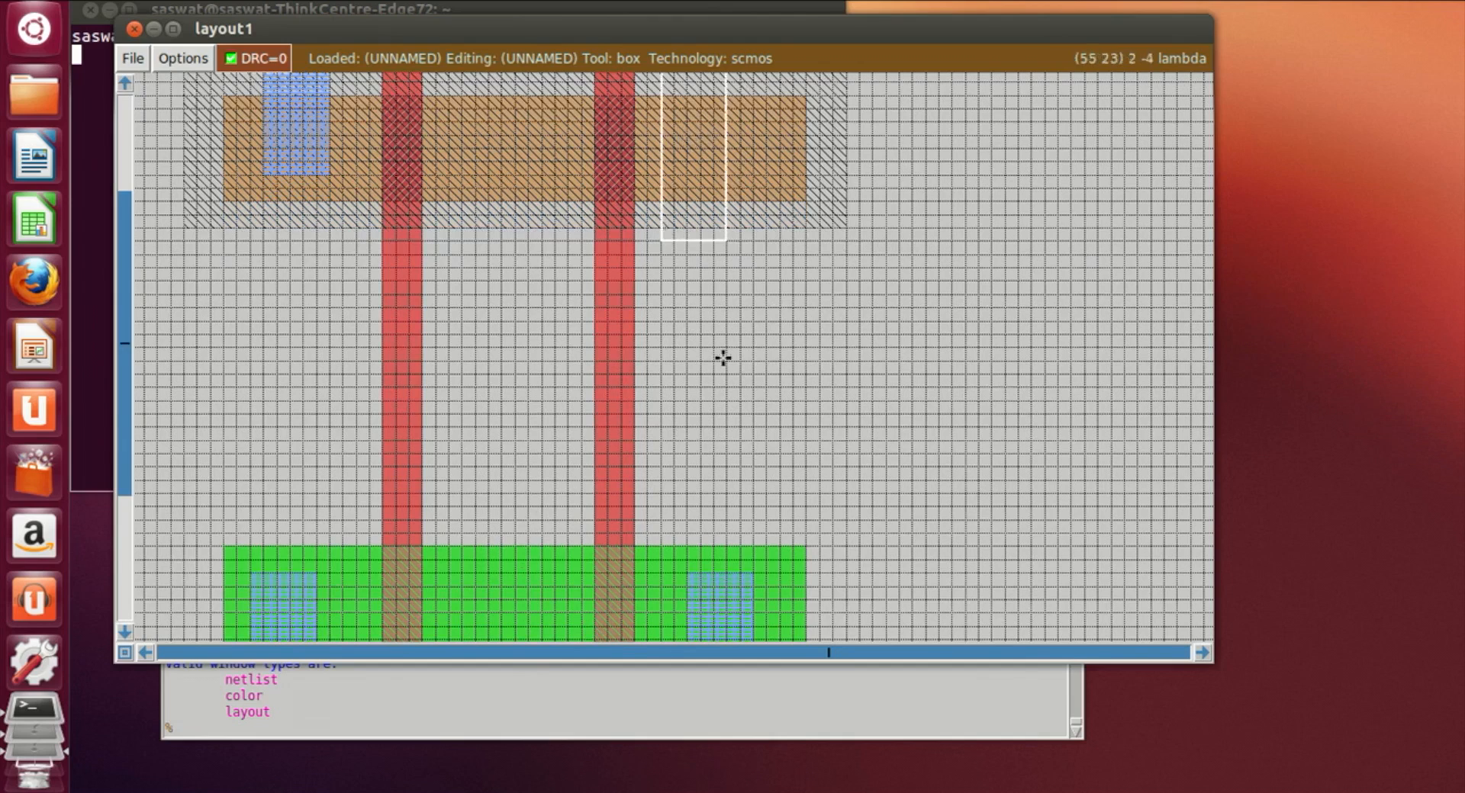
{"action": "scroll", "coordinate": [723, 348], "scroll_direction": "down", "scroll_amount": 5}
{"action": "left_click", "coordinate": [716, 363]}
{"action": "scroll", "coordinate": [715, 364], "scroll_direction": "down", "scroll_amount": 3}
{"action": "scroll", "coordinate": [717, 360], "scroll_direction": "up", "scroll_amount": 7}
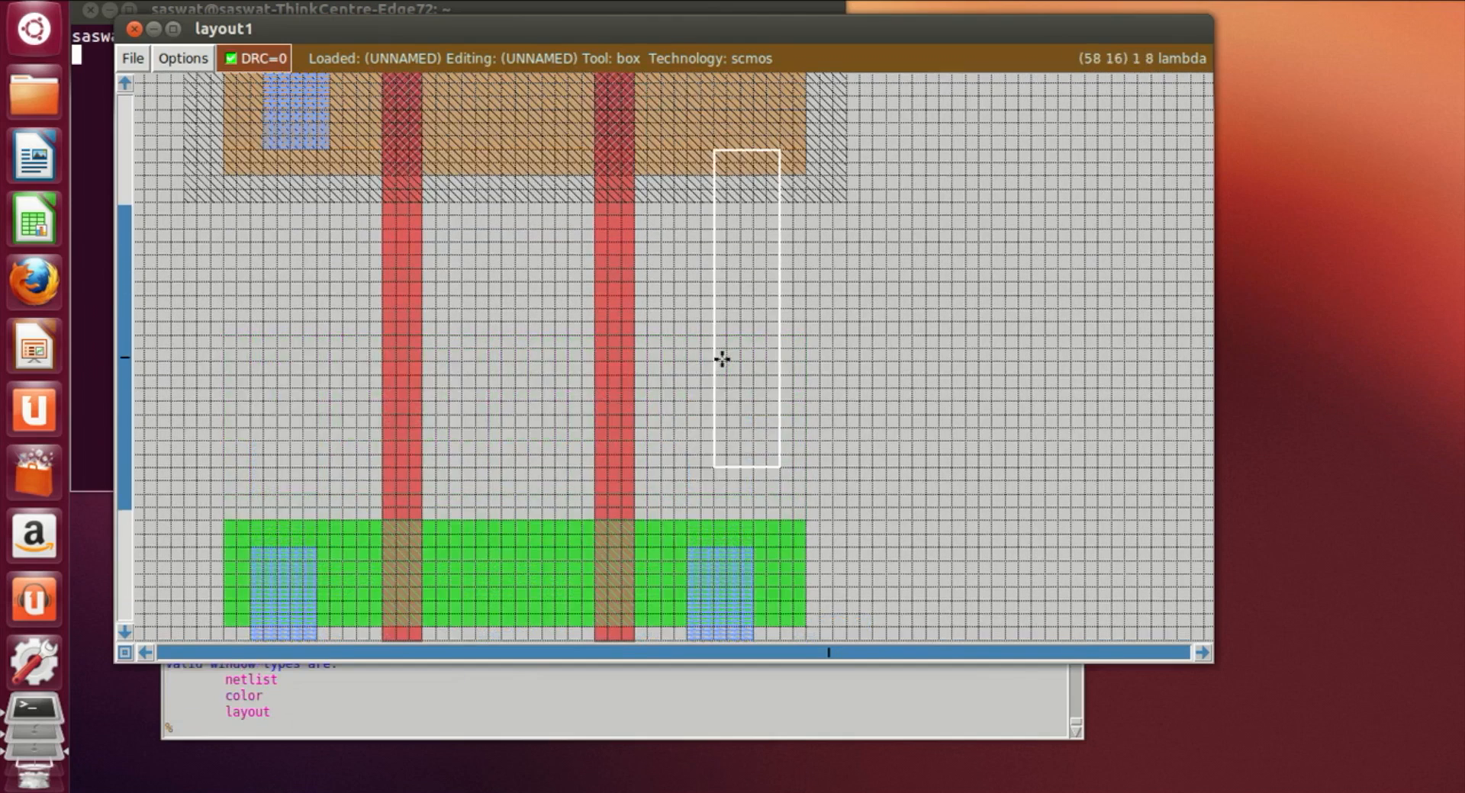
{"action": "left_click", "coordinate": [657, 313]}
{"action": "scroll", "coordinate": [670, 344], "scroll_direction": "up", "scroll_amount": 3}
{"action": "scroll", "coordinate": [675, 342], "scroll_direction": "down", "scroll_amount": 3}
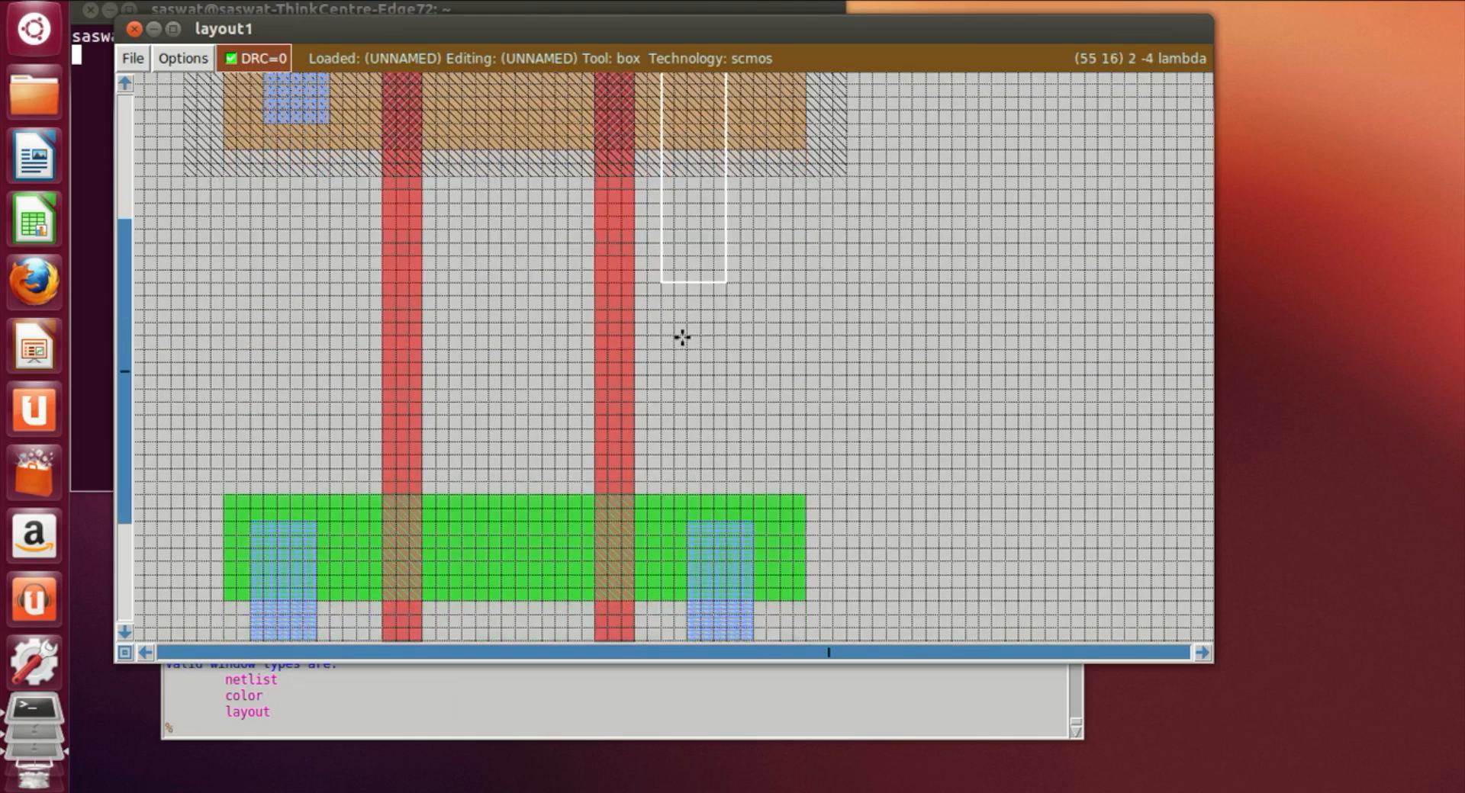
{"action": "scroll", "coordinate": [683, 335], "scroll_direction": "up", "scroll_amount": 5}
{"action": "left_click", "coordinate": [702, 558]}
{"action": "left_click", "coordinate": [675, 545]}
{"action": "scroll", "coordinate": [678, 554], "scroll_direction": "down", "scroll_amount": 3}
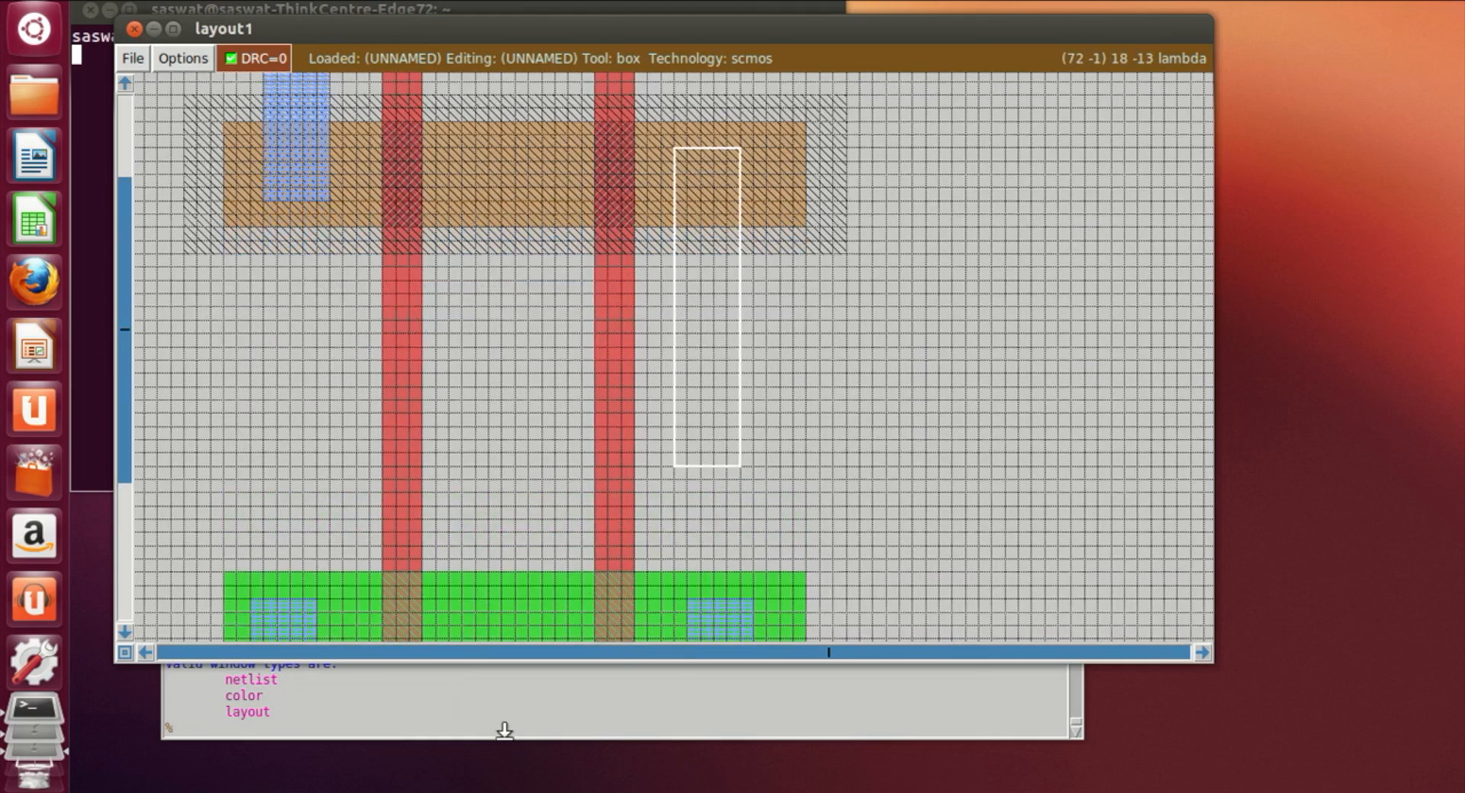
{"action": "scroll", "coordinate": [847, 506], "scroll_direction": "down", "scroll_amount": 5}
{"action": "left_click", "coordinate": [554, 738]}
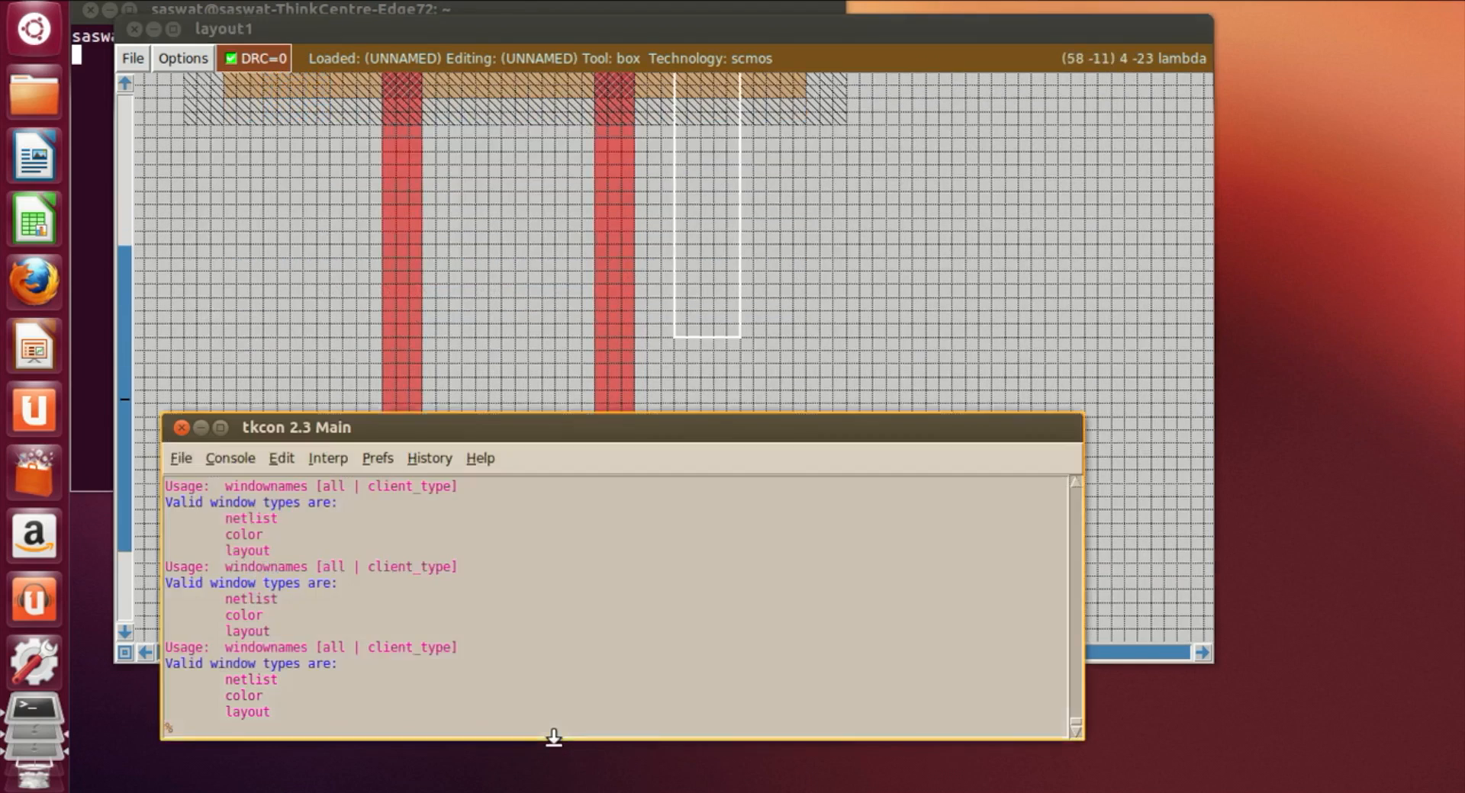
{"action": "type", "text": "paint"}
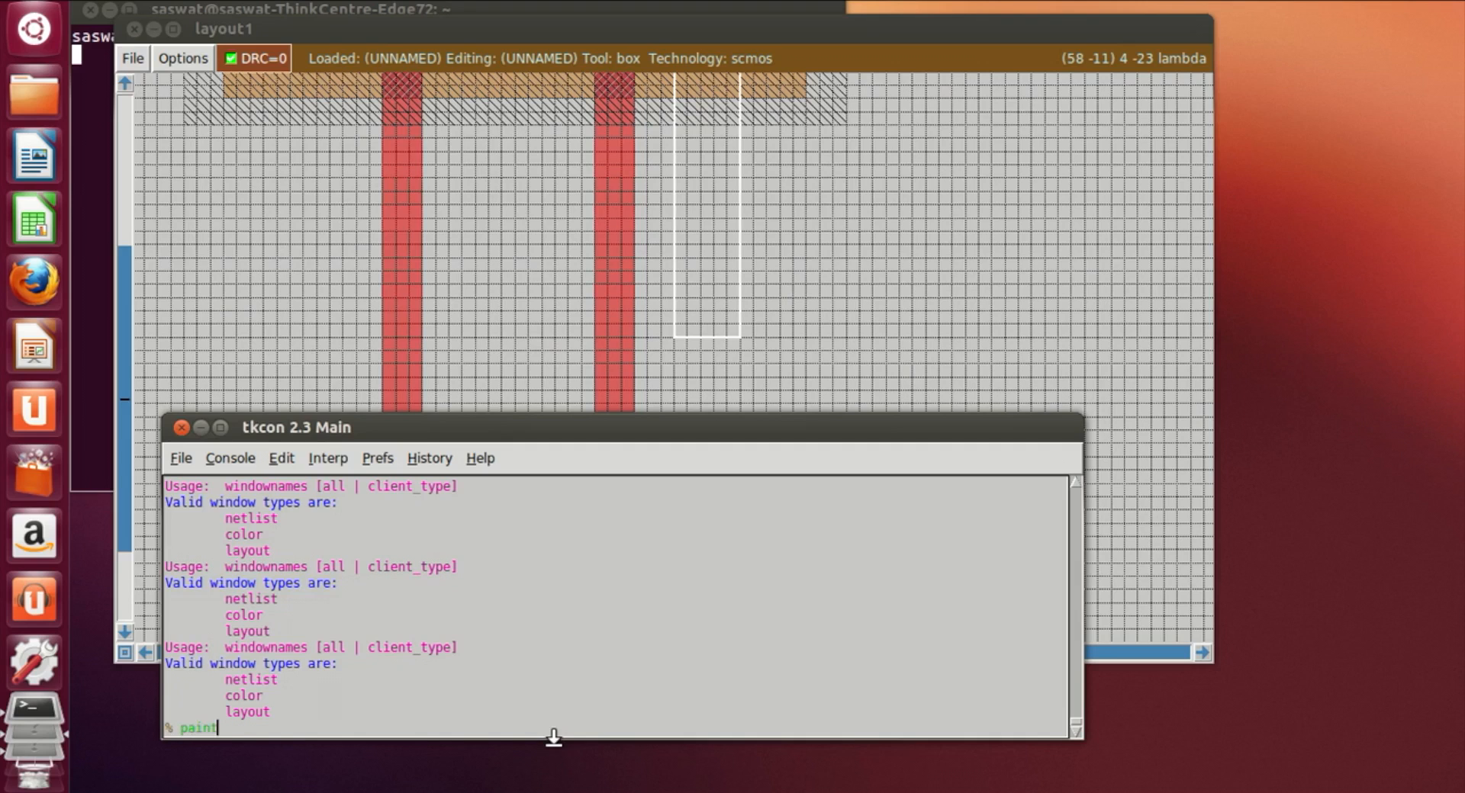
{"action": "type", "text": " m1"}
{"action": "key", "text": "Return"}
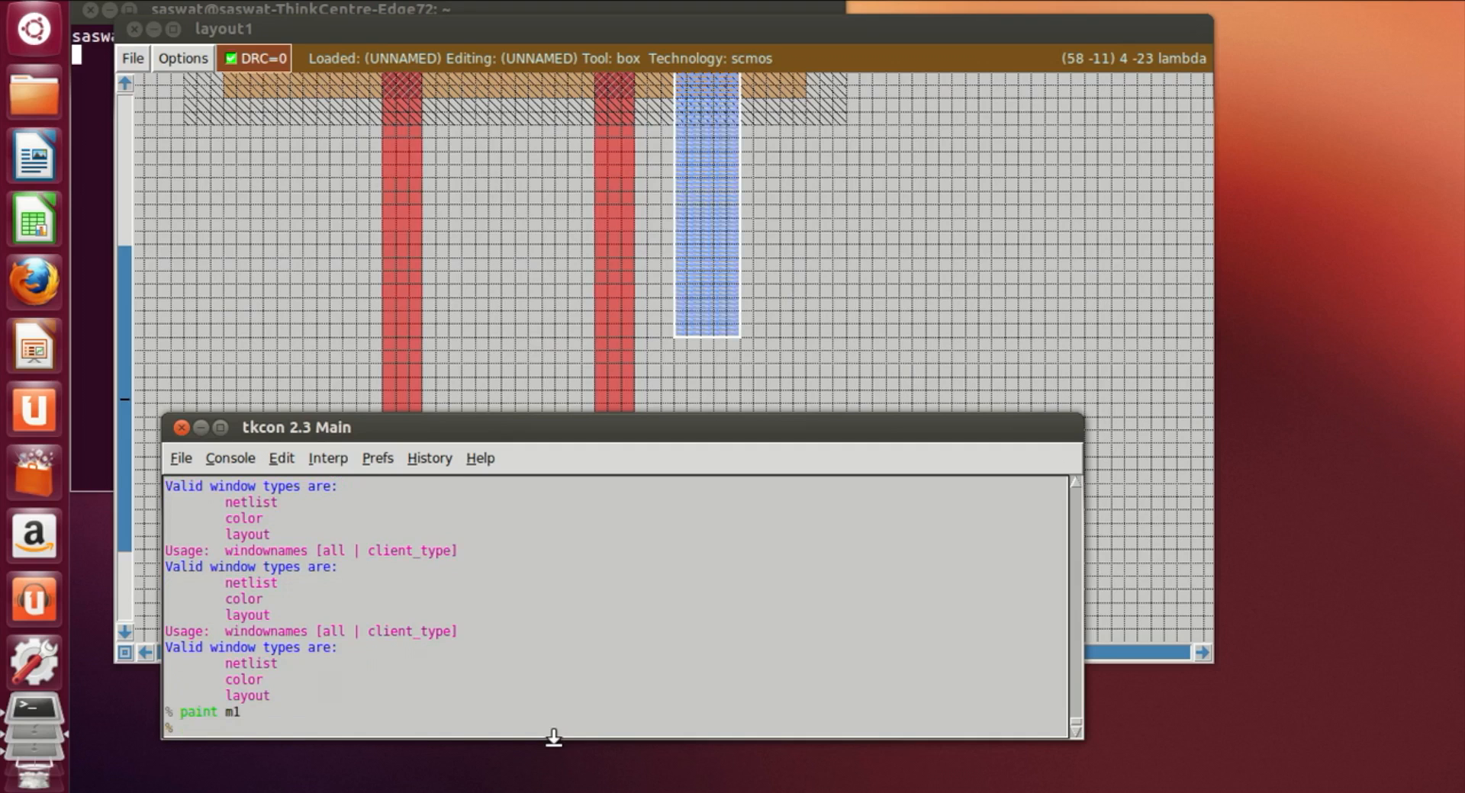
Step: Draw a horizontal box about 14 lambda wide from that metal strip leftward across the second poly gate and paint it with m1
{"action": "left_click", "coordinate": [1046, 364]}
{"action": "left_click", "coordinate": [461, 269]}
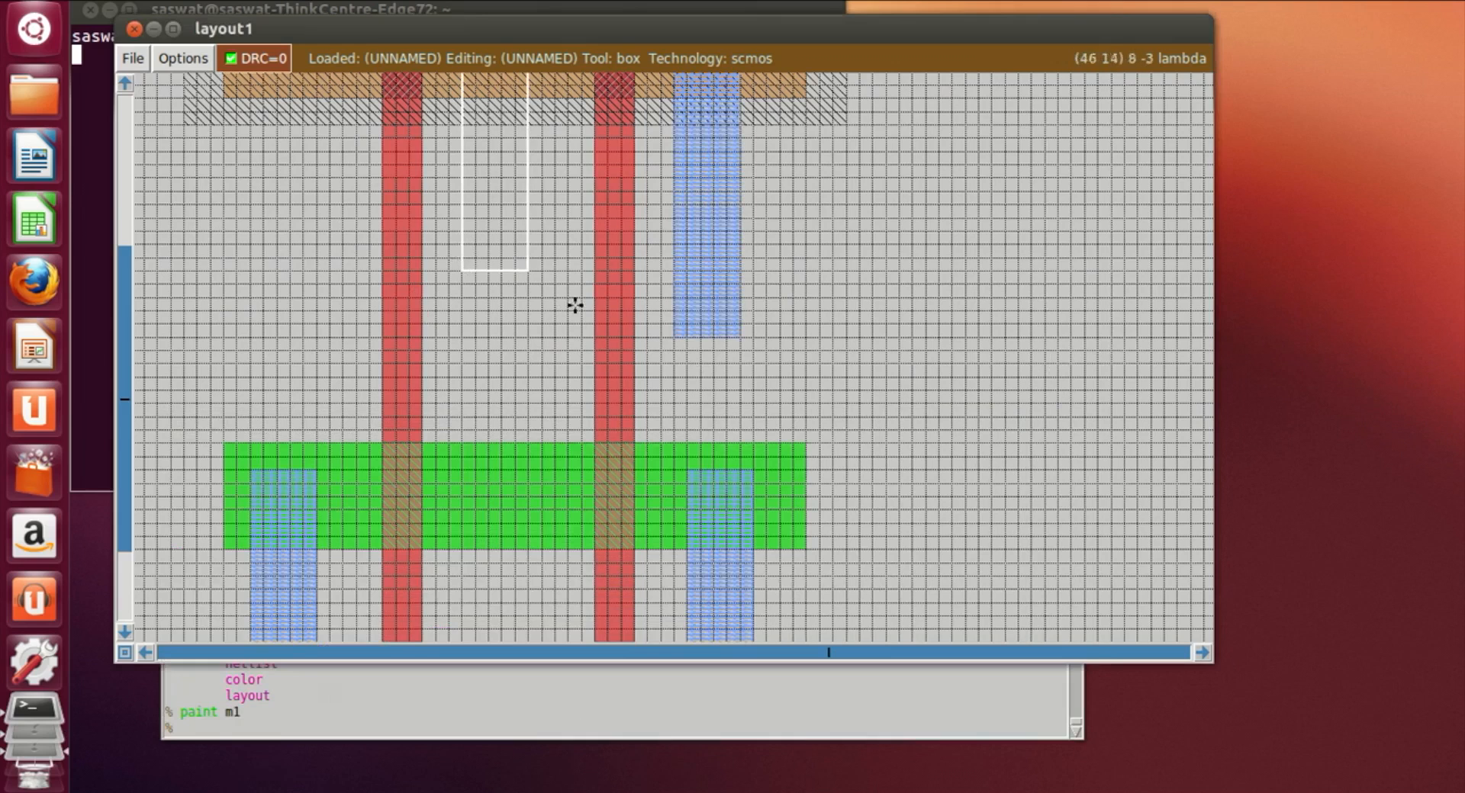
{"action": "right_click", "coordinate": [676, 333]}
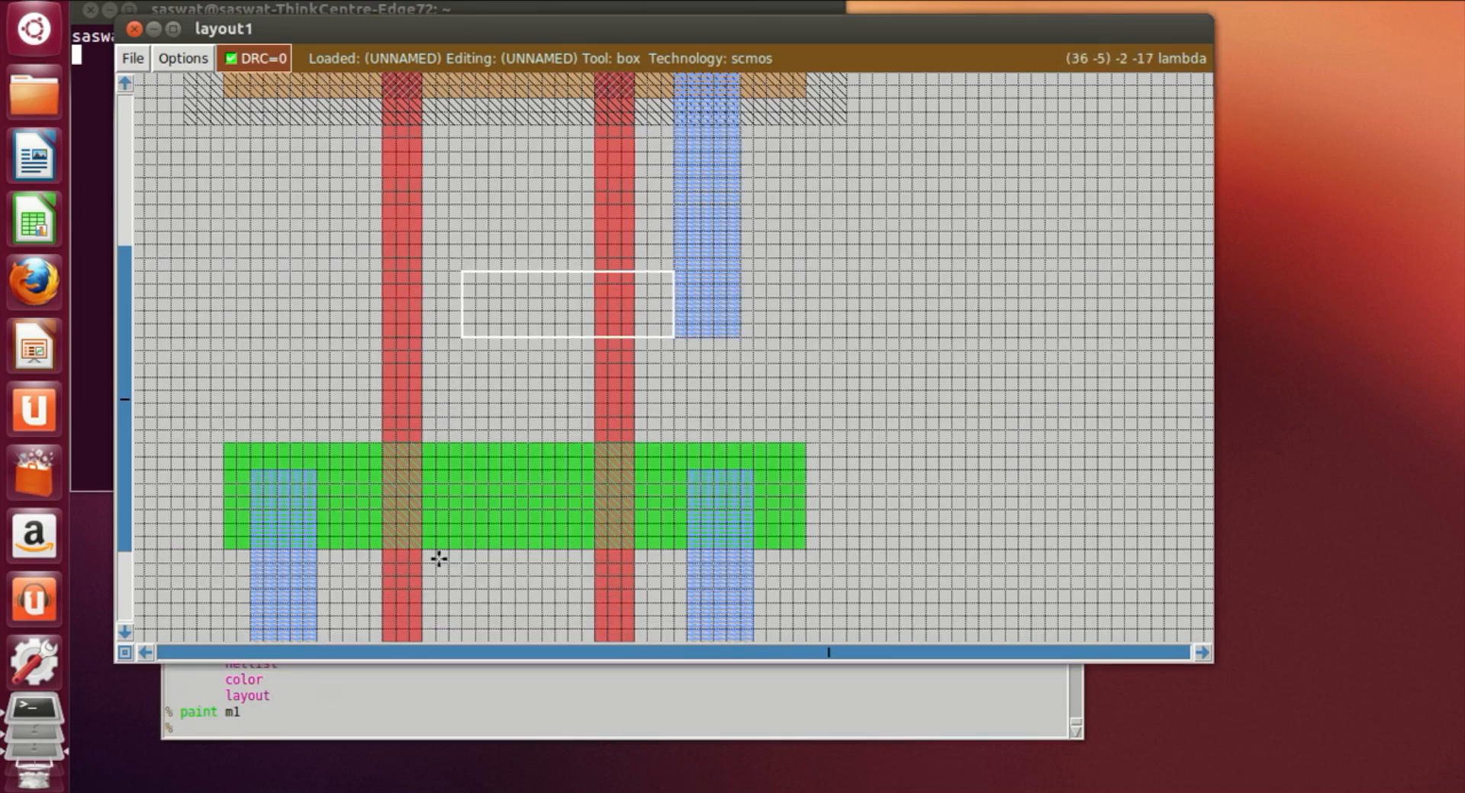
{"action": "right_click", "coordinate": [474, 336]}
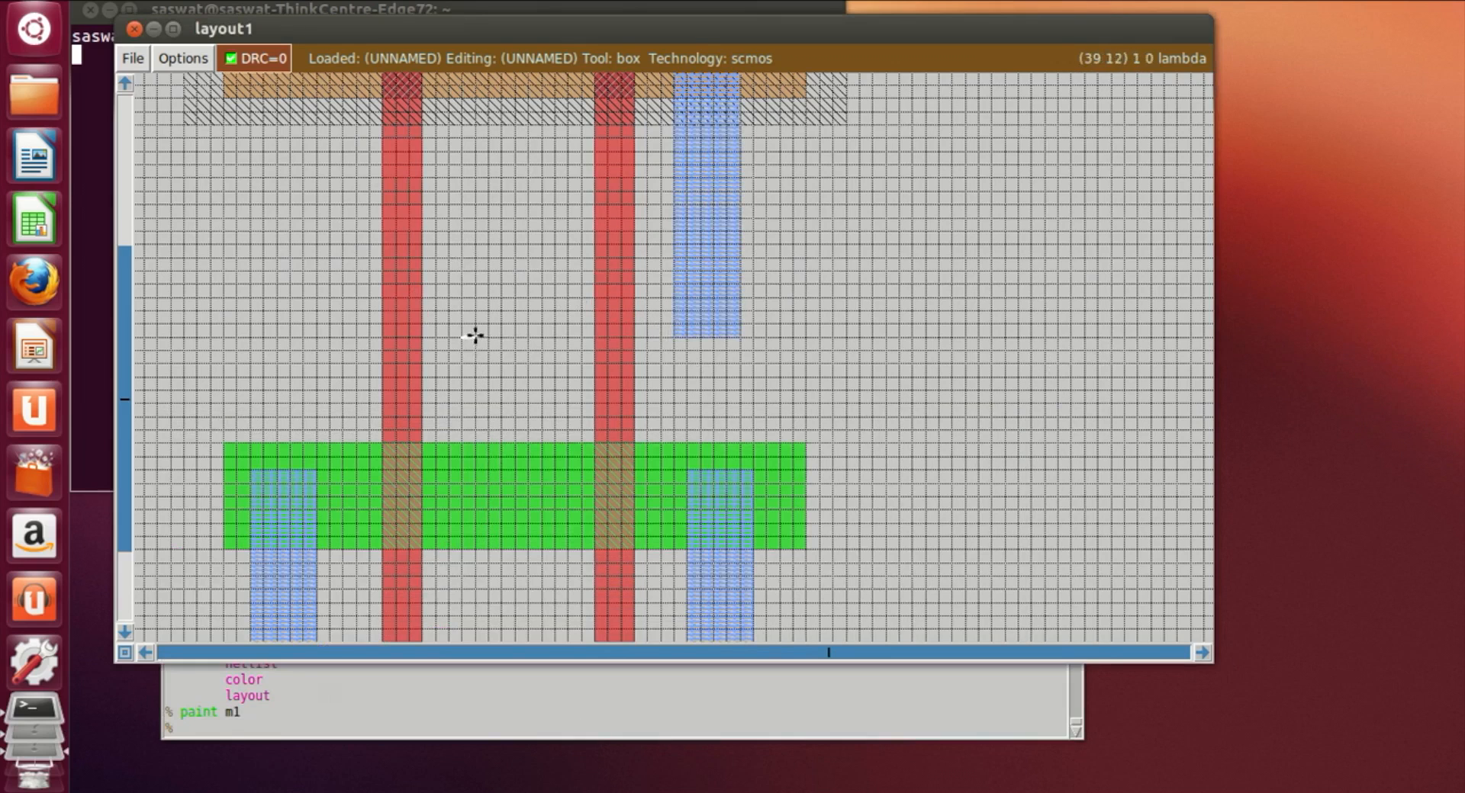
{"action": "left_click", "coordinate": [488, 284]}
{"action": "right_click", "coordinate": [677, 337]}
{"action": "right_click", "coordinate": [676, 267]}
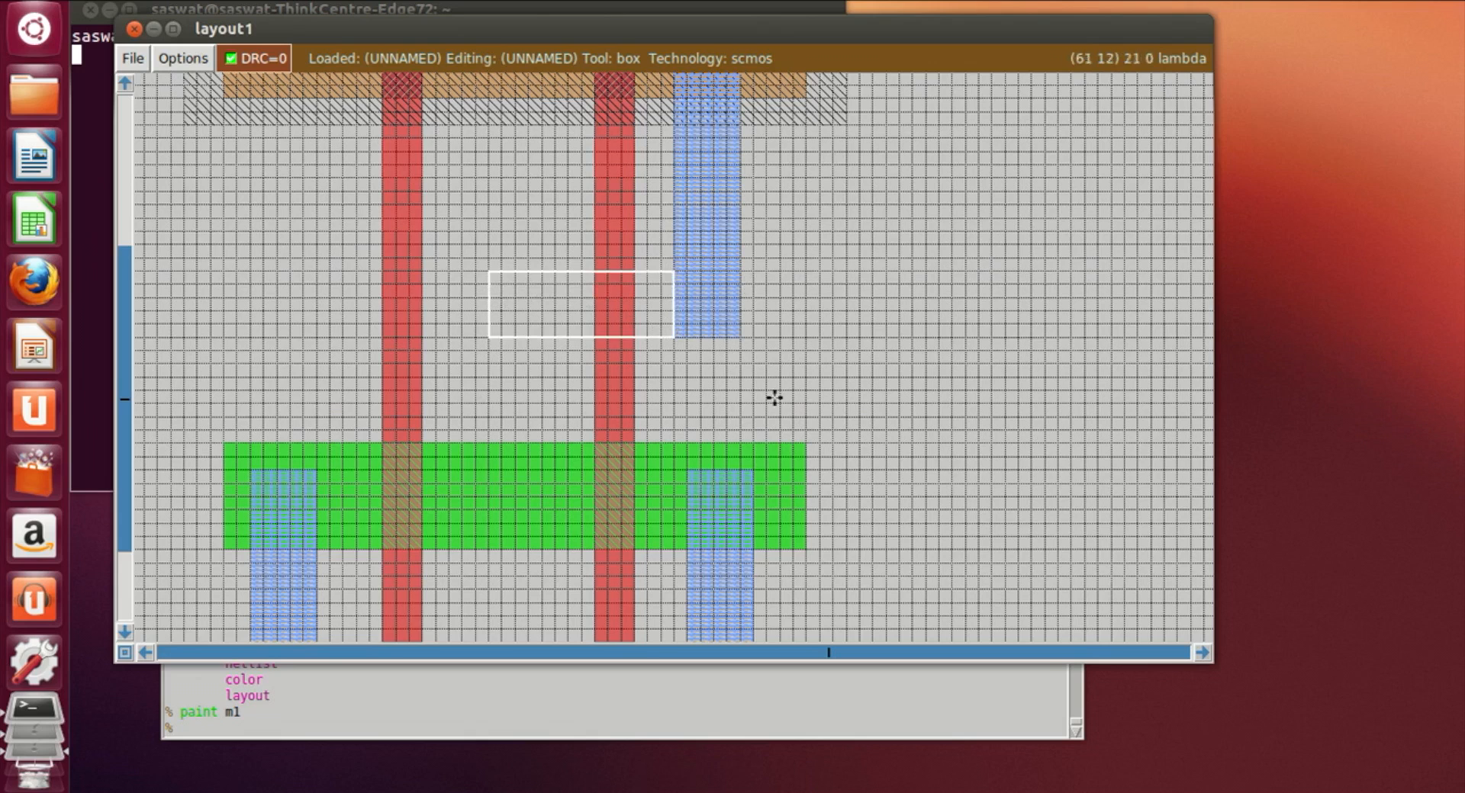
{"action": "scroll", "coordinate": [703, 532], "scroll_direction": "down", "scroll_amount": 1}
{"action": "left_click", "coordinate": [524, 729]}
{"action": "type", "text": "paint m1"}
{"action": "key", "text": "Return"}
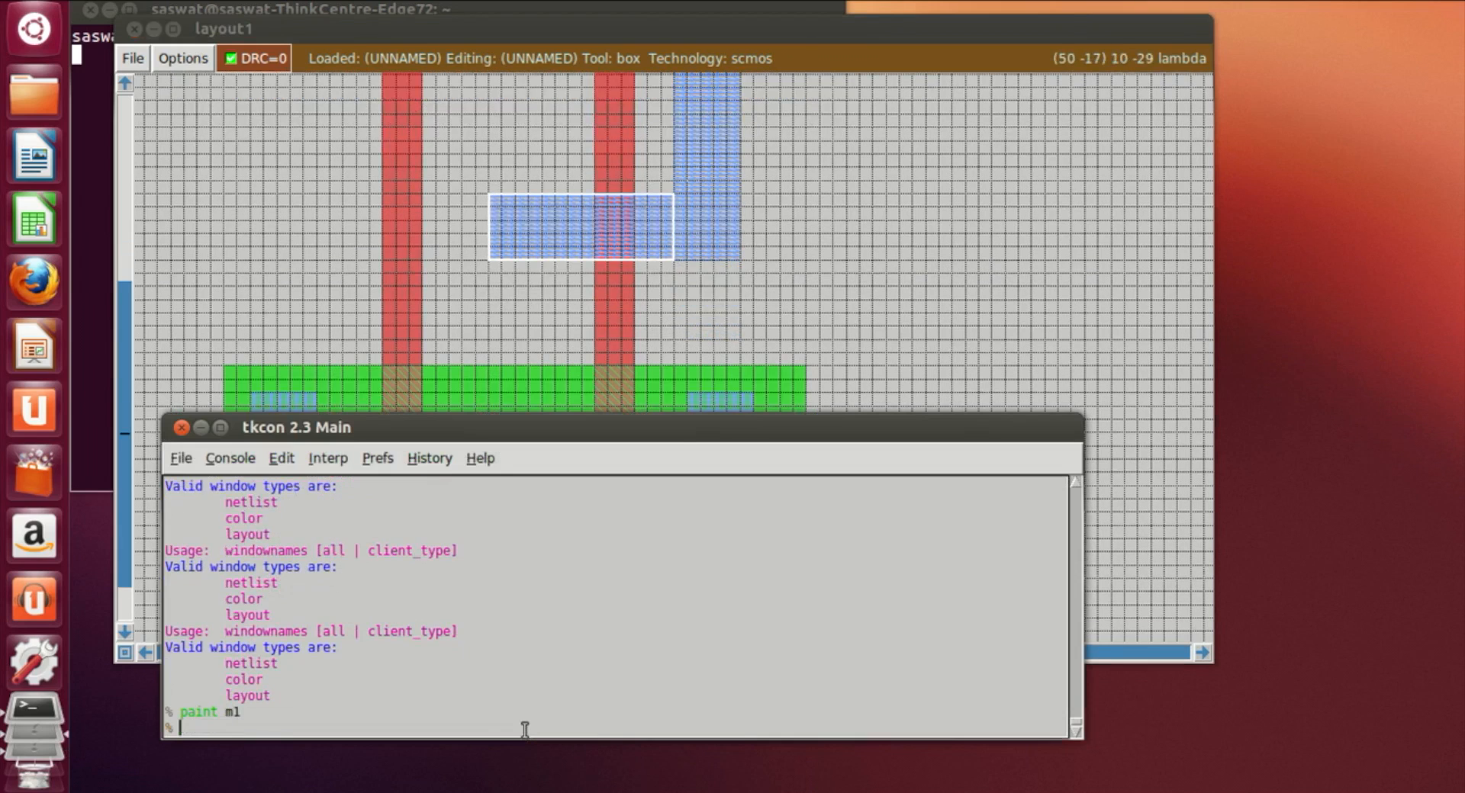
Step: Draw a vertical box from the horizontal metal down into the ndiff between the two gates and paint it with m1
{"action": "left_click", "coordinate": [766, 339]}
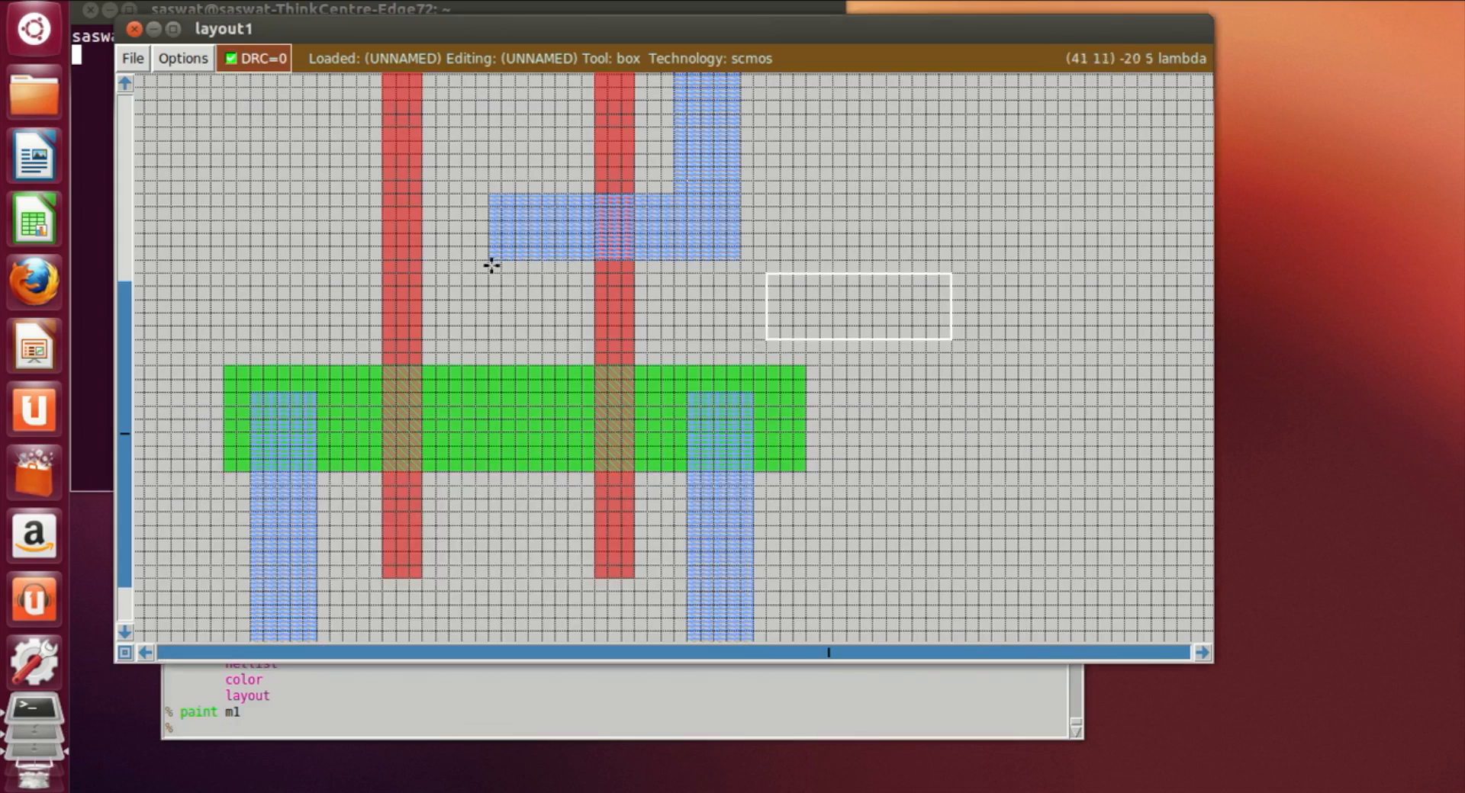
{"action": "left_click", "coordinate": [463, 207]}
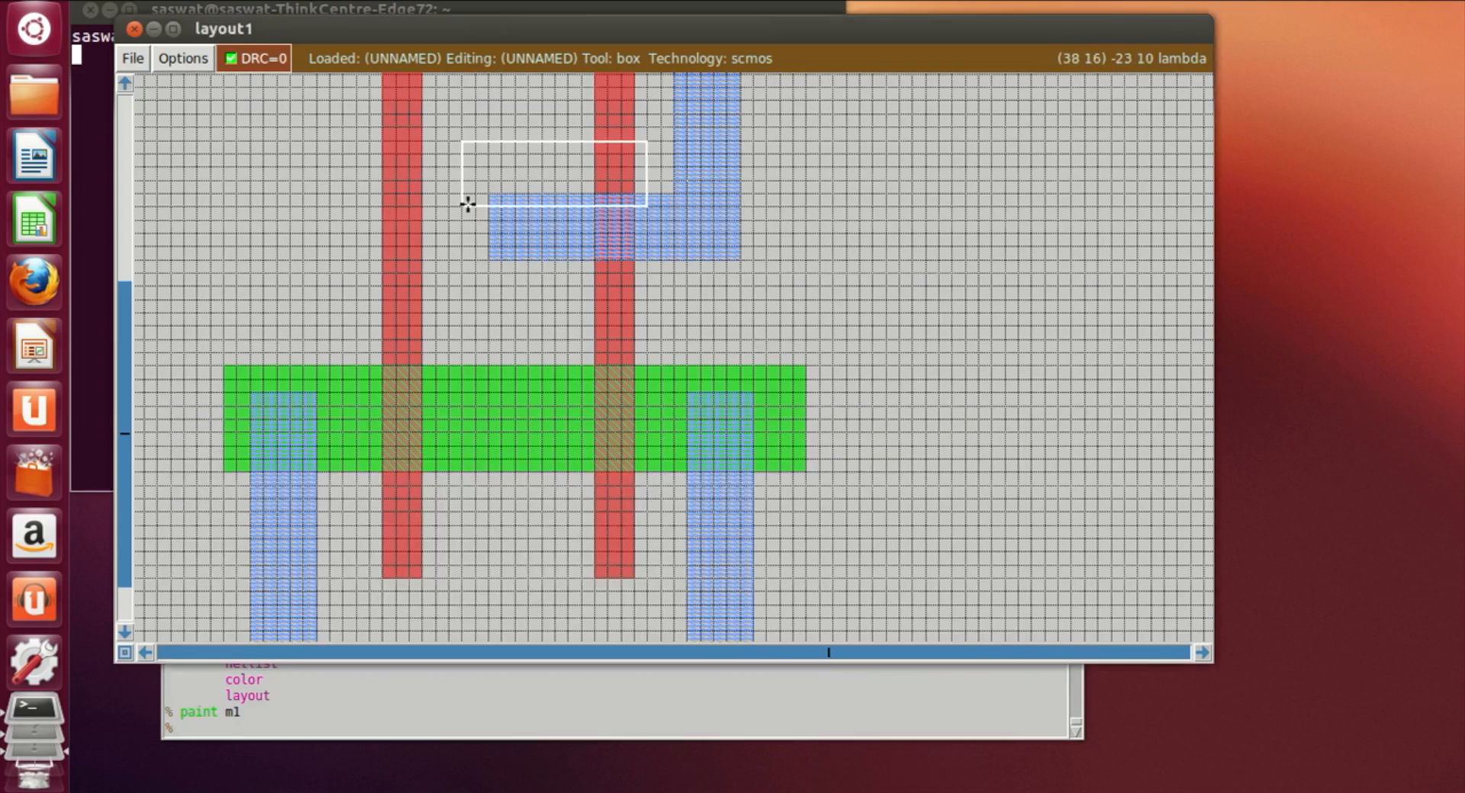
{"action": "right_click", "coordinate": [513, 458]}
{"action": "right_click", "coordinate": [517, 447]}
{"action": "right_click_drag", "start_coordinate": [532, 389], "coordinate": [531, 210]}
{"action": "right_click", "coordinate": [529, 194]}
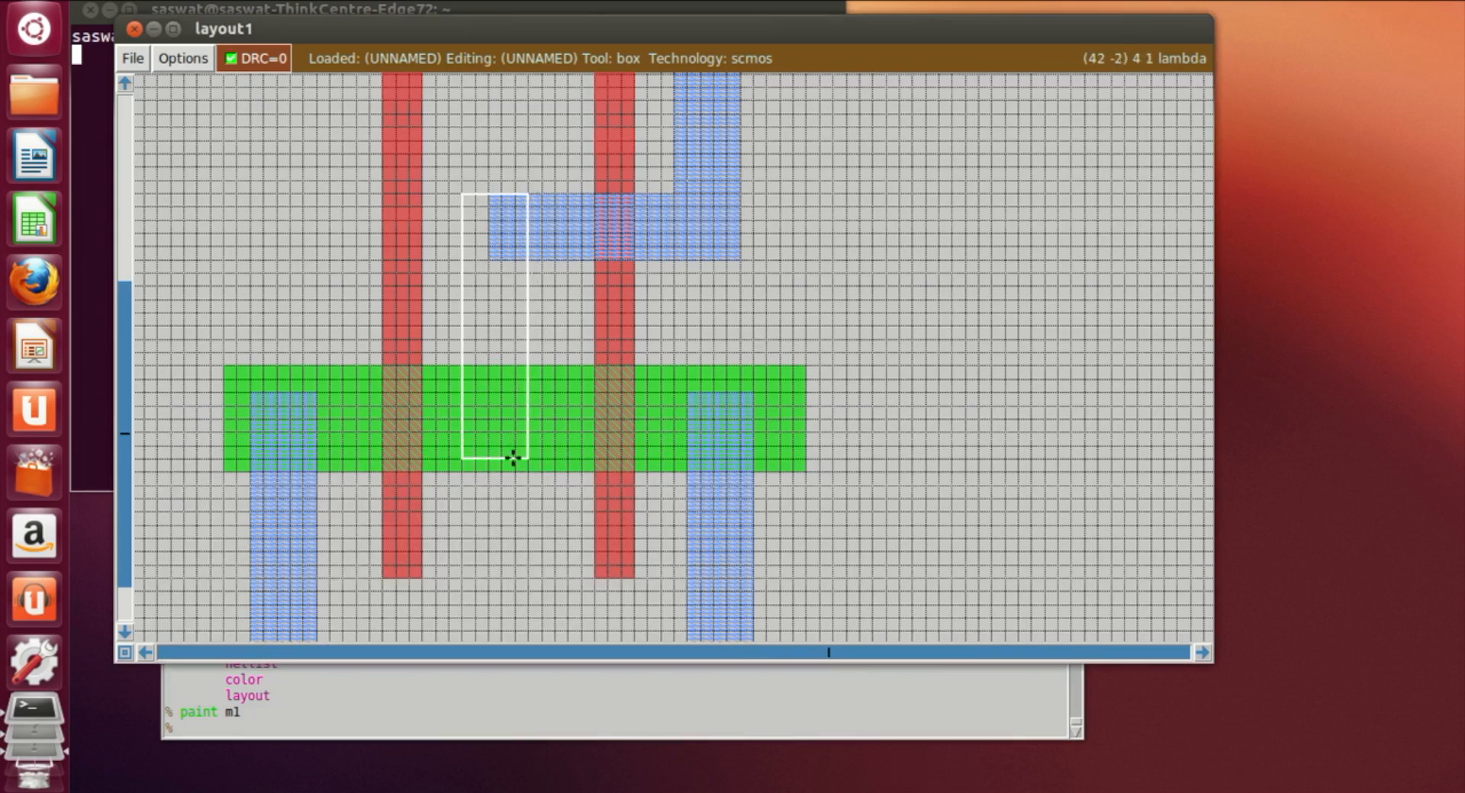
{"action": "left_click", "coordinate": [536, 461]}
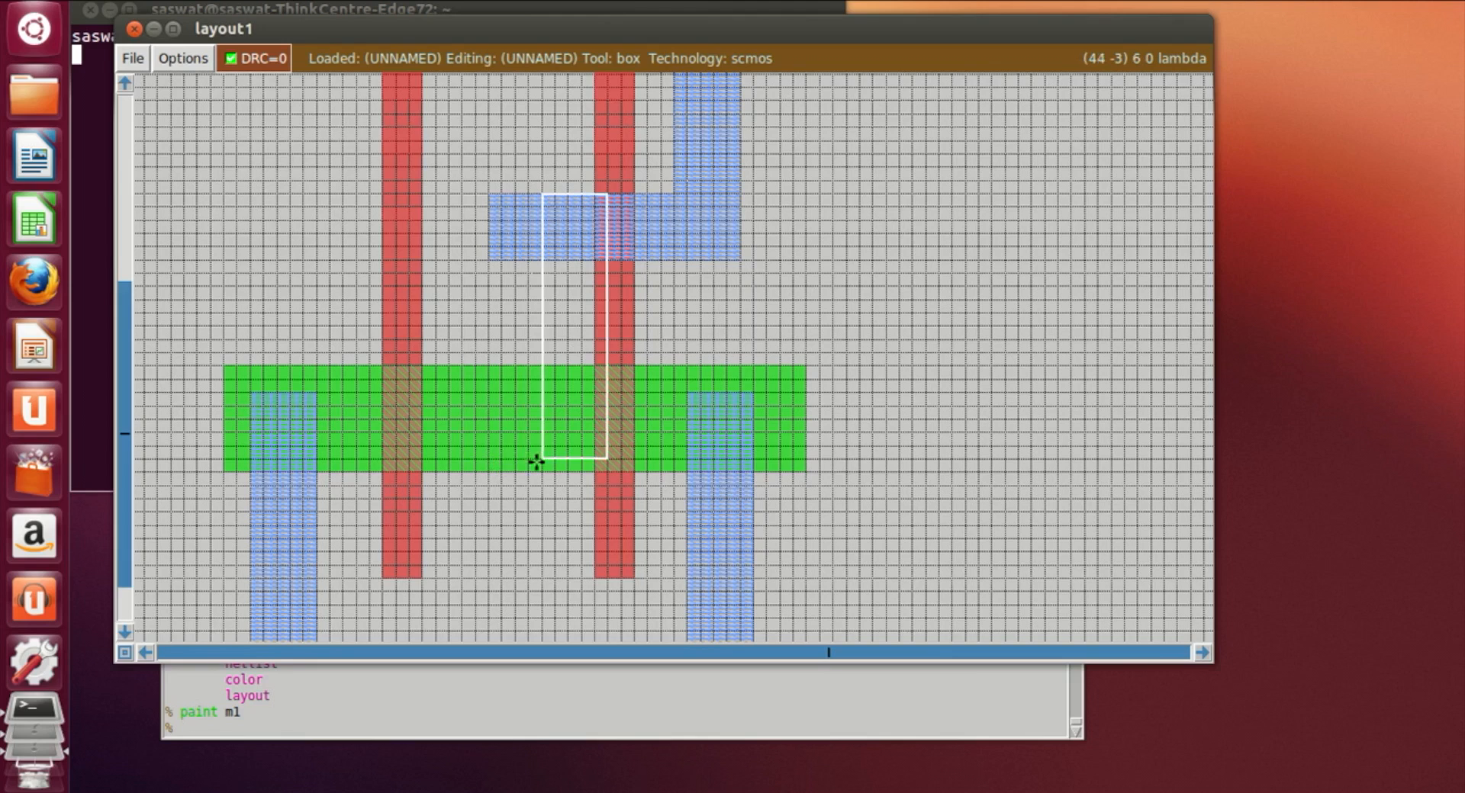
{"action": "left_click", "coordinate": [475, 461]}
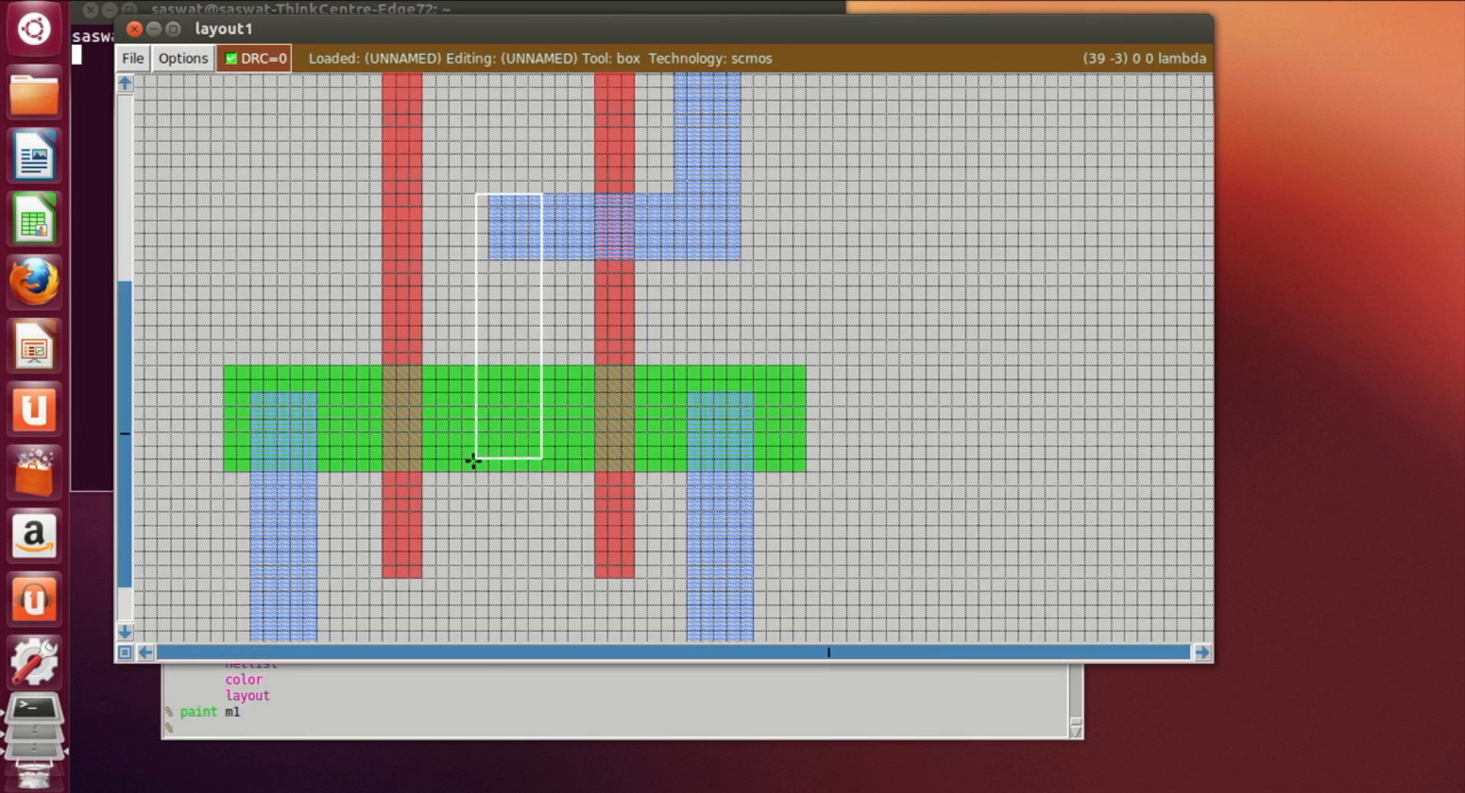
{"action": "left_click", "coordinate": [370, 730]}
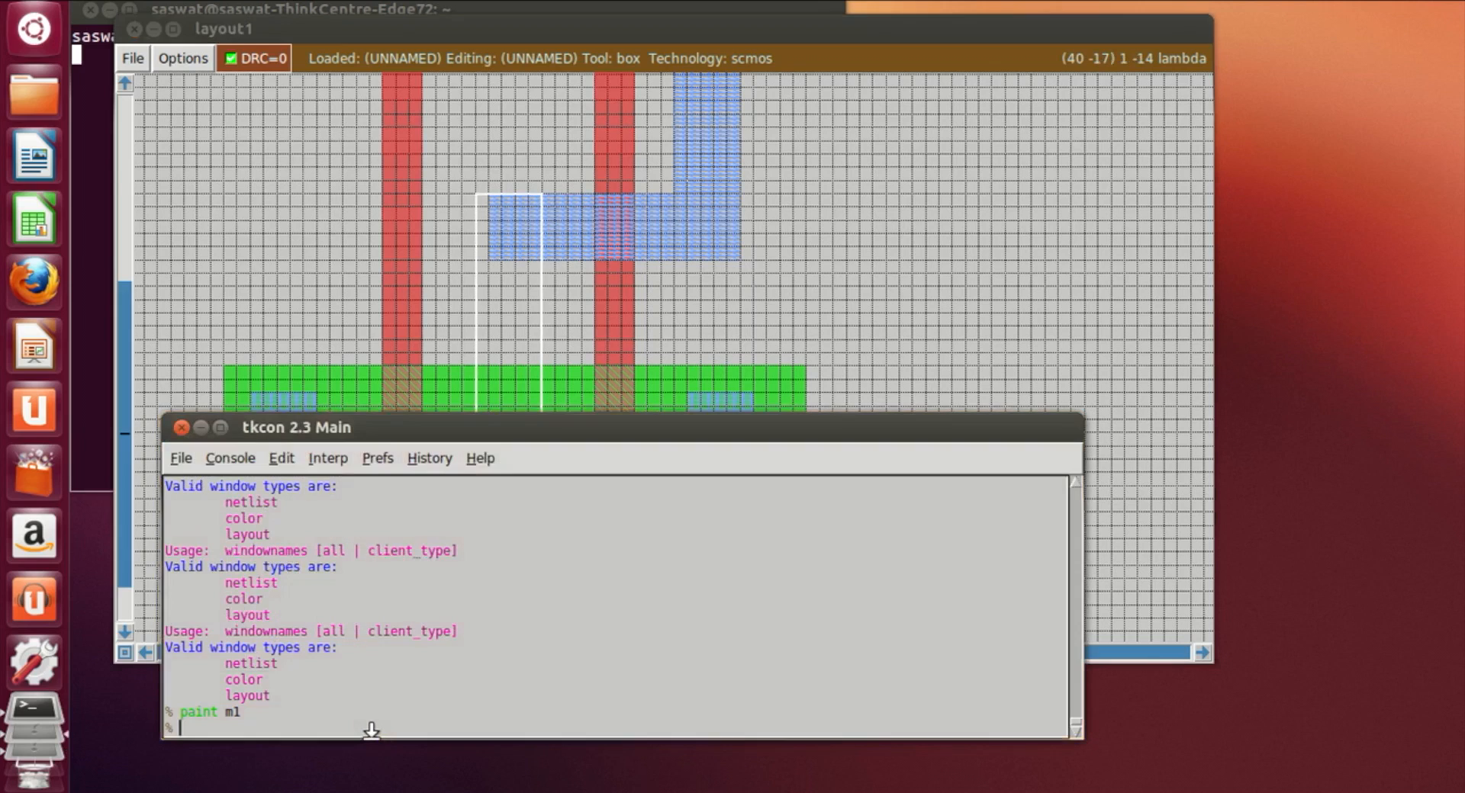
{"action": "type", "text": "paint m1"}
{"action": "key", "text": "Return"}
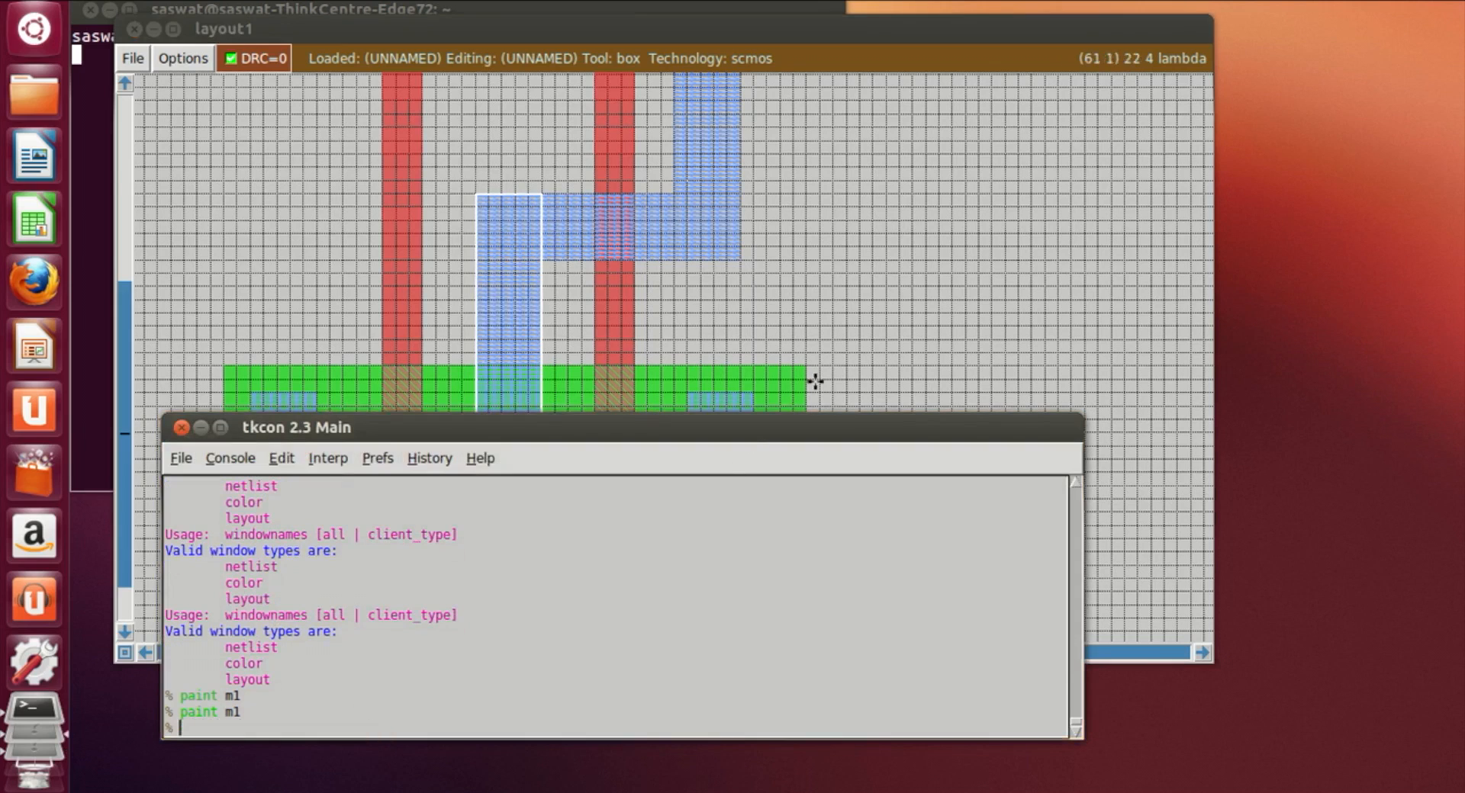
Step: Scroll through the layout to review the metal1 wiring over both diffusions
{"action": "left_click", "coordinate": [874, 341]}
{"action": "scroll", "coordinate": [890, 472], "scroll_direction": "up", "scroll_amount": 1}
{"action": "scroll", "coordinate": [890, 472], "scroll_direction": "up", "scroll_amount": 2}
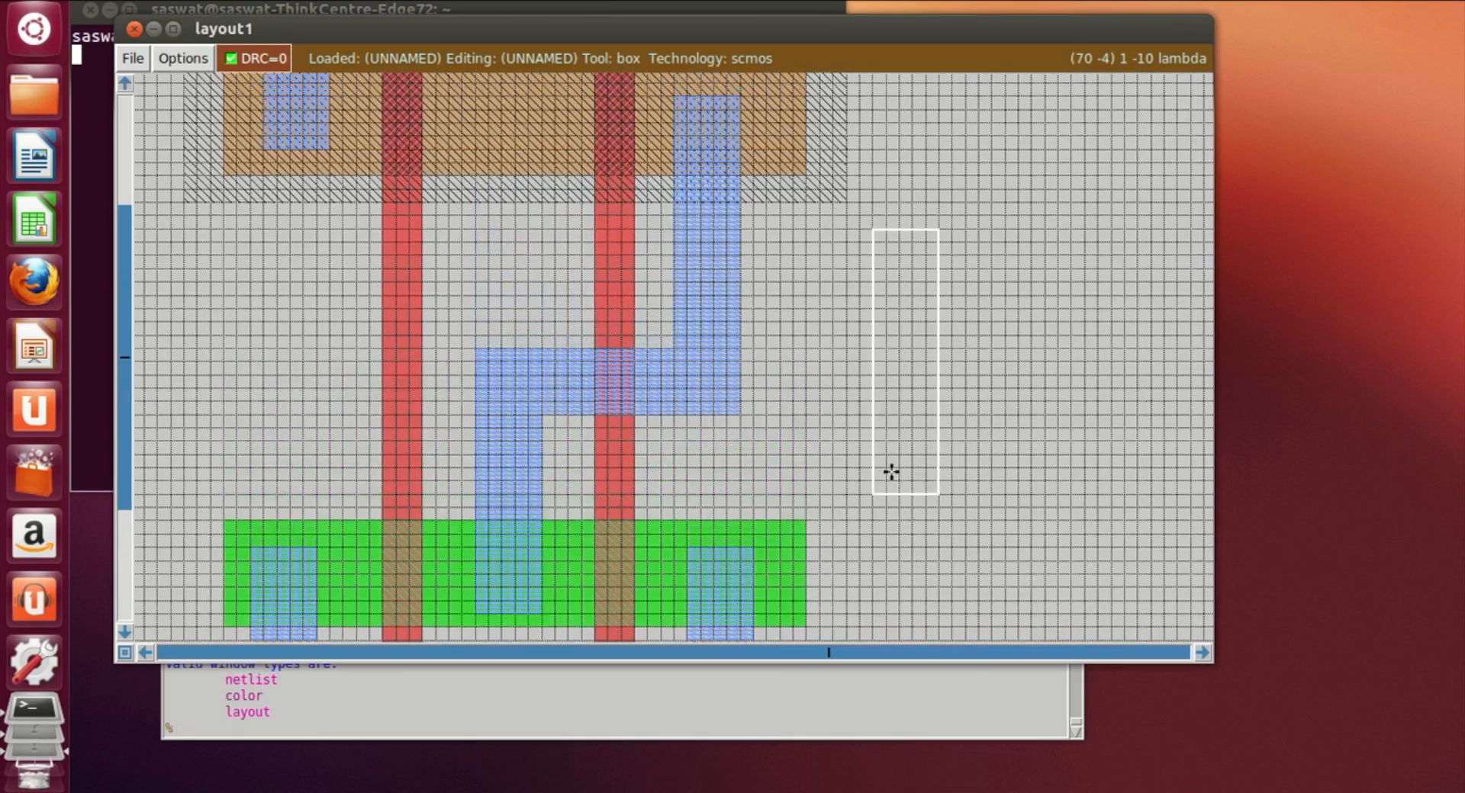
{"action": "scroll", "coordinate": [697, 488], "scroll_direction": "down", "scroll_amount": 1}
{"action": "scroll", "coordinate": [929, 426], "scroll_direction": "down", "scroll_amount": 1}
{"action": "scroll", "coordinate": [928, 426], "scroll_direction": "down", "scroll_amount": 4}
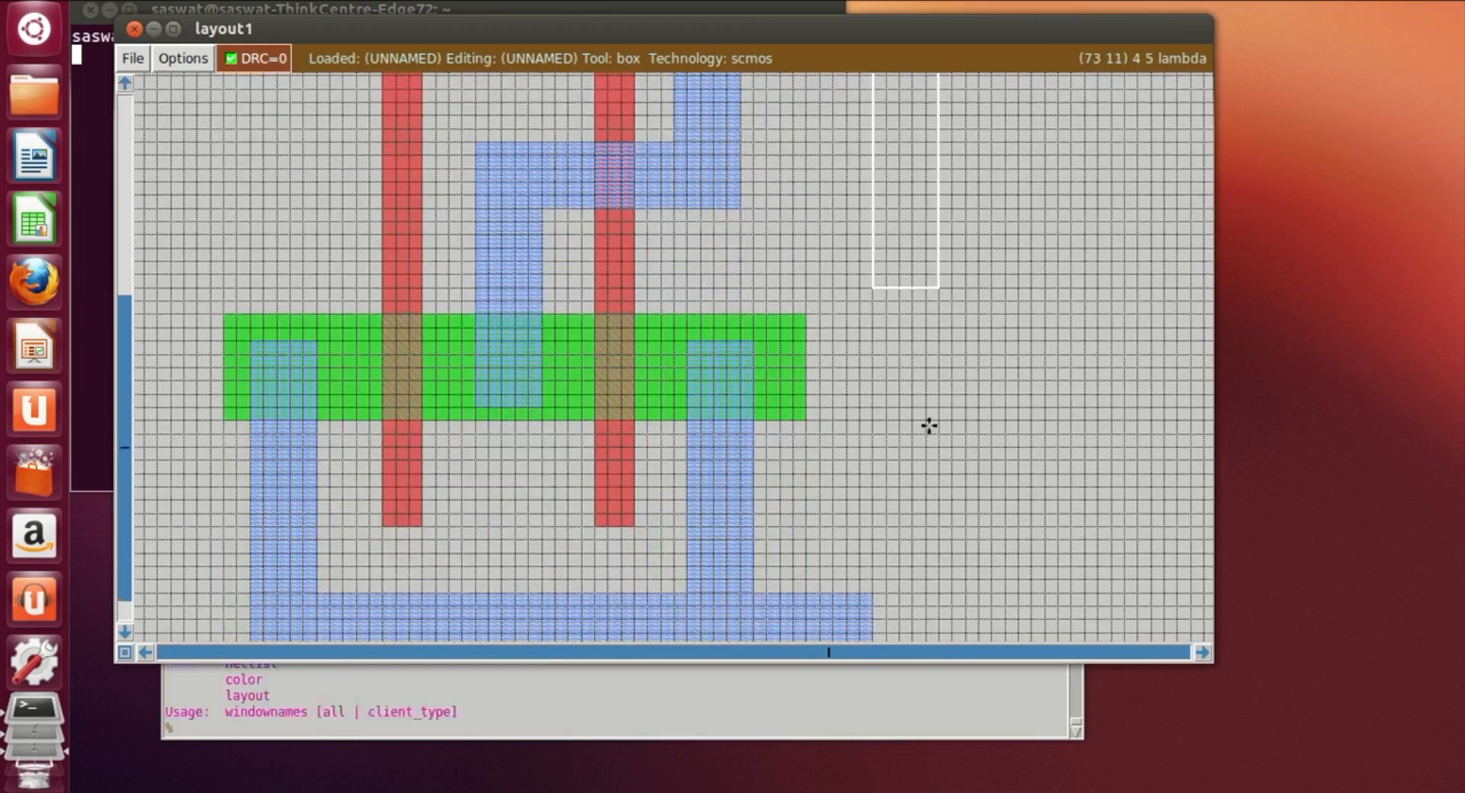
{"action": "scroll", "coordinate": [442, 355], "scroll_direction": "up", "scroll_amount": 2}
{"action": "scroll", "coordinate": [441, 355], "scroll_direction": "up", "scroll_amount": 4}
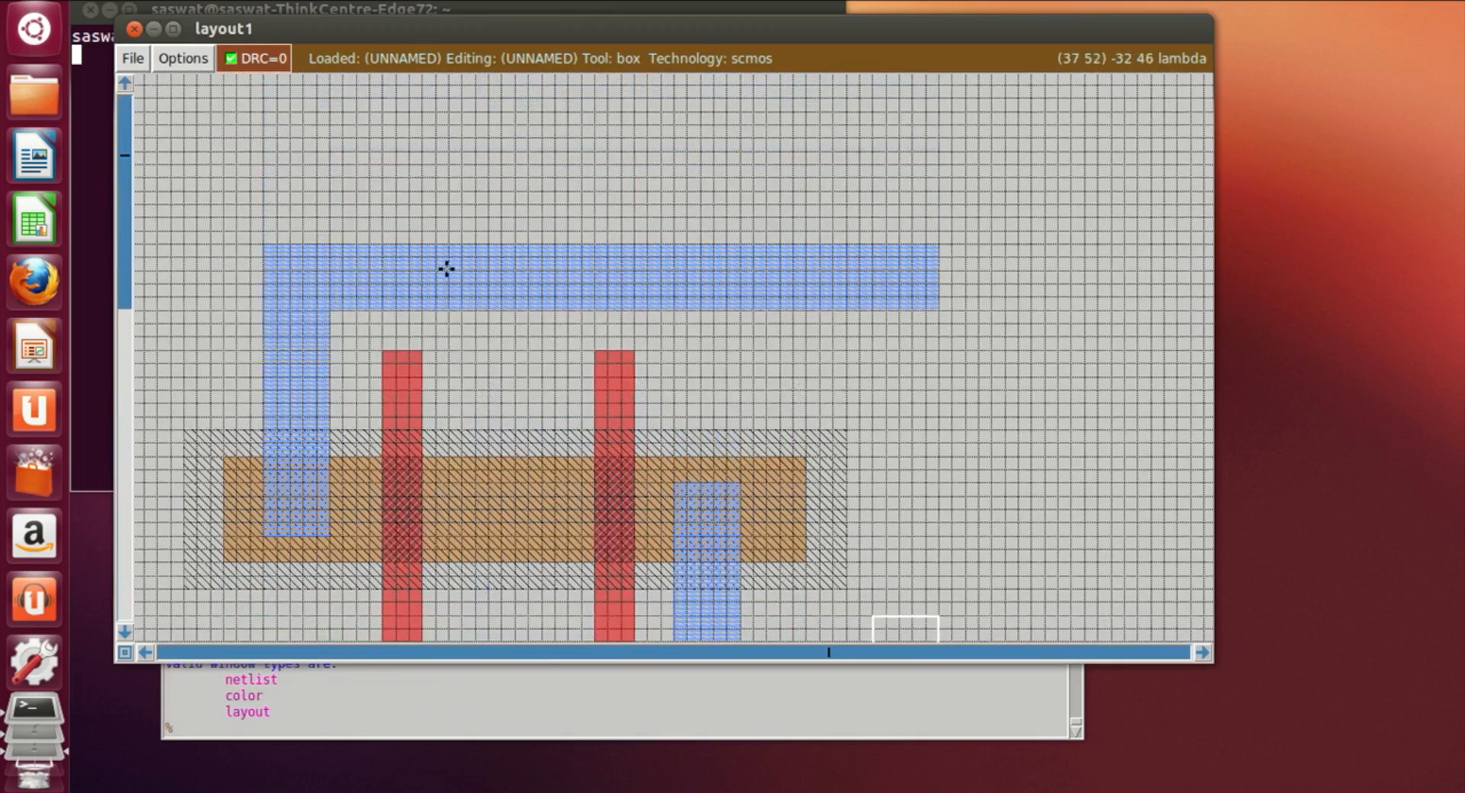
Step: Place a point on the top metal1 rail and label it VDD!
{"action": "key", "text": "z"}
{"action": "left_click", "coordinate": [402, 160]}
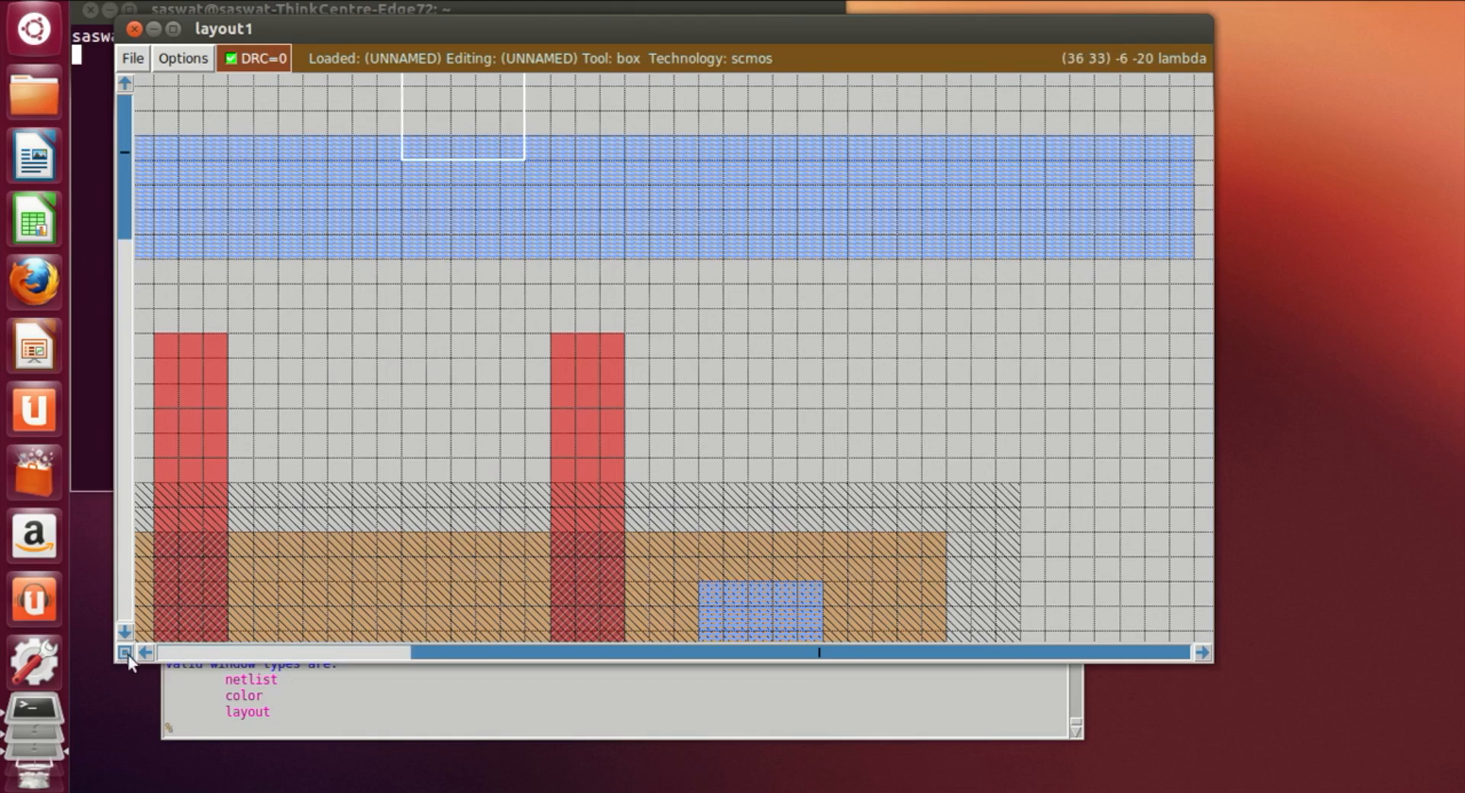
{"action": "left_click", "coordinate": [145, 653]}
{"action": "left_click", "coordinate": [398, 162]}
{"action": "right_click", "coordinate": [473, 238]}
{"action": "right_click", "coordinate": [387, 235]}
{"action": "left_click", "coordinate": [200, 737]}
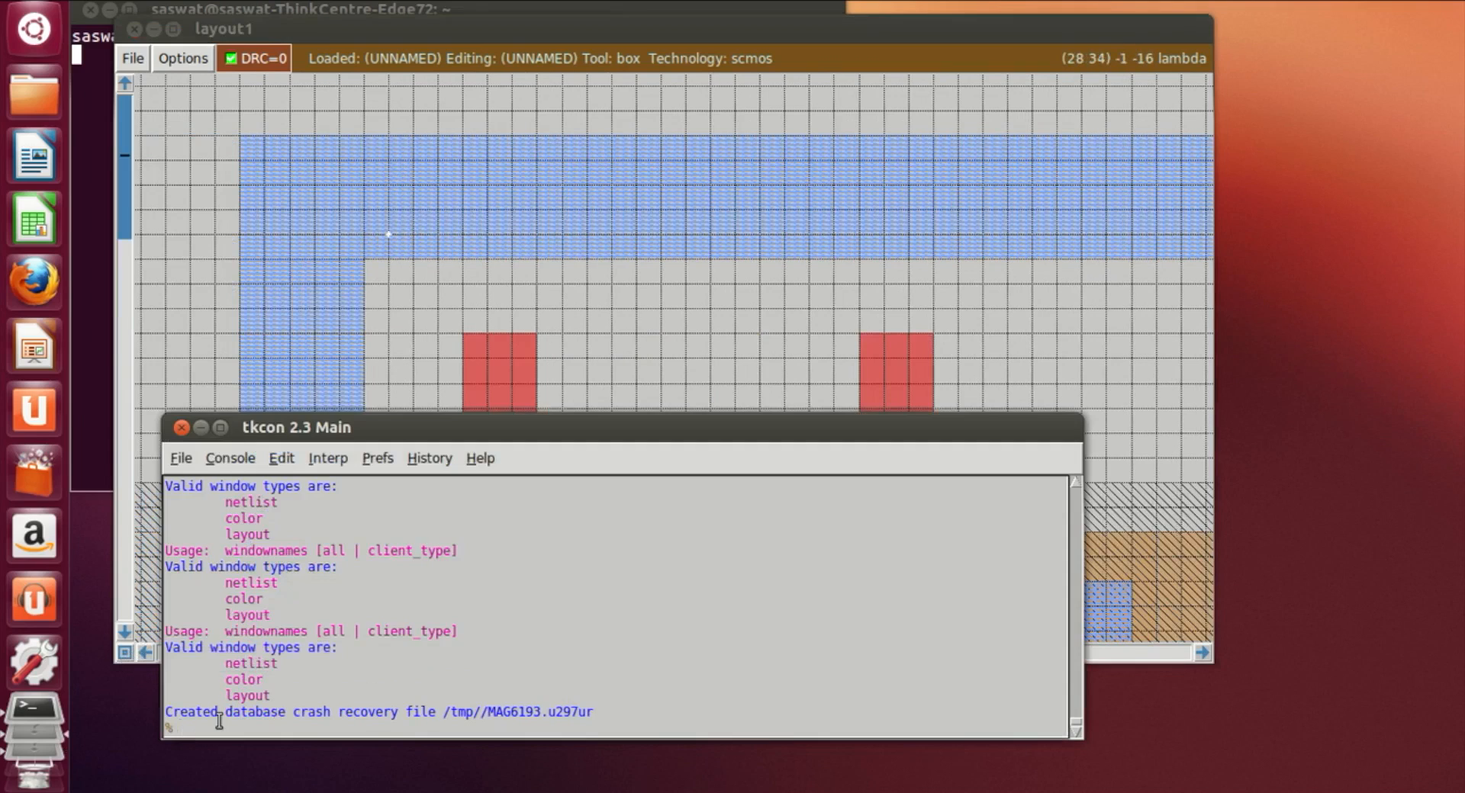
{"action": "type", "text": "label VDD!"}
{"action": "key", "text": "Return"}
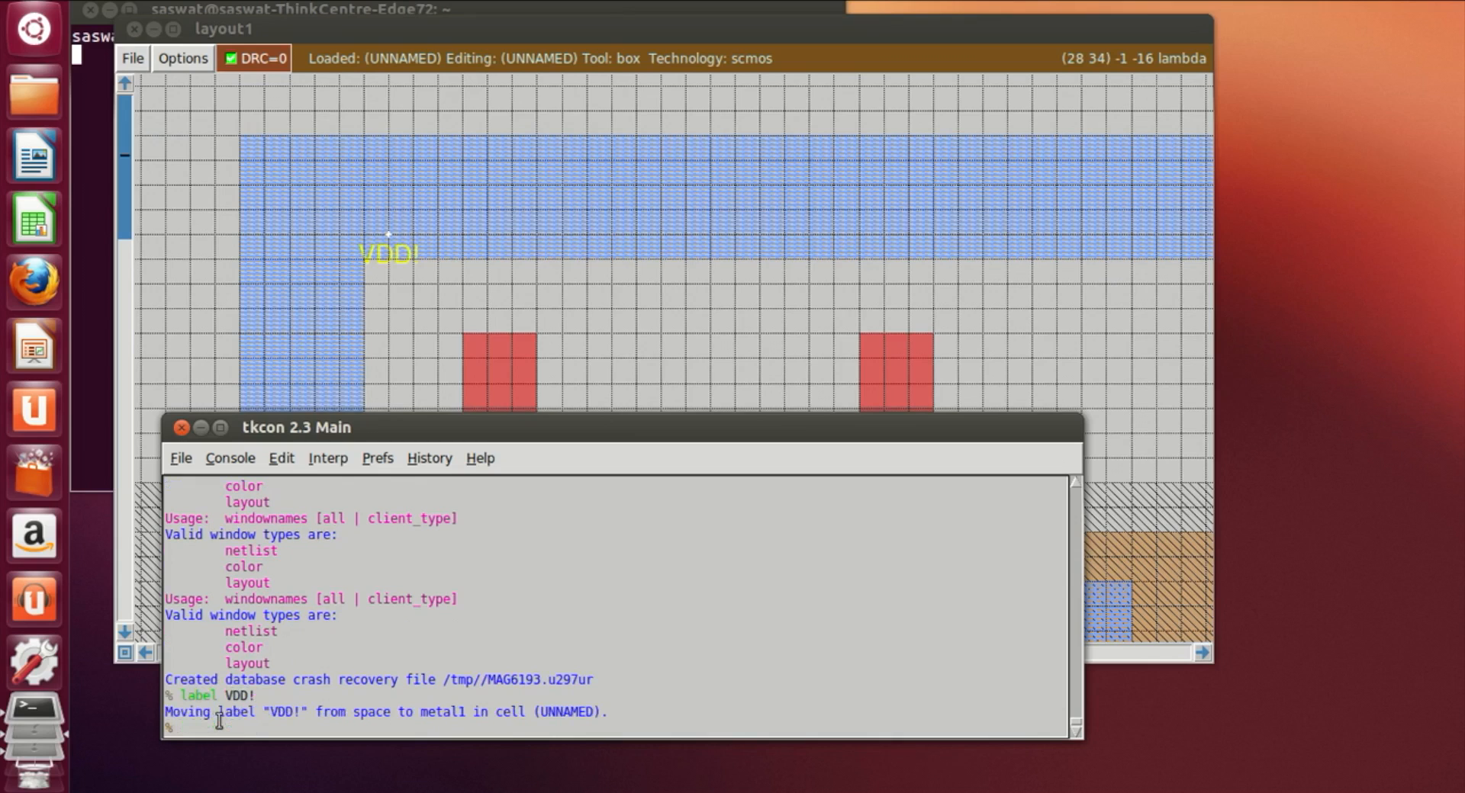
Step: Place a point on the bottom metal1 rail and label it GND!
{"action": "left_click", "coordinate": [733, 309]}
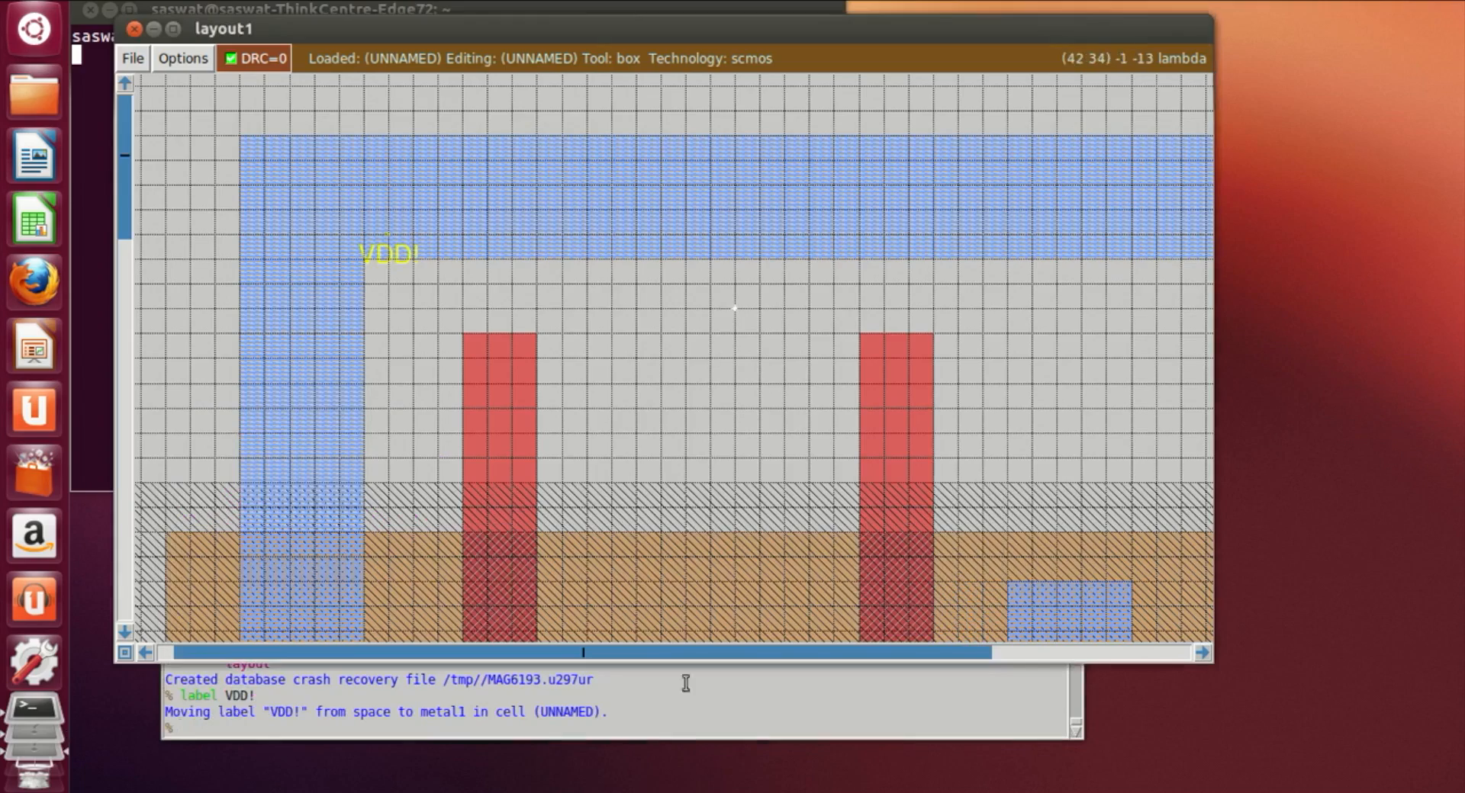
{"action": "scroll", "coordinate": [637, 519], "scroll_direction": "down", "scroll_amount": 2}
{"action": "scroll", "coordinate": [637, 519], "scroll_direction": "down", "scroll_amount": 15}
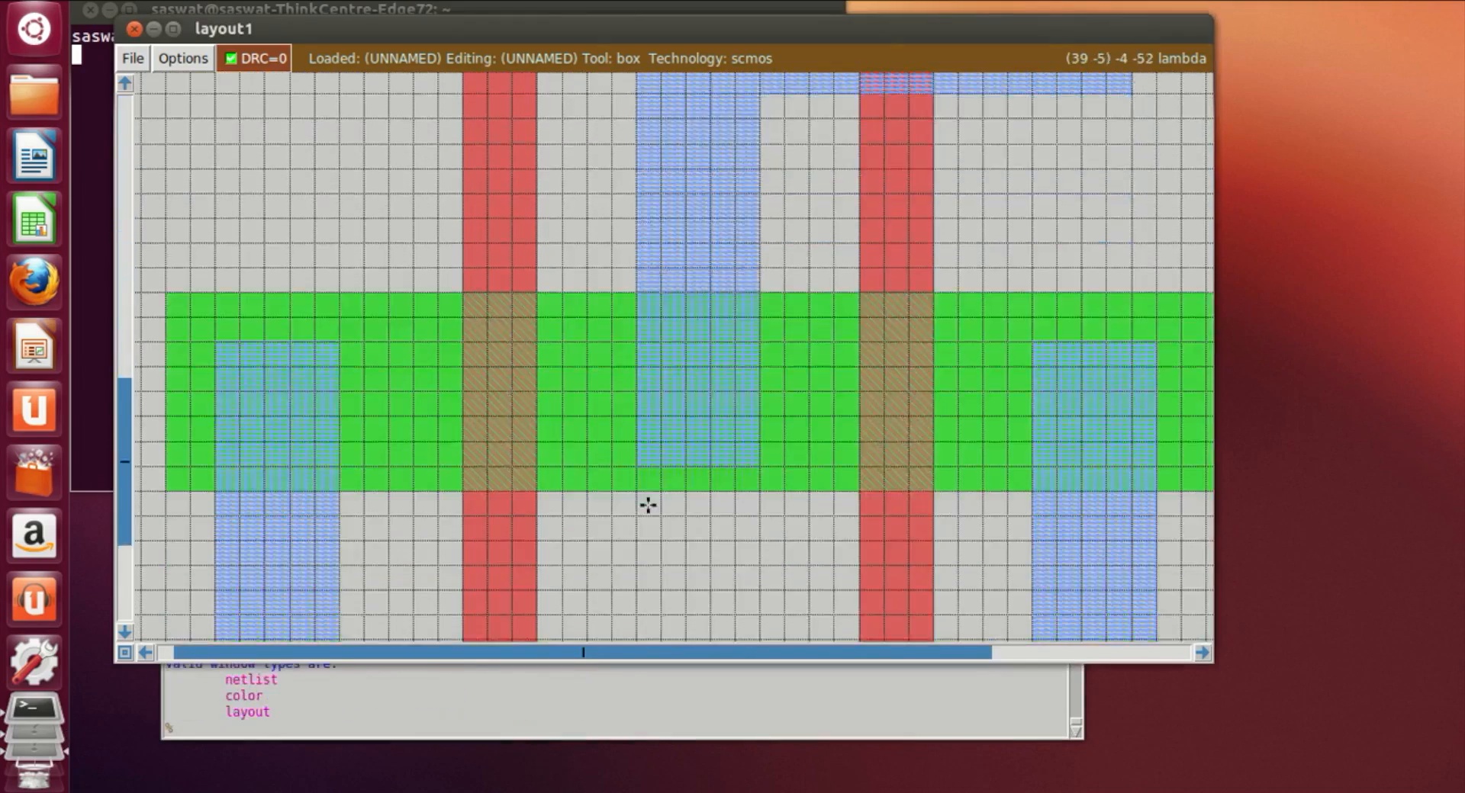
{"action": "scroll", "coordinate": [648, 505], "scroll_direction": "down", "scroll_amount": 1}
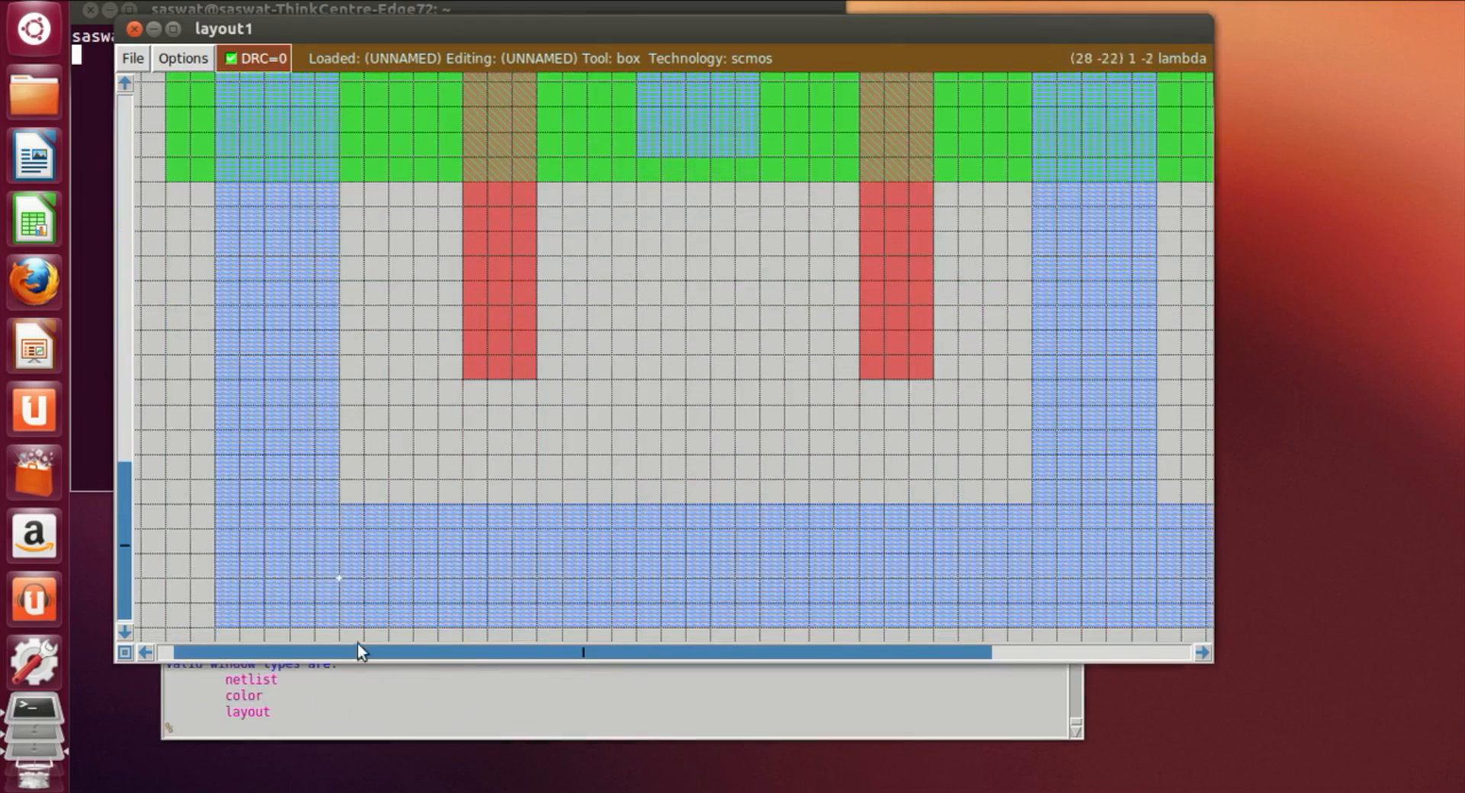
{"action": "left_click", "coordinate": [298, 725]}
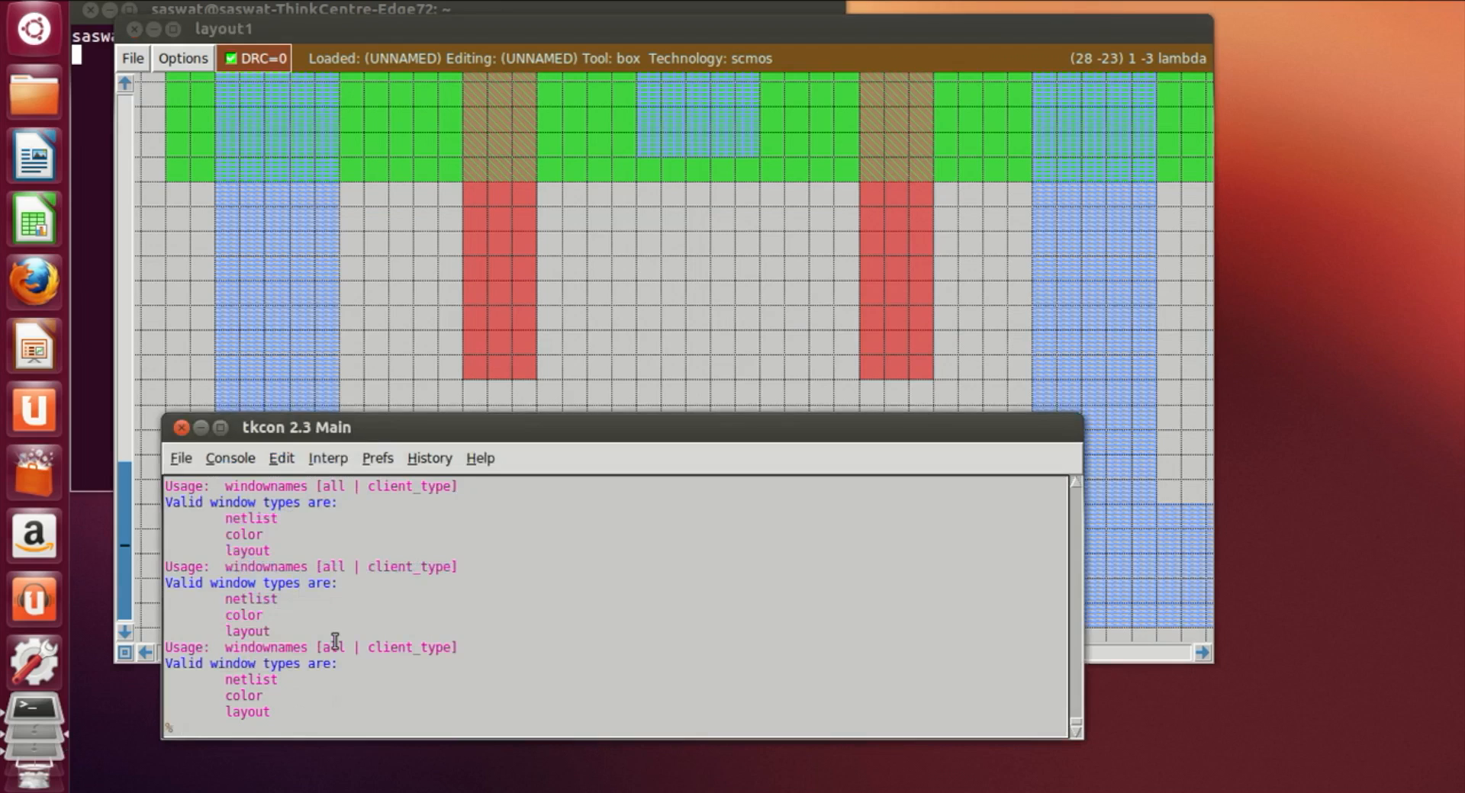
{"action": "type", "text": "label GND!"}
{"action": "key", "text": "Return"}
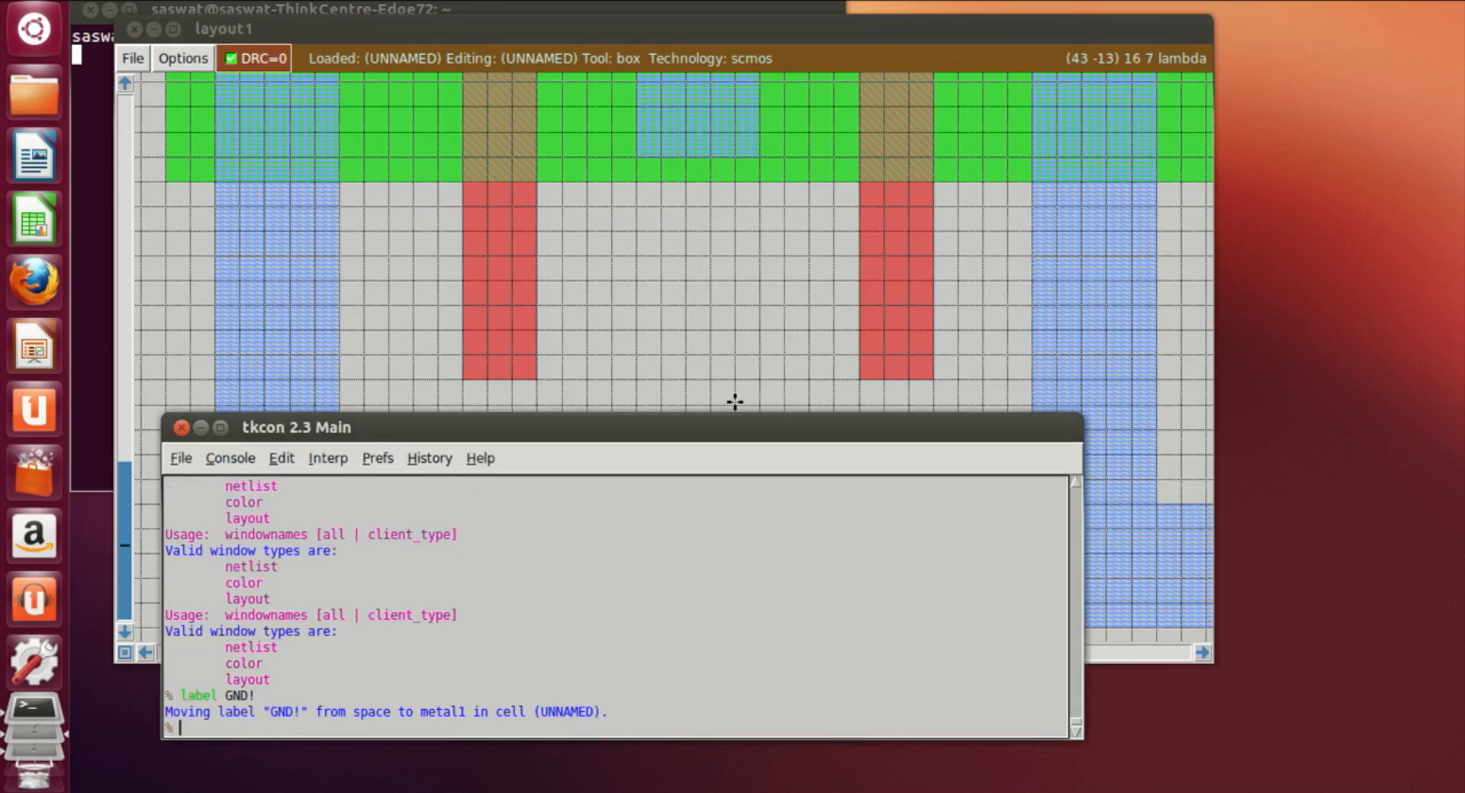
Step: Place a point on the first polysilicon gate between the diffusions and label it A
{"action": "left_click", "coordinate": [731, 362]}
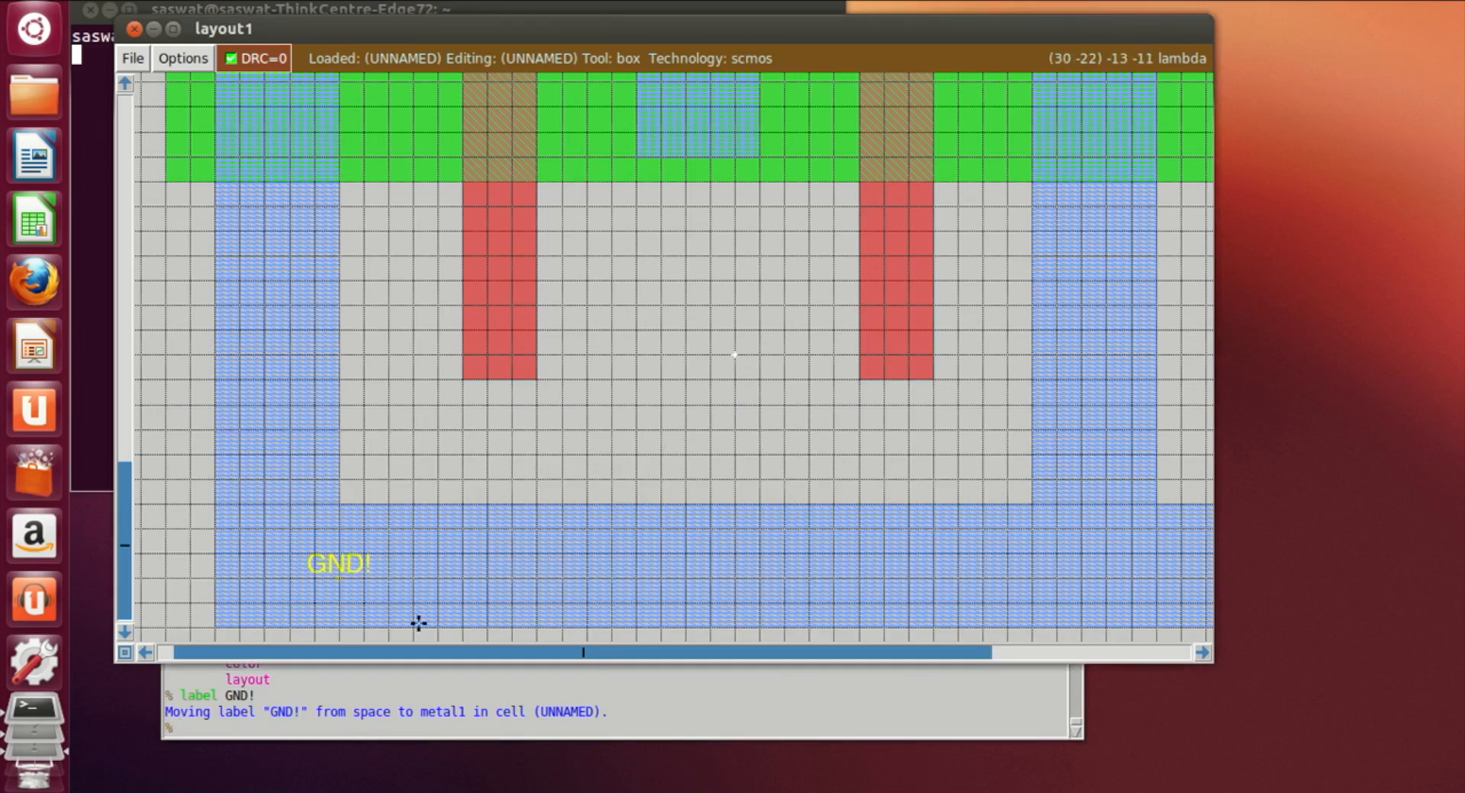
{"action": "scroll", "coordinate": [648, 484], "scroll_direction": "up", "scroll_amount": 2}
{"action": "scroll", "coordinate": [651, 489], "scroll_direction": "up", "scroll_amount": 1}
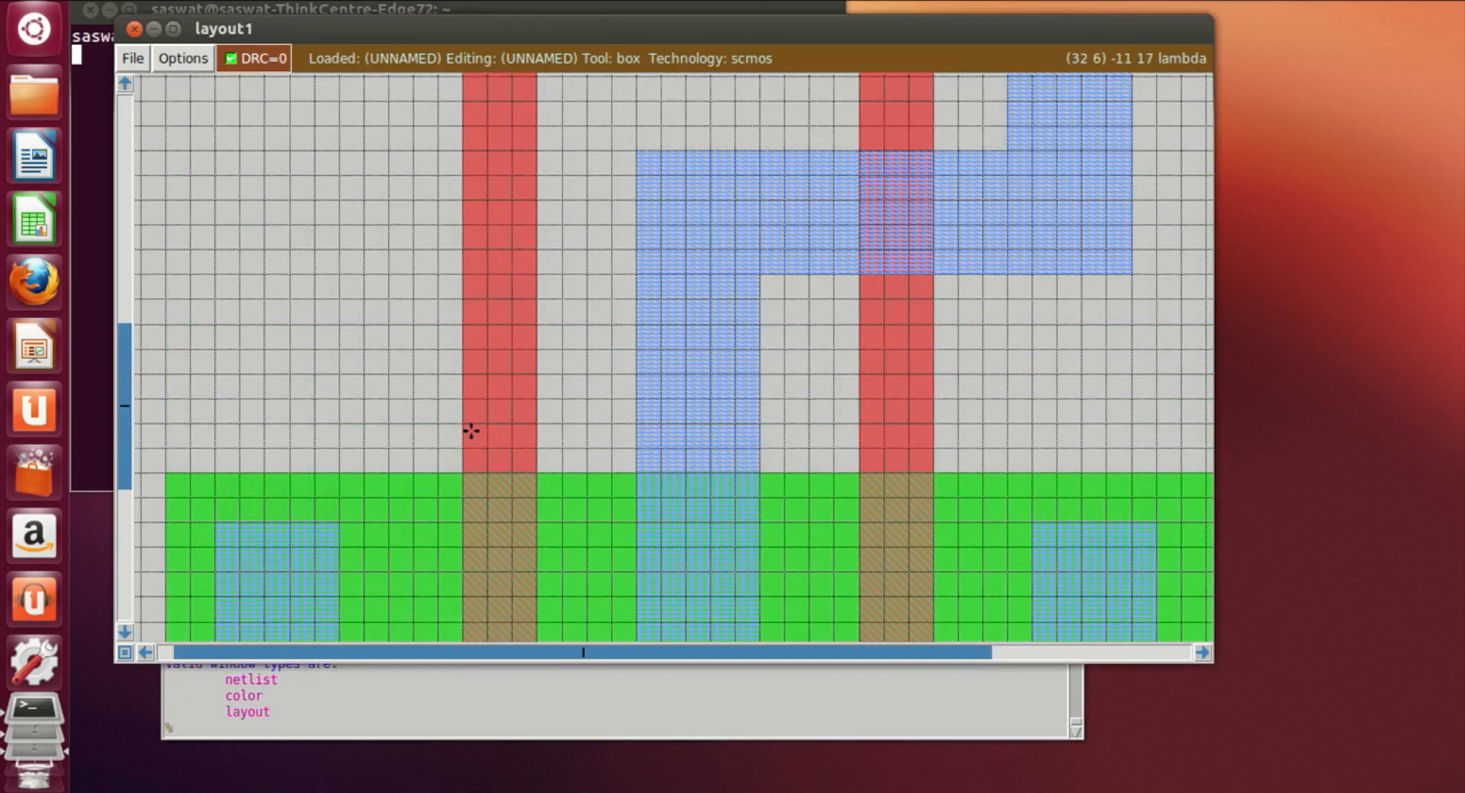
{"action": "scroll", "coordinate": [467, 428], "scroll_direction": "up", "scroll_amount": 1}
{"action": "scroll", "coordinate": [468, 320], "scroll_direction": "up", "scroll_amount": 1}
{"action": "scroll", "coordinate": [496, 362], "scroll_direction": "up", "scroll_amount": 1}
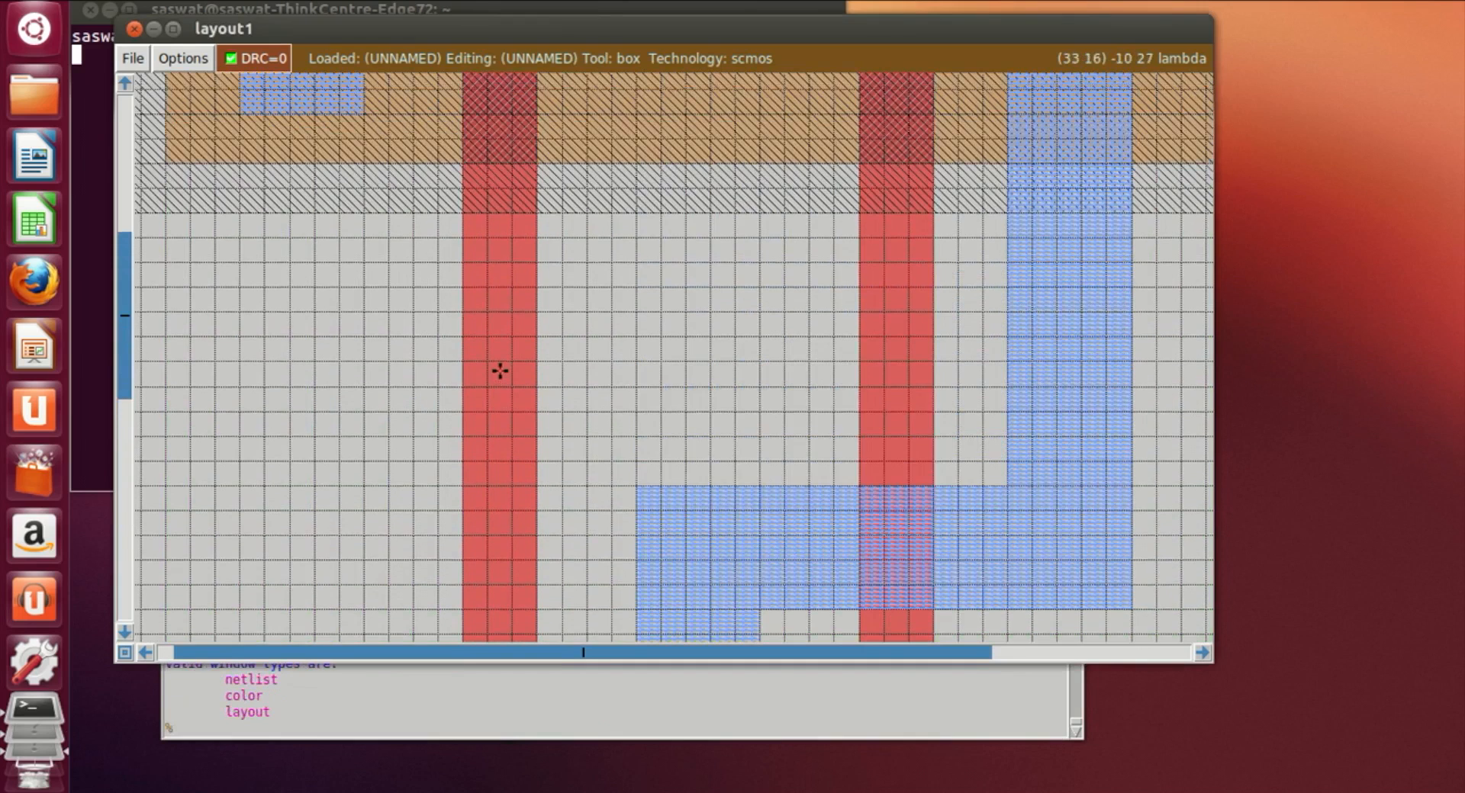
{"action": "right_click", "coordinate": [510, 429]}
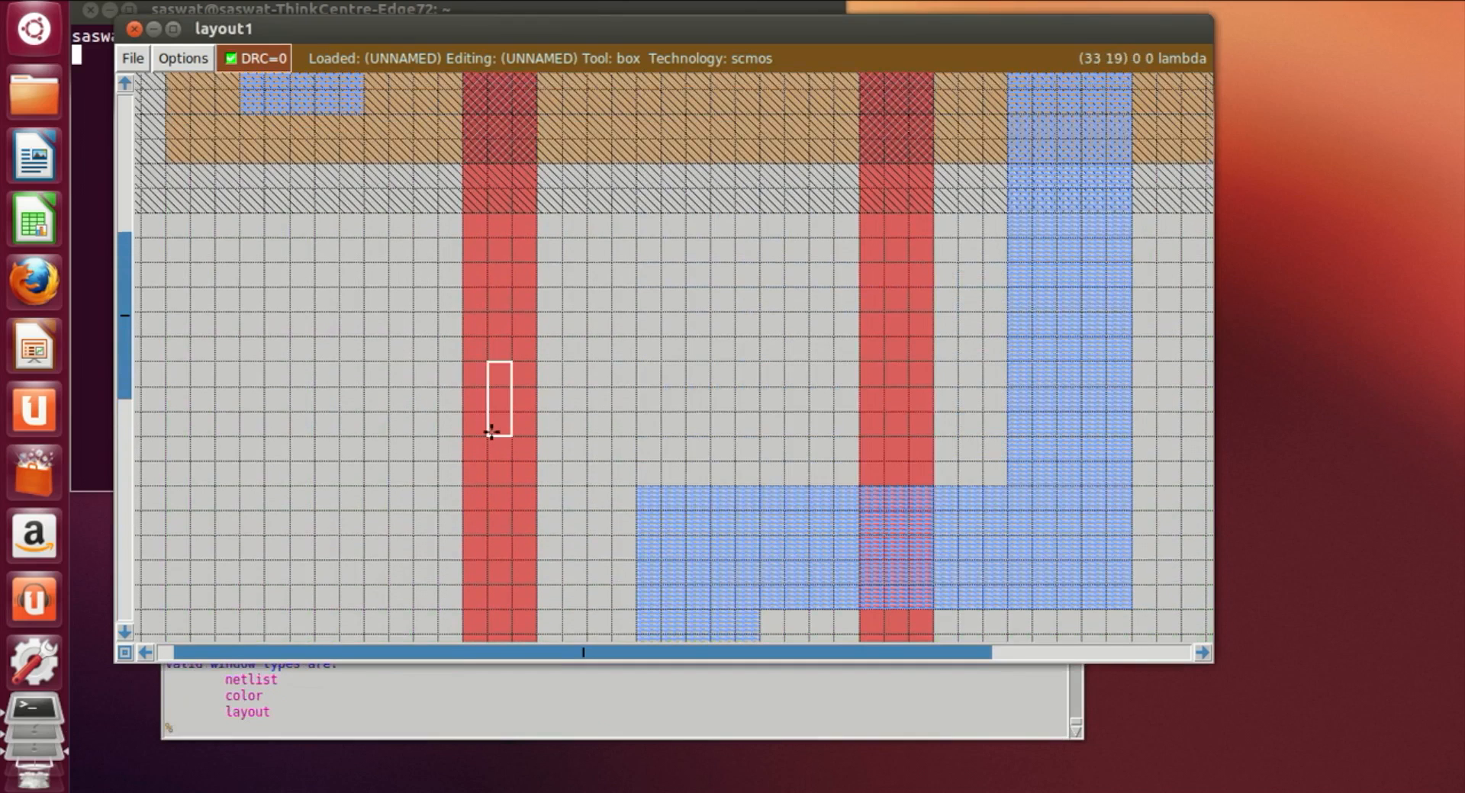
{"action": "left_click", "coordinate": [490, 347]}
{"action": "right_click", "coordinate": [527, 380]}
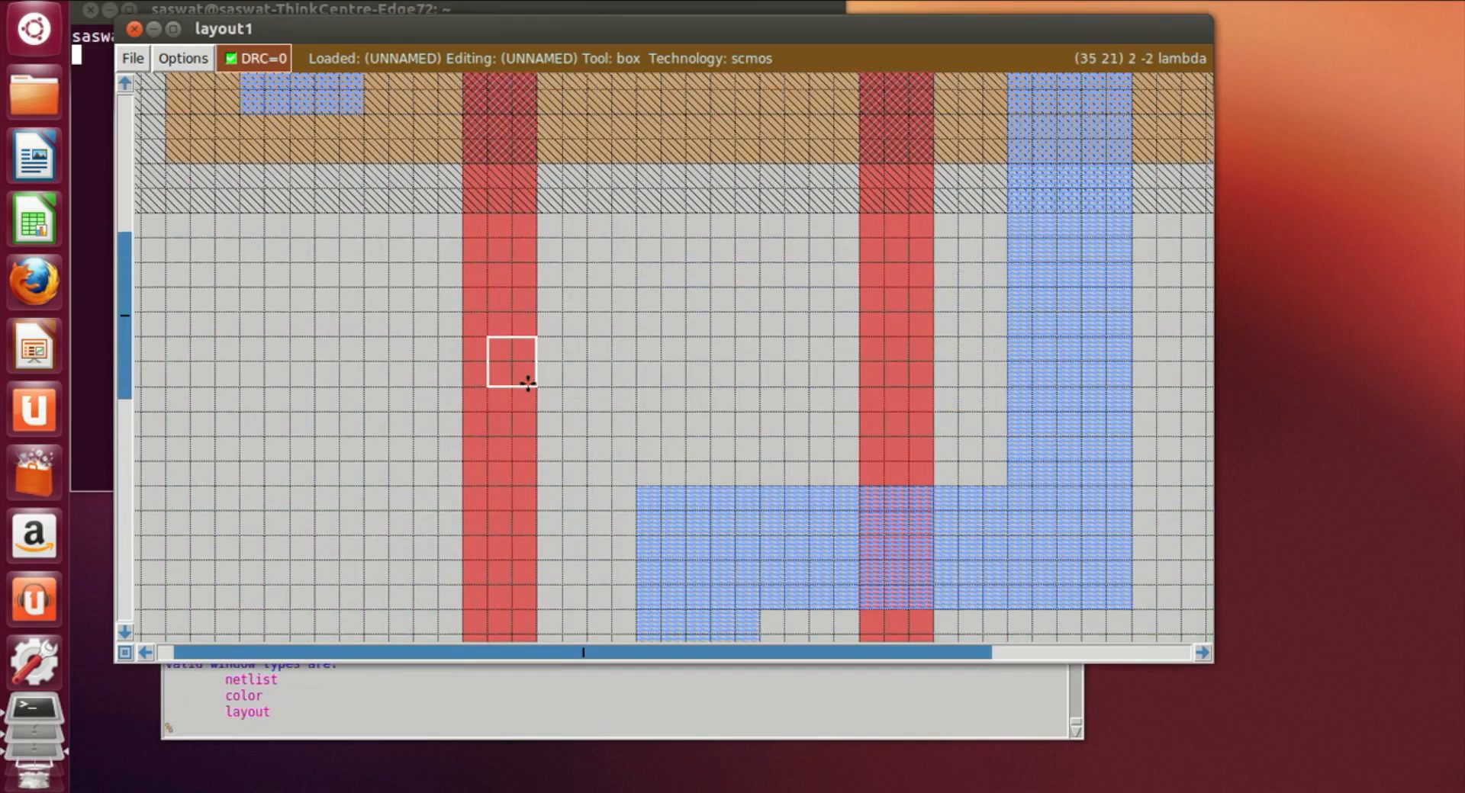
{"action": "right_click", "coordinate": [490, 388]}
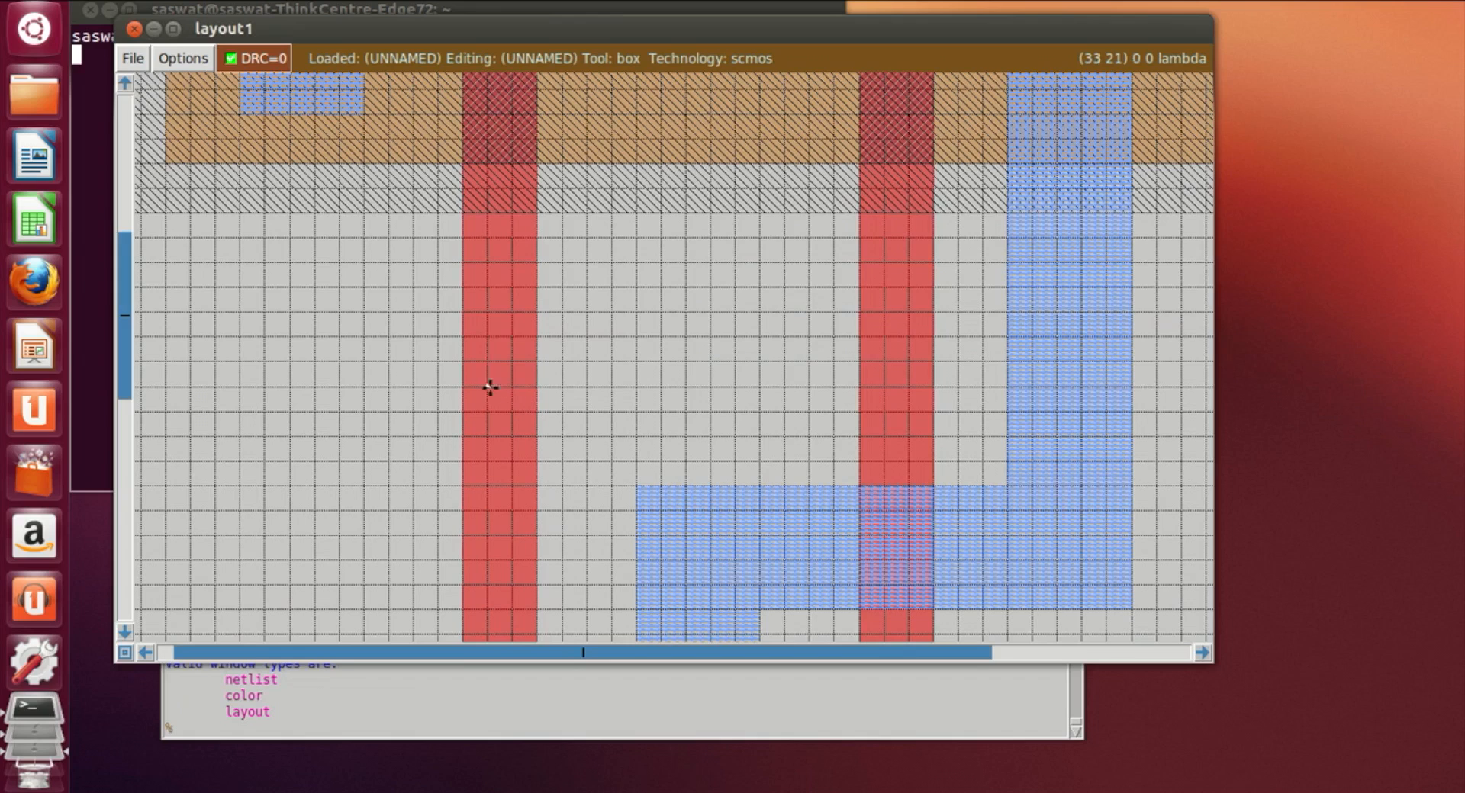
{"action": "left_click", "coordinate": [374, 730]}
{"action": "type", "text": "label"}
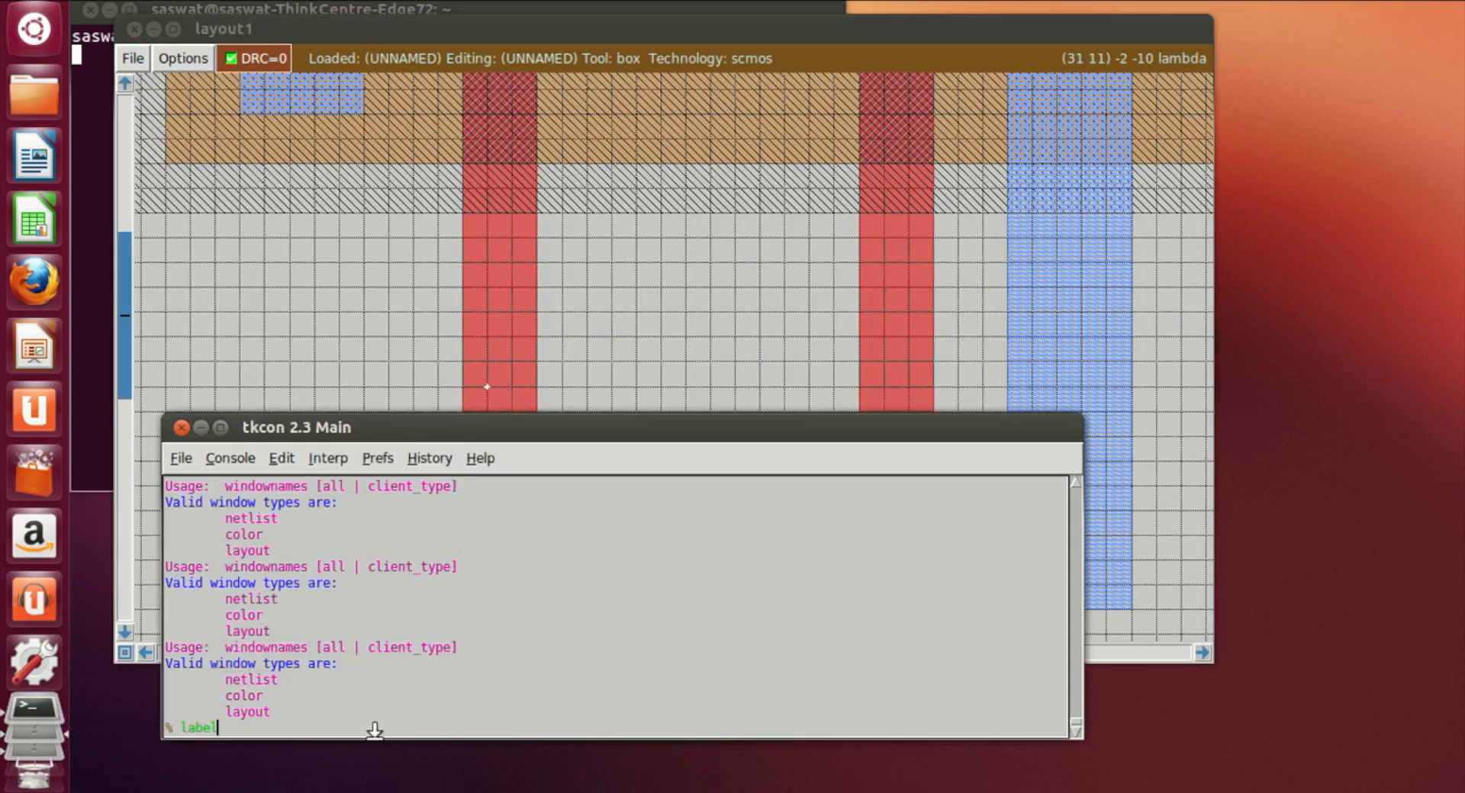
{"action": "type", "text": " A"}
{"action": "key", "text": "Return"}
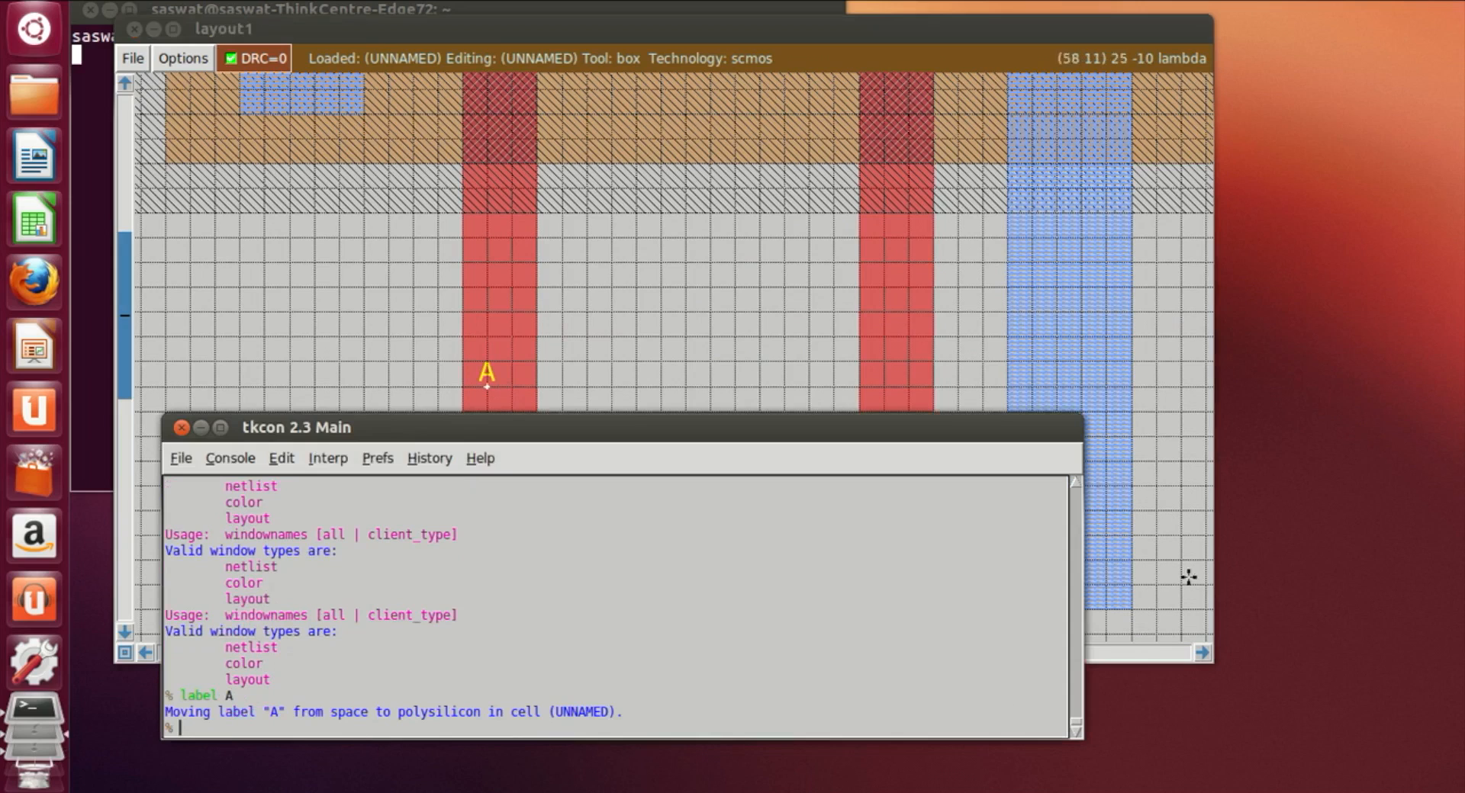
Step: Place a point on the second polysilicon gate and label it B
{"action": "left_click", "coordinate": [890, 388]}
{"action": "left_click", "coordinate": [200, 726]}
{"action": "type", "text": "label "}
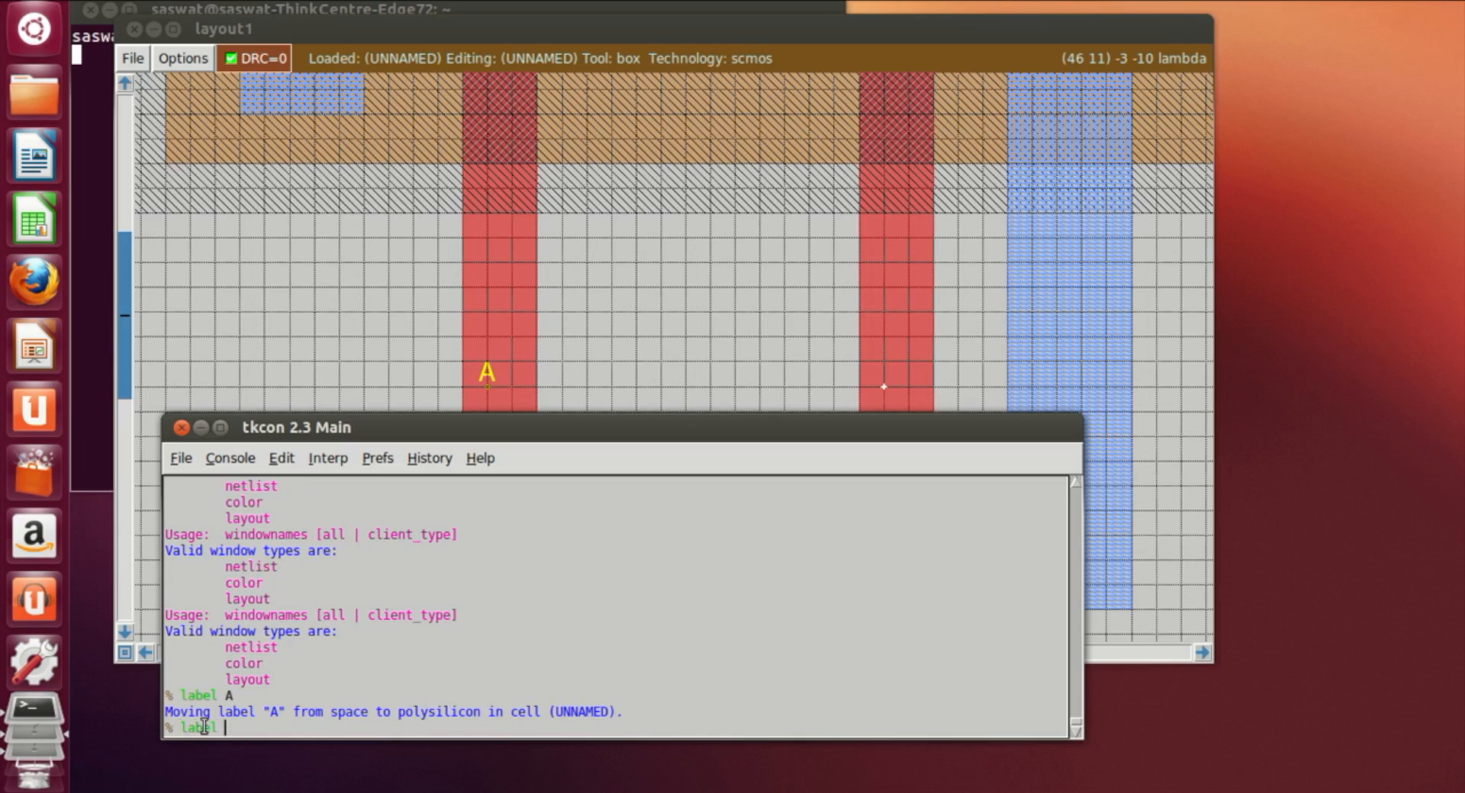
{"action": "type", "text": "B"}
{"action": "key", "text": "Return"}
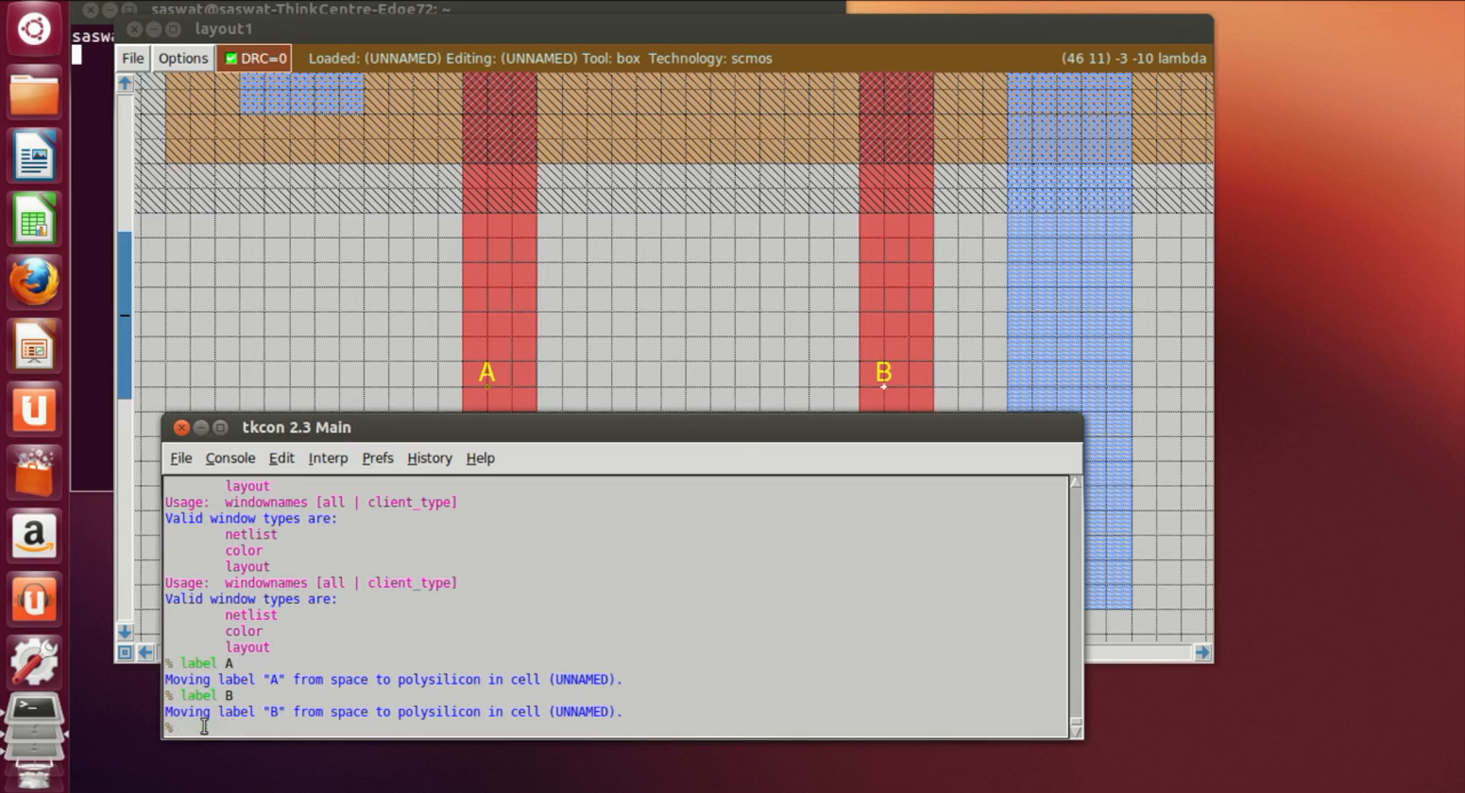
Step: Draw a box about 5 by 5 lambda where the left metal1 strip overlaps the pdiff and paint it with pdc
{"action": "left_click", "coordinate": [758, 400]}
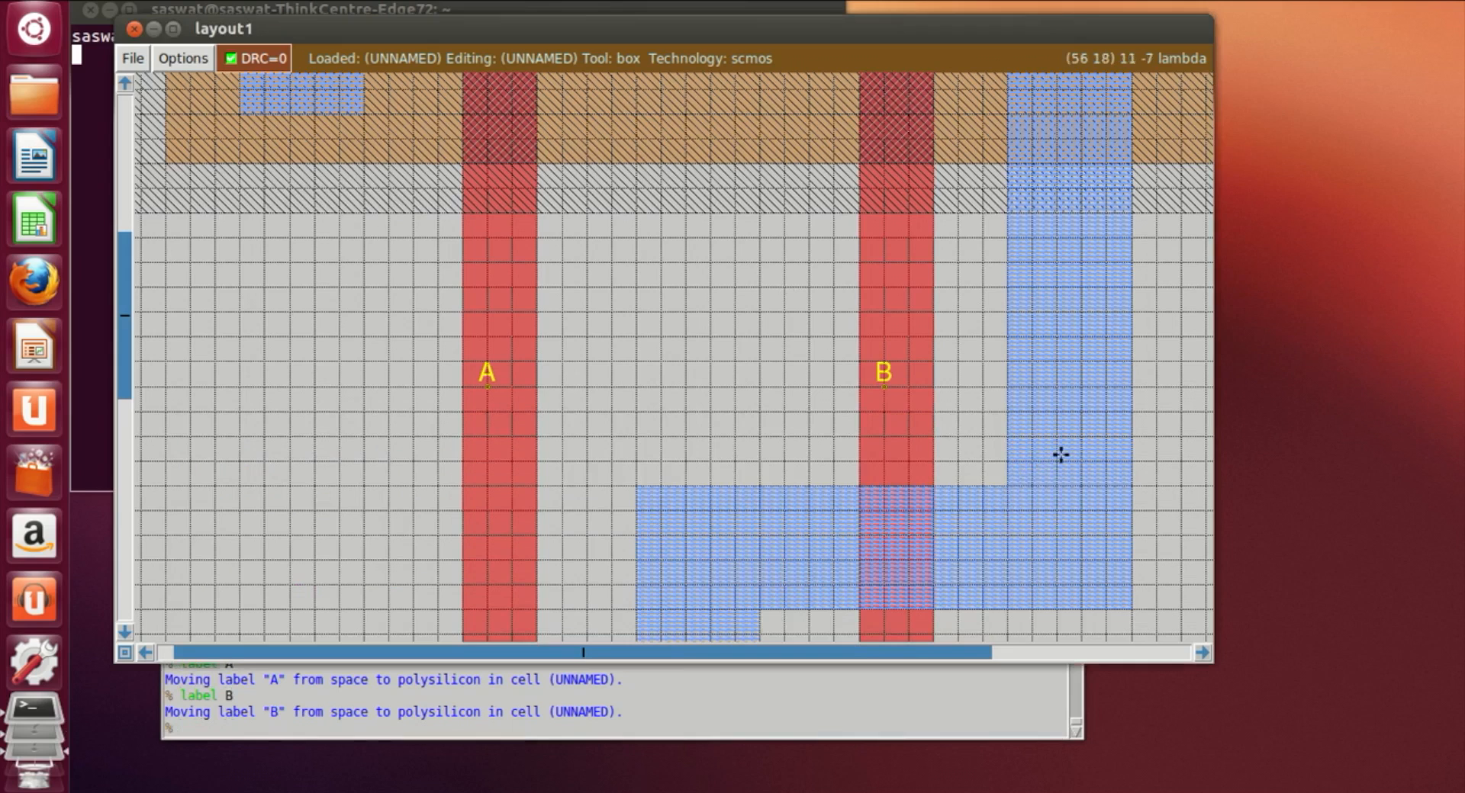
{"action": "left_click", "coordinate": [1202, 653]}
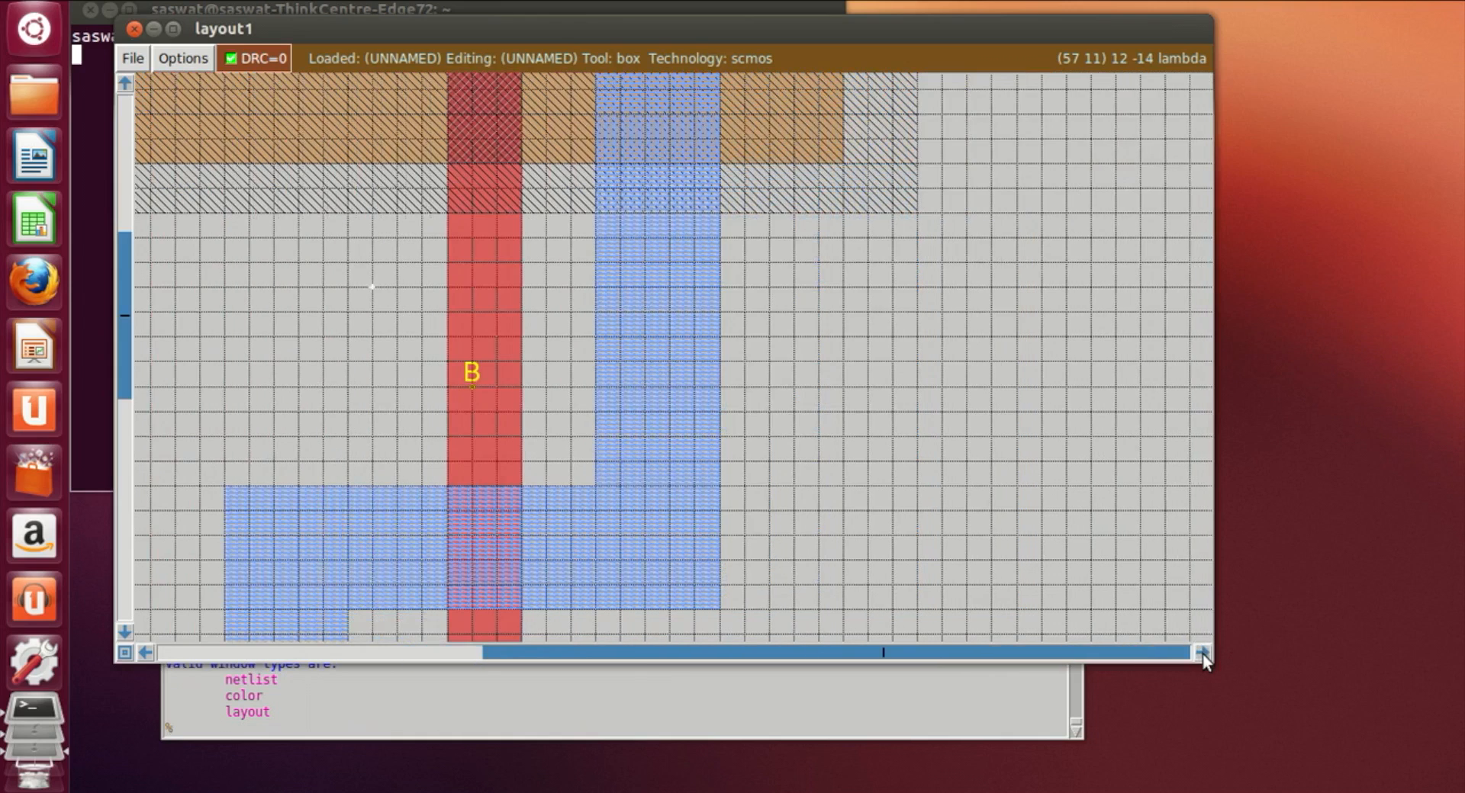
{"action": "key", "text": "v"}
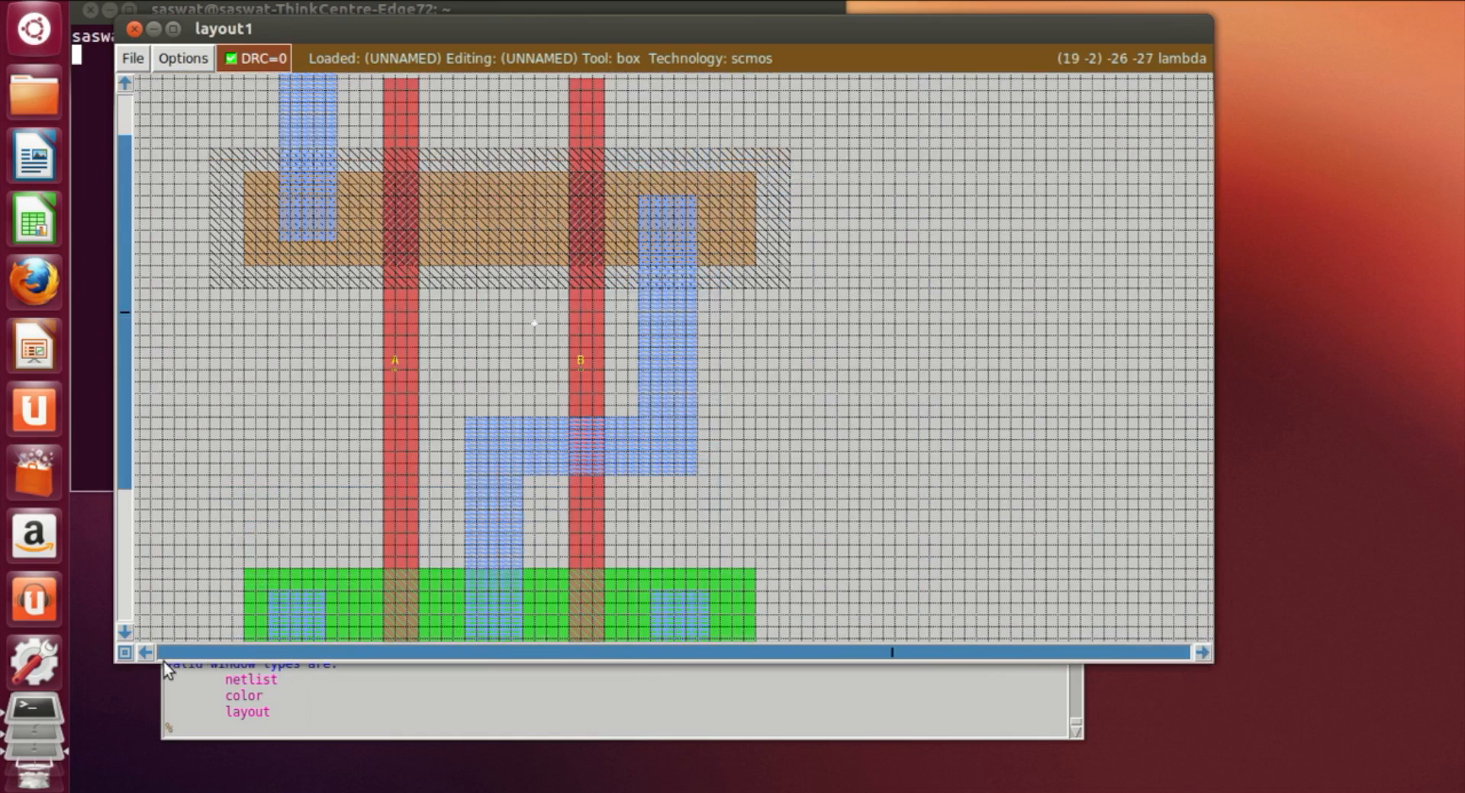
{"action": "key", "text": "z"}
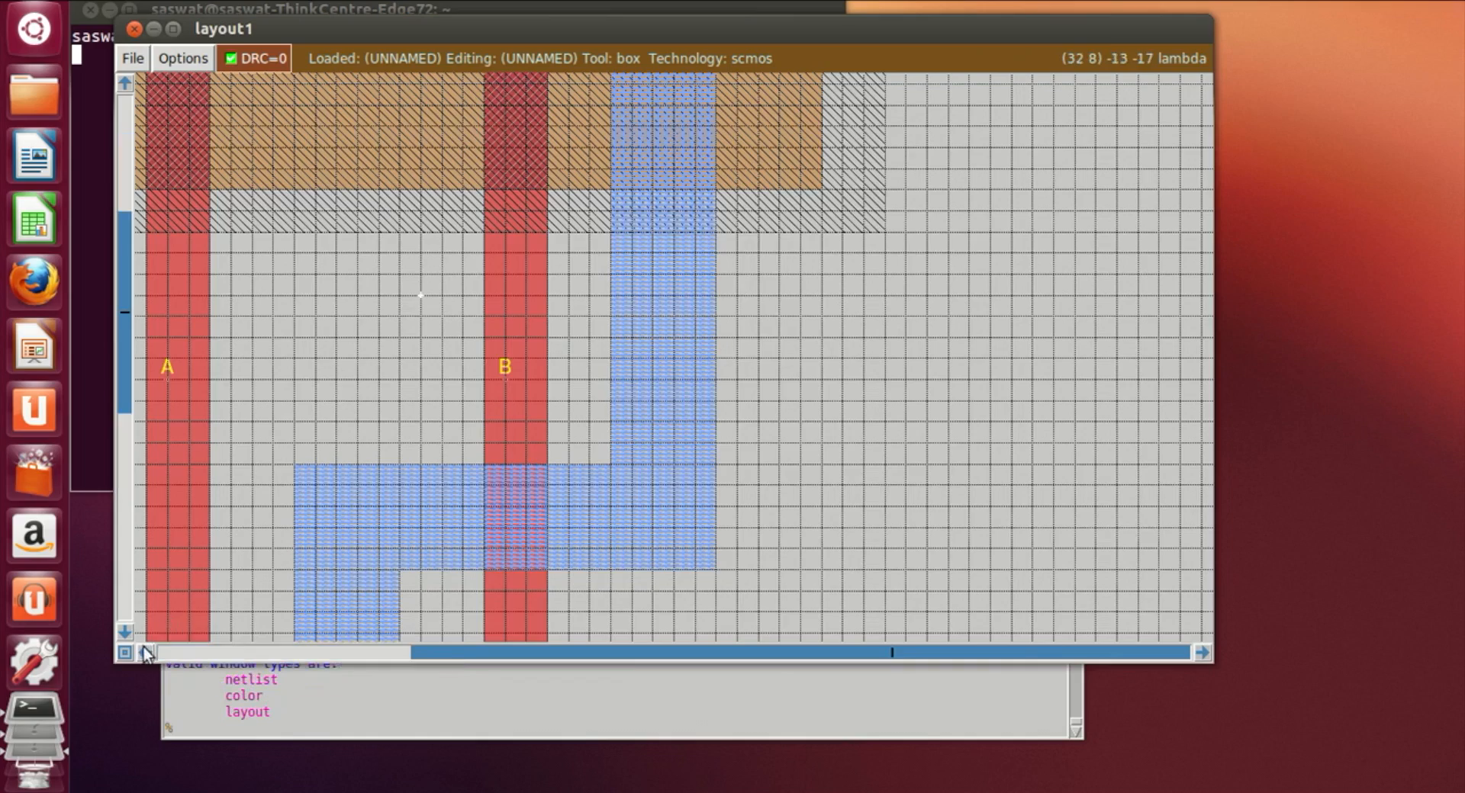
{"action": "left_click", "coordinate": [148, 652]}
{"action": "left_click", "coordinate": [148, 653]}
{"action": "left_click", "coordinate": [148, 652]}
{"action": "left_click", "coordinate": [148, 652]}
{"action": "scroll", "coordinate": [350, 425], "scroll_direction": "up", "scroll_amount": 8}
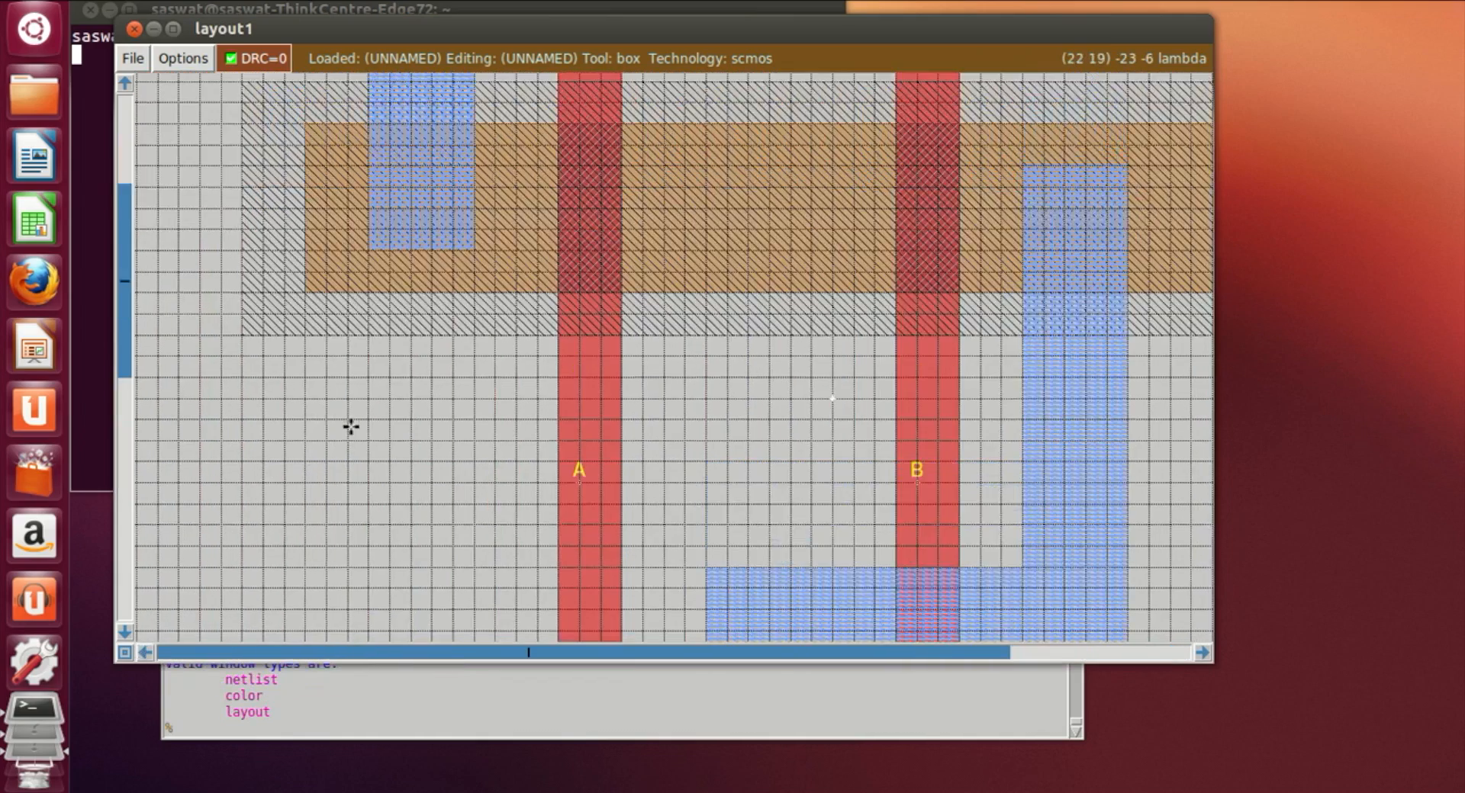
{"action": "scroll", "coordinate": [350, 426], "scroll_direction": "up", "scroll_amount": 2}
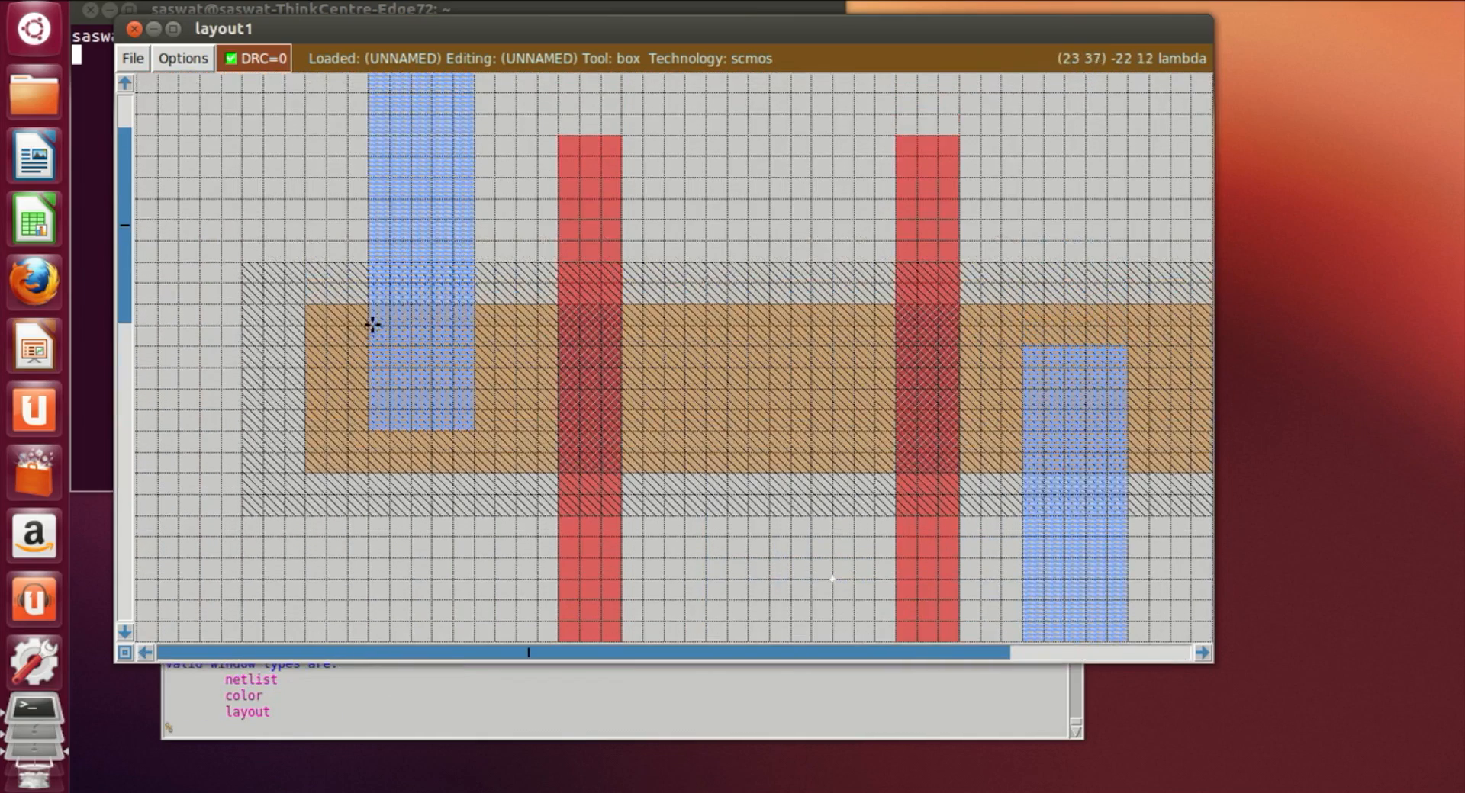
{"action": "right_click", "coordinate": [476, 429]}
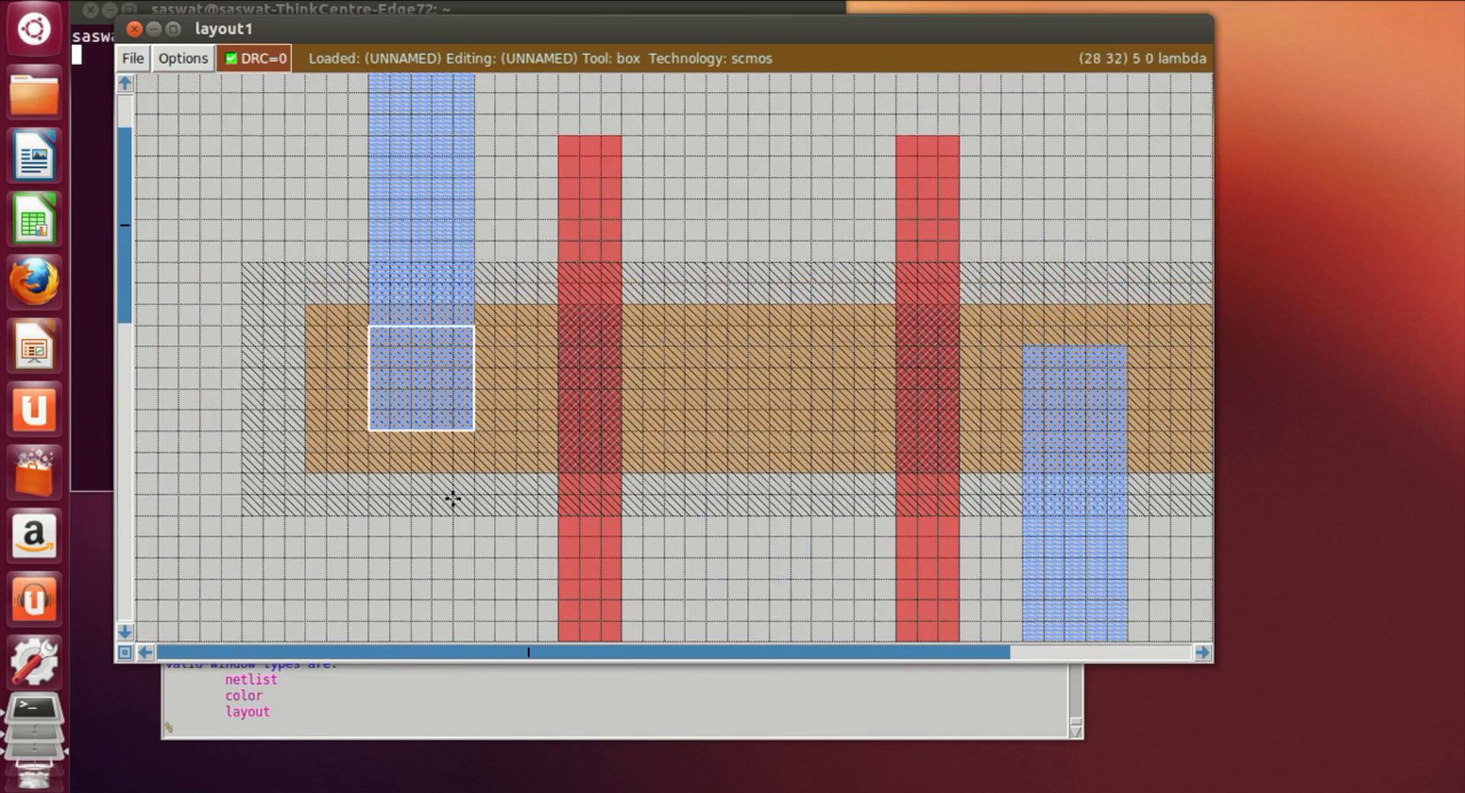
{"action": "left_click", "coordinate": [224, 731]}
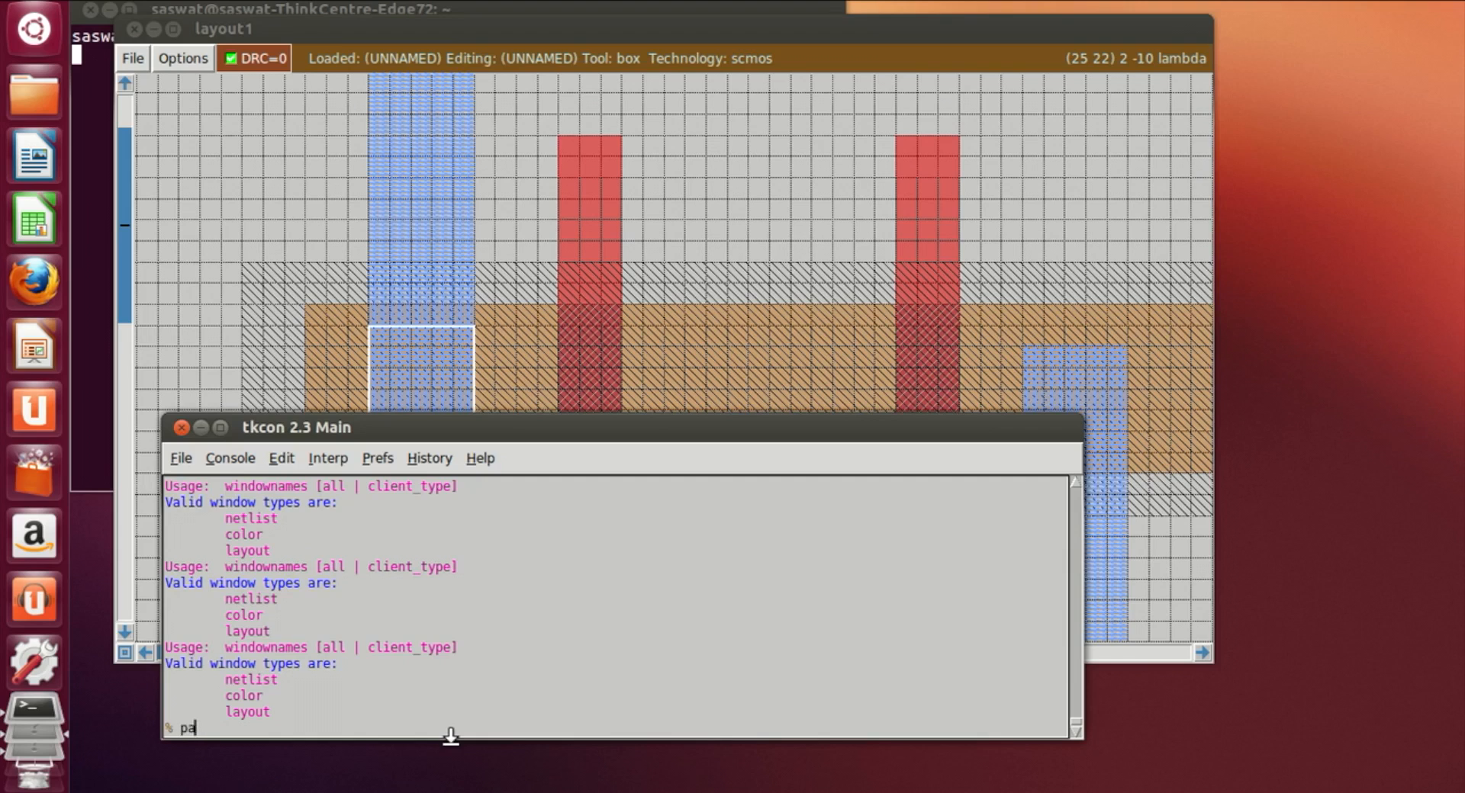
{"action": "type", "text": "paint pdc"}
{"action": "key", "text": "Return"}
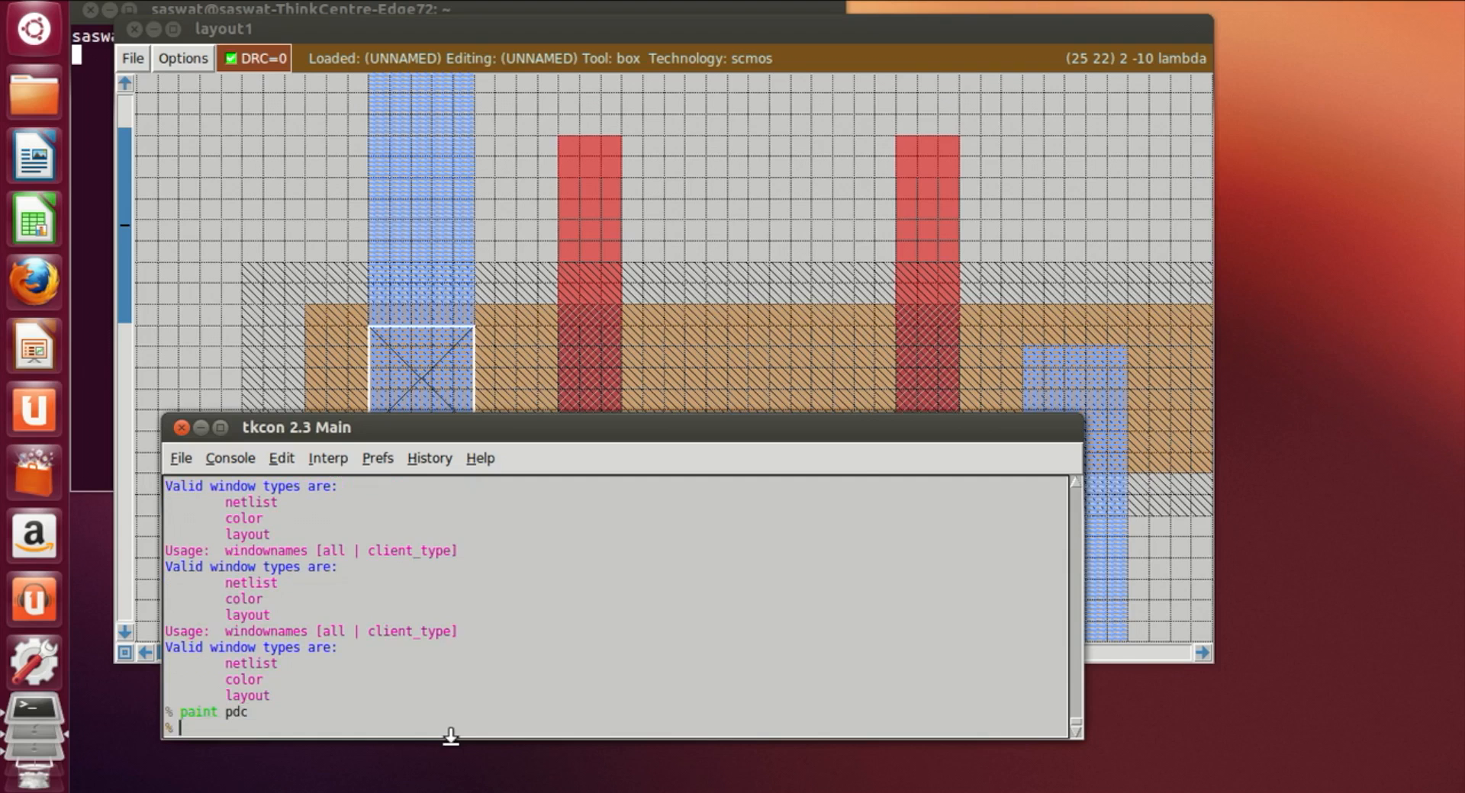
Step: Draw a box where the right metal1 strip overlaps the pdiff and paint it with pdc
{"action": "left_click", "coordinate": [1022, 364]}
{"action": "left_click", "coordinate": [1030, 453]}
{"action": "left_click", "coordinate": [434, 732]}
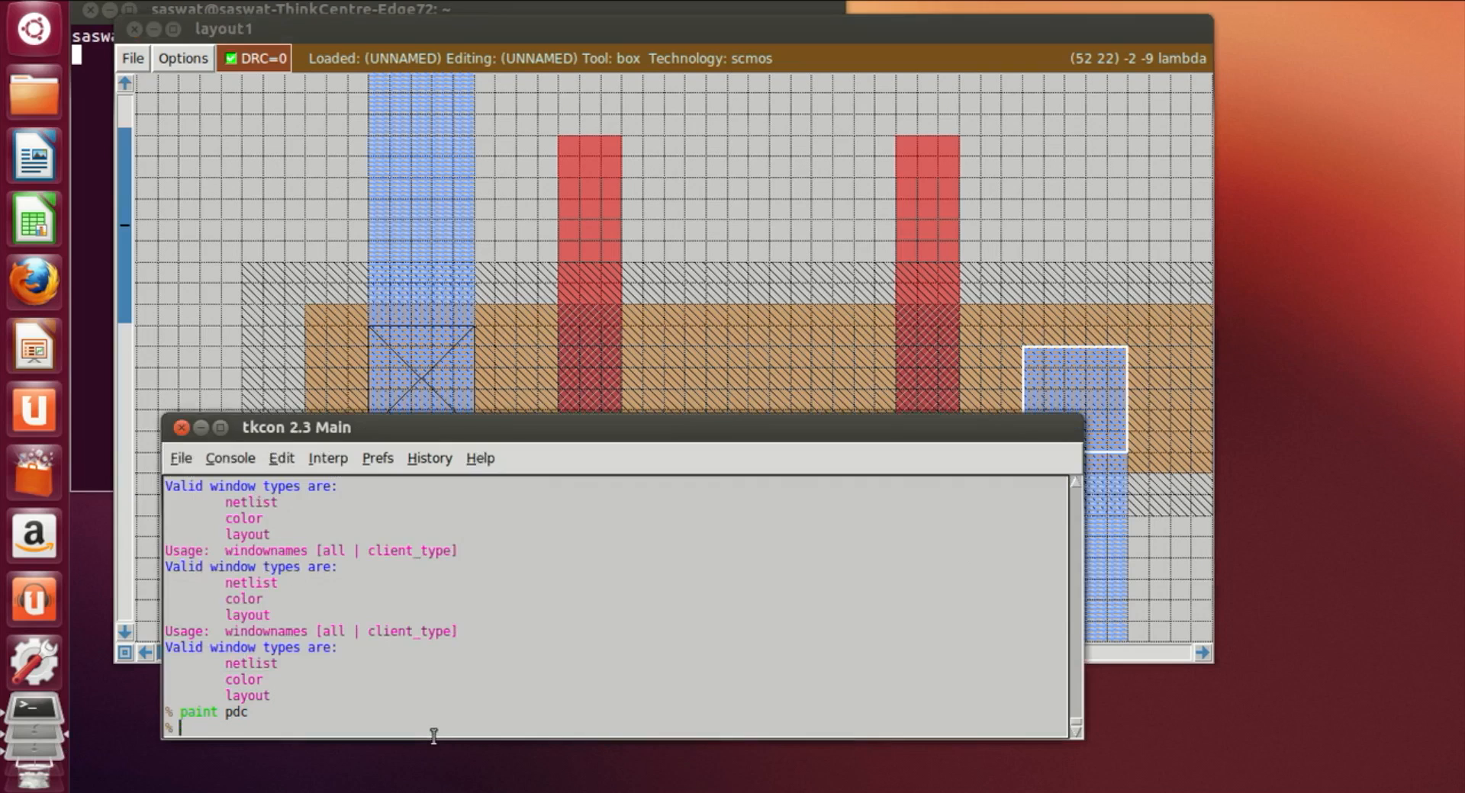
{"action": "type", "text": "paint pdc"}
{"action": "key", "text": "Return"}
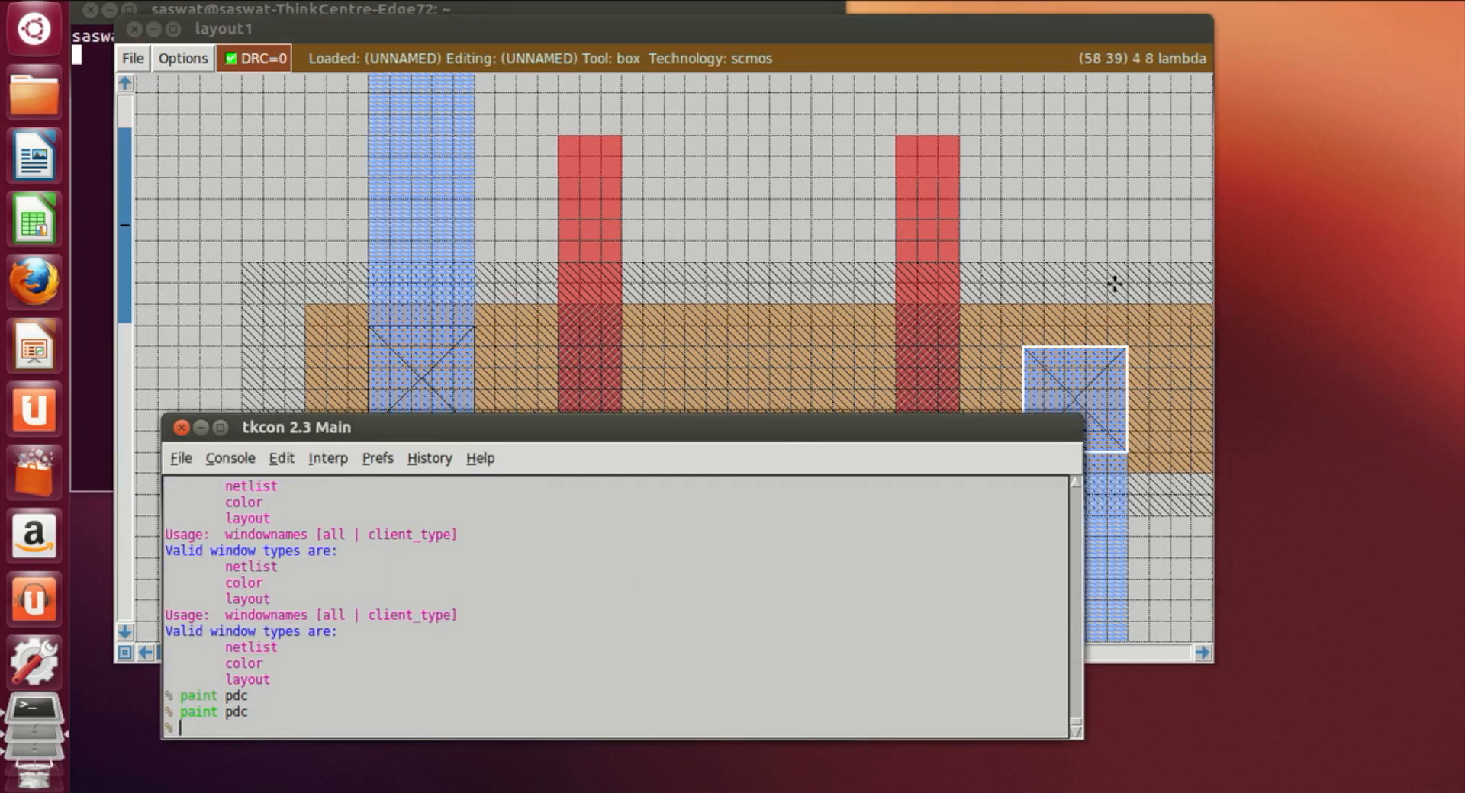
Step: Draw a box where the left metal1 strip overlaps the ndiff and paint it with ndc
{"action": "left_click", "coordinate": [746, 360]}
{"action": "scroll", "coordinate": [748, 360], "scroll_direction": "down", "scroll_amount": 5}
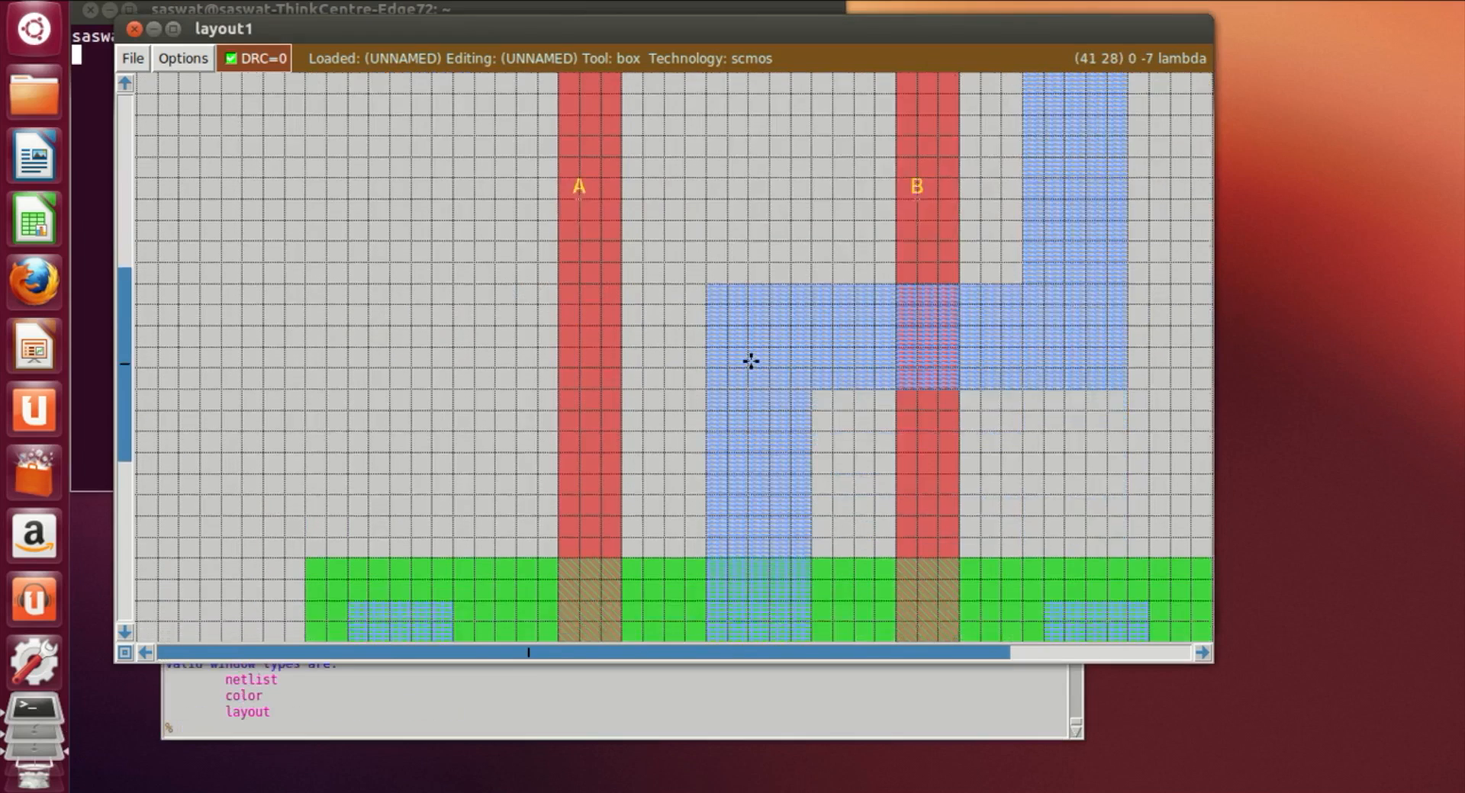
{"action": "scroll", "coordinate": [751, 361], "scroll_direction": "down", "scroll_amount": 1}
{"action": "left_click", "coordinate": [350, 473]}
{"action": "left_click", "coordinate": [212, 733]}
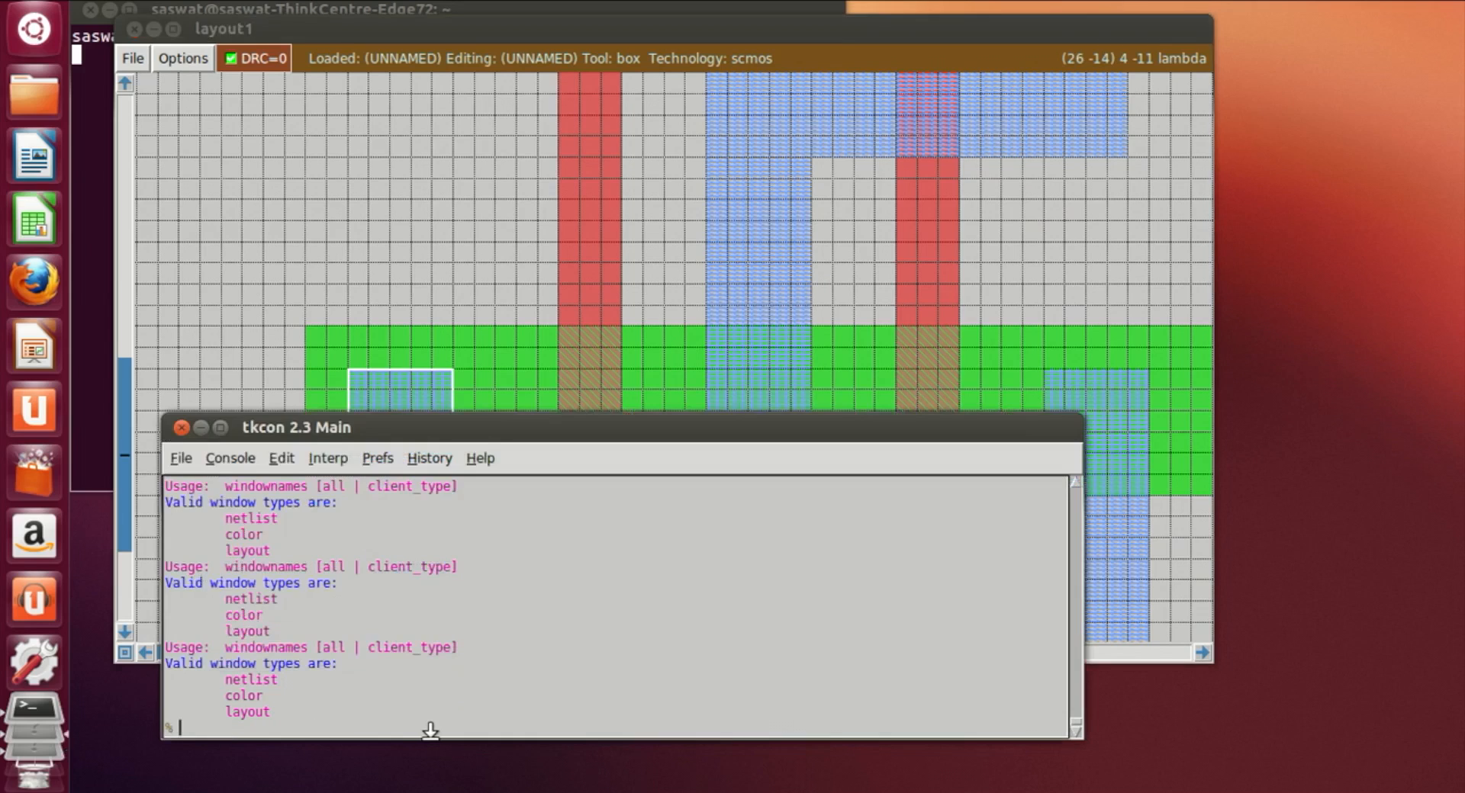
{"action": "type", "text": "paint ndc"}
{"action": "key", "text": "Return"}
Step: Place a box where the middle metal1 strip overlaps the ndiff and paint it with ndc
{"action": "left_click", "coordinate": [786, 393]}
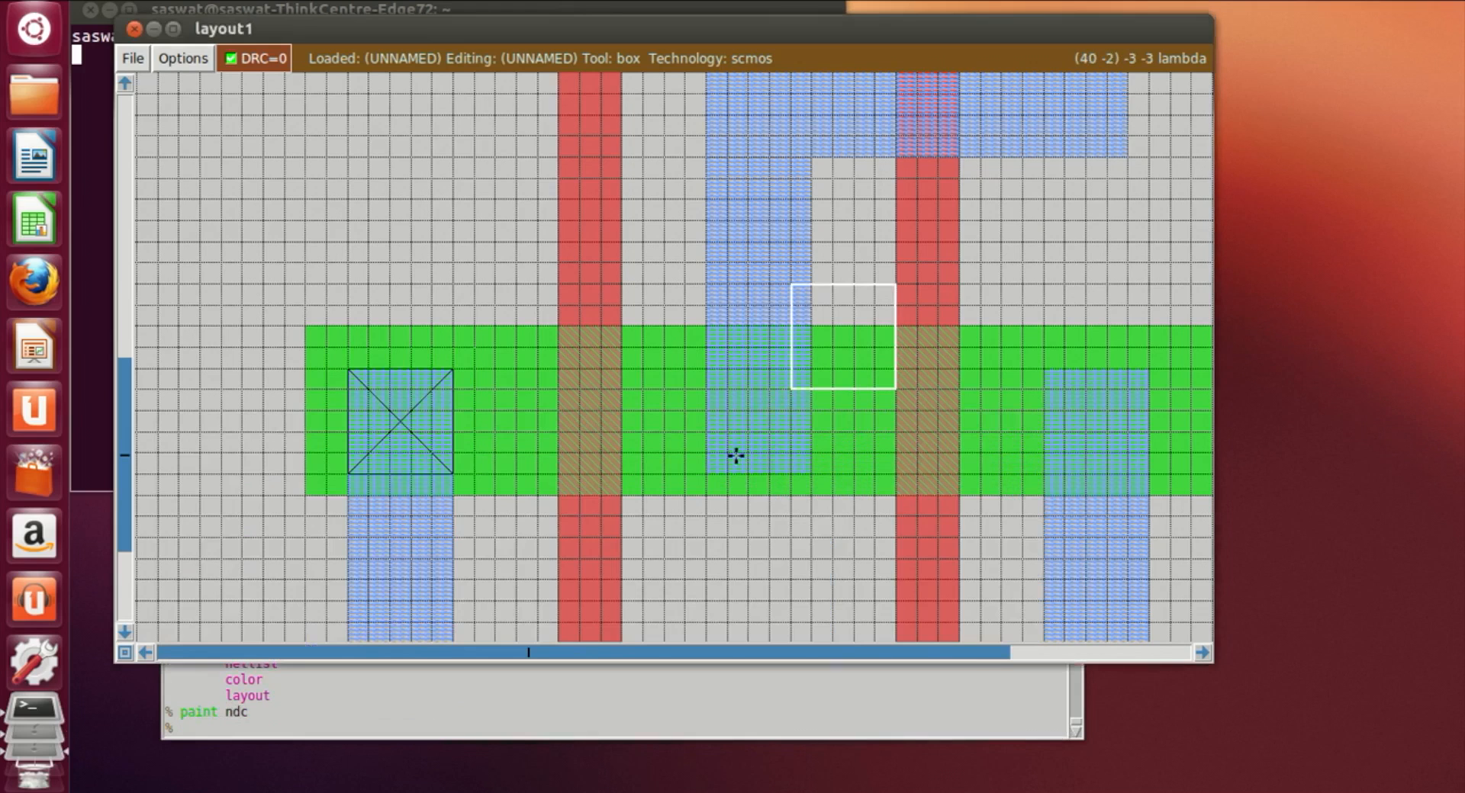
{"action": "left_click", "coordinate": [710, 469]}
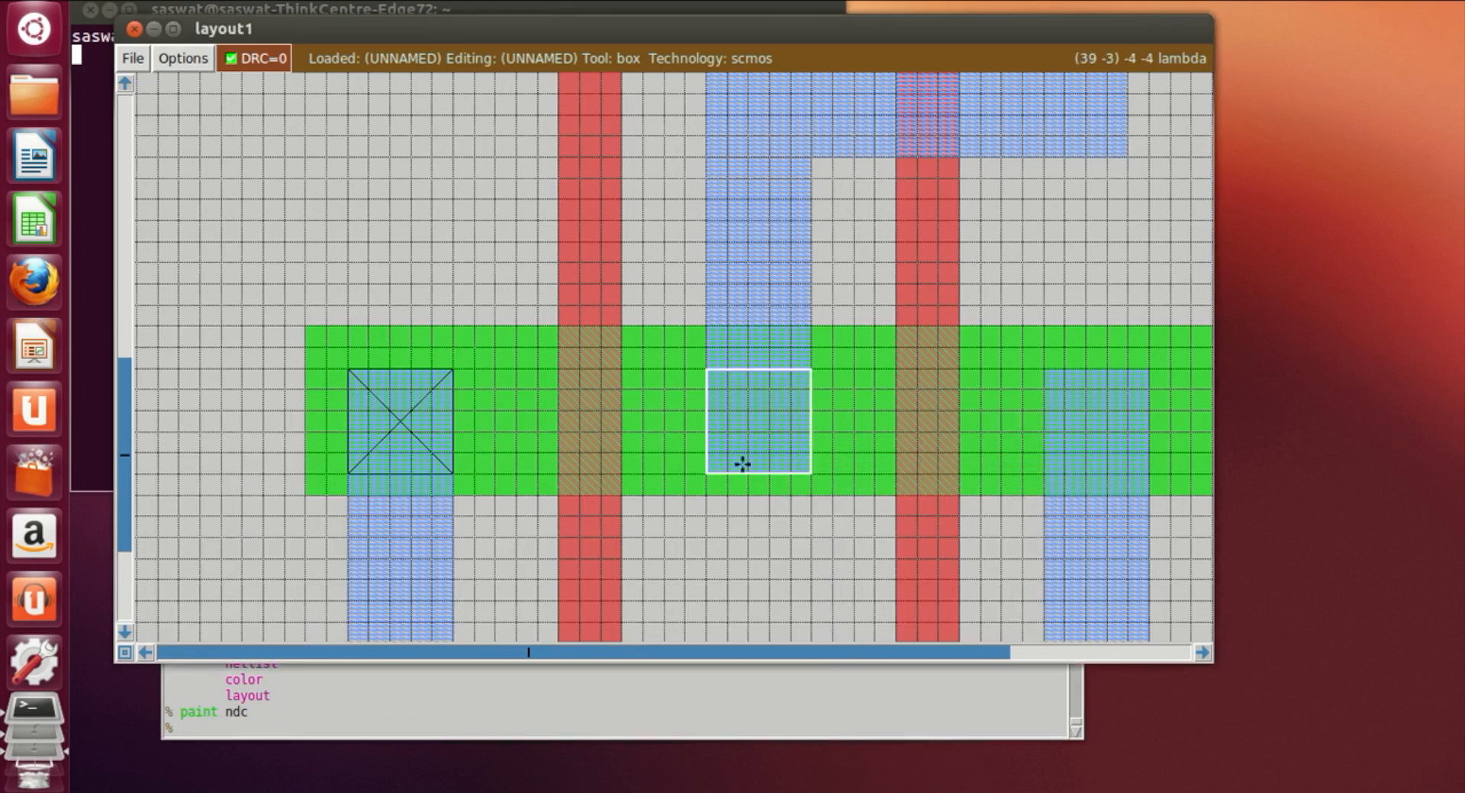
{"action": "left_click", "coordinate": [325, 735]}
{"action": "type", "text": "paint ndc"}
{"action": "key", "text": "Return"}
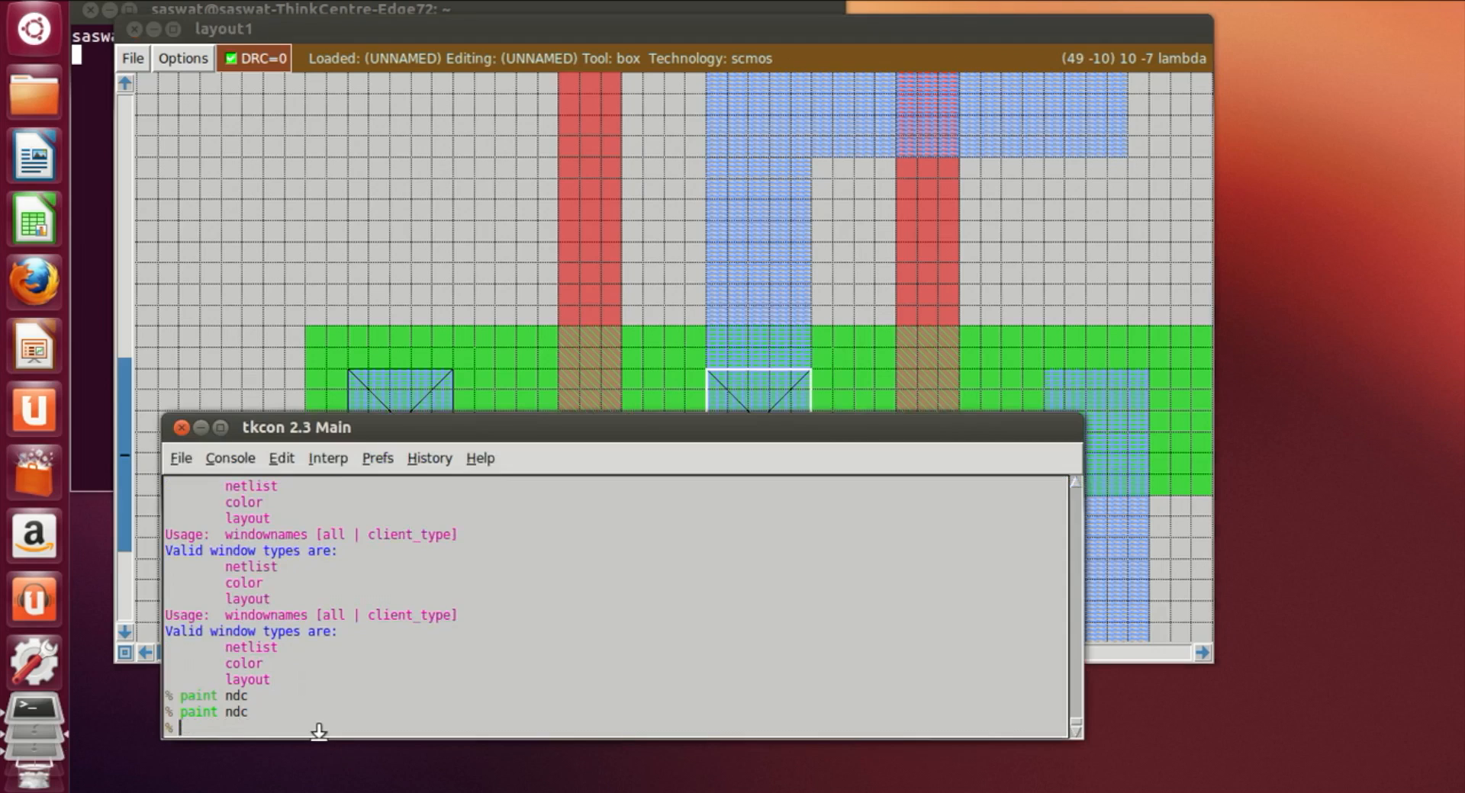
Step: Place a box where the right metal1 strip overlaps the ndiff and paint it with ndc
{"action": "left_click", "coordinate": [1114, 464]}
{"action": "left_click", "coordinate": [1063, 465]}
{"action": "left_click", "coordinate": [1045, 468]}
{"action": "left_click", "coordinate": [681, 721]}
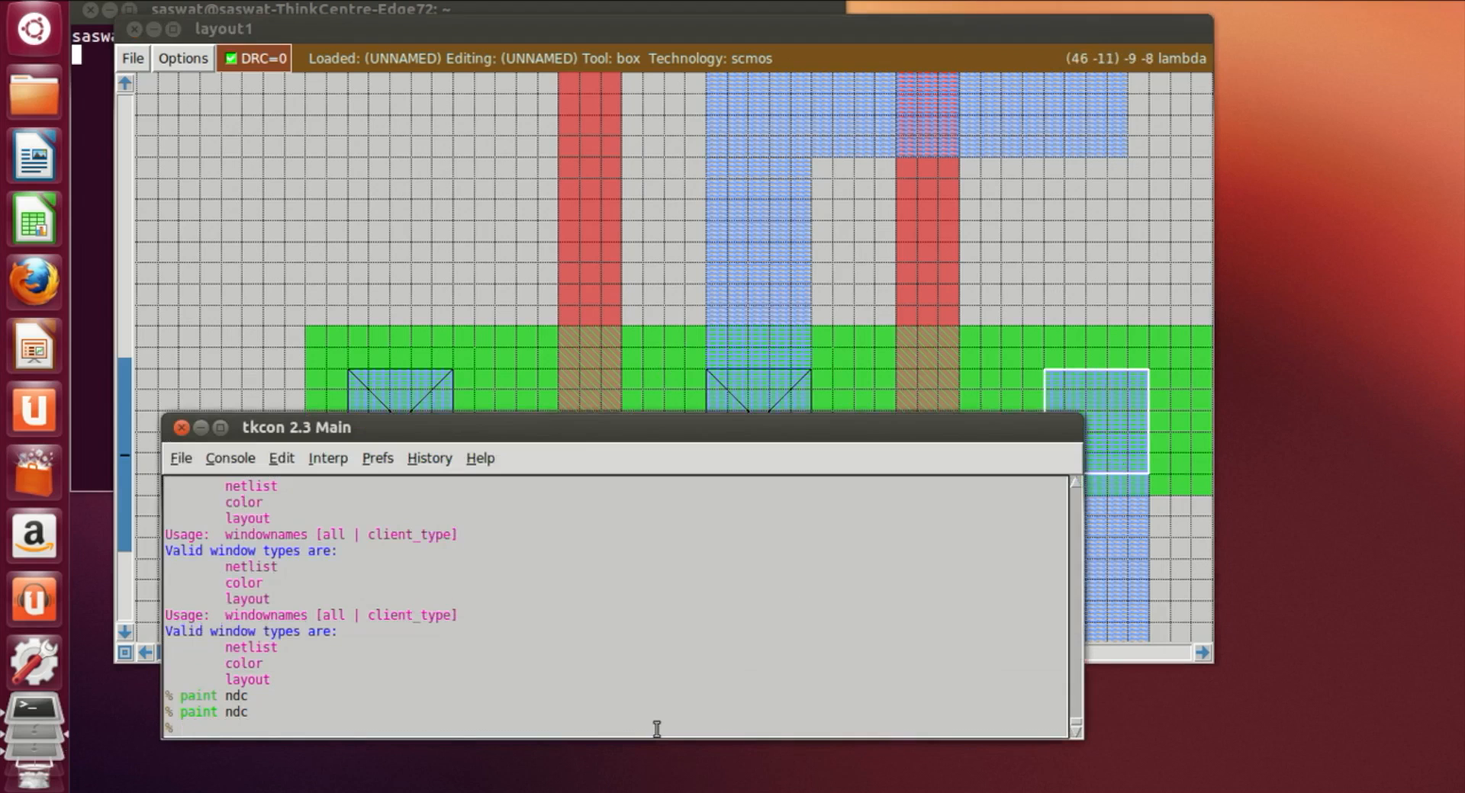
{"action": "type", "text": "paint"}
{"action": "key", "text": "Return"}
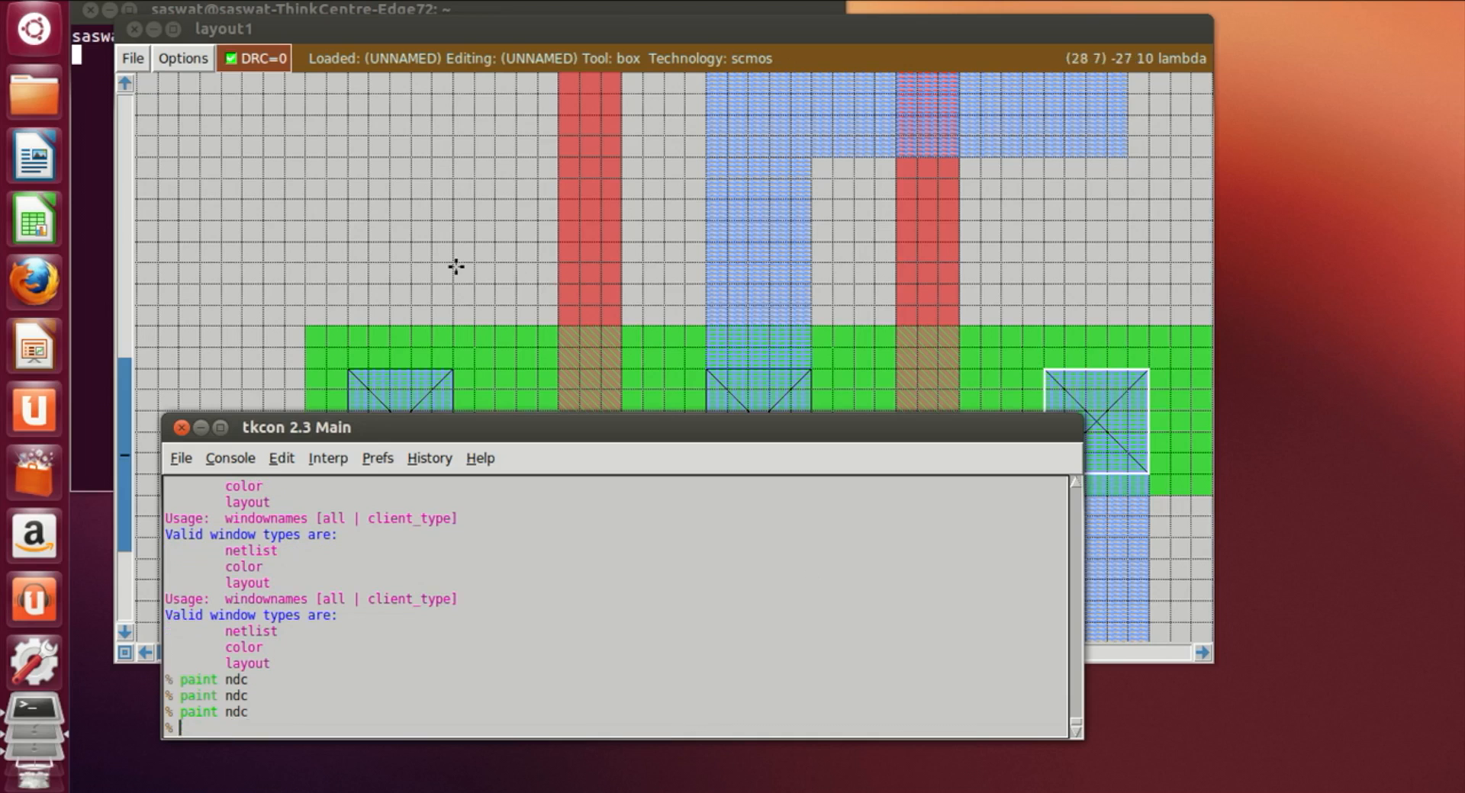
Step: Place a box on the VDD metal1 rail near its left end and paint it with nwc
{"action": "left_click", "coordinate": [409, 264]}
{"action": "scroll", "coordinate": [438, 310], "scroll_direction": "up", "scroll_amount": 4}
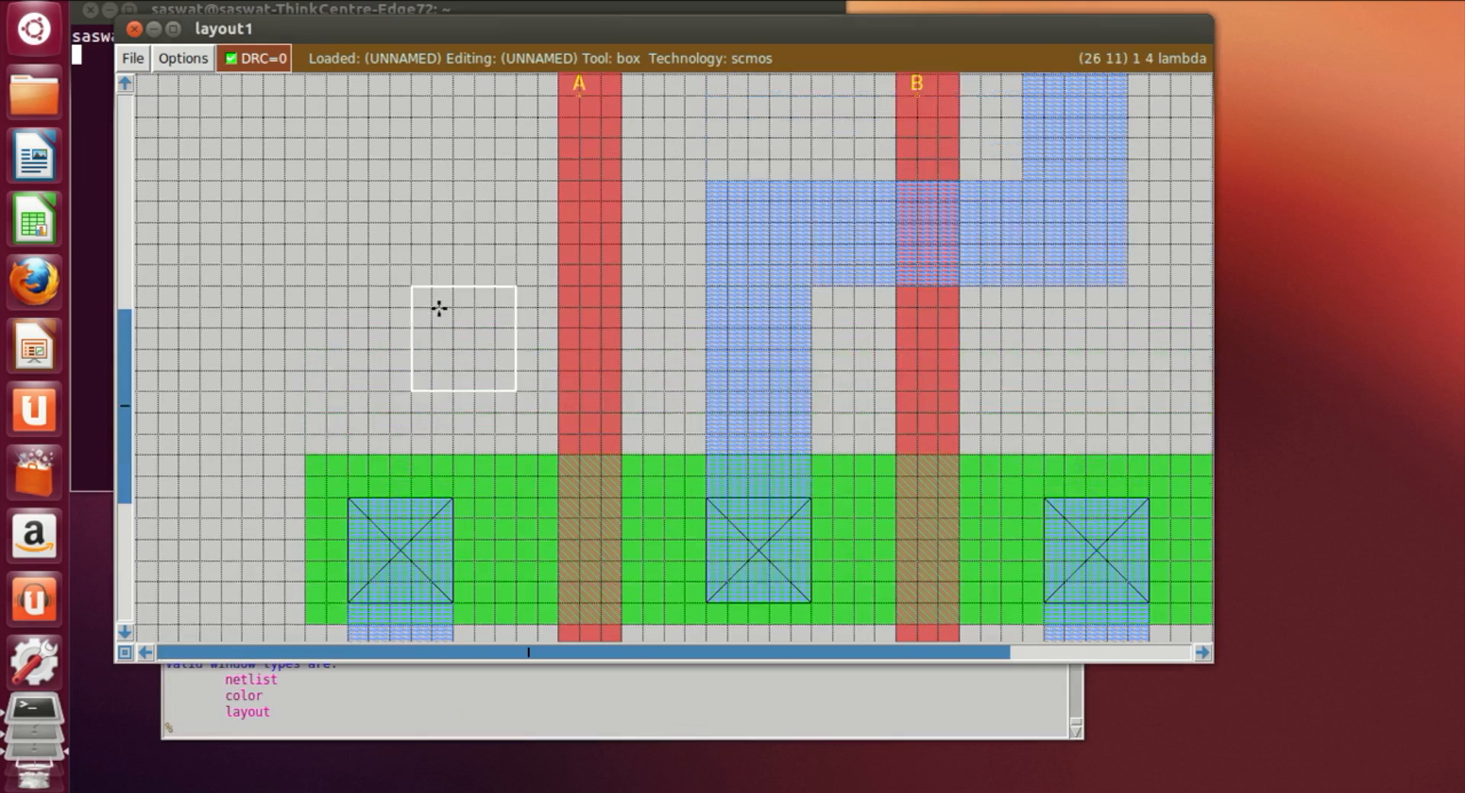
{"action": "scroll", "coordinate": [448, 313], "scroll_direction": "up", "scroll_amount": 7}
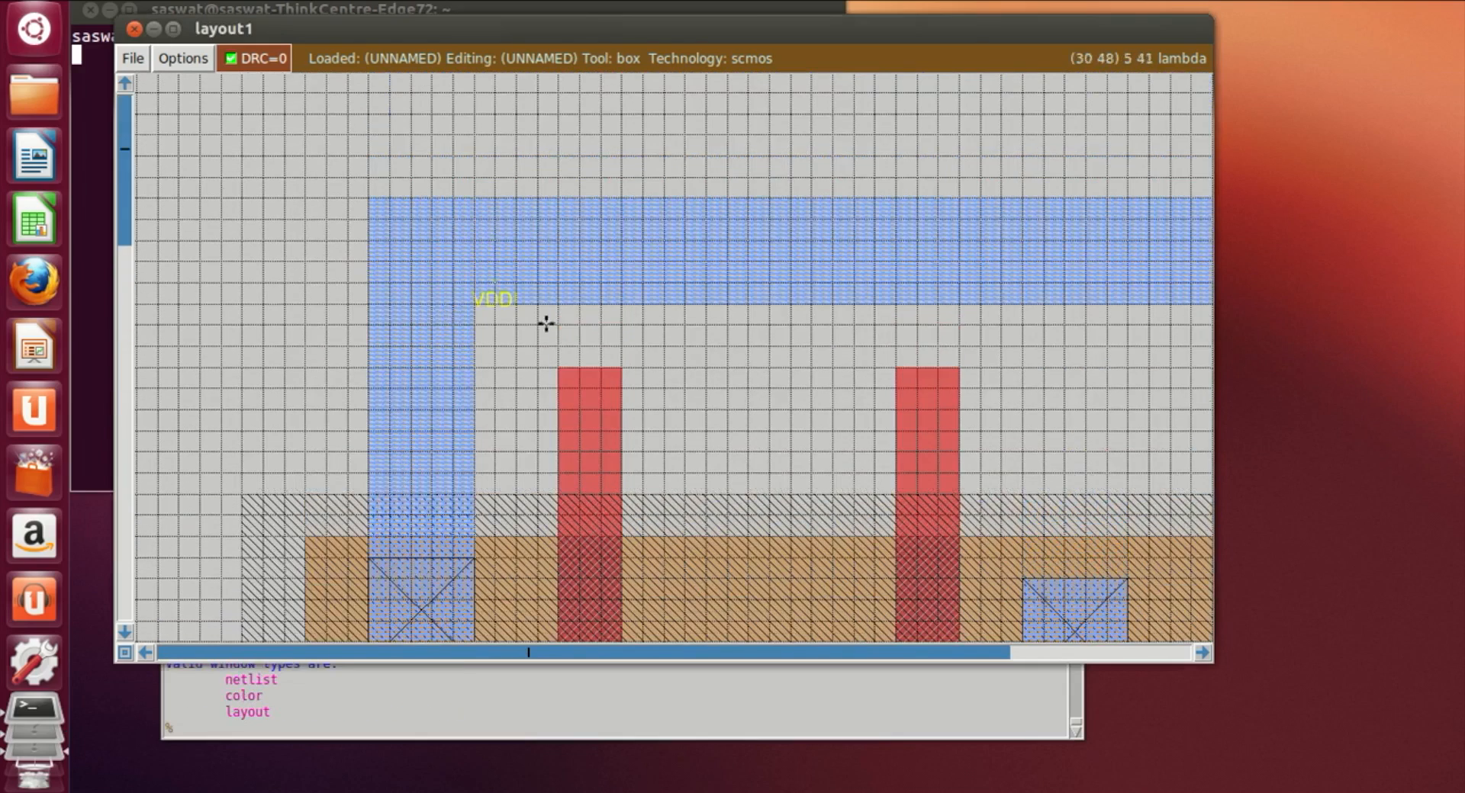
{"action": "left_click", "coordinate": [580, 305]}
{"action": "left_click", "coordinate": [554, 305]}
{"action": "left_click", "coordinate": [615, 304]}
{"action": "left_click", "coordinate": [301, 730]}
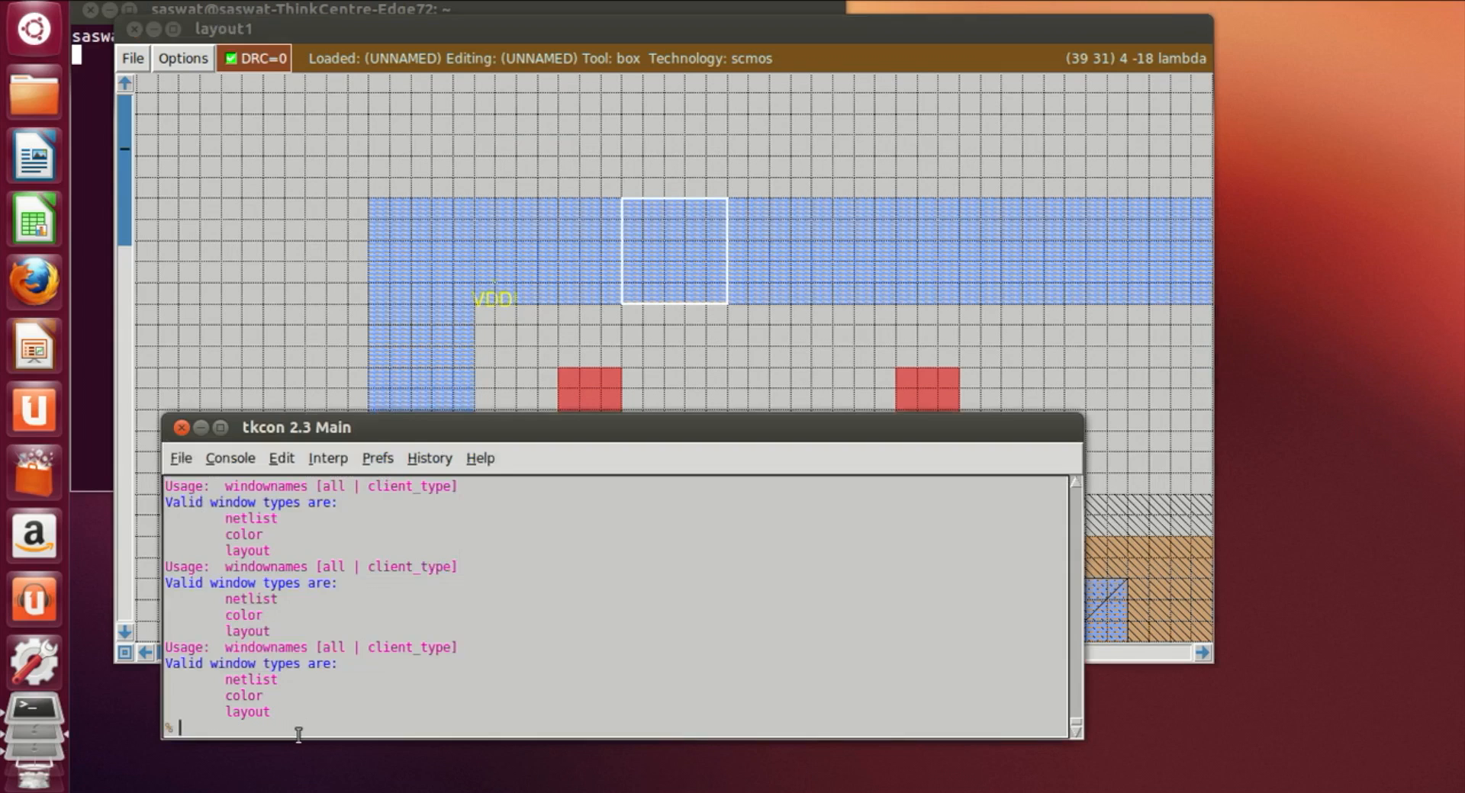
{"action": "type", "text": "paint nwc"}
{"action": "key", "text": "Return"}
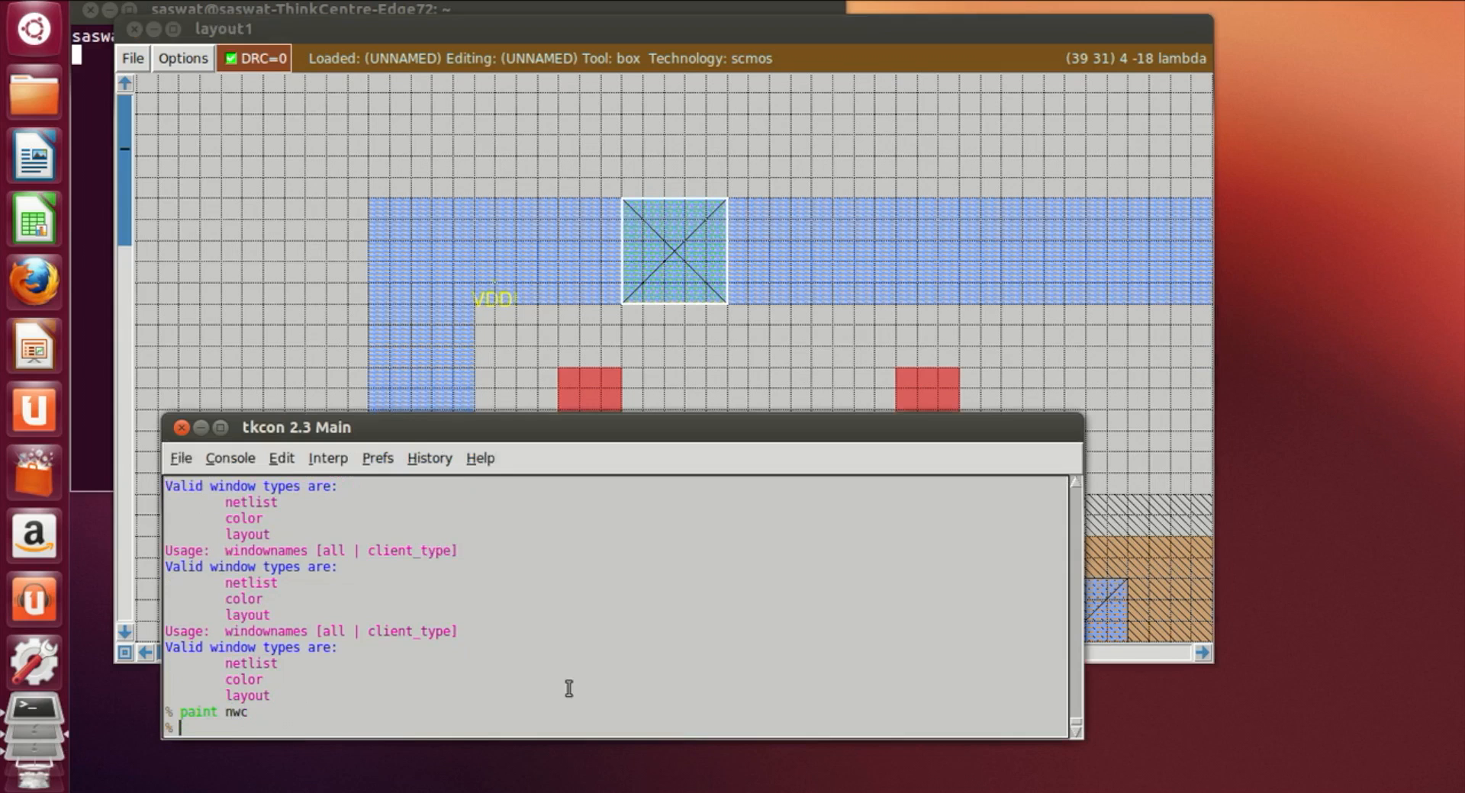
Step: Place a second box further along the VDD metal1 rail and paint it with nwc
{"action": "left_click", "coordinate": [1203, 658]}
{"action": "left_click", "coordinate": [1202, 658]}
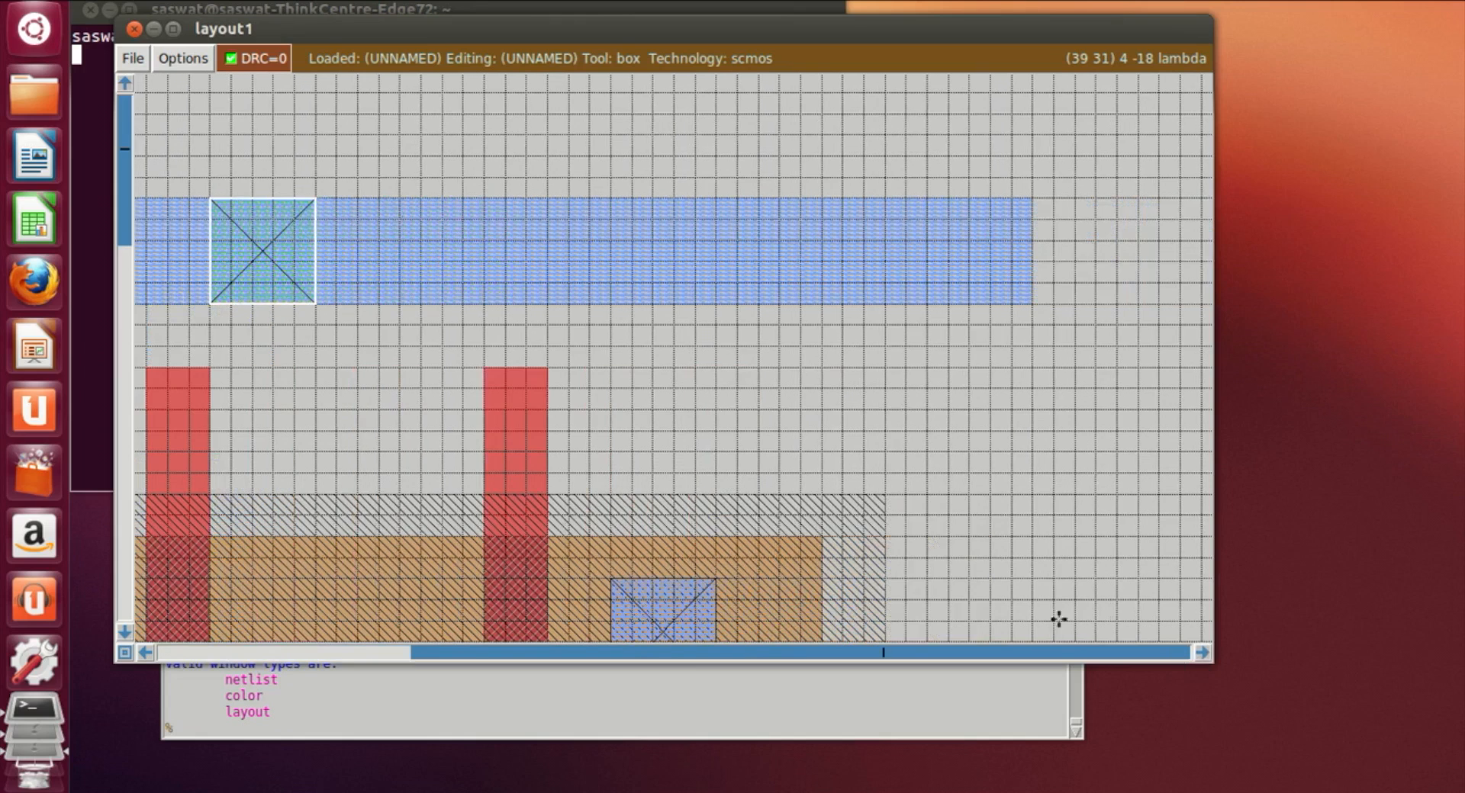
{"action": "left_click", "coordinate": [519, 301]}
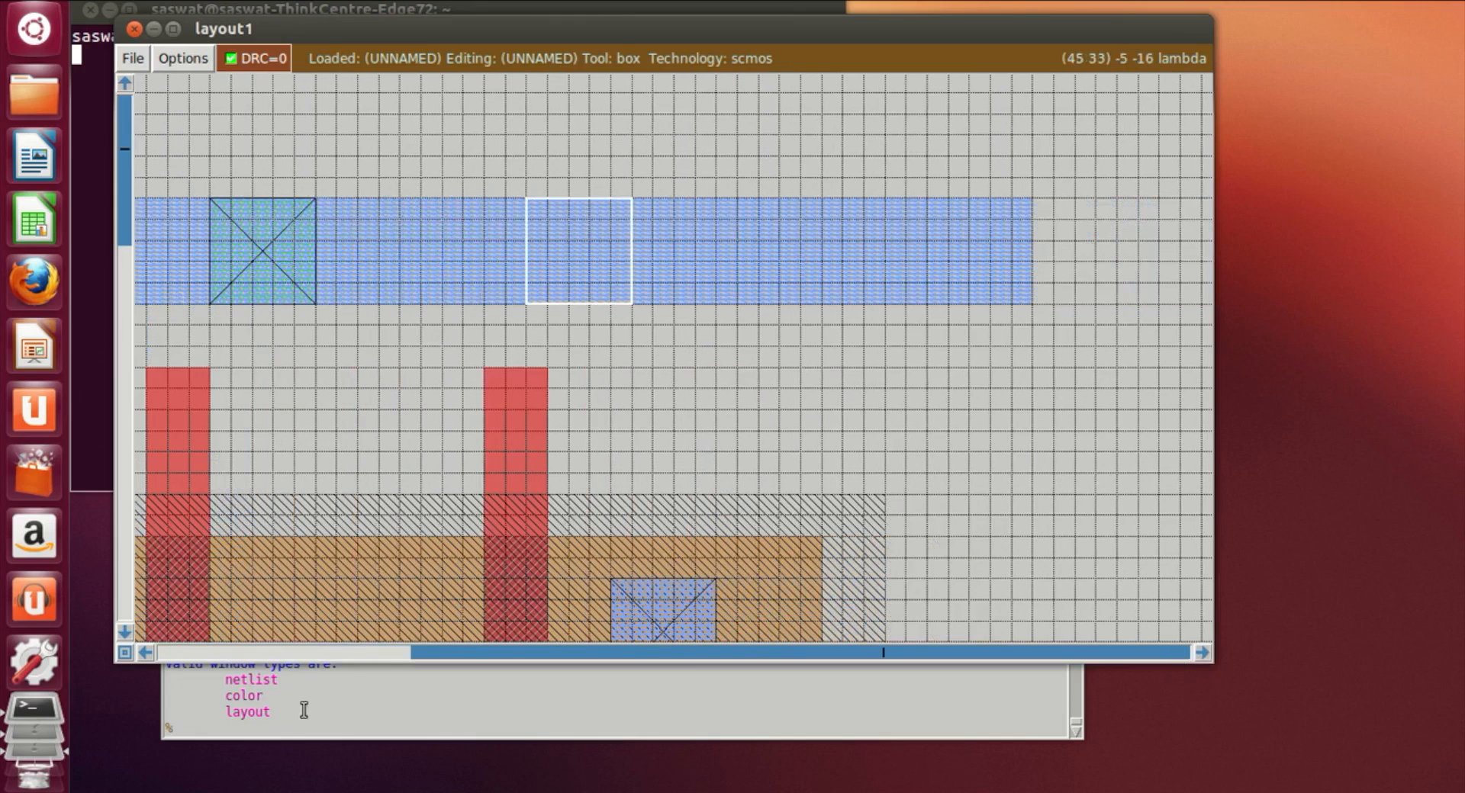
{"action": "left_click", "coordinate": [273, 734]}
{"action": "type", "text": "paint nwc"}
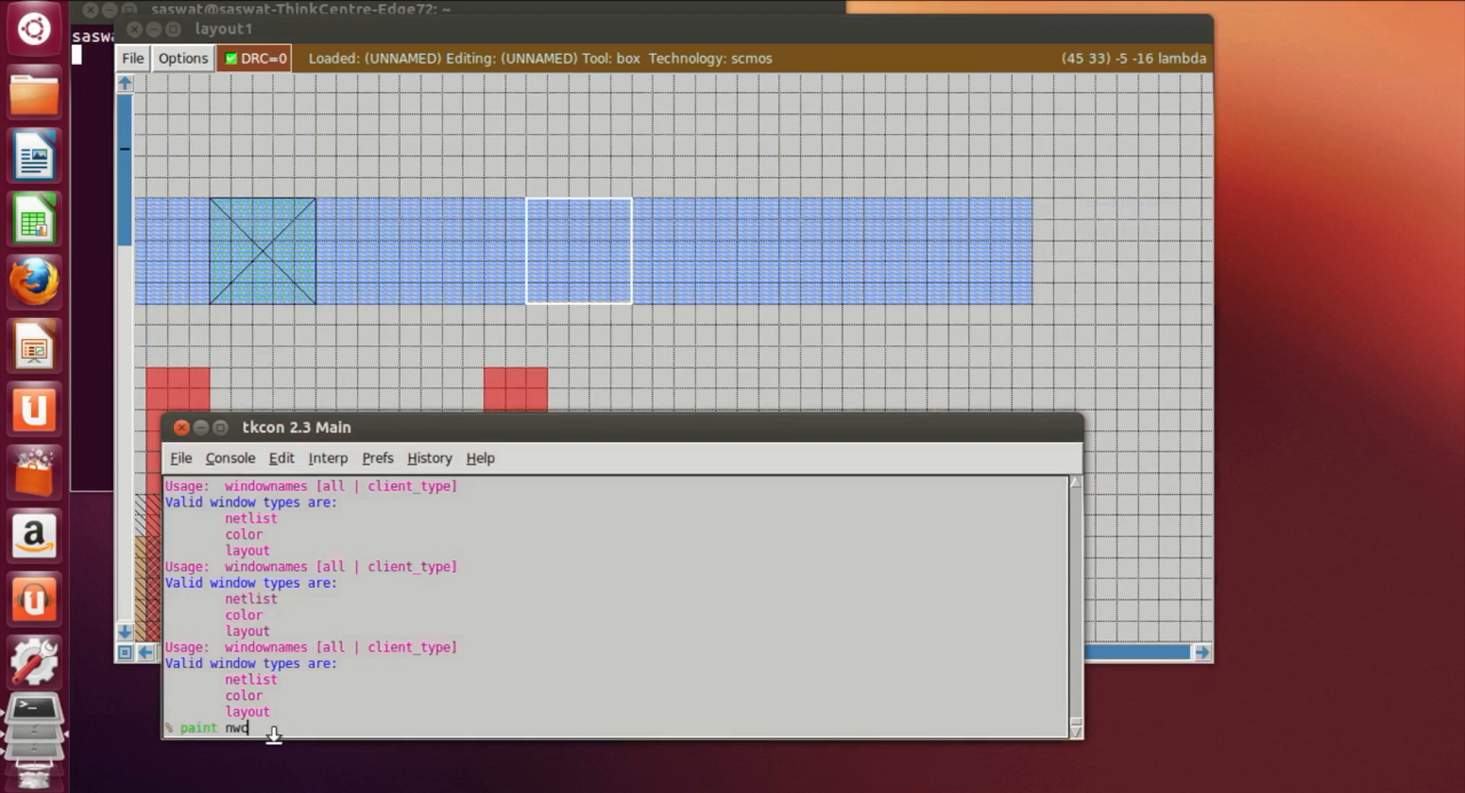
{"action": "key", "text": "Return"}
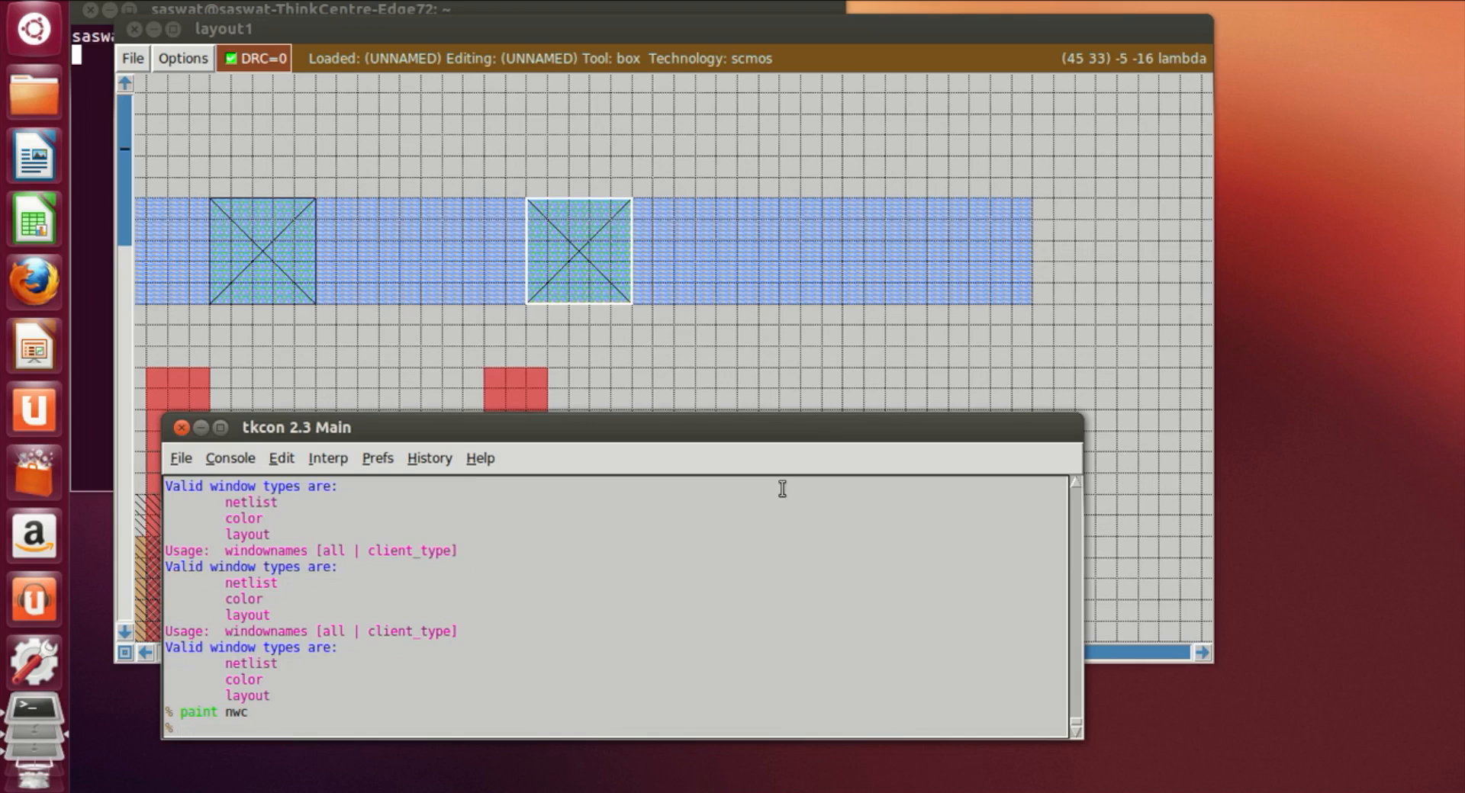
Step: Place a third box near the right end of the VDD metal1 rail and paint it with nwc
{"action": "left_click", "coordinate": [763, 278]}
{"action": "left_click", "coordinate": [792, 280]}
{"action": "left_click", "coordinate": [786, 284]}
{"action": "left_click", "coordinate": [781, 297]}
{"action": "left_click", "coordinate": [293, 729]}
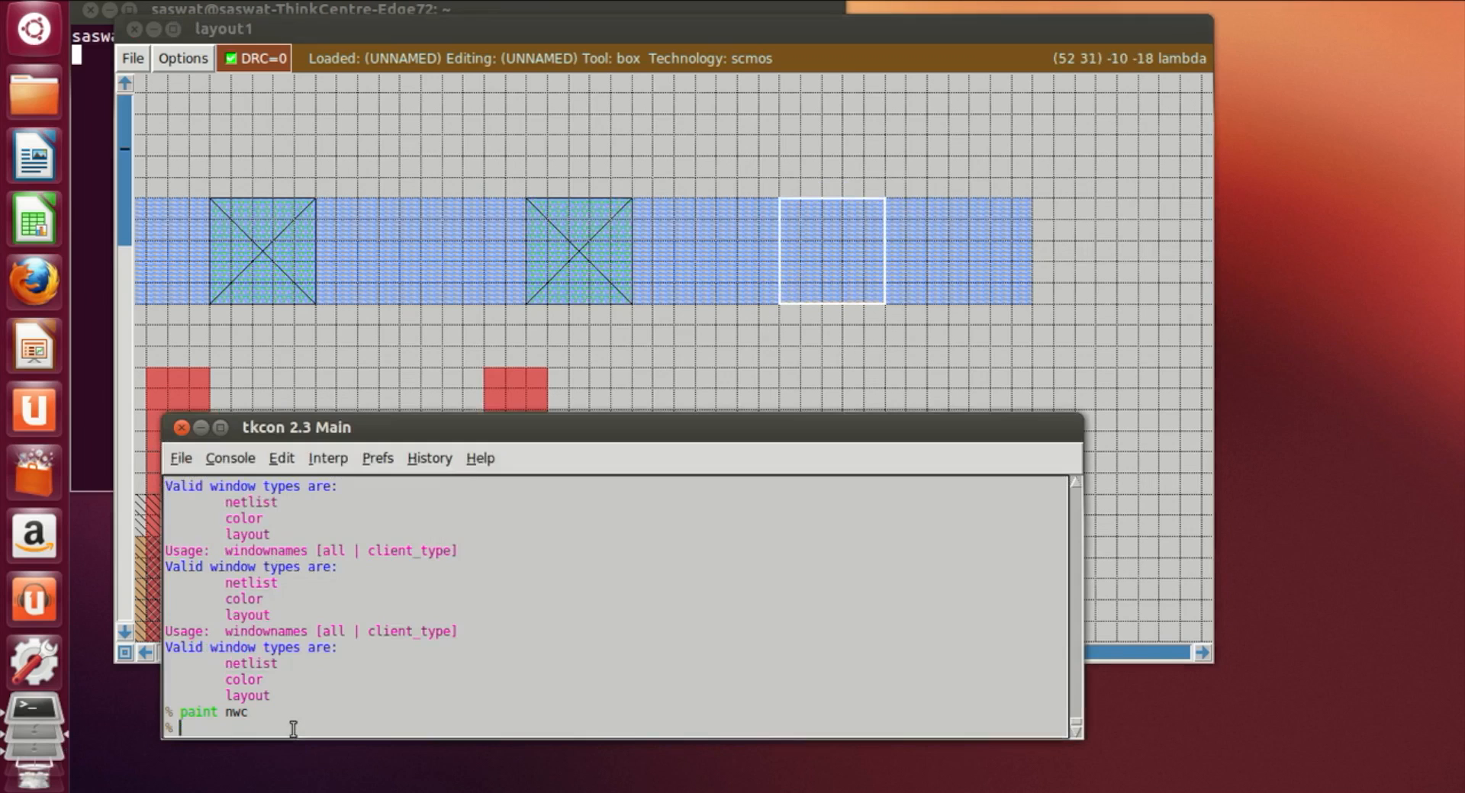
{"action": "type", "text": "paint nwc"}
{"action": "key", "text": "Return"}
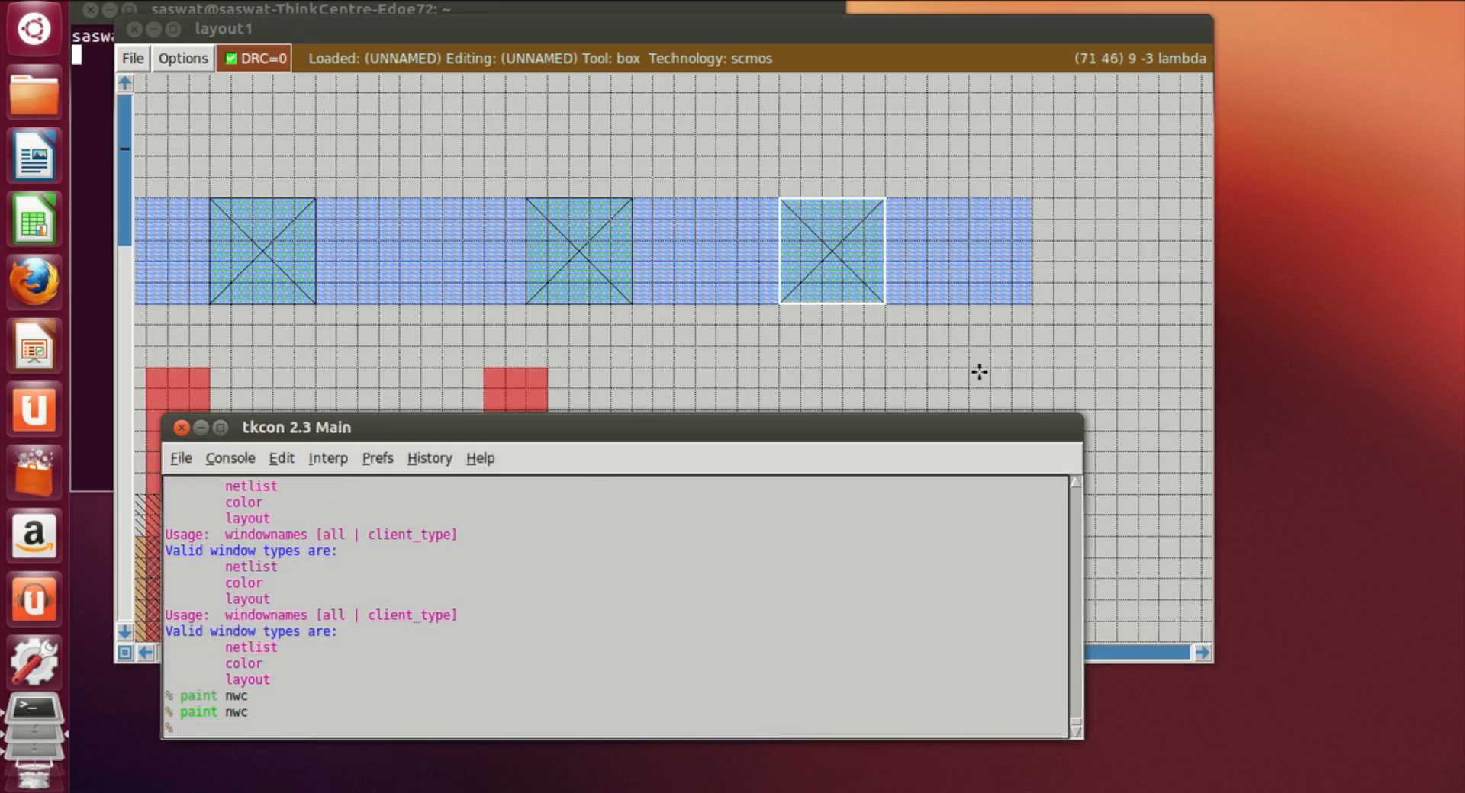
Step: Place a box on the GND metal1 rail beside the GND label and paint it with pwc
{"action": "left_click", "coordinate": [1003, 369]}
{"action": "scroll", "coordinate": [1004, 369], "scroll_direction": "down", "scroll_amount": 10}
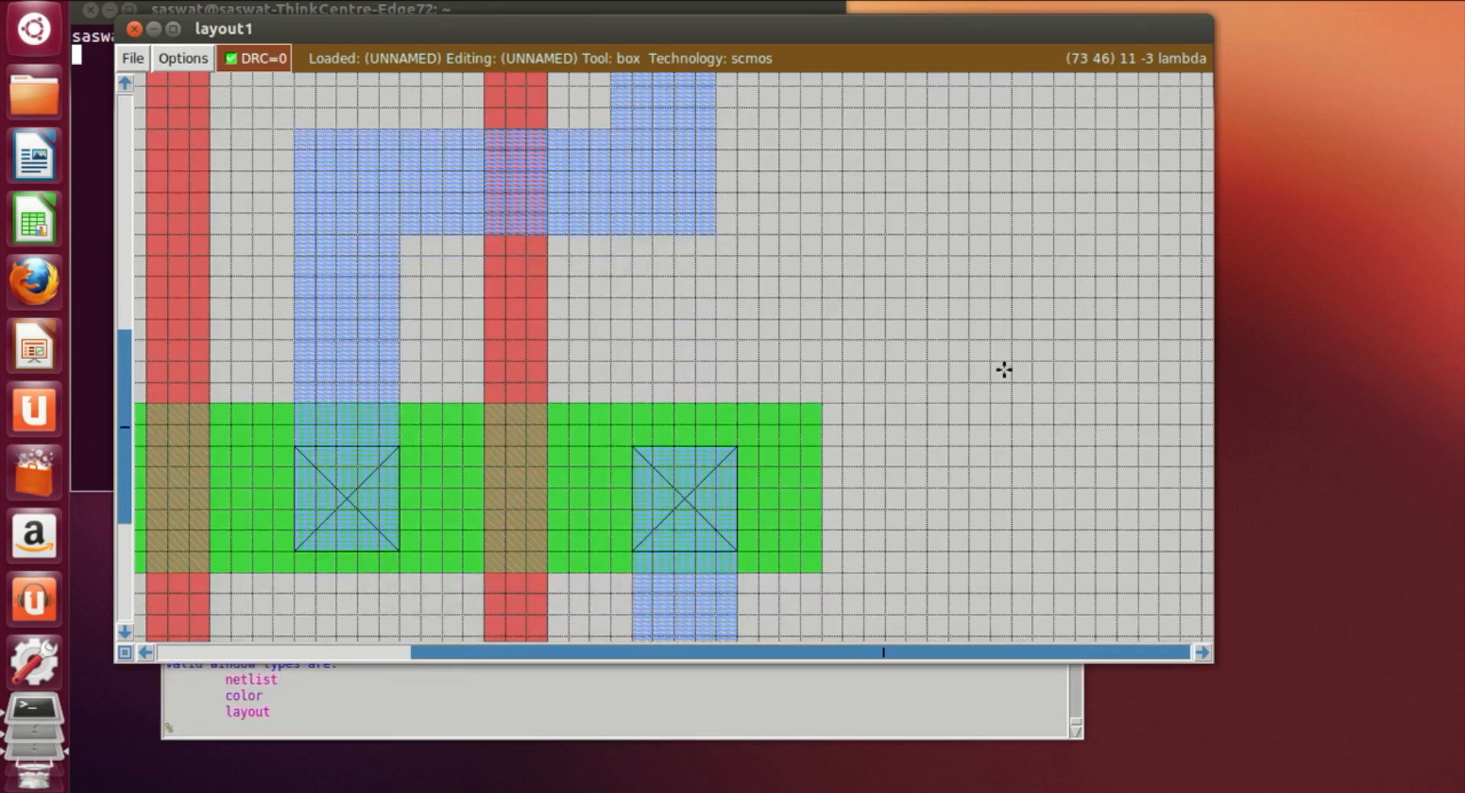
{"action": "scroll", "coordinate": [1004, 369], "scroll_direction": "down", "scroll_amount": 3}
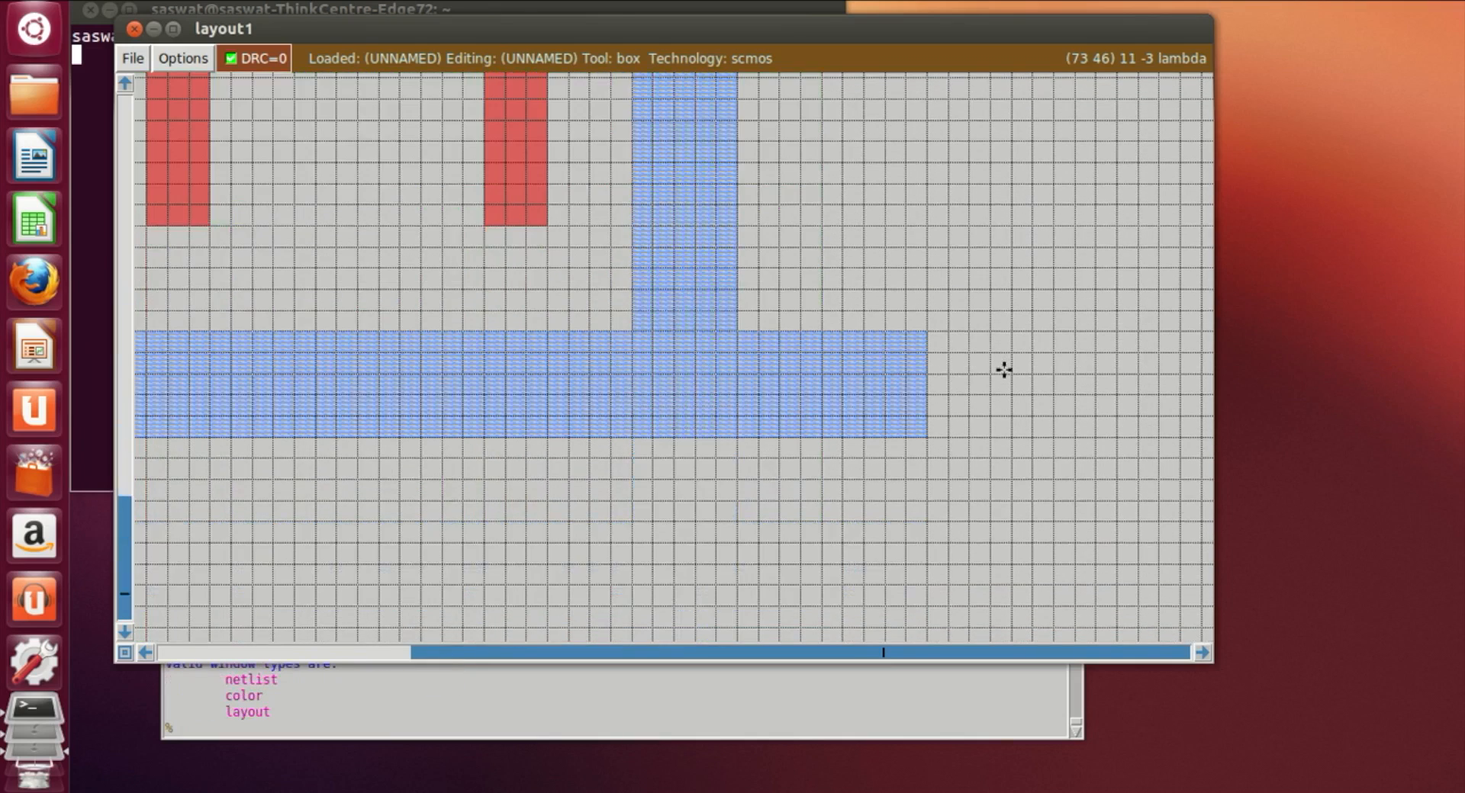
{"action": "left_click", "coordinate": [147, 654]}
{"action": "left_click", "coordinate": [554, 436]}
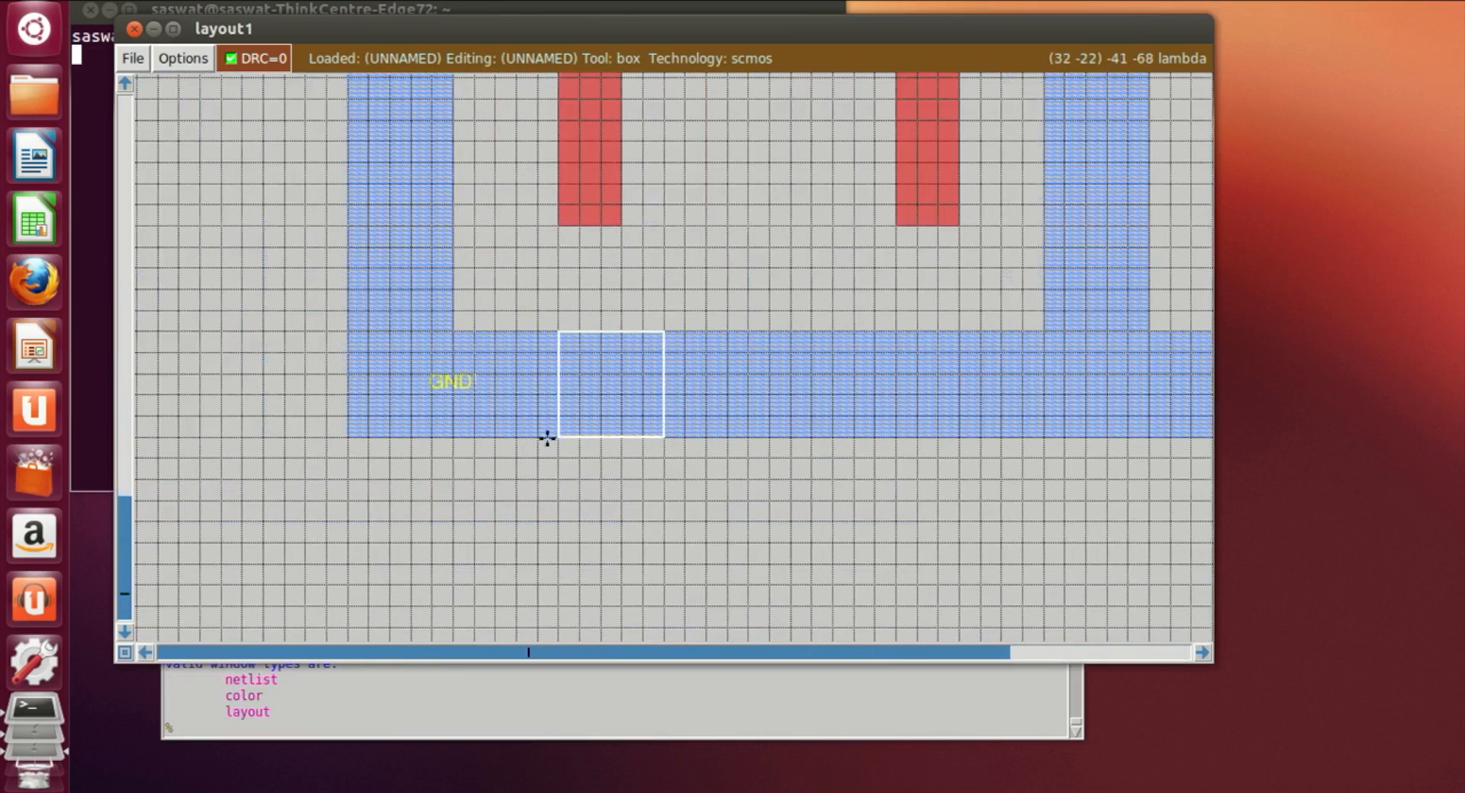
{"action": "left_click", "coordinate": [321, 737]}
{"action": "type", "text": "paint "}
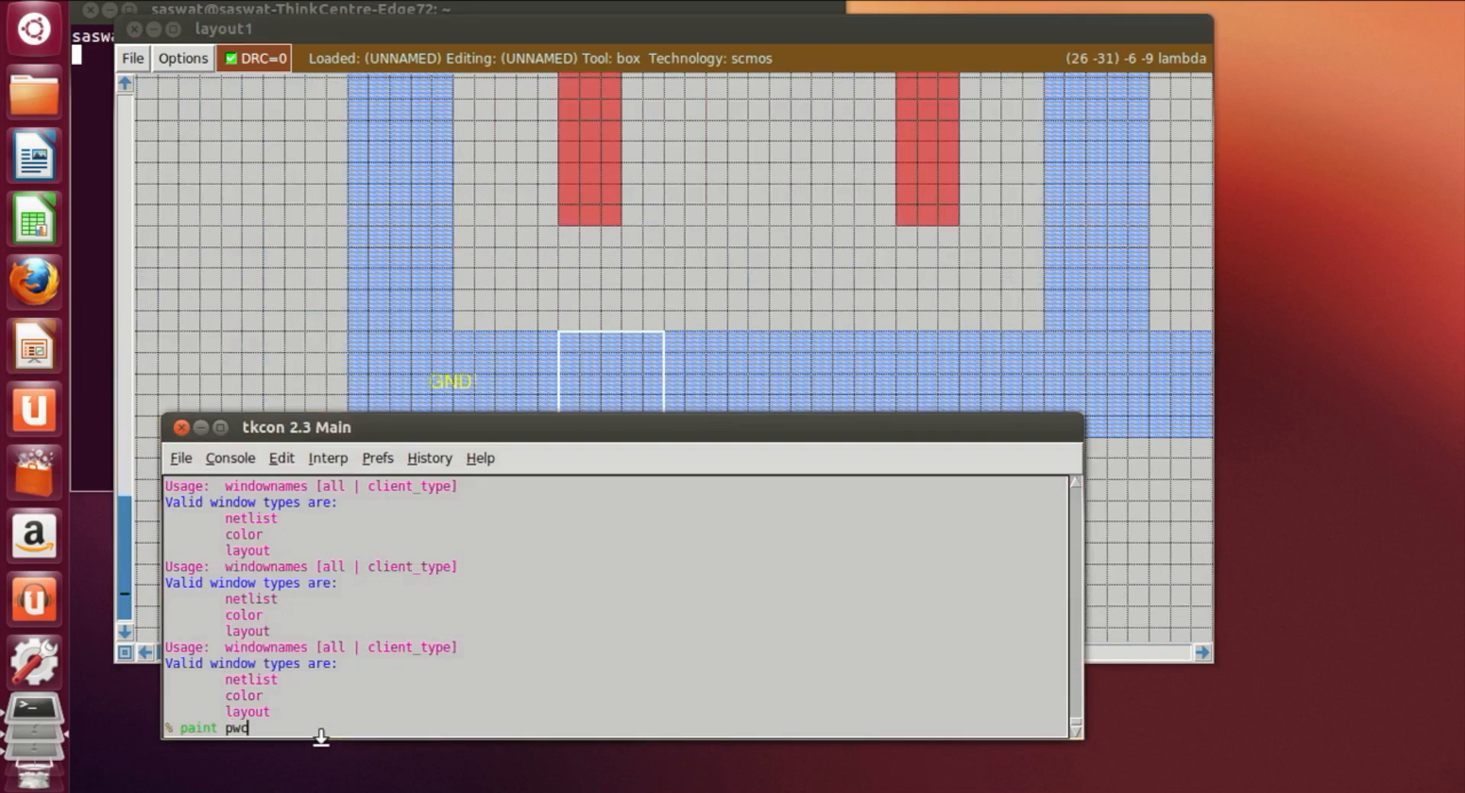
{"action": "type", "text": "pwc"}
{"action": "key", "text": "Return"}
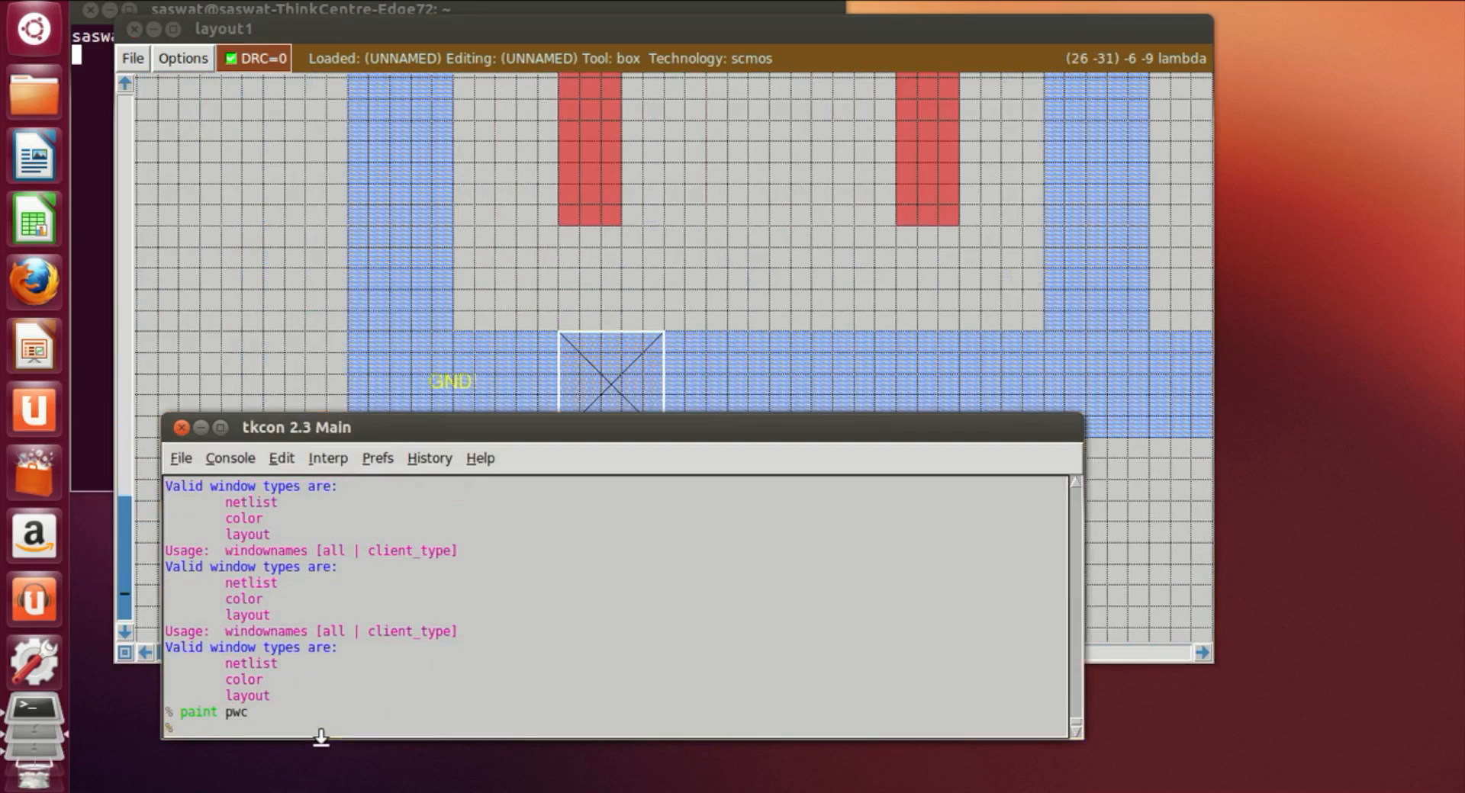
Step: Place a second box further along the GND metal1 rail and paint it with pwc
{"action": "left_click", "coordinate": [812, 402]}
{"action": "left_click", "coordinate": [788, 444]}
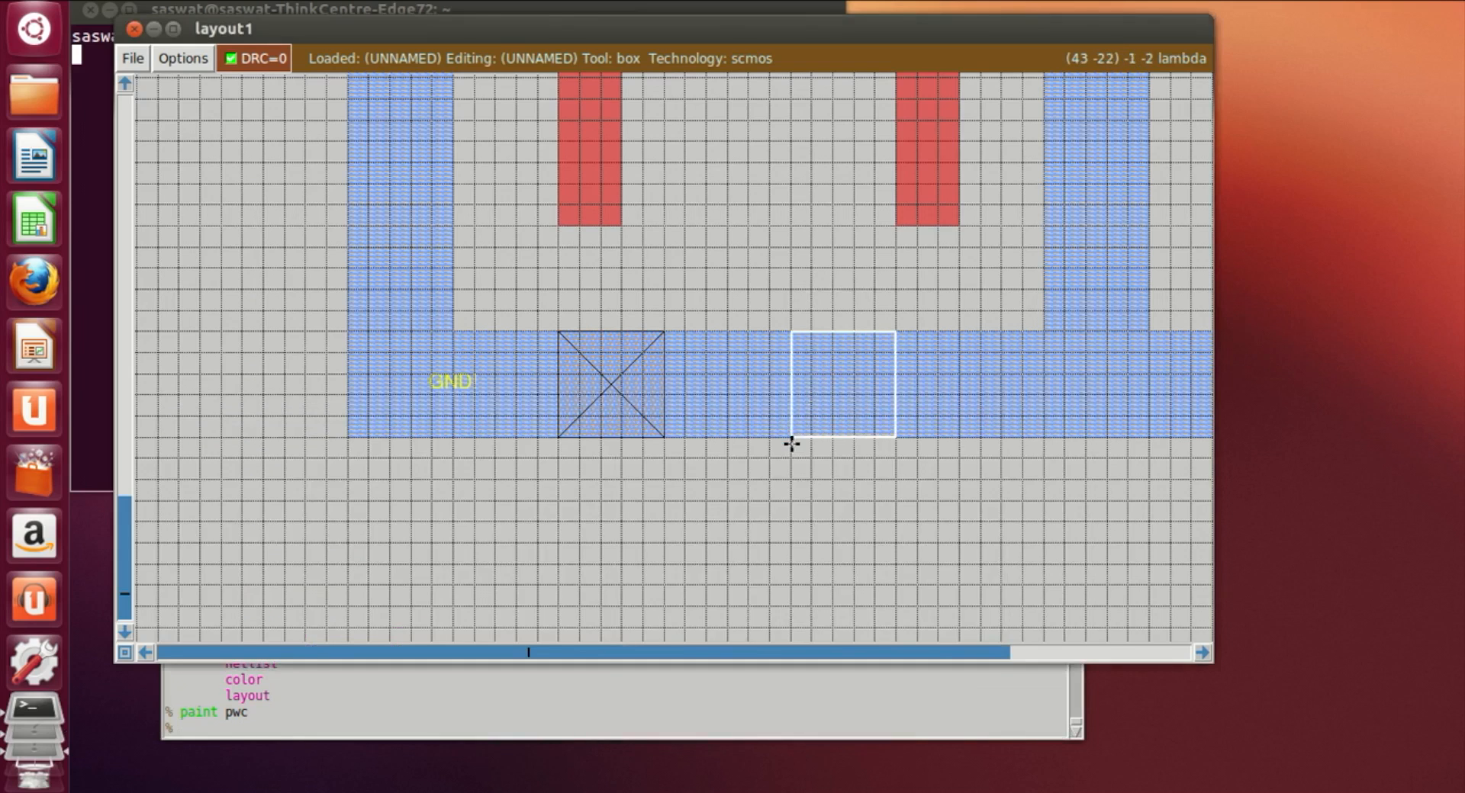
{"action": "left_click", "coordinate": [294, 732]}
{"action": "type", "text": "paint pwc"}
{"action": "key", "text": "Return"}
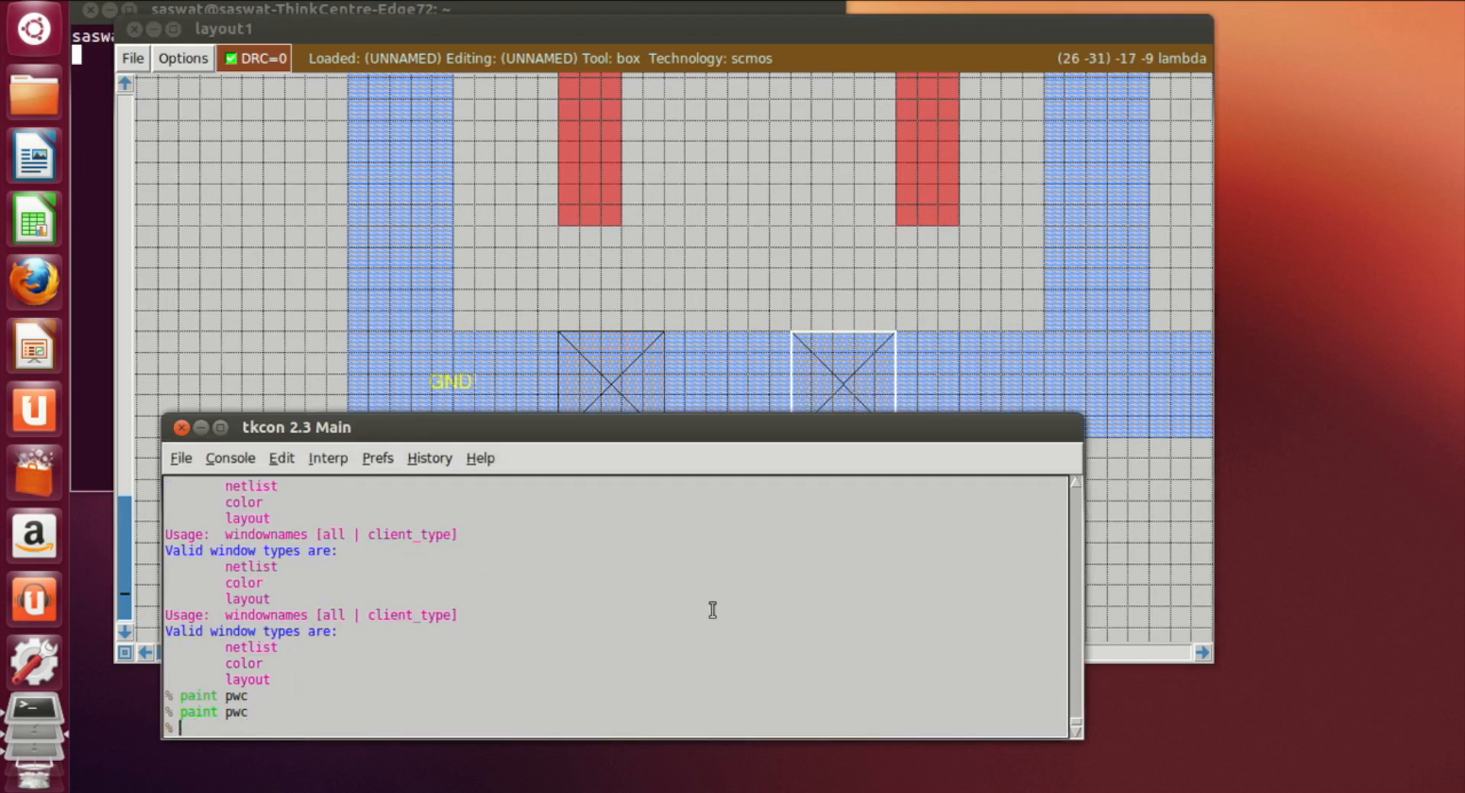
Step: Place a third box near the right end of the GND metal1 rail and paint it with pwc
{"action": "left_click", "coordinate": [1128, 595]}
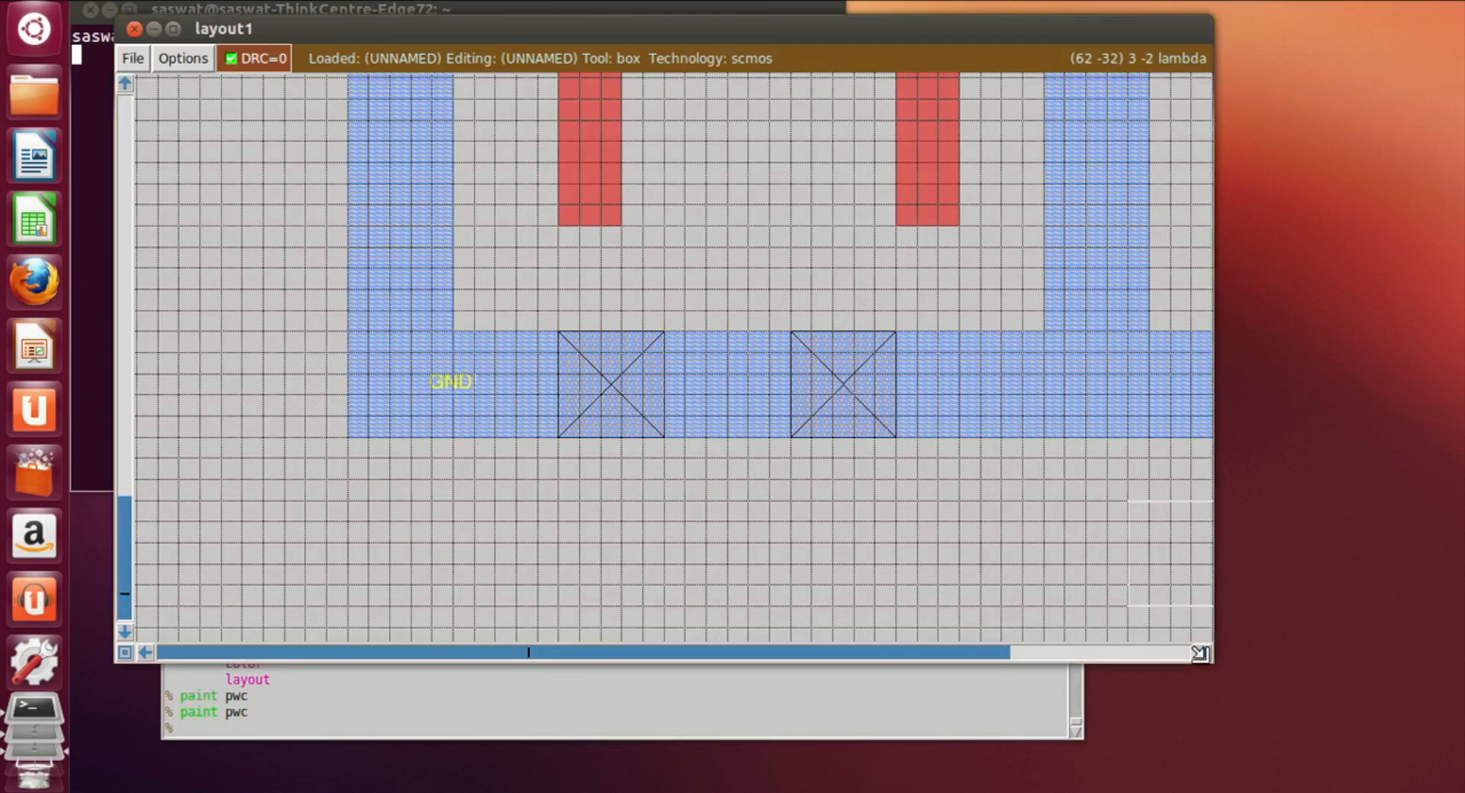
{"action": "left_click", "coordinate": [1202, 653]}
{"action": "left_click", "coordinate": [1202, 653]}
{"action": "left_click", "coordinate": [656, 399]}
{"action": "left_click", "coordinate": [615, 422]}
{"action": "left_click", "coordinate": [614, 440]}
{"action": "left_click", "coordinate": [513, 725]}
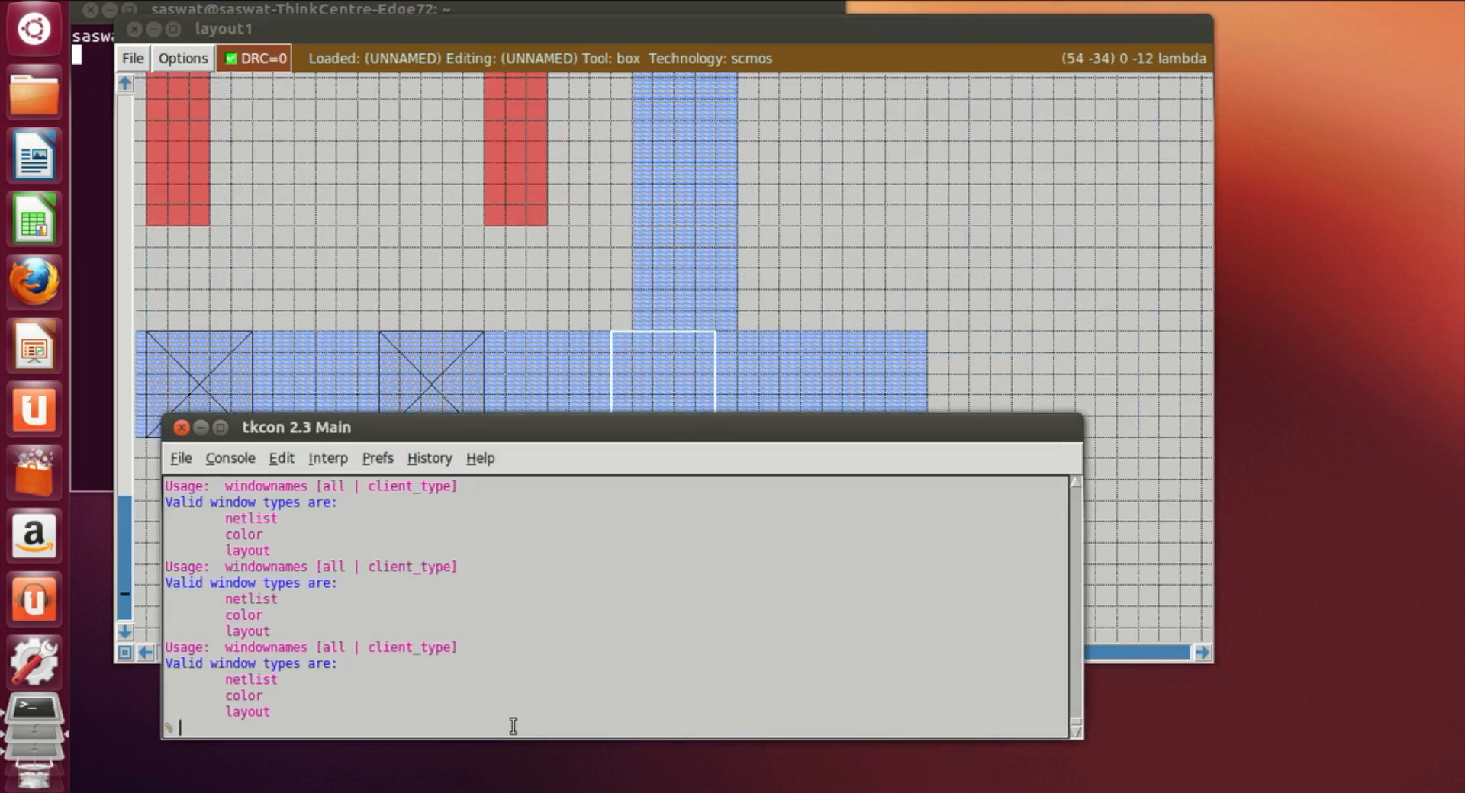
{"action": "type", "text": "paint pwc"}
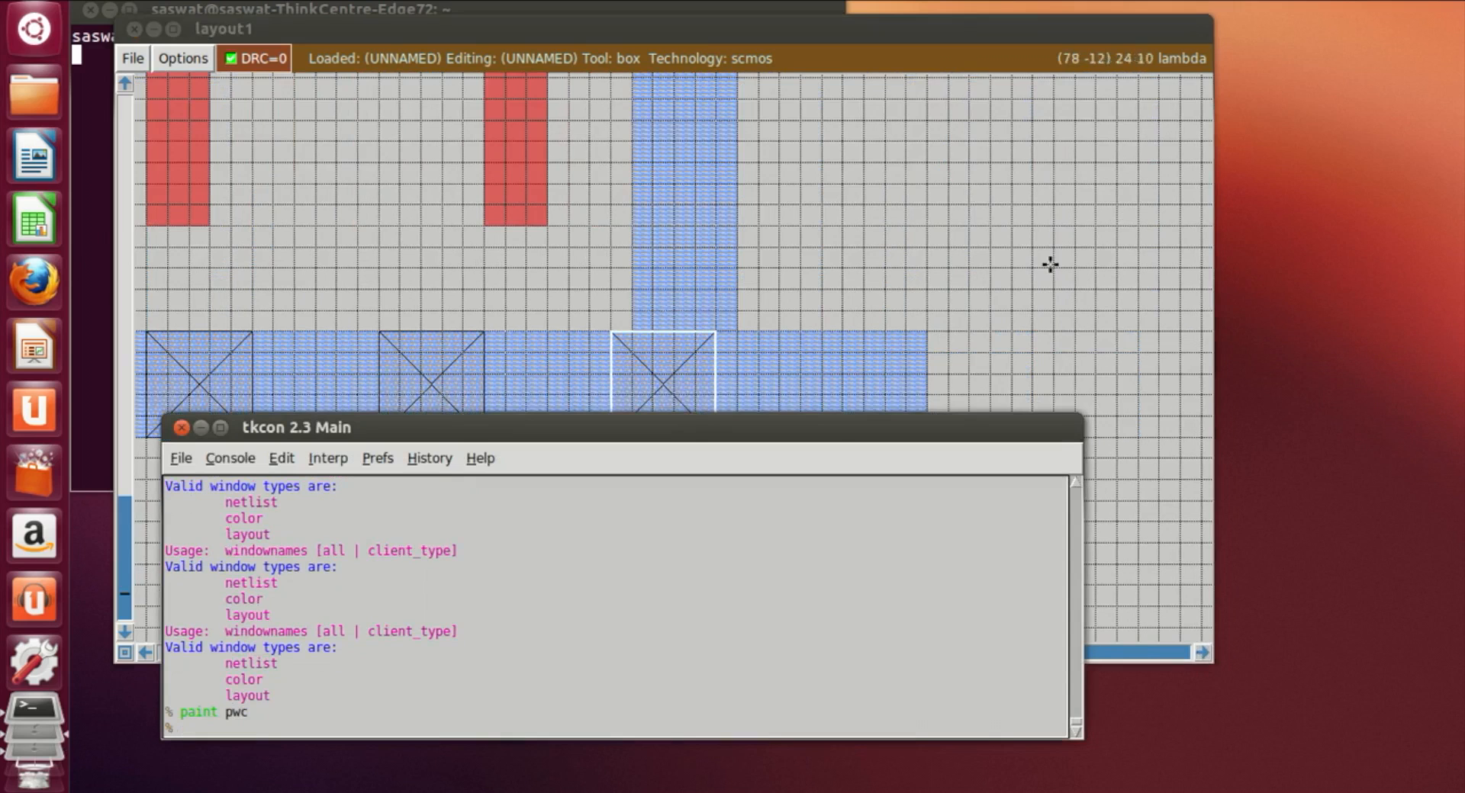
{"action": "key", "text": "Return"}
Step: Place a box in empty space to the right of the existing gate and paint it with nwell
{"action": "left_click", "coordinate": [1013, 283]}
{"action": "scroll", "coordinate": [1013, 283], "scroll_direction": "up", "scroll_amount": 4}
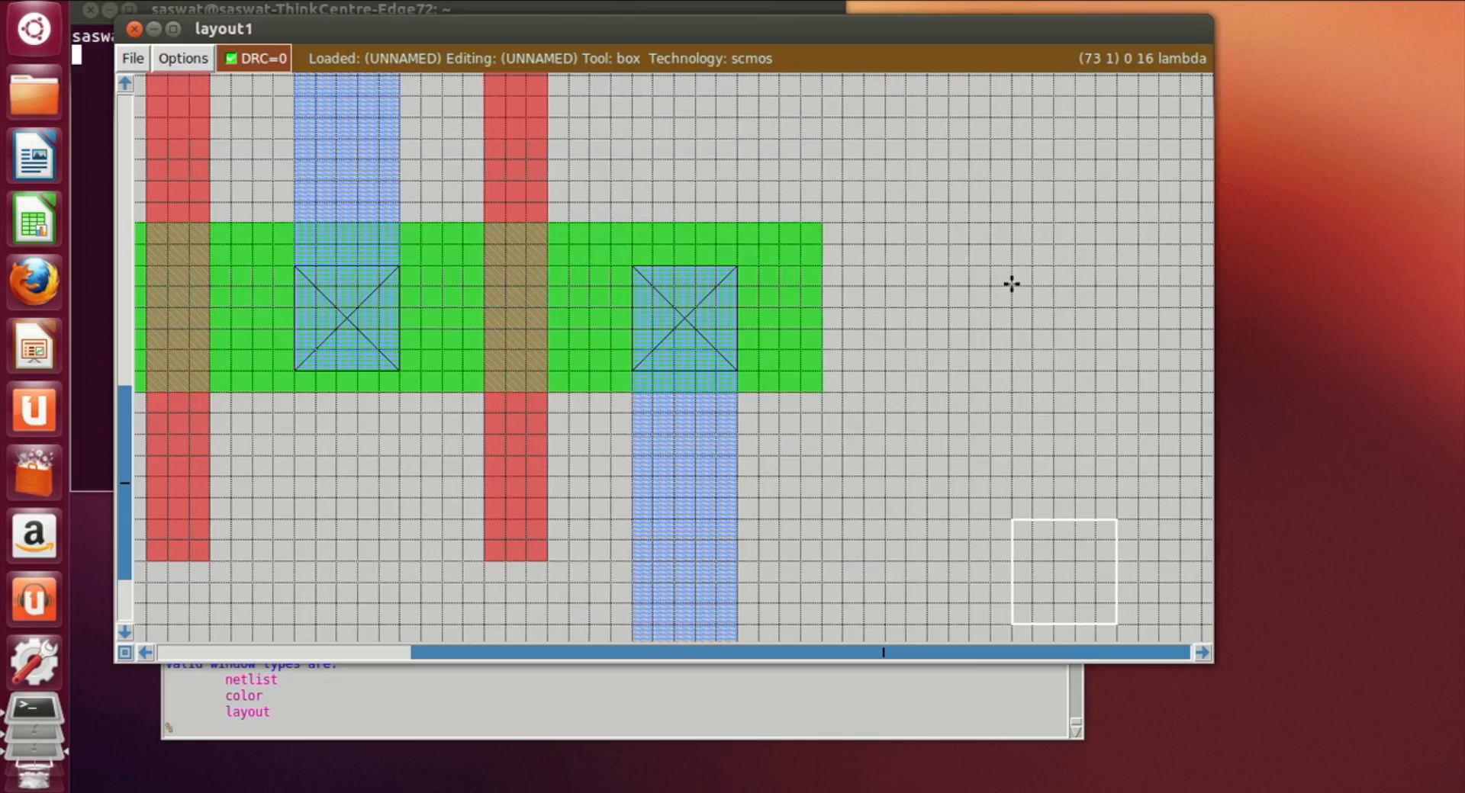
{"action": "key", "text": "shift+z"}
{"action": "scroll", "coordinate": [856, 439], "scroll_direction": "up", "scroll_amount": 10}
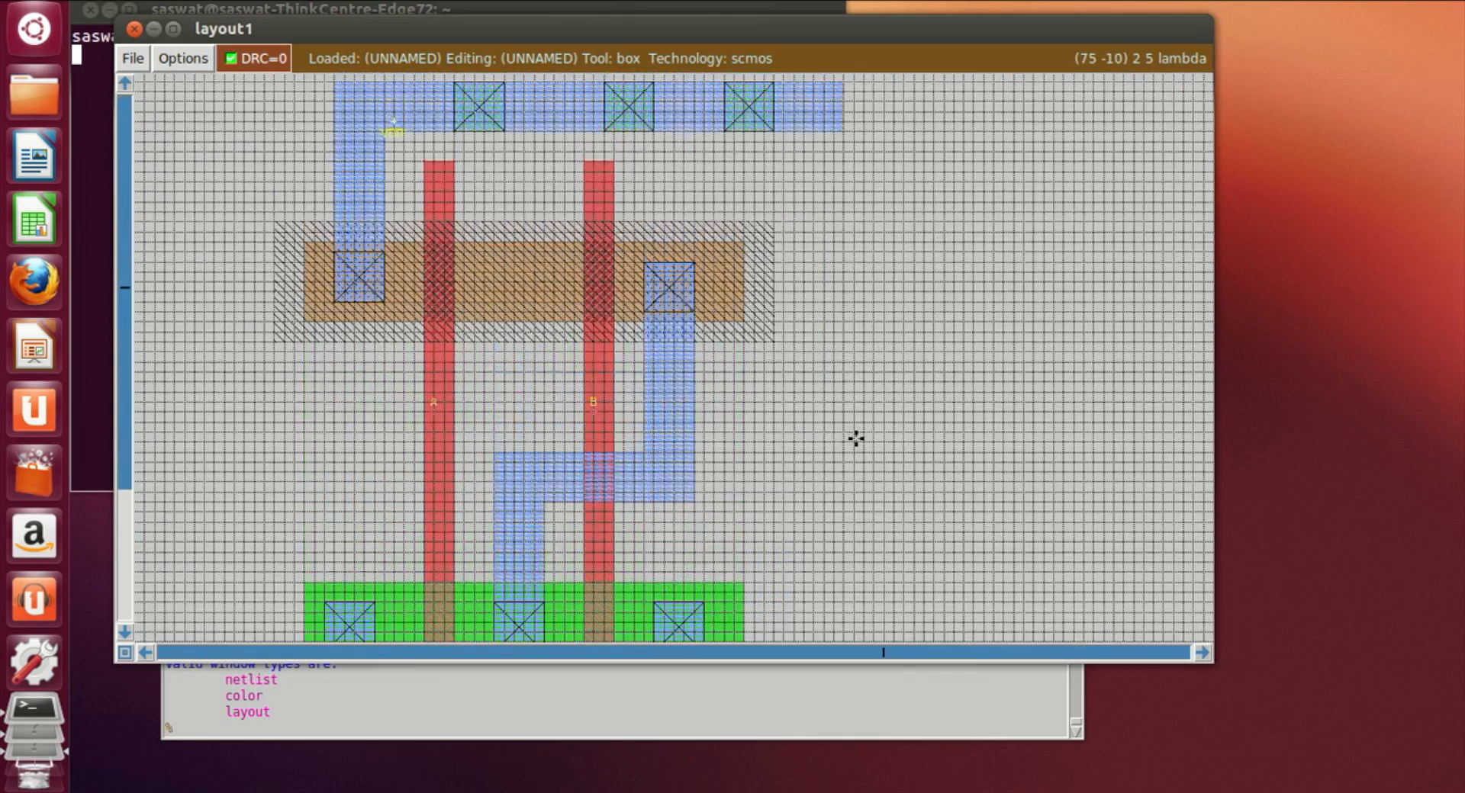
{"action": "scroll", "coordinate": [856, 438], "scroll_direction": "up", "scroll_amount": 3}
{"action": "scroll", "coordinate": [856, 439], "scroll_direction": "down", "scroll_amount": 7}
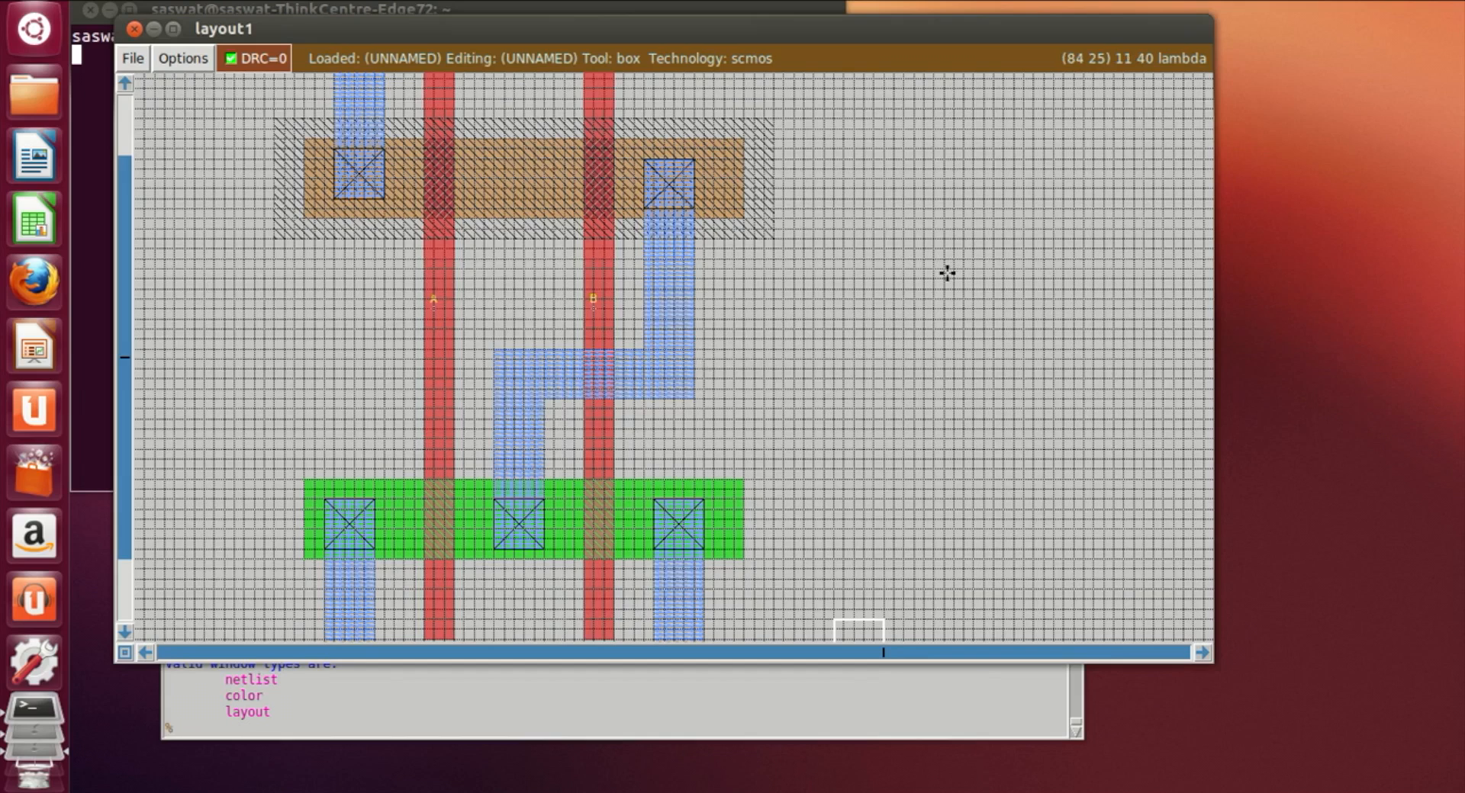
{"action": "scroll", "coordinate": [947, 273], "scroll_direction": "up", "scroll_amount": 2}
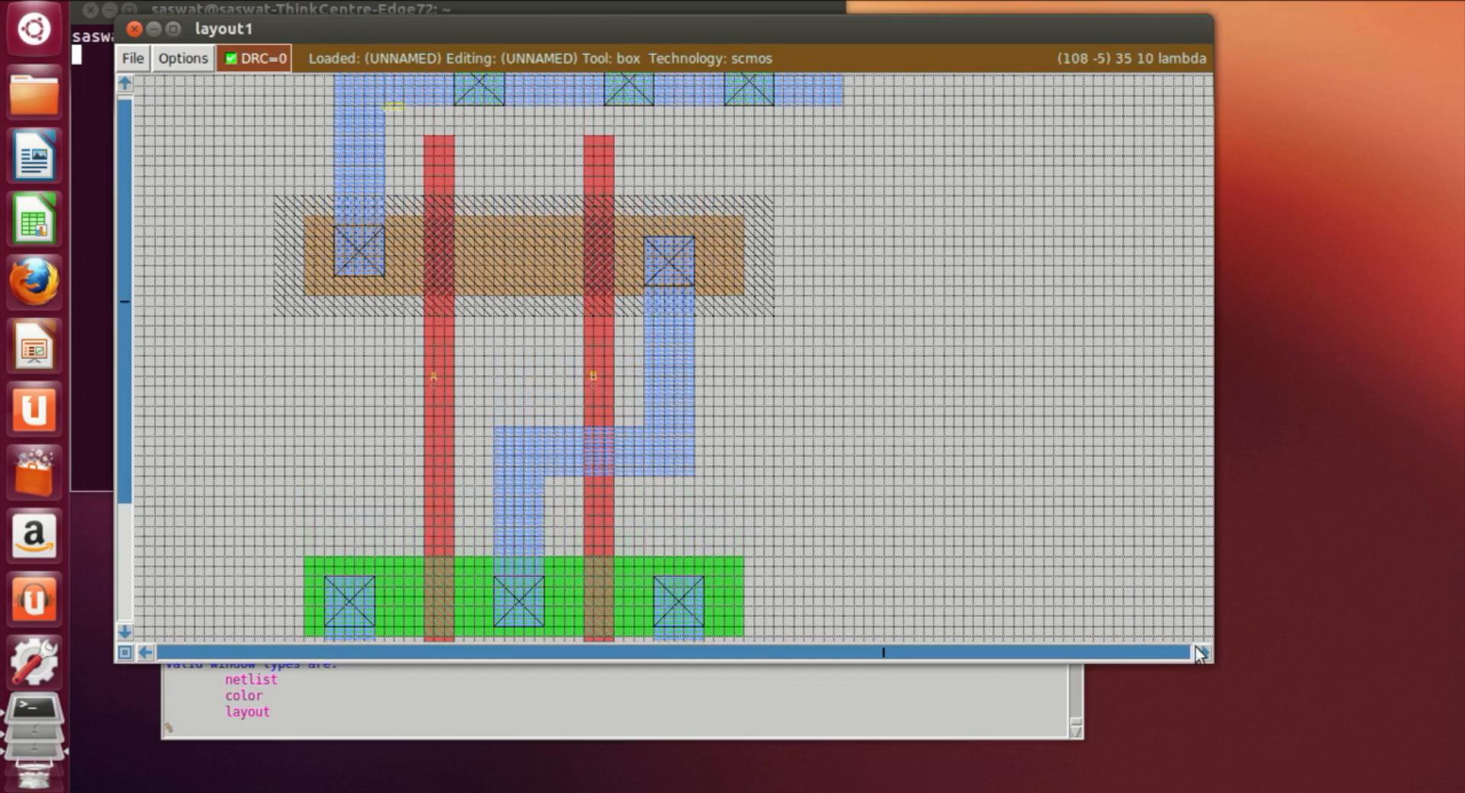
{"action": "left_click", "coordinate": [1202, 653]}
{"action": "left_click", "coordinate": [1202, 653]}
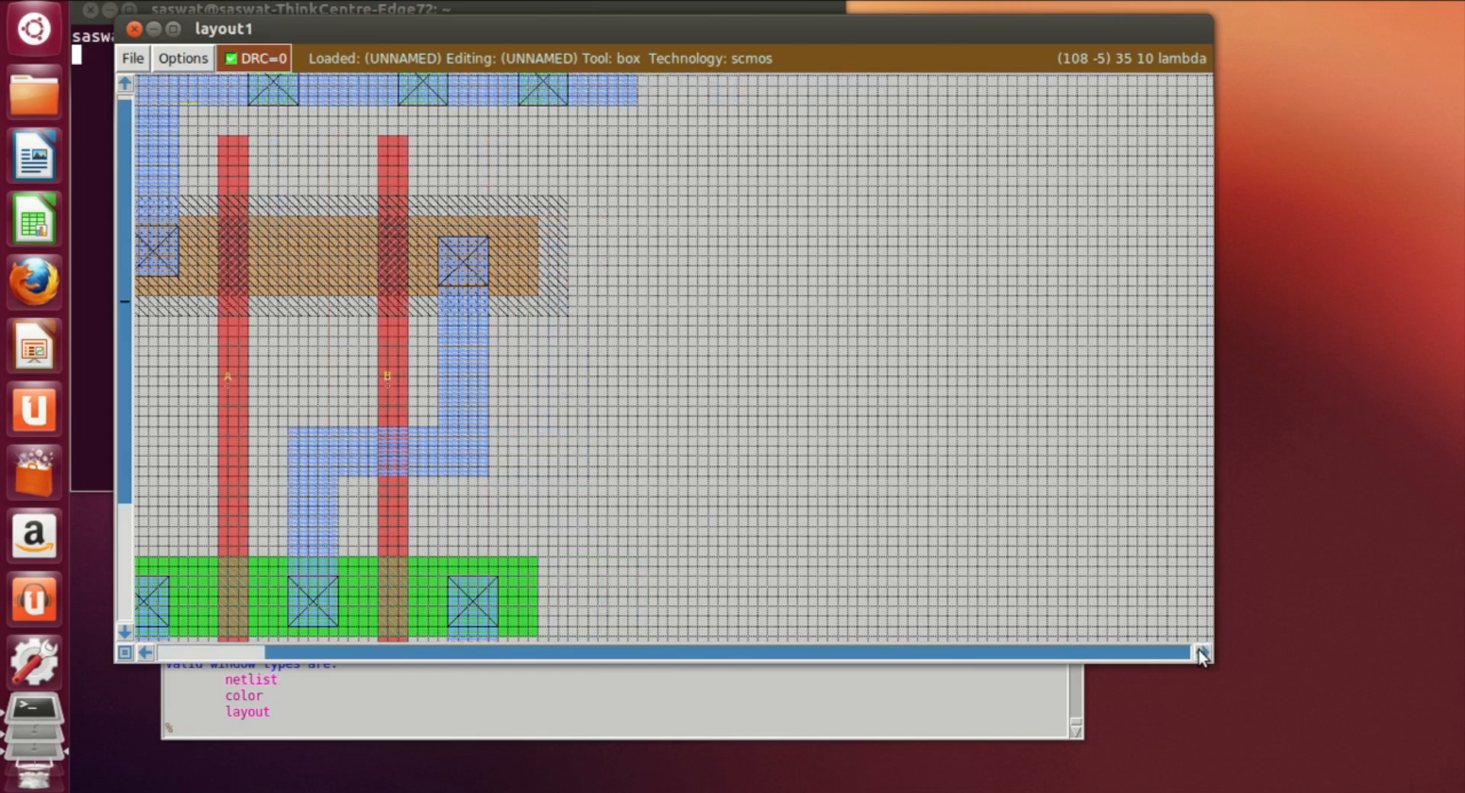
{"action": "left_click", "coordinate": [665, 200]}
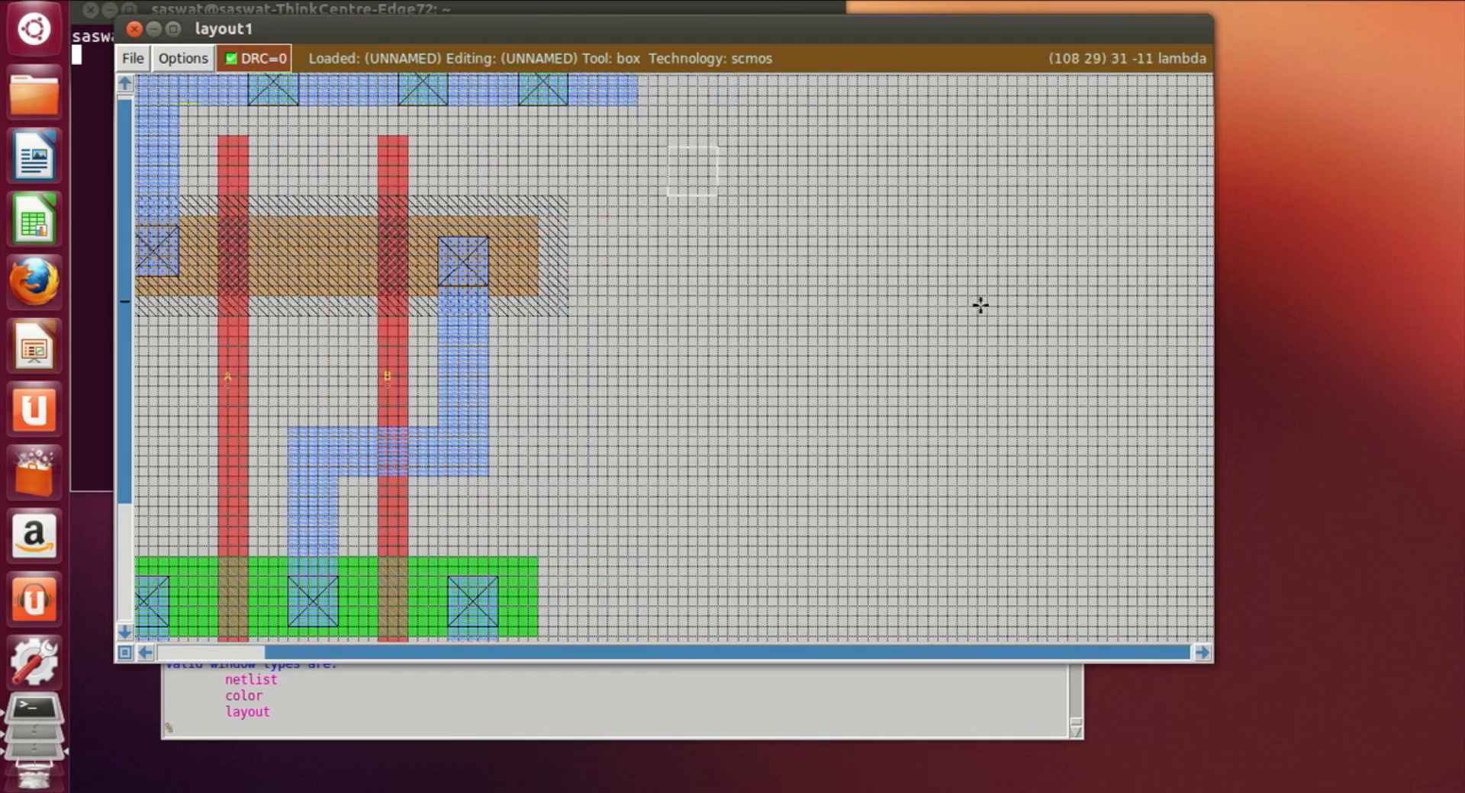
{"action": "right_click", "coordinate": [1017, 298]}
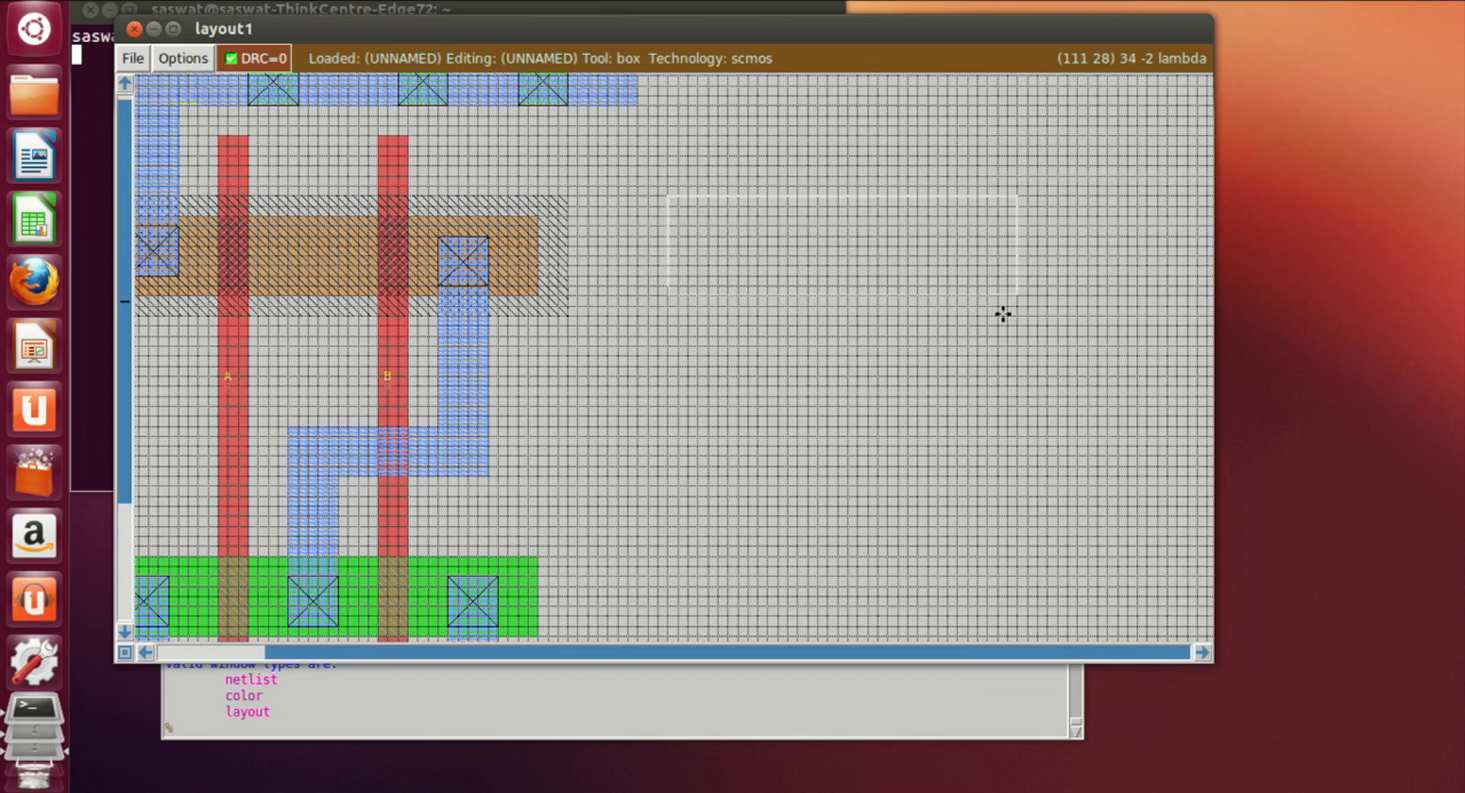
{"action": "left_click", "coordinate": [679, 315]}
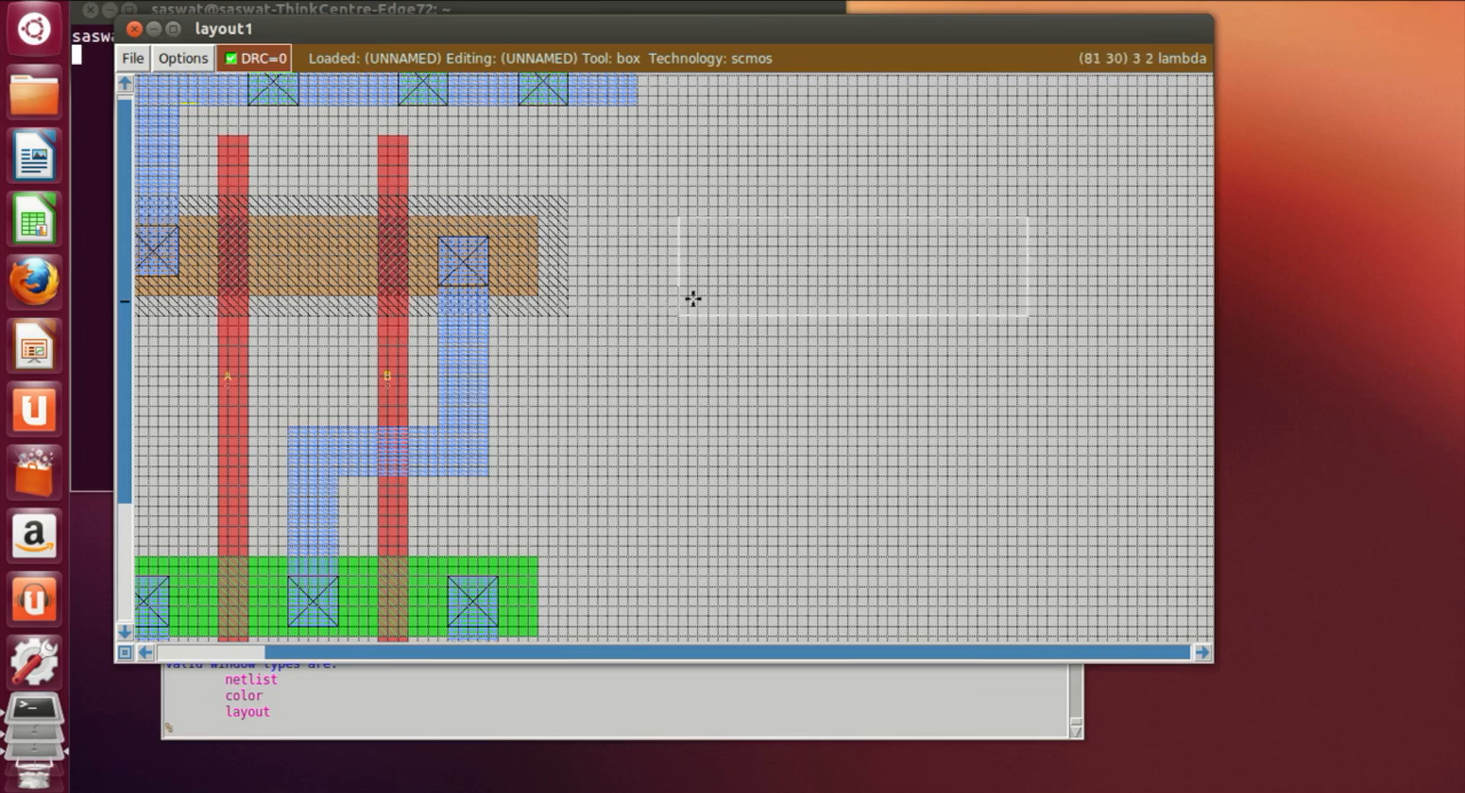
{"action": "left_click", "coordinate": [678, 306]}
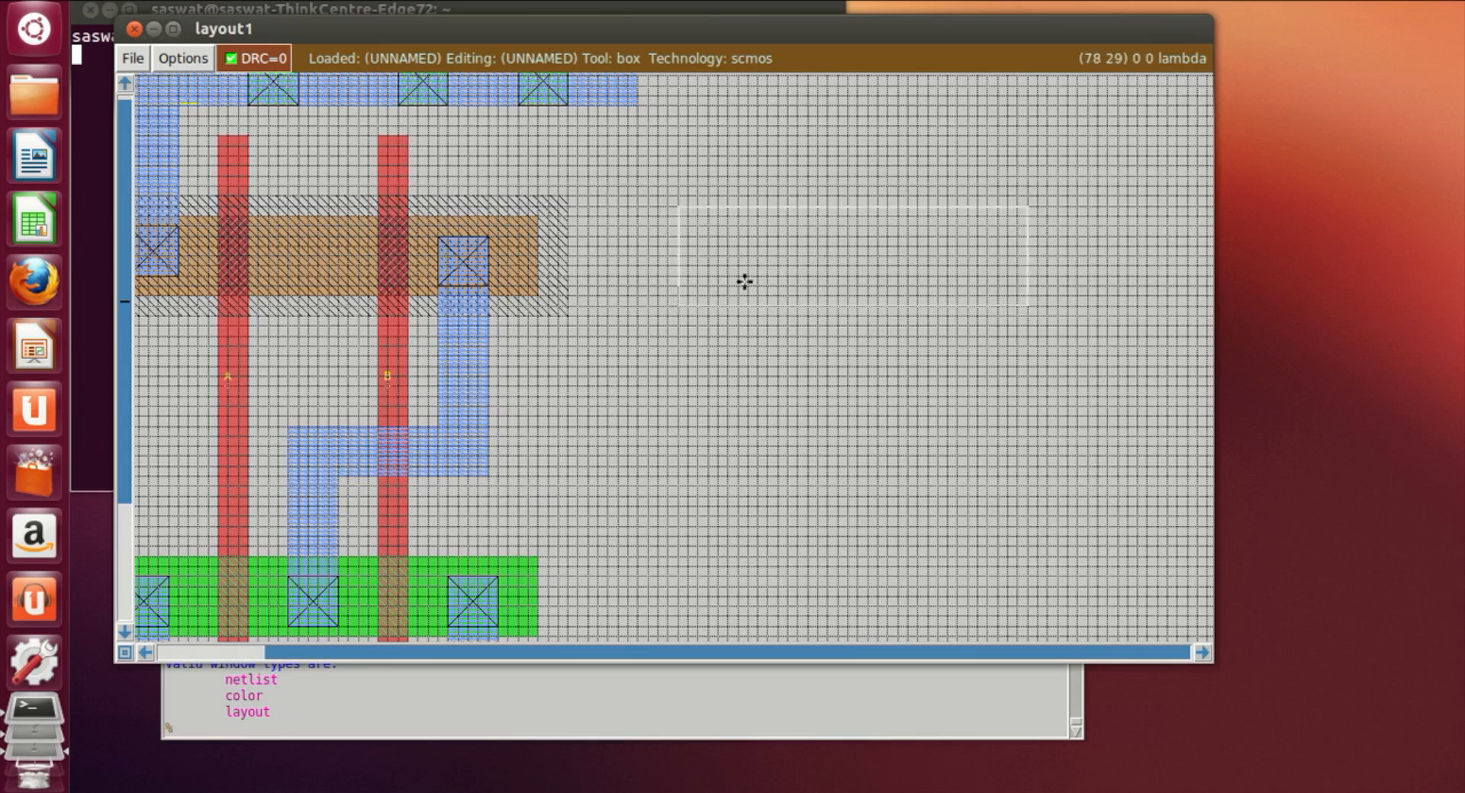
{"action": "right_click", "coordinate": [1029, 190]}
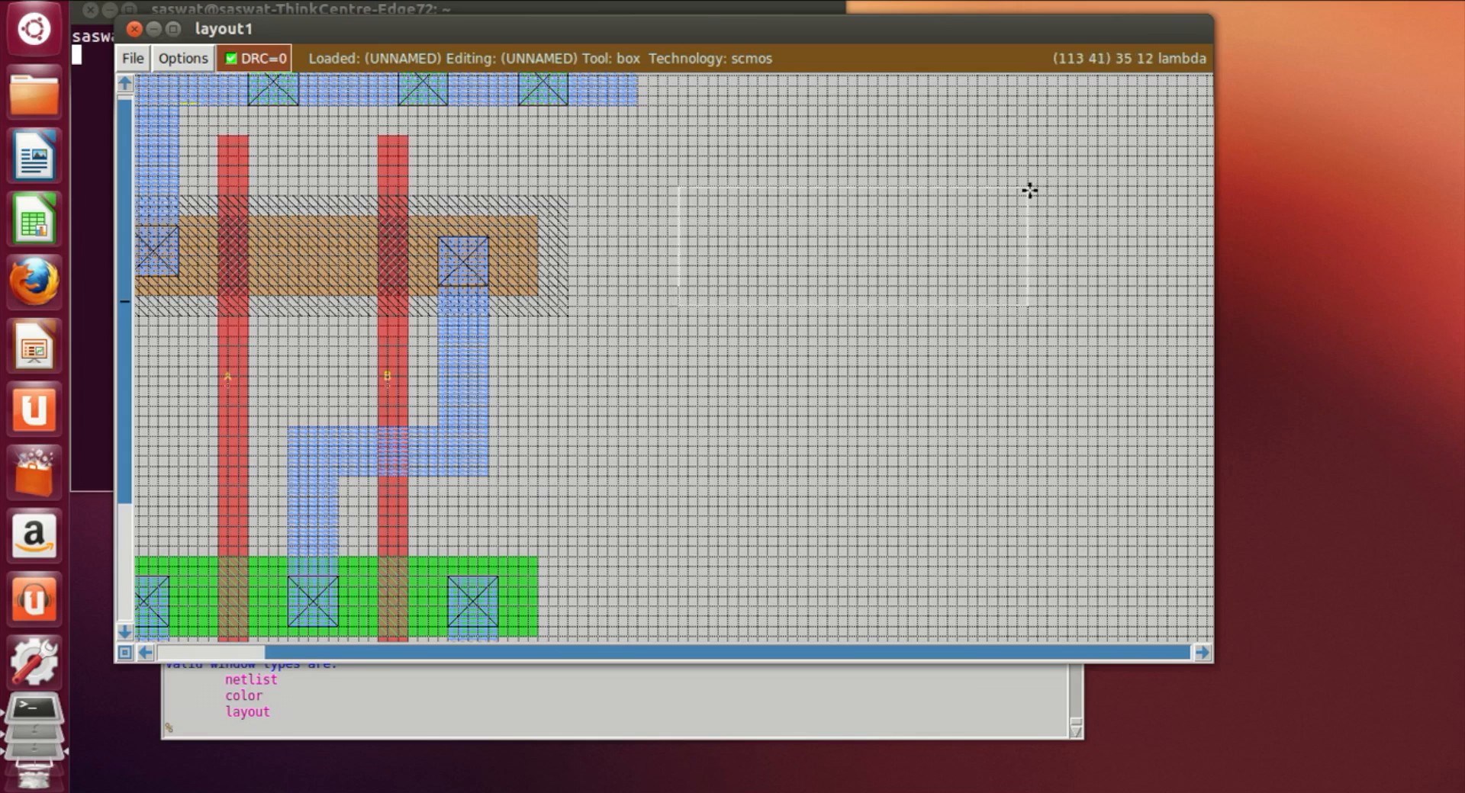
{"action": "right_click", "coordinate": [1037, 203]}
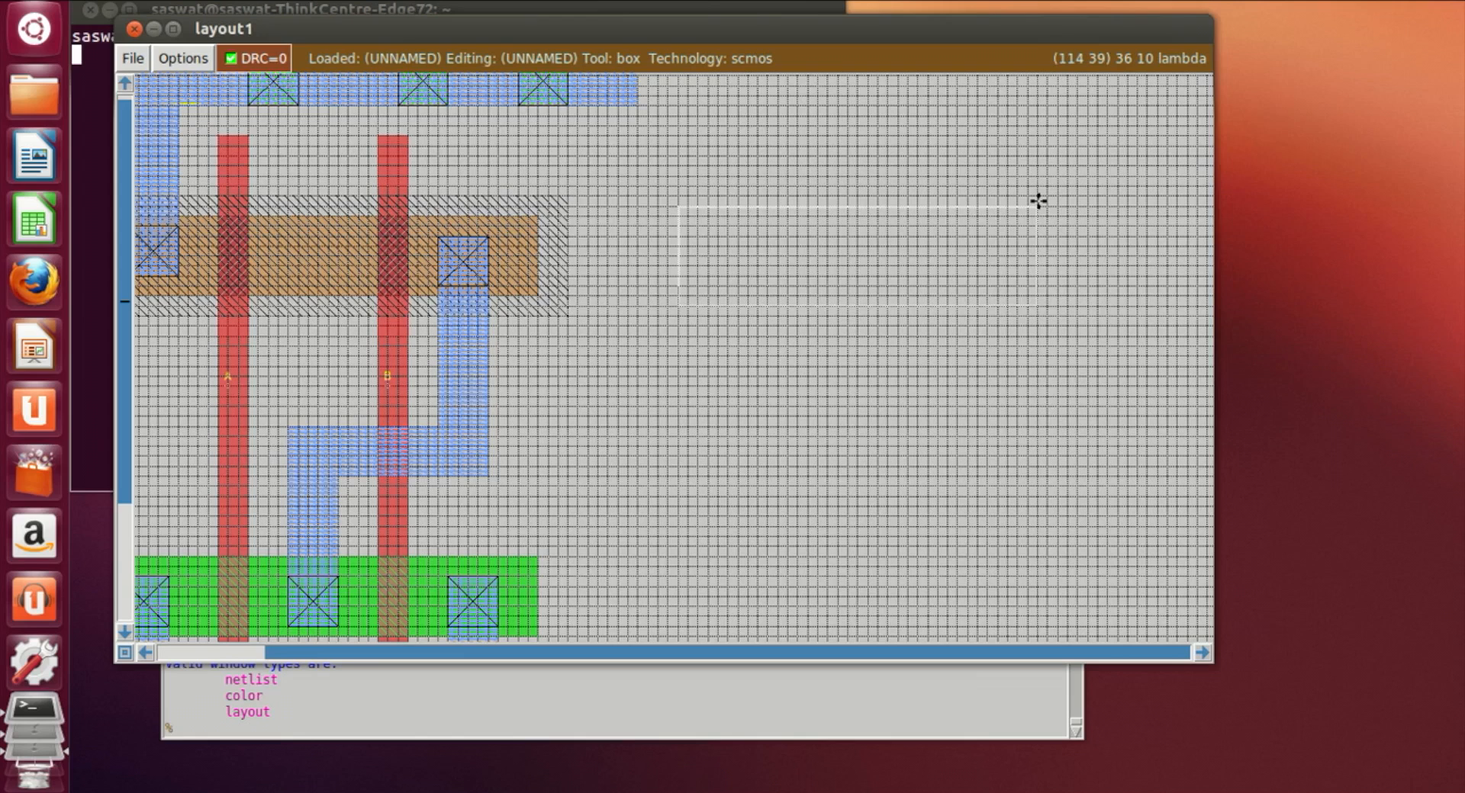
{"action": "right_click", "coordinate": [1036, 196]}
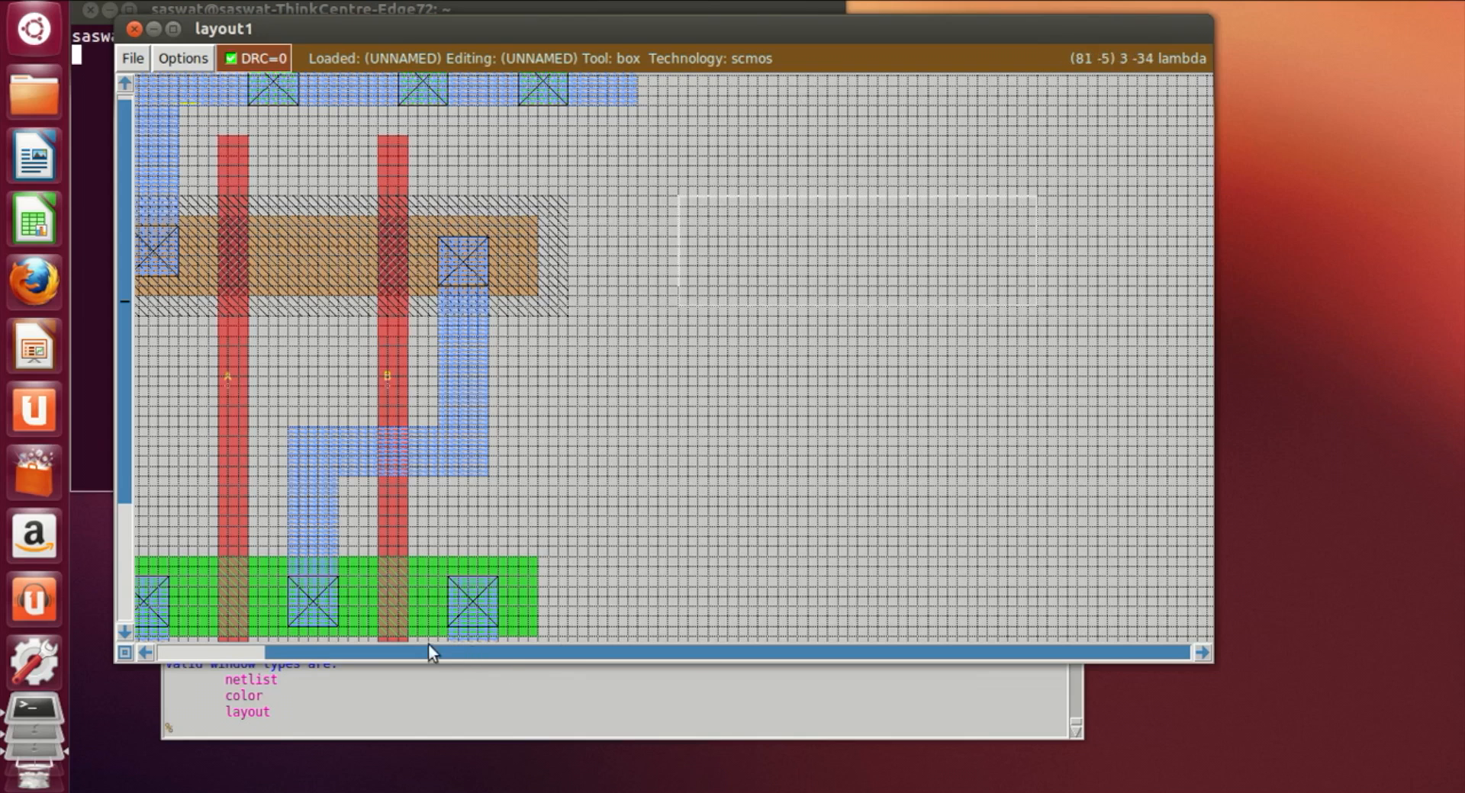
{"action": "left_click", "coordinate": [362, 728]}
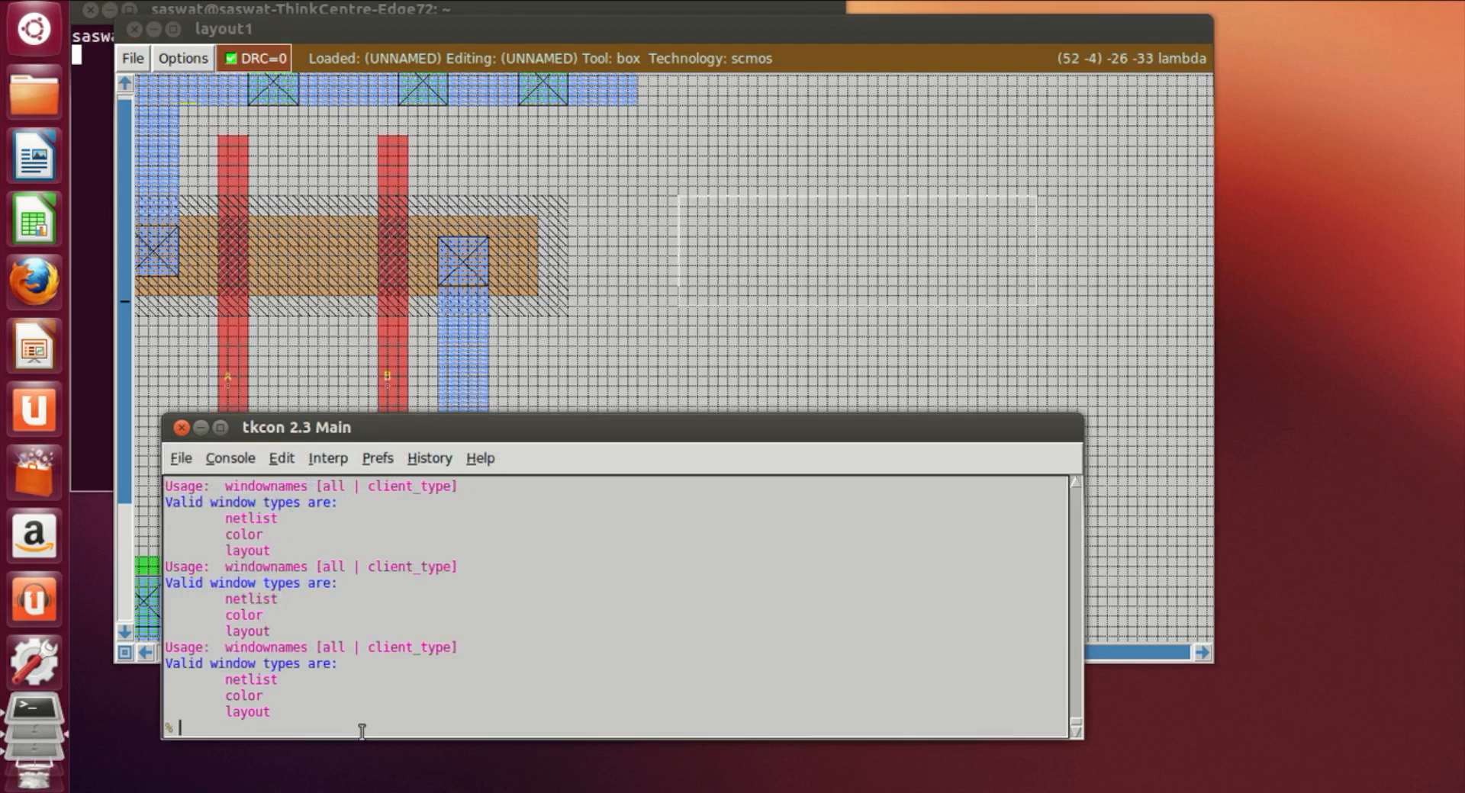
{"action": "type", "text": "paint nwell"}
{"action": "key", "text": "Return"}
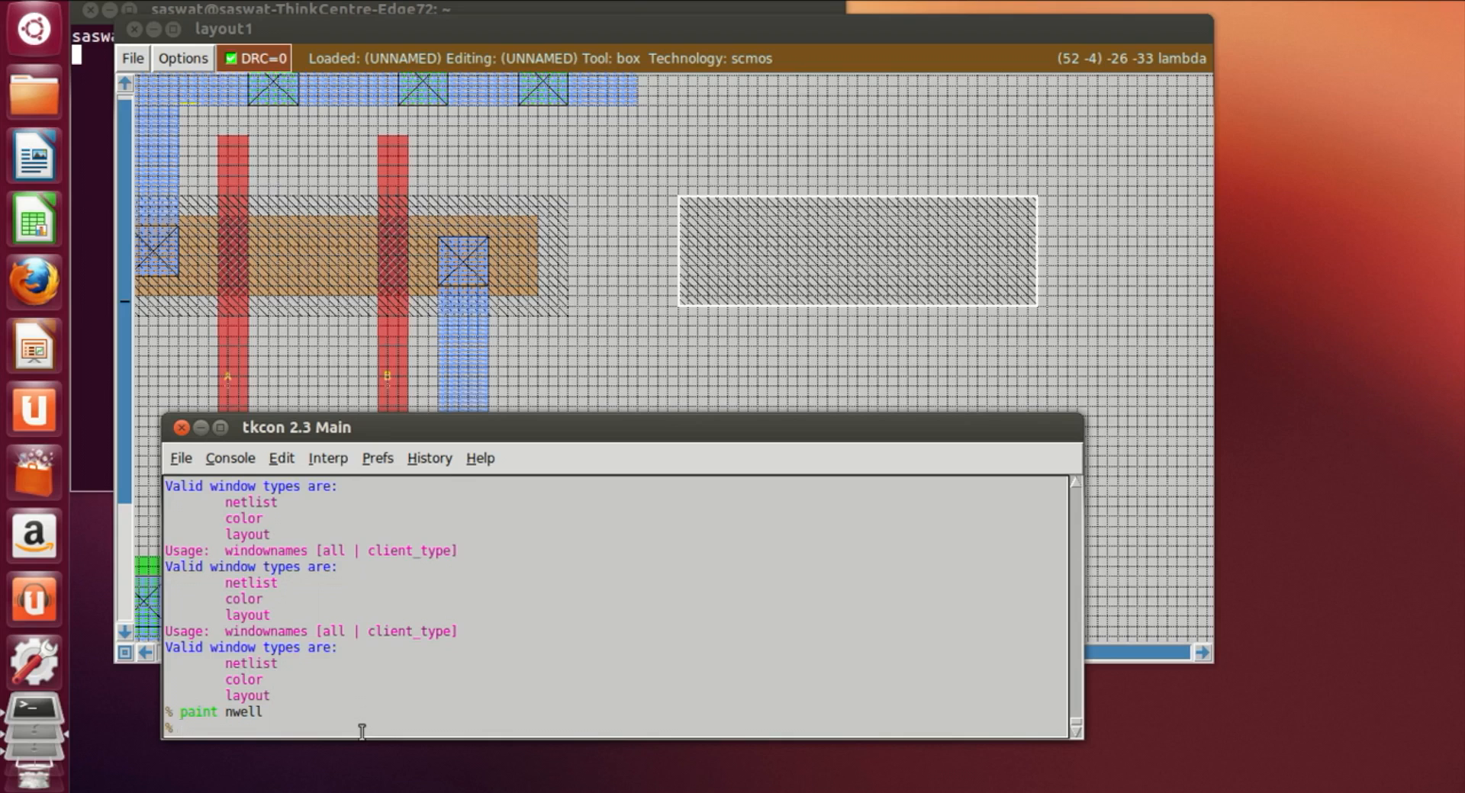
Step: Place a box inside the new nwell region and paint it with pdiff
{"action": "left_click", "coordinate": [699, 215]}
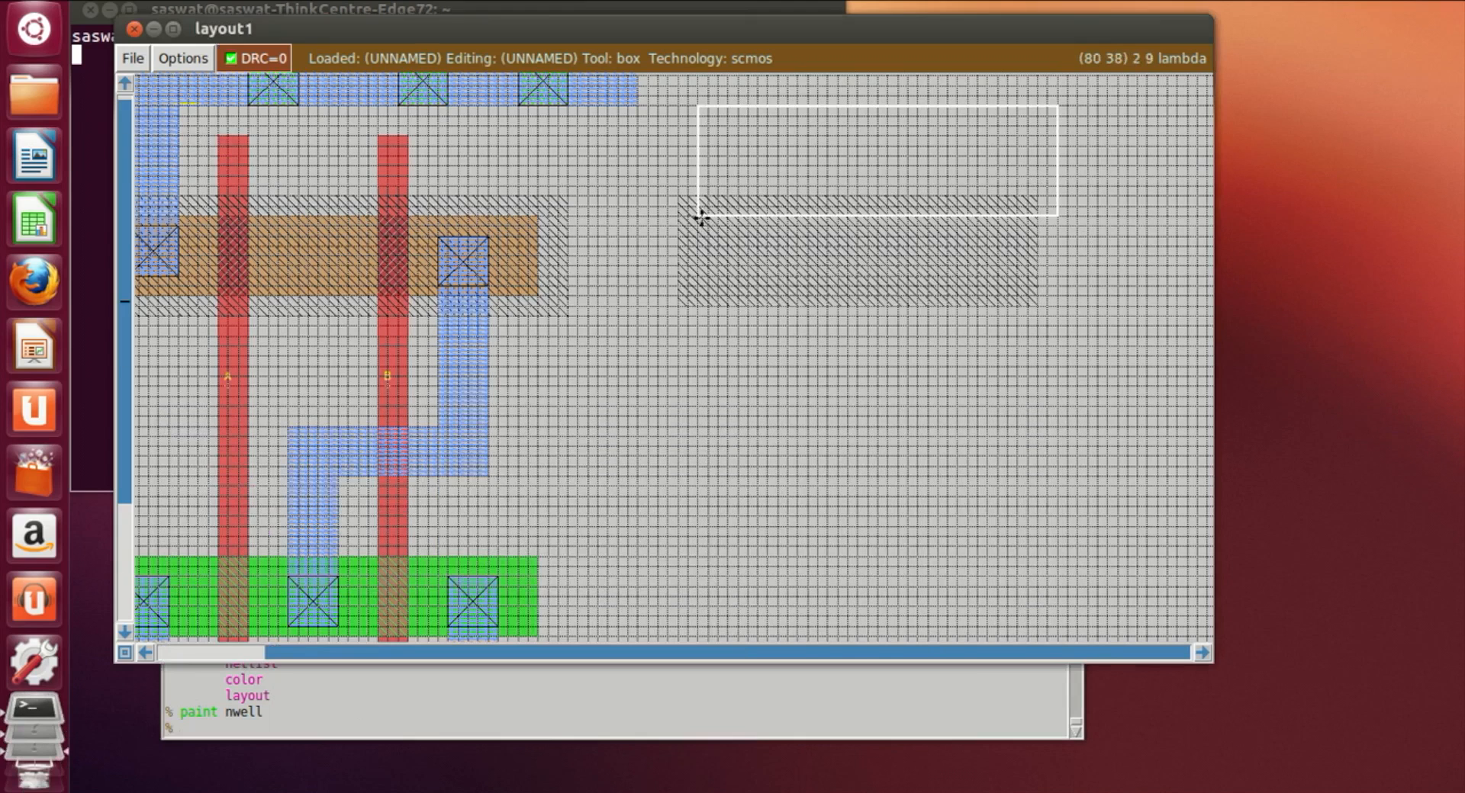
{"action": "right_click", "coordinate": [1009, 285]}
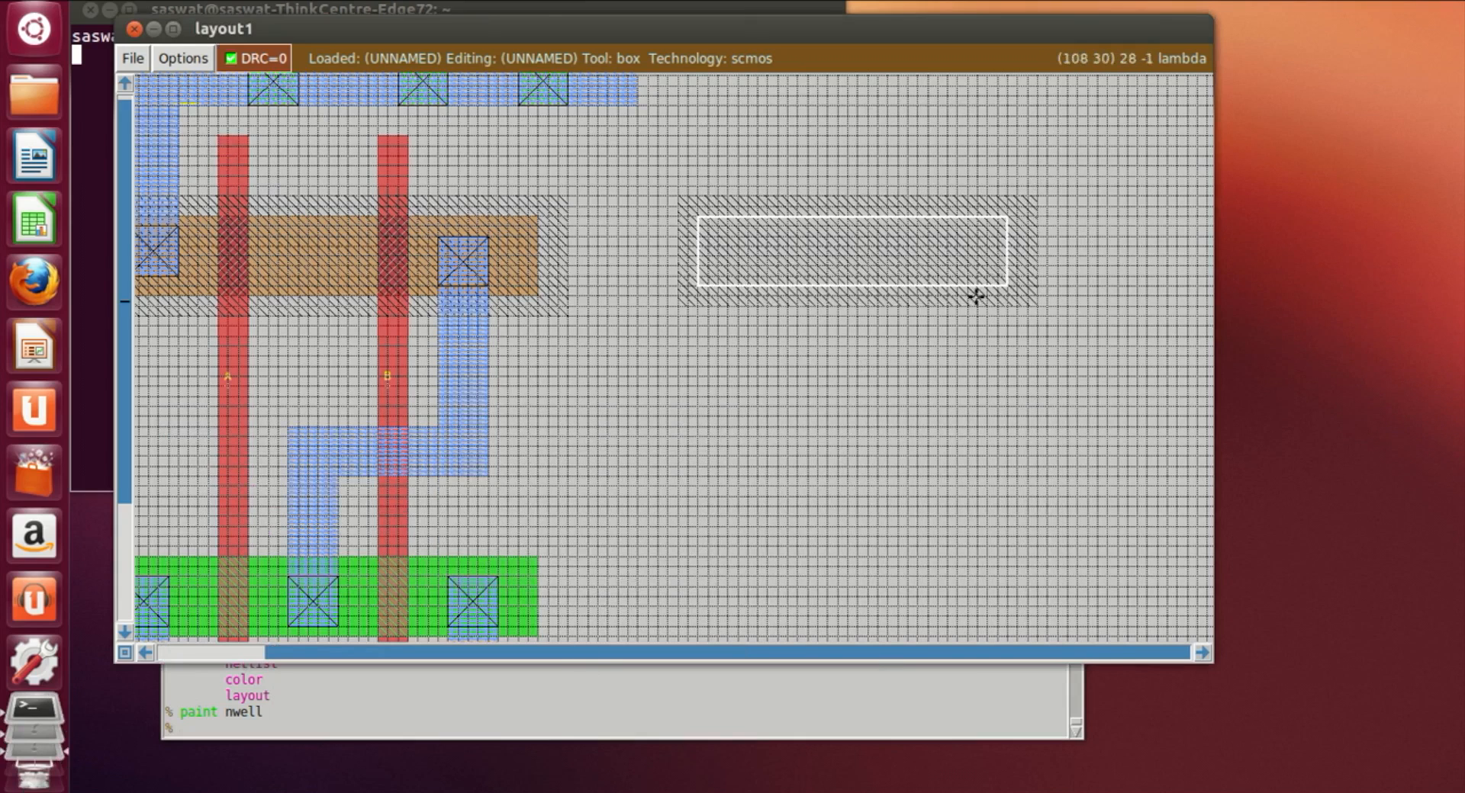
{"action": "right_click", "coordinate": [1019, 269]}
{"action": "right_click", "coordinate": [1017, 246]}
{"action": "right_click", "coordinate": [1016, 218]}
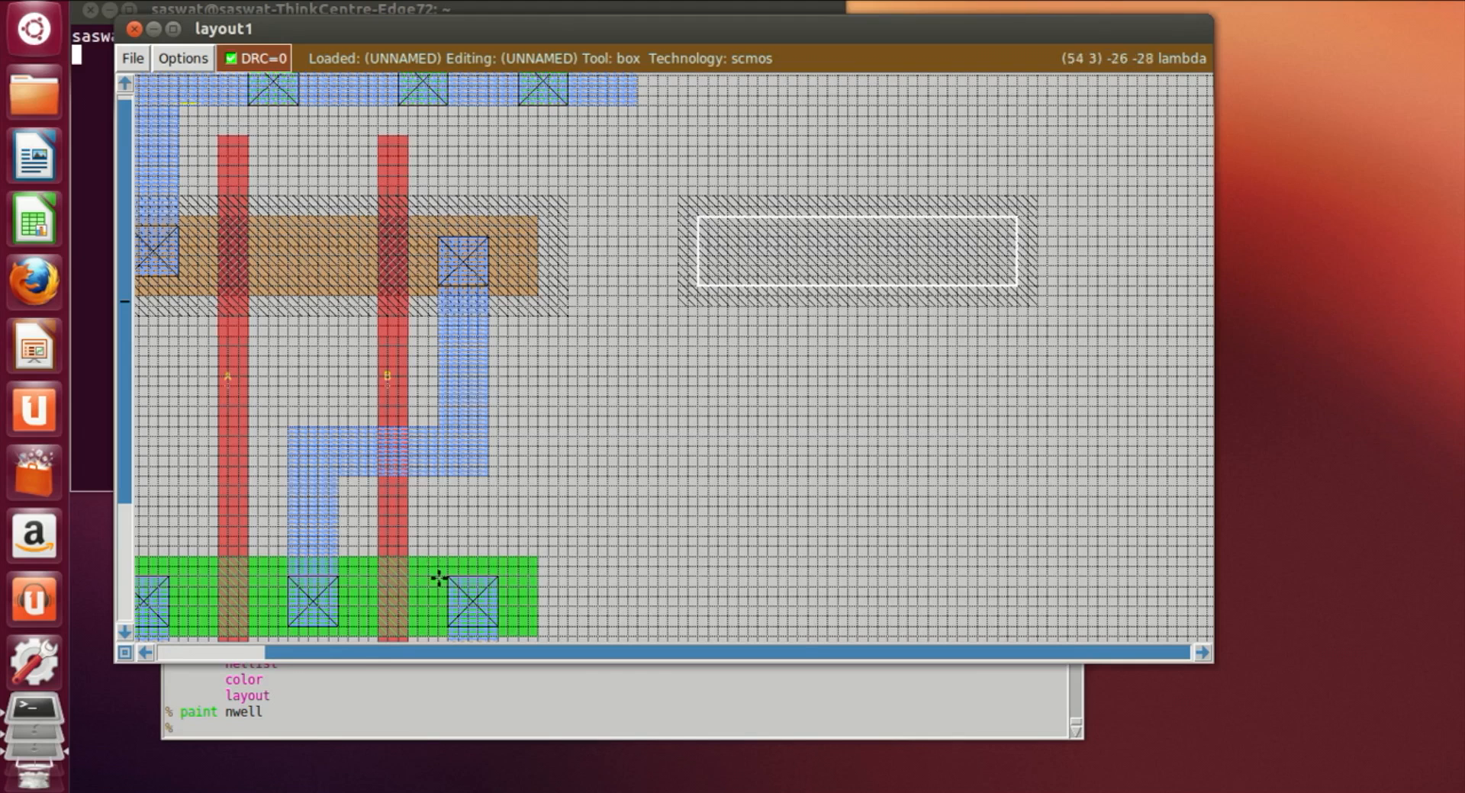
{"action": "left_click", "coordinate": [262, 730]}
{"action": "type", "text": "paint pdiff"}
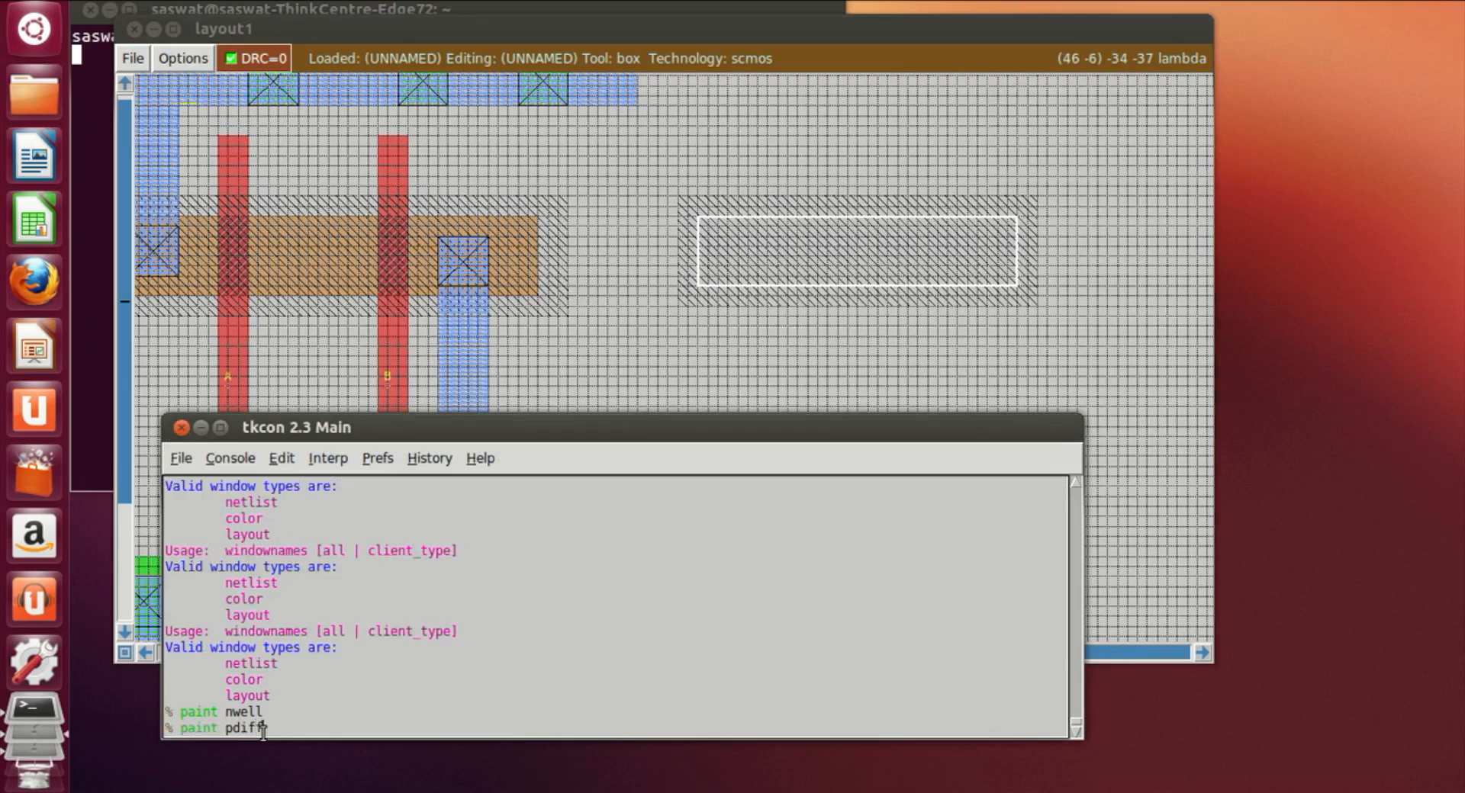
{"action": "key", "text": "Return"}
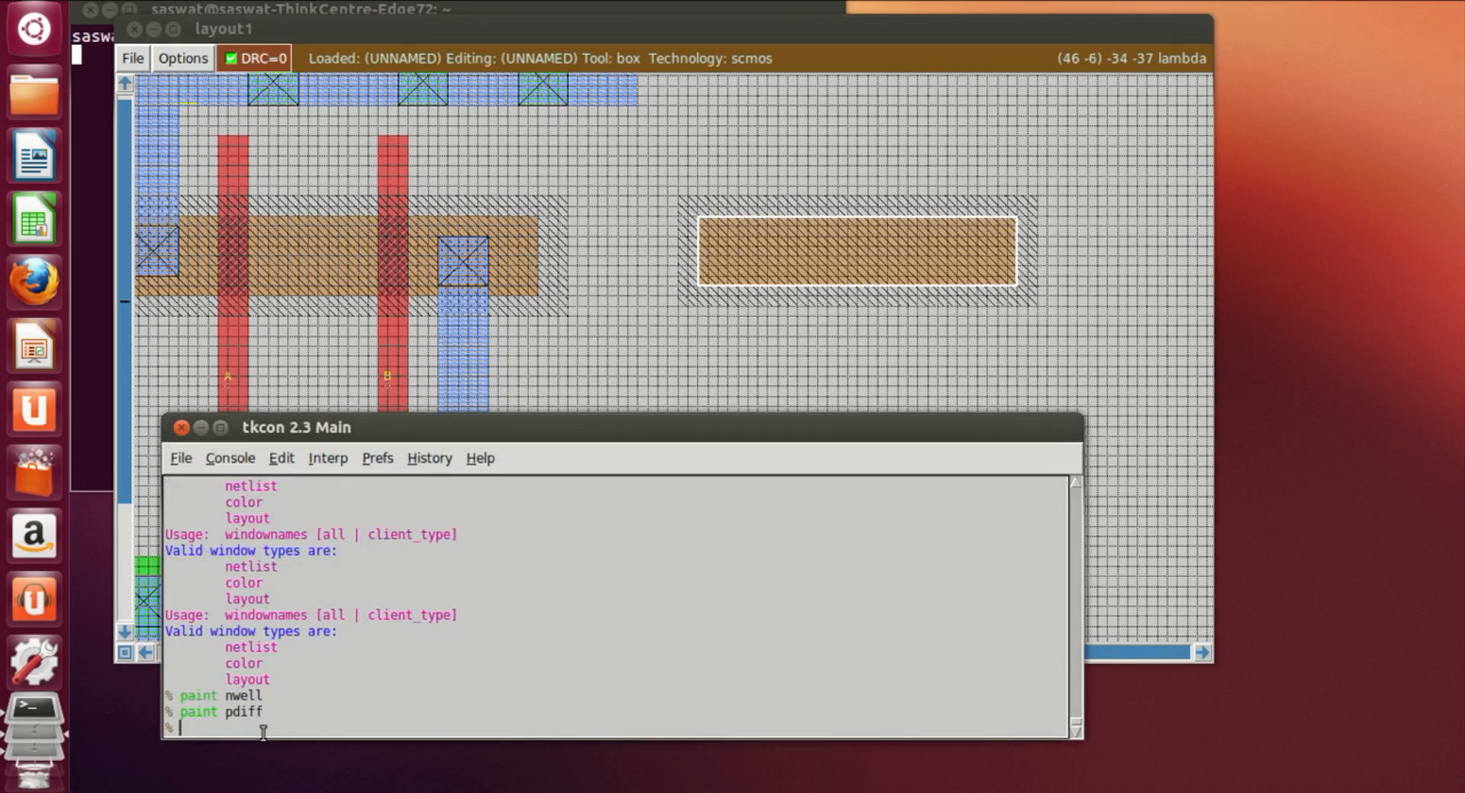
Step: Place a box of similar width below the new pdiff, level with the existing ndiff, and paint it with ndiff
{"action": "left_click", "coordinate": [786, 354]}
{"action": "scroll", "coordinate": [712, 425], "scroll_direction": "down", "scroll_amount": 2}
{"action": "left_click", "coordinate": [678, 513]}
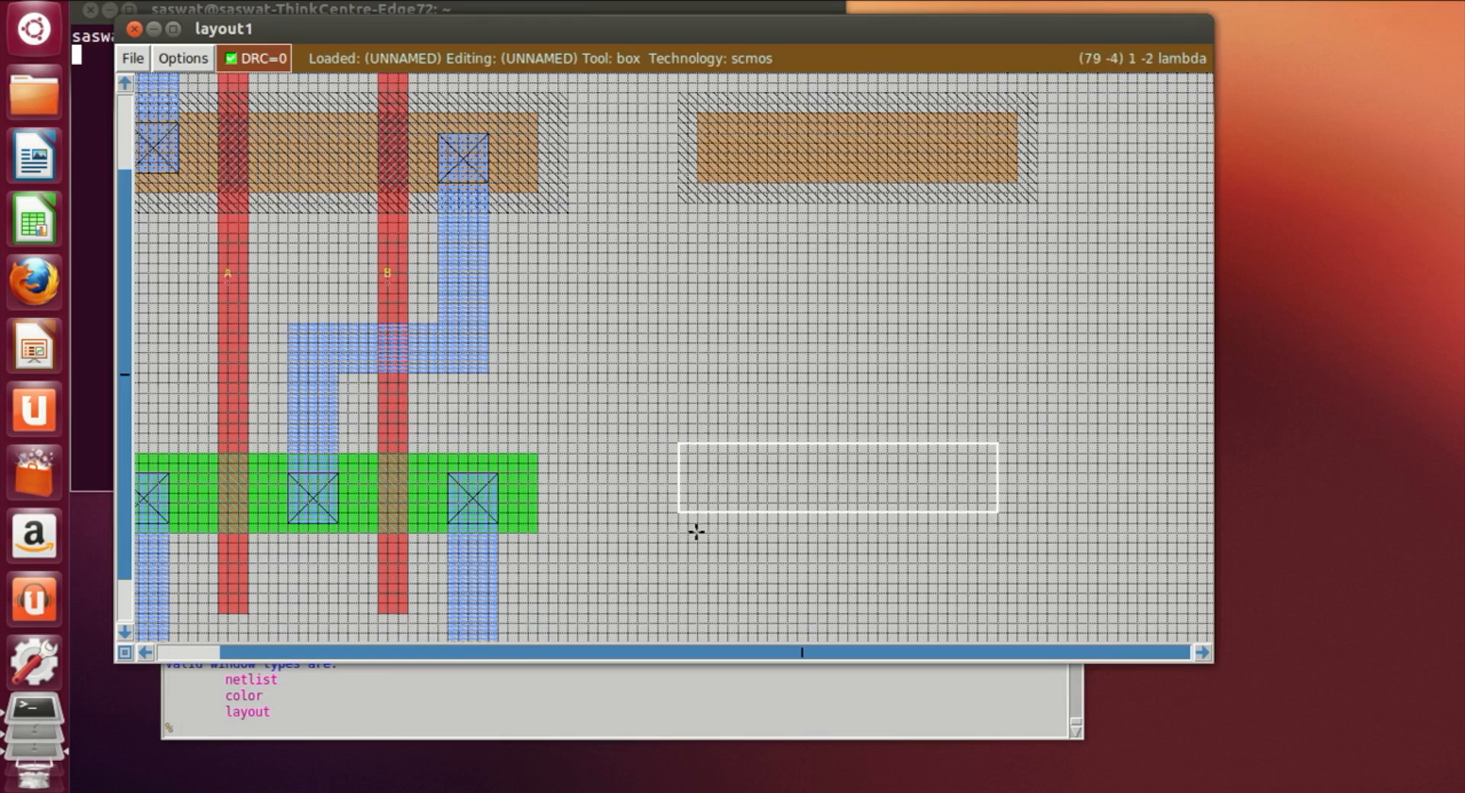
{"action": "left_click", "coordinate": [707, 505]}
{"action": "left_click", "coordinate": [710, 523]}
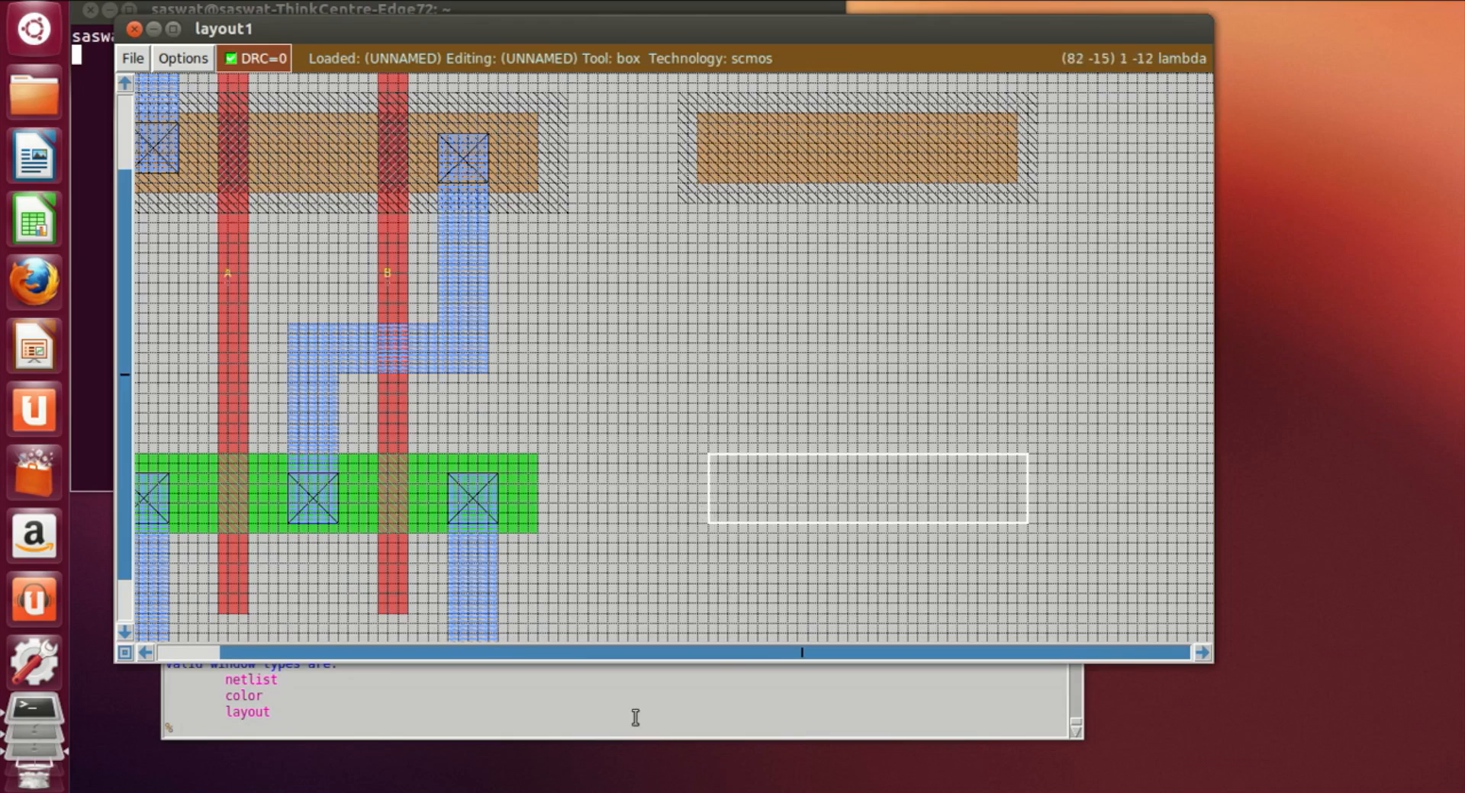
{"action": "left_click", "coordinate": [614, 731]}
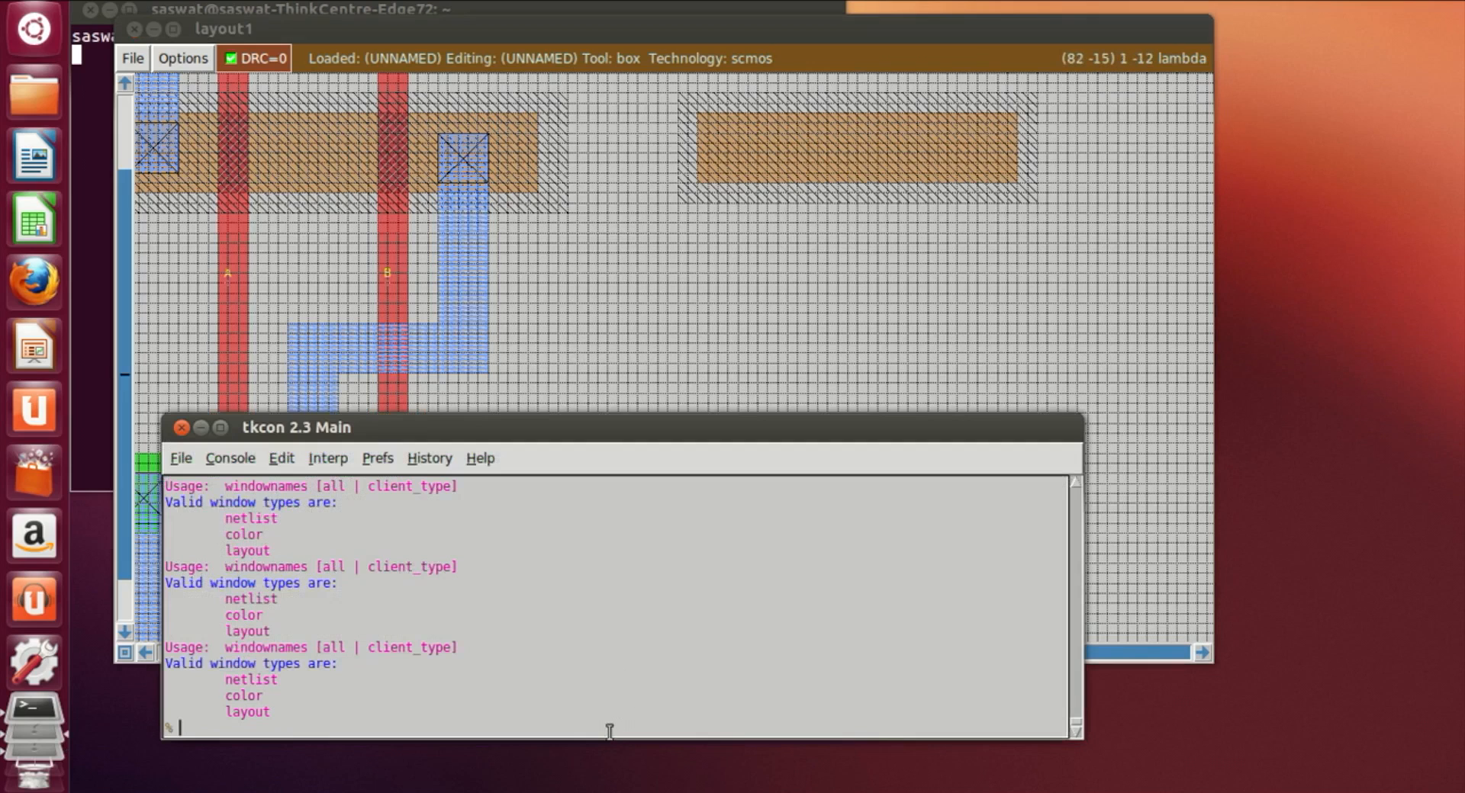
{"action": "type", "text": "paint ndiff"}
{"action": "key", "text": "Return"}
Step: Place a tall narrow box crossing both new diffusions and paint it with poly as a gate
{"action": "left_click", "coordinate": [1148, 422]}
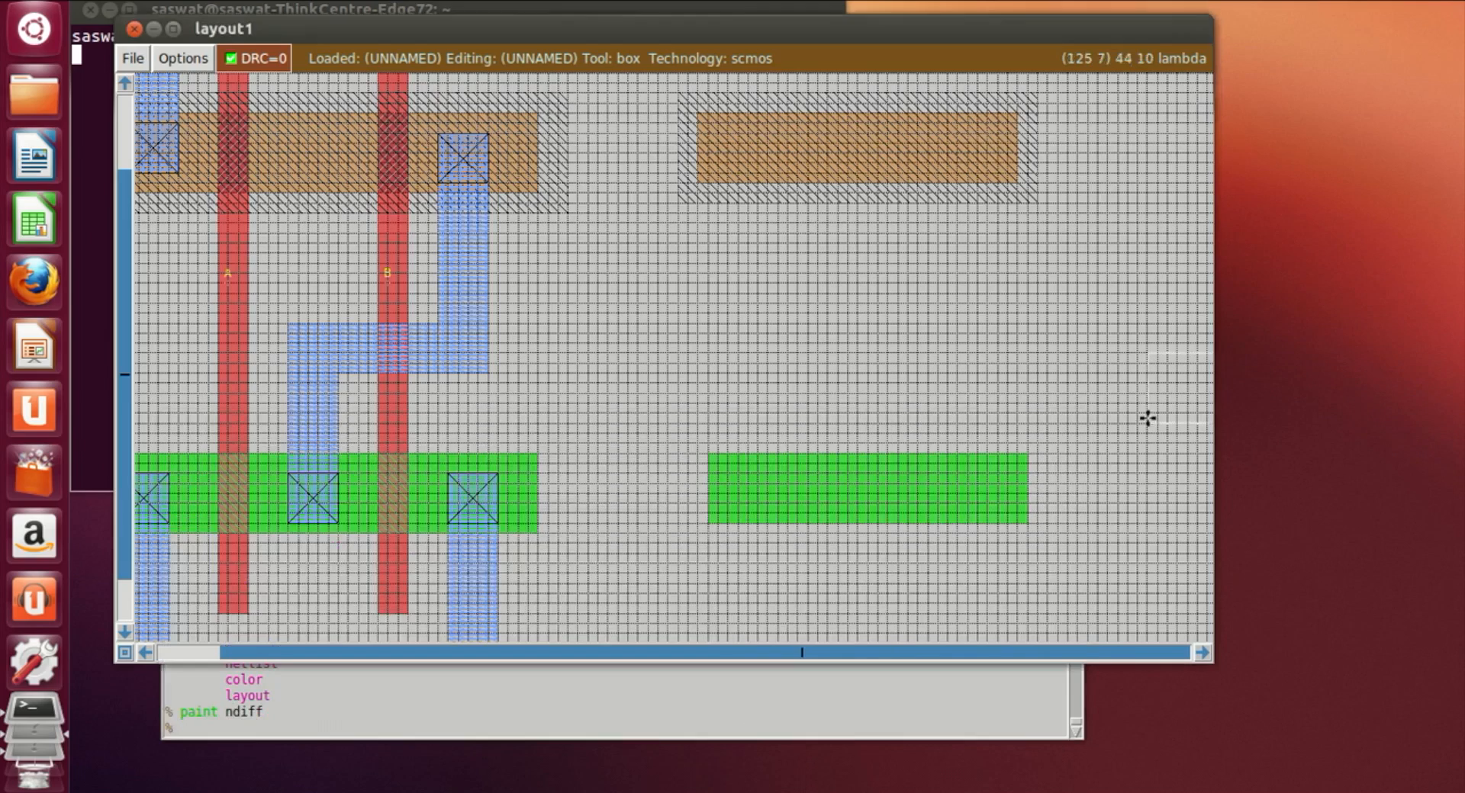
{"action": "scroll", "coordinate": [794, 468], "scroll_direction": "up", "scroll_amount": 3}
{"action": "scroll", "coordinate": [806, 448], "scroll_direction": "down", "scroll_amount": 3}
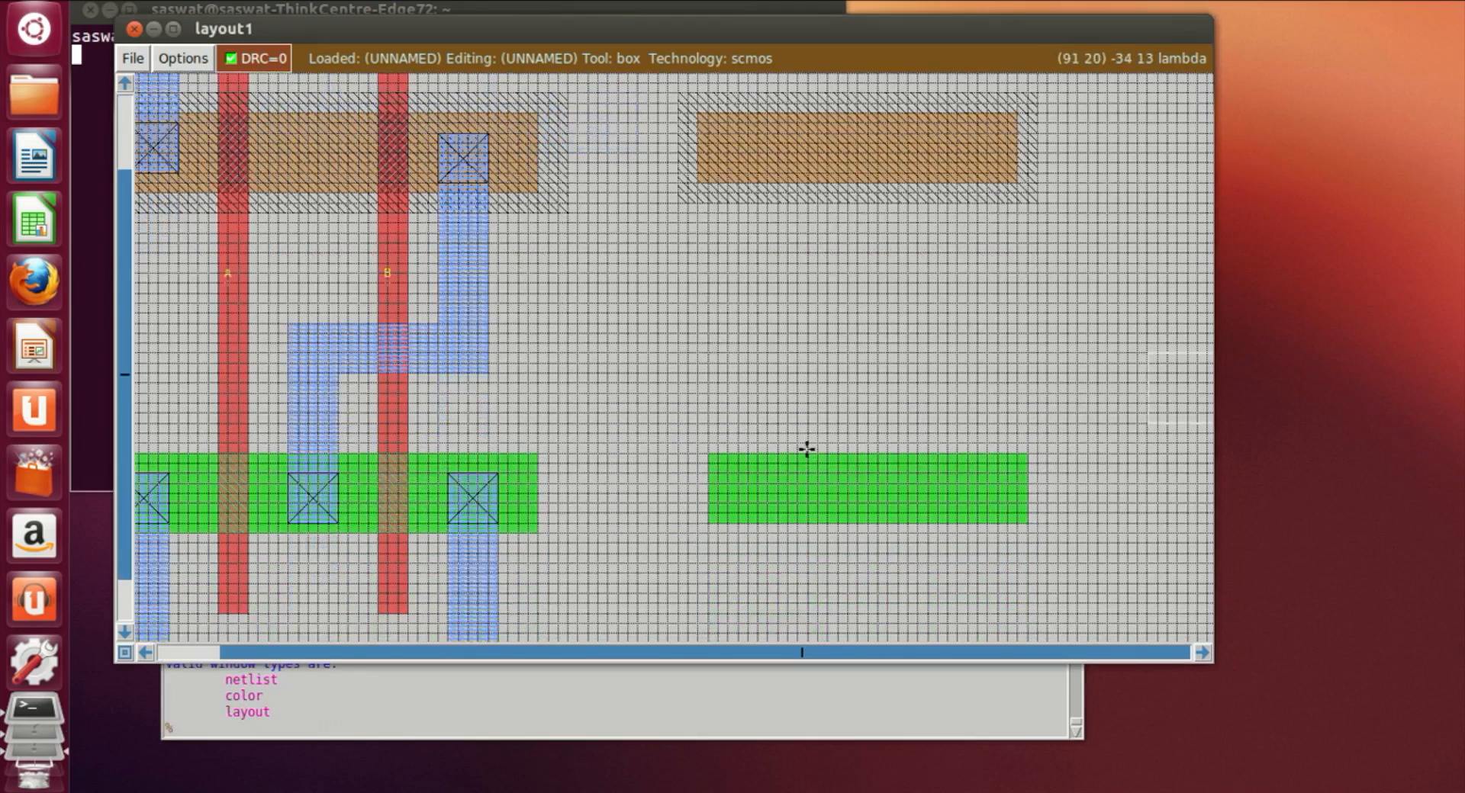
{"action": "scroll", "coordinate": [817, 364], "scroll_direction": "up", "scroll_amount": 3}
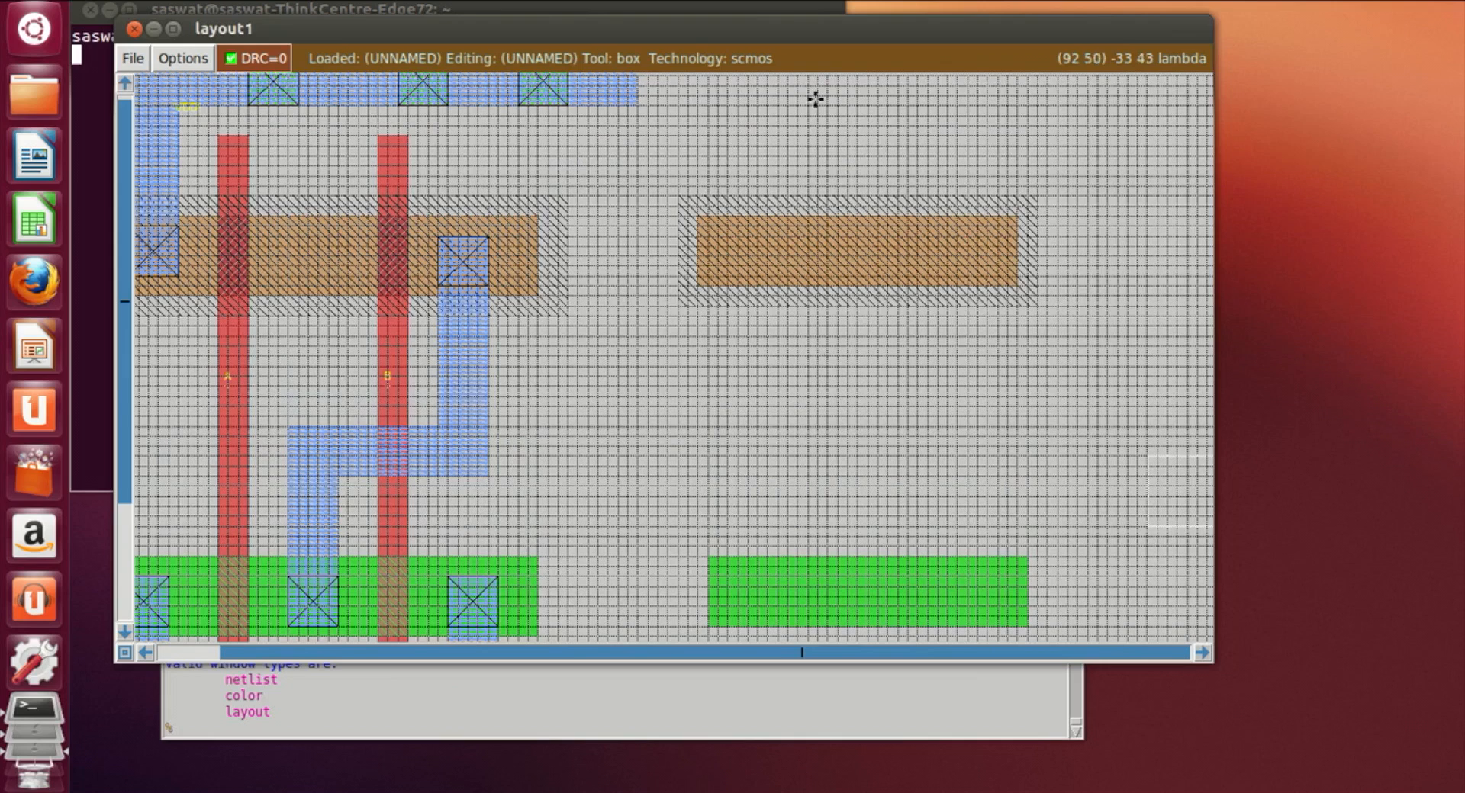
{"action": "left_click", "coordinate": [839, 143]}
{"action": "scroll", "coordinate": [840, 140], "scroll_direction": "down", "scroll_amount": 4}
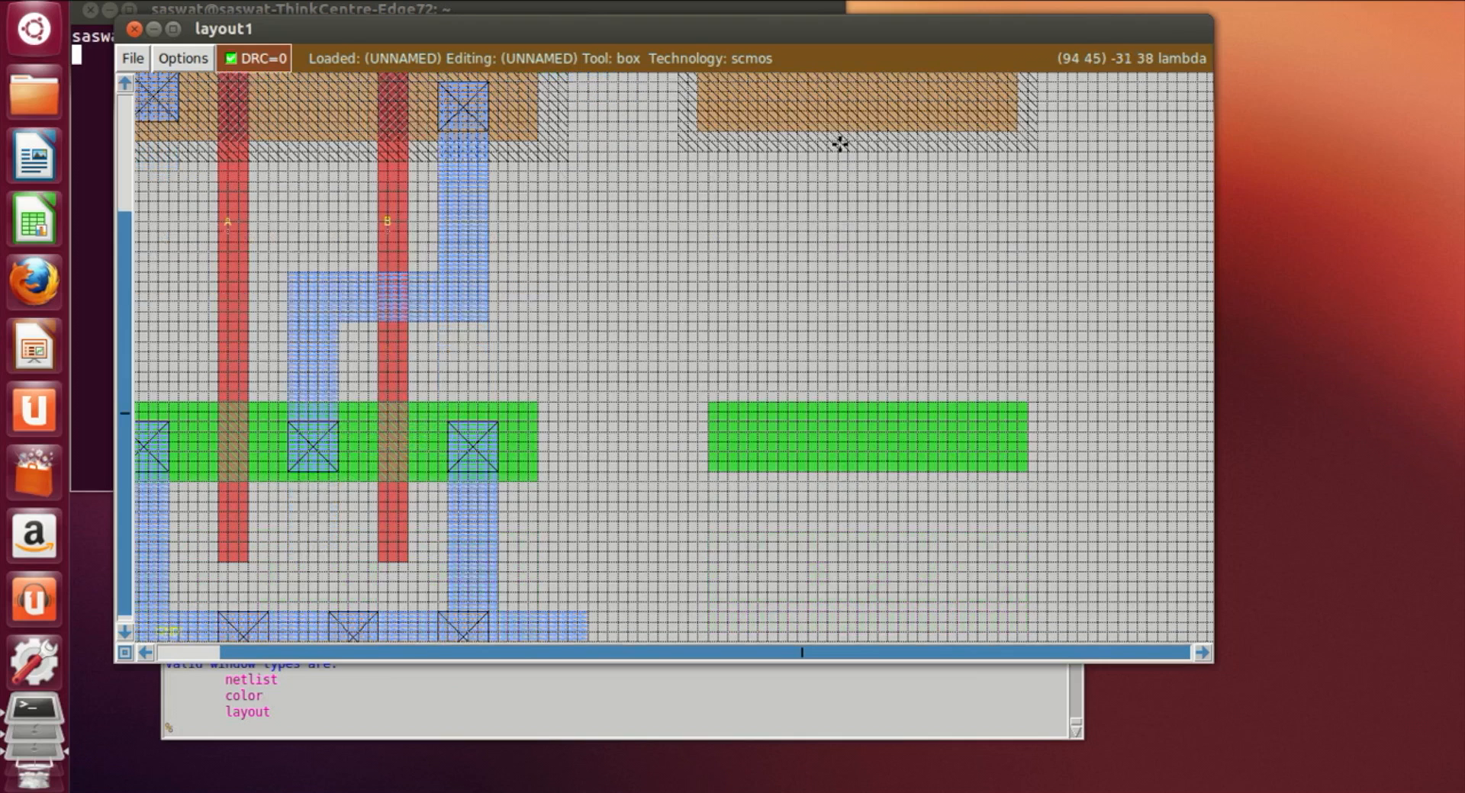
{"action": "right_click", "coordinate": [871, 599]}
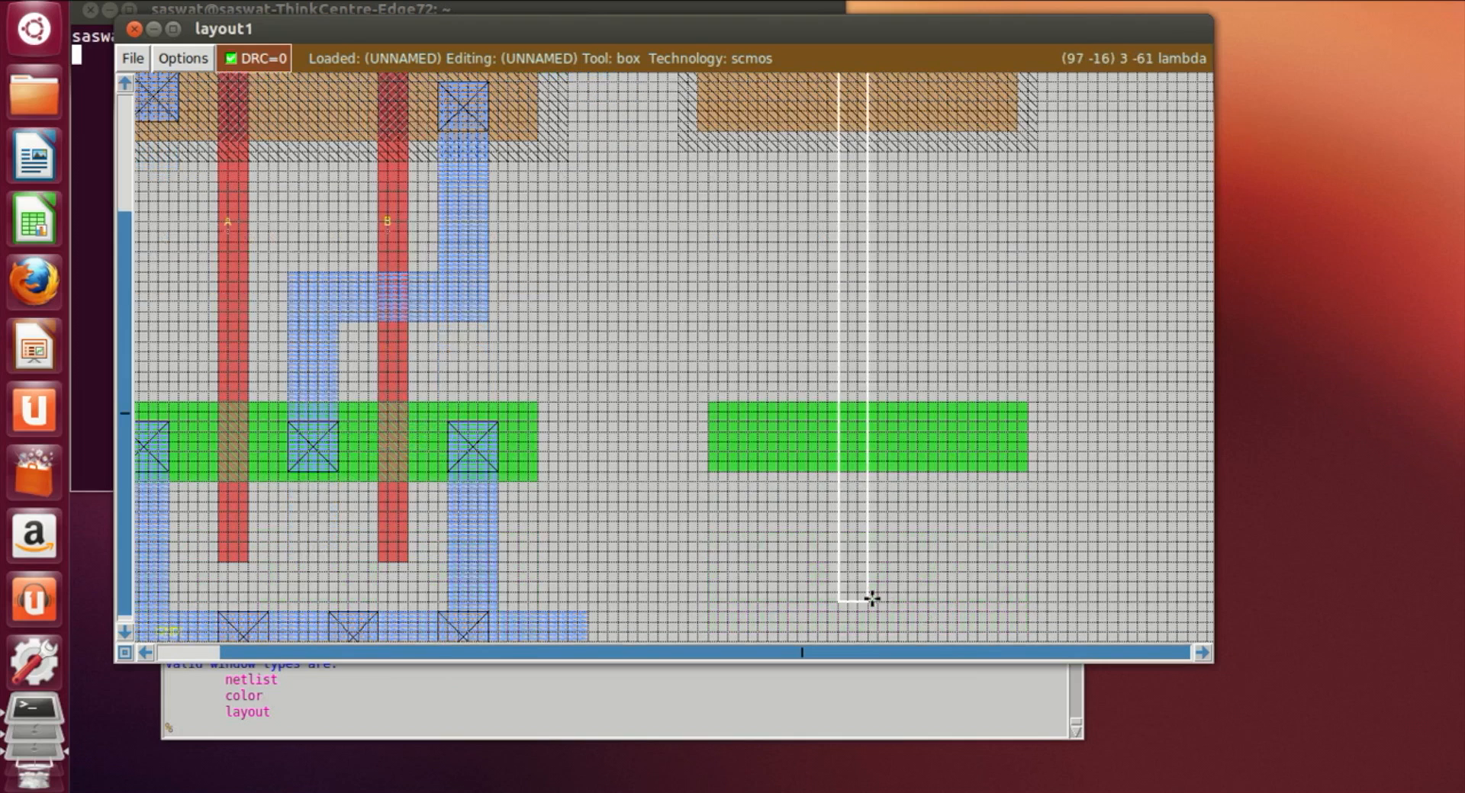
{"action": "scroll", "coordinate": [871, 599], "scroll_direction": "up", "scroll_amount": 3}
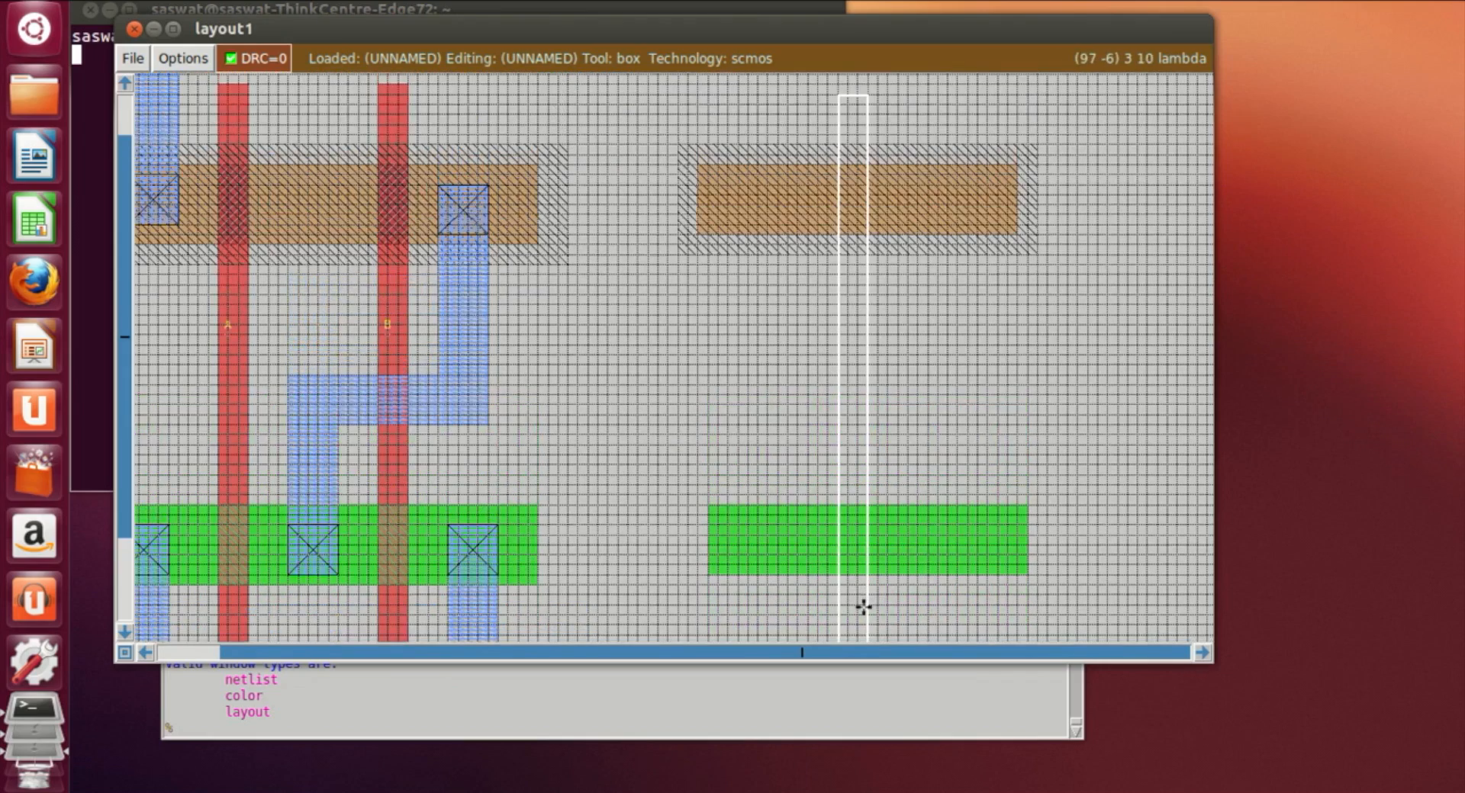
{"action": "scroll", "coordinate": [849, 634], "scroll_direction": "down", "scroll_amount": 1}
{"action": "scroll", "coordinate": [849, 622], "scroll_direction": "down", "scroll_amount": 1}
{"action": "scroll", "coordinate": [843, 600], "scroll_direction": "up", "scroll_amount": 2}
{"action": "left_click", "coordinate": [847, 594]}
{"action": "scroll", "coordinate": [847, 610], "scroll_direction": "down", "scroll_amount": 2}
{"action": "left_click", "coordinate": [847, 596]}
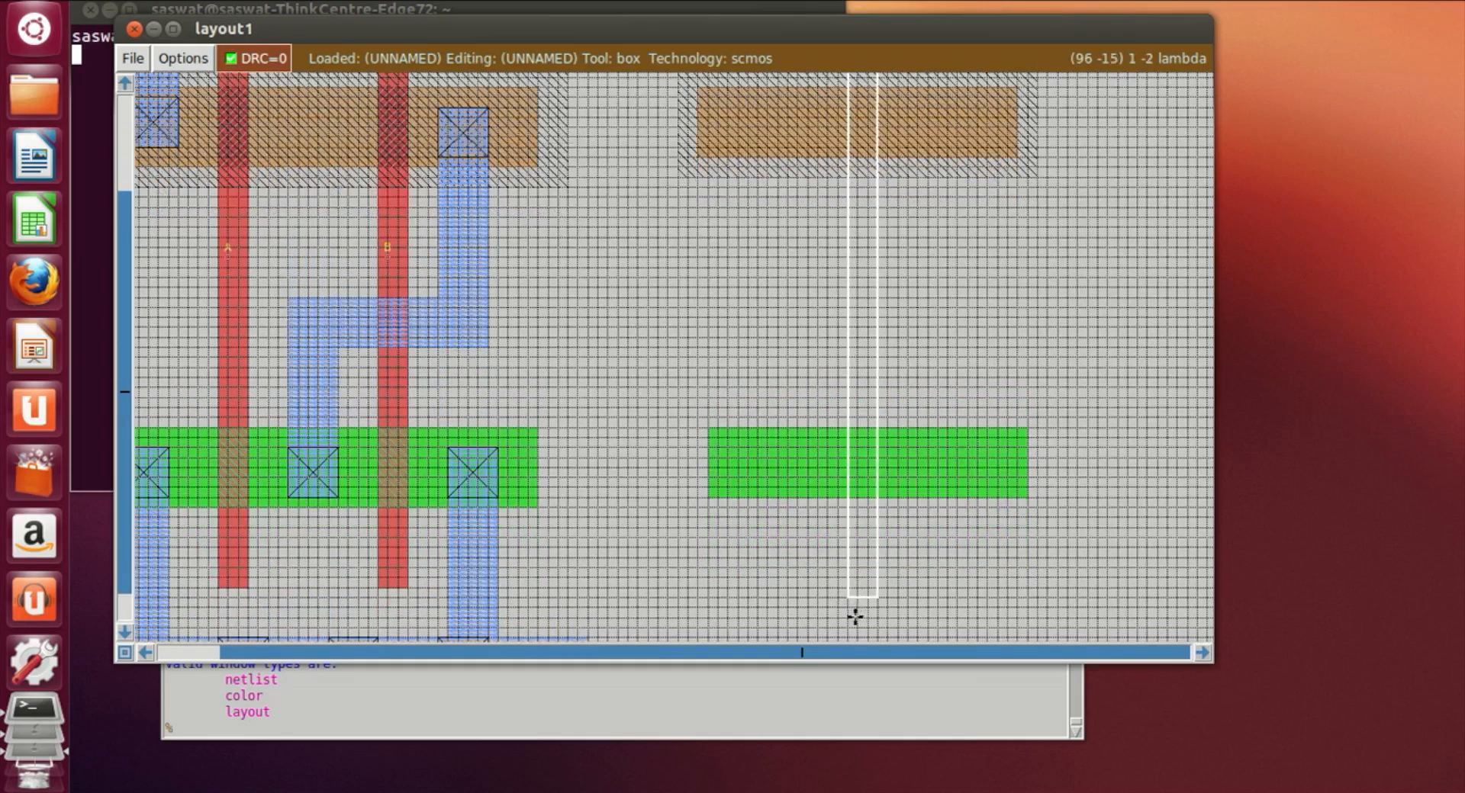
{"action": "scroll", "coordinate": [854, 614], "scroll_direction": "up", "scroll_amount": 3}
{"action": "scroll", "coordinate": [856, 618], "scroll_direction": "down", "scroll_amount": 3}
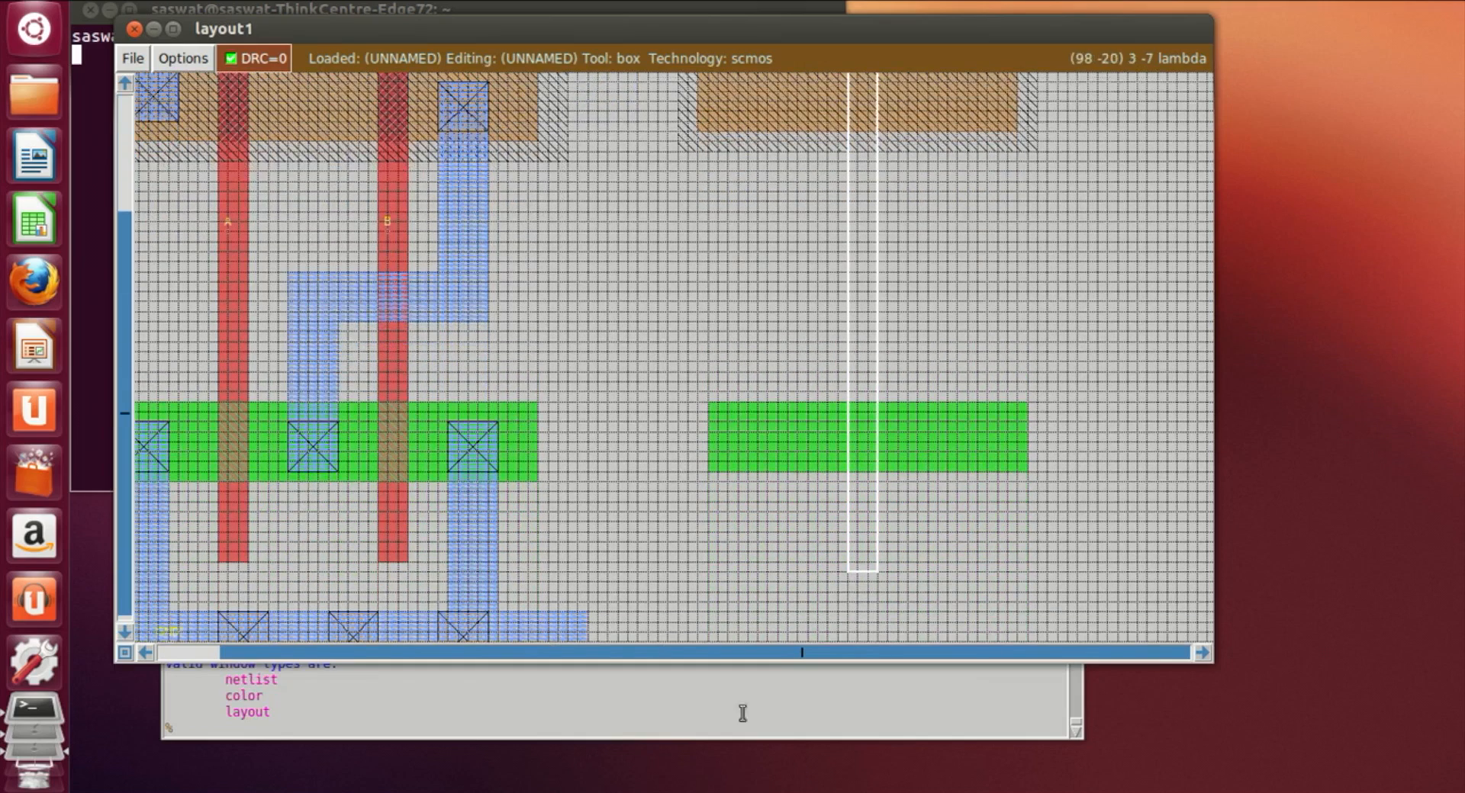
{"action": "left_click", "coordinate": [584, 729]}
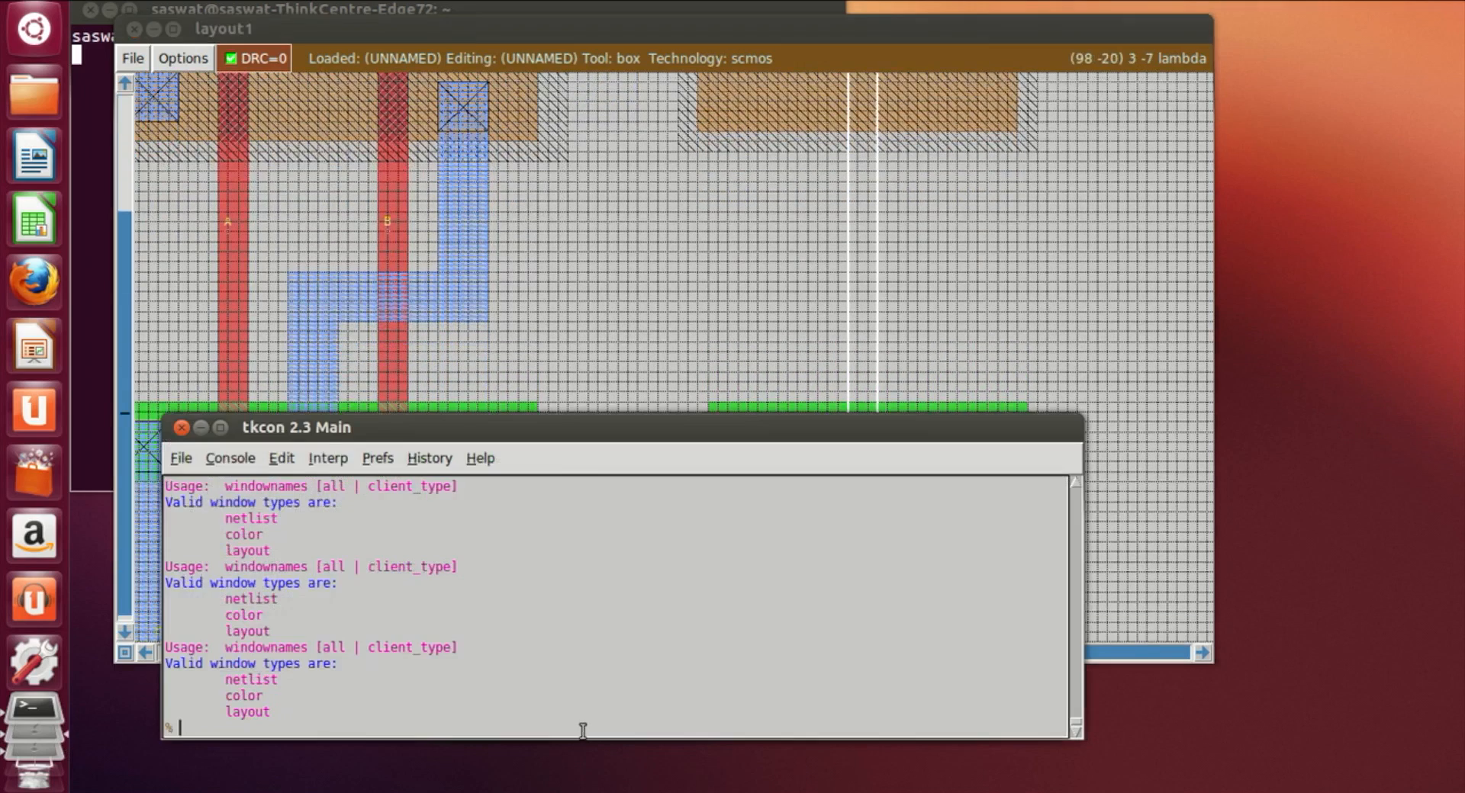
{"action": "type", "text": "paint poly"}
{"action": "key", "text": "Return"}
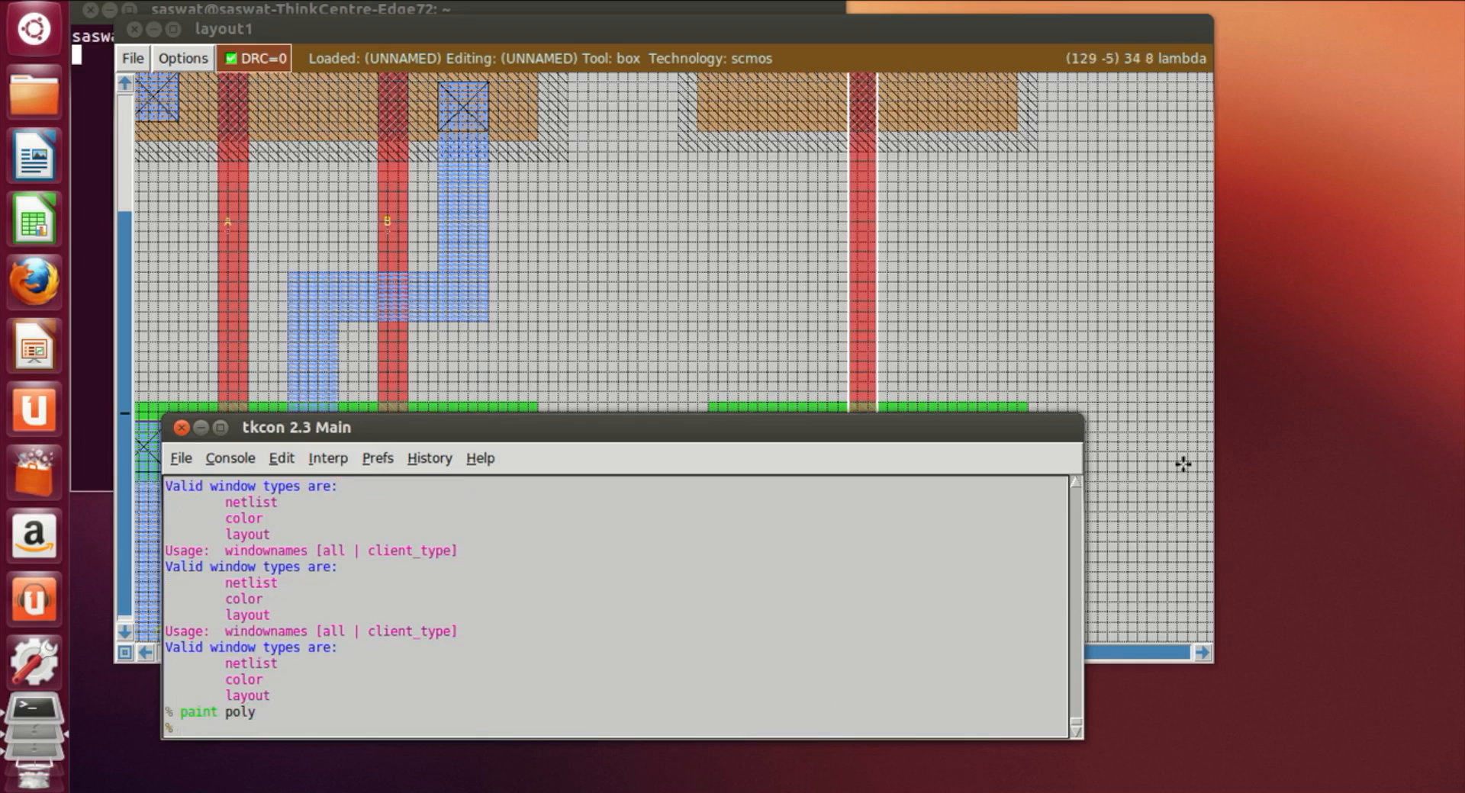
Step: Scroll over the layout to examine the new transistor pair beside the existing gate
{"action": "left_click", "coordinate": [1021, 378]}
{"action": "scroll", "coordinate": [1022, 378], "scroll_direction": "up", "scroll_amount": 5}
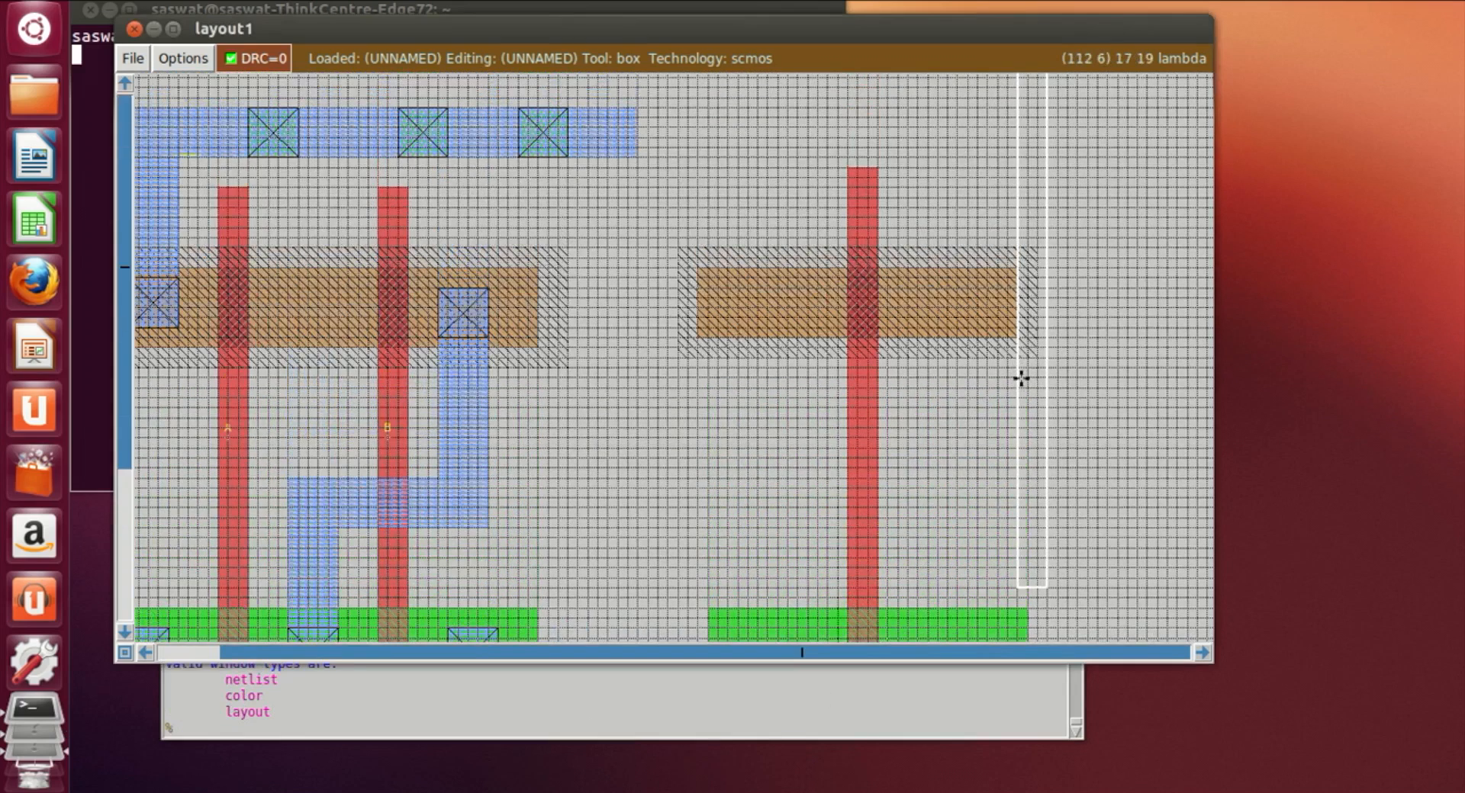
{"action": "scroll", "coordinate": [1026, 375], "scroll_direction": "down", "scroll_amount": 3}
{"action": "scroll", "coordinate": [1032, 373], "scroll_direction": "down", "scroll_amount": 2}
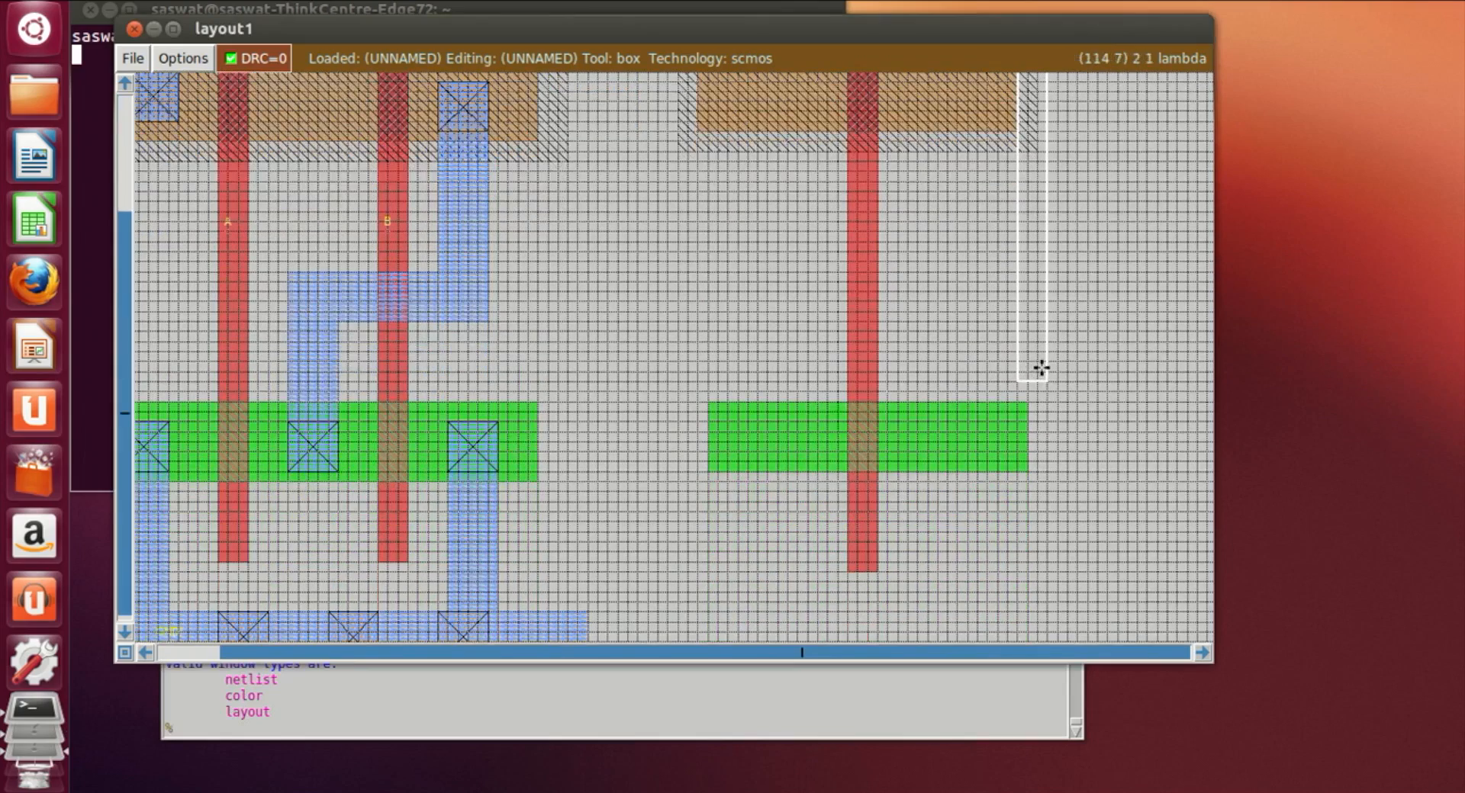
{"action": "scroll", "coordinate": [1040, 366], "scroll_direction": "up", "scroll_amount": 3}
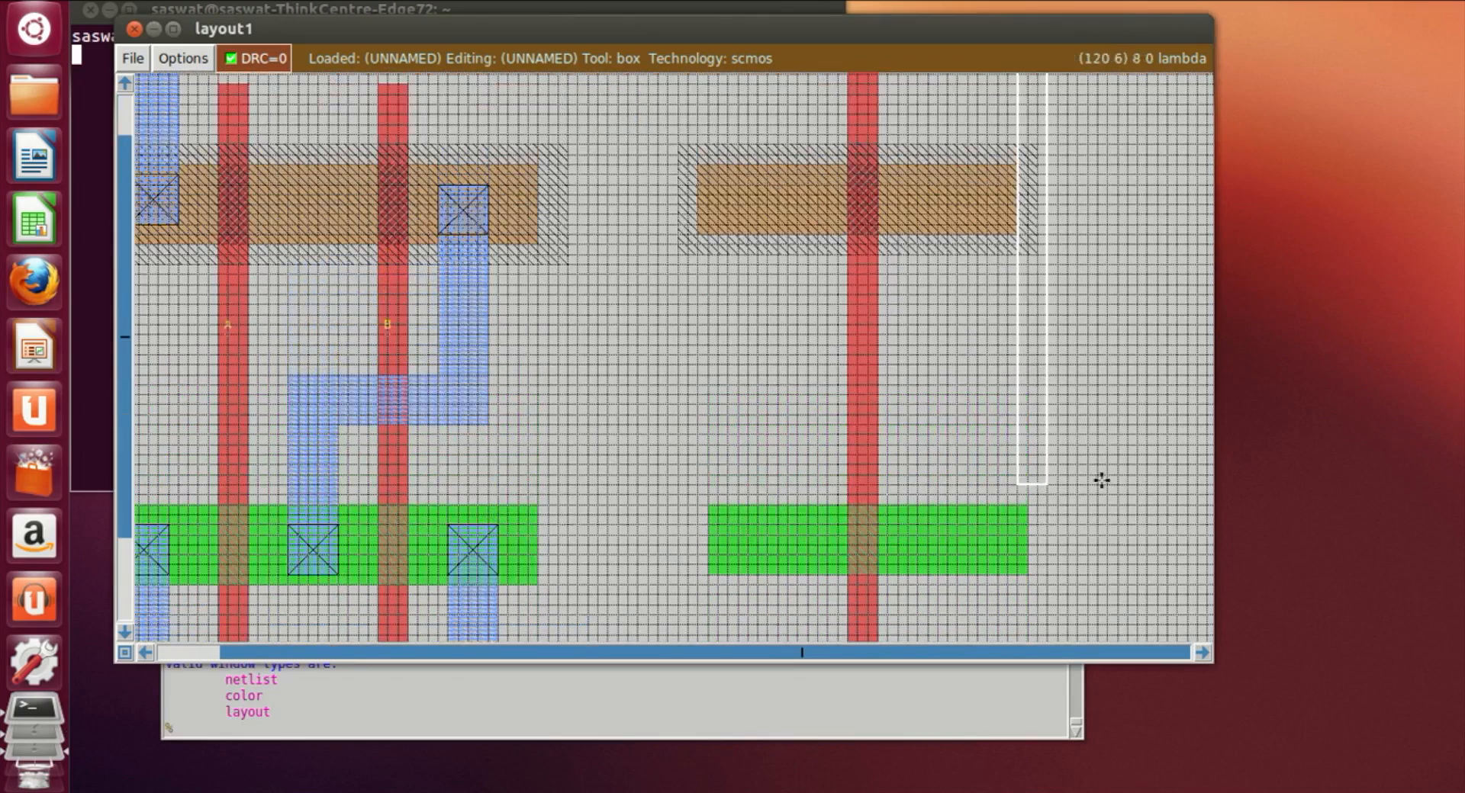
{"action": "scroll", "coordinate": [1098, 481], "scroll_direction": "up", "scroll_amount": 3}
{"action": "left_click", "coordinate": [841, 475]}
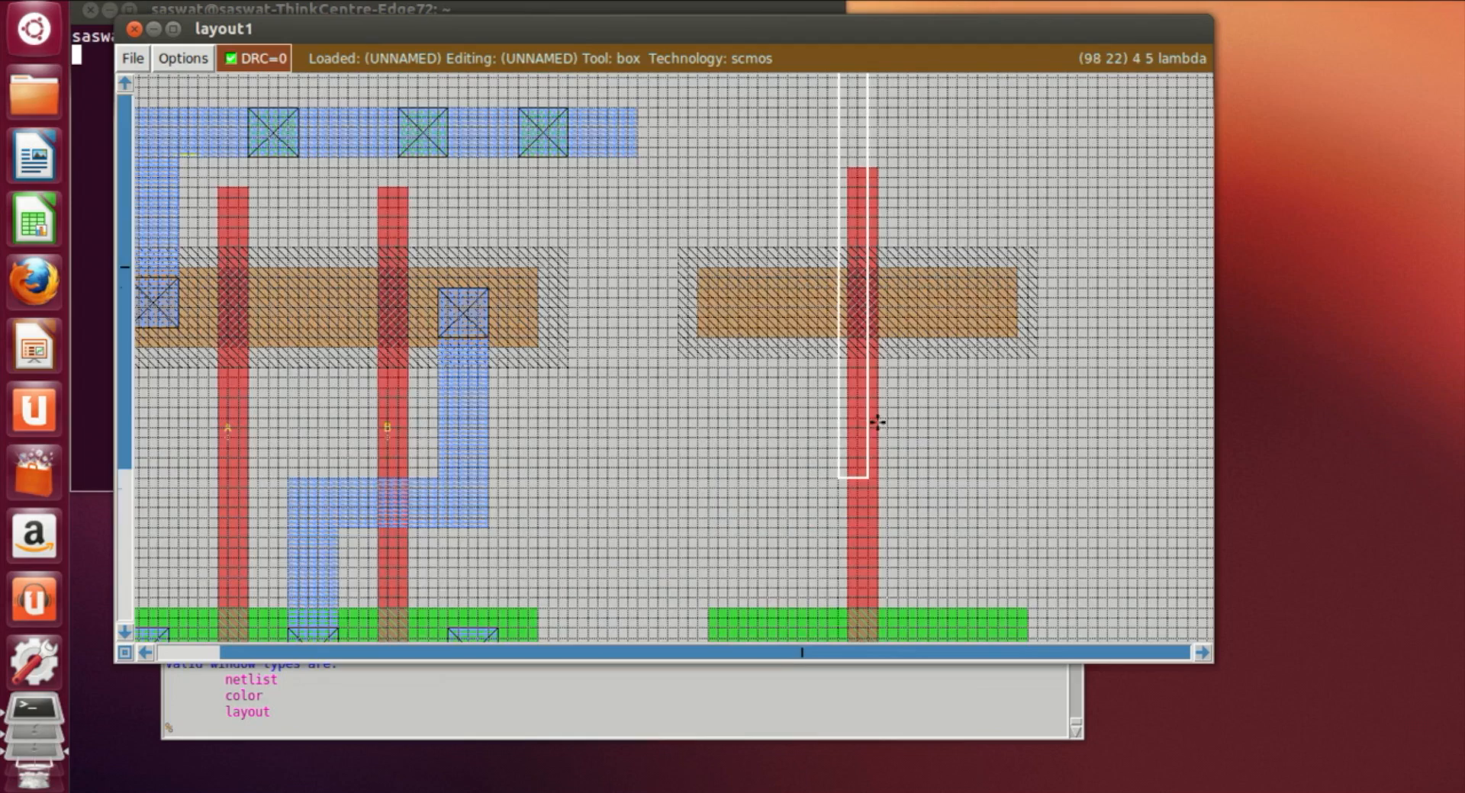
{"action": "scroll", "coordinate": [885, 412], "scroll_direction": "down", "scroll_amount": 5}
{"action": "left_click", "coordinate": [1065, 317]}
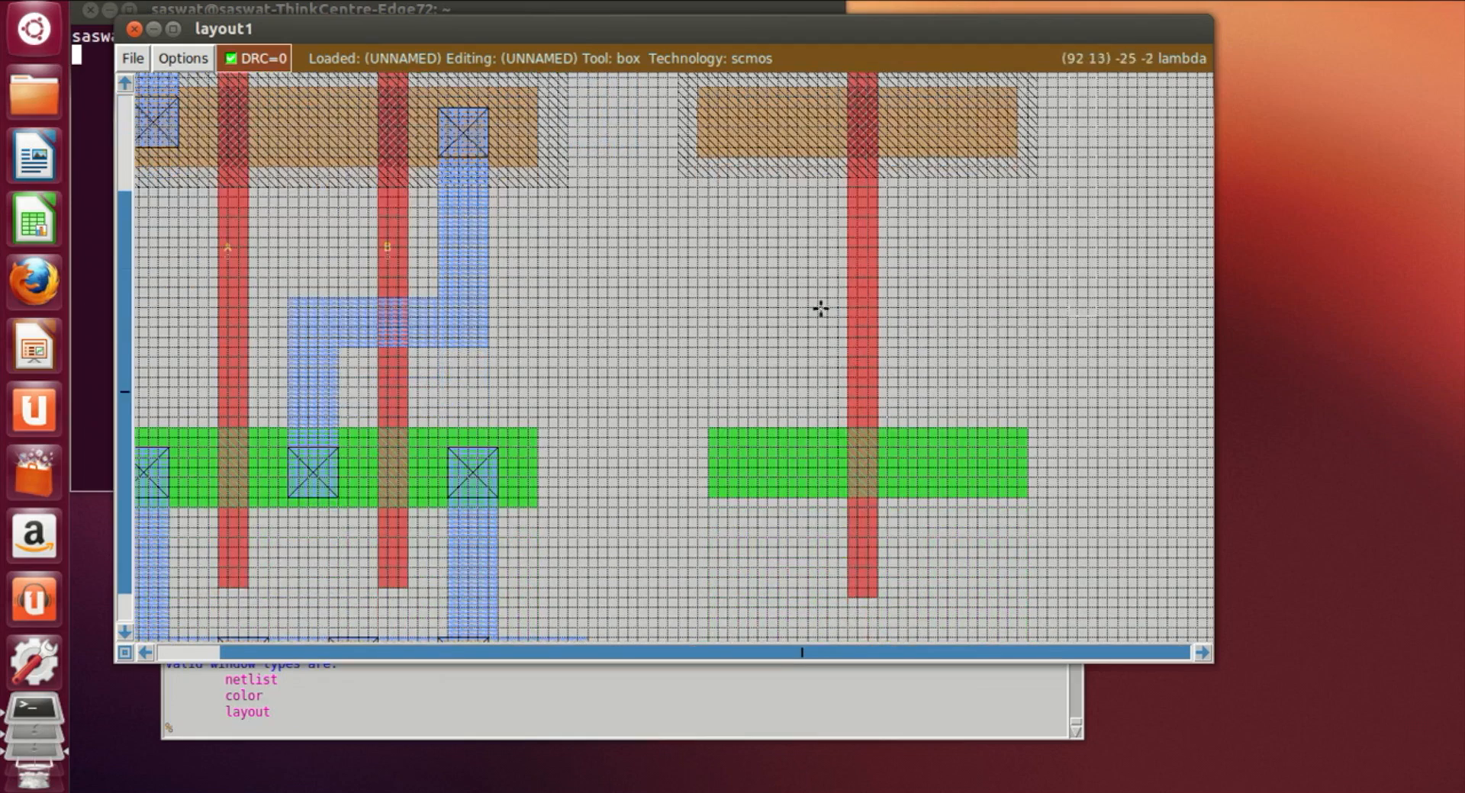
{"action": "scroll", "coordinate": [945, 492], "scroll_direction": "up", "scroll_amount": 4}
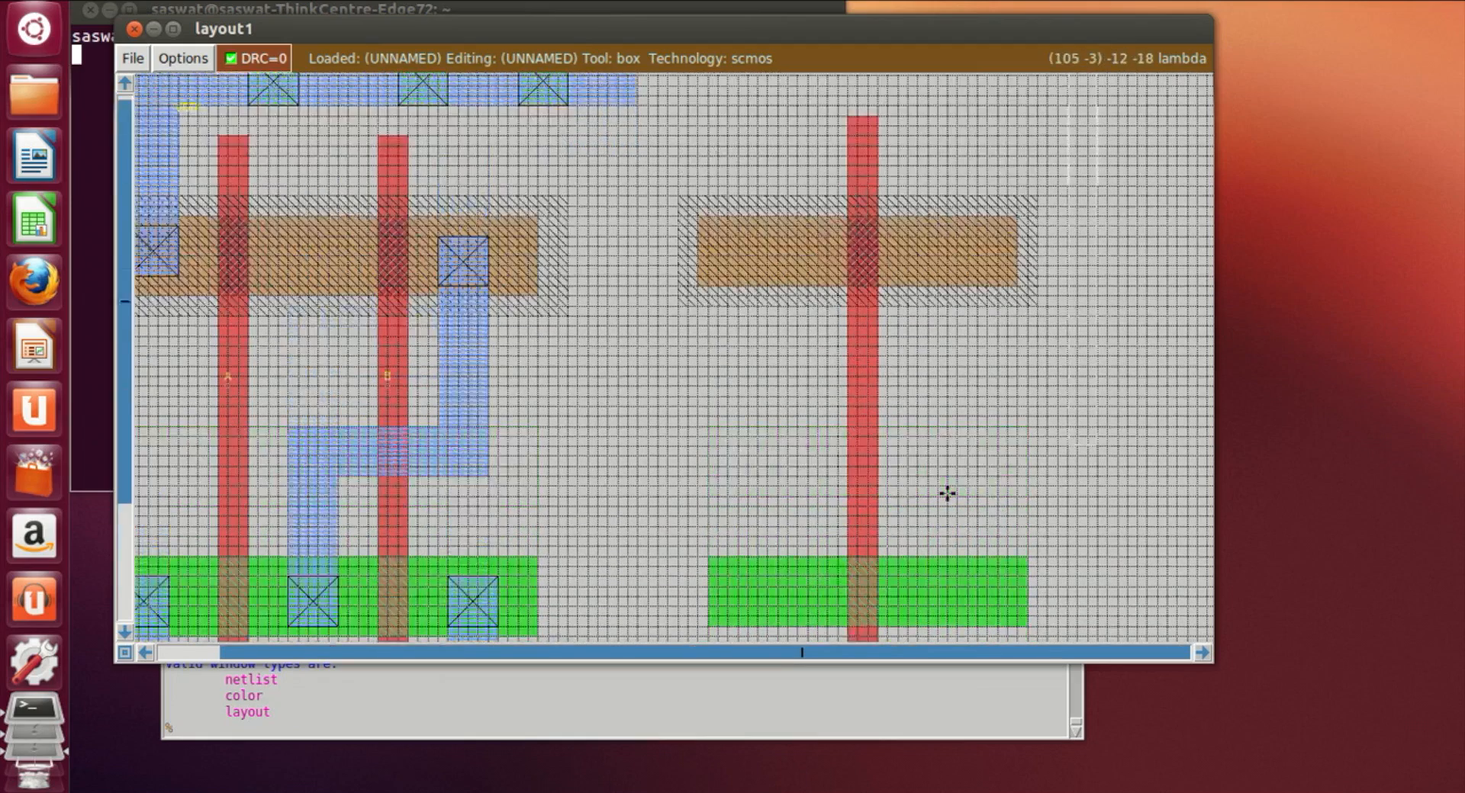
{"action": "scroll", "coordinate": [746, 336], "scroll_direction": "up", "scroll_amount": 3}
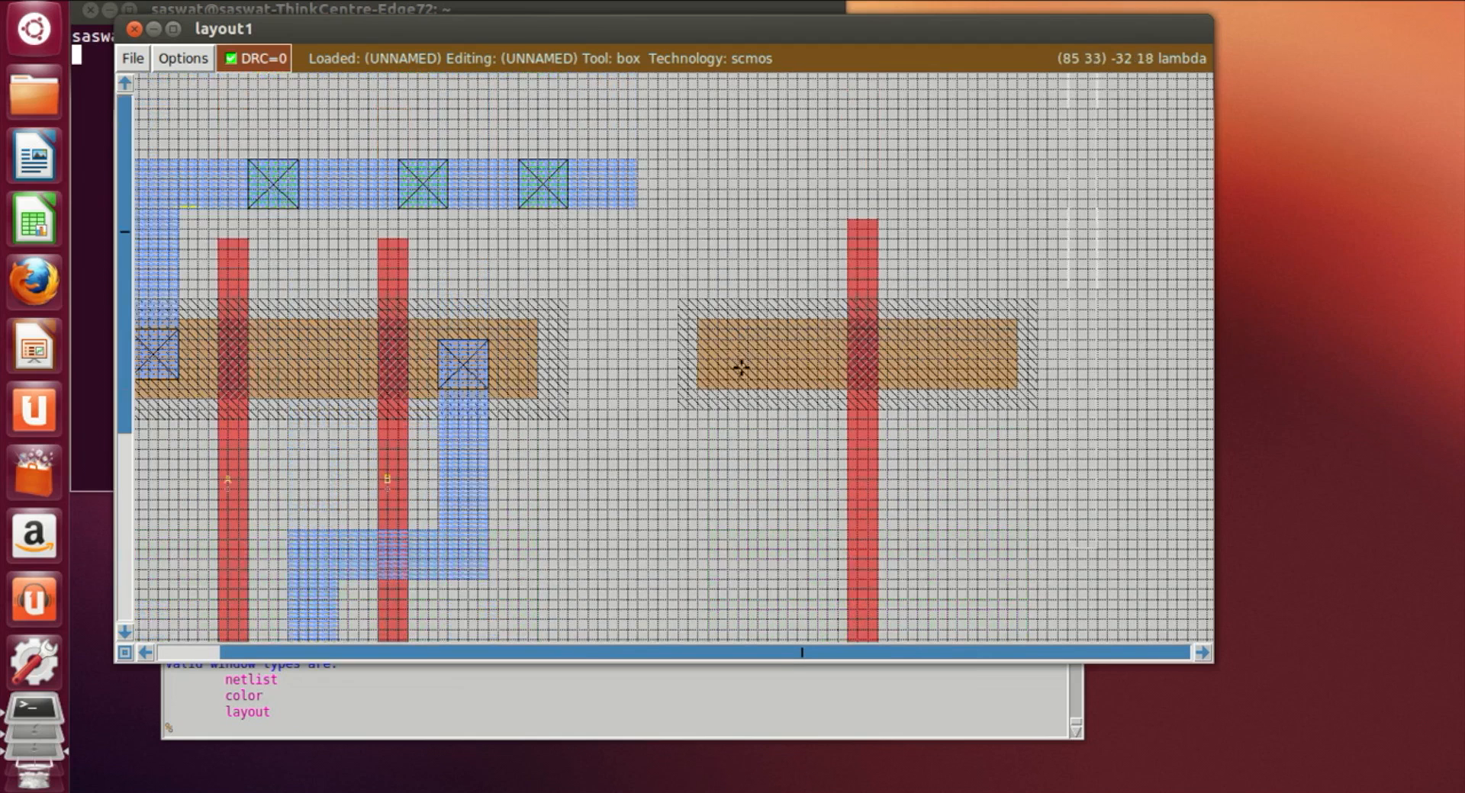
Step: Place a narrow vertical box from the new pdiff up to the top metal1 rail's height and paint it with m1
{"action": "left_click", "coordinate": [727, 359]}
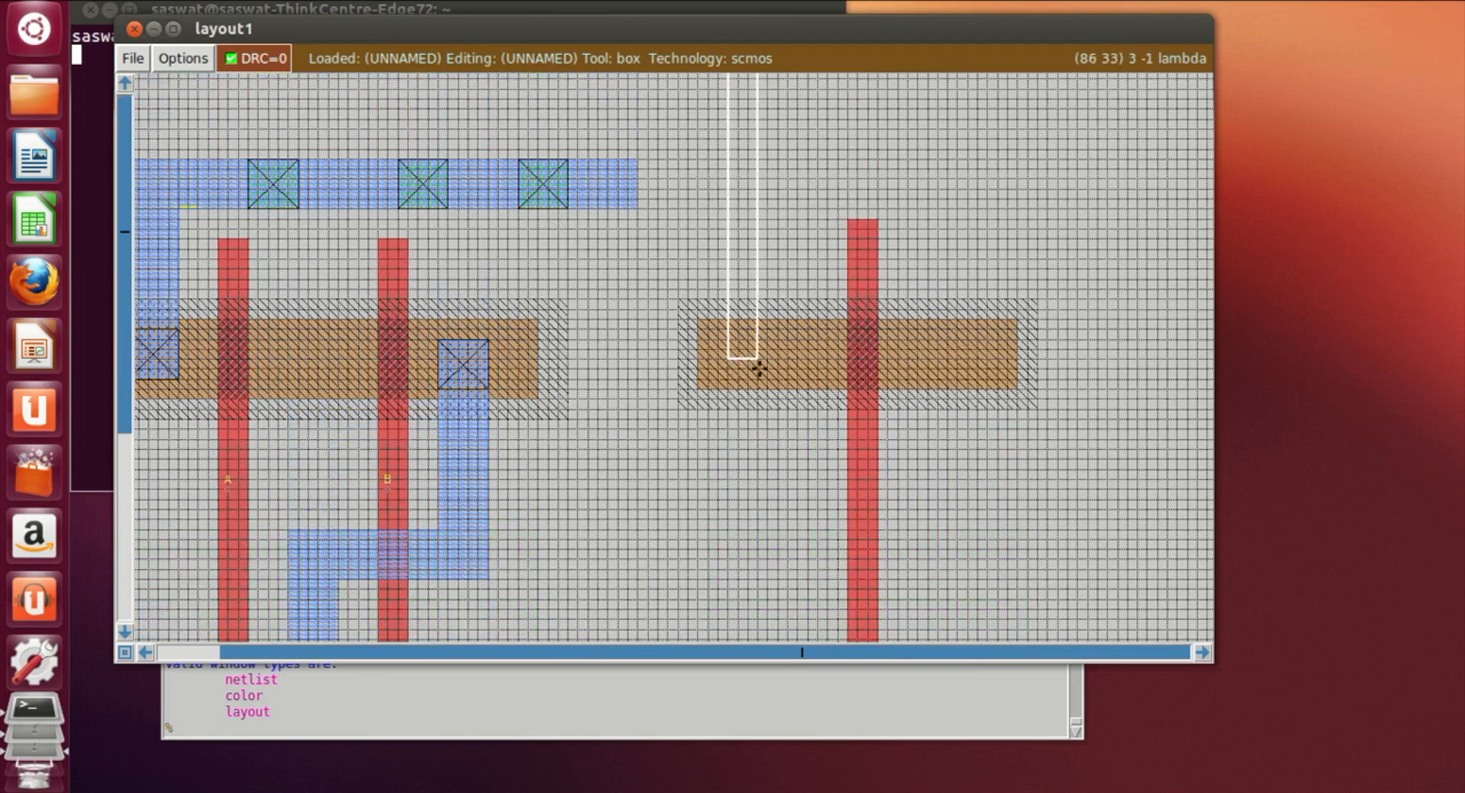
{"action": "left_click", "coordinate": [746, 373]}
{"action": "right_click", "coordinate": [778, 357]}
{"action": "right_click", "coordinate": [796, 330]}
{"action": "right_click_drag", "start_coordinate": [797, 292], "coordinate": [796, 169]}
{"action": "right_click", "coordinate": [800, 159]}
{"action": "left_click", "coordinate": [418, 708]}
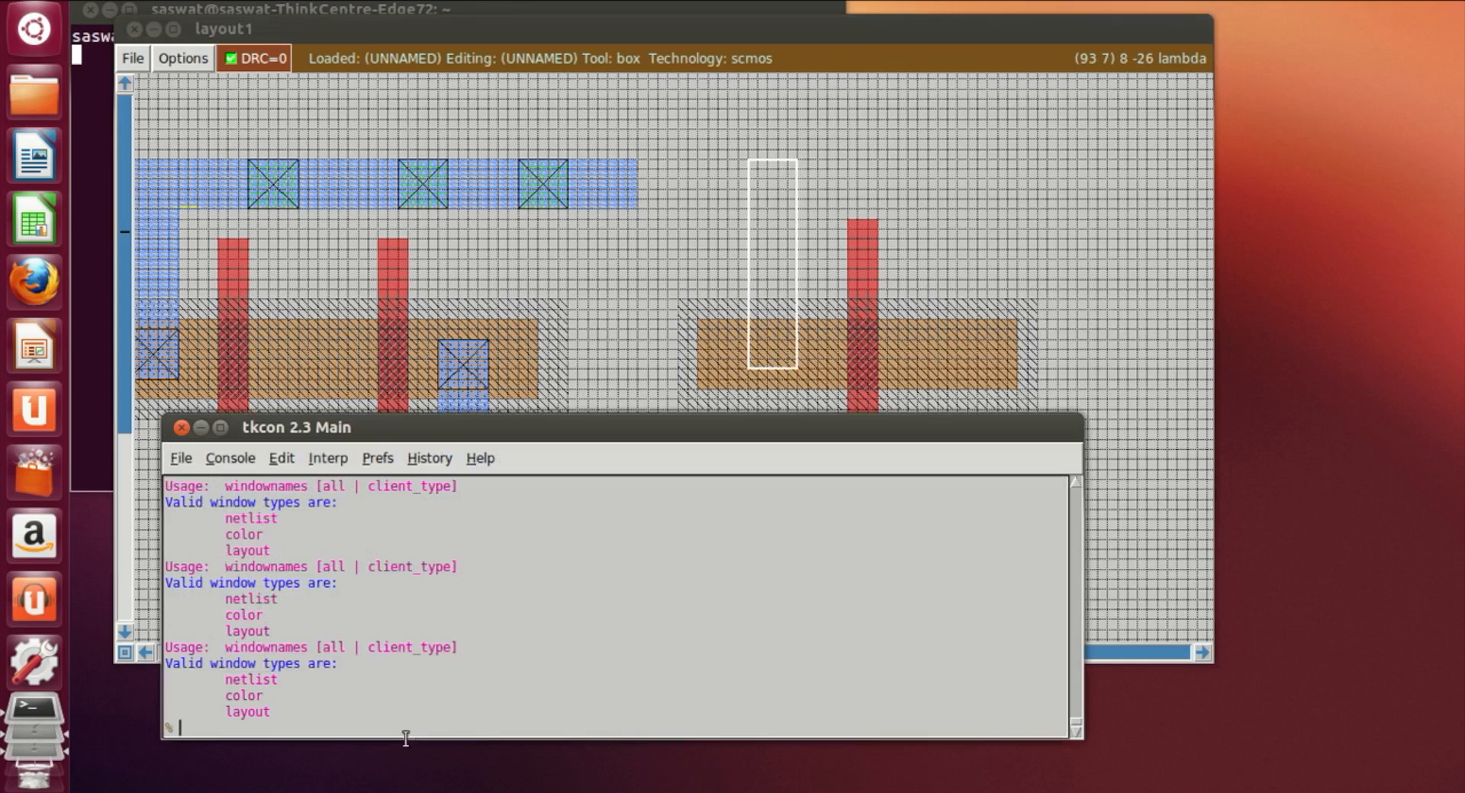
{"action": "type", "text": "paint m1"}
{"action": "key", "text": "Return"}
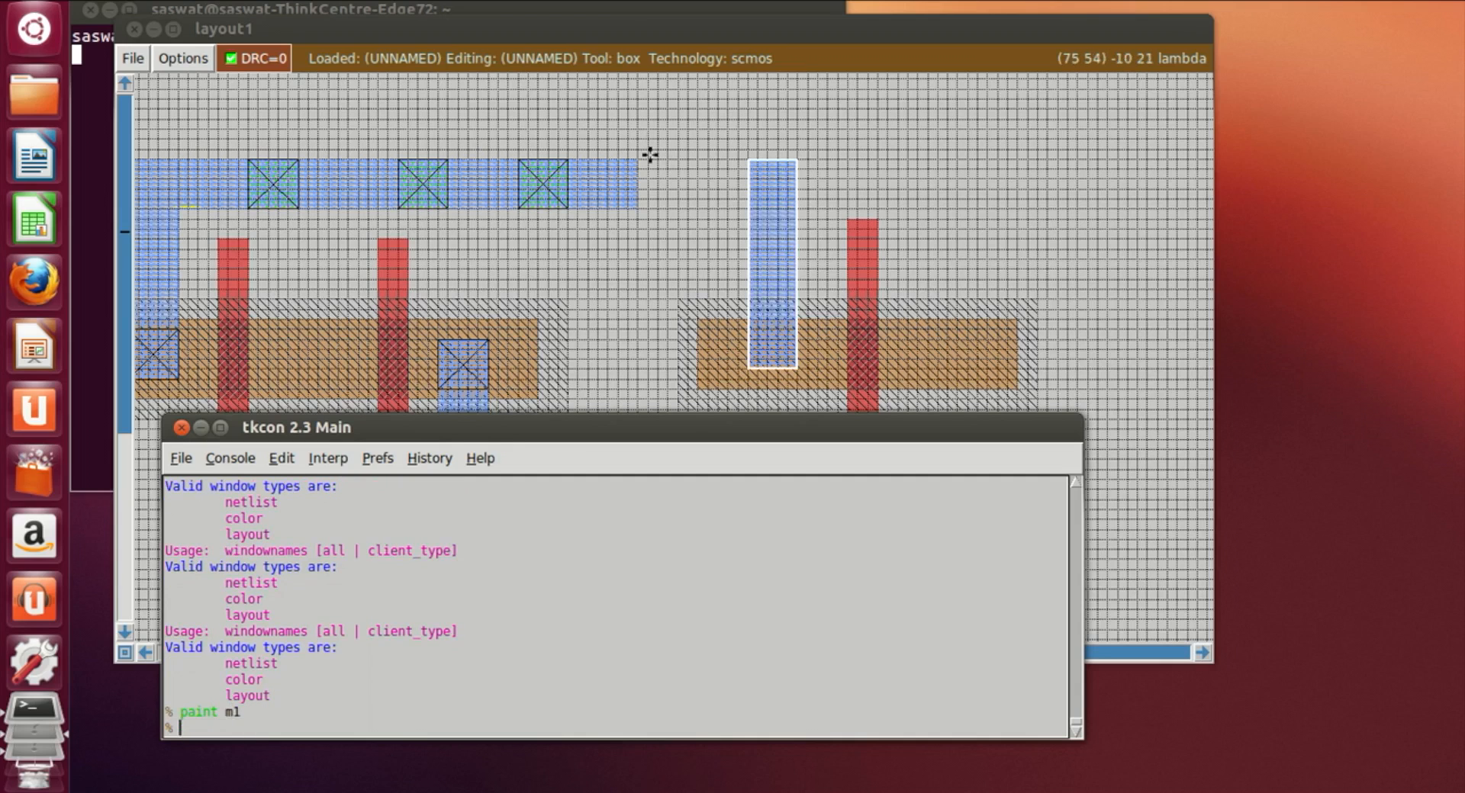
Step: Place a box between the end of the top metal1 rail and the new strip and paint it to join them
{"action": "left_click", "coordinate": [640, 161]}
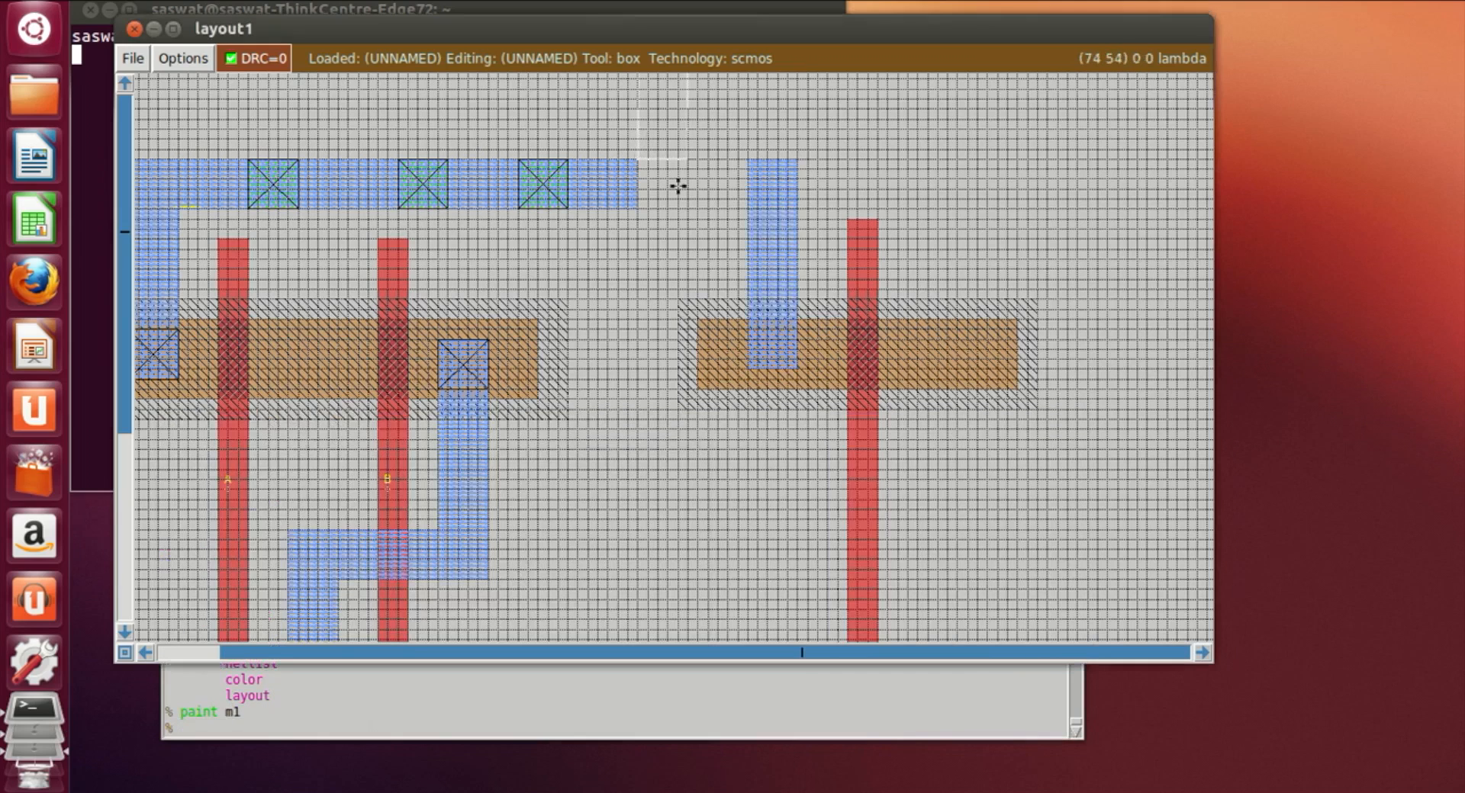
{"action": "right_click", "coordinate": [740, 209]}
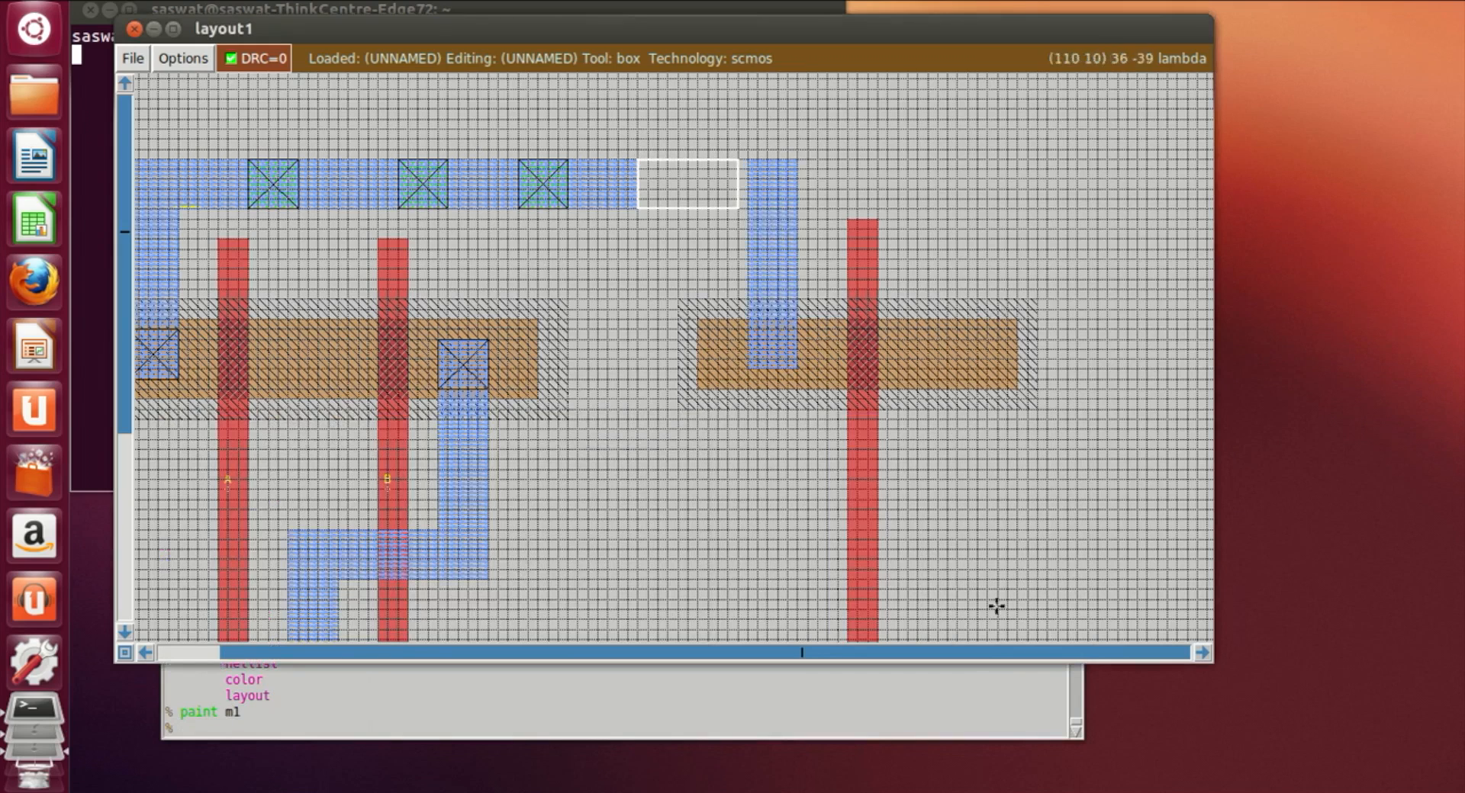
{"action": "right_click", "coordinate": [748, 174]}
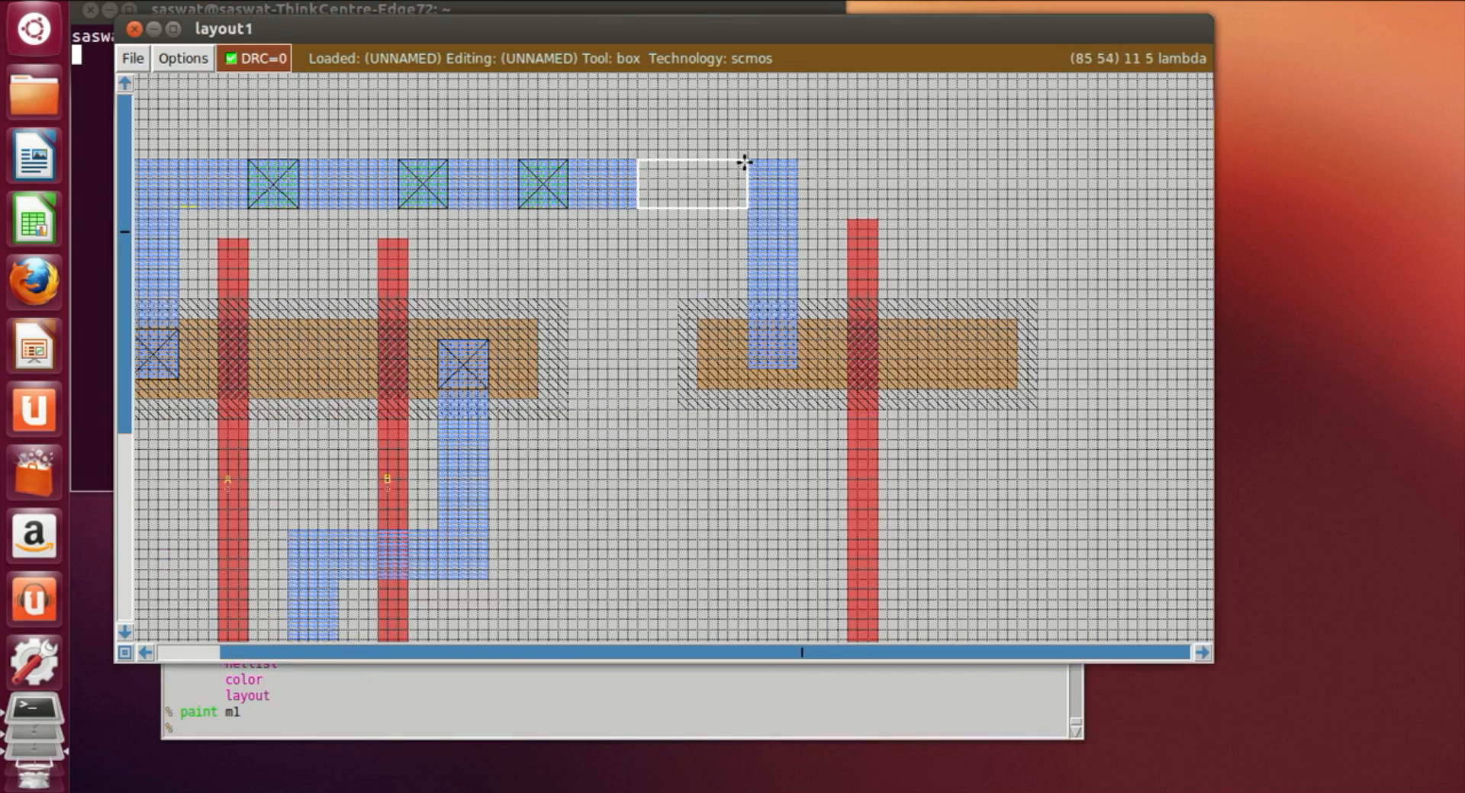
{"action": "left_click", "coordinate": [374, 729]}
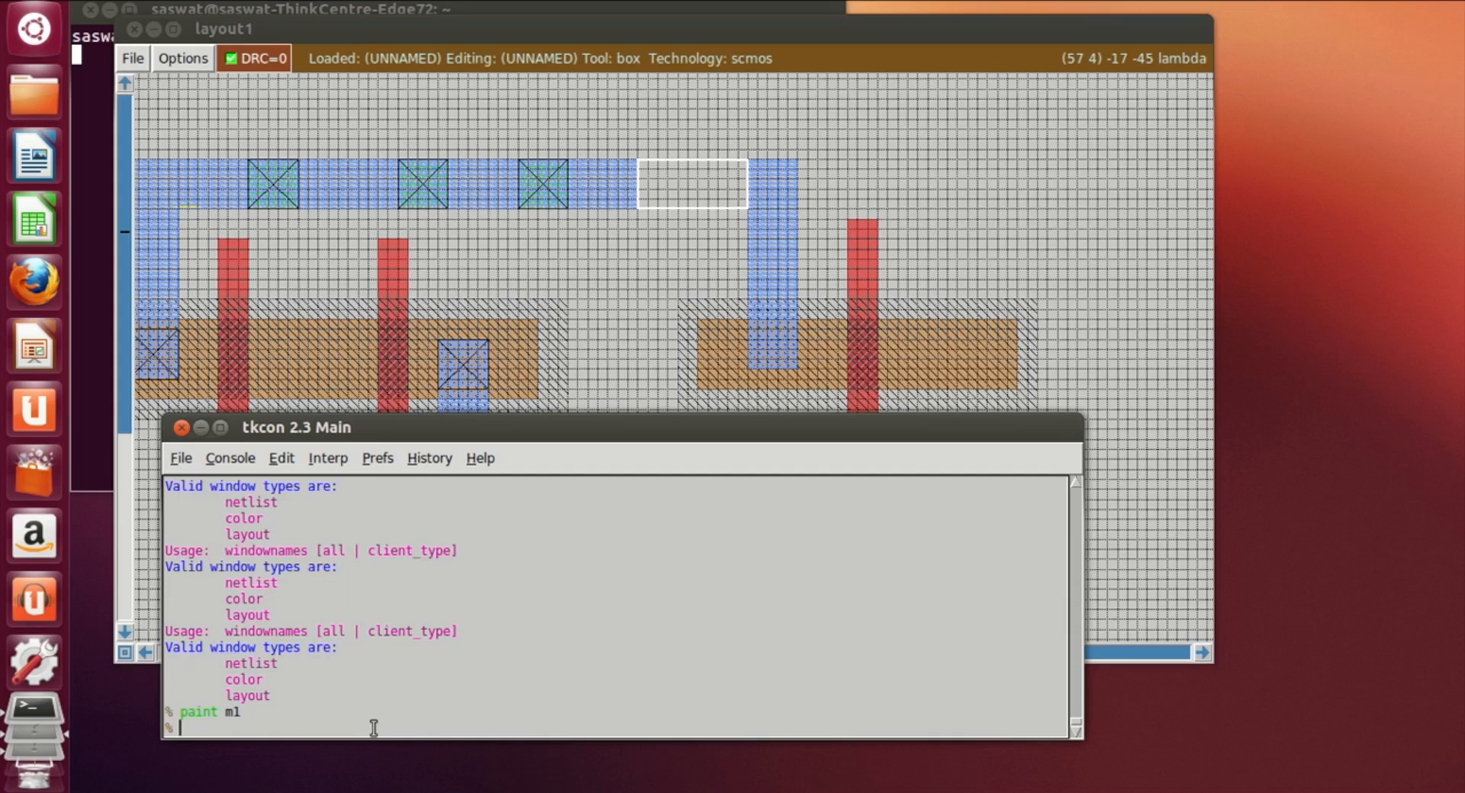
{"action": "type", "text": "paint"}
{"action": "key", "text": "Return"}
Step: Place a narrow vertical box from the new ndiff down to the bottom metal1 rail's level and paint it with m1
{"action": "left_click", "coordinate": [980, 319]}
{"action": "scroll", "coordinate": [981, 319], "scroll_direction": "down", "scroll_amount": 3}
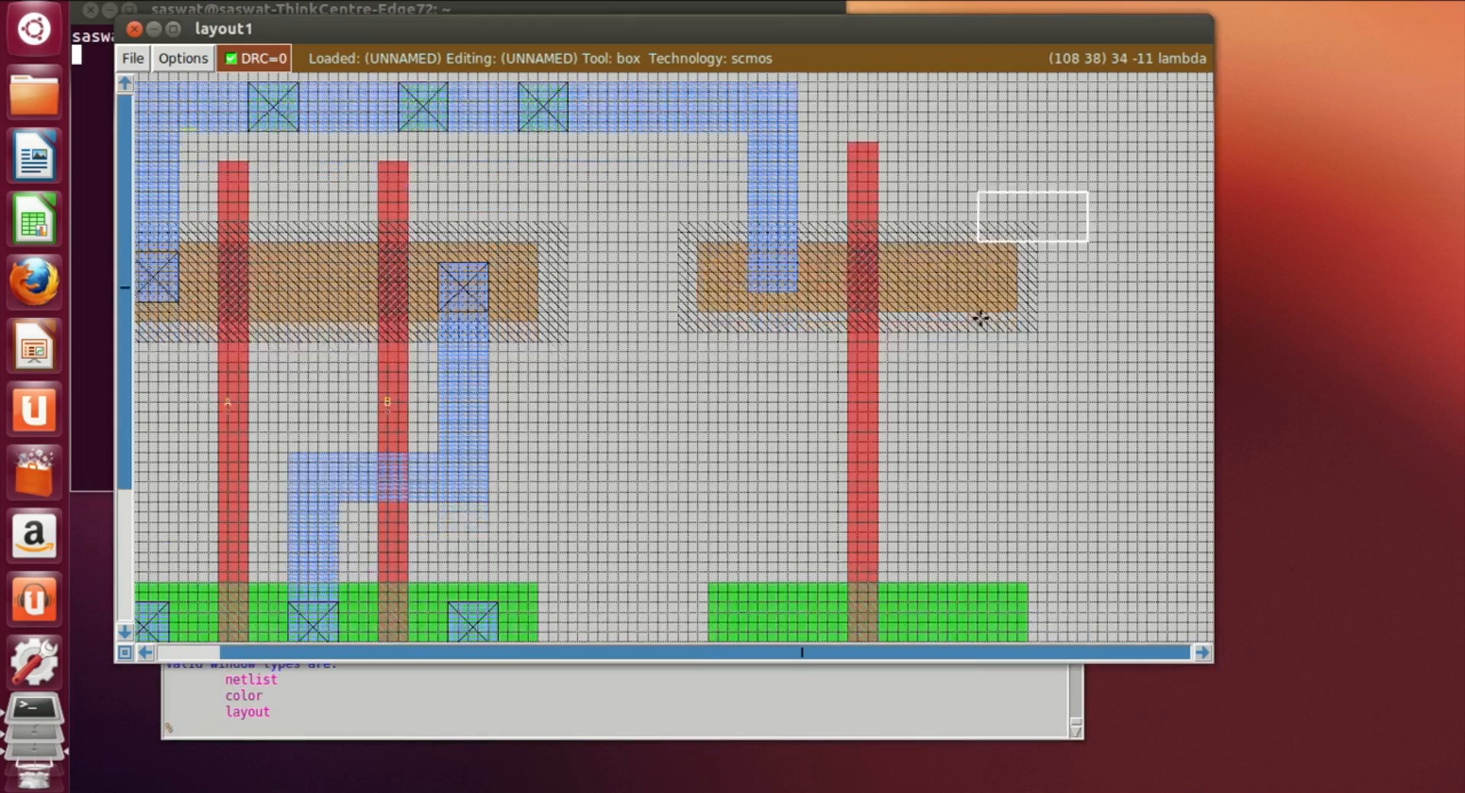
{"action": "scroll", "coordinate": [979, 318], "scroll_direction": "down", "scroll_amount": 6}
{"action": "scroll", "coordinate": [961, 314], "scroll_direction": "up", "scroll_amount": 2}
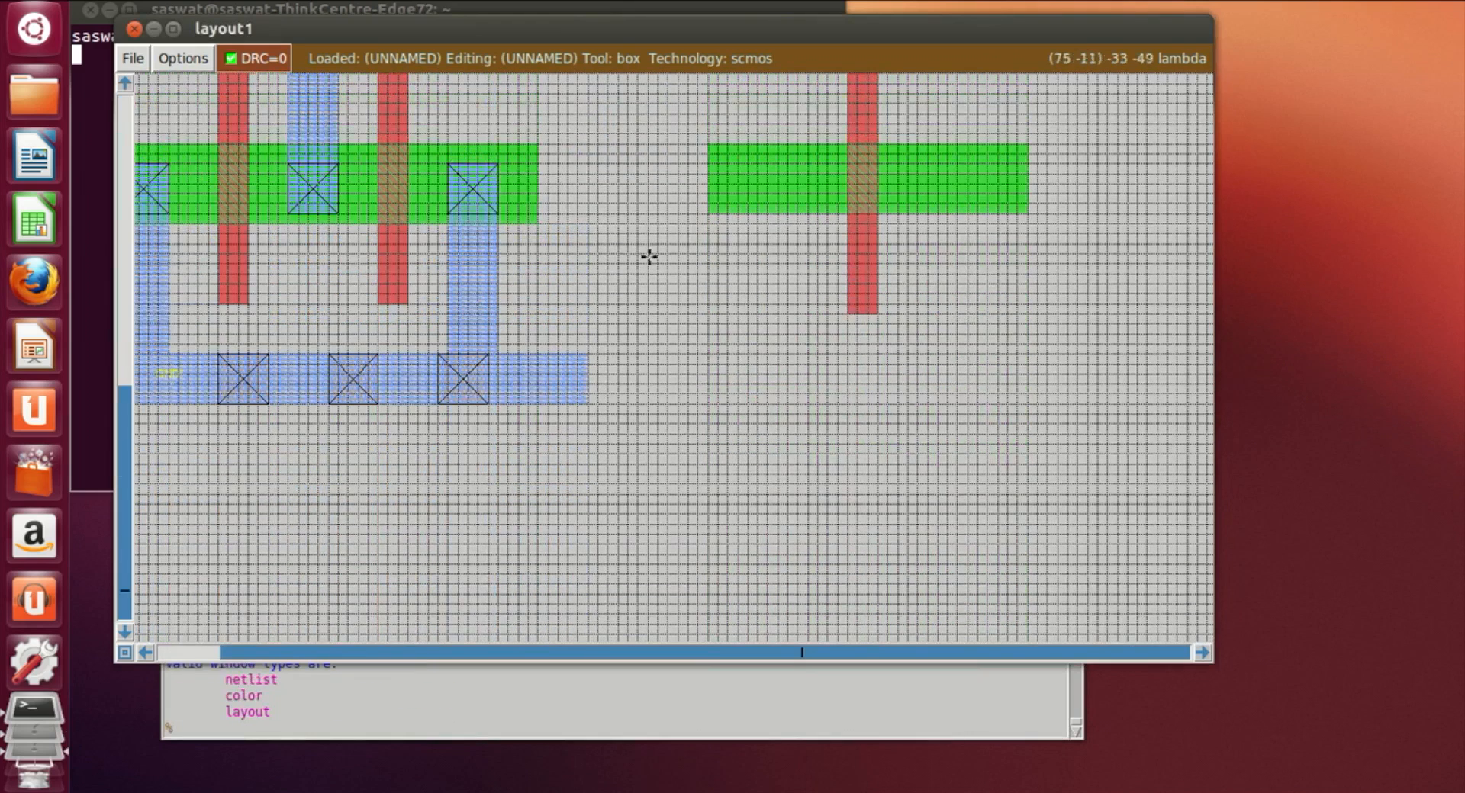
{"action": "left_click", "coordinate": [755, 173]}
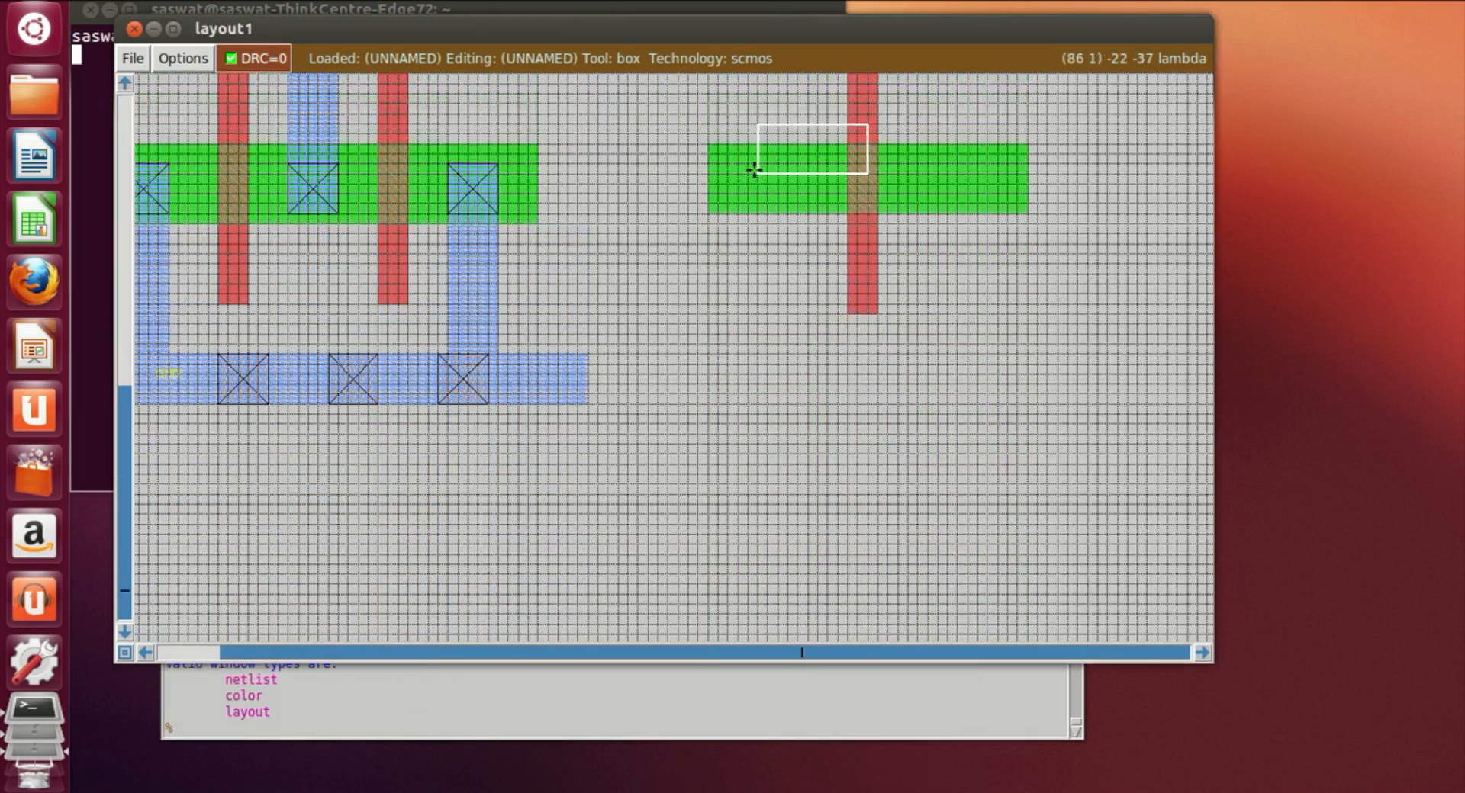
{"action": "left_click", "coordinate": [738, 162]}
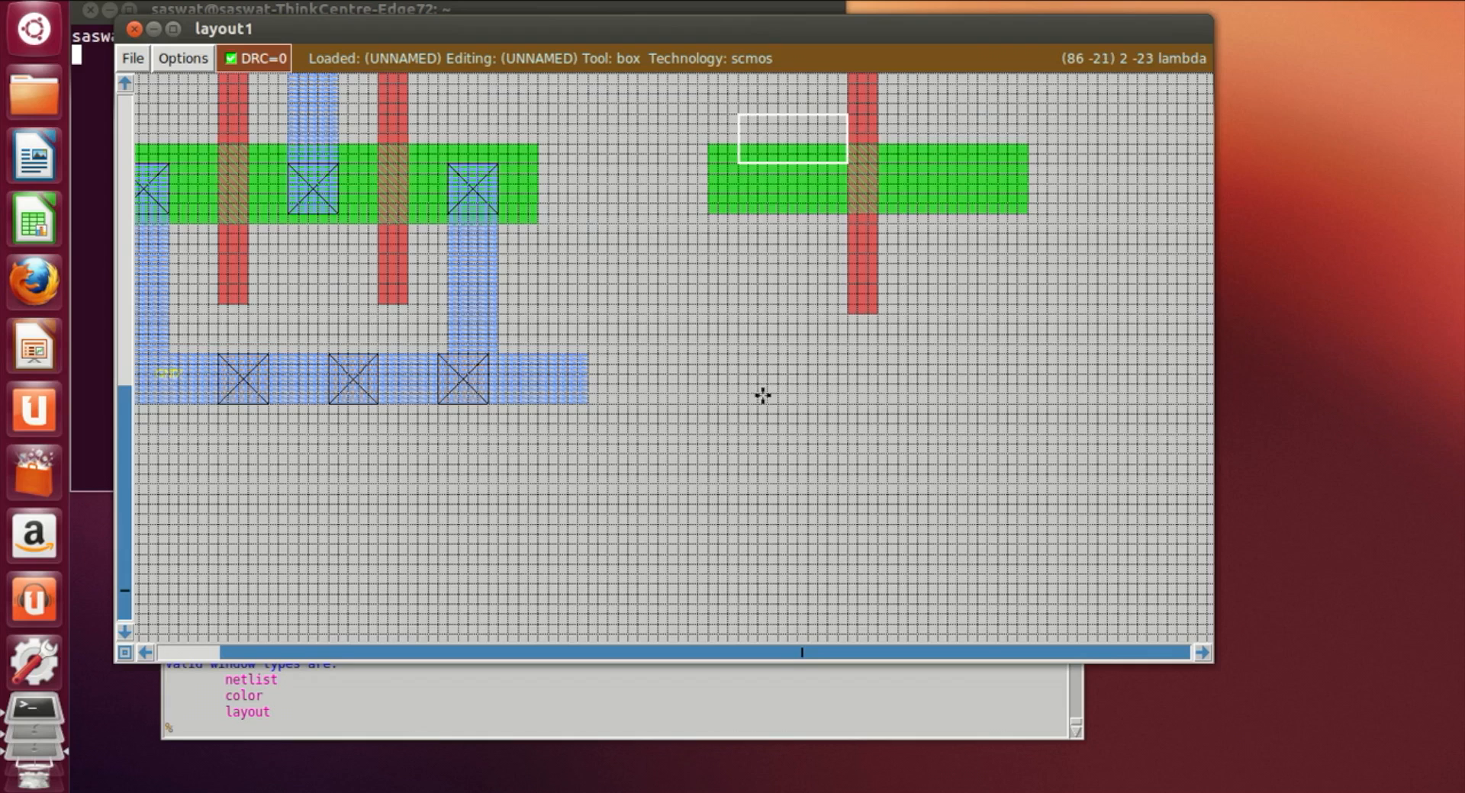
{"action": "right_click", "coordinate": [797, 400]}
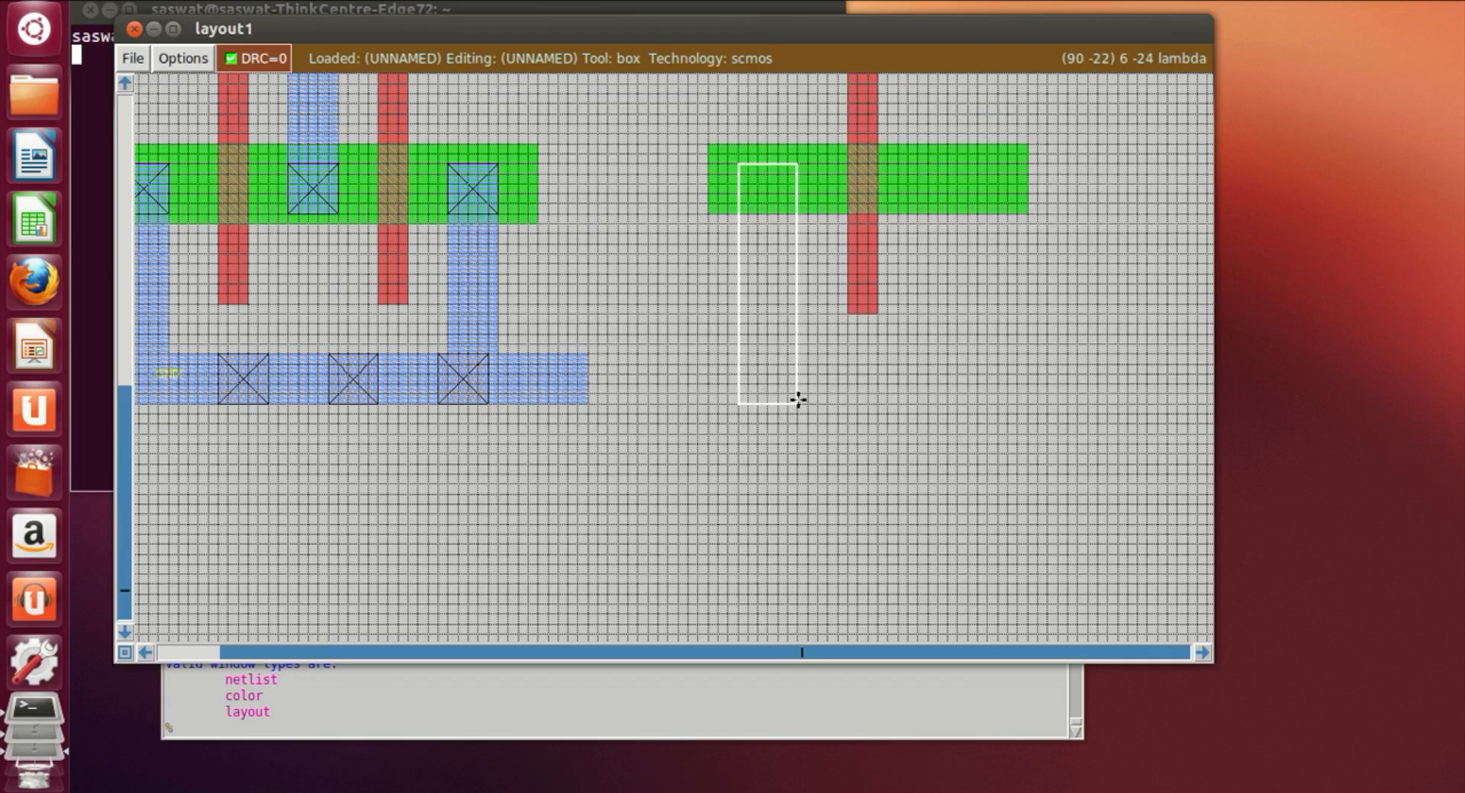
{"action": "right_click", "coordinate": [804, 277]}
{"action": "right_click", "coordinate": [801, 202]}
{"action": "right_click", "coordinate": [803, 195]}
{"action": "right_click", "coordinate": [799, 182]}
{"action": "right_click", "coordinate": [794, 173]}
{"action": "right_click", "coordinate": [778, 161]}
{"action": "right_click", "coordinate": [798, 162]}
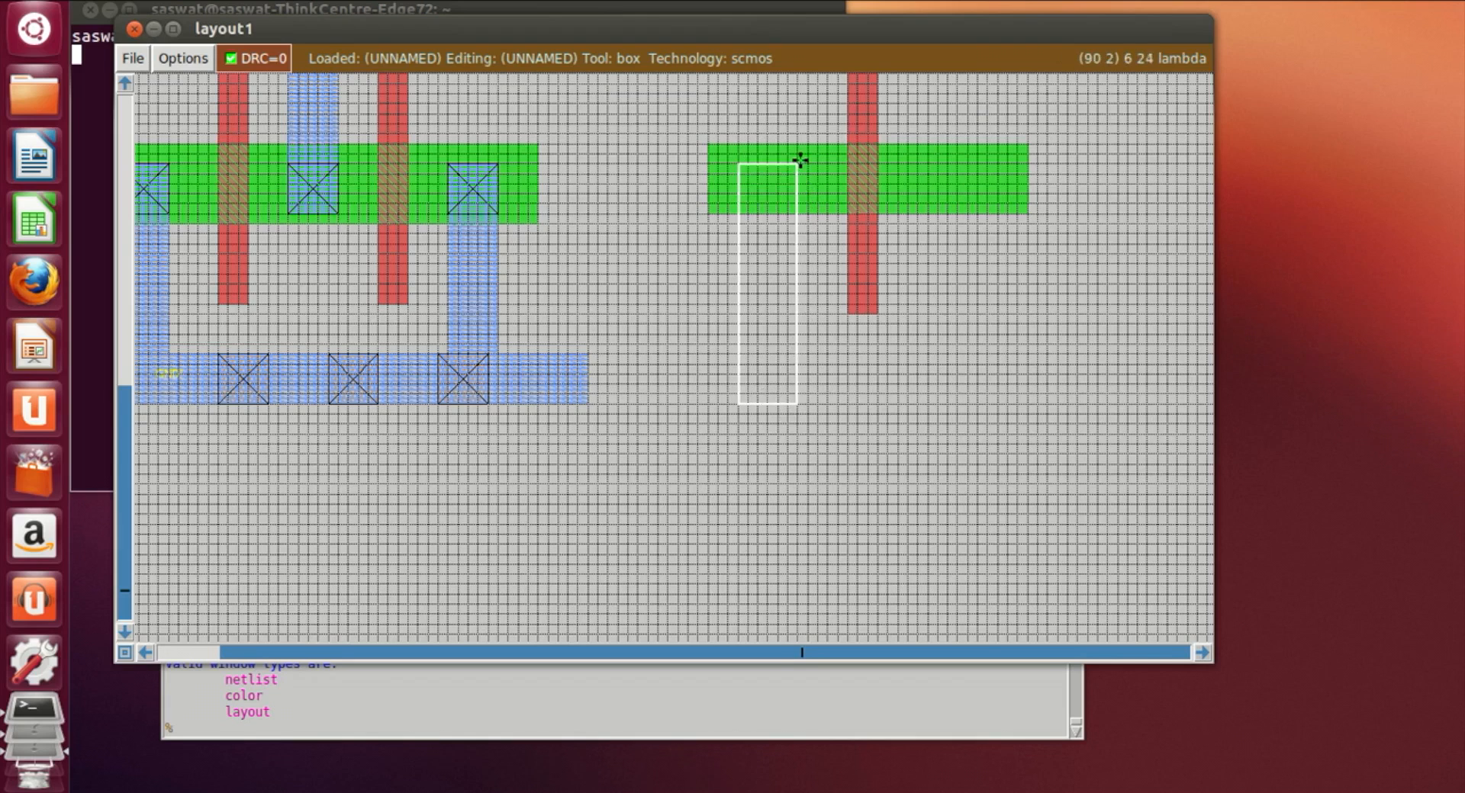
{"action": "left_click", "coordinate": [783, 404]}
{"action": "left_click", "coordinate": [752, 382]}
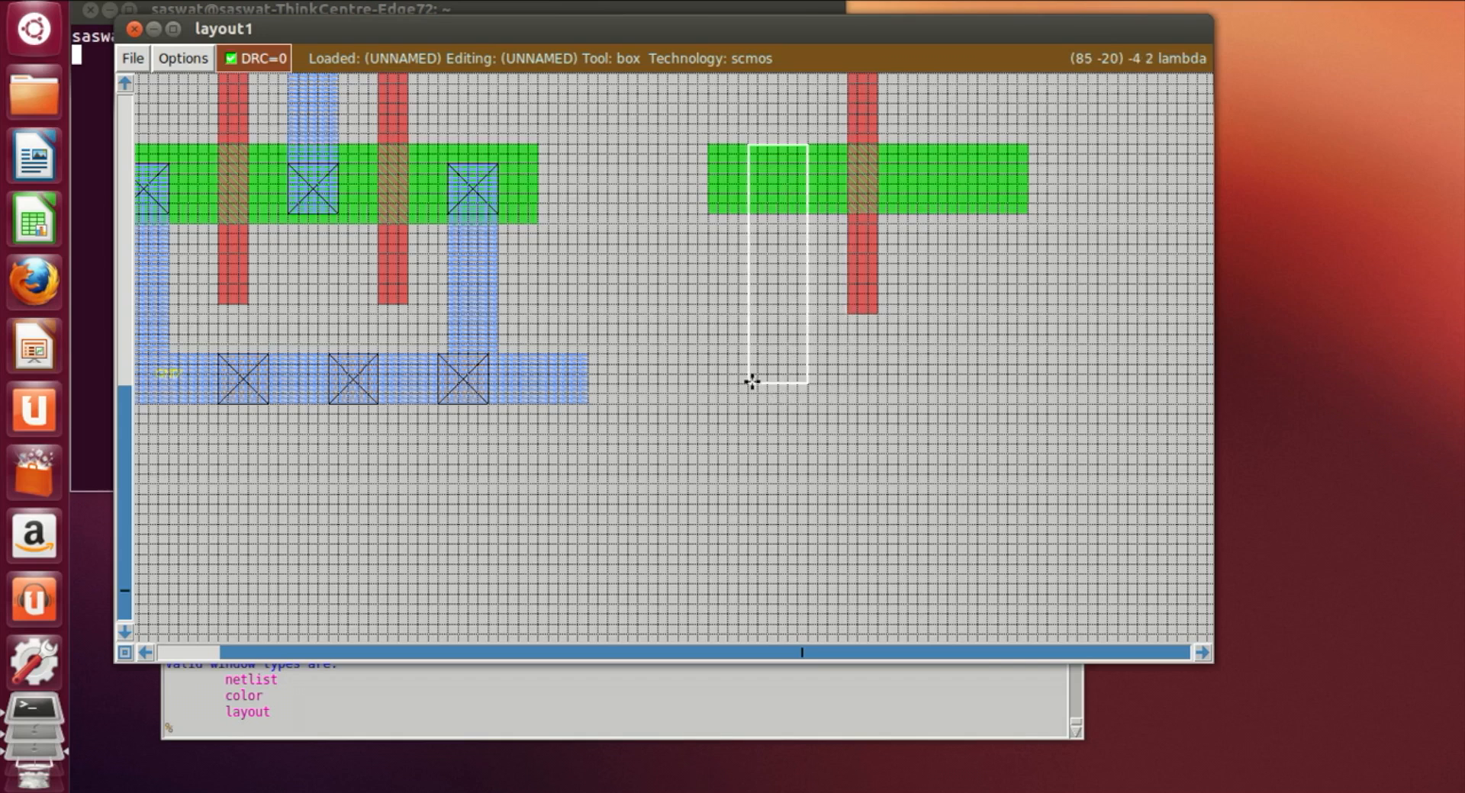
{"action": "left_click", "coordinate": [750, 398]}
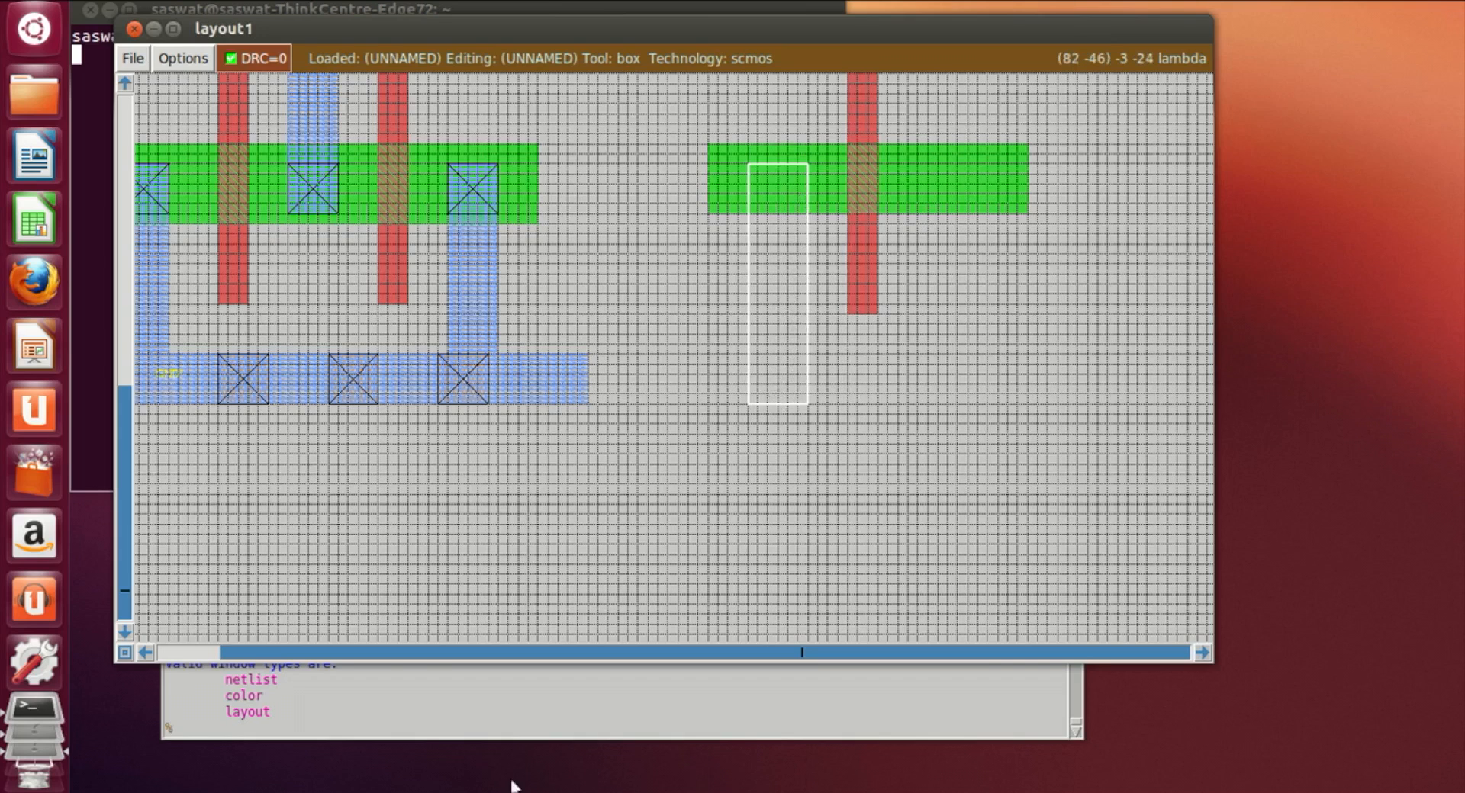
{"action": "left_click", "coordinate": [427, 726]}
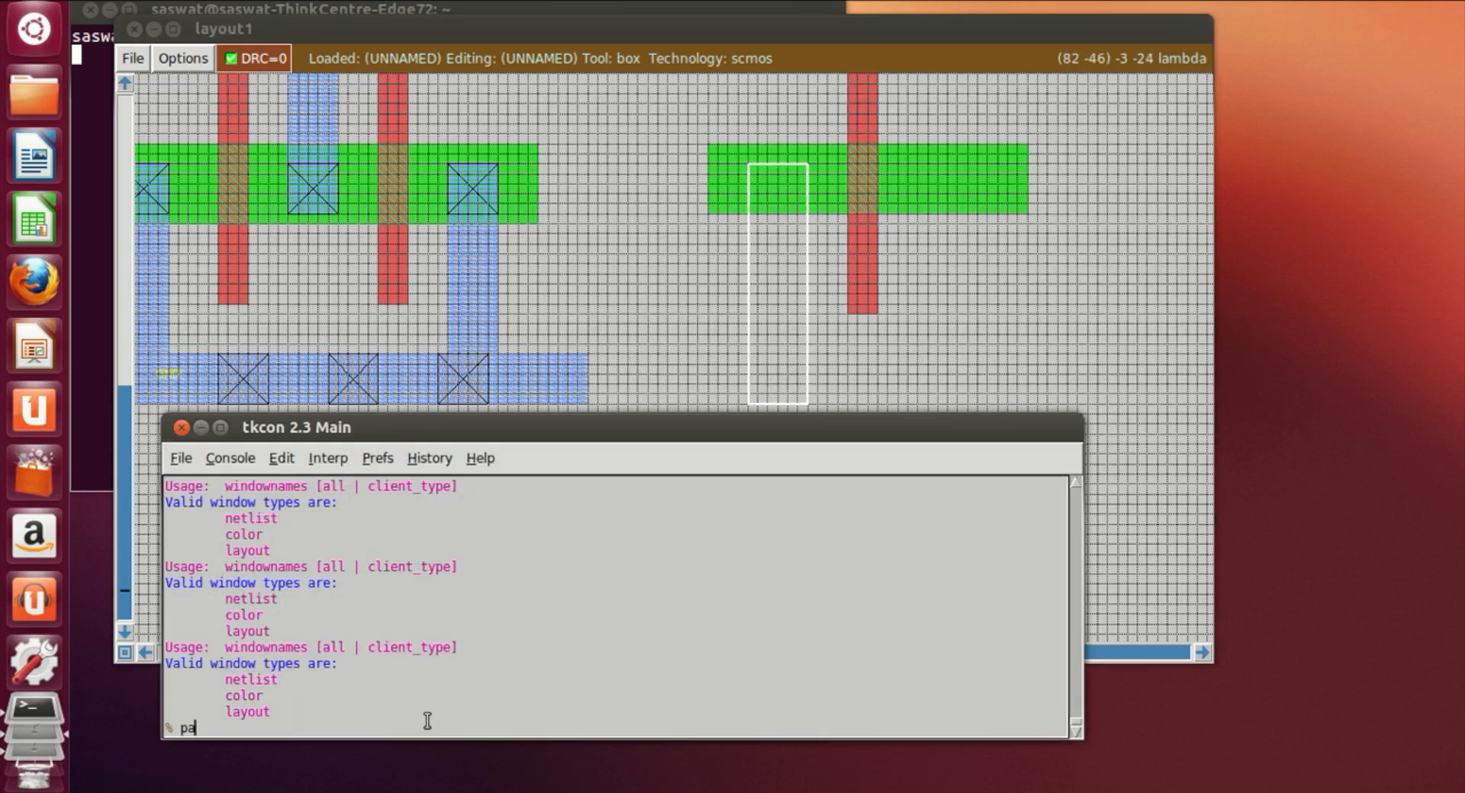
{"action": "type", "text": "paint m1"}
{"action": "key", "text": "Return"}
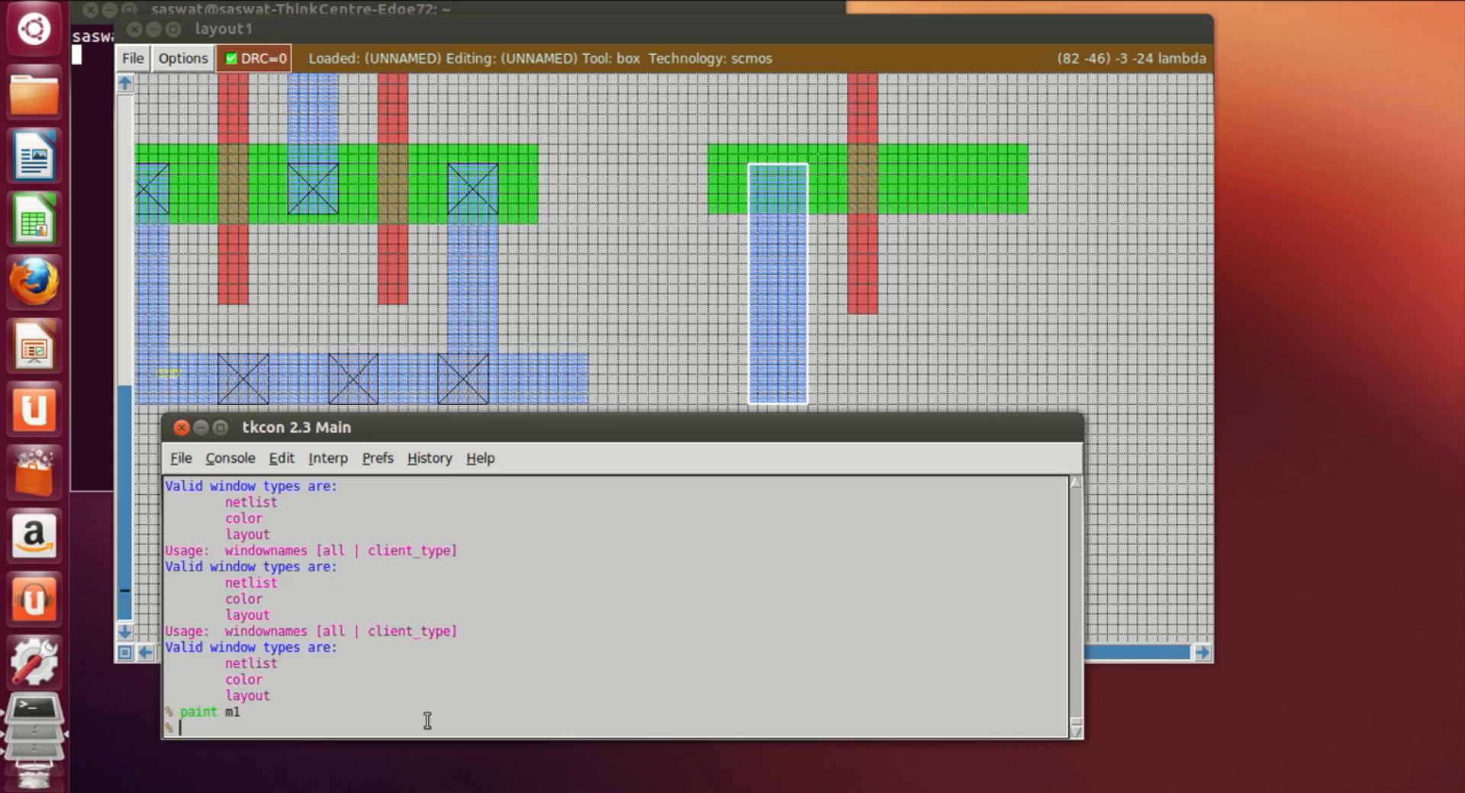
Step: Place a box between the bottom metal1 rail and the new lower strip and paint it with m1
{"action": "left_click", "coordinate": [914, 375]}
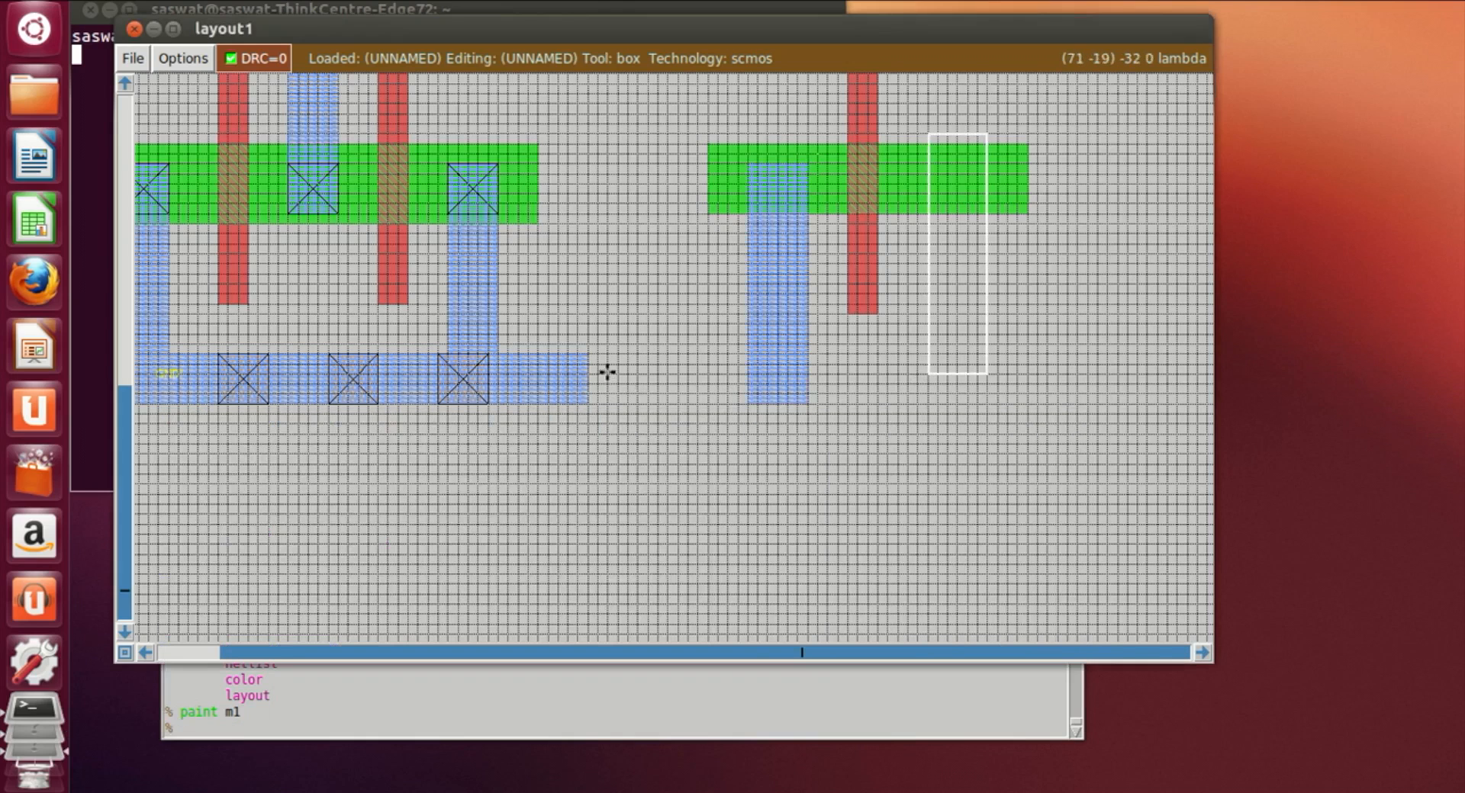
{"action": "left_click", "coordinate": [586, 355]}
{"action": "right_click", "coordinate": [746, 402]}
{"action": "left_click", "coordinate": [626, 730]}
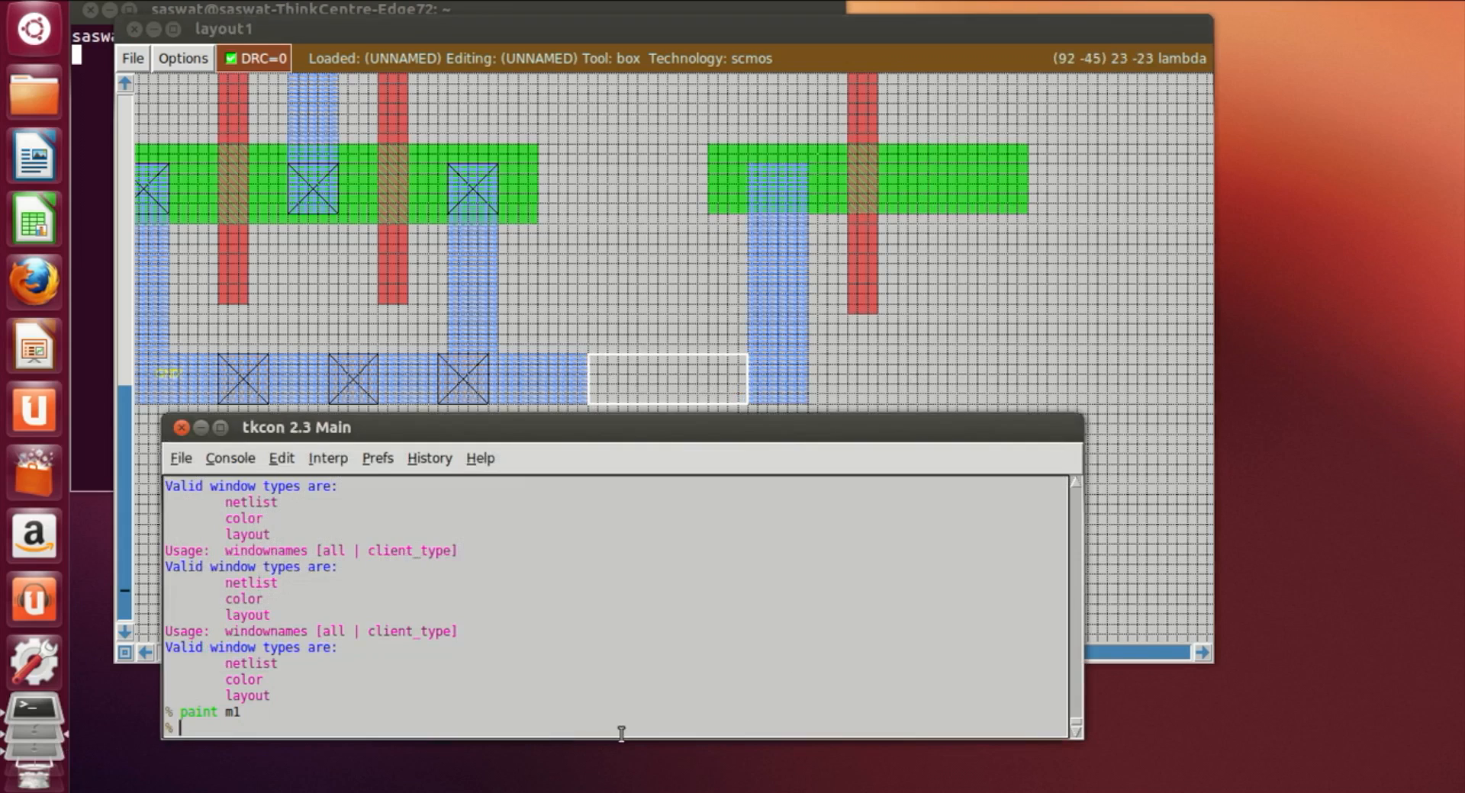
{"action": "type", "text": "paint m1"}
{"action": "key", "text": "Return"}
Step: Extend the metal1 strip on the new transistor's pdiff slightly downward by boxing a small area and painting it m1
{"action": "left_click", "coordinate": [1078, 350]}
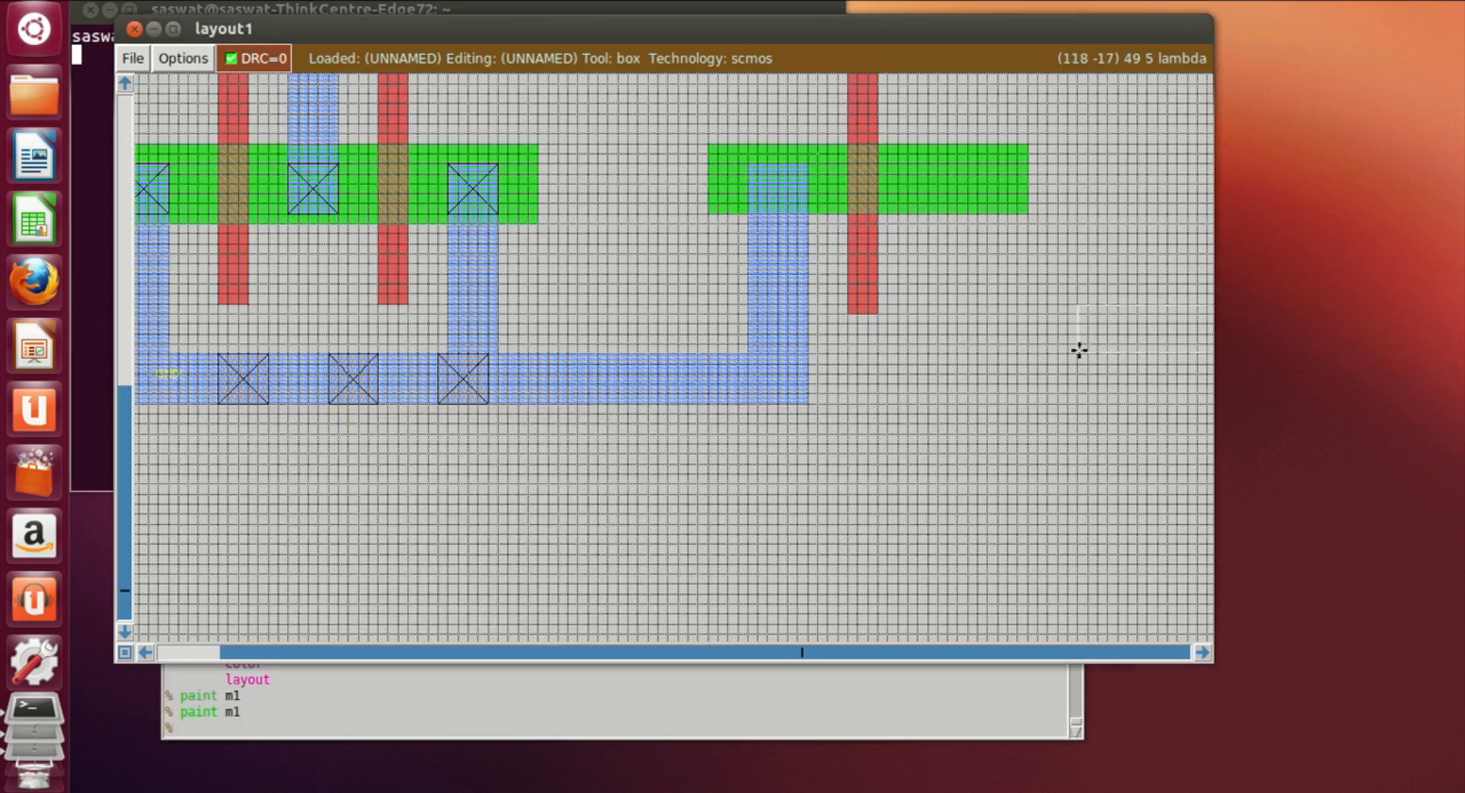
{"action": "scroll", "coordinate": [1079, 350], "scroll_direction": "up", "scroll_amount": 3}
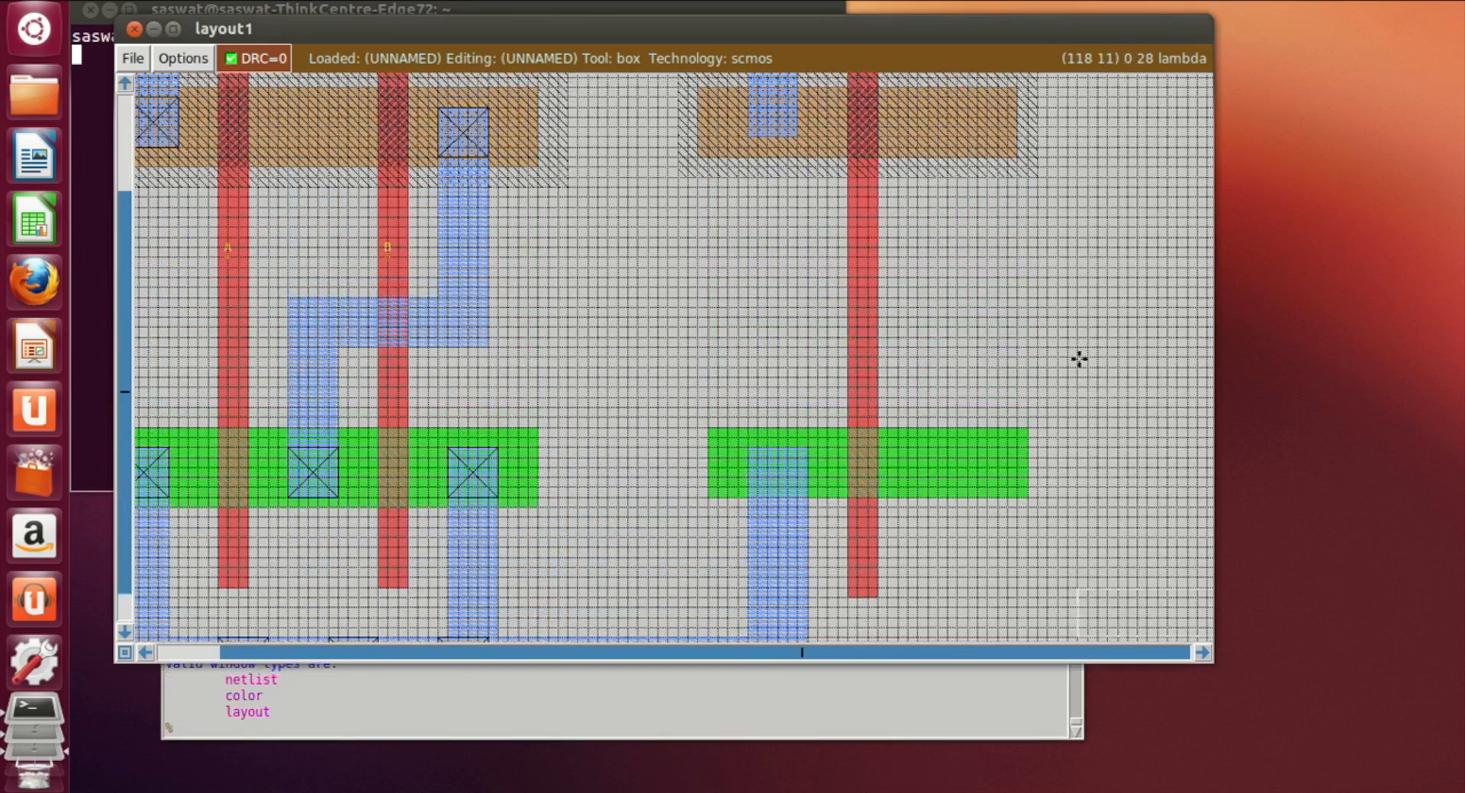
{"action": "scroll", "coordinate": [1079, 358], "scroll_direction": "up", "scroll_amount": 2}
{"action": "scroll", "coordinate": [1079, 358], "scroll_direction": "down", "scroll_amount": 3}
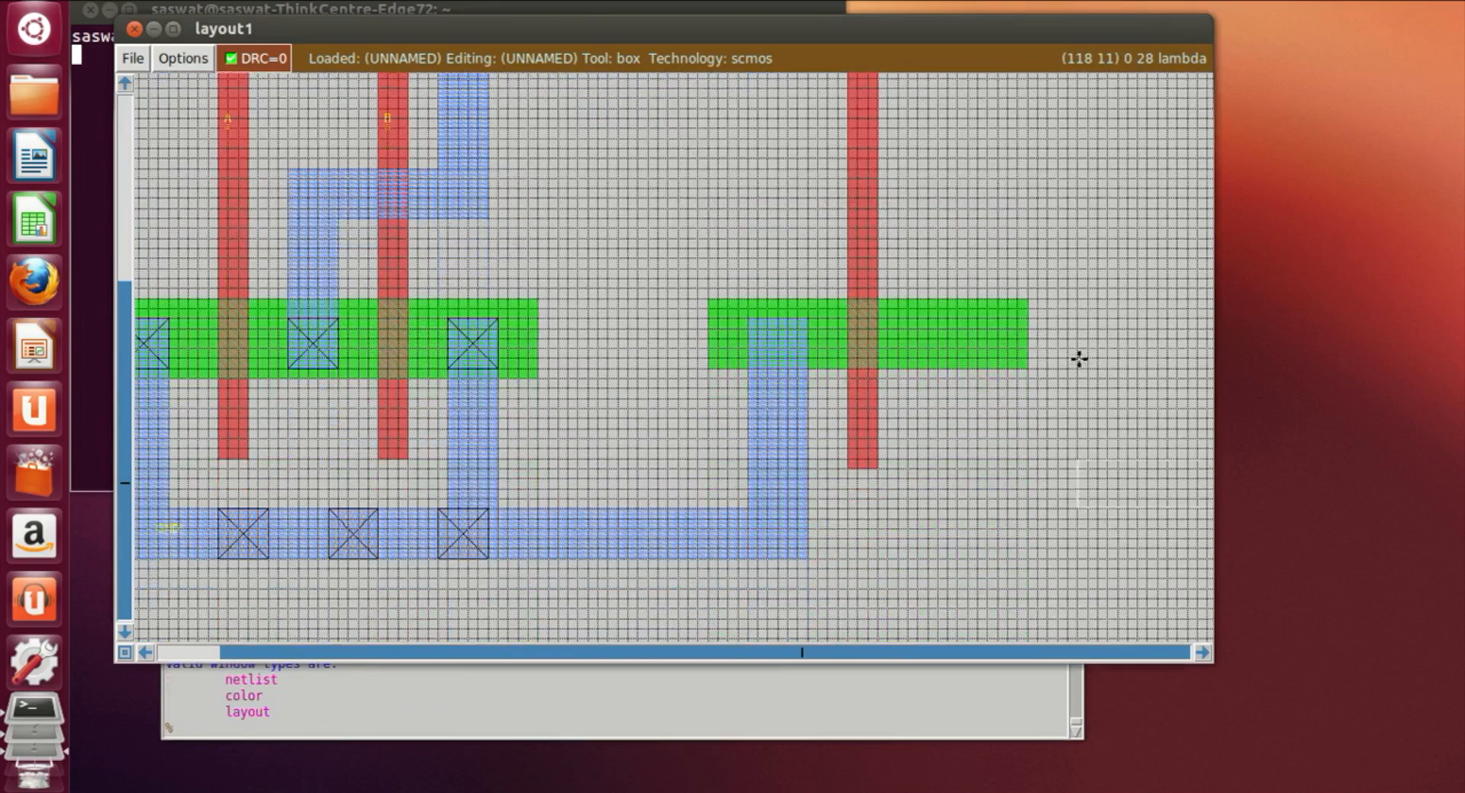
{"action": "scroll", "coordinate": [876, 360], "scroll_direction": "up", "scroll_amount": 3}
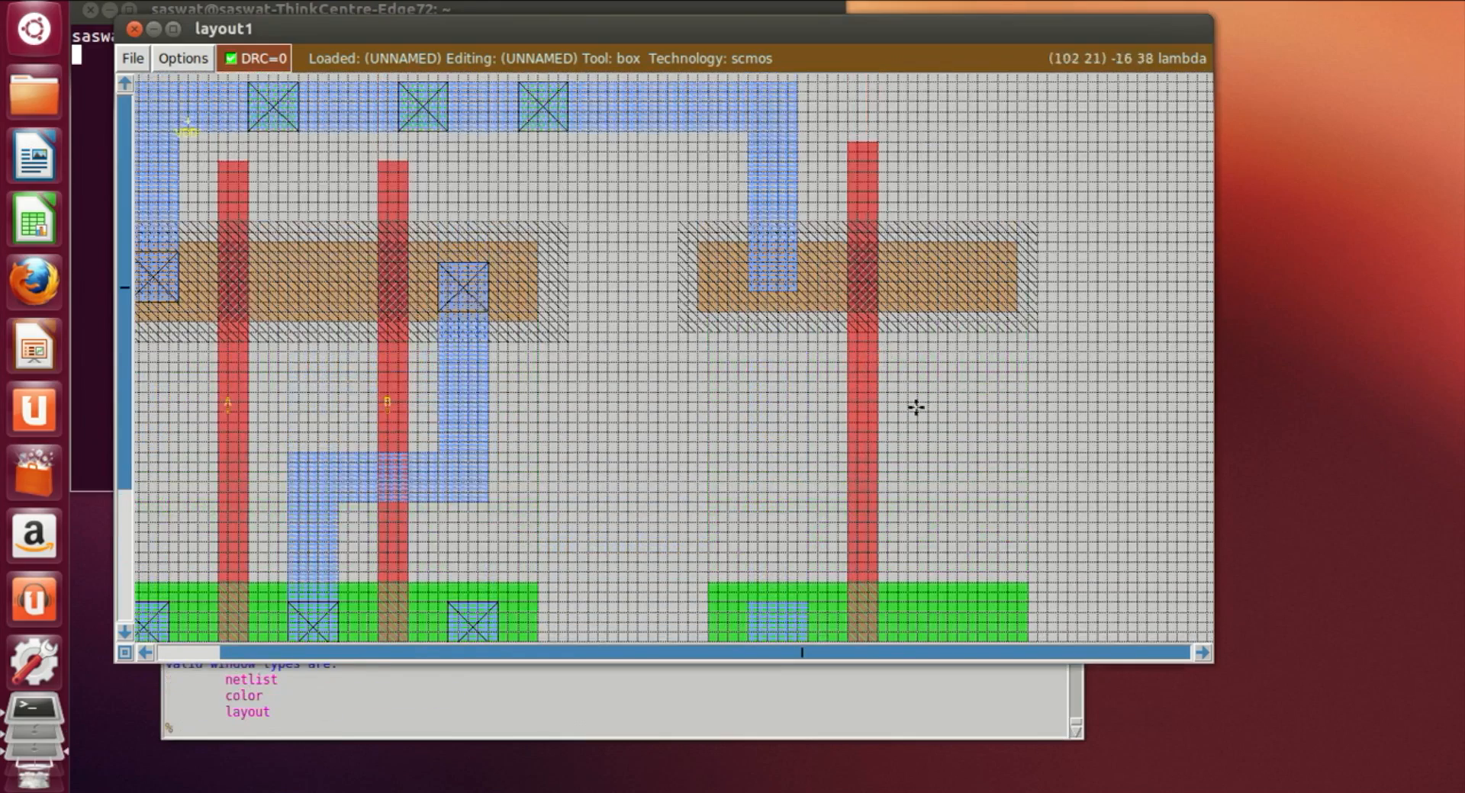
{"action": "key", "text": "z"}
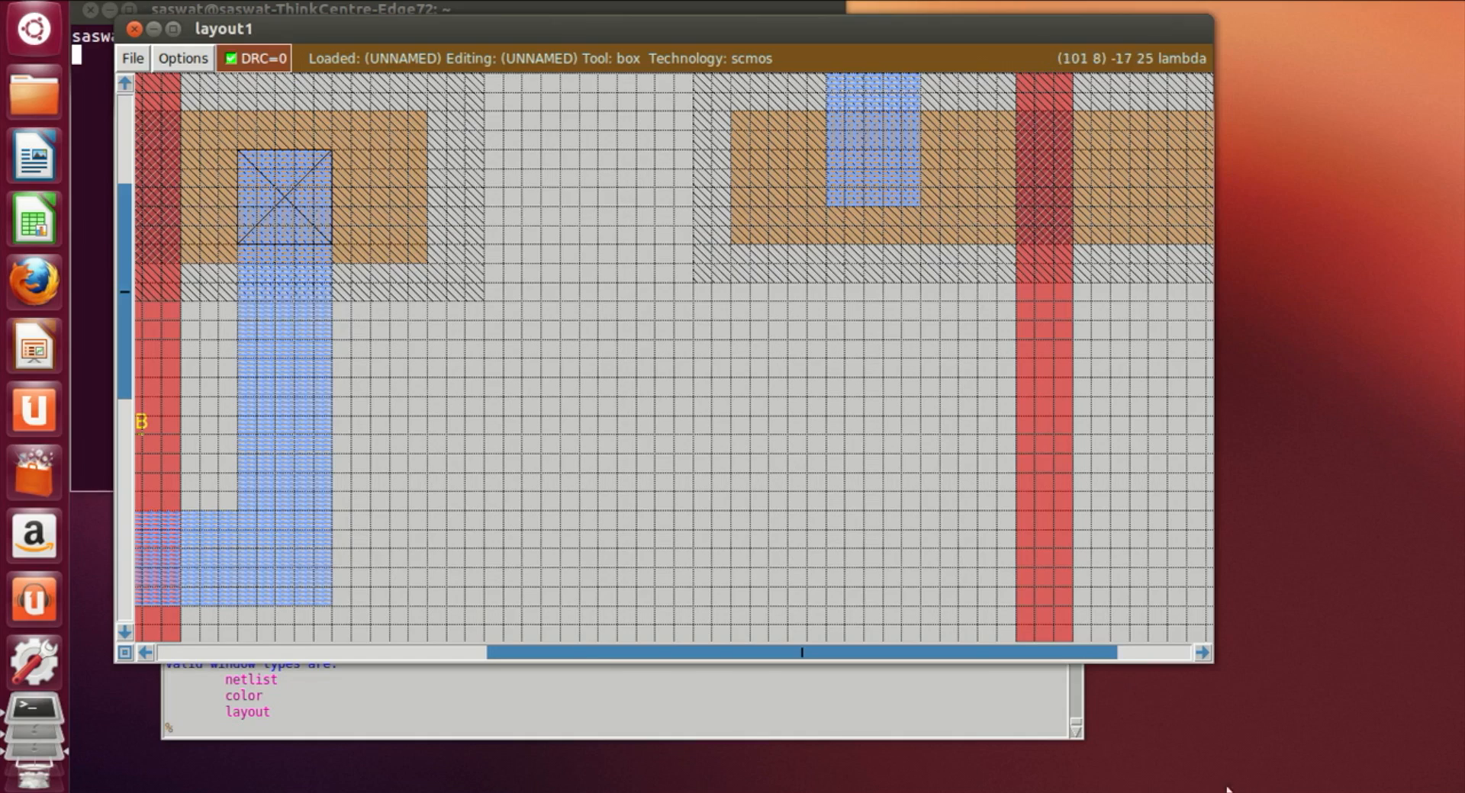
{"action": "left_click", "coordinate": [1201, 652]}
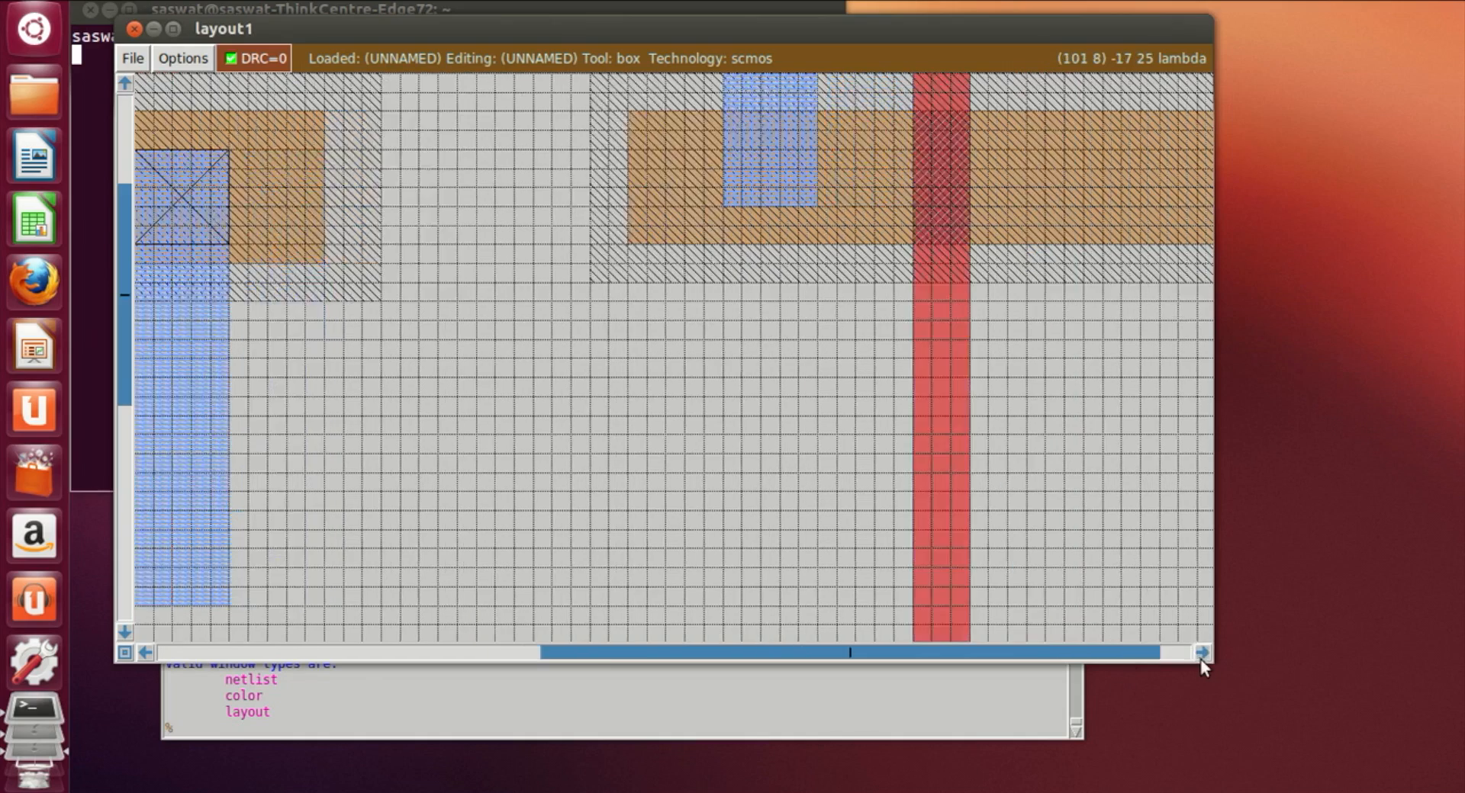
{"action": "scroll", "coordinate": [701, 326], "scroll_direction": "down", "scroll_amount": 2}
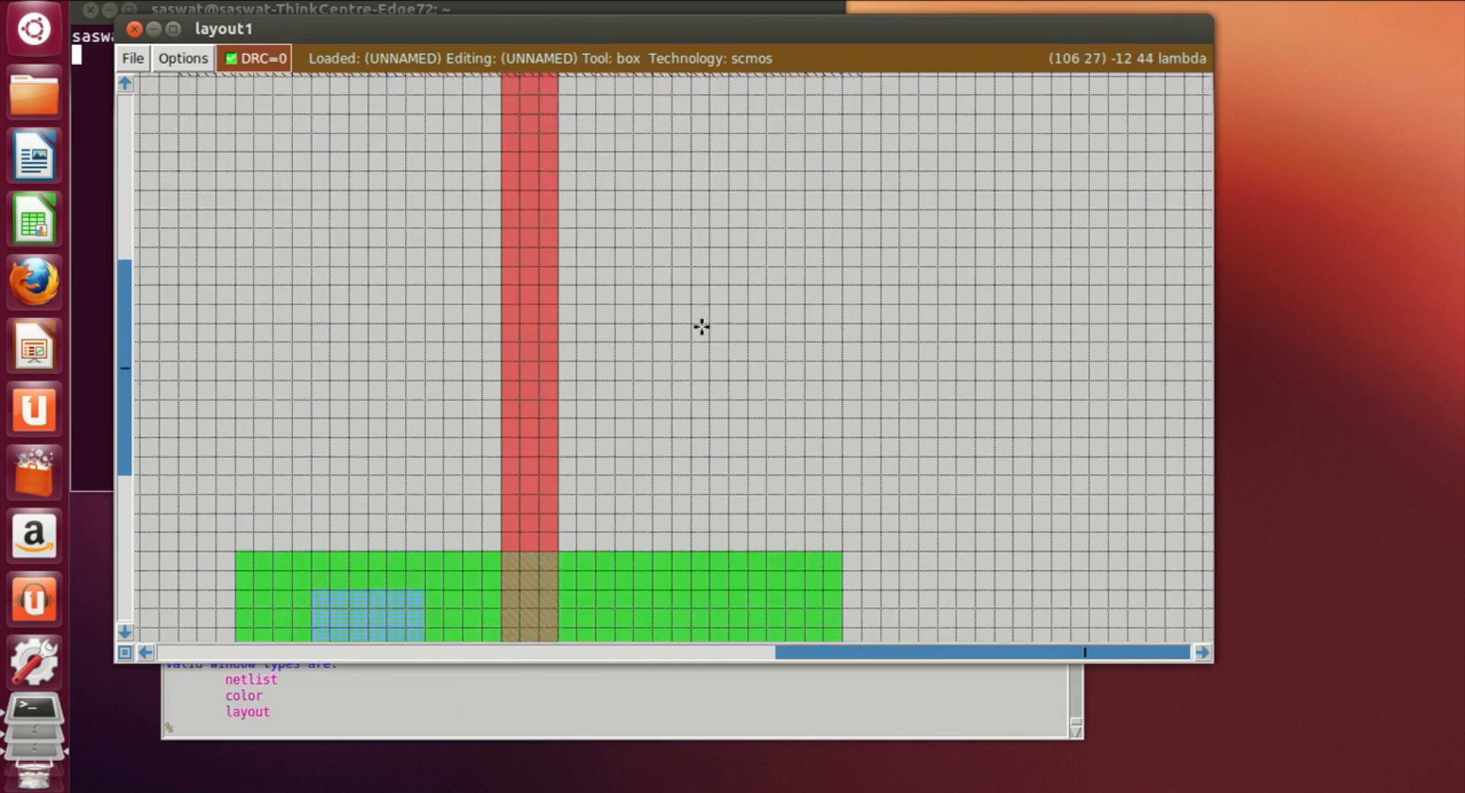
{"action": "scroll", "coordinate": [701, 327], "scroll_direction": "up", "scroll_amount": 4}
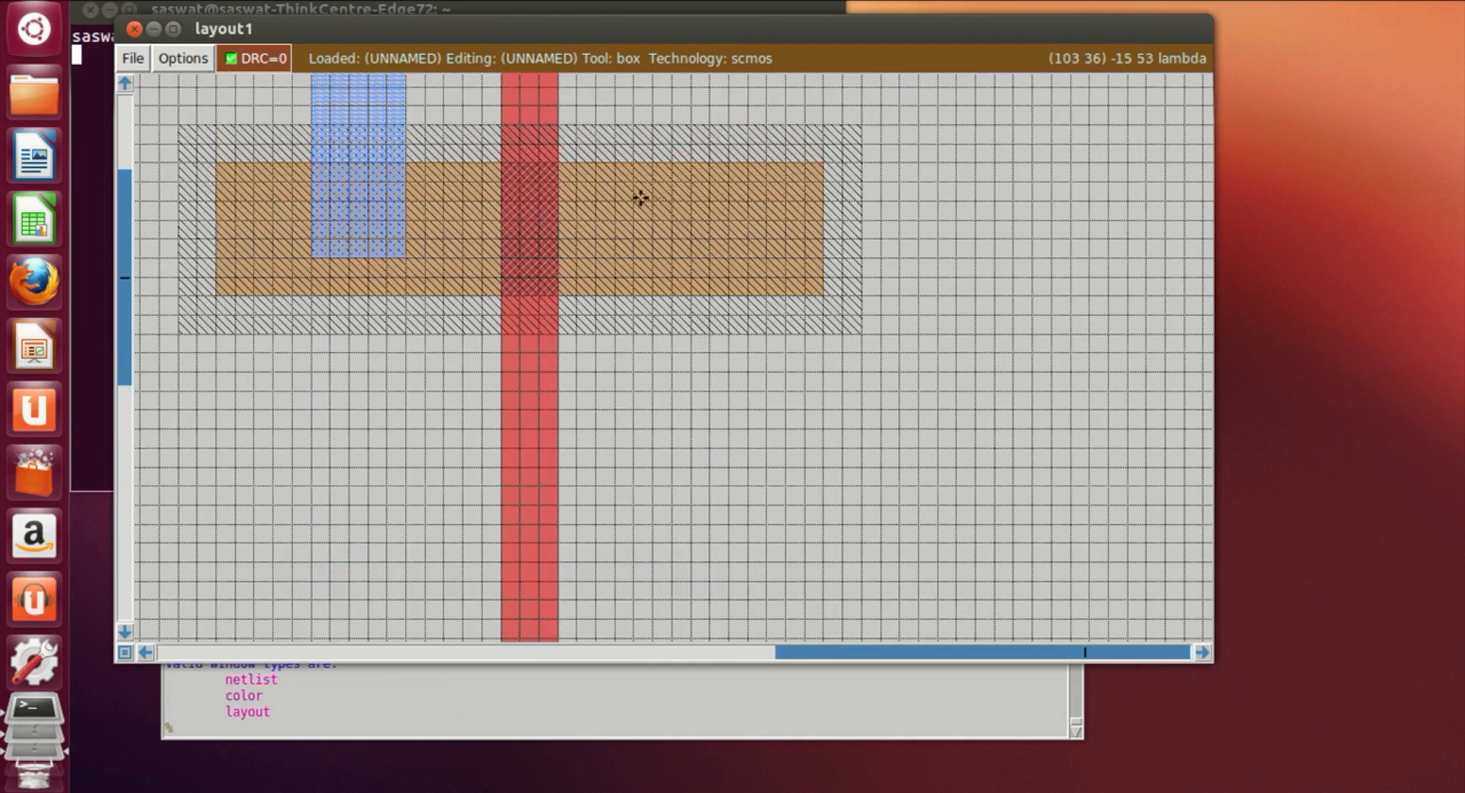
{"action": "left_click", "coordinate": [616, 184]}
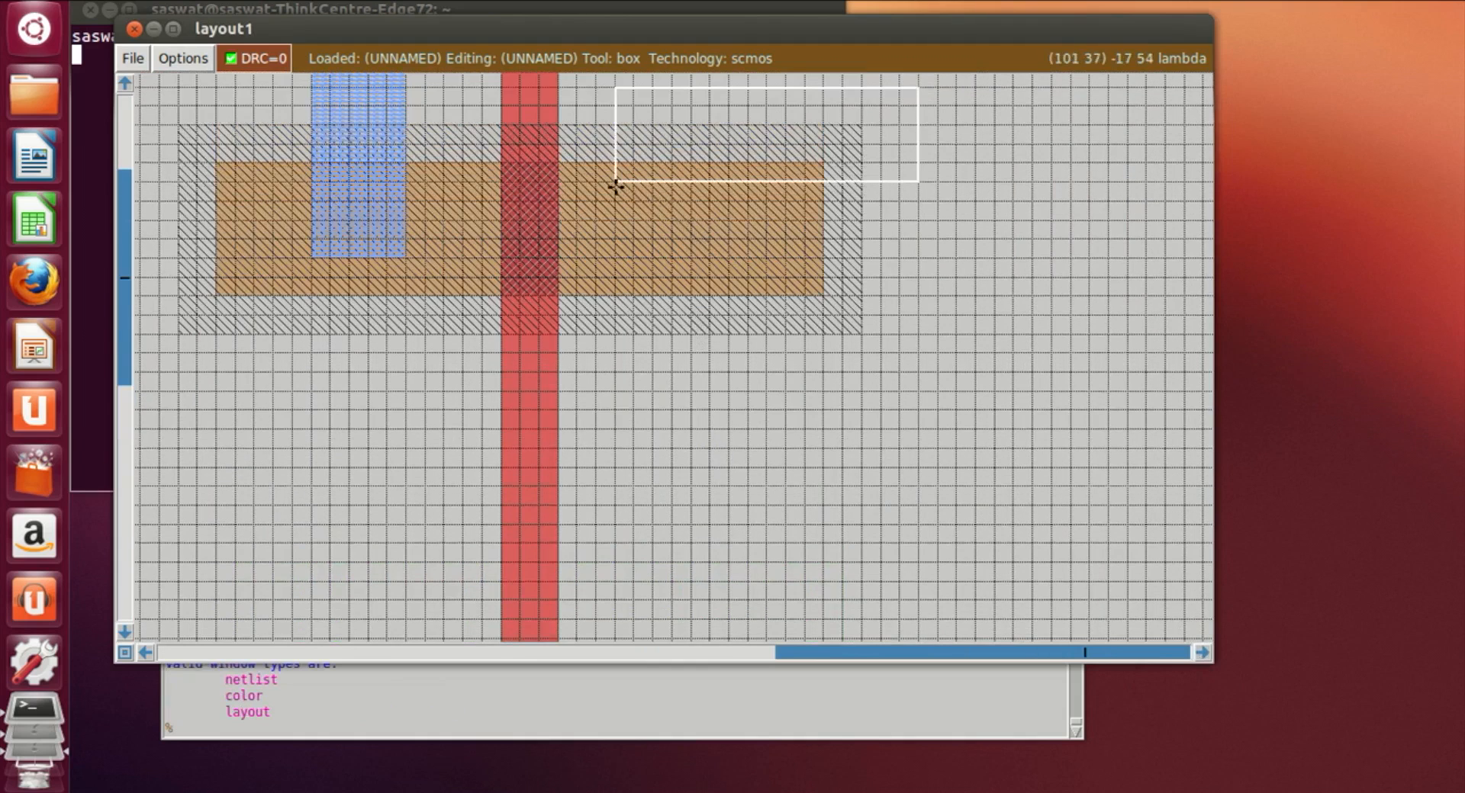
{"action": "left_click", "coordinate": [309, 276]}
{"action": "right_click", "coordinate": [403, 259]}
{"action": "left_click", "coordinate": [283, 730]}
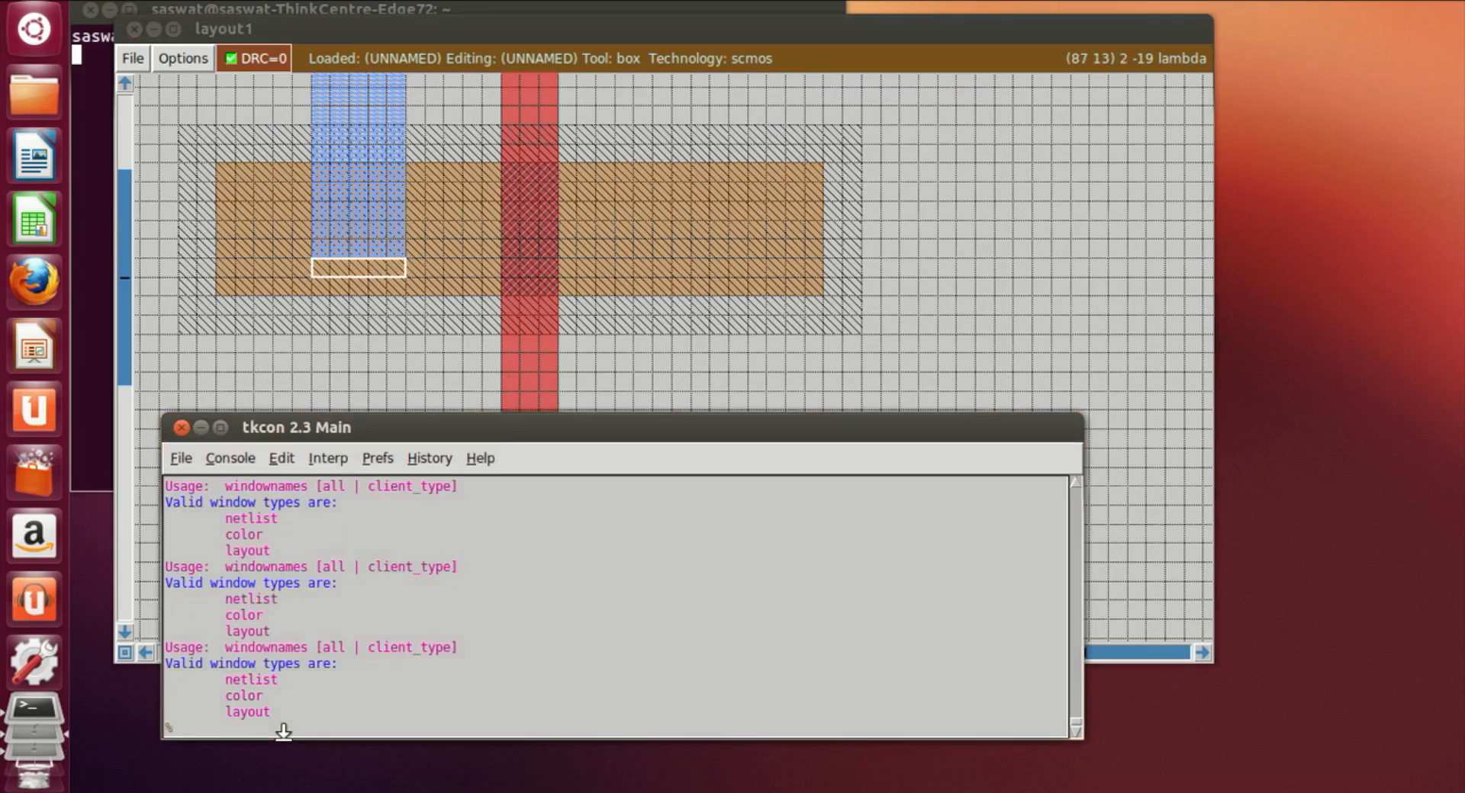
{"action": "type", "text": "paint m1"}
{"action": "key", "text": "Return"}
Step: Extend the metal1 strip on the new ndiff slightly upward with a small box painted m1
{"action": "left_click", "coordinate": [858, 351]}
{"action": "scroll", "coordinate": [859, 351], "scroll_direction": "down", "scroll_amount": 1}
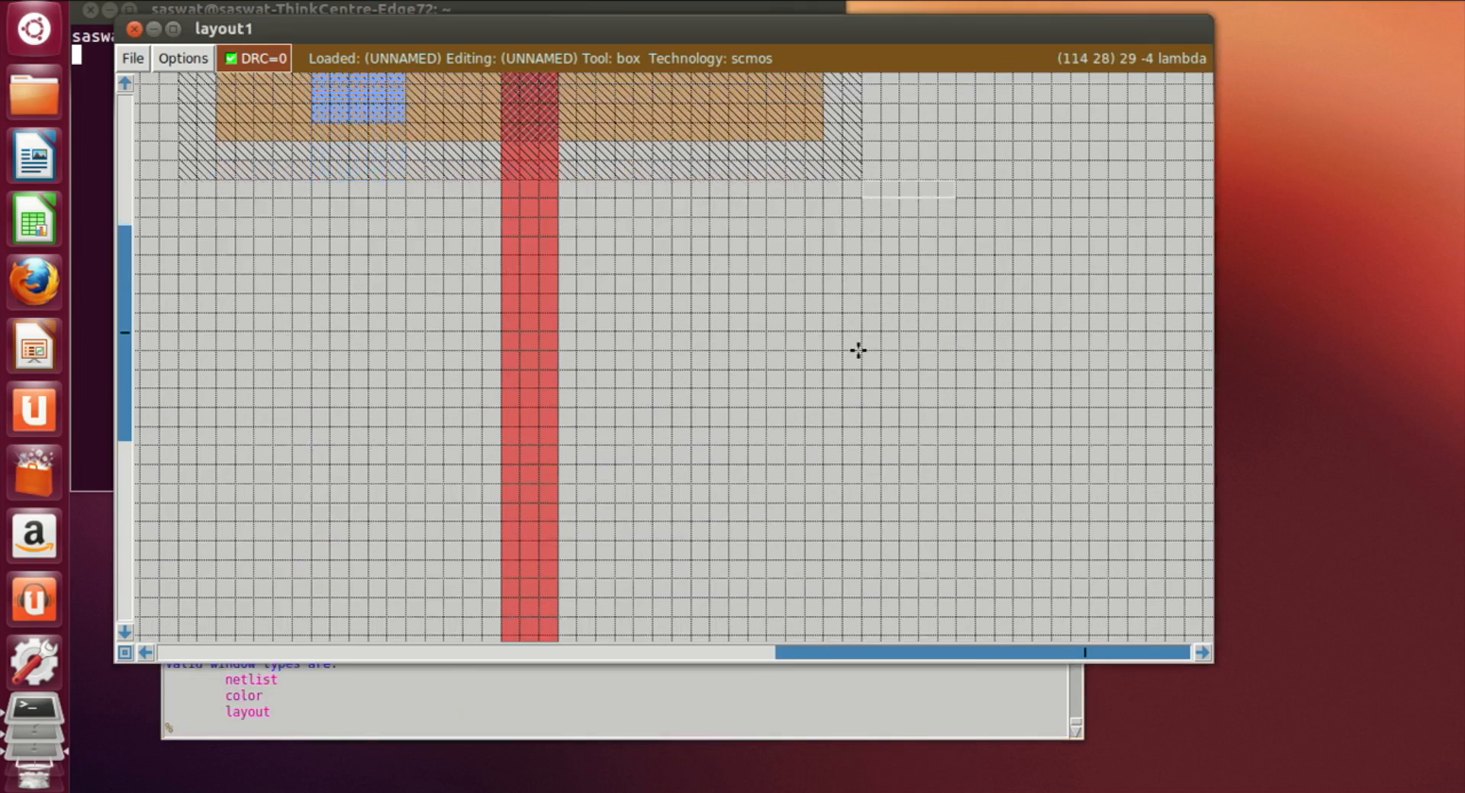
{"action": "scroll", "coordinate": [858, 351], "scroll_direction": "down", "scroll_amount": 3}
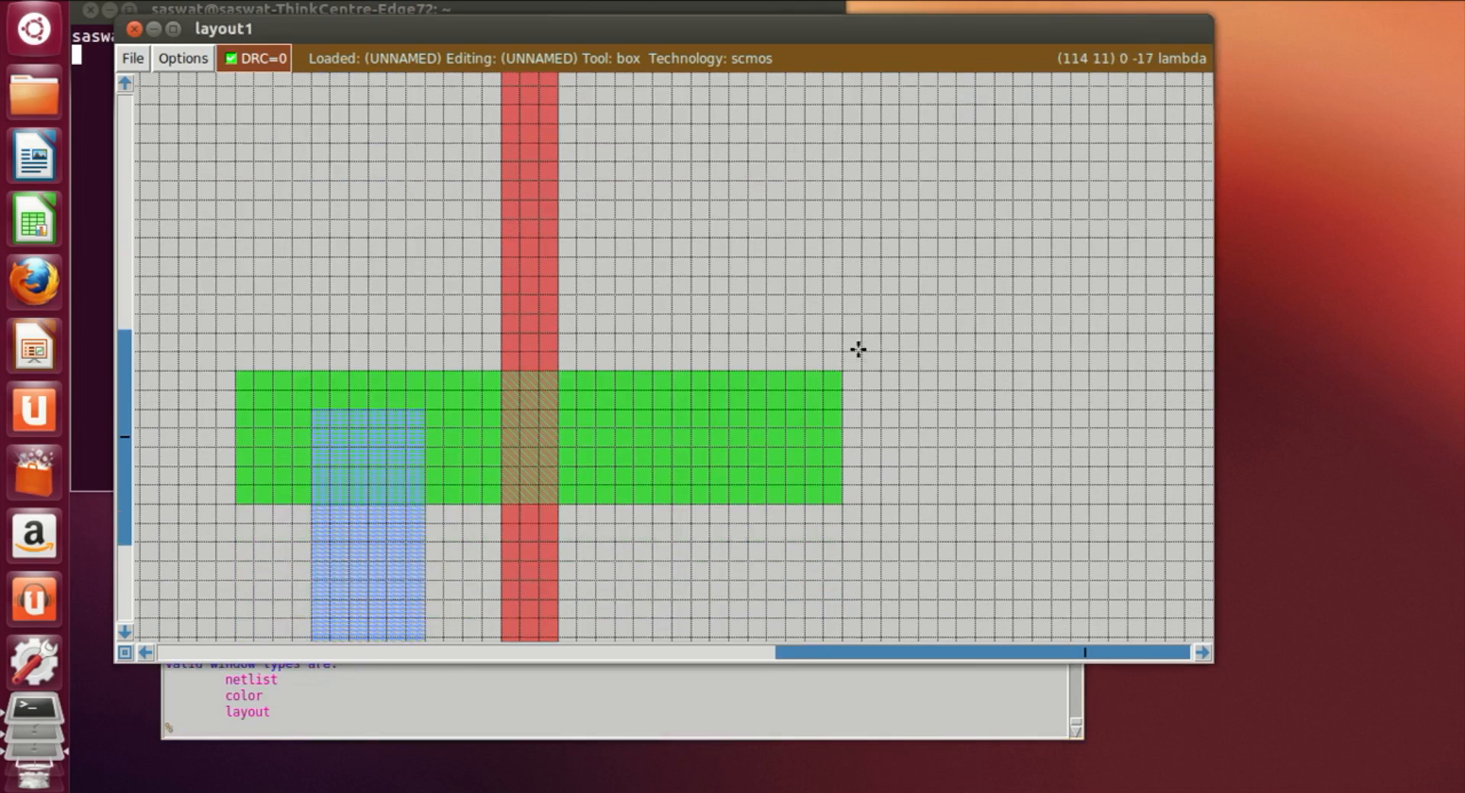
{"action": "left_click", "coordinate": [311, 387]}
{"action": "right_click", "coordinate": [423, 406]}
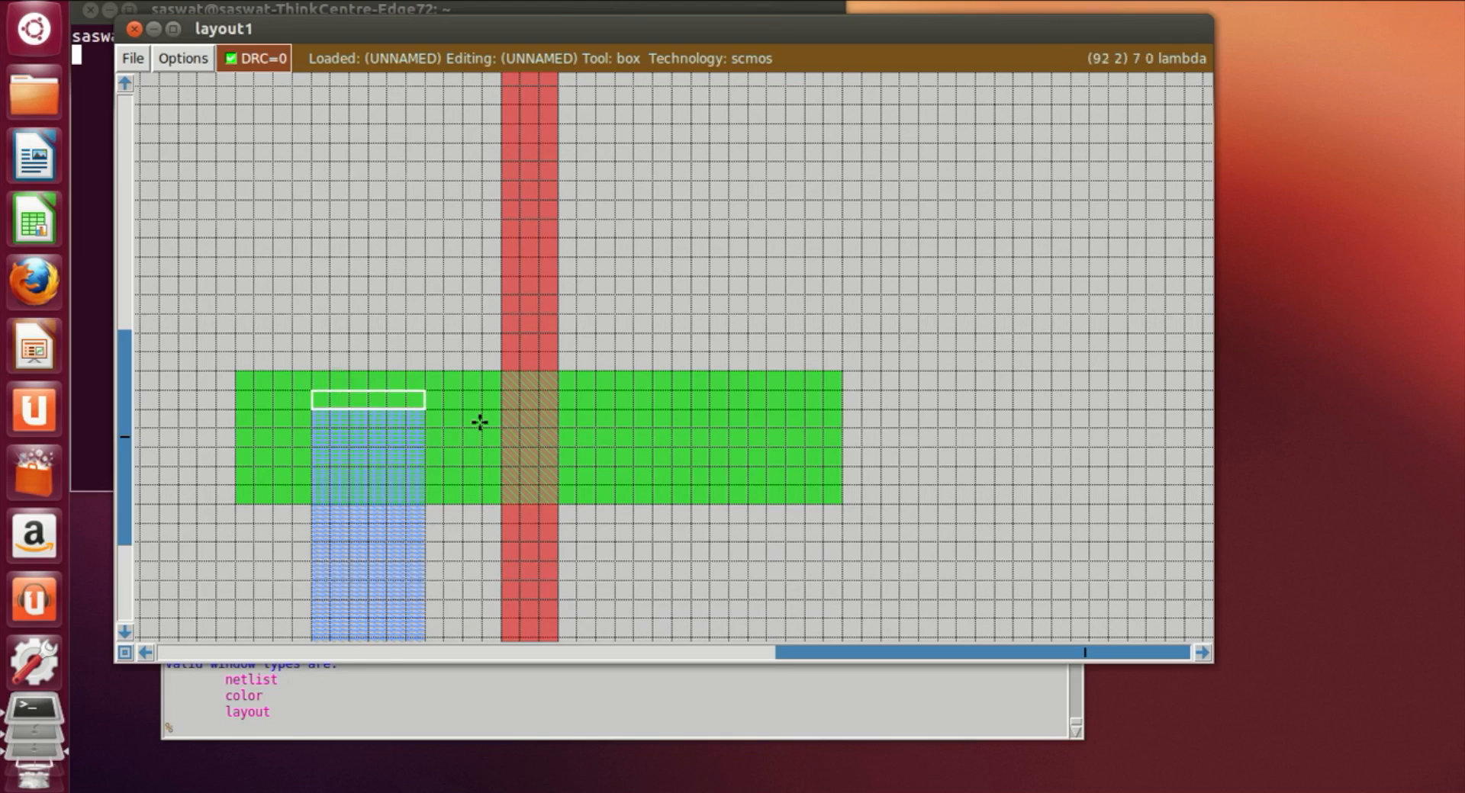
{"action": "left_click", "coordinate": [585, 711]}
{"action": "type", "text": "paint m1"}
{"action": "key", "text": "Return"}
Step: Place a tall box from the new ndiff up into the new pdiff, right of the poly gate, and paint it m1
{"action": "left_click", "coordinate": [971, 380]}
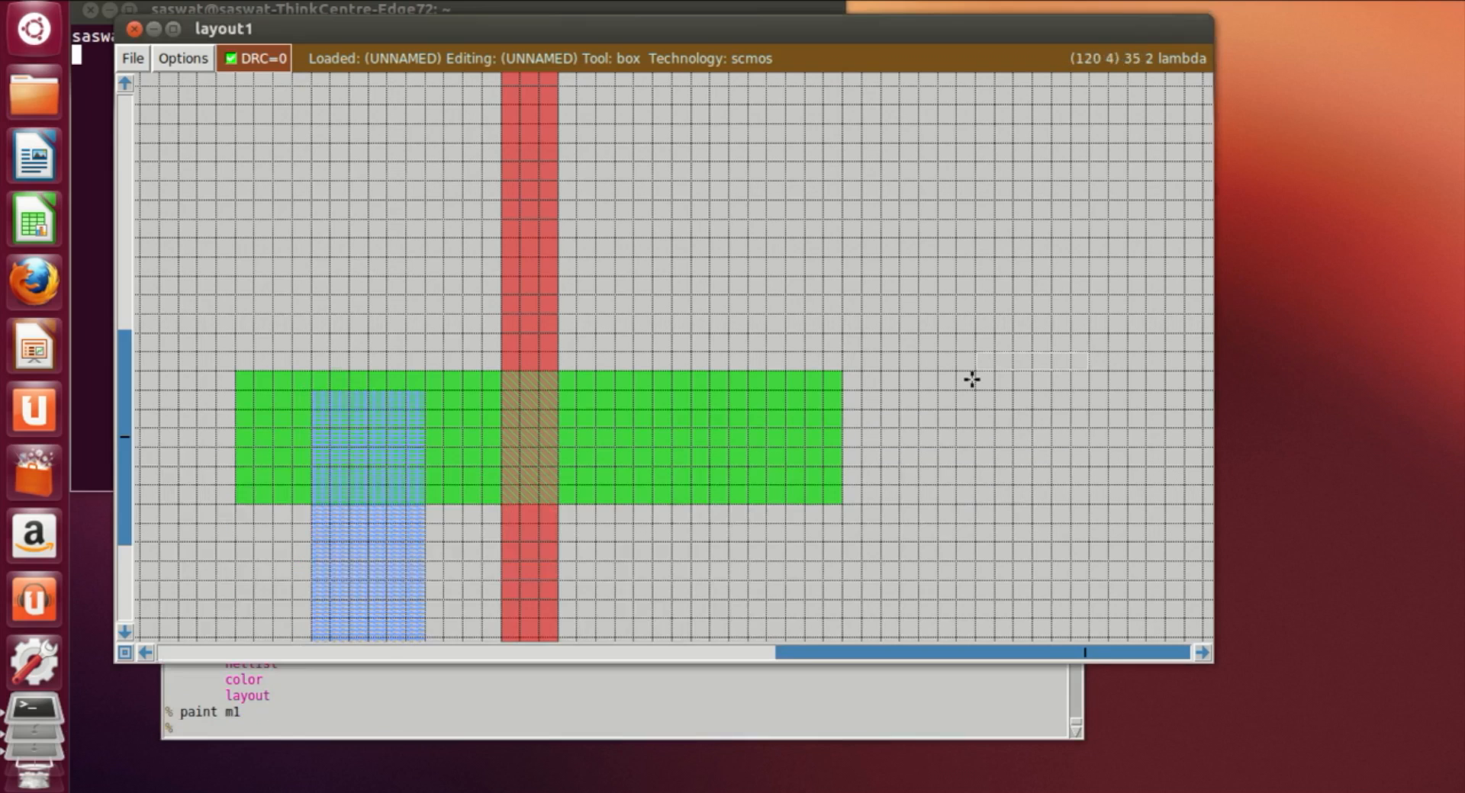
{"action": "scroll", "coordinate": [956, 381], "scroll_direction": "up", "scroll_amount": 10}
{"action": "scroll", "coordinate": [700, 268], "scroll_direction": "up", "scroll_amount": 3}
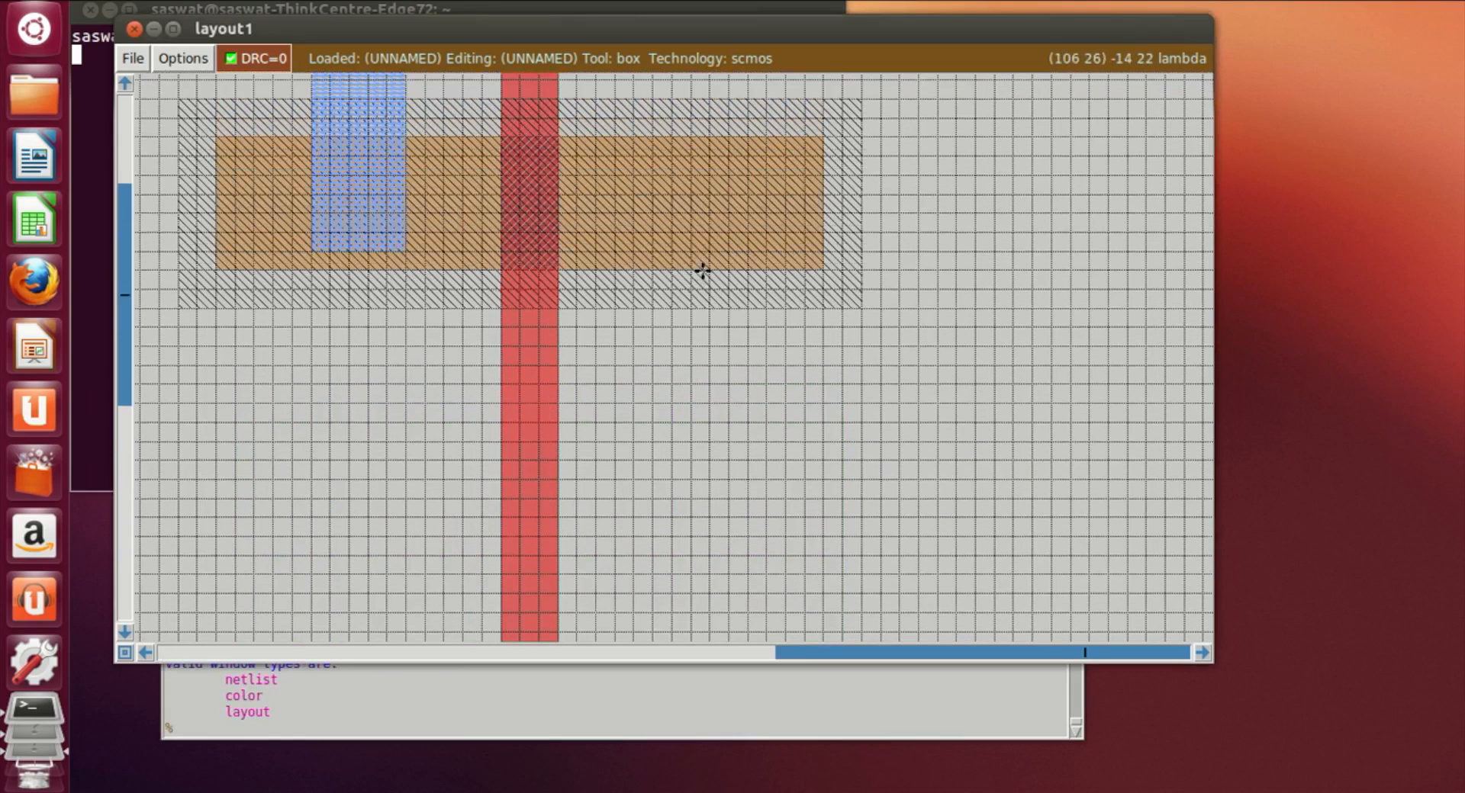
{"action": "left_click", "coordinate": [654, 167]}
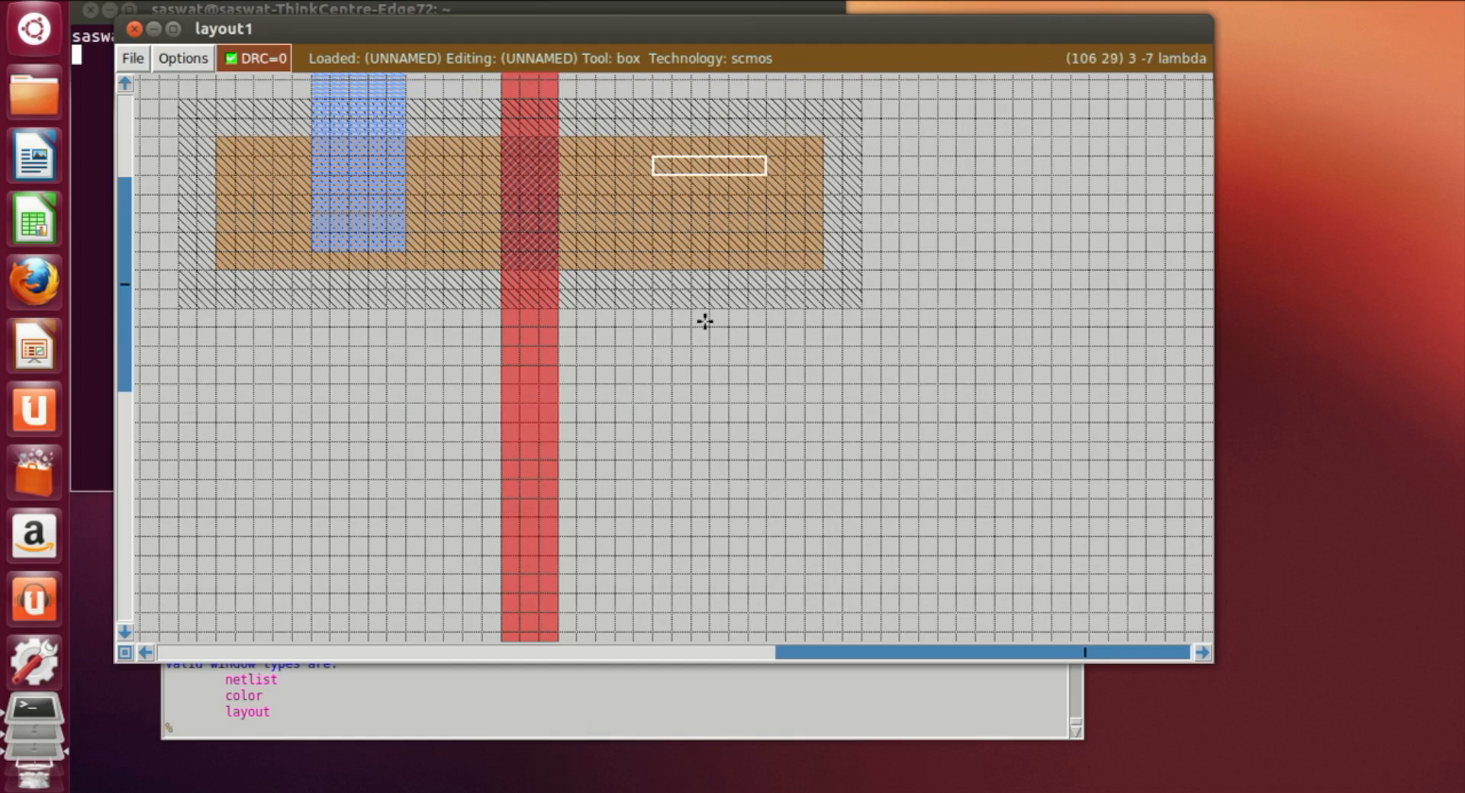
{"action": "scroll", "coordinate": [703, 313], "scroll_direction": "down", "scroll_amount": 6}
{"action": "right_click", "coordinate": [730, 473]}
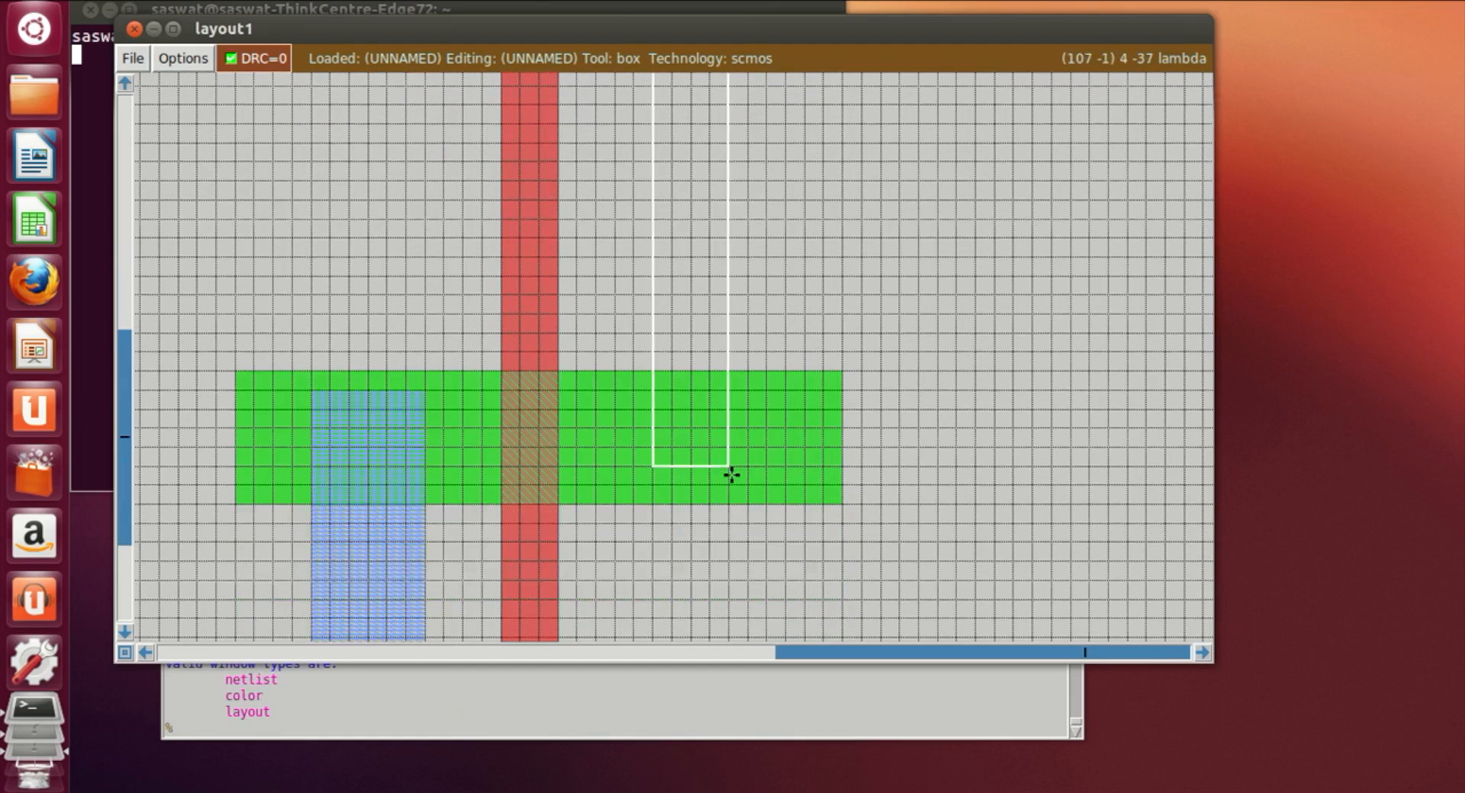
{"action": "right_click", "coordinate": [746, 467]}
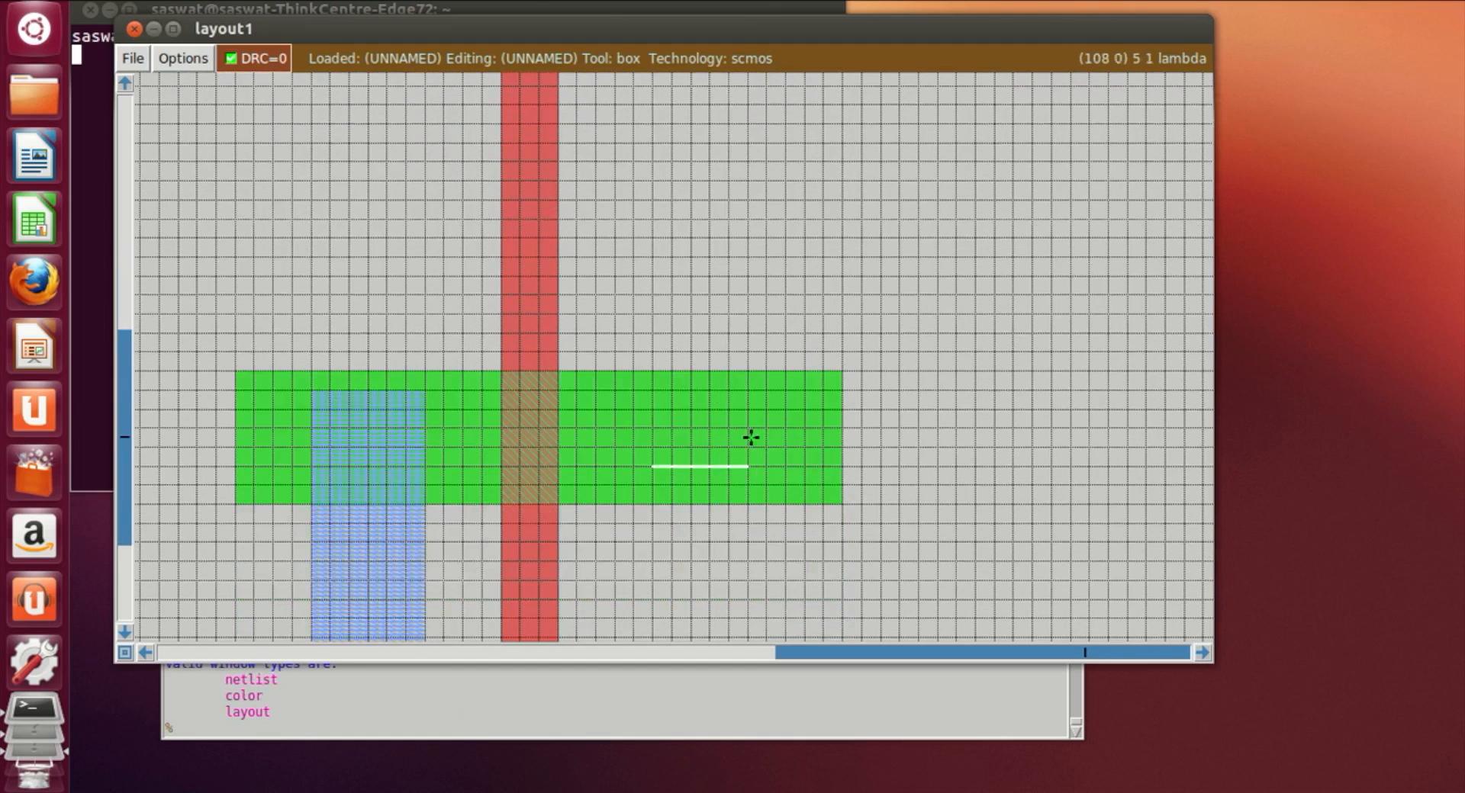
{"action": "scroll", "coordinate": [721, 370], "scroll_direction": "up", "scroll_amount": 5}
{"action": "right_click", "coordinate": [733, 361]}
{"action": "right_click", "coordinate": [736, 314]}
{"action": "scroll", "coordinate": [735, 313], "scroll_direction": "up", "scroll_amount": 6}
{"action": "right_click", "coordinate": [740, 311]}
{"action": "right_click", "coordinate": [739, 214]}
{"action": "right_click", "coordinate": [739, 193]}
{"action": "right_click", "coordinate": [751, 188]}
{"action": "right_click", "coordinate": [753, 171]}
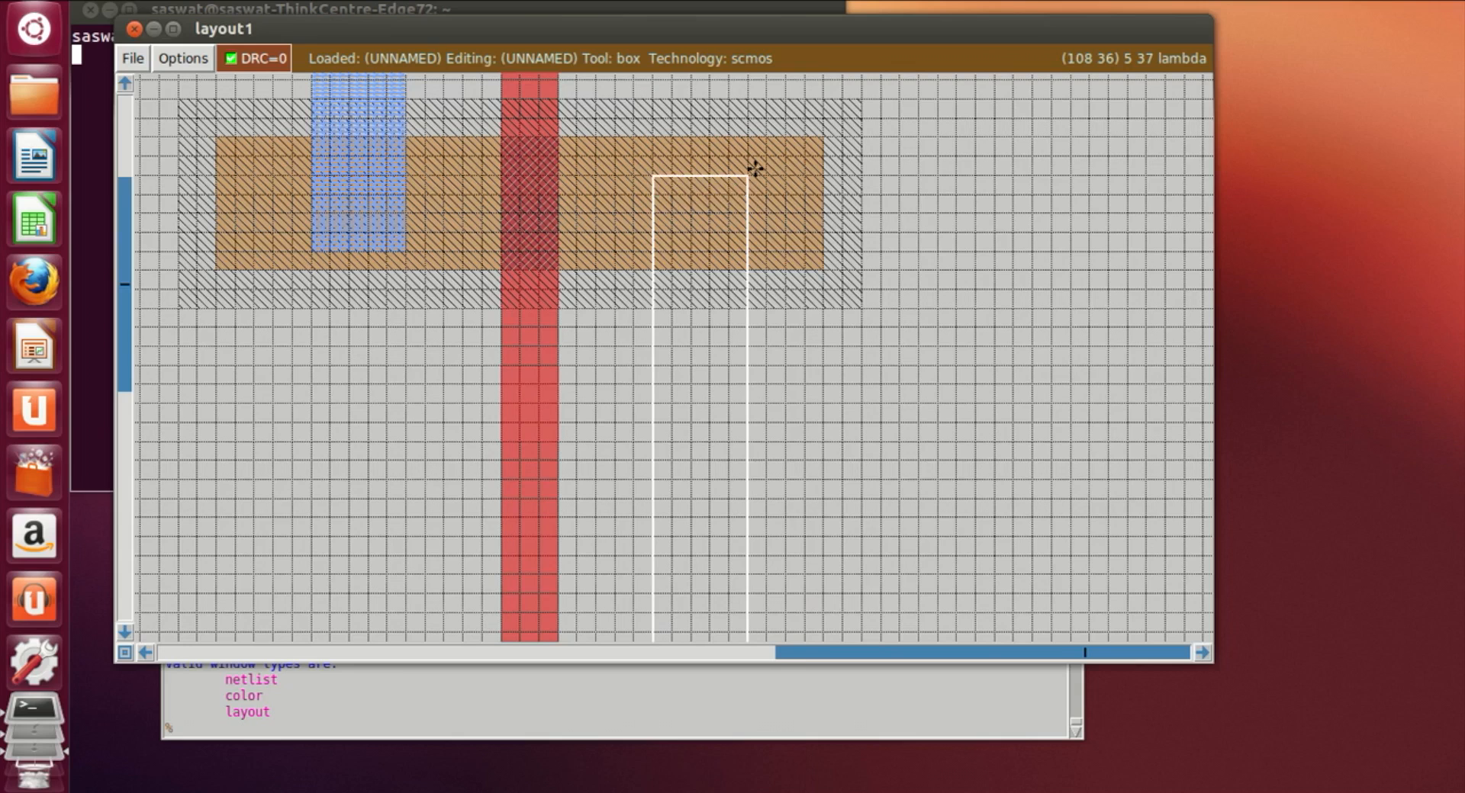
{"action": "right_click", "coordinate": [755, 161]}
{"action": "scroll", "coordinate": [762, 637], "scroll_direction": "down", "scroll_amount": 3}
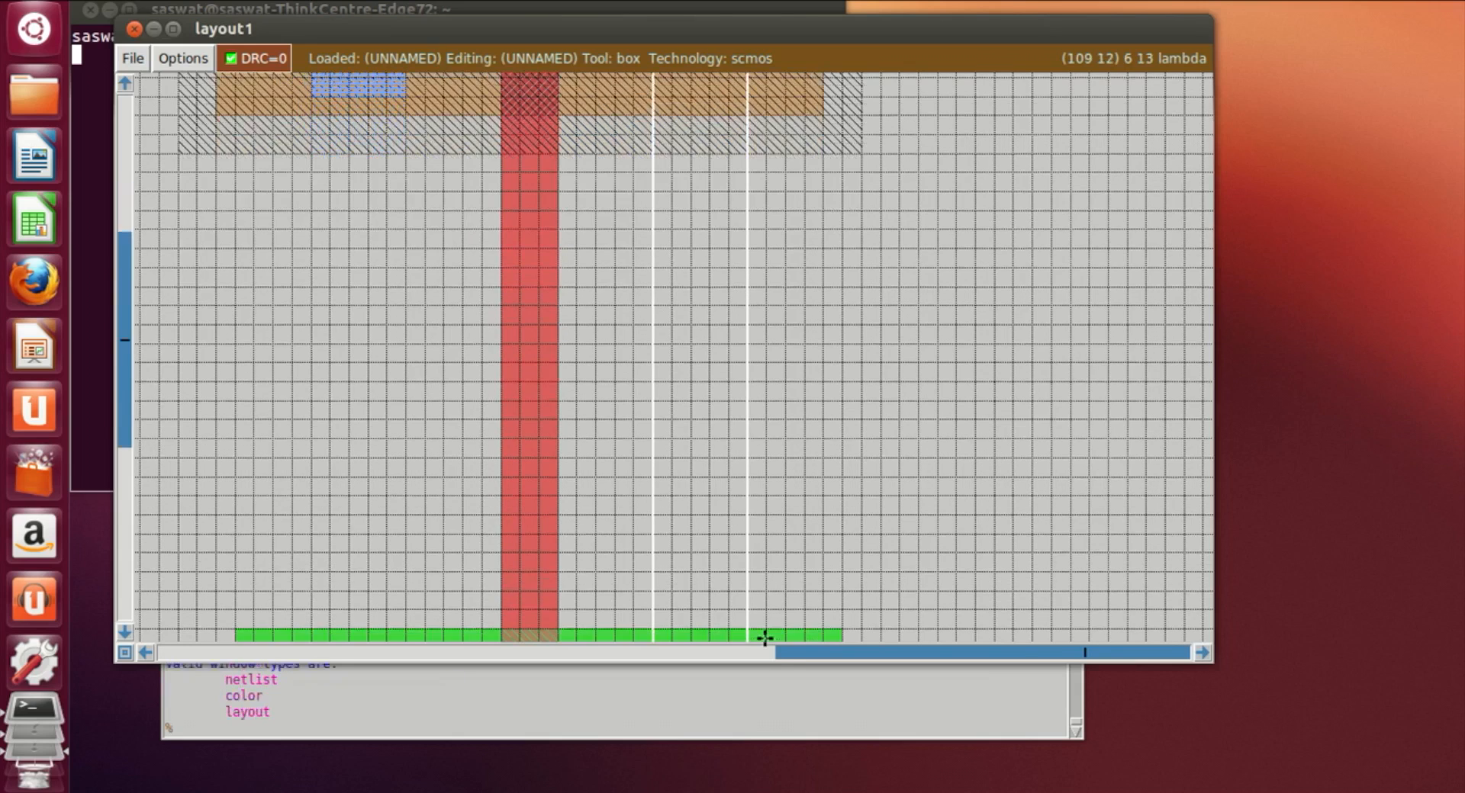
{"action": "left_click", "coordinate": [343, 734]}
{"action": "type", "text": "paint m1"}
{"action": "key", "text": "Return"}
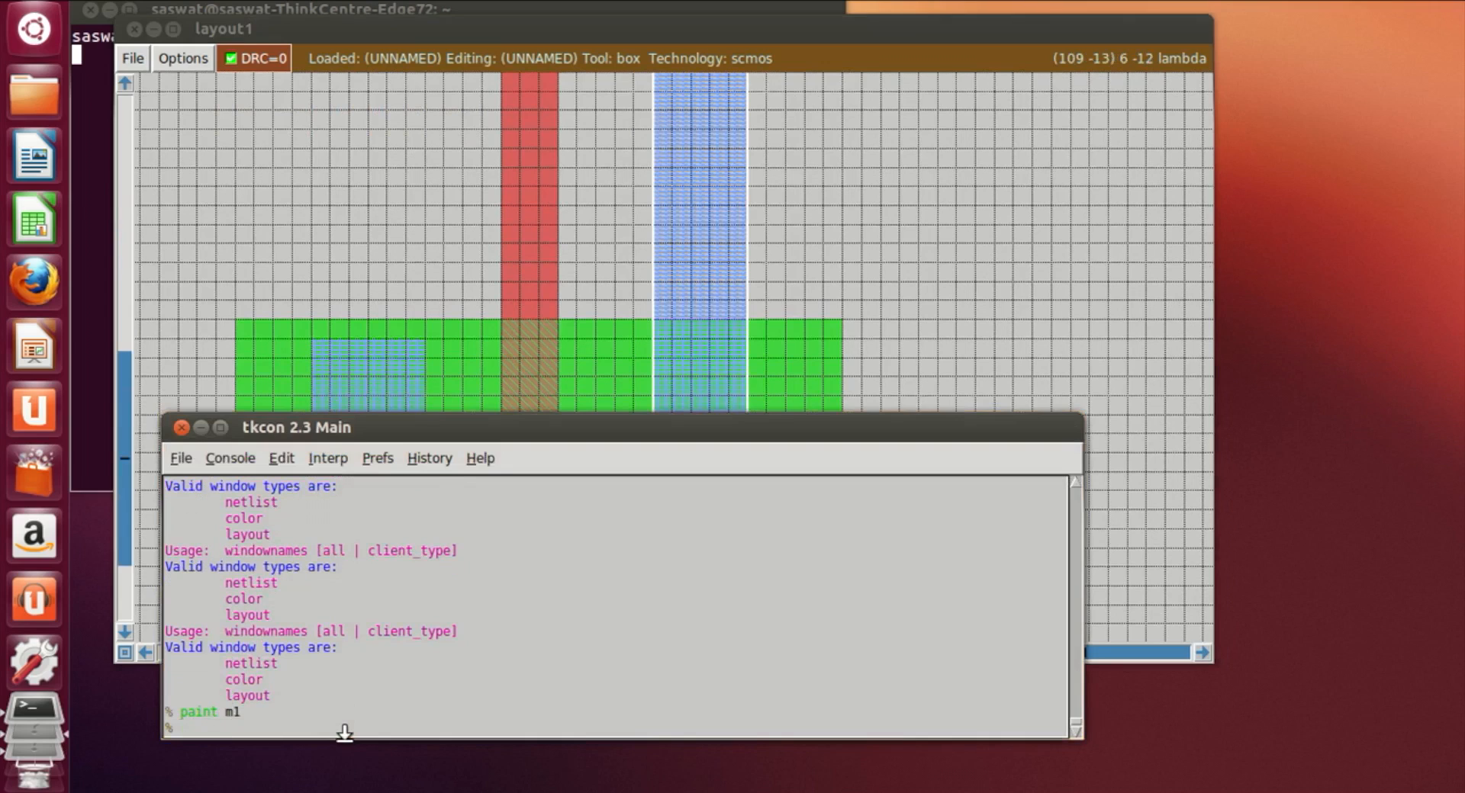
{"action": "left_click", "coordinate": [1060, 315]}
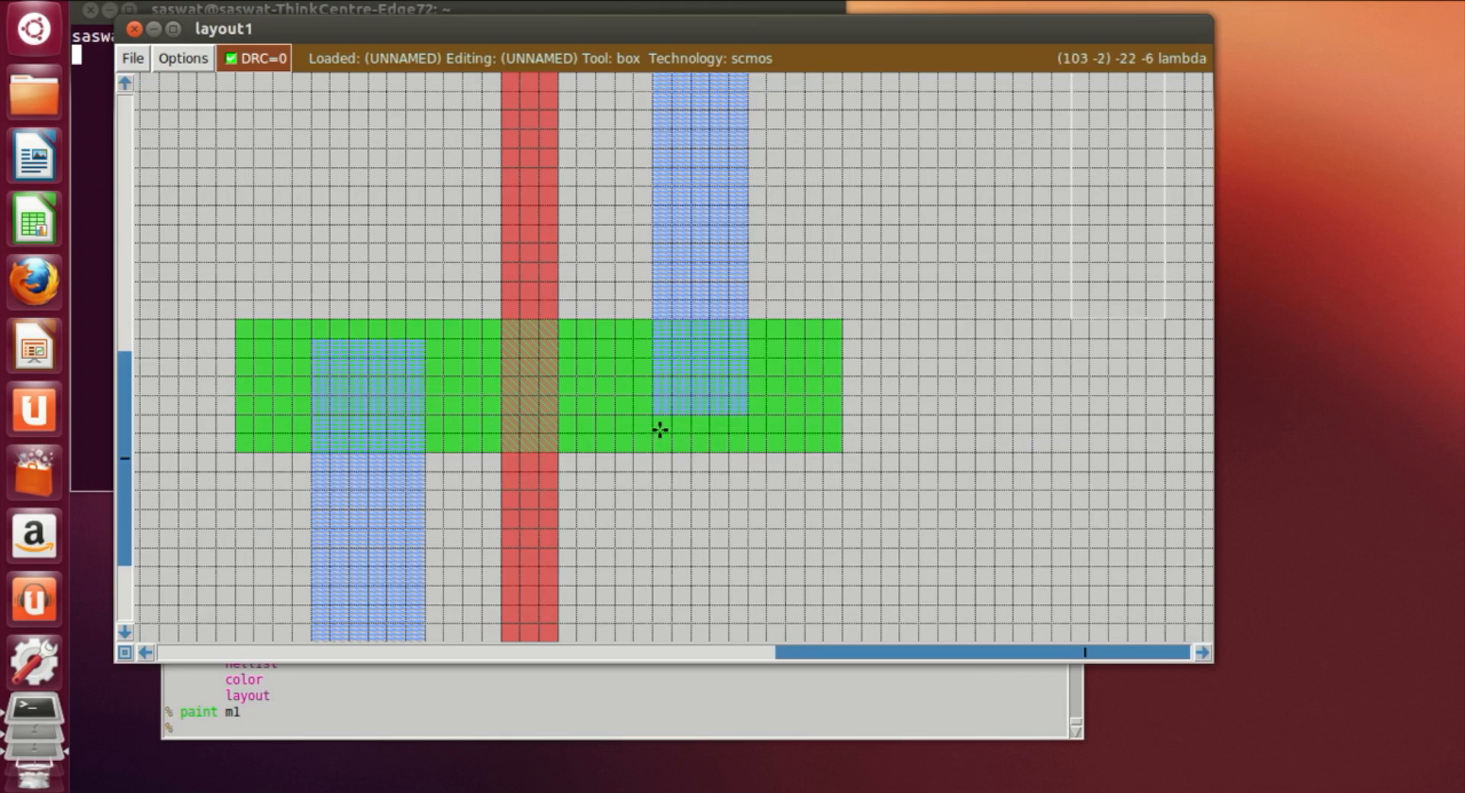
Step: Box a strip along the top edge of the new transistor's ndiff and paint it ndiff to extend it upward
{"action": "left_click", "coordinate": [235, 282]}
{"action": "right_click", "coordinate": [842, 319]}
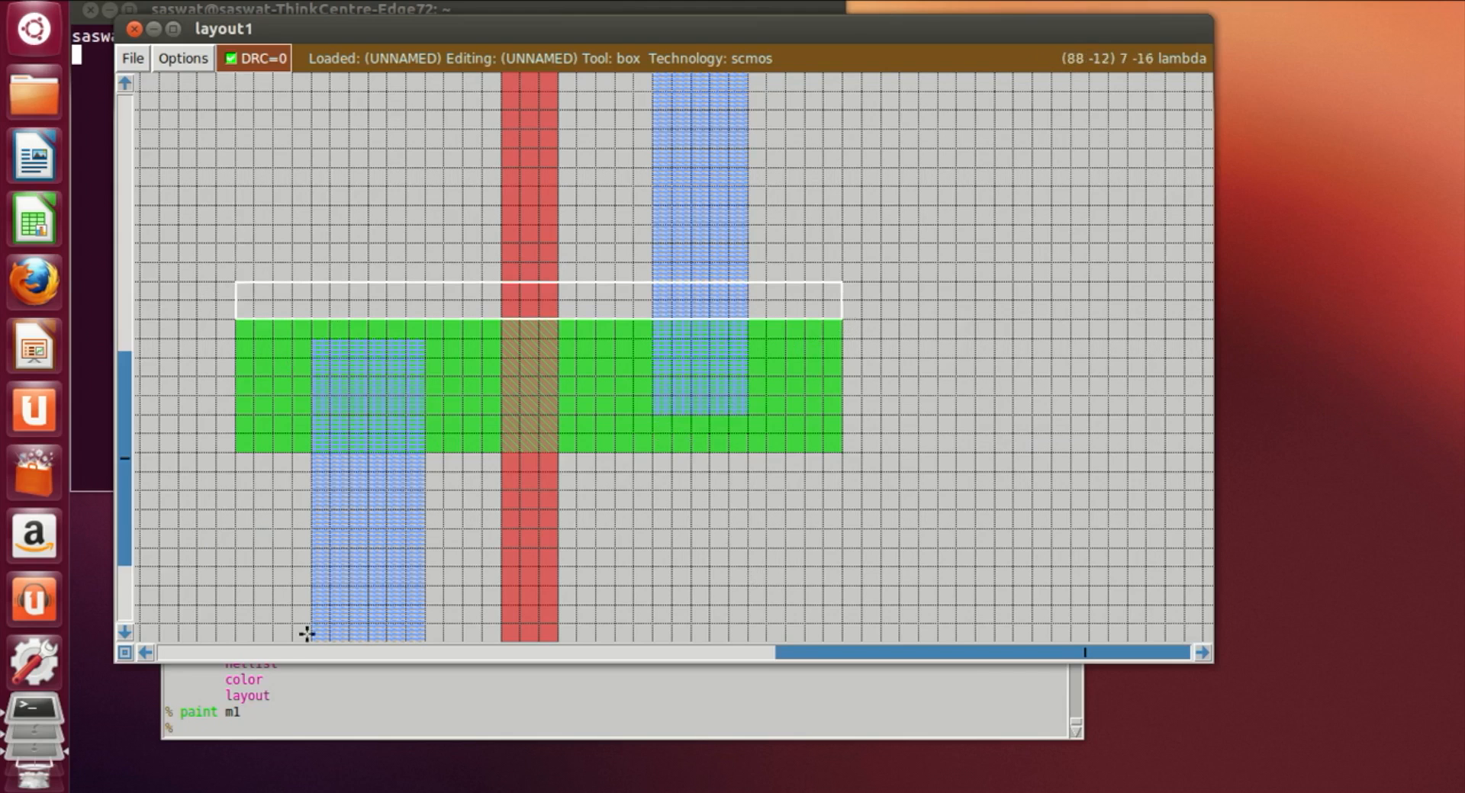
{"action": "left_click", "coordinate": [256, 731]}
{"action": "type", "text": "paint "}
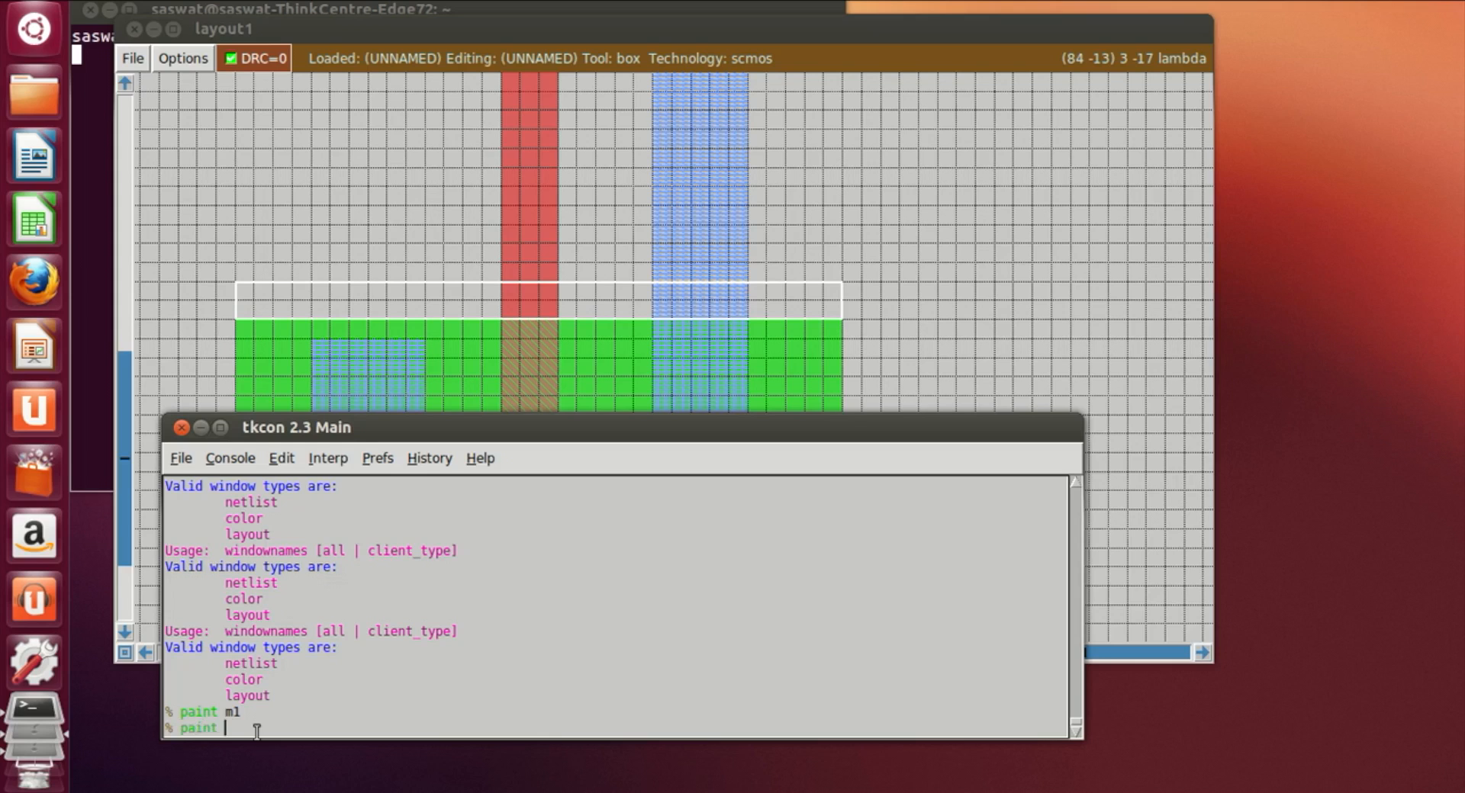
{"action": "type", "text": "ndiff"}
{"action": "key", "text": "Return"}
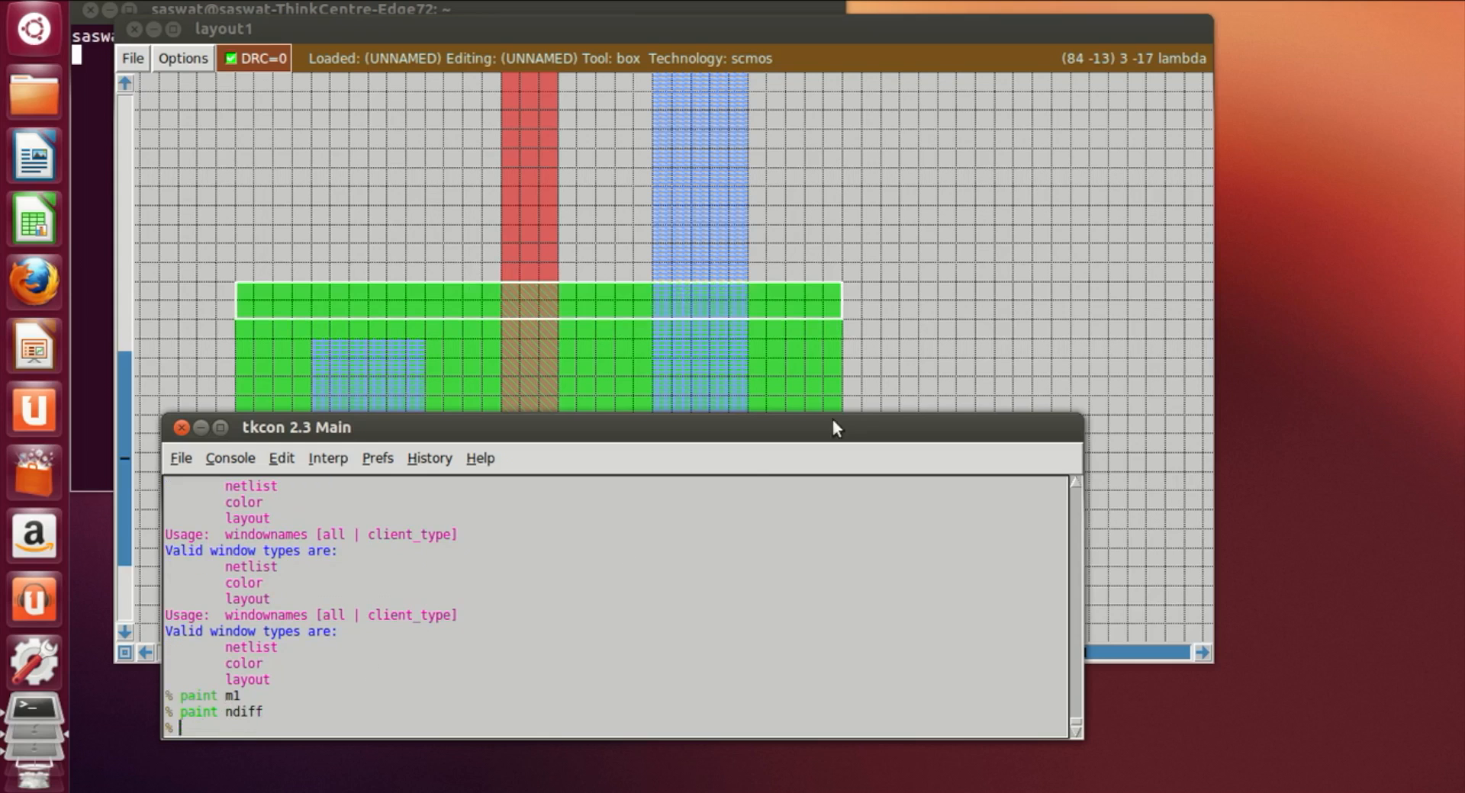
Step: Extend the left metal1 strip up to the new ndiff's top edge with a small box painted m1
{"action": "left_click", "coordinate": [937, 342]}
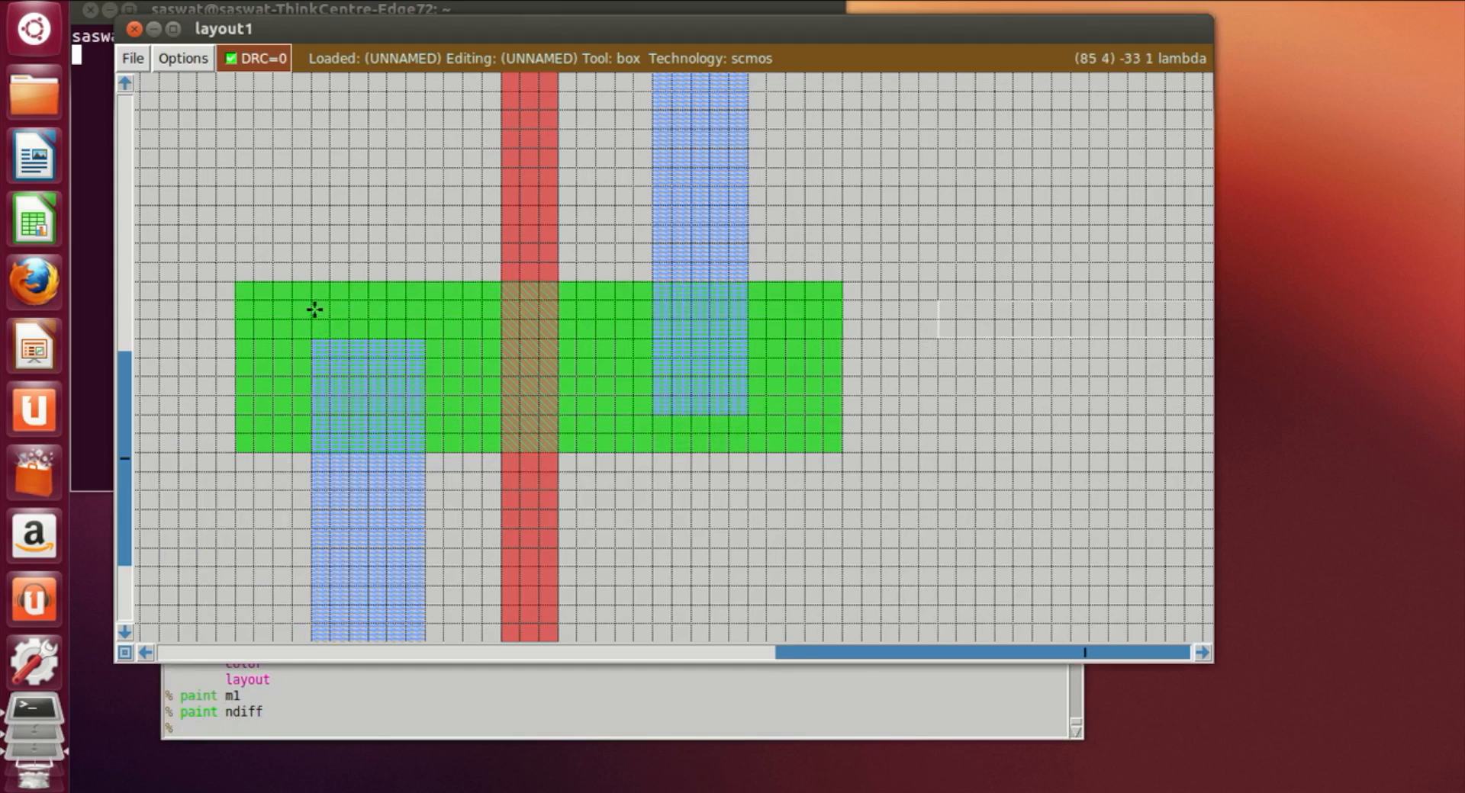
{"action": "left_click", "coordinate": [312, 322]}
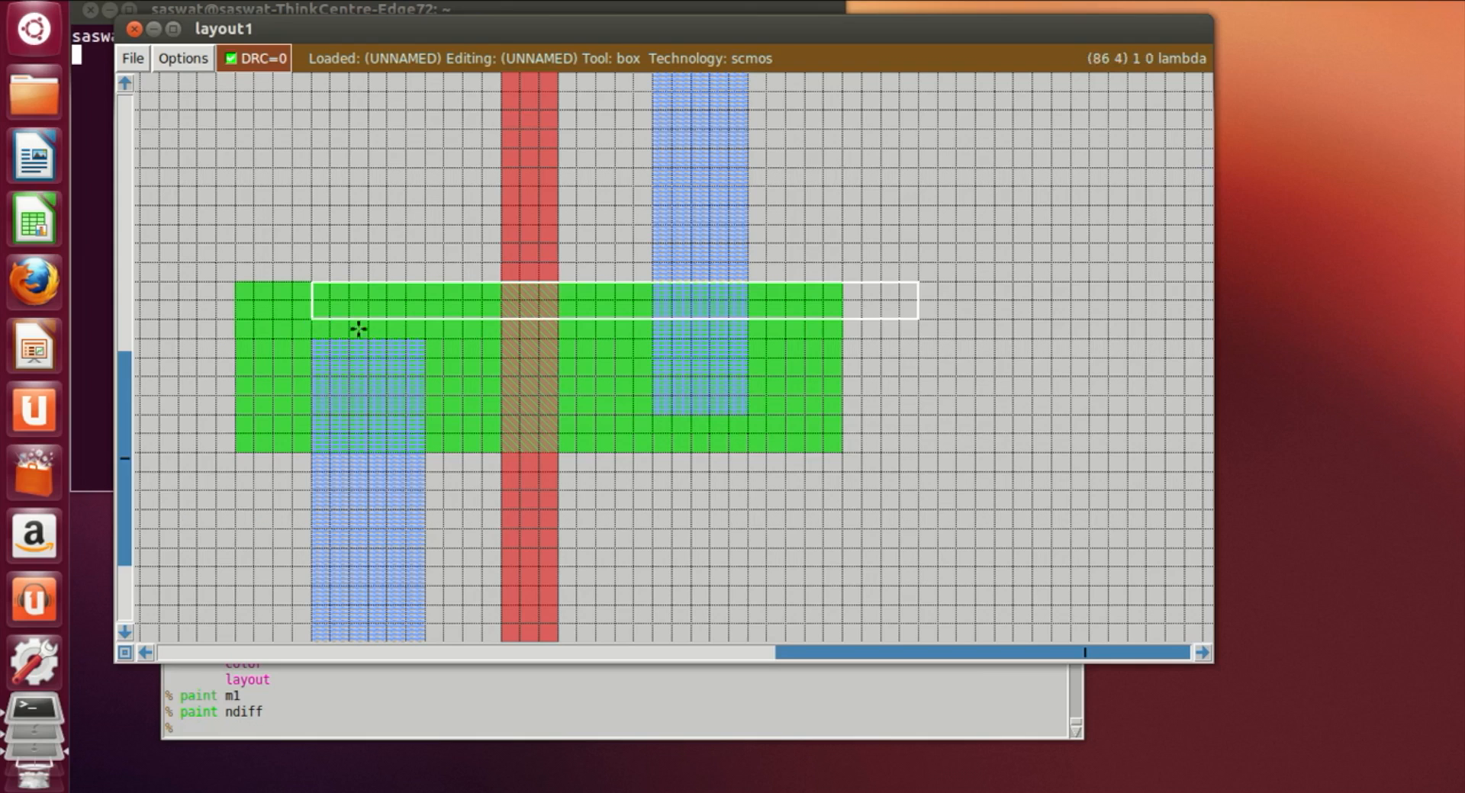
{"action": "right_click", "coordinate": [425, 338]}
{"action": "left_click", "coordinate": [335, 731]}
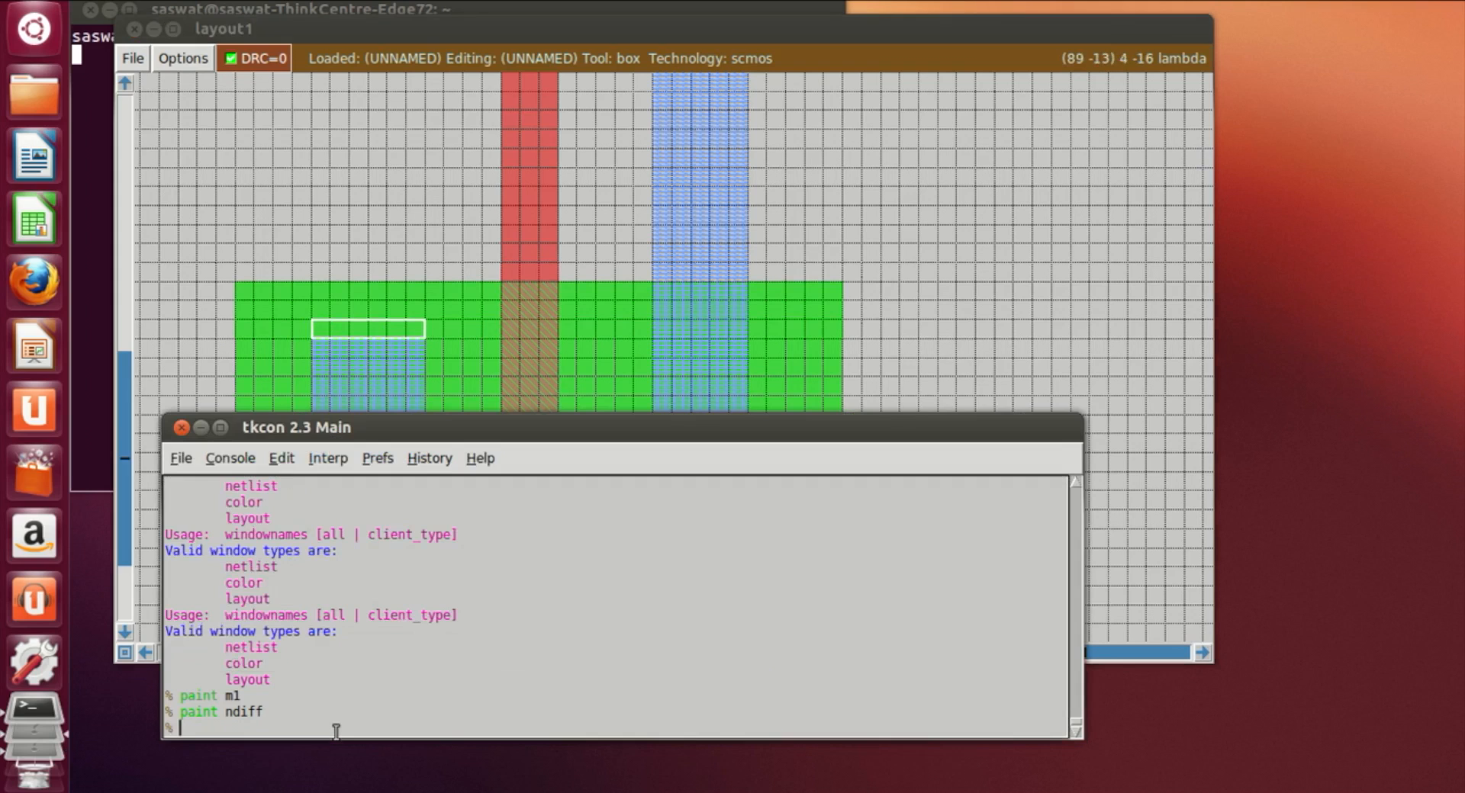
{"action": "type", "text": "paint m1"}
{"action": "key", "text": "Return"}
Step: Box the left metal1 strip where it overlaps the new pdiff and paint a pdc contact there
{"action": "left_click", "coordinate": [867, 343]}
{"action": "scroll", "coordinate": [1007, 451], "scroll_direction": "up", "scroll_amount": 10}
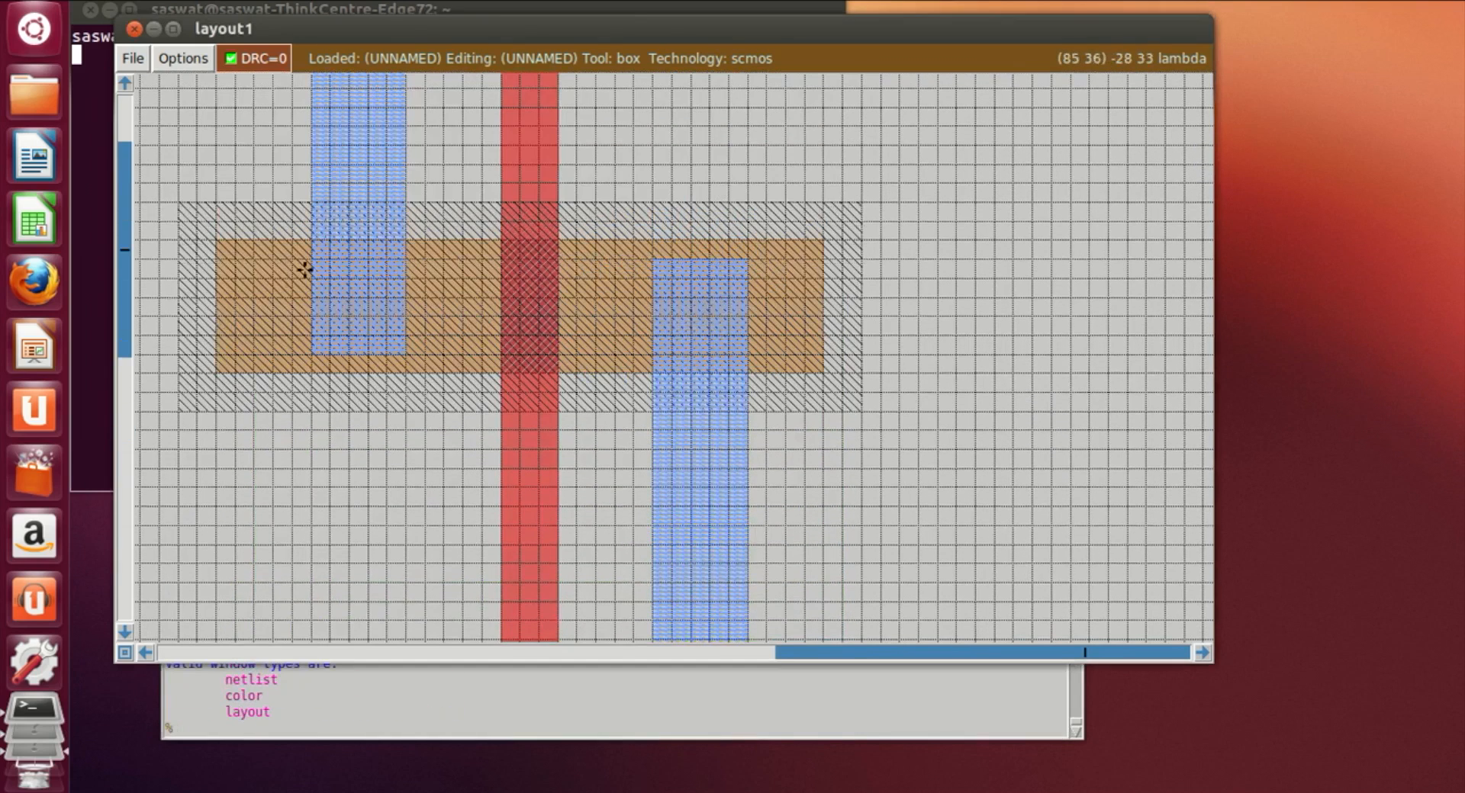
{"action": "left_click", "coordinate": [308, 269]}
{"action": "right_click", "coordinate": [402, 345]}
{"action": "left_click", "coordinate": [372, 733]}
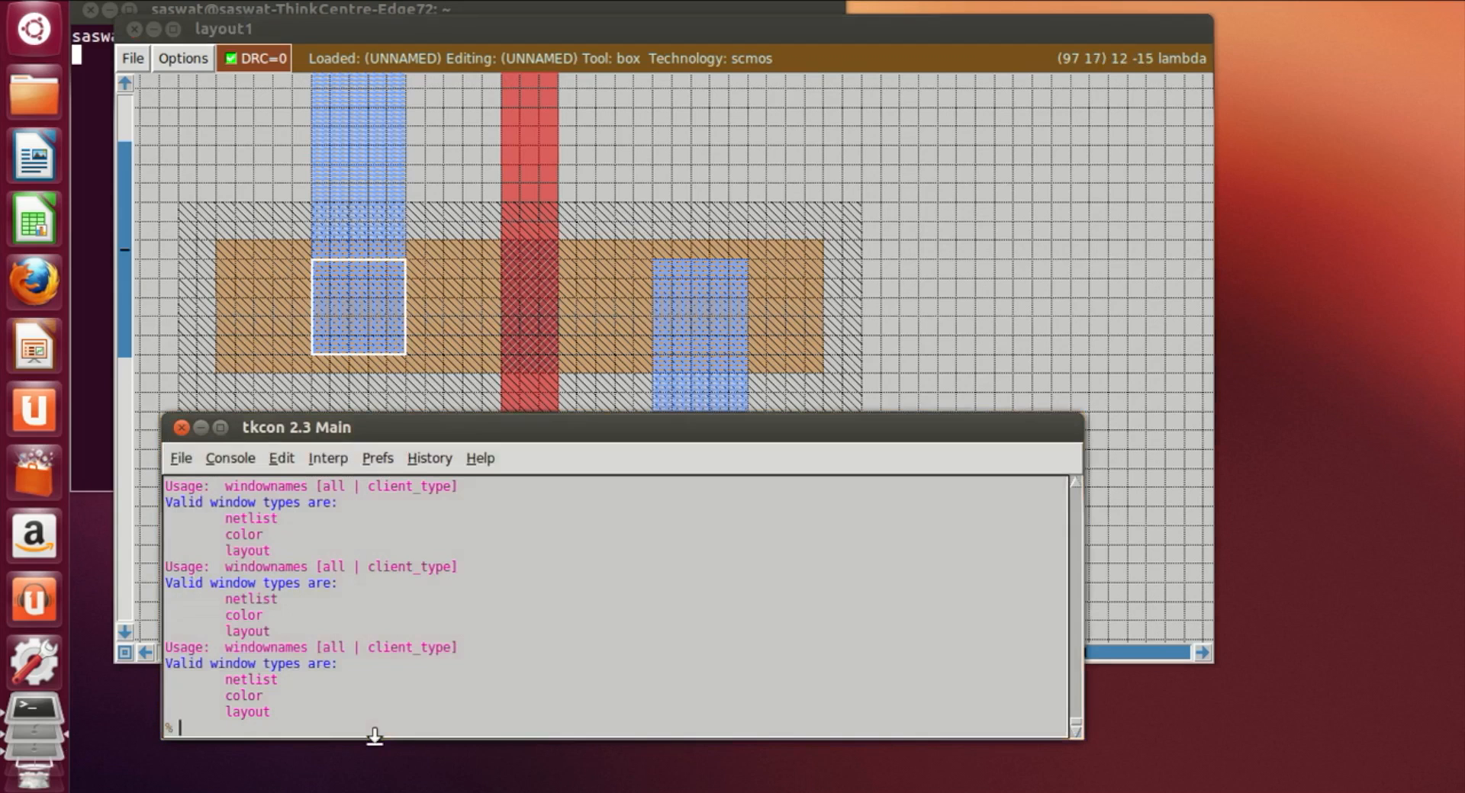
{"action": "type", "text": "paint pdc"}
{"action": "key", "text": "Return"}
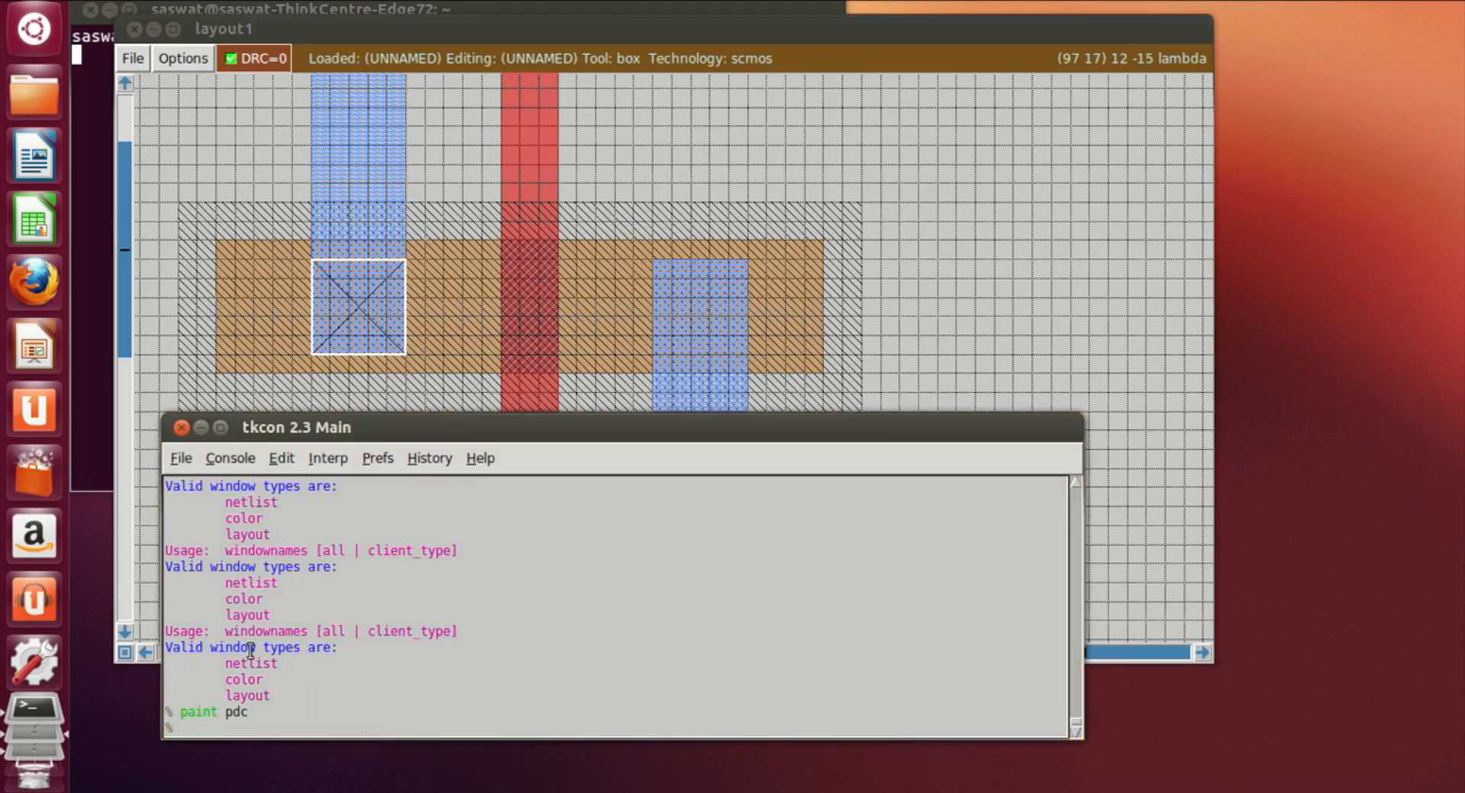
Step: Box the right metal1 strip where it overlaps the new pdiff and paint a pdc contact there
{"action": "left_click", "coordinate": [685, 329]}
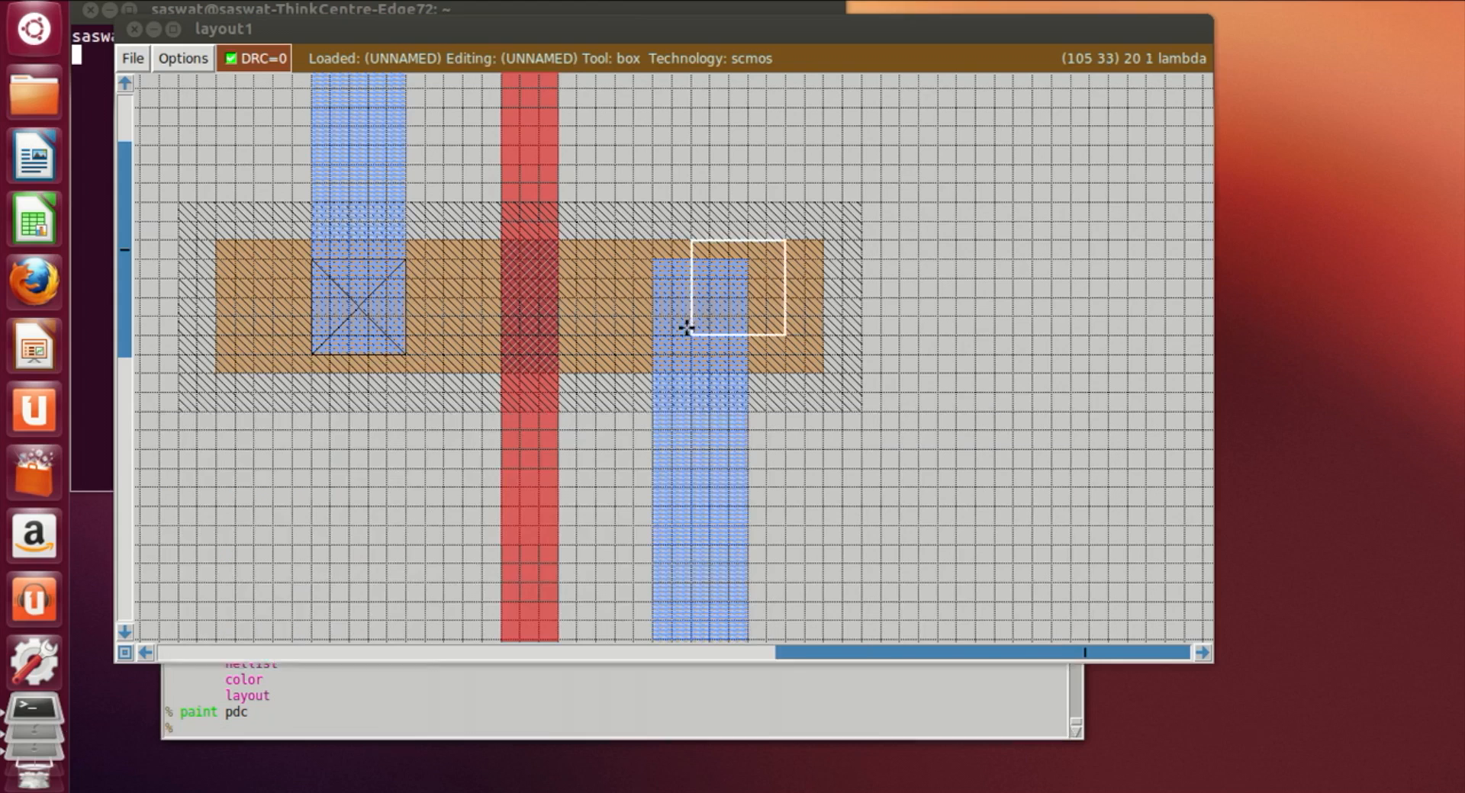
{"action": "left_click", "coordinate": [654, 338]}
{"action": "left_click", "coordinate": [654, 355]}
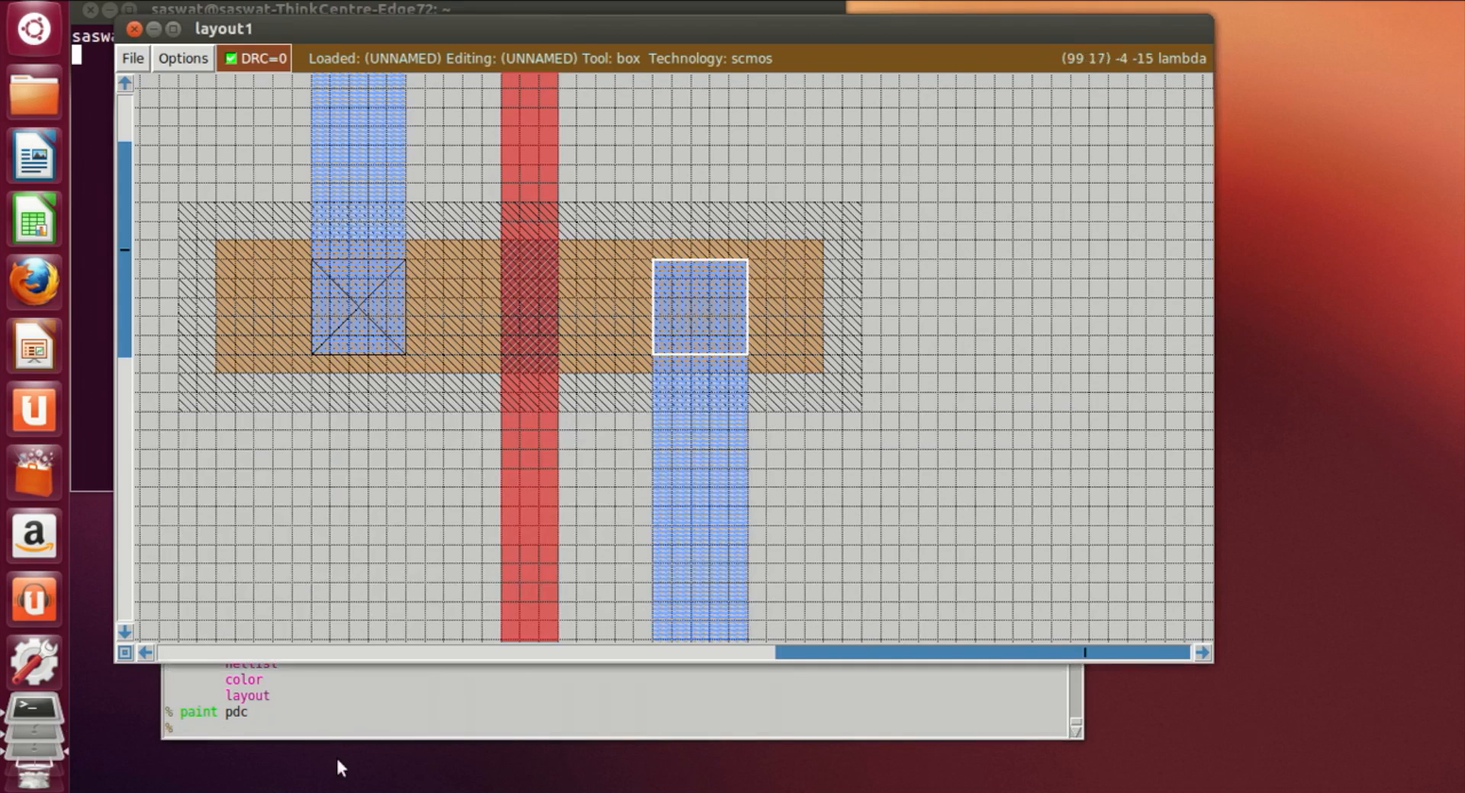
{"action": "left_click", "coordinate": [335, 731]}
{"action": "type", "text": "paint pdc"}
{"action": "key", "text": "Return"}
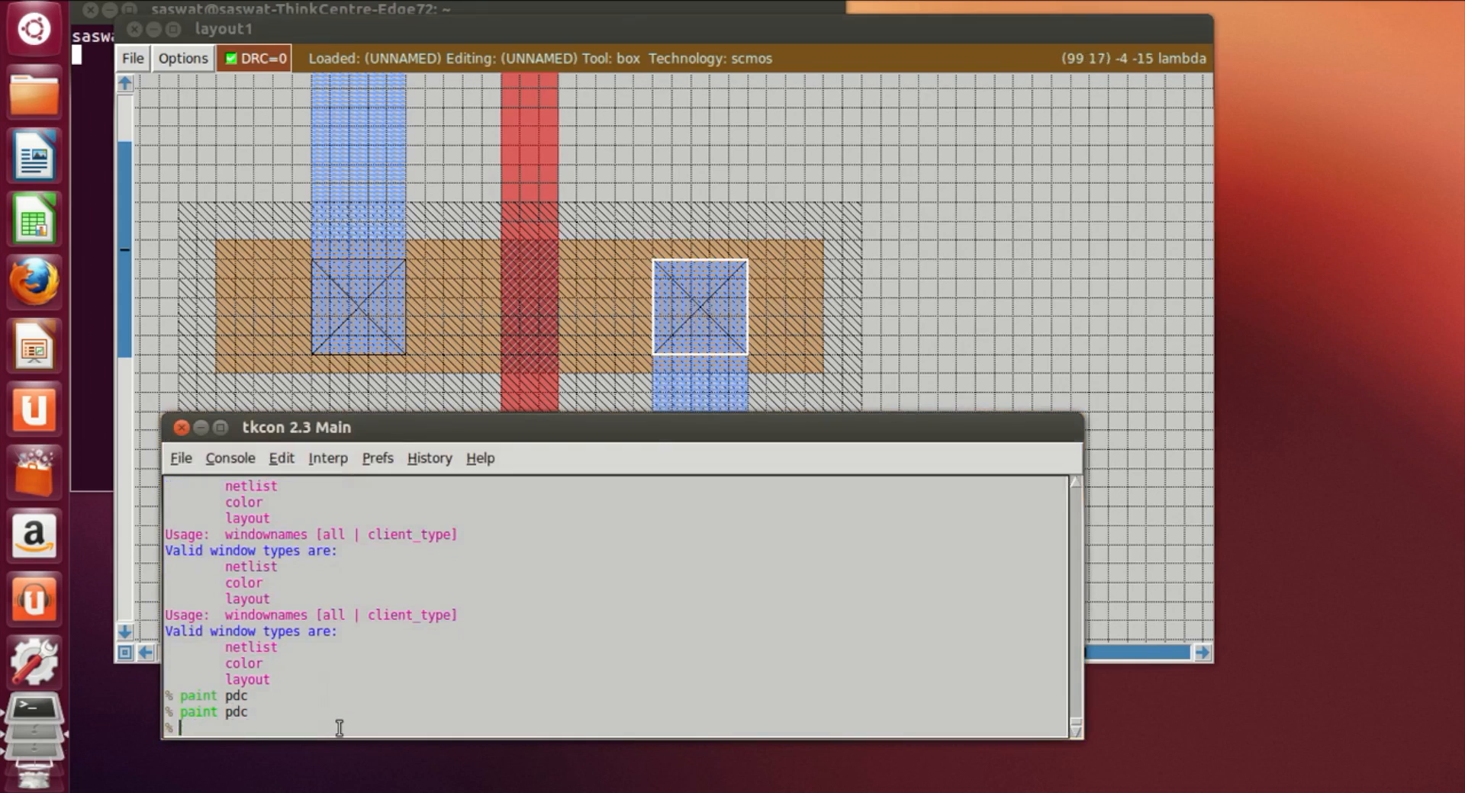
Step: Box the right metal1 strip where it overlaps the new ndiff and paint an ndc contact there
{"action": "left_click", "coordinate": [951, 372]}
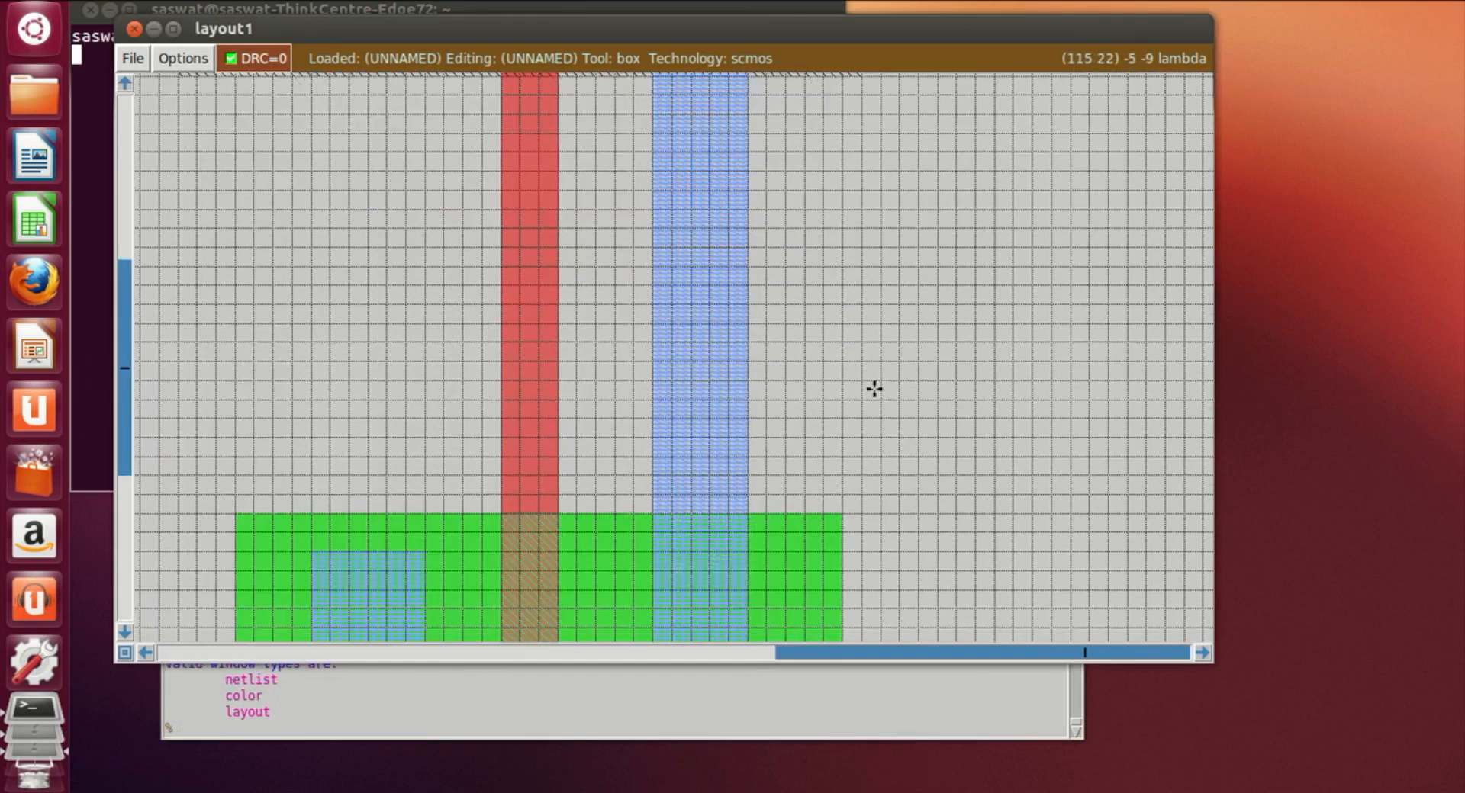
{"action": "scroll", "coordinate": [873, 388], "scroll_direction": "down", "scroll_amount": 2}
{"action": "left_click", "coordinate": [328, 489]}
{"action": "left_click", "coordinate": [651, 491]}
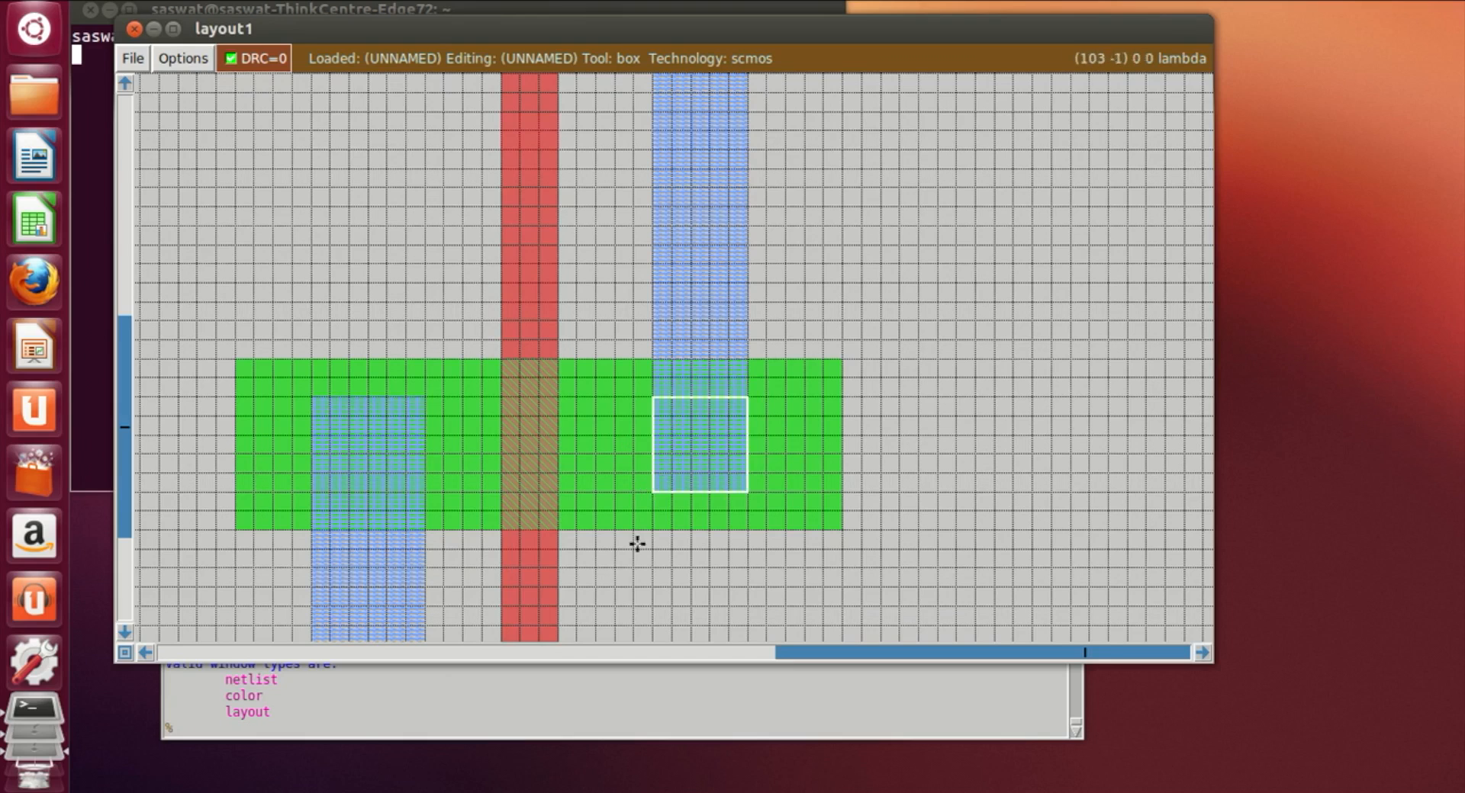
{"action": "left_click", "coordinate": [357, 736]}
{"action": "type", "text": "paint nd"}
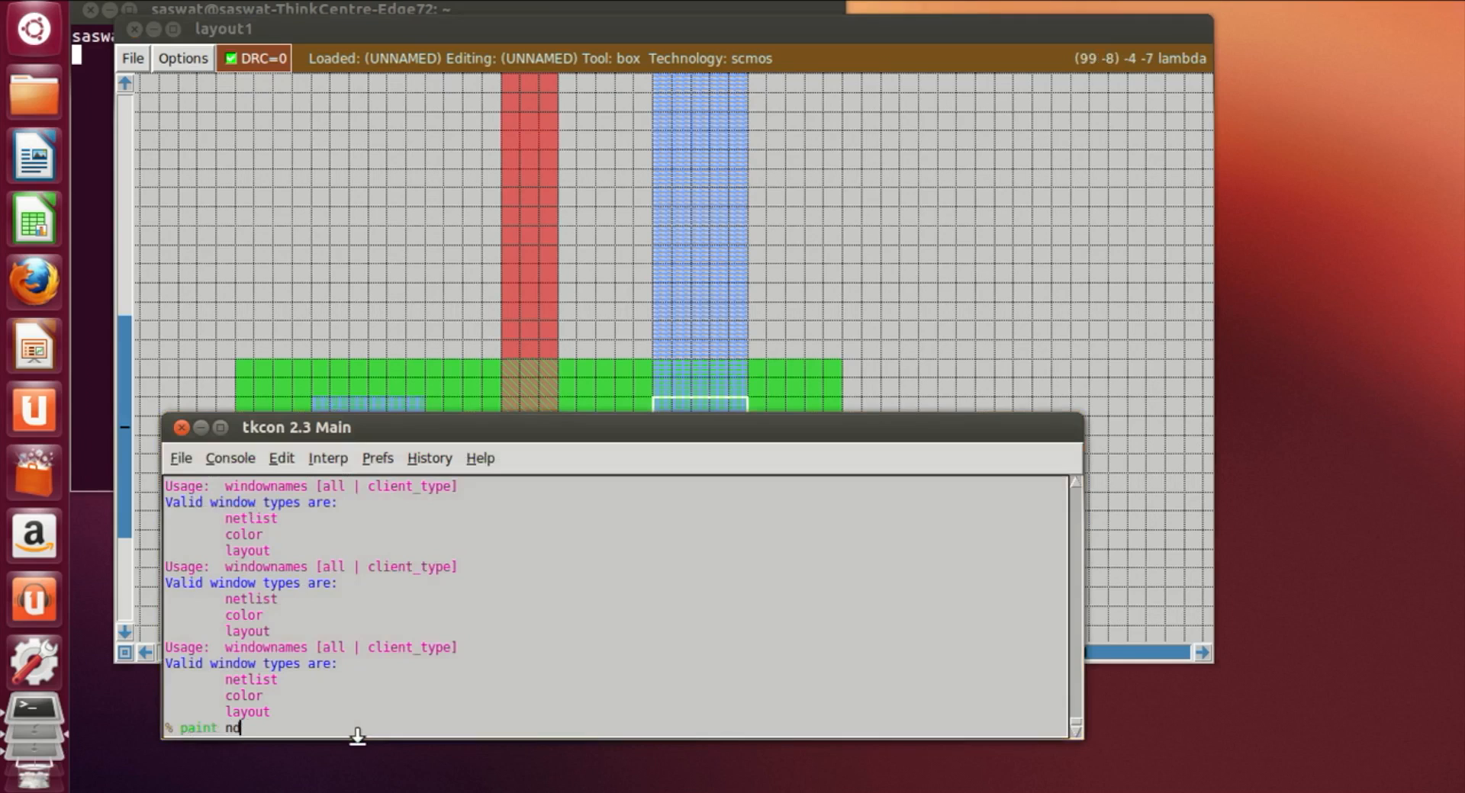
{"action": "type", "text": "c"}
{"action": "key", "text": "Return"}
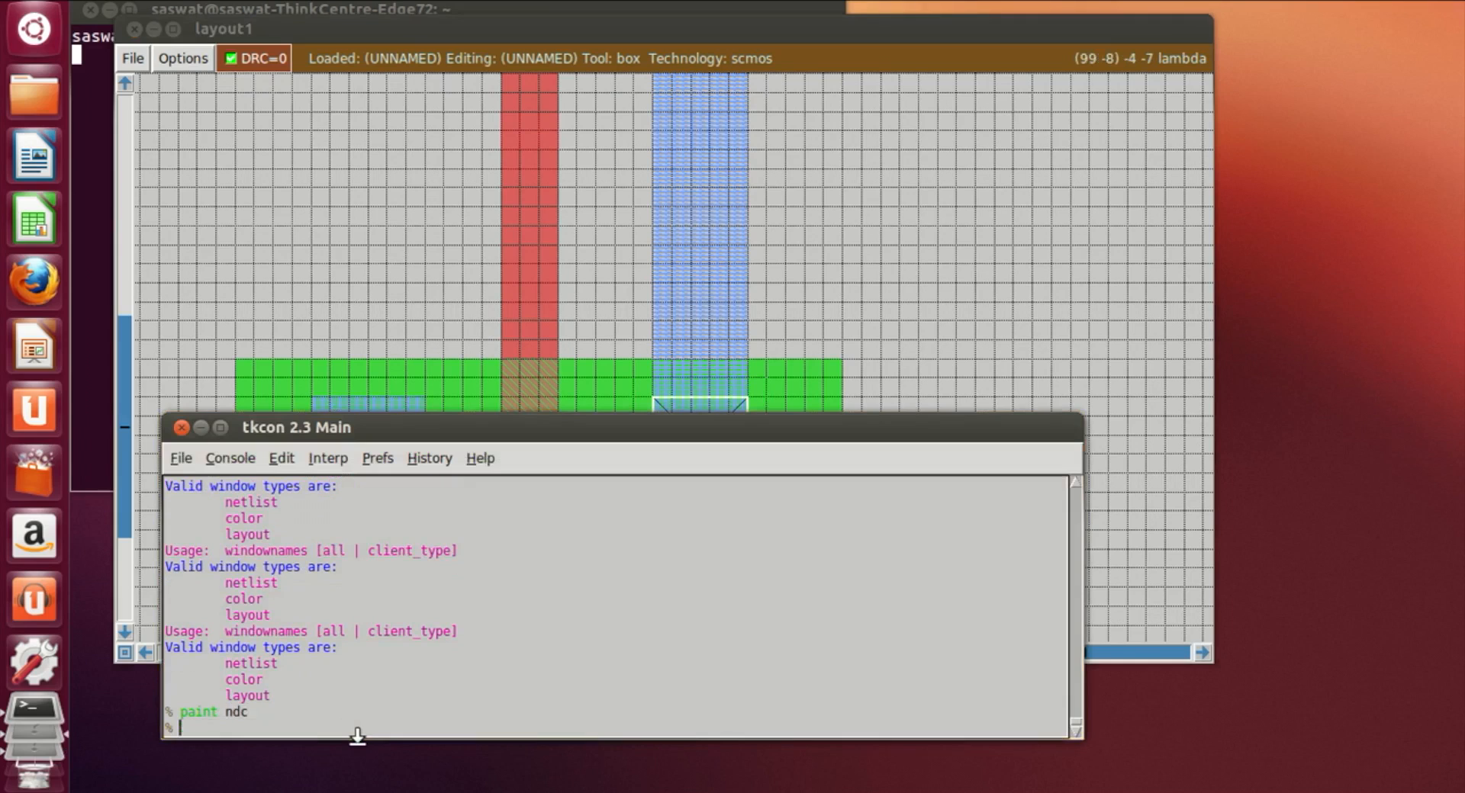
Step: Box the left metal1 strip where it overlaps the new ndiff and paint an ndc contact there
{"action": "left_click", "coordinate": [842, 282]}
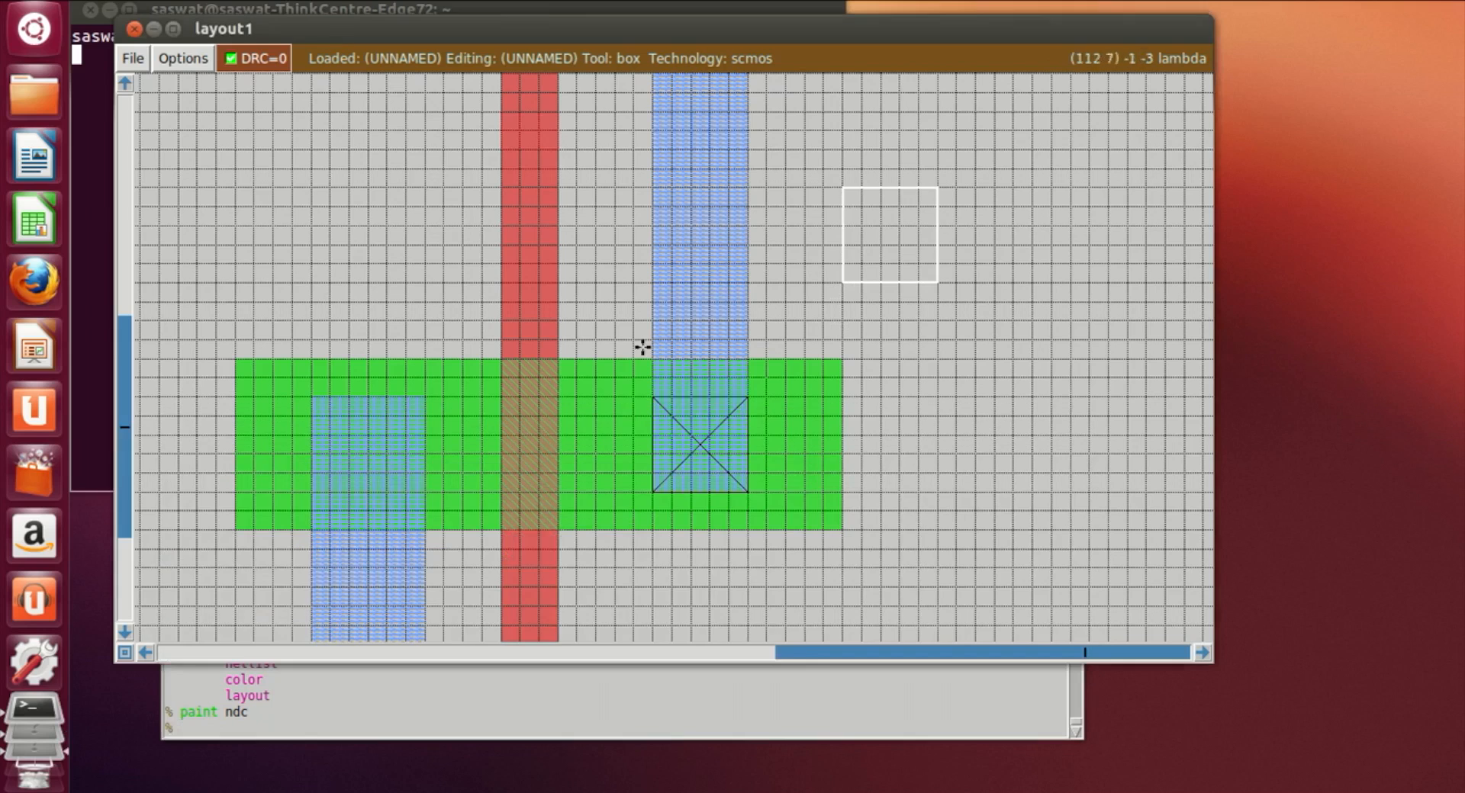
{"action": "left_click", "coordinate": [323, 506]}
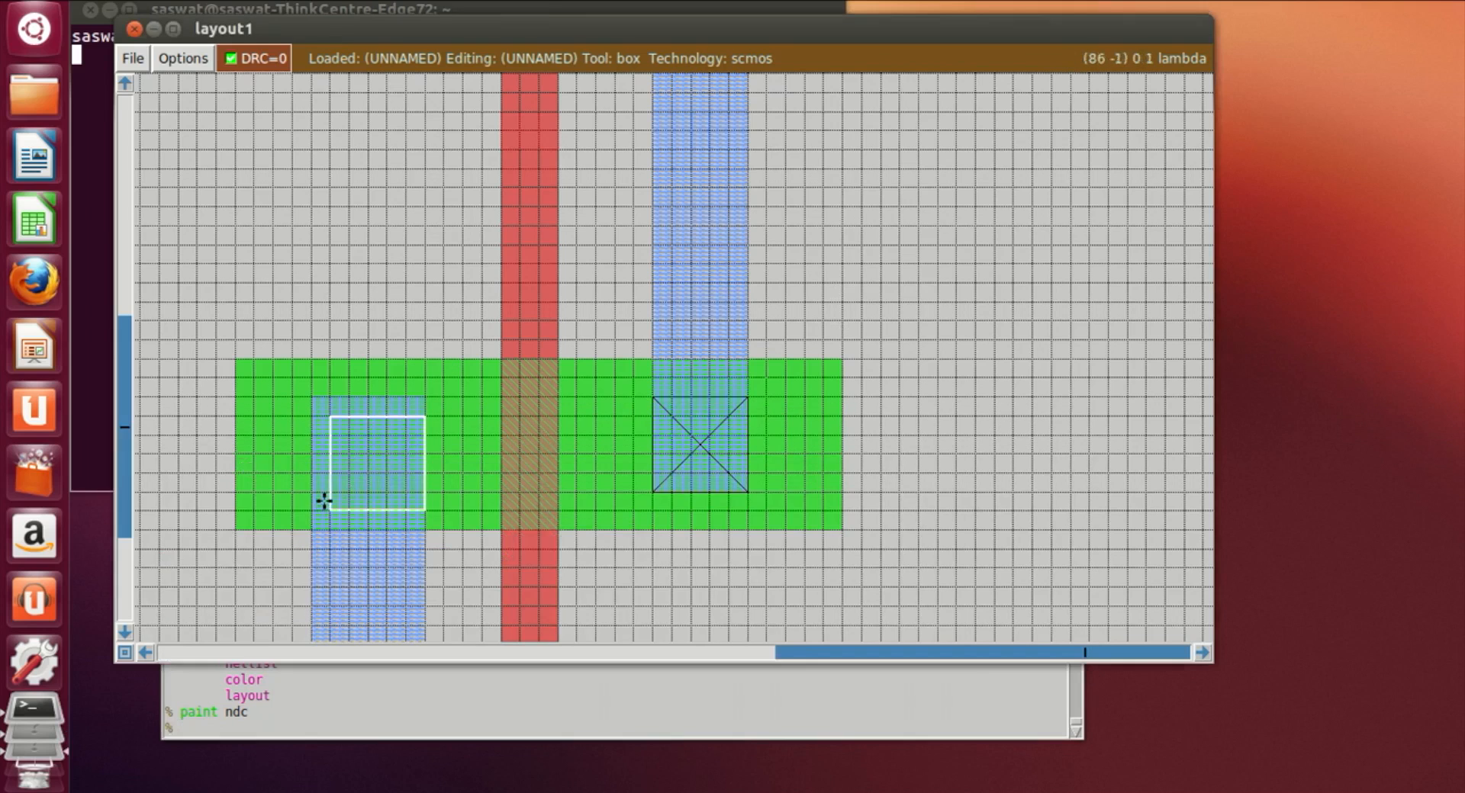
{"action": "left_click", "coordinate": [302, 480]}
{"action": "left_click", "coordinate": [308, 502]}
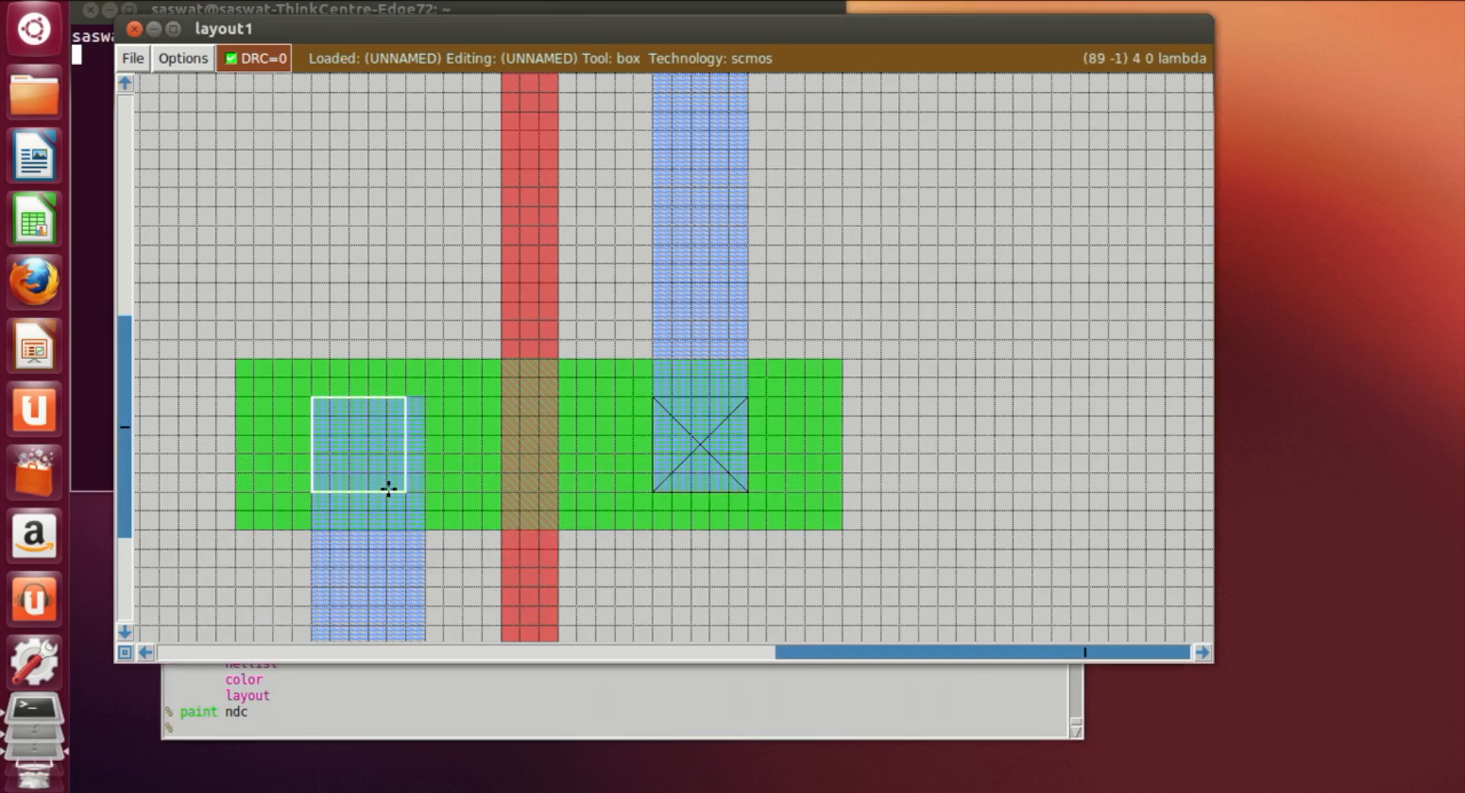
{"action": "right_click_drag", "start_coordinate": [425, 510], "coordinate": [425, 398]}
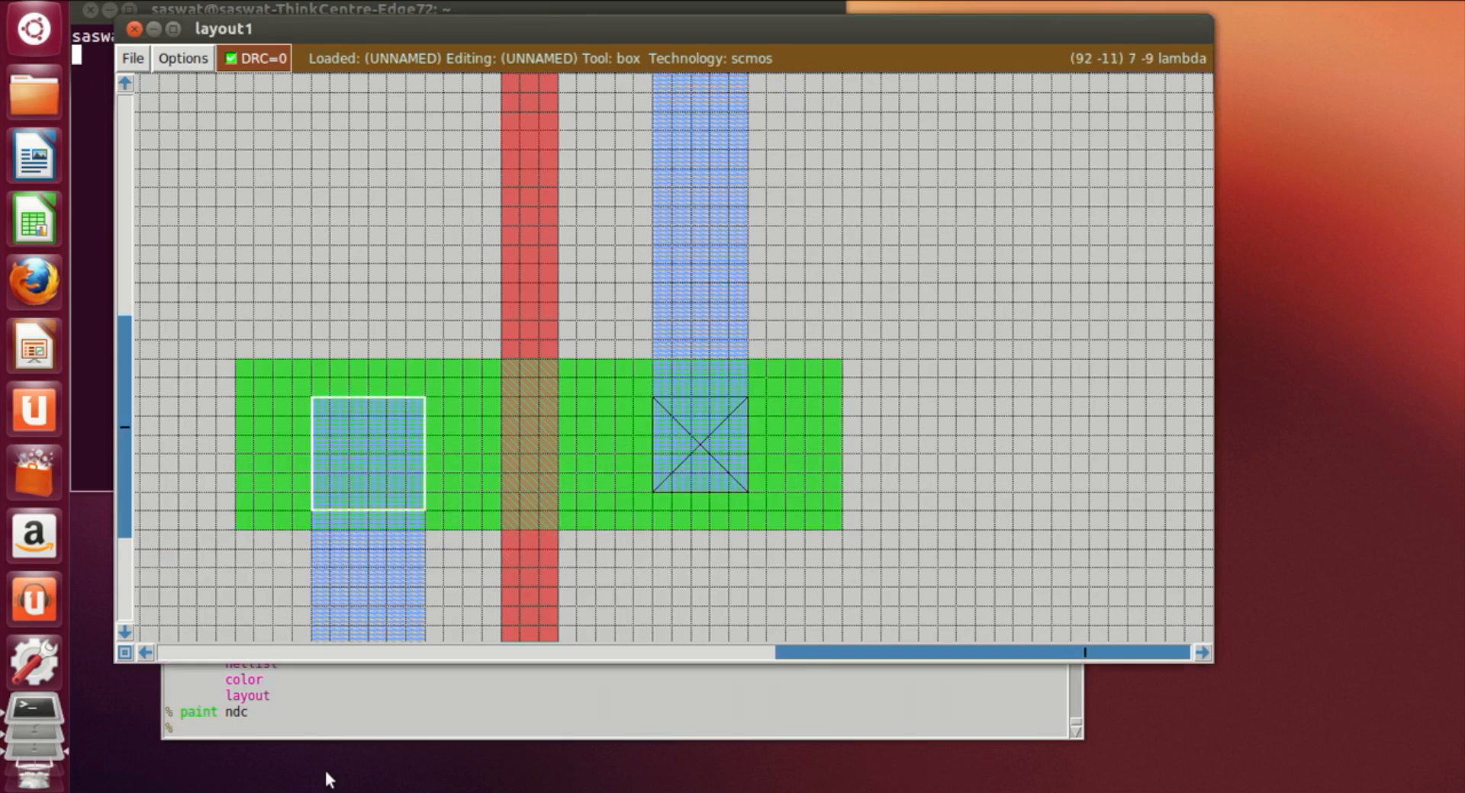
{"action": "left_click", "coordinate": [325, 737]}
{"action": "type", "text": "paint ndc"}
{"action": "key", "text": "Return"}
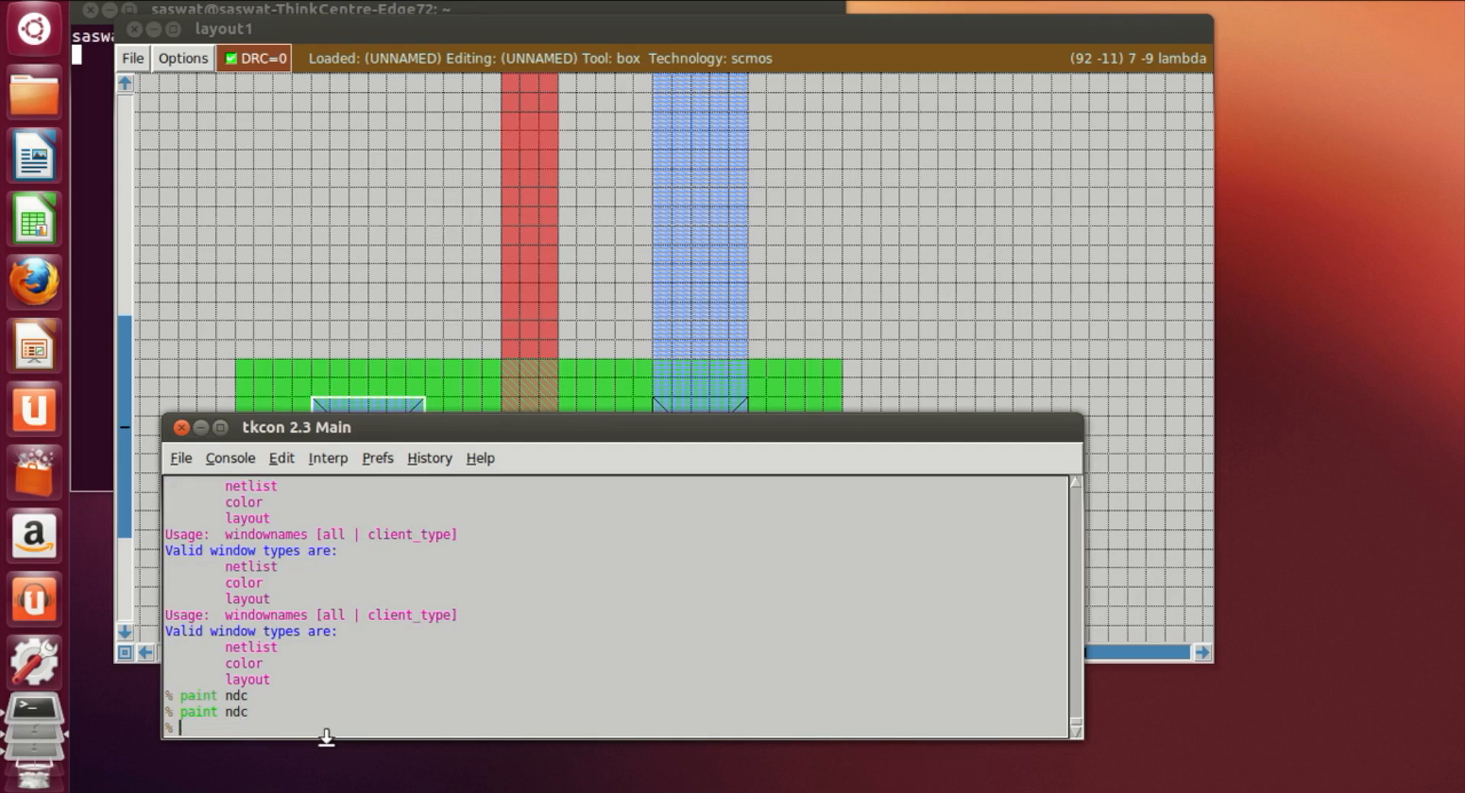
Step: Paint a horizontal metal1 strip extending right from the first gate's output wire toward the new transistor's poly
{"action": "left_click", "coordinate": [1054, 342]}
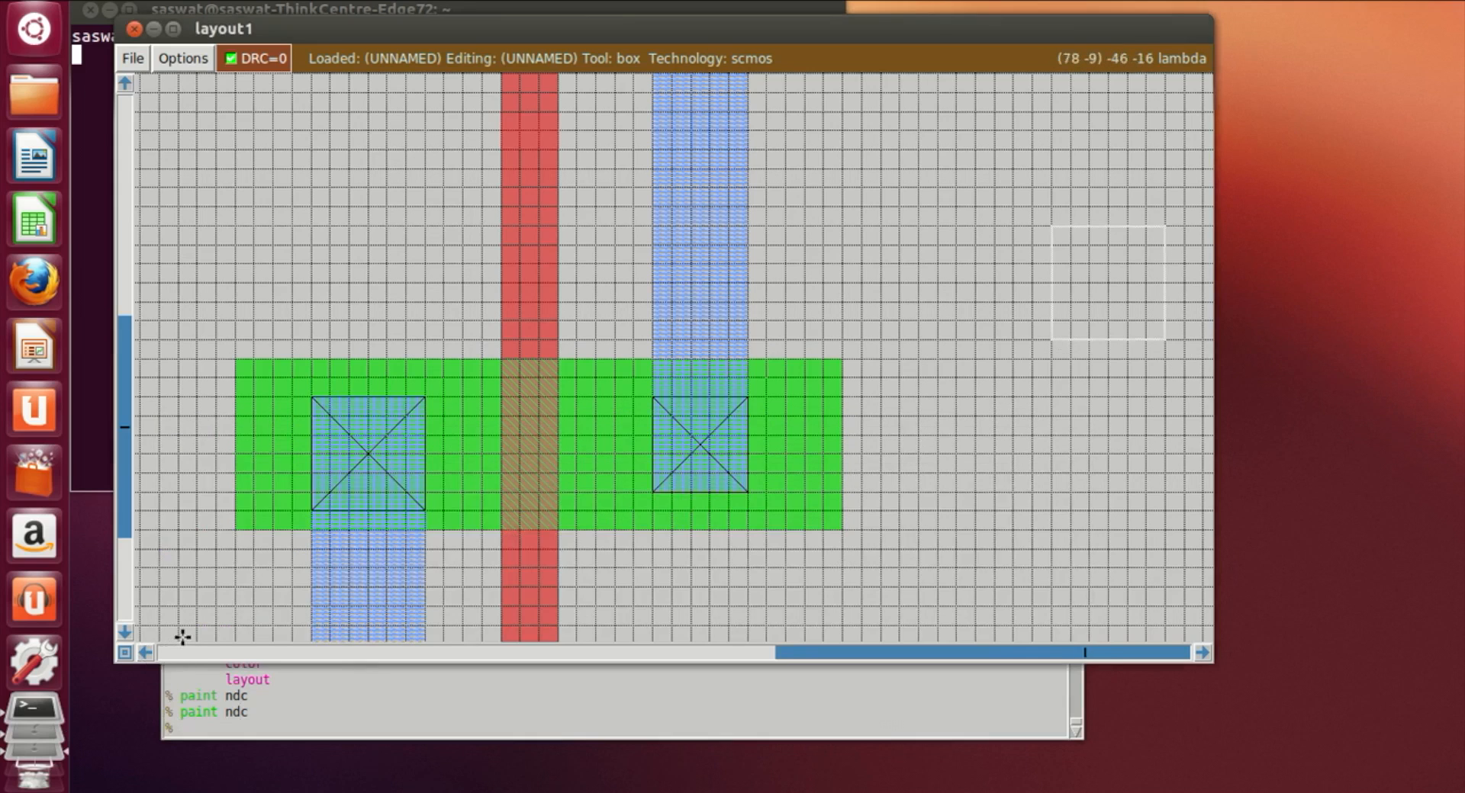
{"action": "key", "text": "shift+z"}
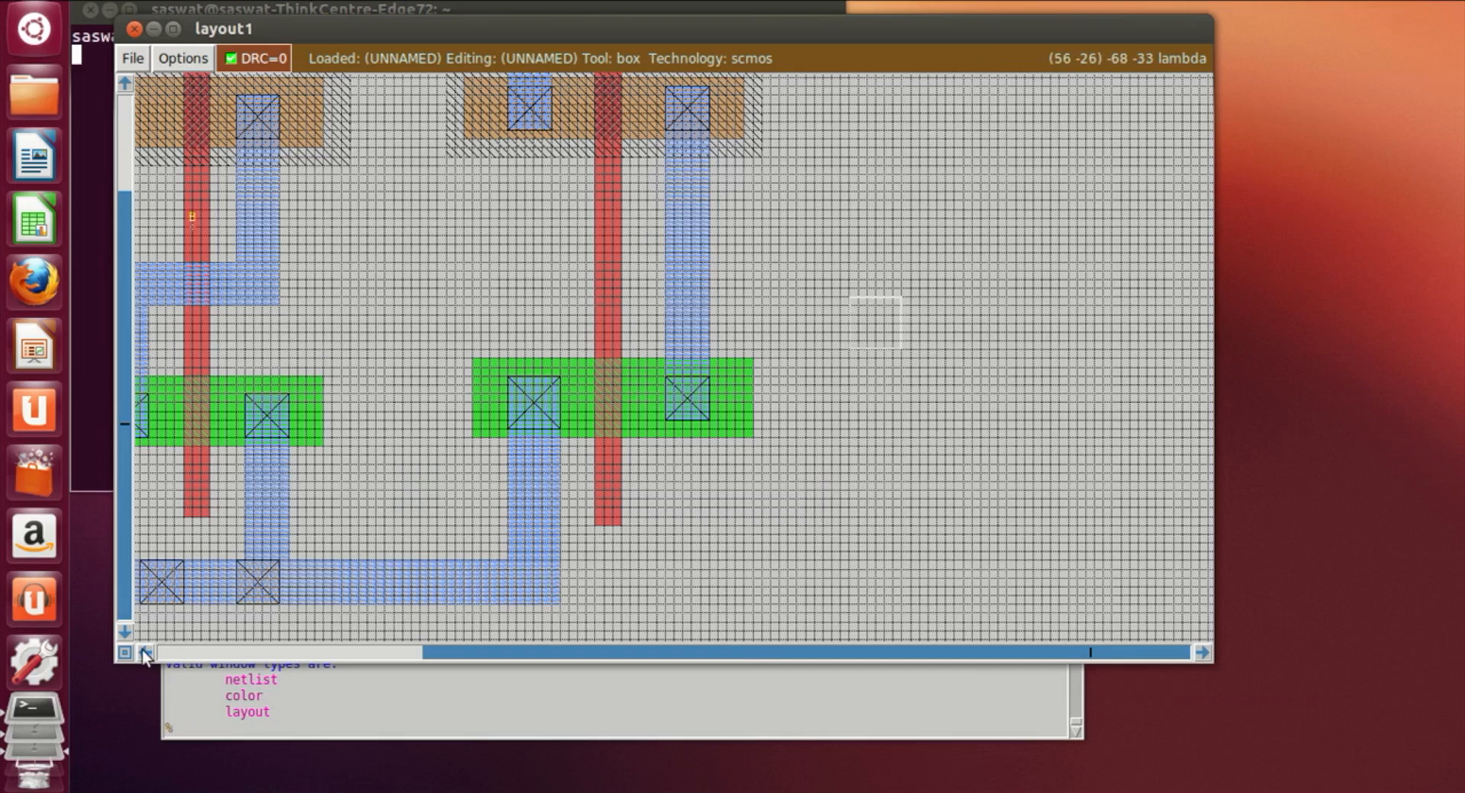
{"action": "left_click", "coordinate": [145, 653]}
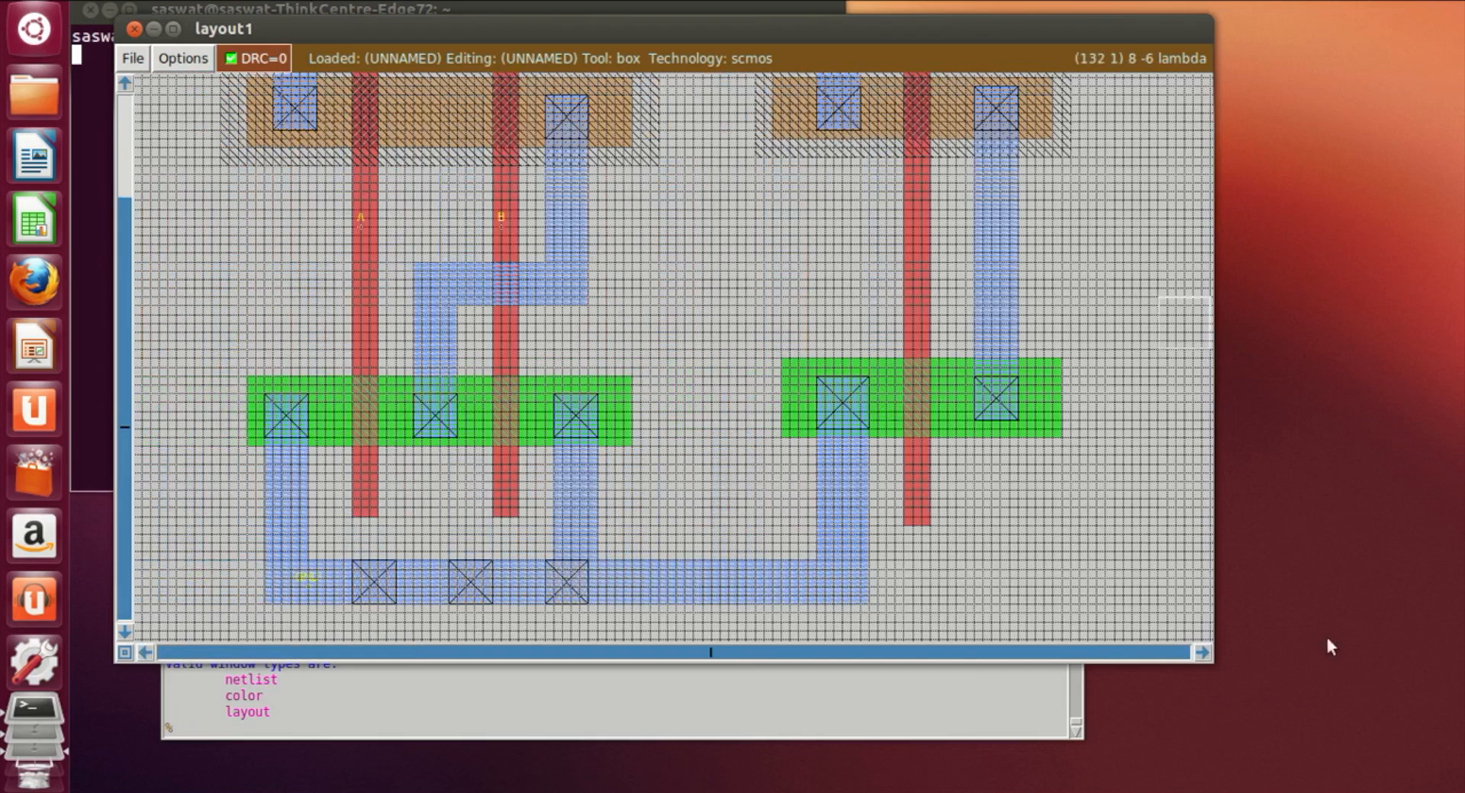
{"action": "left_click", "coordinate": [1201, 653]}
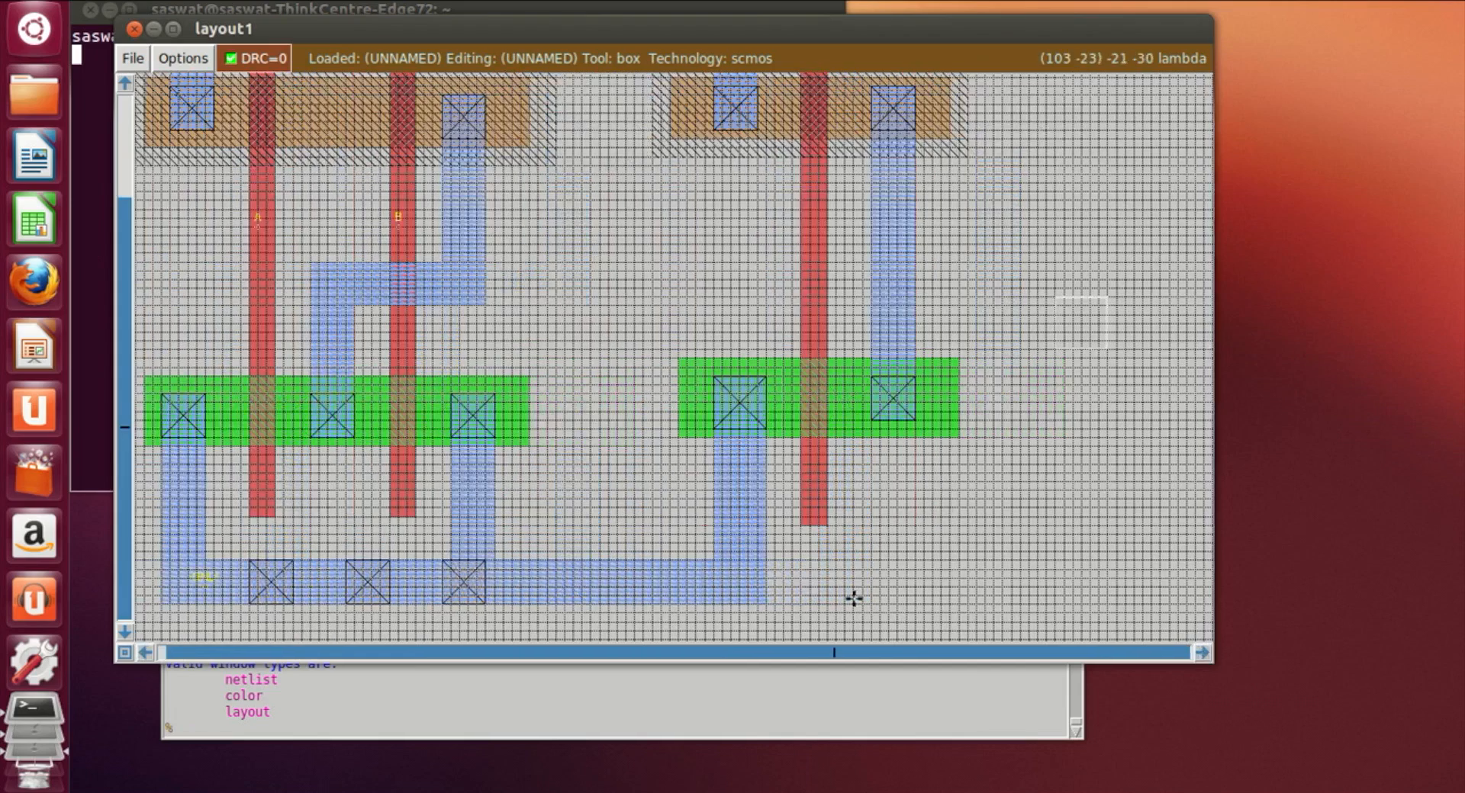
{"action": "scroll", "coordinate": [854, 599], "scroll_direction": "up", "scroll_amount": 2}
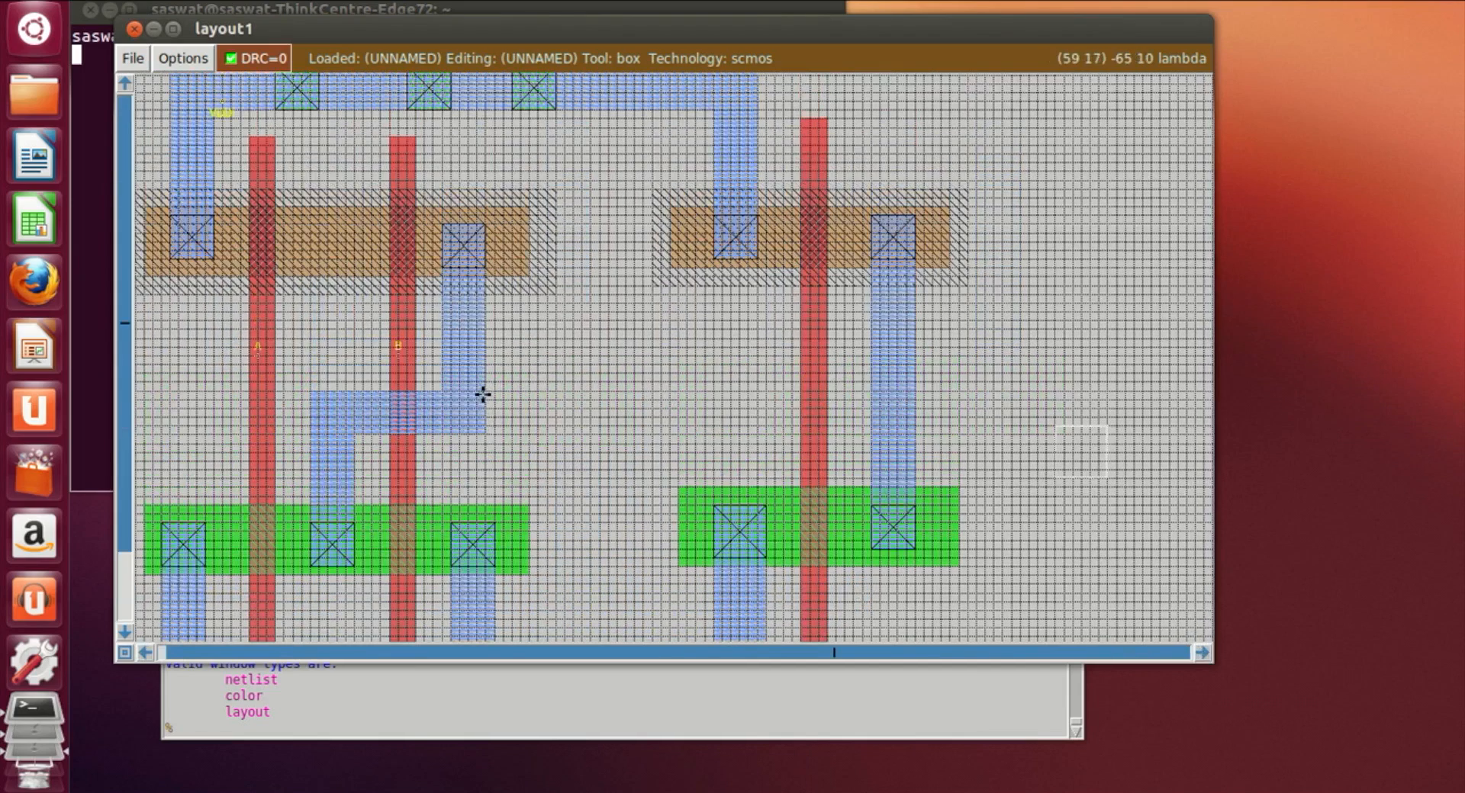
{"action": "key", "text": "z"}
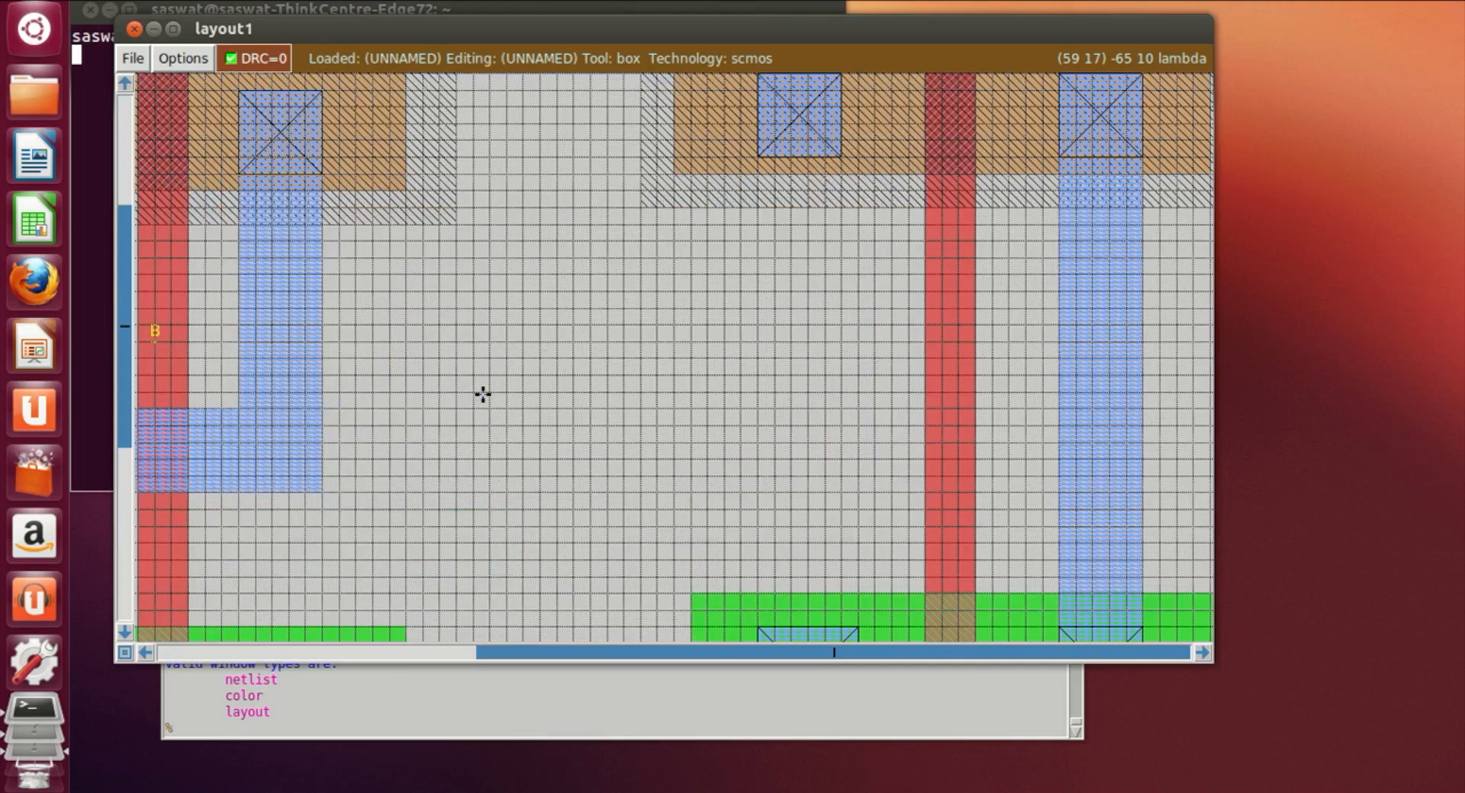
{"action": "left_click", "coordinate": [325, 396]}
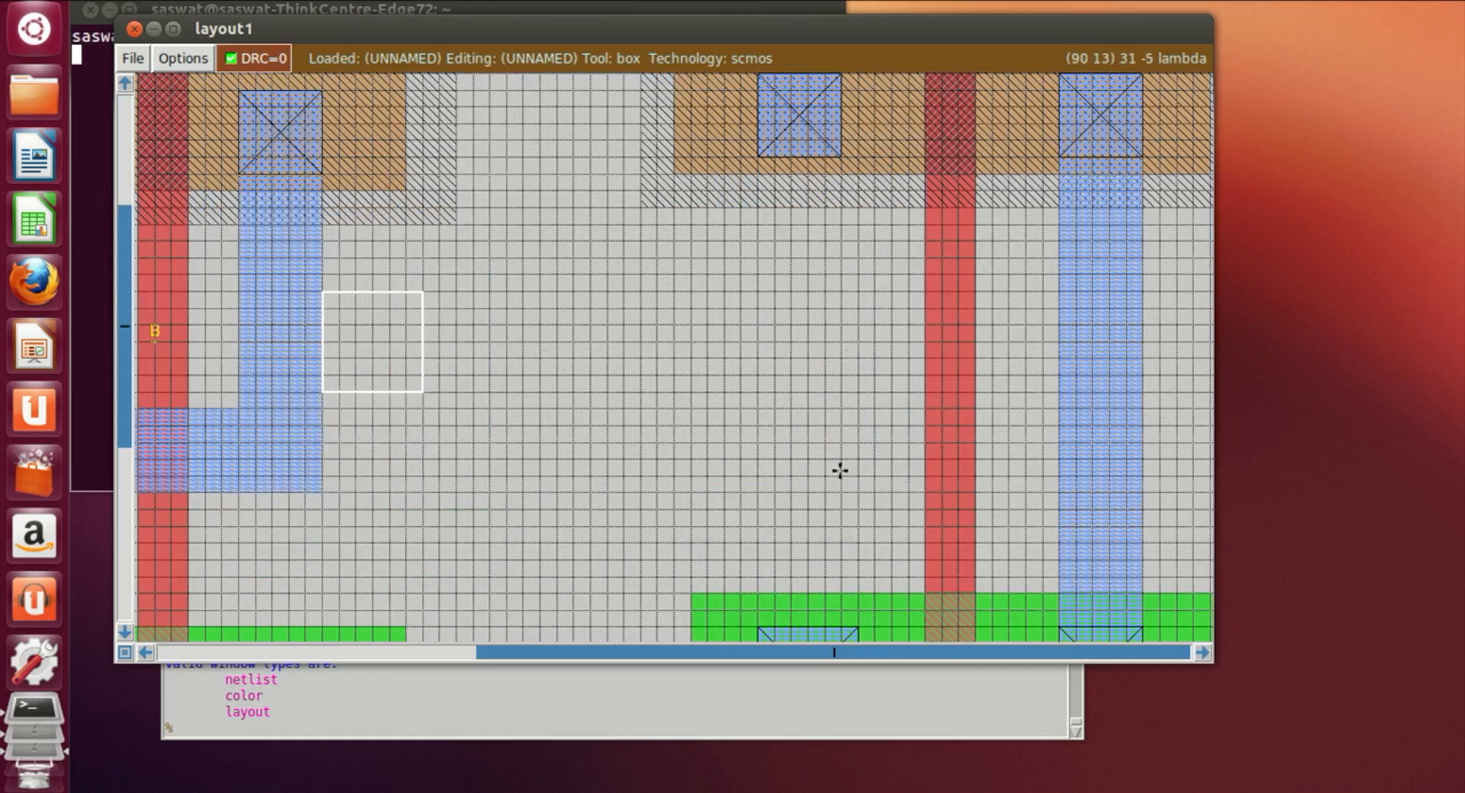
{"action": "right_click", "coordinate": [688, 458]}
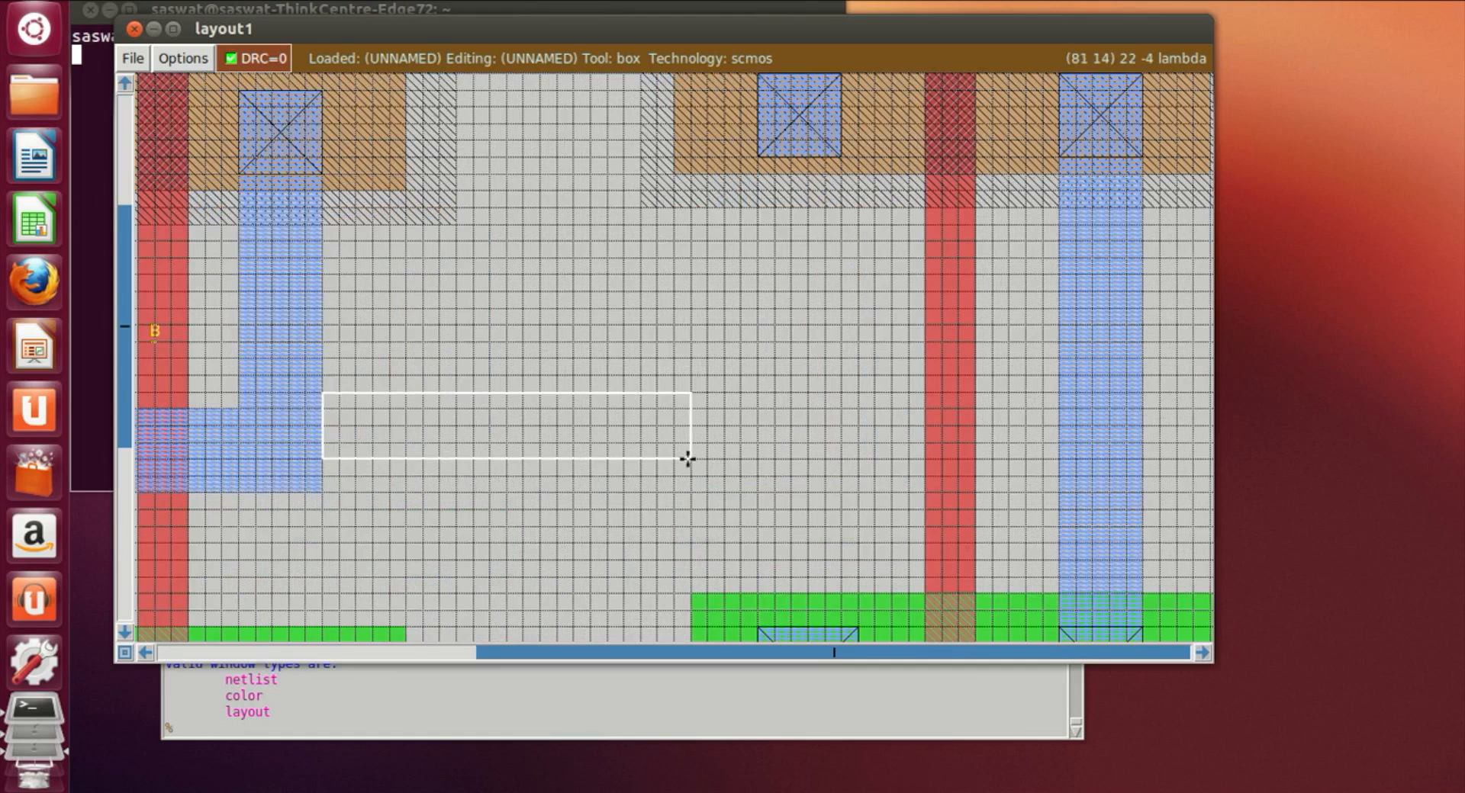
{"action": "right_click", "coordinate": [690, 377]}
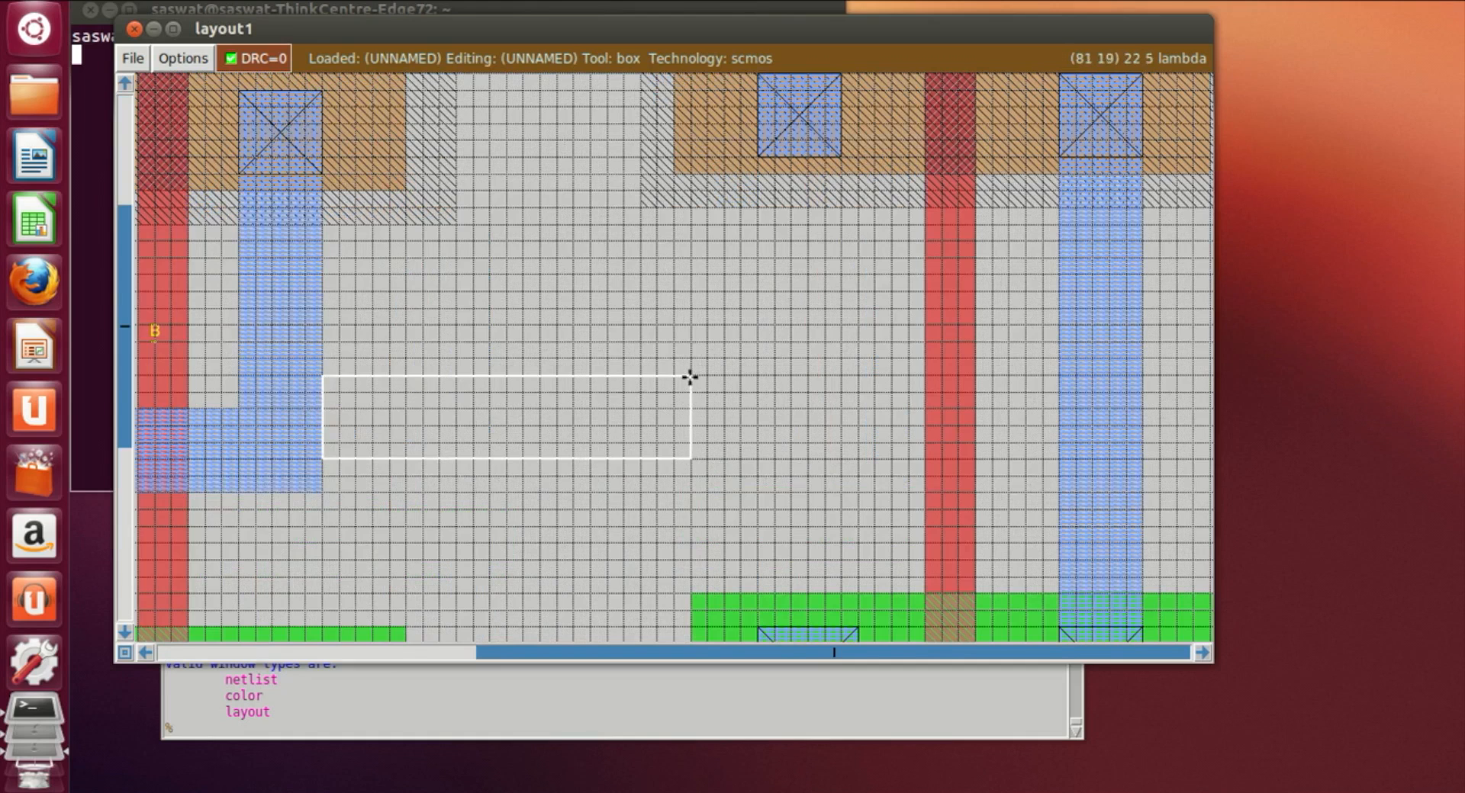
{"action": "left_click", "coordinate": [501, 730]}
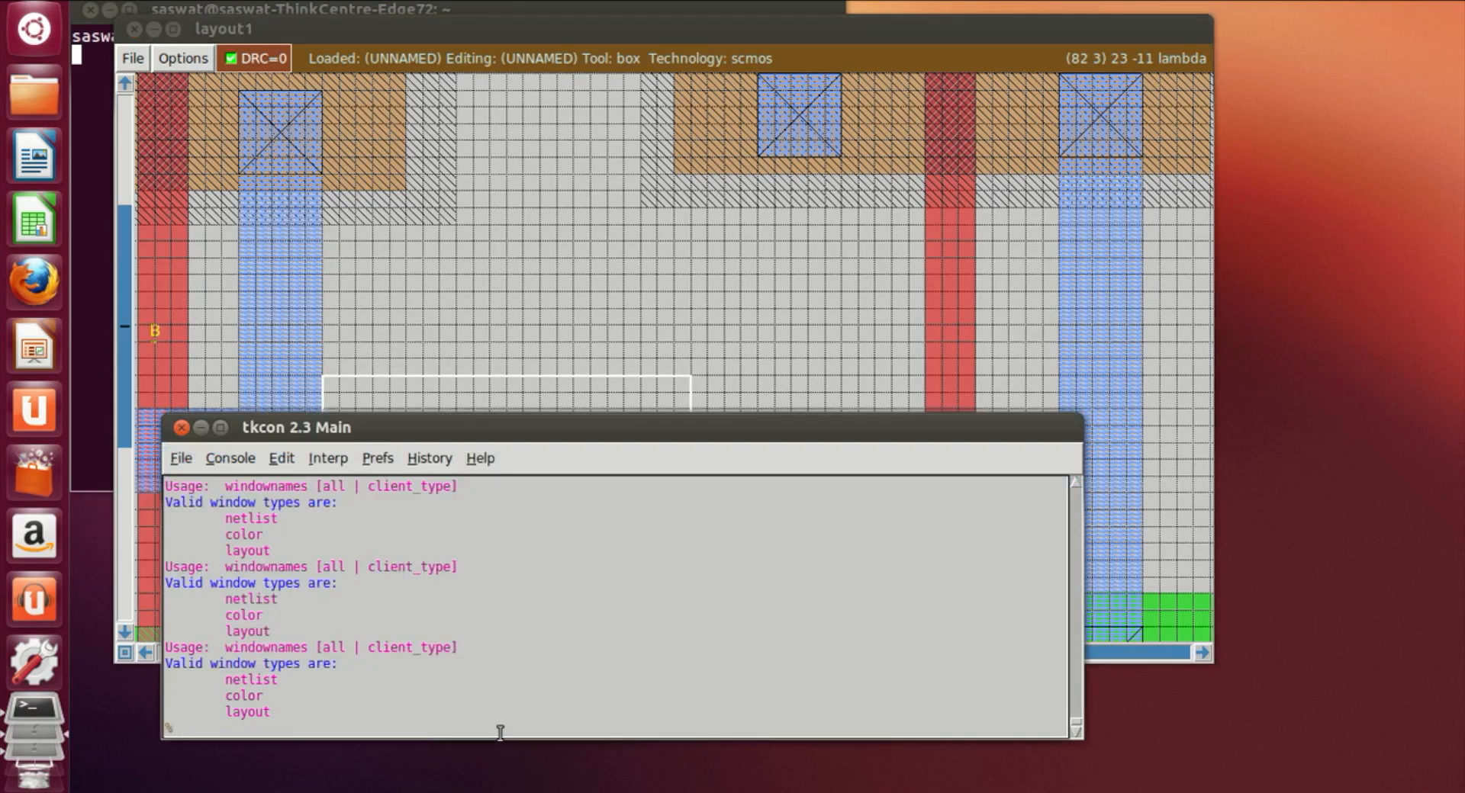
{"action": "type", "text": "paint m1"}
{"action": "key", "text": "Return"}
Step: Paint a horizontal poly strip from the end of the output metal1 wire to the inverter transistors' poly gate
{"action": "left_click", "coordinate": [859, 291]}
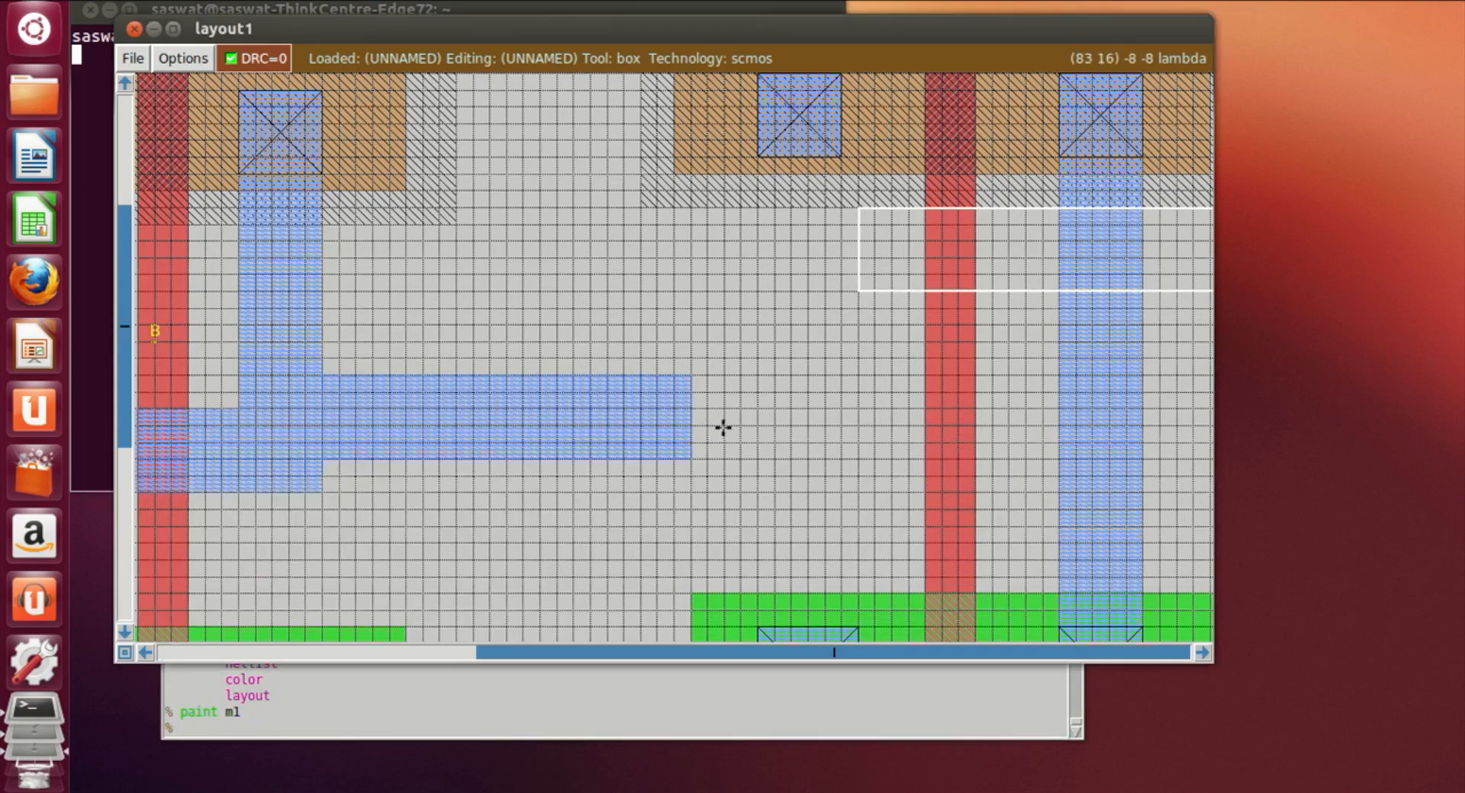
{"action": "left_click", "coordinate": [655, 377]}
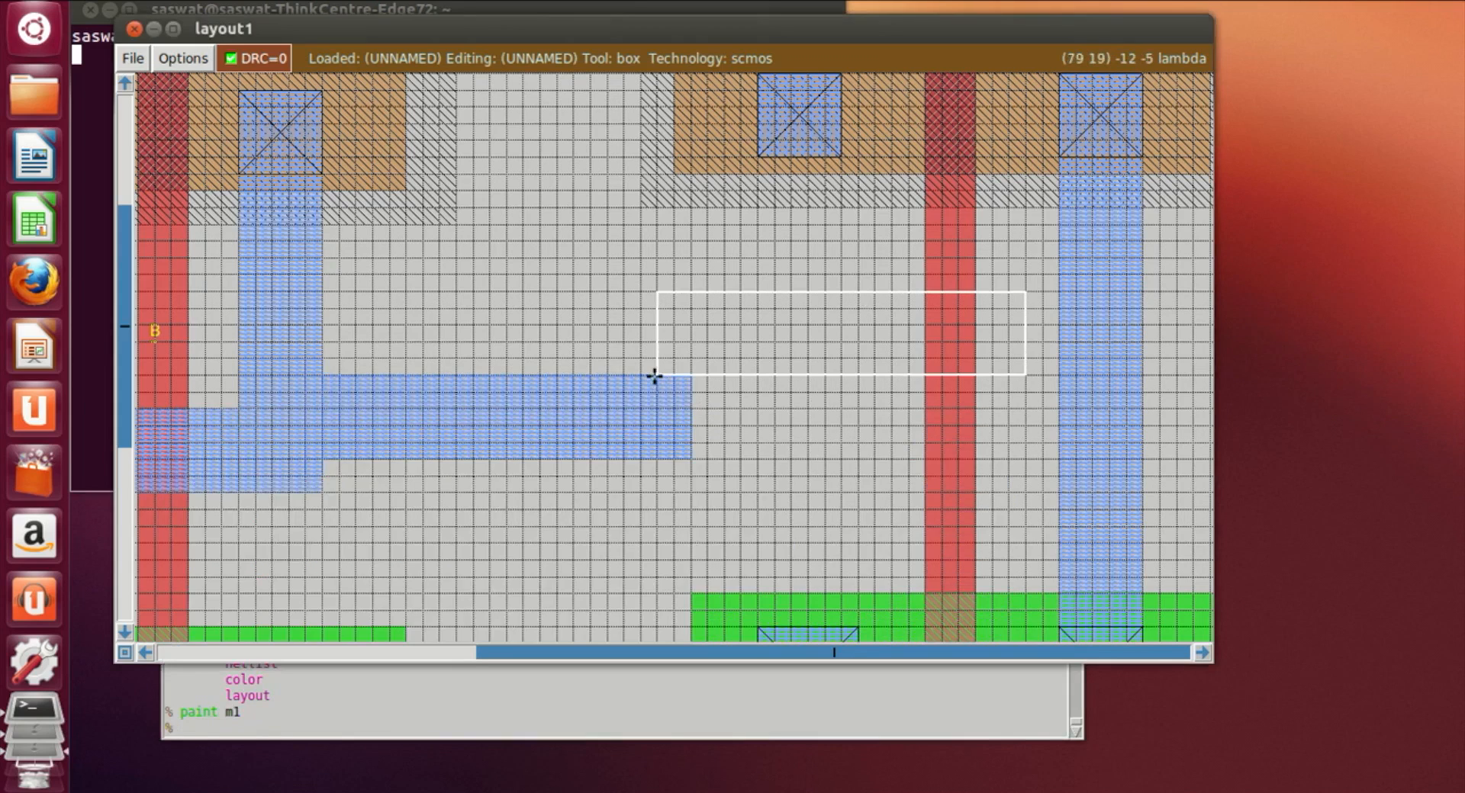
{"action": "left_click", "coordinate": [640, 375]}
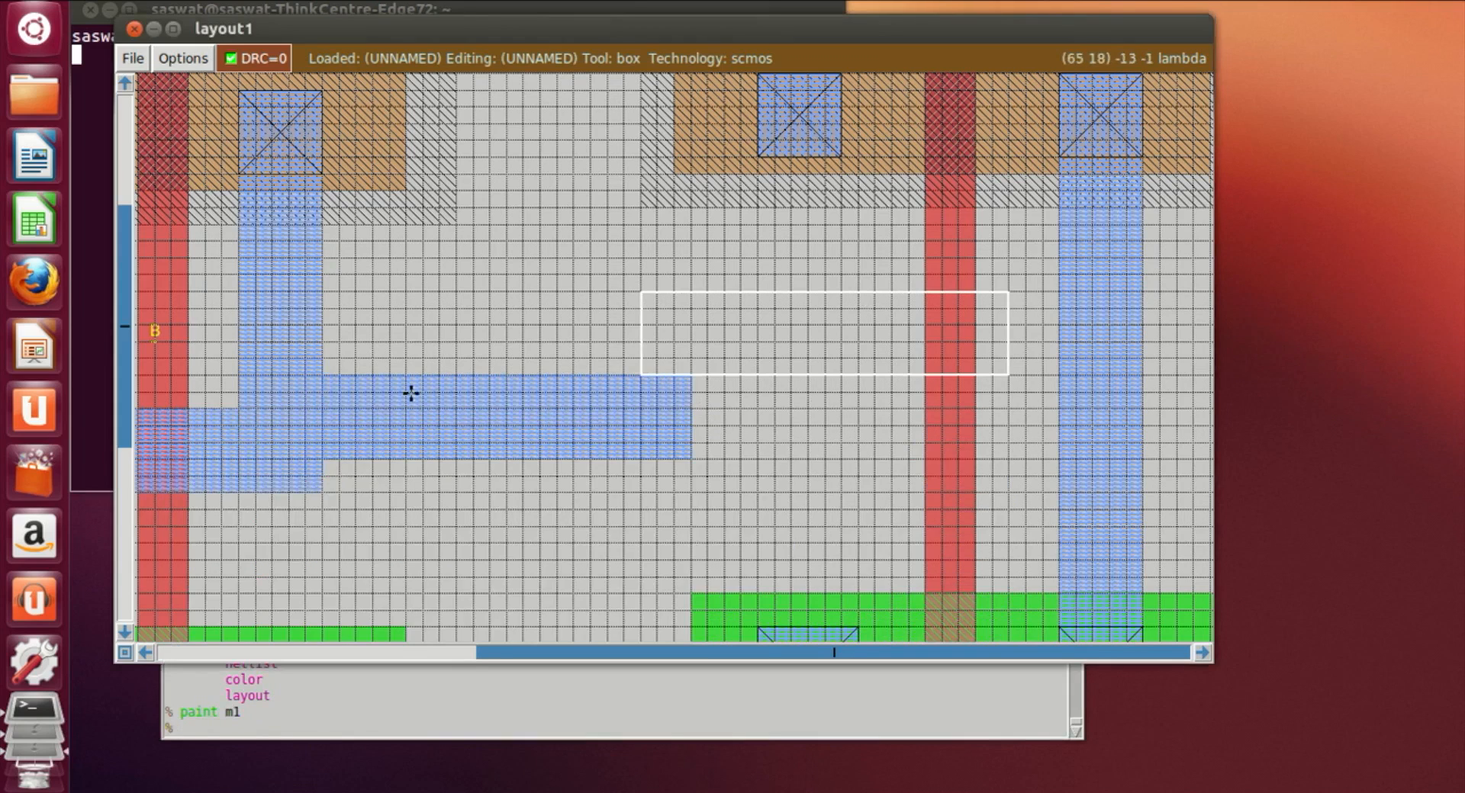
{"action": "left_click", "coordinate": [490, 456]}
{"action": "left_click", "coordinate": [538, 456]}
{"action": "left_click", "coordinate": [574, 457]}
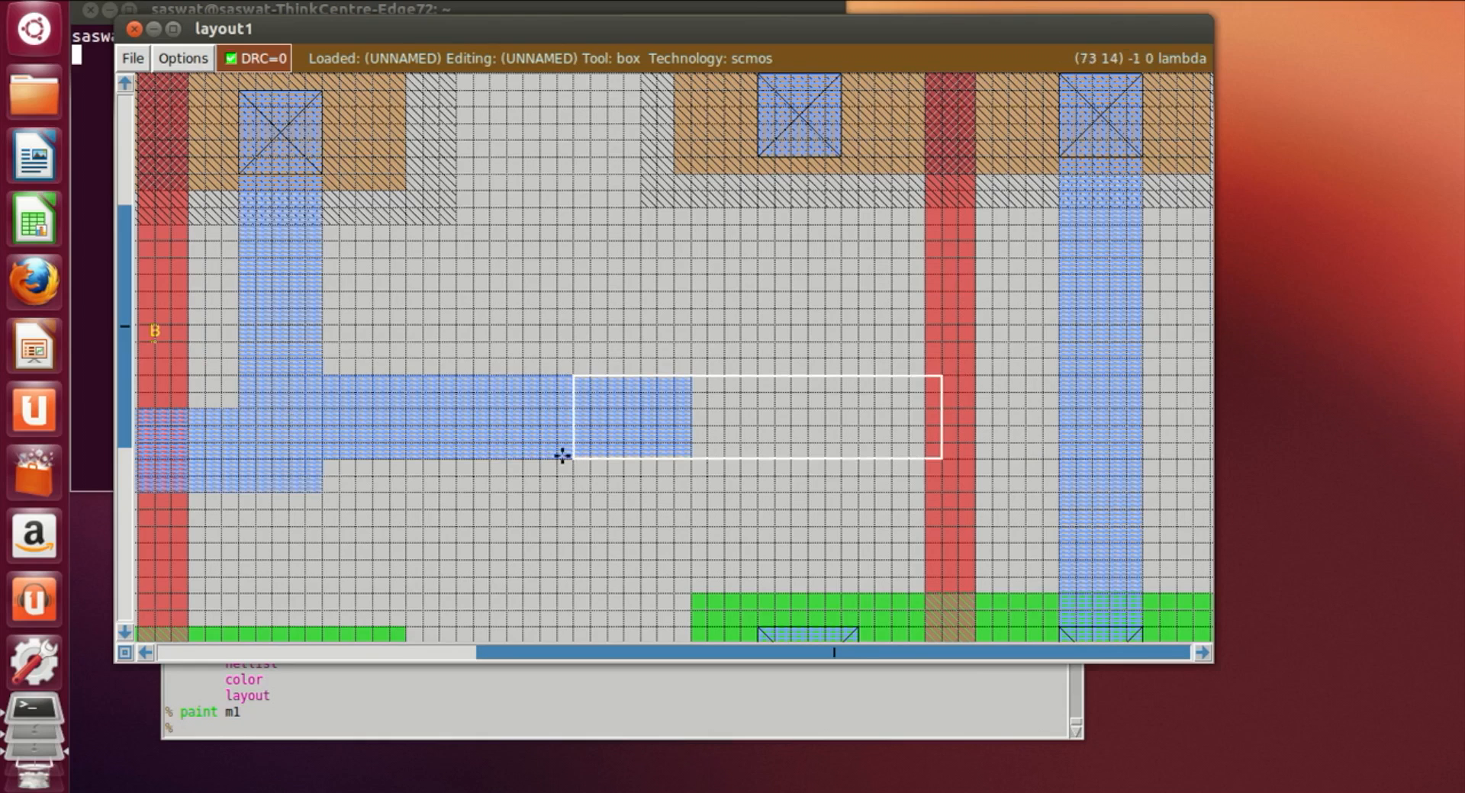
{"action": "left_click", "coordinate": [613, 453]}
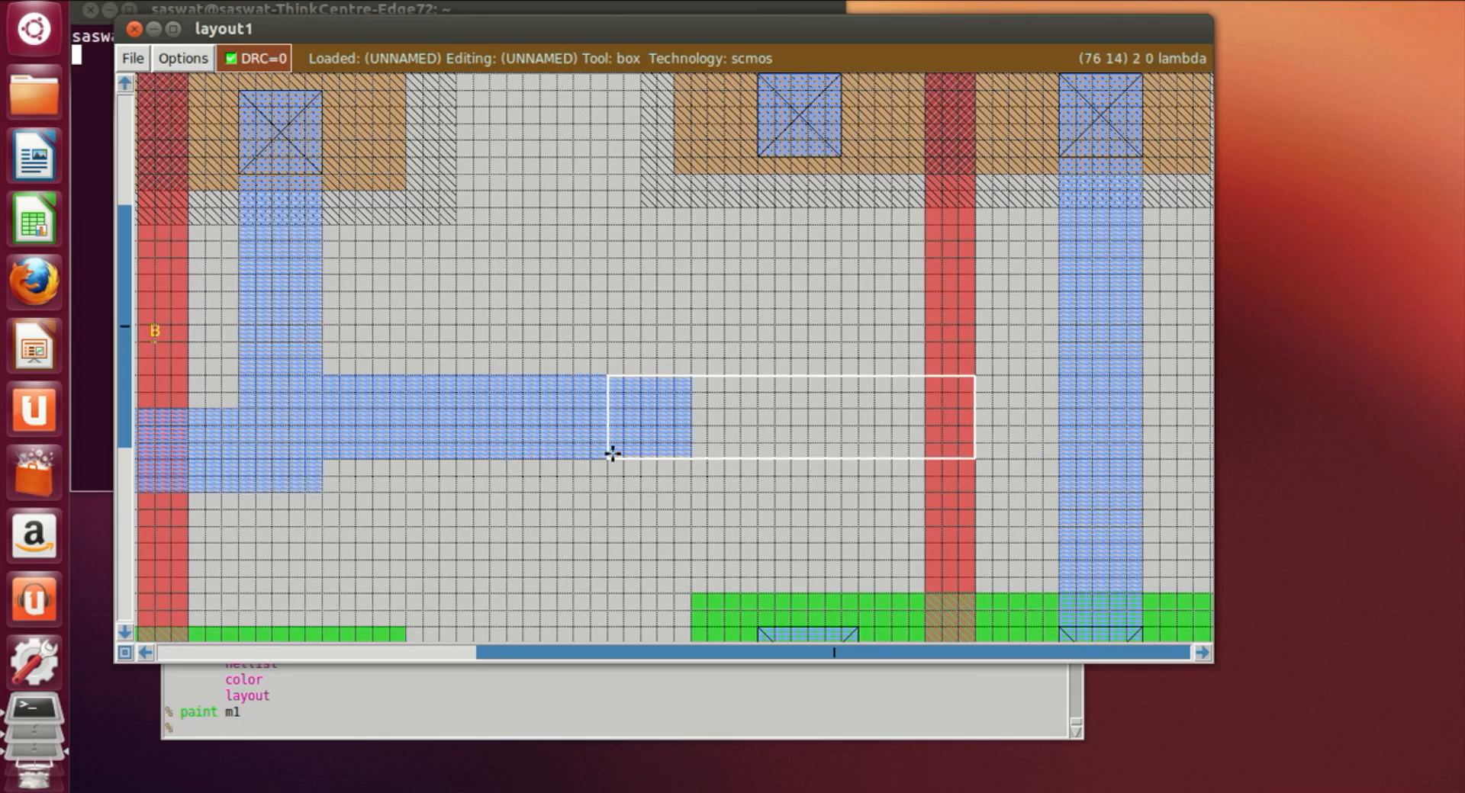
{"action": "left_click", "coordinate": [435, 719]}
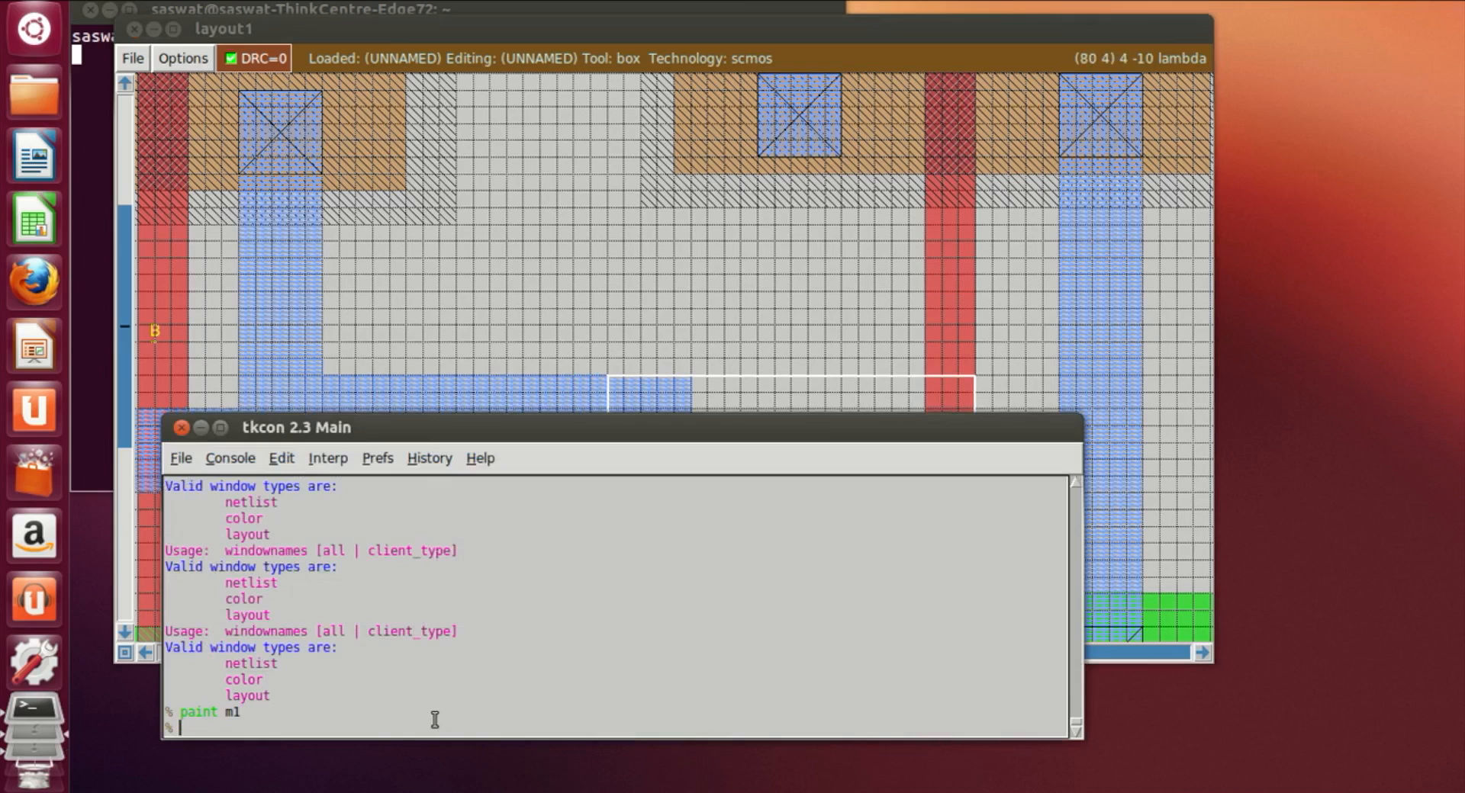
{"action": "type", "text": "paint"}
{"action": "key", "text": "Return"}
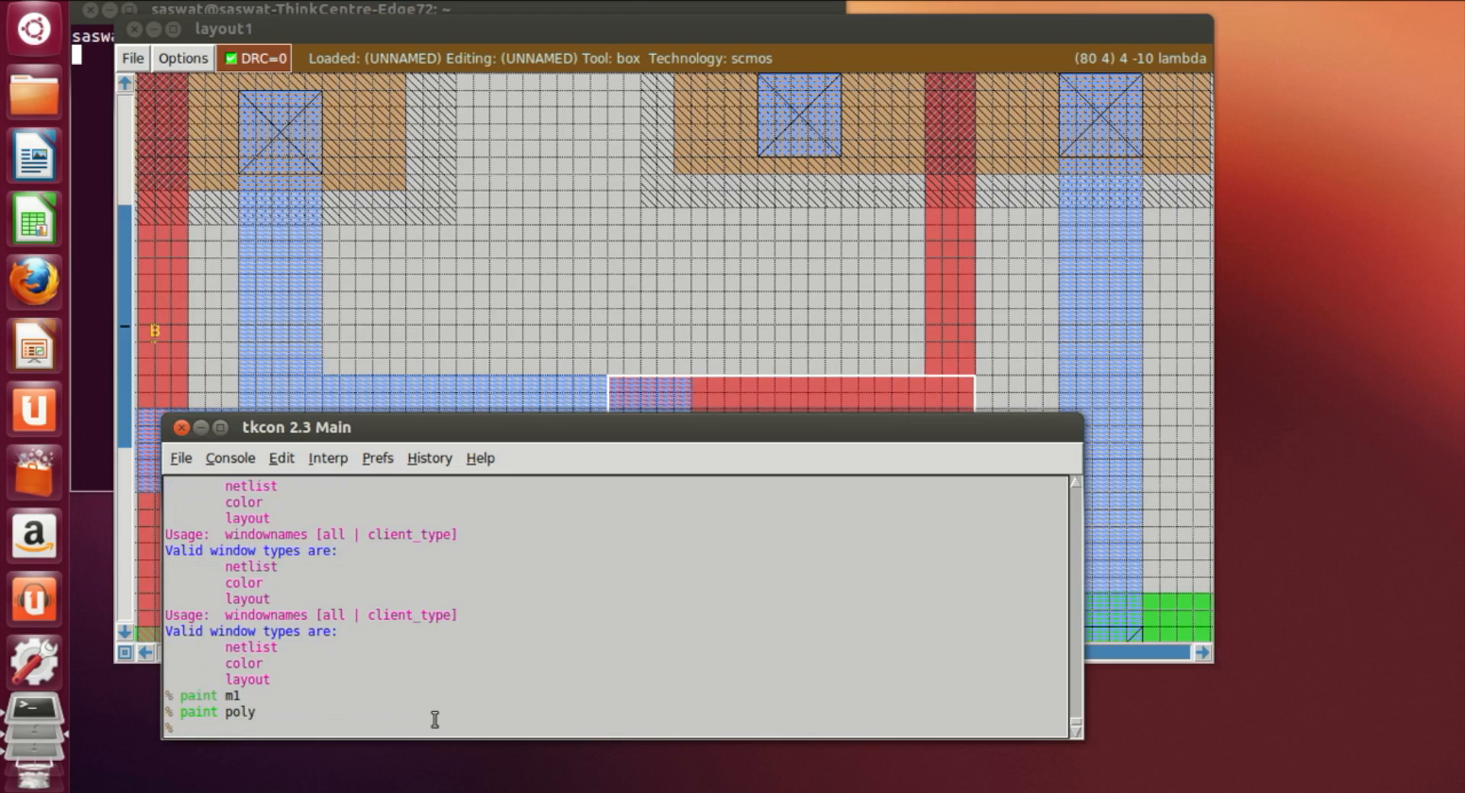
Step: Box the overlap of the output metal1 wire and the new poly strip and paint a polycontact there
{"action": "left_click", "coordinate": [574, 257]}
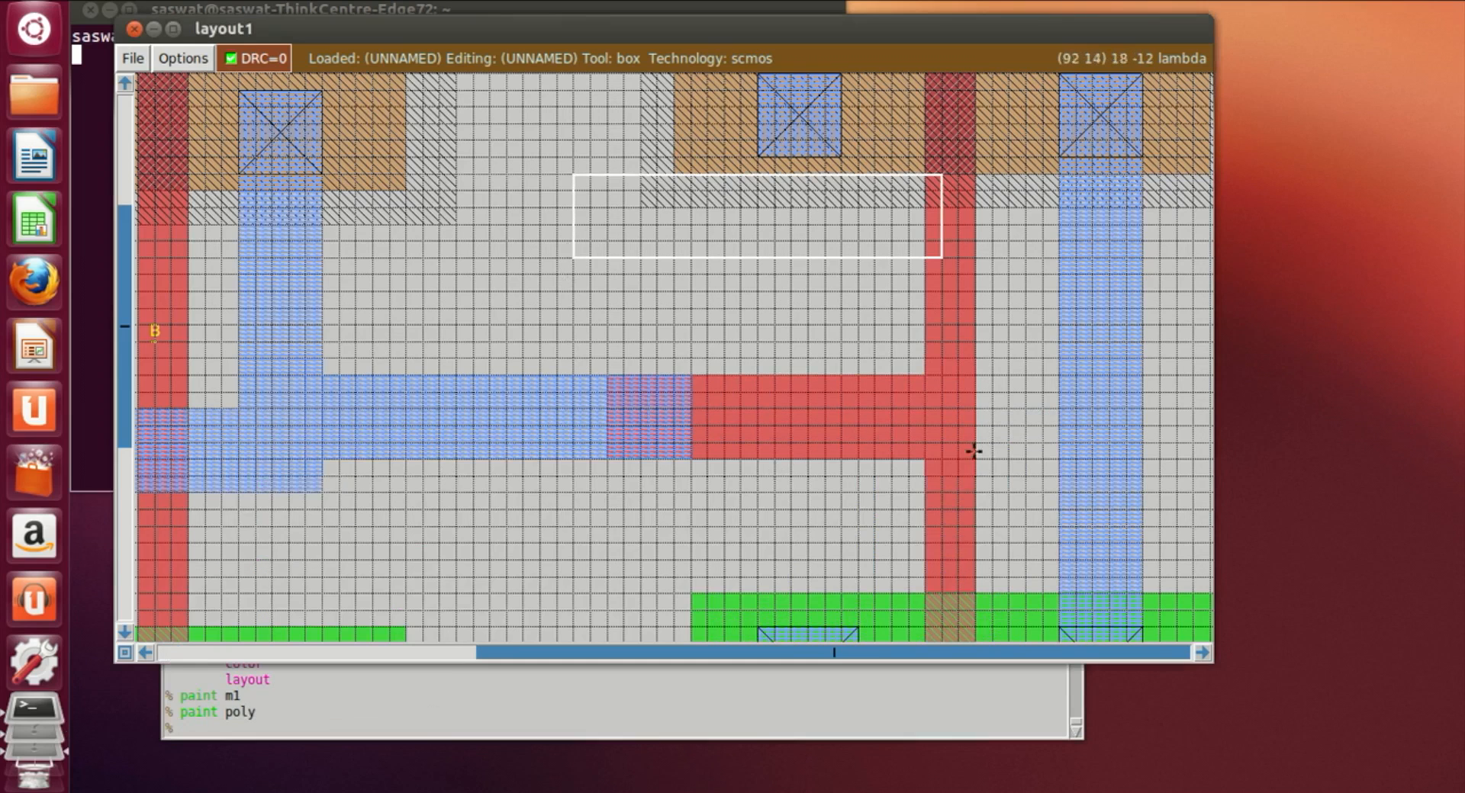
{"action": "left_click", "coordinate": [608, 376]}
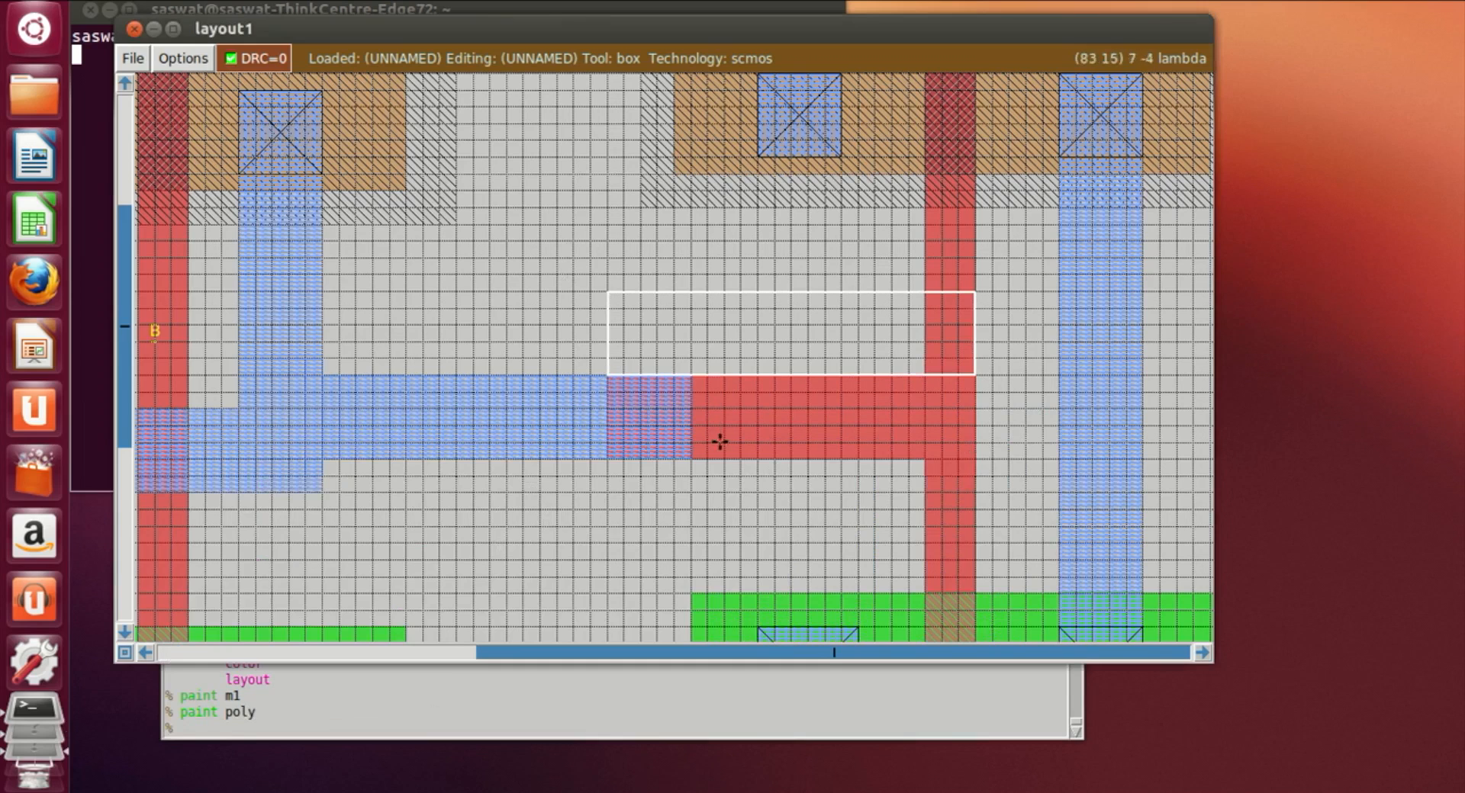
{"action": "right_click", "coordinate": [694, 471]}
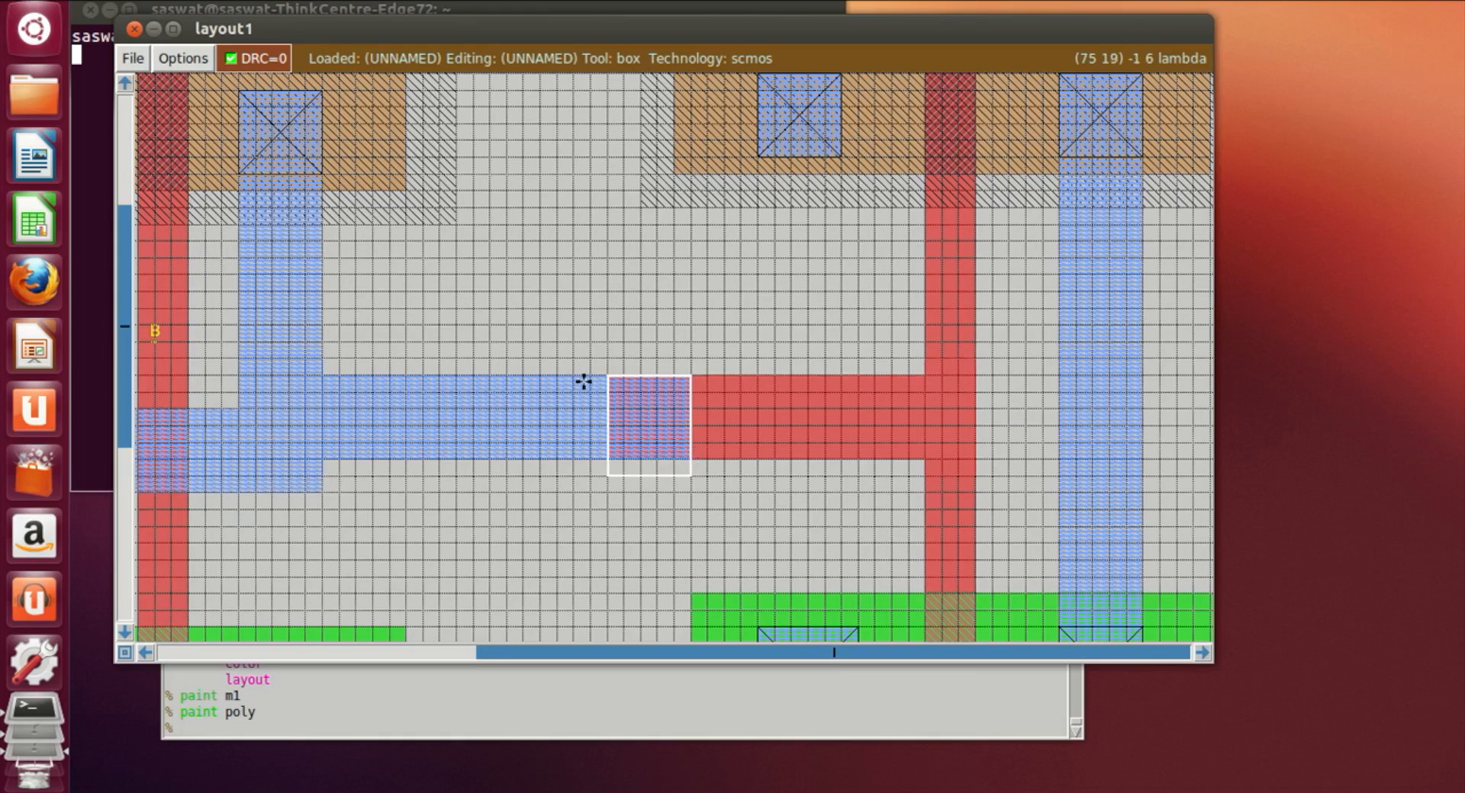
{"action": "left_click", "coordinate": [616, 380]}
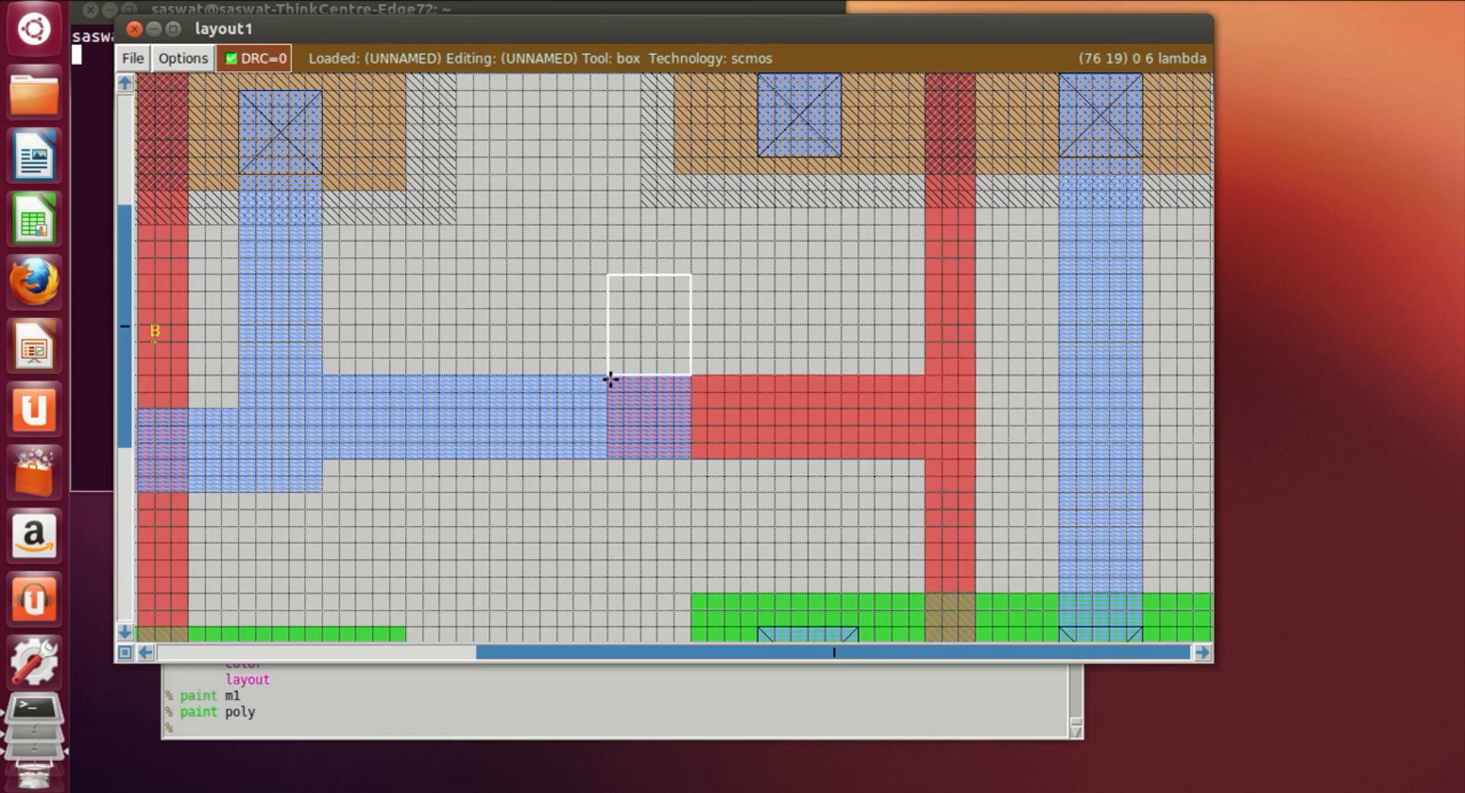
{"action": "right_click", "coordinate": [694, 461]}
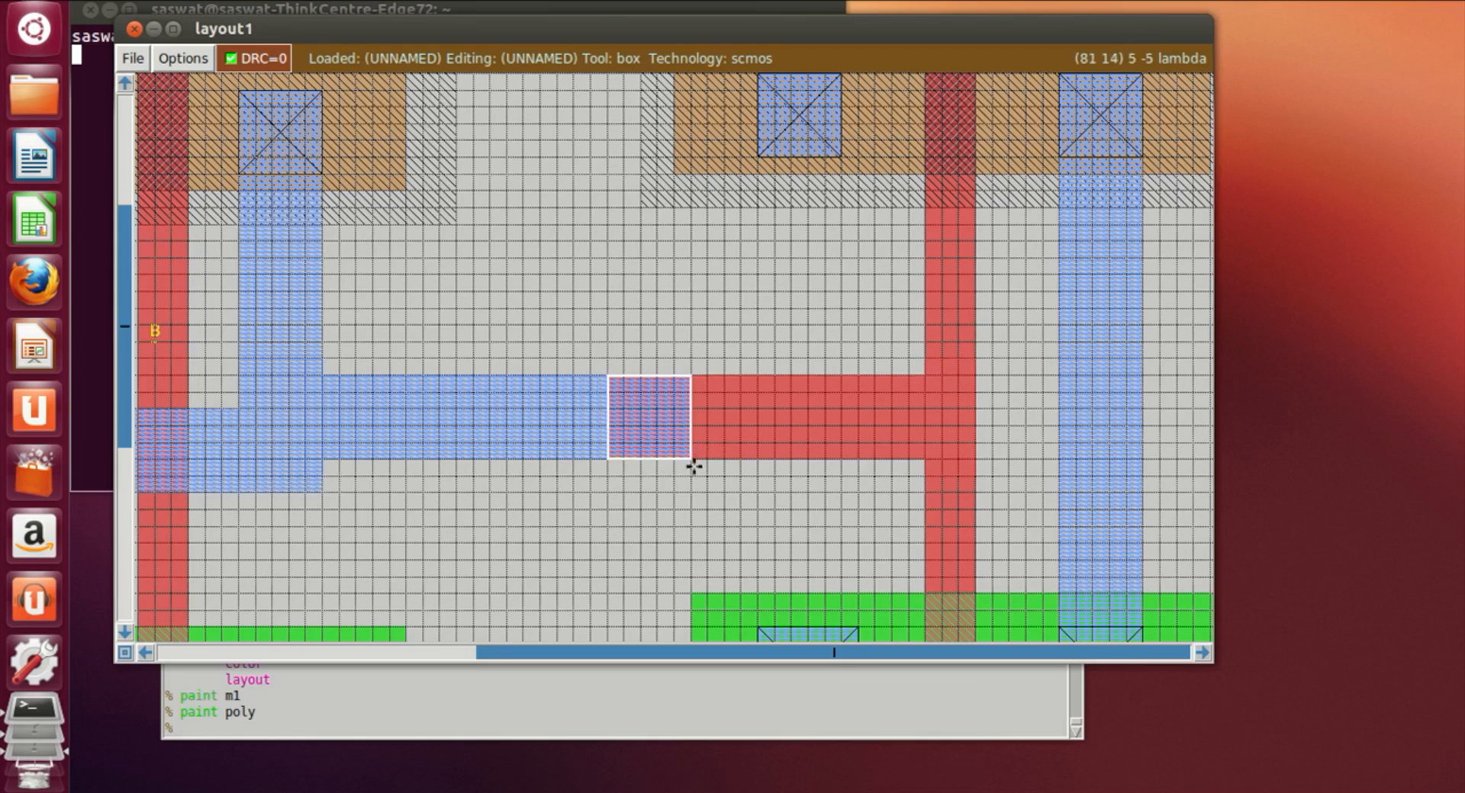
{"action": "left_click", "coordinate": [551, 725]}
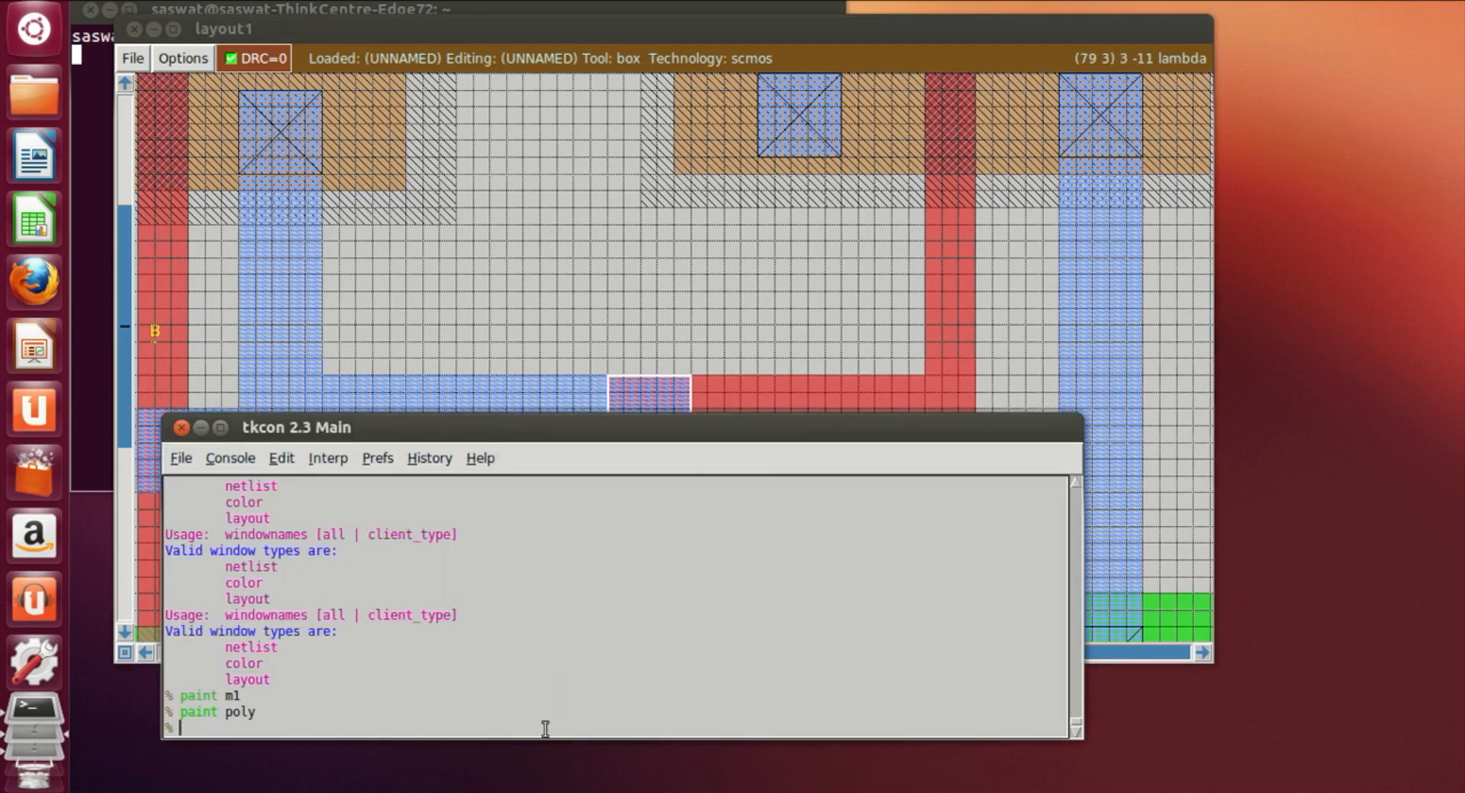
{"action": "type", "text": "paint polycontact"}
{"action": "key", "text": "Return"}
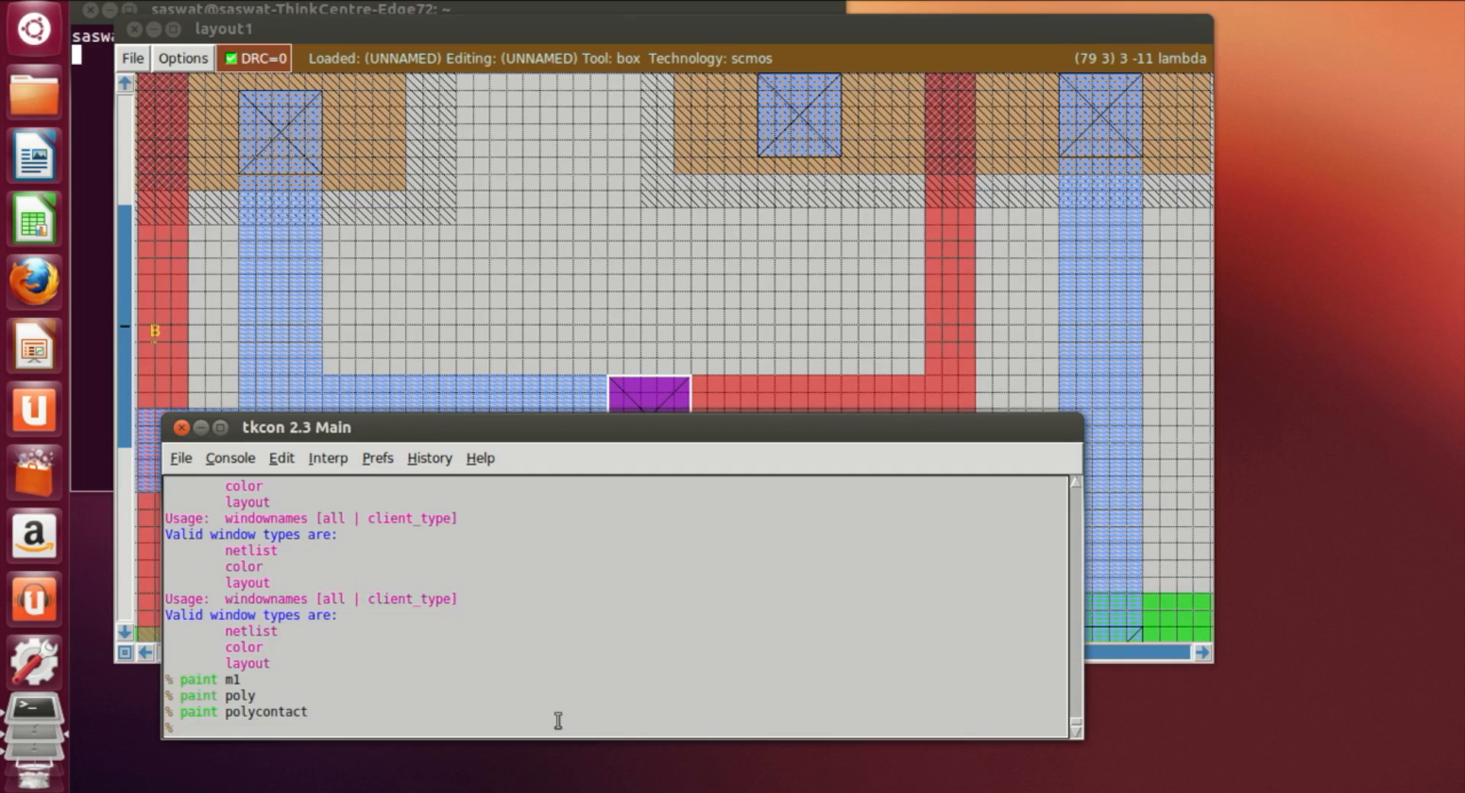
Step: Paint a horizontal metal1 output strip extending right from the inverter's right metal1 column
{"action": "left_click", "coordinate": [684, 286]}
{"action": "scroll", "coordinate": [615, 542], "scroll_direction": "up", "scroll_amount": 2}
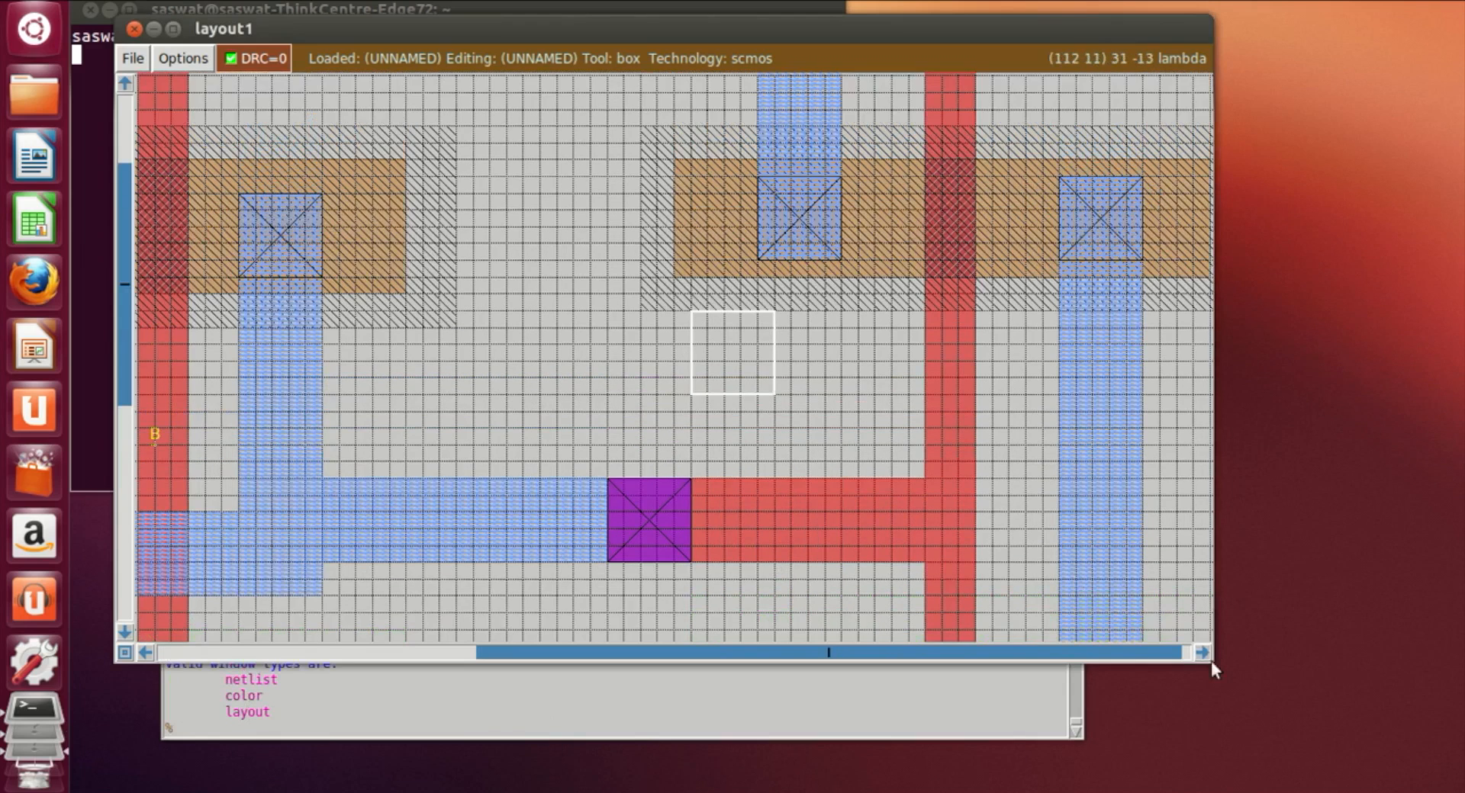
{"action": "left_click_drag", "start_coordinate": [1202, 655], "coordinate": [1201, 655]}
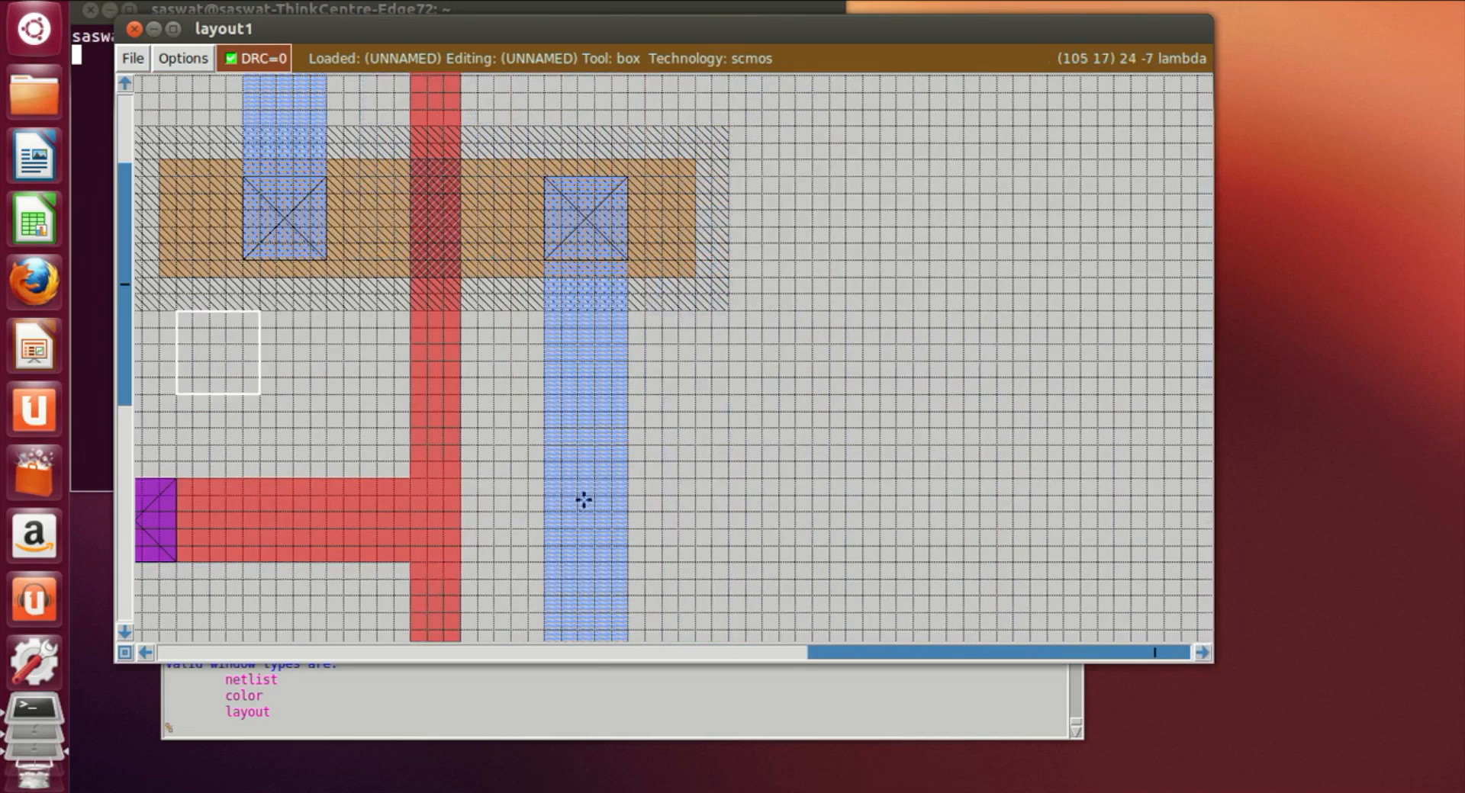
{"action": "left_click", "coordinate": [627, 498]}
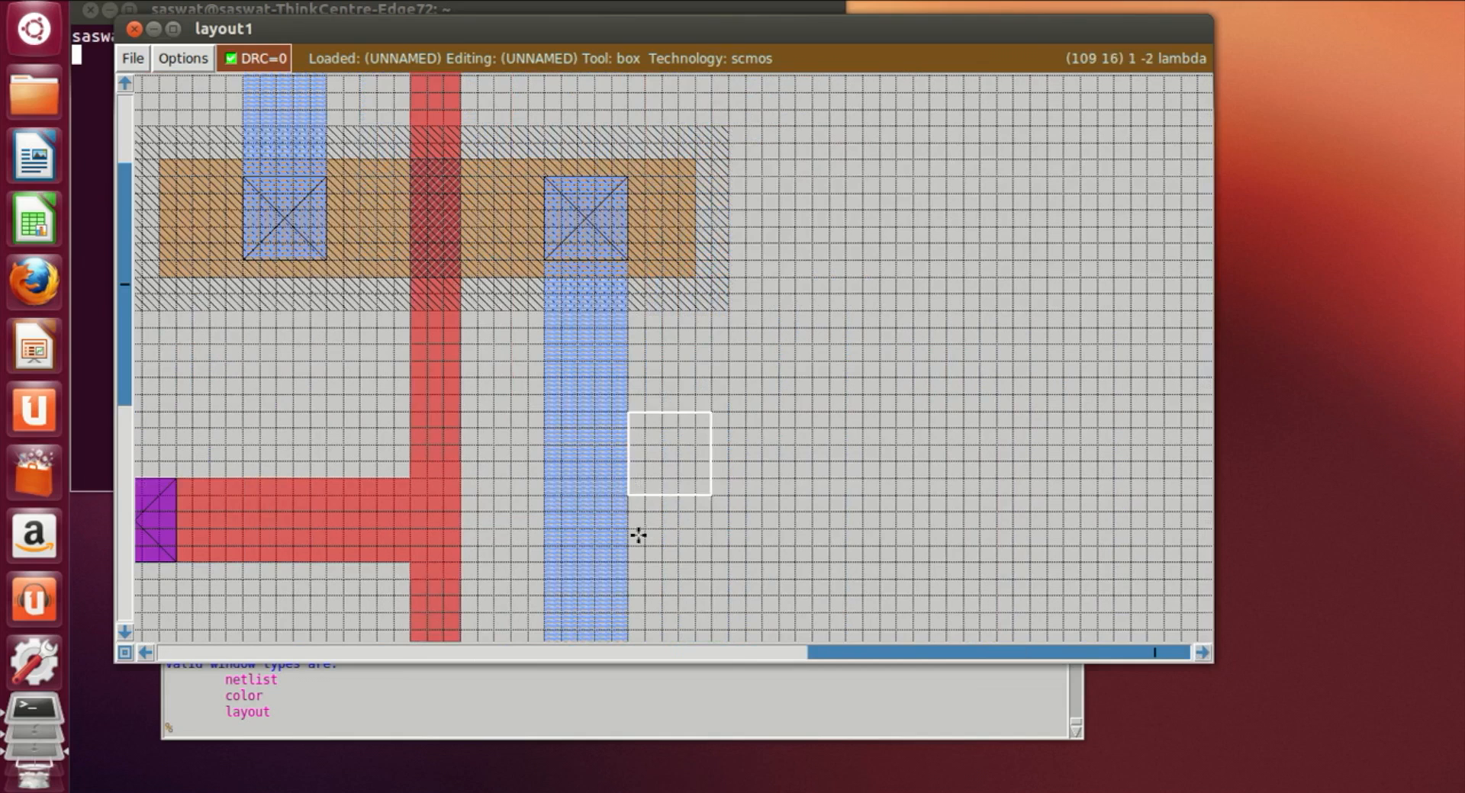
{"action": "left_click", "coordinate": [635, 562]}
{"action": "right_click", "coordinate": [781, 556]}
{"action": "right_click", "coordinate": [933, 550]}
{"action": "right_click", "coordinate": [939, 498]}
{"action": "right_click", "coordinate": [941, 477]}
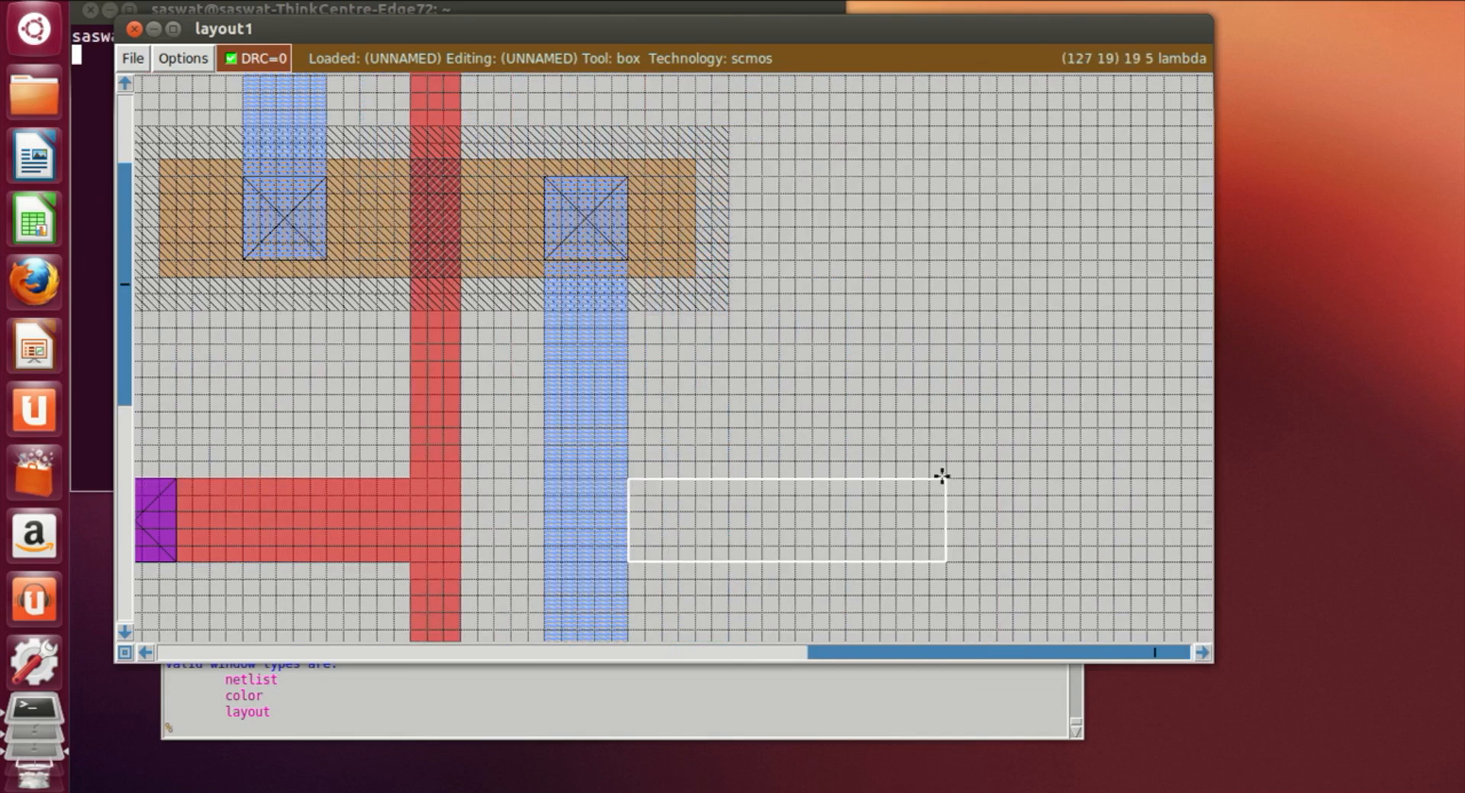
{"action": "left_click", "coordinate": [555, 734]}
{"action": "type", "text": "paint m1"}
{"action": "key", "text": "Return"}
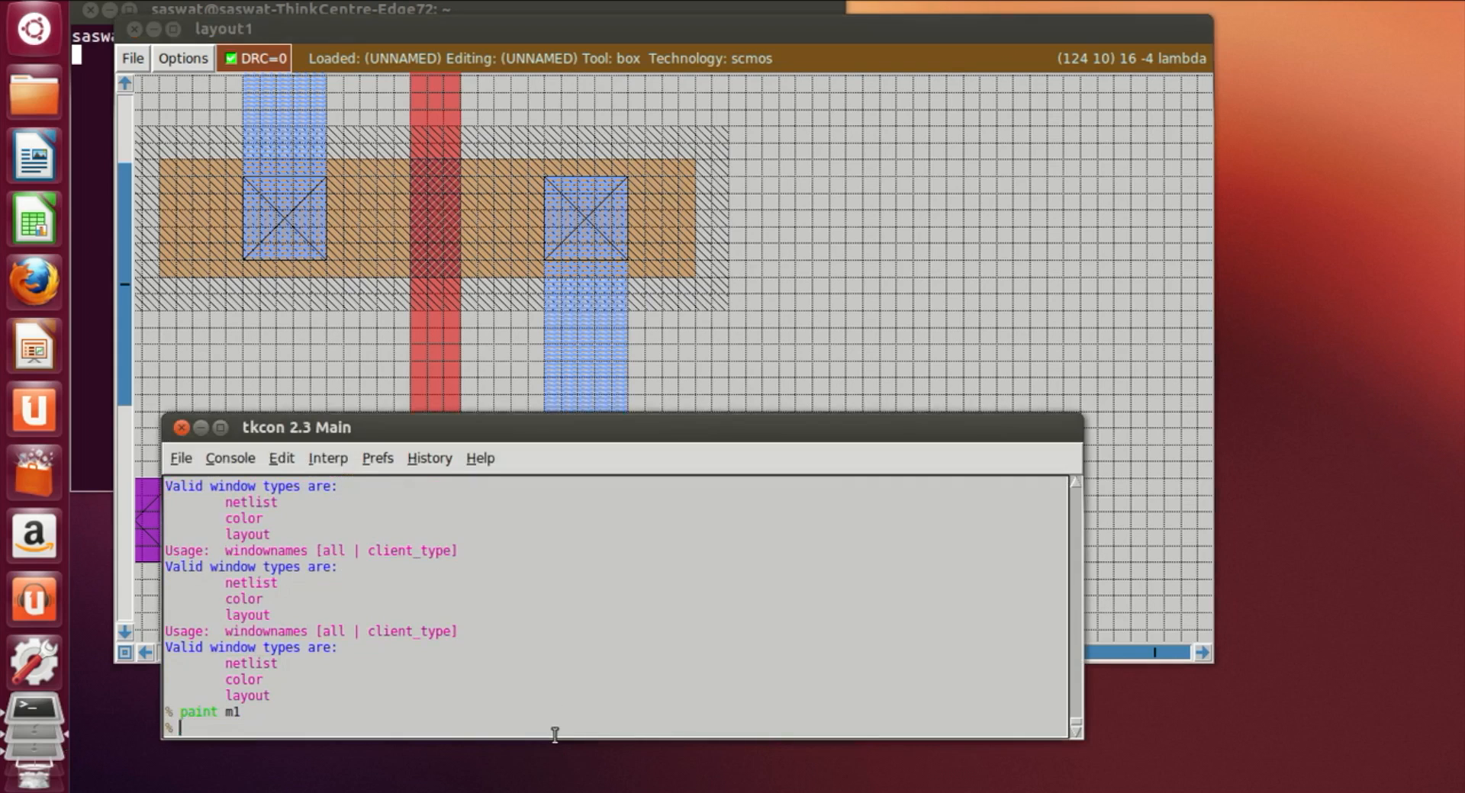
Step: Place the label y on the inverter's output metal1 where the strip meets the column
{"action": "left_click", "coordinate": [845, 328]}
{"action": "left_click", "coordinate": [612, 494]}
{"action": "right_click", "coordinate": [644, 529]}
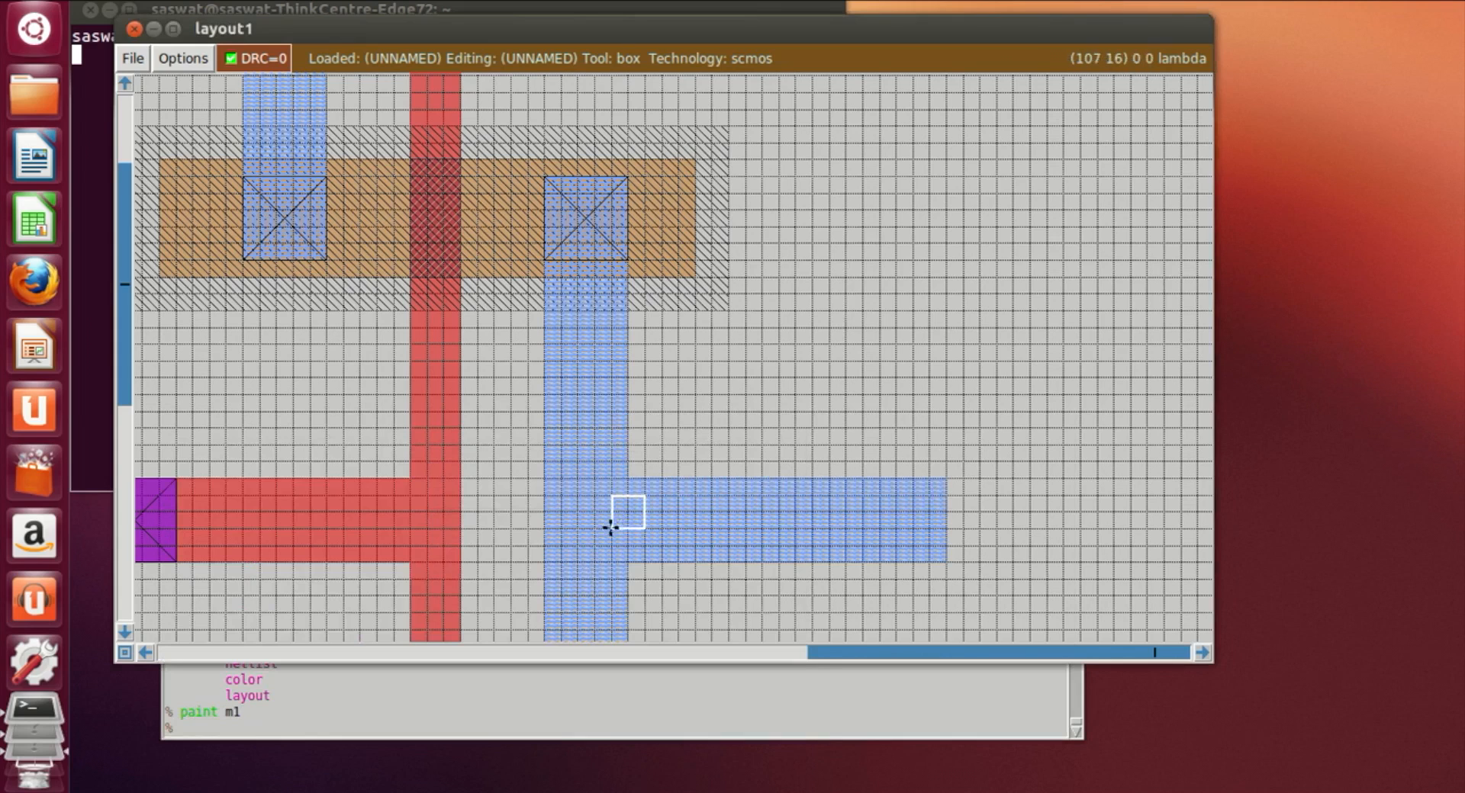
{"action": "left_click", "coordinate": [577, 494]}
{"action": "right_click", "coordinate": [639, 536]}
{"action": "right_click", "coordinate": [569, 524]}
{"action": "left_click", "coordinate": [479, 737]}
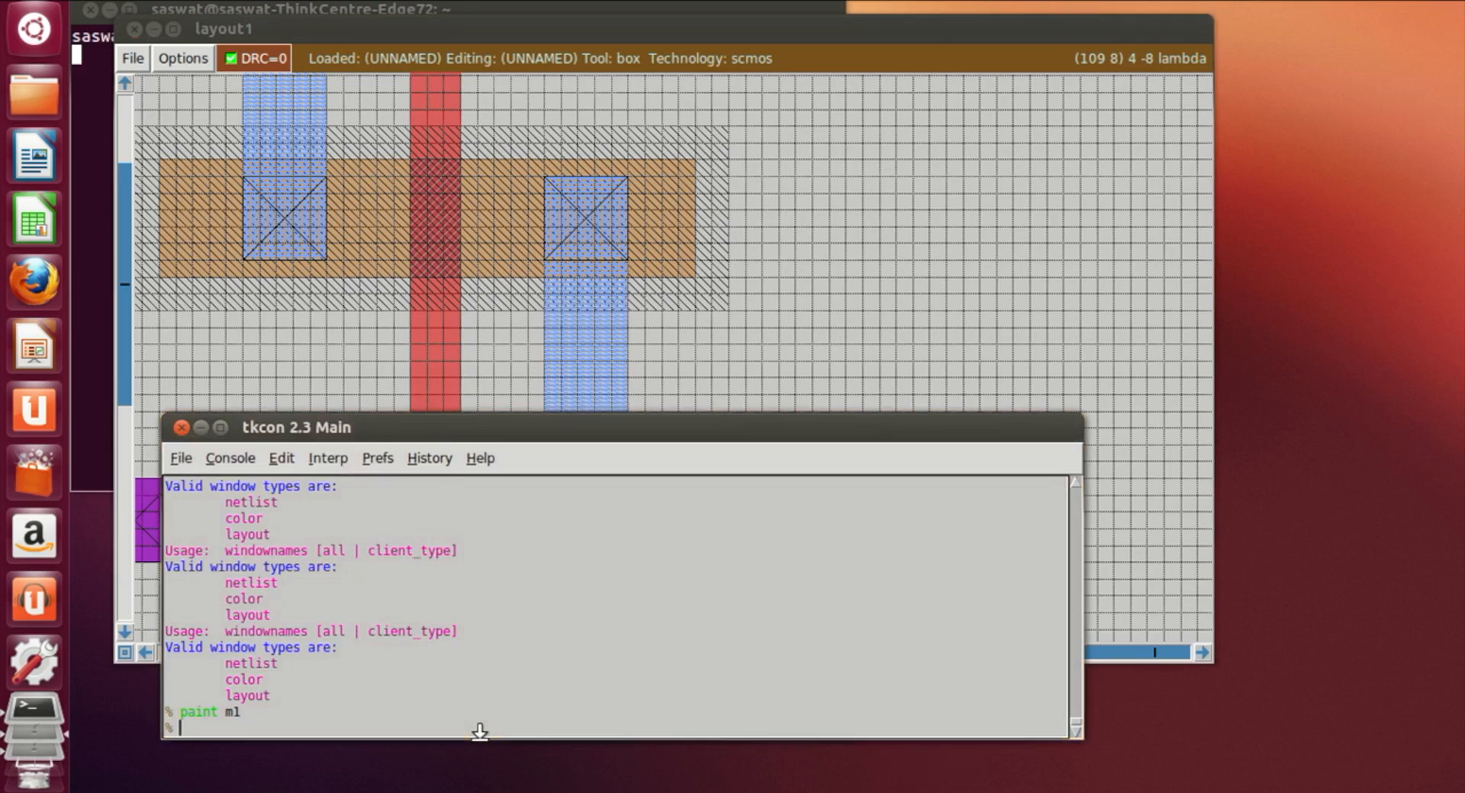
{"action": "type", "text": "label y"}
{"action": "key", "text": "Return"}
{"action": "left_click", "coordinate": [946, 376]}
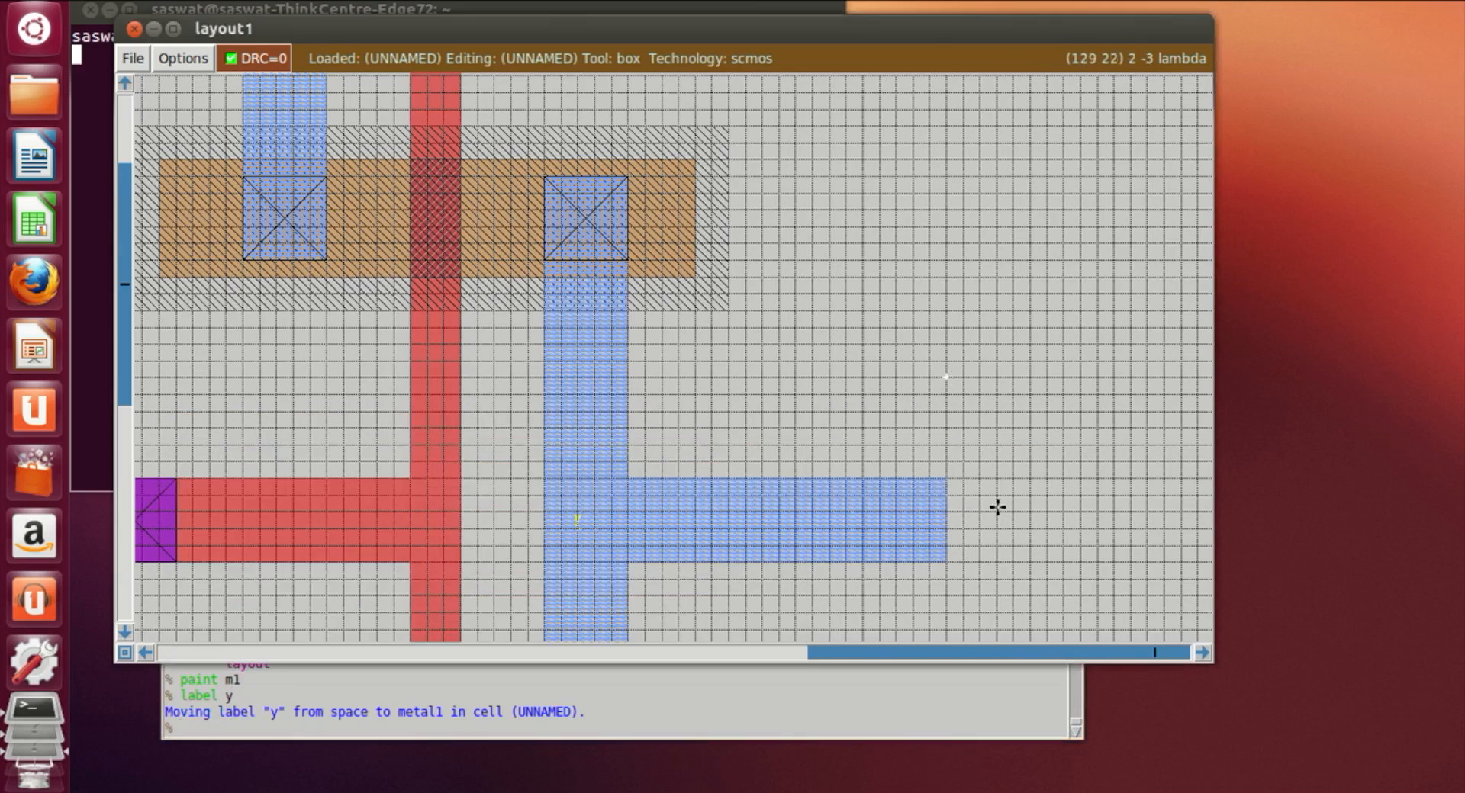
Step: Save the layout as or2
{"action": "key", "text": "z"}
{"action": "scroll", "coordinate": [687, 601], "scroll_direction": "down", "scroll_amount": 6}
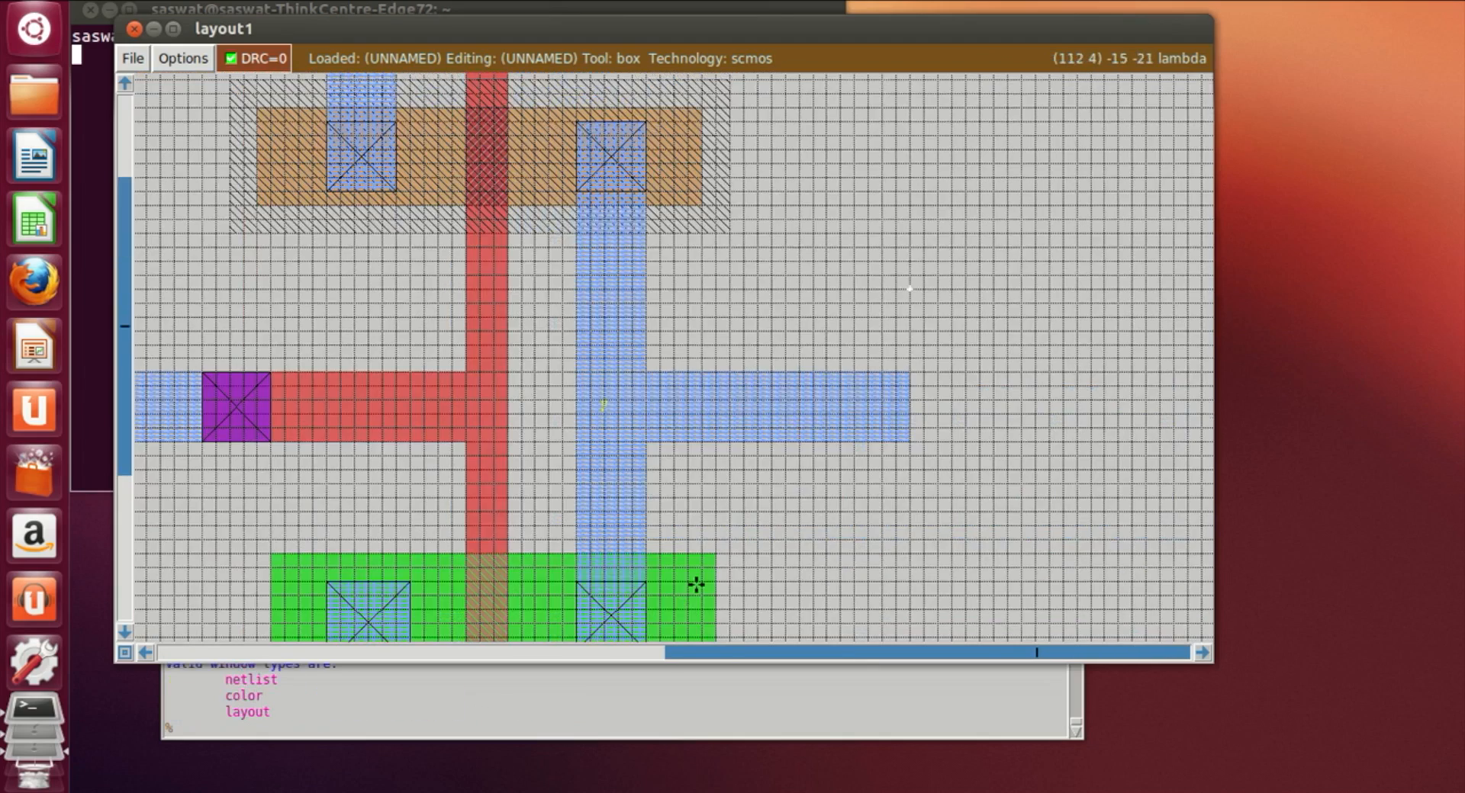
{"action": "key", "text": "shift+z"}
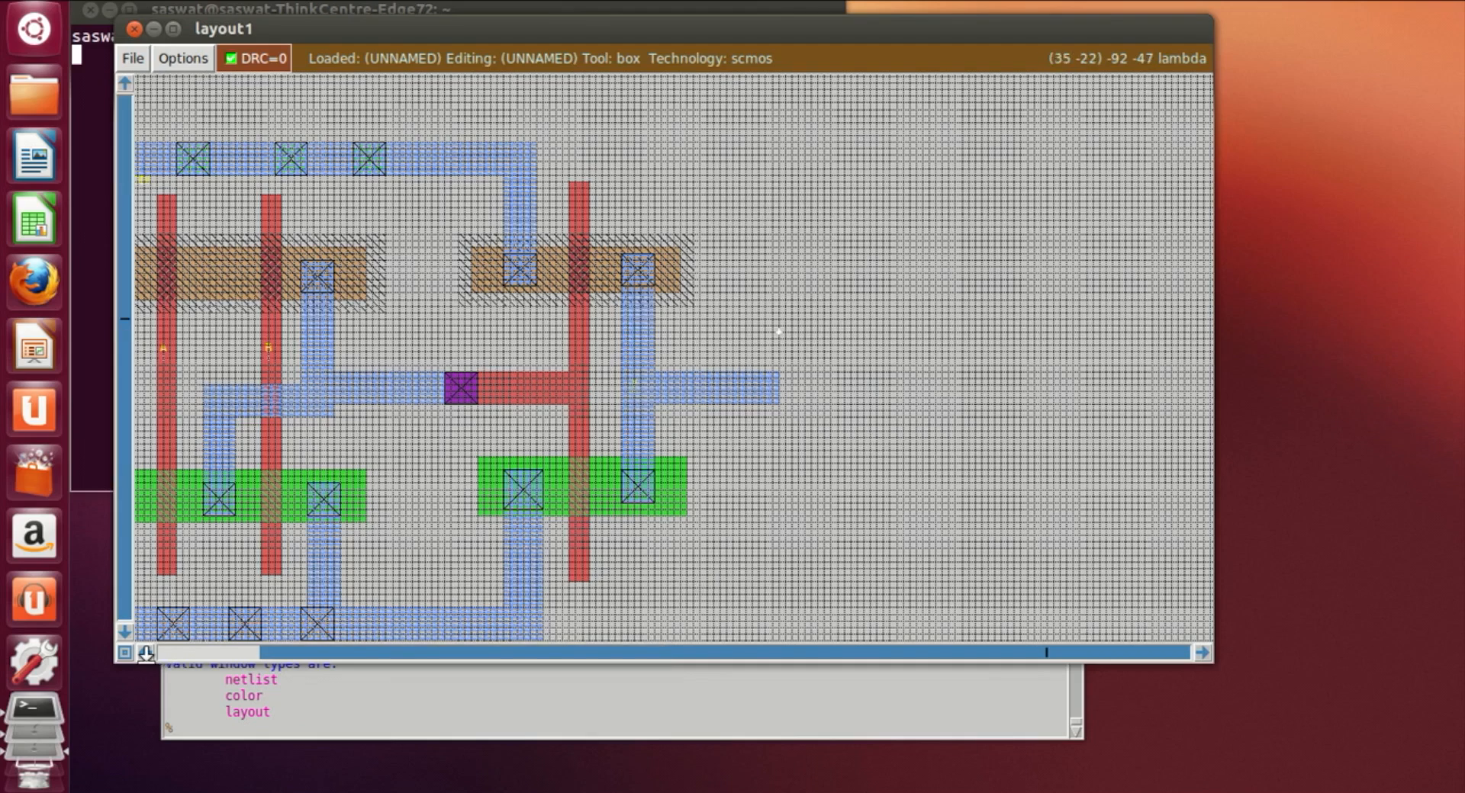
{"action": "left_click", "coordinate": [145, 657]}
{"action": "left_click", "coordinate": [145, 656]}
{"action": "left_click", "coordinate": [145, 657]}
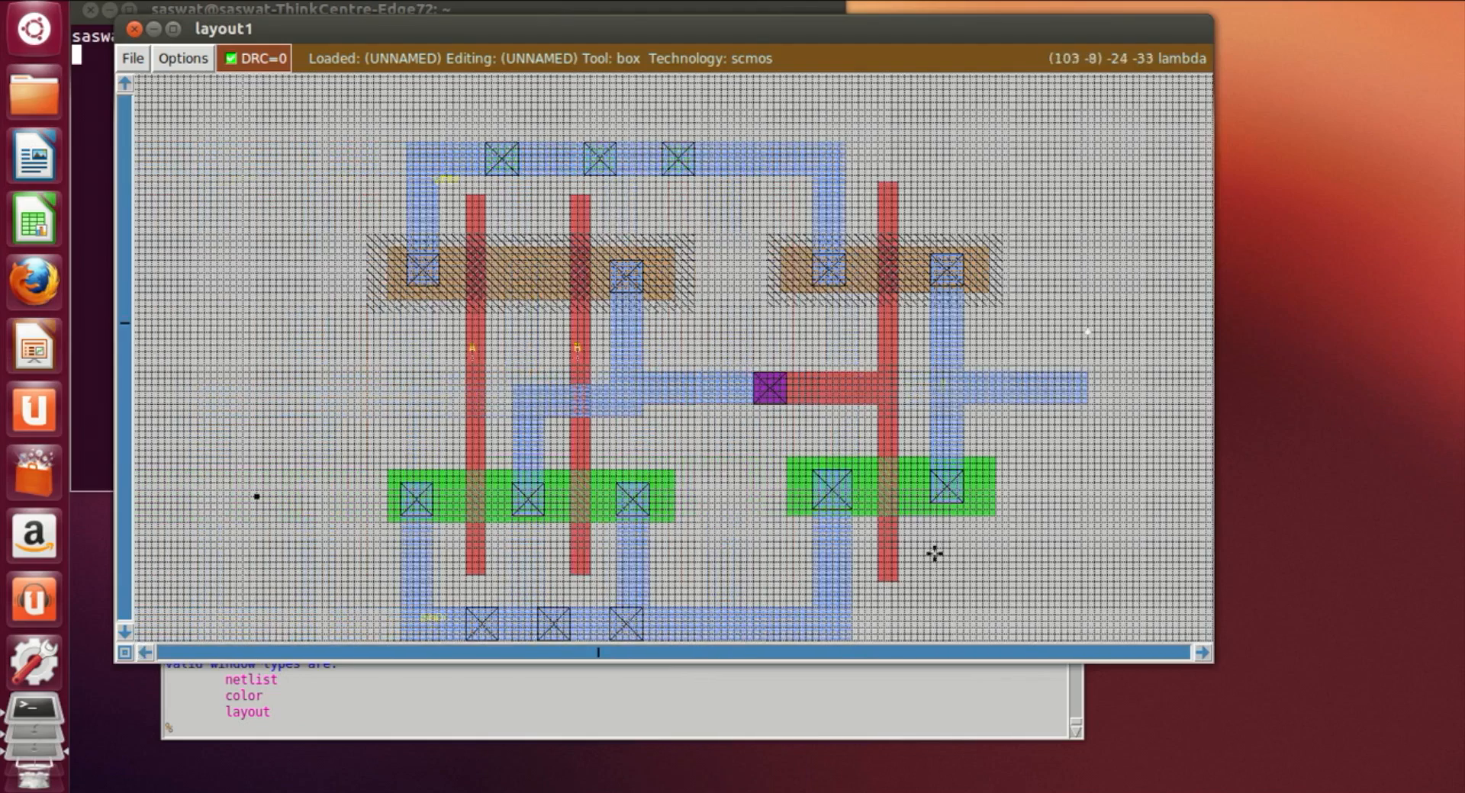
{"action": "scroll", "coordinate": [935, 553], "scroll_direction": "down", "scroll_amount": 2}
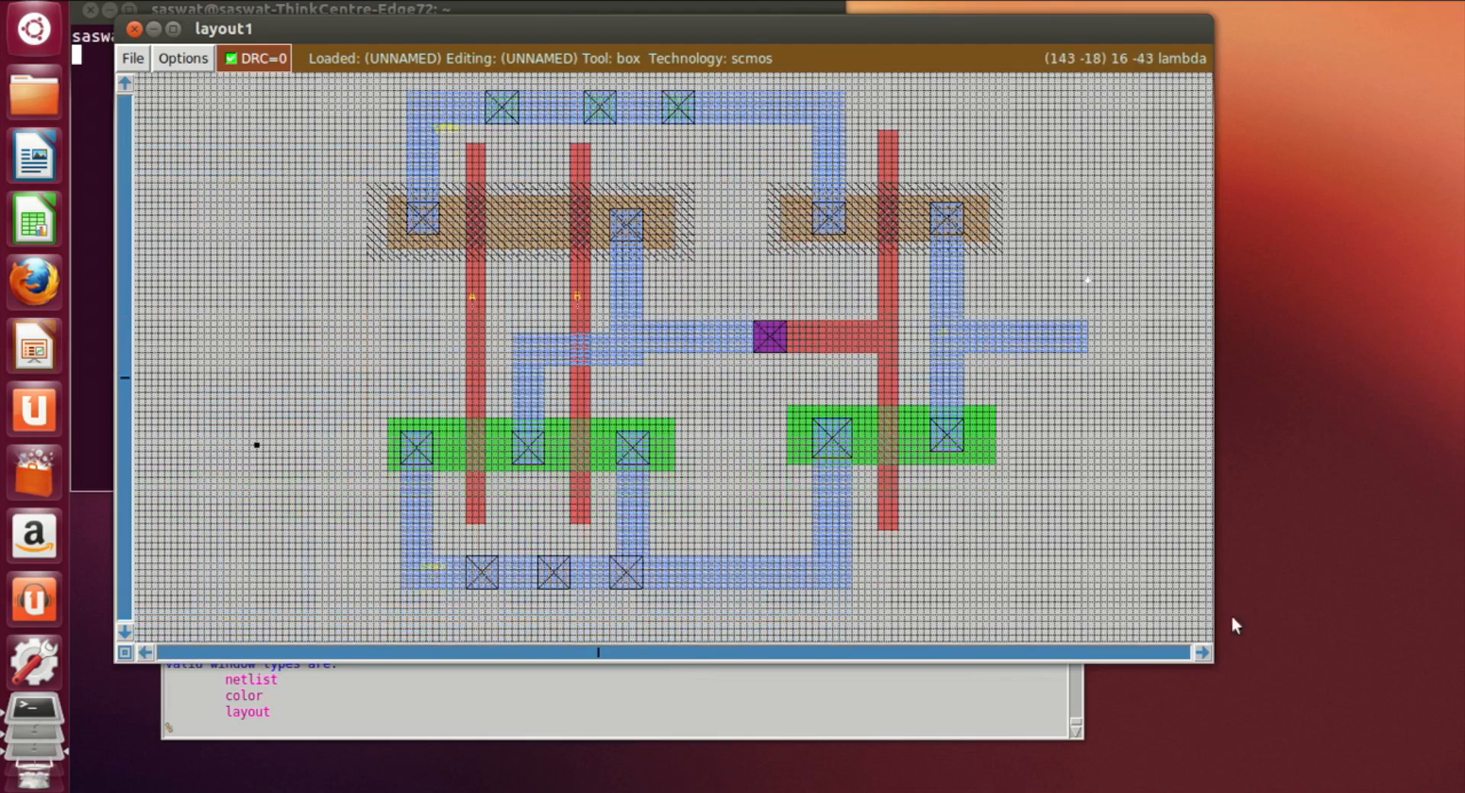
{"action": "left_click", "coordinate": [535, 729]}
{"action": "type", "text": "save "}
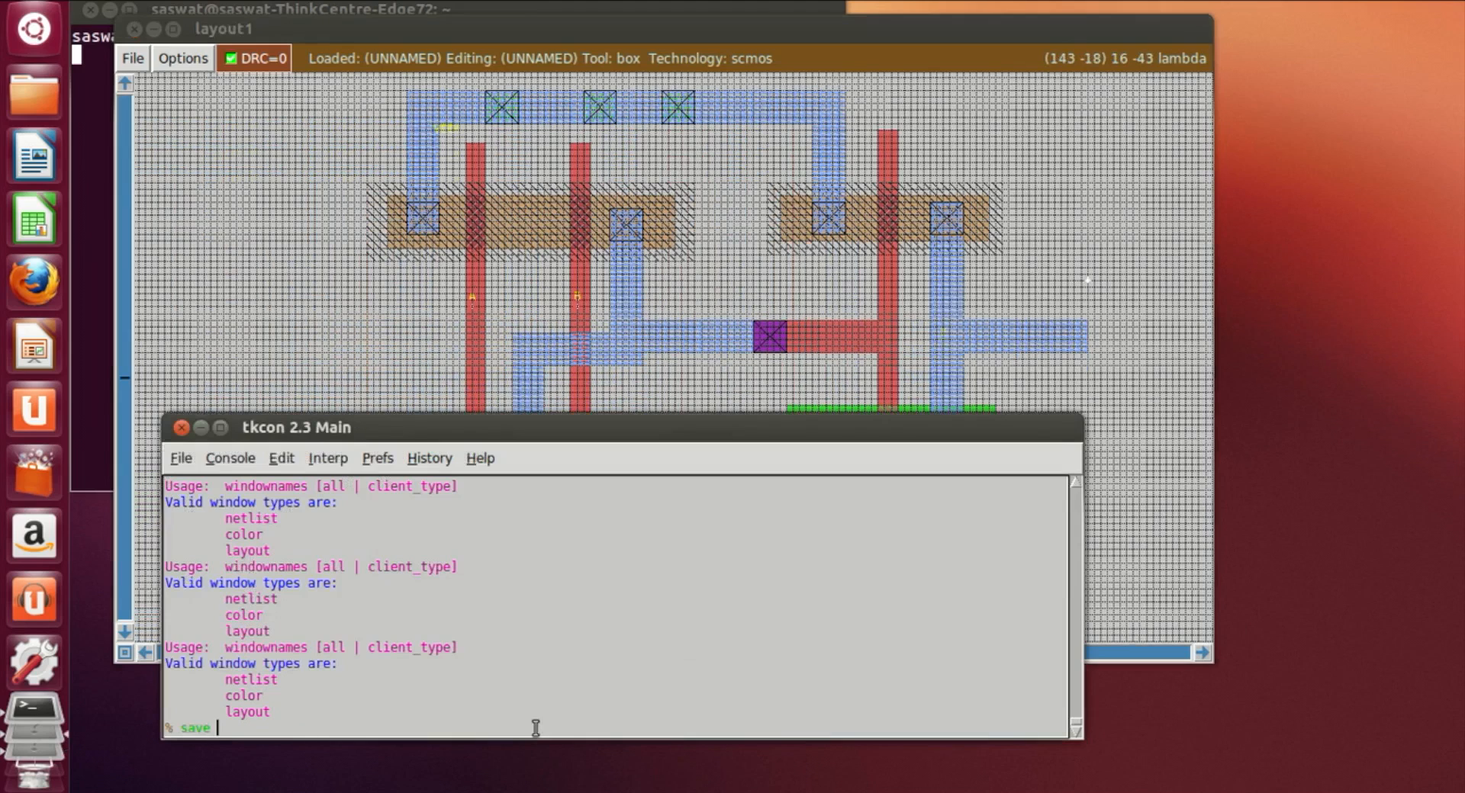
{"action": "type", "text": "or2"}
{"action": "key", "text": "Return"}
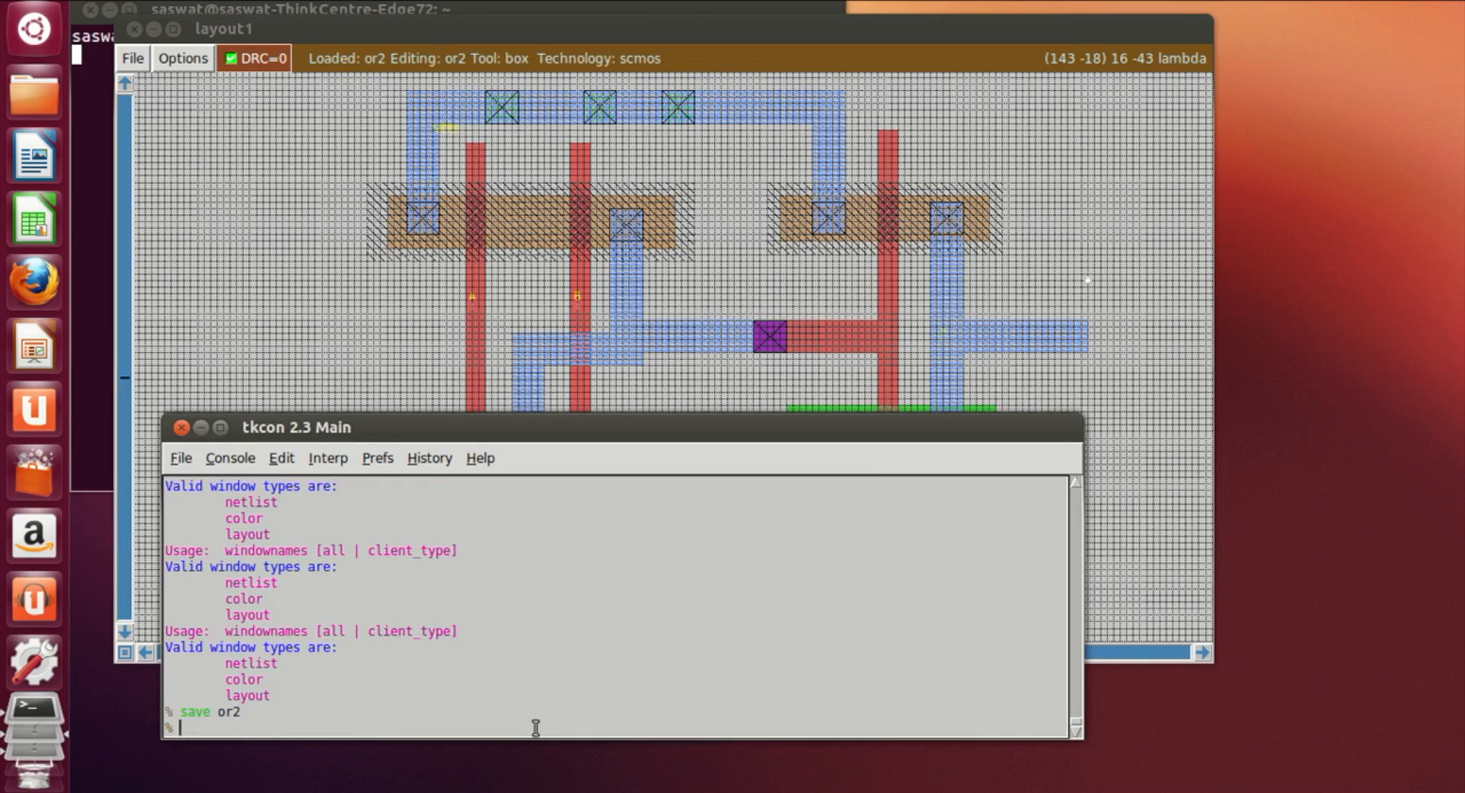
Step: Extract all of the layout and convert the extraction into a SPICE netlist with ext2spice
{"action": "type", "text": "extract all"}
{"action": "key", "text": "Return"}
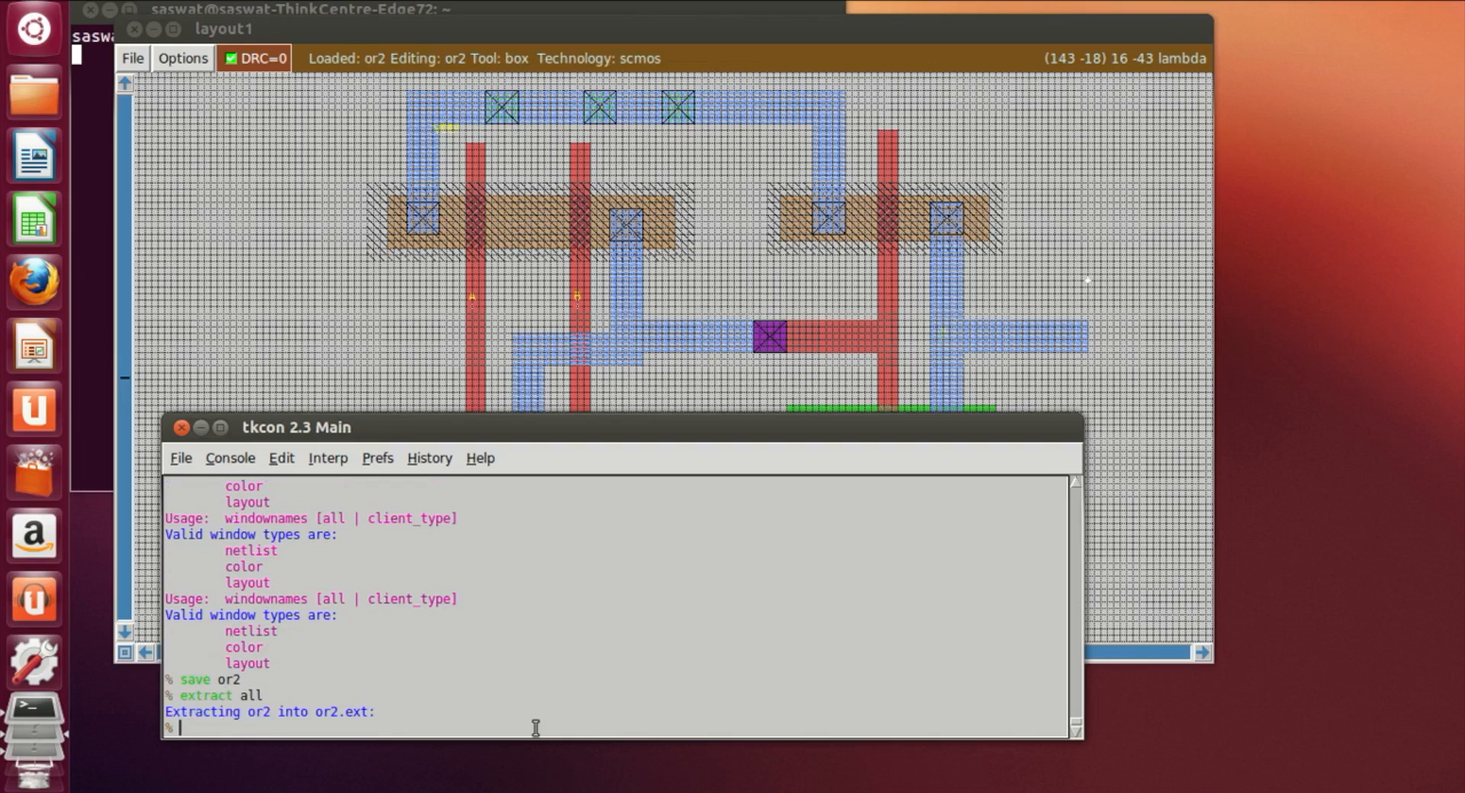
{"action": "type", "text": "ext2spice"}
{"action": "key", "text": "Return"}
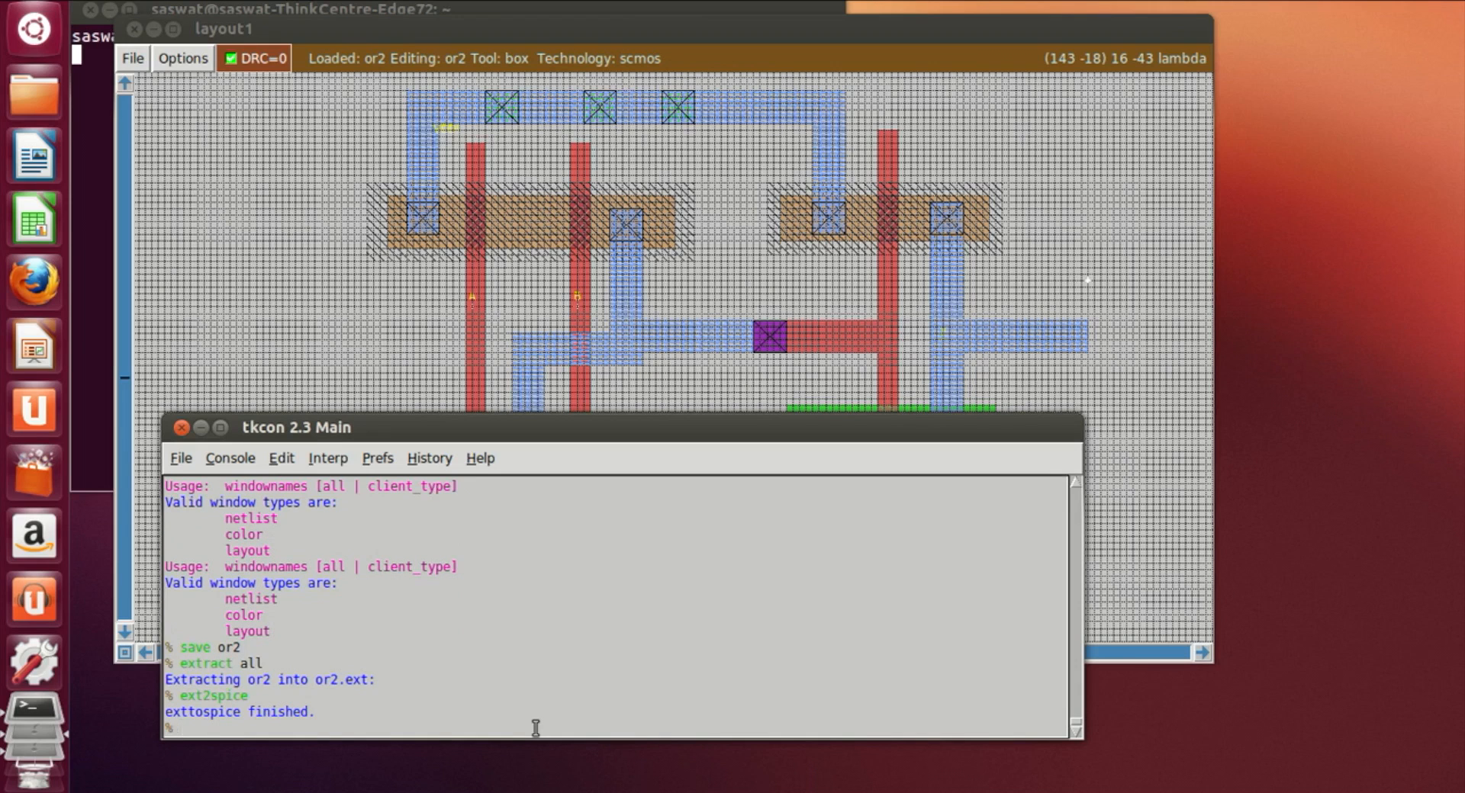
Step: Exit Magic and open the netlist or2.spice in vi
{"action": "type", "text": "exit"}
{"action": "key", "text": "Return"}
{"action": "type", "text": "vi or2.spice\\"}
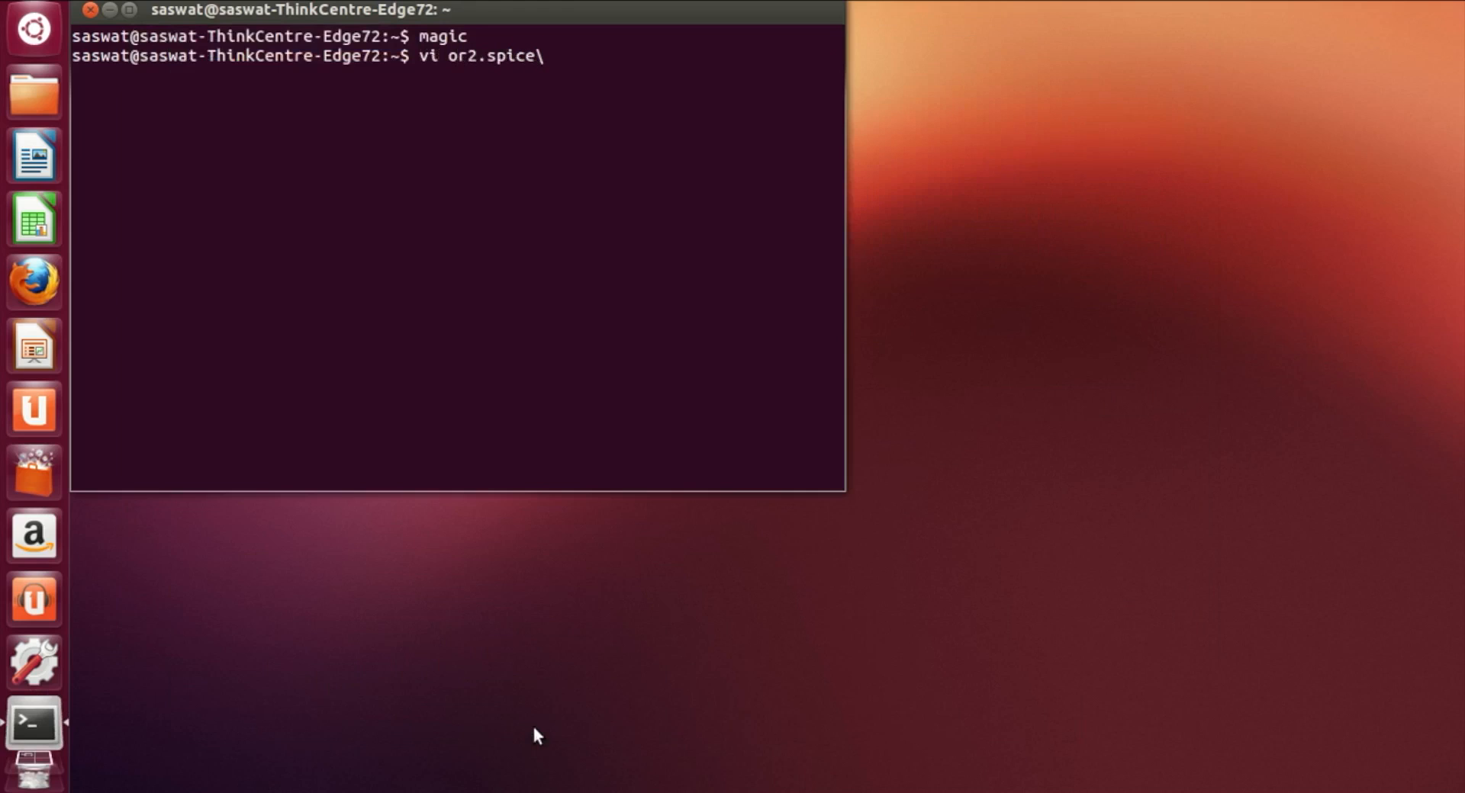
{"action": "key", "text": "Return"}
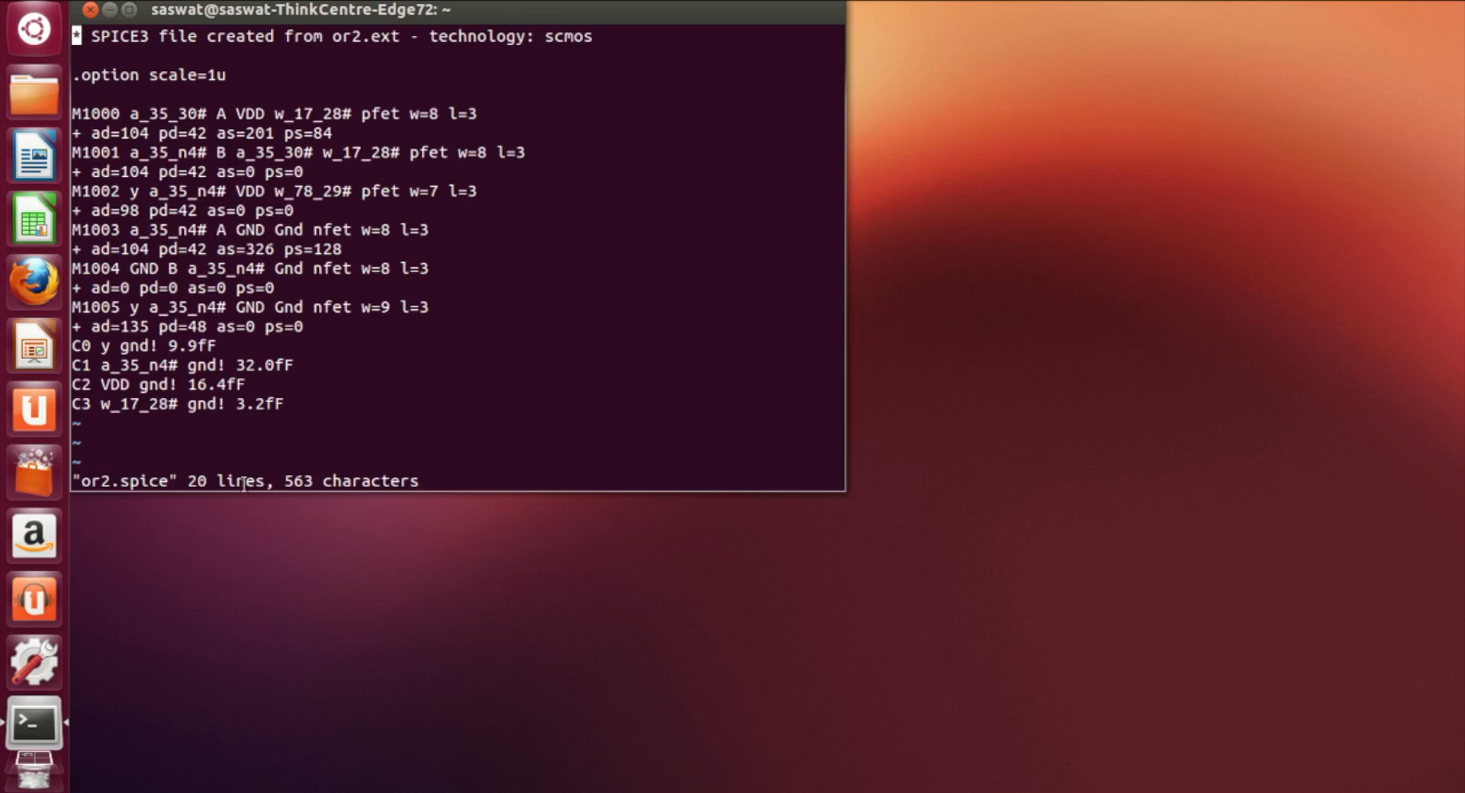
Step: Quit vi and relaunch Magic with the saved layout or2.mag
{"action": "type", "text": ":q"}
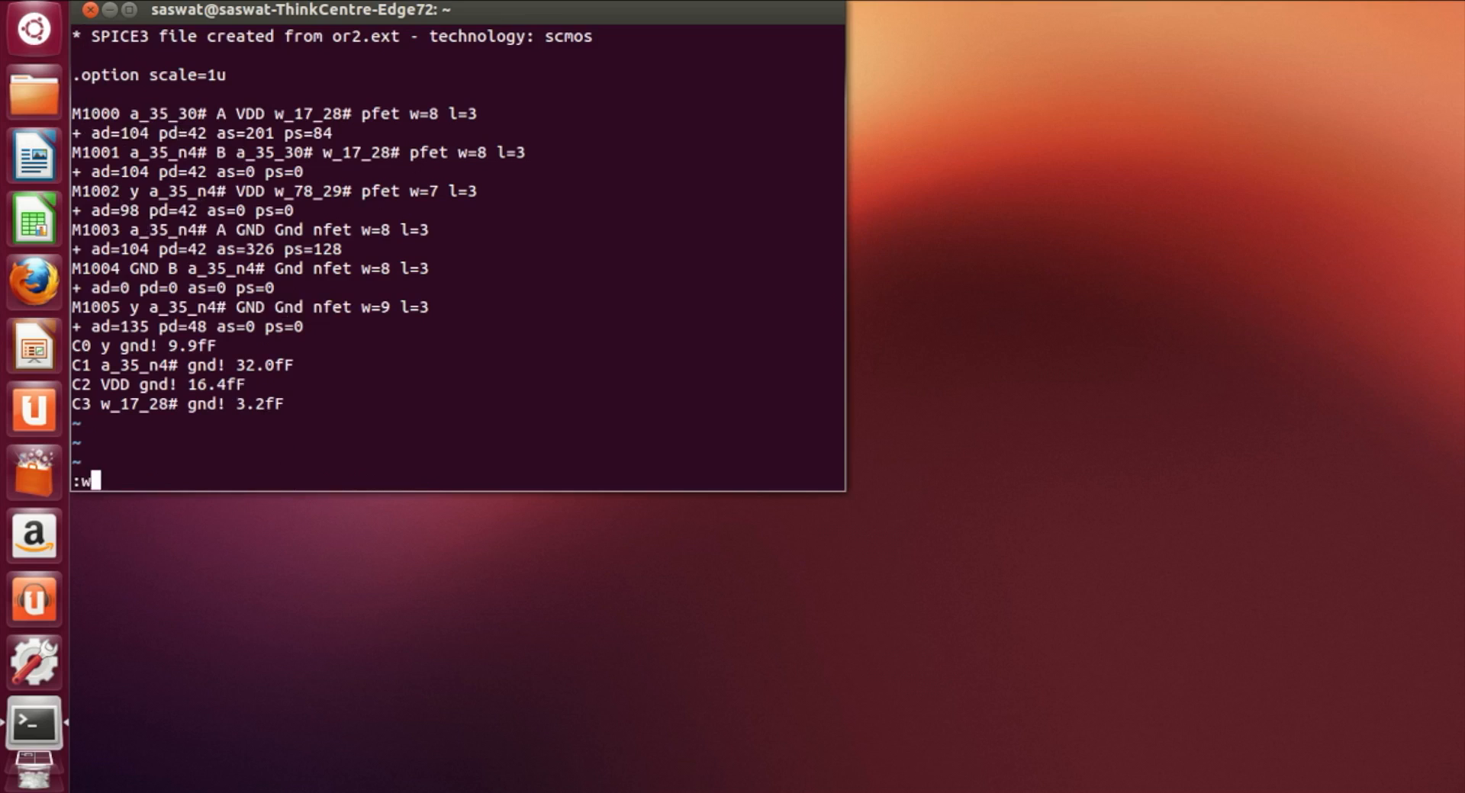
{"action": "key", "text": "Return"}
{"action": "type", "text": "magic "}
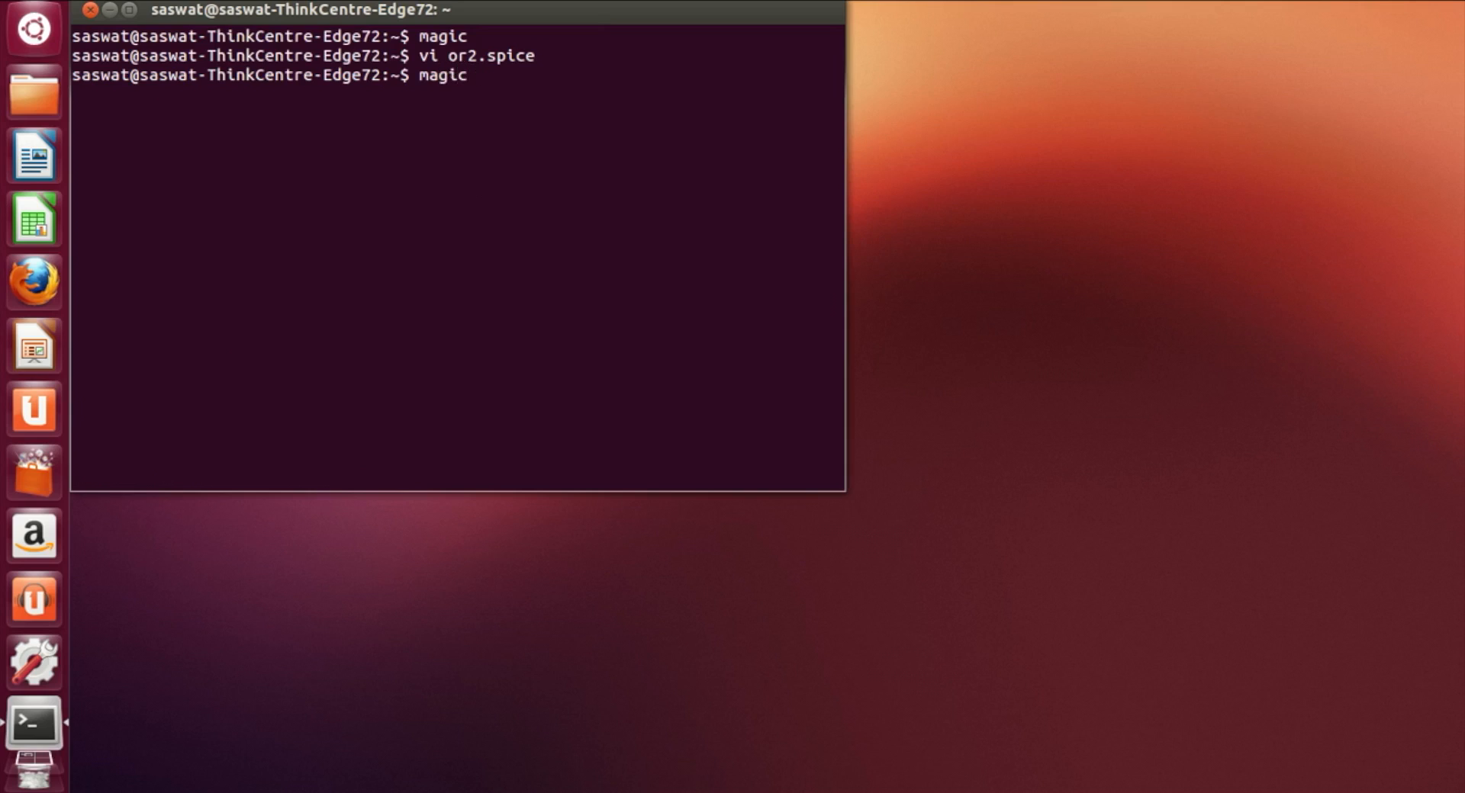
{"action": "type", "text": "or2.mag"}
{"action": "key", "text": "Return"}
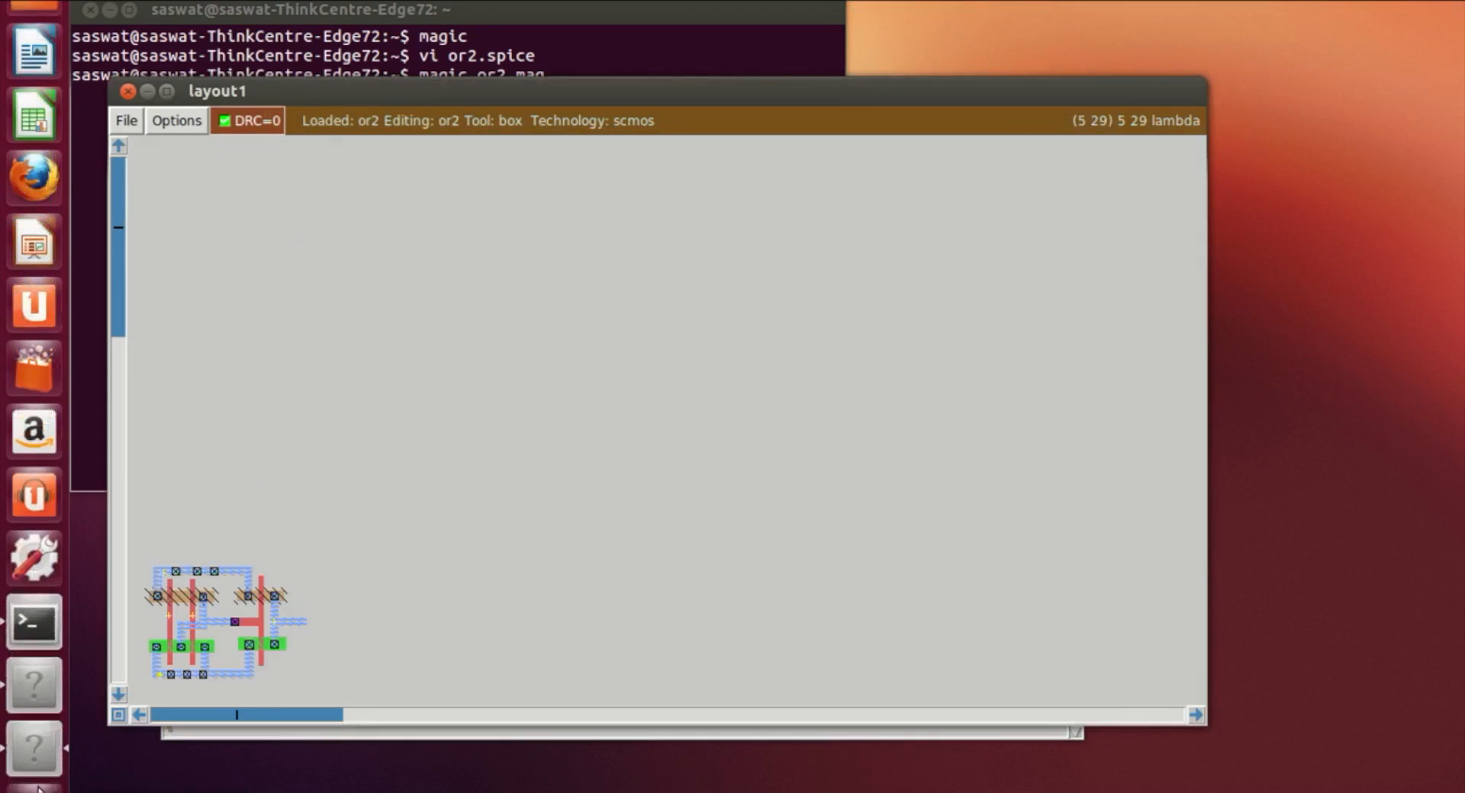
Step: Zoom around the reloaded or2 layout and turn on the grid to examine it
{"action": "left_click", "coordinate": [142, 717]}
{"action": "left_click", "coordinate": [143, 717]}
{"action": "left_click", "coordinate": [143, 717]}
{"action": "left_click", "coordinate": [143, 718]}
{"action": "scroll", "coordinate": [768, 511], "scroll_direction": "down", "scroll_amount": 9}
{"action": "key", "text": "z"}
{"action": "key", "text": "z"}
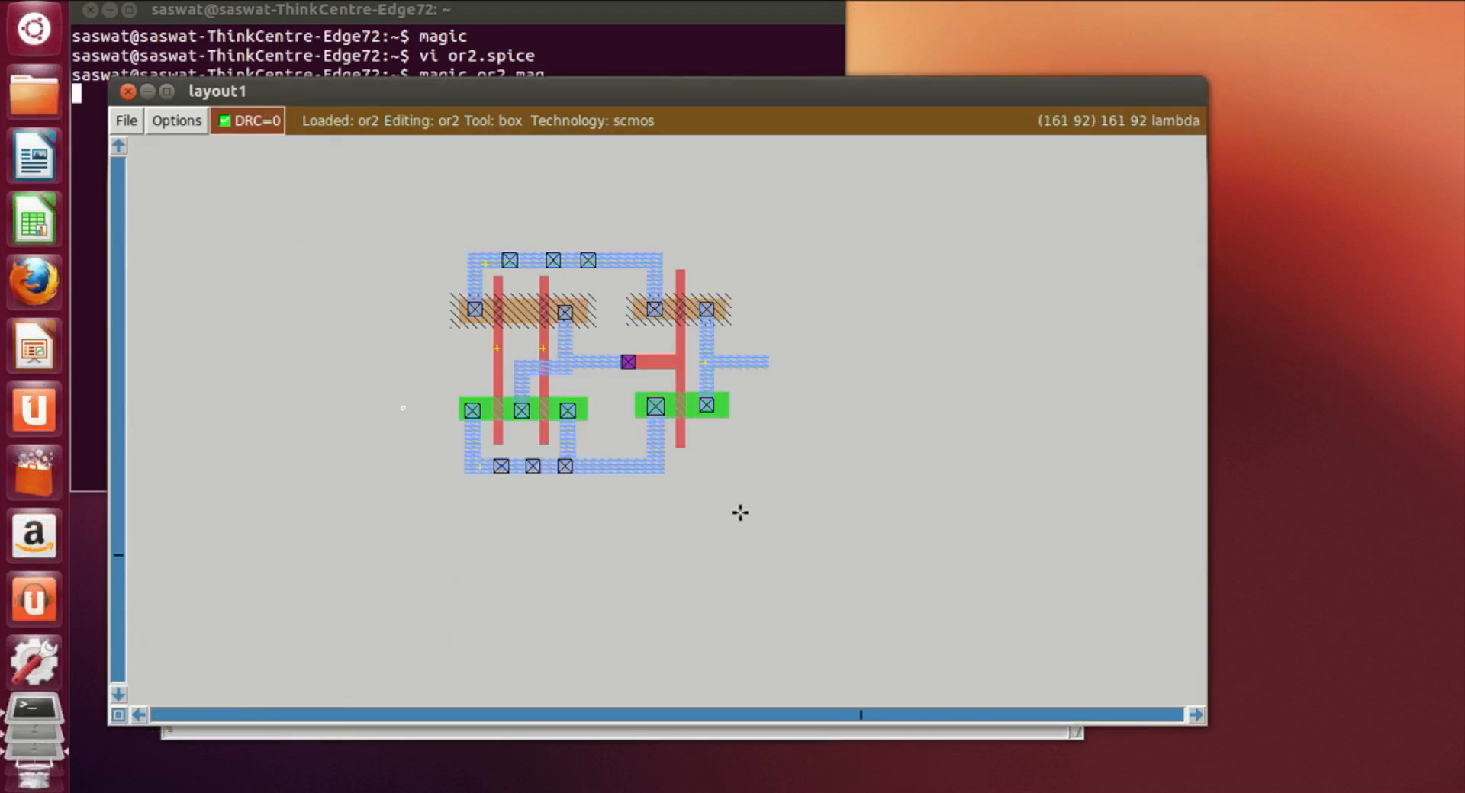
{"action": "scroll", "coordinate": [343, 644], "scroll_direction": "up", "scroll_amount": 6}
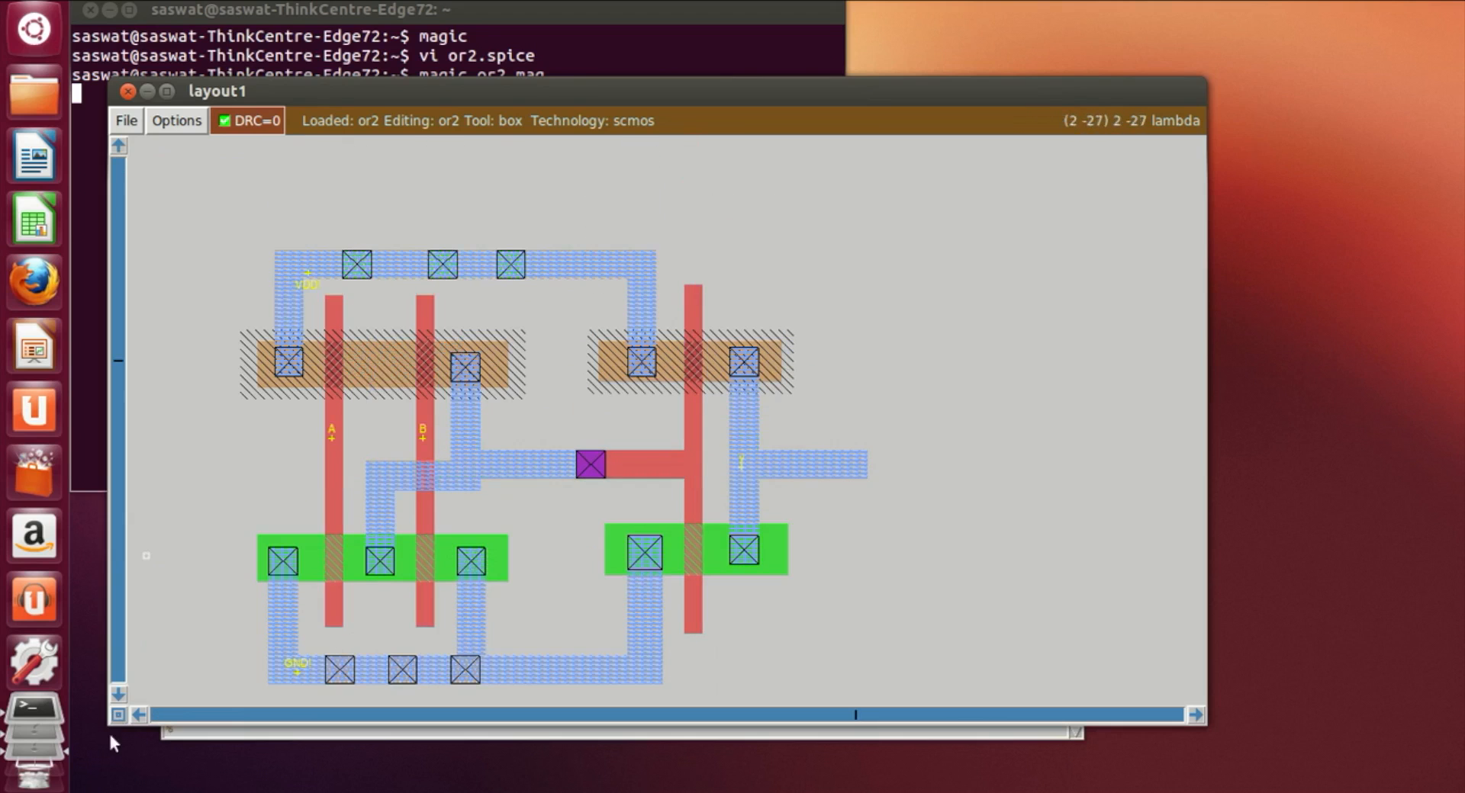
{"action": "left_click", "coordinate": [138, 715]}
{"action": "left_click", "coordinate": [139, 715]}
{"action": "scroll", "coordinate": [496, 638], "scroll_direction": "down", "scroll_amount": 2}
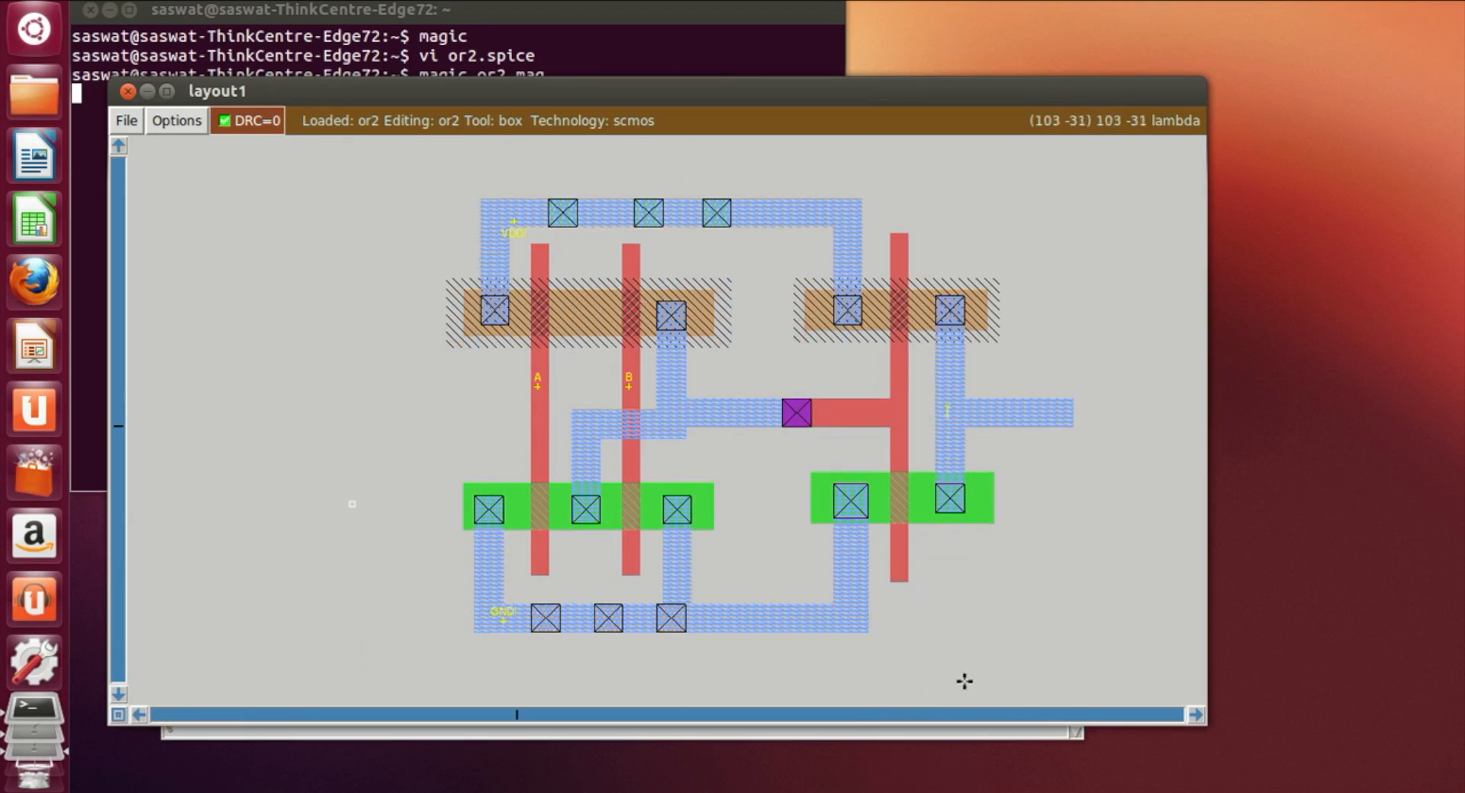
{"action": "left_click", "coordinate": [1195, 716]}
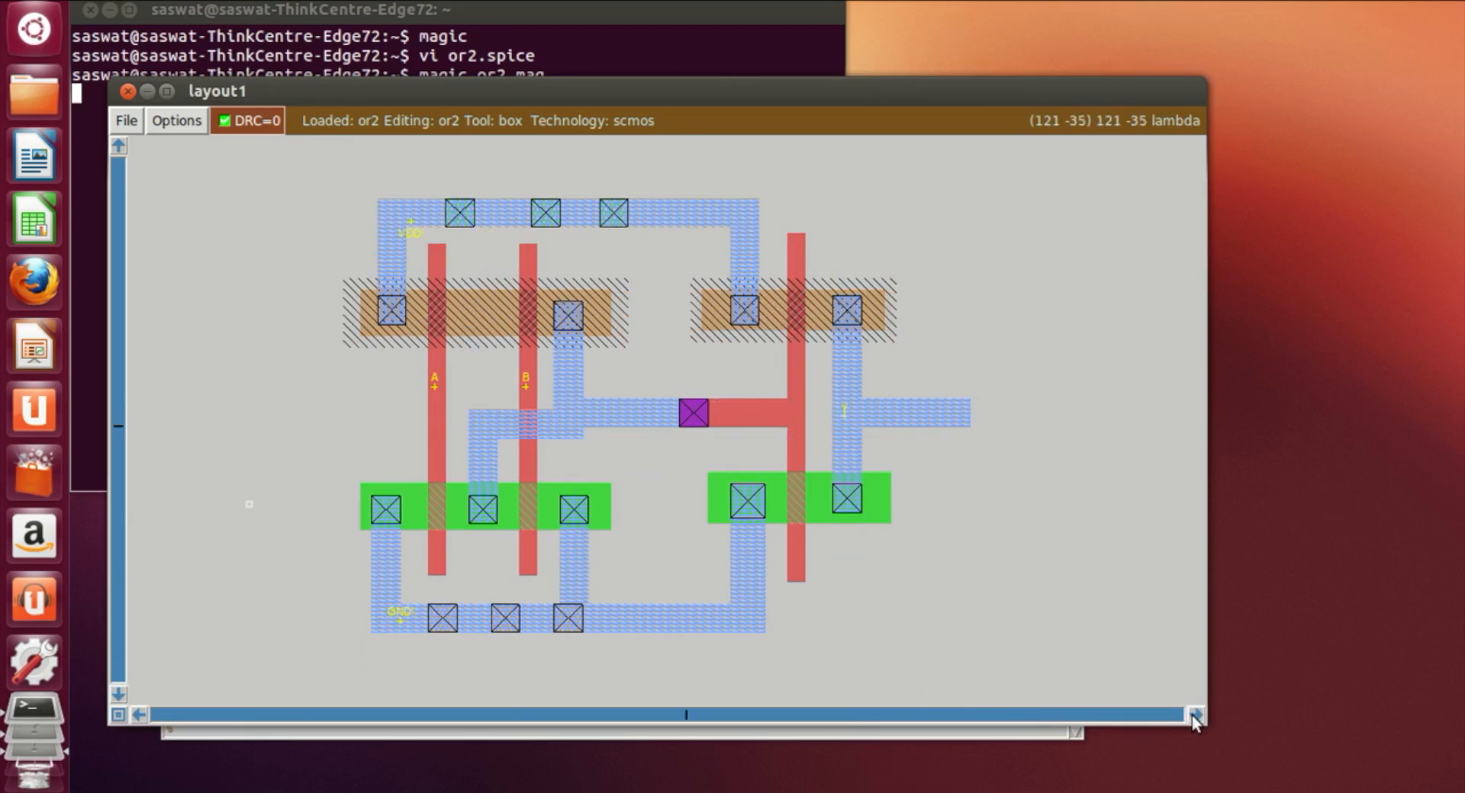
{"action": "key", "text": "z"}
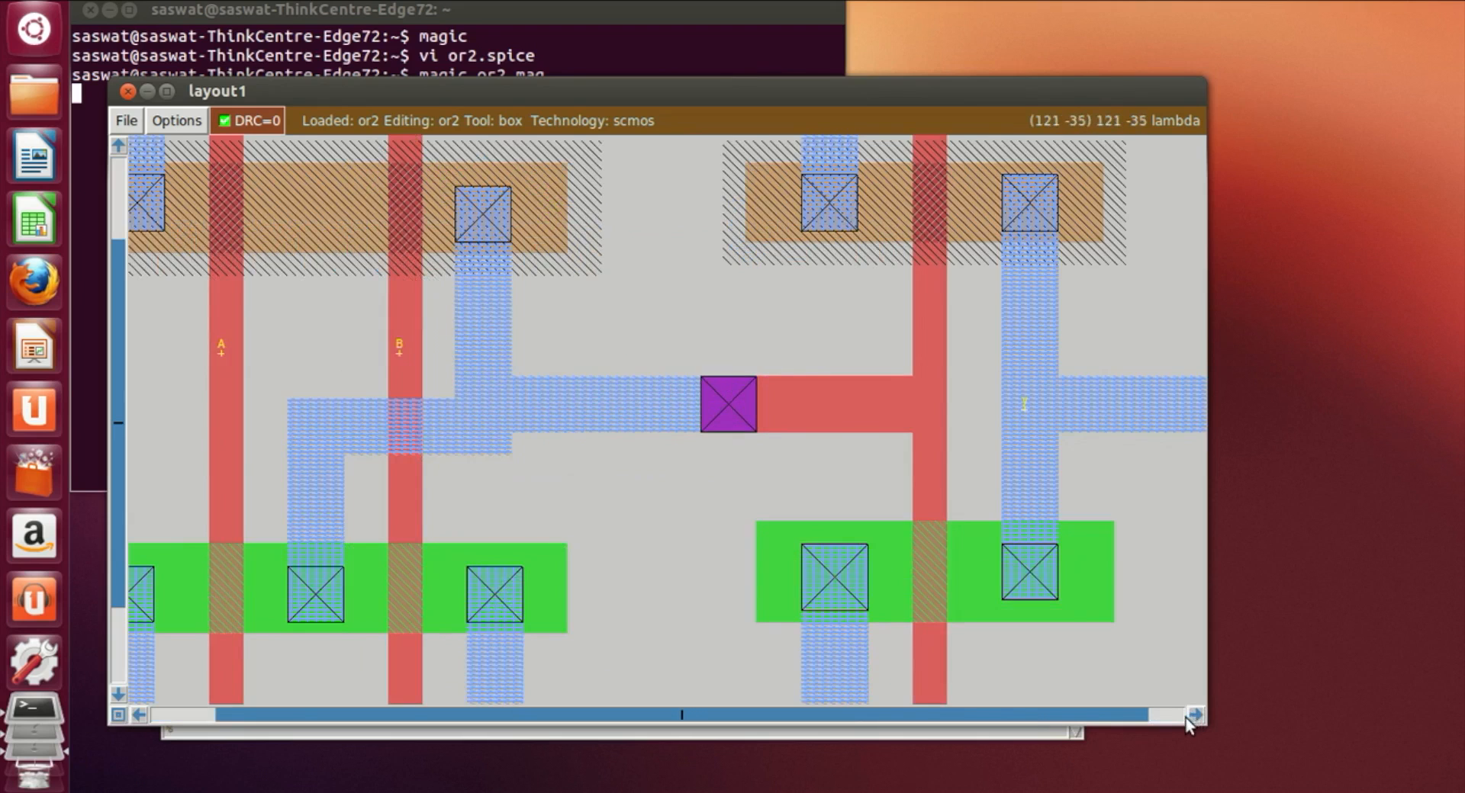
{"action": "key", "text": "v"}
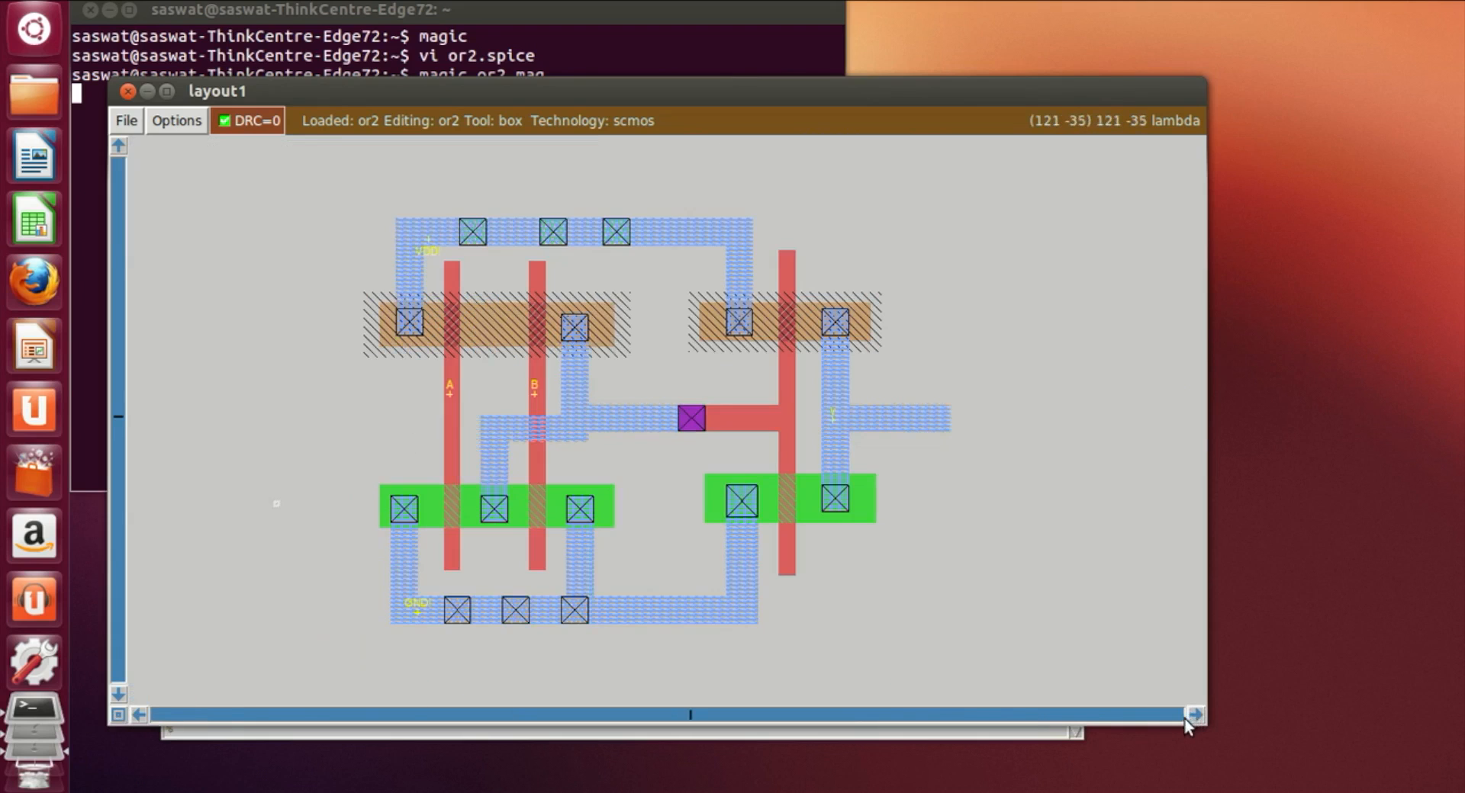
{"action": "key", "text": "g"}
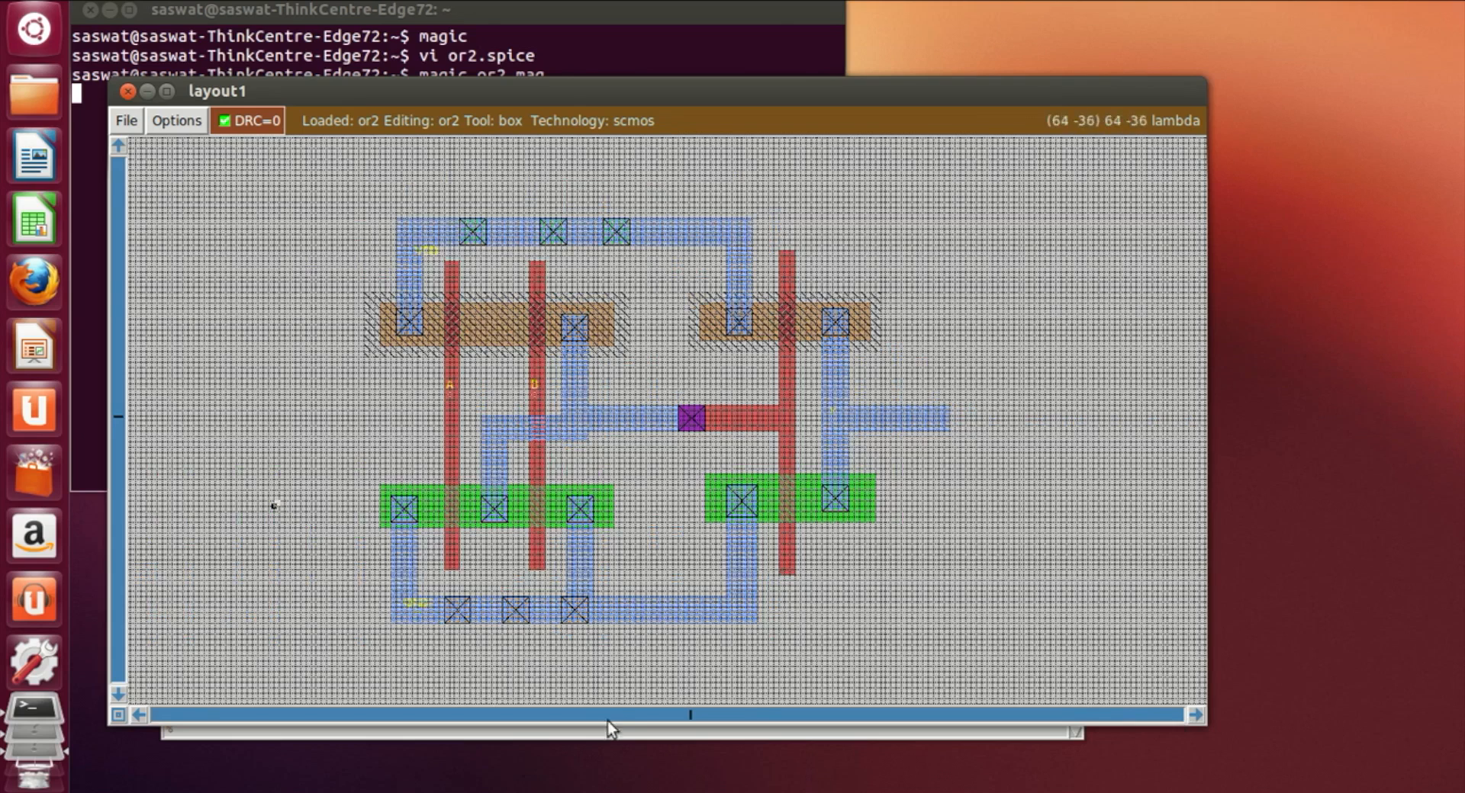
Step: Run drc find in the console to check the or2 layout for design-rule errors
{"action": "left_click", "coordinate": [666, 732]}
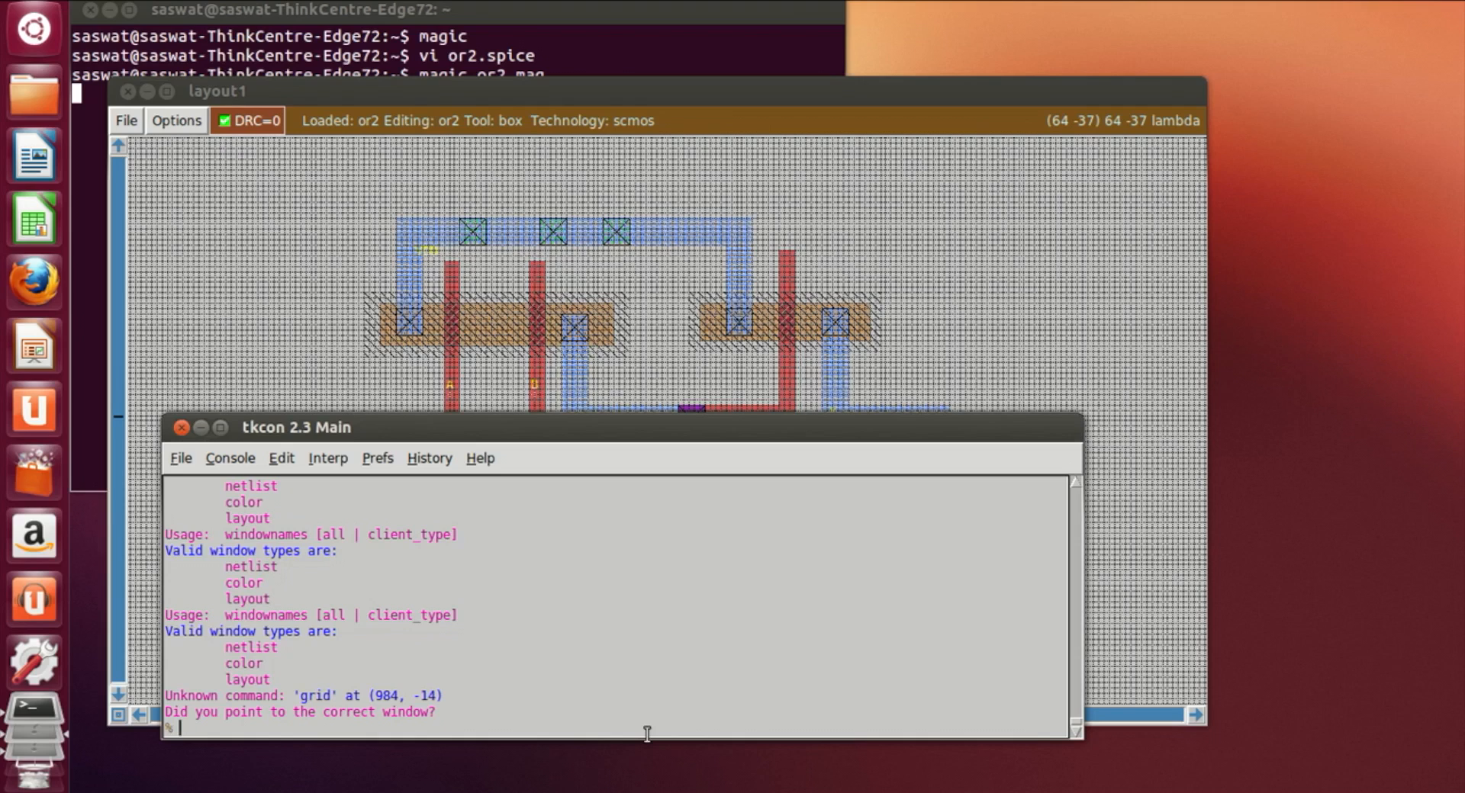
{"action": "type", "text": "drc find"}
{"action": "key", "text": "Return"}
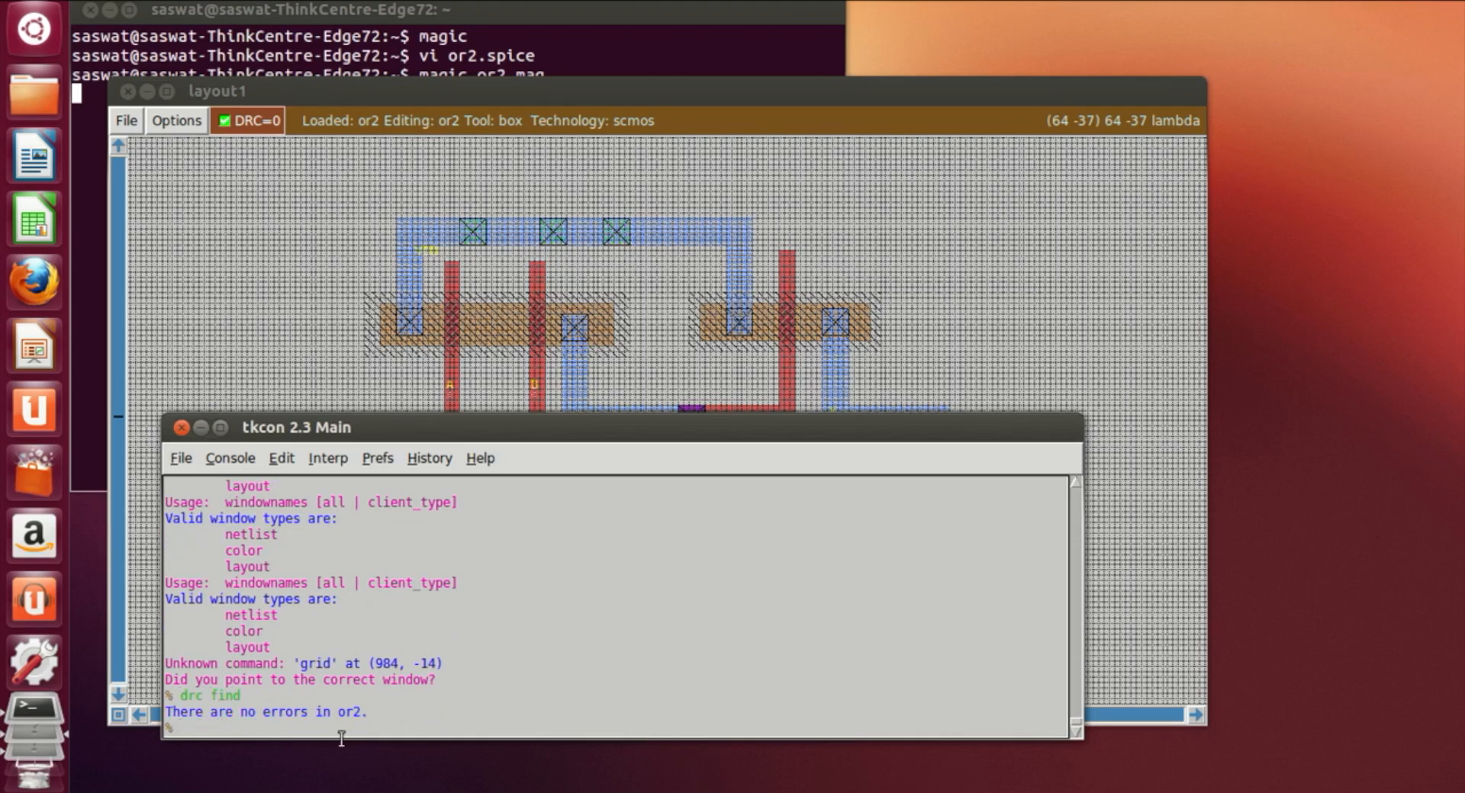
Step: Close Magic, open a new terminal and launch magic with an empty layout
{"action": "left_click", "coordinate": [1183, 275]}
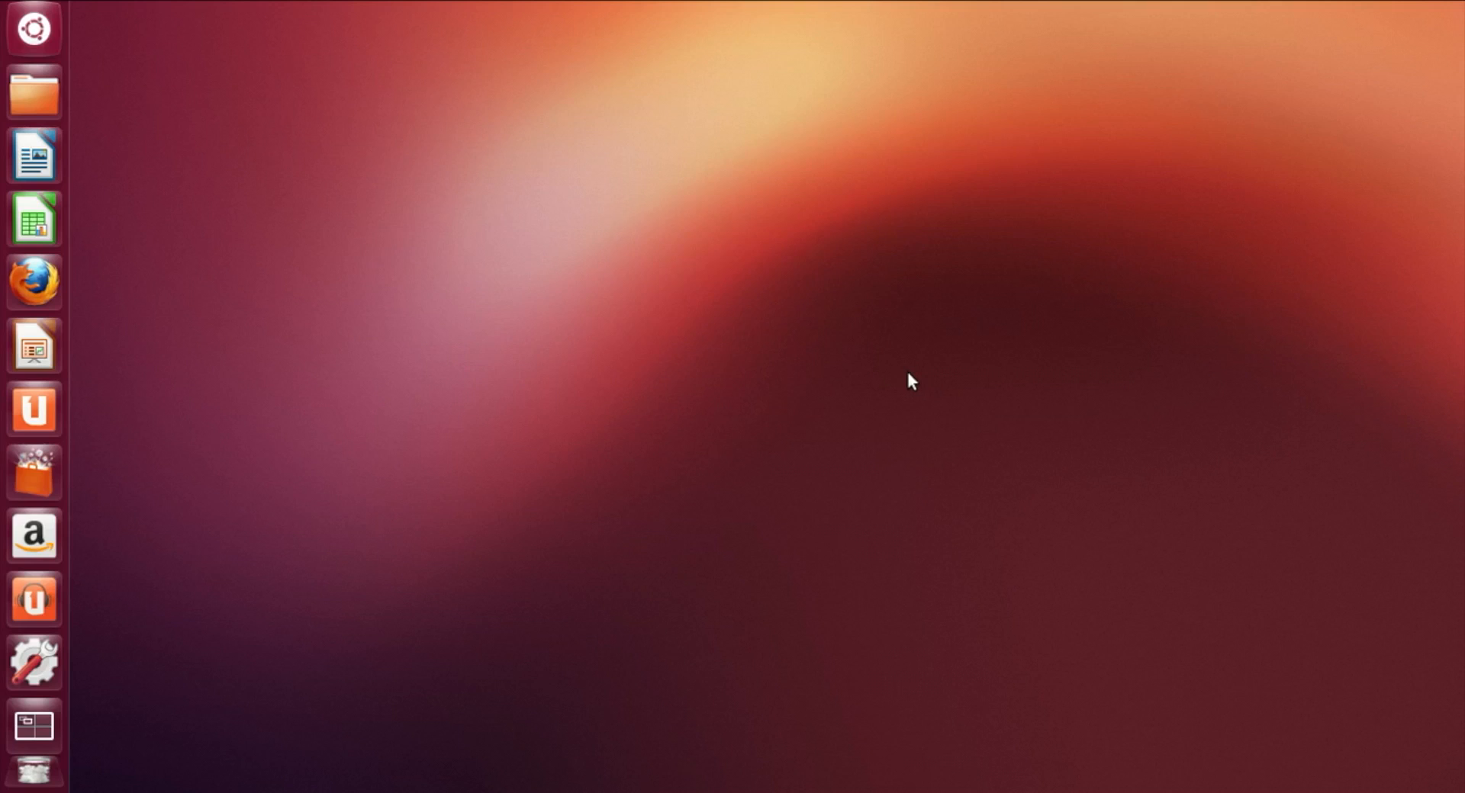
{"action": "key", "text": "ctrl+alt+t"}
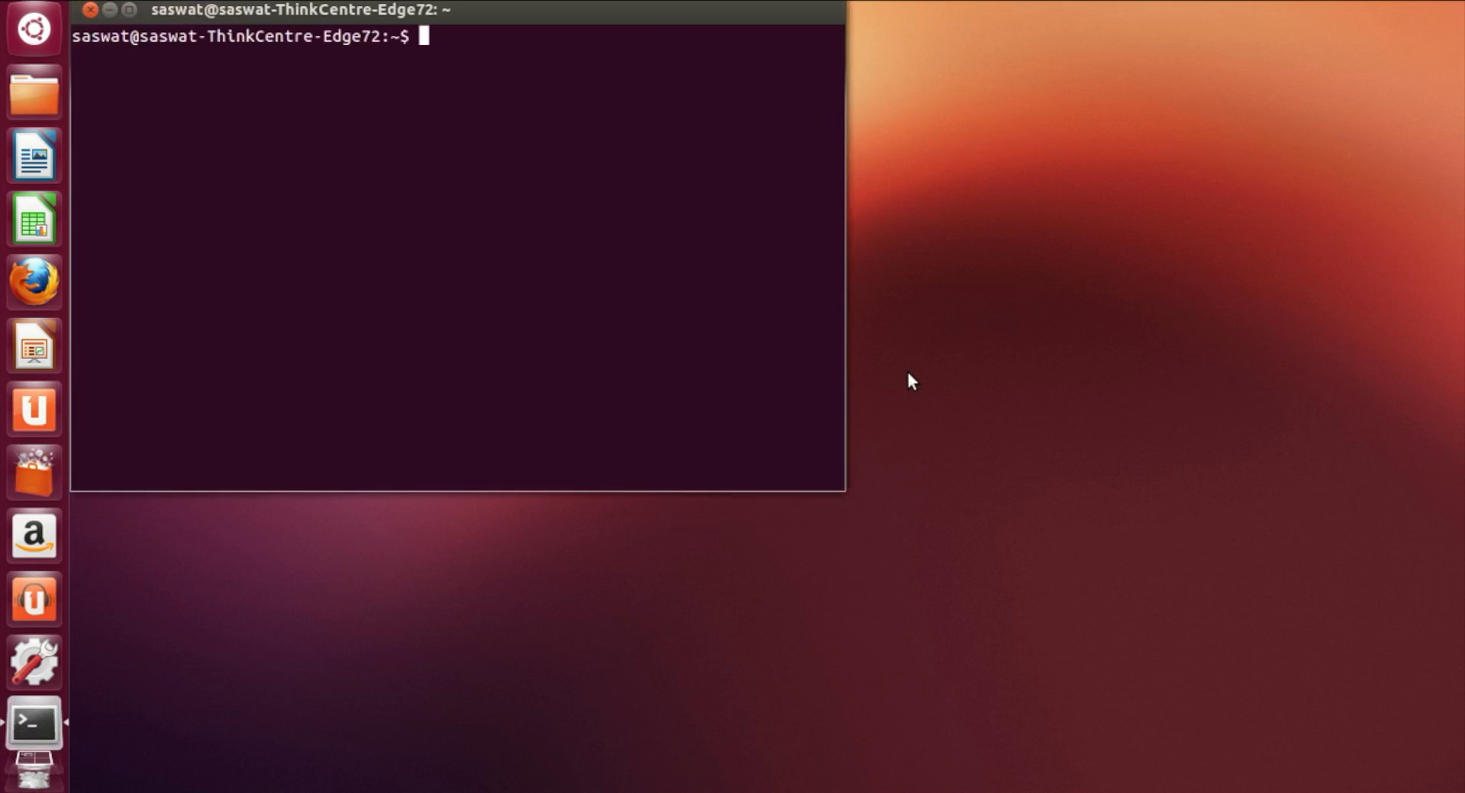
{"action": "type", "text": "MAG"}
{"action": "key", "text": "BackSpace"}
{"action": "key", "text": "BackSpace"}
{"action": "key", "text": "BackSpace"}
{"action": "type", "text": "magic"}
{"action": "key", "text": "Return"}
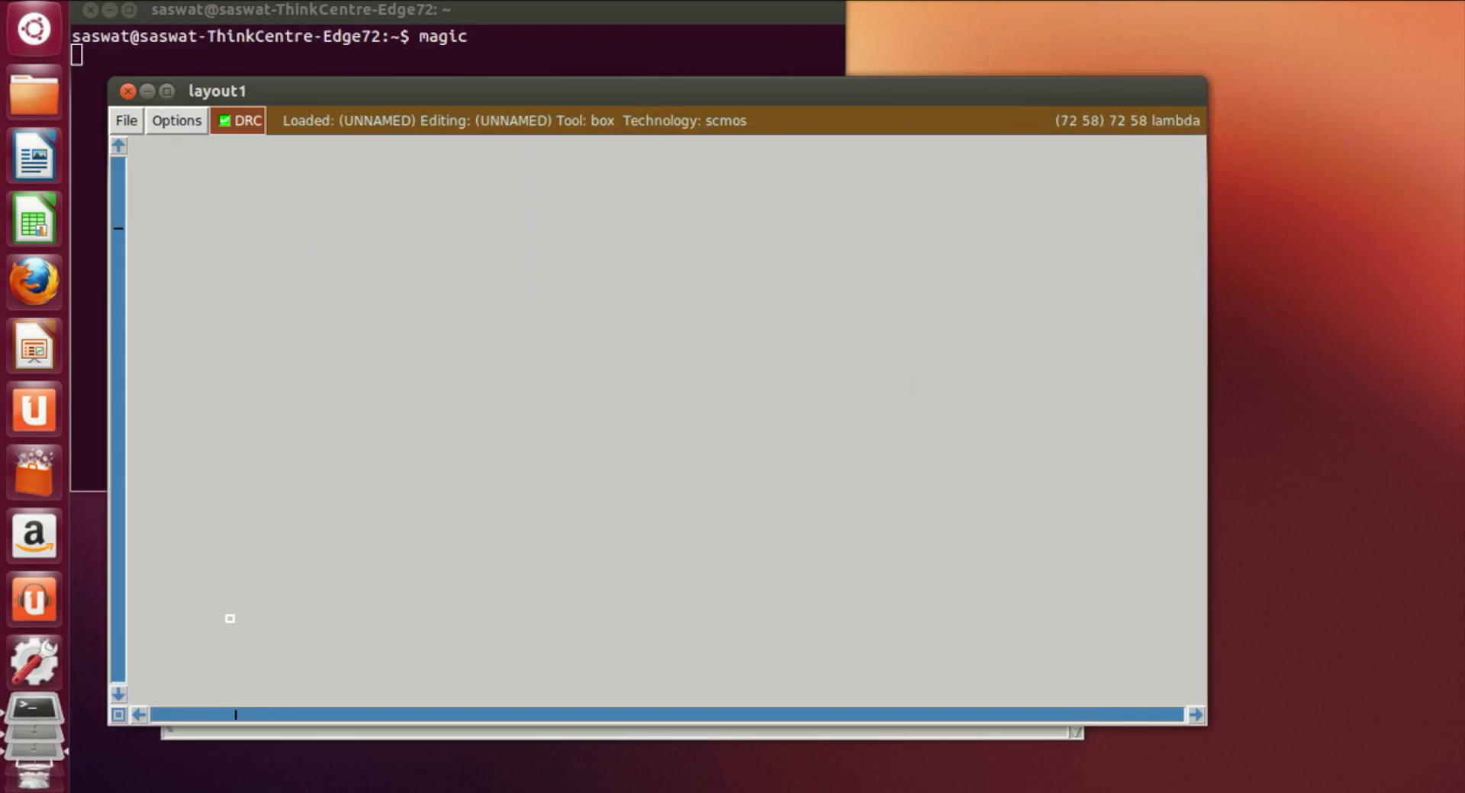
Step: Move the layout window up, turn on the grid, zoom in and show the layer toolbar
{"action": "left_click_drag", "start_coordinate": [579, 89], "coordinate": [578, 29]}
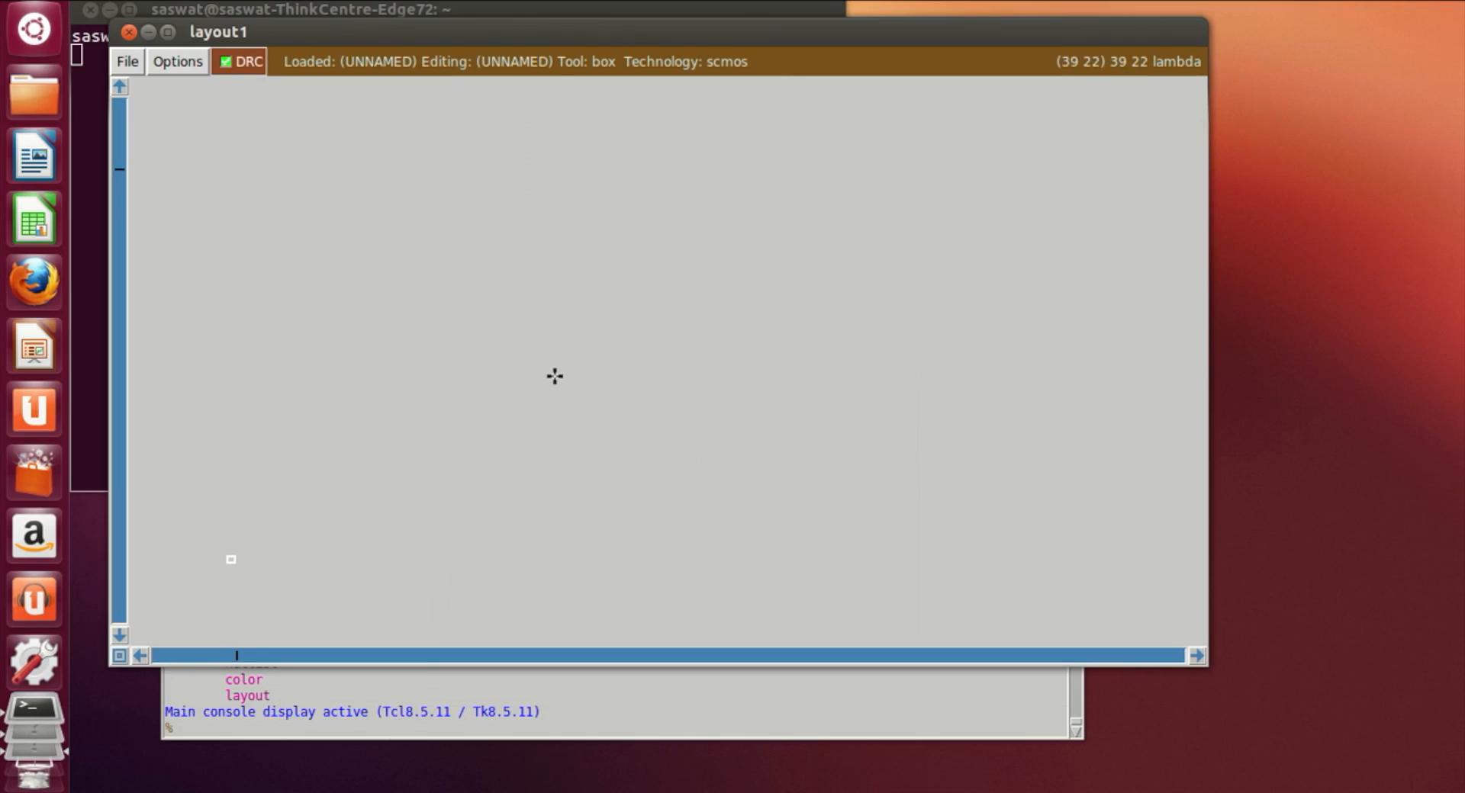
{"action": "key", "text": "g"}
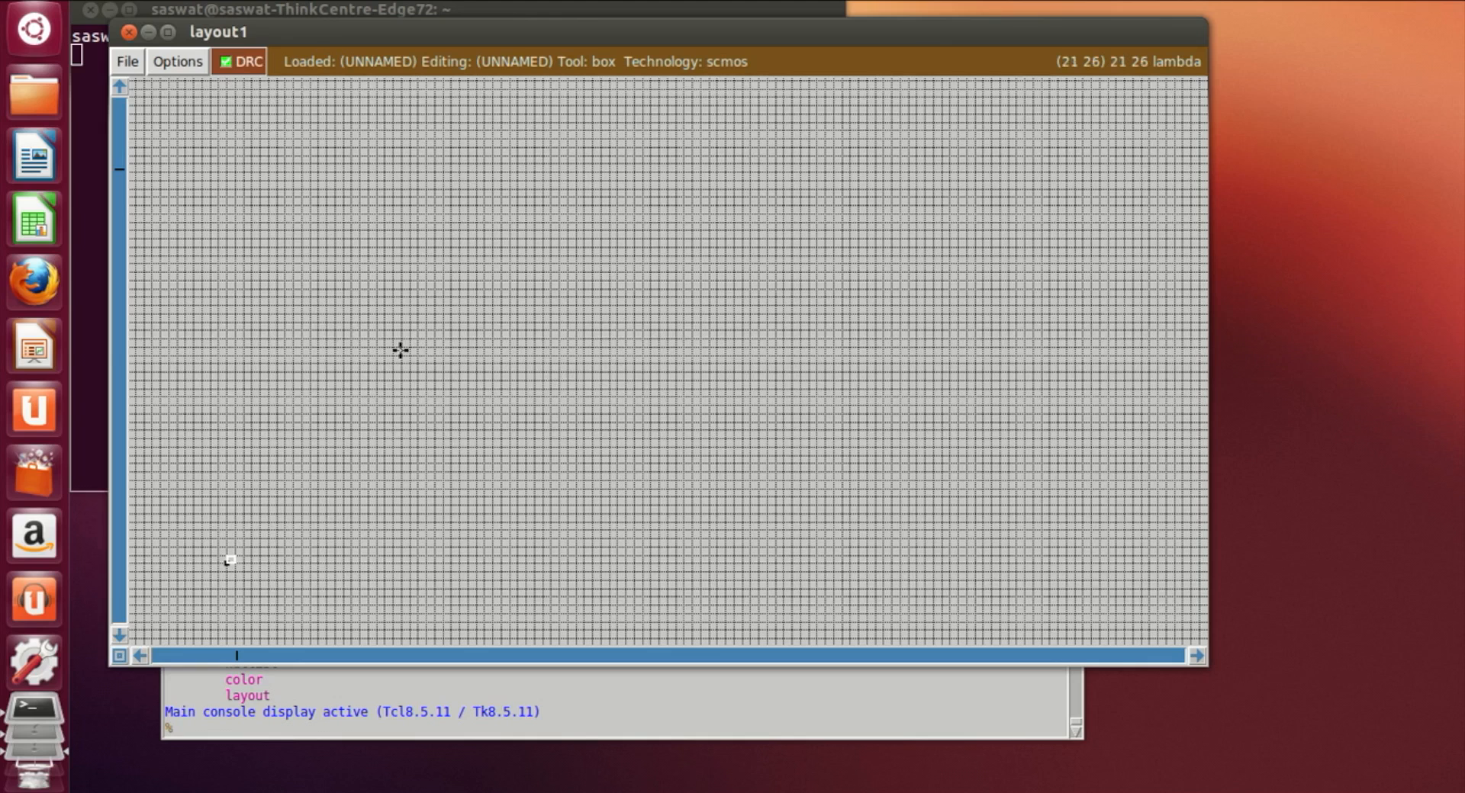
{"action": "key", "text": "z"}
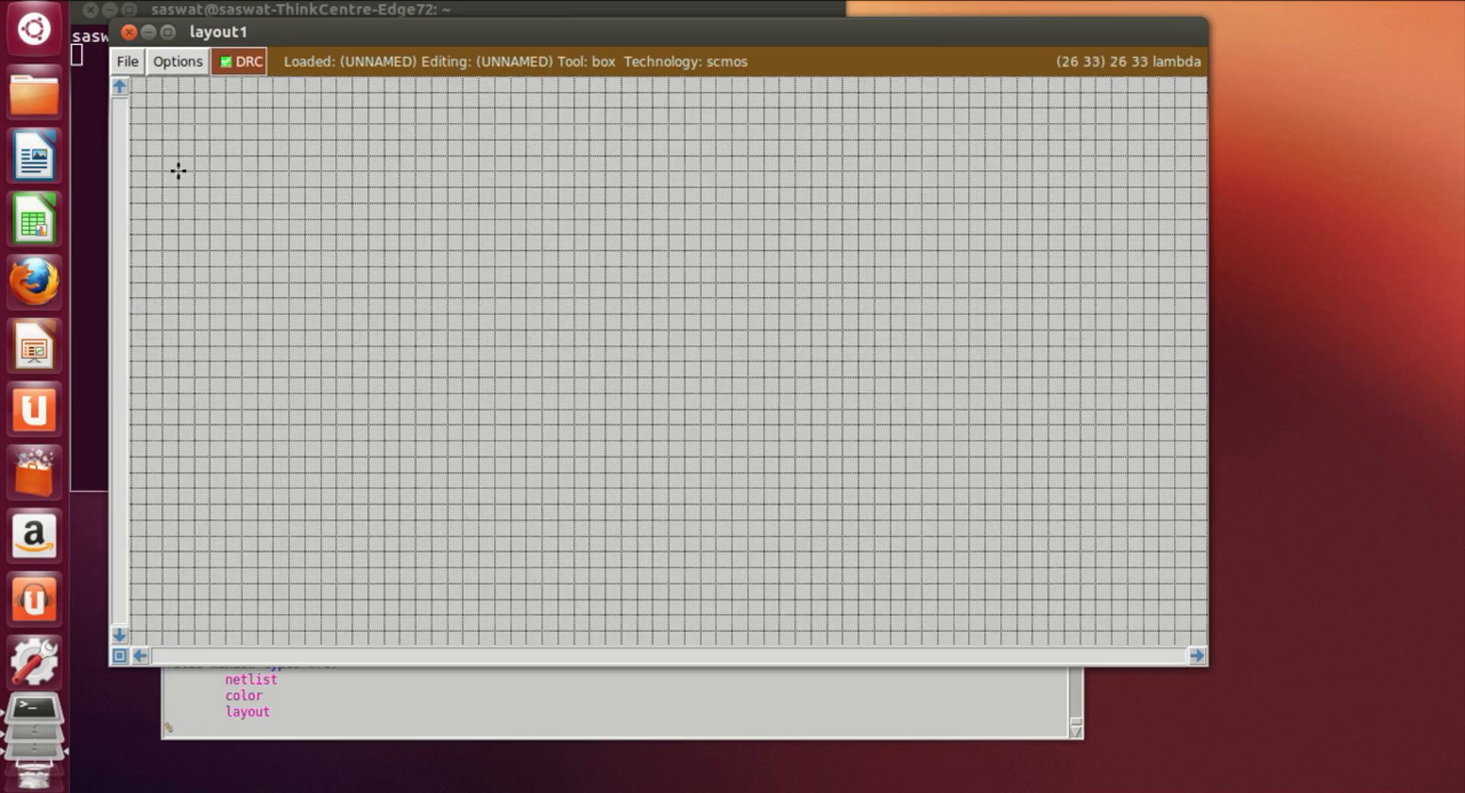
{"action": "left_click", "coordinate": [181, 64]}
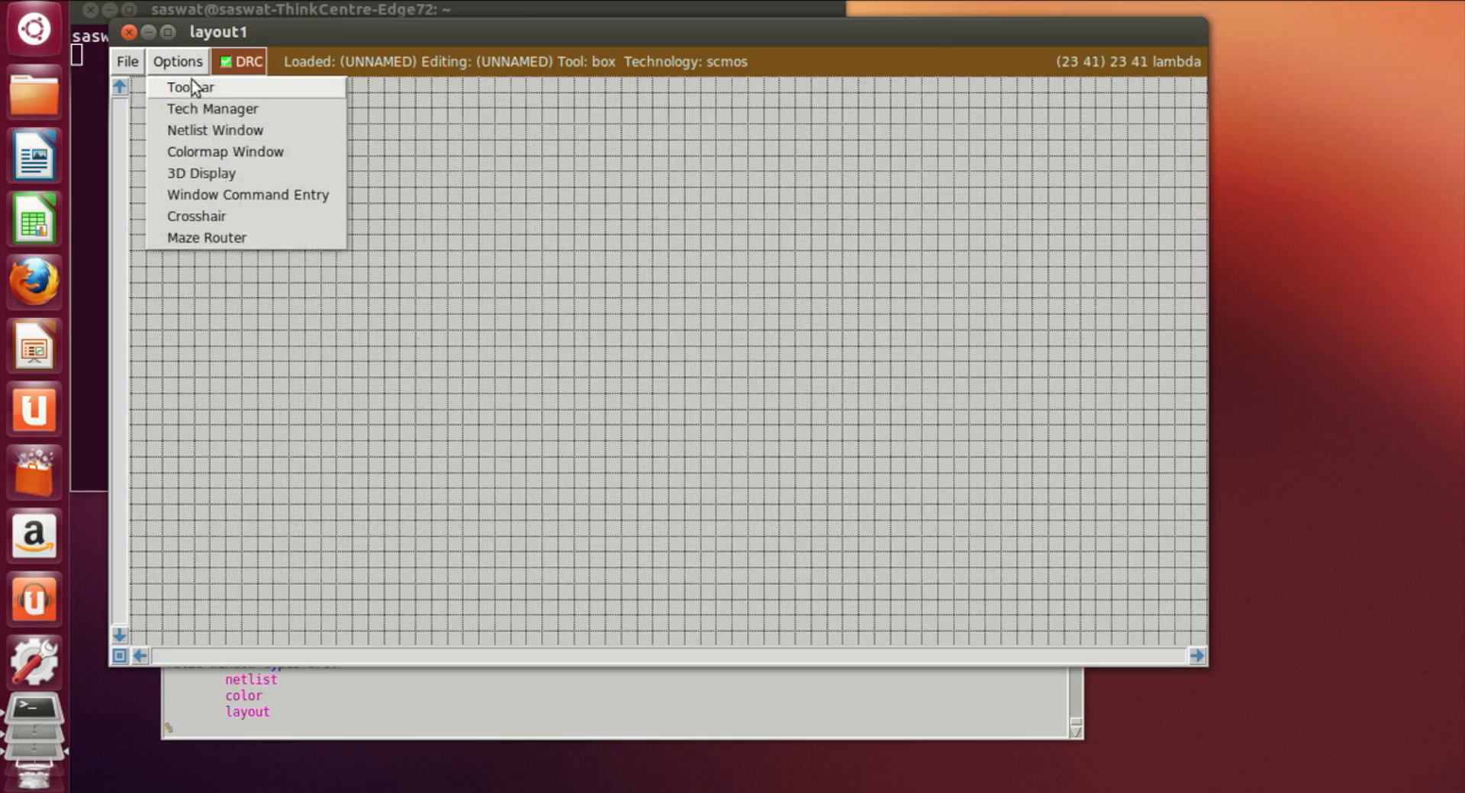
{"action": "left_click", "coordinate": [194, 87]}
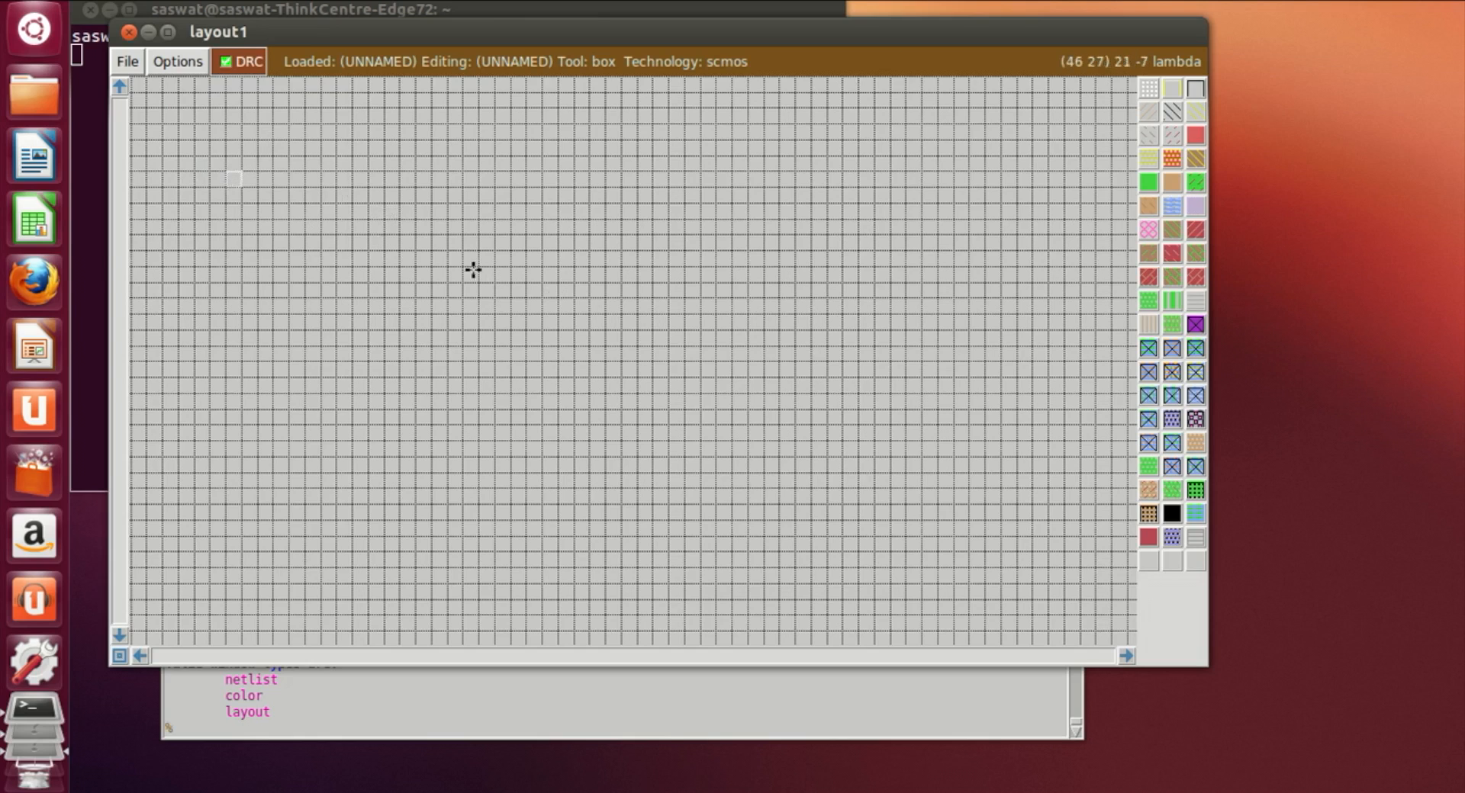
Step: Draw a wide box near the top of the canvas and fill it with n-well
{"action": "left_click", "coordinate": [161, 168]}
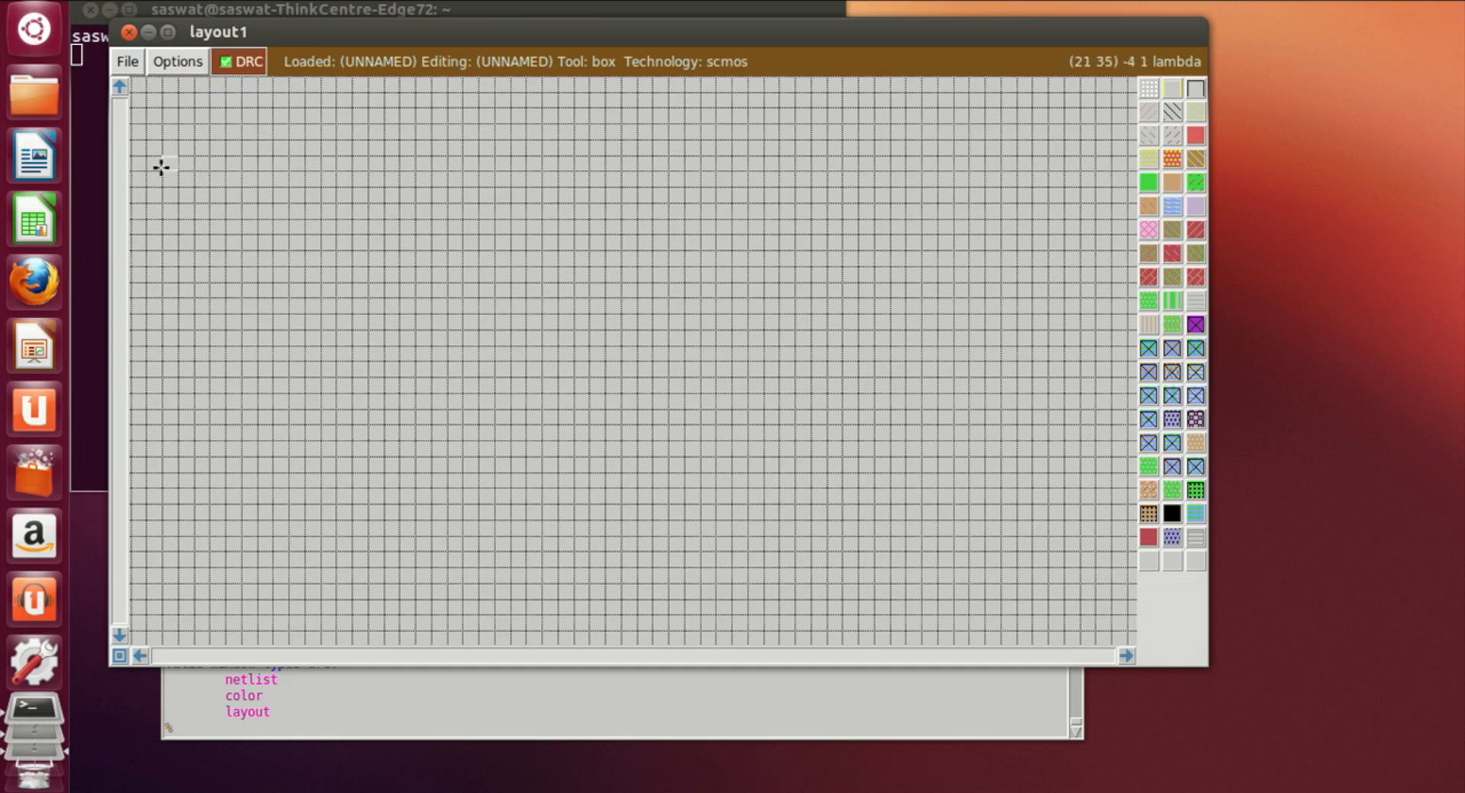
{"action": "right_click", "coordinate": [859, 381]}
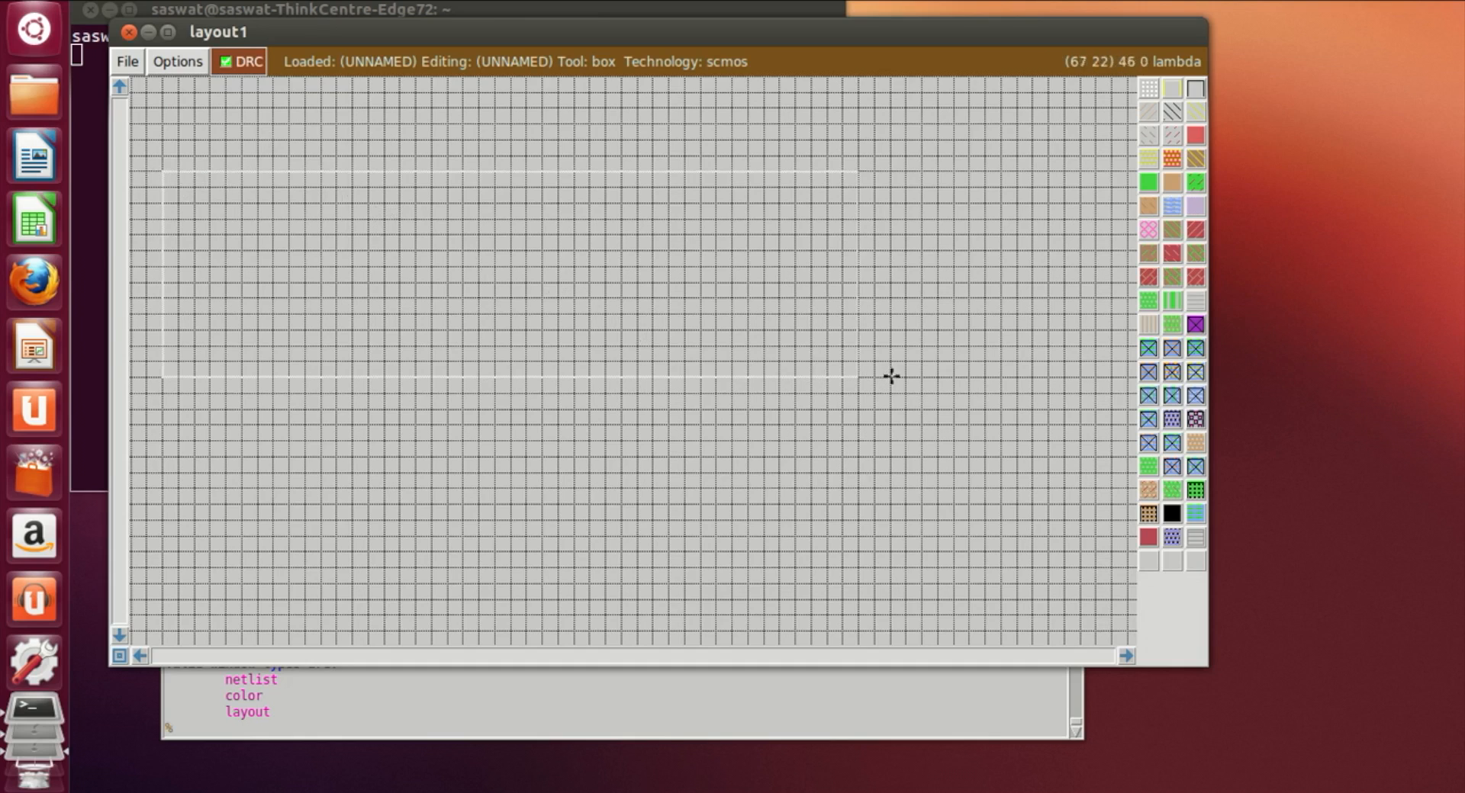
{"action": "right_click", "coordinate": [932, 369]}
{"action": "right_click", "coordinate": [940, 292]}
{"action": "right_click", "coordinate": [940, 185]}
{"action": "right_click", "coordinate": [939, 128]}
{"action": "right_click", "coordinate": [960, 171]}
{"action": "right_click", "coordinate": [967, 167]}
{"action": "right_click", "coordinate": [975, 148]}
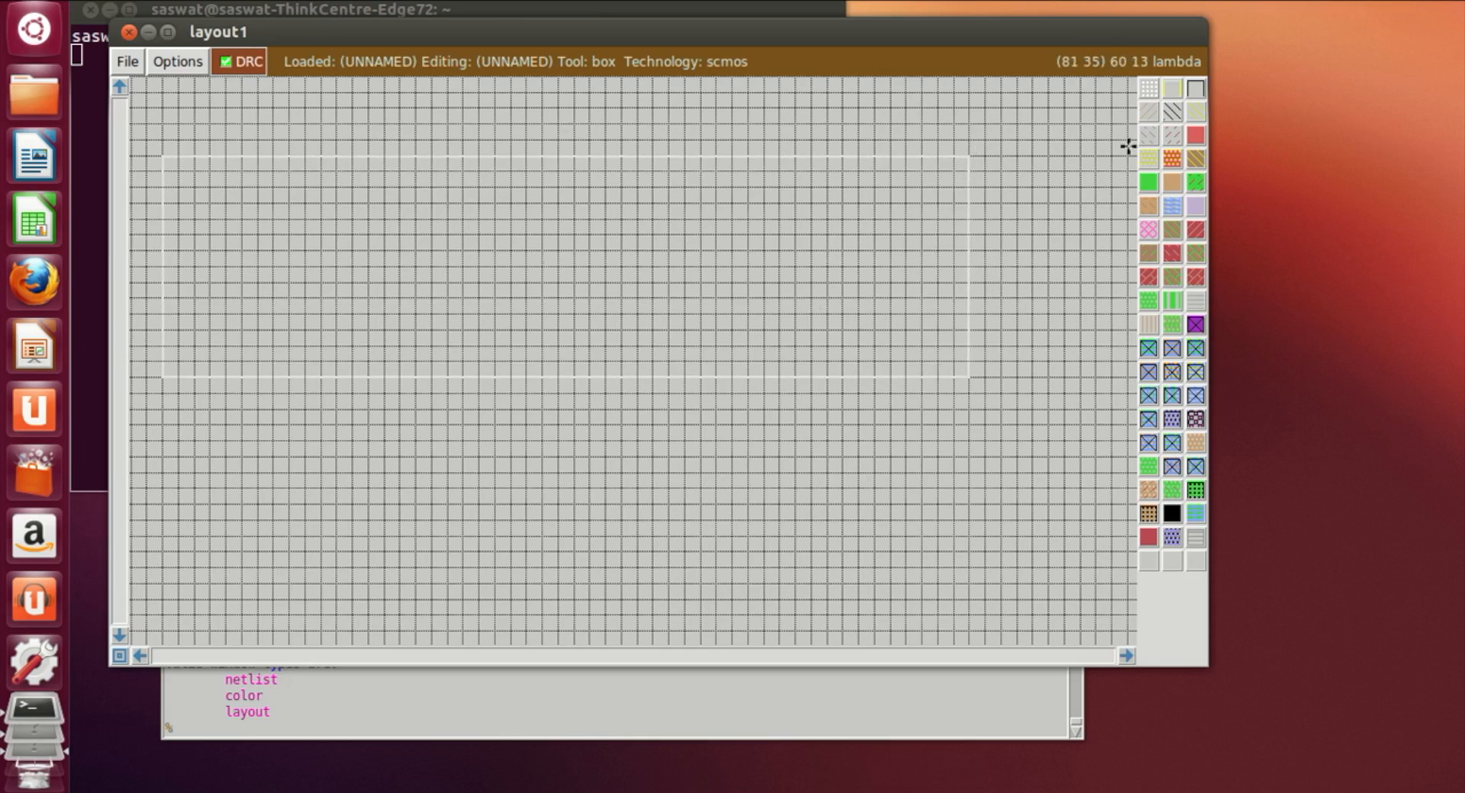
{"action": "left_click", "coordinate": [1179, 115]}
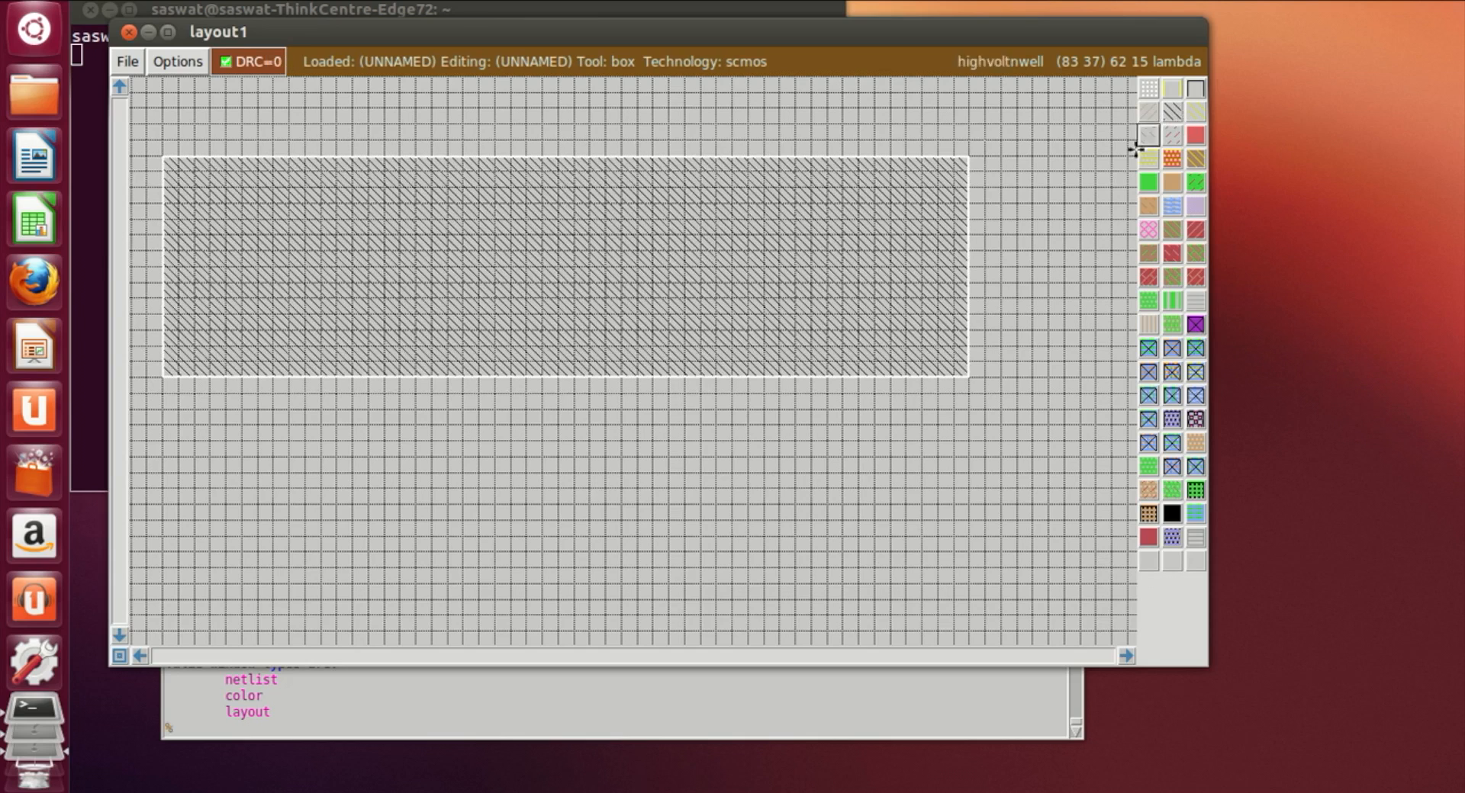
Step: Draw a box inset within the n-well and paint it with p-diffusion
{"action": "left_click", "coordinate": [207, 194]}
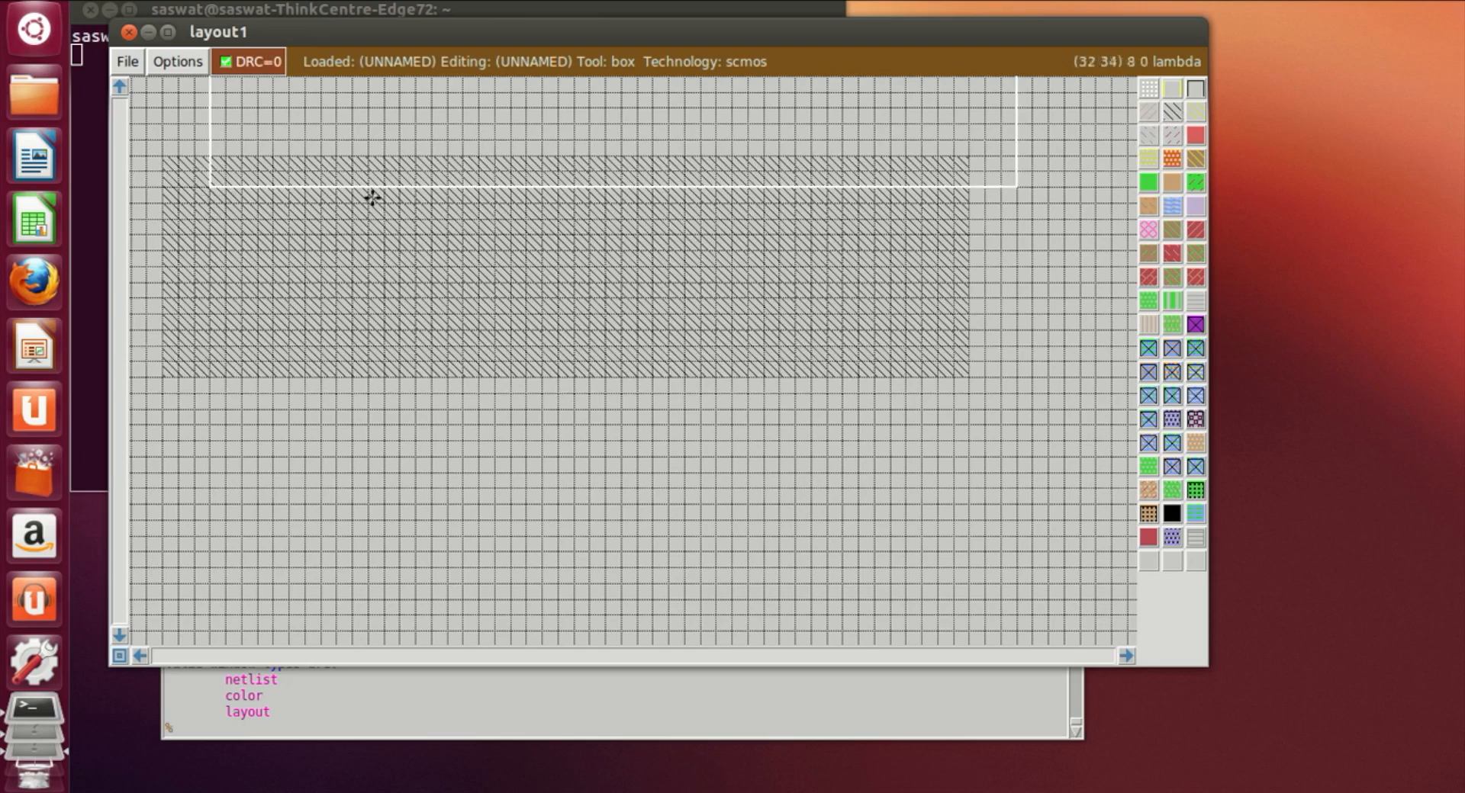
{"action": "right_click", "coordinate": [894, 329]}
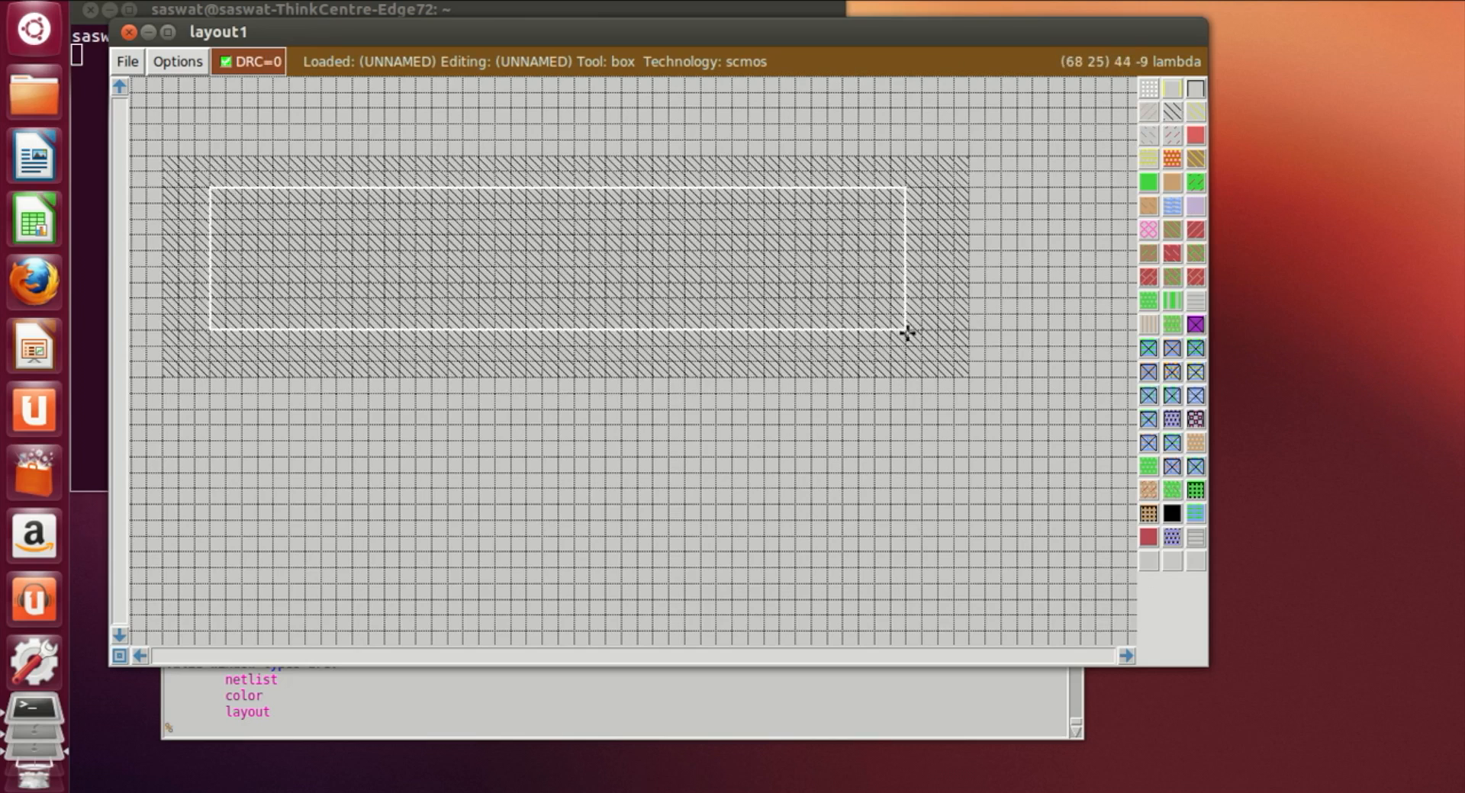
{"action": "right_click", "coordinate": [922, 330]}
{"action": "right_click_drag", "start_coordinate": [916, 277], "coordinate": [923, 198]}
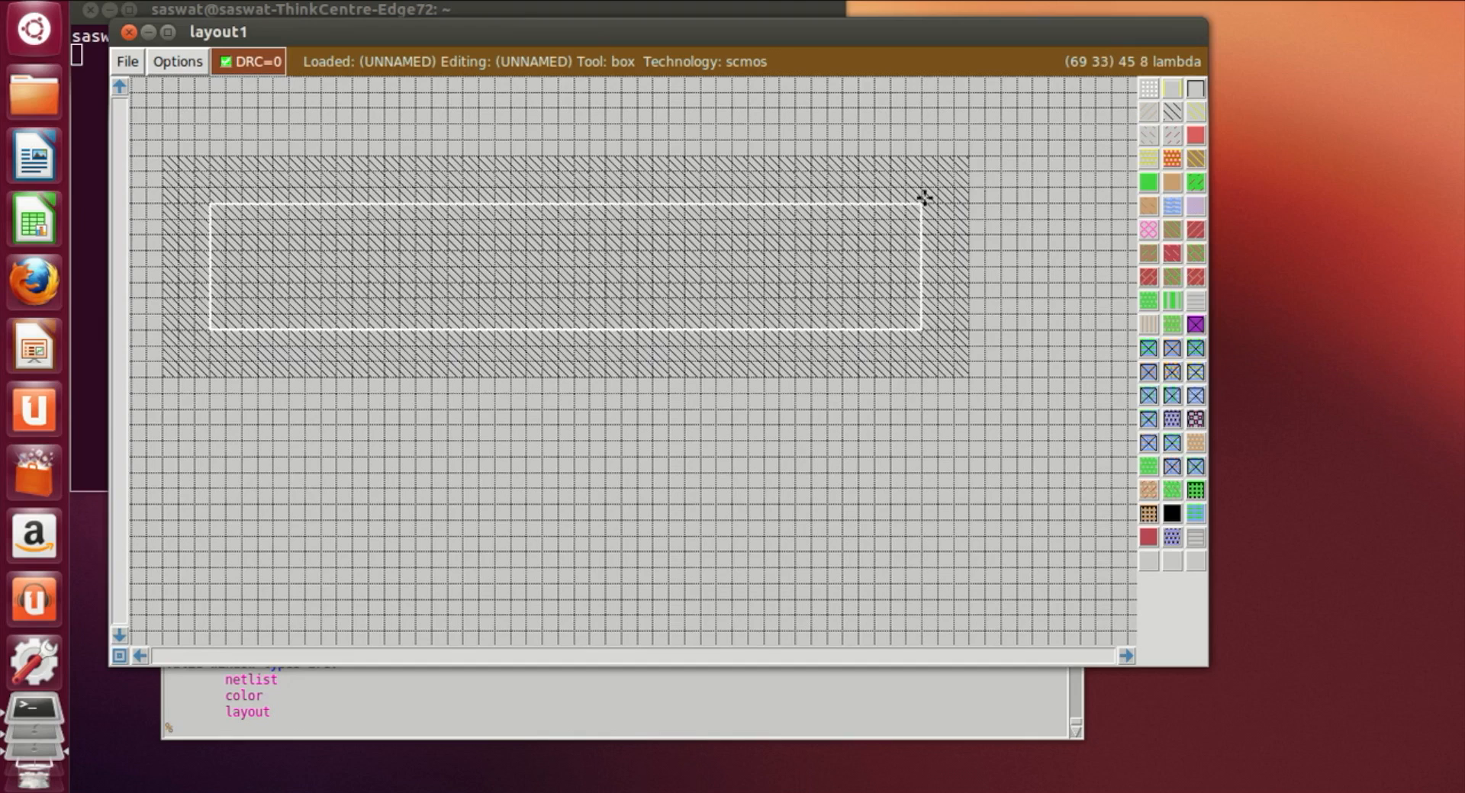
{"action": "right_click", "coordinate": [922, 186]}
{"action": "right_click", "coordinate": [918, 203]}
{"action": "right_click", "coordinate": [934, 187]}
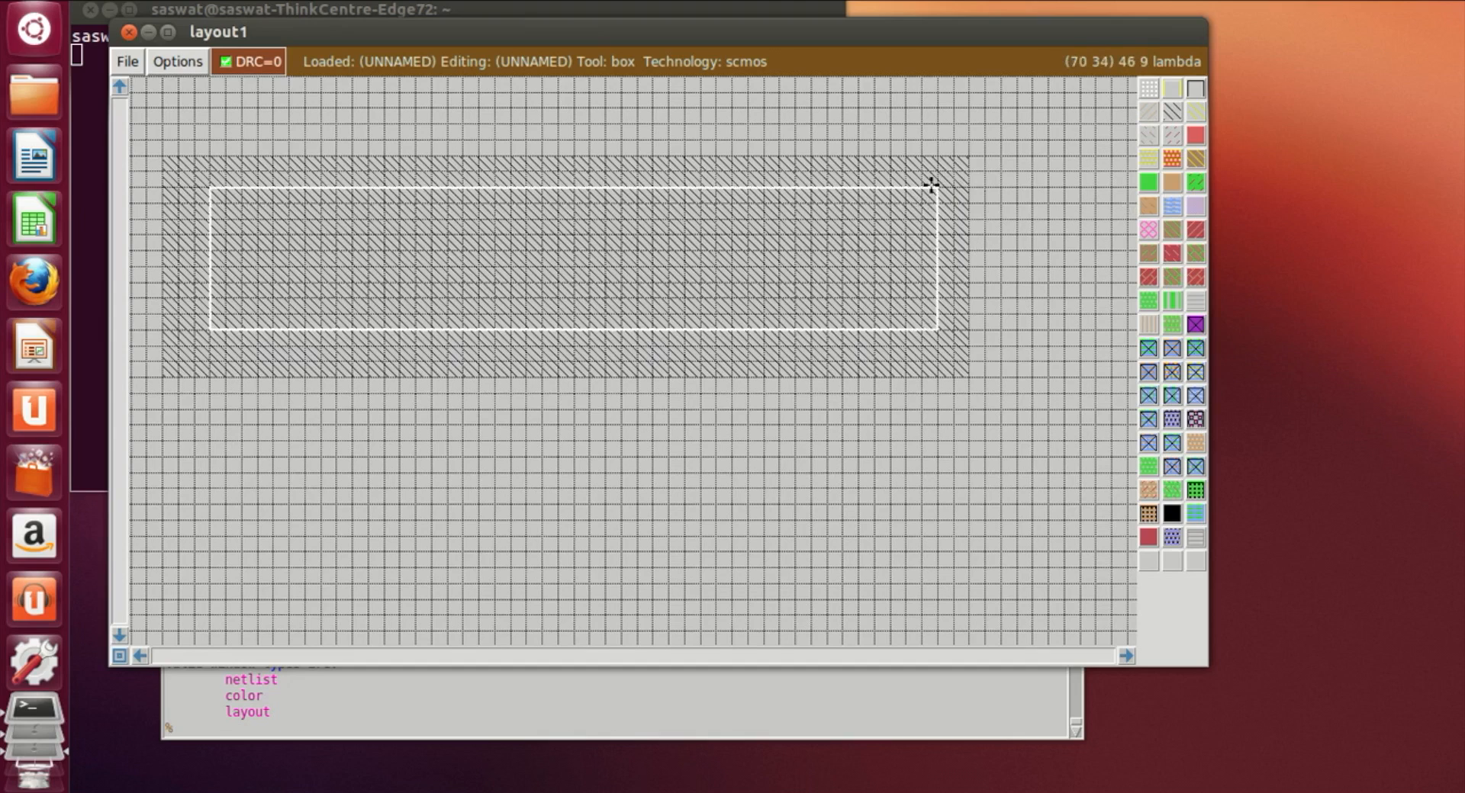
{"action": "left_click", "coordinate": [195, 347]}
{"action": "right_click", "coordinate": [938, 187]}
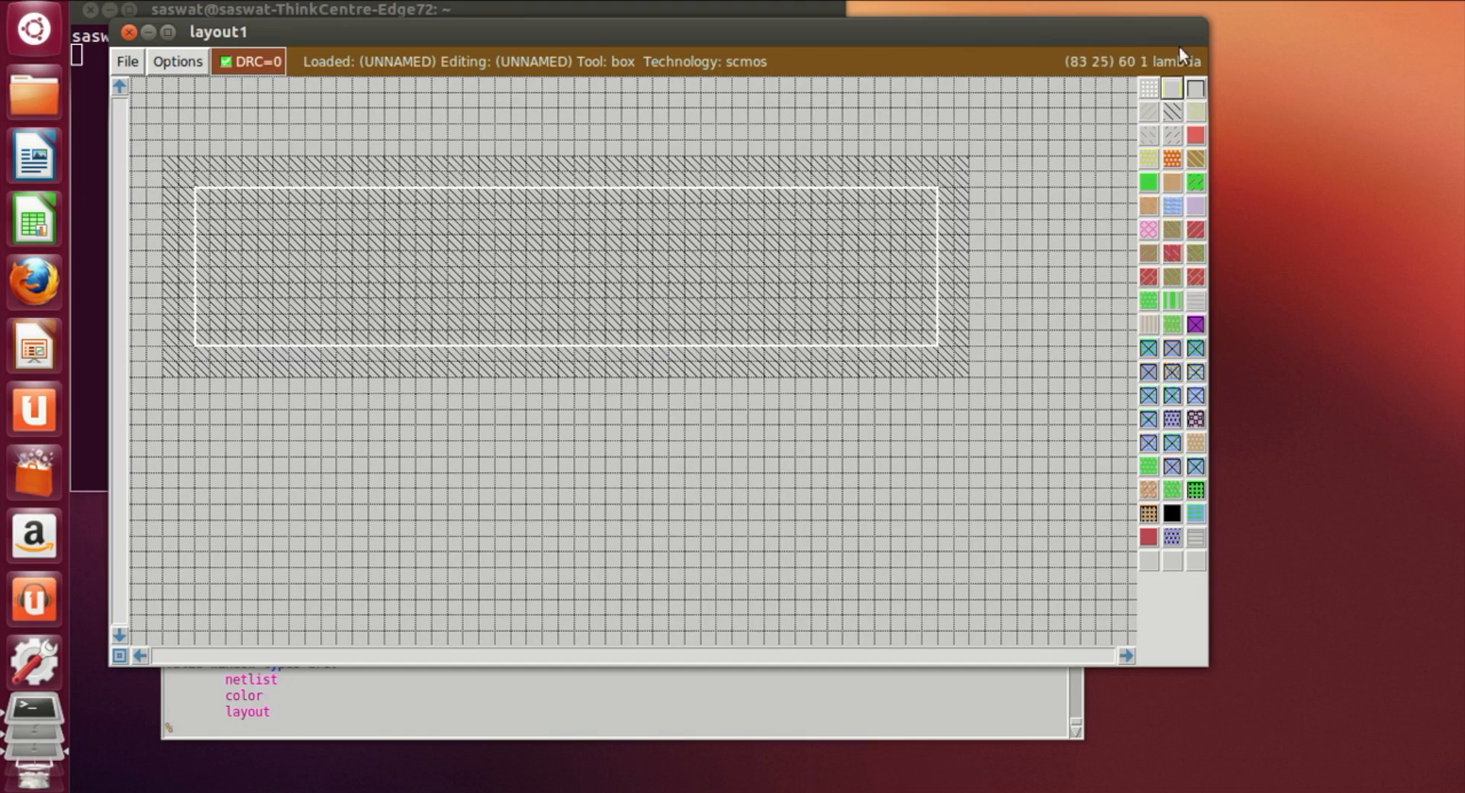
{"action": "left_click", "coordinate": [1167, 186]}
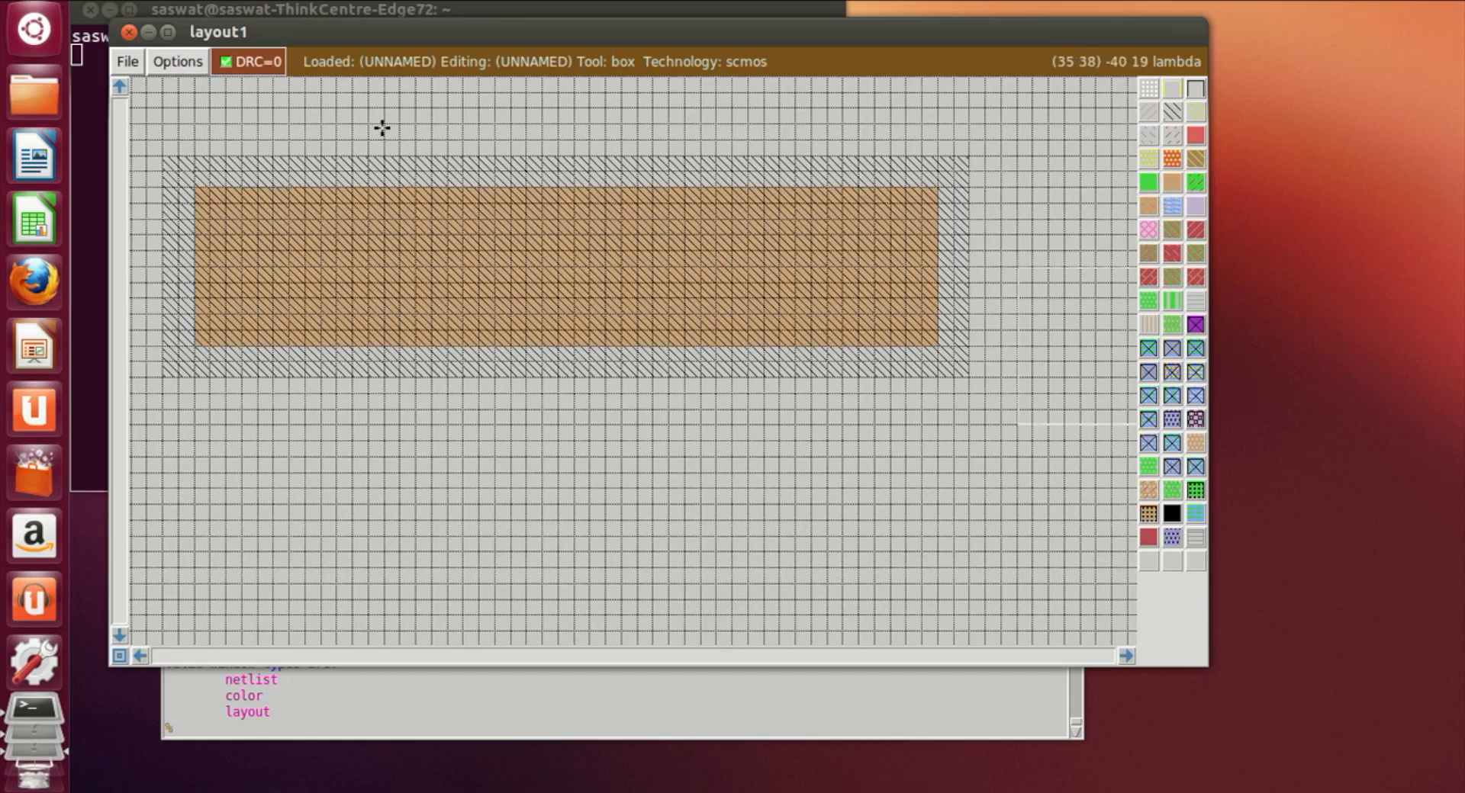
Step: Draw a box of the same width below the n-well and paint it with n-diffusion
{"action": "left_click", "coordinate": [226, 600]}
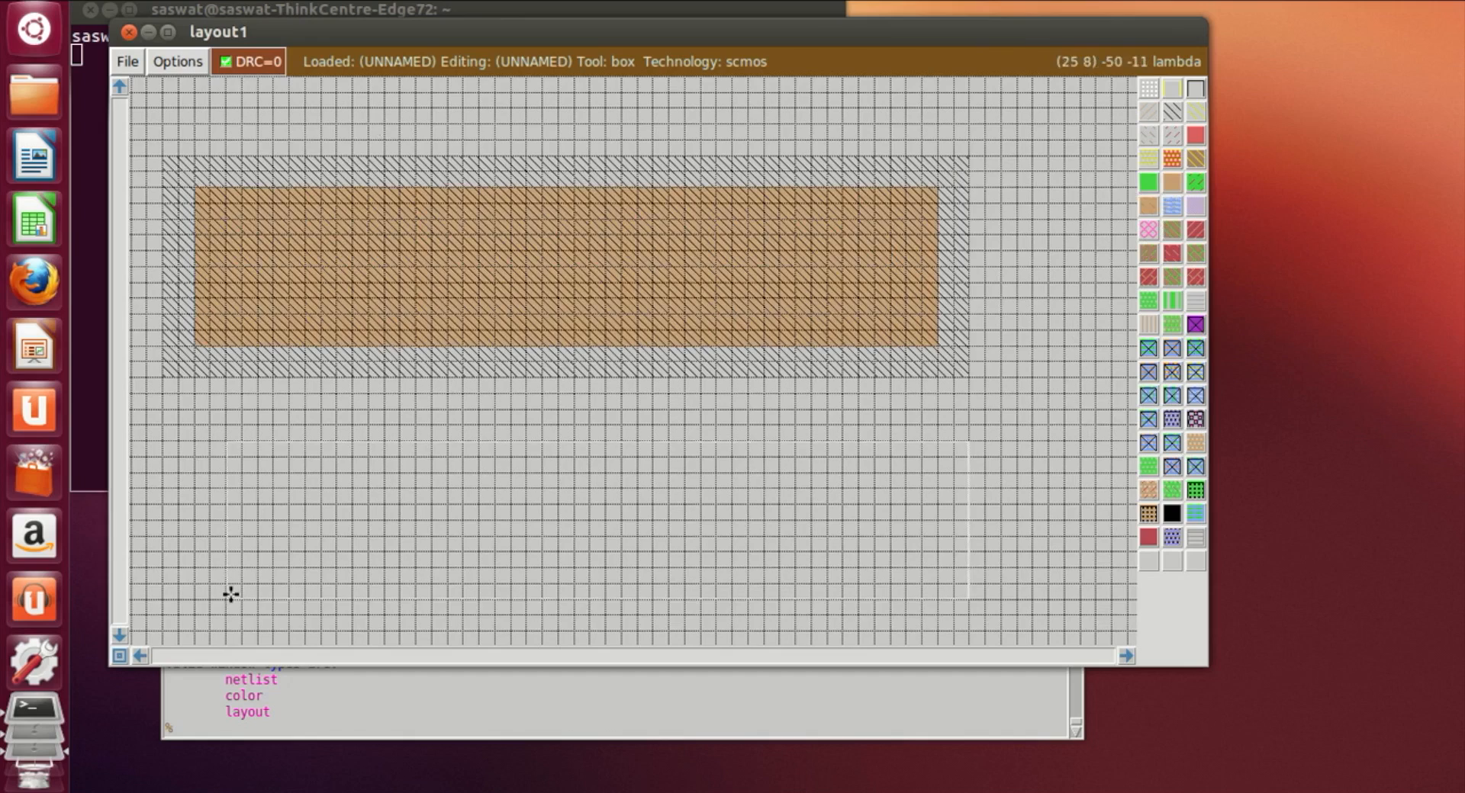
{"action": "scroll", "coordinate": [242, 566], "scroll_direction": "down", "scroll_amount": 3}
{"action": "left_click", "coordinate": [226, 603]}
{"action": "scroll", "coordinate": [226, 603], "scroll_direction": "down", "scroll_amount": 3}
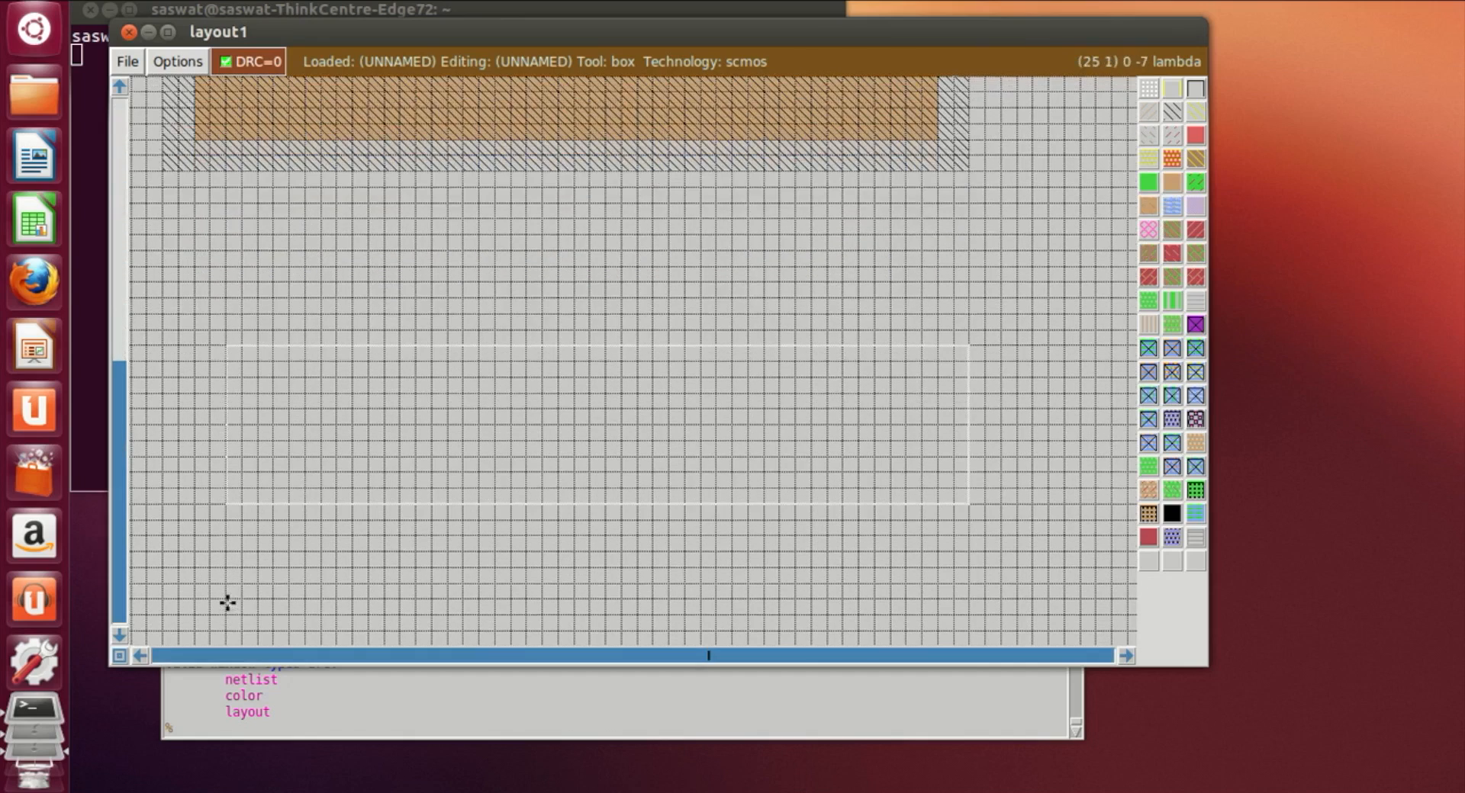
{"action": "left_click", "coordinate": [220, 610]}
{"action": "left_click", "coordinate": [213, 627]}
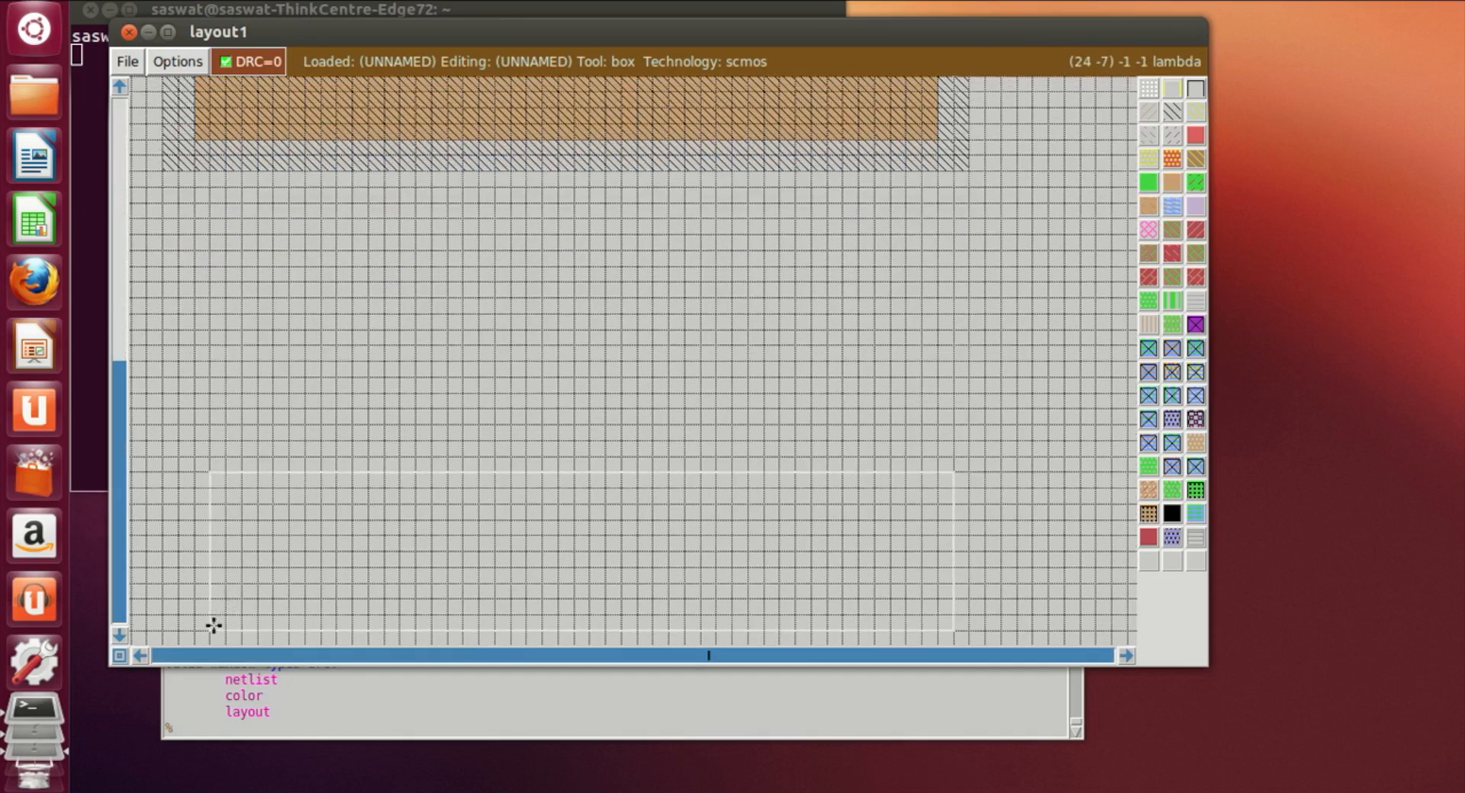
{"action": "scroll", "coordinate": [214, 625], "scroll_direction": "down", "scroll_amount": 2}
{"action": "left_click", "coordinate": [213, 625]}
{"action": "scroll", "coordinate": [214, 624], "scroll_direction": "down", "scroll_amount": 1}
{"action": "scroll", "coordinate": [220, 608], "scroll_direction": "up", "scroll_amount": 6}
{"action": "scroll", "coordinate": [226, 604], "scroll_direction": "down", "scroll_amount": 7}
{"action": "scroll", "coordinate": [229, 599], "scroll_direction": "down", "scroll_amount": 2}
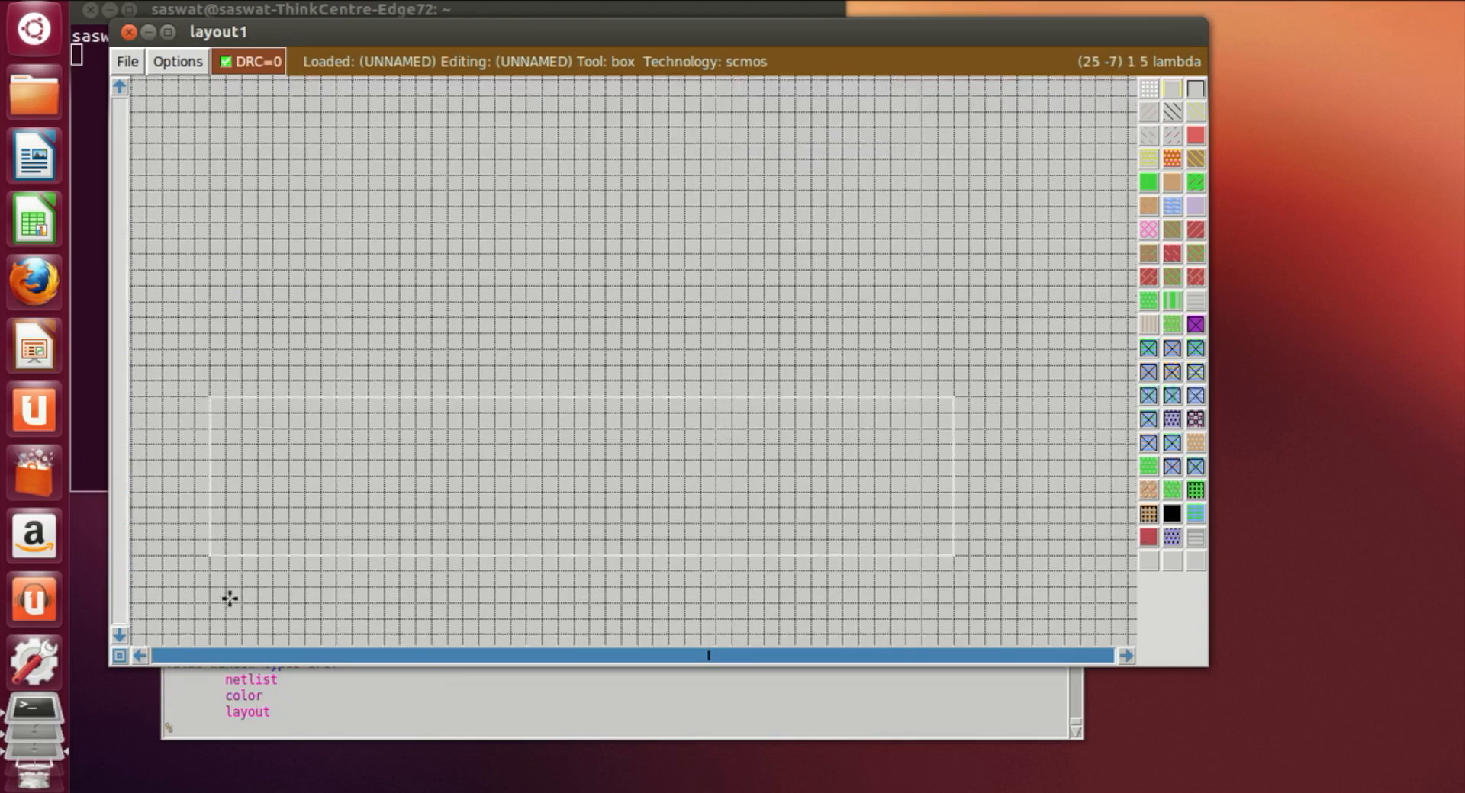
{"action": "left_click", "coordinate": [220, 587]}
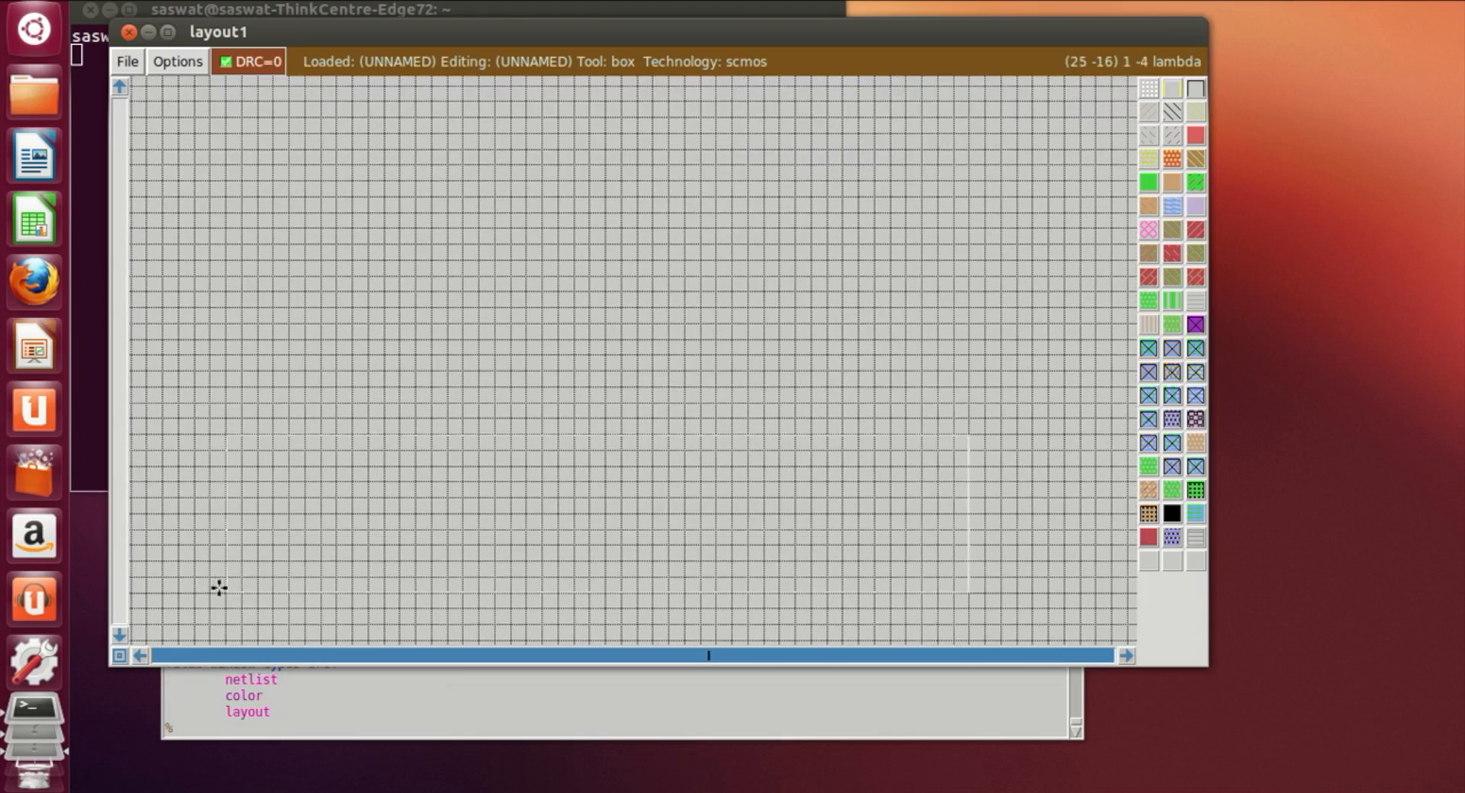
{"action": "middle_click", "coordinate": [1152, 190]}
Step: Zoom out, then draw a tall narrow box crossing both diffusions and paint it with polysilicon as a gate
{"action": "left_click", "coordinate": [794, 309]}
{"action": "scroll", "coordinate": [799, 298], "scroll_direction": "up", "scroll_amount": 2}
{"action": "scroll", "coordinate": [798, 298], "scroll_direction": "up", "scroll_amount": 2}
{"action": "scroll", "coordinate": [807, 288], "scroll_direction": "down", "scroll_amount": 1}
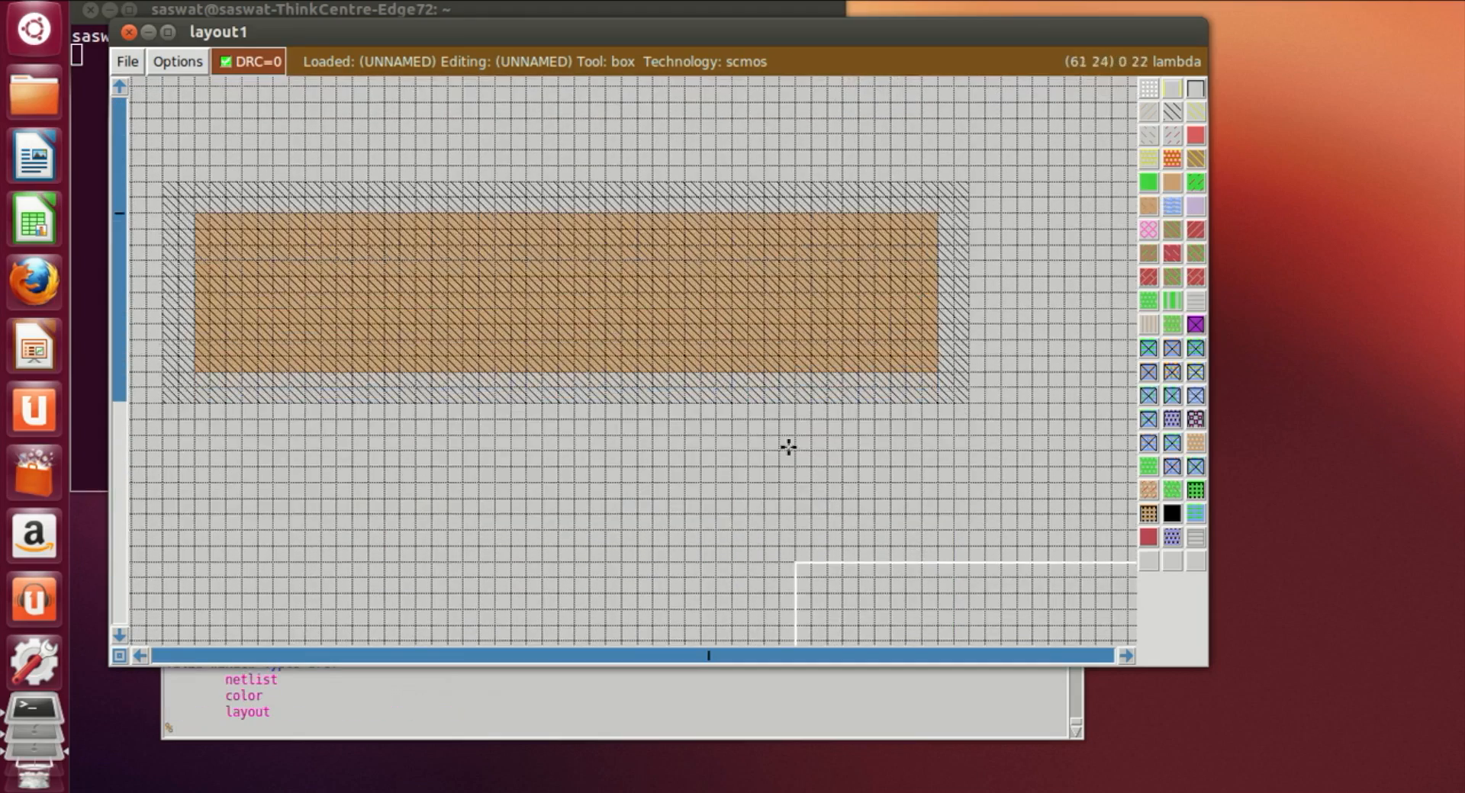
{"action": "key", "text": "shift+z"}
{"action": "scroll", "coordinate": [794, 447], "scroll_direction": "down", "scroll_amount": 3}
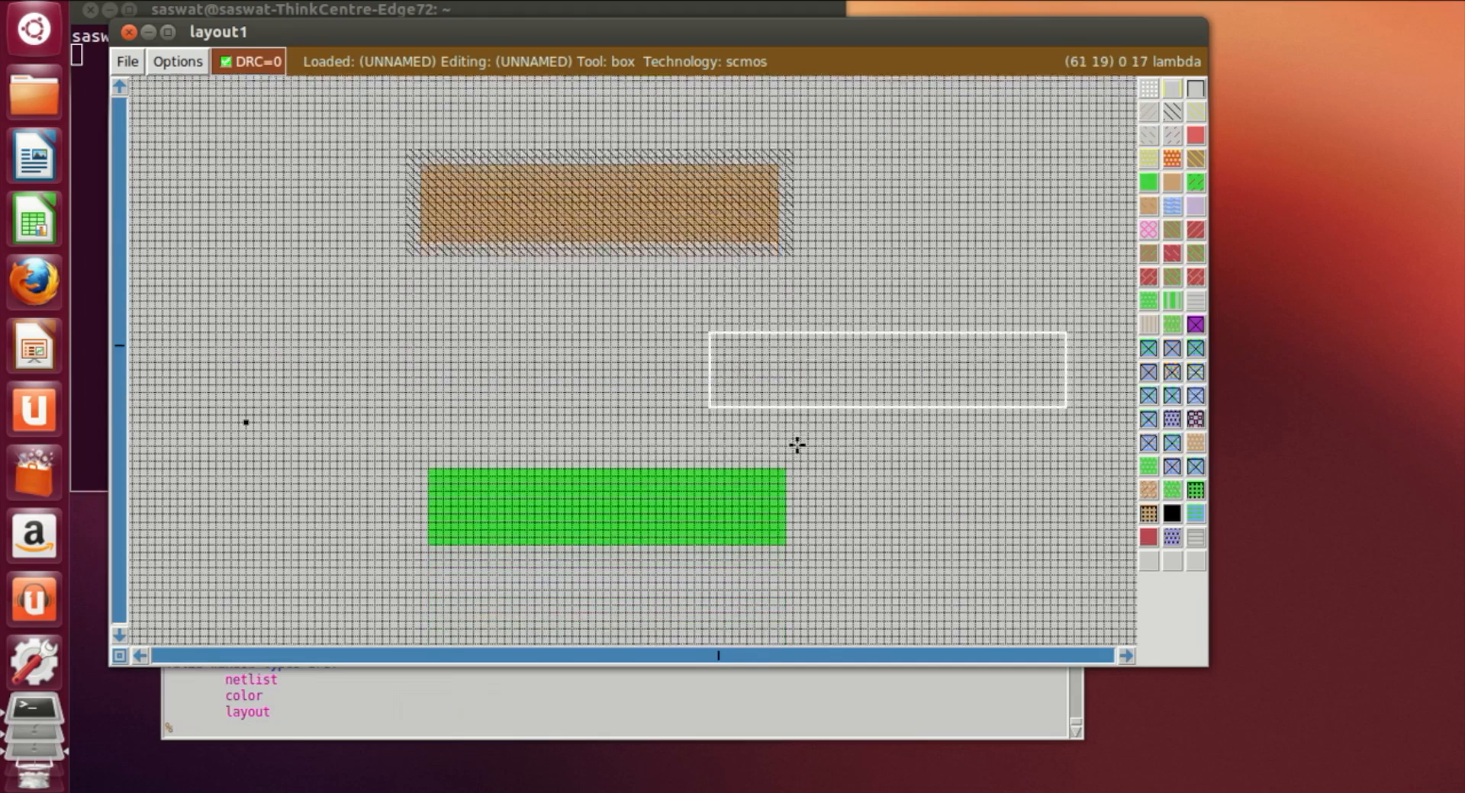
{"action": "left_click", "coordinate": [602, 382]}
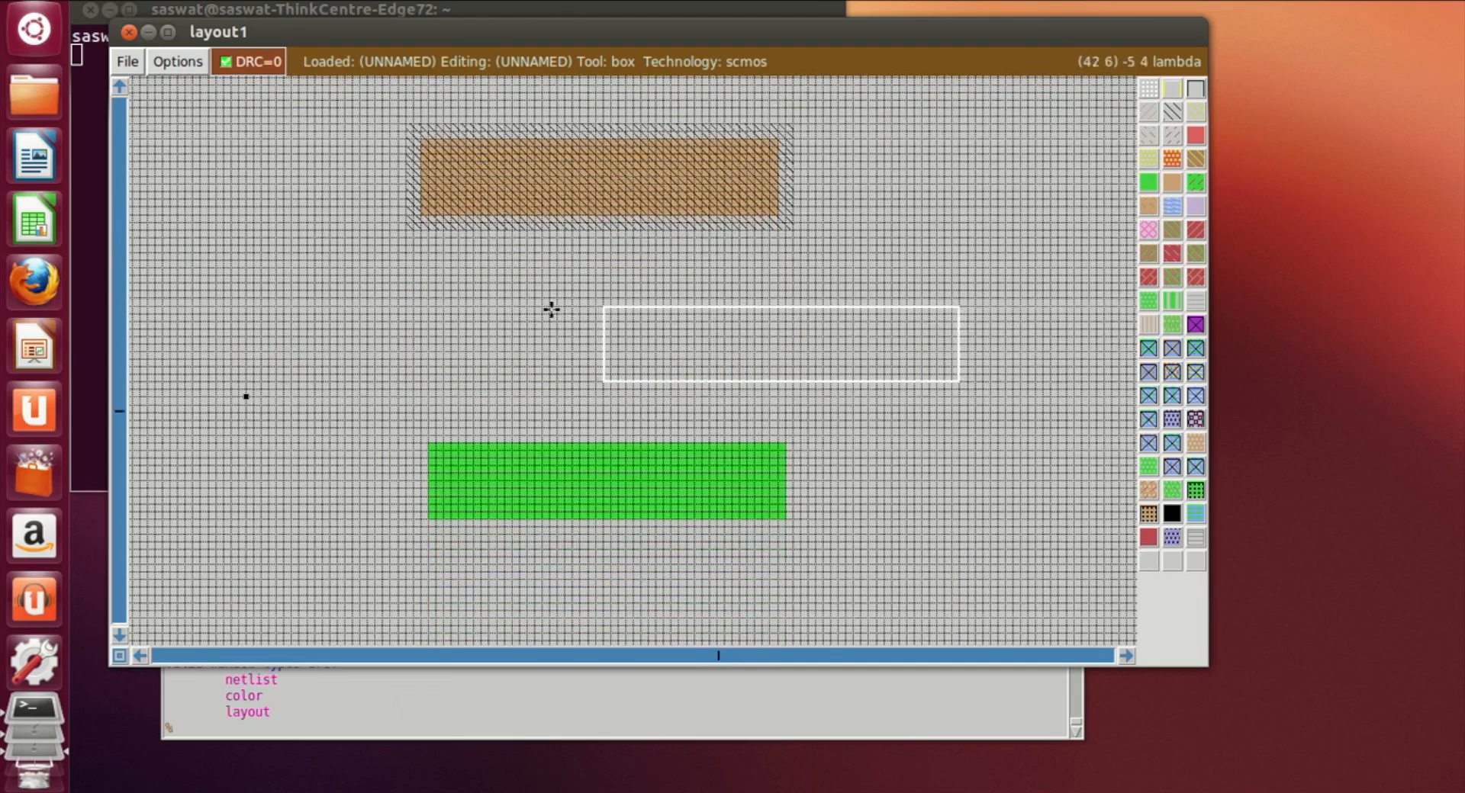
{"action": "left_click", "coordinate": [497, 86]}
{"action": "right_click", "coordinate": [526, 564]}
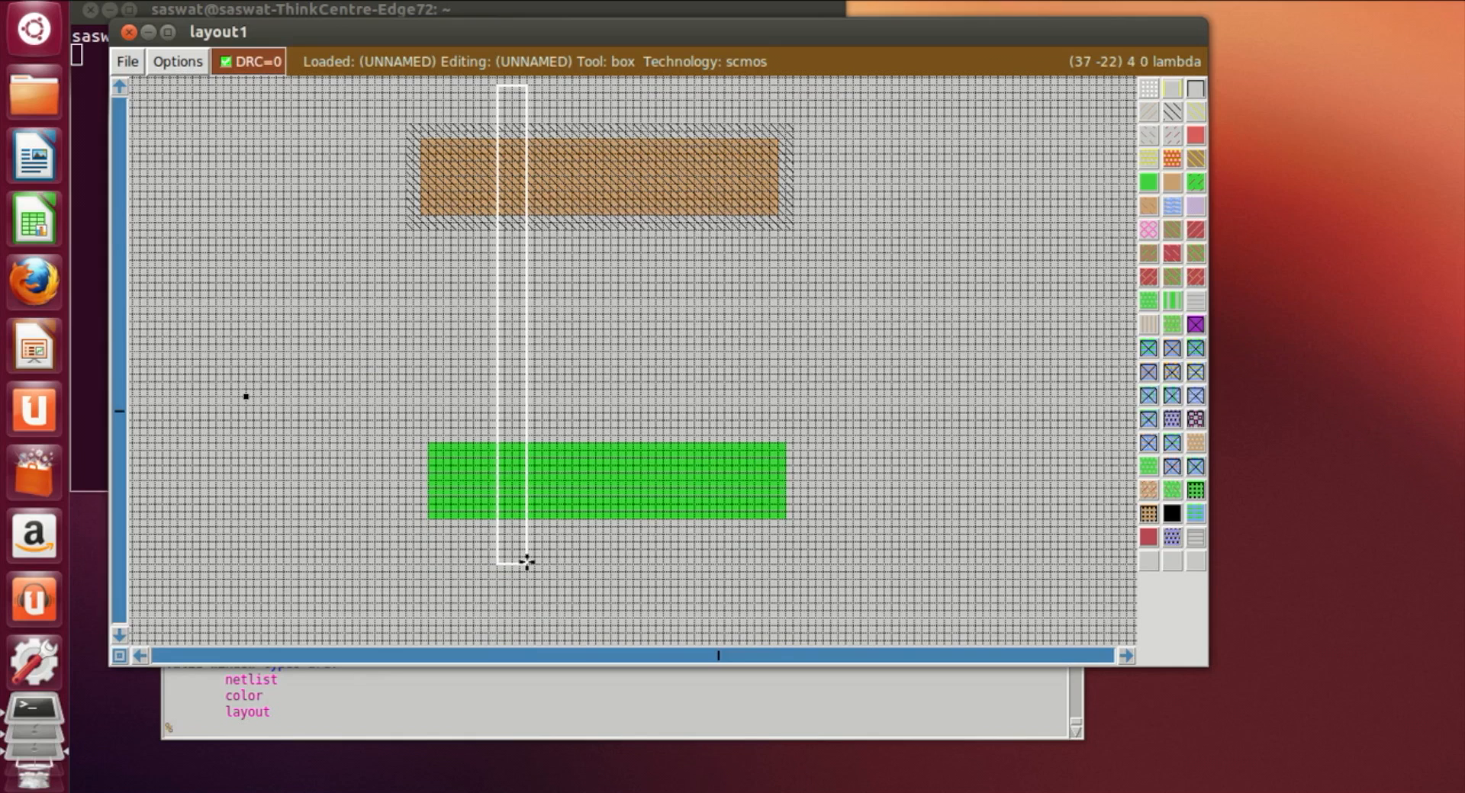
{"action": "left_click", "coordinate": [692, 560]}
{"action": "left_click", "coordinate": [654, 565]}
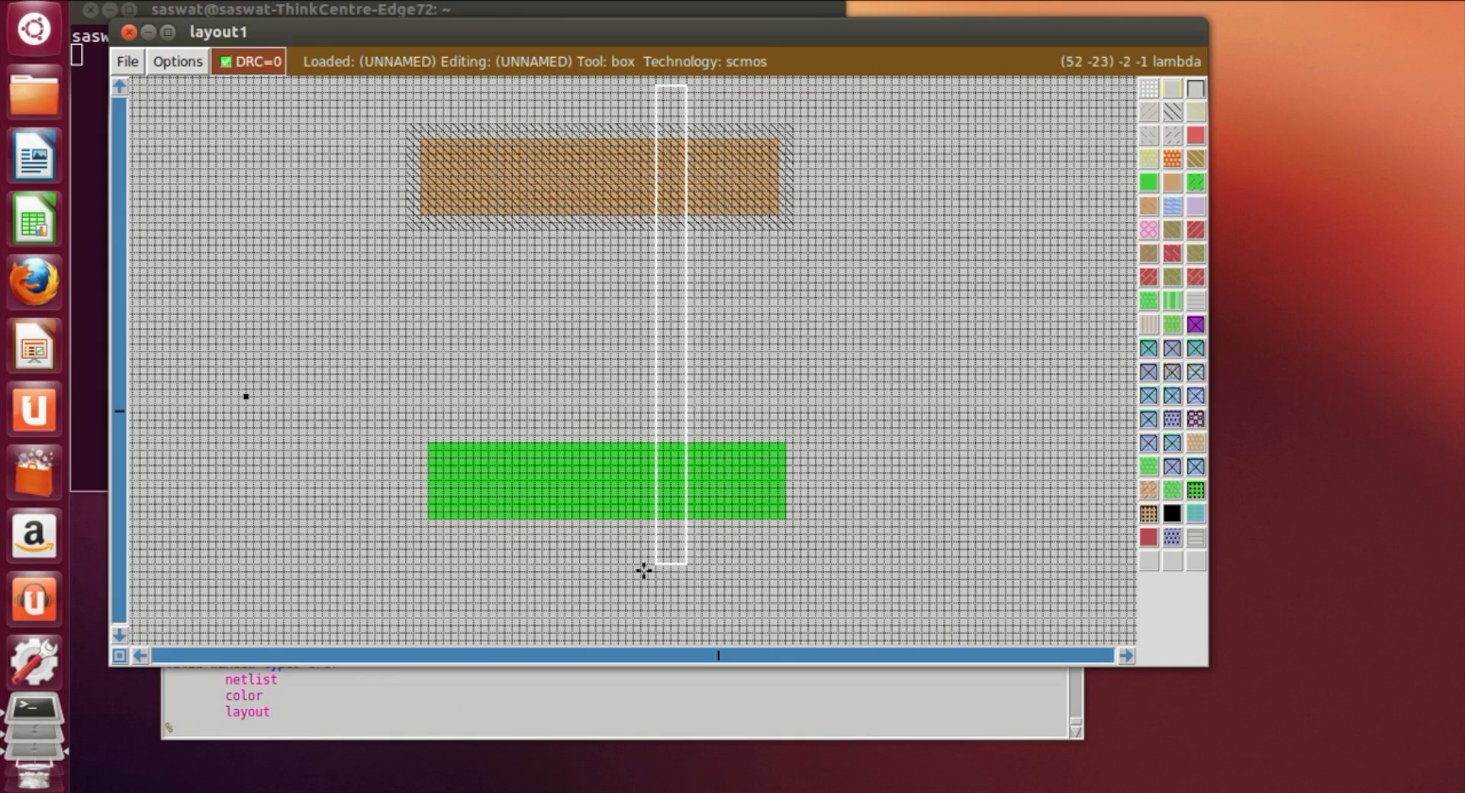
{"action": "left_click", "coordinate": [618, 574]}
{"action": "left_click", "coordinate": [642, 570]}
{"action": "left_click", "coordinate": [655, 564]}
{"action": "left_click", "coordinate": [1195, 137]}
Step: Paint a second polysilicon gate strip of the same size to the left of the first one
{"action": "left_click", "coordinate": [512, 557]}
{"action": "left_click", "coordinate": [509, 562]}
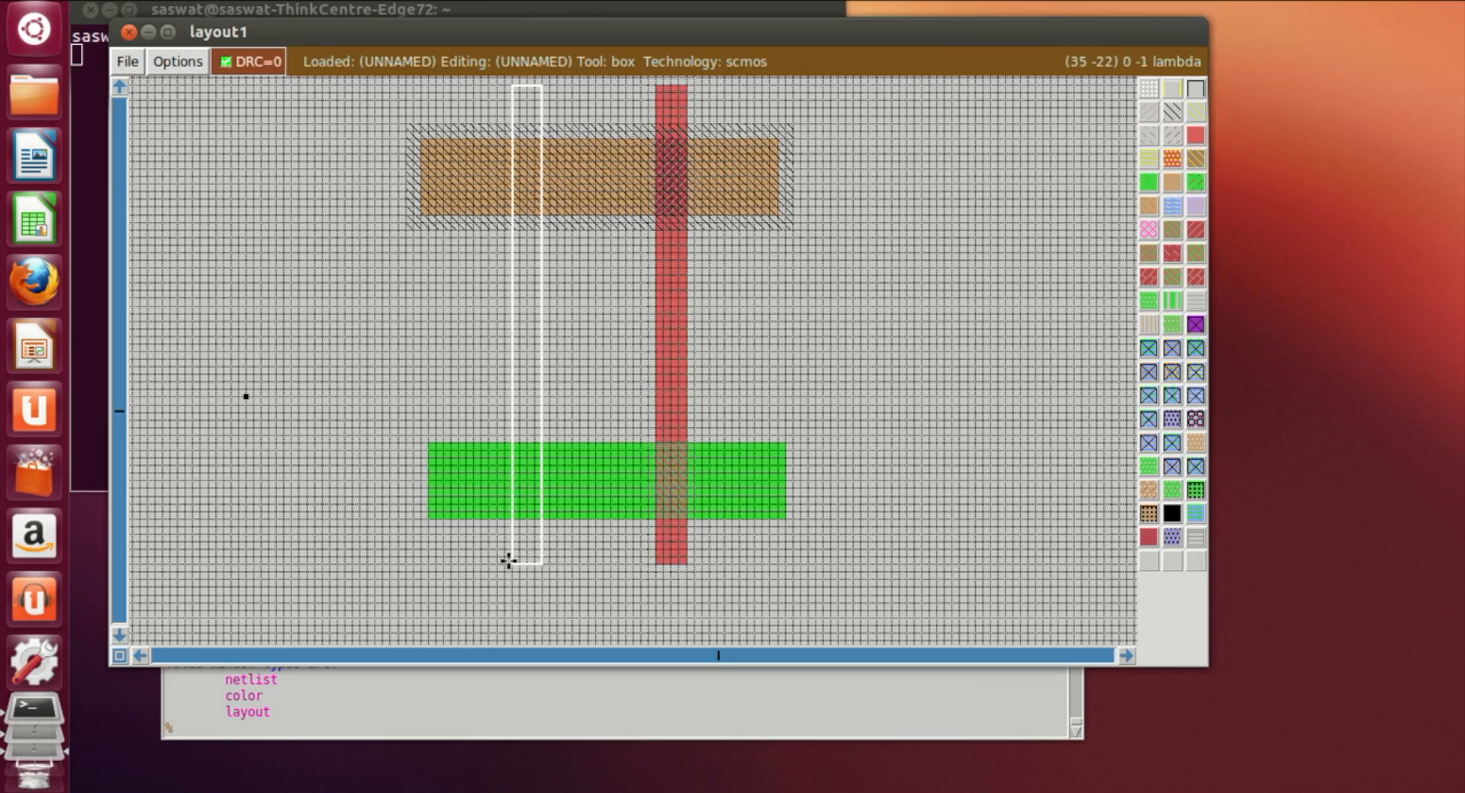
{"action": "left_click", "coordinate": [1287, 4]}
{"action": "left_click", "coordinate": [1296, 37]}
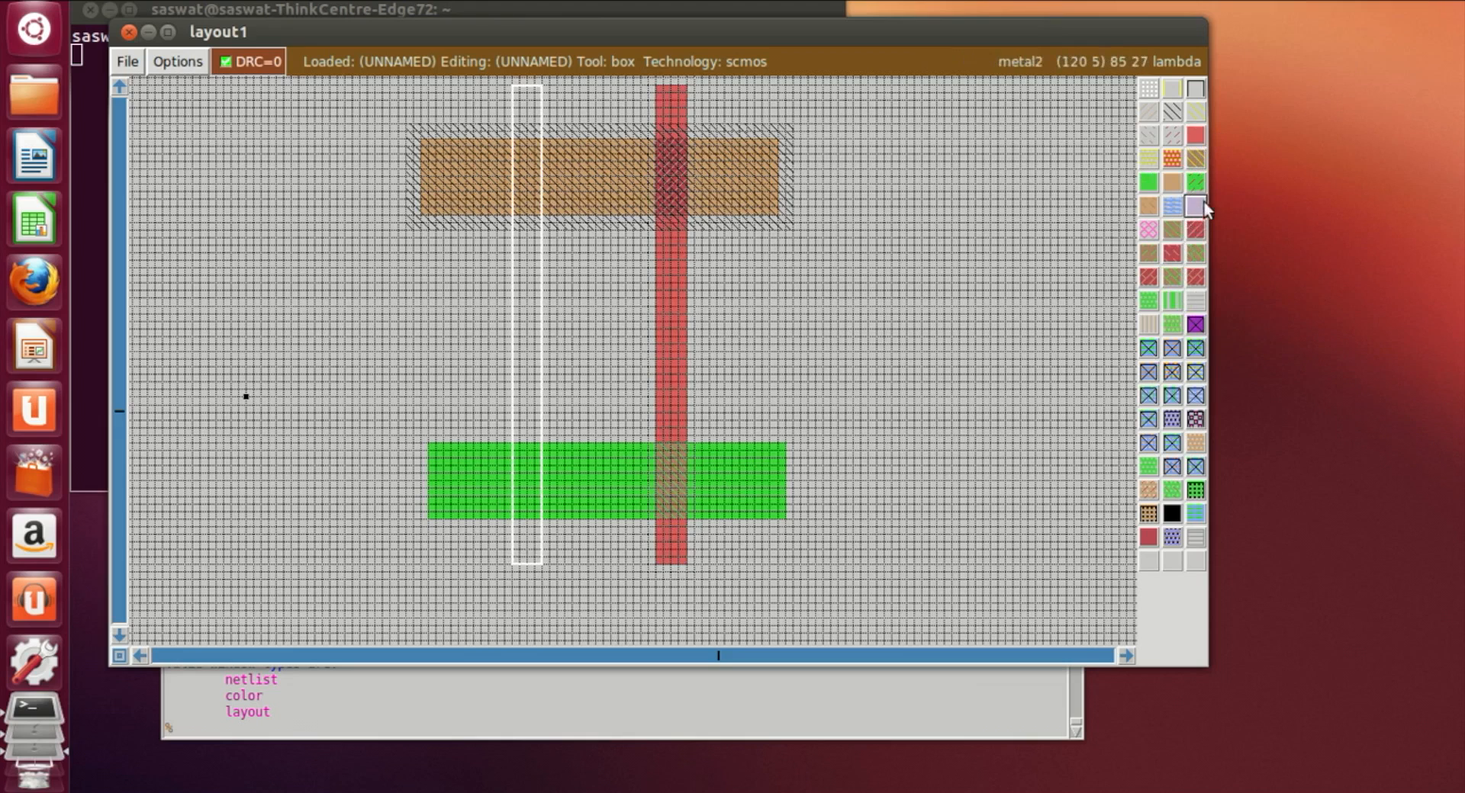
{"action": "left_click", "coordinate": [1196, 135]}
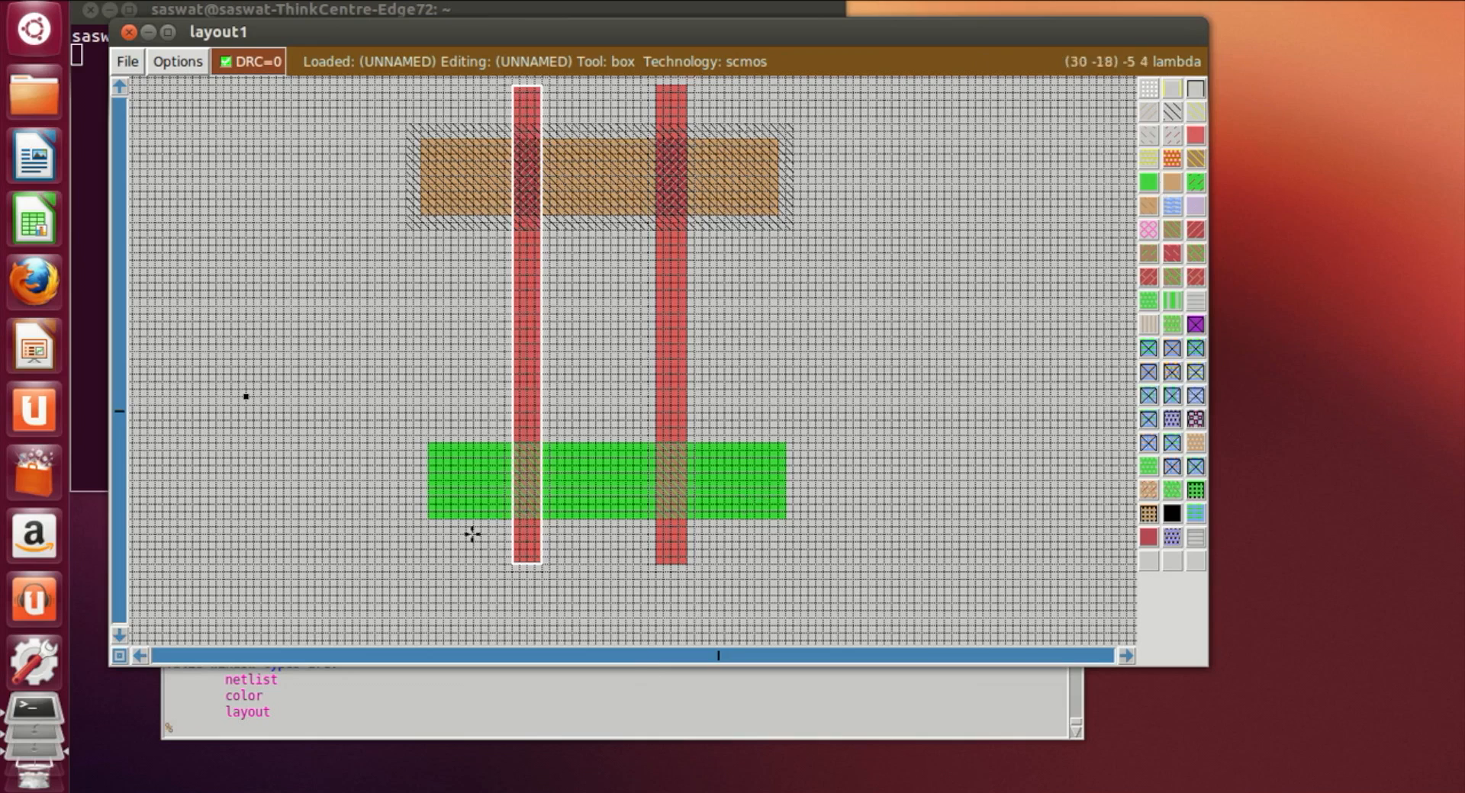
Step: Extend the n-diffusion with a thin strip along its left edge
{"action": "left_click", "coordinate": [349, 553]}
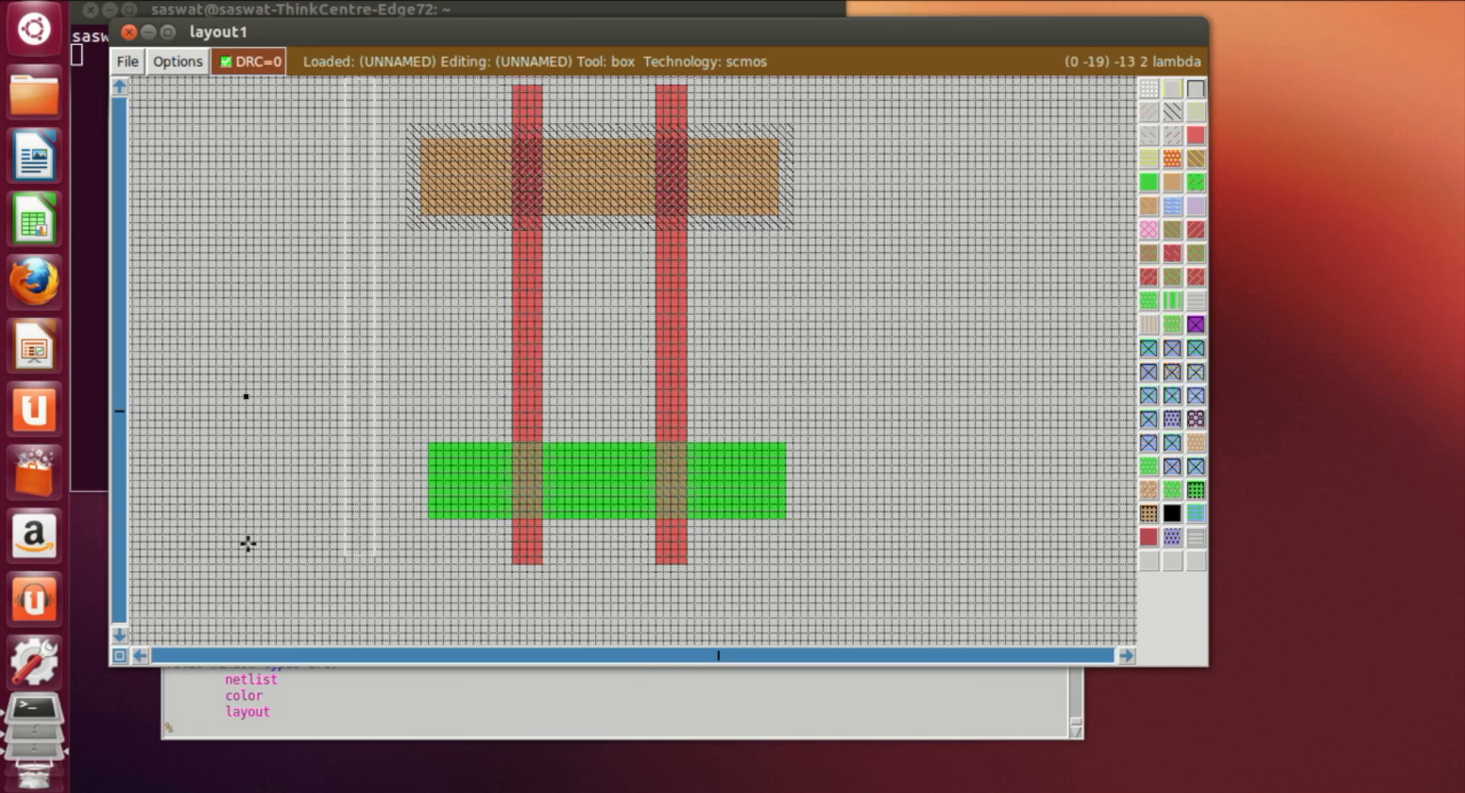
{"action": "left_click", "coordinate": [409, 445]}
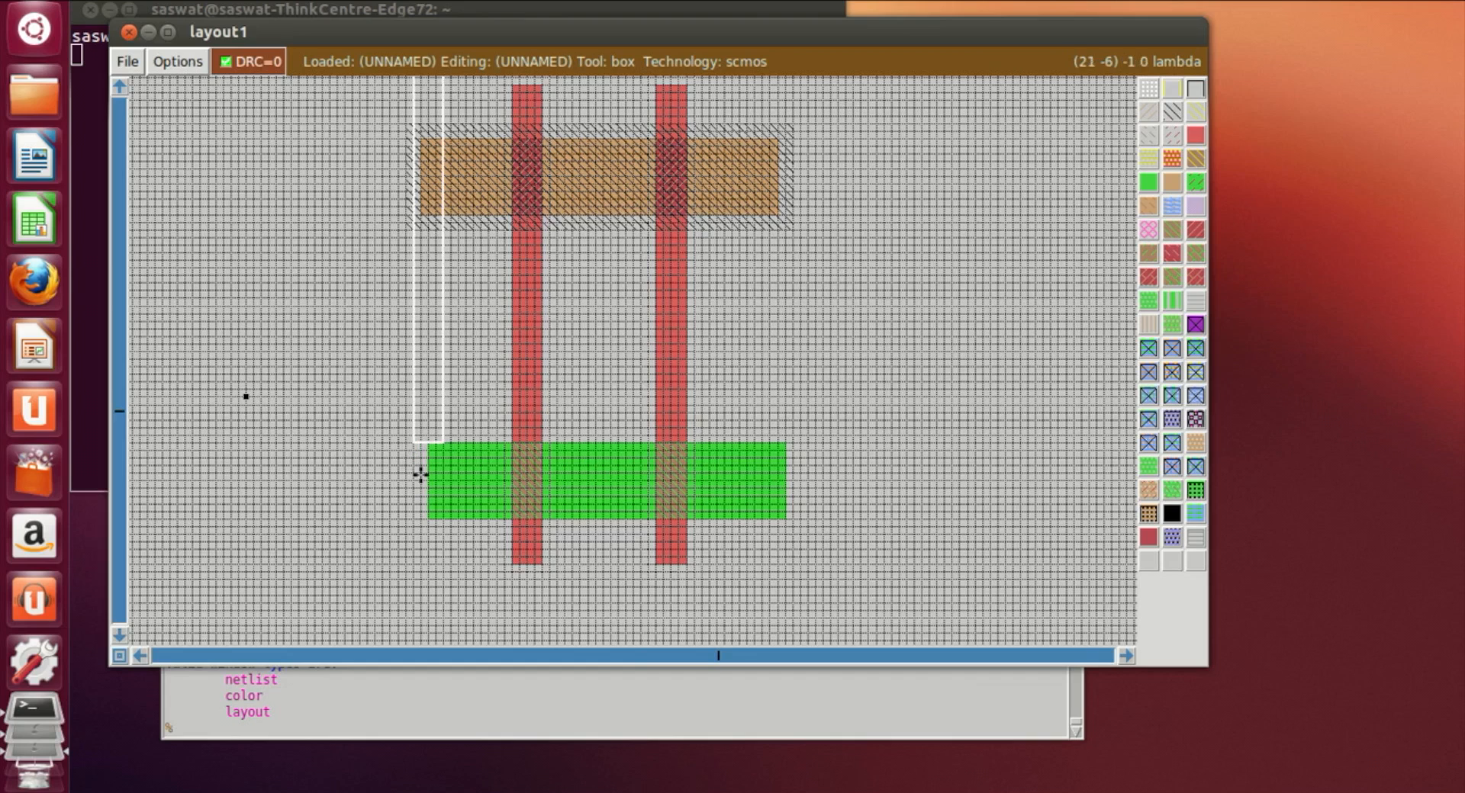
{"action": "right_click", "coordinate": [427, 519]}
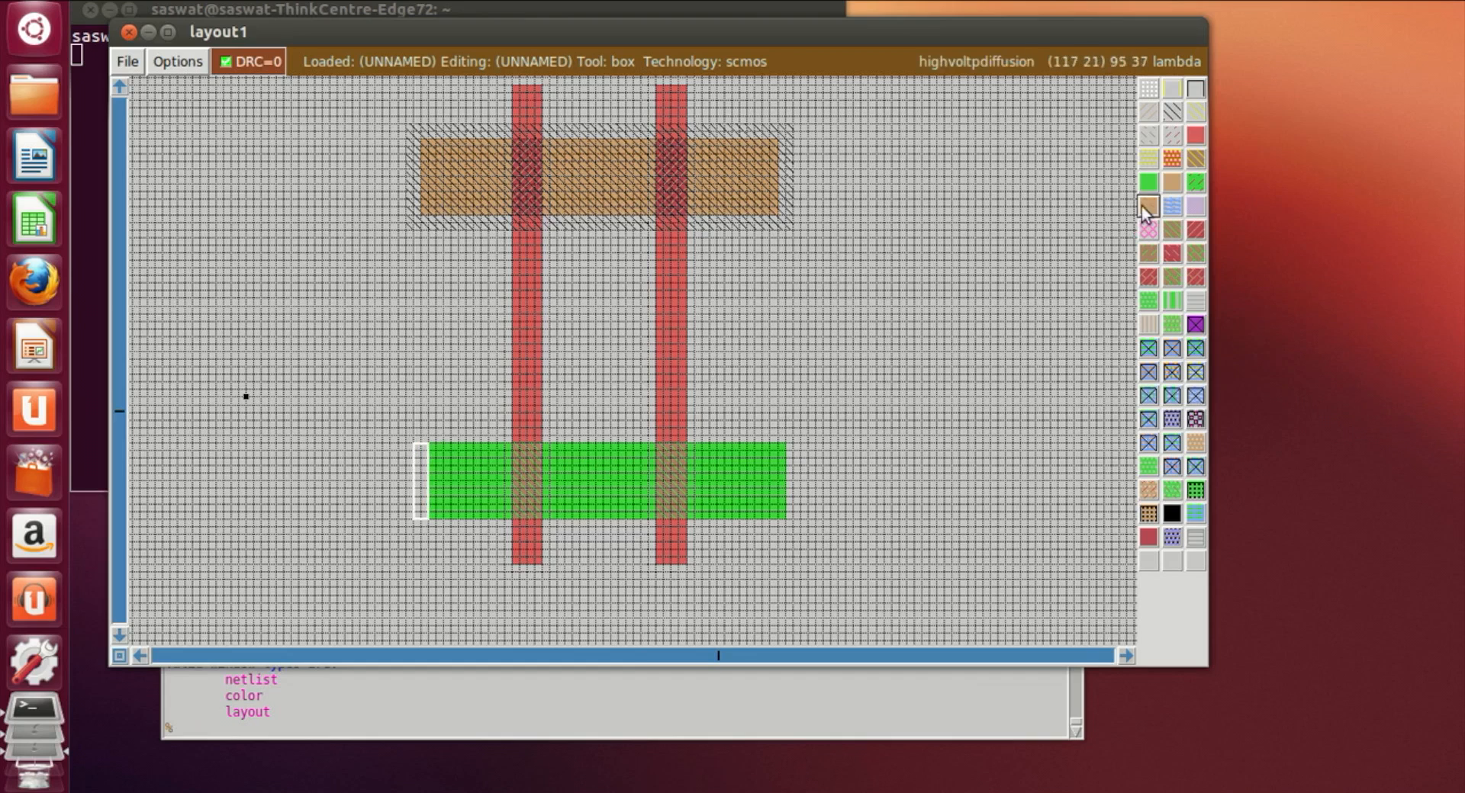
{"action": "left_click", "coordinate": [1019, 398]}
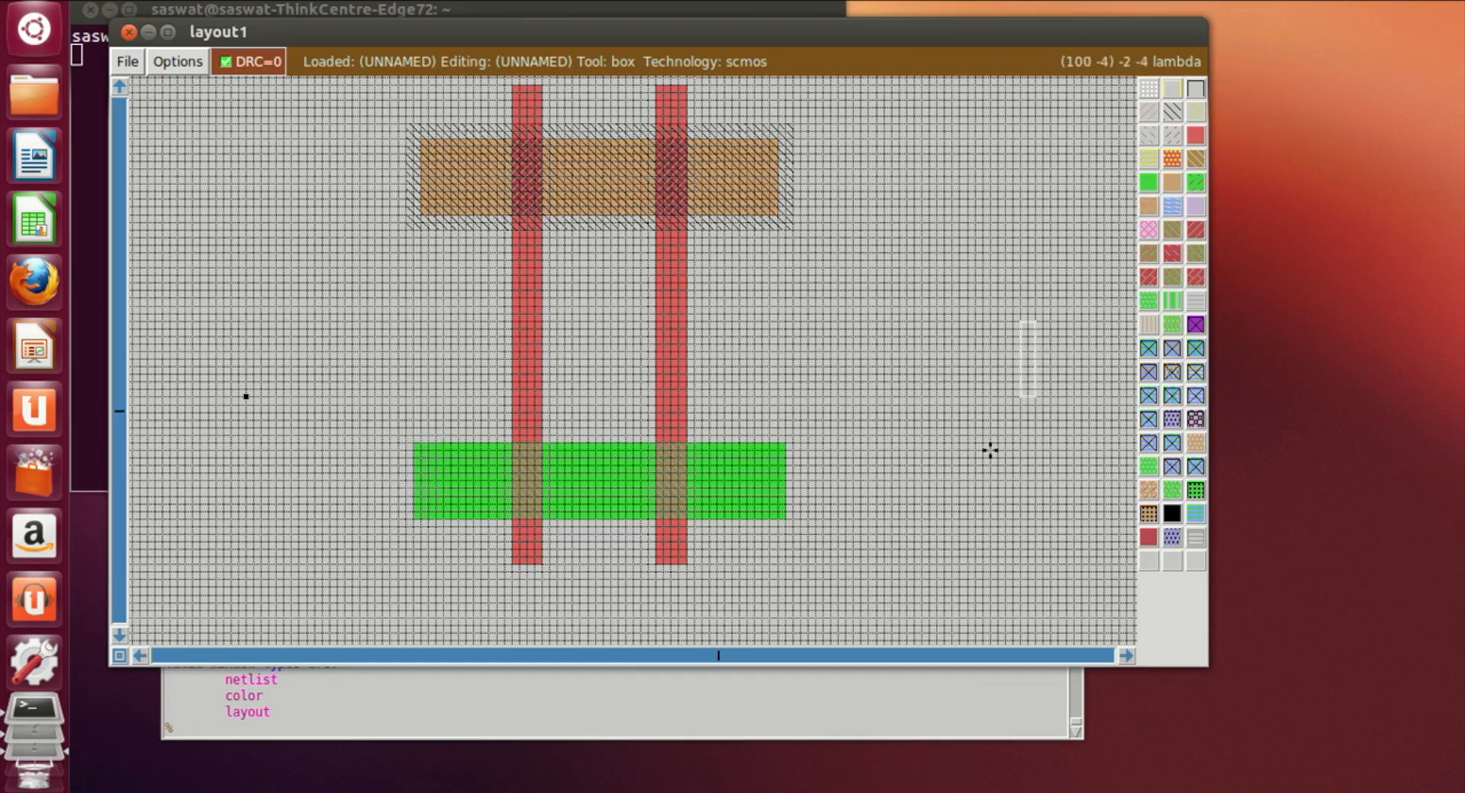
Step: Draw a vertical metal1 strip from above the n-well down over the left end of the p-diffusion
{"action": "left_click", "coordinate": [780, 569]}
{"action": "scroll", "coordinate": [958, 359], "scroll_direction": "up", "scroll_amount": 1}
{"action": "left_click", "coordinate": [960, 359]}
{"action": "scroll", "coordinate": [928, 386], "scroll_direction": "down", "scroll_amount": 2}
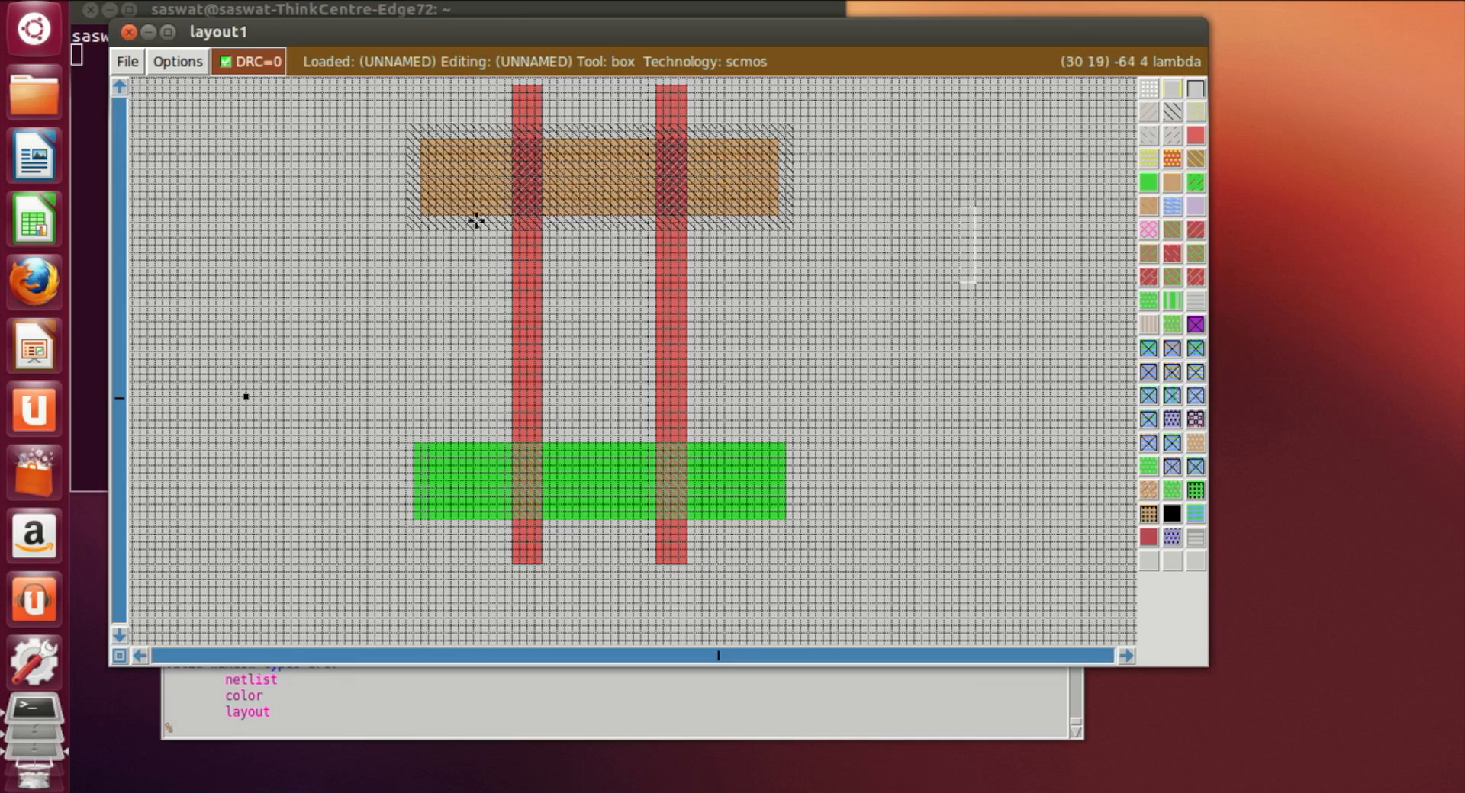
{"action": "scroll", "coordinate": [468, 196], "scroll_direction": "up", "scroll_amount": 2}
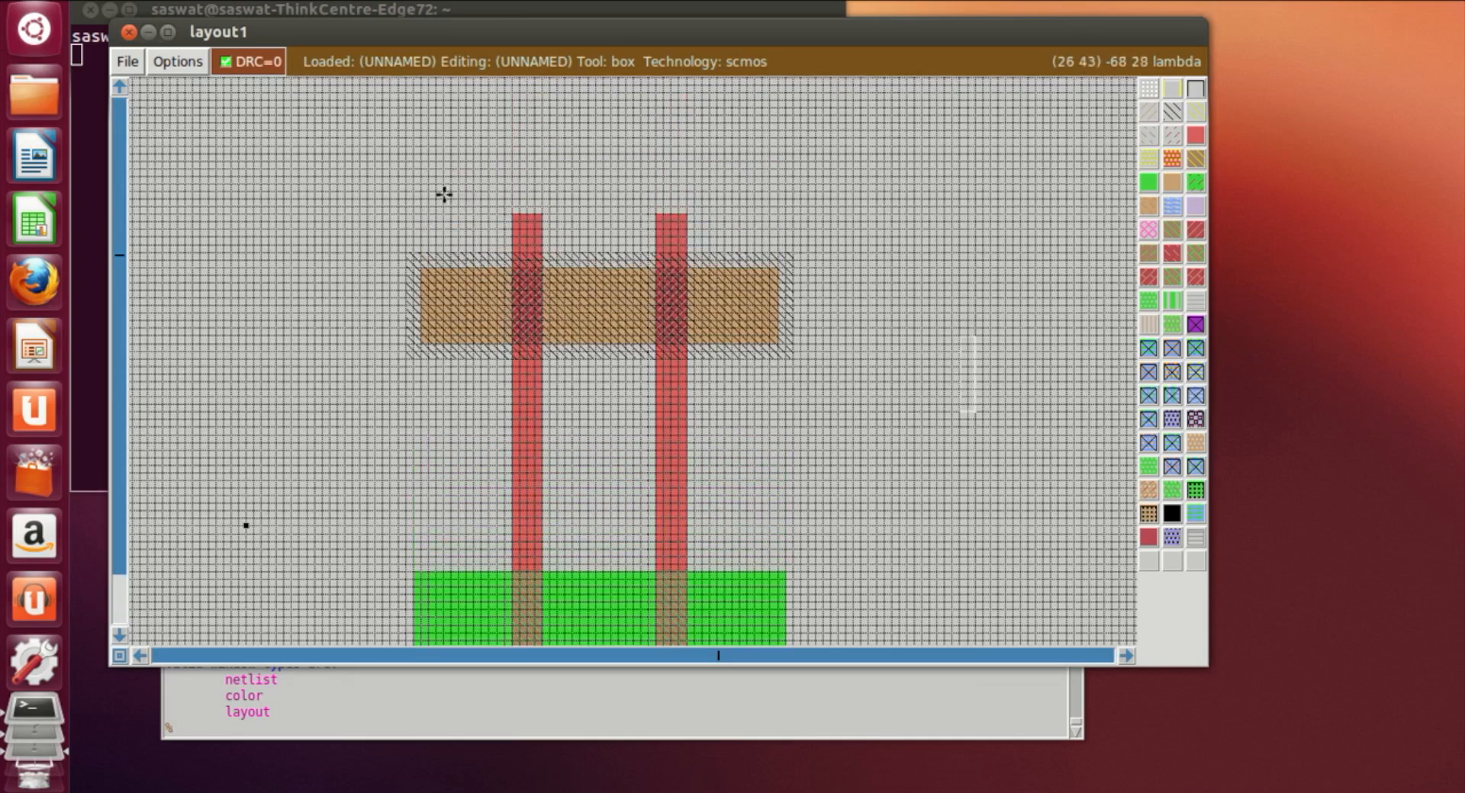
{"action": "left_click", "coordinate": [435, 150]}
{"action": "right_click", "coordinate": [481, 328]}
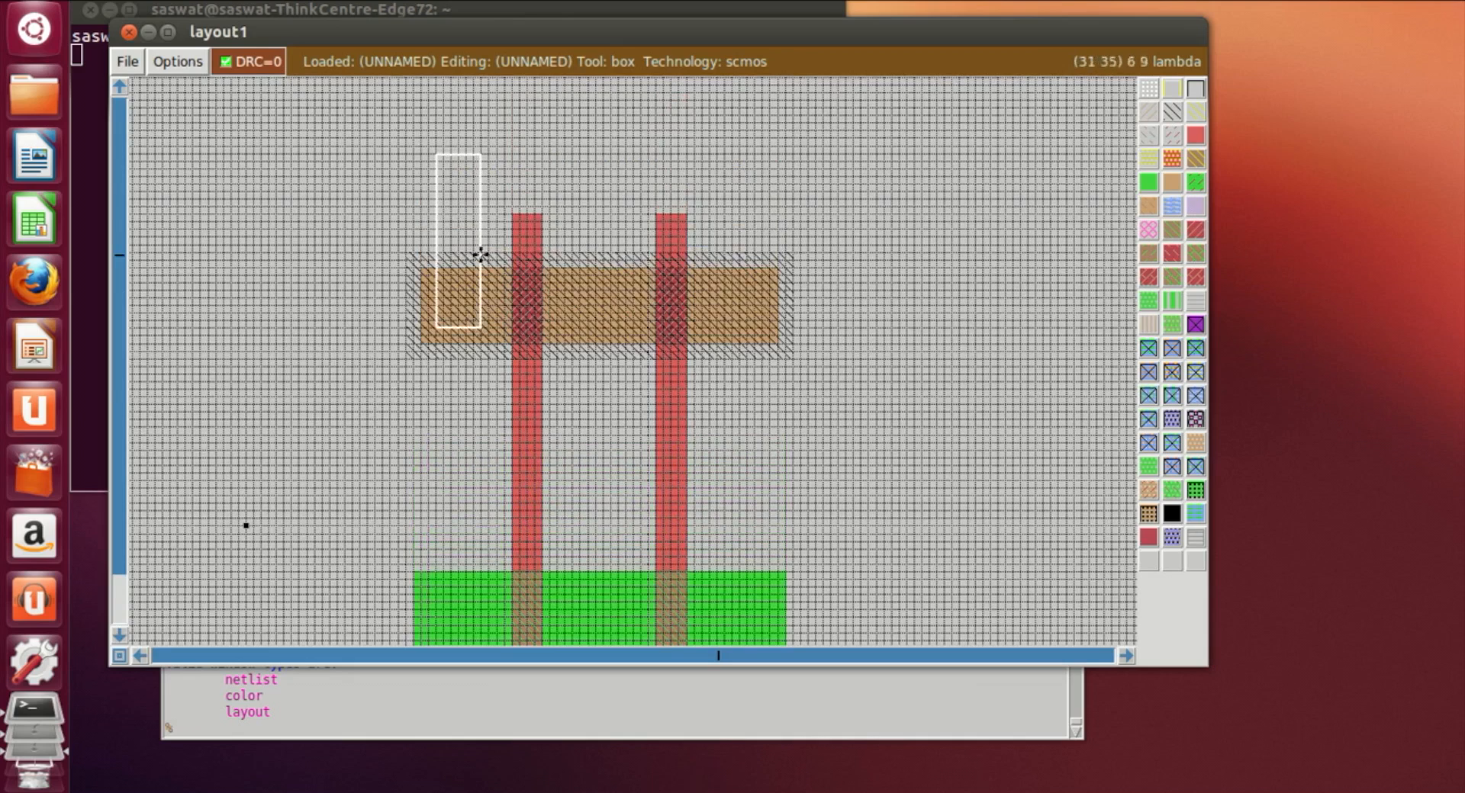
{"action": "left_click", "coordinate": [449, 330]}
{"action": "left_click", "coordinate": [435, 327]}
{"action": "left_click", "coordinate": [443, 327]}
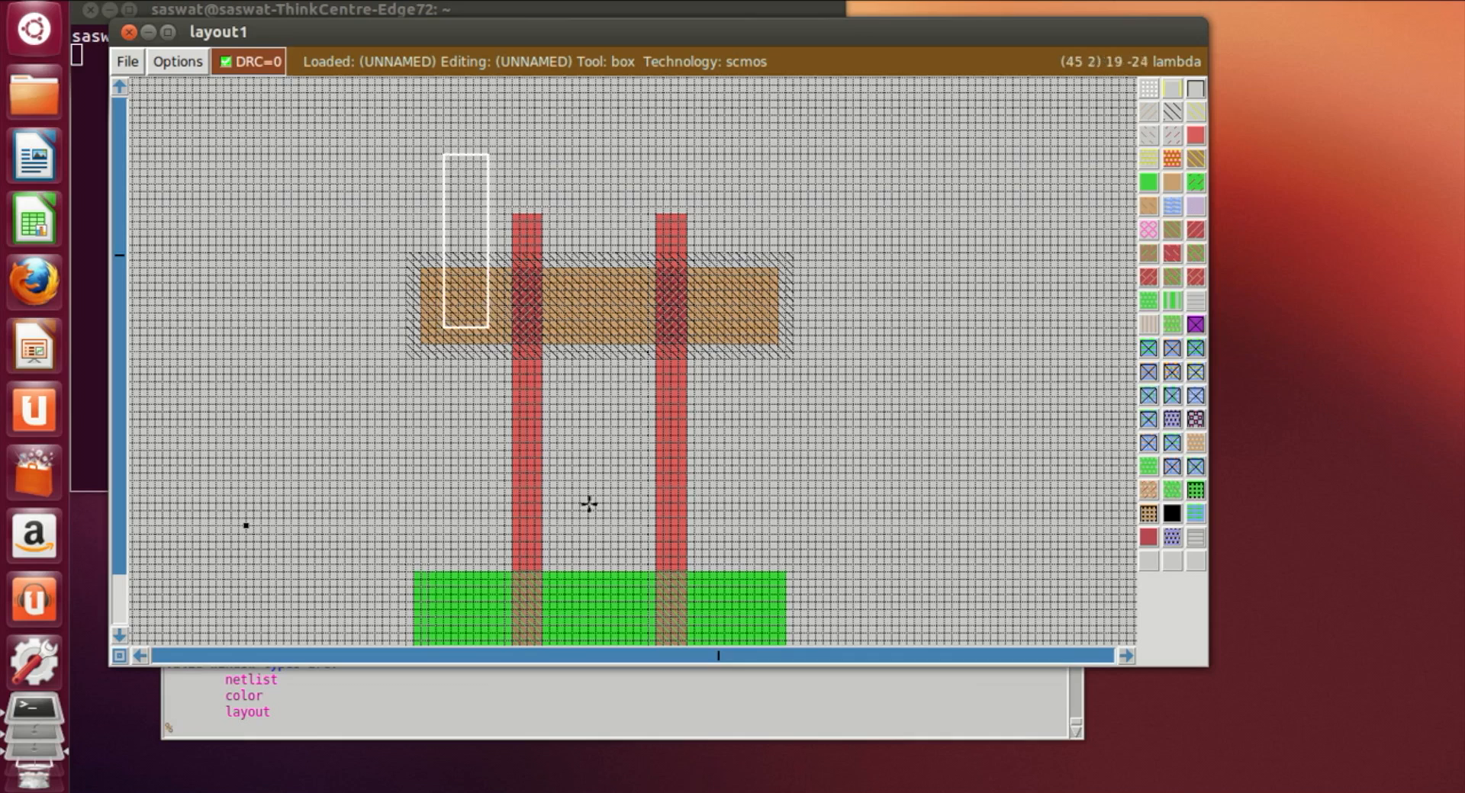
{"action": "key", "text": "z"}
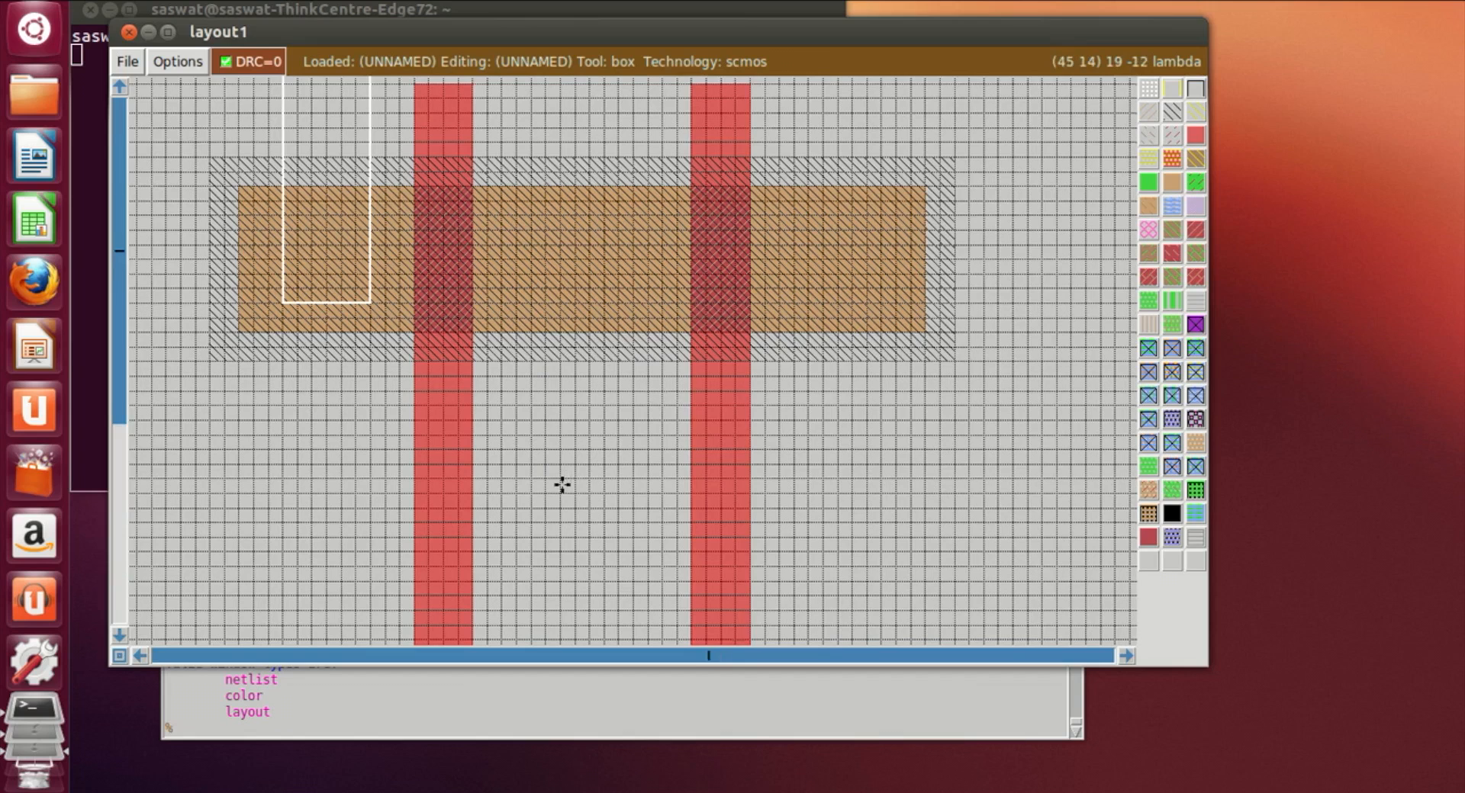
{"action": "scroll", "coordinate": [563, 484], "scroll_direction": "up", "scroll_amount": 3}
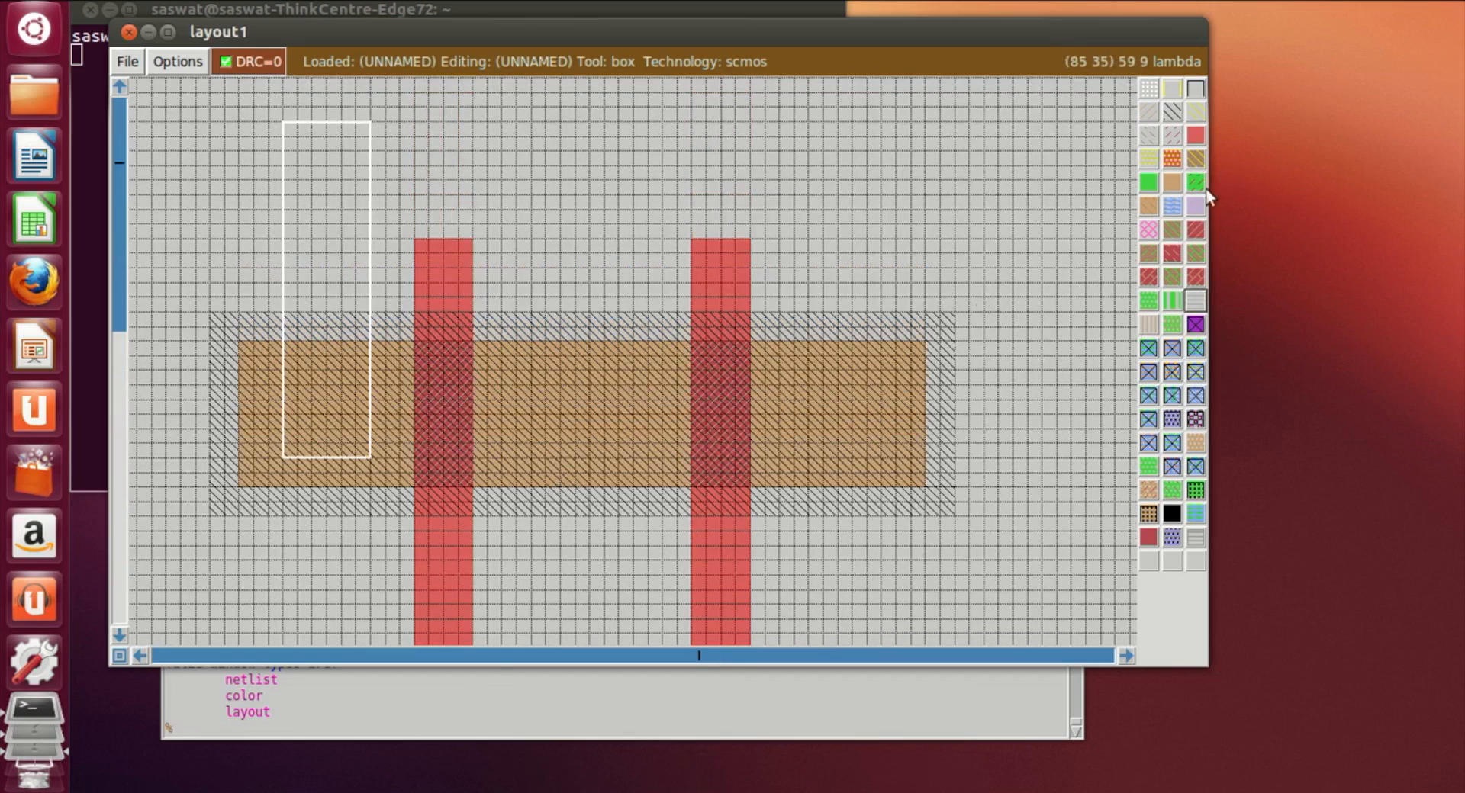
{"action": "left_click", "coordinate": [1171, 212]}
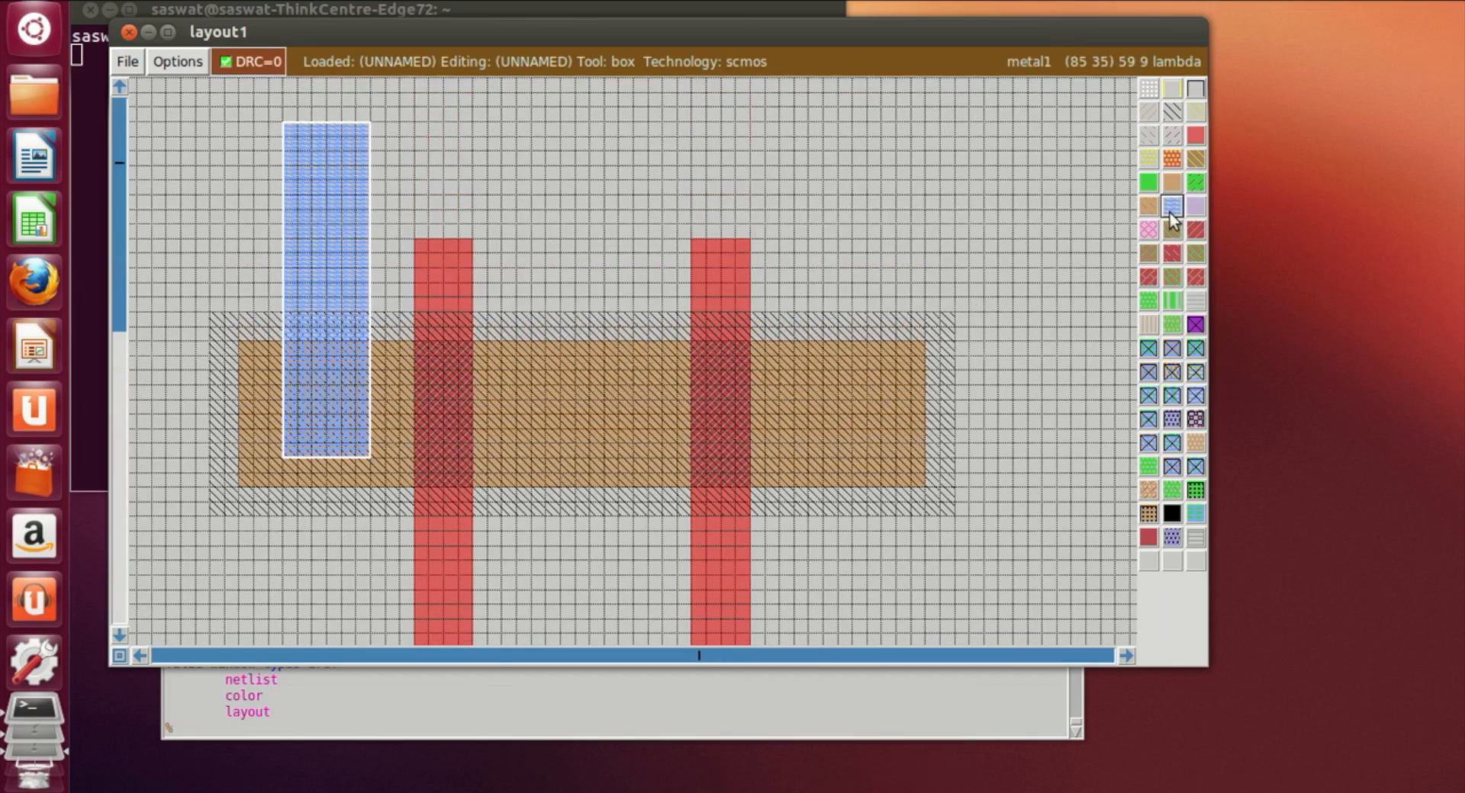
Step: Paint vertical metal1 strips over the left and right ends of the n-diffusion, extending below it
{"action": "scroll", "coordinate": [715, 254], "scroll_direction": "down", "scroll_amount": 10}
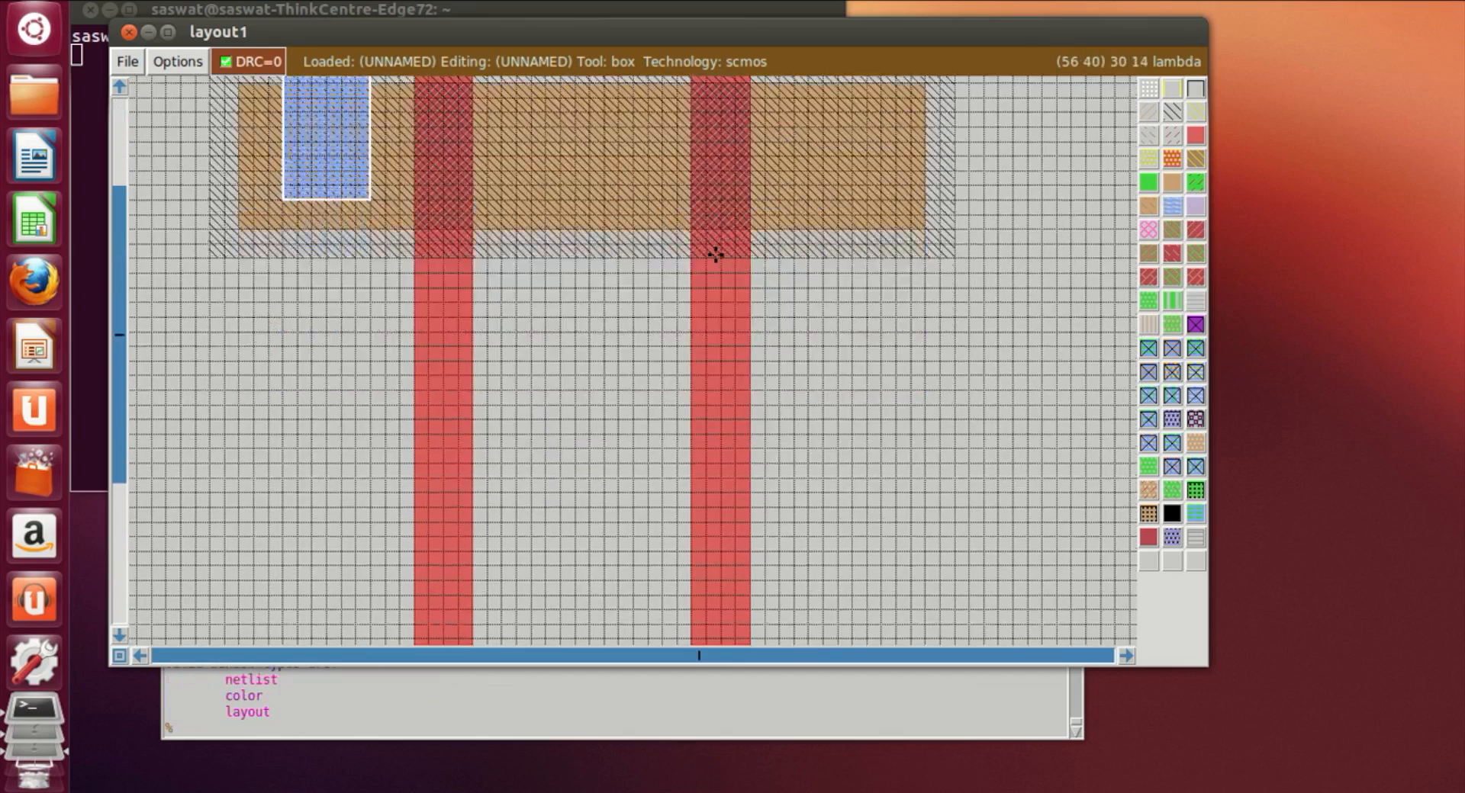
{"action": "left_click", "coordinate": [269, 517]}
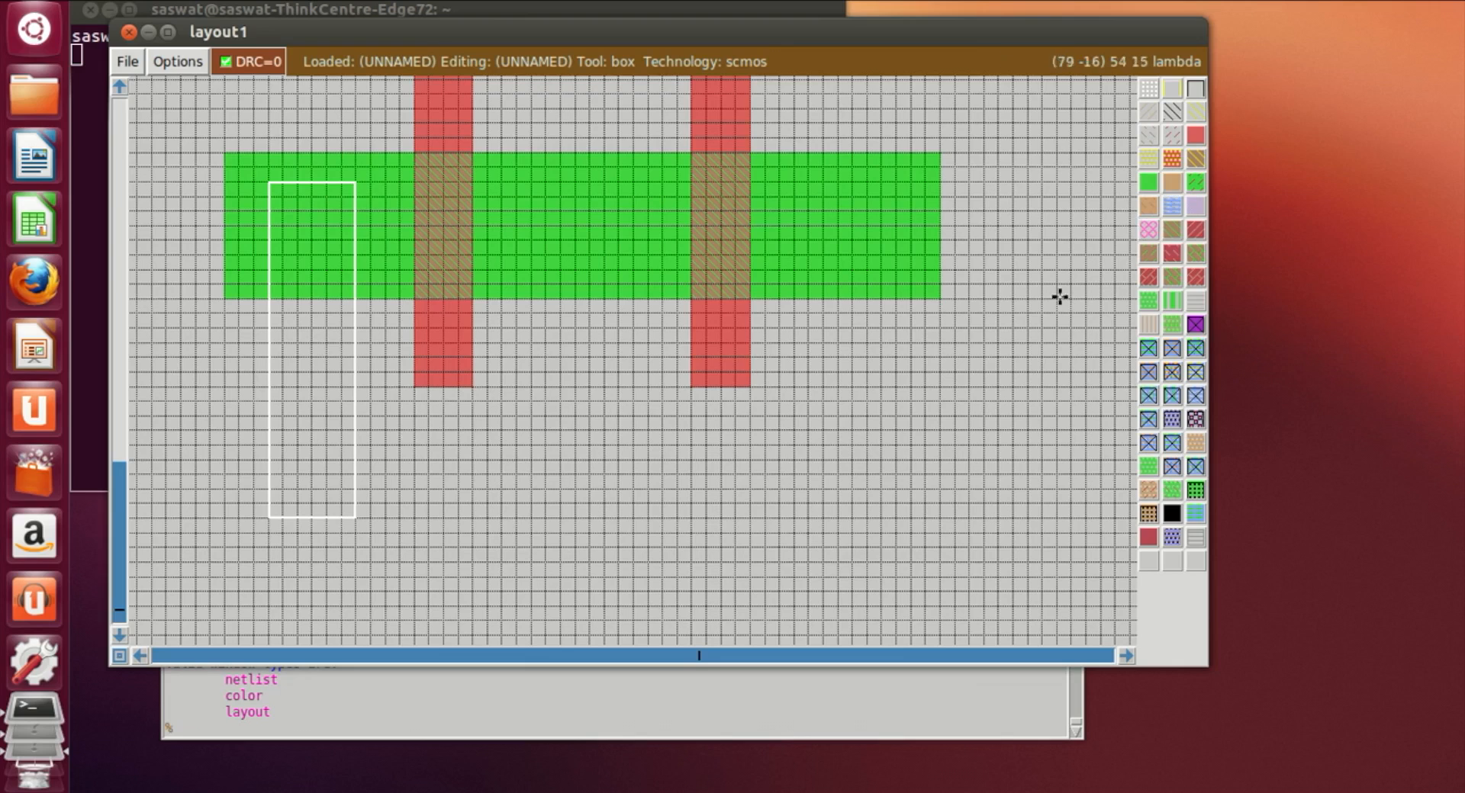
{"action": "left_click", "coordinate": [1172, 206]}
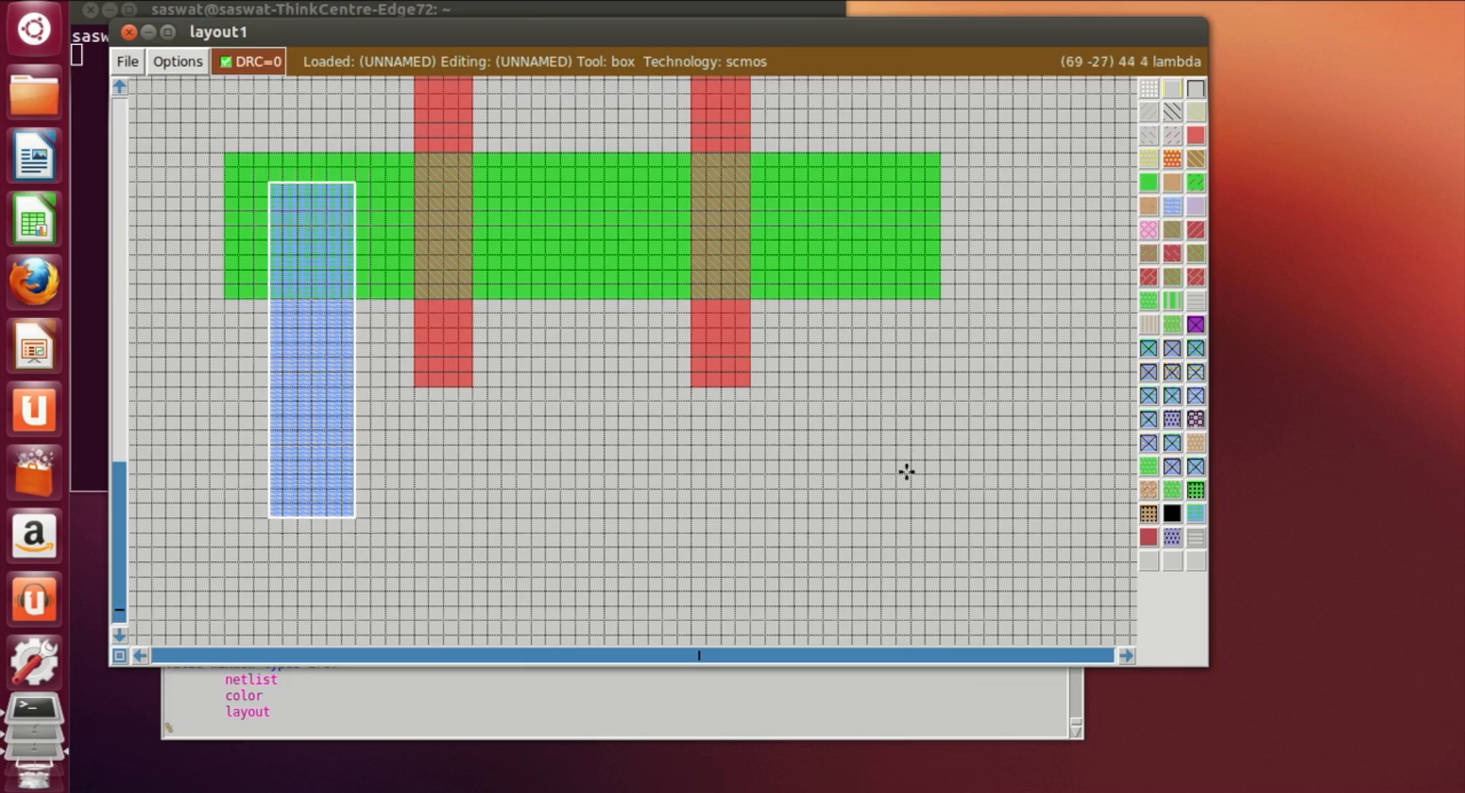
{"action": "left_click", "coordinate": [811, 504]}
{"action": "left_click", "coordinate": [813, 523]}
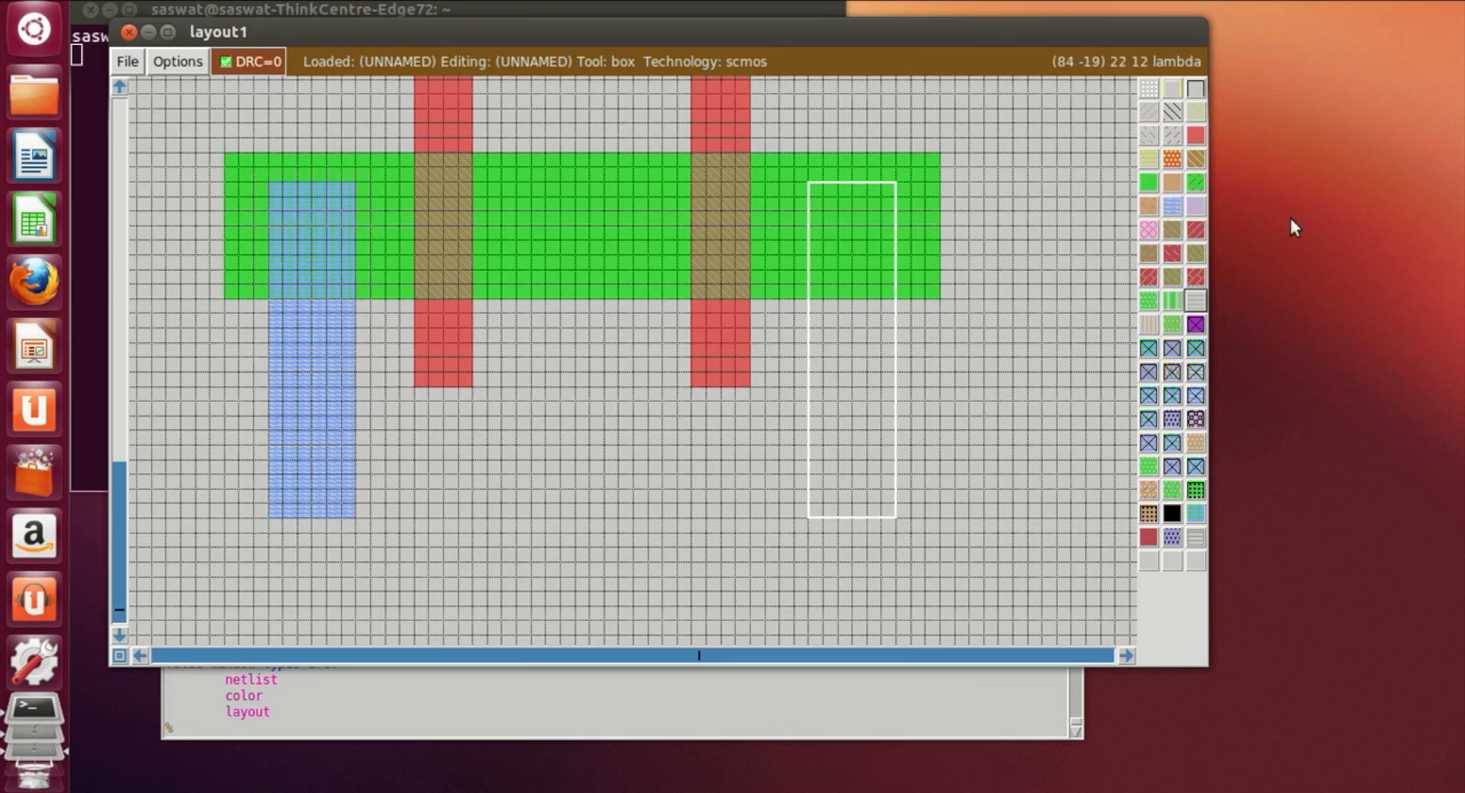
{"action": "left_click", "coordinate": [1173, 208]}
Step: Paint a horizontal metal1 bar above the n-well joined to the top of the left metal1 strip
{"action": "left_click", "coordinate": [1011, 431]}
{"action": "scroll", "coordinate": [968, 366], "scroll_direction": "up", "scroll_amount": 2}
{"action": "scroll", "coordinate": [957, 336], "scroll_direction": "up", "scroll_amount": 3}
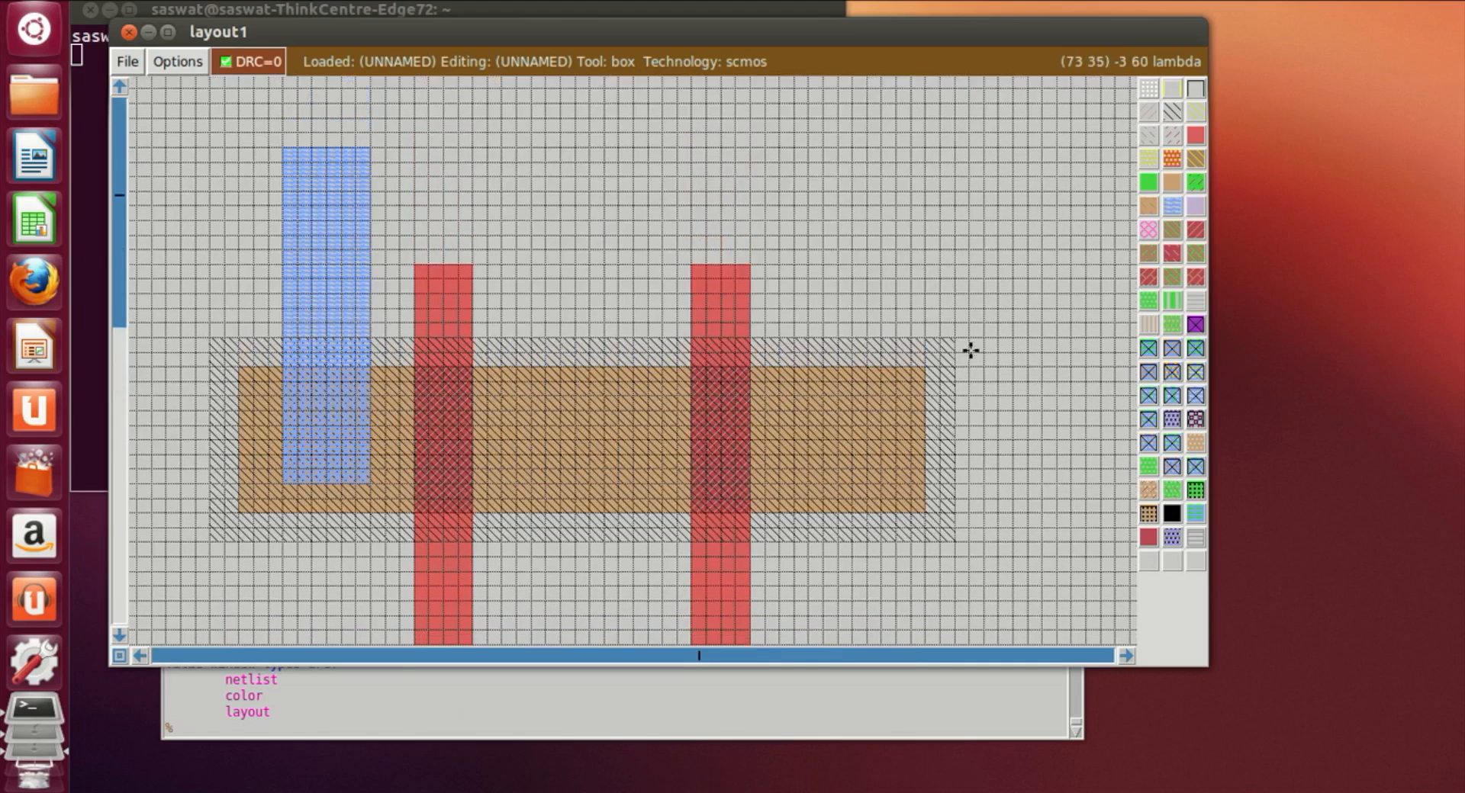
{"action": "left_click", "coordinate": [370, 147]}
{"action": "right_click", "coordinate": [1054, 246]}
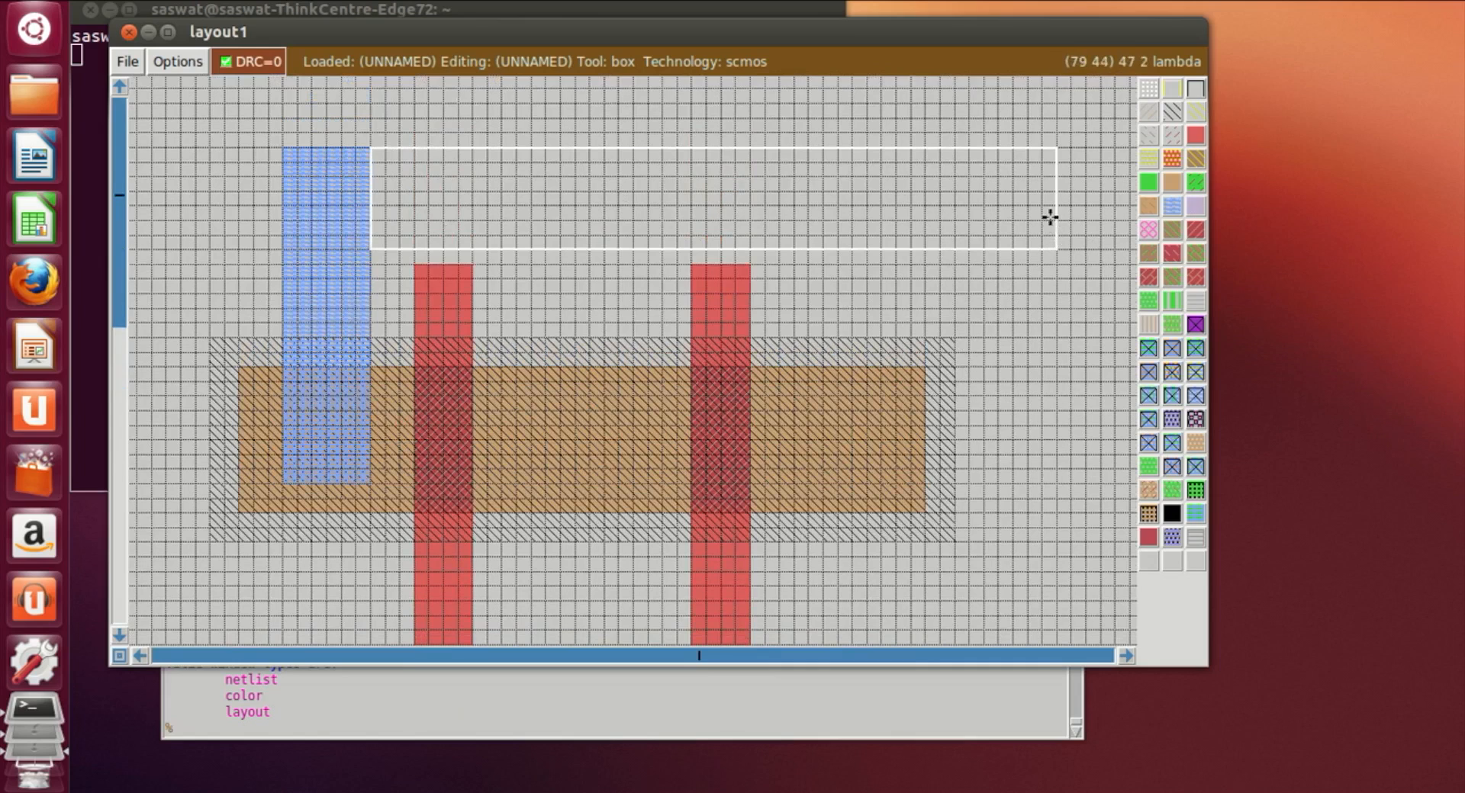
{"action": "left_click_drag", "start_coordinate": [1050, 199], "coordinate": [370, 204]}
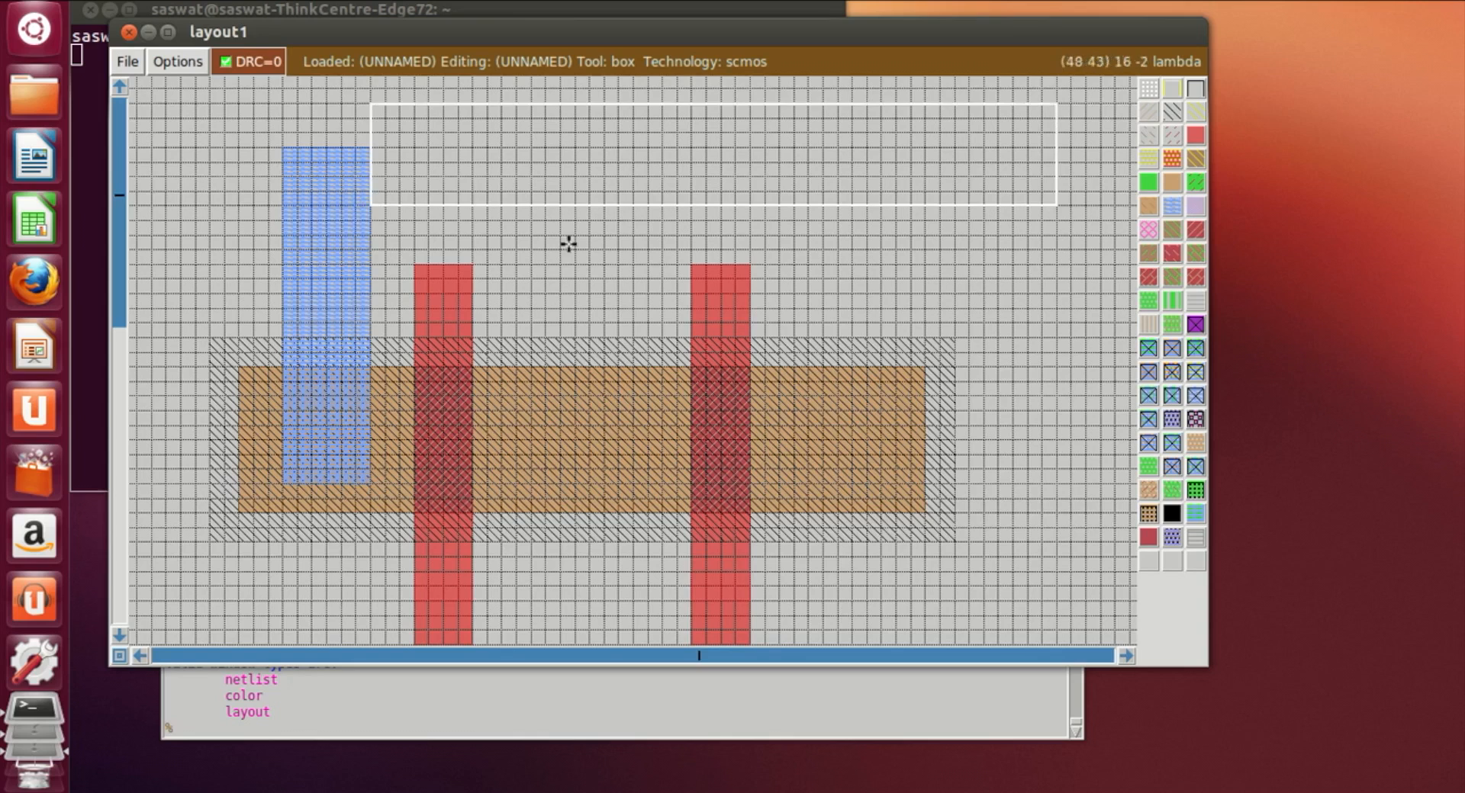
{"action": "left_click", "coordinate": [375, 232]}
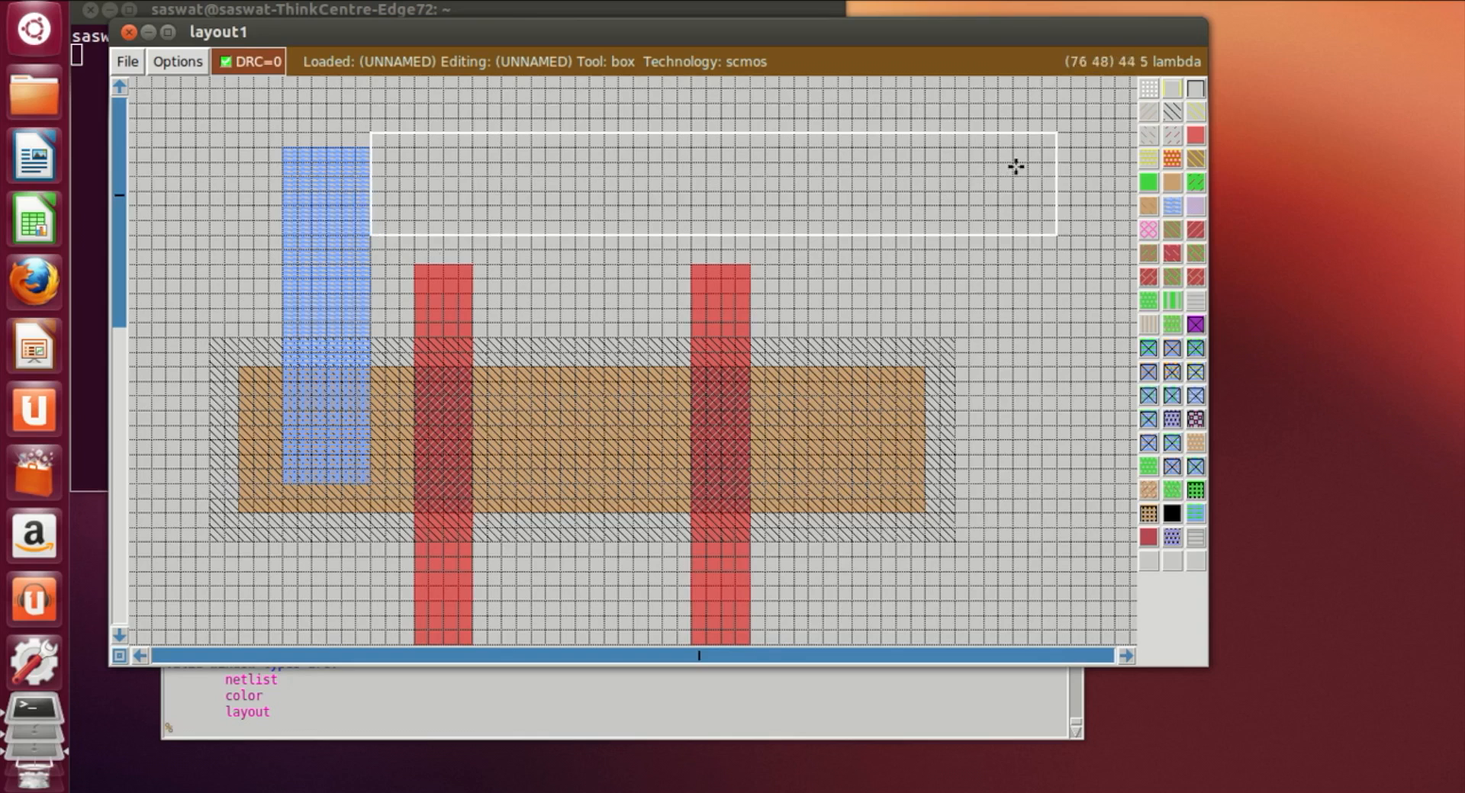
{"action": "right_click", "coordinate": [1049, 151]}
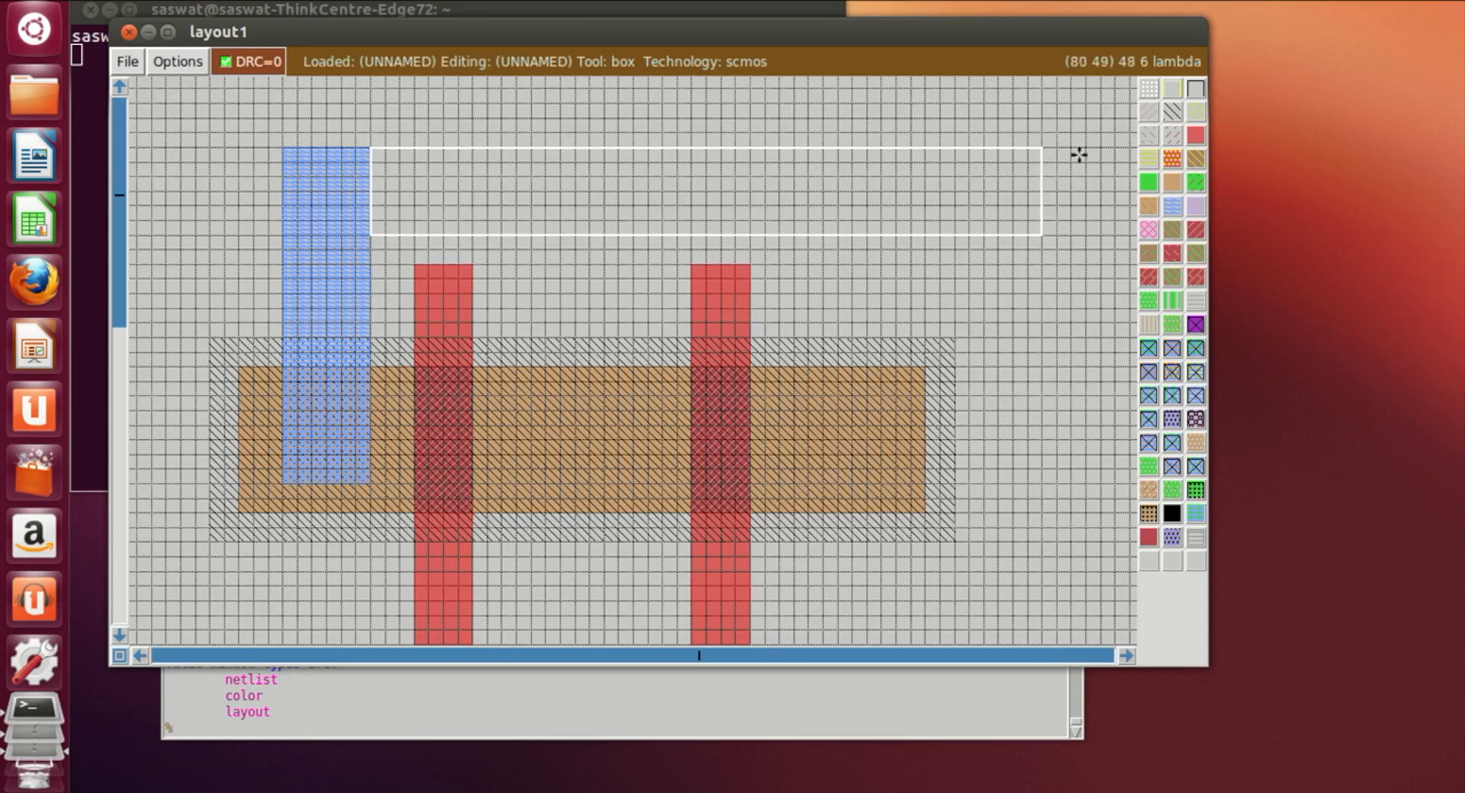
{"action": "left_click", "coordinate": [1172, 206]}
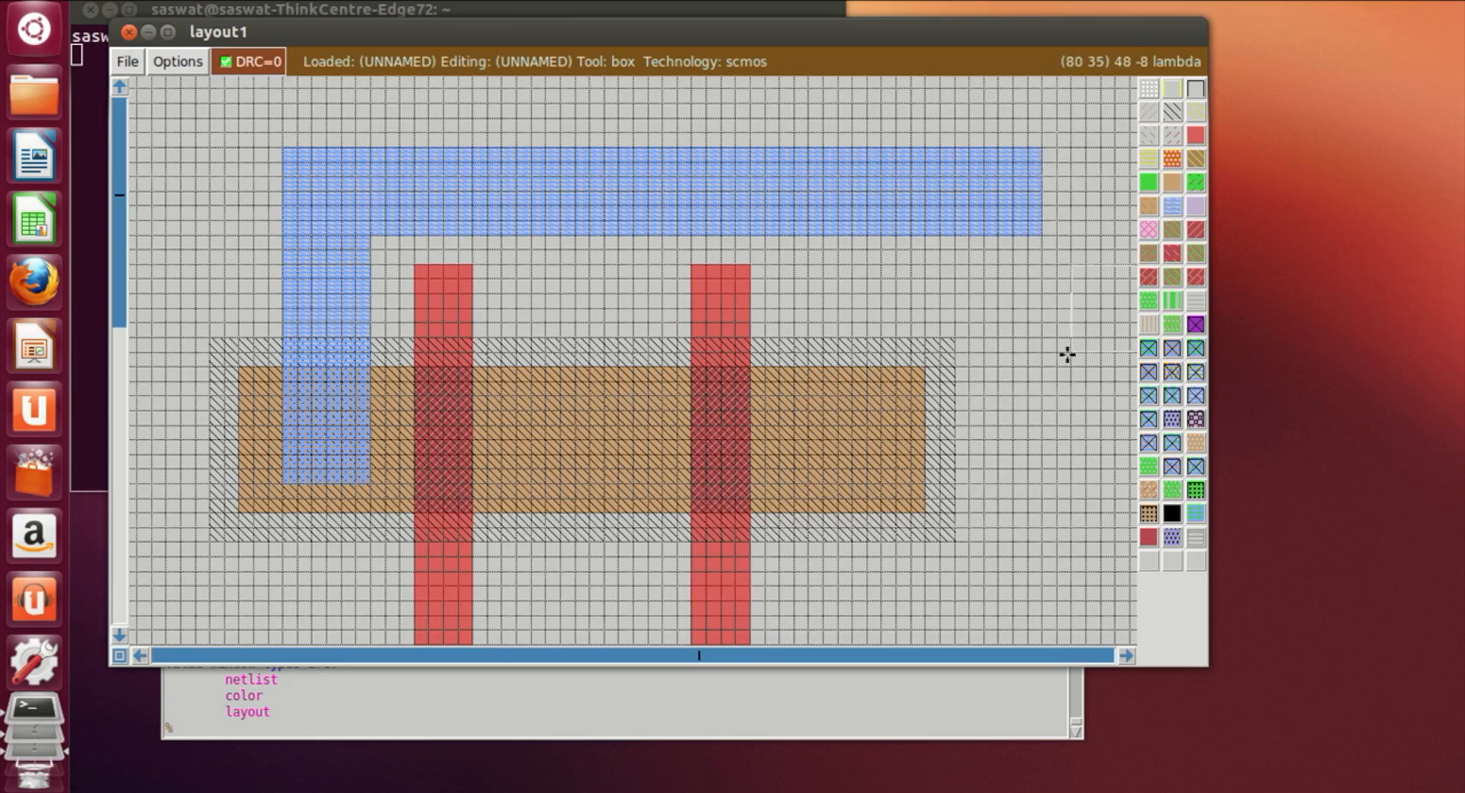
Step: Paint a horizontal metal1 bar below the n-diffusion joining the bottoms of both metal1 strips
{"action": "scroll", "coordinate": [1064, 355], "scroll_direction": "down", "scroll_amount": 3}
{"action": "scroll", "coordinate": [572, 556], "scroll_direction": "down", "scroll_amount": 5}
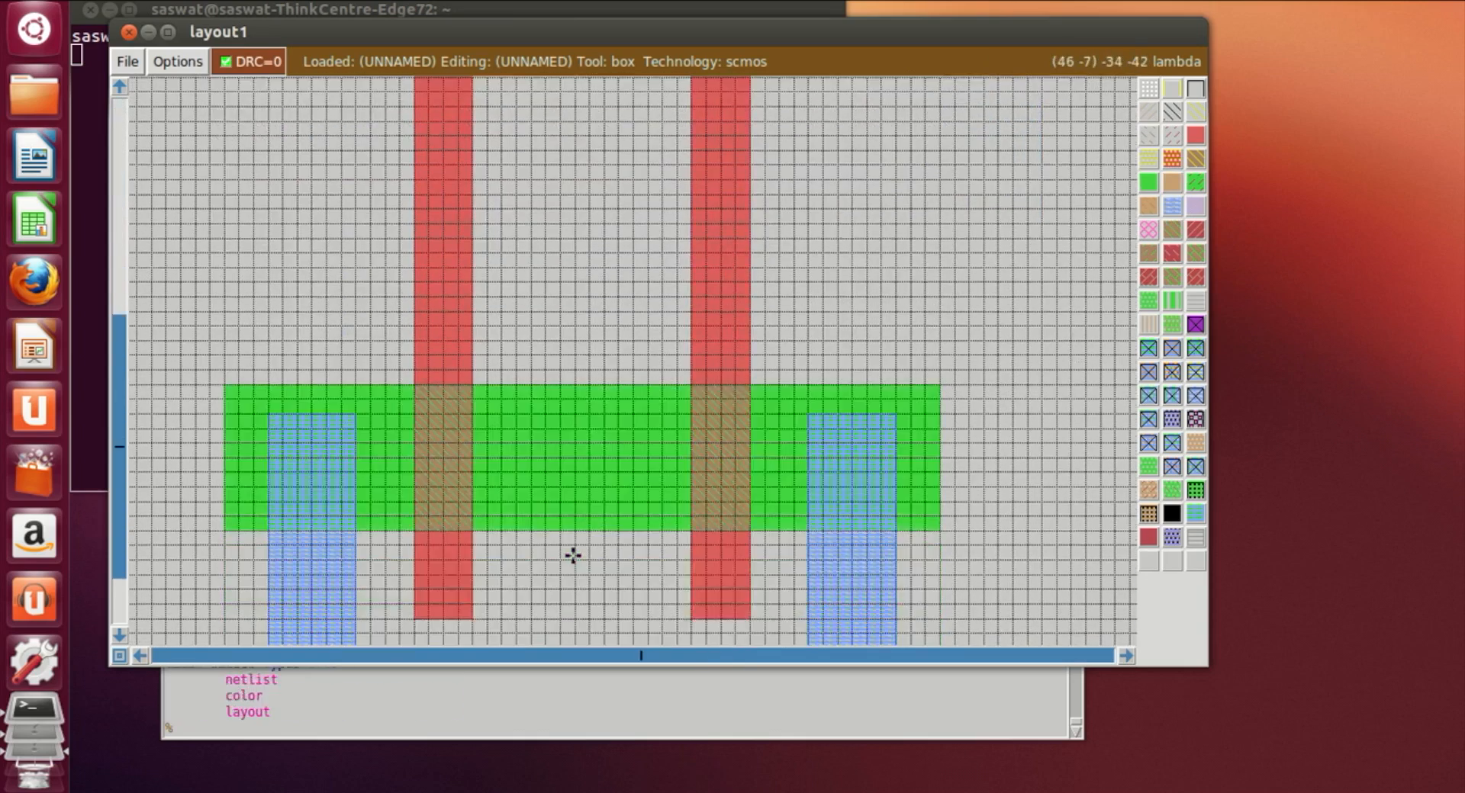
{"action": "left_click", "coordinate": [413, 597]}
{"action": "scroll", "coordinate": [414, 597], "scroll_direction": "down", "scroll_amount": 3}
{"action": "left_click", "coordinate": [271, 546]}
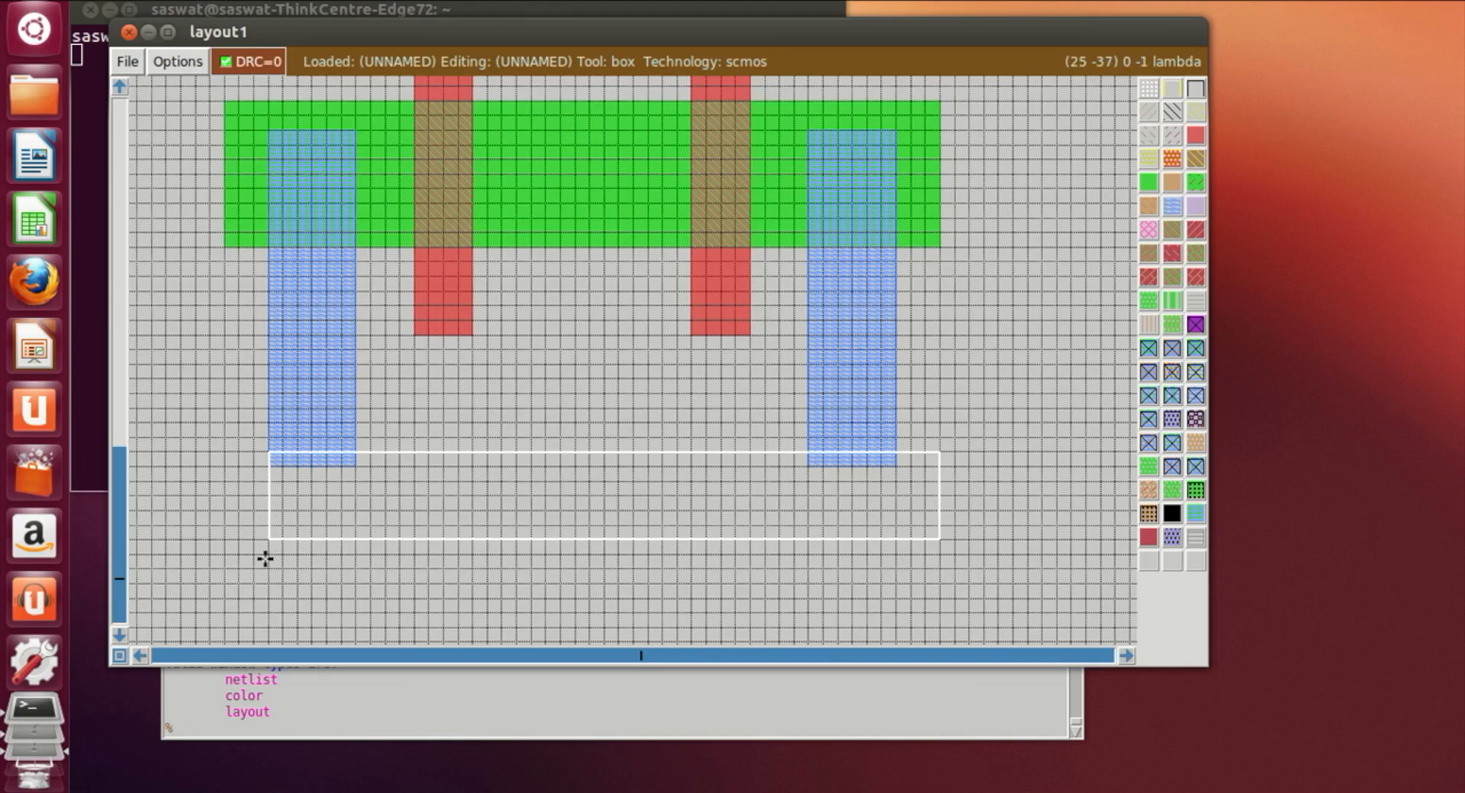
{"action": "left_click", "coordinate": [266, 560]}
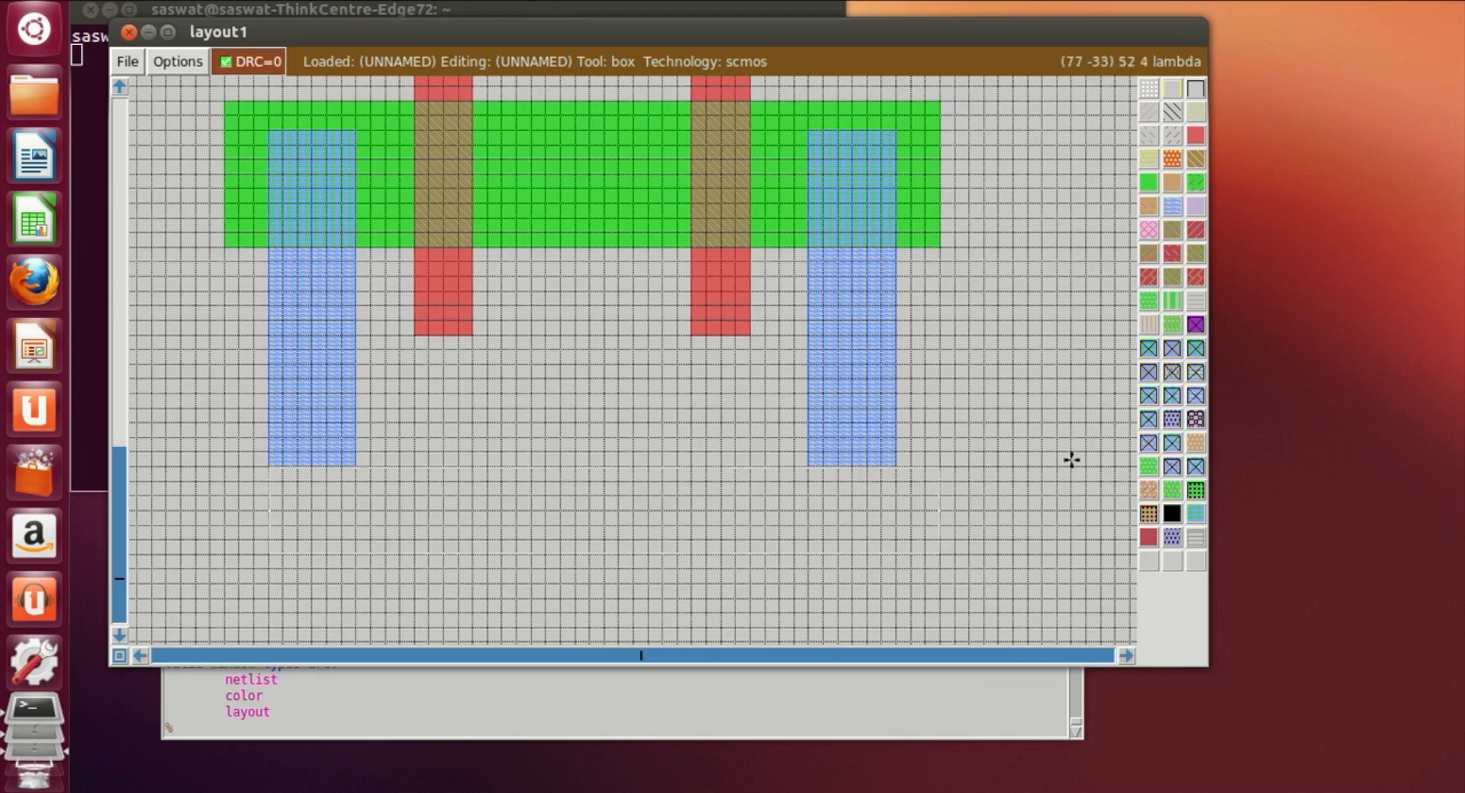
{"action": "left_click", "coordinate": [1172, 208]}
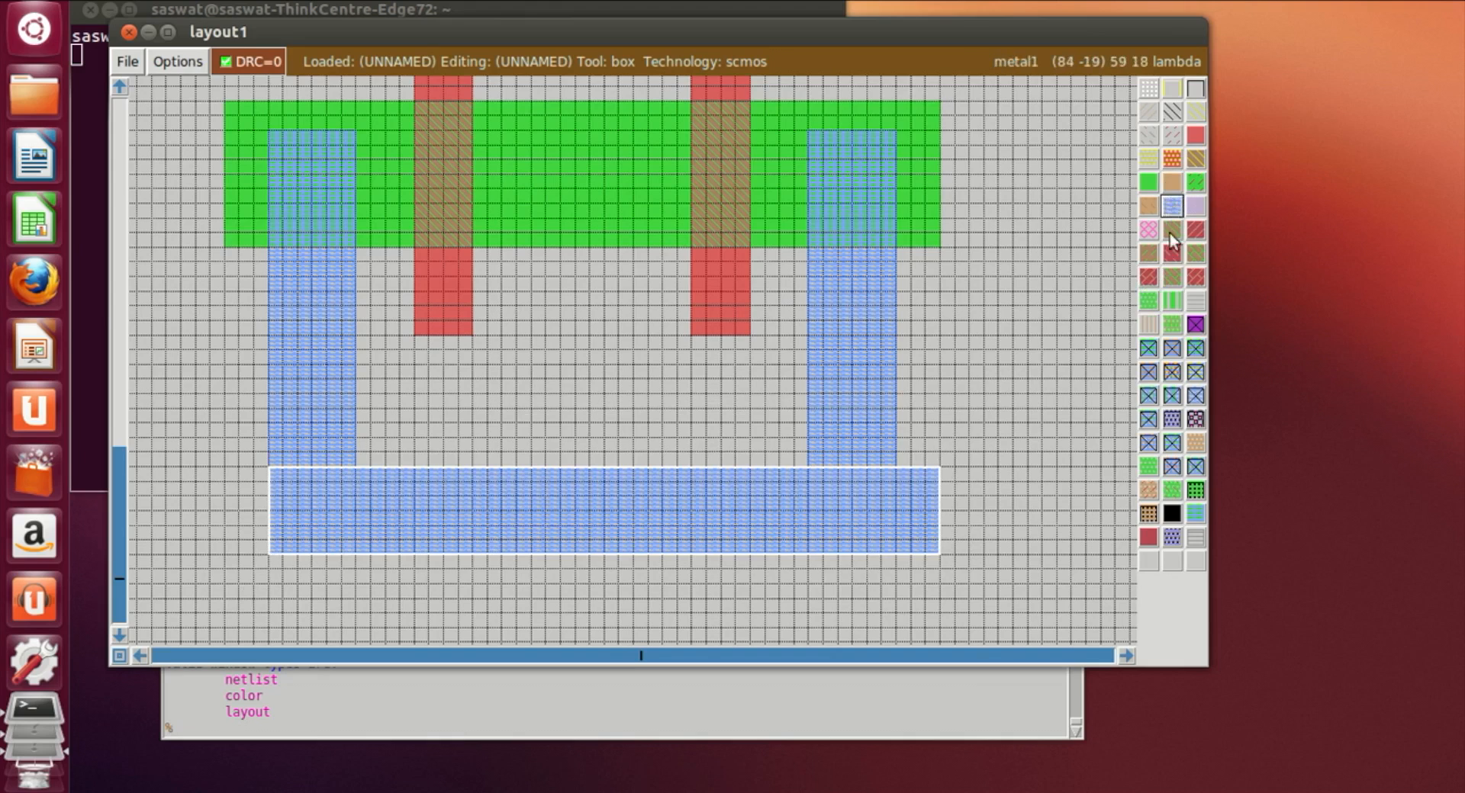
{"action": "left_click", "coordinate": [446, 514]}
{"action": "left_click", "coordinate": [544, 413]}
{"action": "scroll", "coordinate": [556, 408], "scroll_direction": "up", "scroll_amount": 5}
{"action": "scroll", "coordinate": [632, 398], "scroll_direction": "up", "scroll_amount": 4}
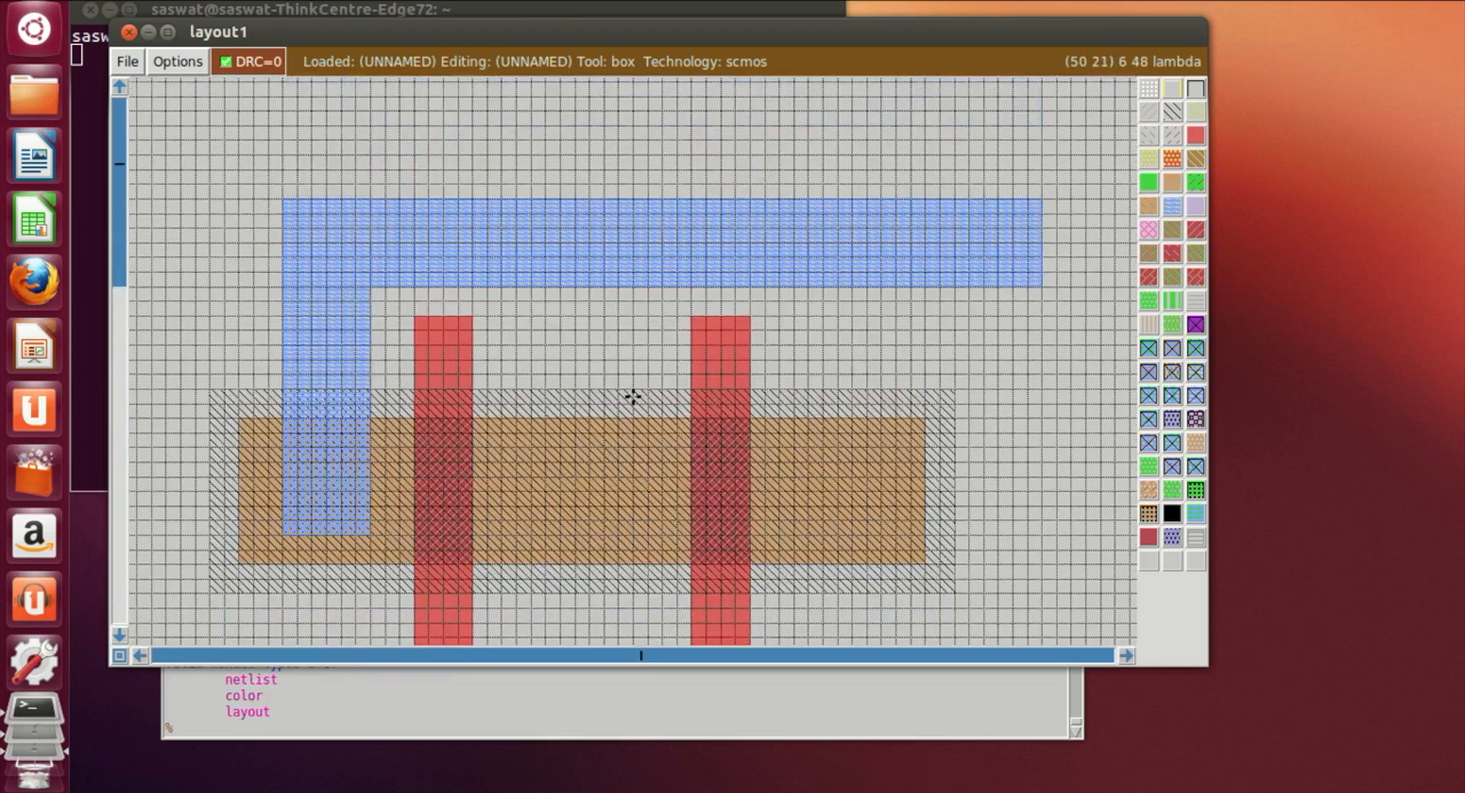
Step: Place a label named VDD! on the top horizontal metal1 bar
{"action": "scroll", "coordinate": [631, 396], "scroll_direction": "down", "scroll_amount": 2}
{"action": "scroll", "coordinate": [595, 235], "scroll_direction": "up", "scroll_amount": 2}
{"action": "left_click", "coordinate": [386, 202]}
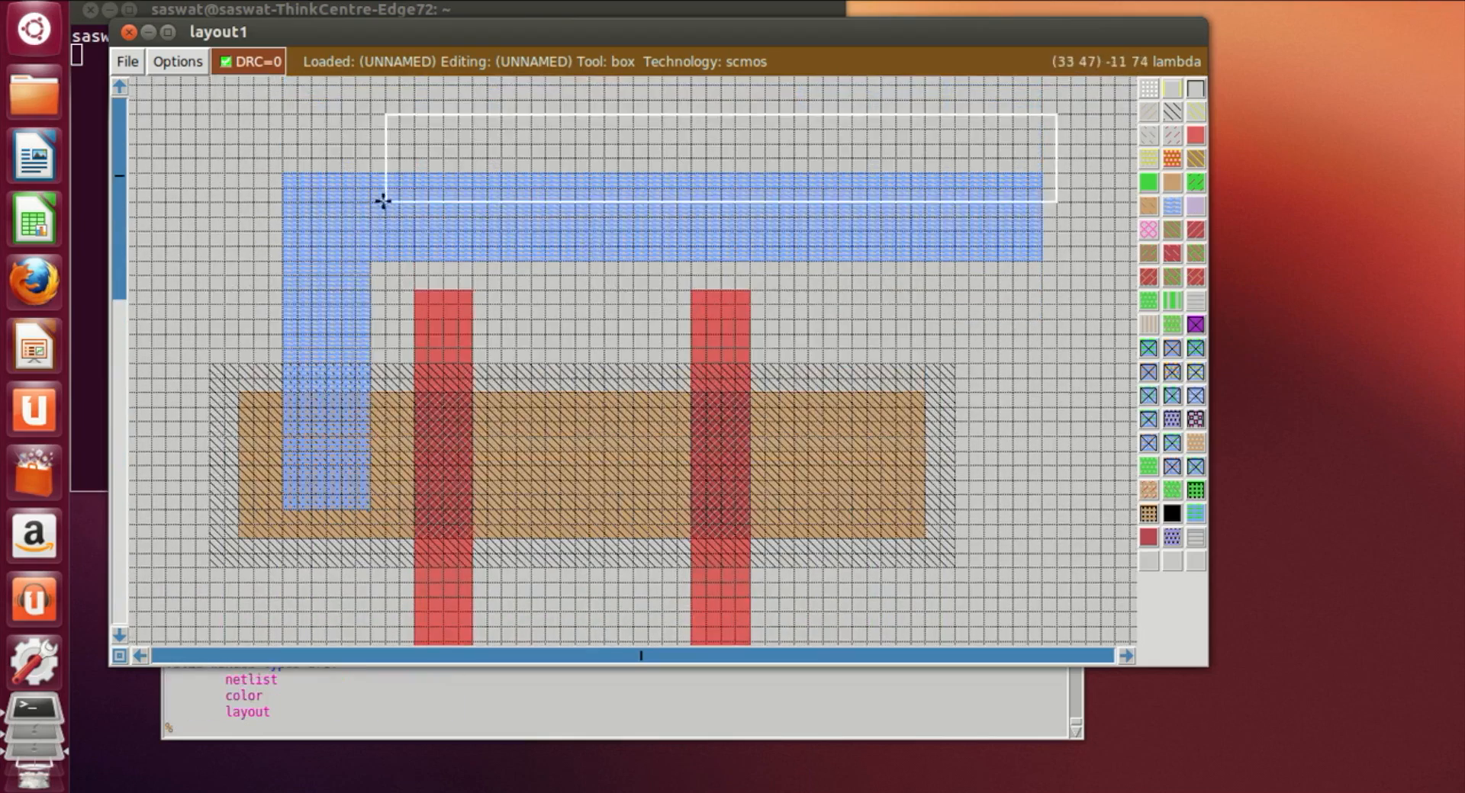
{"action": "right_click", "coordinate": [461, 240]}
{"action": "left_click", "coordinate": [342, 188]}
{"action": "right_click", "coordinate": [428, 227]}
{"action": "right_click", "coordinate": [341, 231]}
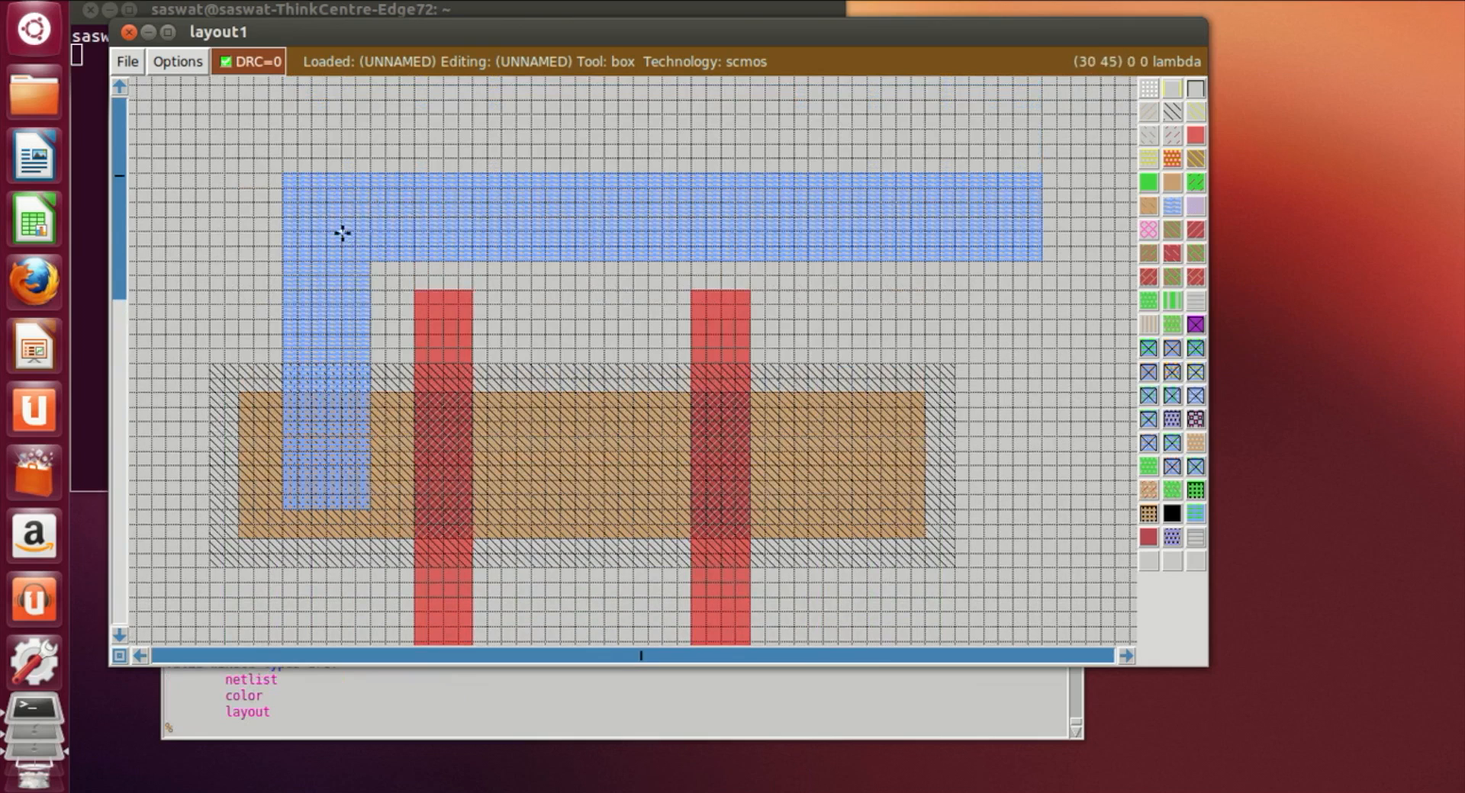
{"action": "left_click", "coordinate": [261, 727]}
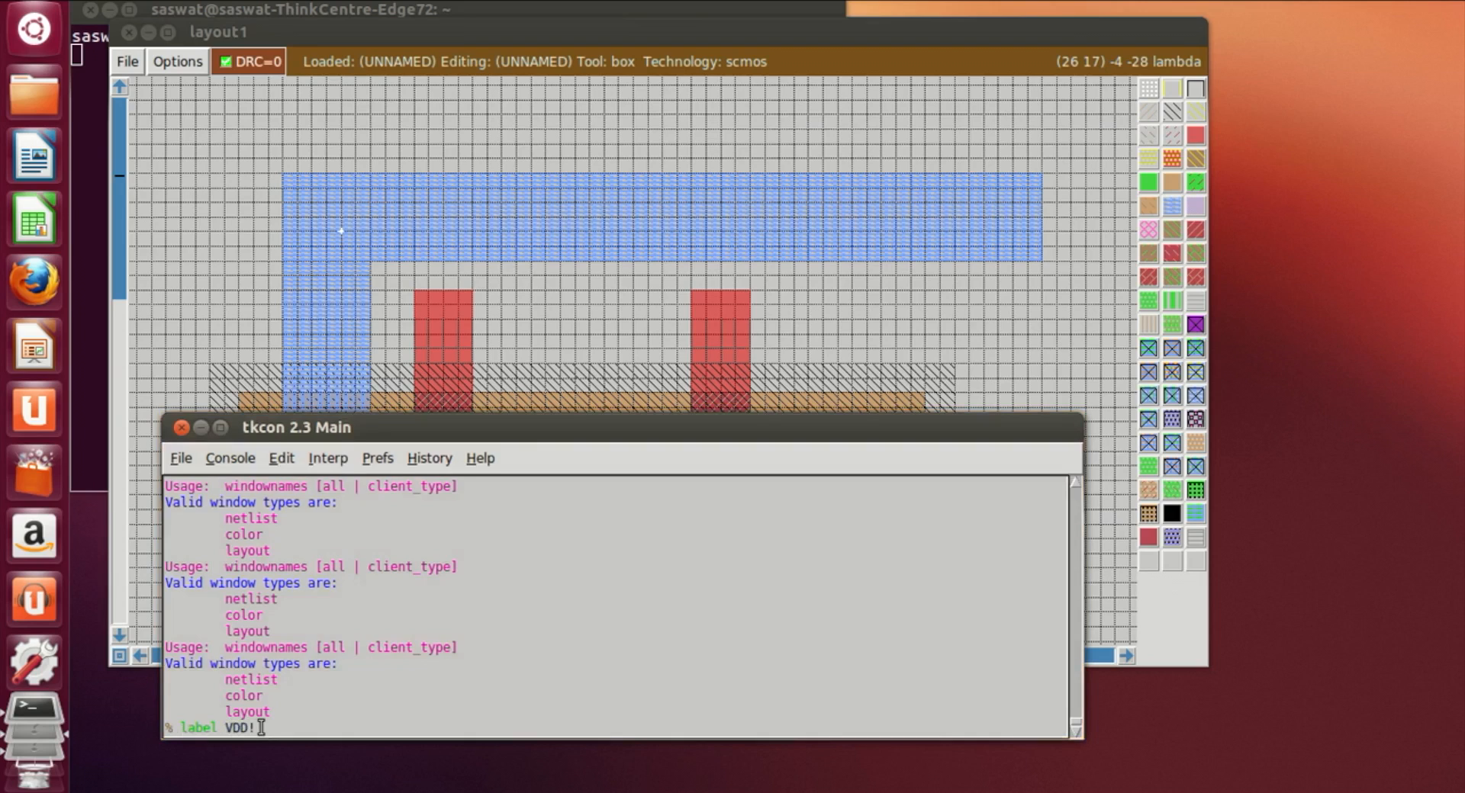
{"action": "key", "text": "Return"}
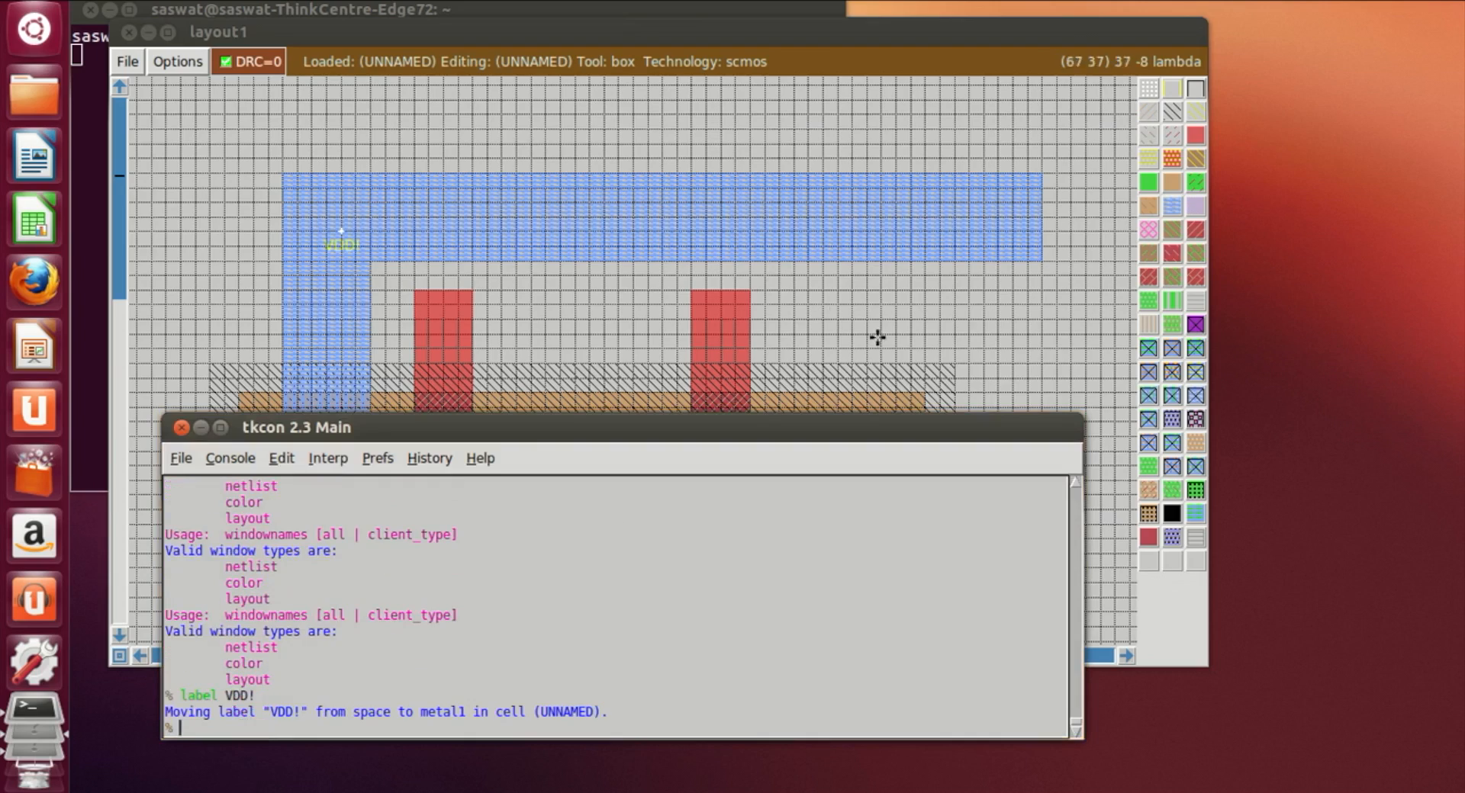
Step: Place a label named GND! on the bottom horizontal metal1 bar
{"action": "left_click", "coordinate": [654, 338]}
{"action": "scroll", "coordinate": [656, 336], "scroll_direction": "down", "scroll_amount": 20}
{"action": "scroll", "coordinate": [656, 336], "scroll_direction": "down", "scroll_amount": 10}
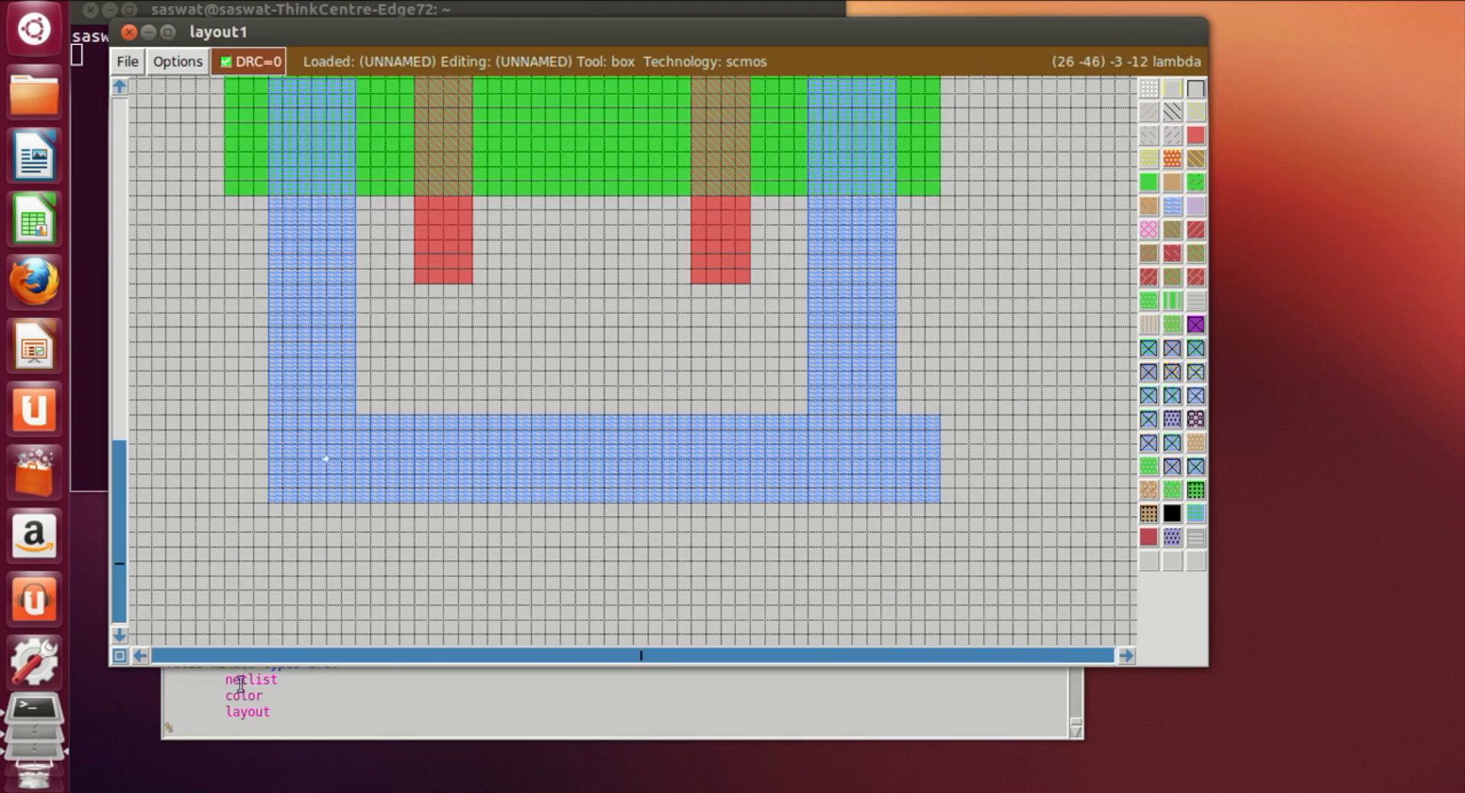
{"action": "left_click", "coordinate": [229, 728]}
{"action": "type", "text": "label GND!"}
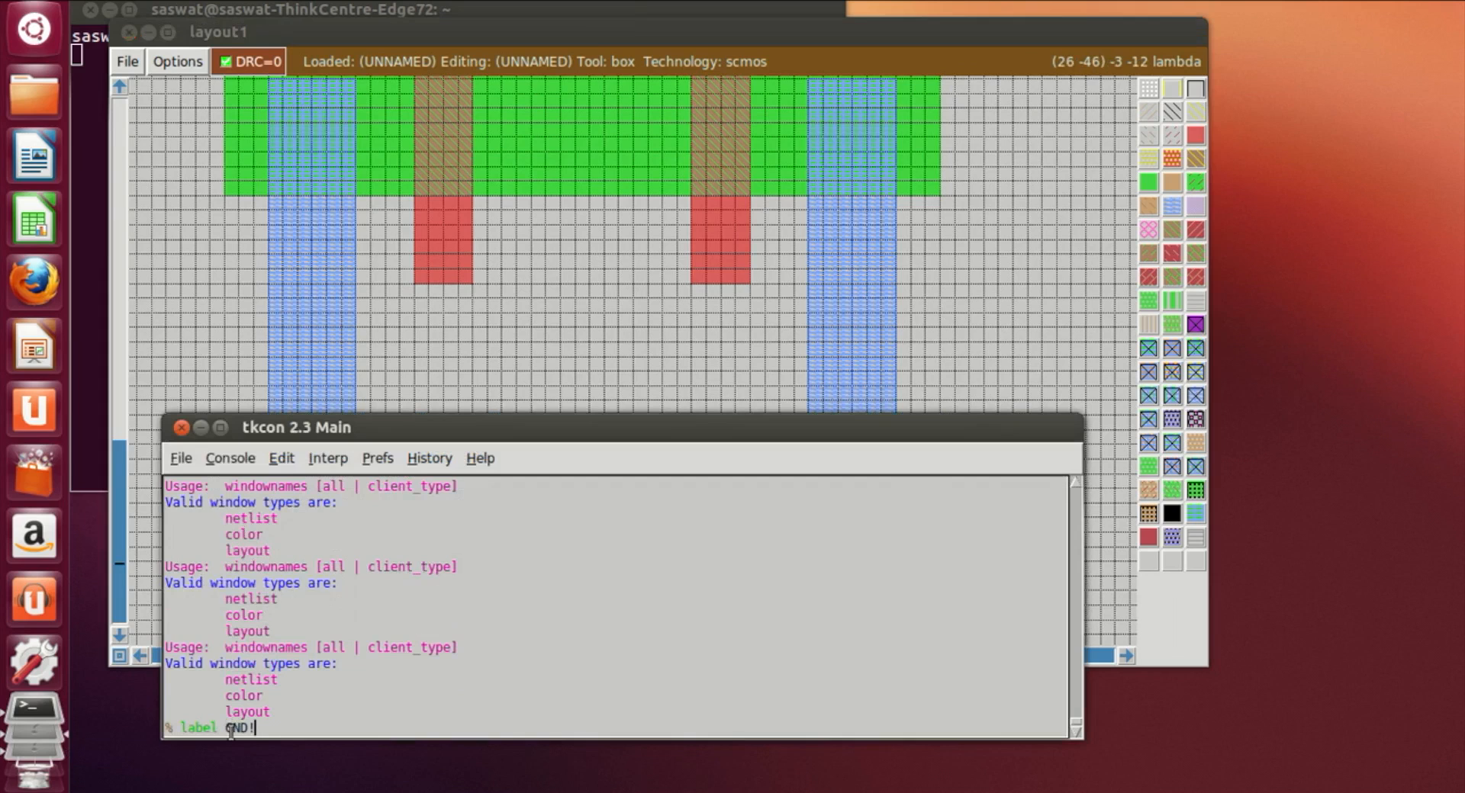
{"action": "key", "text": "Return"}
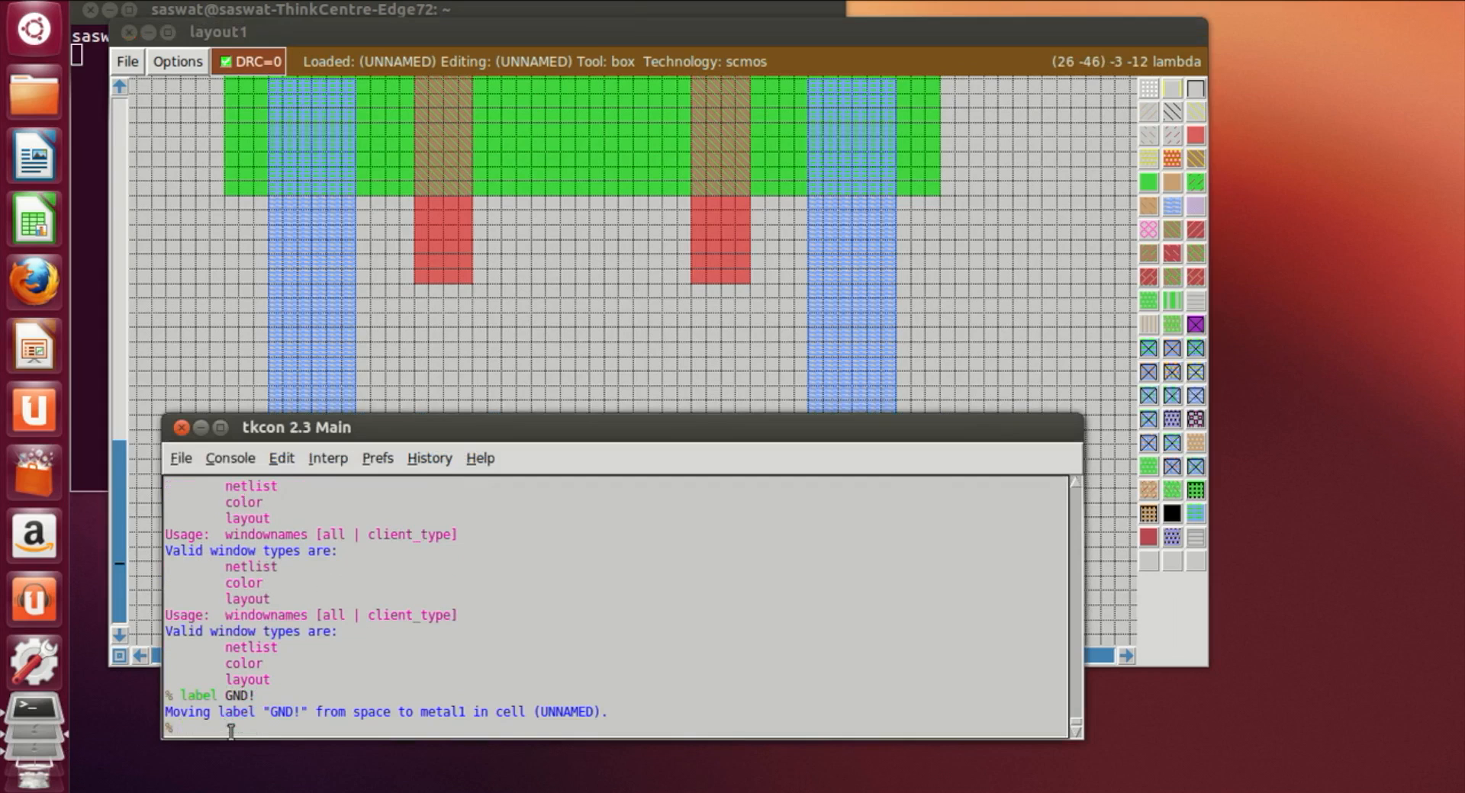
Step: Scroll around the layout to inspect the labels and the placed layers
{"action": "left_click", "coordinate": [574, 388]}
{"action": "scroll", "coordinate": [573, 389], "scroll_direction": "down", "scroll_amount": 1}
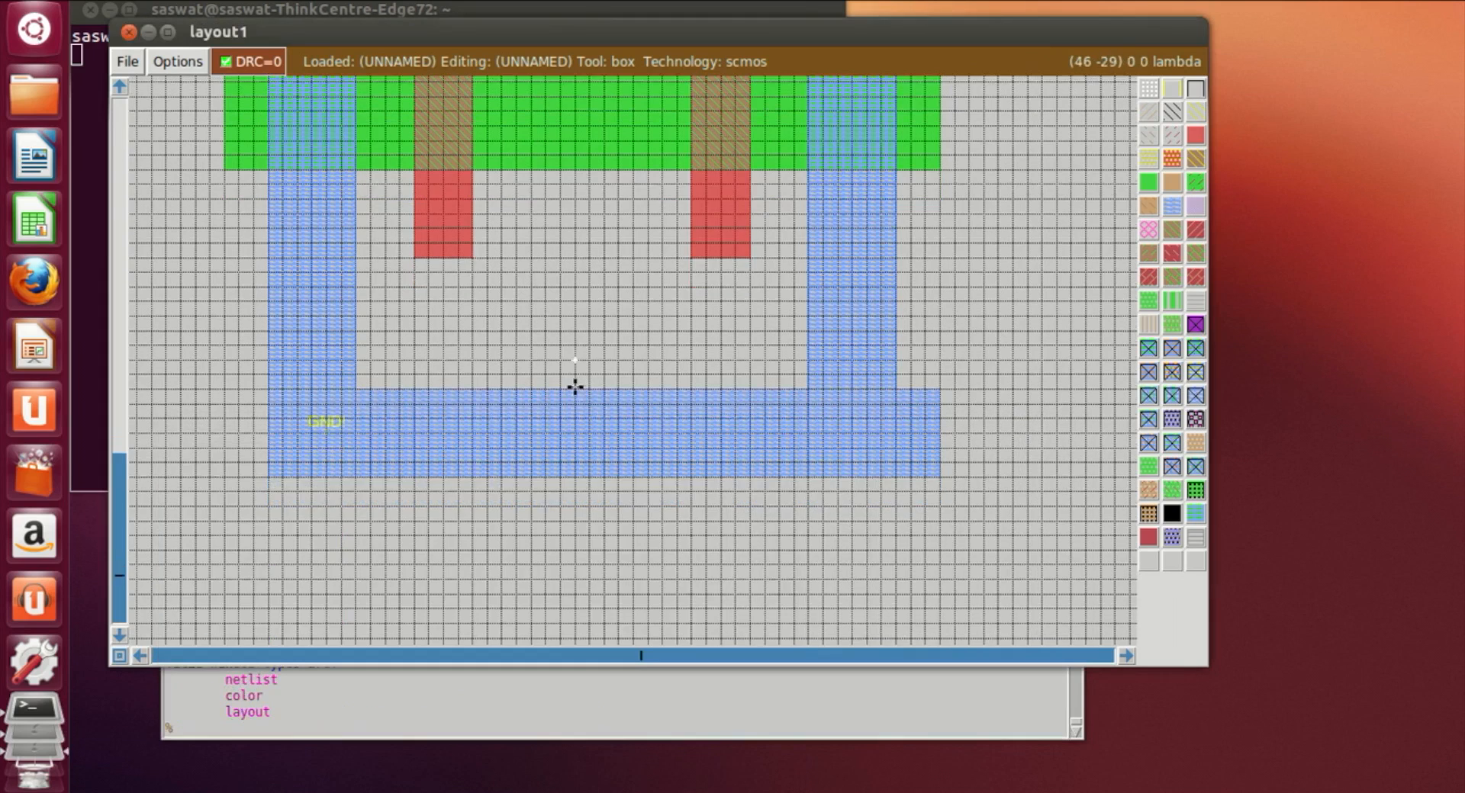
{"action": "scroll", "coordinate": [574, 389], "scroll_direction": "up", "scroll_amount": 6}
{"action": "scroll", "coordinate": [580, 390], "scroll_direction": "up", "scroll_amount": 10}
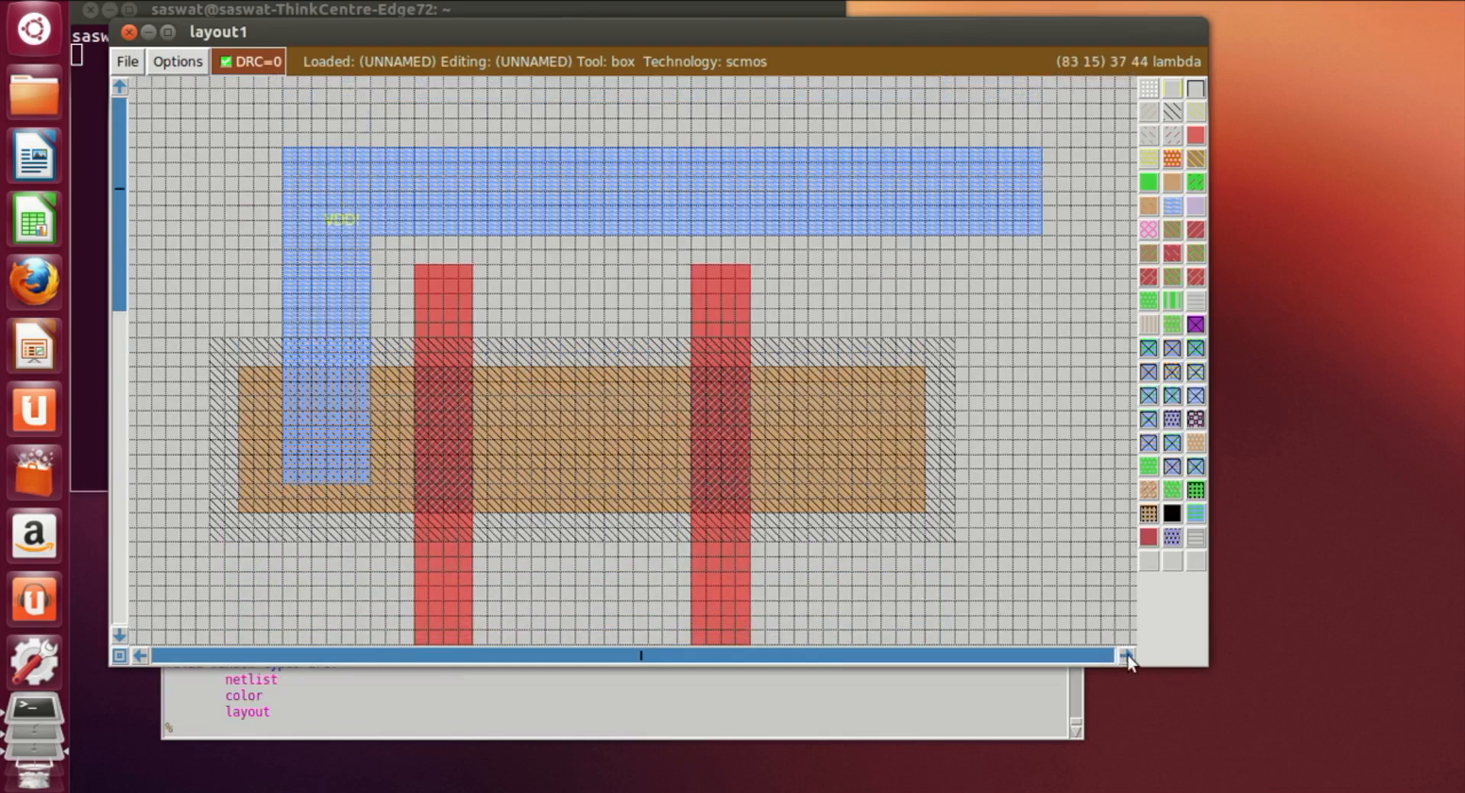
{"action": "left_click", "coordinate": [1128, 654]}
{"action": "left_click", "coordinate": [1128, 654]}
{"action": "scroll", "coordinate": [528, 524], "scroll_direction": "down", "scroll_amount": 4}
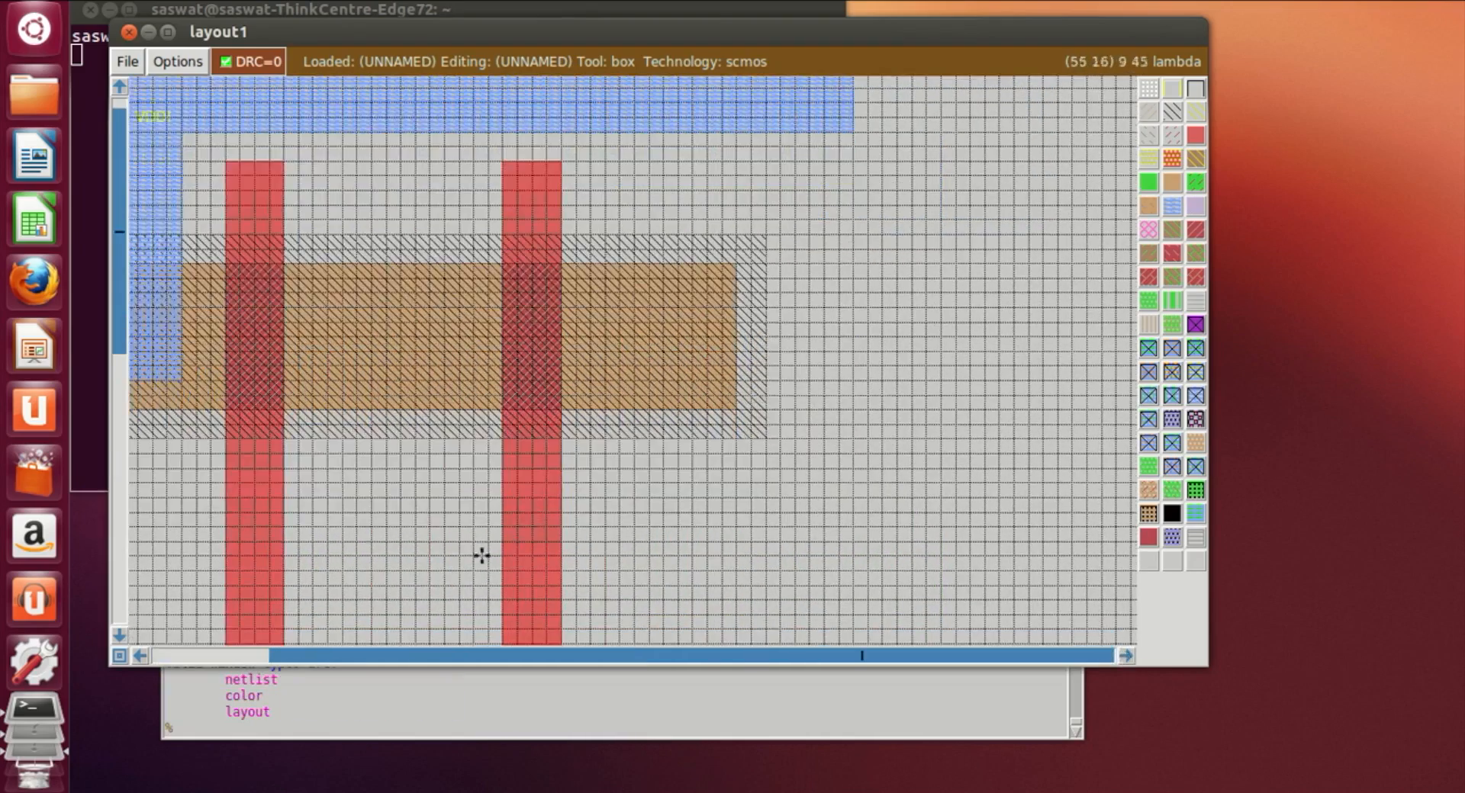
{"action": "left_click", "coordinate": [140, 656]}
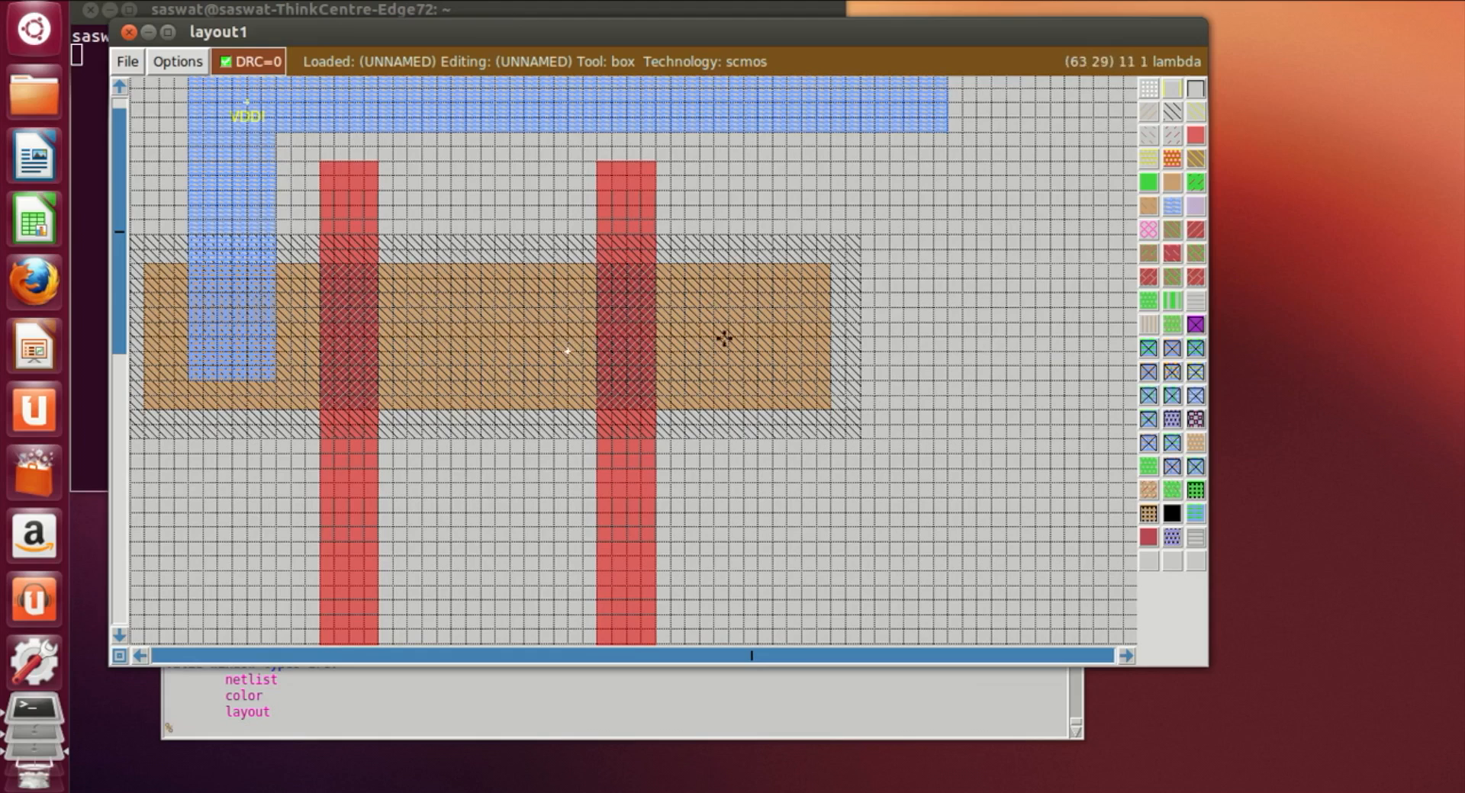
{"action": "scroll", "coordinate": [724, 338], "scroll_direction": "down", "scroll_amount": 3}
{"action": "scroll", "coordinate": [743, 173], "scroll_direction": "down", "scroll_amount": 5}
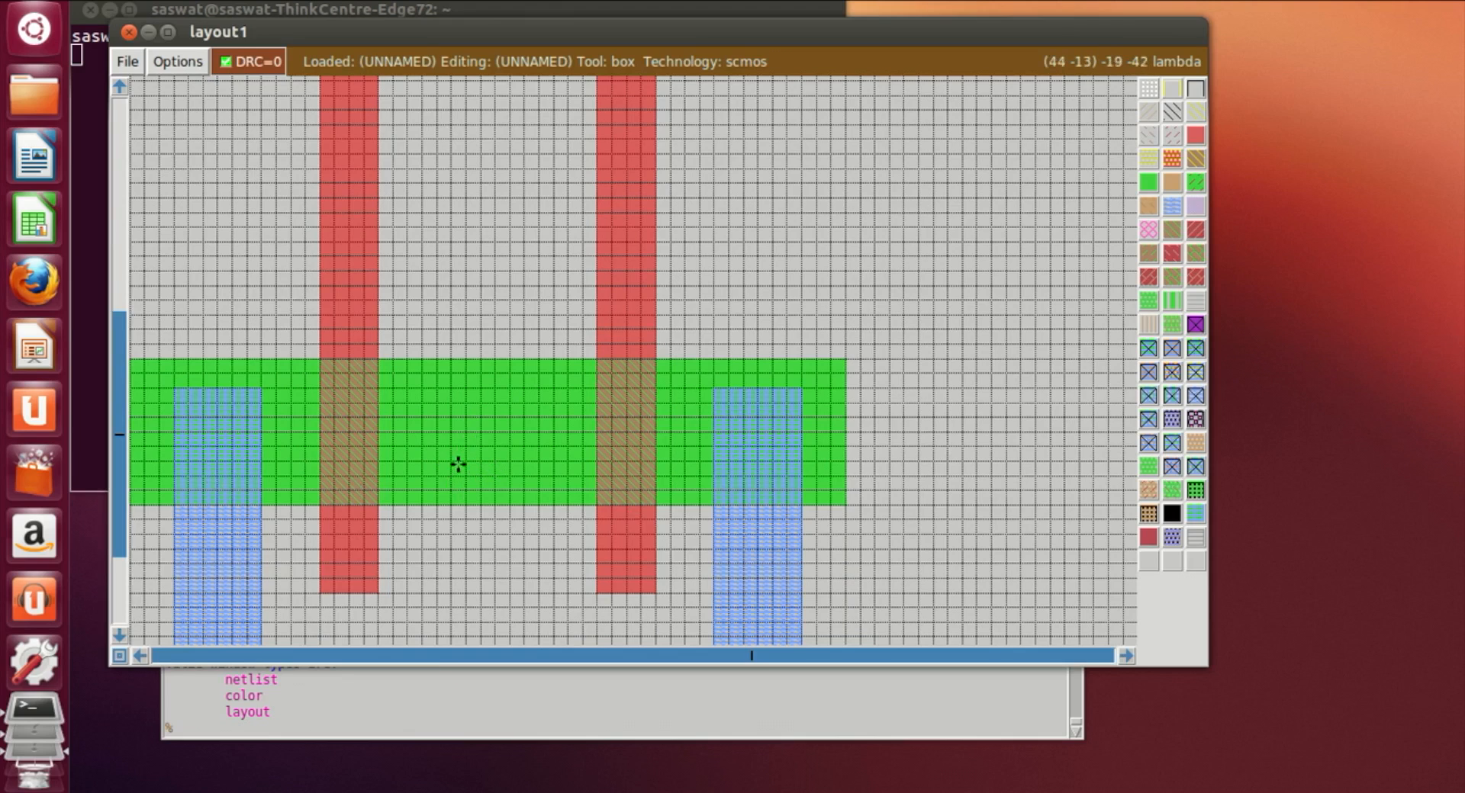
Step: Paint a vertical metal1 strip rising from the middle of the n-diffusion between the two poly gates
{"action": "left_click", "coordinate": [461, 463]}
{"action": "right_click_drag", "start_coordinate": [520, 458], "coordinate": [517, 216]}
{"action": "left_click", "coordinate": [438, 459]}
{"action": "right_click_drag", "start_coordinate": [508, 451], "coordinate": [524, 214]}
{"action": "scroll", "coordinate": [517, 181], "scroll_direction": "up", "scroll_amount": 4}
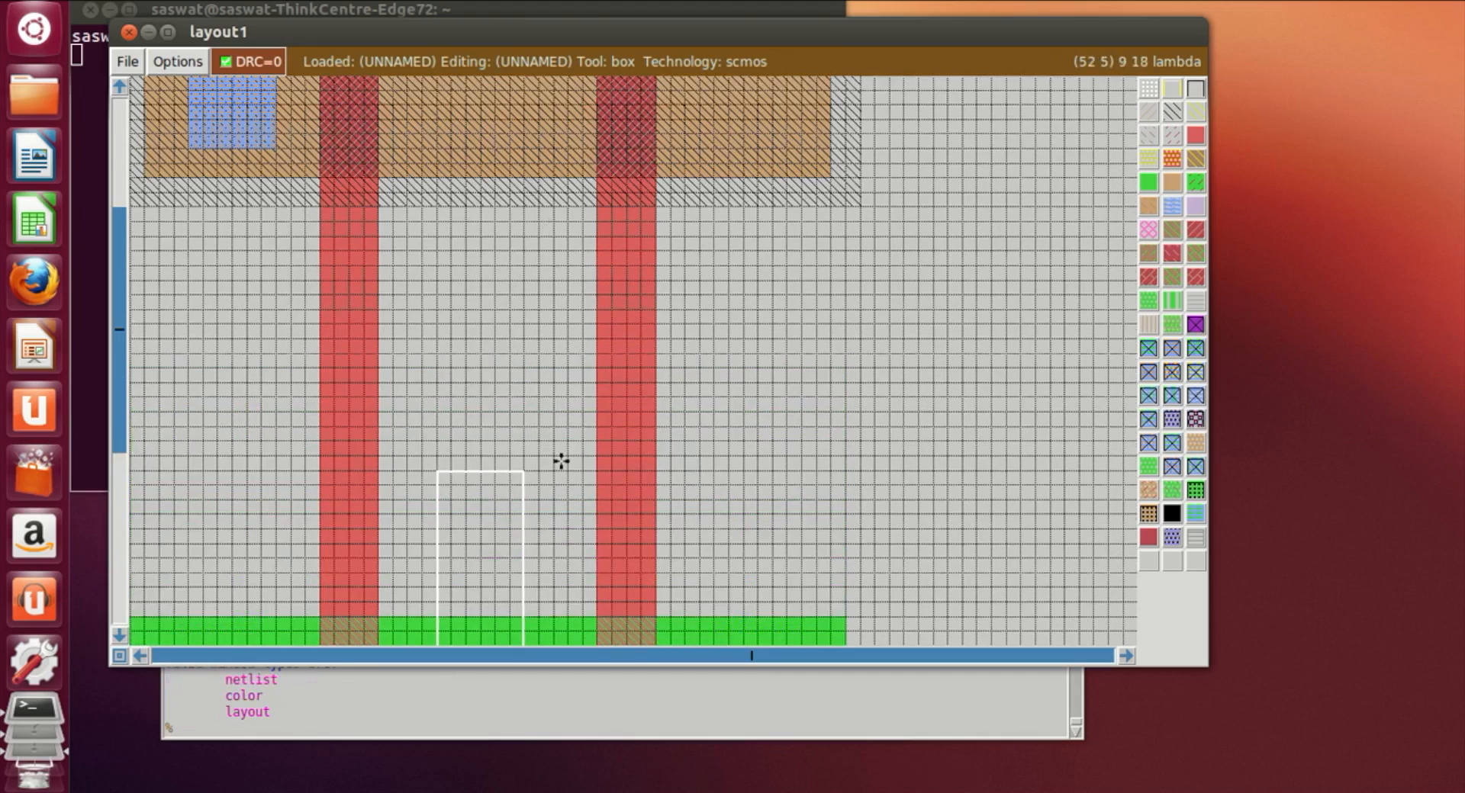
{"action": "right_click", "coordinate": [515, 424]}
{"action": "right_click", "coordinate": [524, 408]}
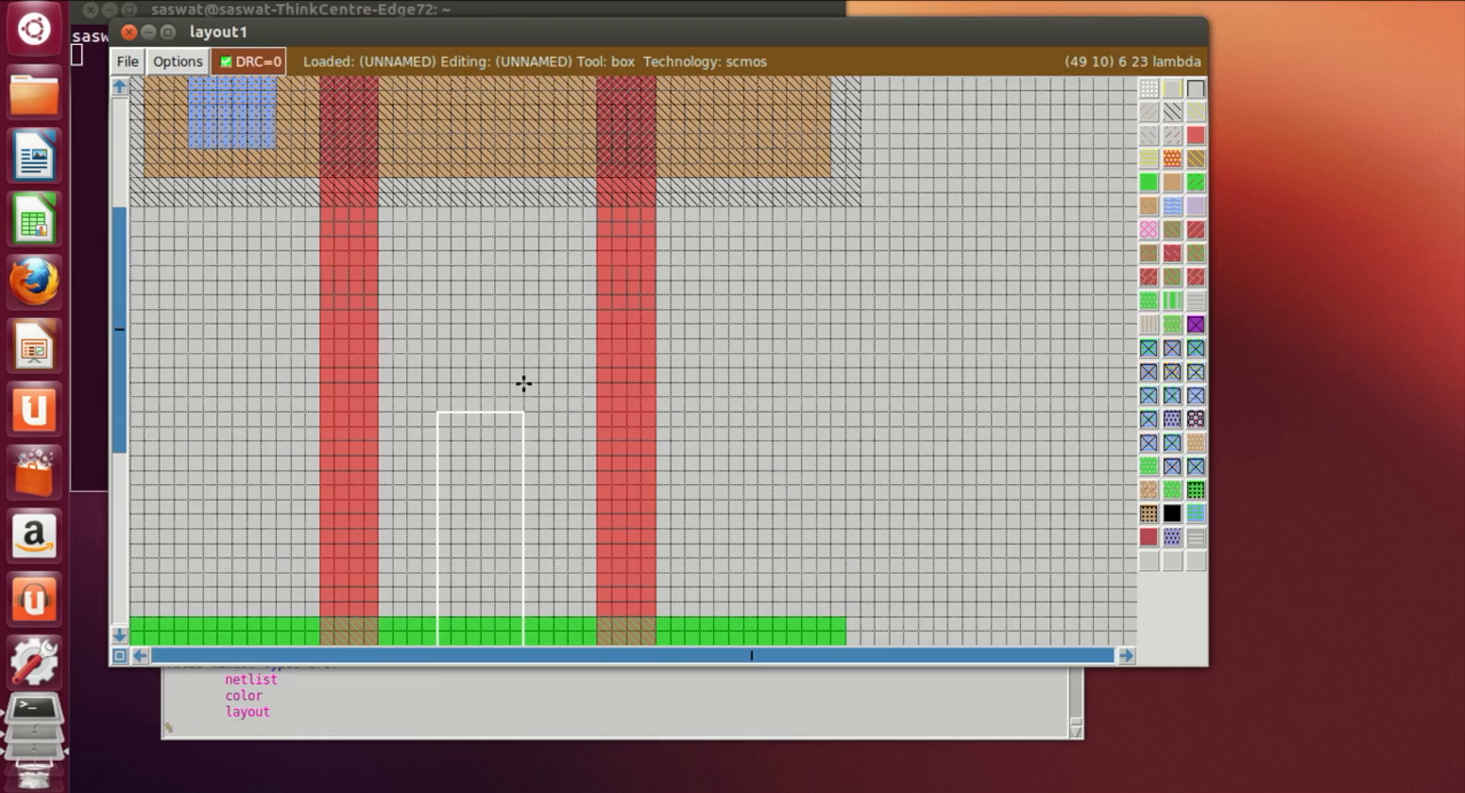
{"action": "right_click", "coordinate": [519, 369]}
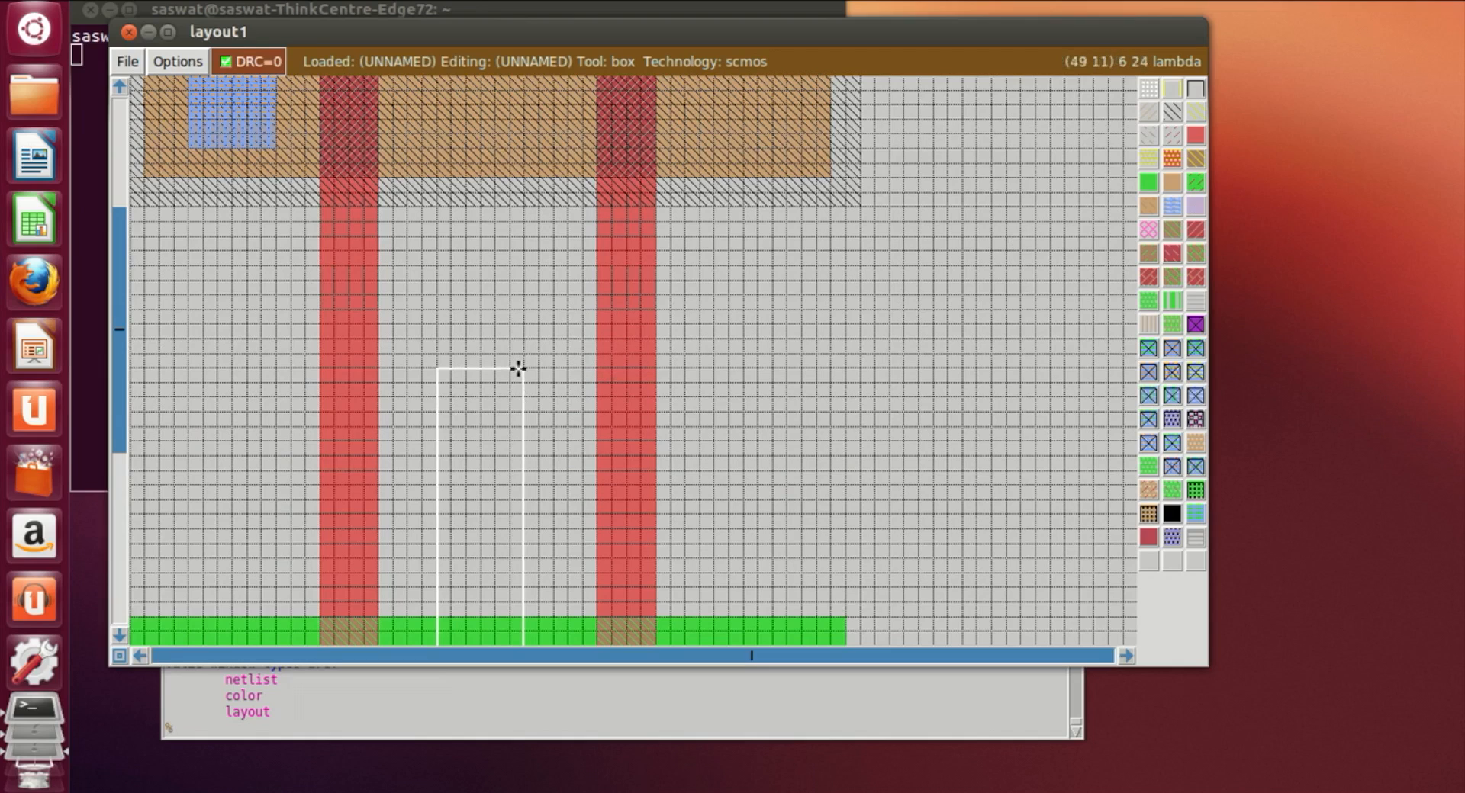
{"action": "left_click", "coordinate": [1172, 206]}
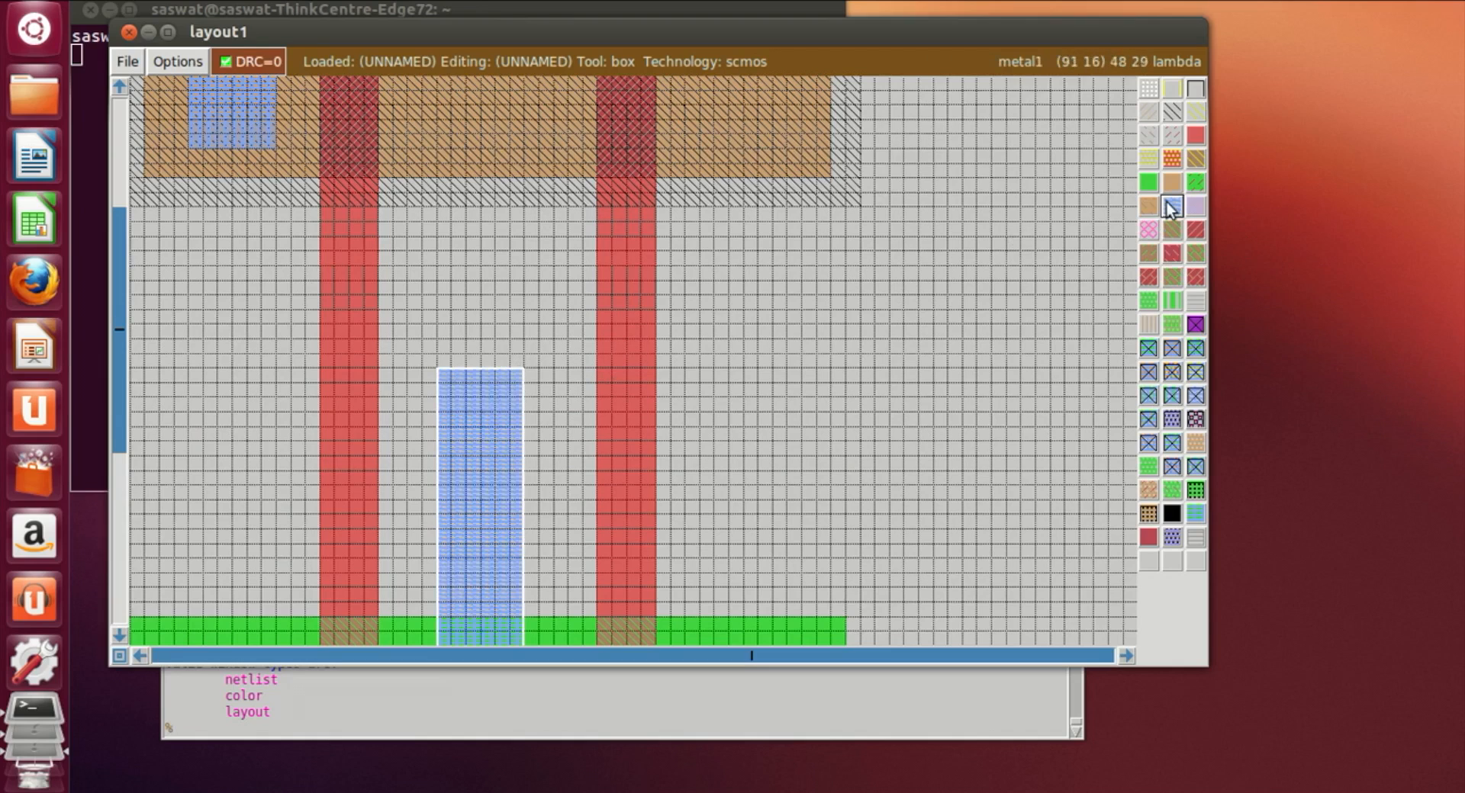
Step: Paint a vertical metal1 strip from the right part of the p-diffusion downward
{"action": "scroll", "coordinate": [915, 330], "scroll_direction": "up", "scroll_amount": 2}
{"action": "left_click", "coordinate": [746, 426]}
{"action": "left_click", "coordinate": [700, 554]}
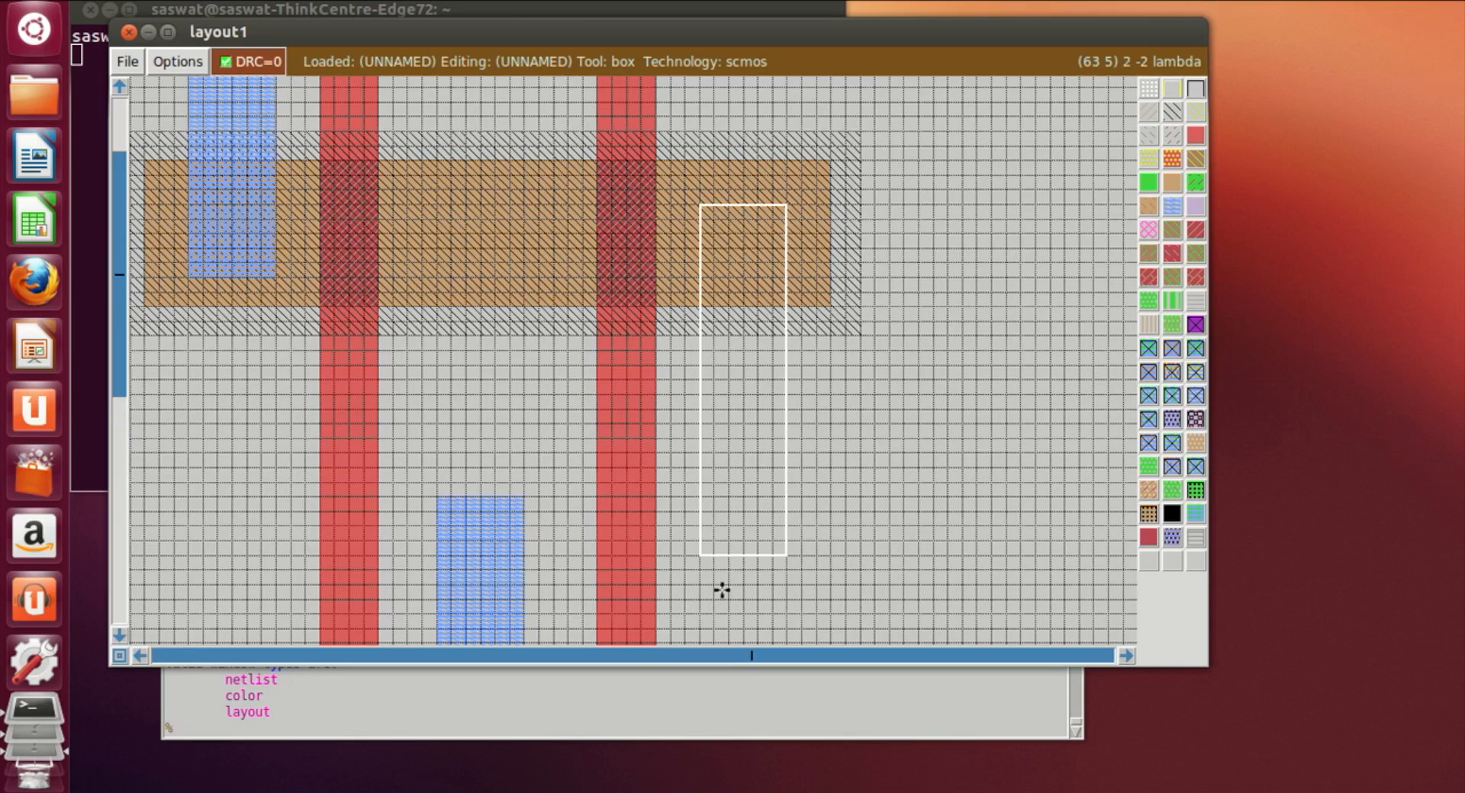
{"action": "left_click", "coordinate": [1172, 206]}
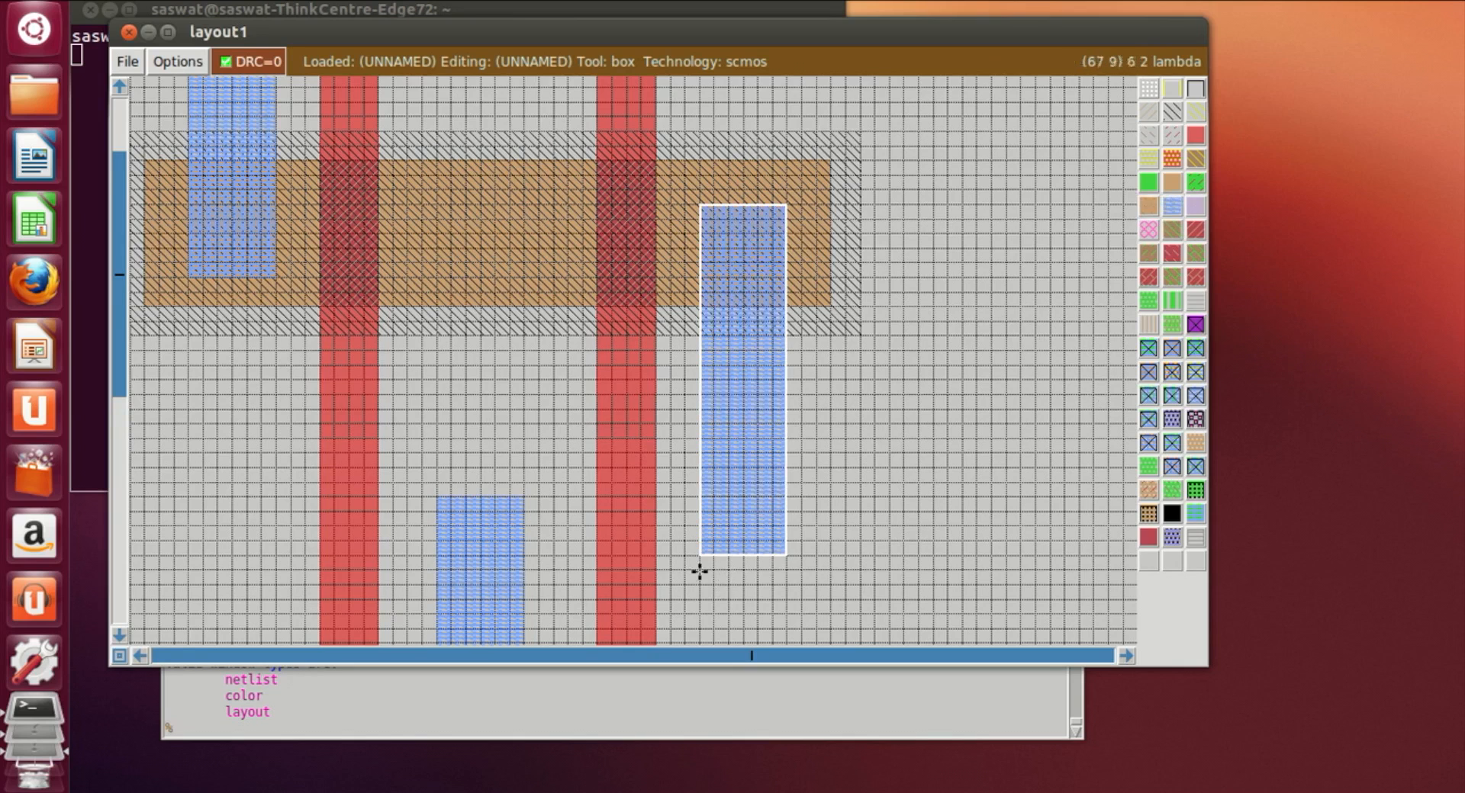
Step: Paint a horizontal metal1 bar joining the two new metal1 strips across the right poly gate
{"action": "scroll", "coordinate": [700, 571], "scroll_direction": "down", "scroll_amount": 2}
{"action": "left_click", "coordinate": [436, 393]}
{"action": "right_click", "coordinate": [700, 479]}
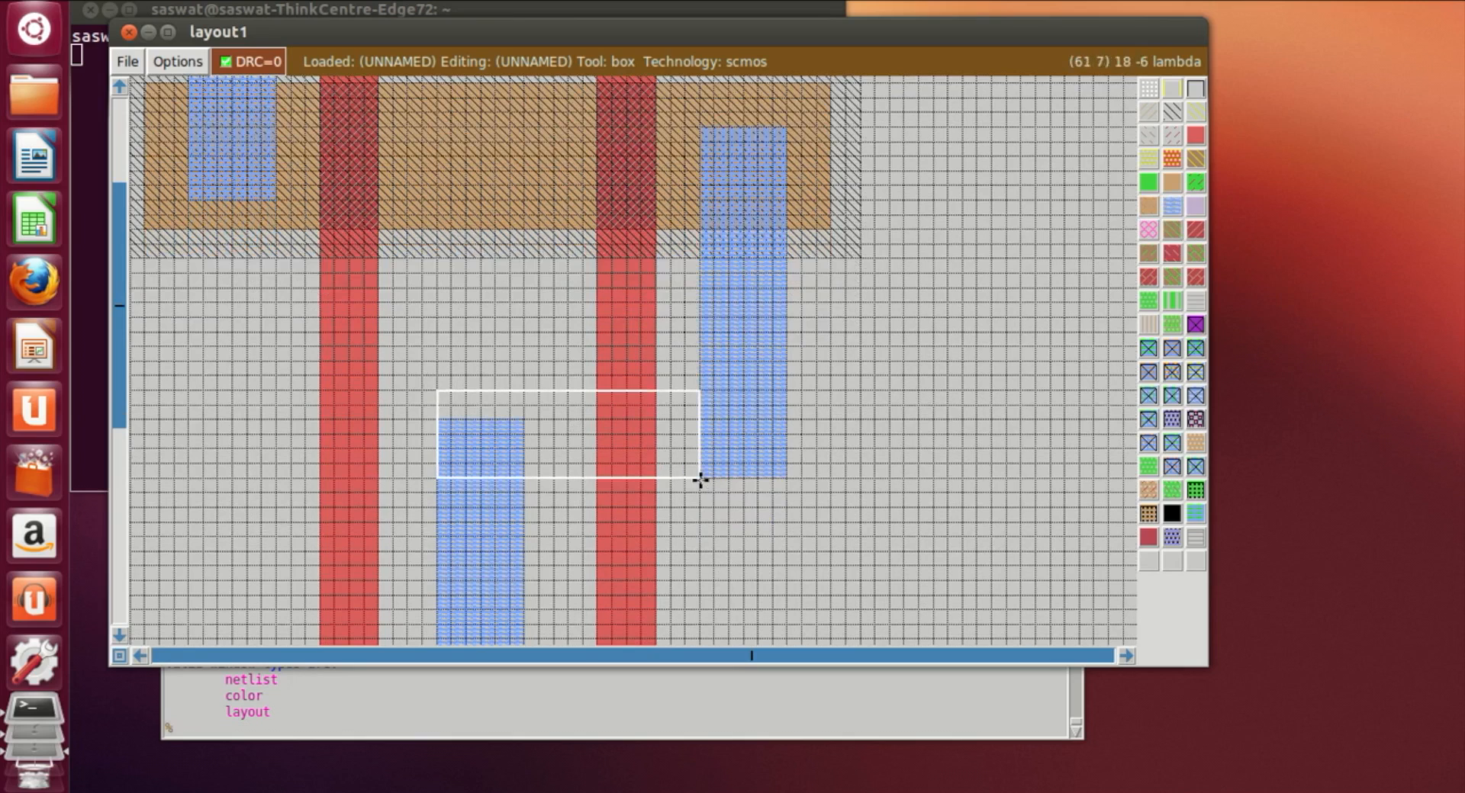
{"action": "left_click", "coordinate": [1161, 207]}
Step: Zoom out and pan across the layout to inspect the metal1 connections
{"action": "left_click", "coordinate": [1007, 484]}
{"action": "scroll", "coordinate": [686, 484], "scroll_direction": "down", "scroll_amount": 3}
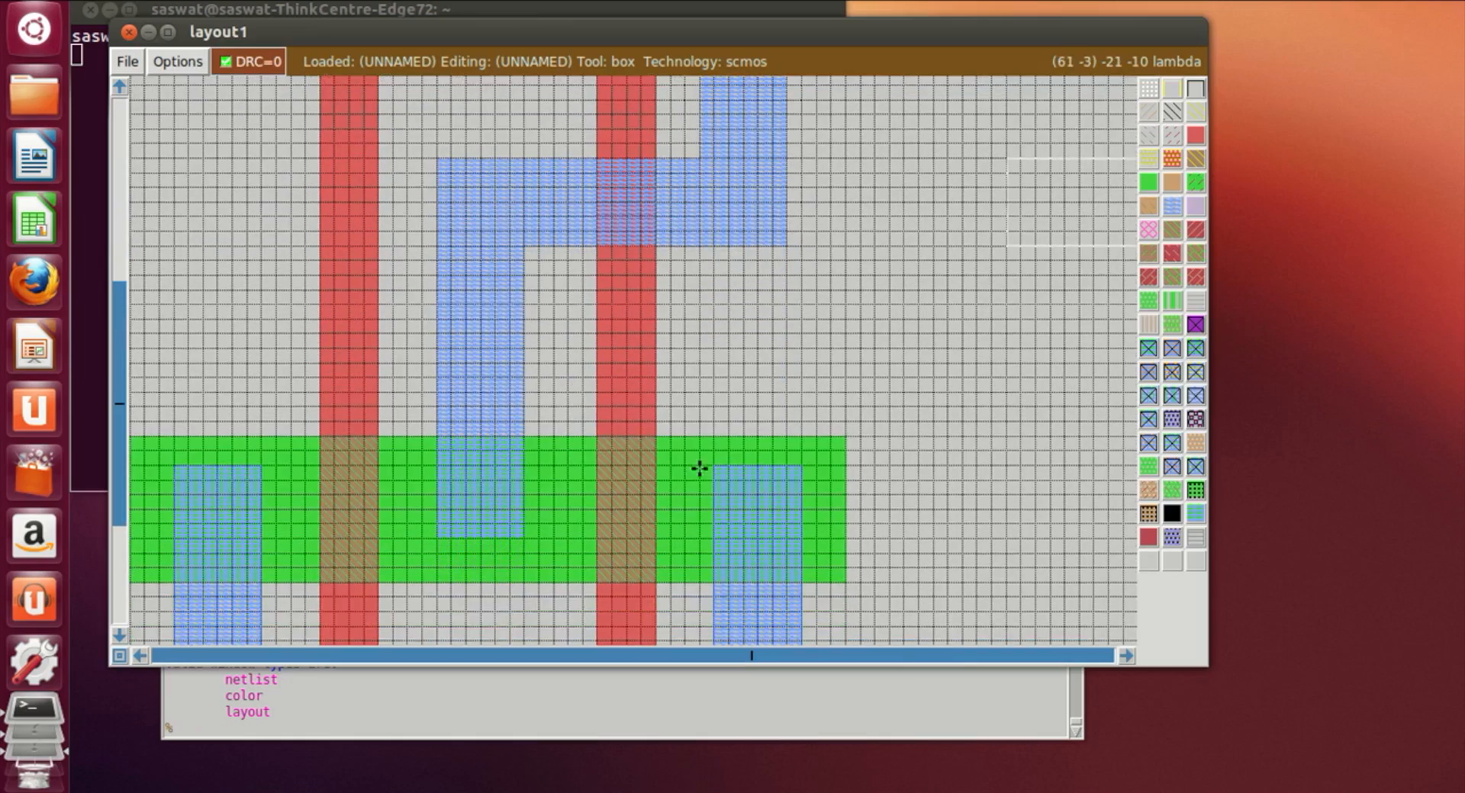
{"action": "key", "text": "shift+z"}
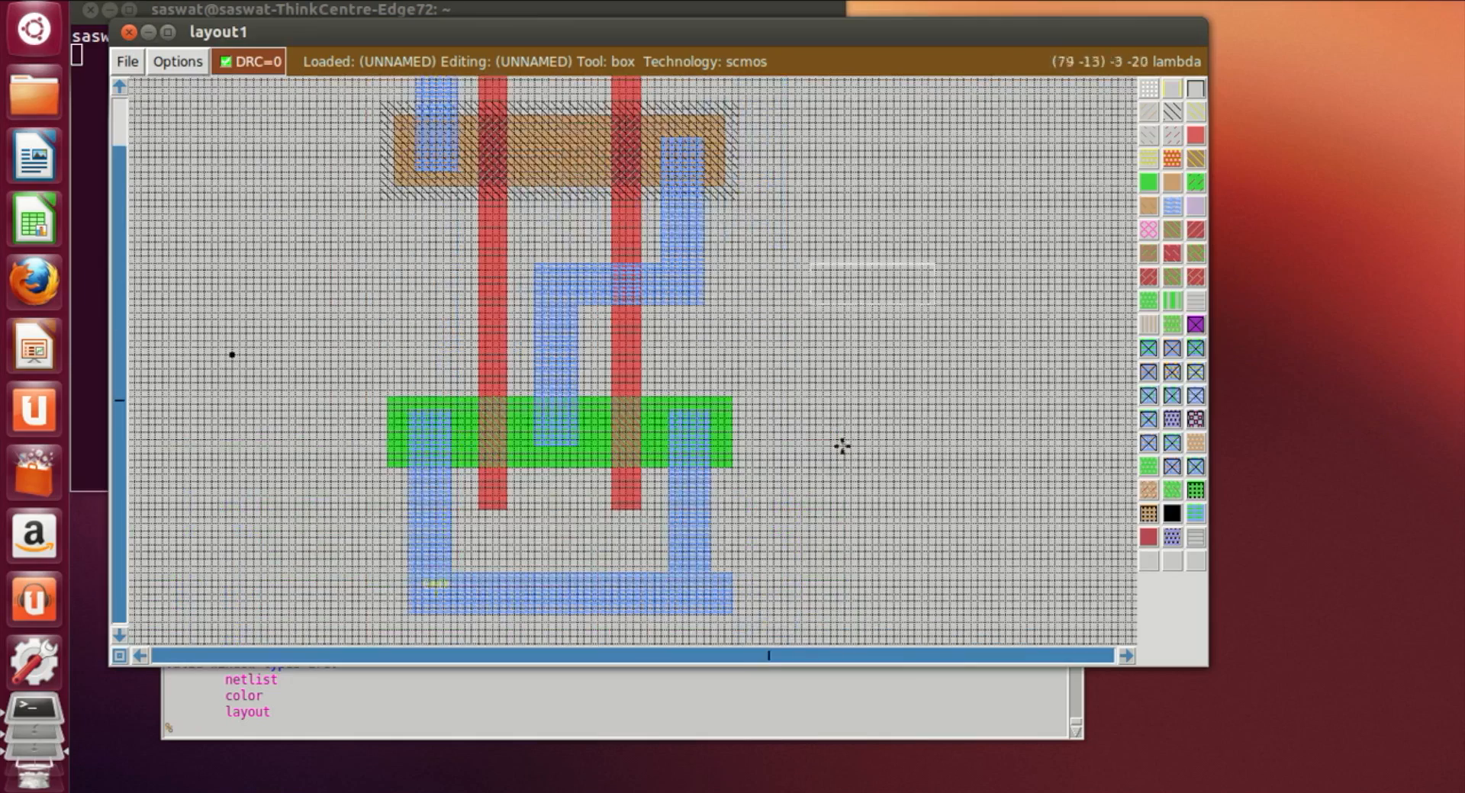
{"action": "scroll", "coordinate": [939, 477], "scroll_direction": "up", "scroll_amount": 2}
{"action": "scroll", "coordinate": [738, 421], "scroll_direction": "down", "scroll_amount": 1}
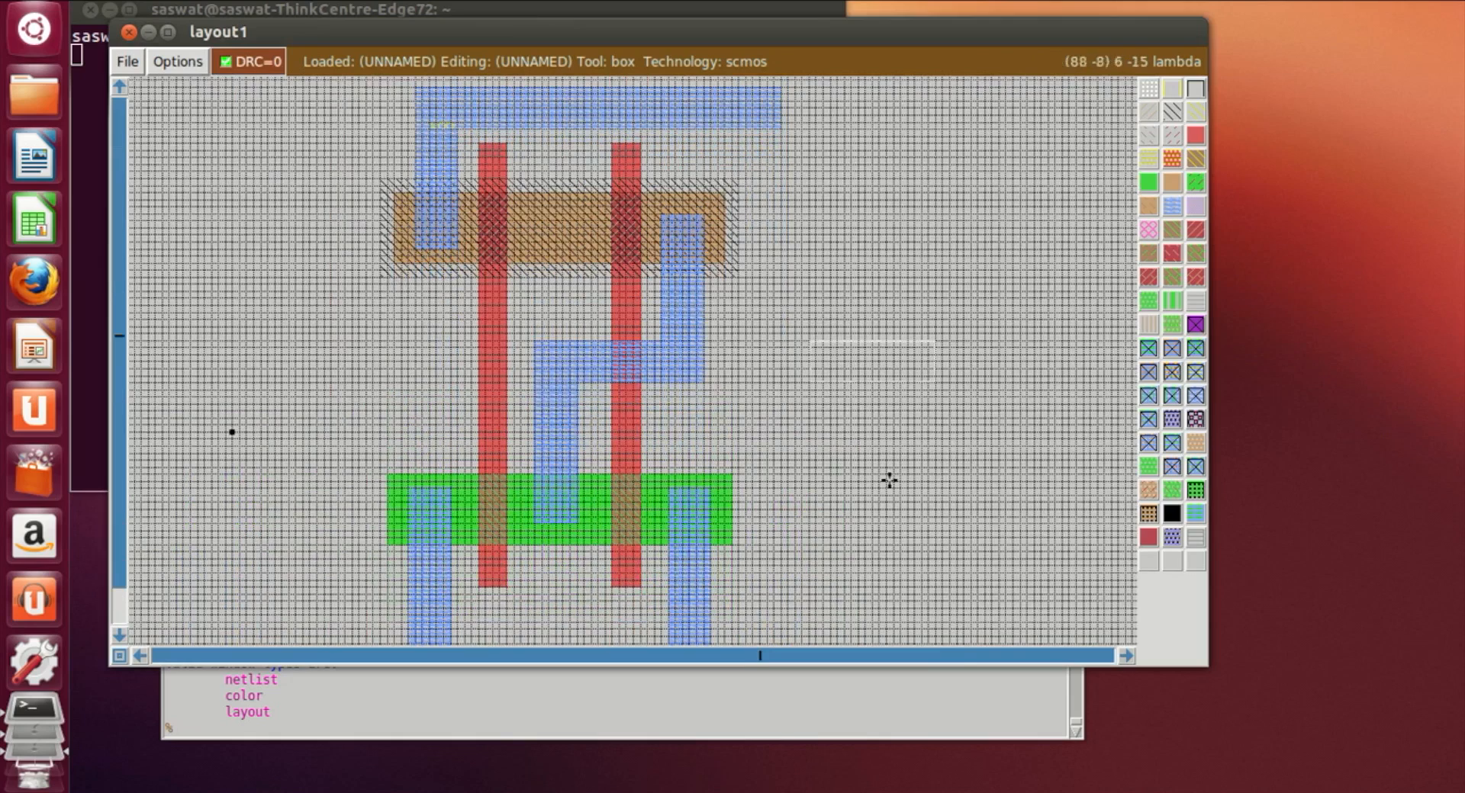
{"action": "key", "text": "z"}
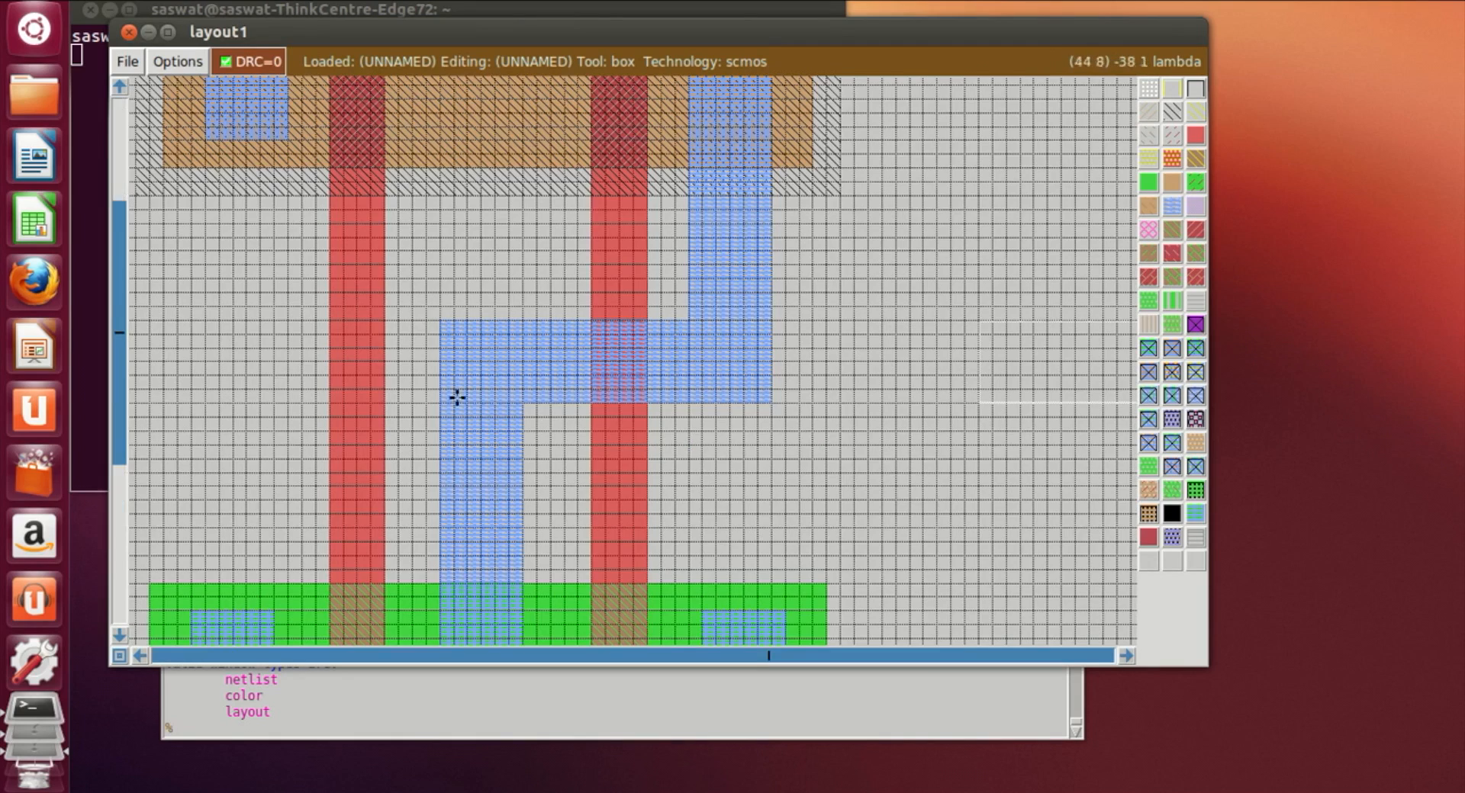
{"action": "scroll", "coordinate": [457, 400], "scroll_direction": "up", "scroll_amount": 2}
{"action": "left_click", "coordinate": [137, 658]}
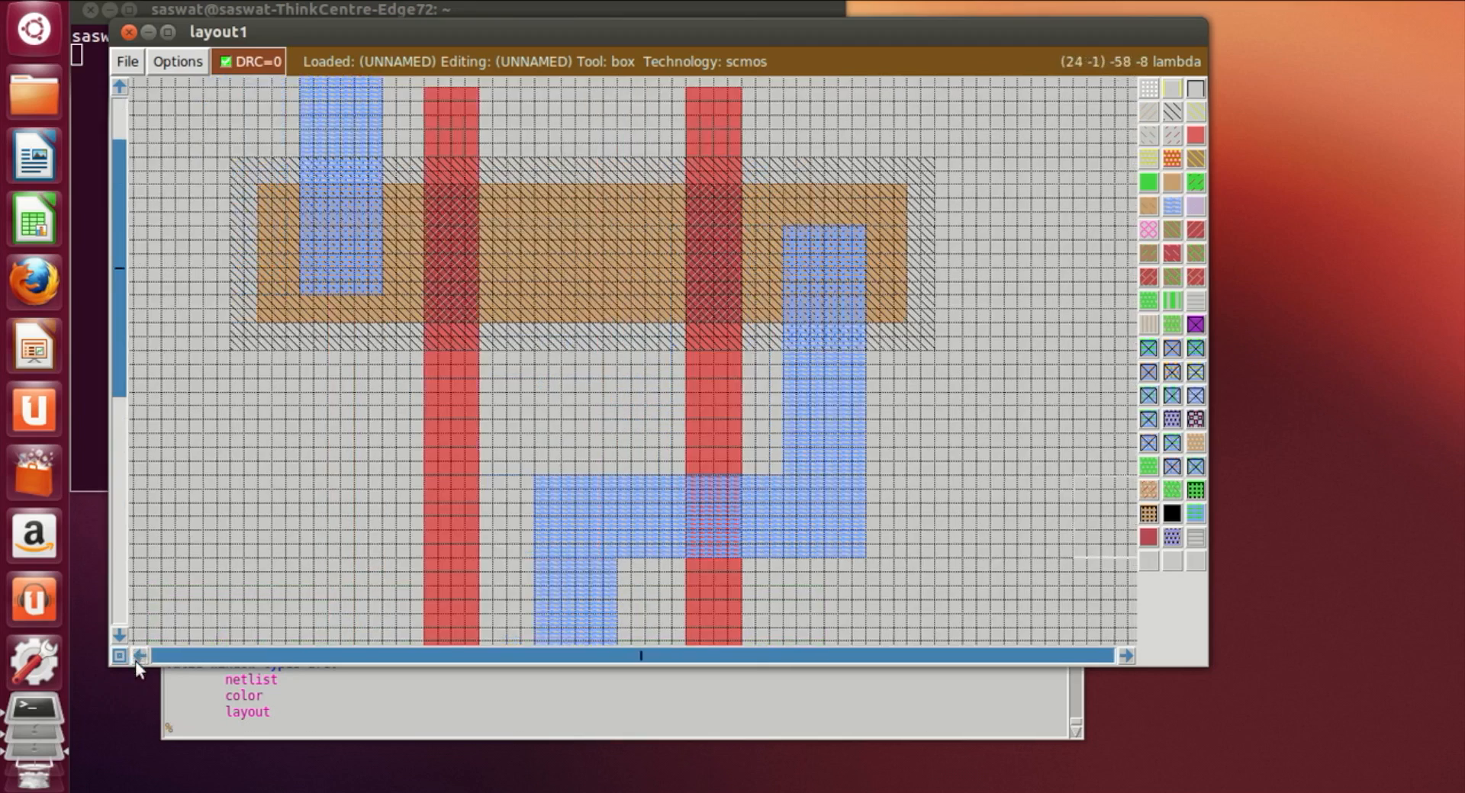
{"action": "key", "text": "z"}
{"action": "left_click", "coordinate": [139, 657]}
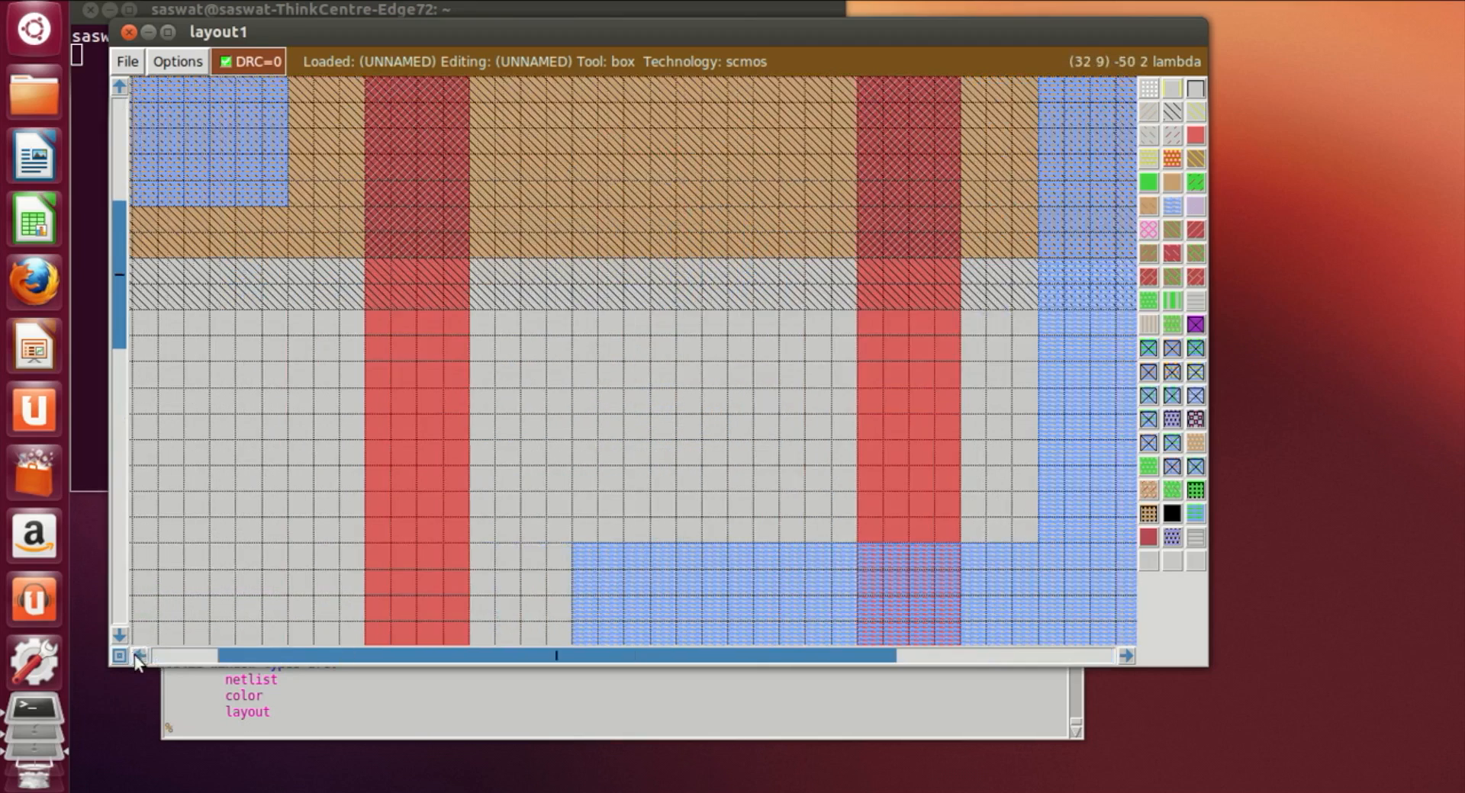
{"action": "left_click", "coordinate": [138, 656]}
{"action": "left_click", "coordinate": [139, 656]}
{"action": "scroll", "coordinate": [501, 590], "scroll_direction": "up", "scroll_amount": 2}
{"action": "scroll", "coordinate": [502, 589], "scroll_direction": "up", "scroll_amount": 1}
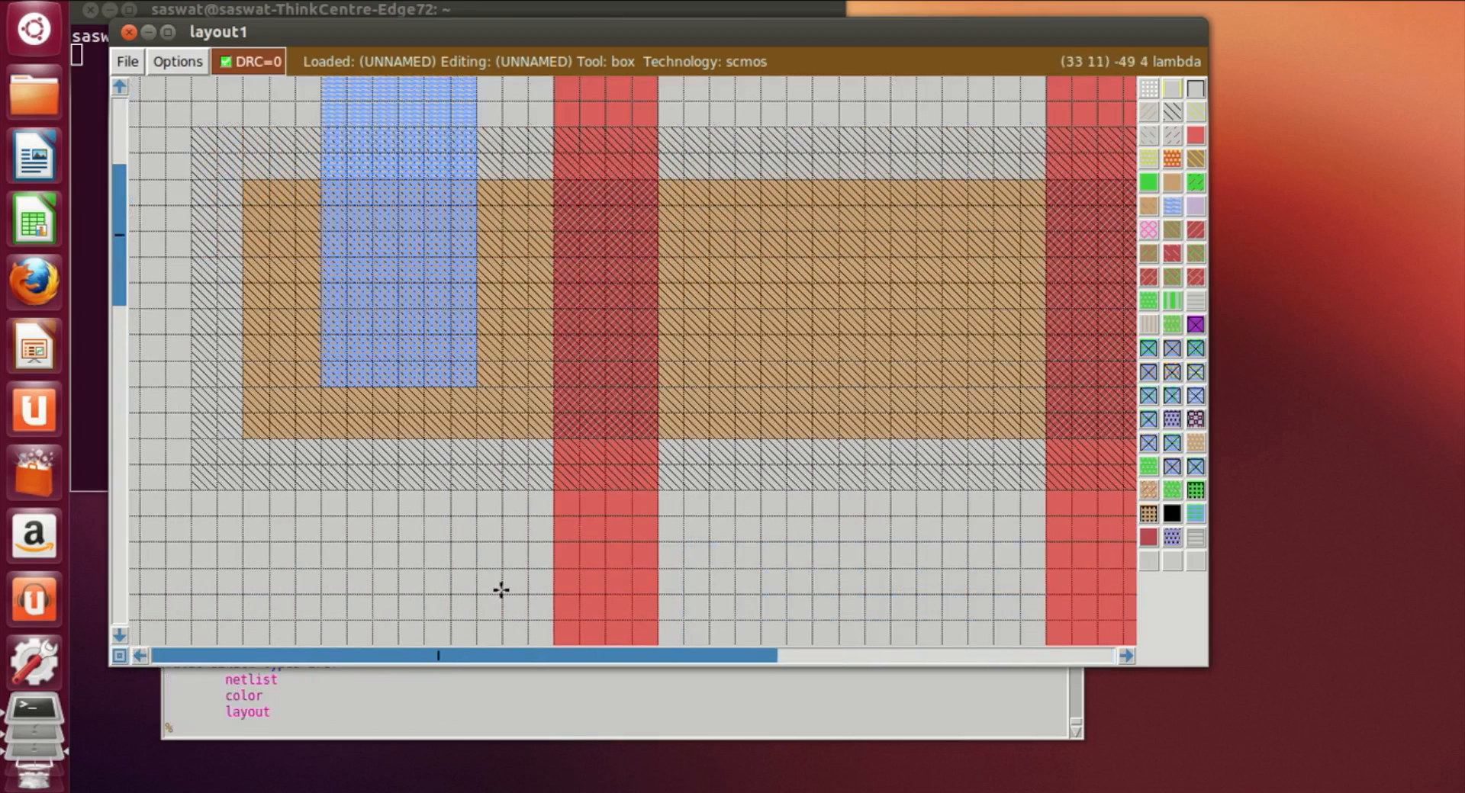
{"action": "key", "text": "shift+z"}
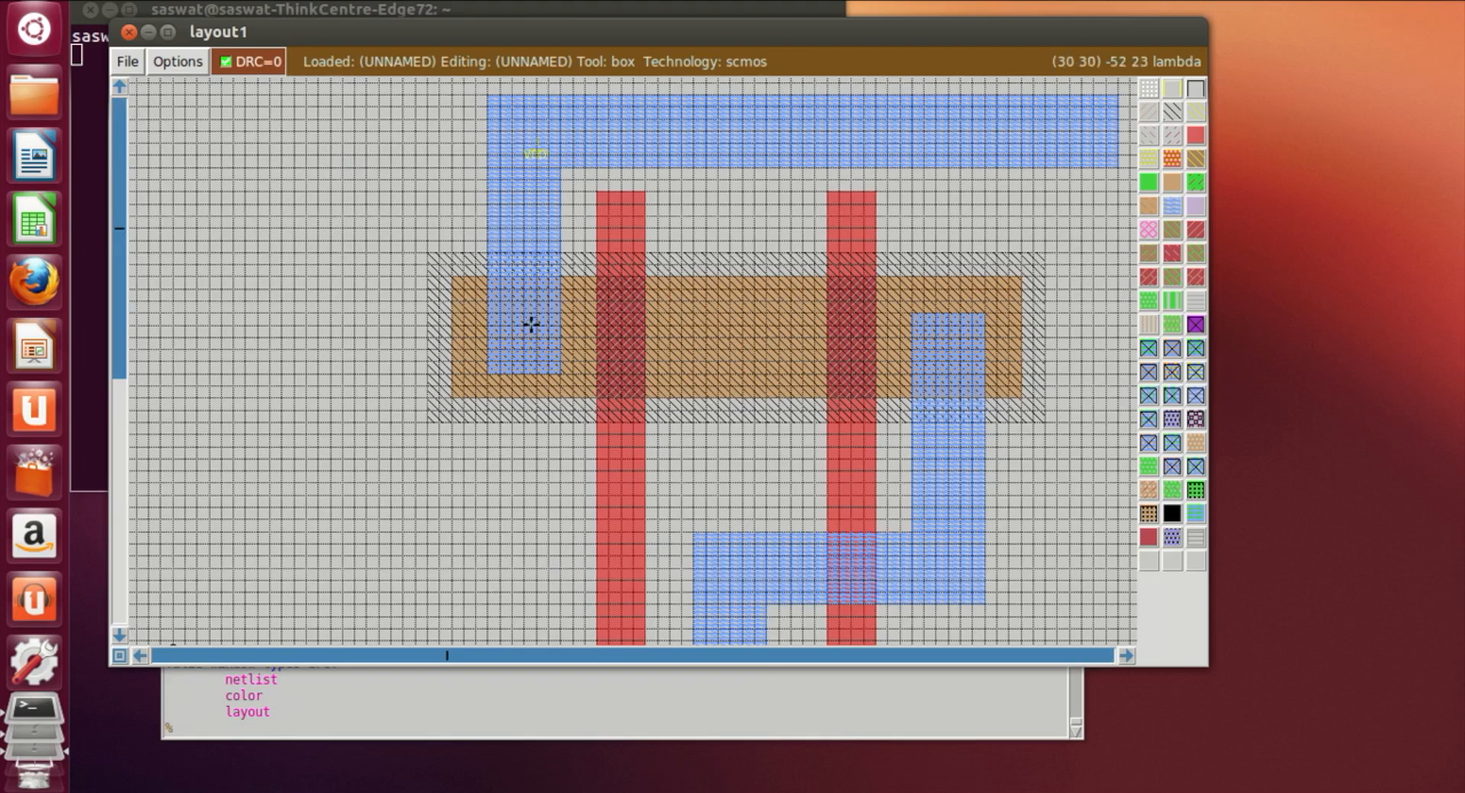
Step: Place a pdcontact where the left metal1 strip overlaps the p-diffusion
{"action": "left_click", "coordinate": [483, 295]}
{"action": "right_click", "coordinate": [557, 373]}
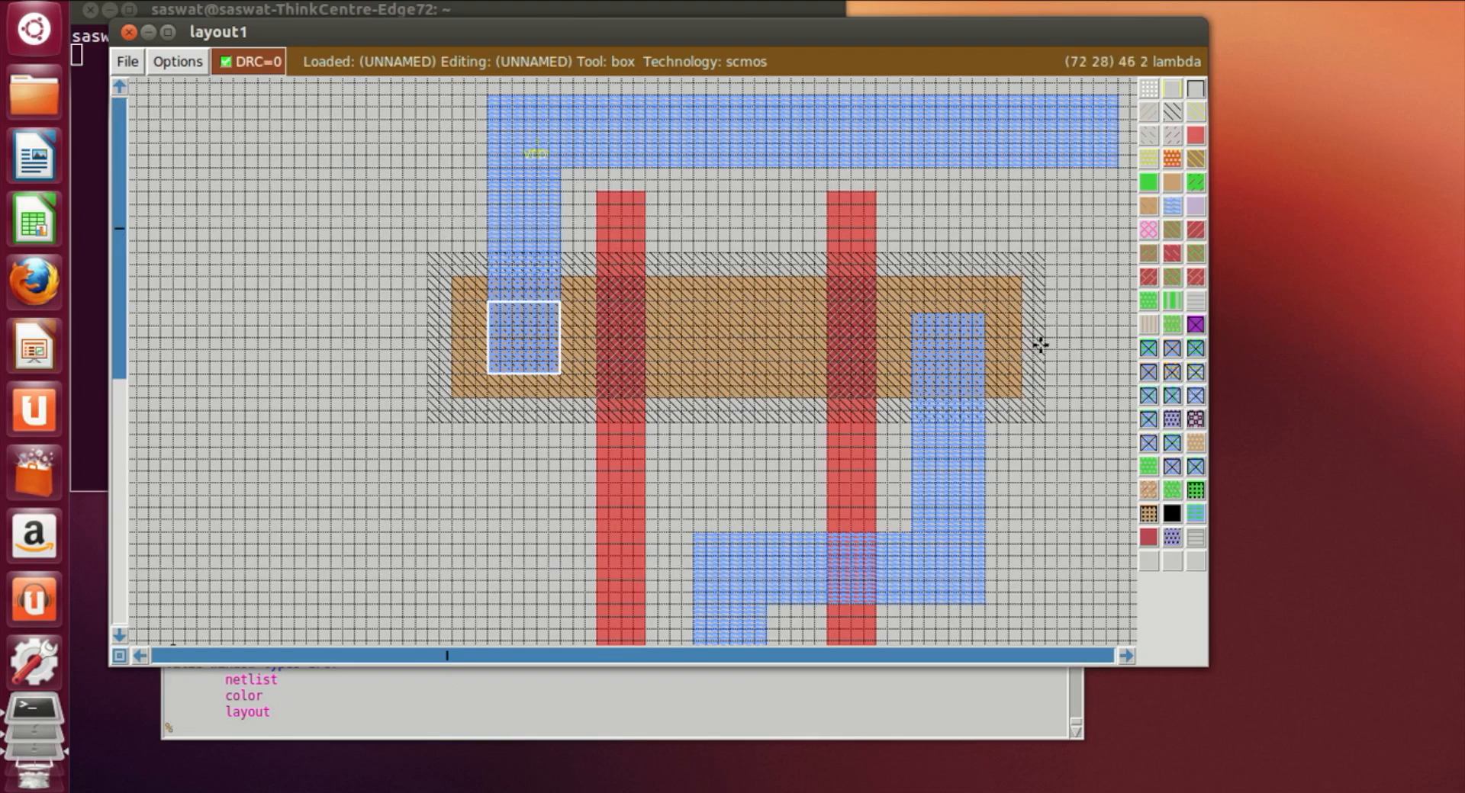
{"action": "left_click", "coordinate": [912, 303]}
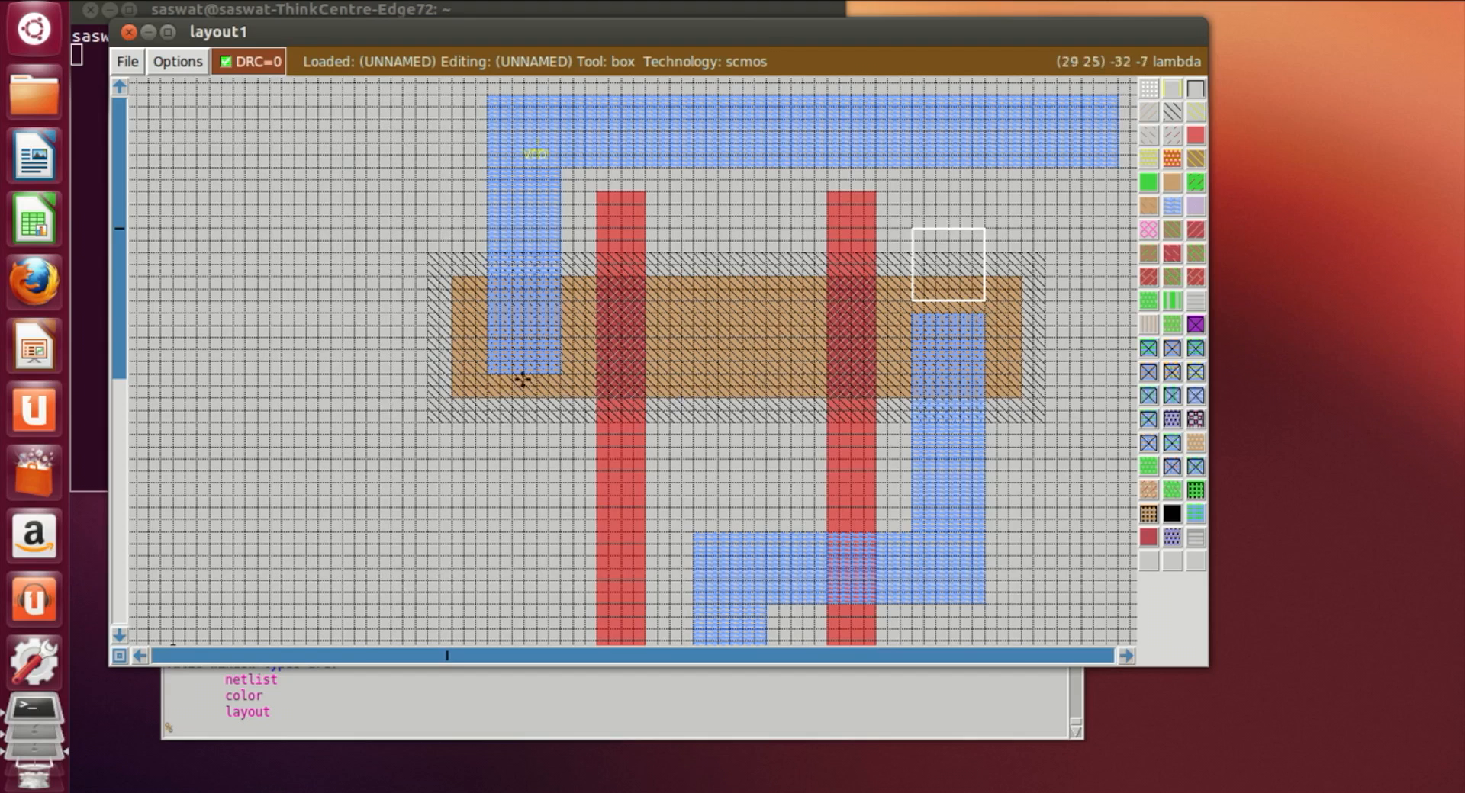
{"action": "left_click", "coordinate": [489, 370]}
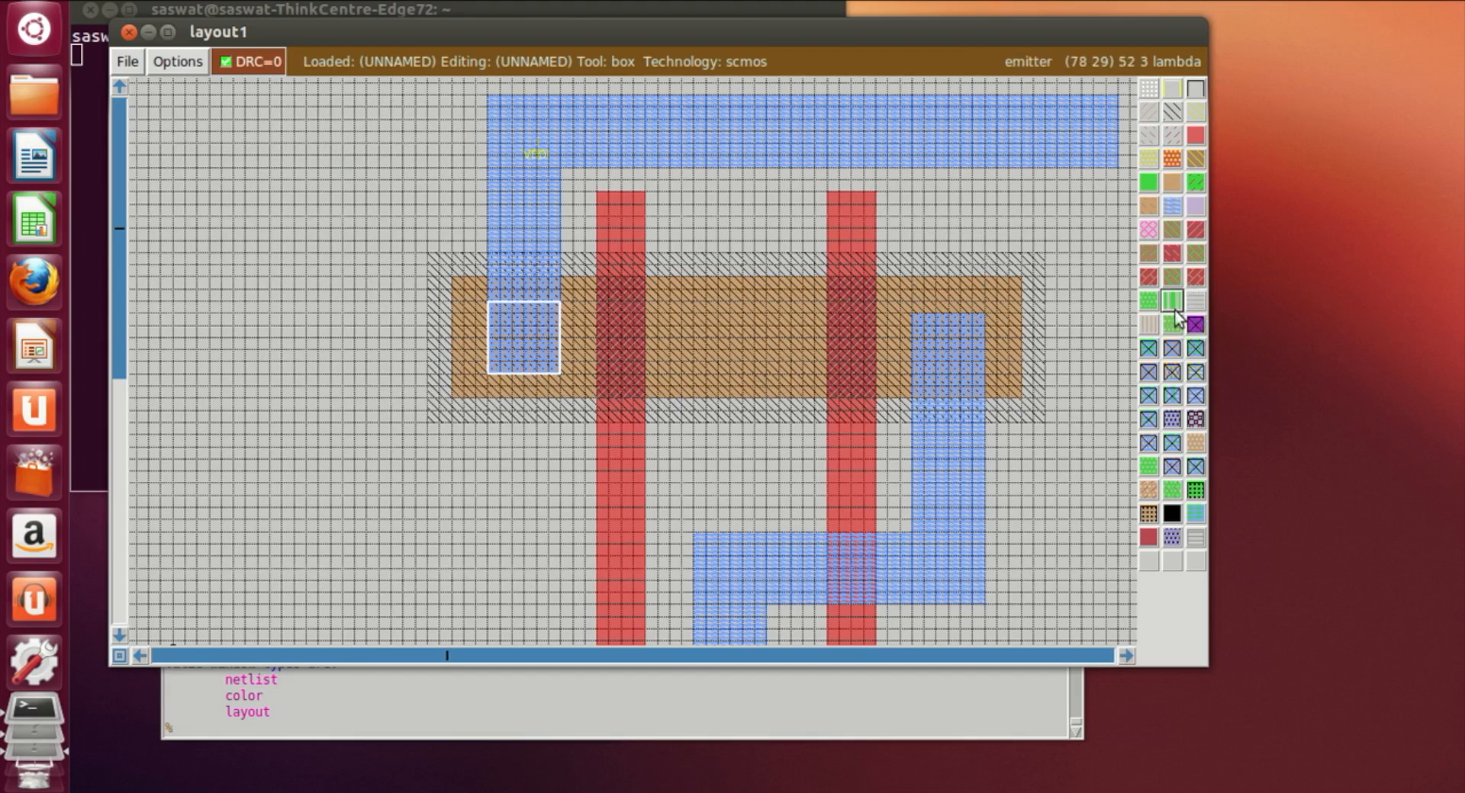
{"action": "left_click", "coordinate": [1171, 365]}
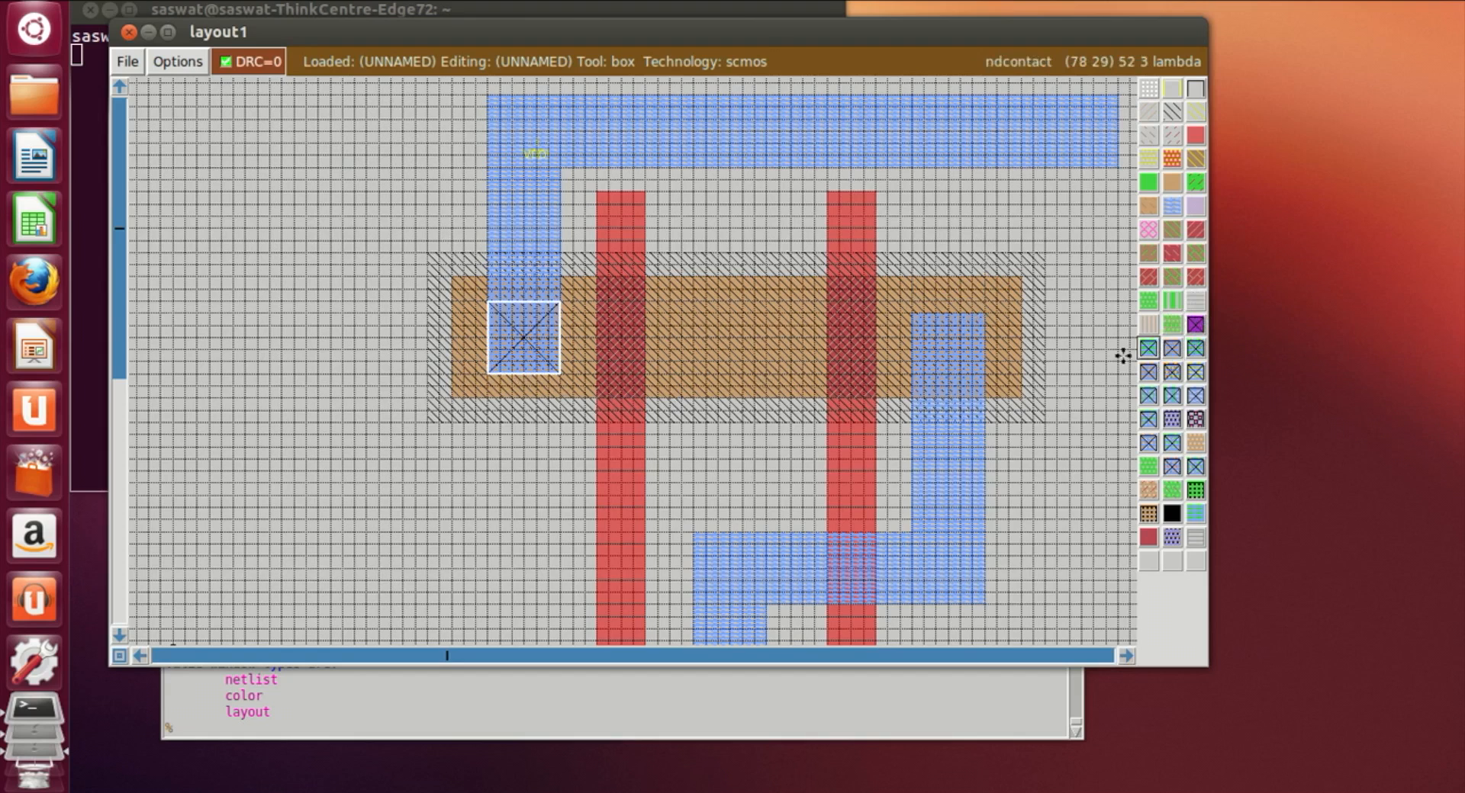
Step: Extend the right metal1 strip up over the p-diffusion and place a pdcontact there
{"action": "left_click", "coordinate": [913, 303]}
{"action": "right_click", "coordinate": [976, 310]}
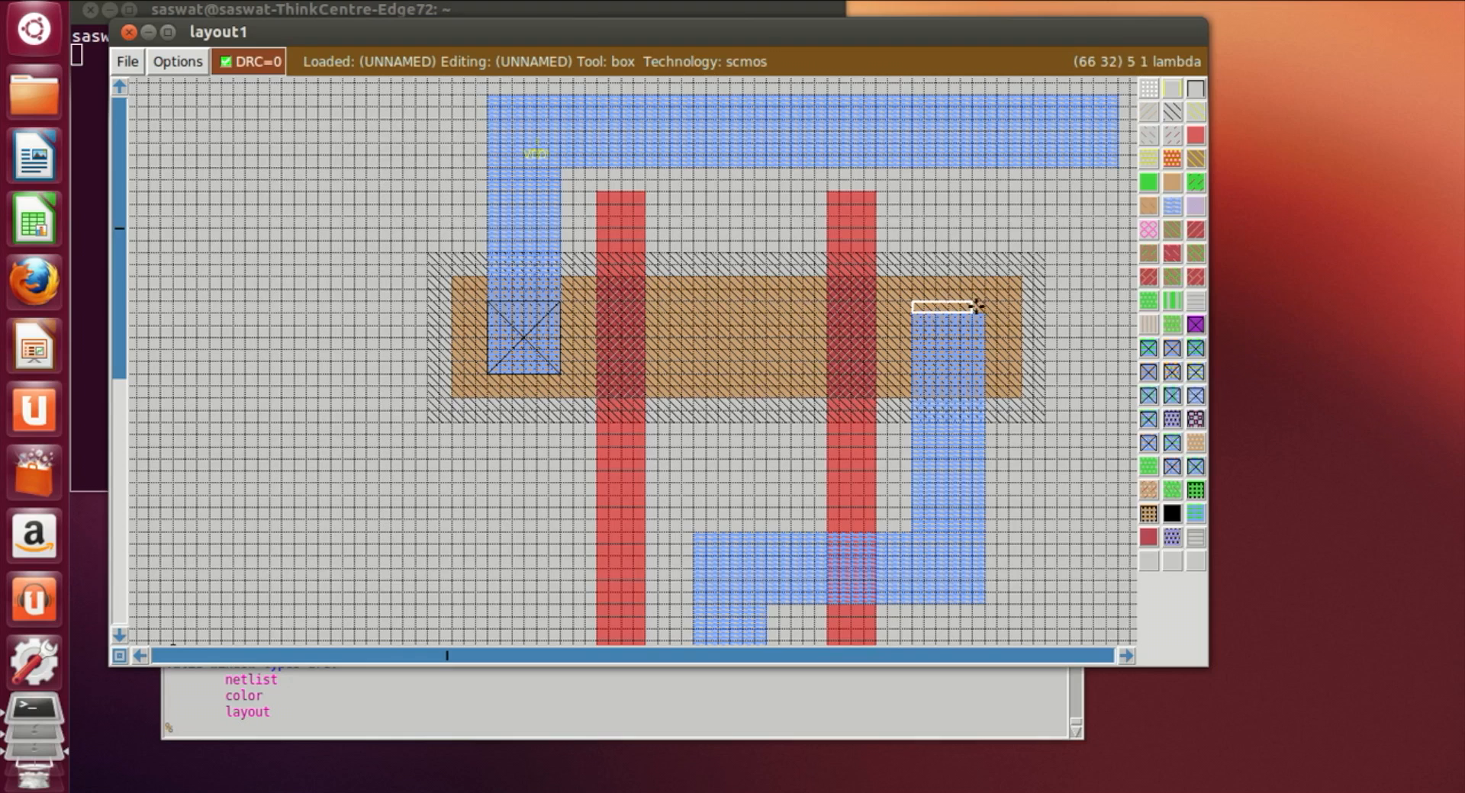
{"action": "right_click", "coordinate": [982, 309]}
{"action": "middle_click", "coordinate": [1172, 206]}
{"action": "left_click", "coordinate": [998, 360]}
{"action": "left_click", "coordinate": [916, 308]}
{"action": "right_click", "coordinate": [984, 369]}
{"action": "right_click", "coordinate": [997, 364]}
{"action": "right_click", "coordinate": [982, 307]}
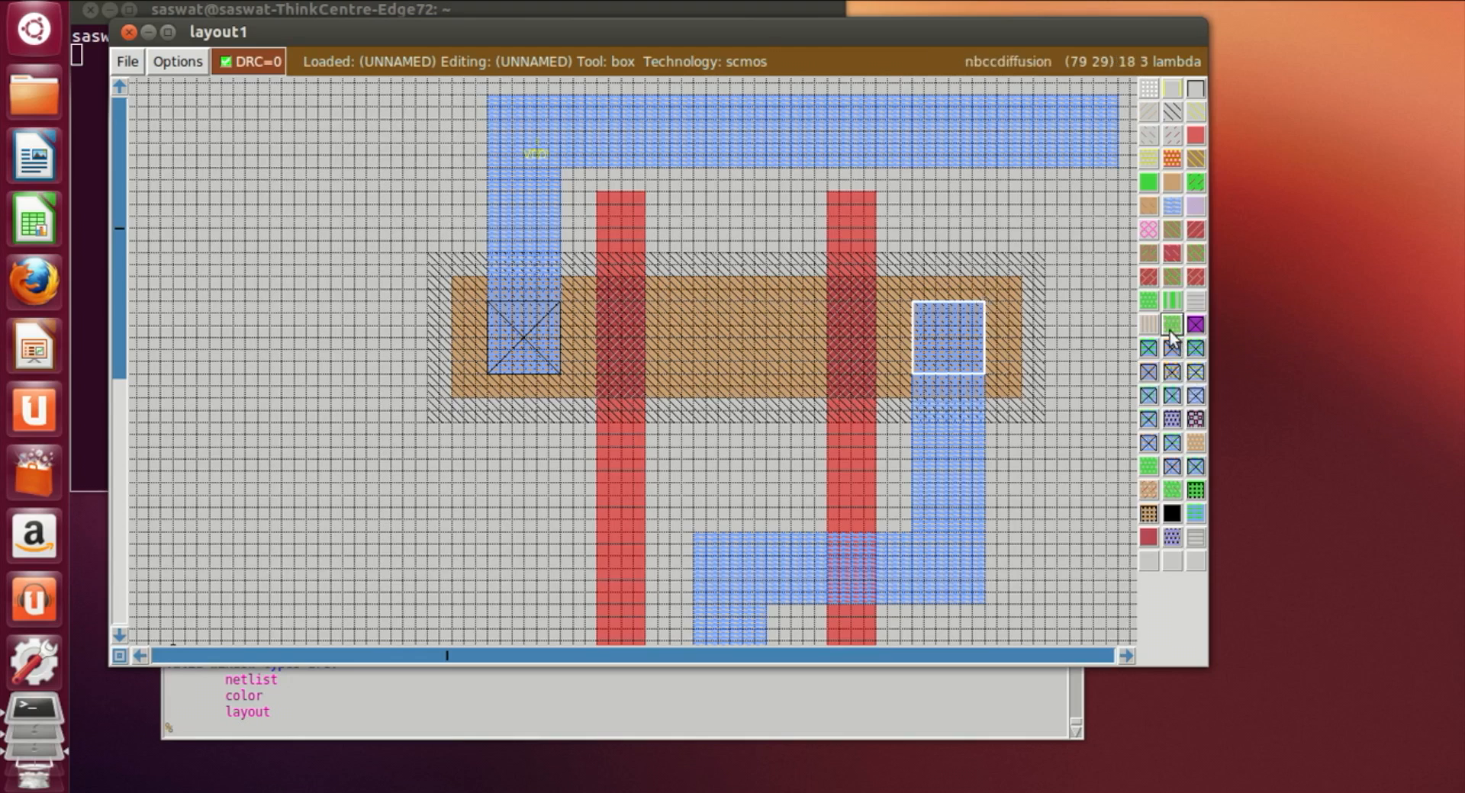
{"action": "left_click", "coordinate": [1173, 365]}
Step: Place an ndcontact where the left metal1 strip overlaps the n-diffusion
{"action": "left_click", "coordinate": [1033, 484]}
{"action": "scroll", "coordinate": [985, 546], "scroll_direction": "down", "scroll_amount": 5}
{"action": "left_click", "coordinate": [487, 421]}
{"action": "left_click", "coordinate": [477, 421]}
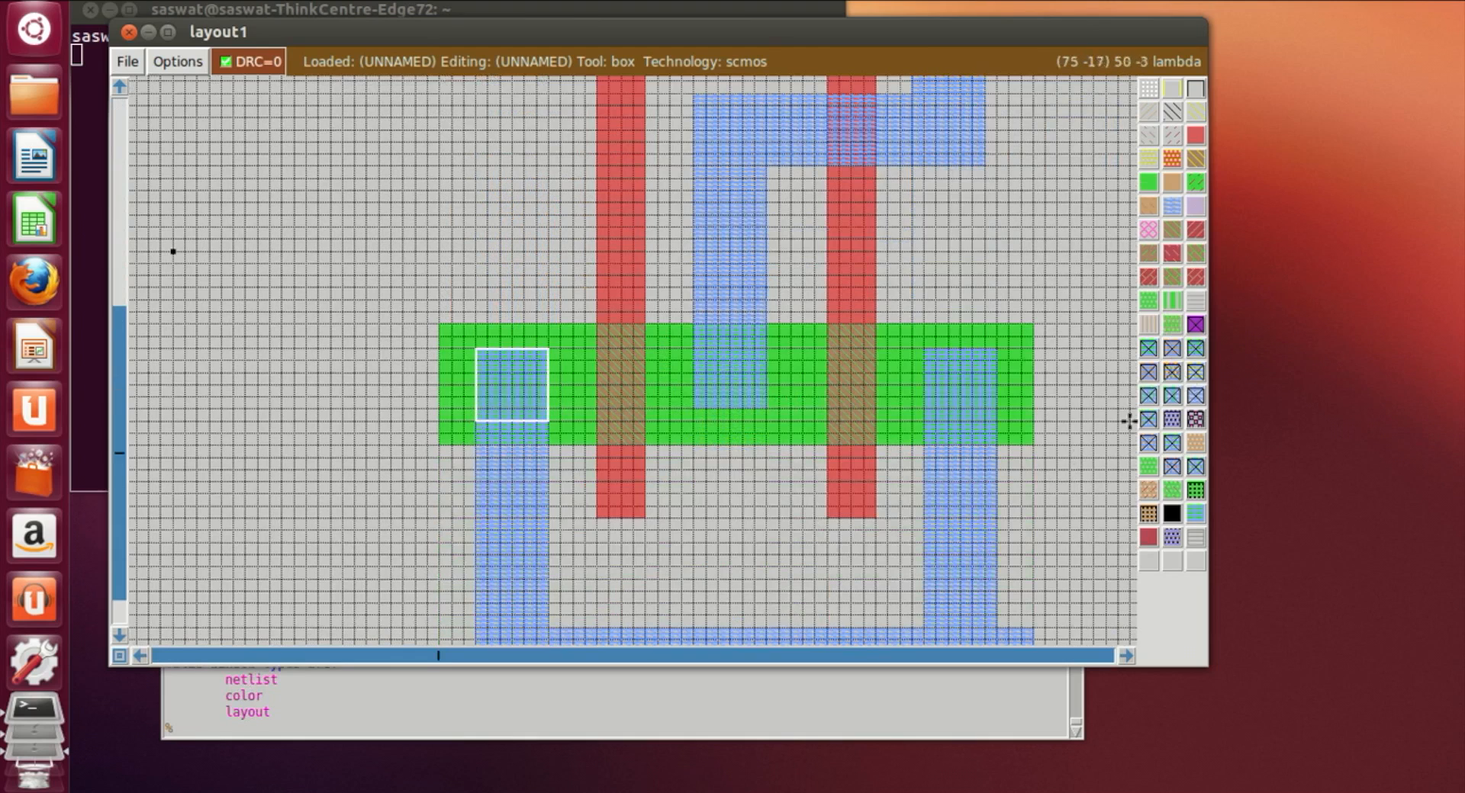
{"action": "left_click", "coordinate": [1148, 353]}
Step: Place an ndcontact where the right metal1 strip overlaps the n-diffusion
{"action": "left_click", "coordinate": [948, 429]}
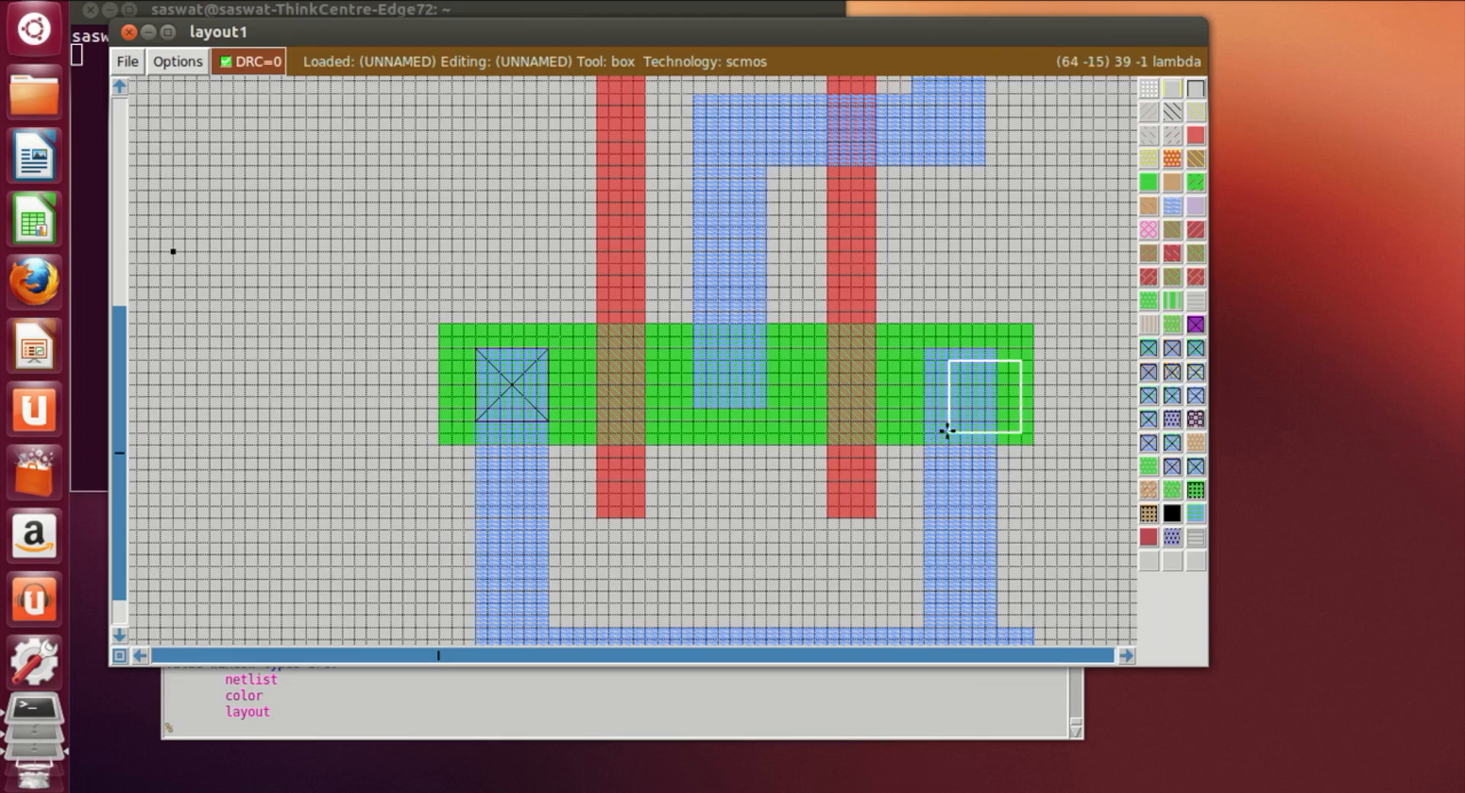
{"action": "left_click", "coordinate": [926, 425]}
{"action": "left_click", "coordinate": [926, 411]}
{"action": "left_click", "coordinate": [927, 428]}
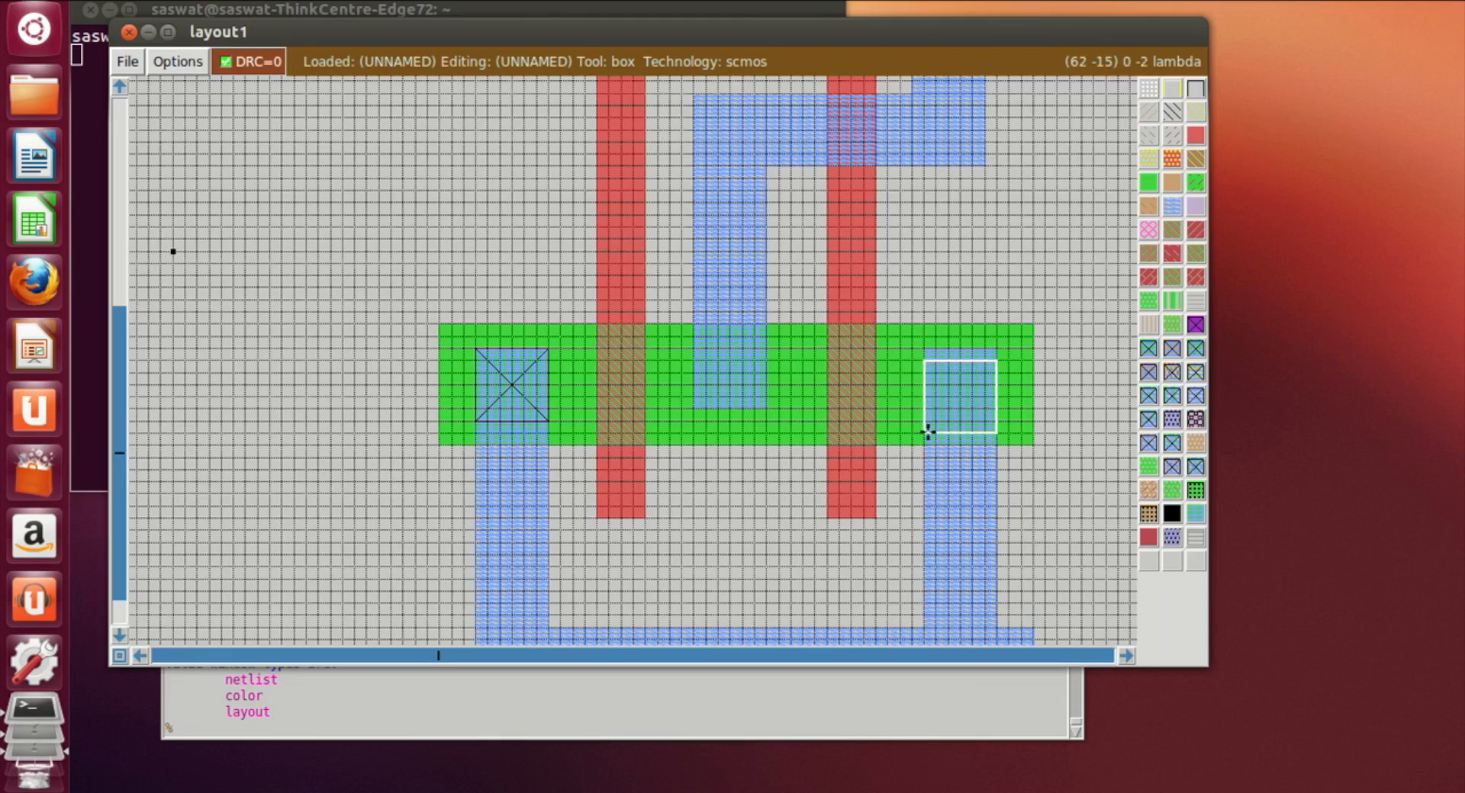
{"action": "left_click", "coordinate": [932, 418]}
{"action": "left_click", "coordinate": [923, 418]}
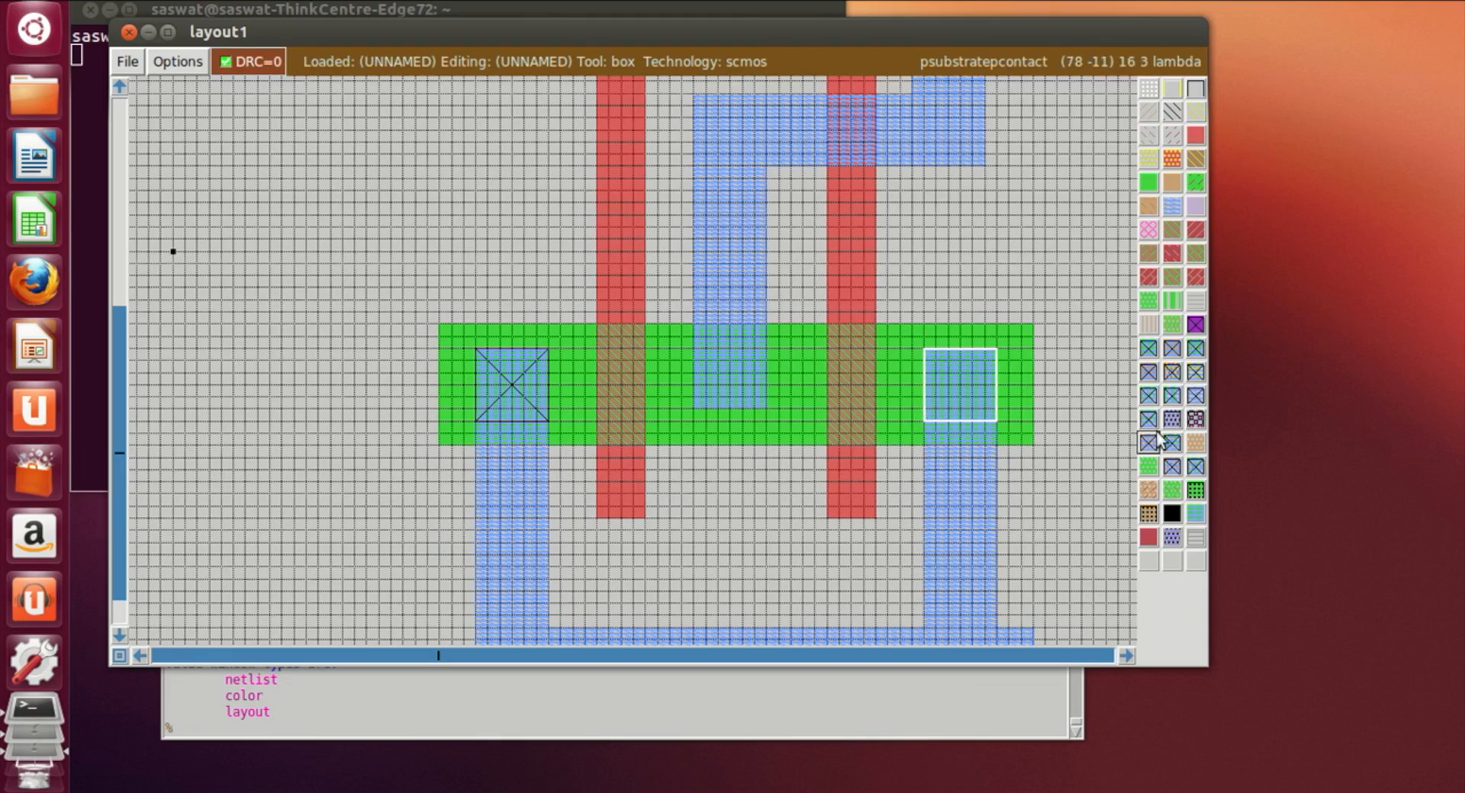
{"action": "left_click", "coordinate": [1144, 347]}
Step: Place an ndcontact where the middle metal1 strip overlaps the n-diffusion
{"action": "left_click", "coordinate": [696, 416]}
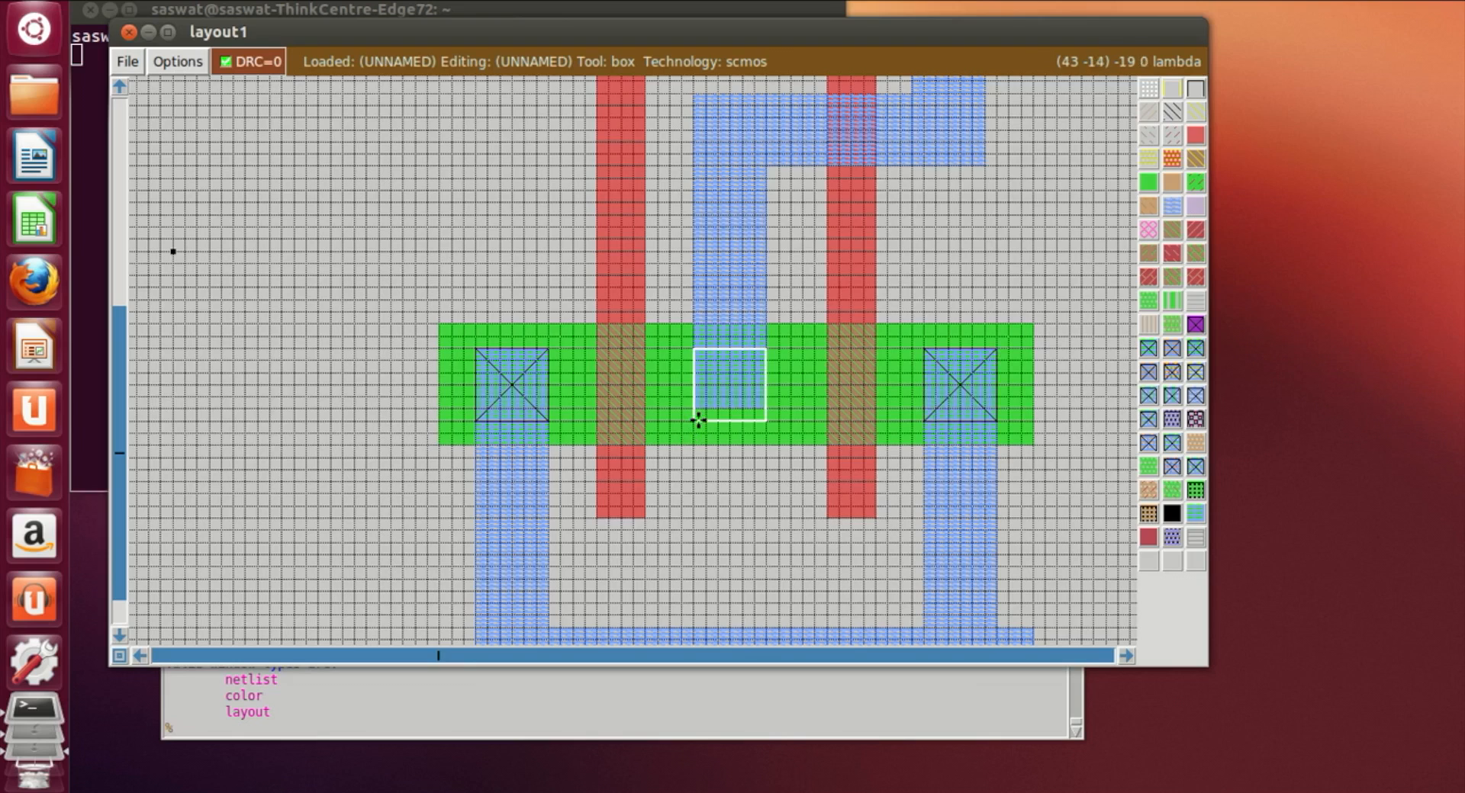
{"action": "right_click", "coordinate": [765, 410]}
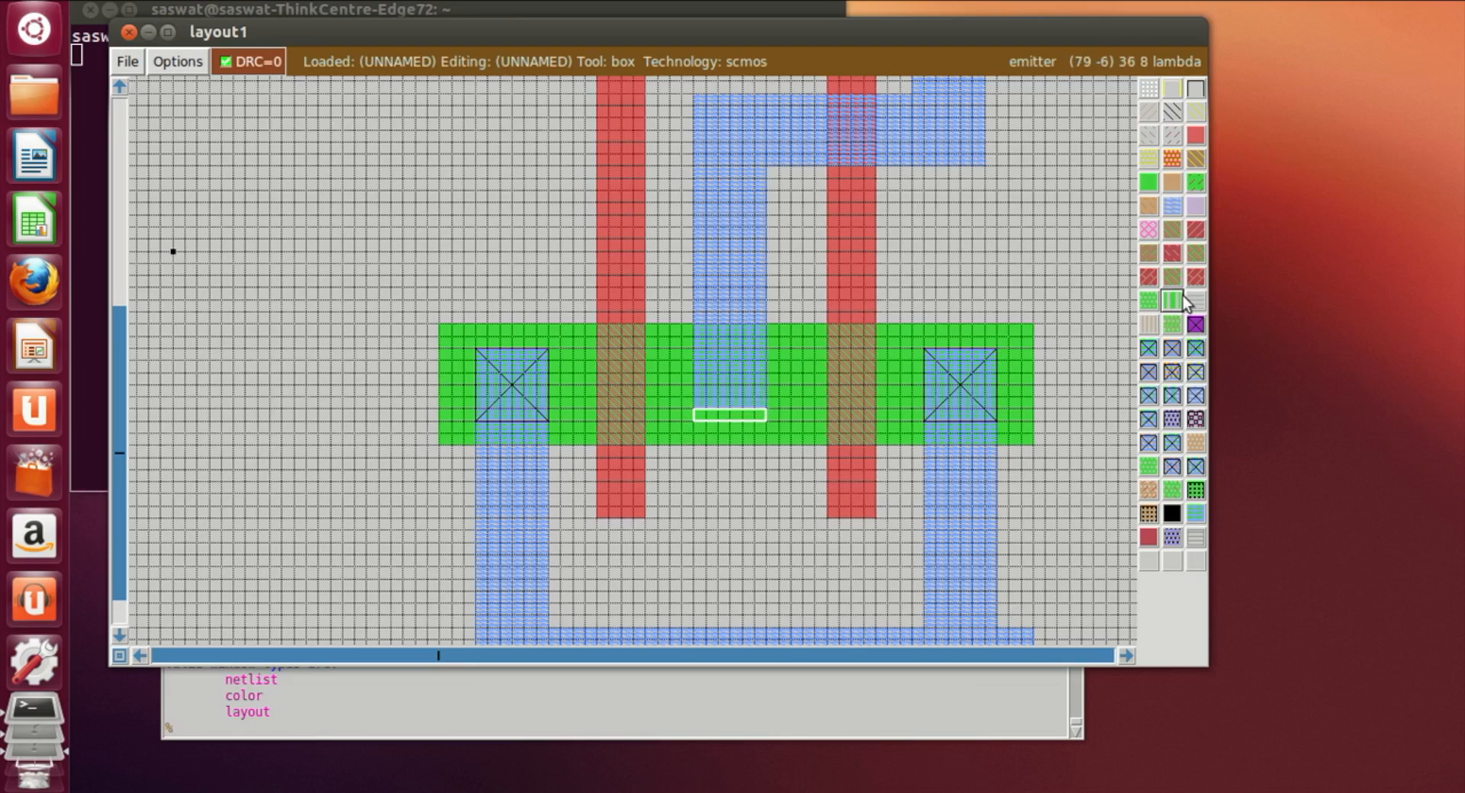
{"action": "left_click", "coordinate": [705, 414]}
{"action": "left_click", "coordinate": [696, 416]}
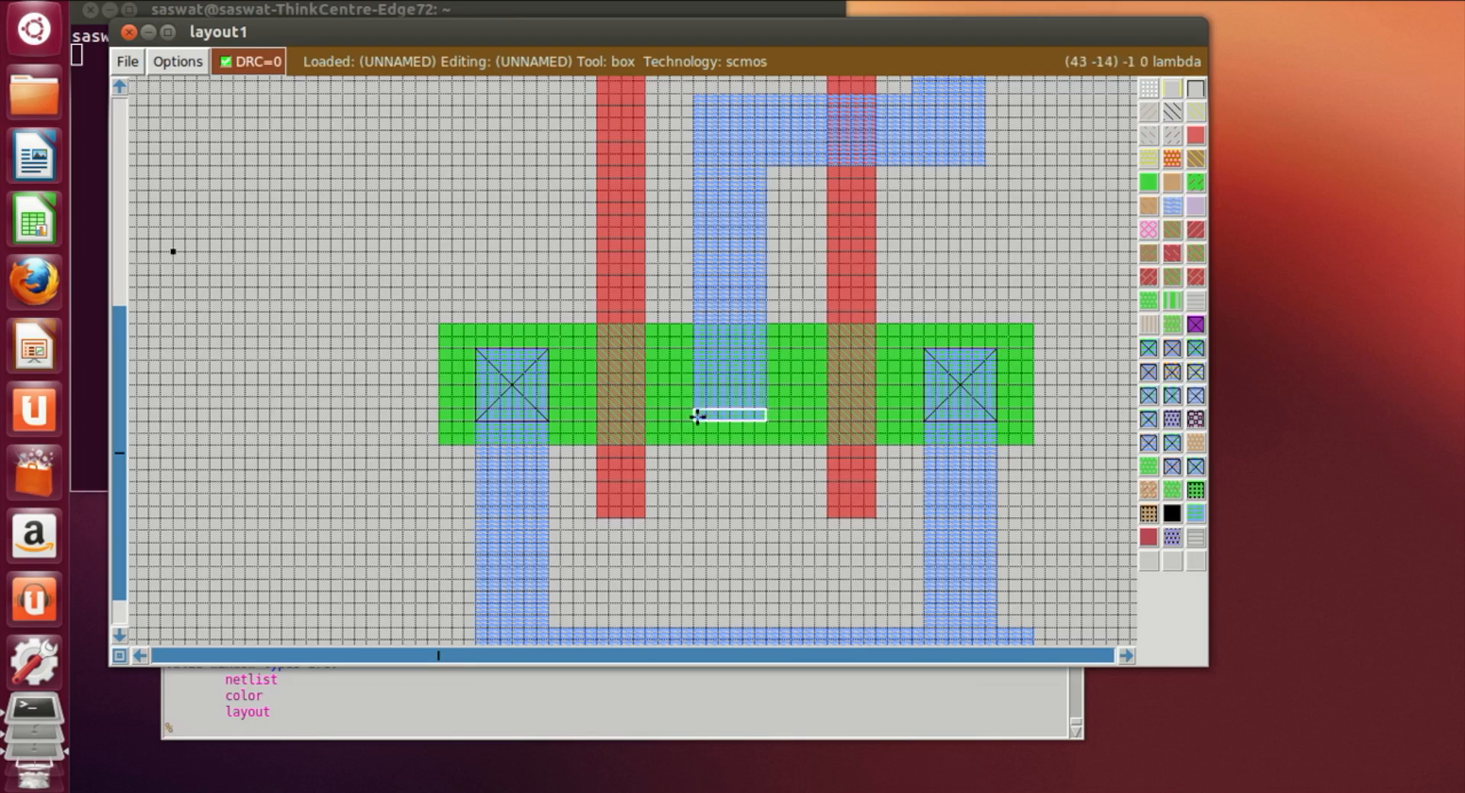
{"action": "right_click", "coordinate": [764, 352]}
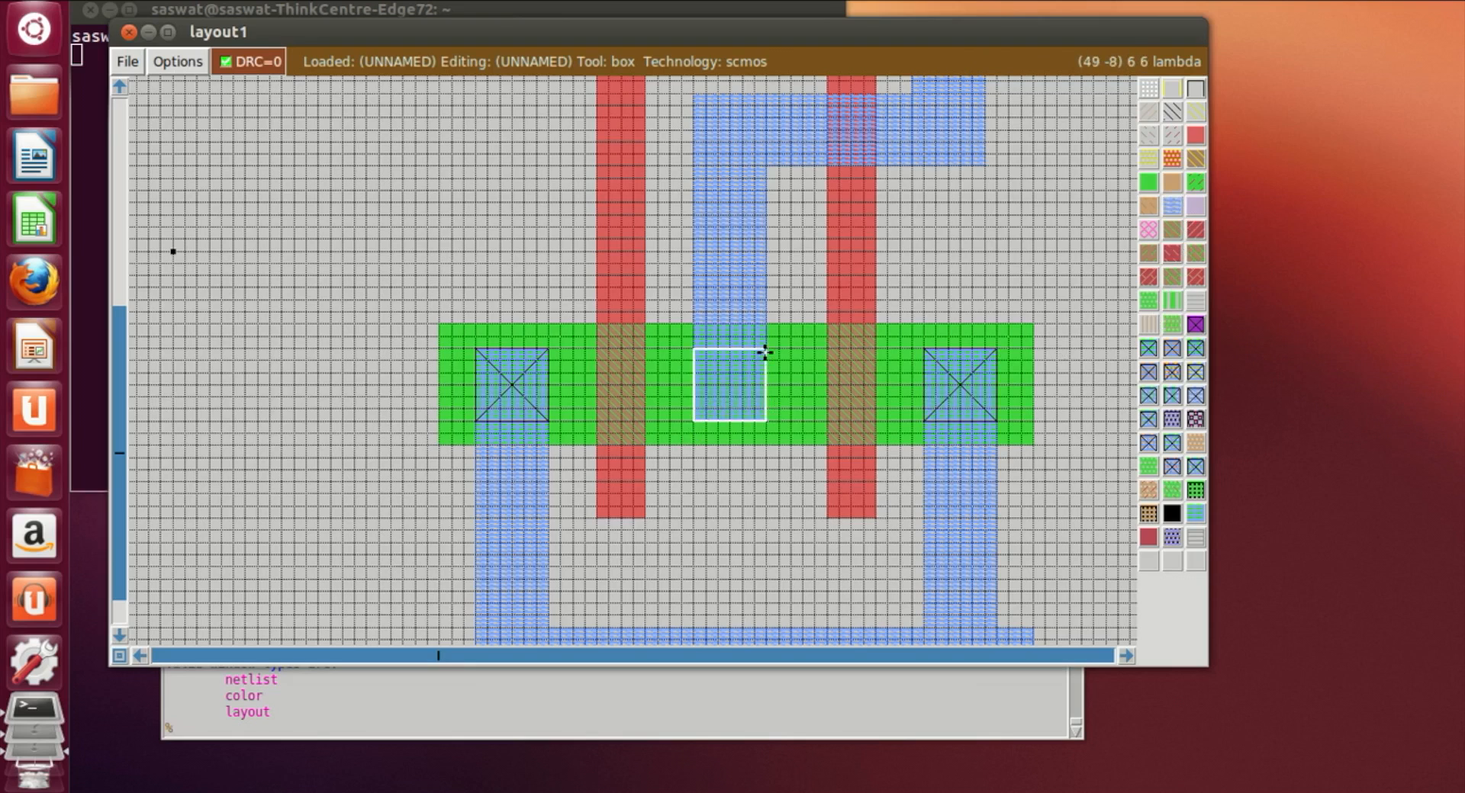
{"action": "left_click", "coordinate": [1149, 358]}
Step: Place an nsubstratecontact on the VDD! metal1 rail near its label
{"action": "left_click", "coordinate": [1036, 470]}
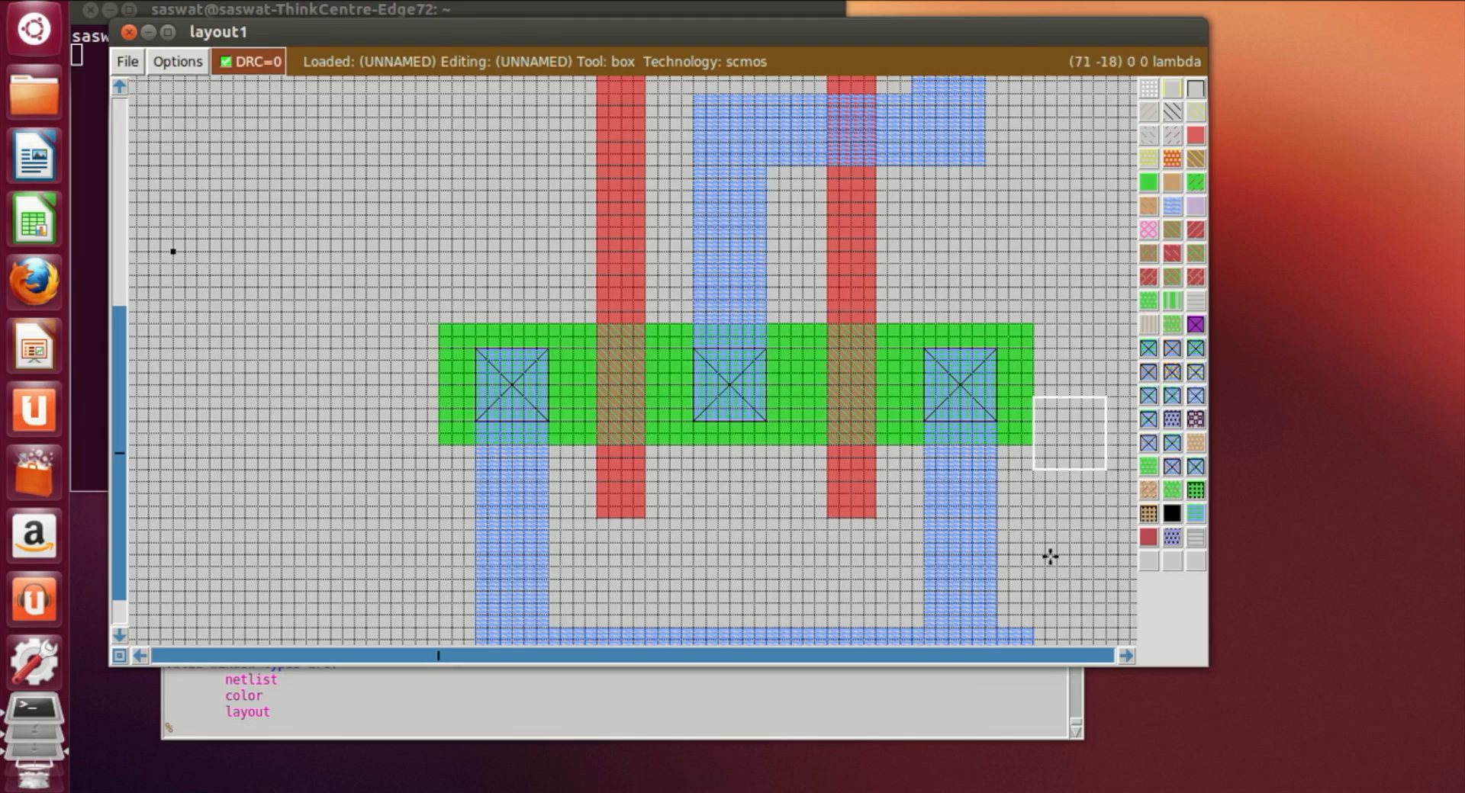
{"action": "scroll", "coordinate": [1048, 565], "scroll_direction": "up", "scroll_amount": 1}
{"action": "scroll", "coordinate": [1048, 565], "scroll_direction": "up", "scroll_amount": 5}
{"action": "scroll", "coordinate": [1056, 556], "scroll_direction": "down", "scroll_amount": 2}
{"action": "key", "text": "shift+z"}
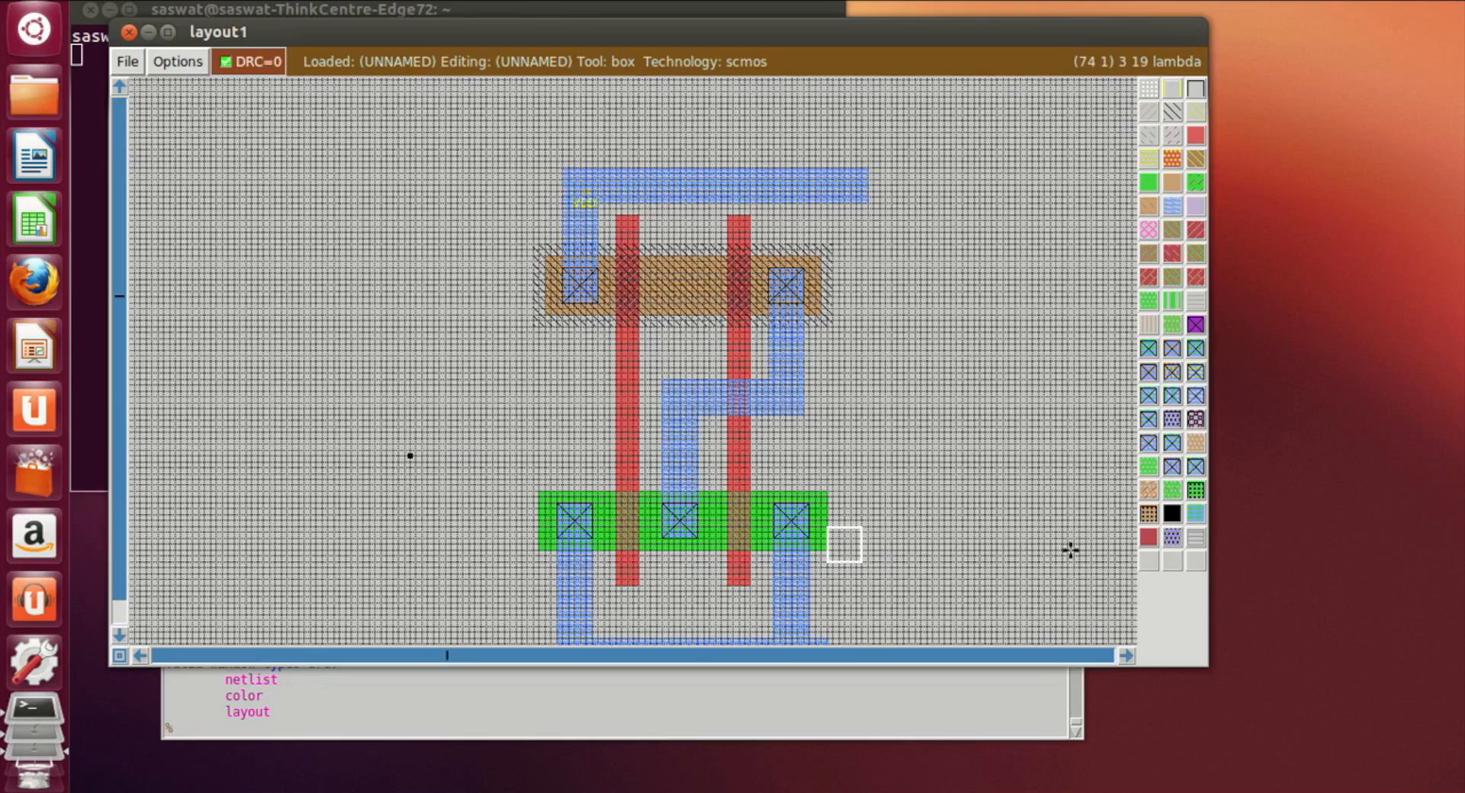
{"action": "key", "text": "z"}
{"action": "scroll", "coordinate": [781, 529], "scroll_direction": "up", "scroll_amount": 2}
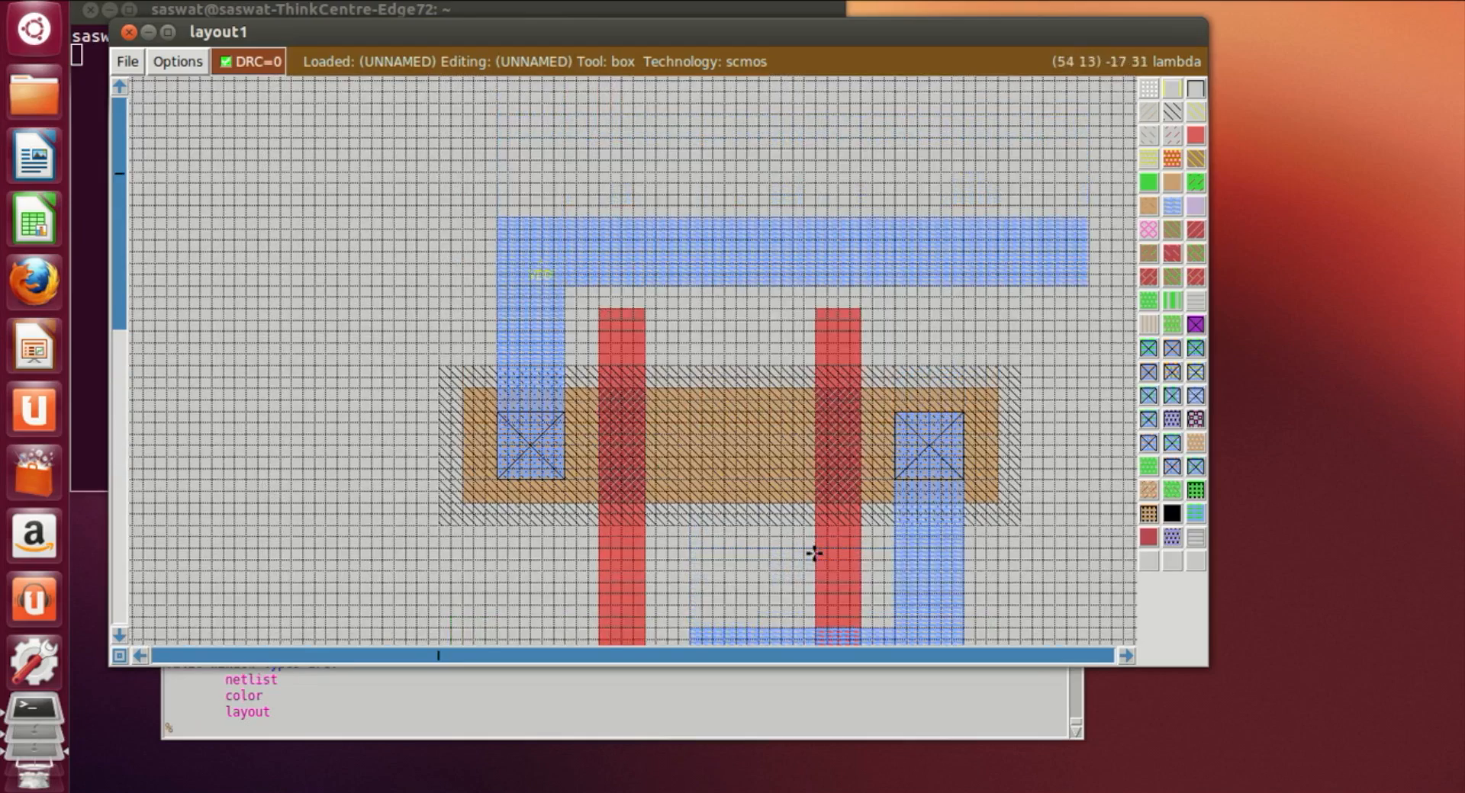
{"action": "key", "text": "z"}
{"action": "scroll", "coordinate": [768, 532], "scroll_direction": "up", "scroll_amount": 1}
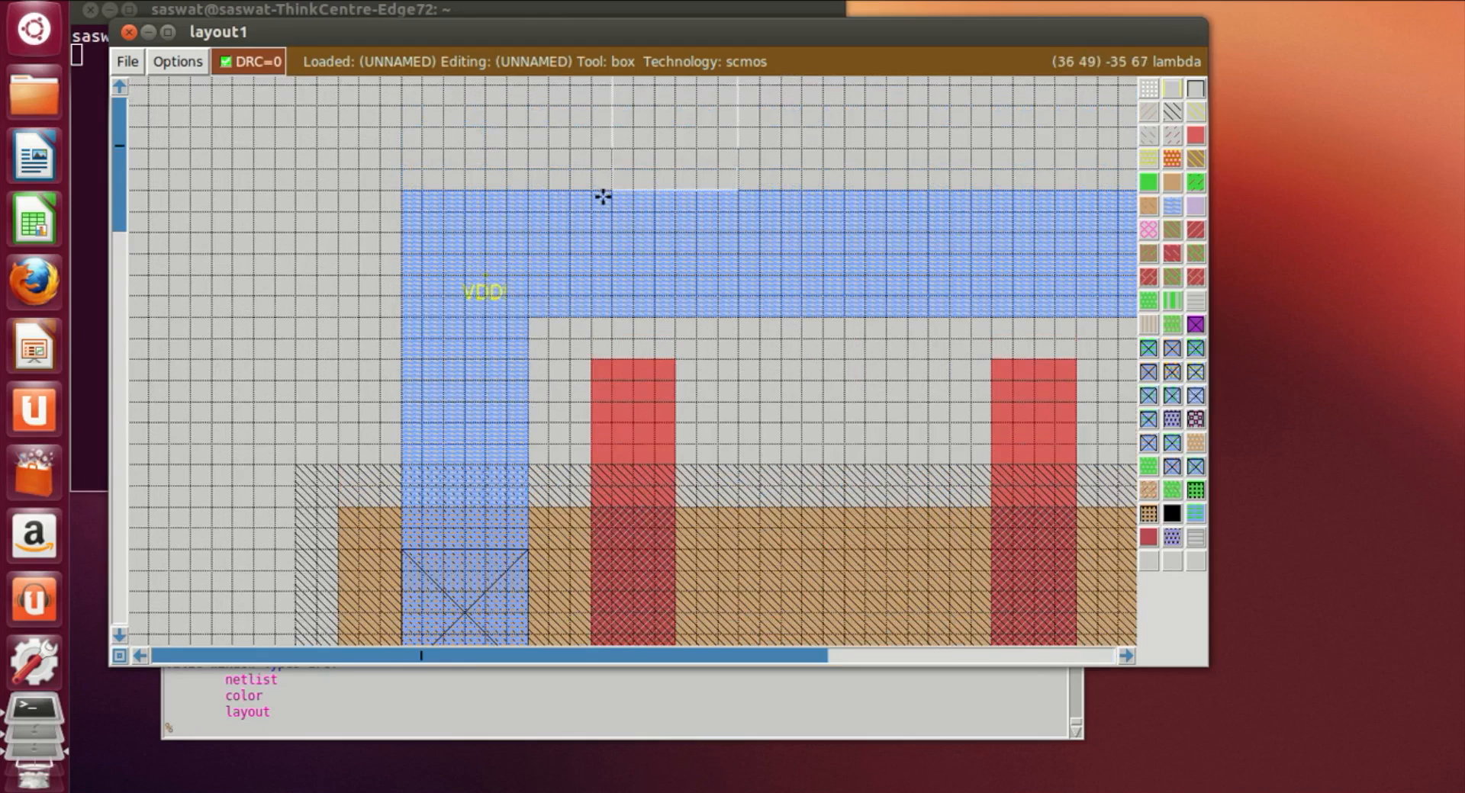
{"action": "left_click", "coordinate": [653, 315]}
{"action": "left_click", "coordinate": [604, 308]}
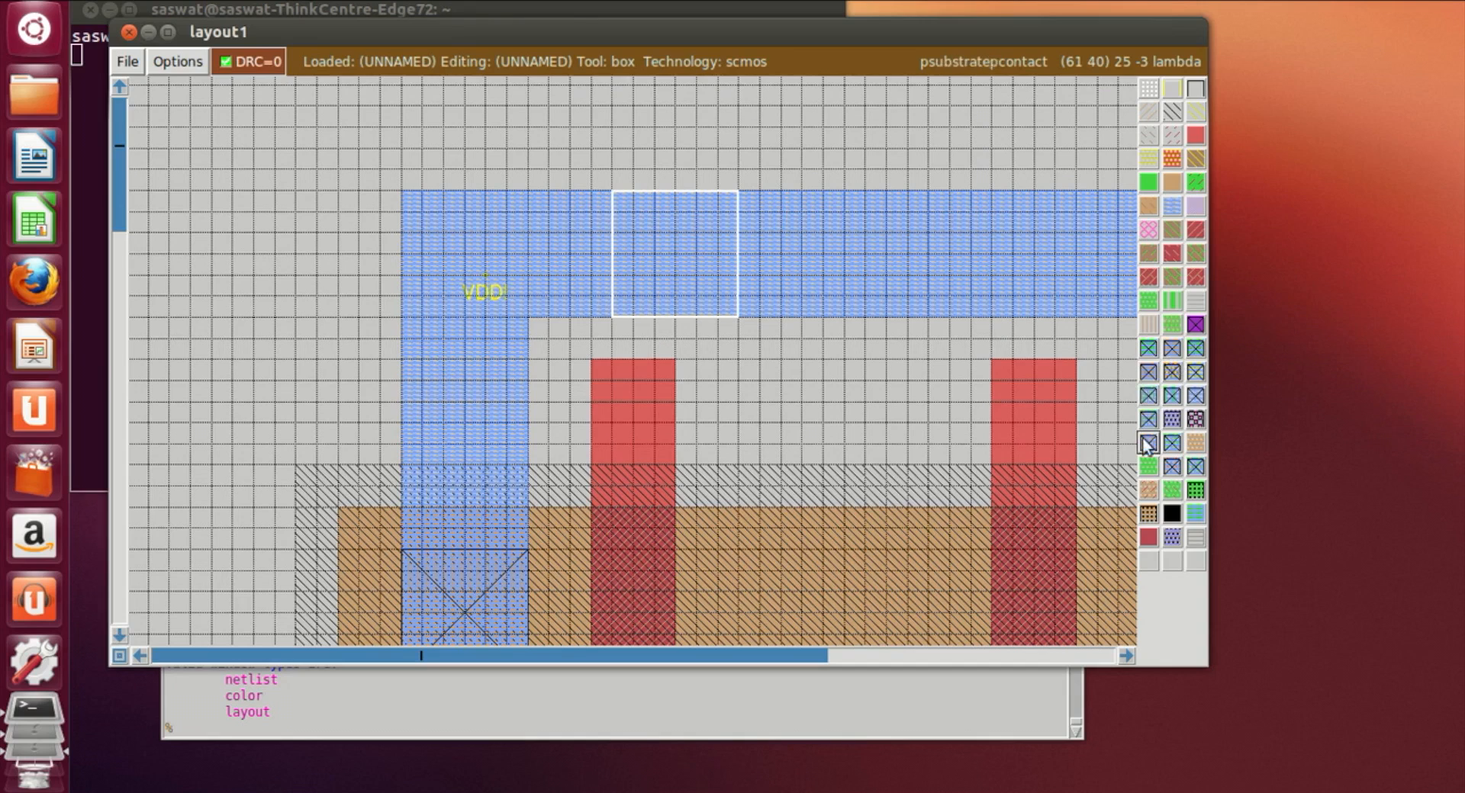
{"action": "left_click", "coordinate": [1171, 444]}
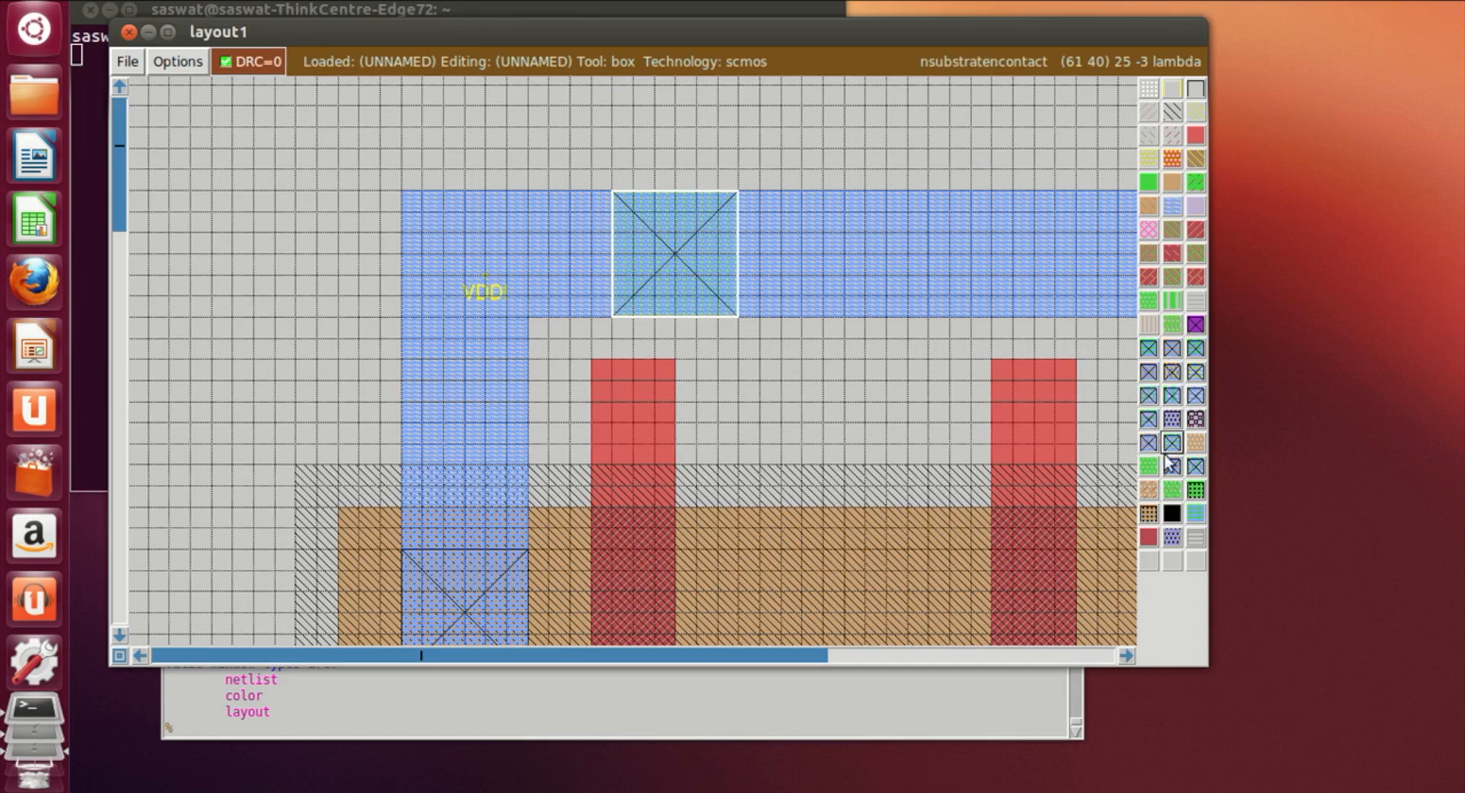
Step: Add two more nsubstratecontacts further along the VDD! metal1 rail
{"action": "left_click", "coordinate": [1126, 656]}
{"action": "left_click", "coordinate": [1128, 654]}
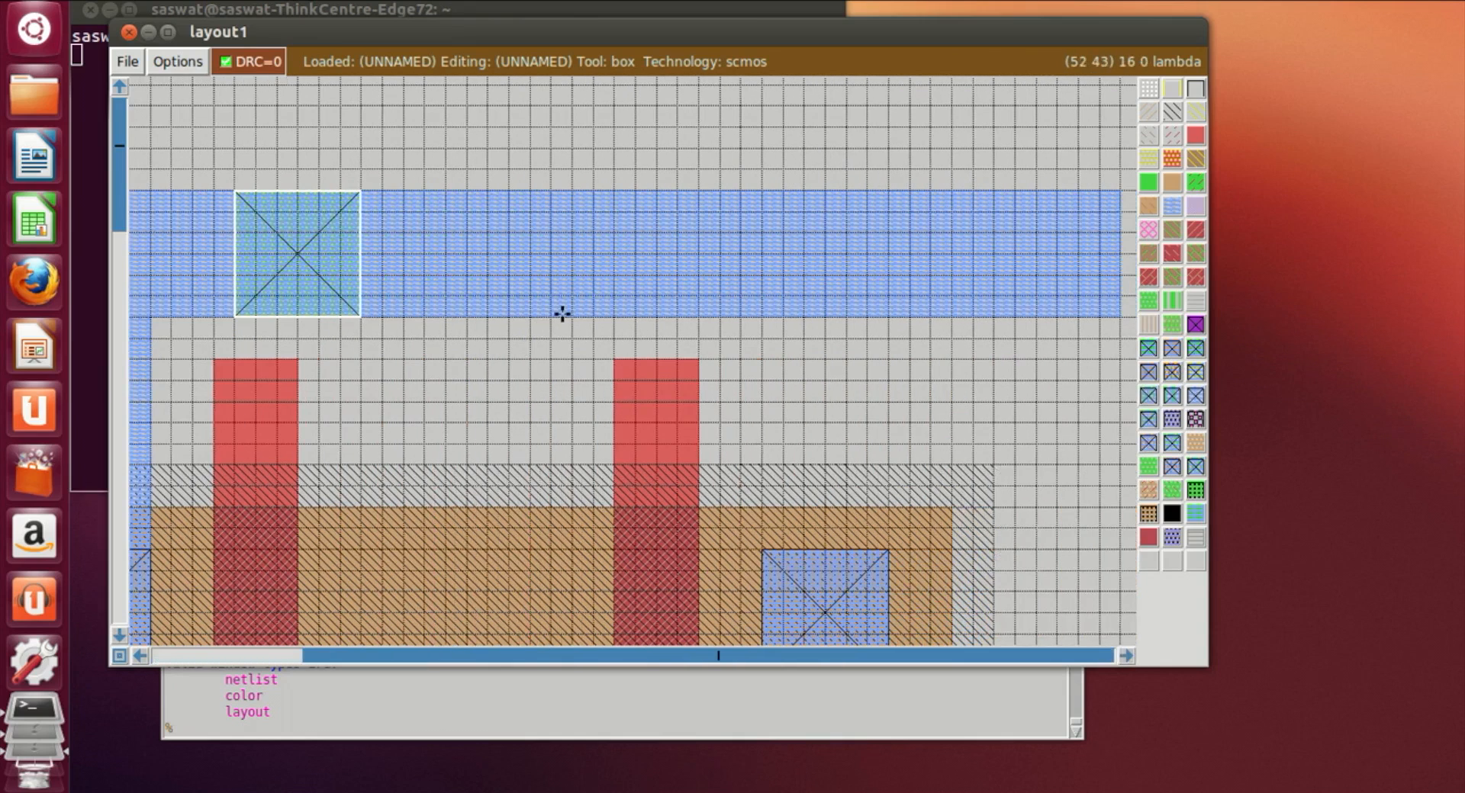
{"action": "left_click", "coordinate": [574, 312]}
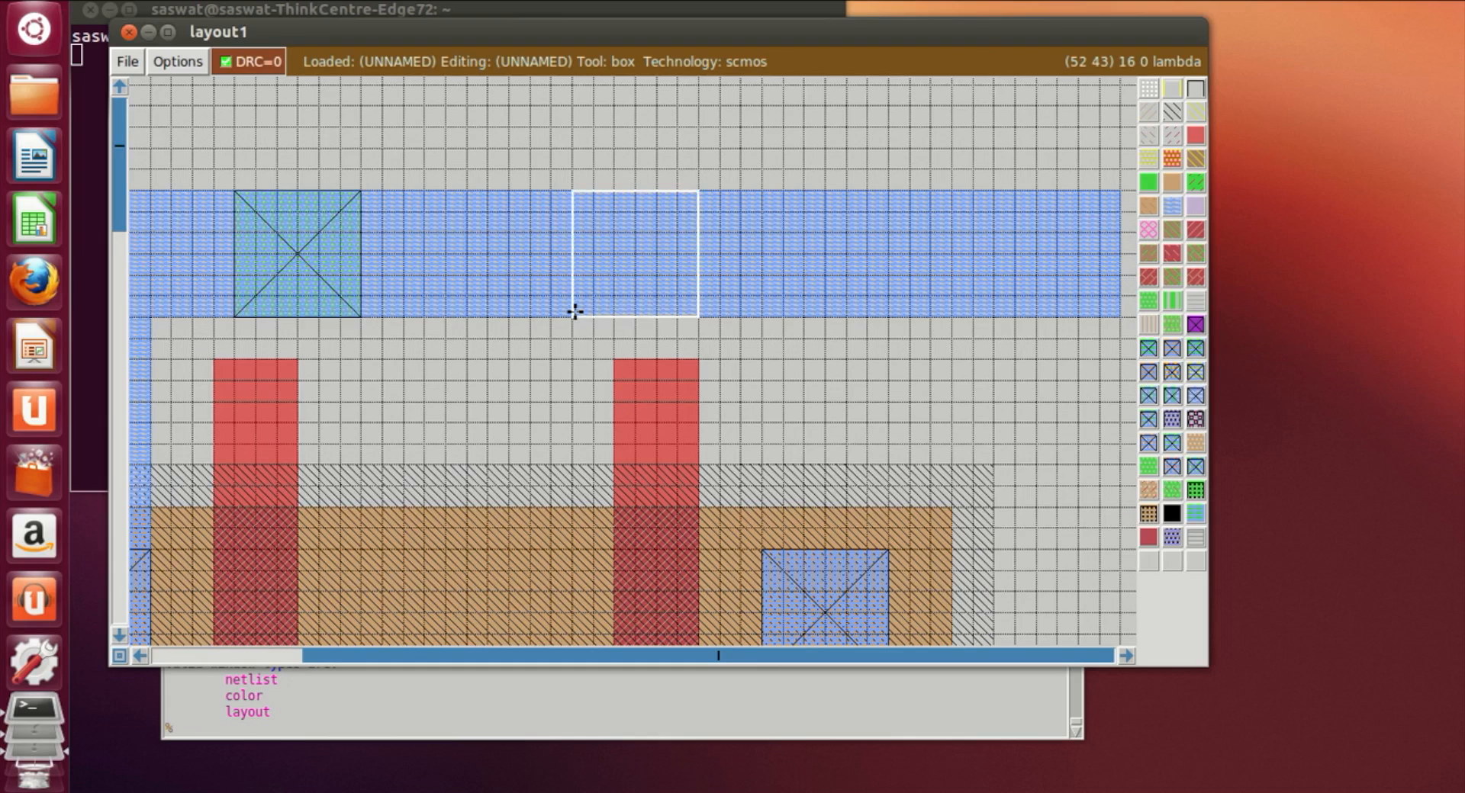
{"action": "middle_click", "coordinate": [1172, 447]}
{"action": "left_click", "coordinate": [923, 322]}
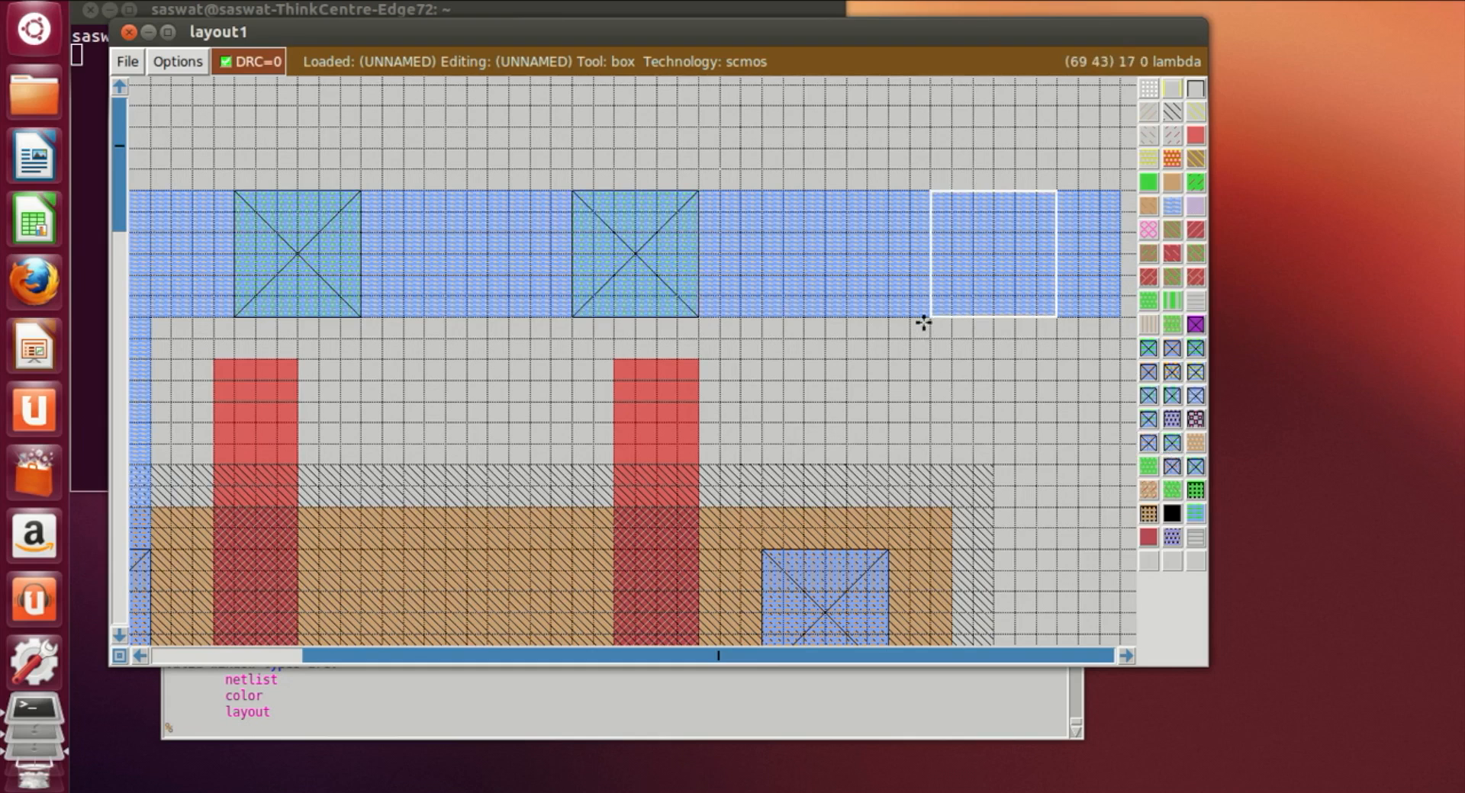
{"action": "middle_click", "coordinate": [1172, 447]}
Step: Place a psubstratepcontact on the GND! metal1 rail next to its label
{"action": "left_click", "coordinate": [696, 419]}
{"action": "scroll", "coordinate": [710, 408], "scroll_direction": "down", "scroll_amount": 10}
{"action": "scroll", "coordinate": [824, 359], "scroll_direction": "down", "scroll_amount": 10}
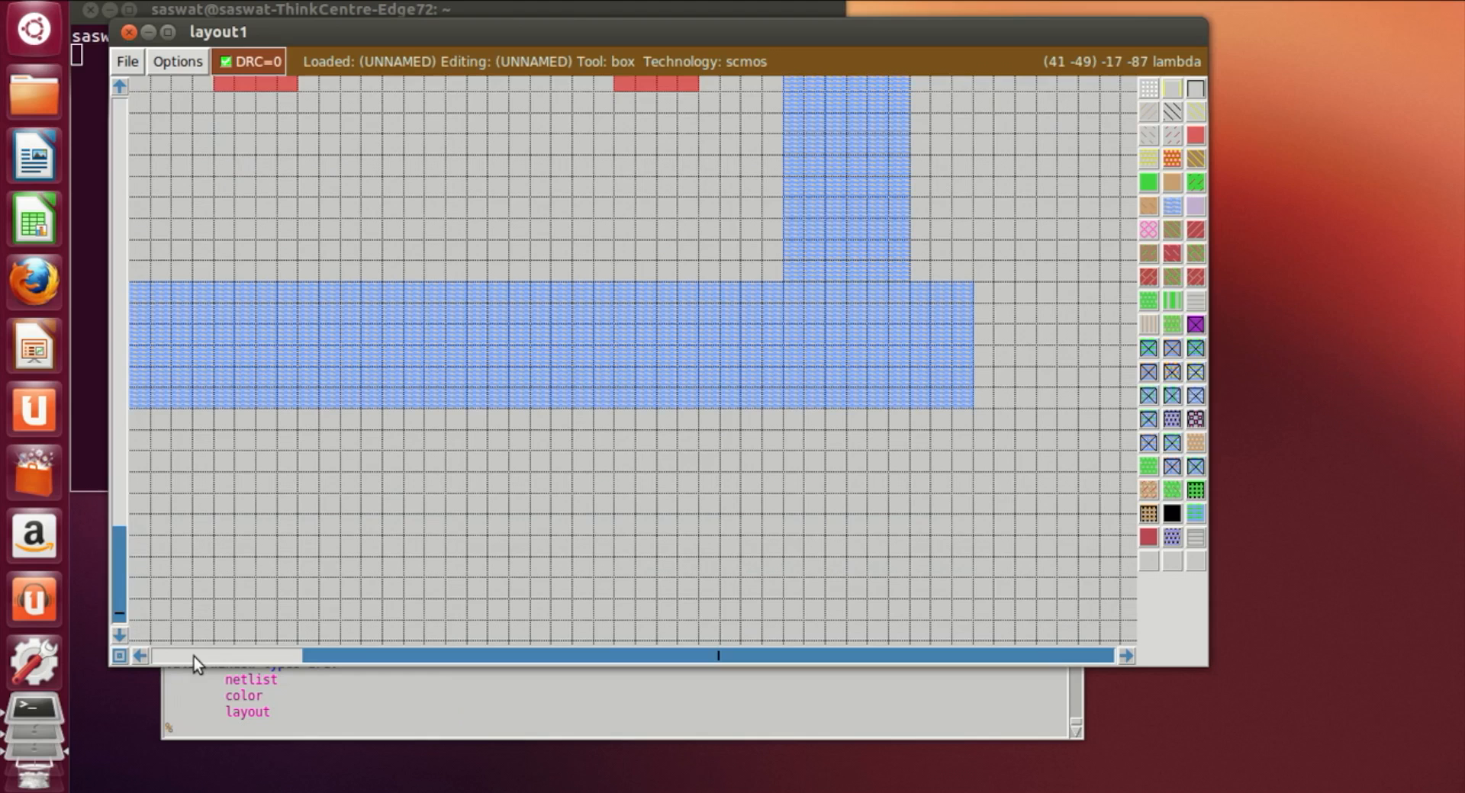
{"action": "left_click", "coordinate": [140, 656]}
{"action": "left_click", "coordinate": [510, 406]}
{"action": "left_click", "coordinate": [454, 407]}
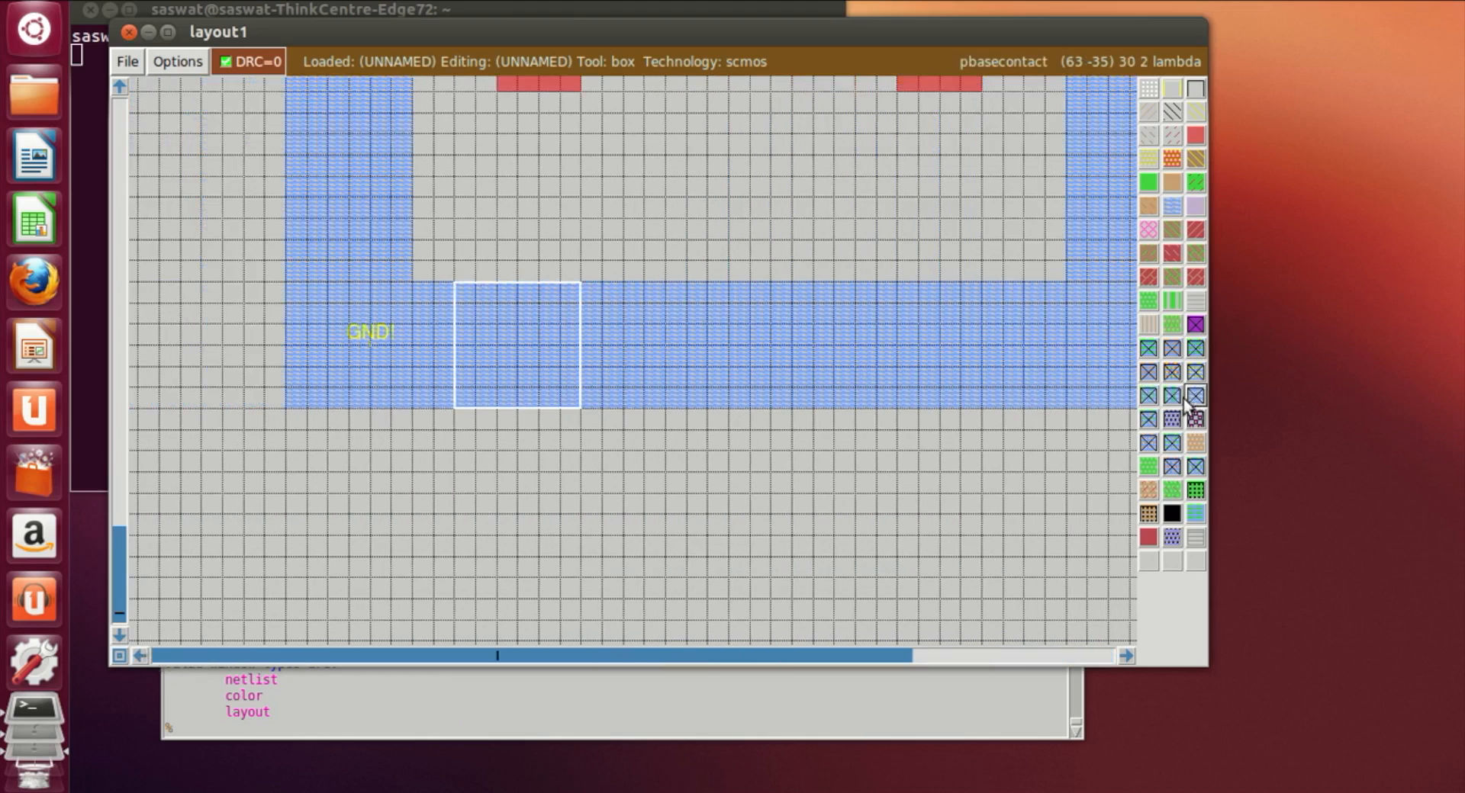
{"action": "middle_click", "coordinate": [1148, 443]}
Step: Add two more psubstratepcontacts further along the GND! metal1 rail
{"action": "left_click", "coordinate": [856, 367]}
{"action": "left_click", "coordinate": [814, 408]}
{"action": "left_click", "coordinate": [751, 409]}
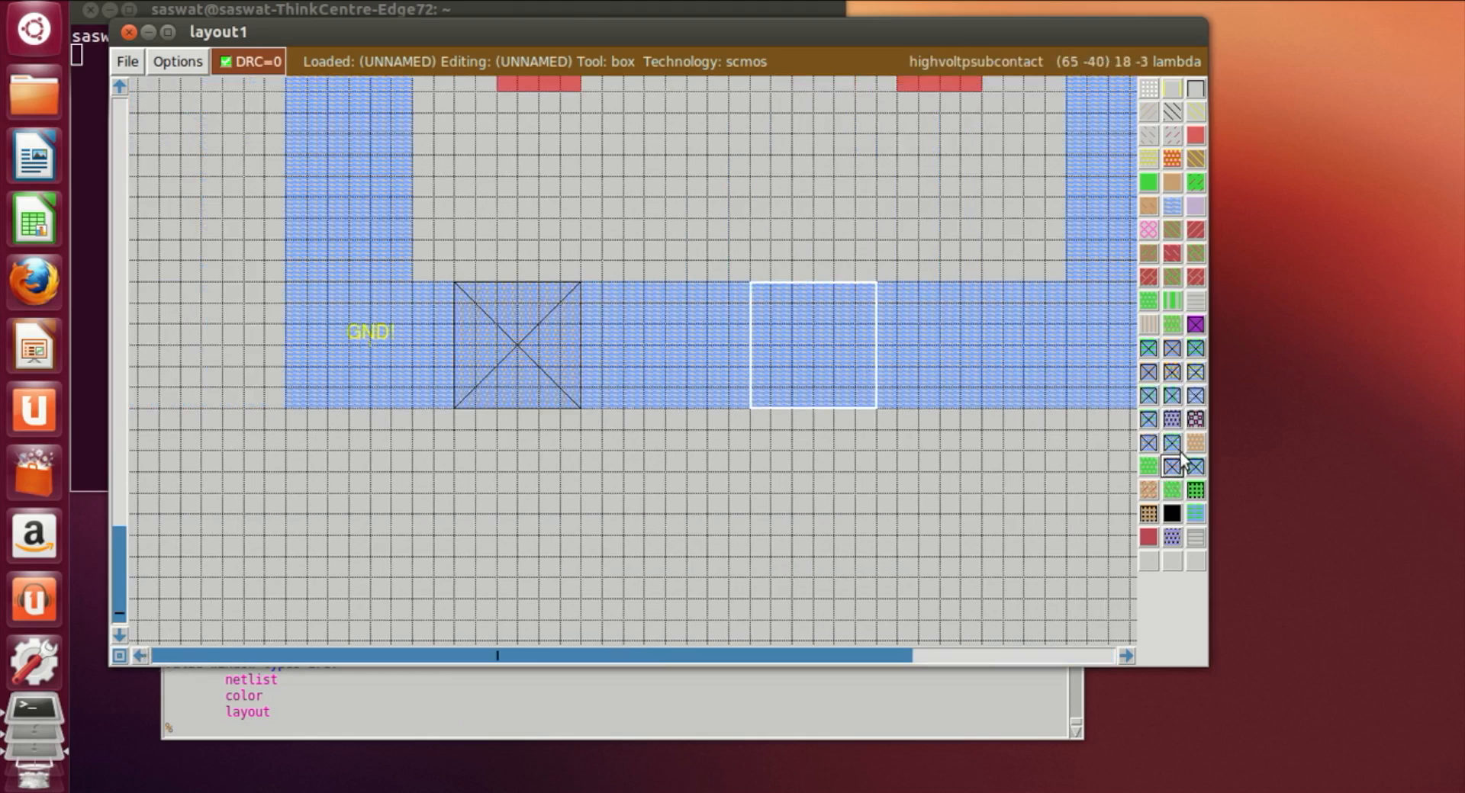
{"action": "middle_click", "coordinate": [1150, 444]}
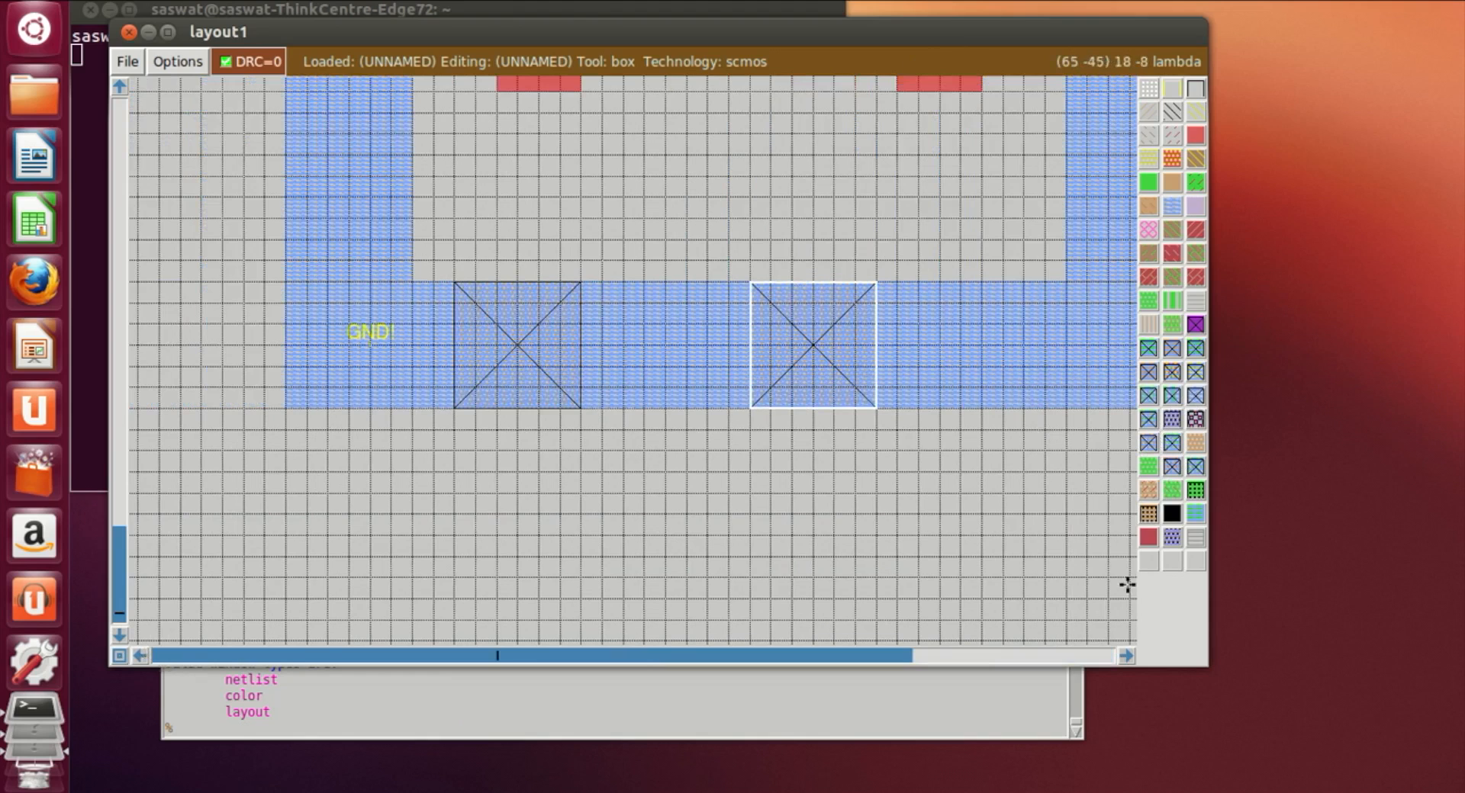
{"action": "left_click", "coordinate": [1126, 656]}
{"action": "left_click", "coordinate": [782, 404]}
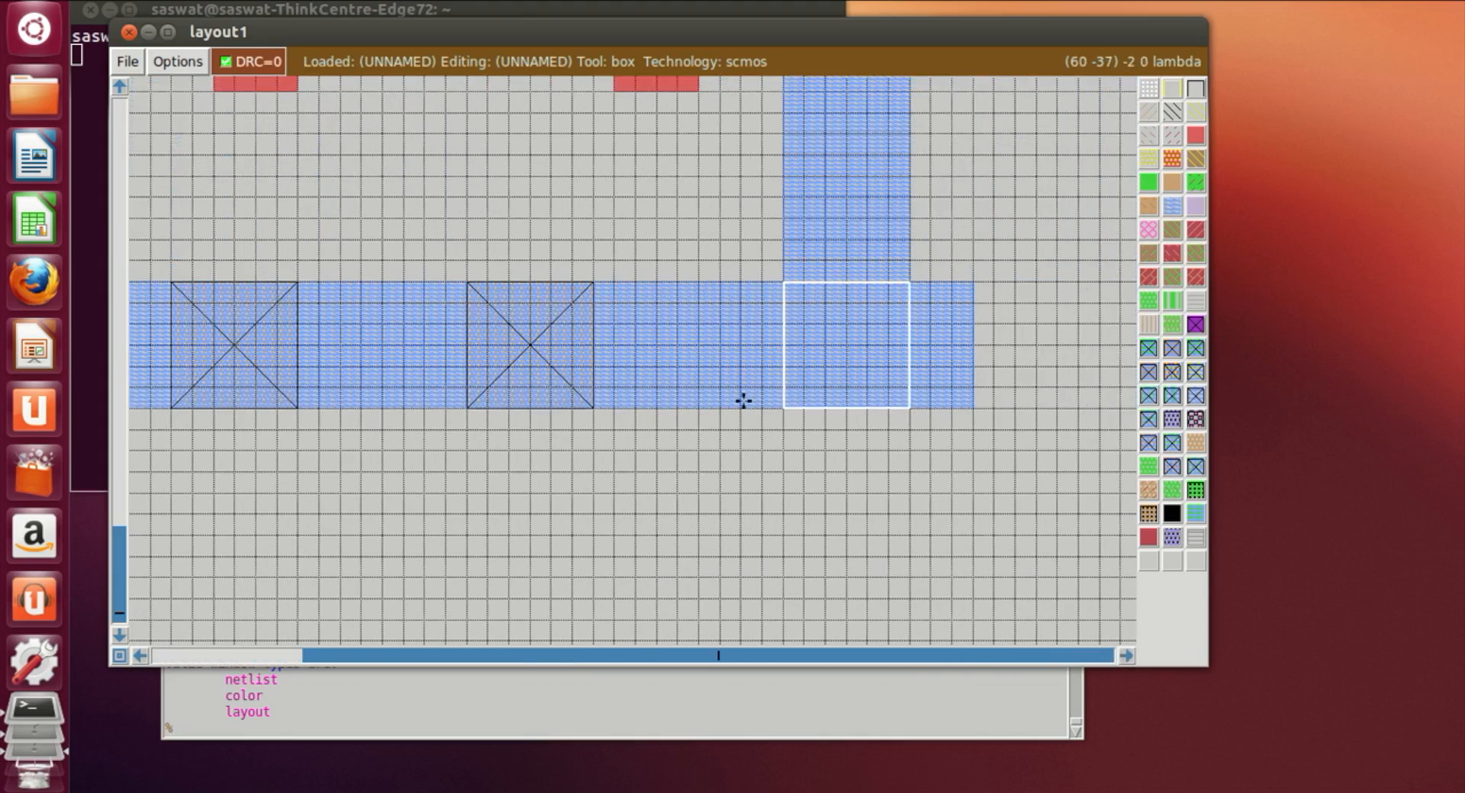
{"action": "left_click", "coordinate": [1144, 441]}
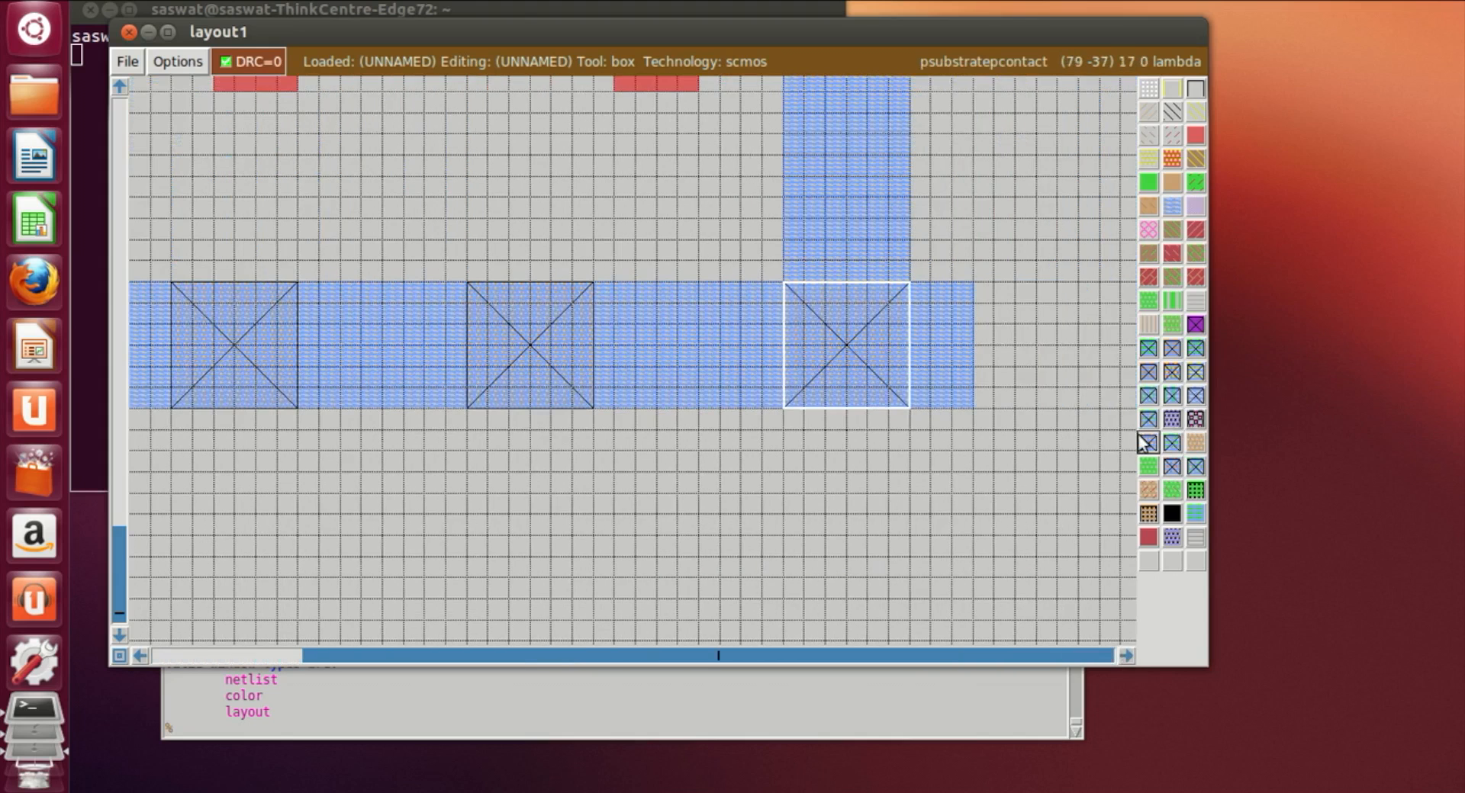
Step: Zoom out and pan across the layout to review the placed contacts and rails
{"action": "left_click", "coordinate": [847, 564]}
{"action": "scroll", "coordinate": [1011, 543], "scroll_direction": "up", "scroll_amount": 2}
{"action": "scroll", "coordinate": [1010, 560], "scroll_direction": "up", "scroll_amount": 1}
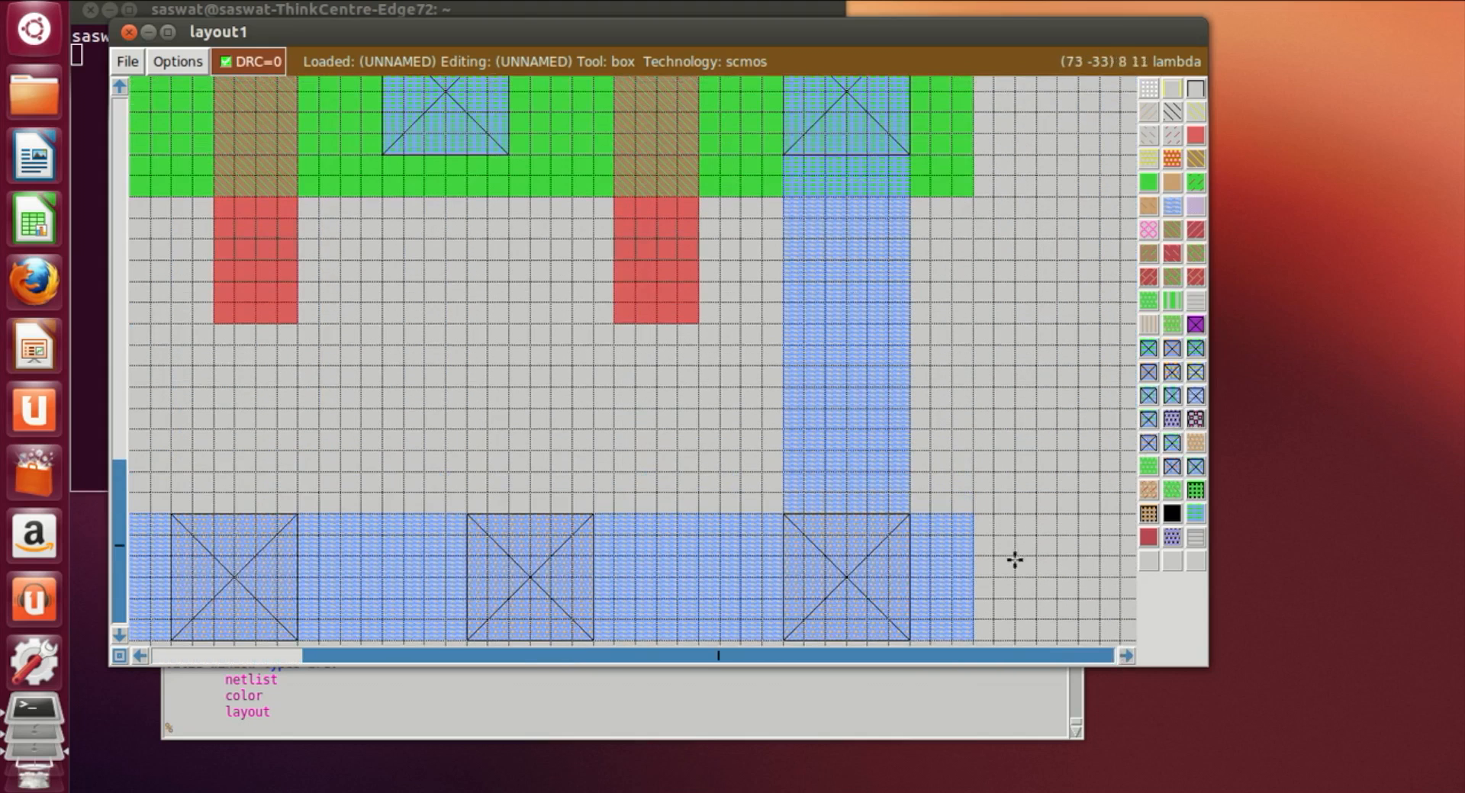
{"action": "key", "text": "shift+z"}
{"action": "scroll", "coordinate": [920, 464], "scroll_direction": "up", "scroll_amount": 15}
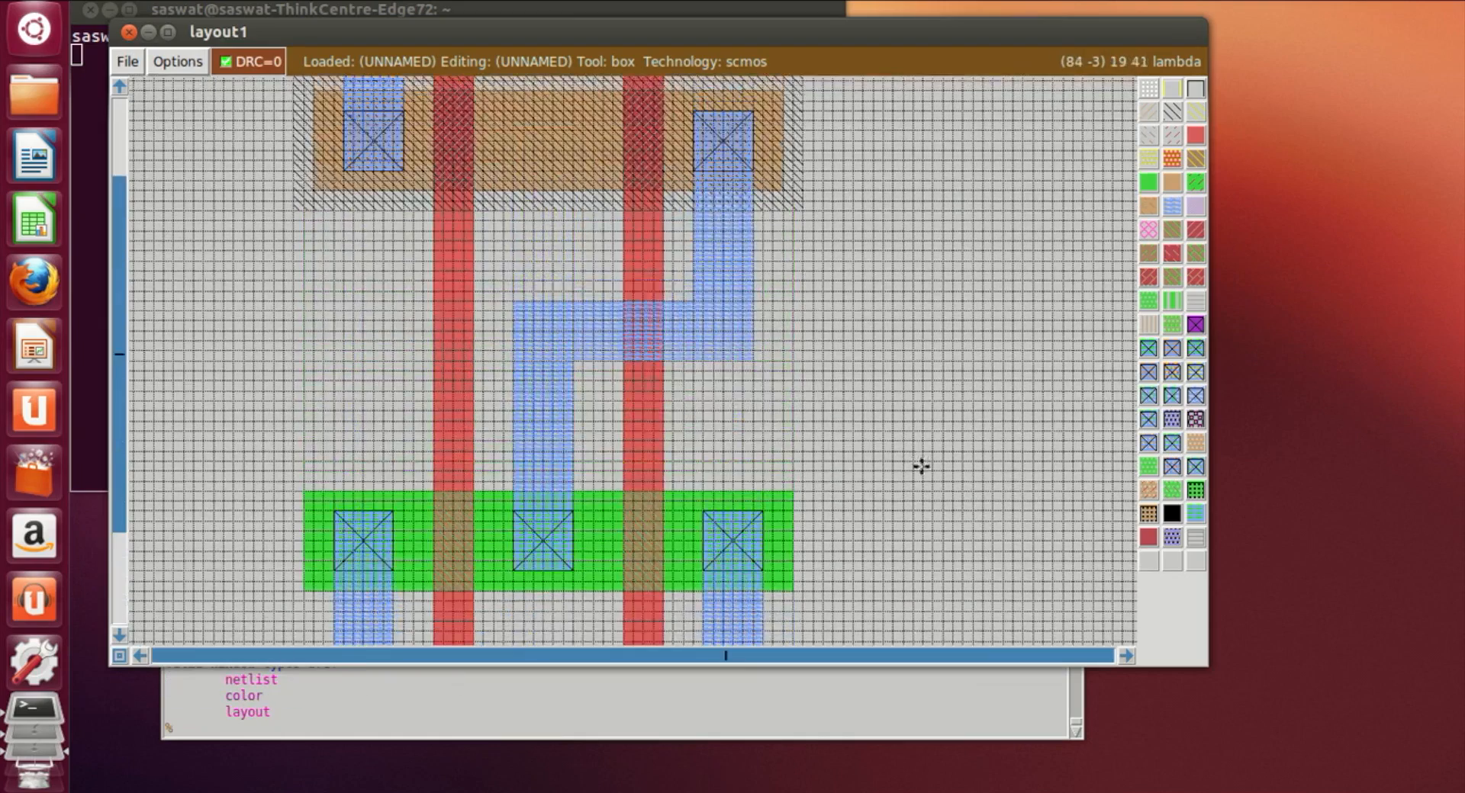
{"action": "scroll", "coordinate": [932, 478], "scroll_direction": "down", "scroll_amount": 4}
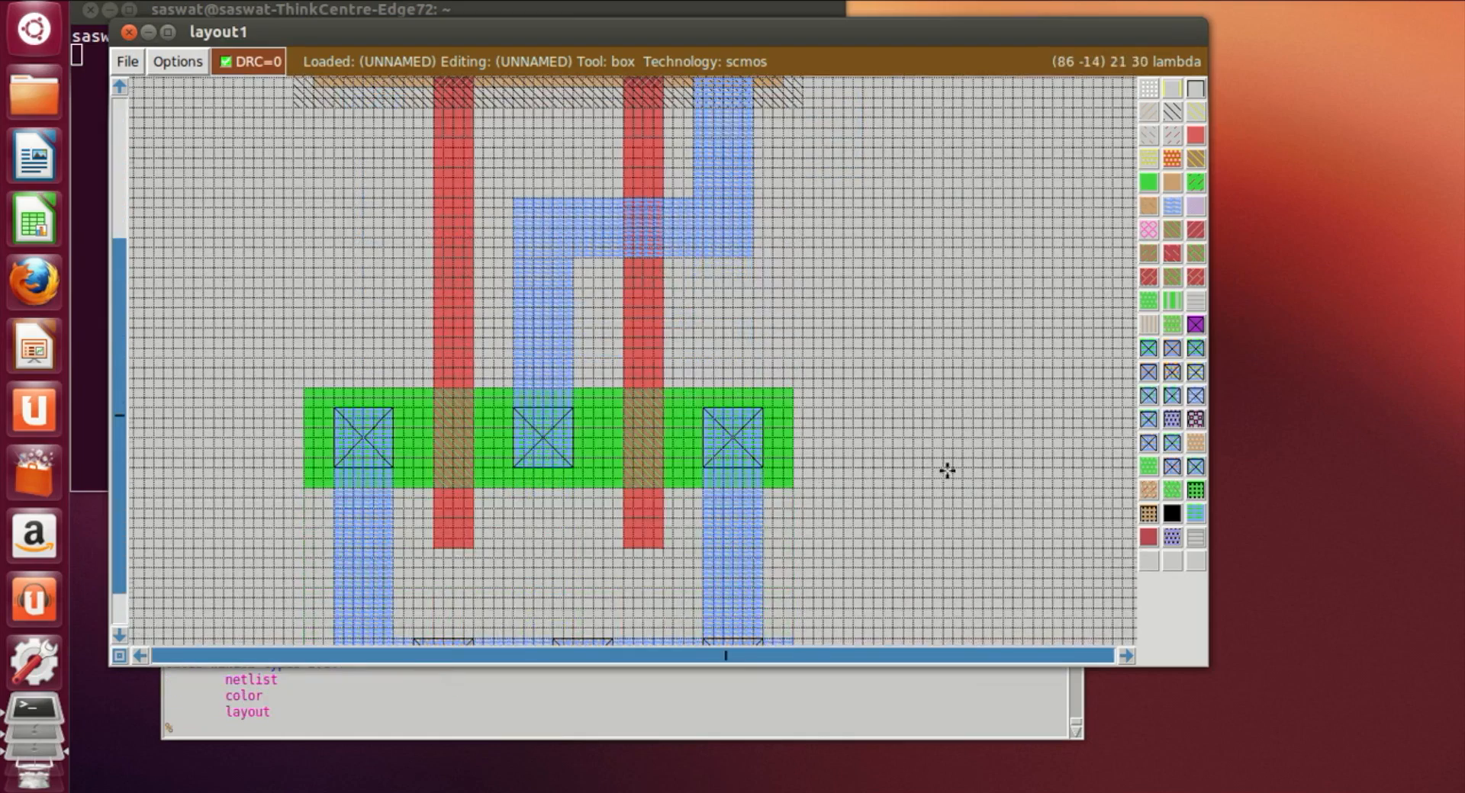
{"action": "scroll", "coordinate": [946, 471], "scroll_direction": "down", "scroll_amount": 1}
{"action": "left_click", "coordinate": [1121, 657]}
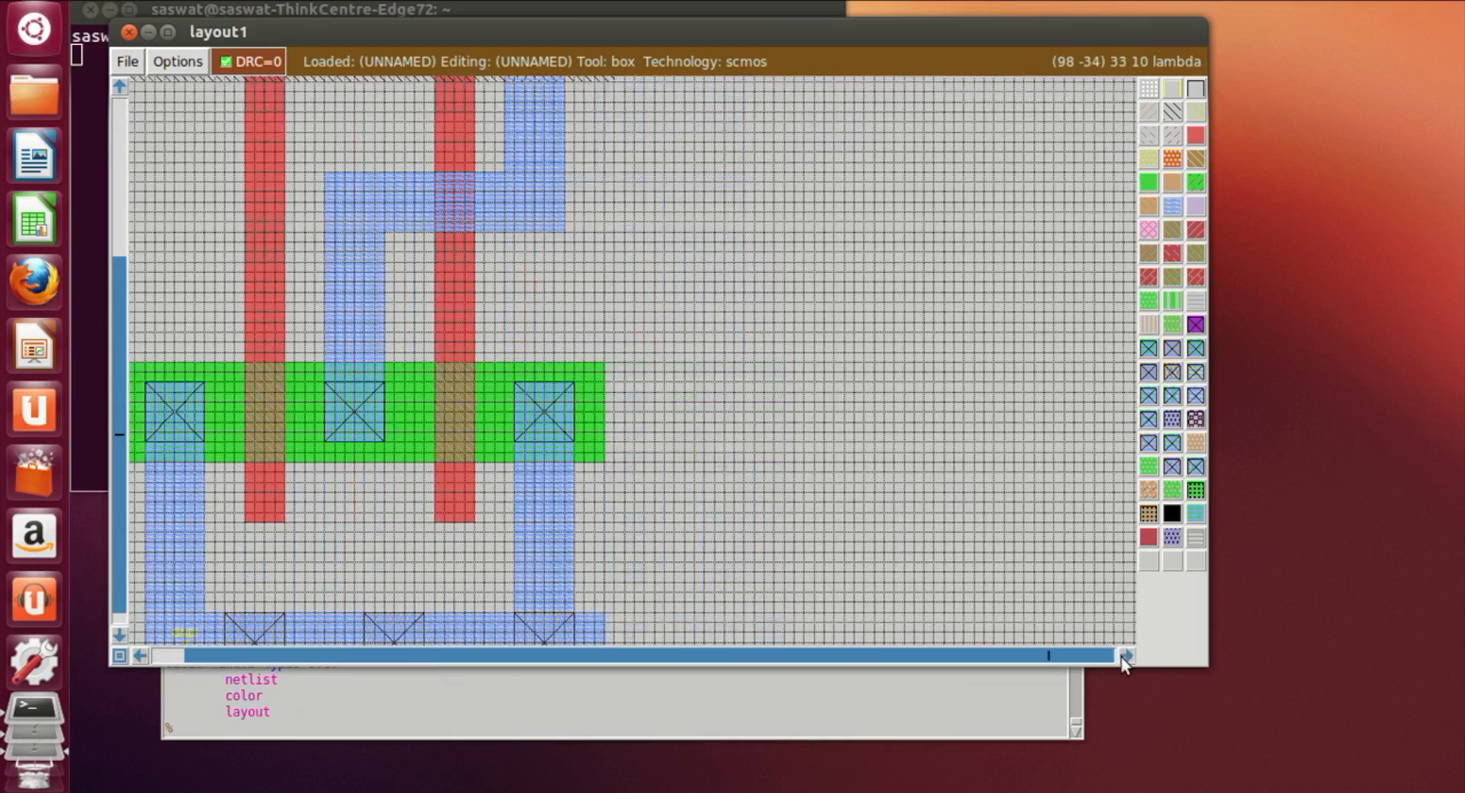
{"action": "left_click", "coordinate": [1124, 656]}
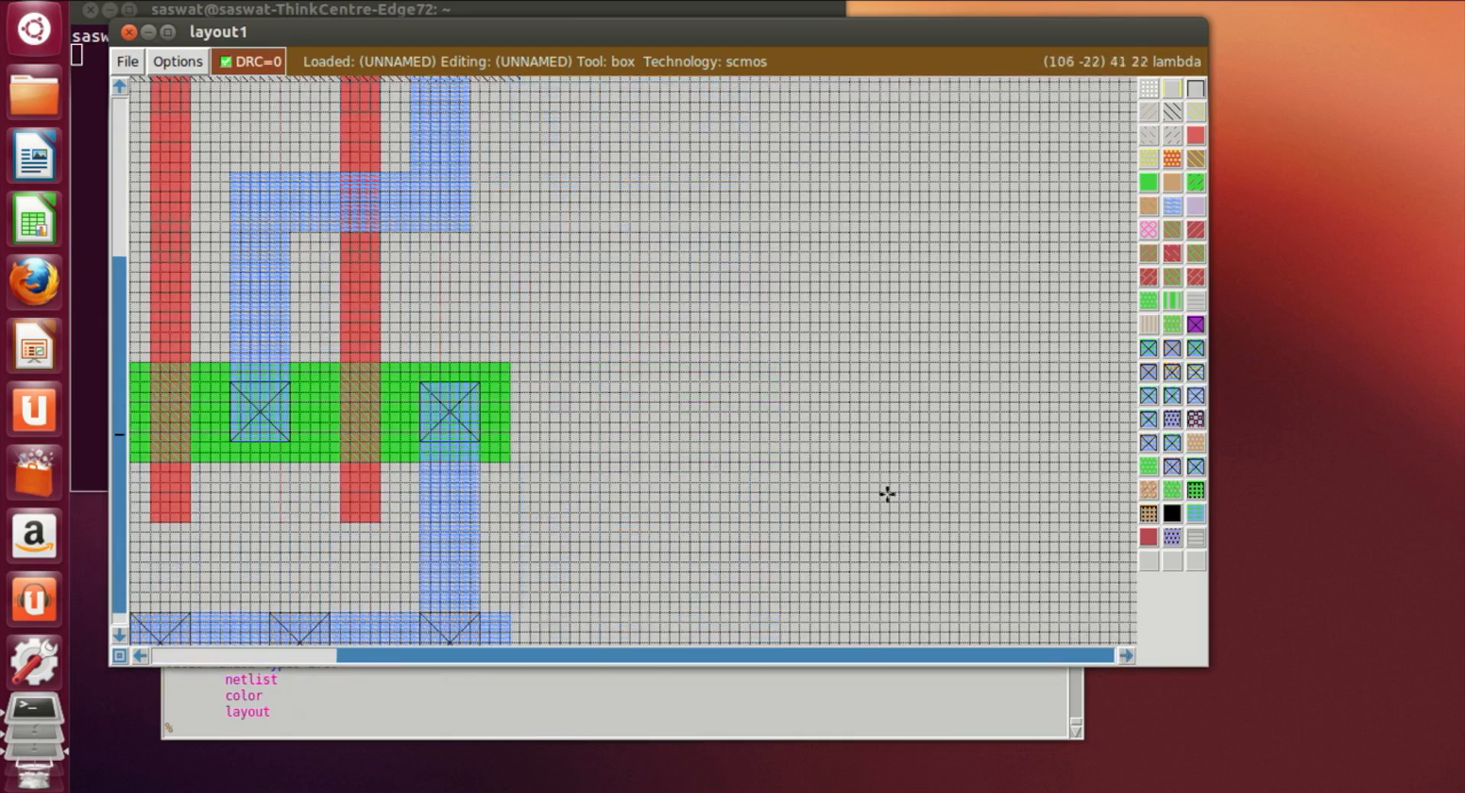
{"action": "scroll", "coordinate": [909, 484], "scroll_direction": "up", "scroll_amount": 3}
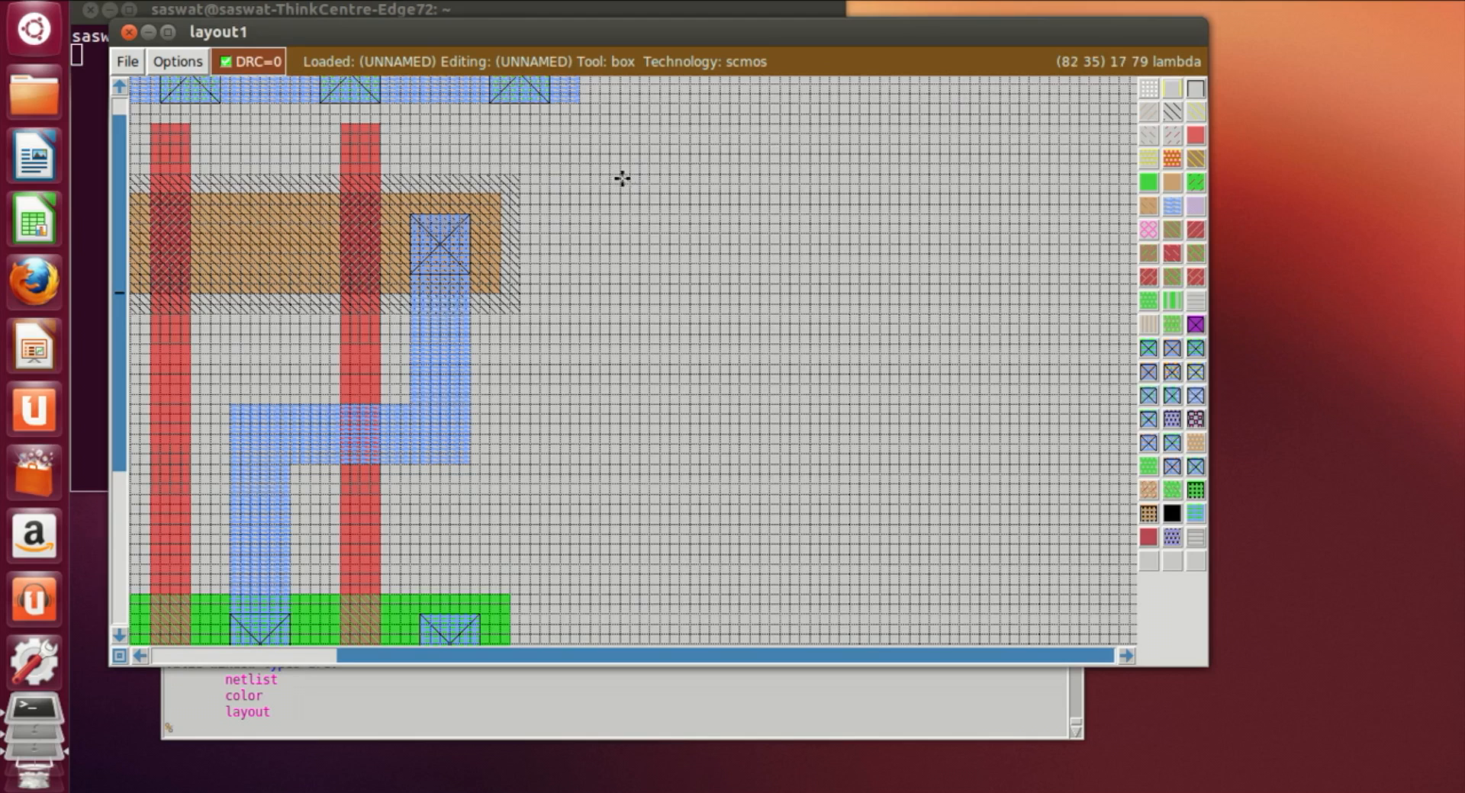
Step: Paint an nwell rectangle about 56 by 15 lambda in the empty area right of the p-diffusion
{"action": "left_click", "coordinate": [565, 182]}
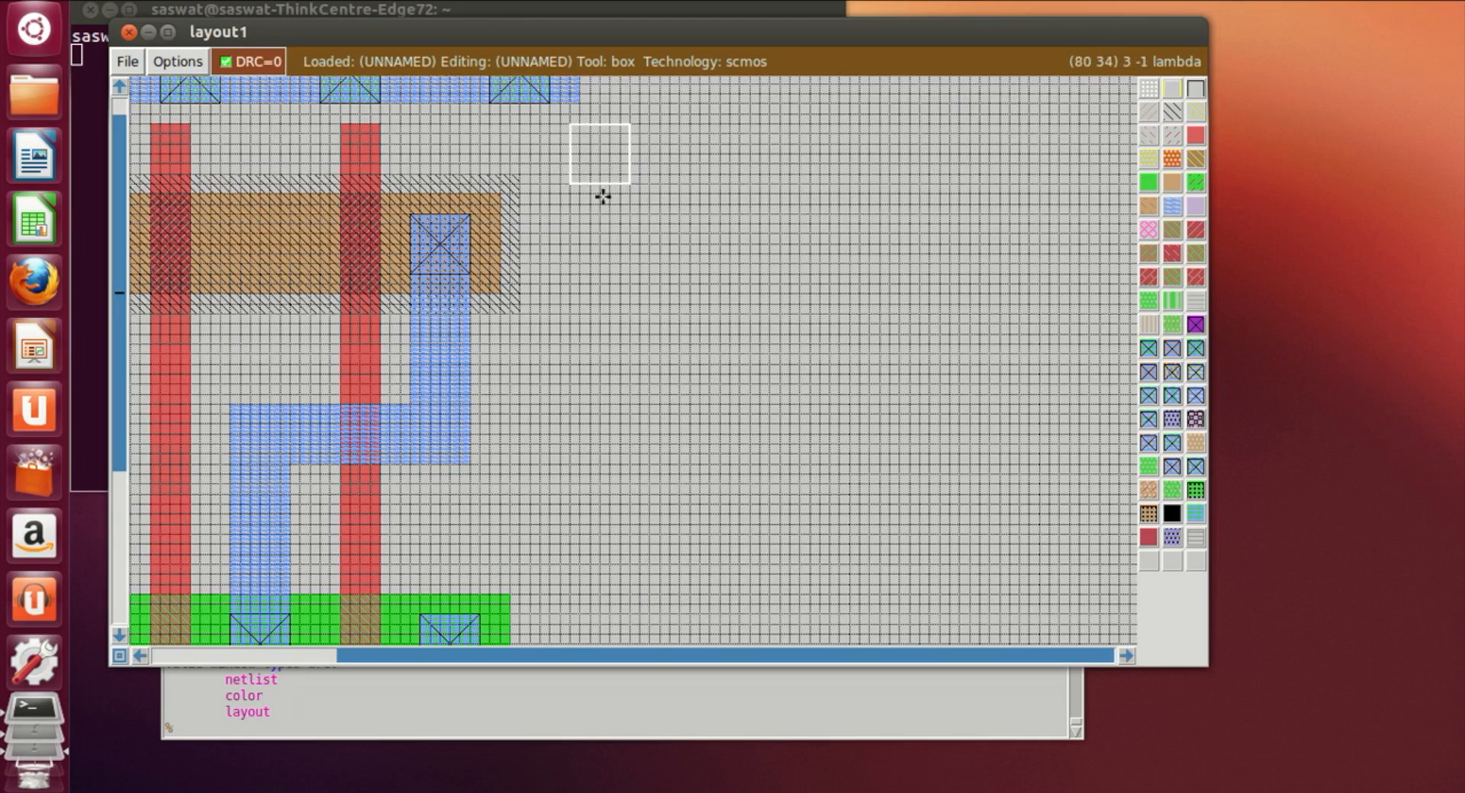
{"action": "left_click", "coordinate": [571, 174]}
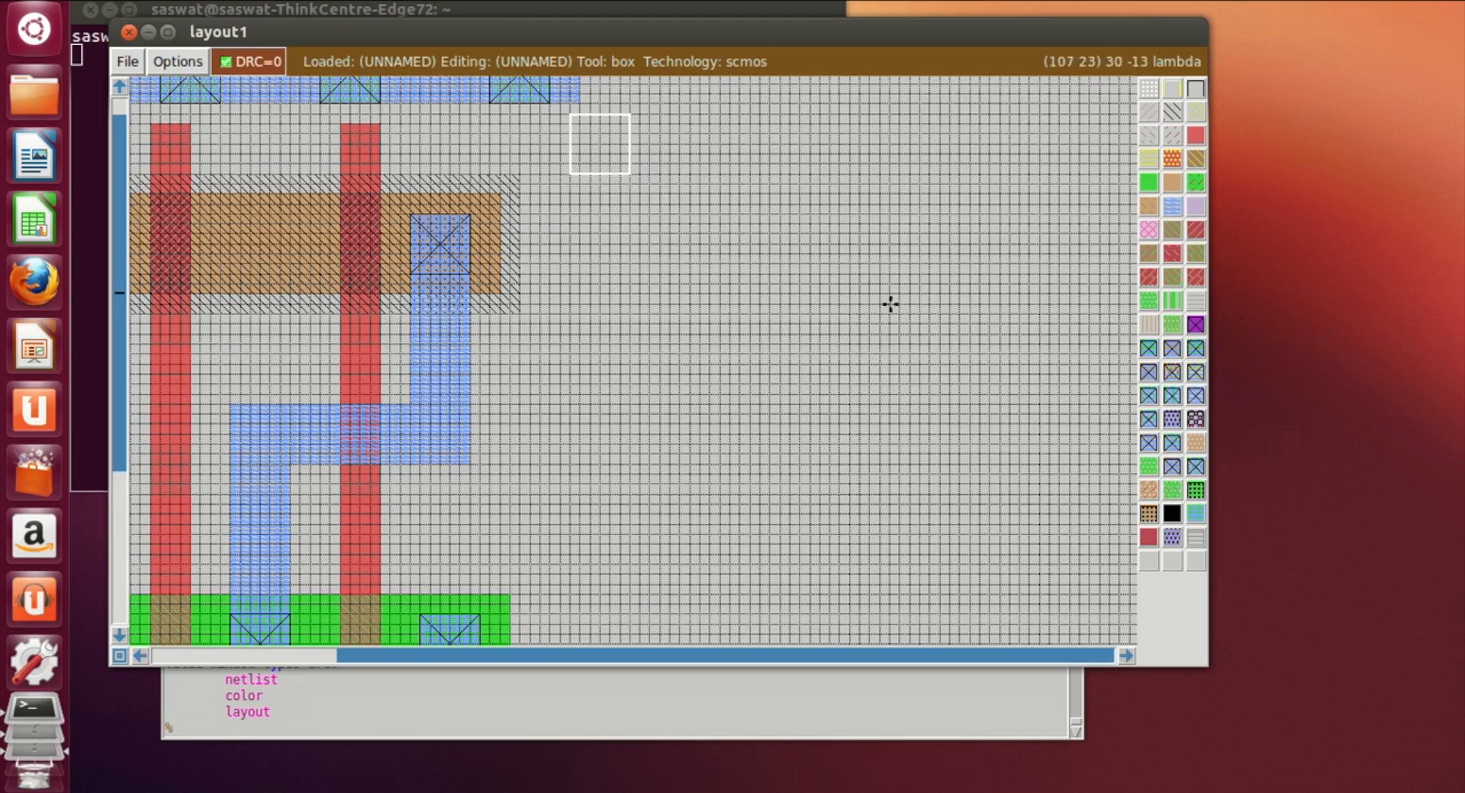
{"action": "right_click", "coordinate": [996, 309]}
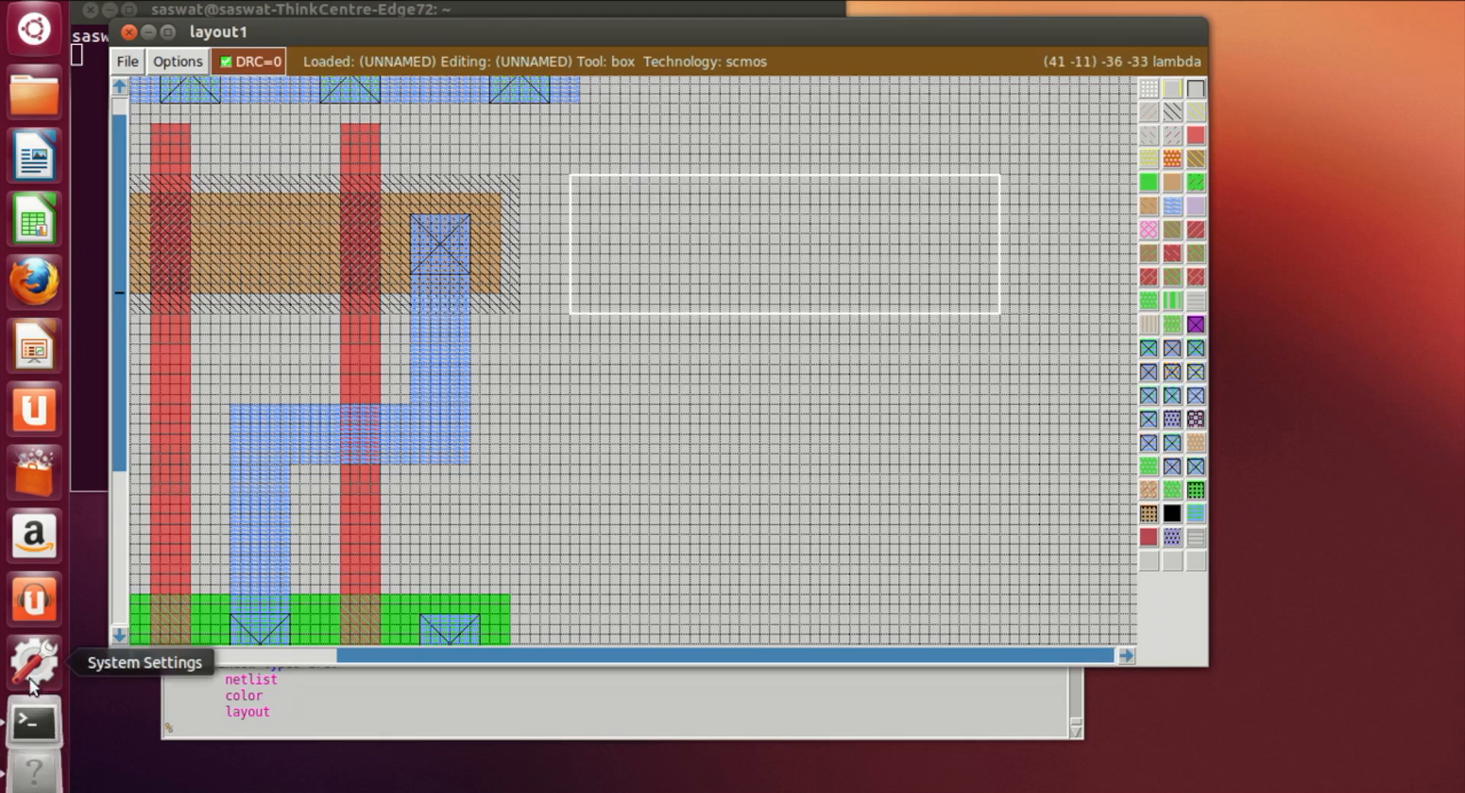
{"action": "left_click", "coordinate": [140, 656]}
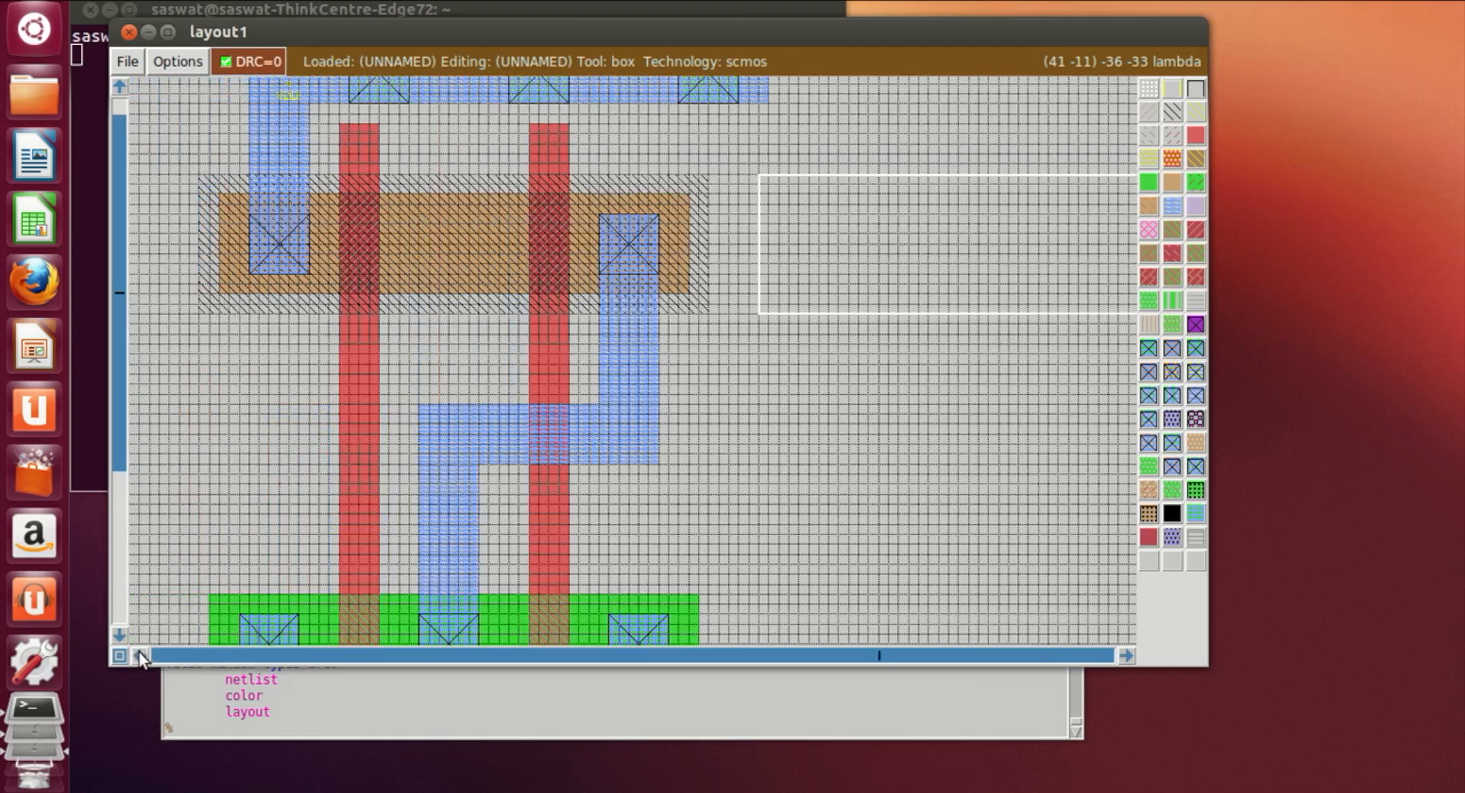
{"action": "left_click", "coordinate": [1125, 656]}
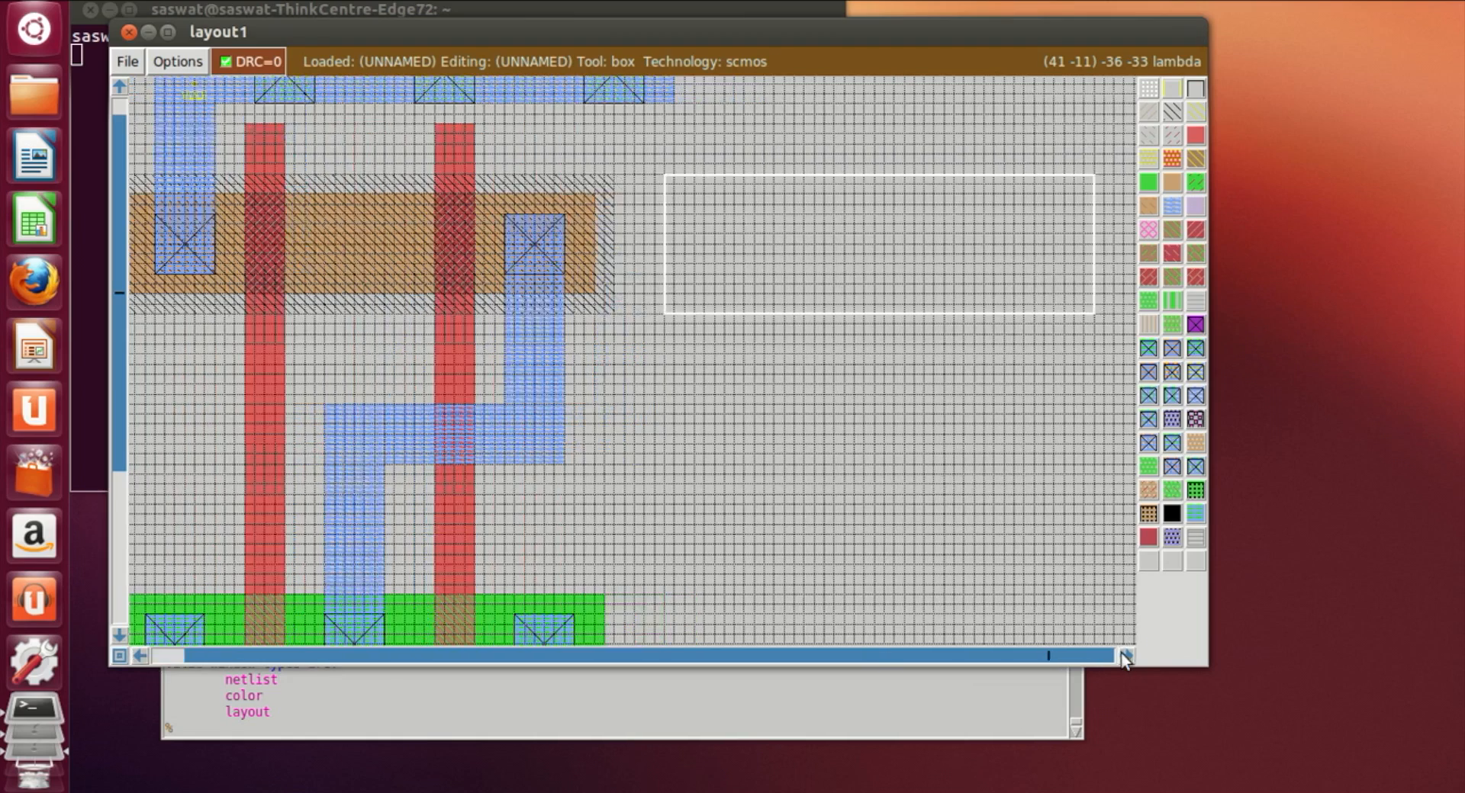
{"action": "left_click", "coordinate": [1126, 657]}
{"action": "right_click", "coordinate": [952, 219]}
{"action": "right_click", "coordinate": [951, 203]}
{"action": "right_click", "coordinate": [954, 182]}
{"action": "right_click", "coordinate": [954, 177]}
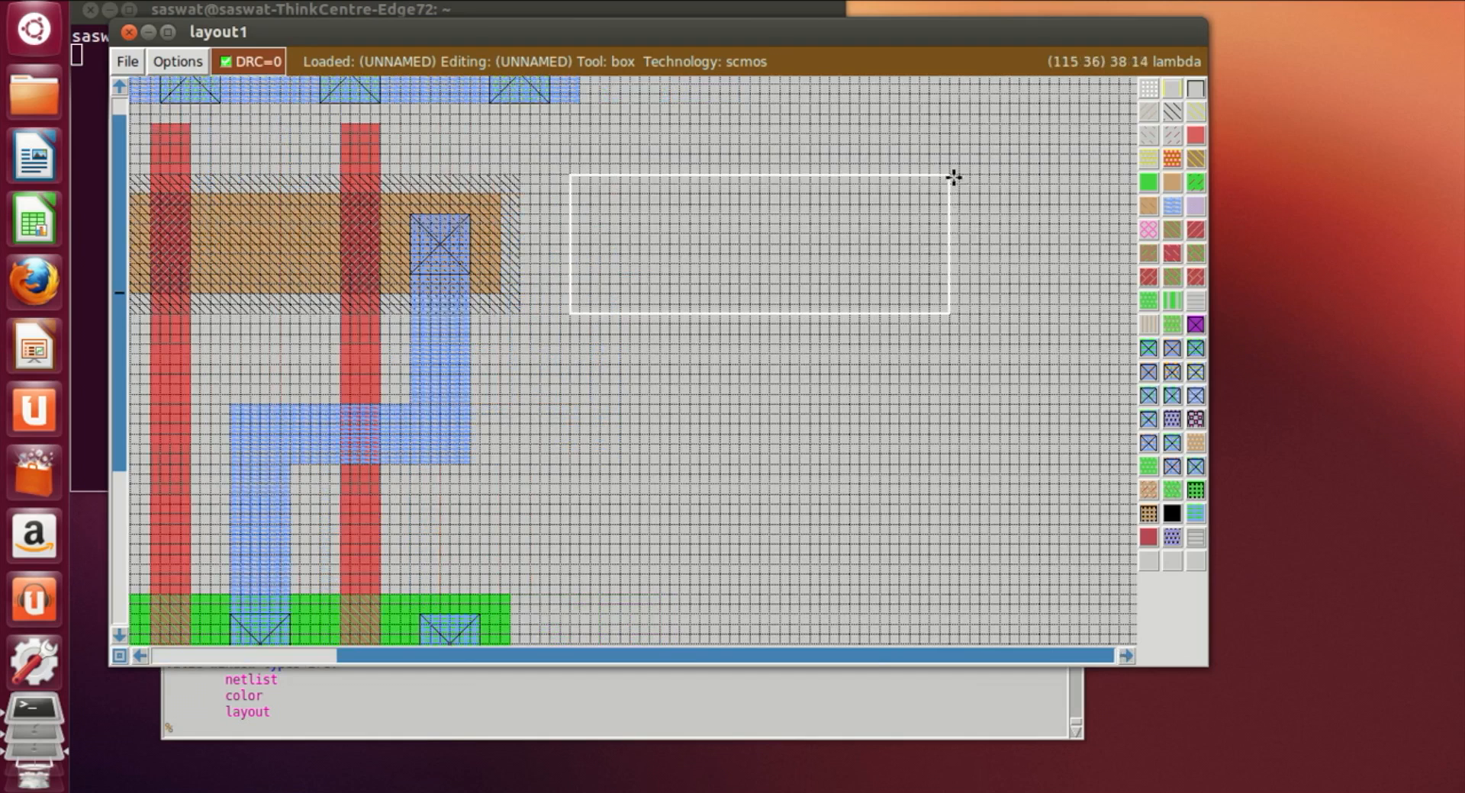
{"action": "right_click", "coordinate": [969, 176]}
{"action": "left_click", "coordinate": [1168, 116]}
{"action": "left_click", "coordinate": [941, 513]}
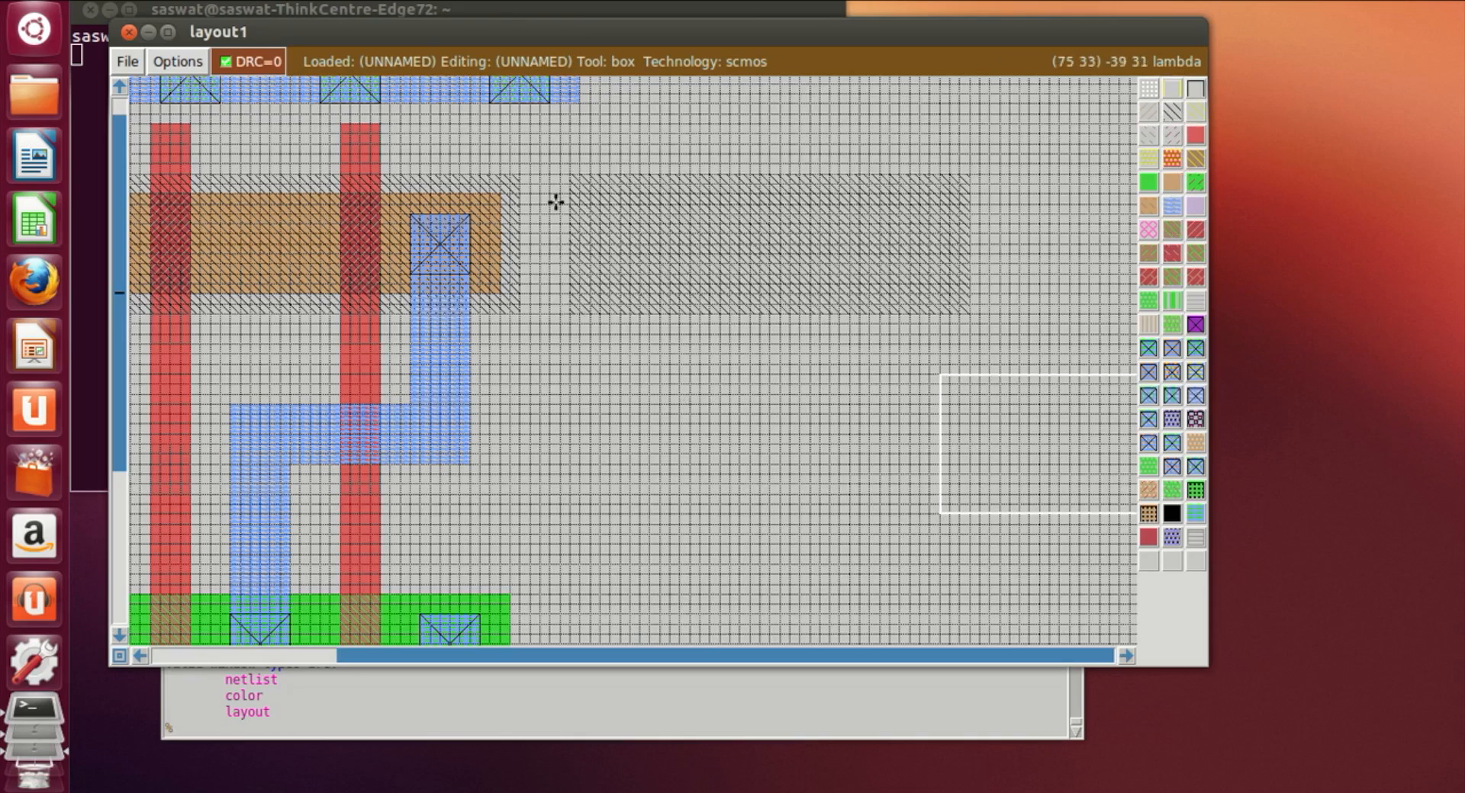
Step: Paint a p-diffusion rectangle inside the new nwell, inset from the well's edges
{"action": "left_click", "coordinate": [592, 192]}
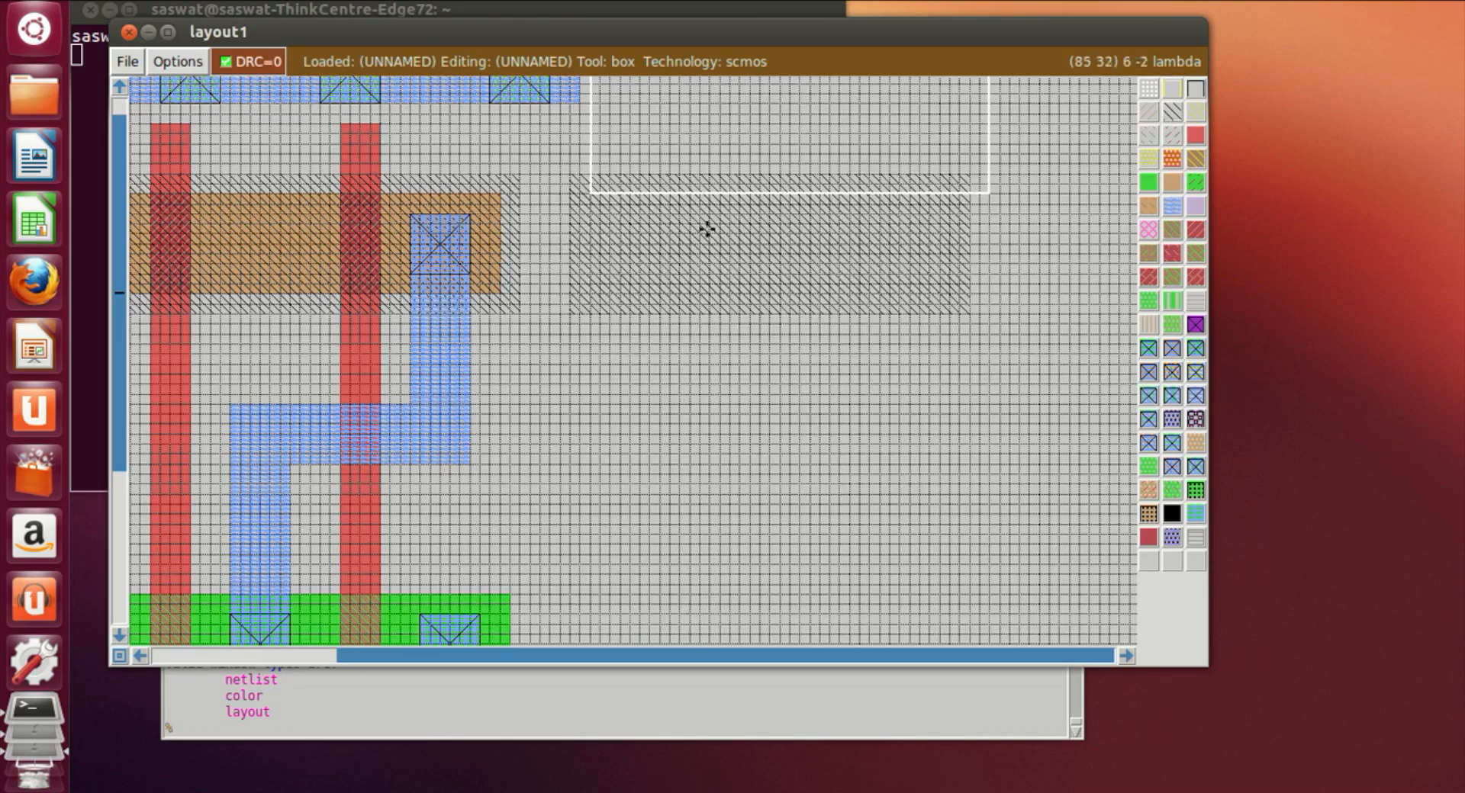
{"action": "right_click", "coordinate": [941, 285]}
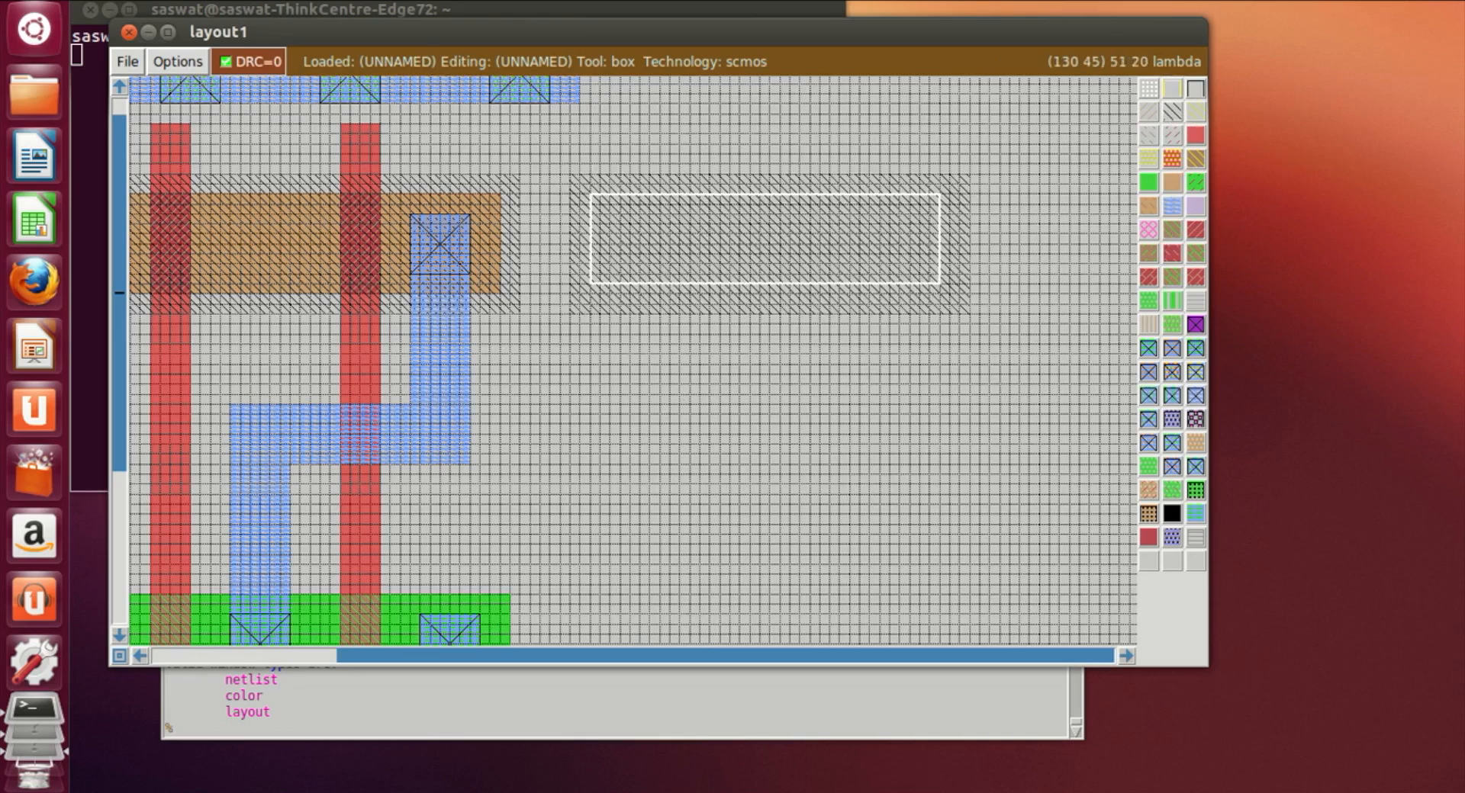
{"action": "left_click", "coordinate": [1269, 1]}
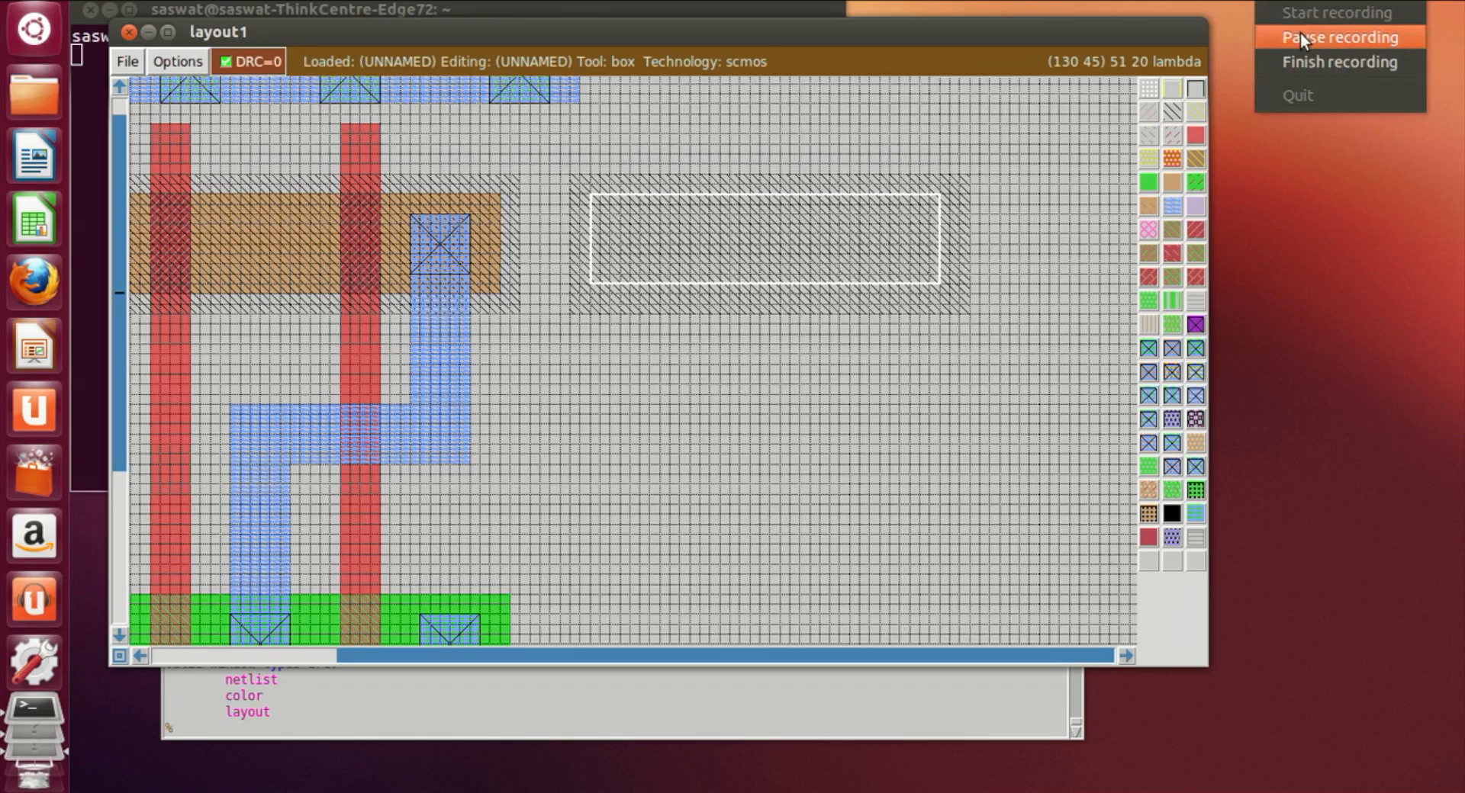
{"action": "left_click", "coordinate": [1300, 32]}
{"action": "right_click_drag", "start_coordinate": [953, 288], "coordinate": [948, 190]}
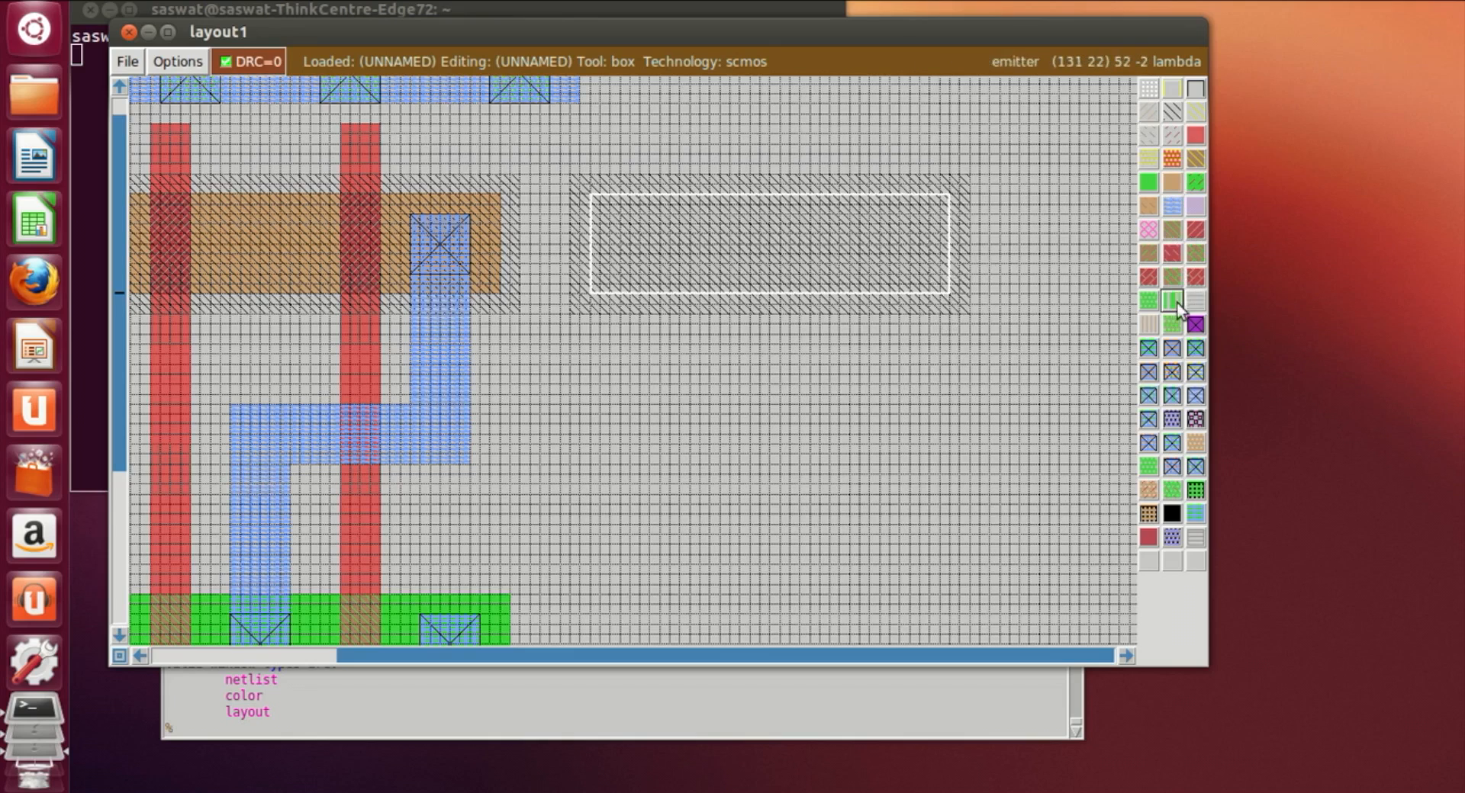
{"action": "middle_click", "coordinate": [1162, 180]}
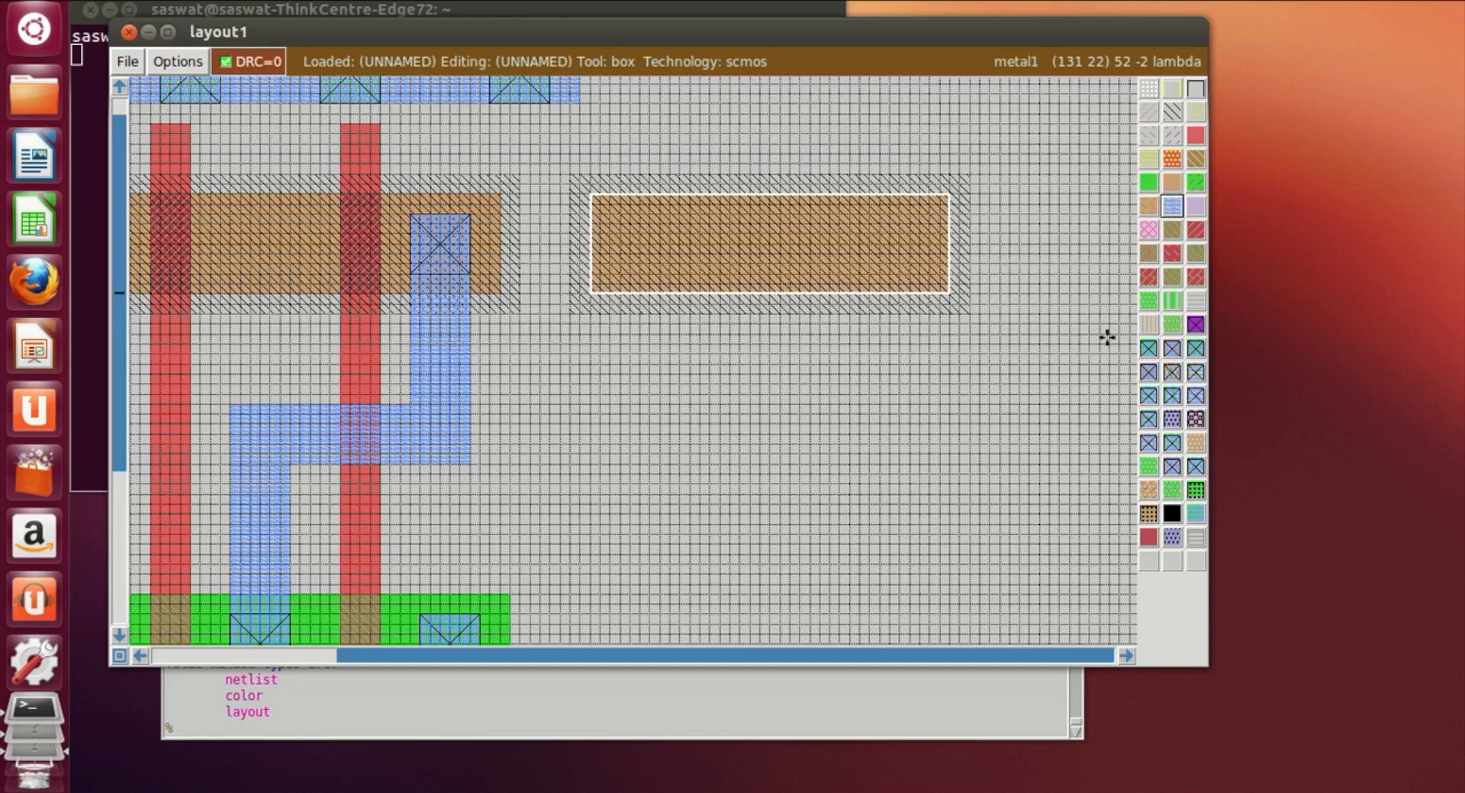
Step: Place the box in the lower empty area, aligned under the p-diffusion, for the next rectangle
{"action": "left_click", "coordinate": [618, 604]}
{"action": "left_click", "coordinate": [607, 633]}
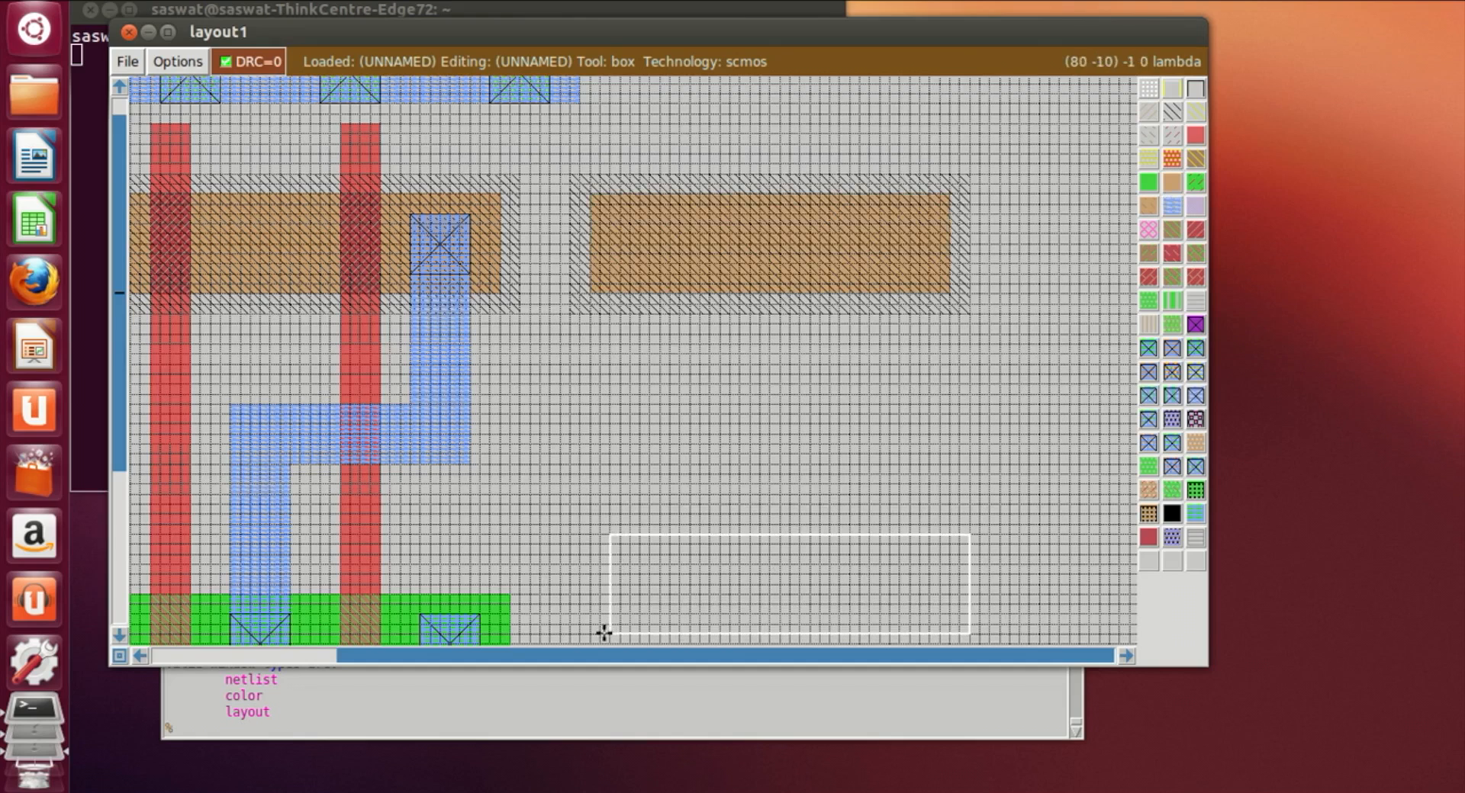
{"action": "scroll", "coordinate": [605, 607], "scroll_direction": "down", "scroll_amount": 2}
{"action": "left_click", "coordinate": [605, 607]}
{"action": "left_click", "coordinate": [605, 585]}
{"action": "left_click", "coordinate": [601, 602]}
{"action": "left_click", "coordinate": [599, 583]}
{"action": "left_click", "coordinate": [593, 591]}
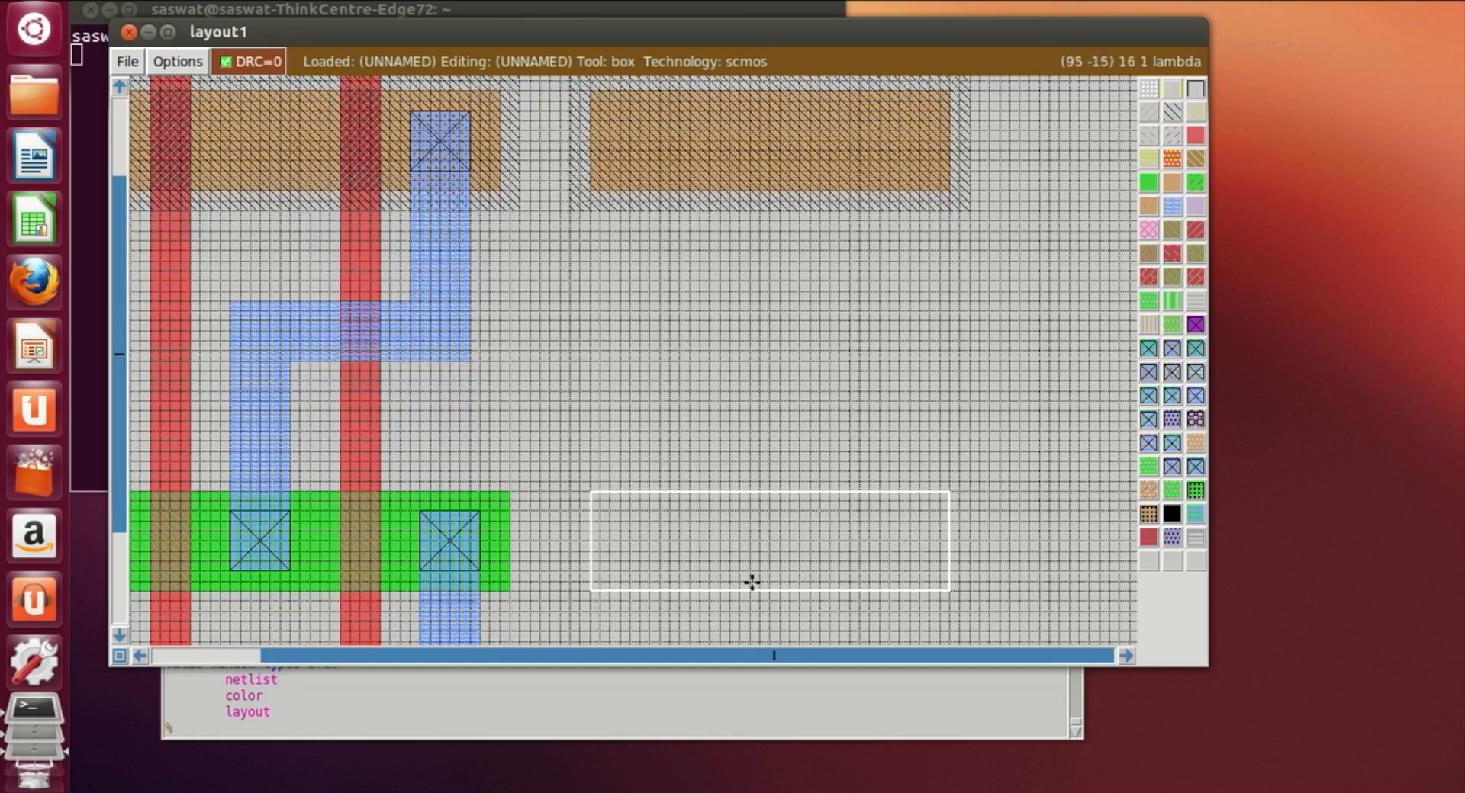
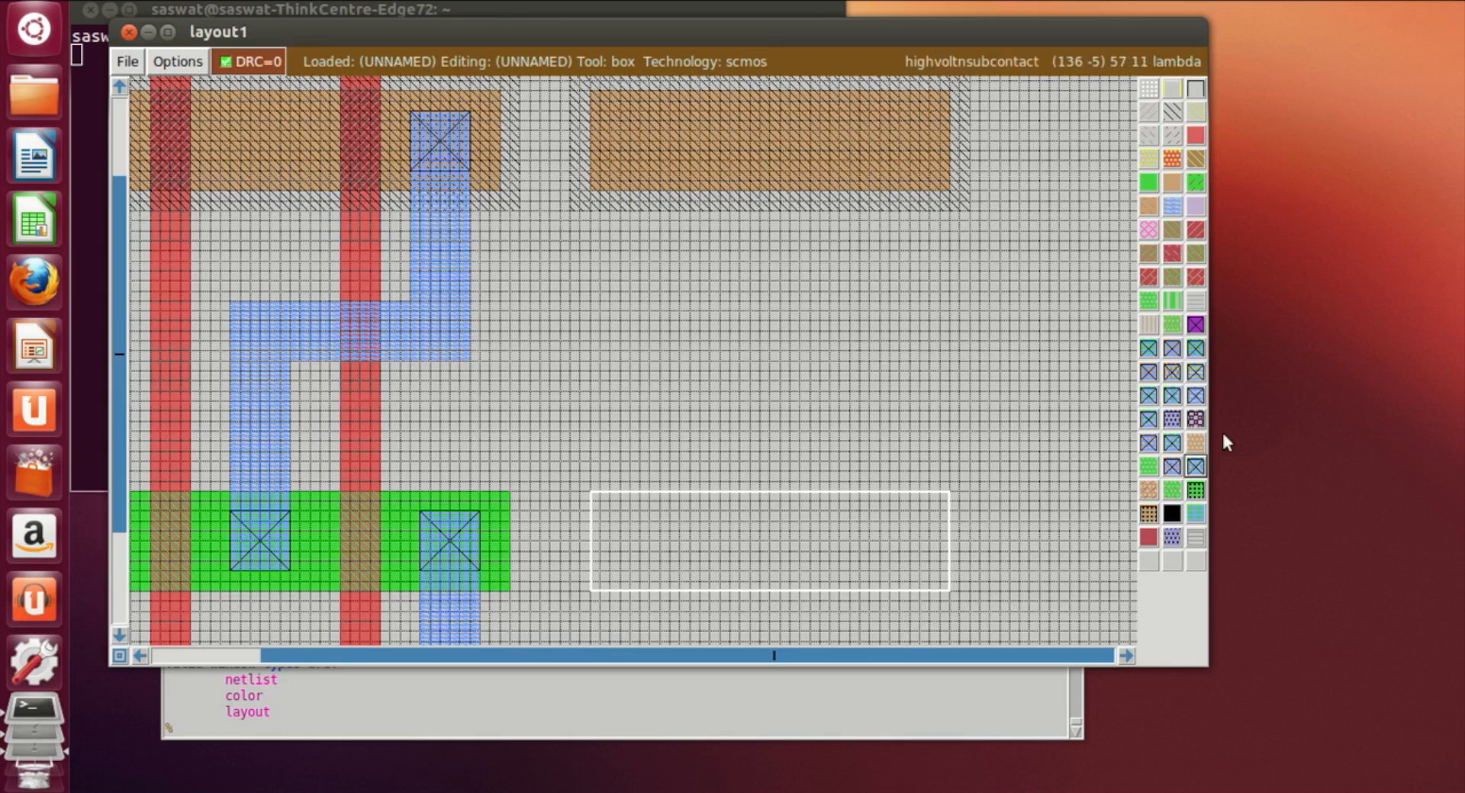
Step: Paint n-diffusion into the box placed under the new p-diffusion
{"action": "left_click", "coordinate": [1148, 183]}
{"action": "left_click", "coordinate": [981, 561]}
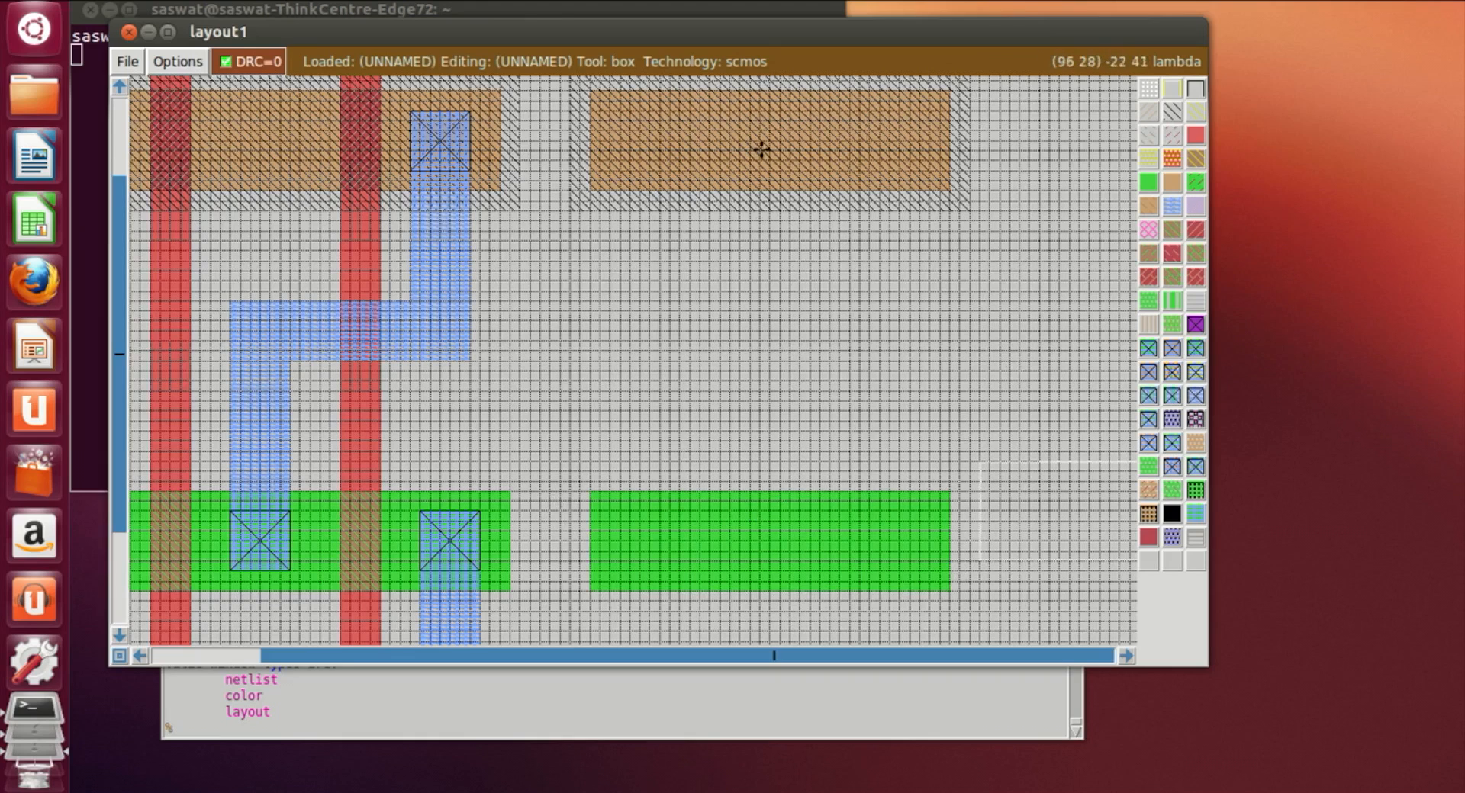
Step: Paint a vertical polysilicon gate strip crossing both the new p-diffusion and the new n-diffusion
{"action": "scroll", "coordinate": [831, 375], "scroll_direction": "up", "scroll_amount": 2}
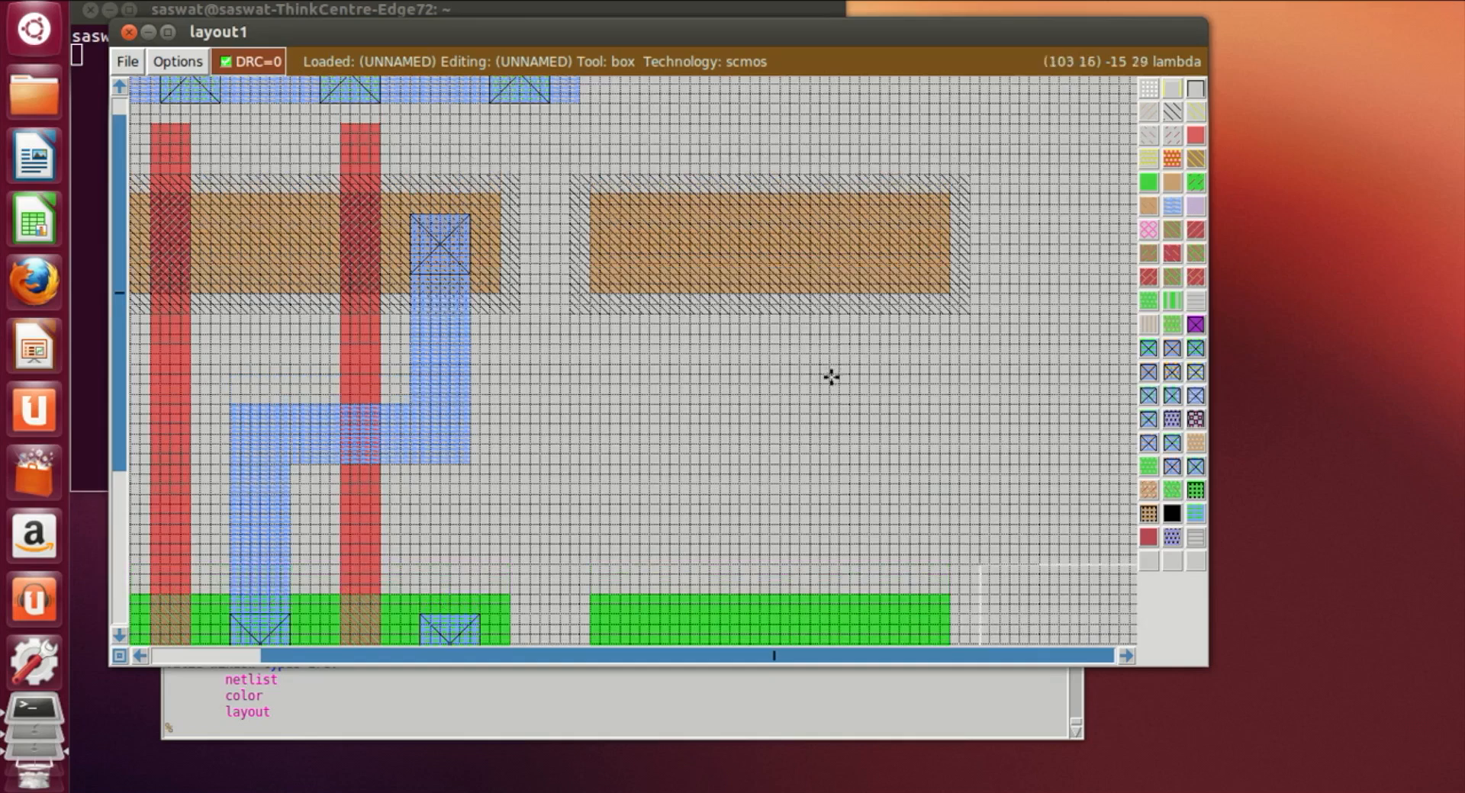
{"action": "left_click", "coordinate": [733, 124]}
{"action": "scroll", "coordinate": [726, 458], "scroll_direction": "down", "scroll_amount": 2}
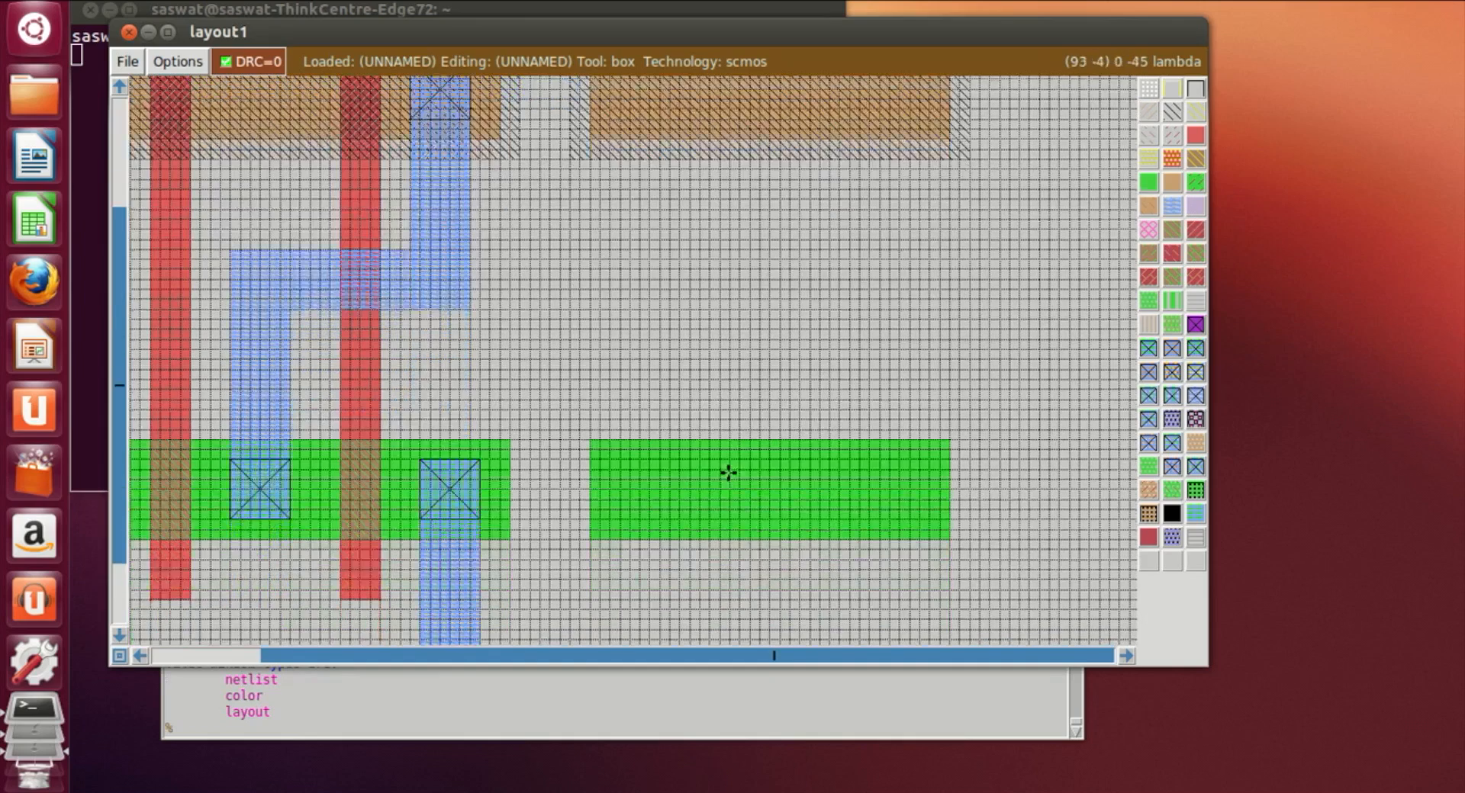
{"action": "right_click", "coordinate": [770, 558]}
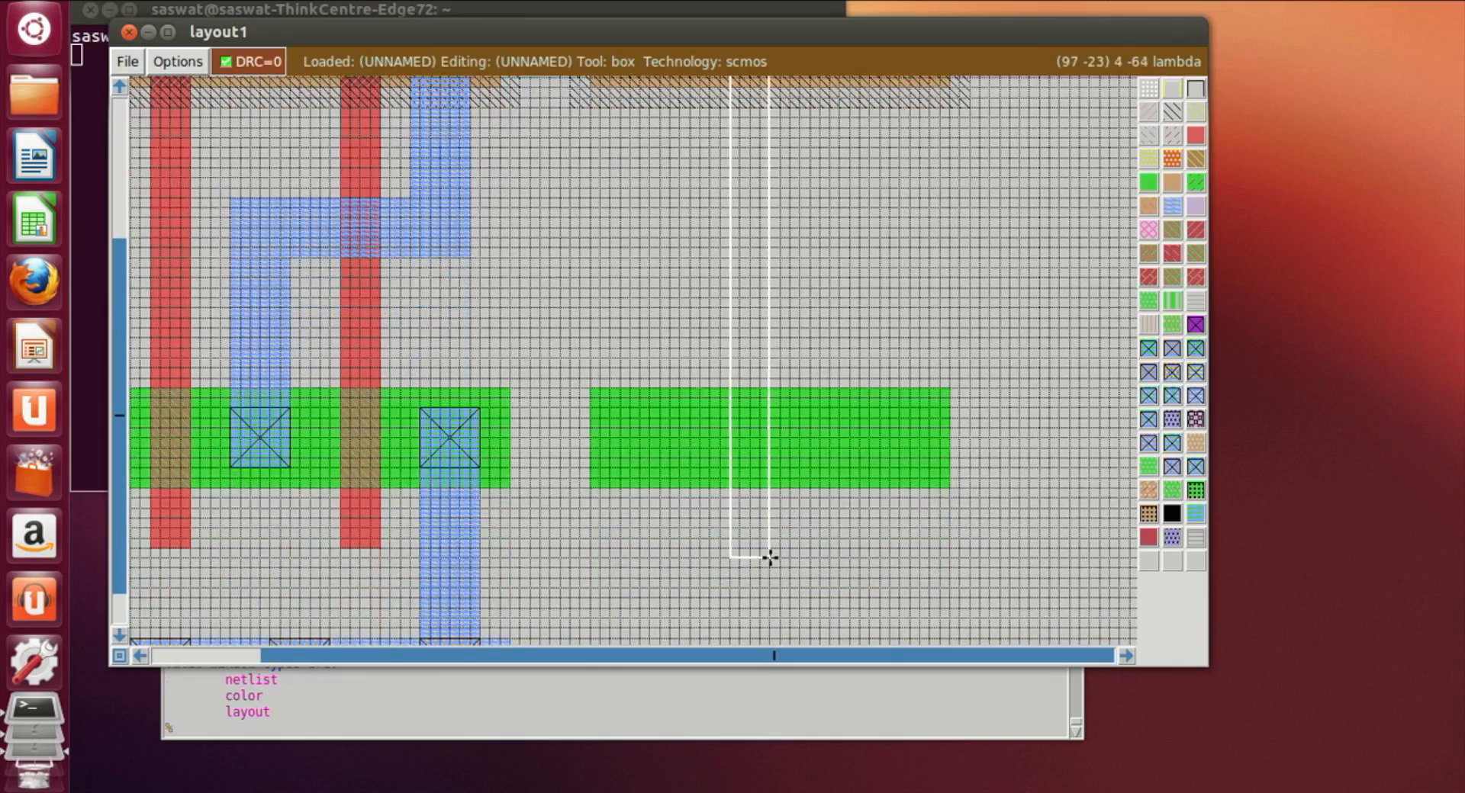
{"action": "scroll", "coordinate": [919, 569], "scroll_direction": "up", "scroll_amount": 3}
{"action": "scroll", "coordinate": [918, 569], "scroll_direction": "down", "scroll_amount": 3}
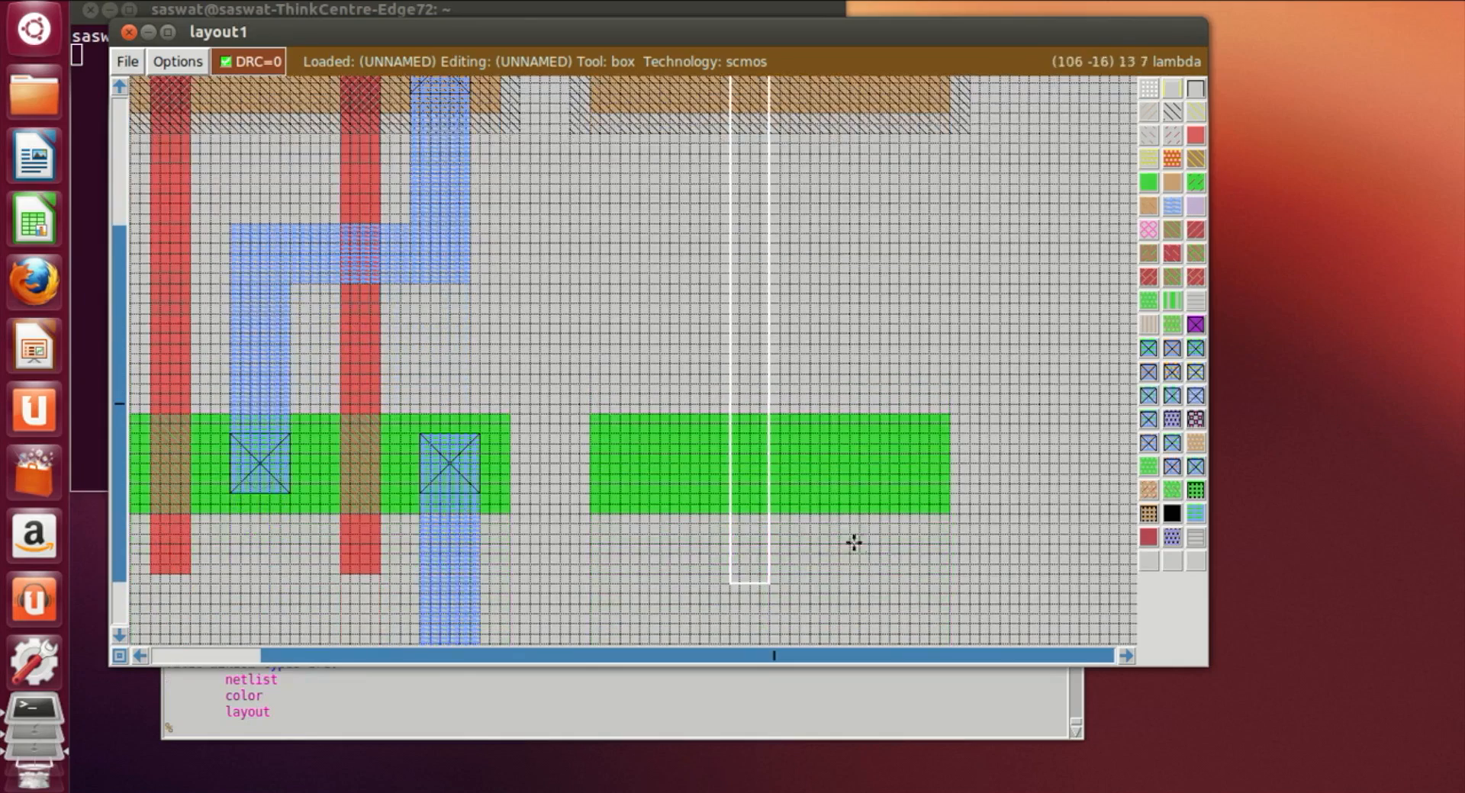
{"action": "left_click", "coordinate": [748, 586]}
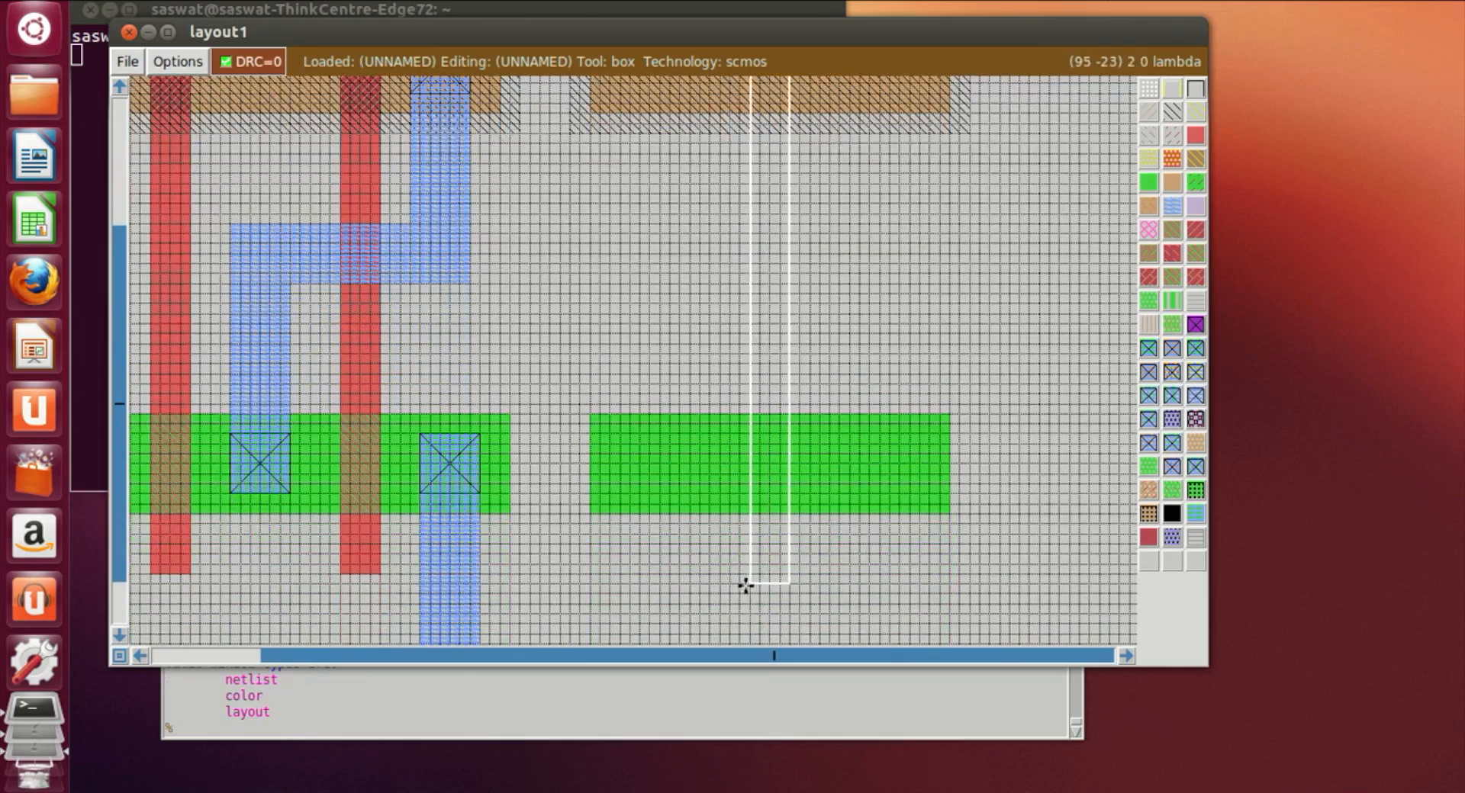
{"action": "scroll", "coordinate": [939, 405], "scroll_direction": "up", "scroll_amount": 3}
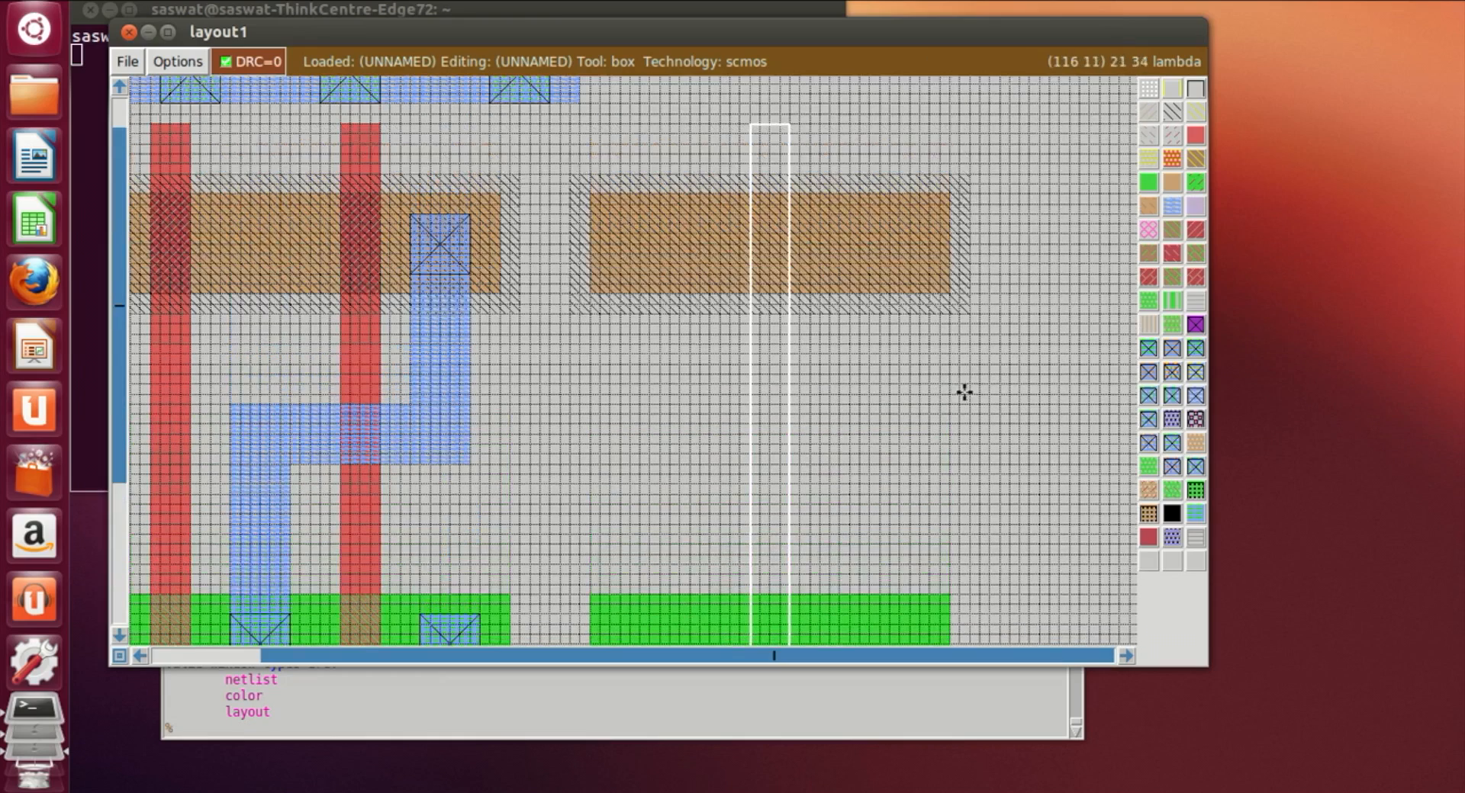
{"action": "left_click", "coordinate": [1194, 138]}
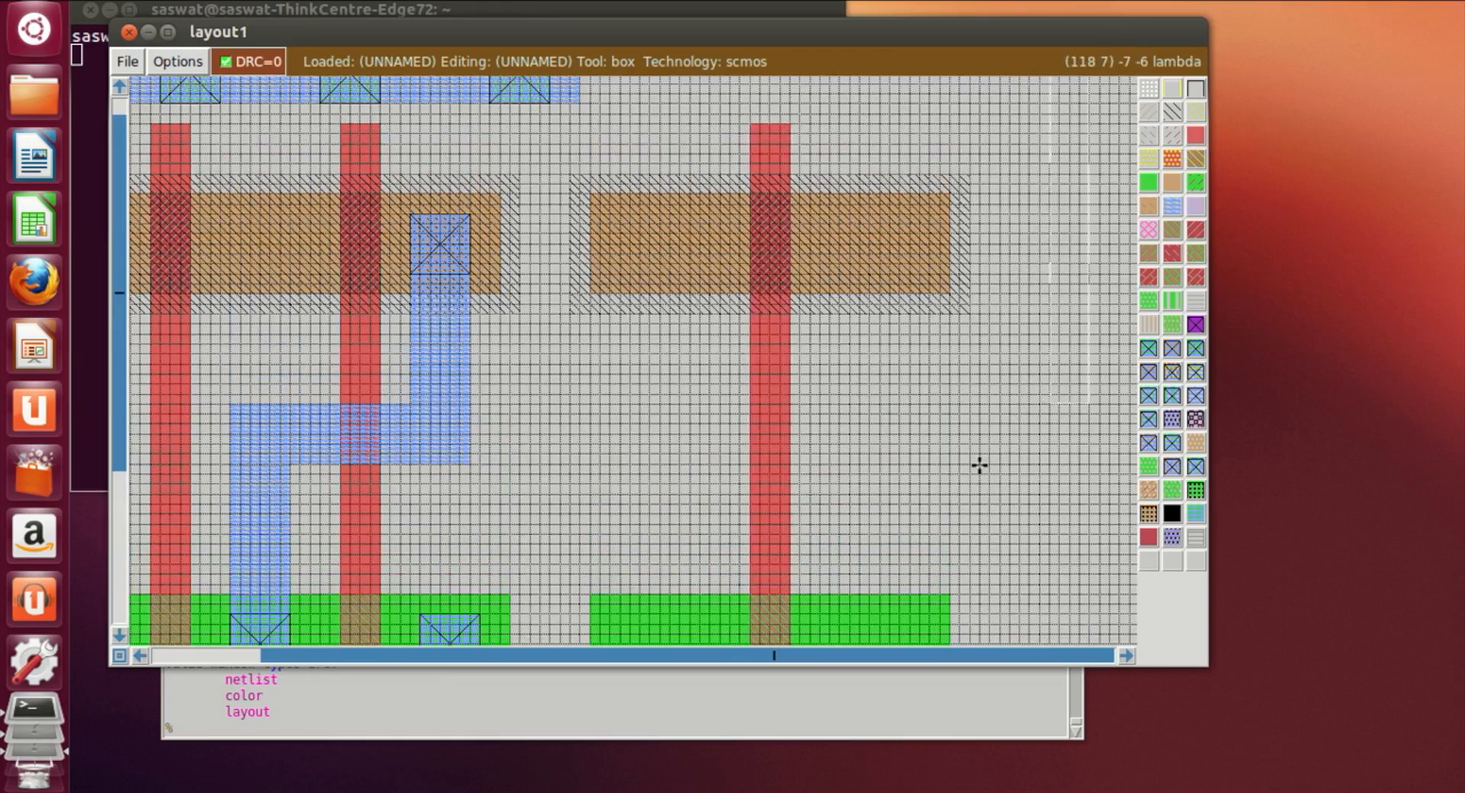
Step: Paint a vertical metal1 strip from the new p-diffusion up toward the VDD rail, left of the gate
{"action": "scroll", "coordinate": [991, 458], "scroll_direction": "down", "scroll_amount": 3}
{"action": "scroll", "coordinate": [652, 543], "scroll_direction": "up", "scroll_amount": 2}
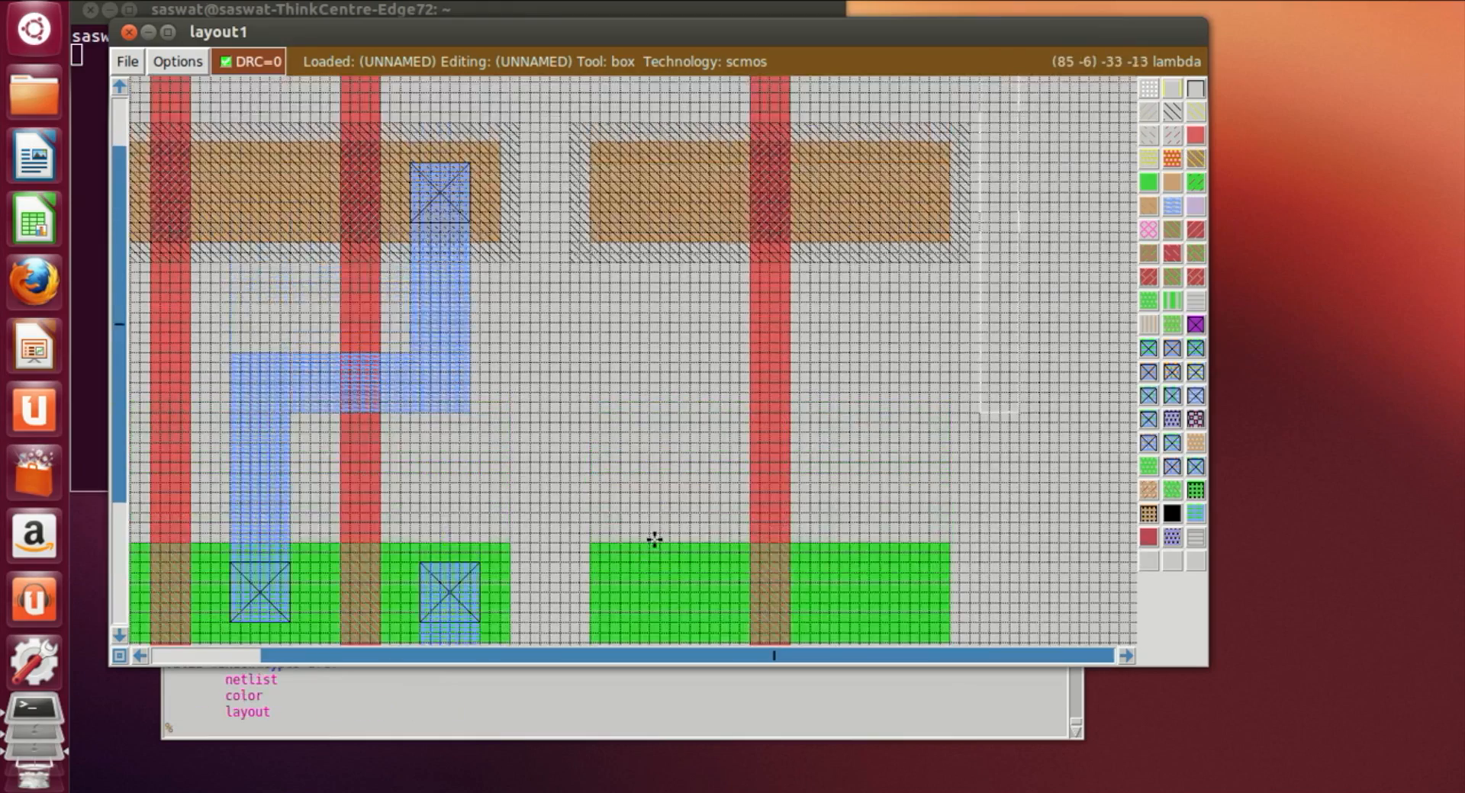
{"action": "scroll", "coordinate": [654, 540], "scroll_direction": "up", "scroll_amount": 3}
{"action": "left_click", "coordinate": [641, 358]}
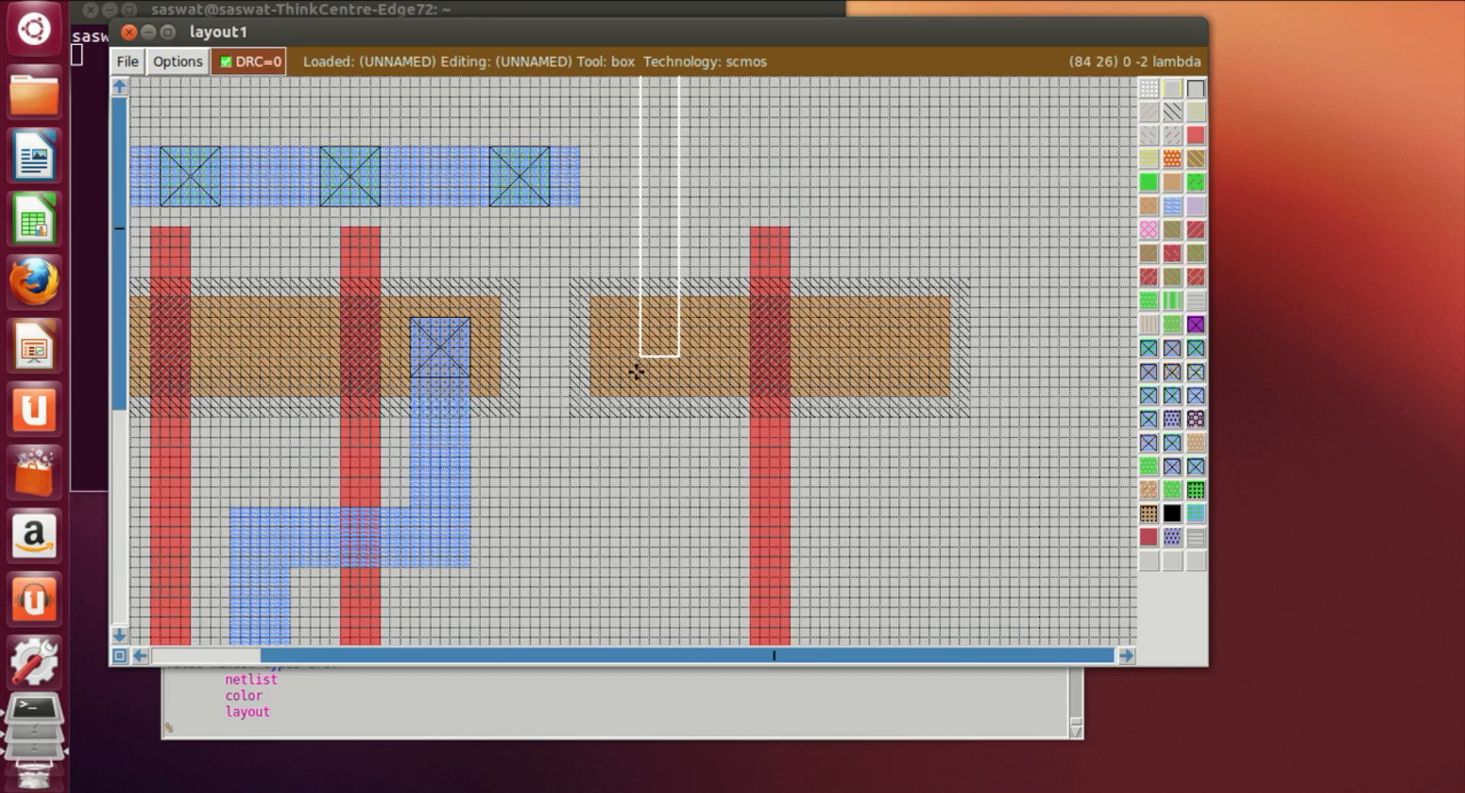
{"action": "left_click", "coordinate": [638, 374]}
{"action": "right_click_drag", "start_coordinate": [679, 355], "coordinate": [695, 144]}
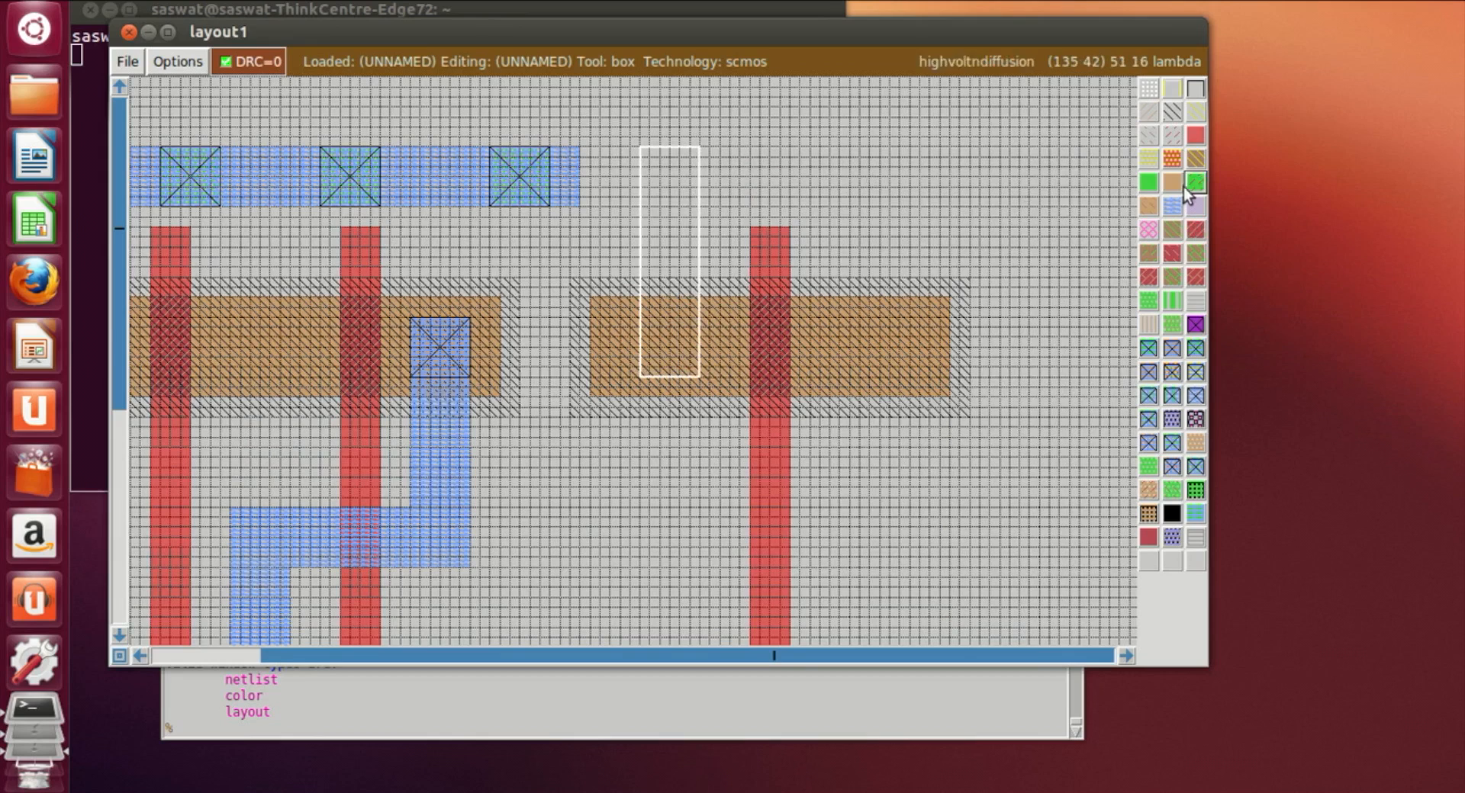
{"action": "middle_click", "coordinate": [1173, 217]}
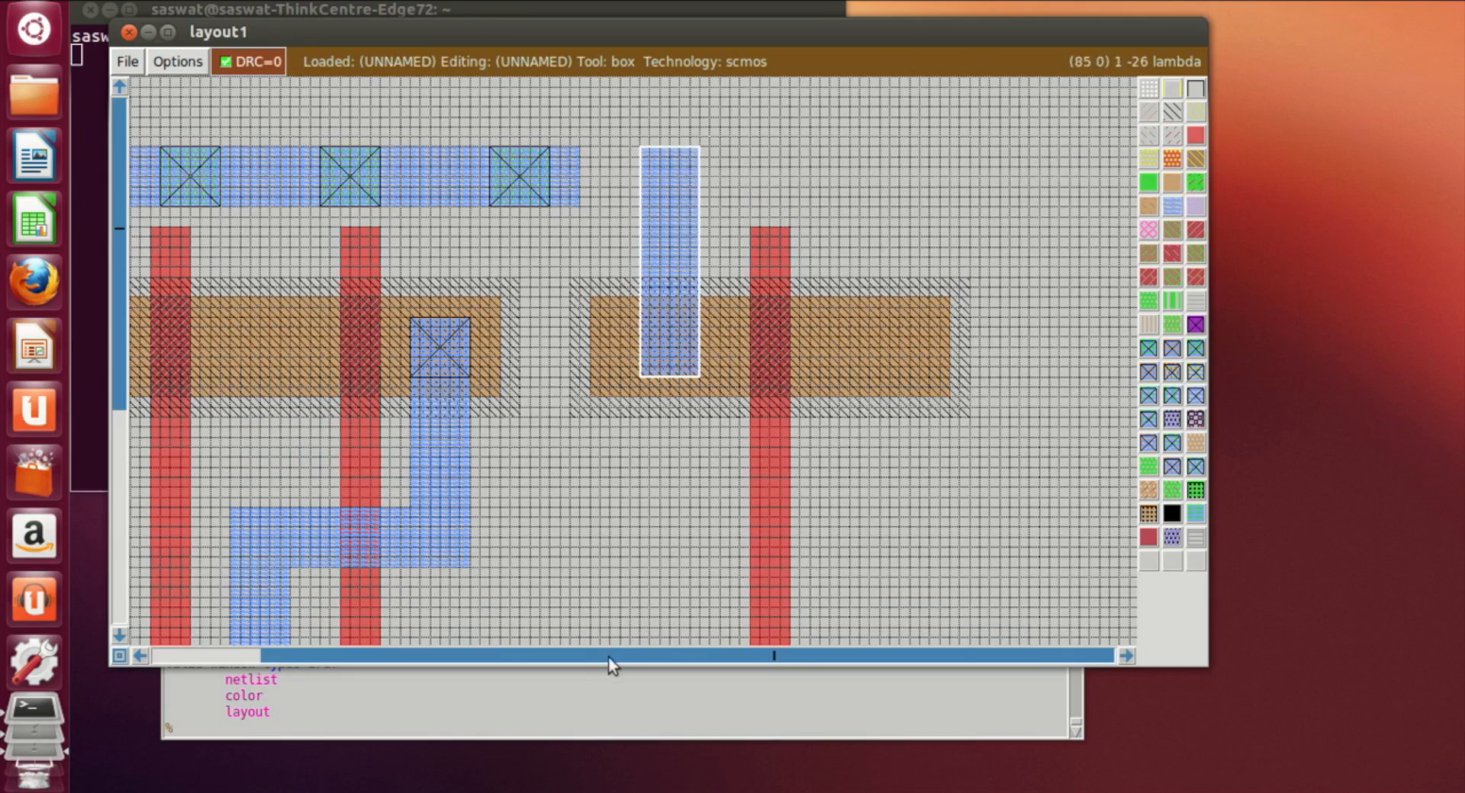
Step: Paint a vertical metal1 strip from the new n-diffusion down toward the GND rail, left of the gate
{"action": "scroll", "coordinate": [650, 597], "scroll_direction": "down", "scroll_amount": 6}
{"action": "scroll", "coordinate": [653, 597], "scroll_direction": "down", "scroll_amount": 3}
{"action": "left_click", "coordinate": [659, 524]}
{"action": "left_click", "coordinate": [608, 537]}
{"action": "left_click_drag", "start_coordinate": [608, 537], "coordinate": [640, 508]}
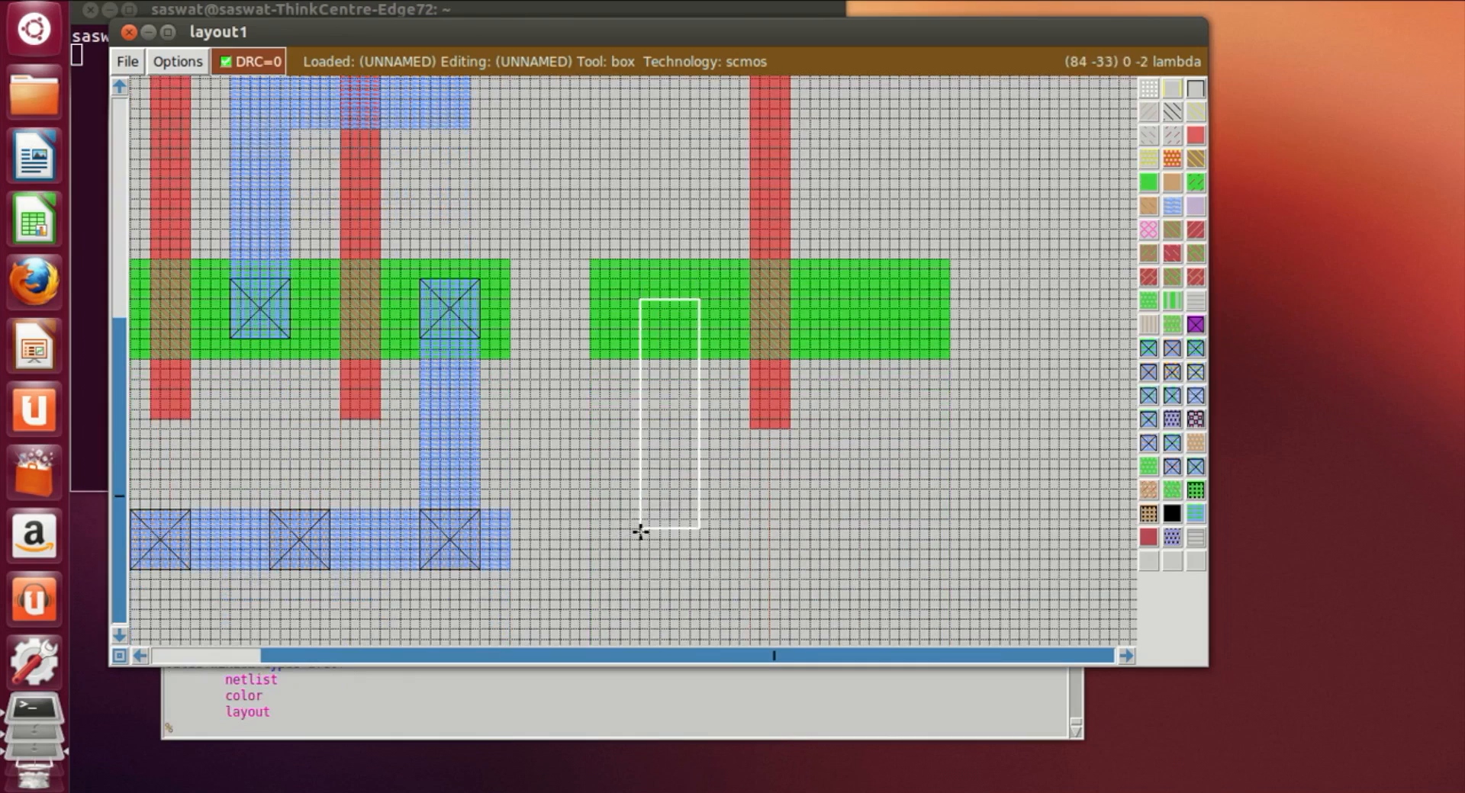
{"action": "left_click", "coordinate": [649, 507]}
{"action": "left_click", "coordinate": [637, 509]}
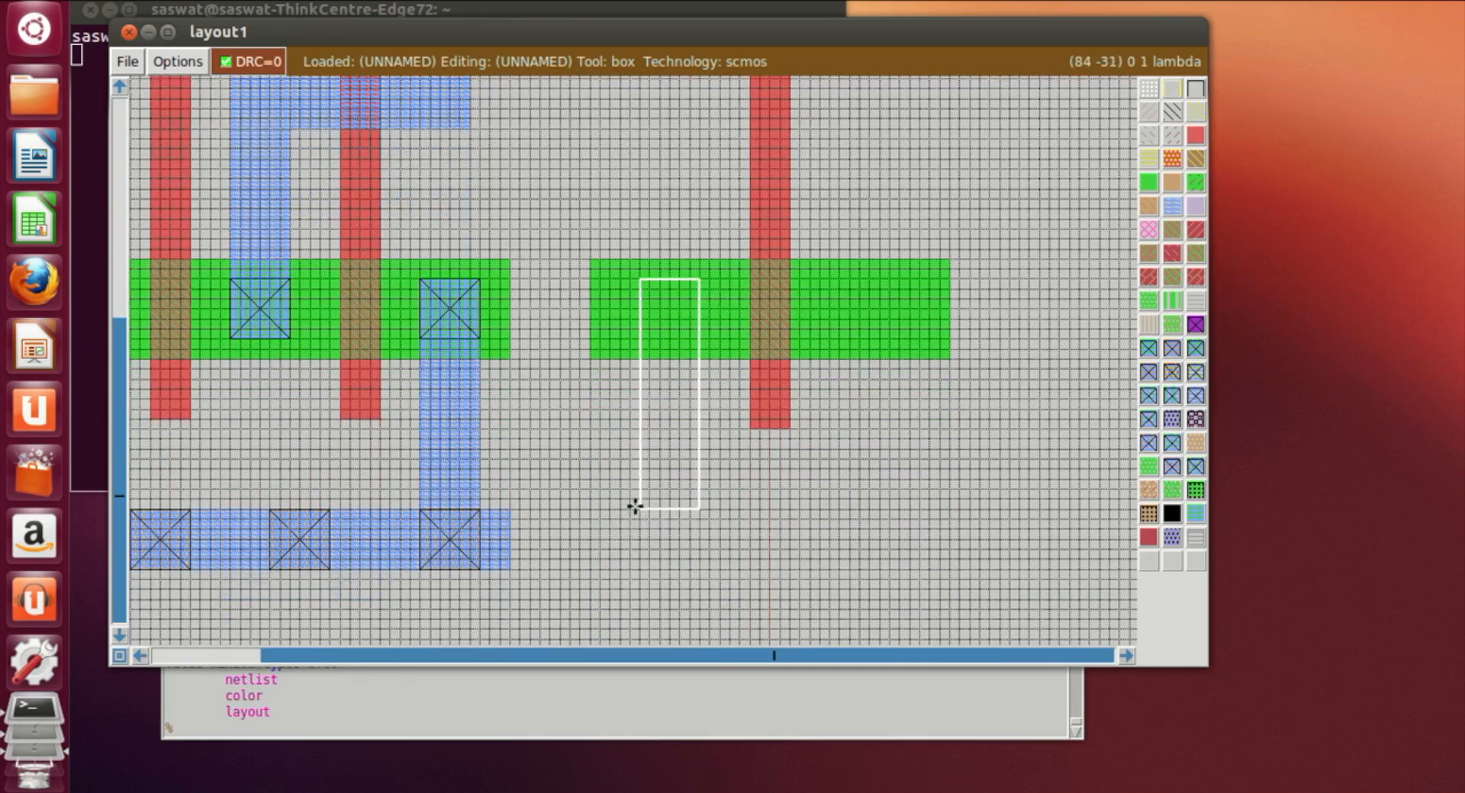
{"action": "left_click", "coordinate": [1172, 205]}
Step: Paint a horizontal metal1 link joining the lower metal1 strip to the GND rail
{"action": "left_click", "coordinate": [510, 518]}
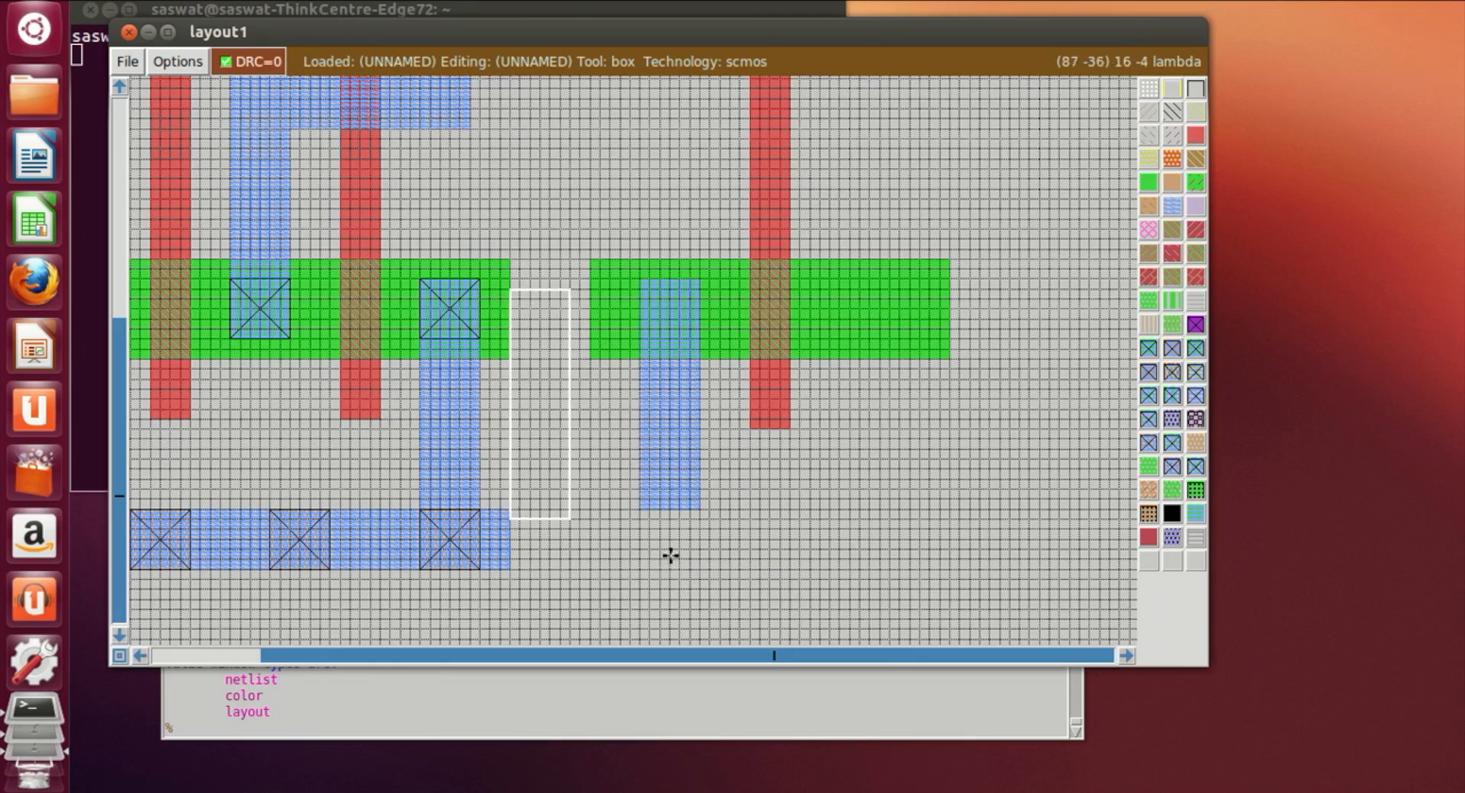
{"action": "left_click", "coordinate": [509, 508]}
{"action": "right_click", "coordinate": [699, 566]}
{"action": "right_click_drag", "start_coordinate": [699, 566], "coordinate": [704, 510]}
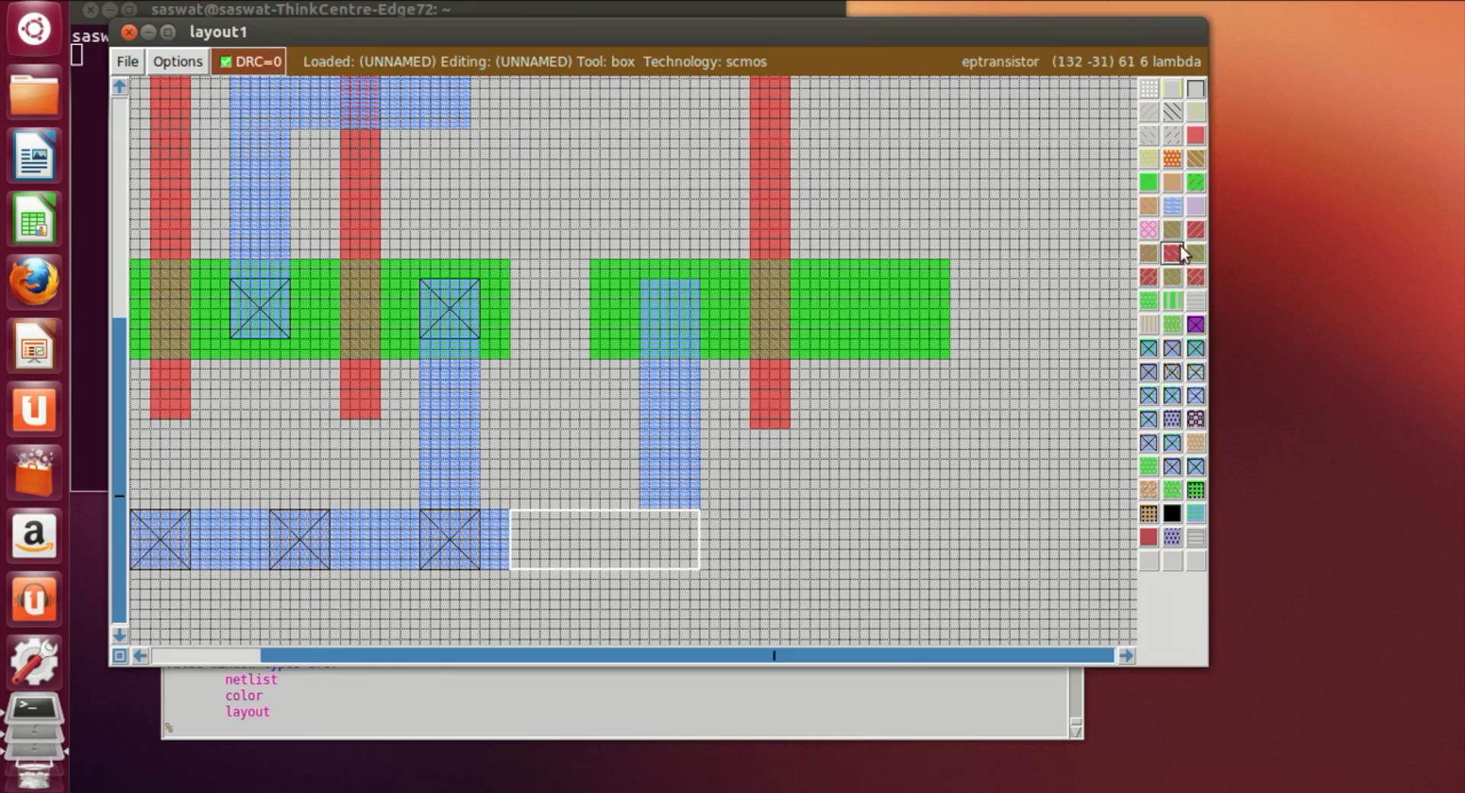
{"action": "left_click", "coordinate": [1180, 215]}
{"action": "left_click", "coordinate": [993, 587]}
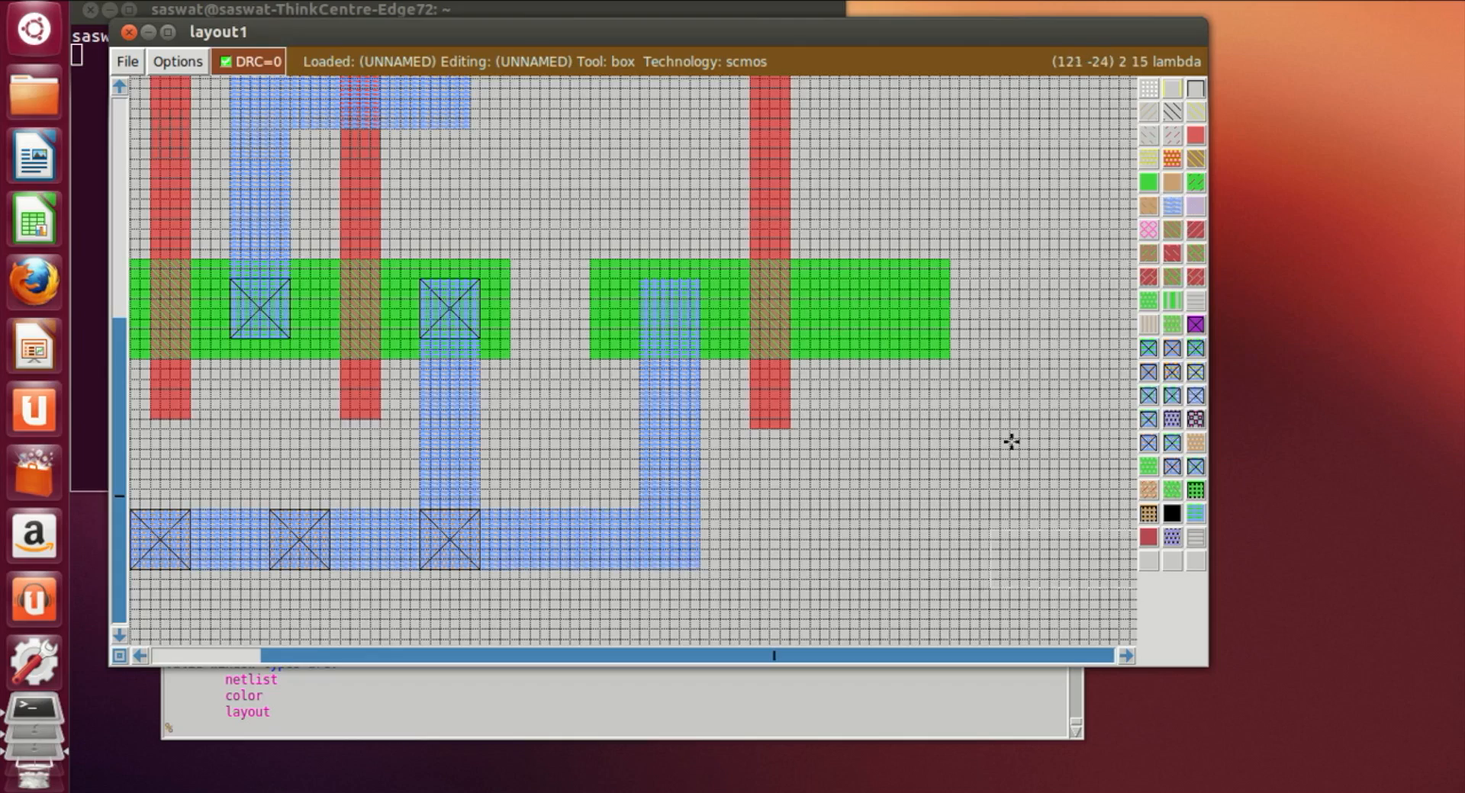
Step: Paint a horizontal metal1 link joining the upper metal1 strip to the VDD rail
{"action": "scroll", "coordinate": [1011, 442], "scroll_direction": "up", "scroll_amount": 8}
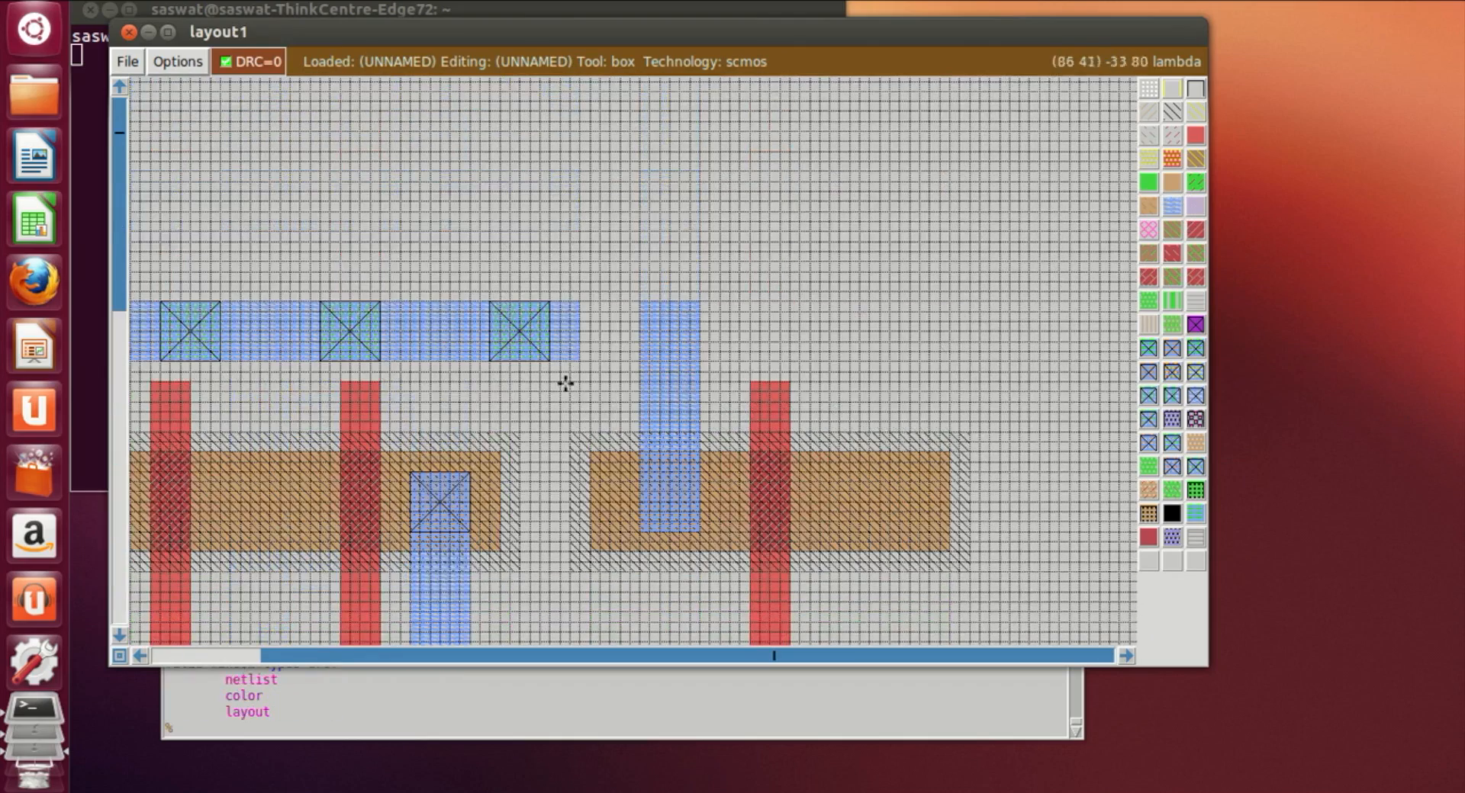
{"action": "left_click", "coordinate": [601, 361]}
{"action": "left_click", "coordinate": [571, 360]}
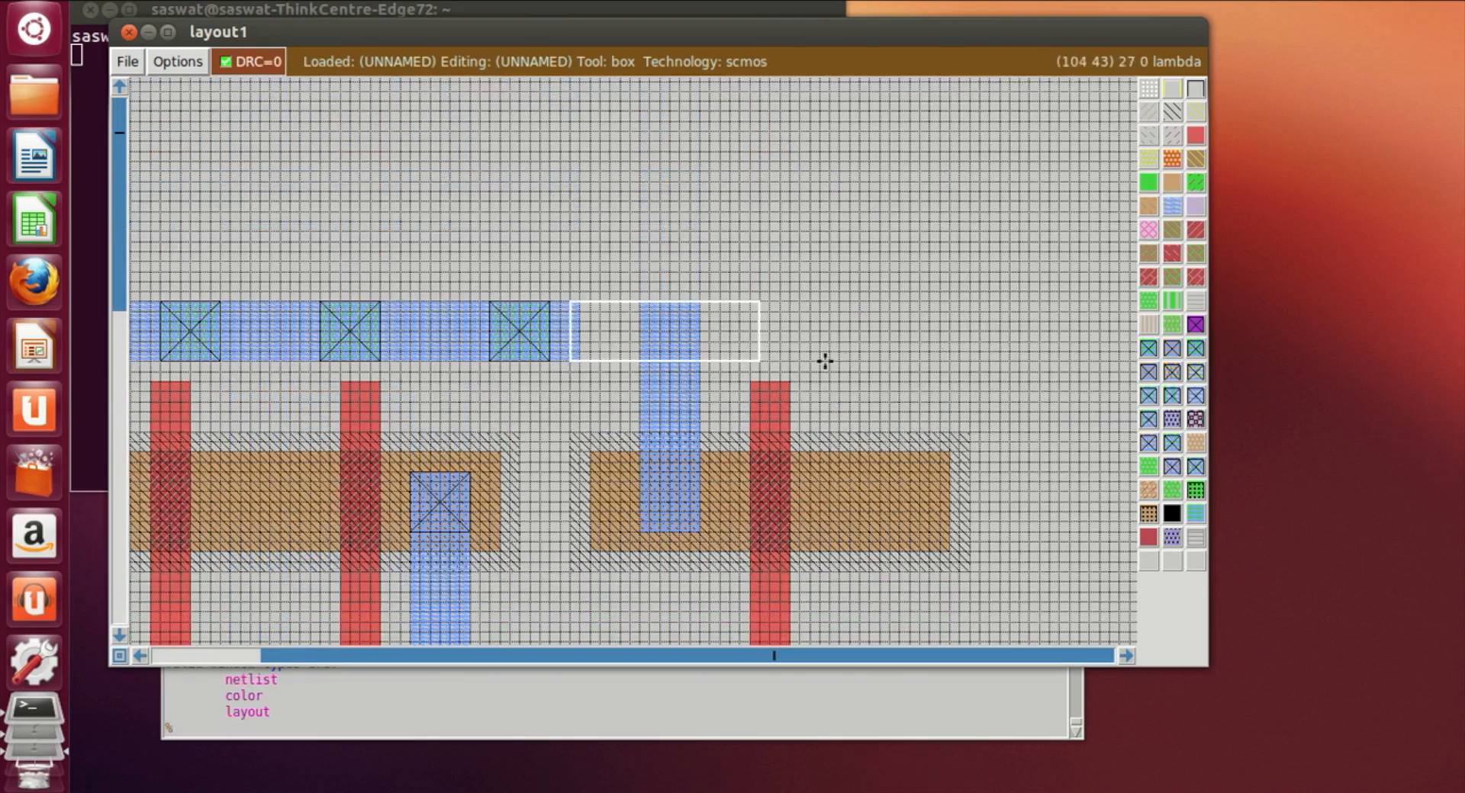
{"action": "right_click", "coordinate": [696, 360]}
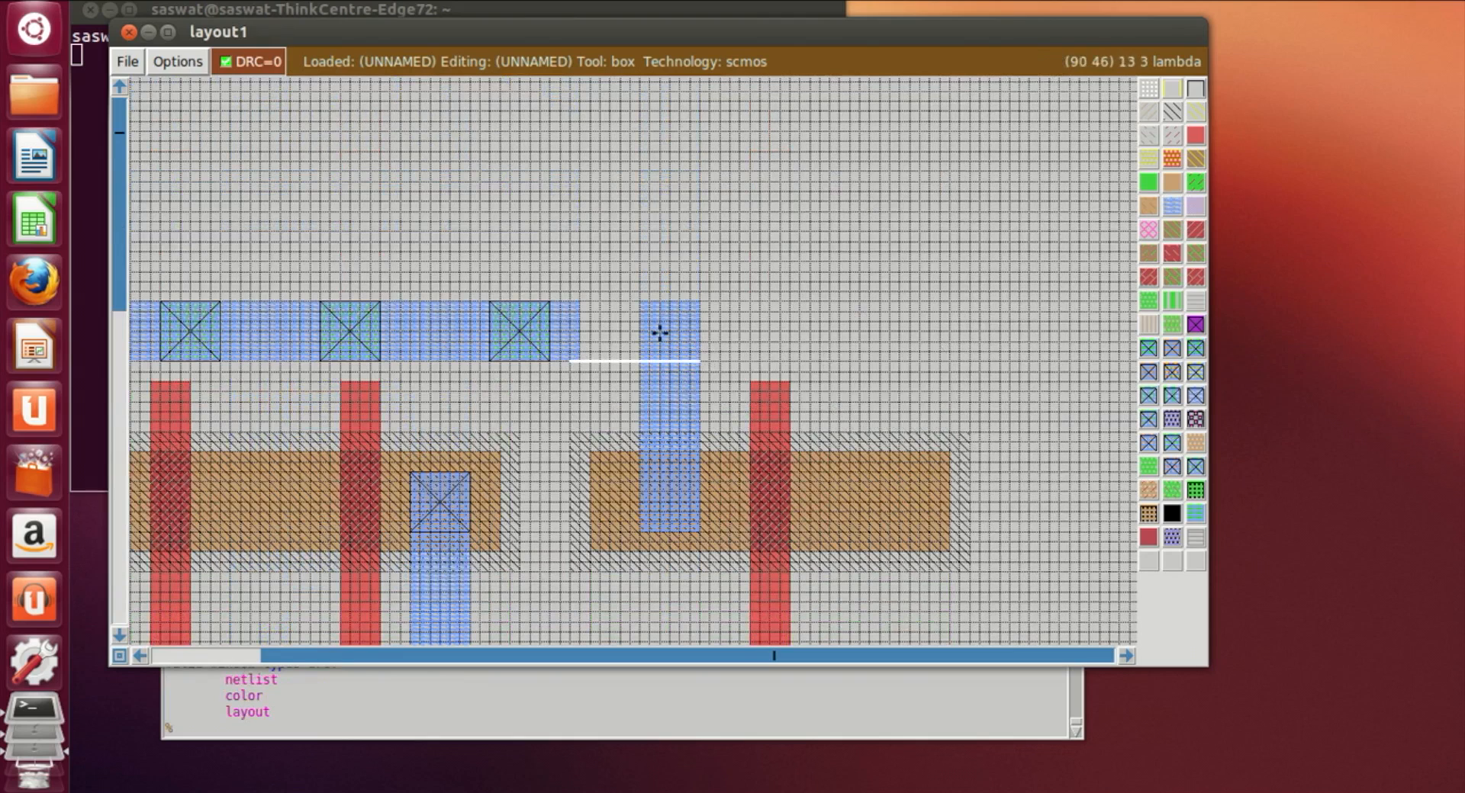
{"action": "right_click", "coordinate": [639, 304]}
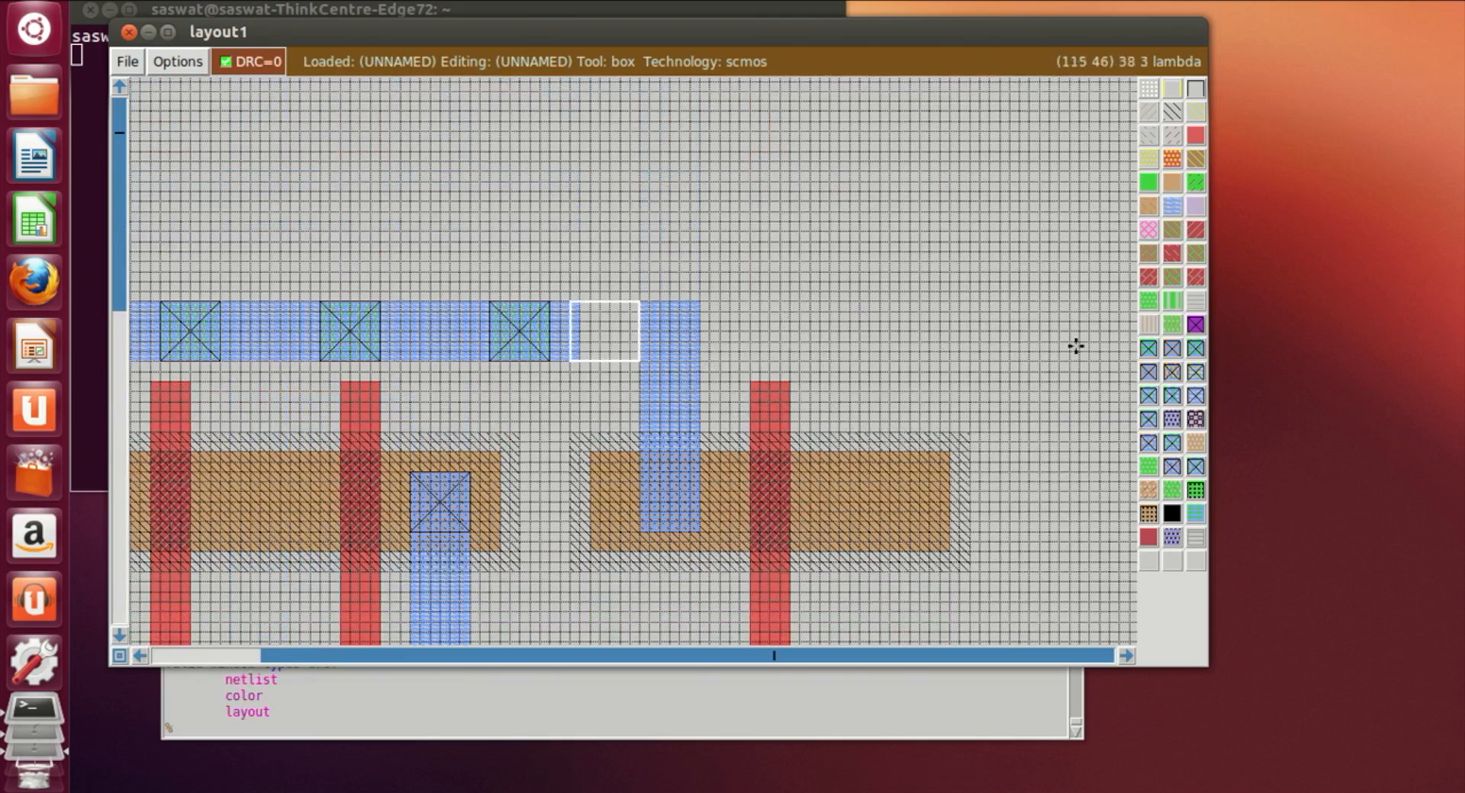
{"action": "left_click", "coordinate": [1172, 206]}
{"action": "left_click", "coordinate": [819, 304]}
{"action": "scroll", "coordinate": [655, 551], "scroll_direction": "down", "scroll_amount": 2}
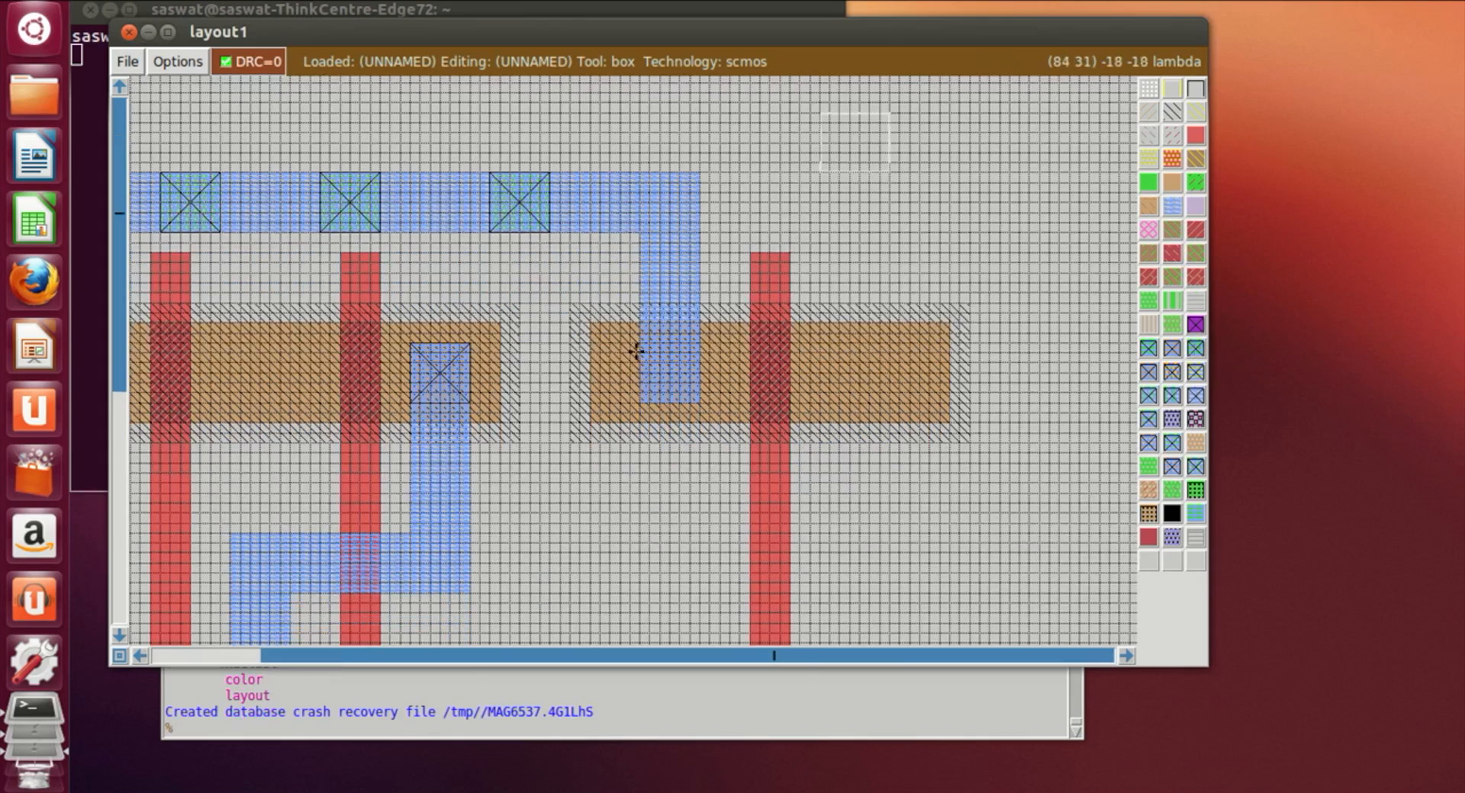
{"action": "left_click", "coordinate": [641, 341]}
{"action": "right_click", "coordinate": [693, 401]}
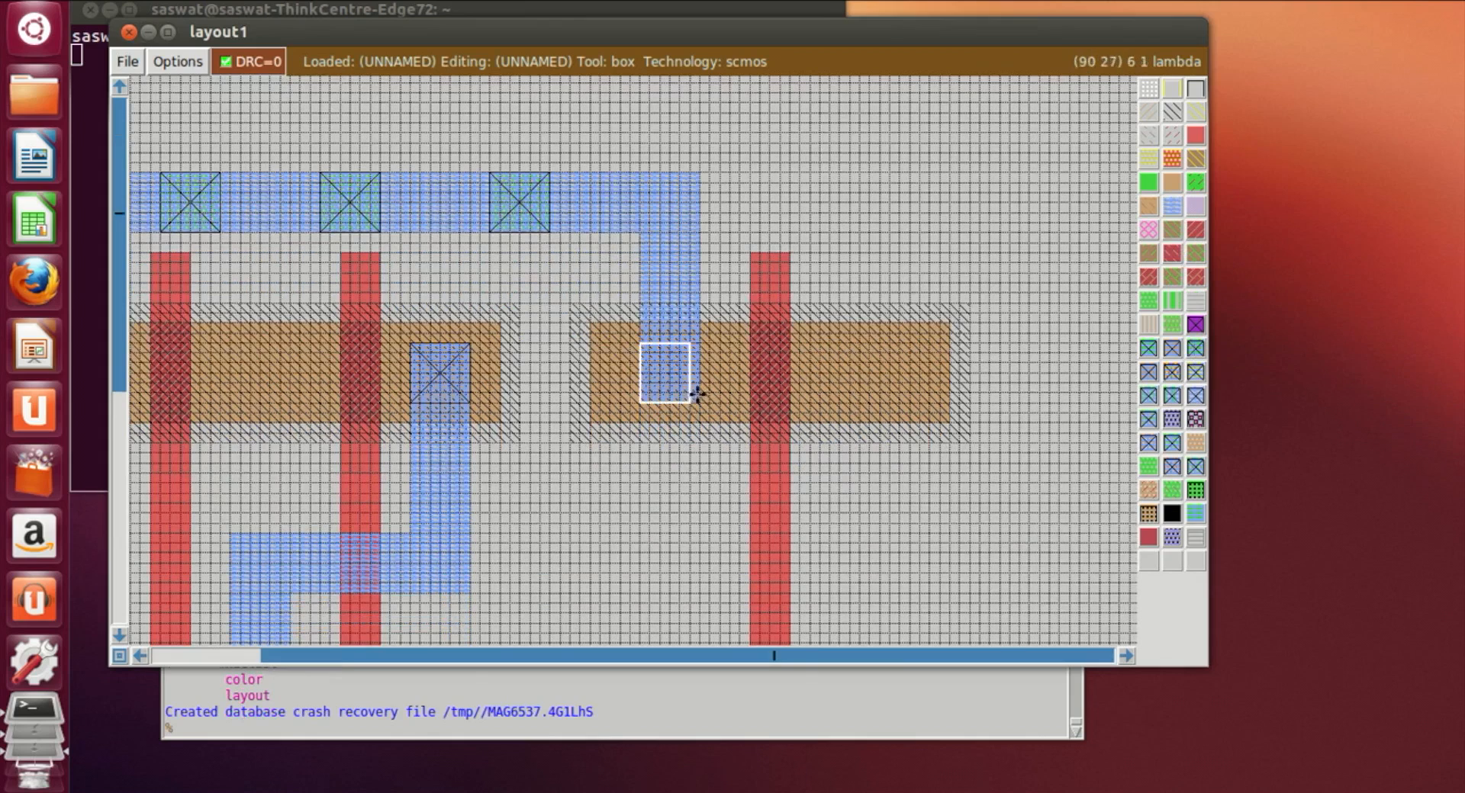
{"action": "right_click", "coordinate": [705, 394]}
{"action": "right_click", "coordinate": [696, 357]}
{"action": "right_click", "coordinate": [697, 351]}
{"action": "right_click", "coordinate": [698, 342]}
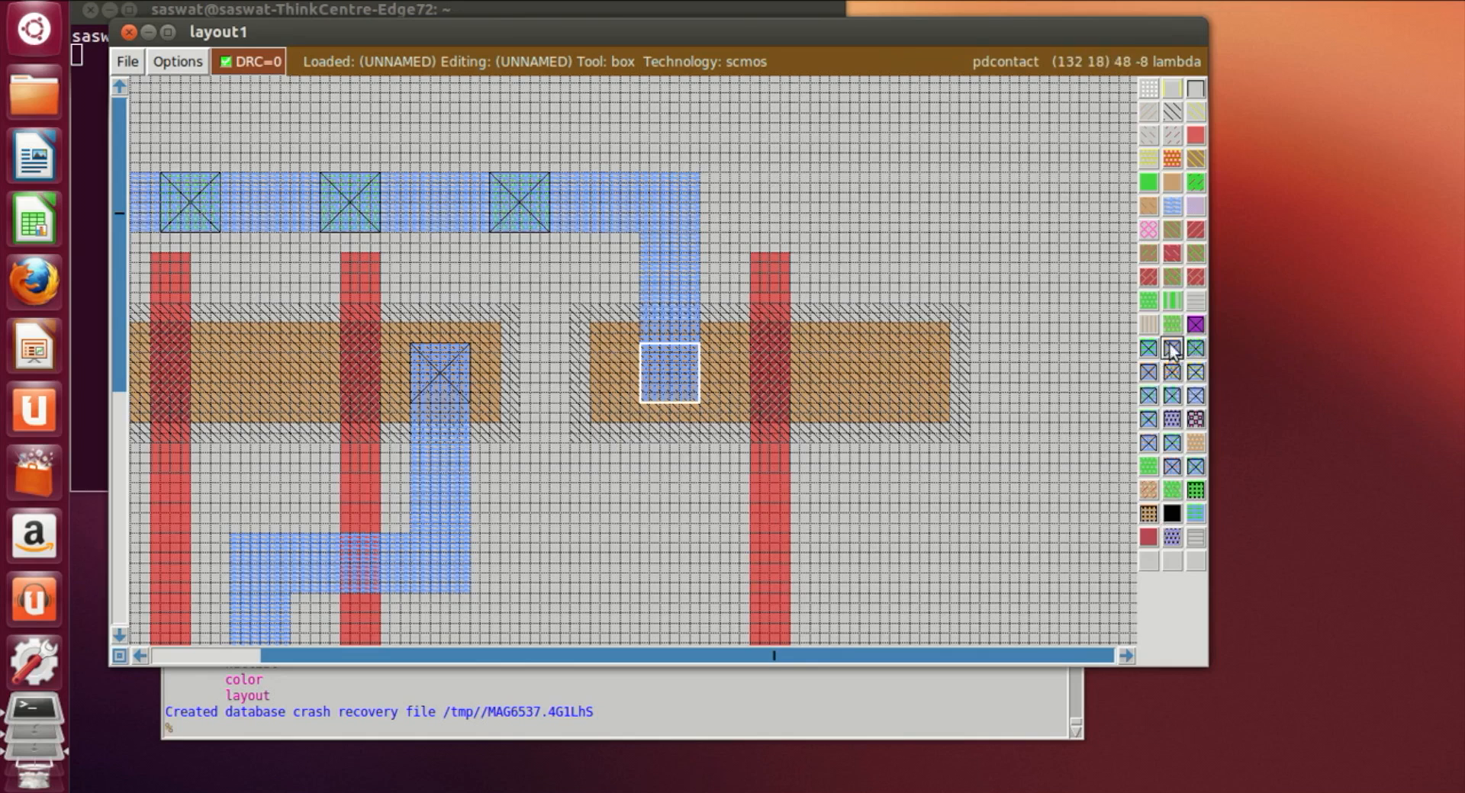
{"action": "left_click", "coordinate": [911, 565]}
{"action": "left_click", "coordinate": [842, 359]}
Step: Paint a vertical metal1 output strip right of the gate, from the new p-diffusion down into the n-diffusion
{"action": "scroll", "coordinate": [843, 359], "scroll_direction": "down", "scroll_amount": 3}
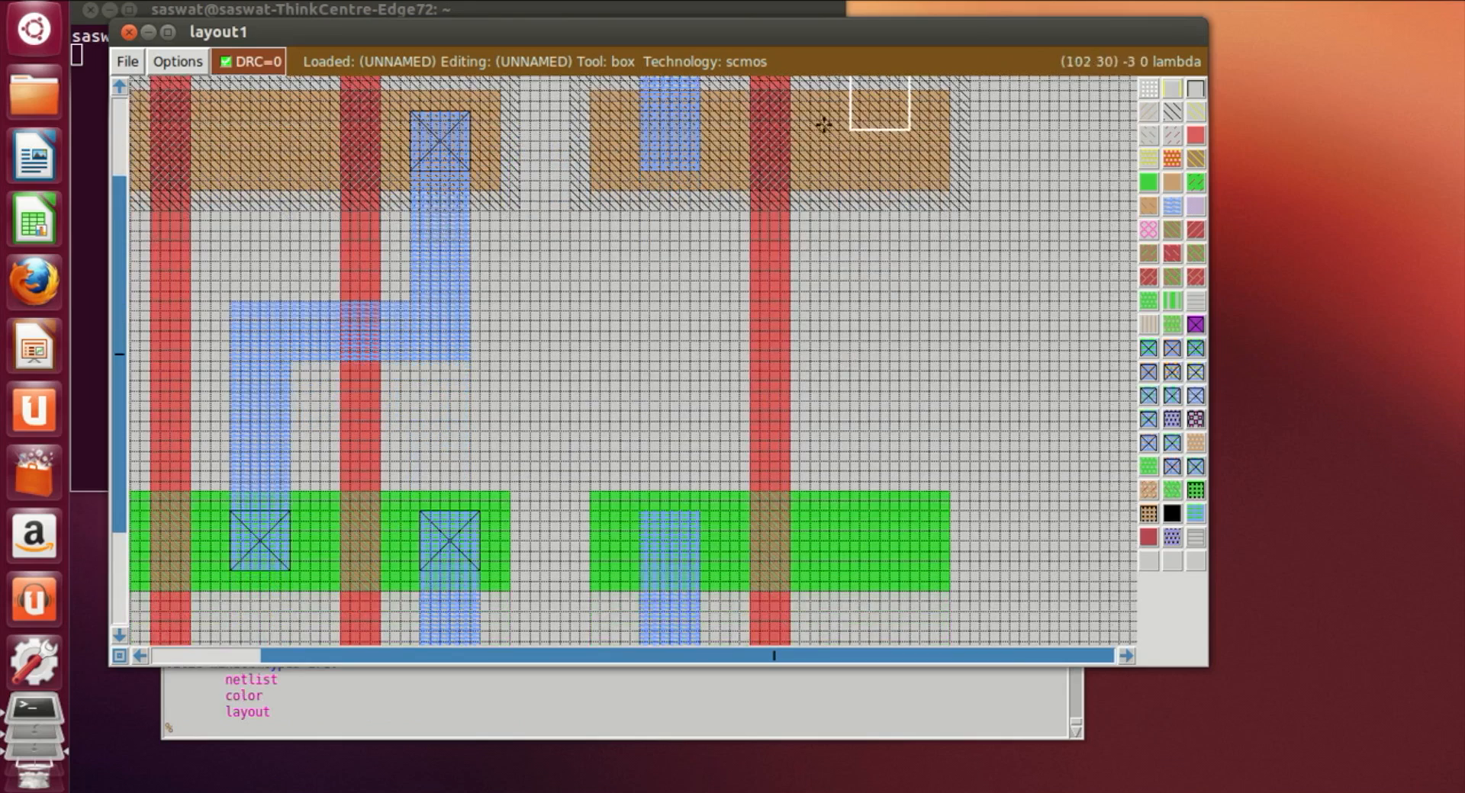
{"action": "left_click", "coordinate": [849, 108]}
{"action": "left_click", "coordinate": [839, 111]}
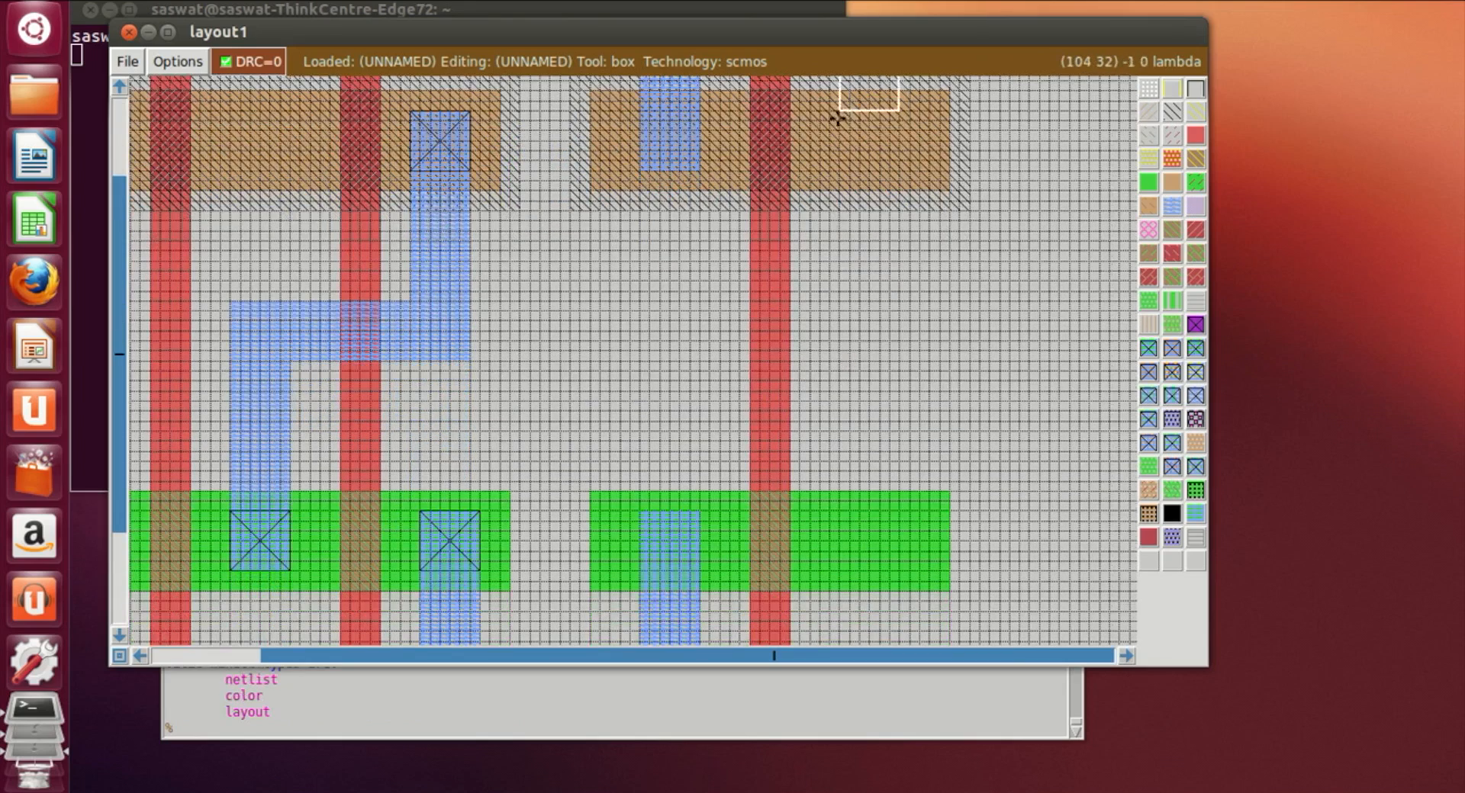
{"action": "right_click", "coordinate": [888, 565]}
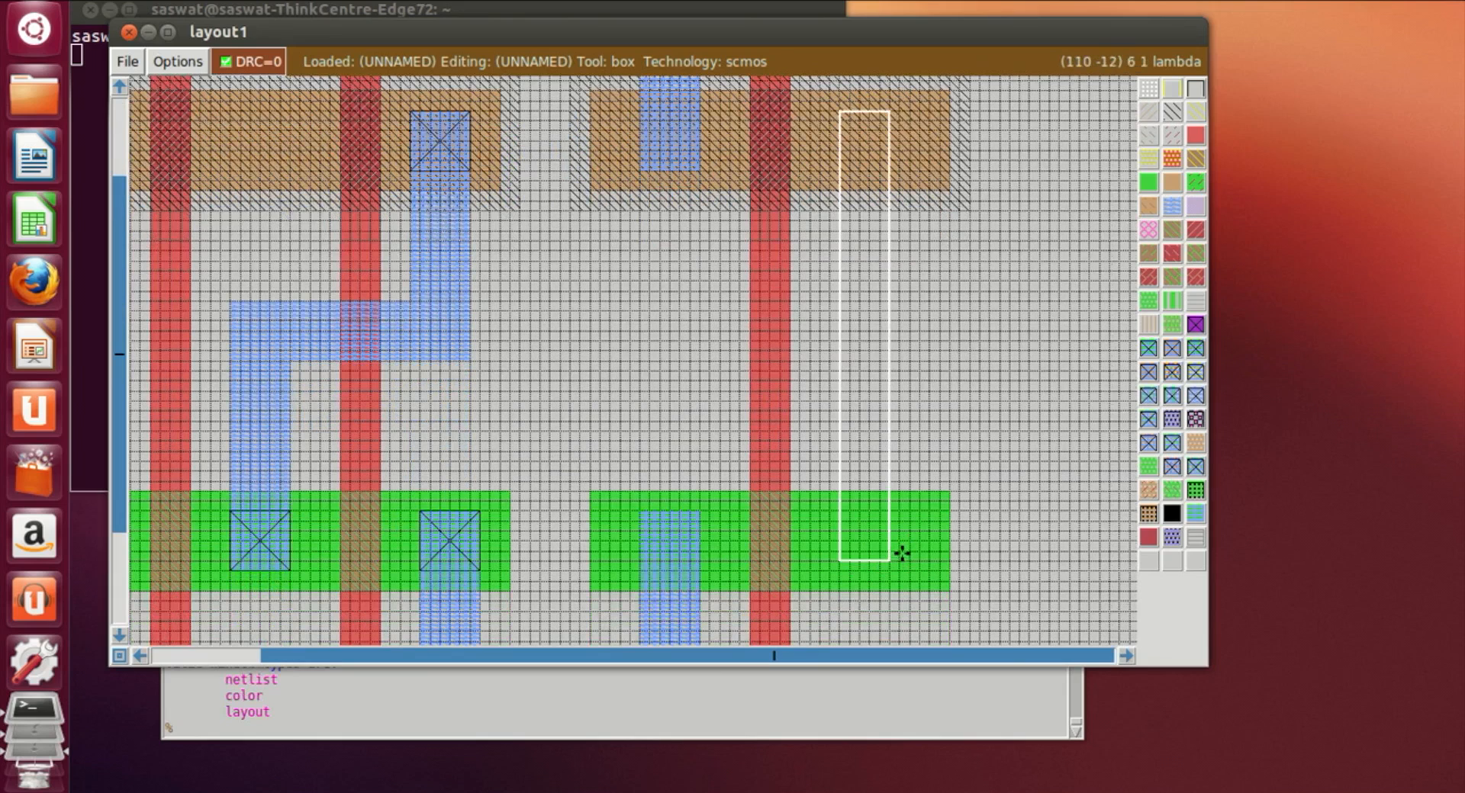
{"action": "right_click_drag", "start_coordinate": [904, 539], "coordinate": [902, 206]}
{"action": "scroll", "coordinate": [885, 289], "scroll_direction": "up", "scroll_amount": 1}
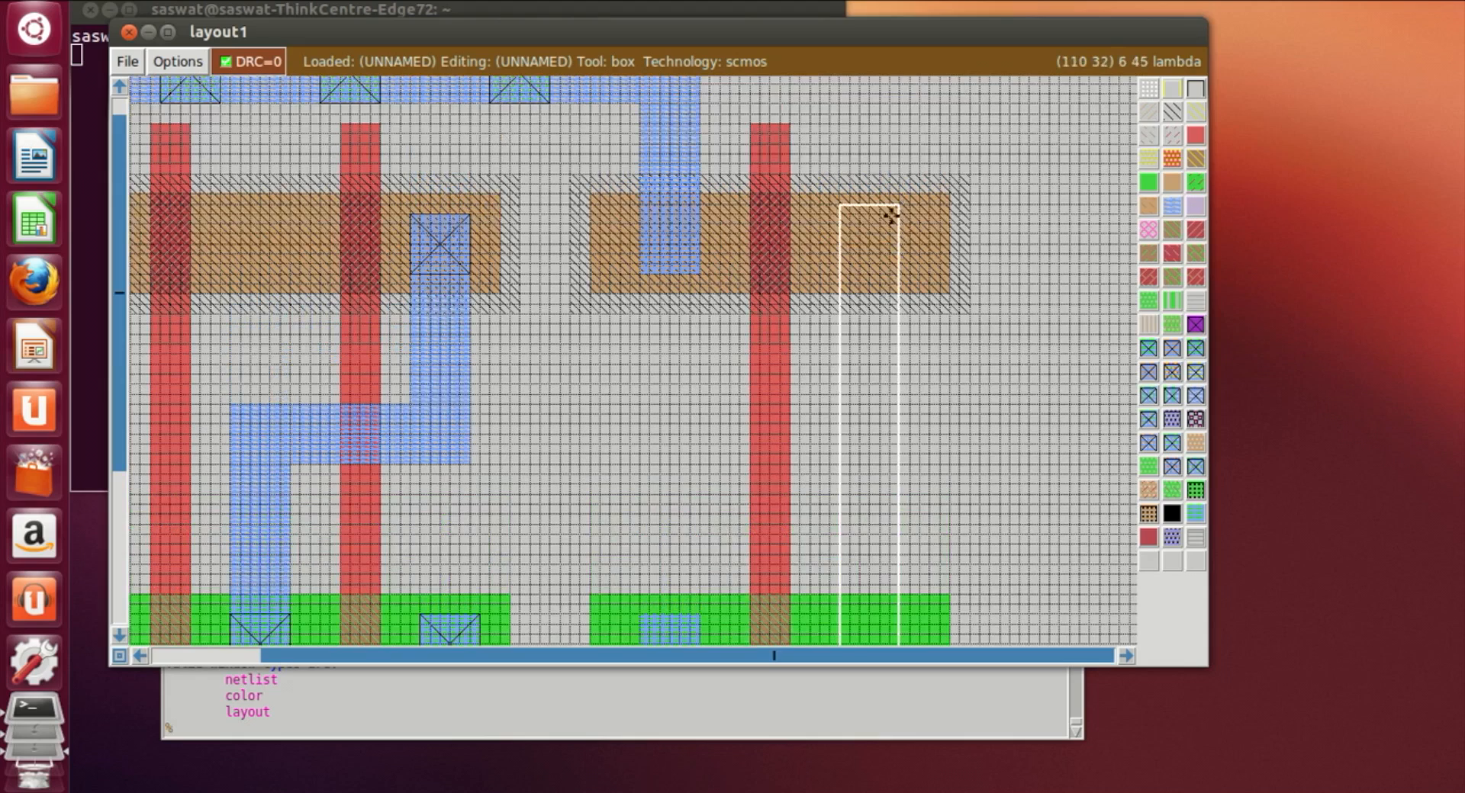
{"action": "scroll", "coordinate": [900, 213], "scroll_direction": "down", "scroll_amount": 1}
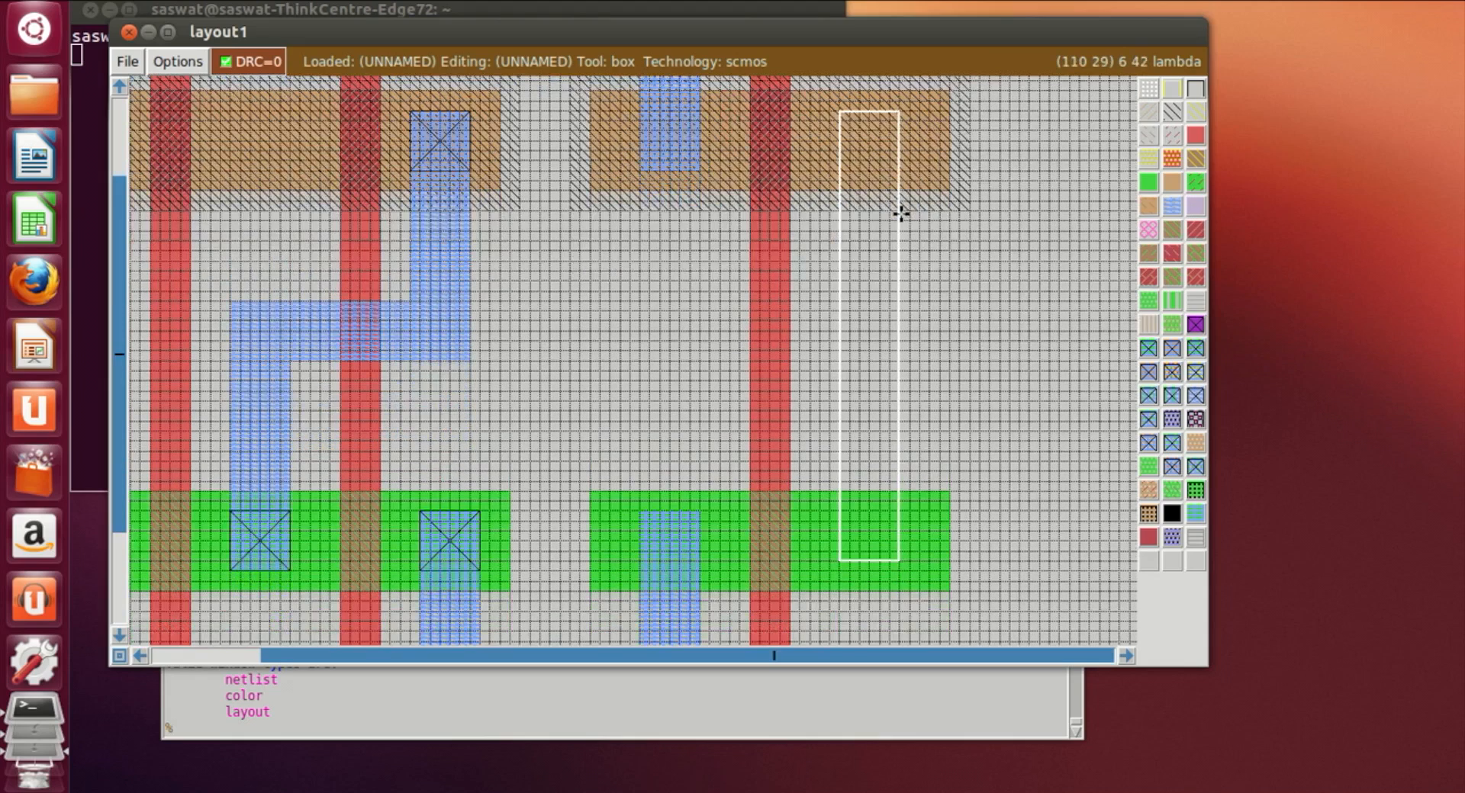
{"action": "left_click", "coordinate": [1173, 204]}
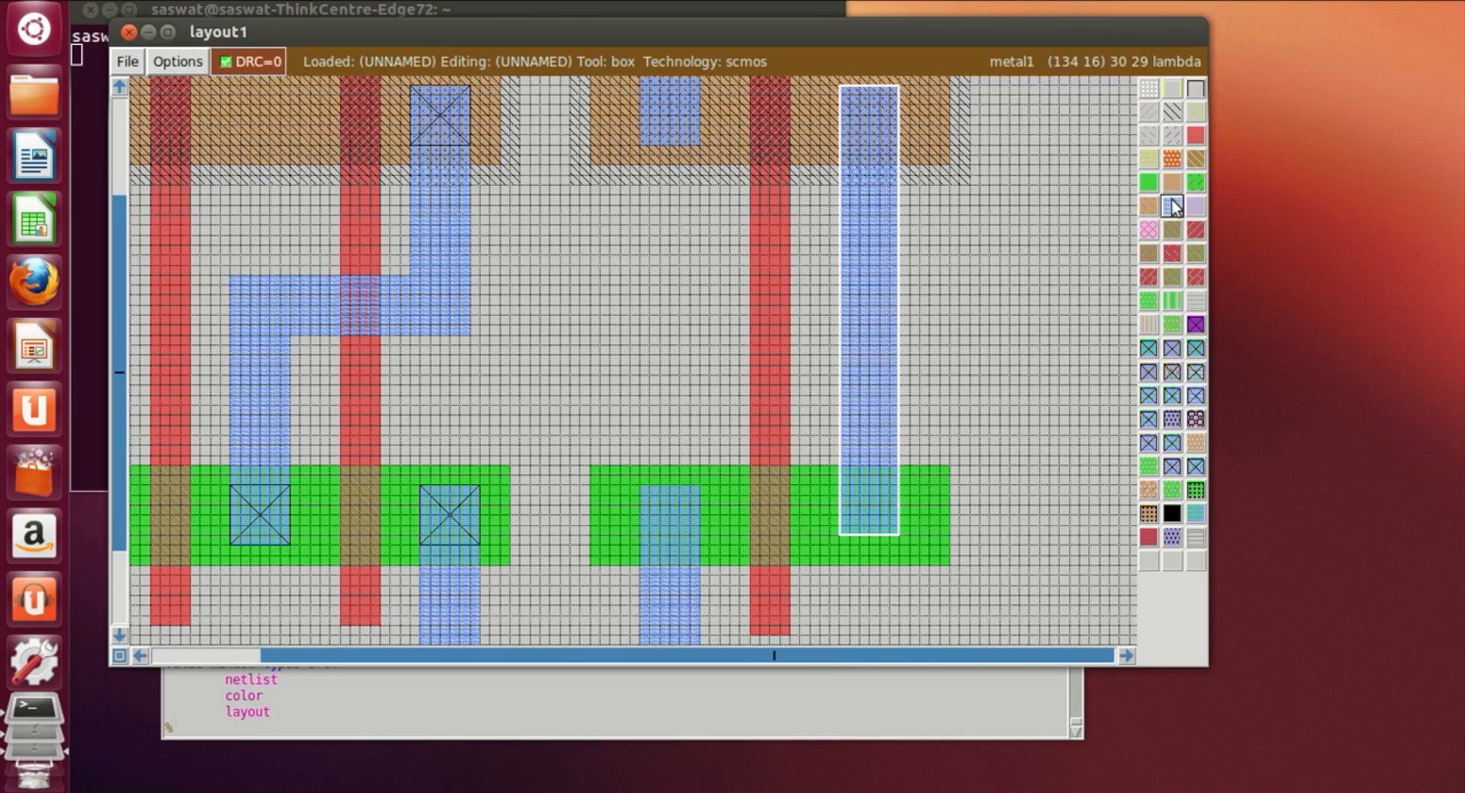
Step: Extend the output metal1 strip slightly further into the n-diffusion
{"action": "left_click", "coordinate": [843, 541]}
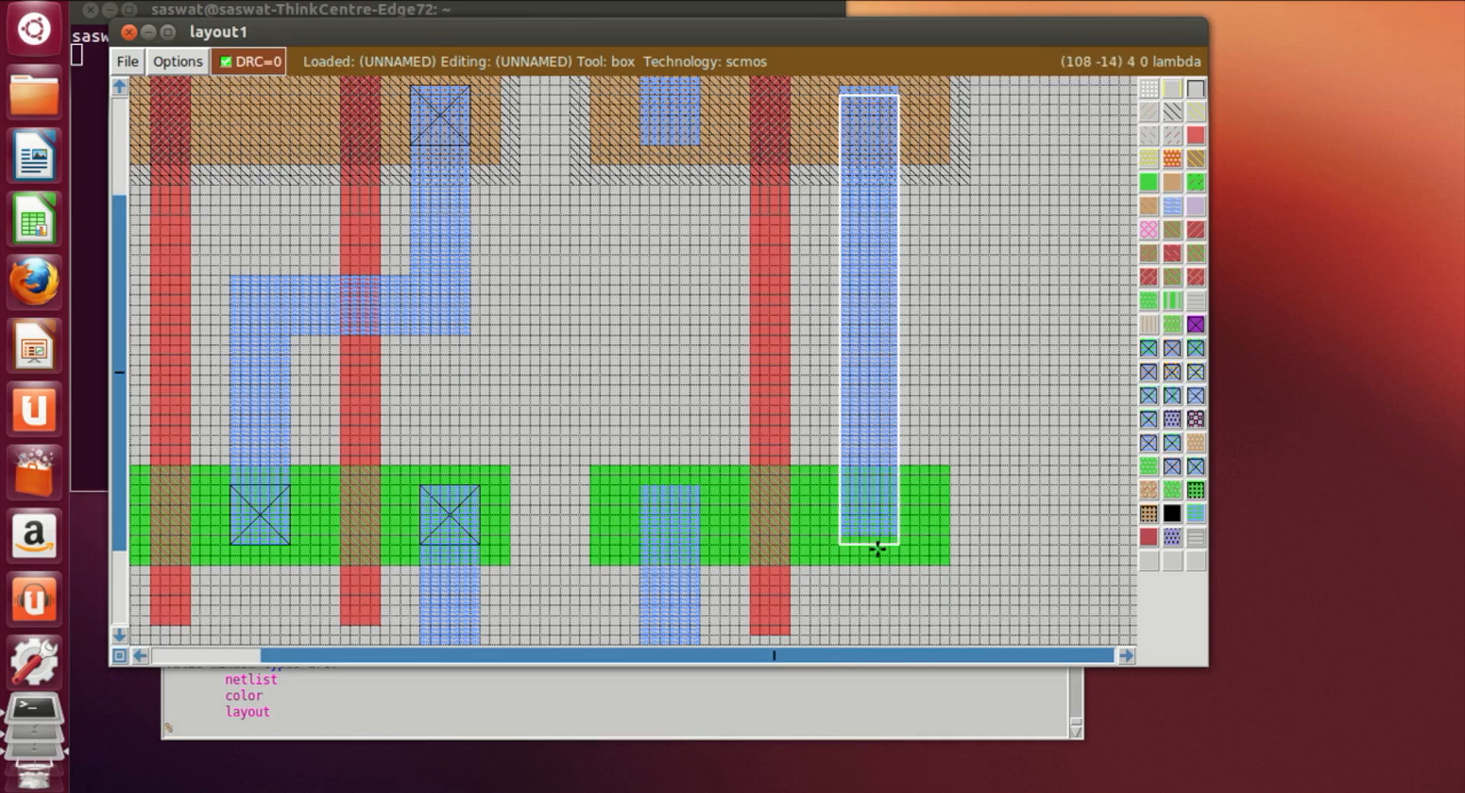
{"action": "middle_click", "coordinate": [1177, 206]}
{"action": "left_click", "coordinate": [1039, 350]}
{"action": "scroll", "coordinate": [1041, 541], "scroll_direction": "up", "scroll_amount": 5}
{"action": "scroll", "coordinate": [1046, 535], "scroll_direction": "down", "scroll_amount": 4}
{"action": "scroll", "coordinate": [877, 533], "scroll_direction": "down", "scroll_amount": 3}
{"action": "scroll", "coordinate": [859, 508], "scroll_direction": "up", "scroll_amount": 5}
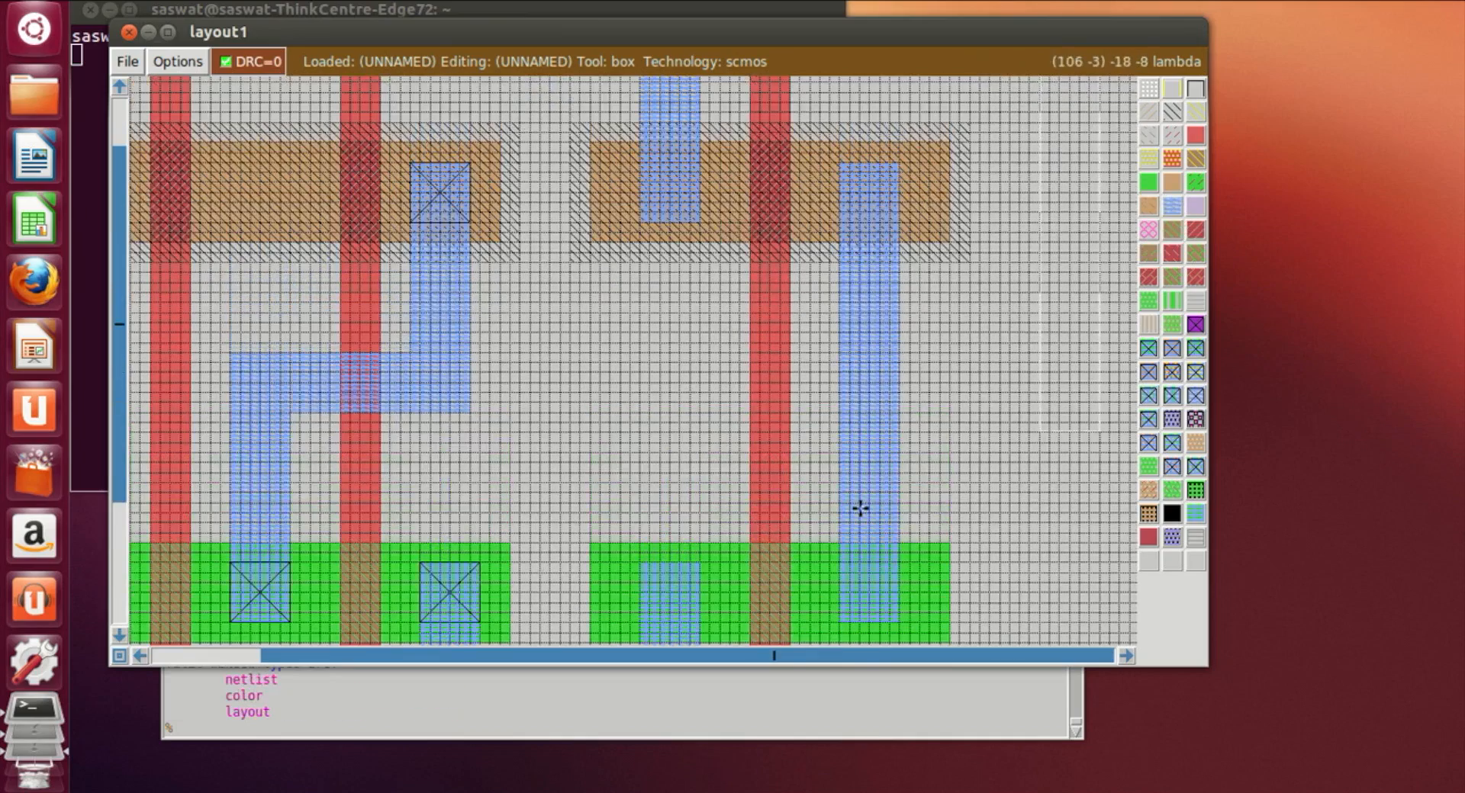
Step: Place p-diffusion contacts where both metal1 strips overlap the new p-diffusion
{"action": "left_click", "coordinate": [641, 162]}
{"action": "right_click", "coordinate": [699, 222]}
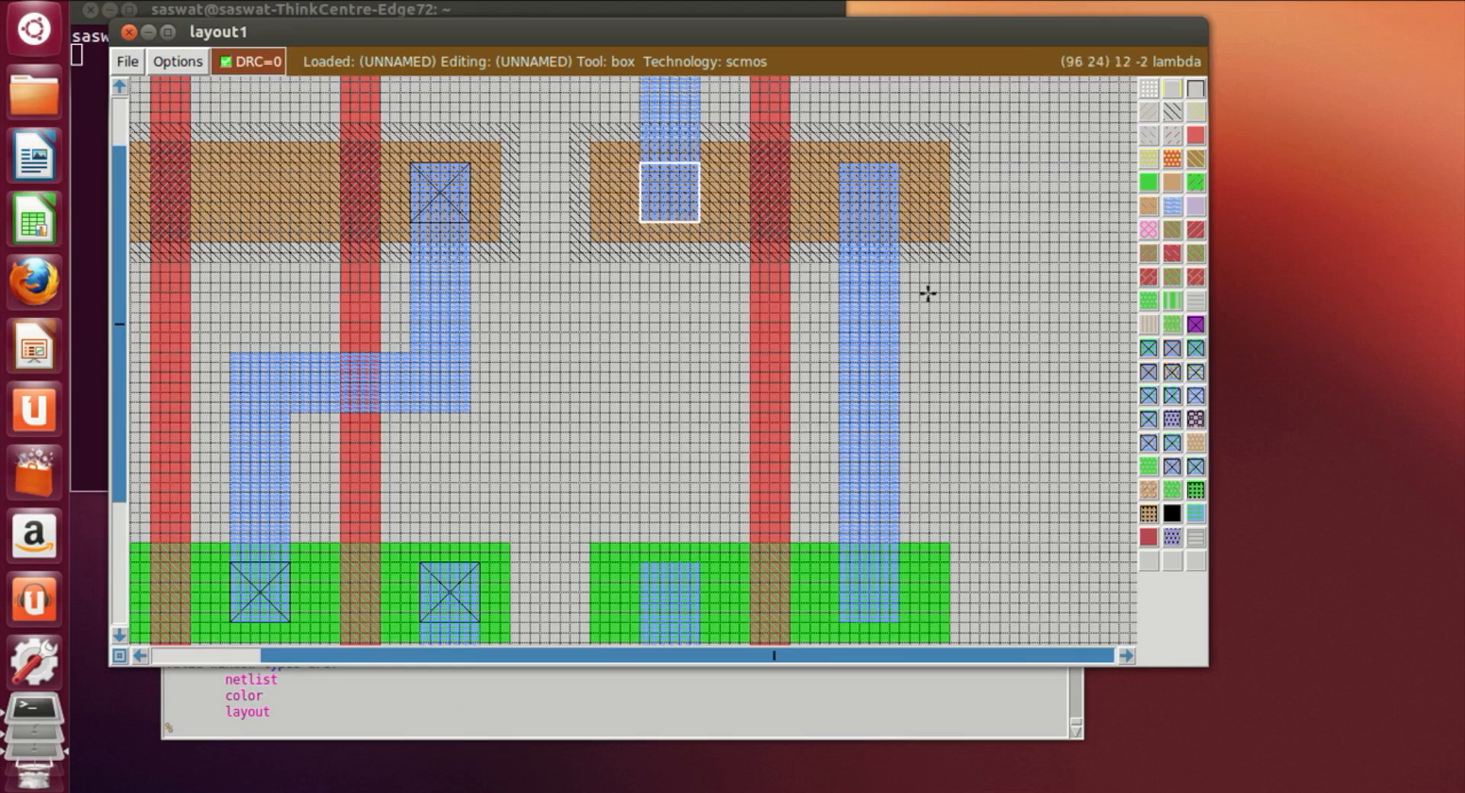
{"action": "left_click", "coordinate": [1185, 353]}
{"action": "left_click_drag", "start_coordinate": [854, 197], "coordinate": [842, 222]}
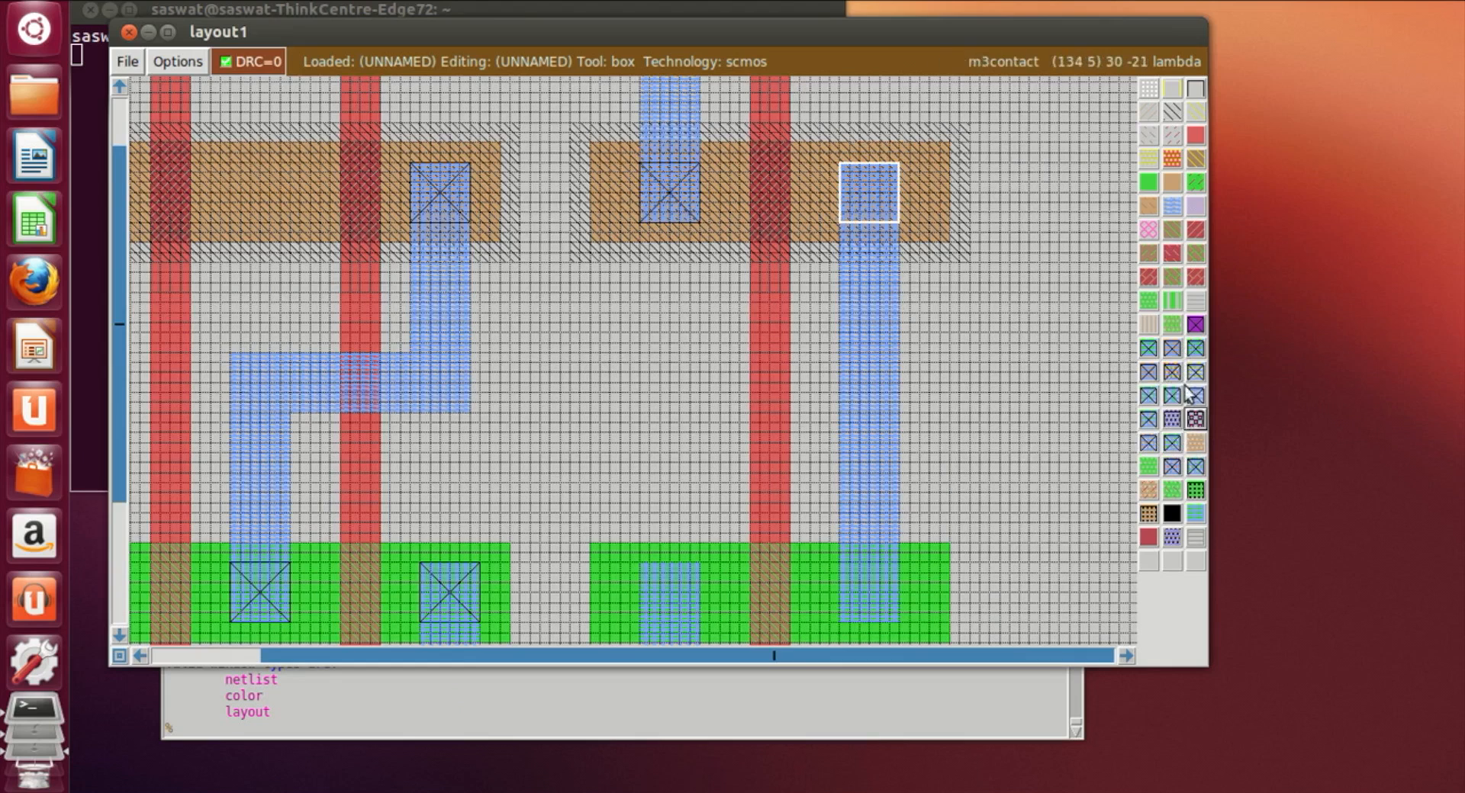
{"action": "left_click", "coordinate": [1173, 359]}
Step: Place n-diffusion contacts where both metal1 strips overlap the n-diffusion of the right transistor pair
{"action": "left_click", "coordinate": [649, 601]}
{"action": "scroll", "coordinate": [661, 594], "scroll_direction": "down", "scroll_amount": 1}
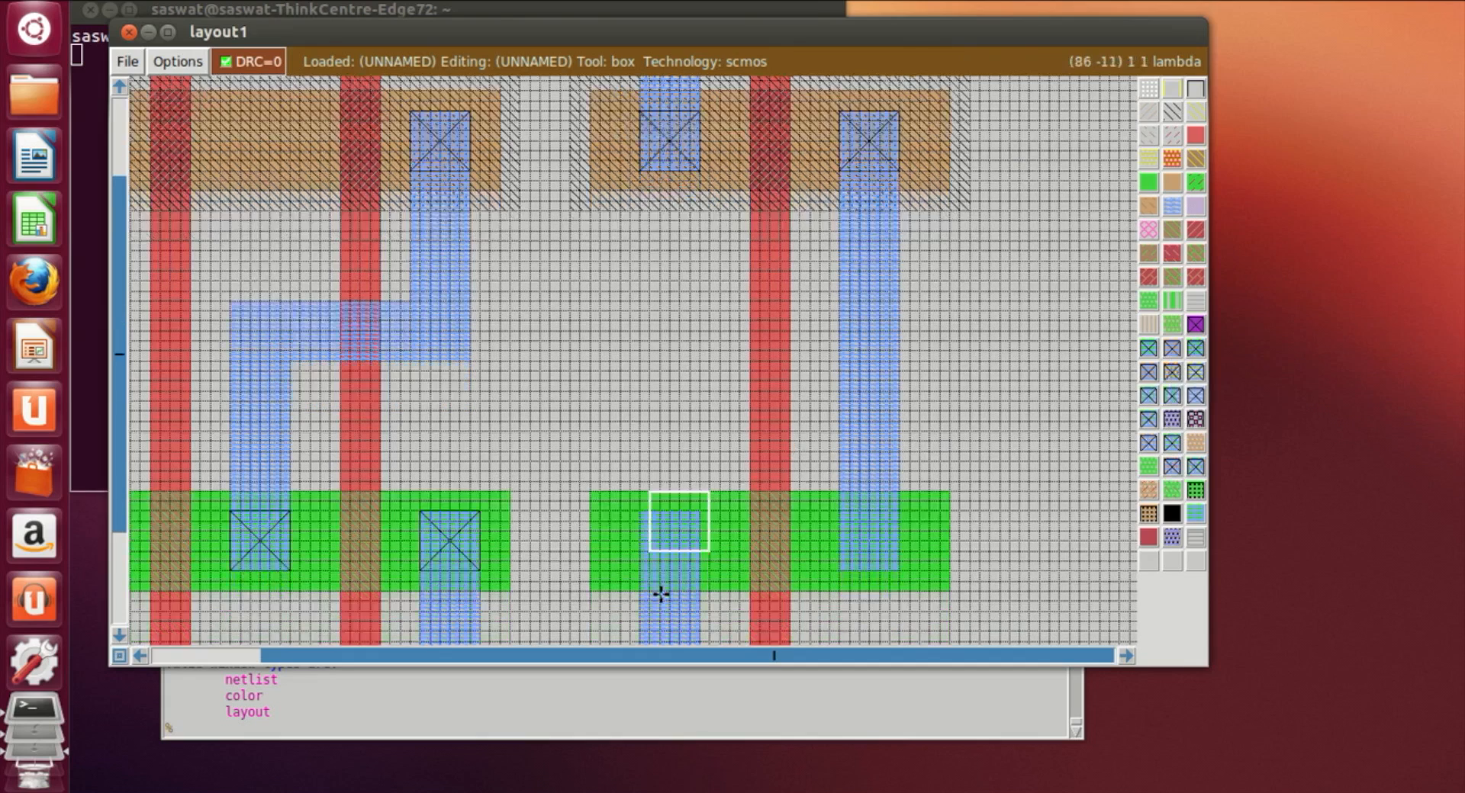
{"action": "scroll", "coordinate": [661, 593], "scroll_direction": "down", "scroll_amount": 1}
{"action": "left_click", "coordinate": [641, 484]}
{"action": "left_click", "coordinate": [639, 493]}
{"action": "left_click", "coordinate": [1148, 348]}
{"action": "left_click", "coordinate": [844, 475]}
{"action": "left_click", "coordinate": [849, 493]}
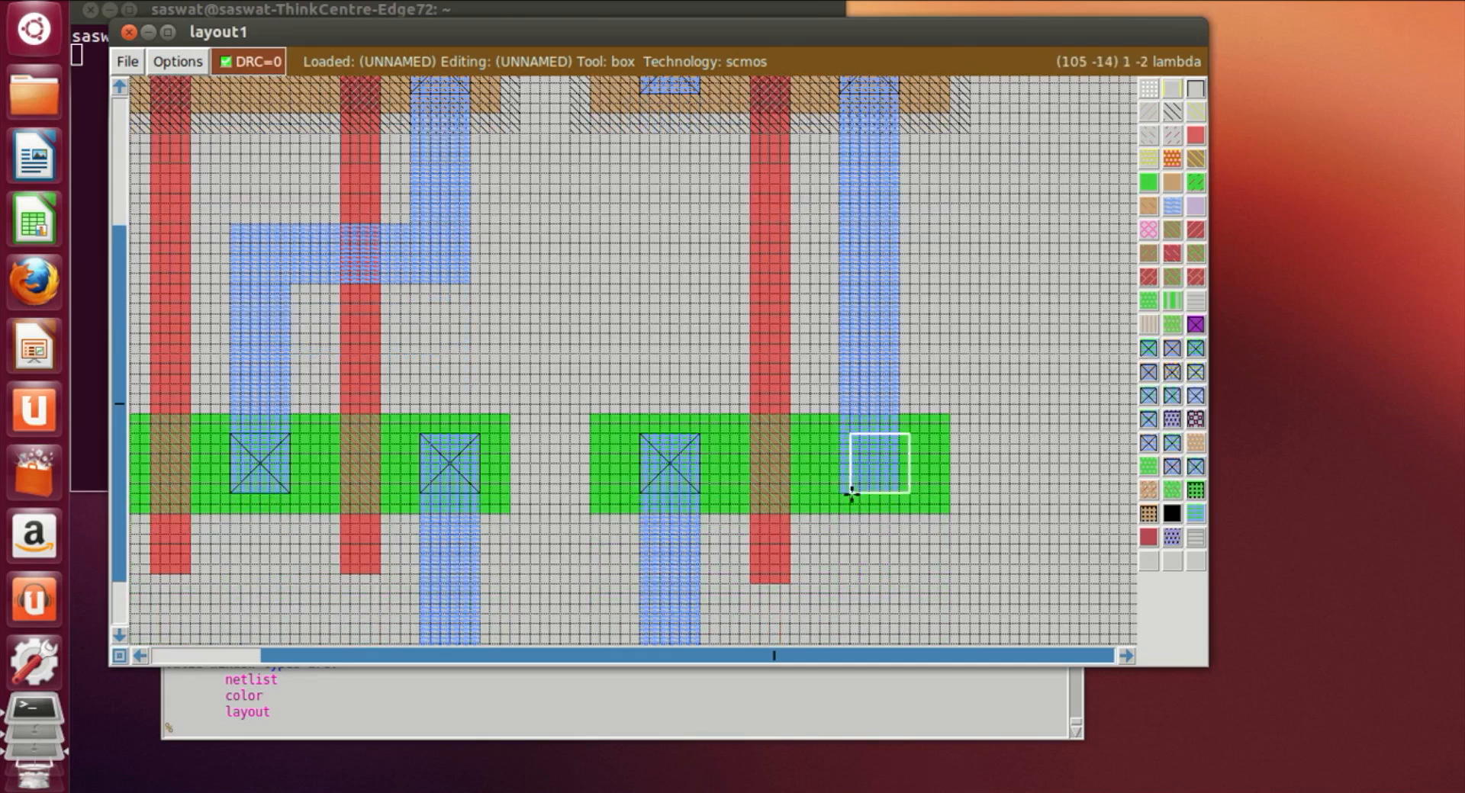
{"action": "left_click", "coordinate": [839, 484]}
{"action": "left_click", "coordinate": [849, 493]}
{"action": "left_click", "coordinate": [830, 484]}
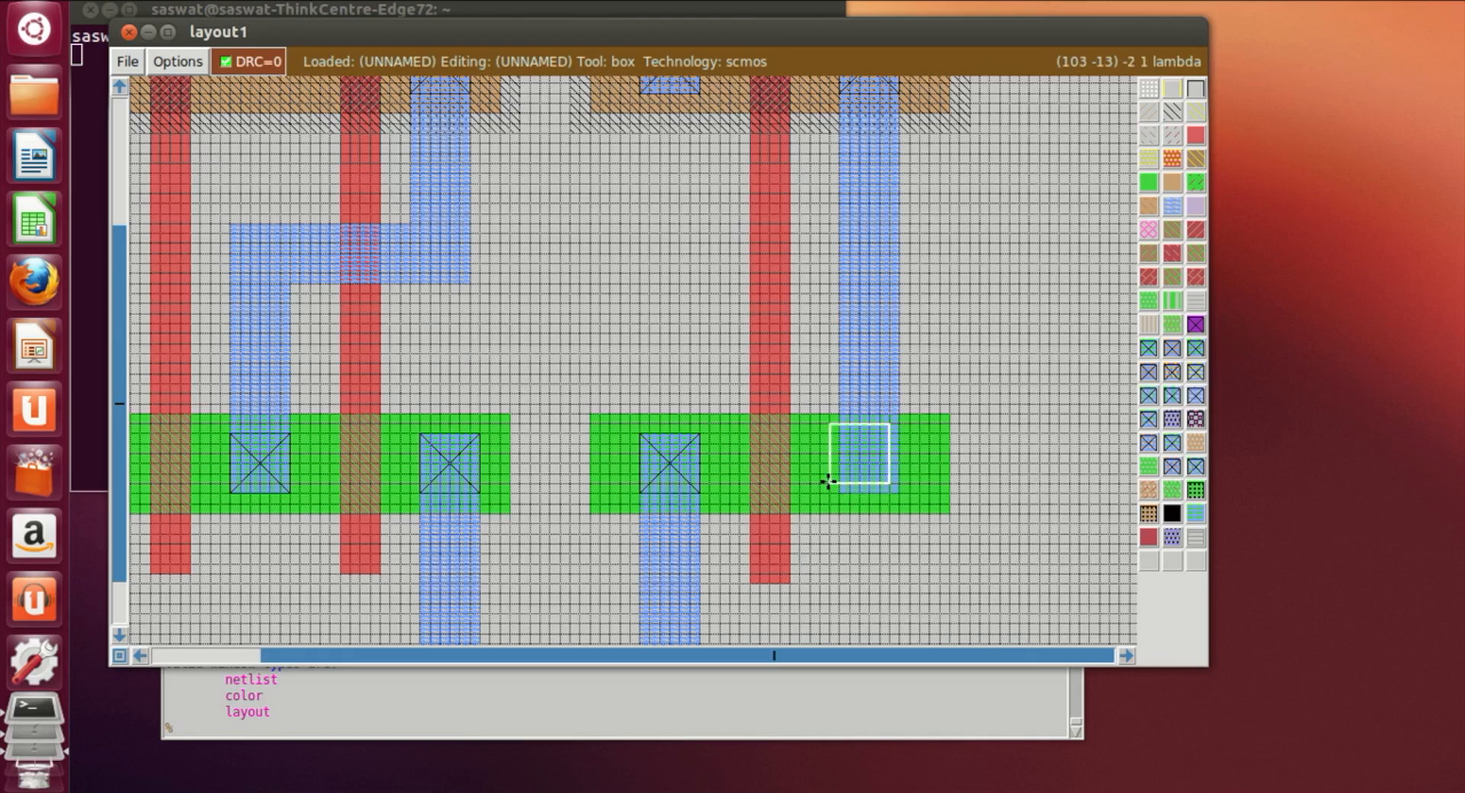
{"action": "left_click", "coordinate": [839, 493]}
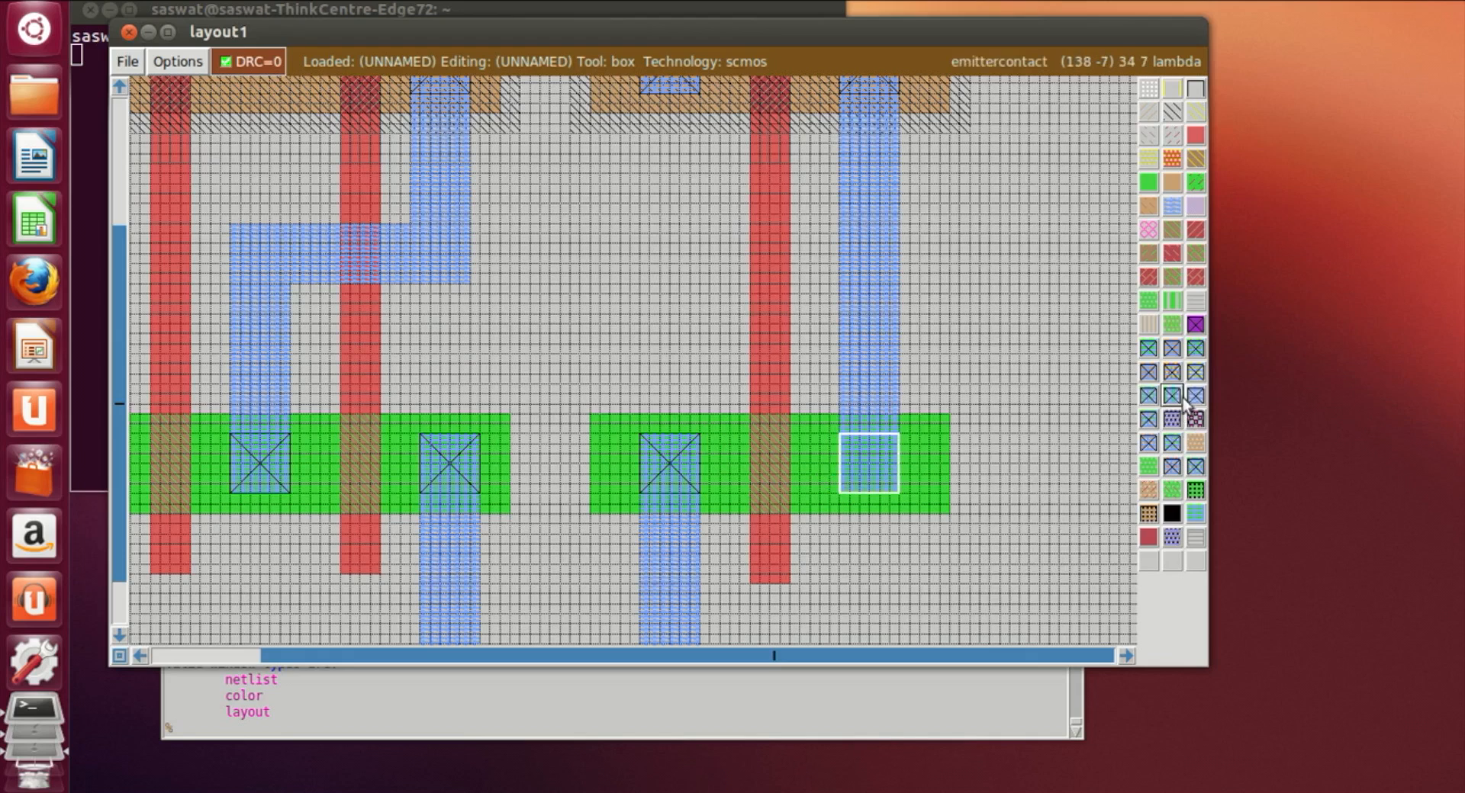
{"action": "left_click", "coordinate": [1148, 351]}
Step: Label the leftmost polysilicon gate strip as A
{"action": "left_click", "coordinate": [1008, 485]}
{"action": "scroll", "coordinate": [1017, 474], "scroll_direction": "down", "scroll_amount": 5}
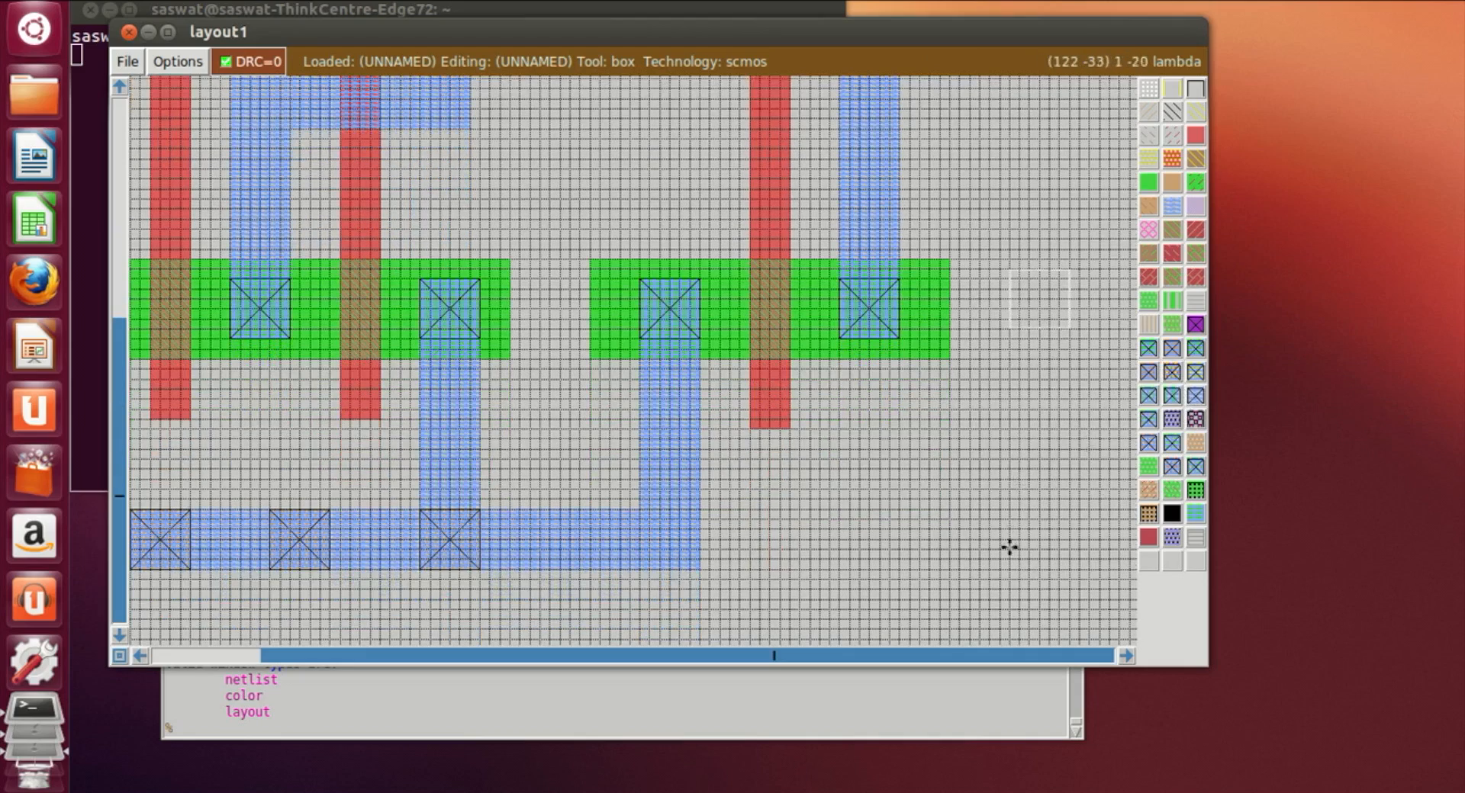
{"action": "scroll", "coordinate": [996, 587], "scroll_direction": "up", "scroll_amount": 15}
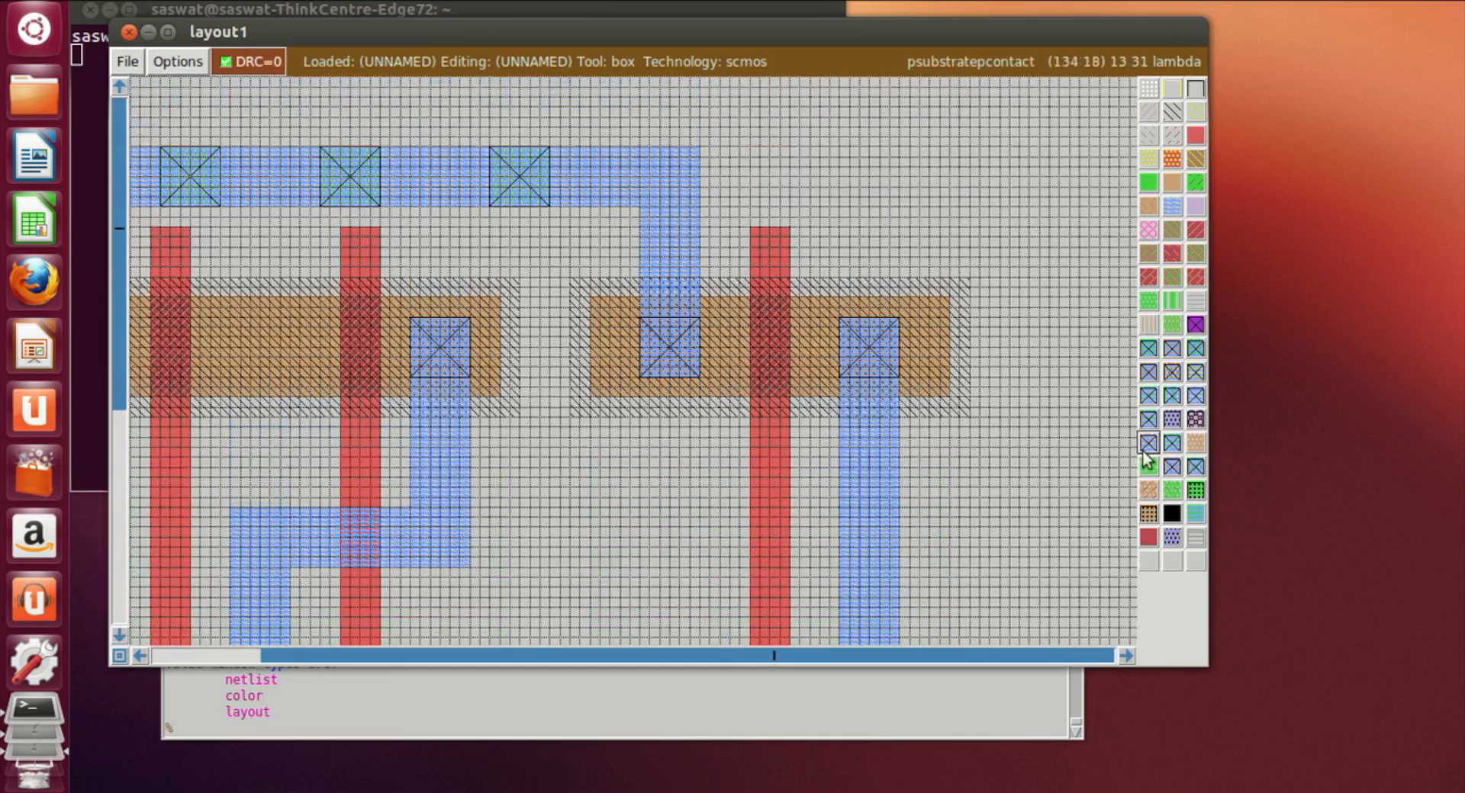
{"action": "scroll", "coordinate": [921, 427], "scroll_direction": "down", "scroll_amount": 4}
{"action": "scroll", "coordinate": [924, 423], "scroll_direction": "down", "scroll_amount": 1}
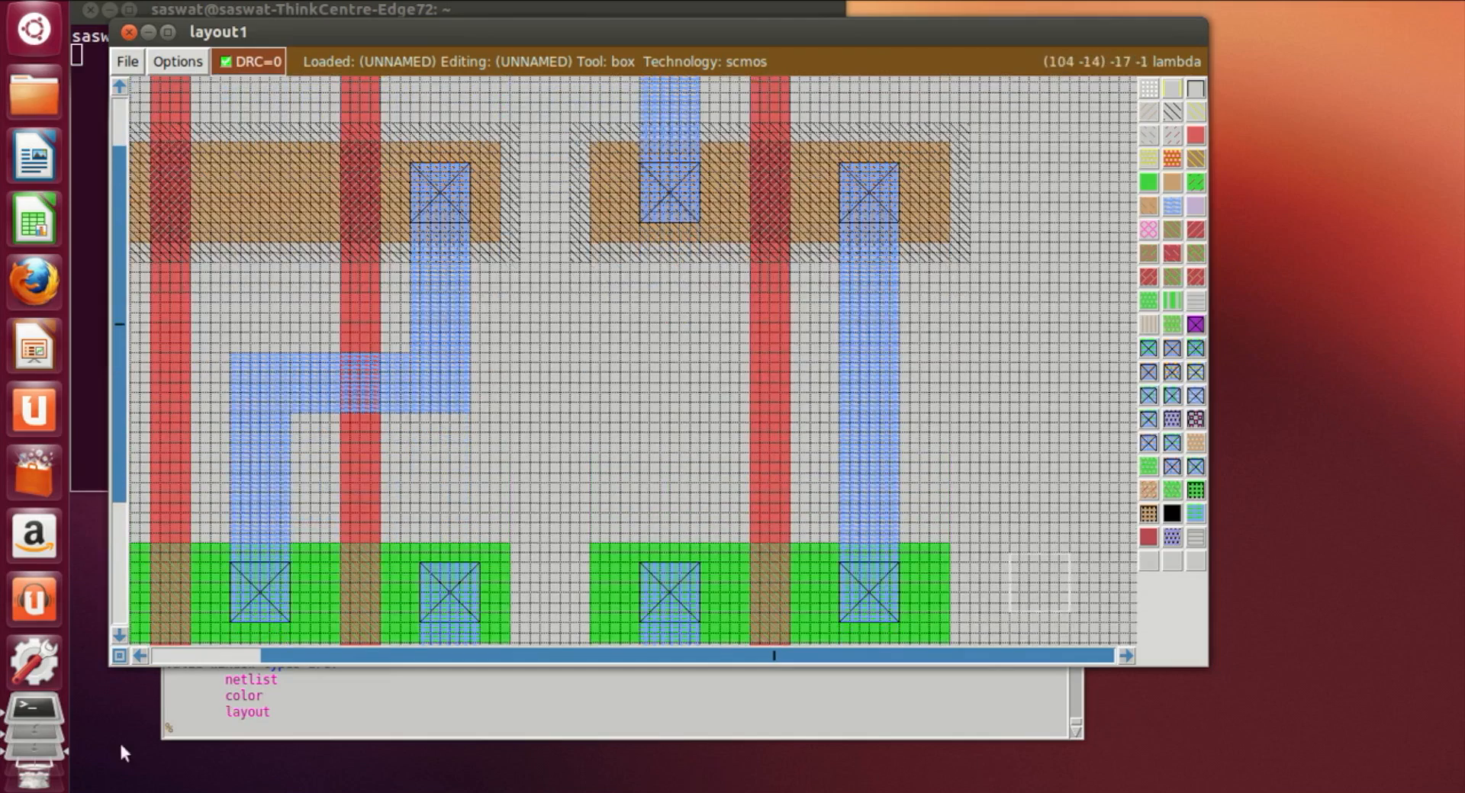
{"action": "left_click", "coordinate": [139, 658]}
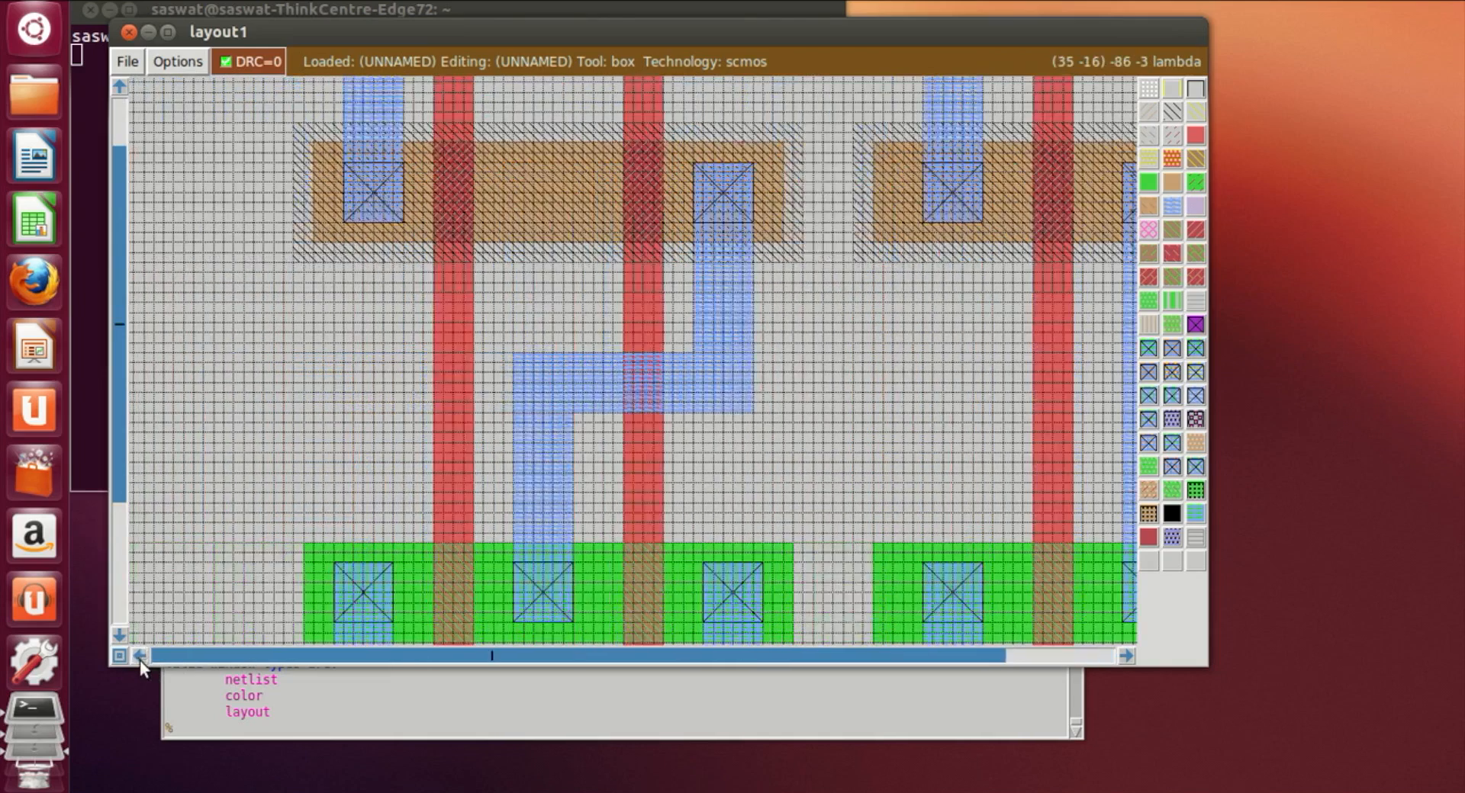
{"action": "left_click", "coordinate": [544, 296]}
{"action": "right_click", "coordinate": [540, 319]}
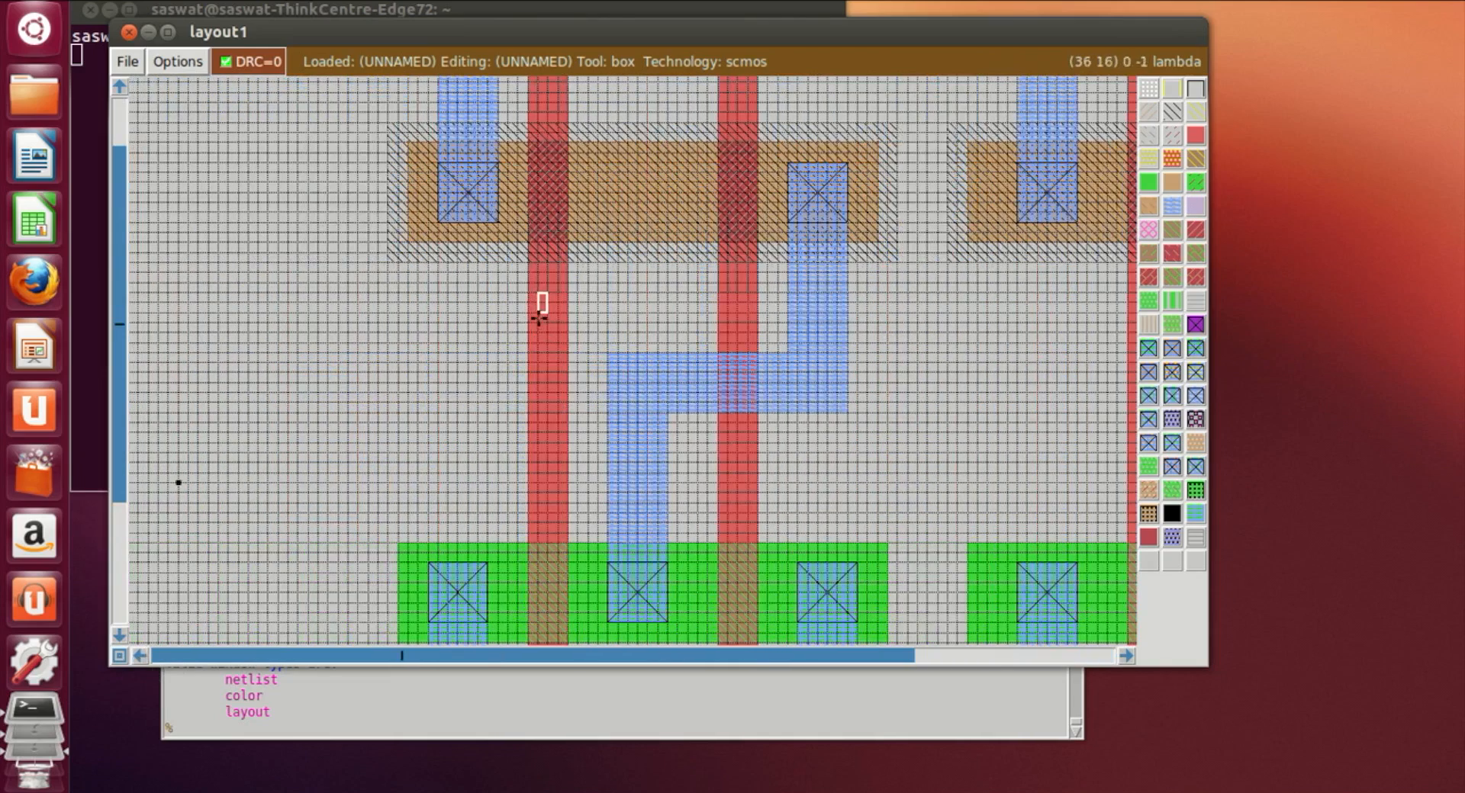
{"action": "left_click", "coordinate": [436, 723]}
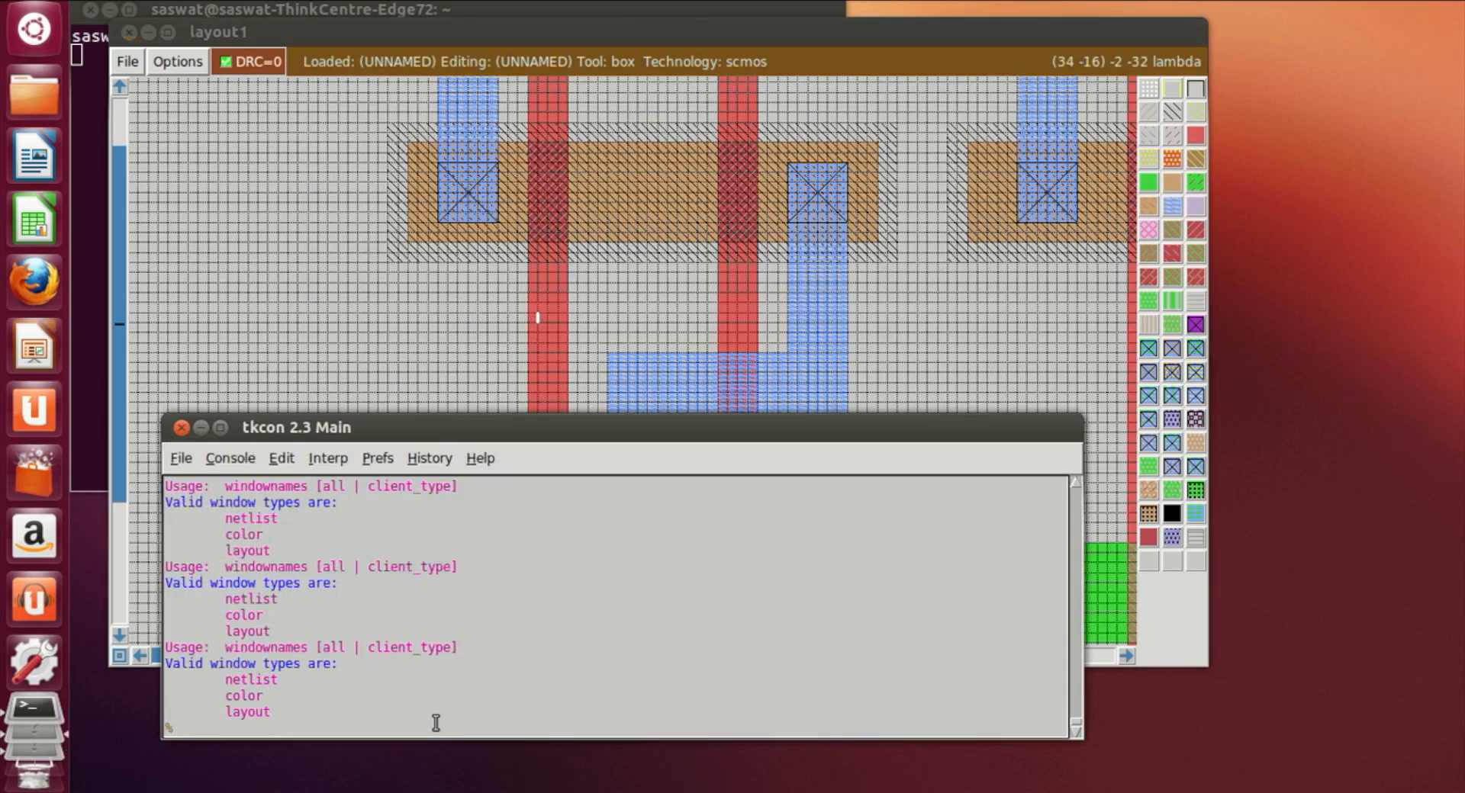
{"action": "type", "text": "label A"}
{"action": "key", "text": "Return"}
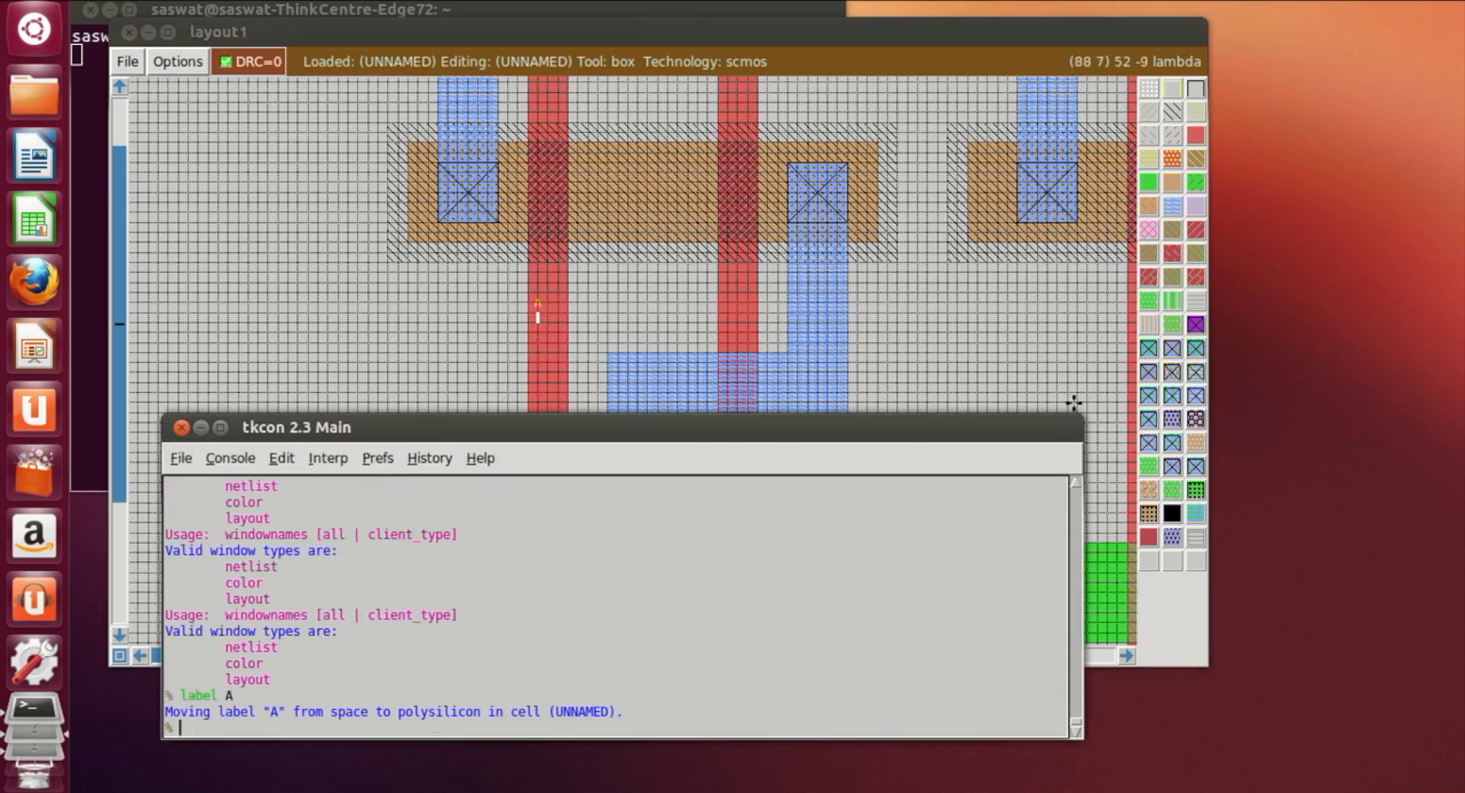
Step: Label the second polysilicon gate strip as B
{"action": "left_click", "coordinate": [734, 327]}
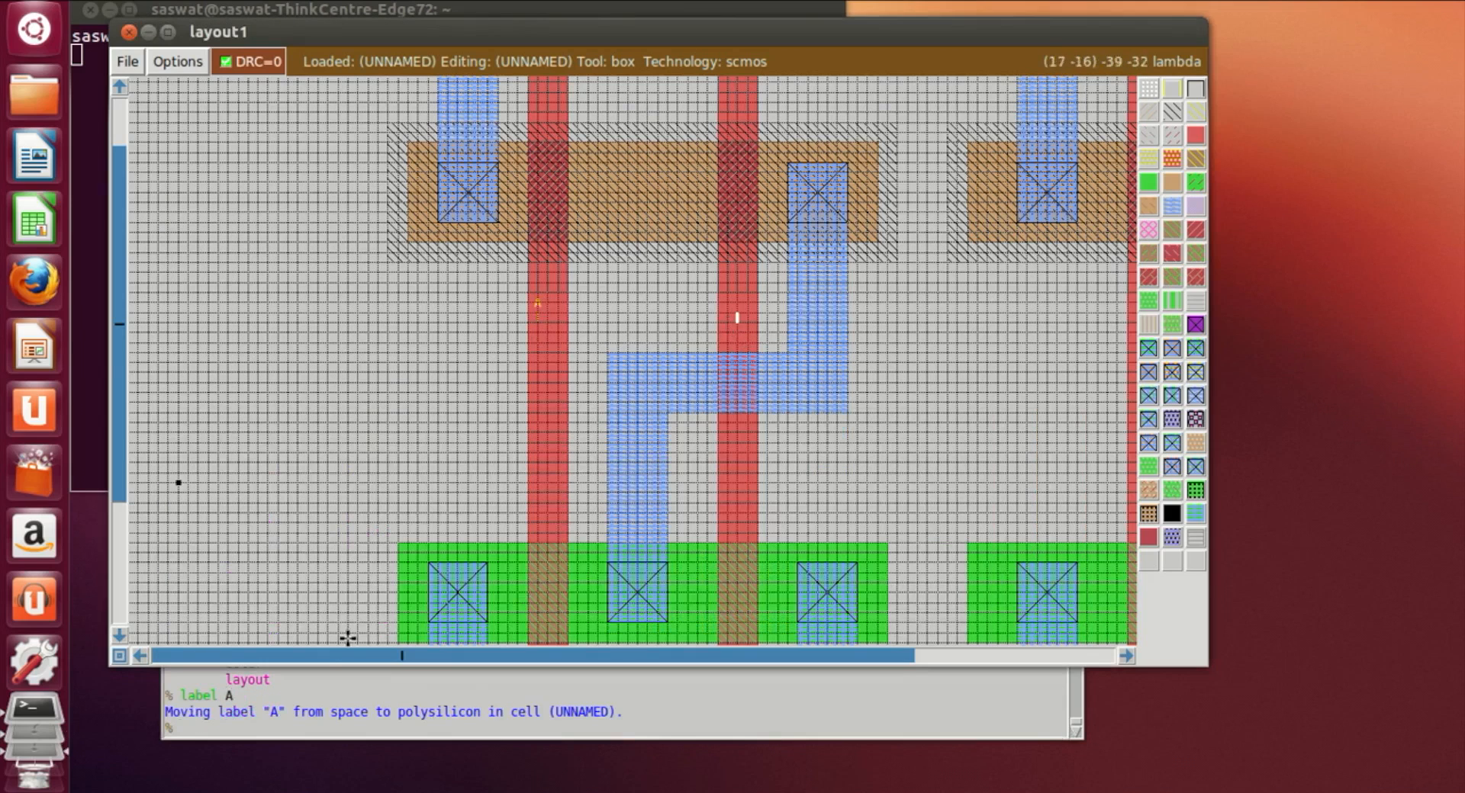
{"action": "left_click", "coordinate": [252, 734]}
{"action": "type", "text": "label B"}
{"action": "key", "text": "Return"}
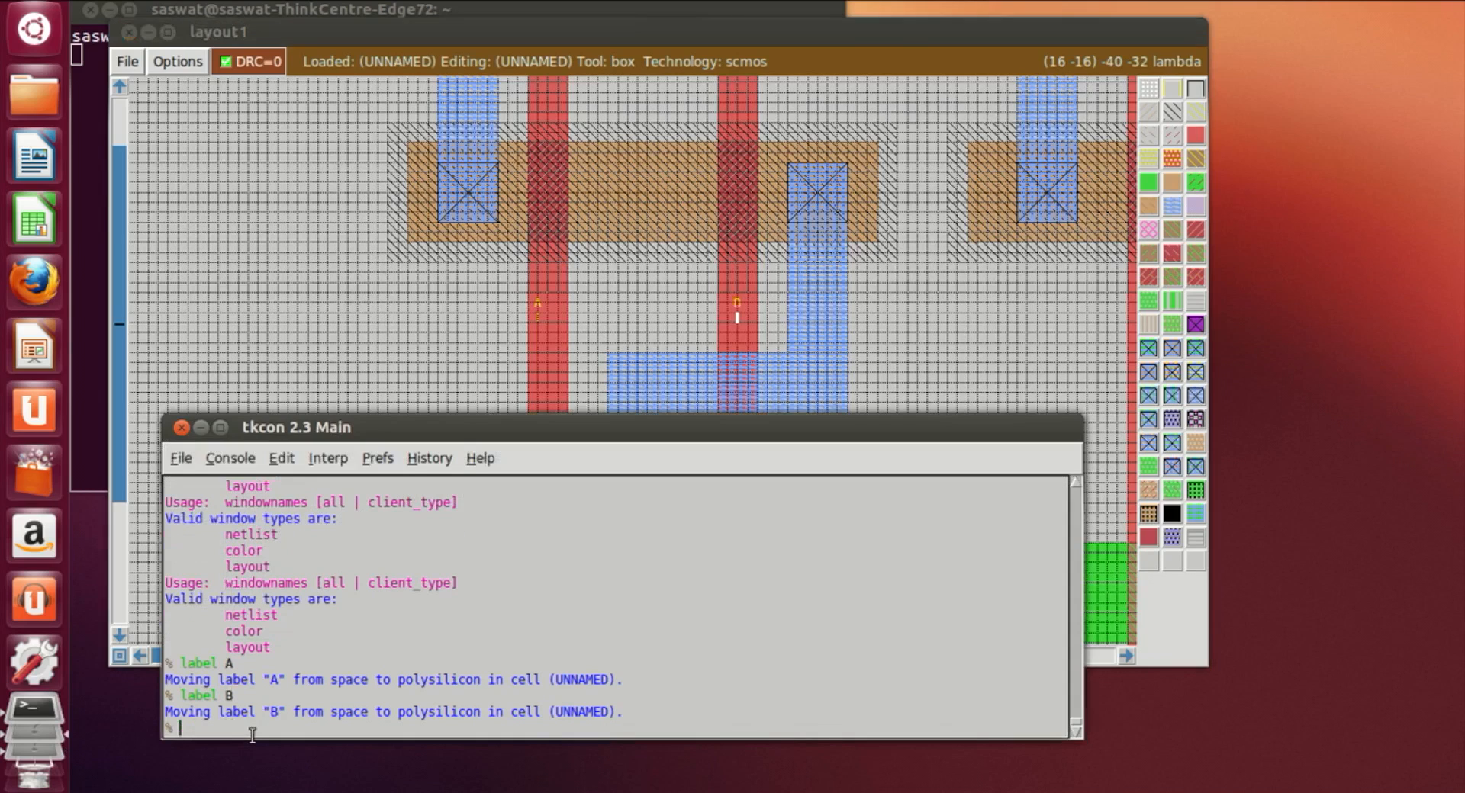
Step: Paint a horizontal metal1 strip extending the middle metal1 link rightward, about 13 grid squares long
{"action": "left_click", "coordinate": [1026, 368]}
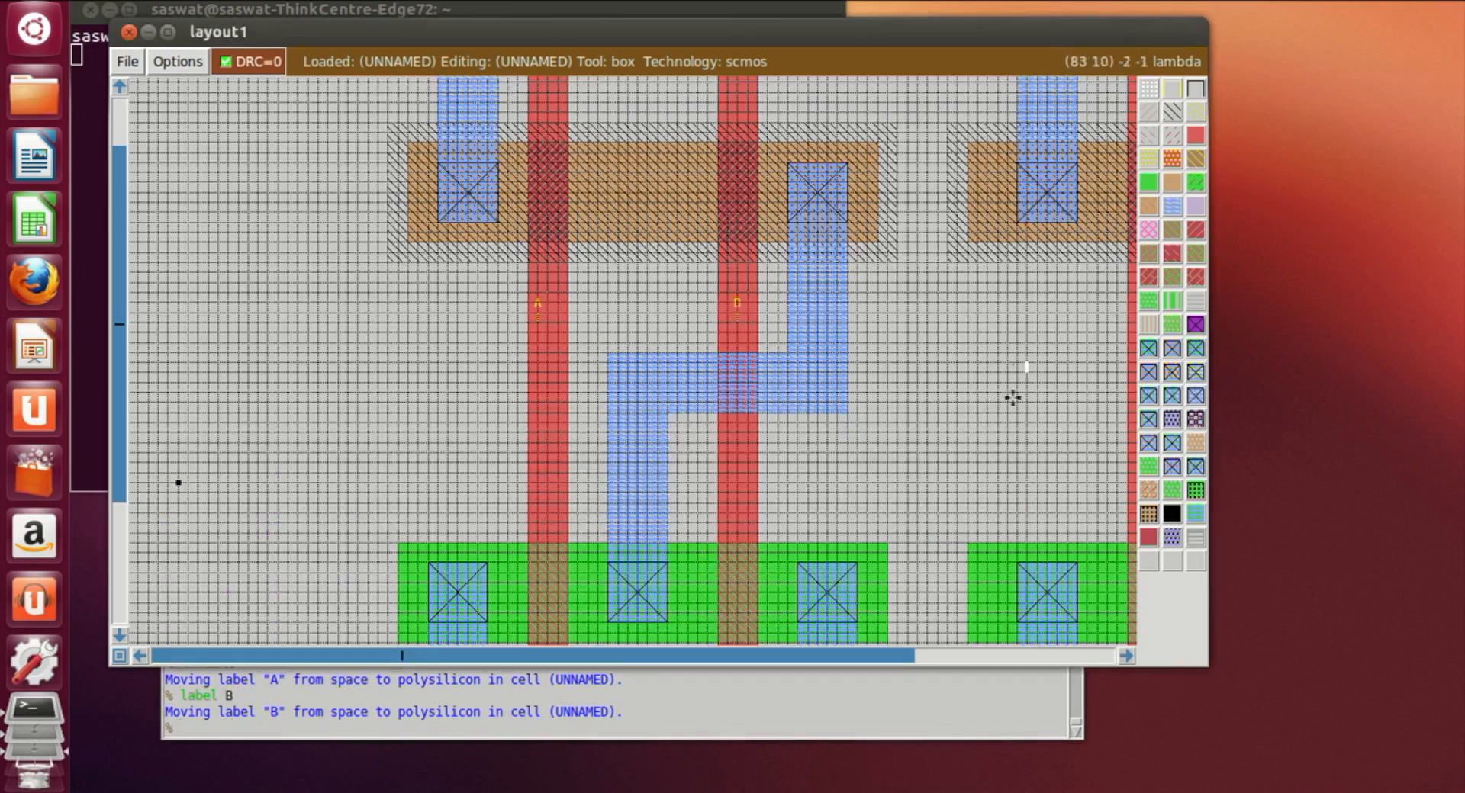
{"action": "left_click", "coordinate": [1121, 657]}
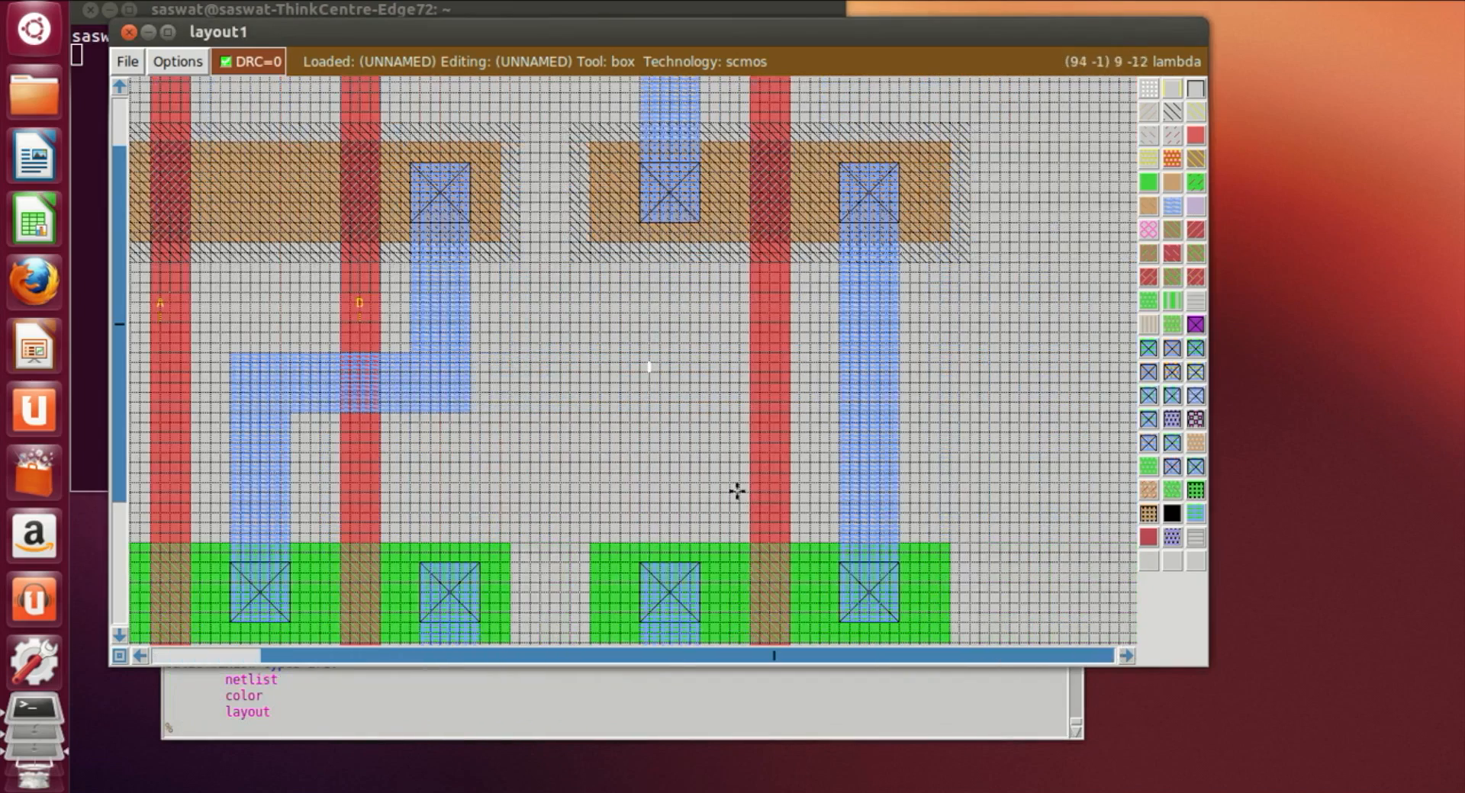
{"action": "left_click", "coordinate": [1030, 473]}
{"action": "left_click", "coordinate": [630, 374]}
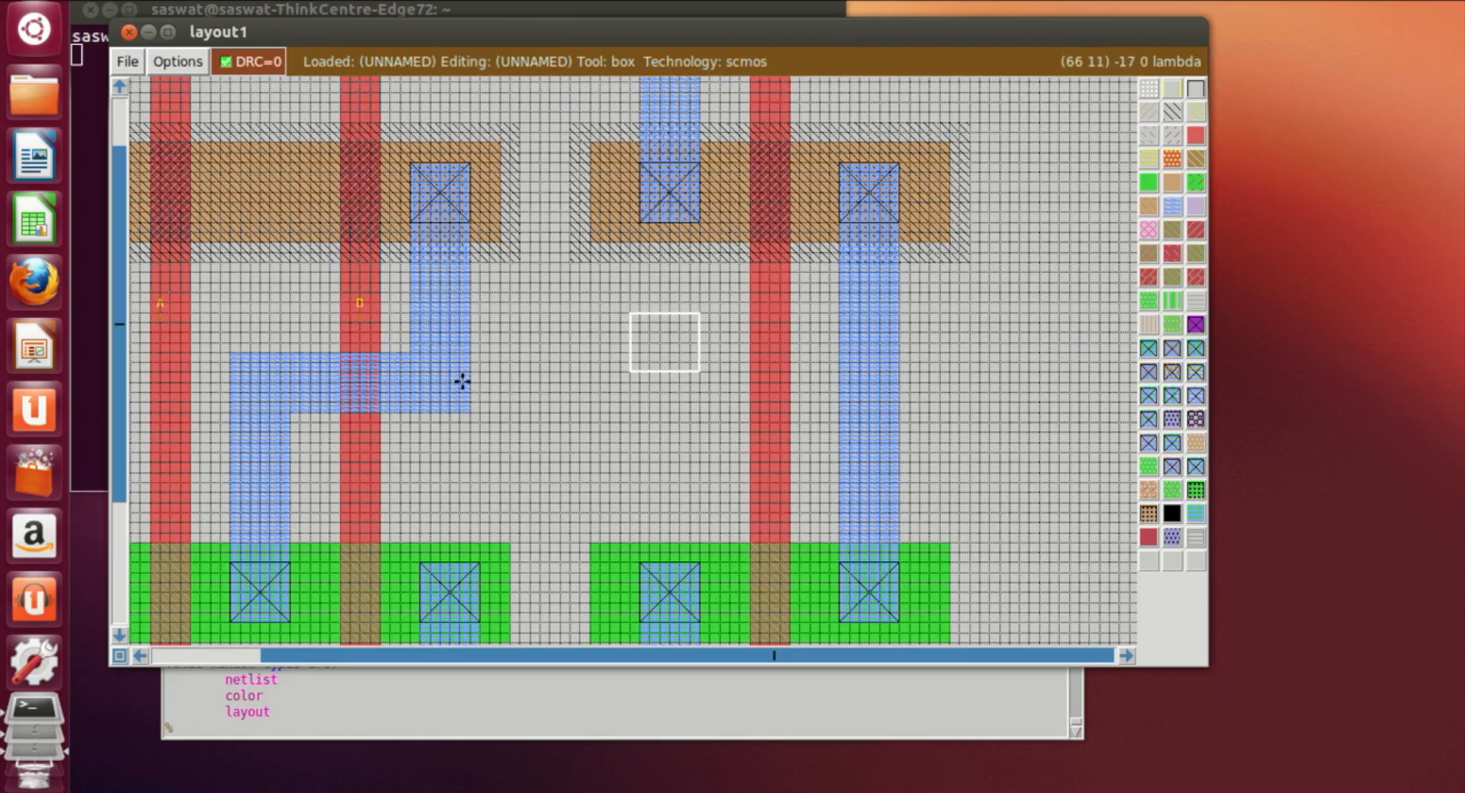
{"action": "scroll", "coordinate": [821, 358], "scroll_direction": "up", "scroll_amount": 2}
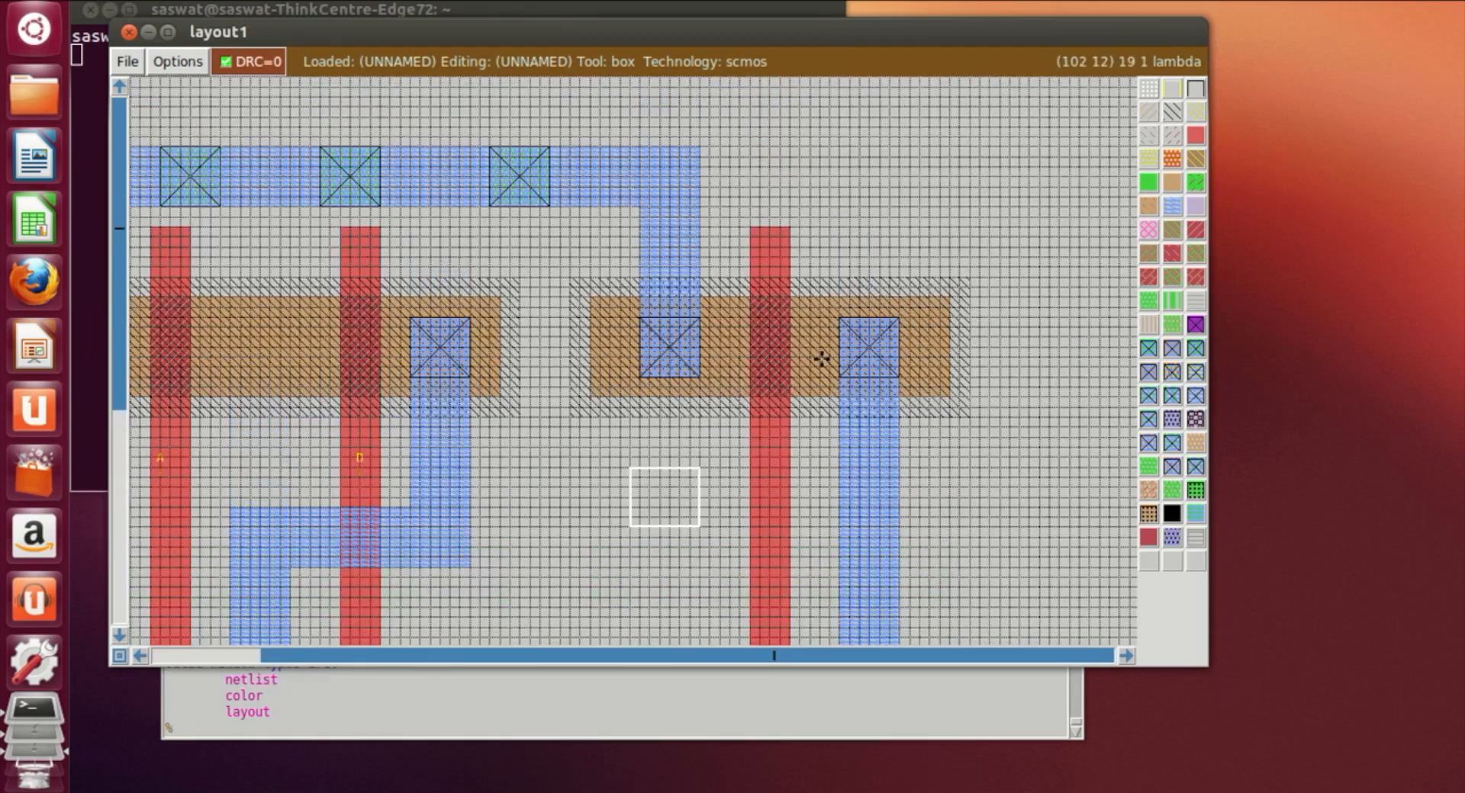
{"action": "scroll", "coordinate": [823, 314], "scroll_direction": "down", "scroll_amount": 2}
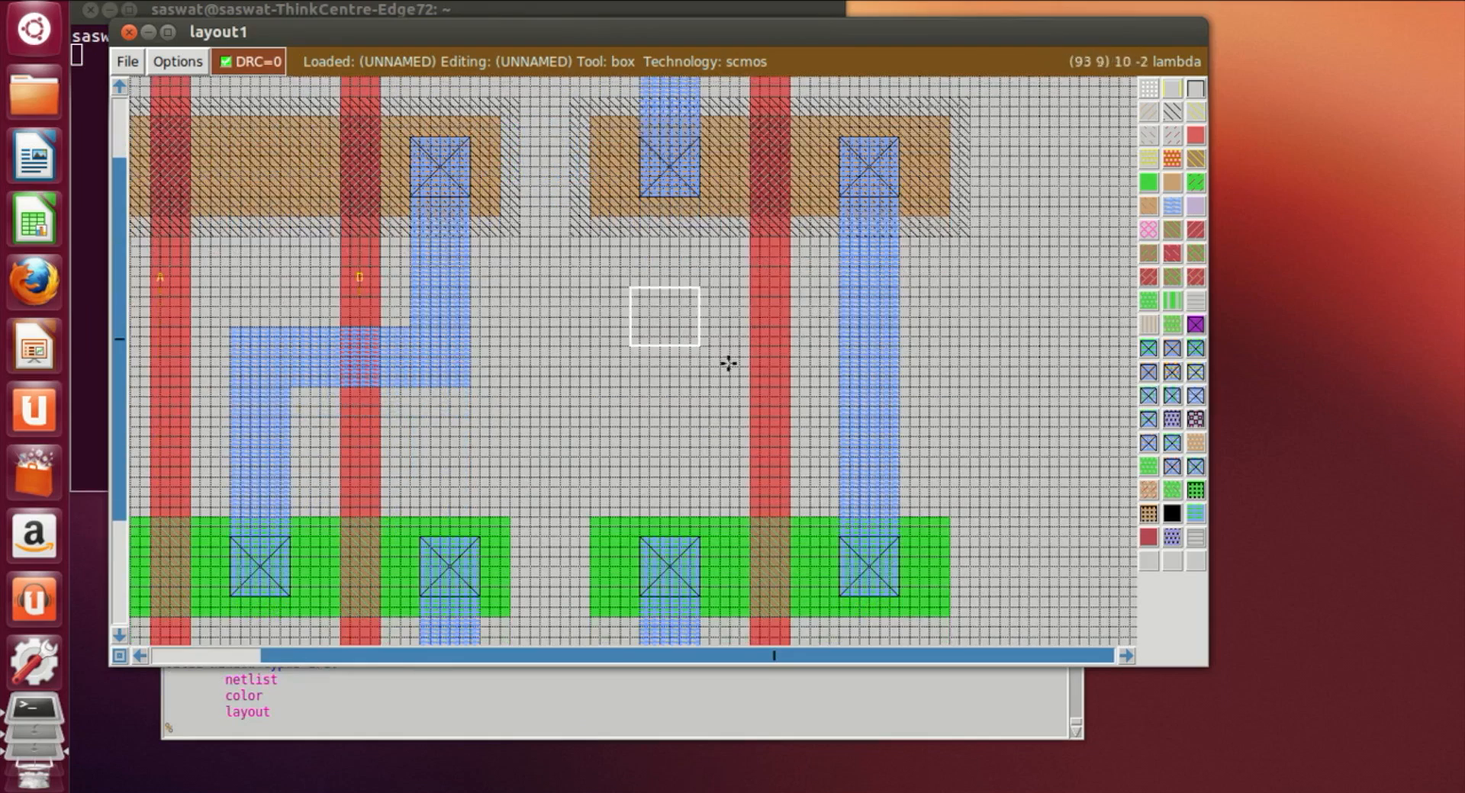
{"action": "left_click", "coordinate": [468, 331]}
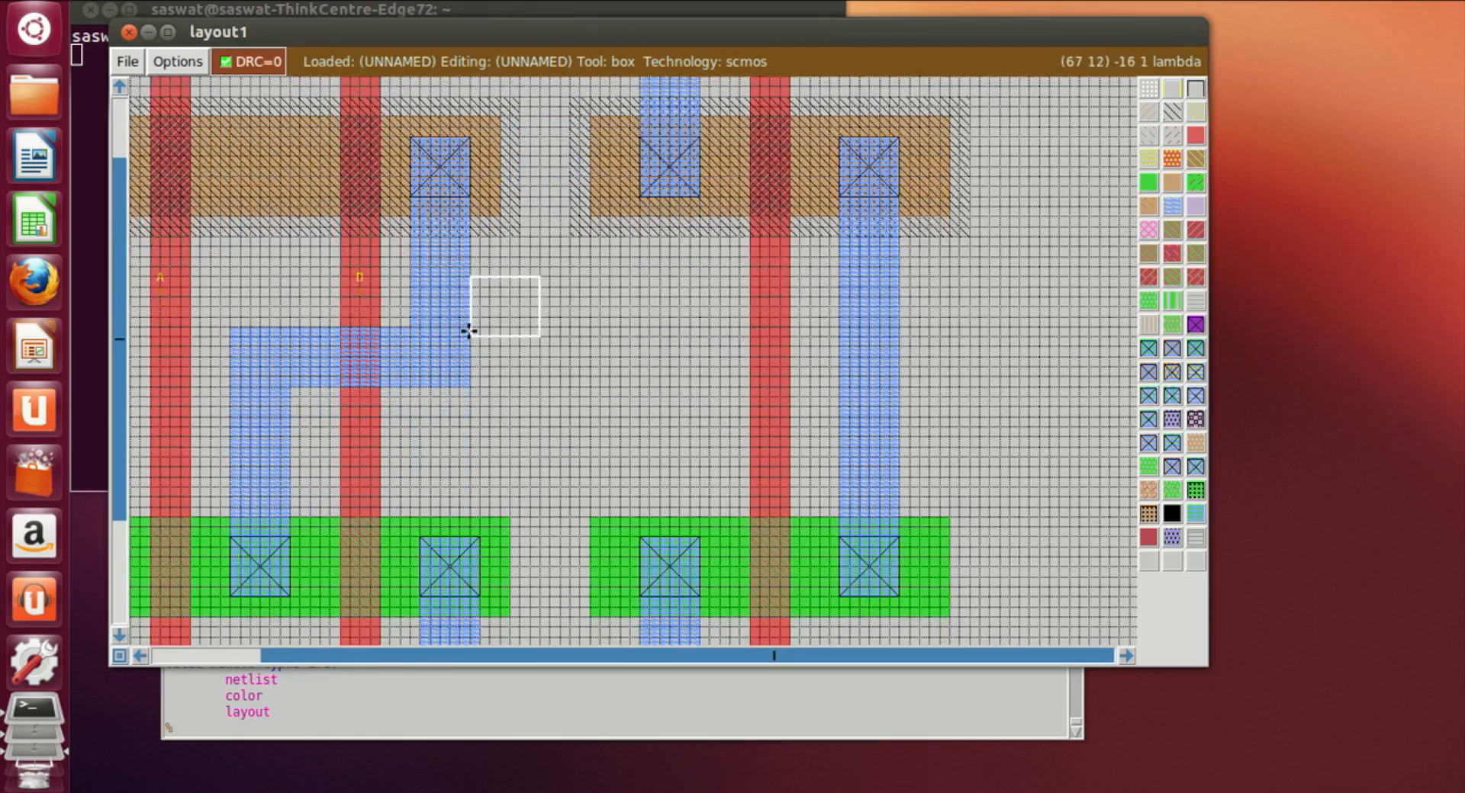
{"action": "right_click", "coordinate": [659, 393]}
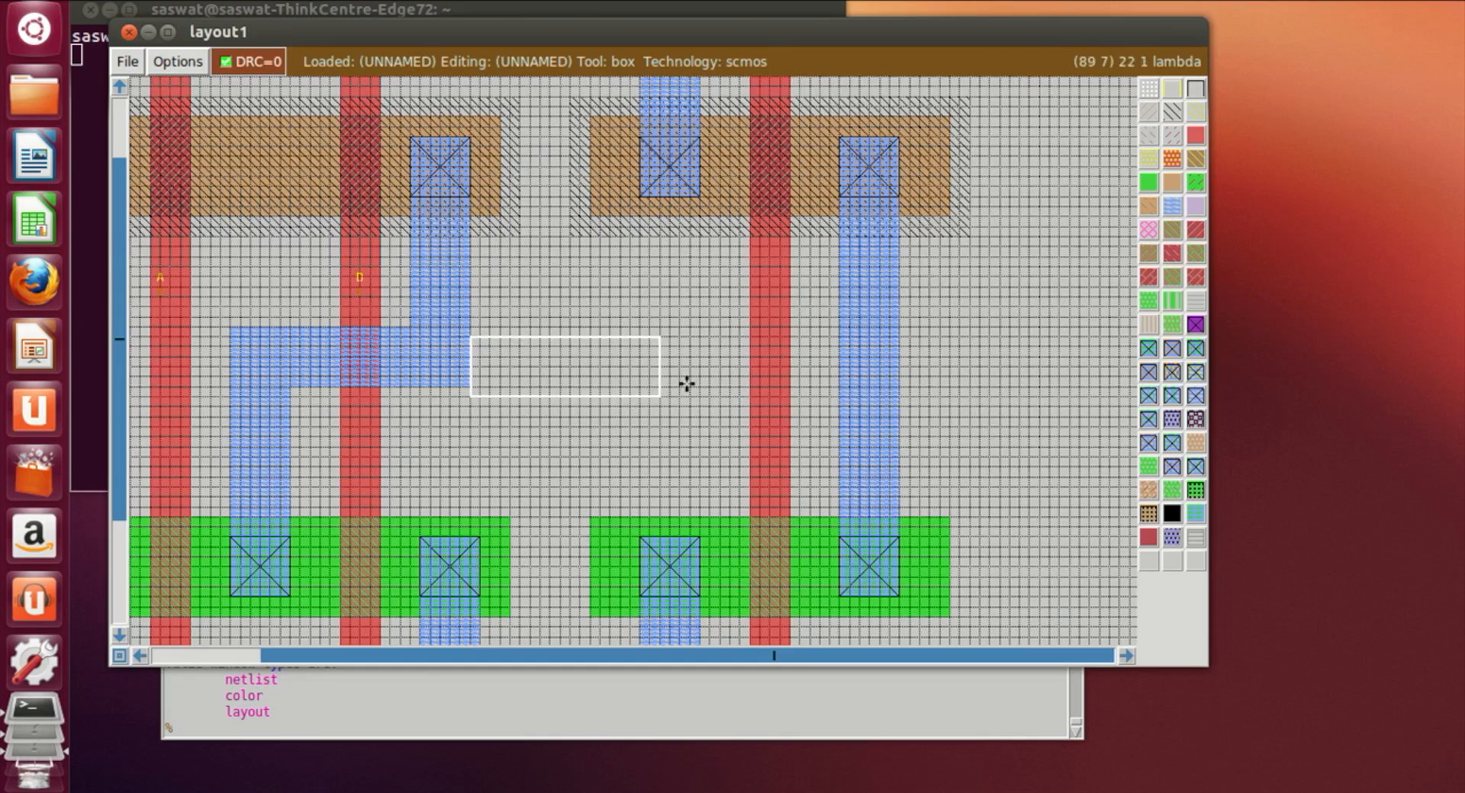
{"action": "left_click", "coordinate": [465, 377]}
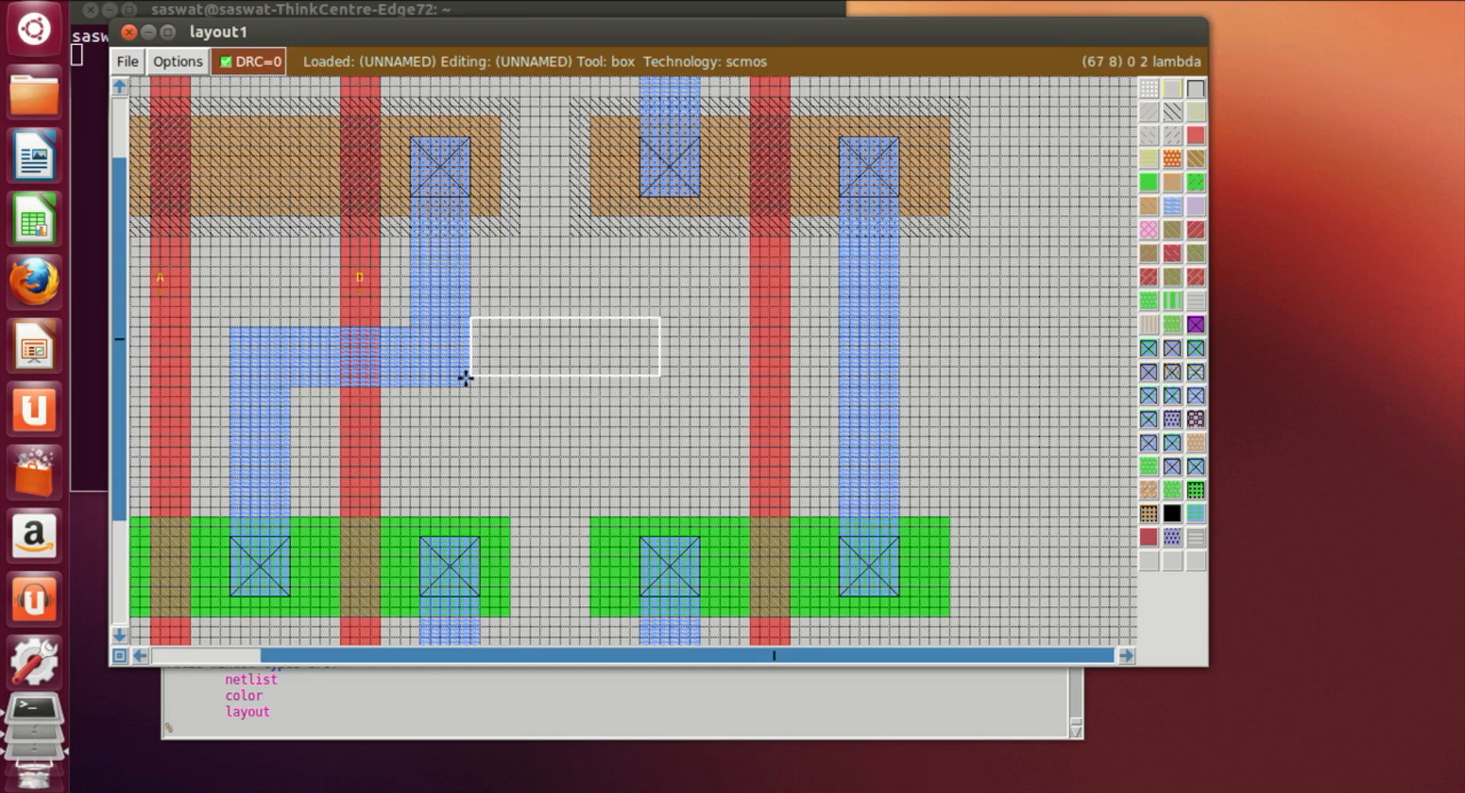
{"action": "left_click", "coordinate": [470, 386]}
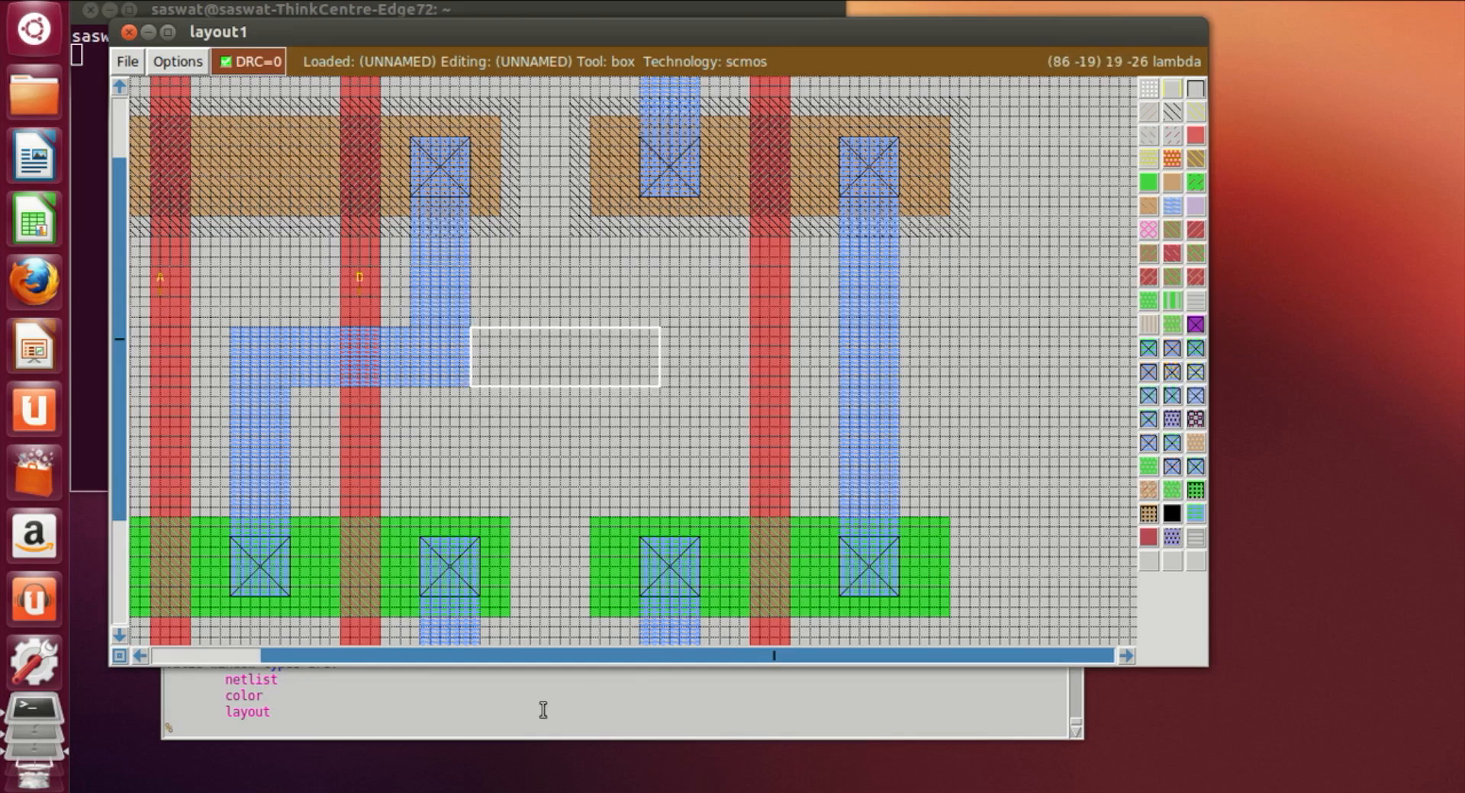
{"action": "left_click", "coordinate": [1172, 206]}
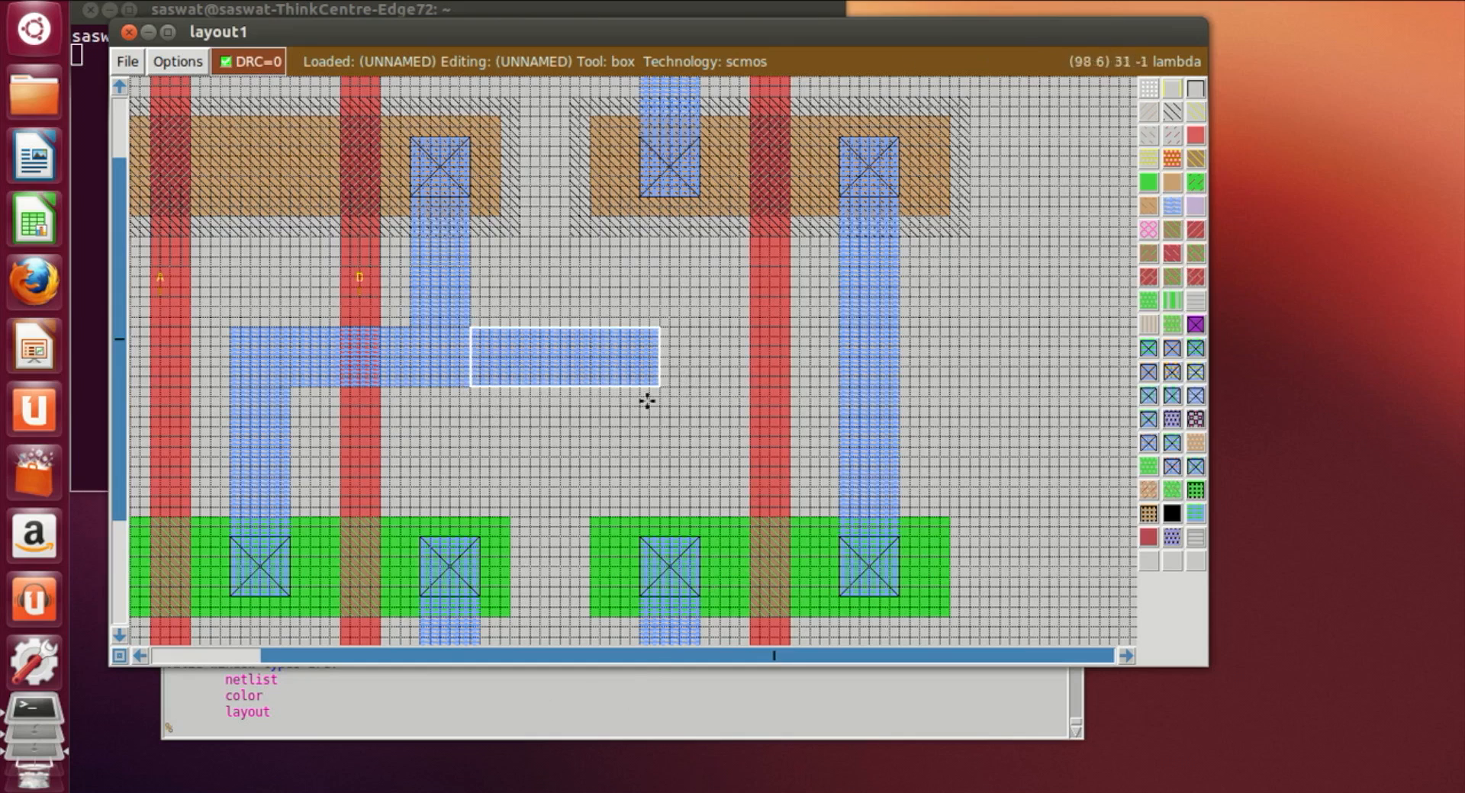
Step: Paint a horizontal polysilicon strip from the end of that metal1 link to the right poly gate
{"action": "left_click", "coordinate": [602, 332]}
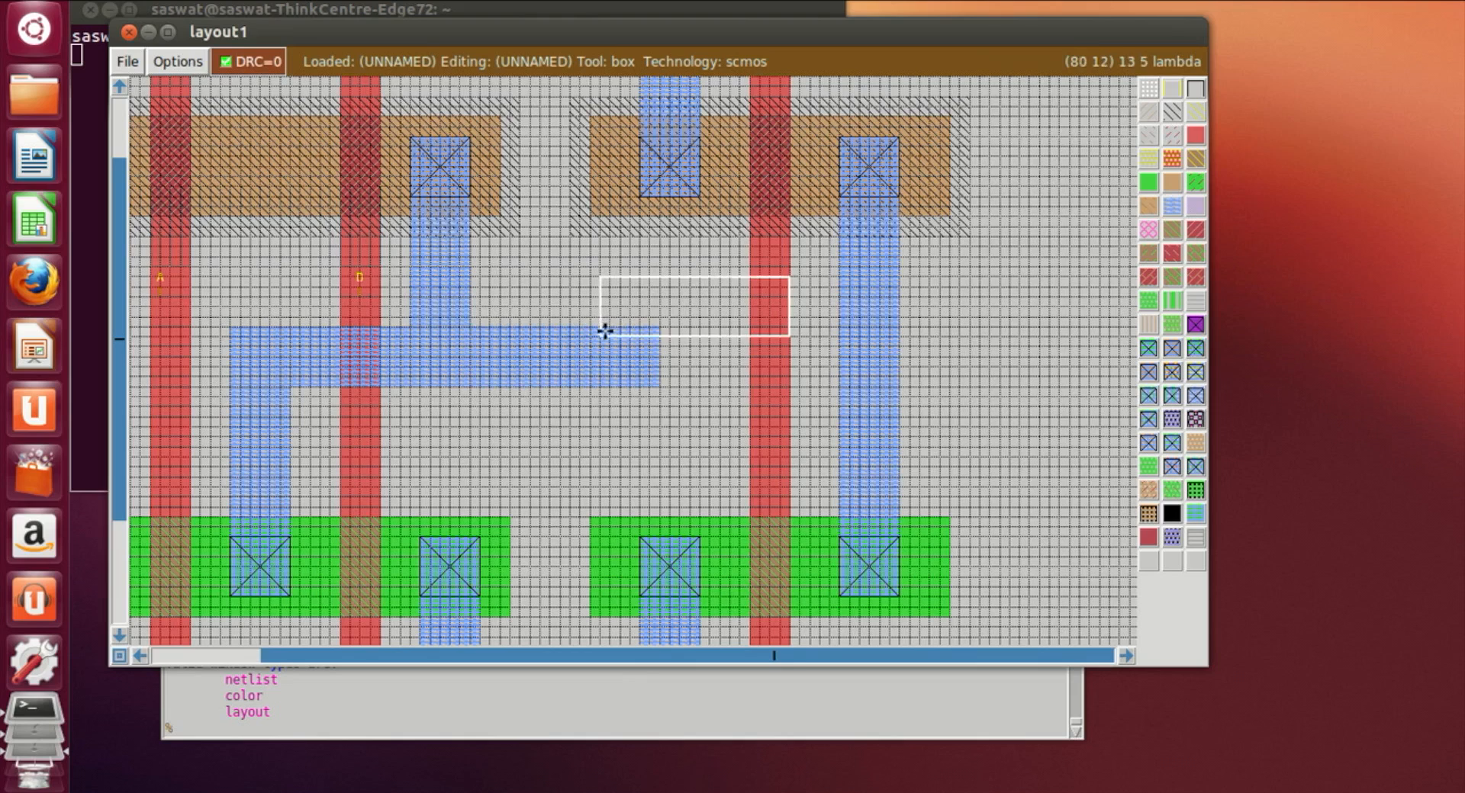
{"action": "left_click", "coordinate": [600, 386]}
{"action": "left_click", "coordinate": [586, 377]}
{"action": "left_click", "coordinate": [580, 387]}
{"action": "left_click", "coordinate": [603, 385]}
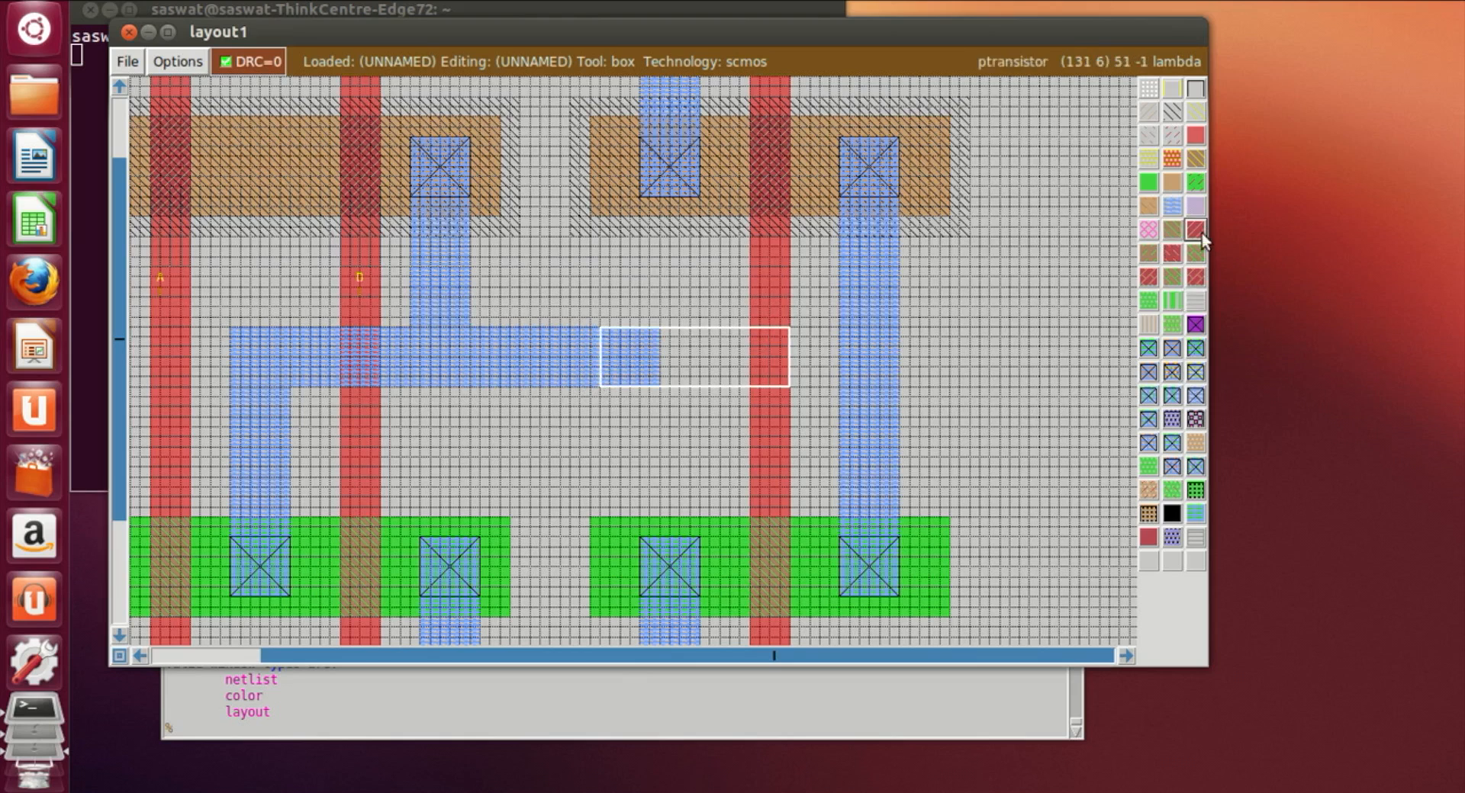
{"action": "left_click", "coordinate": [1196, 135]}
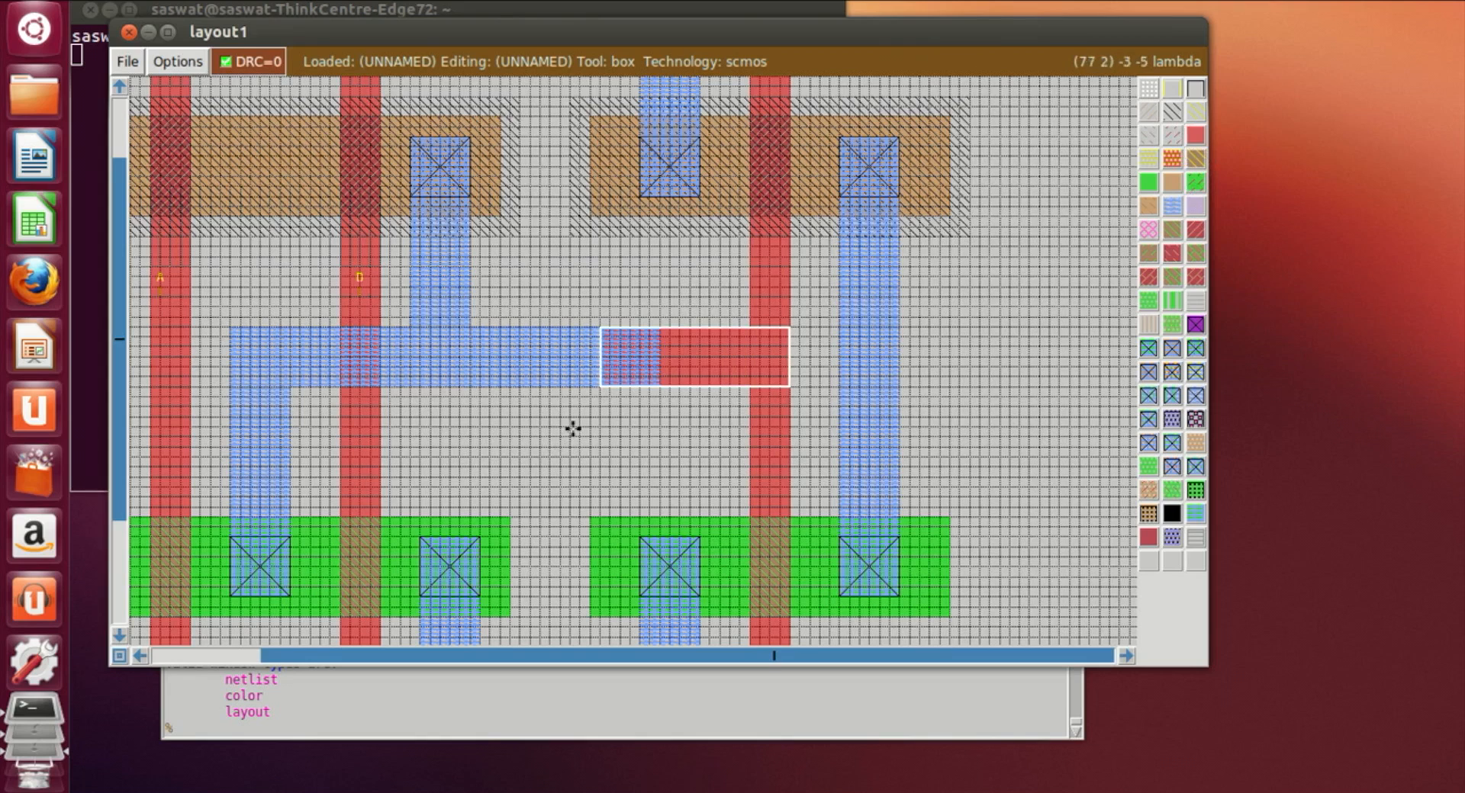
Step: Place a poly contact where the metal1 link overlaps the new polysilicon strip
{"action": "left_click", "coordinate": [601, 333]}
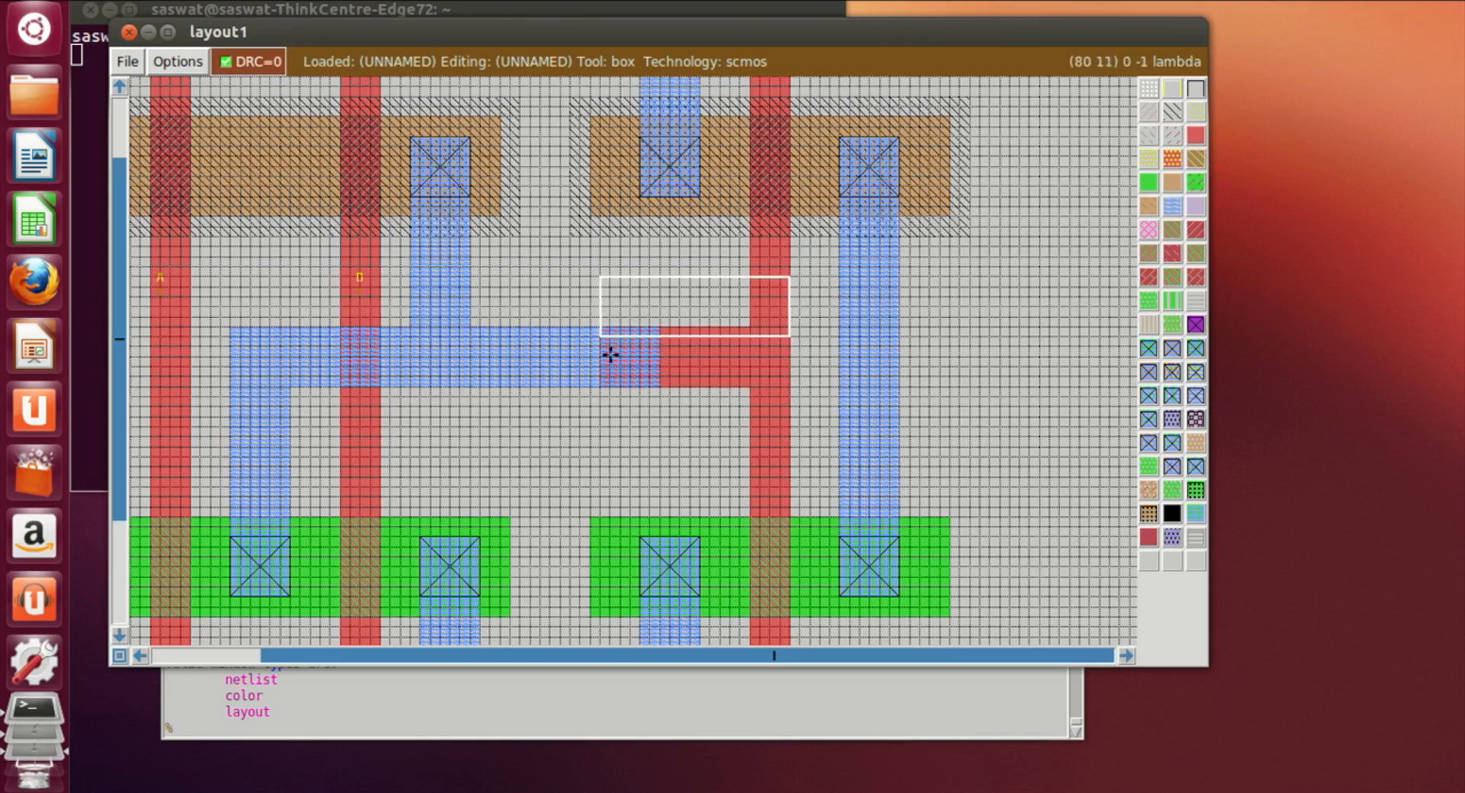
{"action": "left_click", "coordinate": [597, 385]}
{"action": "right_click", "coordinate": [654, 328]}
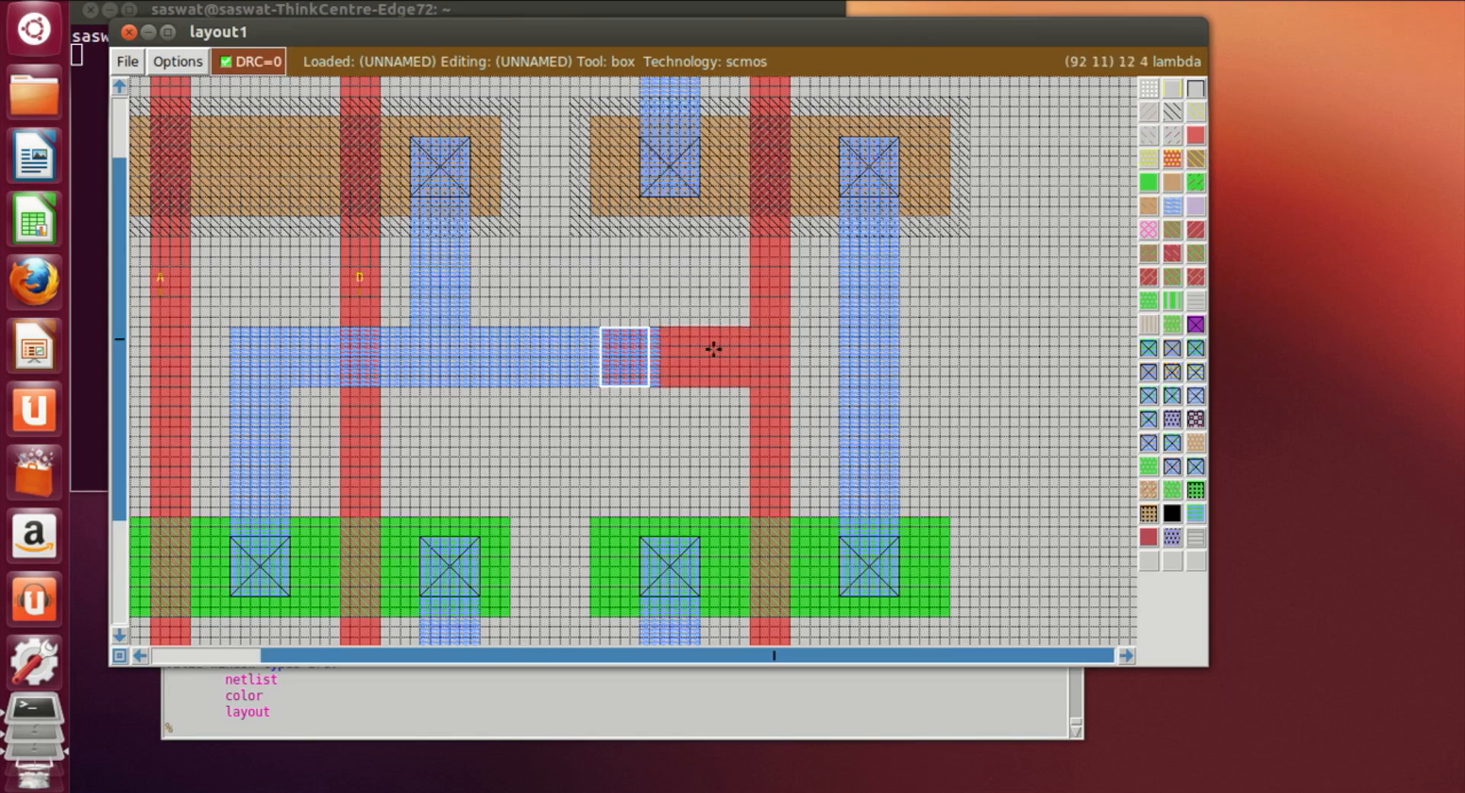
{"action": "right_click", "coordinate": [660, 330]}
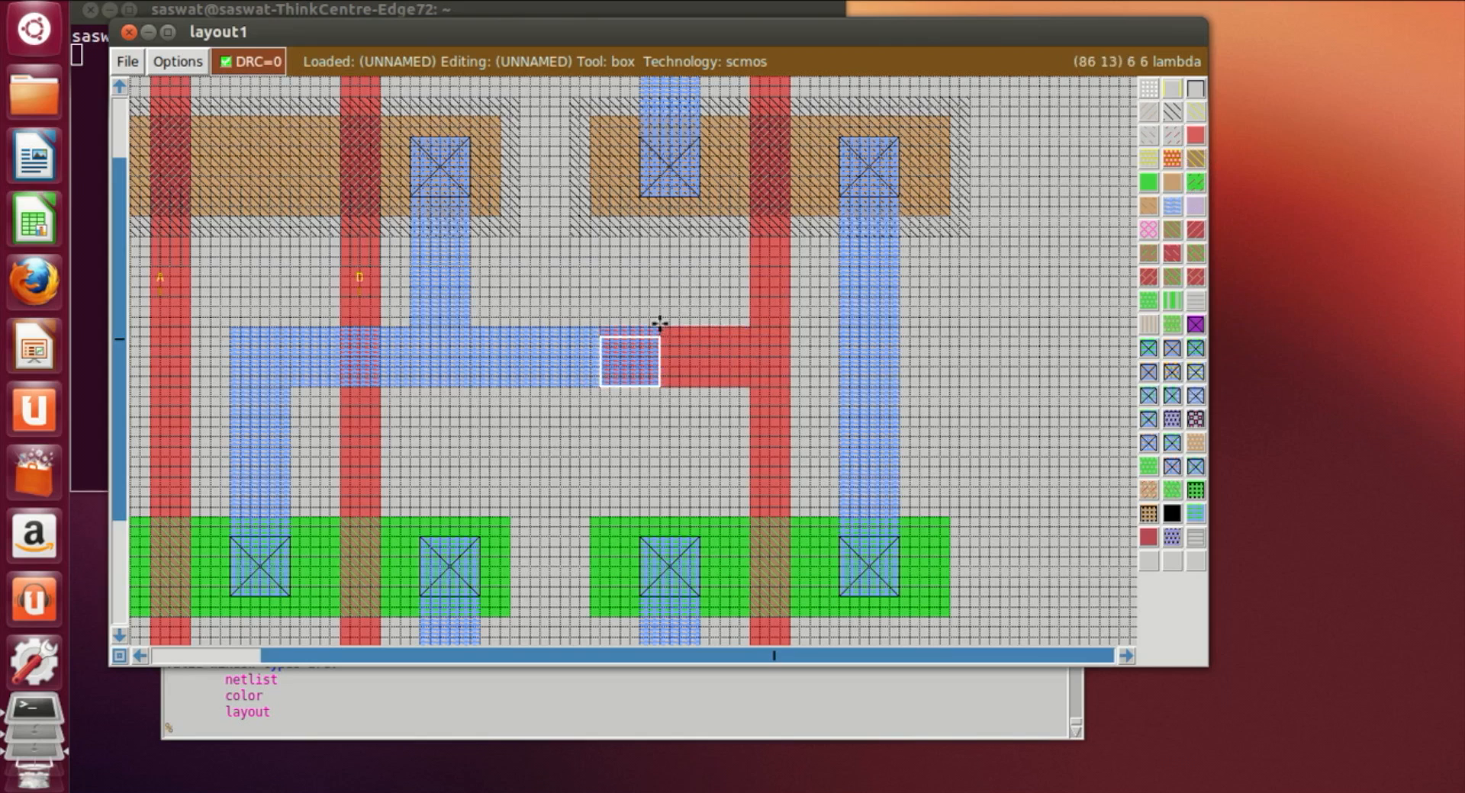
{"action": "left_click", "coordinate": [1195, 327]}
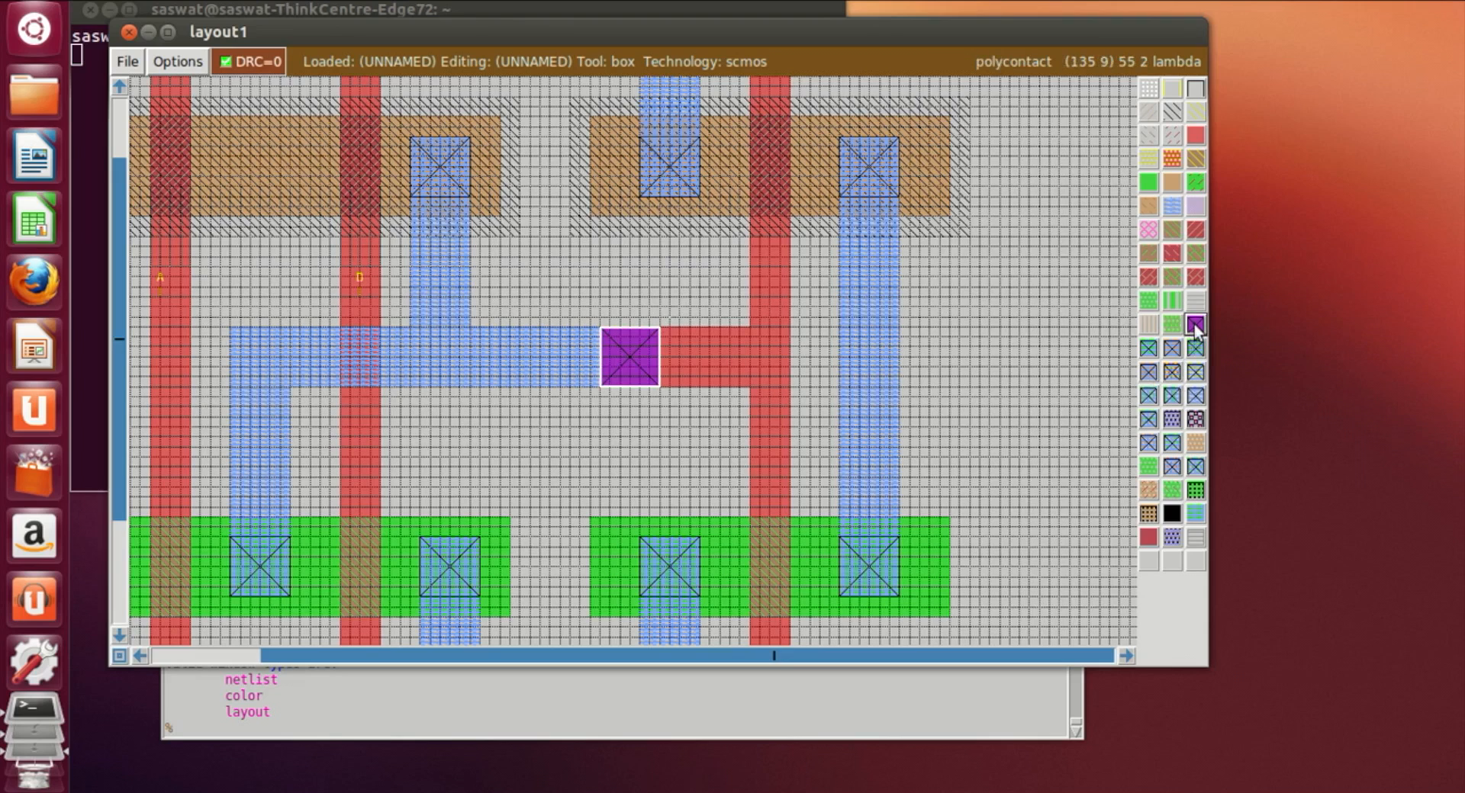
Step: Paint a horizontal metal1 output stub from the right metal1 strip toward the layout's right edge
{"action": "left_click", "coordinate": [958, 445]}
{"action": "left_click", "coordinate": [901, 337]}
{"action": "left_click", "coordinate": [901, 377]}
{"action": "left_click", "coordinate": [896, 389]}
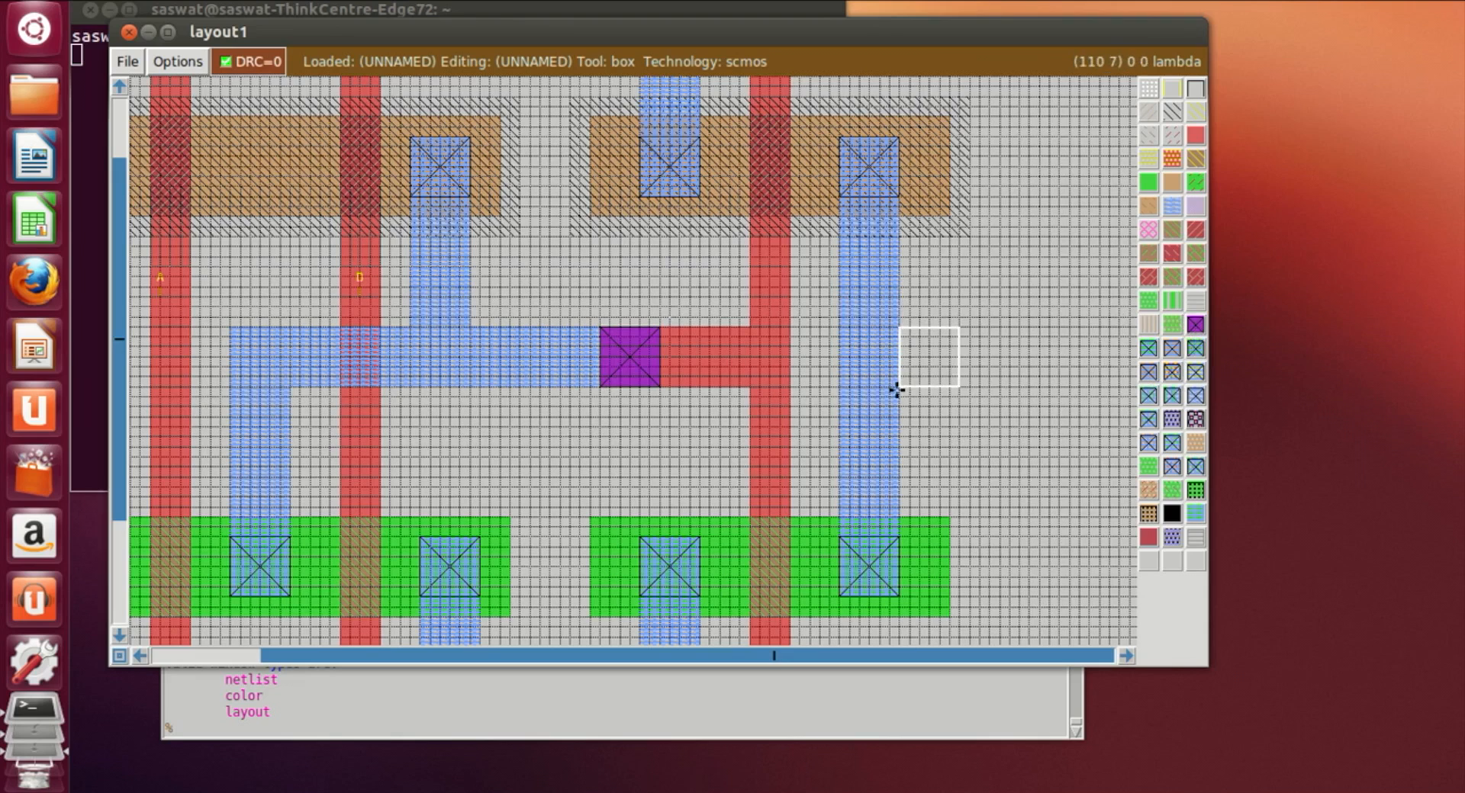
{"action": "right_click", "coordinate": [1084, 338]}
{"action": "right_click", "coordinate": [1100, 326]}
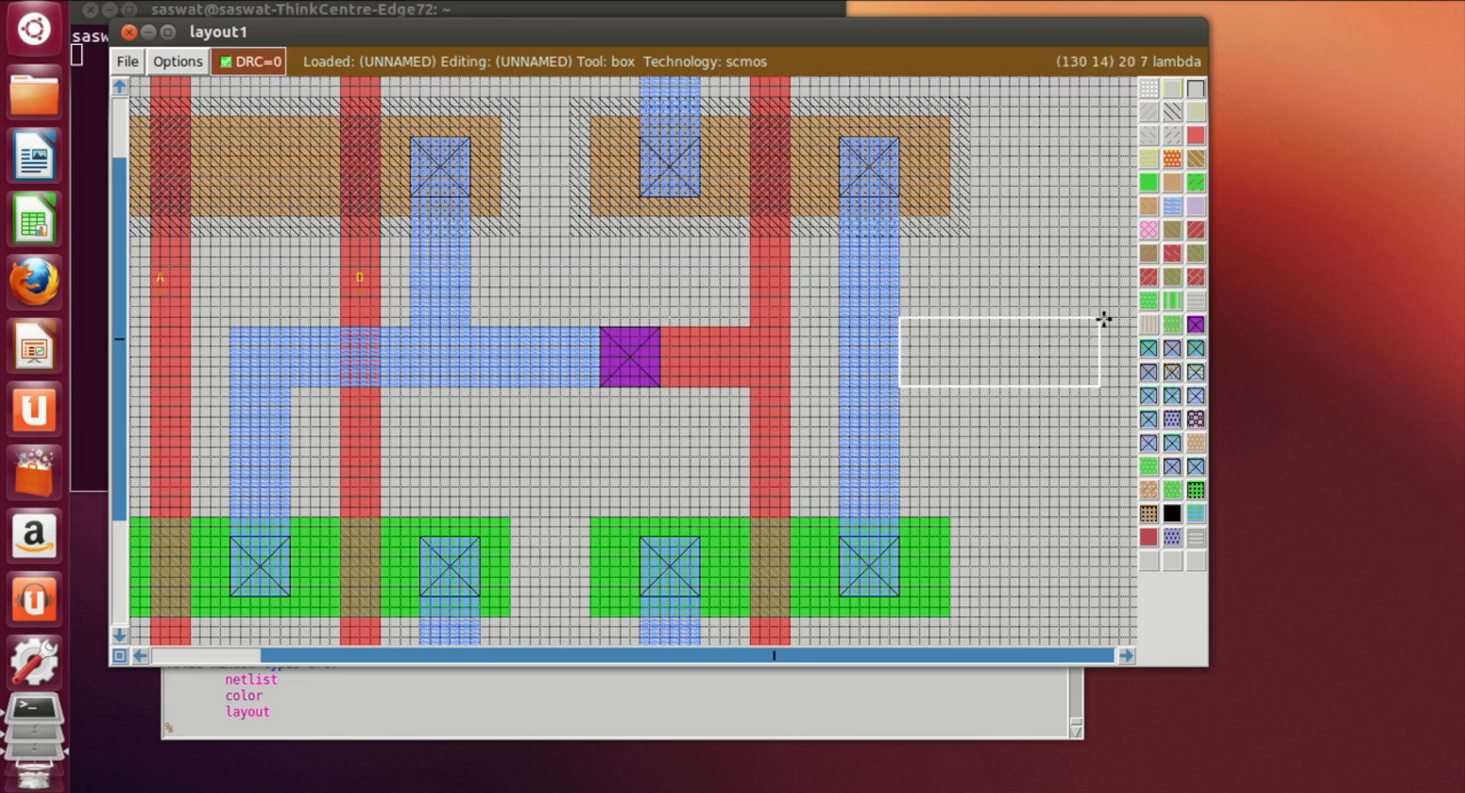
{"action": "right_click", "coordinate": [1108, 328]}
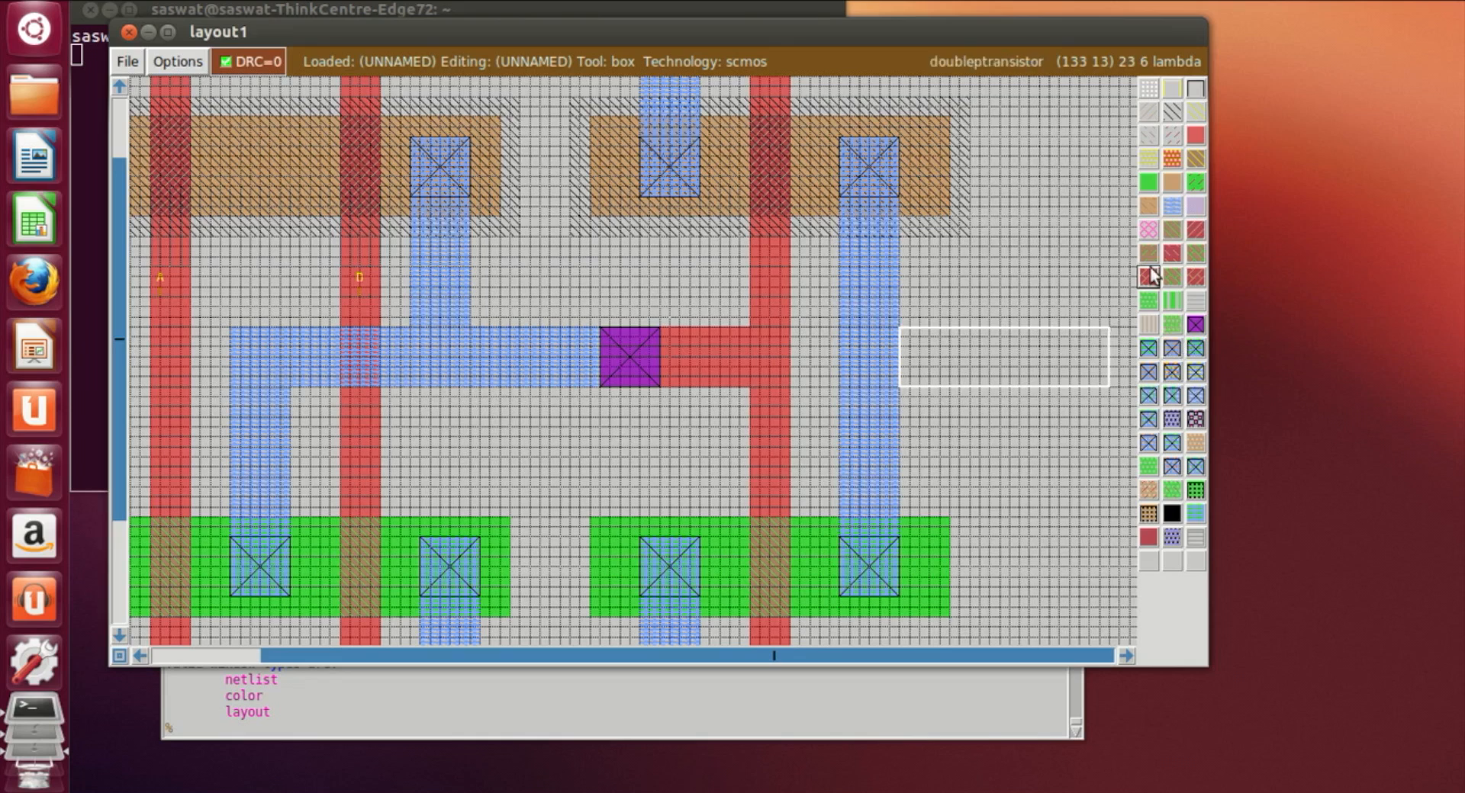
{"action": "middle_click", "coordinate": [1172, 206]}
Step: Label the metal1 output stub on the right as Y
{"action": "left_click", "coordinate": [1007, 534]}
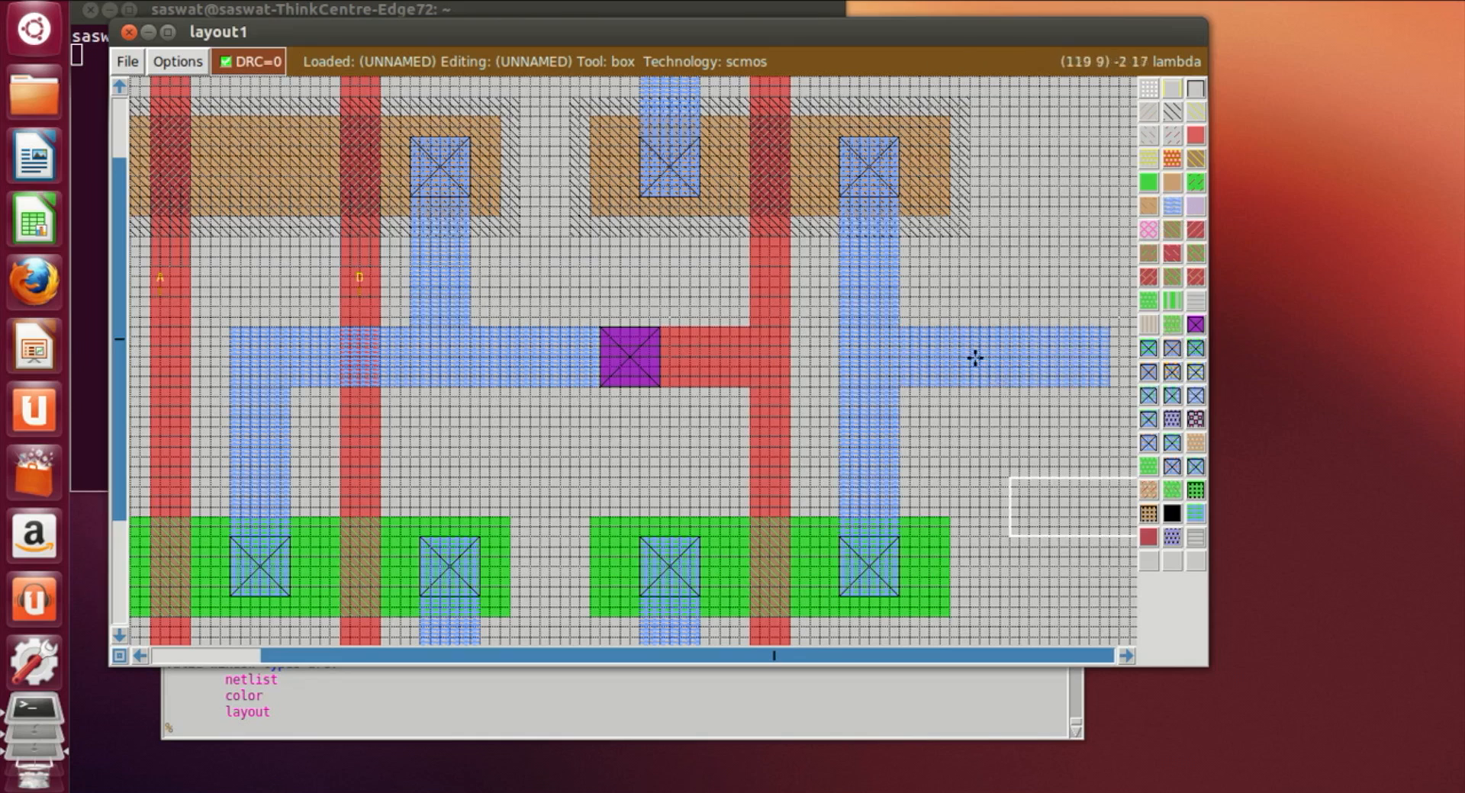
{"action": "left_click", "coordinate": [941, 336]}
{"action": "right_click", "coordinate": [987, 366]}
{"action": "right_click", "coordinate": [948, 367]}
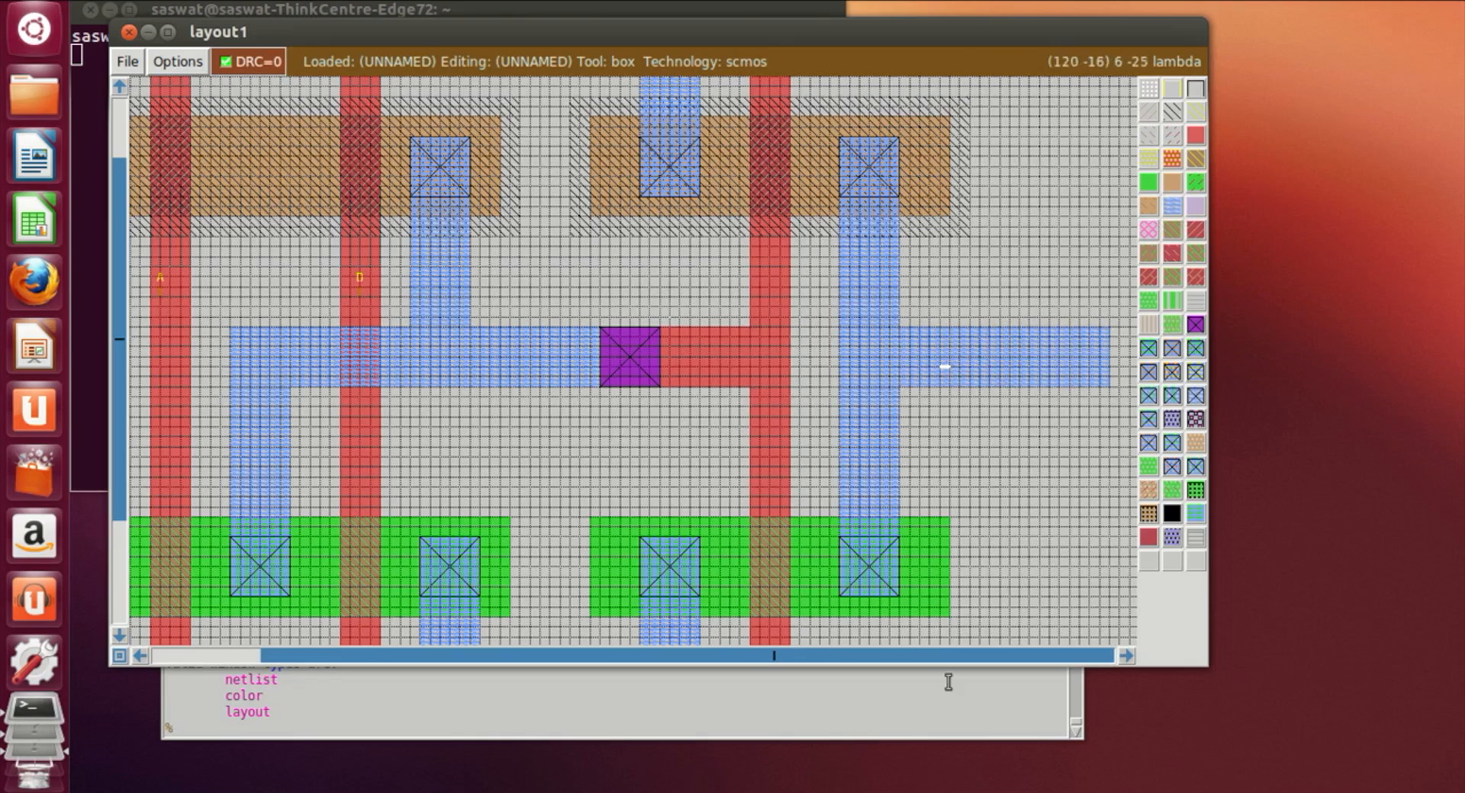
{"action": "left_click", "coordinate": [602, 734]}
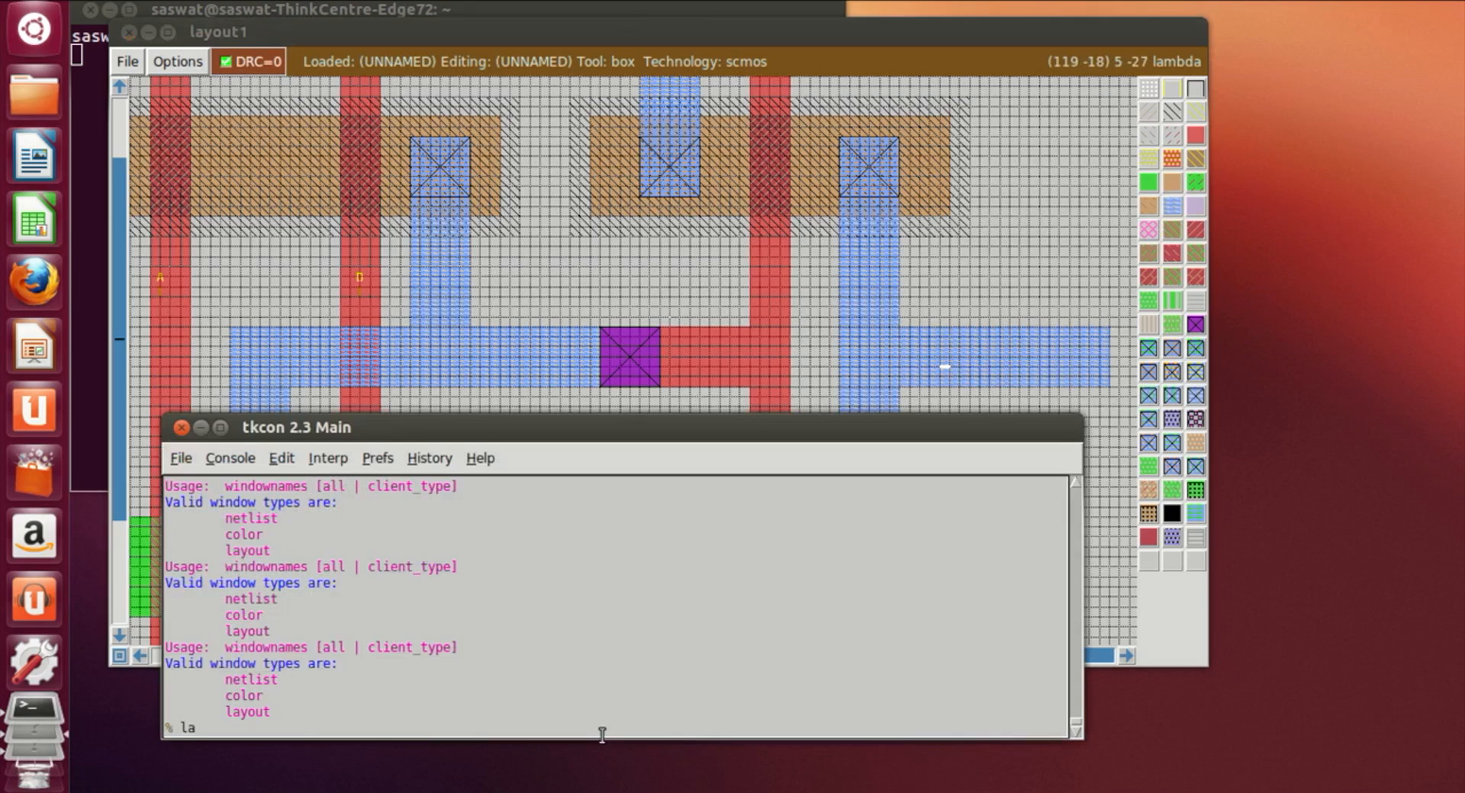
{"action": "type", "text": "label Y"}
{"action": "key", "text": "Return"}
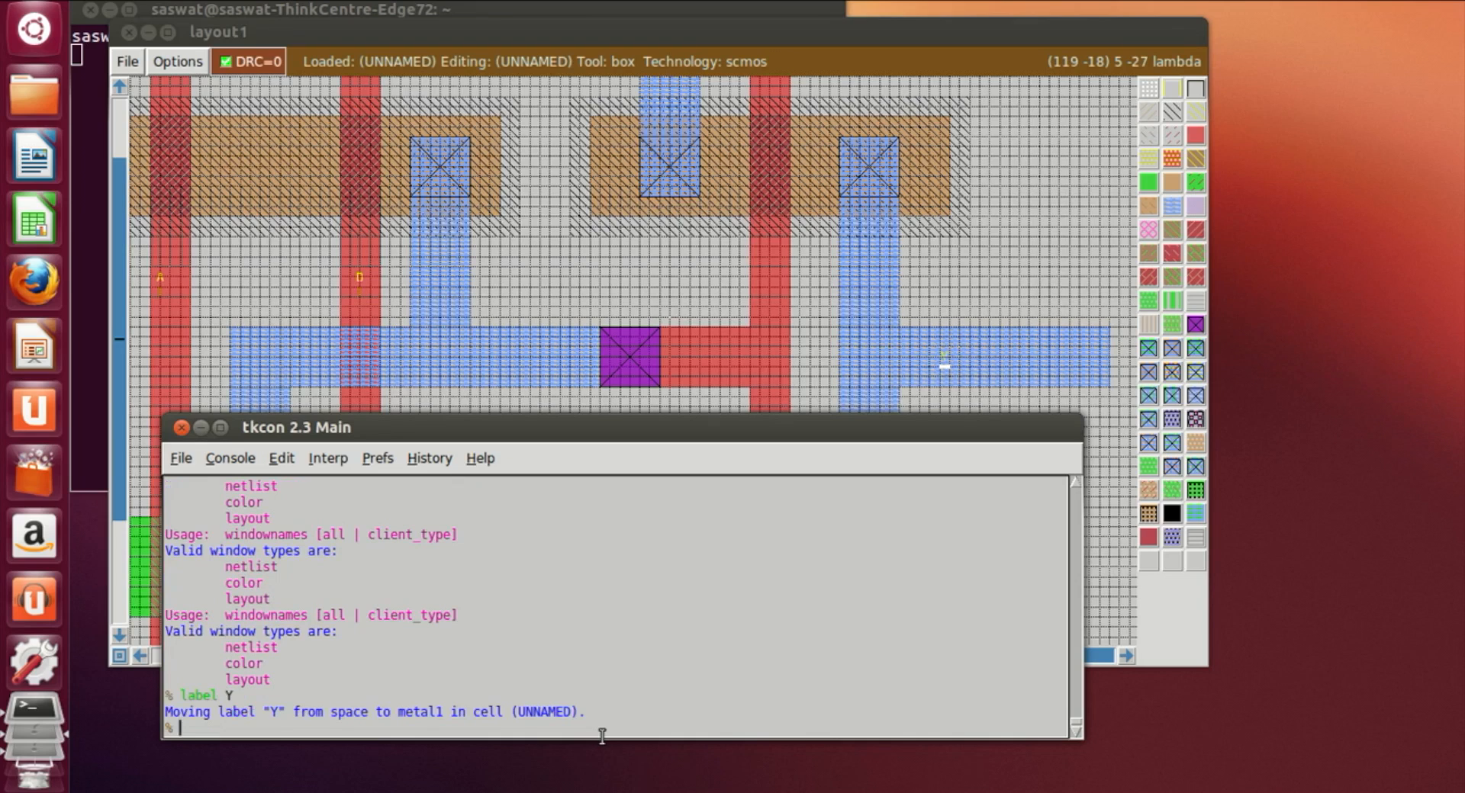
Step: Save the layout as or3 and extract all of it
{"action": "type", "text": "save or3"}
{"action": "key", "text": "Return"}
{"action": "type", "text": "extract a"}
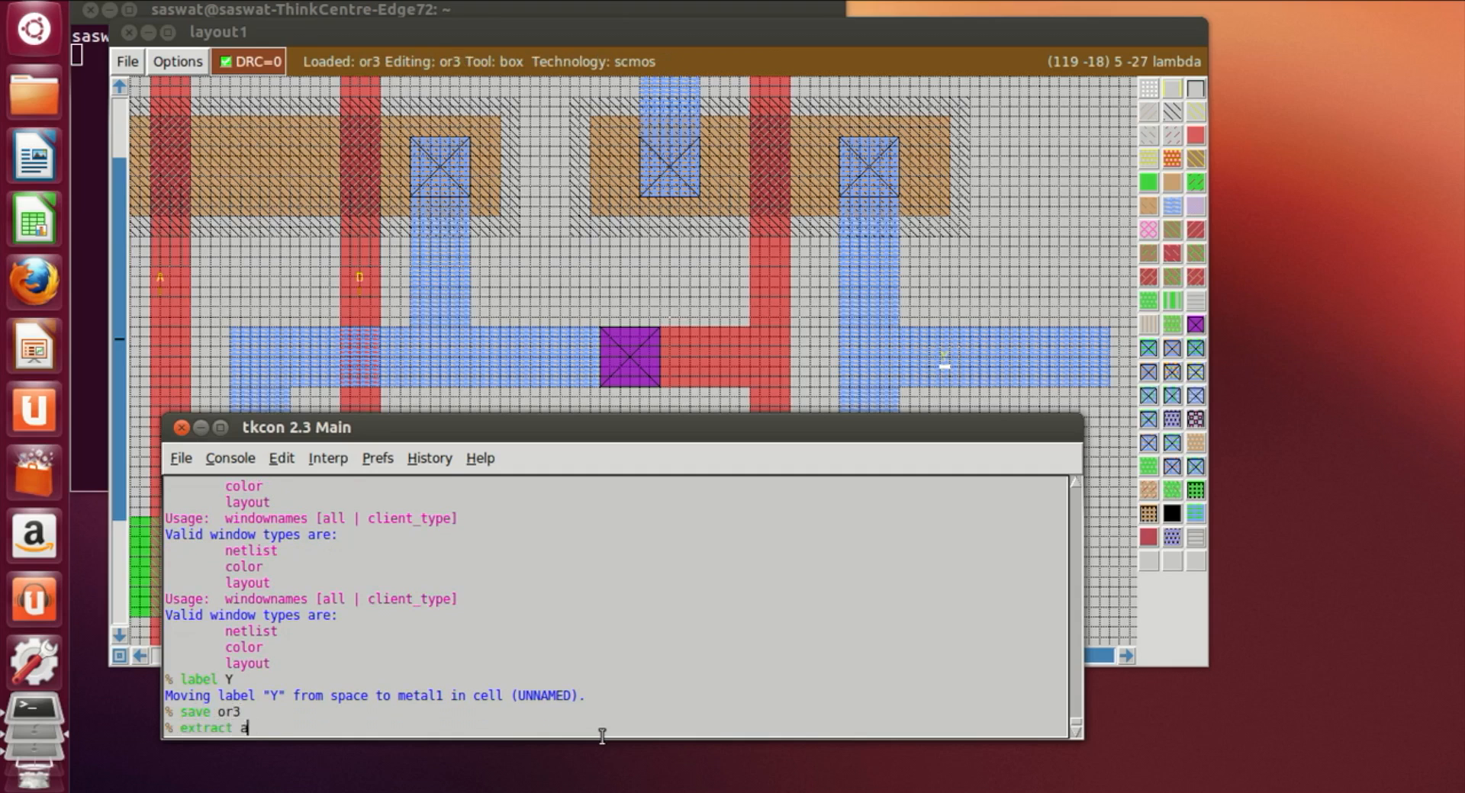
{"action": "key", "text": "Return"}
Step: Generate the SPICE netlist with ext2spice and exit Magic
{"action": "type", "text": "ext2spice"}
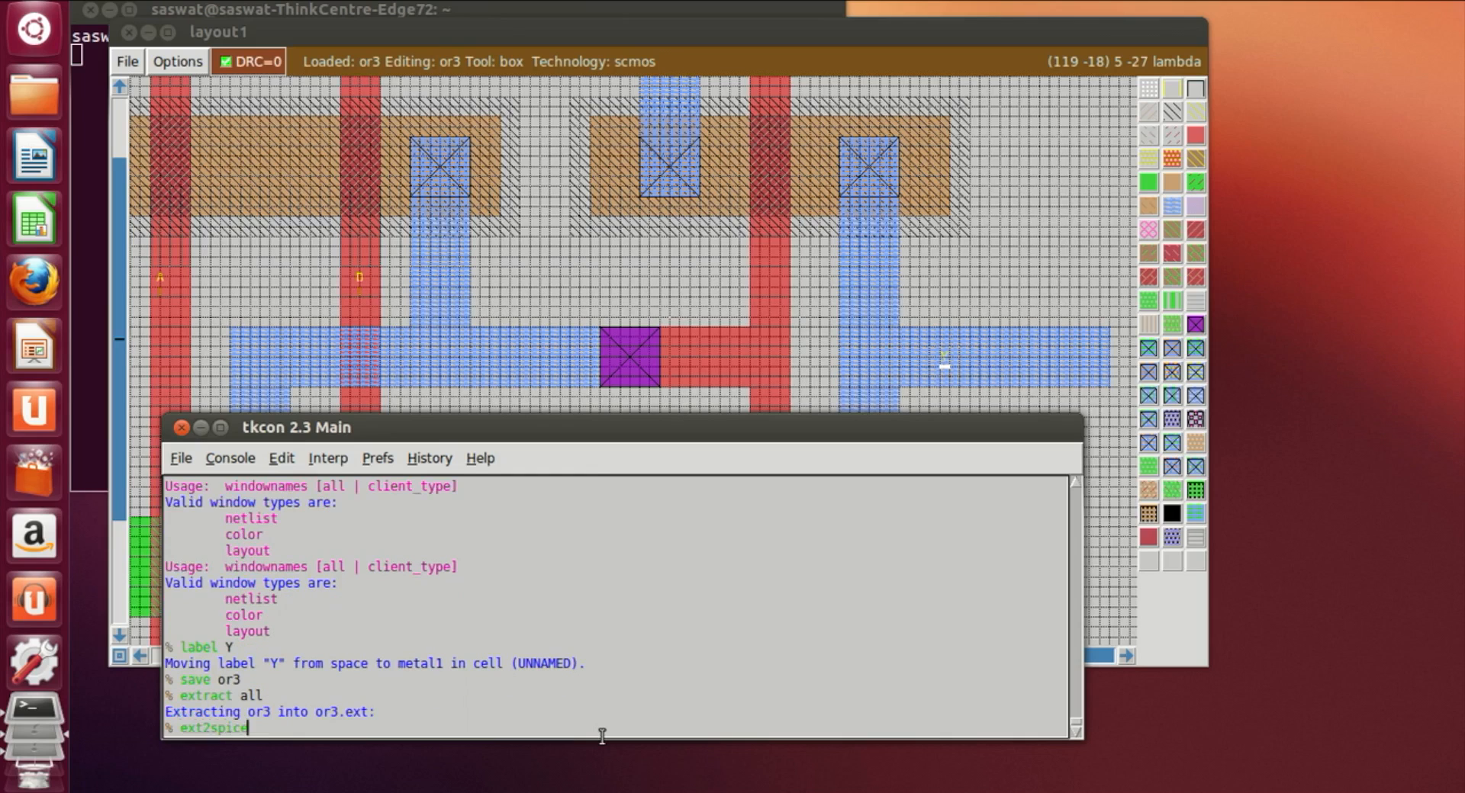
{"action": "key", "text": "Return"}
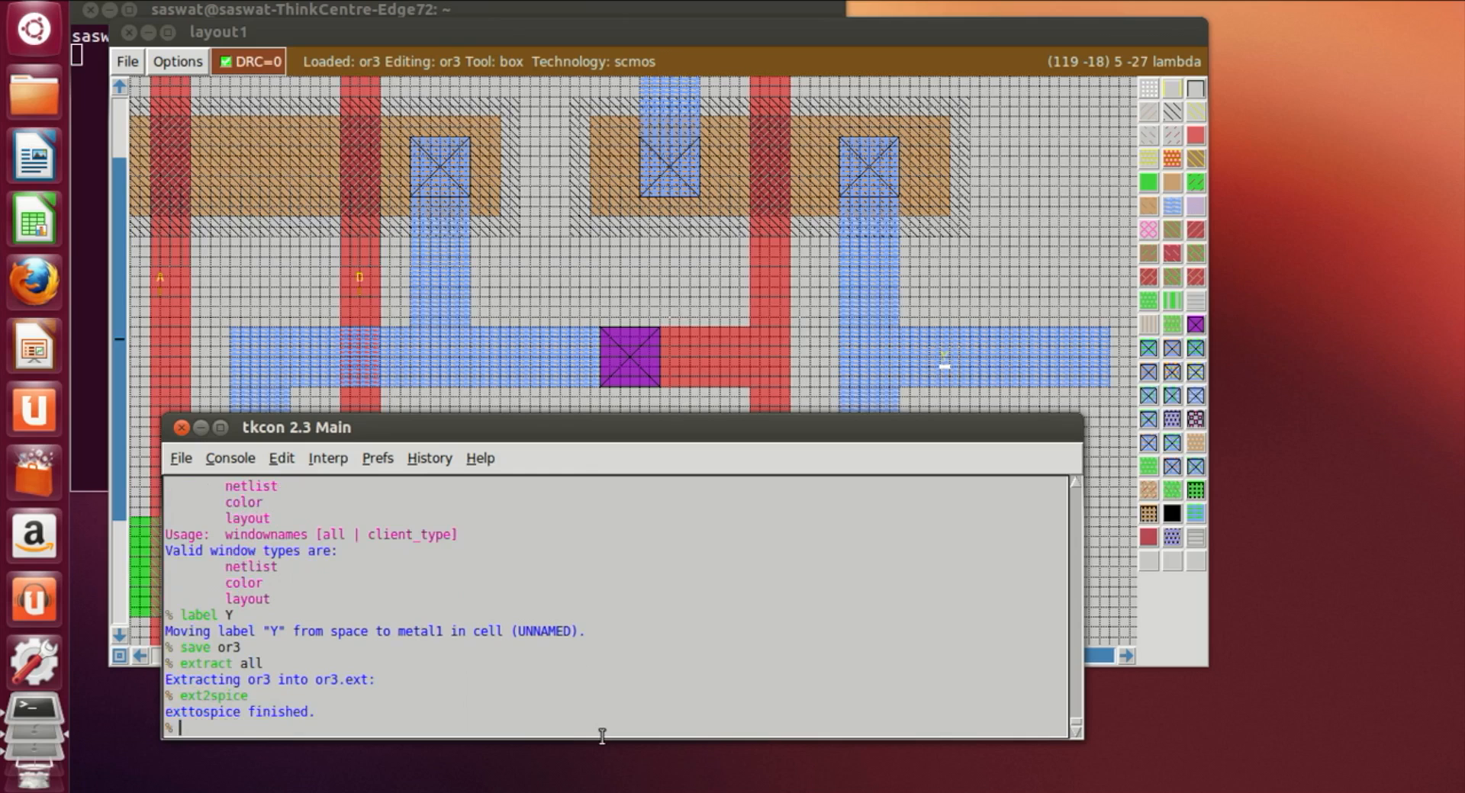
{"action": "type", "text": "exit"}
{"action": "key", "text": "Return"}
Step: Open or3.spice in vi to review the netlist, then quit without saving
{"action": "type", "text": "vi o"}
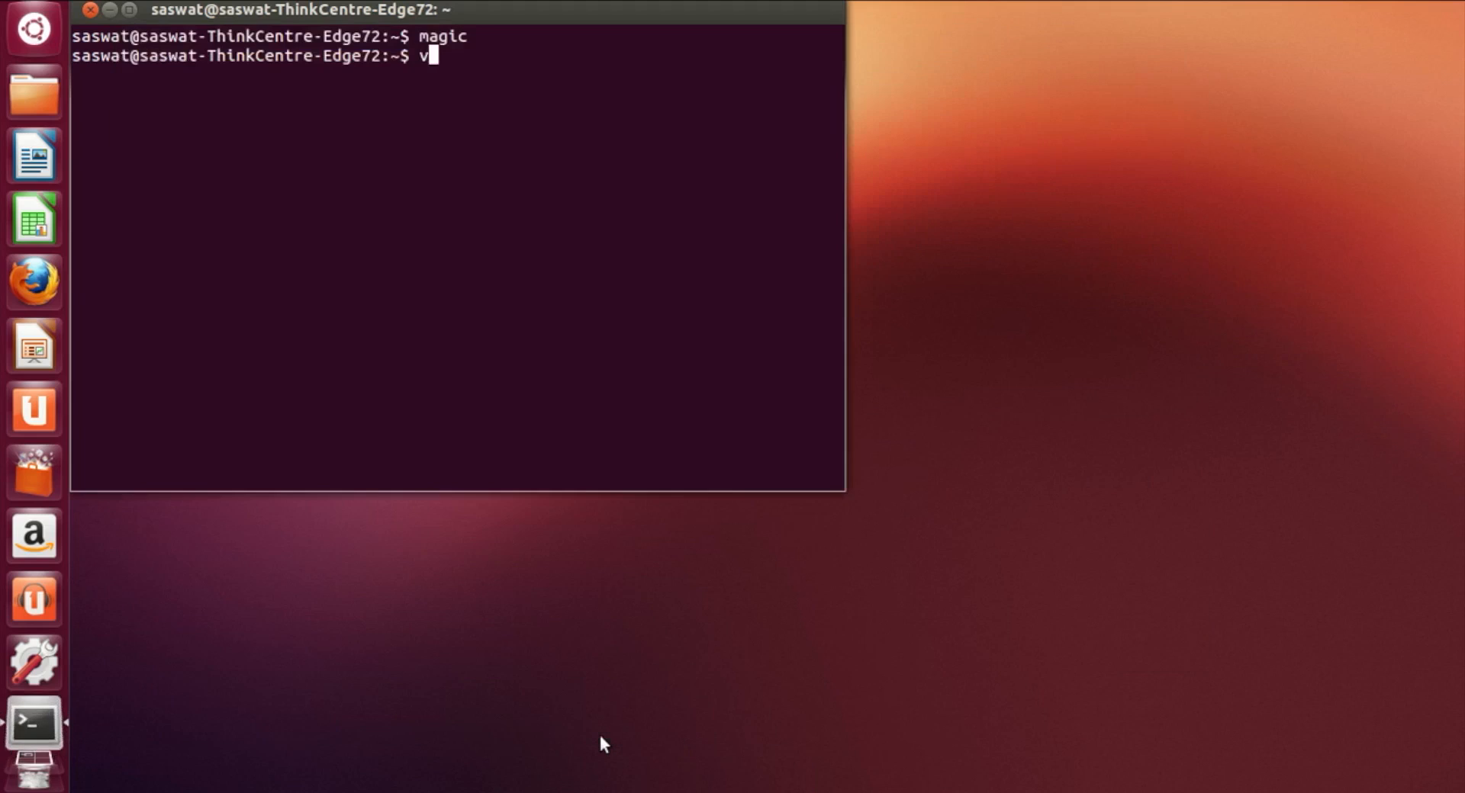
{"action": "type", "text": "r3.ap"}
{"action": "key", "text": "BackSpace"}
{"action": "key", "text": "BackSpace"}
{"action": "type", "text": "spci"}
{"action": "key", "text": "BackSpace"}
{"action": "key", "text": "BackSpace"}
{"action": "type", "text": "ice"}
{"action": "key", "text": "Return"}
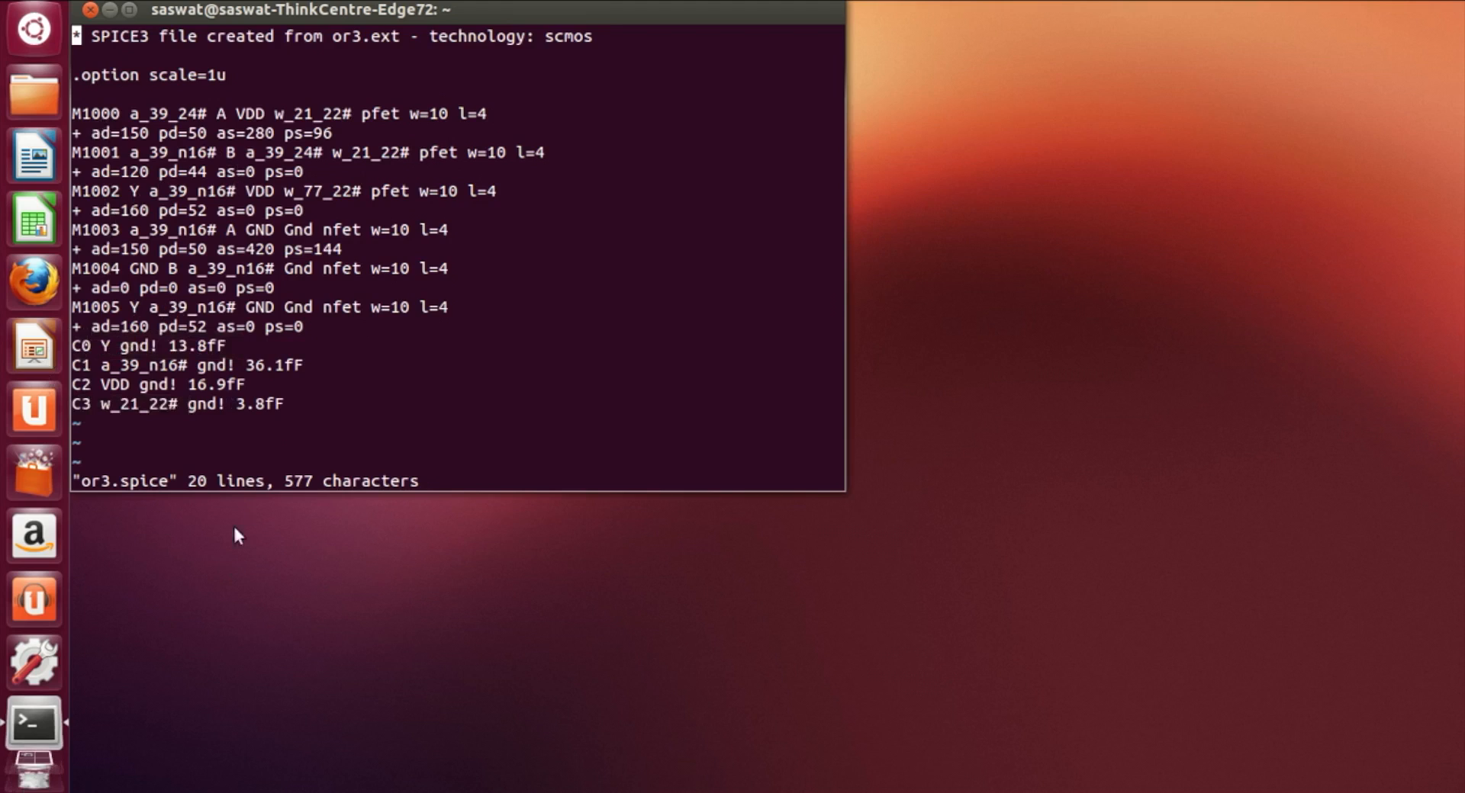
{"action": "type", "text": ":q!"}
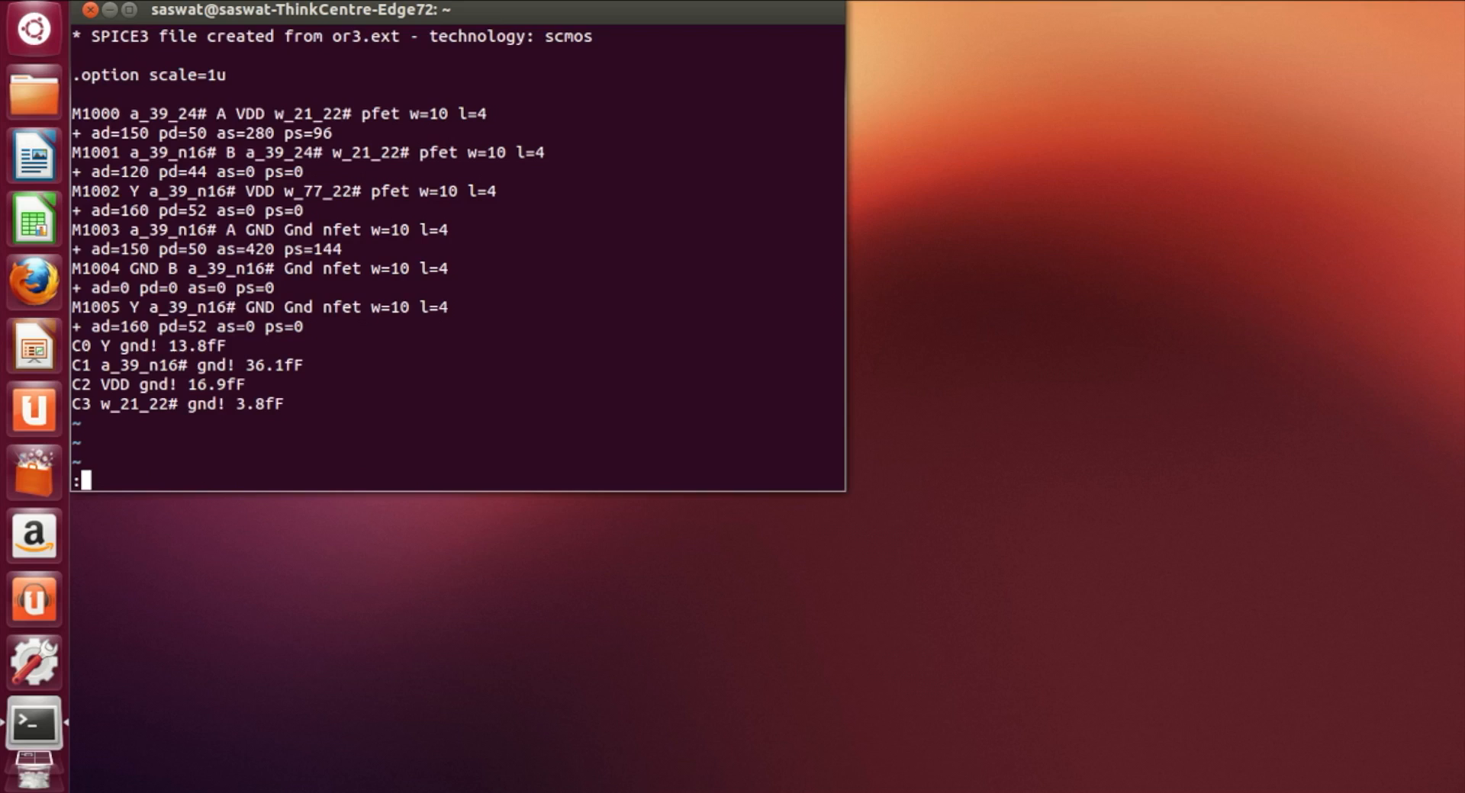
{"action": "key", "text": "Return"}
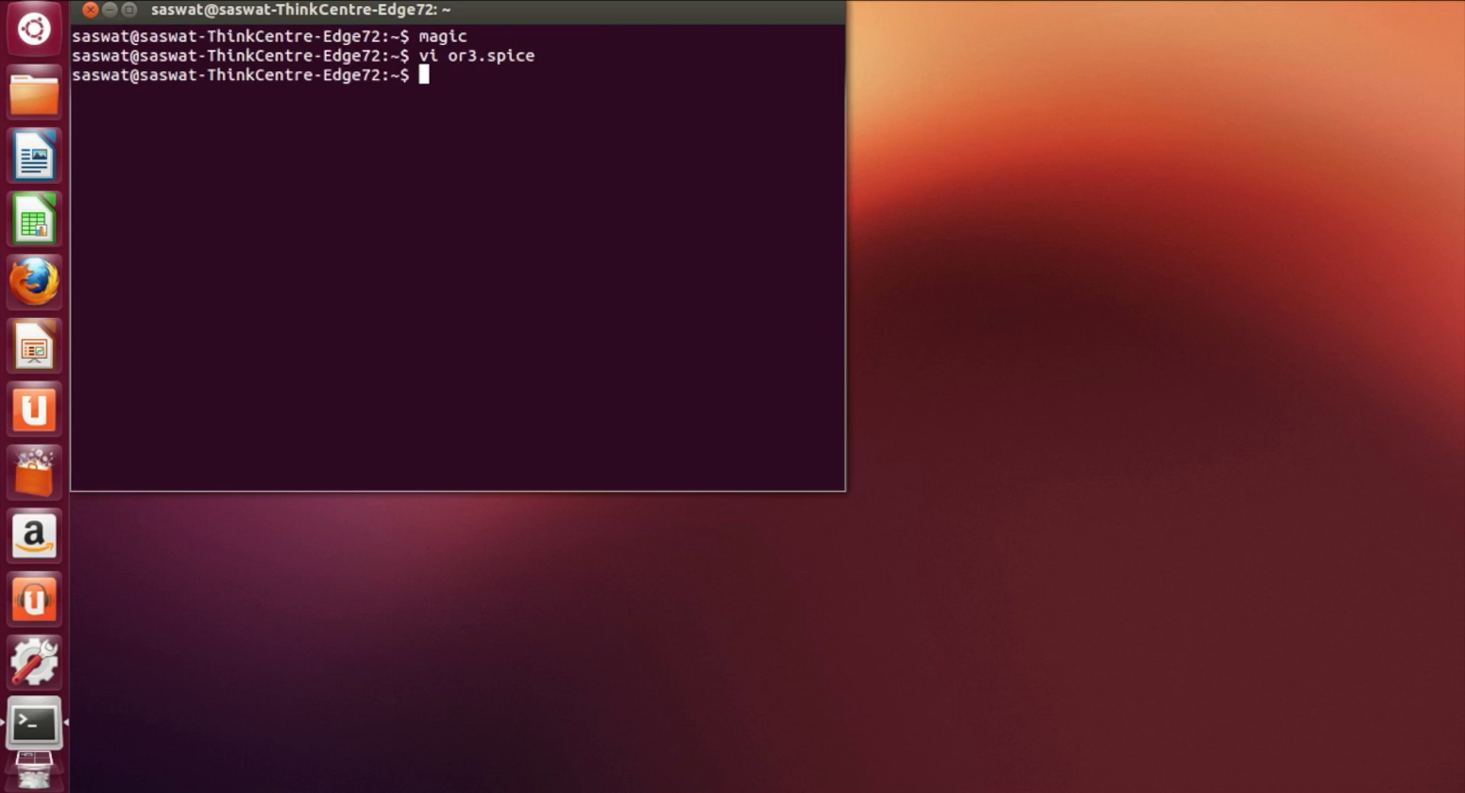
{"action": "type", "text": "magic or3,m"}
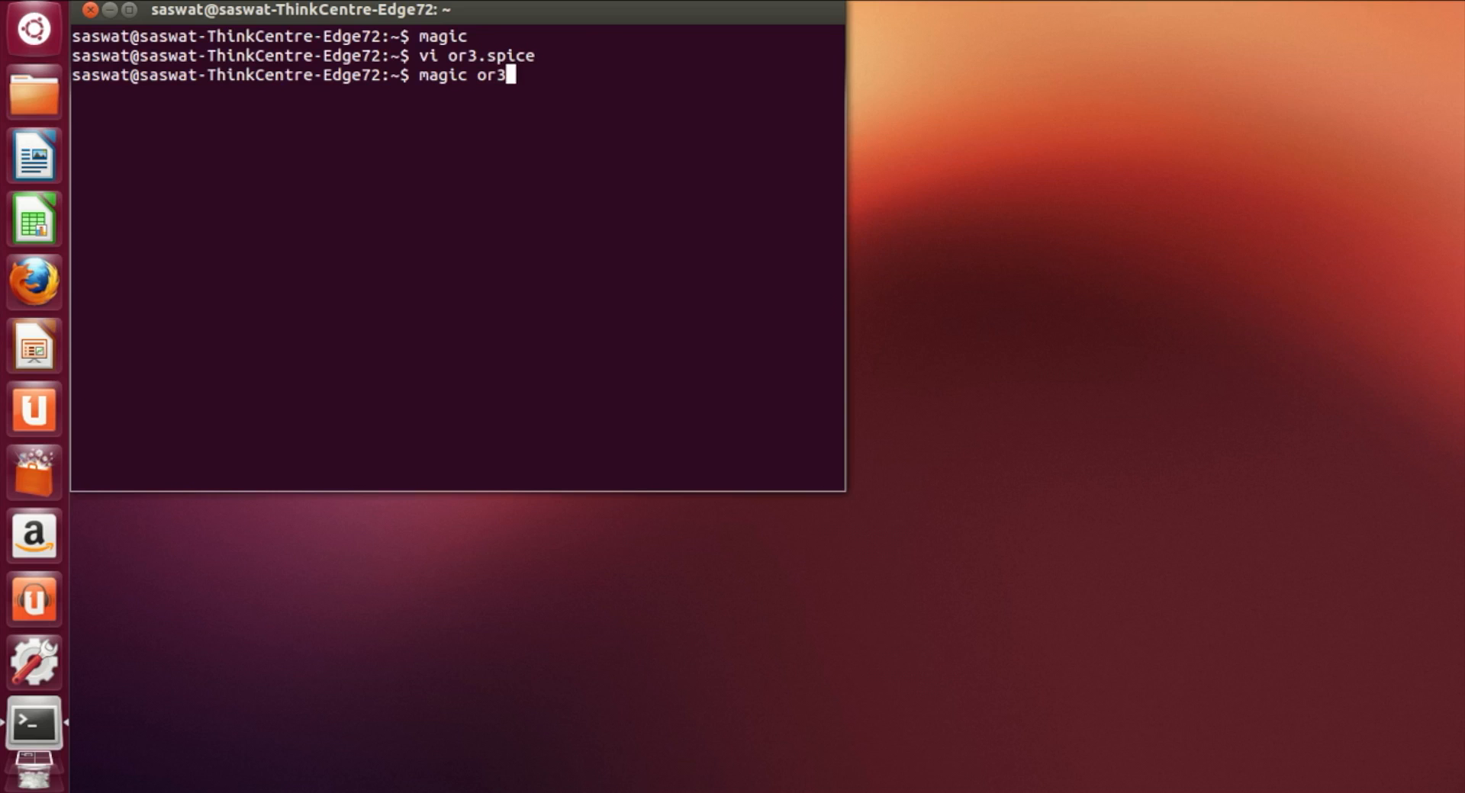
{"action": "type", "text": "ag"}
{"action": "key", "text": "Return"}
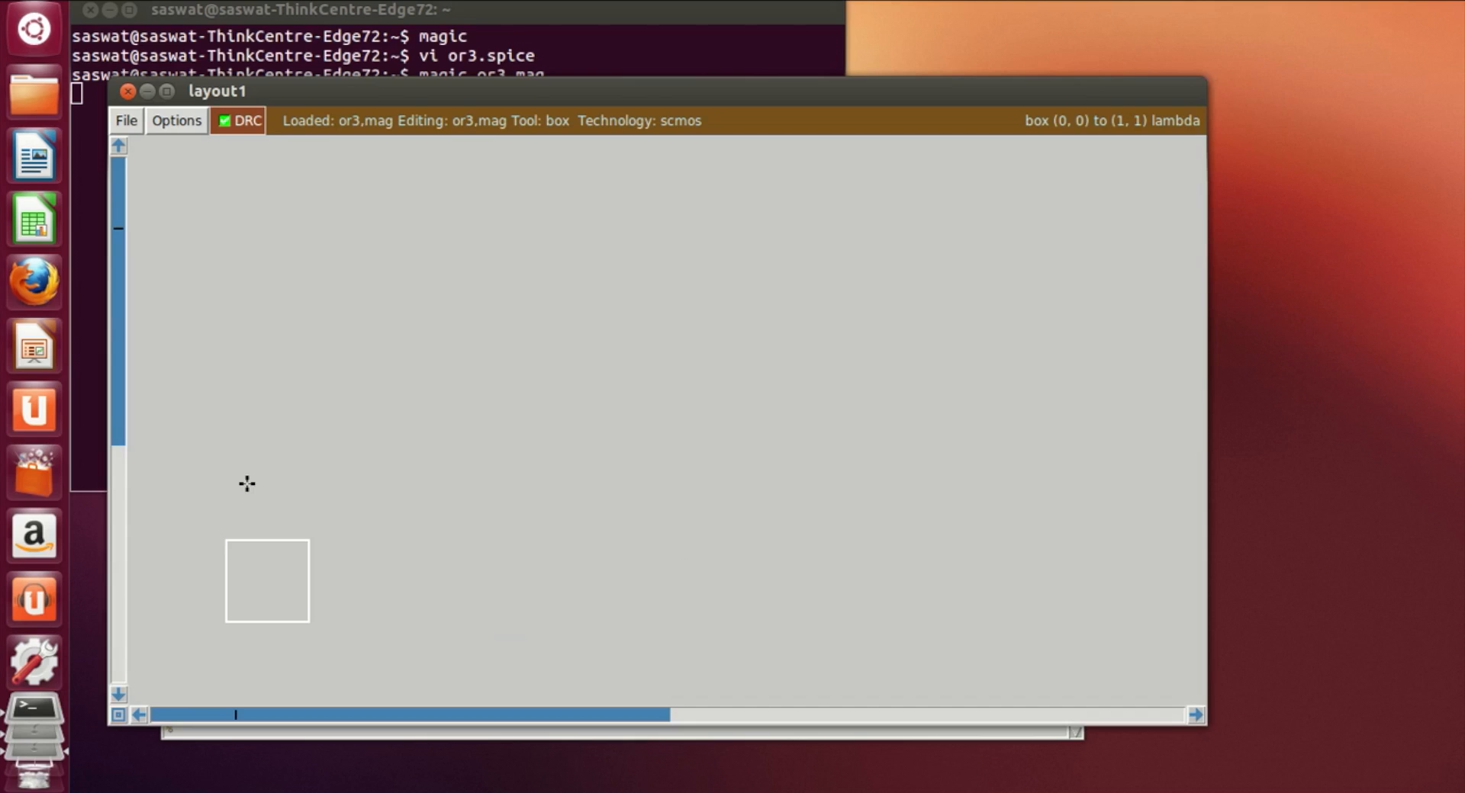
{"action": "left_click_drag", "start_coordinate": [580, 91], "coordinate": [565, 158]}
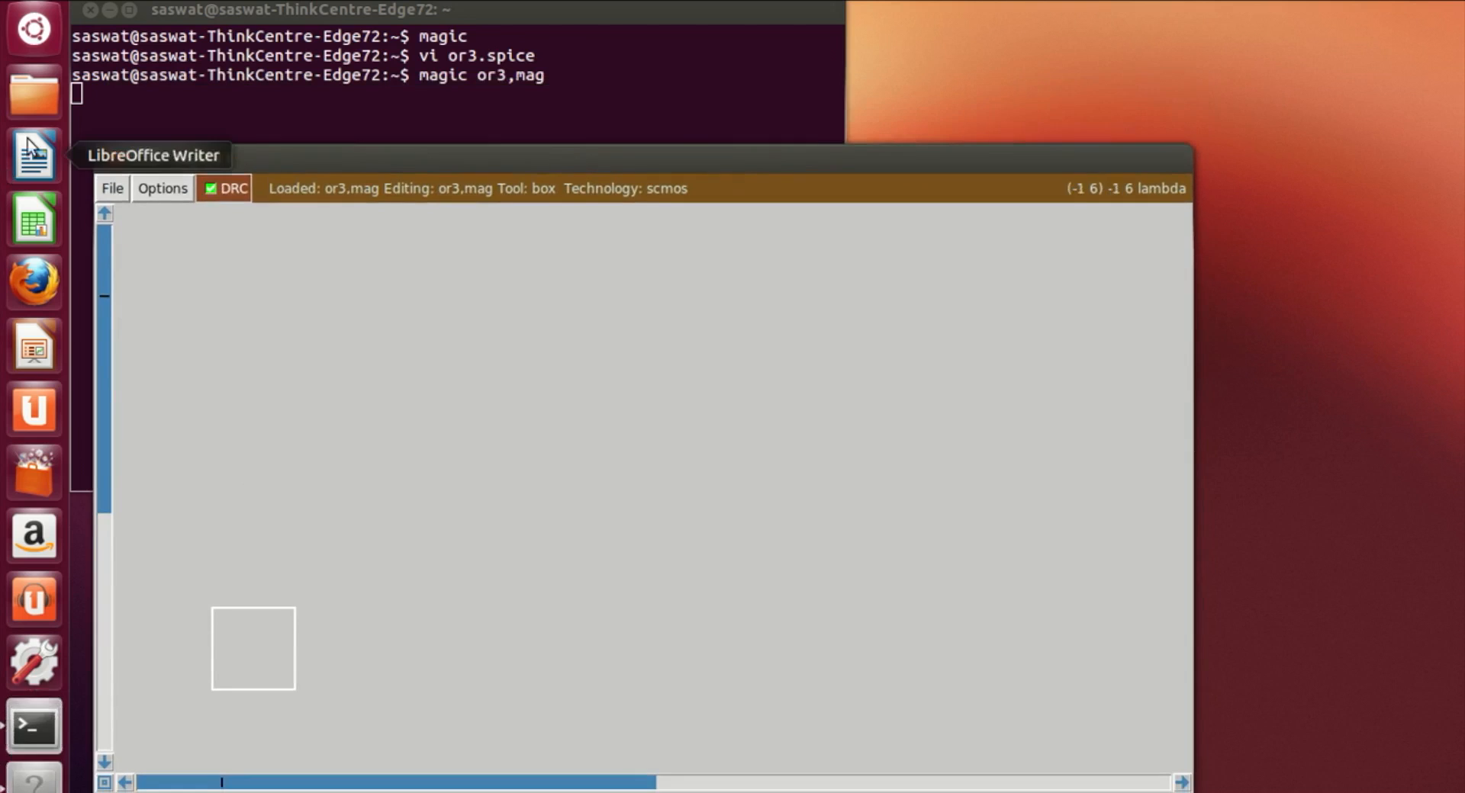
{"action": "left_click", "coordinate": [117, 158]}
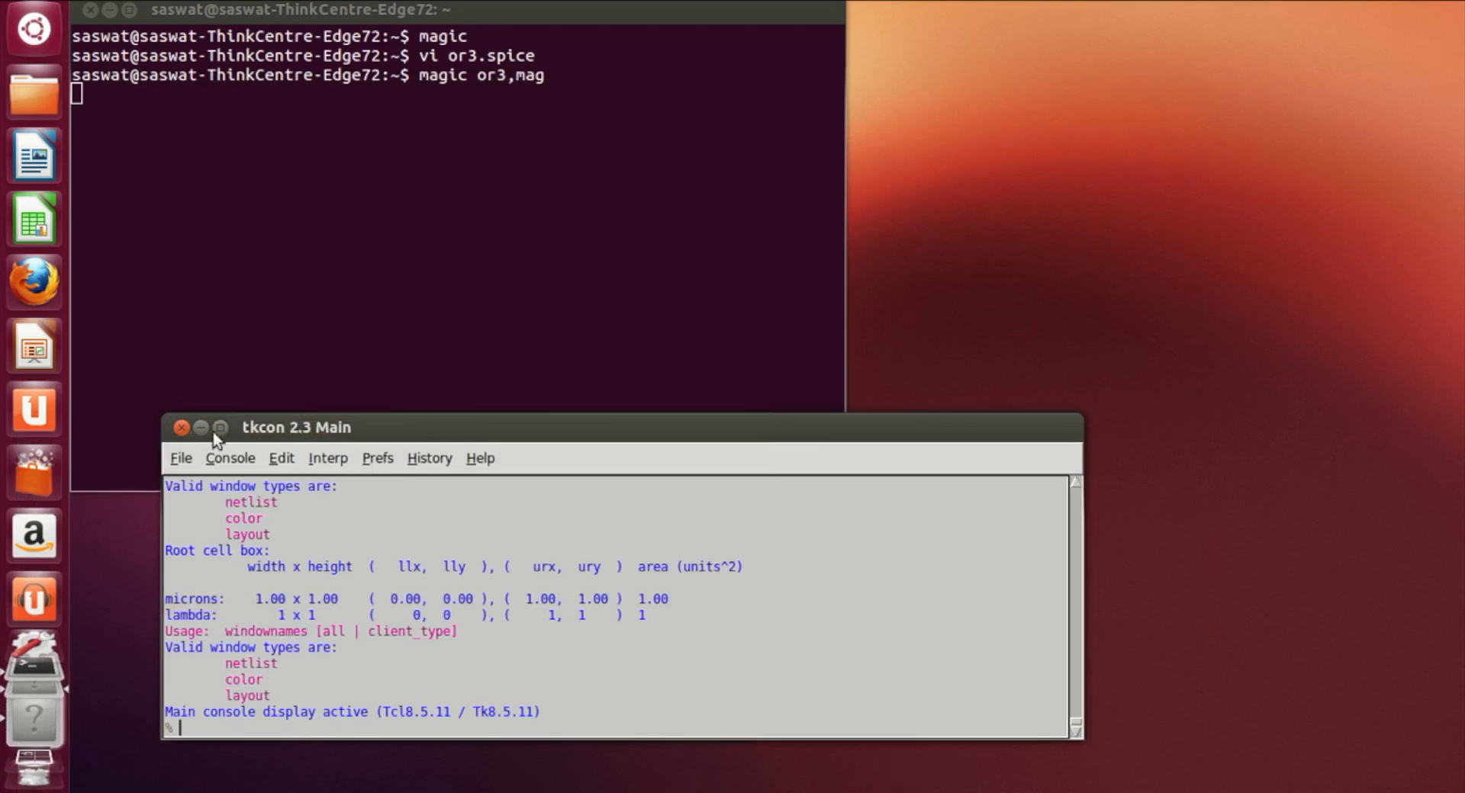
{"action": "left_click", "coordinate": [181, 428]}
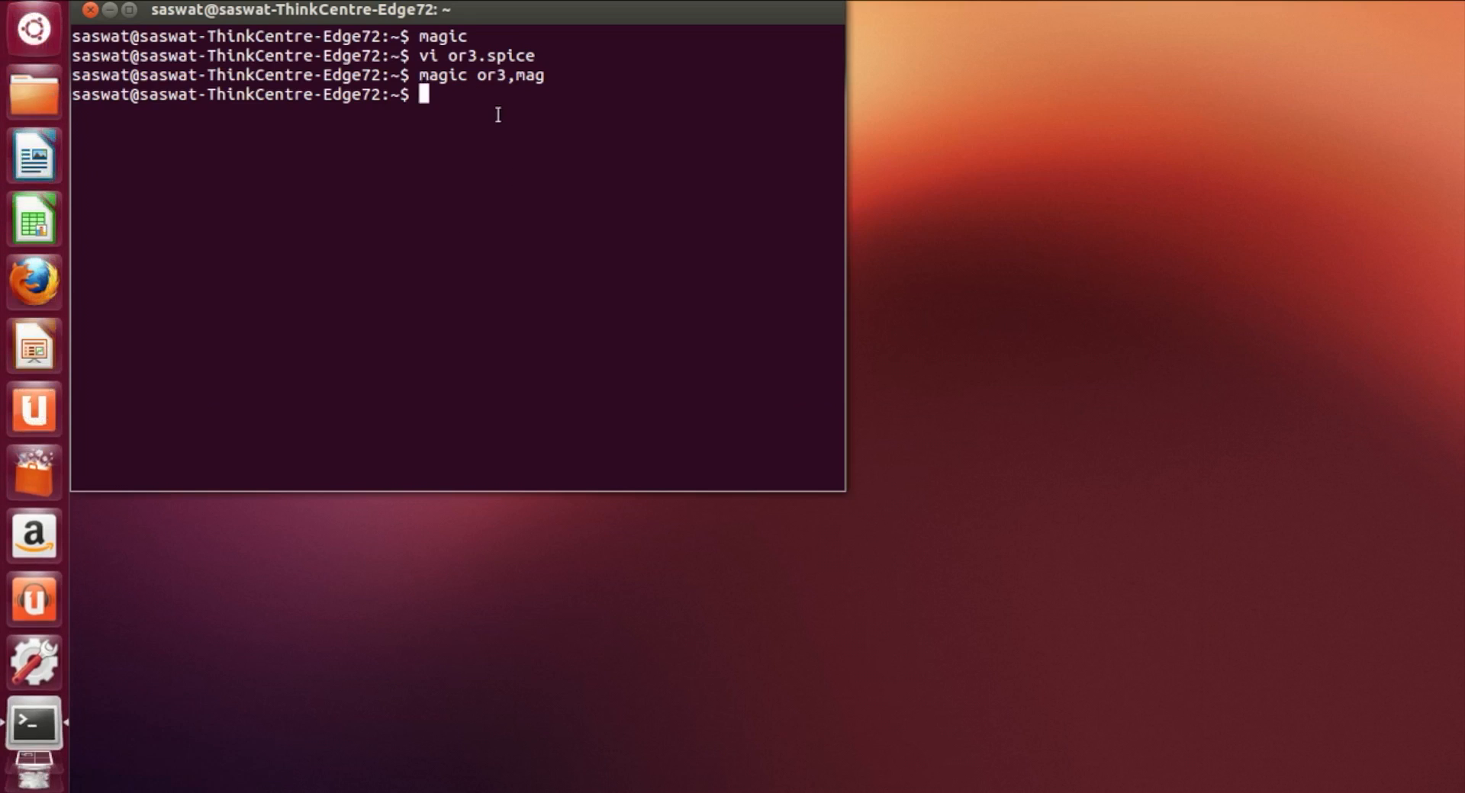
Step: Reopen the saved layout with magic or3.mag from the terminal
{"action": "key", "text": "Up"}
{"action": "key", "text": "Left"}
{"action": "key", "text": "Left"}
{"action": "key", "text": "Left"}
{"action": "key", "text": "Left"}
{"action": "key", "text": "Delete"}
{"action": "type", "text": "."}
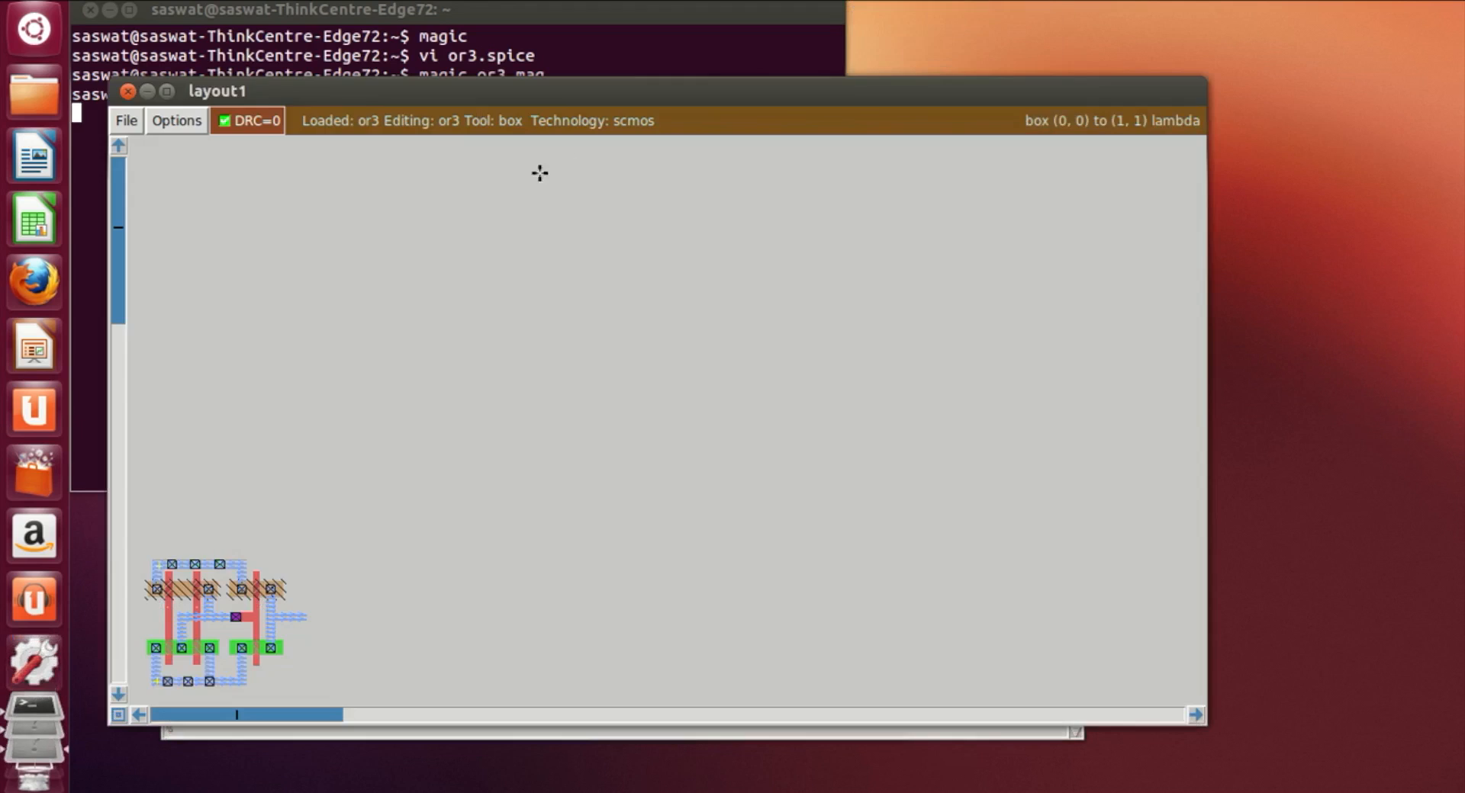
Step: Examine the reloaded or3 layout with the grid shown
{"action": "left_click", "coordinate": [135, 716]}
{"action": "left_click", "coordinate": [135, 716]}
{"action": "left_click", "coordinate": [136, 716]}
{"action": "left_click", "coordinate": [136, 716]}
{"action": "scroll", "coordinate": [428, 581], "scroll_direction": "down", "scroll_amount": 2}
{"action": "scroll", "coordinate": [428, 582], "scroll_direction": "down", "scroll_amount": 2}
{"action": "key", "text": "z"}
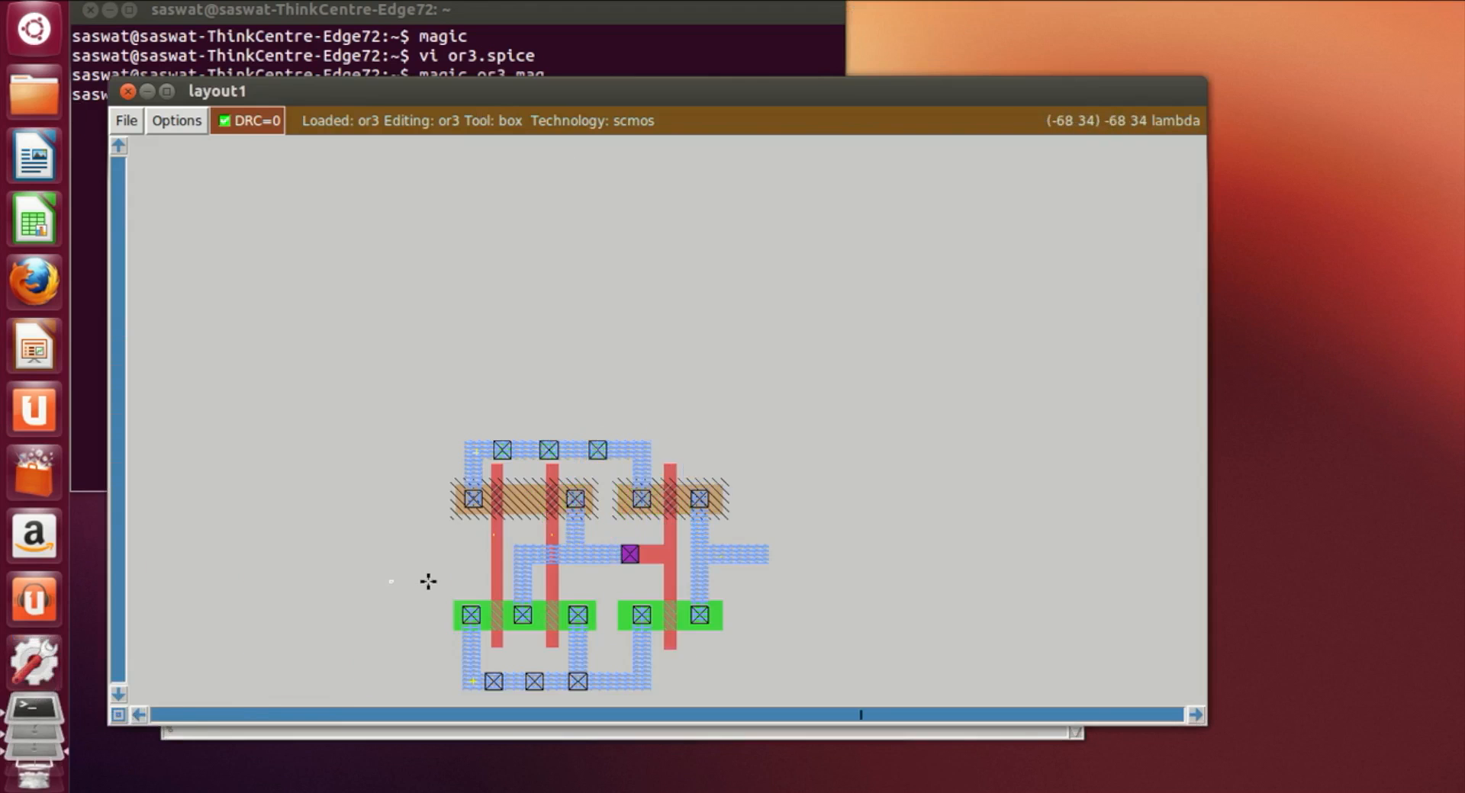
{"action": "scroll", "coordinate": [428, 582], "scroll_direction": "down", "scroll_amount": 6}
{"action": "key", "text": "z"}
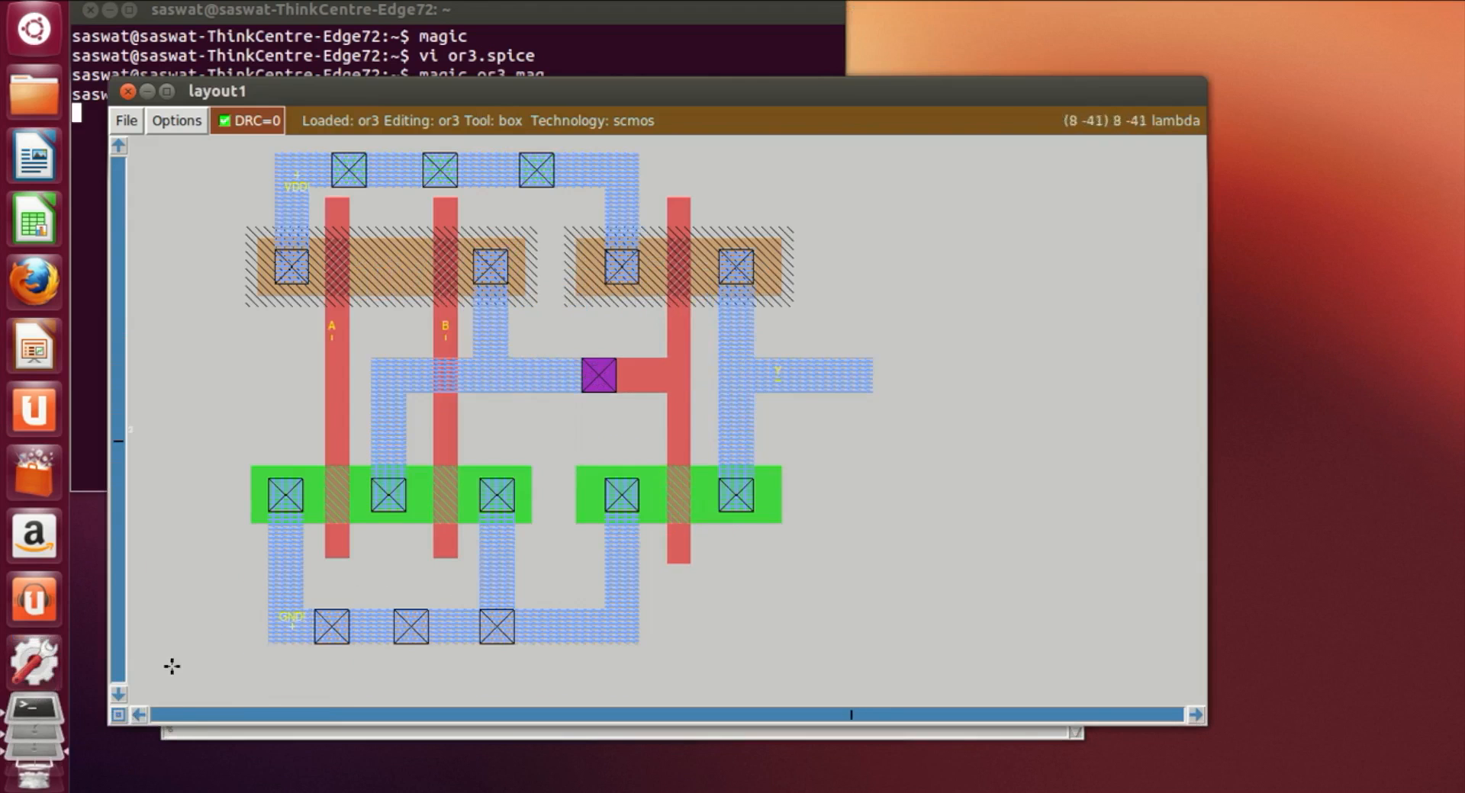
{"action": "key", "text": "g"}
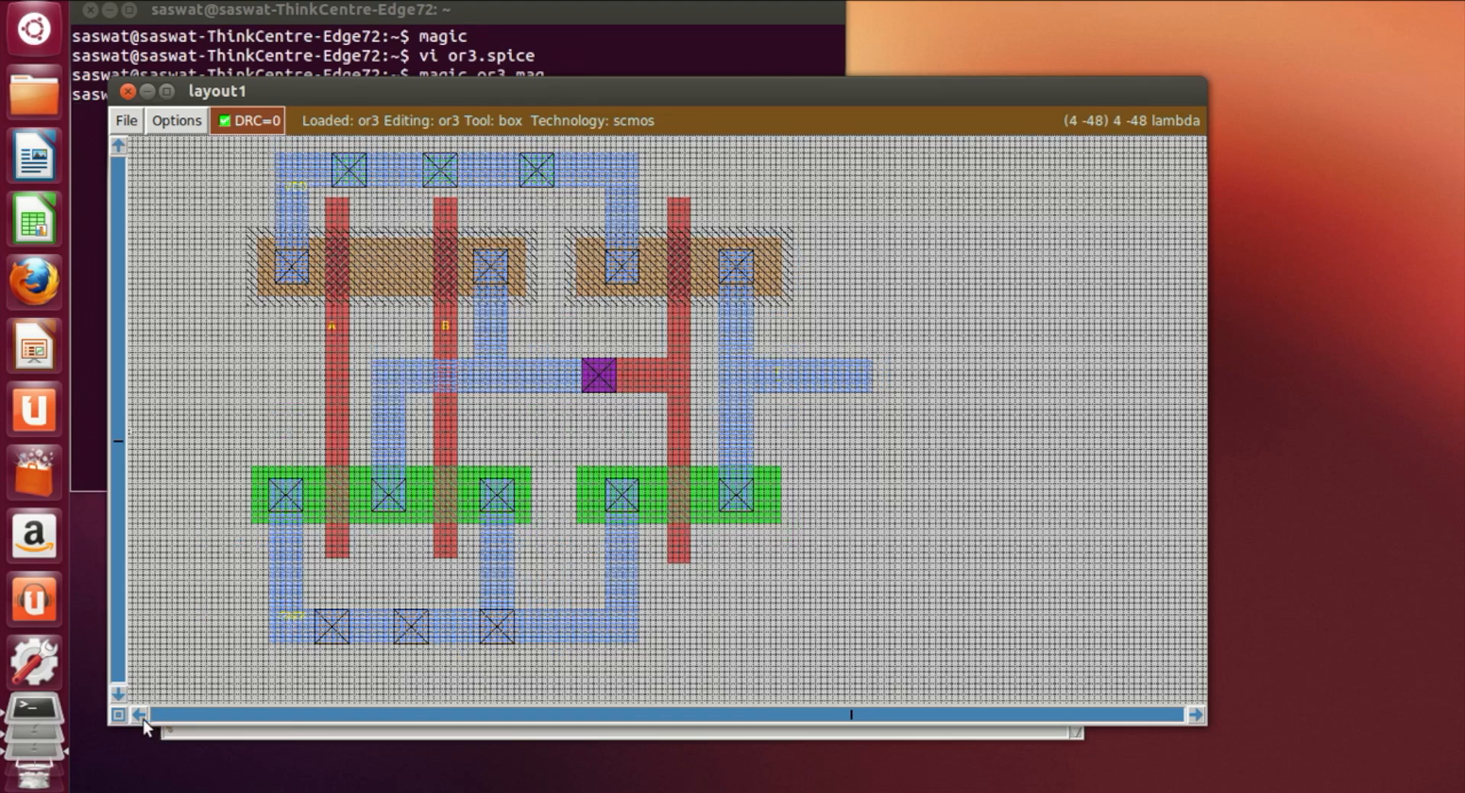
{"action": "left_click", "coordinate": [140, 717]}
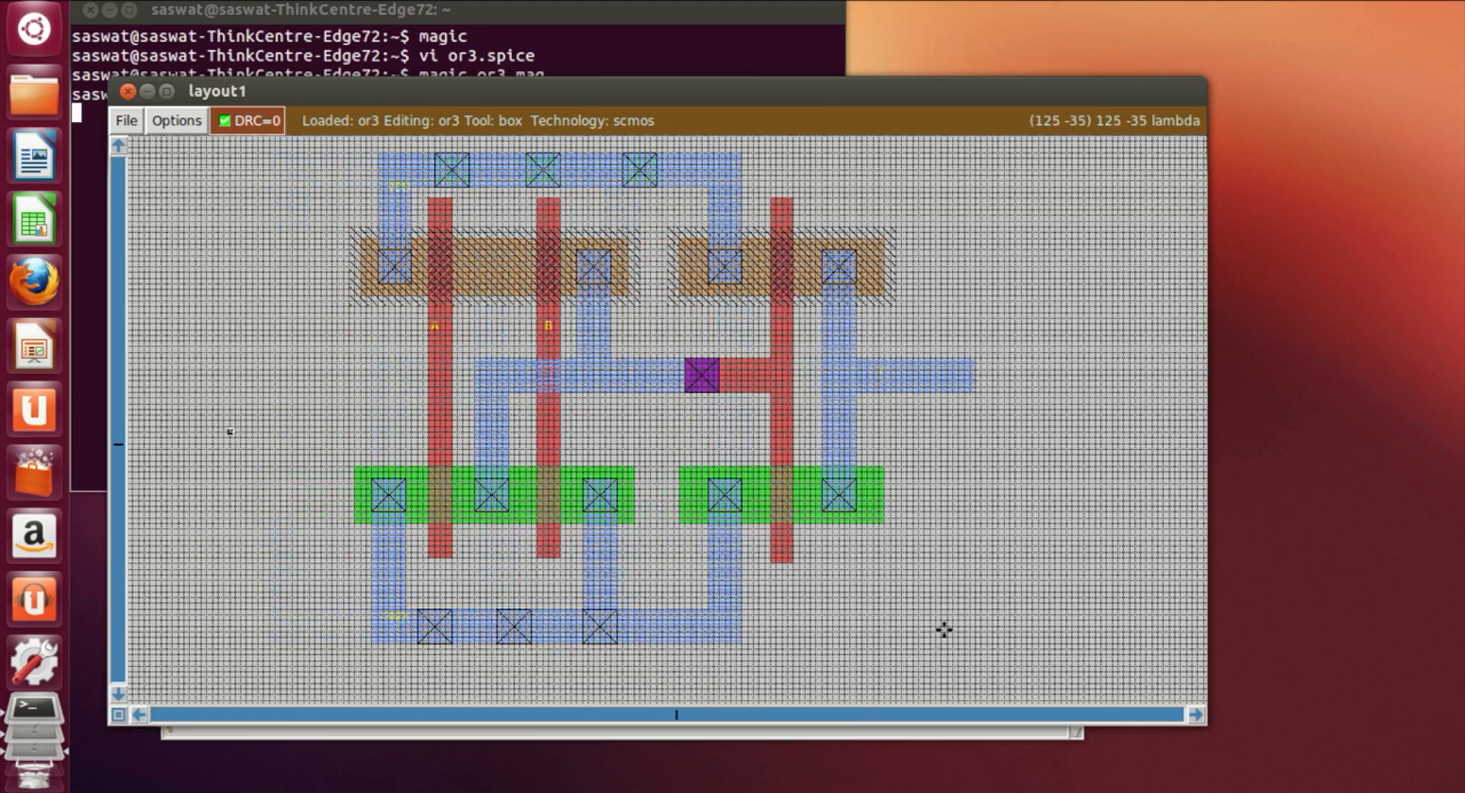
{"action": "scroll", "coordinate": [944, 629], "scroll_direction": "up", "scroll_amount": 1}
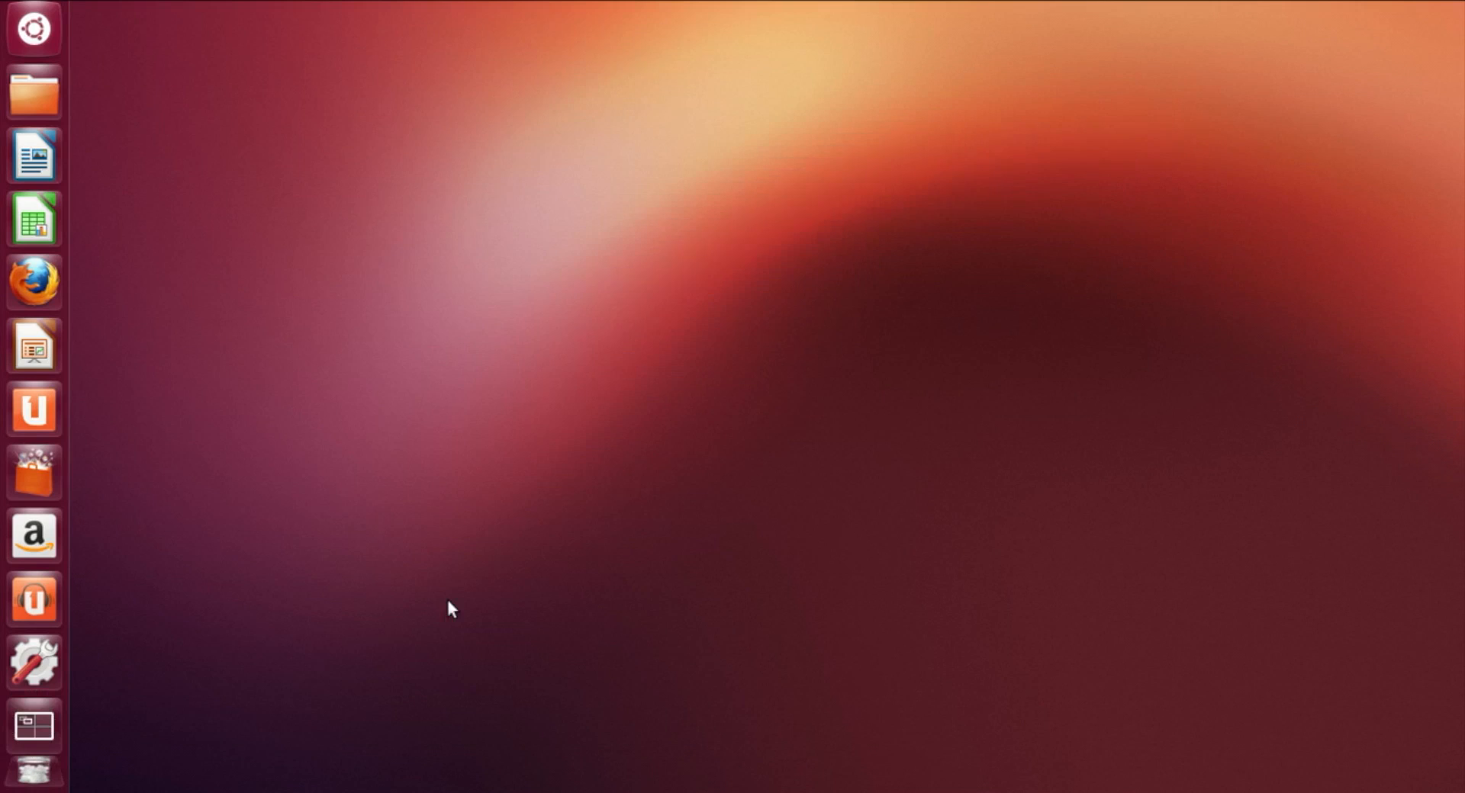
Step: Start a new Magic session in a fresh terminal and turn on the grid
{"action": "key", "text": "ctrl+alt+t"}
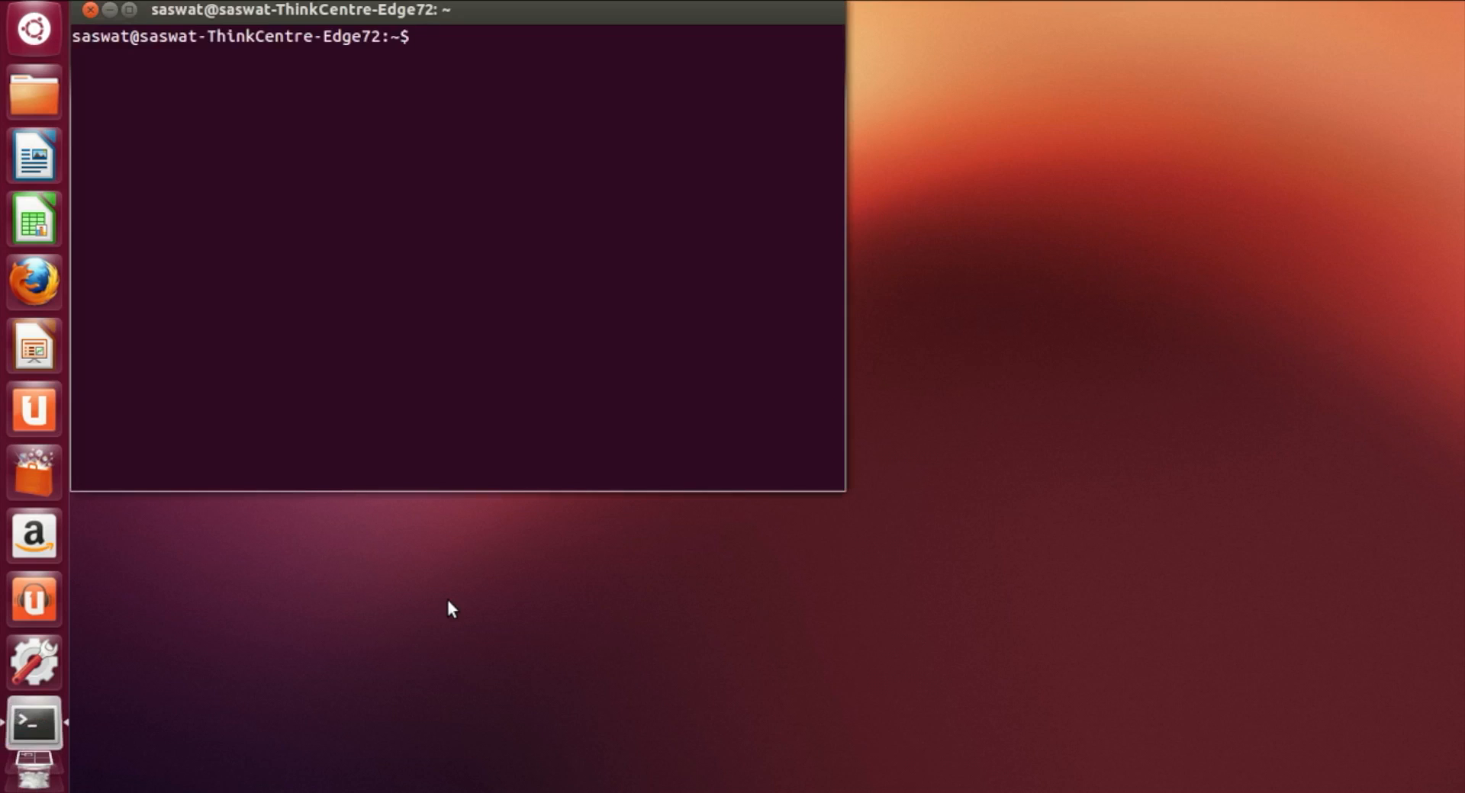
{"action": "type", "text": "magic"}
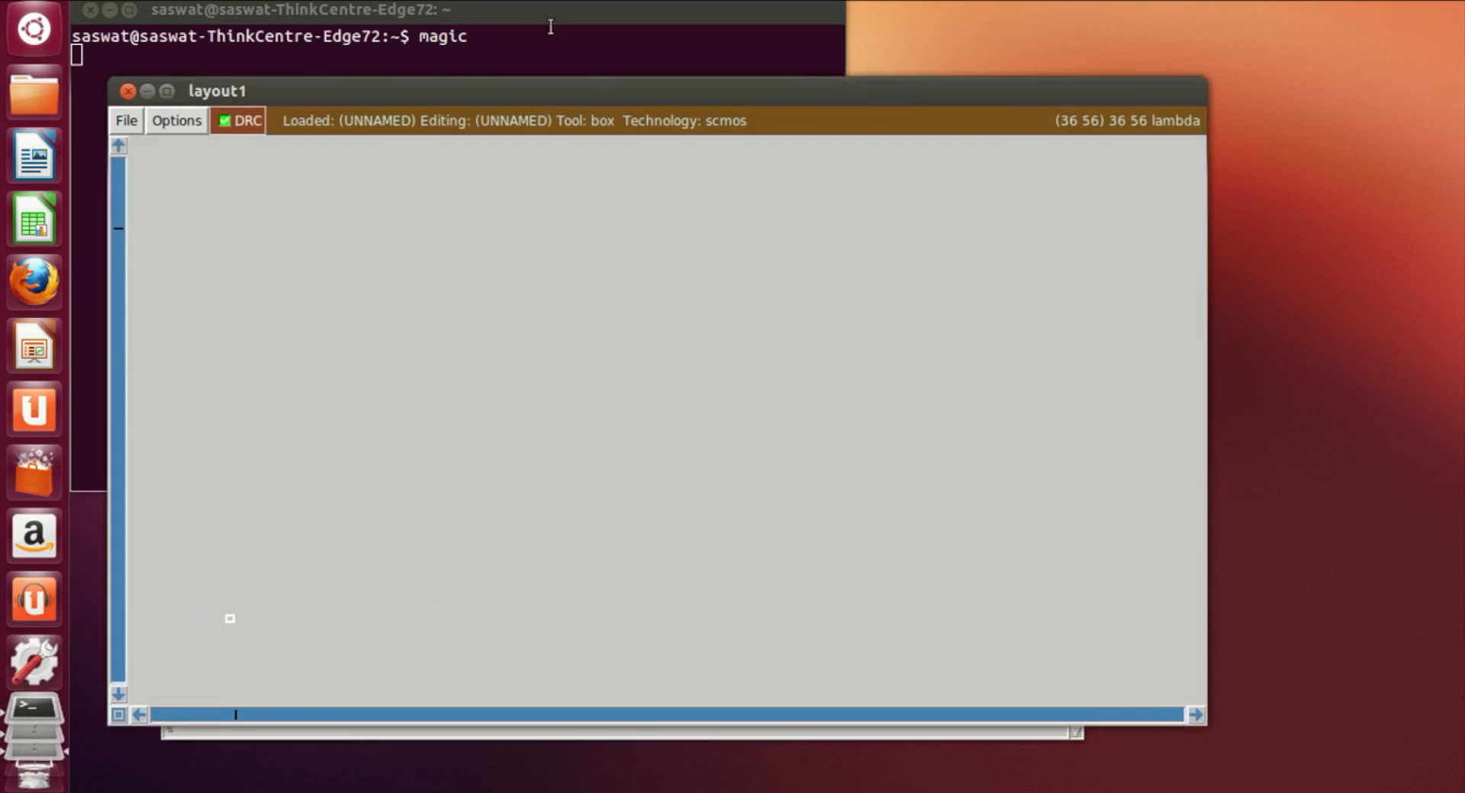
{"action": "left_click_drag", "start_coordinate": [553, 88], "coordinate": [548, 3]}
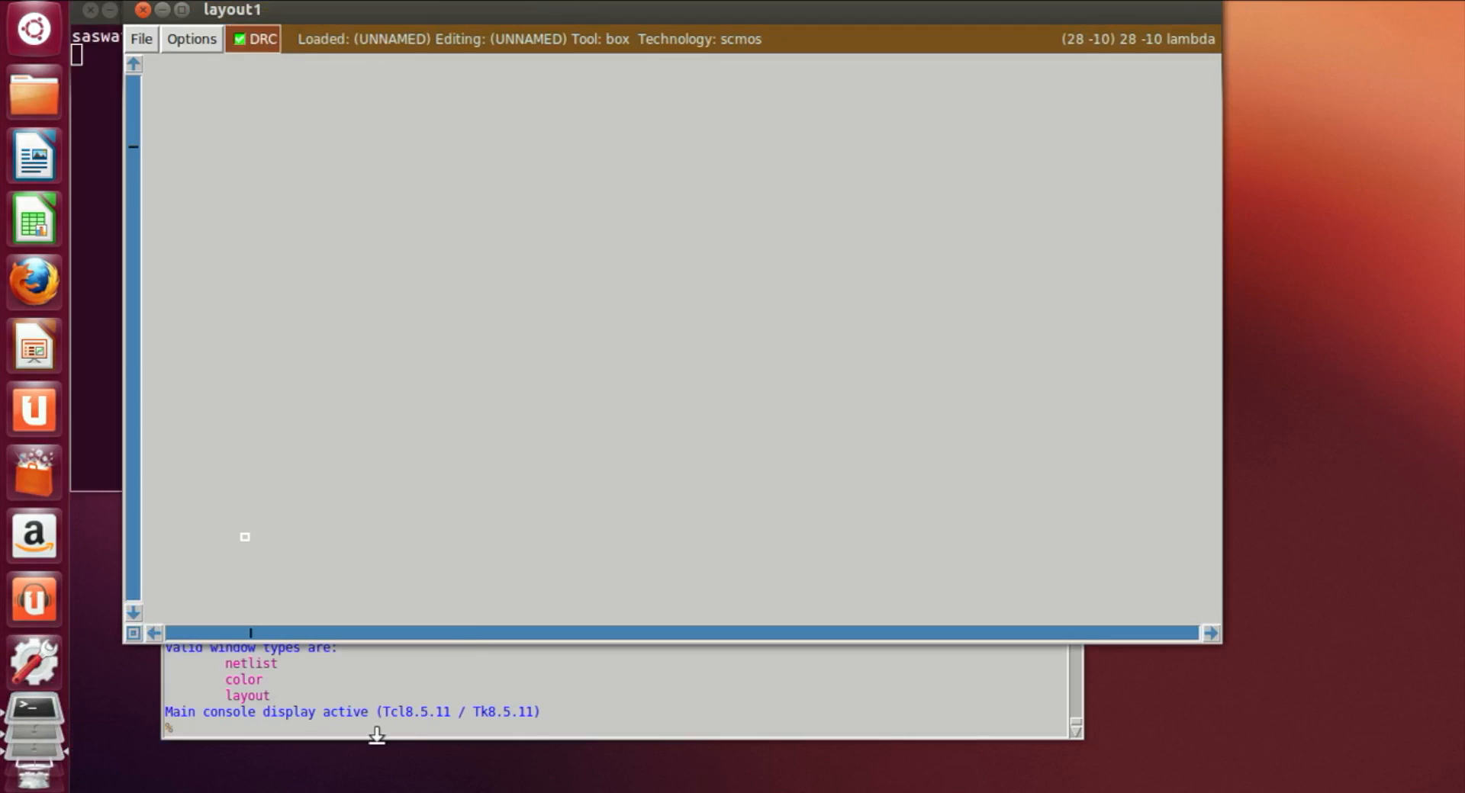
{"action": "left_click", "coordinate": [375, 731]}
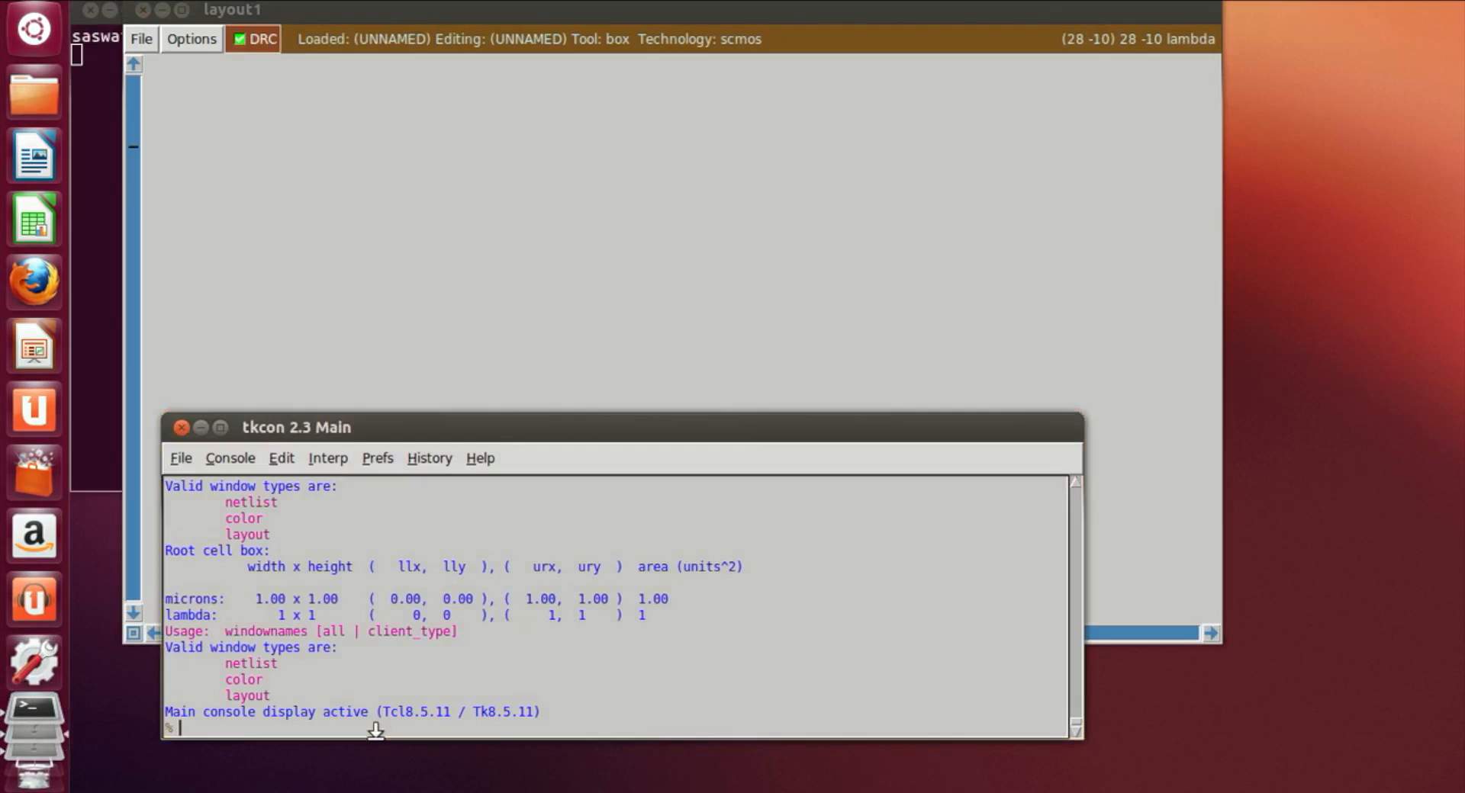
{"action": "type", "text": "grid"}
{"action": "key", "text": "Return"}
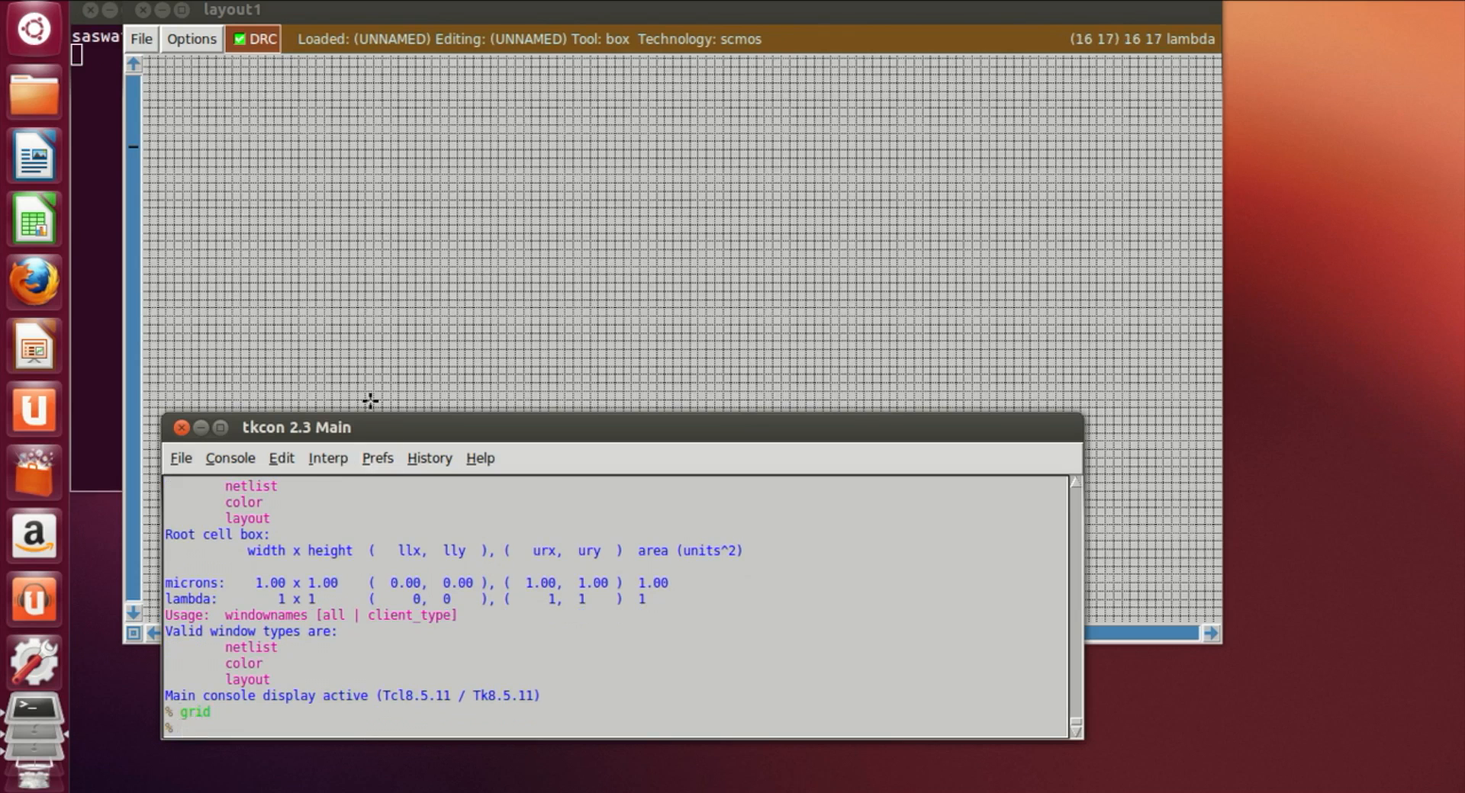
Step: Zoom in on the empty layout, draw a tall box, and paint it with nwell
{"action": "left_click", "coordinate": [412, 355]}
{"action": "key", "text": "z"}
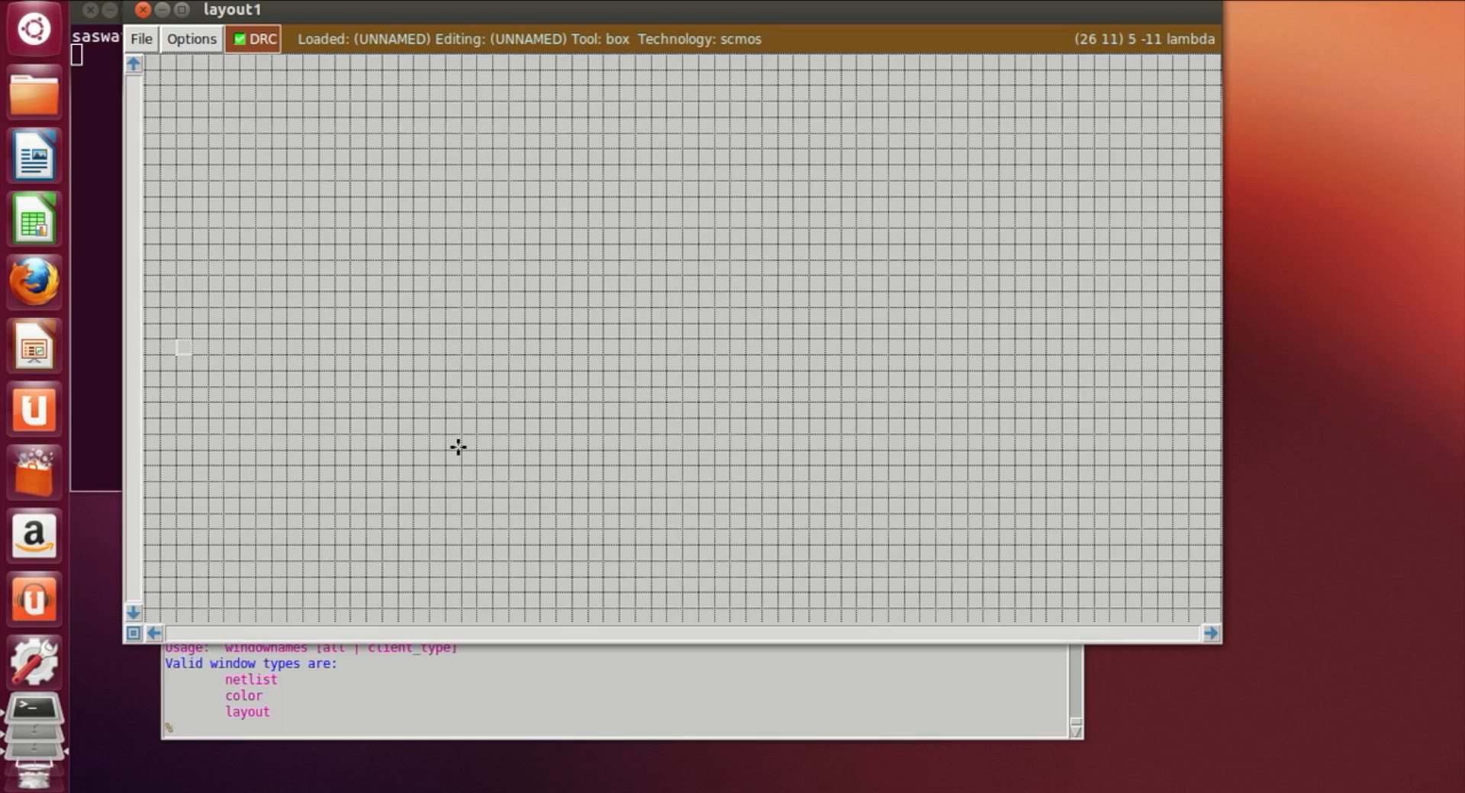
{"action": "key", "text": "z"}
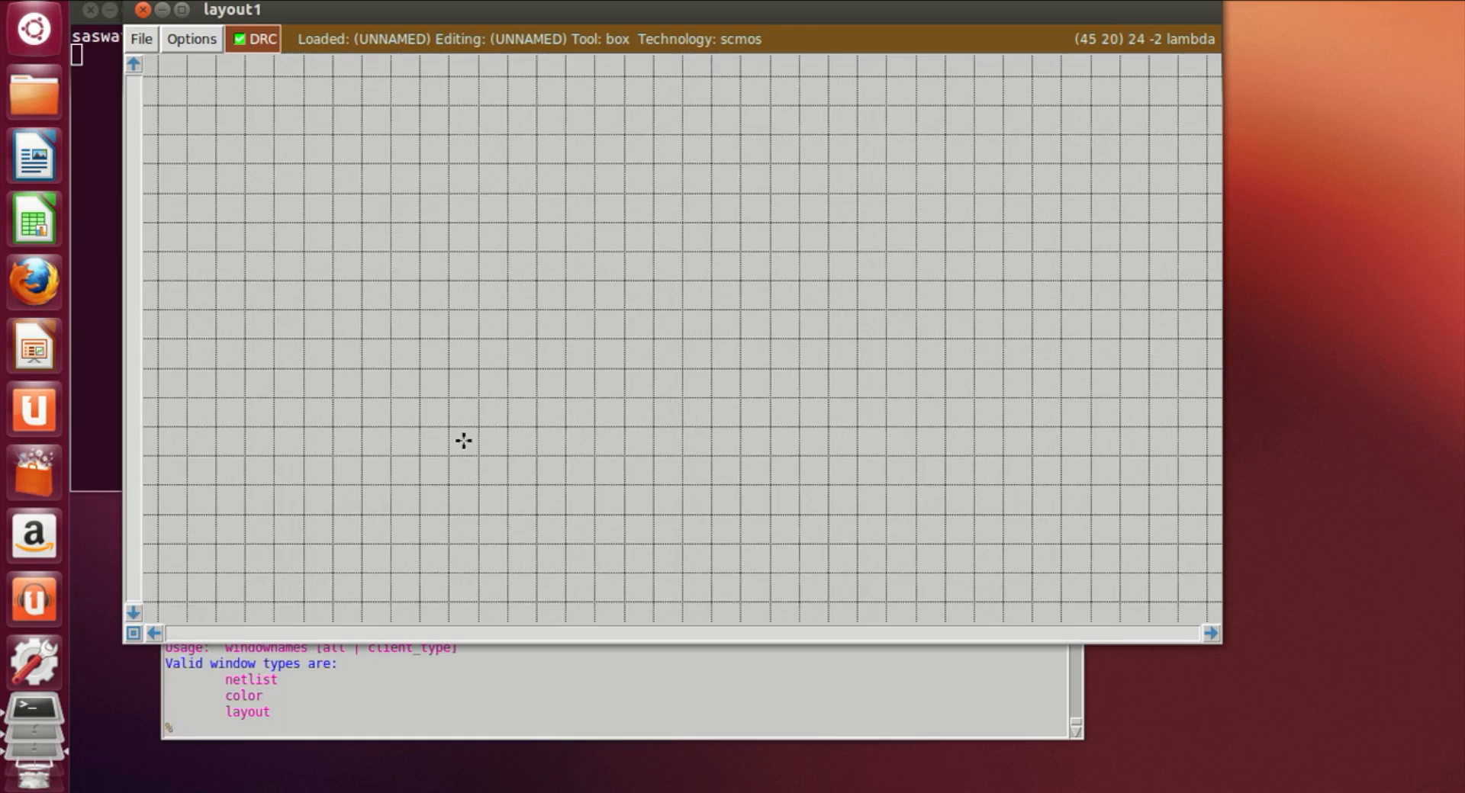
{"action": "key", "text": "shift+z"}
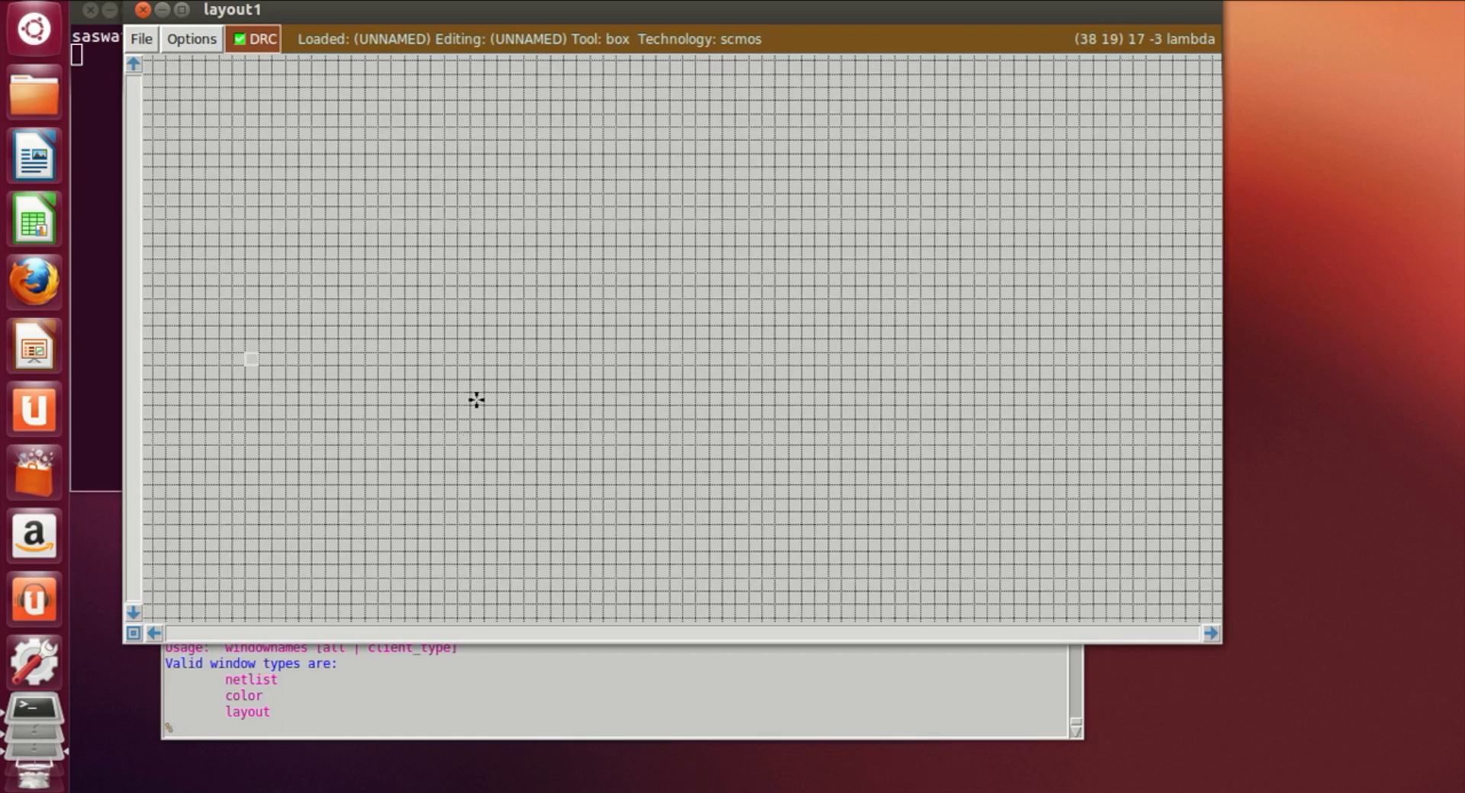
{"action": "key", "text": "z"}
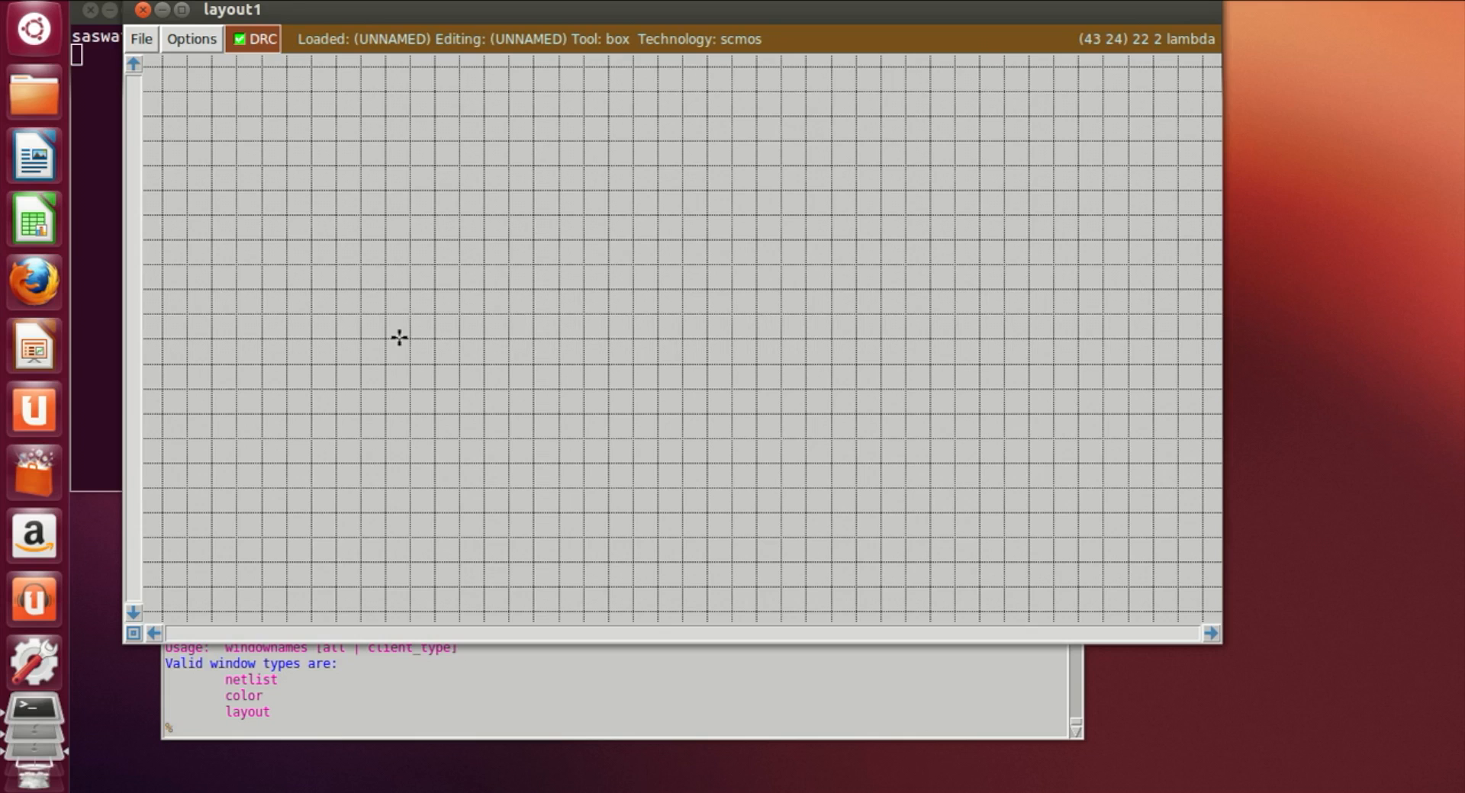
{"action": "scroll", "coordinate": [428, 113], "scroll_direction": "up", "scroll_amount": 1}
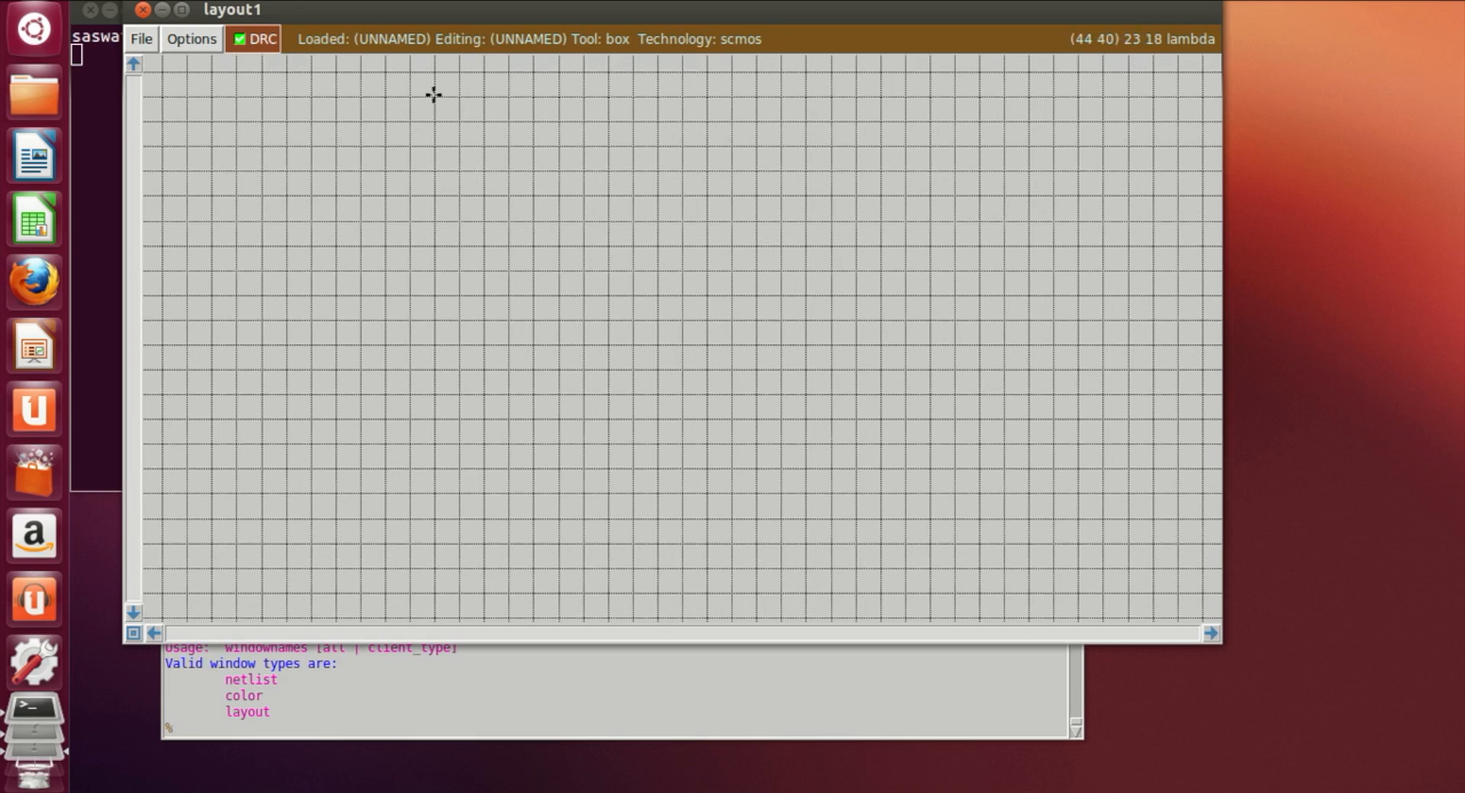
{"action": "scroll", "coordinate": [433, 80], "scroll_direction": "down", "scroll_amount": 1}
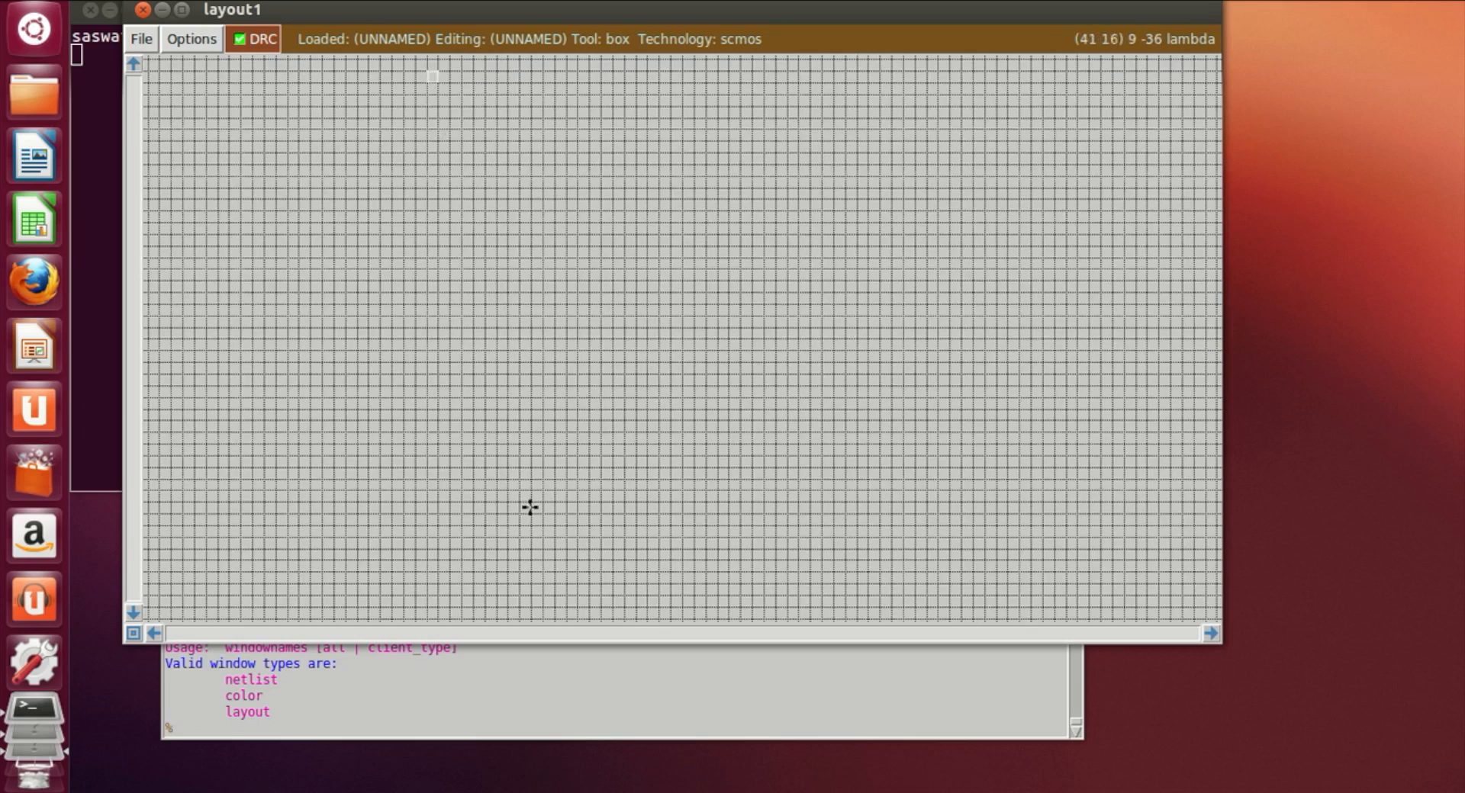
{"action": "right_click", "coordinate": [554, 514]}
{"action": "right_click_drag", "start_coordinate": [565, 509], "coordinate": [566, 80]}
{"action": "scroll", "coordinate": [566, 80], "scroll_direction": "up", "scroll_amount": 2}
{"action": "right_click", "coordinate": [554, 83]}
{"action": "right_click", "coordinate": [575, 85]}
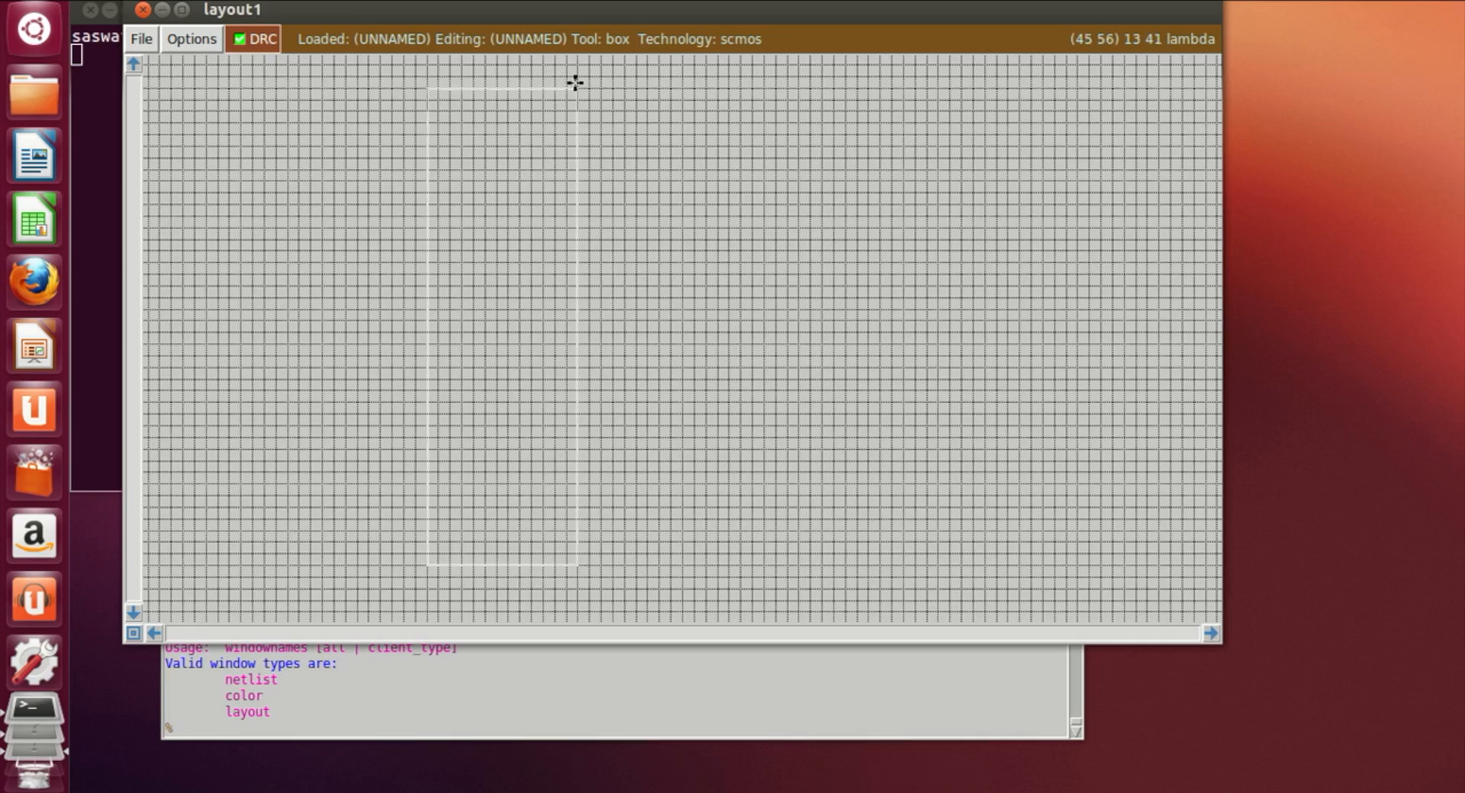
{"action": "right_click", "coordinate": [576, 65]}
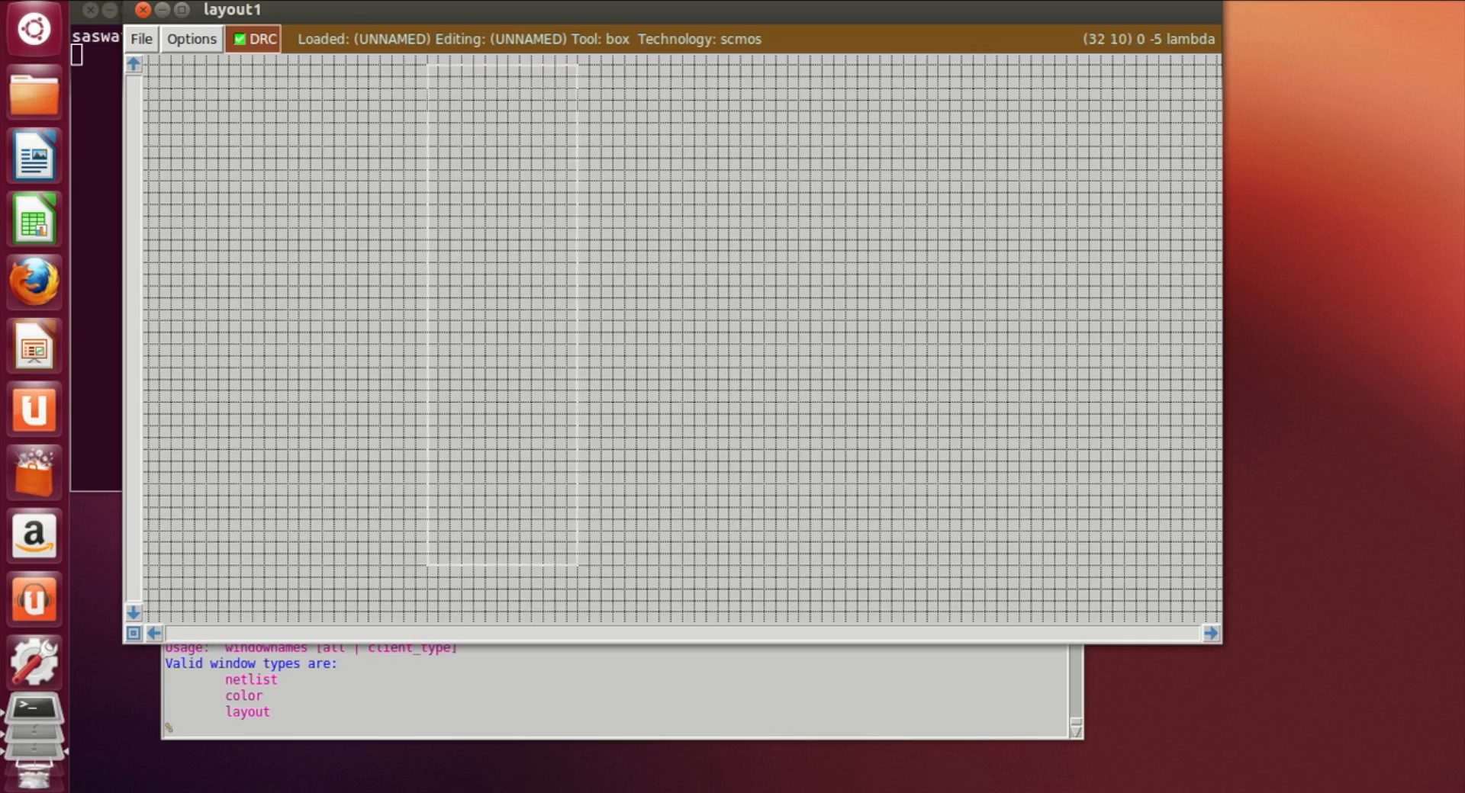
{"action": "left_click", "coordinate": [257, 726]}
{"action": "type", "text": "paint "}
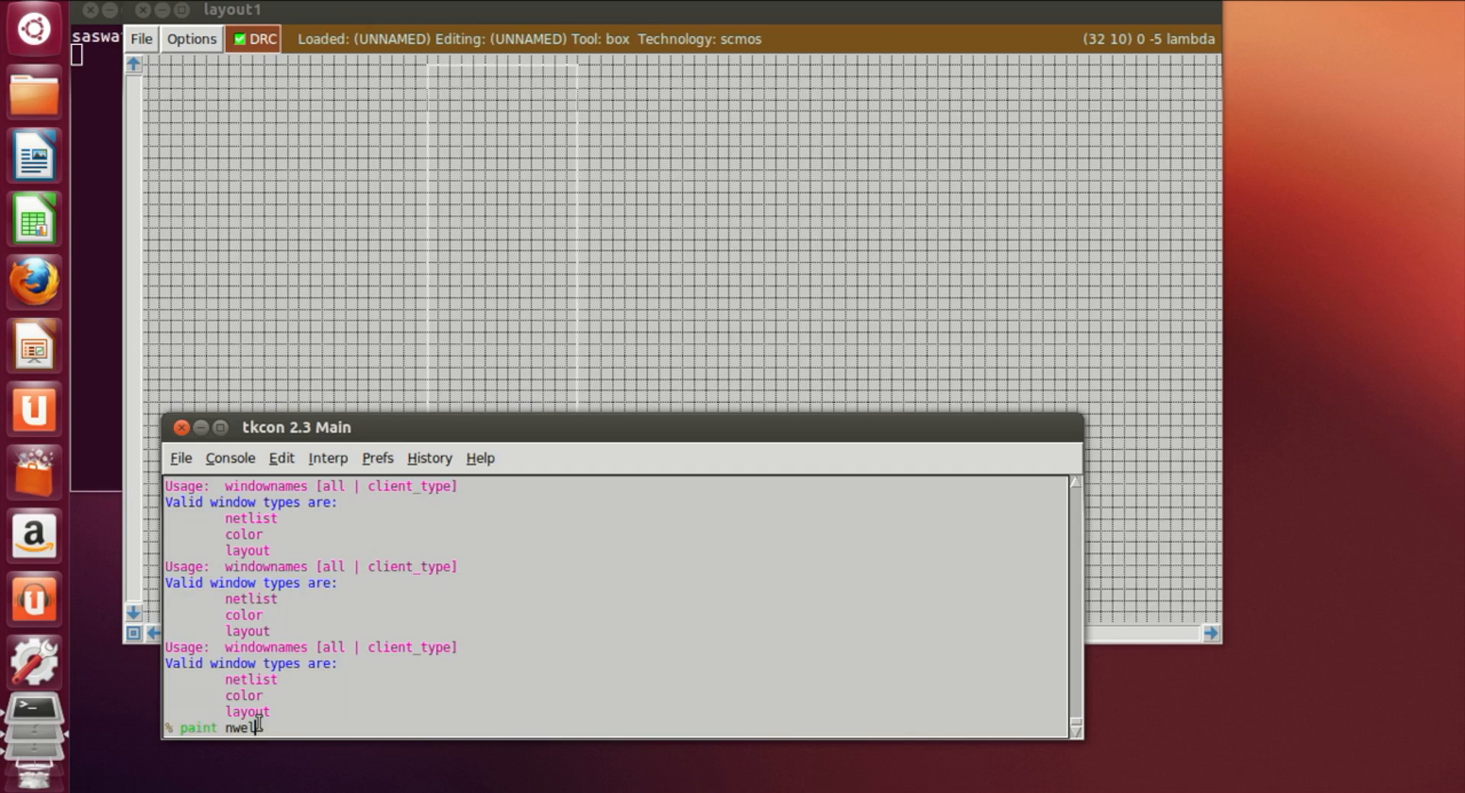
{"action": "type", "text": "nwell"}
{"action": "key", "text": "Return"}
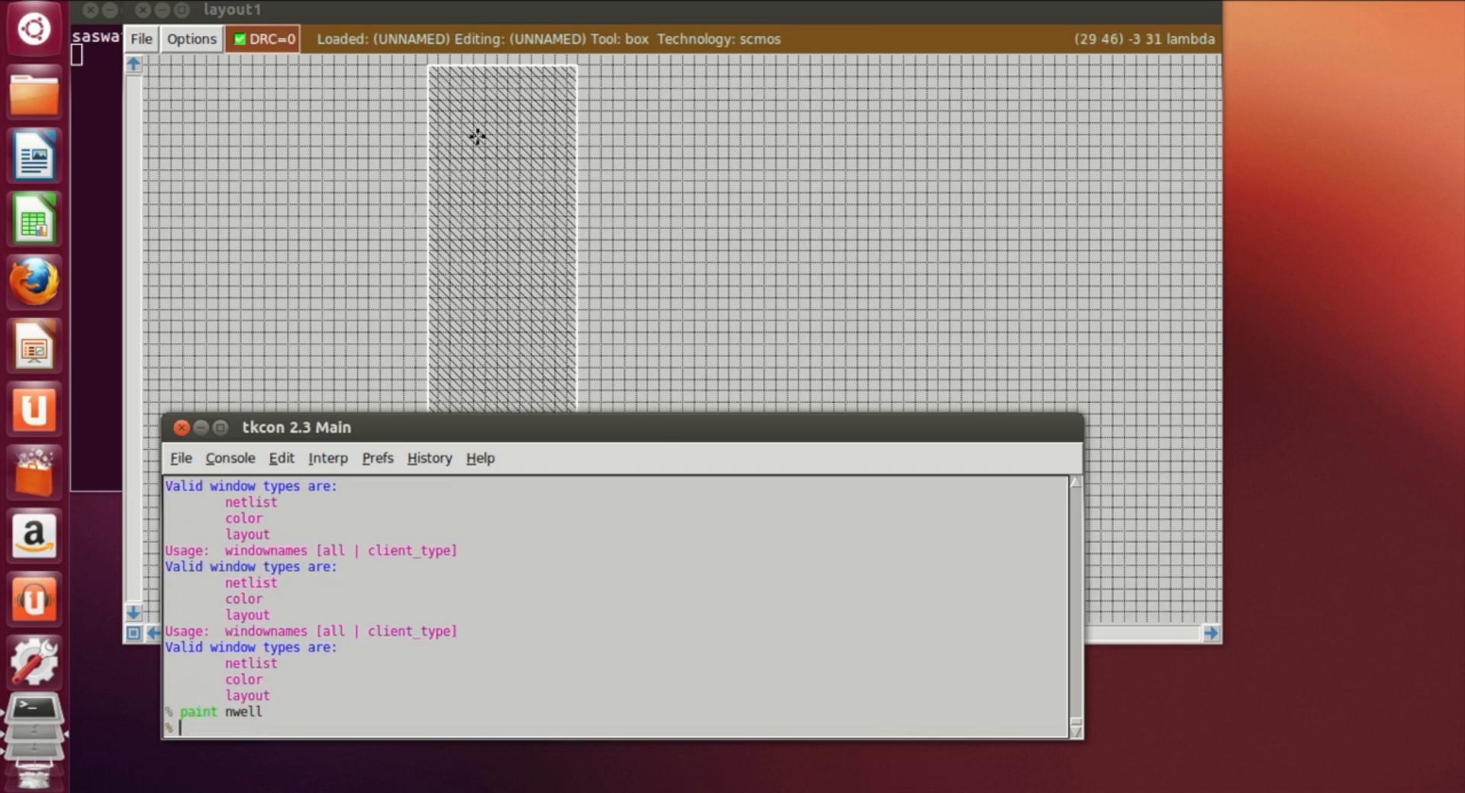
Step: Draw a slightly narrower box inside the n-well and paint it with pdiff
{"action": "left_click", "coordinate": [778, 236]}
{"action": "scroll", "coordinate": [496, 351], "scroll_direction": "up", "scroll_amount": 2}
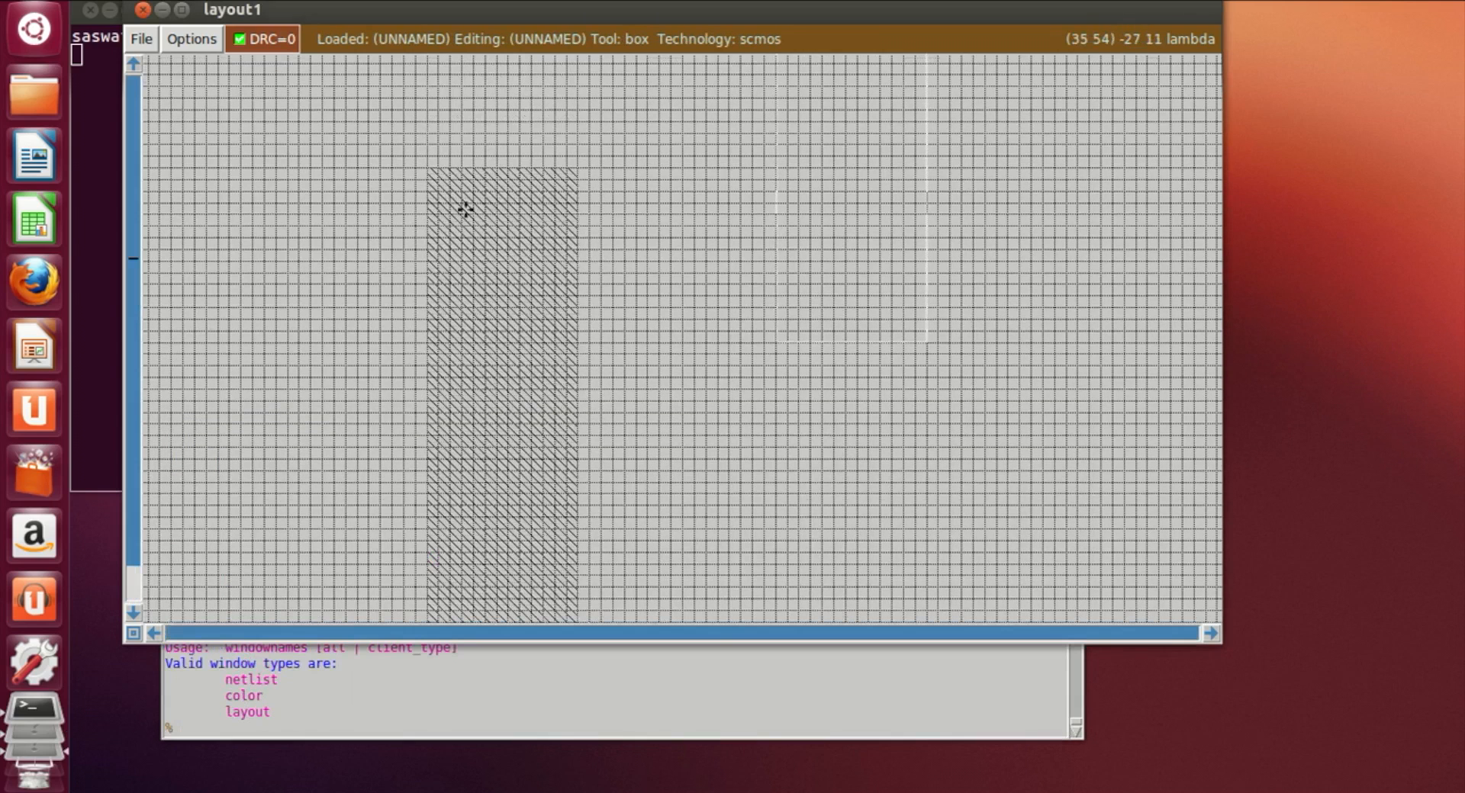
{"action": "left_click", "coordinate": [455, 193]}
{"action": "scroll", "coordinate": [455, 199], "scroll_direction": "down", "scroll_amount": 4}
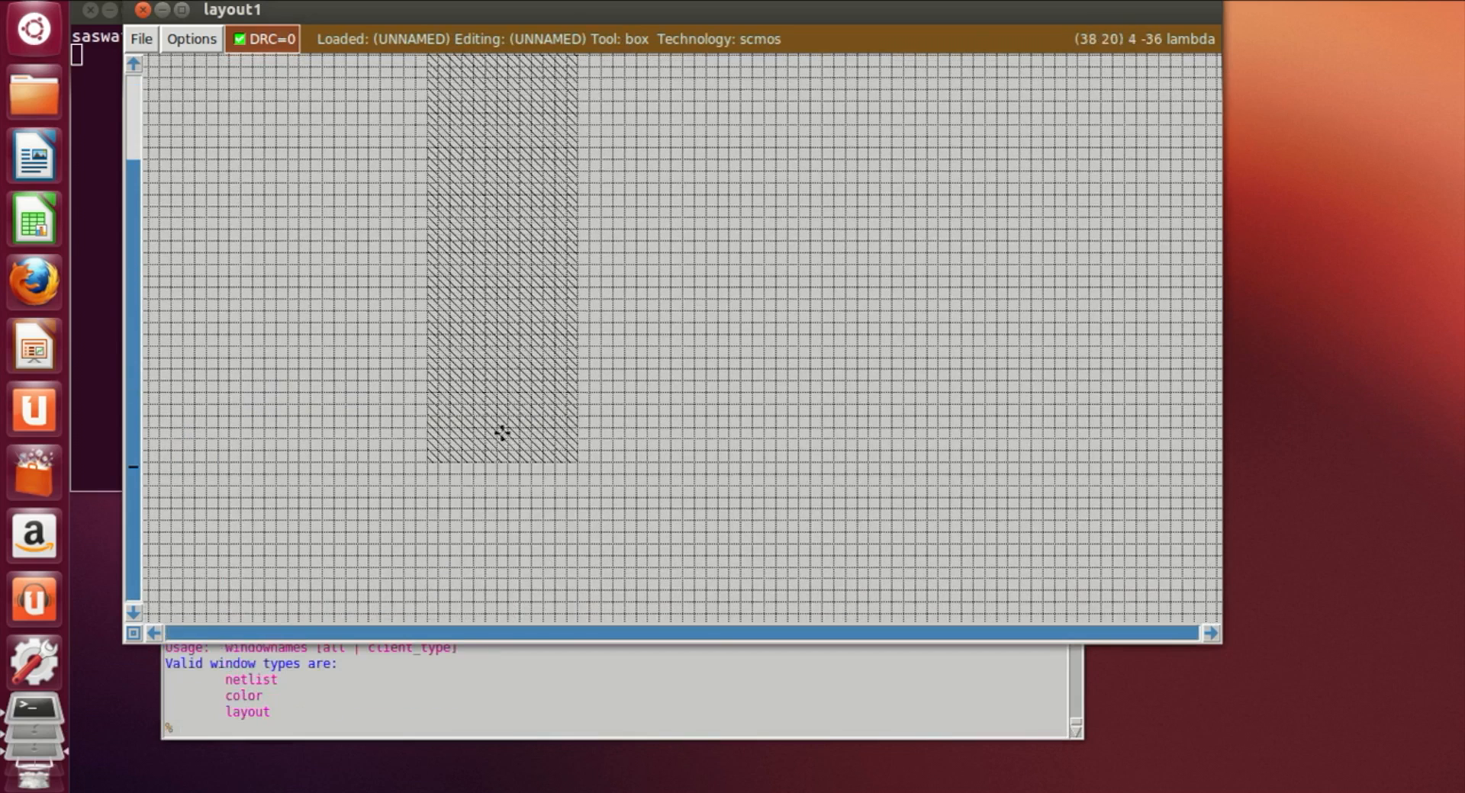
{"action": "right_click", "coordinate": [558, 437]}
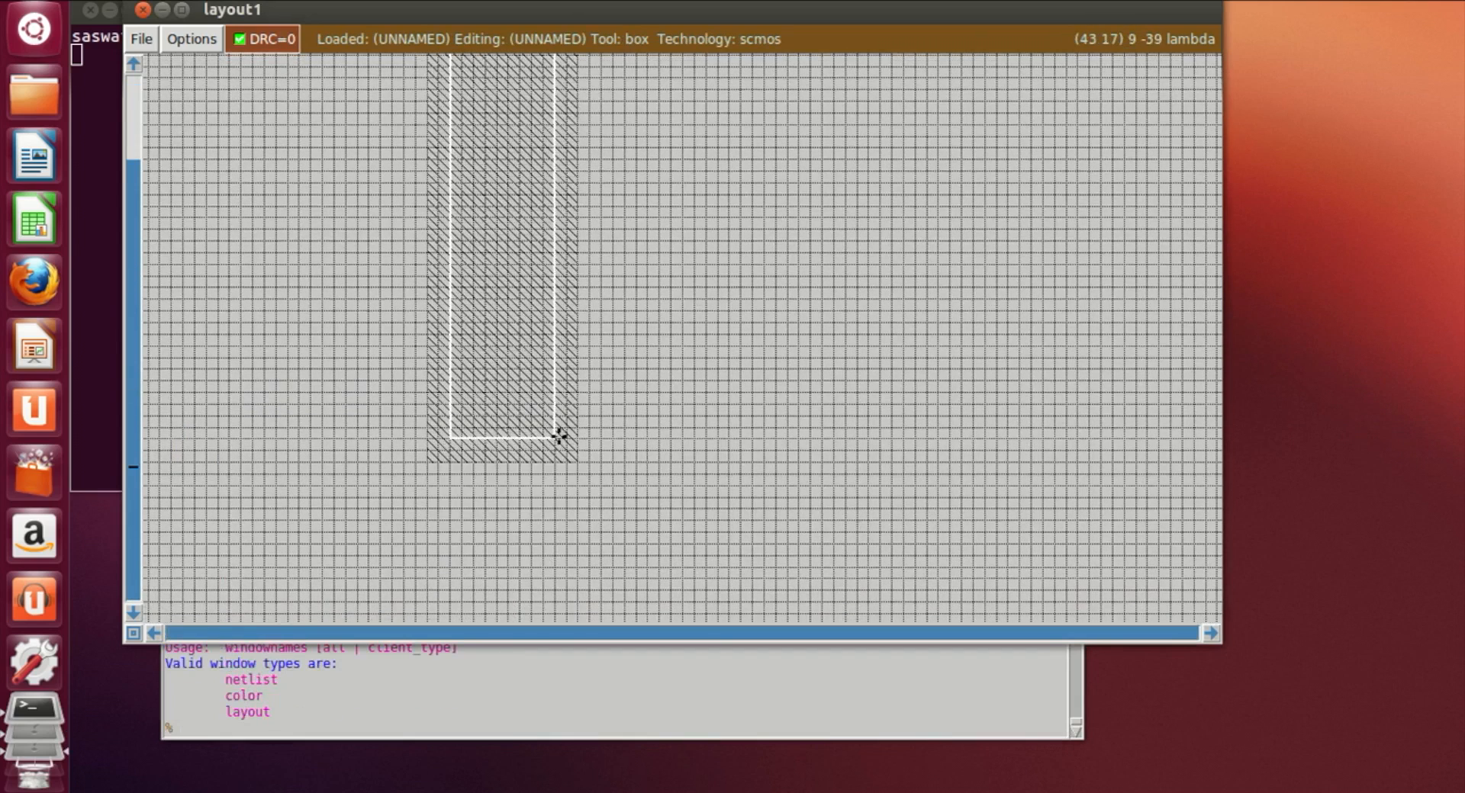
{"action": "left_click", "coordinate": [355, 733]}
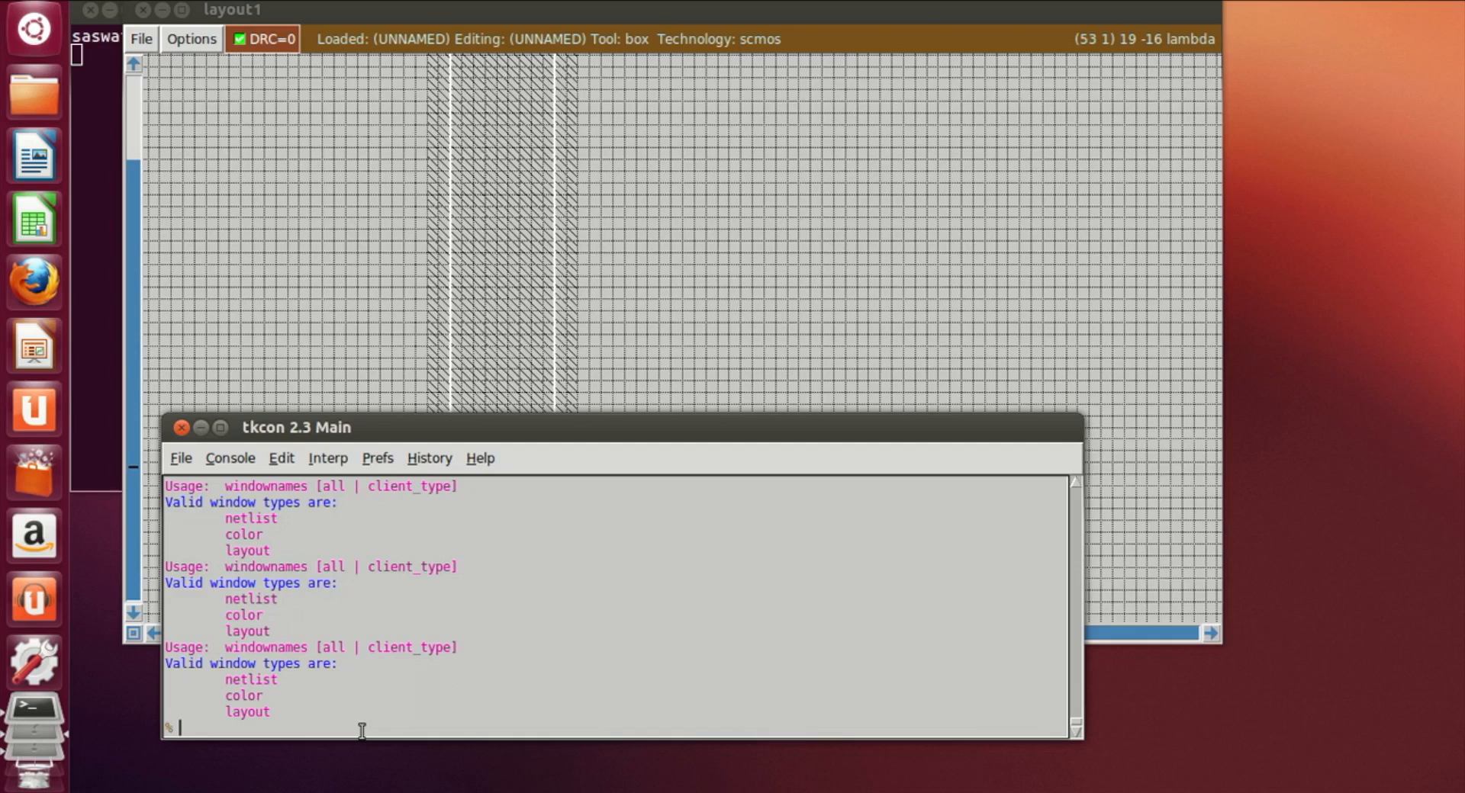
{"action": "type", "text": "paint pdiff"}
{"action": "key", "text": "Return"}
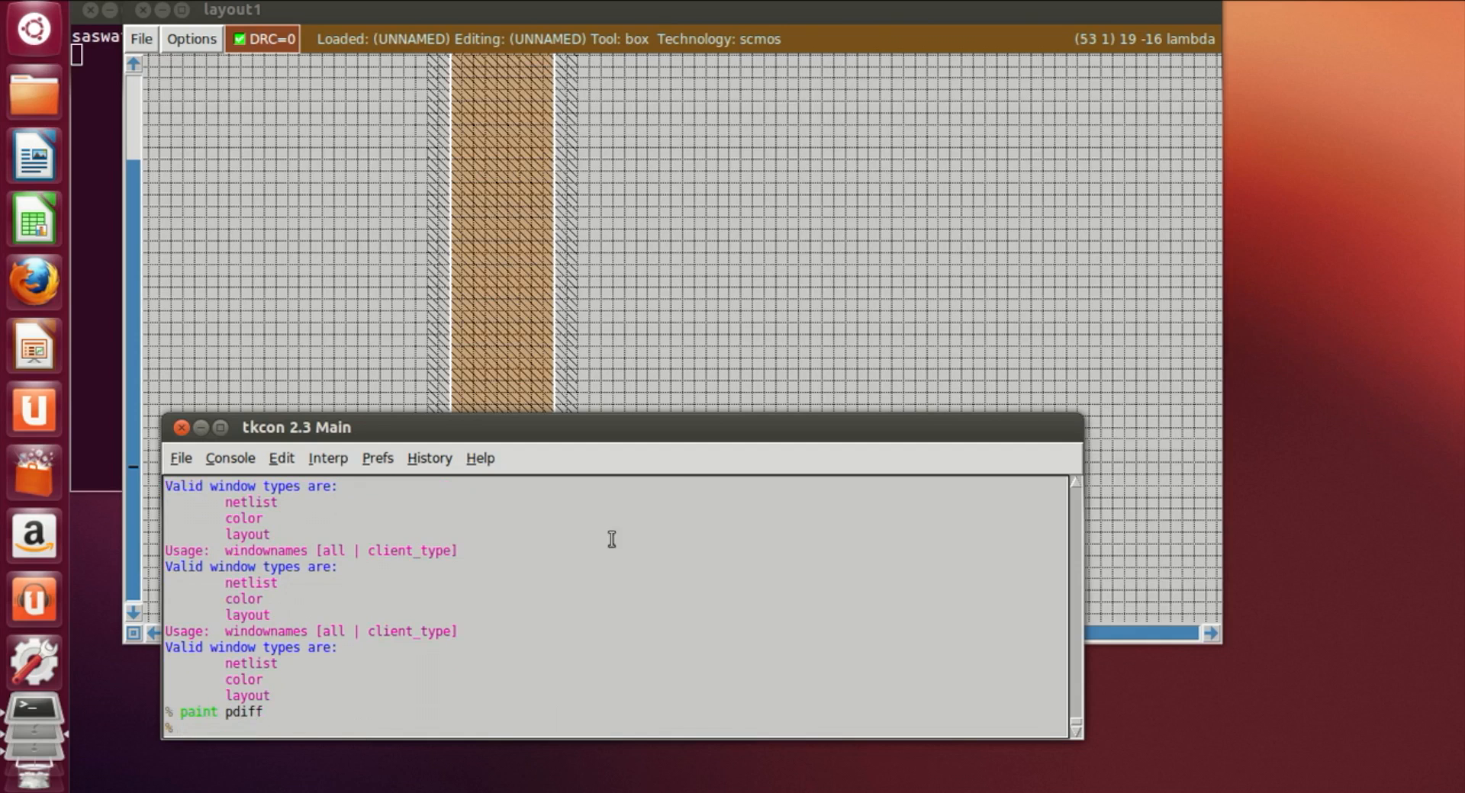
Step: Draw a tall box below the n-well, aligned with the pdiff strip, and paint it with ndiff
{"action": "left_click", "coordinate": [717, 342]}
{"action": "scroll", "coordinate": [541, 469], "scroll_direction": "down", "scroll_amount": 1}
{"action": "scroll", "coordinate": [541, 468], "scroll_direction": "up", "scroll_amount": 2}
{"action": "scroll", "coordinate": [551, 439], "scroll_direction": "up", "scroll_amount": 1}
{"action": "scroll", "coordinate": [550, 440], "scroll_direction": "down", "scroll_amount": 1}
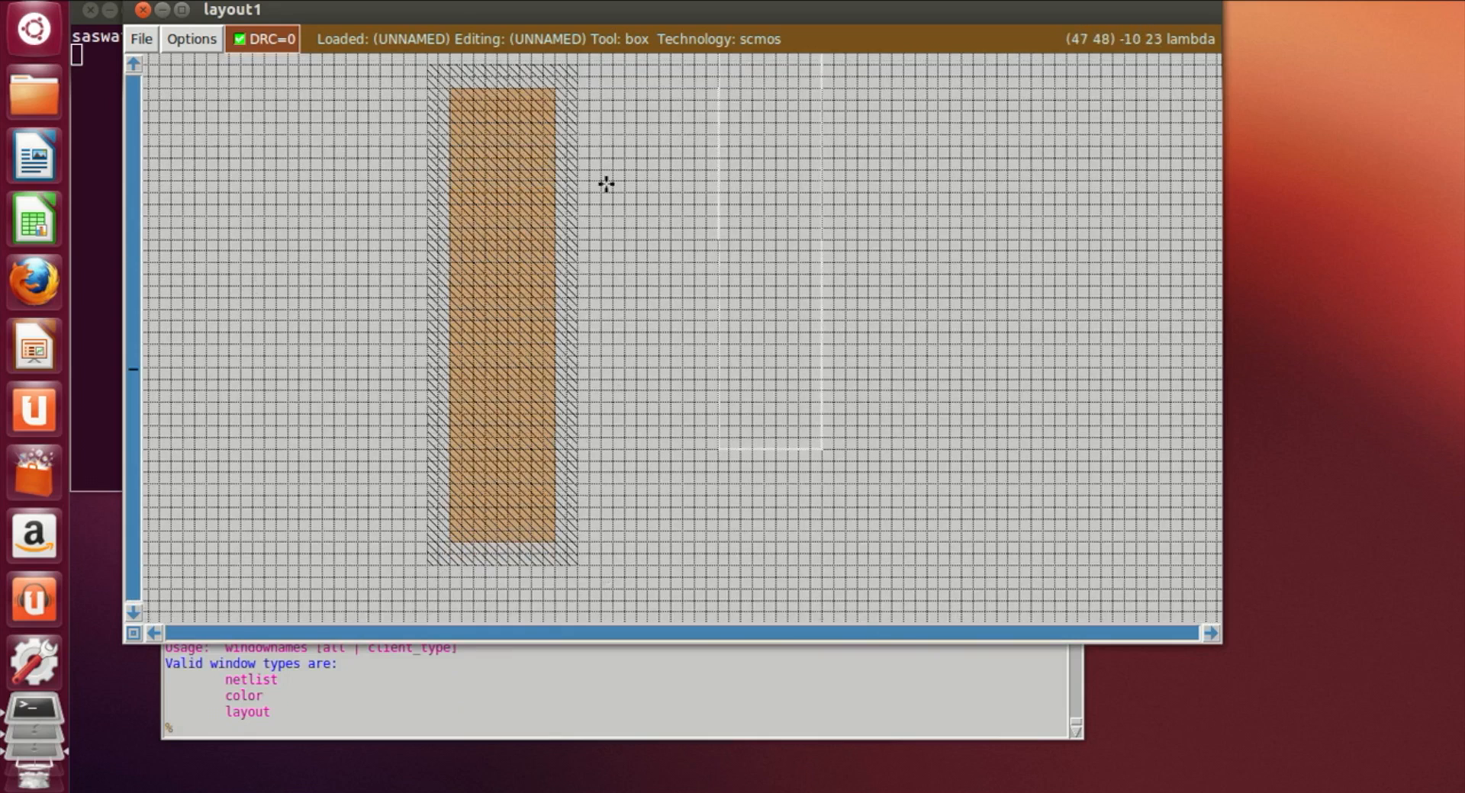
{"action": "scroll", "coordinate": [605, 184], "scroll_direction": "down", "scroll_amount": 5}
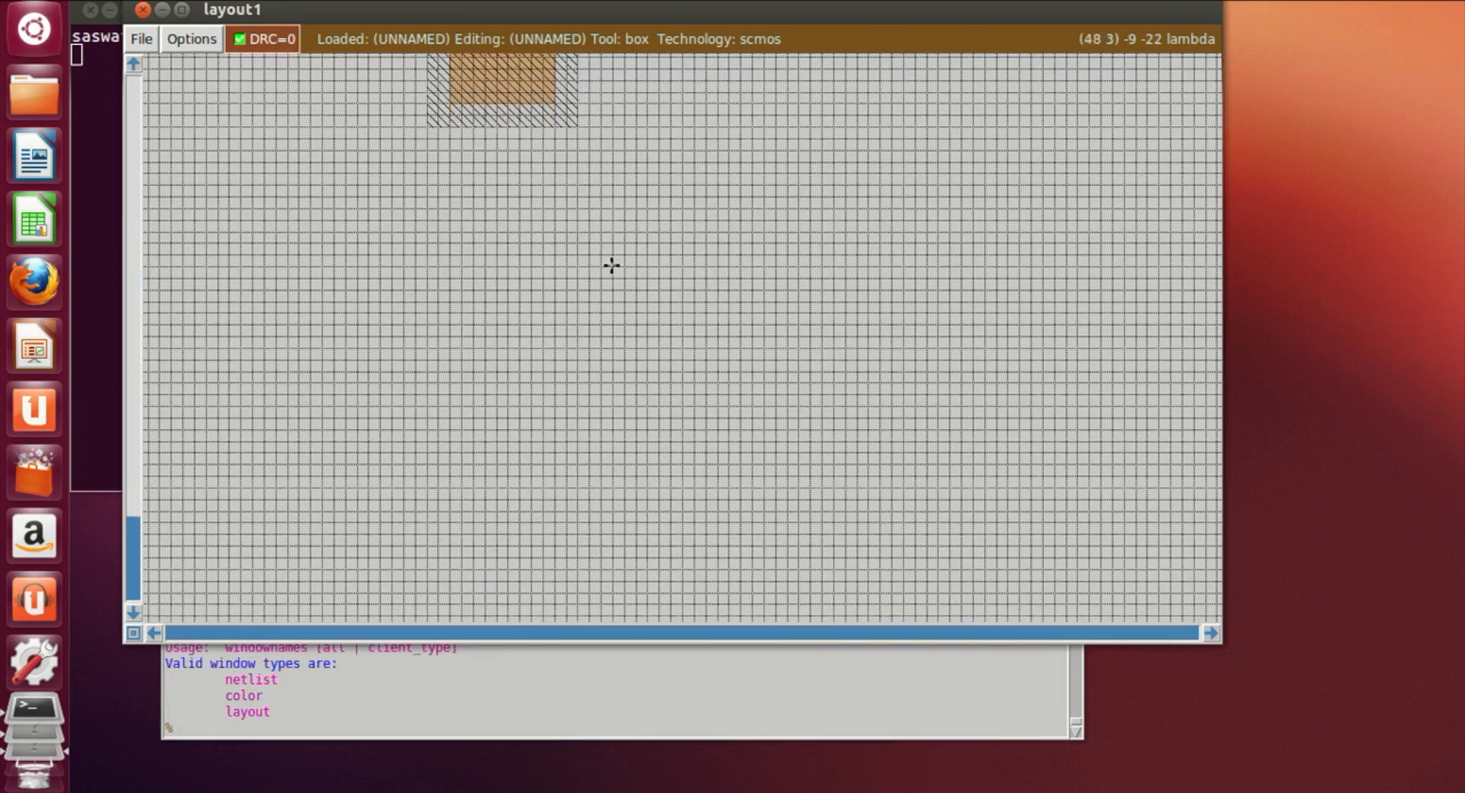
{"action": "left_click", "coordinate": [507, 541]}
{"action": "left_click", "coordinate": [467, 593]}
{"action": "left_click", "coordinate": [440, 612]}
{"action": "left_click", "coordinate": [461, 594]}
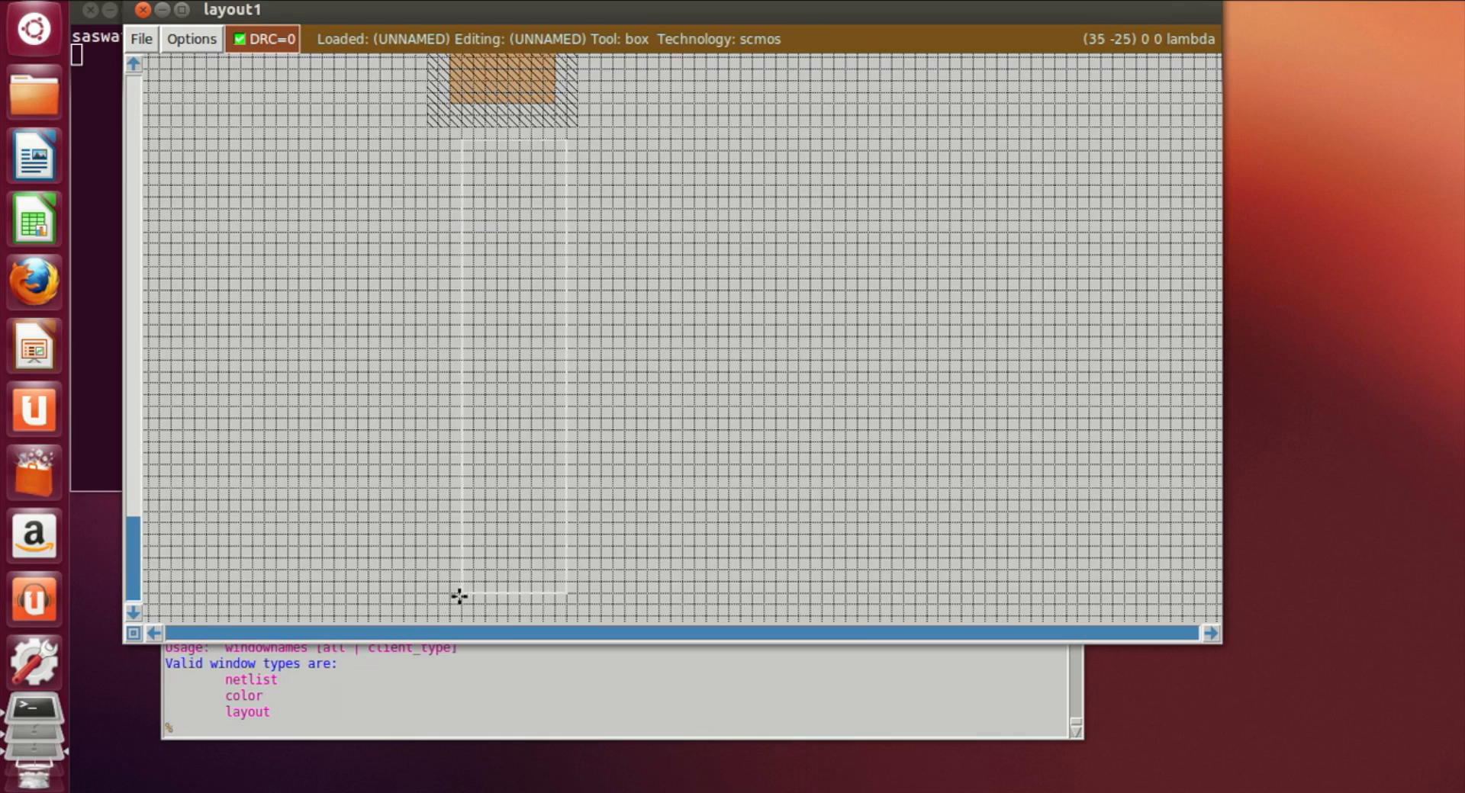
{"action": "left_click", "coordinate": [452, 605]}
{"action": "right_click", "coordinate": [562, 233]}
{"action": "right_click", "coordinate": [554, 258]}
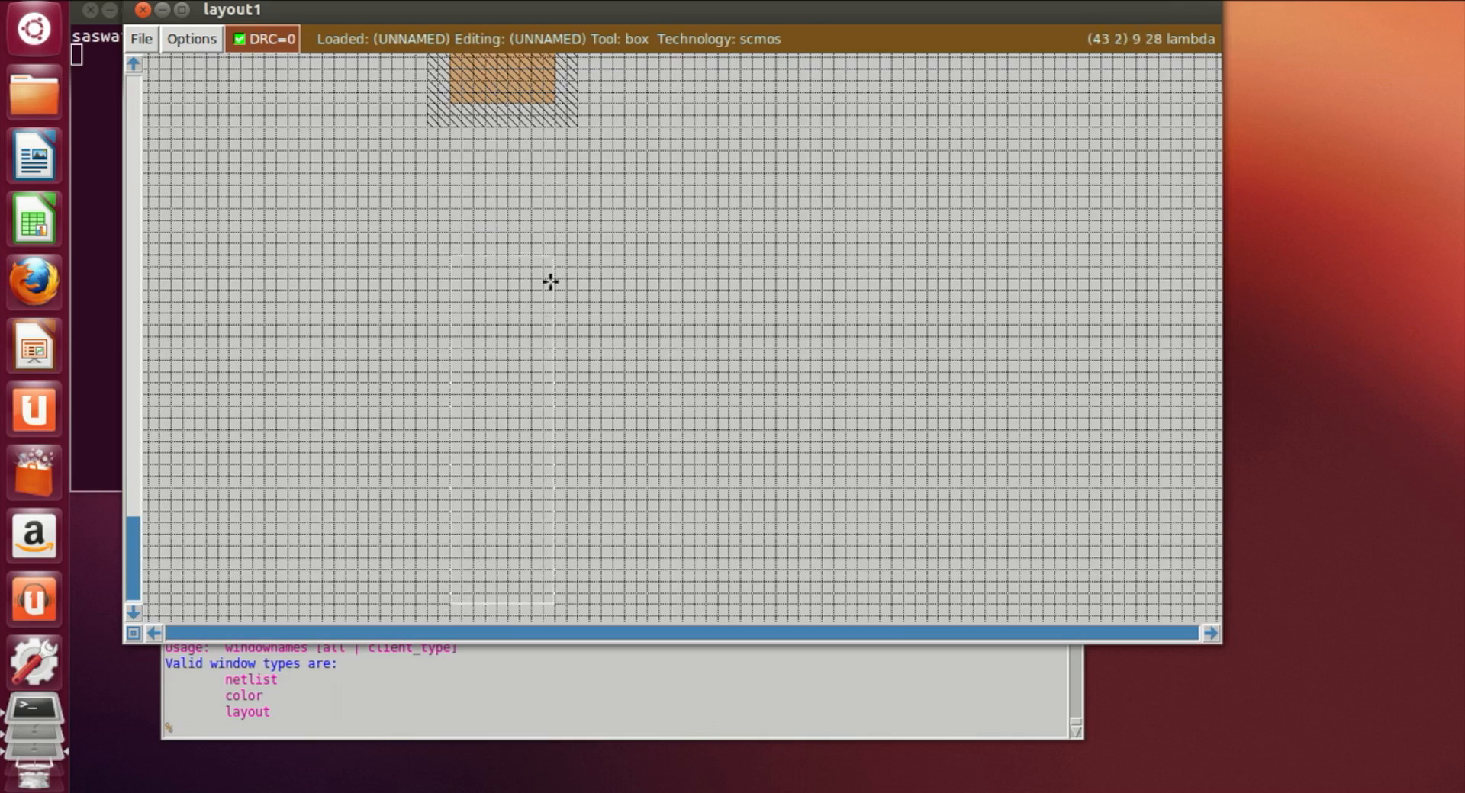
{"action": "right_click", "coordinate": [550, 289]}
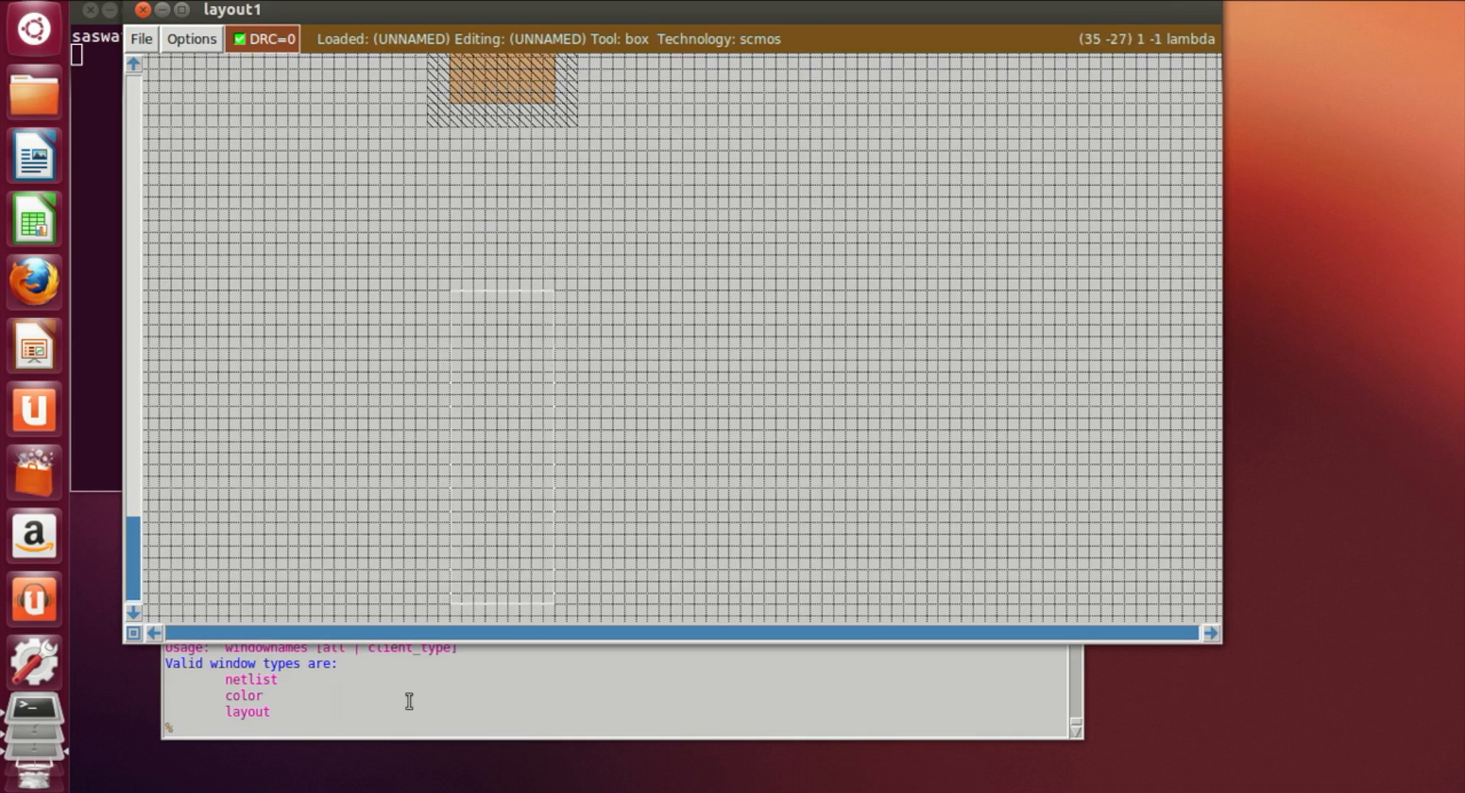
{"action": "left_click", "coordinate": [392, 721]}
{"action": "type", "text": "paint nd"}
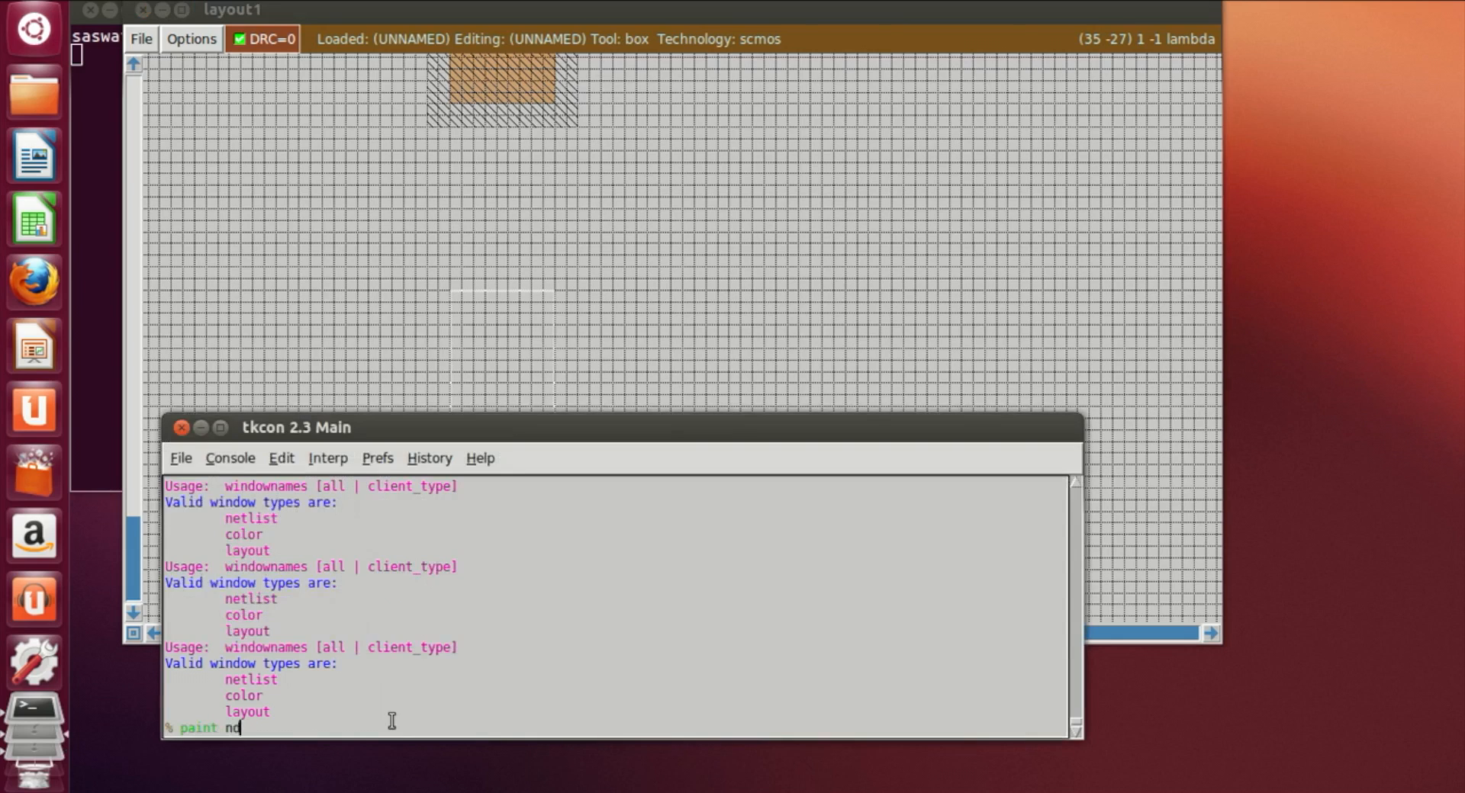
{"action": "type", "text": "iff"}
{"action": "key", "text": "Return"}
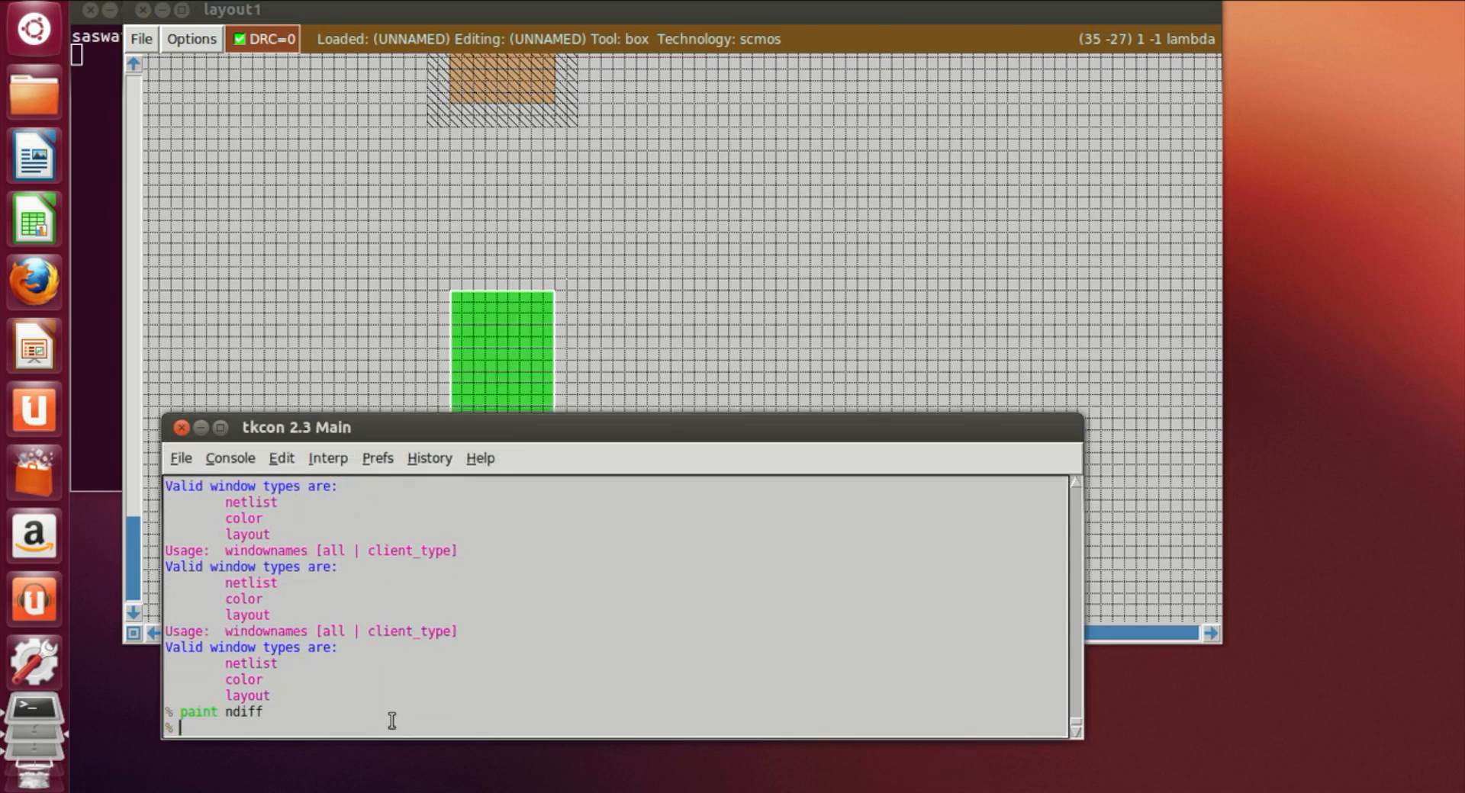
Step: Draw a second tall box to the right of the first ndiff region and paint it with ndiff
{"action": "left_click", "coordinate": [703, 370]}
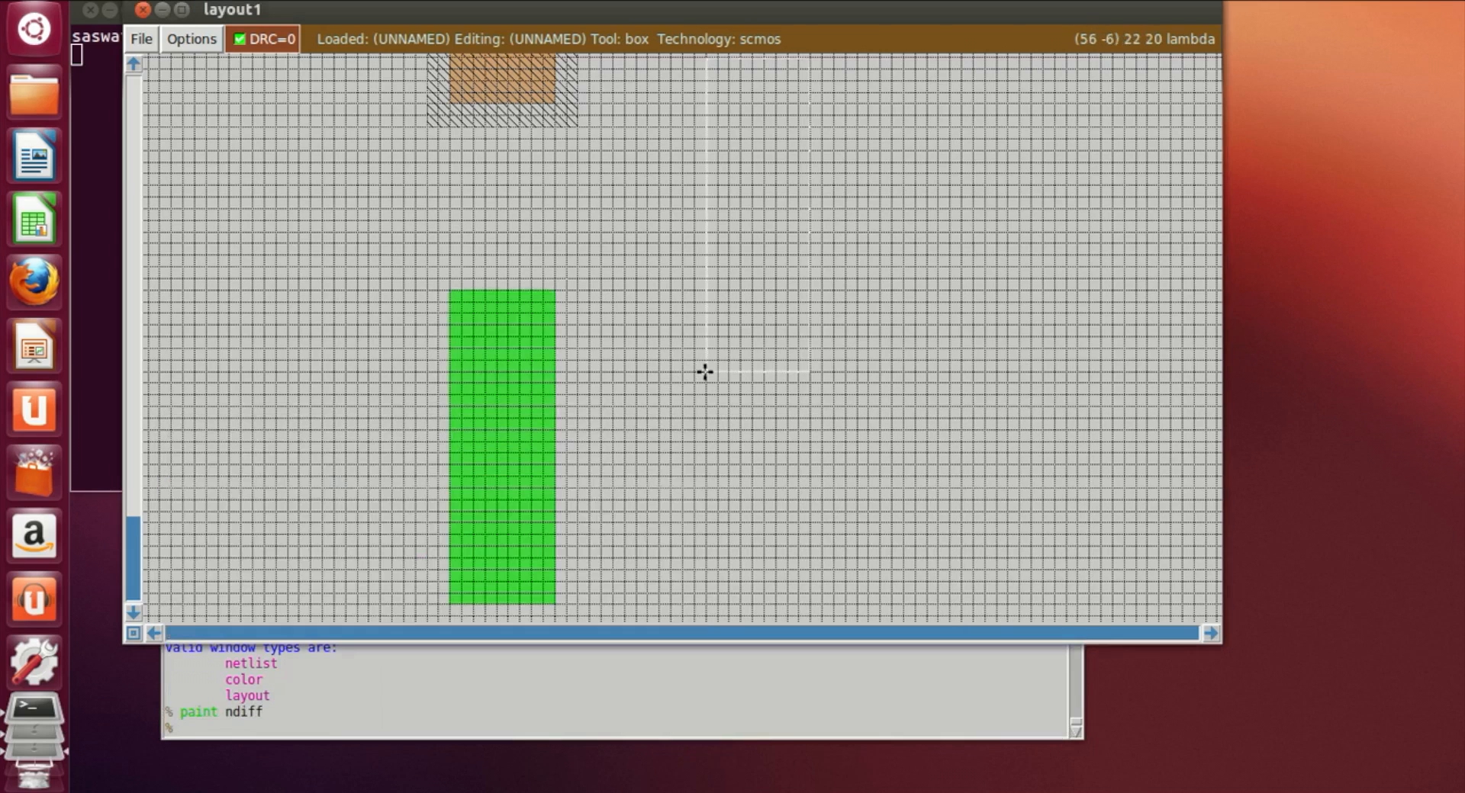
{"action": "left_click", "coordinate": [662, 433]}
{"action": "left_click", "coordinate": [681, 426]}
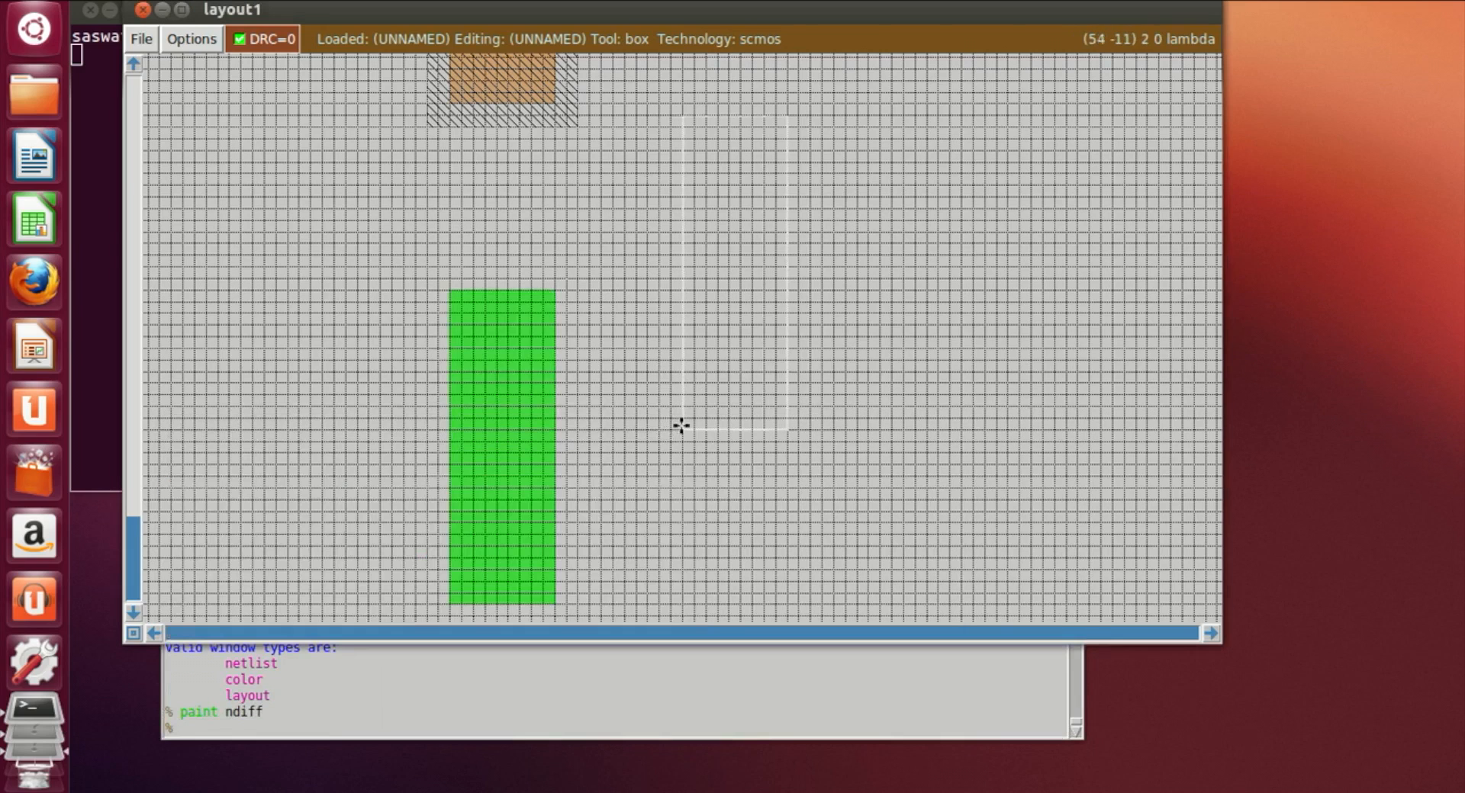
{"action": "left_click", "coordinate": [681, 370]}
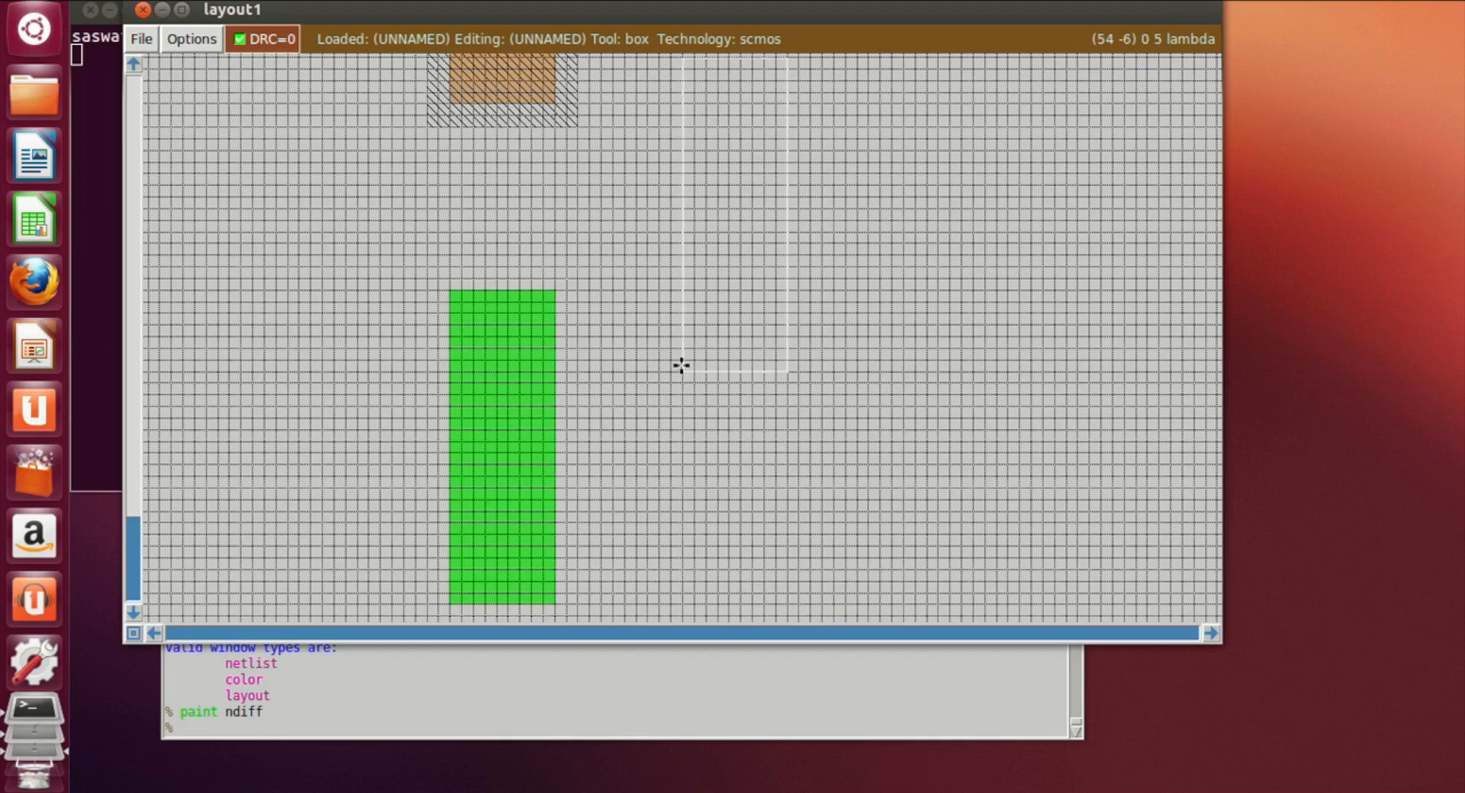
{"action": "left_click", "coordinate": [671, 382]}
{"action": "left_click", "coordinate": [670, 404]}
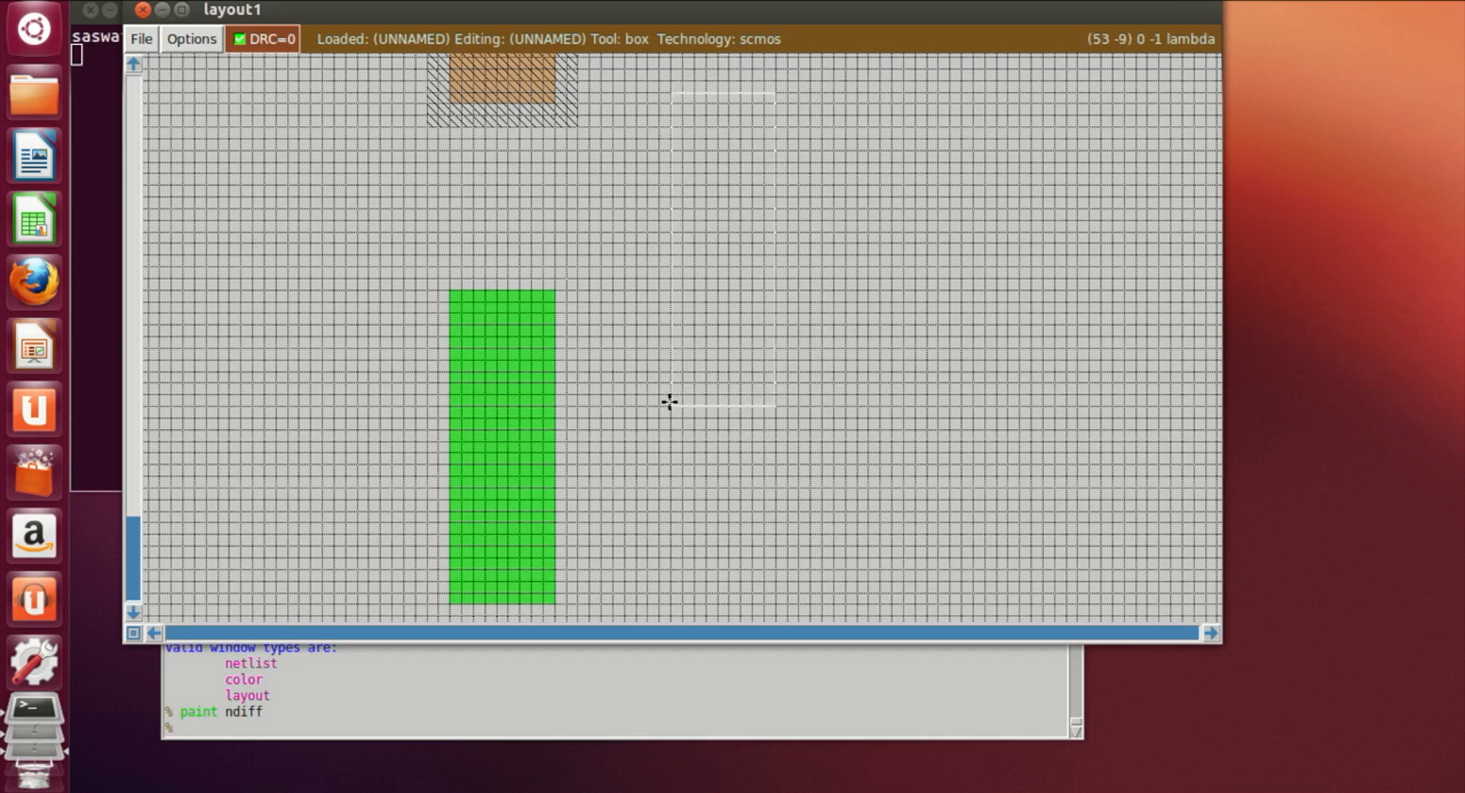
{"action": "left_click", "coordinate": [289, 735]}
{"action": "type", "text": "paint"}
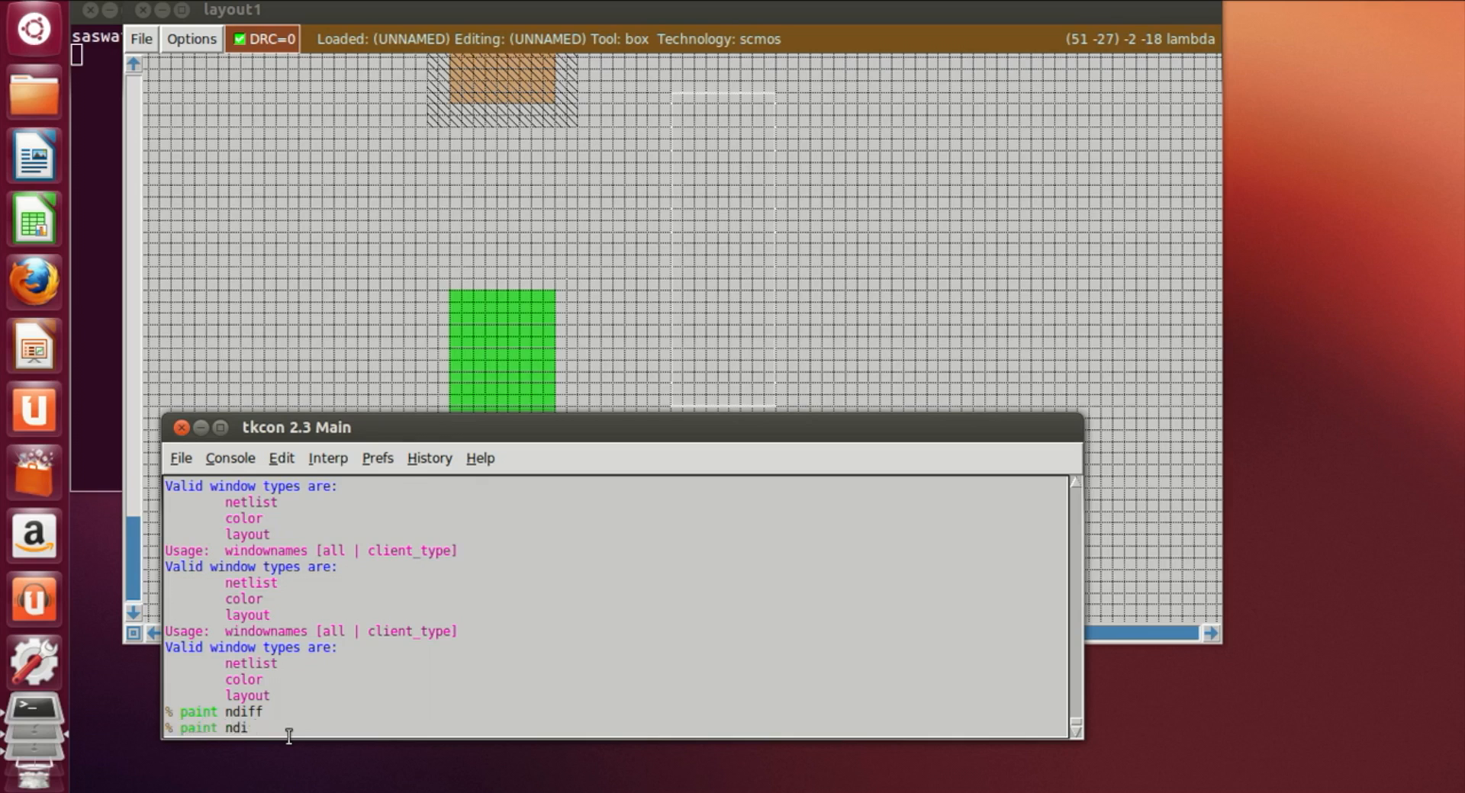
{"action": "type", "text": " nd"}
{"action": "key", "text": "Return"}
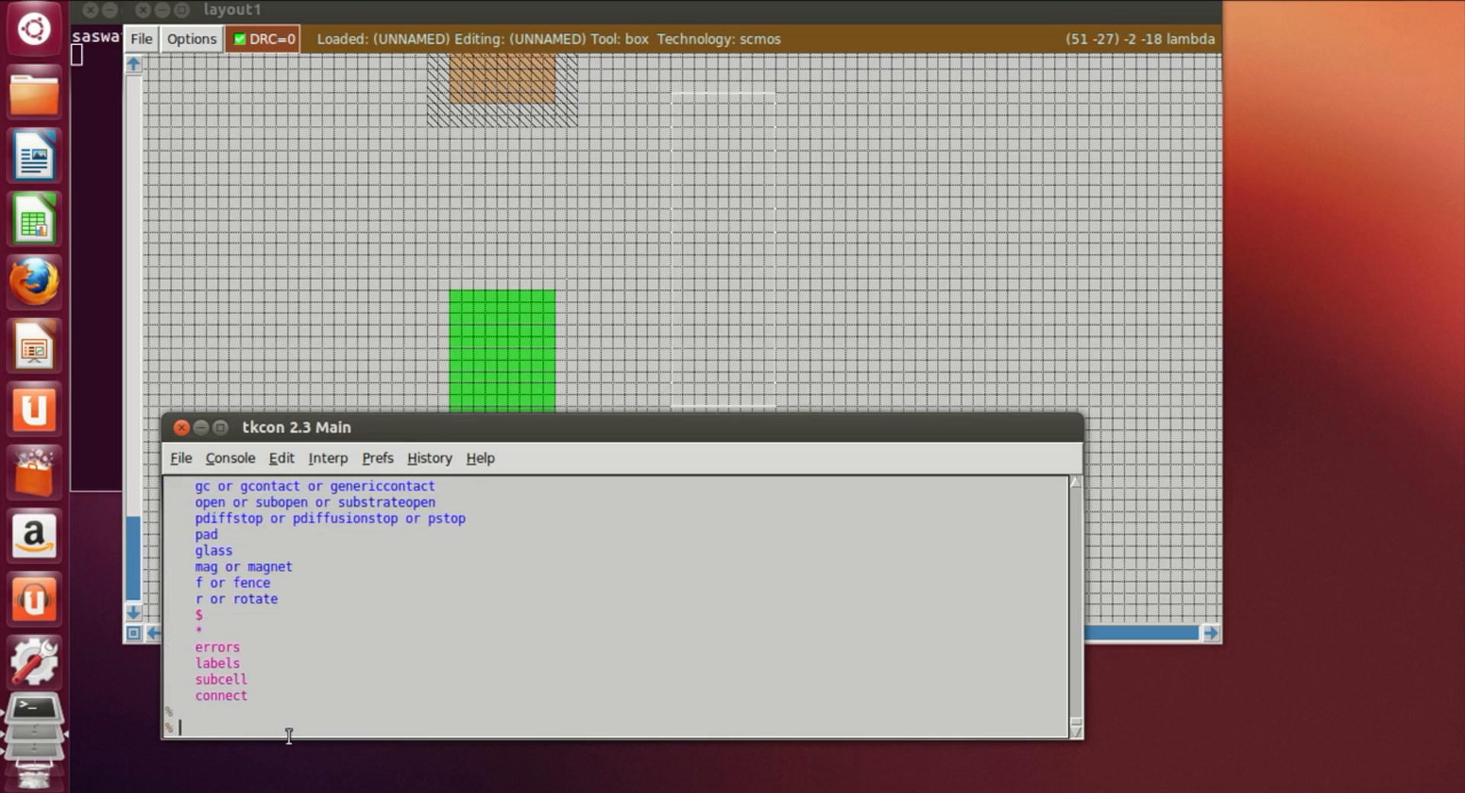
{"action": "type", "text": "paint ndiff"}
{"action": "key", "text": "Return"}
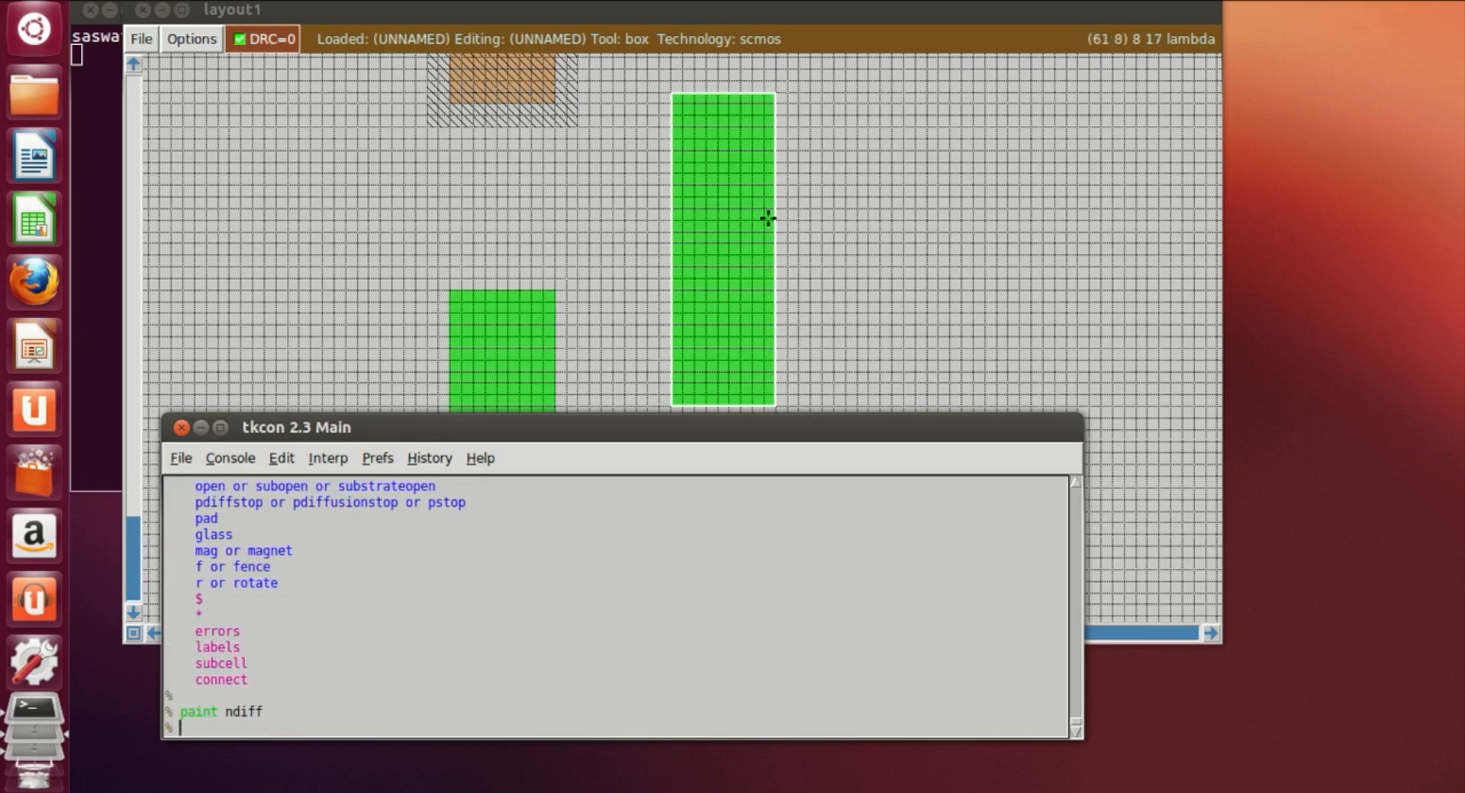
Step: Draw a thin horizontal box across the pdiff strip and paint it with poly
{"action": "left_click", "coordinate": [885, 255]}
{"action": "scroll", "coordinate": [881, 259], "scroll_direction": "up", "scroll_amount": 2}
{"action": "scroll", "coordinate": [793, 309], "scroll_direction": "down", "scroll_amount": 2}
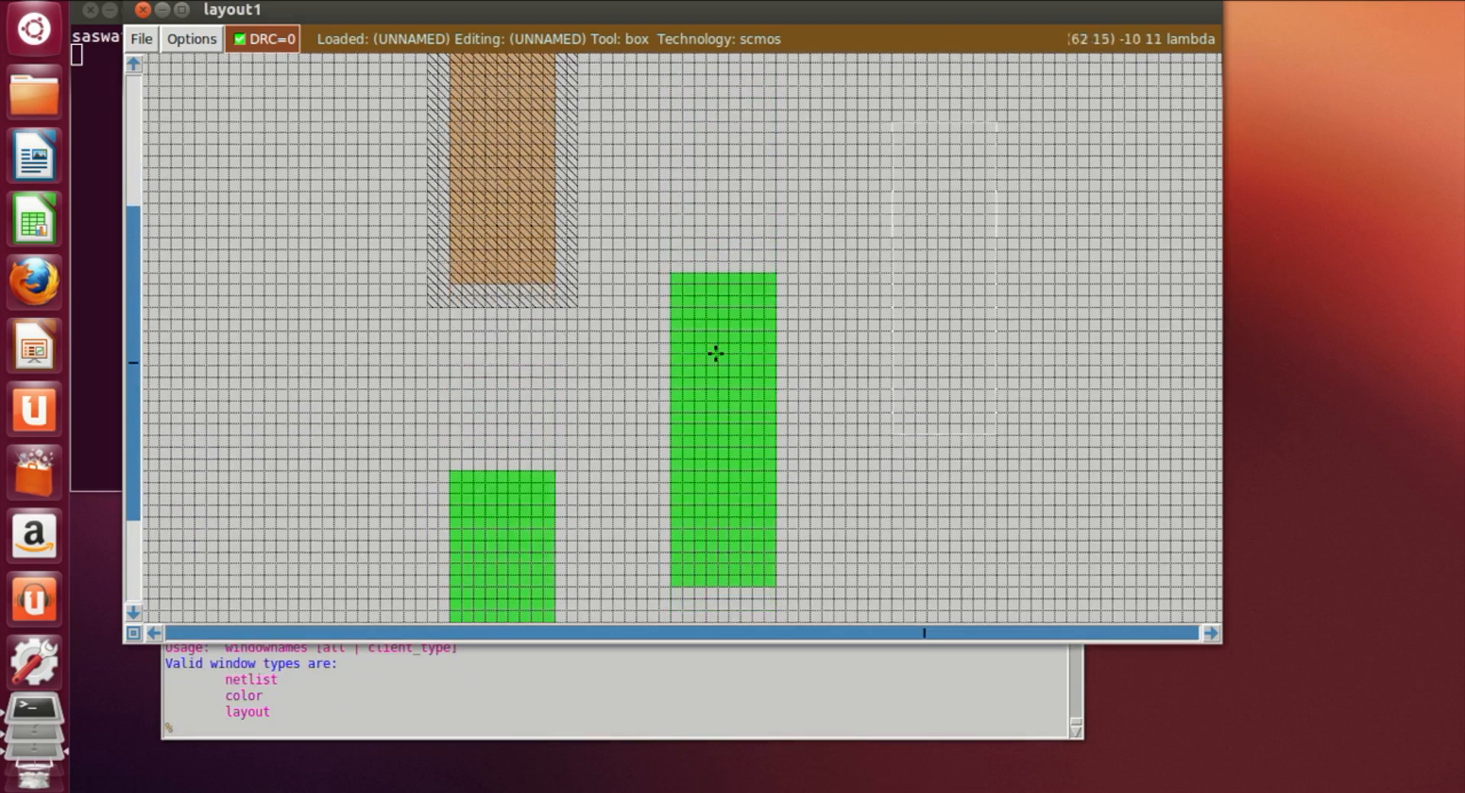
{"action": "scroll", "coordinate": [693, 432], "scroll_direction": "up", "scroll_amount": 2}
{"action": "scroll", "coordinate": [694, 434], "scroll_direction": "up", "scroll_amount": 5}
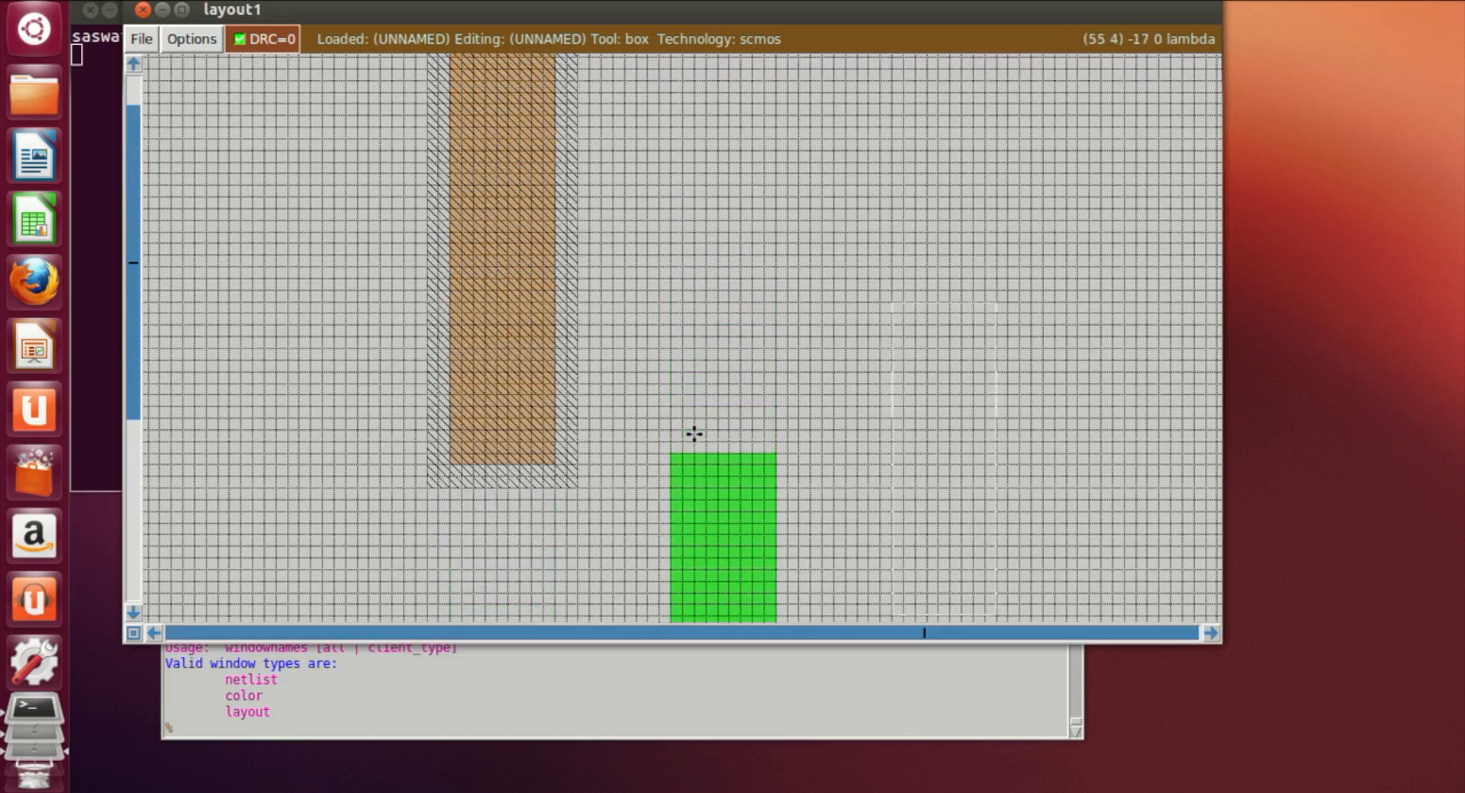
{"action": "scroll", "coordinate": [273, 257], "scroll_direction": "down", "scroll_amount": 1}
{"action": "scroll", "coordinate": [273, 257], "scroll_direction": "down", "scroll_amount": 2}
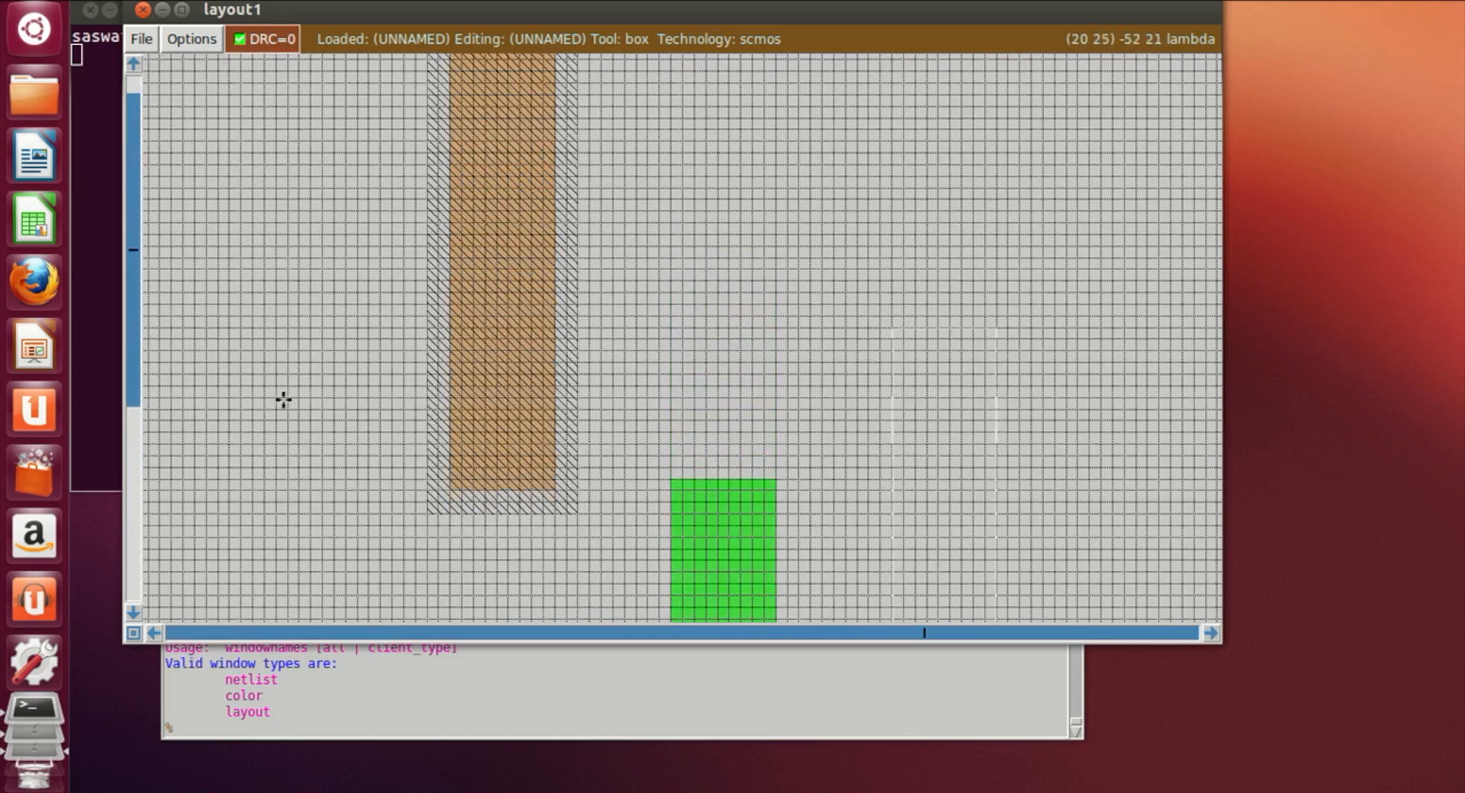
{"action": "left_click", "coordinate": [148, 396]}
{"action": "right_click", "coordinate": [636, 352]}
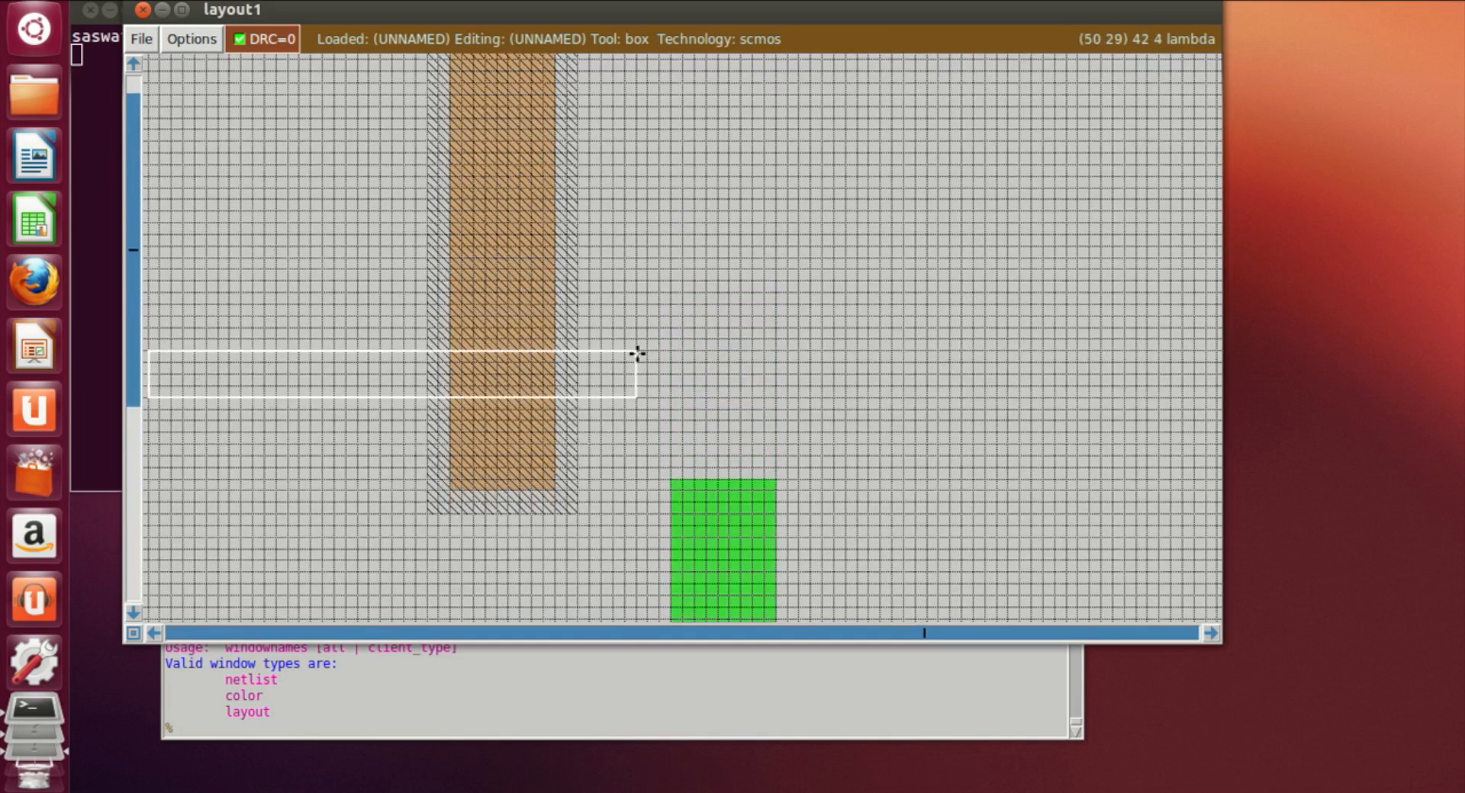
{"action": "right_click", "coordinate": [634, 356]}
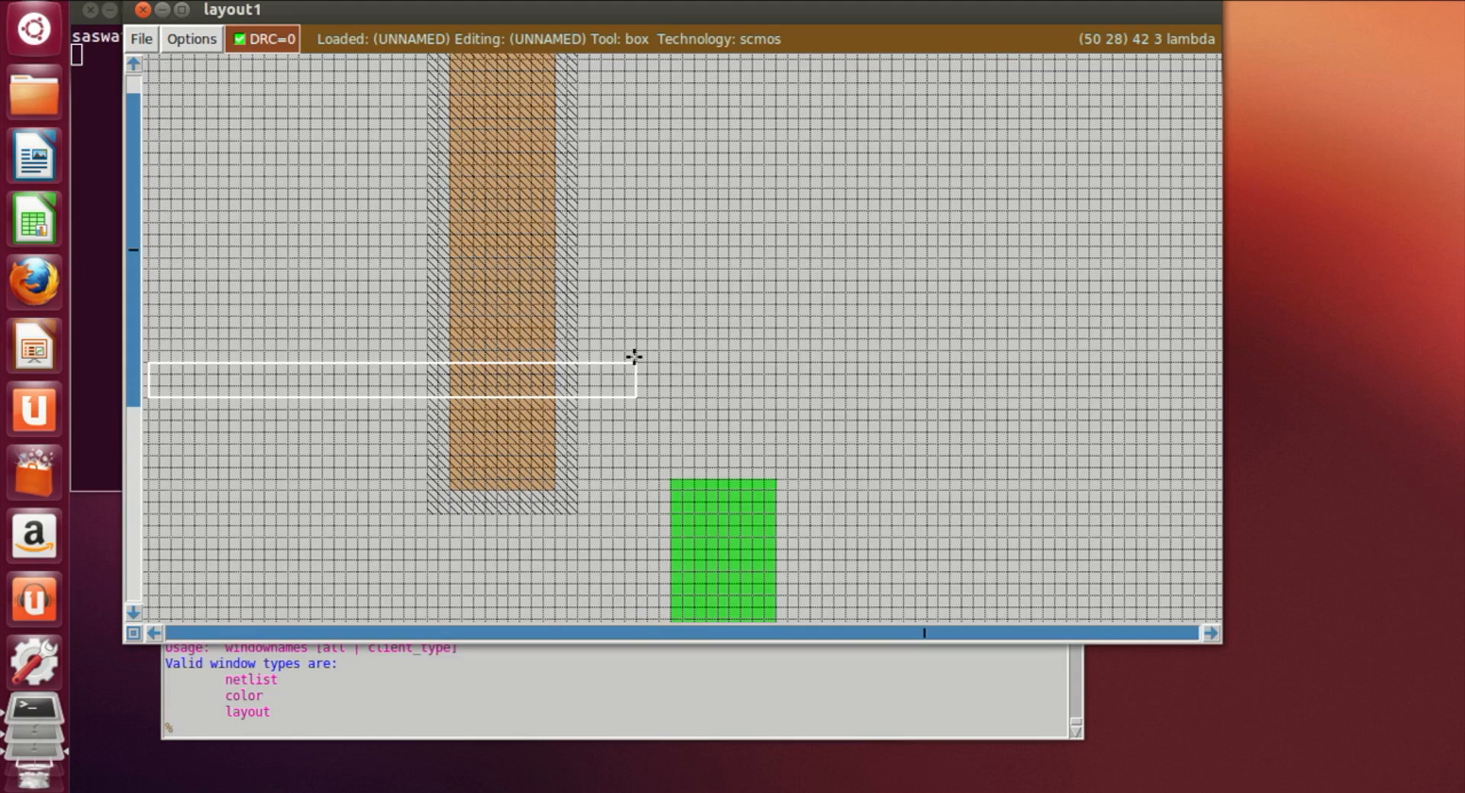
{"action": "scroll", "coordinate": [285, 385], "scroll_direction": "up", "scroll_amount": 1}
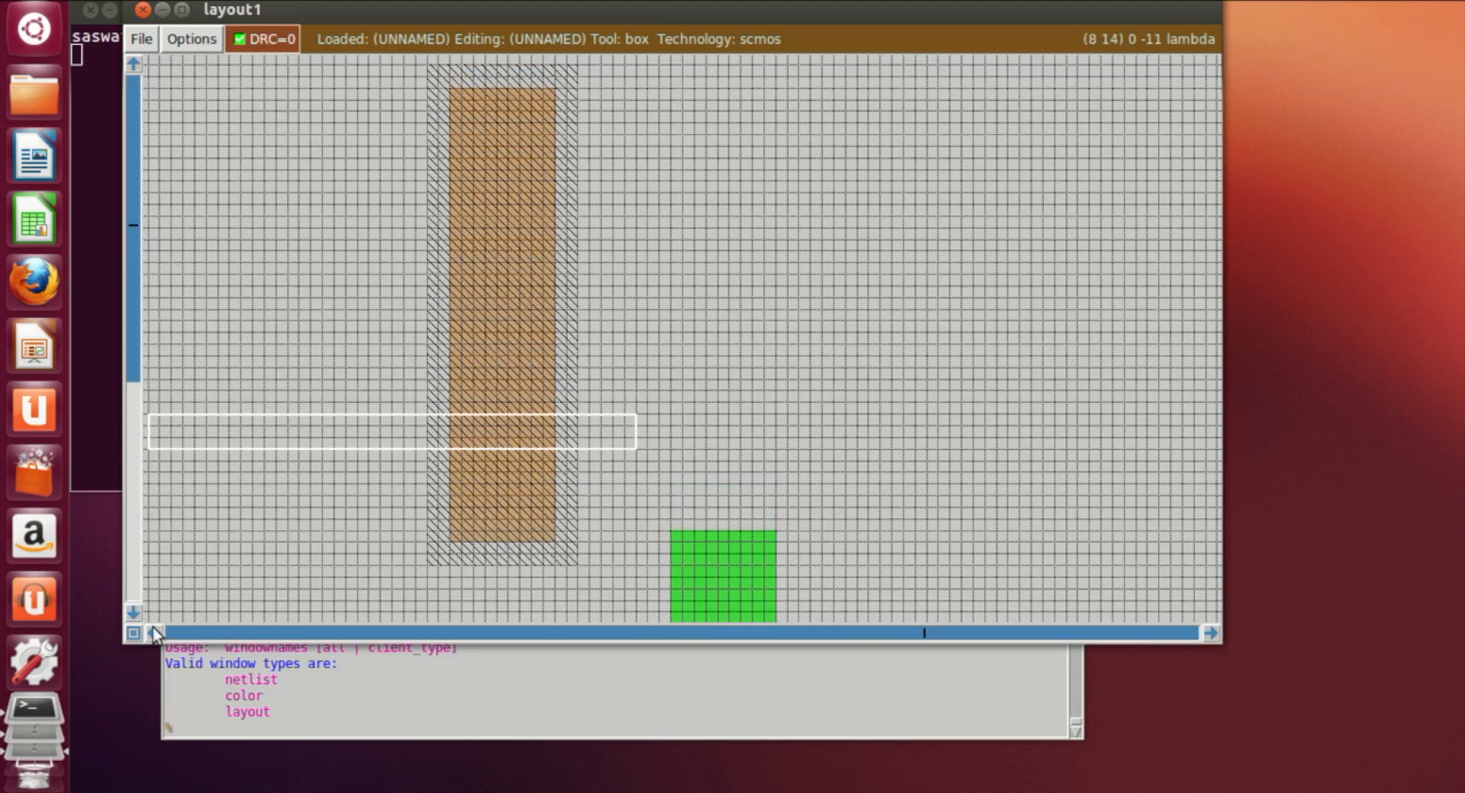
{"action": "left_click", "coordinate": [154, 633]}
{"action": "left_click", "coordinate": [254, 434]}
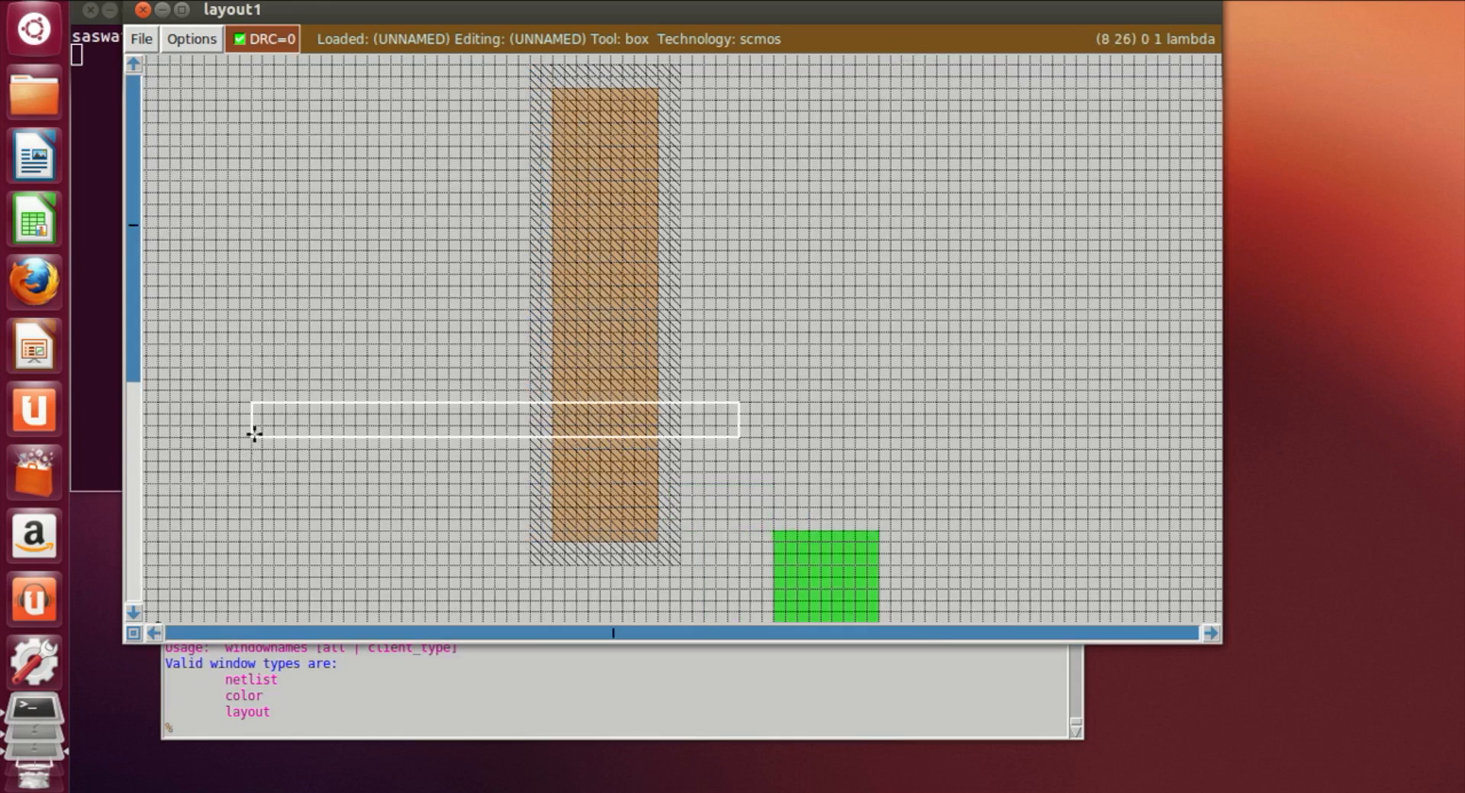
{"action": "left_click", "coordinate": [256, 424]}
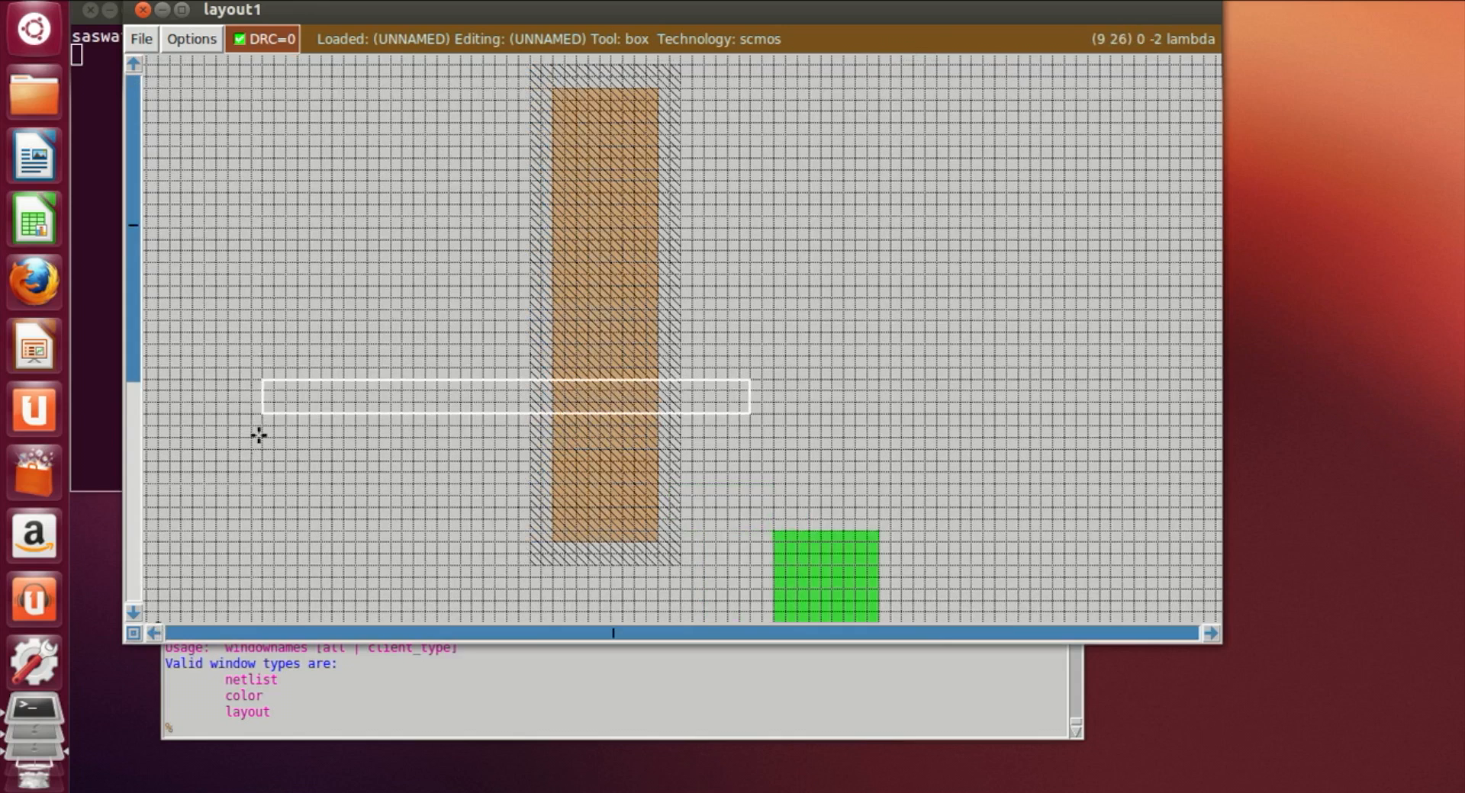
{"action": "left_click", "coordinate": [260, 423]}
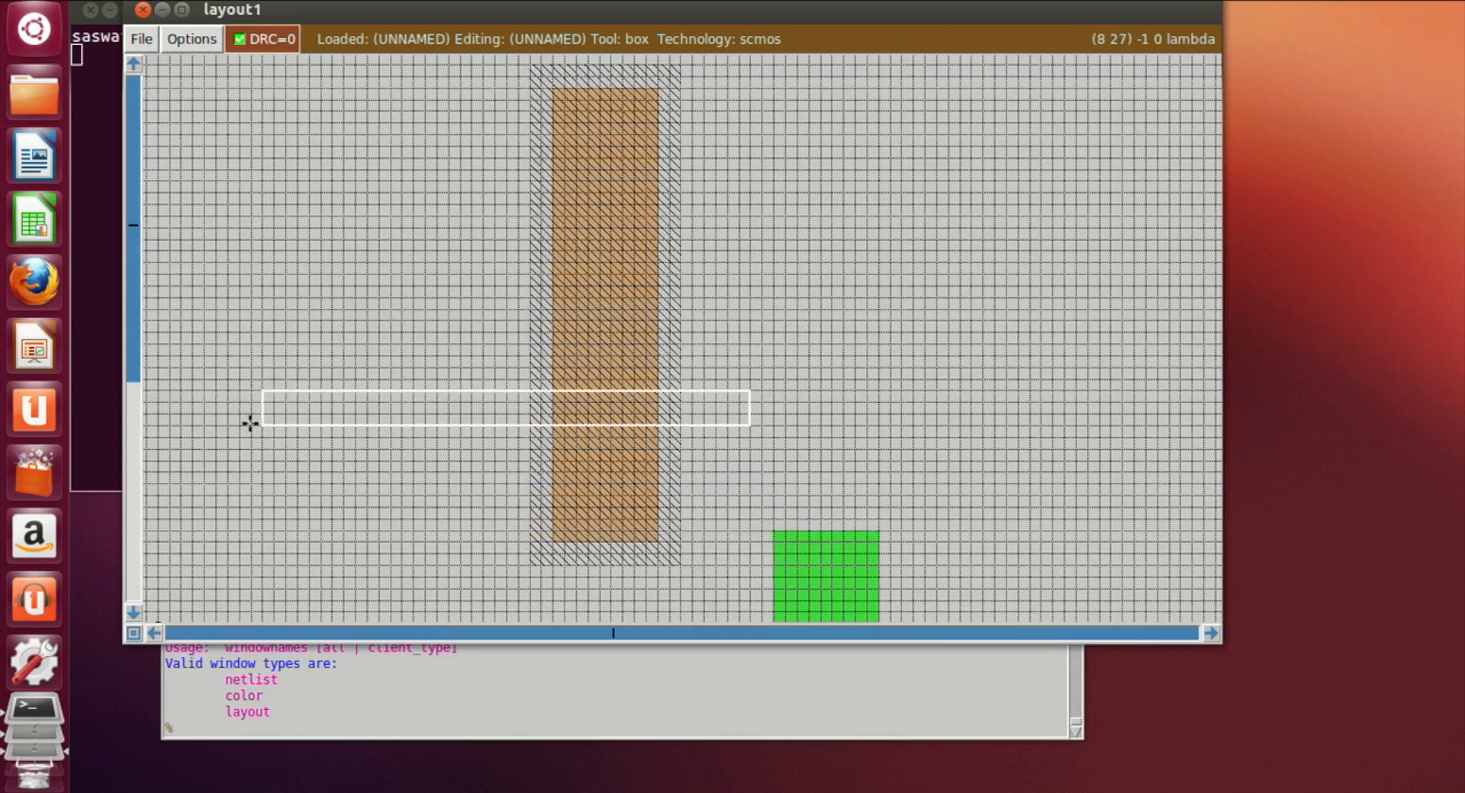
{"action": "scroll", "coordinate": [250, 423], "scroll_direction": "down", "scroll_amount": 1}
{"action": "left_click", "coordinate": [290, 733]}
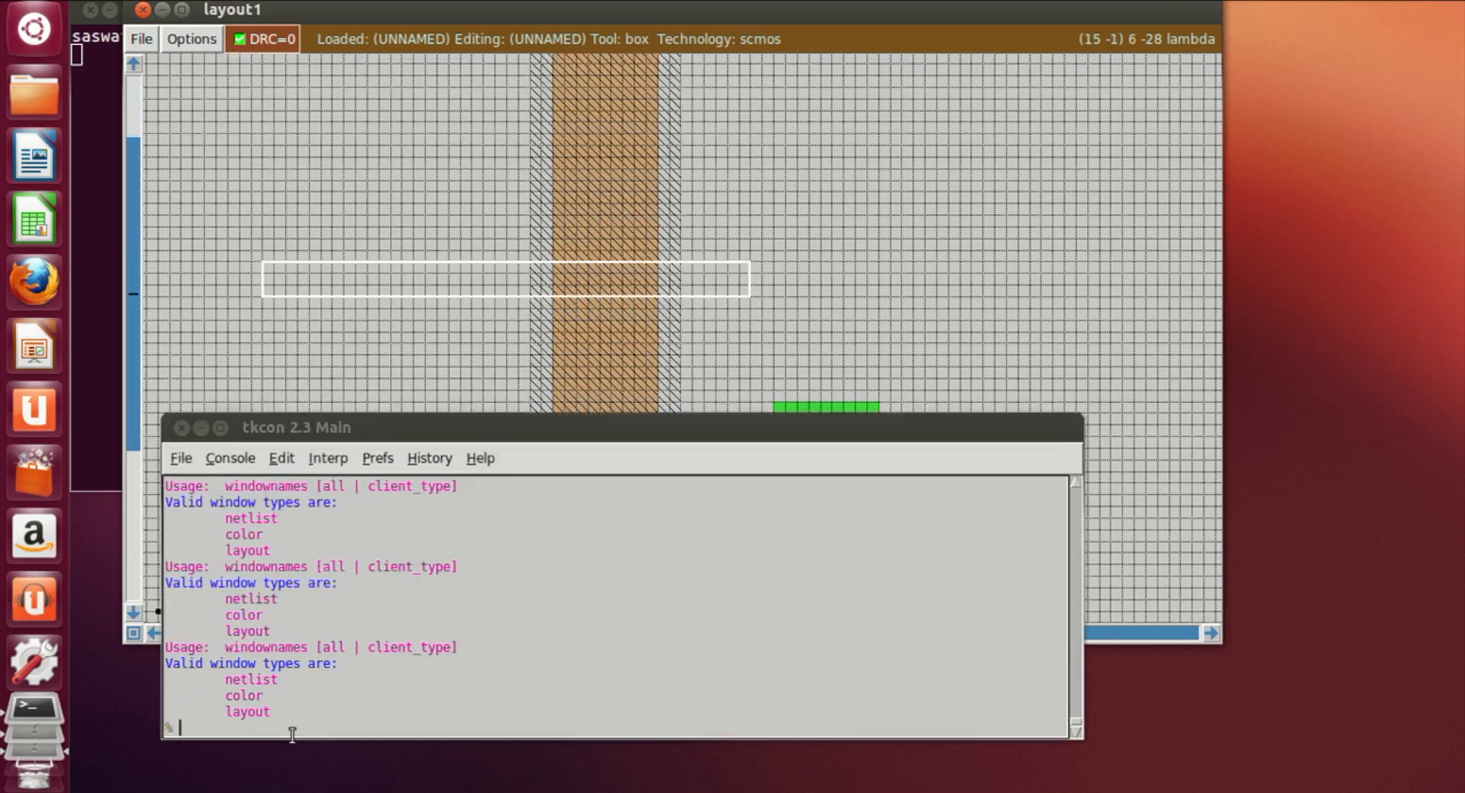
{"action": "type", "text": "paint"}
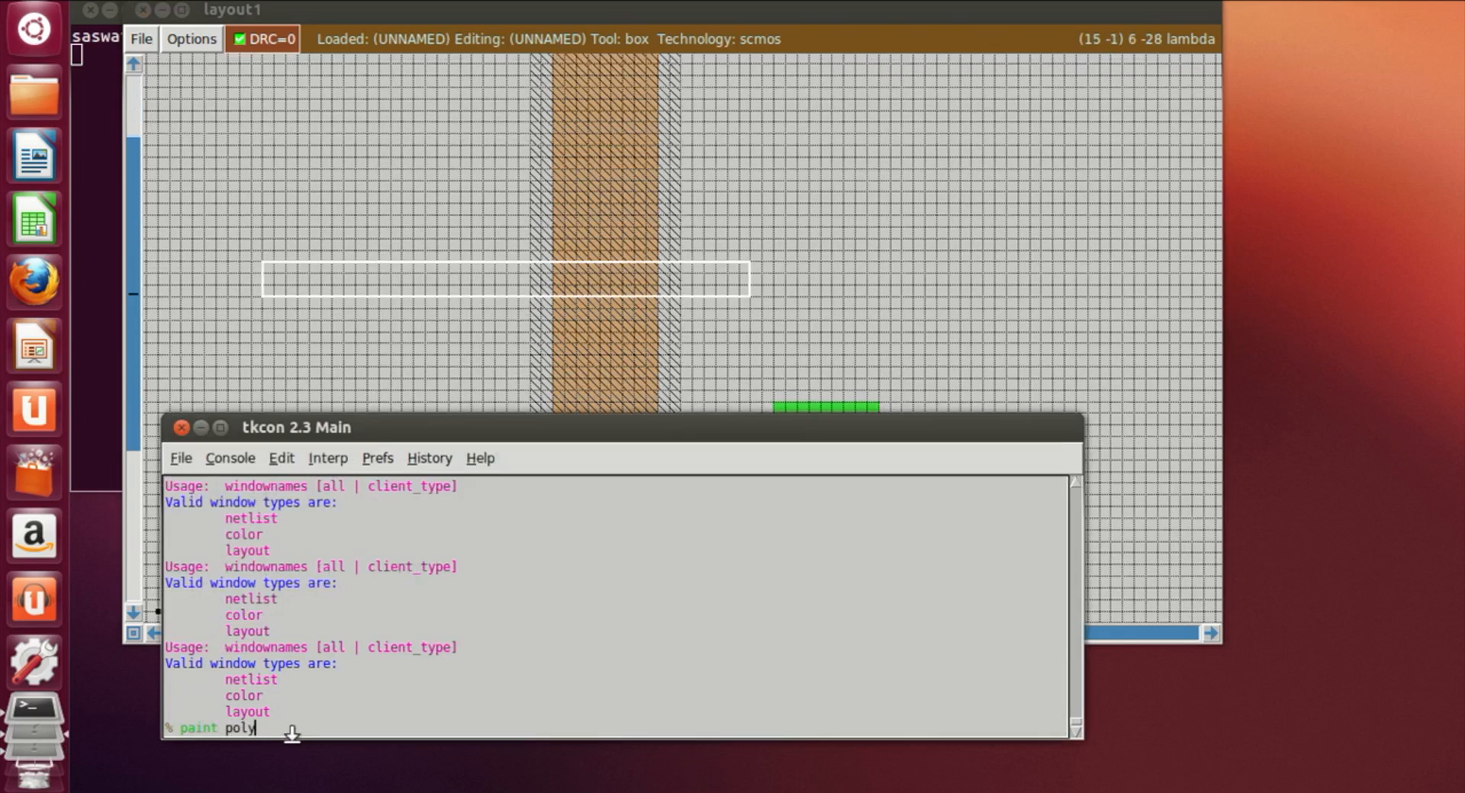
{"action": "type", "text": " poly"}
{"action": "key", "text": "Return"}
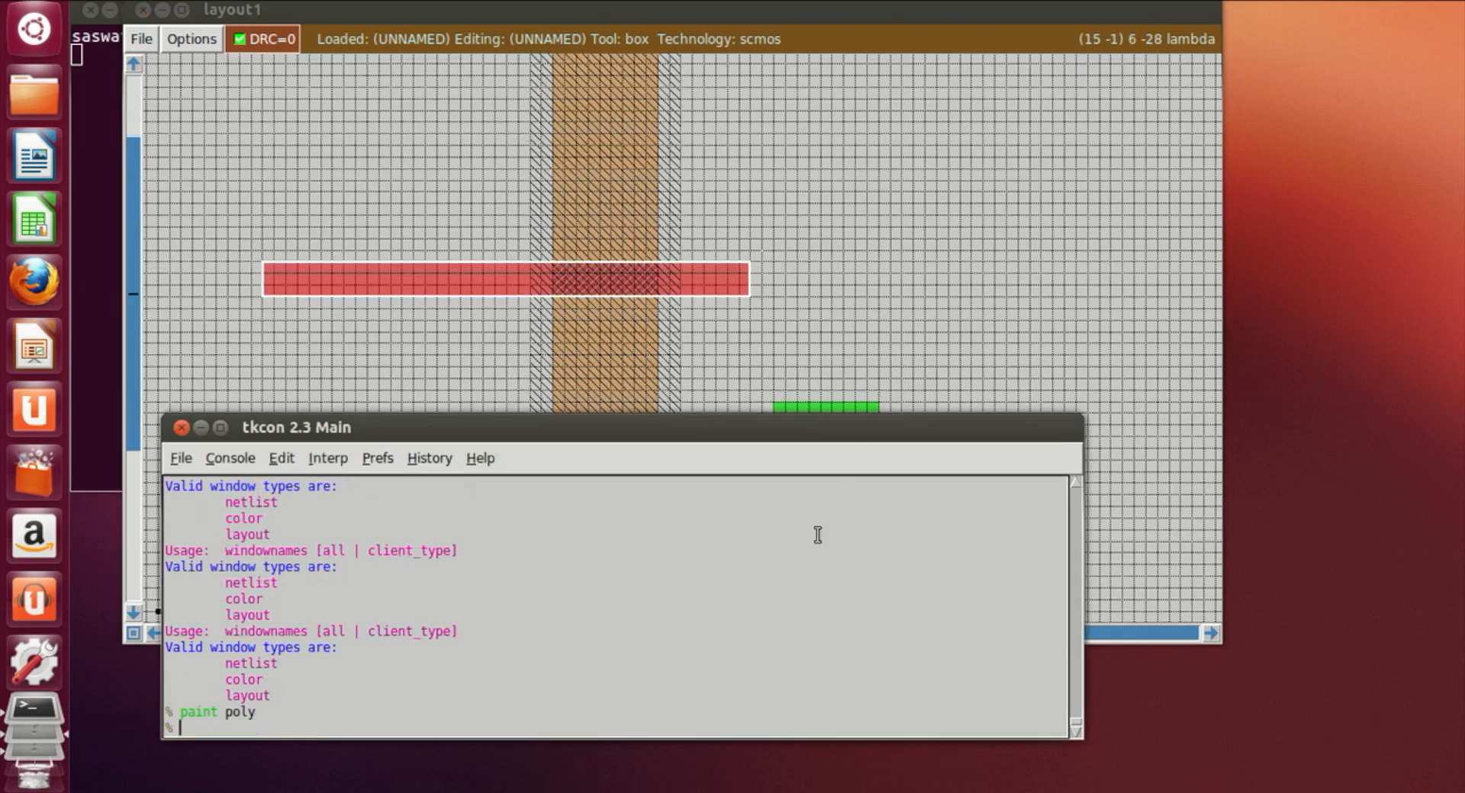
Step: Draw a second horizontal box across the pdiff strip, above the first, and paint it with poly
{"action": "left_click", "coordinate": [301, 175]}
{"action": "scroll", "coordinate": [301, 176], "scroll_direction": "up", "scroll_amount": 2}
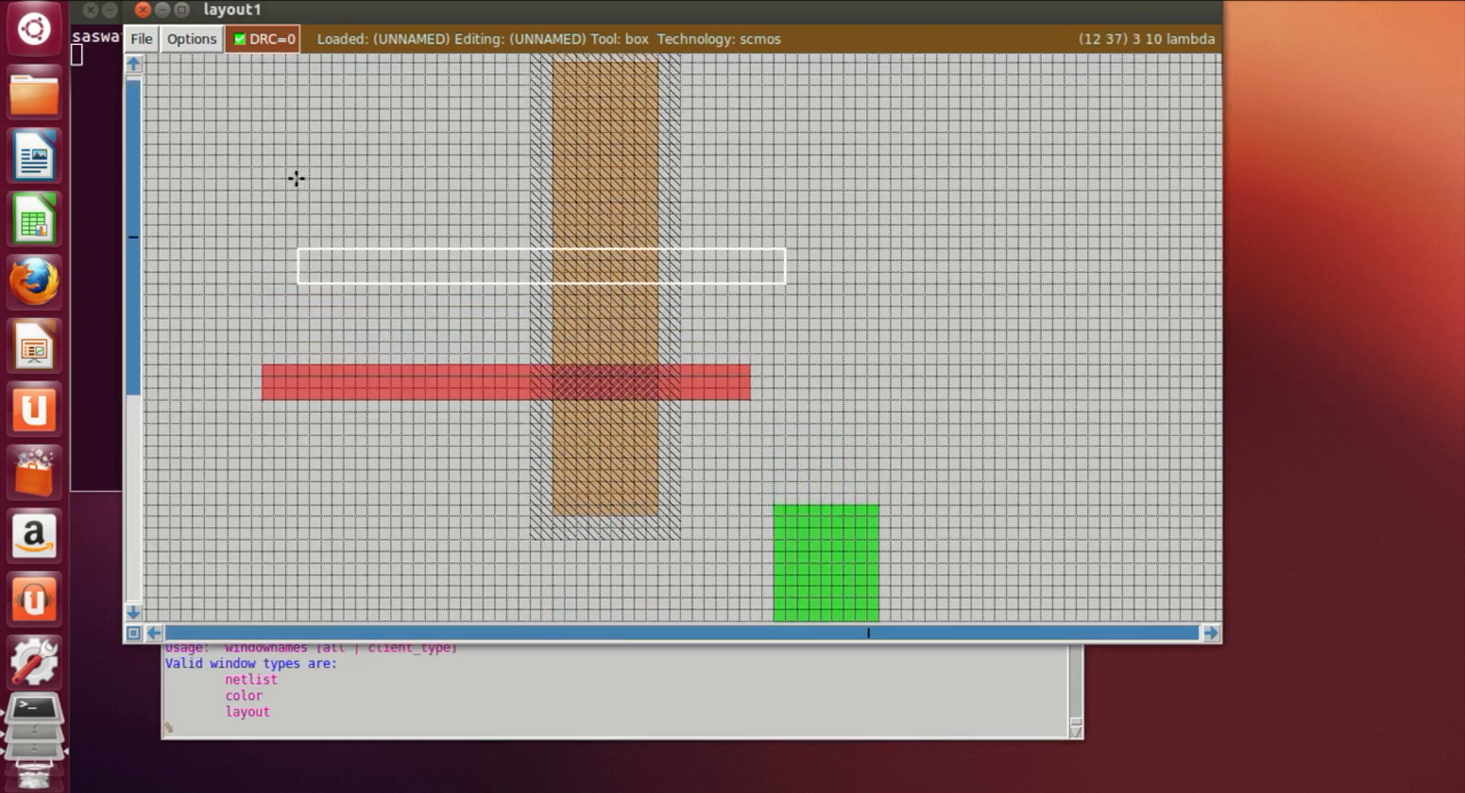
{"action": "left_click", "coordinate": [268, 190]}
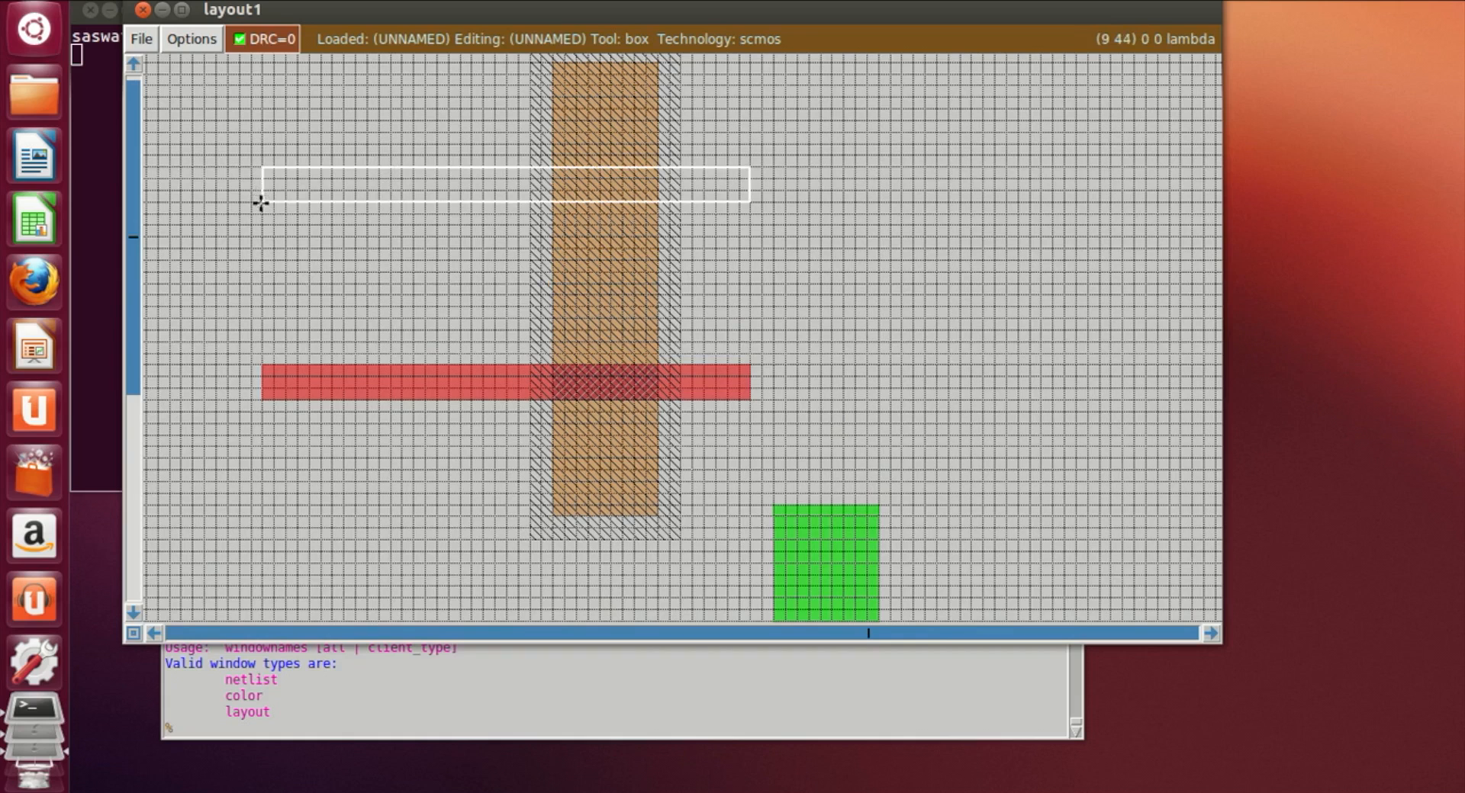
{"action": "left_click", "coordinate": [268, 218]}
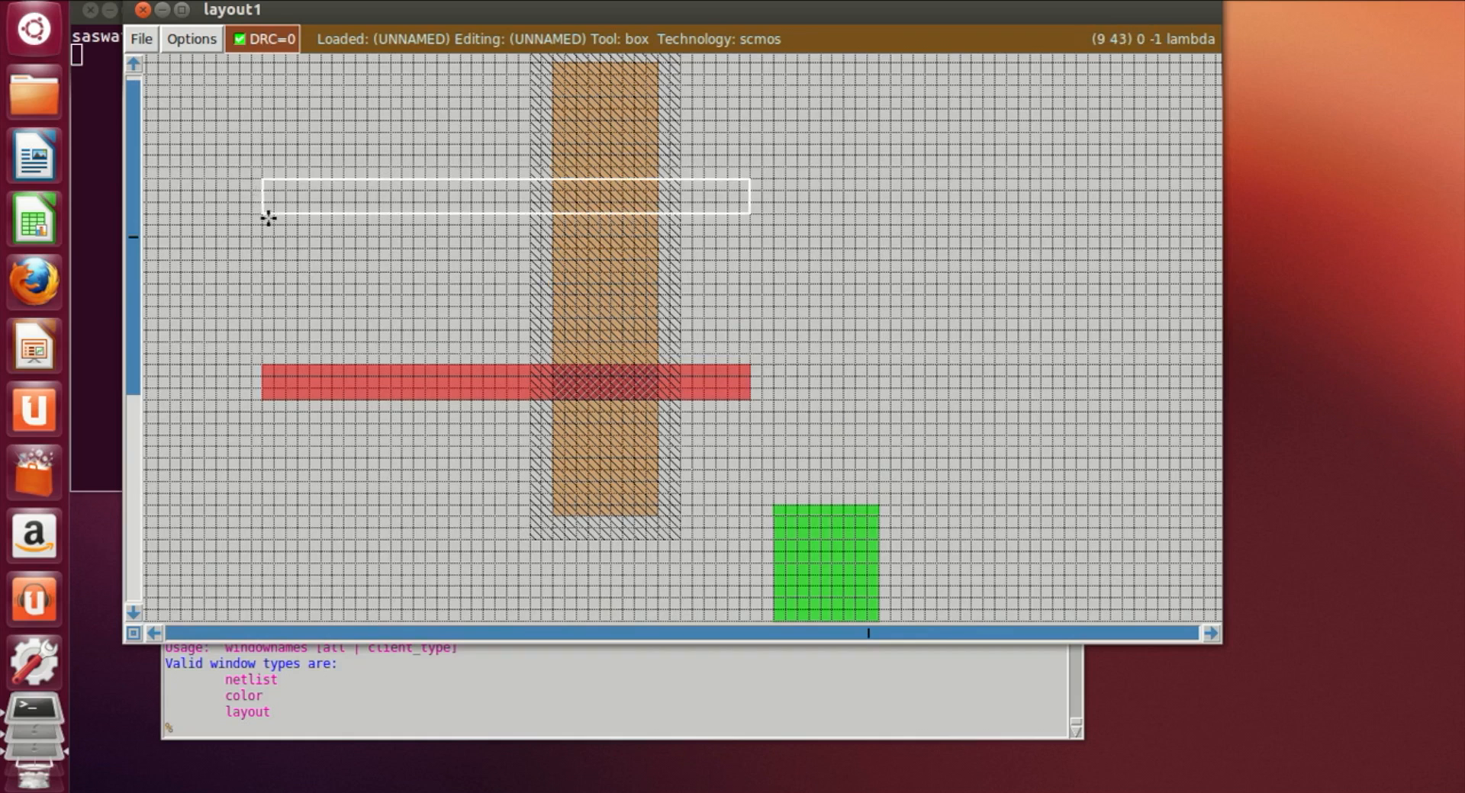
{"action": "left_click", "coordinate": [666, 737]}
{"action": "type", "text": "paint poly"}
{"action": "key", "text": "Return"}
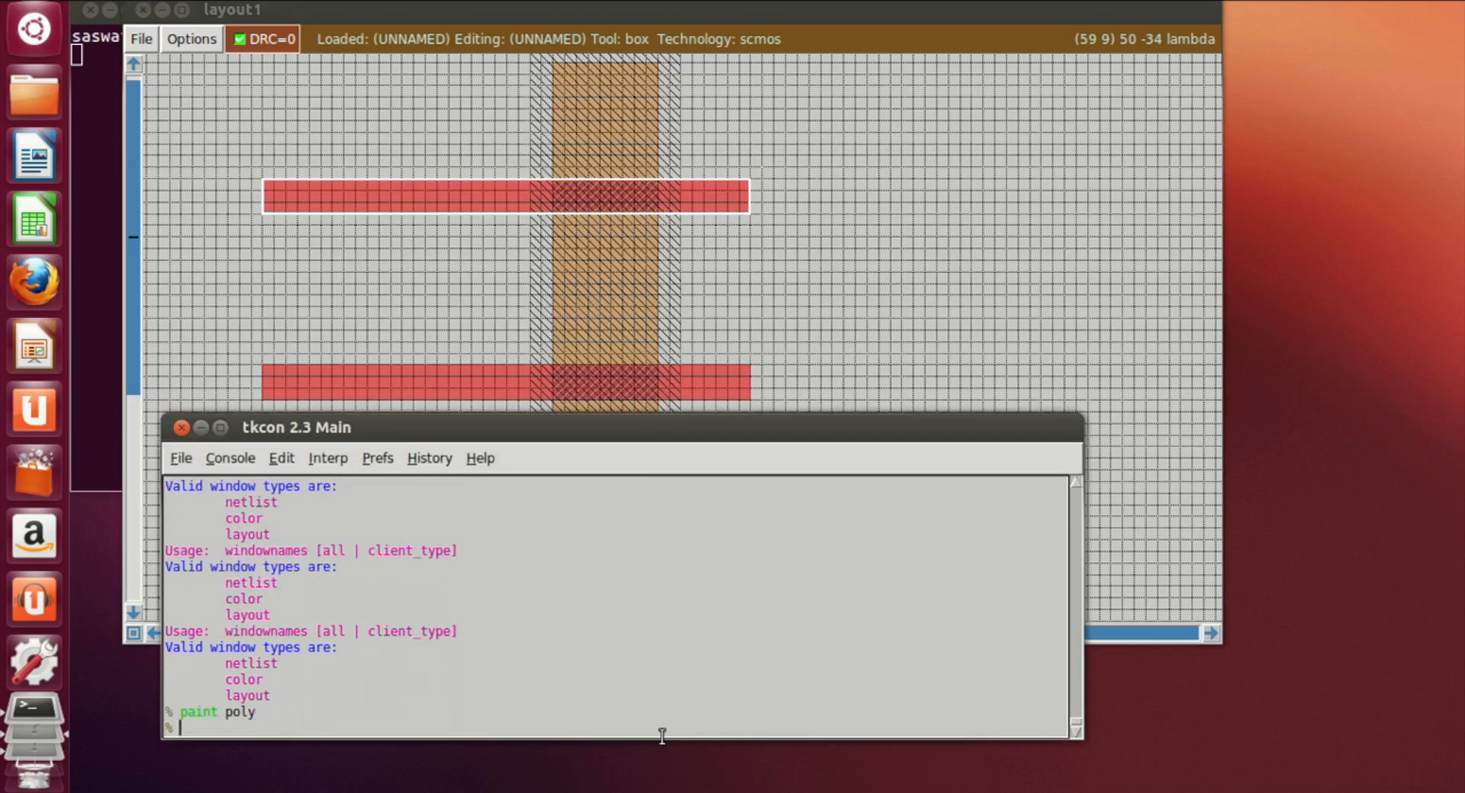
Step: Draw a horizontal box across the right ndiff region and paint it with poly
{"action": "left_click", "coordinate": [798, 250]}
{"action": "scroll", "coordinate": [798, 251], "scroll_direction": "down", "scroll_amount": 6}
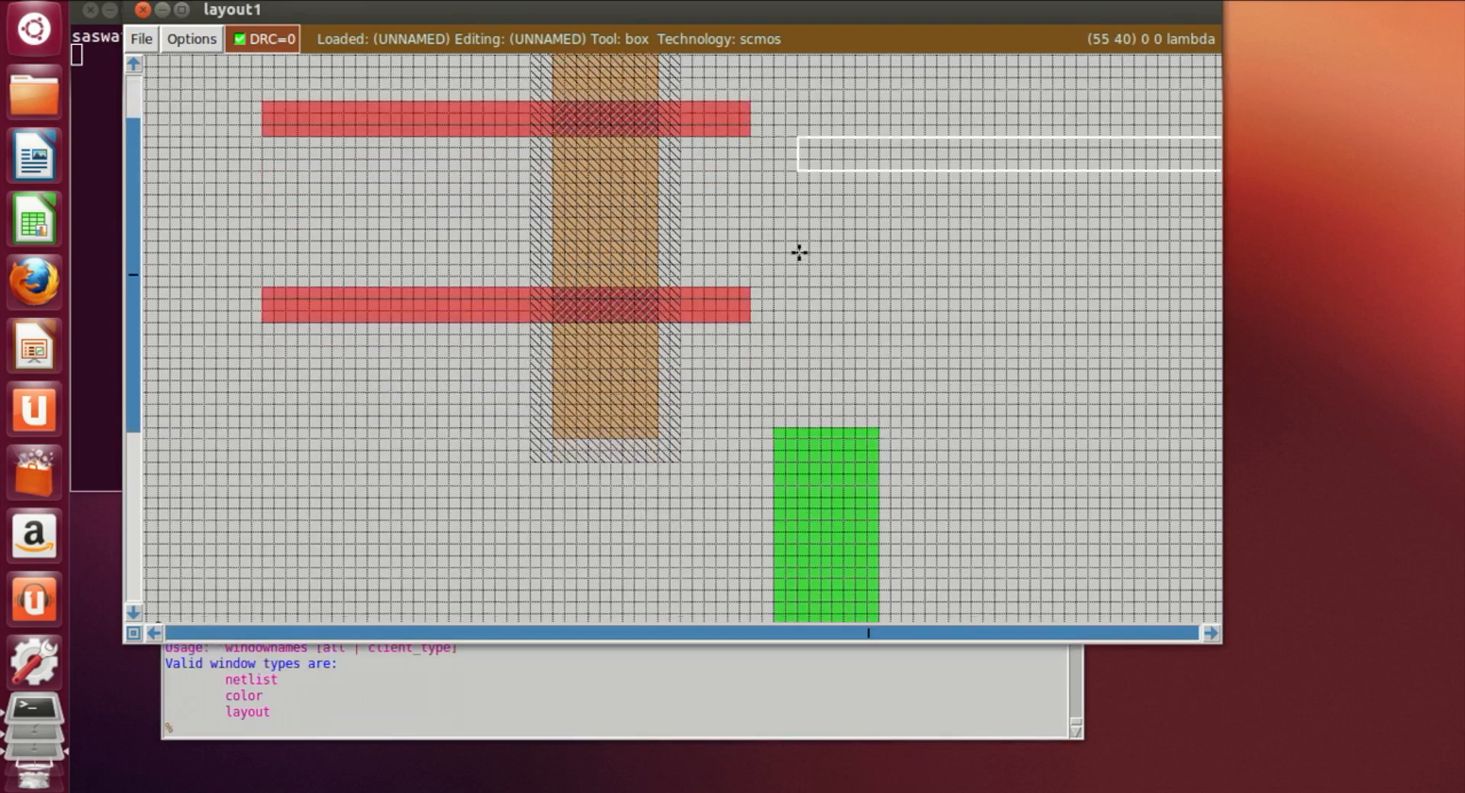
{"action": "scroll", "coordinate": [478, 494], "scroll_direction": "down", "scroll_amount": 2}
{"action": "left_click", "coordinate": [385, 422]}
{"action": "left_click", "coordinate": [450, 421]}
{"action": "left_click", "coordinate": [404, 436]}
{"action": "left_click", "coordinate": [407, 448]}
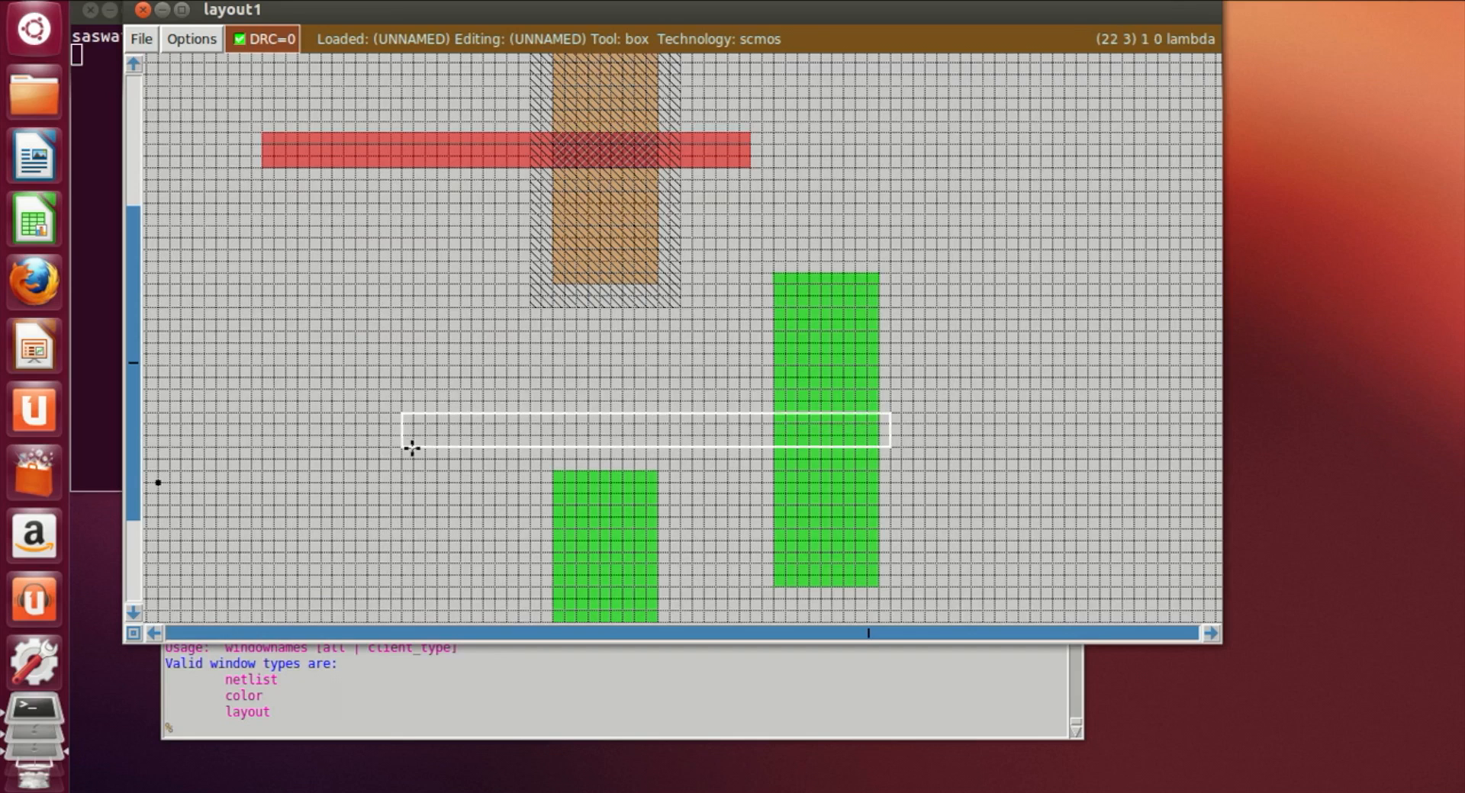
{"action": "left_click", "coordinate": [286, 730]}
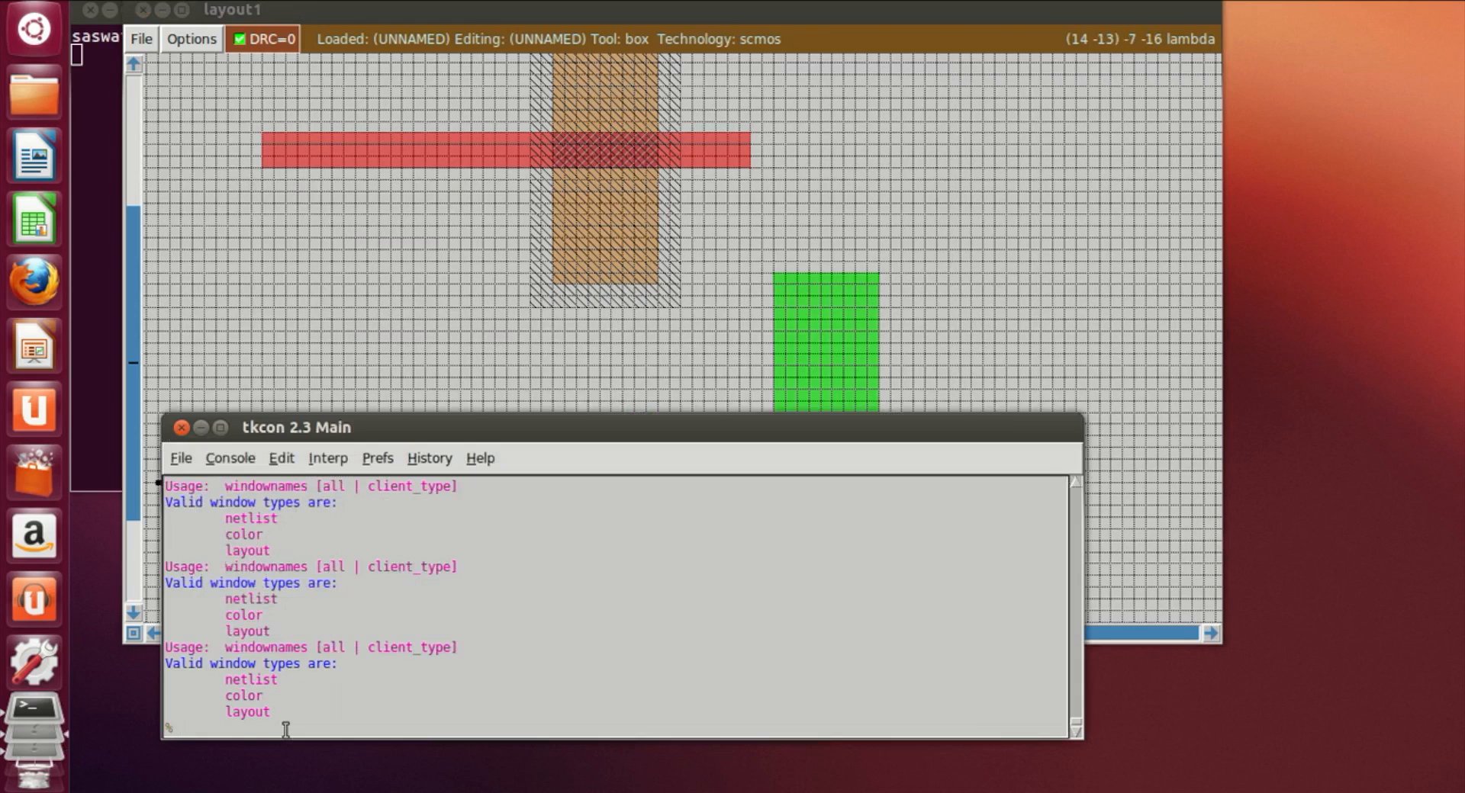
{"action": "type", "text": "paint poly"}
{"action": "key", "text": "Return"}
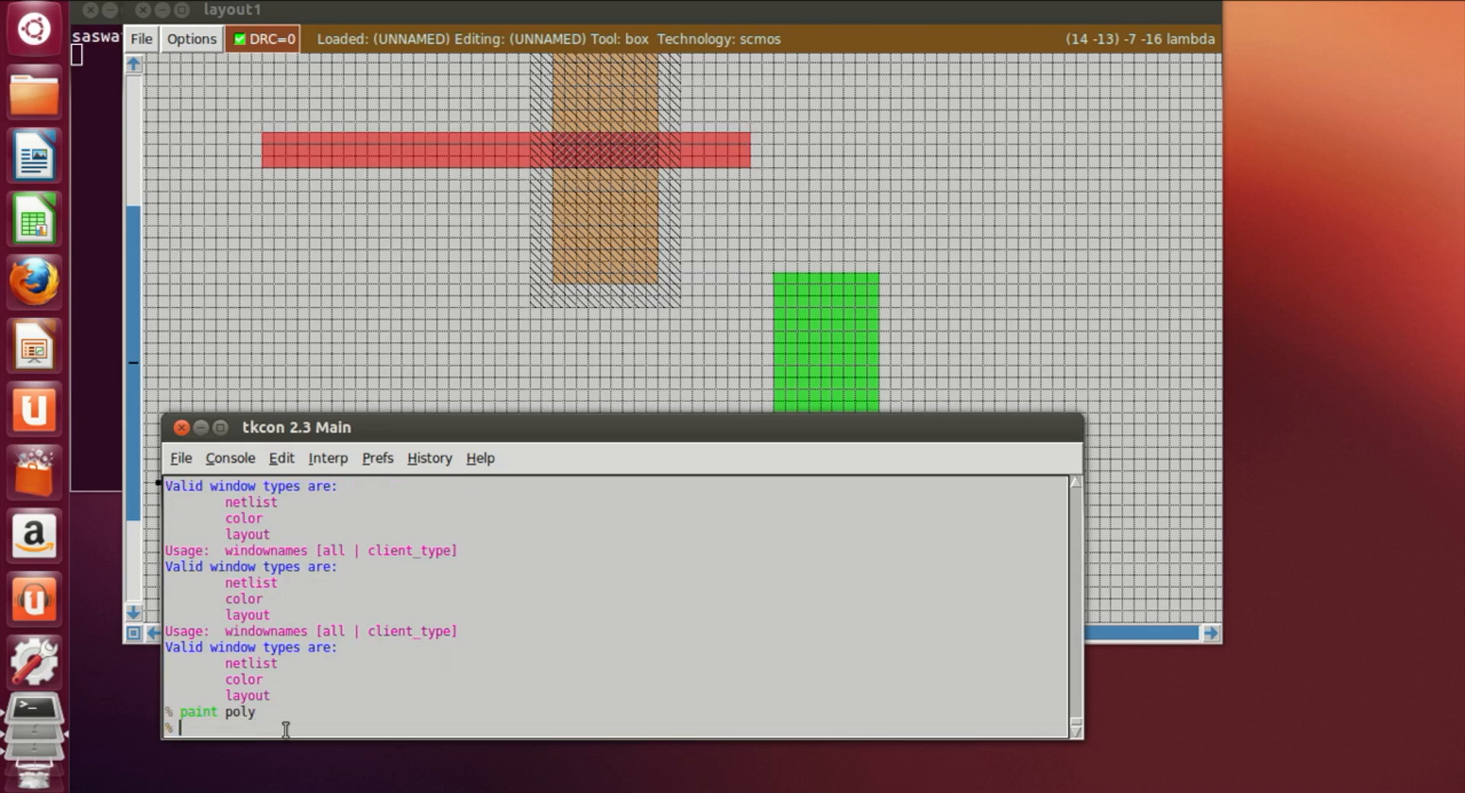
Step: Draw a horizontal box across the left ndiff region and paint it with poly
{"action": "left_click", "coordinate": [460, 355]}
{"action": "scroll", "coordinate": [416, 382], "scroll_direction": "down", "scroll_amount": 3}
{"action": "left_click_drag", "start_coordinate": [383, 457], "coordinate": [193, 425]}
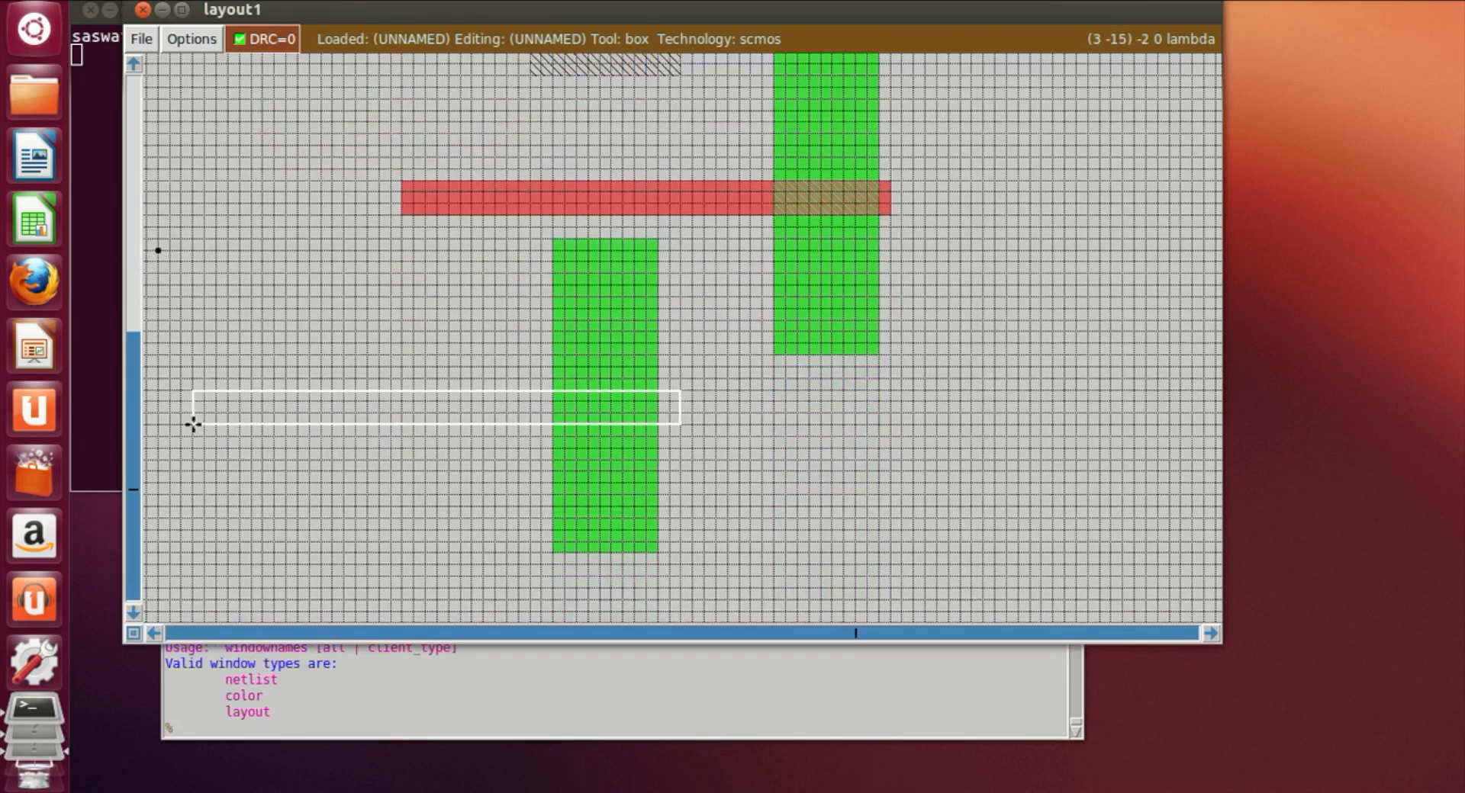
{"action": "left_click", "coordinate": [317, 732]}
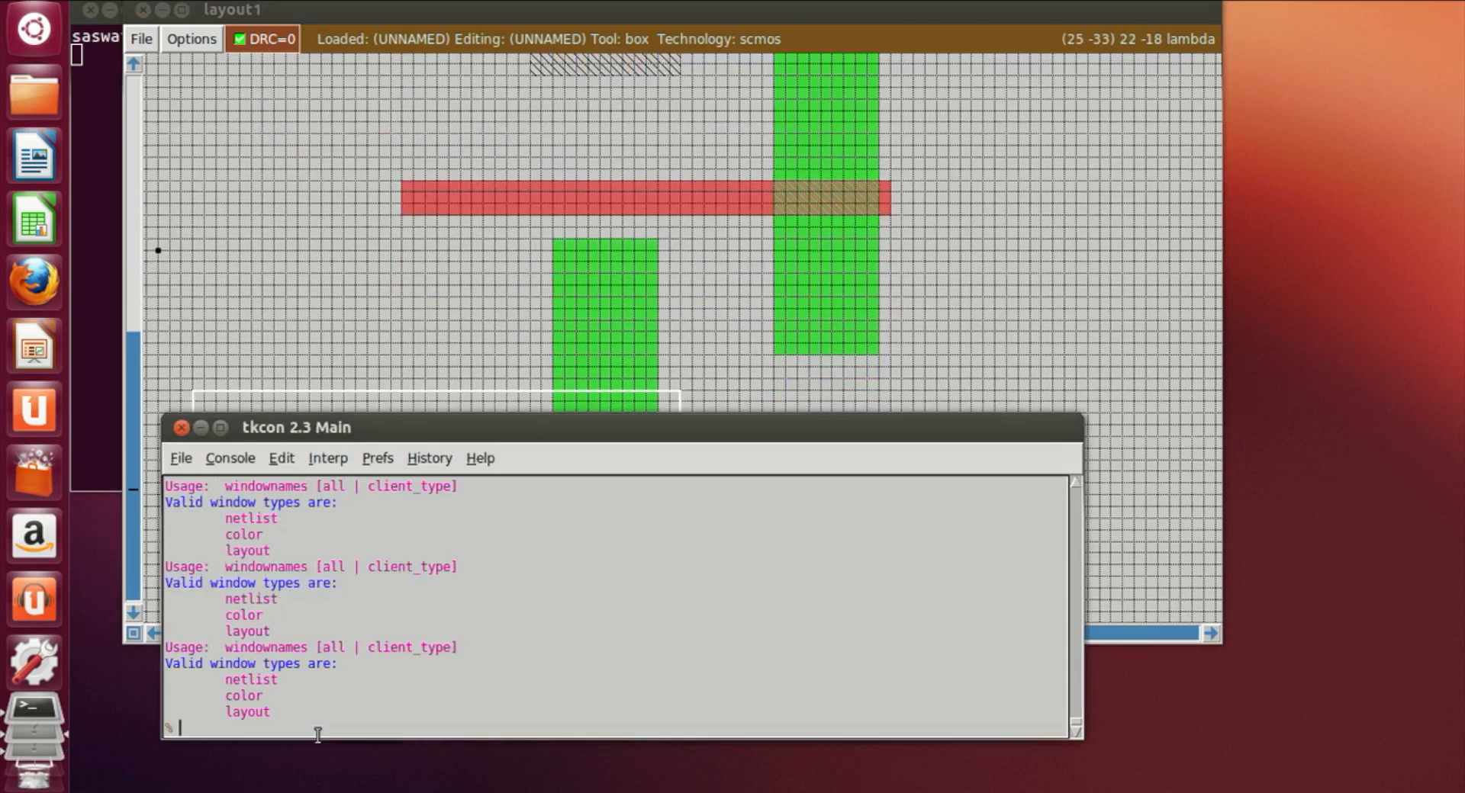
{"action": "type", "text": "paint poly"}
{"action": "key", "text": "Return"}
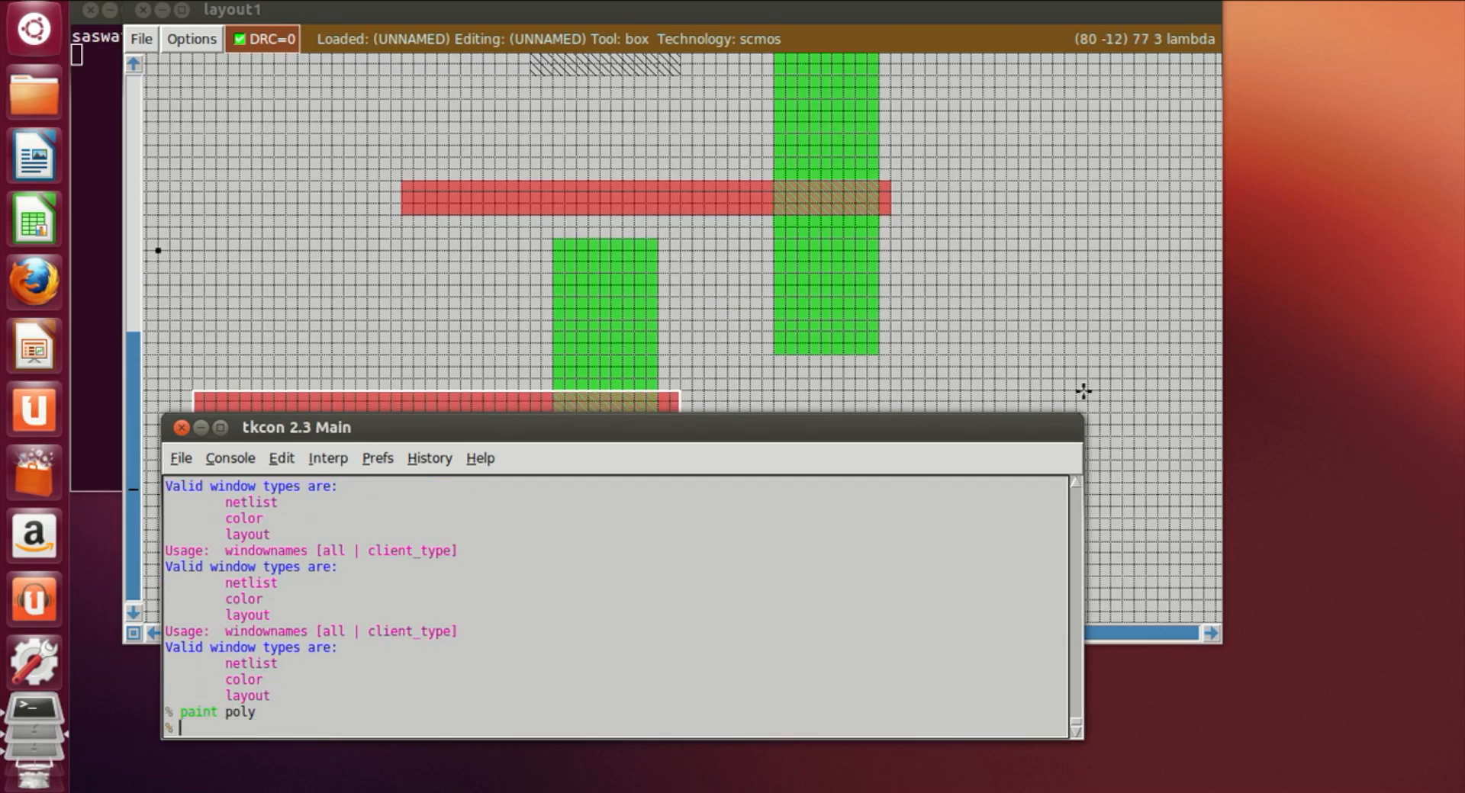
Step: Select the left end of the lower poly bar crossing the pdiff and erase it
{"action": "left_click", "coordinate": [976, 332]}
{"action": "key", "text": "shift+z"}
{"action": "scroll", "coordinate": [1030, 511], "scroll_direction": "up", "scroll_amount": 3}
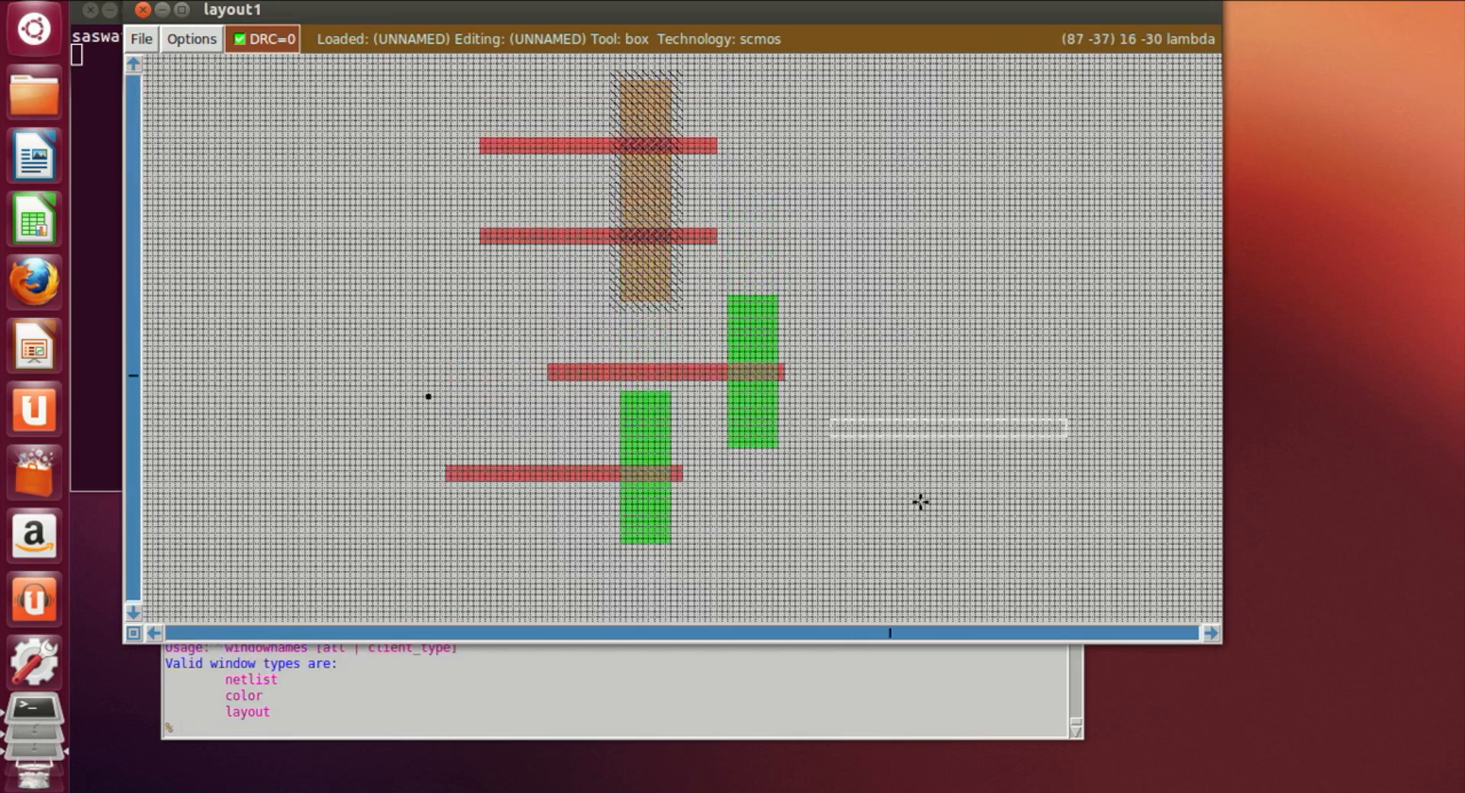
{"action": "key", "text": "z"}
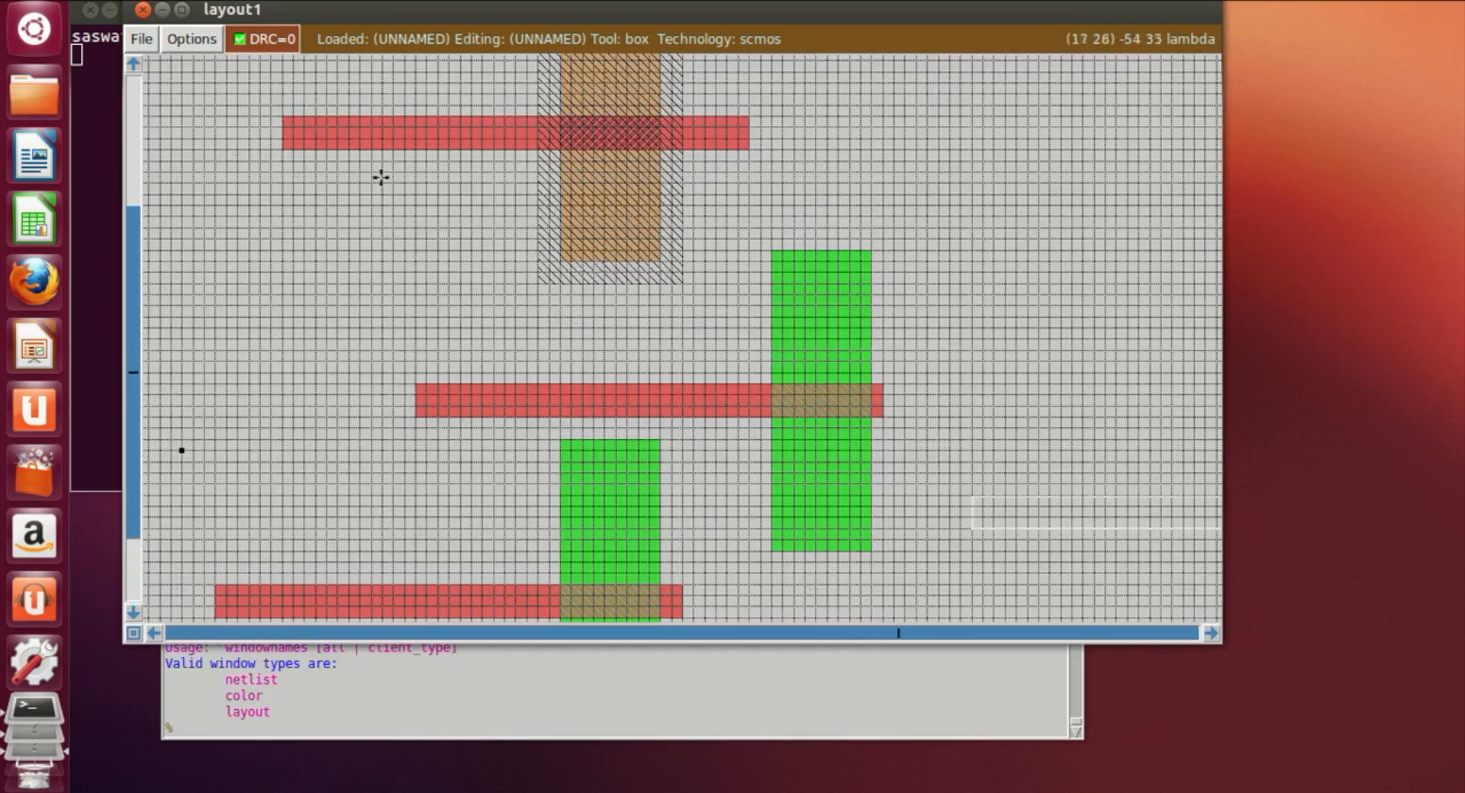
{"action": "scroll", "coordinate": [343, 180], "scroll_direction": "up", "scroll_amount": 2}
{"action": "left_click", "coordinate": [254, 225]}
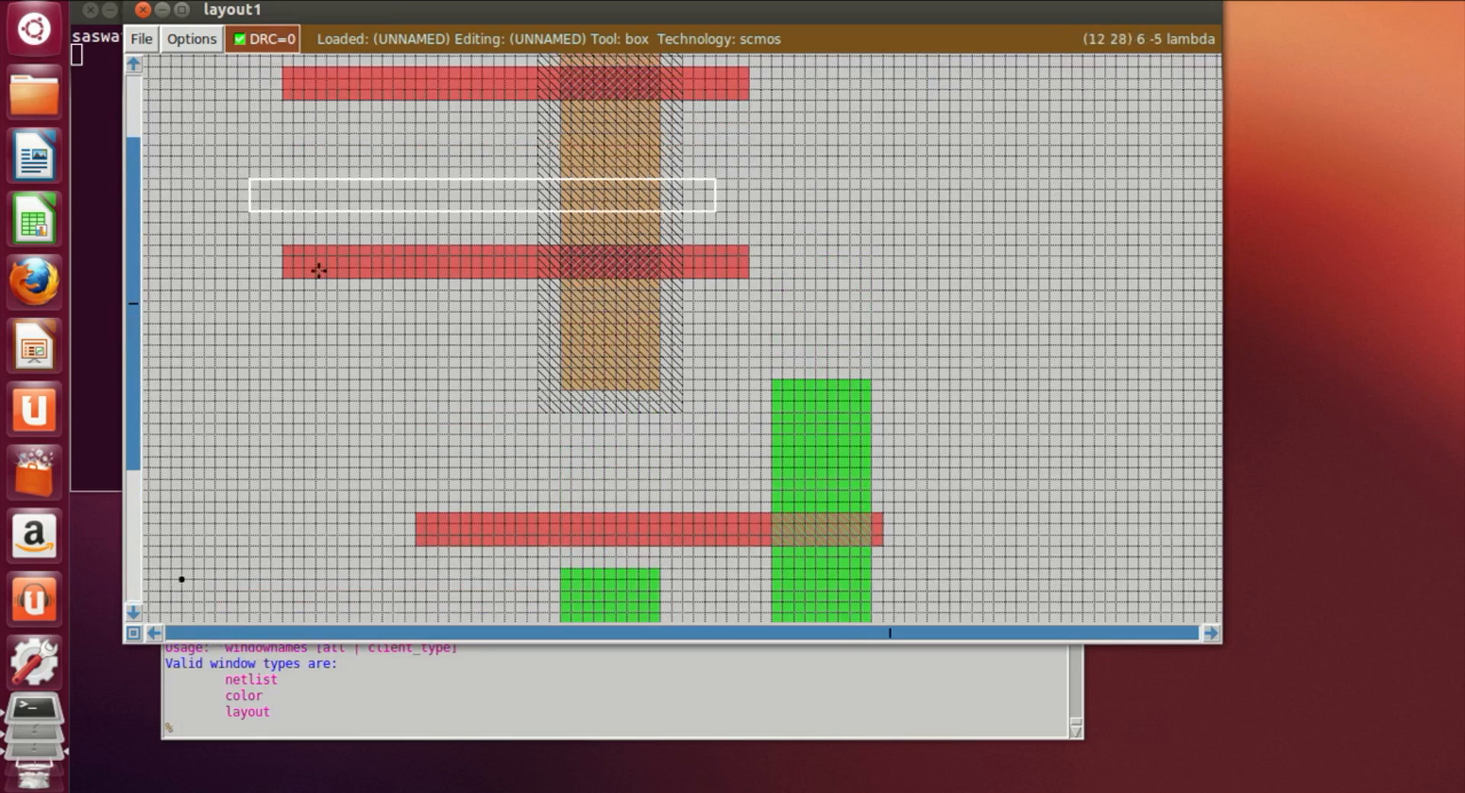
{"action": "right_click", "coordinate": [414, 320]}
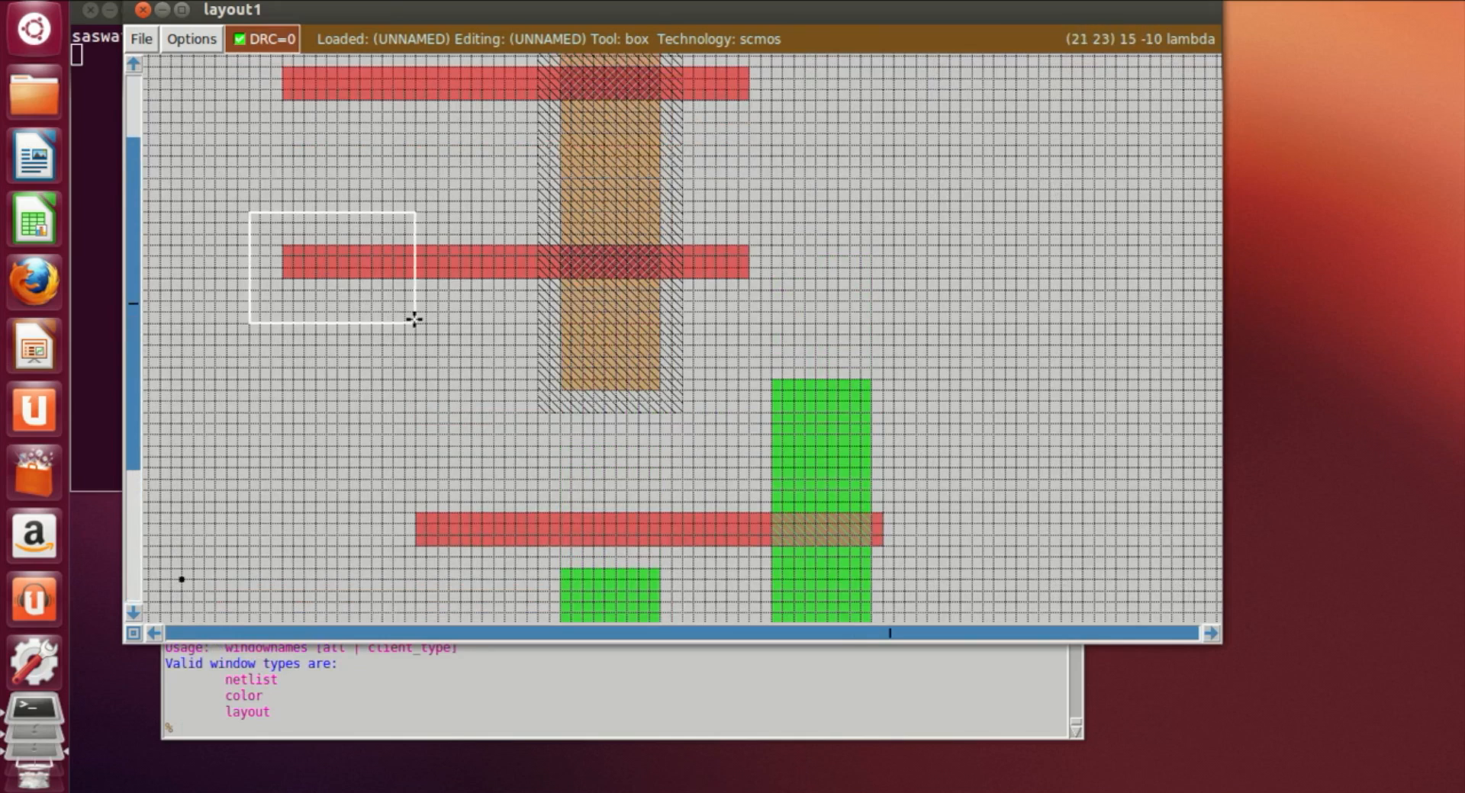
{"action": "left_click", "coordinate": [415, 731]}
{"action": "type", "text": "erase"}
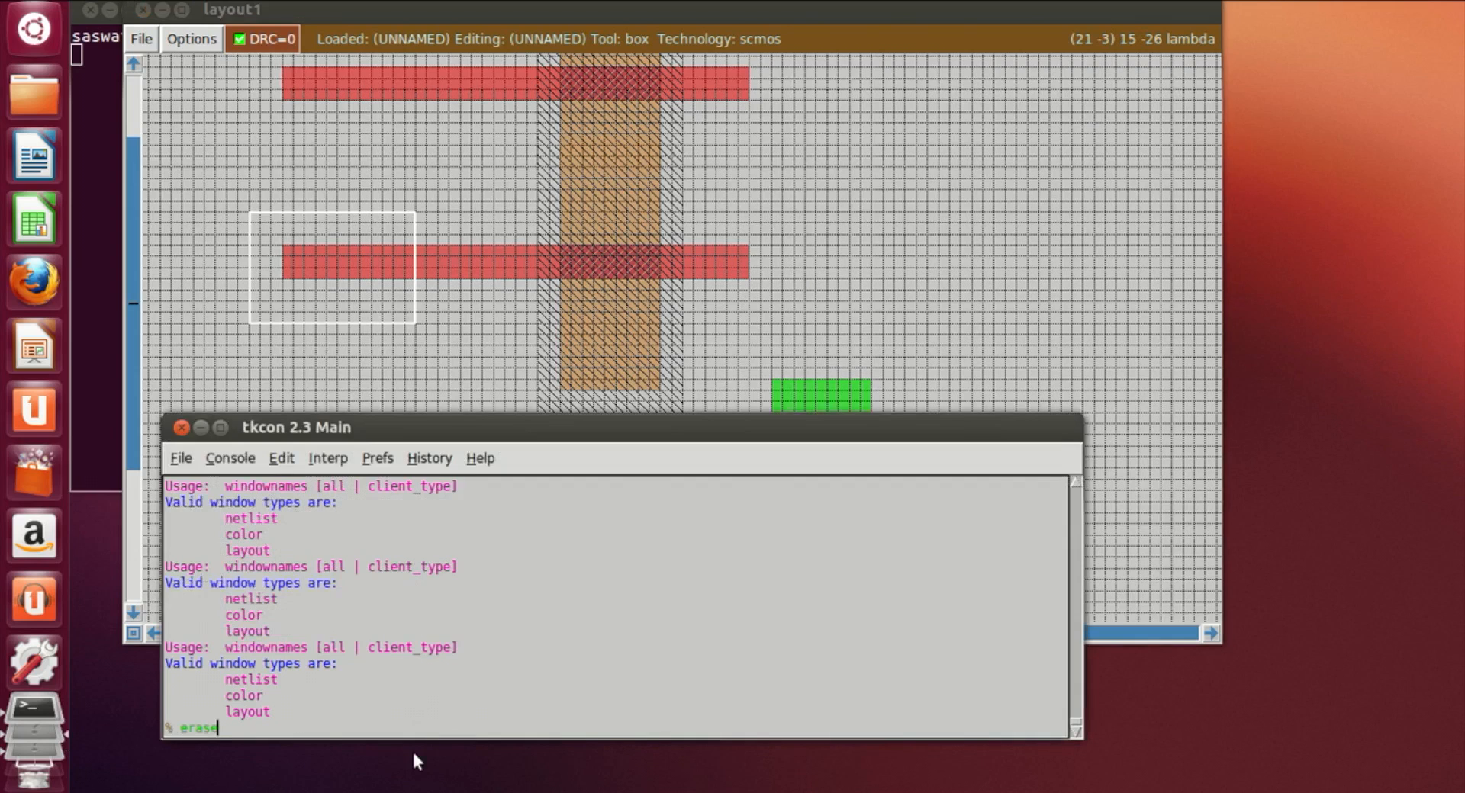
{"action": "key", "text": "Return"}
Step: Draw a narrow vertical box linking the lower pdiff poly bar to the right ndiff poly bar and paint it with poly
{"action": "left_click", "coordinate": [389, 346]}
{"action": "scroll", "coordinate": [388, 344], "scroll_direction": "down", "scroll_amount": 1}
{"action": "left_click", "coordinate": [418, 226]}
{"action": "right_click", "coordinate": [440, 460]}
{"action": "right_click_drag", "start_coordinate": [440, 459], "coordinate": [448, 227]}
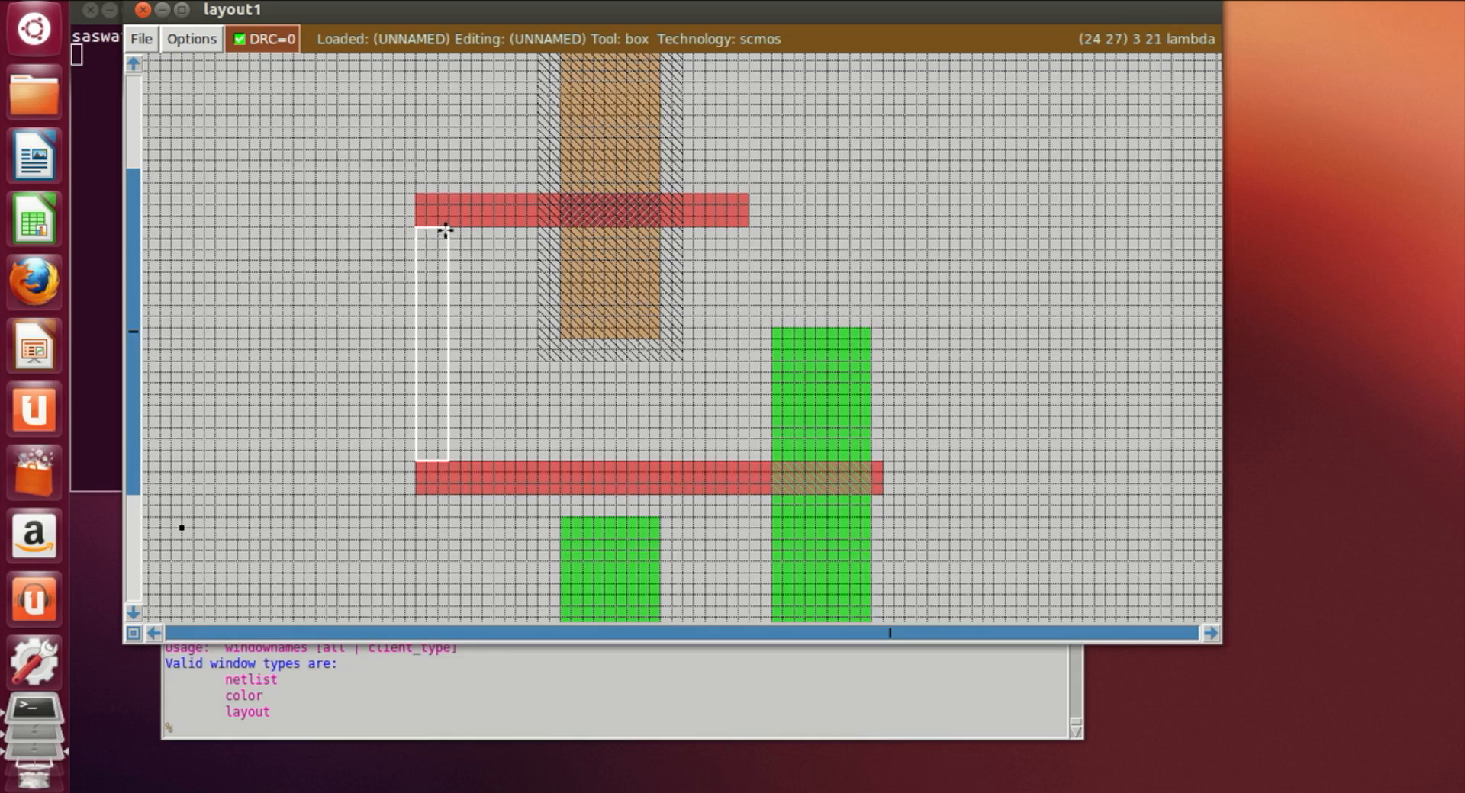
{"action": "left_click", "coordinate": [219, 725]}
{"action": "type", "text": "paint poly"}
{"action": "key", "text": "Return"}
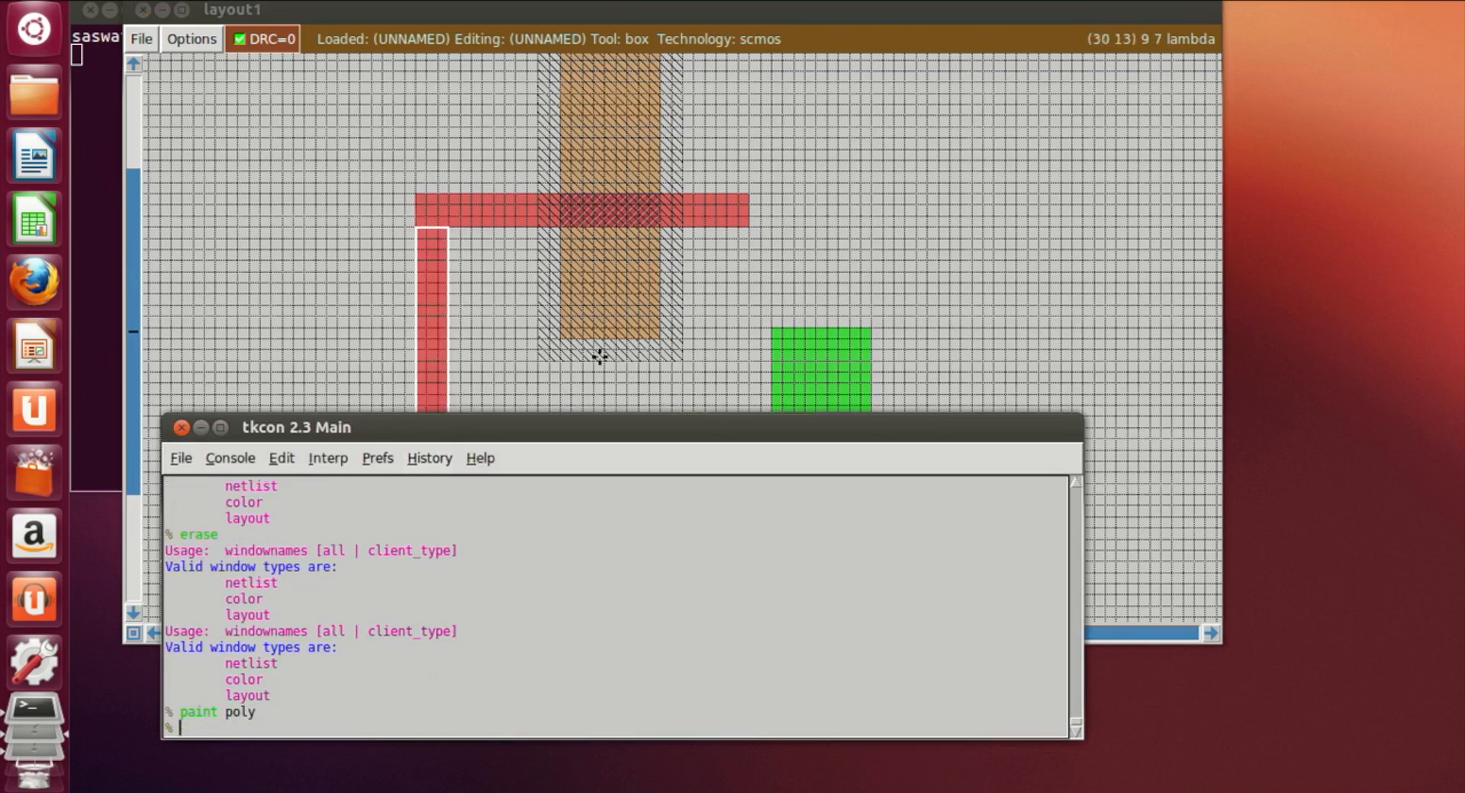
Step: Draw a narrow vertical box linking the left ndiff poly bar up to the upper pdiff poly bar and paint it with poly
{"action": "left_click", "coordinate": [992, 241]}
{"action": "scroll", "coordinate": [844, 360], "scroll_direction": "up", "scroll_amount": 2}
{"action": "scroll", "coordinate": [843, 360], "scroll_direction": "down", "scroll_amount": 3}
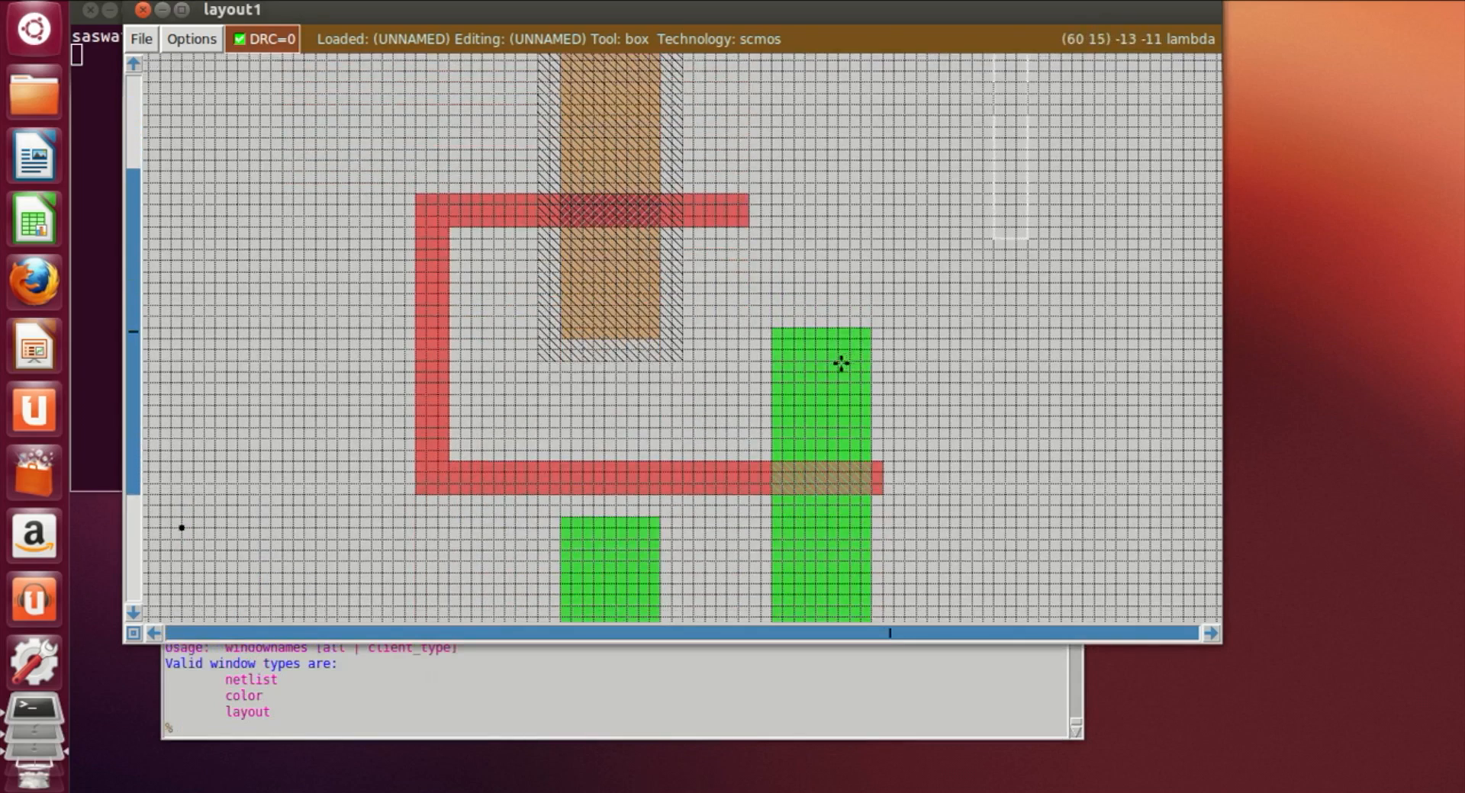
{"action": "scroll", "coordinate": [839, 364], "scroll_direction": "up", "scroll_amount": 1}
{"action": "scroll", "coordinate": [840, 365], "scroll_direction": "up", "scroll_amount": 2}
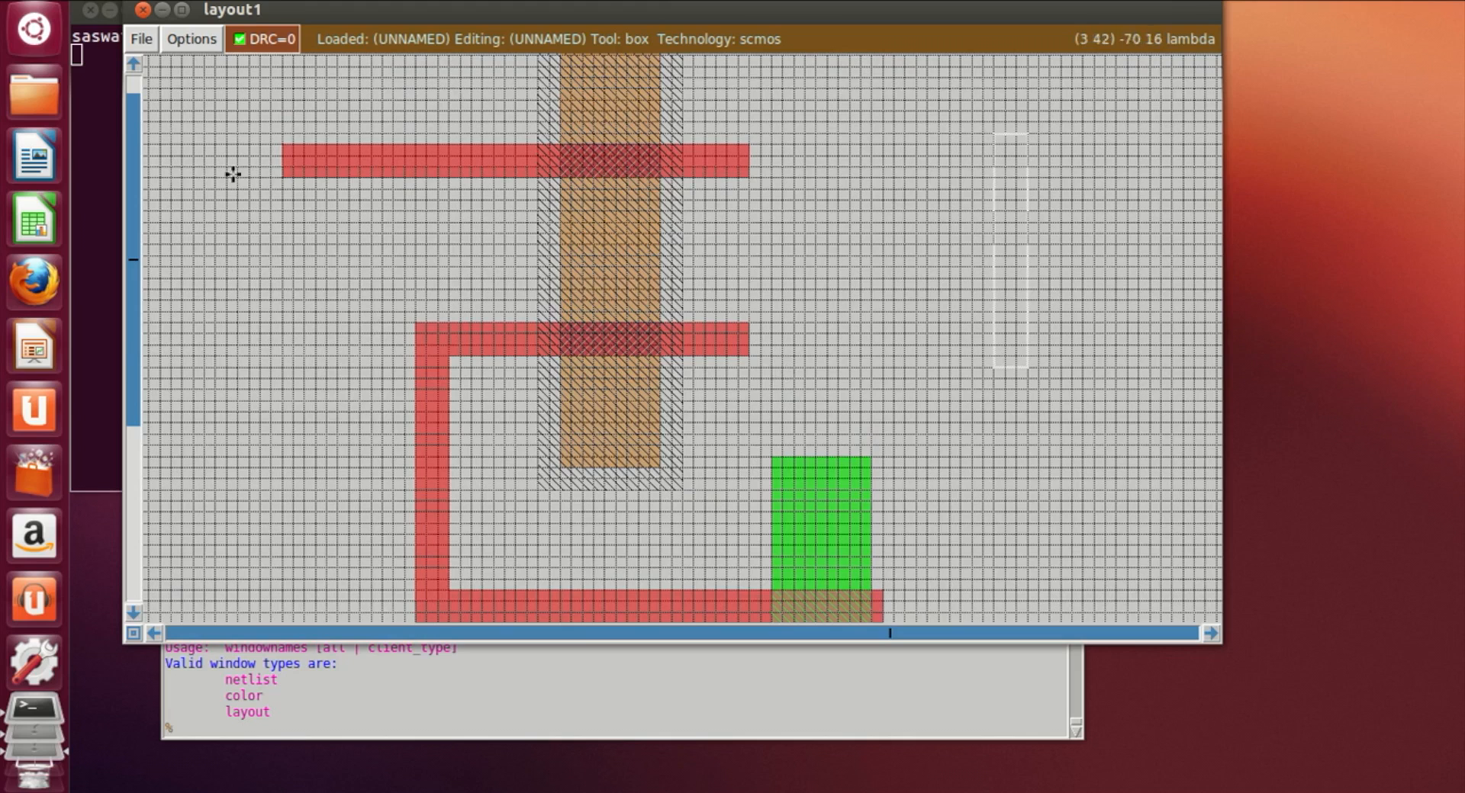
{"action": "left_click", "coordinate": [286, 177]}
{"action": "scroll", "coordinate": [294, 186], "scroll_direction": "down", "scroll_amount": 3}
{"action": "left_click", "coordinate": [288, 241]}
{"action": "left_click", "coordinate": [283, 299]}
{"action": "left_click", "coordinate": [275, 330]}
{"action": "left_click", "coordinate": [283, 330]}
{"action": "left_click", "coordinate": [284, 308]}
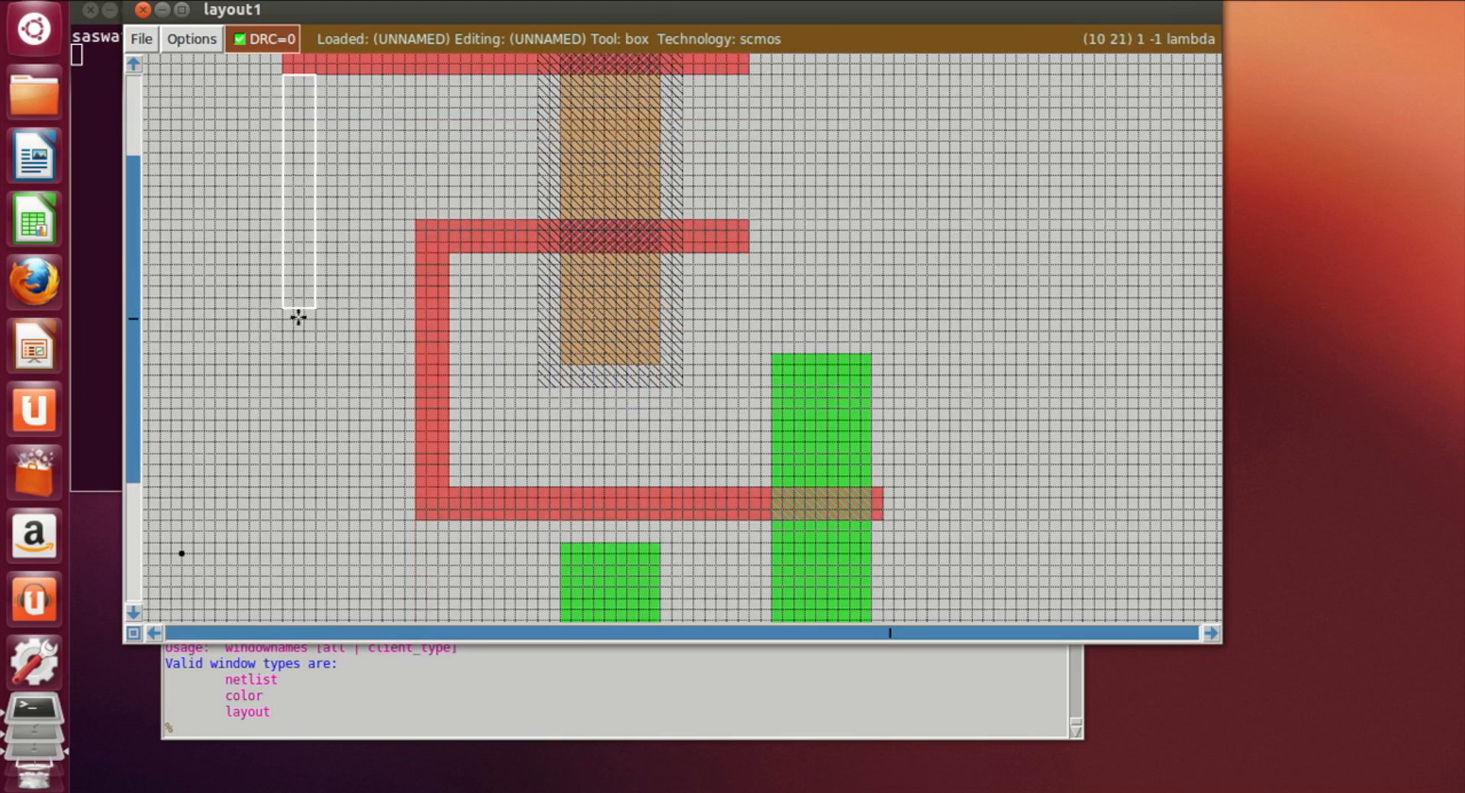
{"action": "scroll", "coordinate": [310, 319], "scroll_direction": "down", "scroll_amount": 5}
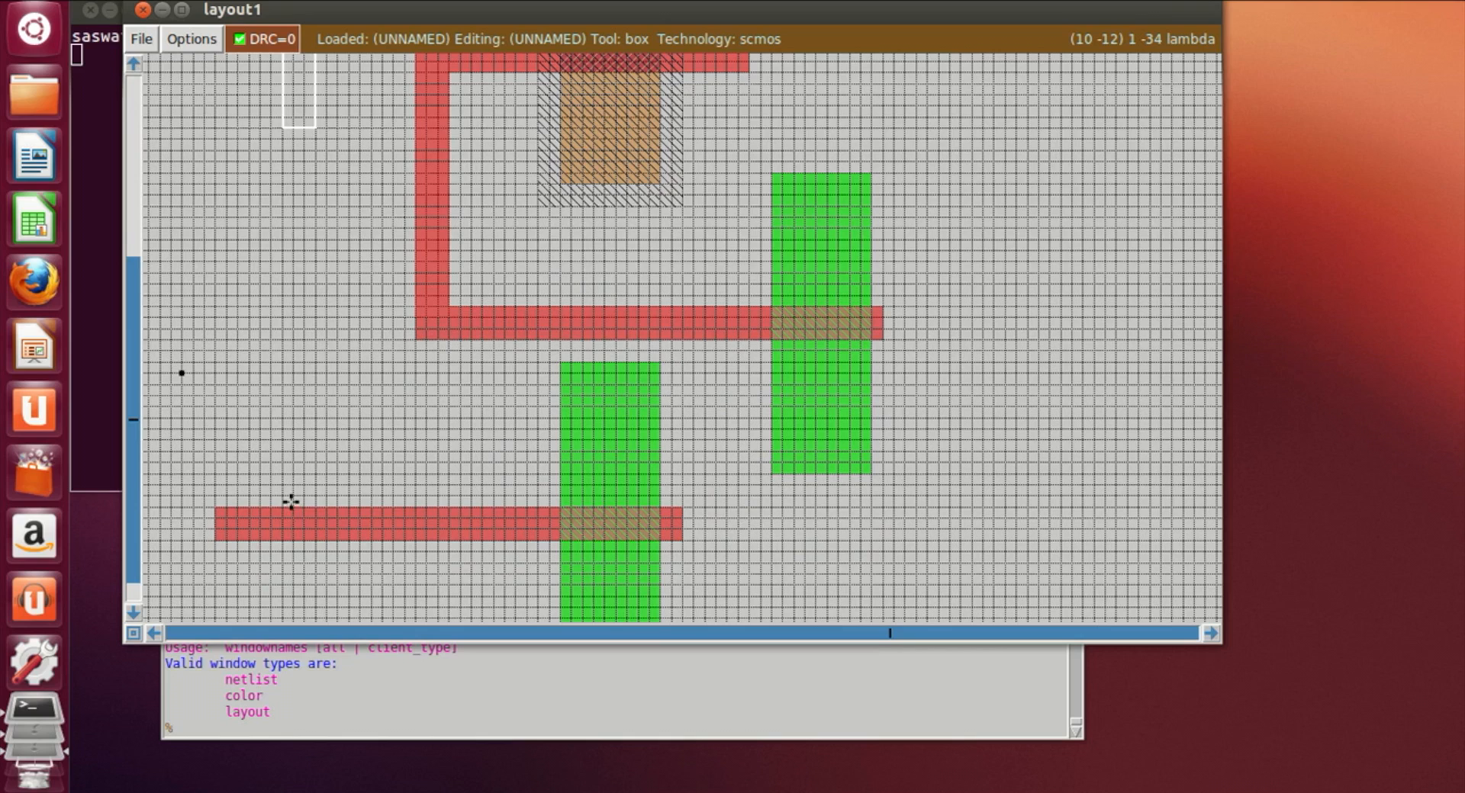
{"action": "left_click", "coordinate": [291, 503]}
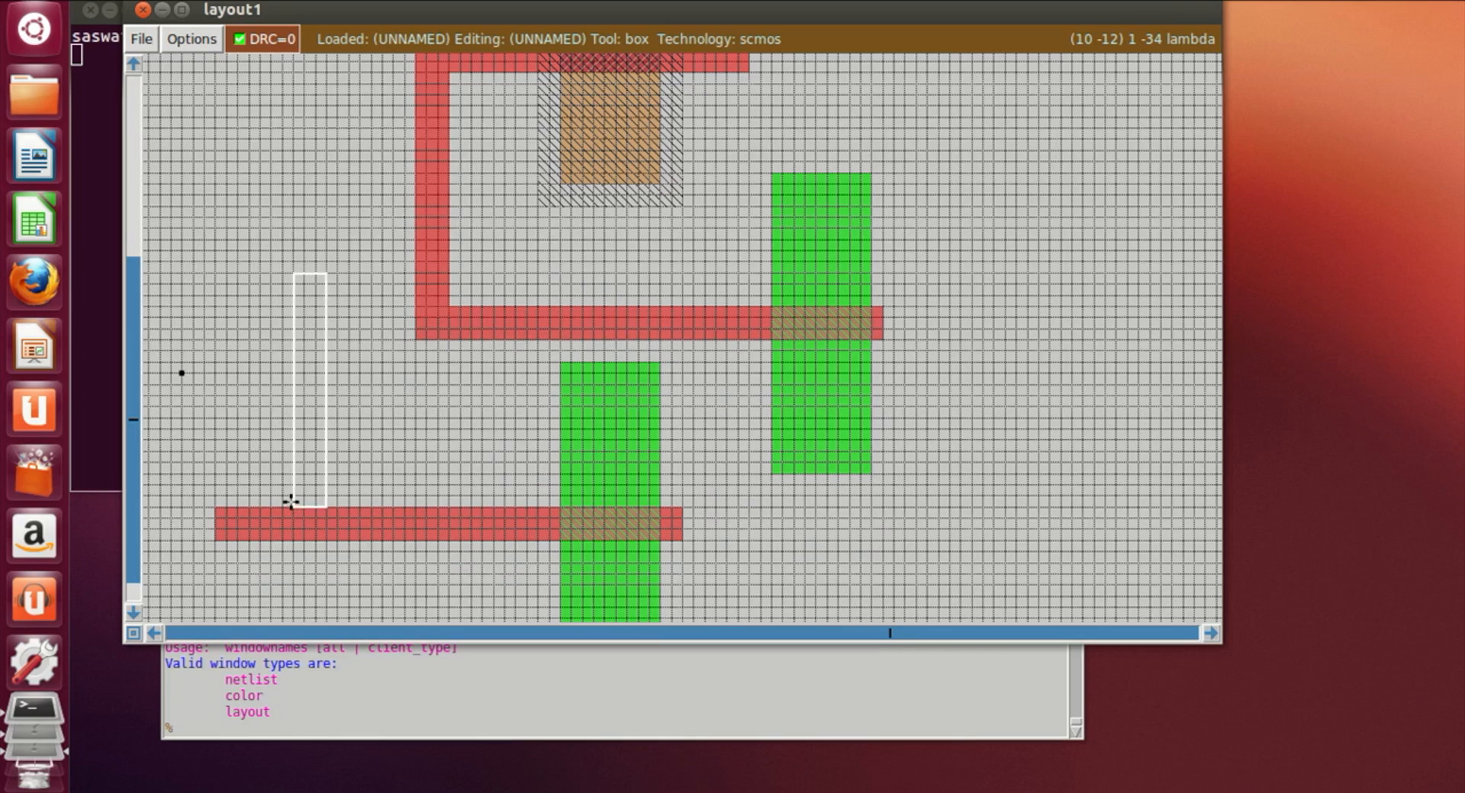
{"action": "right_click", "coordinate": [316, 217]}
{"action": "scroll", "coordinate": [320, 196], "scroll_direction": "up", "scroll_amount": 3}
{"action": "right_click", "coordinate": [323, 185]}
{"action": "scroll", "coordinate": [324, 182], "scroll_direction": "up", "scroll_amount": 3}
{"action": "right_click", "coordinate": [323, 180]}
{"action": "right_click", "coordinate": [320, 131]}
{"action": "right_click", "coordinate": [321, 118]}
{"action": "right_click", "coordinate": [324, 107]}
{"action": "right_click", "coordinate": [327, 98]}
{"action": "scroll", "coordinate": [326, 98], "scroll_direction": "down", "scroll_amount": 3}
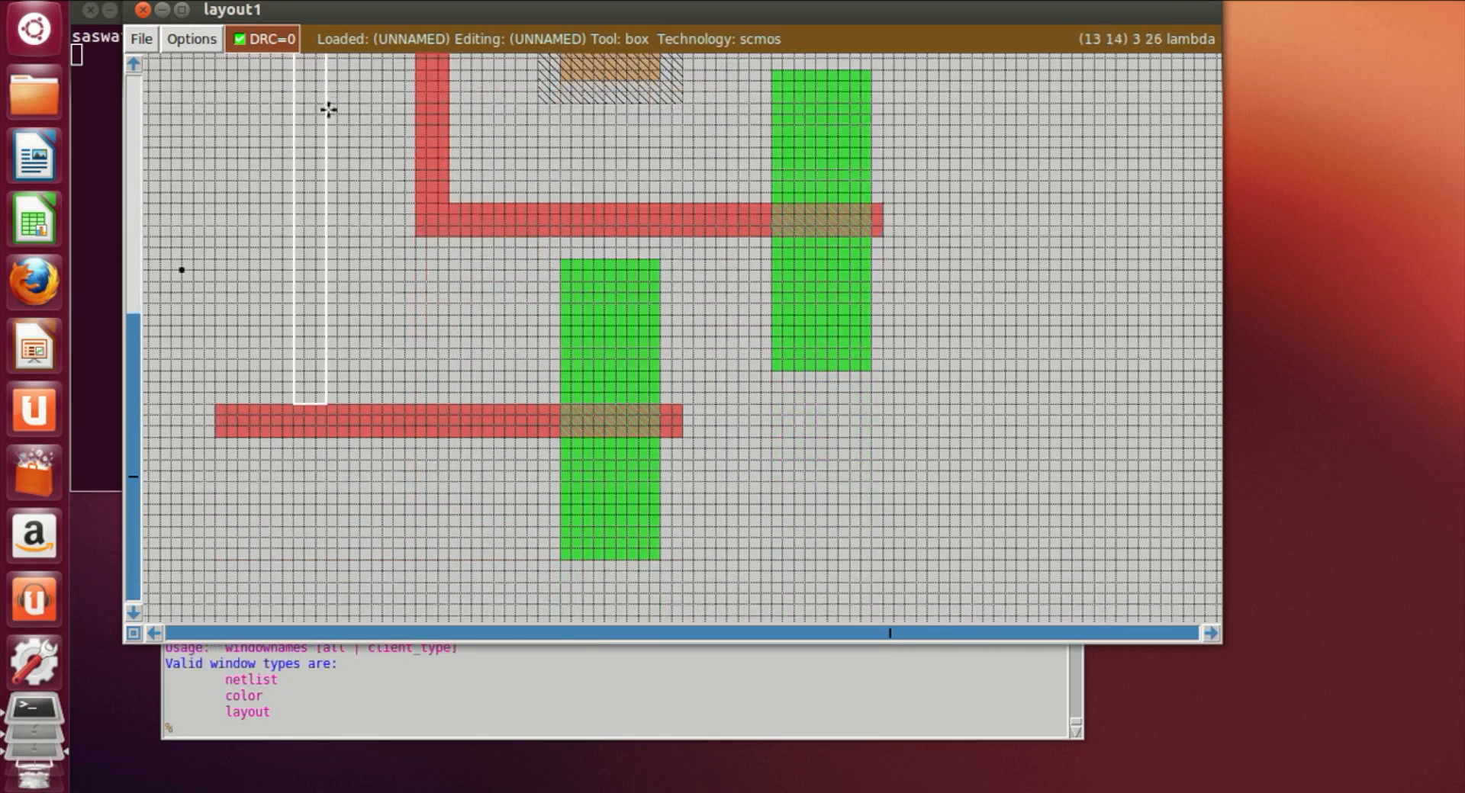
{"action": "left_click", "coordinate": [283, 400]}
{"action": "left_click", "coordinate": [303, 729]}
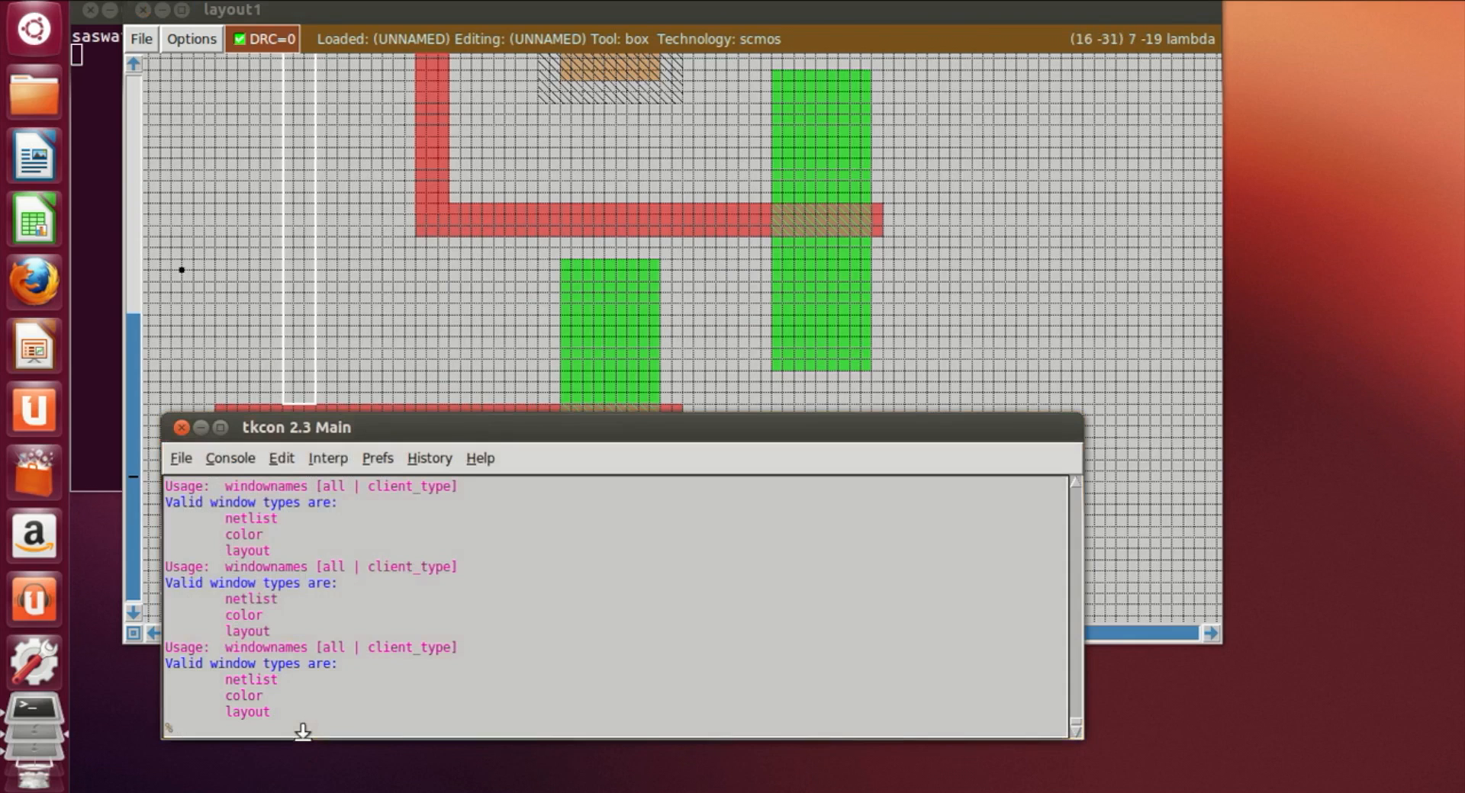
{"action": "type", "text": "paint poly"}
{"action": "key", "text": "Return"}
Step: Select the left stub of the lower poly bar beyond the new vertical link and erase it
{"action": "left_click", "coordinate": [336, 317]}
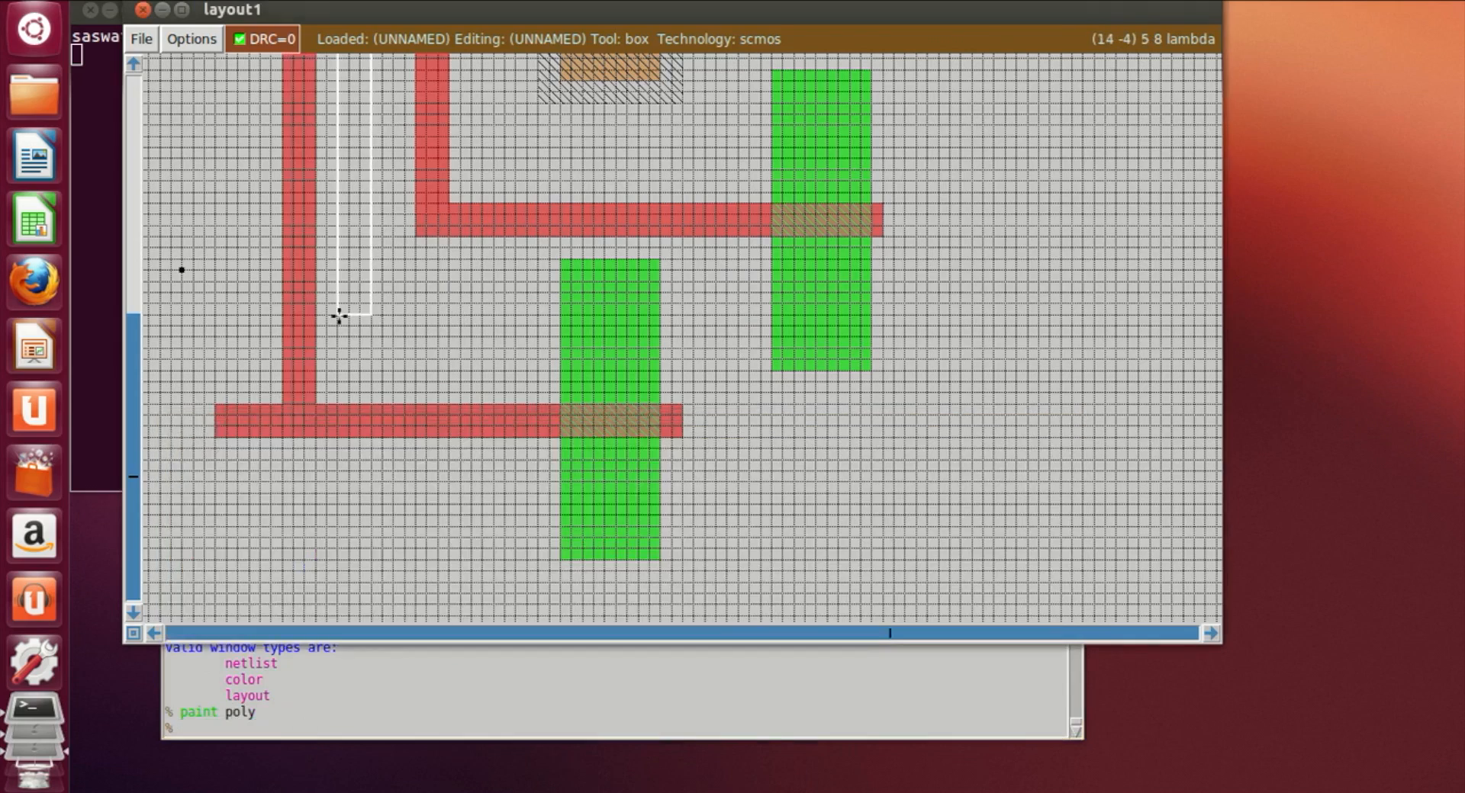
{"action": "scroll", "coordinate": [338, 316], "scroll_direction": "up", "scroll_amount": 5}
{"action": "scroll", "coordinate": [340, 315], "scroll_direction": "down", "scroll_amount": 5}
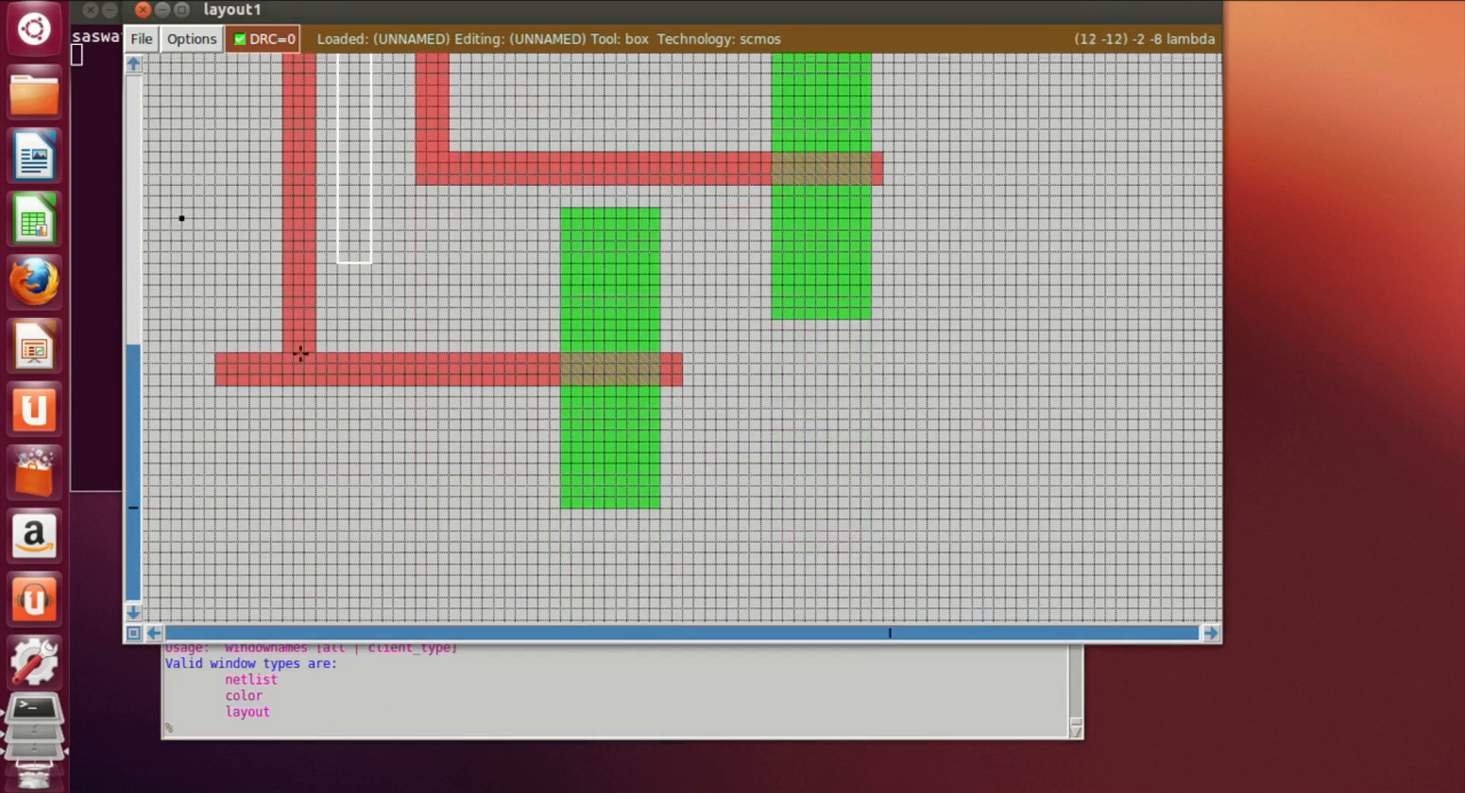
{"action": "left_click", "coordinate": [204, 343]}
{"action": "right_click", "coordinate": [279, 439]}
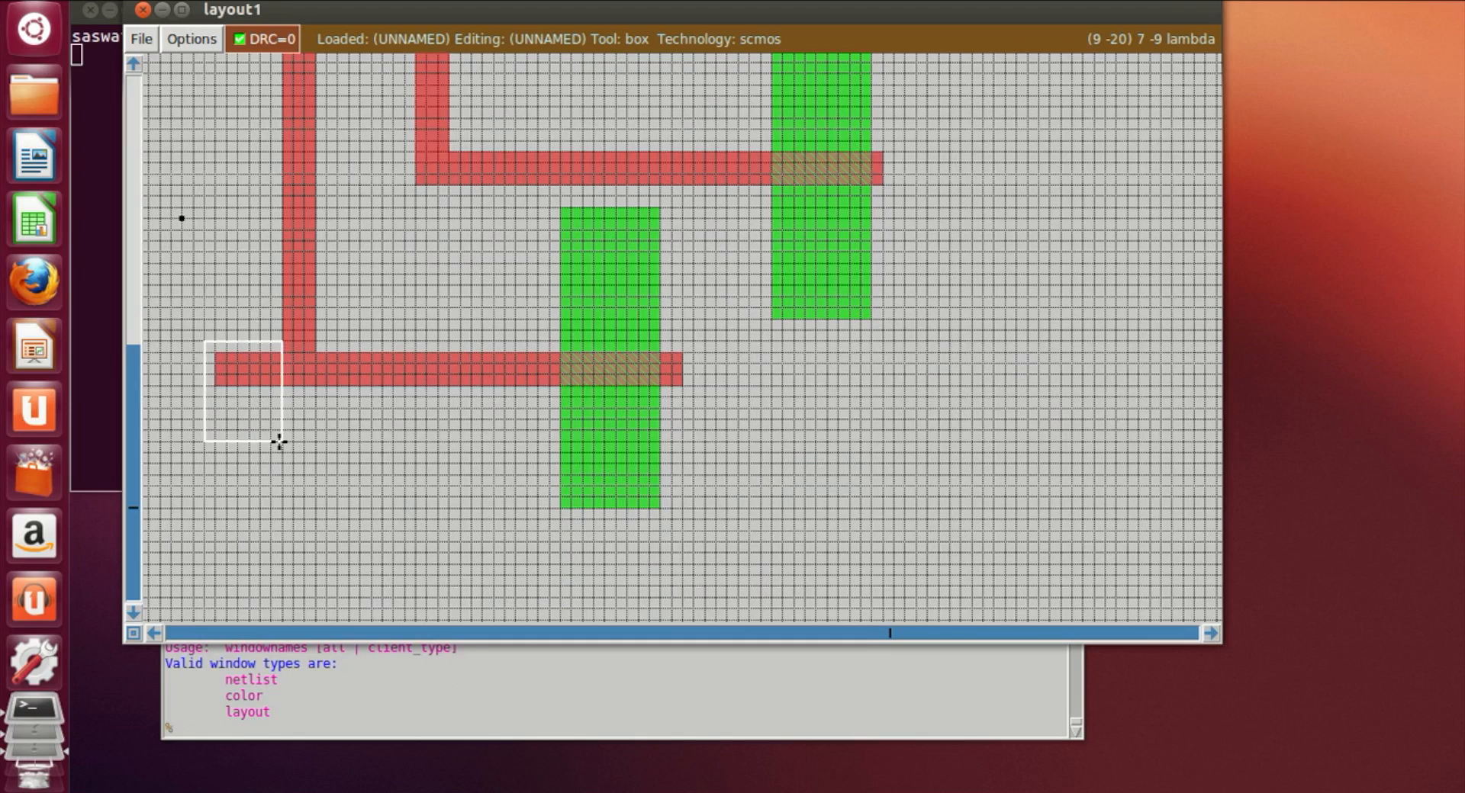
{"action": "left_click", "coordinate": [245, 733]}
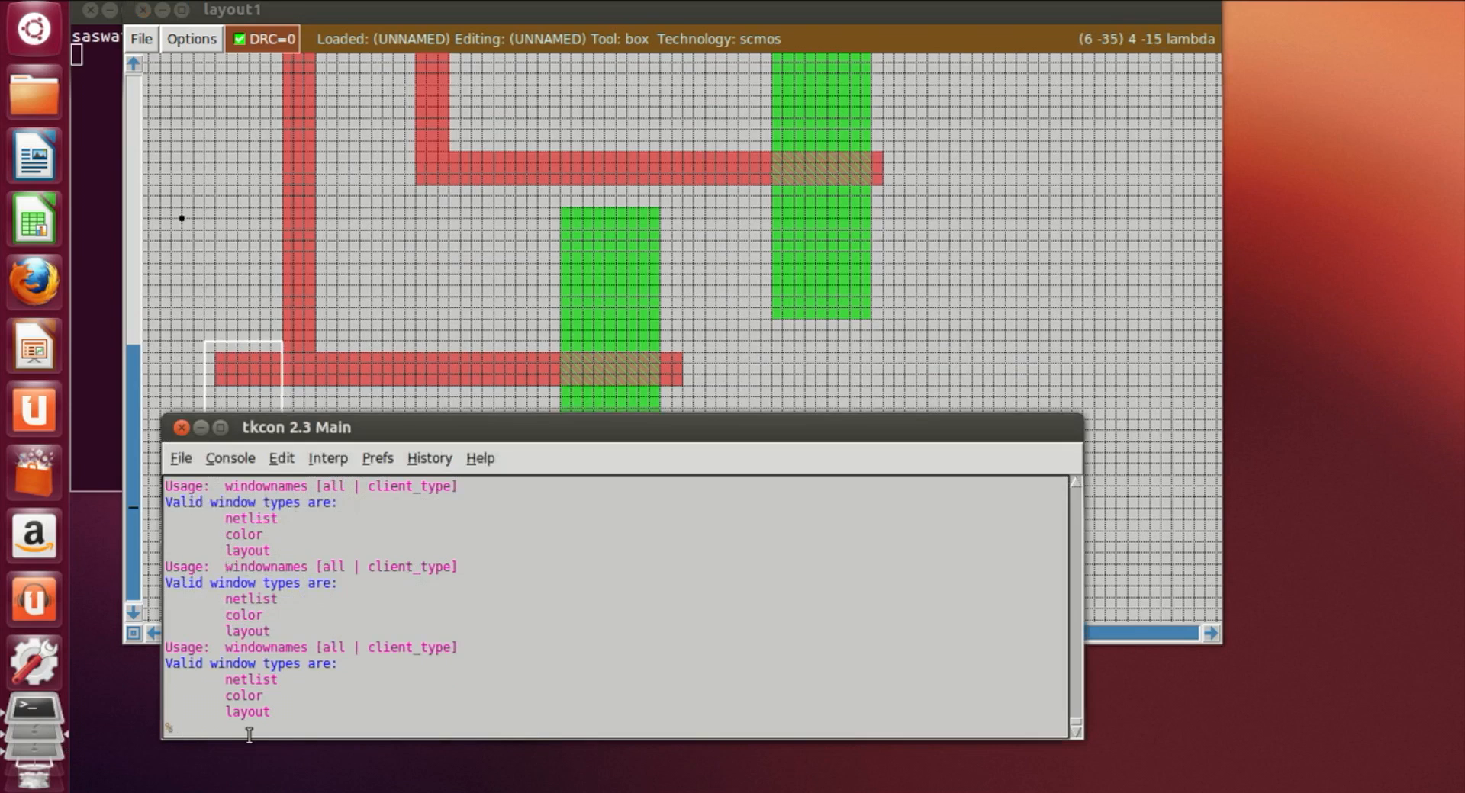
{"action": "type", "text": "erase"}
{"action": "key", "text": "Return"}
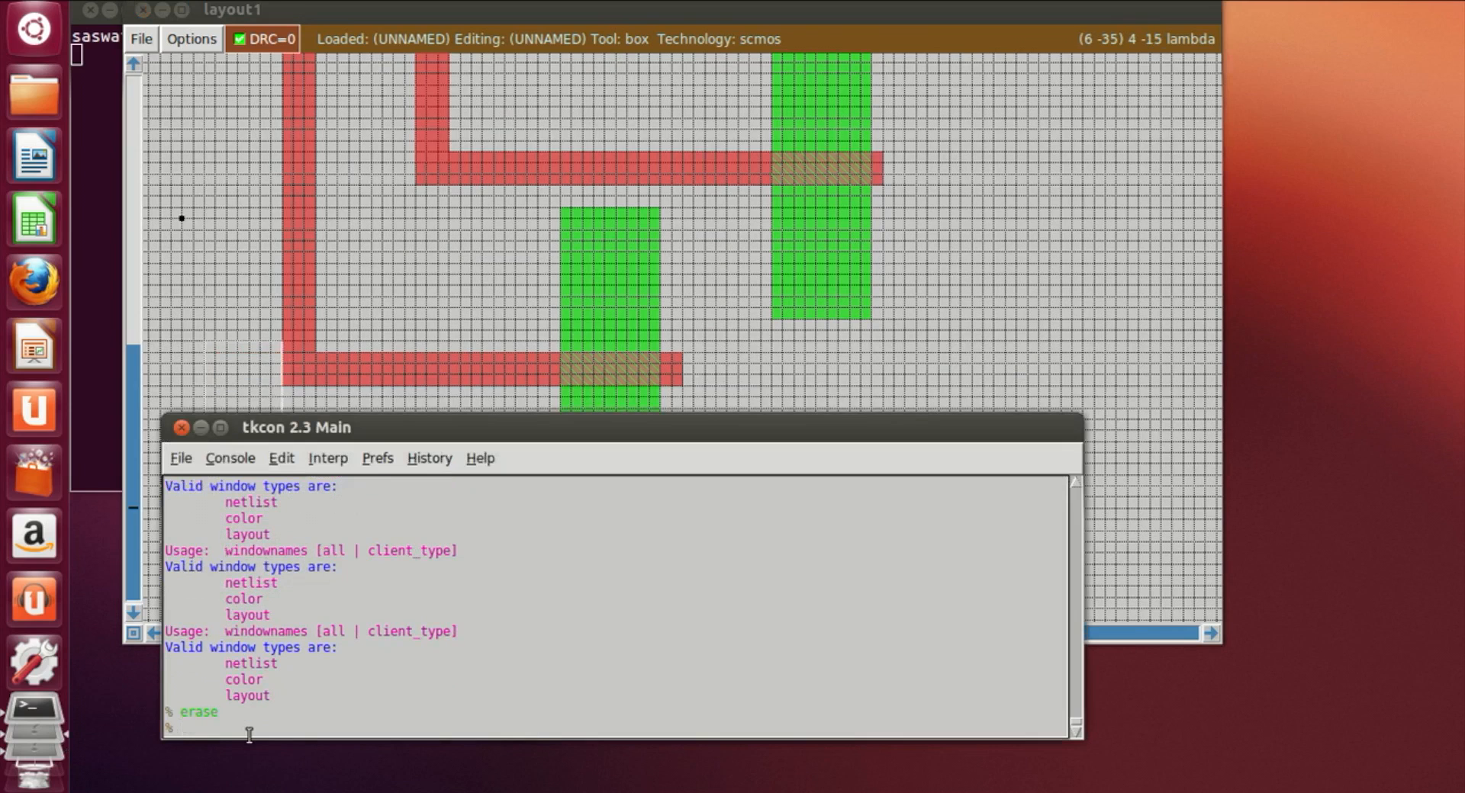
Step: Select the right ends of both poly bars crossing the pdiff and erase them
{"action": "left_click", "coordinate": [925, 342]}
{"action": "scroll", "coordinate": [980, 406], "scroll_direction": "up", "scroll_amount": 5}
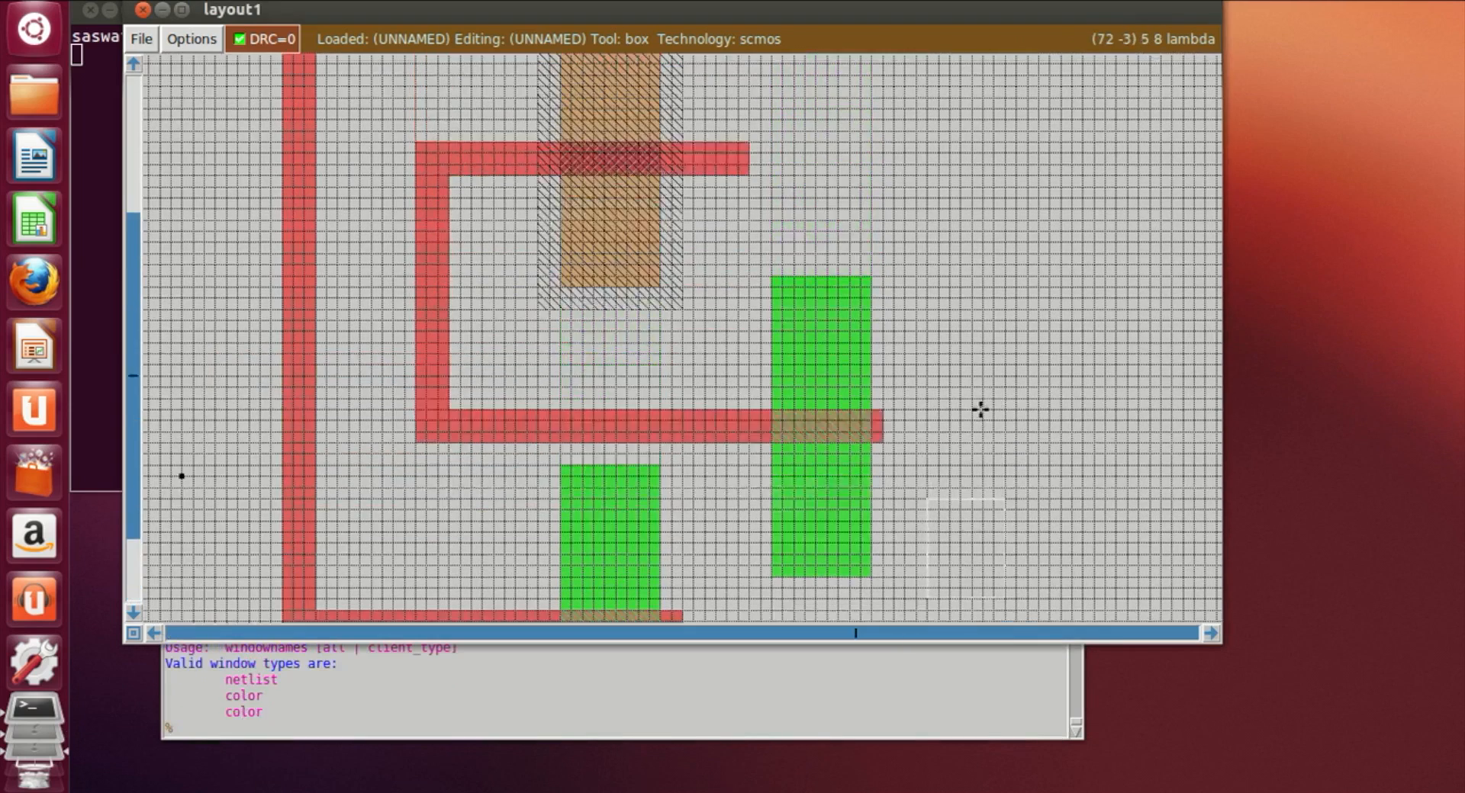
{"action": "scroll", "coordinate": [967, 418], "scroll_direction": "up", "scroll_amount": 3}
{"action": "left_click", "coordinate": [715, 137]}
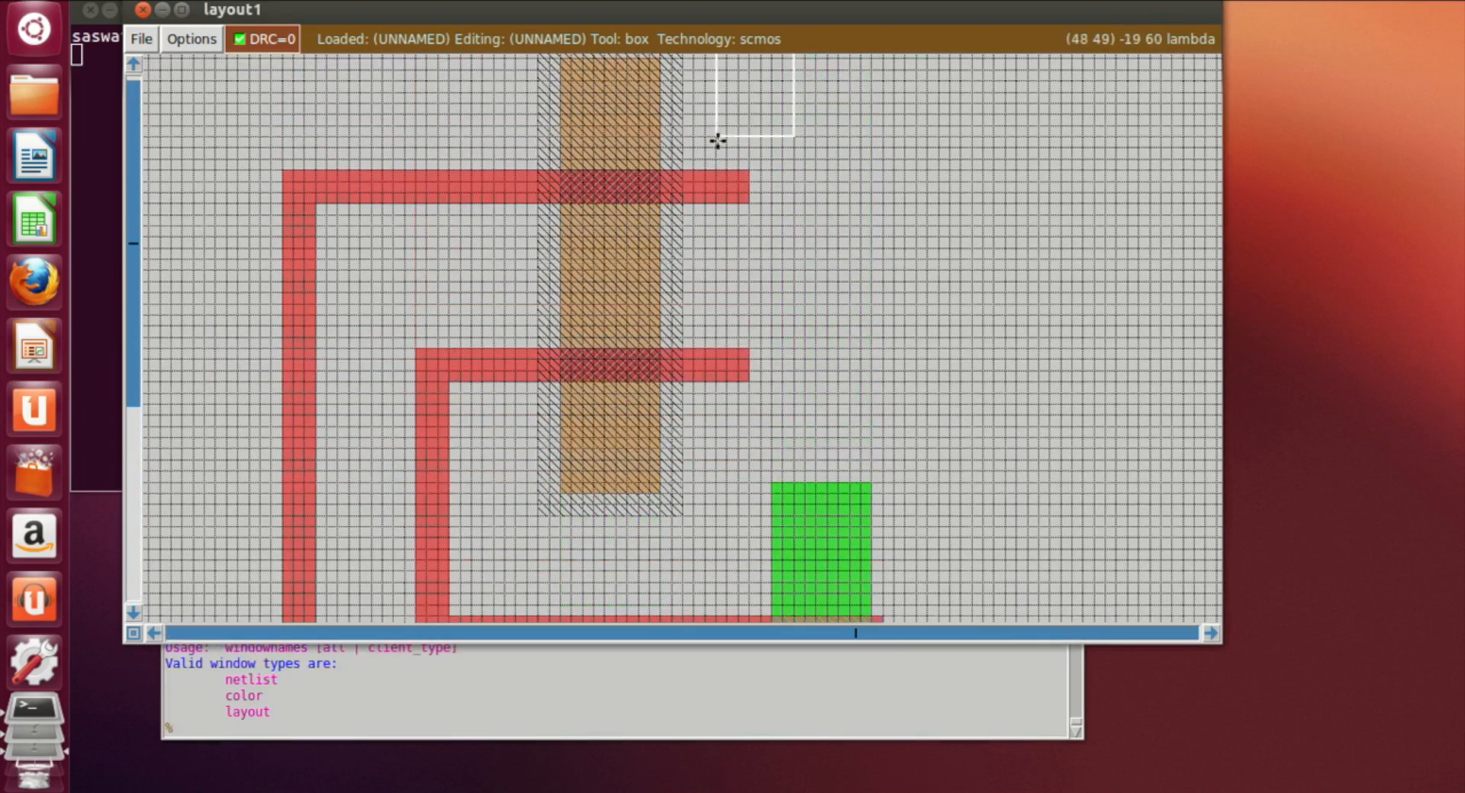
{"action": "right_click", "coordinate": [794, 404]}
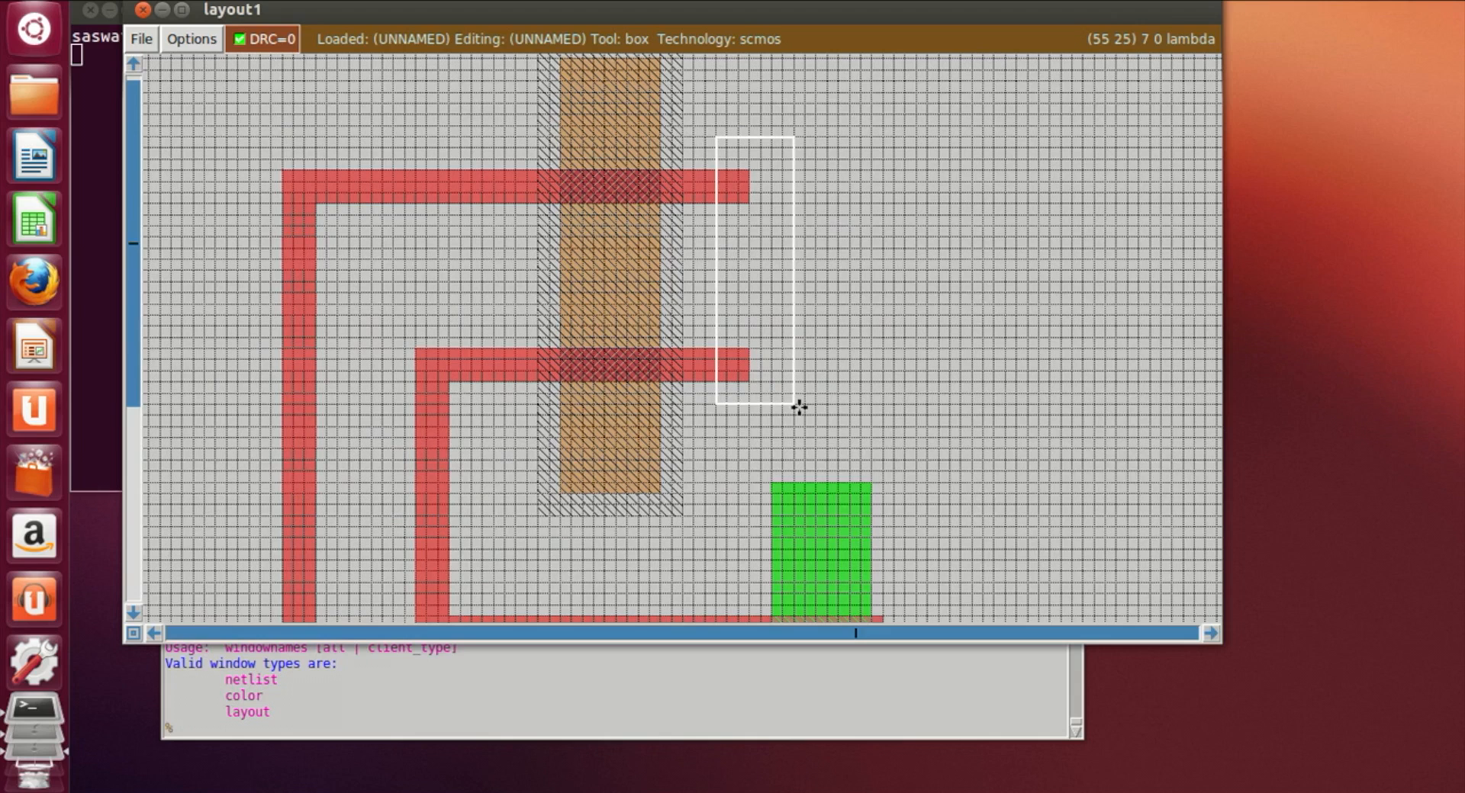
{"action": "left_click", "coordinate": [706, 406]}
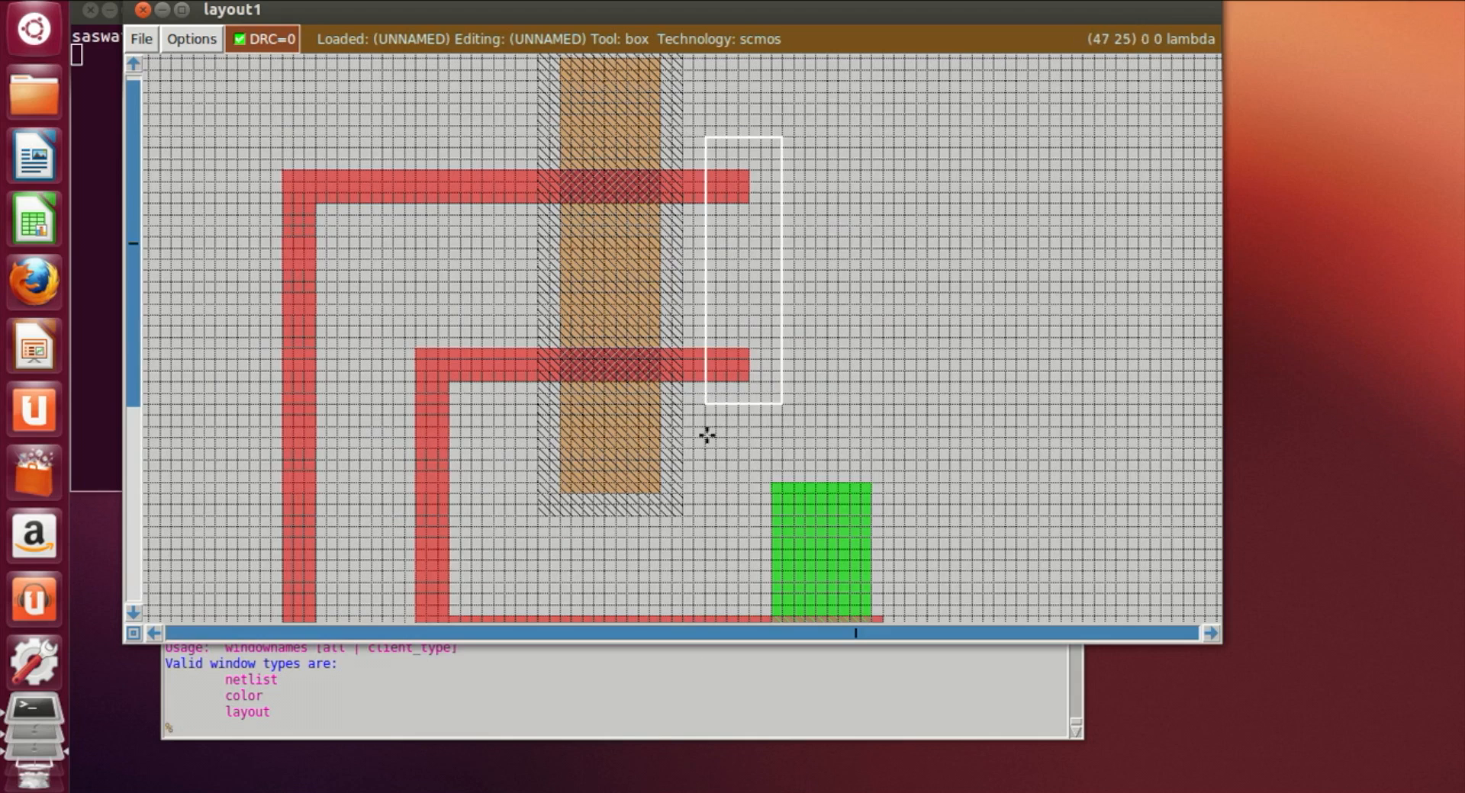
{"action": "left_click", "coordinate": [626, 731]}
{"action": "type", "text": "erase"}
{"action": "key", "text": "Return"}
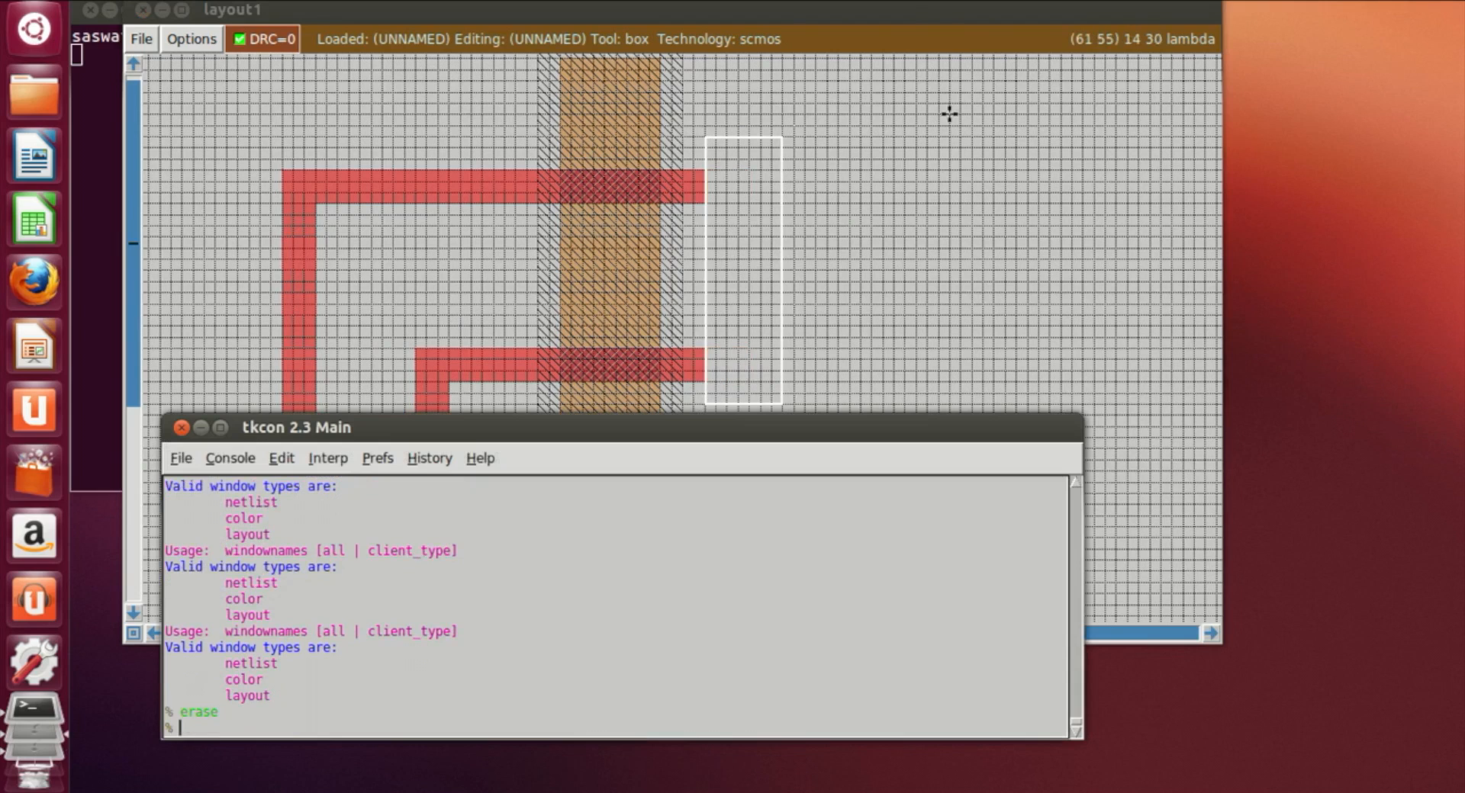
Step: Draw a narrow vertical box over the top of the pdiff extending upward and paint it with m1
{"action": "left_click", "coordinate": [935, 258]}
{"action": "scroll", "coordinate": [558, 397], "scroll_direction": "up", "scroll_amount": 2}
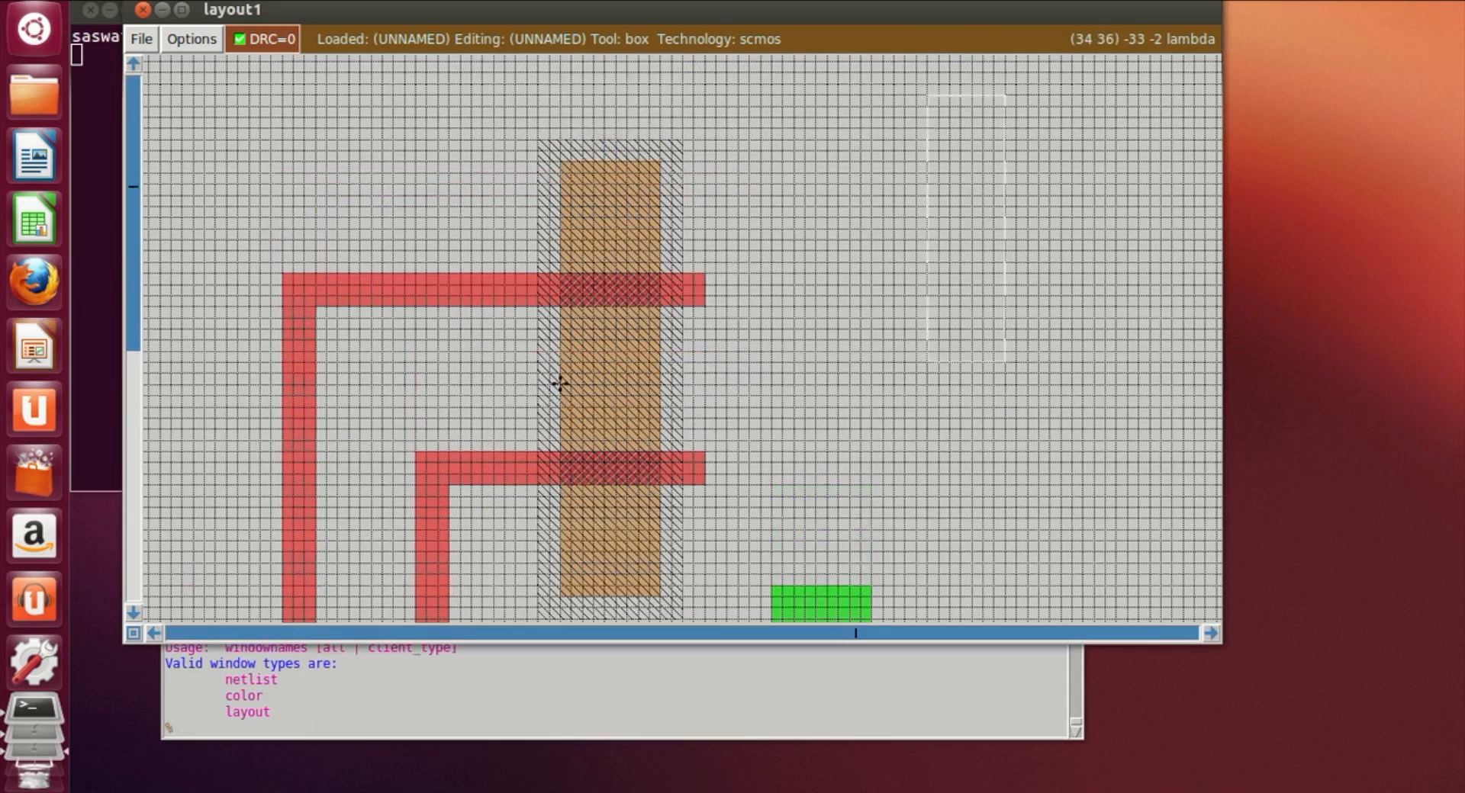
{"action": "scroll", "coordinate": [559, 383], "scroll_direction": "up", "scroll_amount": 2}
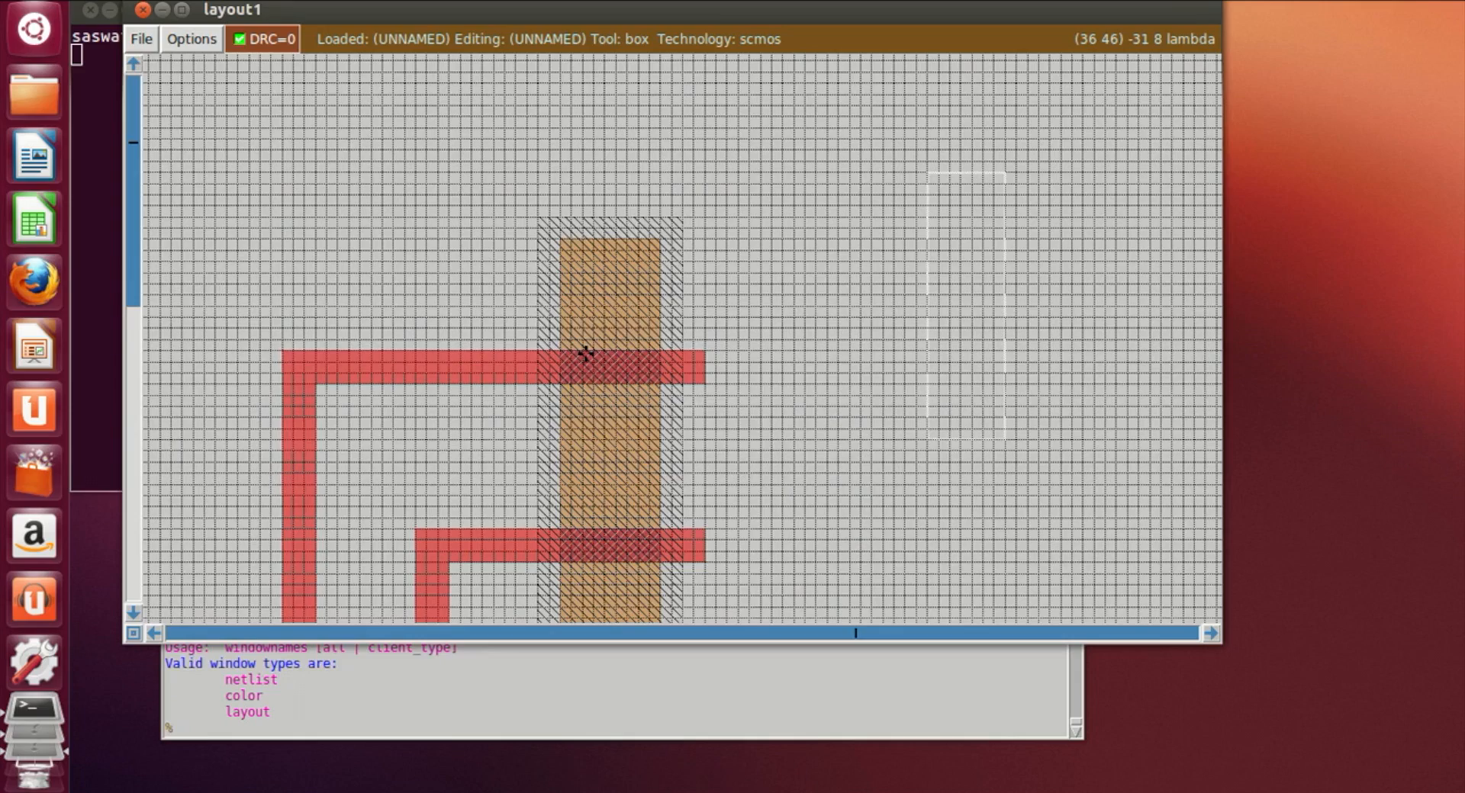
{"action": "scroll", "coordinate": [585, 354], "scroll_direction": "down", "scroll_amount": 12}
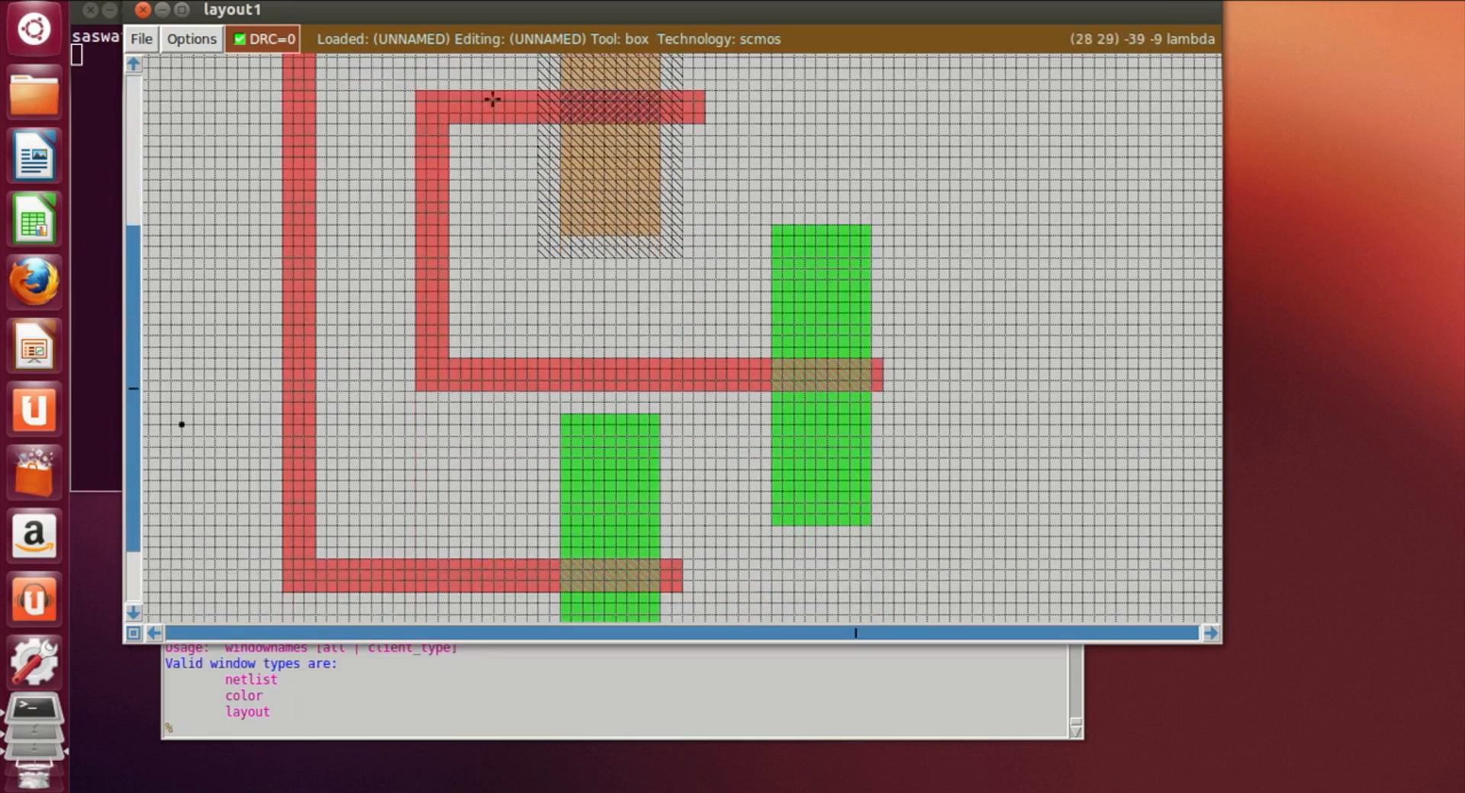
{"action": "scroll", "coordinate": [477, 427], "scroll_direction": "up", "scroll_amount": 7}
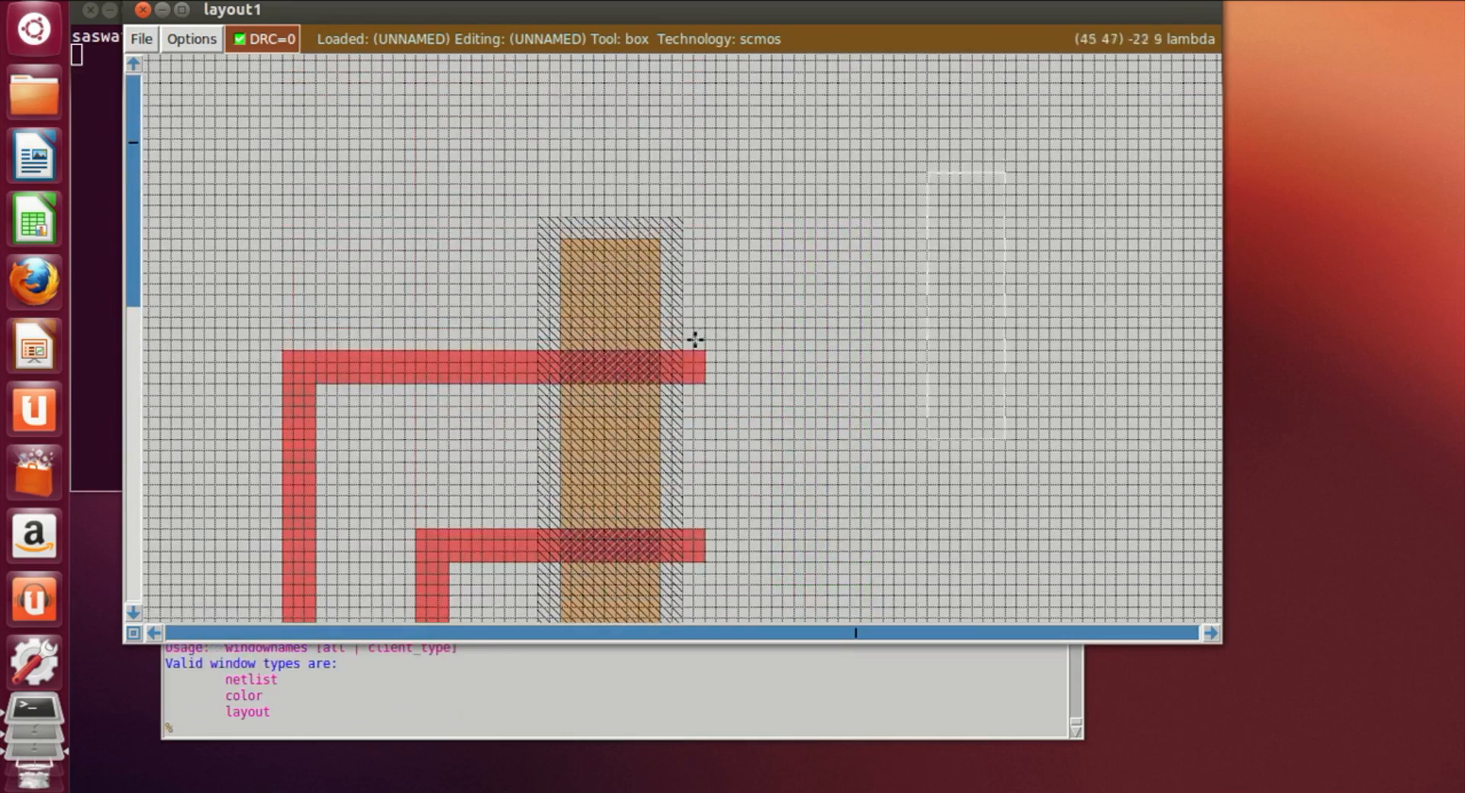
{"action": "left_click", "coordinate": [598, 317]}
{"action": "left_click", "coordinate": [584, 316]}
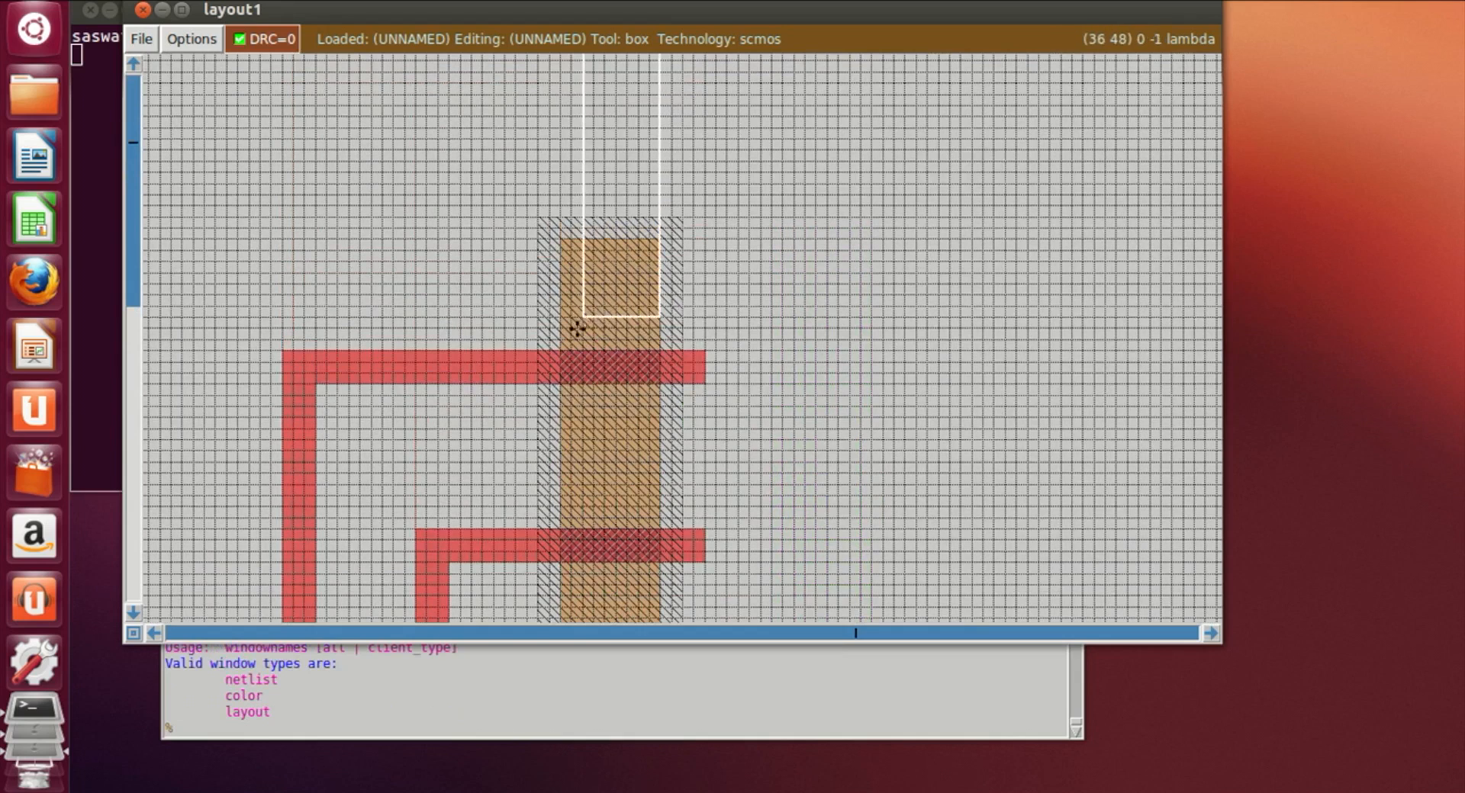
{"action": "left_click", "coordinate": [572, 328]}
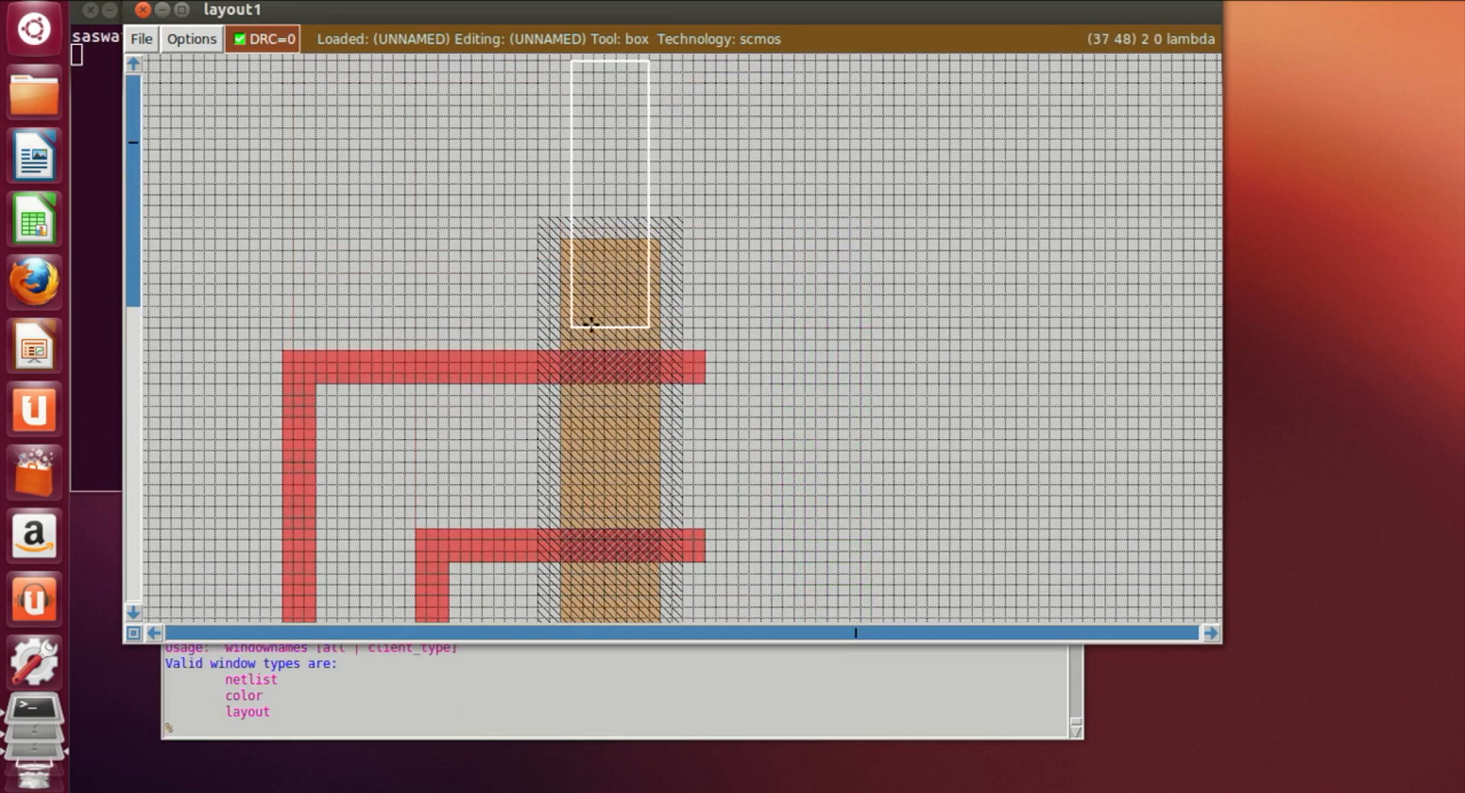
{"action": "left_click", "coordinate": [583, 328]}
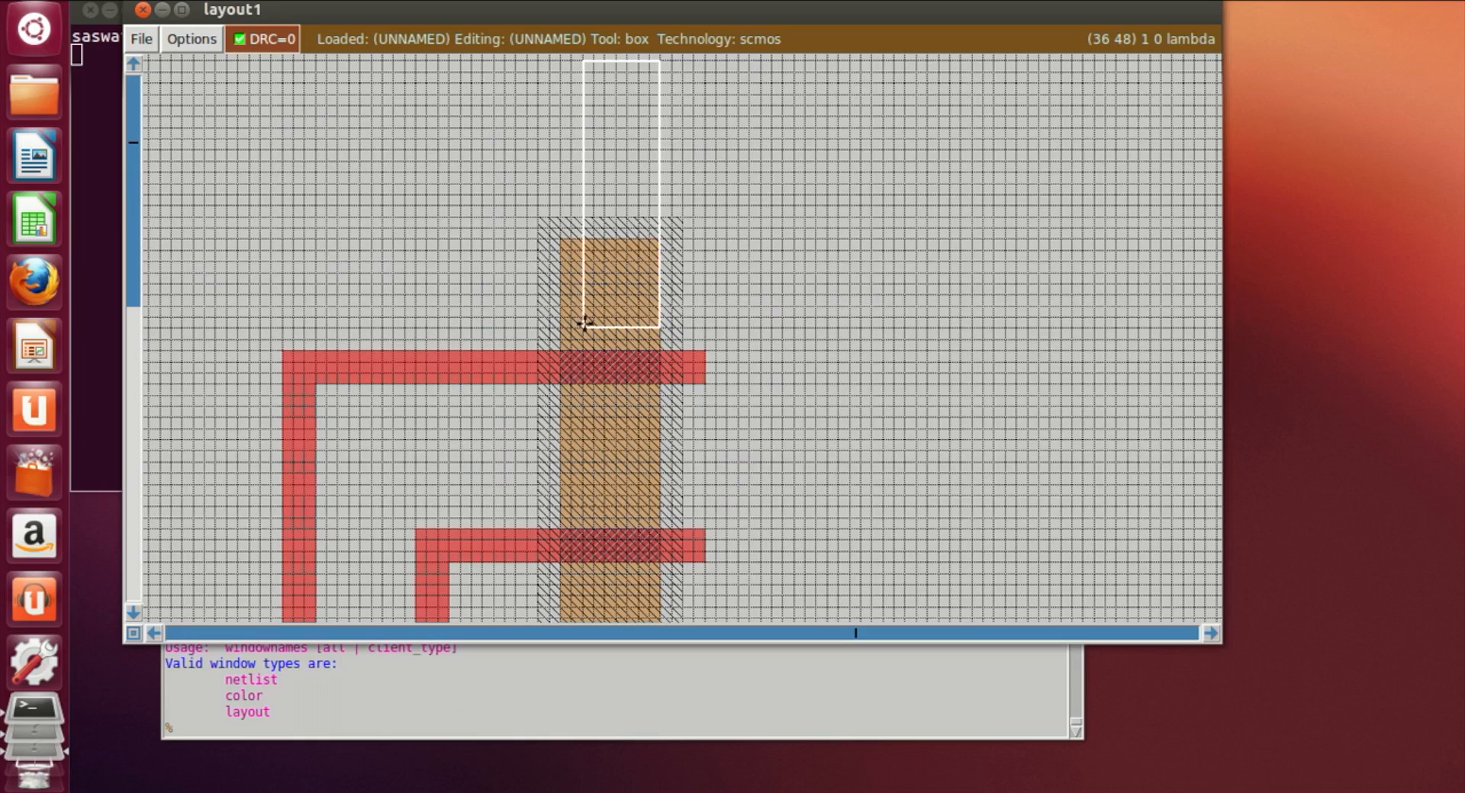
{"action": "right_click", "coordinate": [628, 295]}
{"action": "right_click_drag", "start_coordinate": [627, 295], "coordinate": [639, 100]}
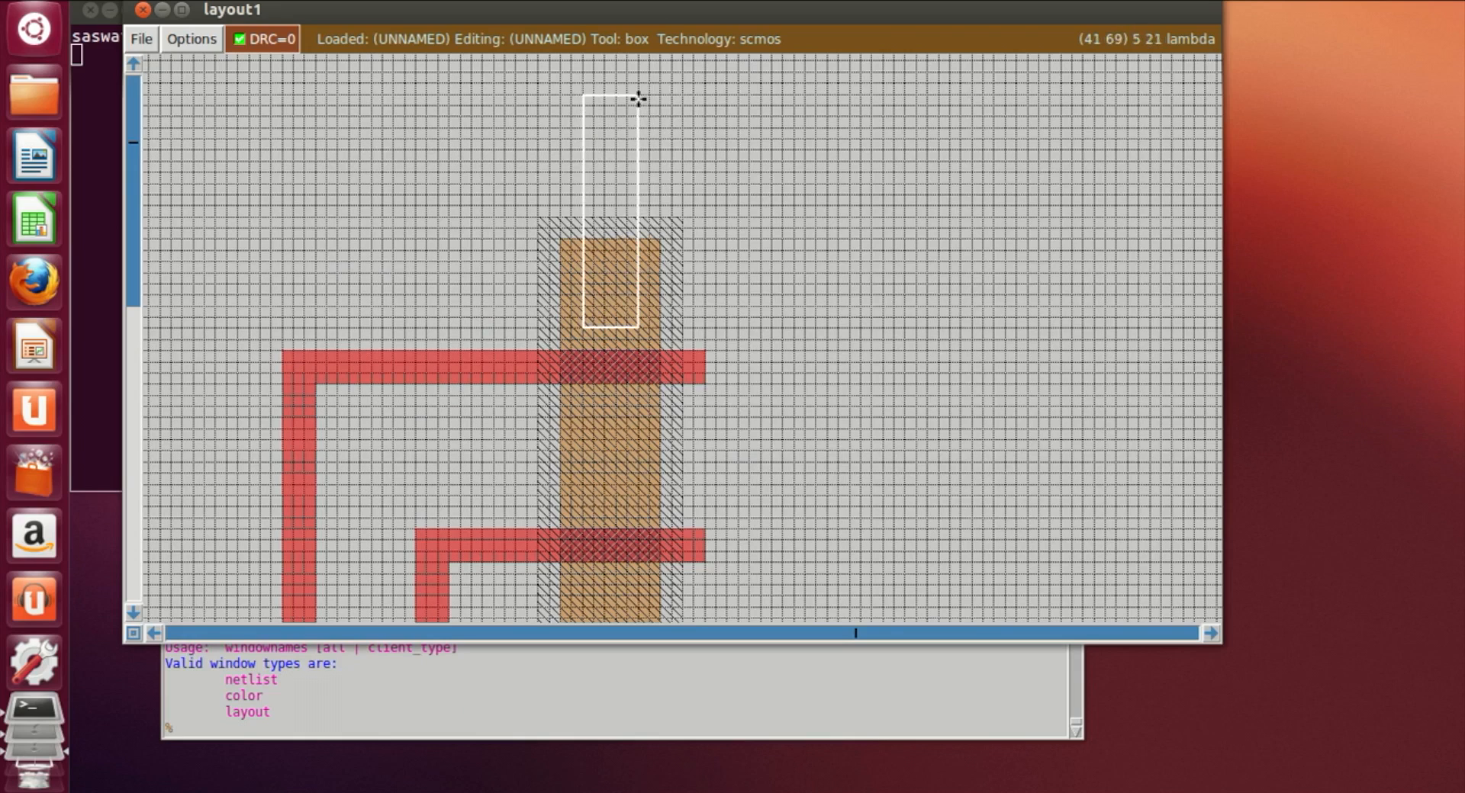
{"action": "left_click", "coordinate": [348, 726]}
{"action": "type", "text": "paint "}
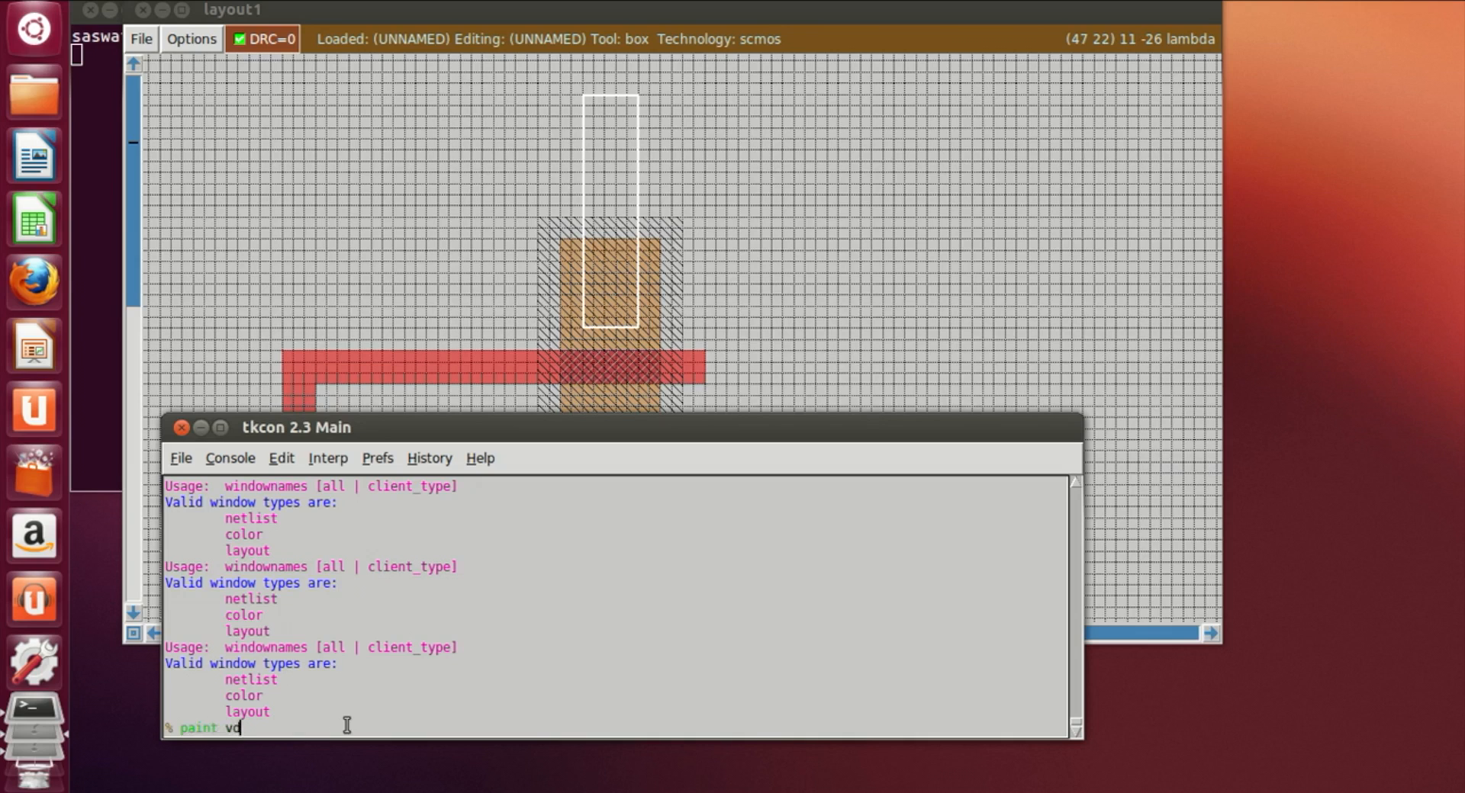
{"action": "type", "text": "m1"}
{"action": "key", "text": "Return"}
Step: Draw a narrow vertical box from the lower pdiff down into the left ndiff and paint it with m1
{"action": "left_click", "coordinate": [817, 273]}
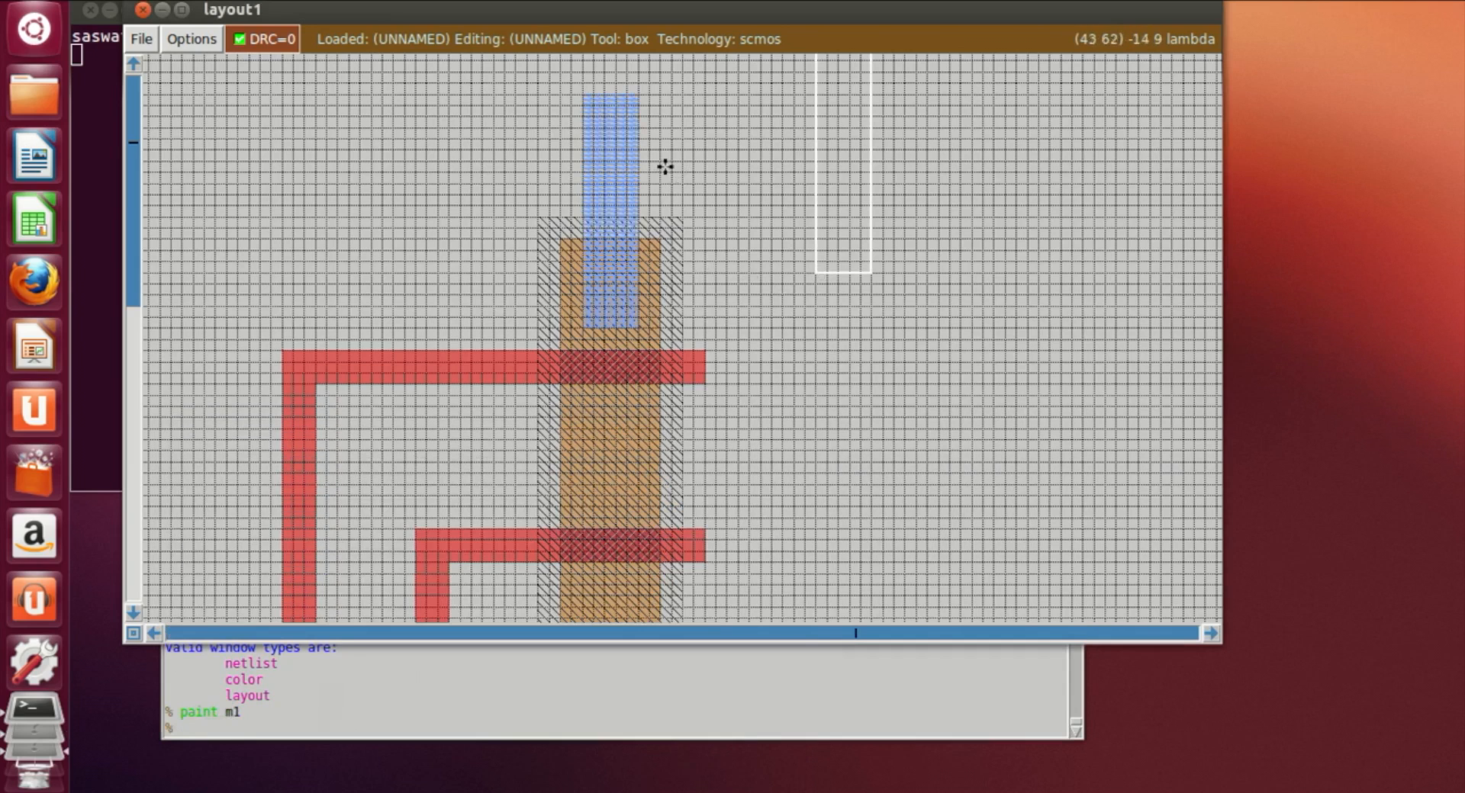
{"action": "scroll", "coordinate": [661, 131], "scroll_direction": "down", "scroll_amount": 3}
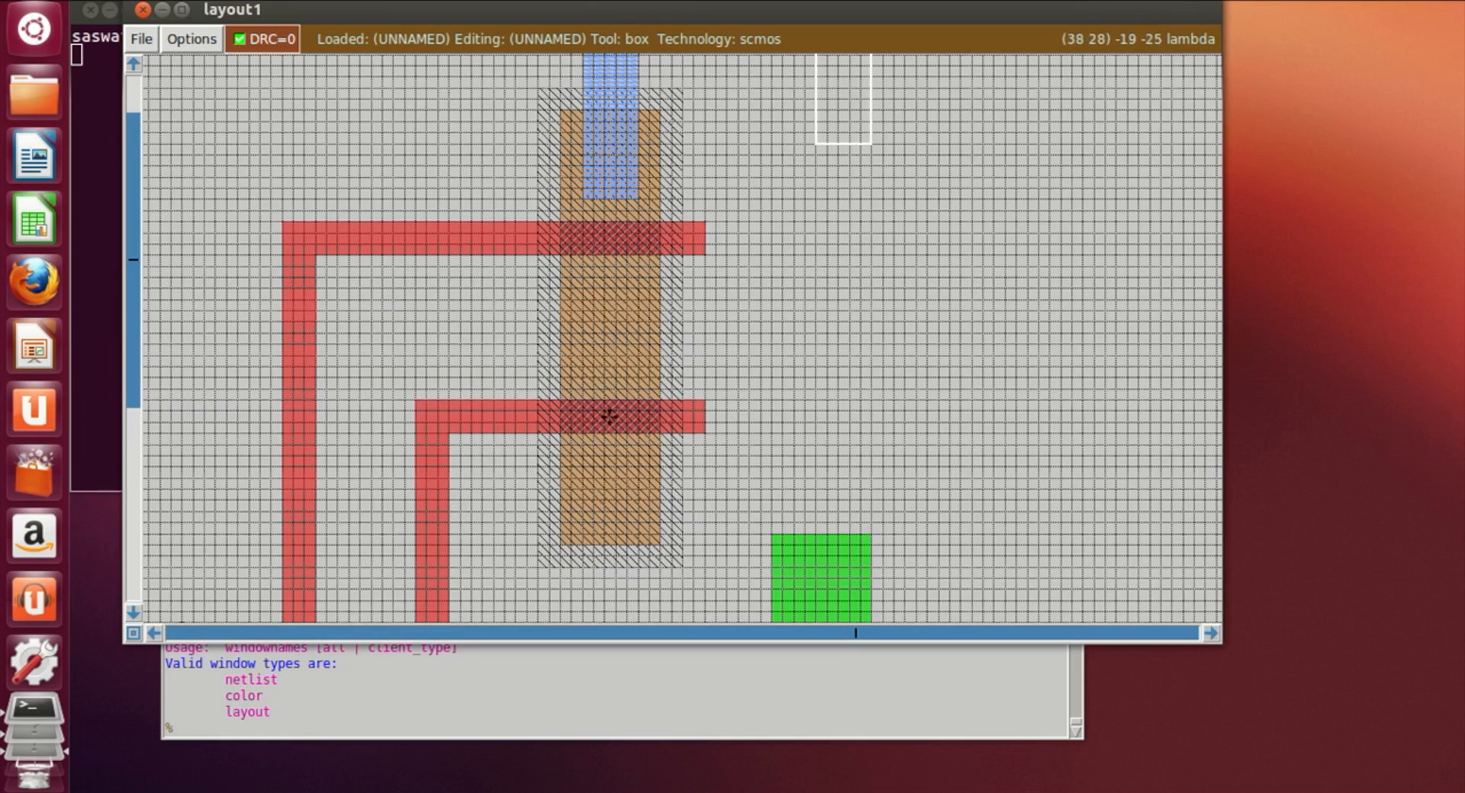
{"action": "scroll", "coordinate": [614, 311], "scroll_direction": "down", "scroll_amount": 4}
{"action": "left_click_drag", "start_coordinate": [611, 311], "coordinate": [582, 500]}
{"action": "left_click", "coordinate": [579, 618]}
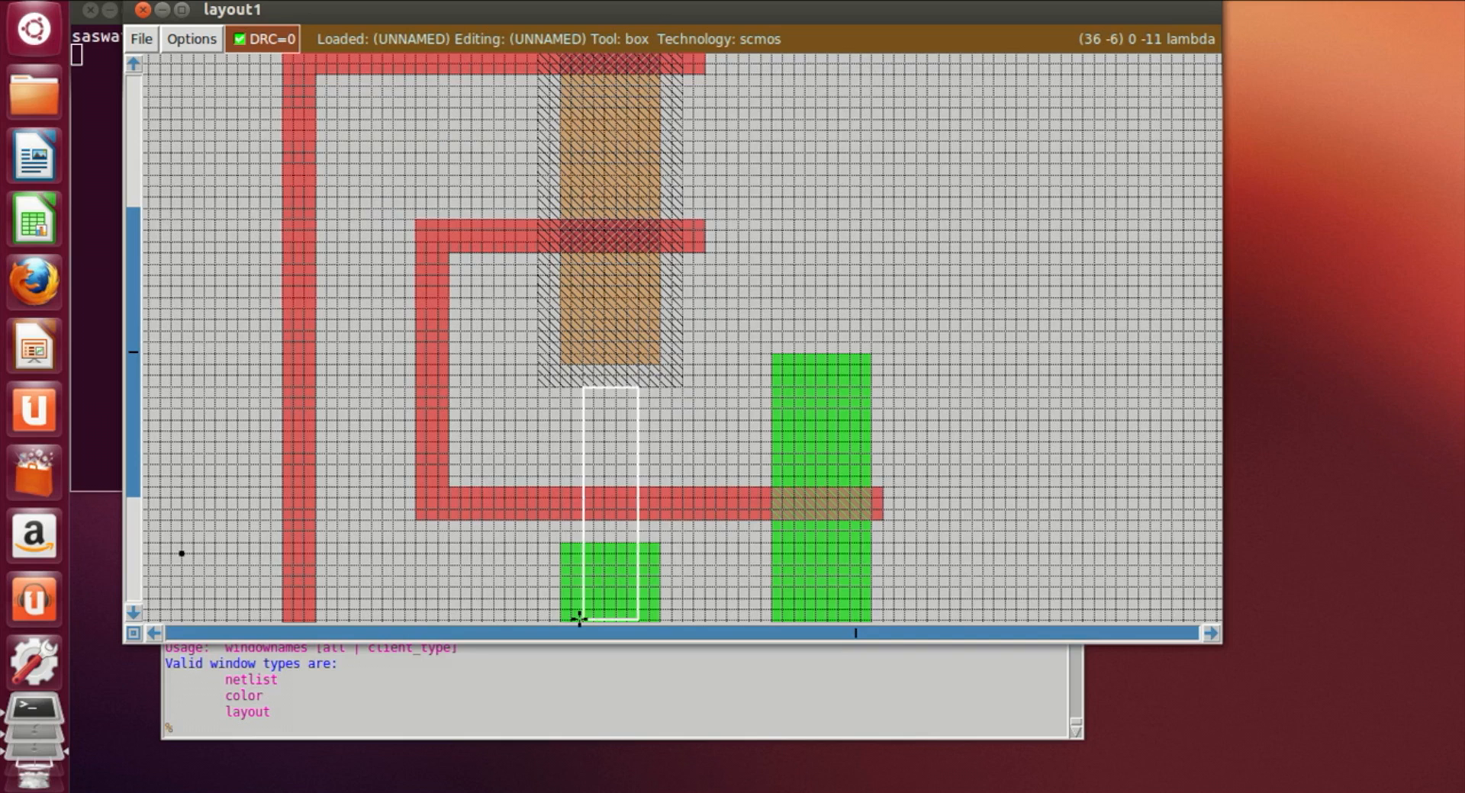
{"action": "scroll", "coordinate": [583, 603], "scroll_direction": "down", "scroll_amount": 2}
{"action": "left_click", "coordinate": [588, 549]}
{"action": "left_click", "coordinate": [585, 513]}
{"action": "left_click", "coordinate": [592, 528]}
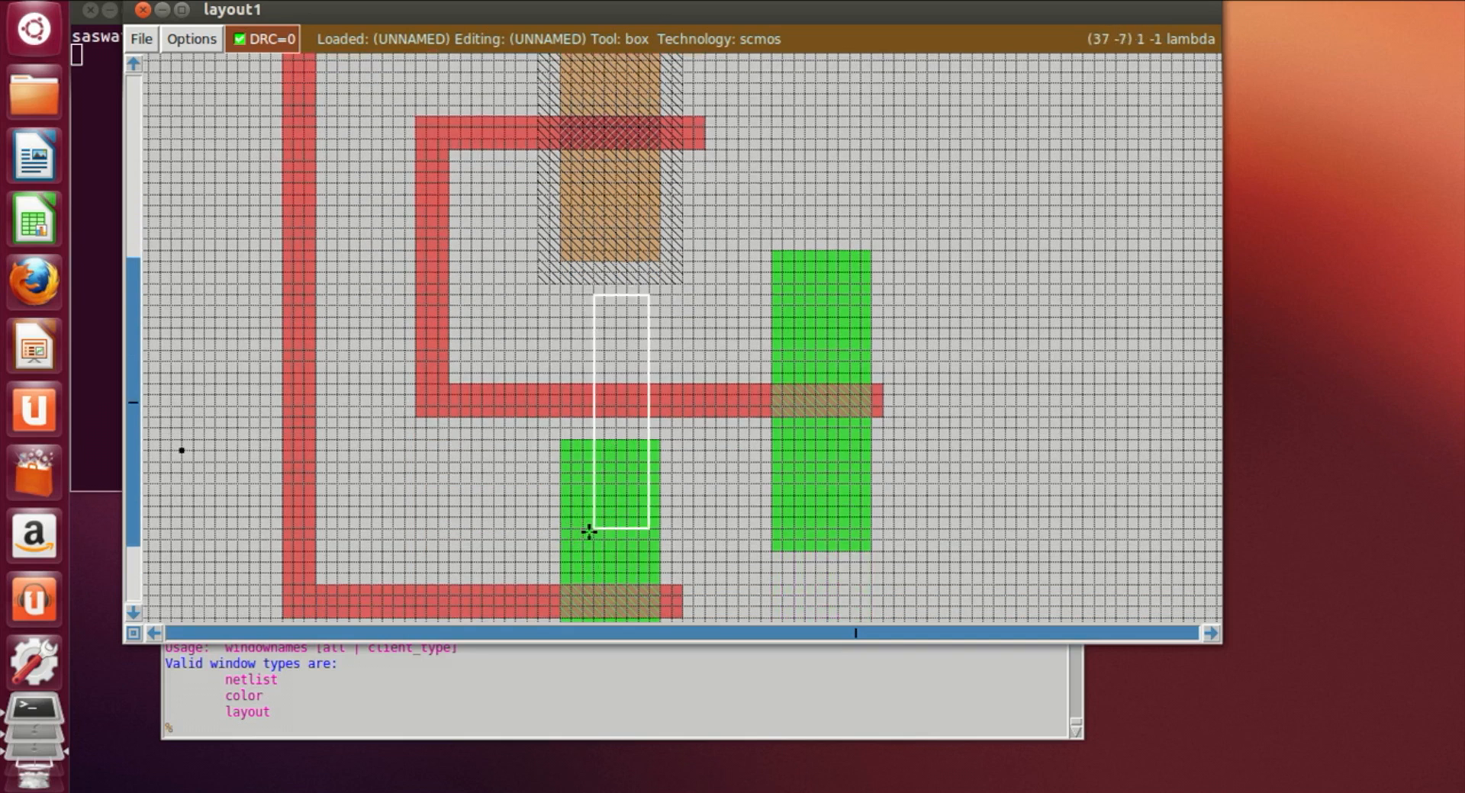
{"action": "left_click", "coordinate": [583, 530]}
{"action": "right_click", "coordinate": [627, 237]}
{"action": "right_click_drag", "start_coordinate": [627, 232], "coordinate": [639, 183]}
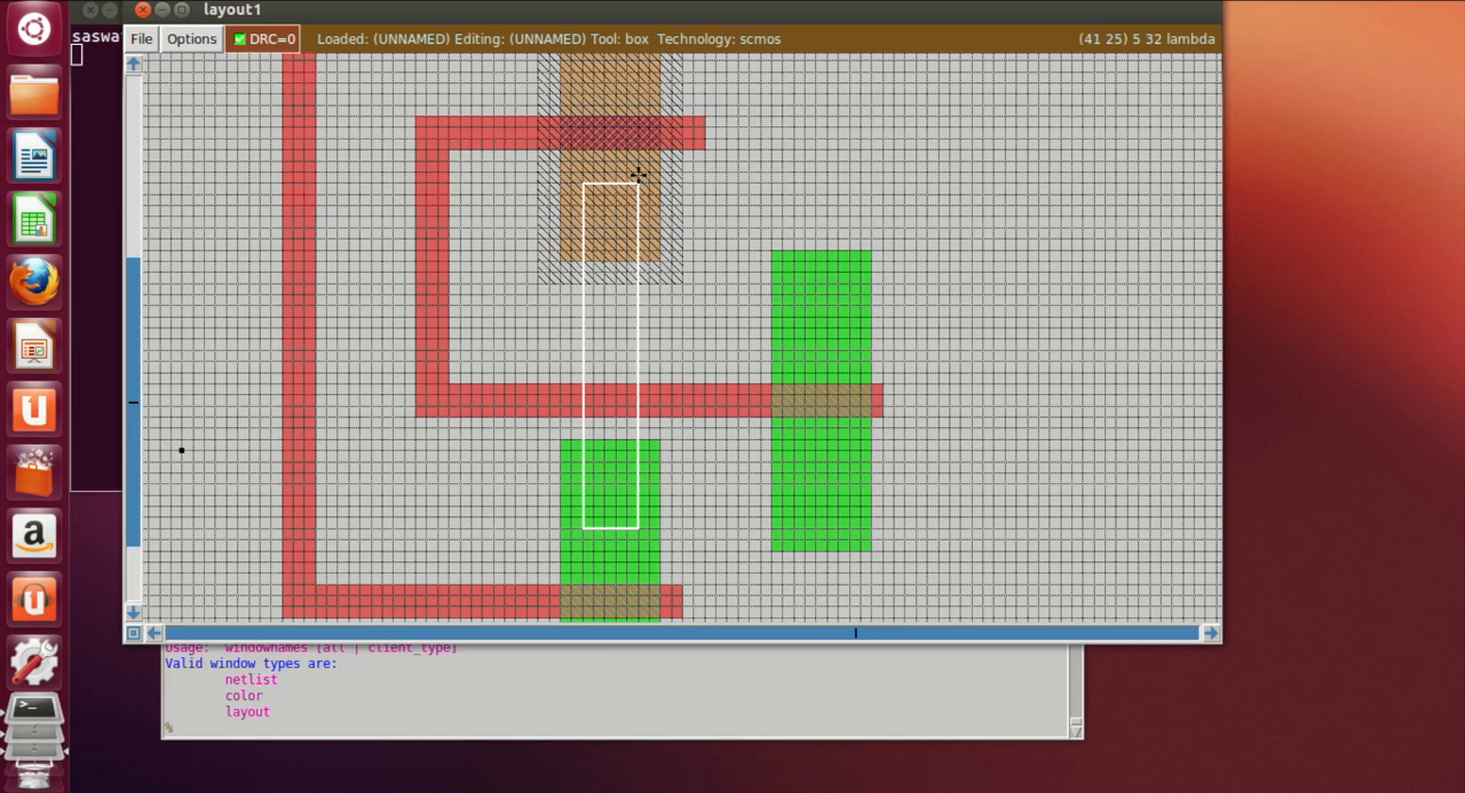
{"action": "left_click", "coordinate": [523, 731]}
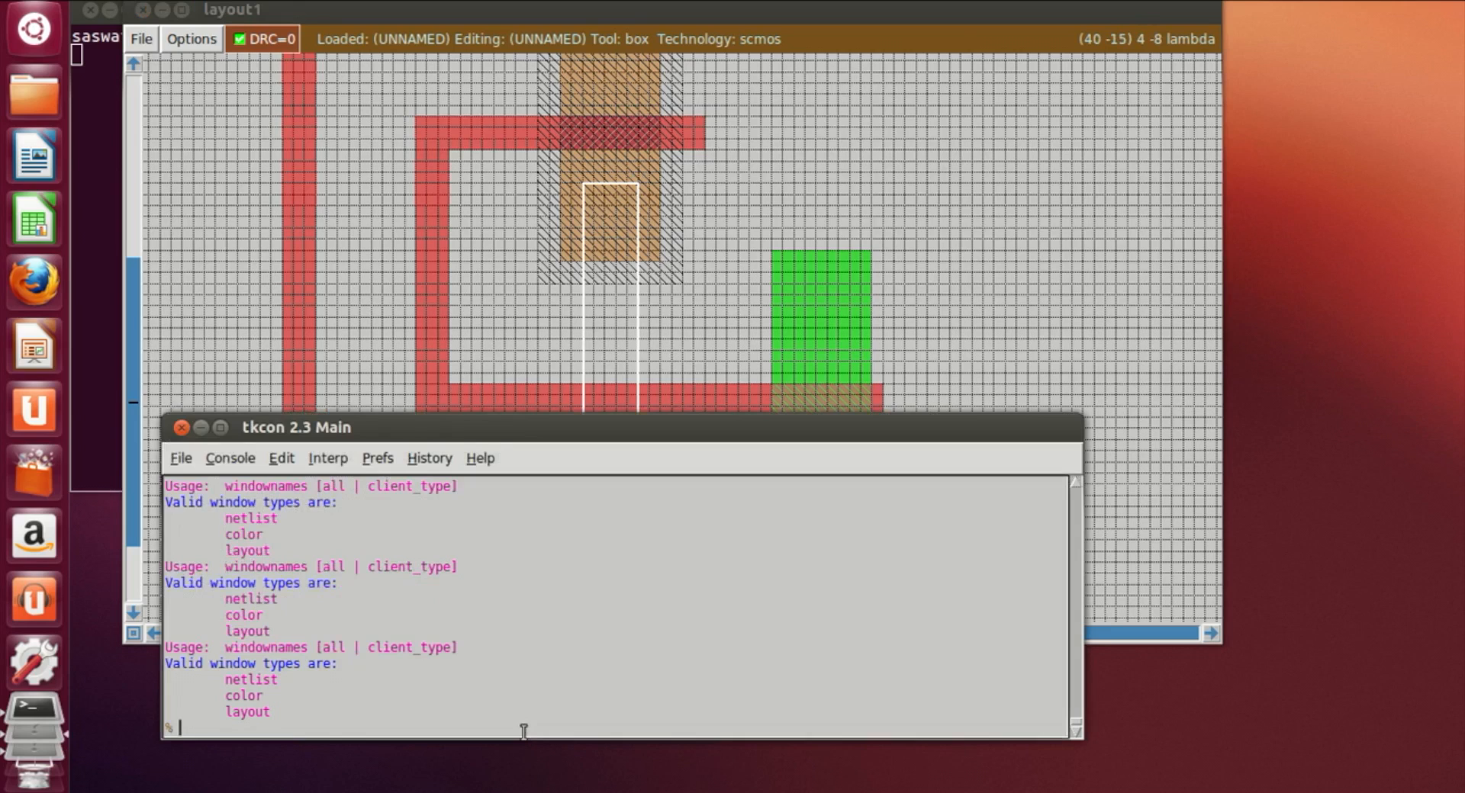
{"action": "type", "text": "paint m1"}
{"action": "key", "text": "Return"}
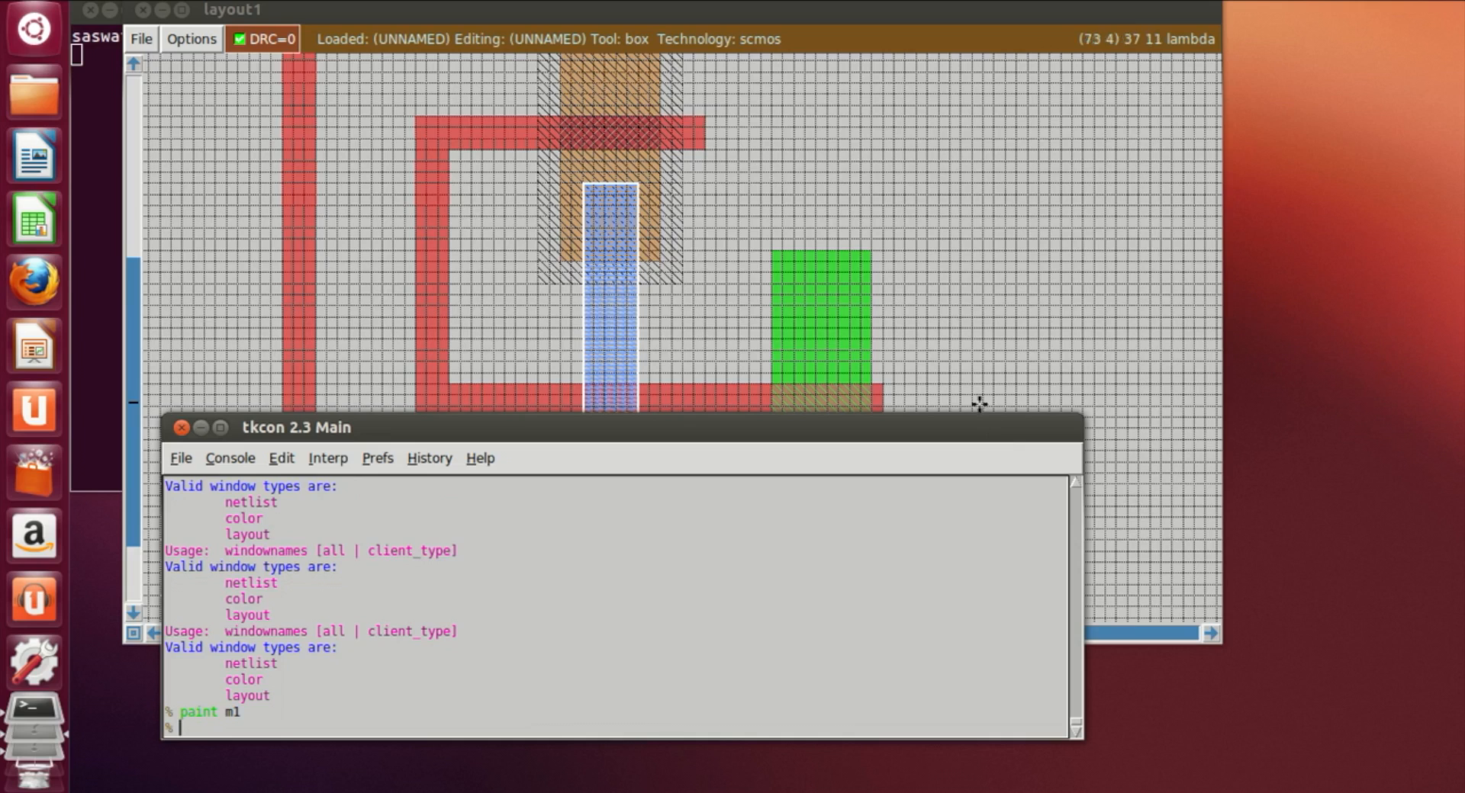
Step: Draw a horizontal box from the vertical m1 strip across the right ndiff and paint it with m1
{"action": "left_click", "coordinate": [929, 336]}
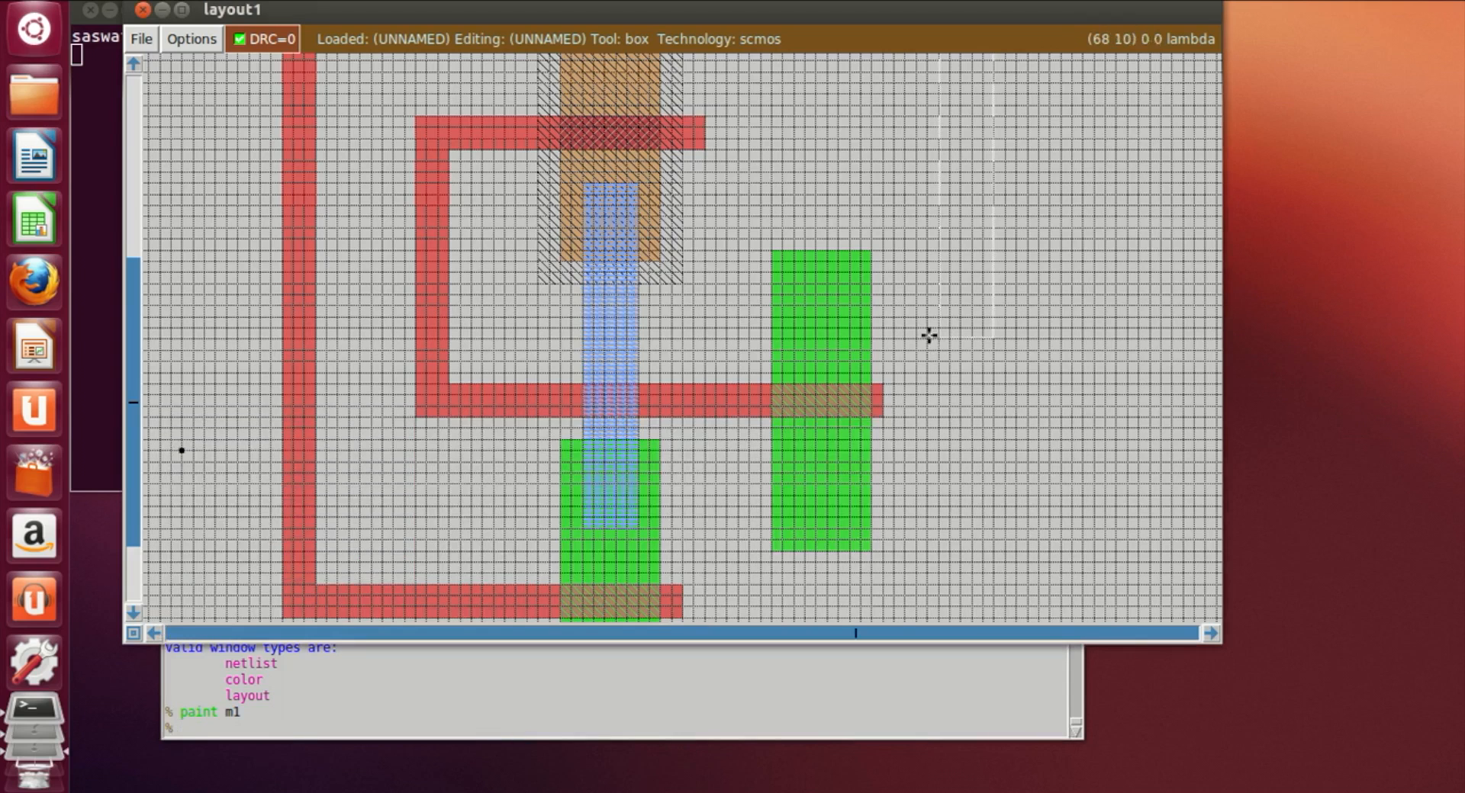
{"action": "left_click", "coordinate": [637, 303]}
{"action": "right_click", "coordinate": [836, 359]}
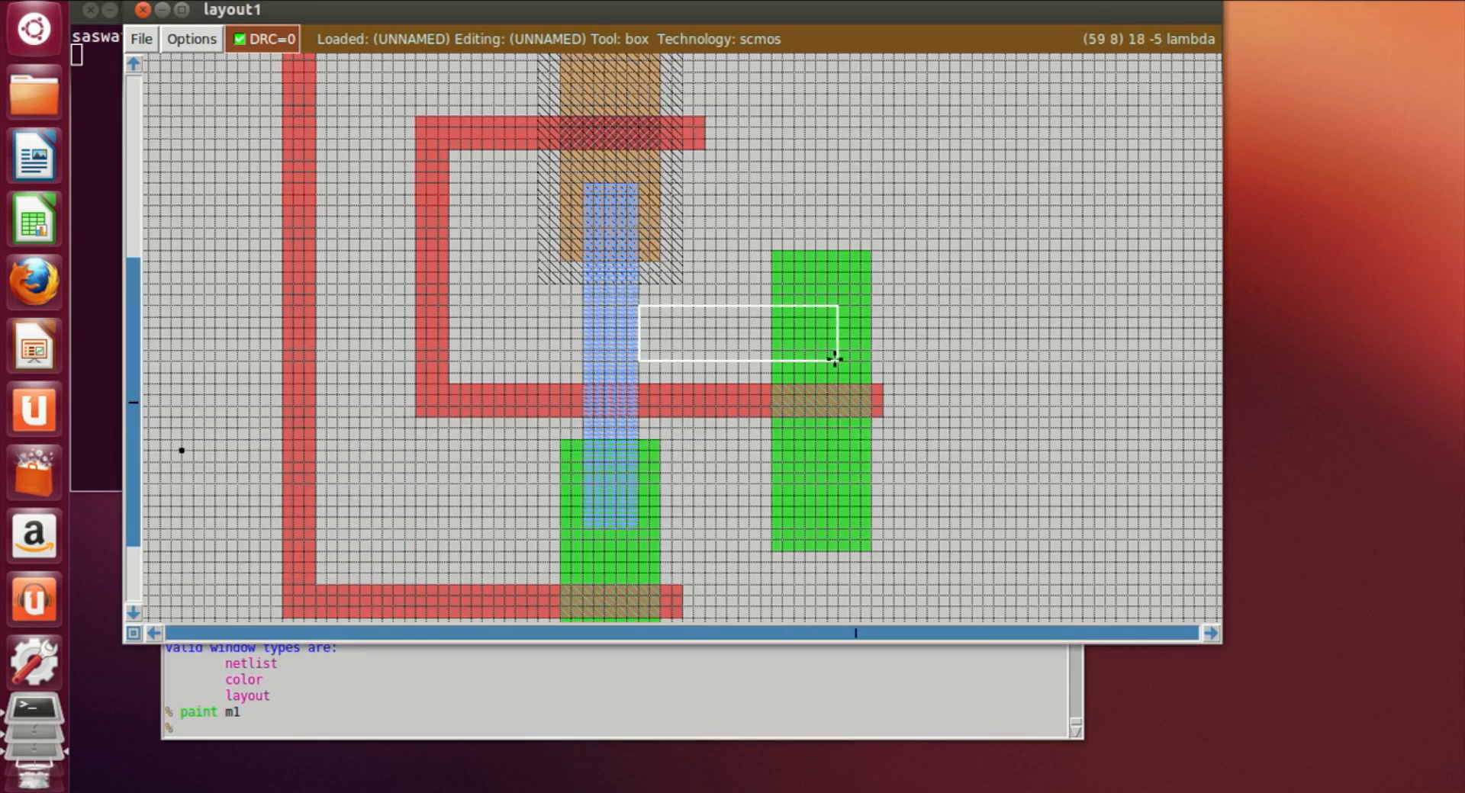
{"action": "right_click", "coordinate": [851, 302]}
{"action": "right_click", "coordinate": [851, 289]}
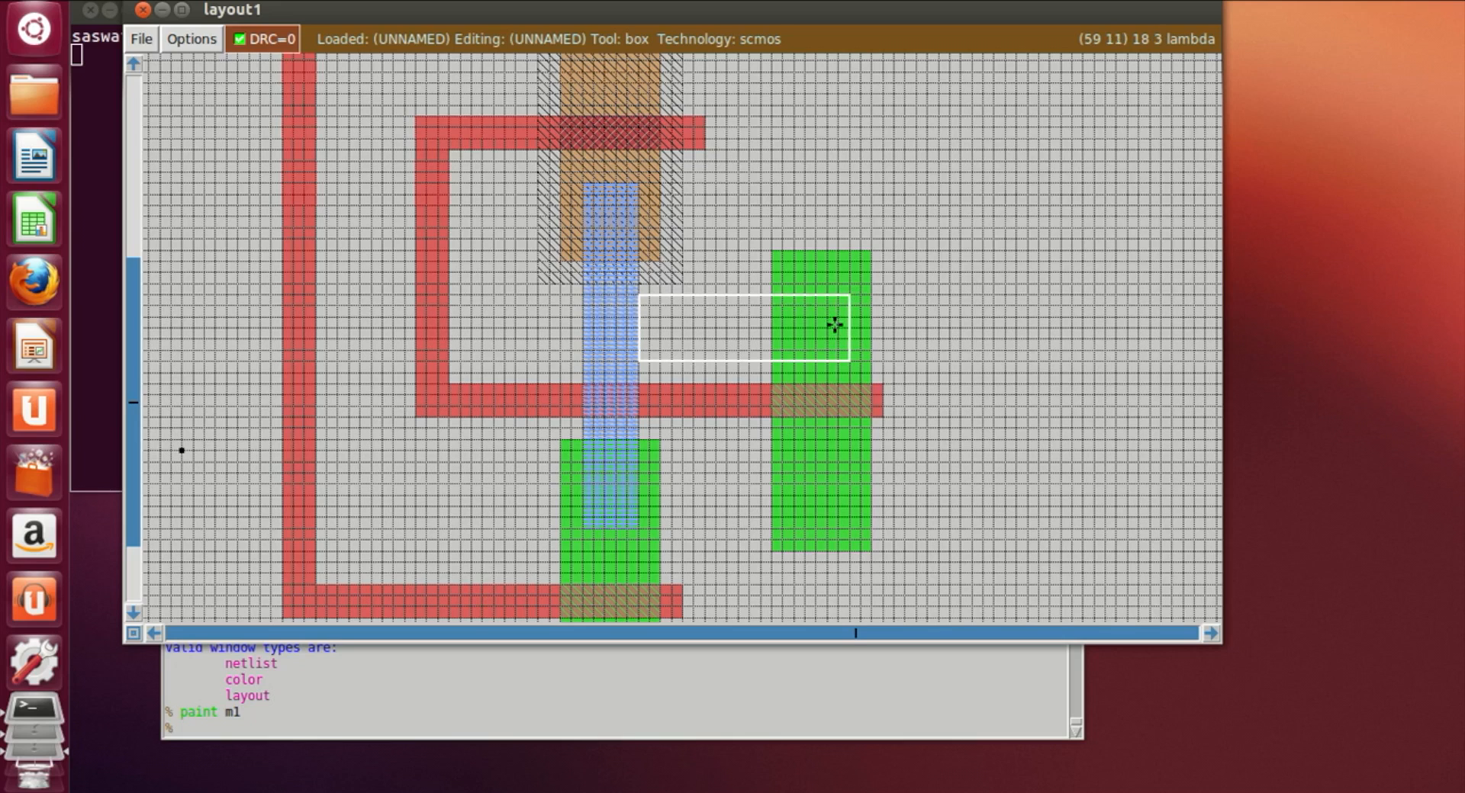
{"action": "left_click", "coordinate": [814, 297]}
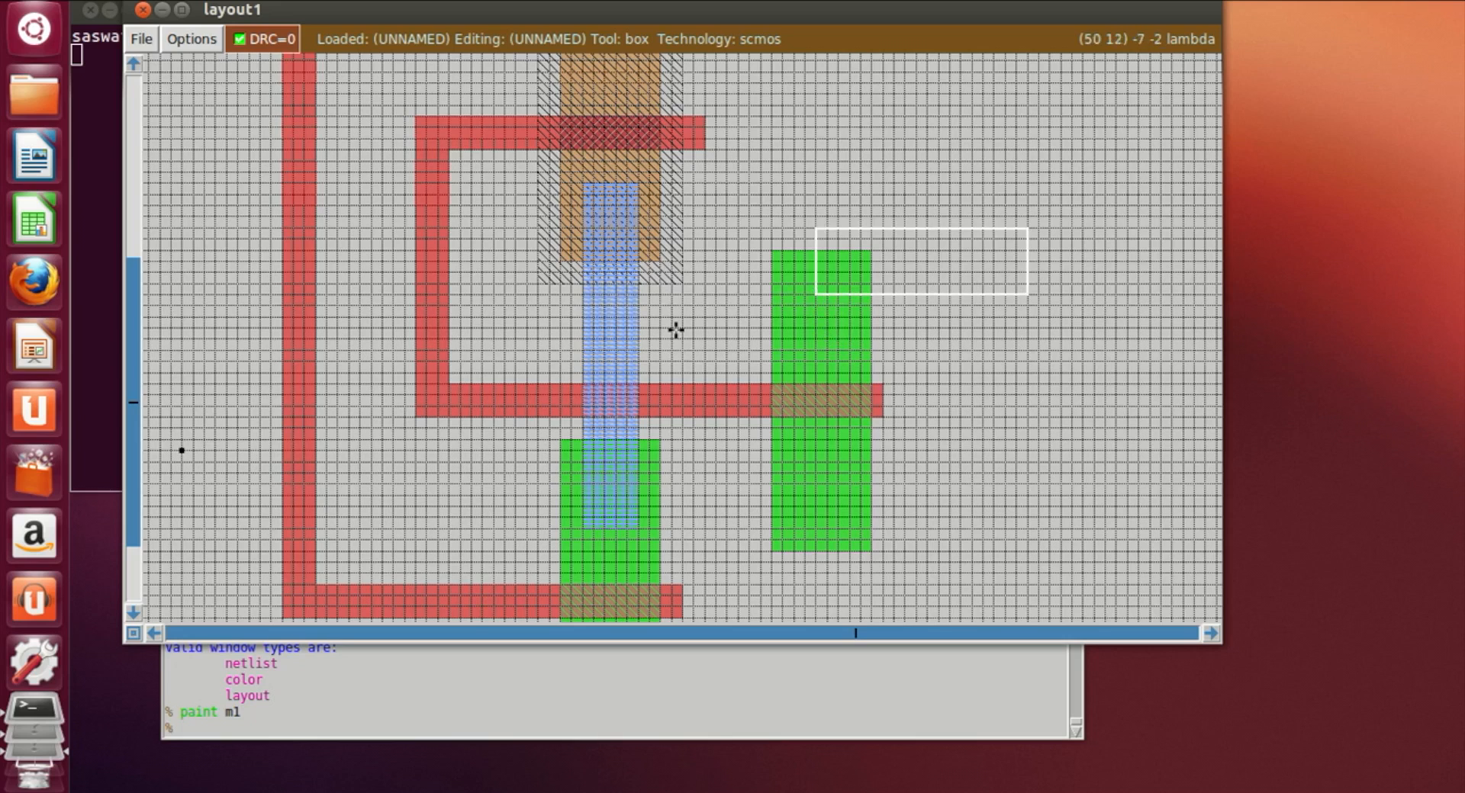
{"action": "left_click", "coordinate": [648, 328]}
{"action": "left_click", "coordinate": [637, 328]}
{"action": "left_click", "coordinate": [639, 350]}
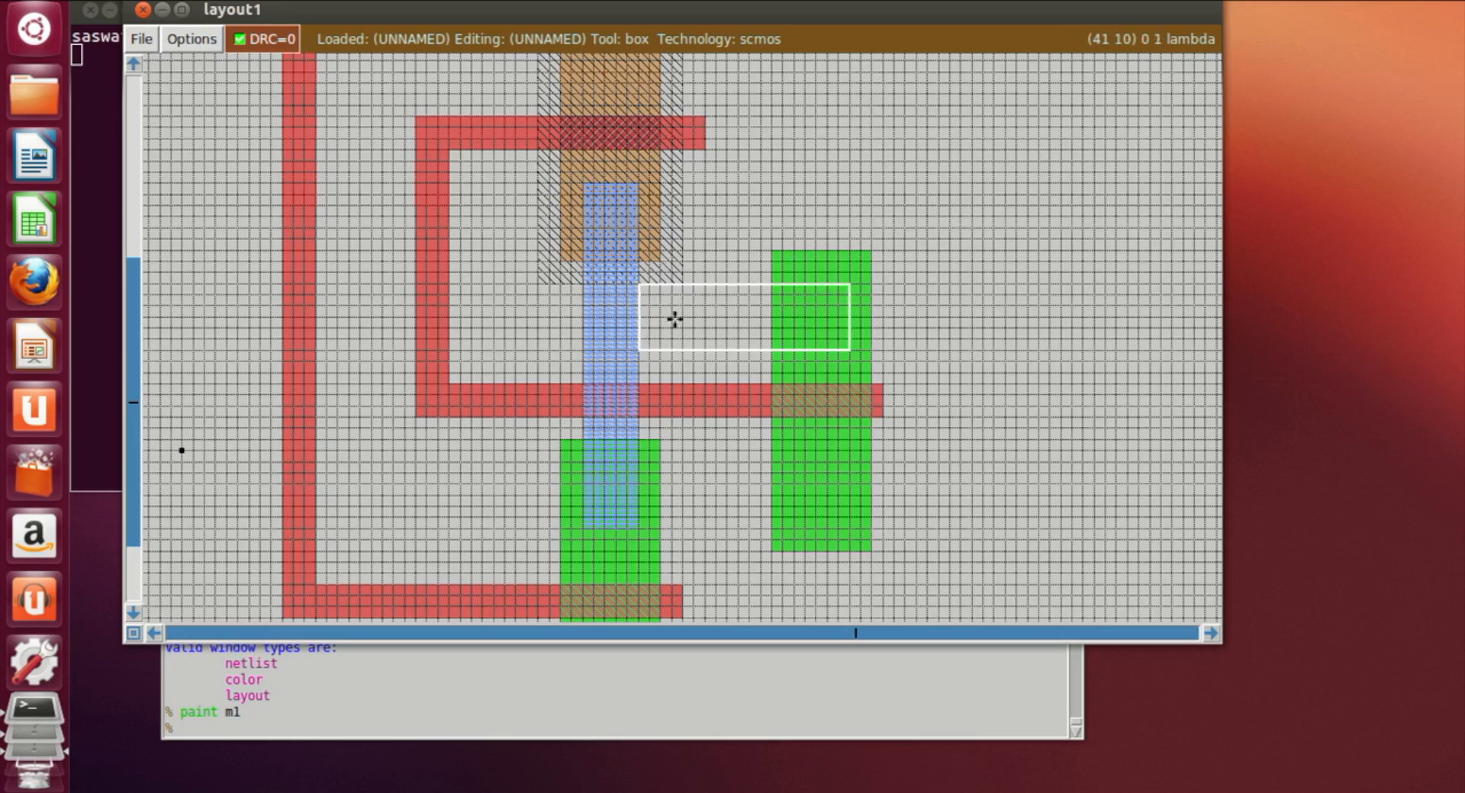
{"action": "right_click", "coordinate": [850, 292]}
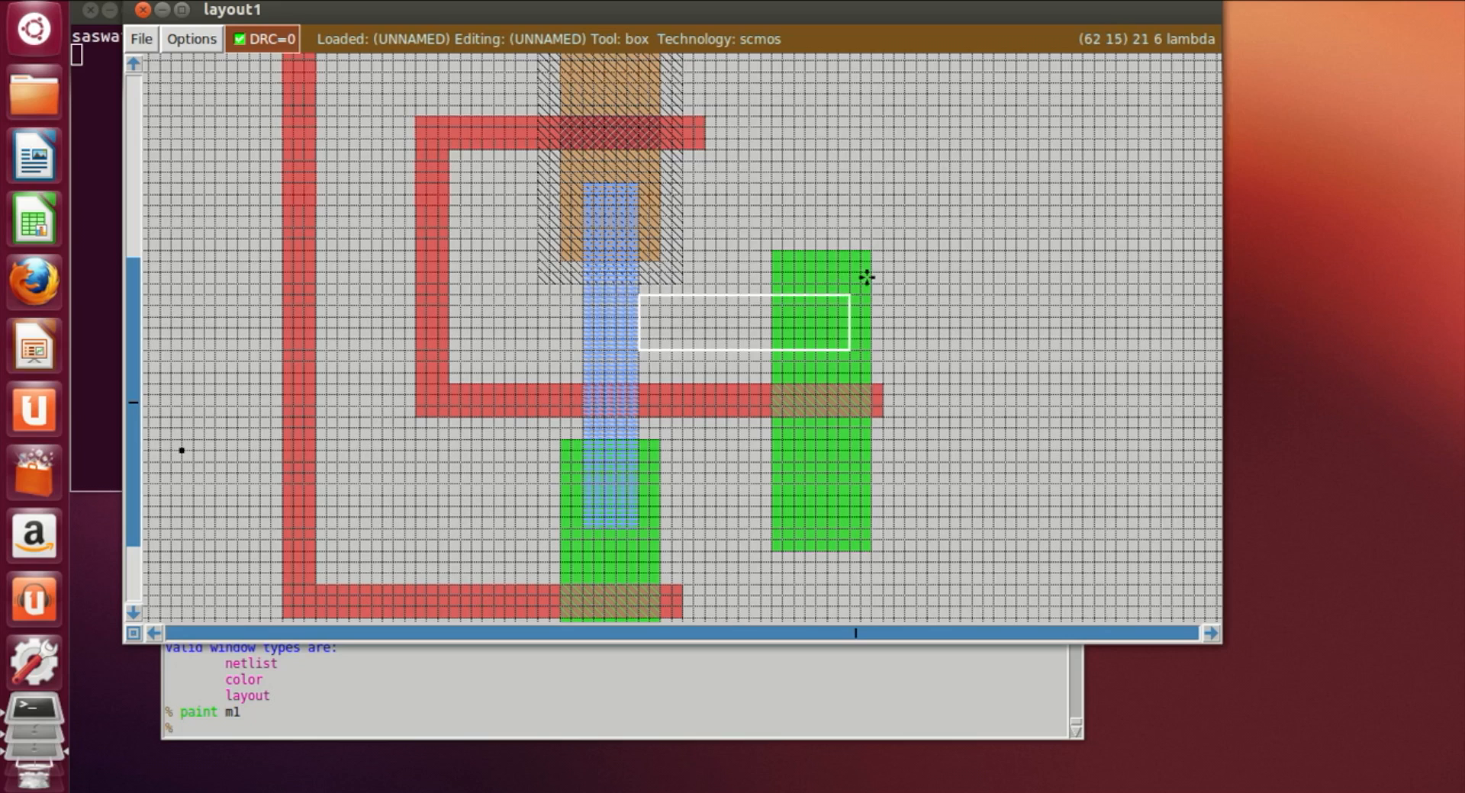
{"action": "left_click", "coordinate": [530, 729]}
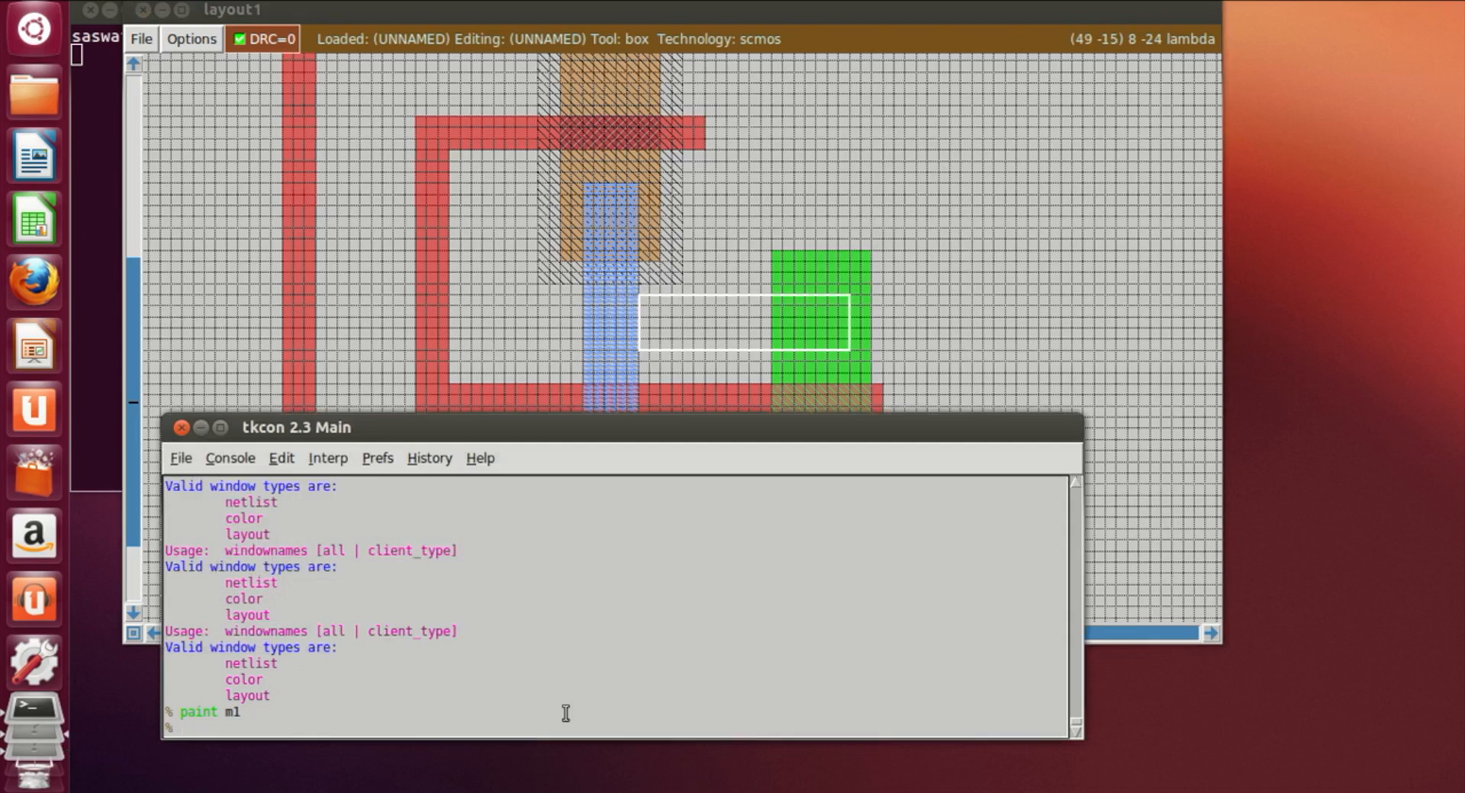
{"action": "key", "text": "Return"}
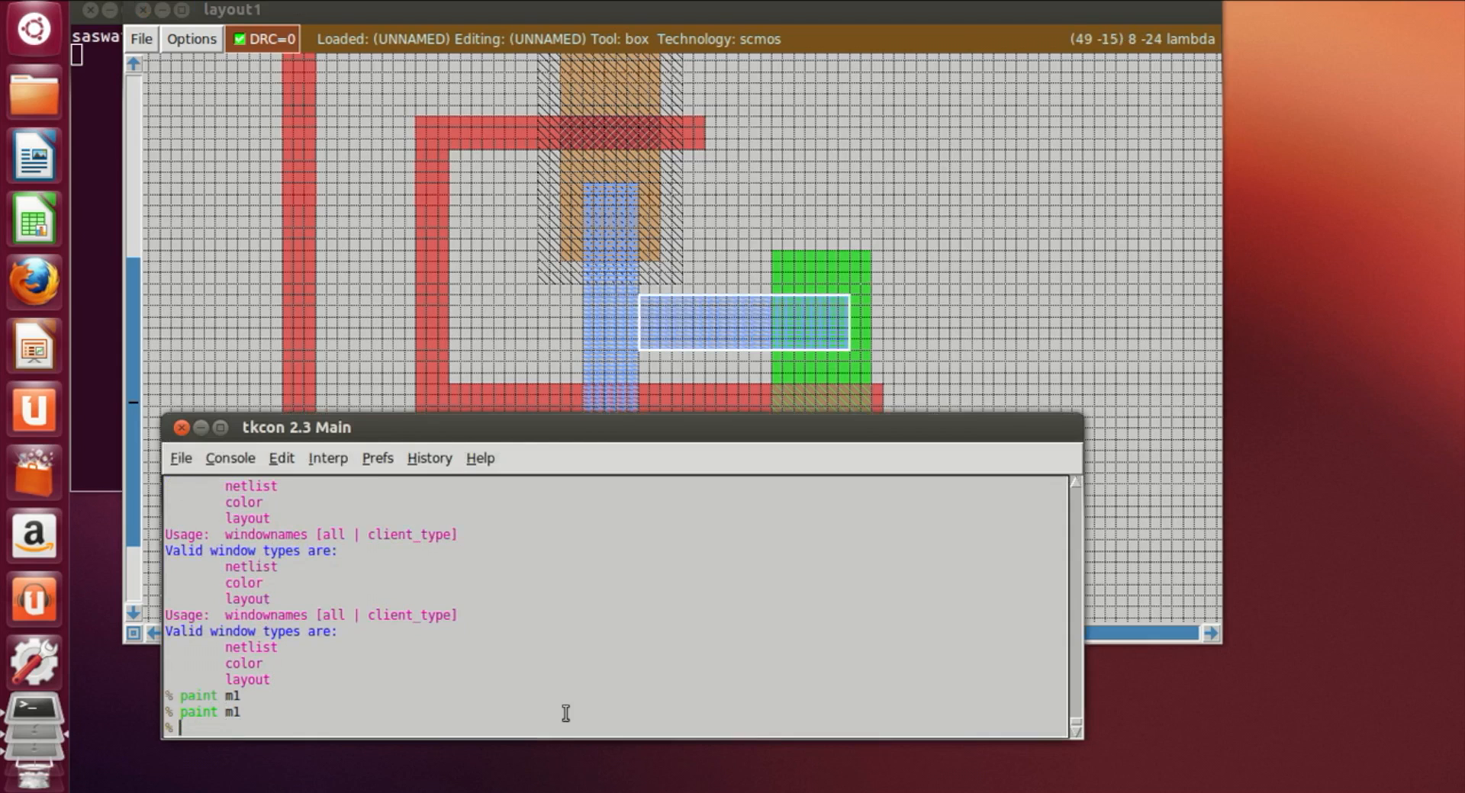
Step: Draw a horizontal box below the lower left ndiff and paint it with m1
{"action": "left_click", "coordinate": [1073, 346]}
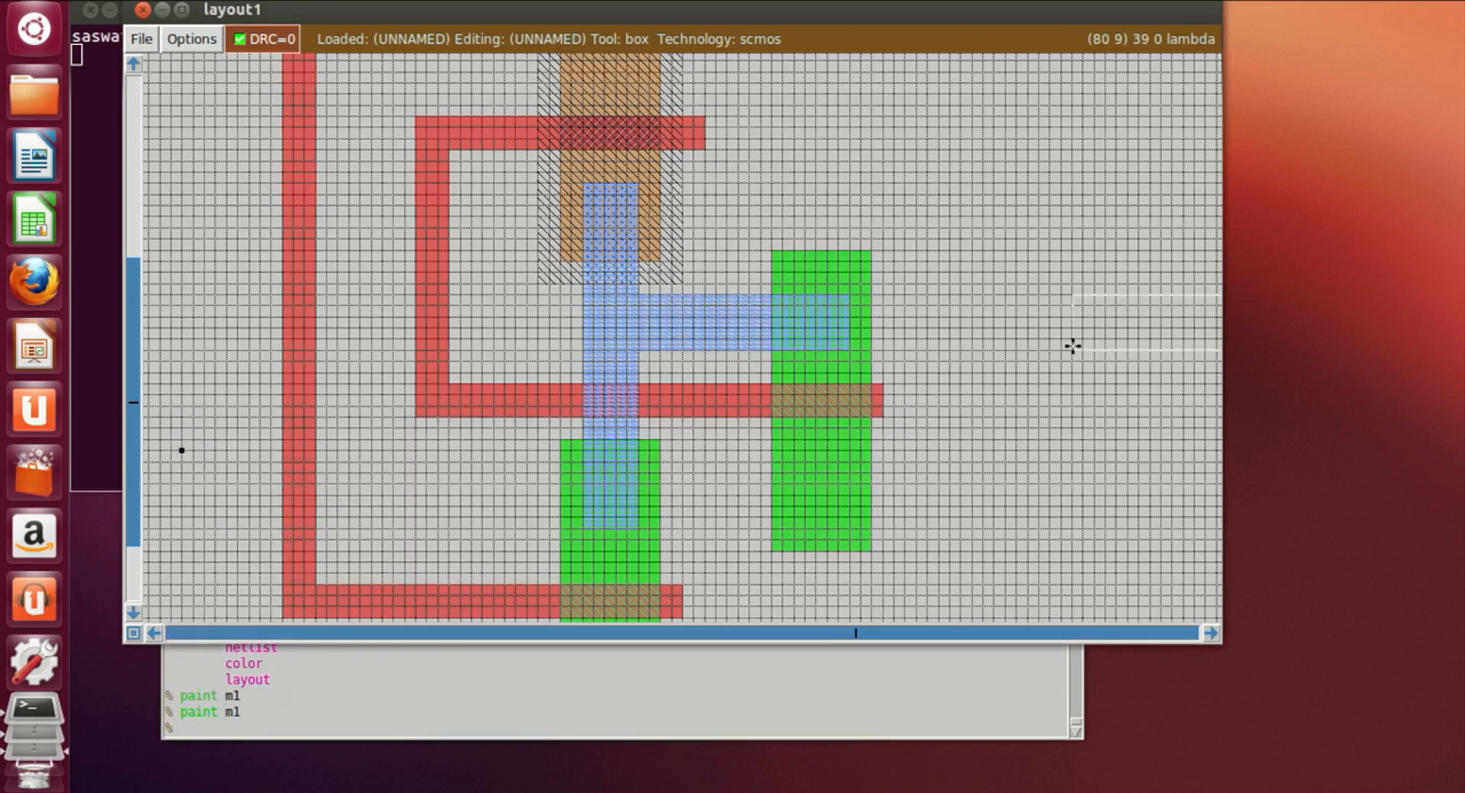
{"action": "scroll", "coordinate": [1072, 346], "scroll_direction": "down", "scroll_amount": 3}
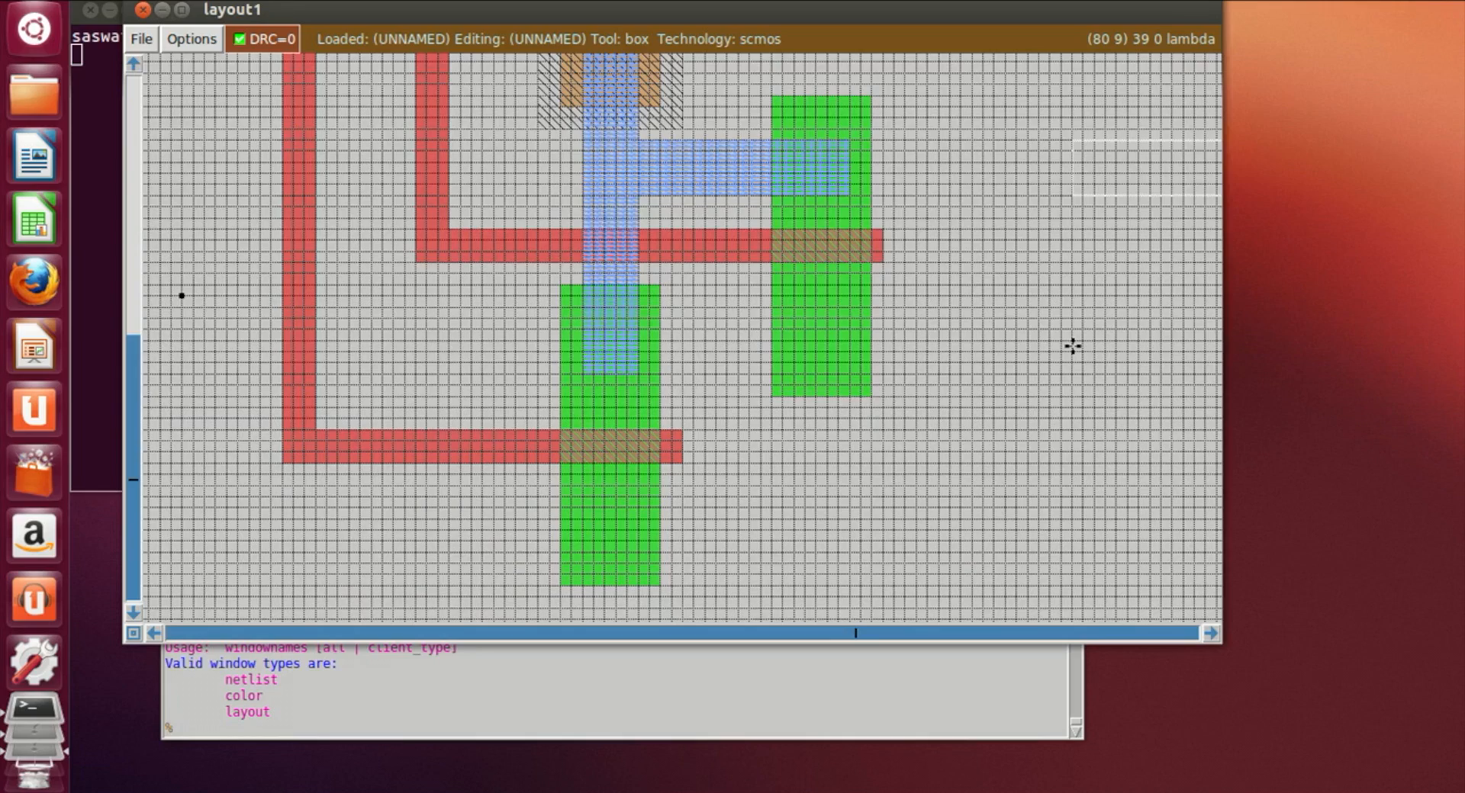
{"action": "scroll", "coordinate": [1061, 362], "scroll_direction": "up", "scroll_amount": 5}
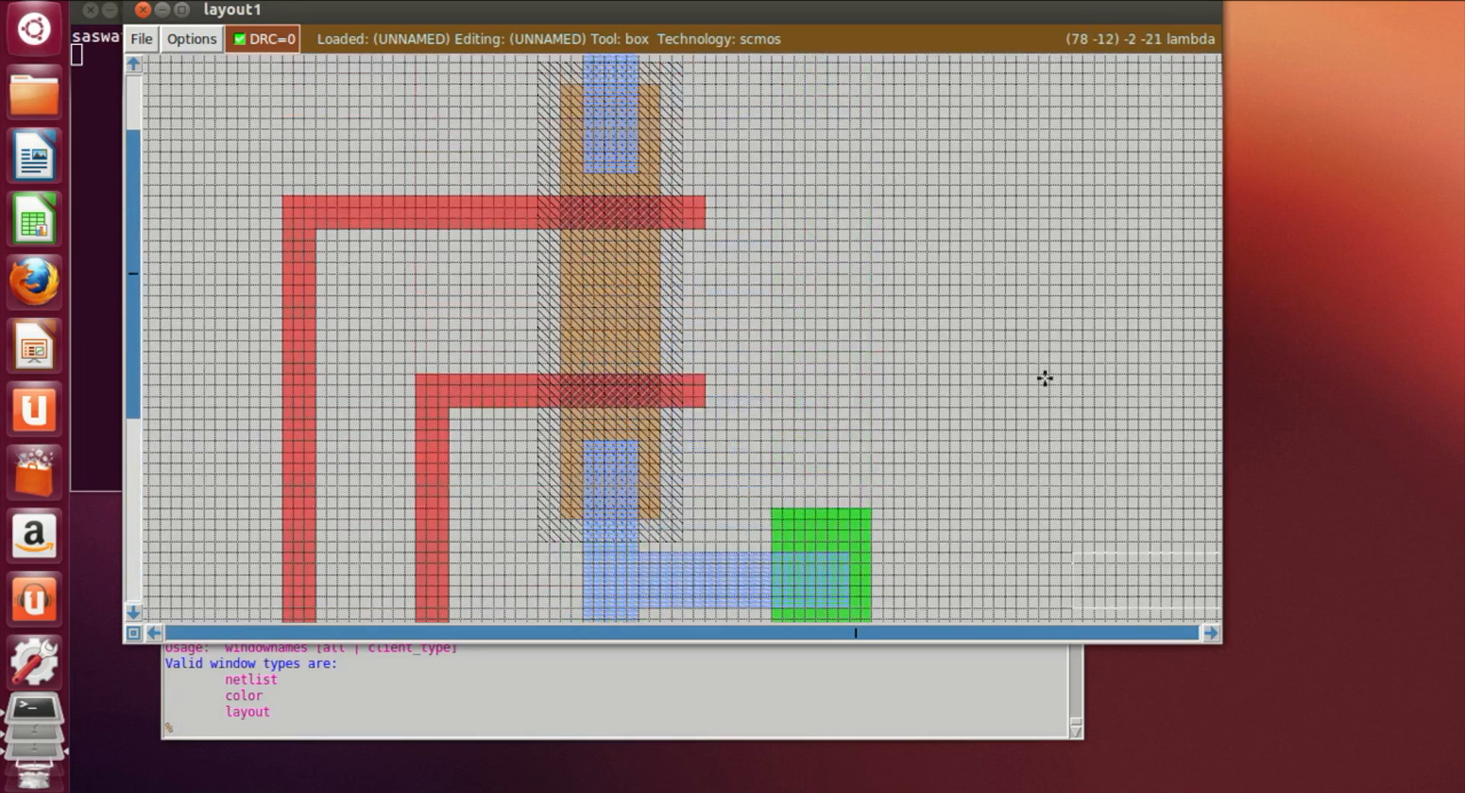
{"action": "scroll", "coordinate": [549, 209], "scroll_direction": "down", "scroll_amount": 3}
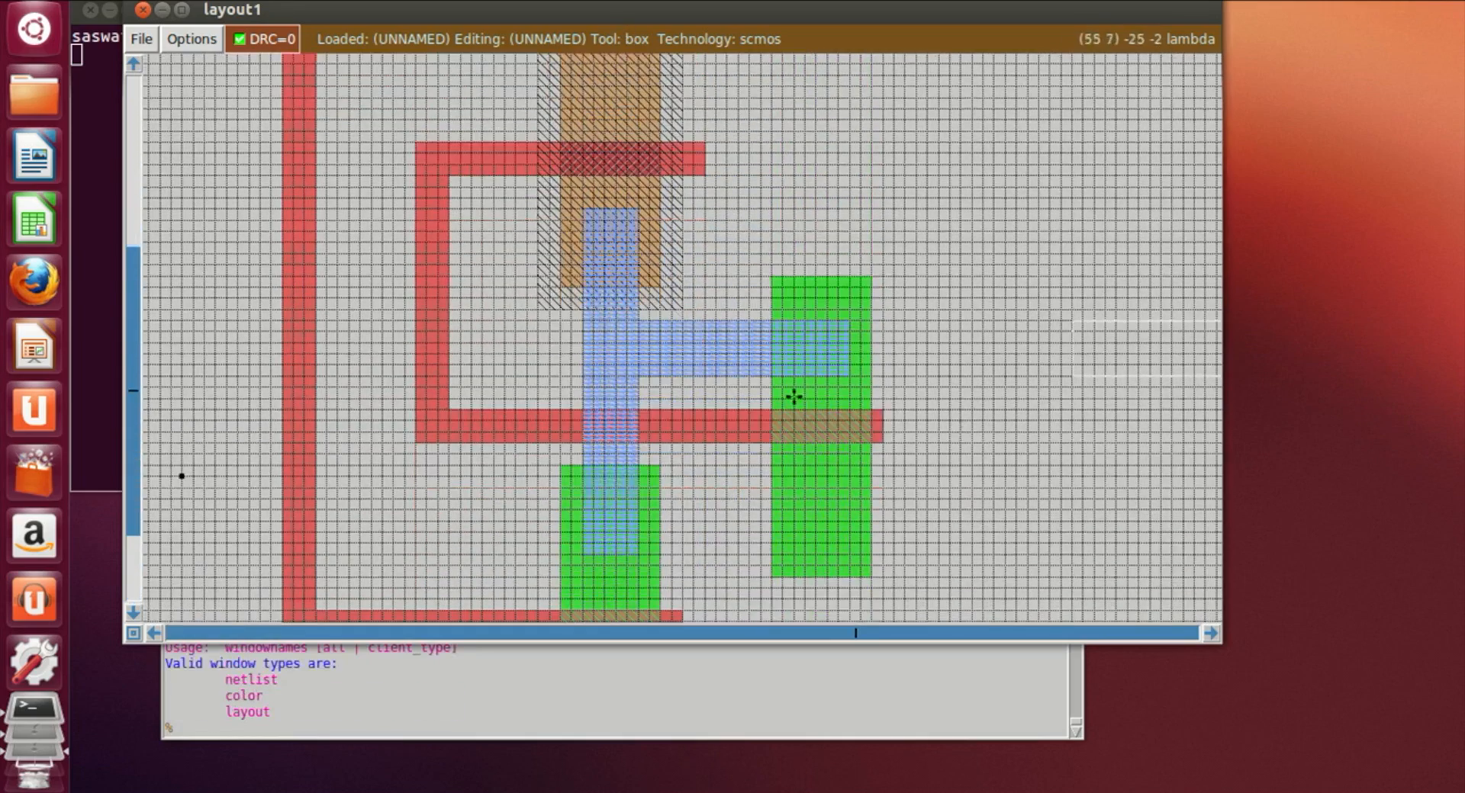
{"action": "scroll", "coordinate": [807, 396], "scroll_direction": "down", "scroll_amount": 3}
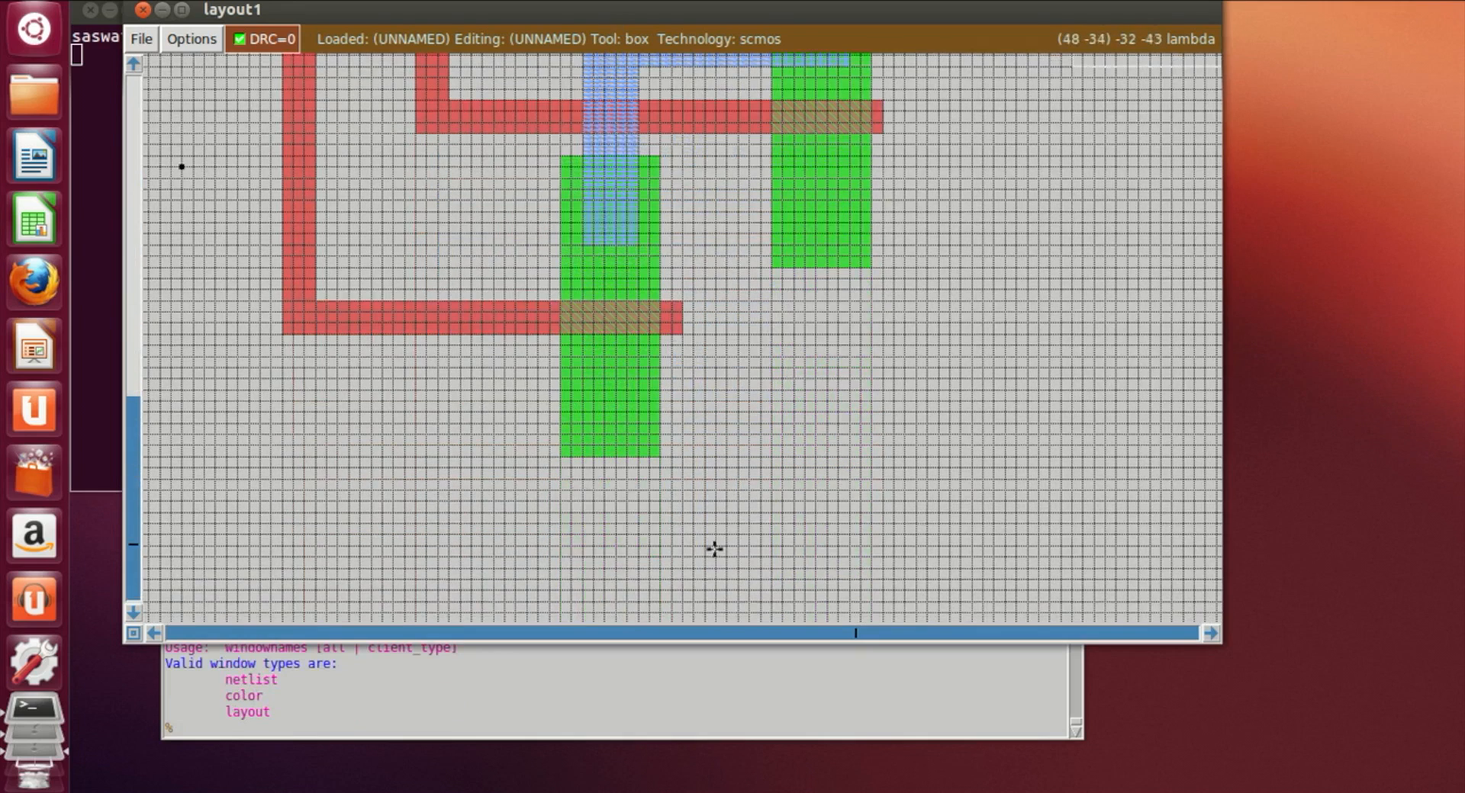
{"action": "scroll", "coordinate": [724, 305], "scroll_direction": "down", "scroll_amount": 2}
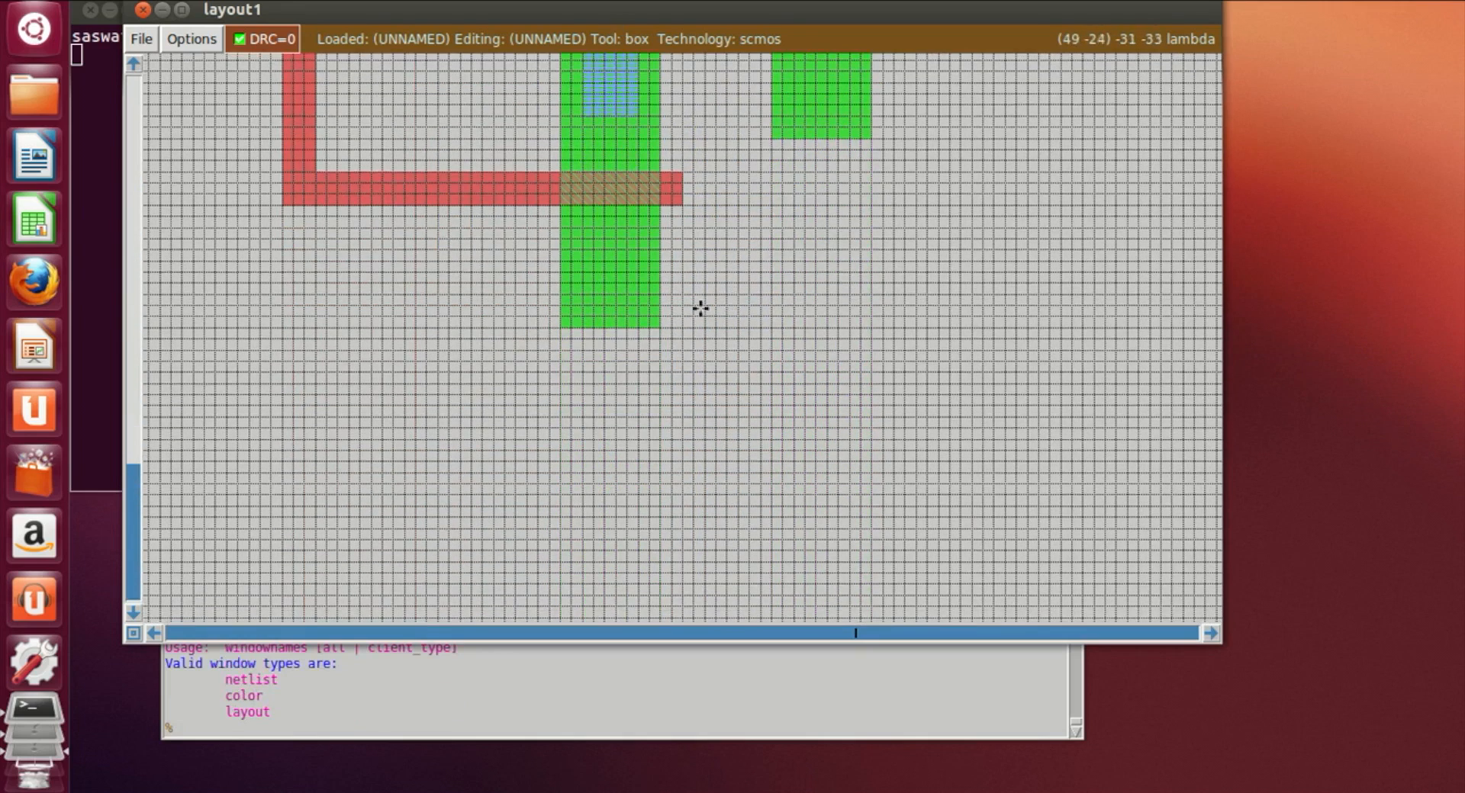
{"action": "left_click", "coordinate": [597, 251]}
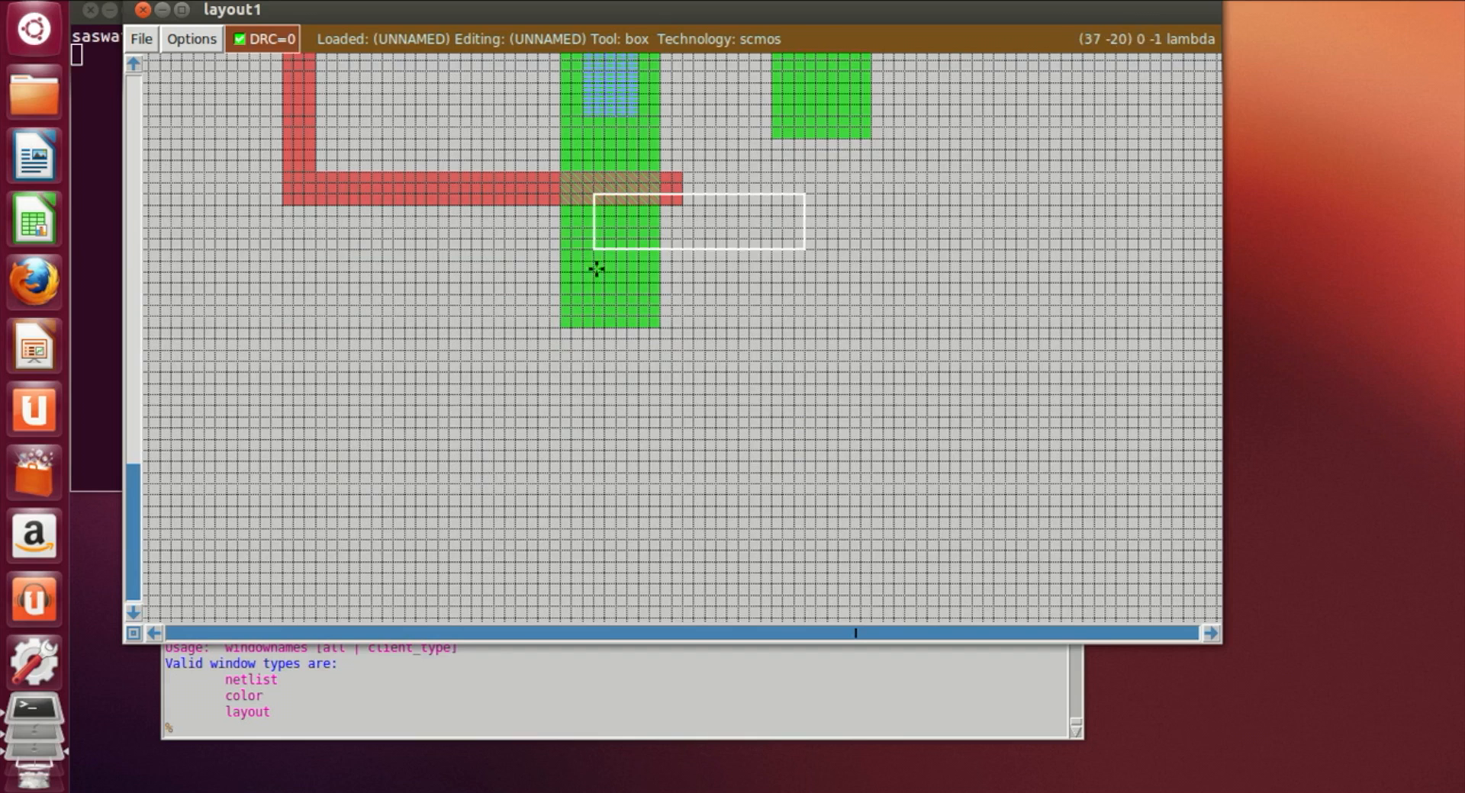
{"action": "left_click", "coordinate": [587, 517]}
{"action": "left_click", "coordinate": [572, 474]}
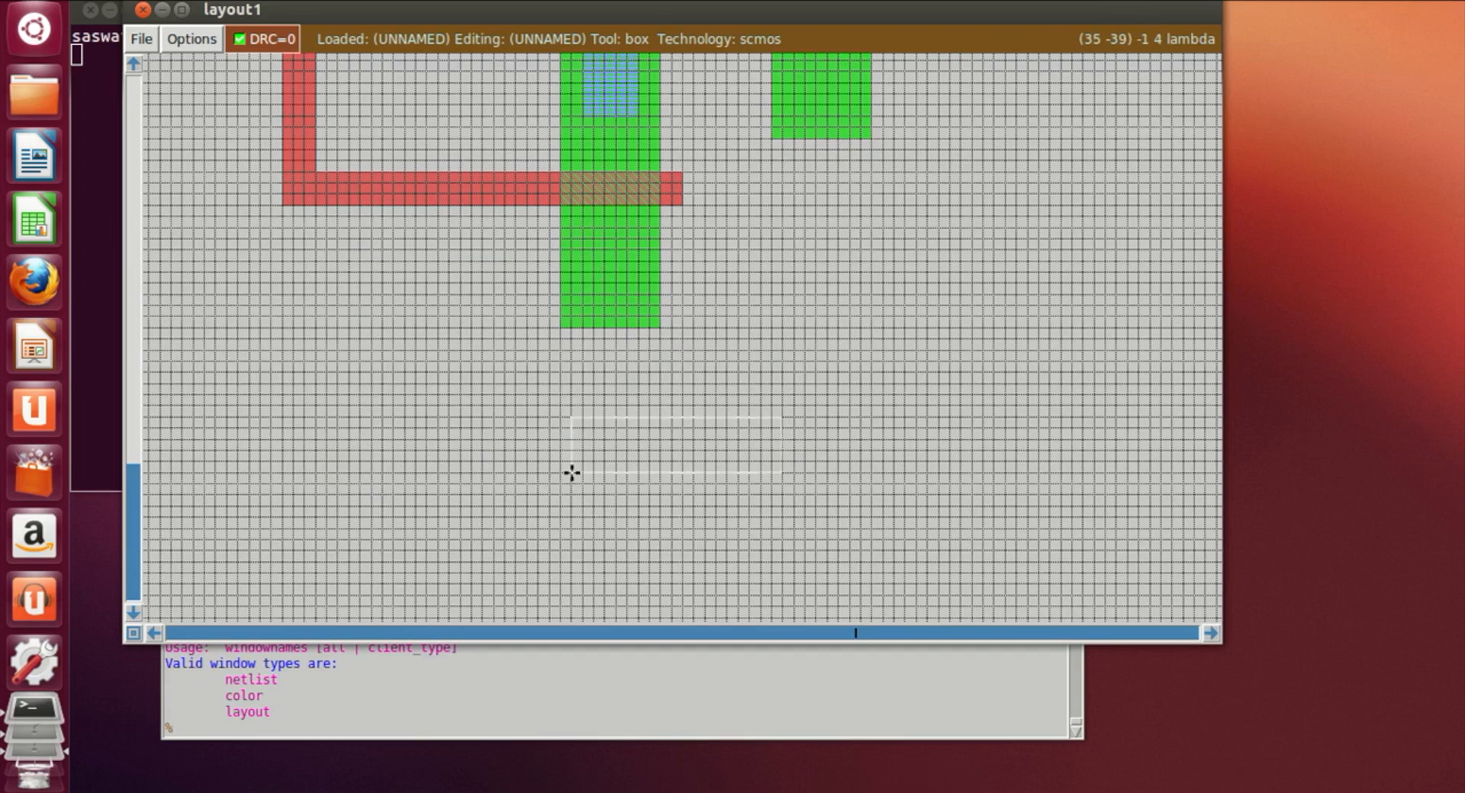
{"action": "left_click", "coordinate": [573, 440]}
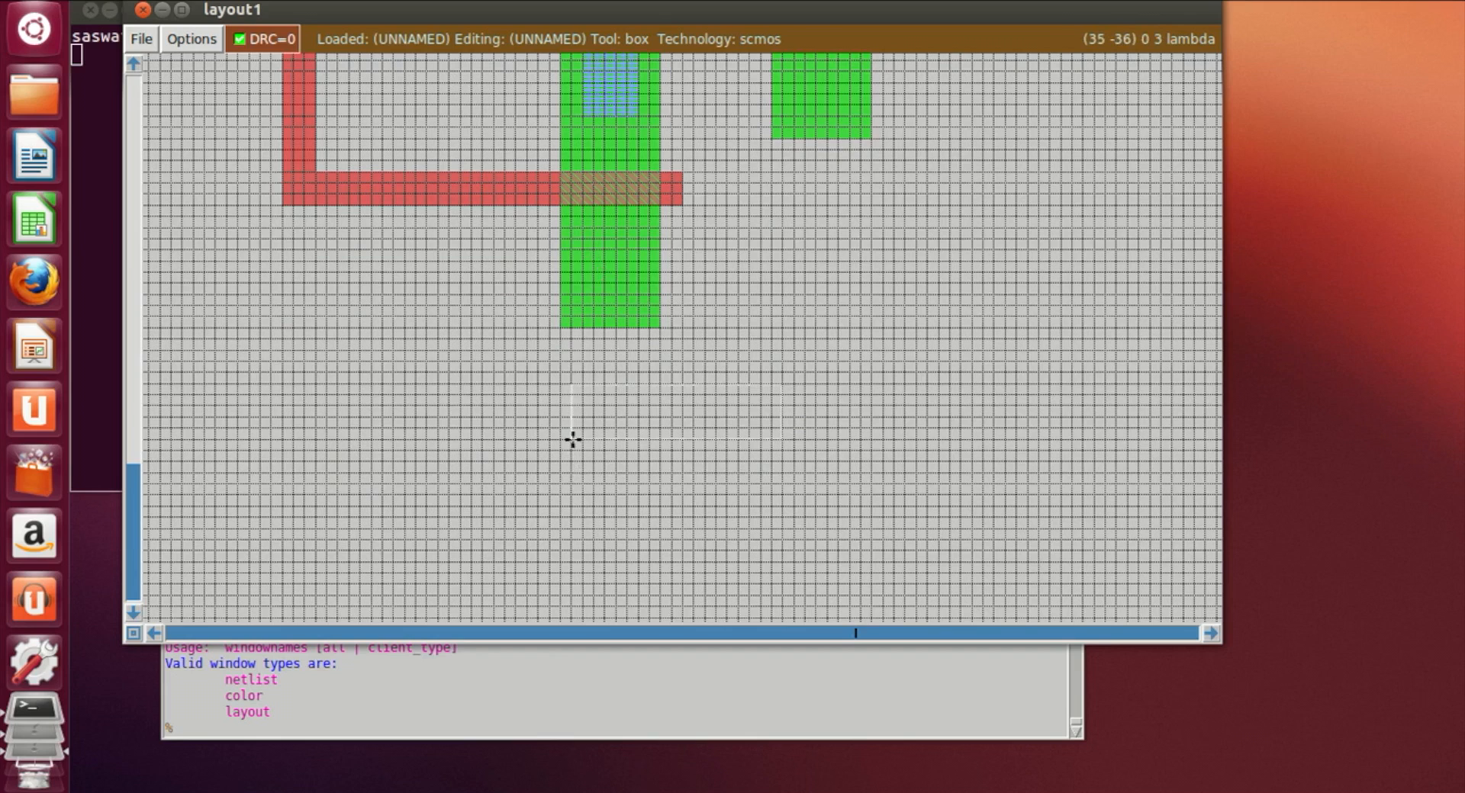
{"action": "left_click", "coordinate": [352, 732]}
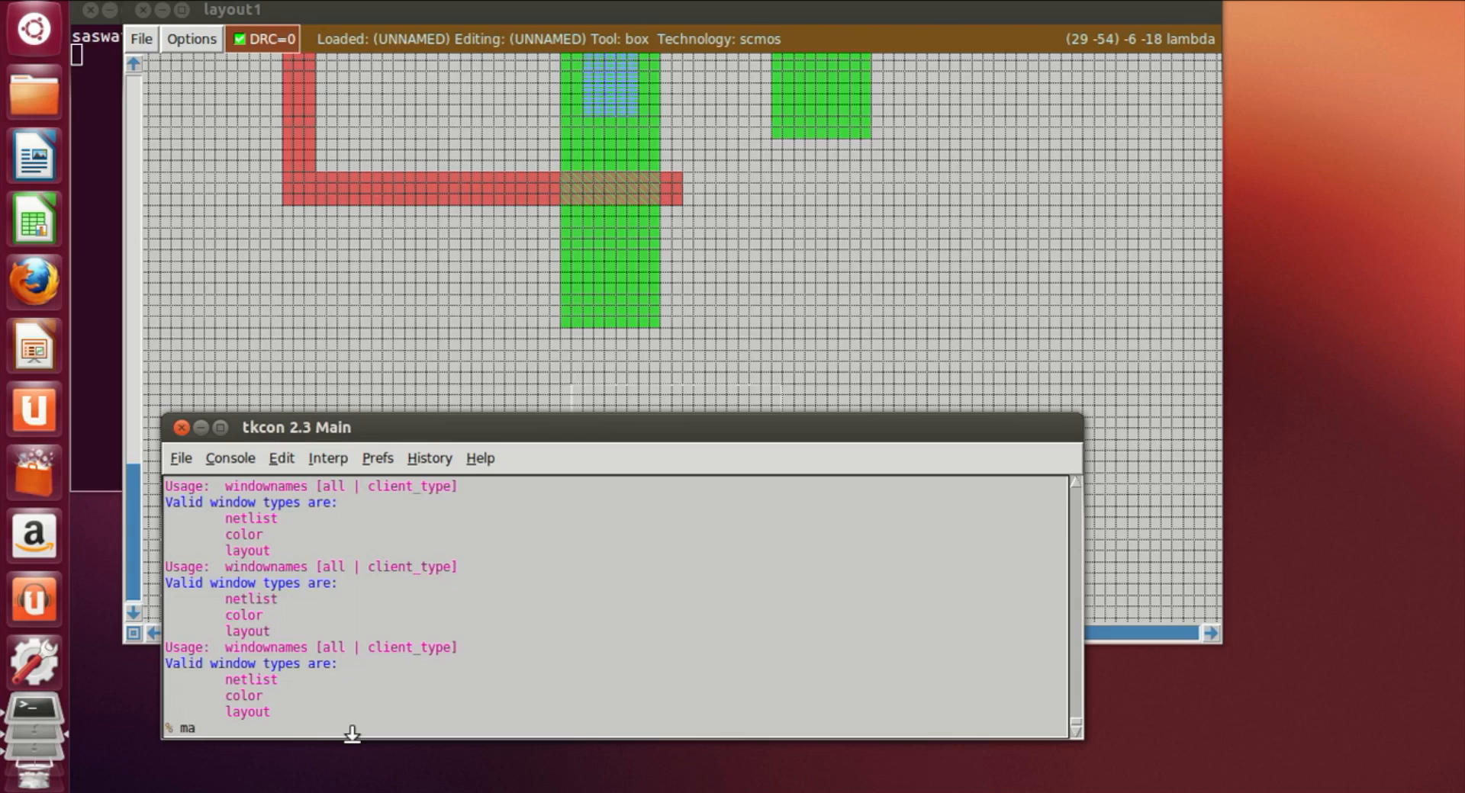
{"action": "type", "text": "paint m1"}
{"action": "key", "text": "Return"}
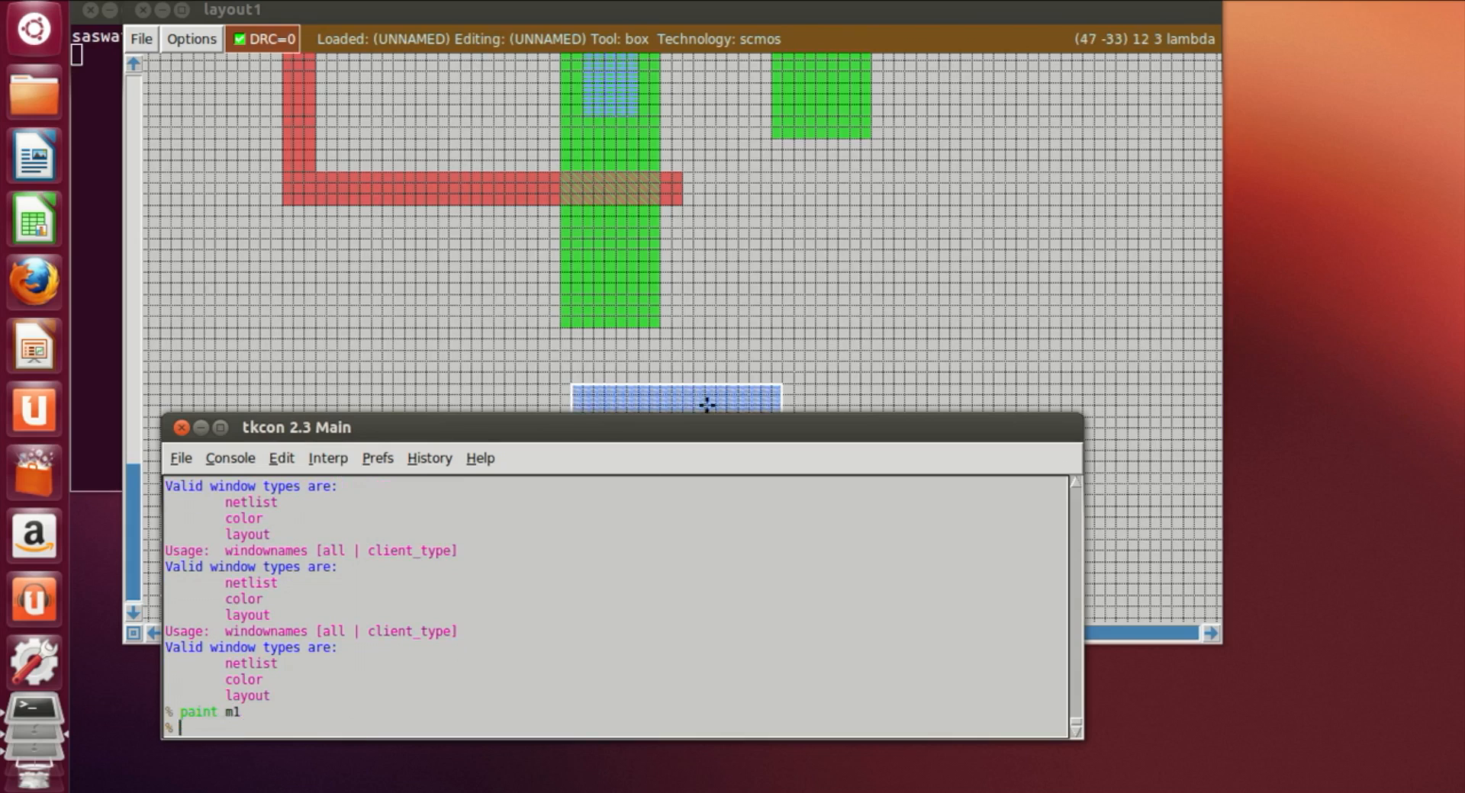
Step: Draw a narrow vertical box from the lower left ndiff down to the new horizontal bar and paint it with m1
{"action": "left_click", "coordinate": [584, 239]}
{"action": "right_click", "coordinate": [623, 382]}
{"action": "right_click_drag", "start_coordinate": [624, 381], "coordinate": [625, 239]}
{"action": "right_click", "coordinate": [638, 232]}
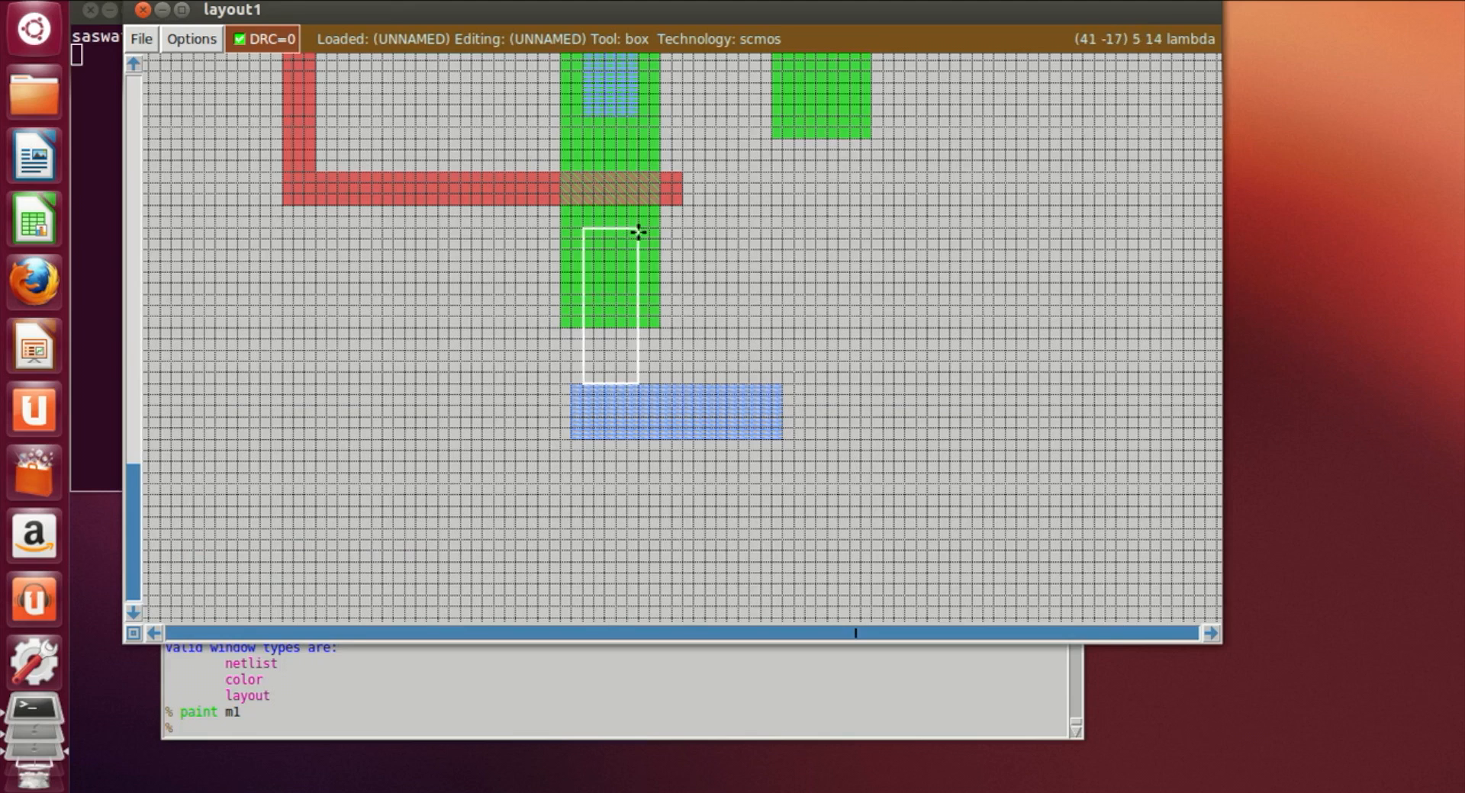
{"action": "left_click", "coordinate": [569, 385]}
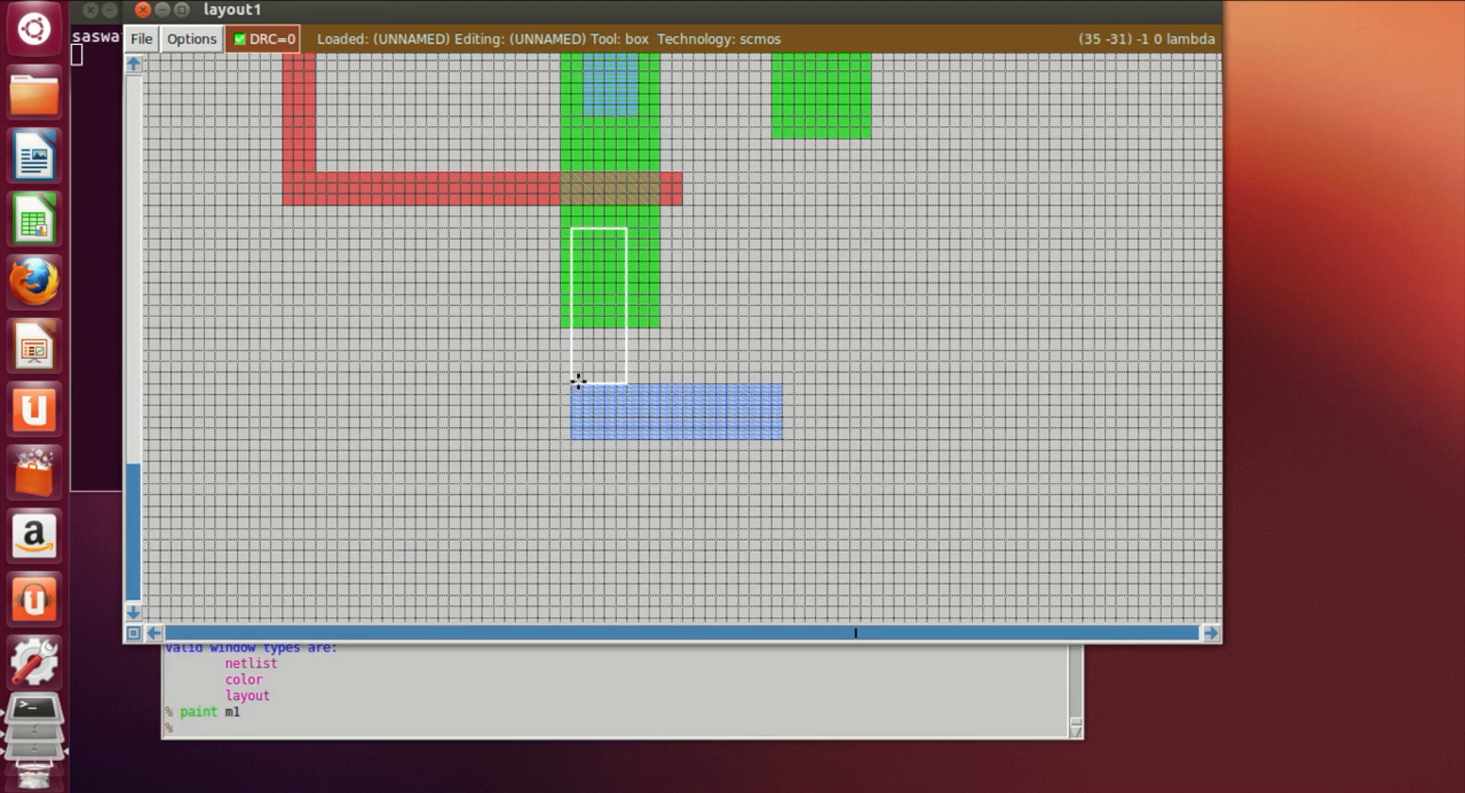
{"action": "right_click", "coordinate": [640, 230]}
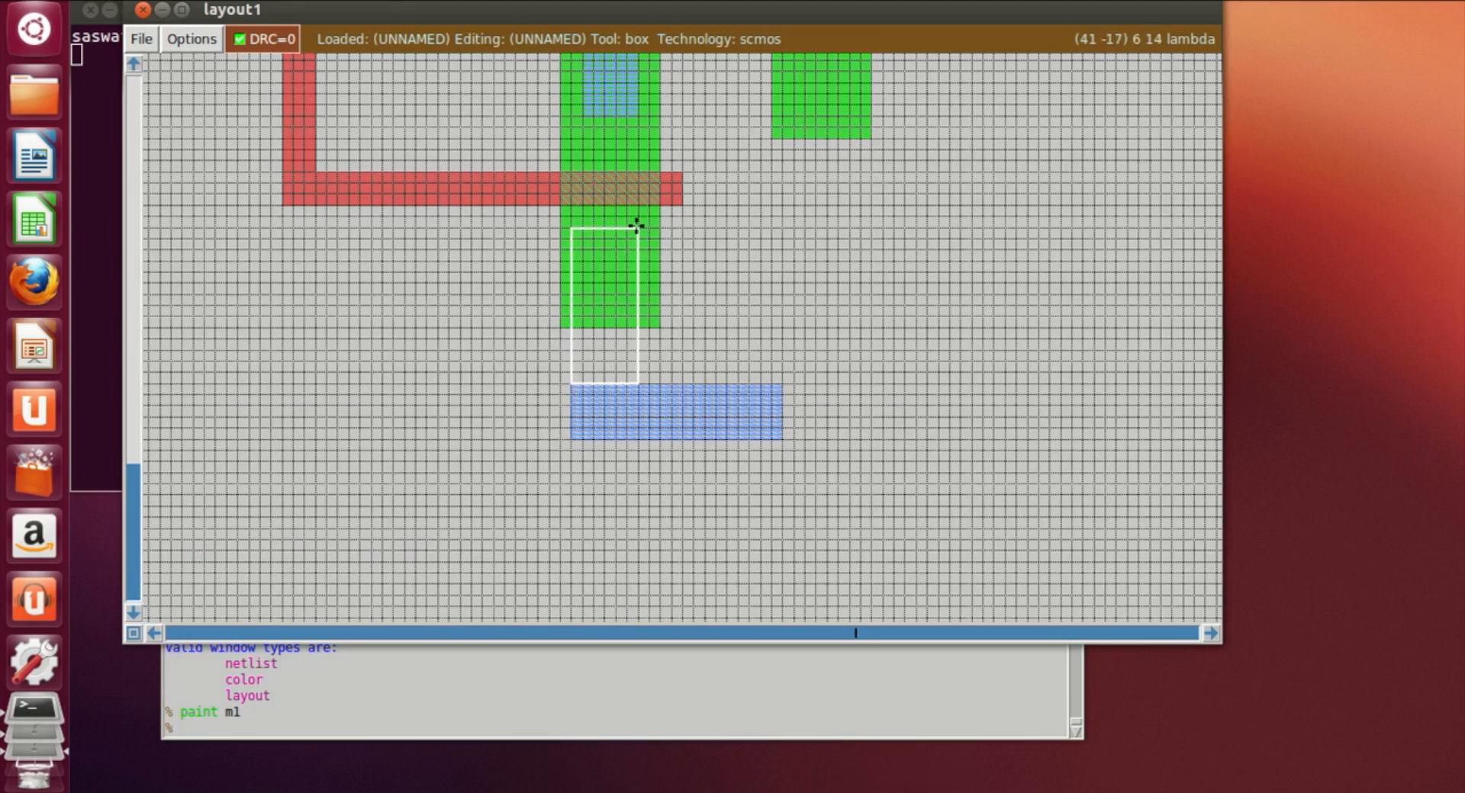
{"action": "left_click", "coordinate": [592, 78]}
{"action": "left_click", "coordinate": [582, 104]}
{"action": "left_click", "coordinate": [564, 387]}
{"action": "right_click", "coordinate": [631, 230]}
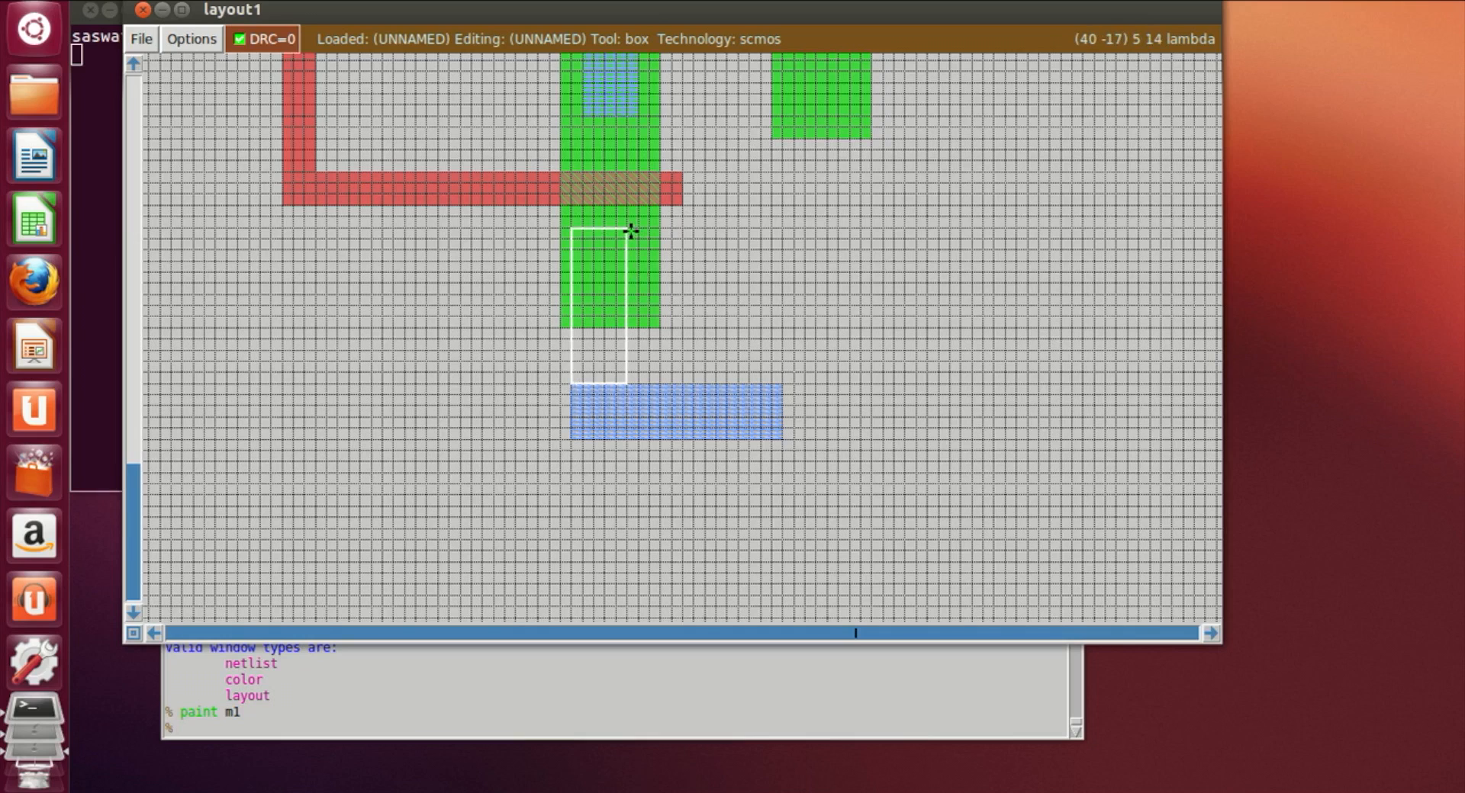
{"action": "left_click", "coordinate": [636, 233]}
{"action": "left_click", "coordinate": [585, 384]}
{"action": "left_click", "coordinate": [591, 733]}
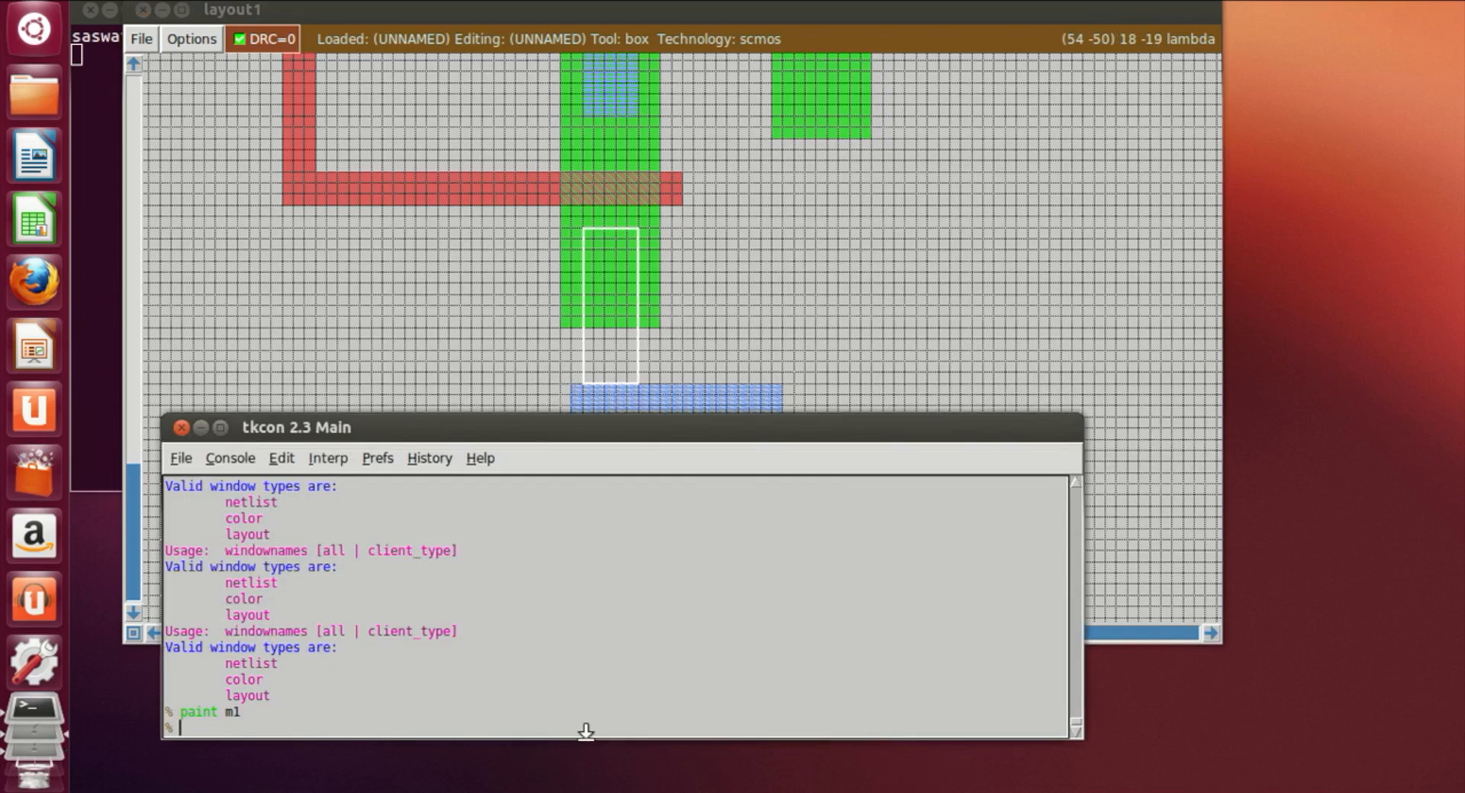
{"action": "type", "text": "paint ml"}
{"action": "key", "text": "Return"}
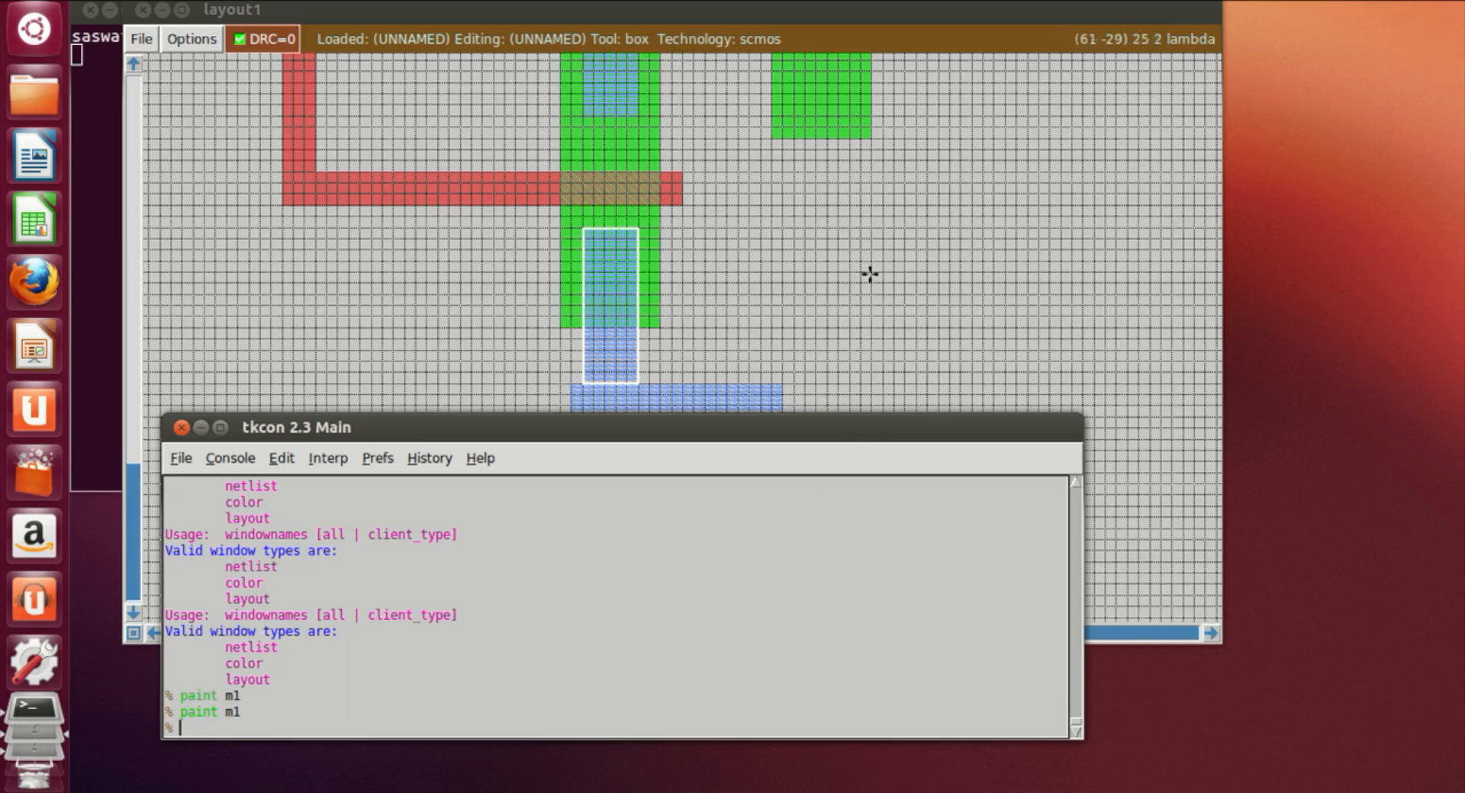
Step: Draw a narrow vertical box just right of the horizontal bar's end and paint it with m1
{"action": "left_click", "coordinate": [849, 362]}
{"action": "left_click", "coordinate": [761, 259]}
{"action": "left_click", "coordinate": [795, 258]}
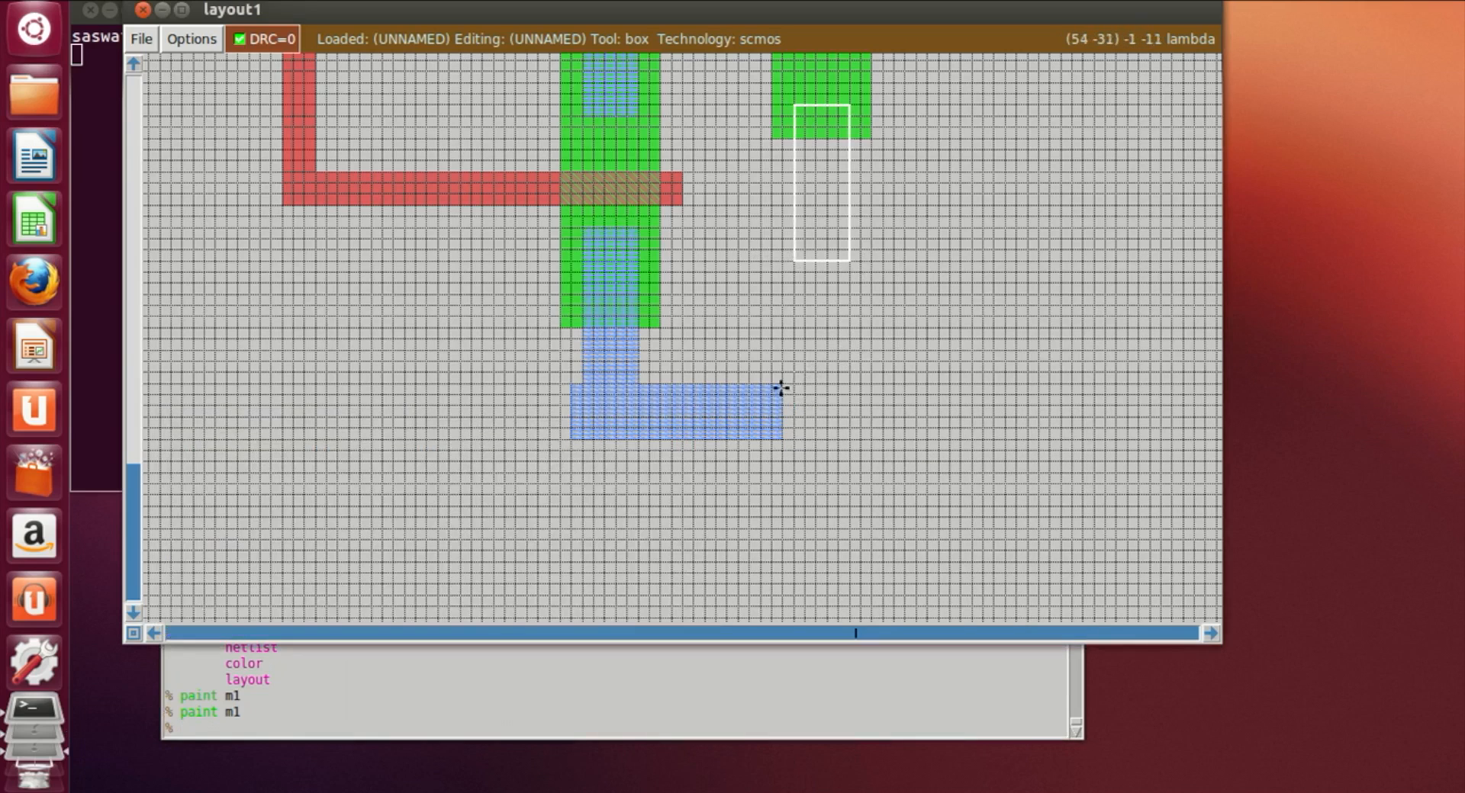
{"action": "left_click", "coordinate": [825, 428]}
{"action": "left_click", "coordinate": [815, 428]}
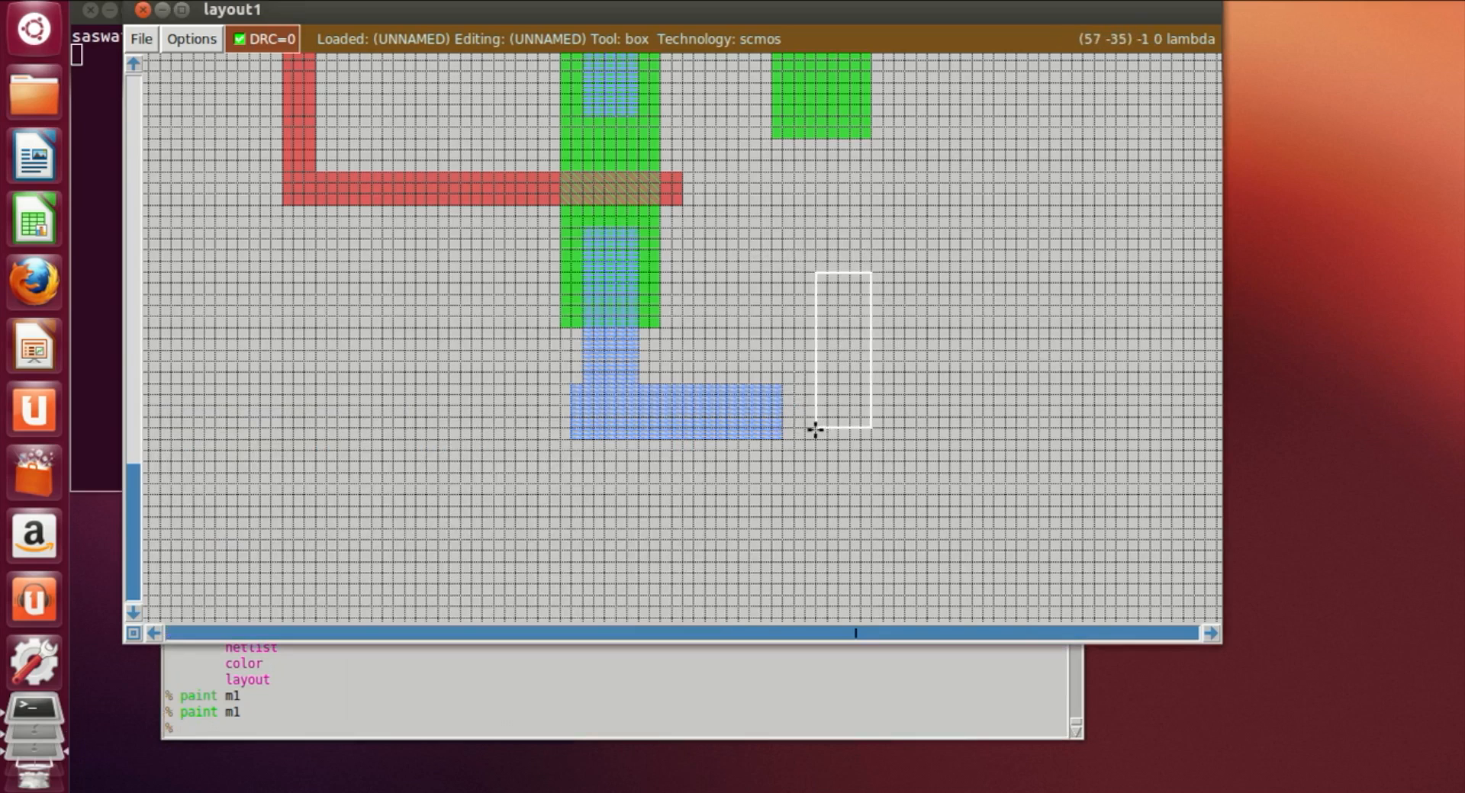
{"action": "left_click", "coordinate": [809, 429]}
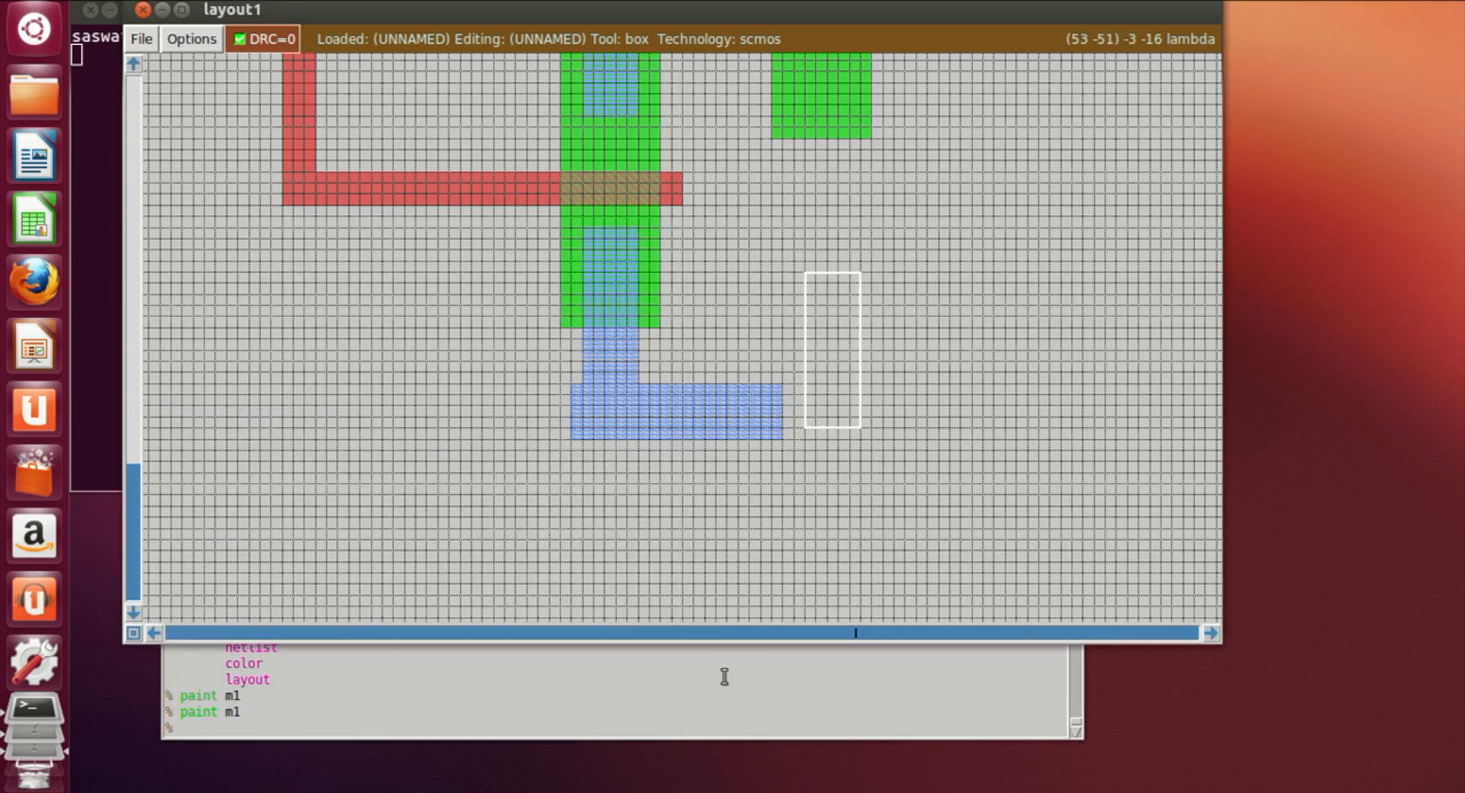
{"action": "left_click", "coordinate": [652, 734]}
{"action": "type", "text": "paint m1"}
{"action": "key", "text": "Return"}
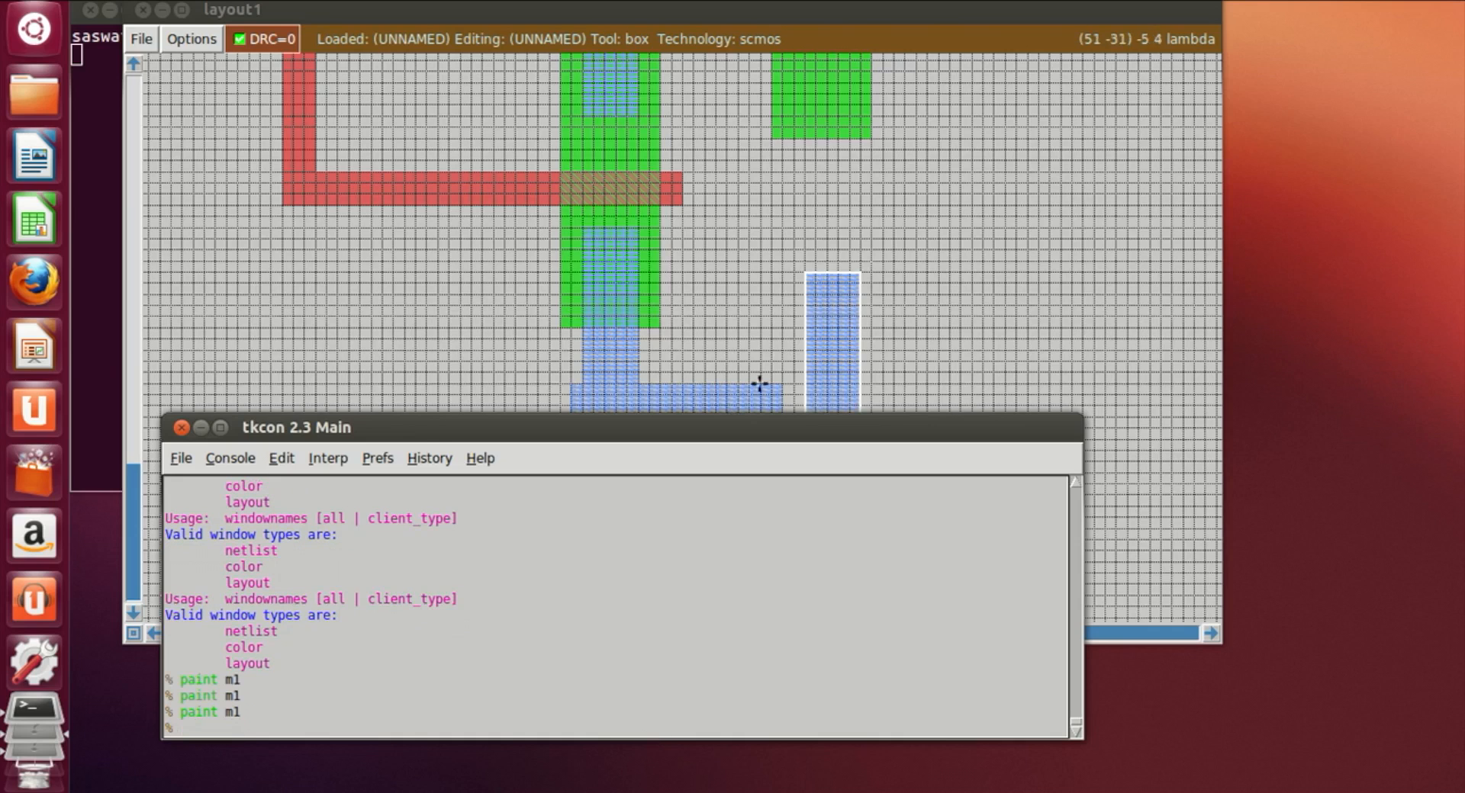
Step: Draw a vertical box from the upper right diffusion down to the lower horizontal bar and paint it with m1
{"action": "right_click_drag", "start_coordinate": [857, 213], "coordinate": [861, 153]}
{"action": "right_click", "coordinate": [852, 88]}
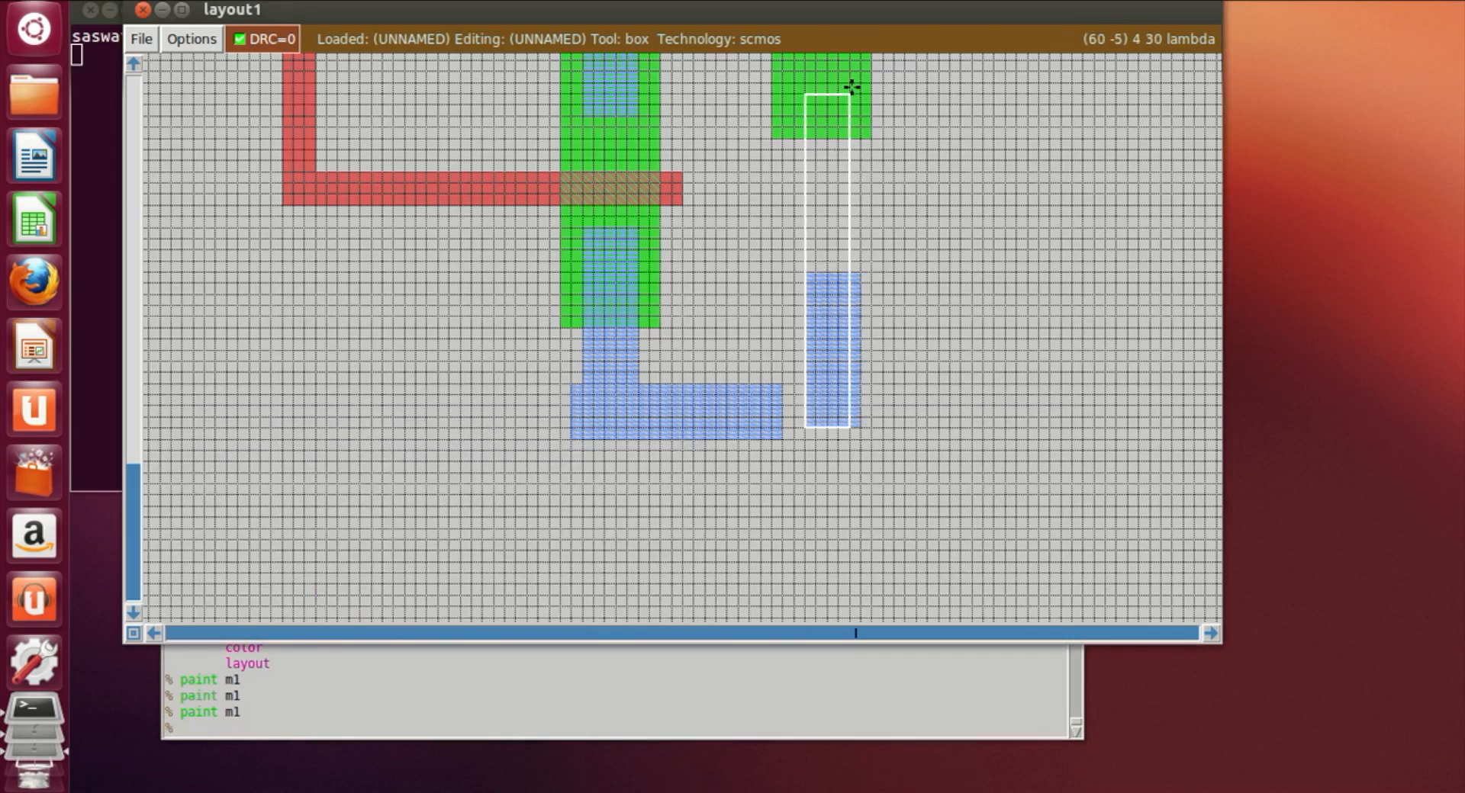
{"action": "scroll", "coordinate": [849, 89], "scroll_direction": "up", "scroll_amount": 3}
{"action": "right_click", "coordinate": [848, 128]}
{"action": "right_click", "coordinate": [854, 119]}
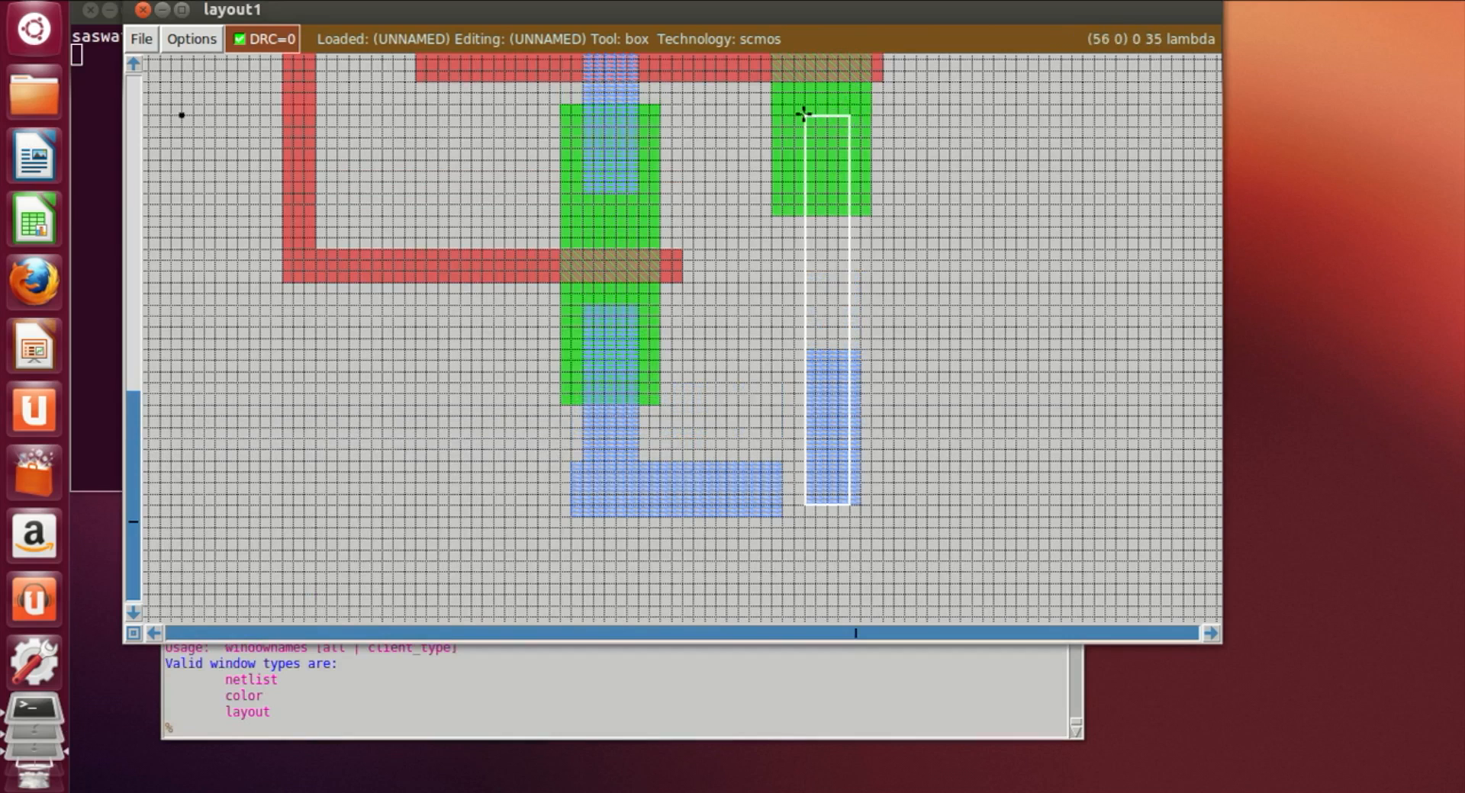
{"action": "left_click", "coordinate": [796, 260]}
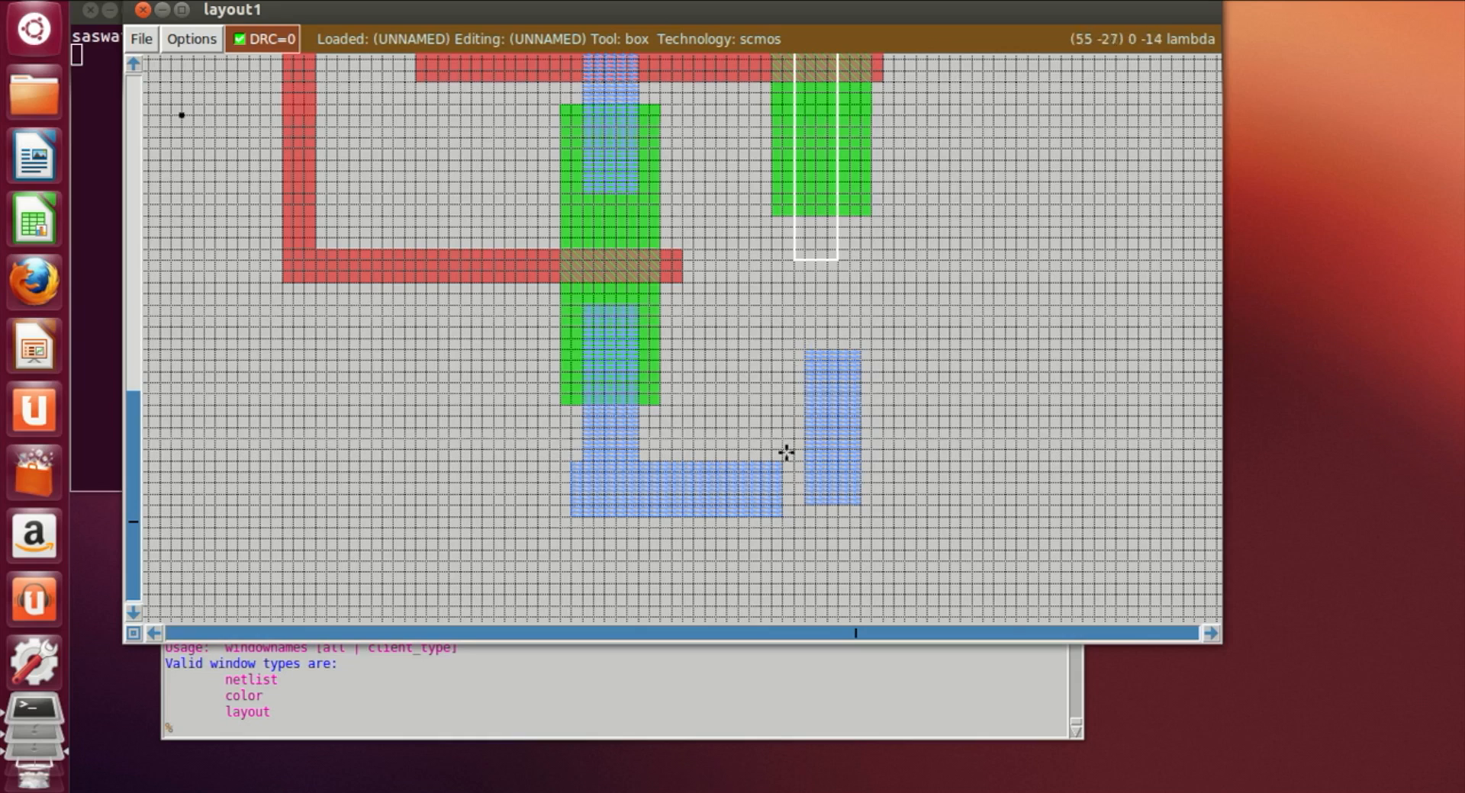
{"action": "left_click", "coordinate": [804, 513]}
{"action": "left_click", "coordinate": [794, 505]}
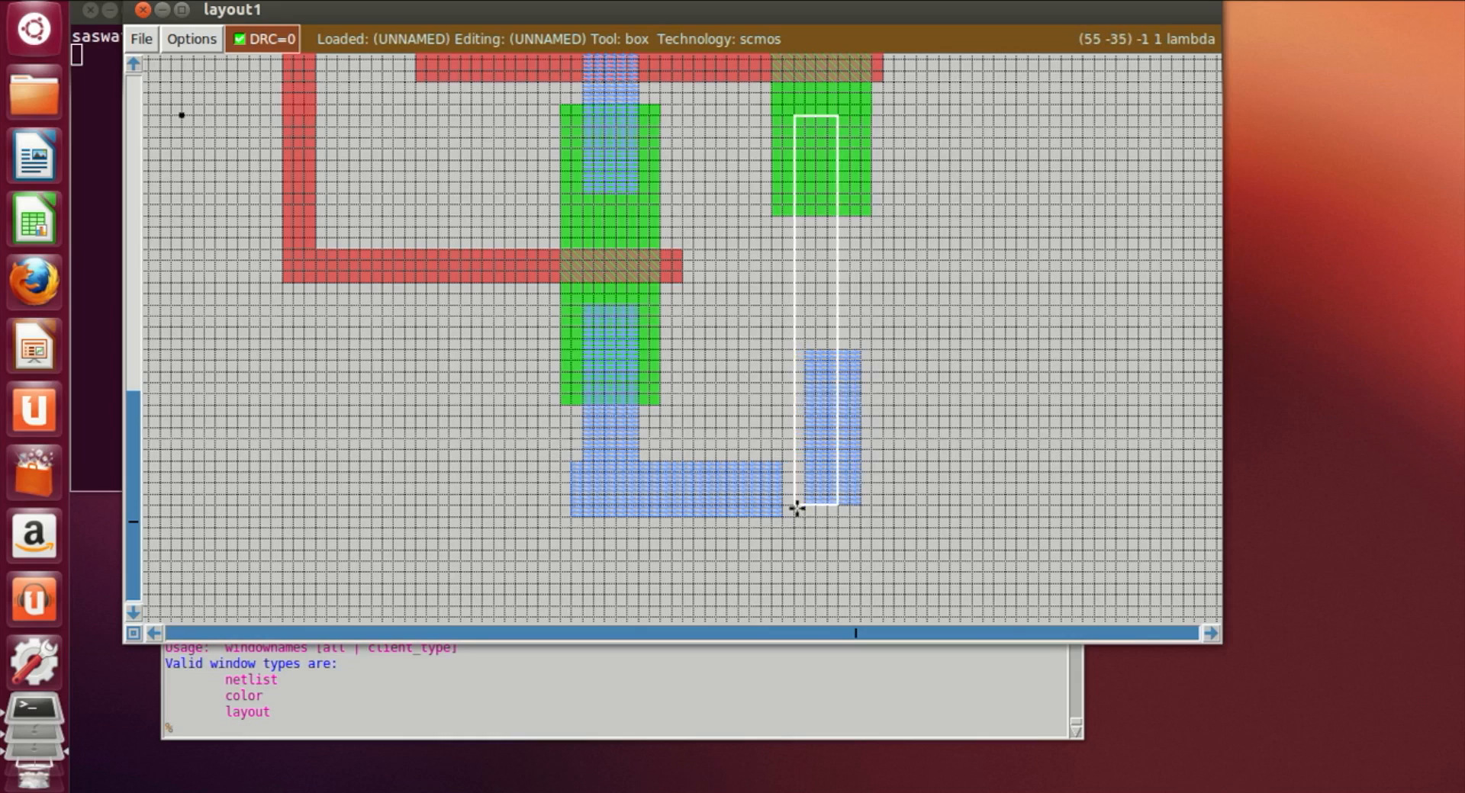
{"action": "left_click", "coordinate": [803, 505]}
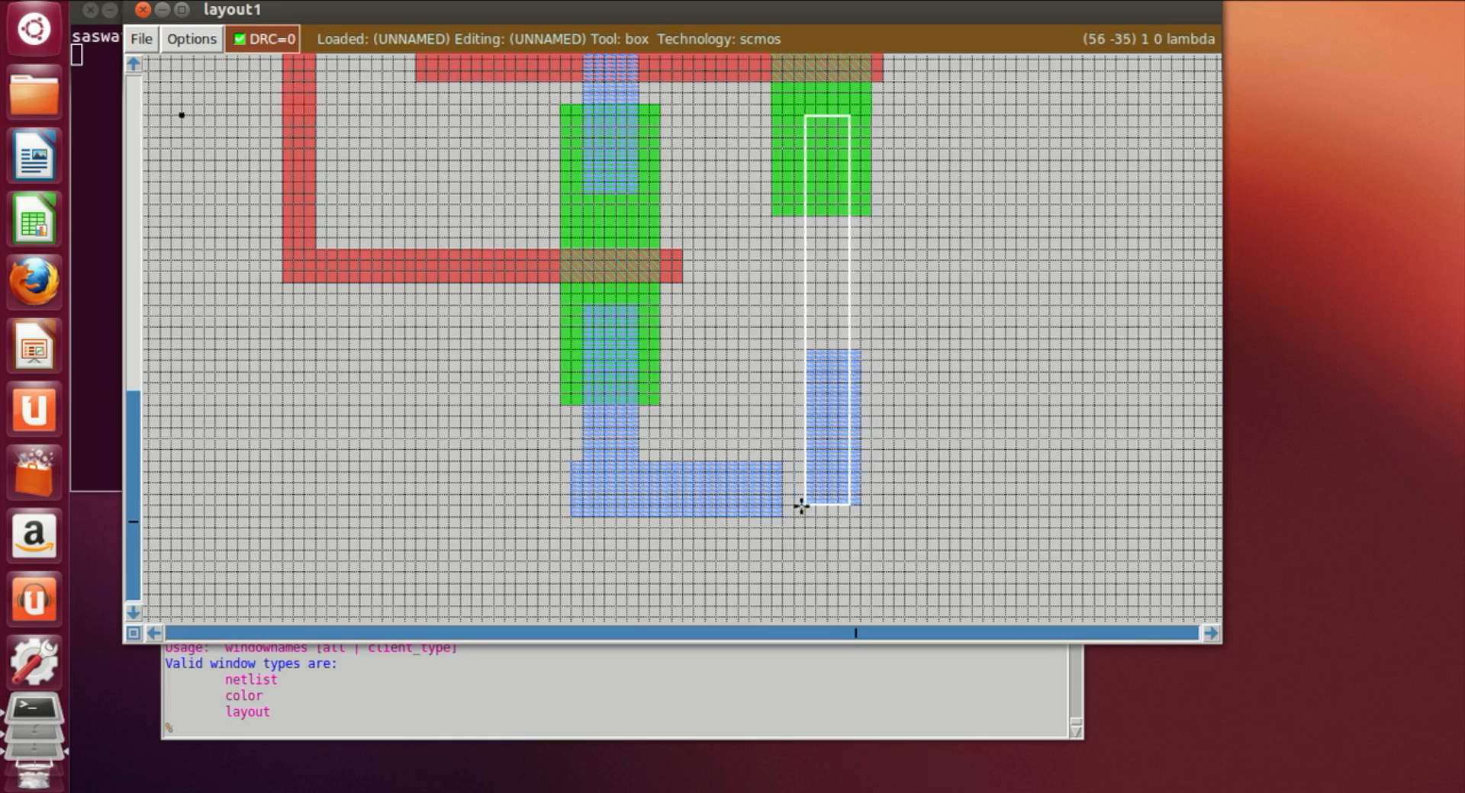
{"action": "left_click", "coordinate": [794, 496]}
{"action": "right_click", "coordinate": [852, 105]}
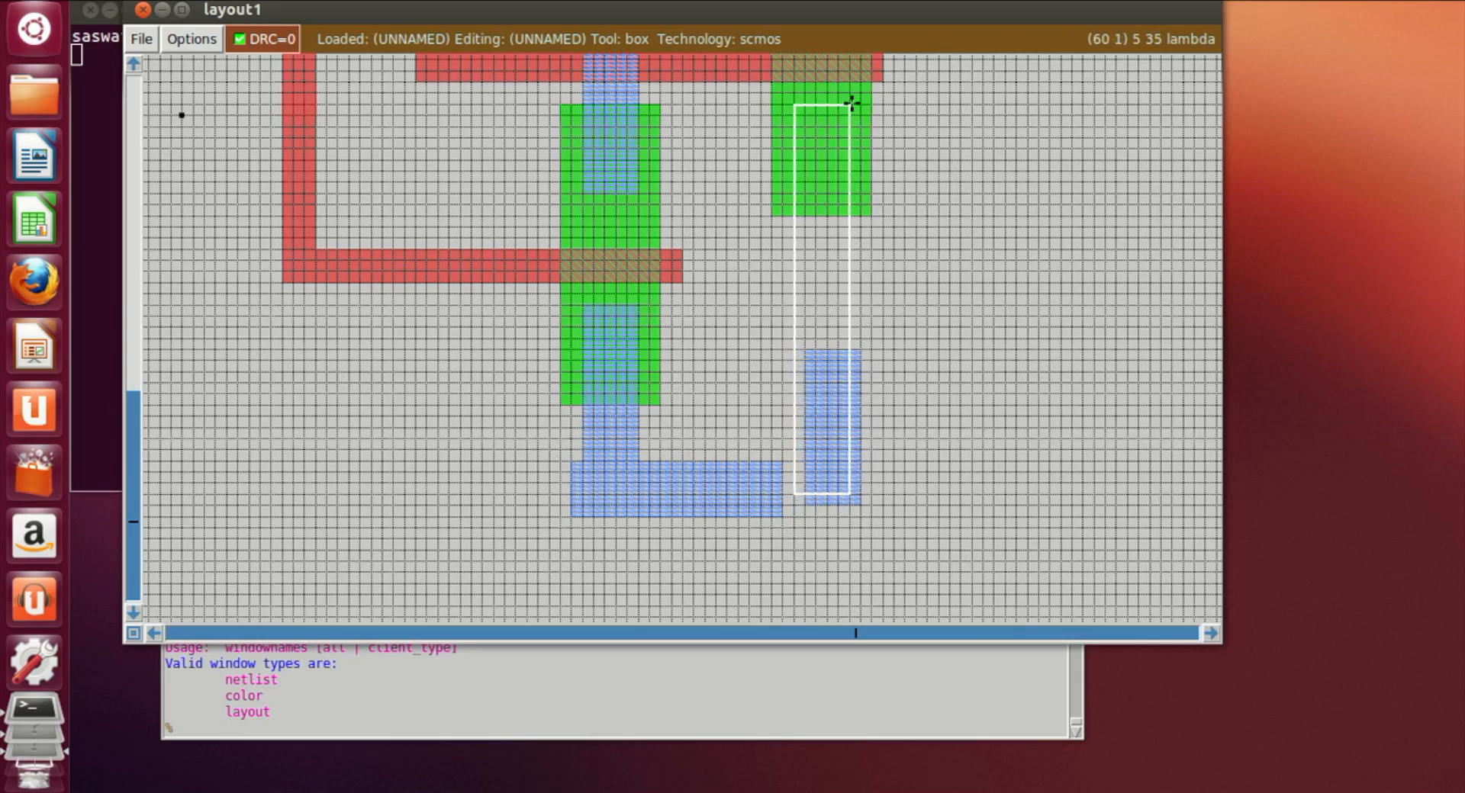
{"action": "left_click", "coordinate": [804, 506]}
{"action": "left_click", "coordinate": [783, 505]}
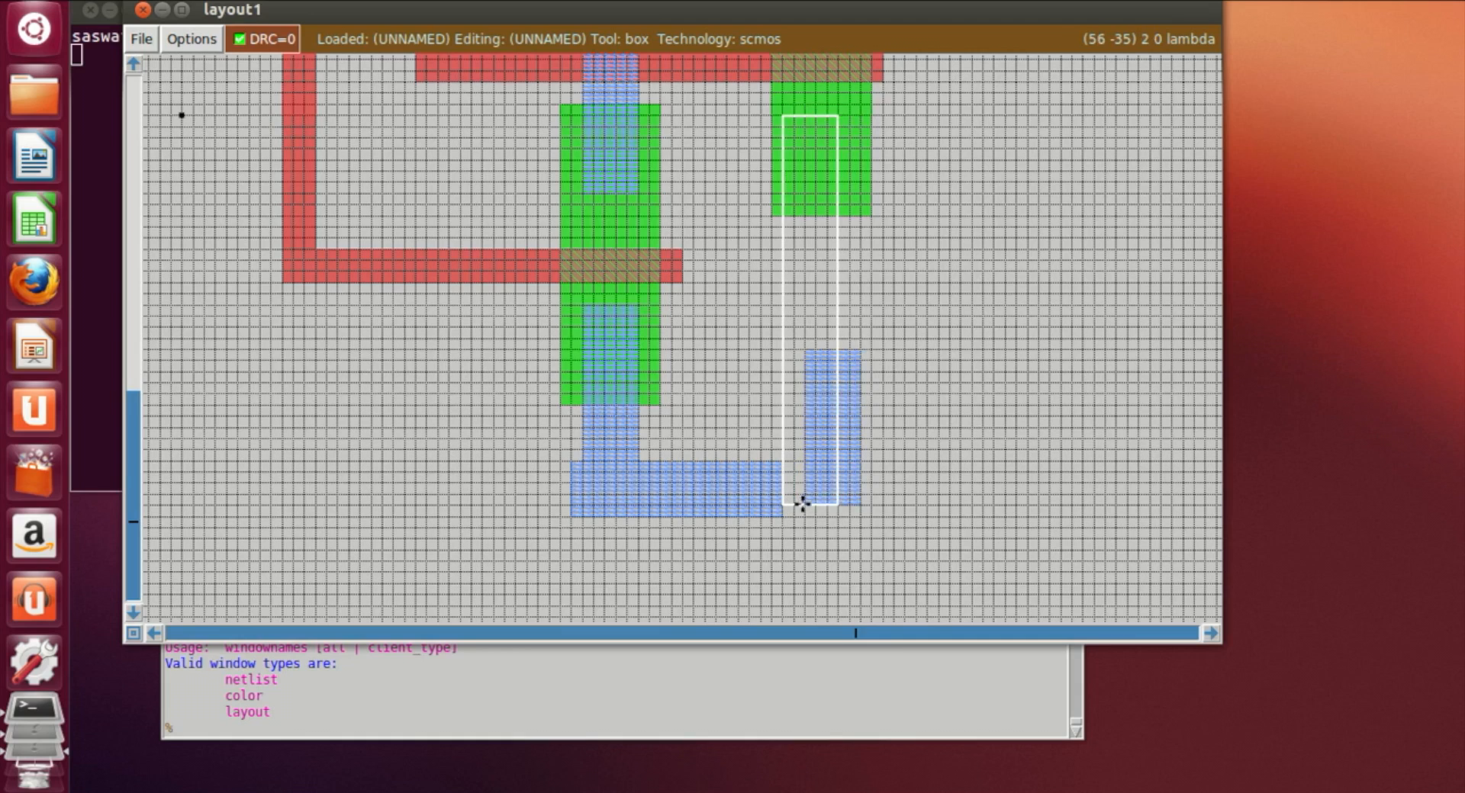
{"action": "left_click", "coordinate": [794, 506]}
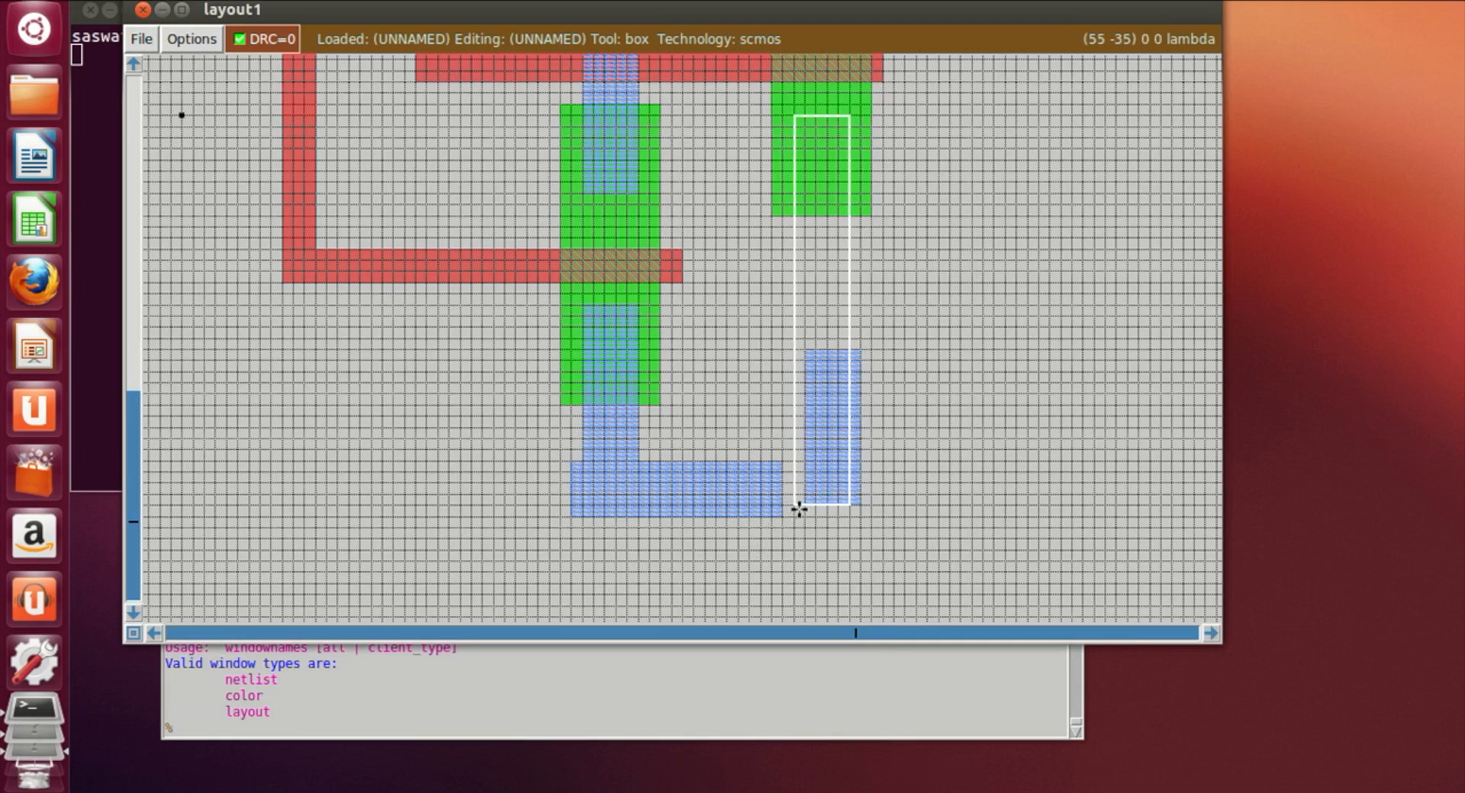
{"action": "left_click", "coordinate": [797, 515]}
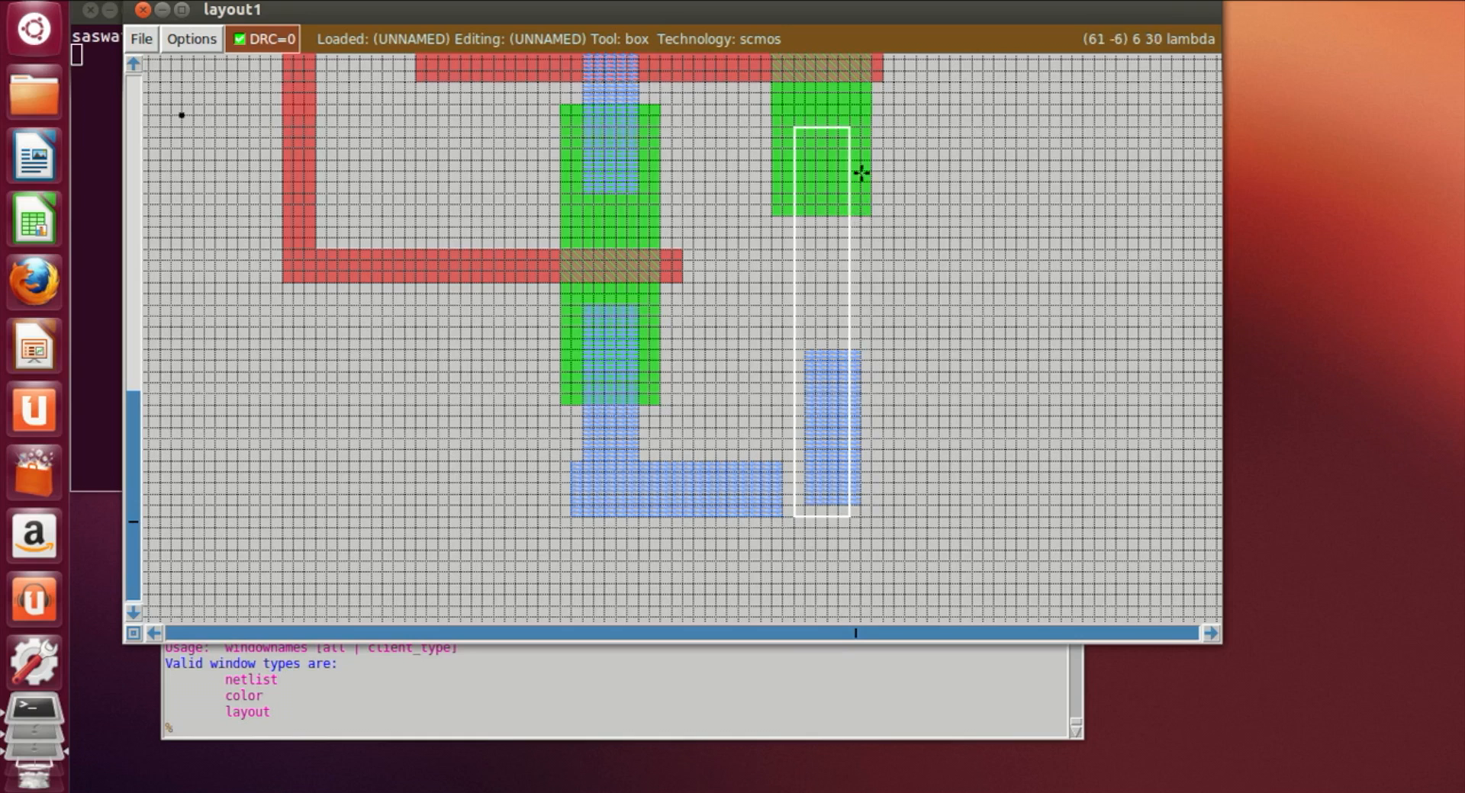
{"action": "left_click", "coordinate": [633, 727]}
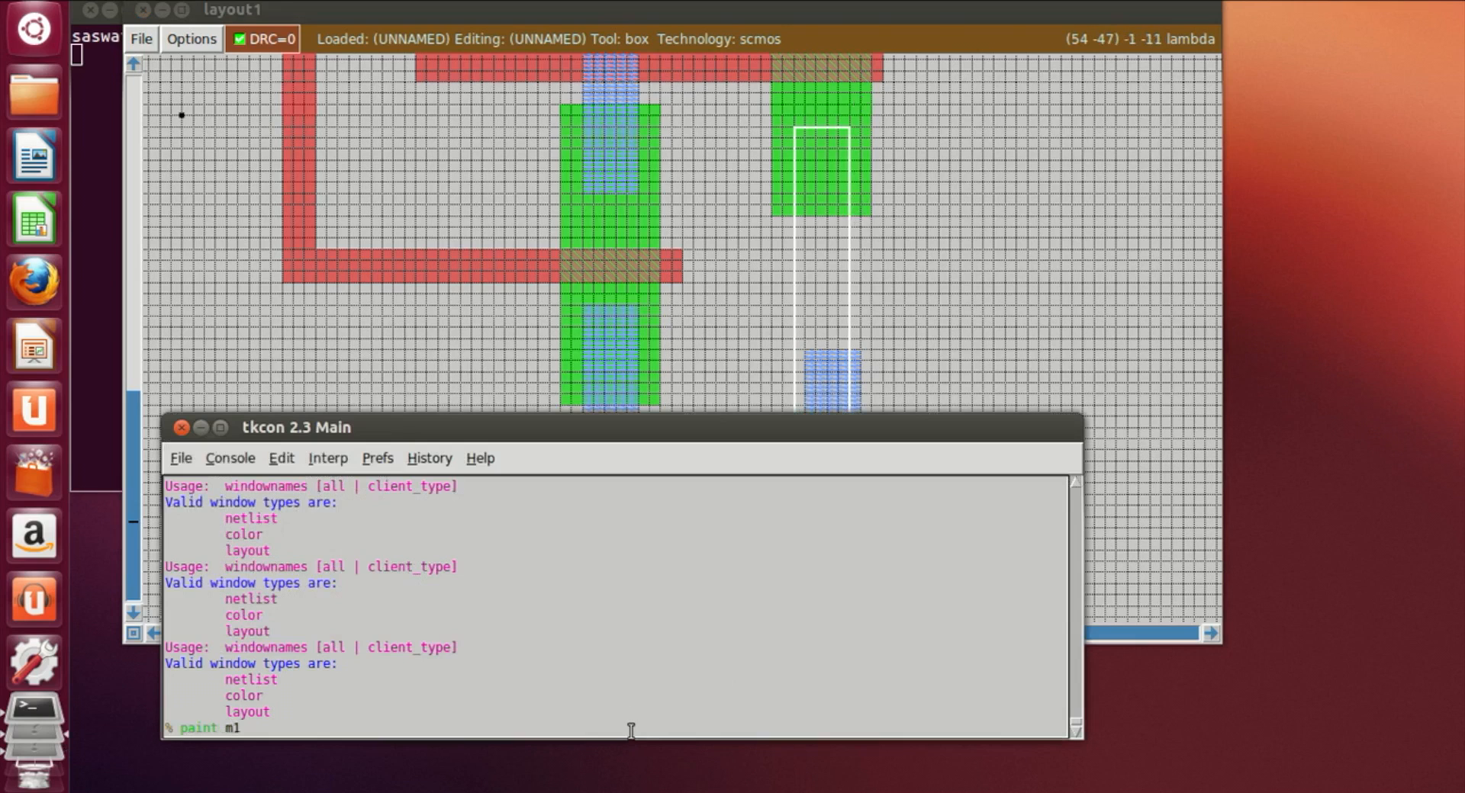
{"action": "type", "text": "paint m1"}
{"action": "key", "text": "Return"}
Step: Box the narrow m1 strip protruding right of the new vertical bar and erase it
{"action": "left_click", "coordinate": [1094, 382]}
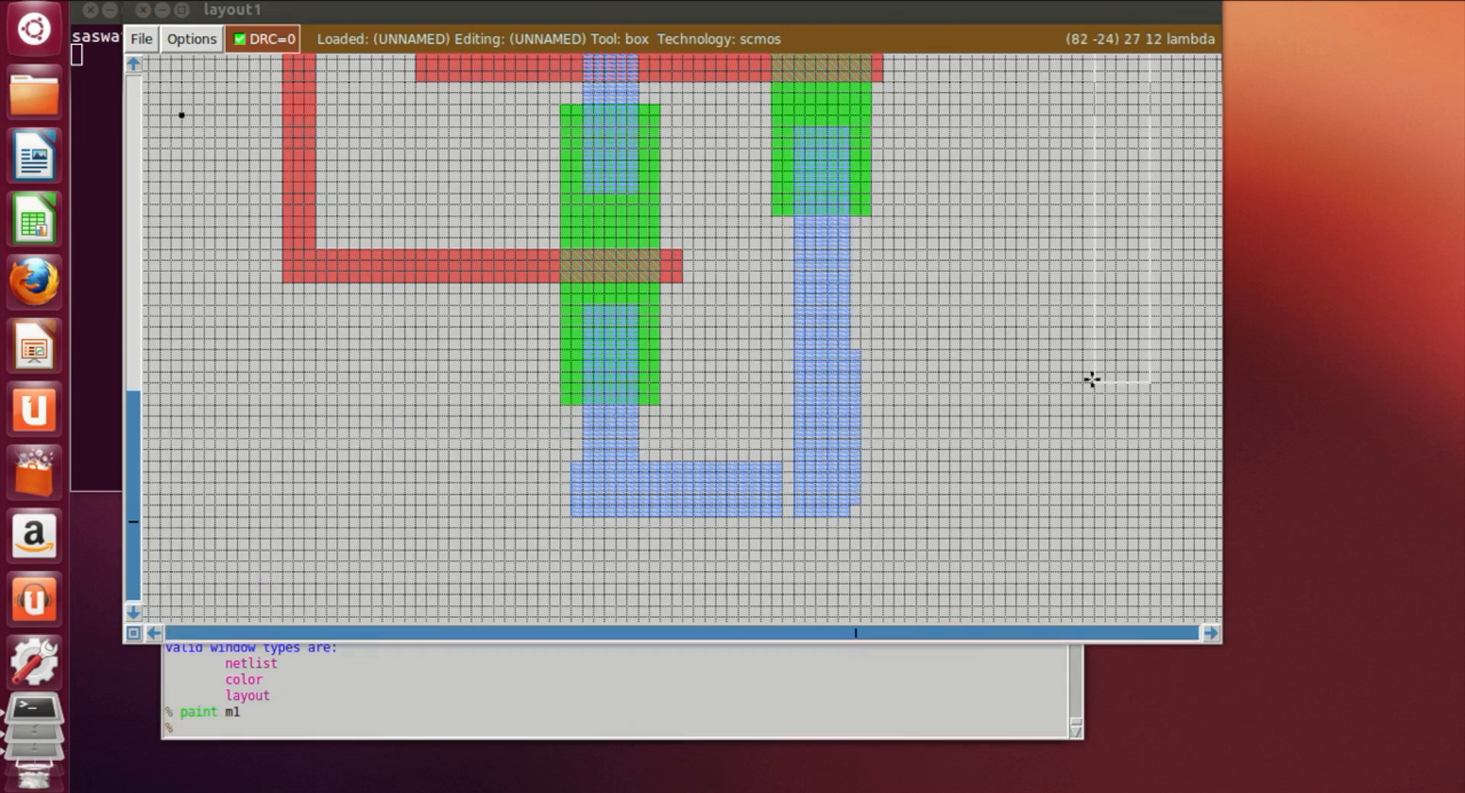
{"action": "left_click", "coordinate": [850, 350]}
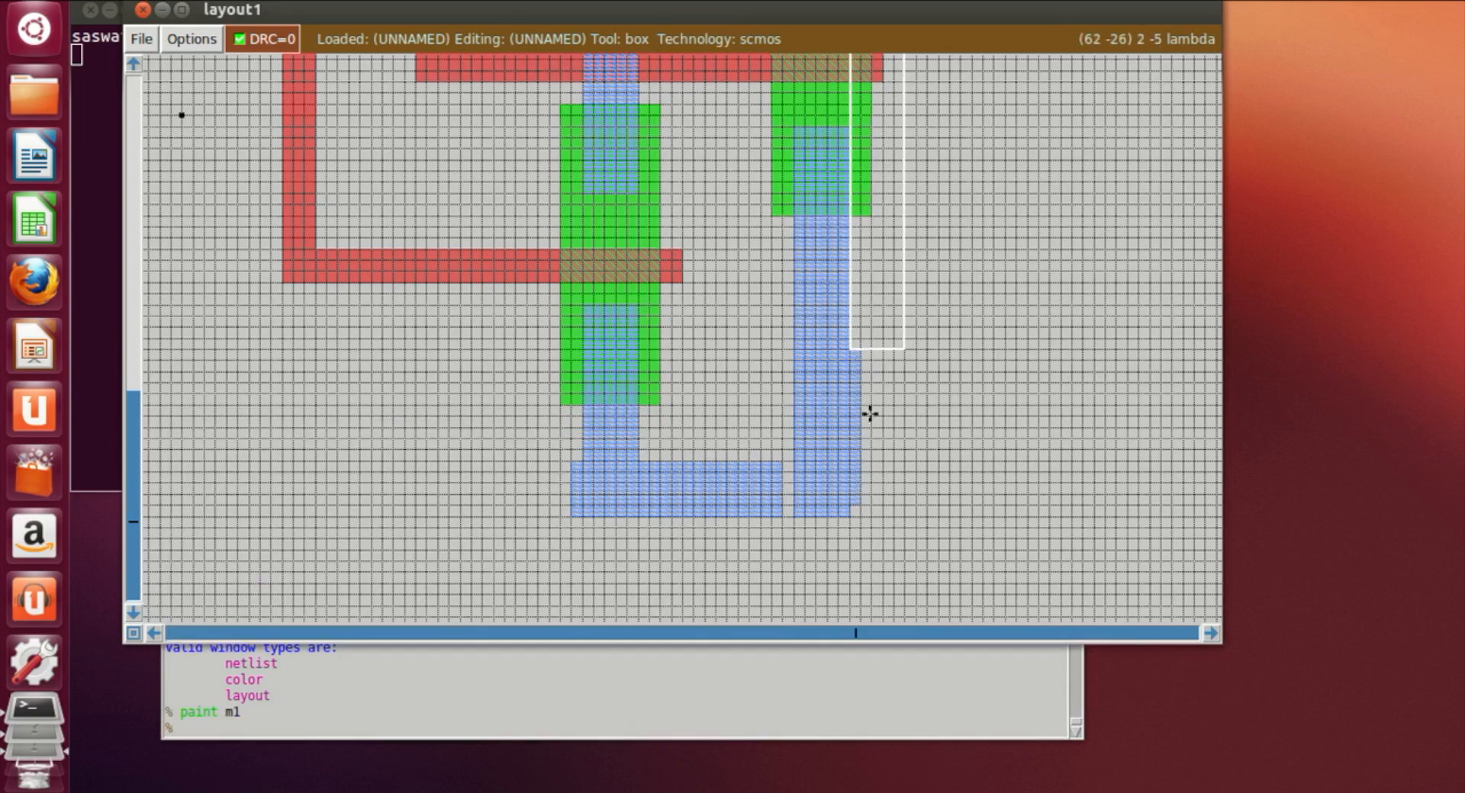
{"action": "right_click", "coordinate": [883, 518]}
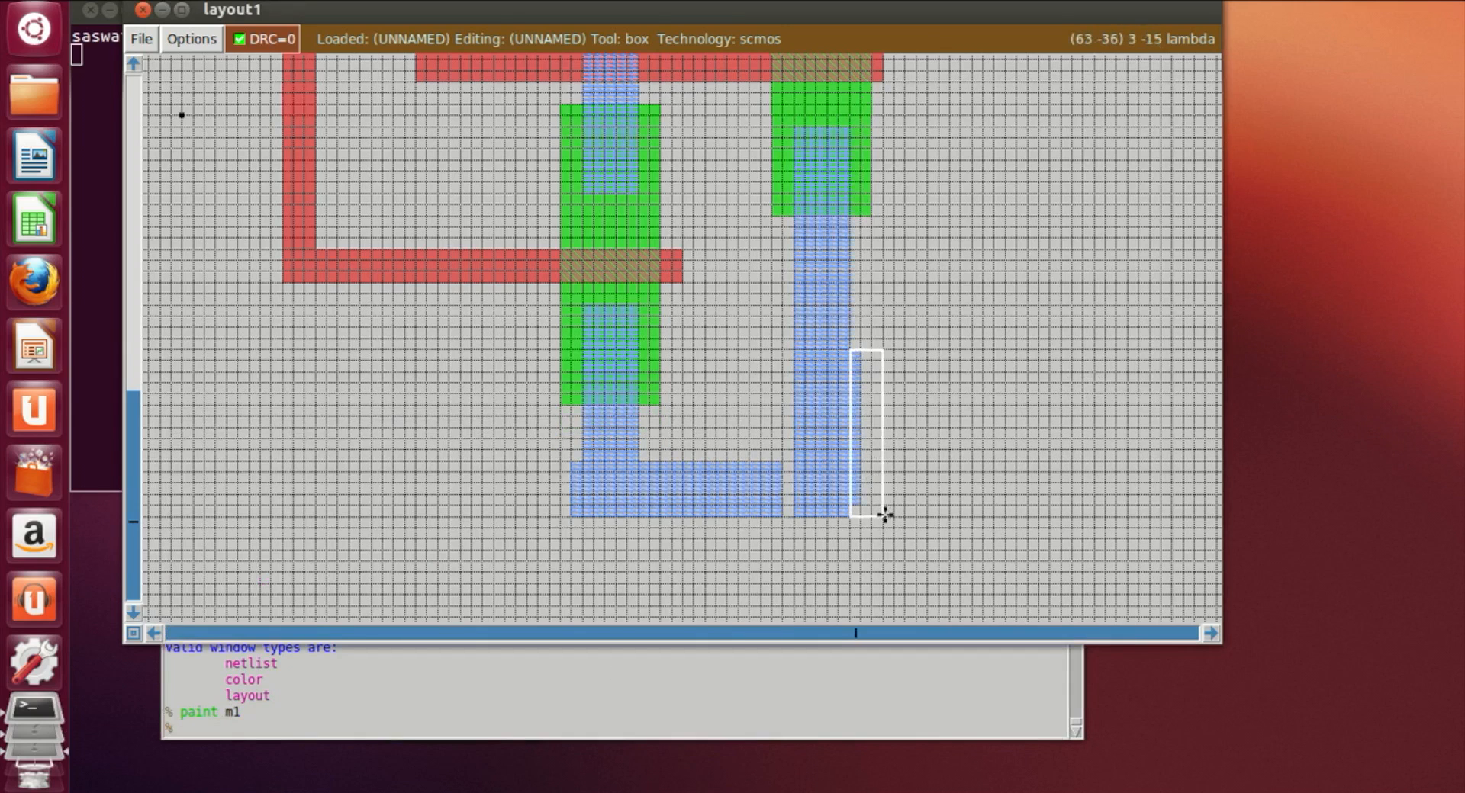
{"action": "left_click", "coordinate": [729, 734]}
{"action": "type", "text": "erase"}
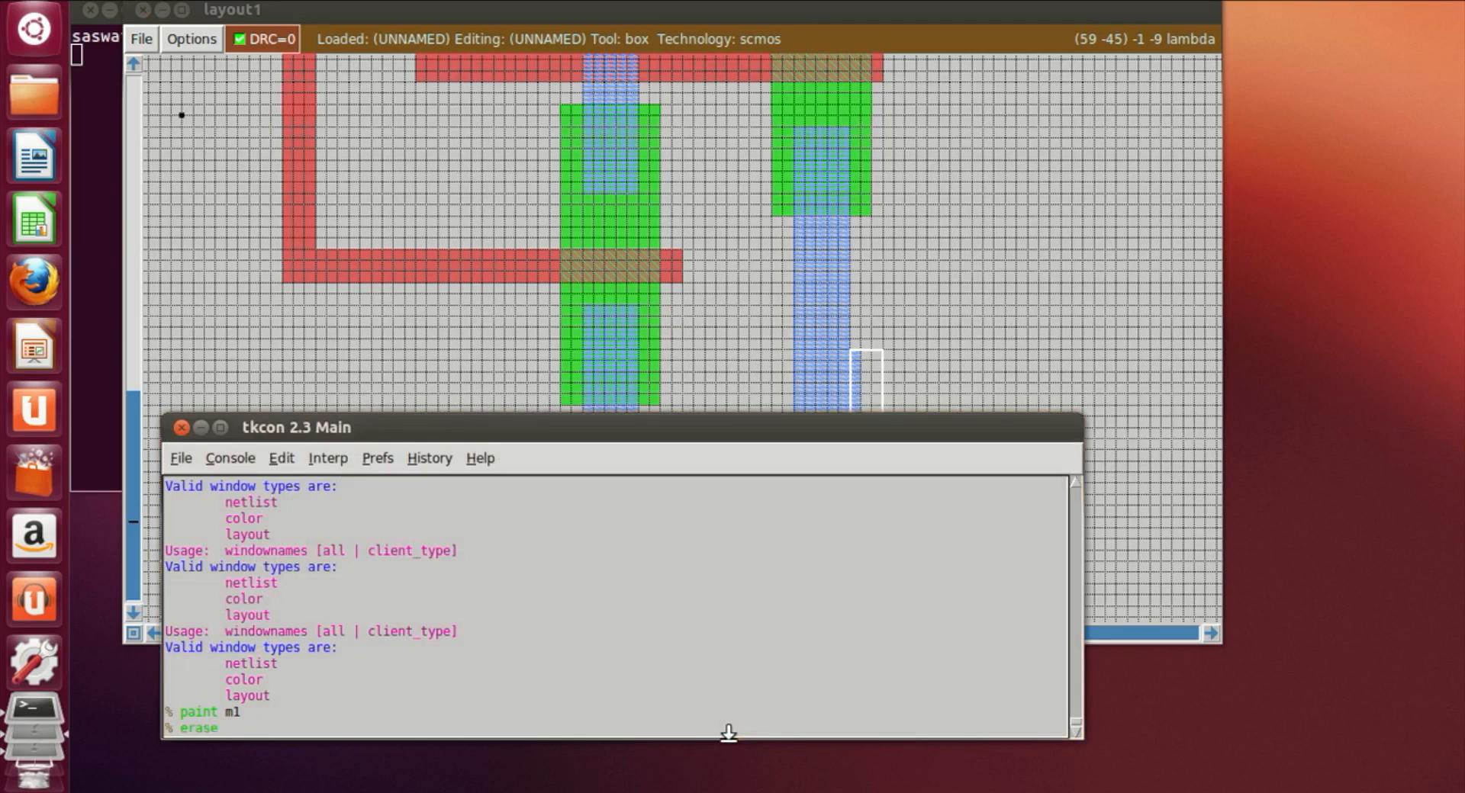
{"action": "key", "text": "Return"}
Step: Box the small gap between the lower horizontal bar and the vertical bar and paint it with m1
{"action": "left_click", "coordinate": [1108, 310]}
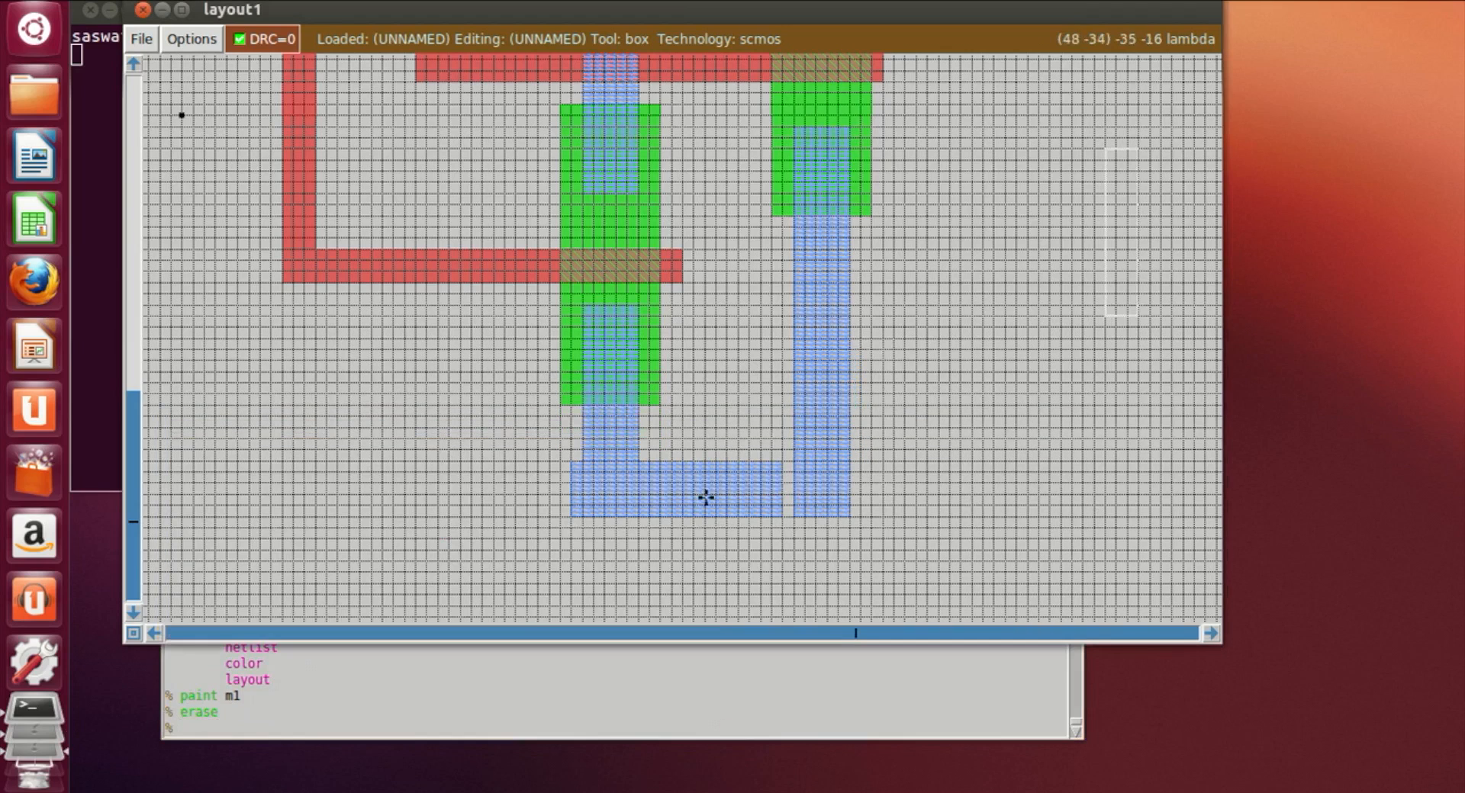
{"action": "left_click", "coordinate": [778, 465]}
{"action": "right_click", "coordinate": [793, 517]}
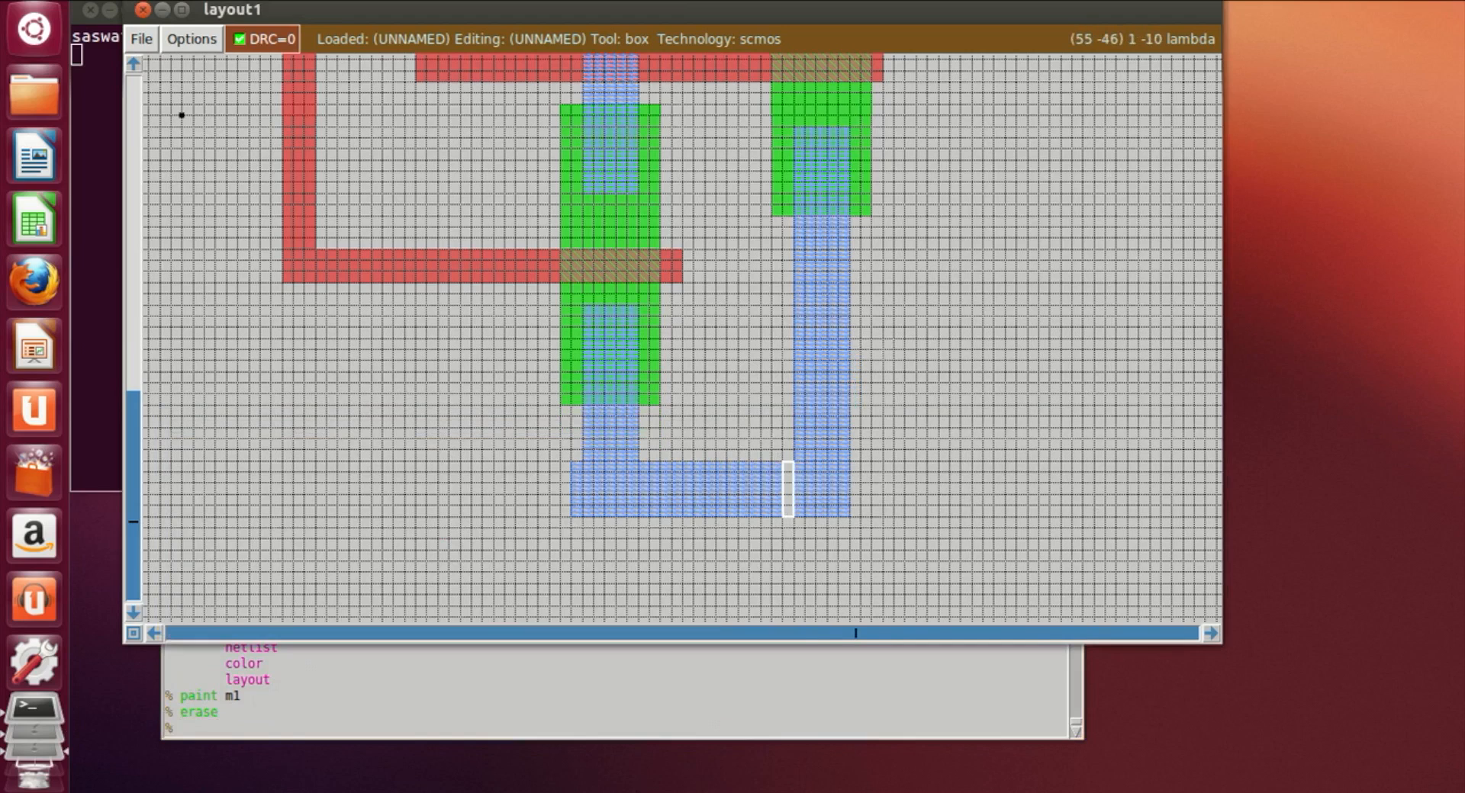
{"action": "left_click", "coordinate": [618, 731]}
{"action": "type", "text": "paint m1"}
{"action": "key", "text": "Return"}
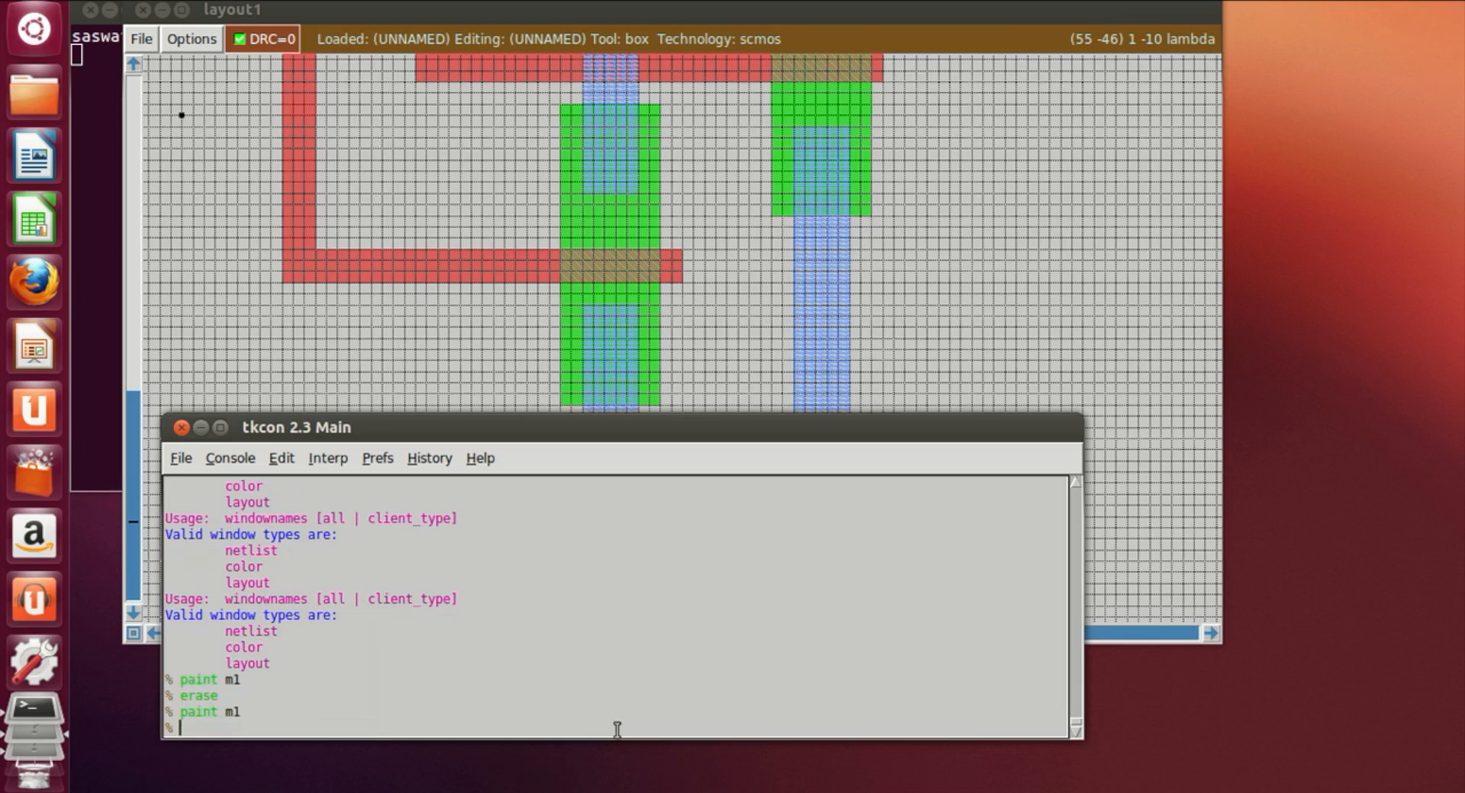
Step: Examine the m1 routing across the upper and lower parts of the layout
{"action": "left_click", "coordinate": [1020, 369]}
{"action": "scroll", "coordinate": [1023, 371], "scroll_direction": "up", "scroll_amount": 5}
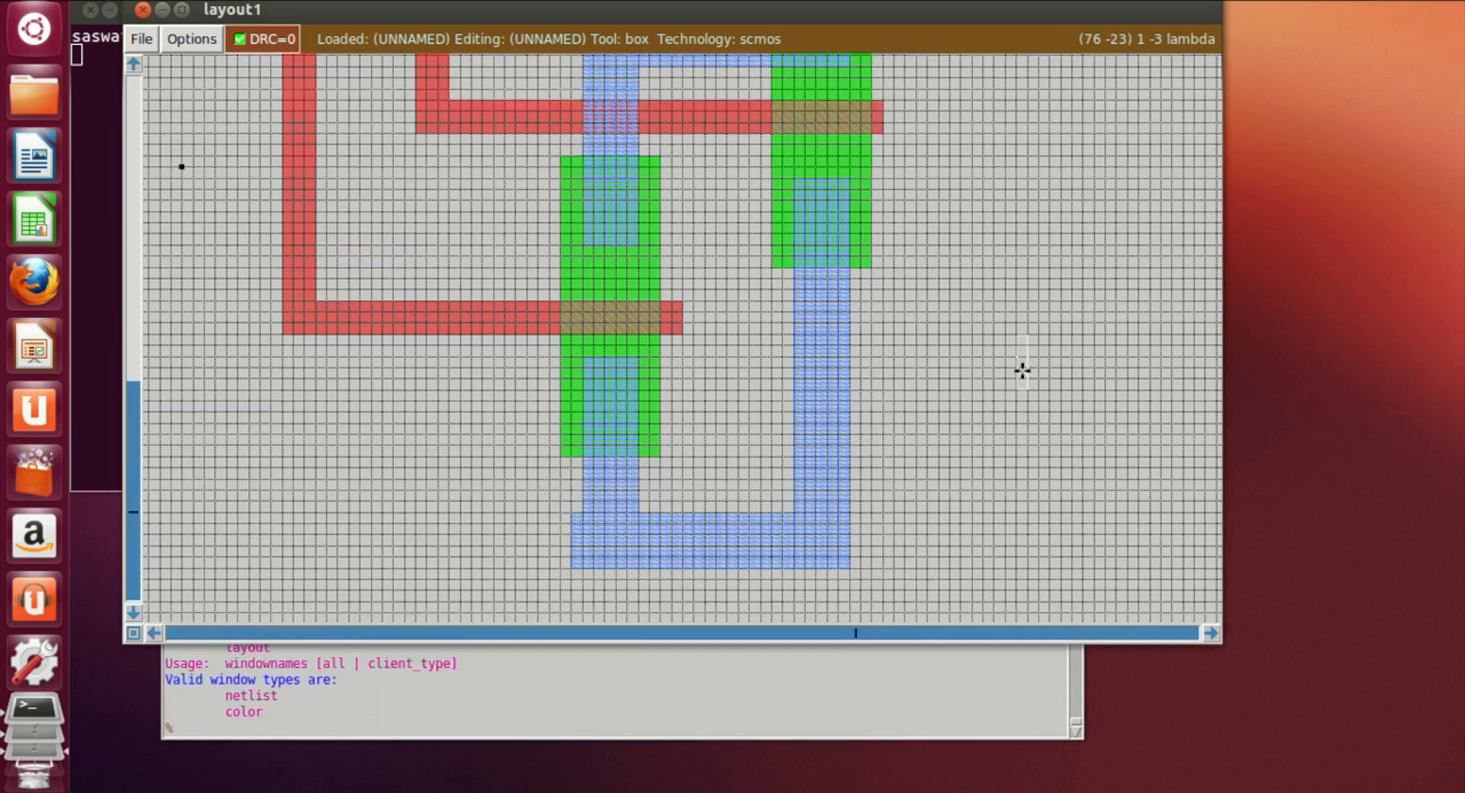
{"action": "scroll", "coordinate": [1022, 370], "scroll_direction": "up", "scroll_amount": 5}
{"action": "scroll", "coordinate": [1023, 370], "scroll_direction": "down", "scroll_amount": 10}
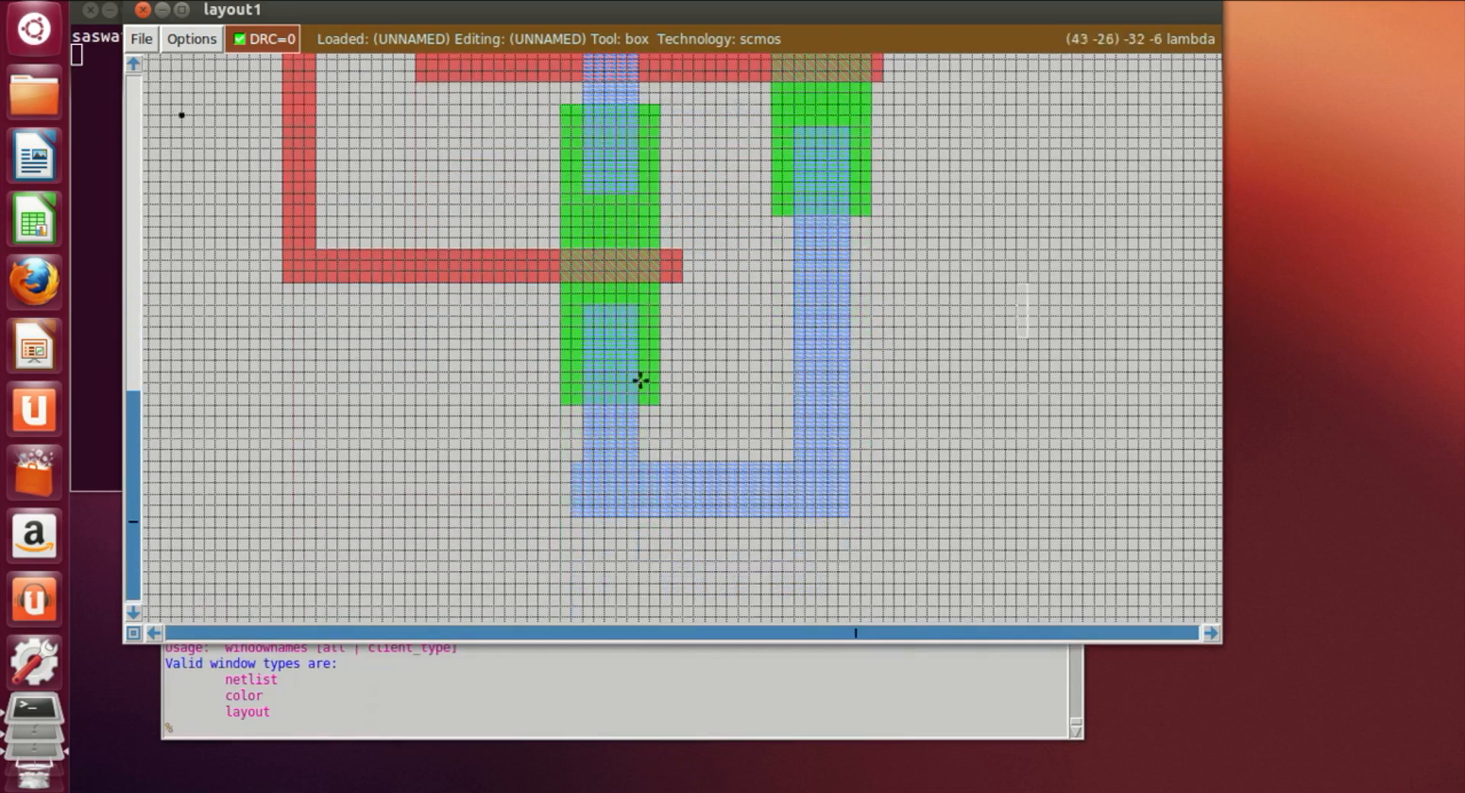
{"action": "scroll", "coordinate": [848, 305], "scroll_direction": "up", "scroll_amount": 15}
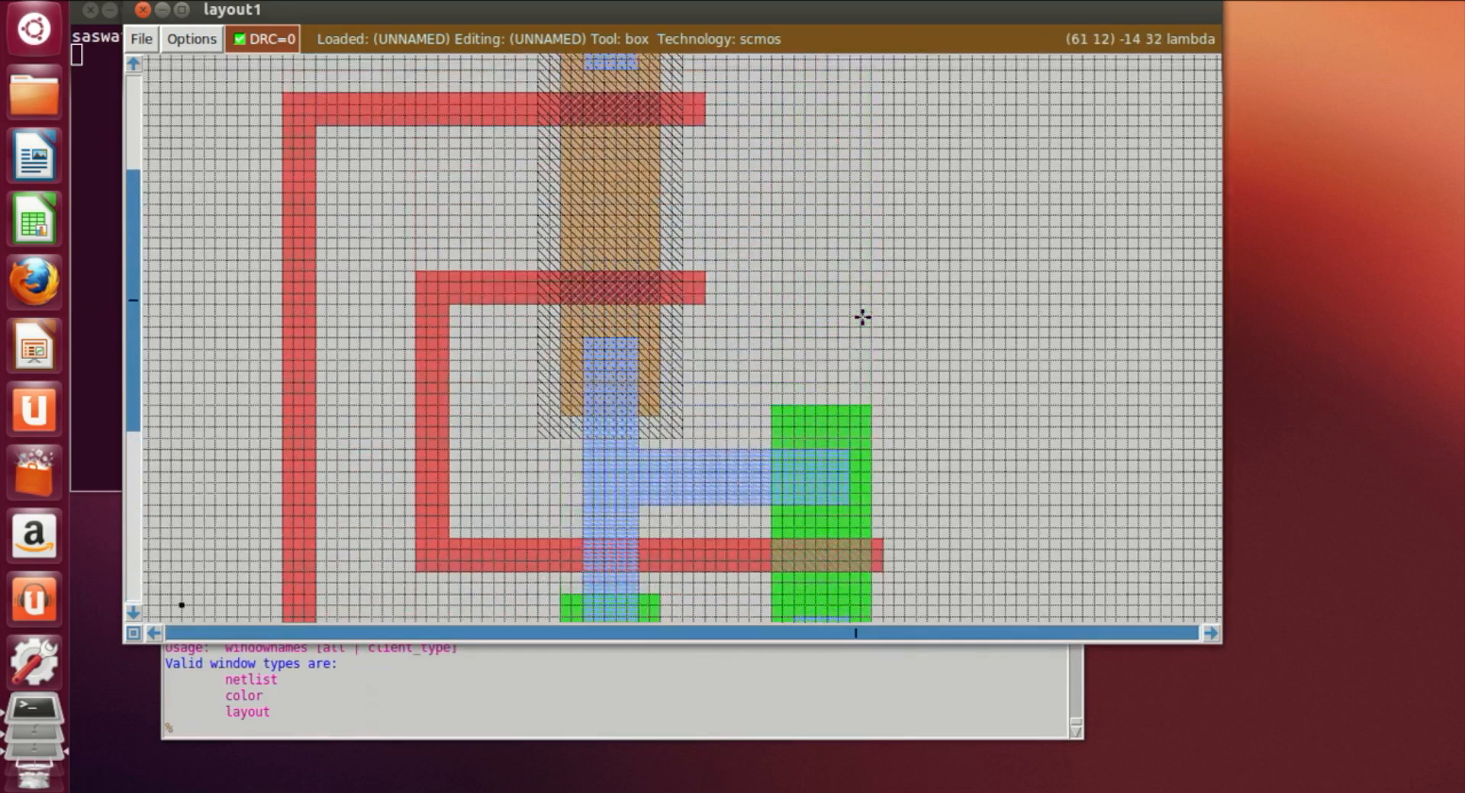
{"action": "scroll", "coordinate": [861, 317], "scroll_direction": "down", "scroll_amount": 1}
{"action": "scroll", "coordinate": [853, 324], "scroll_direction": "up", "scroll_amount": 3}
{"action": "scroll", "coordinate": [845, 316], "scroll_direction": "down", "scroll_amount": 9}
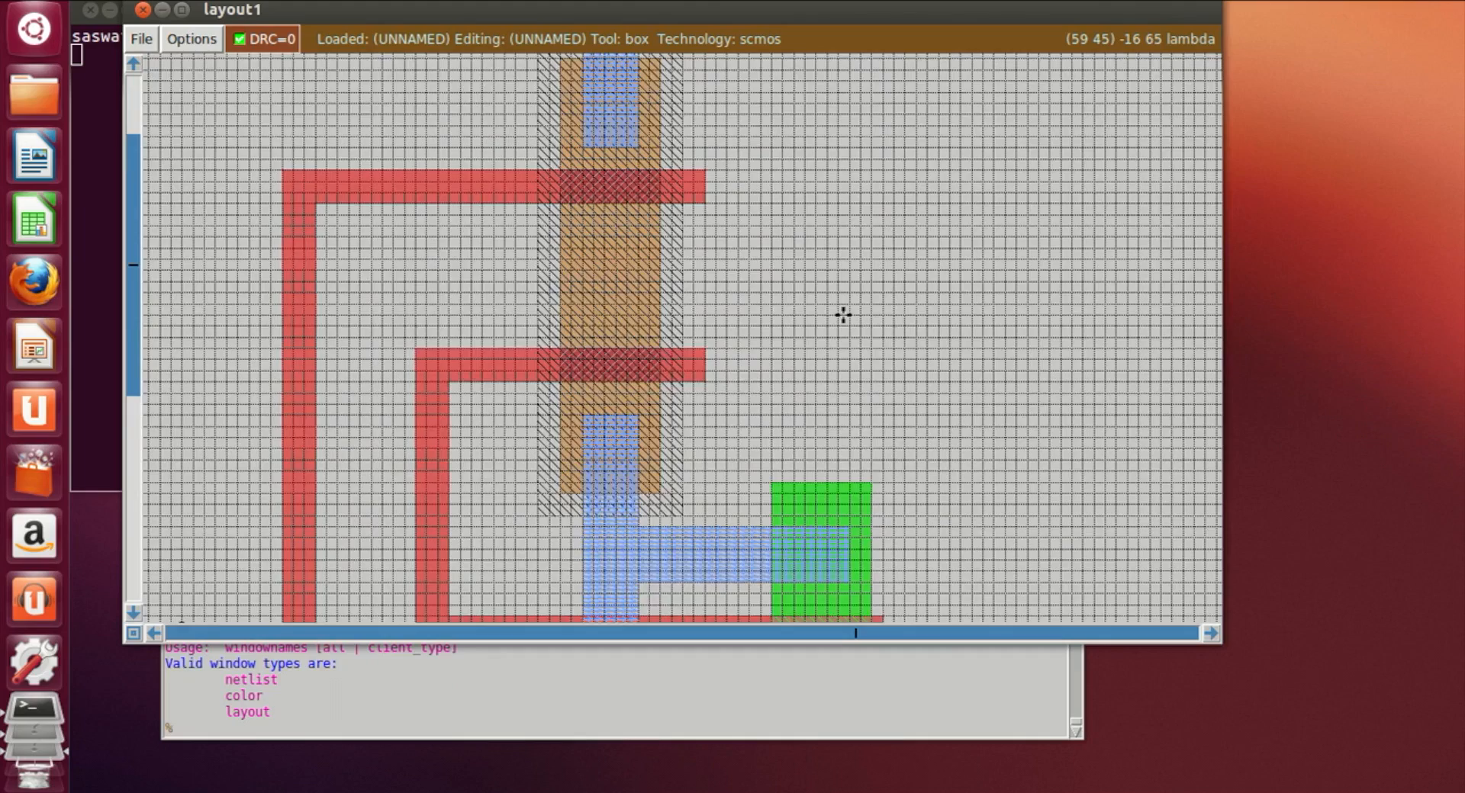
{"action": "scroll", "coordinate": [838, 316], "scroll_direction": "down", "scroll_amount": 7}
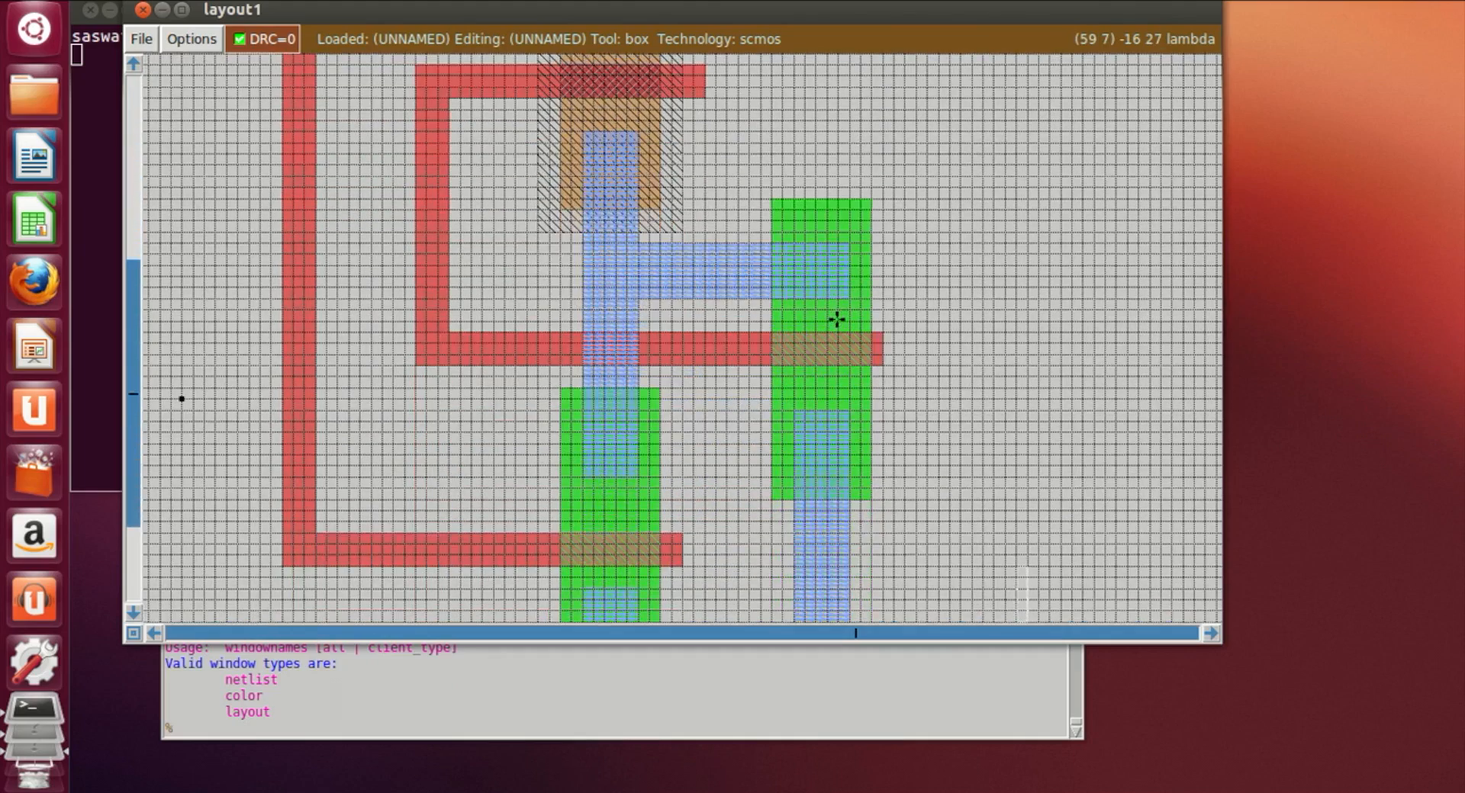
{"action": "scroll", "coordinate": [836, 320], "scroll_direction": "down", "scroll_amount": 4}
{"action": "scroll", "coordinate": [837, 318], "scroll_direction": "up", "scroll_amount": 6}
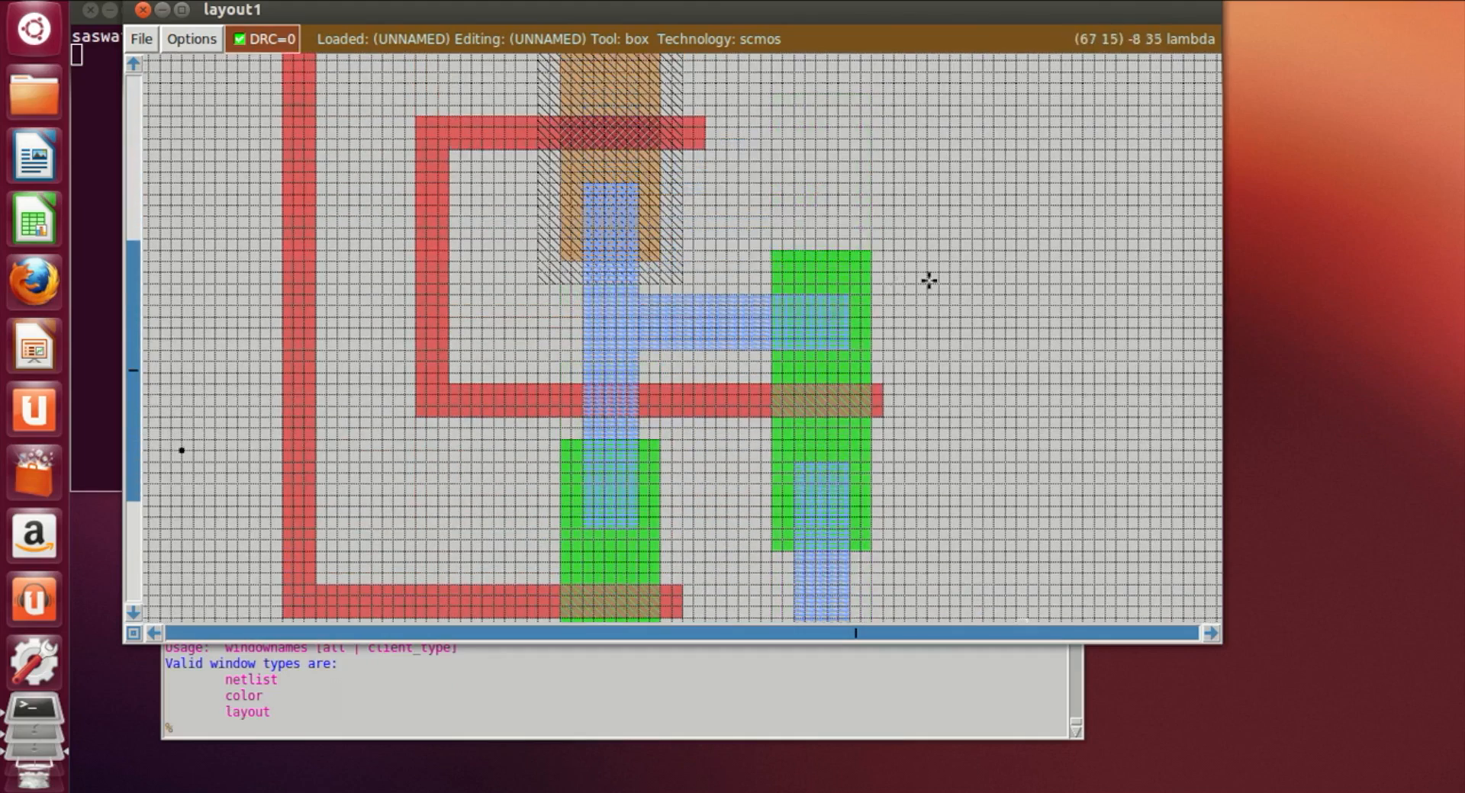
{"action": "scroll", "coordinate": [929, 278], "scroll_direction": "up", "scroll_amount": 15}
{"action": "scroll", "coordinate": [939, 273], "scroll_direction": "up", "scroll_amount": 5}
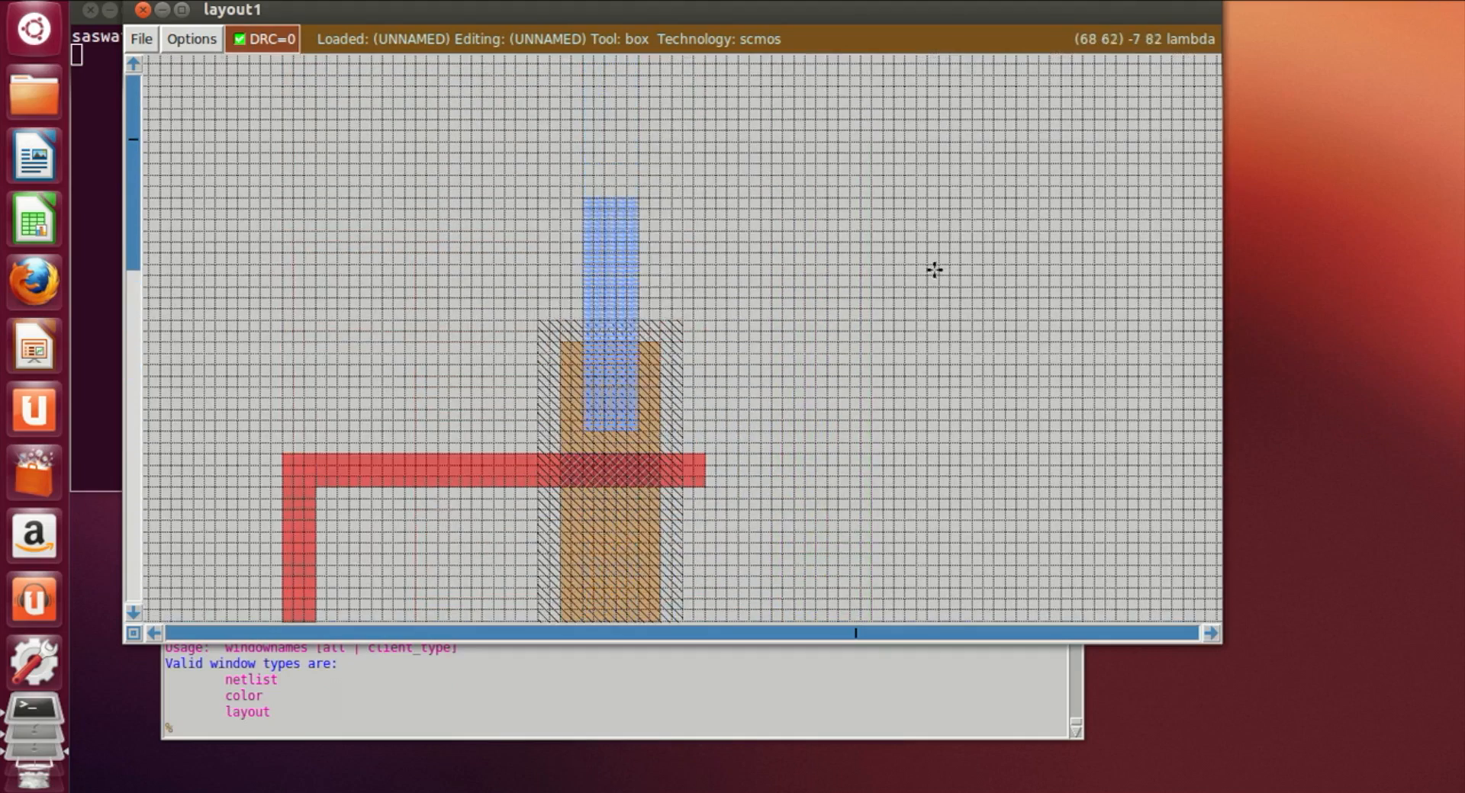
{"action": "scroll", "coordinate": [682, 197], "scroll_direction": "down", "scroll_amount": 10}
{"action": "scroll", "coordinate": [690, 197], "scroll_direction": "down", "scroll_amount": 20}
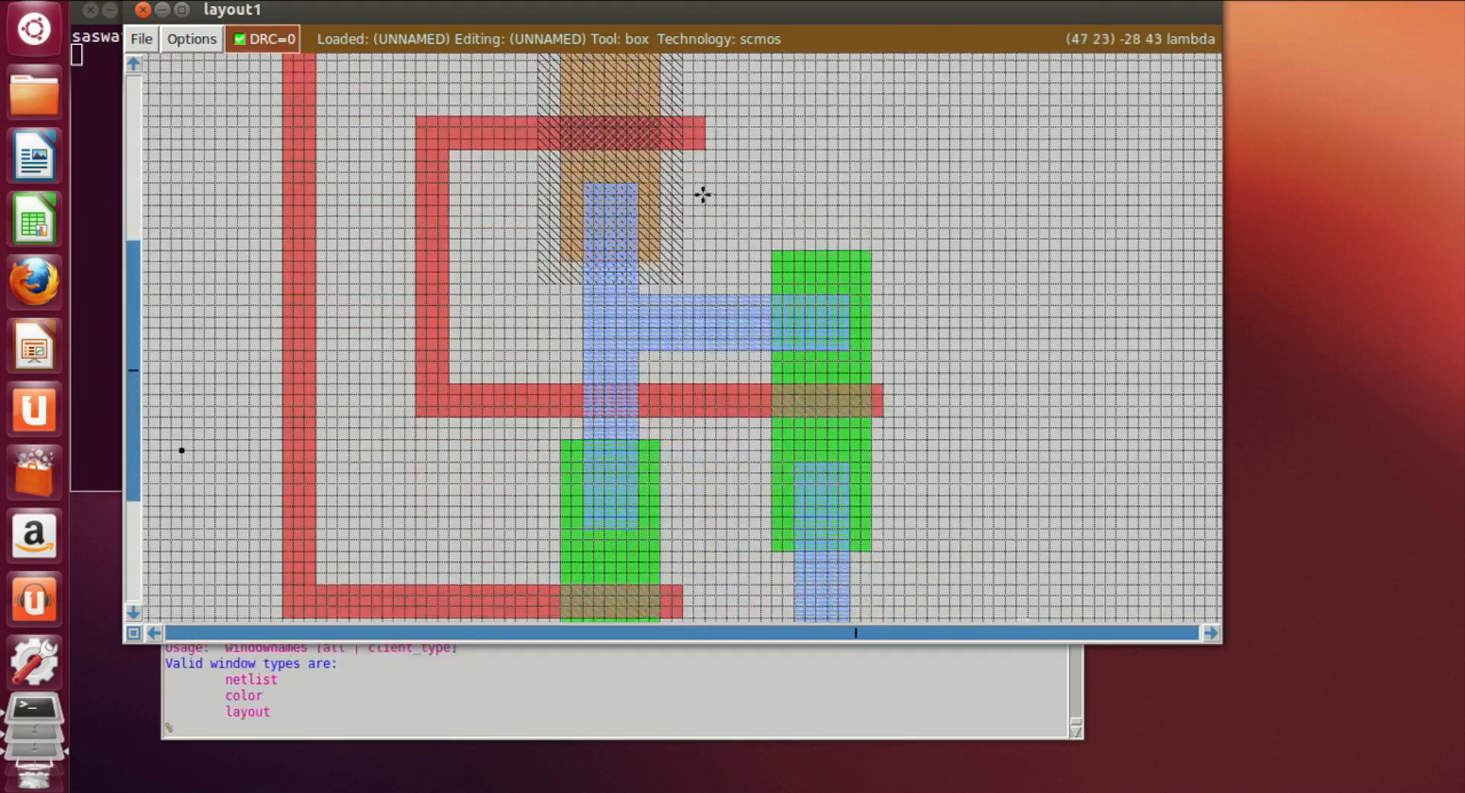
Step: Draw a box extending the lower horizontal bar to the right and paint it with m1
{"action": "left_click", "coordinate": [853, 411]}
{"action": "right_click", "coordinate": [1142, 461]}
{"action": "left_click", "coordinate": [616, 729]}
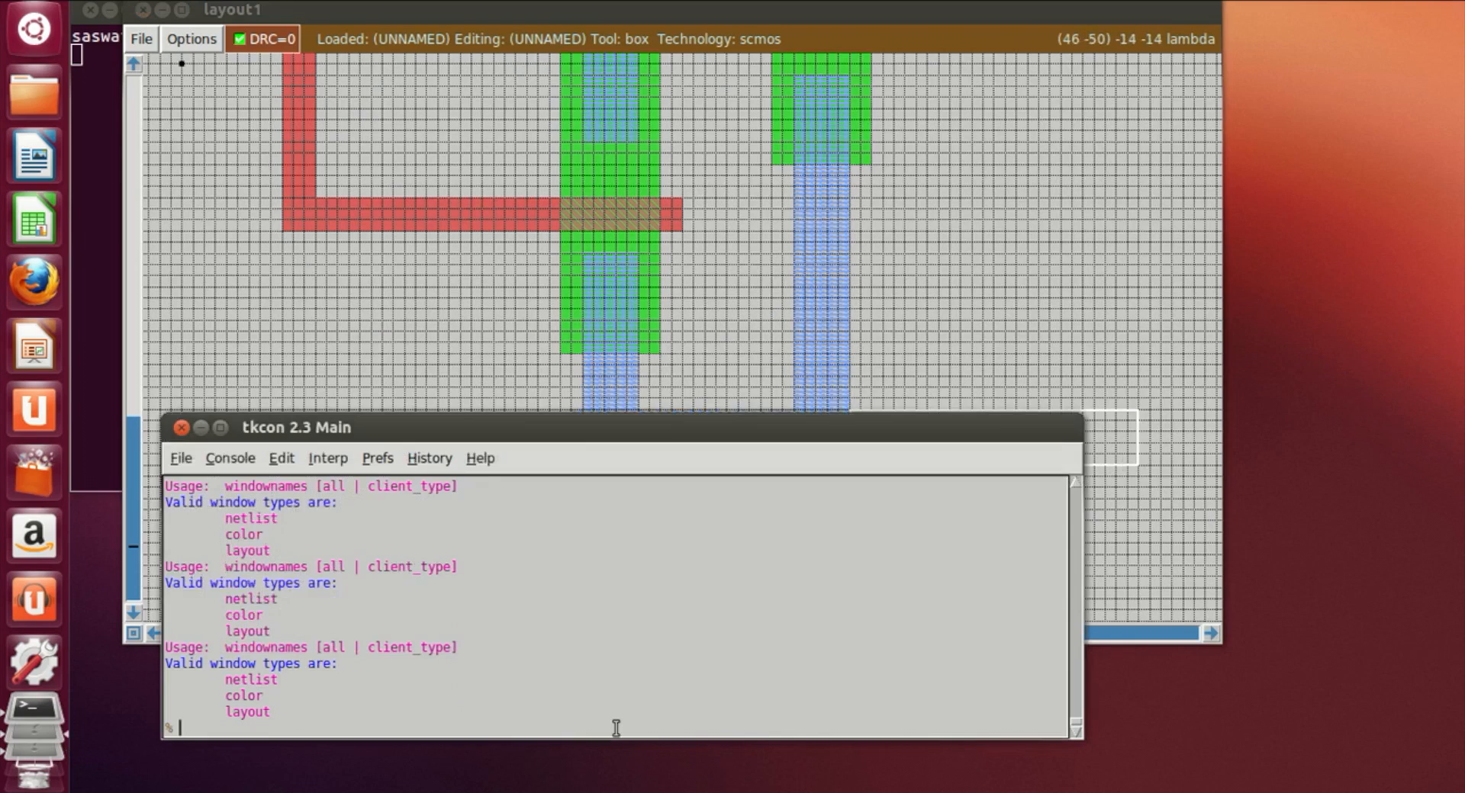
{"action": "type", "text": "paint m1"}
{"action": "key", "text": "Return"}
Step: Draw a horizontal box from the top of the upper m1 strip extending right and paint it with m1
{"action": "left_click", "coordinate": [975, 311]}
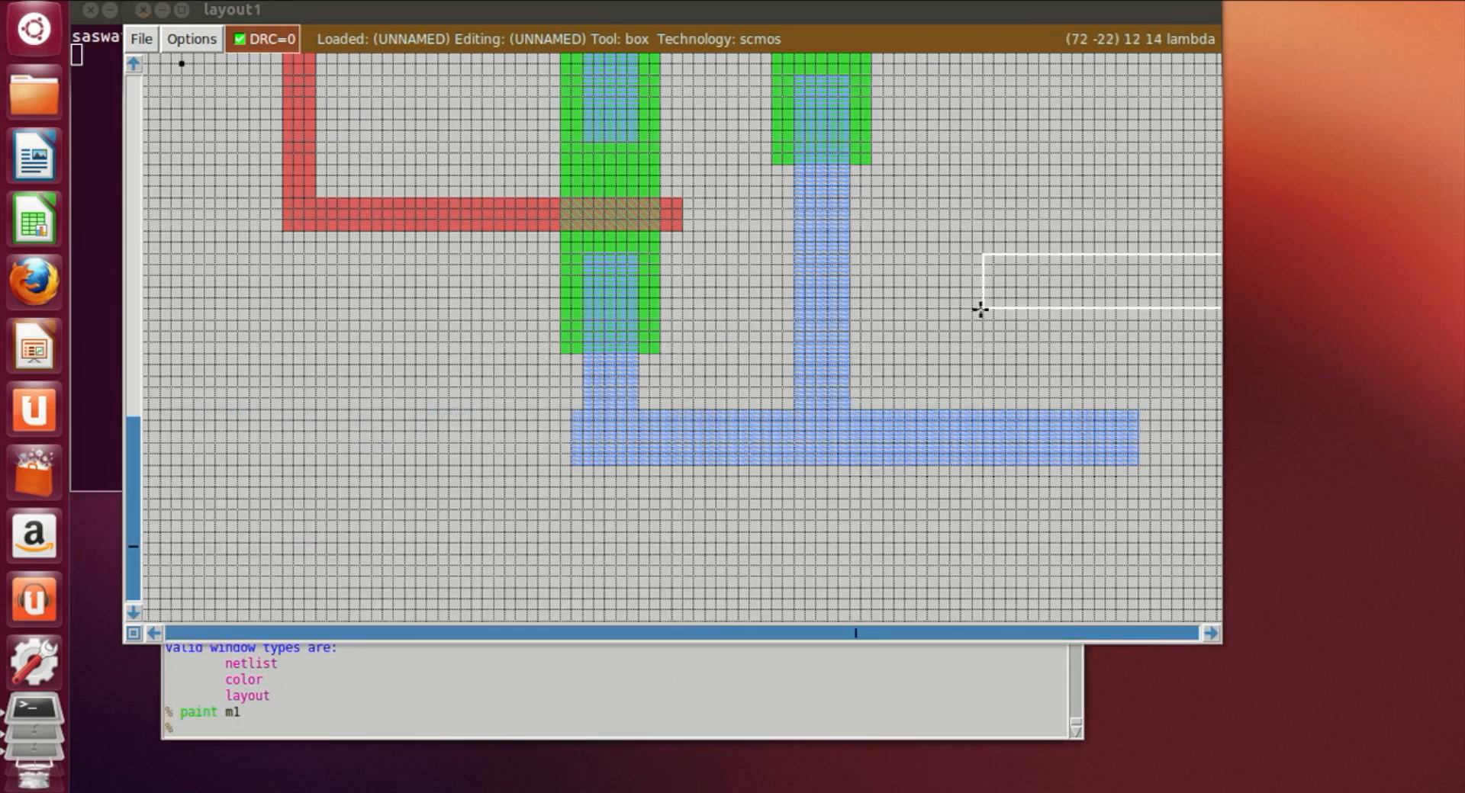
{"action": "scroll", "coordinate": [724, 362], "scroll_direction": "up", "scroll_amount": 3}
{"action": "scroll", "coordinate": [724, 362], "scroll_direction": "up", "scroll_amount": 4}
{"action": "left_click", "coordinate": [592, 144]}
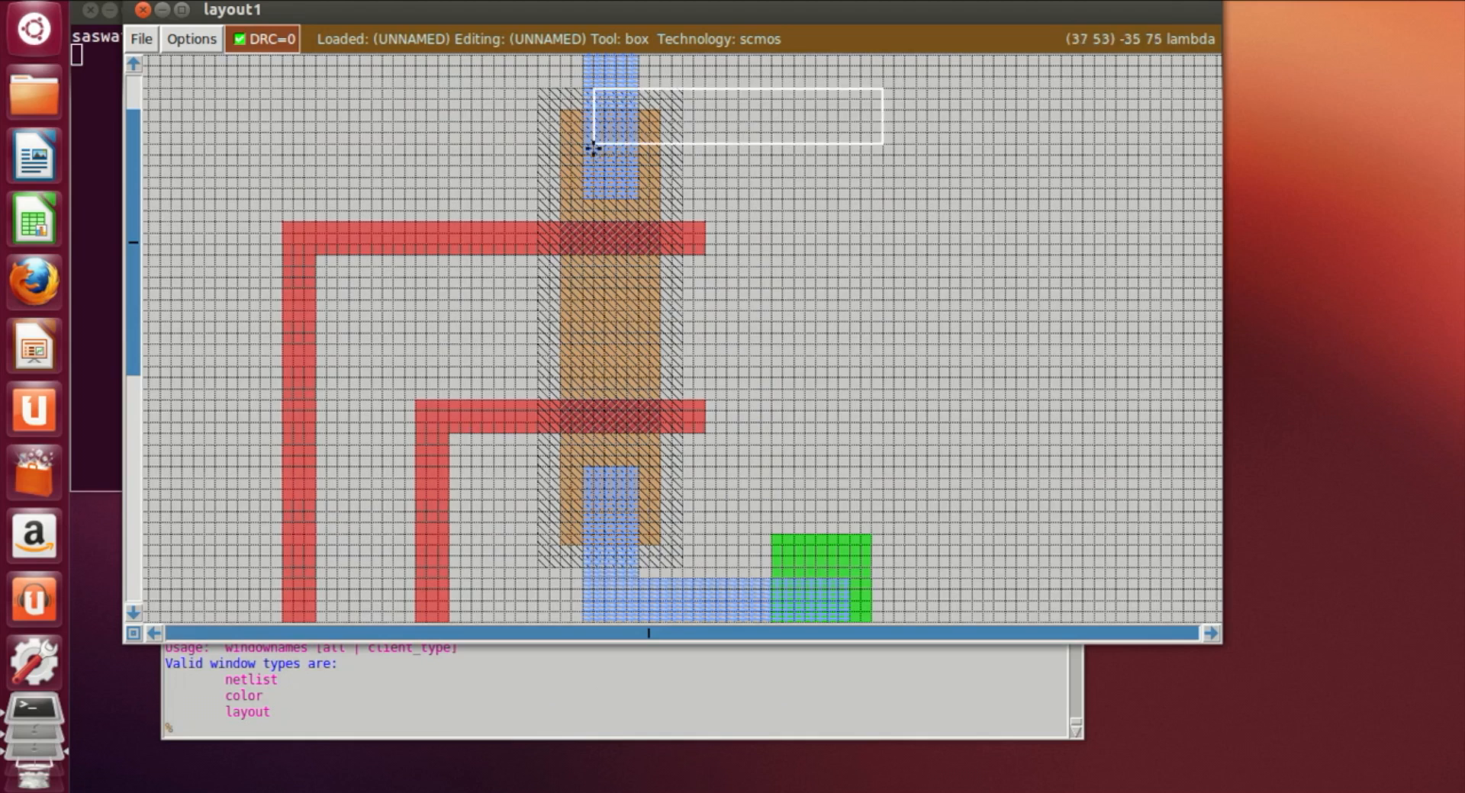
{"action": "scroll", "coordinate": [589, 158], "scroll_direction": "up", "scroll_amount": 1}
{"action": "left_click", "coordinate": [638, 137]}
{"action": "left_click", "coordinate": [612, 95]}
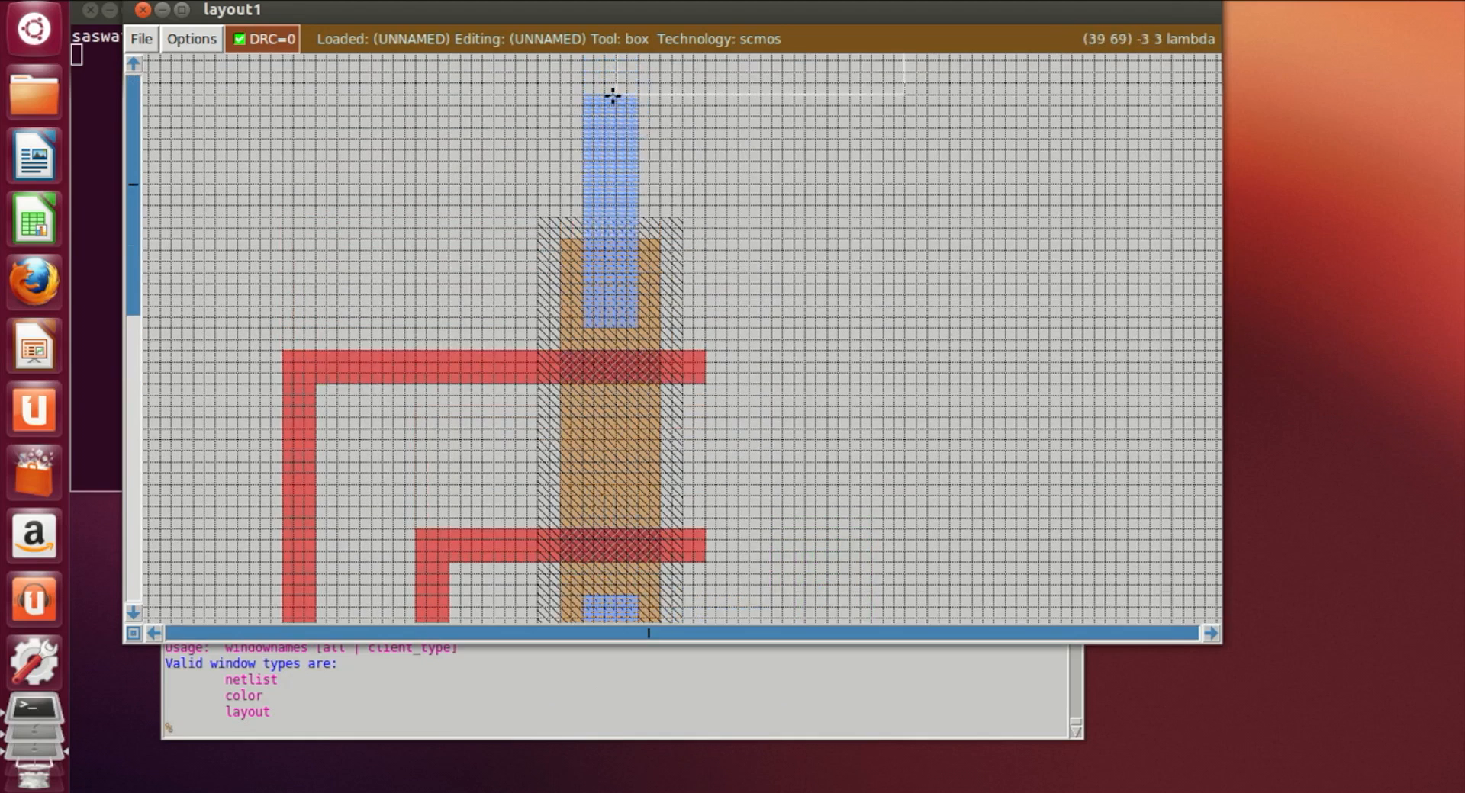
{"action": "left_click", "coordinate": [583, 94]}
{"action": "scroll", "coordinate": [839, 115], "scroll_direction": "up", "scroll_amount": 1}
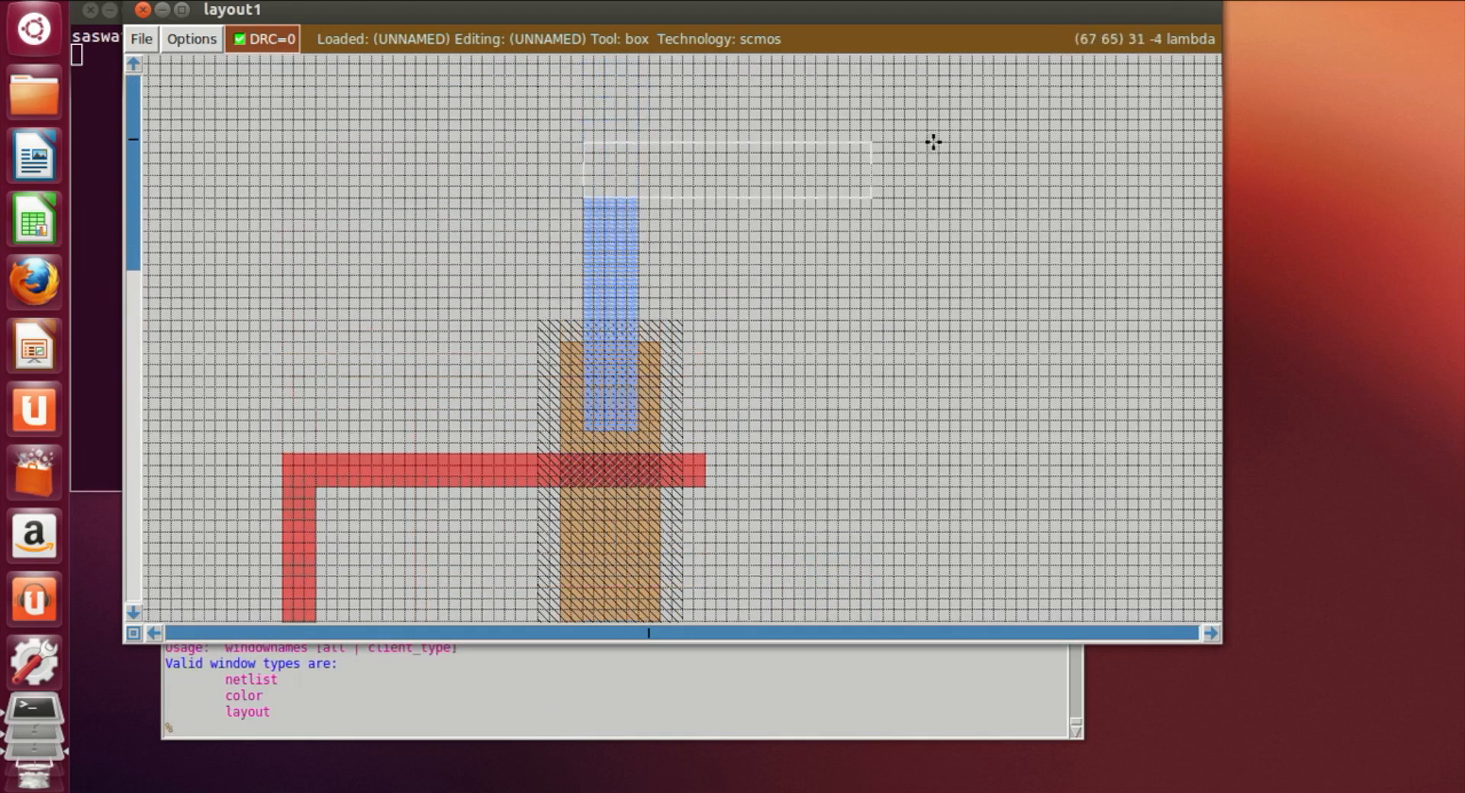
{"action": "right_click", "coordinate": [1148, 143]}
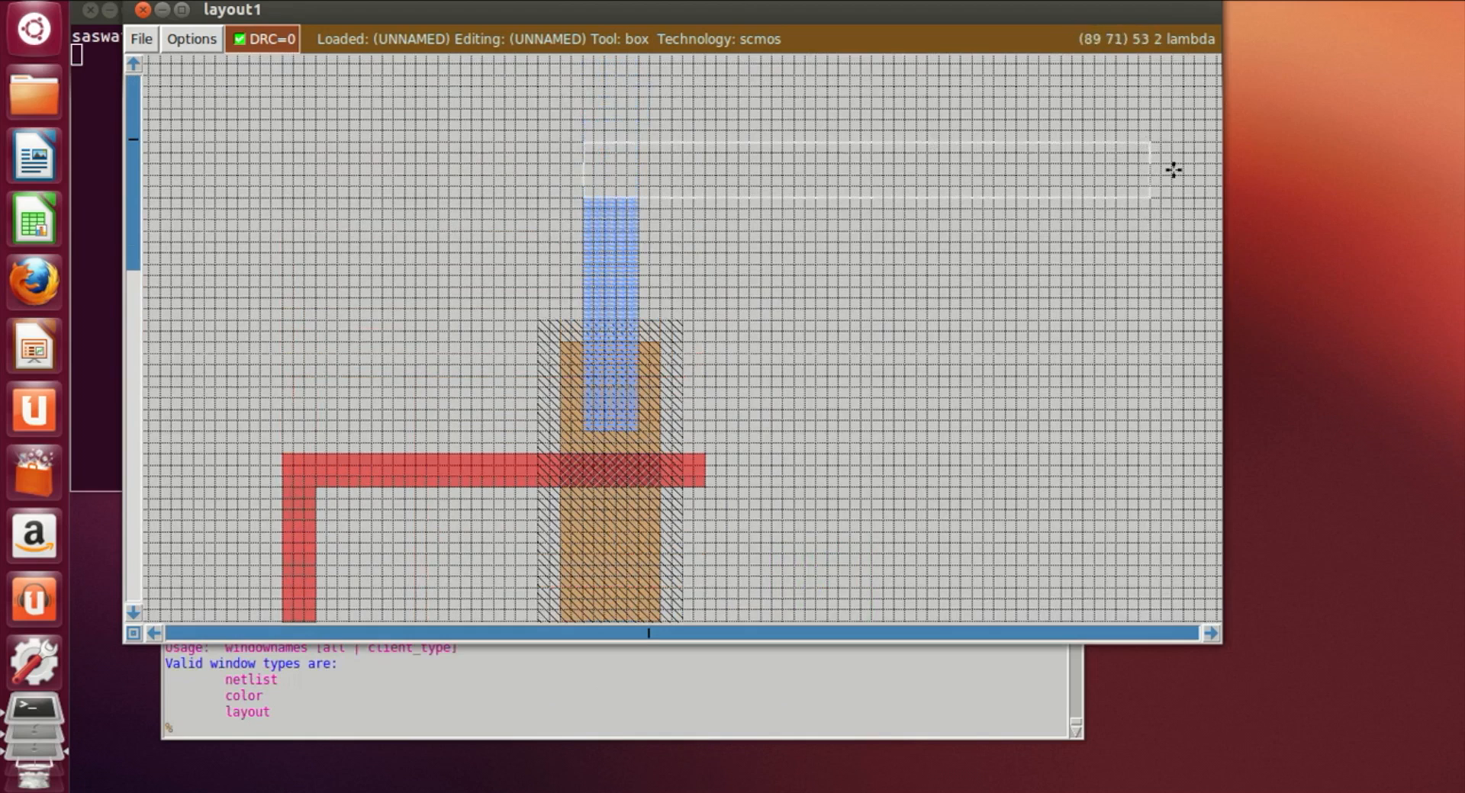
{"action": "left_click", "coordinate": [746, 724]}
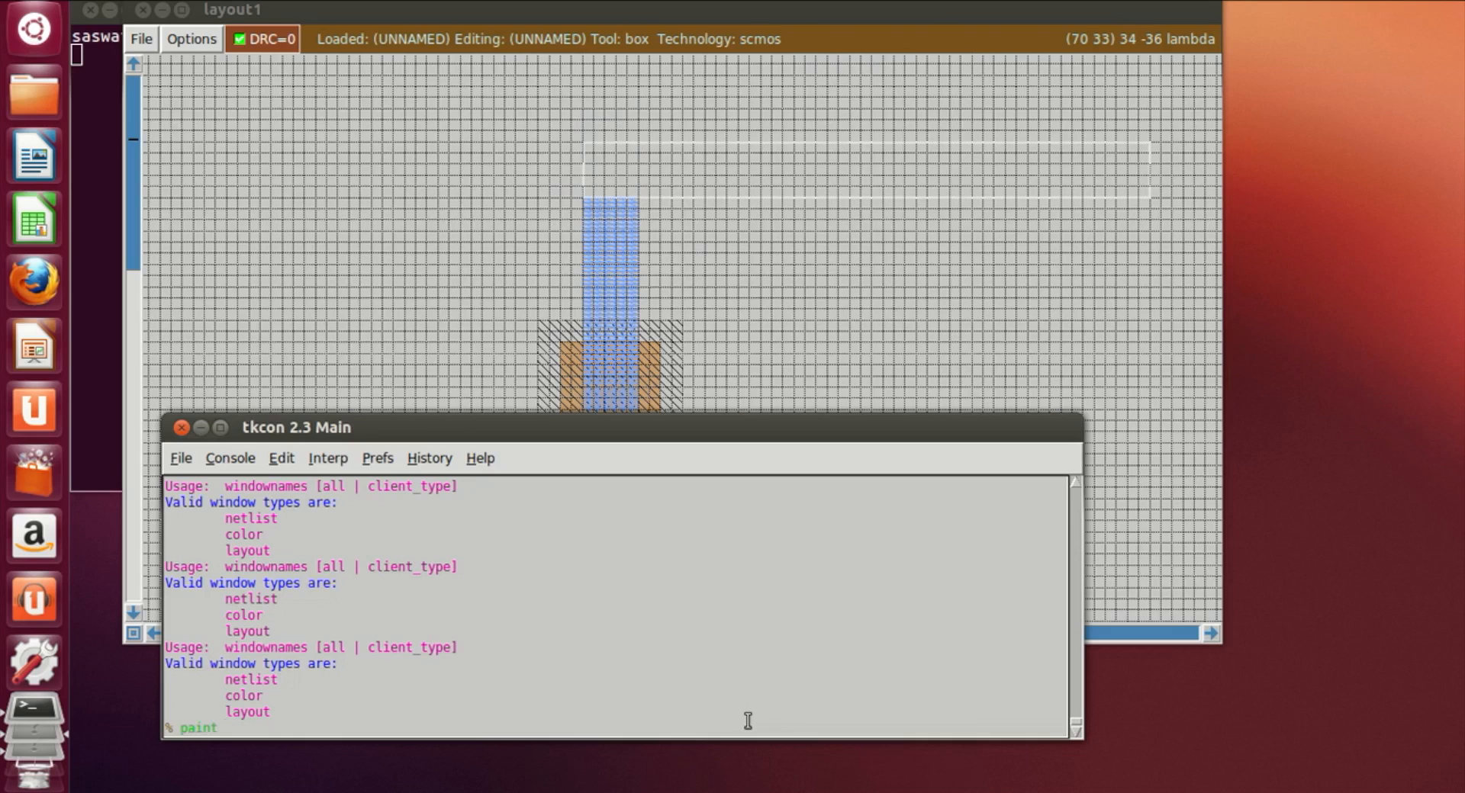
{"action": "key", "text": "Return"}
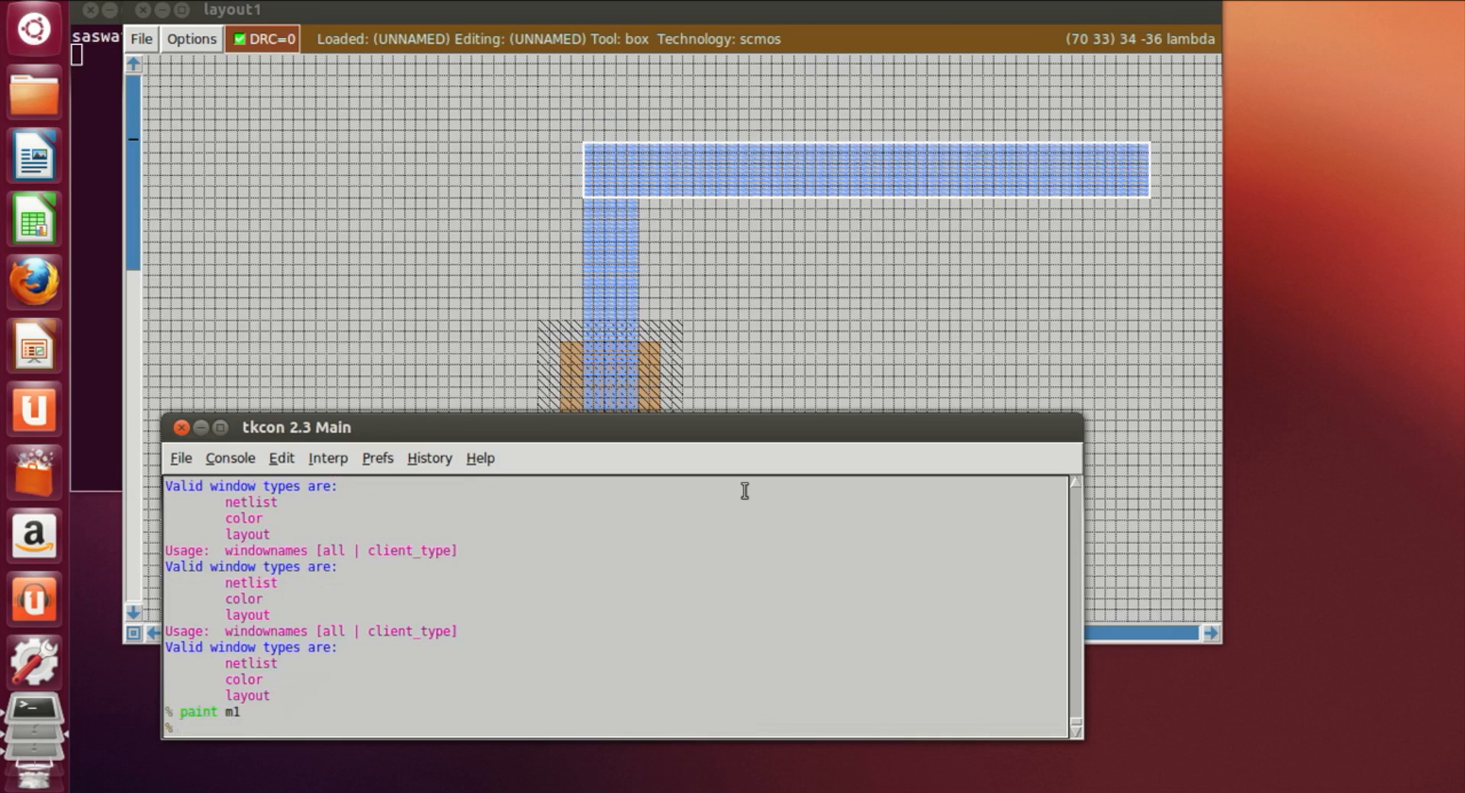
Step: Draw a small square box on the p-diffusion at the lower end of the upper m1 strip
{"action": "left_click", "coordinate": [824, 317]}
{"action": "scroll", "coordinate": [618, 370], "scroll_direction": "down", "scroll_amount": 3}
{"action": "scroll", "coordinate": [804, 215], "scroll_direction": "up", "scroll_amount": 3}
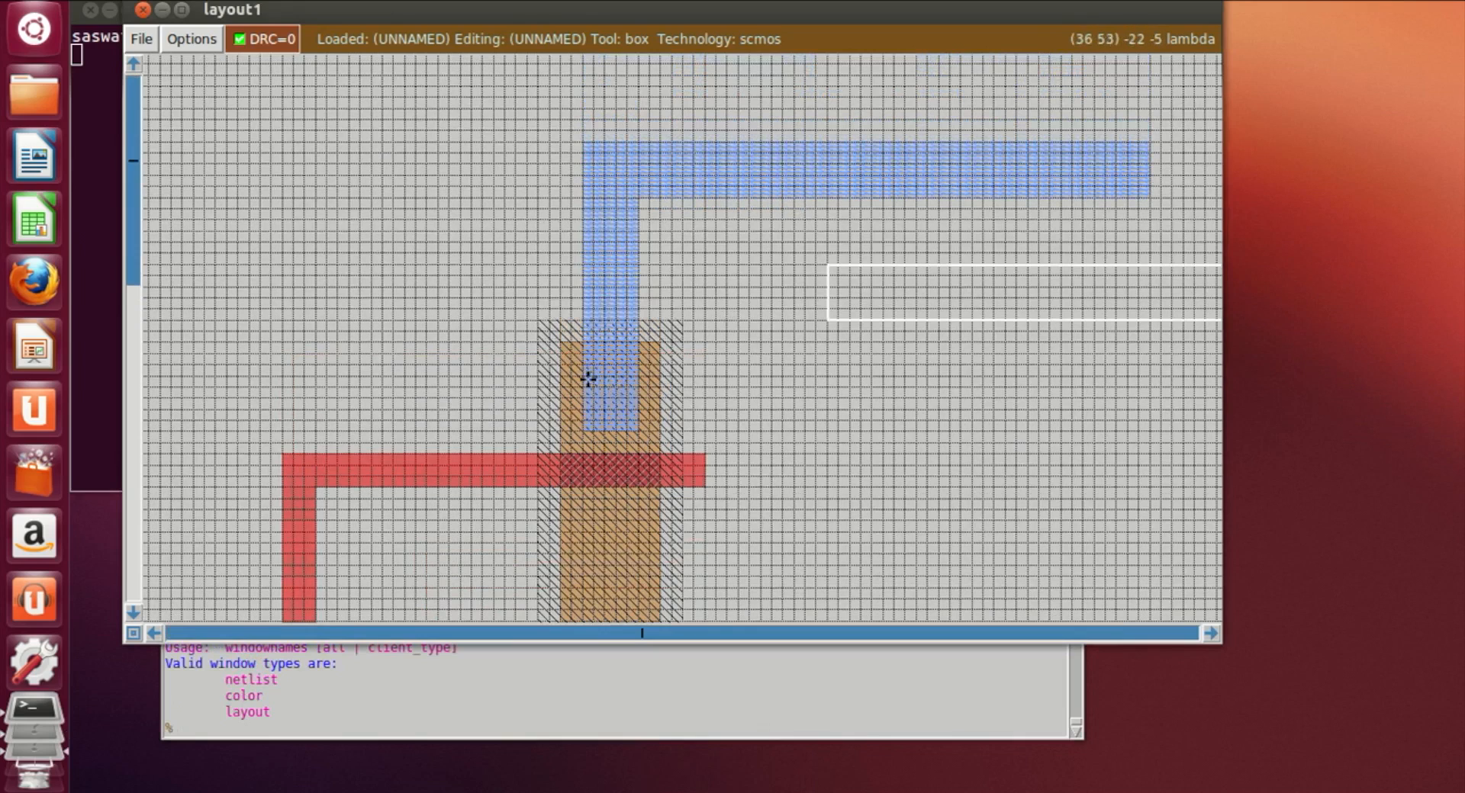
{"action": "left_click", "coordinate": [589, 378]}
{"action": "left_click", "coordinate": [582, 376]}
{"action": "right_click", "coordinate": [633, 422]}
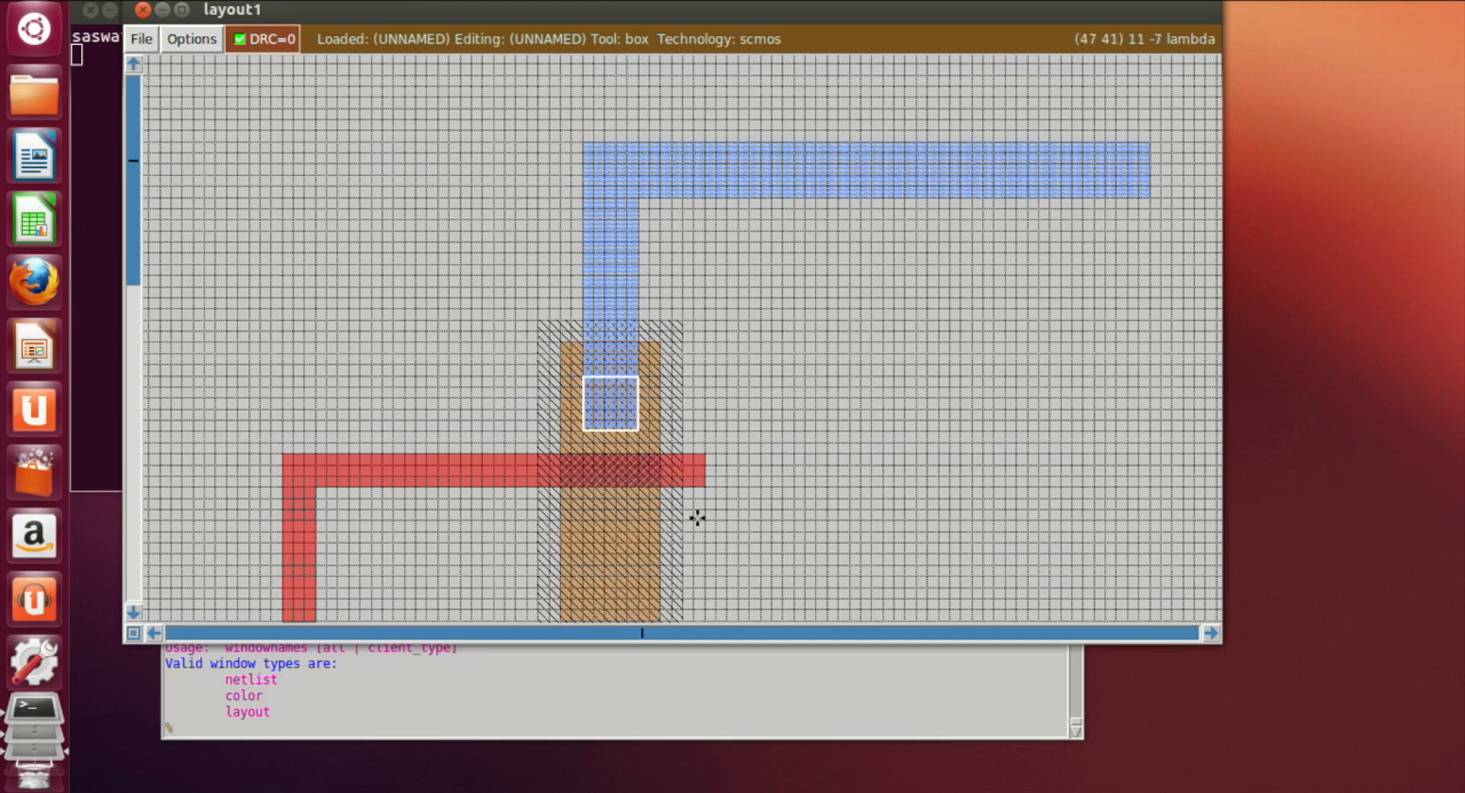
{"action": "right_click", "coordinate": [638, 366]}
{"action": "right_click", "coordinate": [638, 373]}
{"action": "left_click", "coordinate": [459, 728]}
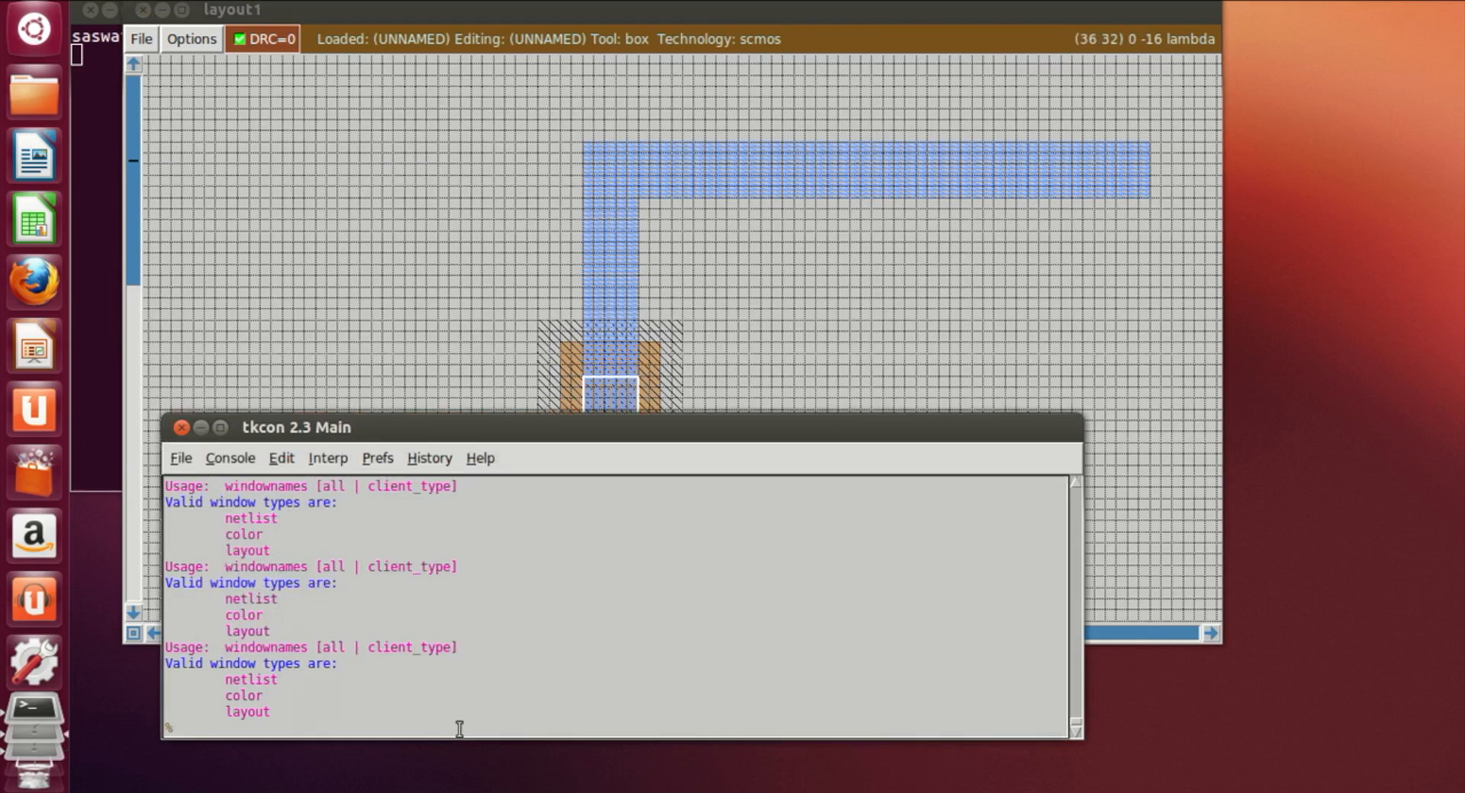
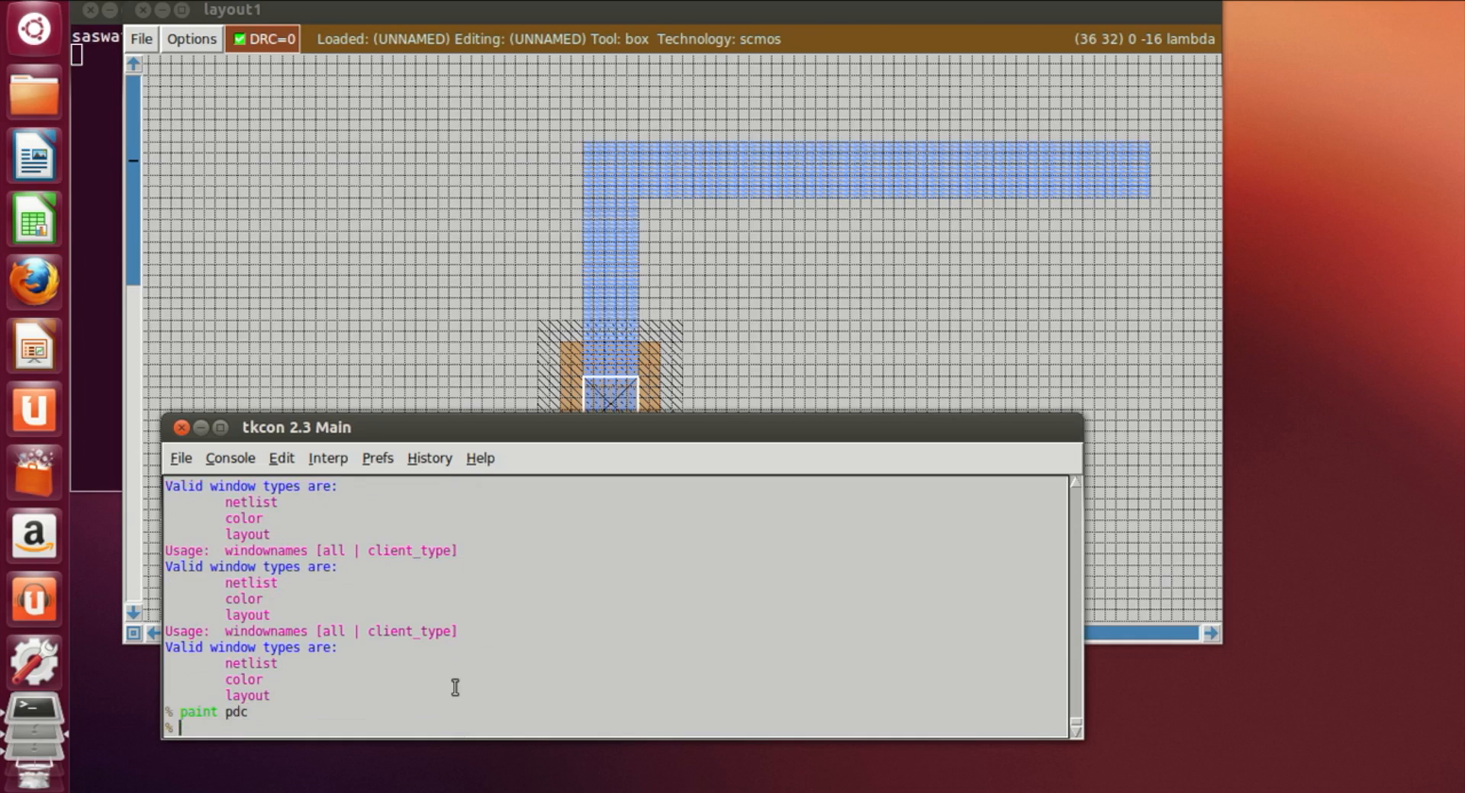
Step: Place a box on the p-diffusion at the lower end of the upper m1 strip and paint it as pdc contact
{"action": "left_click", "coordinate": [484, 352]}
{"action": "scroll", "coordinate": [492, 383], "scroll_direction": "down", "scroll_amount": 1}
{"action": "scroll", "coordinate": [491, 384], "scroll_direction": "down", "scroll_amount": 1}
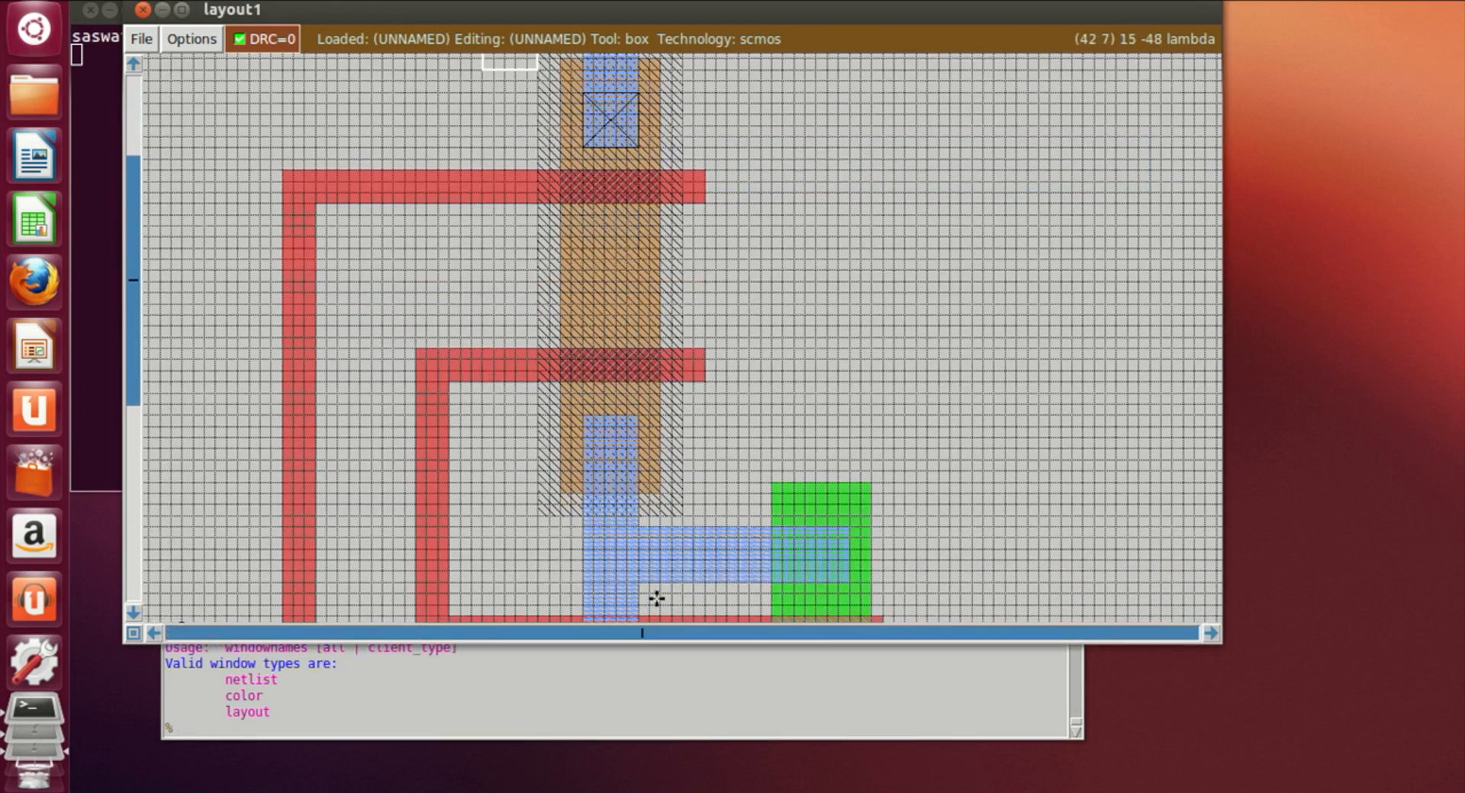
{"action": "left_click", "coordinate": [587, 467]}
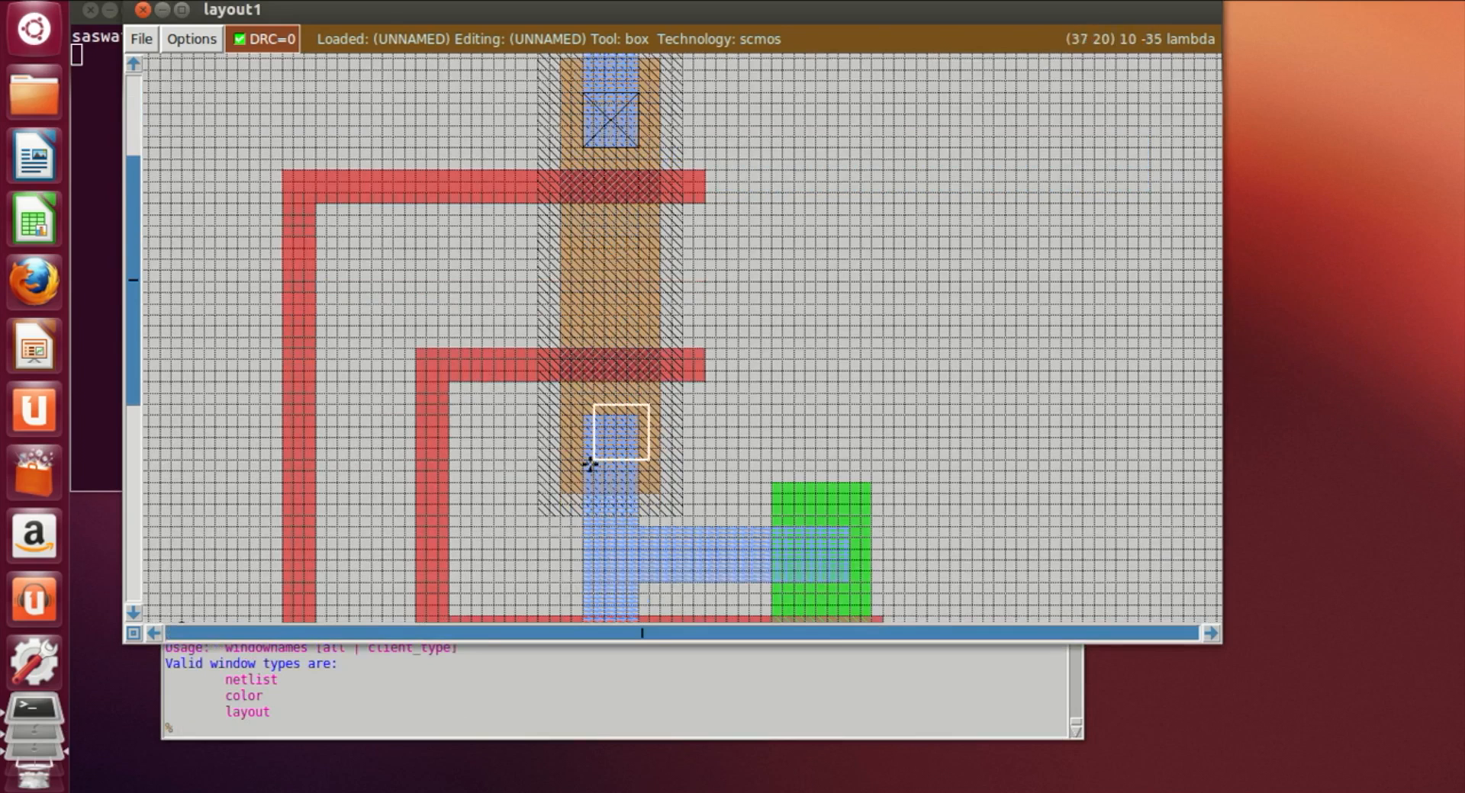
{"action": "left_click", "coordinate": [440, 731]}
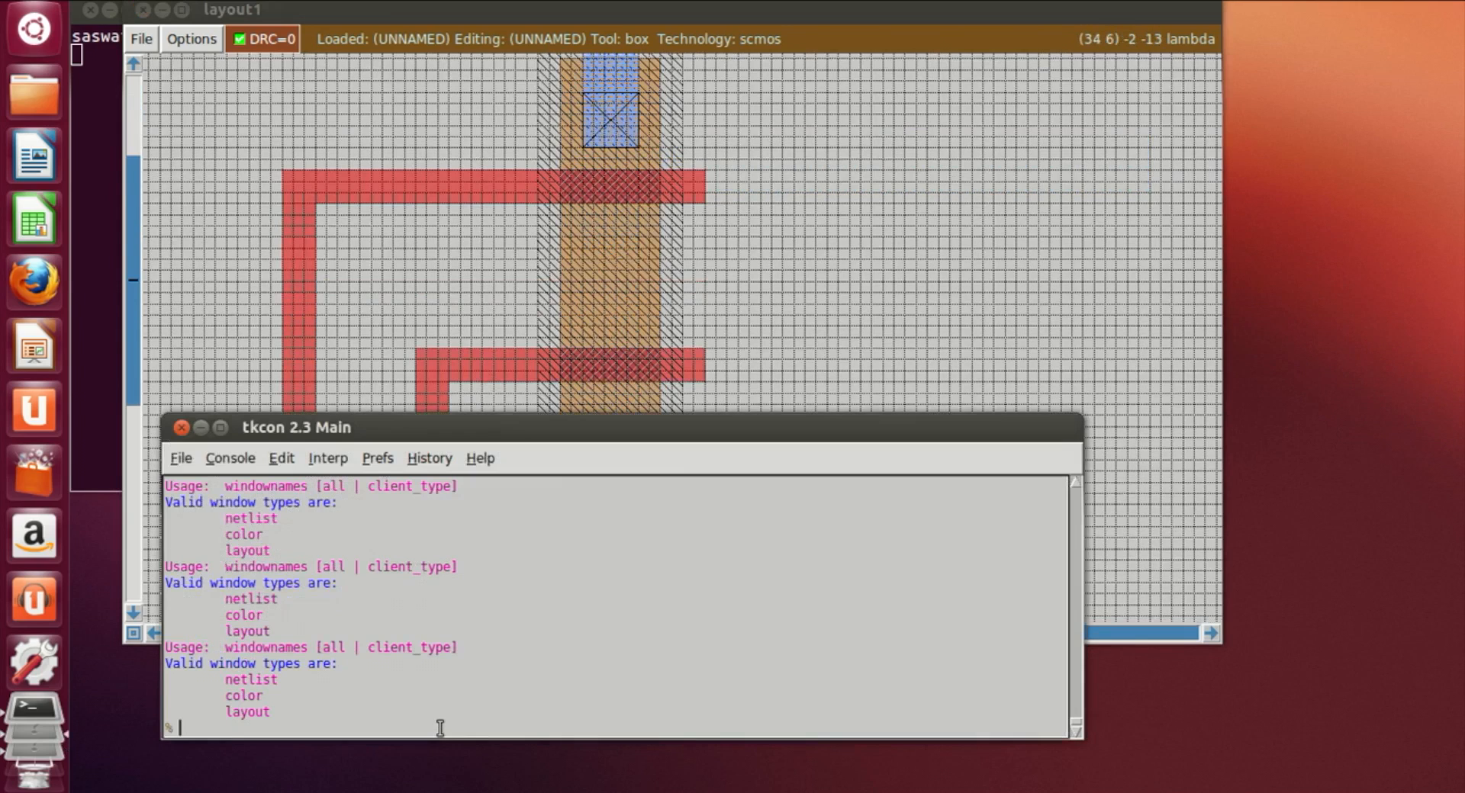
{"action": "type", "text": "paint pdc"}
{"action": "key", "text": "Return"}
Step: Place a box on the left n-diffusion where the m1 strip ends and paint it as ndc contact
{"action": "left_click", "coordinate": [752, 318]}
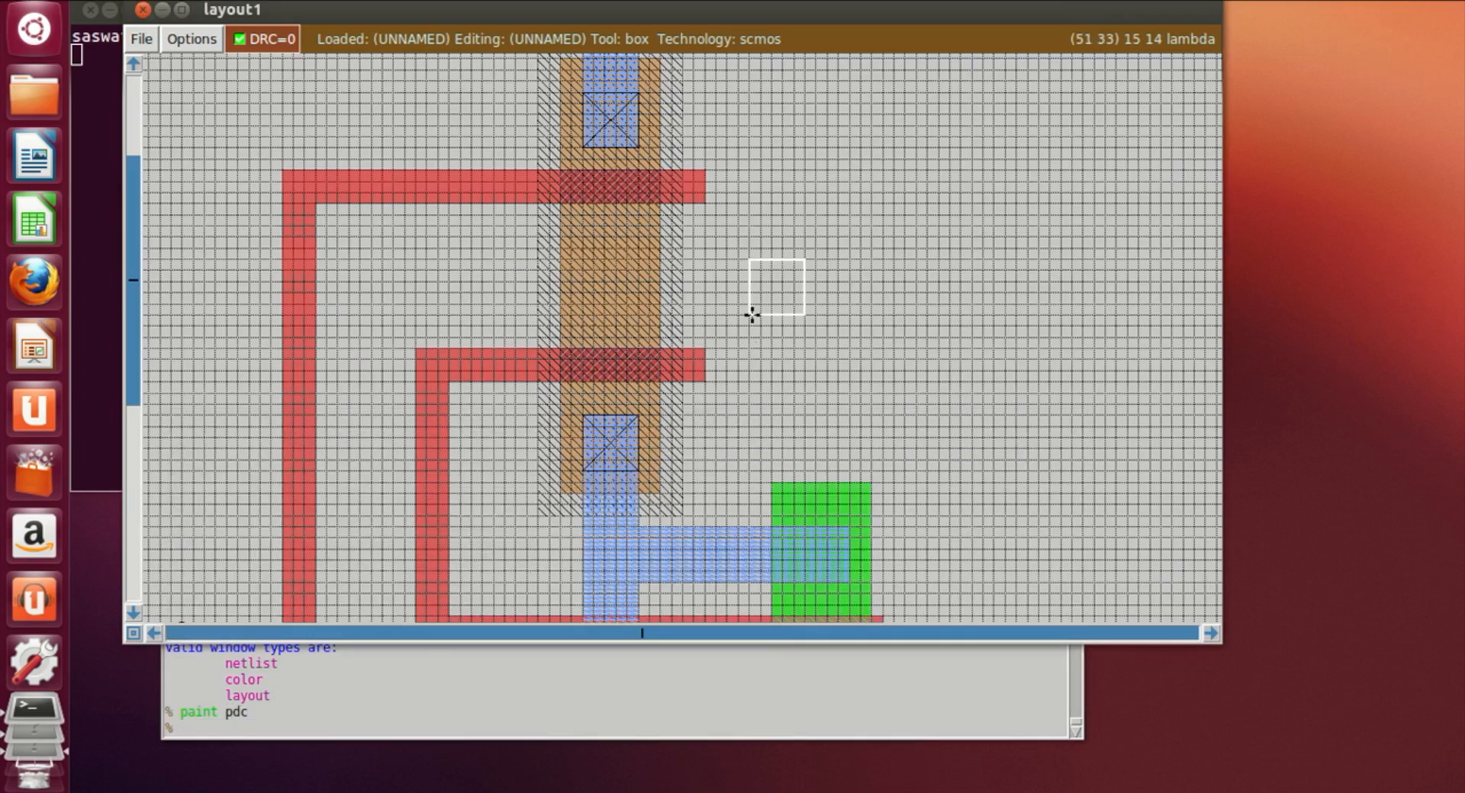
{"action": "scroll", "coordinate": [736, 436], "scroll_direction": "down", "scroll_amount": 2}
{"action": "scroll", "coordinate": [735, 437], "scroll_direction": "down", "scroll_amount": 2}
{"action": "scroll", "coordinate": [732, 458], "scroll_direction": "up", "scroll_amount": 4}
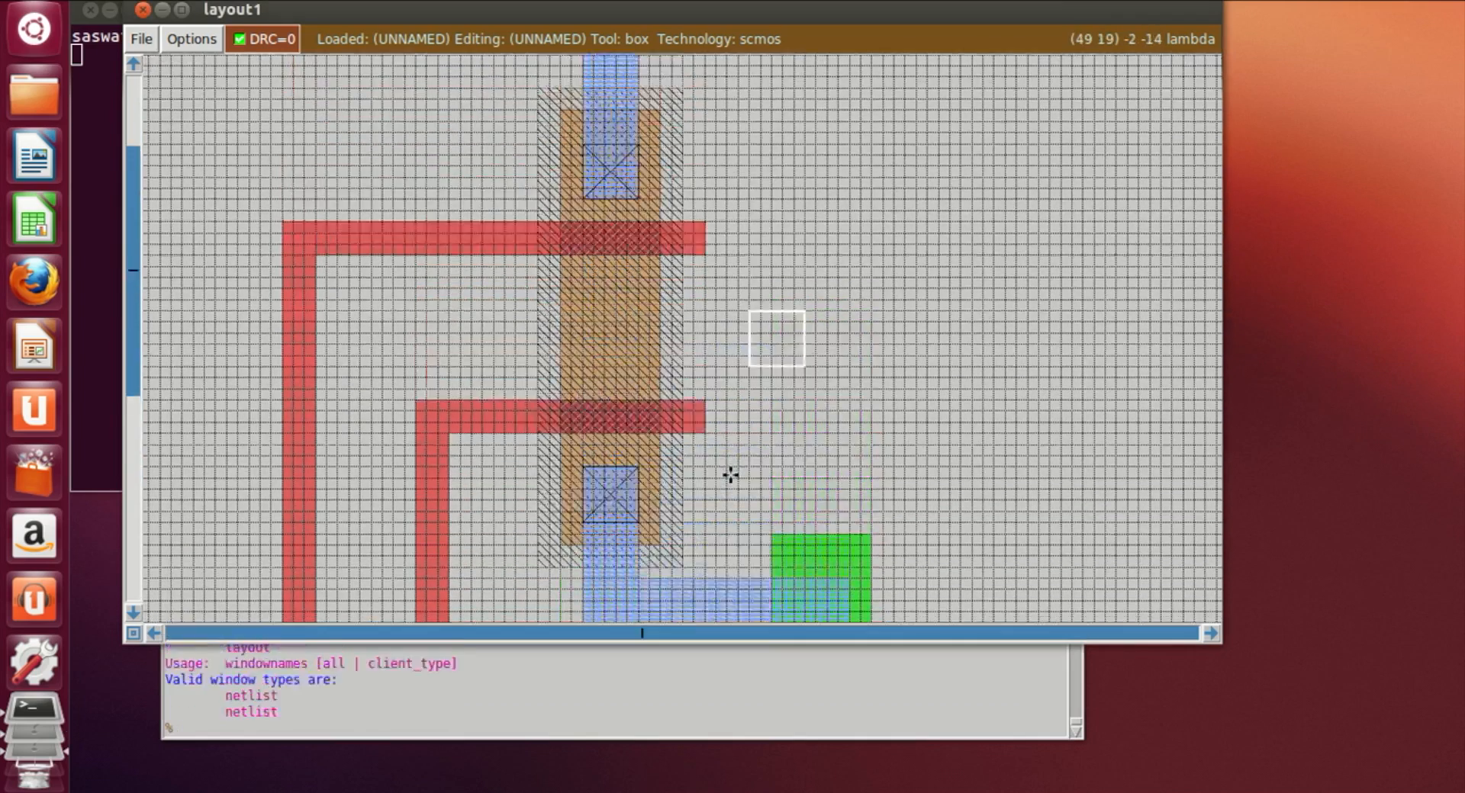
{"action": "scroll", "coordinate": [730, 475], "scroll_direction": "down", "scroll_amount": 1}
{"action": "scroll", "coordinate": [730, 476], "scroll_direction": "down", "scroll_amount": 4}
{"action": "left_click", "coordinate": [589, 399]}
{"action": "left_click", "coordinate": [584, 399]}
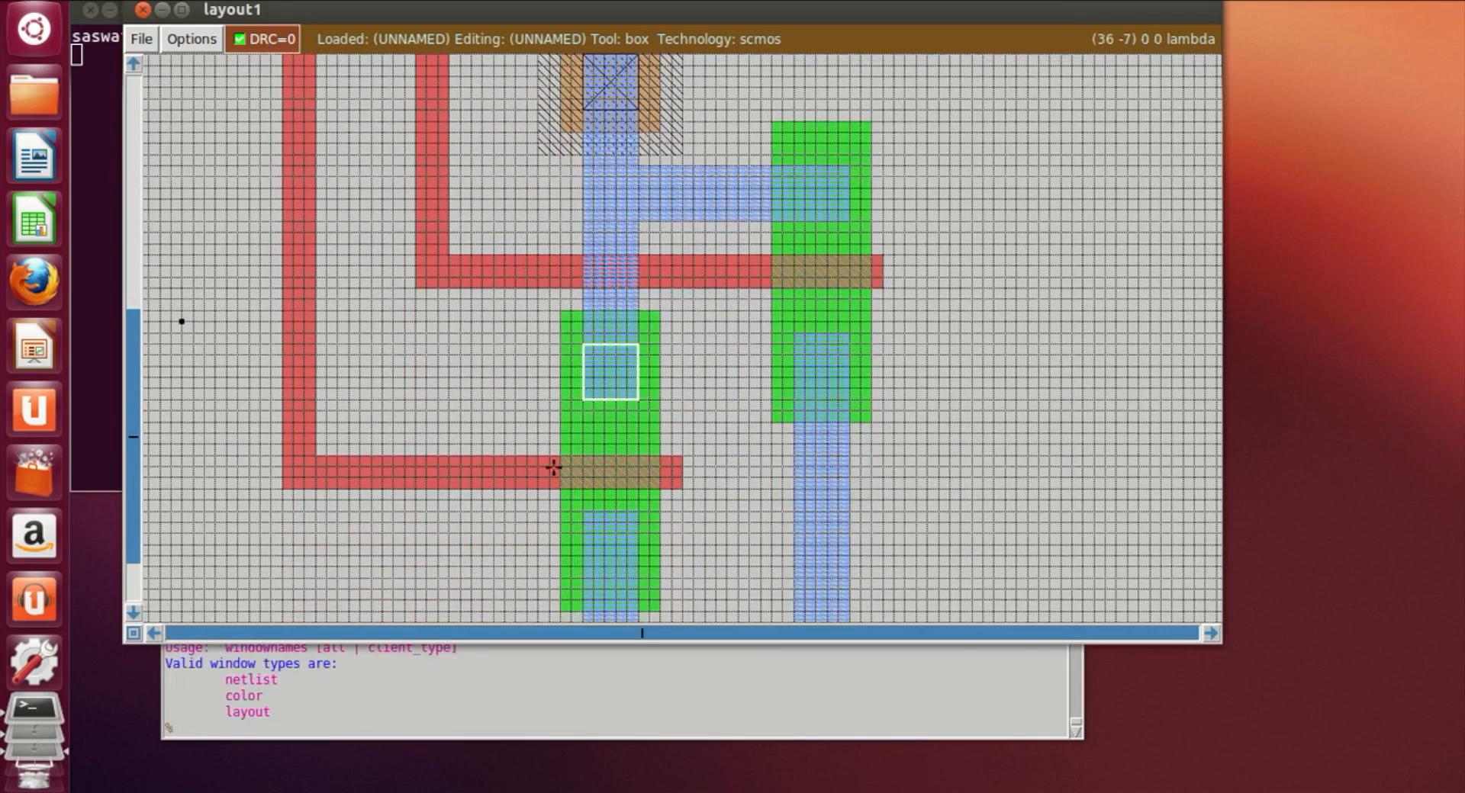
{"action": "left_click", "coordinate": [446, 725]}
{"action": "type", "text": "paint"}
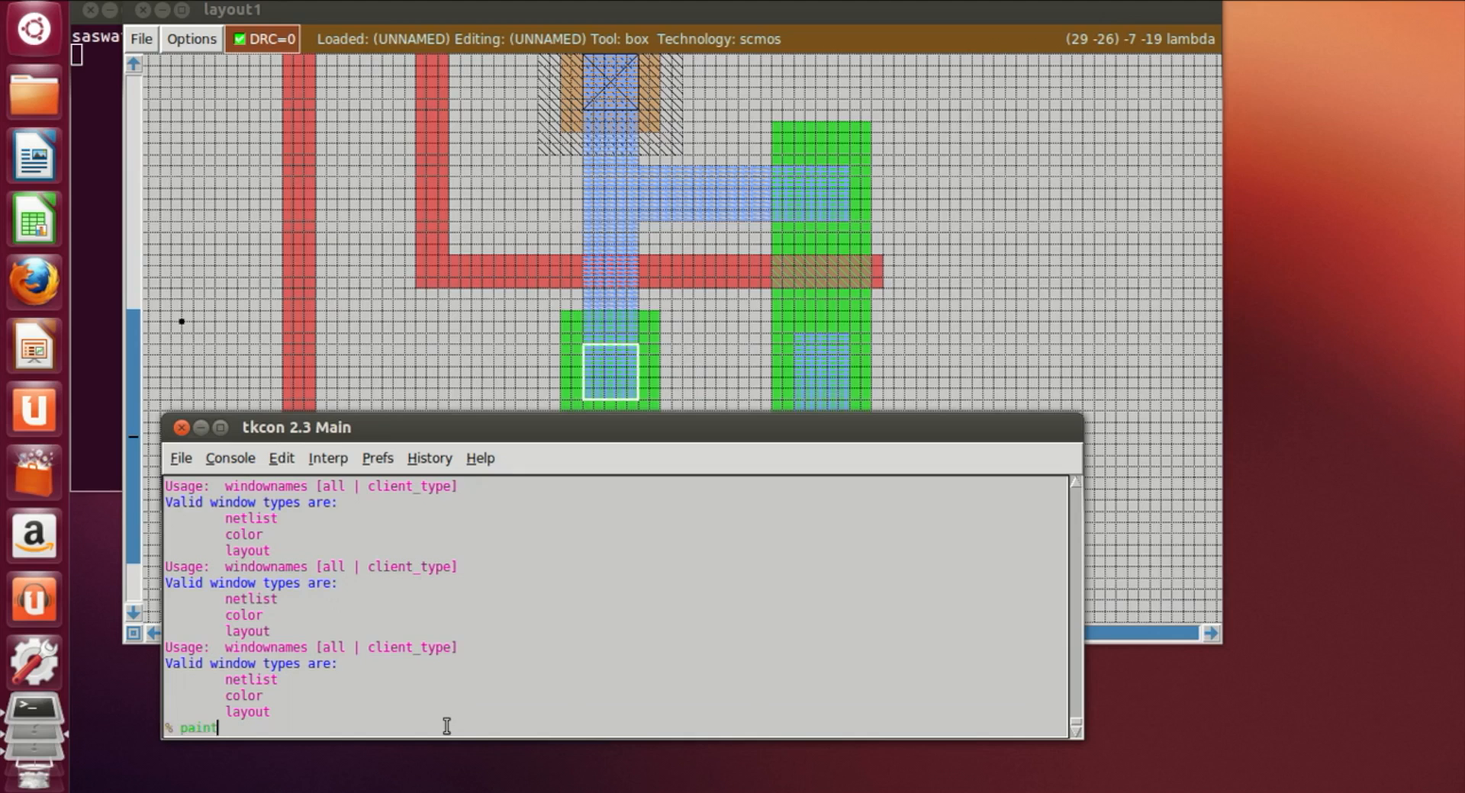
{"action": "type", "text": " ndc"}
{"action": "key", "text": "Return"}
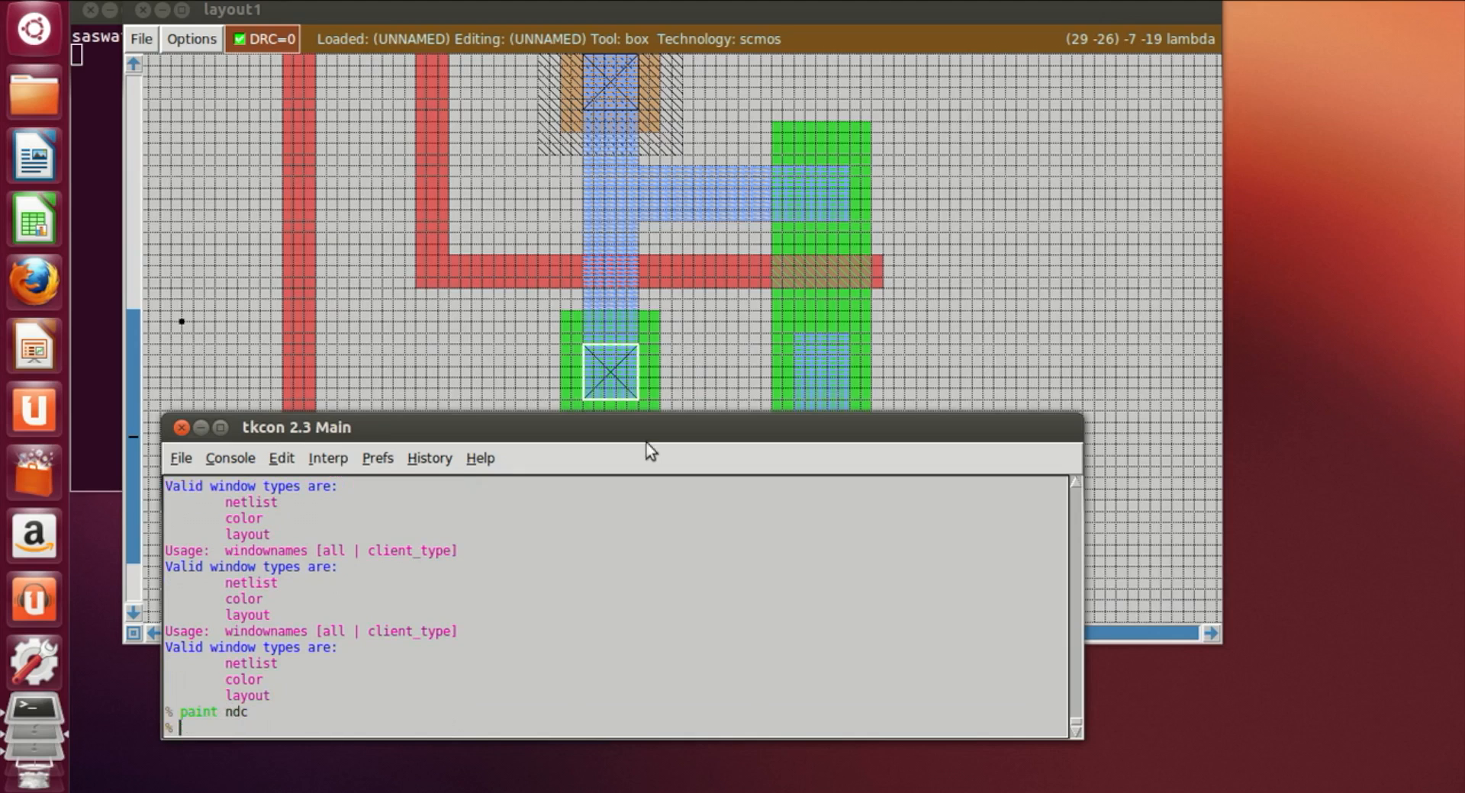
Step: Place a box on the upper part of the right n-diffusion under the horizontal m1 and paint it ndc
{"action": "left_click", "coordinate": [814, 220]}
{"action": "left_click", "coordinate": [791, 217]}
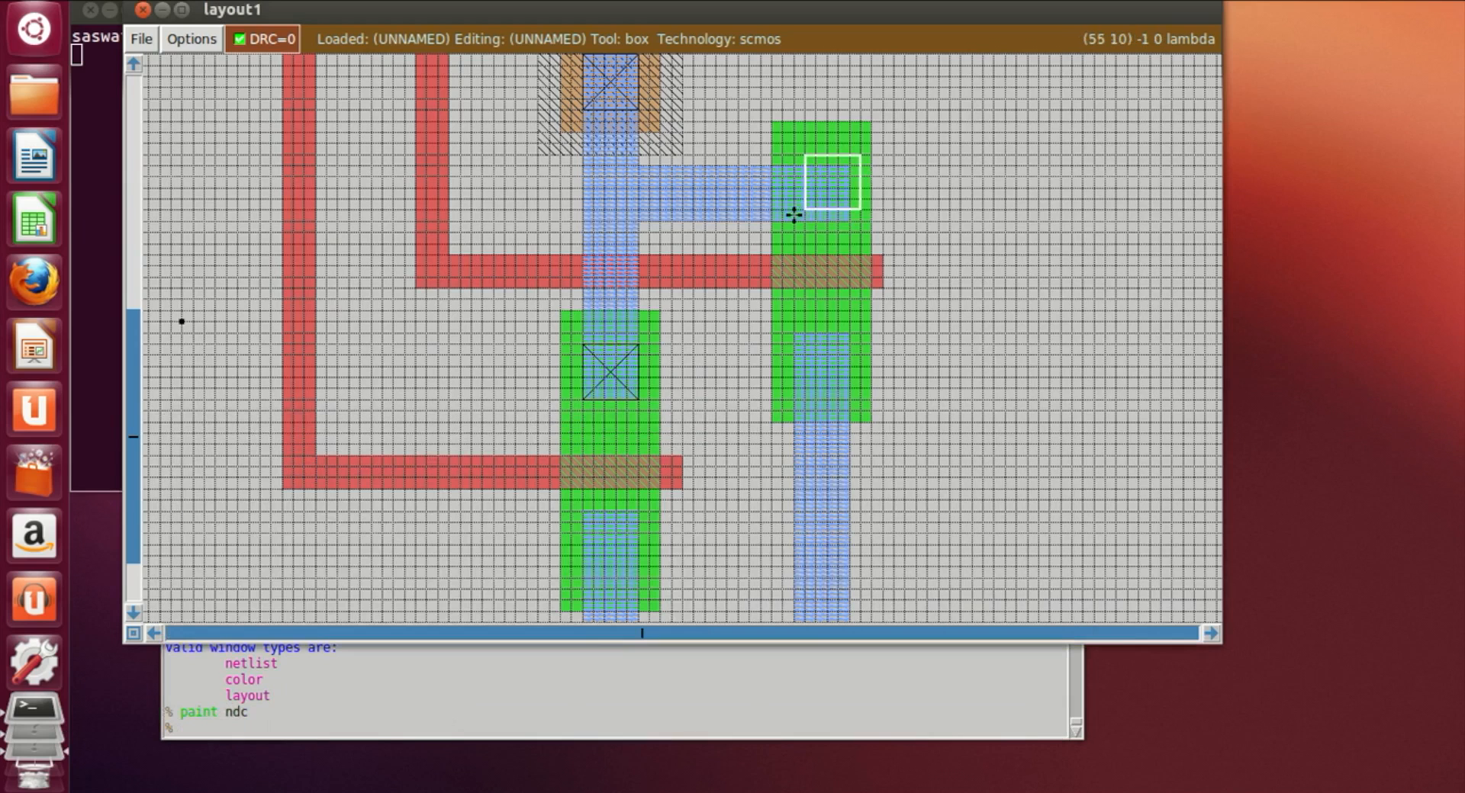
{"action": "left_click", "coordinate": [454, 719]}
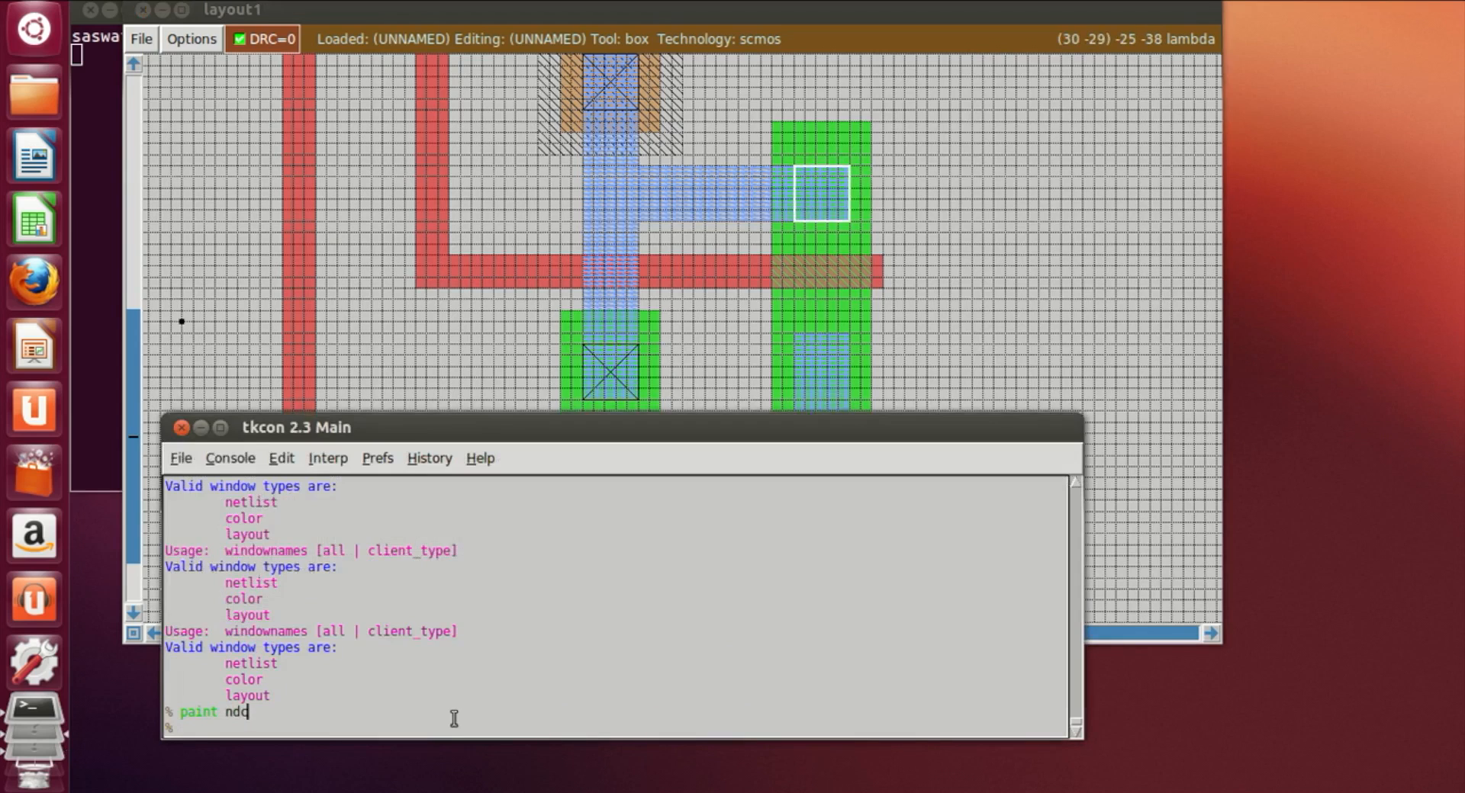
{"action": "type", "text": "paint ndc"}
{"action": "key", "text": "Return"}
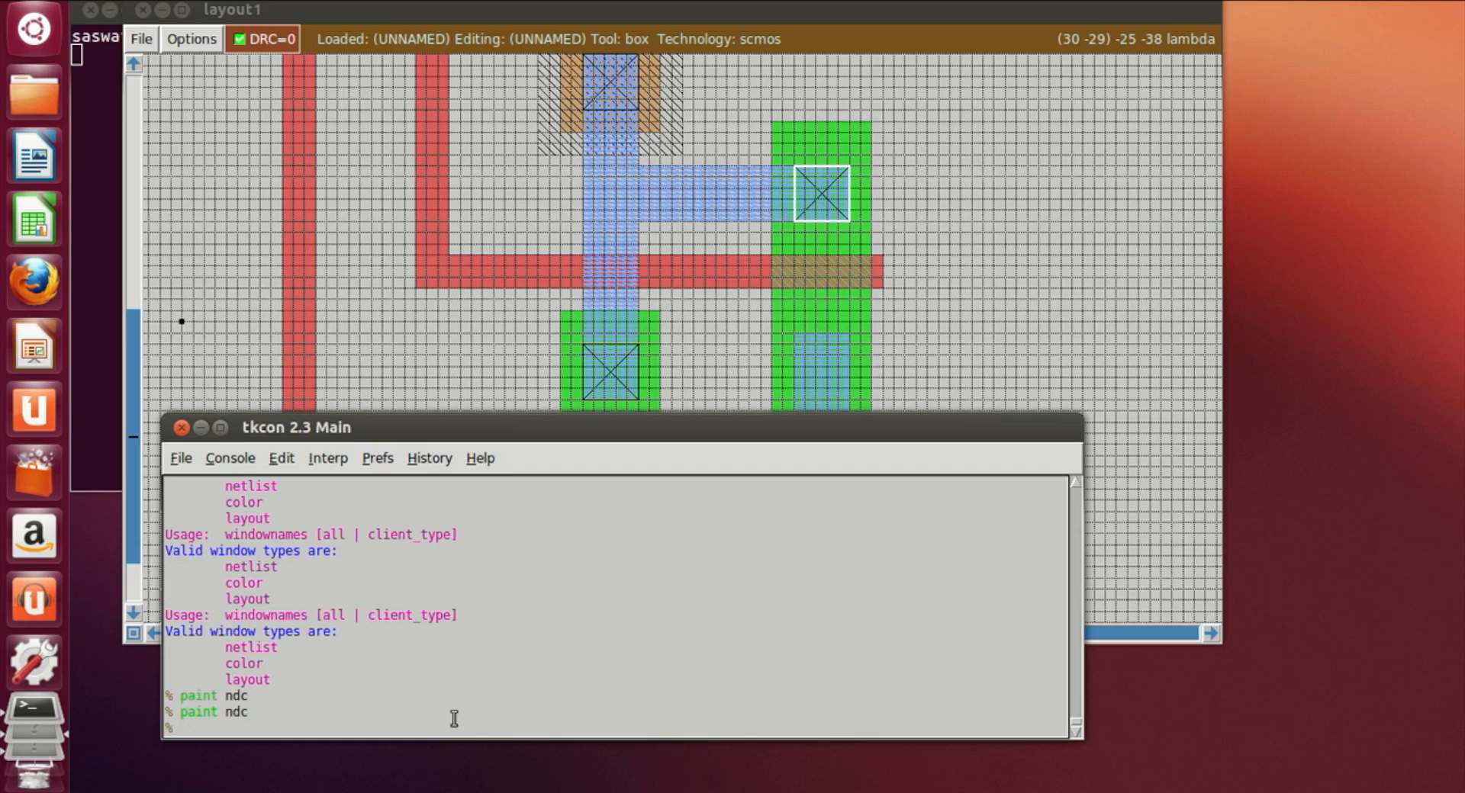
Step: Place a box on the lower part of the right n-diffusion above the vertical m1 and paint it ndc
{"action": "left_click", "coordinate": [781, 350]}
{"action": "scroll", "coordinate": [782, 350], "scroll_direction": "down", "scroll_amount": 3}
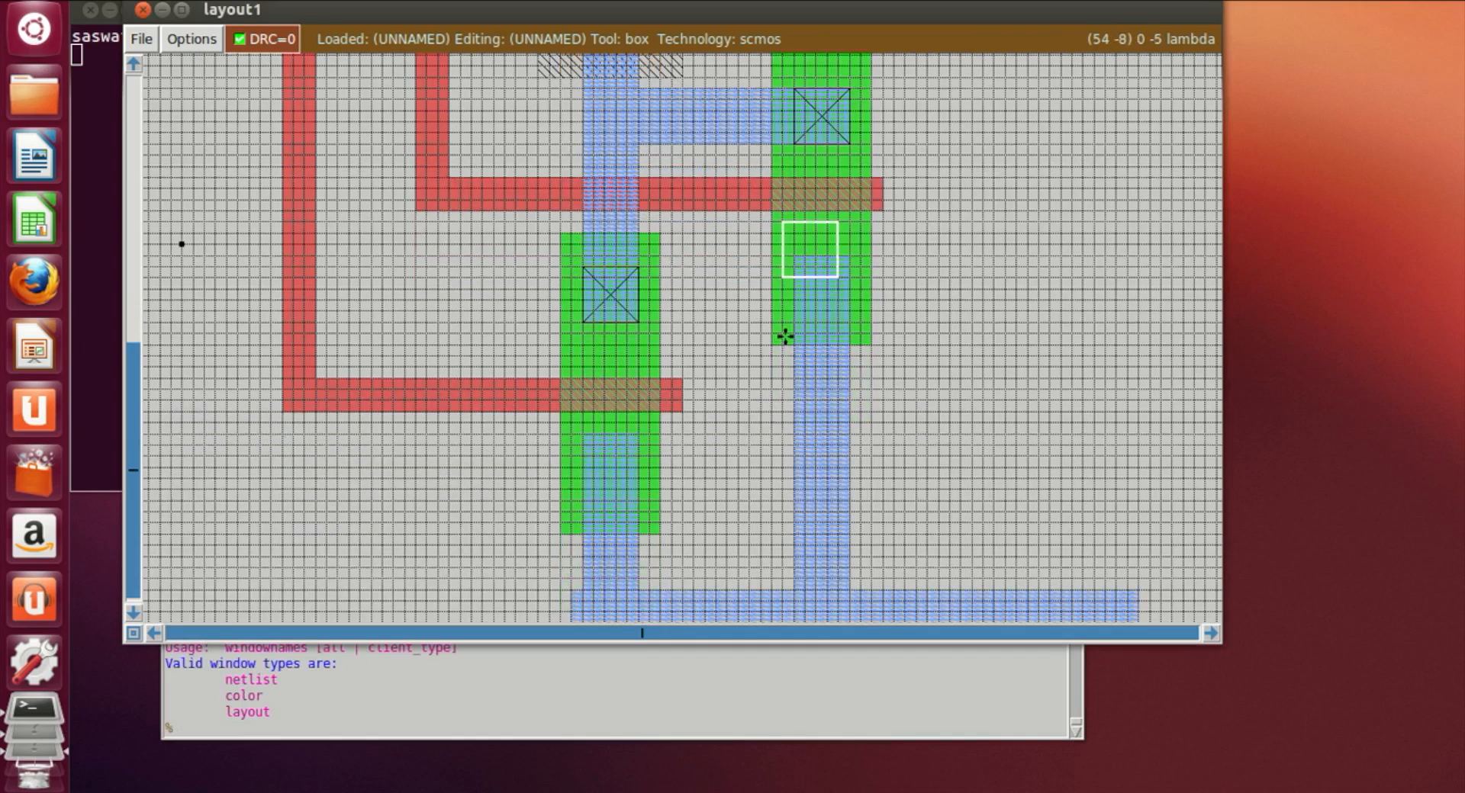
{"action": "left_click", "coordinate": [798, 317]}
{"action": "left_click", "coordinate": [791, 320]}
{"action": "left_click", "coordinate": [787, 313]}
{"action": "left_click", "coordinate": [422, 734]}
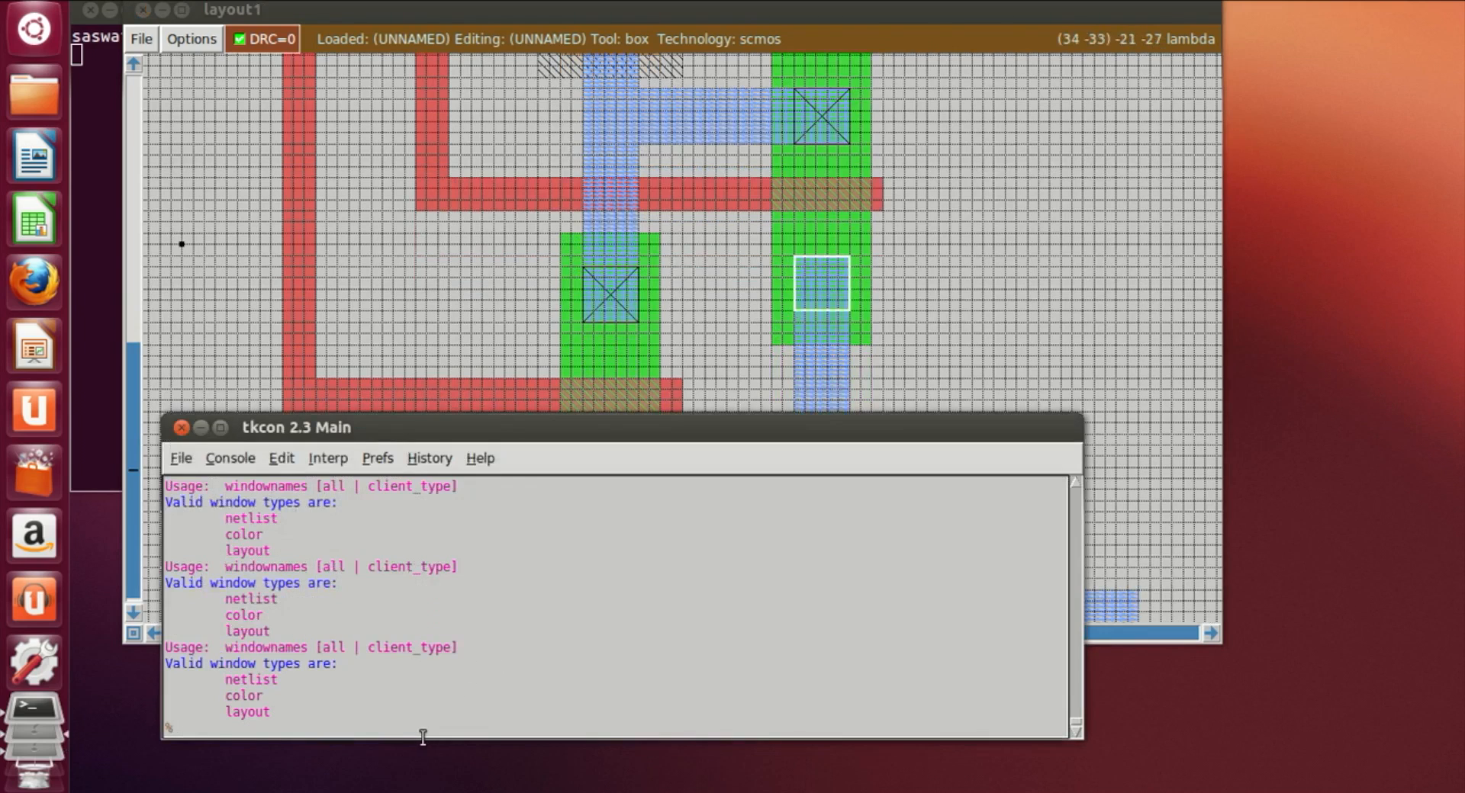
{"action": "type", "text": "paint ndc"}
{"action": "key", "text": "Return"}
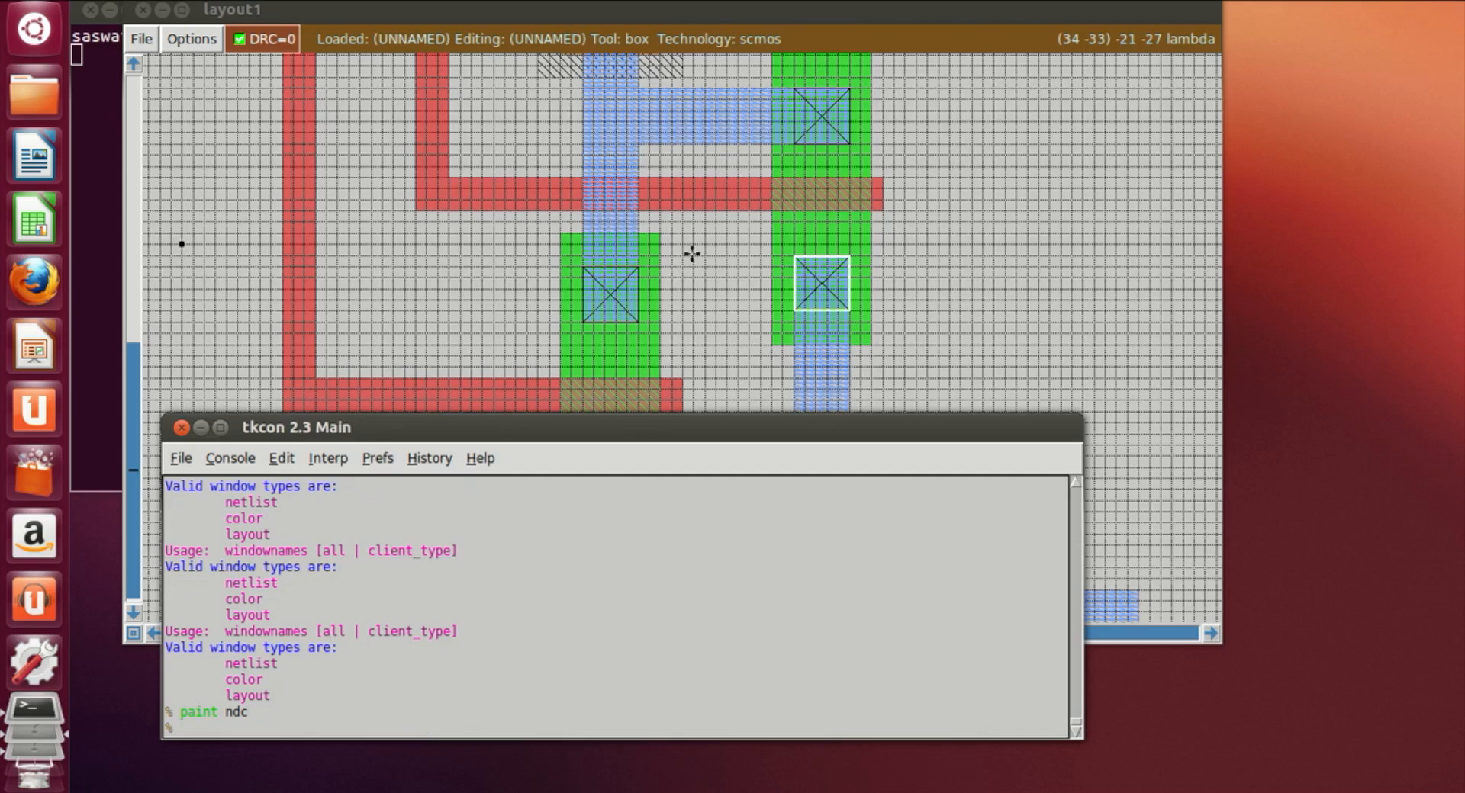
Step: Place a box on the lower part of the left n-diffusion and paint it as ndc contact
{"action": "left_click", "coordinate": [693, 397]}
{"action": "scroll", "coordinate": [663, 405], "scroll_direction": "down", "scroll_amount": 2}
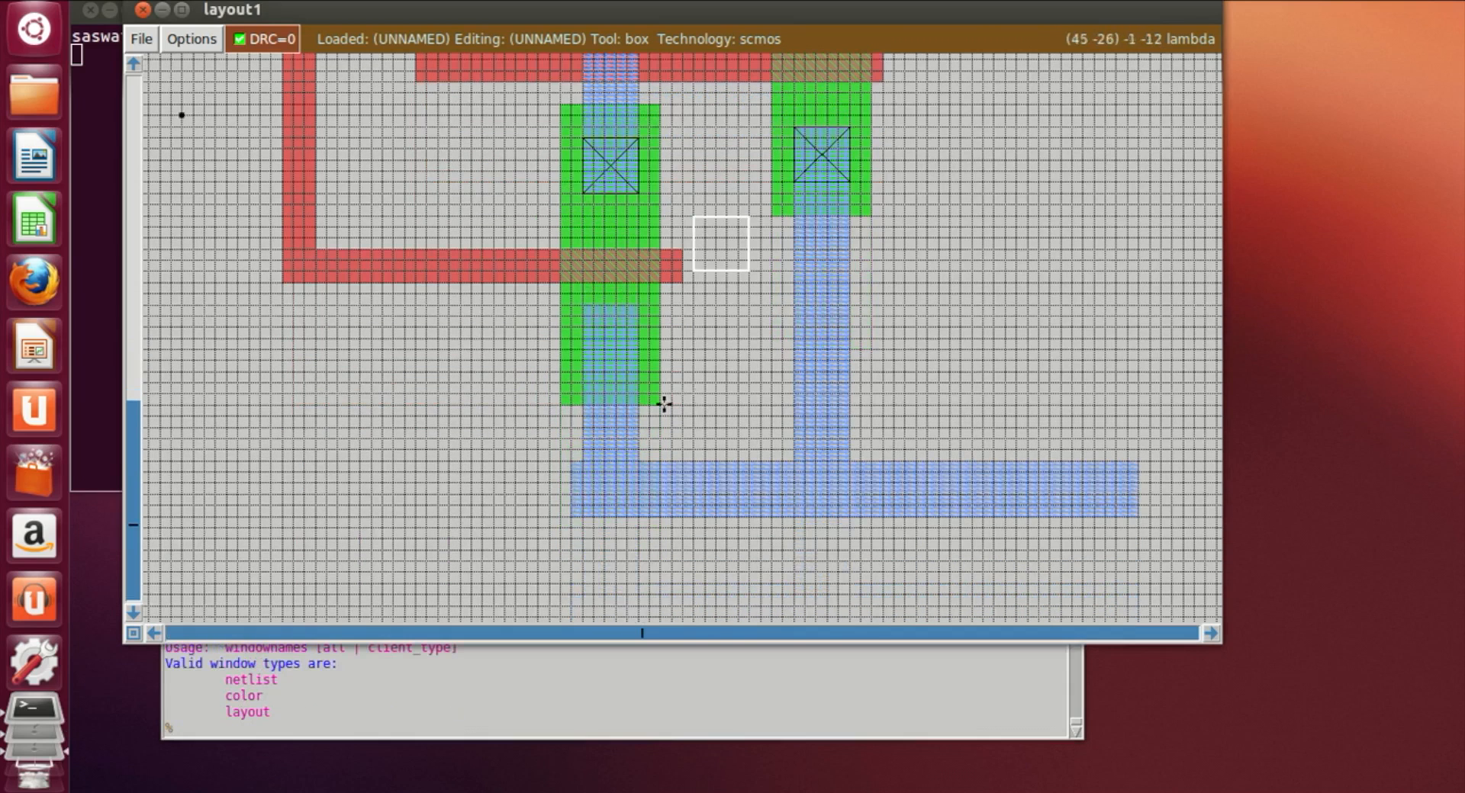
{"action": "left_click", "coordinate": [579, 362]}
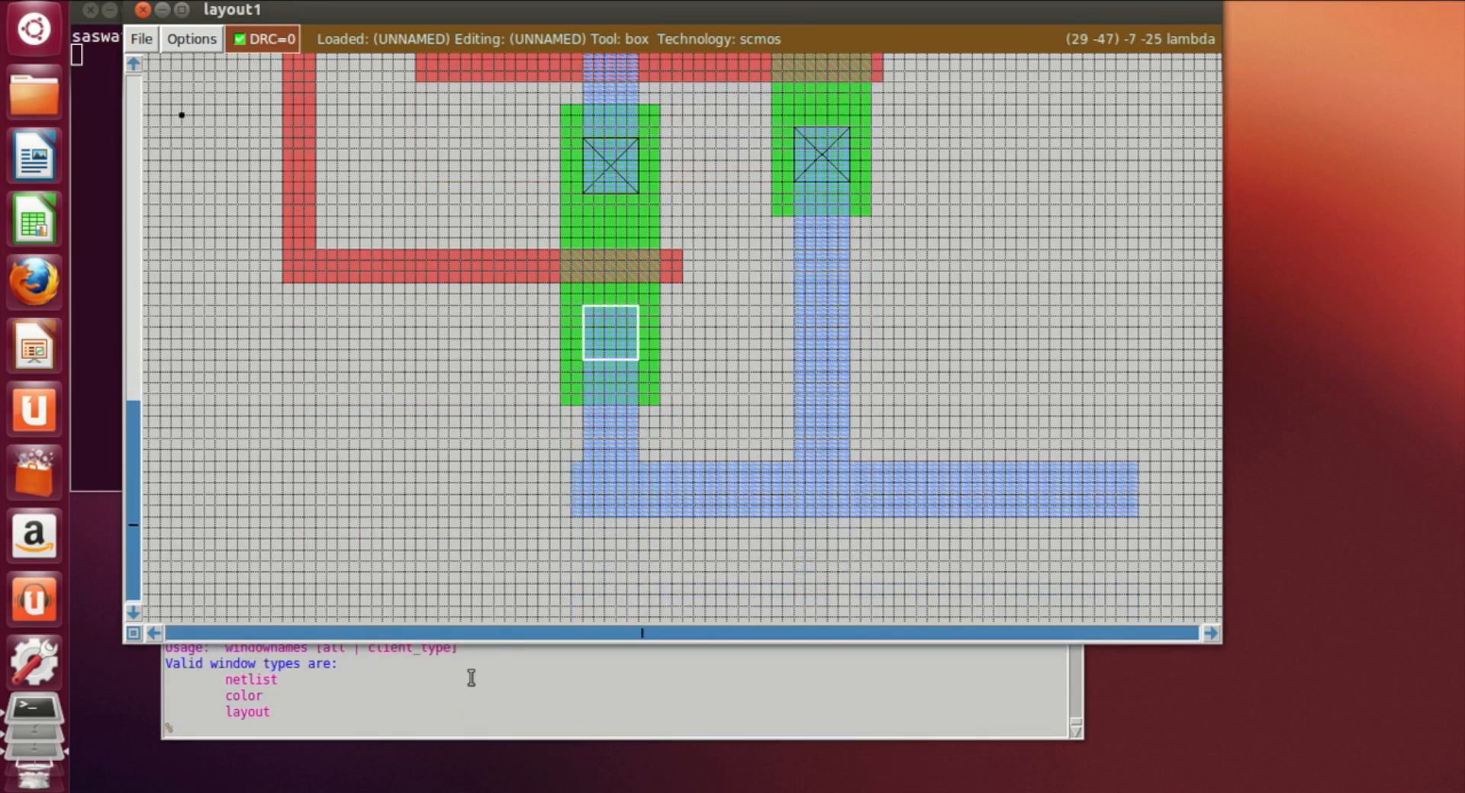
{"action": "left_click", "coordinate": [402, 734]}
{"action": "type", "text": "paint ndc"}
{"action": "key", "text": "Return"}
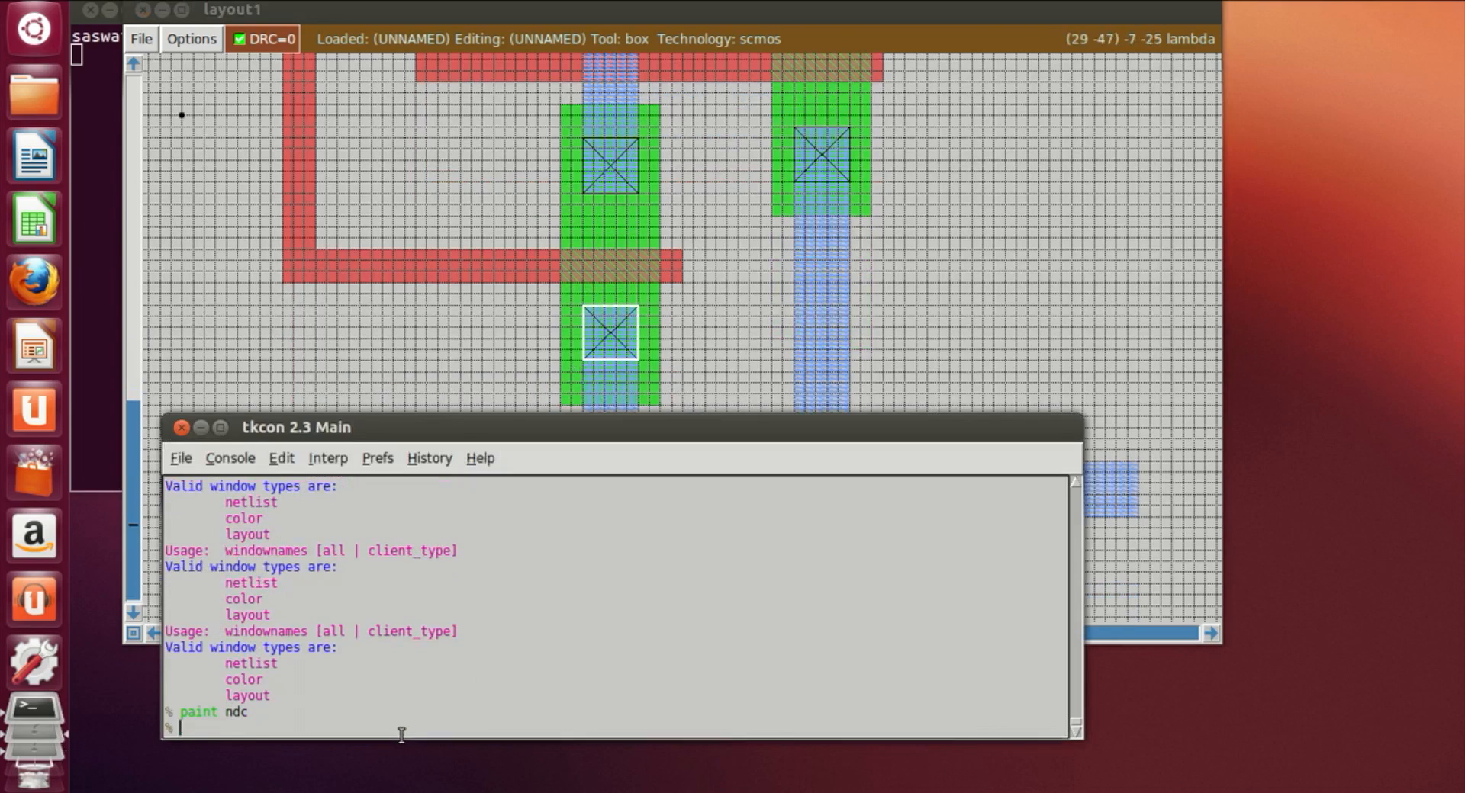
Step: Examine the contacts and m1 routing across the upper and lower parts of the layout
{"action": "left_click", "coordinate": [1044, 298]}
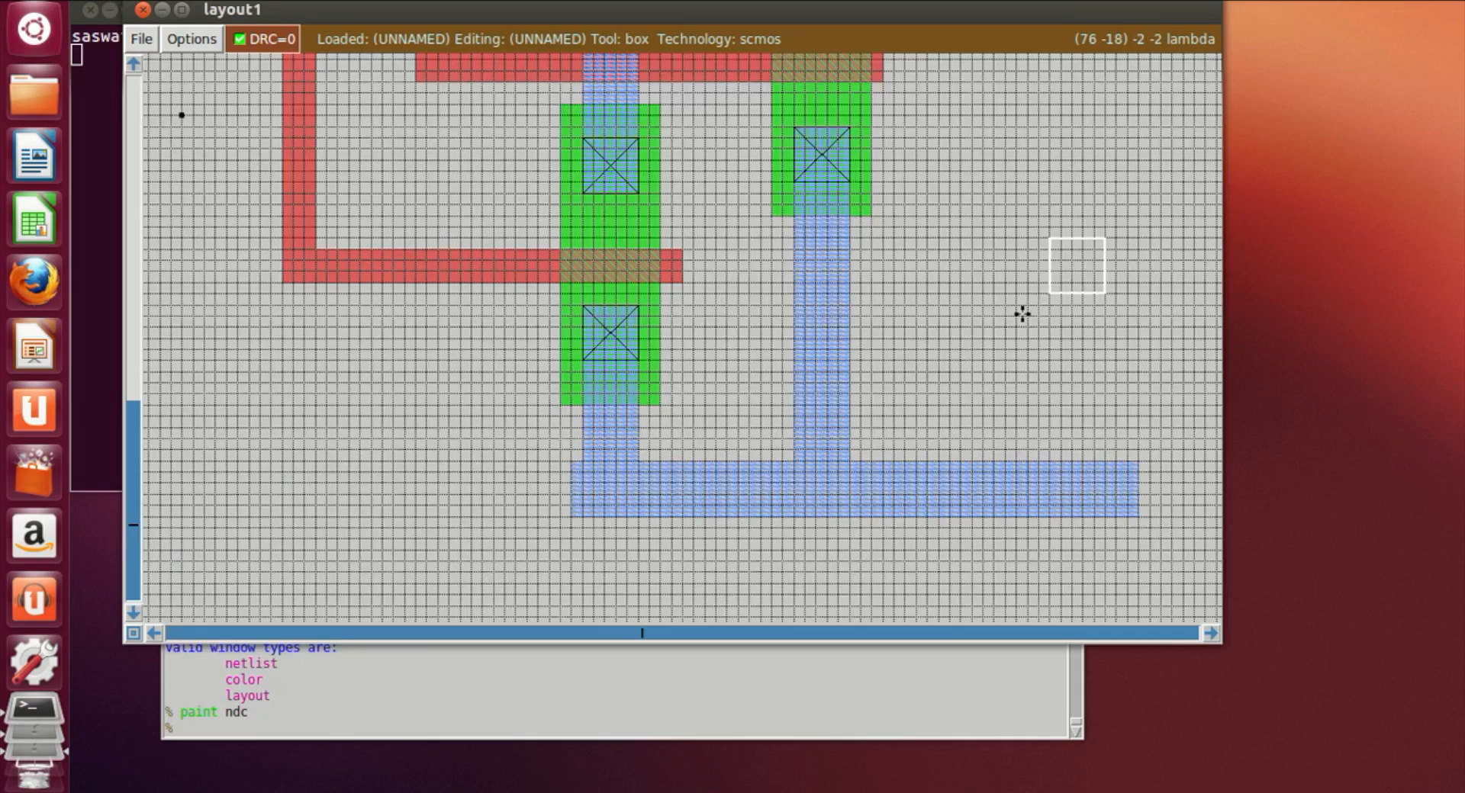
{"action": "scroll", "coordinate": [1022, 313], "scroll_direction": "up", "scroll_amount": 3}
{"action": "scroll", "coordinate": [1022, 314], "scroll_direction": "up", "scroll_amount": 8}
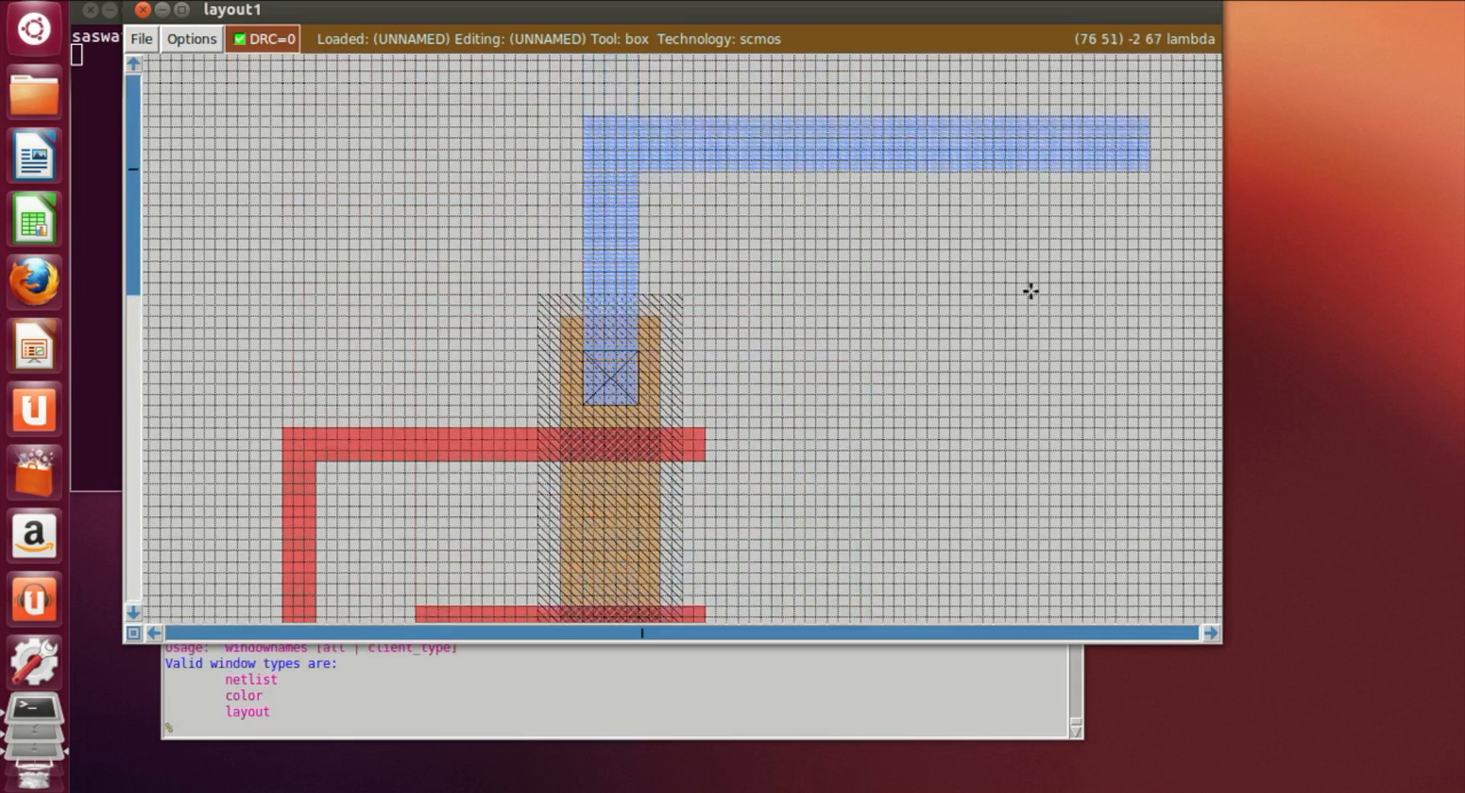
{"action": "scroll", "coordinate": [1031, 291], "scroll_direction": "down", "scroll_amount": 10}
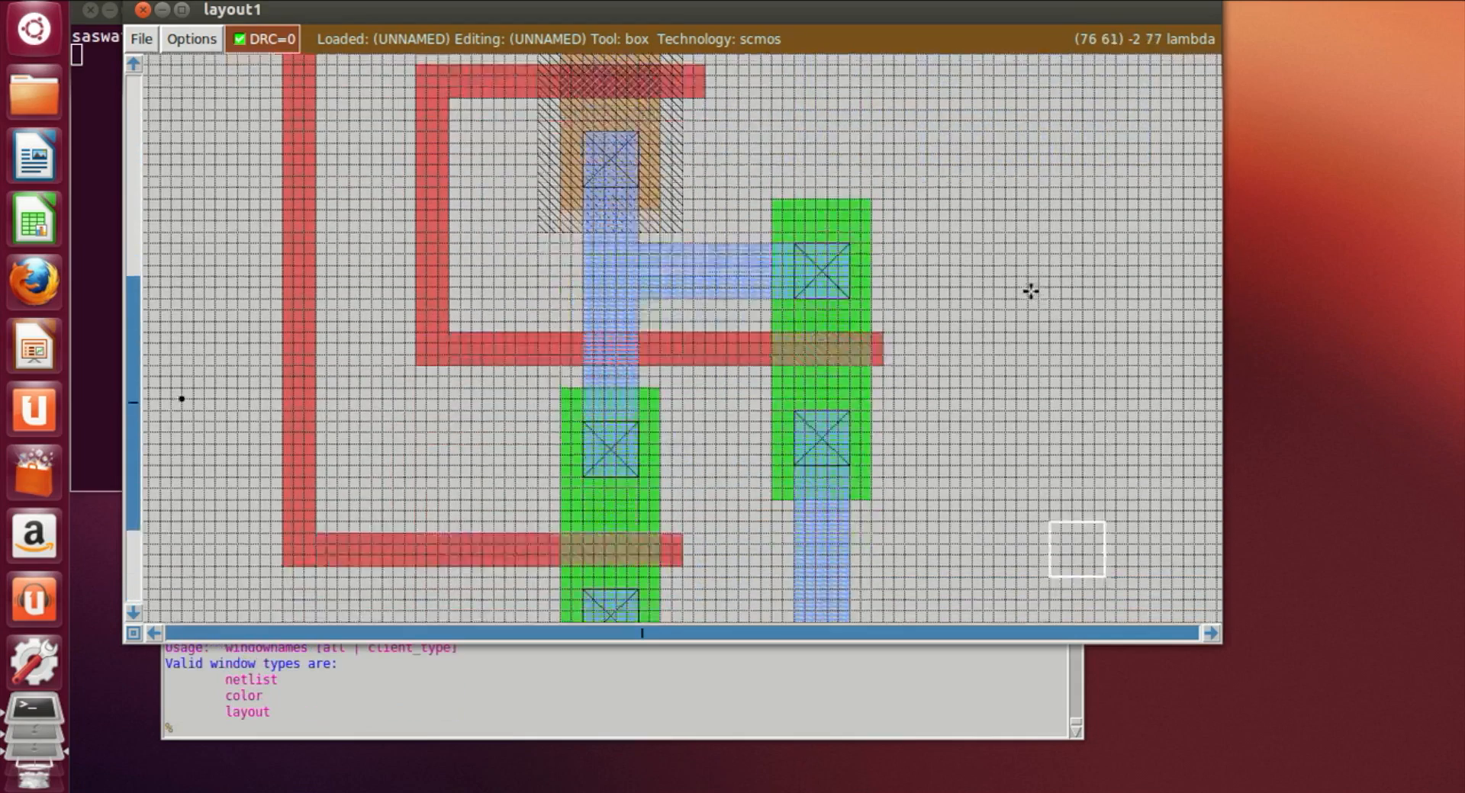
{"action": "scroll", "coordinate": [1030, 291], "scroll_direction": "down", "scroll_amount": 2}
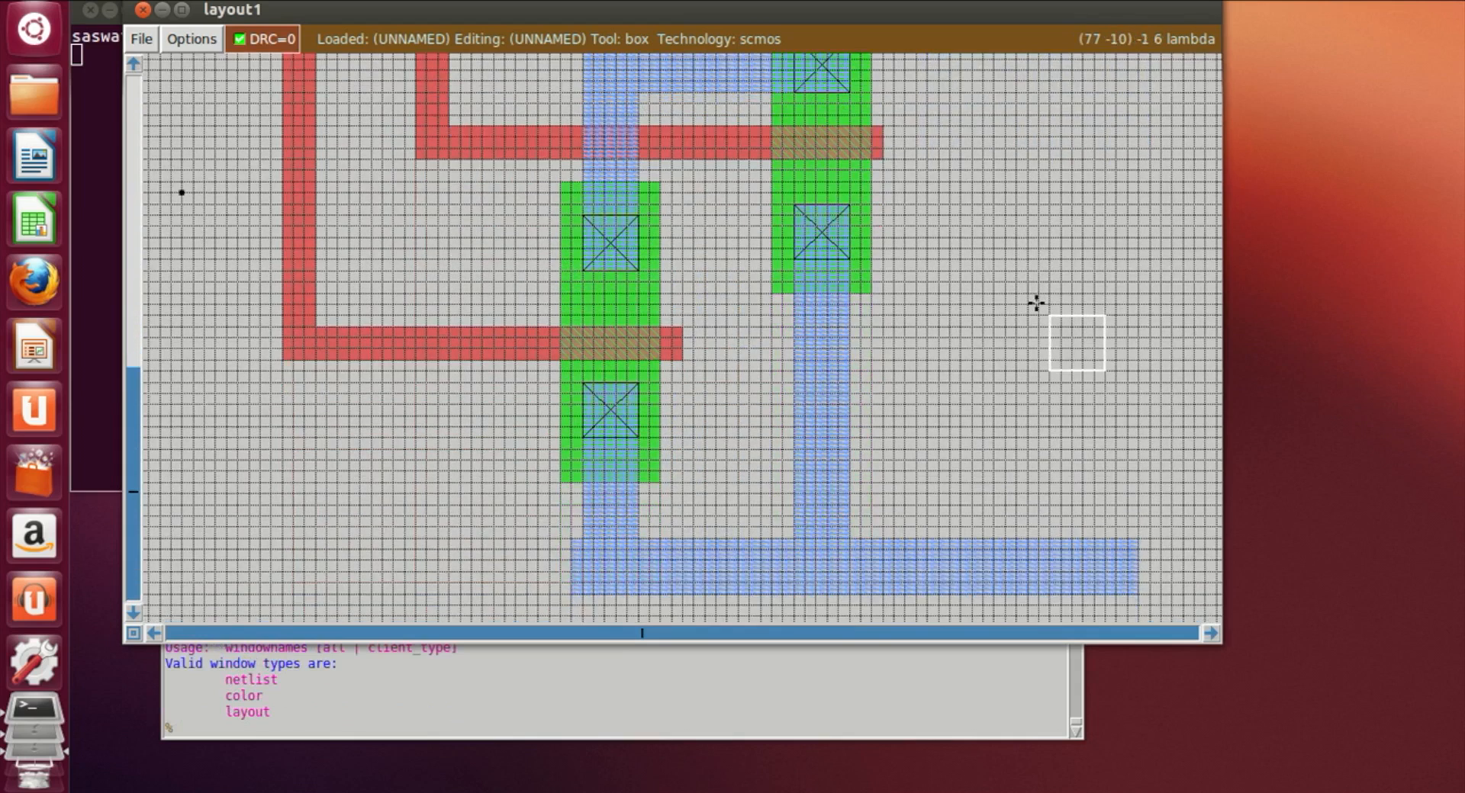
{"action": "scroll", "coordinate": [1036, 303], "scroll_direction": "up", "scroll_amount": 3}
{"action": "scroll", "coordinate": [1036, 303], "scroll_direction": "down", "scroll_amount": 3}
{"action": "scroll", "coordinate": [1036, 302], "scroll_direction": "down", "scroll_amount": 1}
{"action": "scroll", "coordinate": [1036, 303], "scroll_direction": "up", "scroll_amount": 1}
{"action": "scroll", "coordinate": [1037, 303], "scroll_direction": "up", "scroll_amount": 10}
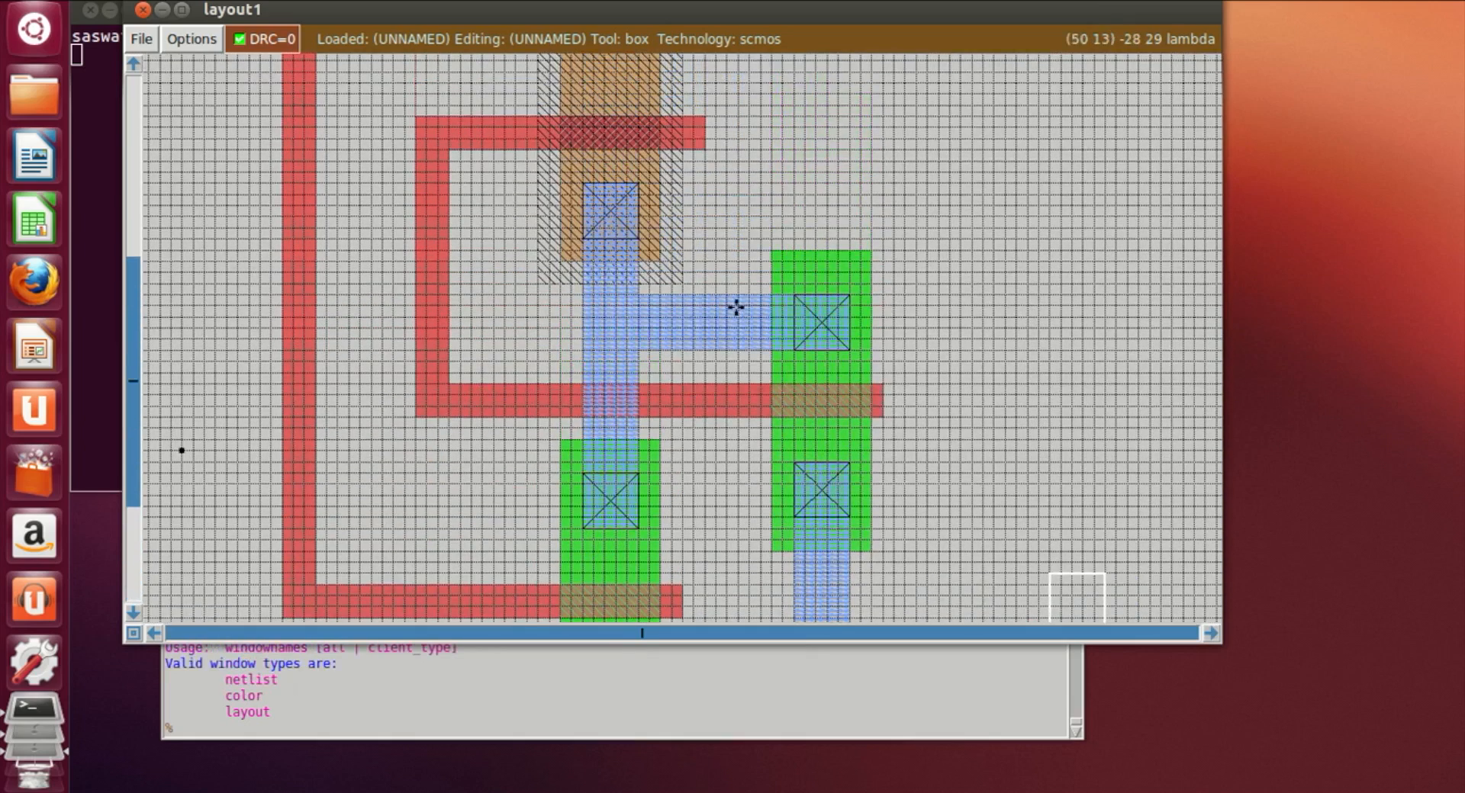
Step: Point to the left vertical poly line and label it A
{"action": "left_click", "coordinate": [295, 217]}
{"action": "right_click", "coordinate": [303, 261]}
{"action": "right_click", "coordinate": [293, 263]}
{"action": "left_click", "coordinate": [316, 749]}
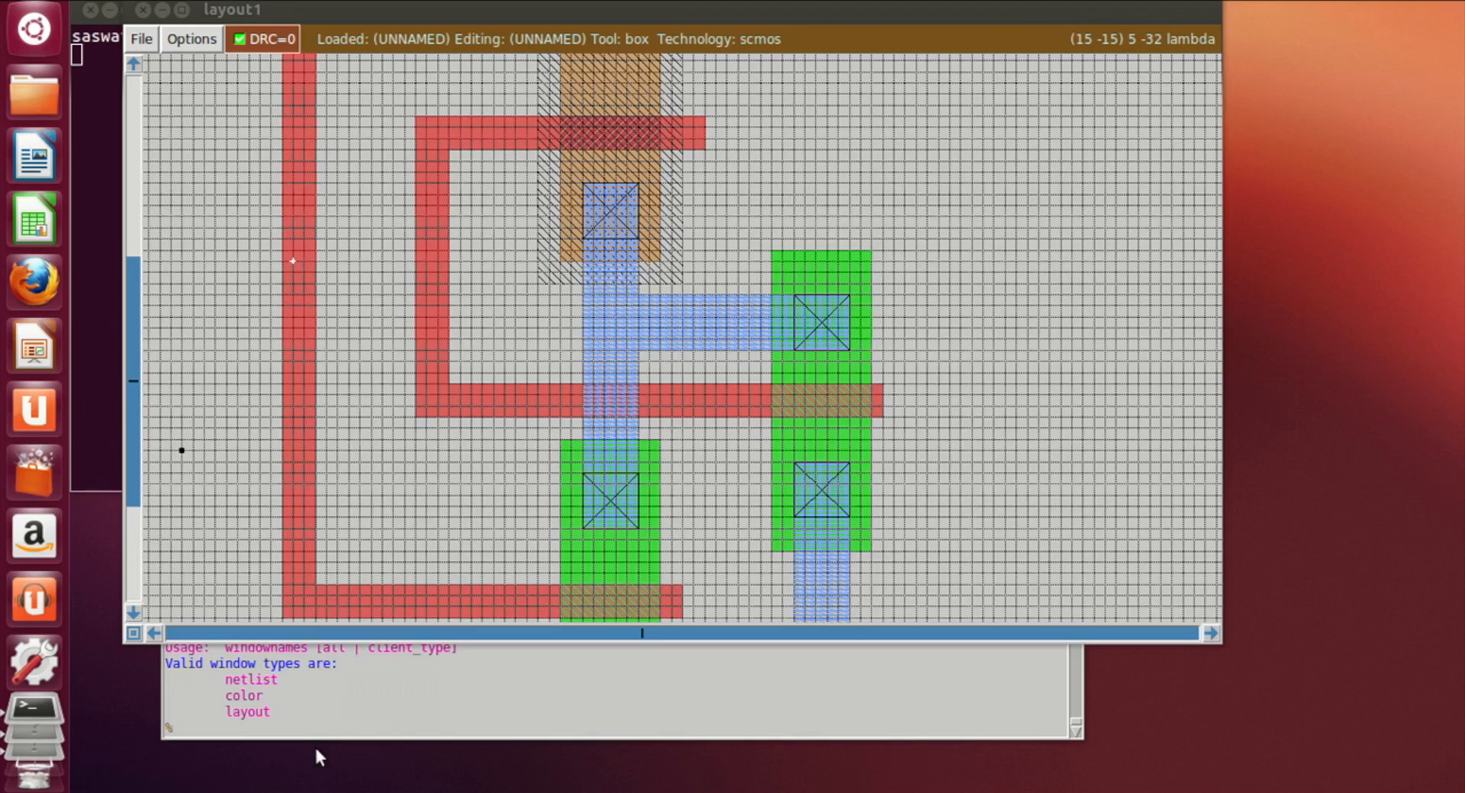
{"action": "type", "text": "label A"}
{"action": "key", "text": "Return"}
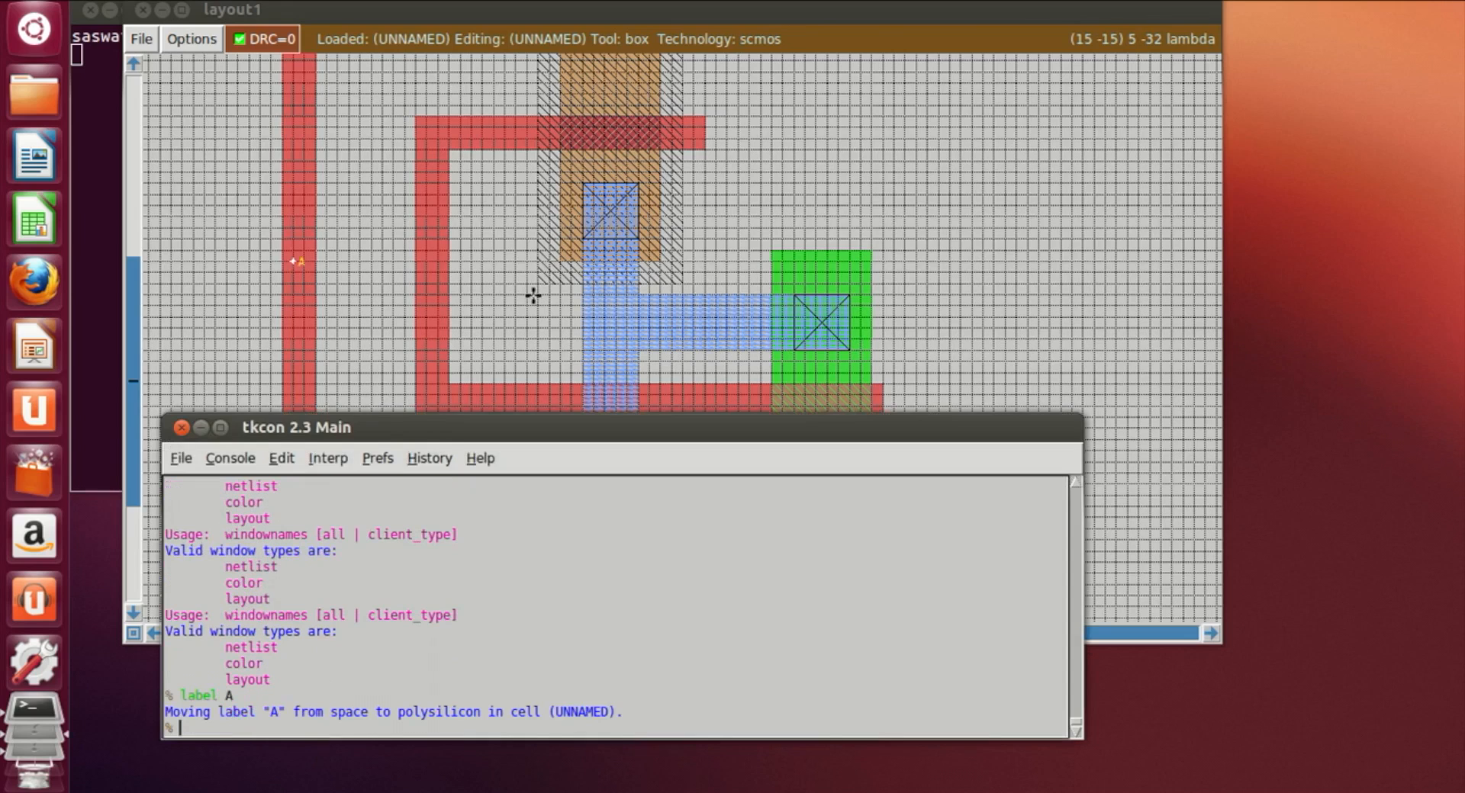
Step: Point to the second vertical poly line and label it B
{"action": "left_click", "coordinate": [435, 262]}
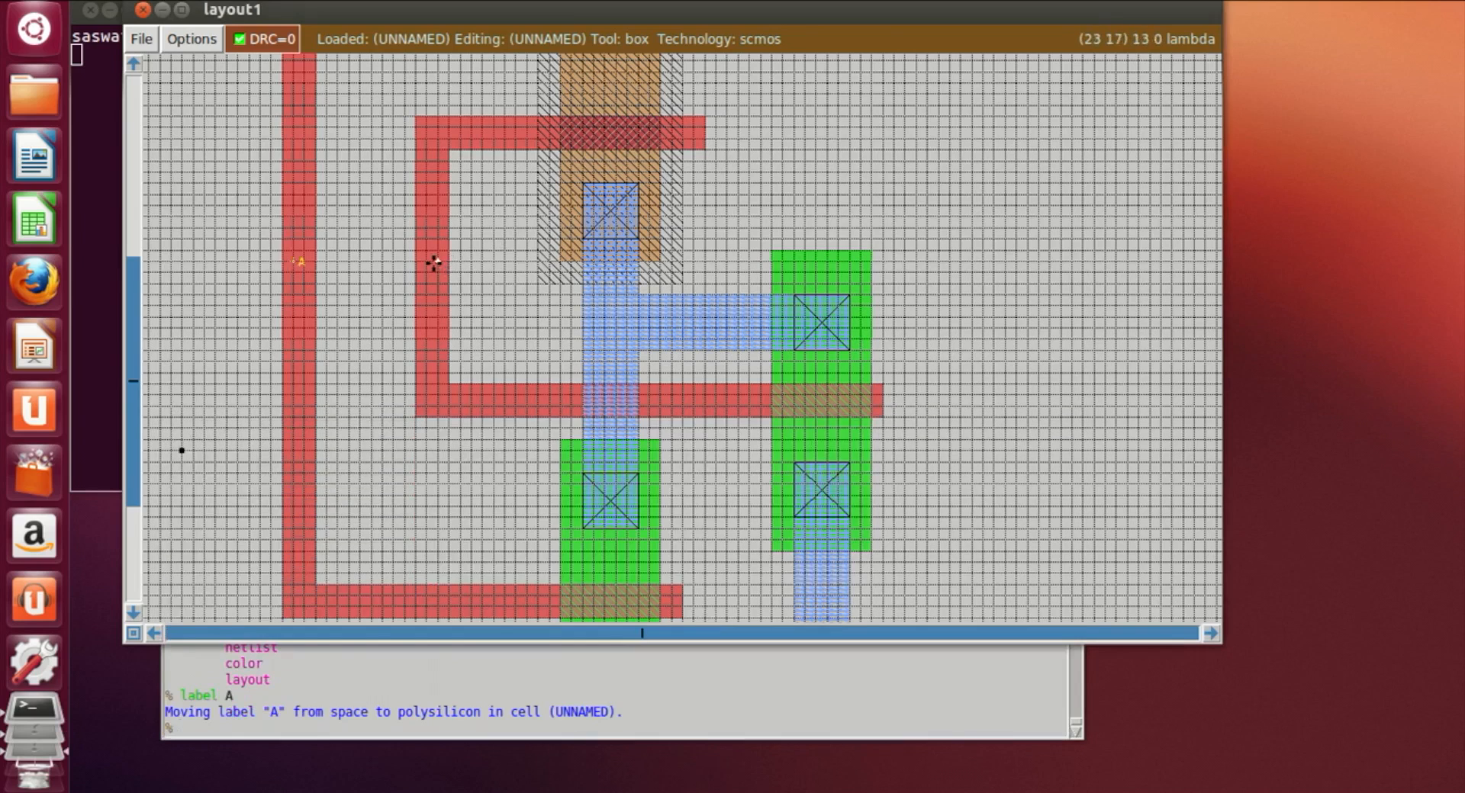
{"action": "left_click", "coordinate": [200, 733]}
{"action": "type", "text": "label"}
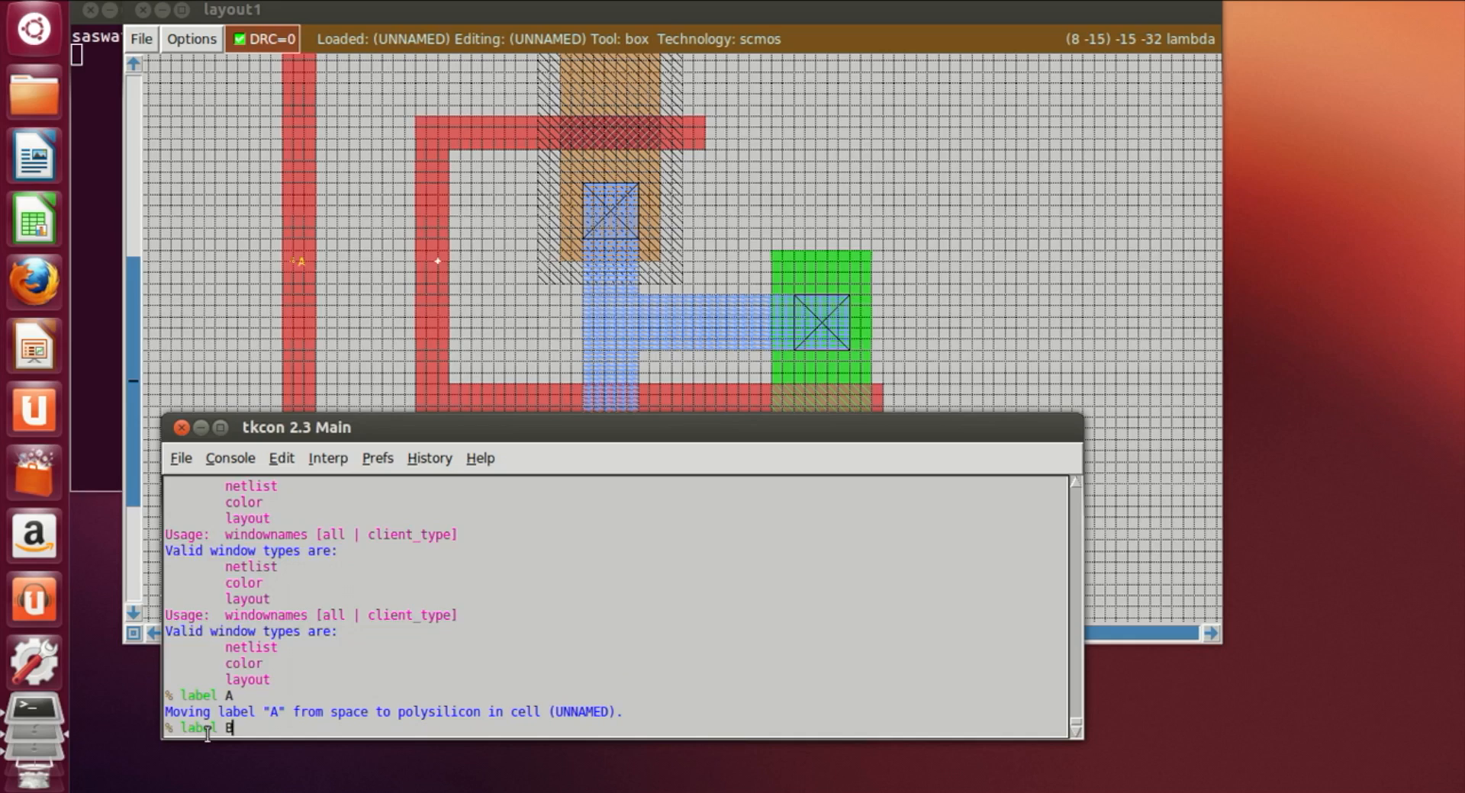
{"action": "type", "text": " B"}
{"action": "key", "text": "Return"}
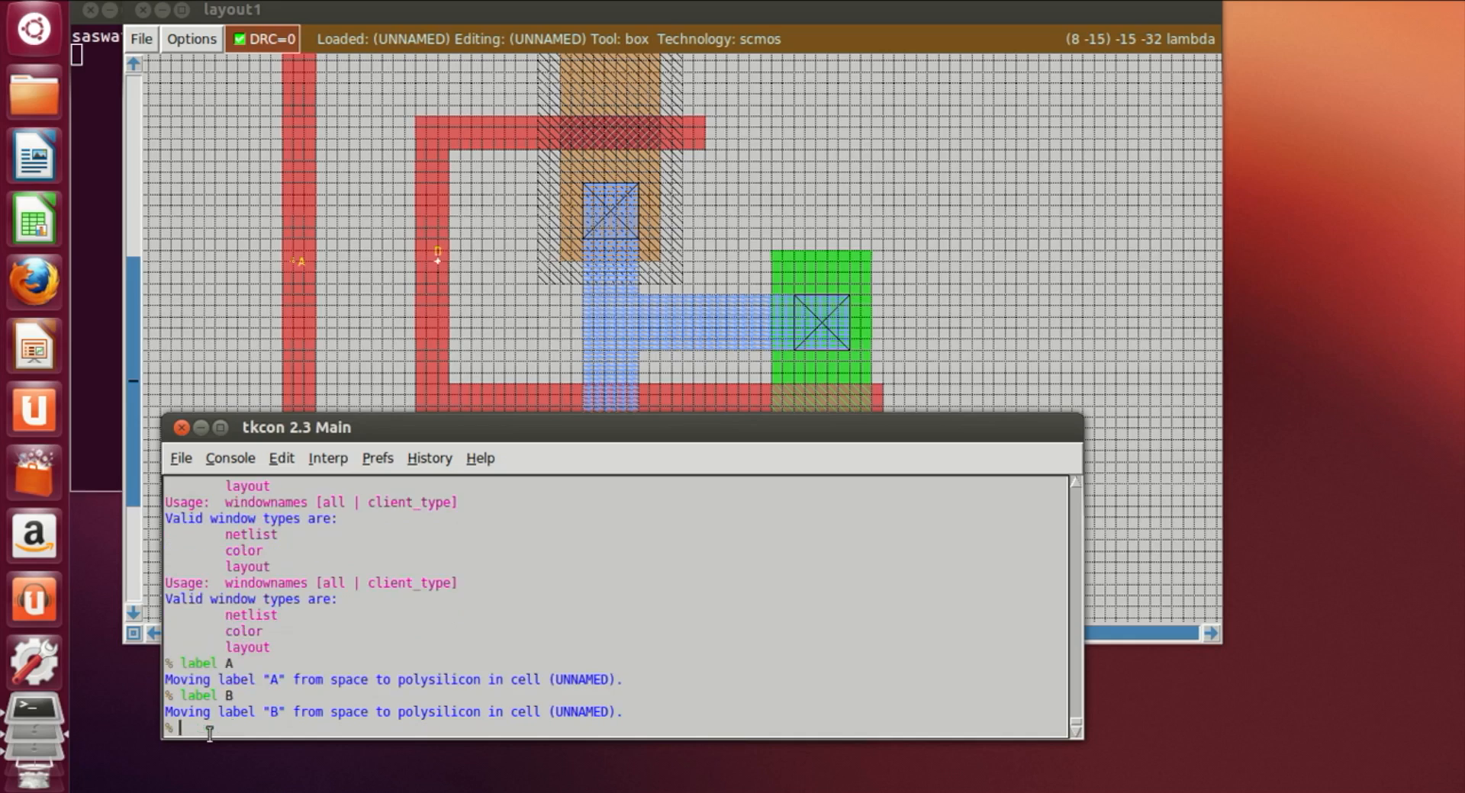
Step: Point to the upper horizontal m1 strip and label it VDD!
{"action": "left_click", "coordinate": [981, 303]}
{"action": "scroll", "coordinate": [938, 298], "scroll_direction": "up", "scroll_amount": 2}
{"action": "scroll", "coordinate": [893, 290], "scroll_direction": "up", "scroll_amount": 2}
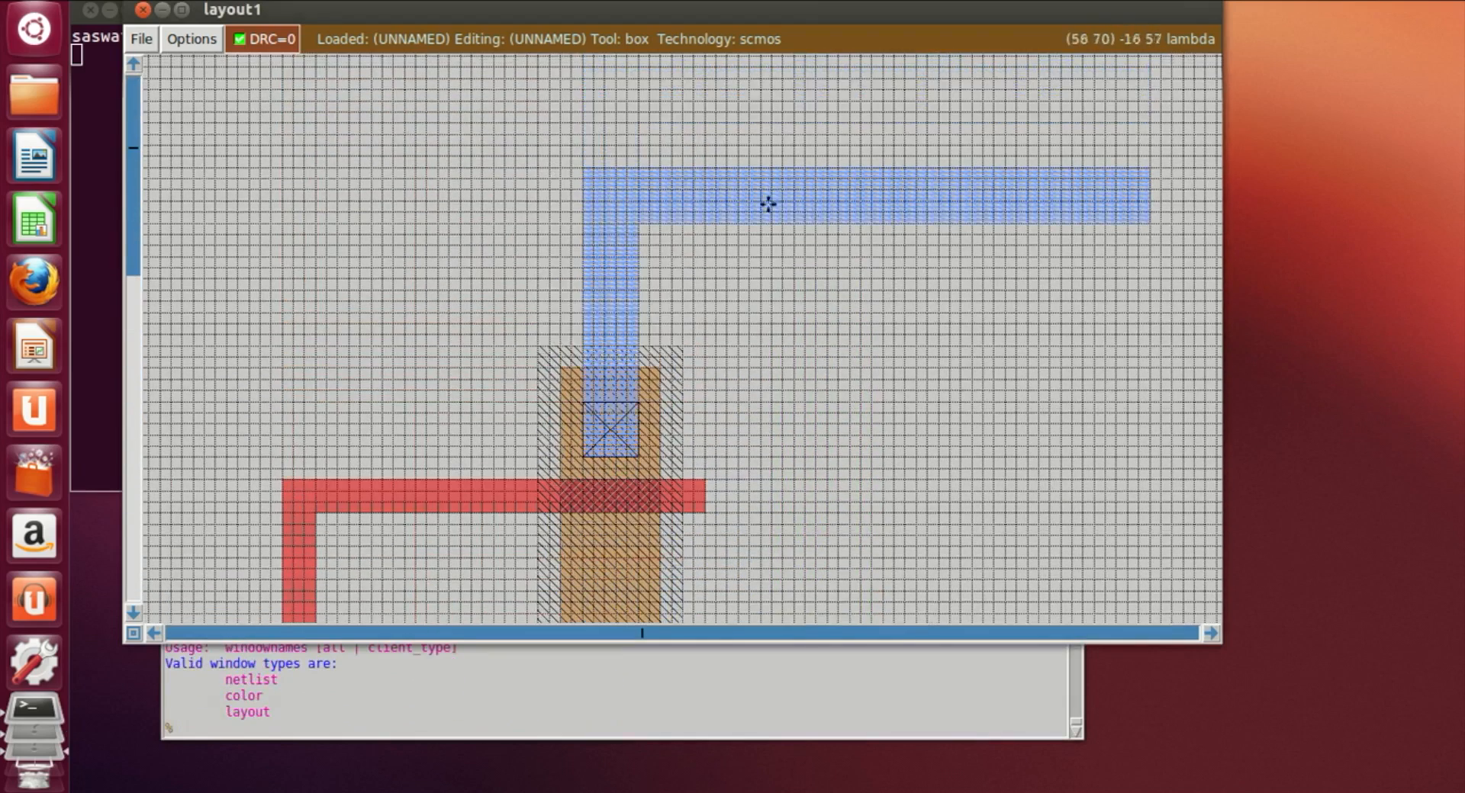
{"action": "left_click", "coordinate": [475, 730]}
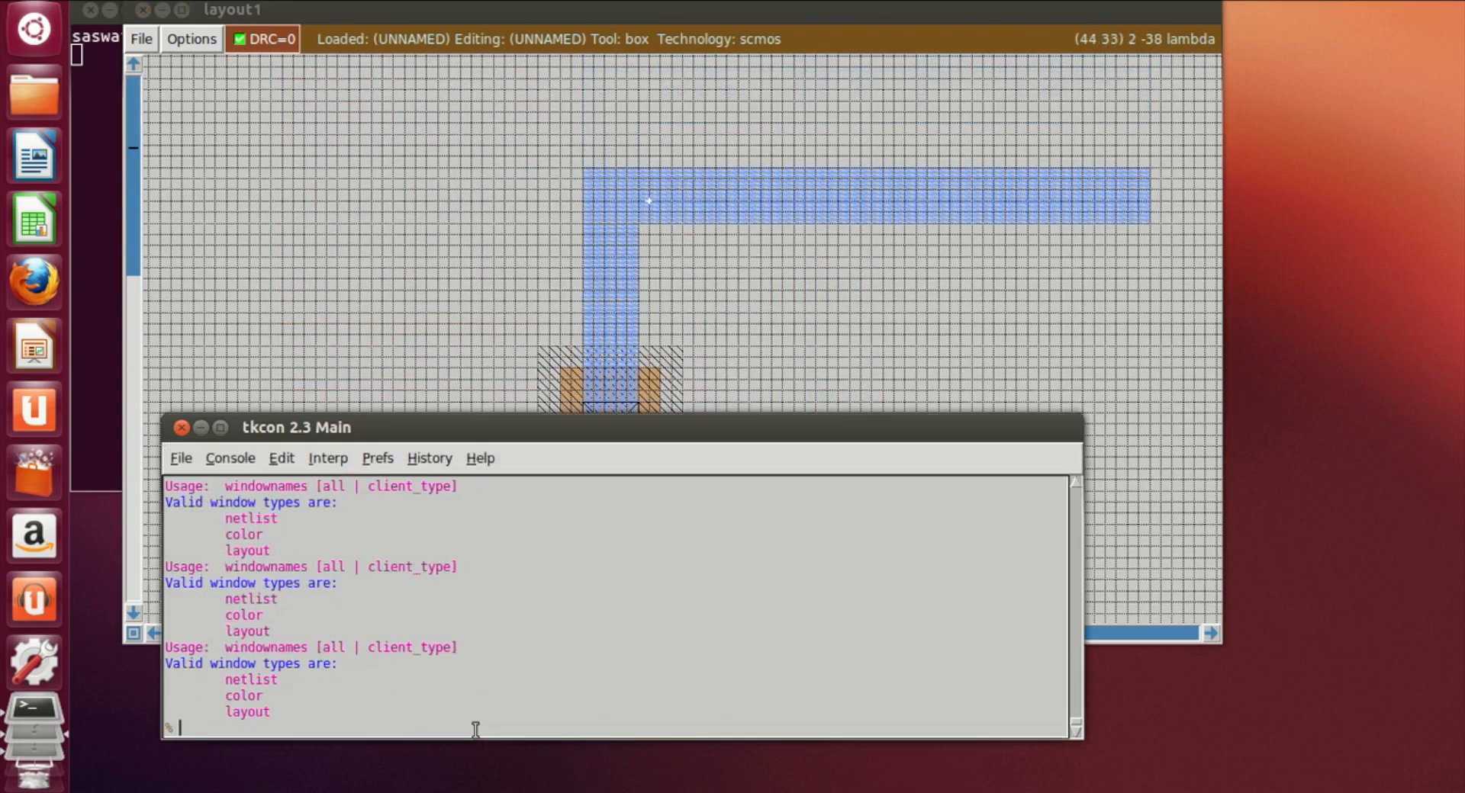
{"action": "type", "text": "label VDD!"}
{"action": "key", "text": "Return"}
Step: Point to the lower horizontal m1 bar and label it GND!
{"action": "left_click", "coordinate": [727, 257]}
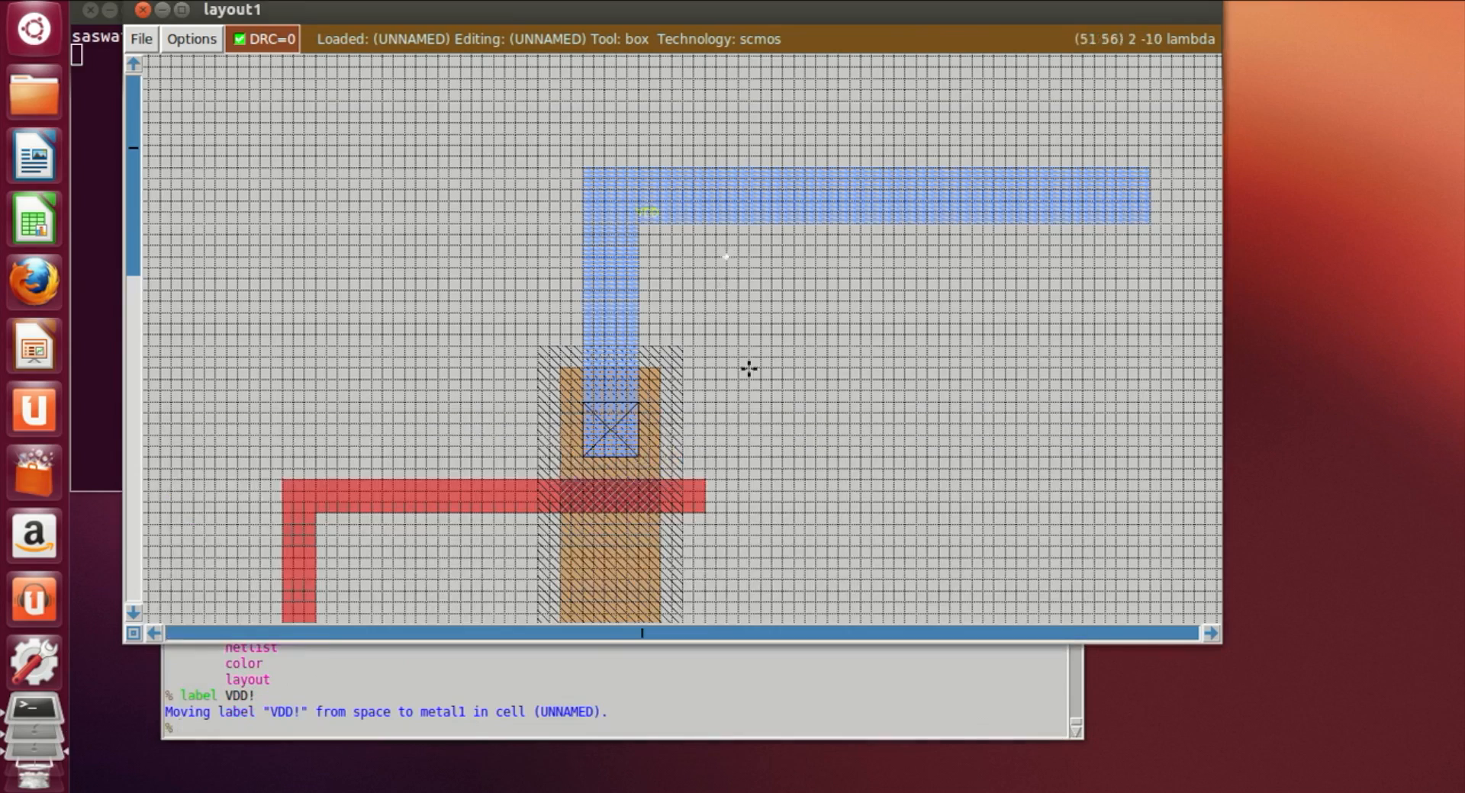
{"action": "scroll", "coordinate": [748, 369], "scroll_direction": "down", "scroll_amount": 20}
{"action": "left_click", "coordinate": [614, 416]}
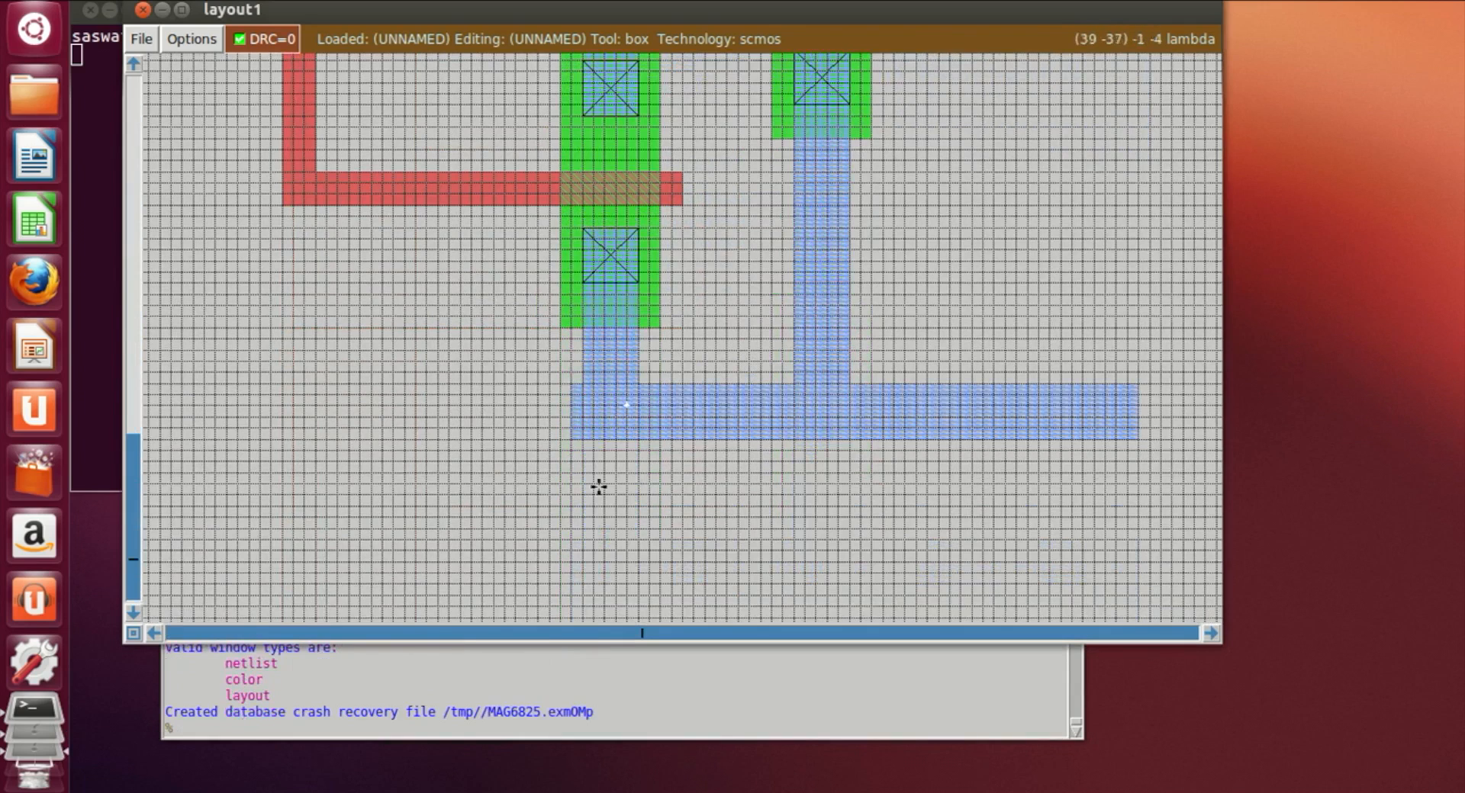
{"action": "left_click", "coordinate": [332, 730]}
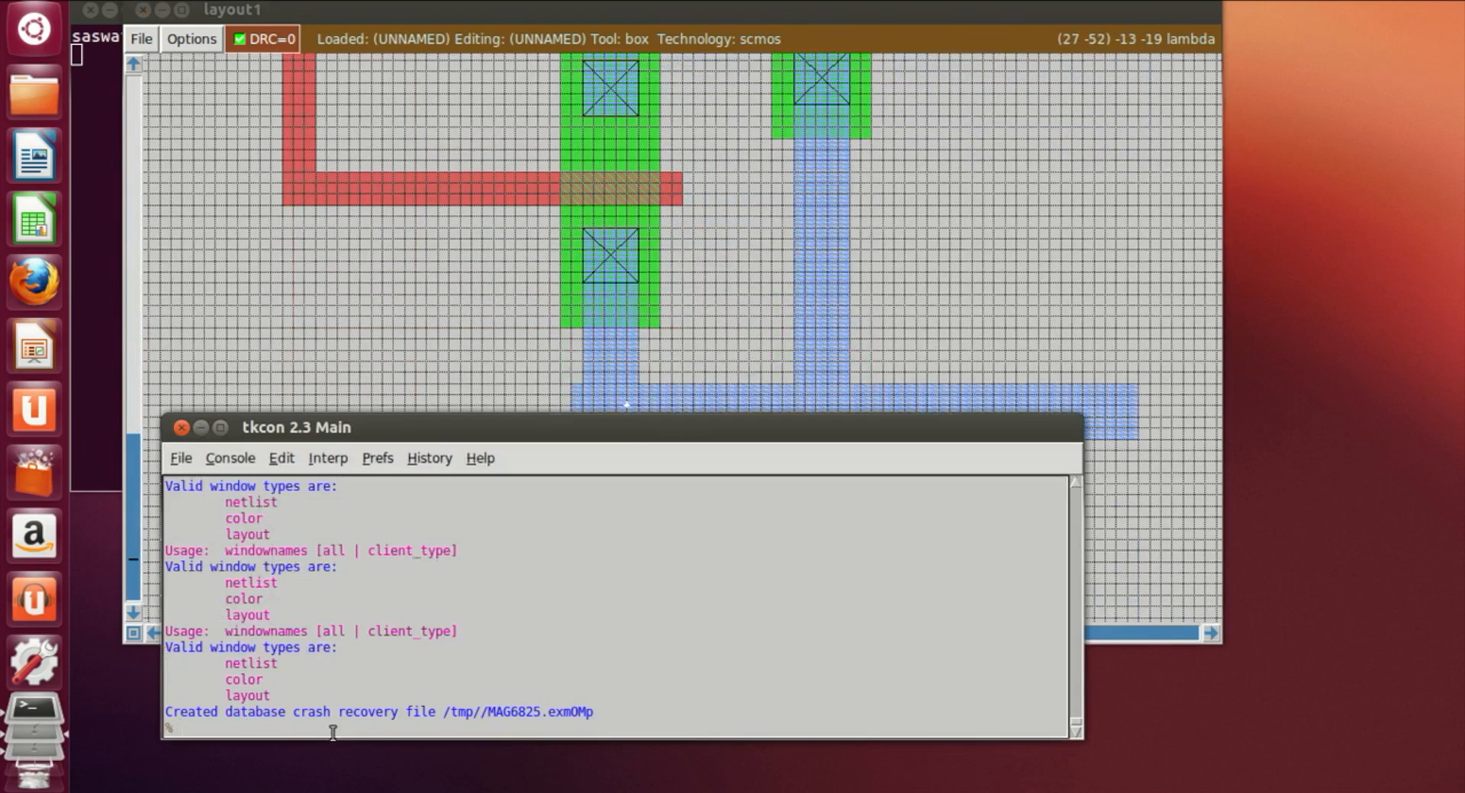
{"action": "type", "text": "label GND!"}
{"action": "key", "text": "Return"}
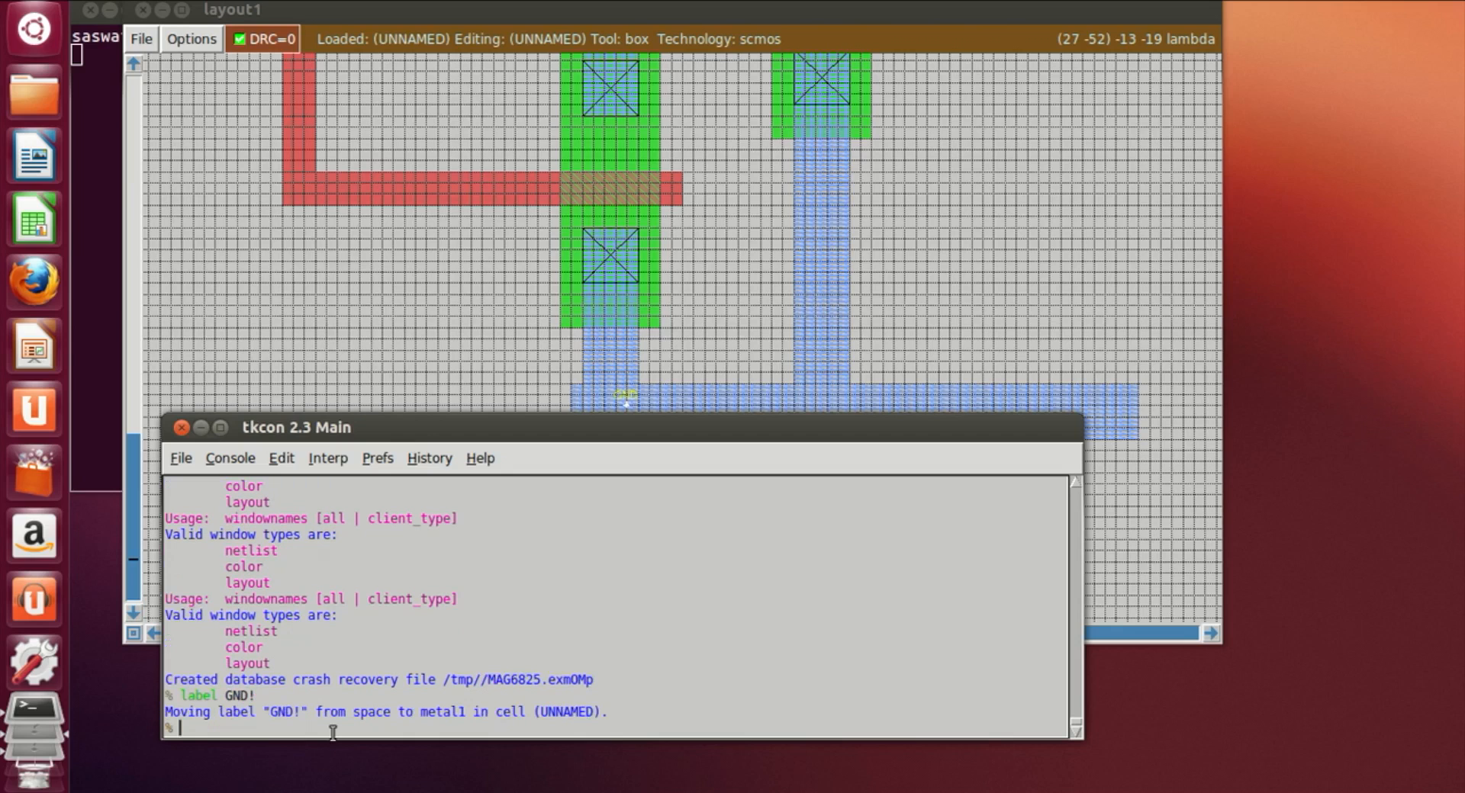
{"action": "left_click", "coordinate": [1004, 350]}
{"action": "scroll", "coordinate": [746, 556], "scroll_direction": "up", "scroll_amount": 10}
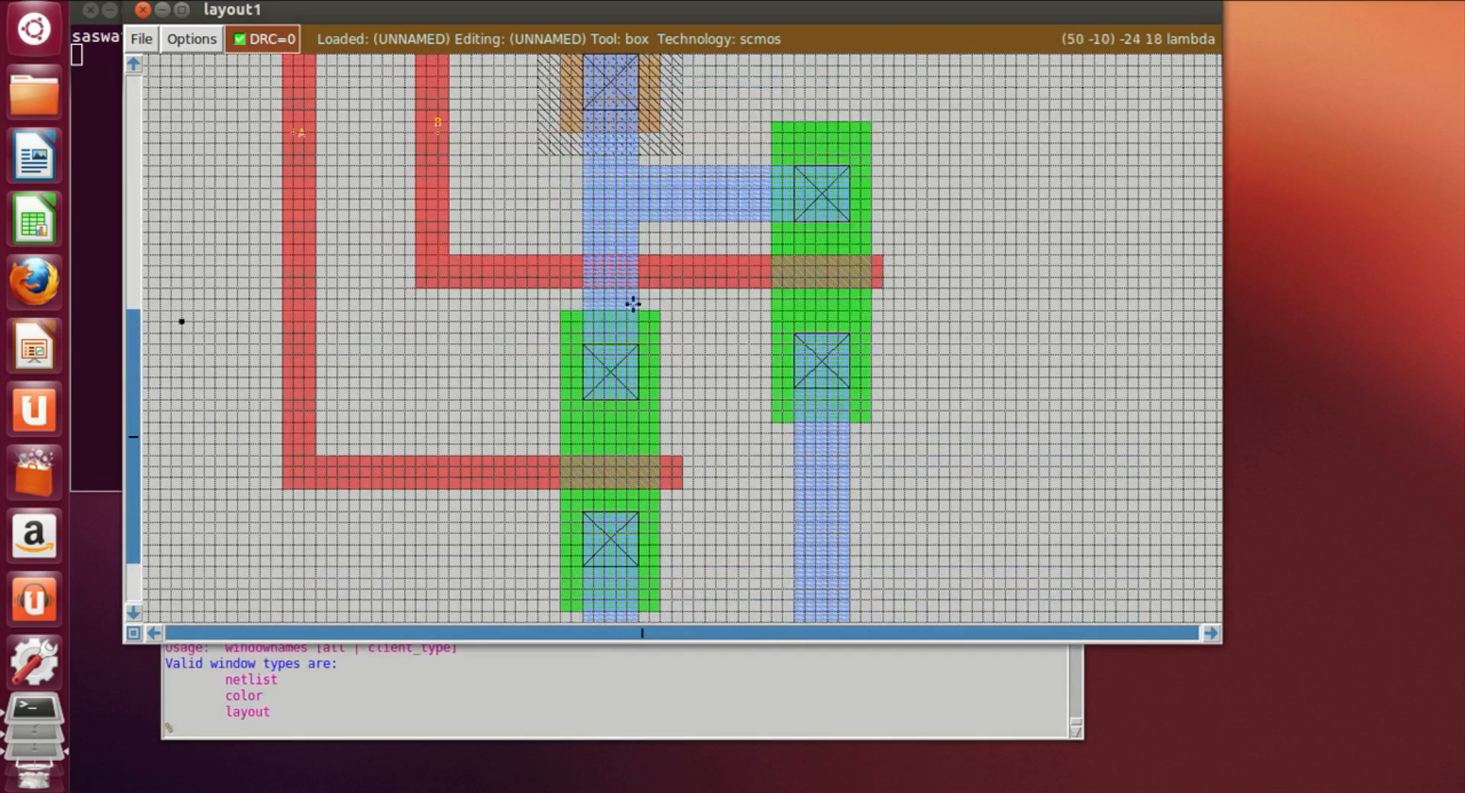
{"action": "scroll", "coordinate": [588, 273], "scroll_direction": "up", "scroll_amount": 4}
{"action": "scroll", "coordinate": [695, 324], "scroll_direction": "up", "scroll_amount": 3}
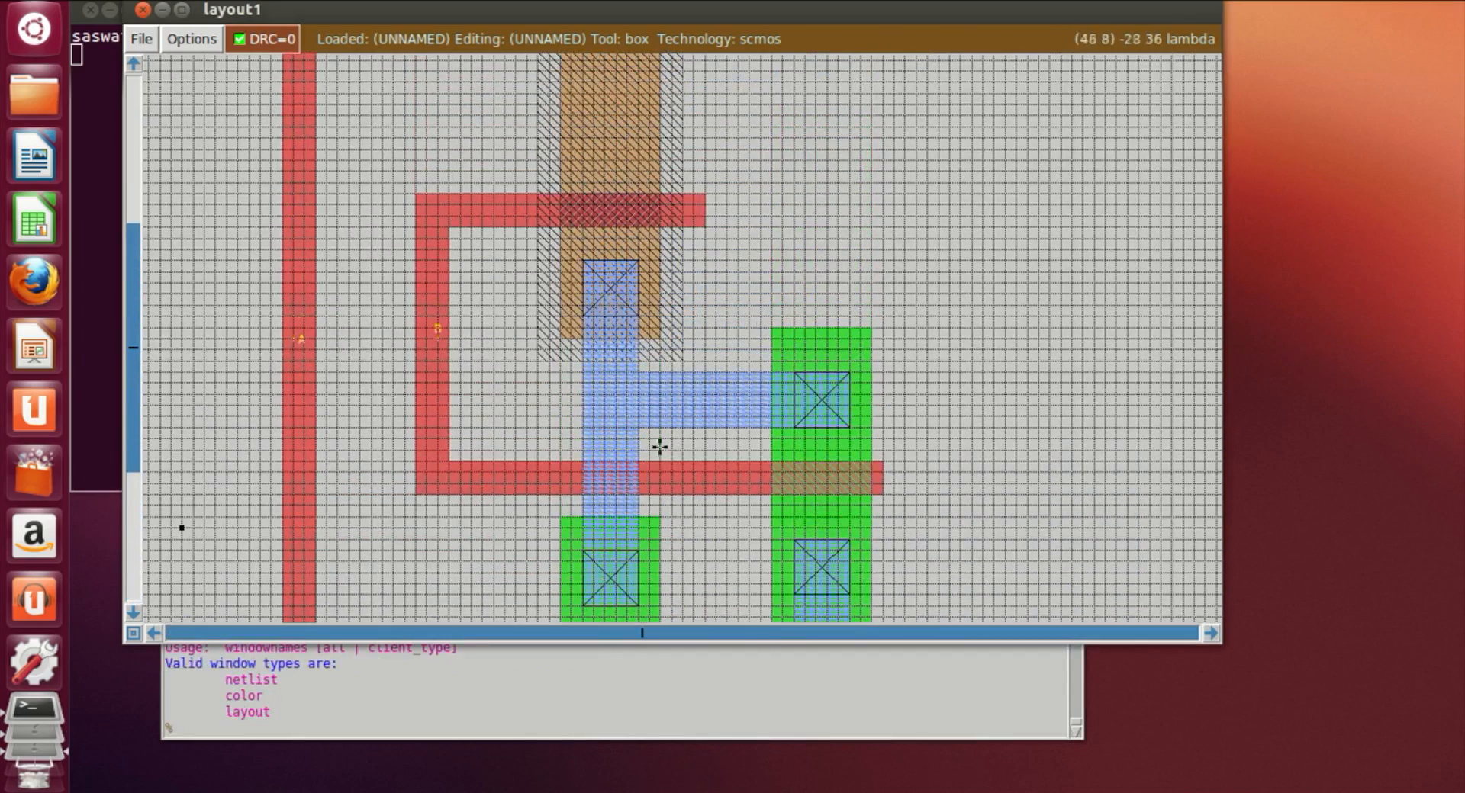
Step: Paint a tall nwell rectangle in the empty area to the right of the existing gate layout
{"action": "left_click", "coordinate": [1209, 633]}
{"action": "left_click", "coordinate": [1209, 633]}
{"action": "left_click", "coordinate": [1209, 633]}
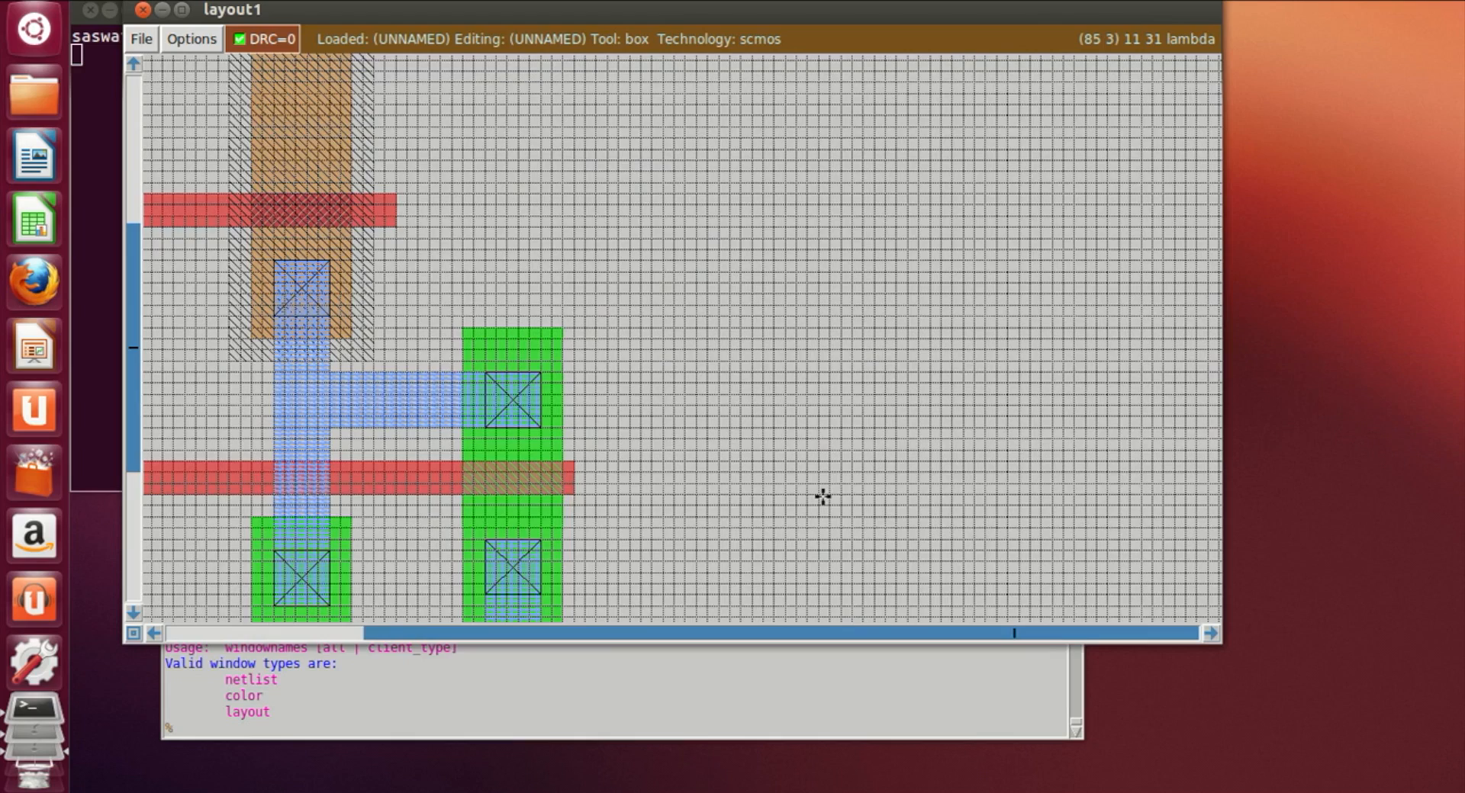
{"action": "key", "text": "shift+z"}
{"action": "scroll", "coordinate": [731, 504], "scroll_direction": "up", "scroll_amount": 3}
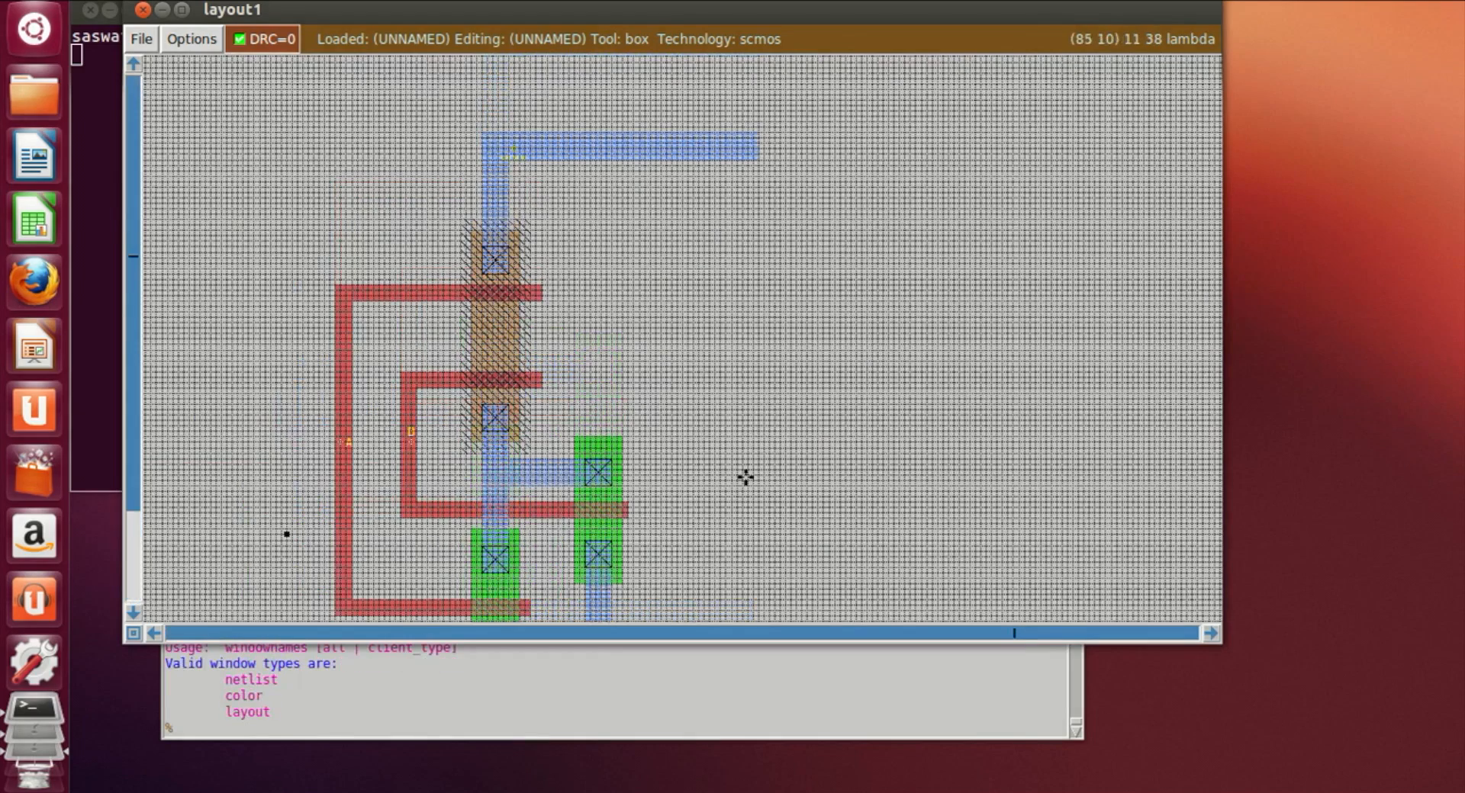
{"action": "key", "text": "z"}
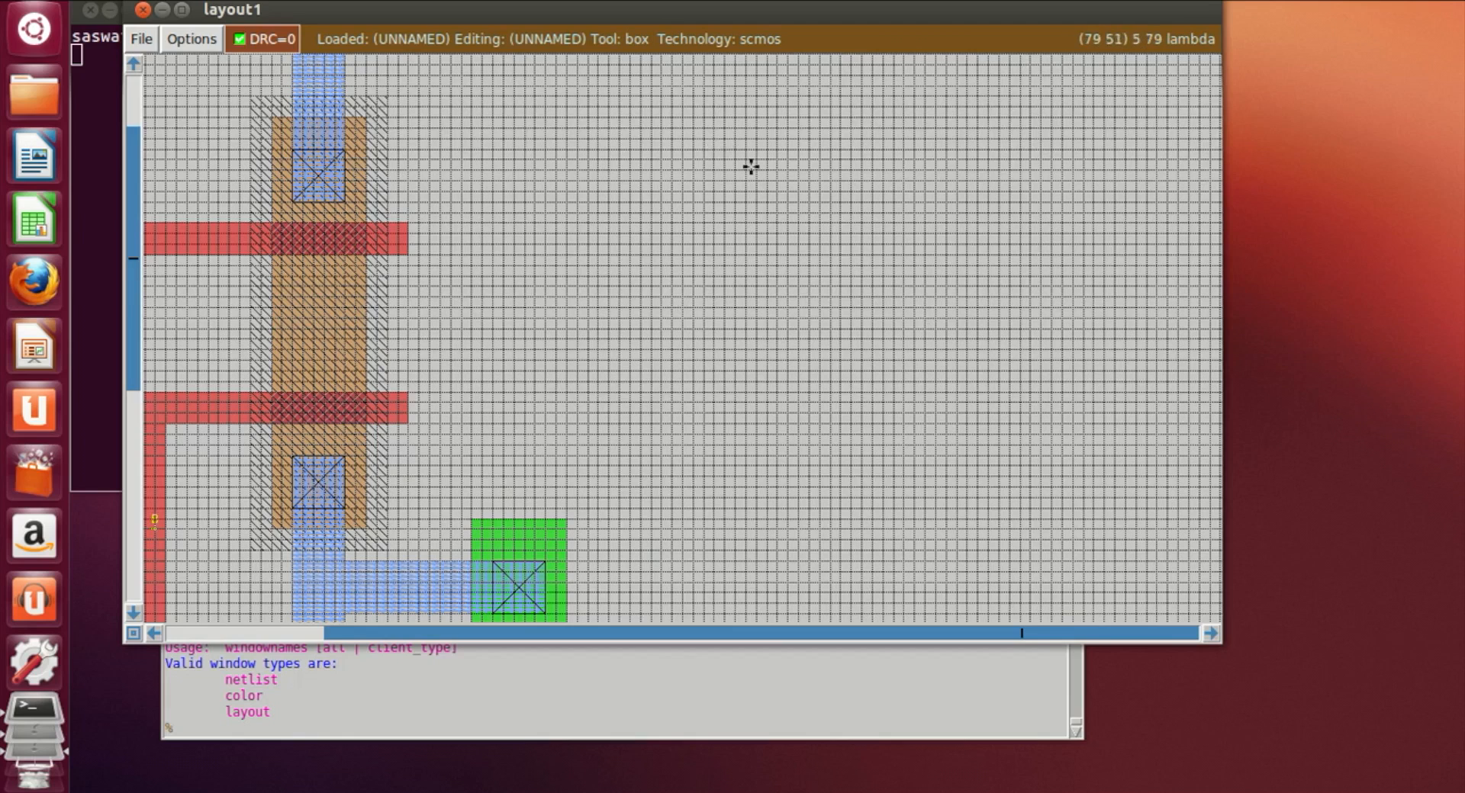
{"action": "left_click", "coordinate": [755, 138]}
{"action": "right_click", "coordinate": [861, 423]}
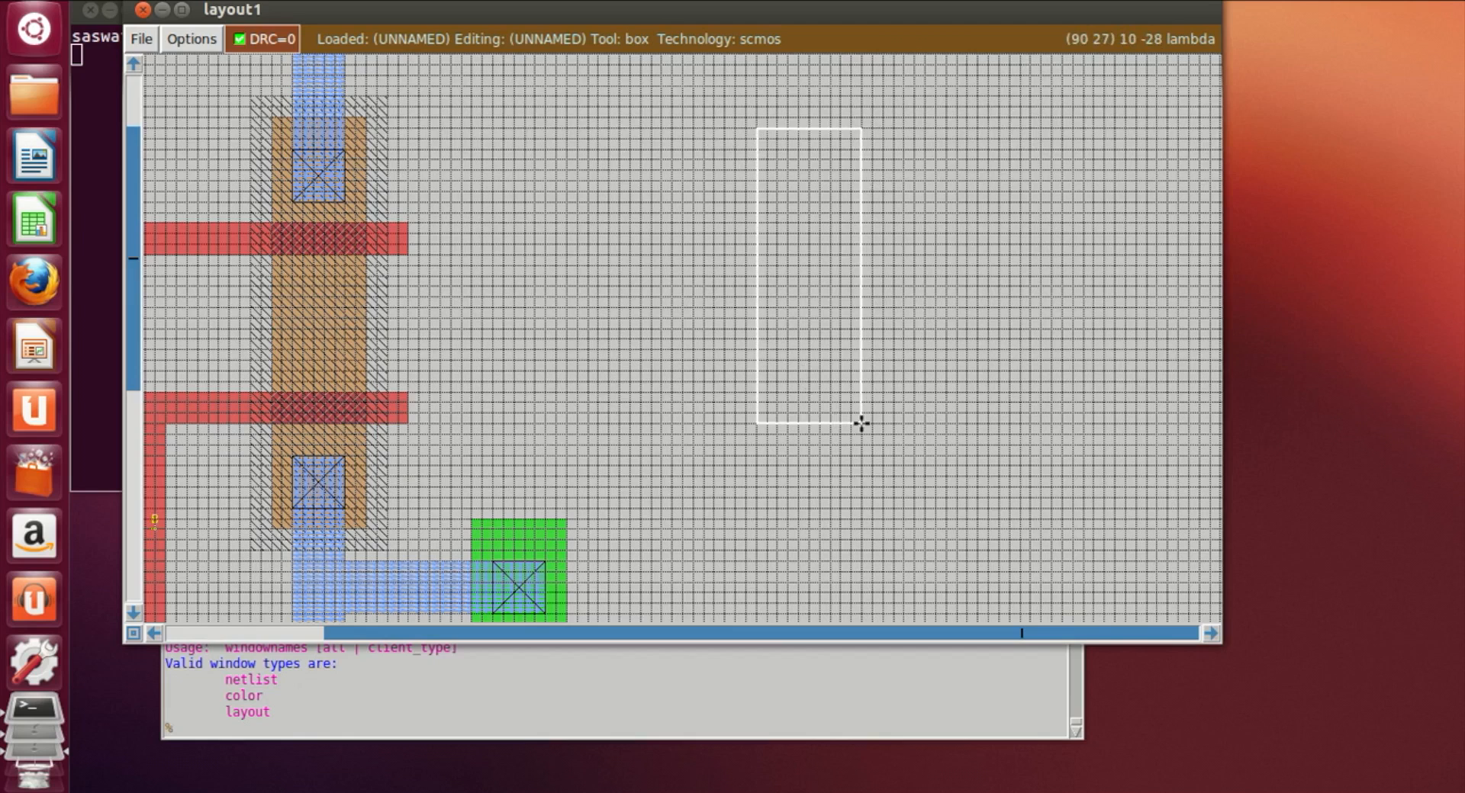
{"action": "left_click", "coordinate": [579, 729]}
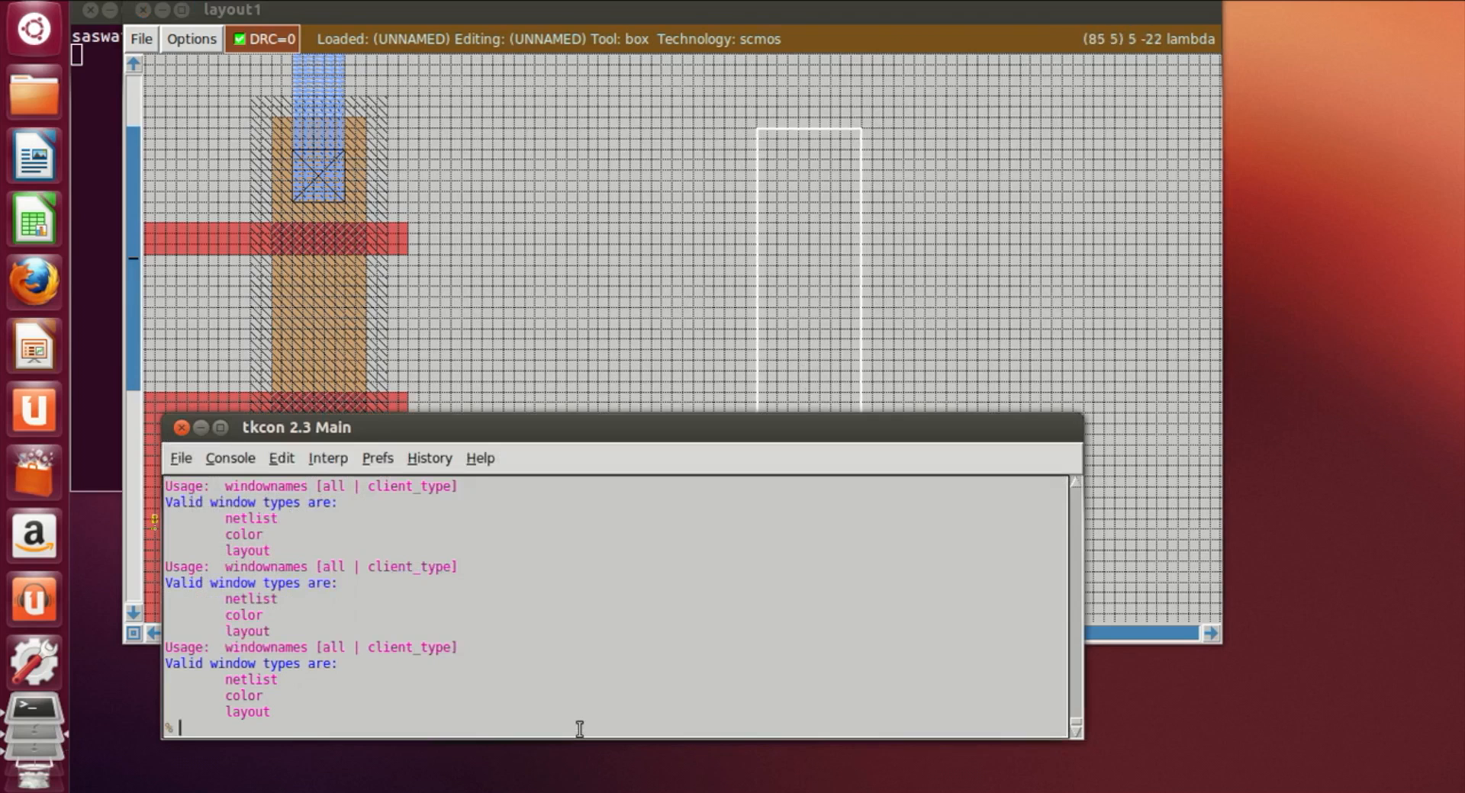
{"action": "type", "text": "paint nwell"}
{"action": "key", "text": "Return"}
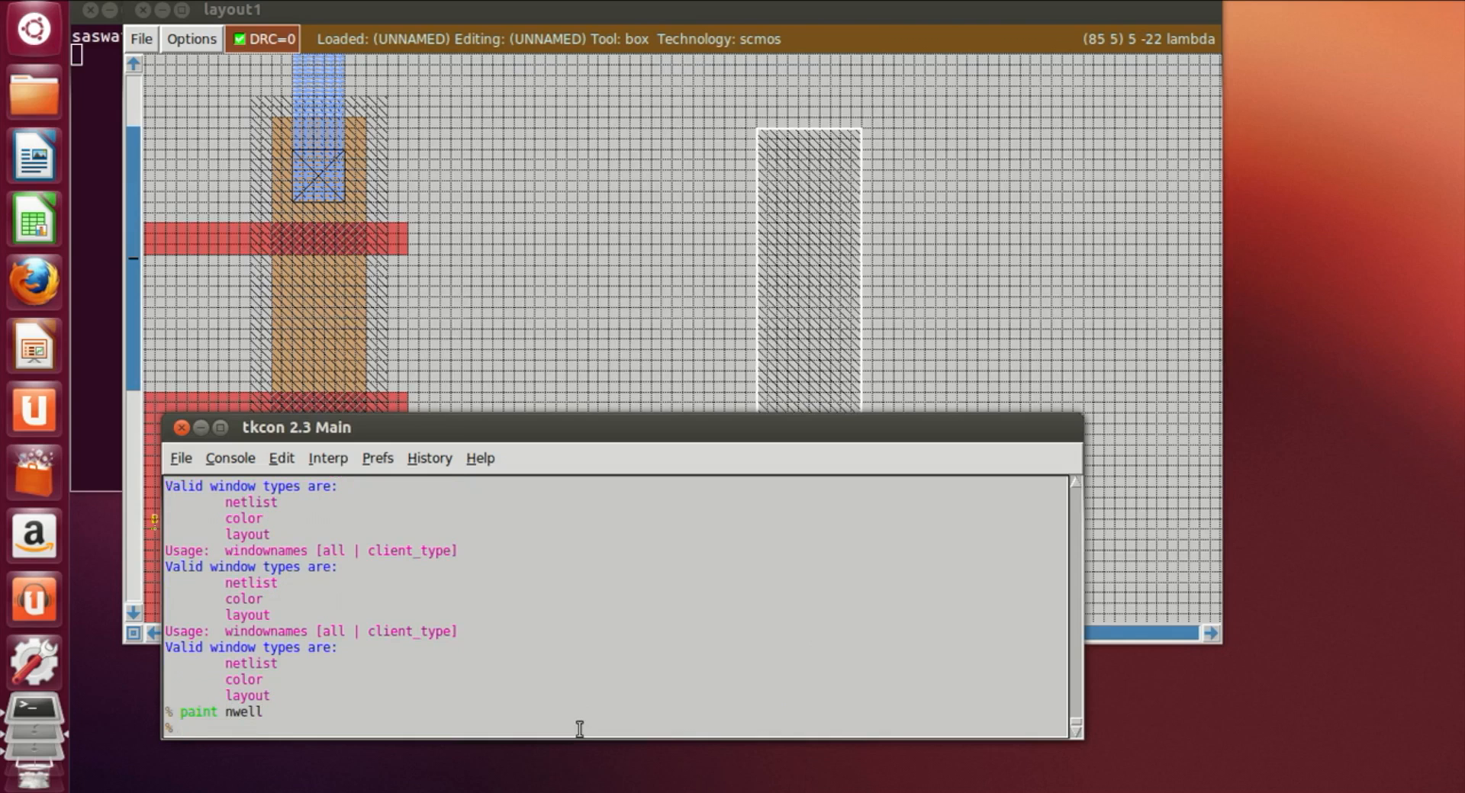
Step: Paint a vertical pdiff strip inside the new nwell rectangle
{"action": "left_click", "coordinate": [862, 230]}
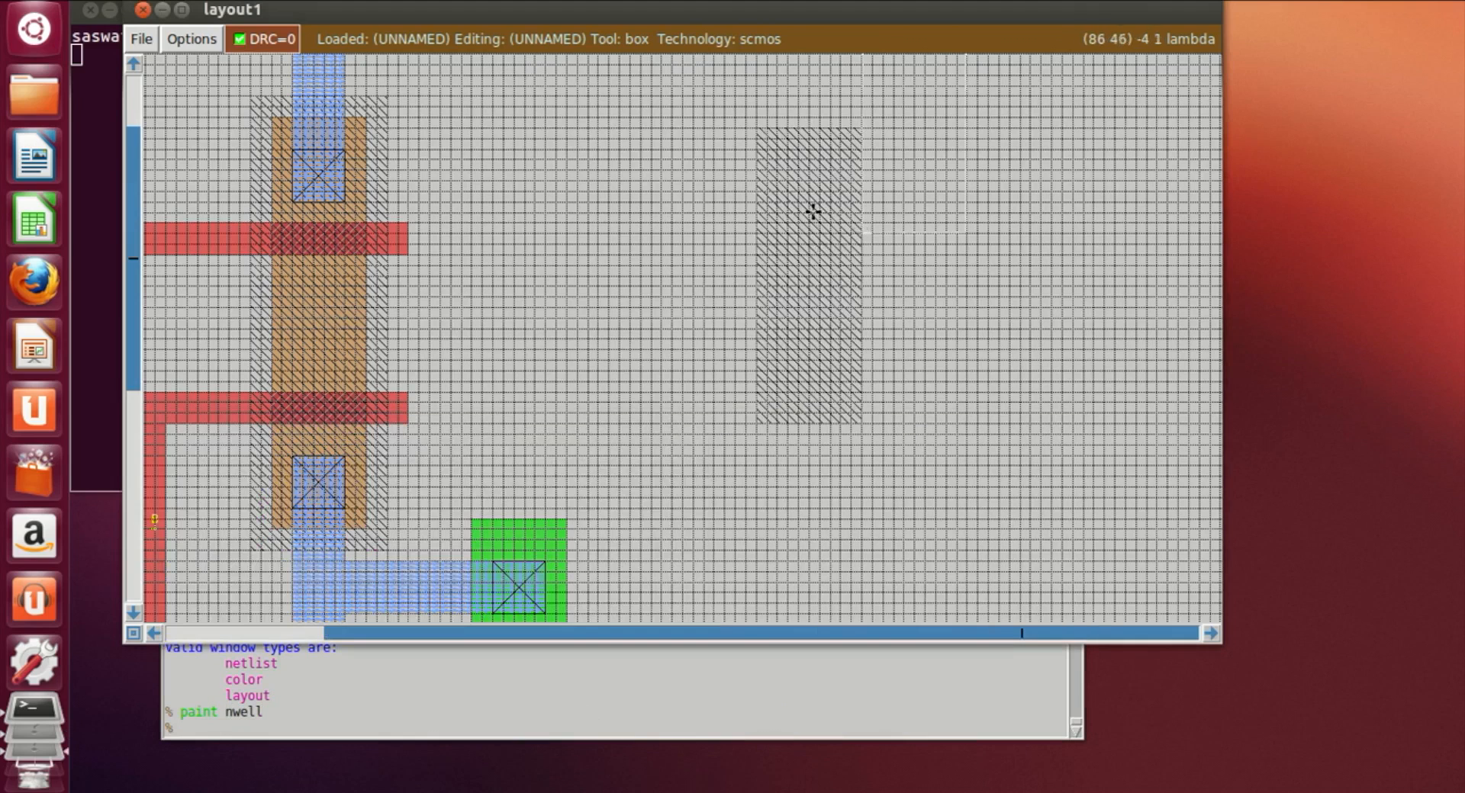
{"action": "left_click", "coordinate": [775, 154]}
{"action": "right_click", "coordinate": [840, 400]}
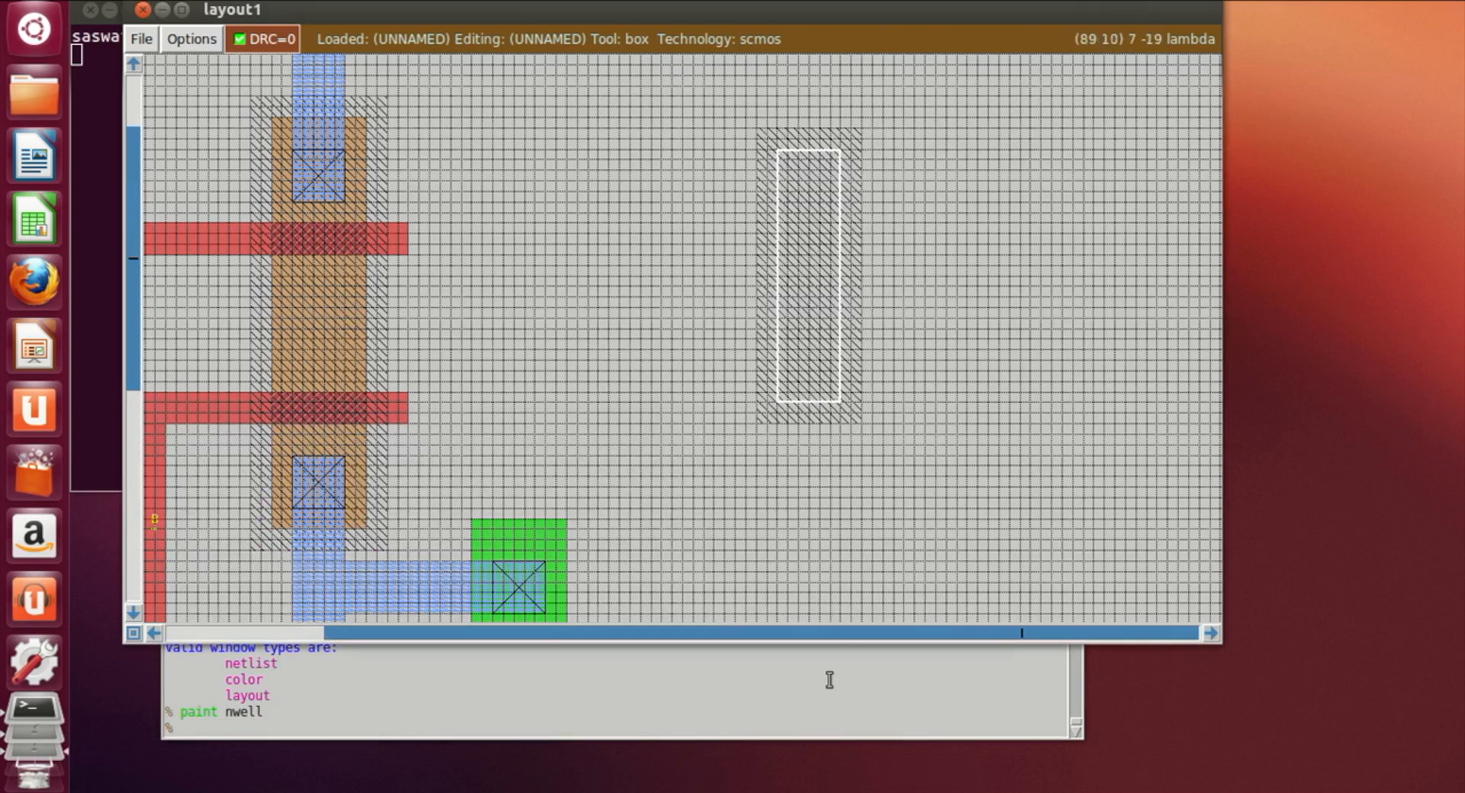
{"action": "left_click", "coordinate": [630, 729]}
{"action": "type", "text": "paint pdiff"}
{"action": "key", "text": "Return"}
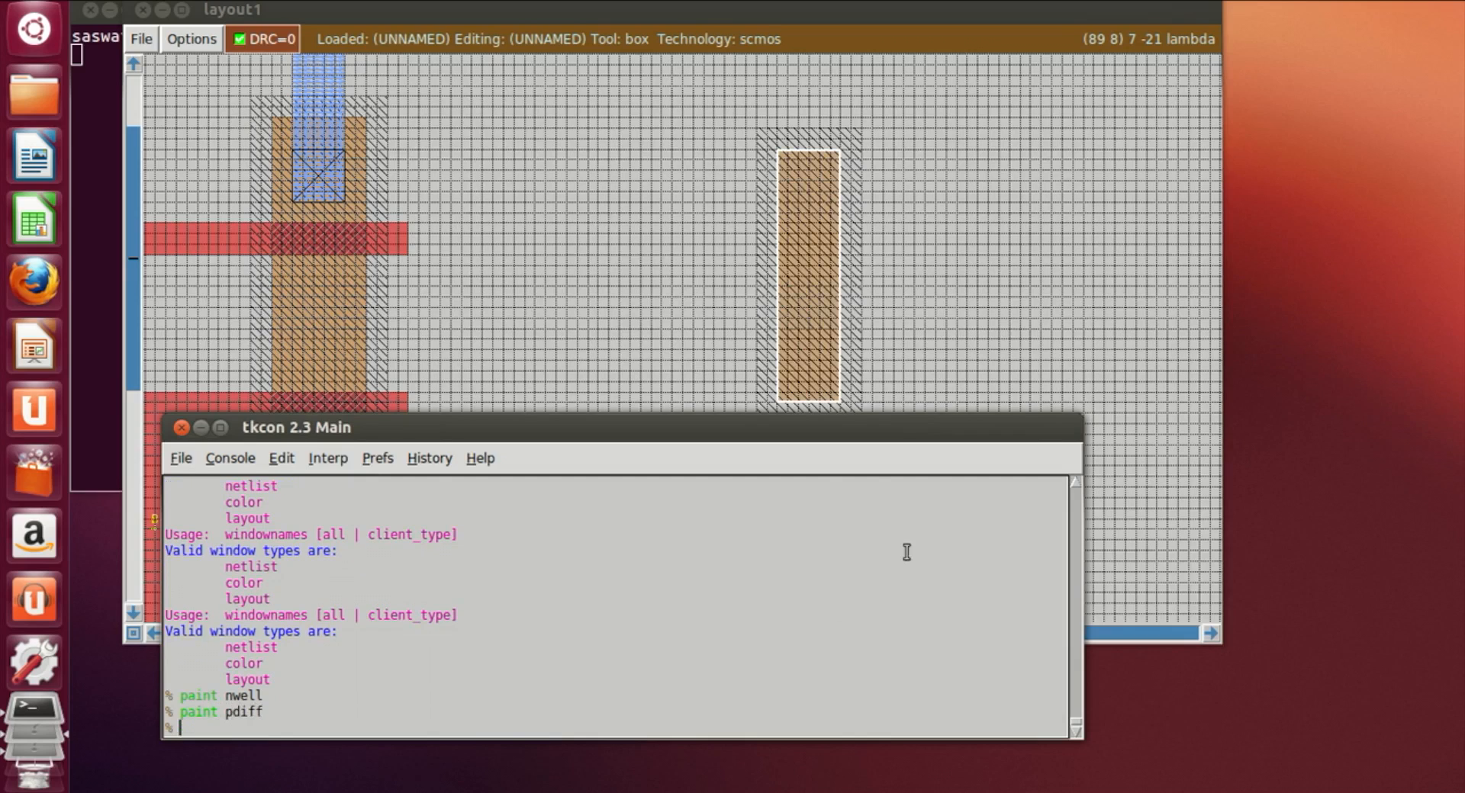
Step: Paint a vertical ndiff strip below the new nwell, aligned with the pdiff strip
{"action": "left_click", "coordinate": [941, 400]}
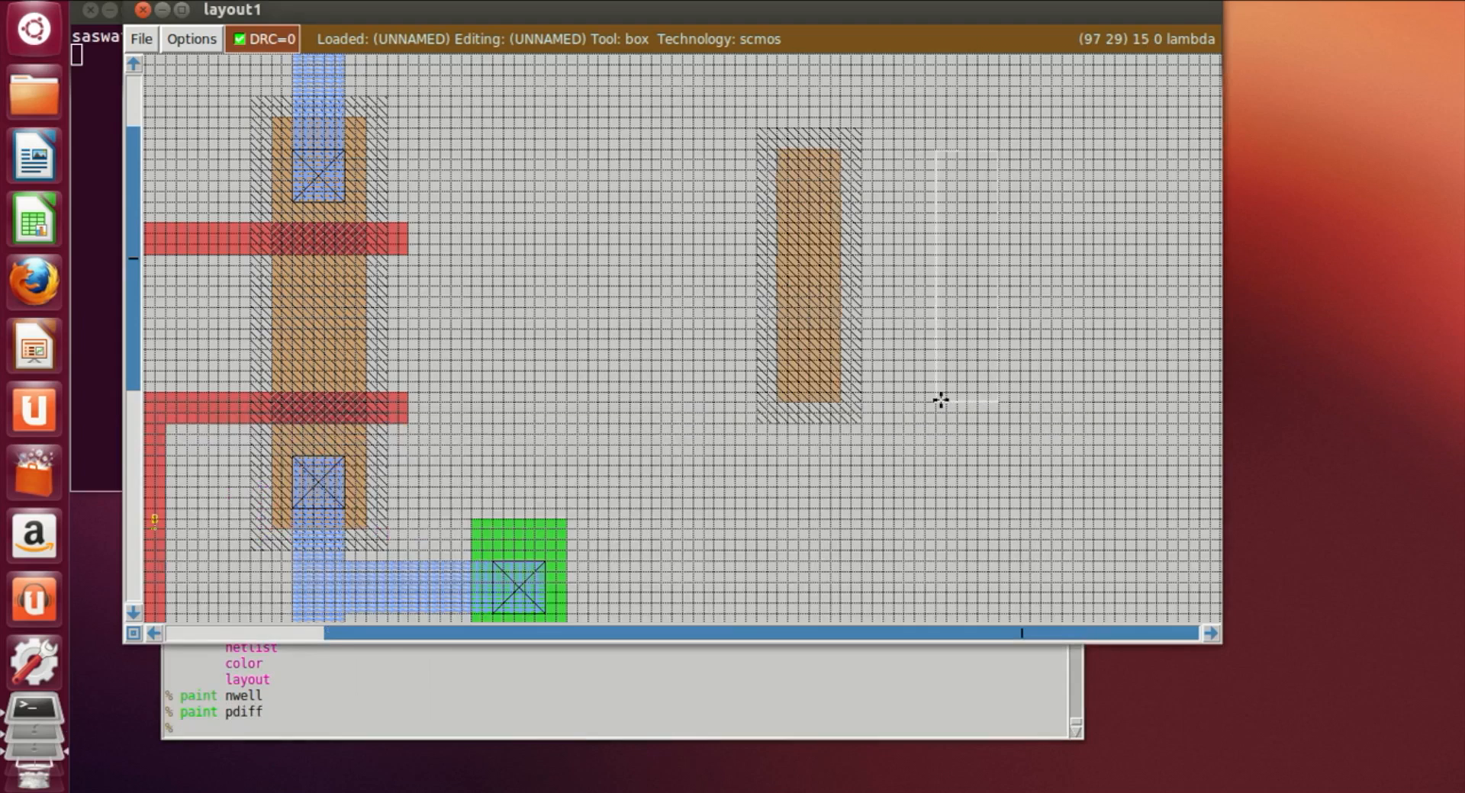
{"action": "scroll", "coordinate": [940, 399], "scroll_direction": "down", "scroll_amount": 3}
{"action": "left_click", "coordinate": [810, 429]}
{"action": "left_click", "coordinate": [763, 465]}
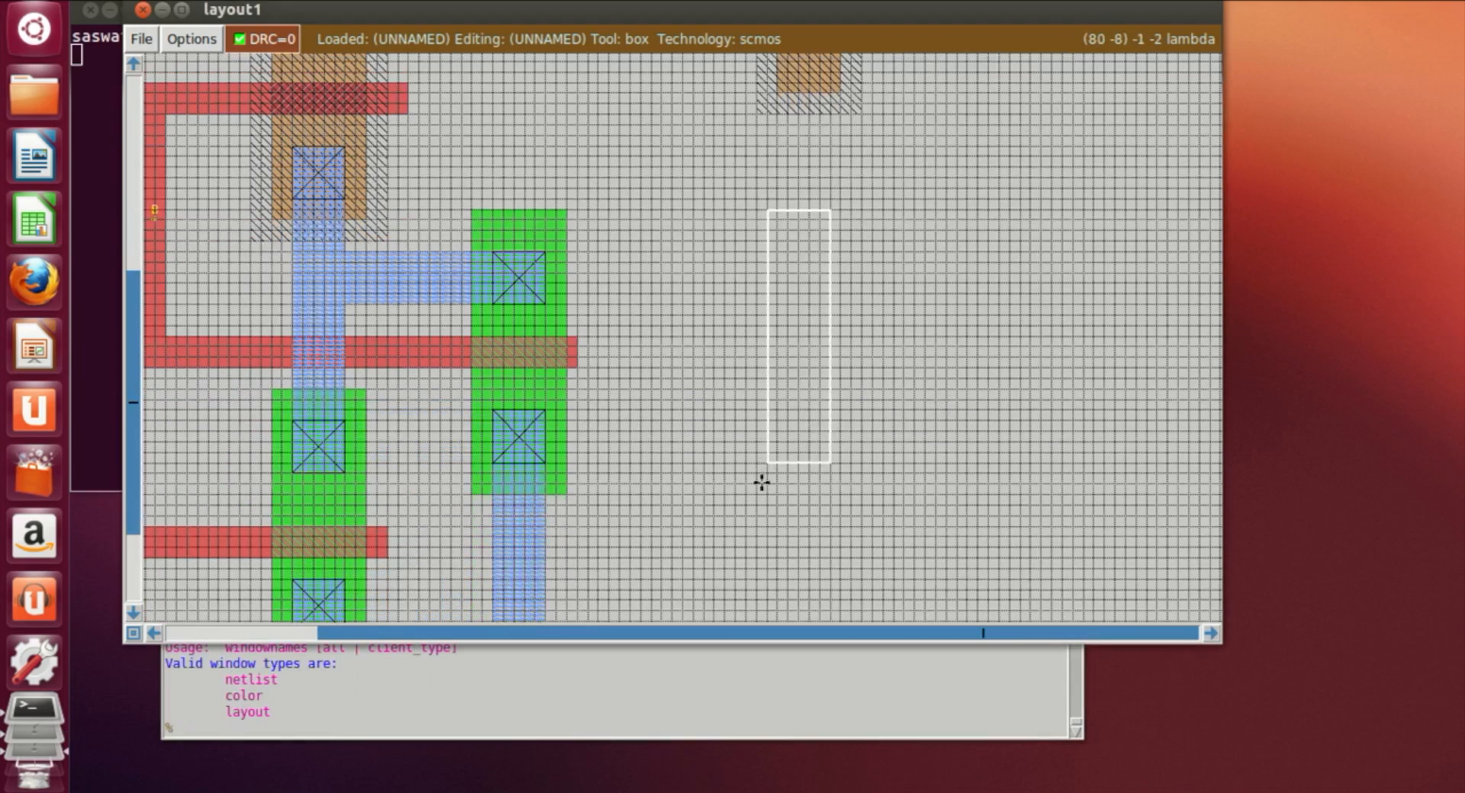
{"action": "left_click", "coordinate": [788, 453]}
{"action": "left_click", "coordinate": [786, 471]}
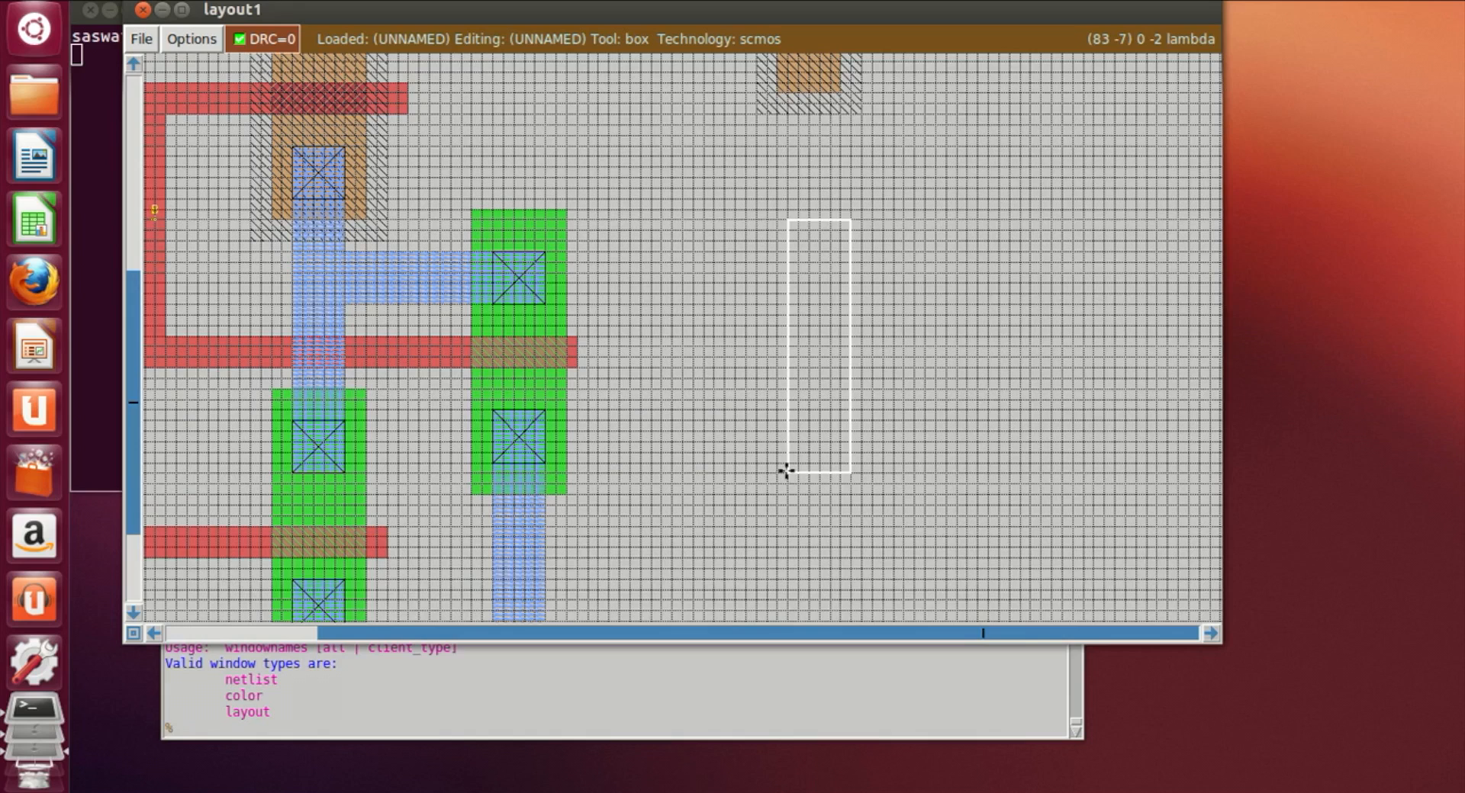
{"action": "left_click", "coordinate": [785, 461]}
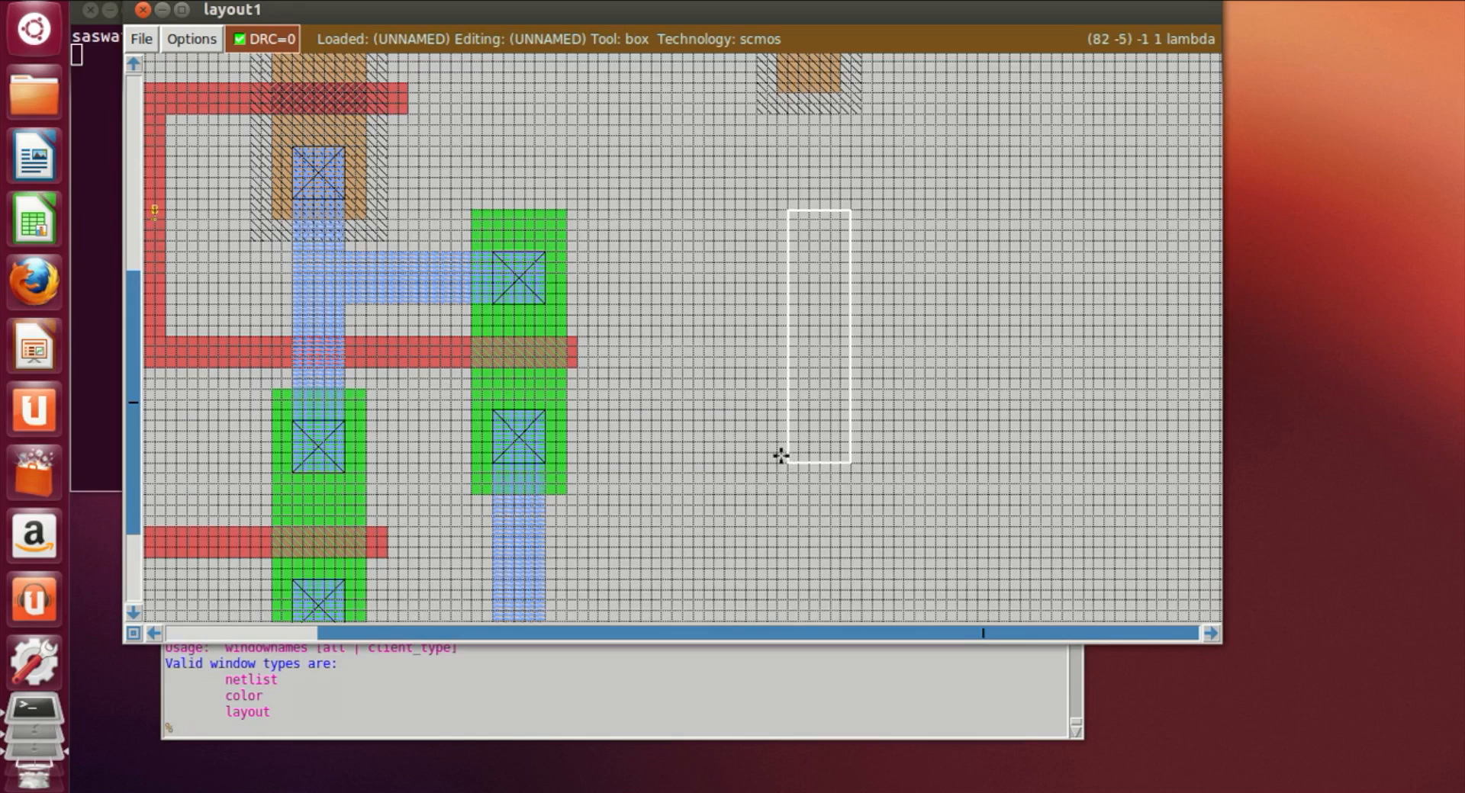
{"action": "left_click", "coordinate": [616, 721]}
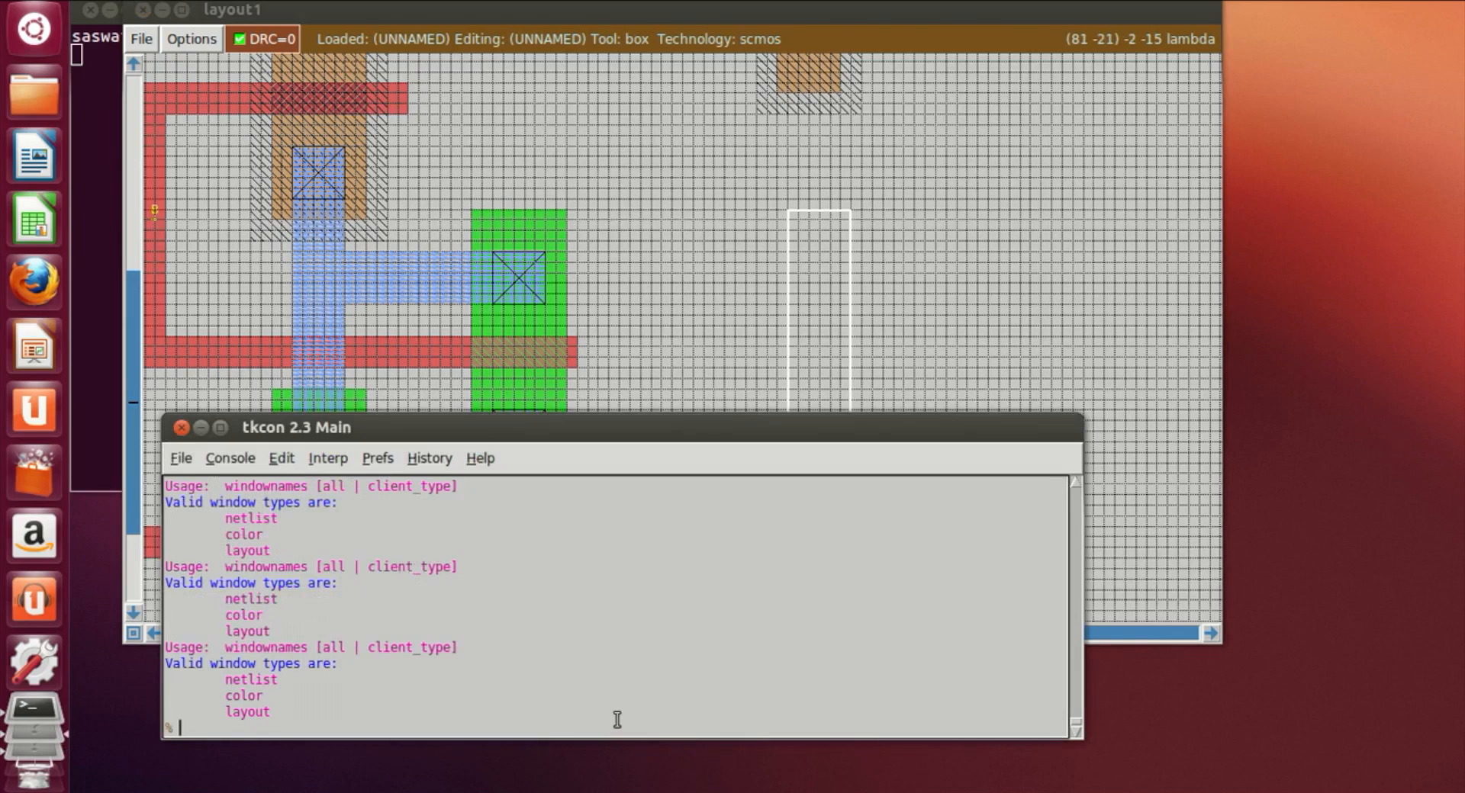
{"action": "type", "text": "paint ndiff"}
{"action": "key", "text": "Return"}
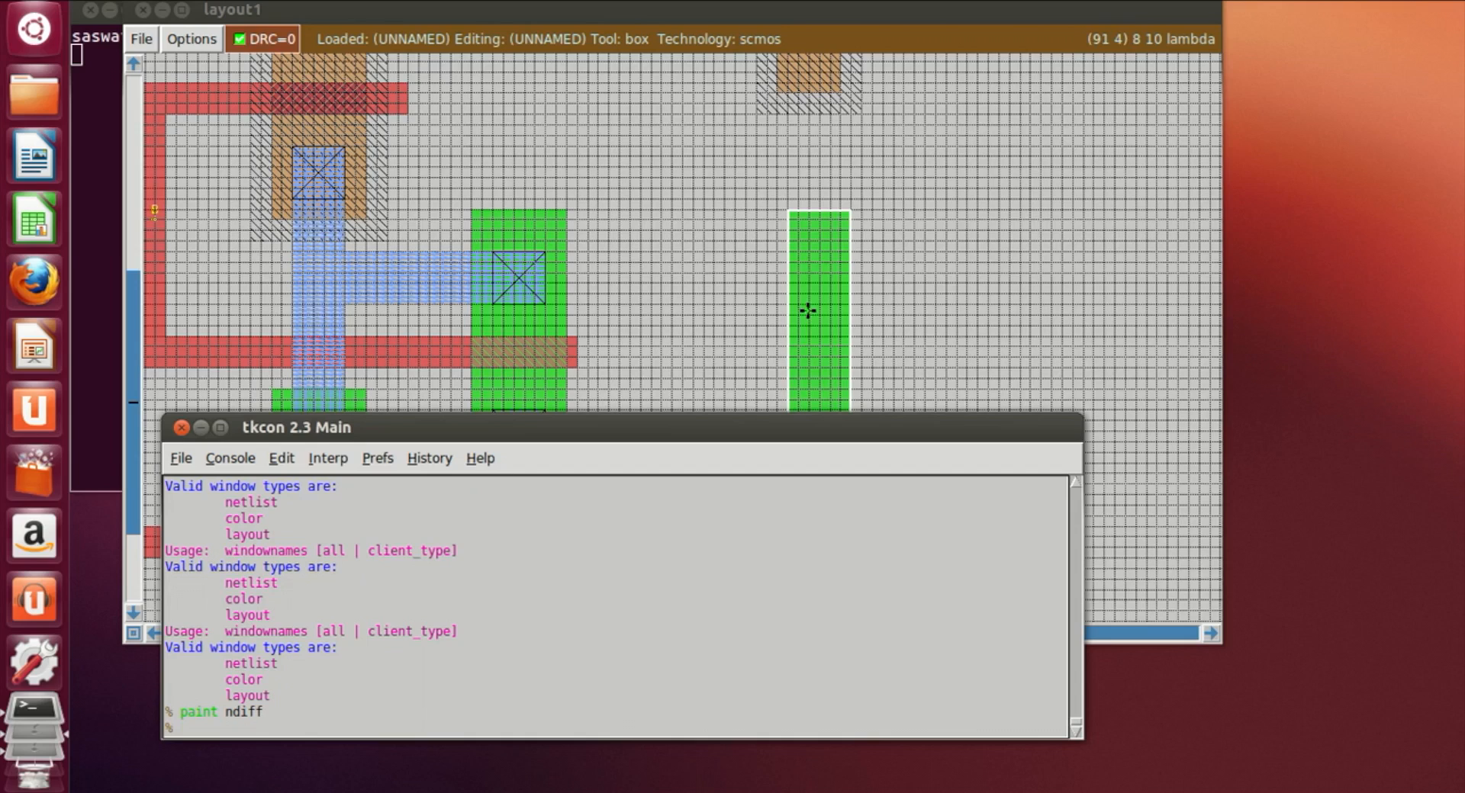
Step: Widen the new nwell by painting a narrow nwell strip along its right edge
{"action": "left_click", "coordinate": [764, 214]}
{"action": "scroll", "coordinate": [794, 222], "scroll_direction": "up", "scroll_amount": 6}
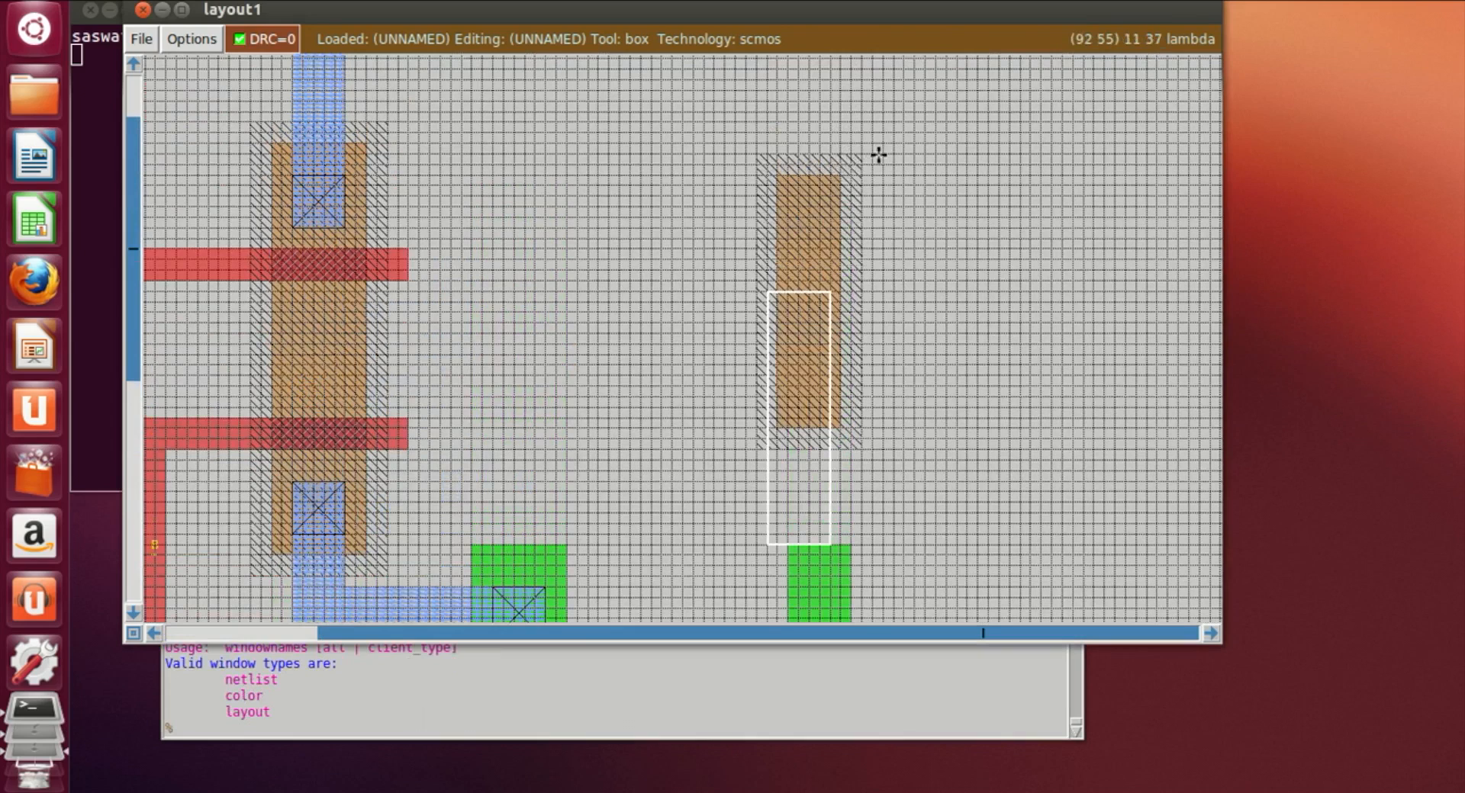
{"action": "left_click", "coordinate": [866, 154]}
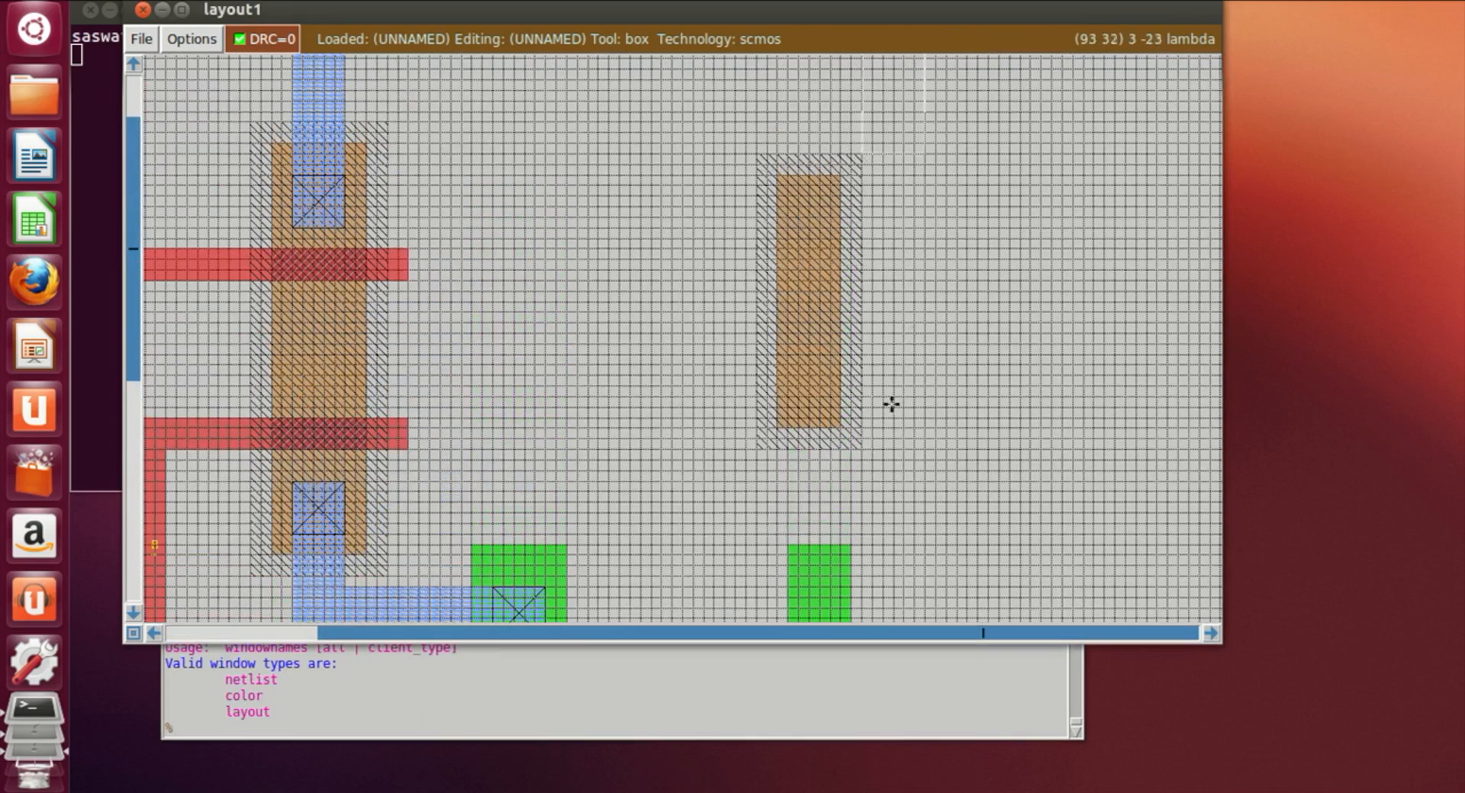
{"action": "right_click", "coordinate": [880, 445]}
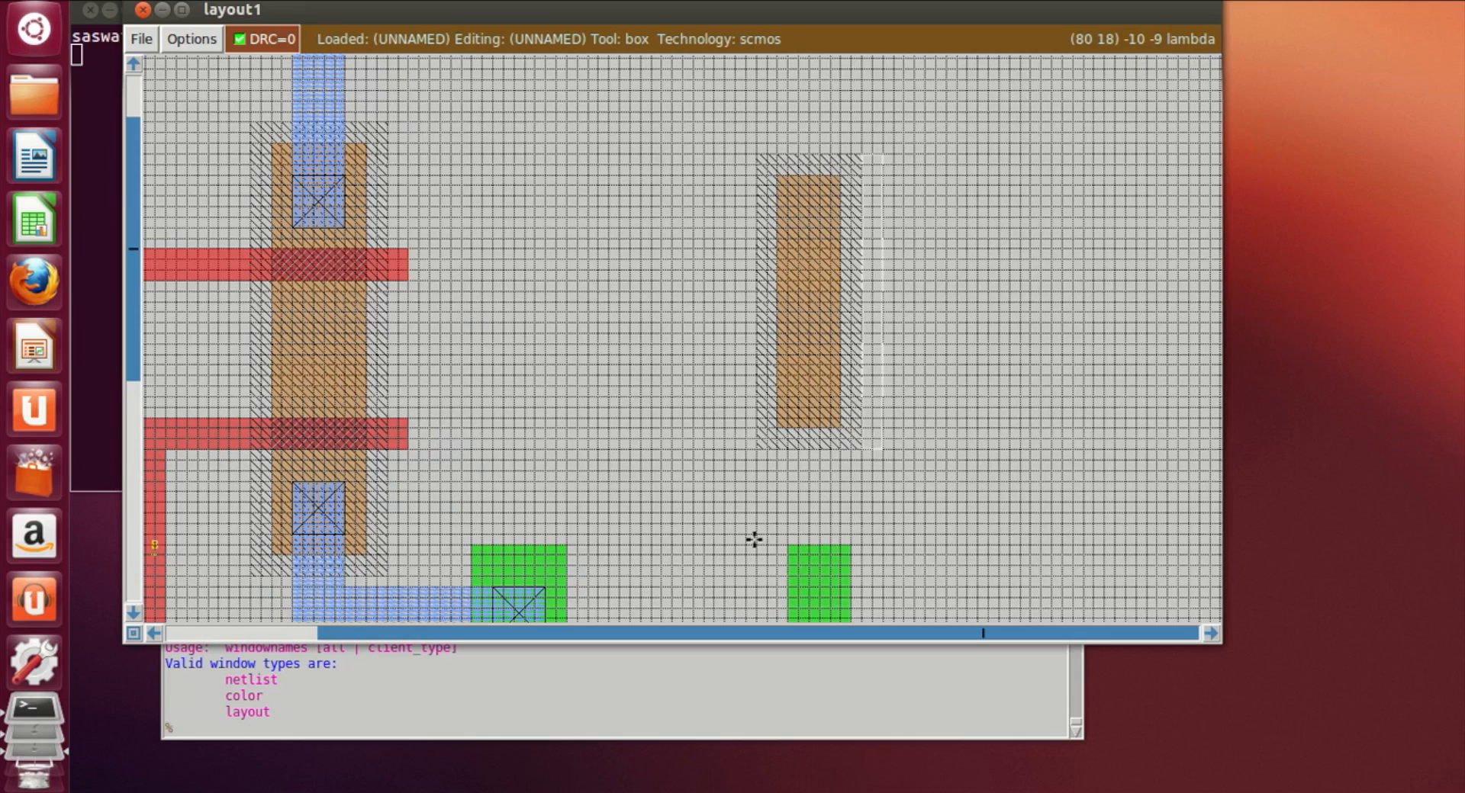
{"action": "left_click", "coordinate": [548, 735]}
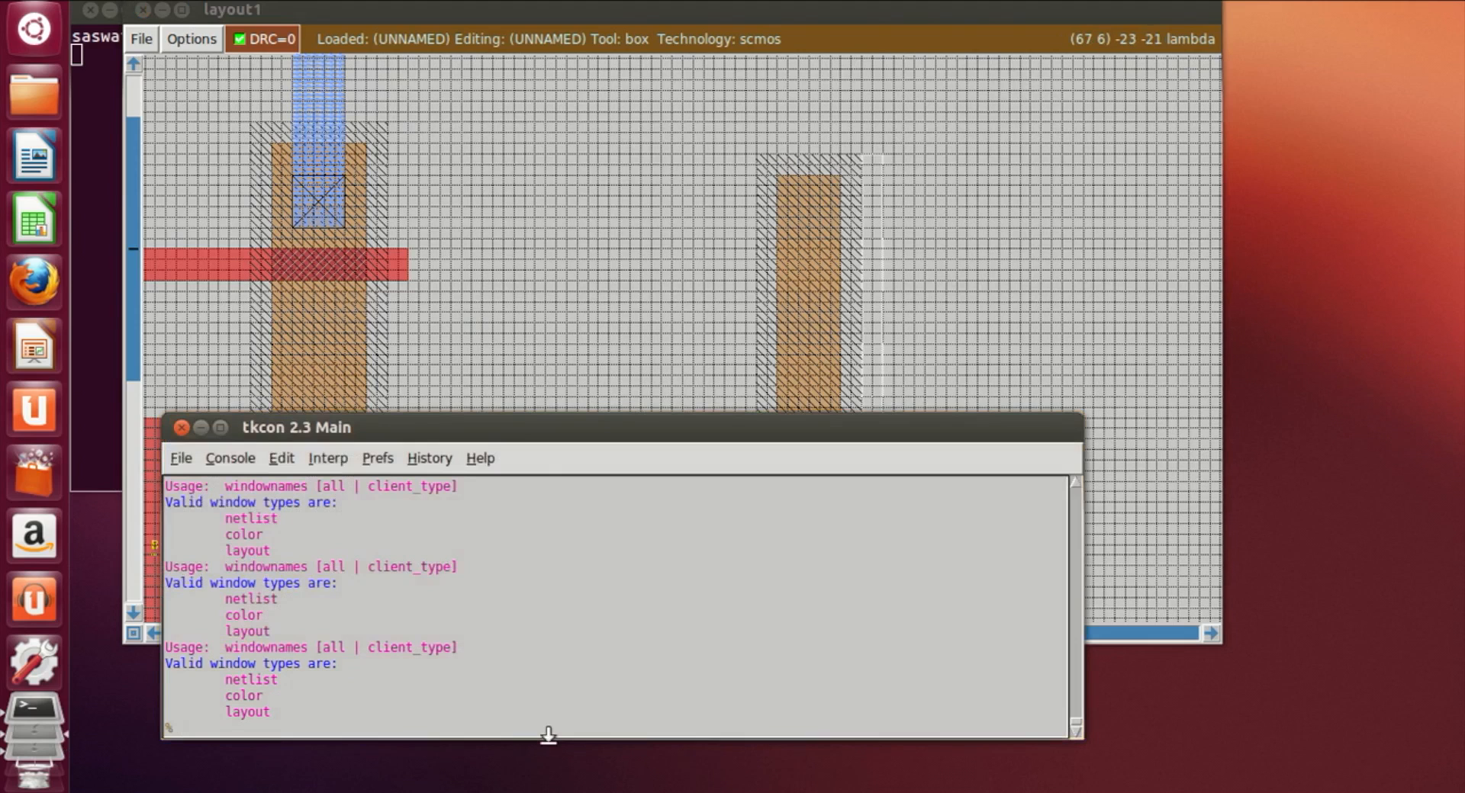
{"action": "type", "text": "paint nwell"}
{"action": "key", "text": "Return"}
Step: Widen the new pdiff strip by painting pdiff along its right side
{"action": "left_click", "coordinate": [1017, 336]}
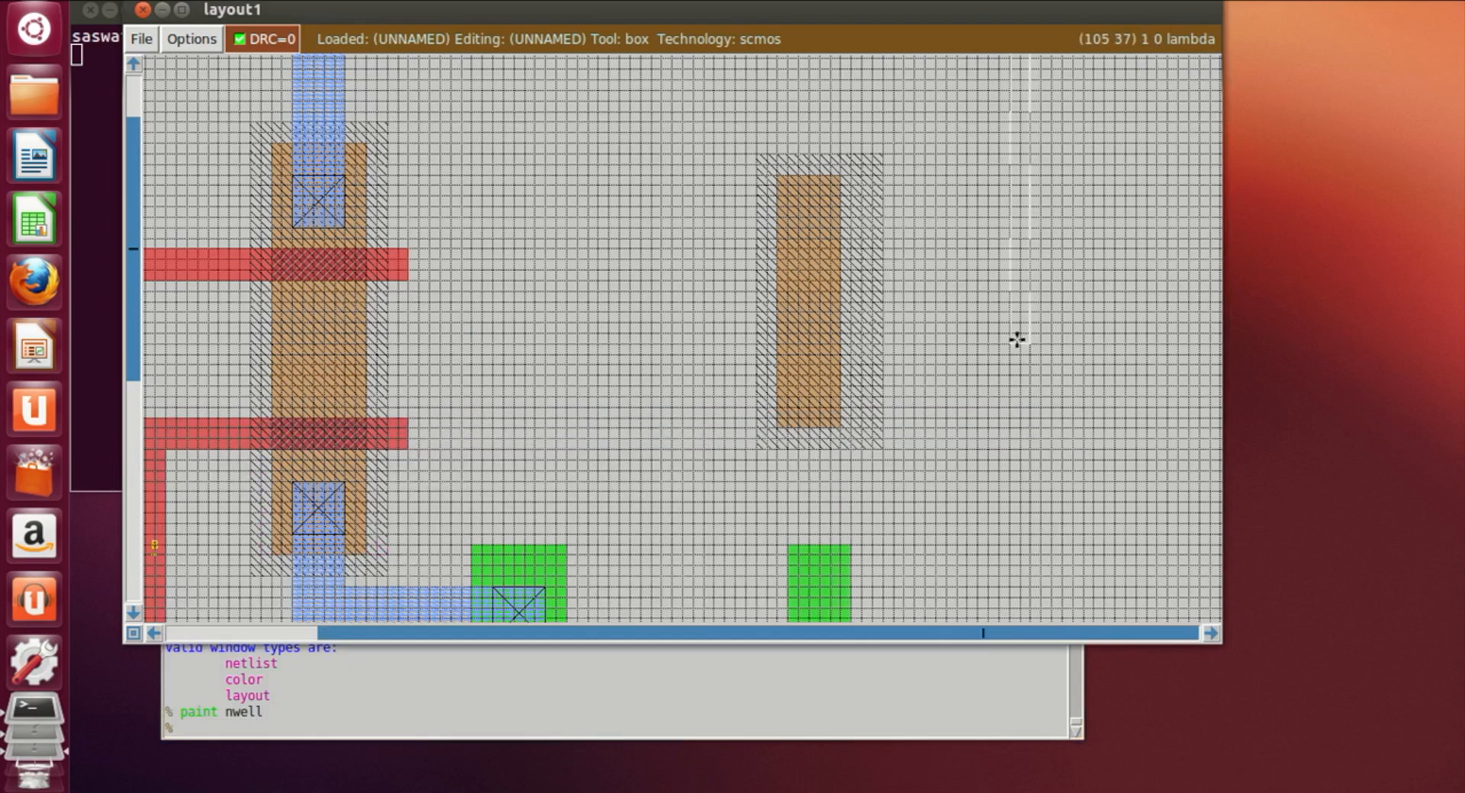
{"action": "left_click", "coordinate": [841, 176]}
{"action": "right_click", "coordinate": [860, 426]}
{"action": "left_click", "coordinate": [682, 734]}
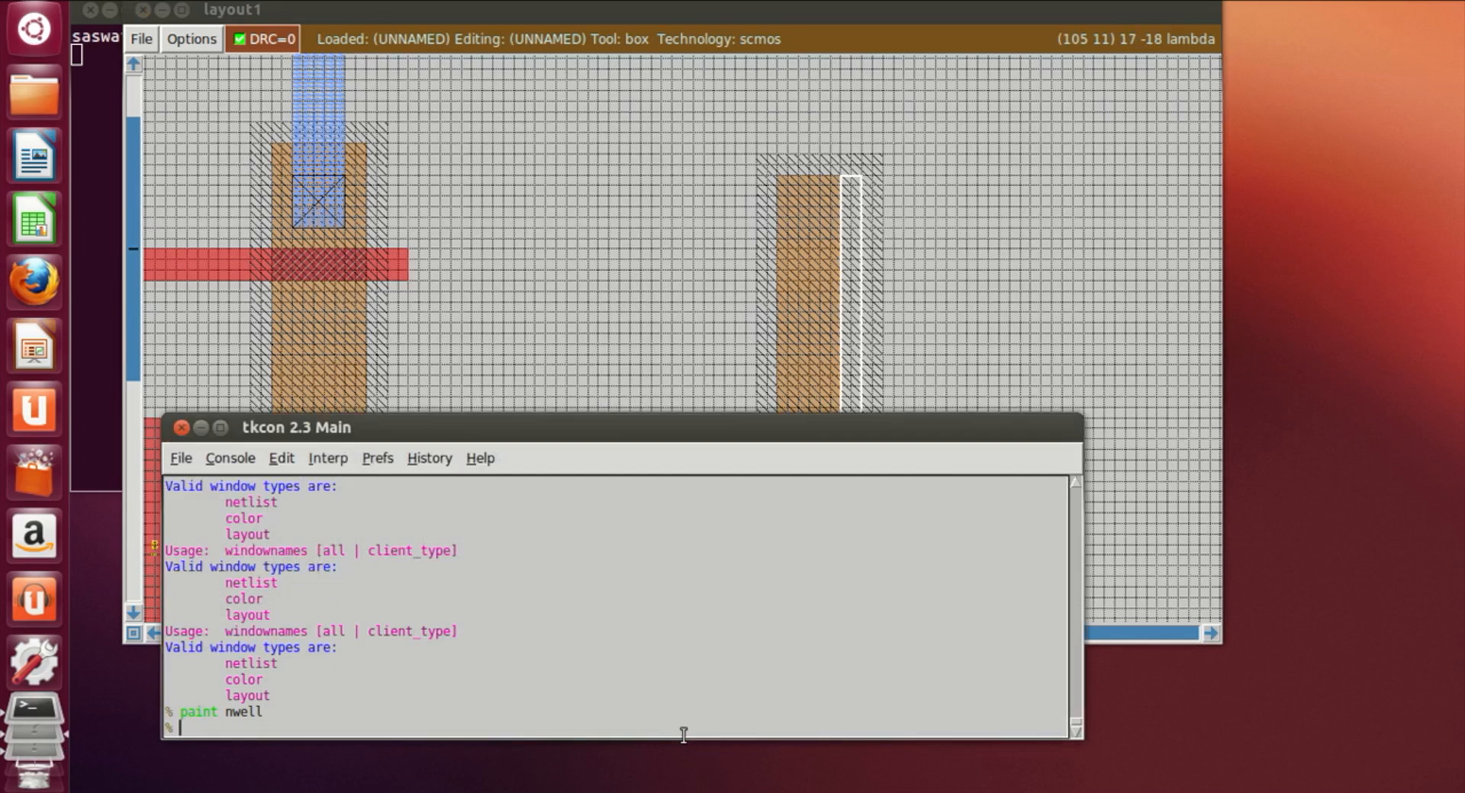
{"action": "type", "text": "poa"}
{"action": "type", "text": "nt"}
{"action": "type", "text": " pdiff"}
{"action": "key", "text": "Return"}
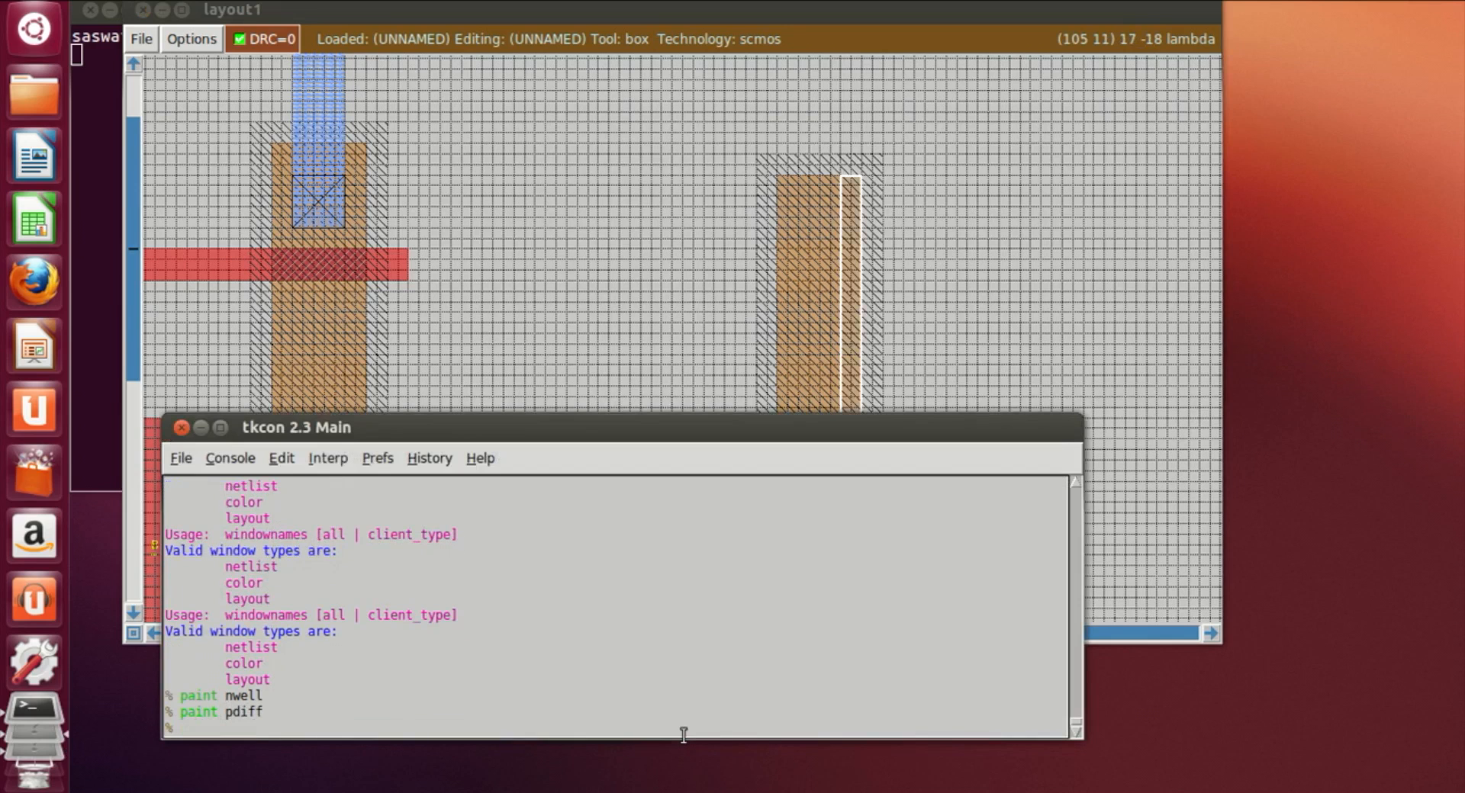
Step: Widen the new ndiff strip by painting ndiff along its right side
{"action": "left_click", "coordinate": [941, 252]}
{"action": "scroll", "coordinate": [923, 334], "scroll_direction": "down", "scroll_amount": 2}
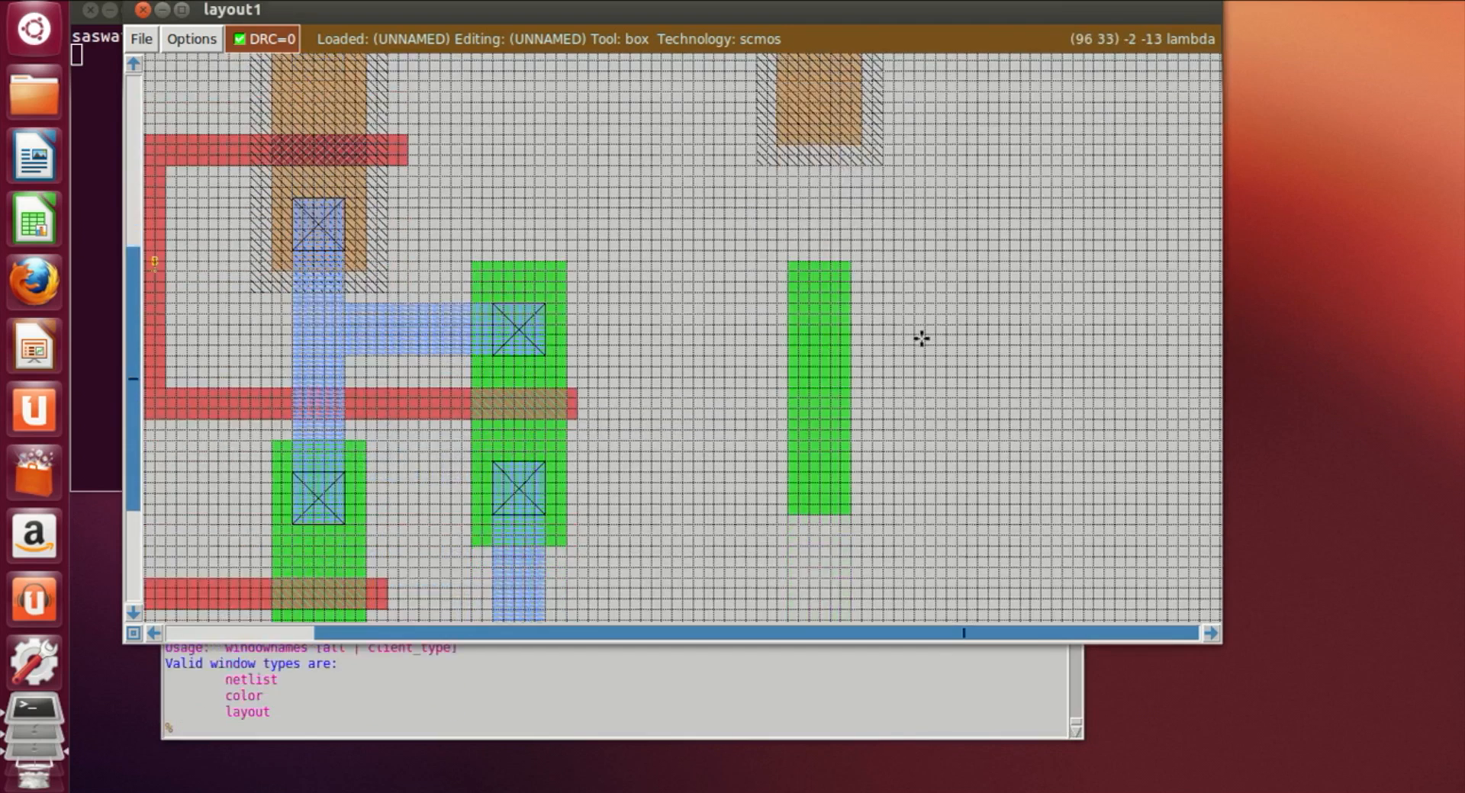
{"action": "left_click", "coordinate": [851, 514]}
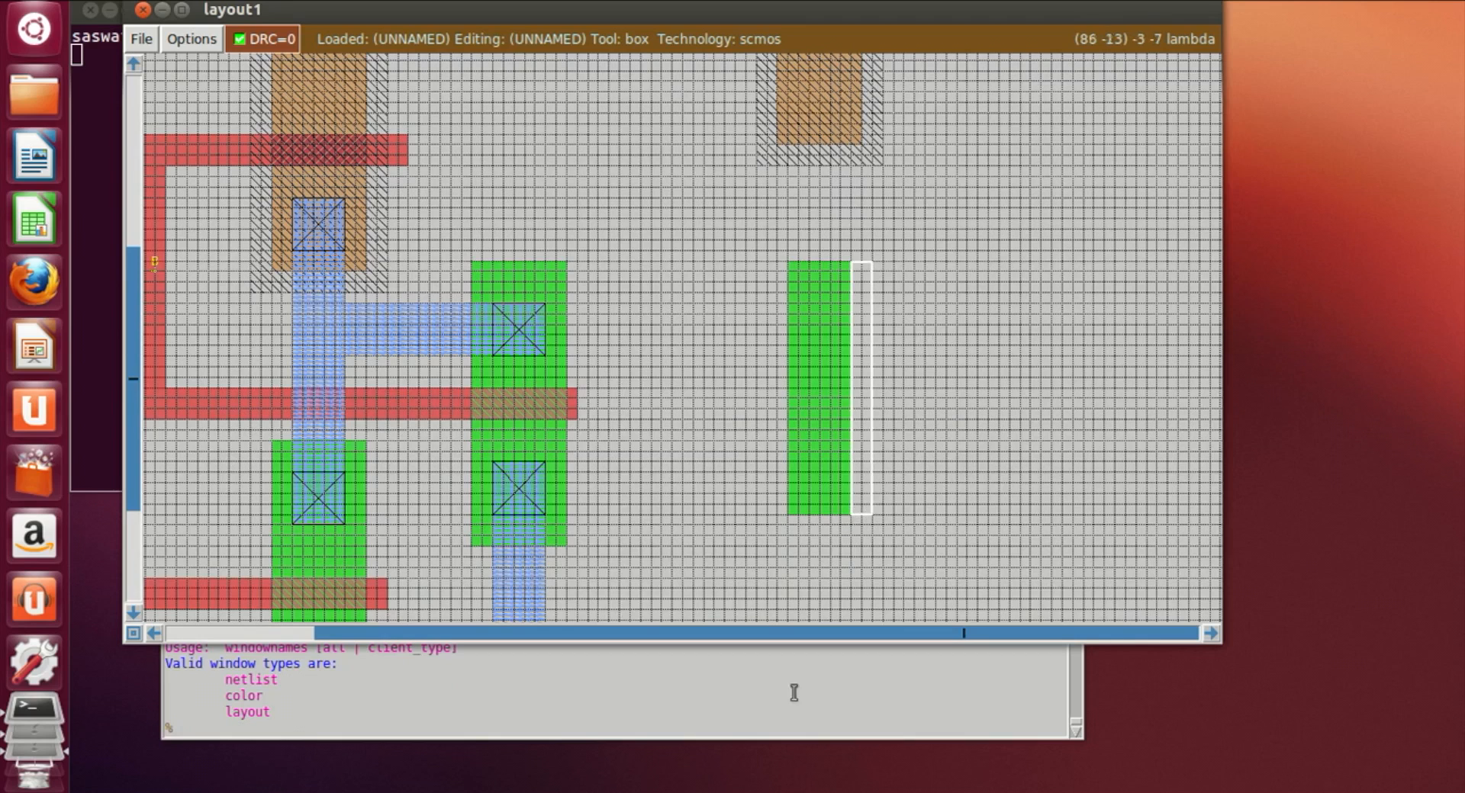
{"action": "left_click", "coordinate": [441, 736]}
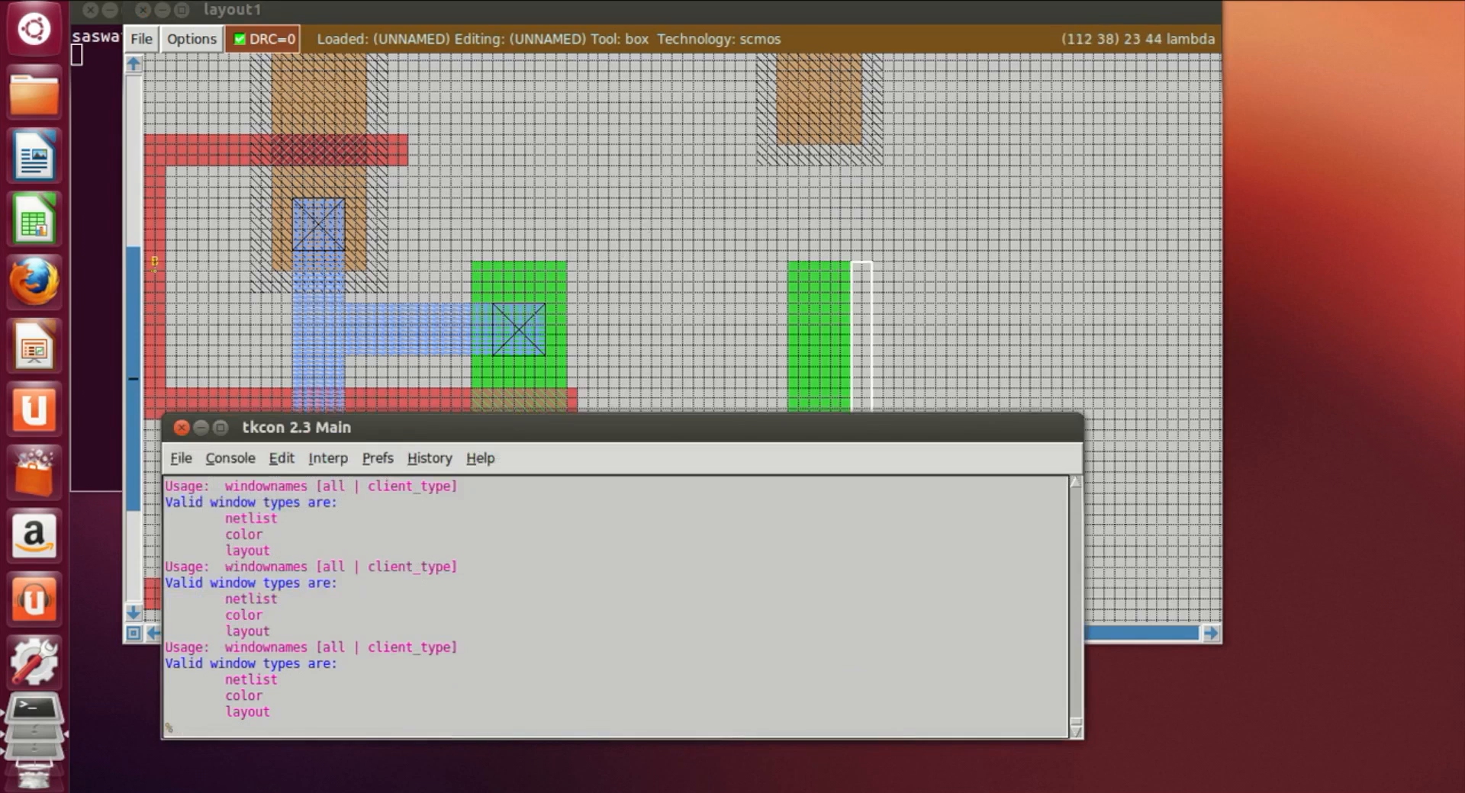
{"action": "left_click", "coordinate": [1285, 1]}
{"action": "left_click", "coordinate": [1289, 33]}
{"action": "type", "text": "t ndiff"}
{"action": "key", "text": "Return"}
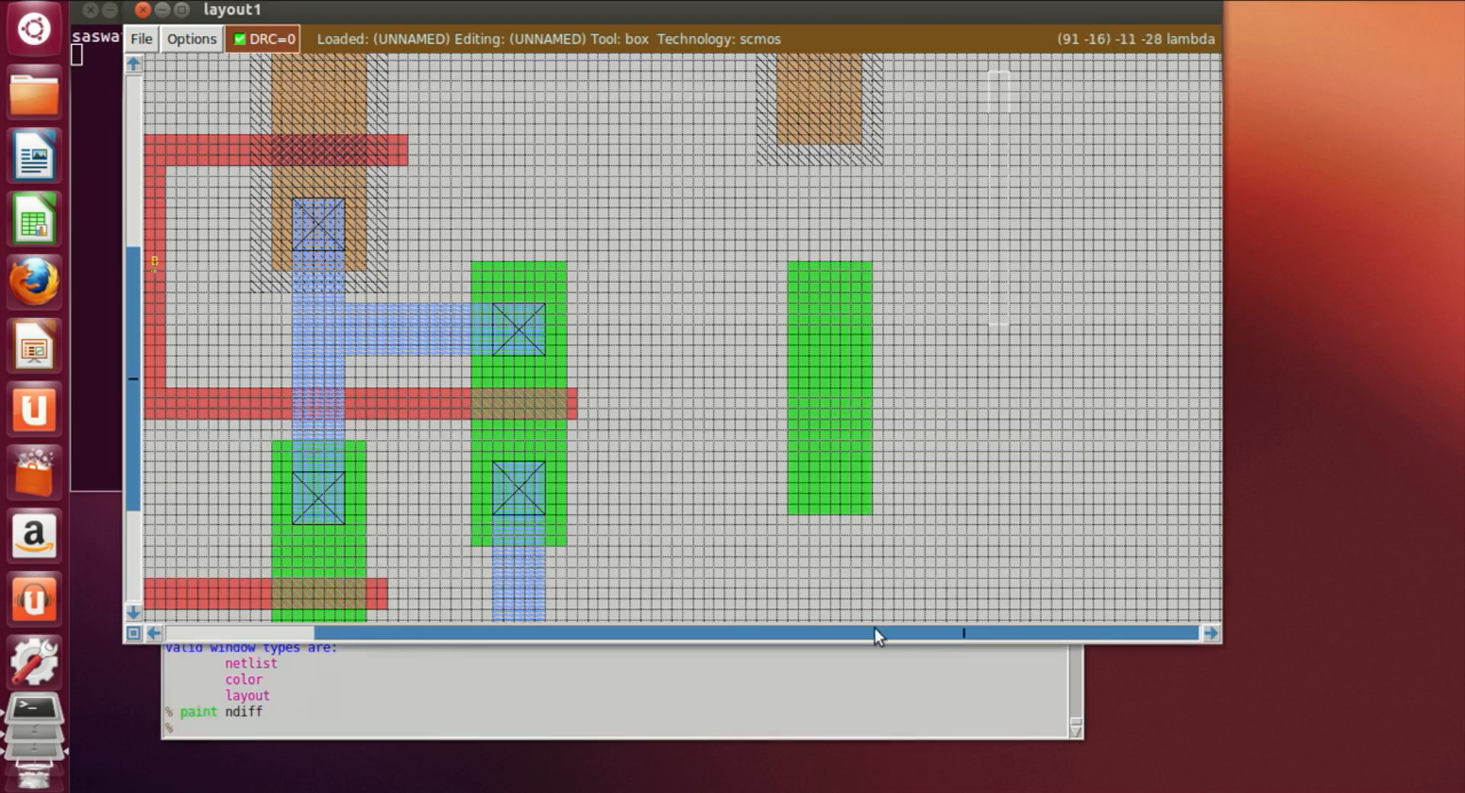
Step: Paint a horizontal poly gate strip across the new pdiff strip
{"action": "scroll", "coordinate": [814, 594], "scroll_direction": "up", "scroll_amount": 5}
{"action": "scroll", "coordinate": [814, 594], "scroll_direction": "up", "scroll_amount": 4}
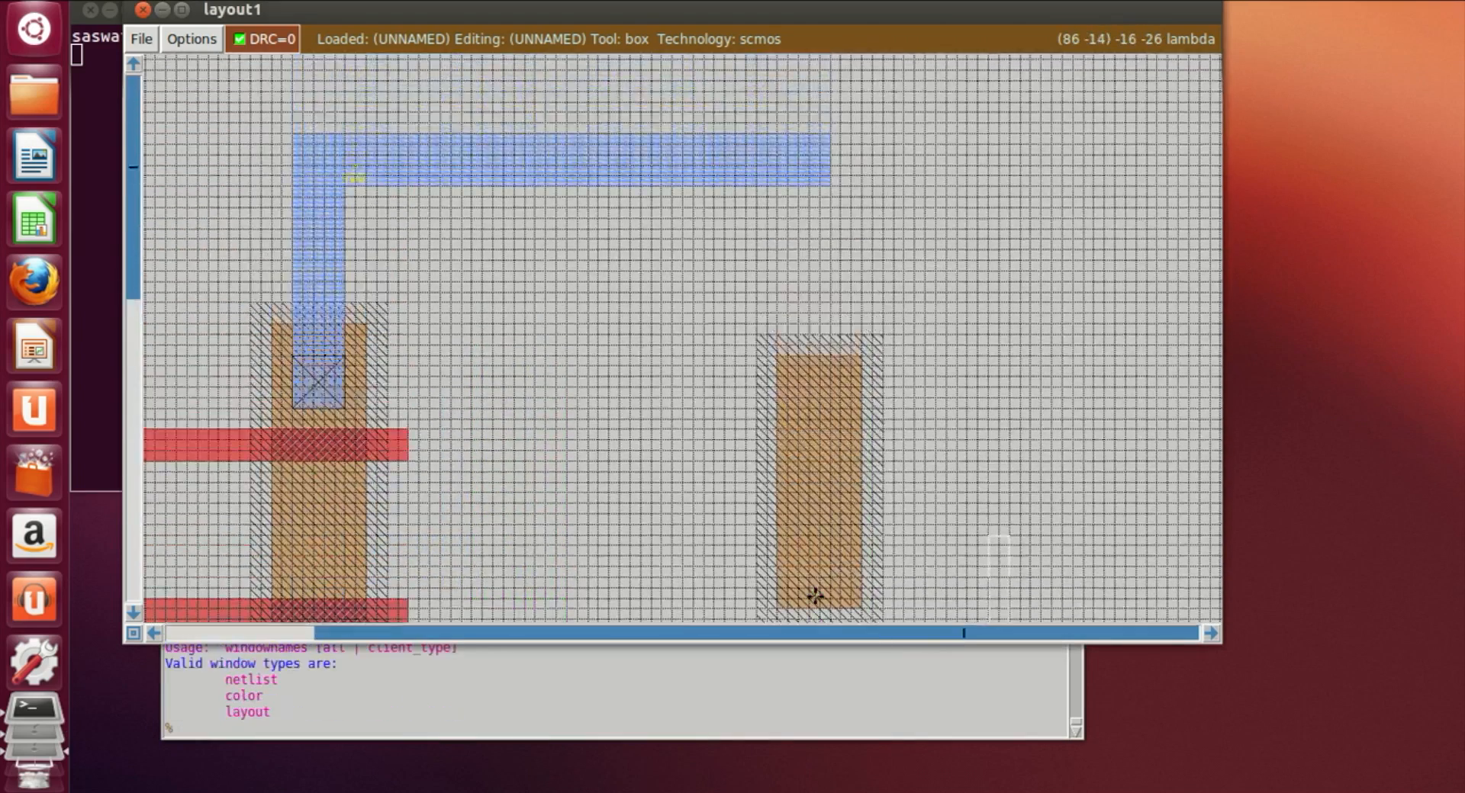
{"action": "scroll", "coordinate": [837, 455], "scroll_direction": "down", "scroll_amount": 6}
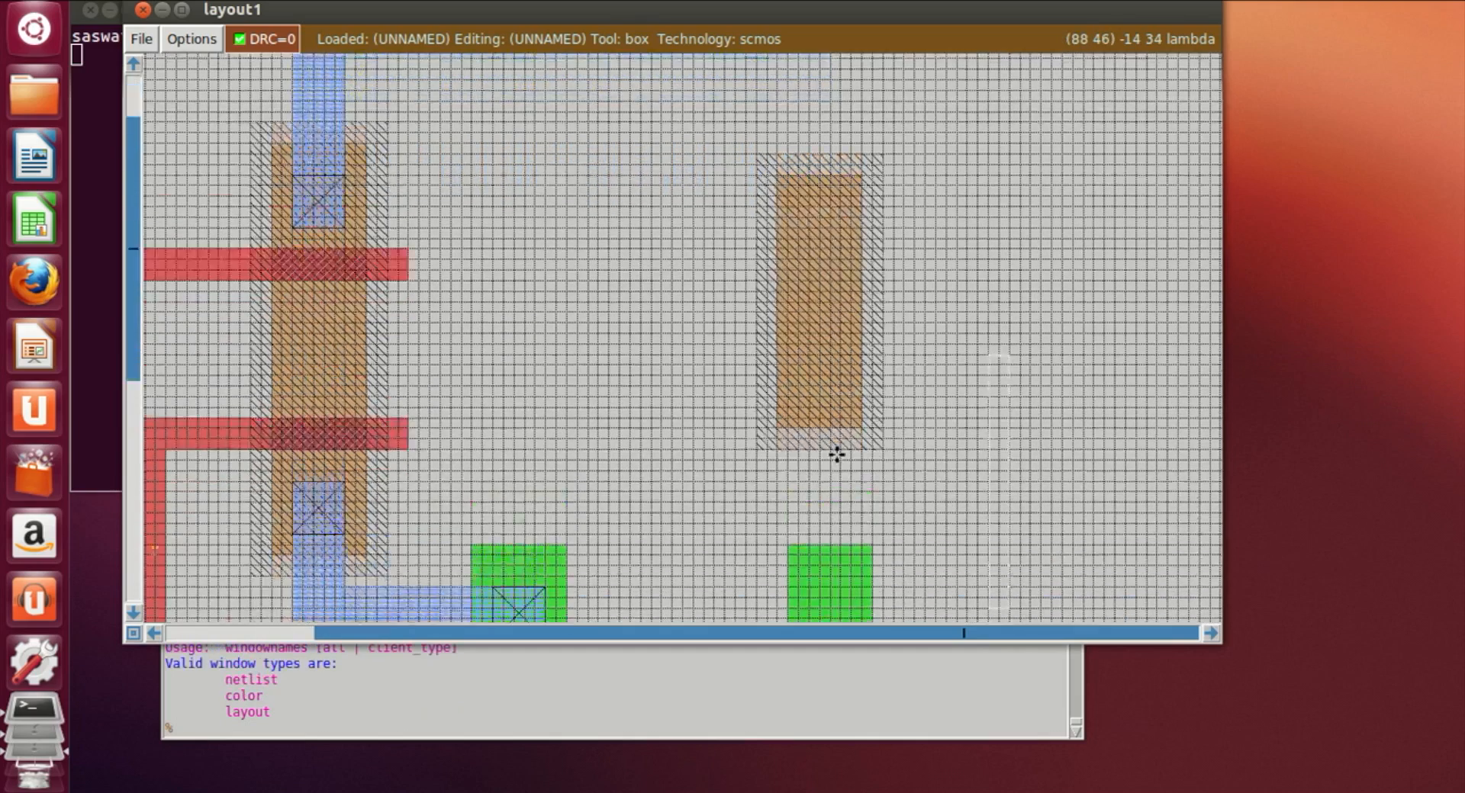
{"action": "left_click", "coordinate": [602, 105]}
{"action": "scroll", "coordinate": [807, 203], "scroll_direction": "up", "scroll_amount": 2}
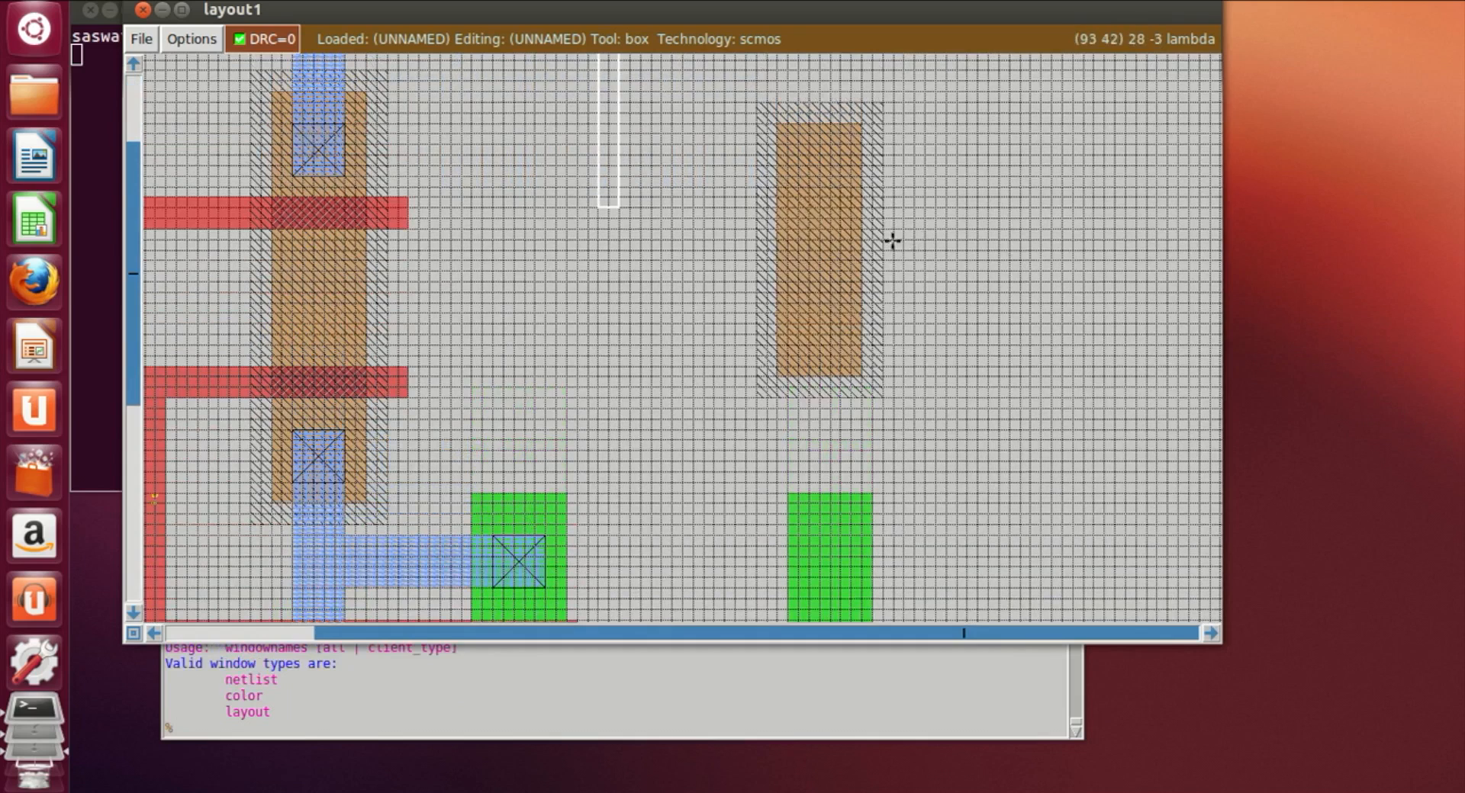
{"action": "right_click", "coordinate": [966, 270]}
{"action": "right_click", "coordinate": [969, 254]}
{"action": "right_click", "coordinate": [954, 220]}
{"action": "right_click", "coordinate": [954, 225]}
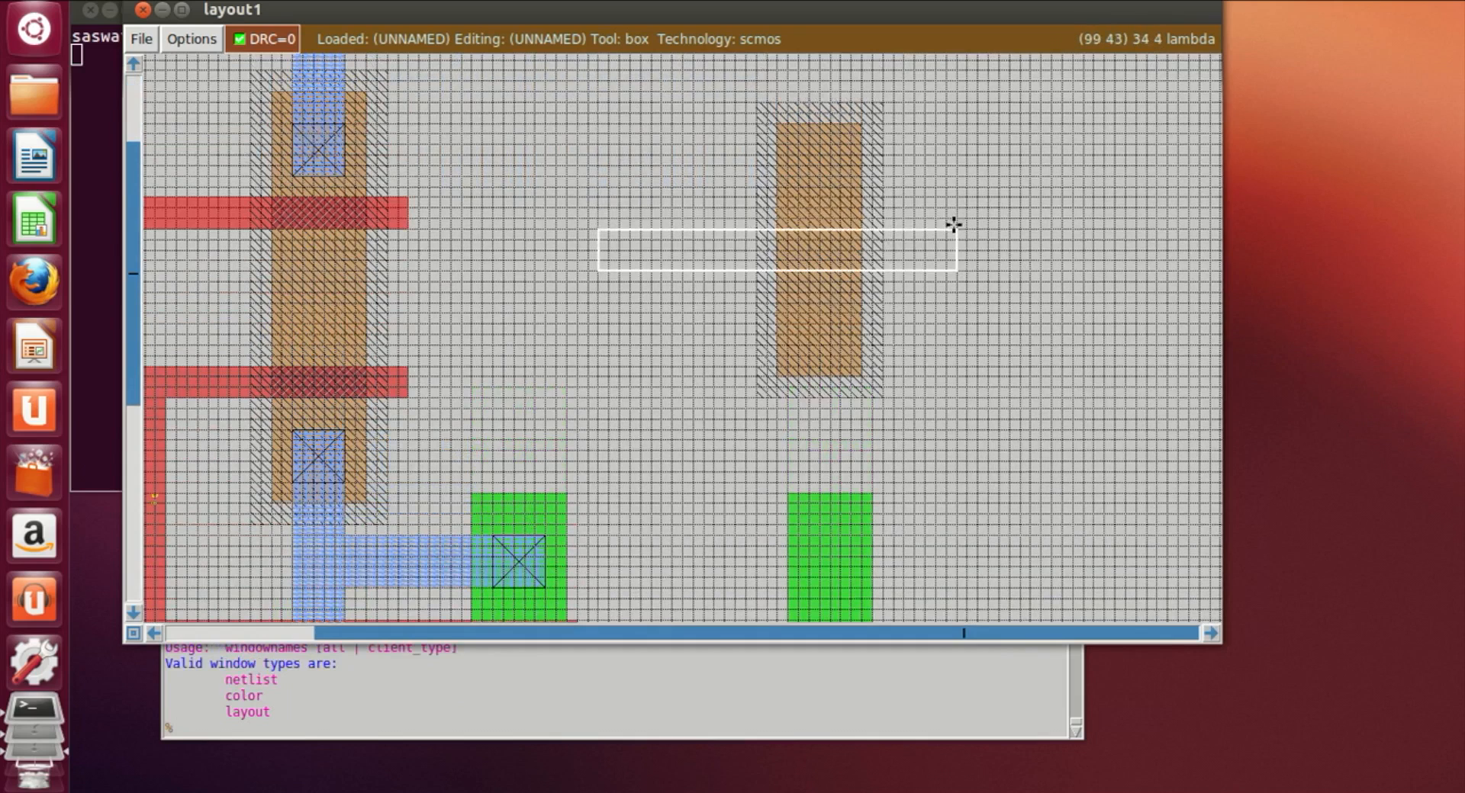
{"action": "right_click", "coordinate": [952, 241]}
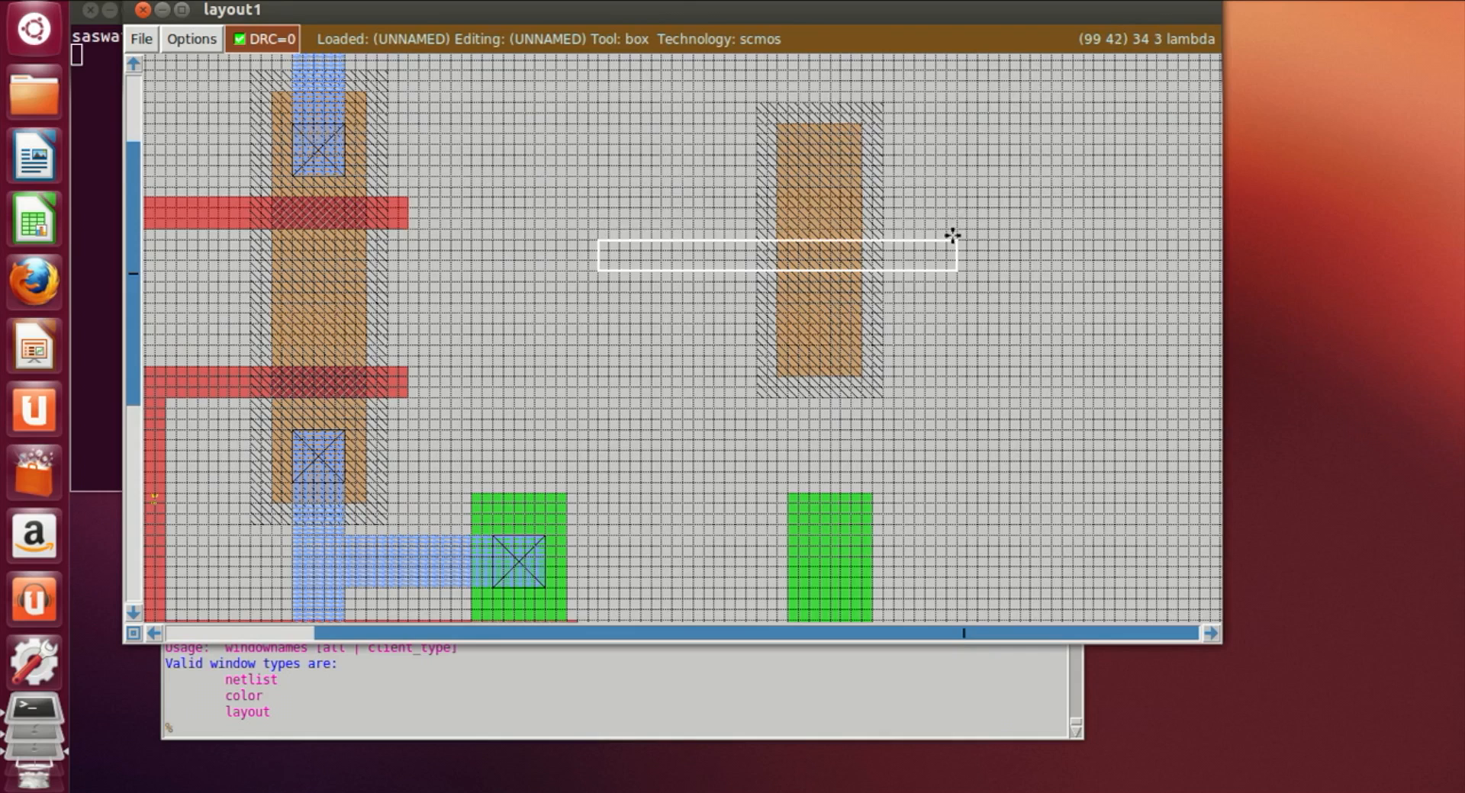
{"action": "left_click", "coordinate": [599, 261]}
{"action": "left_click", "coordinate": [579, 267]}
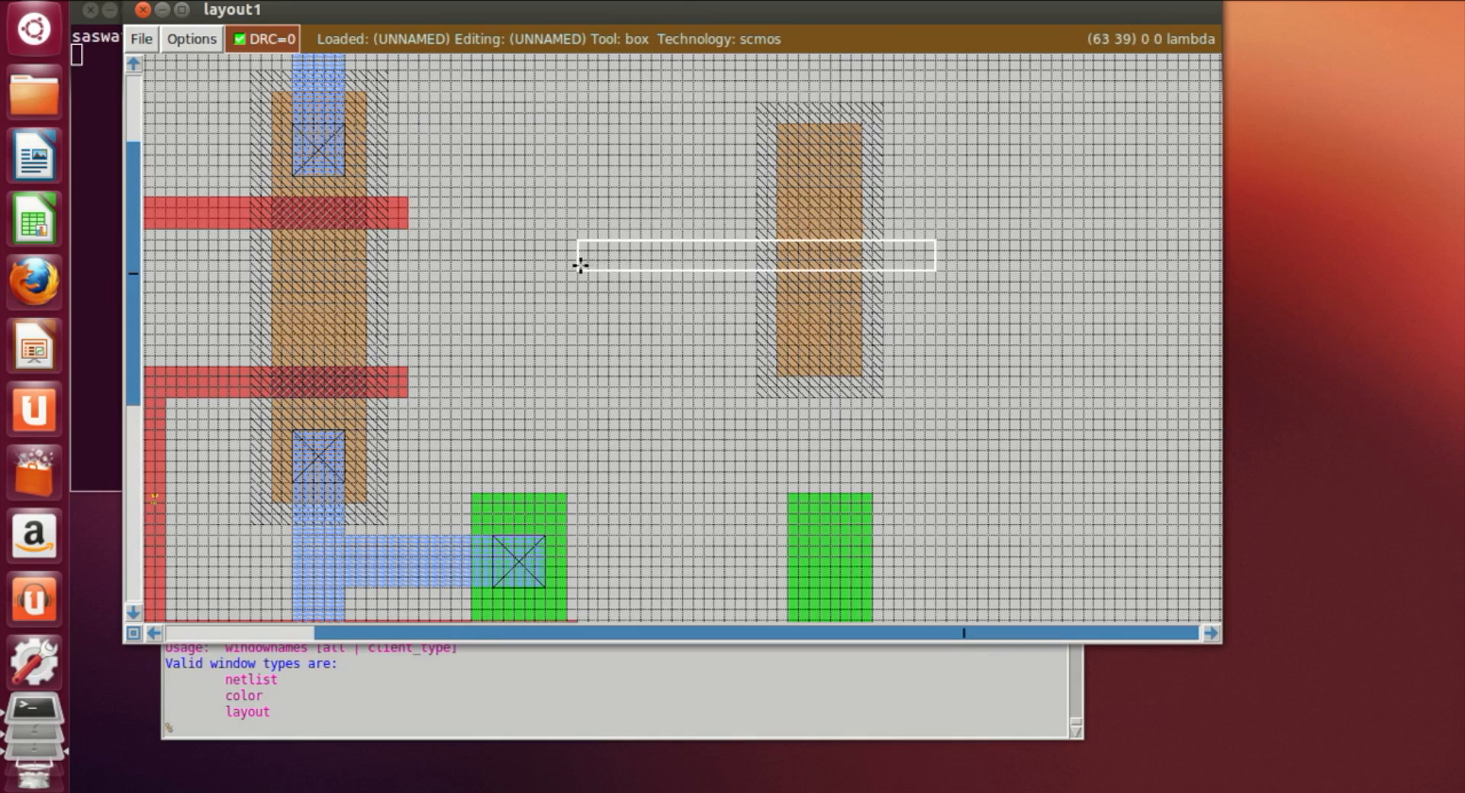
{"action": "left_click", "coordinate": [600, 266]}
{"action": "left_click", "coordinate": [618, 268]}
{"action": "left_click", "coordinate": [629, 268]}
{"action": "left_click", "coordinate": [650, 267]}
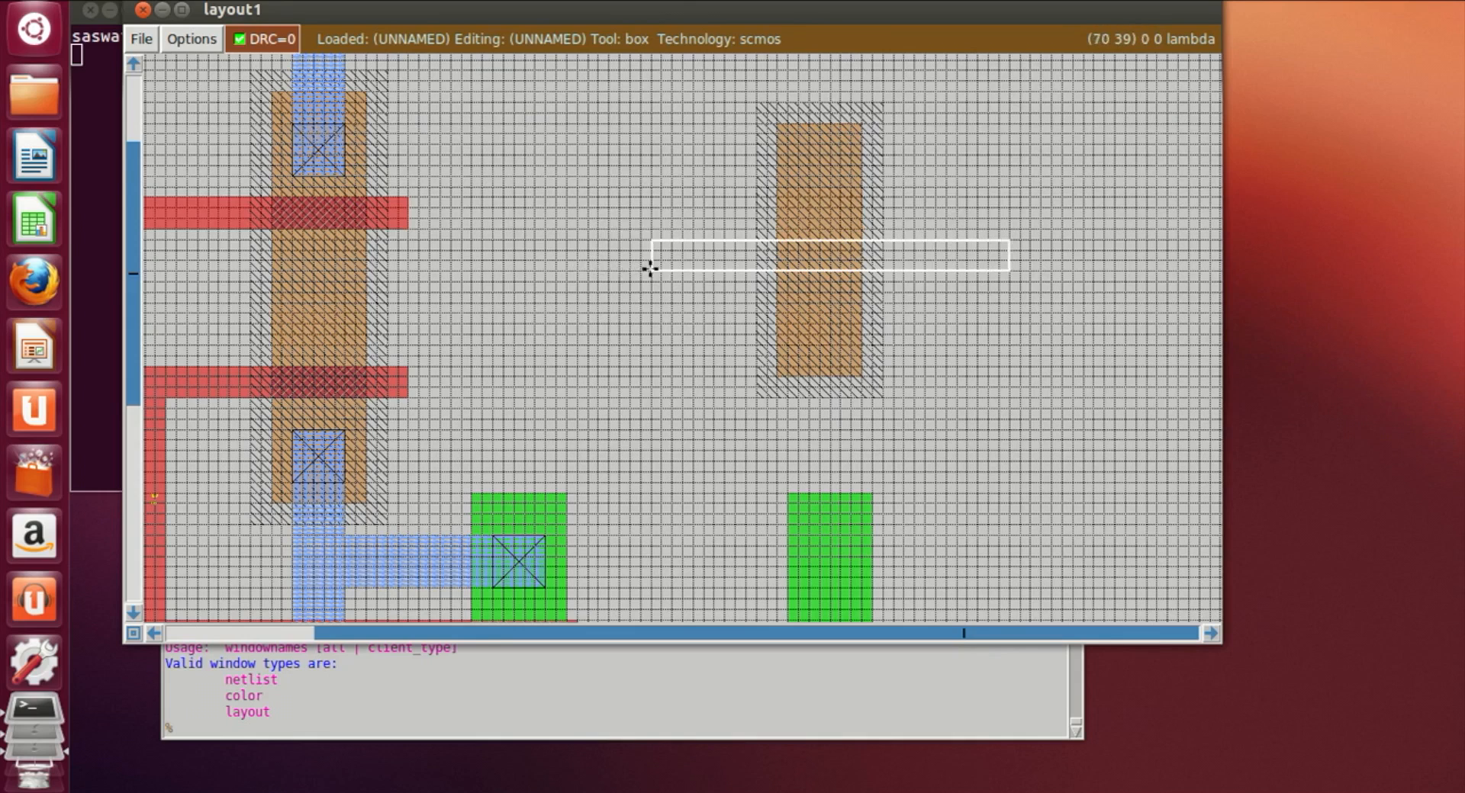
{"action": "left_click", "coordinate": [661, 268]}
{"action": "scroll", "coordinate": [700, 346], "scroll_direction": "down", "scroll_amount": 3}
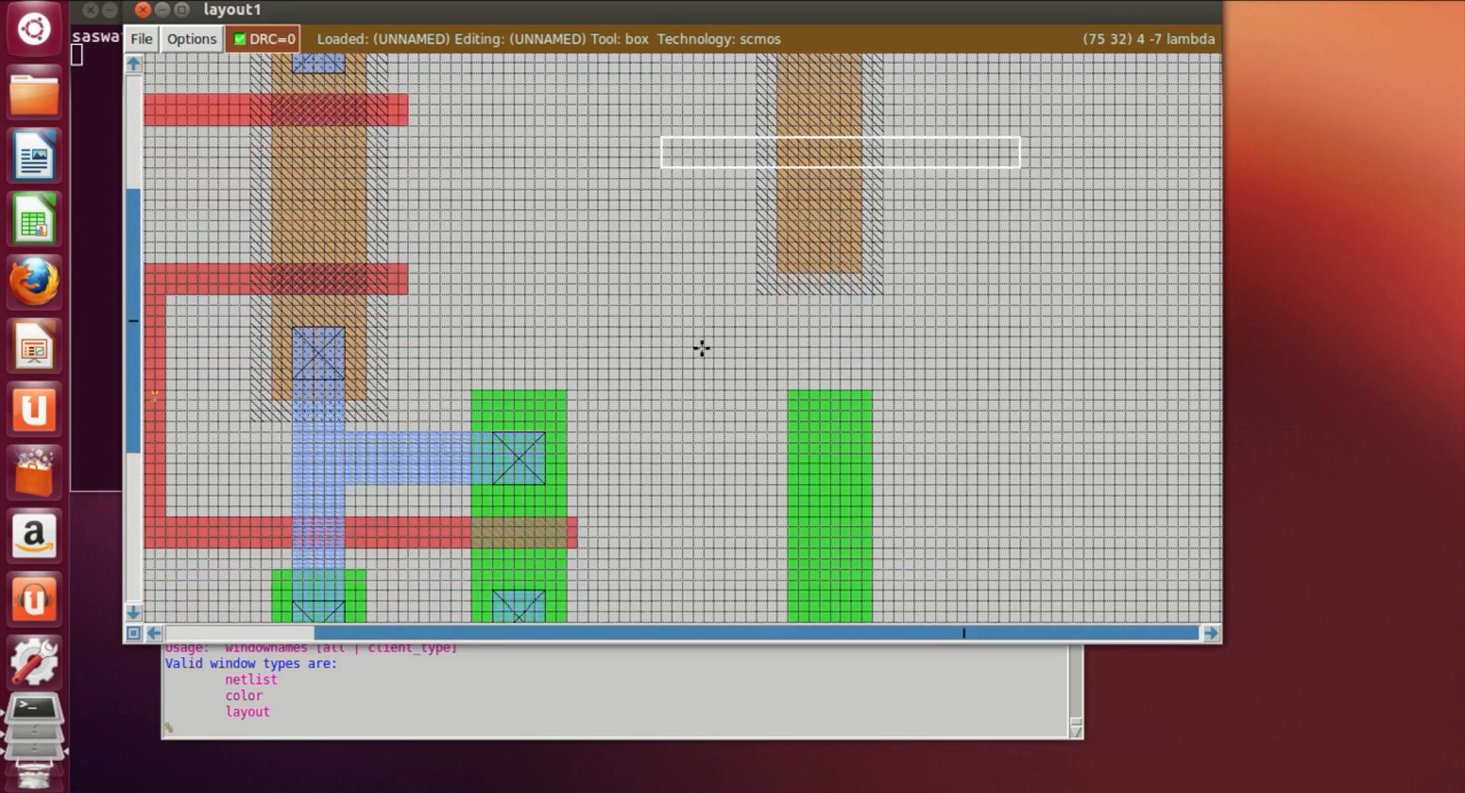
{"action": "left_click", "coordinate": [601, 731]}
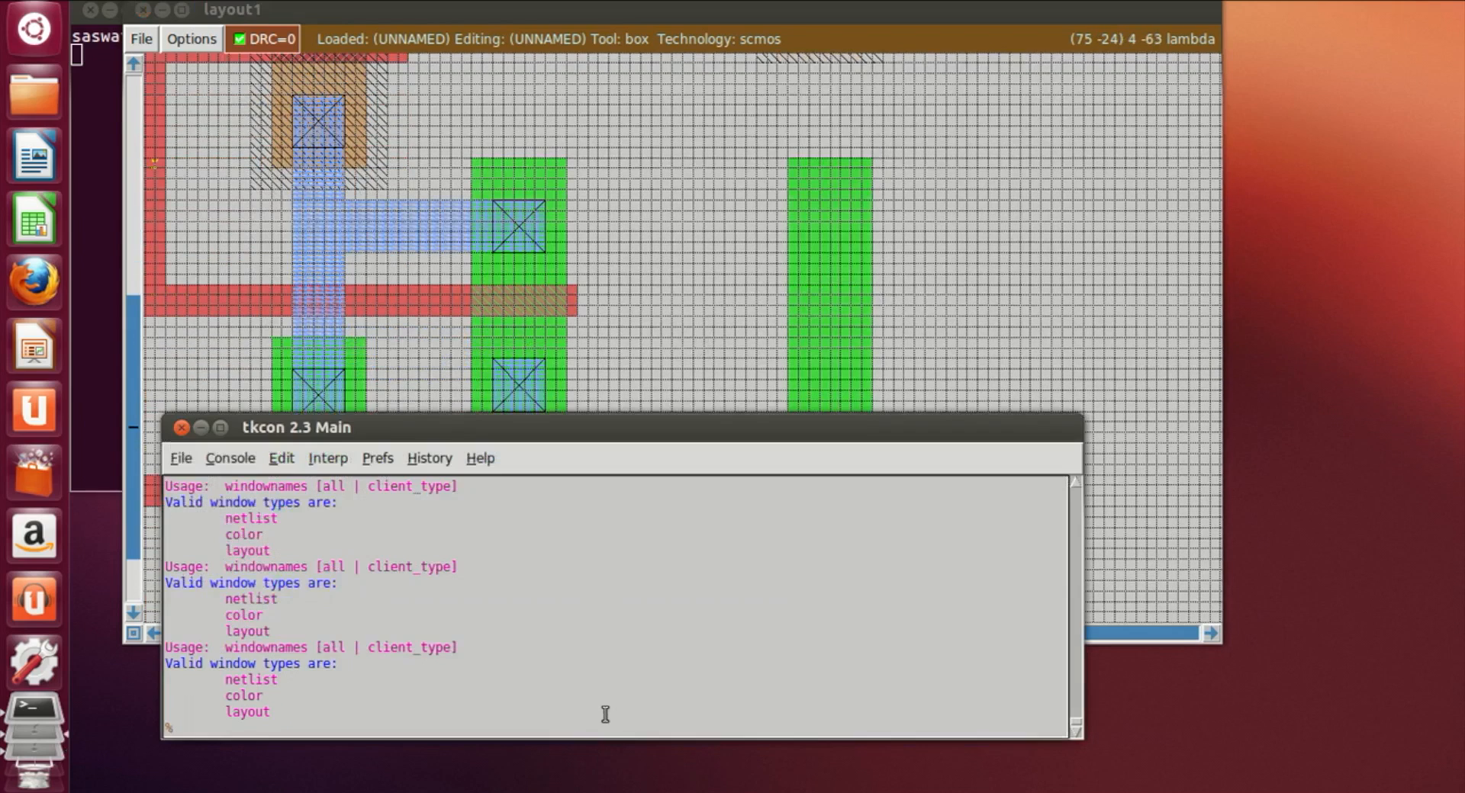
{"action": "type", "text": "paint poly"}
{"action": "key", "text": "Return"}
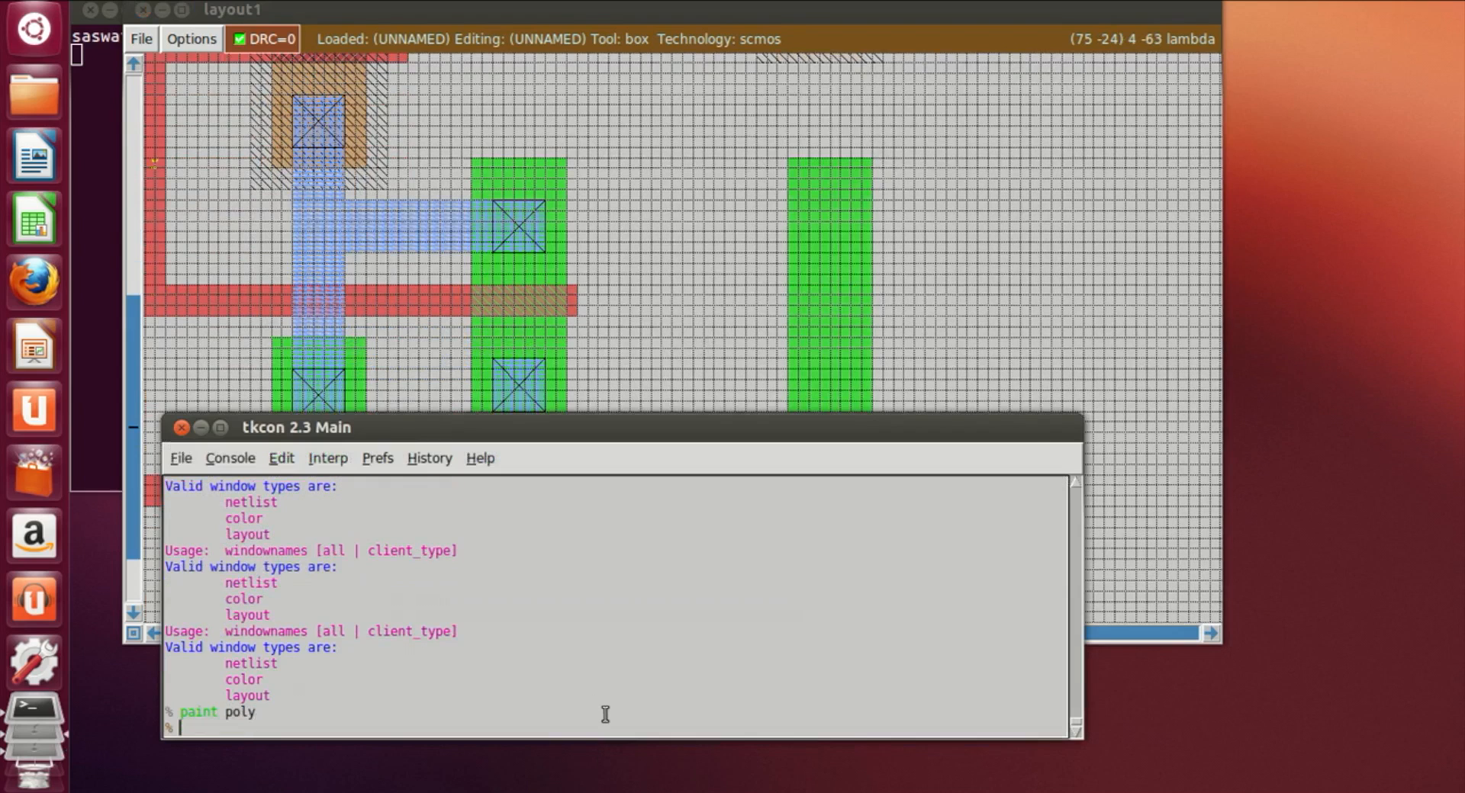
Step: Paint a horizontal poly gate strip across the new ndiff strip
{"action": "left_click", "coordinate": [680, 387]}
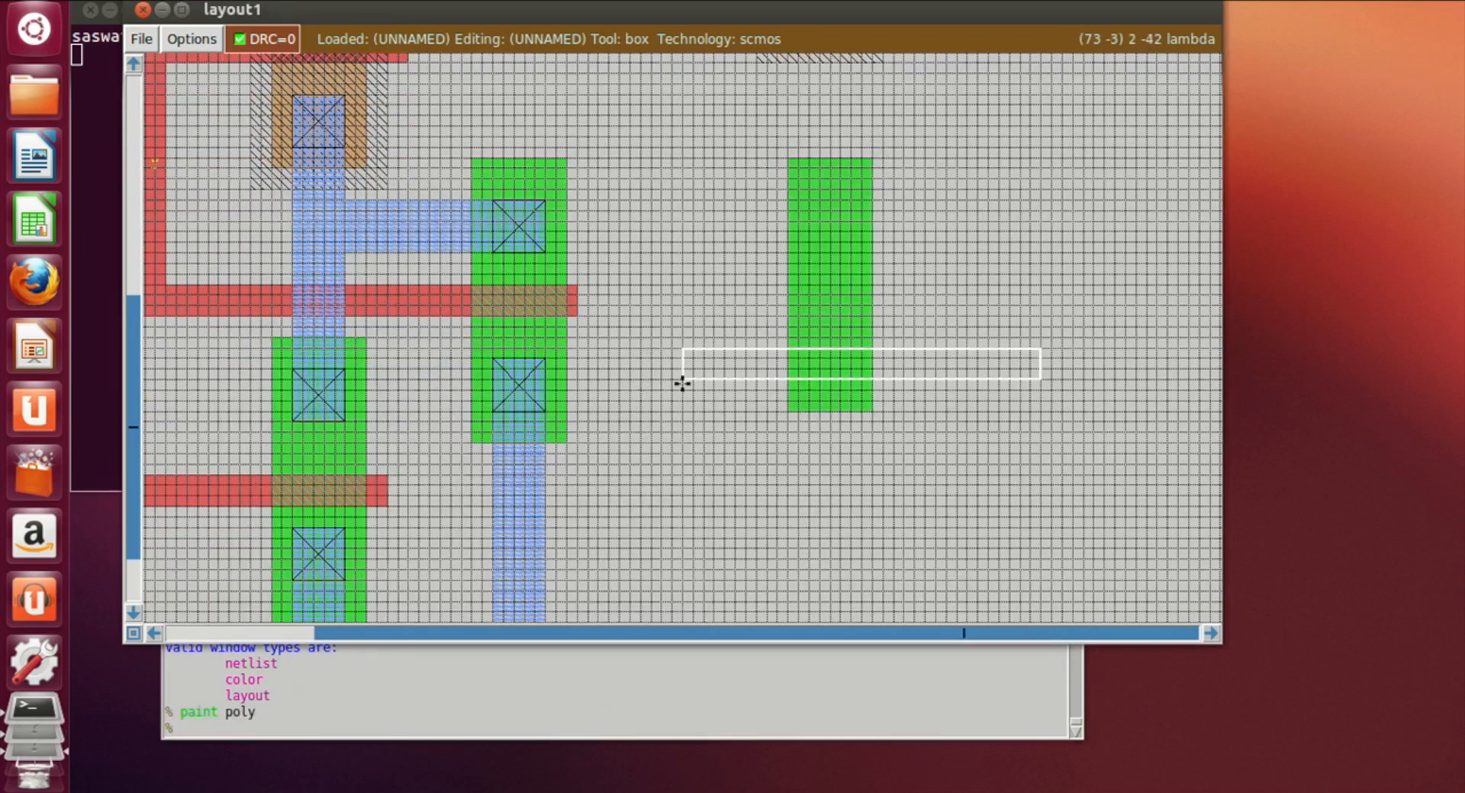
{"action": "scroll", "coordinate": [664, 245], "scroll_direction": "down", "scroll_amount": 1}
{"action": "left_click", "coordinate": [662, 244]}
{"action": "left_click", "coordinate": [632, 243]}
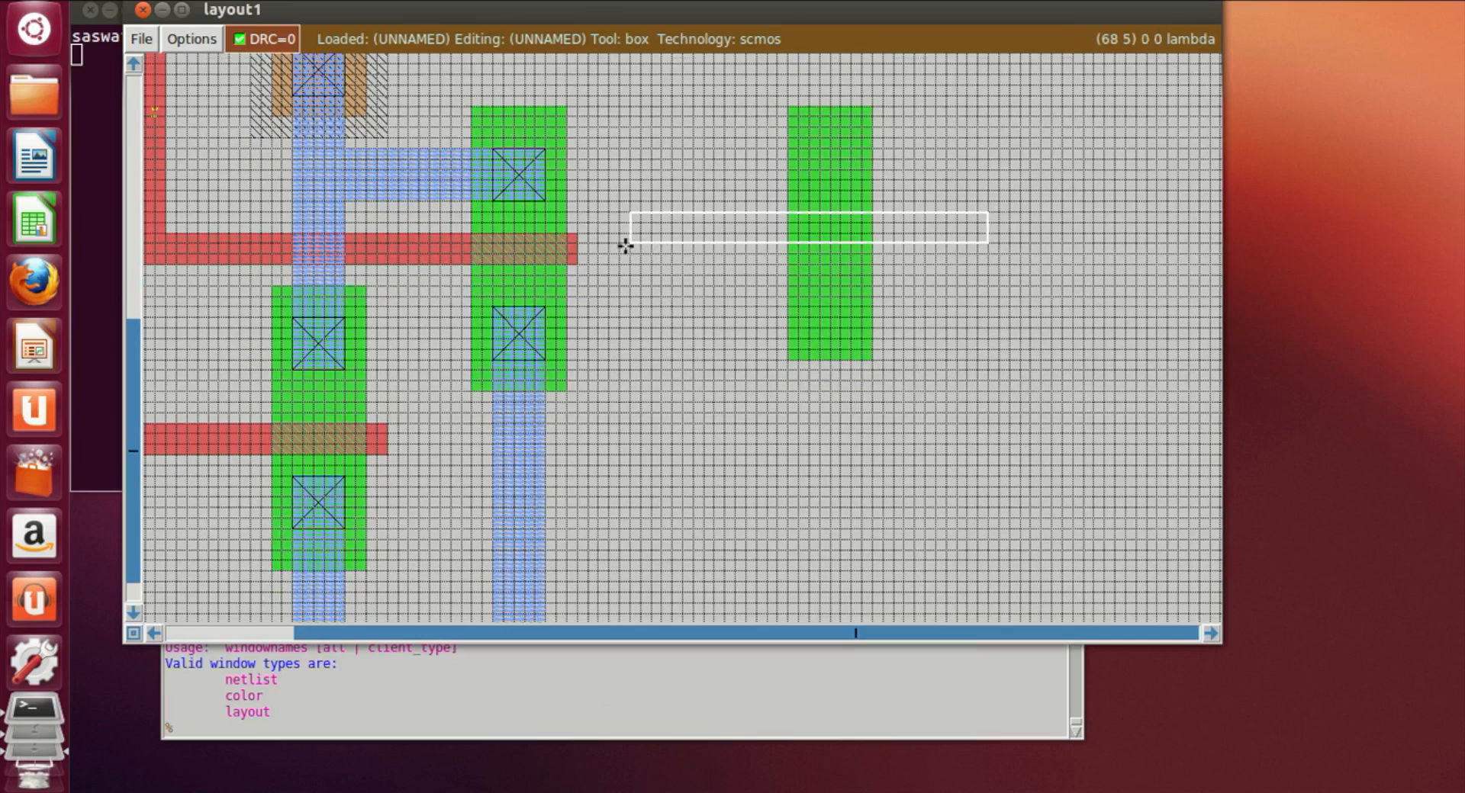
{"action": "left_click", "coordinate": [650, 246]}
{"action": "left_click", "coordinate": [659, 255]}
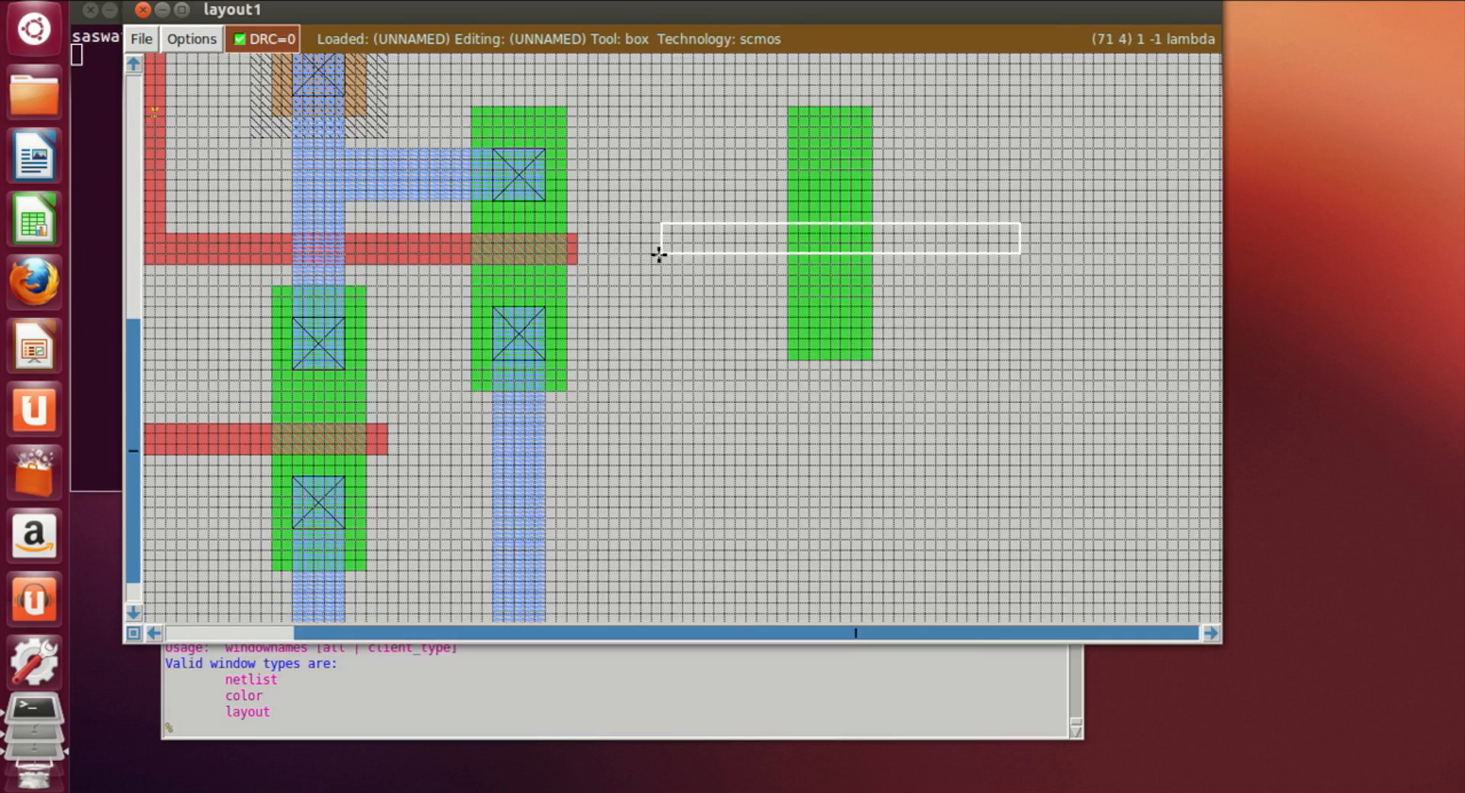
{"action": "left_click", "coordinate": [837, 719]}
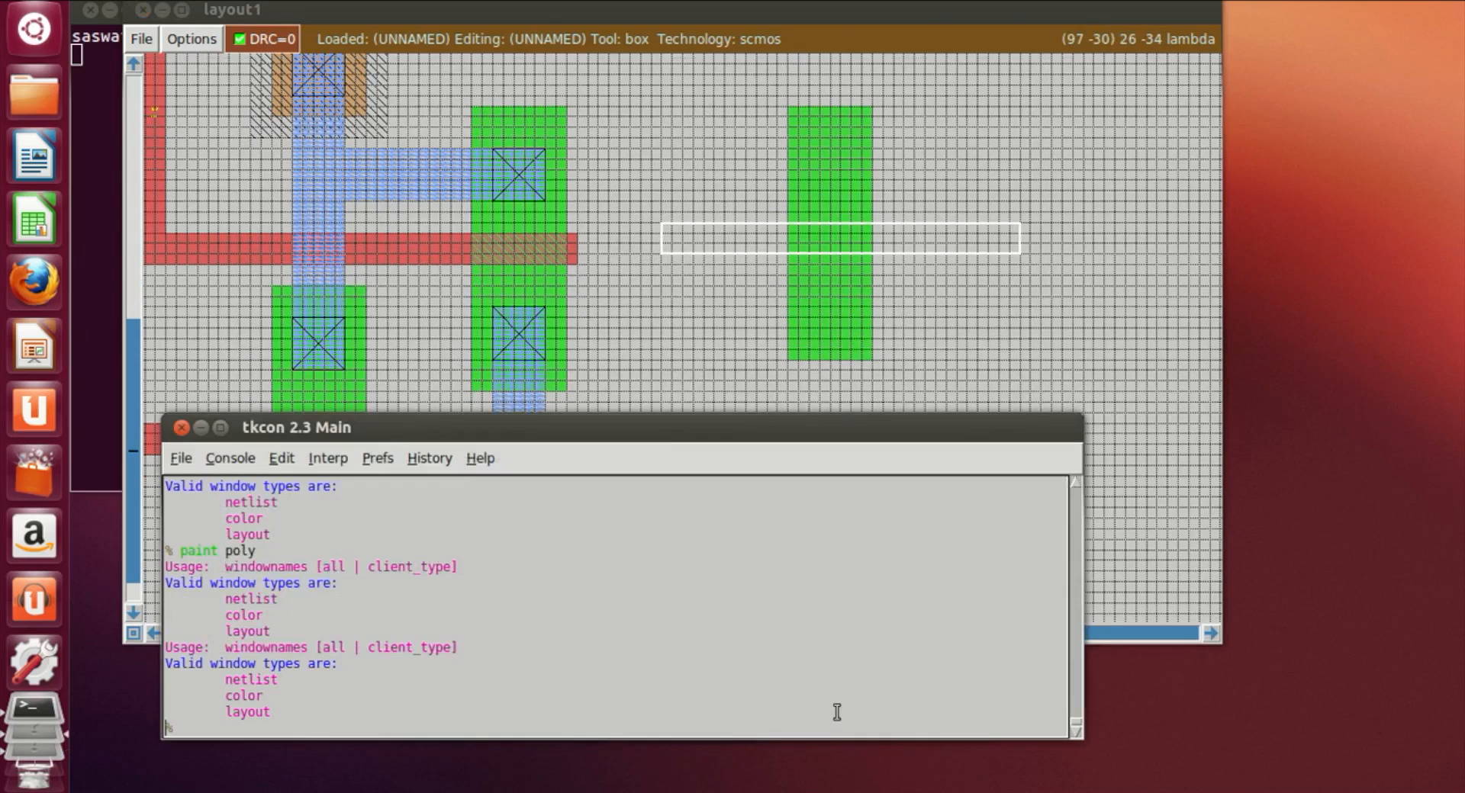
{"action": "type", "text": "paint poly"}
{"action": "key", "text": "Return"}
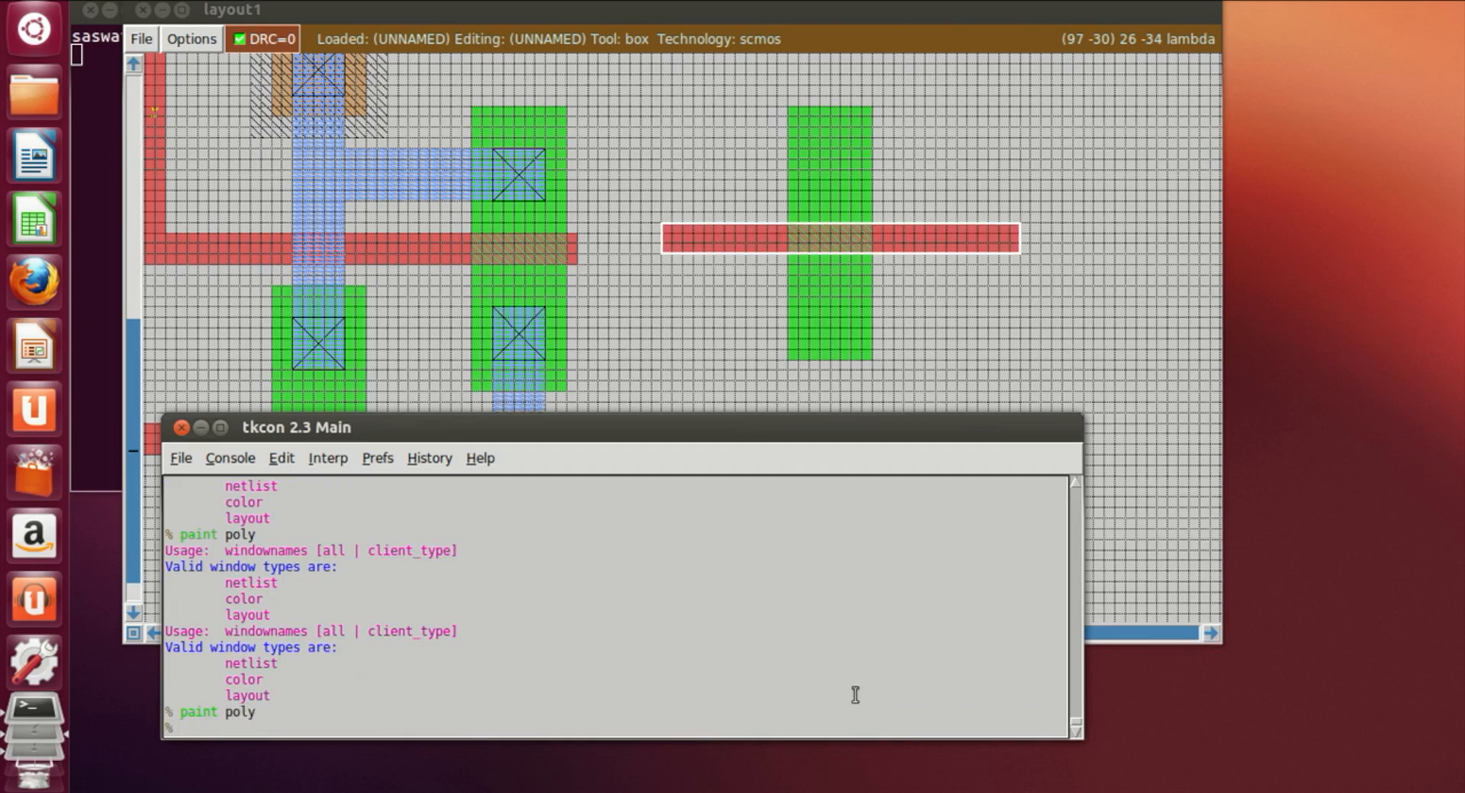
Step: Erase the right ends of both new poly strips beyond the diffusion strips
{"action": "left_click", "coordinate": [936, 328]}
{"action": "scroll", "coordinate": [1009, 368], "scroll_direction": "up", "scroll_amount": 2}
{"action": "scroll", "coordinate": [1009, 364], "scroll_direction": "up", "scroll_amount": 2}
{"action": "left_click", "coordinate": [926, 145]}
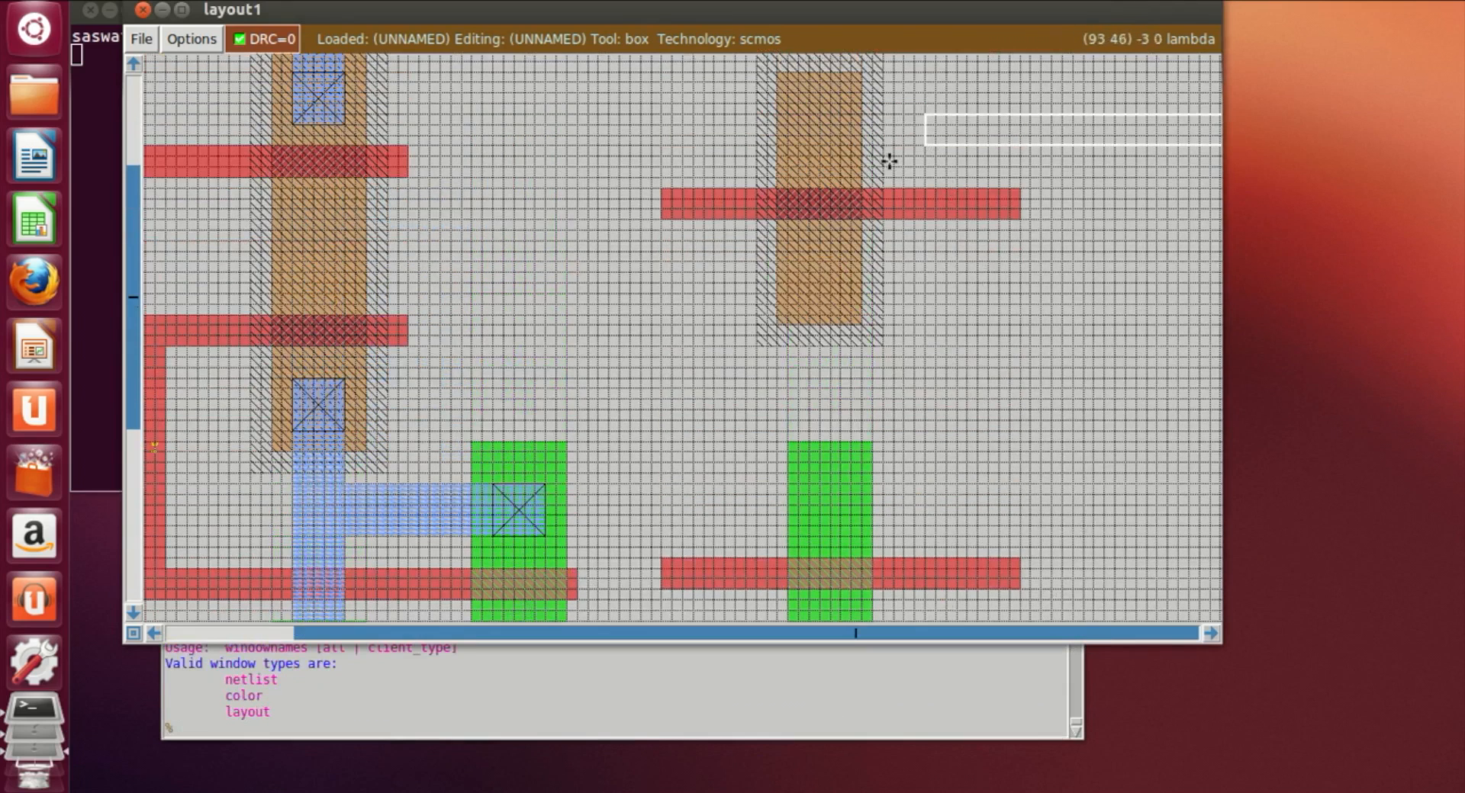
{"action": "left_click", "coordinate": [904, 135]}
{"action": "right_click", "coordinate": [1050, 599]}
{"action": "left_click", "coordinate": [599, 731]}
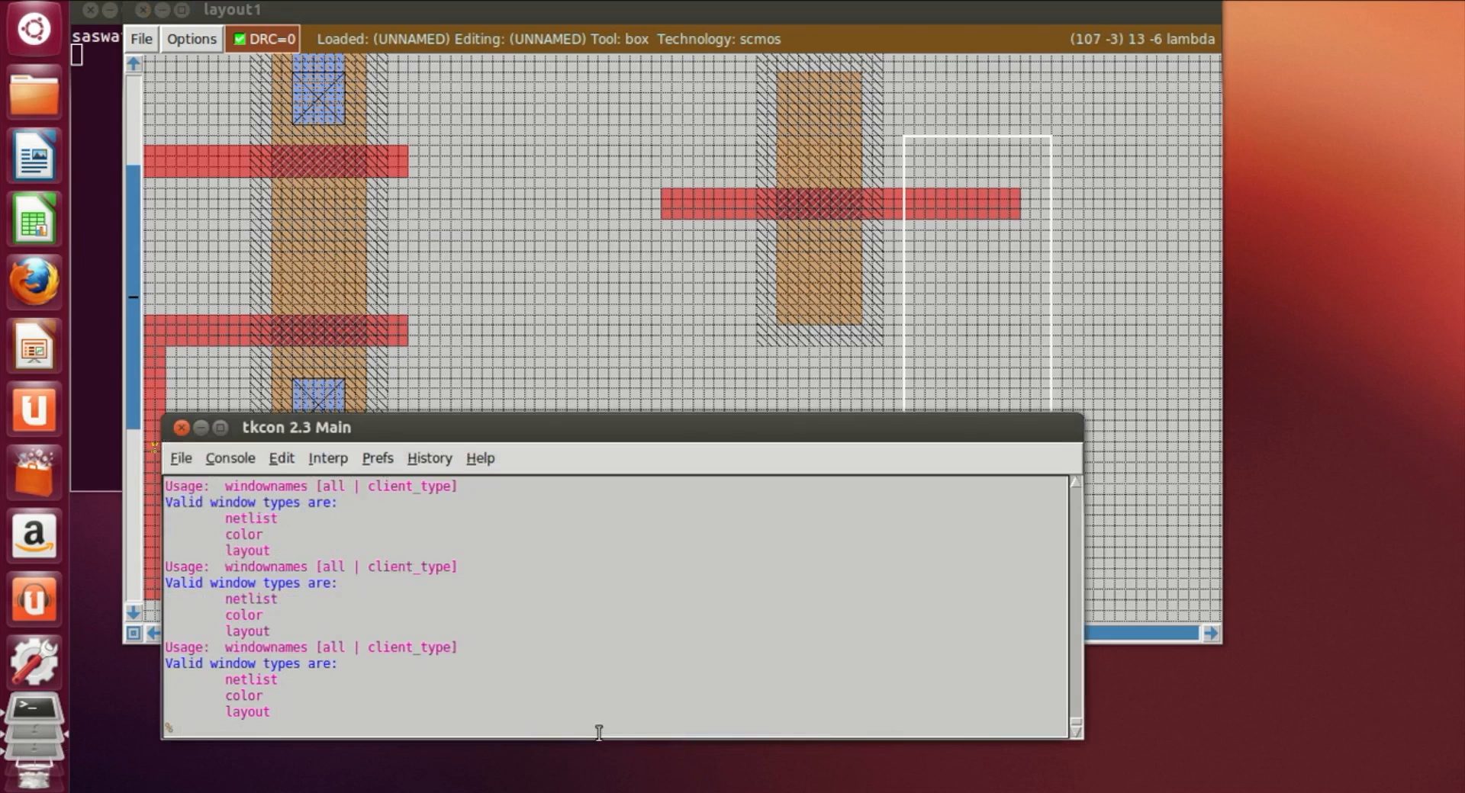
{"action": "type", "text": "erase"}
{"action": "key", "text": "Return"}
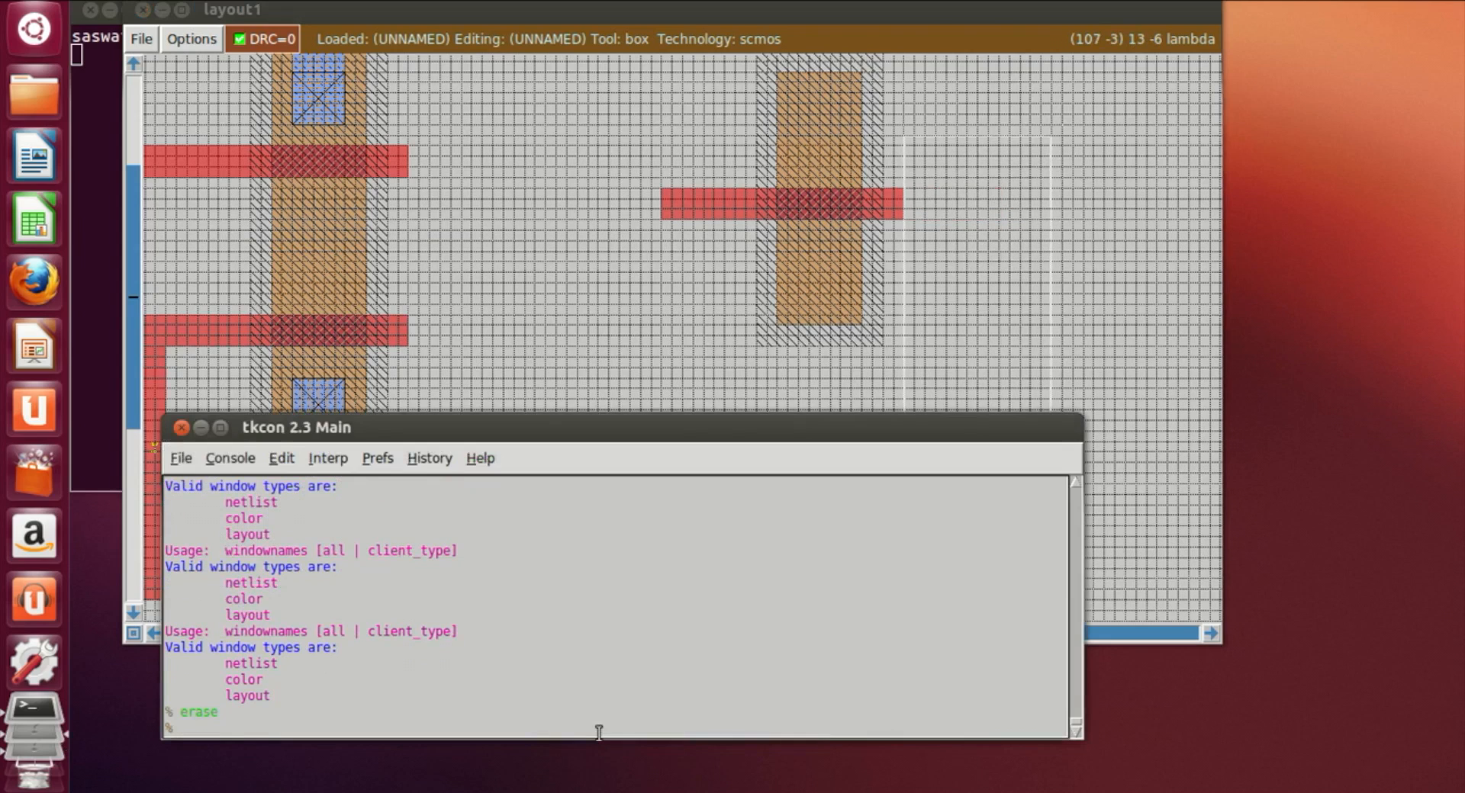
Step: Paint a vertical poly strip on the left joining the two new poly gates
{"action": "left_click", "coordinate": [1062, 304]}
{"action": "scroll", "coordinate": [1053, 383], "scroll_direction": "down", "scroll_amount": 2}
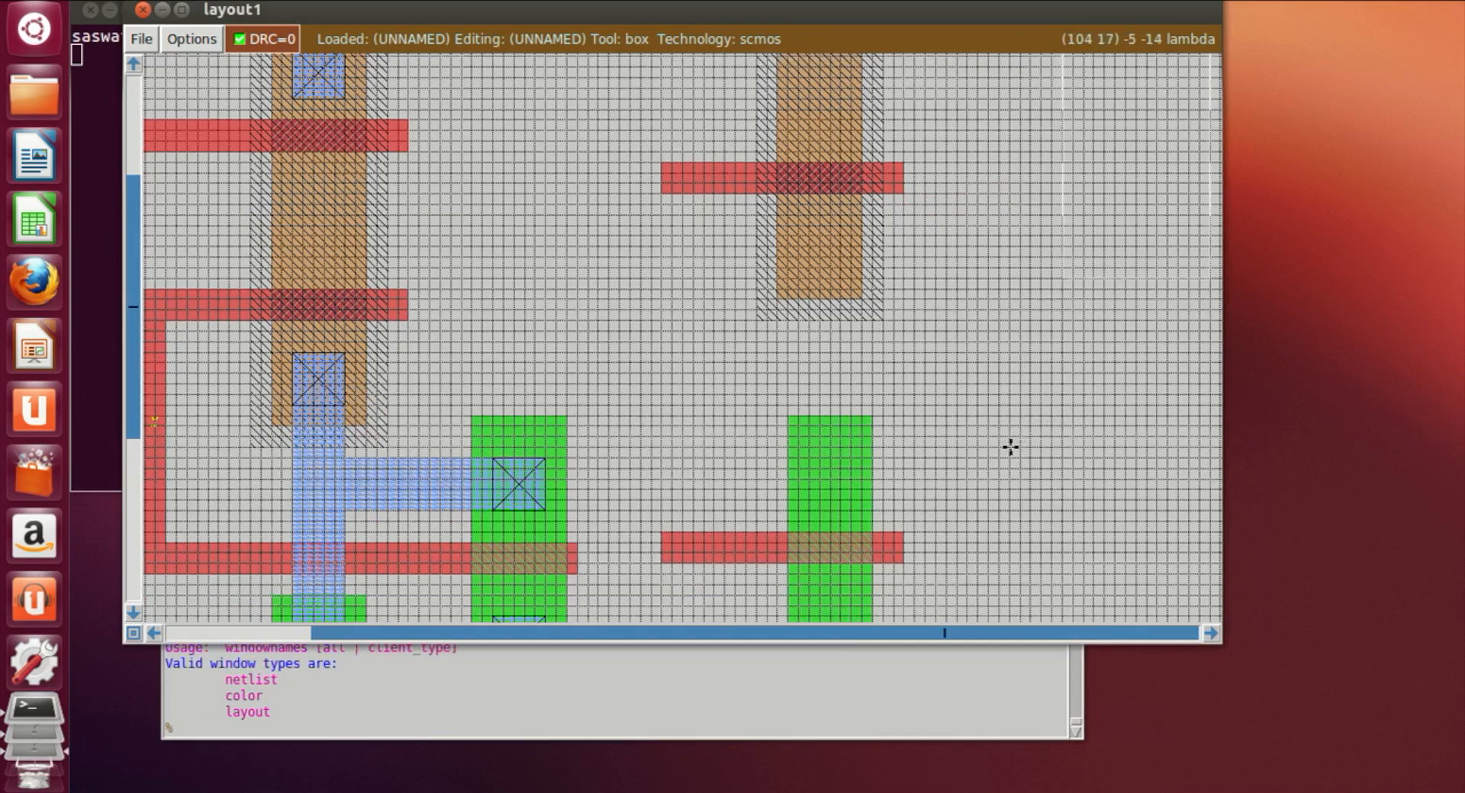
{"action": "left_click", "coordinate": [664, 167]}
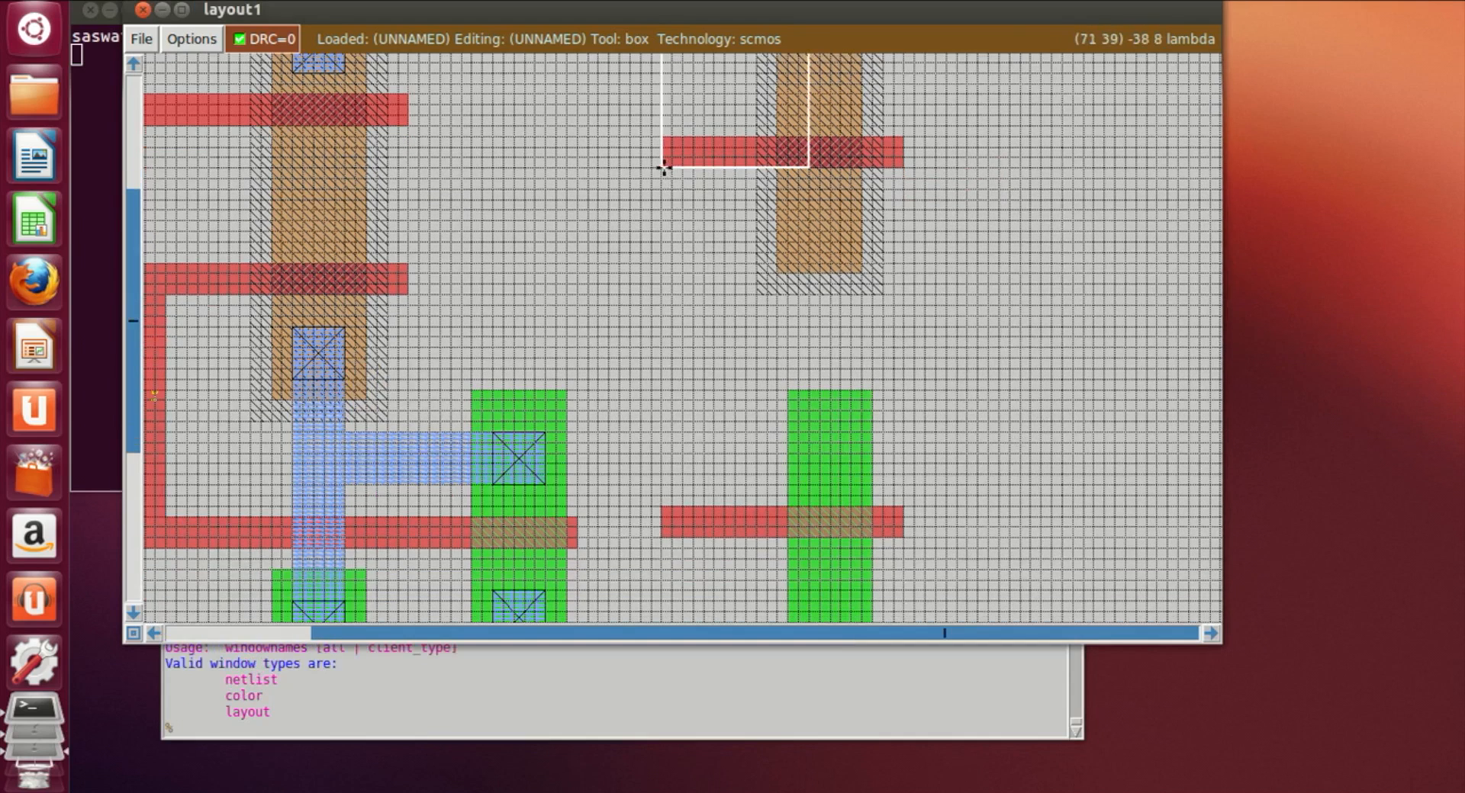
{"action": "right_click", "coordinate": [685, 504]}
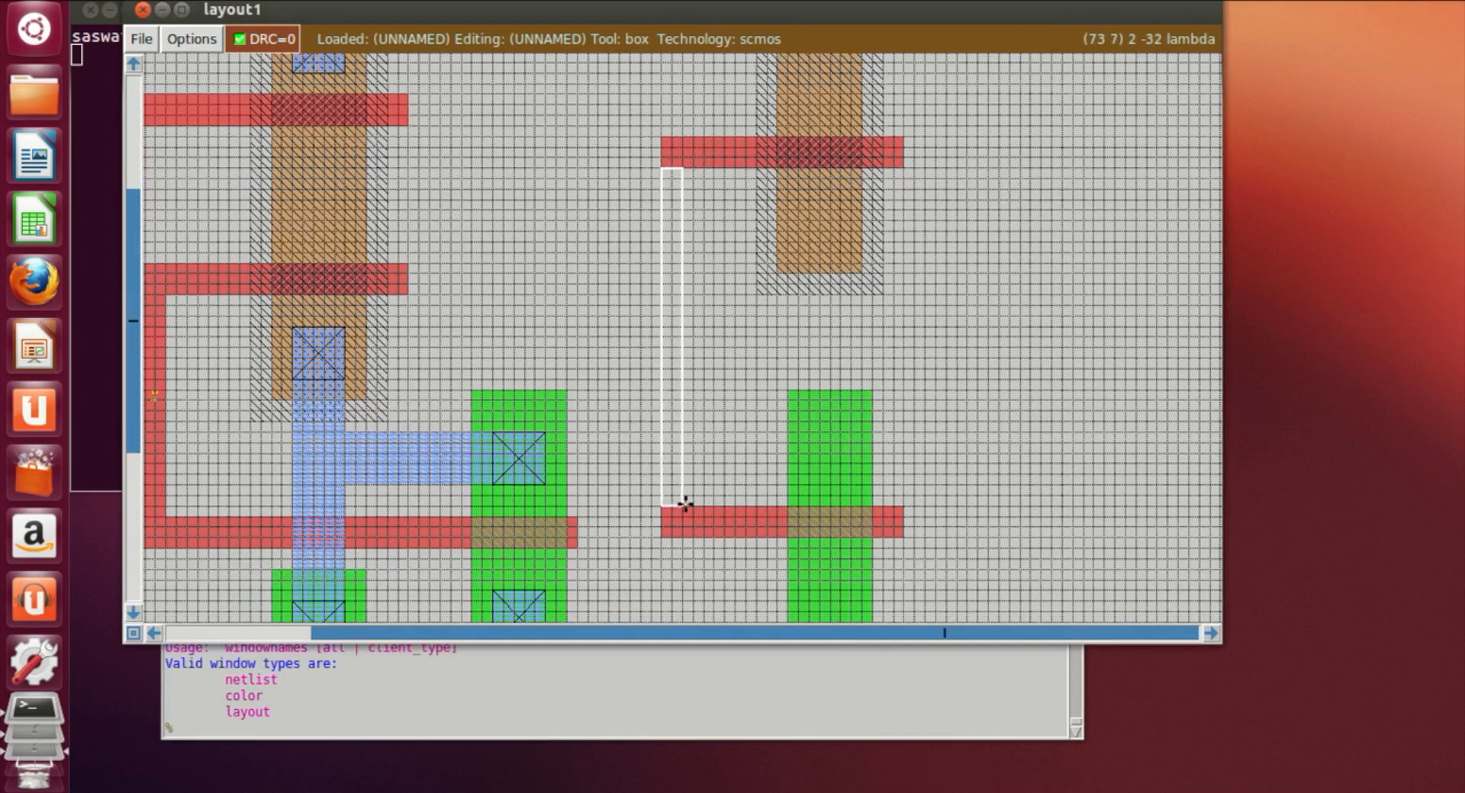
{"action": "right_click", "coordinate": [703, 495]}
{"action": "right_click", "coordinate": [706, 397]}
{"action": "right_click", "coordinate": [717, 315]}
{"action": "right_click", "coordinate": [711, 267]}
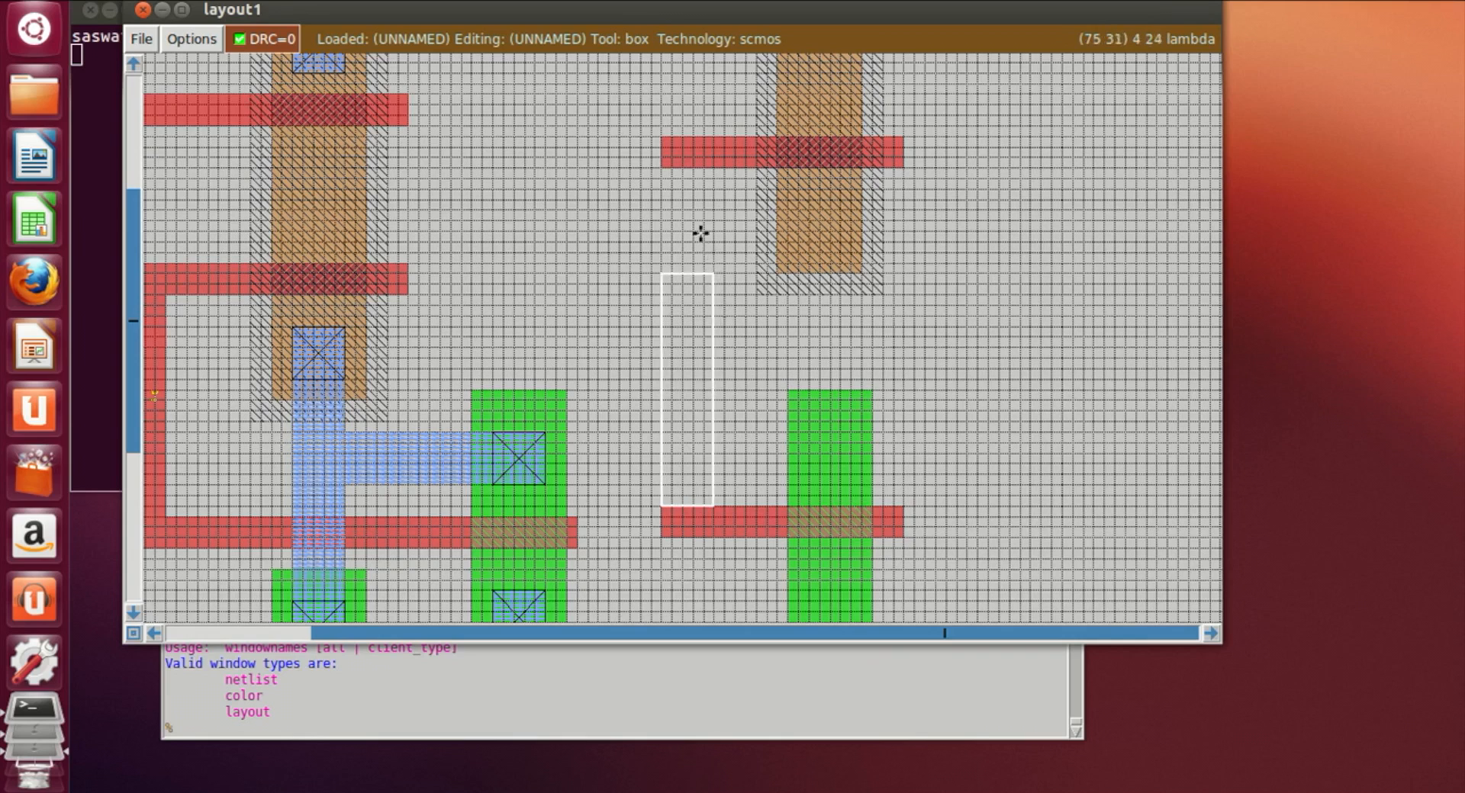
{"action": "right_click", "coordinate": [706, 203]}
{"action": "right_click", "coordinate": [696, 168]}
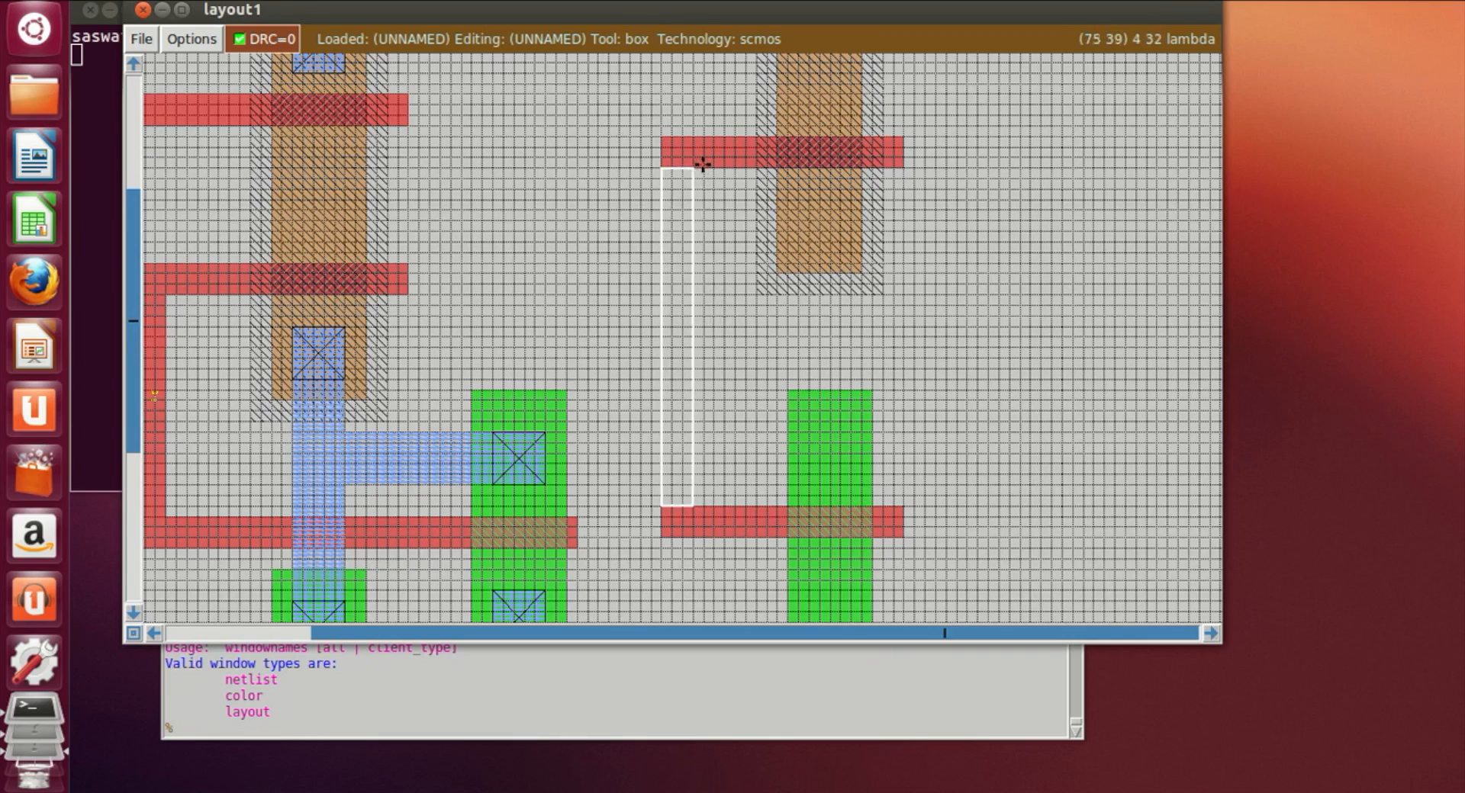
{"action": "left_click", "coordinate": [546, 732]}
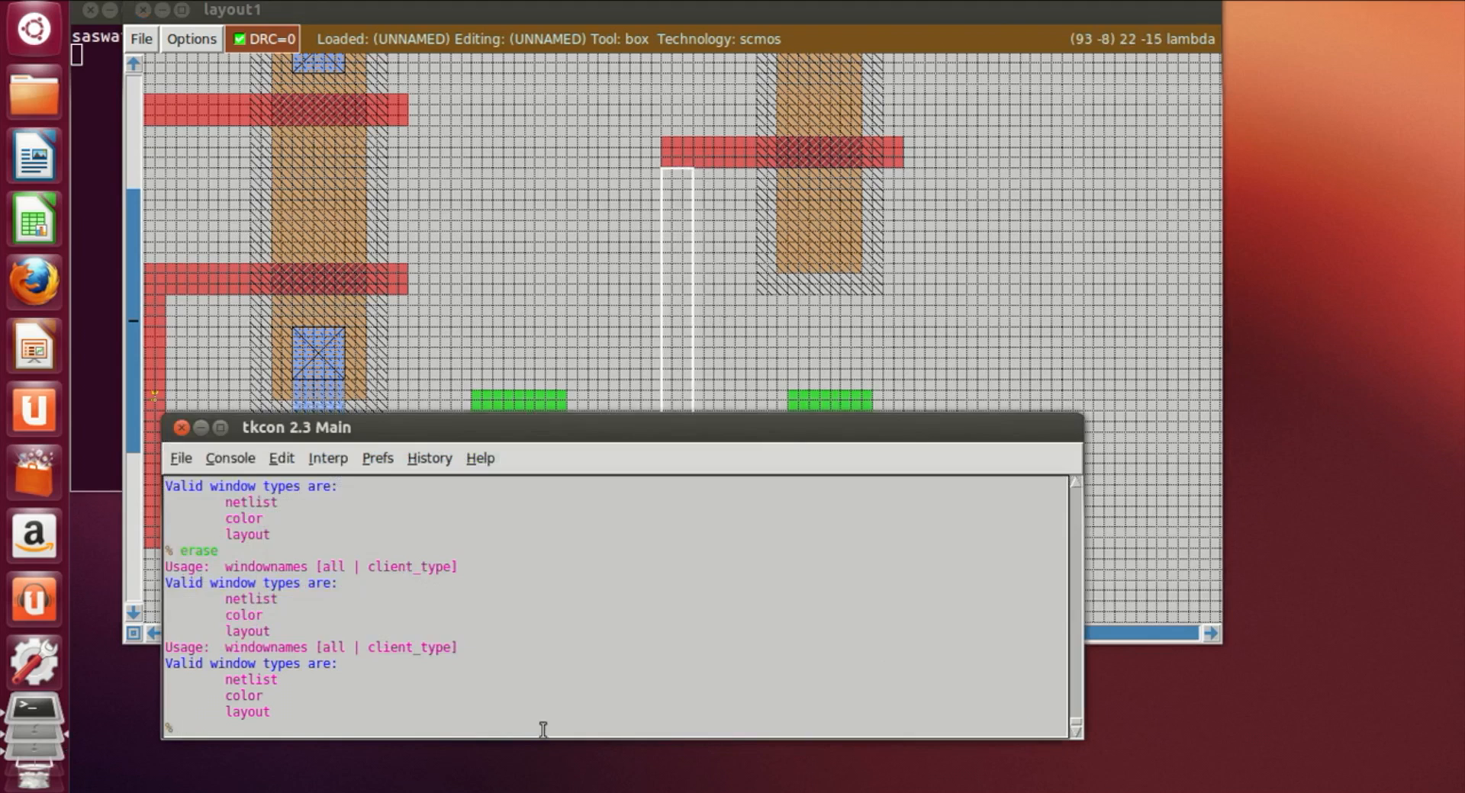
{"action": "type", "text": "paint poly"}
{"action": "key", "text": "Return"}
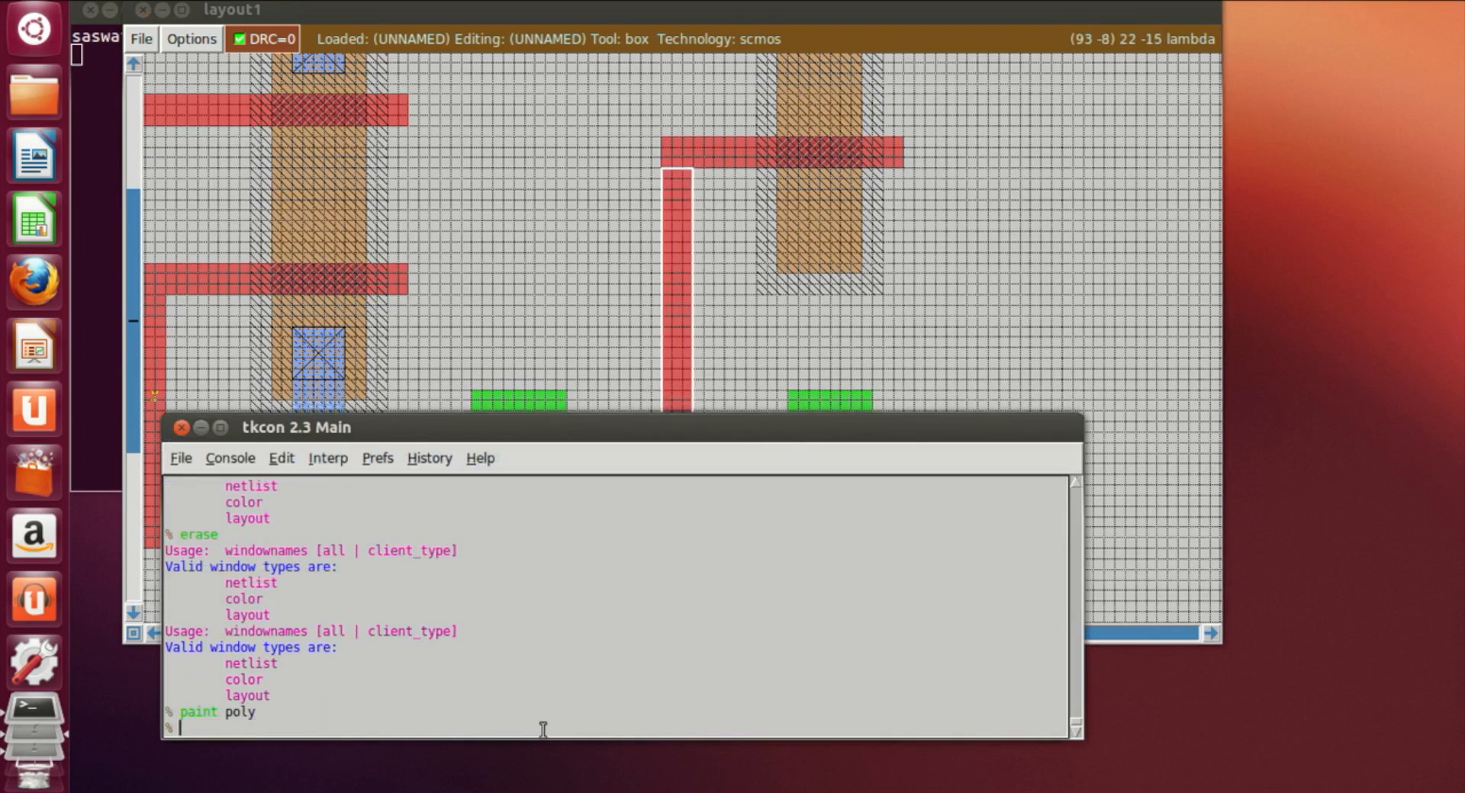
Step: Paint a vertical metal1 strip from the top metal1 rail down into the new pdiff strip
{"action": "left_click", "coordinate": [997, 344]}
{"action": "scroll", "coordinate": [993, 462], "scroll_direction": "up", "scroll_amount": 1}
{"action": "scroll", "coordinate": [993, 462], "scroll_direction": "up", "scroll_amount": 4}
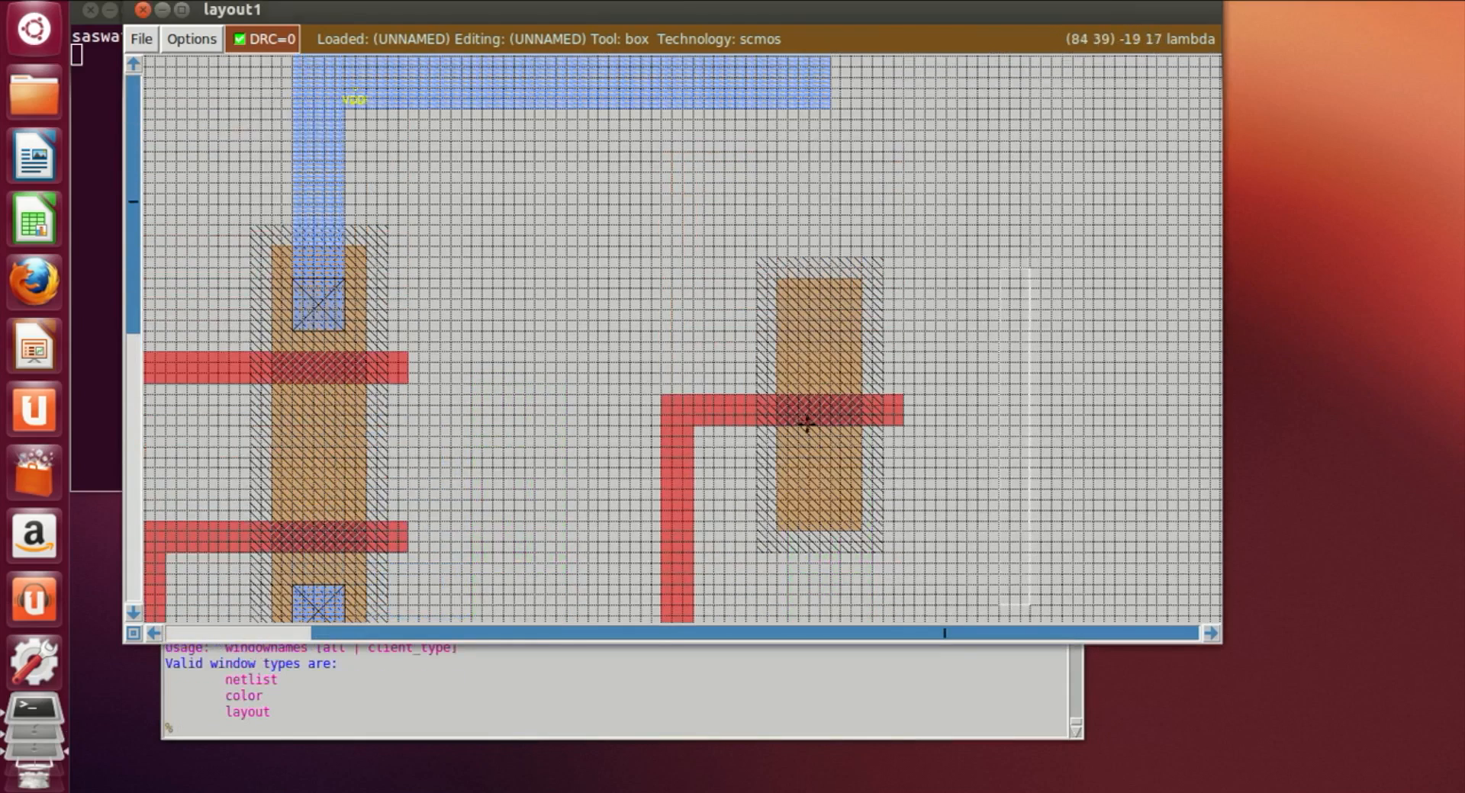
{"action": "scroll", "coordinate": [876, 615], "scroll_direction": "down", "scroll_amount": 4}
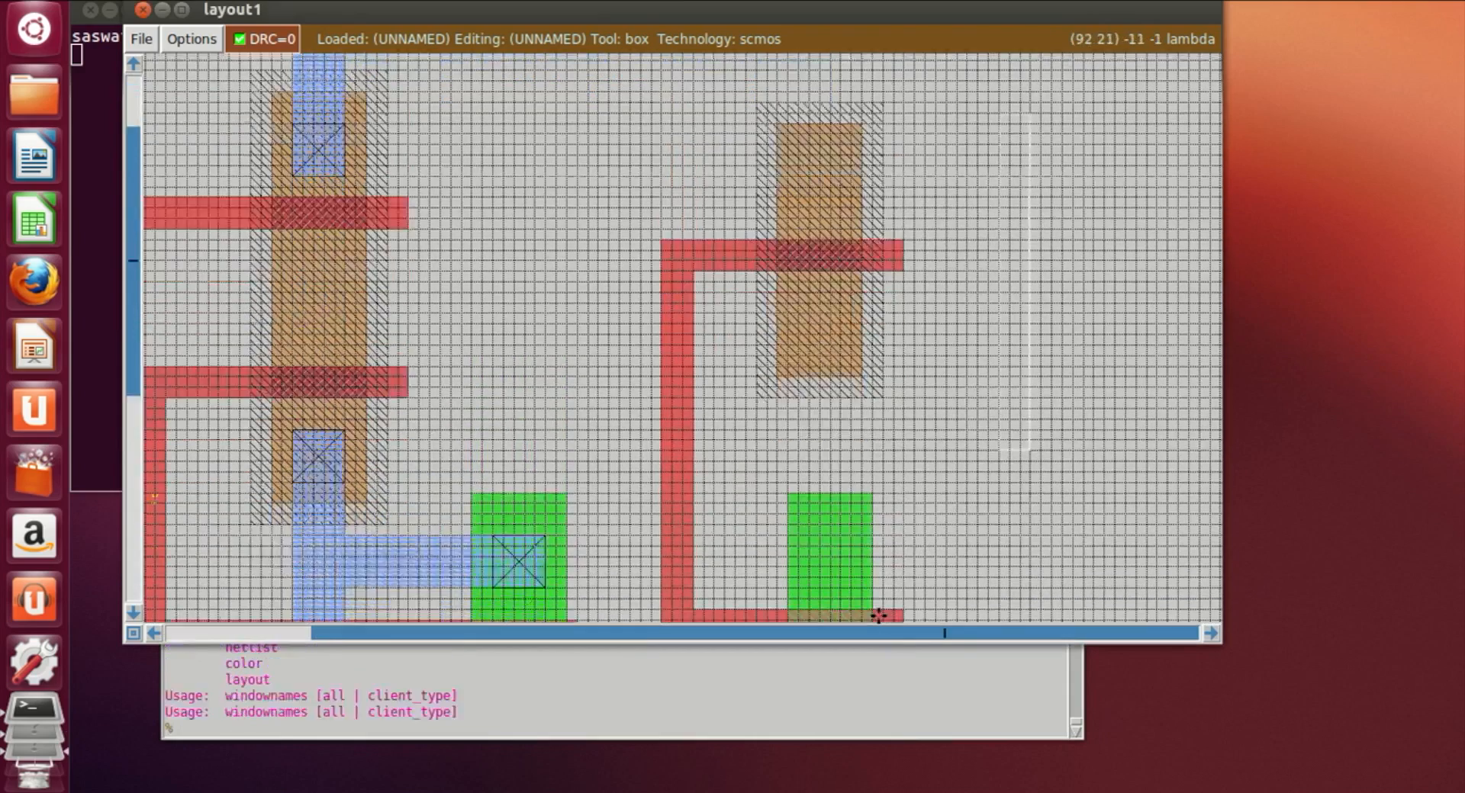
{"action": "scroll", "coordinate": [813, 428], "scroll_direction": "up", "scroll_amount": 5}
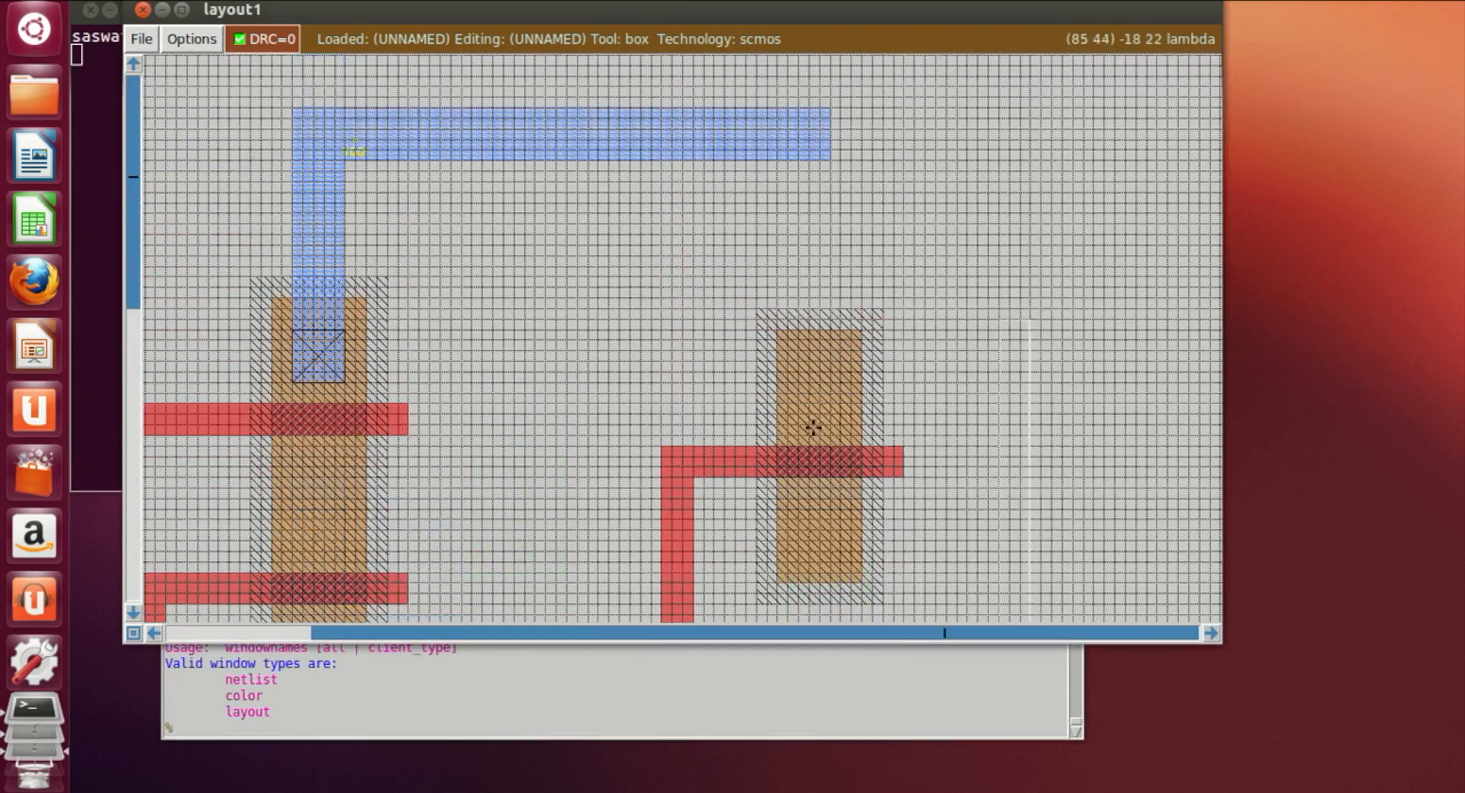
{"action": "left_click", "coordinate": [788, 158]}
{"action": "right_click", "coordinate": [843, 402]}
{"action": "right_click", "coordinate": [839, 404]}
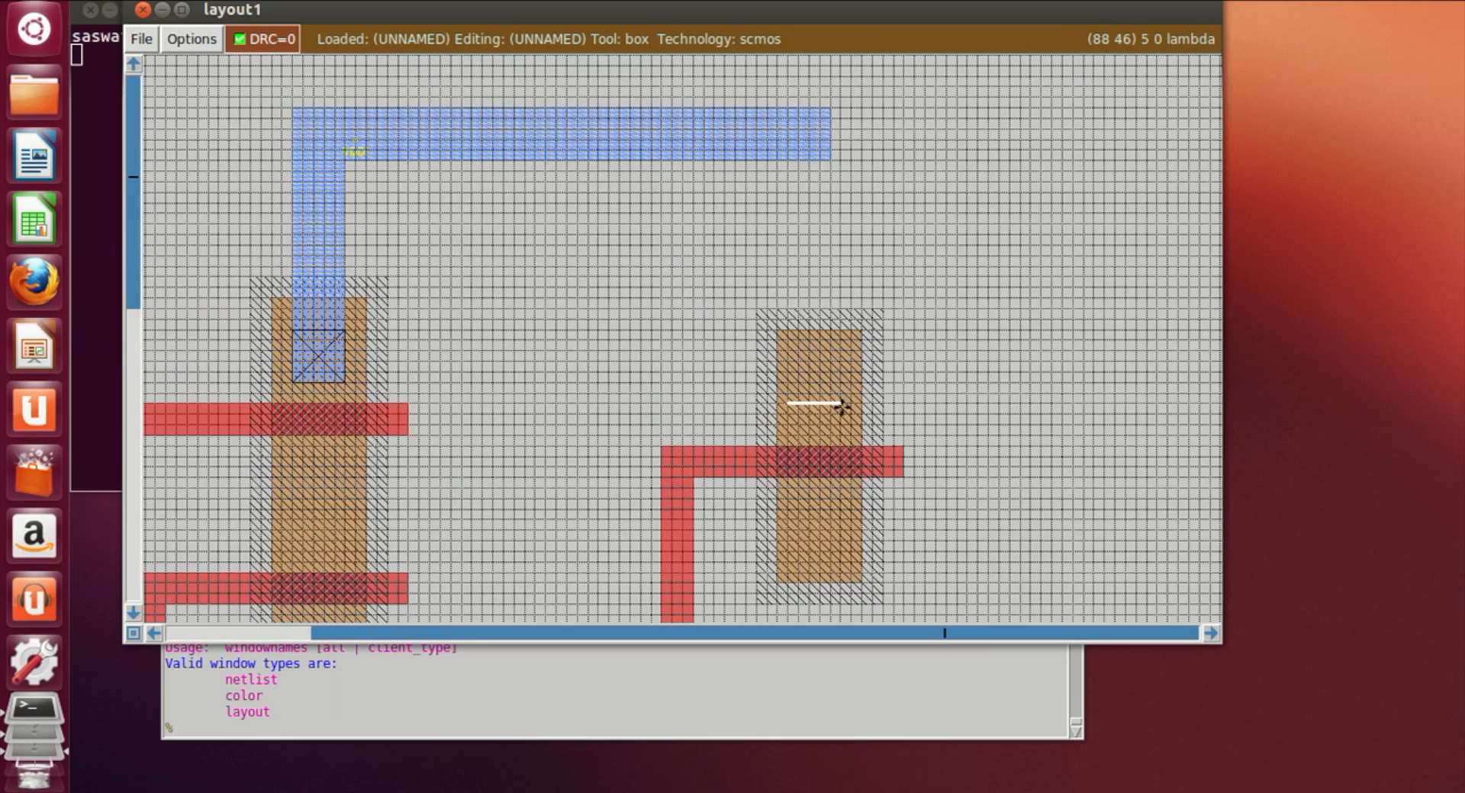
{"action": "right_click_drag", "start_coordinate": [840, 426], "coordinate": [837, 150]}
{"action": "right_click", "coordinate": [827, 161]}
{"action": "right_click_drag", "start_coordinate": [843, 164], "coordinate": [846, 107]}
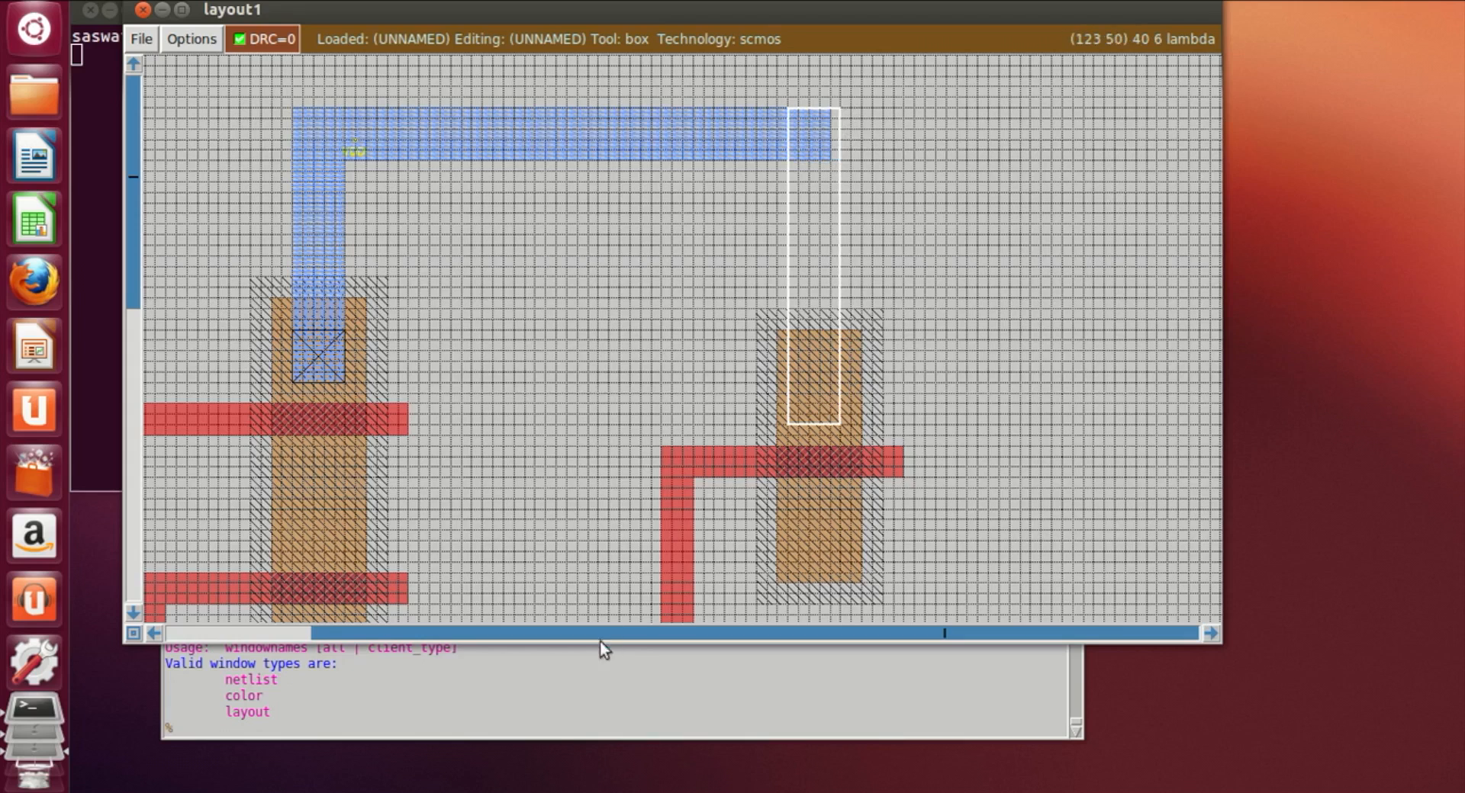
{"action": "left_click", "coordinate": [563, 730]}
{"action": "type", "text": "paint"}
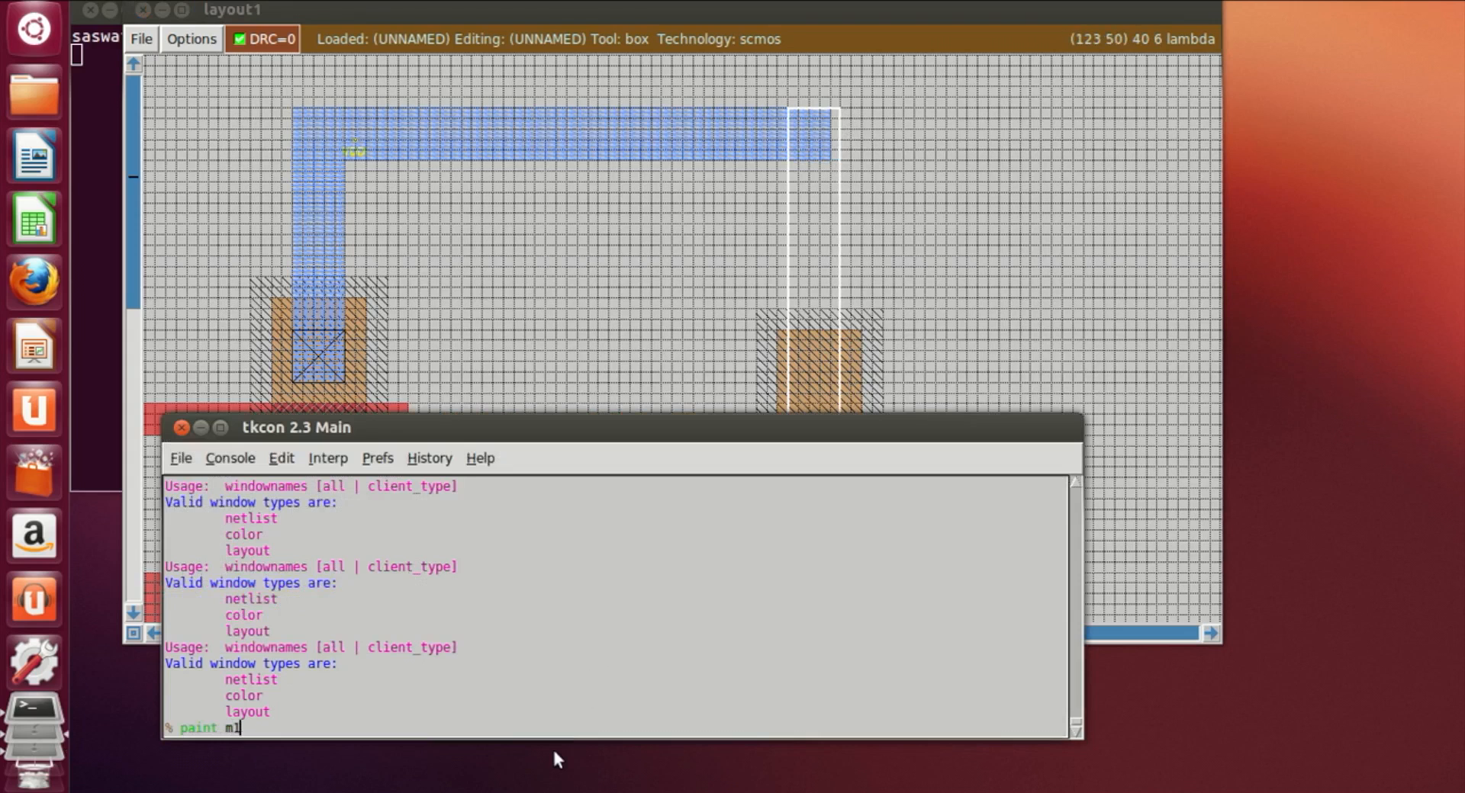
{"action": "type", "text": " m1"}
{"action": "key", "text": "Return"}
Step: Paint a vertical metal1 strip from the bottom metal1 rail up into the new ndiff strip
{"action": "left_click", "coordinate": [1159, 386]}
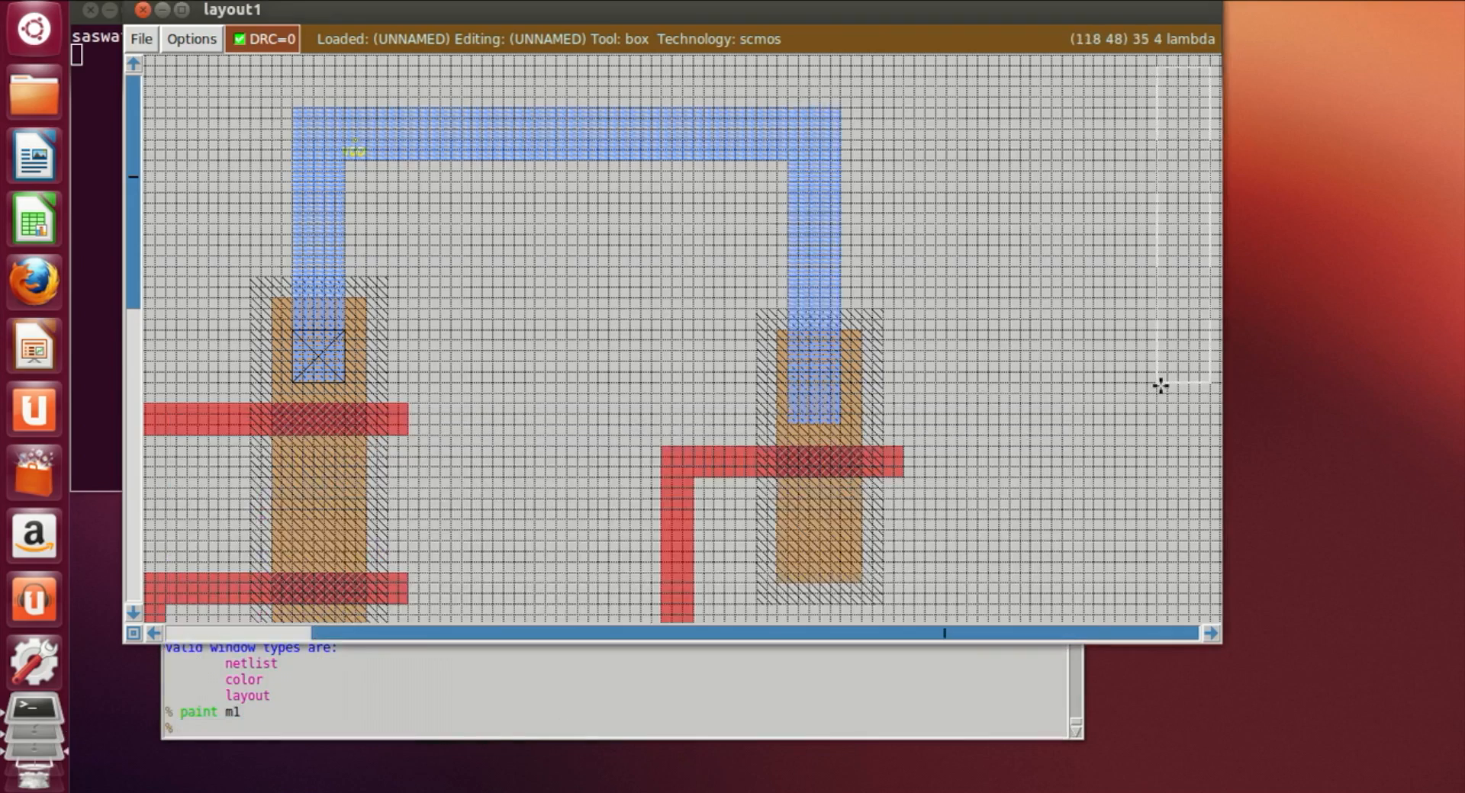
{"action": "scroll", "coordinate": [990, 464], "scroll_direction": "down", "scroll_amount": 10}
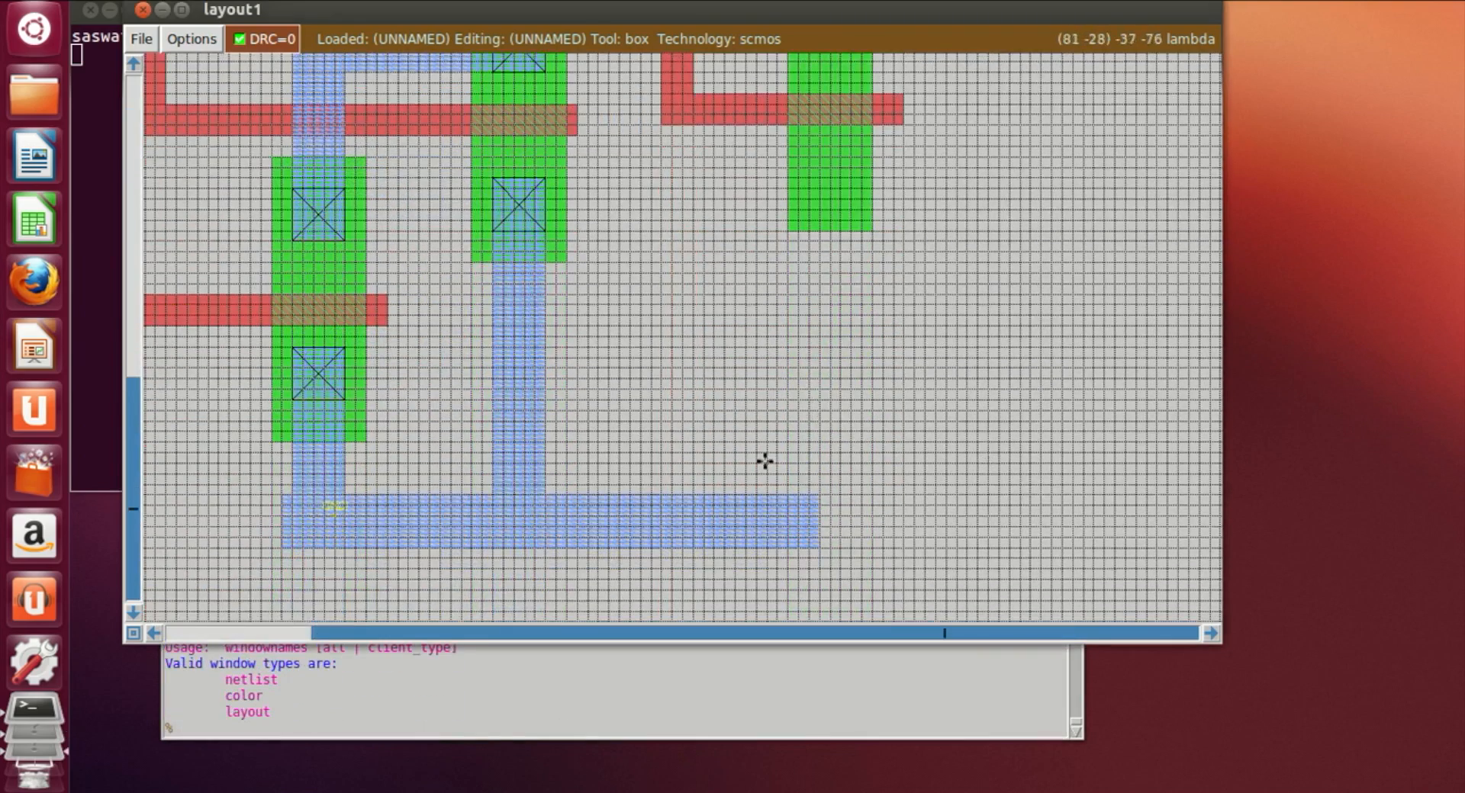
{"action": "left_click", "coordinate": [794, 507]}
{"action": "left_click", "coordinate": [796, 483]}
{"action": "left_click", "coordinate": [793, 473]}
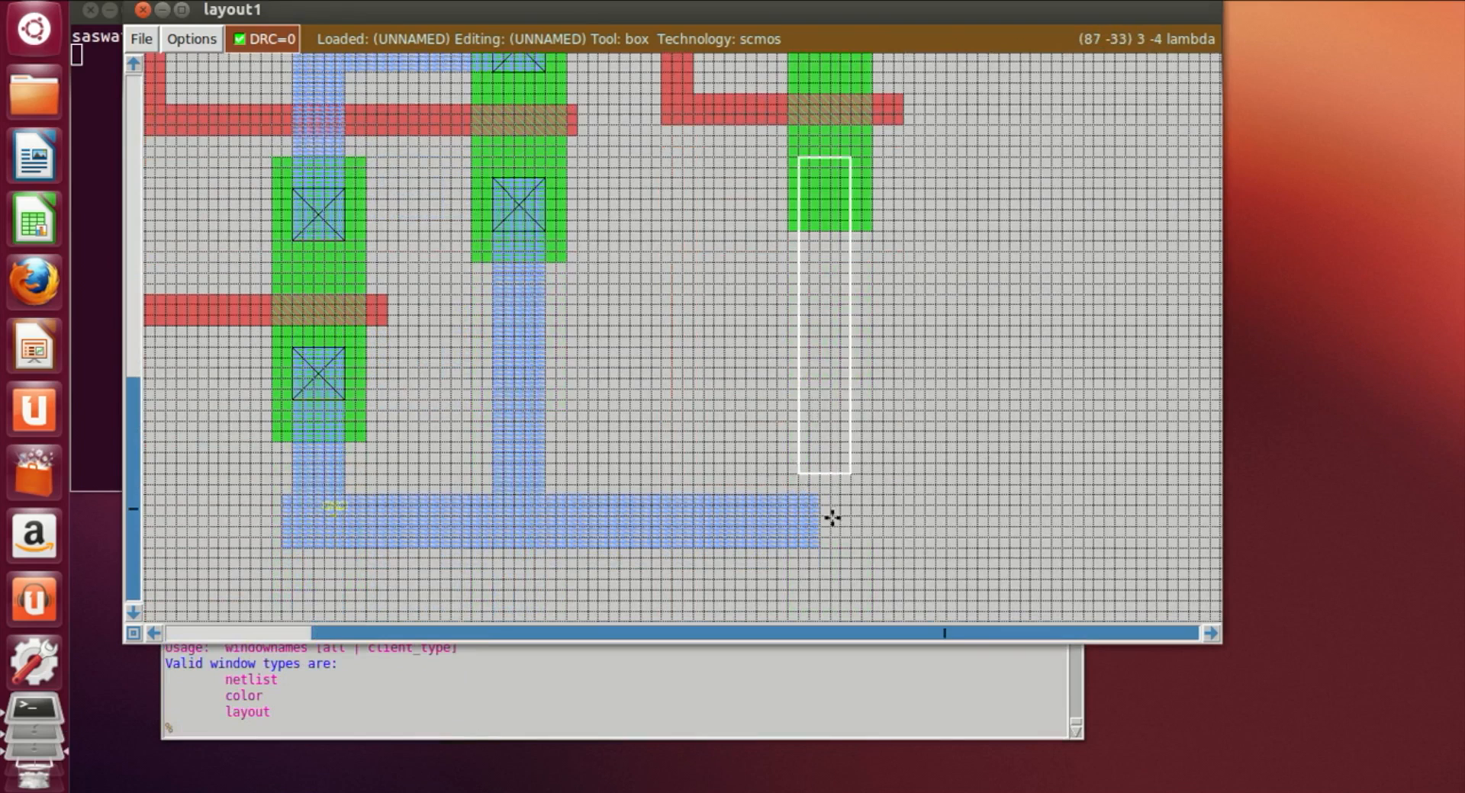
{"action": "left_click", "coordinate": [817, 547]}
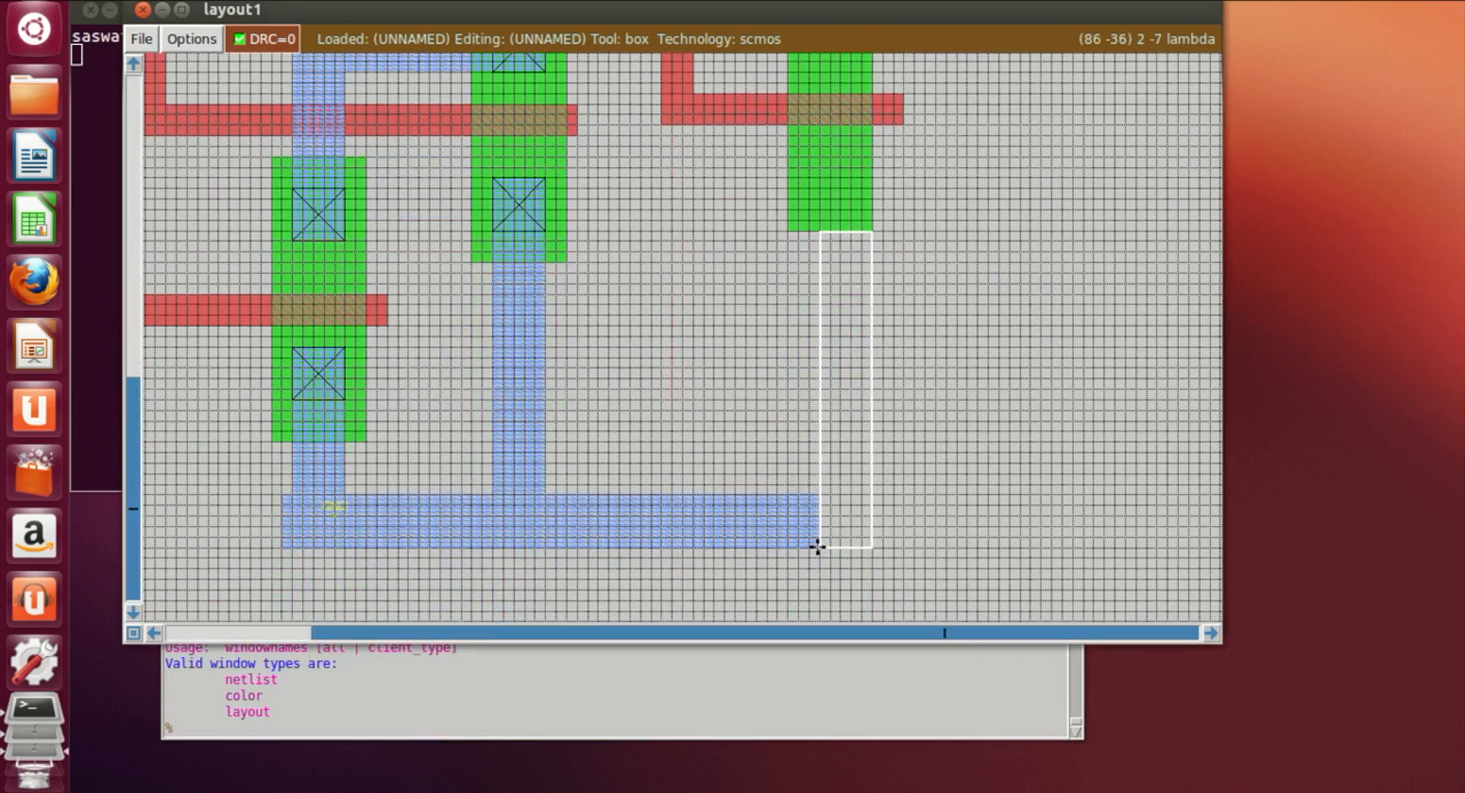
{"action": "left_click", "coordinate": [808, 537]}
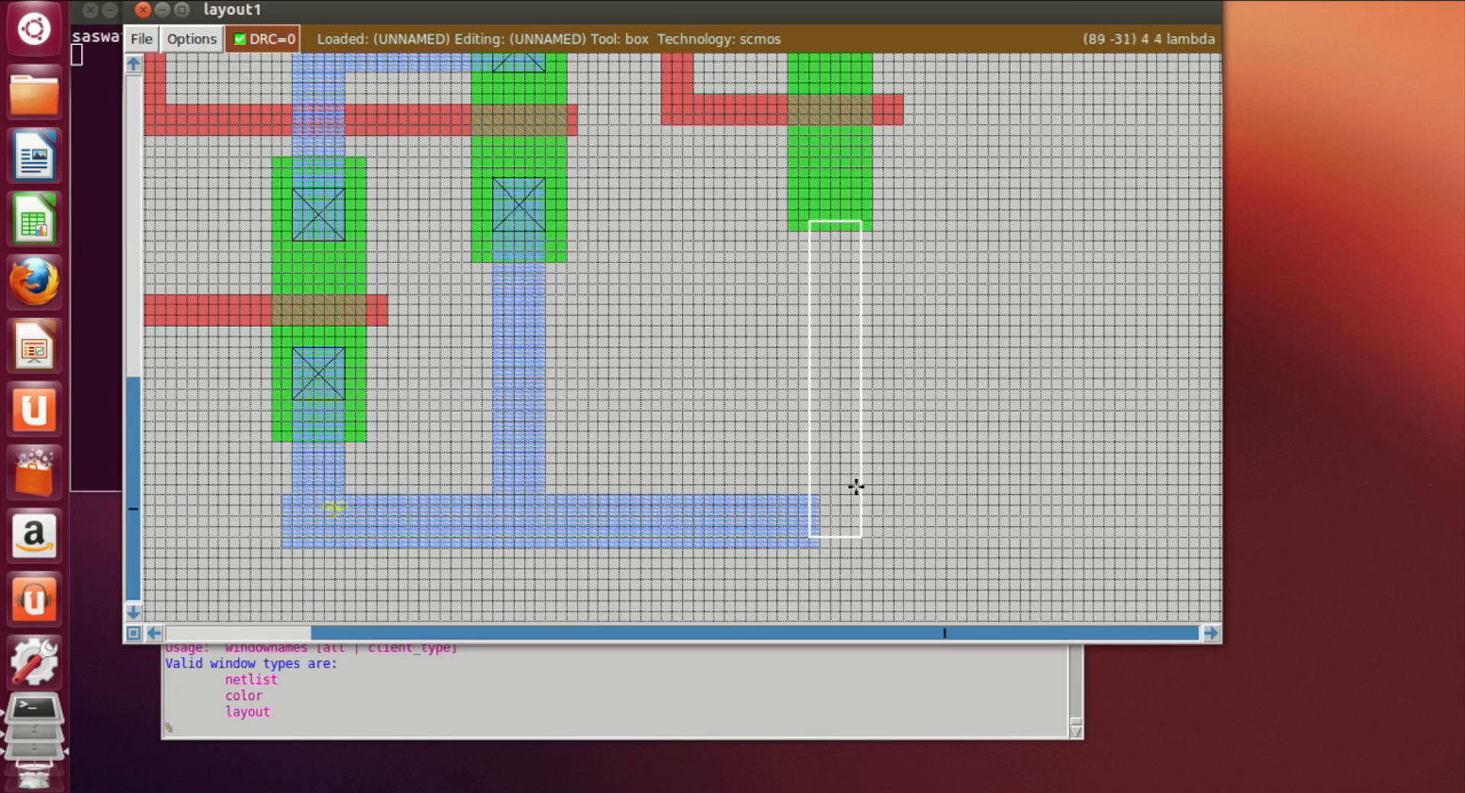
{"action": "right_click", "coordinate": [850, 167]}
{"action": "right_click", "coordinate": [856, 159]}
{"action": "right_click", "coordinate": [859, 153]}
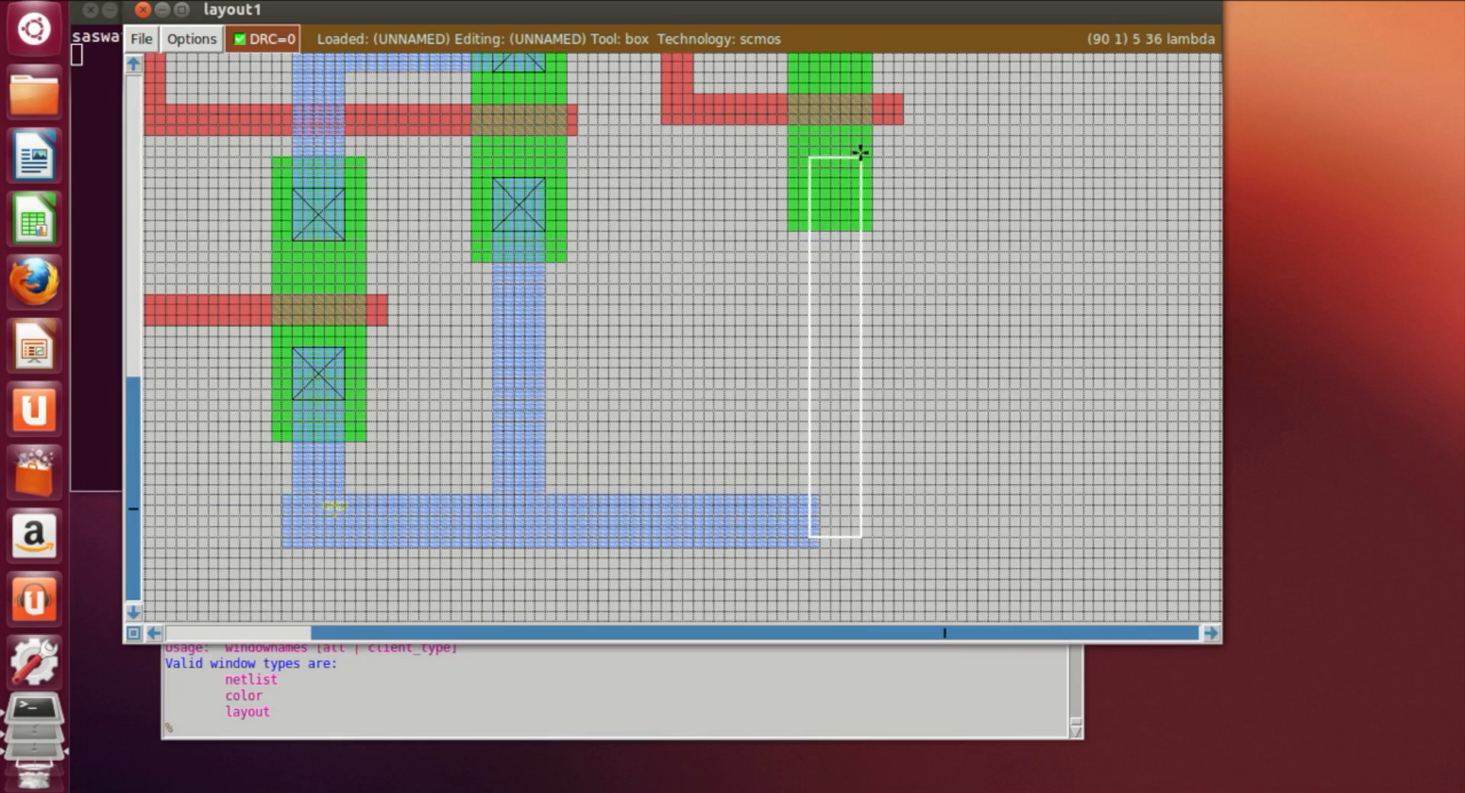
{"action": "left_click", "coordinate": [812, 548]}
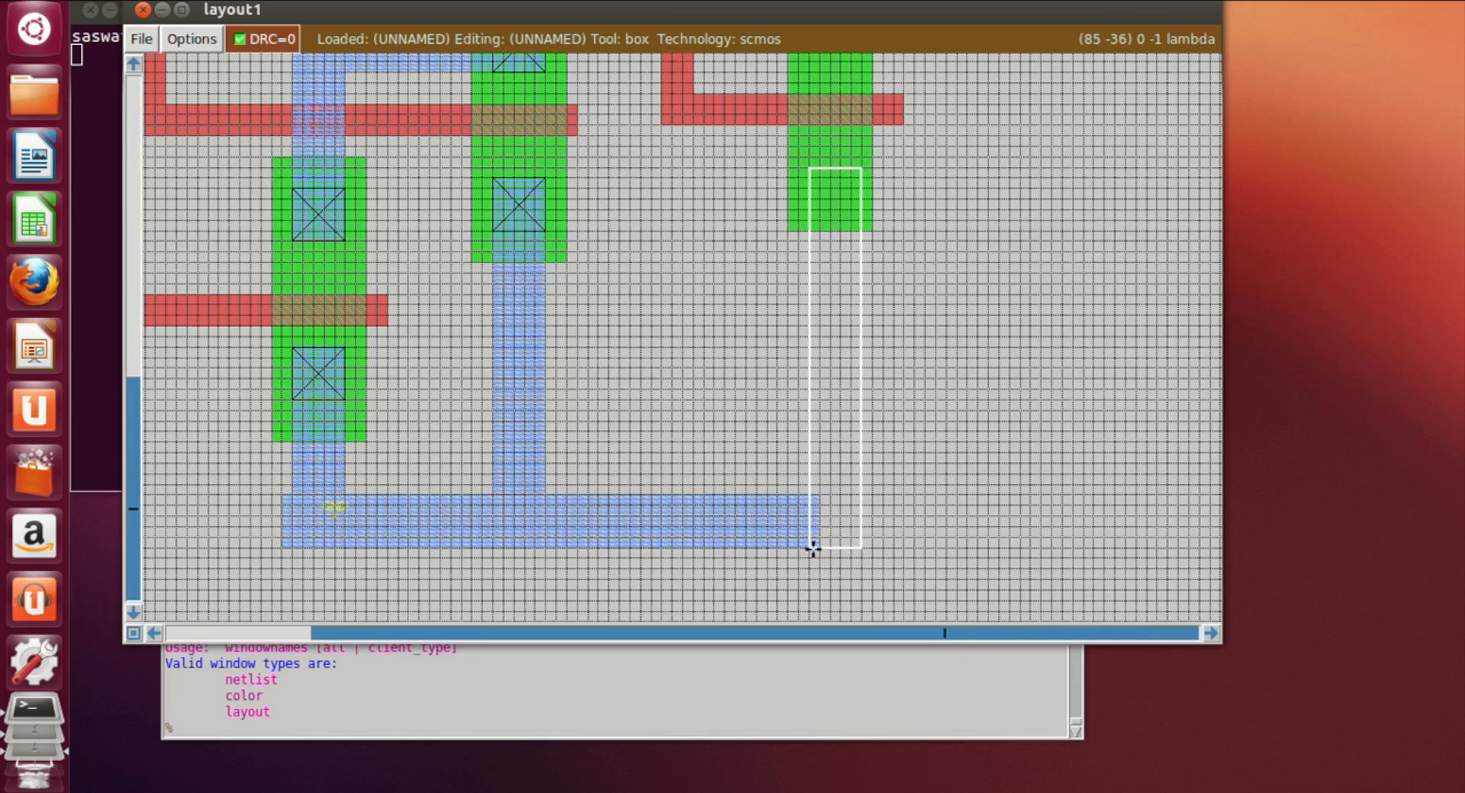
{"action": "right_click", "coordinate": [854, 155]}
{"action": "right_click", "coordinate": [858, 144]}
{"action": "left_click", "coordinate": [702, 713]}
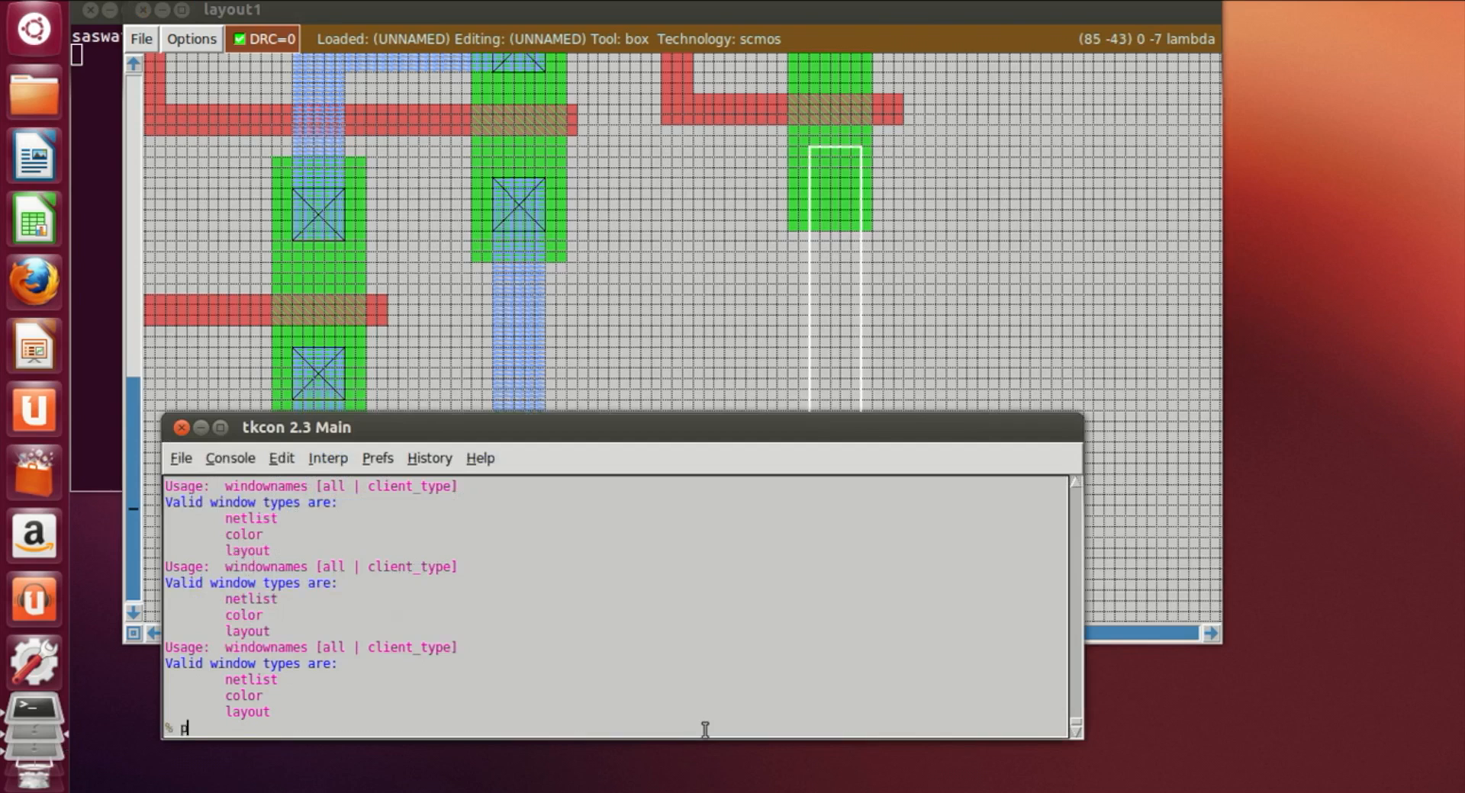
{"action": "type", "text": "paint m1"}
{"action": "key", "text": "Return"}
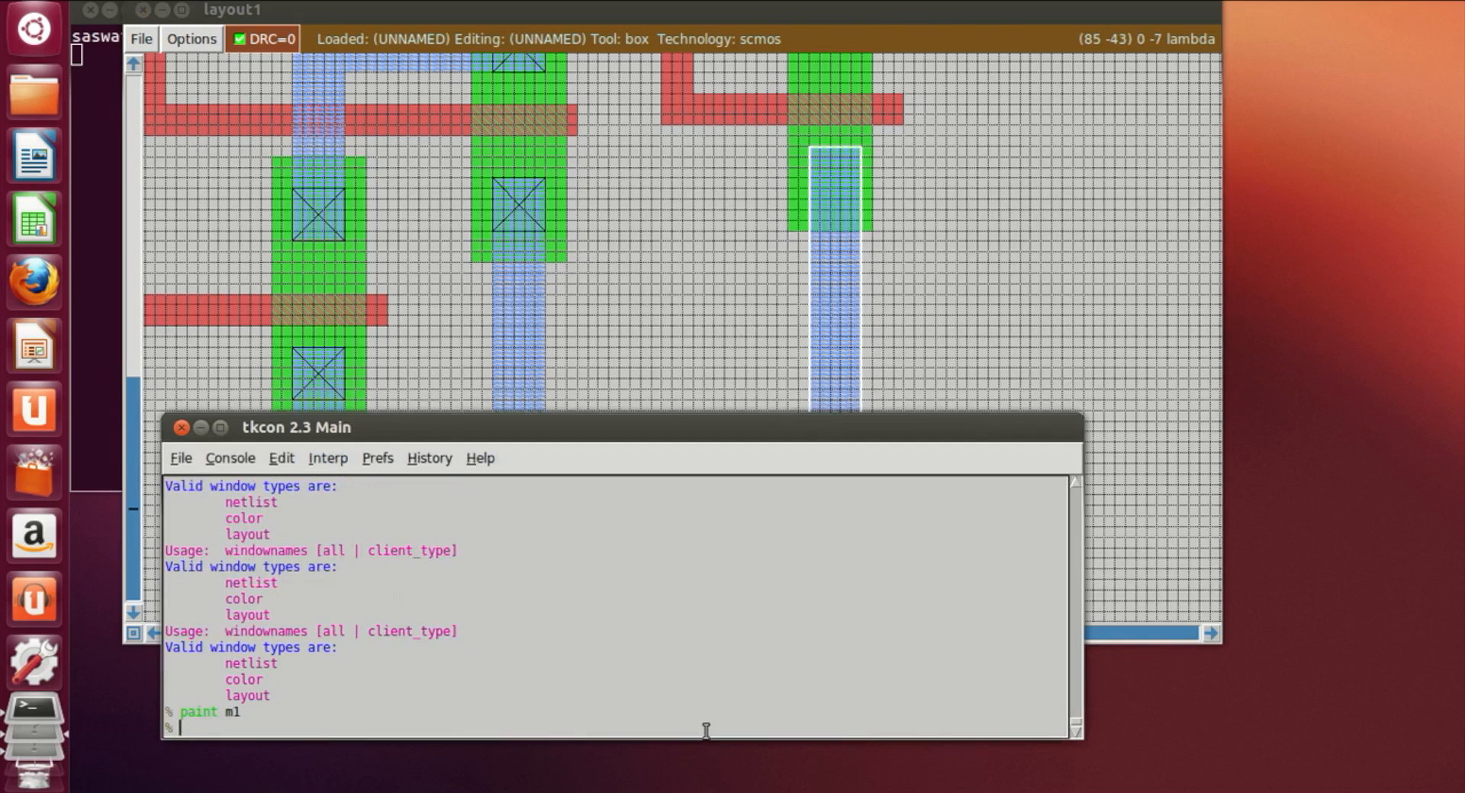
Step: Paint a vertical metal1 strip joining the lower end of the new pdiff strip to the new ndiff strip
{"action": "left_click", "coordinate": [1023, 309]}
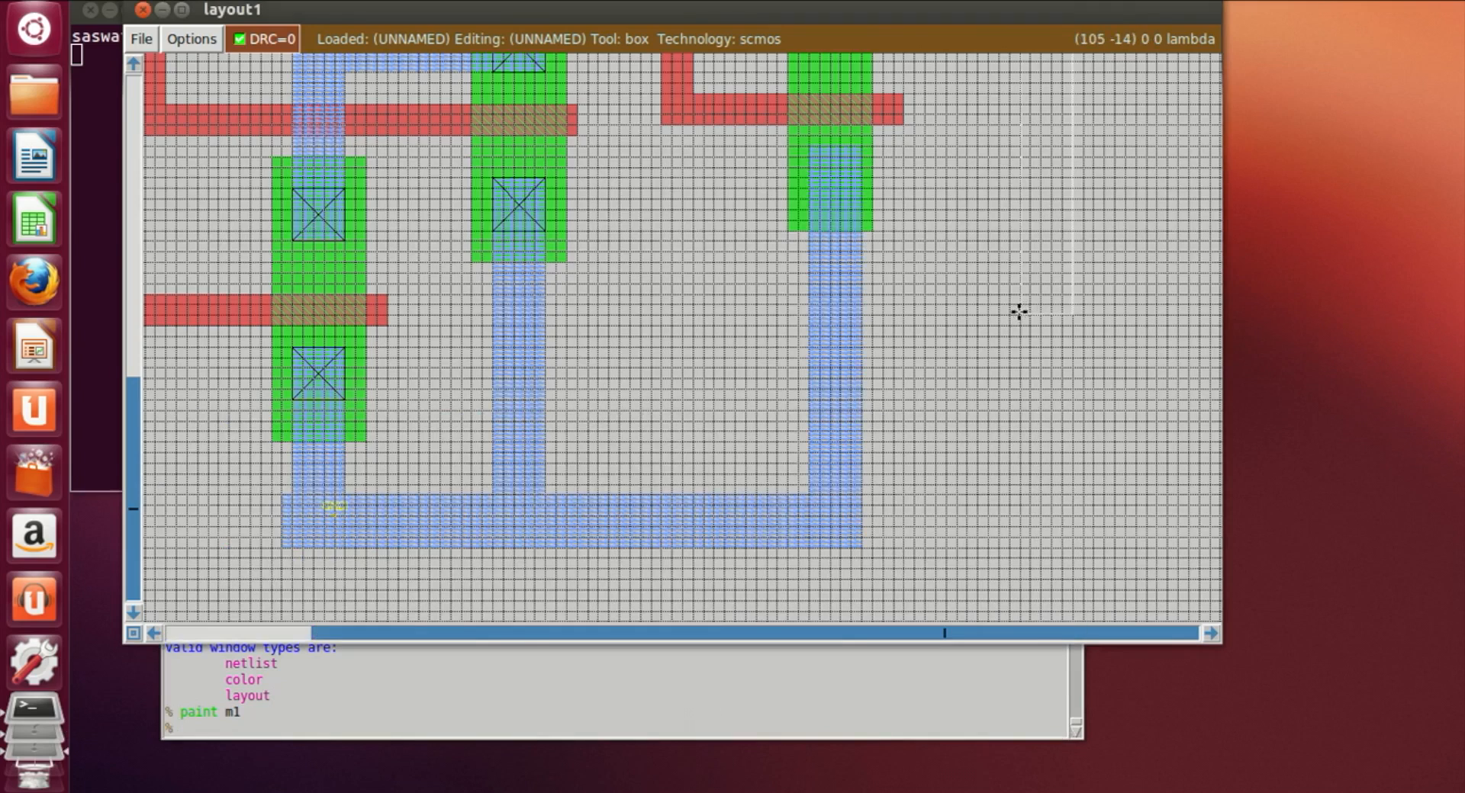
{"action": "scroll", "coordinate": [998, 324], "scroll_direction": "up", "scroll_amount": 5}
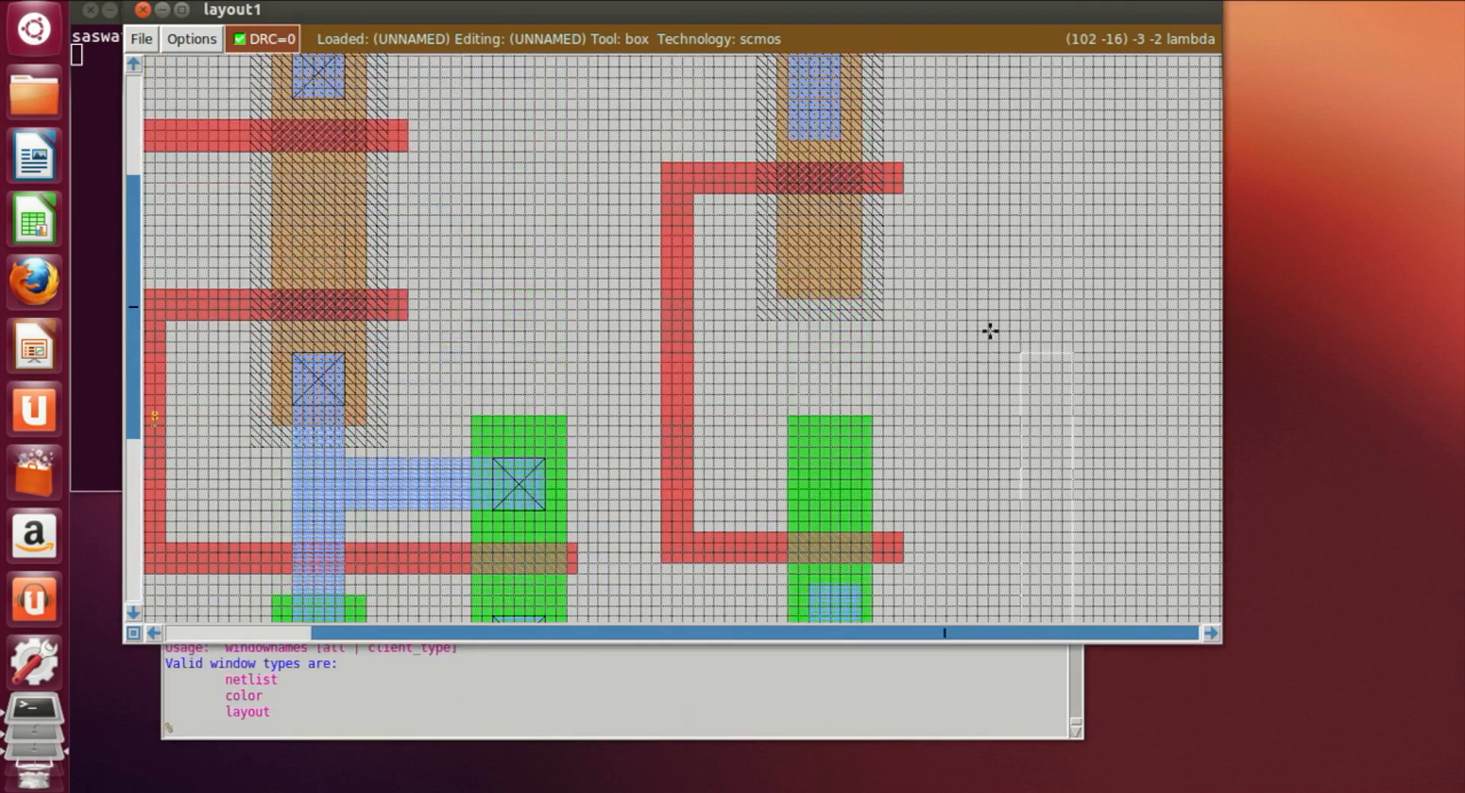
{"action": "left_click", "coordinate": [803, 223]}
{"action": "right_click", "coordinate": [848, 500]}
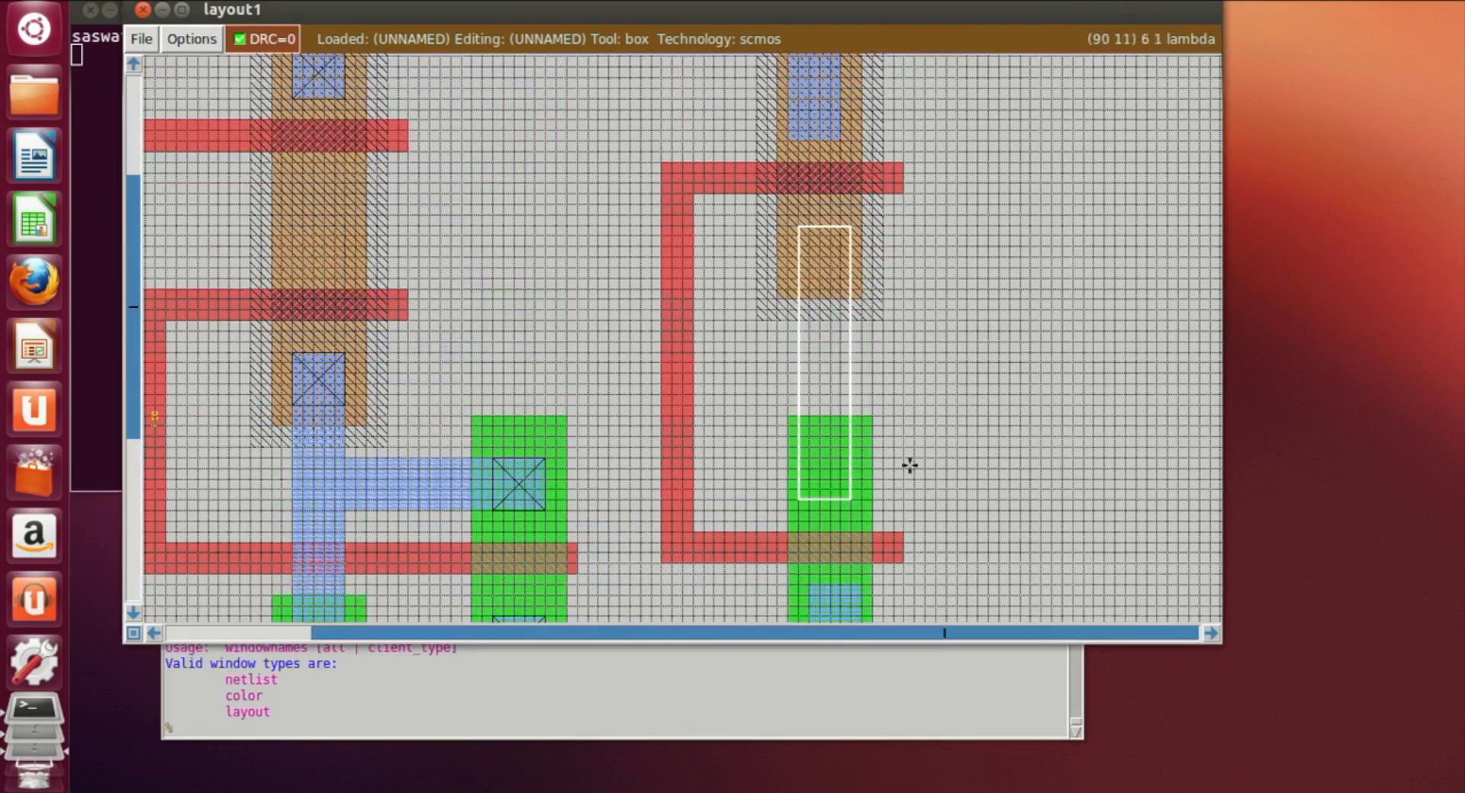
{"action": "left_click", "coordinate": [550, 721]}
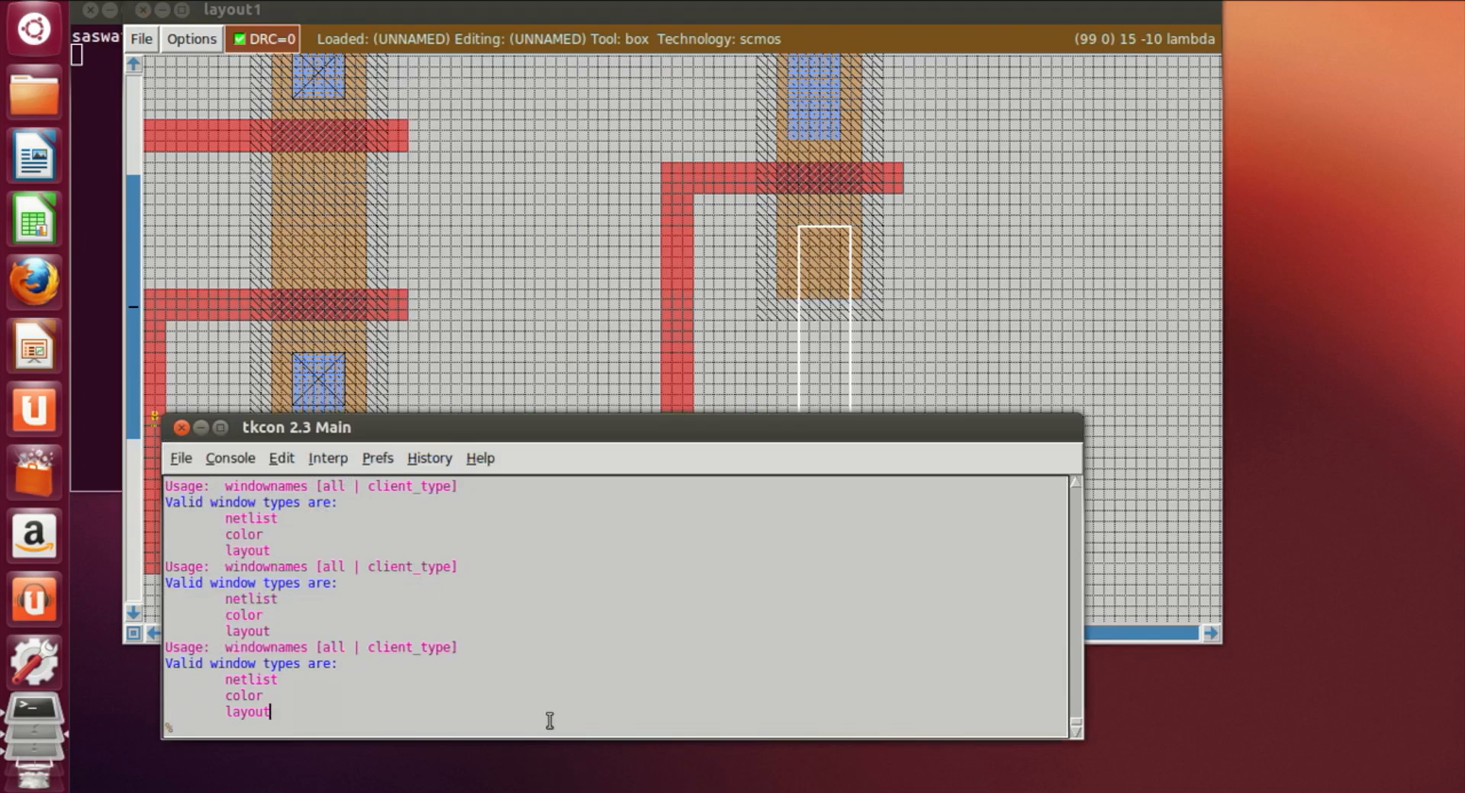
{"action": "type", "text": "paint m1"}
{"action": "key", "text": "Return"}
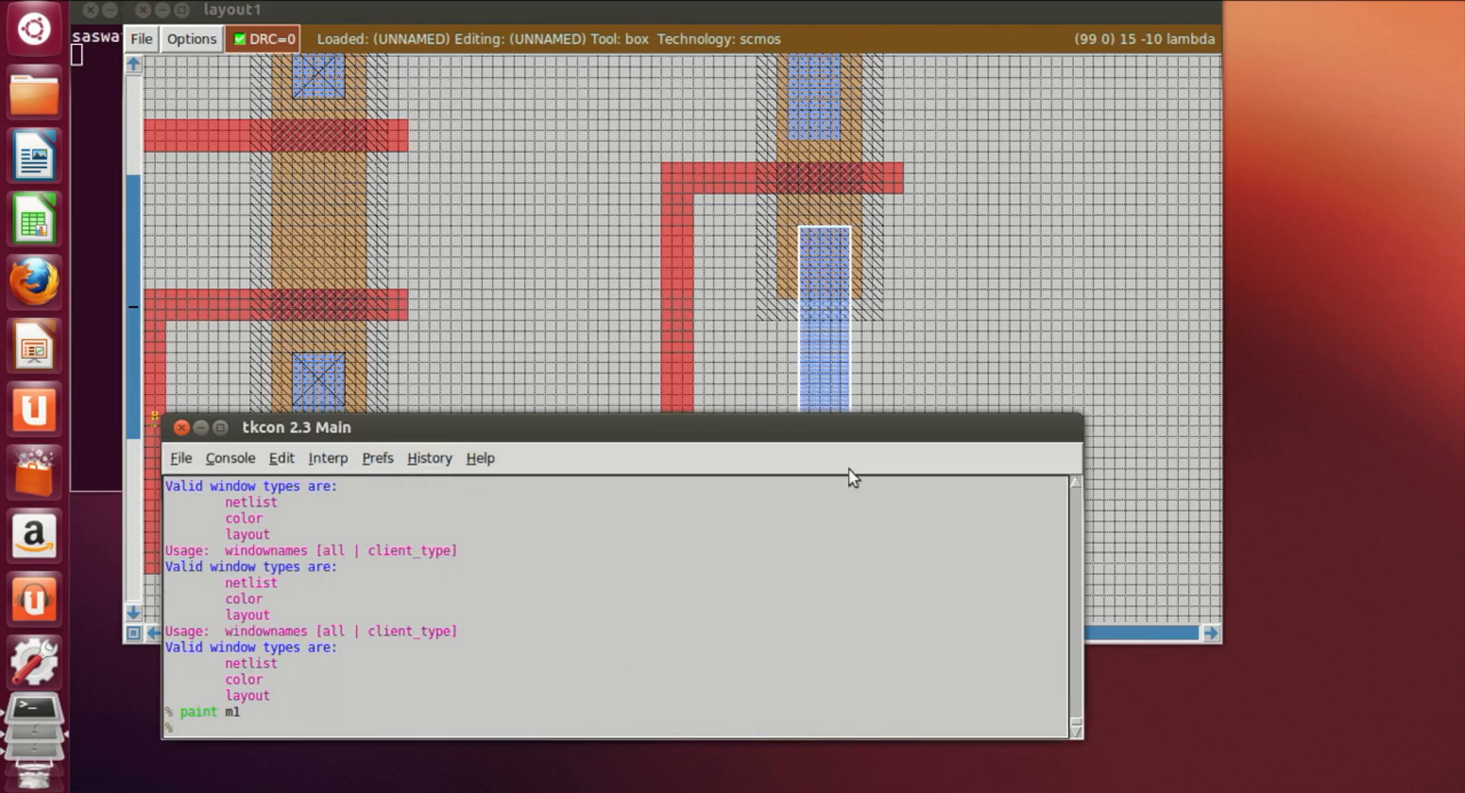
Step: Paint a pdiff contact (pdc) where the top metal1 strip overlaps the upper end of the new pdiff strip
{"action": "left_click", "coordinate": [937, 359]}
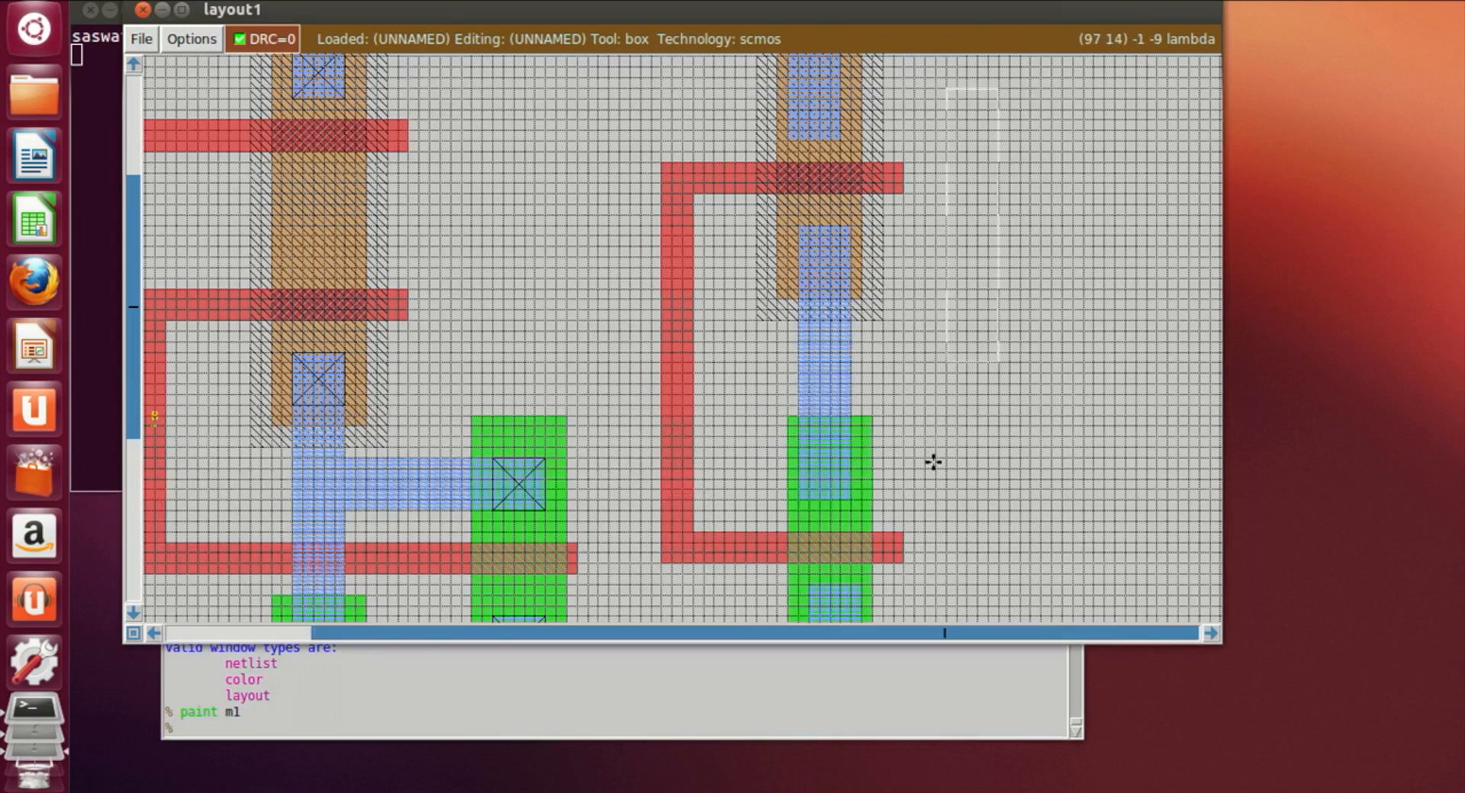
{"action": "scroll", "coordinate": [932, 462], "scroll_direction": "down", "scroll_amount": 3}
{"action": "scroll", "coordinate": [933, 464], "scroll_direction": "up", "scroll_amount": 6}
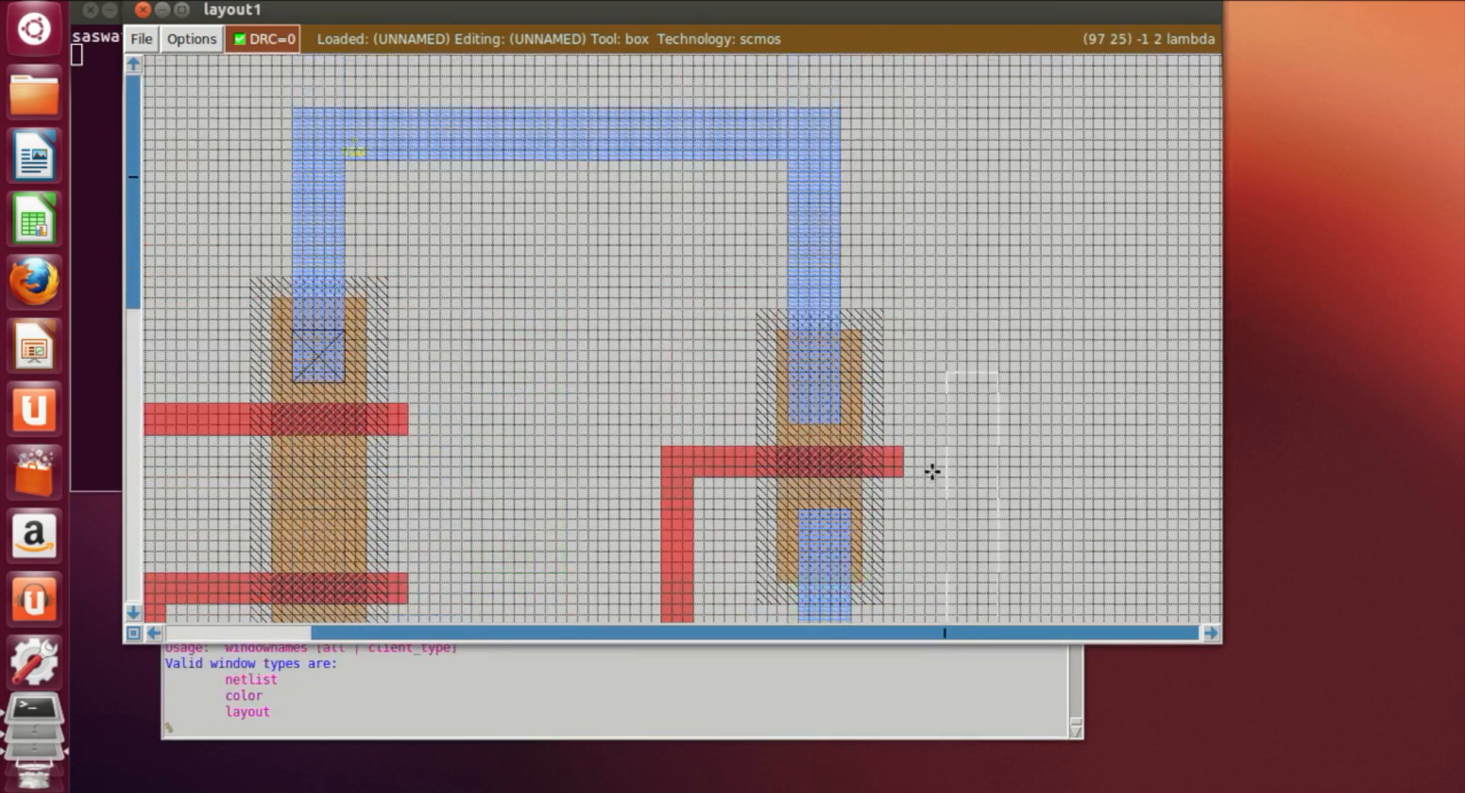
{"action": "left_click", "coordinate": [791, 372]}
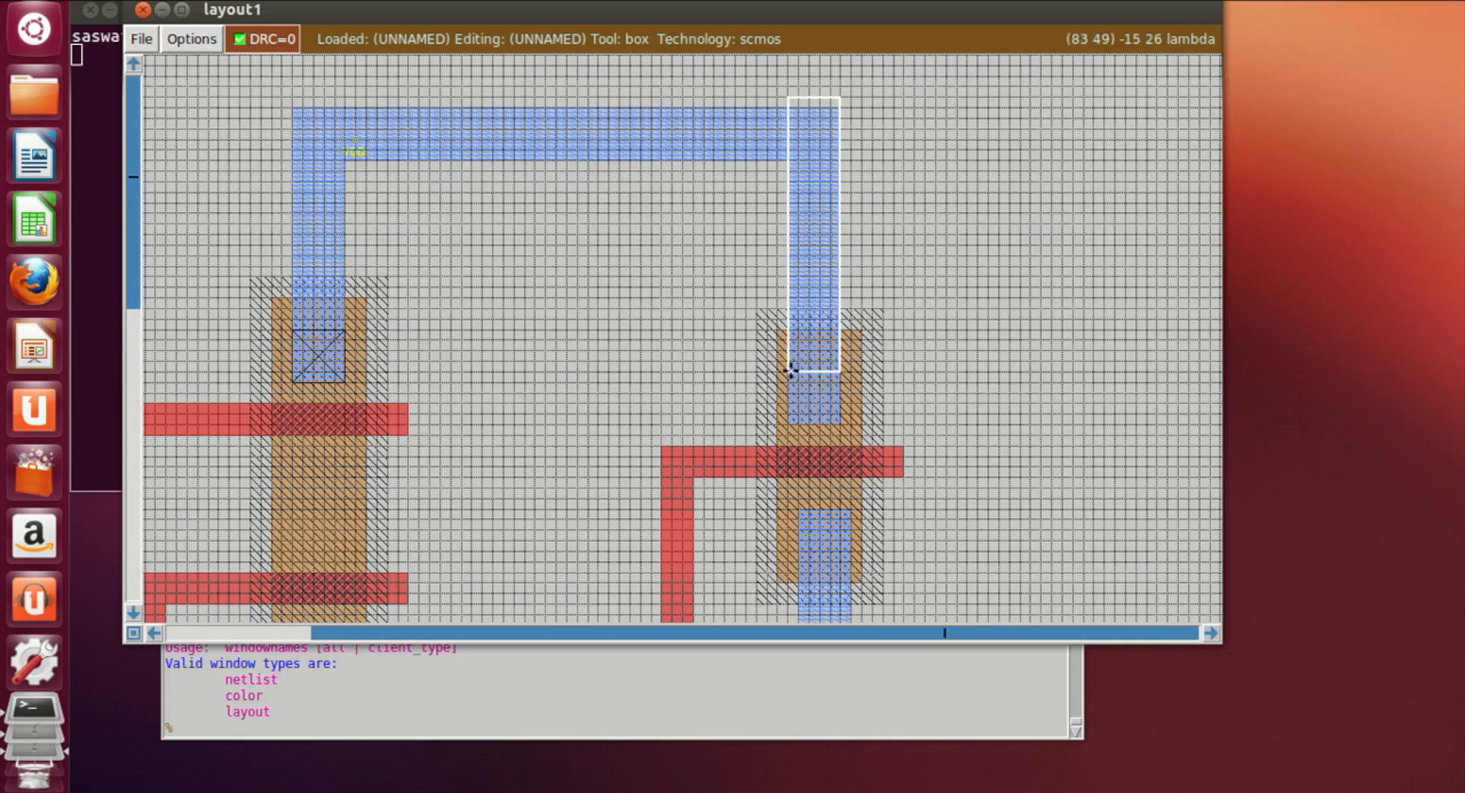
{"action": "right_click", "coordinate": [834, 420]}
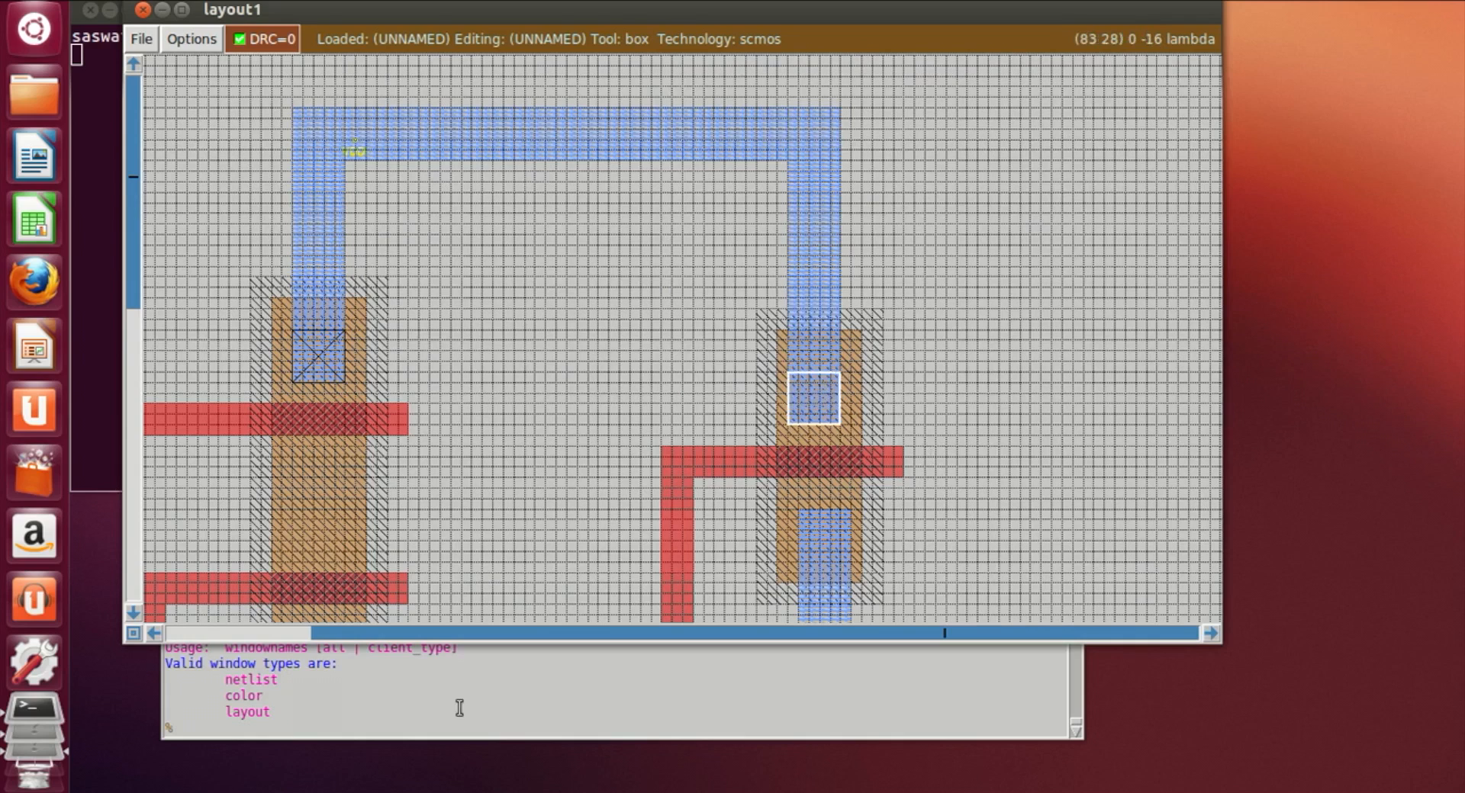
{"action": "left_click", "coordinate": [424, 724]}
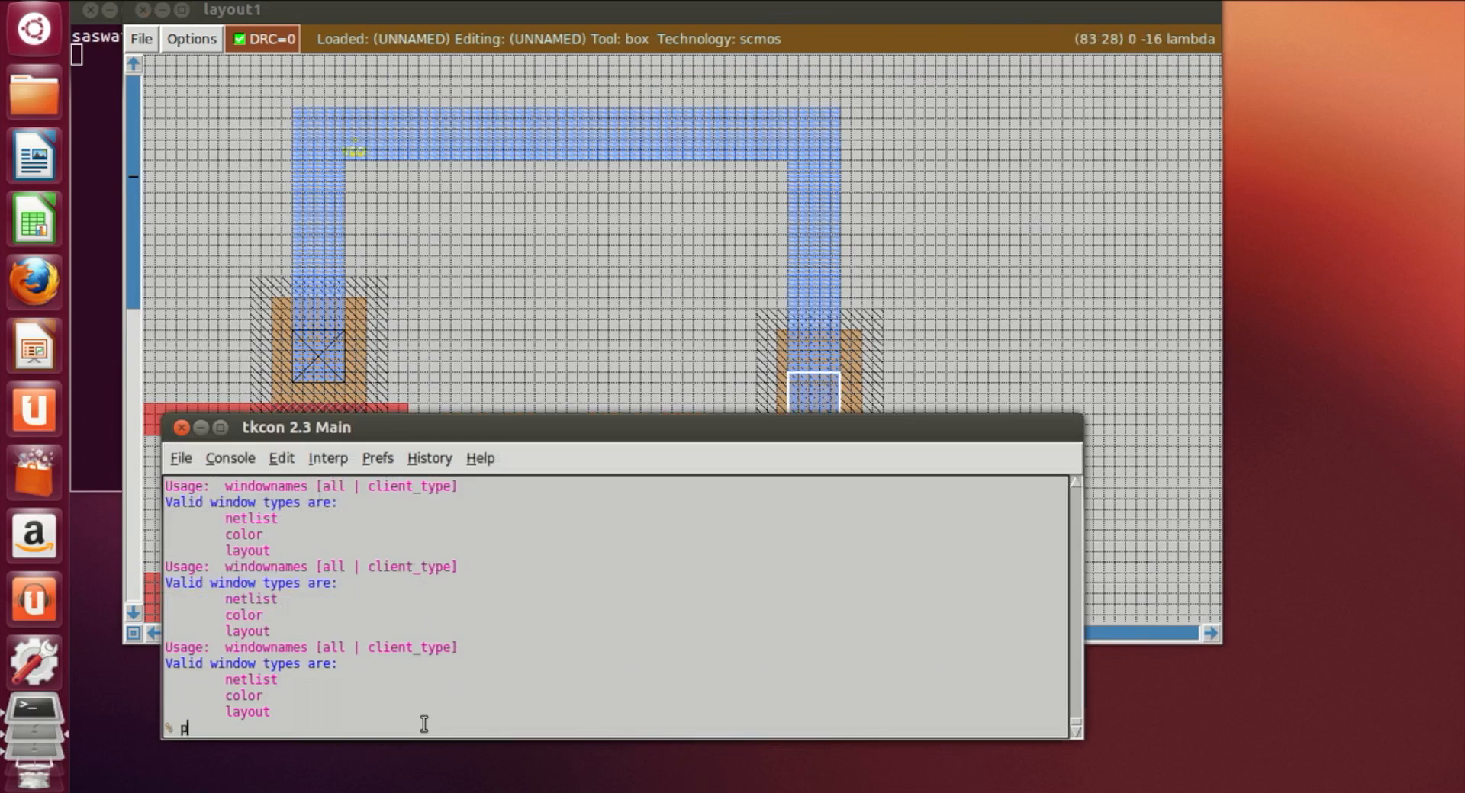
{"action": "type", "text": "paint pdc"}
{"action": "key", "text": "Return"}
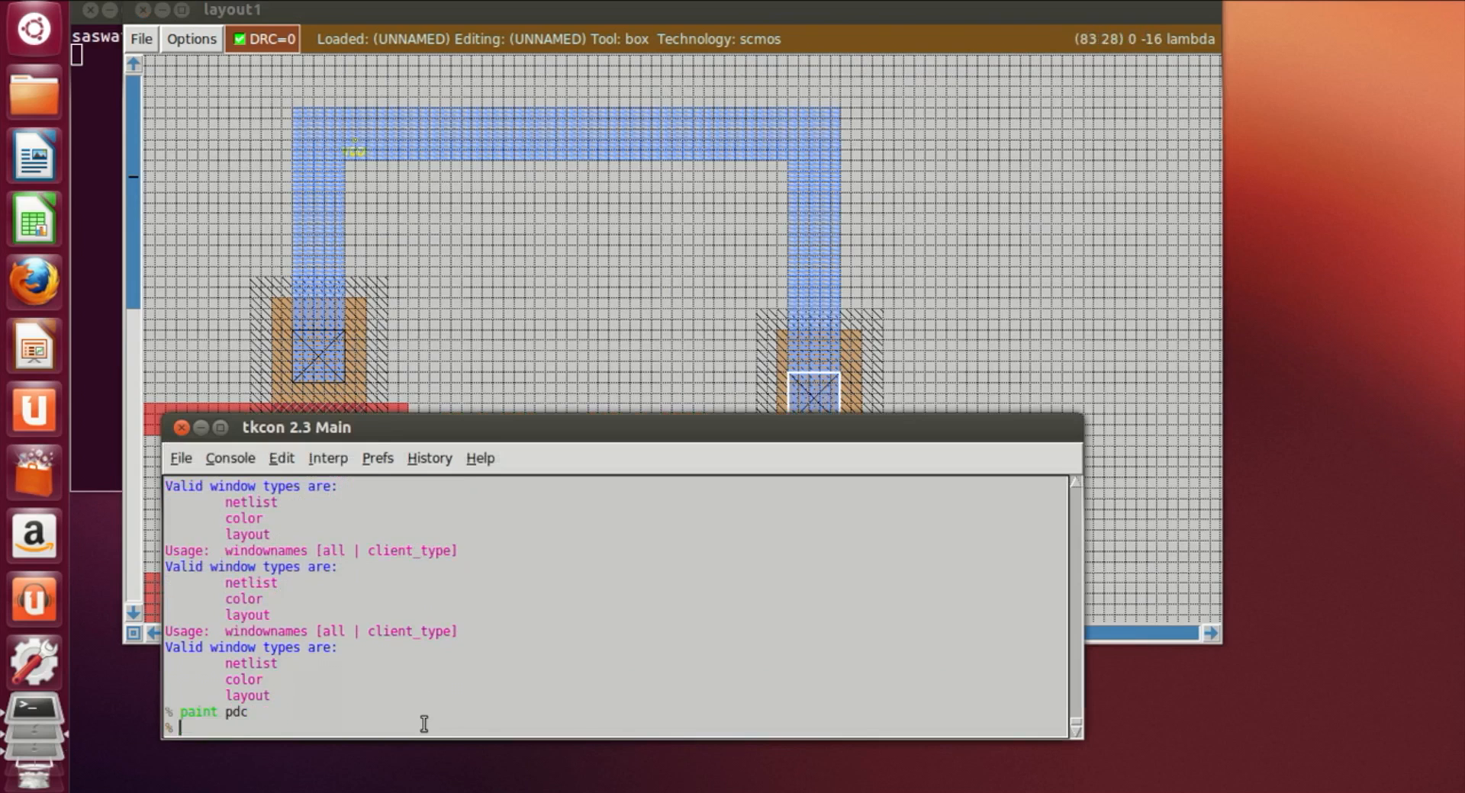
Step: Paint a pdiff contact (pdc) where the output metal1 strip overlaps the lower end of the new pdiff strip
{"action": "left_click", "coordinate": [956, 331]}
{"action": "scroll", "coordinate": [954, 317], "scroll_direction": "down", "scroll_amount": 5}
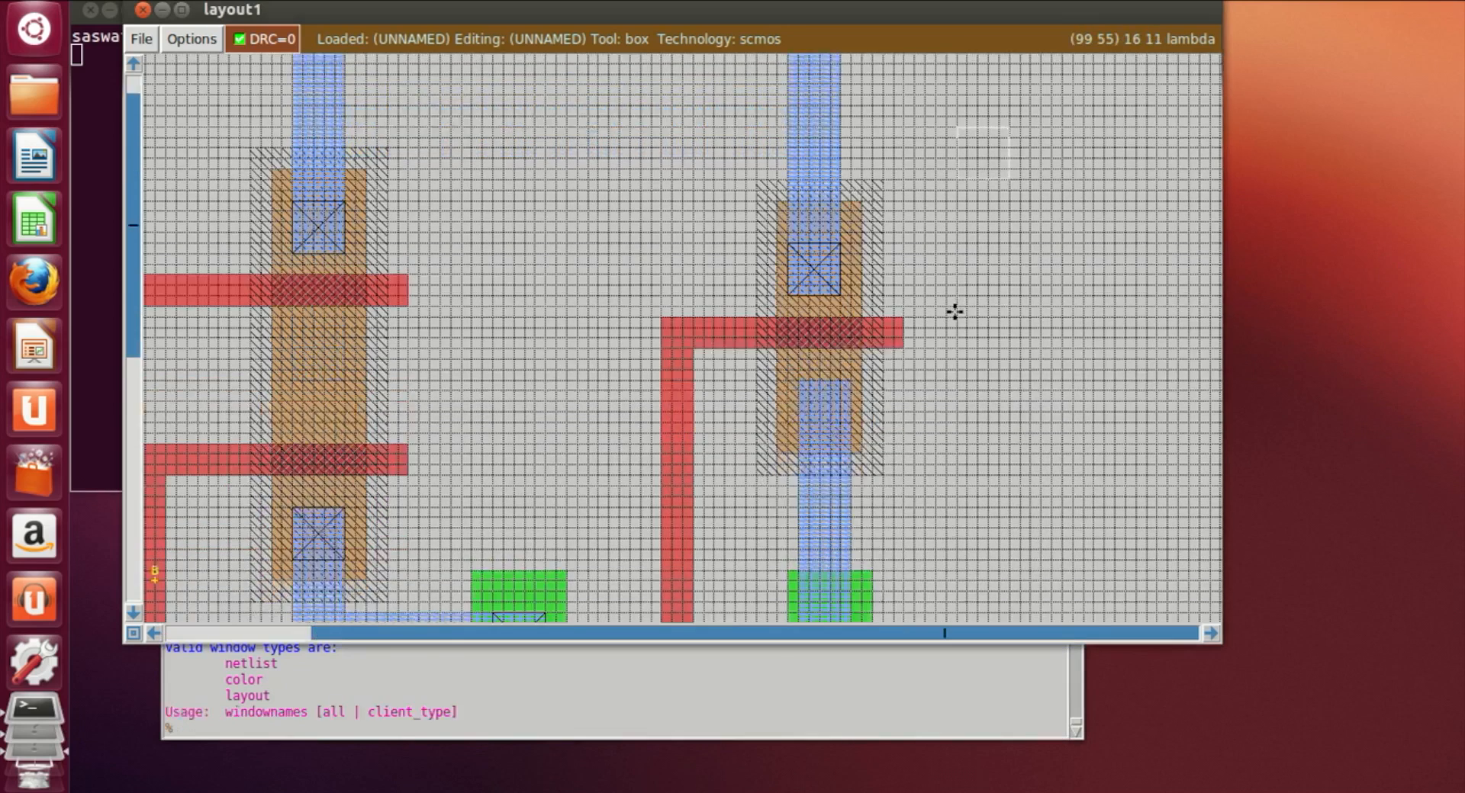
{"action": "left_click", "coordinate": [807, 366]}
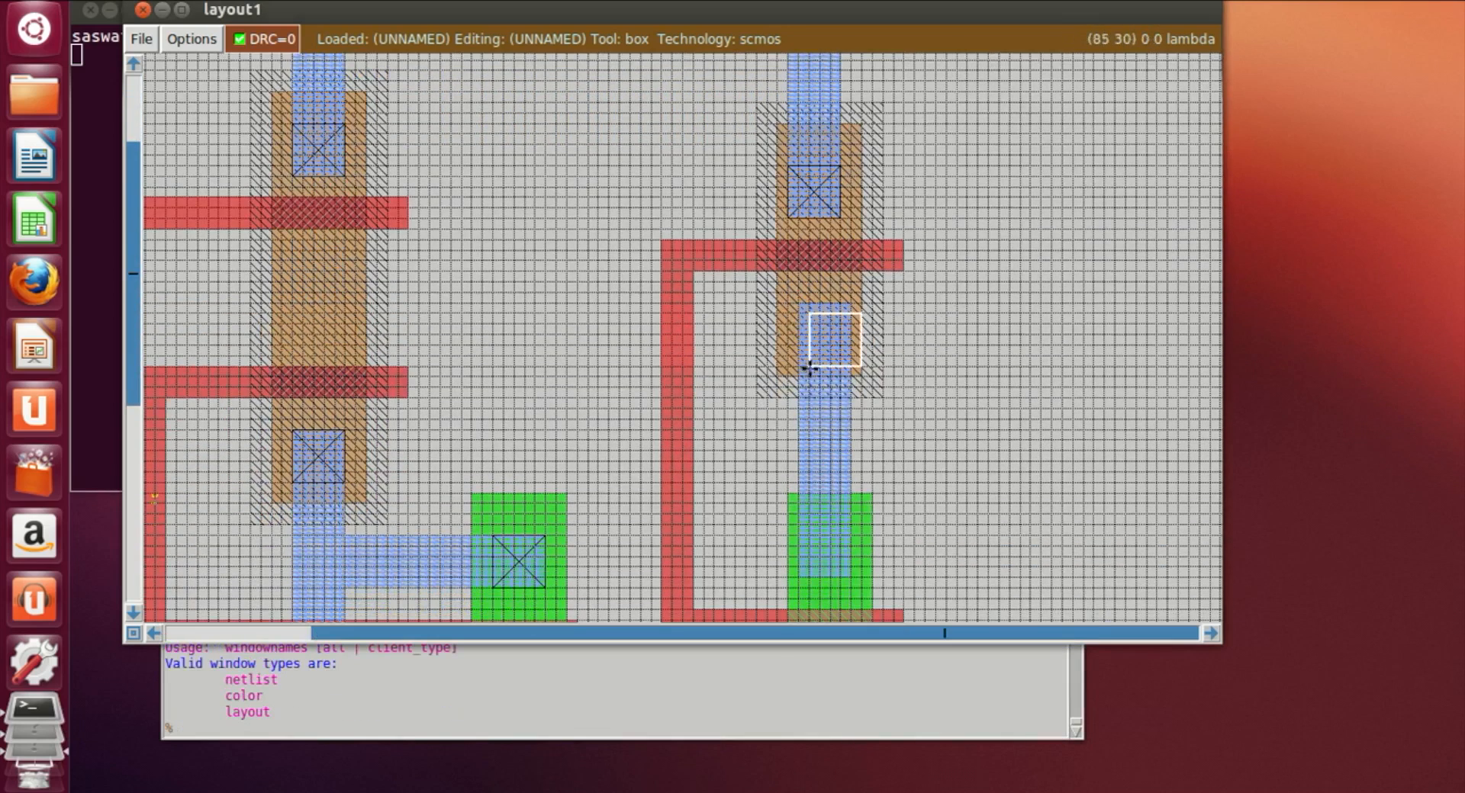
{"action": "left_click", "coordinate": [790, 357]}
{"action": "left_click", "coordinate": [806, 354]}
{"action": "left_click", "coordinate": [798, 358]}
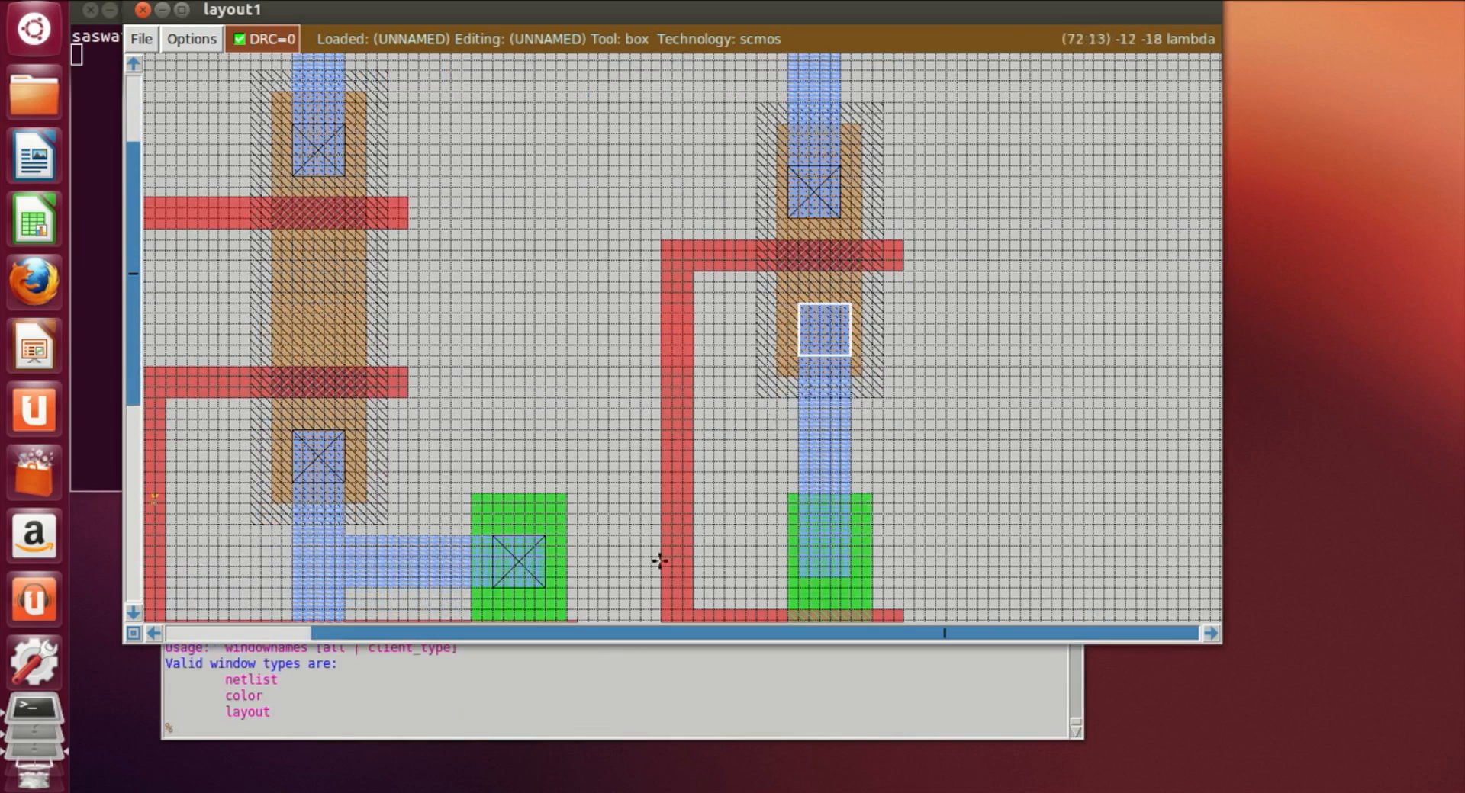
{"action": "left_click", "coordinate": [553, 734]}
{"action": "type", "text": "paint"}
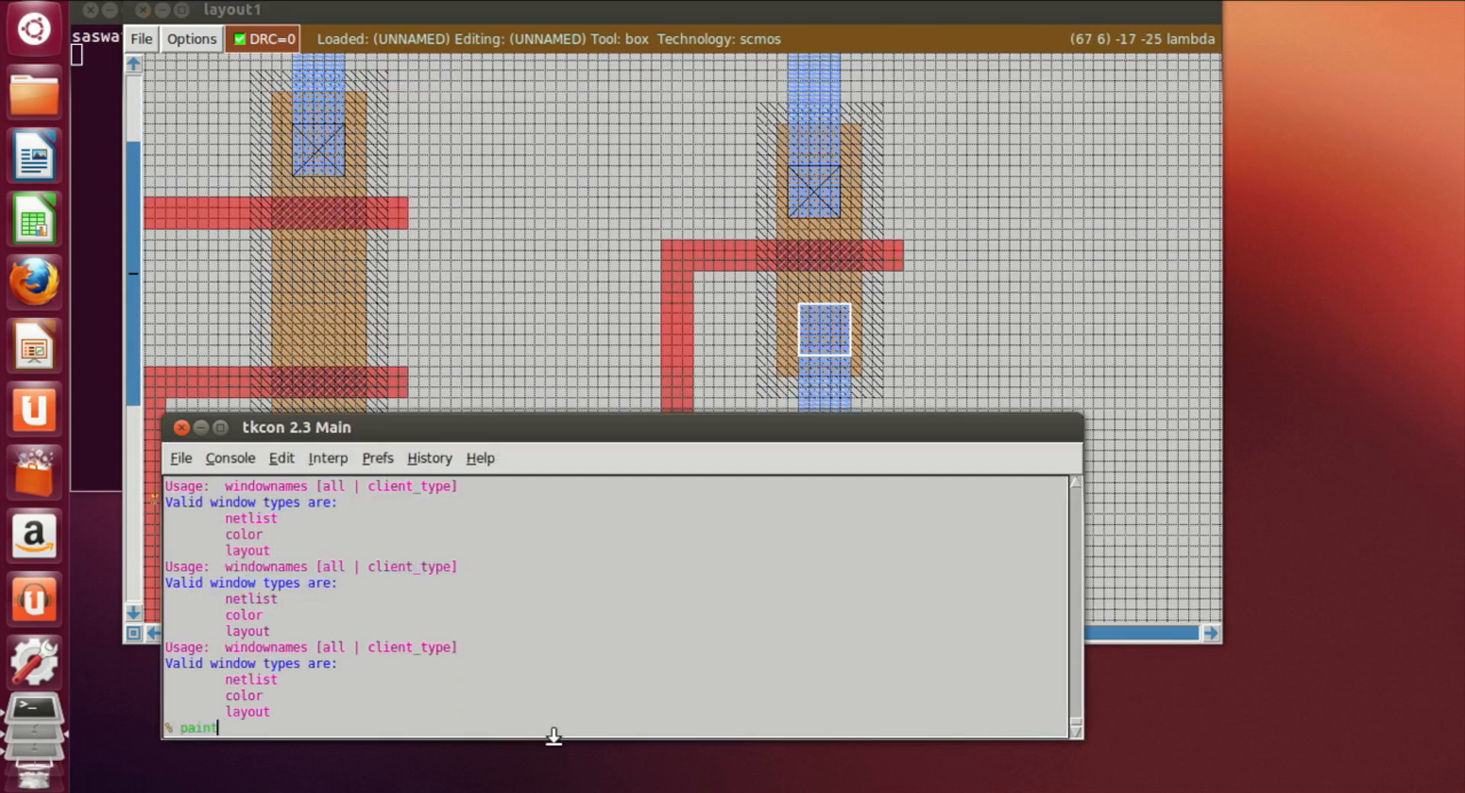
{"action": "type", "text": " pdc"}
{"action": "key", "text": "Return"}
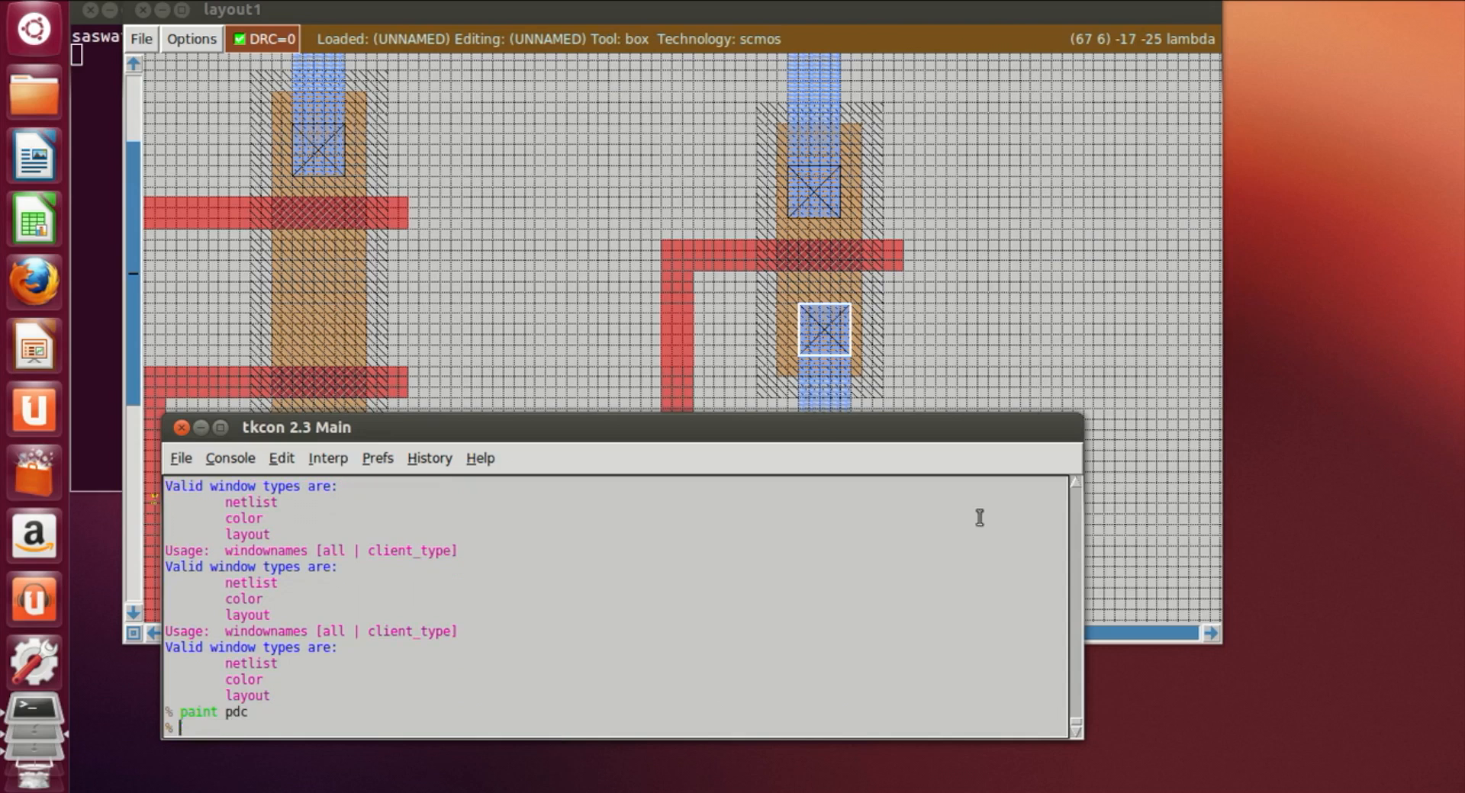
Step: Paint an ndiff contact (ndc) where the output metal1 strip overlaps the upper end of the new ndiff strip
{"action": "left_click", "coordinate": [1042, 291]}
{"action": "scroll", "coordinate": [913, 527], "scroll_direction": "down", "scroll_amount": 1}
{"action": "scroll", "coordinate": [913, 527], "scroll_direction": "down", "scroll_amount": 1}
{"action": "left_click", "coordinate": [798, 474]}
{"action": "left_click", "coordinate": [309, 720]}
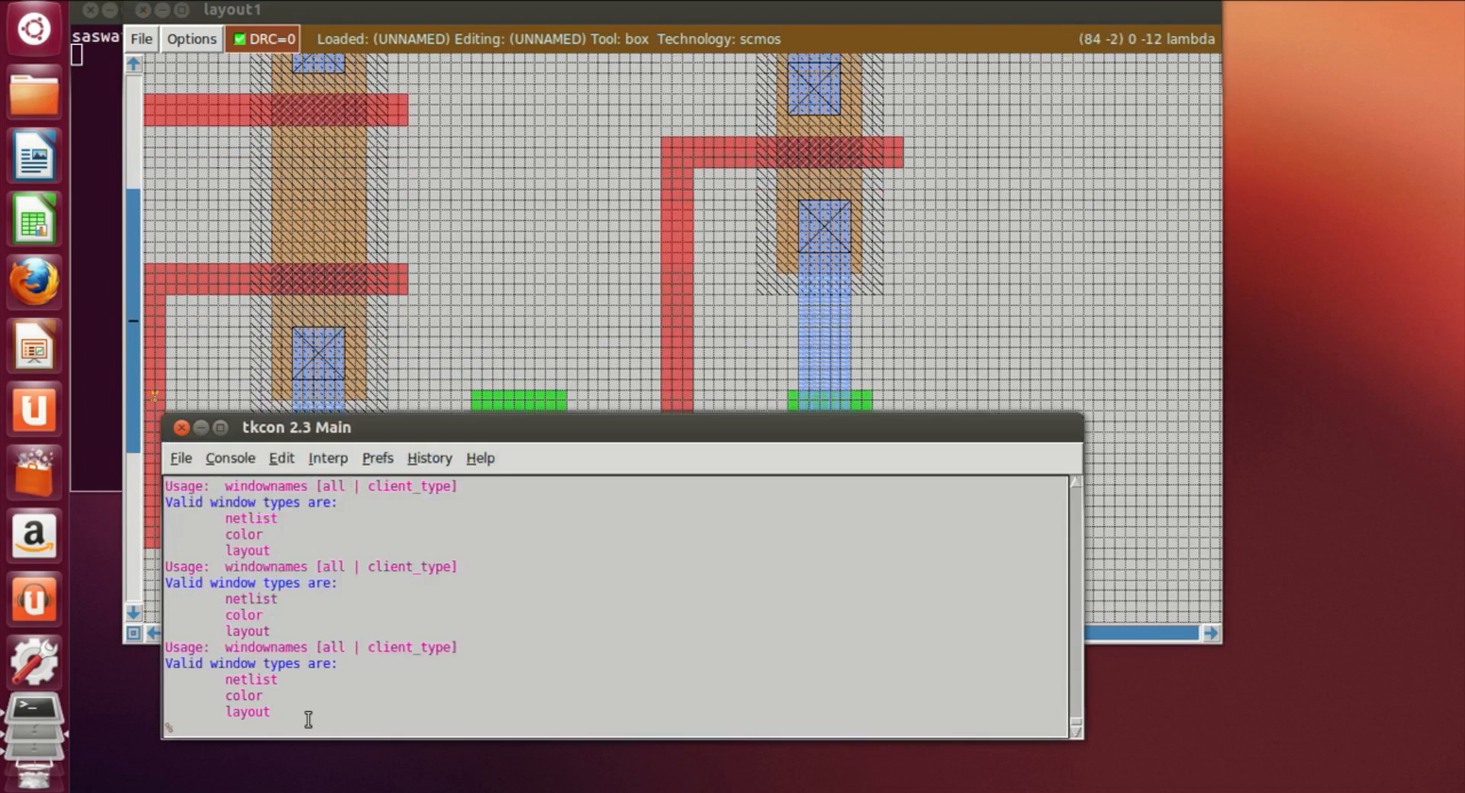
{"action": "type", "text": "paint ndc"}
{"action": "key", "text": "Return"}
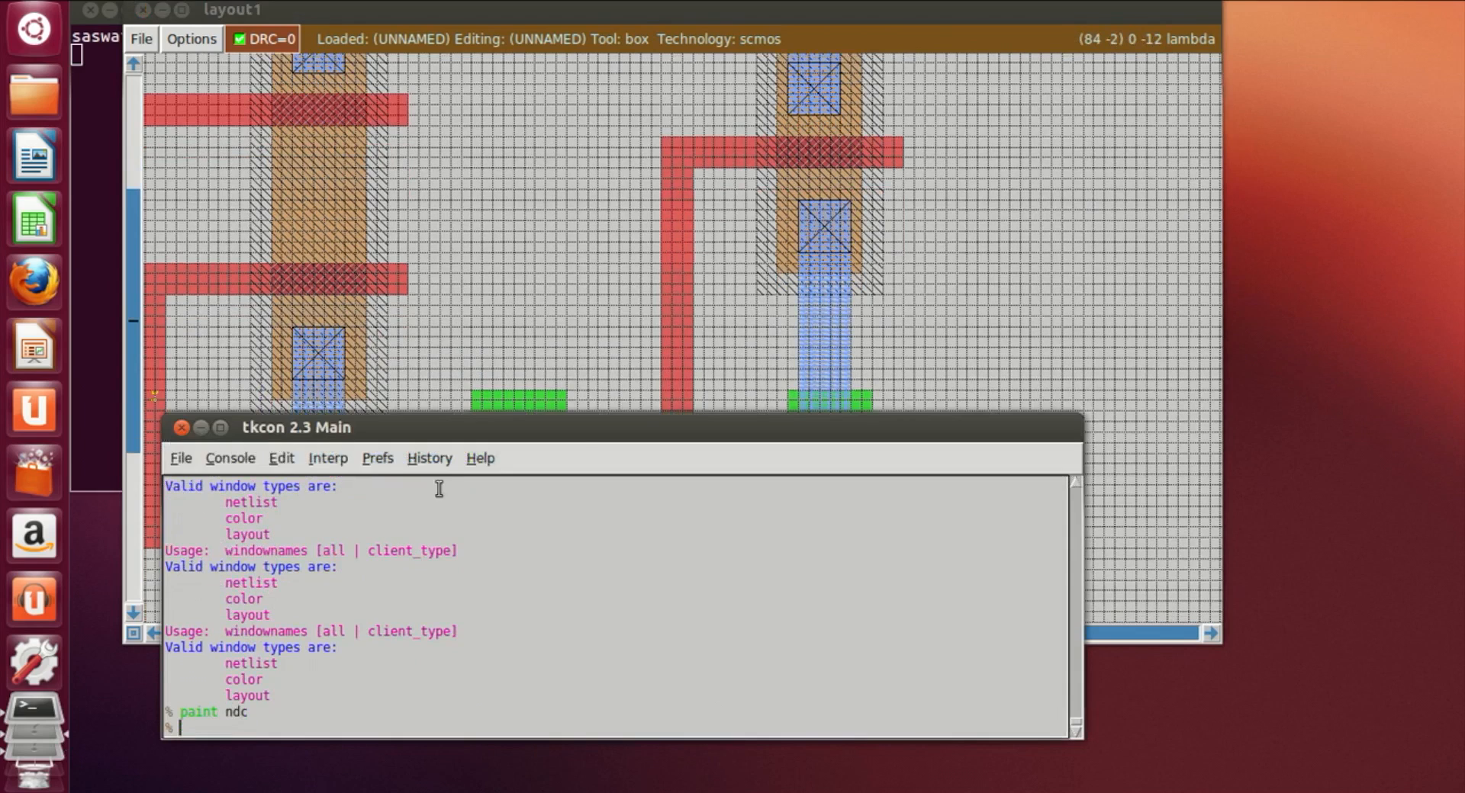
Step: Paint an ndiff contact (ndc) where the bottom metal1 strip overlaps the lower end of the new ndiff strip
{"action": "left_click", "coordinate": [872, 380]}
{"action": "scroll", "coordinate": [827, 406], "scroll_direction": "down", "scroll_amount": 3}
{"action": "left_click", "coordinate": [818, 391]}
{"action": "left_click", "coordinate": [809, 390]}
{"action": "left_click", "coordinate": [811, 376]}
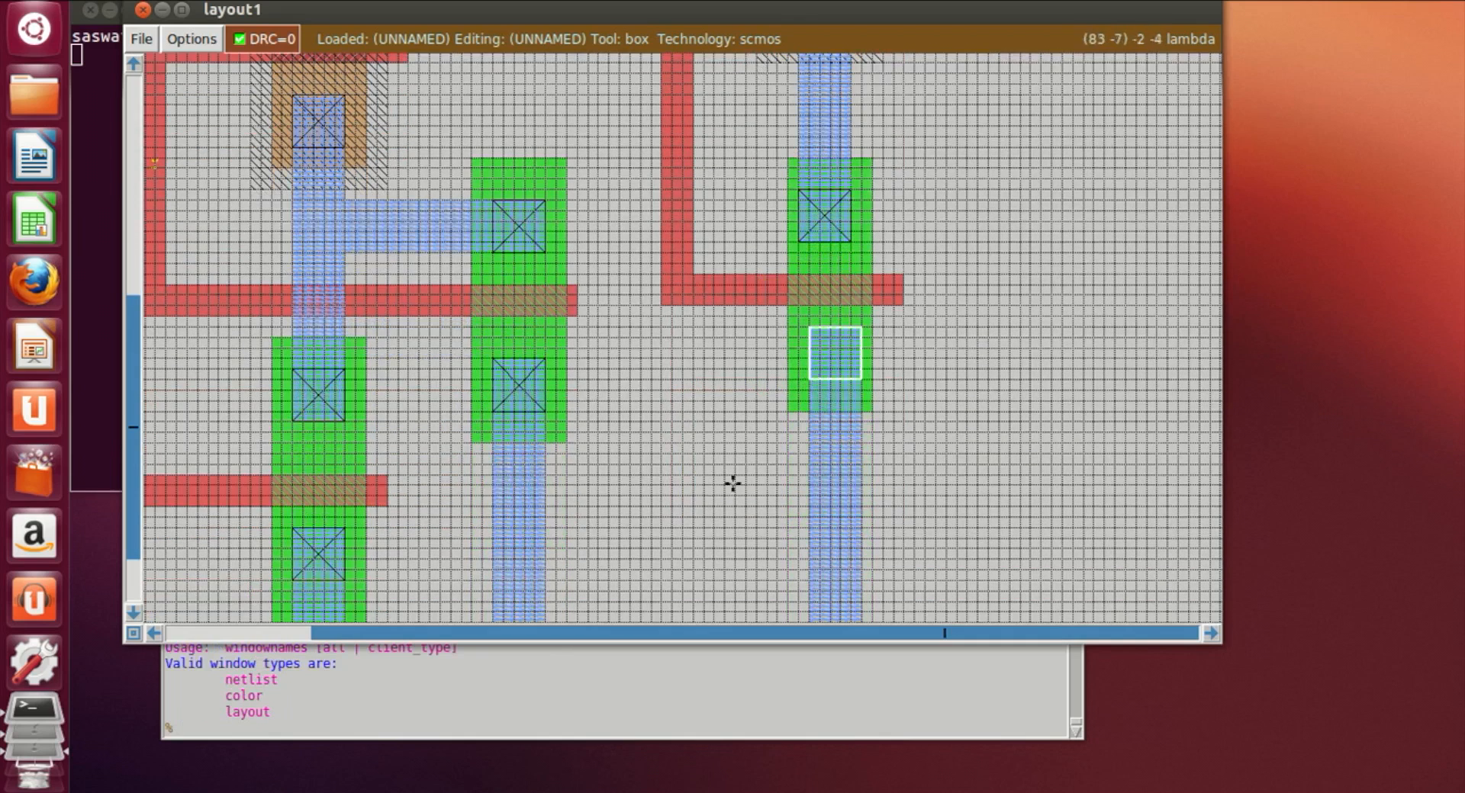
{"action": "left_click", "coordinate": [375, 709]}
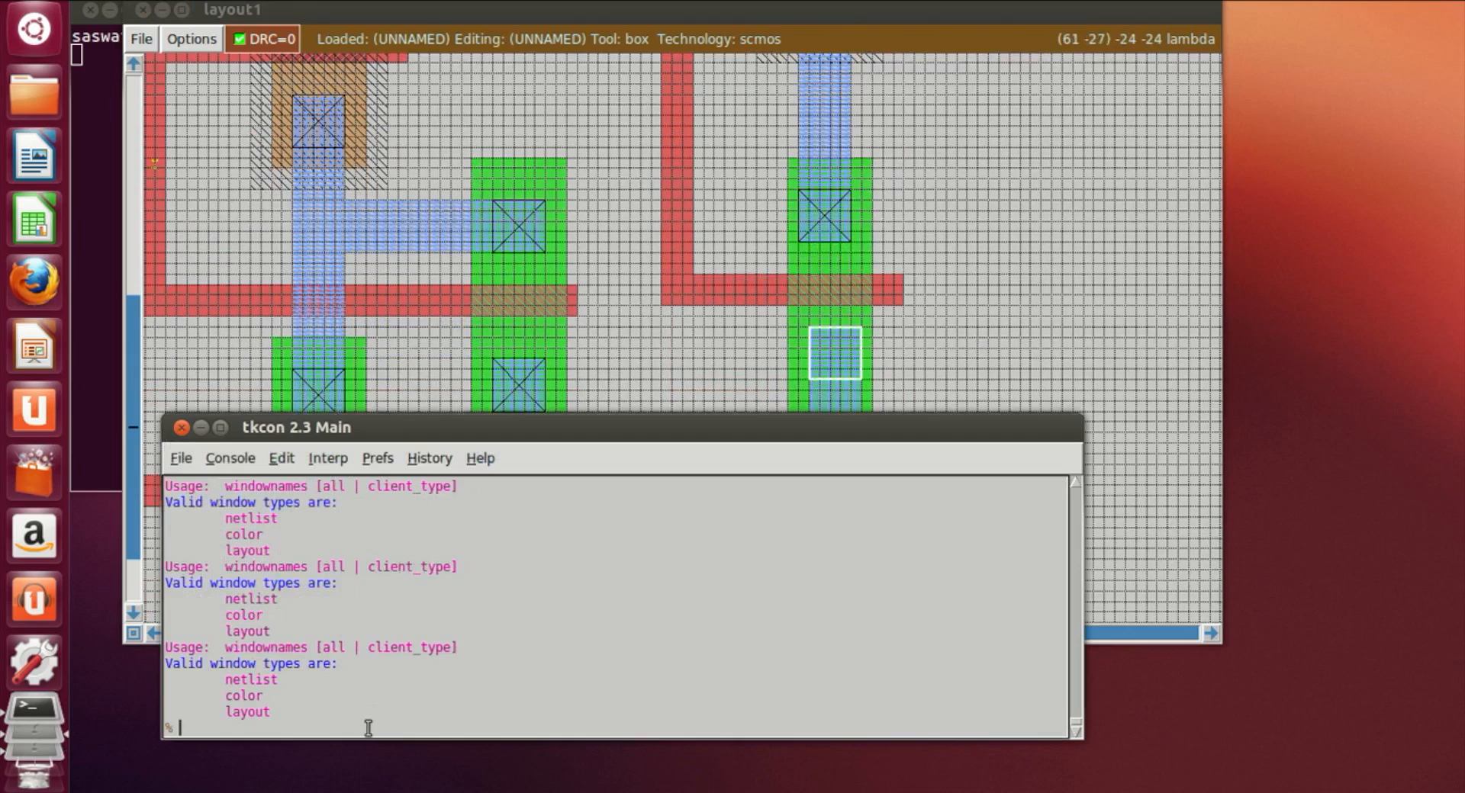
{"action": "type", "text": "paint ndc"}
{"action": "key", "text": "Return"}
{"action": "left_click", "coordinate": [946, 337]}
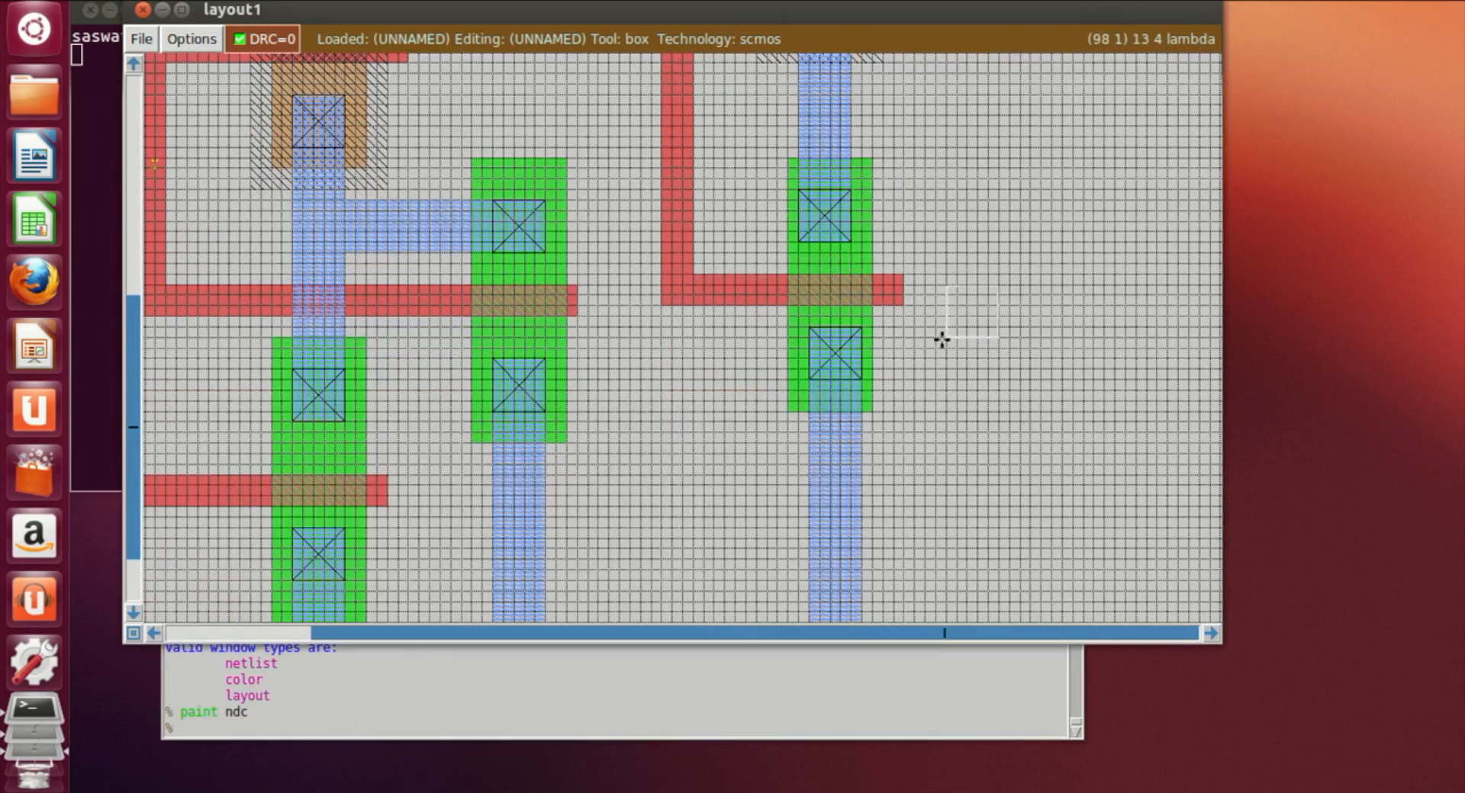
Step: Review the metal1 connections and contacts around the new transistor pair
{"action": "scroll", "coordinate": [952, 334], "scroll_direction": "down", "scroll_amount": 3}
{"action": "scroll", "coordinate": [952, 334], "scroll_direction": "up", "scroll_amount": 5}
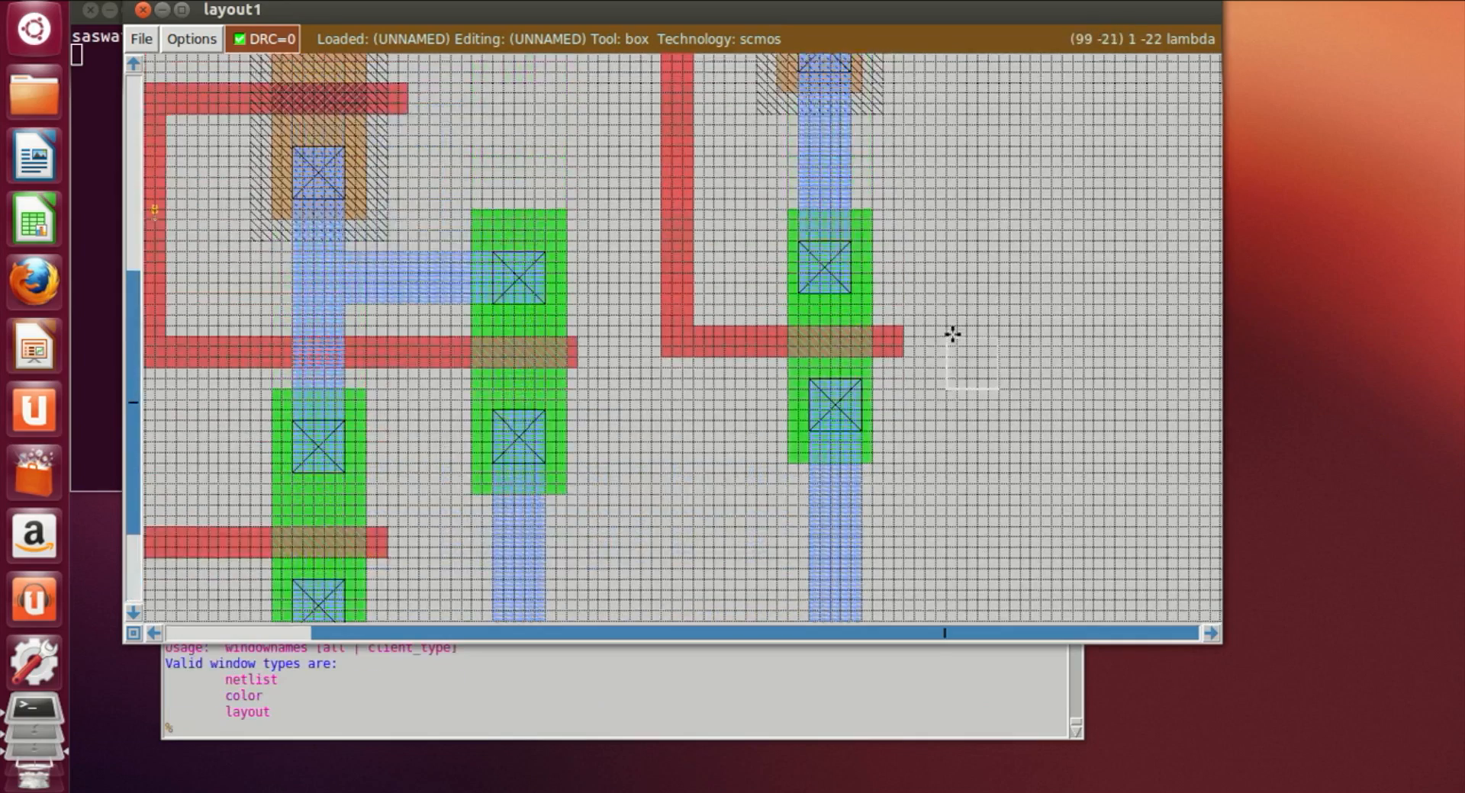
{"action": "scroll", "coordinate": [965, 337], "scroll_direction": "up", "scroll_amount": 1}
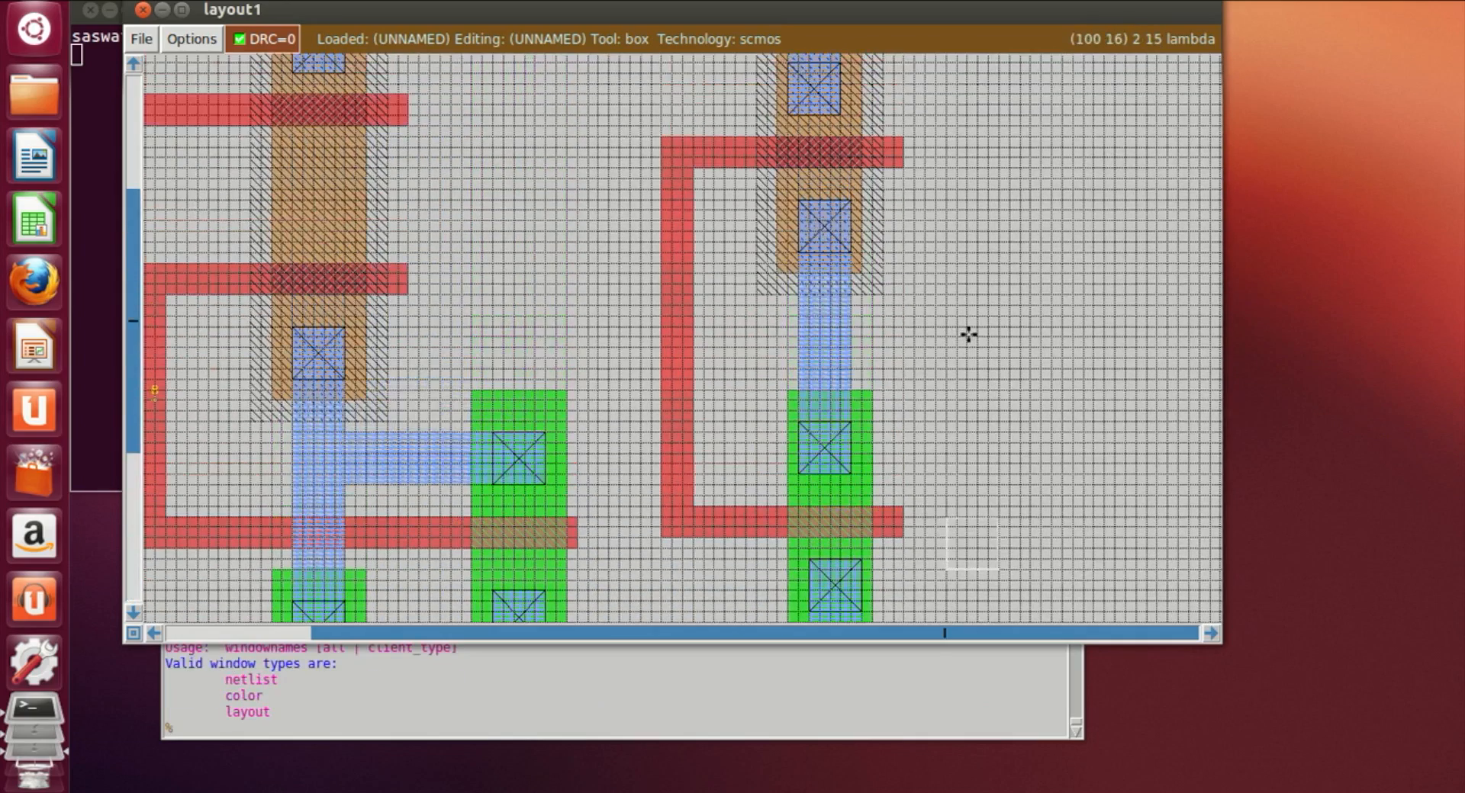
{"action": "scroll", "coordinate": [969, 335], "scroll_direction": "up", "scroll_amount": 1}
{"action": "scroll", "coordinate": [972, 337], "scroll_direction": "down", "scroll_amount": 2}
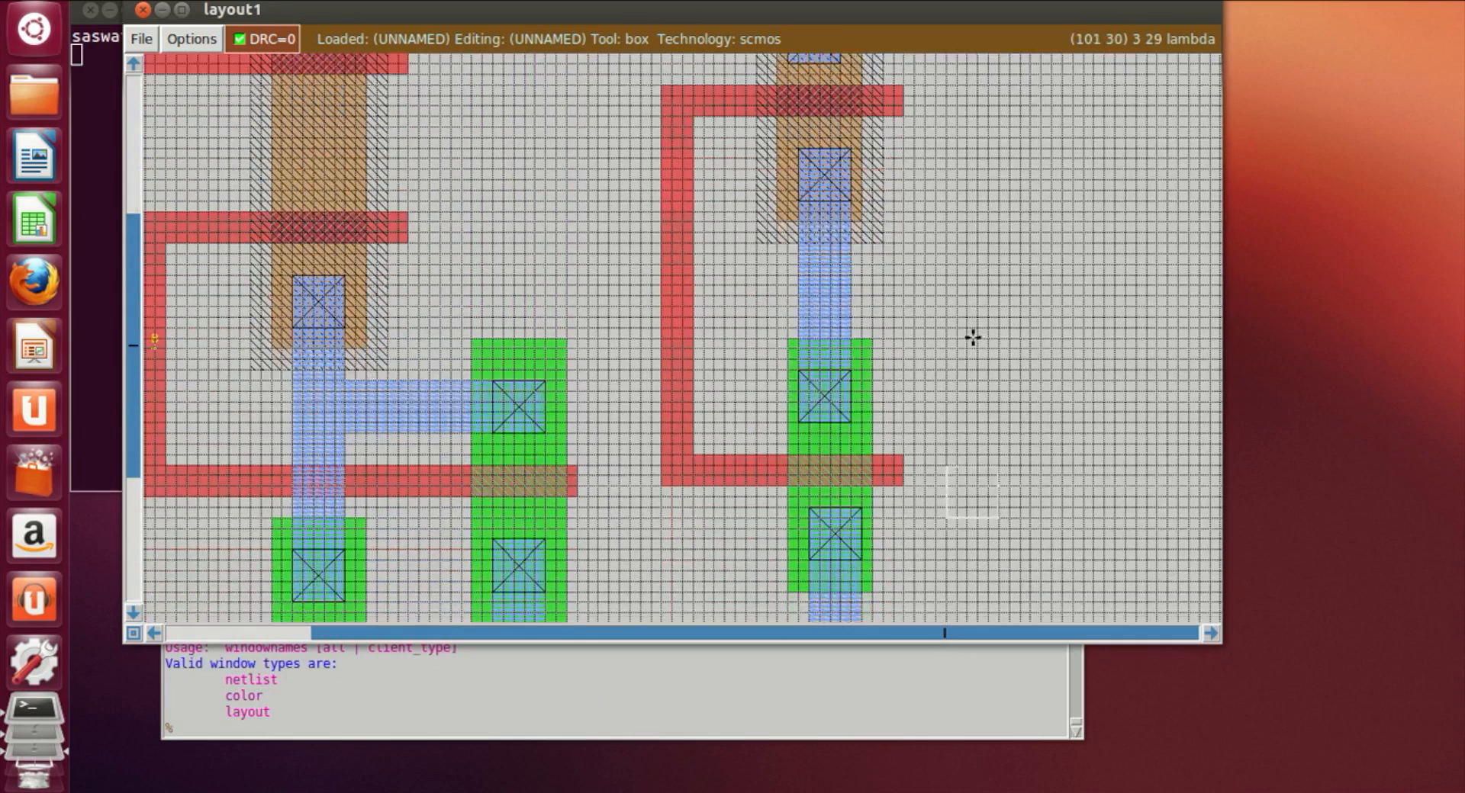
{"action": "scroll", "coordinate": [566, 353], "scroll_direction": "down", "scroll_amount": 2}
{"action": "scroll", "coordinate": [566, 353], "scroll_direction": "down", "scroll_amount": 4}
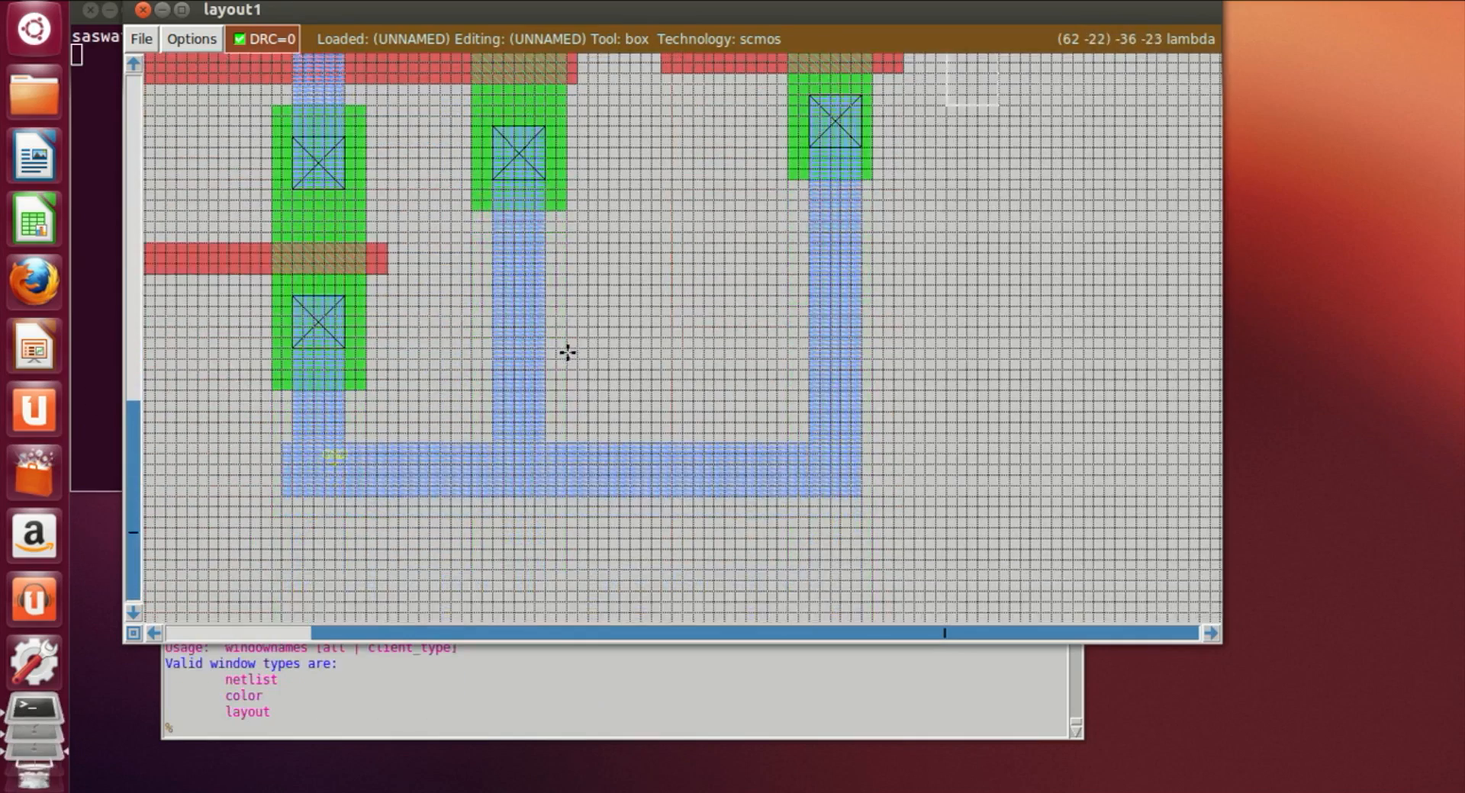
{"action": "scroll", "coordinate": [567, 352], "scroll_direction": "up", "scroll_amount": 1}
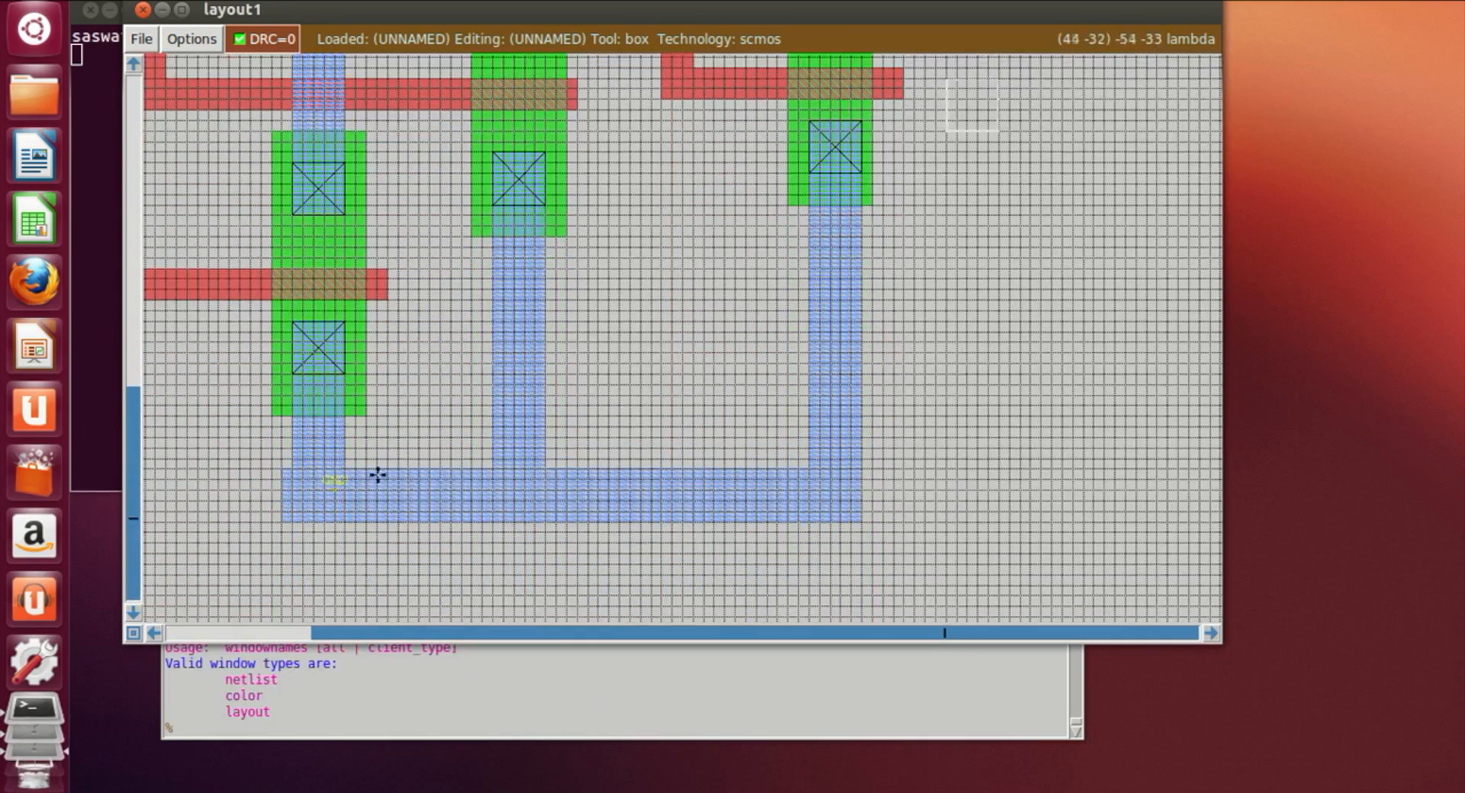
Step: Paint a p-well contact (pwc) on the bottom ground metal1 strip, just right of its left end
{"action": "left_click", "coordinate": [367, 516]}
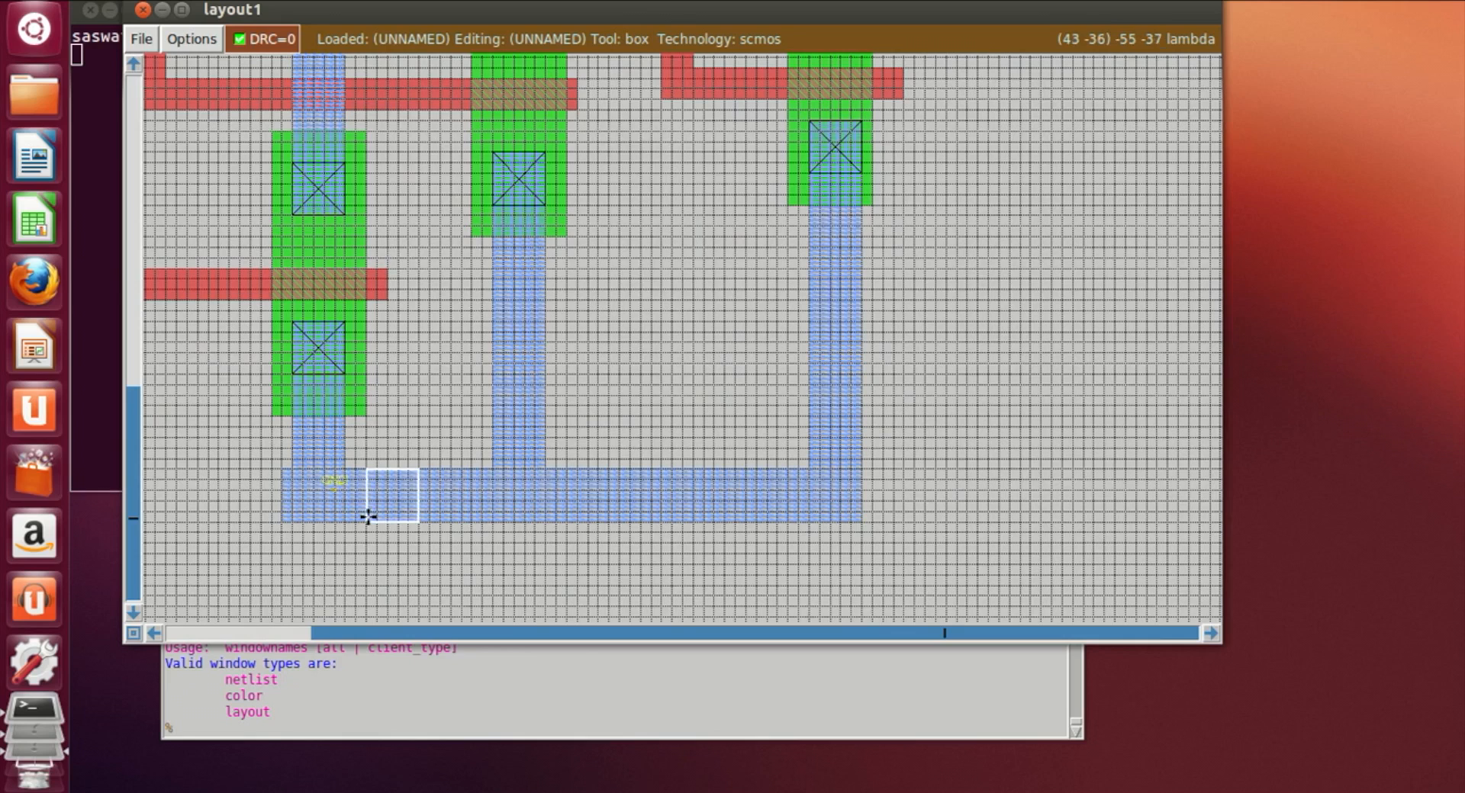
{"action": "left_click", "coordinate": [470, 728]}
{"action": "type", "text": "paint"}
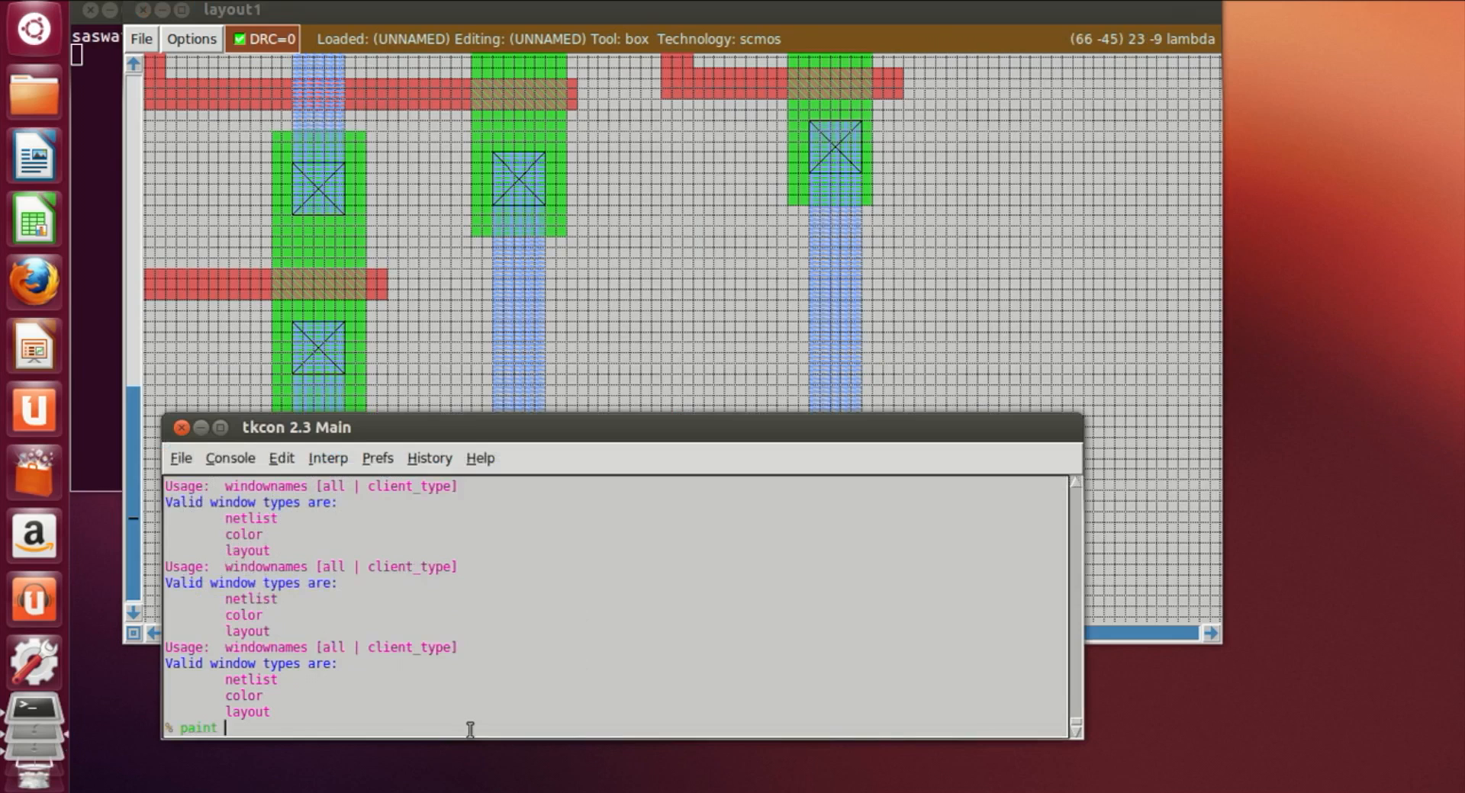
{"action": "type", "text": " p"}
{"action": "key", "text": "Return"}
Step: Paint a second p-well contact (pwc) on the bottom metal1 strip, just right of the middle vertical metal branch
{"action": "left_click", "coordinate": [576, 352]}
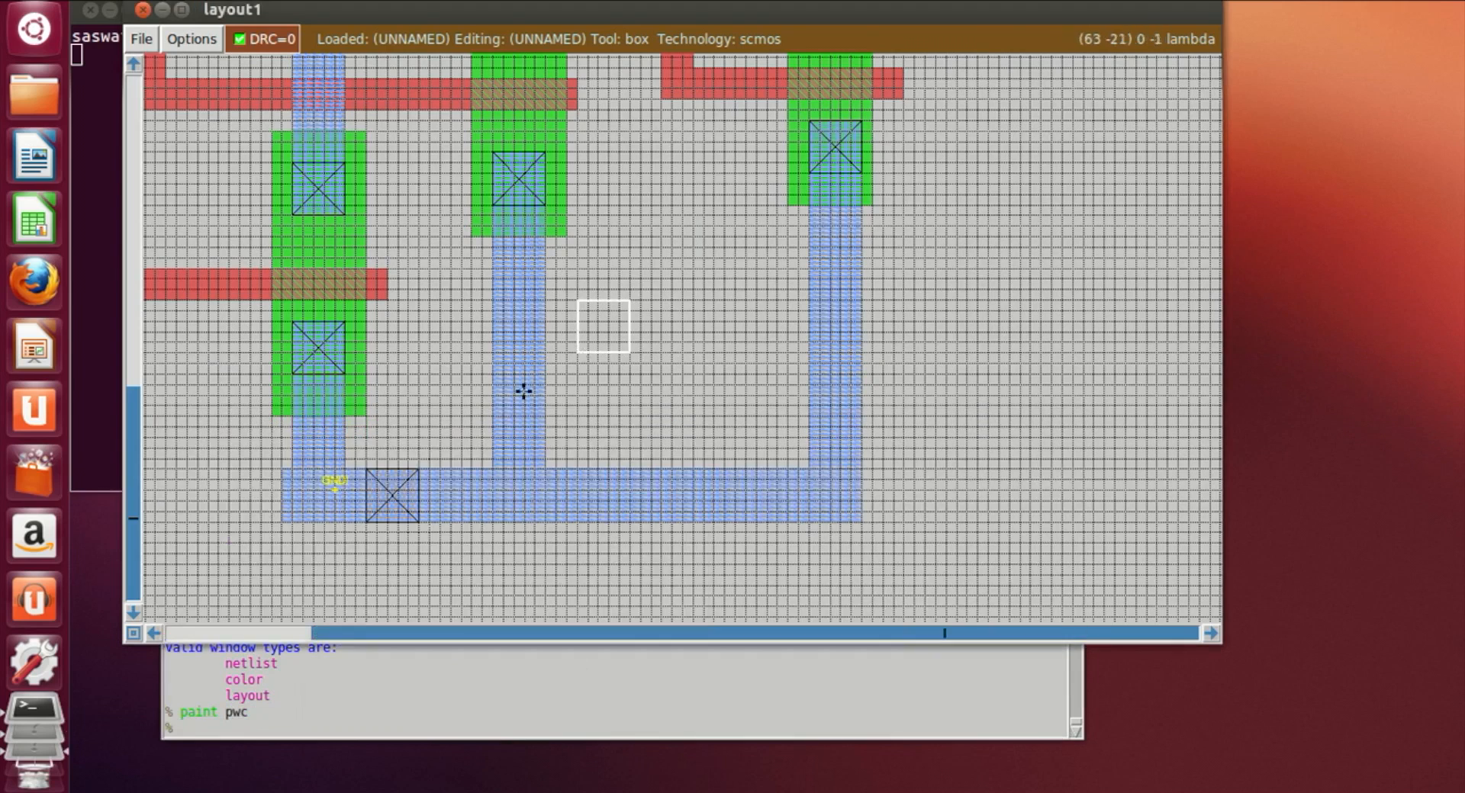
{"action": "scroll", "coordinate": [471, 482], "scroll_direction": "down", "scroll_amount": 2}
{"action": "left_click", "coordinate": [536, 469]}
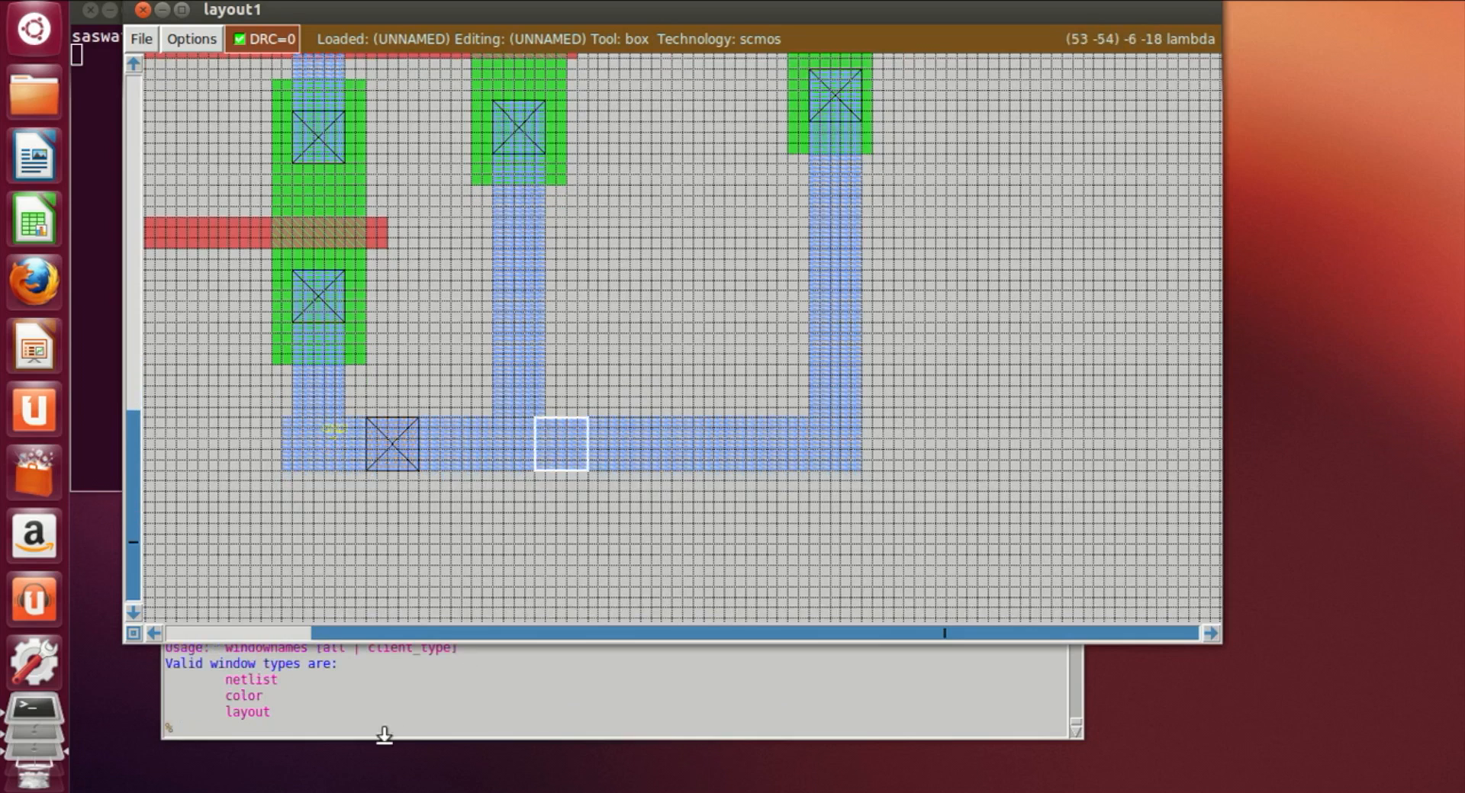
{"action": "left_click", "coordinate": [565, 467]}
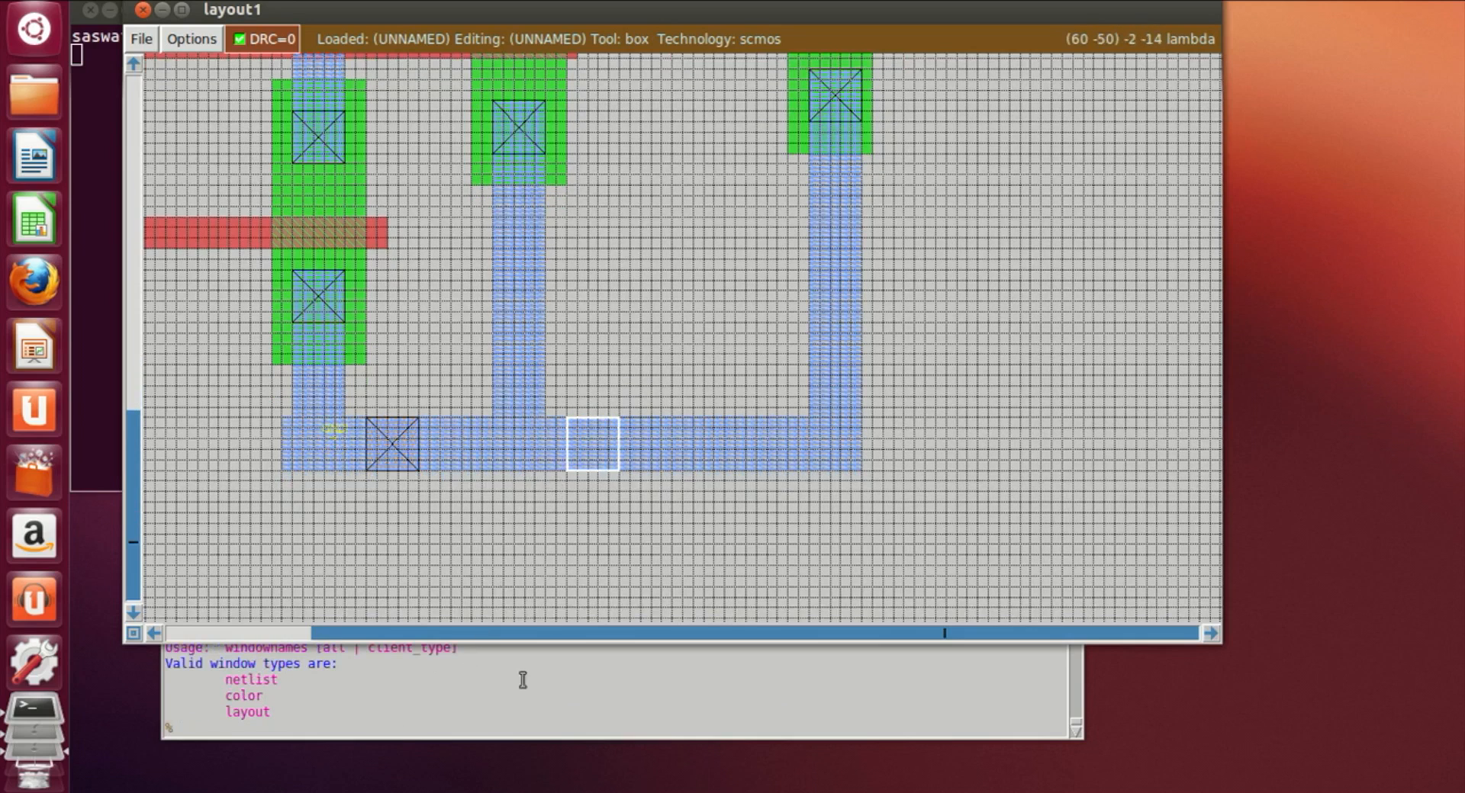
{"action": "left_click", "coordinate": [555, 470]}
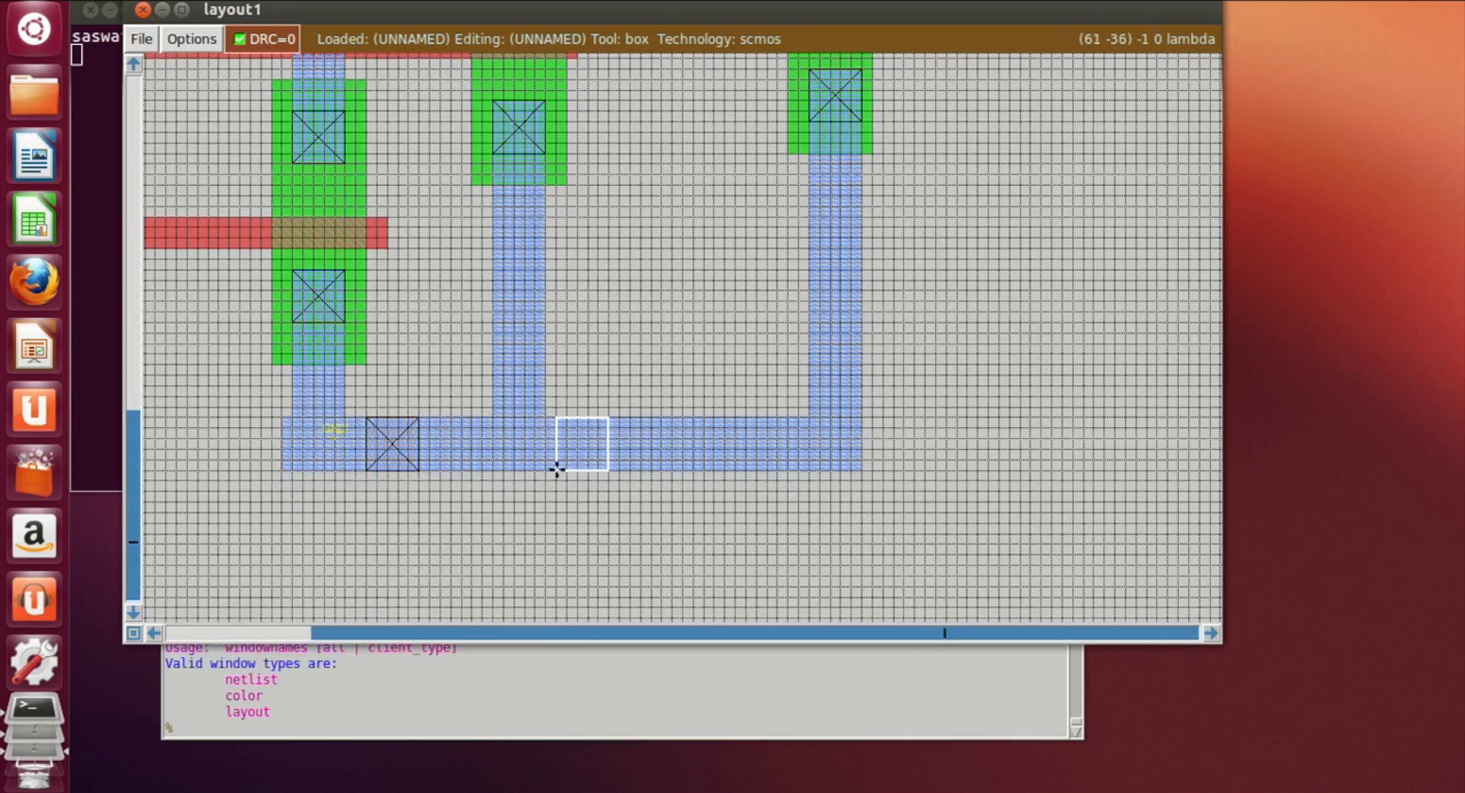
{"action": "left_click", "coordinate": [546, 470]}
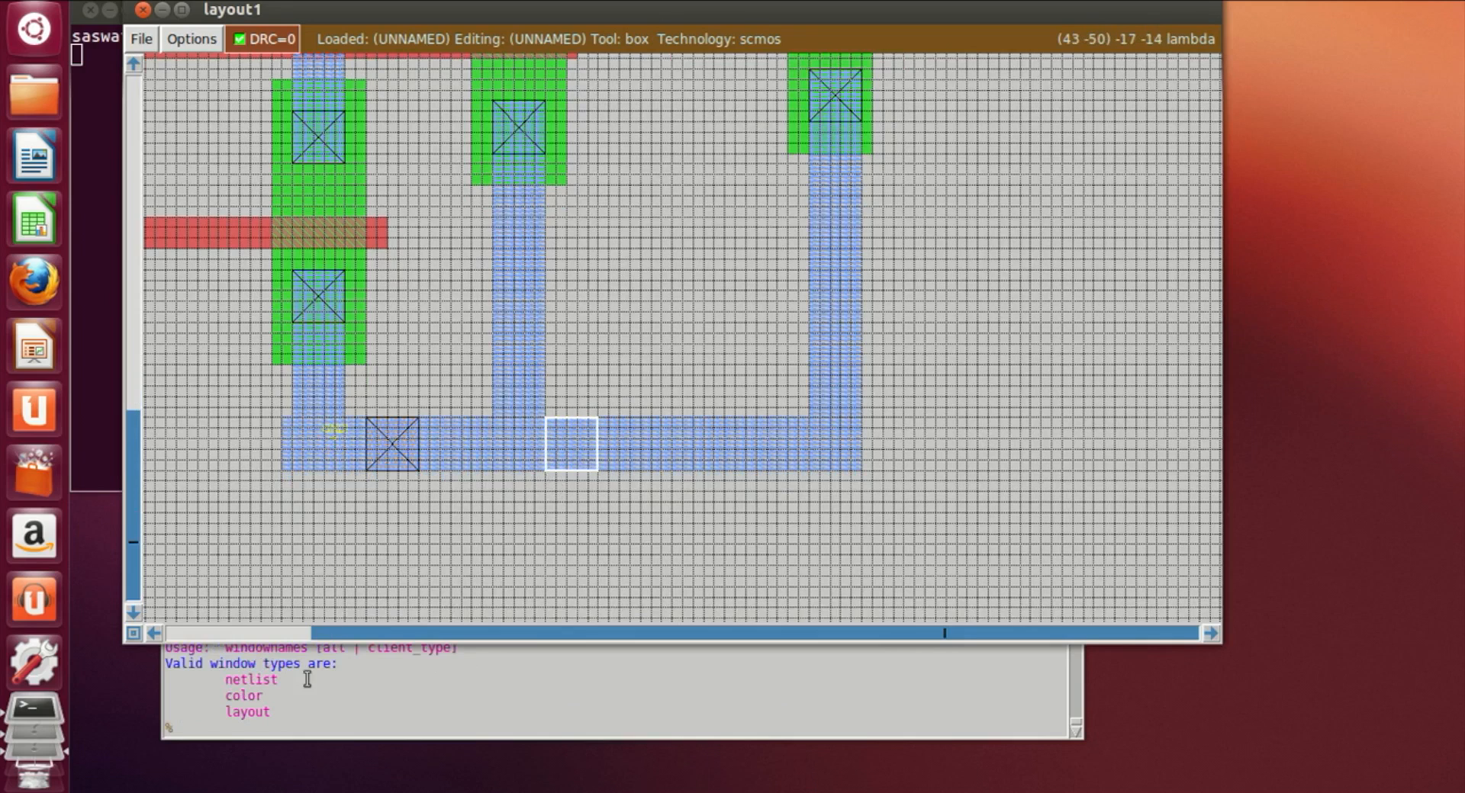
{"action": "left_click", "coordinate": [298, 729]}
{"action": "type", "text": "pai"}
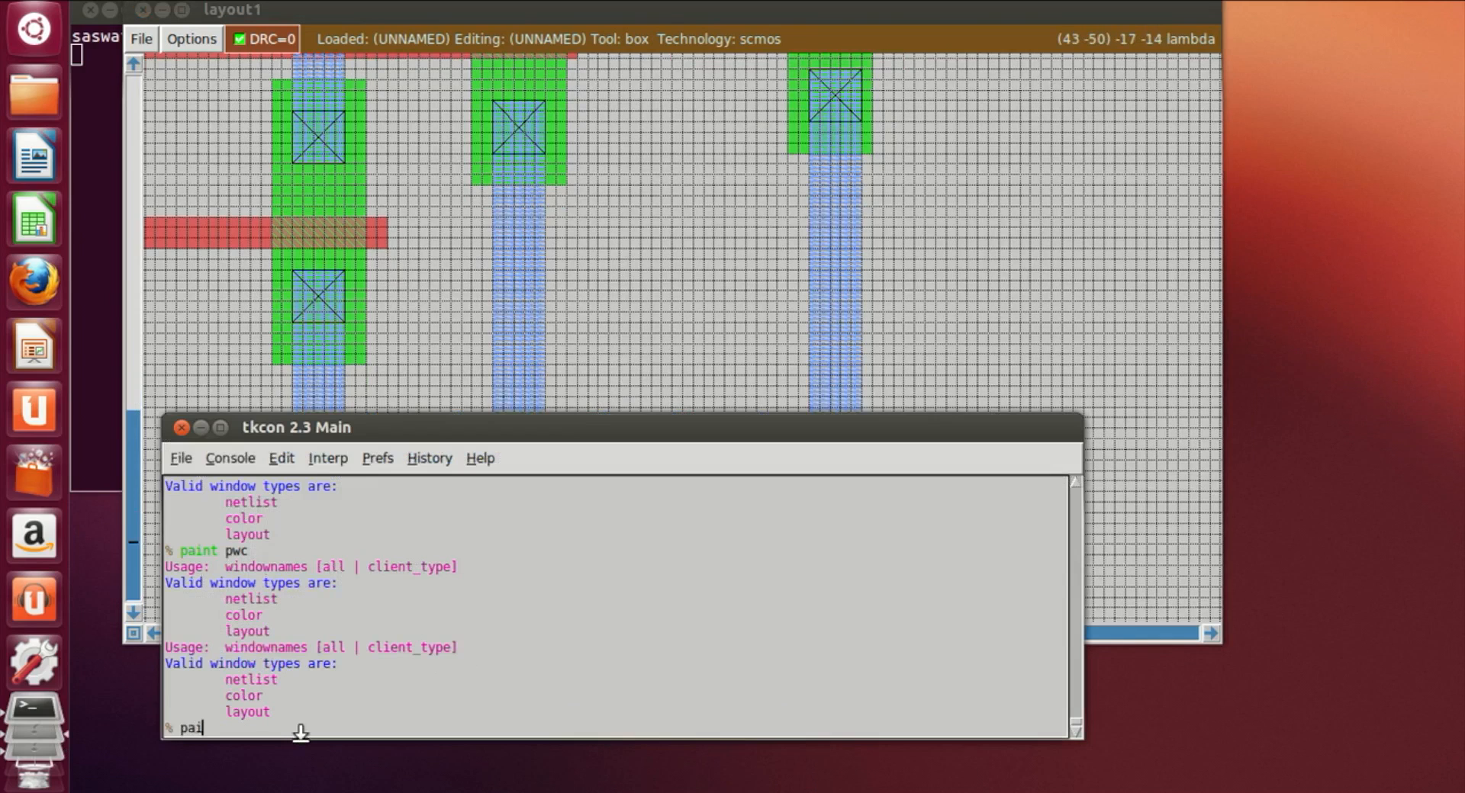
{"action": "type", "text": "nt pwc"}
{"action": "key", "text": "Return"}
Step: Paint a third p-well contact (pwc) on the bottom metal1 strip, left of the right vertical metal branch
{"action": "left_click", "coordinate": [1134, 521]}
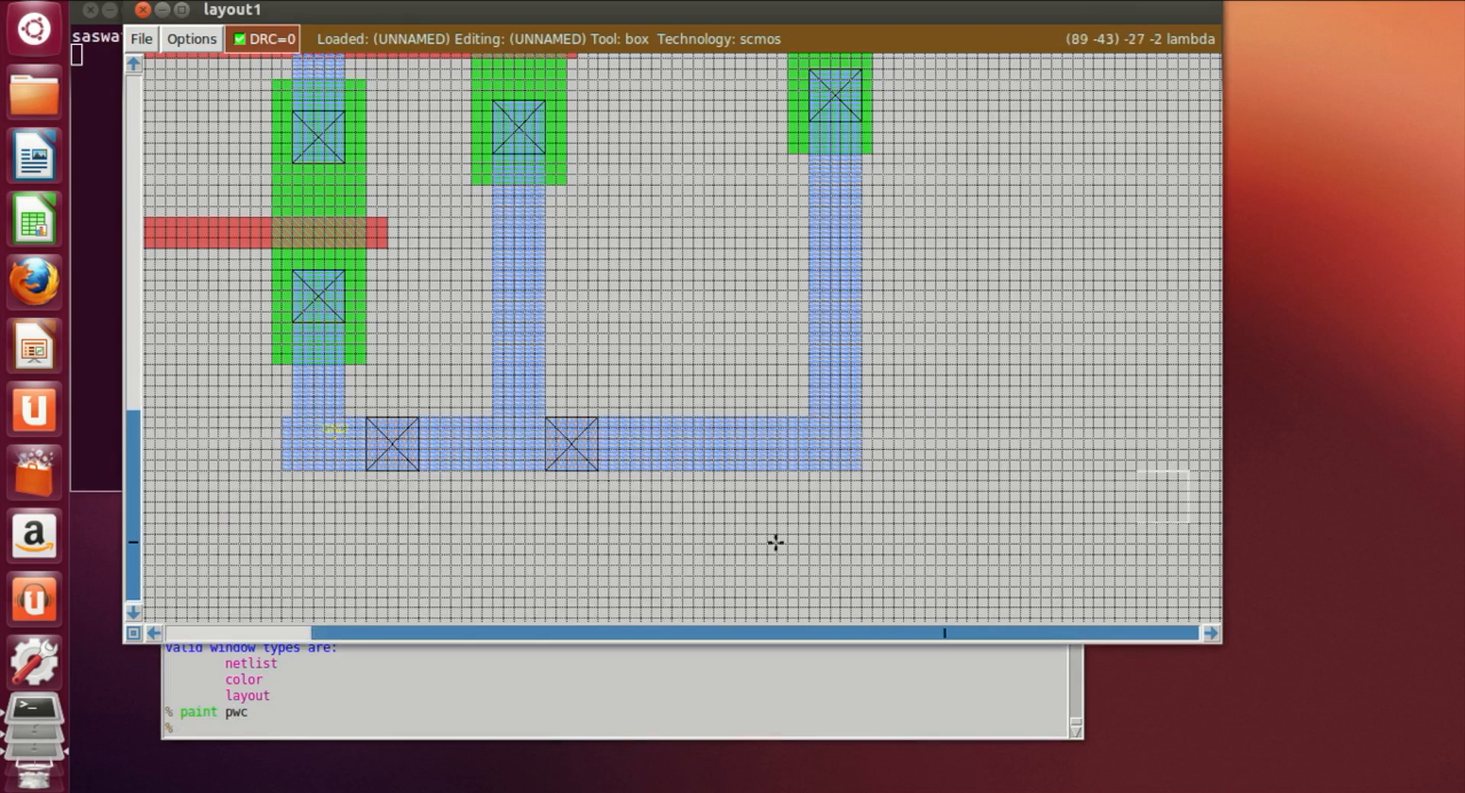
{"action": "left_click", "coordinate": [717, 467]}
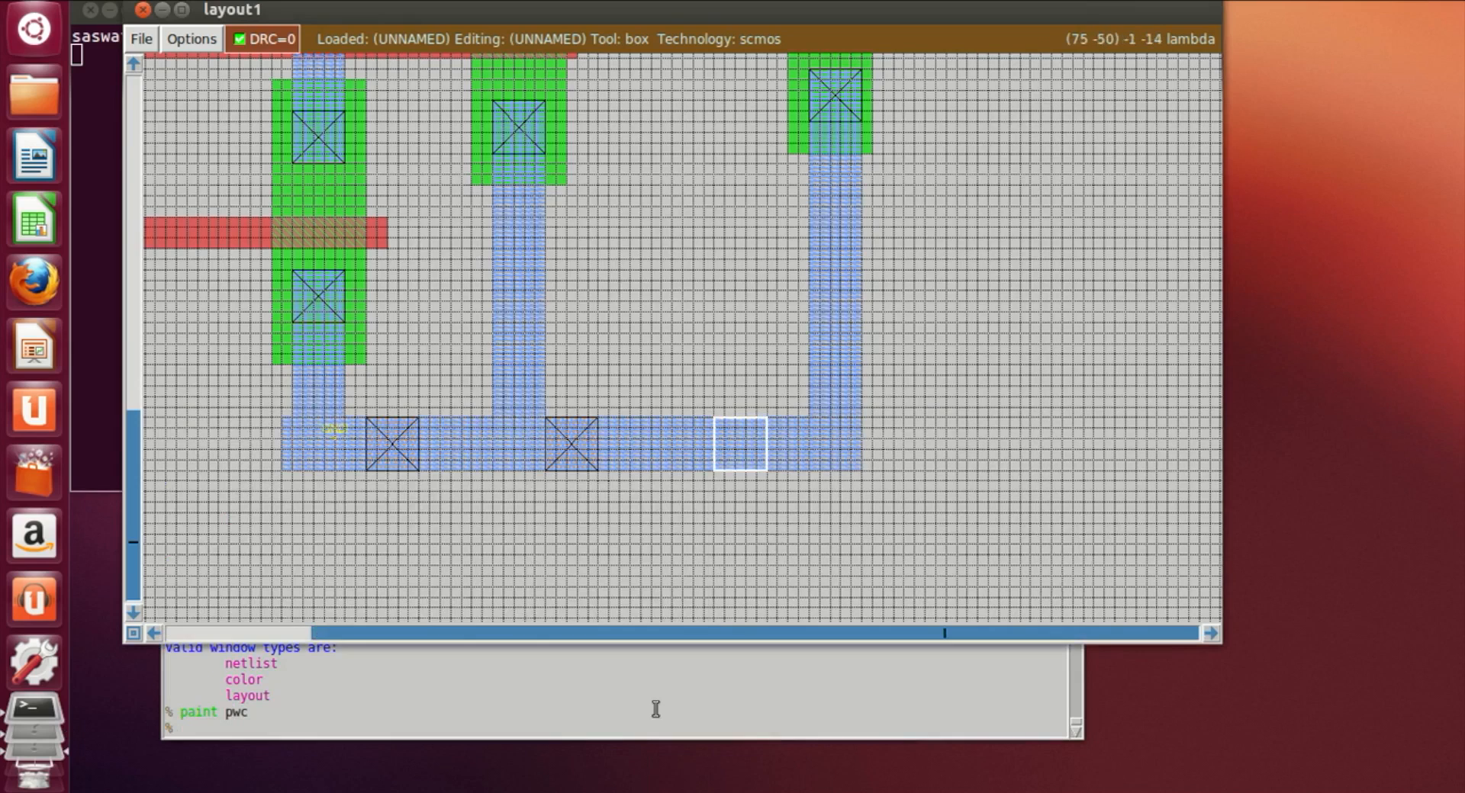
{"action": "left_click", "coordinate": [458, 718]}
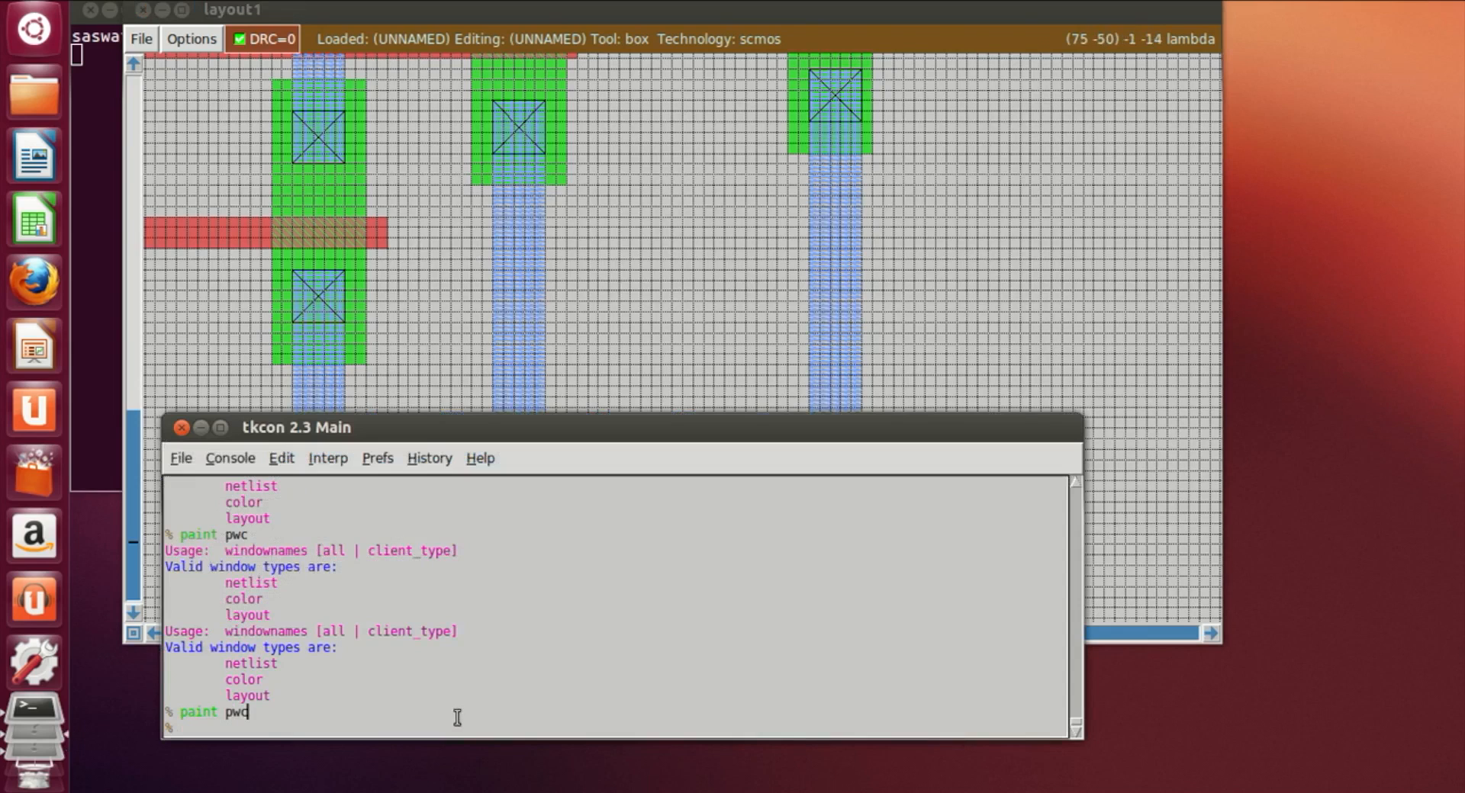
{"action": "type", "text": "paint pwc"}
{"action": "key", "text": "Return"}
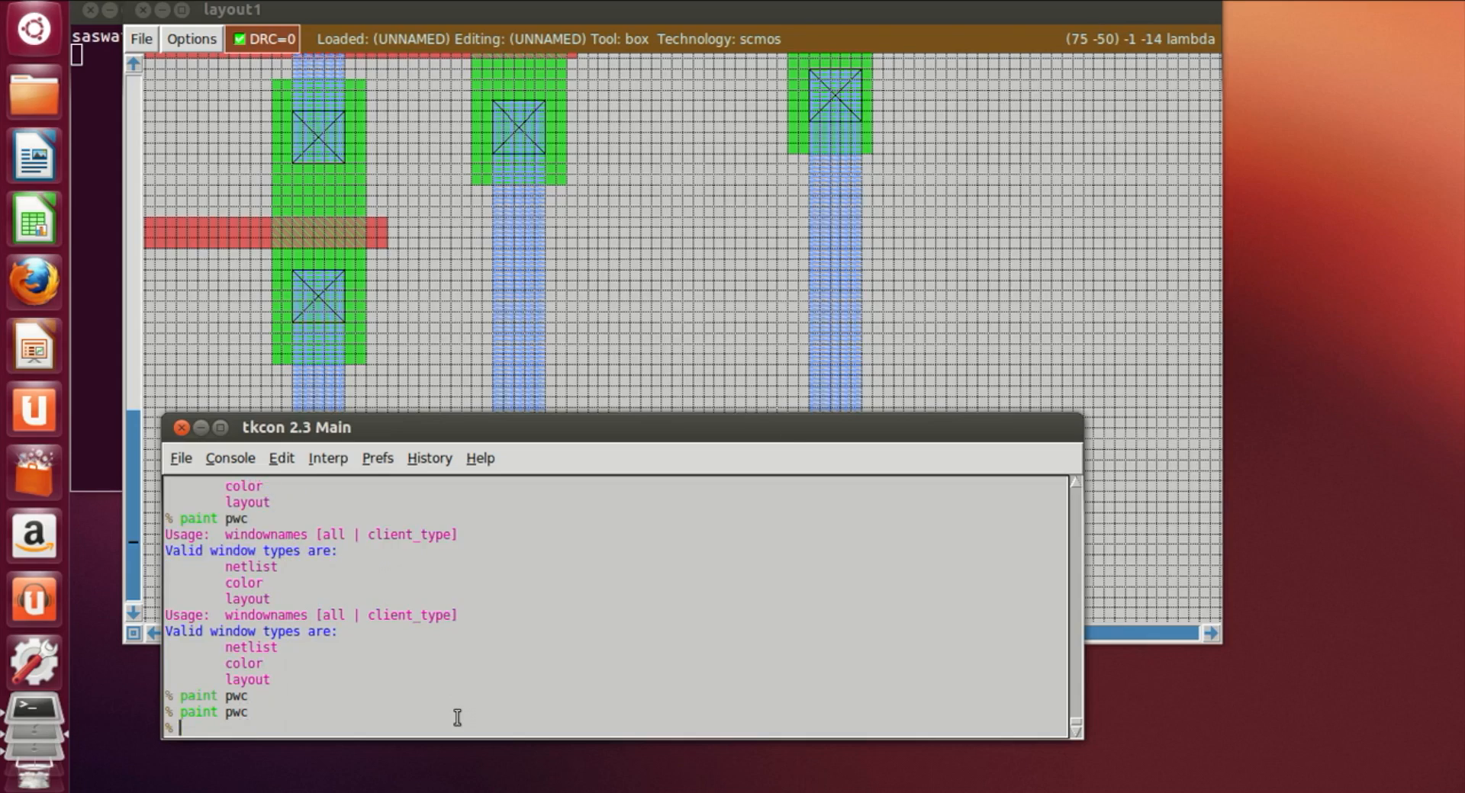
Step: Paint an n-well contact (nwc) on the top supply metal1 strip, near its left end
{"action": "left_click", "coordinate": [1004, 304]}
{"action": "scroll", "coordinate": [1001, 305], "scroll_direction": "up", "scroll_amount": 20}
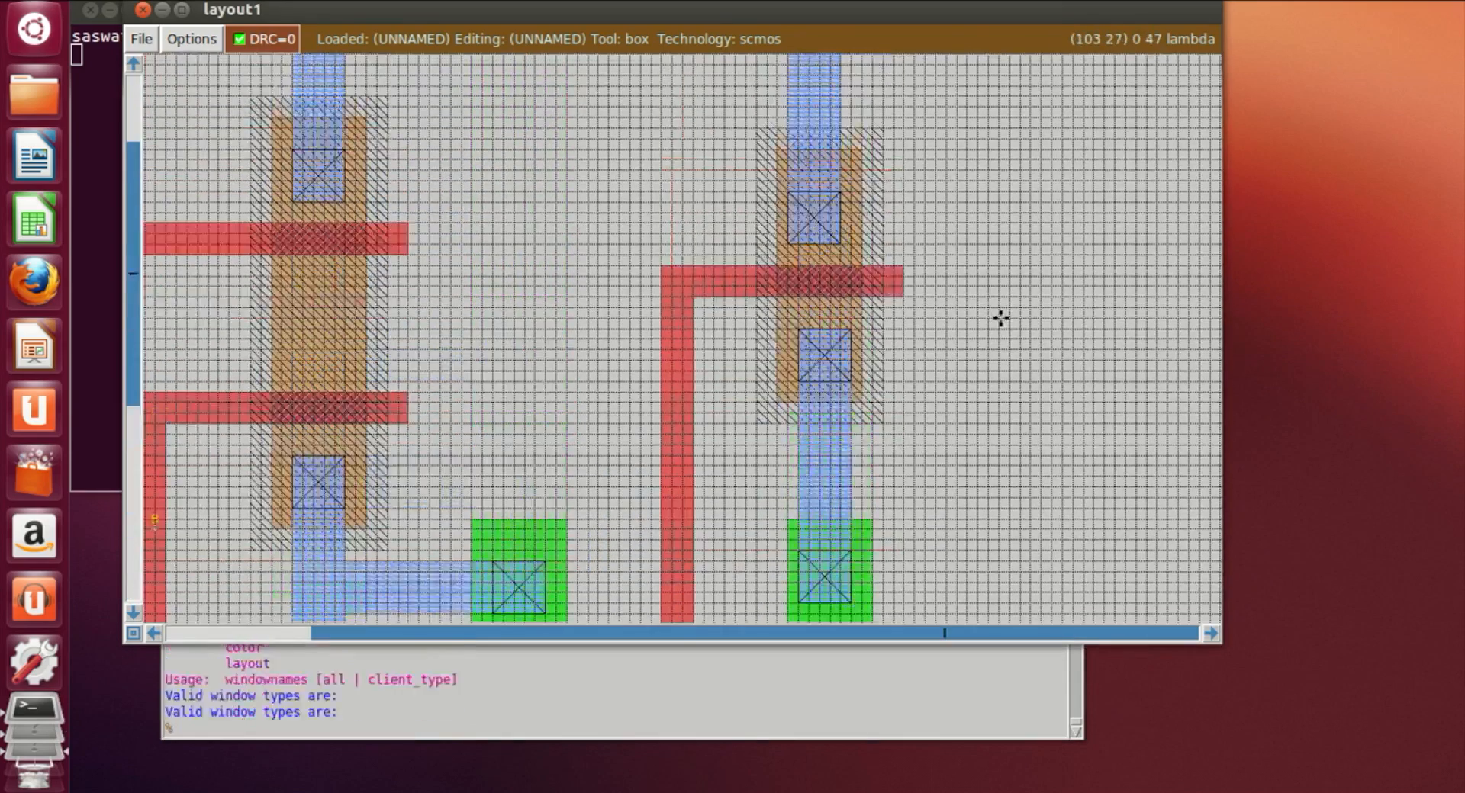
{"action": "scroll", "coordinate": [1001, 319], "scroll_direction": "up", "scroll_amount": 3}
{"action": "scroll", "coordinate": [1005, 312], "scroll_direction": "up", "scroll_amount": 1}
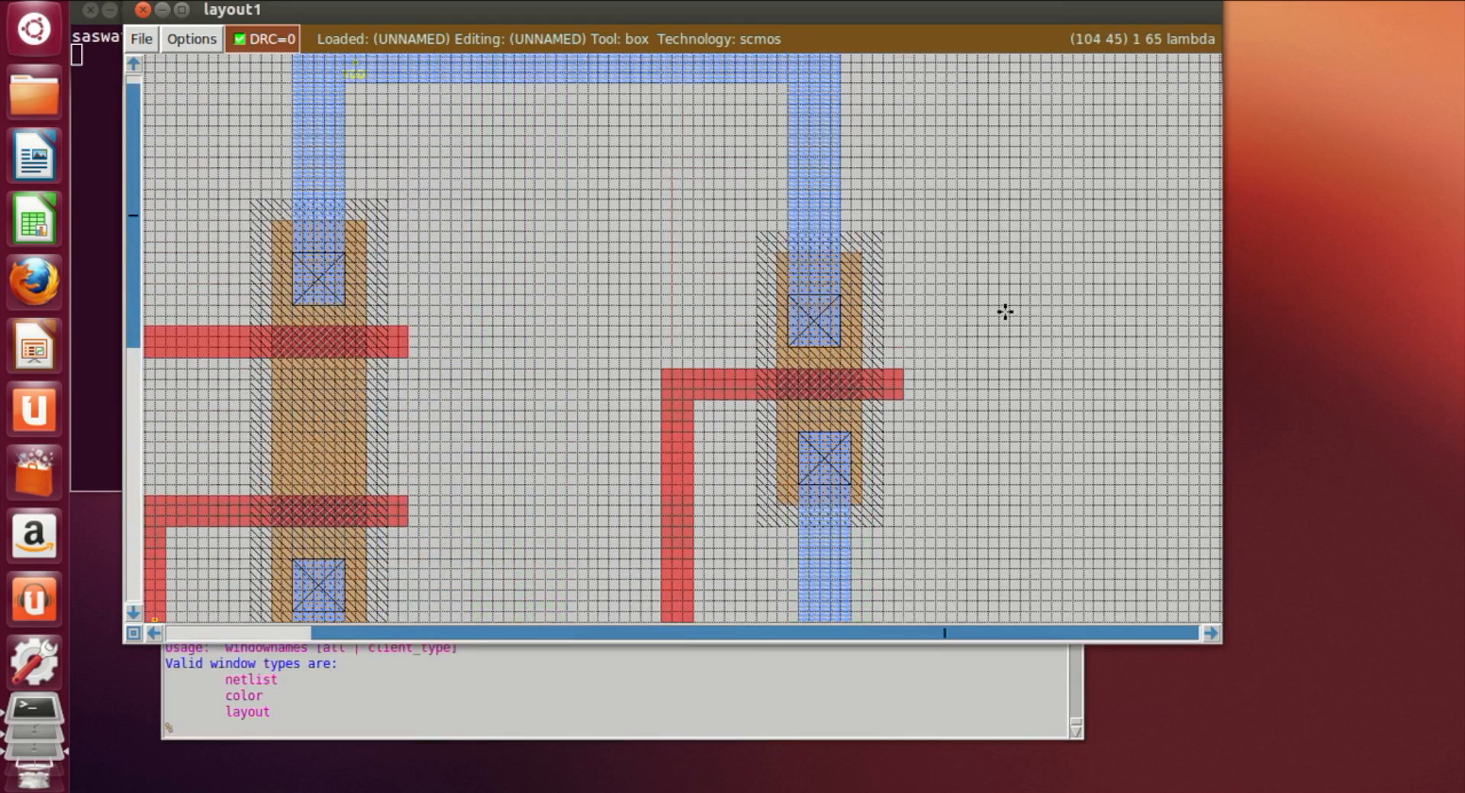
{"action": "scroll", "coordinate": [1005, 312], "scroll_direction": "up", "scroll_amount": 4}
{"action": "left_click", "coordinate": [437, 207]}
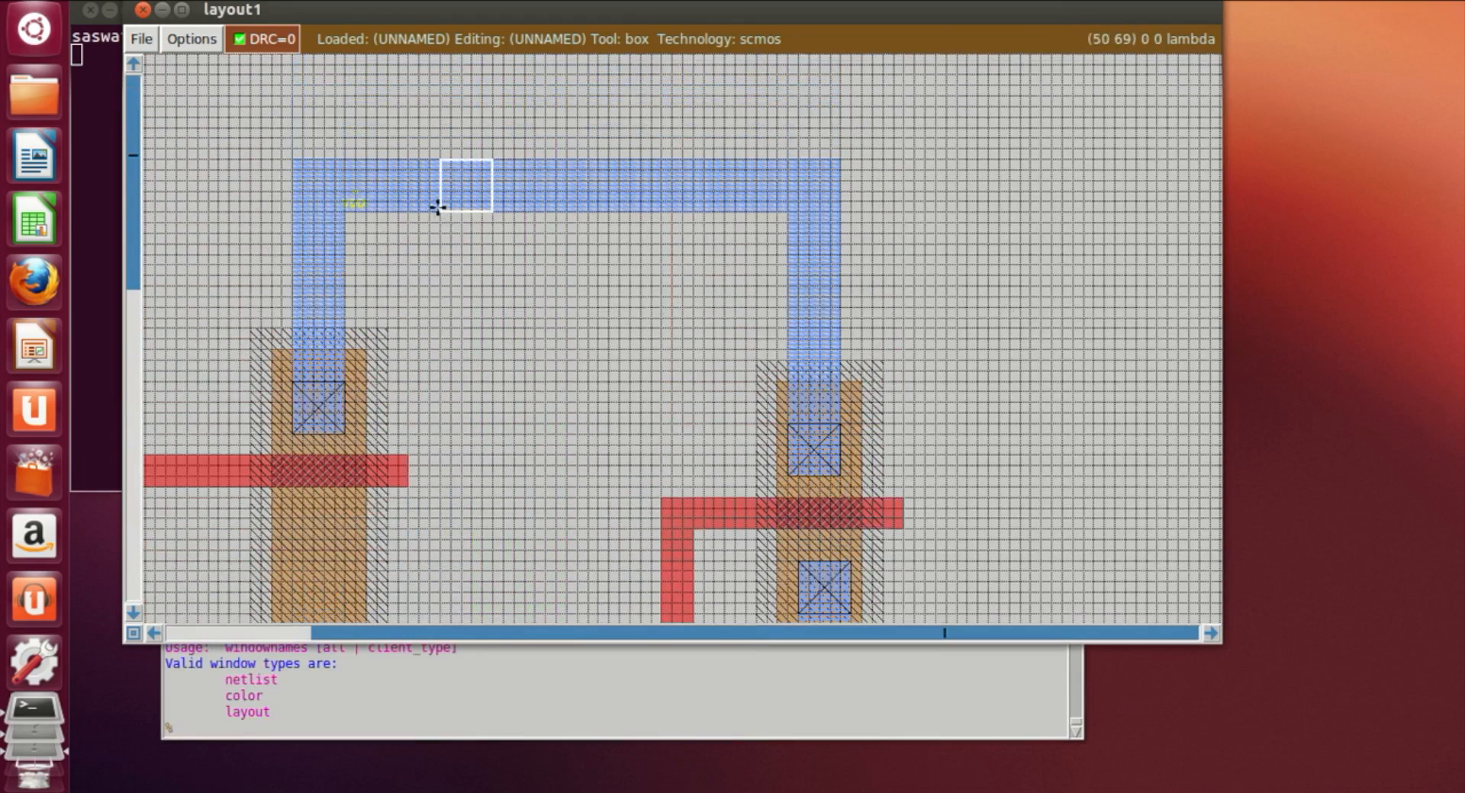
{"action": "left_click", "coordinate": [294, 730]}
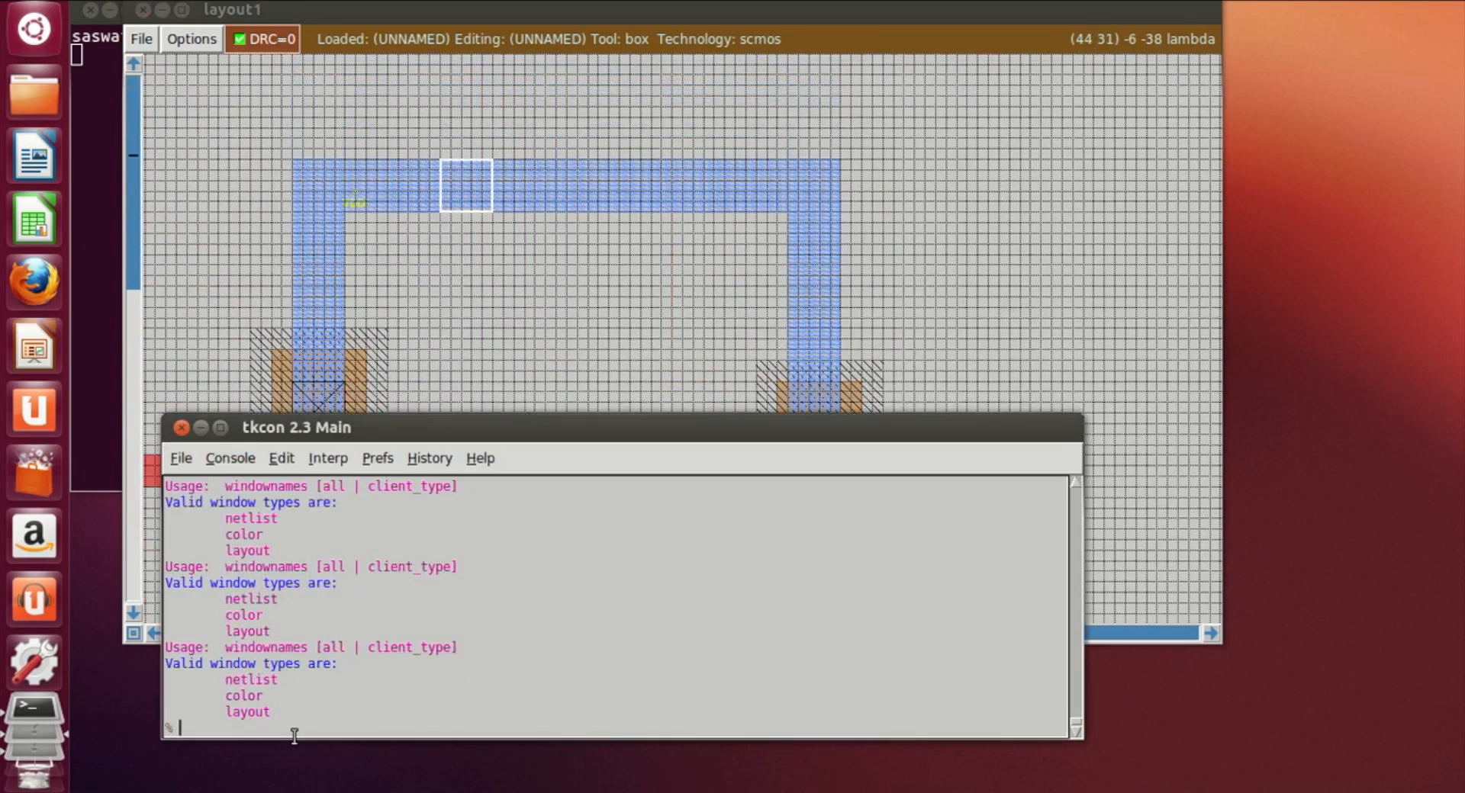
{"action": "type", "text": "paint nwc"}
{"action": "key", "text": "Return"}
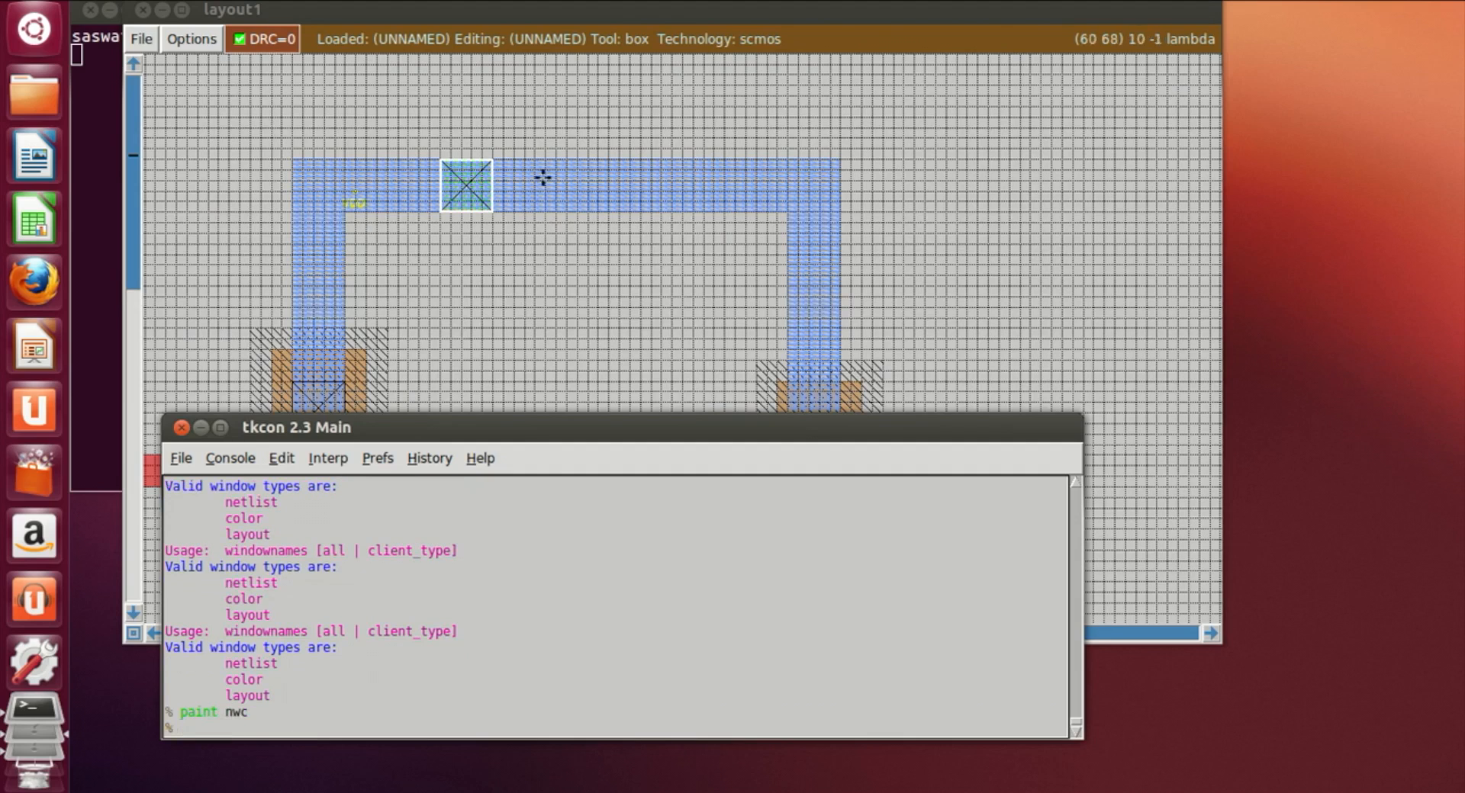
Step: Paint a second n-well contact (nwc) in the middle of the top supply metal1 strip
{"action": "left_click", "coordinate": [600, 201]}
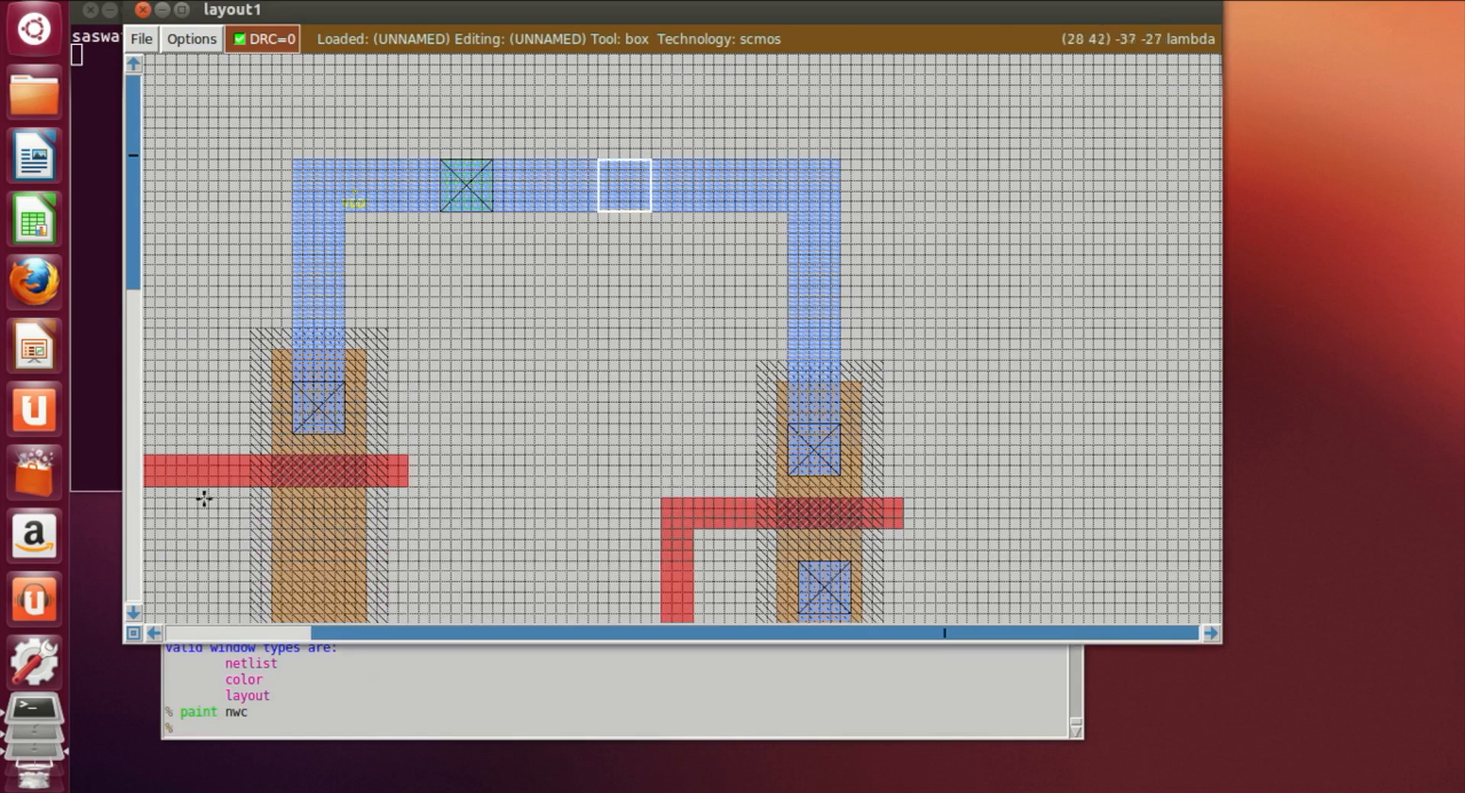
{"action": "left_click", "coordinate": [223, 731]}
{"action": "type", "text": "pa"}
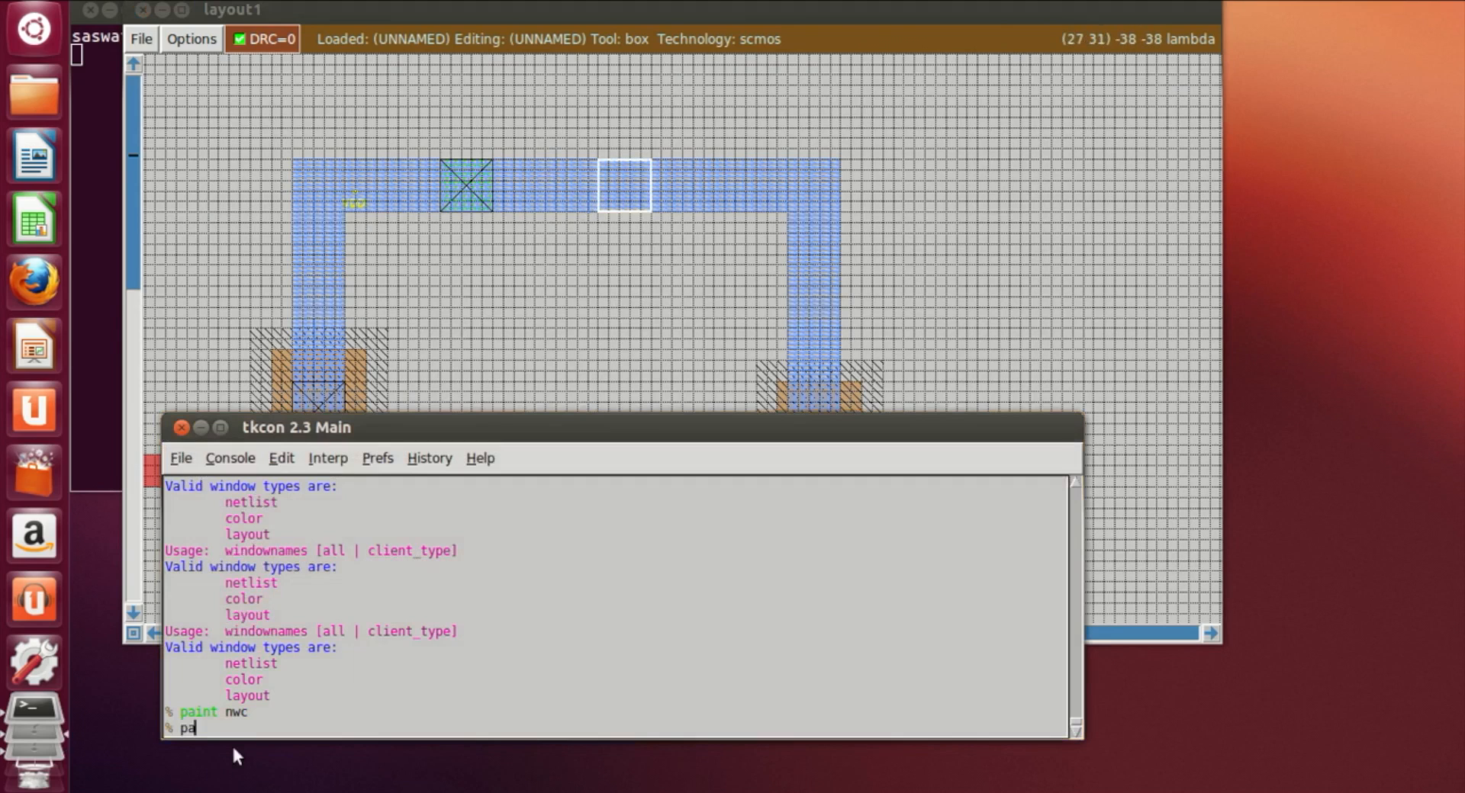
{"action": "type", "text": "int nwc"}
{"action": "key", "text": "Return"}
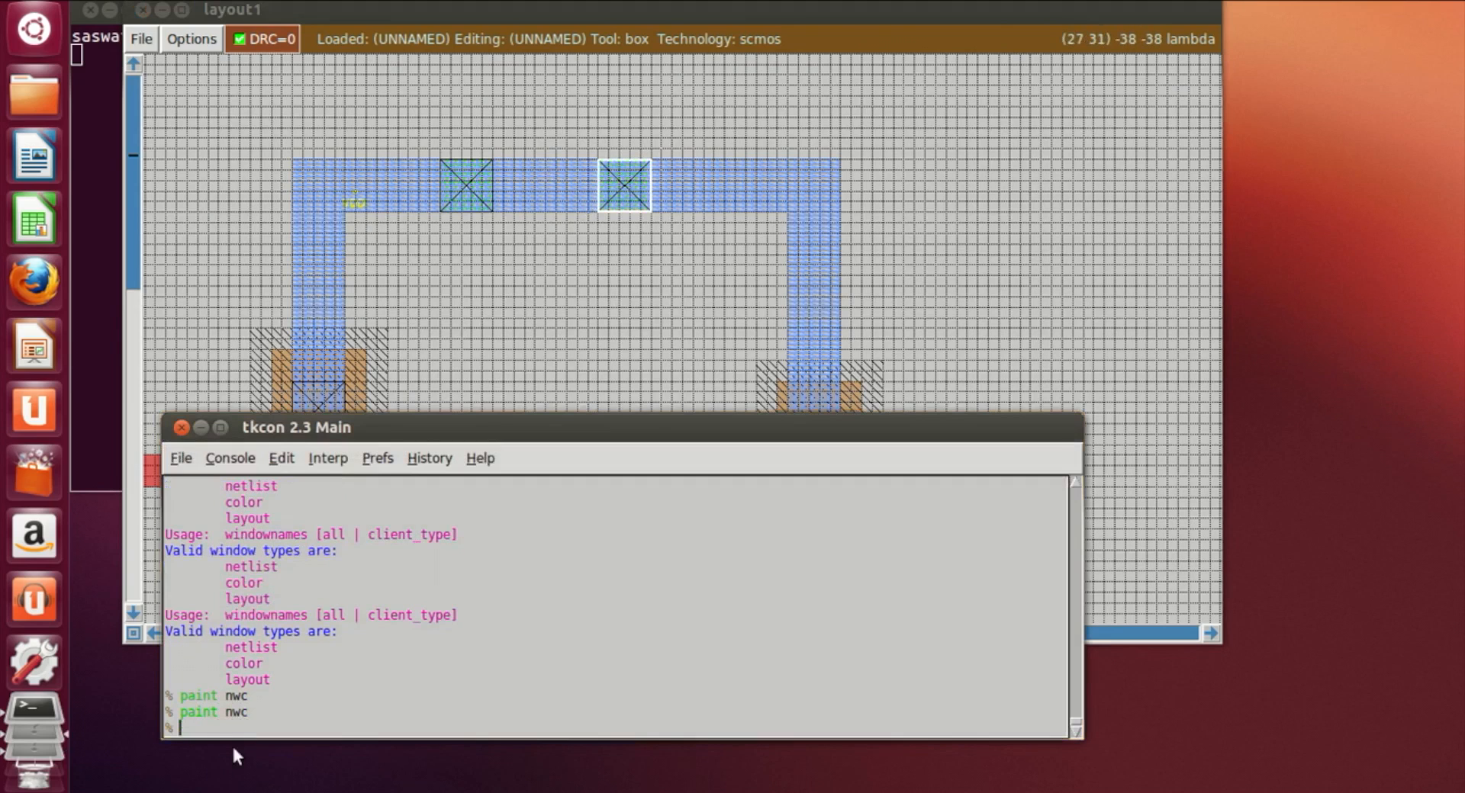
Step: Paint a third n-well contact (nwc) on the top metal1 strip, just before its right corner
{"action": "left_click", "coordinate": [752, 208]}
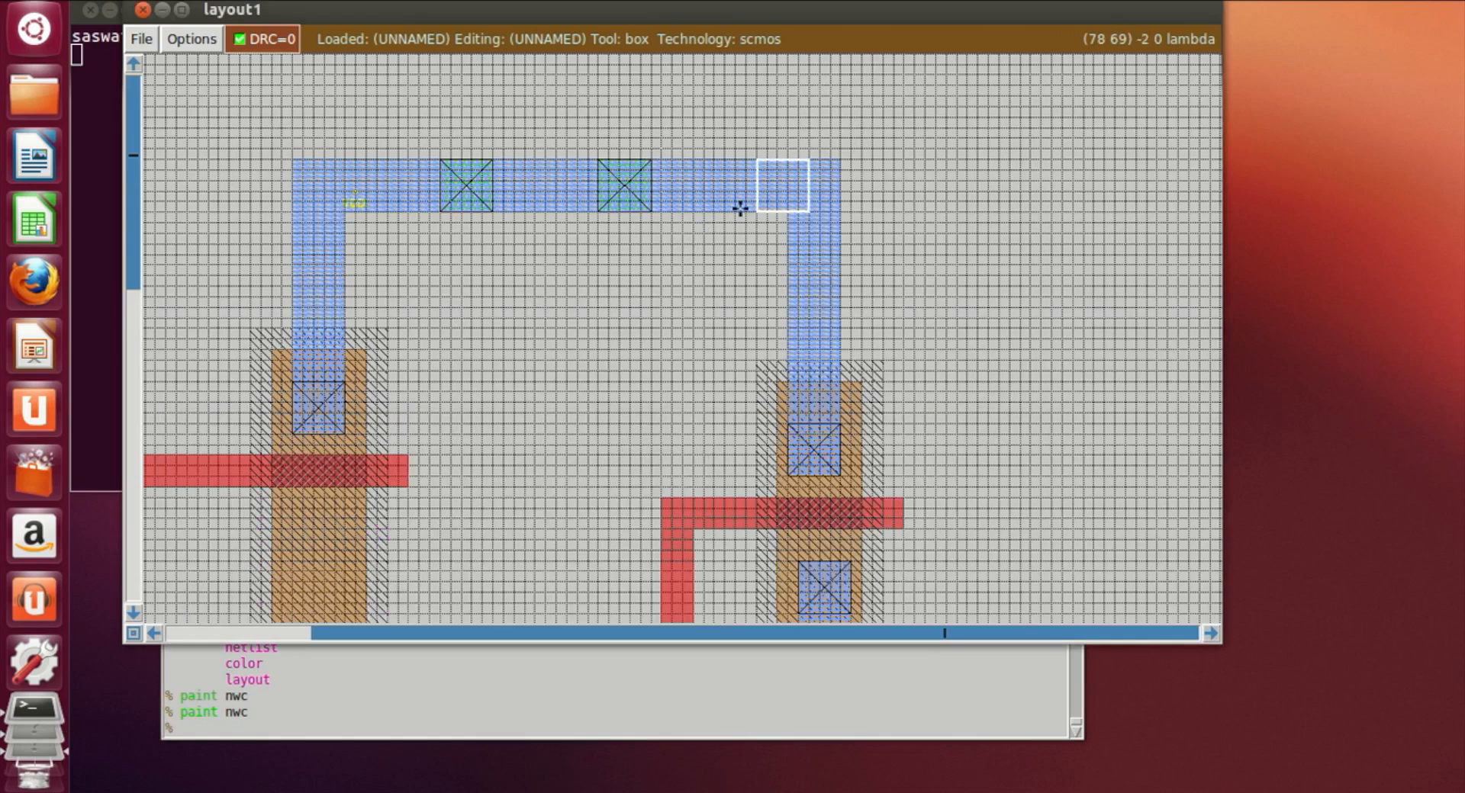
{"action": "left_click", "coordinate": [740, 208]}
{"action": "left_click", "coordinate": [455, 734]}
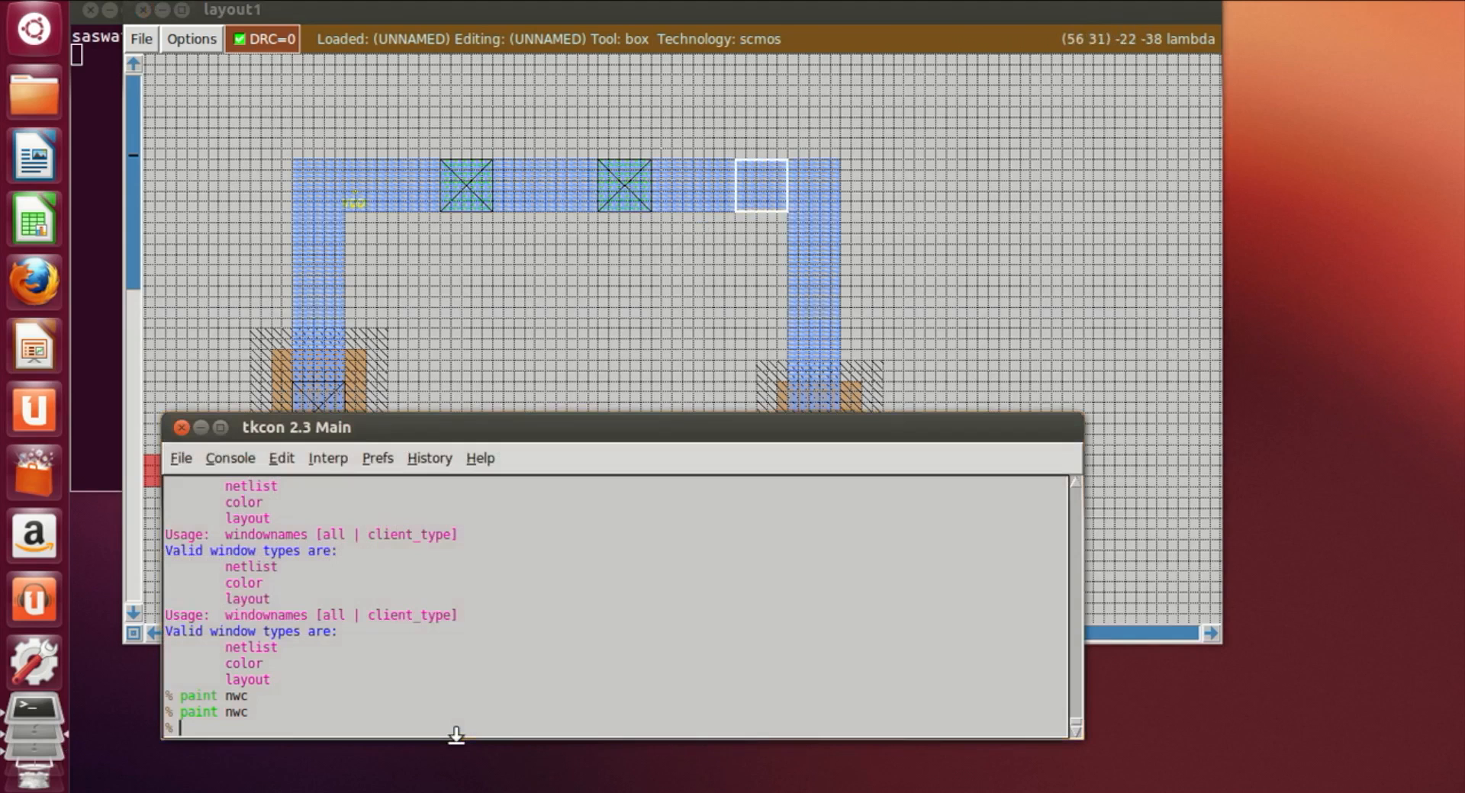
{"action": "type", "text": "paint nwvc"}
{"action": "key", "text": "Return"}
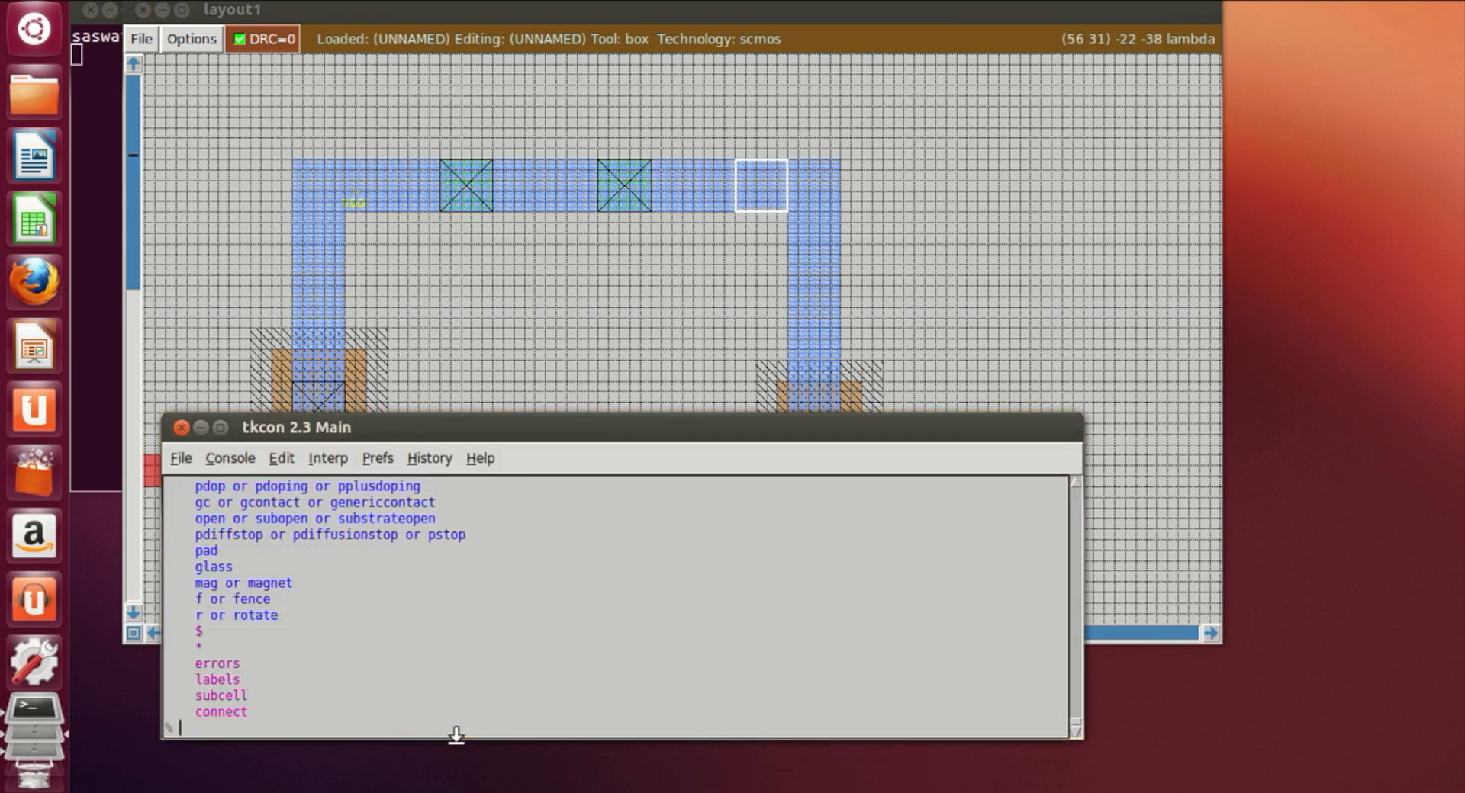
{"action": "key", "text": "Up"}
{"action": "key", "text": "Return"}
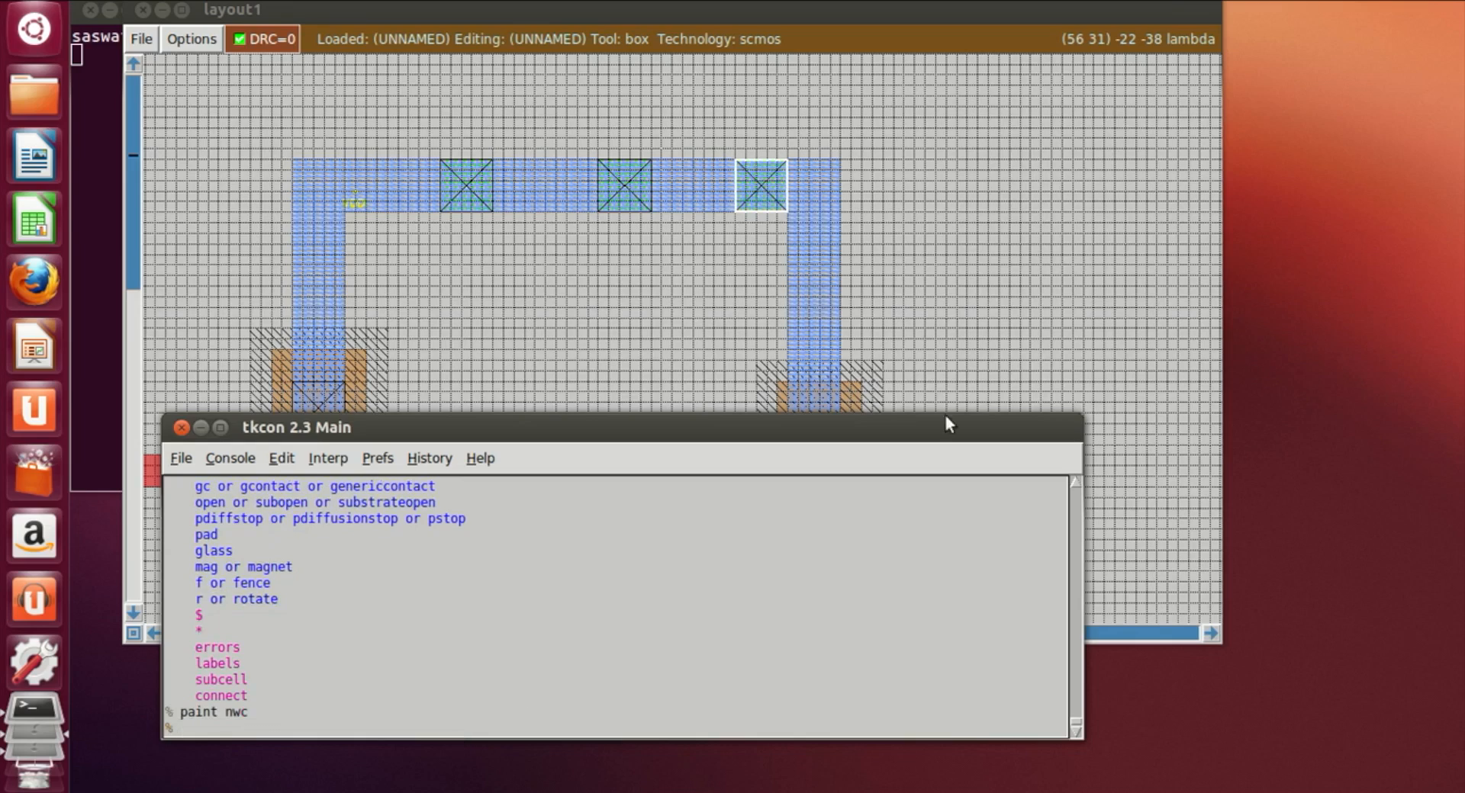
Step: Extend metal1 rightward from the middle ndiff contact toward the right vertical poly line
{"action": "left_click", "coordinate": [1037, 323]}
{"action": "scroll", "coordinate": [1037, 323], "scroll_direction": "down", "scroll_amount": 5}
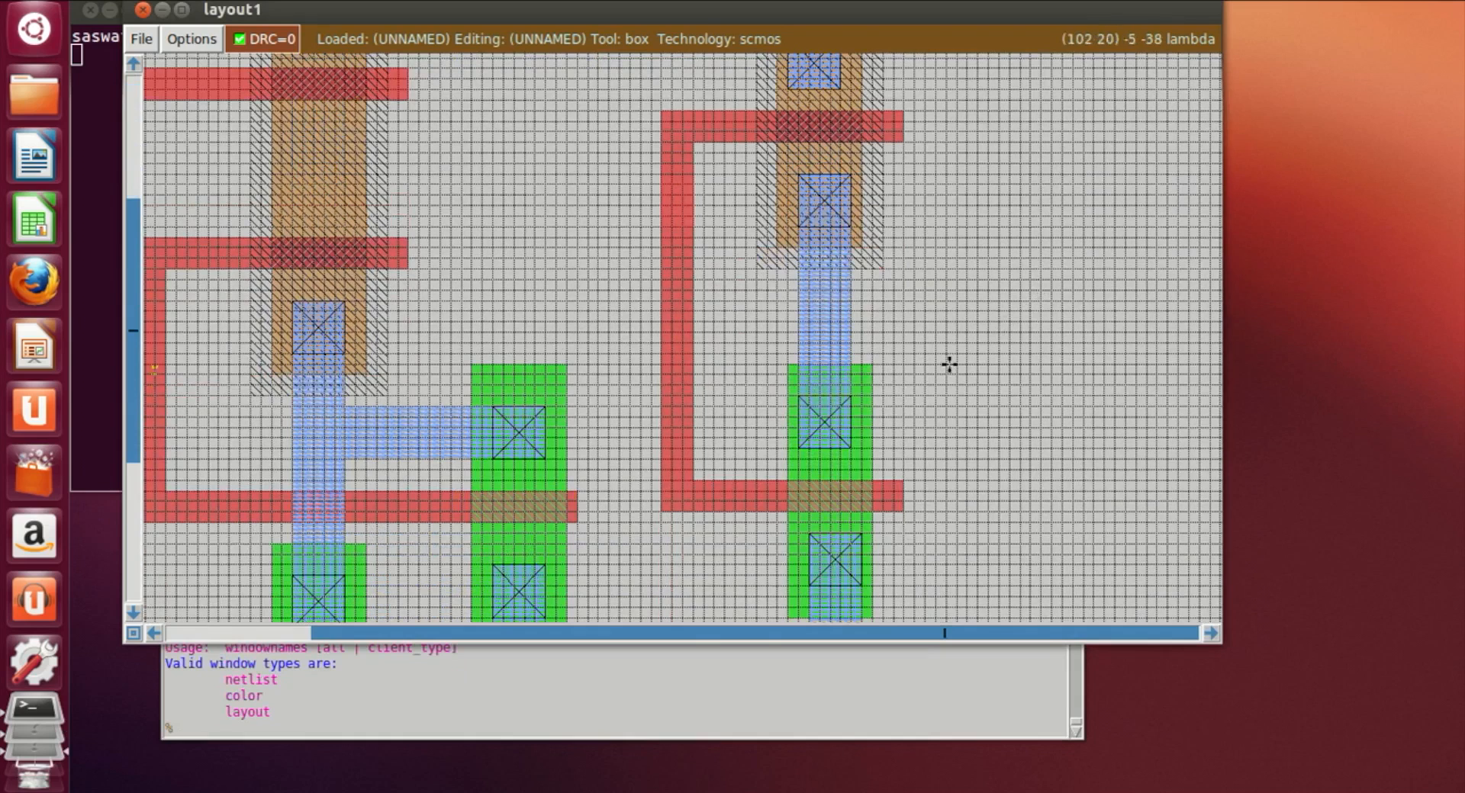
{"action": "scroll", "coordinate": [950, 364], "scroll_direction": "up", "scroll_amount": 1}
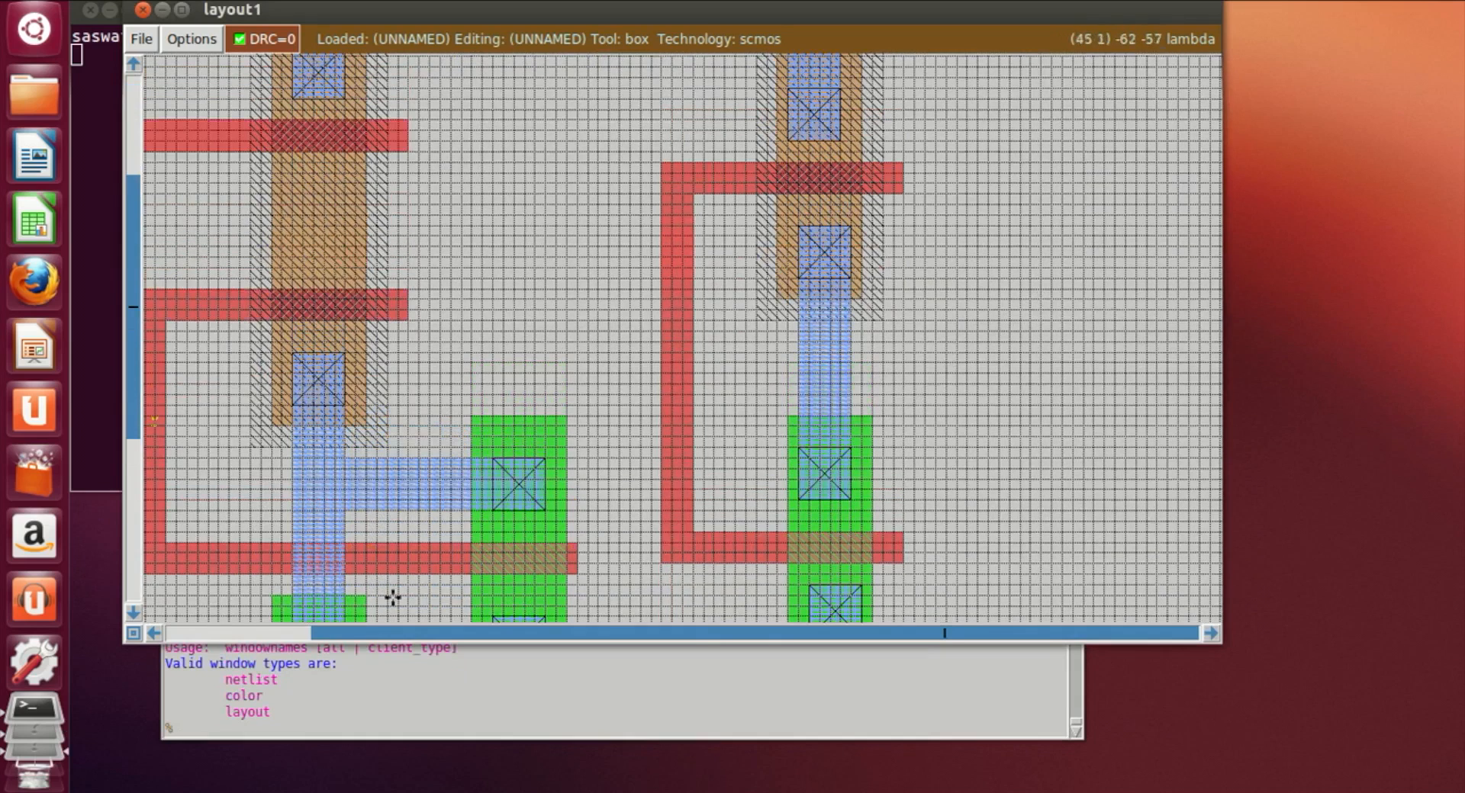
{"action": "left_click", "coordinate": [544, 470]}
{"action": "left_click", "coordinate": [547, 458]}
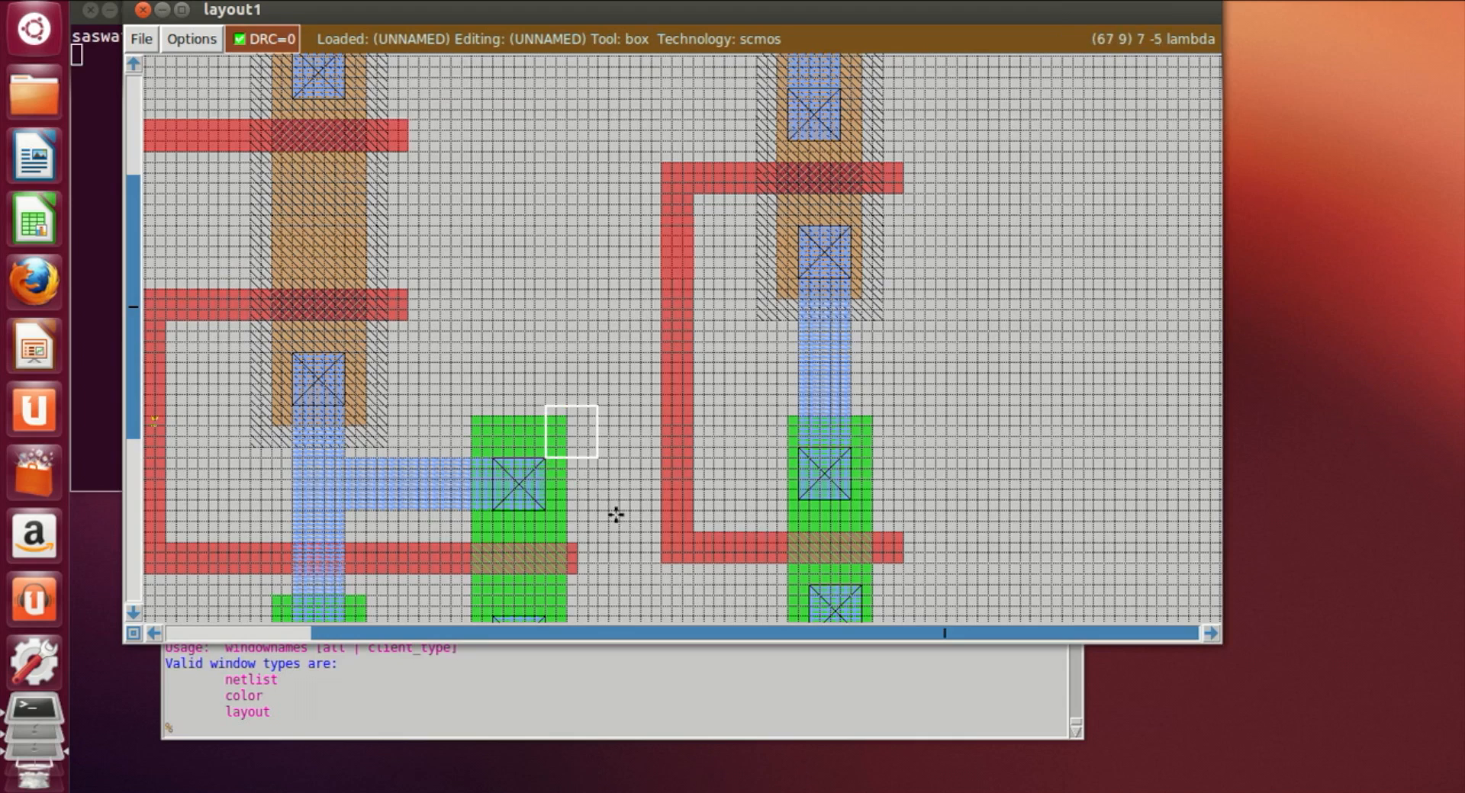
{"action": "right_click", "coordinate": [639, 510]}
{"action": "right_click", "coordinate": [642, 492]}
{"action": "right_click", "coordinate": [641, 457]}
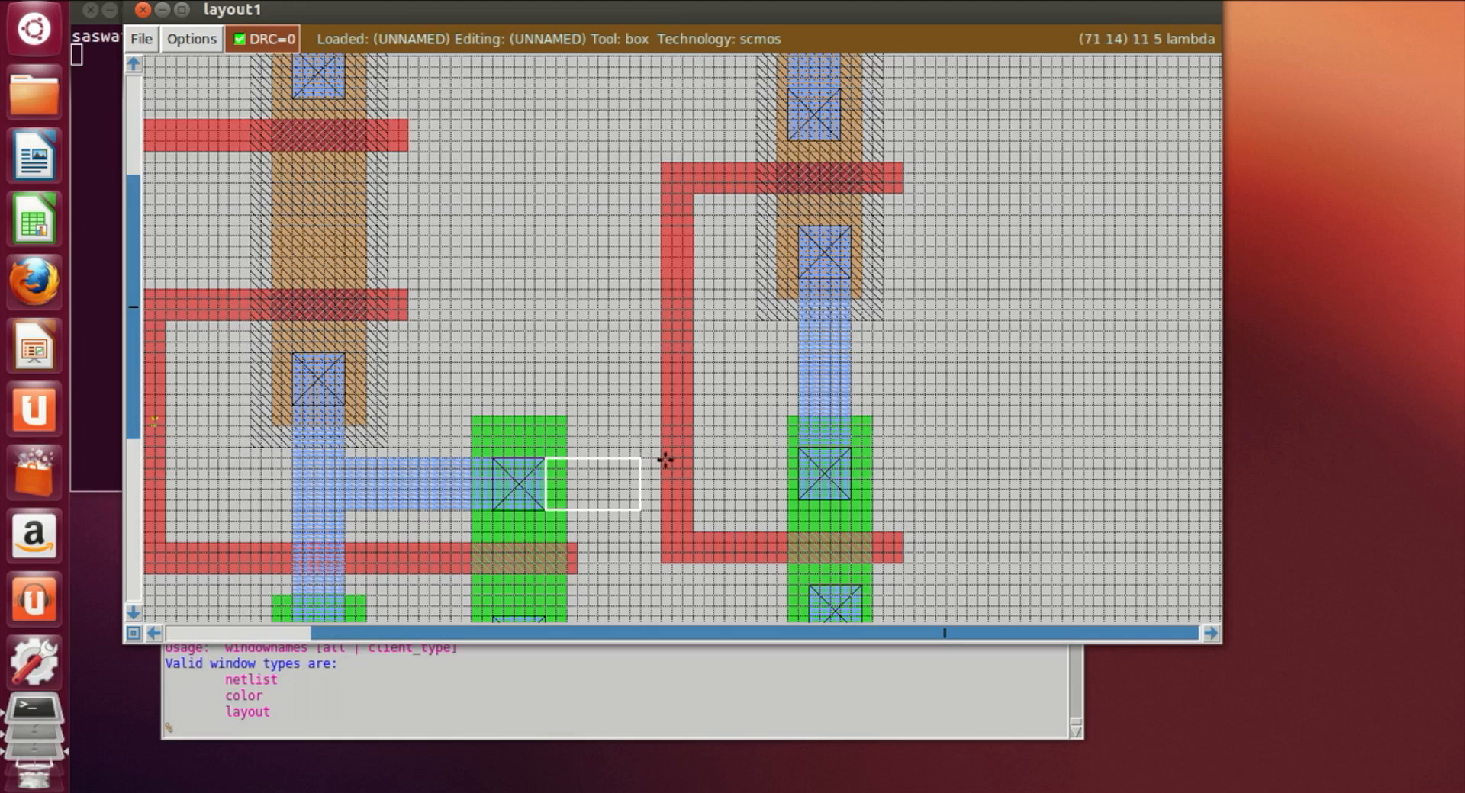
{"action": "left_click", "coordinate": [422, 733]}
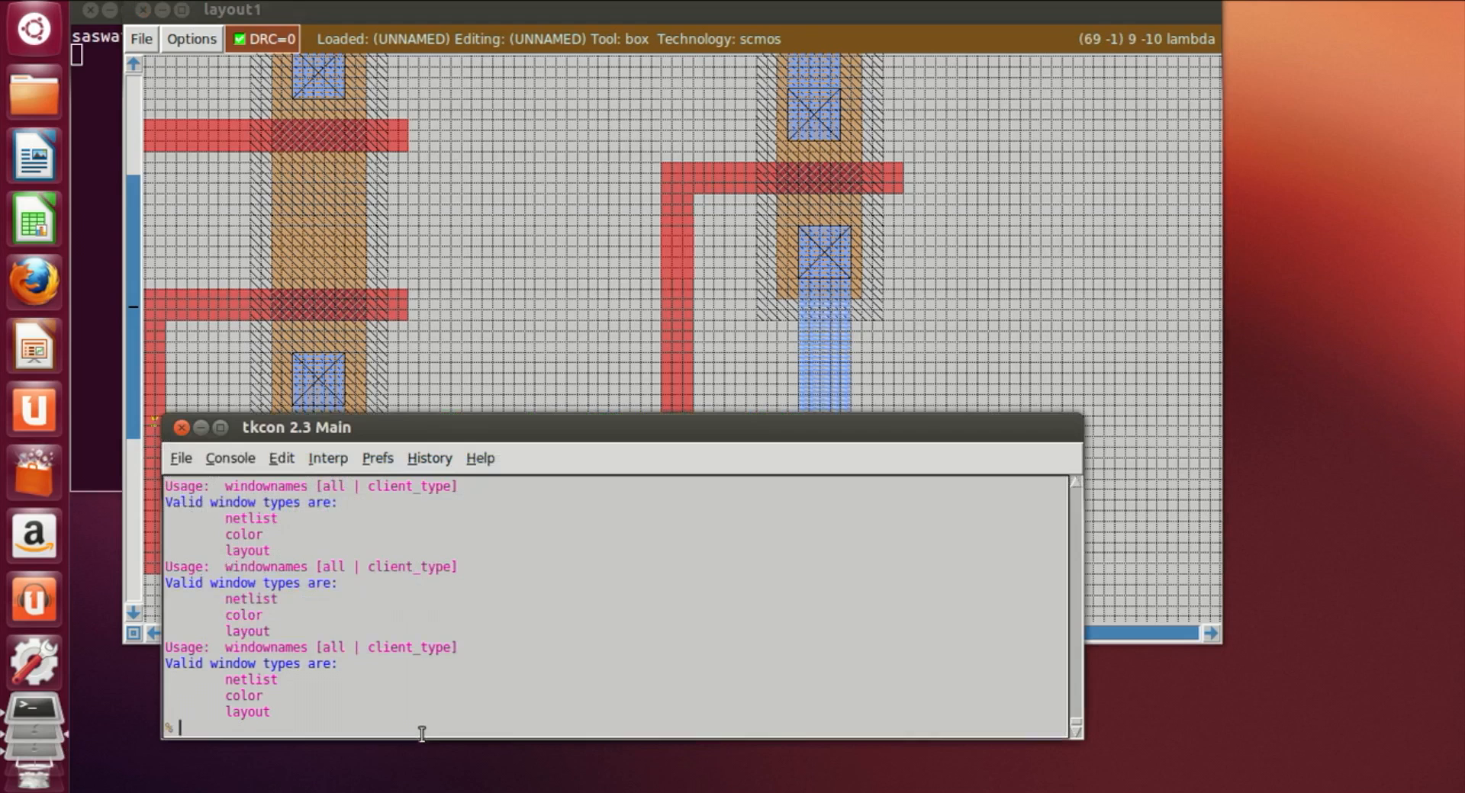
{"action": "type", "text": "paint m1"}
{"action": "key", "text": "Return"}
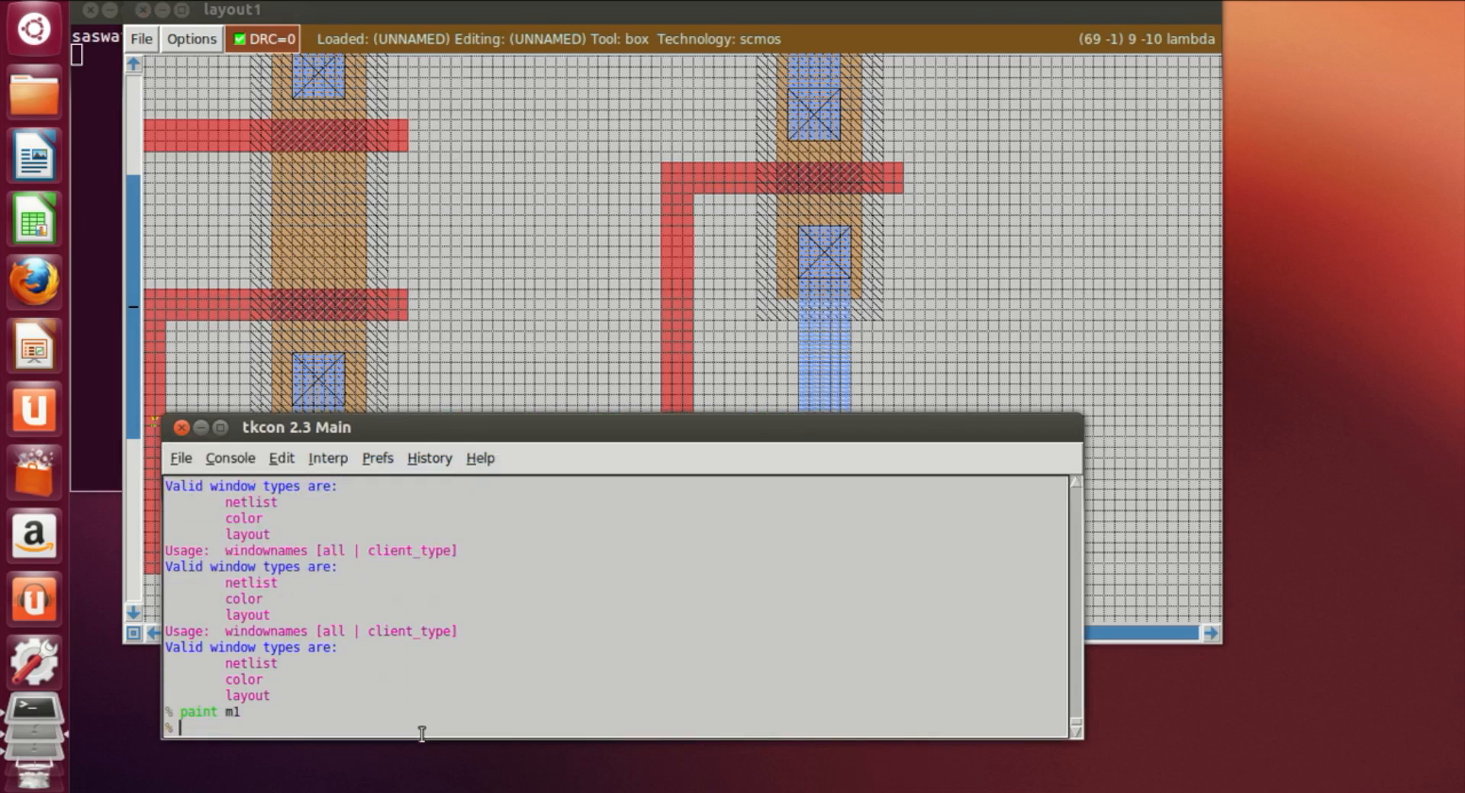
Step: Paint poly over the end of the new metal1 extension, joining it to the right vertical poly line
{"action": "left_click", "coordinate": [714, 352]}
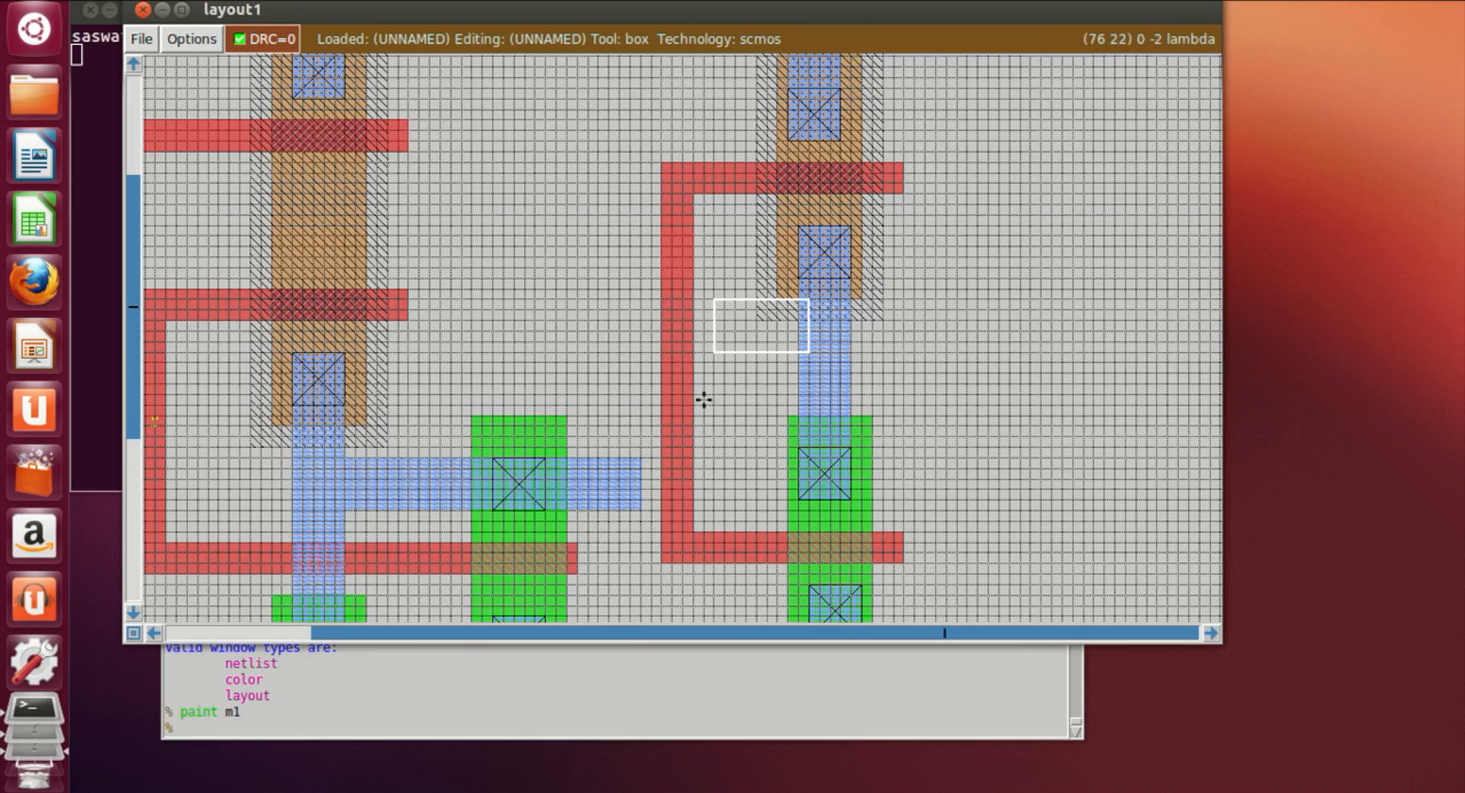
{"action": "left_click", "coordinate": [589, 458]}
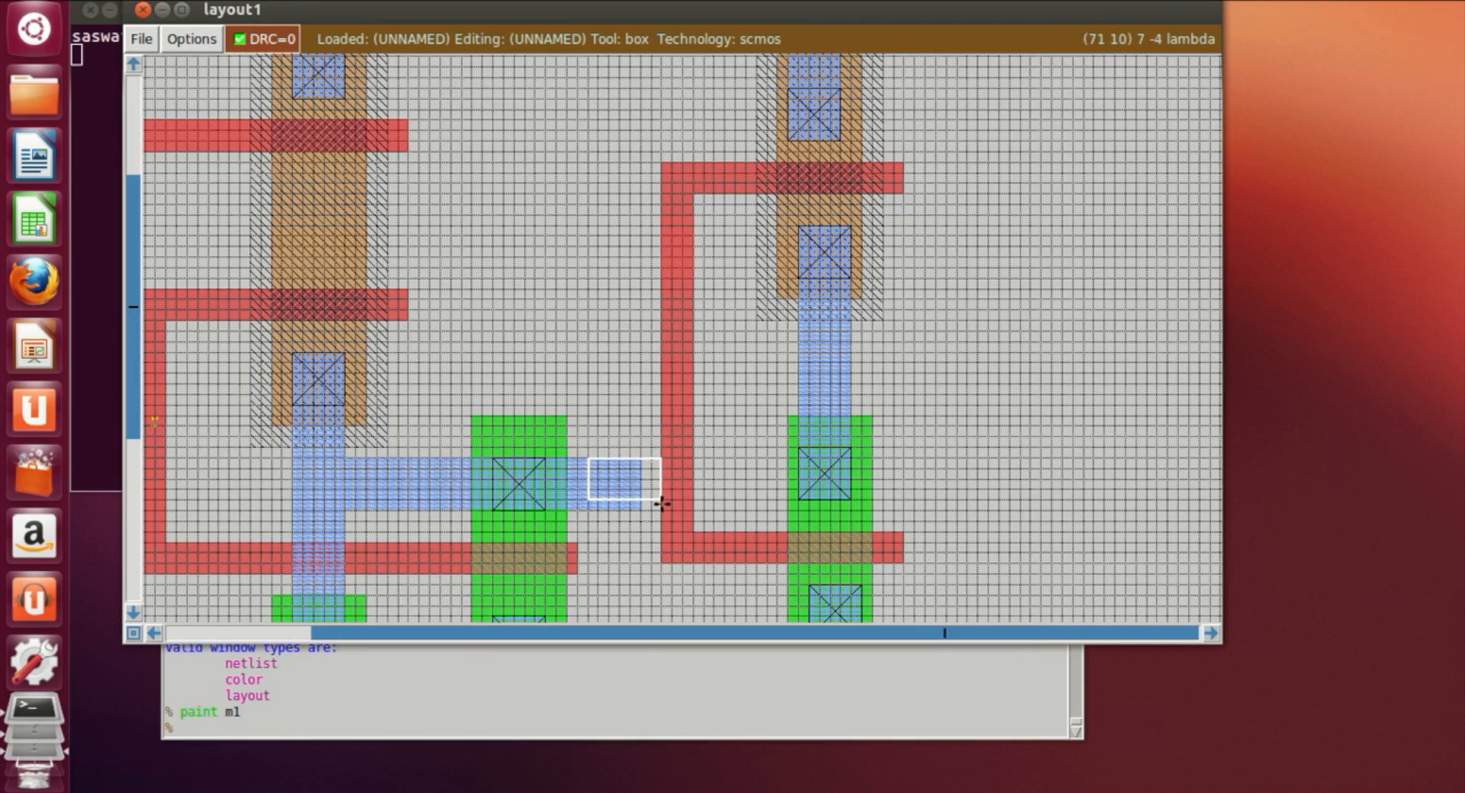
{"action": "right_click", "coordinate": [653, 502]}
{"action": "right_click_drag", "start_coordinate": [652, 501], "coordinate": [653, 459]}
{"action": "left_click", "coordinate": [559, 718]}
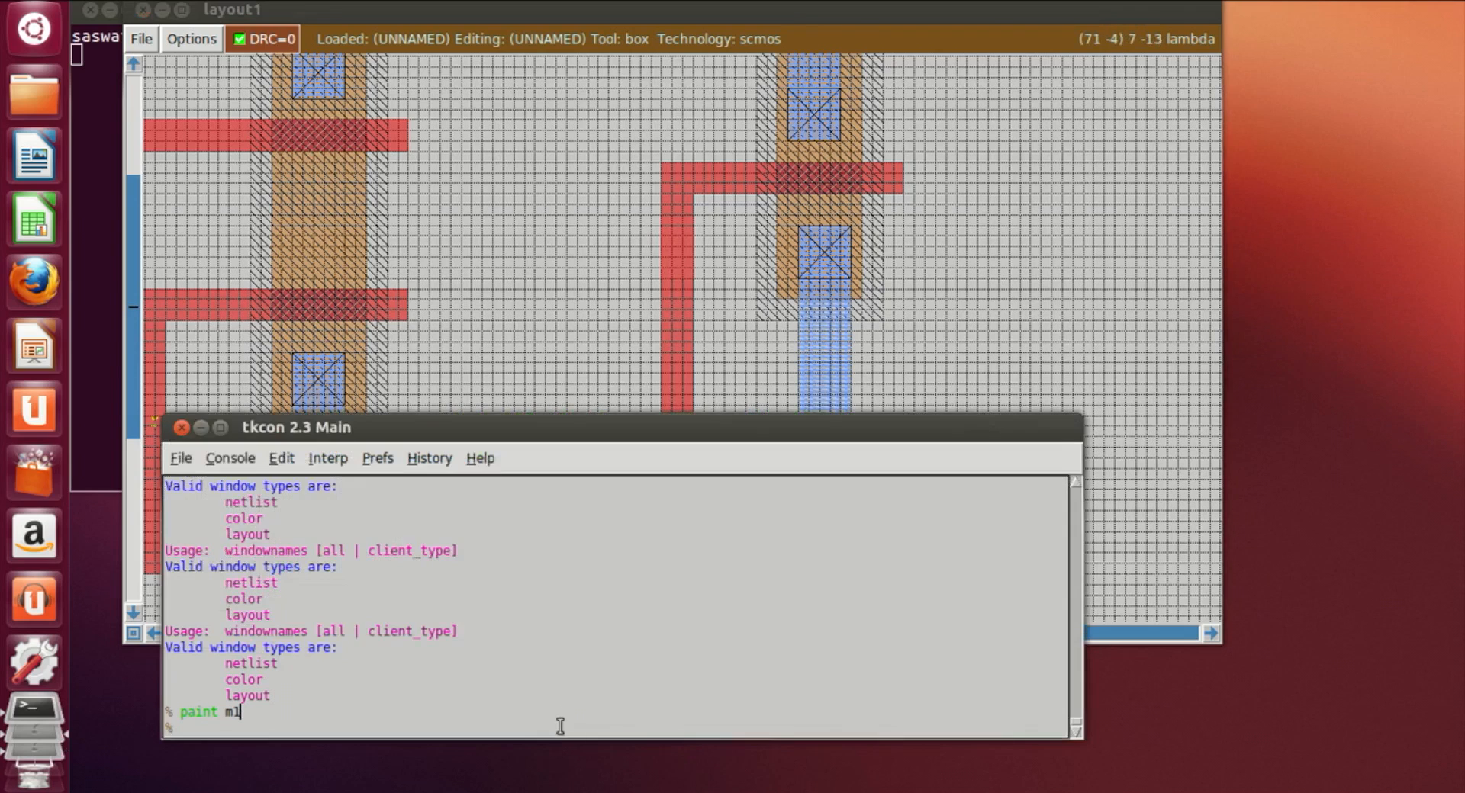
{"action": "type", "text": "paint poly"}
{"action": "key", "text": "Return"}
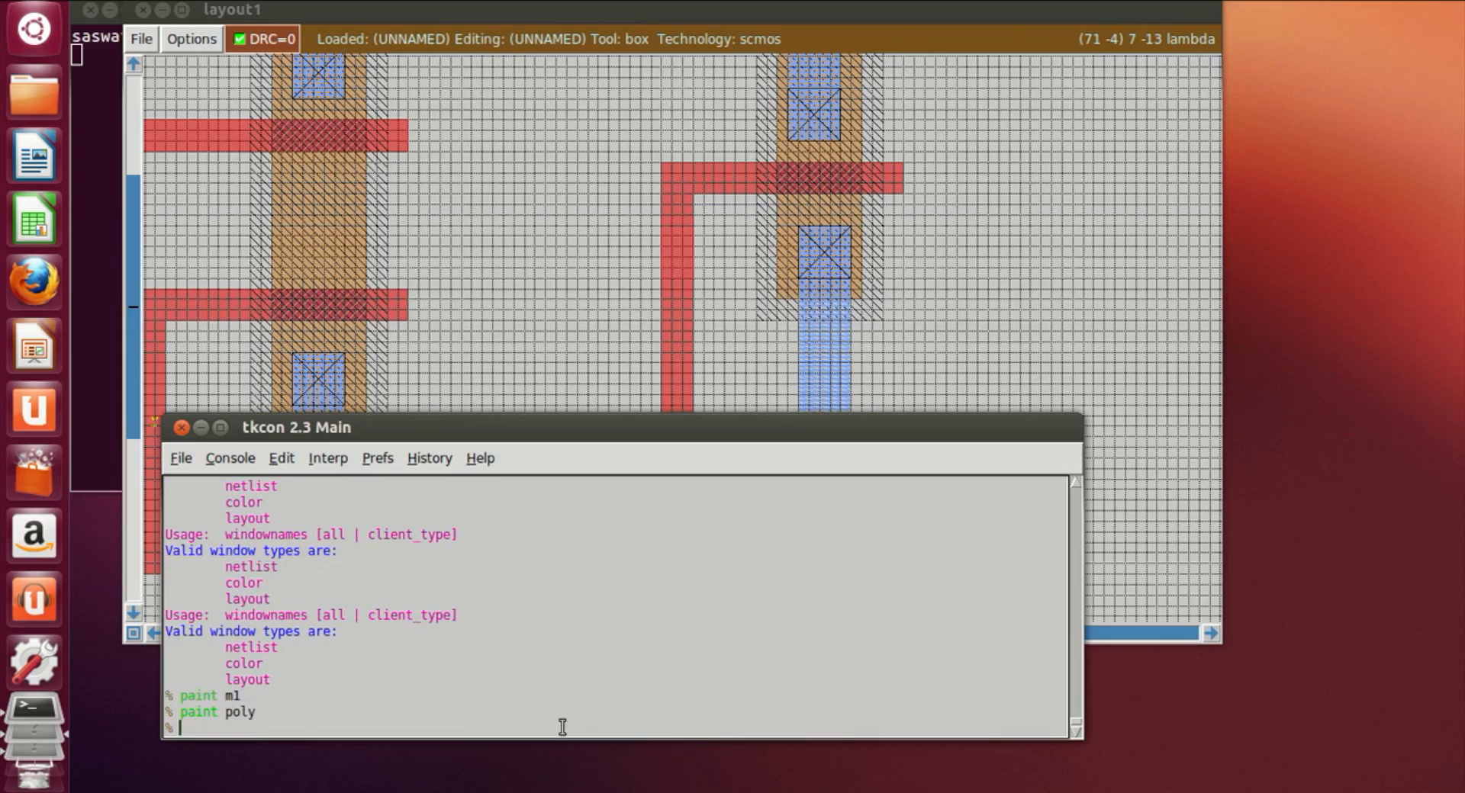
{"action": "left_click", "coordinate": [554, 308]}
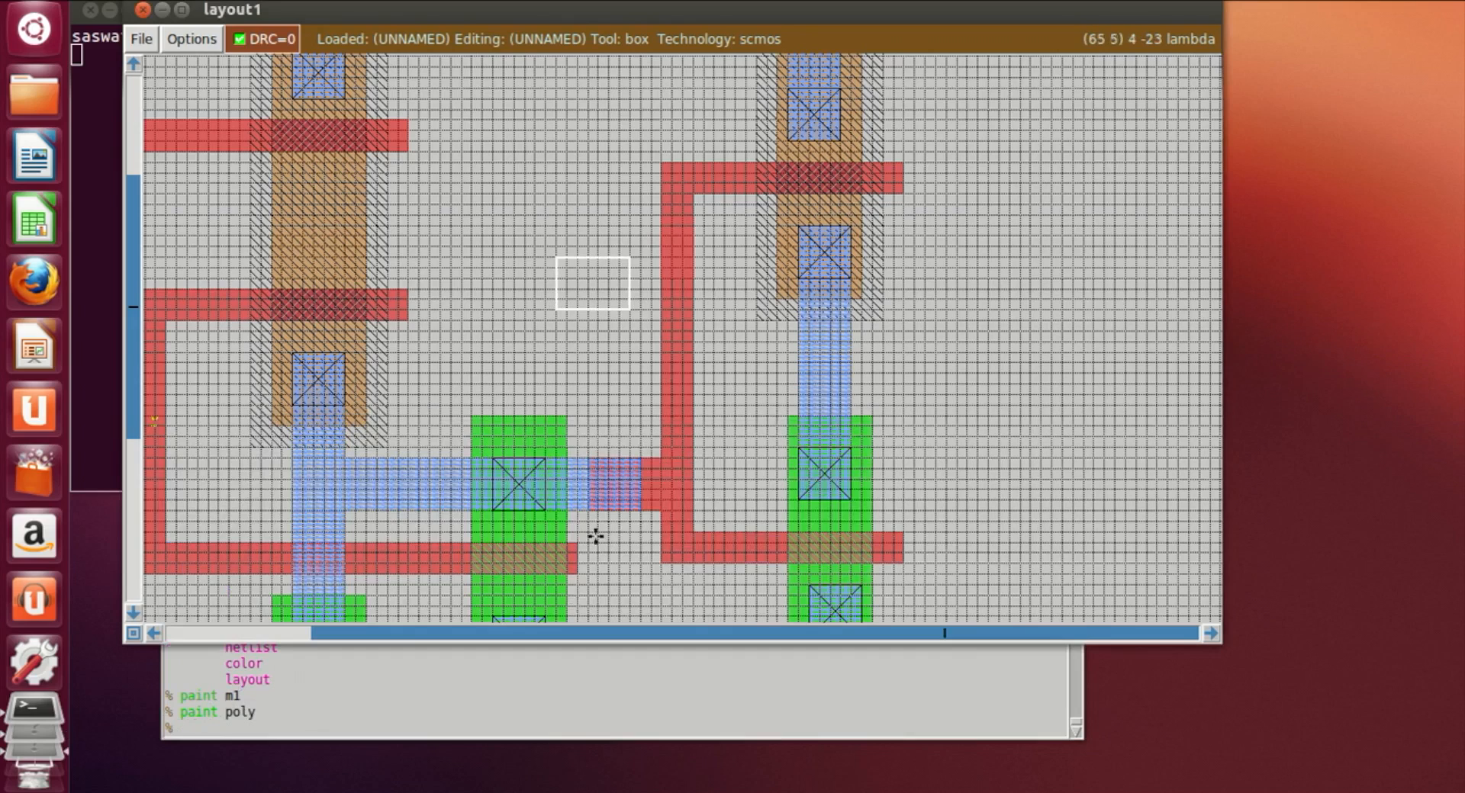
Step: Paint a polycontact where the new metal1 extension meets the right vertical poly line
{"action": "left_click", "coordinate": [590, 461]}
{"action": "right_click", "coordinate": [642, 509]}
{"action": "left_click", "coordinate": [387, 728]}
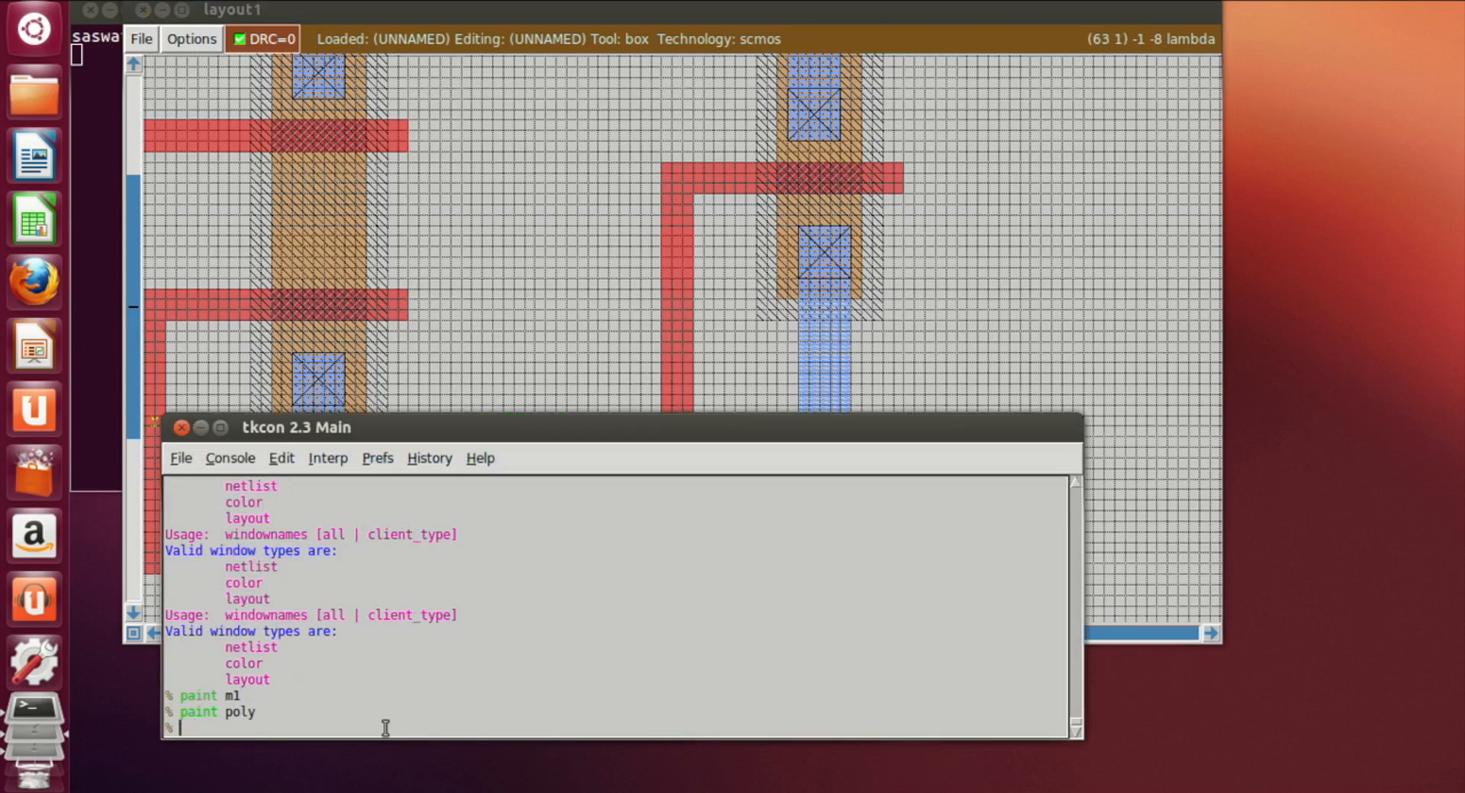
{"action": "type", "text": "paint polycontact"}
{"action": "key", "text": "Return"}
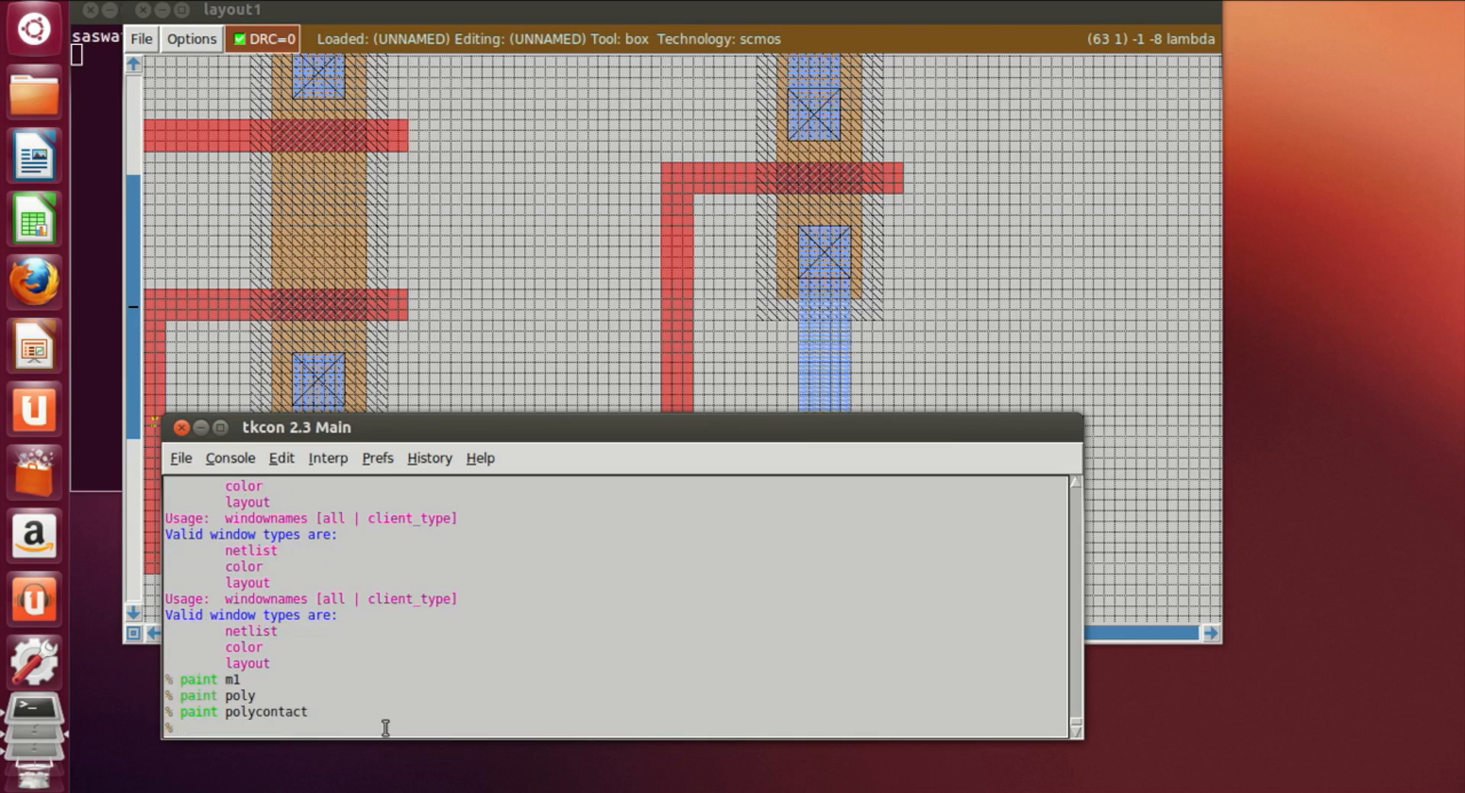
Step: Paint a horizontal metal1 output stub extending right from the right transistor's vertical metal1 line
{"action": "left_click", "coordinate": [797, 320]}
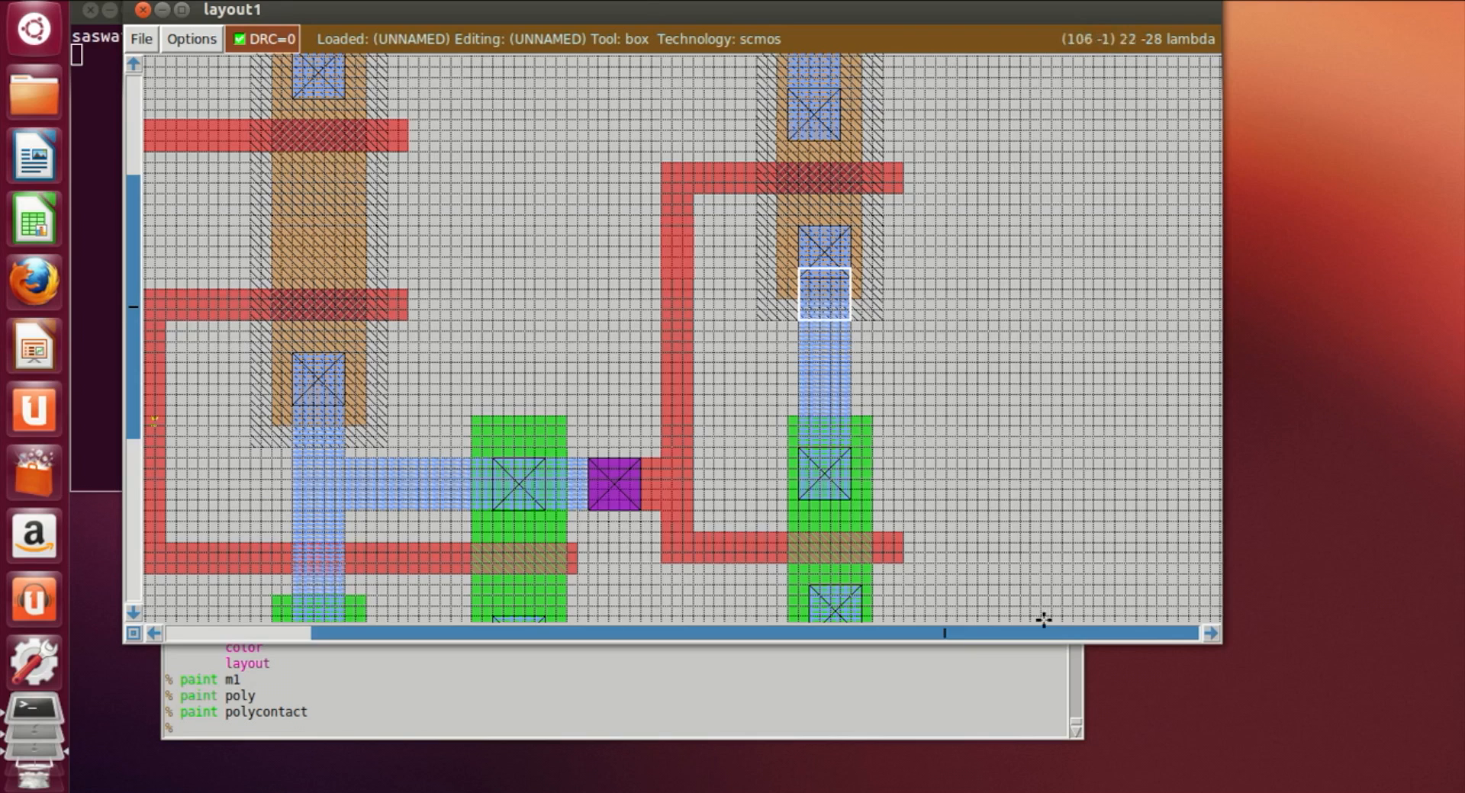
{"action": "left_click", "coordinate": [857, 351]}
{"action": "left_click", "coordinate": [851, 394]}
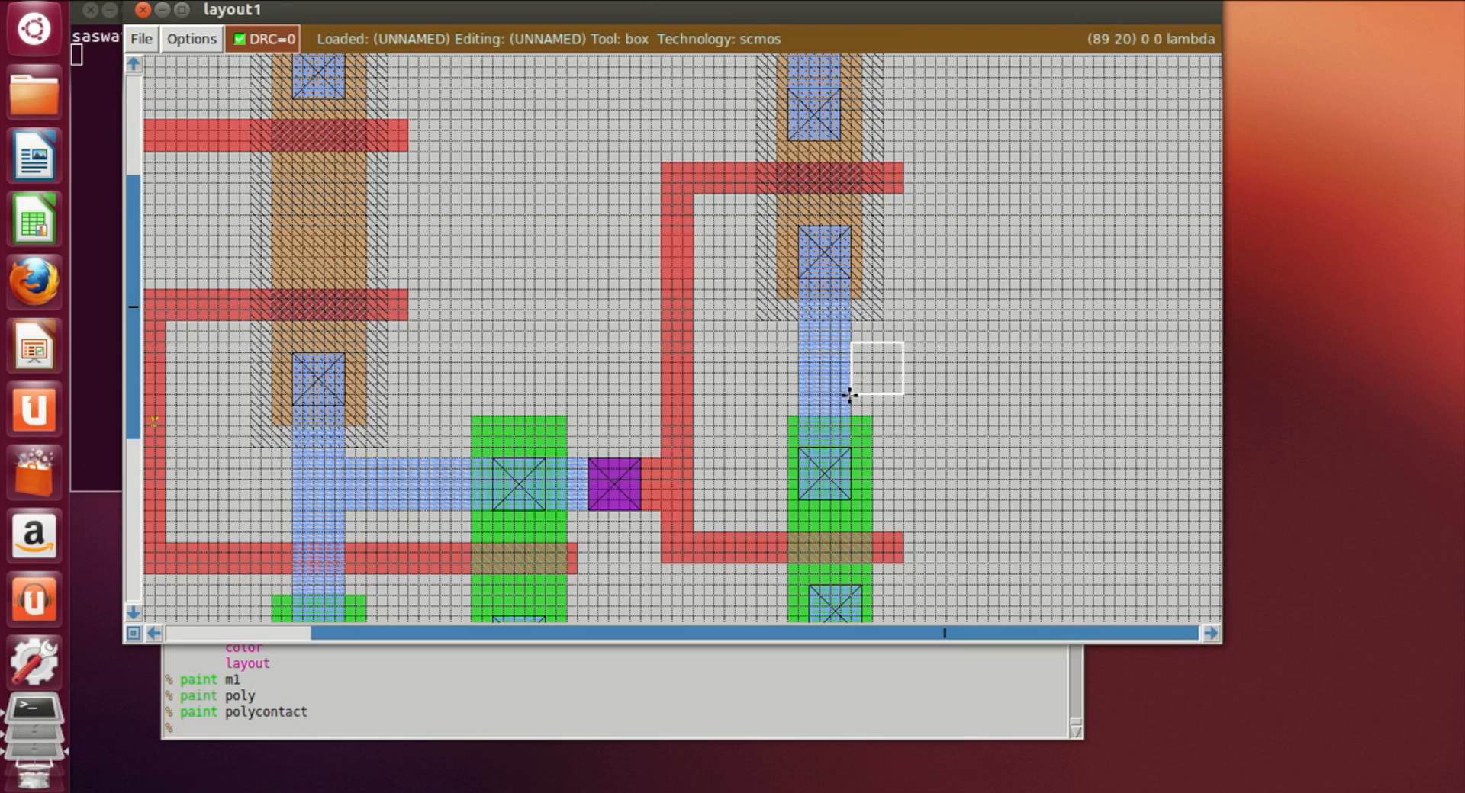
{"action": "right_click", "coordinate": [1028, 364]}
{"action": "right_click_drag", "start_coordinate": [1028, 364], "coordinate": [1038, 342]}
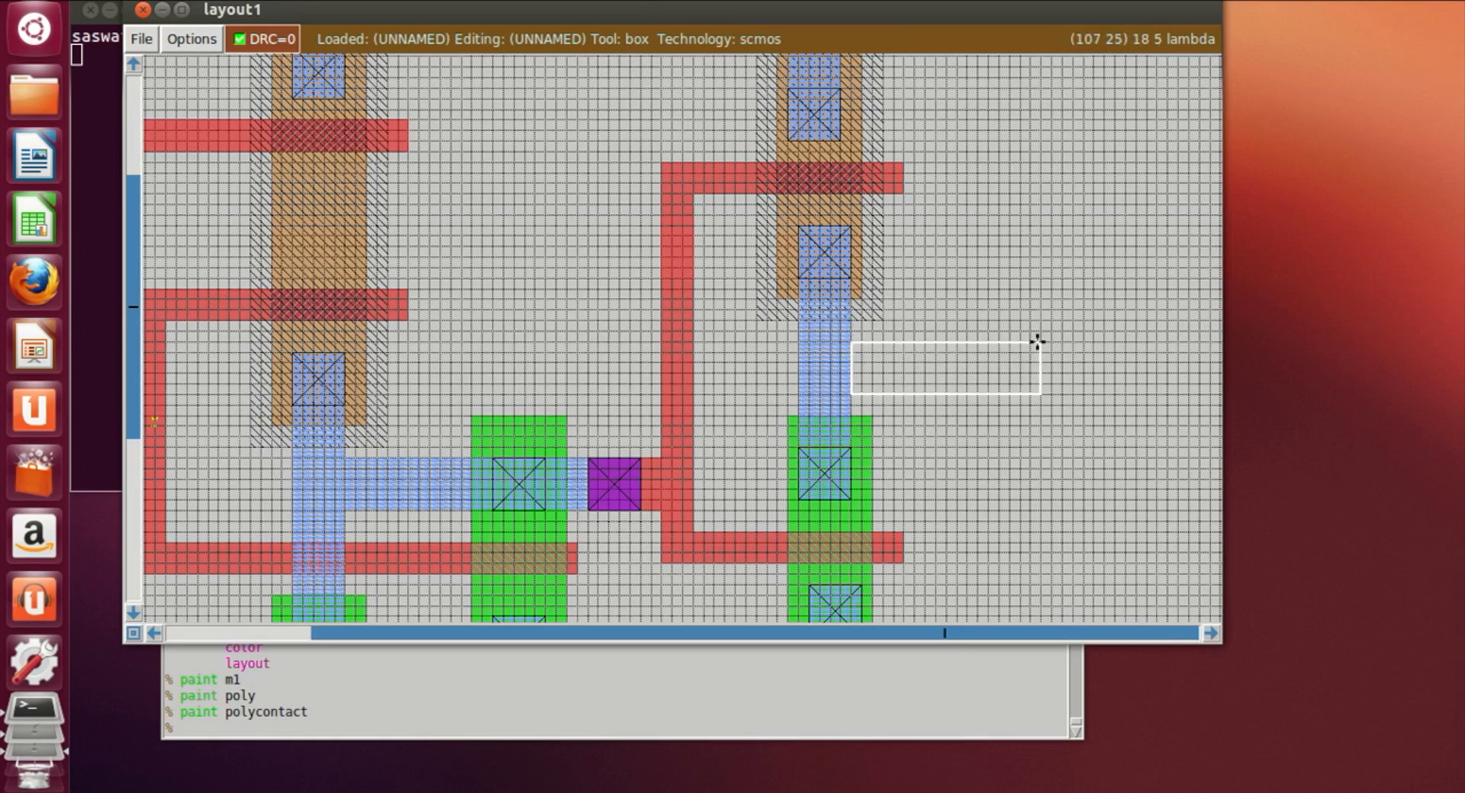
{"action": "left_click", "coordinate": [757, 722]}
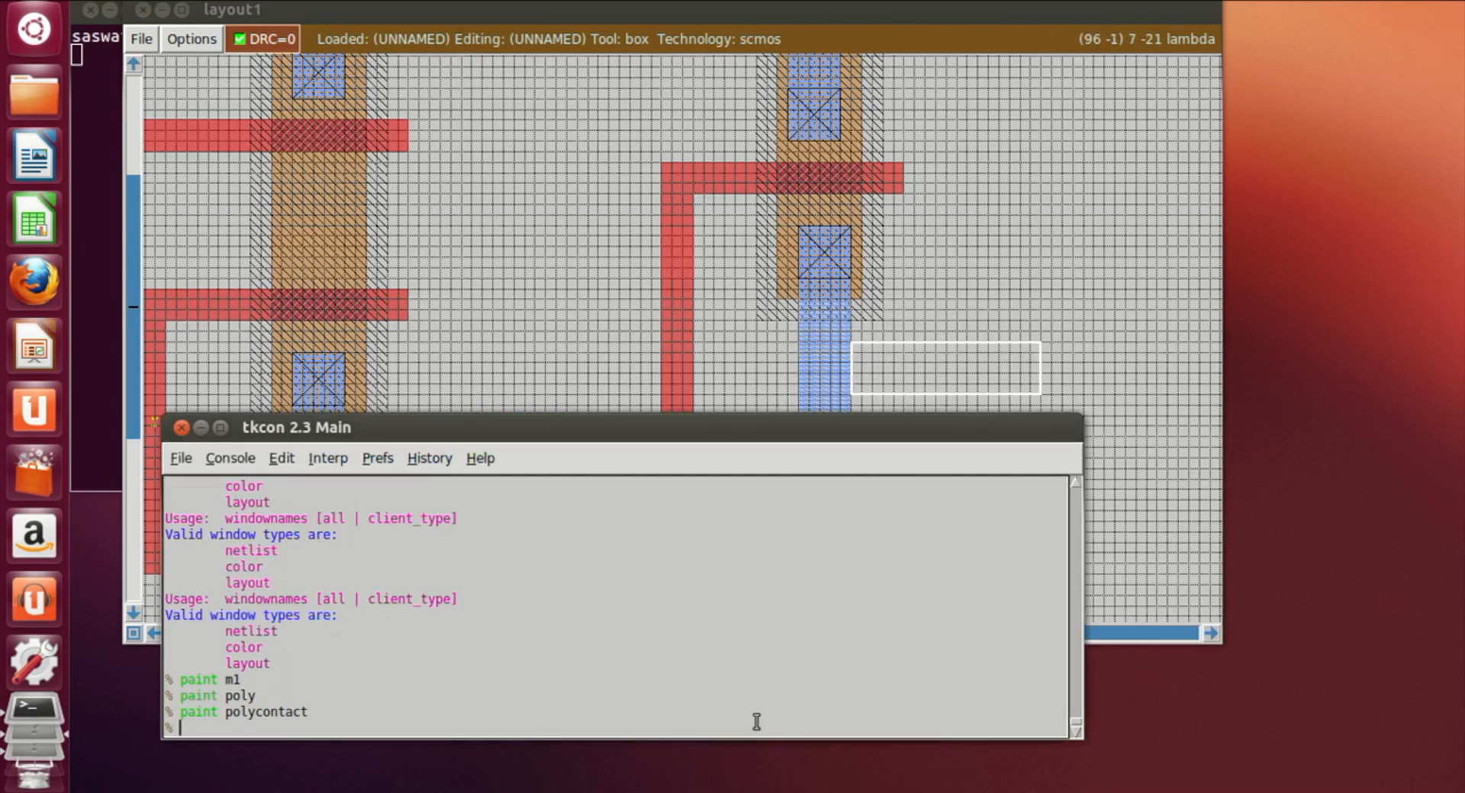
{"action": "type", "text": "paint m1"}
{"action": "key", "text": "Return"}
{"action": "left_click", "coordinate": [1109, 333]}
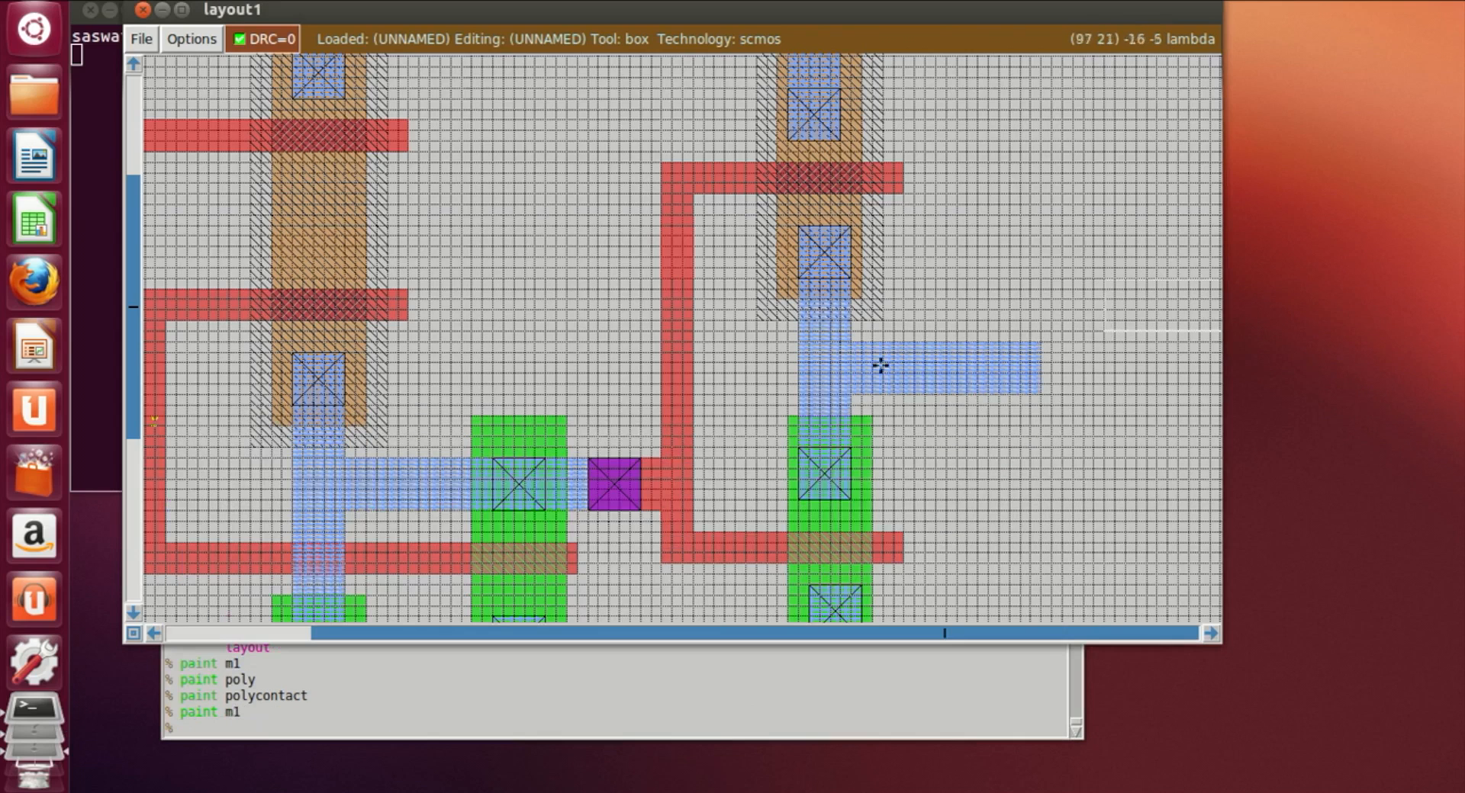
Step: Label the metal1 output stub Y
{"action": "key", "text": "z"}
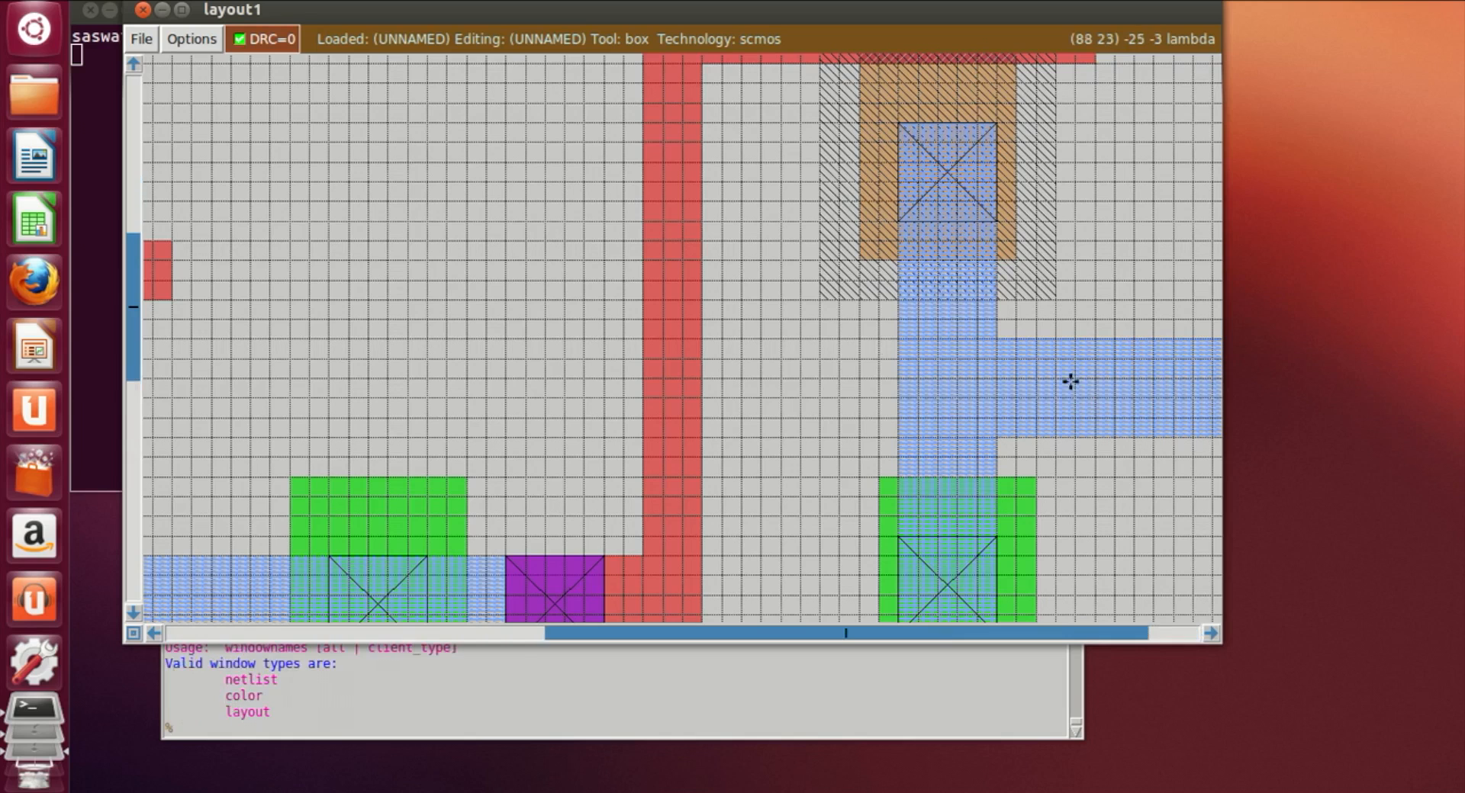
{"action": "left_click", "coordinate": [1211, 634]}
{"action": "left_click", "coordinate": [1211, 634]}
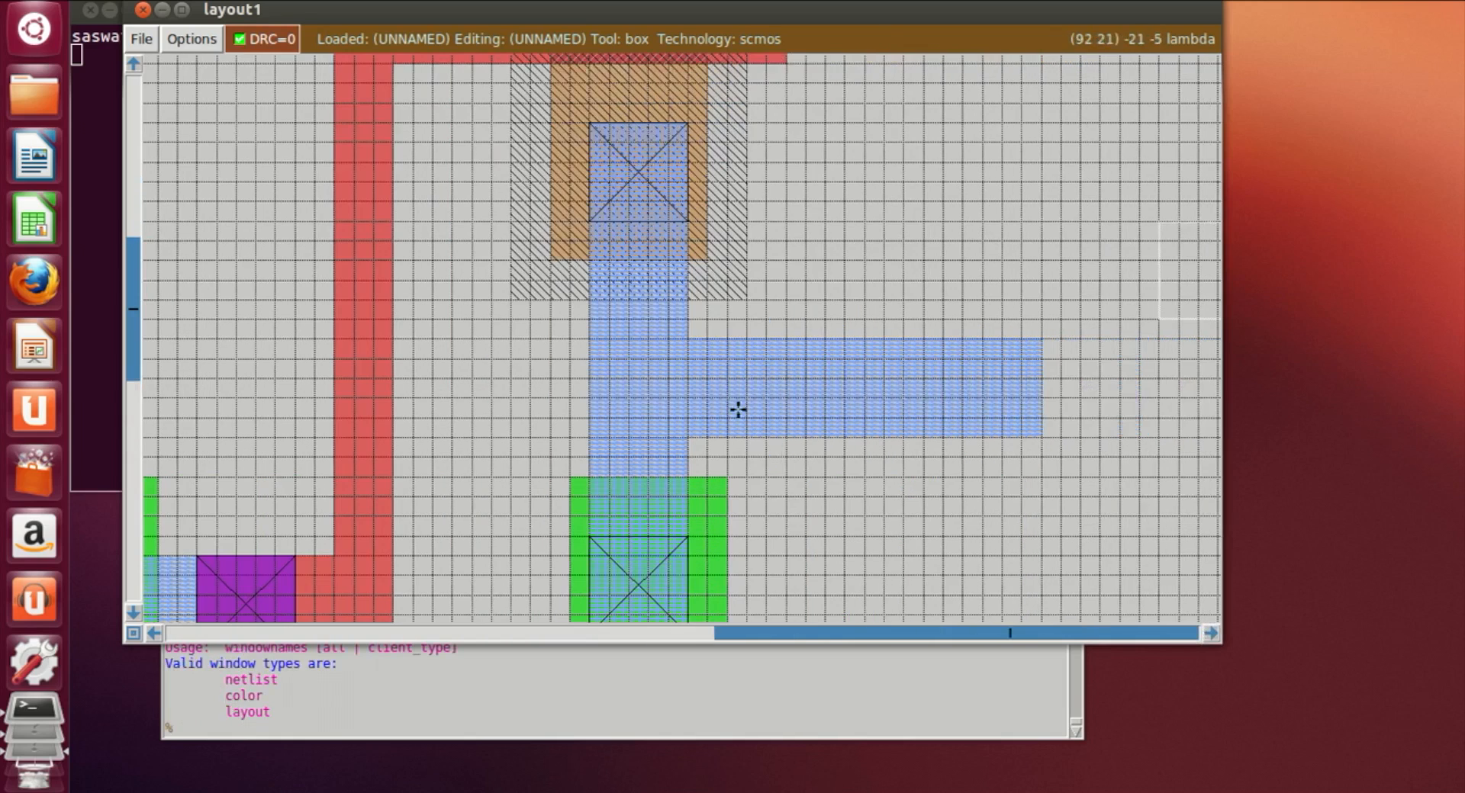
{"action": "left_click", "coordinate": [704, 357]}
{"action": "right_click", "coordinate": [786, 417]}
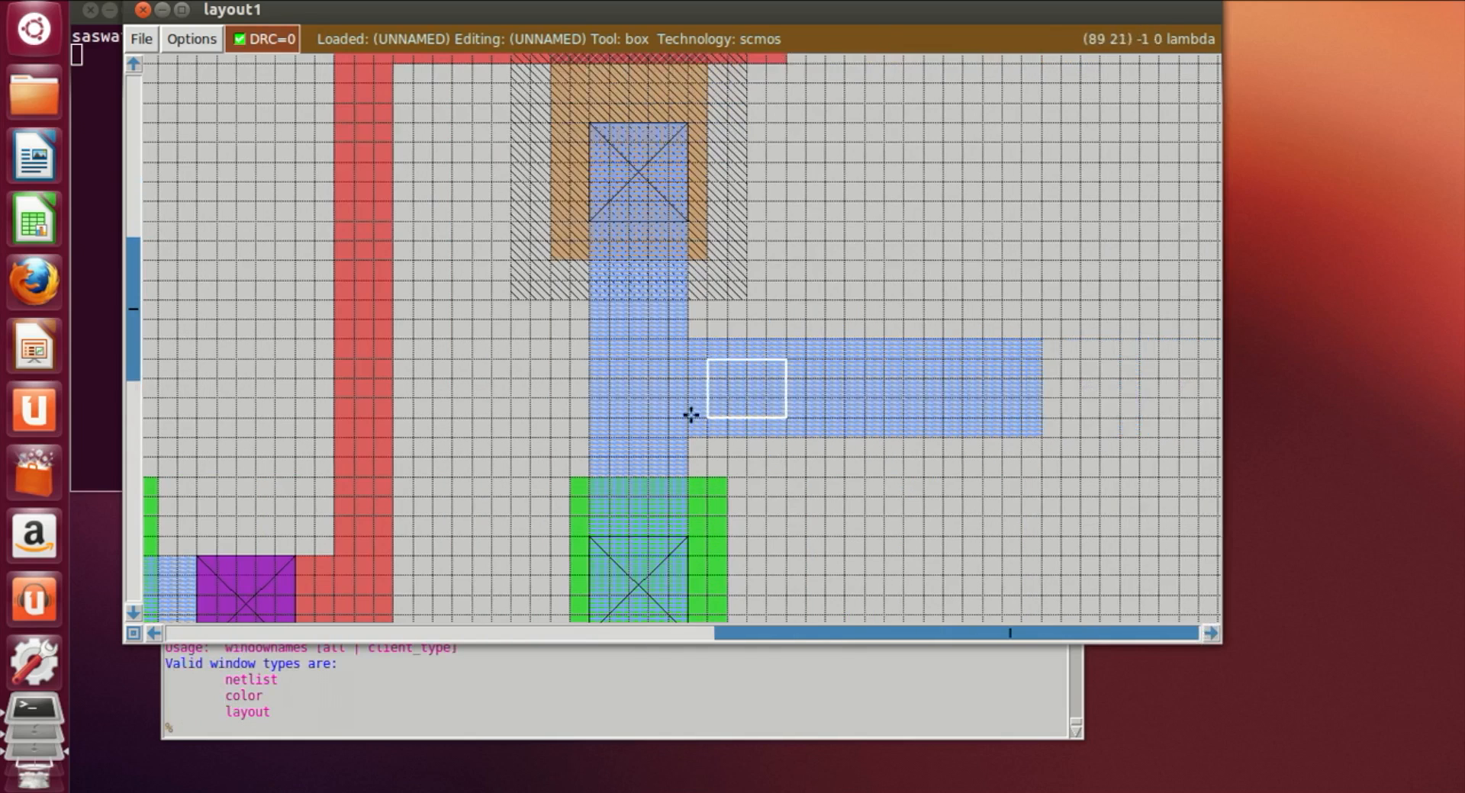
{"action": "left_click", "coordinate": [649, 358]}
{"action": "right_click", "coordinate": [754, 401]}
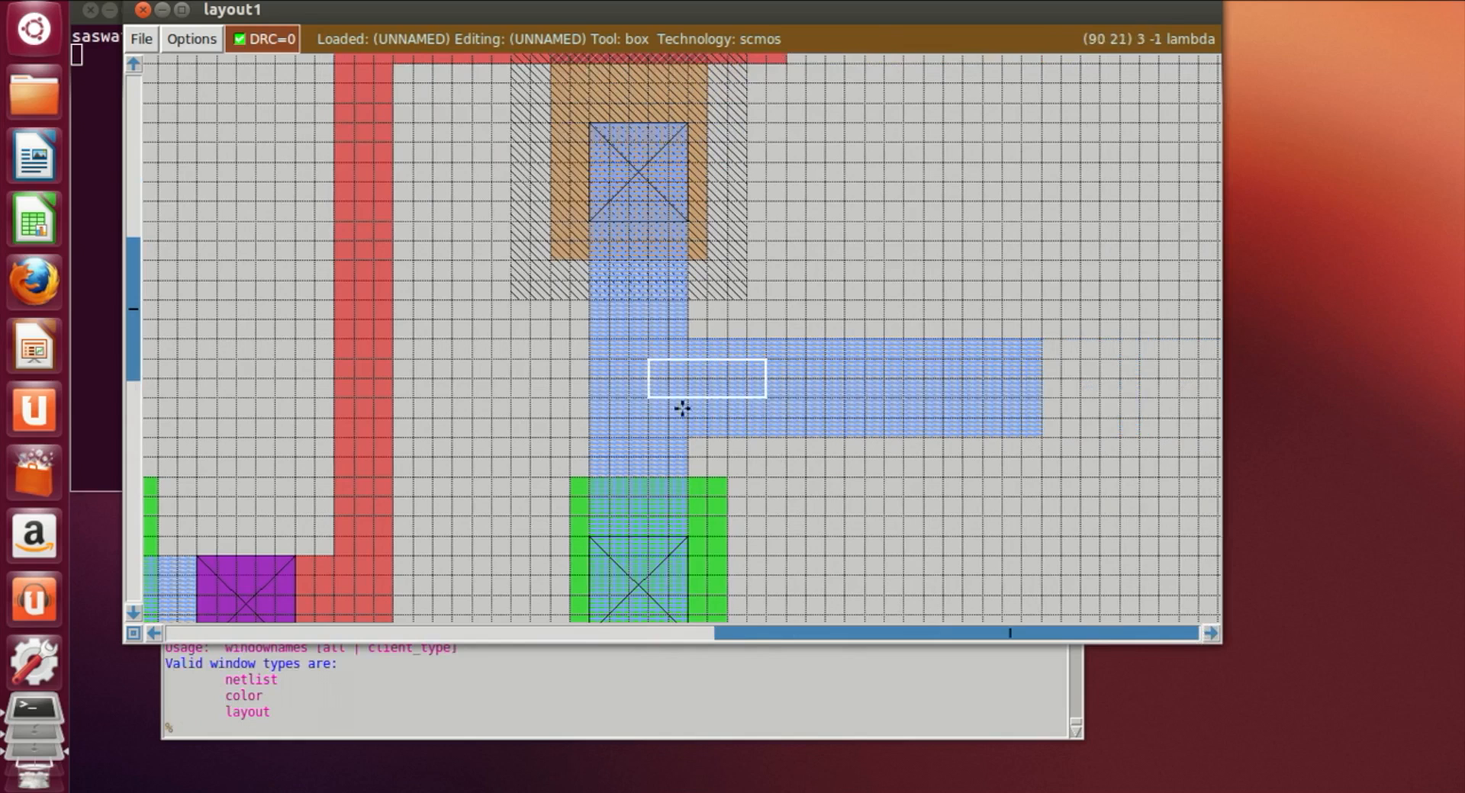
{"action": "right_click", "coordinate": [643, 397]}
{"action": "left_click", "coordinate": [656, 355]}
{"action": "right_click", "coordinate": [751, 406]}
{"action": "right_click", "coordinate": [648, 397]}
{"action": "left_click", "coordinate": [557, 734]}
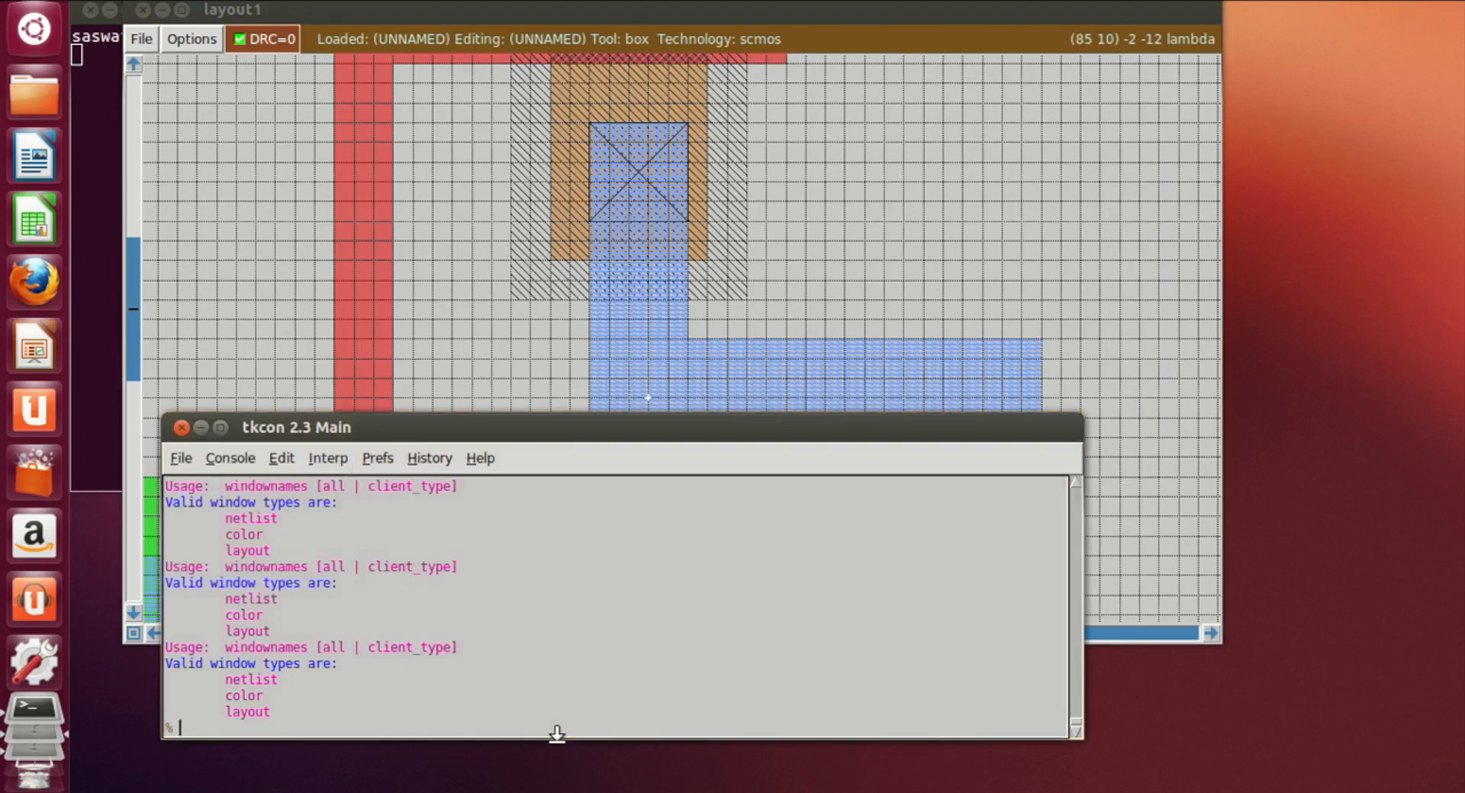
{"action": "type", "text": "label Y"}
{"action": "key", "text": "Return"}
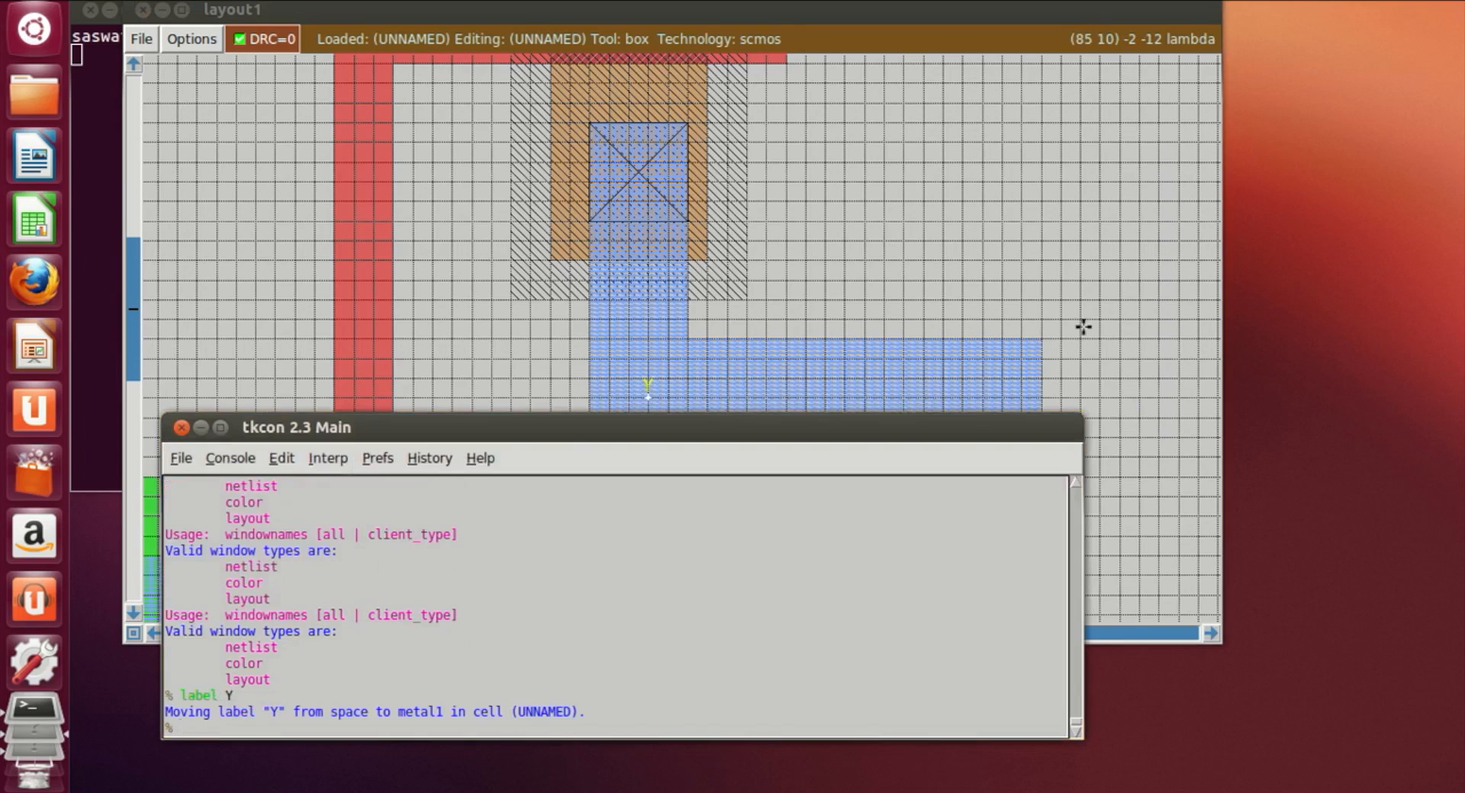
Step: Zoom out and pan around to inspect the whole finished gate layout
{"action": "left_click", "coordinate": [1141, 291]}
{"action": "key", "text": "ctrl+z"}
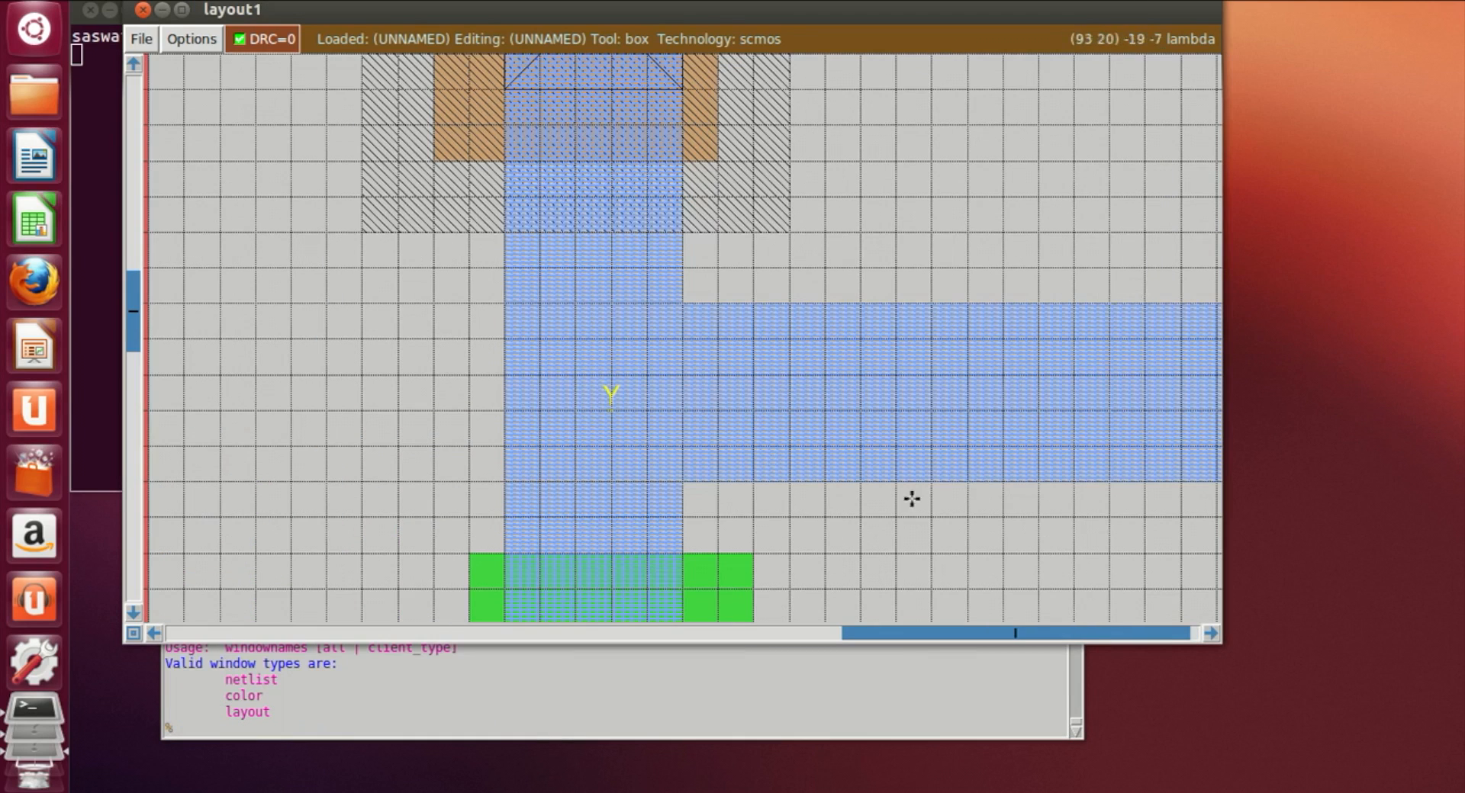
{"action": "key", "text": "shift+z"}
{"action": "key", "text": "shift+z"}
{"action": "key", "text": "v"}
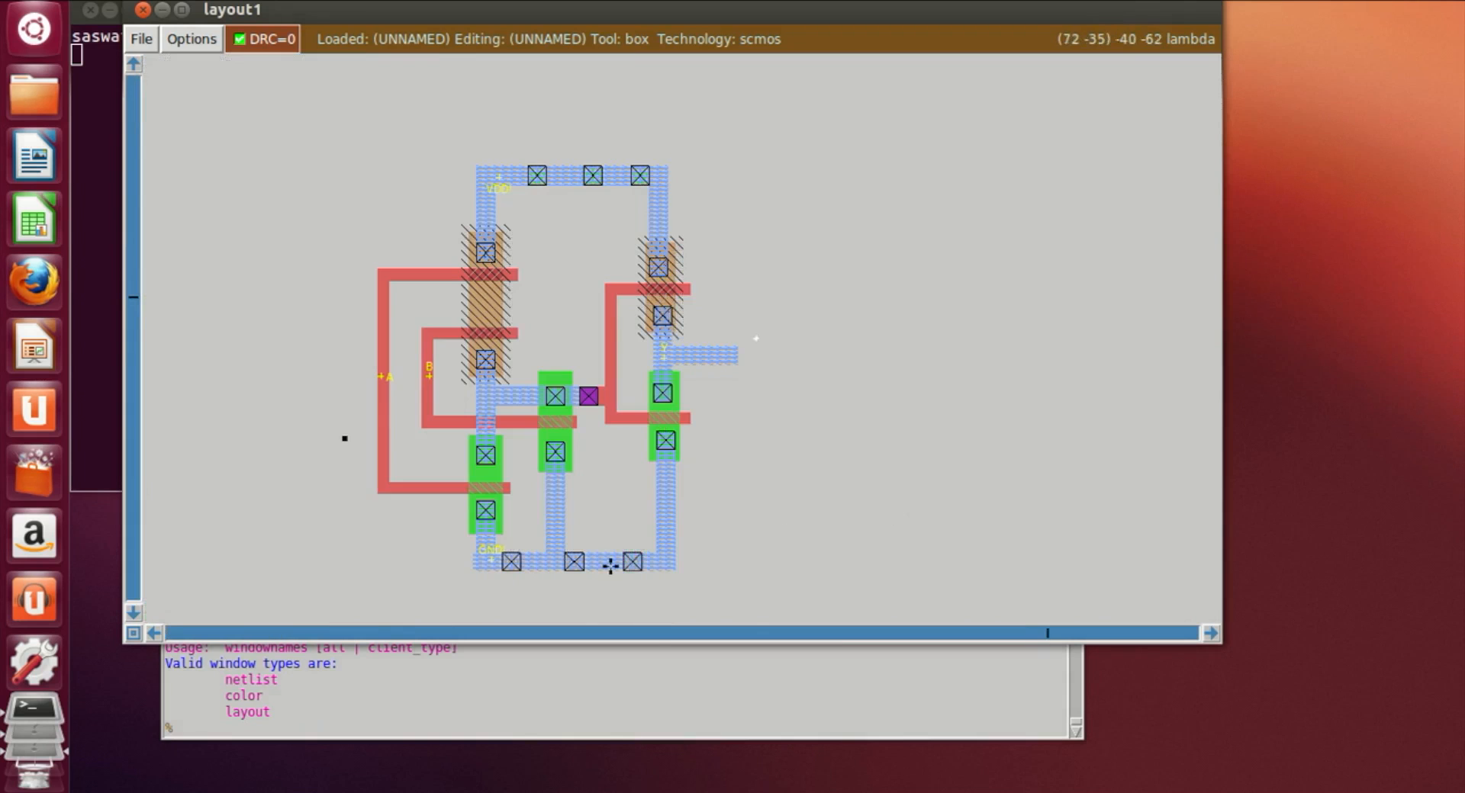
{"action": "key", "text": "z"}
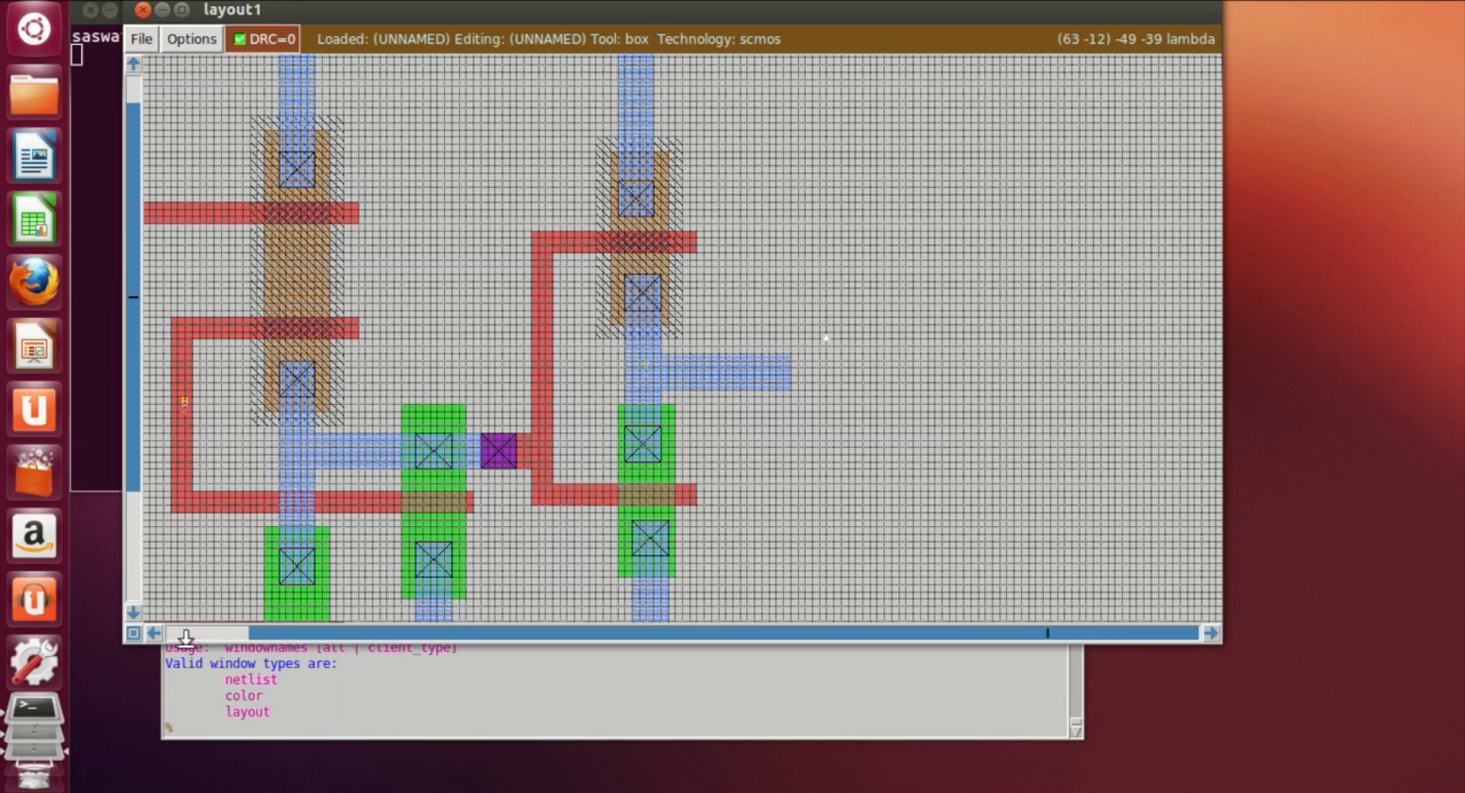
{"action": "left_click", "coordinate": [154, 633]}
{"action": "left_click", "coordinate": [154, 633]}
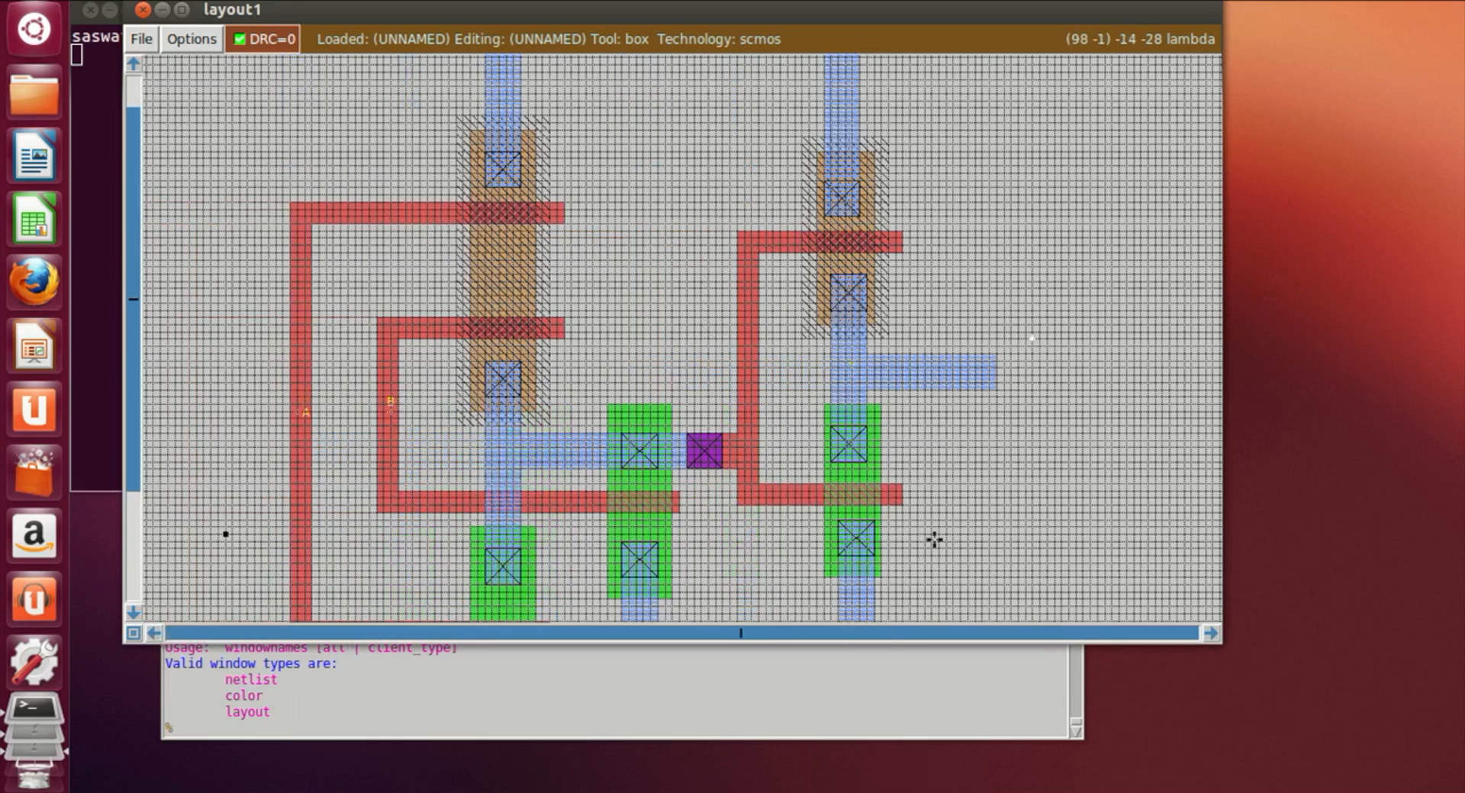
{"action": "scroll", "coordinate": [933, 539], "scroll_direction": "up", "scroll_amount": 1}
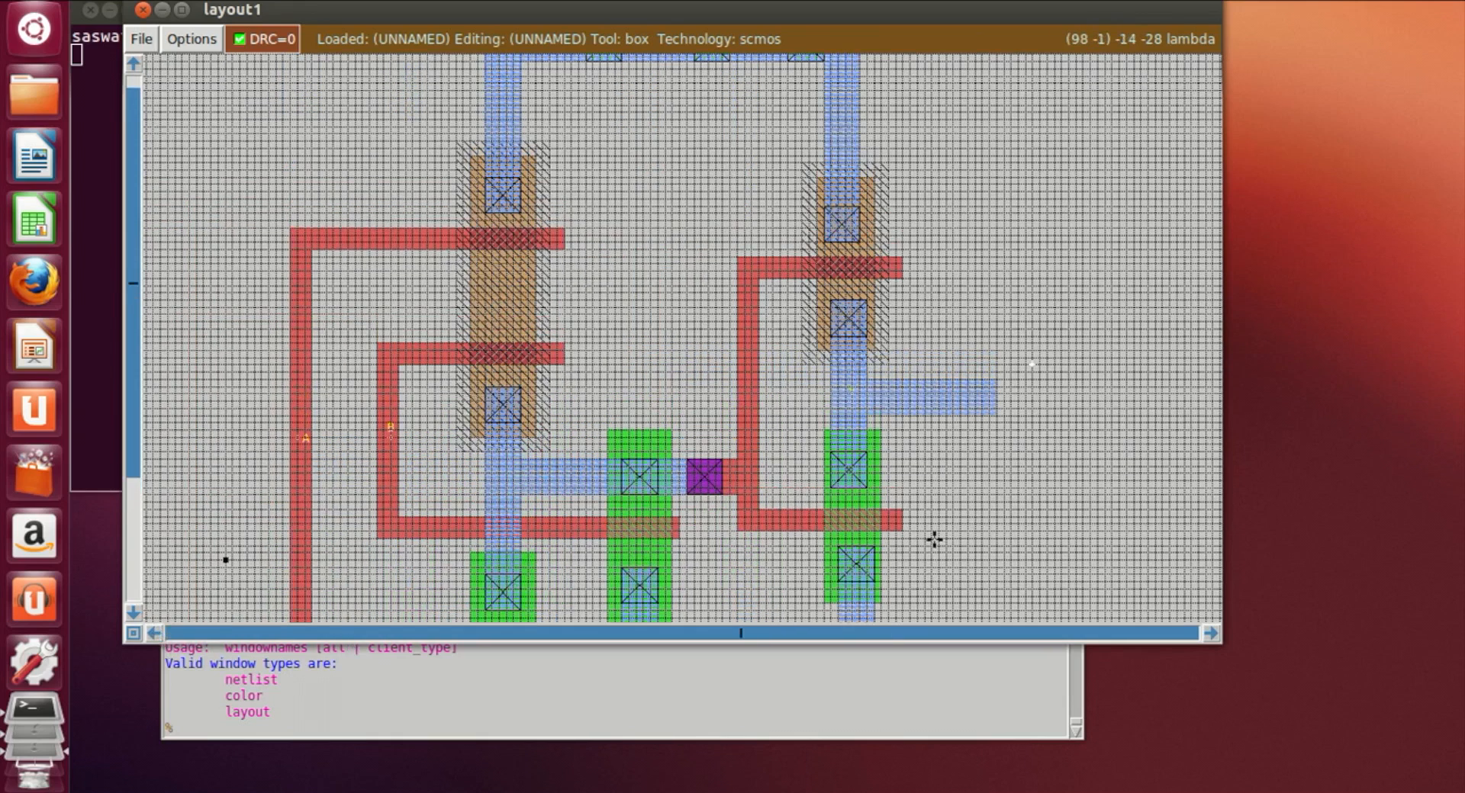
{"action": "key", "text": "shift+z"}
{"action": "key", "text": "z"}
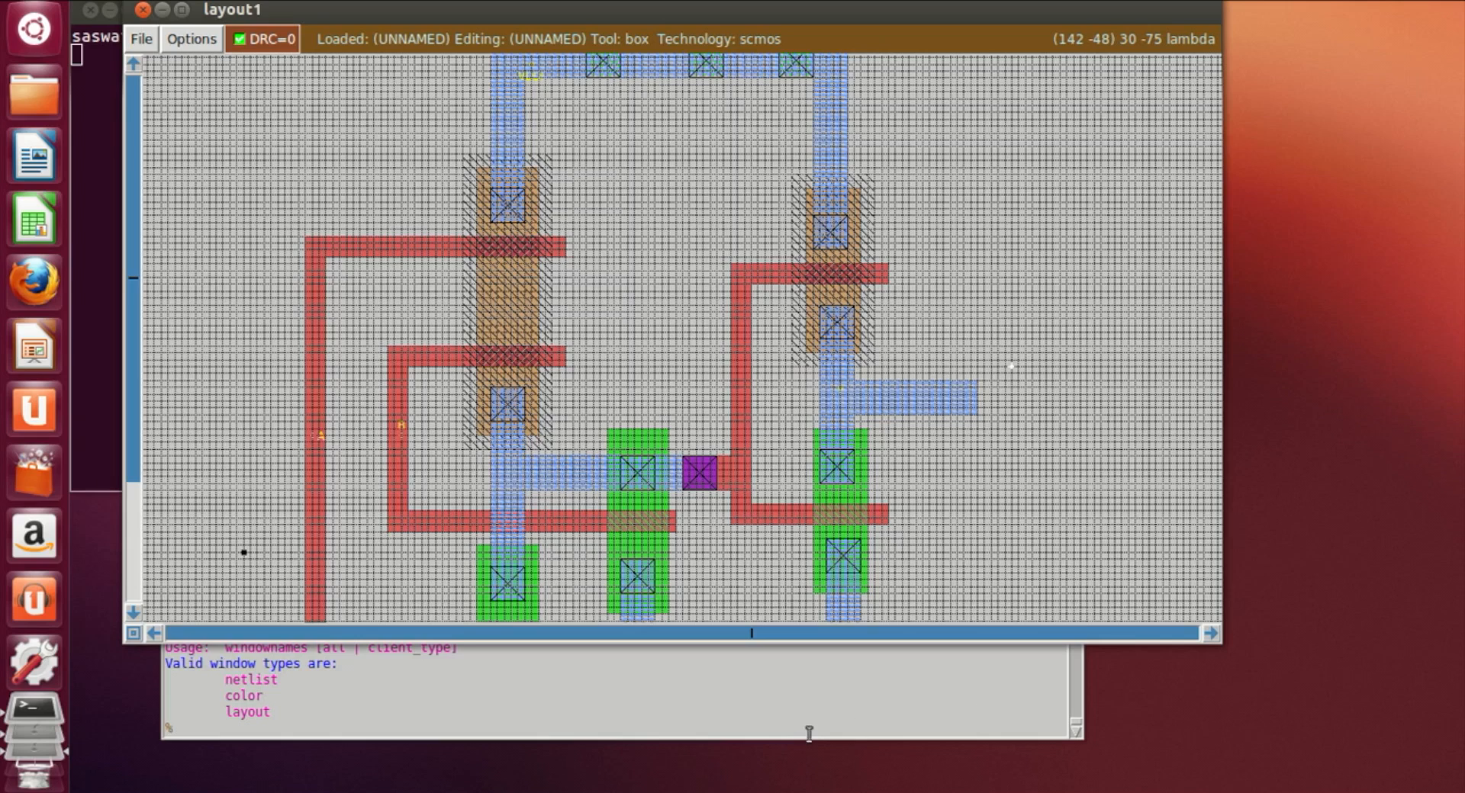
Step: Try to save the layout with the commands save or4, save or5 and plain save
{"action": "left_click", "coordinate": [803, 737]}
{"action": "type", "text": "sa"}
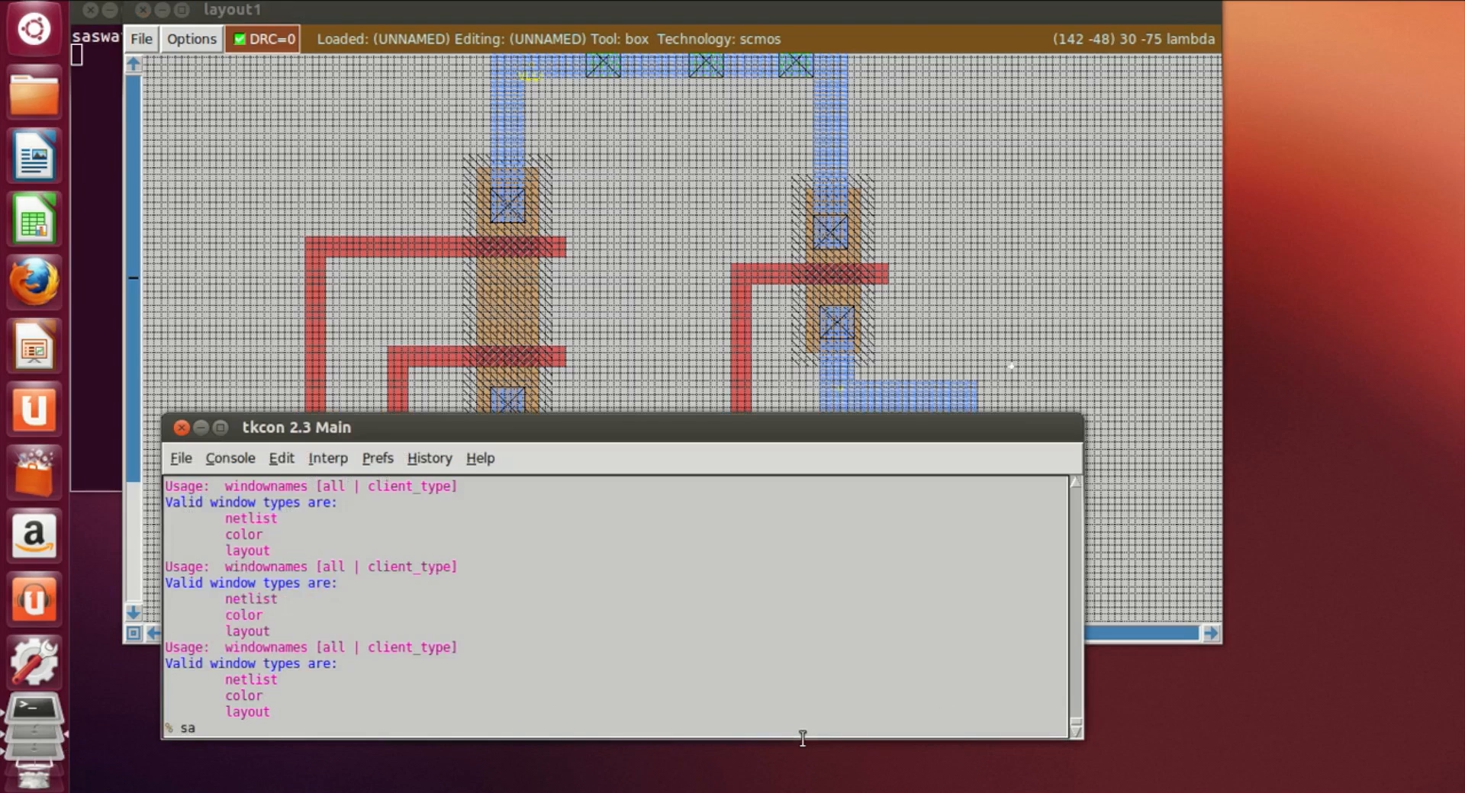
{"action": "type", "text": "ve or4"}
{"action": "key", "text": "Return"}
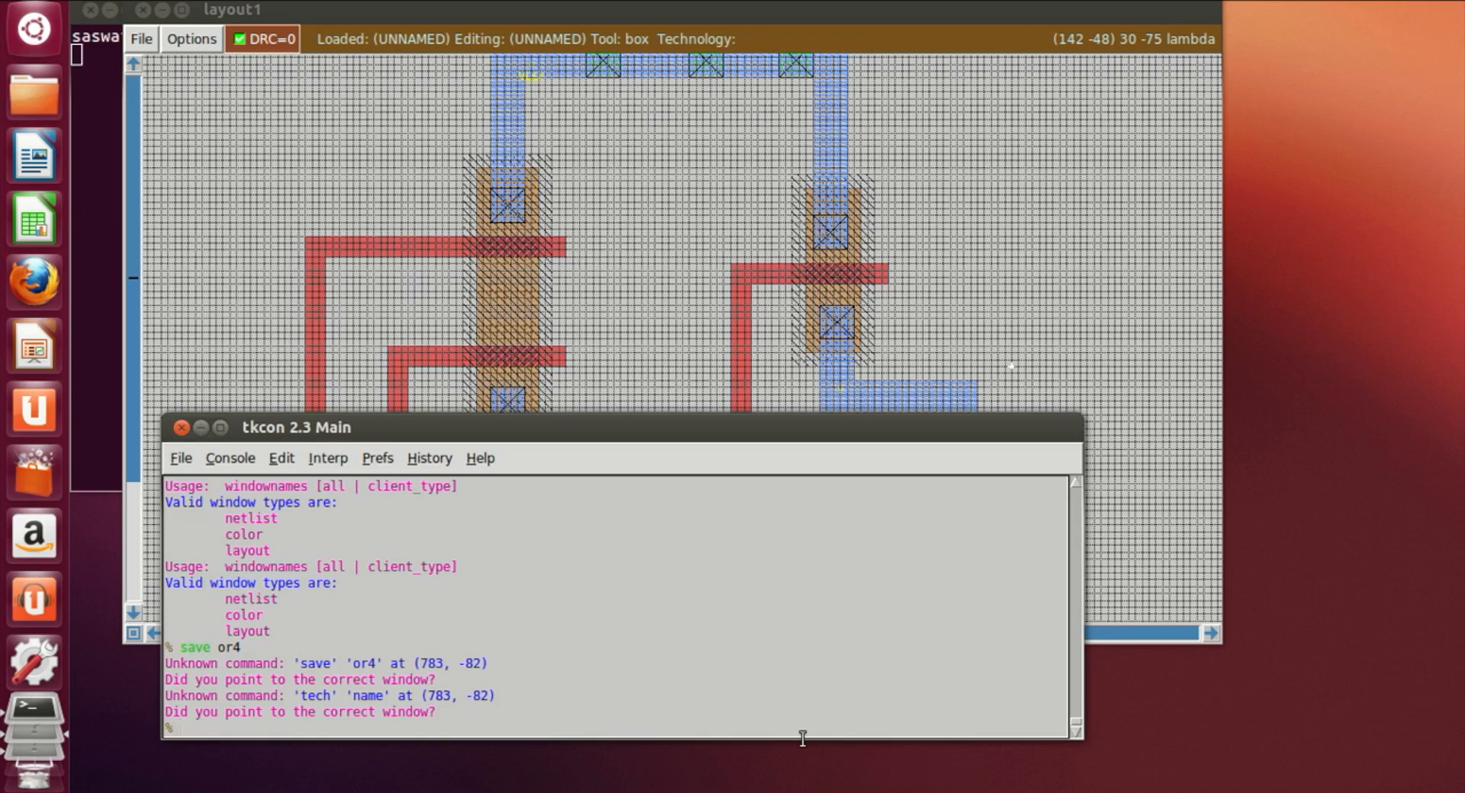
{"action": "key", "text": "Up"}
{"action": "key", "text": "BackSpace"}
{"action": "type", "text": "5"}
{"action": "key", "text": "Return"}
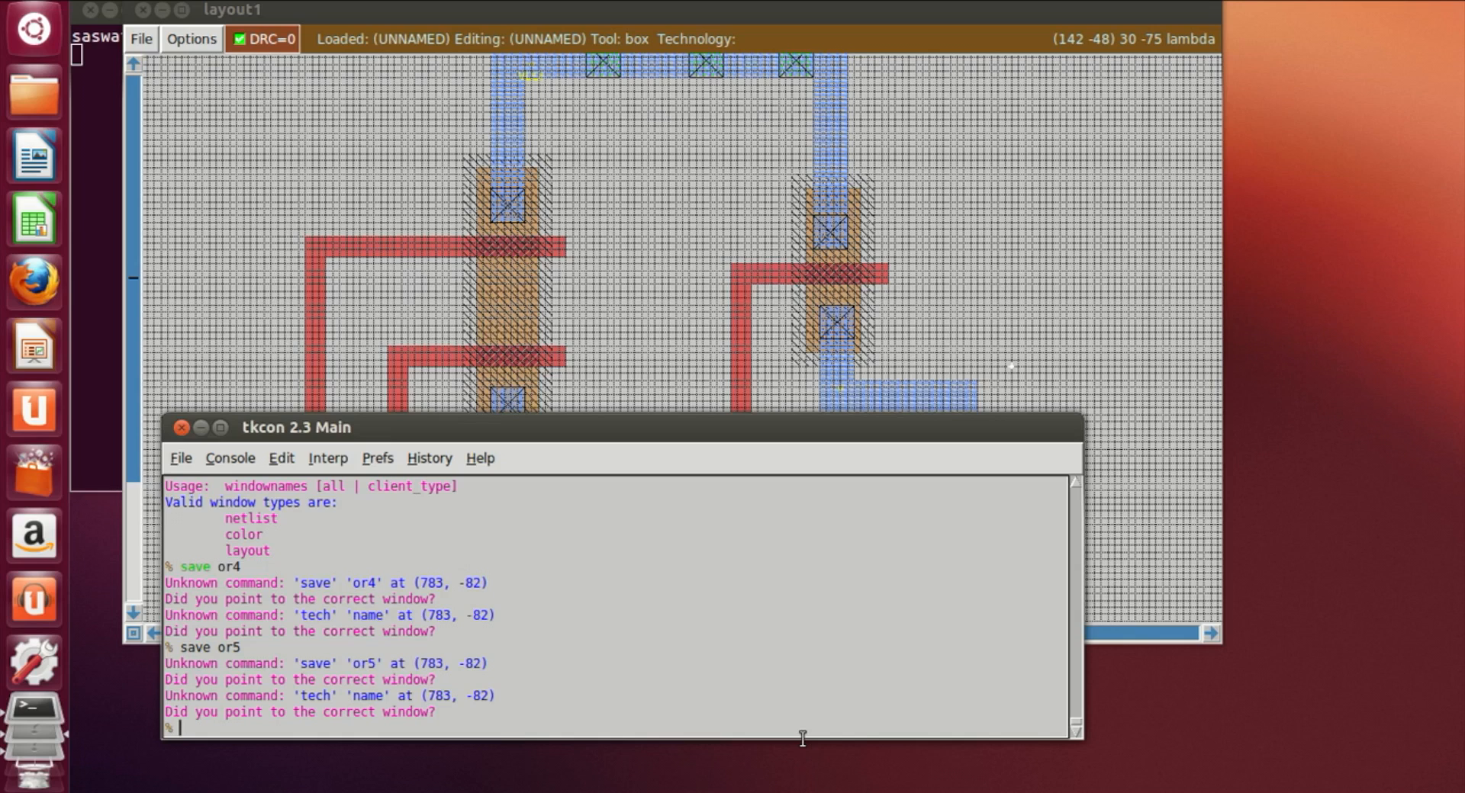
{"action": "type", "text": "save"}
{"action": "key", "text": "Return"}
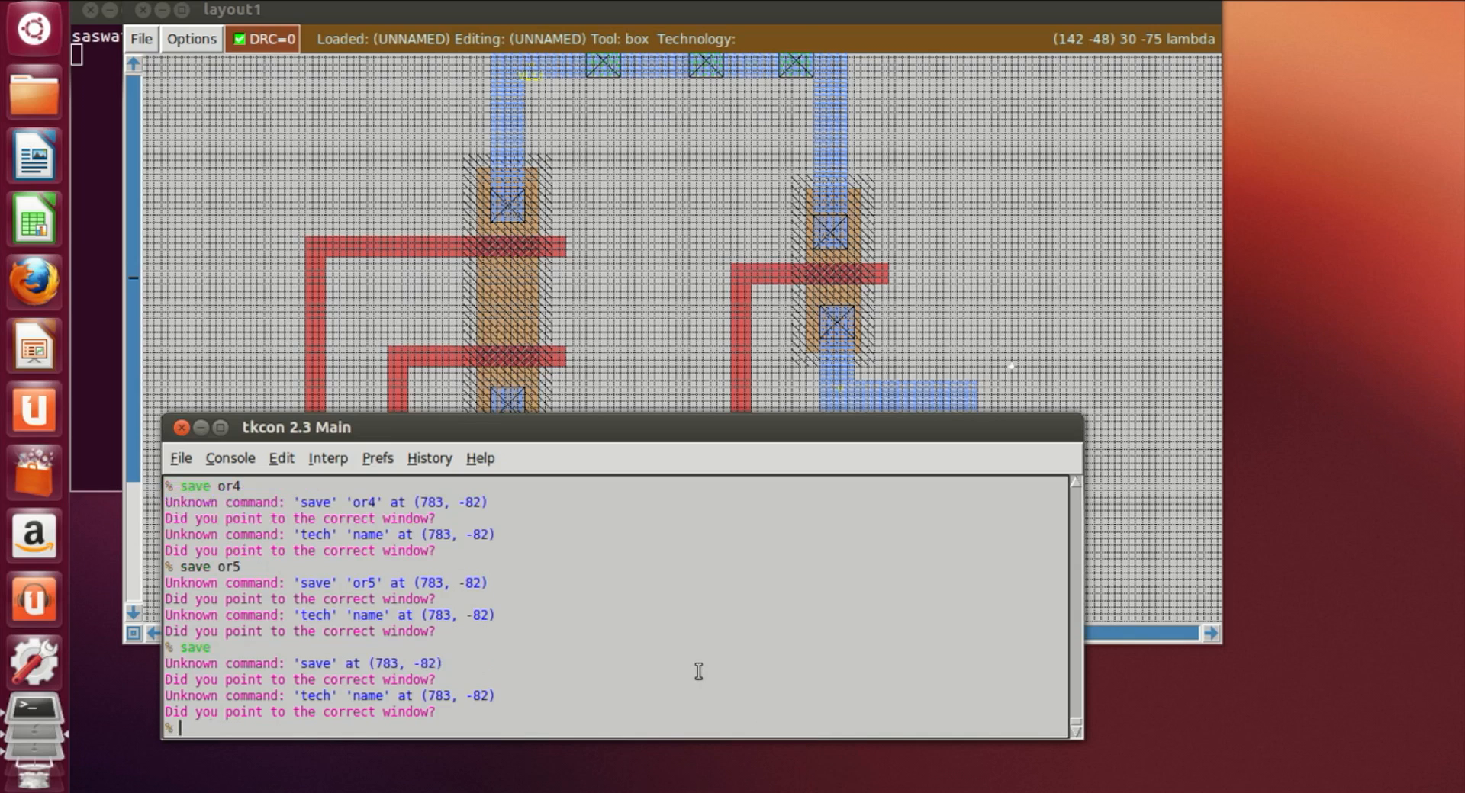
Step: Scroll through the console output to examine the earlier messages
{"action": "scroll", "coordinate": [698, 671], "scroll_direction": "up", "scroll_amount": 10}
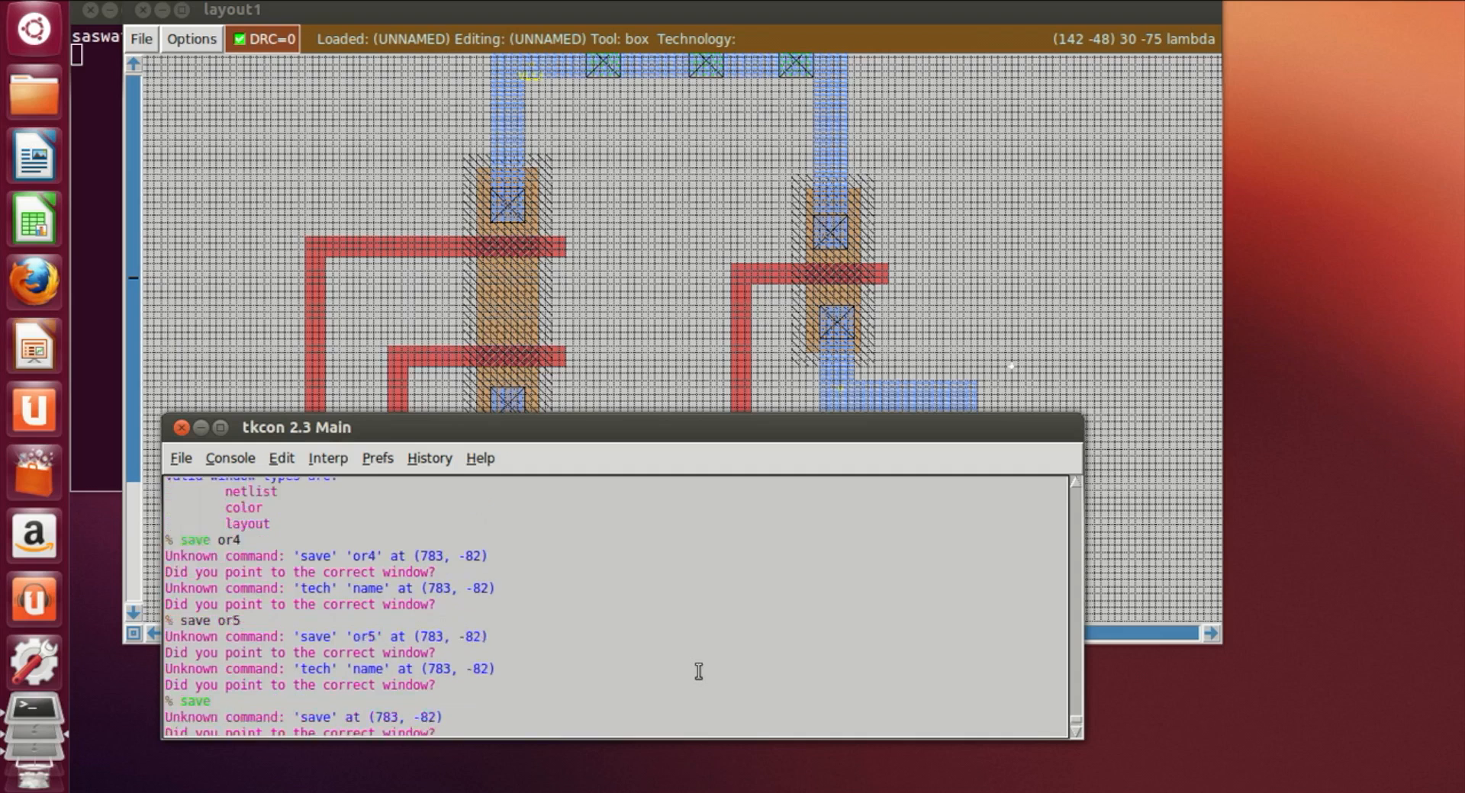
{"action": "scroll", "coordinate": [697, 671], "scroll_direction": "down", "scroll_amount": 10}
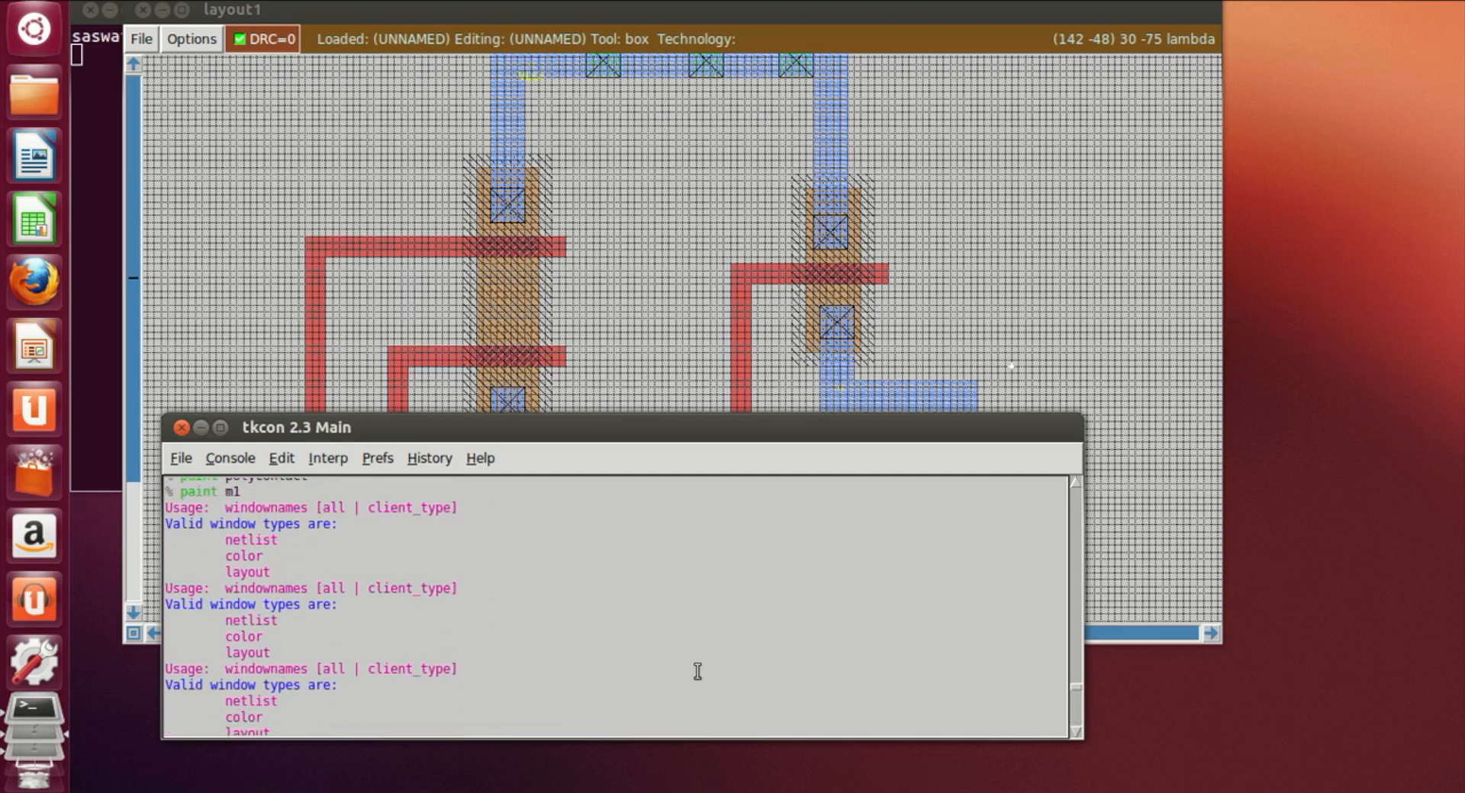
{"action": "scroll", "coordinate": [698, 671], "scroll_direction": "up", "scroll_amount": 10}
{"action": "scroll", "coordinate": [741, 710], "scroll_direction": "up", "scroll_amount": 10}
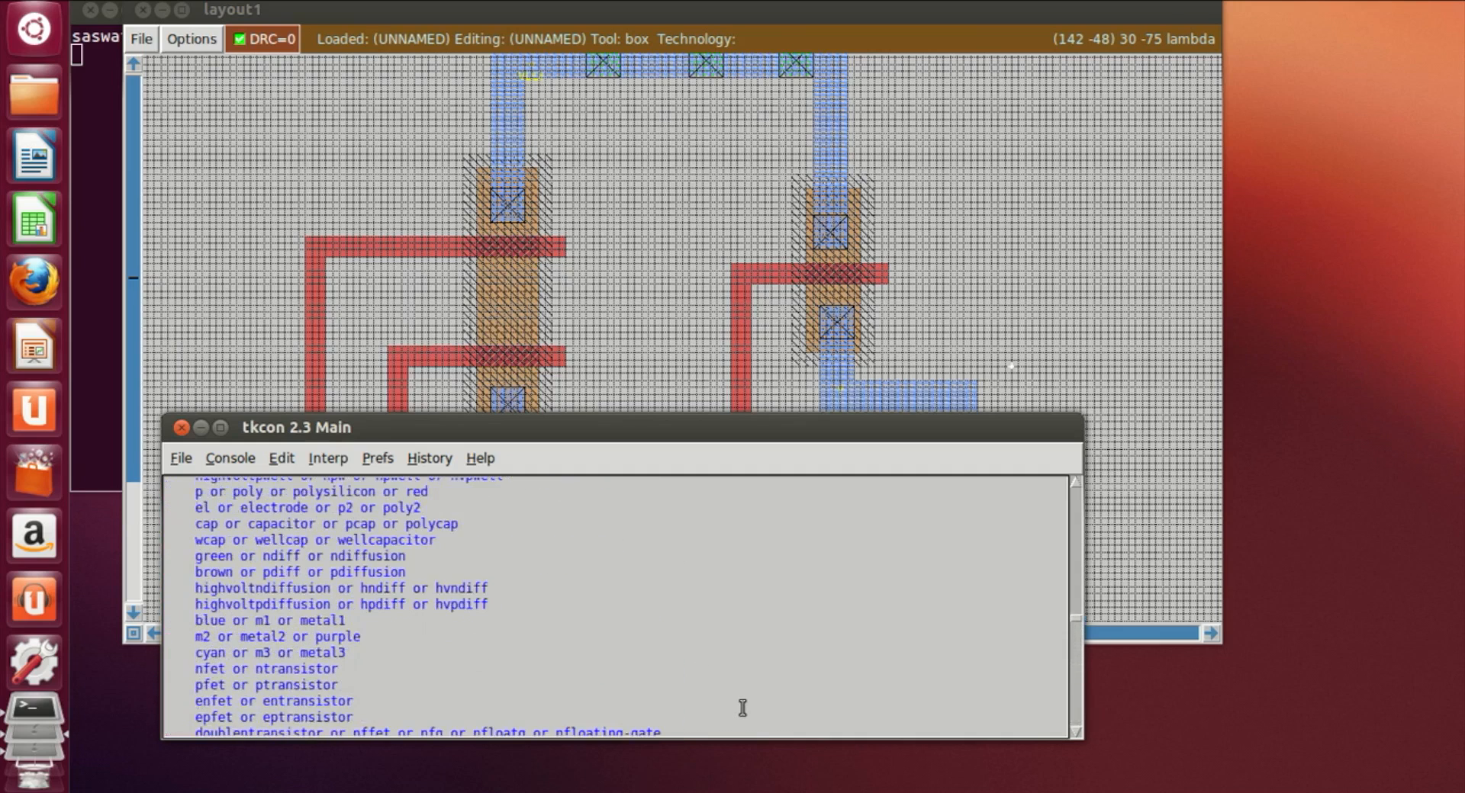
{"action": "scroll", "coordinate": [742, 708], "scroll_direction": "up", "scroll_amount": 5}
{"action": "scroll", "coordinate": [742, 708], "scroll_direction": "up", "scroll_amount": 10}
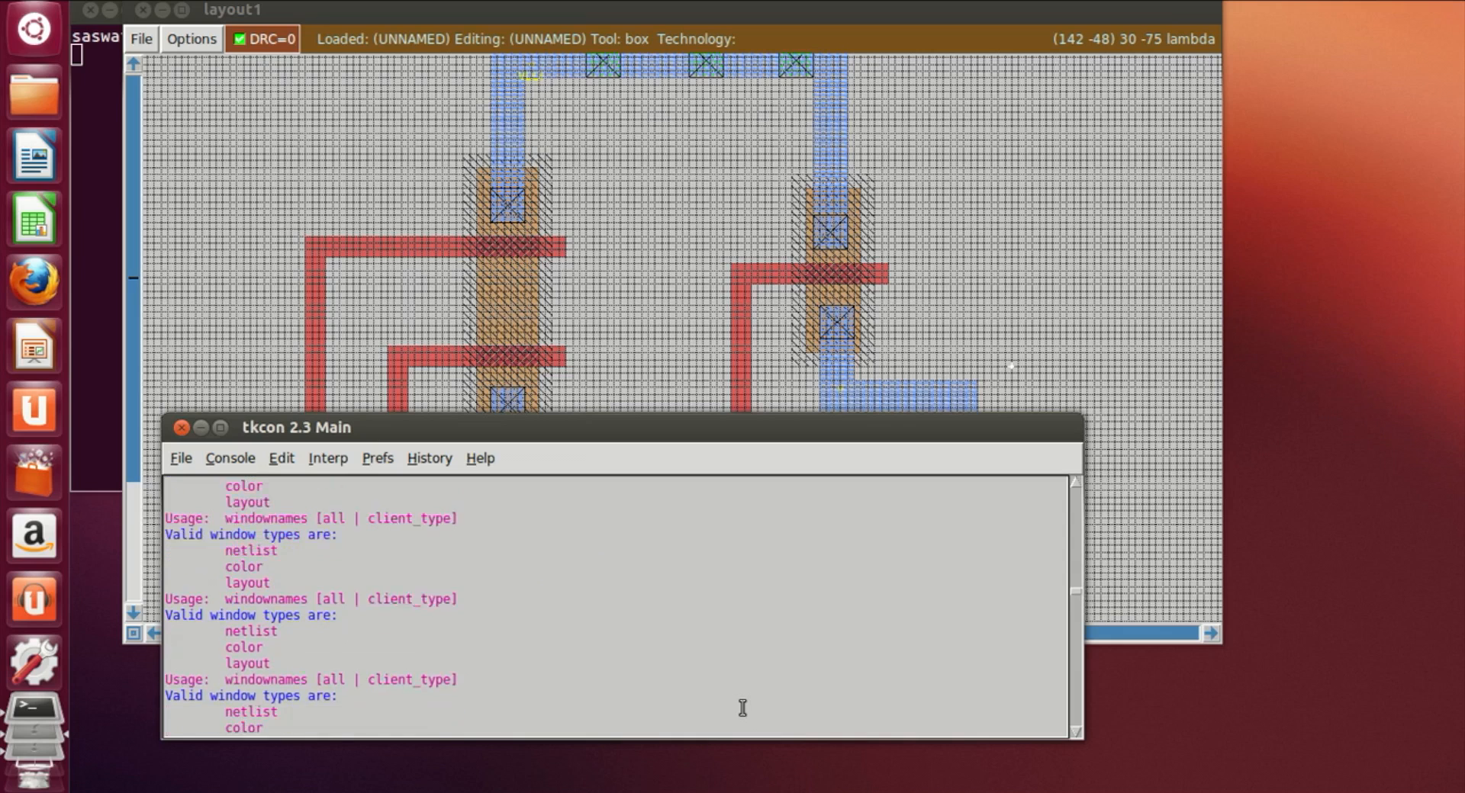
{"action": "left_click", "coordinate": [467, 10]}
{"action": "mouse_move", "coordinate": [468, 11]}
{"action": "left_mouse_down"}
{"action": "mouse_move", "coordinate": [468, 99]}
{"action": "mouse_move", "coordinate": [473, 11]}
{"action": "left_mouse_up"}
{"action": "left_click", "coordinate": [306, 682]}
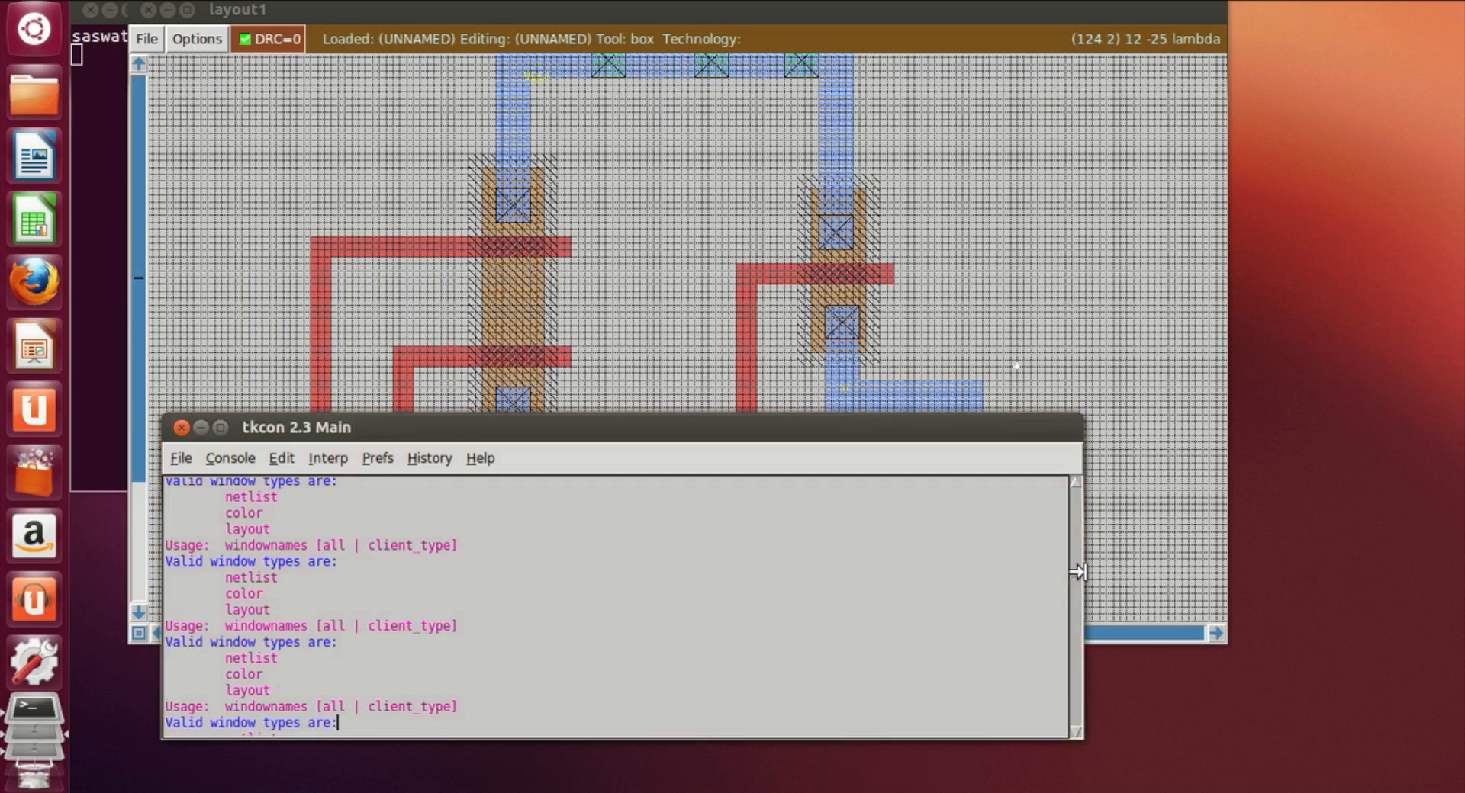
{"action": "left_click_drag", "start_coordinate": [1073, 570], "coordinate": [1065, 732]}
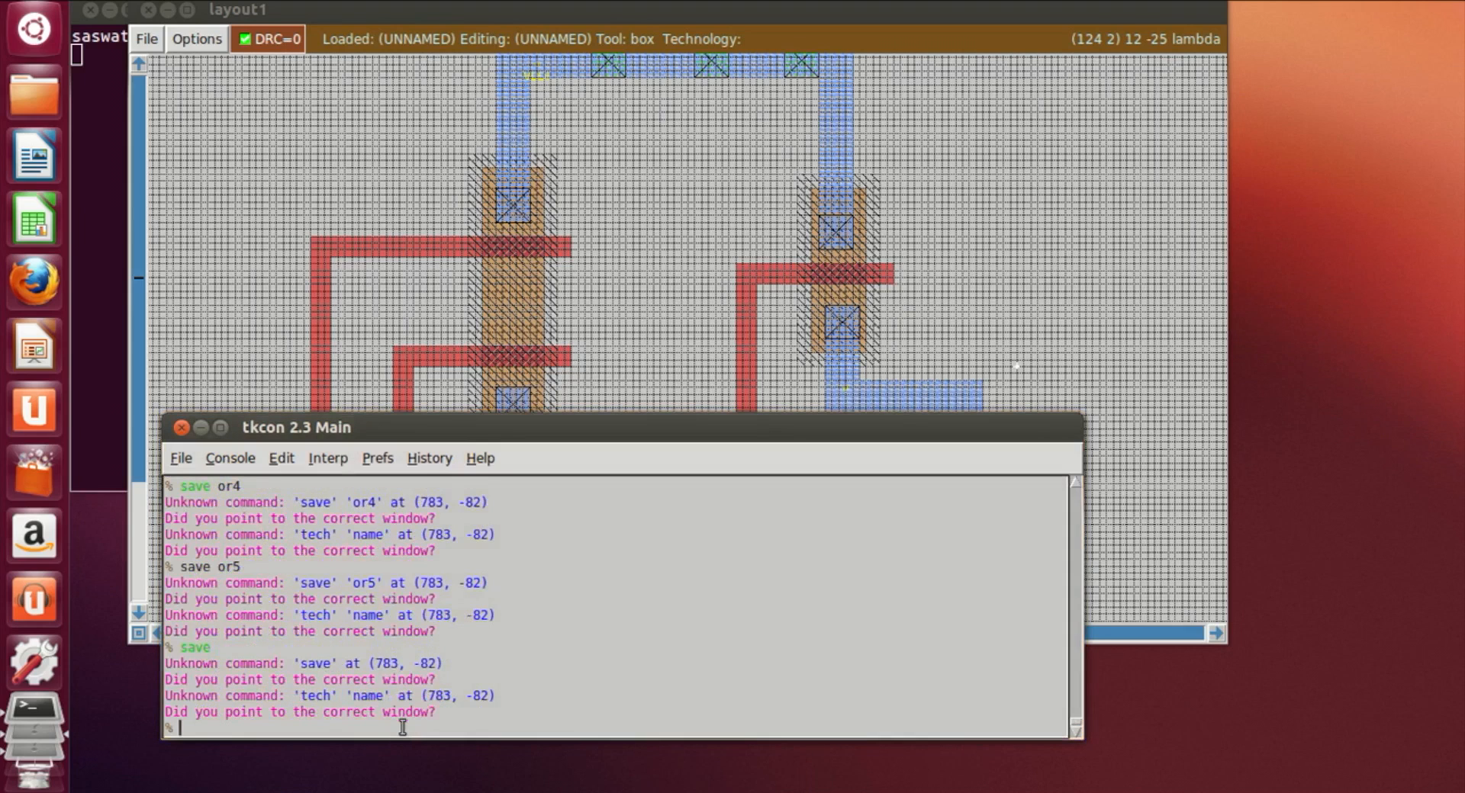
Step: Try to write the cell with the command write or4
{"action": "type", "text": "save"}
{"action": "key", "text": "BackSpace"}
{"action": "key", "text": "BackSpace"}
{"action": "key", "text": "BackSpace"}
{"action": "key", "text": "BackSpace"}
{"action": "key", "text": "BackSpace"}
{"action": "type", "text": "write or4"}
{"action": "key", "text": "Return"}
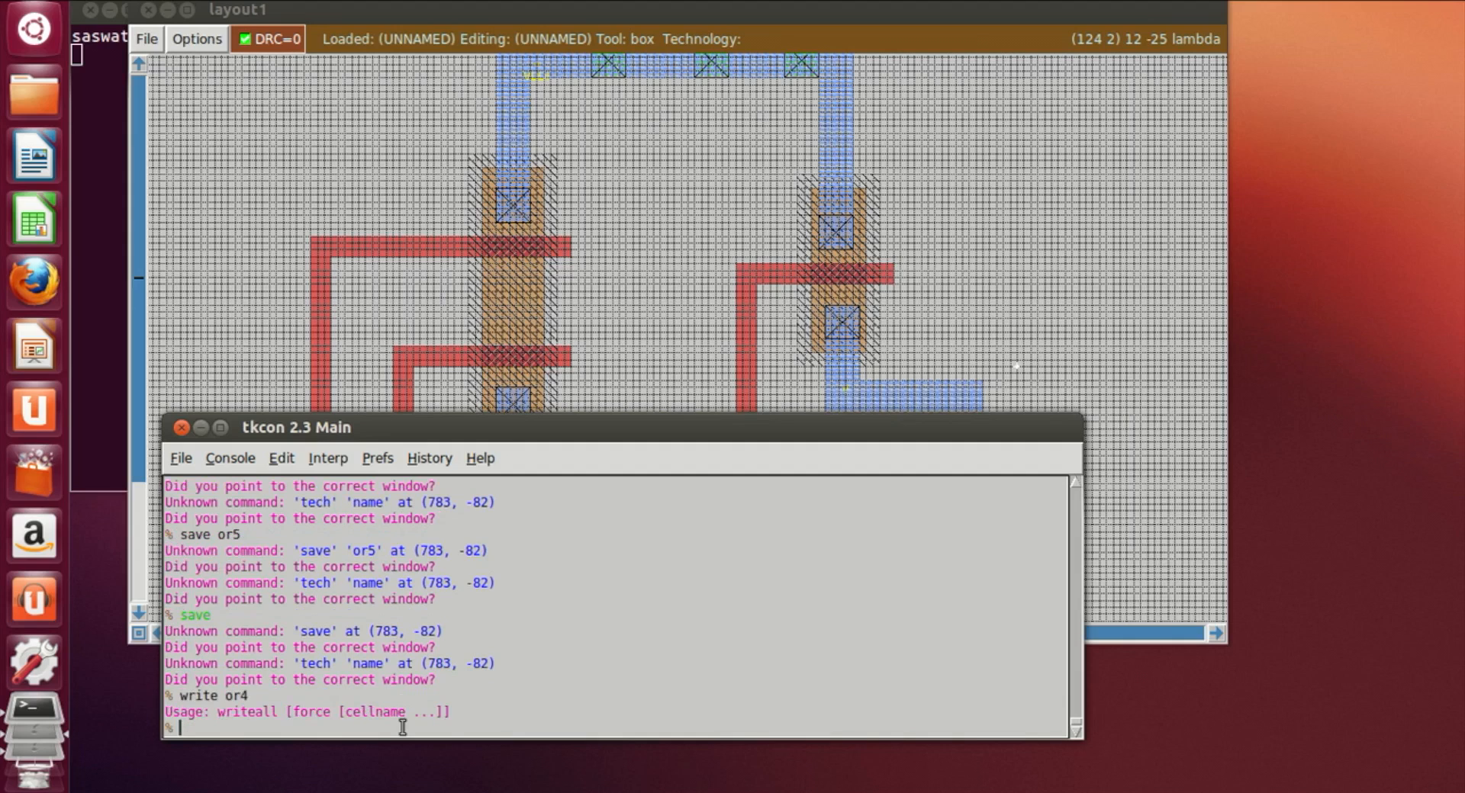
Step: Save the cell, answering the file-name prompt with save or4
{"action": "key", "text": "Up"}
{"action": "key", "text": "Left"}
{"action": "key", "text": "Left"}
{"action": "key", "text": "BackSpace"}
{"action": "key", "text": "BackSpace"}
{"action": "key", "text": "BackSpace"}
{"action": "key", "text": "BackSpace"}
{"action": "key", "text": "BackSpace"}
{"action": "key", "text": "BackSpace"}
{"action": "key", "text": "BackSpace"}
{"action": "key", "text": "BackSpace"}
{"action": "key", "text": "BackSpace"}
{"action": "type", "text": "save"}
{"action": "key", "text": "Return"}
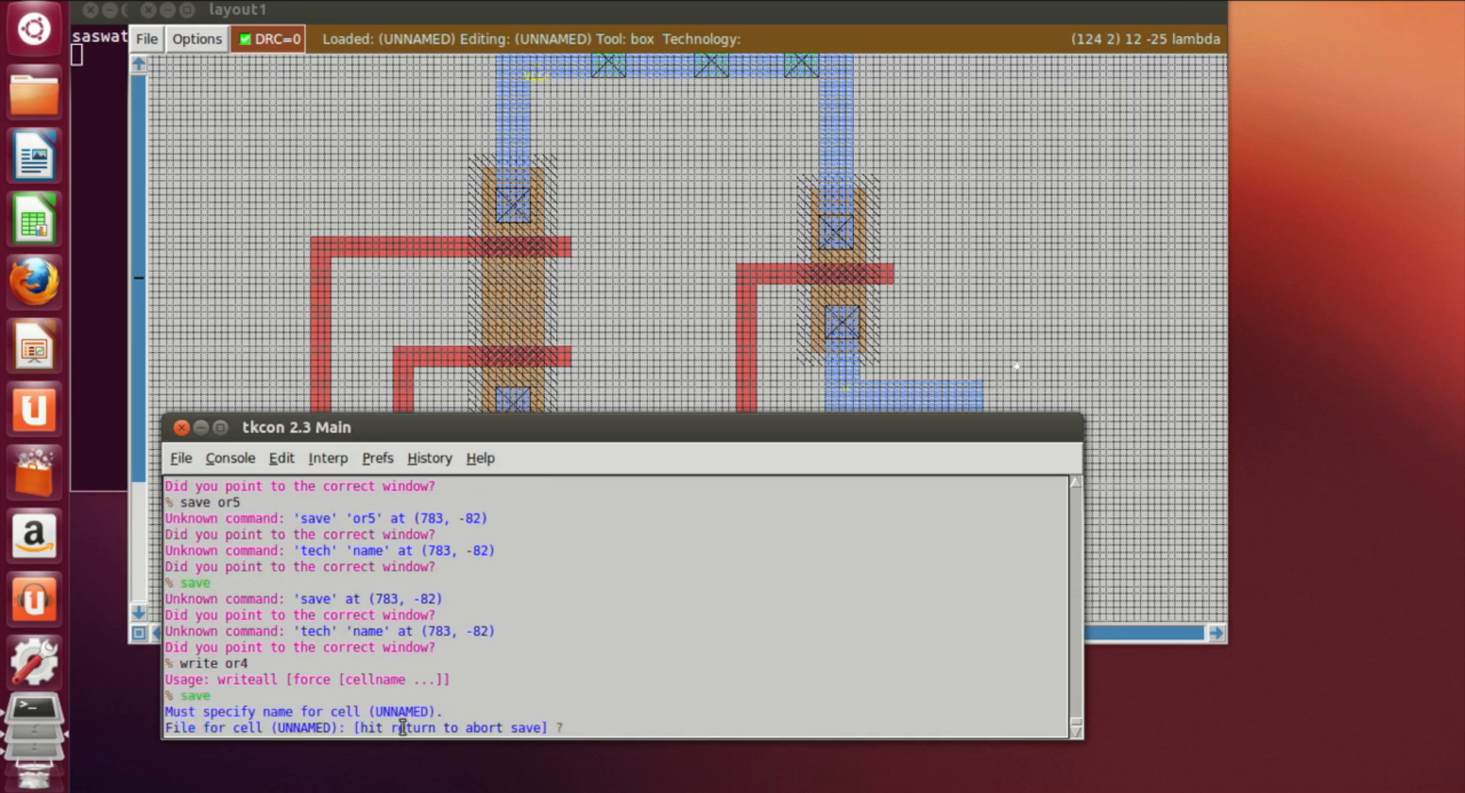
{"action": "type", "text": "save or4"}
{"action": "key", "text": "Return"}
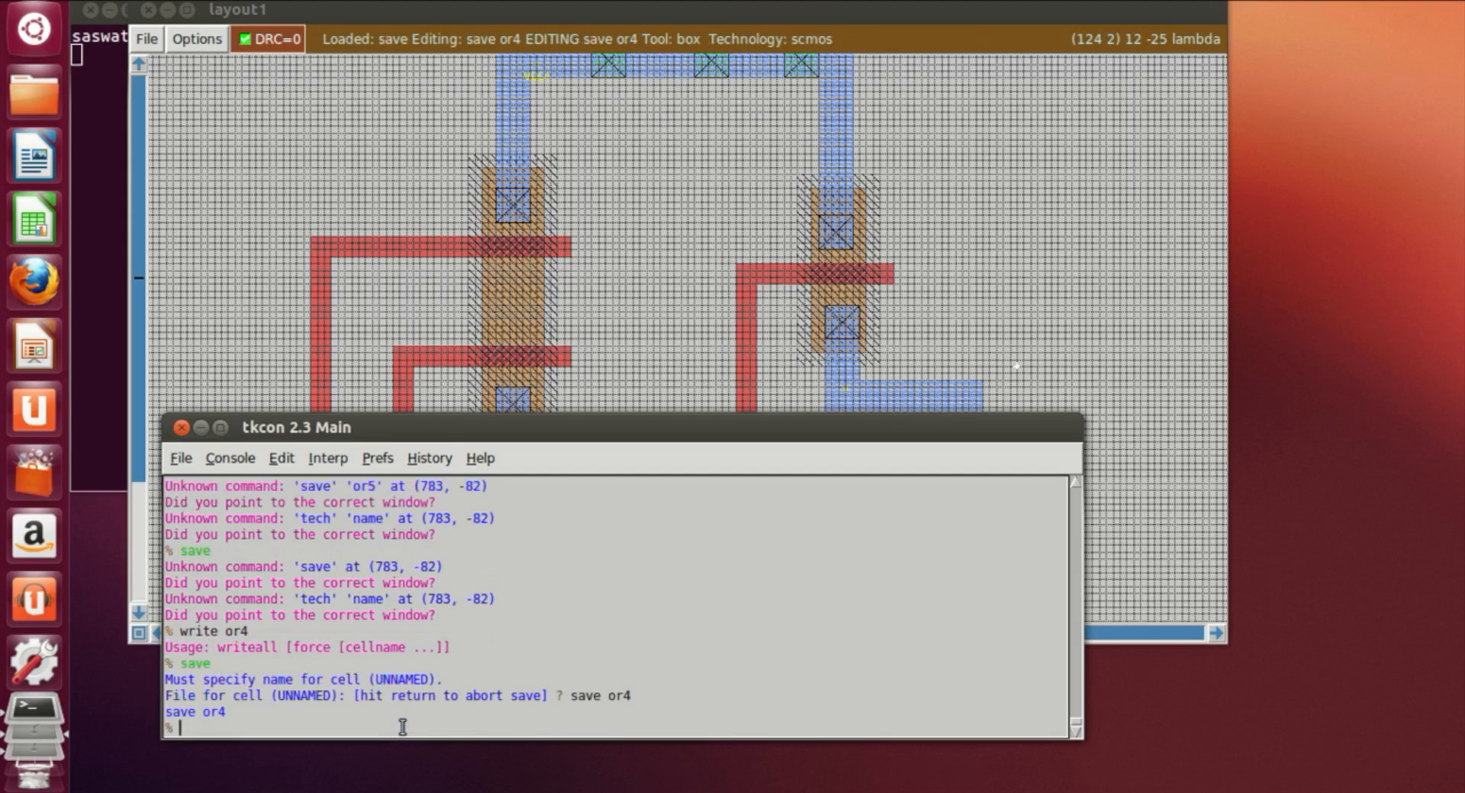
Step: Save the cell again and extract the whole layout with extract all
{"action": "type", "text": "save"}
{"action": "key", "text": "Return"}
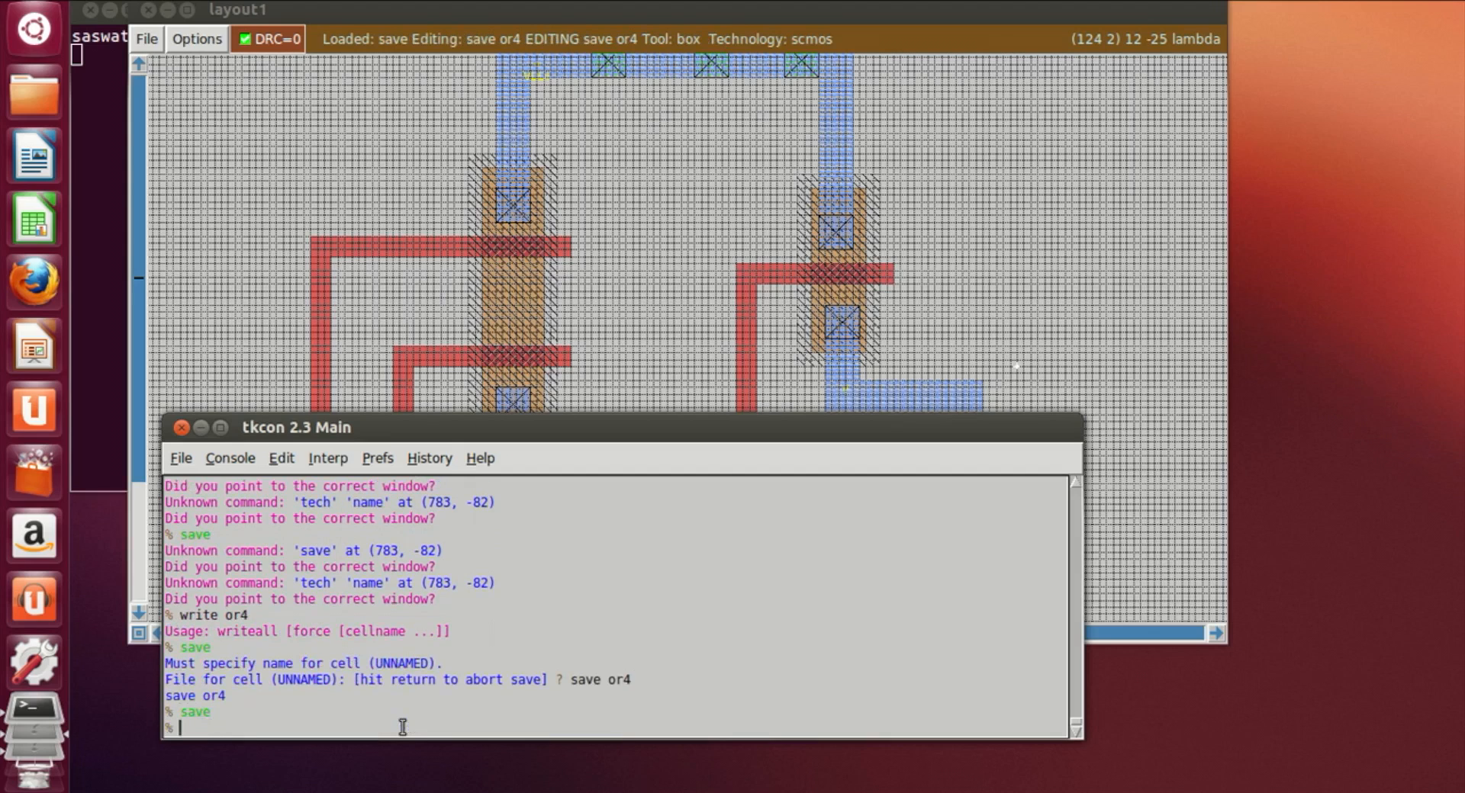
{"action": "type", "text": "extract all"}
{"action": "key", "text": "Return"}
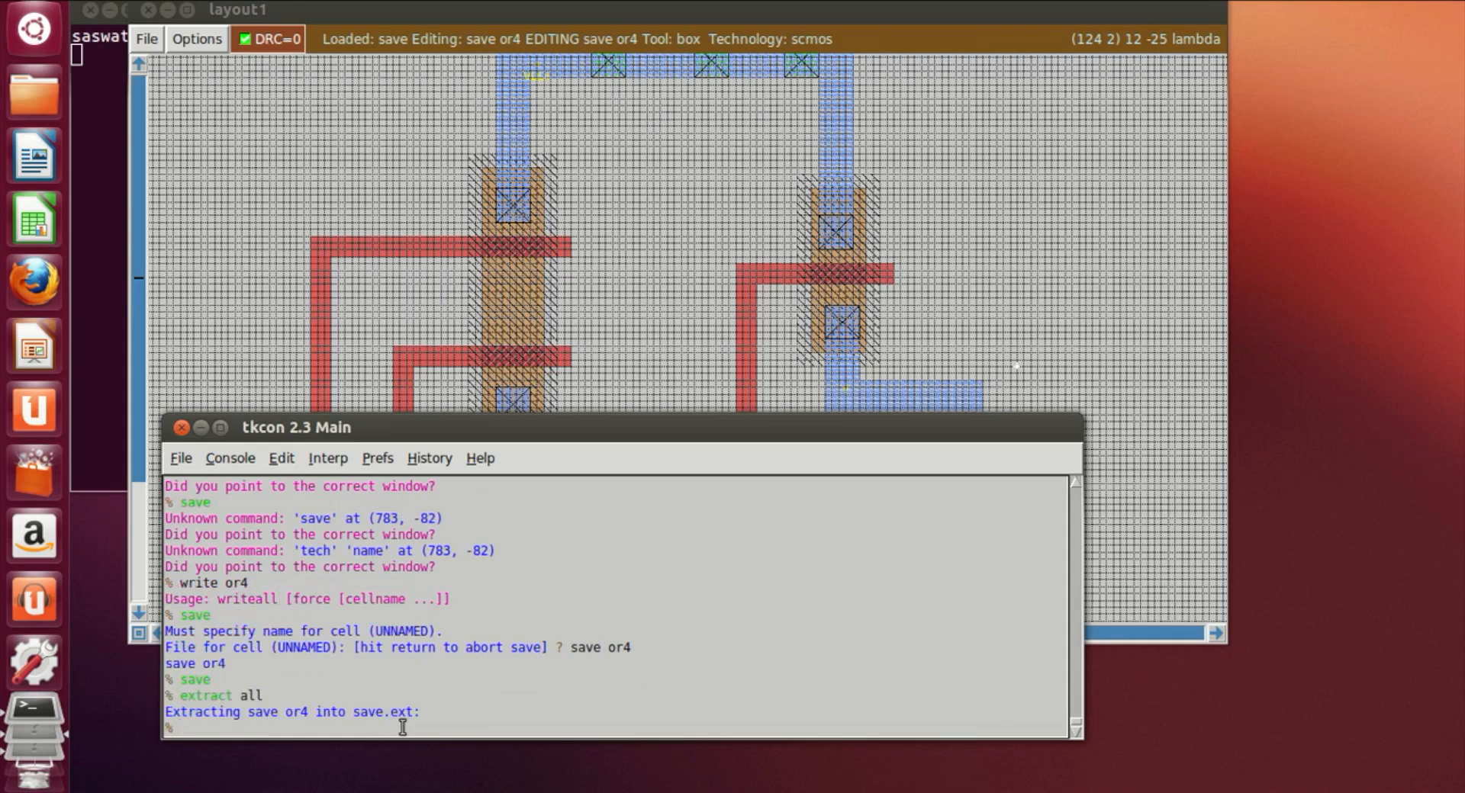
Step: Convert the extraction to SPICE with ext2spice and exit Magic
{"action": "type", "text": "ext2spice"}
{"action": "key", "text": "Return"}
{"action": "type", "text": "exit"}
{"action": "key", "text": "Return"}
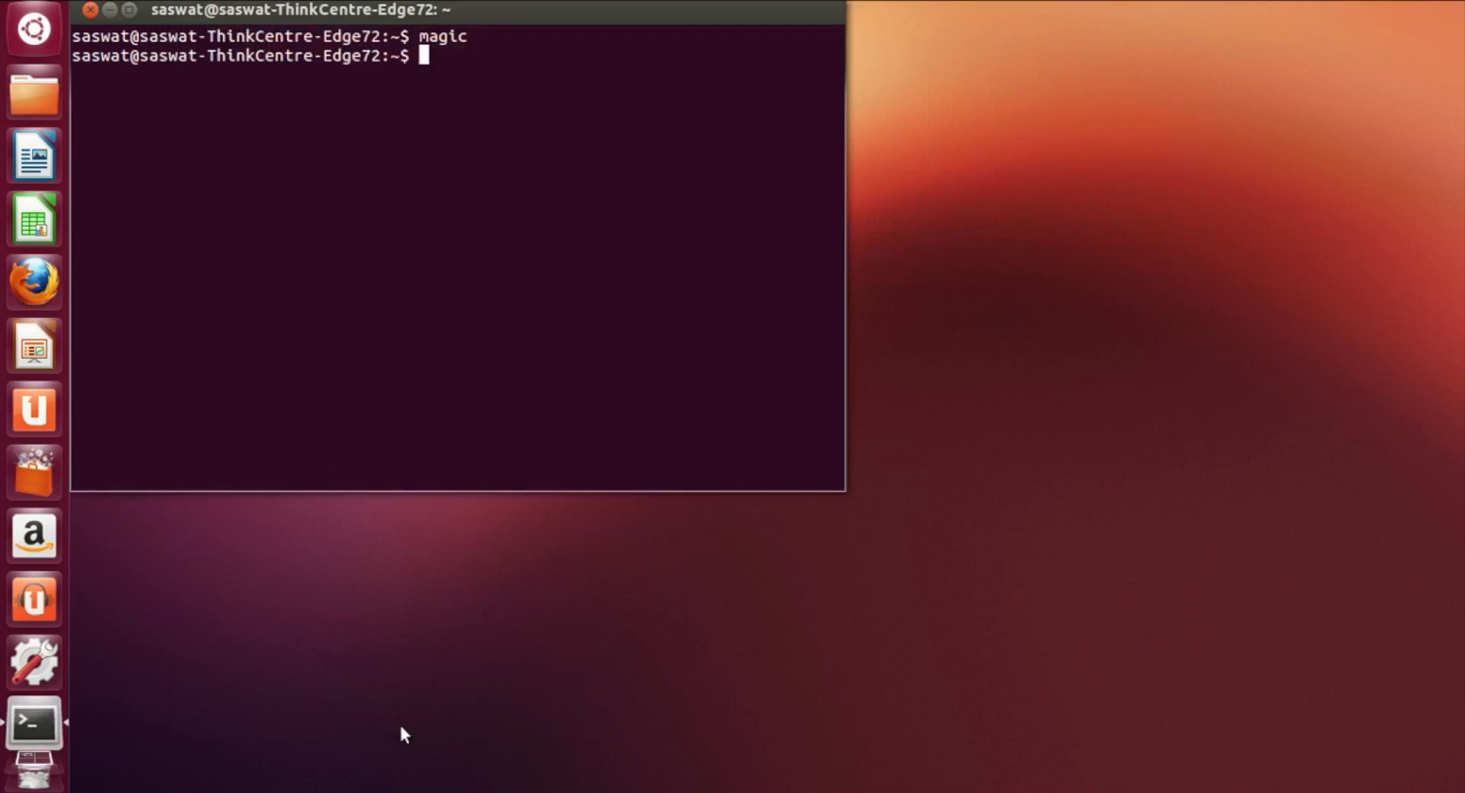
Step: Open or4.spice in vi from the terminal and quit without saving
{"action": "type", "text": "vi or4.spice"}
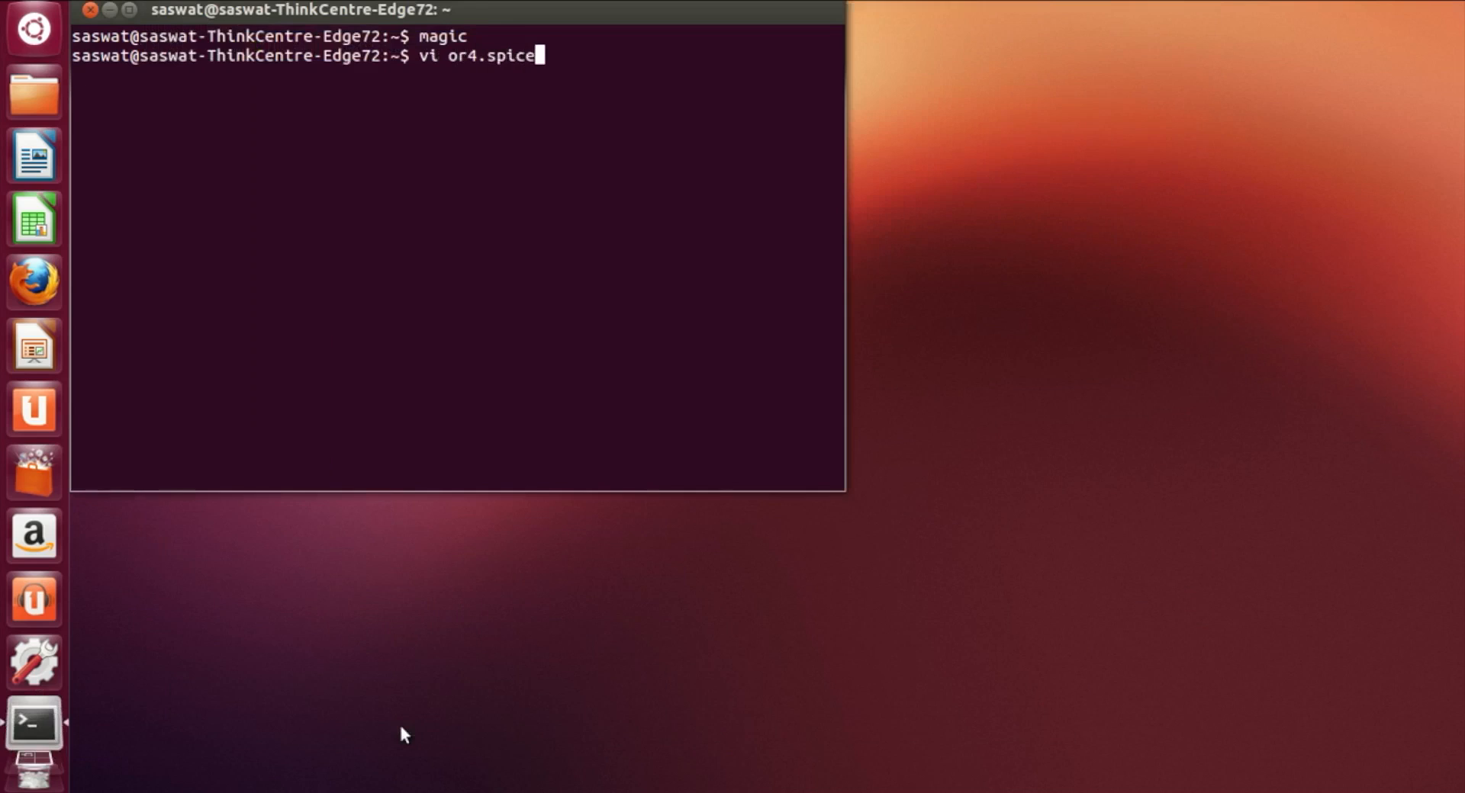
{"action": "key", "text": "Return"}
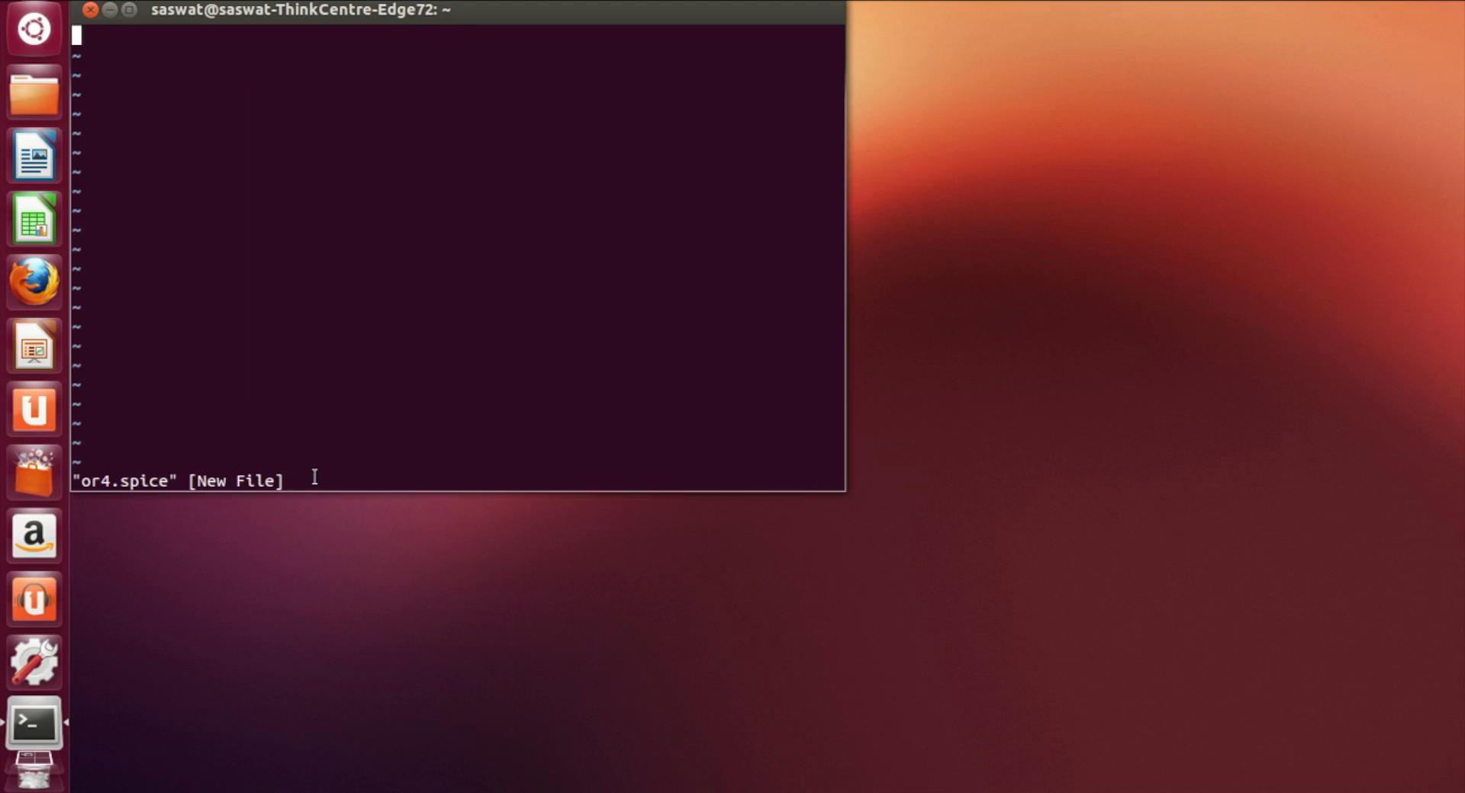
{"action": "type", "text": ":q!"}
{"action": "key", "text": "Return"}
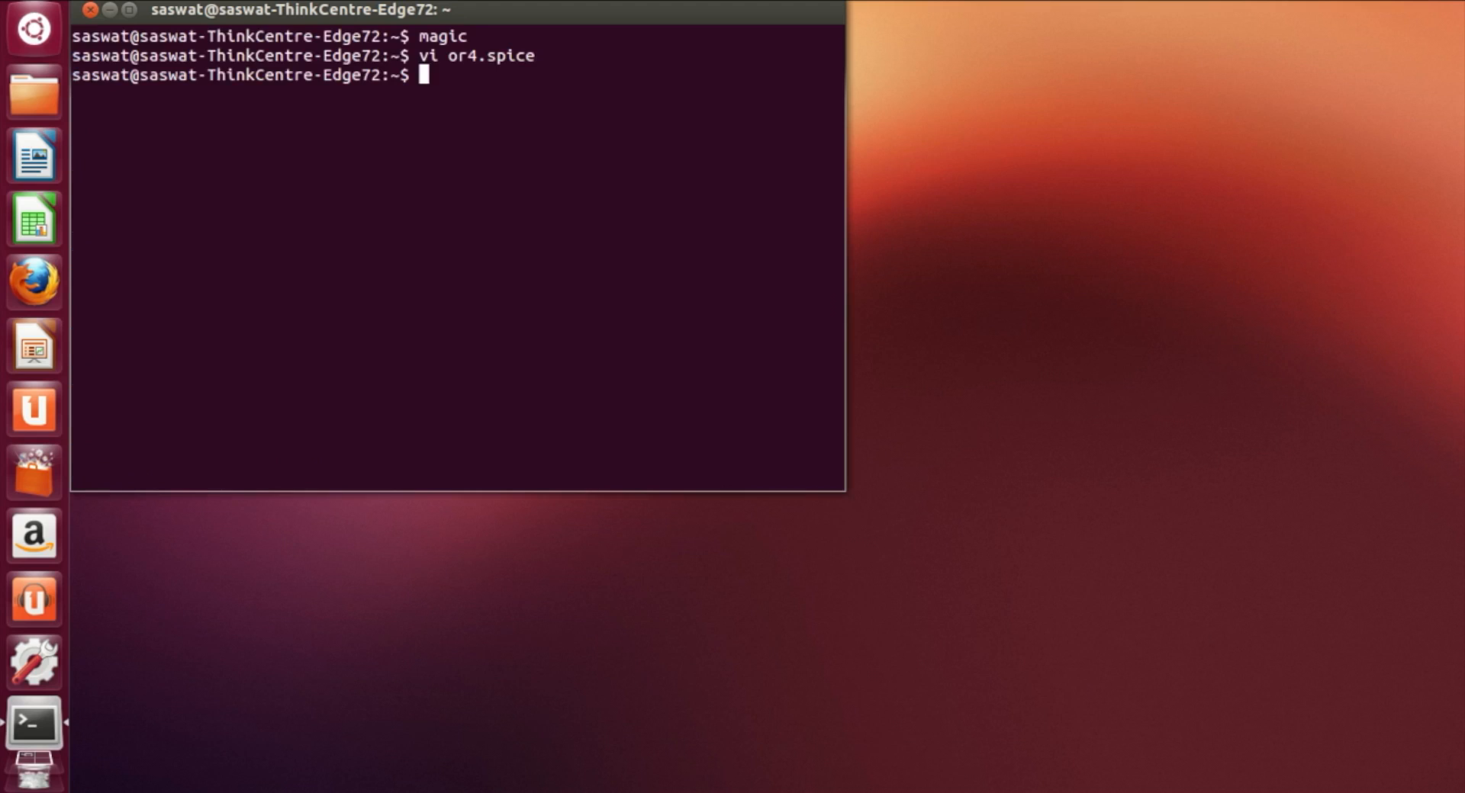
Step: Relaunch Magic with the layout file or4.mag
{"action": "type", "text": "magic or"}
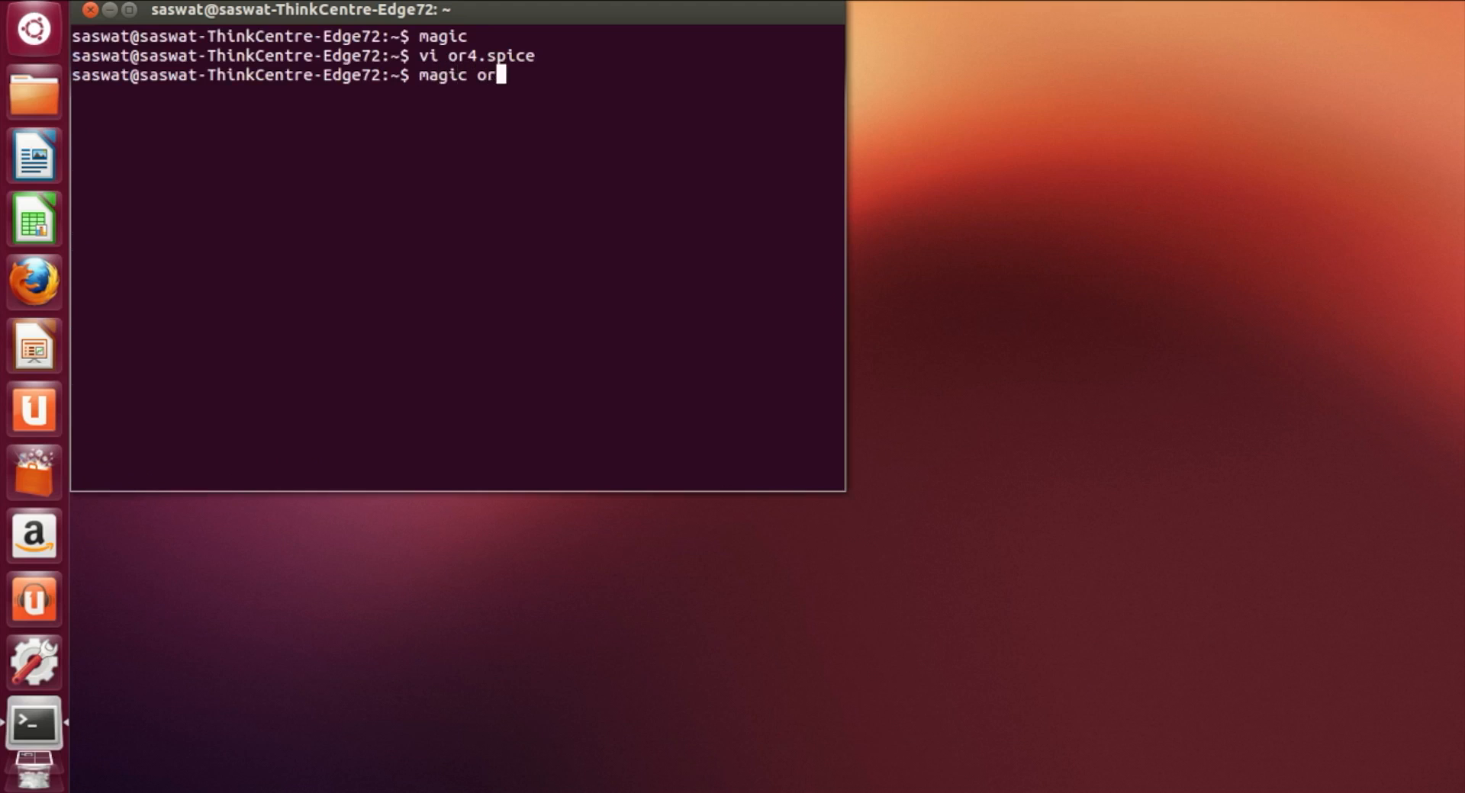
{"action": "type", "text": "4.mag"}
{"action": "key", "text": "Return"}
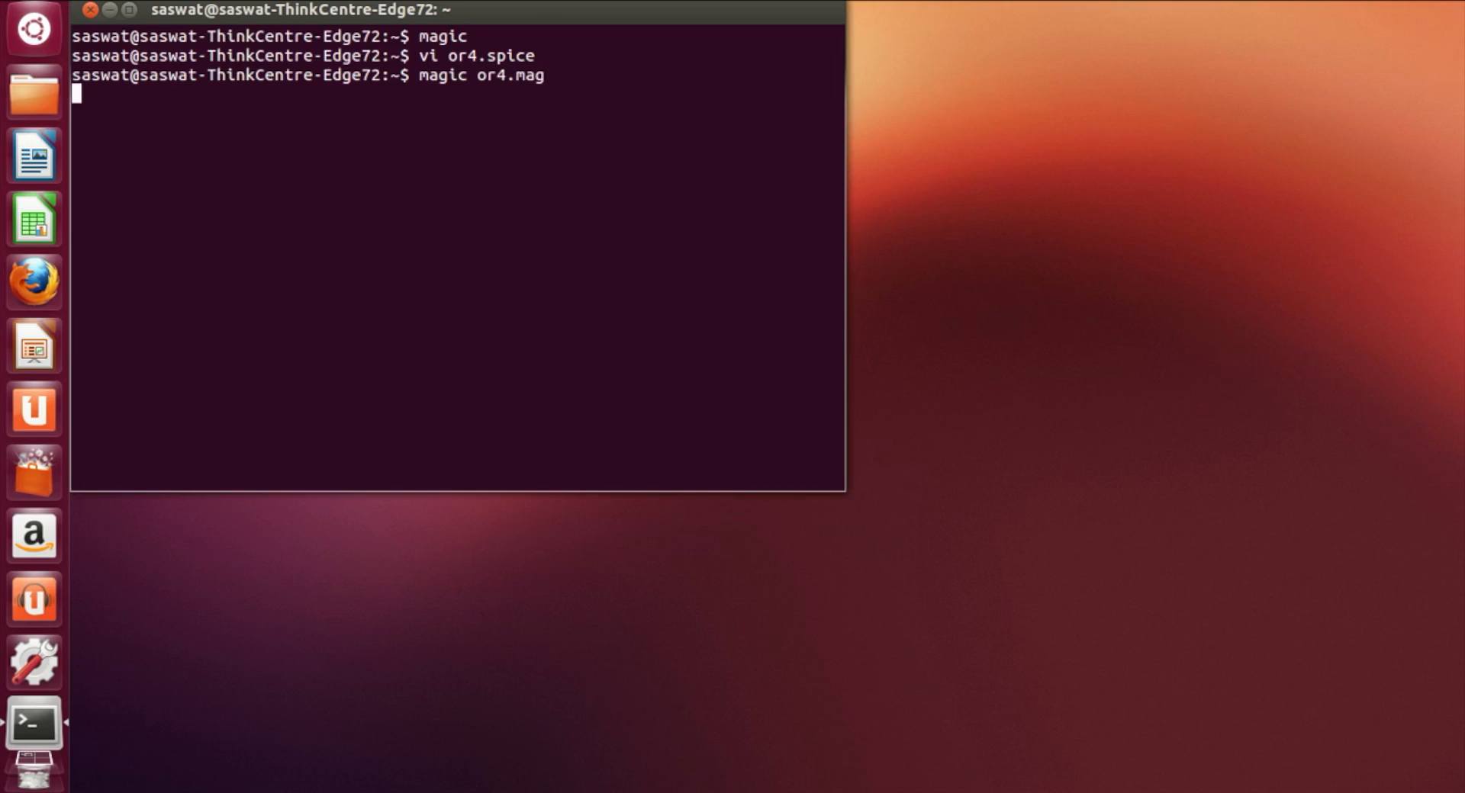
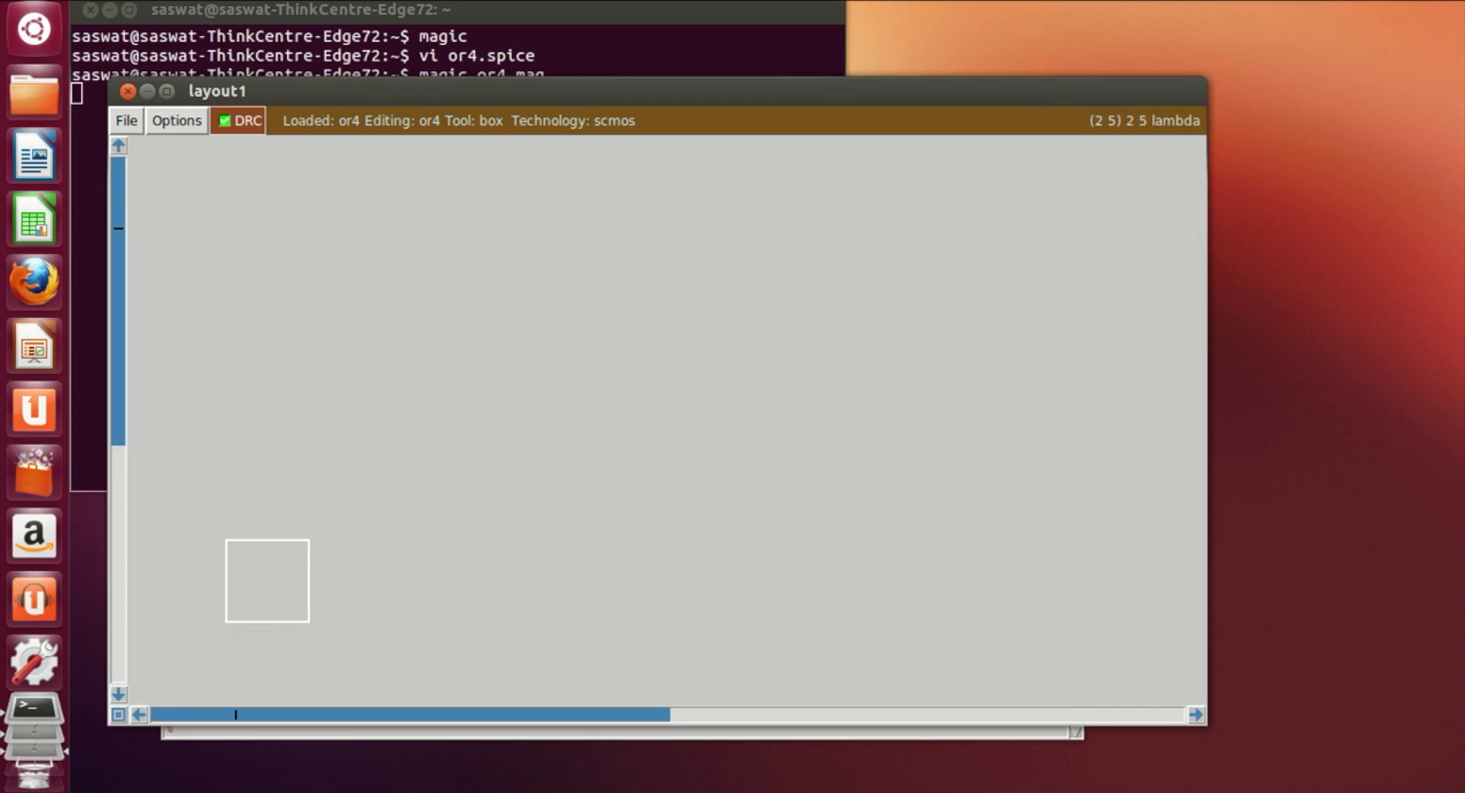
{"action": "scroll", "coordinate": [549, 412], "scroll_direction": "down", "scroll_amount": 4}
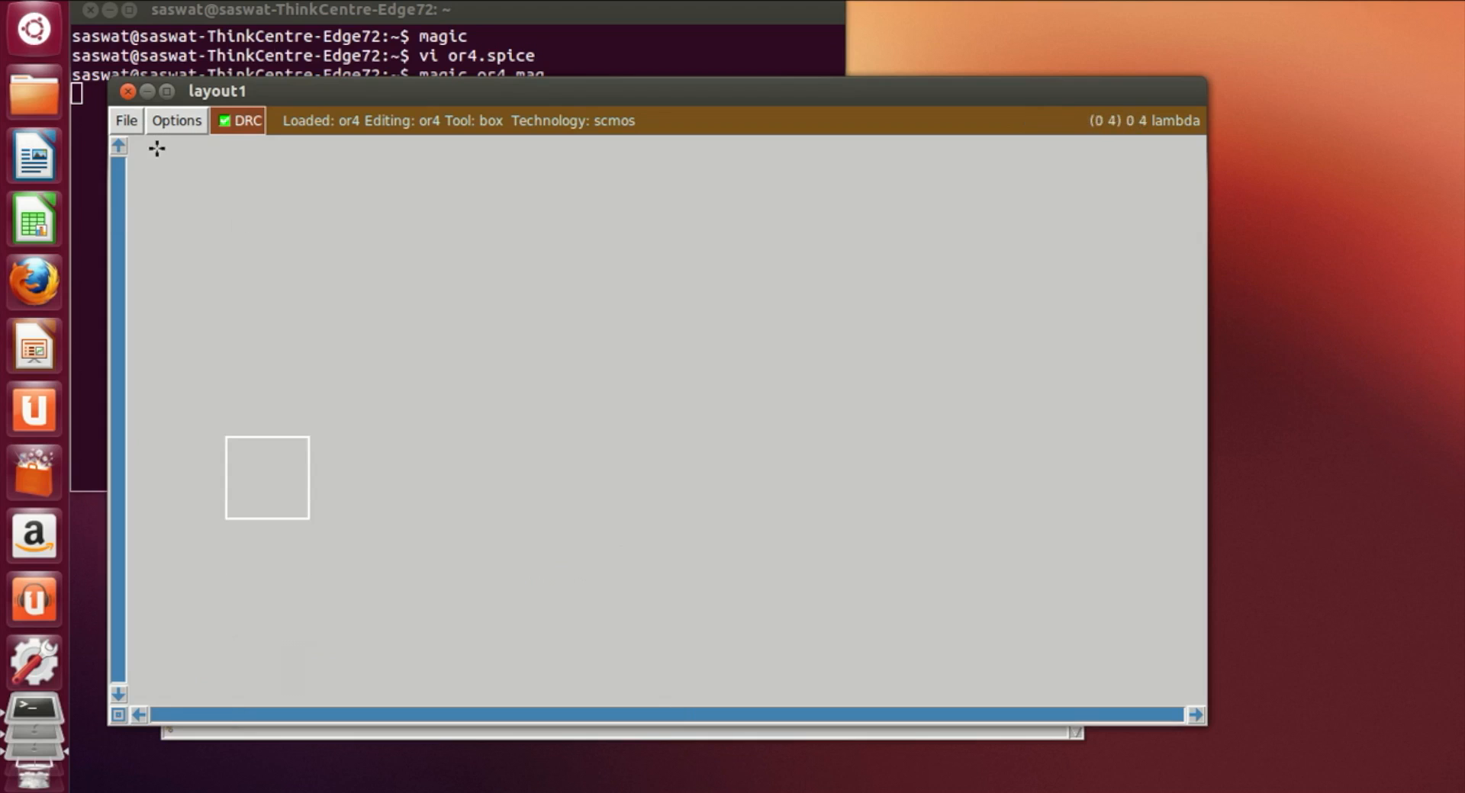
{"action": "left_click", "coordinate": [168, 122]}
{"action": "left_click", "coordinate": [131, 123]}
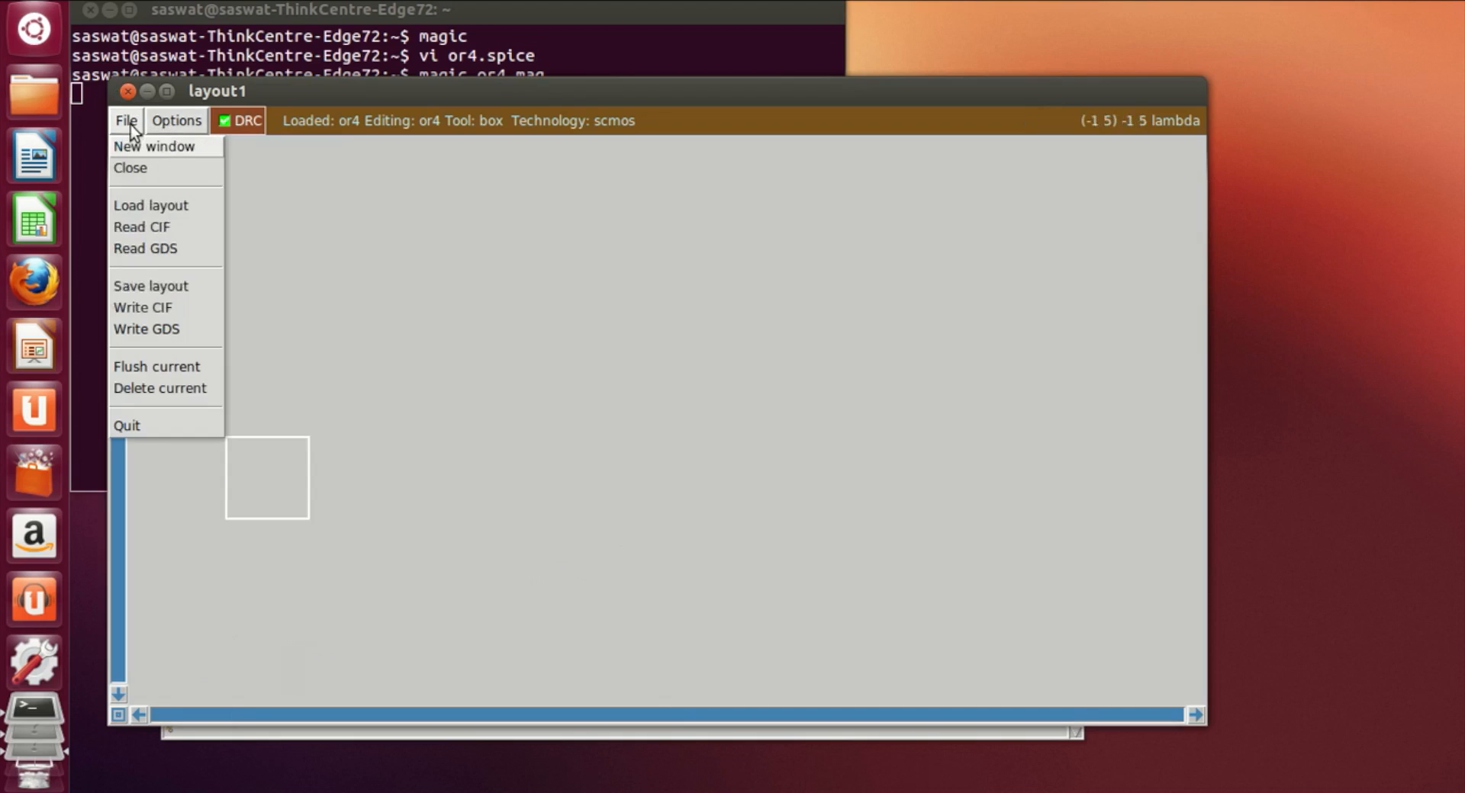
{"action": "left_click", "coordinate": [139, 209]}
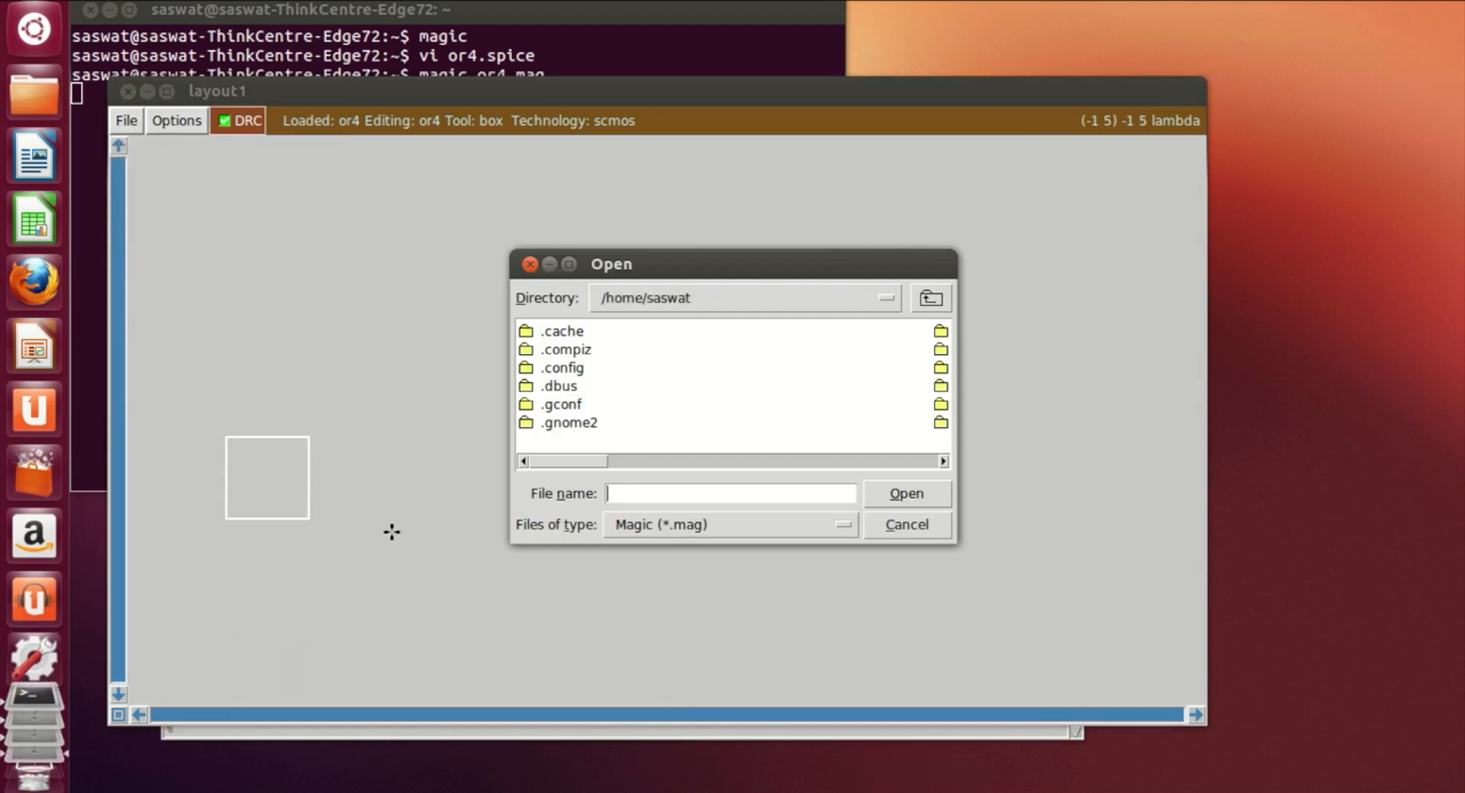
{"action": "left_click_drag", "start_coordinate": [556, 469], "coordinate": [849, 463]}
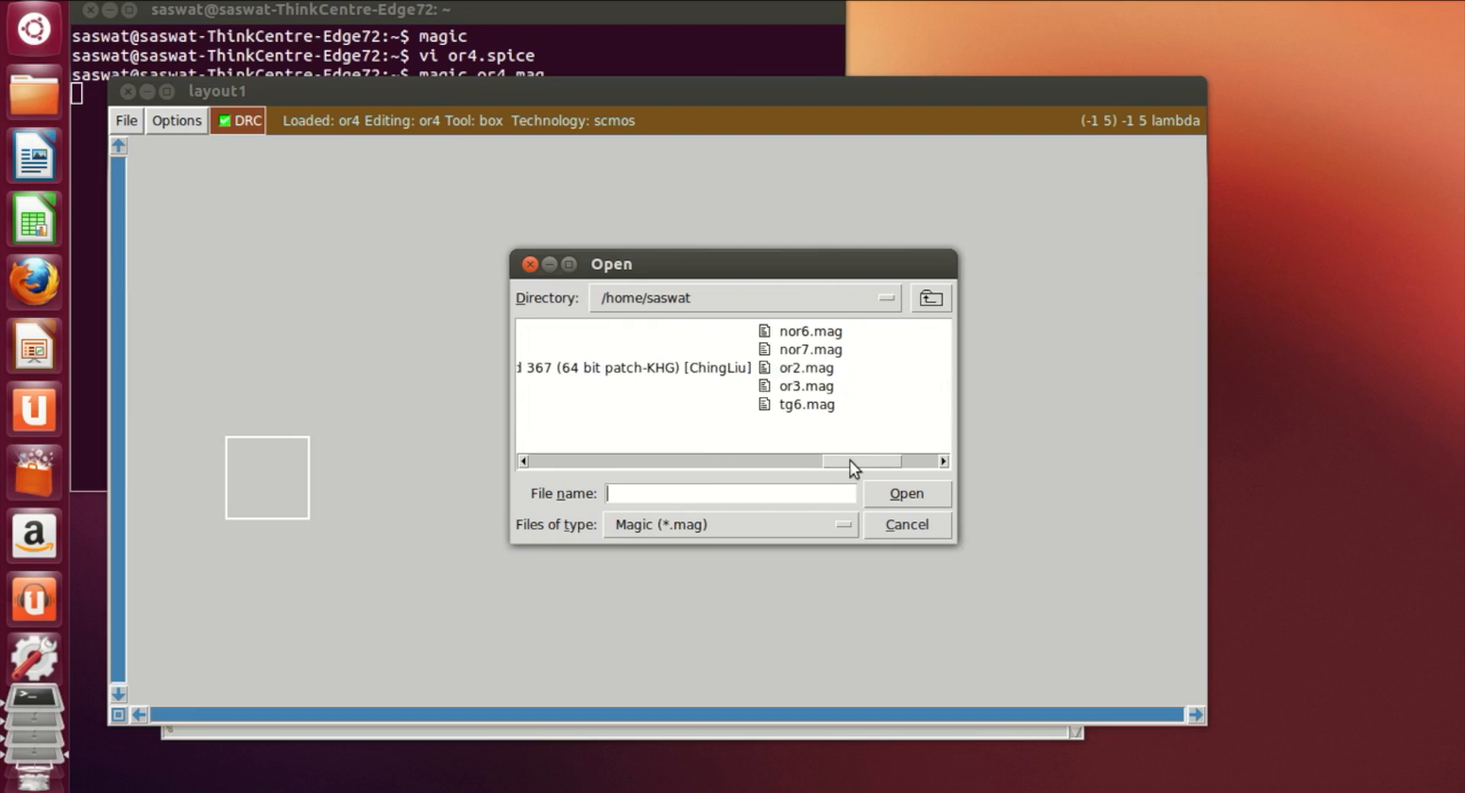
{"action": "left_click_drag", "start_coordinate": [864, 461], "coordinate": [826, 470]}
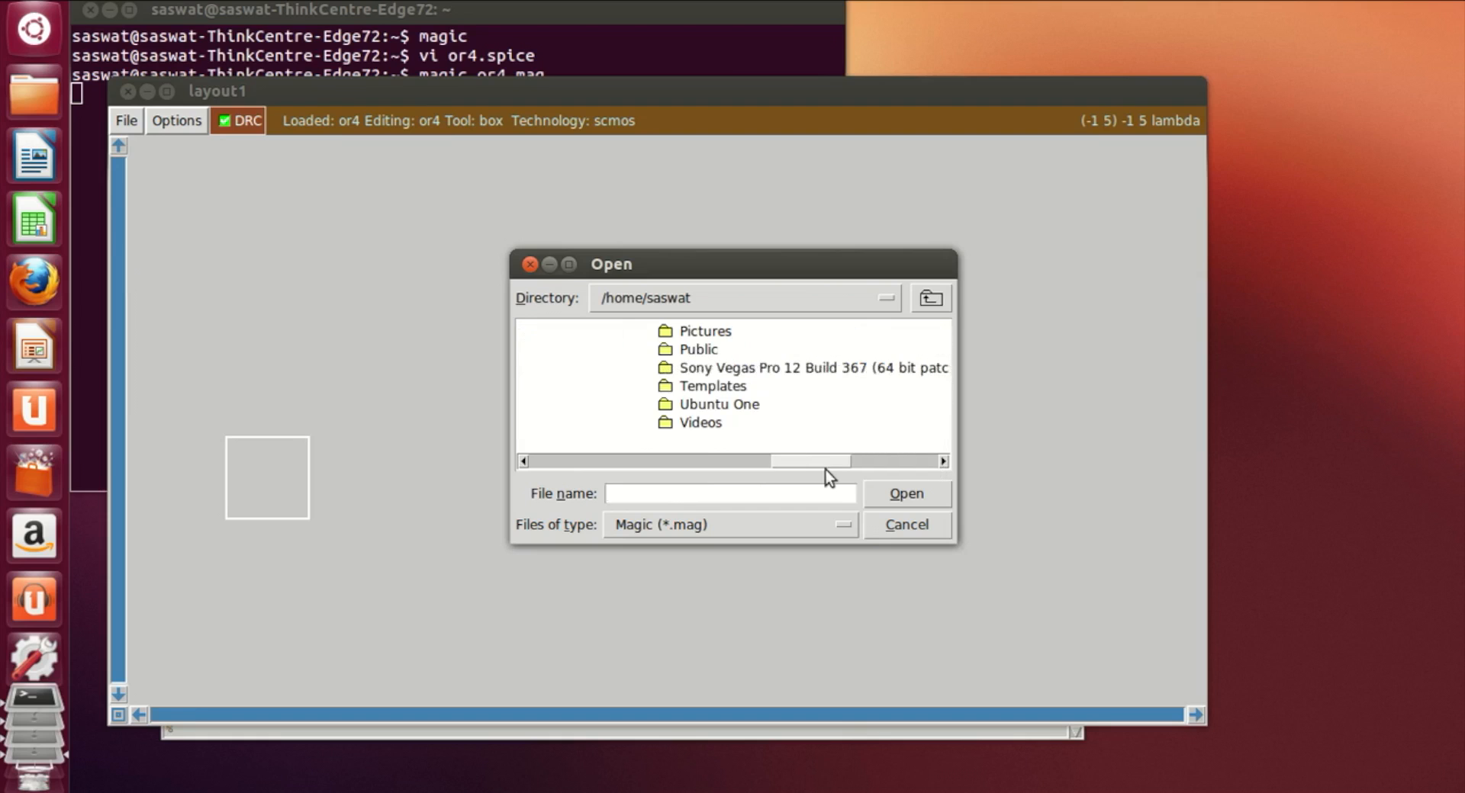
{"action": "left_click", "coordinate": [875, 527]}
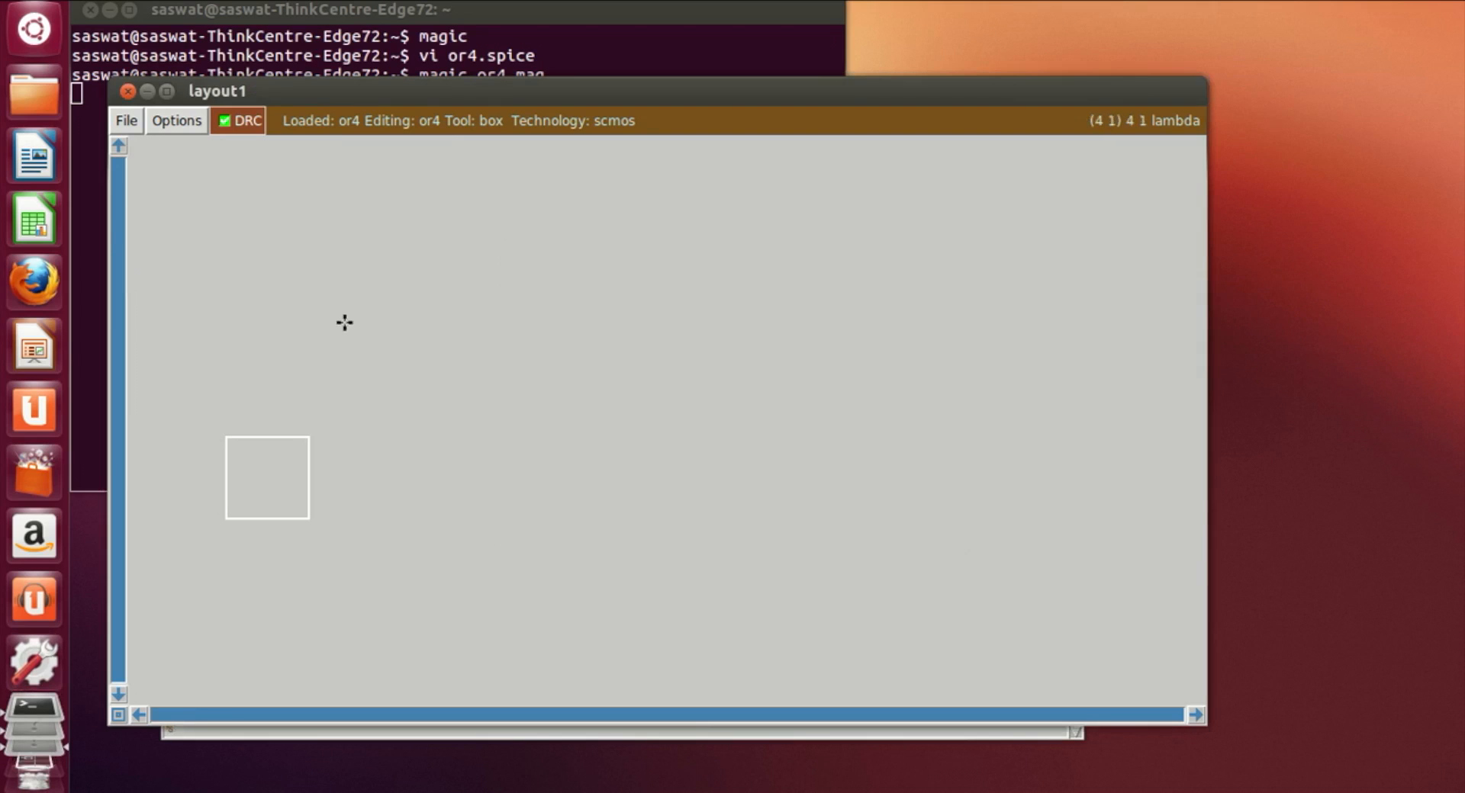
Step: Quit Magic by closing the layout window and its console, and close the terminal
{"action": "left_click", "coordinate": [128, 93]}
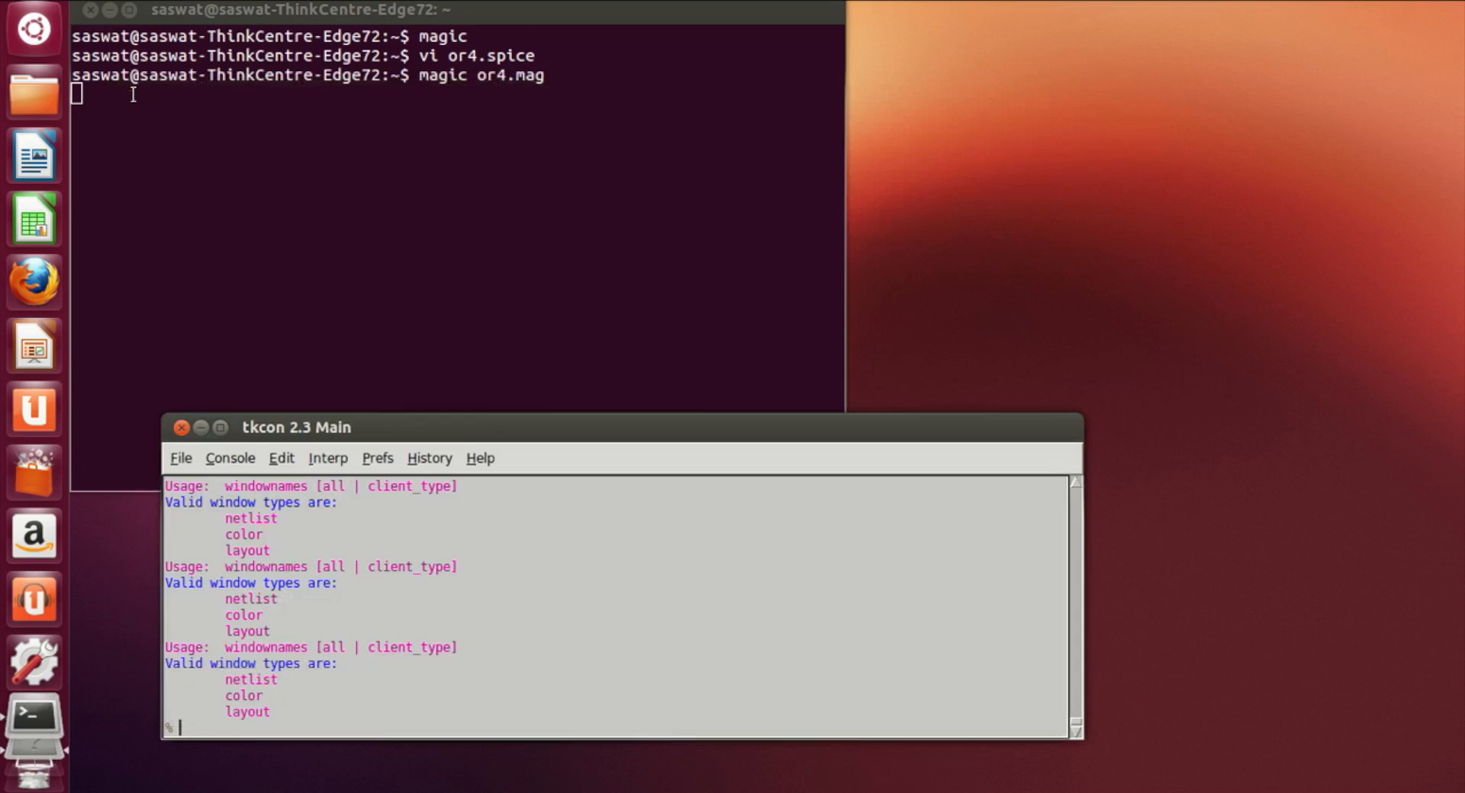
{"action": "left_click", "coordinate": [180, 428]}
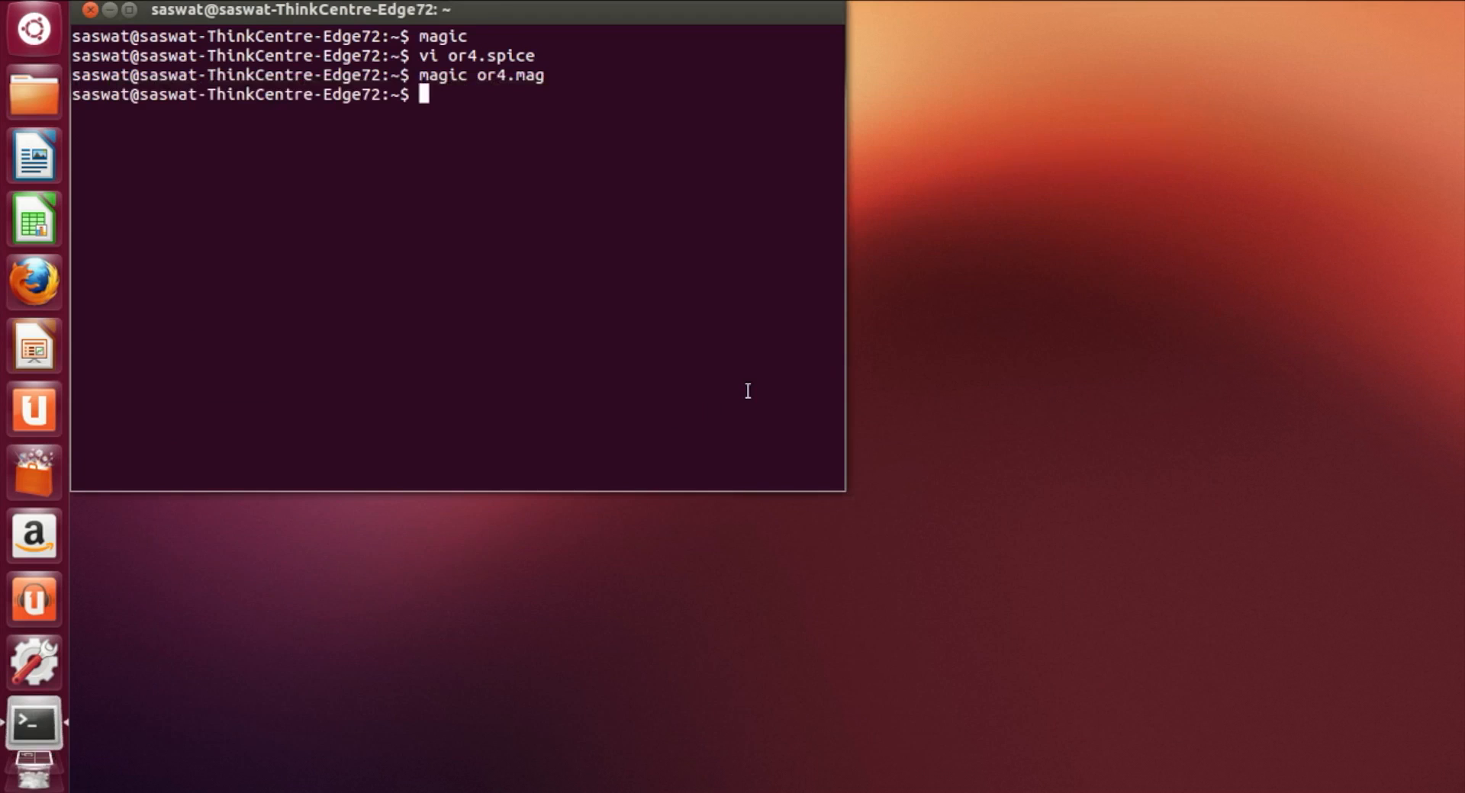
{"action": "left_click", "coordinate": [90, 10]}
{"action": "left_click", "coordinate": [1259, 5]}
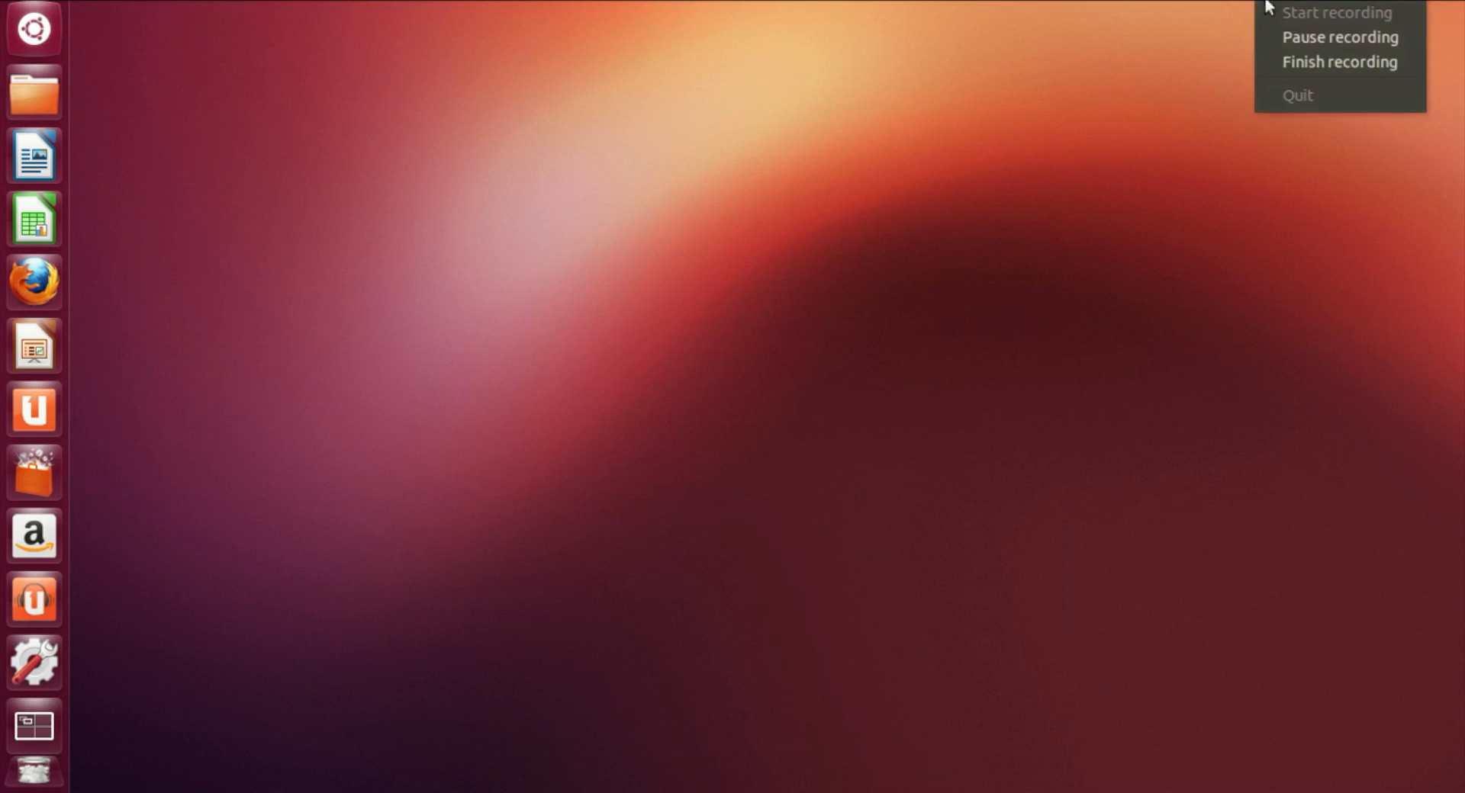
{"action": "left_click", "coordinate": [1285, 59]}
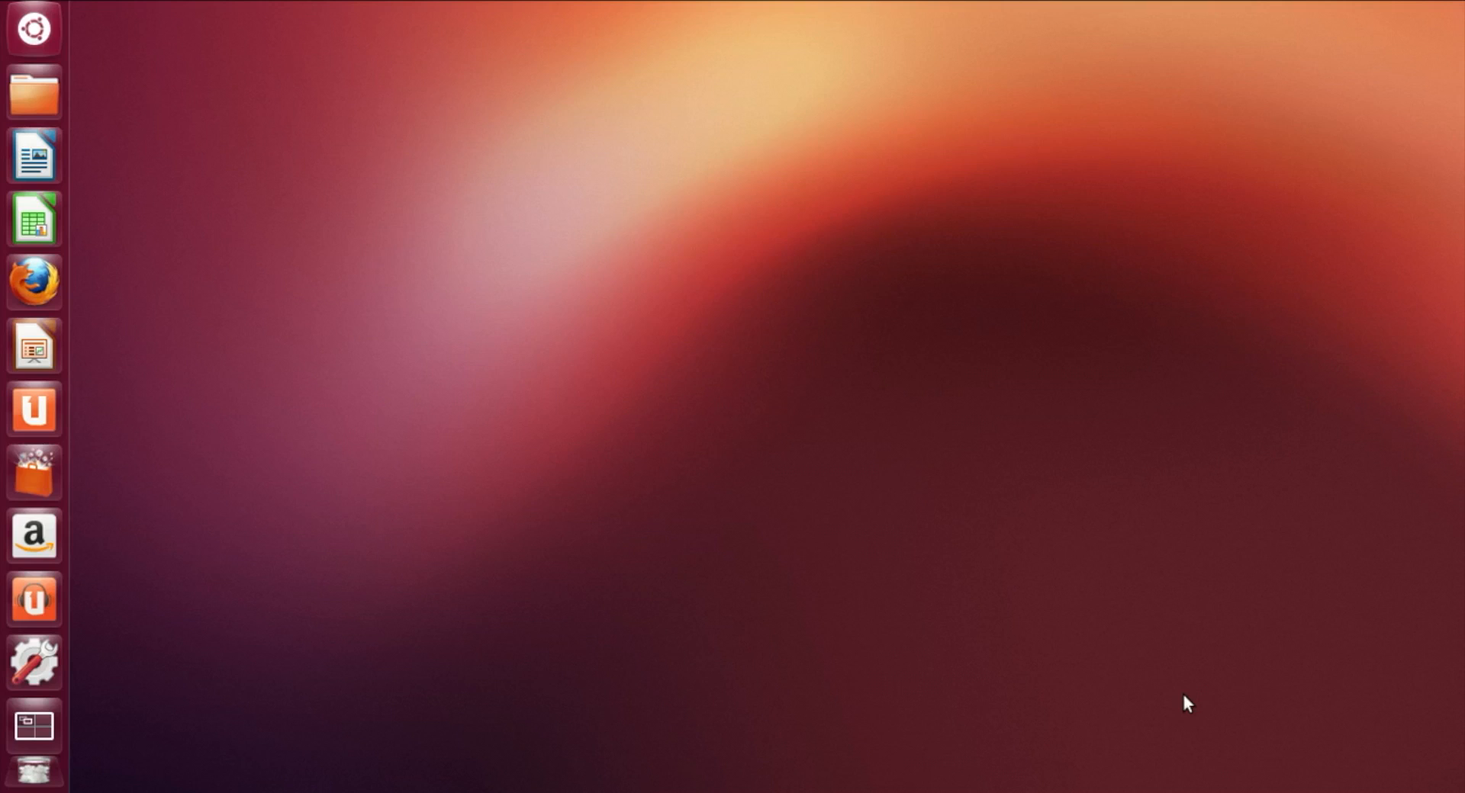
Step: Open a new terminal and launch magic with an empty layout
{"action": "key", "text": "ctrl+alt+t"}
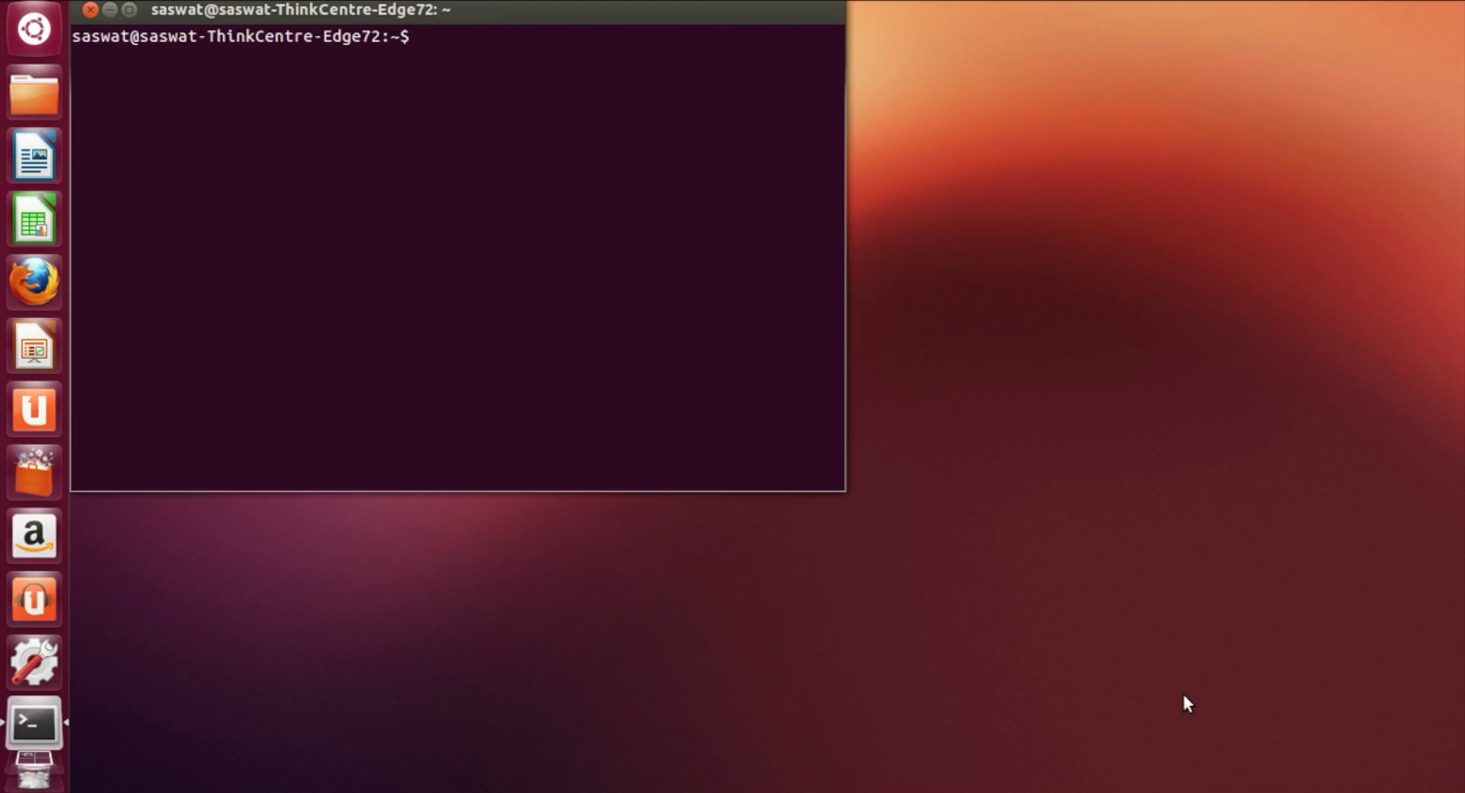
{"action": "type", "text": "magic"}
{"action": "key", "text": "Return"}
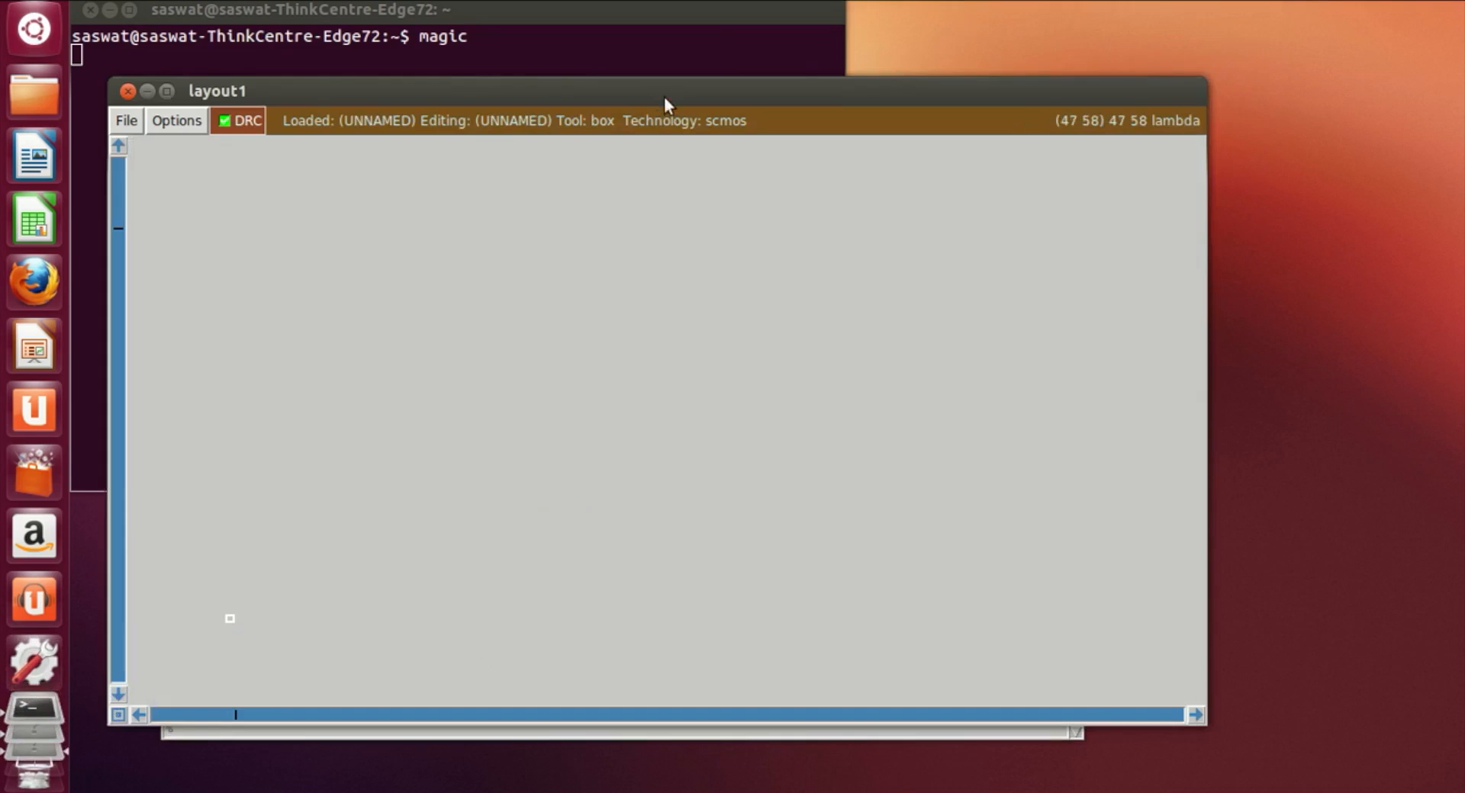
Step: Turn on the layout grid by entering the grid command in the console
{"action": "left_click_drag", "start_coordinate": [664, 102], "coordinate": [672, 43]}
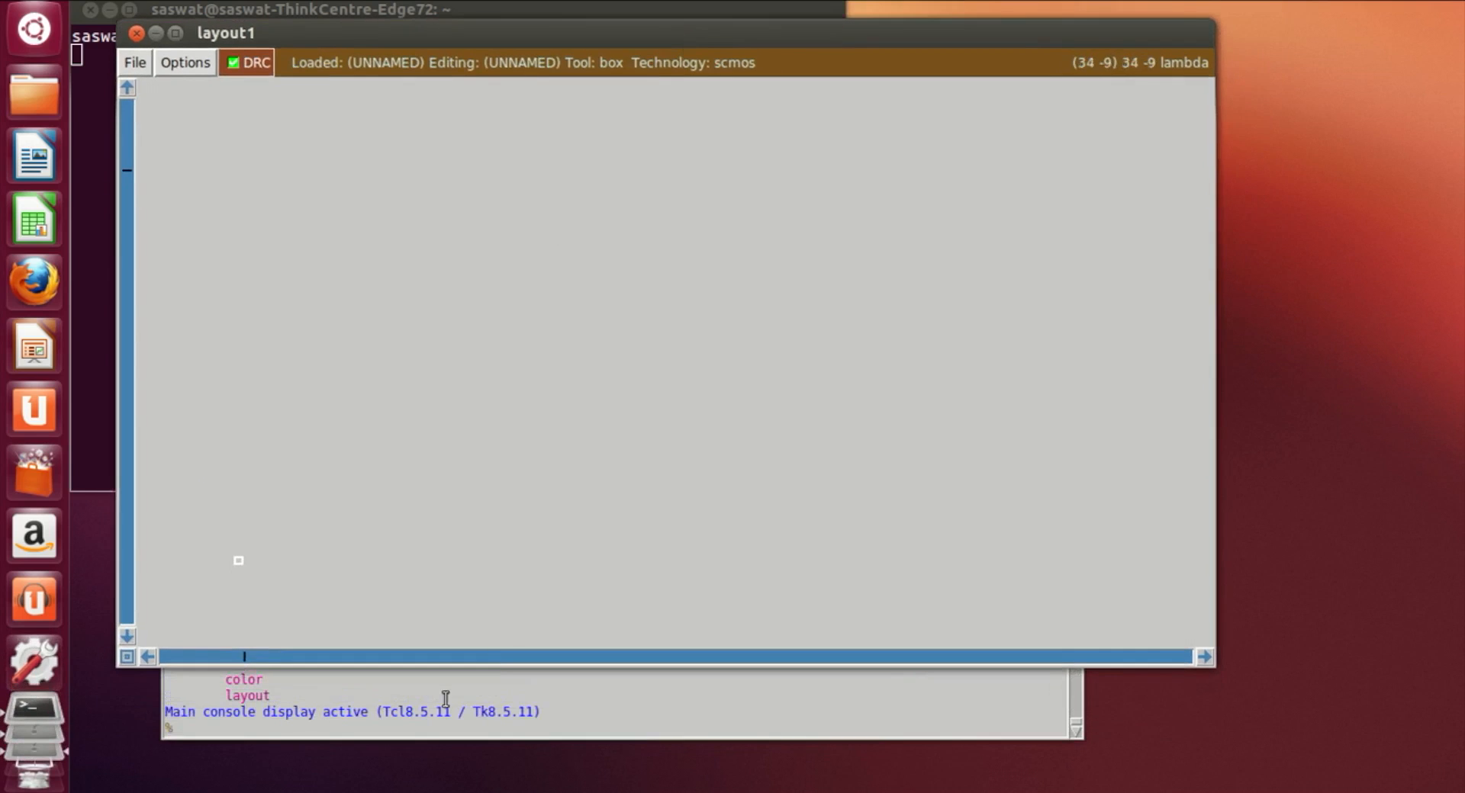
{"action": "left_click", "coordinate": [370, 719]}
{"action": "type", "text": "grid"}
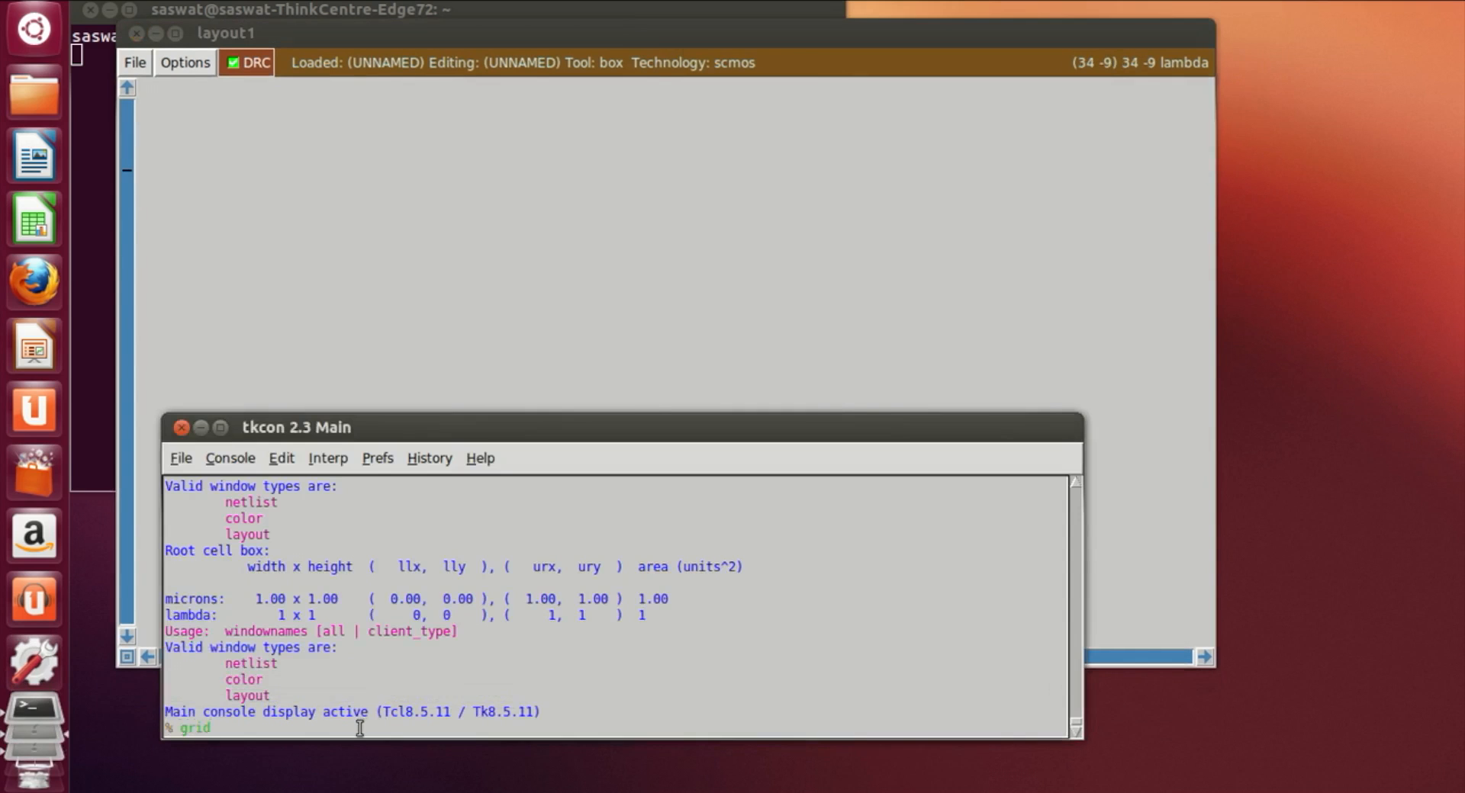
{"action": "key", "text": "Return"}
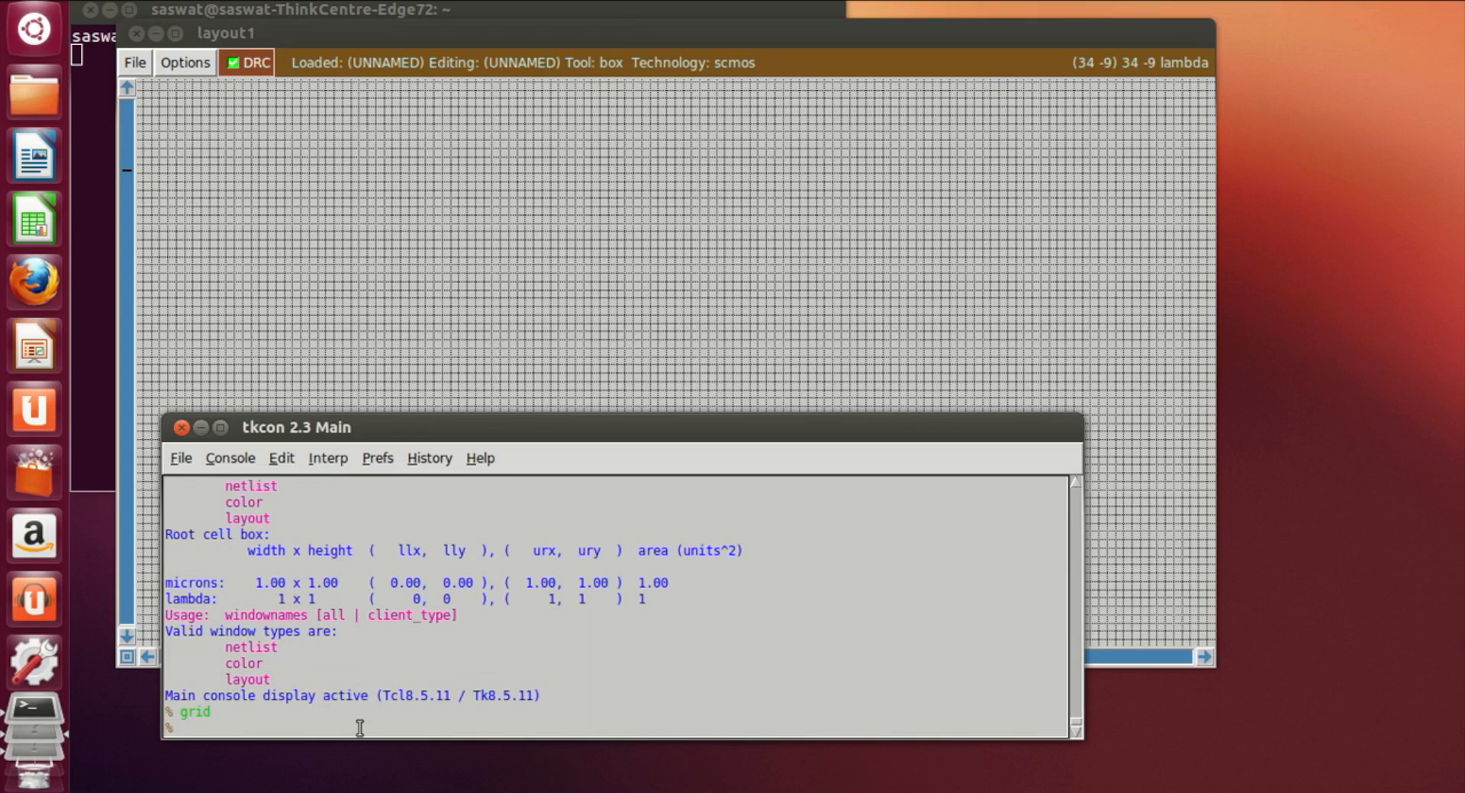
Step: Load the nor4 cell into the layout with the command getcell nor4
{"action": "left_click", "coordinate": [460, 263]}
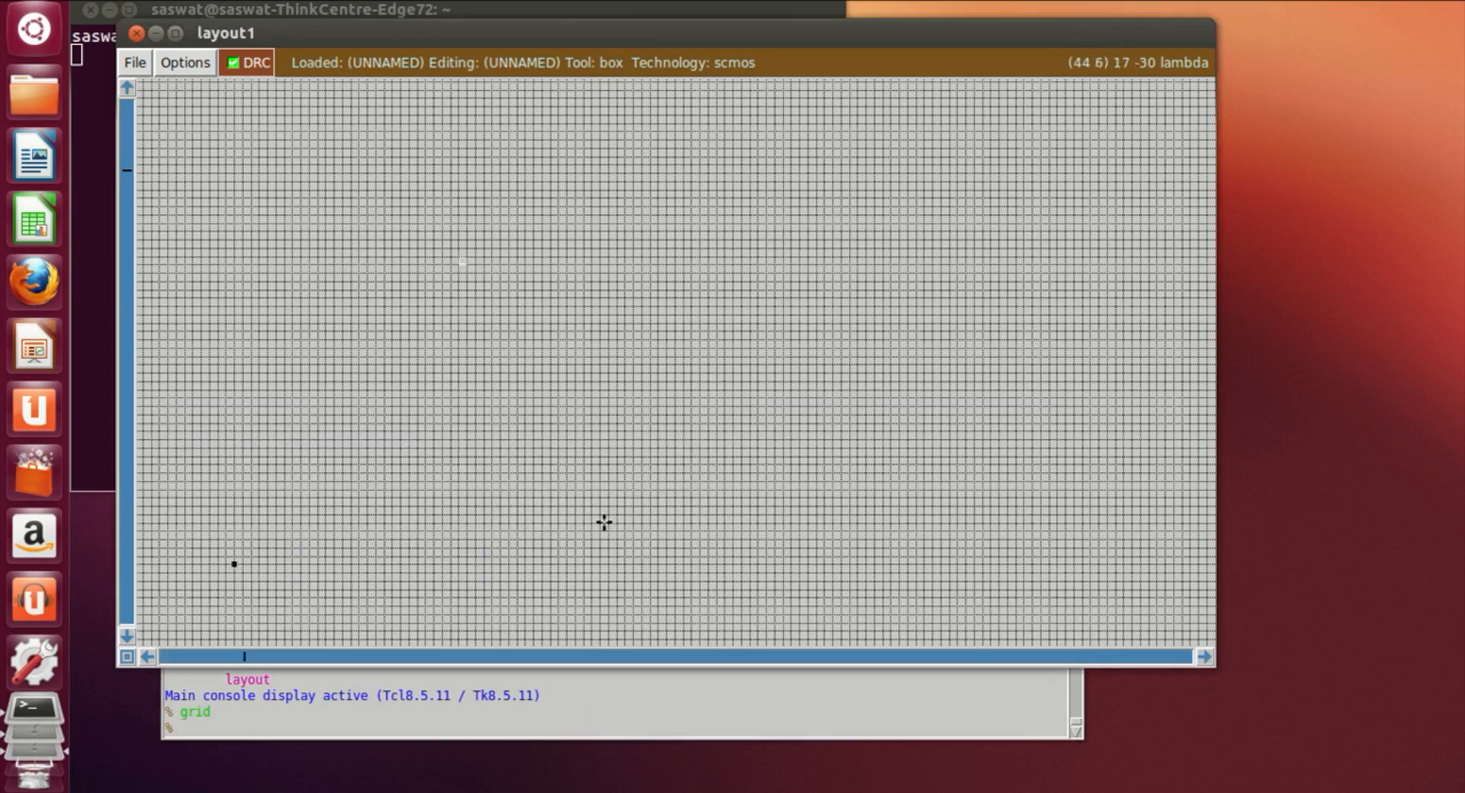
{"action": "key", "text": "z"}
{"action": "key", "text": "z"}
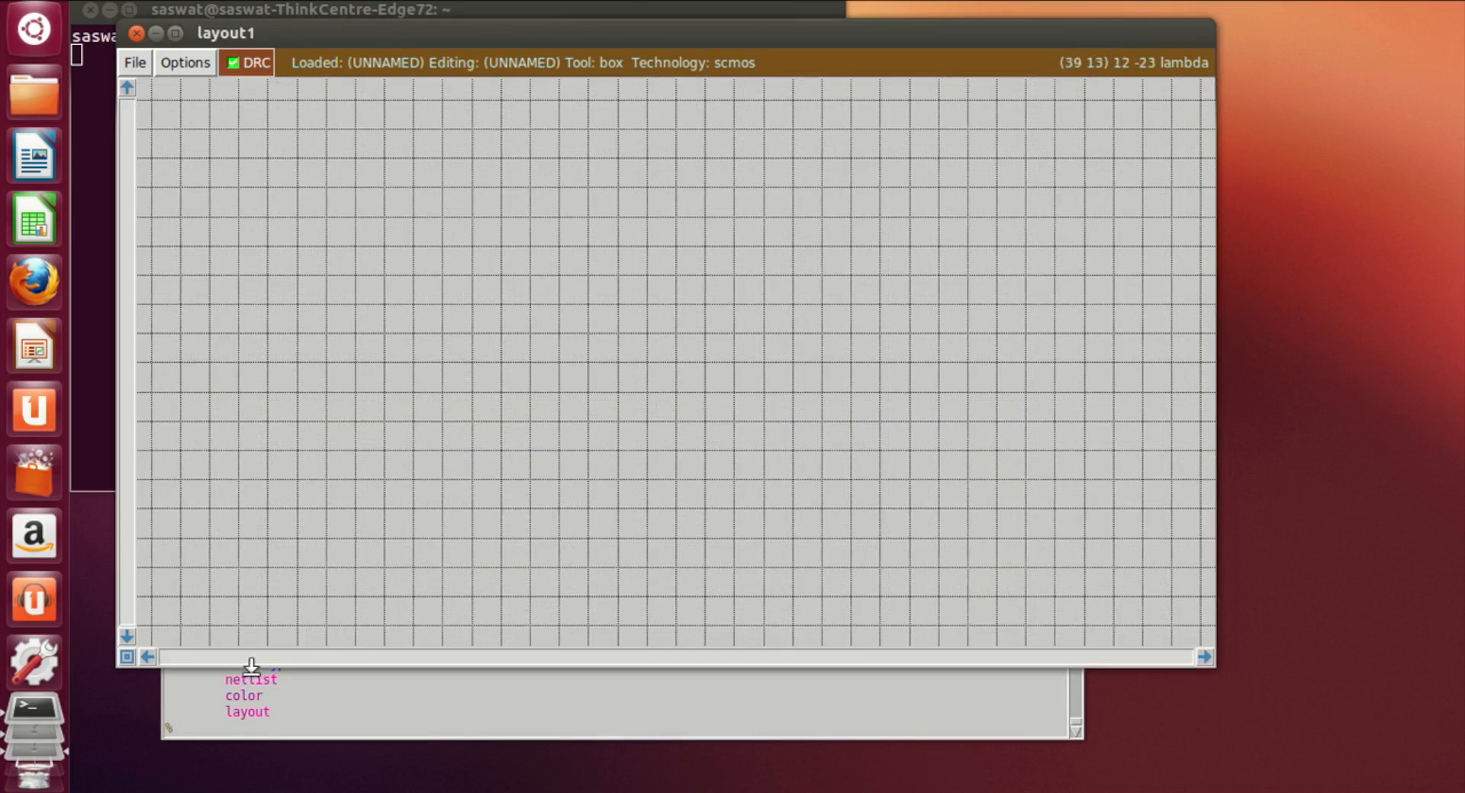
{"action": "left_click", "coordinate": [229, 735]}
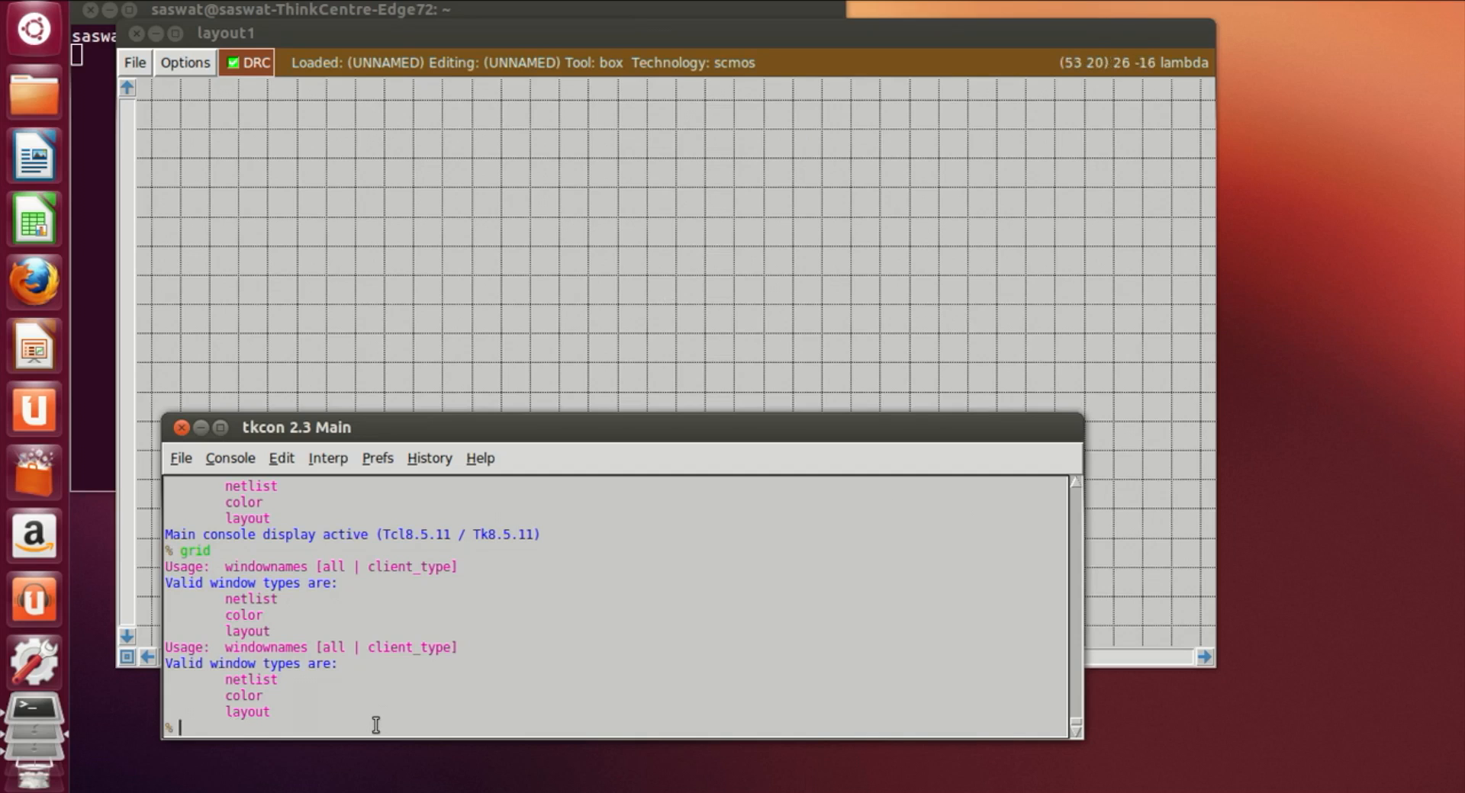
{"action": "type", "text": "getcell nor4"}
{"action": "key", "text": "Return"}
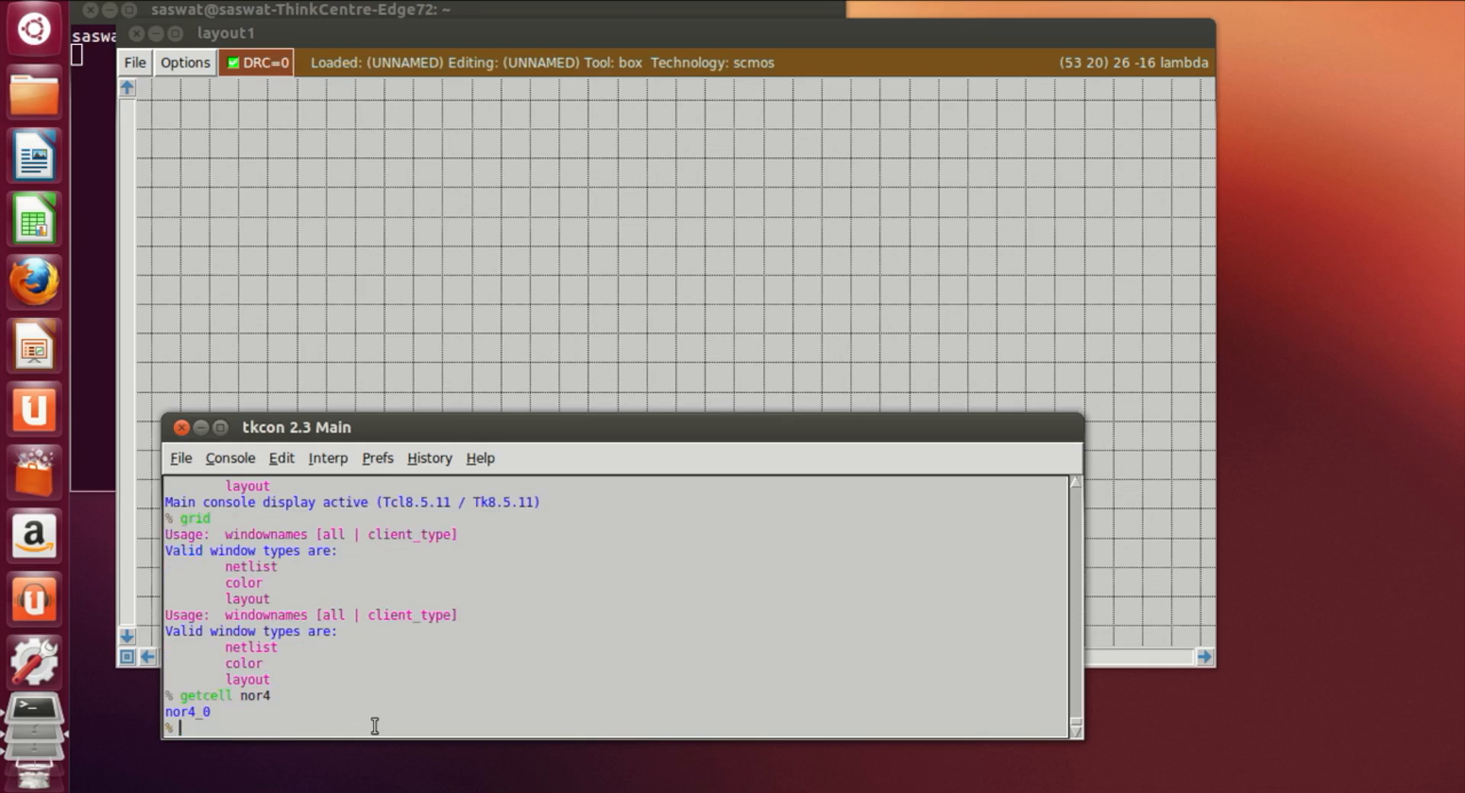
Step: Set a box around the nor4 cell instance and expand it to show its layers
{"action": "left_click", "coordinate": [564, 400]}
{"action": "left_click", "coordinate": [463, 542]}
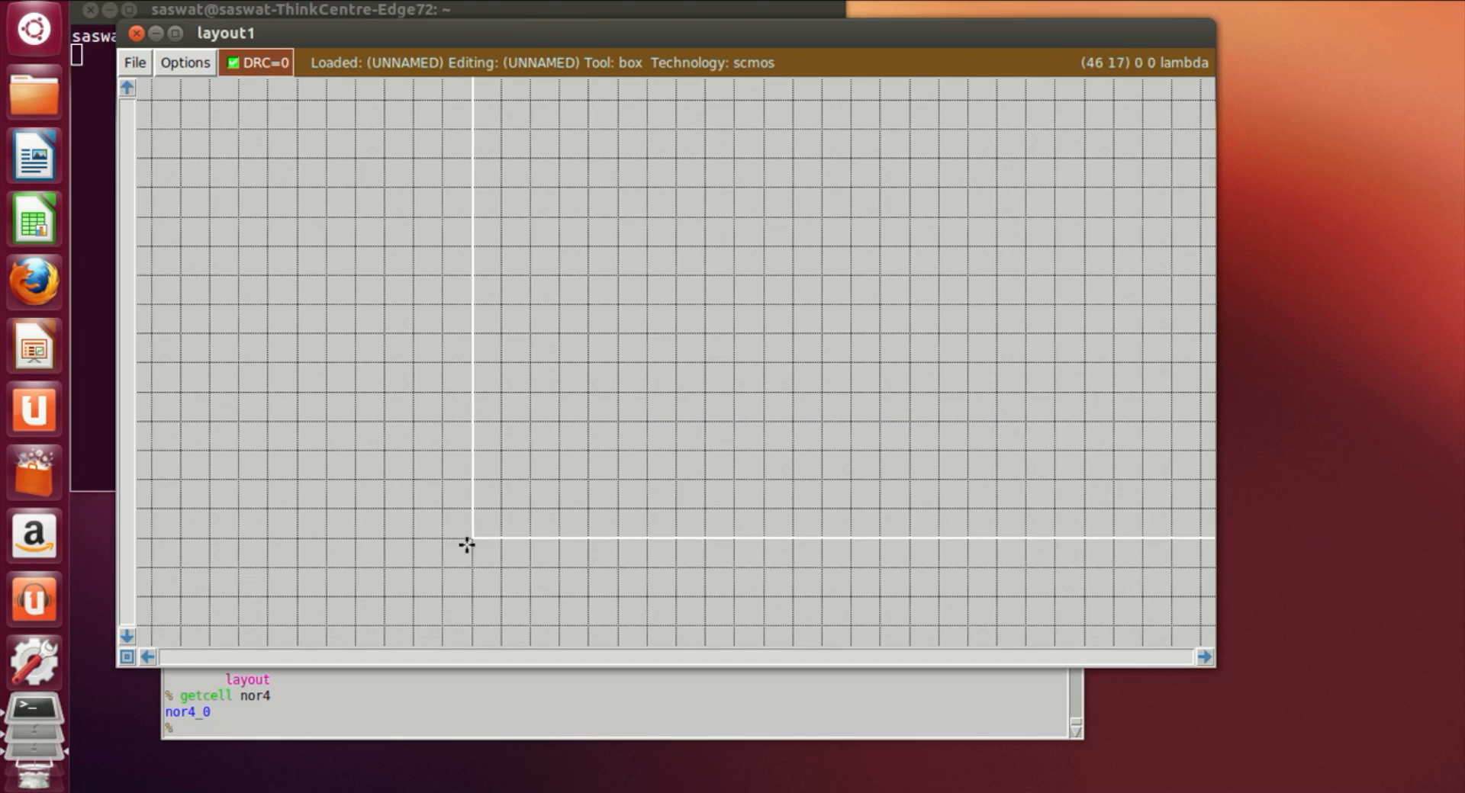
{"action": "key", "text": "shift+z"}
{"action": "key", "text": "shift+z"}
{"action": "scroll", "coordinate": [445, 566], "scroll_direction": "up", "scroll_amount": 9}
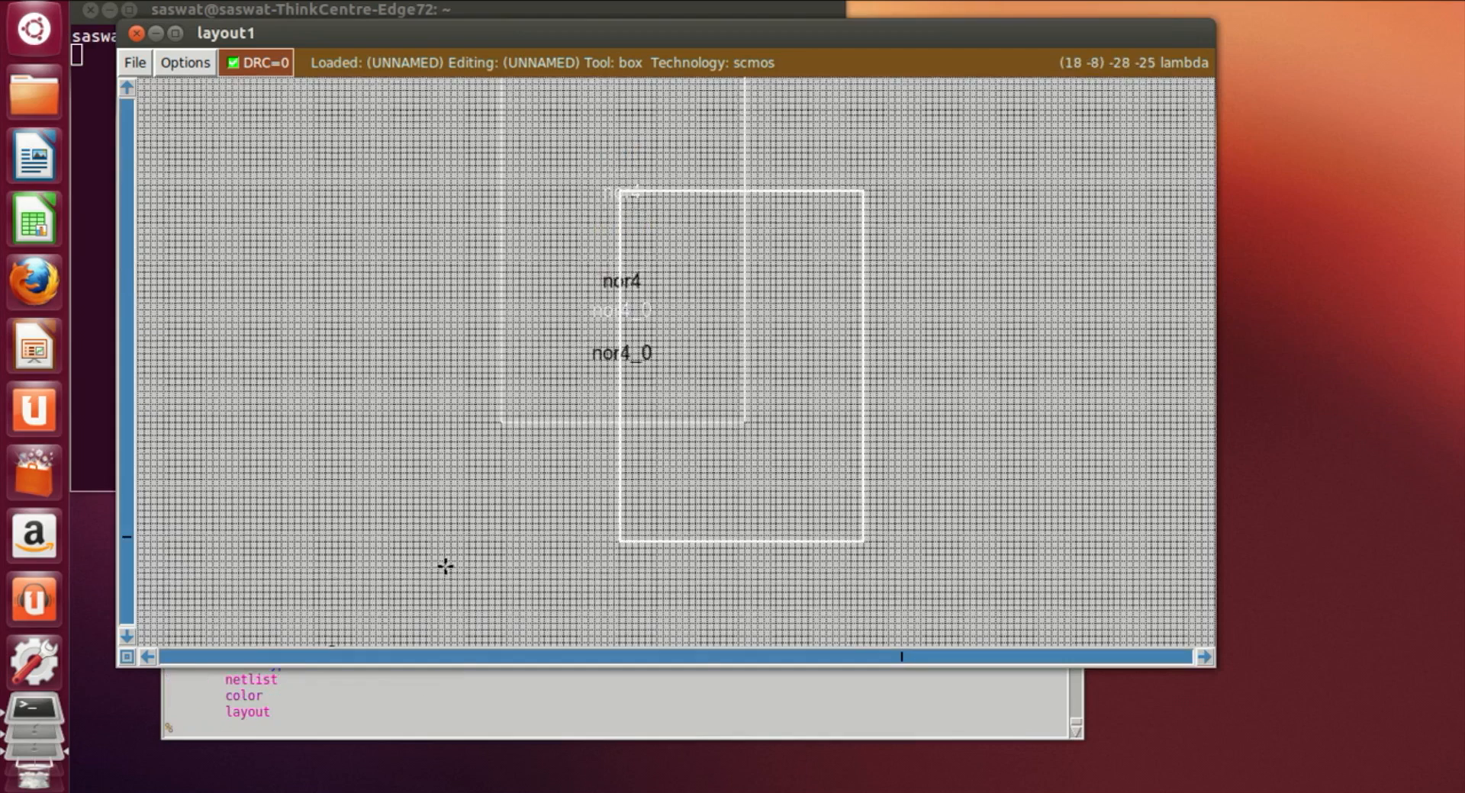
{"action": "left_click", "coordinate": [393, 126]}
{"action": "right_click", "coordinate": [844, 593]}
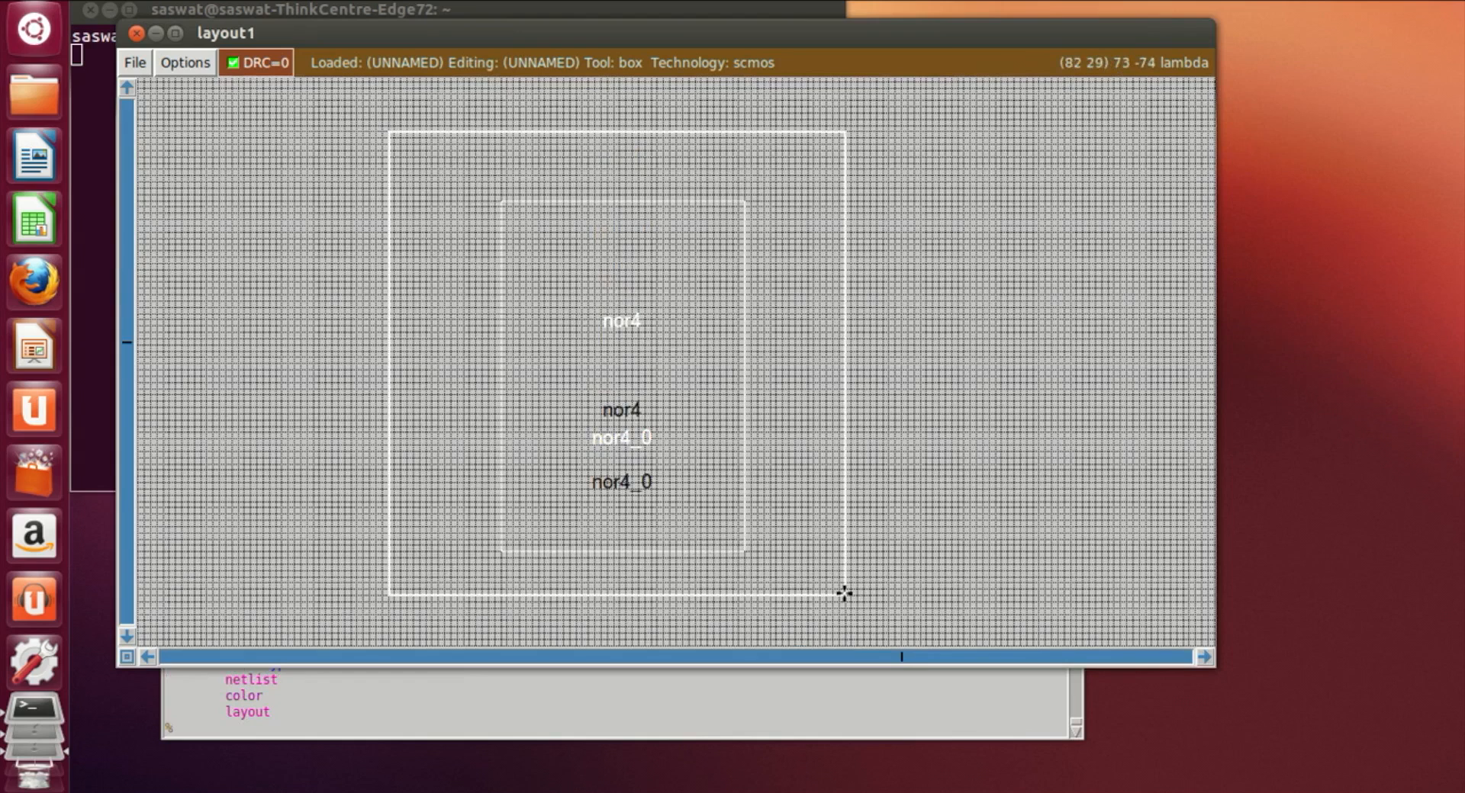
{"action": "key", "text": "x"}
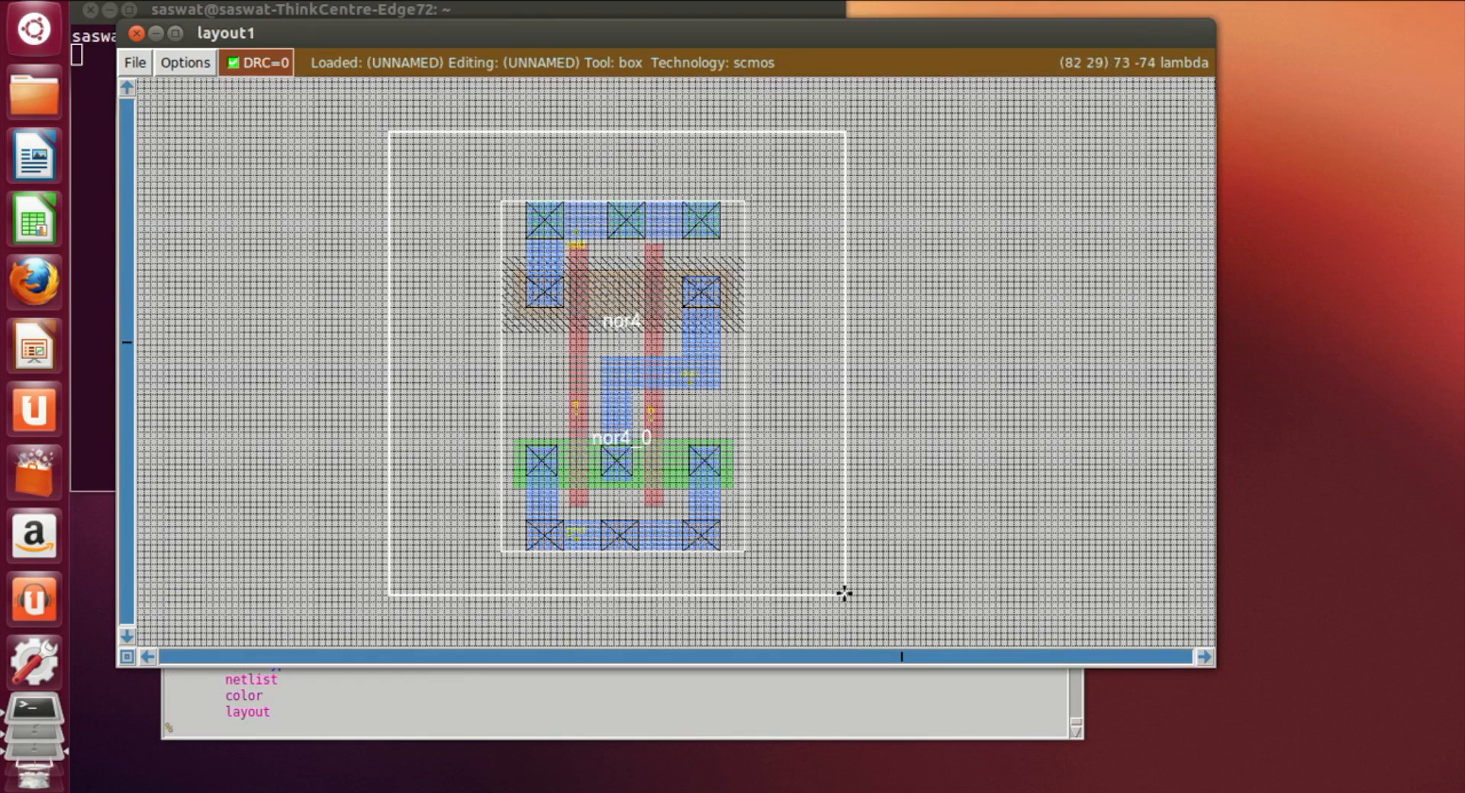
Step: Zoom in and scroll through the expanded nor4 layout to examine its layers
{"action": "key", "text": "z"}
{"action": "scroll", "coordinate": [832, 593], "scroll_direction": "up", "scroll_amount": 3}
{"action": "scroll", "coordinate": [832, 593], "scroll_direction": "down", "scroll_amount": 1}
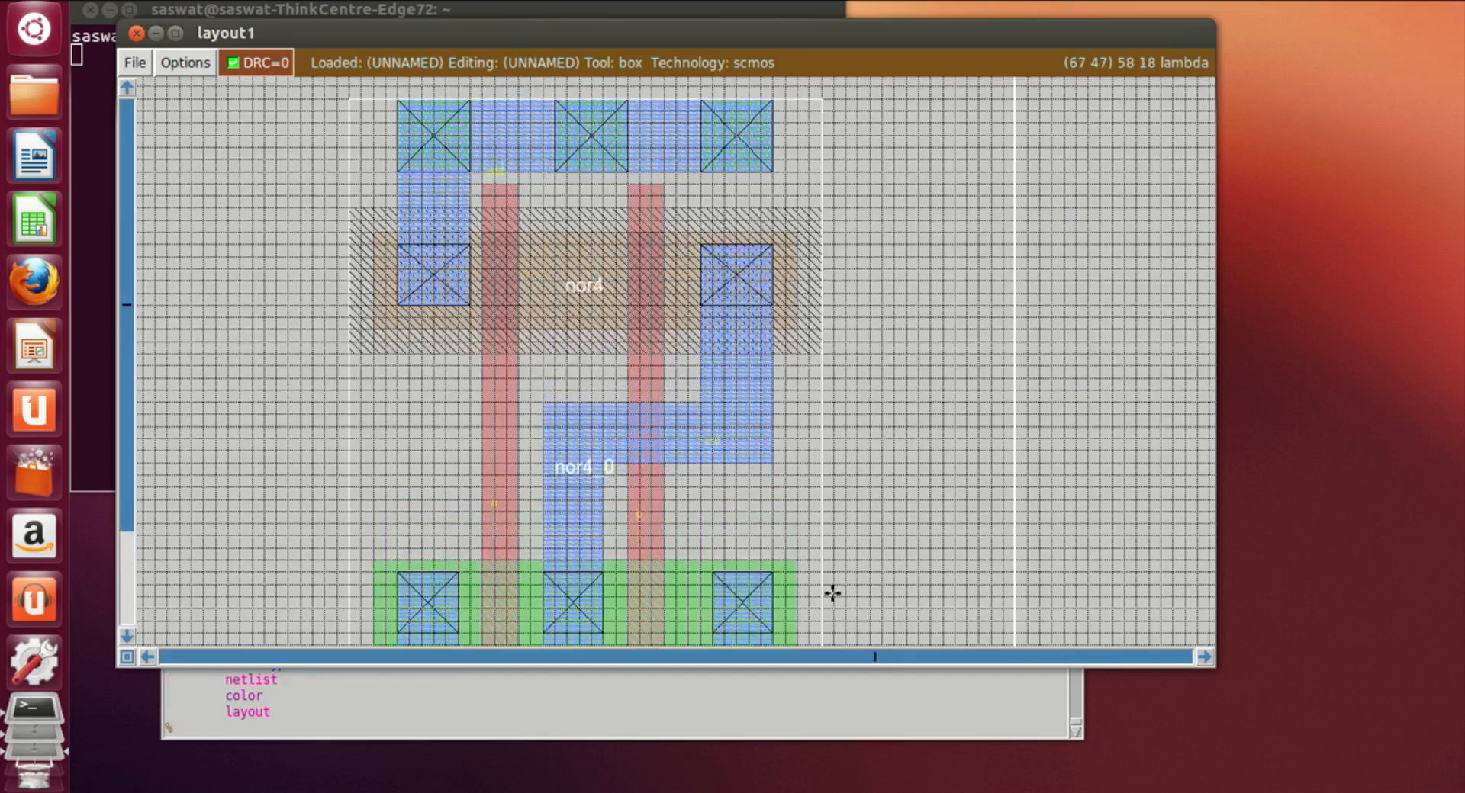
{"action": "scroll", "coordinate": [832, 594], "scroll_direction": "down", "scroll_amount": 2}
{"action": "scroll", "coordinate": [833, 593], "scroll_direction": "down", "scroll_amount": 3}
{"action": "scroll", "coordinate": [769, 592], "scroll_direction": "down", "scroll_amount": 4}
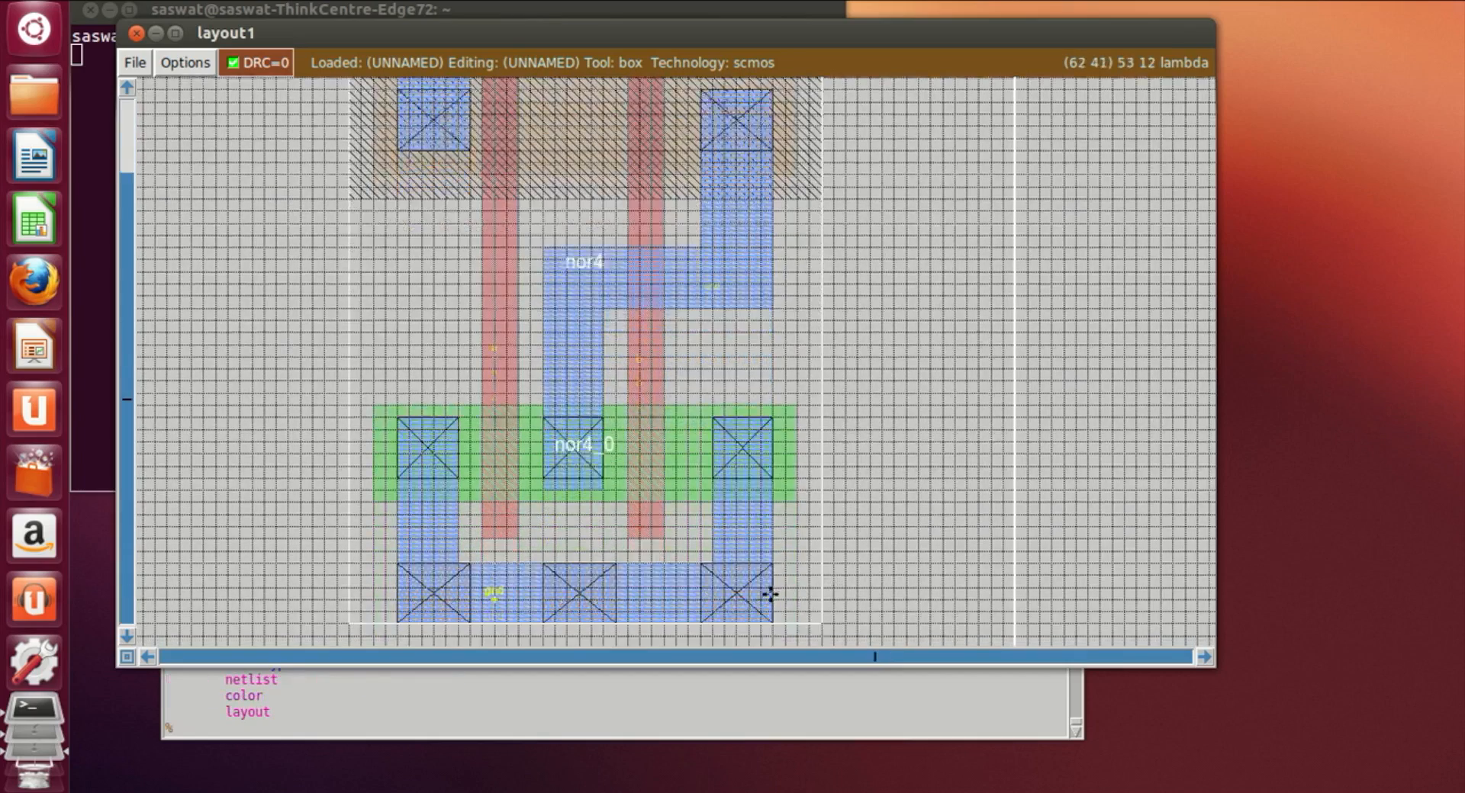
{"action": "scroll", "coordinate": [609, 606], "scroll_direction": "up", "scroll_amount": 5}
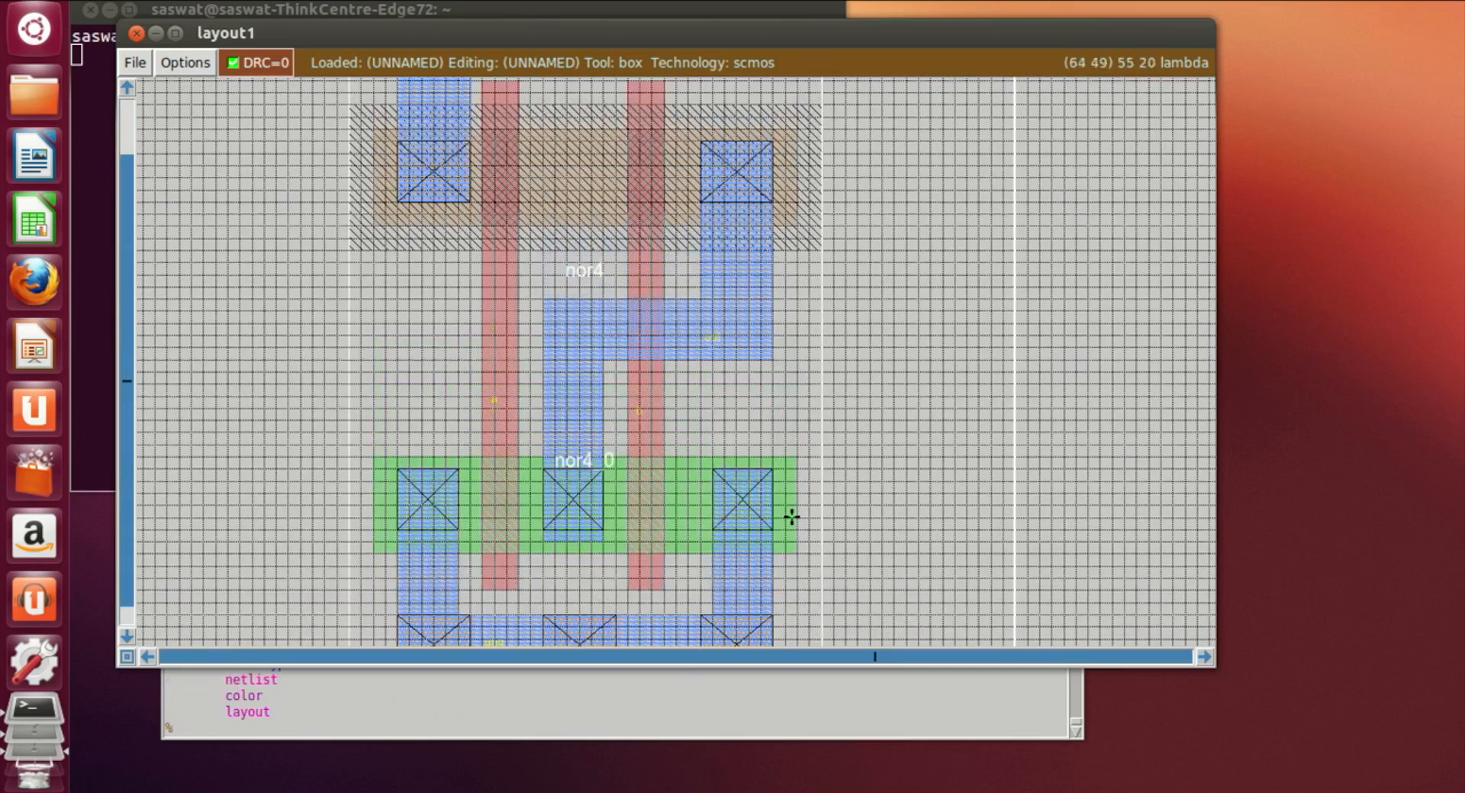
{"action": "scroll", "coordinate": [794, 513], "scroll_direction": "up", "scroll_amount": 2}
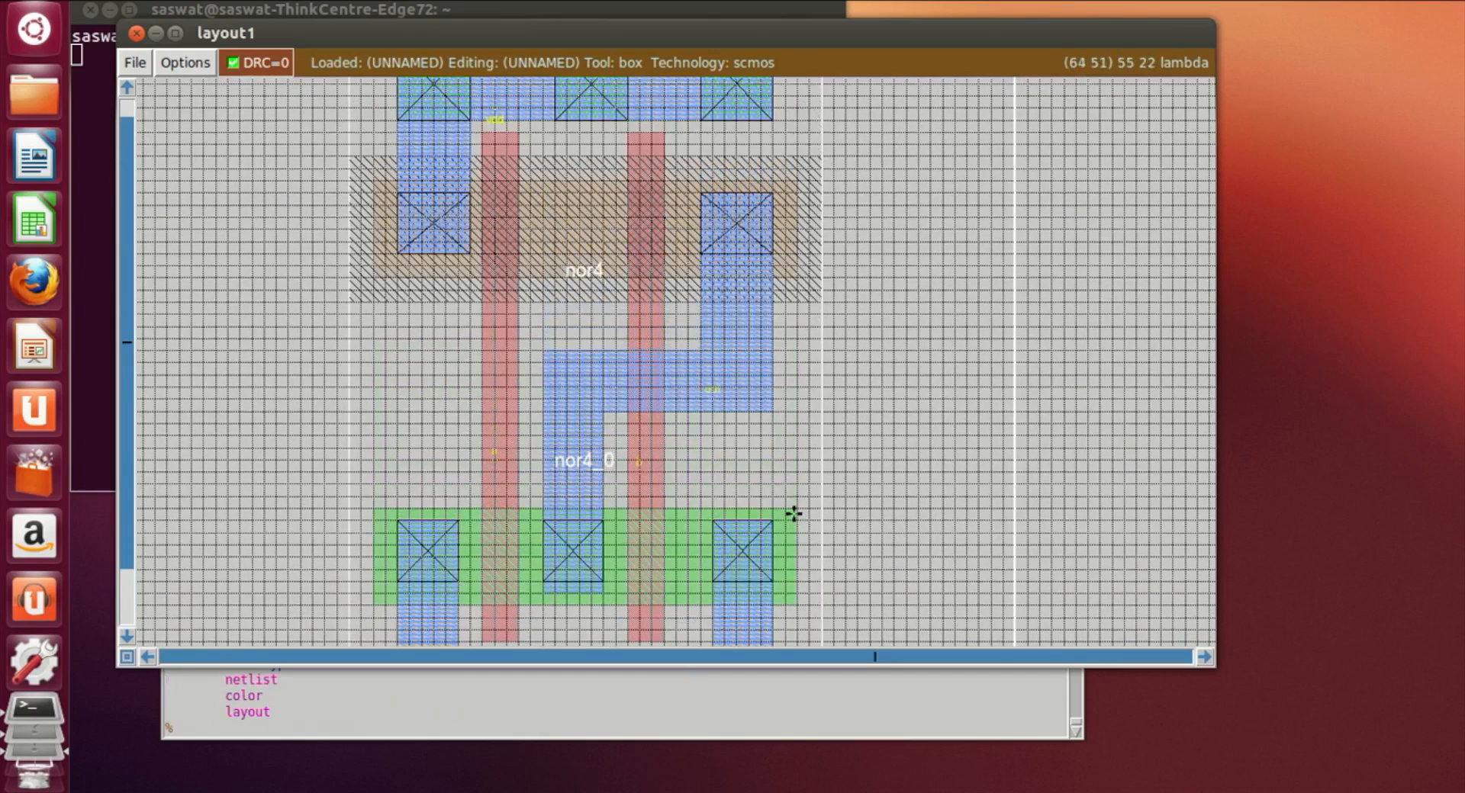
{"action": "key", "text": "shift+z"}
Step: Set a wide box in the empty area right of the cell and paint it with nwell
{"action": "left_click", "coordinate": [1063, 562]}
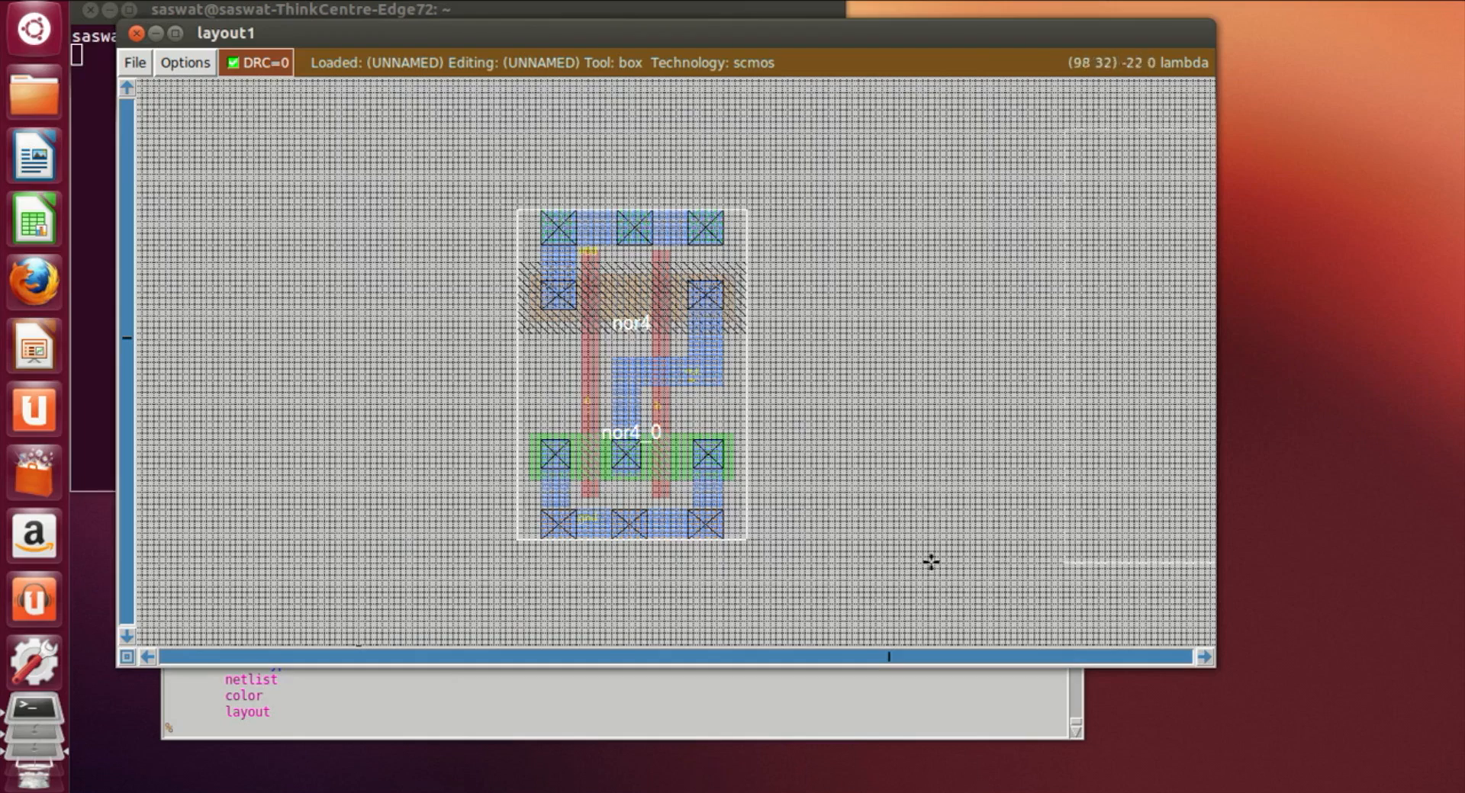
{"action": "key", "text": "z"}
{"action": "scroll", "coordinate": [900, 567], "scroll_direction": "up", "scroll_amount": 2}
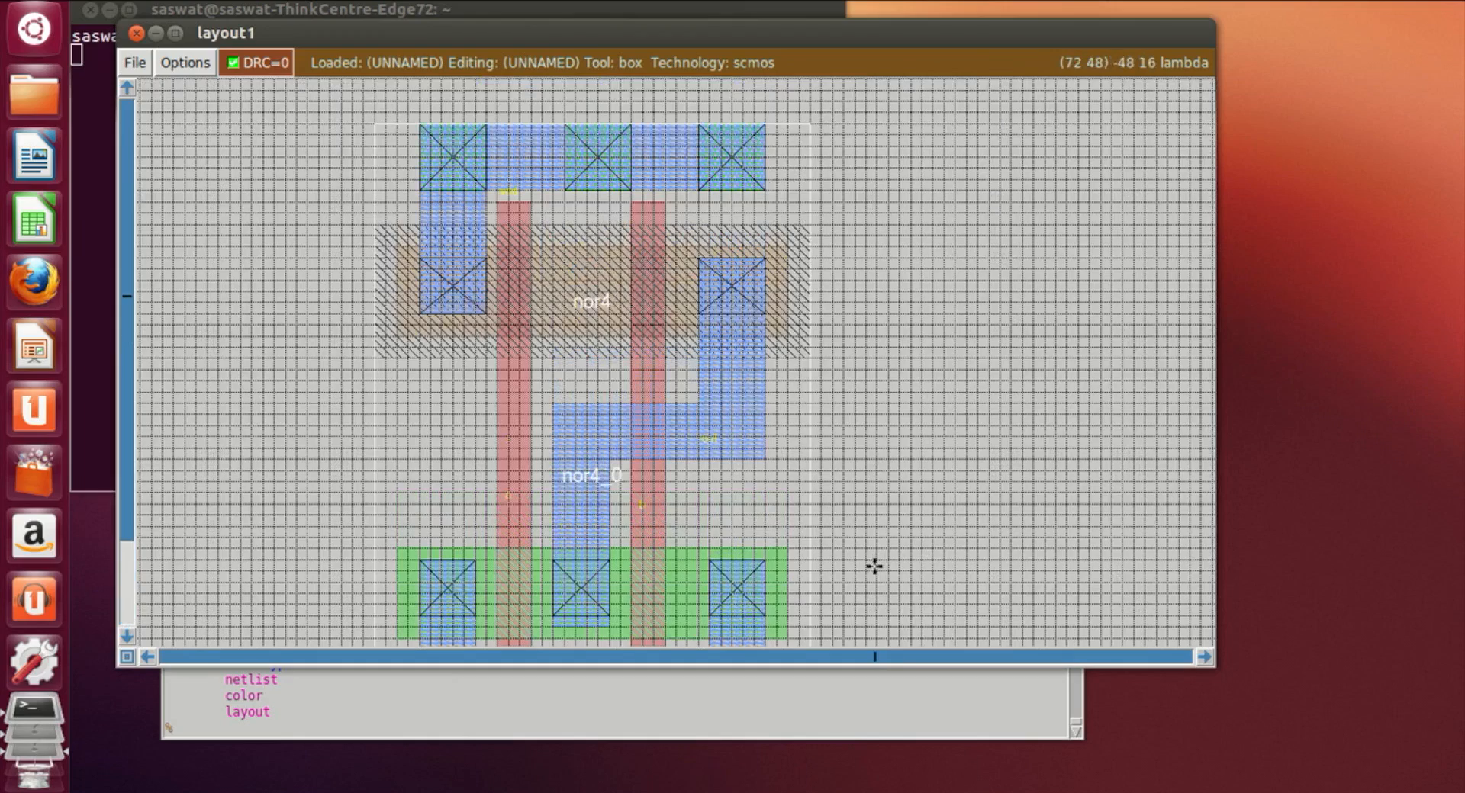
{"action": "left_click", "coordinate": [1202, 657]}
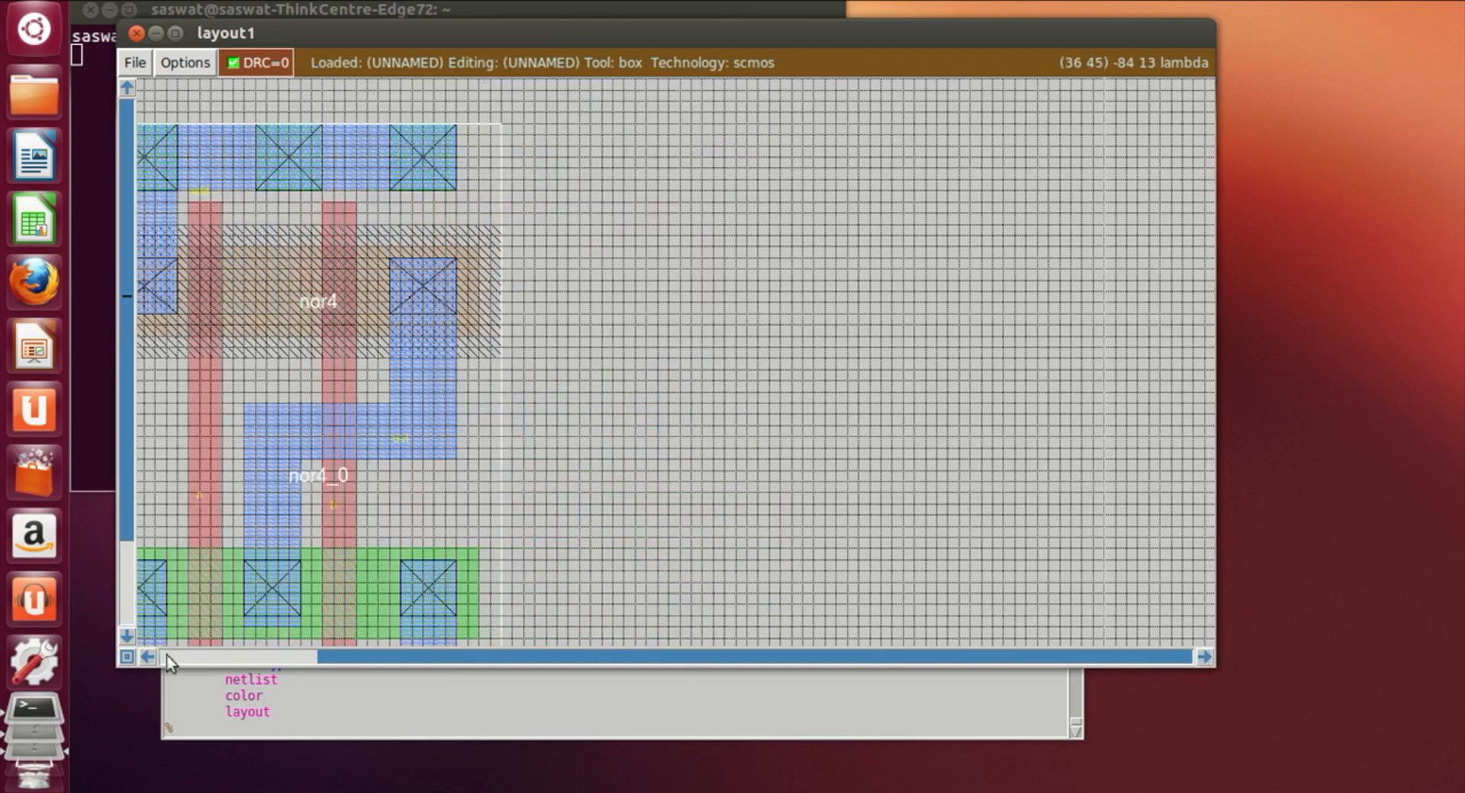
{"action": "left_click", "coordinate": [151, 659]}
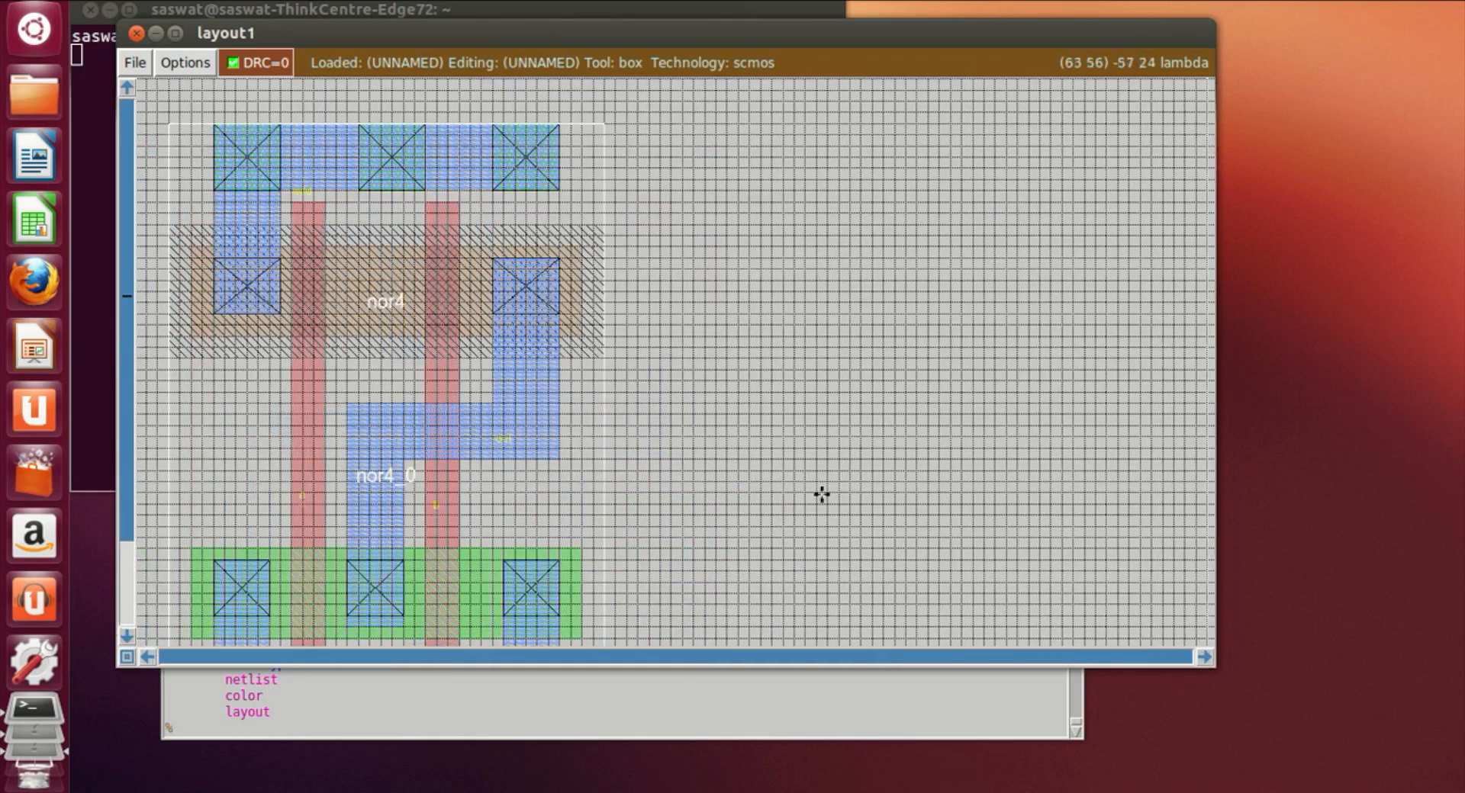
{"action": "left_click", "coordinate": [677, 222]}
{"action": "right_click", "coordinate": [1057, 355]}
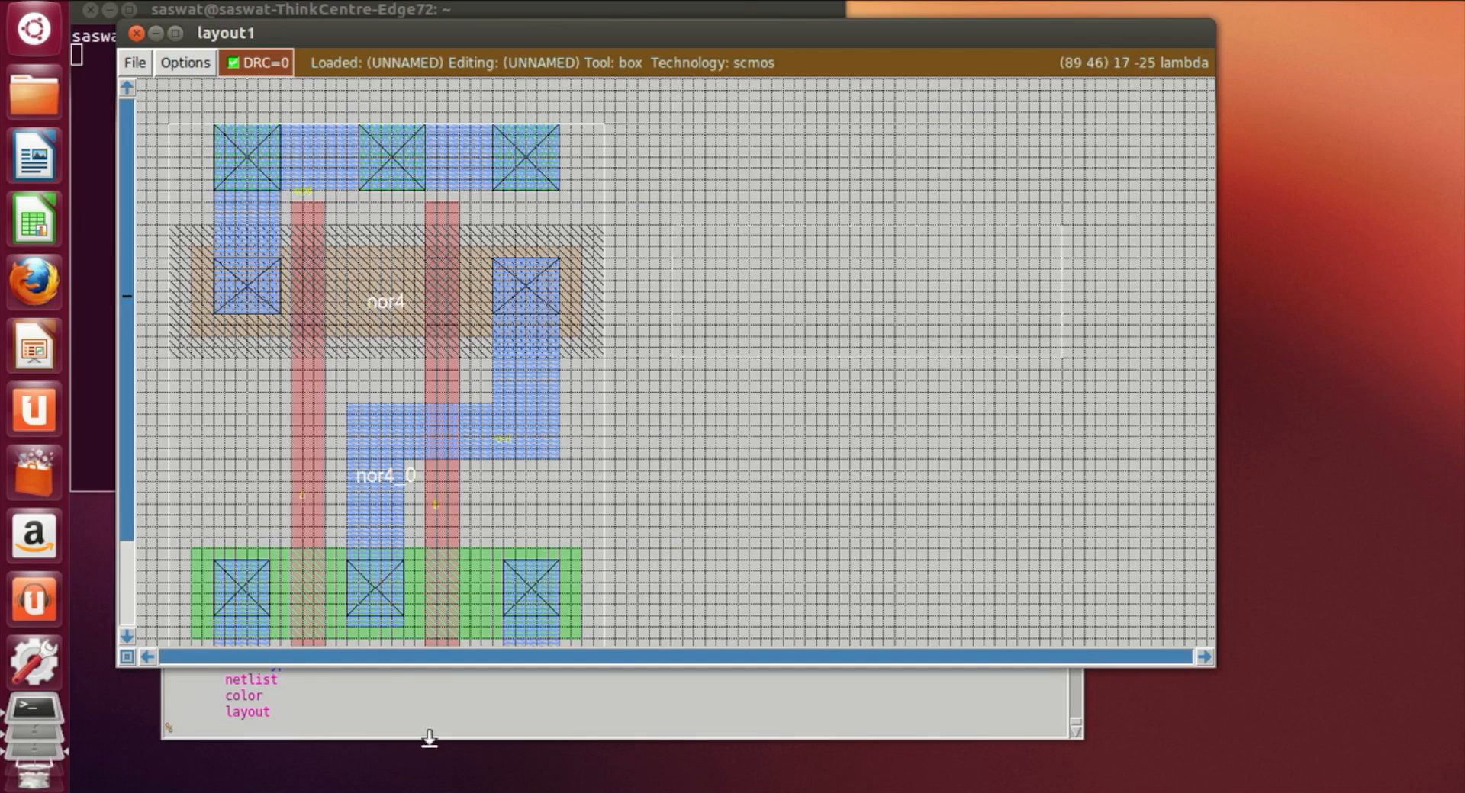
{"action": "left_click", "coordinate": [458, 731]}
{"action": "type", "text": "paint nwell"}
{"action": "key", "text": "Return"}
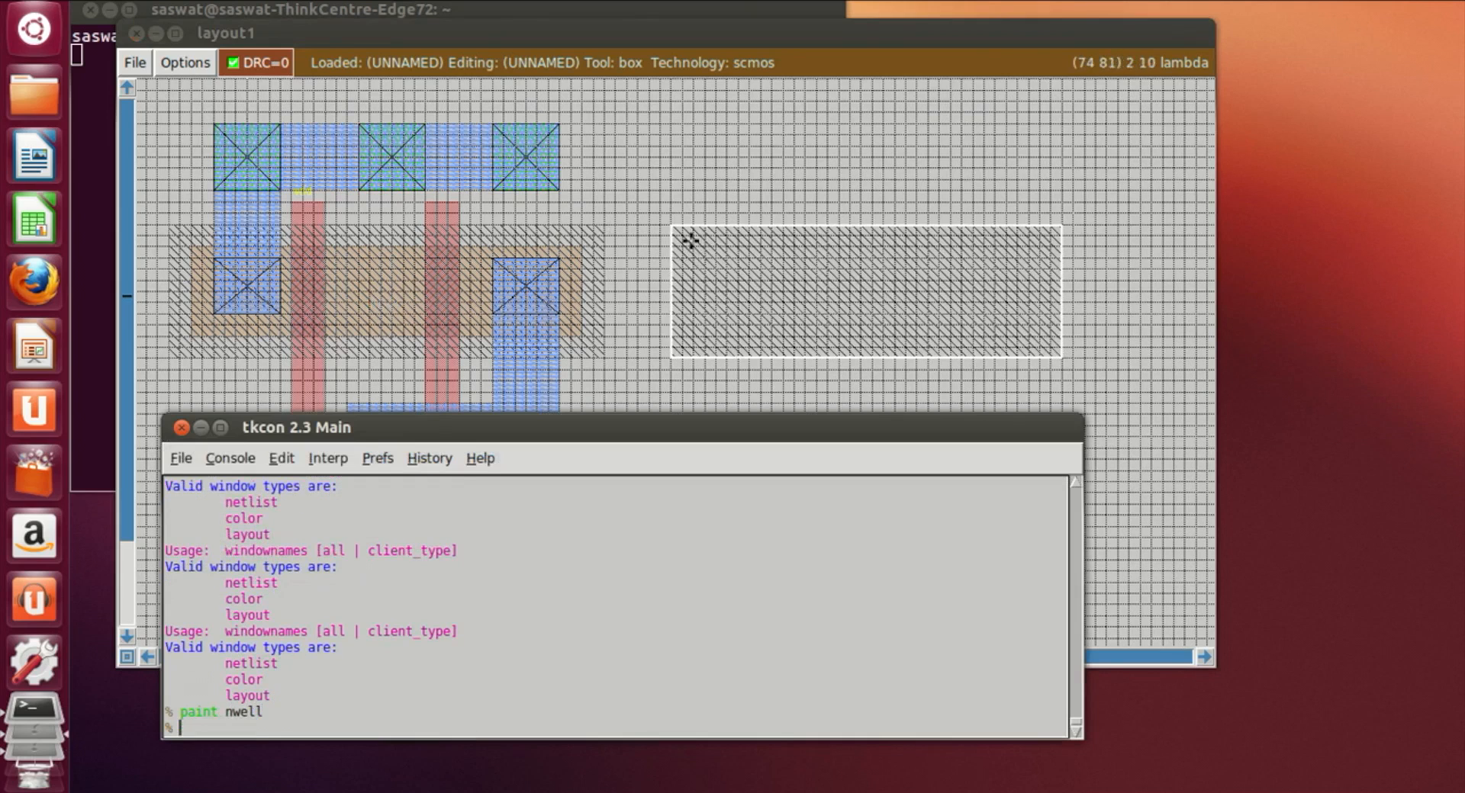
Step: Set a box inside the nwell rectangle and paint it with pdiff
{"action": "left_click", "coordinate": [691, 244]}
{"action": "right_click", "coordinate": [1039, 335]}
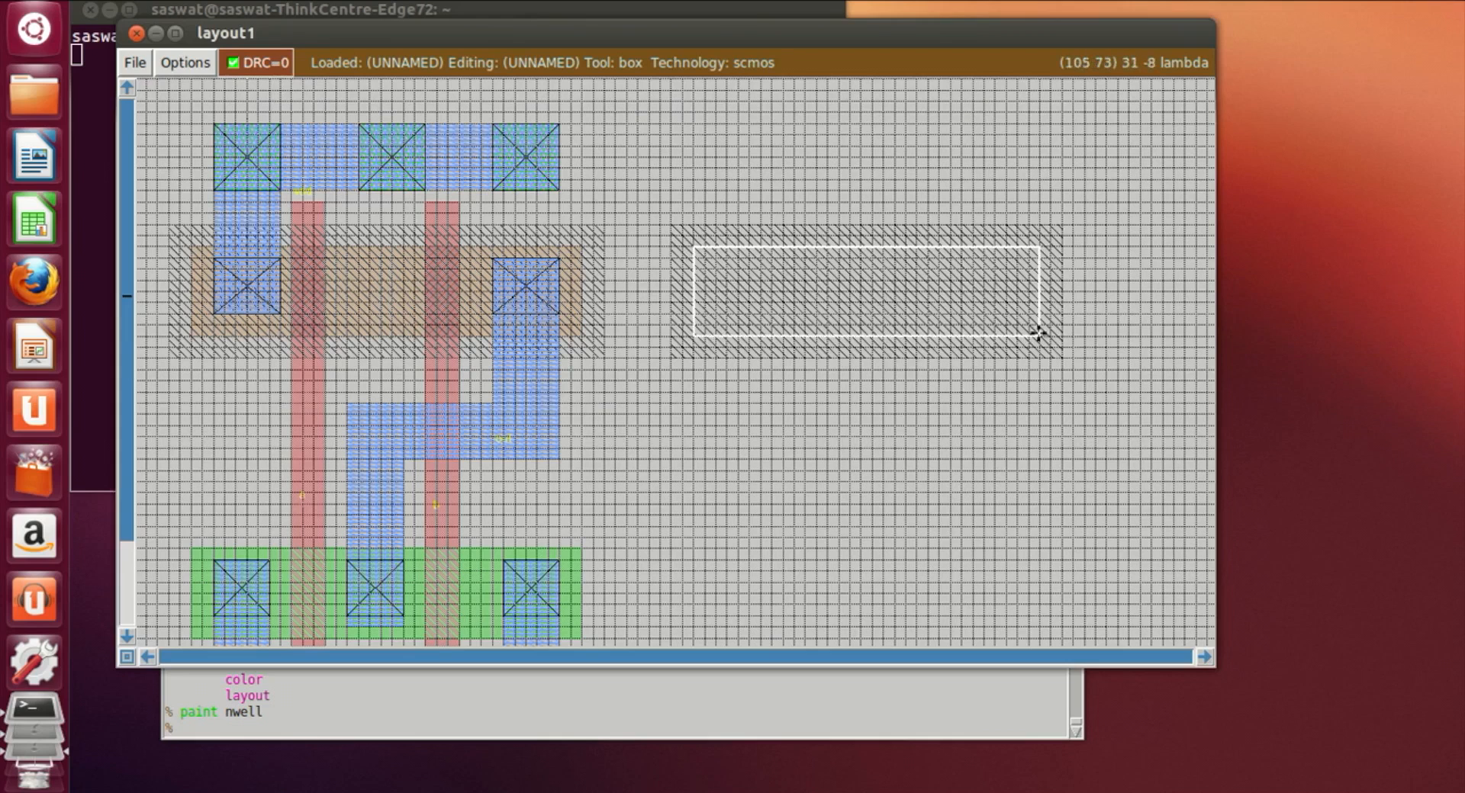
{"action": "left_click", "coordinate": [425, 739]}
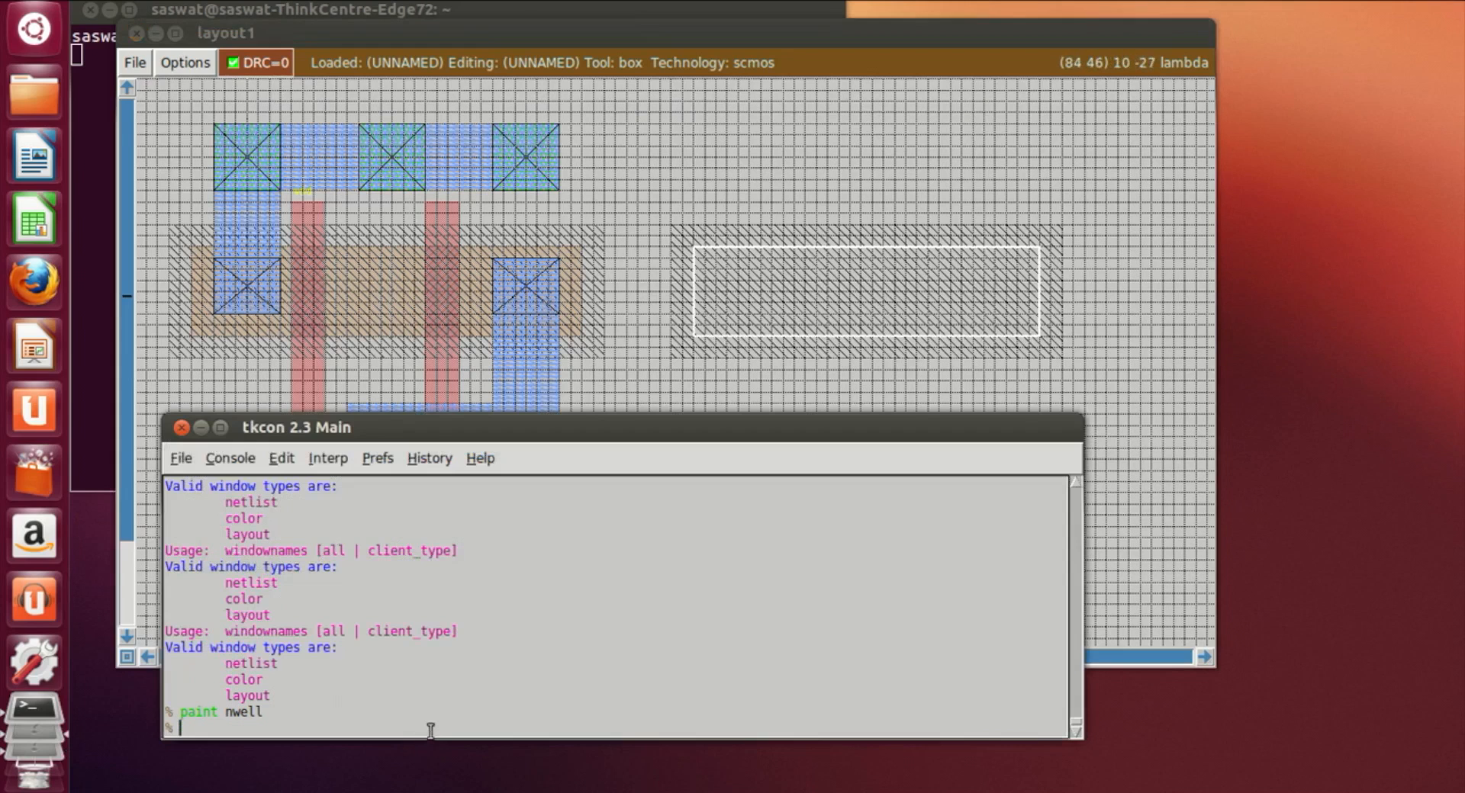
{"action": "type", "text": "paint pdiff"}
{"action": "key", "text": "Return"}
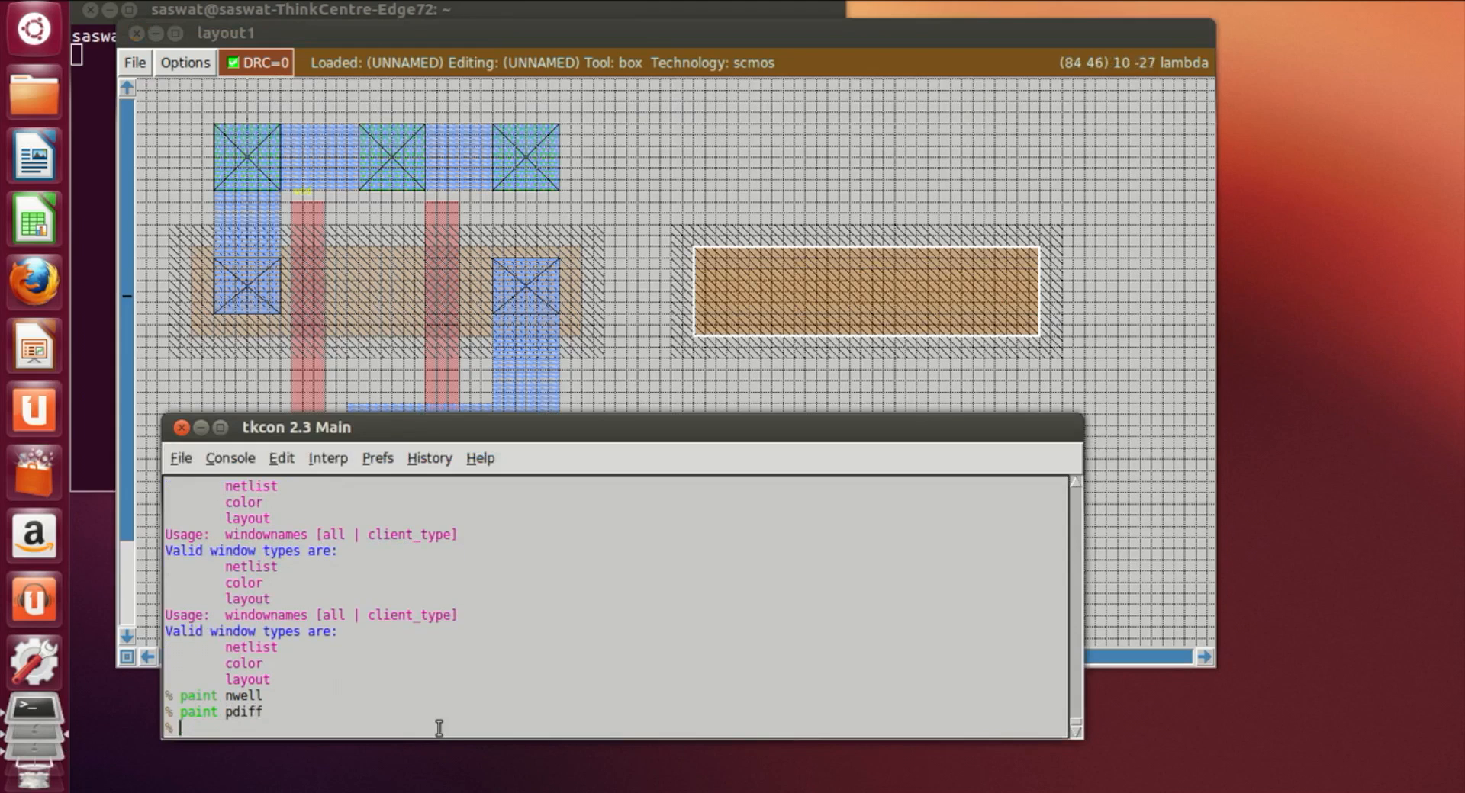
Step: Set a box of the same width further below the nwell and paint it with ndiff
{"action": "left_click", "coordinate": [1148, 378]}
{"action": "scroll", "coordinate": [938, 525], "scroll_direction": "down", "scroll_amount": 3}
{"action": "left_click", "coordinate": [725, 410]}
{"action": "left_click", "coordinate": [696, 421]}
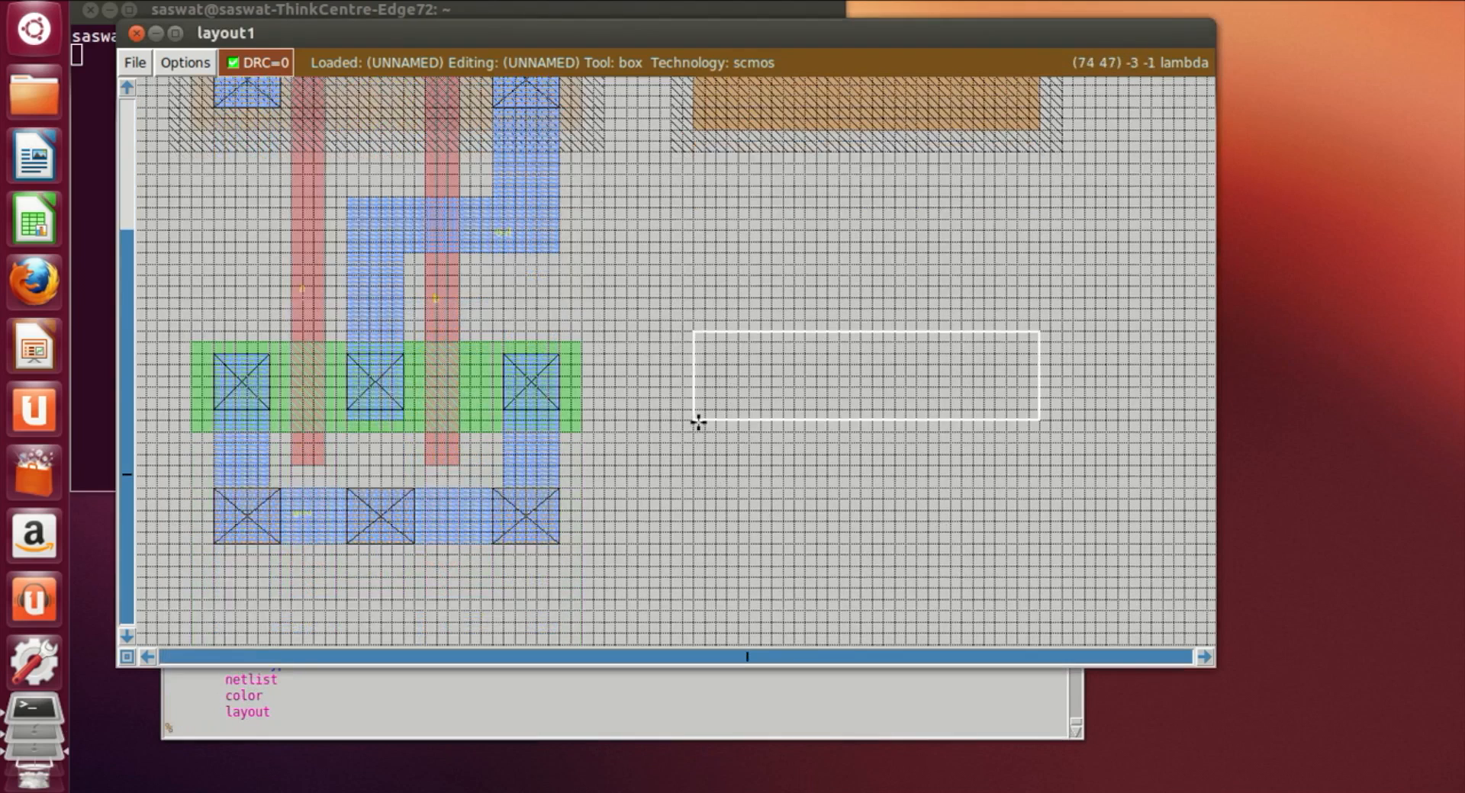
{"action": "left_click", "coordinate": [407, 733]}
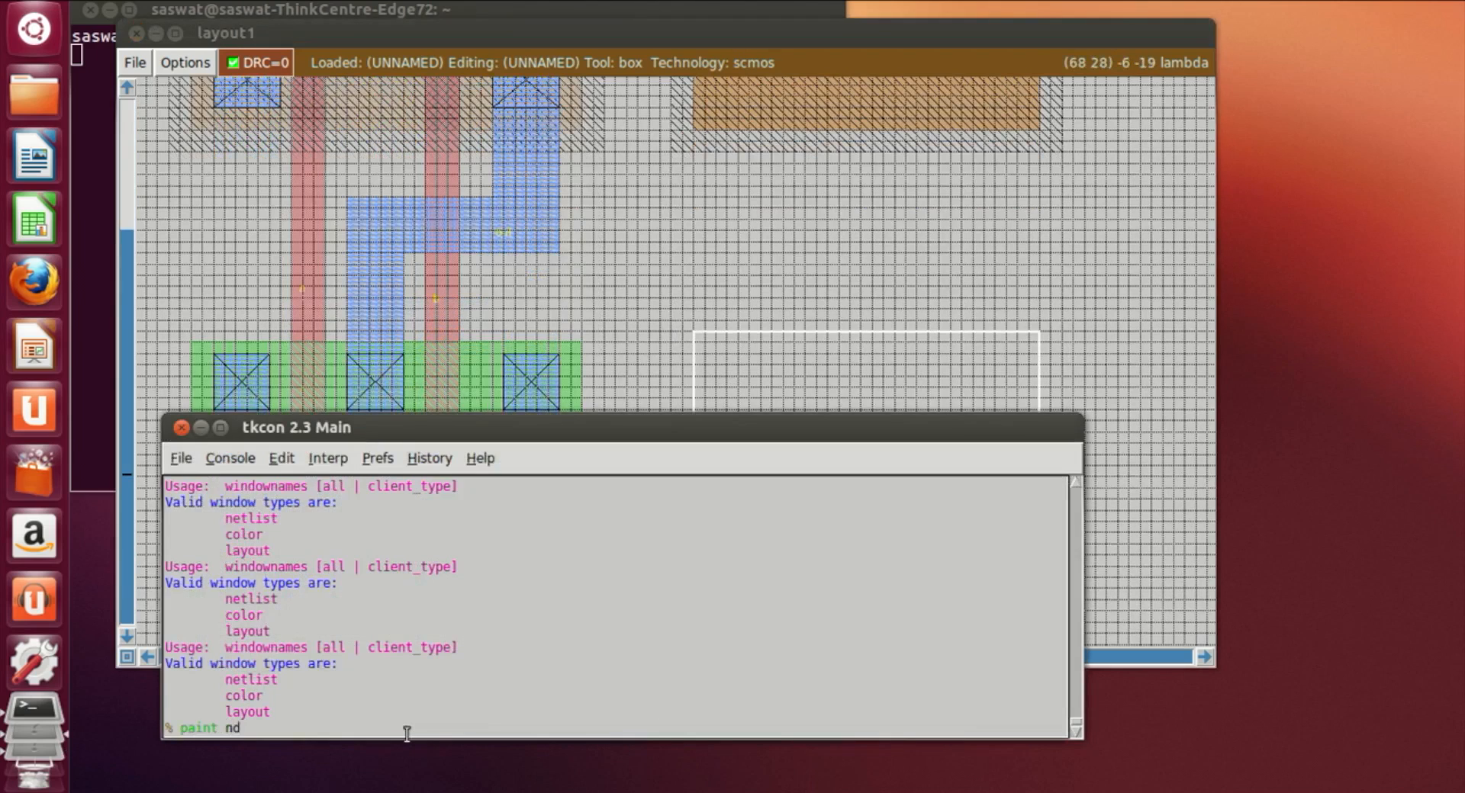
{"action": "key", "text": "Return"}
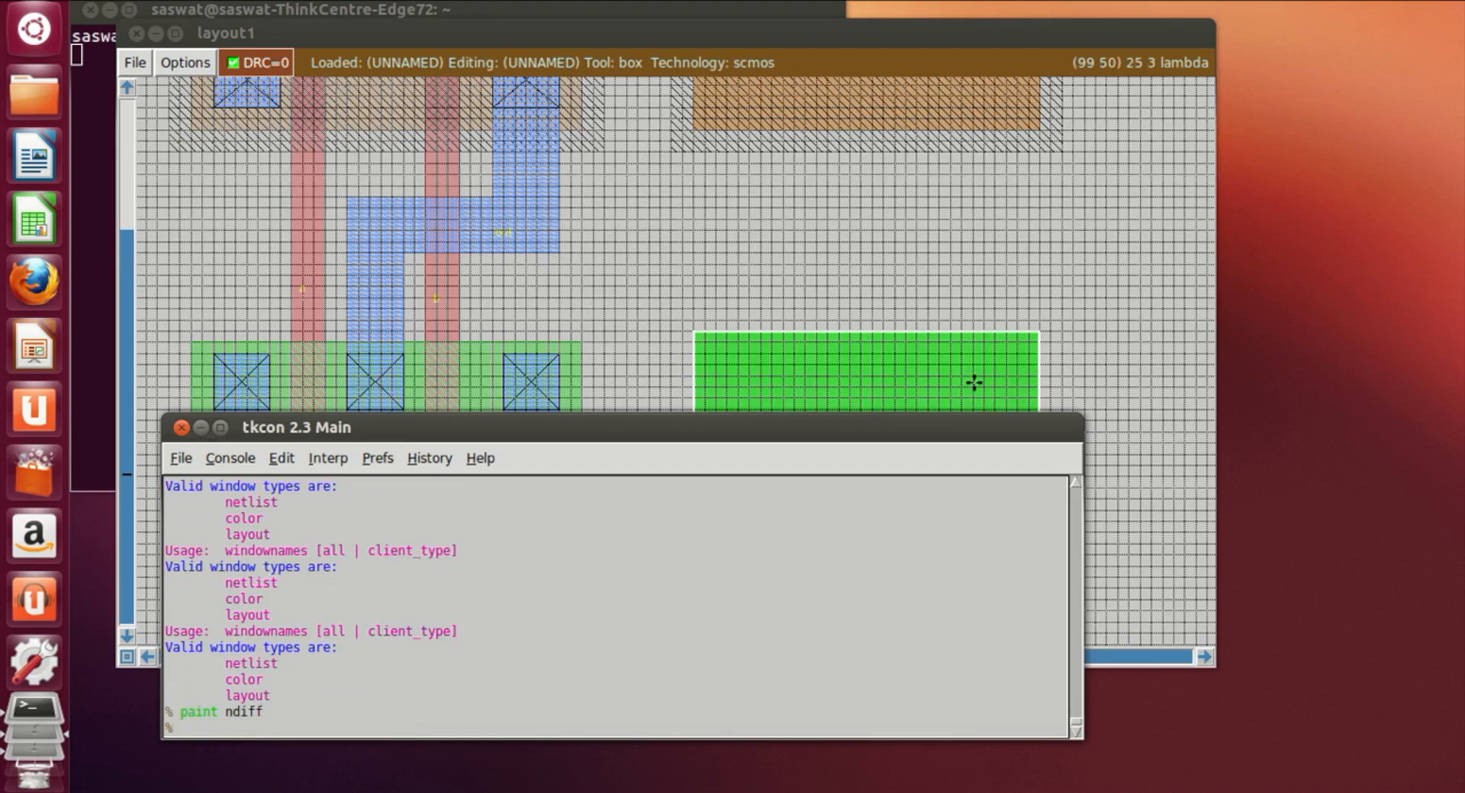
Step: Set a narrow vertical box crossing both the pdiff and ndiff areas and paint it with poly
{"action": "left_click", "coordinate": [1136, 385]}
{"action": "scroll", "coordinate": [1102, 421], "scroll_direction": "up", "scroll_amount": 1}
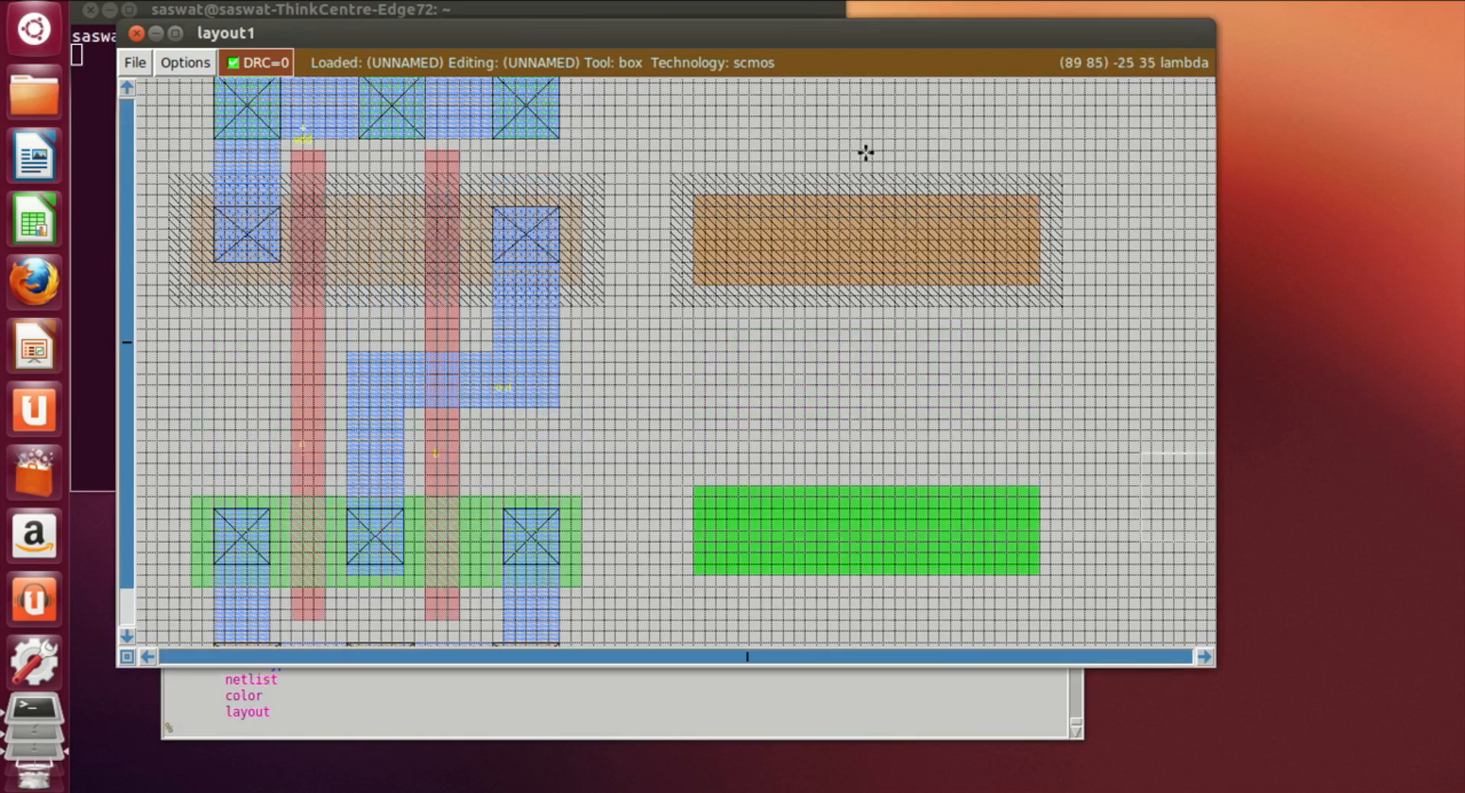
{"action": "left_click", "coordinate": [828, 138]}
{"action": "right_click", "coordinate": [851, 622]}
{"action": "right_click", "coordinate": [861, 619]}
{"action": "right_click_drag", "start_coordinate": [861, 620], "coordinate": [857, 150]}
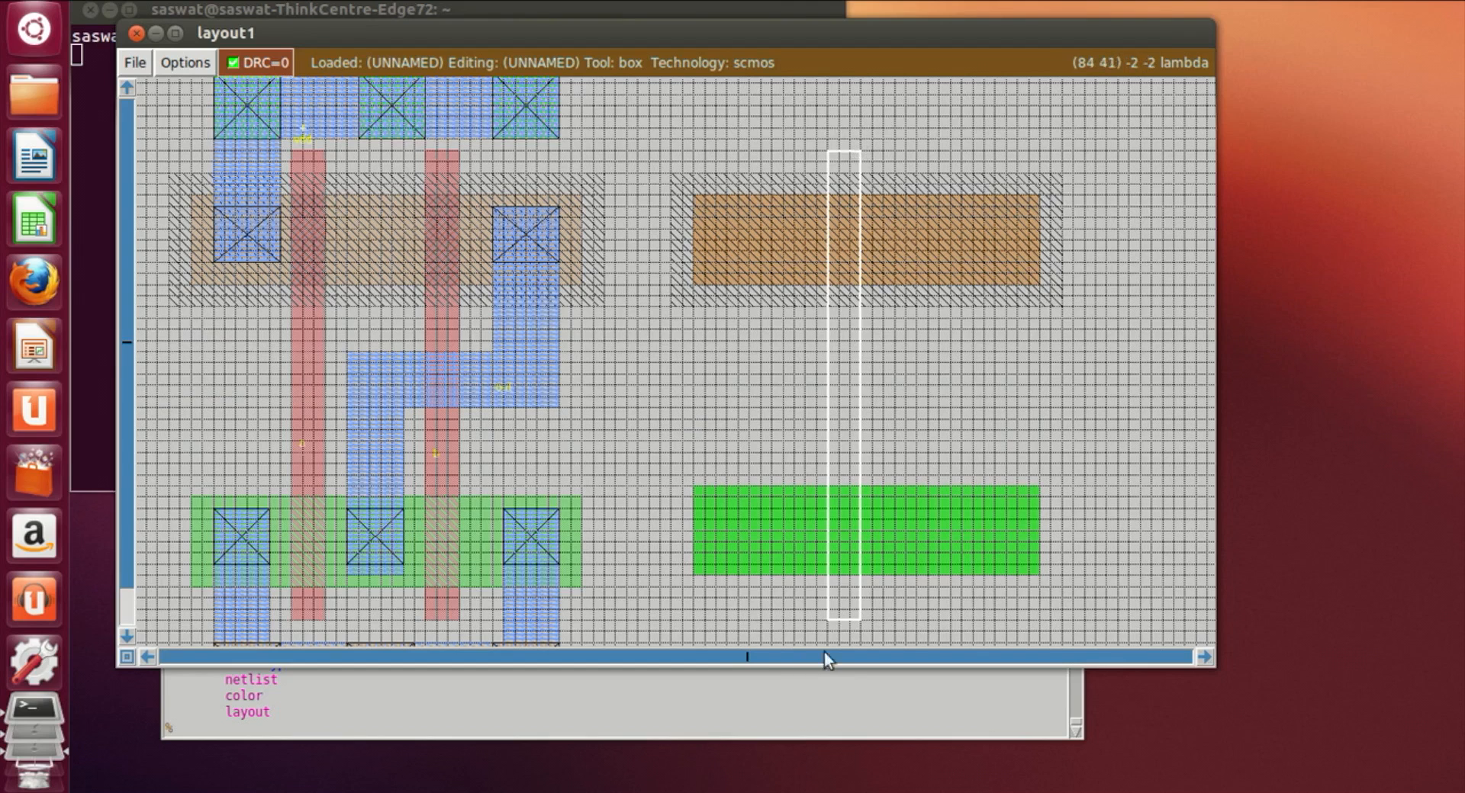
{"action": "left_click", "coordinate": [837, 618]}
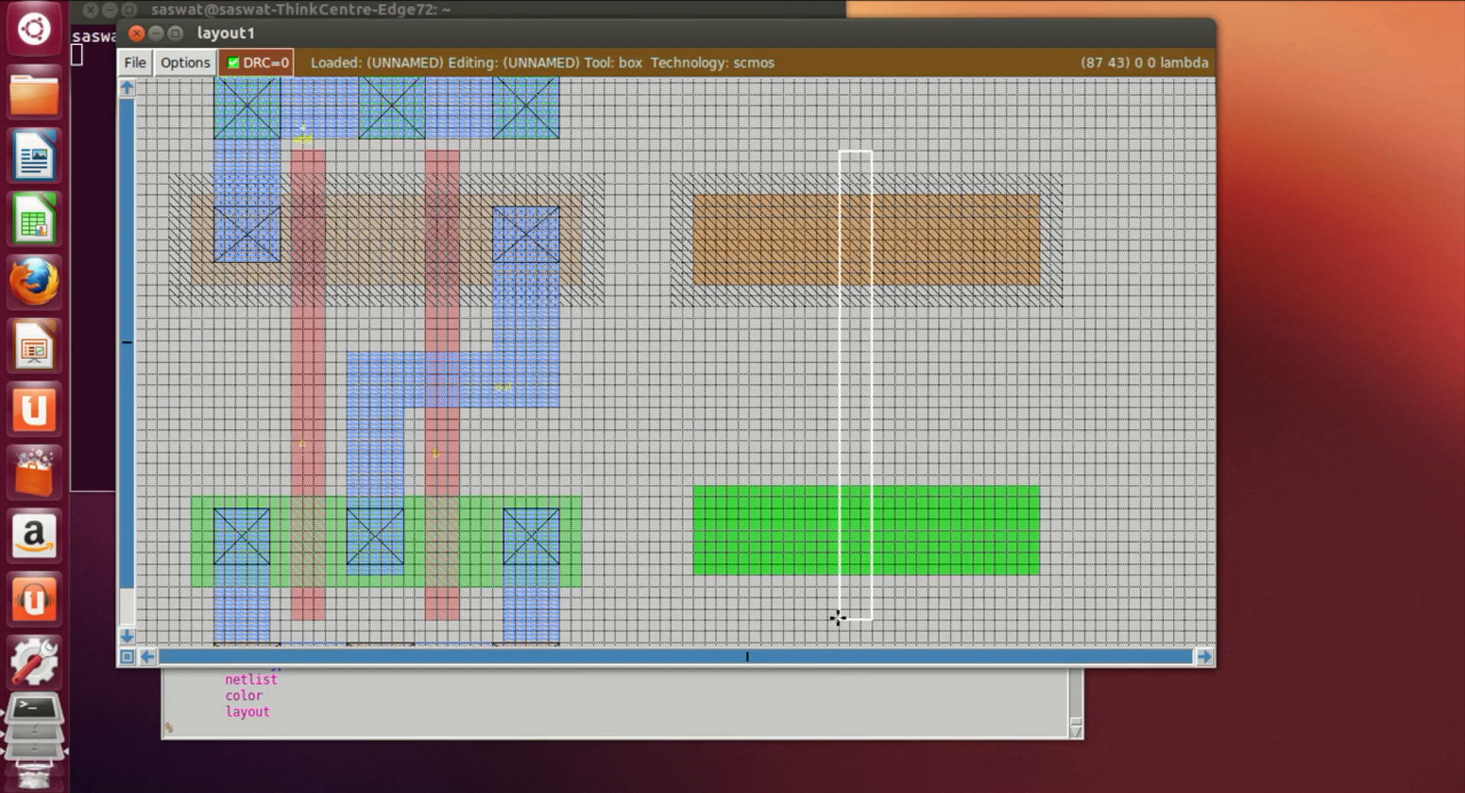
{"action": "left_click", "coordinate": [845, 616]}
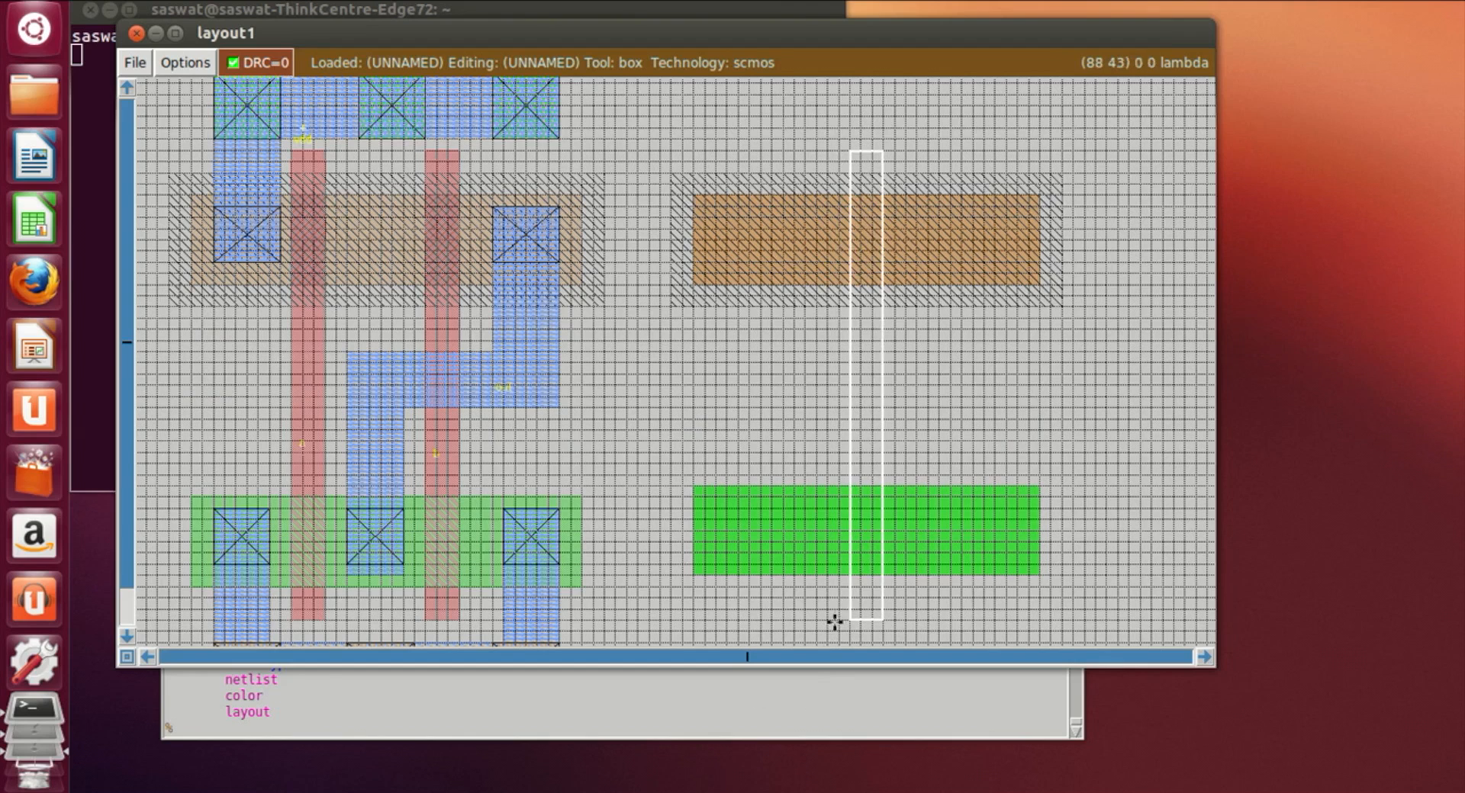
{"action": "left_click", "coordinate": [636, 737]}
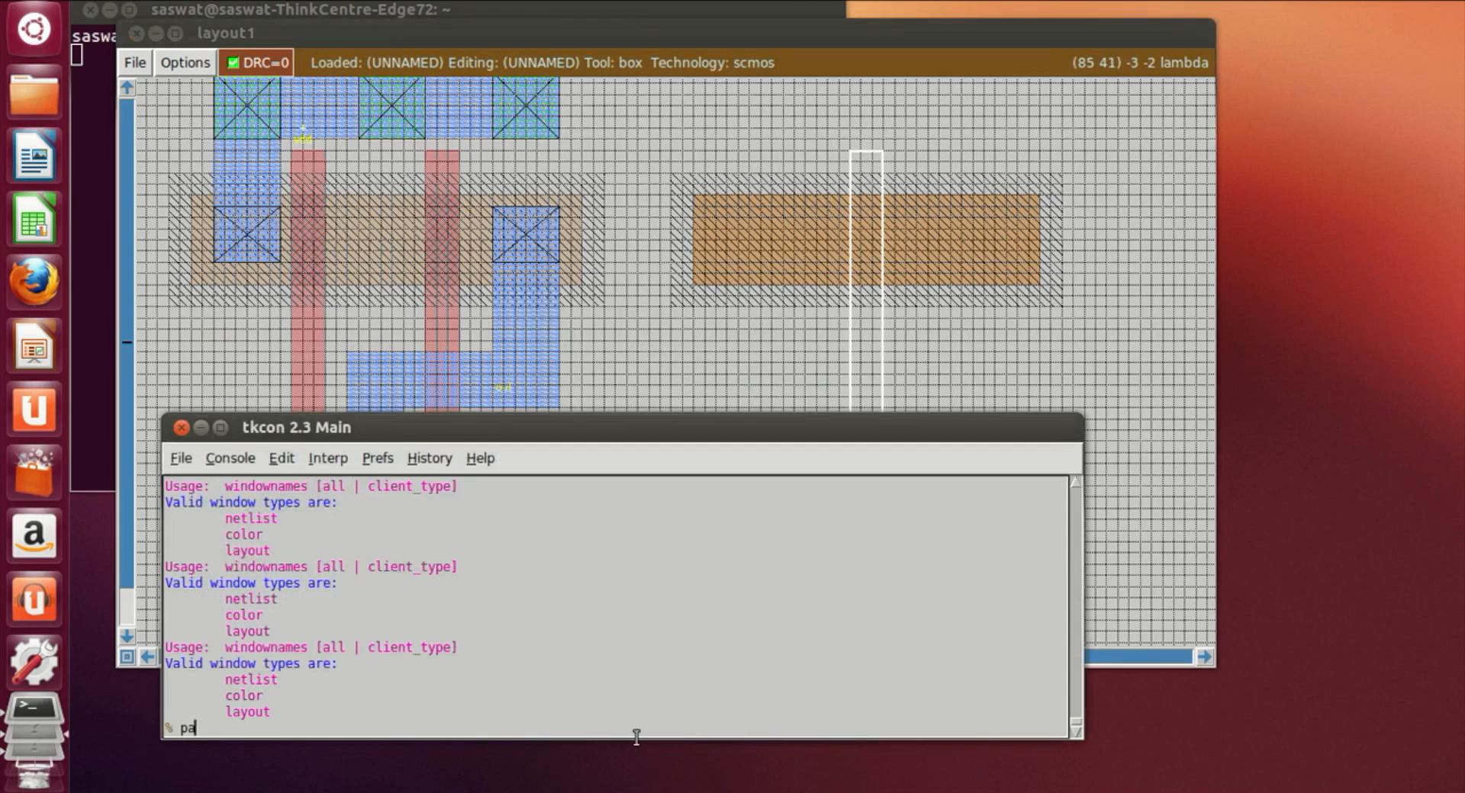
{"action": "key", "text": "Return"}
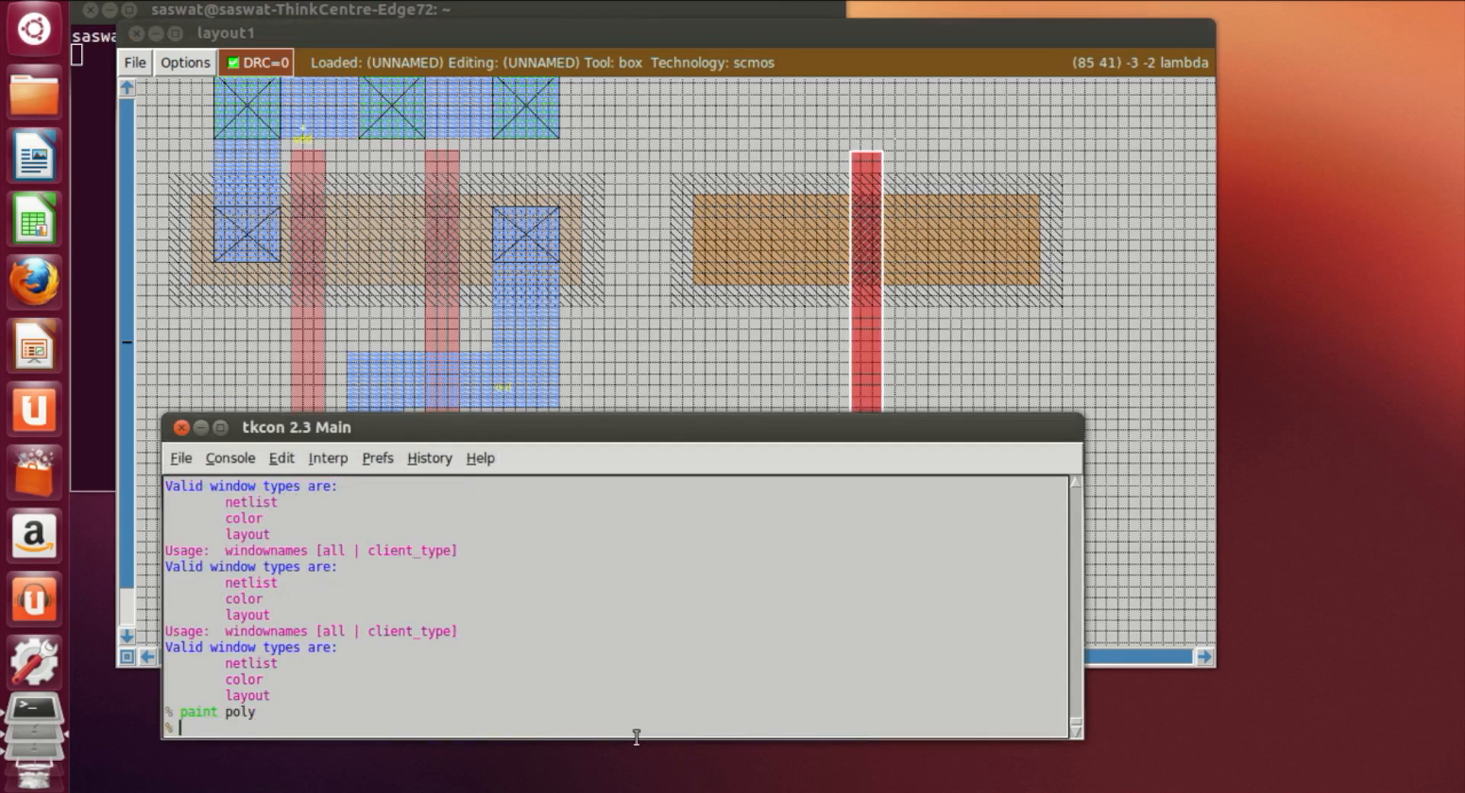
Step: Set a narrow vertical box from above the pdiff into its left end and paint it with m1
{"action": "left_click", "coordinate": [987, 401]}
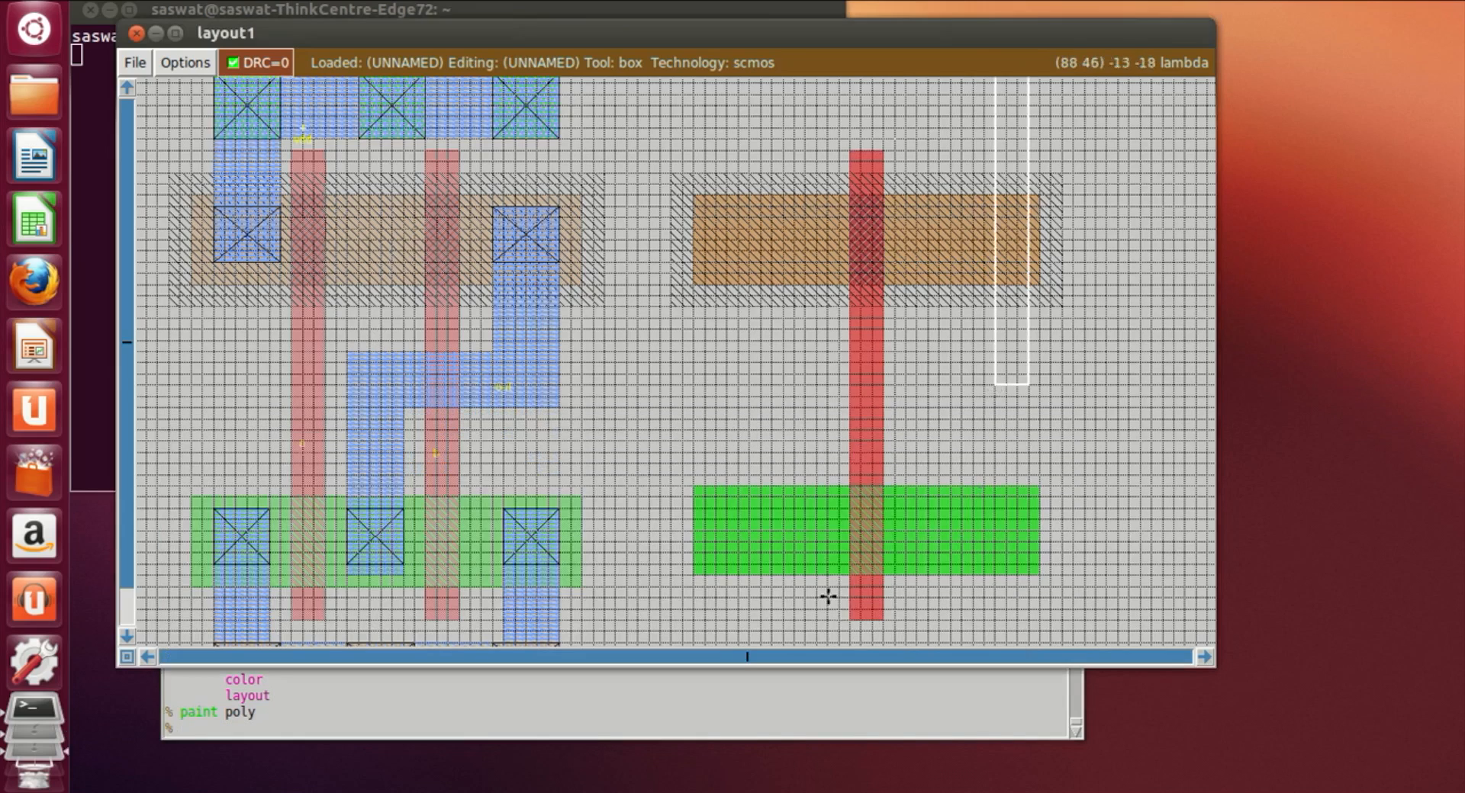
{"action": "scroll", "coordinate": [827, 597], "scroll_direction": "up", "scroll_amount": 2}
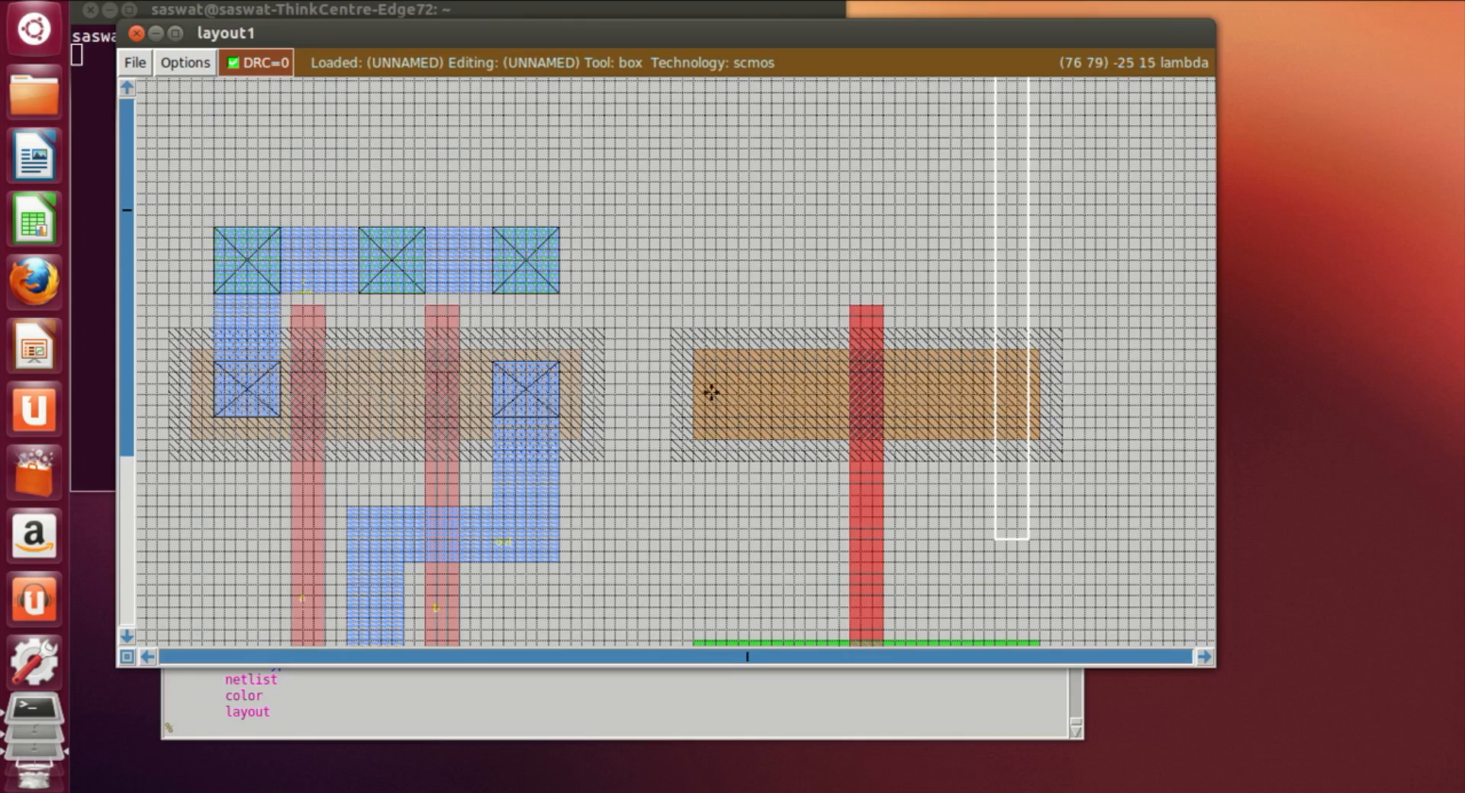
{"action": "left_click", "coordinate": [742, 418]}
{"action": "right_click", "coordinate": [796, 282]}
{"action": "right_click", "coordinate": [801, 240]}
{"action": "right_click", "coordinate": [802, 222]}
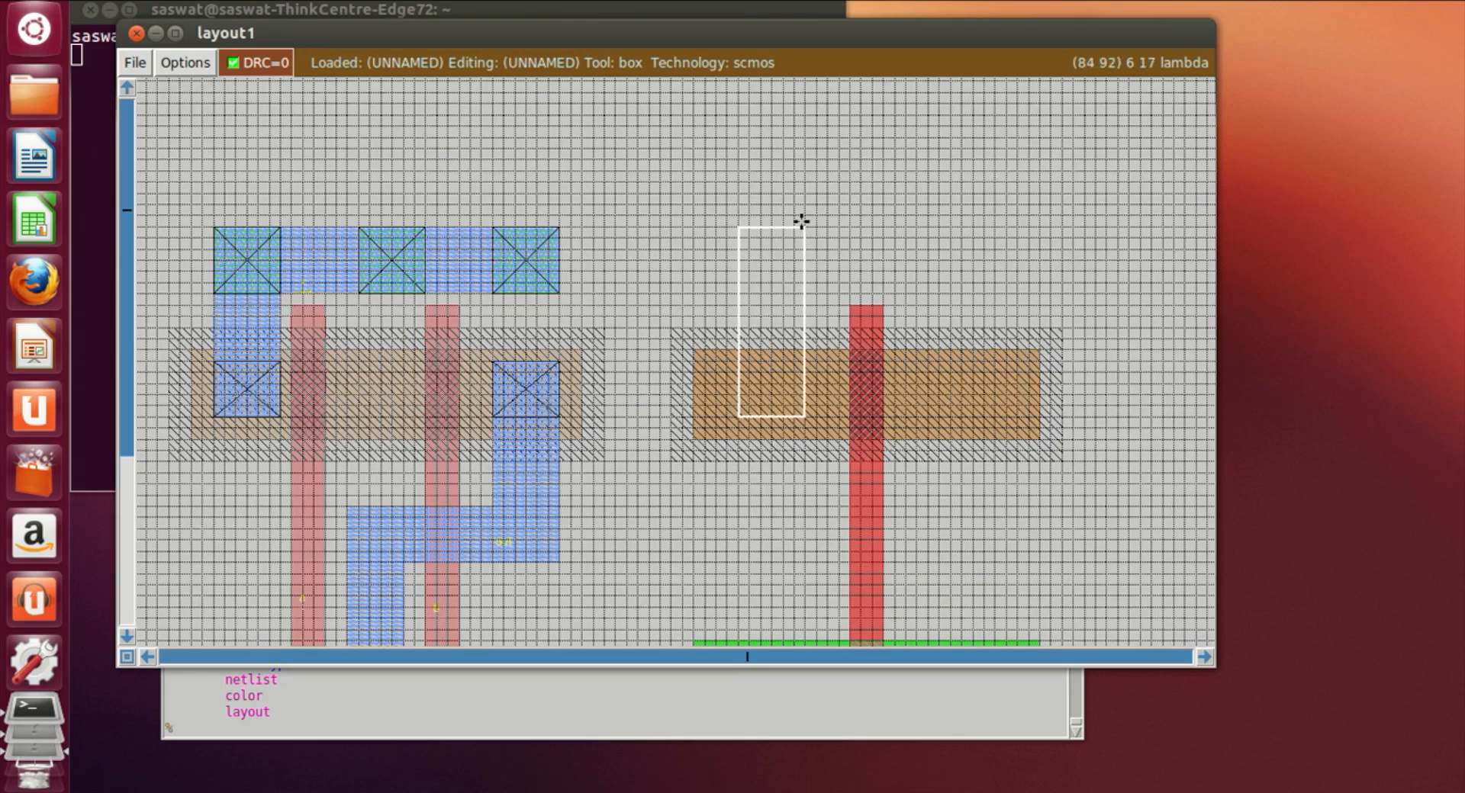
{"action": "left_click", "coordinate": [814, 728]}
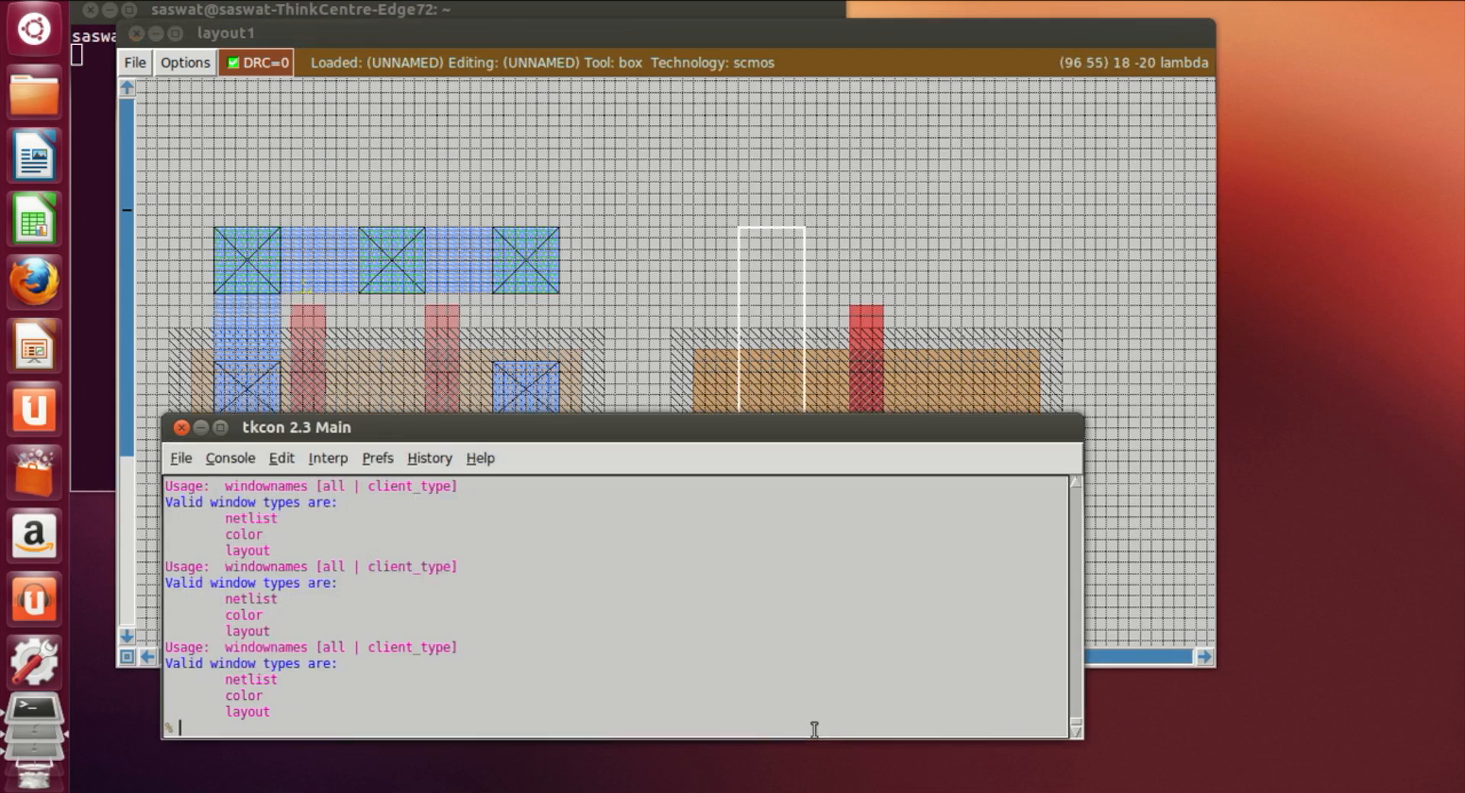
{"action": "type", "text": "paint m1"}
{"action": "key", "text": "Return"}
Step: Set a narrow vertical box from the ndiff's left end downward and paint it with m1
{"action": "scroll", "coordinate": [819, 379], "scroll_direction": "down", "scroll_amount": 2}
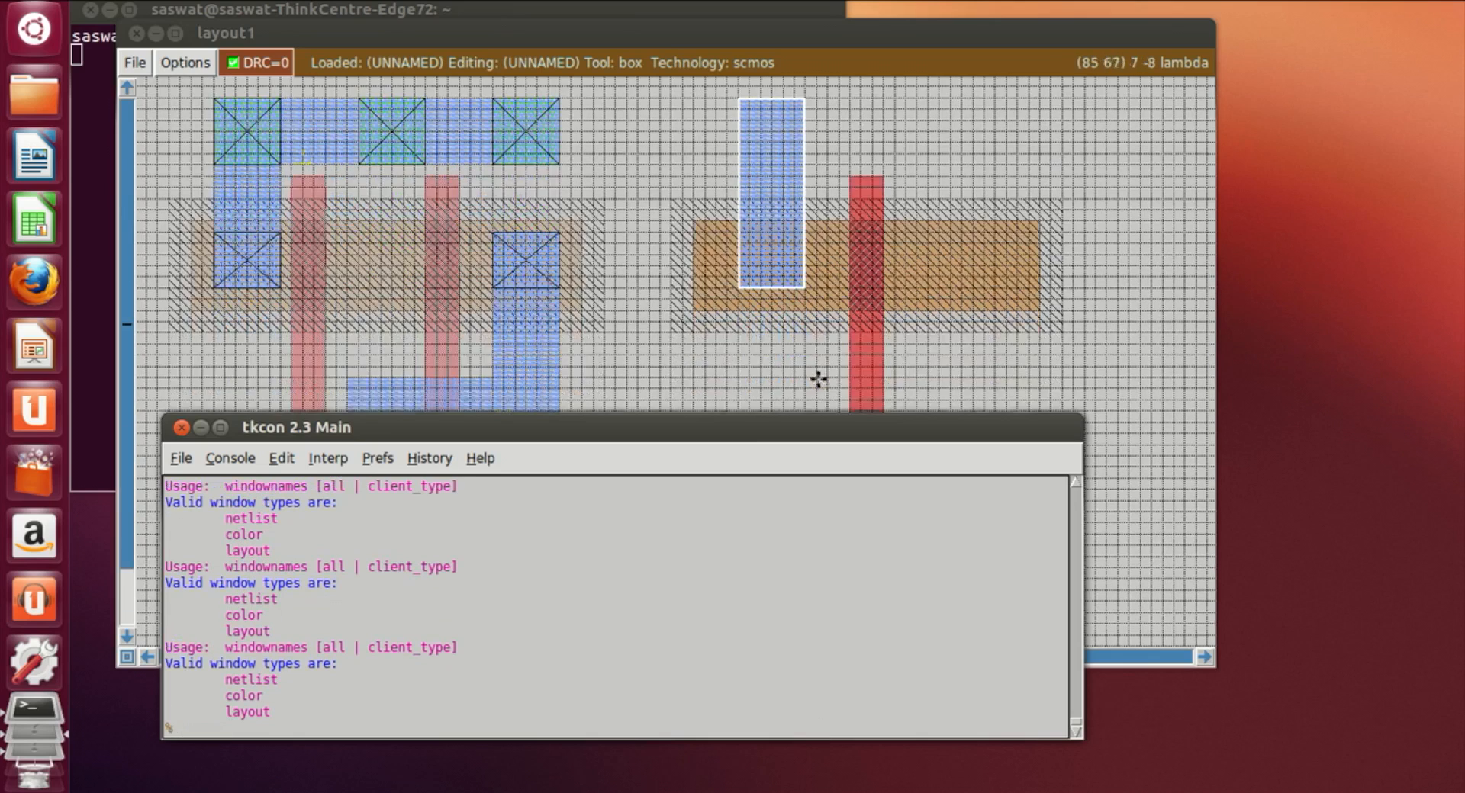
{"action": "scroll", "coordinate": [818, 379], "scroll_direction": "down", "scroll_amount": 3}
{"action": "left_click", "coordinate": [724, 360]}
{"action": "left_click", "coordinate": [719, 416]}
{"action": "left_click", "coordinate": [718, 489]}
{"action": "left_click", "coordinate": [733, 500]}
{"action": "left_click", "coordinate": [729, 479]}
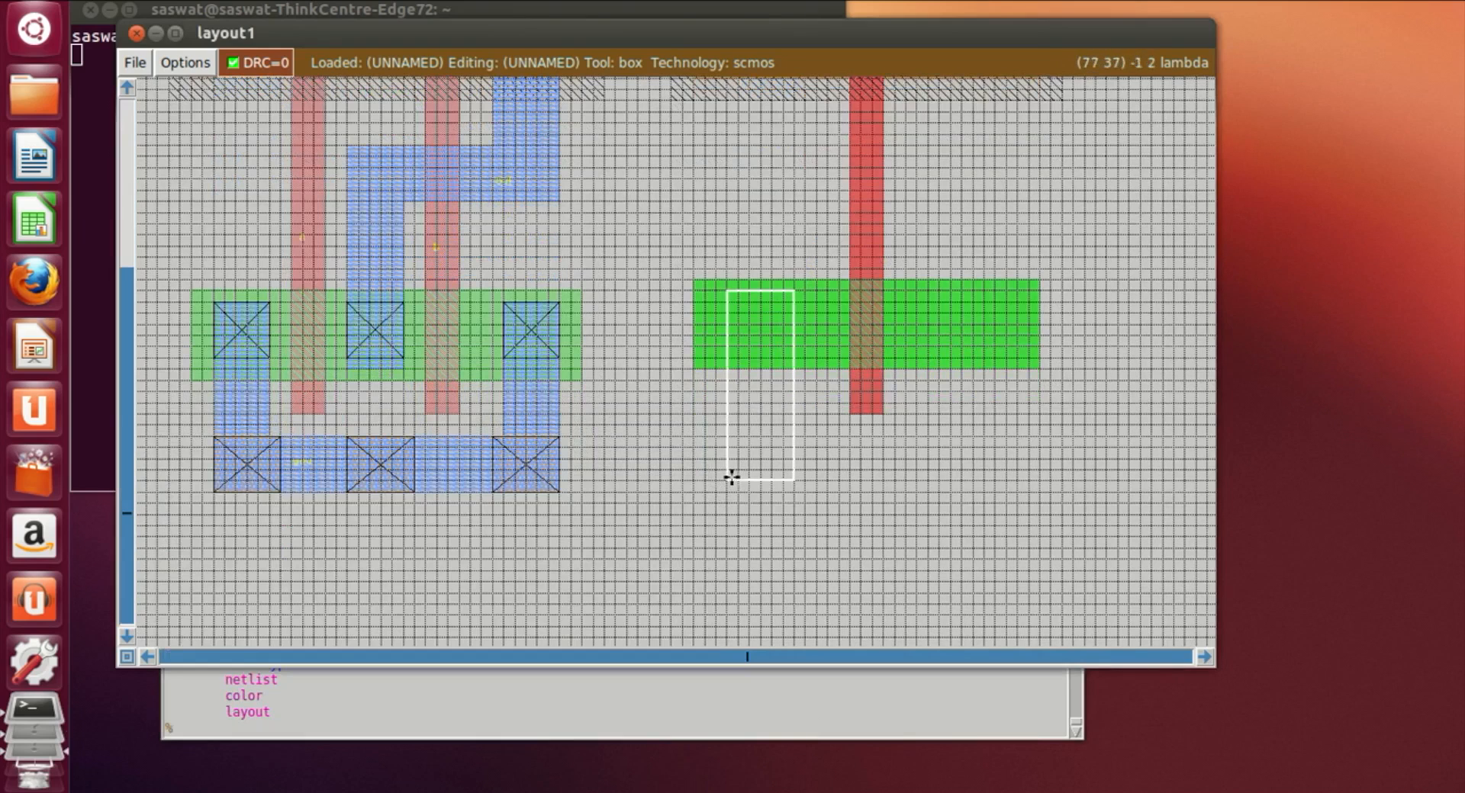
{"action": "left_click", "coordinate": [737, 479]}
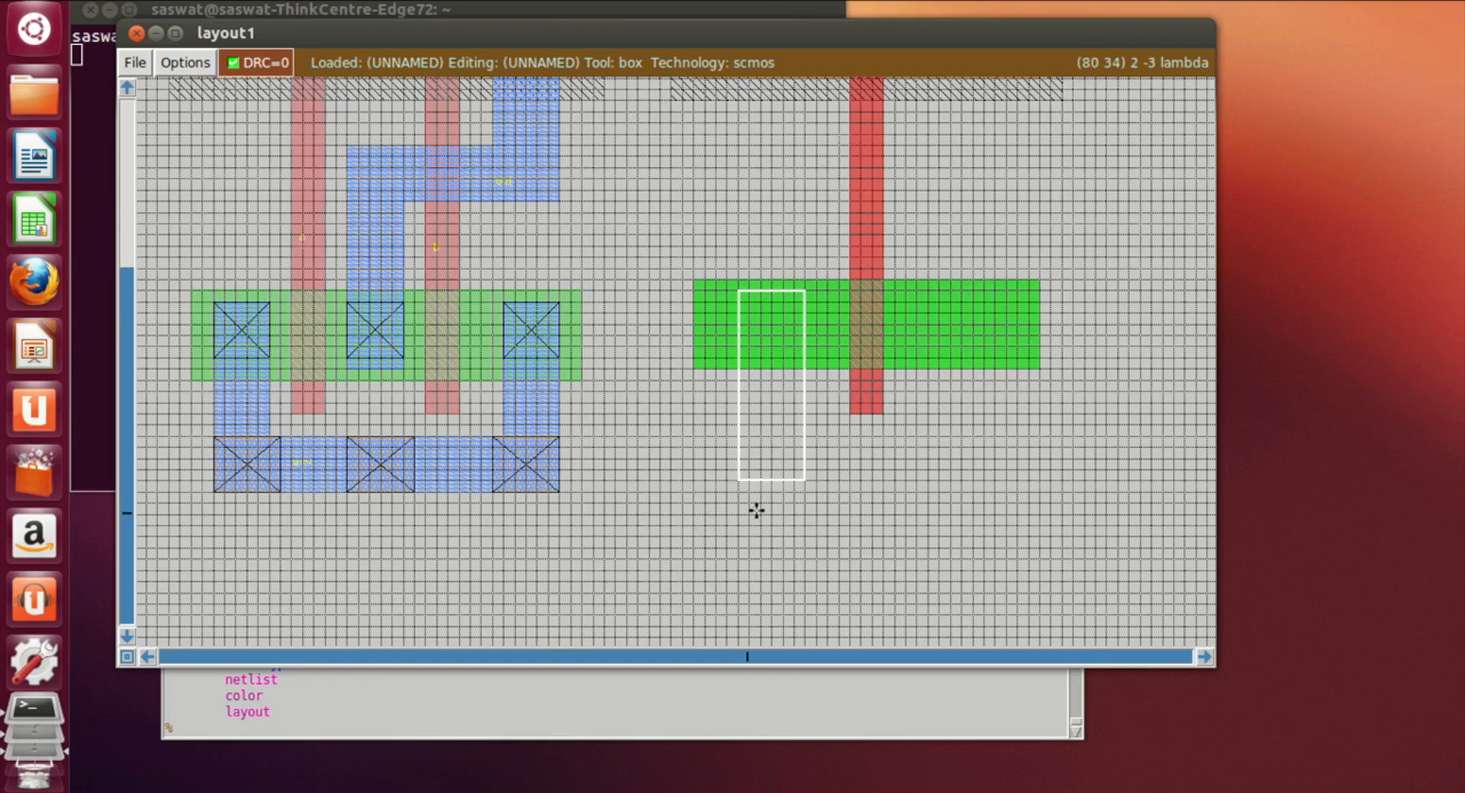
{"action": "left_click", "coordinate": [739, 492]}
{"action": "right_click", "coordinate": [799, 293]}
{"action": "left_click", "coordinate": [799, 717]}
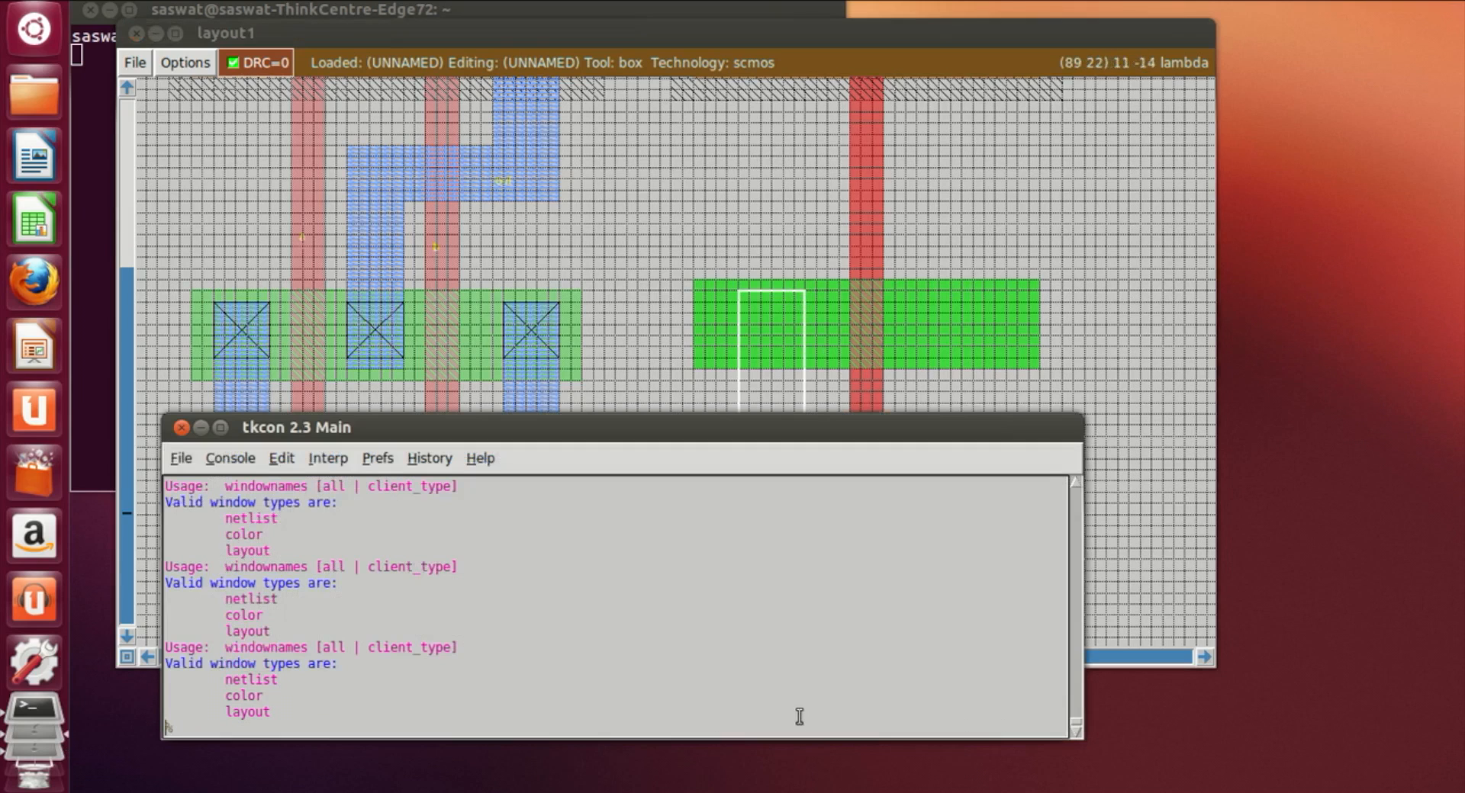
{"action": "left_click", "coordinate": [629, 735]}
{"action": "type", "text": "paint m1"}
{"action": "key", "text": "Return"}
Step: Paint an m1 strip joining the nor4 cell's top metal rail to the new upper metal strip
{"action": "left_click", "coordinate": [1087, 331]}
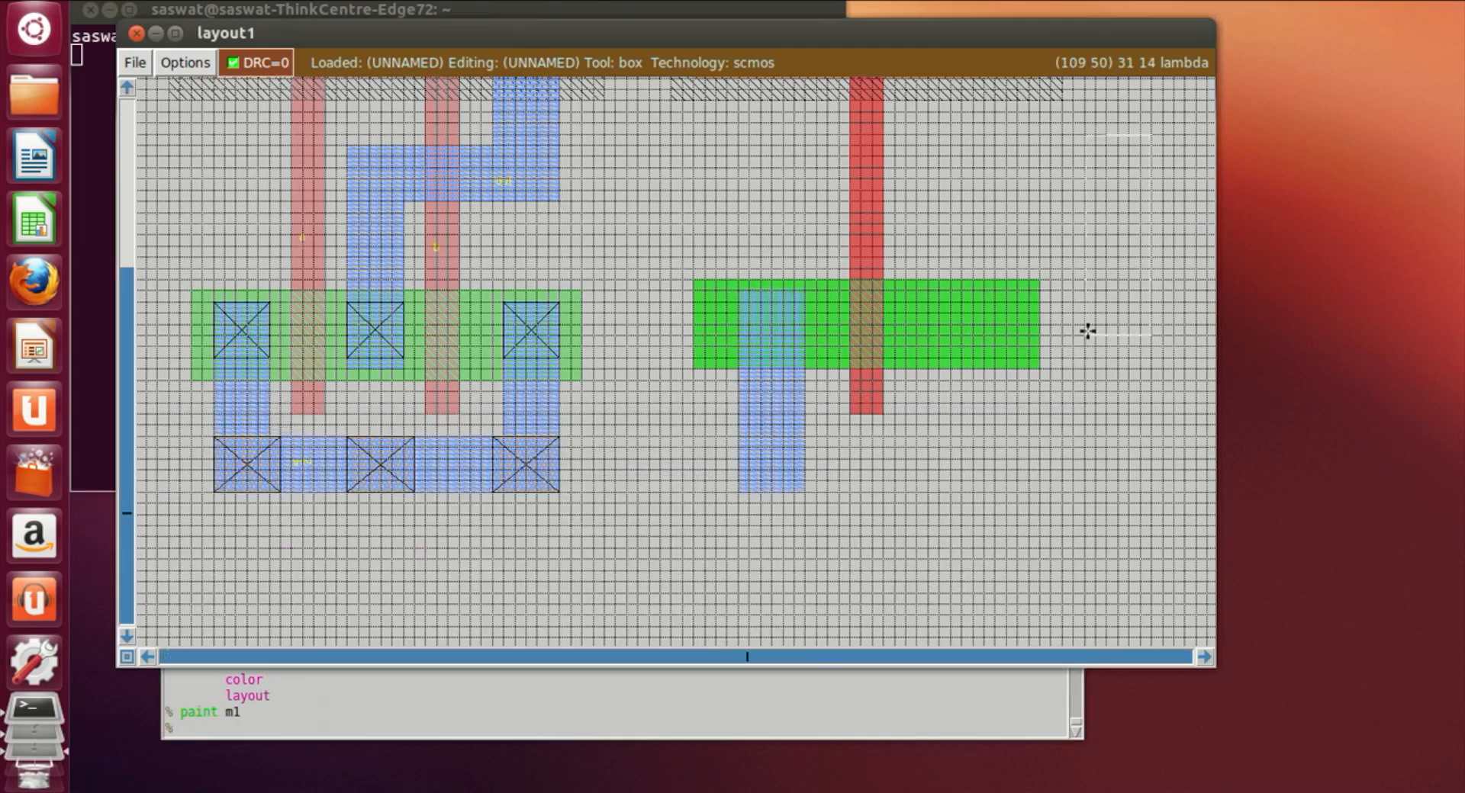
{"action": "scroll", "coordinate": [1087, 332], "scroll_direction": "up", "scroll_amount": 5}
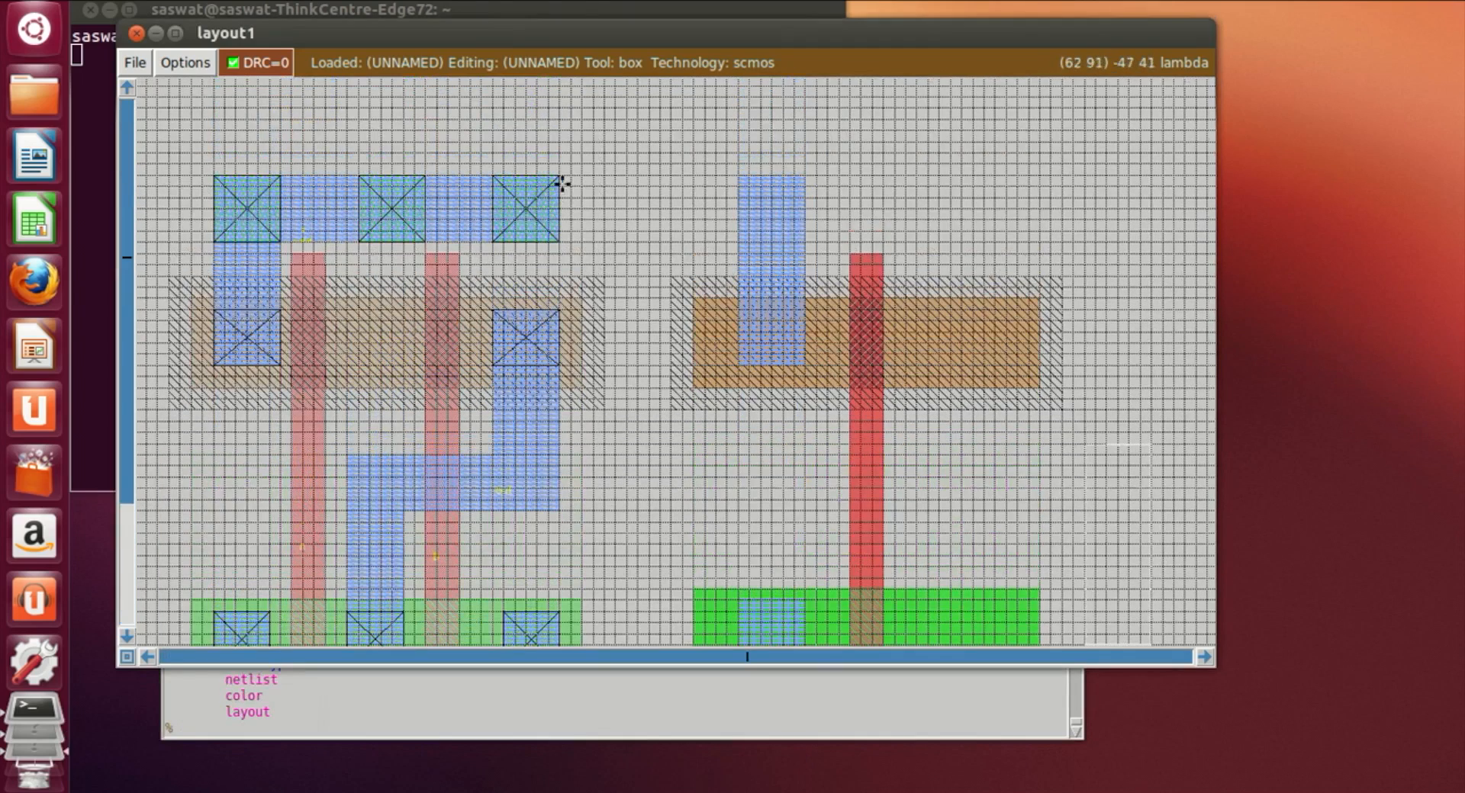
{"action": "left_click", "coordinate": [563, 180]}
{"action": "right_click", "coordinate": [728, 248]}
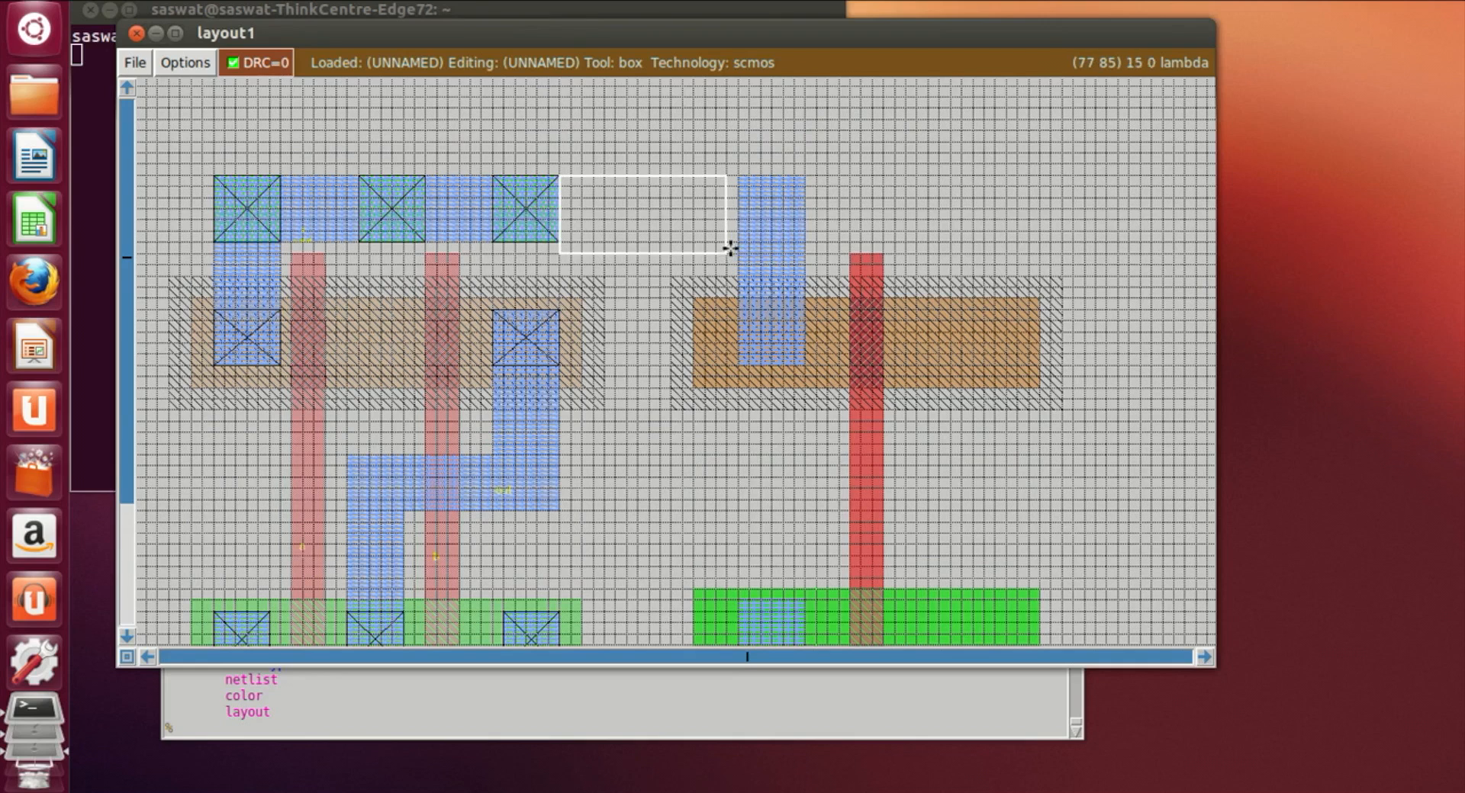
{"action": "left_click", "coordinate": [558, 241]}
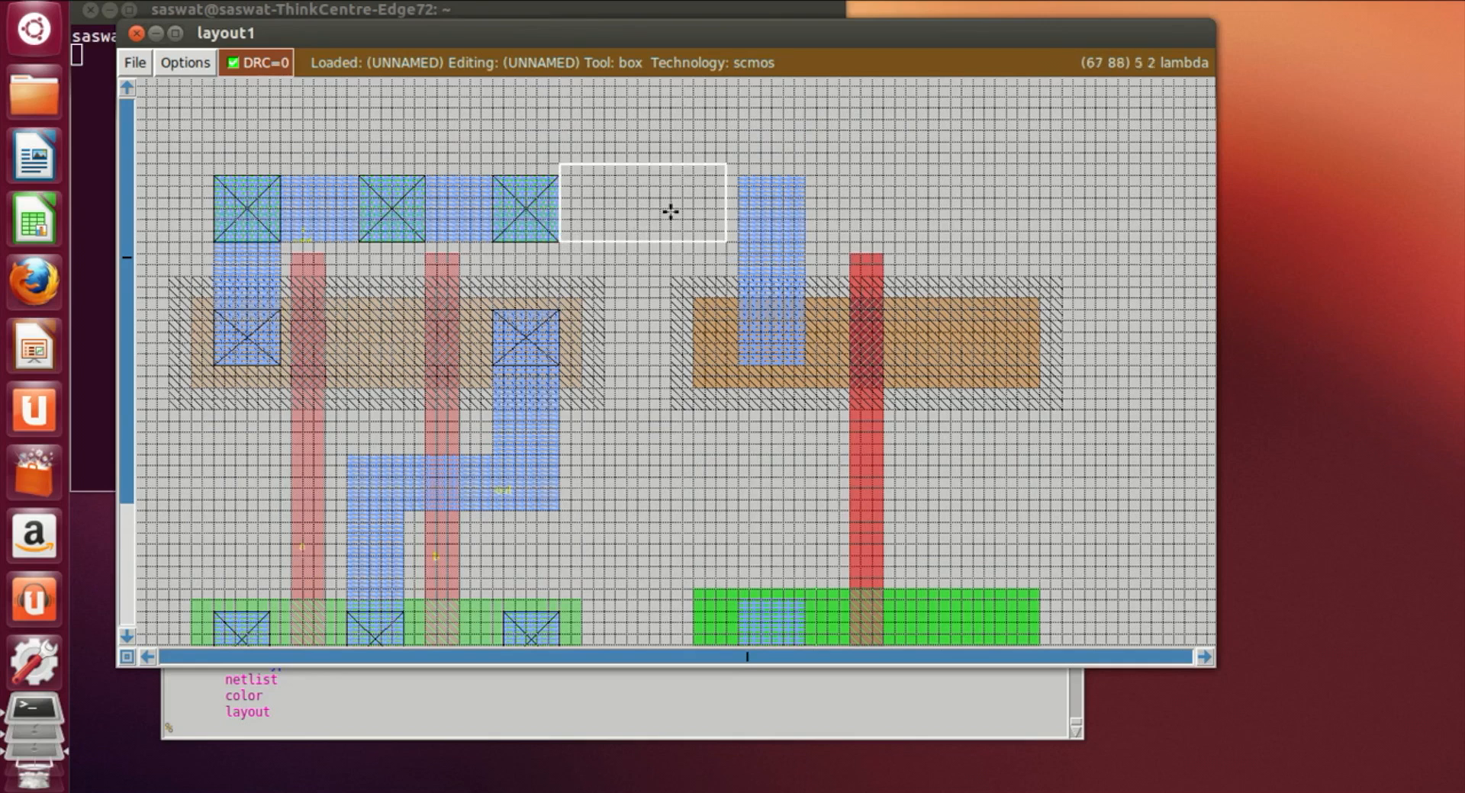
{"action": "right_click", "coordinate": [744, 181]}
{"action": "right_click", "coordinate": [742, 179]}
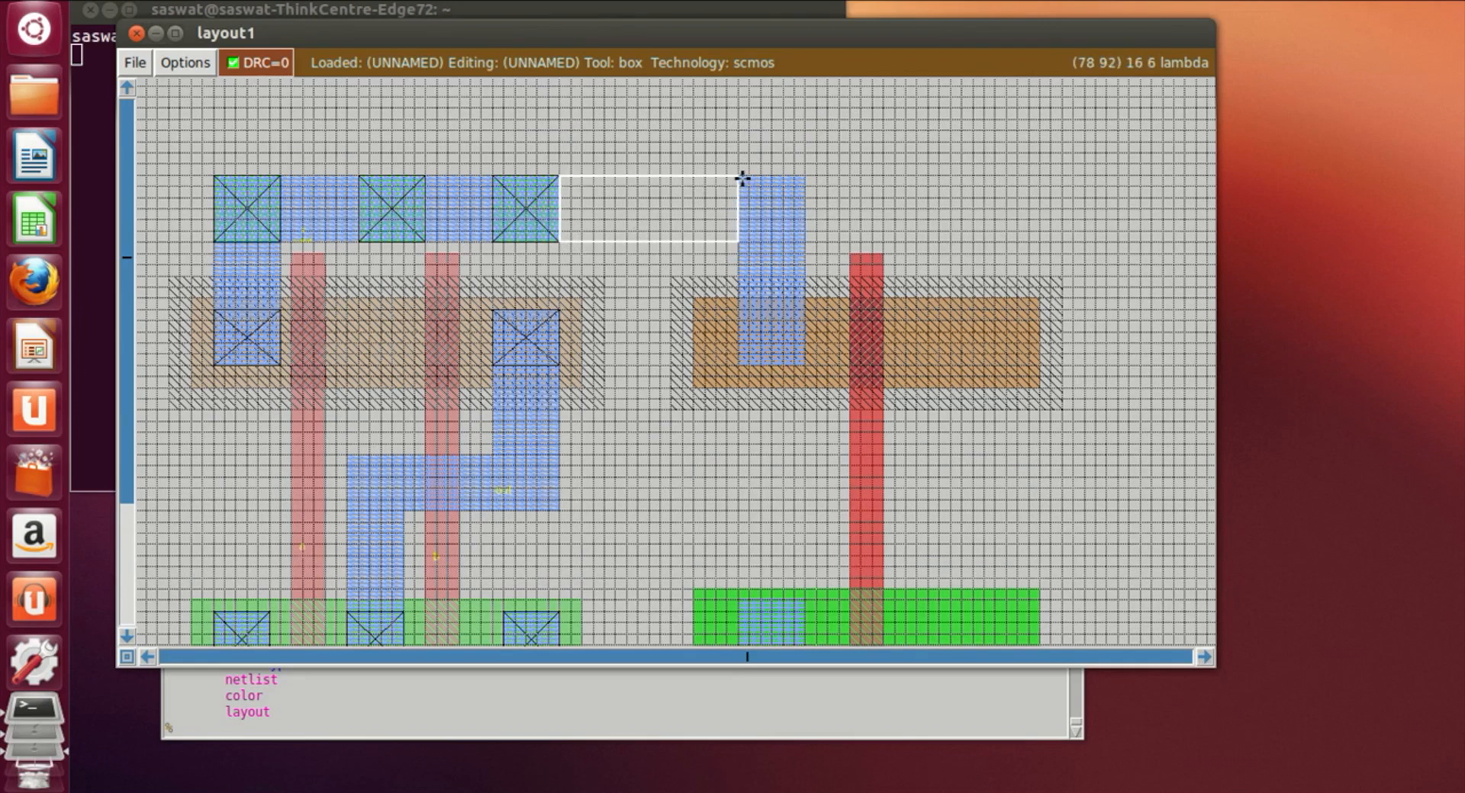
{"action": "left_click", "coordinate": [737, 723]}
{"action": "type", "text": "paint m1"}
{"action": "key", "text": "Return"}
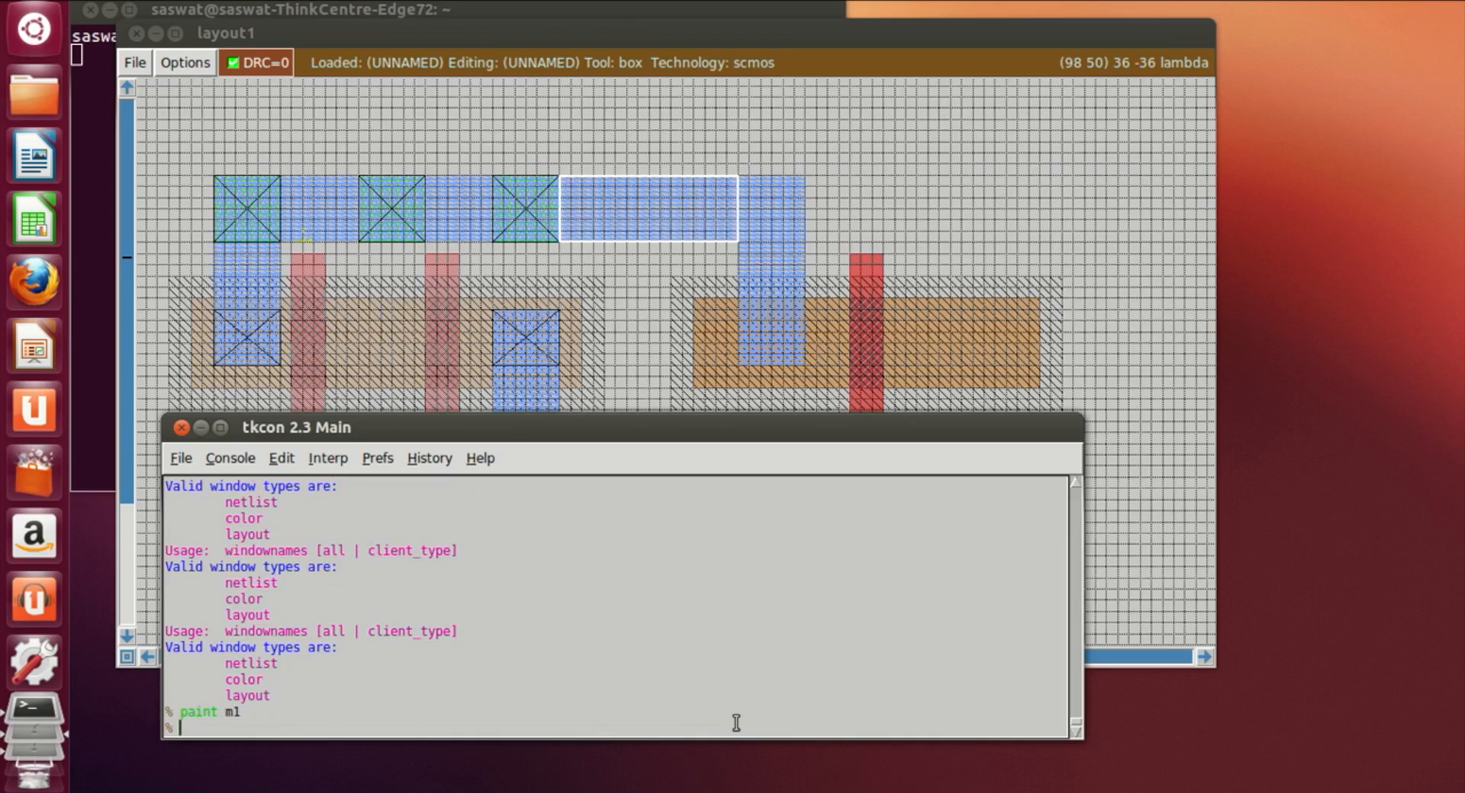
Step: Paint an m1 strip joining the nor4 cell's bottom metal rail to the new lower metal strip
{"action": "left_click", "coordinate": [1049, 254]}
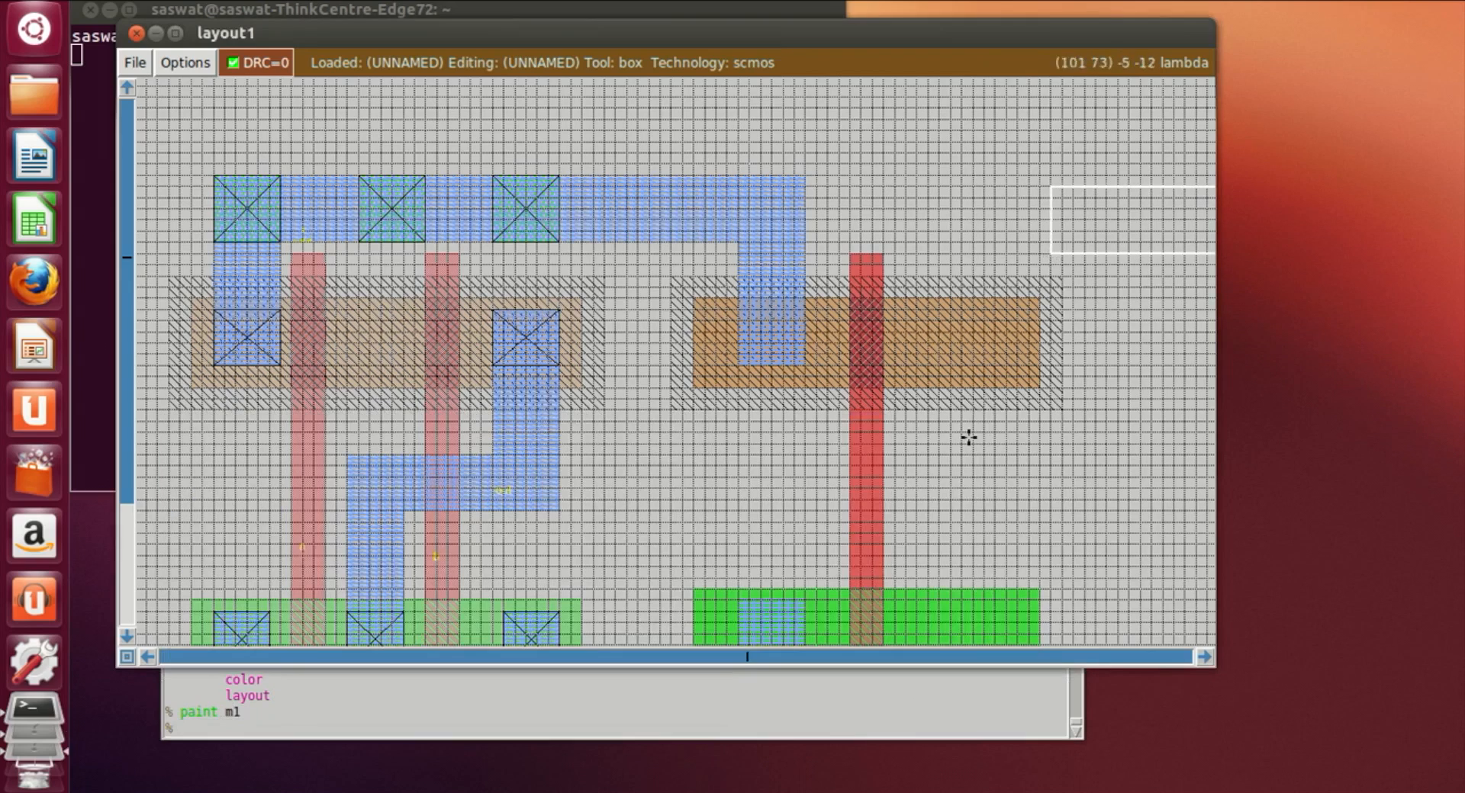
{"action": "scroll", "coordinate": [965, 442], "scroll_direction": "down", "scroll_amount": 2}
{"action": "scroll", "coordinate": [954, 456], "scroll_direction": "down", "scroll_amount": 3}
{"action": "left_click", "coordinate": [563, 364]}
{"action": "right_click", "coordinate": [731, 308]}
{"action": "right_click", "coordinate": [739, 306]}
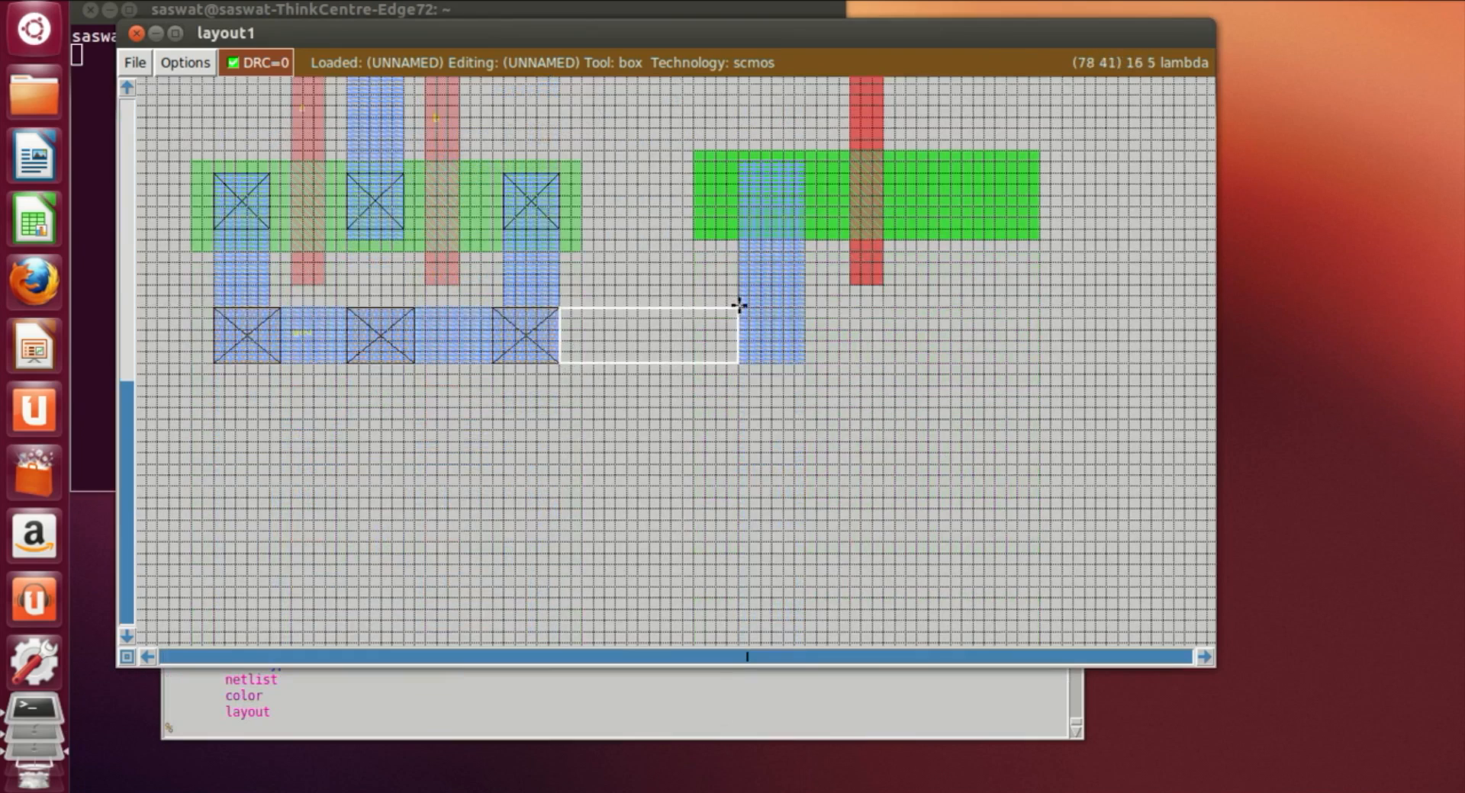
{"action": "left_click", "coordinate": [441, 731]}
{"action": "type", "text": "paint m1"}
{"action": "key", "text": "Return"}
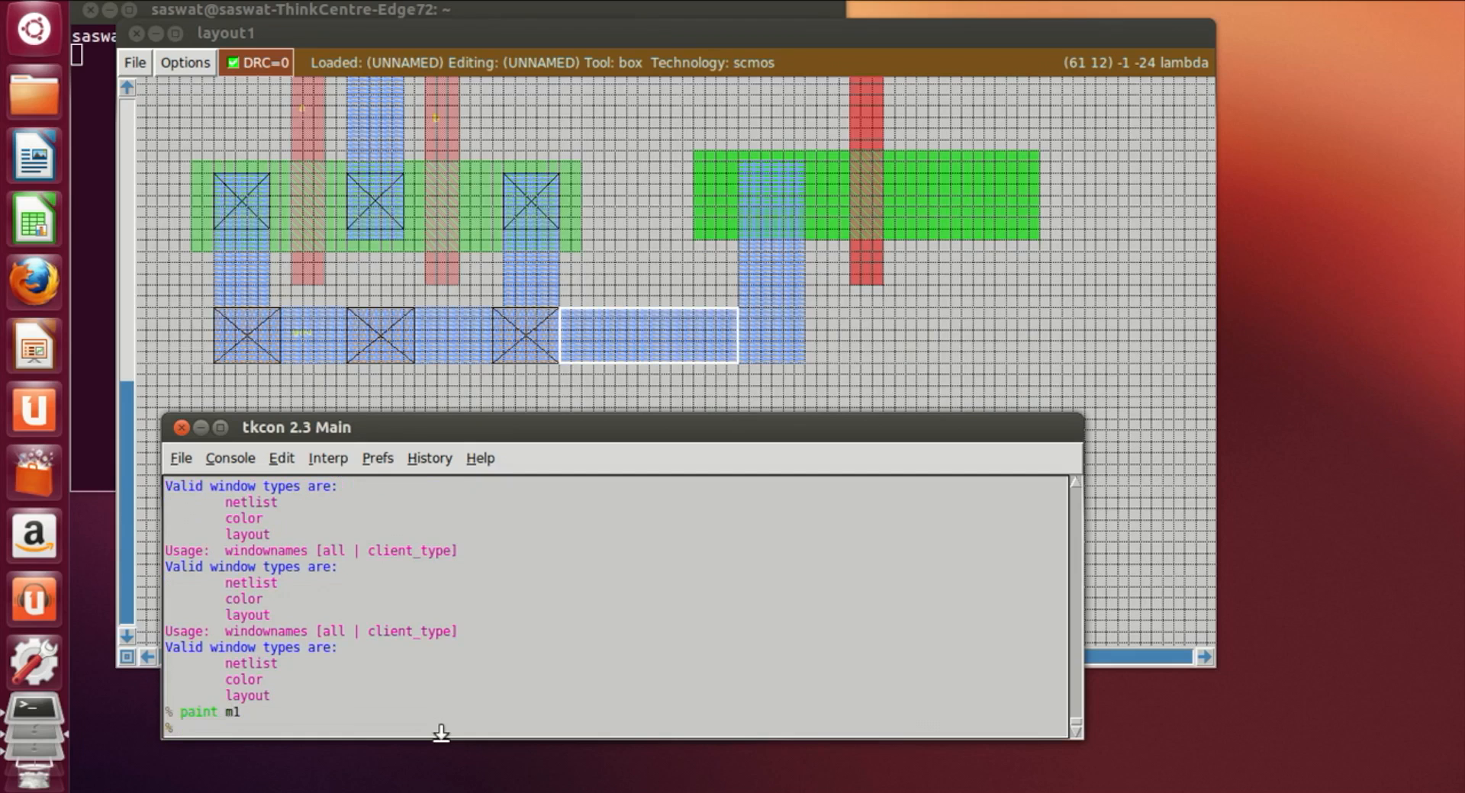
Step: Set a vertical box from the pdiff's right end down into the ndiff and paint it with m1, correcting the mistyped command
{"action": "left_click", "coordinate": [1079, 350]}
{"action": "scroll", "coordinate": [1065, 360], "scroll_direction": "up", "scroll_amount": 2}
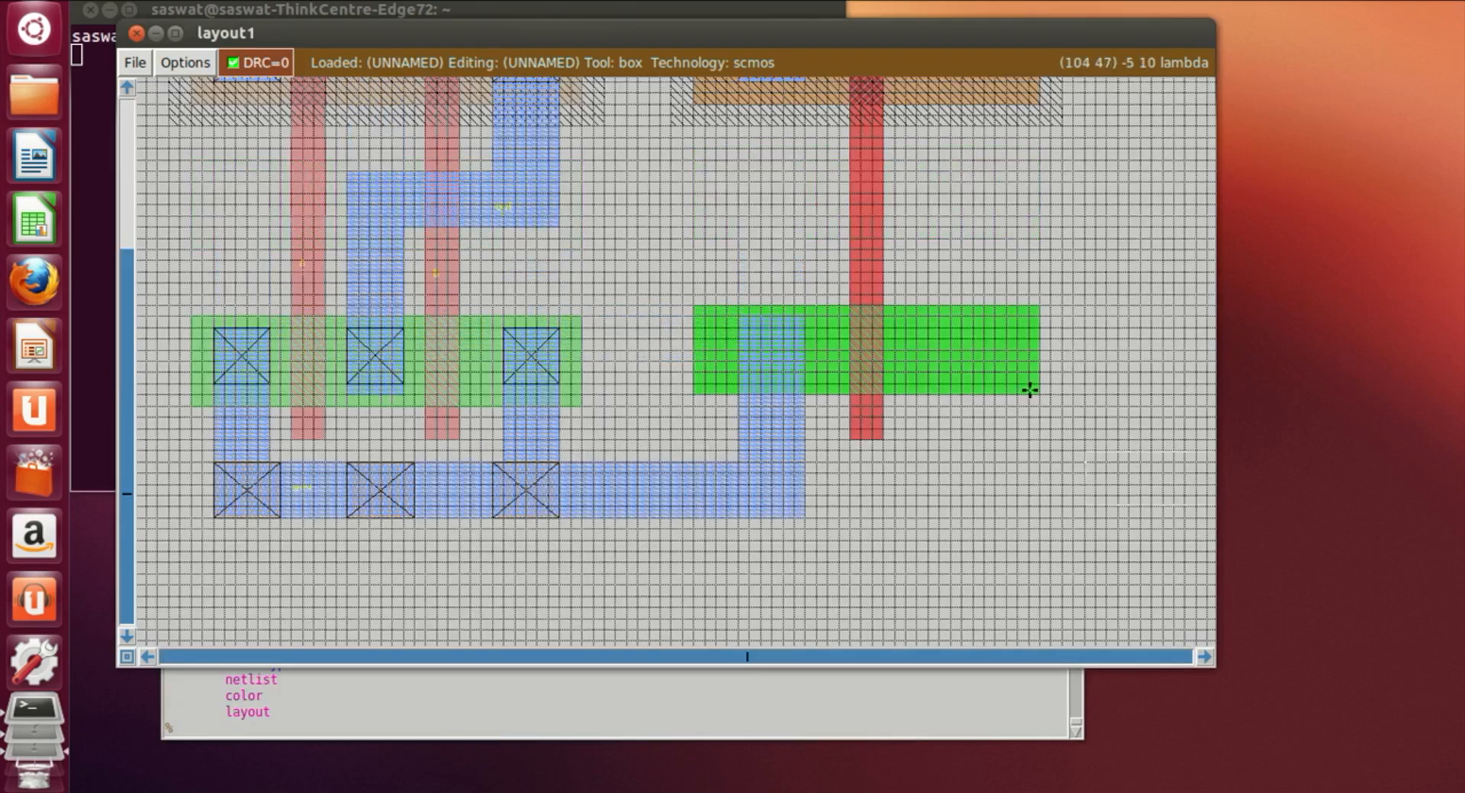
{"action": "scroll", "coordinate": [1029, 389], "scroll_direction": "up", "scroll_amount": 3}
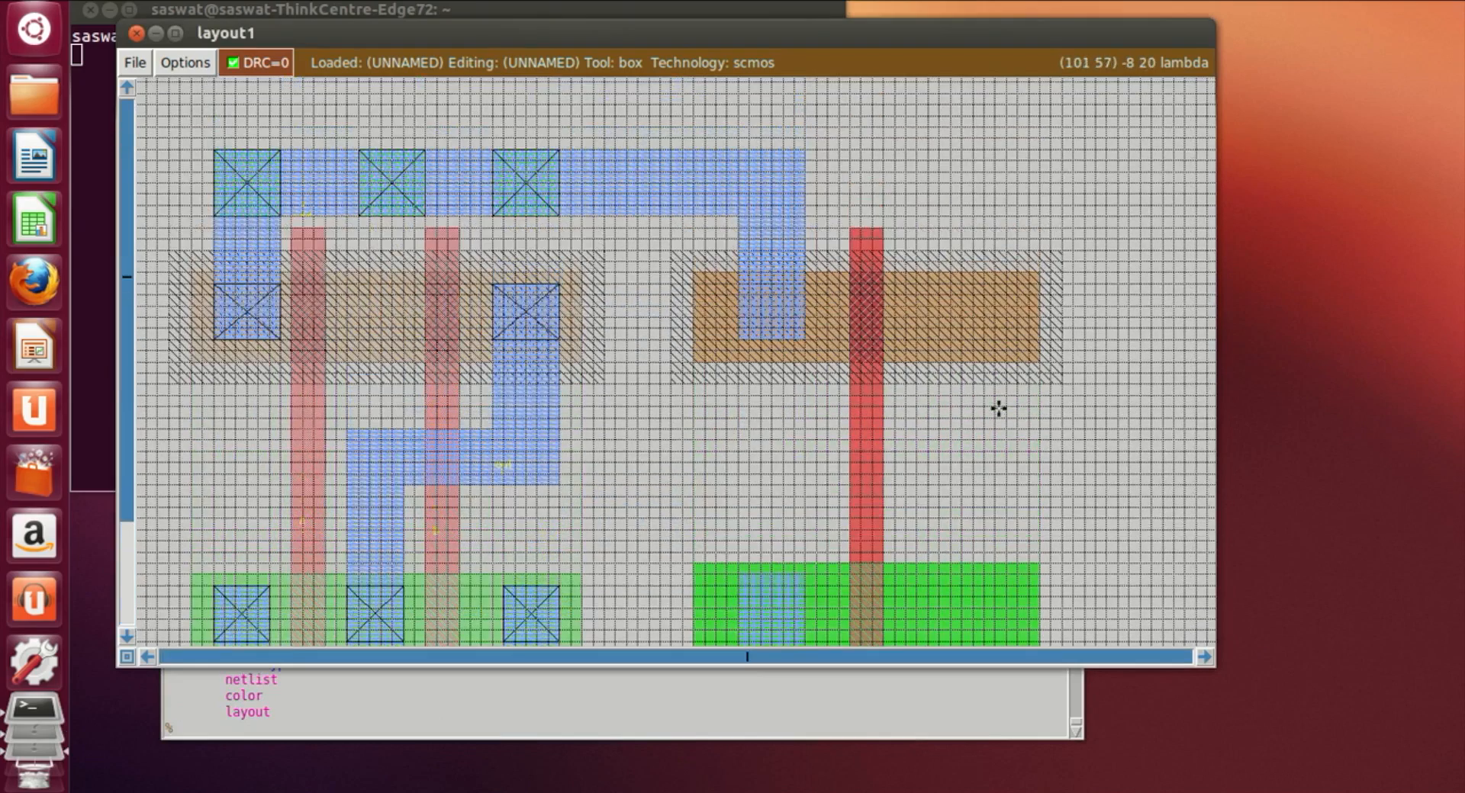
{"action": "scroll", "coordinate": [984, 579], "scroll_direction": "down", "scroll_amount": 1}
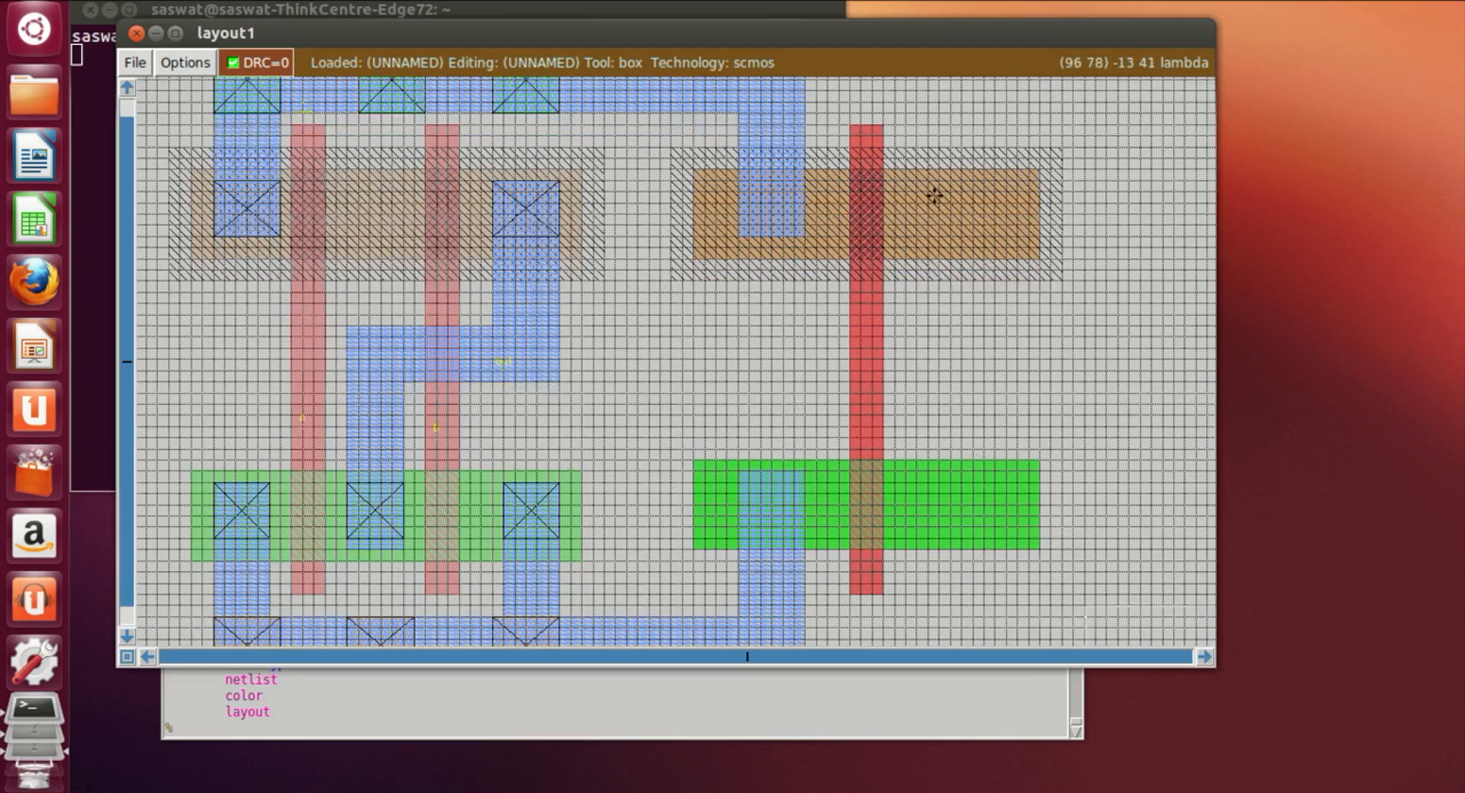
{"action": "left_click", "coordinate": [914, 201]}
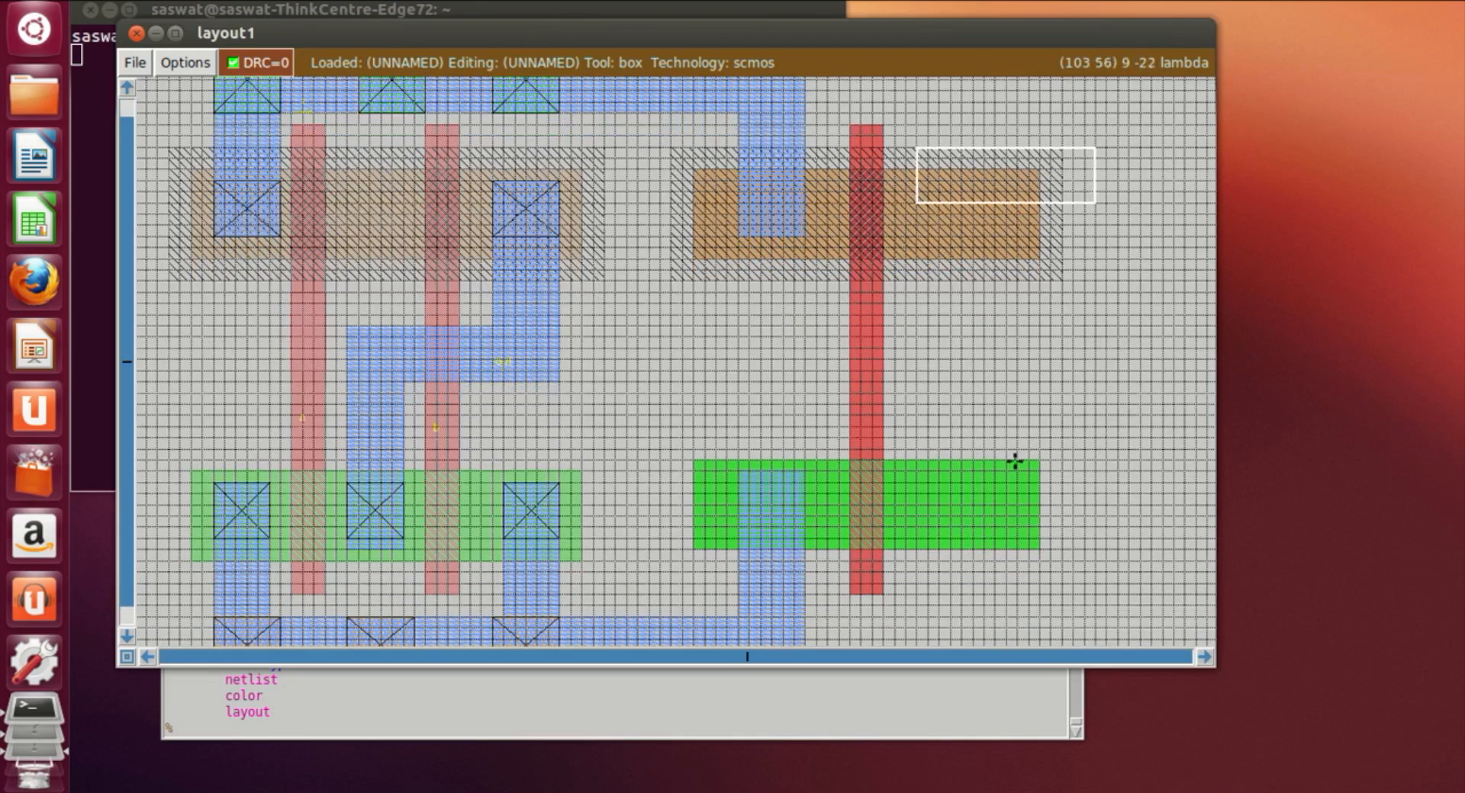
{"action": "right_click", "coordinate": [987, 530]}
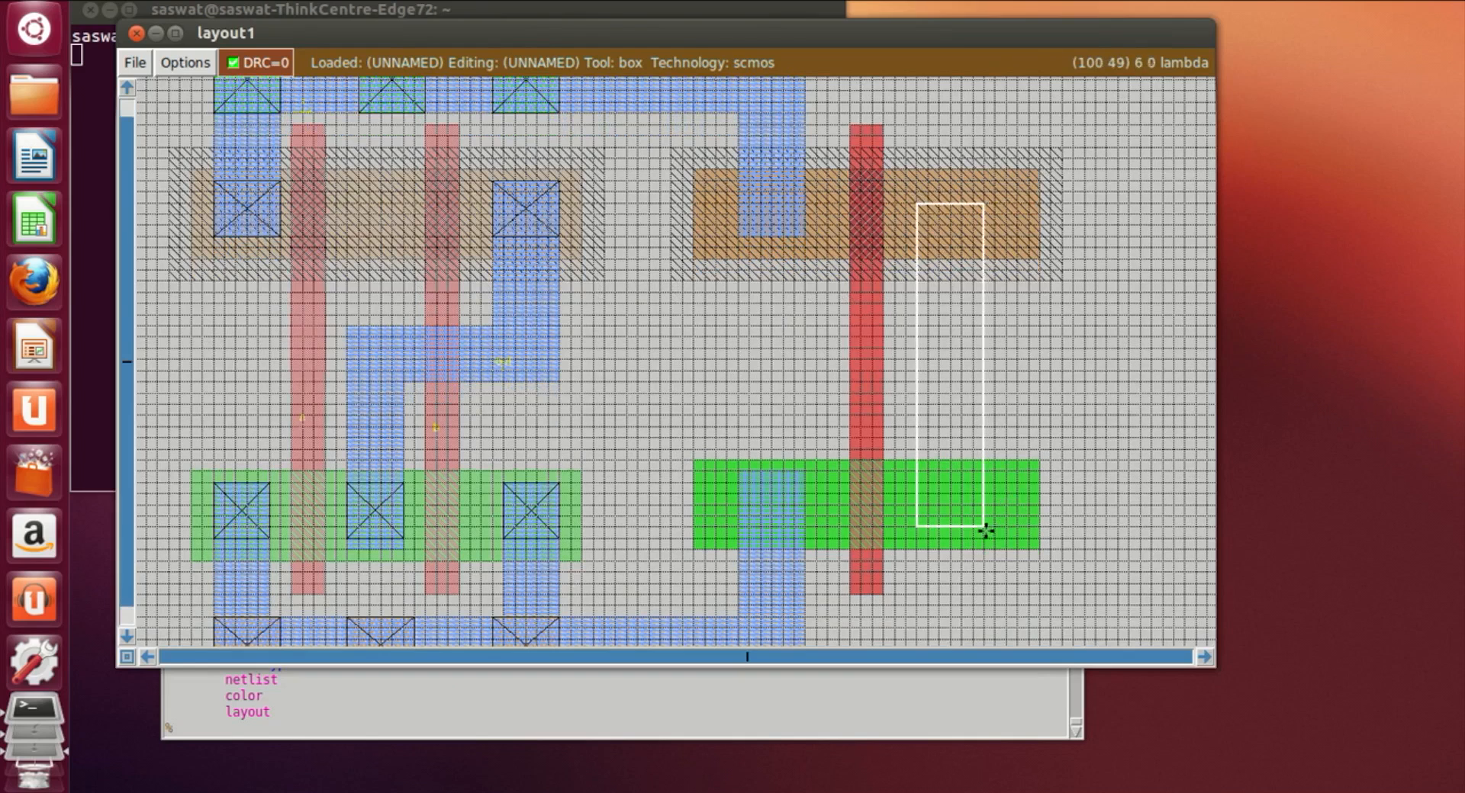
{"action": "right_click", "coordinate": [982, 184]}
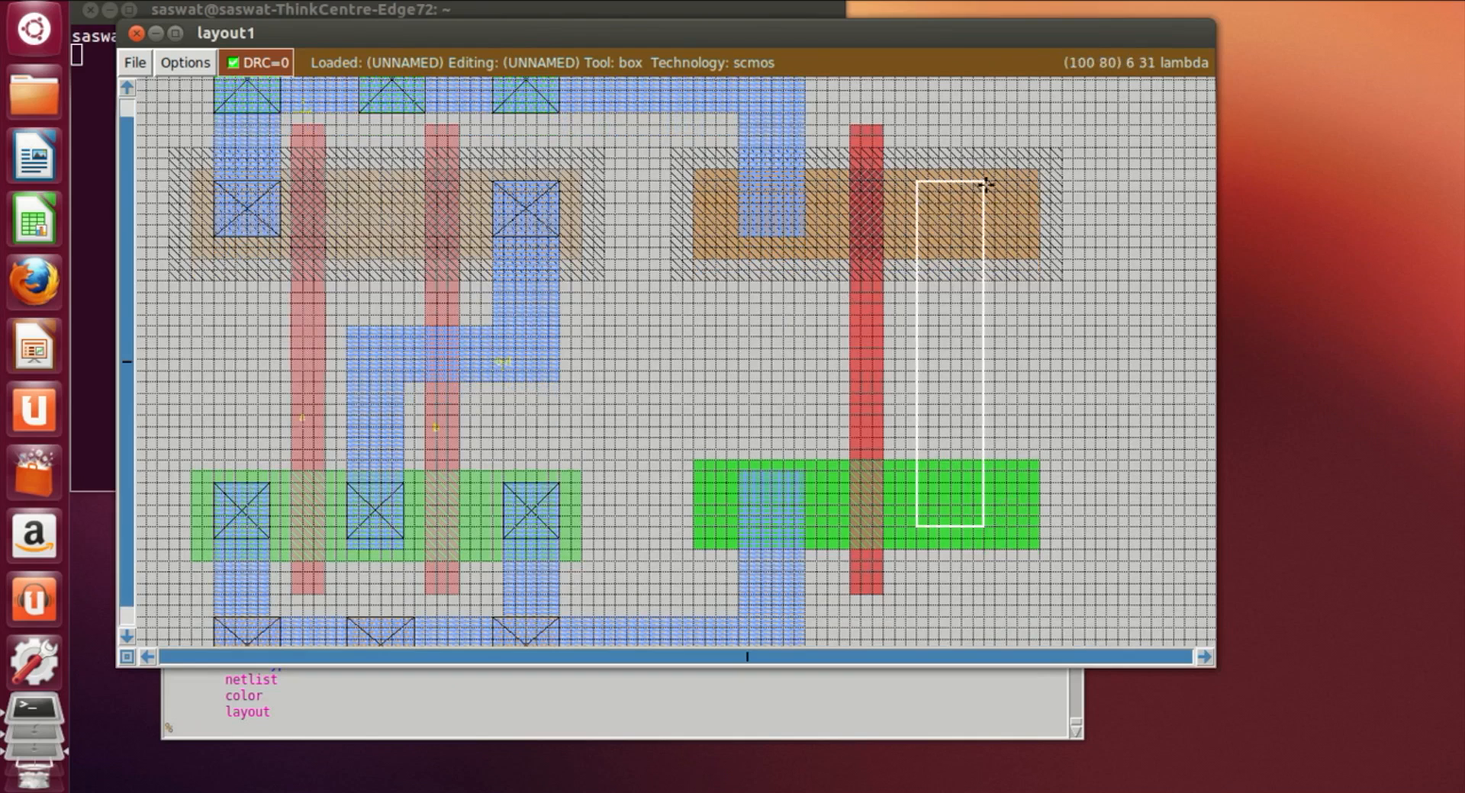
{"action": "left_click", "coordinate": [923, 539]}
{"action": "left_click", "coordinate": [914, 537]}
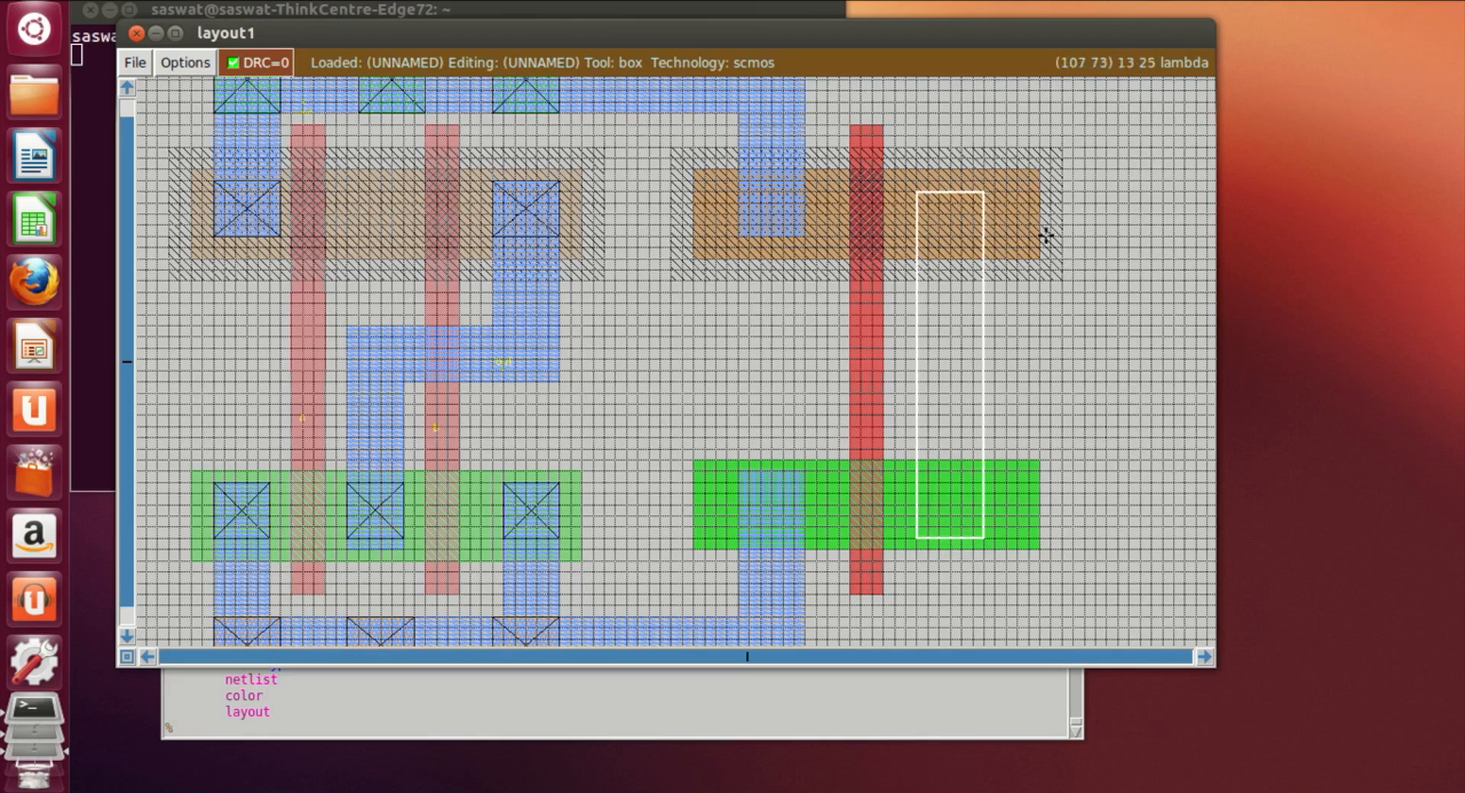
{"action": "right_click", "coordinate": [977, 181]}
{"action": "right_click", "coordinate": [982, 182]}
{"action": "right_click", "coordinate": [992, 181]}
{"action": "right_click", "coordinate": [984, 181]}
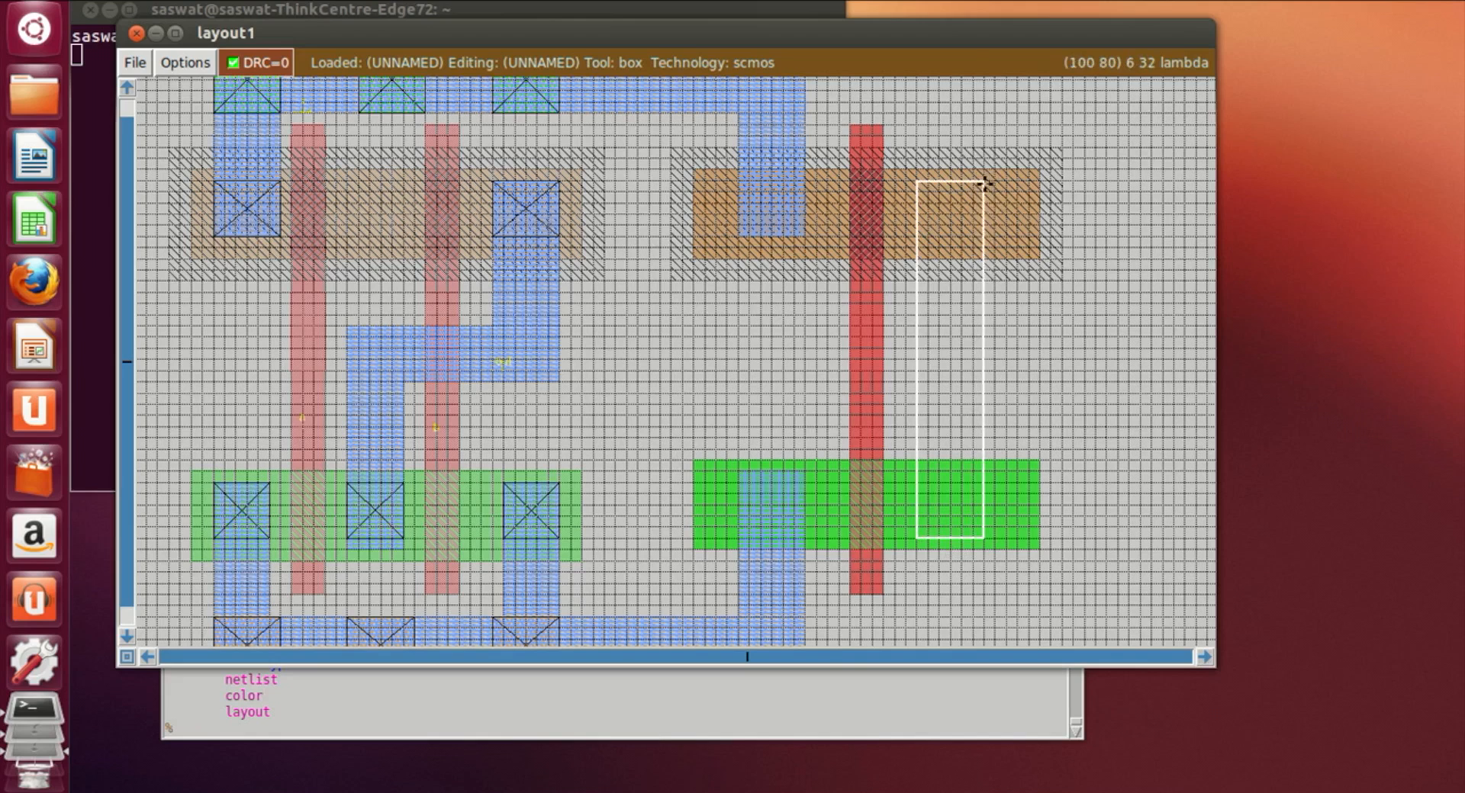
{"action": "left_click", "coordinate": [527, 692]}
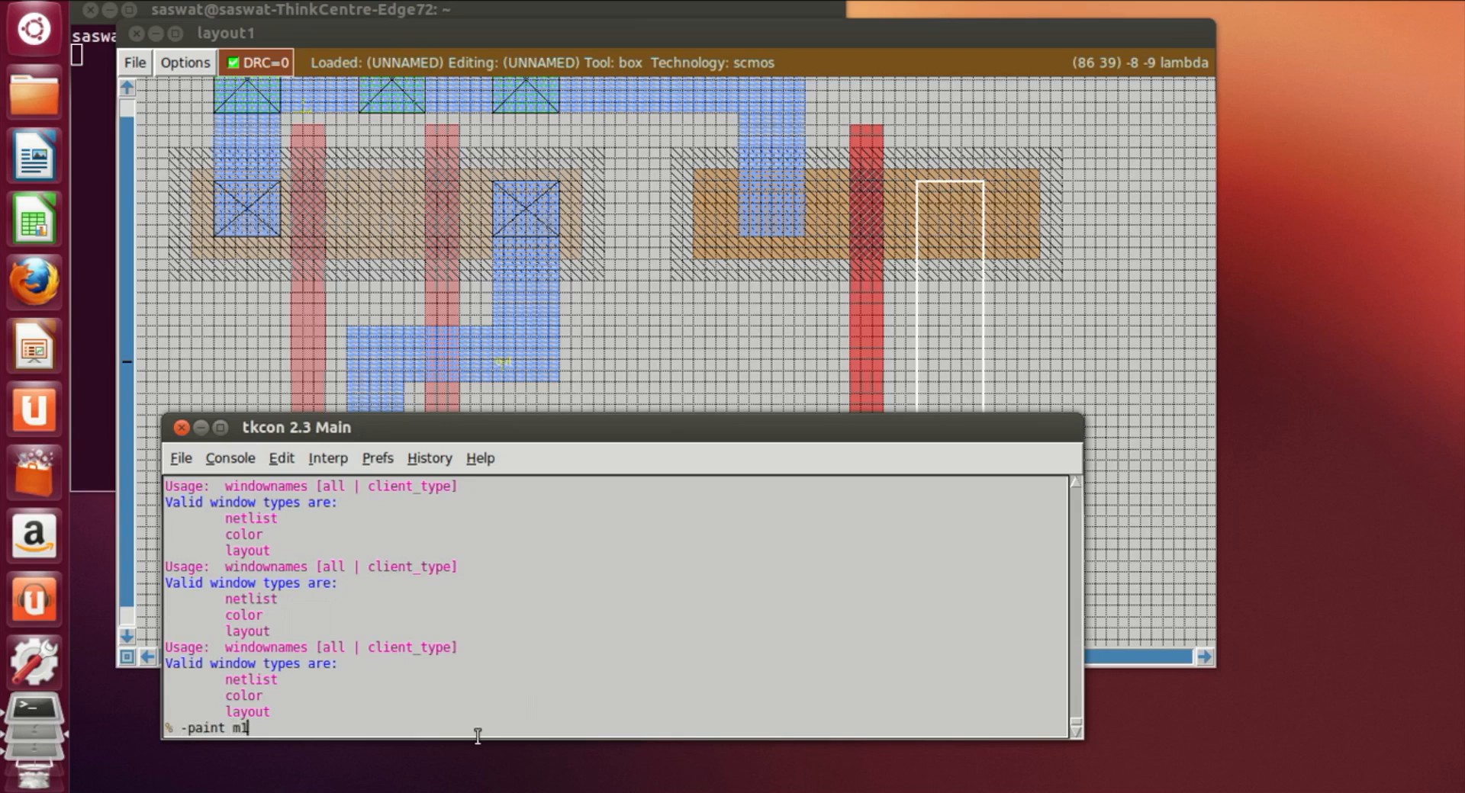
{"action": "key", "text": "Return"}
{"action": "key", "text": "Up"}
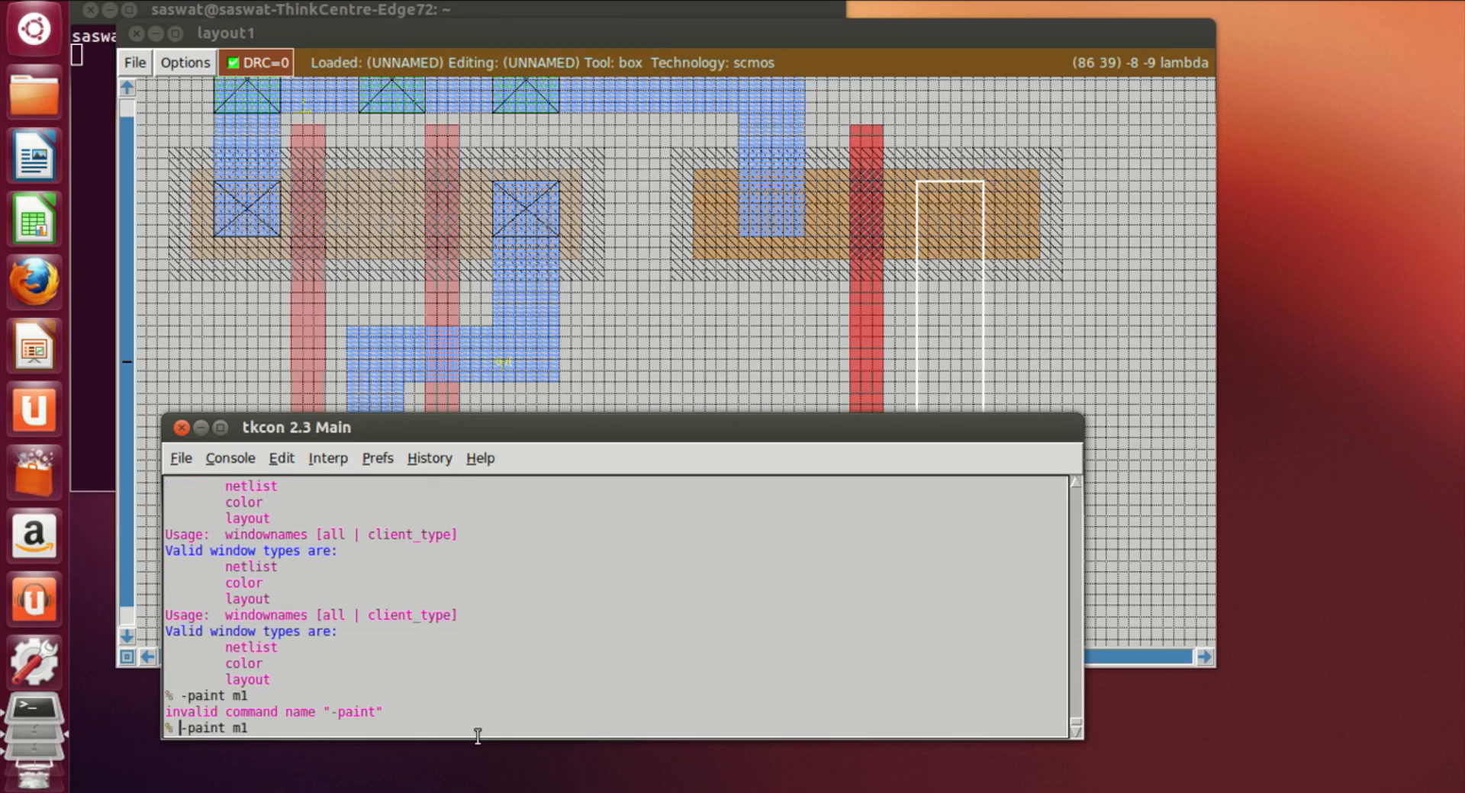
{"action": "key", "text": "Home"}
{"action": "key", "text": "Delete"}
{"action": "key", "text": "Return"}
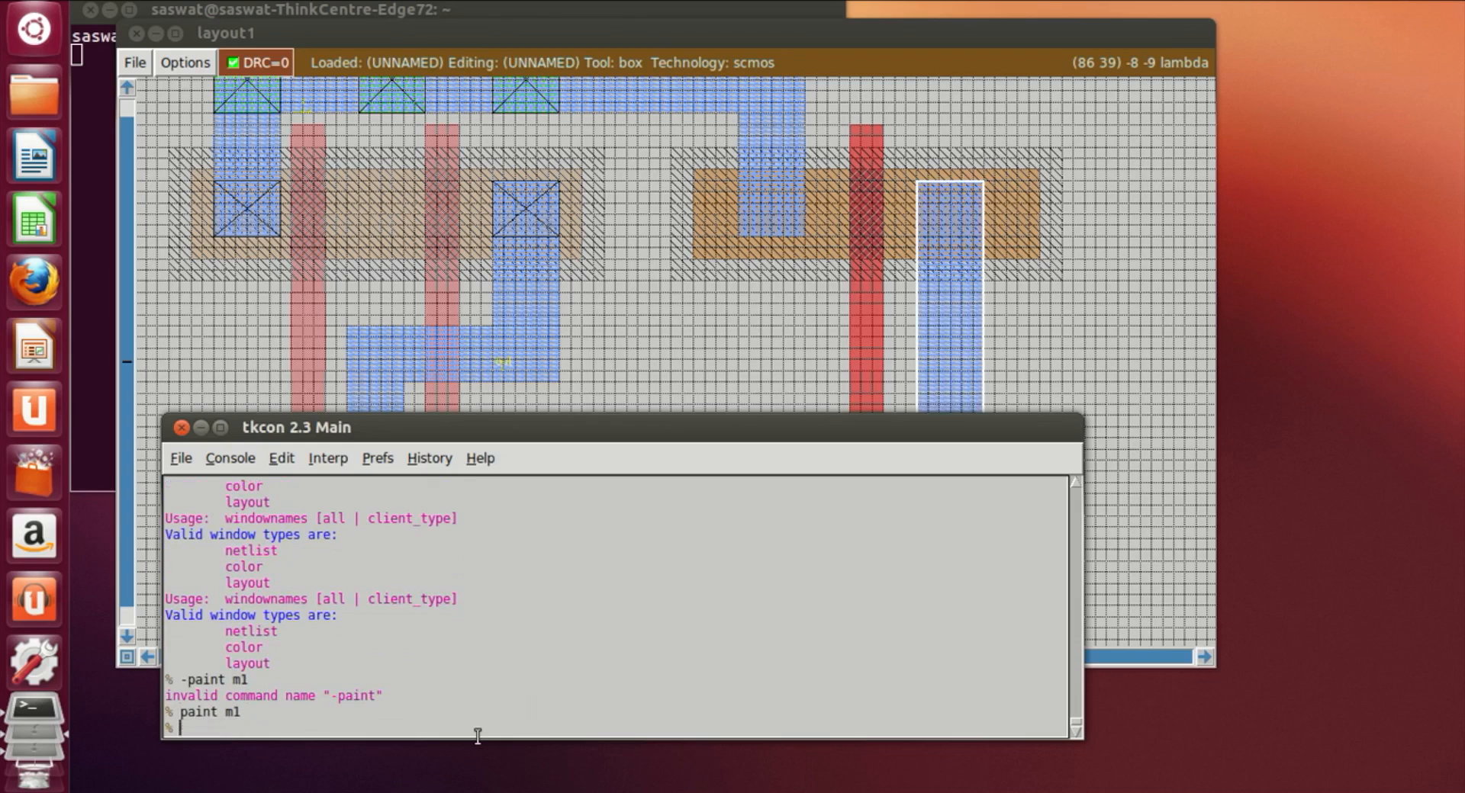
Step: Zoom in on the new gate and paint m1 over a square box at the pdiff's left end
{"action": "left_click", "coordinate": [1074, 358]}
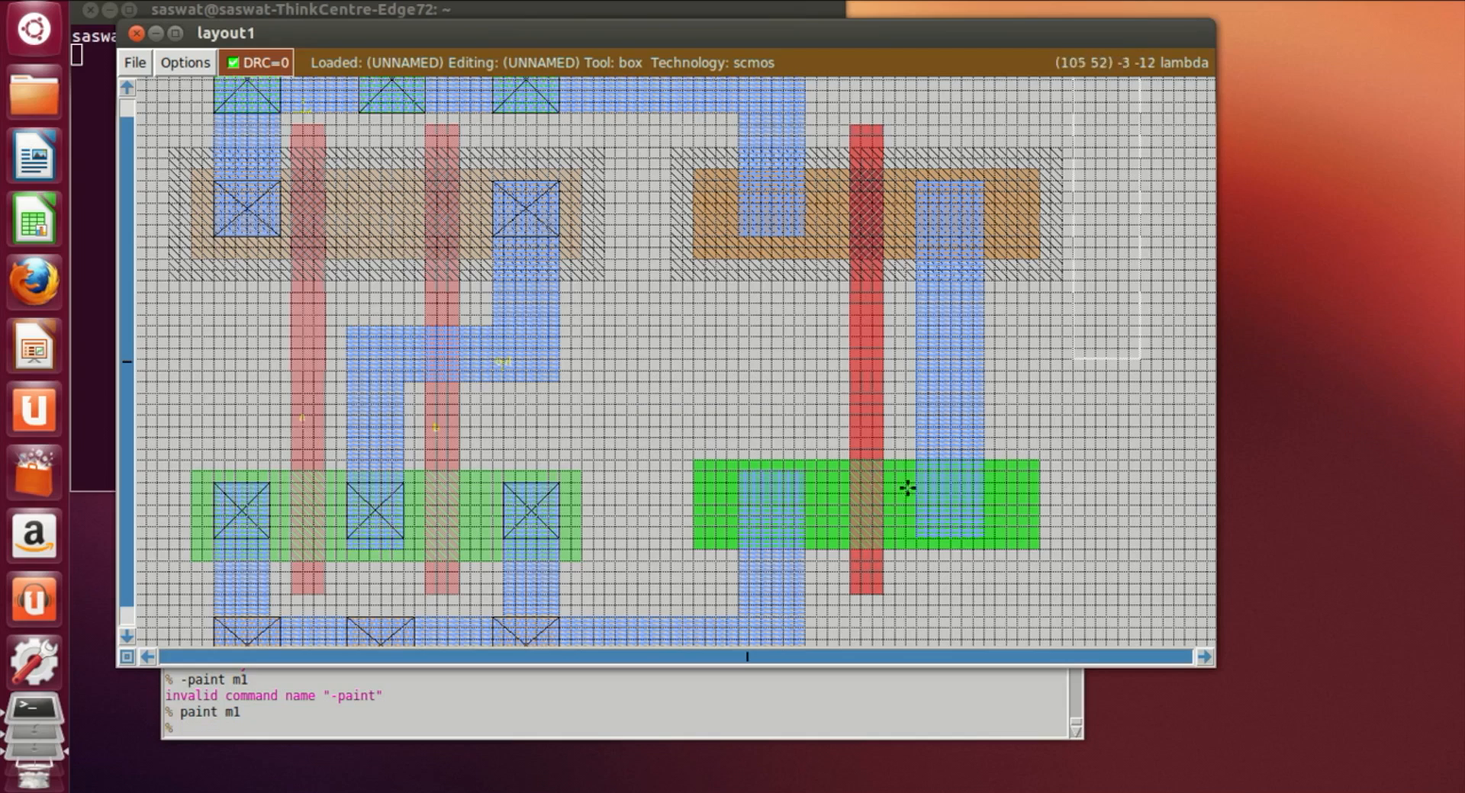
{"action": "left_click", "coordinate": [650, 404]}
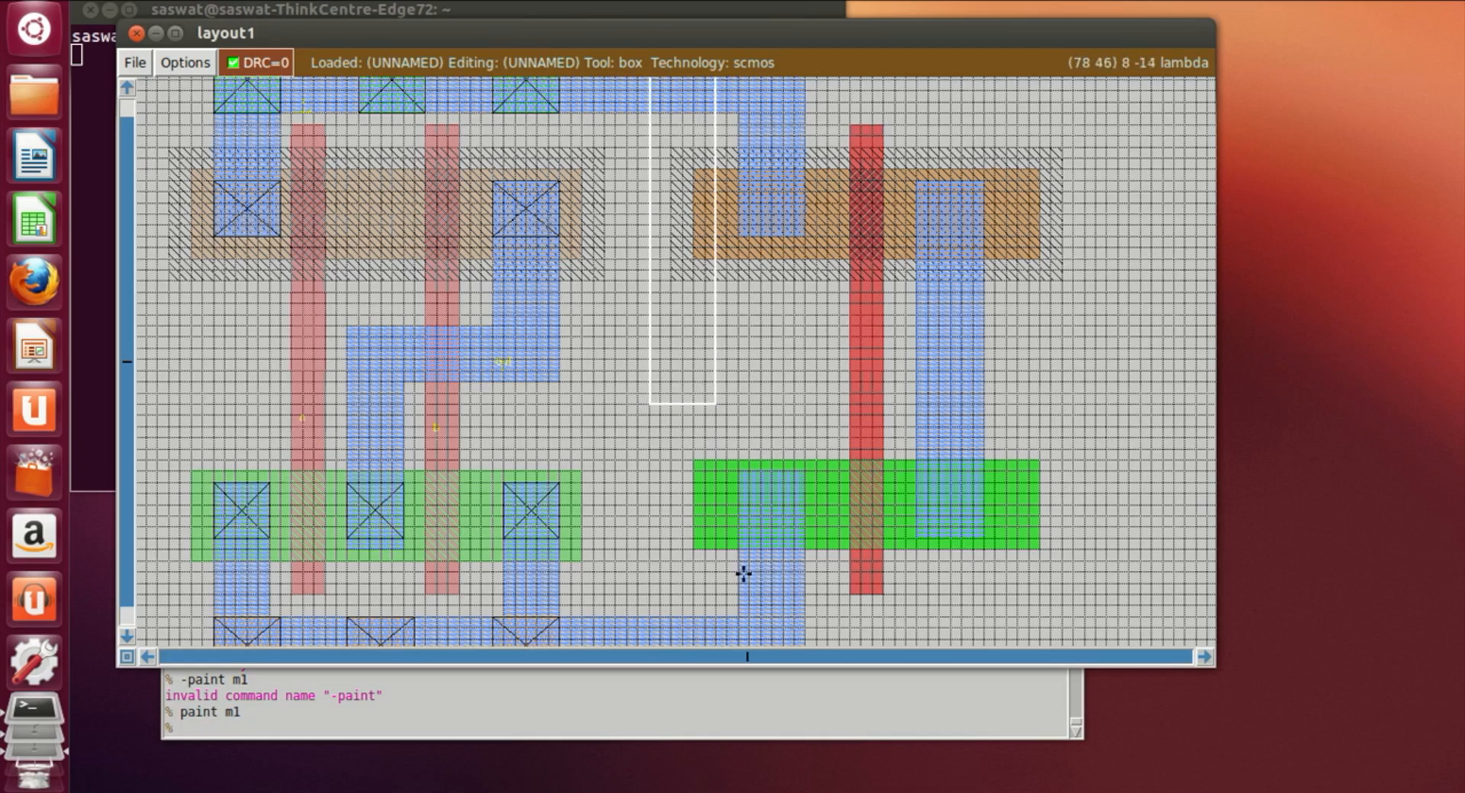
{"action": "key", "text": "z"}
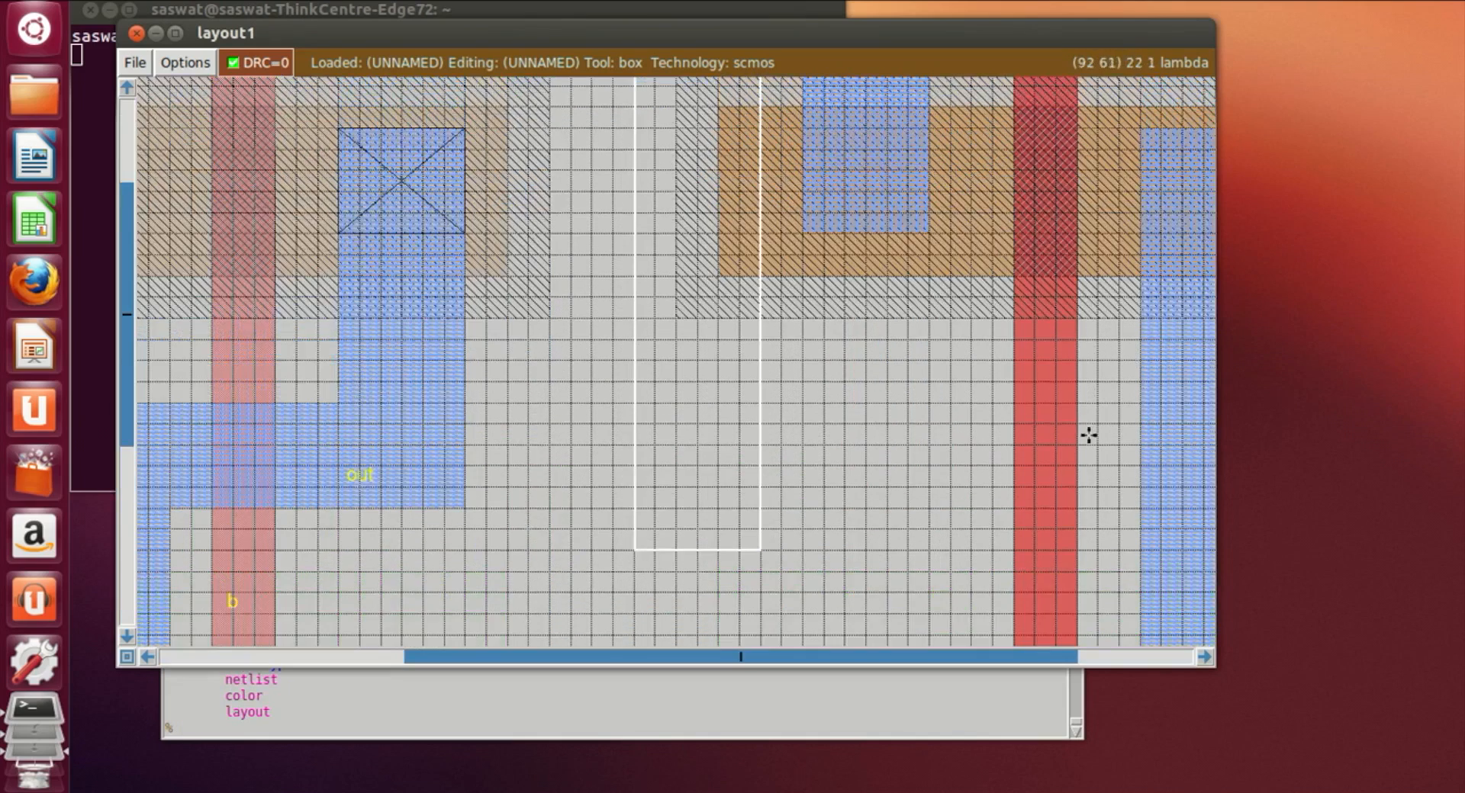
{"action": "scroll", "coordinate": [1091, 434], "scroll_direction": "up", "scroll_amount": 2}
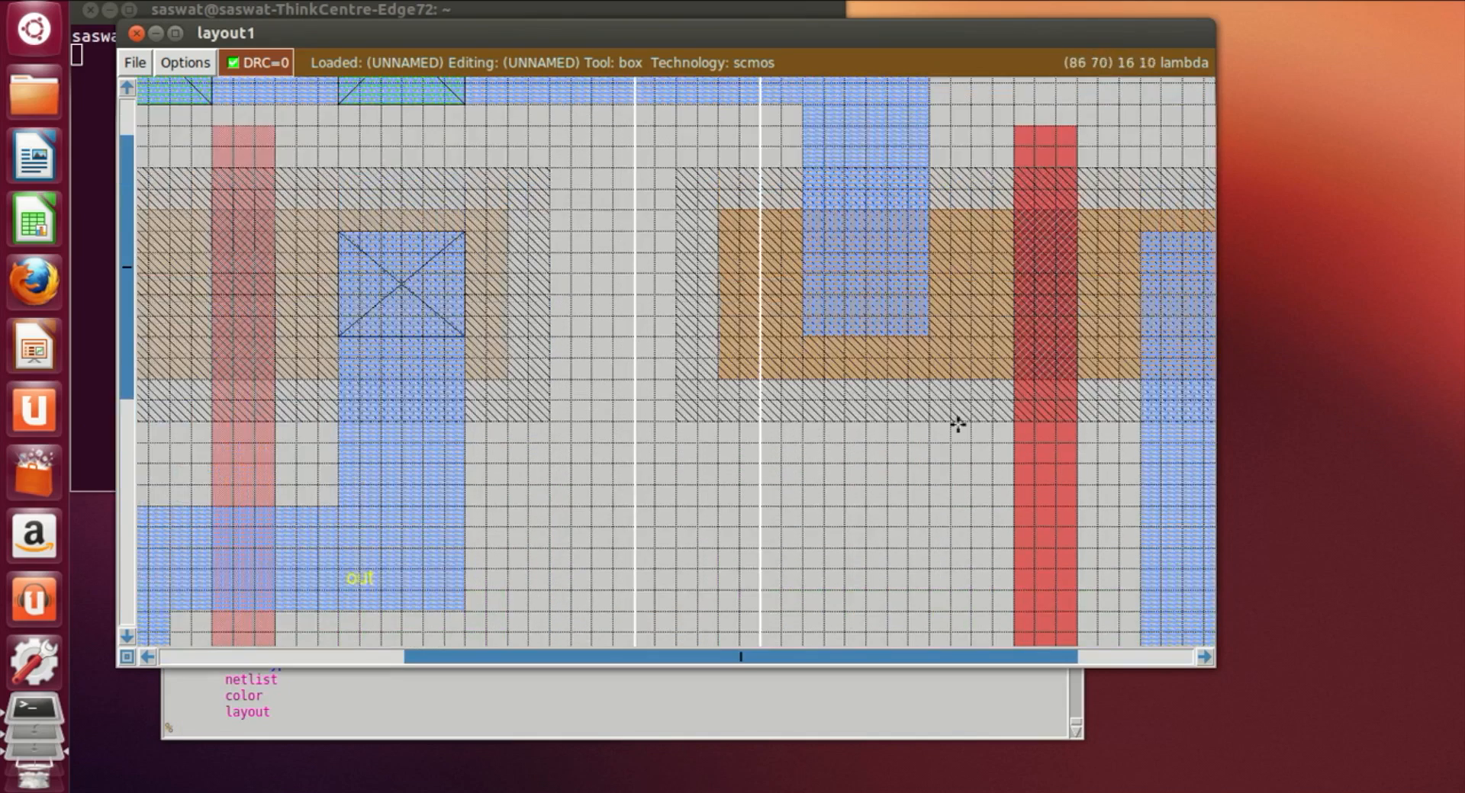
{"action": "left_click", "coordinate": [806, 236]}
{"action": "right_click", "coordinate": [928, 329]}
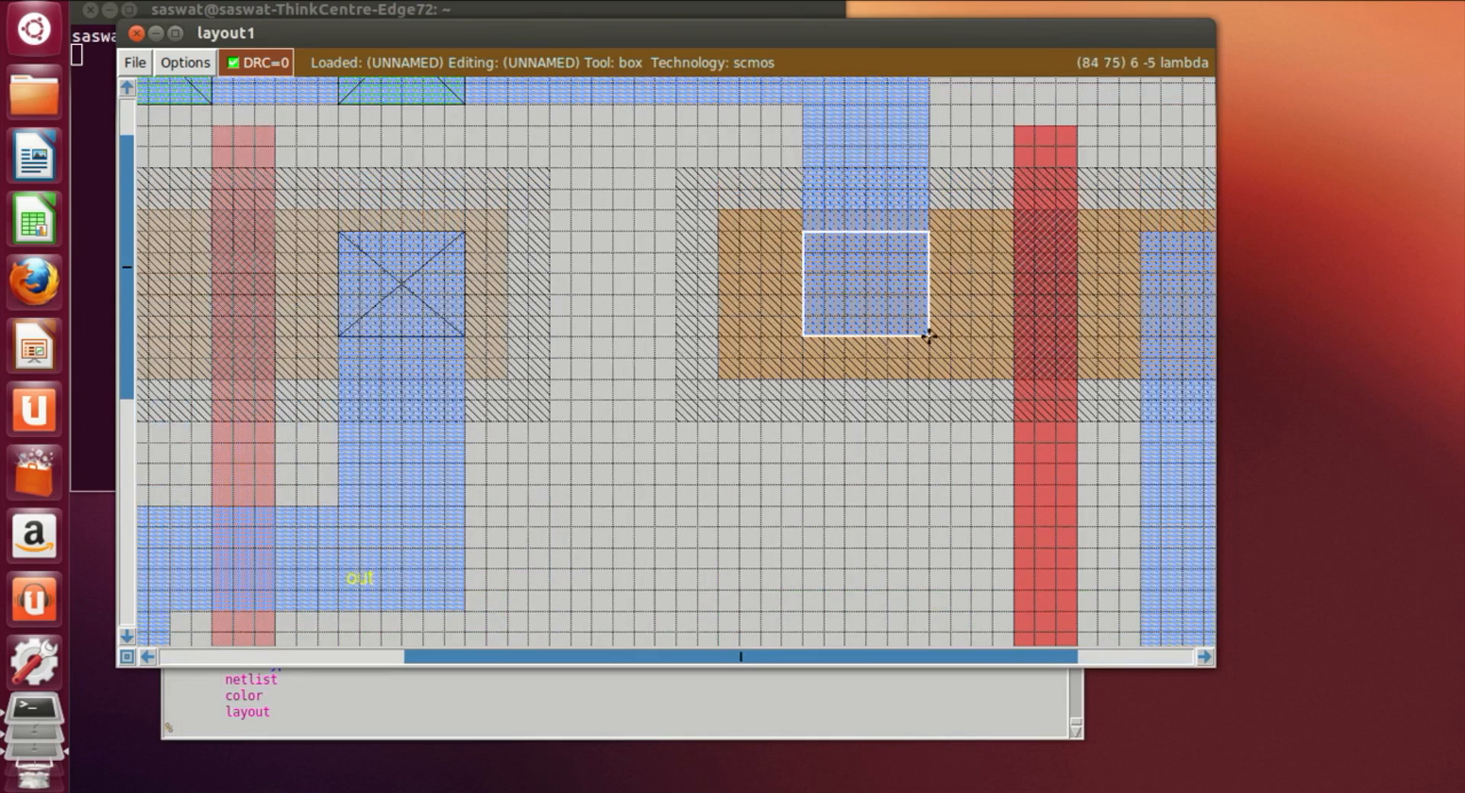
{"action": "left_click", "coordinate": [811, 350]}
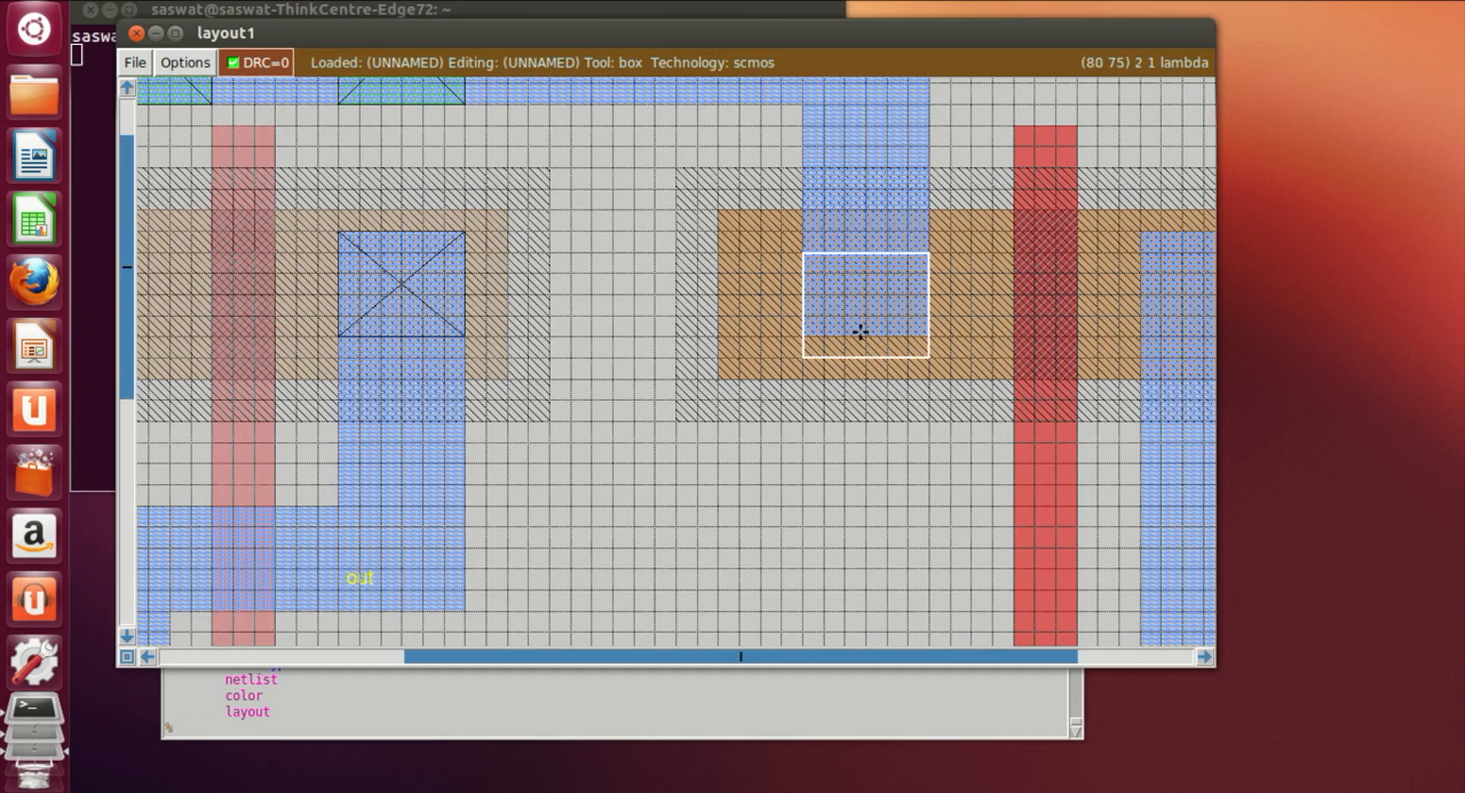
{"action": "left_click", "coordinate": [250, 728]}
{"action": "type", "text": "paint"}
{"action": "type", "text": "m1"}
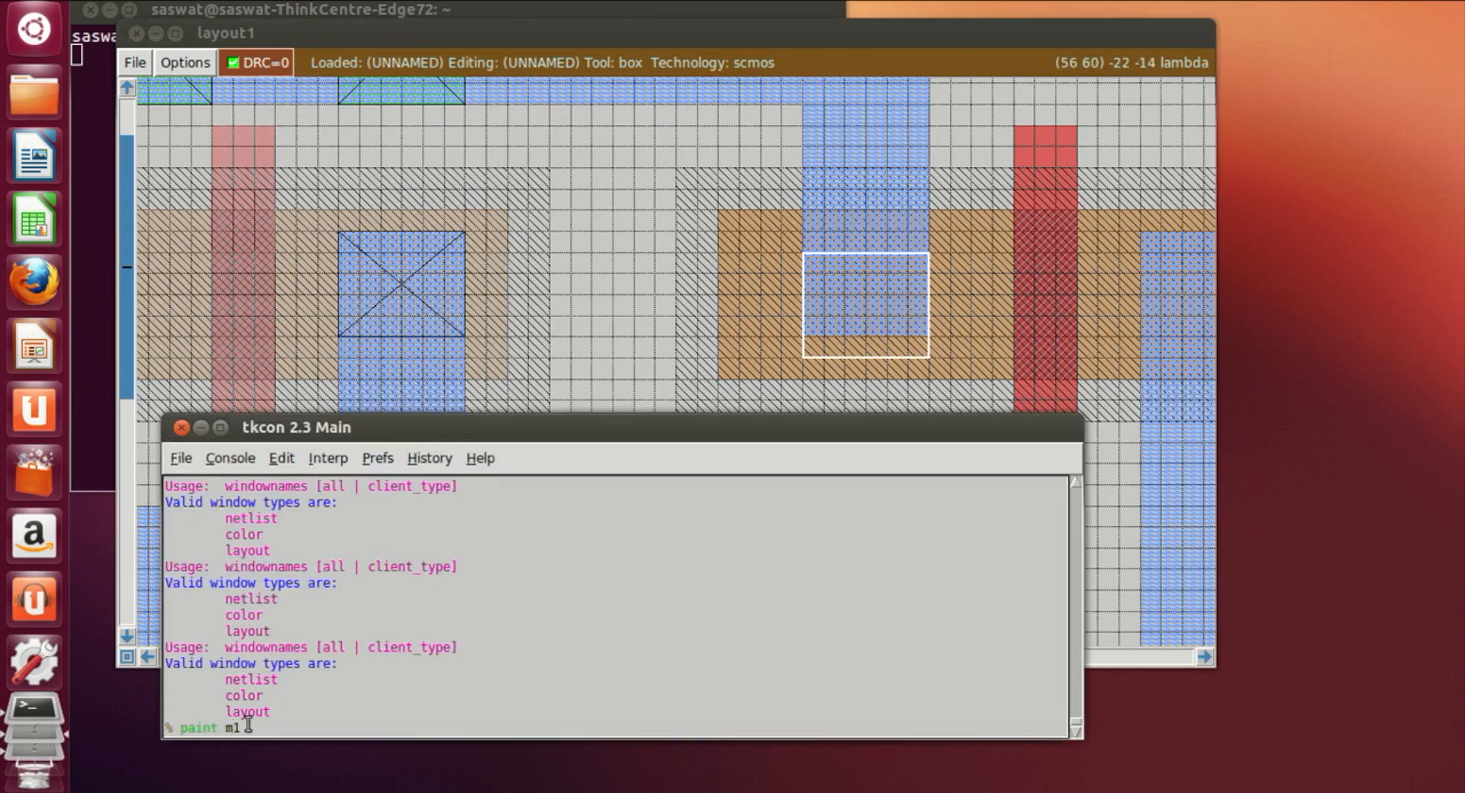
{"action": "key", "text": "Return"}
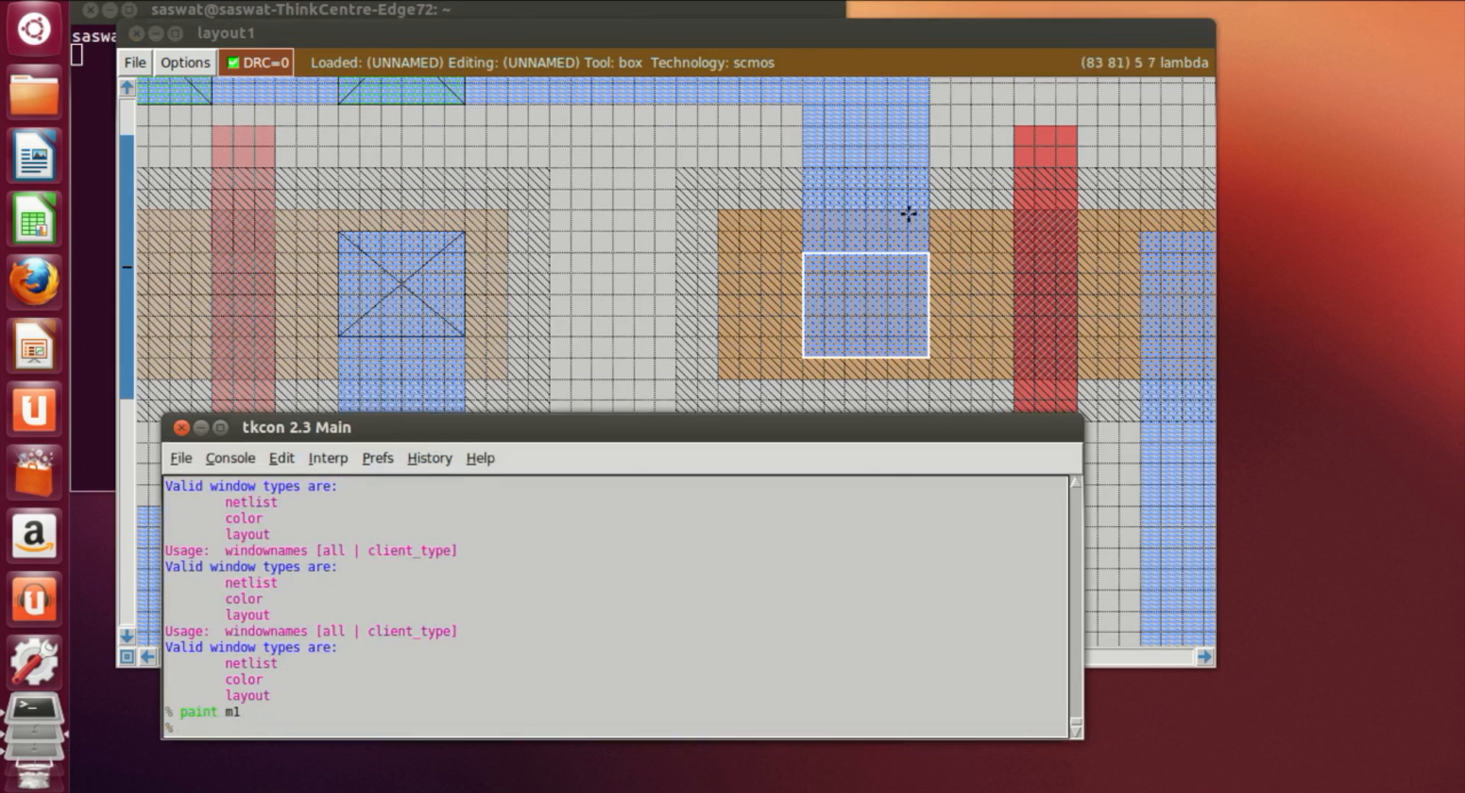
Step: Extend the box upward and paint a pdc contact at the pdiff's left end
{"action": "right_click", "coordinate": [924, 233]}
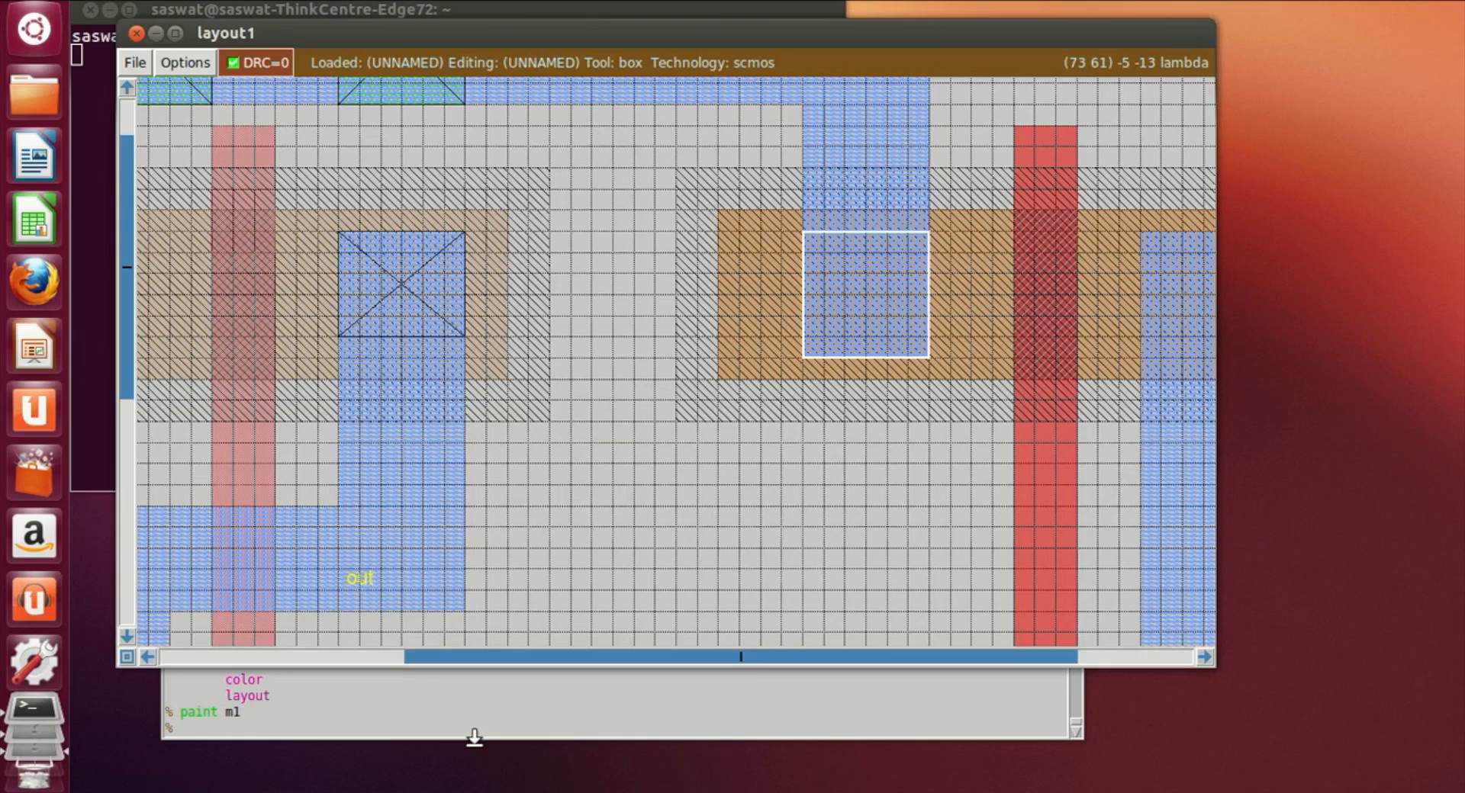
{"action": "left_click", "coordinate": [473, 738]}
{"action": "type", "text": "paint "}
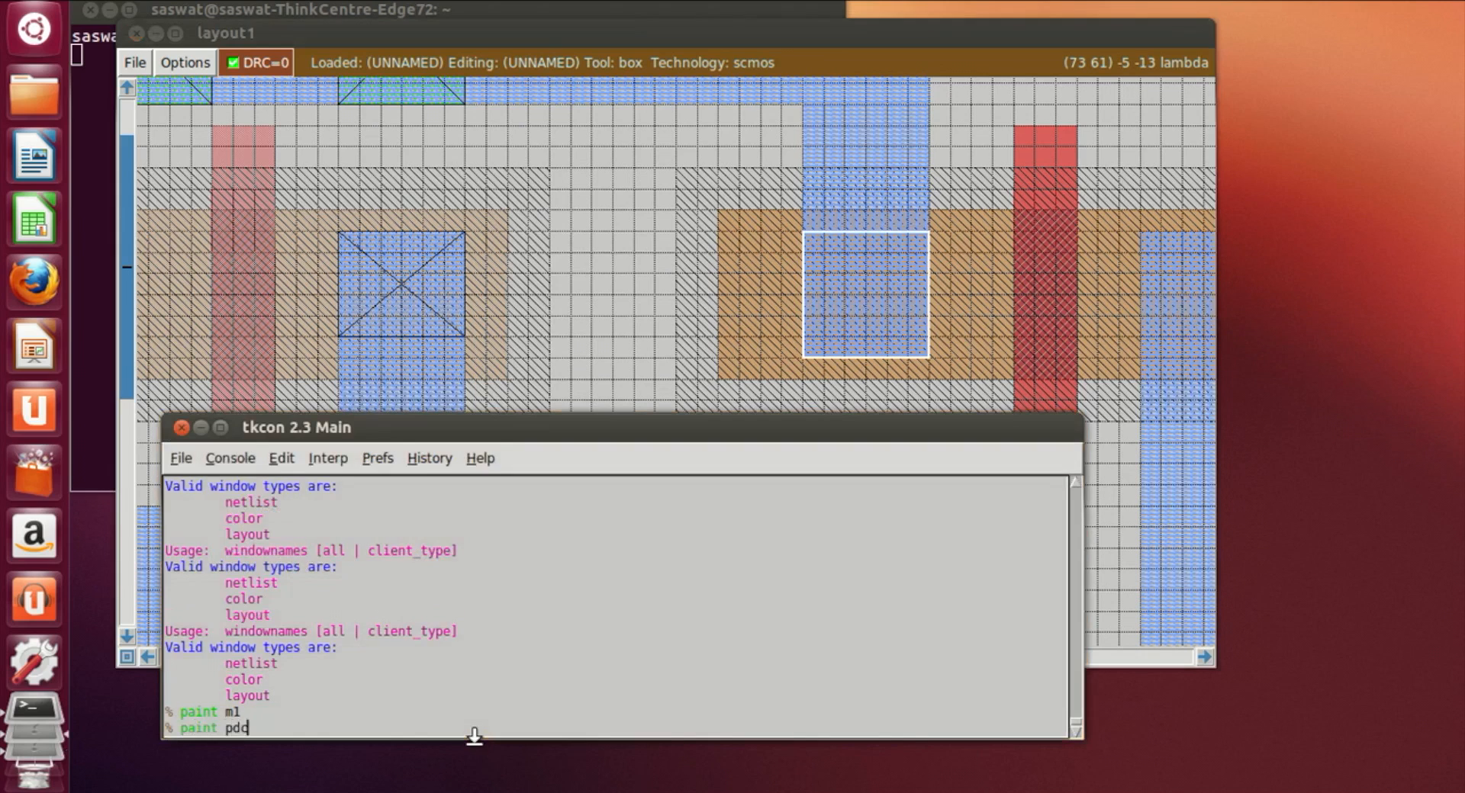
{"action": "type", "text": "pdc"}
{"action": "key", "text": "Return"}
Step: Set a square box at the pdiff's right end under the m1 strip and paint a pdc contact
{"action": "left_click", "coordinate": [652, 294]}
{"action": "scroll", "coordinate": [655, 326], "scroll_direction": "down", "scroll_amount": 1}
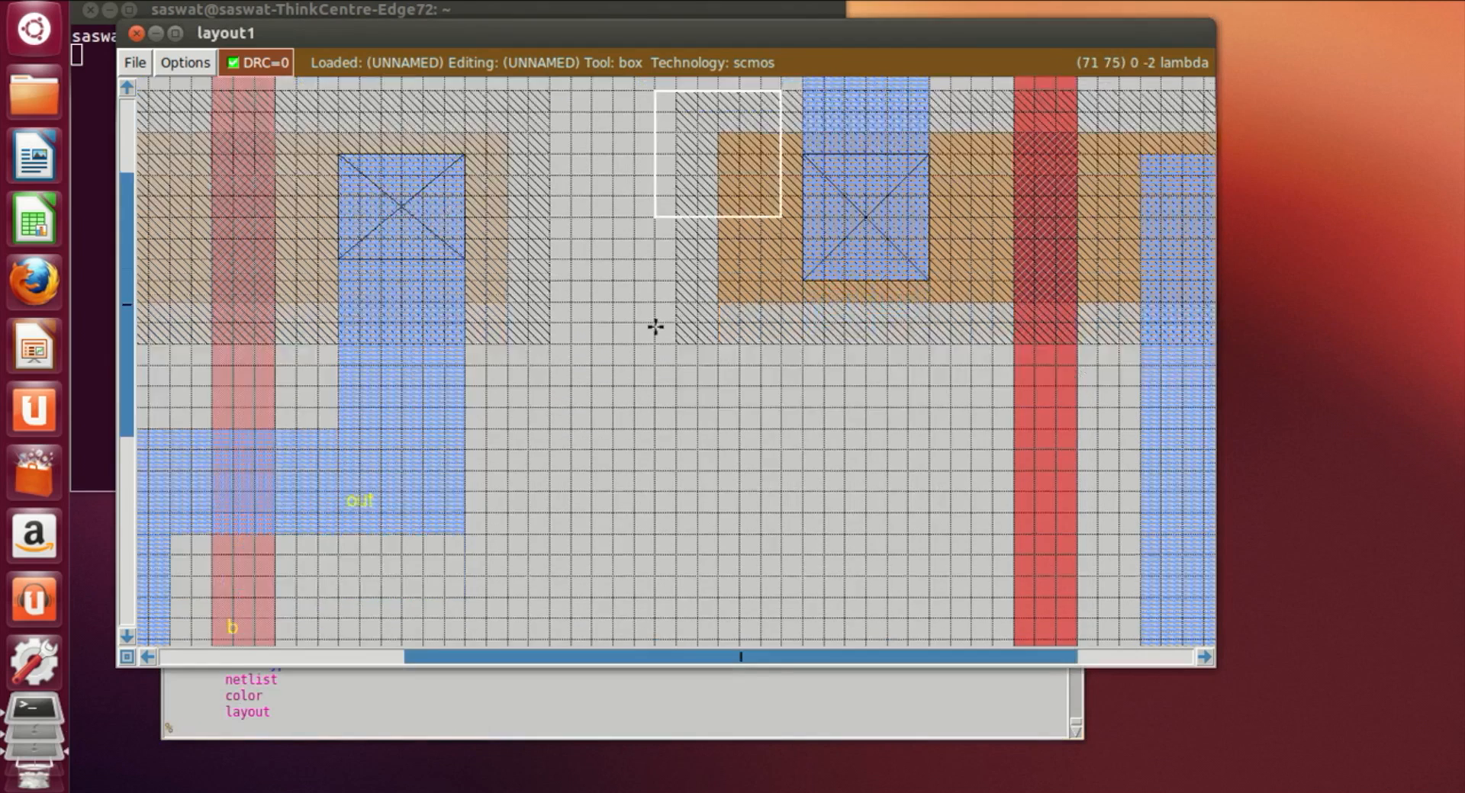
{"action": "scroll", "coordinate": [654, 327], "scroll_direction": "down", "scroll_amount": 5}
{"action": "left_click", "coordinate": [814, 451]}
{"action": "left_click", "coordinate": [804, 469]}
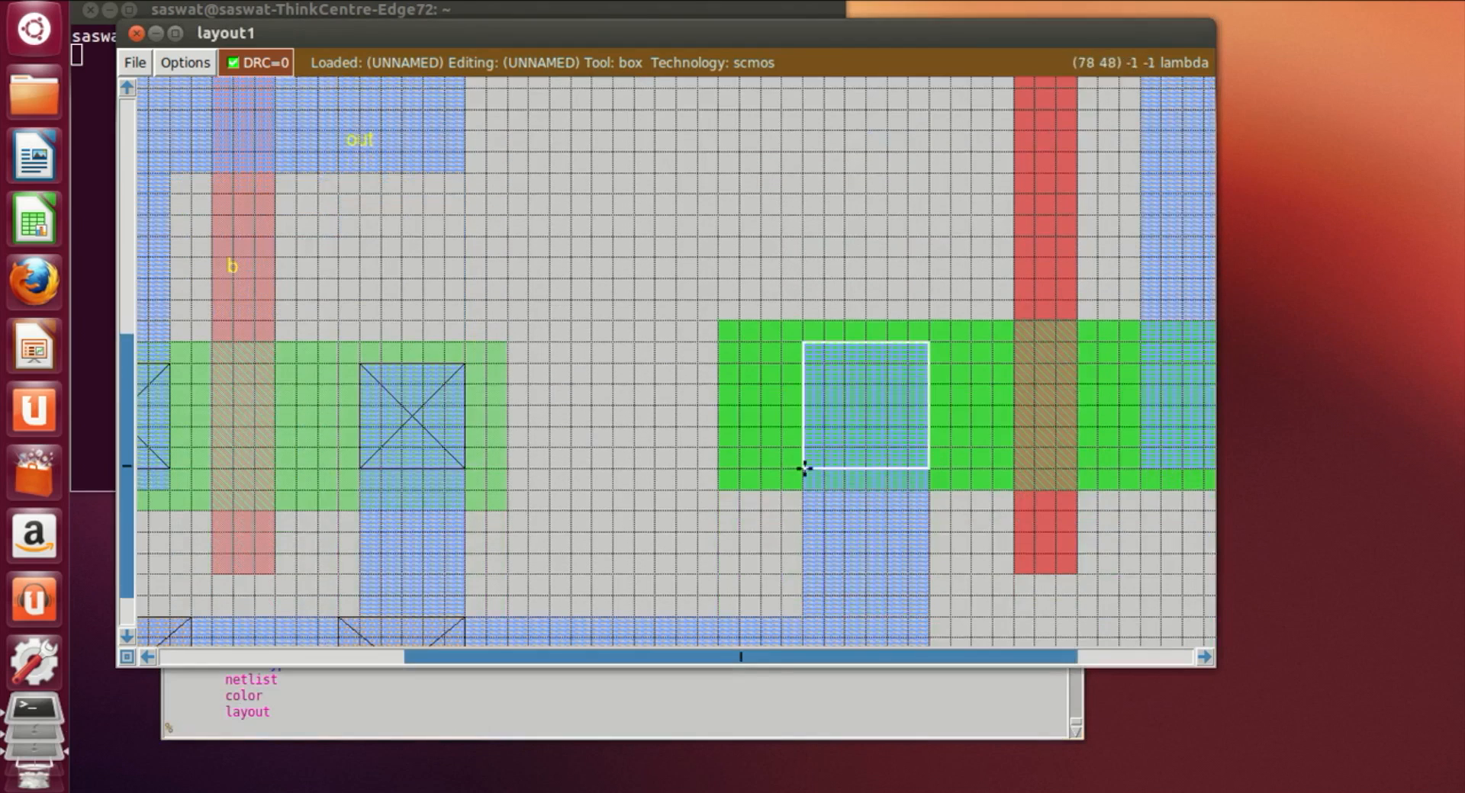
{"action": "left_click", "coordinate": [1204, 657]}
{"action": "left_click", "coordinate": [1204, 657]}
{"action": "left_click", "coordinate": [1203, 657]}
{"action": "scroll", "coordinate": [893, 493], "scroll_direction": "up", "scroll_amount": 4}
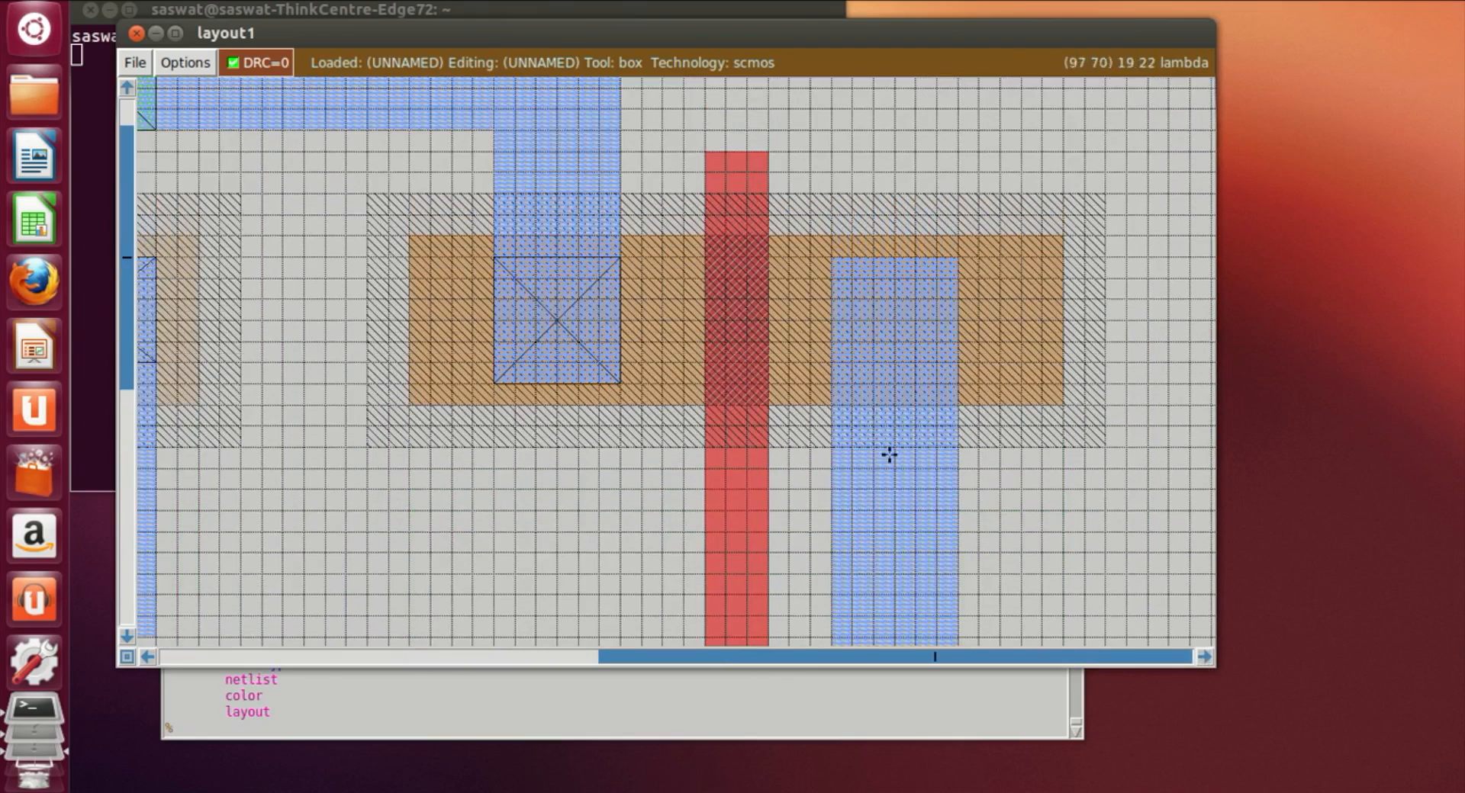
{"action": "left_click", "coordinate": [853, 384]}
{"action": "left_click", "coordinate": [836, 381]}
{"action": "left_click", "coordinate": [510, 729]}
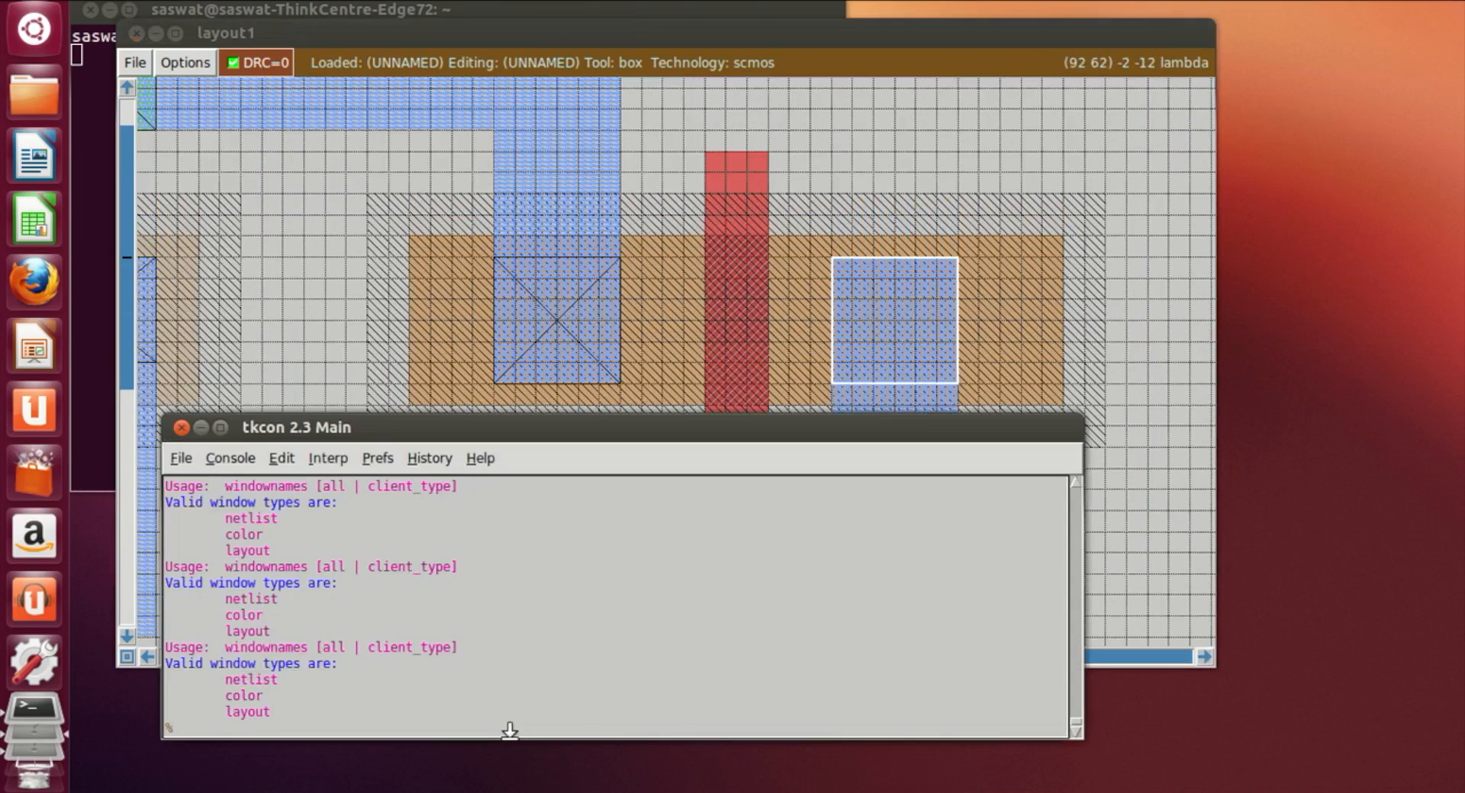
{"action": "type", "text": "paint pdc"}
{"action": "key", "text": "Return"}
Step: Set a square box at the ndiff's left end and paint an ndc contact there
{"action": "left_click", "coordinate": [1039, 400]}
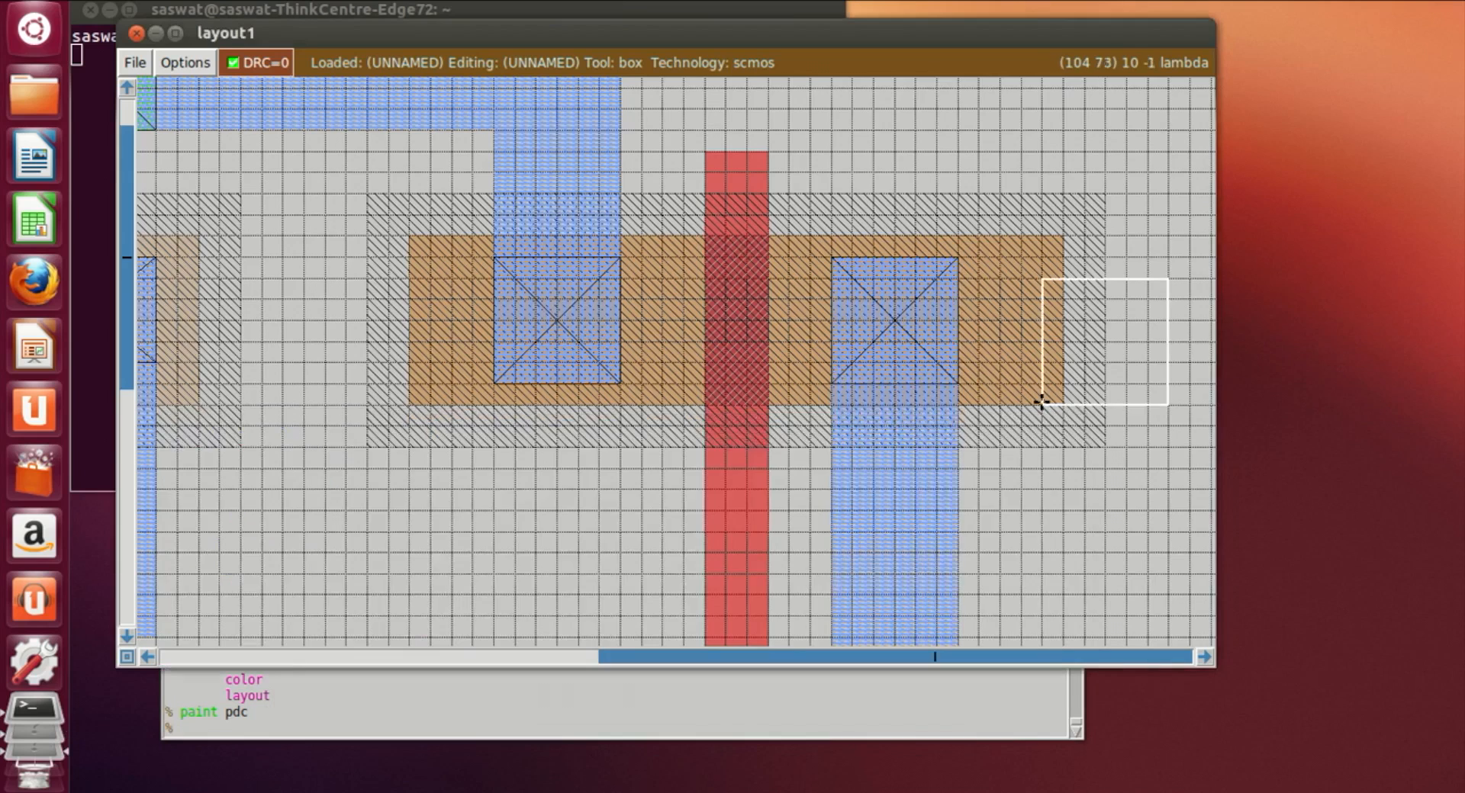
{"action": "scroll", "coordinate": [1030, 409], "scroll_direction": "down", "scroll_amount": 5}
{"action": "left_click", "coordinate": [493, 467]}
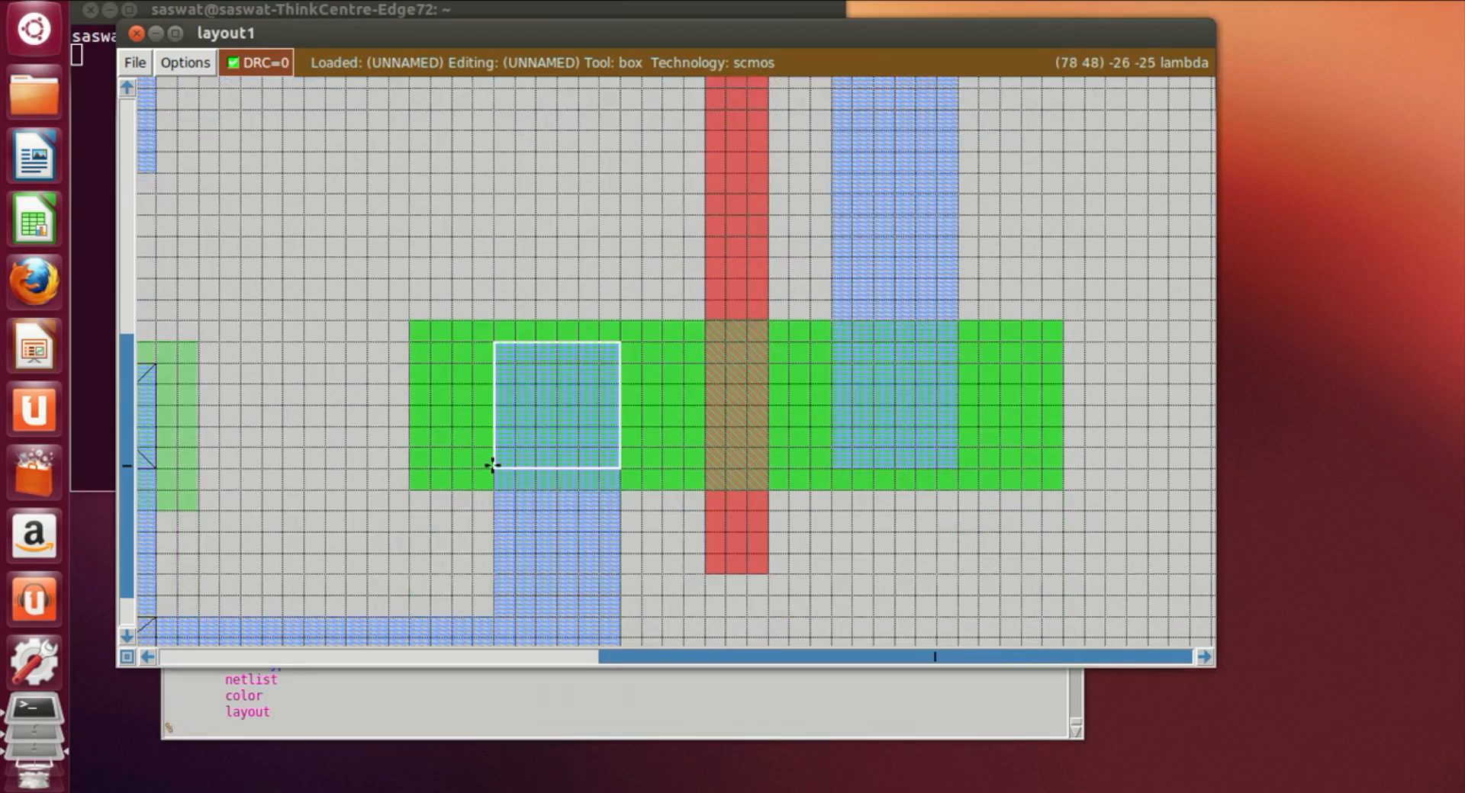
{"action": "left_click", "coordinate": [436, 733]}
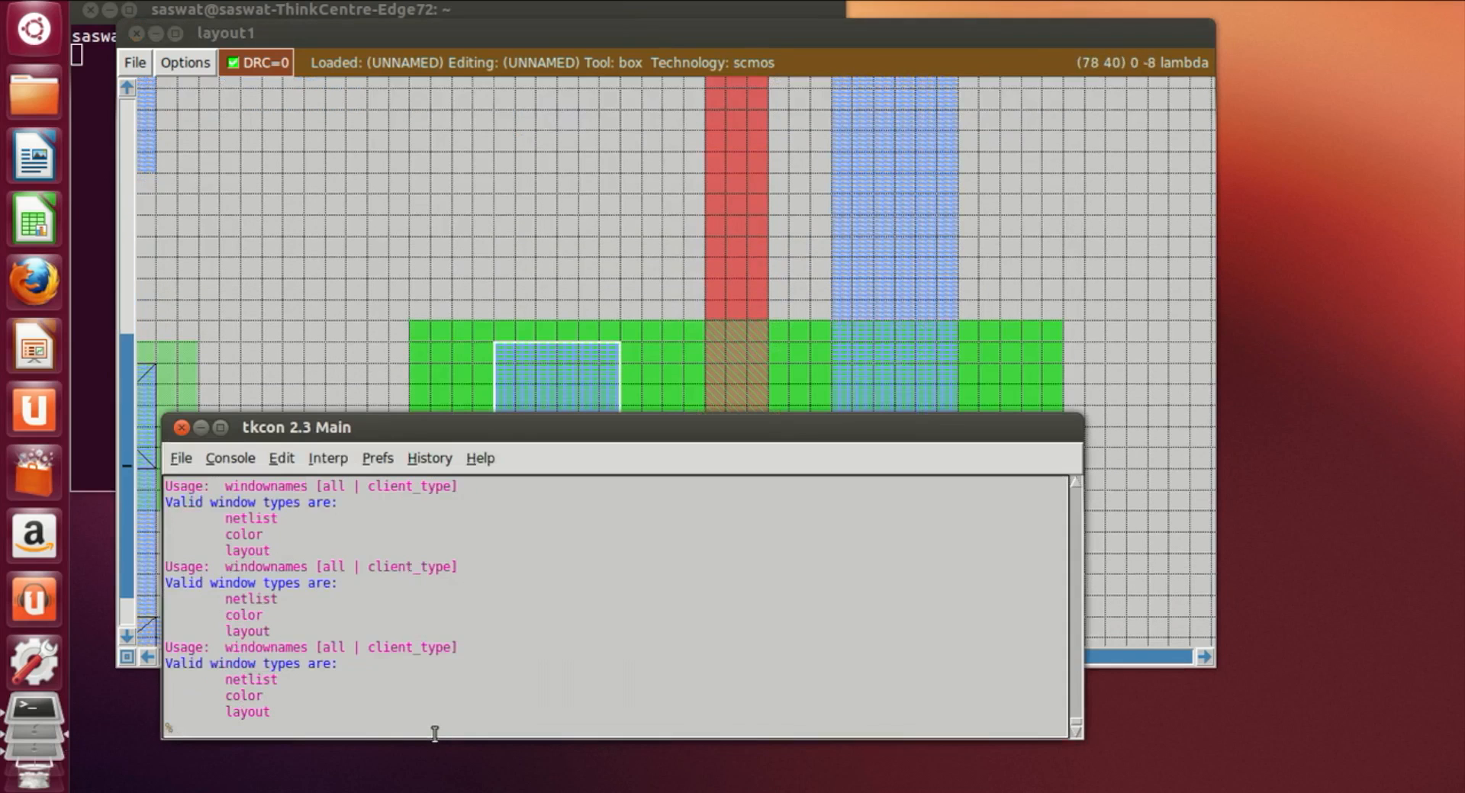
{"action": "type", "text": "paint ndc"}
{"action": "key", "text": "Return"}
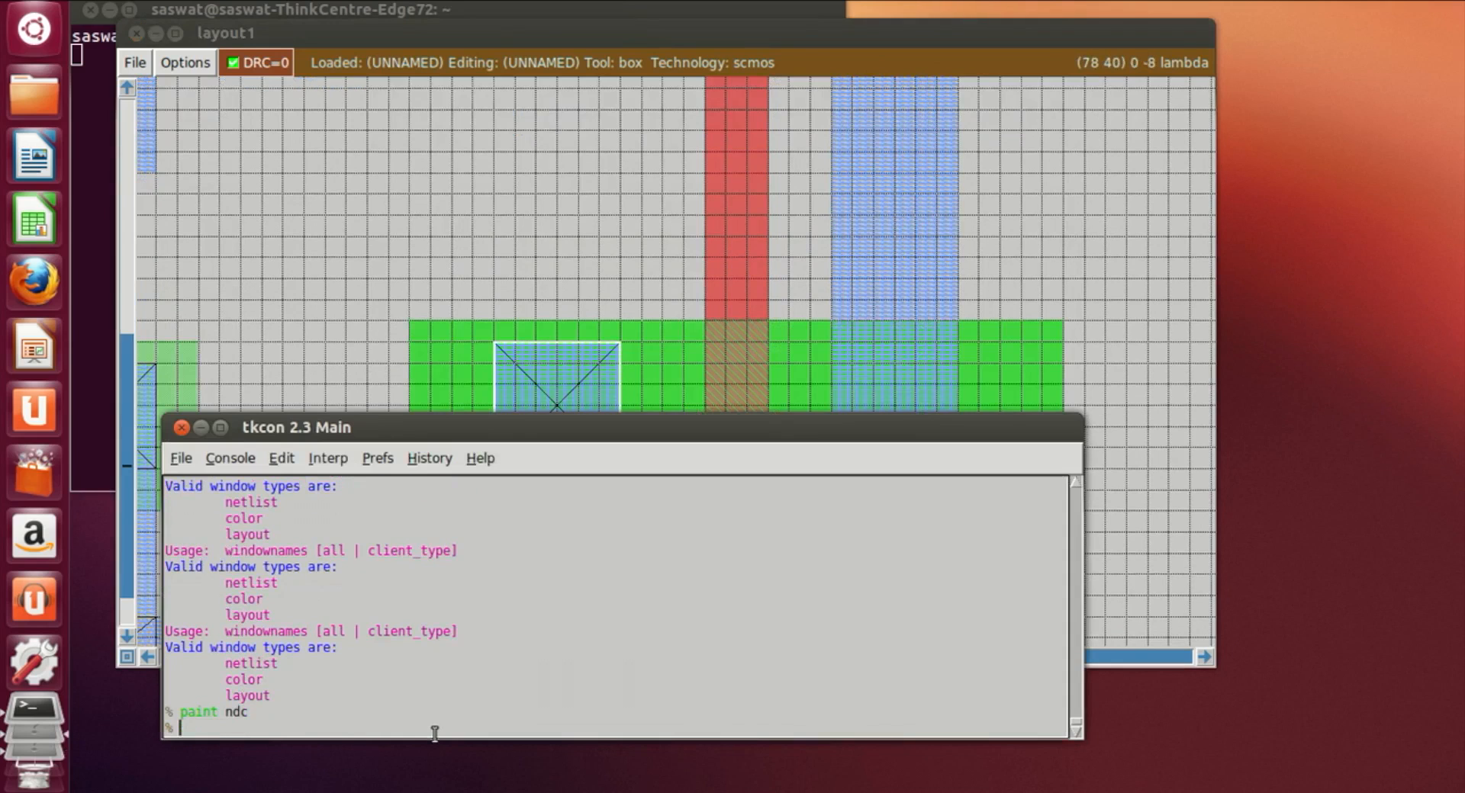
Step: Set a square box at the ndiff's right end and paint an ndc contact there
{"action": "left_click", "coordinate": [786, 365]}
{"action": "scroll", "coordinate": [786, 366], "scroll_direction": "down", "scroll_amount": 4}
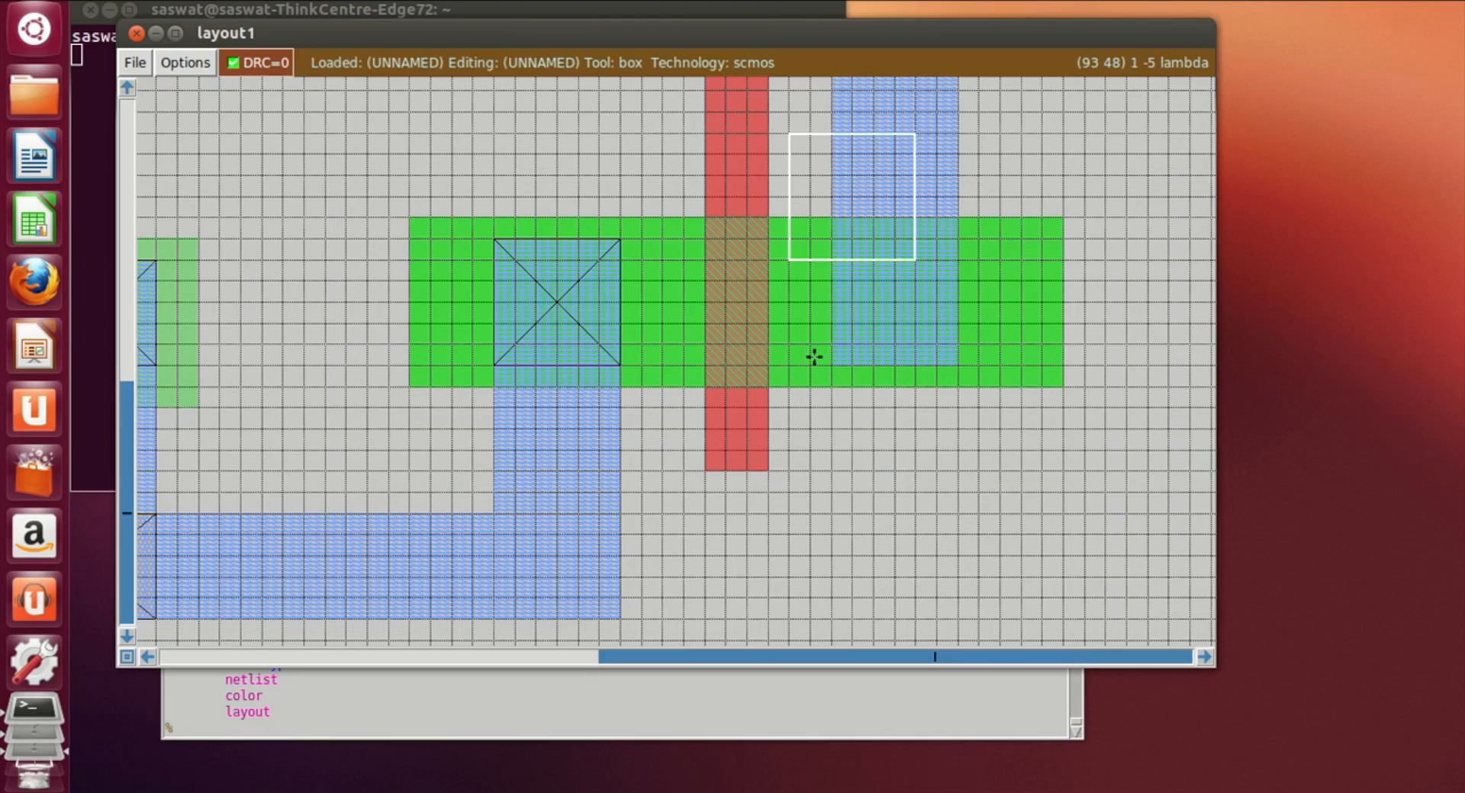
{"action": "left_click", "coordinate": [834, 364]}
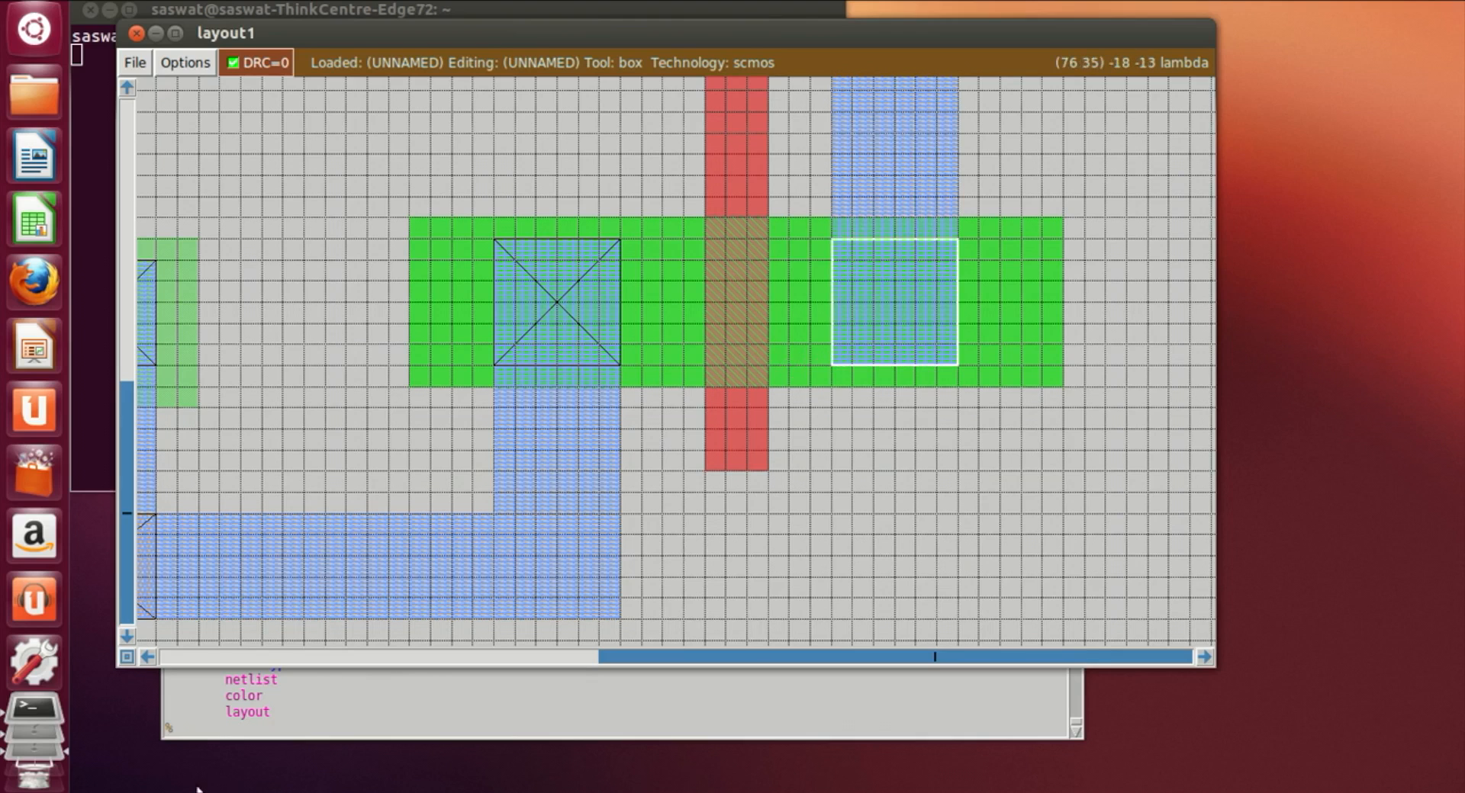
{"action": "left_click", "coordinate": [209, 727]}
{"action": "type", "text": "paint ndc"}
{"action": "key", "text": "Return"}
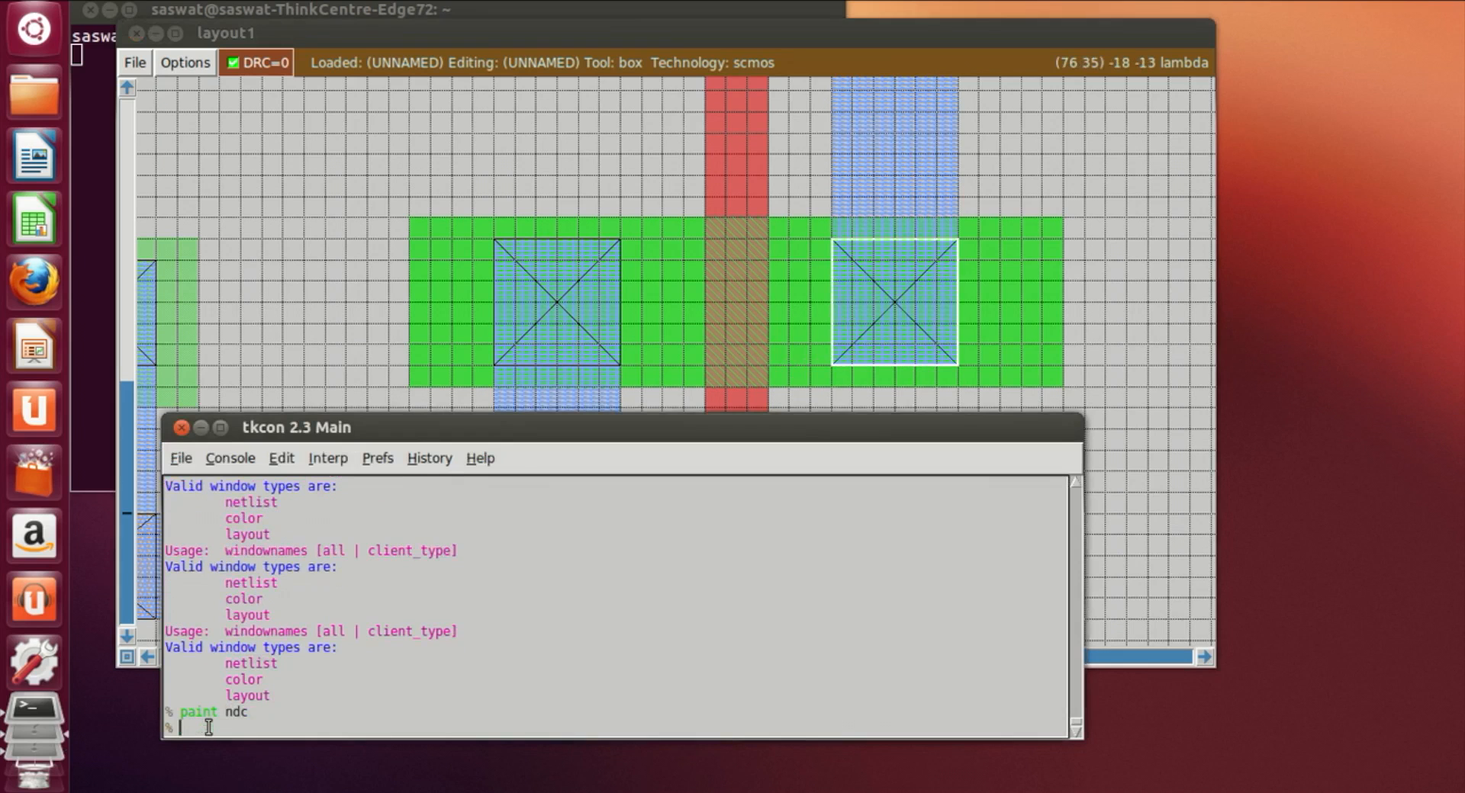
Step: Set a box on the lower metal1 ground strip and paint a pwc substrate contact there
{"action": "left_click", "coordinate": [1082, 390]}
{"action": "scroll", "coordinate": [384, 607], "scroll_direction": "down", "scroll_amount": 2}
{"action": "left_click", "coordinate": [367, 490]}
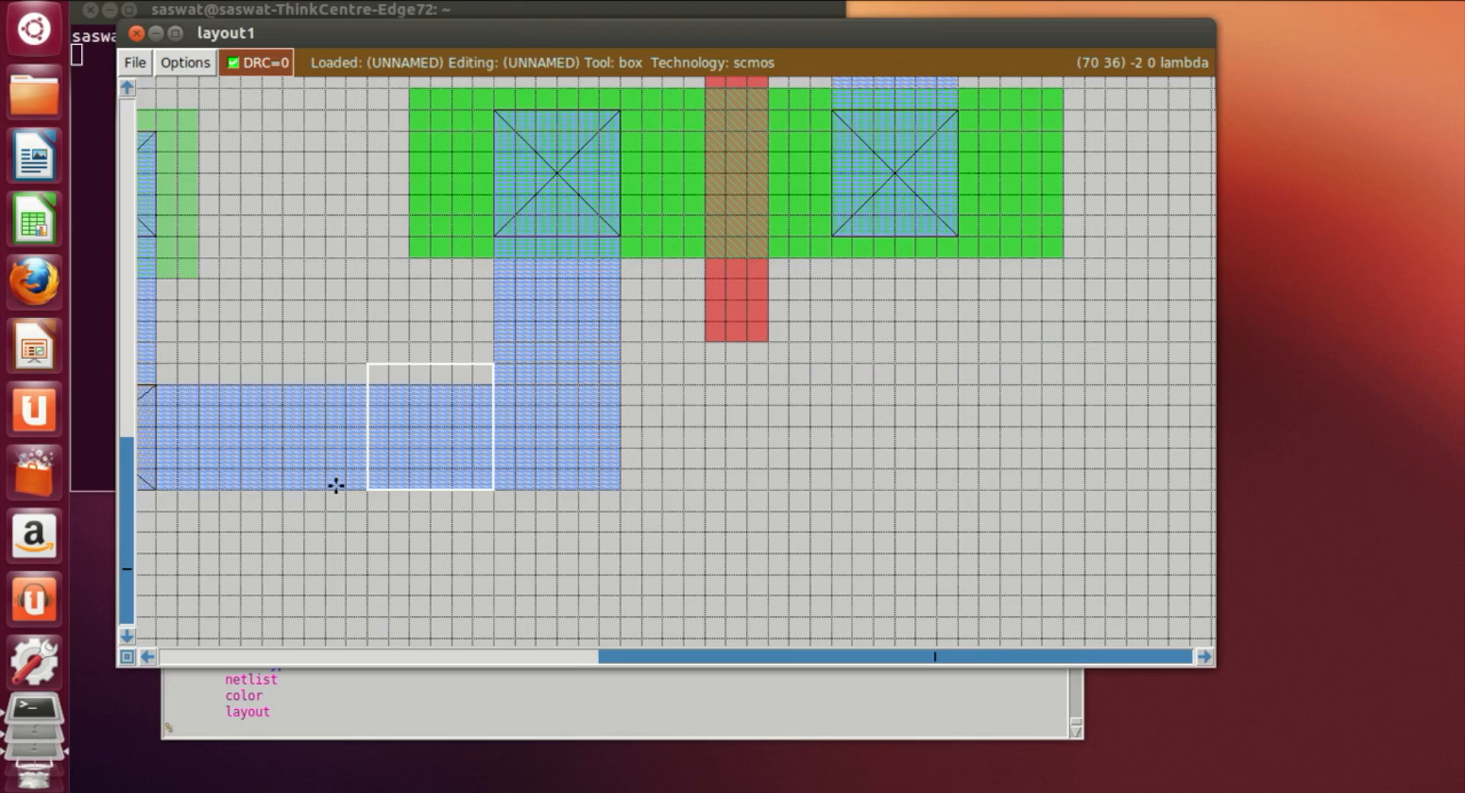
{"action": "left_click", "coordinate": [289, 486]}
{"action": "right_click", "coordinate": [403, 391]}
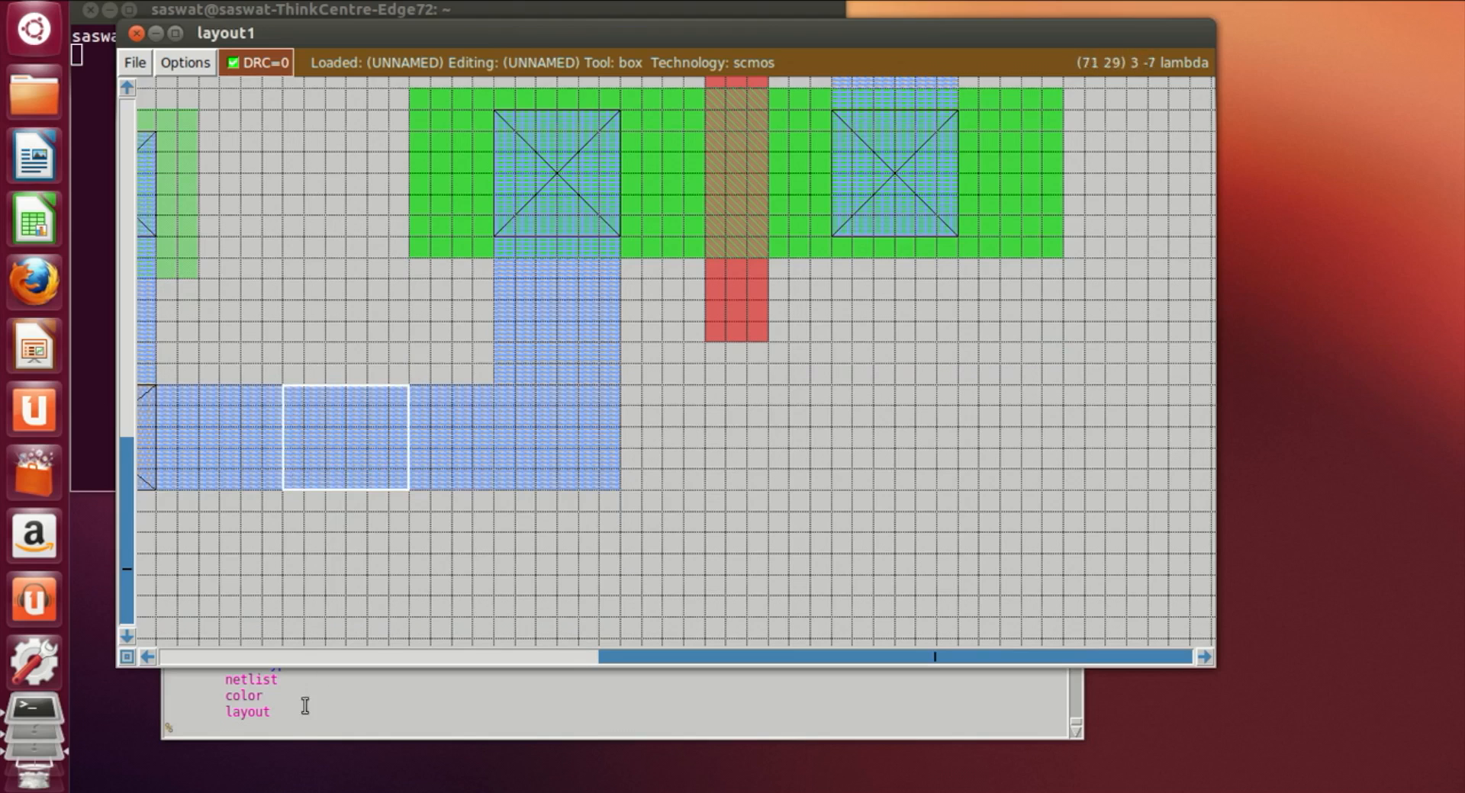
{"action": "left_click", "coordinate": [290, 729]}
{"action": "type", "text": "pai"}
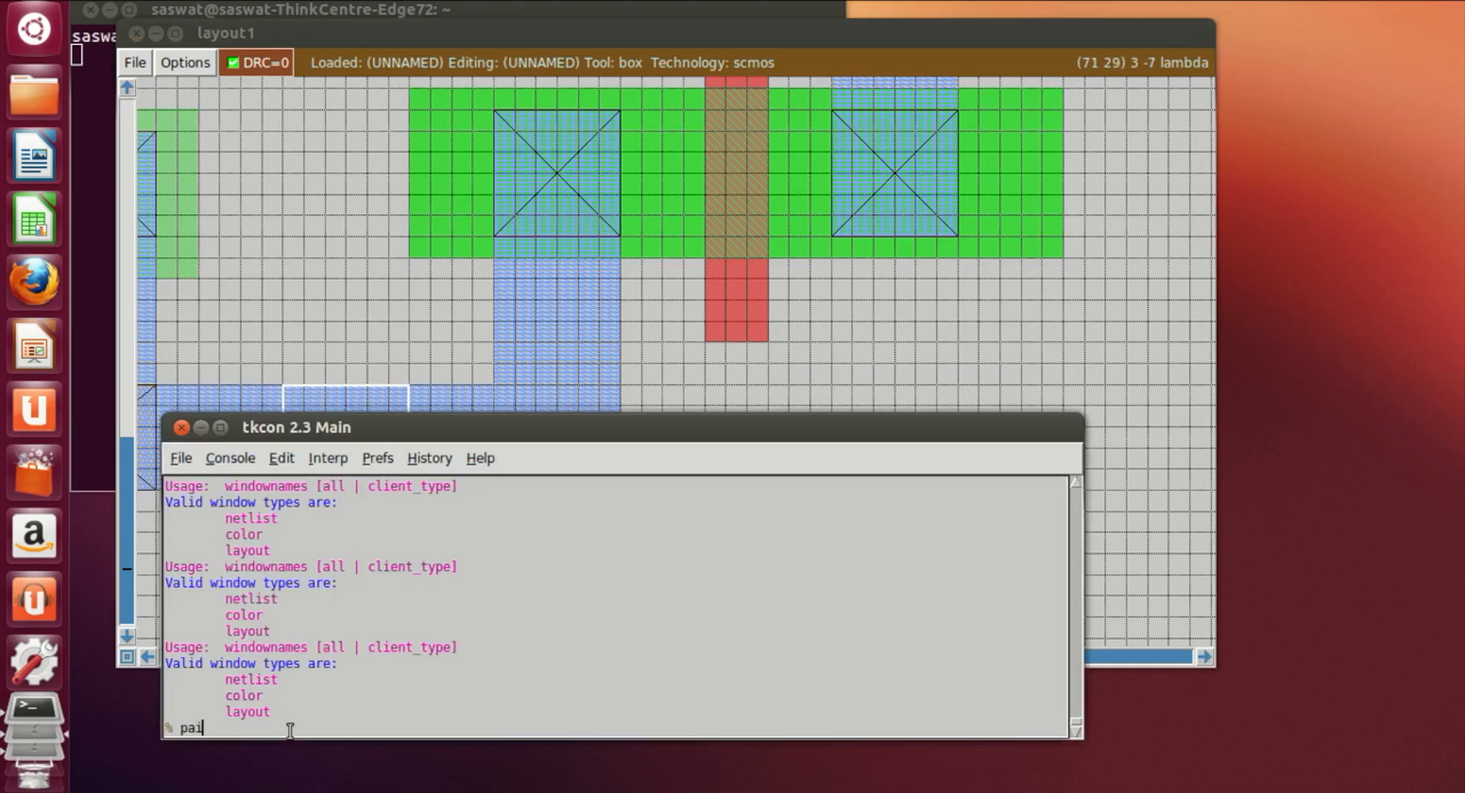
{"action": "type", "text": "nt pwc"}
{"action": "key", "text": "Return"}
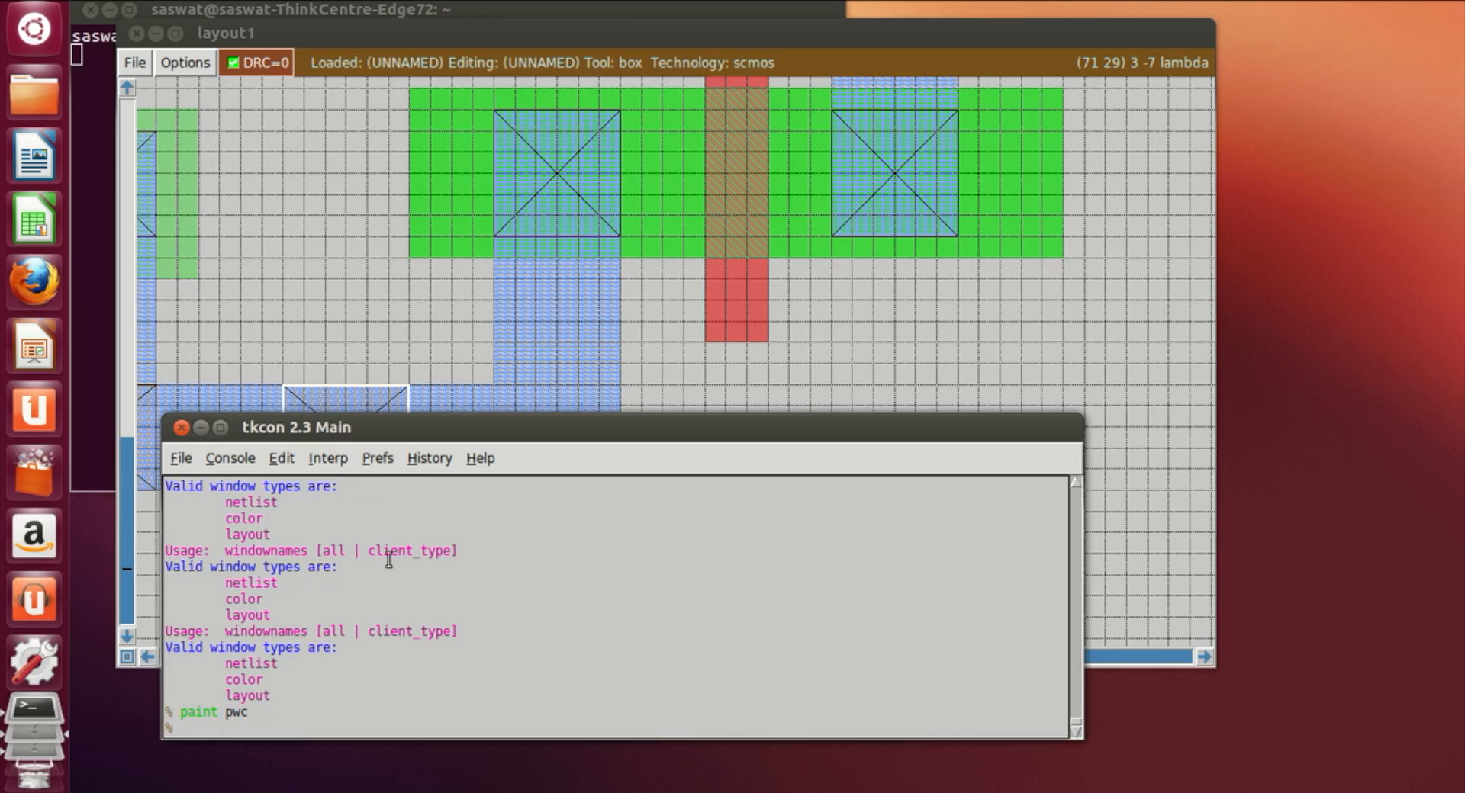
Step: Set a box on the upper metal1 supply strip and paint an nwc well contact there
{"action": "scroll", "coordinate": [732, 265], "scroll_direction": "up", "scroll_amount": 5}
{"action": "scroll", "coordinate": [709, 271], "scroll_direction": "up", "scroll_amount": 8}
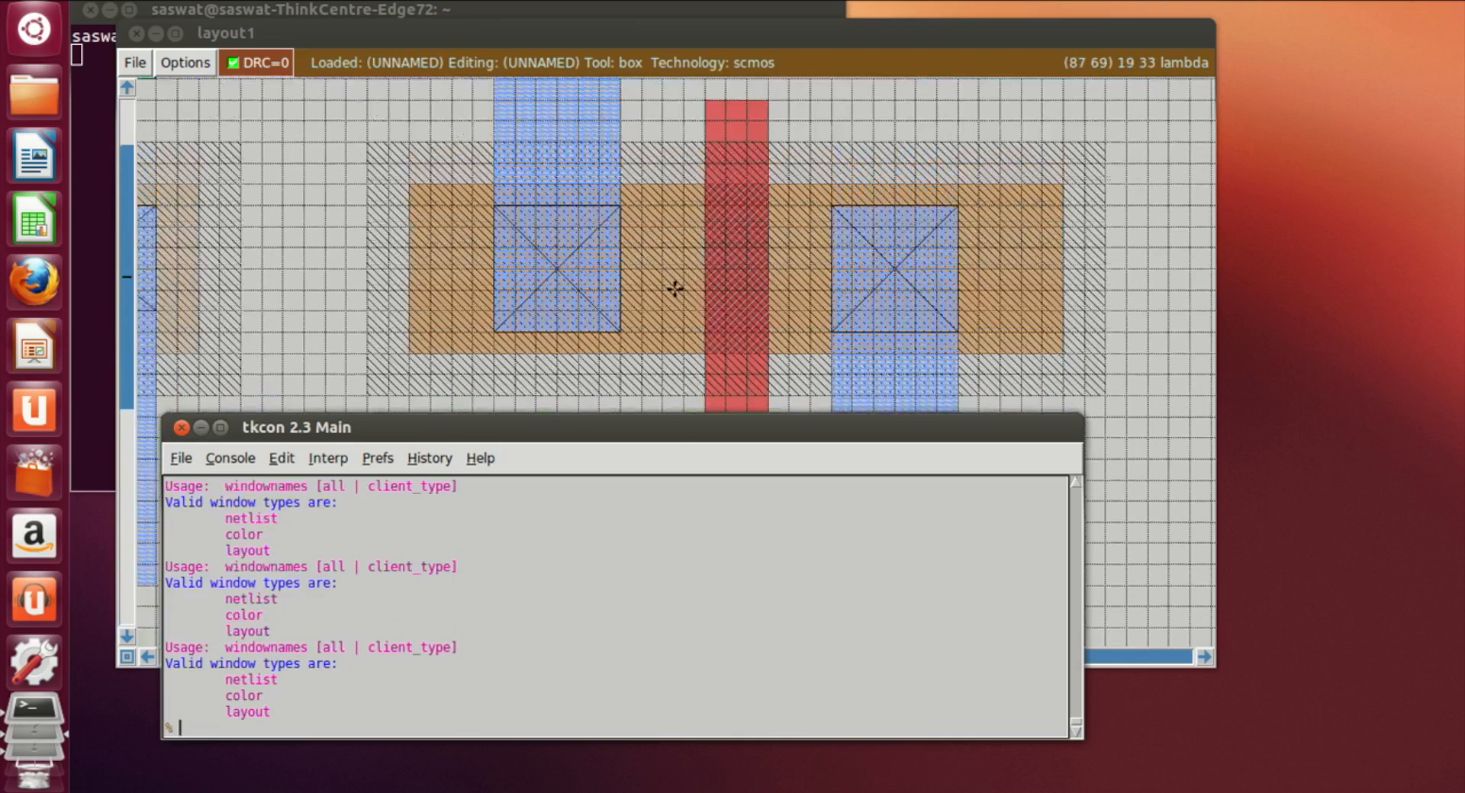
{"action": "left_click", "coordinate": [284, 361]}
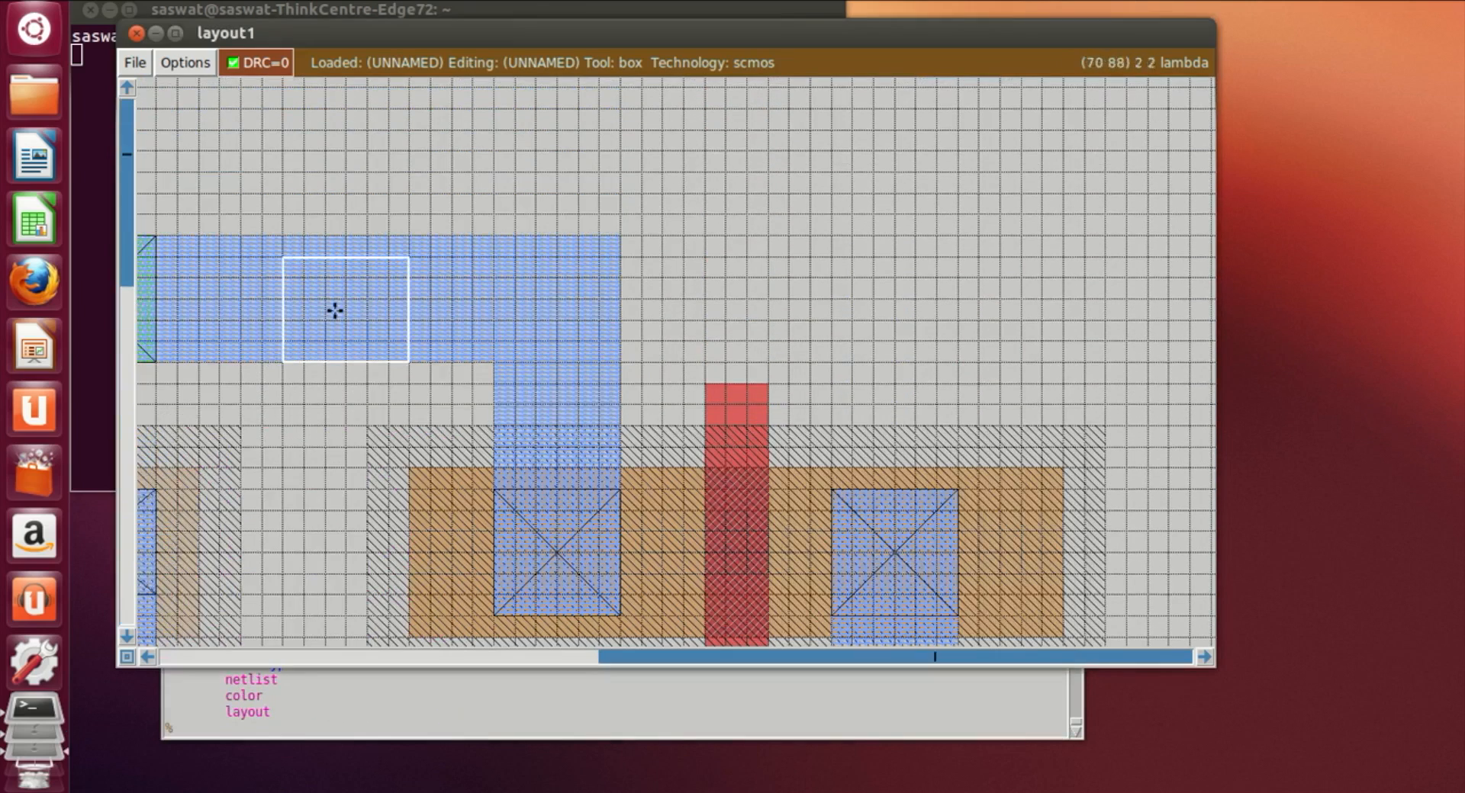
{"action": "right_click", "coordinate": [406, 241]}
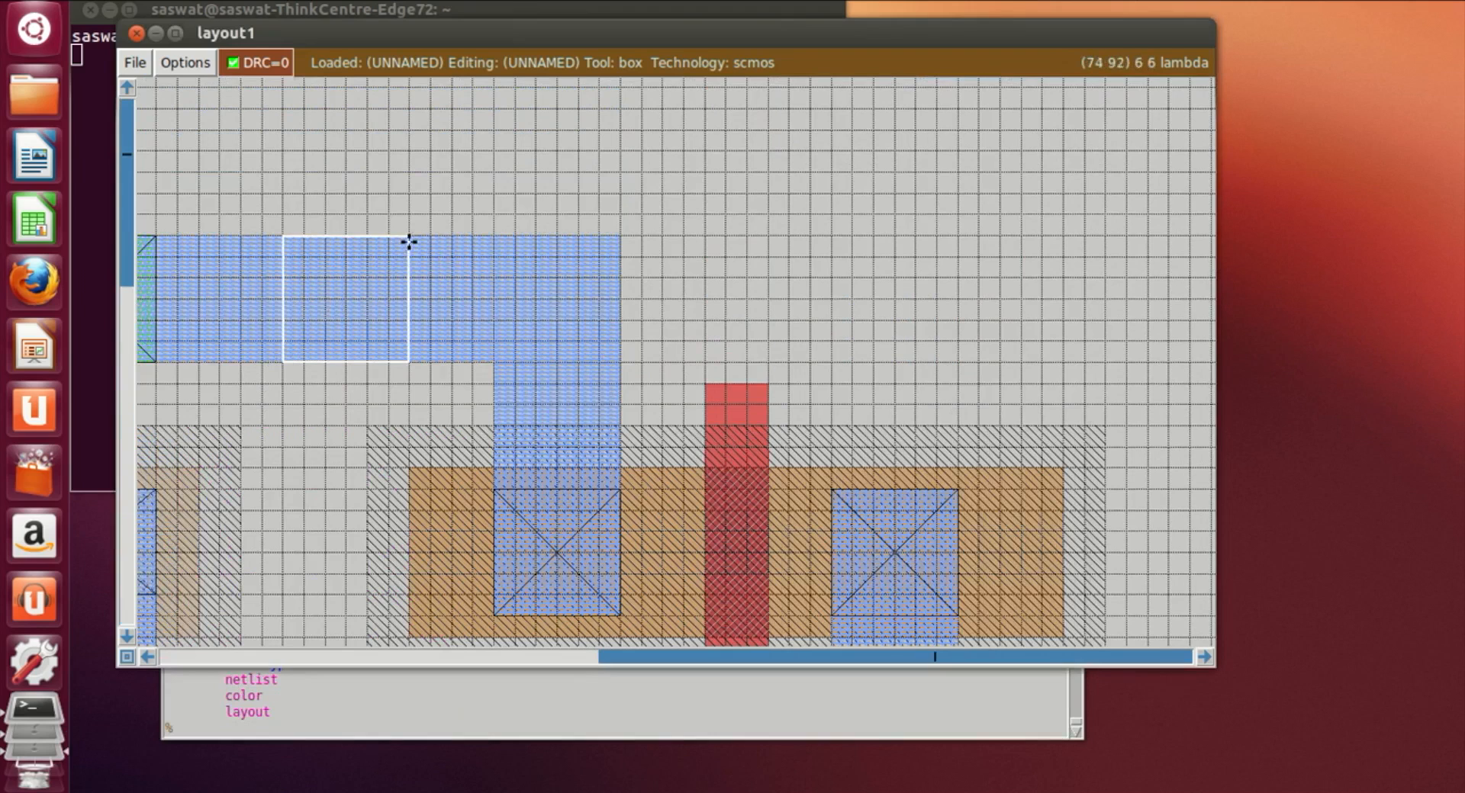
{"action": "left_click", "coordinate": [372, 732]}
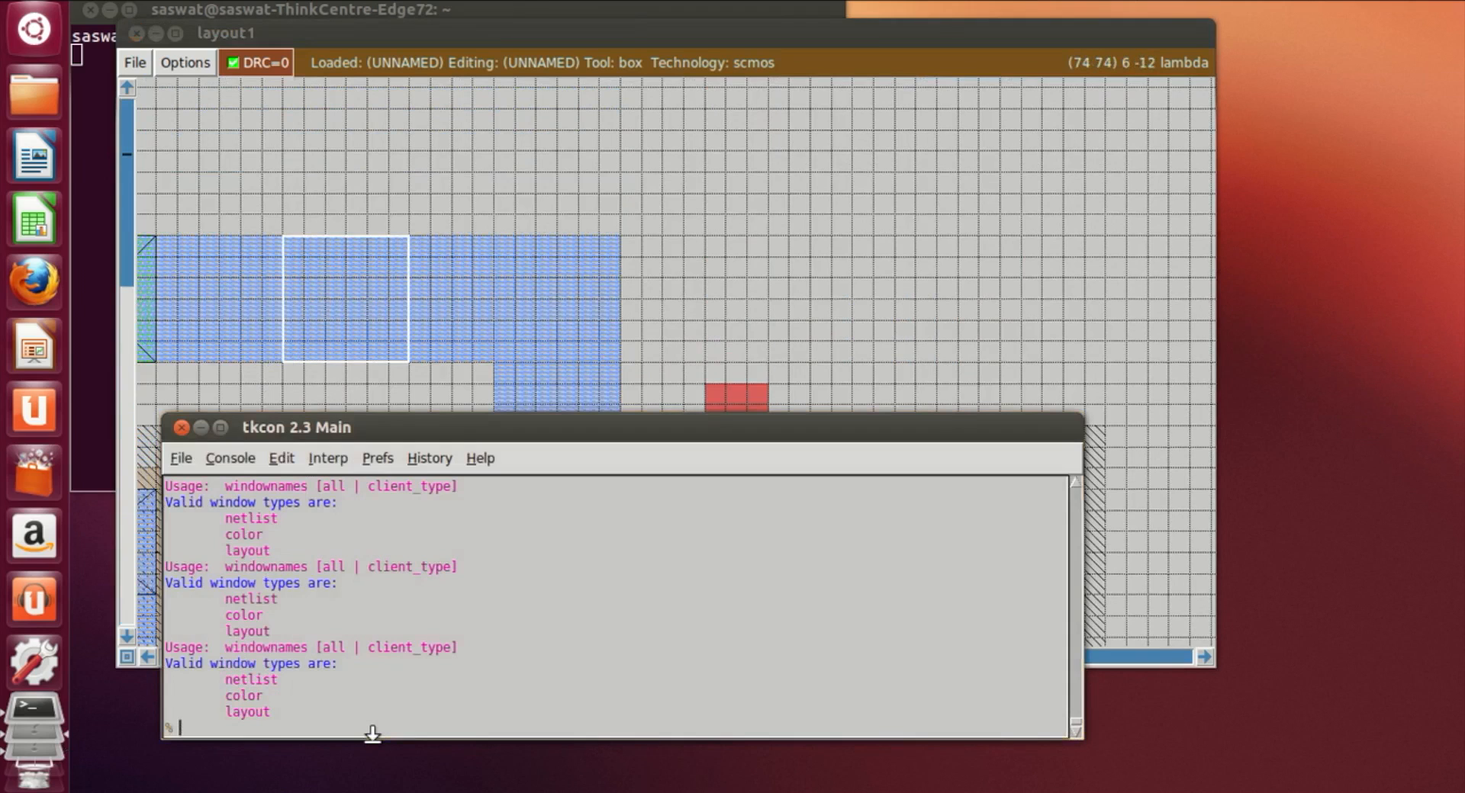
{"action": "type", "text": "paint nwc"}
{"action": "key", "text": "Return"}
Step: Set a box from the nor4 output metal toward the new gate and paint an m1 strip there
{"action": "left_click", "coordinate": [718, 361]}
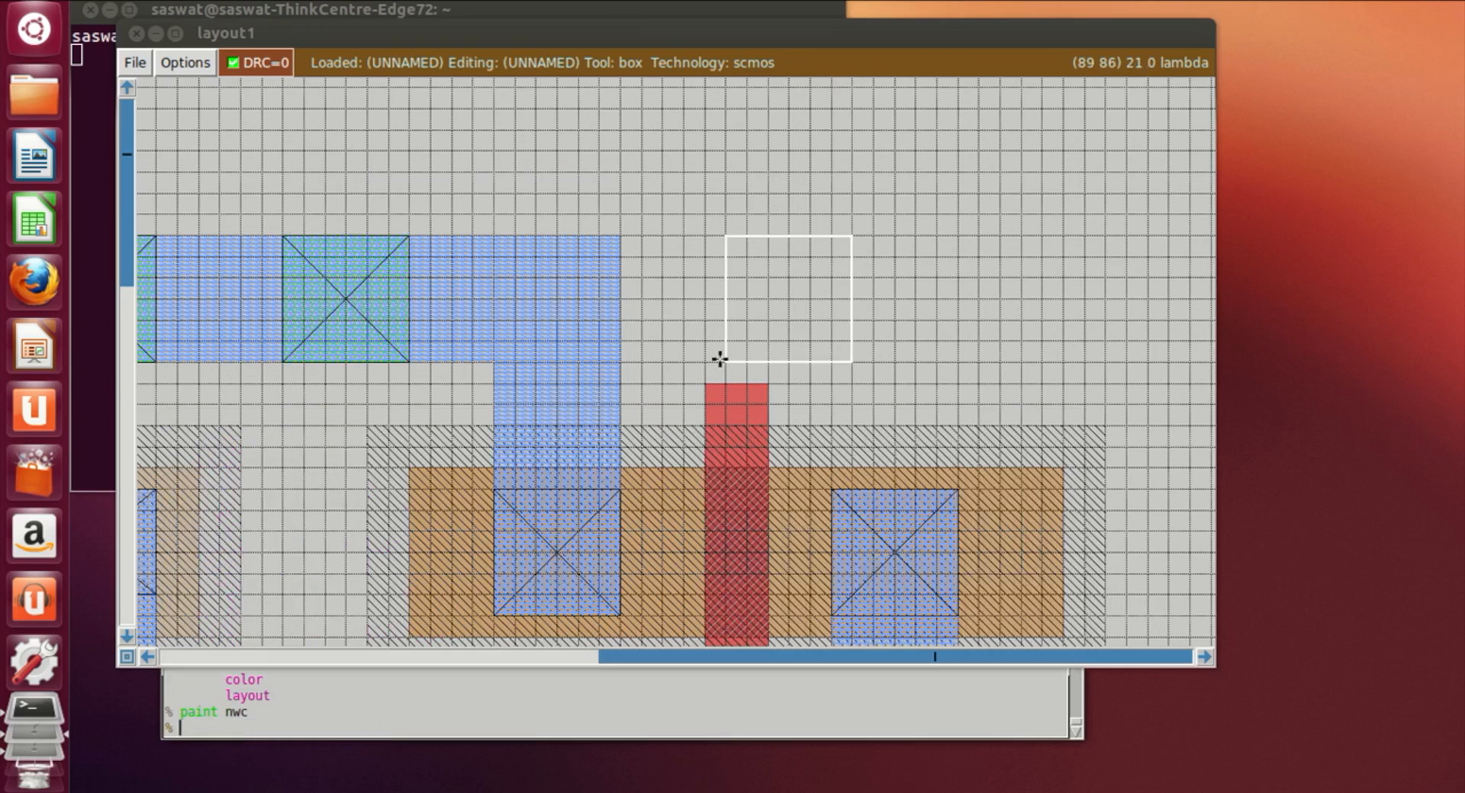
{"action": "scroll", "coordinate": [725, 351], "scroll_direction": "down", "scroll_amount": 4}
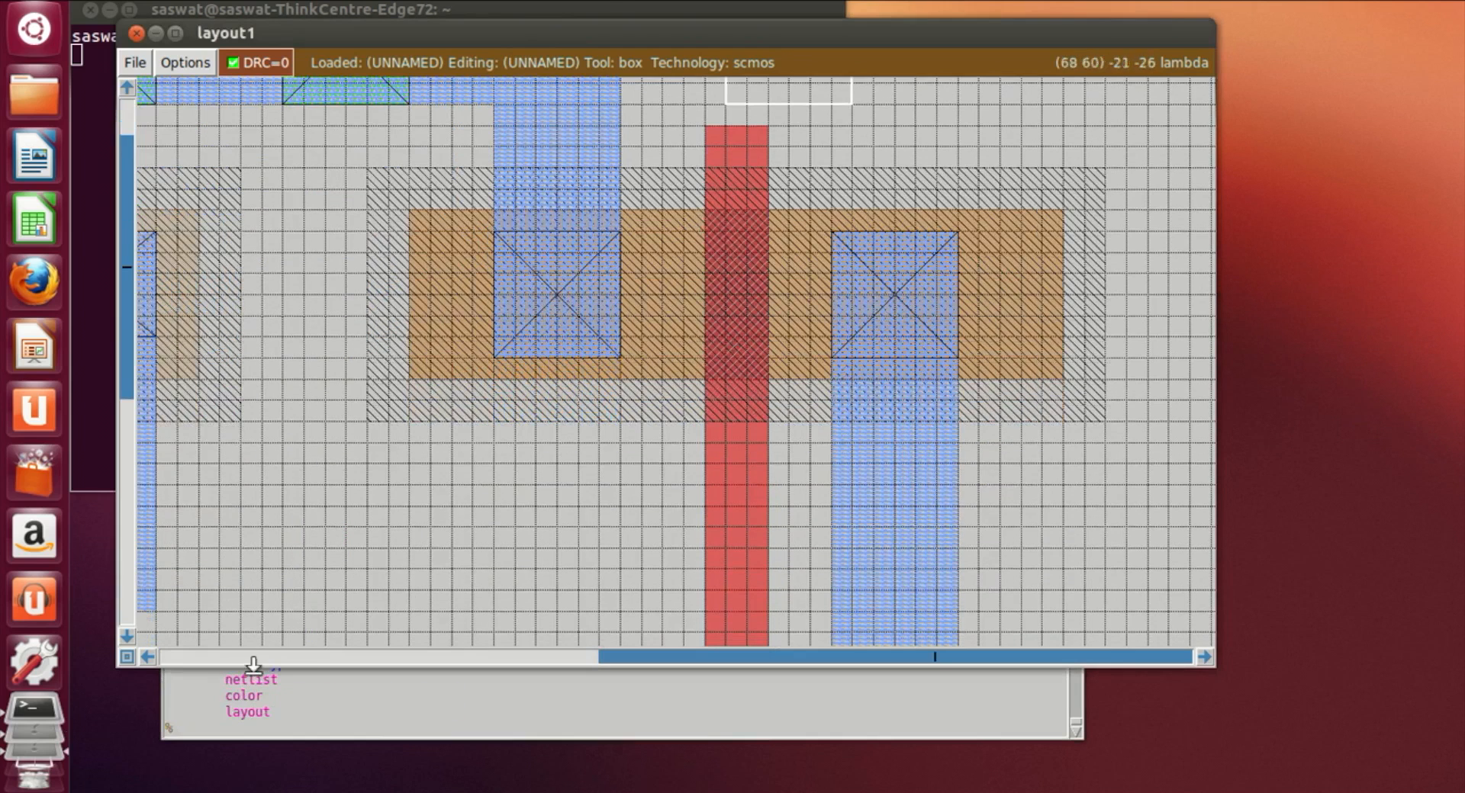
{"action": "key", "text": "shift+z"}
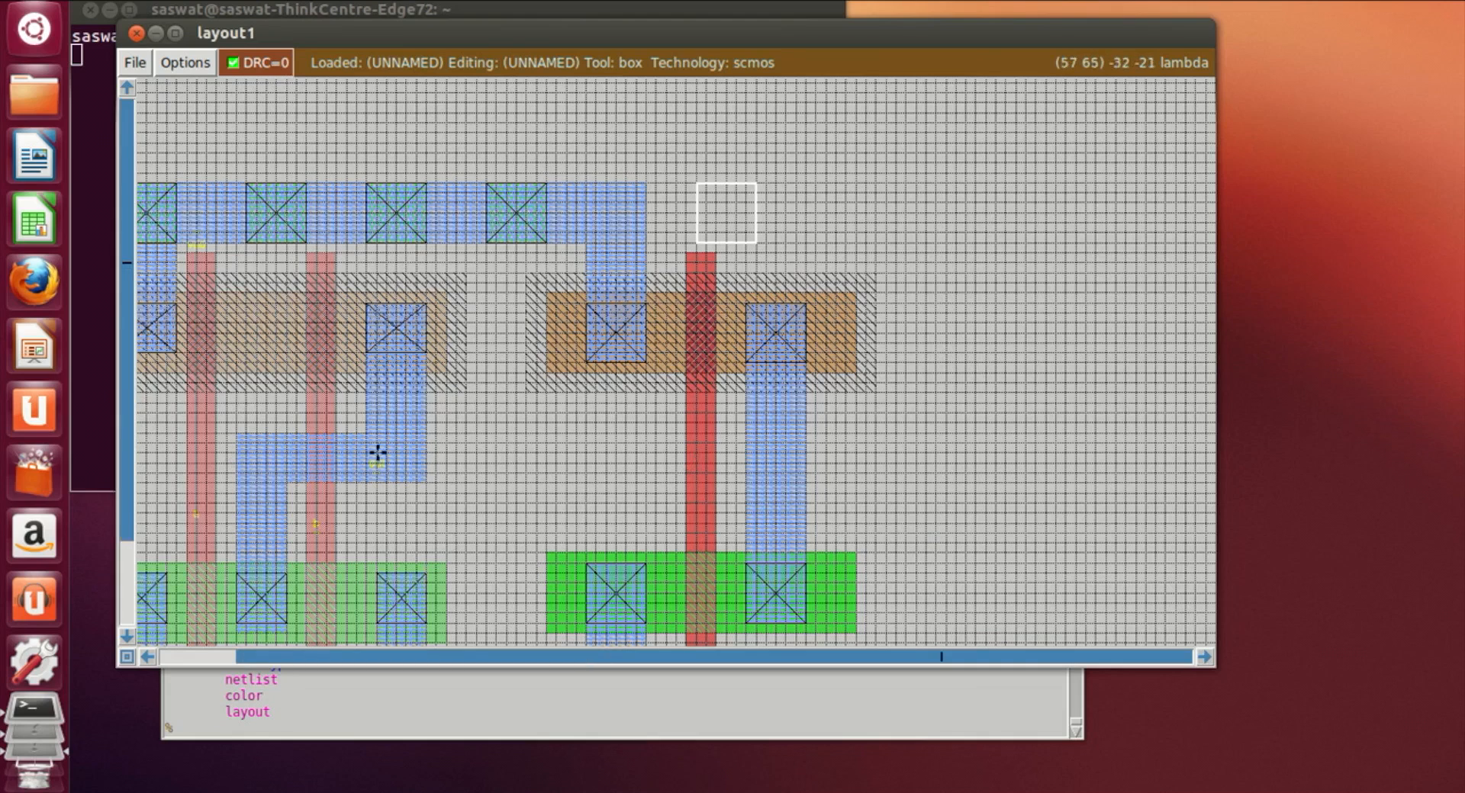
{"action": "left_click", "coordinate": [427, 435]}
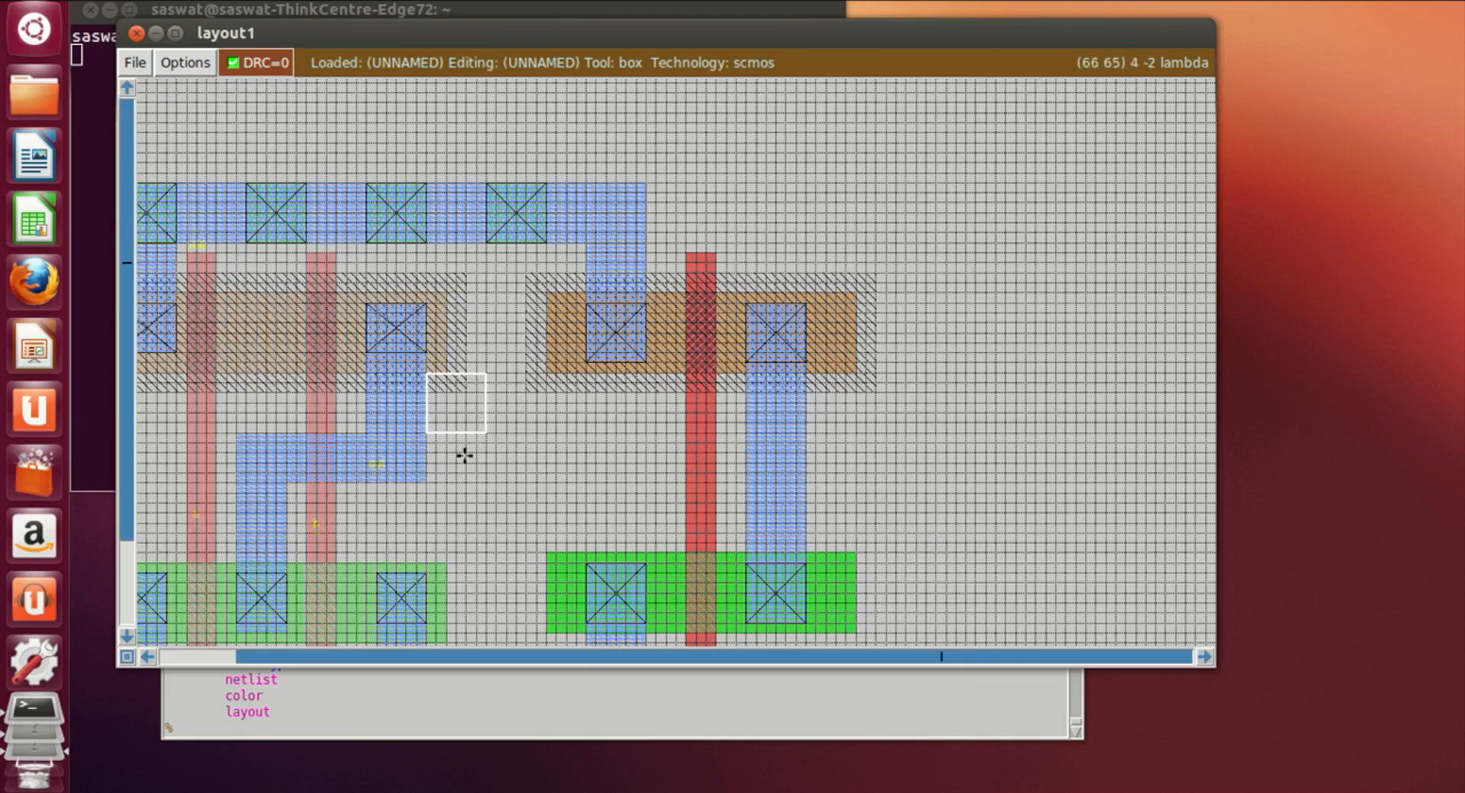
{"action": "left_click", "coordinate": [427, 479]}
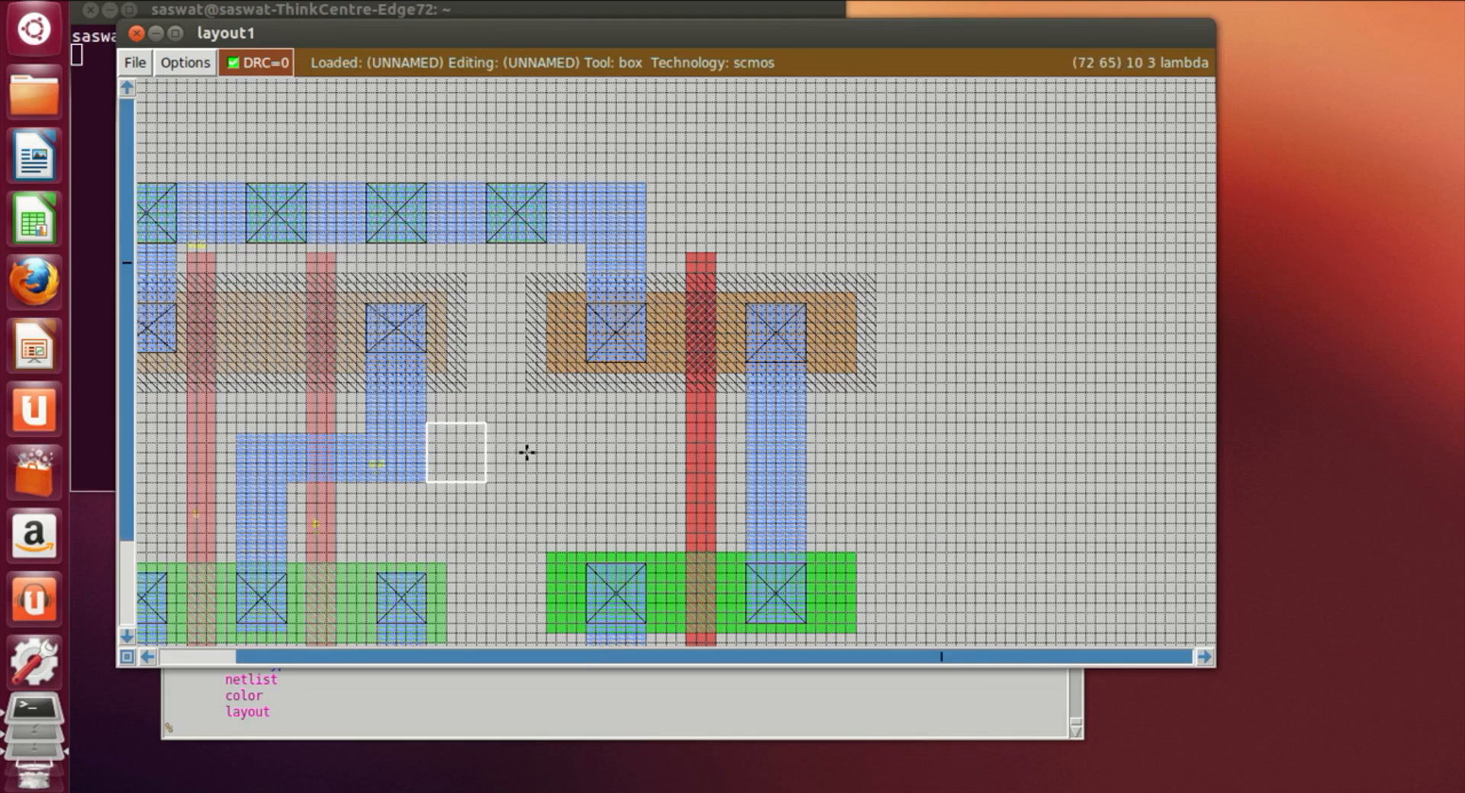
{"action": "right_click", "coordinate": [545, 435]}
{"action": "right_click", "coordinate": [588, 435]}
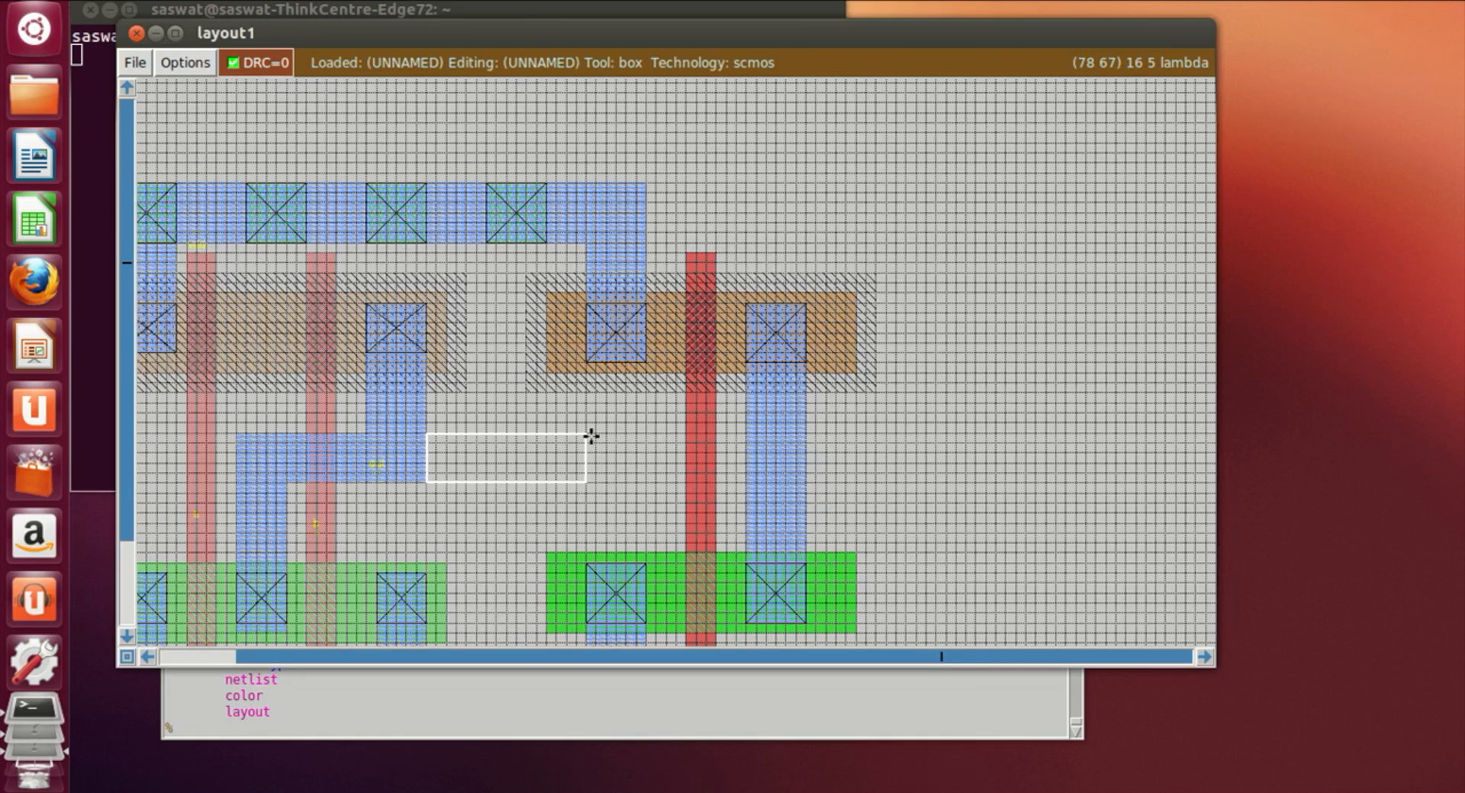
{"action": "right_click", "coordinate": [596, 444]}
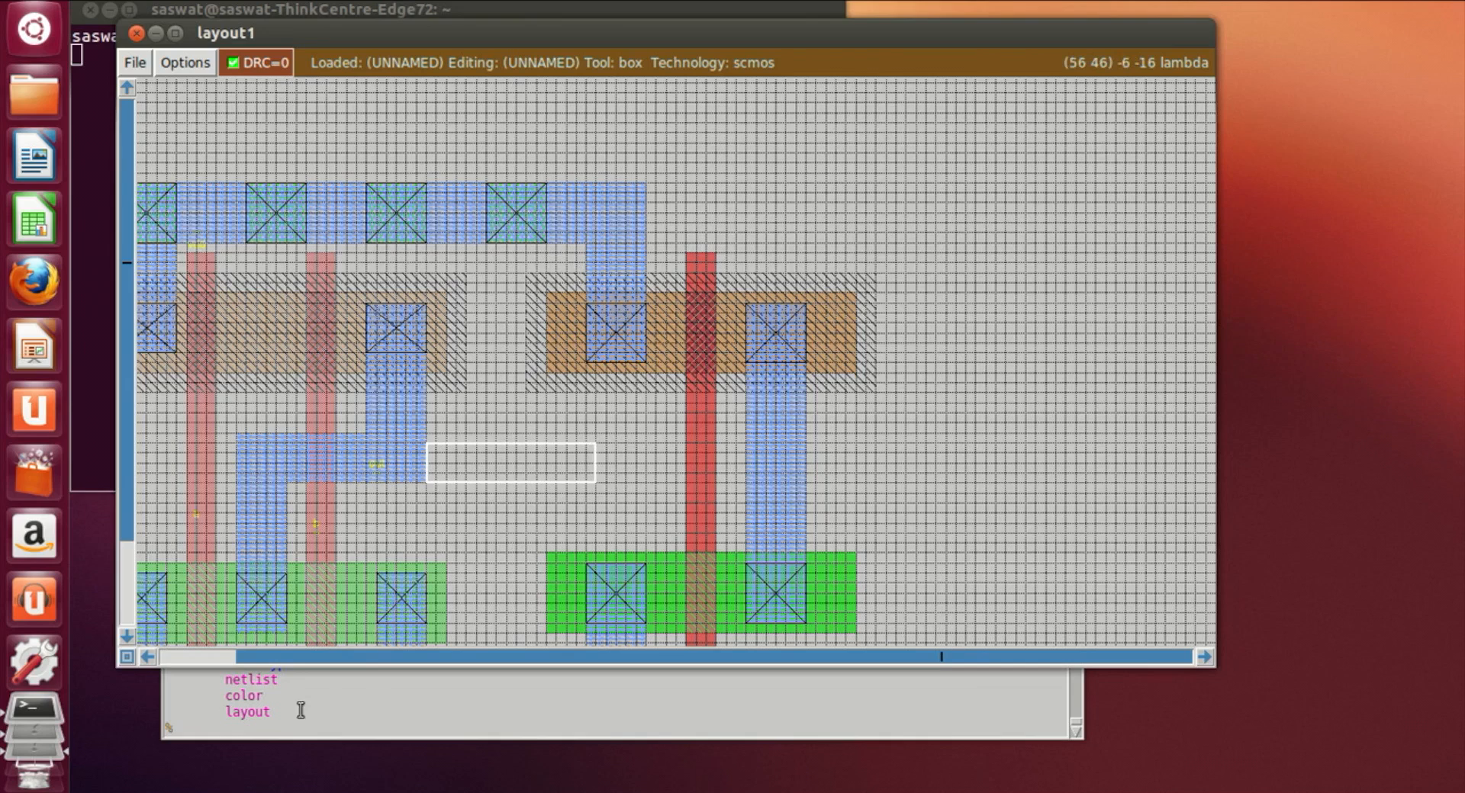
{"action": "left_click", "coordinate": [286, 729]}
{"action": "type", "text": "paint m1"}
{"action": "key", "text": "Return"}
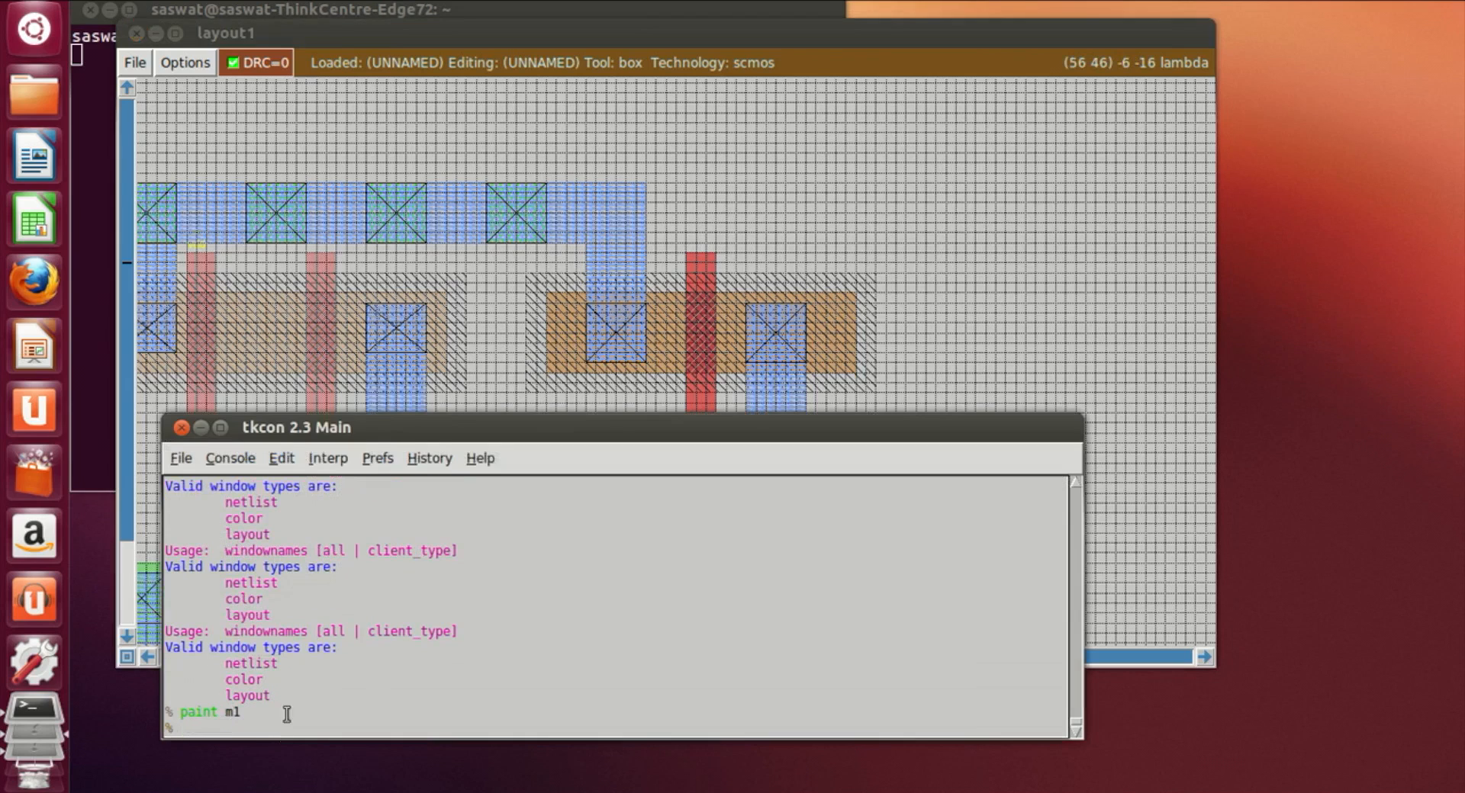
Step: Set a box from the m1 strip's end to the new gate's poly and paint a poly connection
{"action": "left_click", "coordinate": [613, 404]}
{"action": "left_click", "coordinate": [542, 482]}
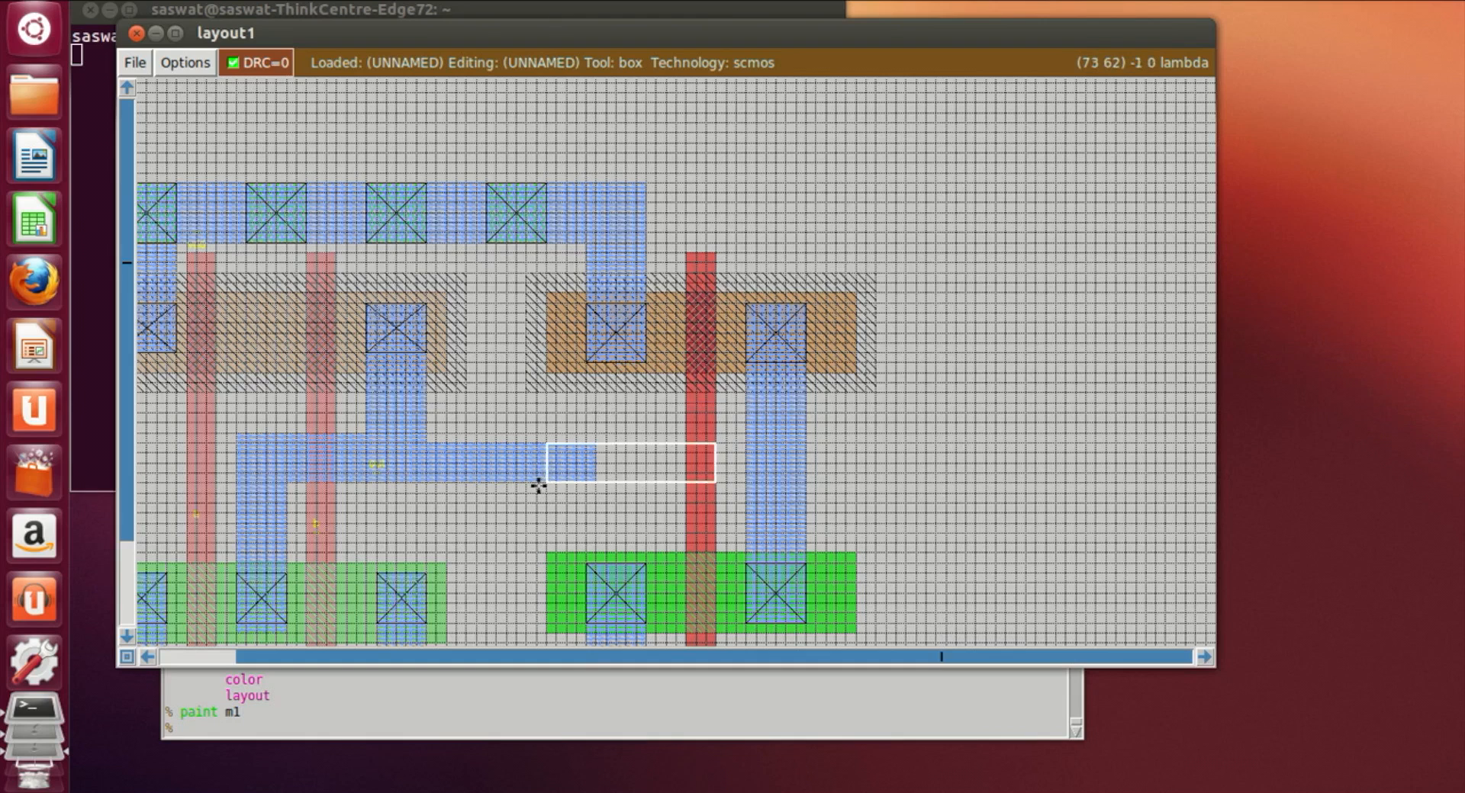
{"action": "left_click", "coordinate": [517, 482]}
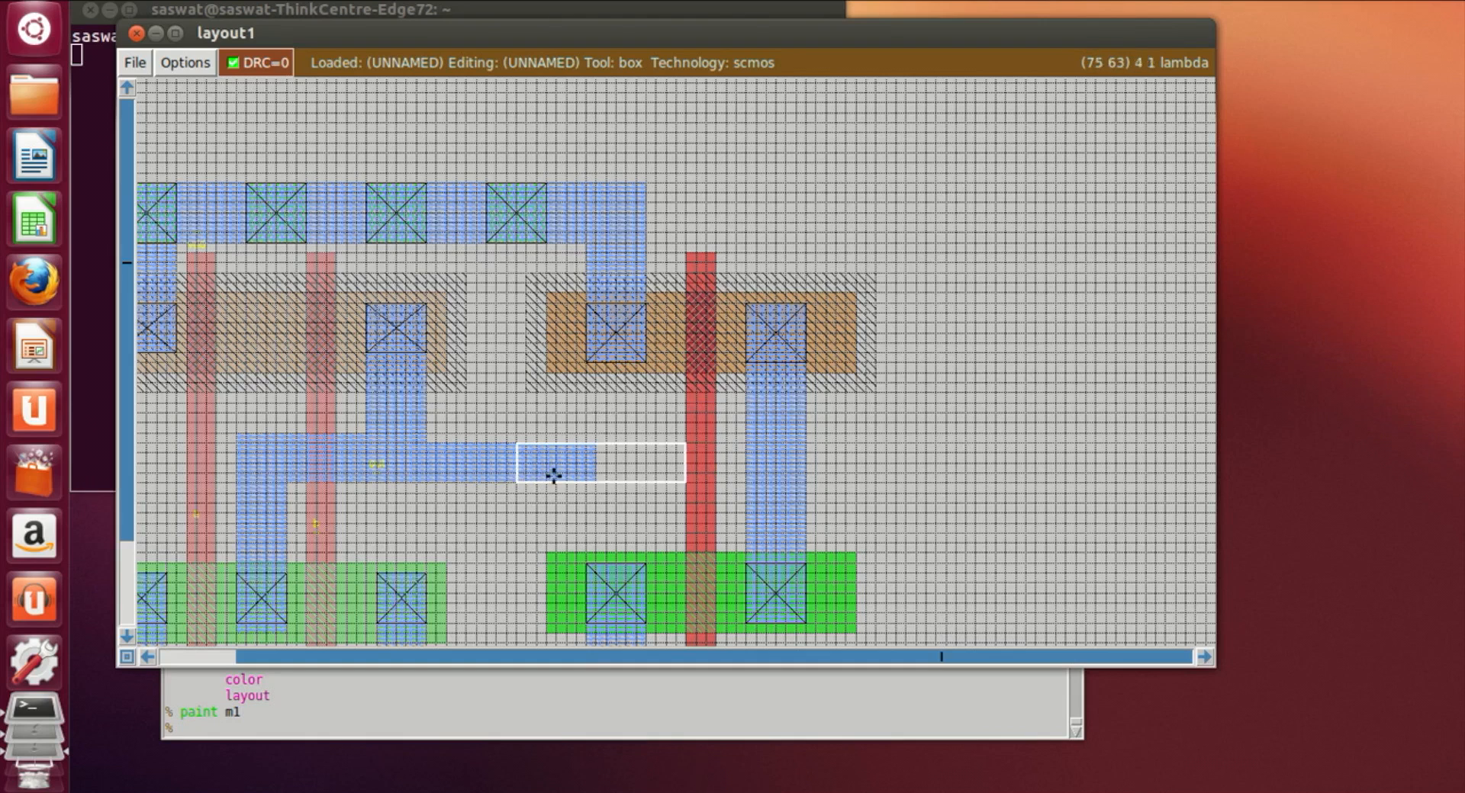
{"action": "left_click", "coordinate": [549, 483]}
{"action": "left_click", "coordinate": [545, 482]}
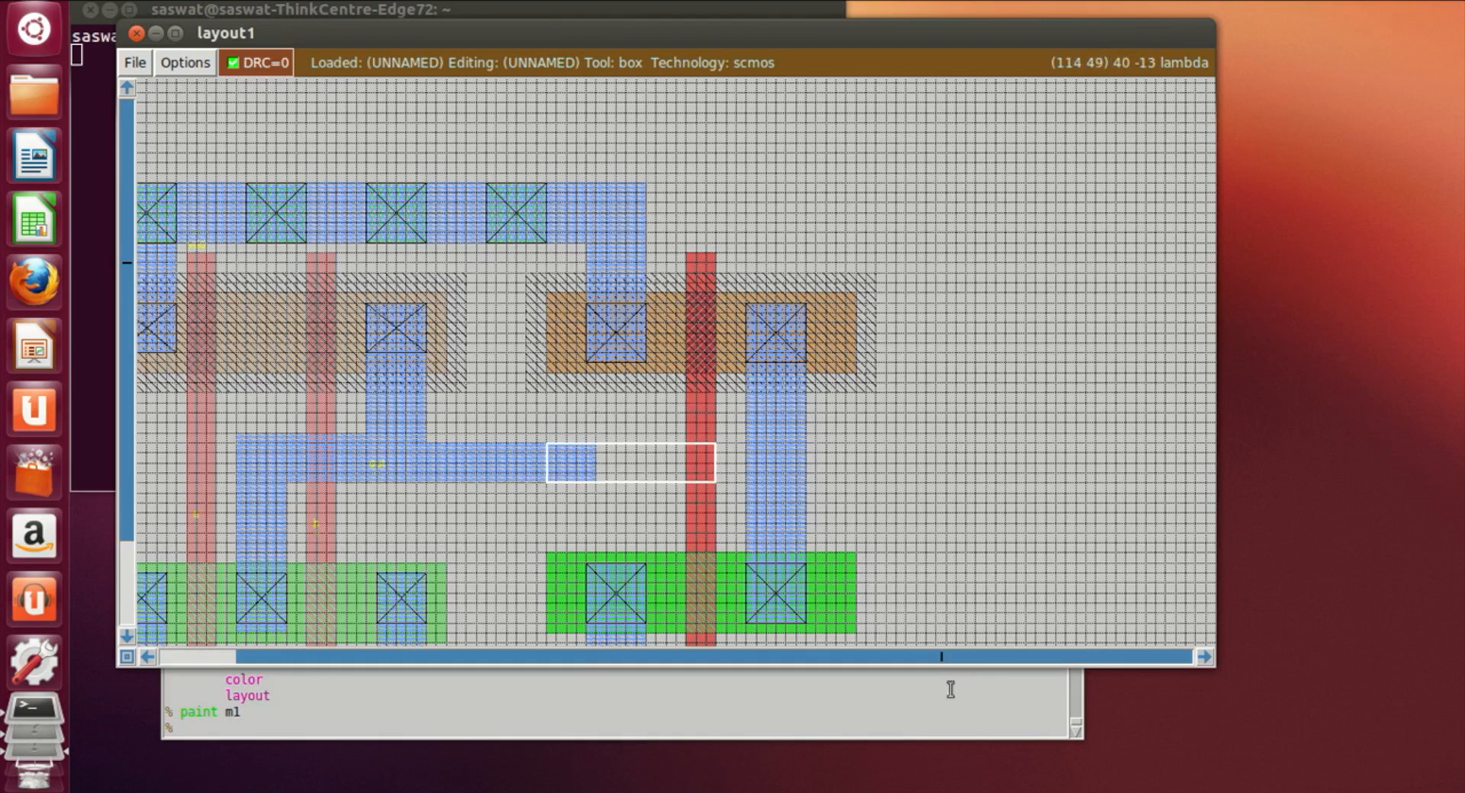
{"action": "left_click", "coordinate": [637, 708]}
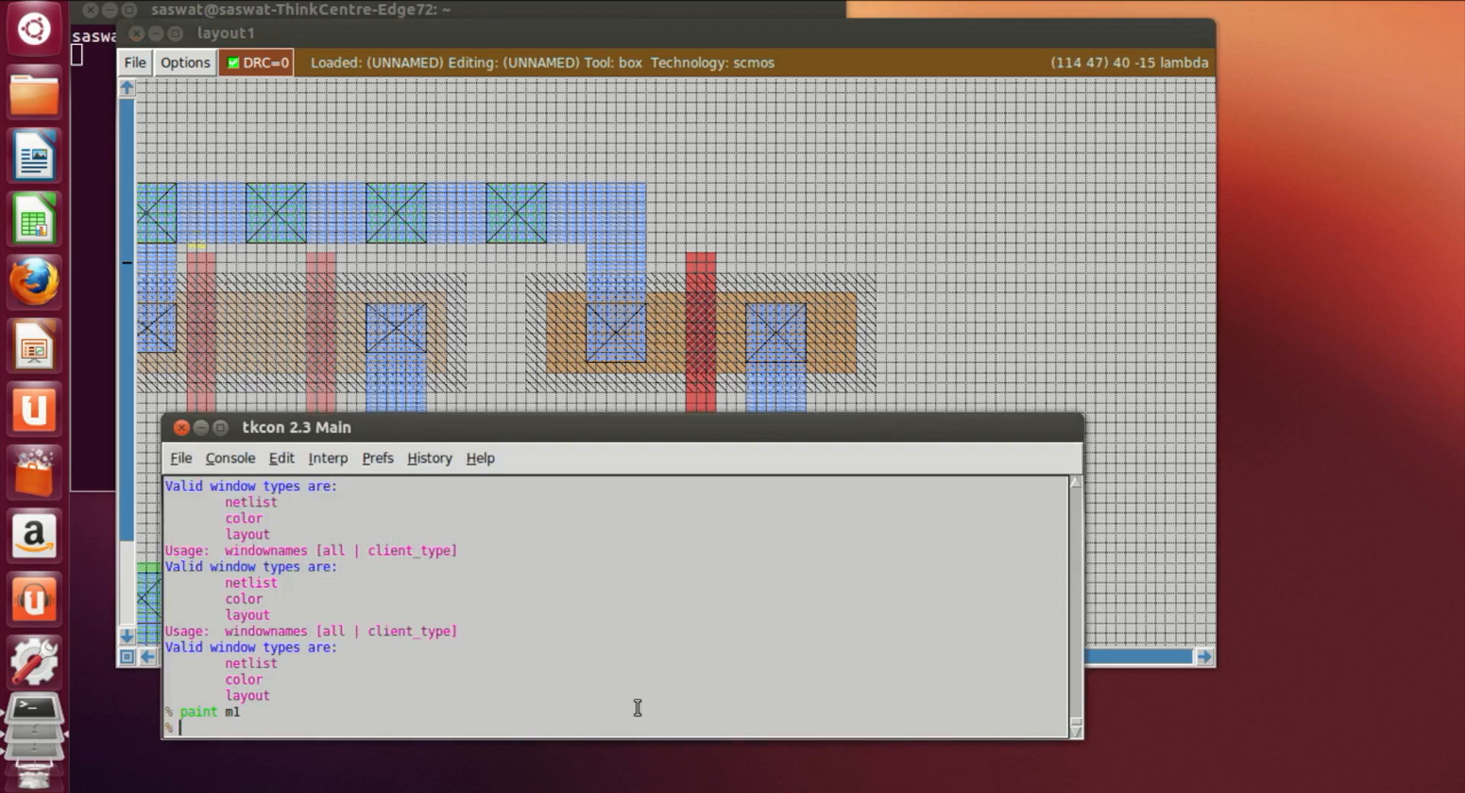
{"action": "type", "text": "paint poly"}
{"action": "key", "text": "Return"}
Step: Set a box where the m1 strip meets the poly and paint a polycontact there
{"action": "left_click", "coordinate": [1053, 374]}
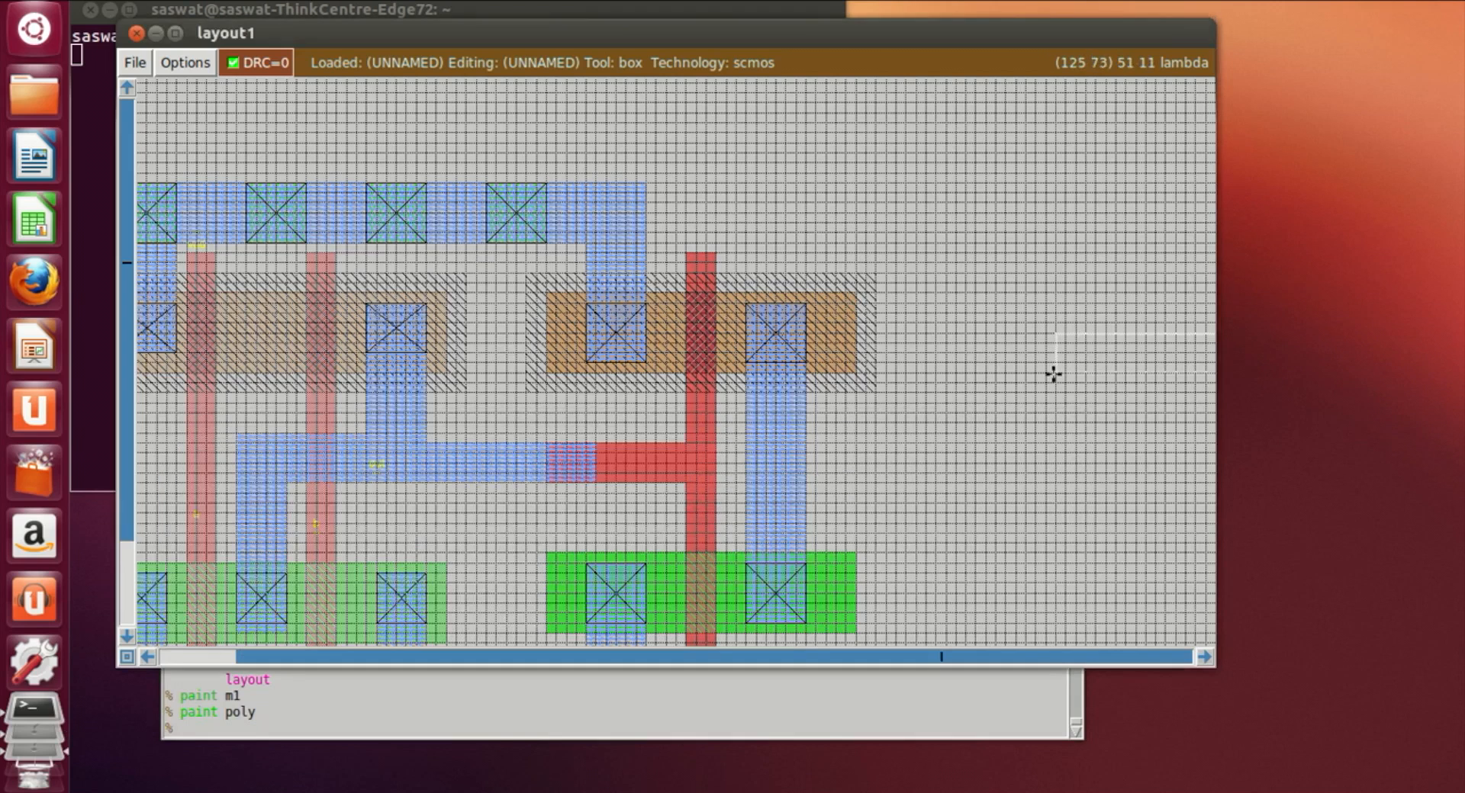
{"action": "key", "text": "z"}
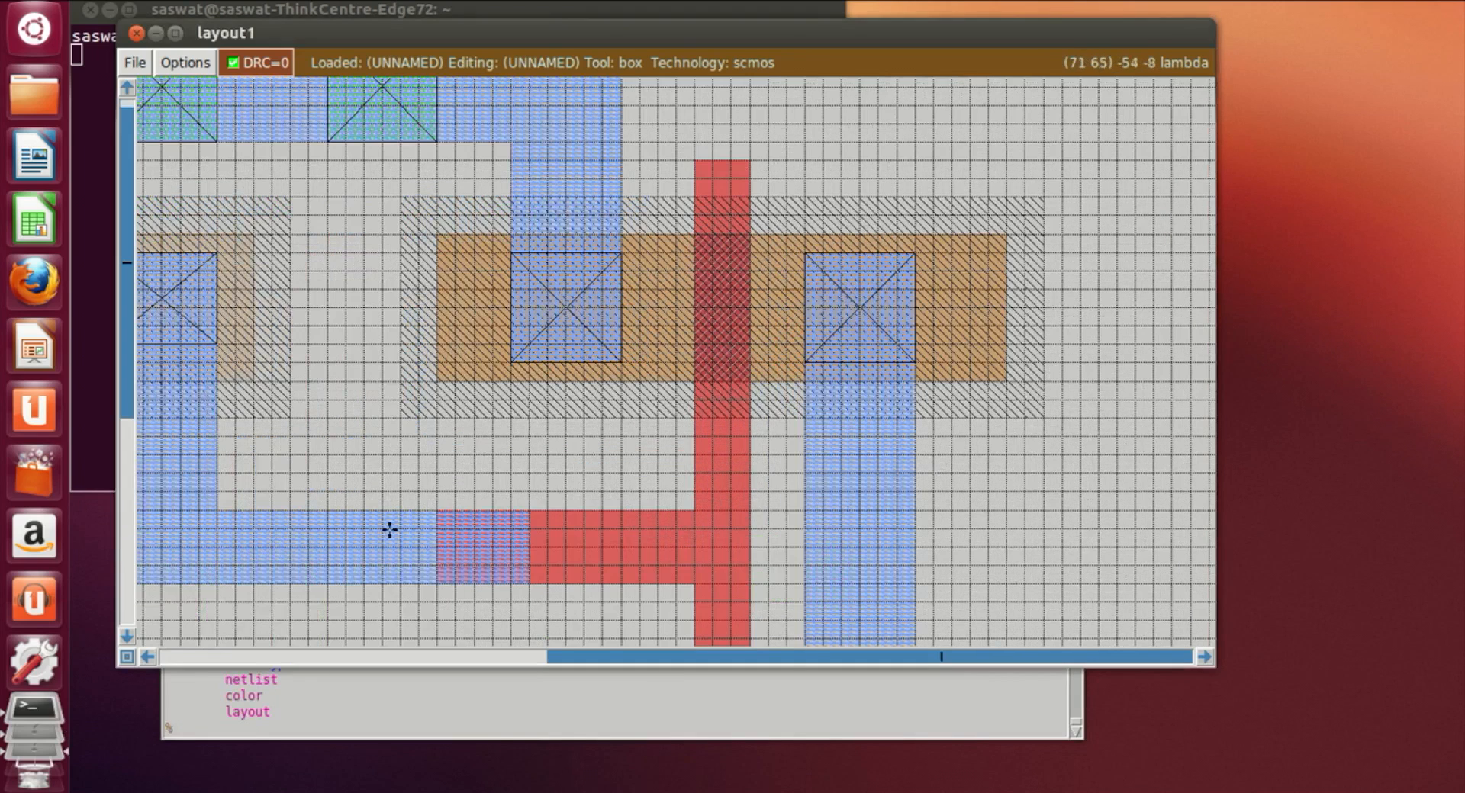
{"action": "left_click", "coordinate": [438, 514]}
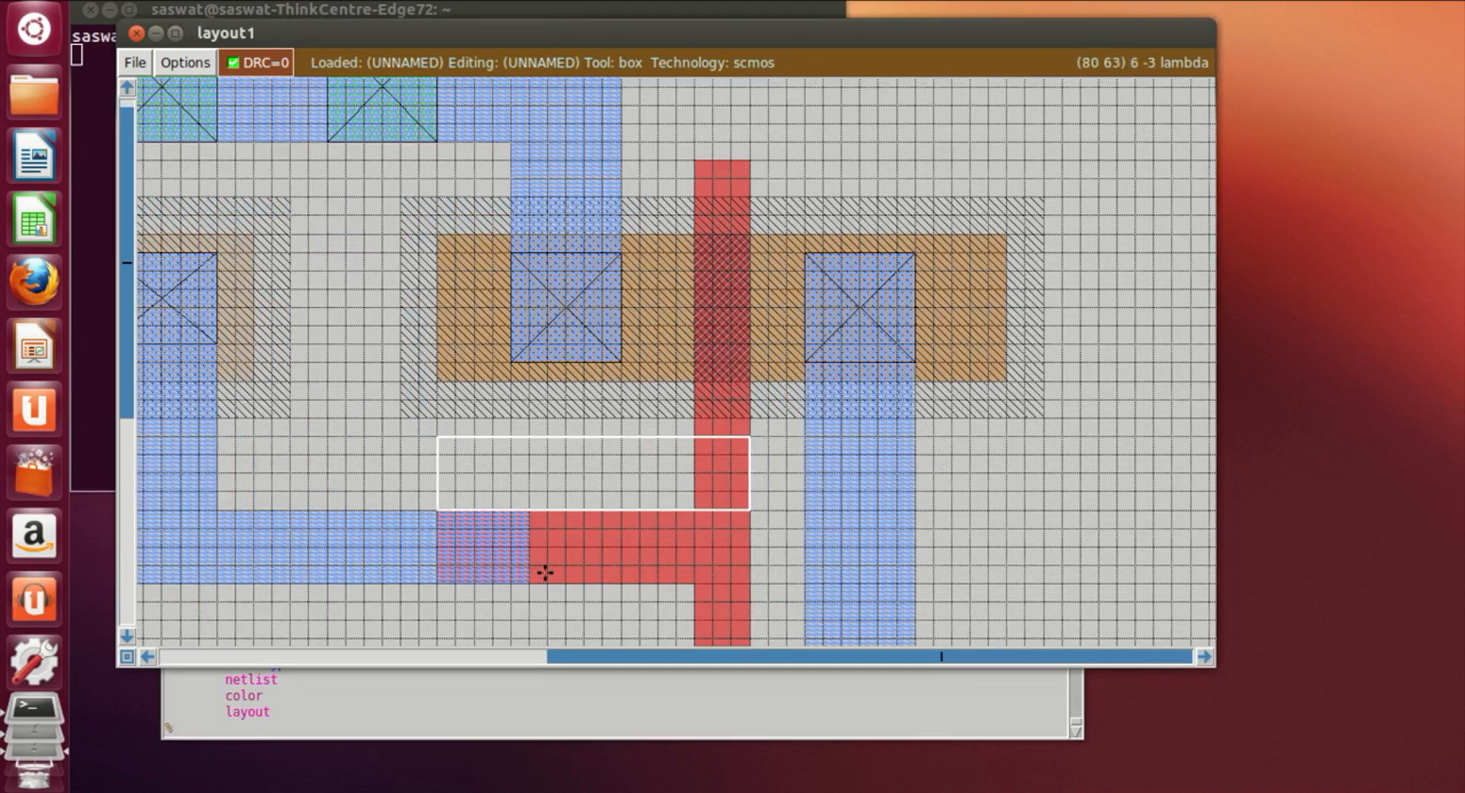
{"action": "right_click", "coordinate": [520, 582]}
{"action": "right_click_drag", "start_coordinate": [520, 581], "coordinate": [525, 504]}
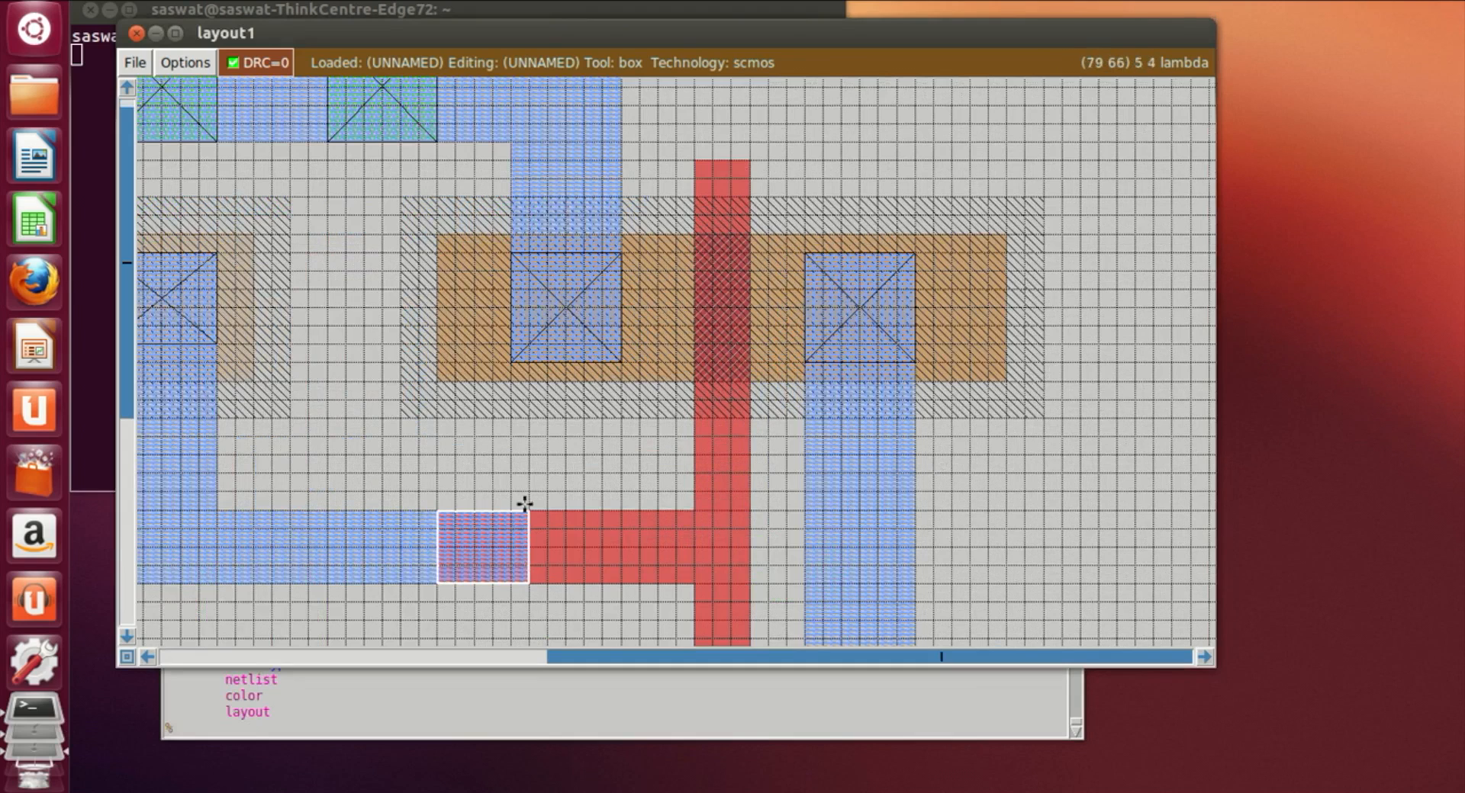
{"action": "left_click", "coordinate": [331, 735]}
{"action": "type", "text": "paint poly"}
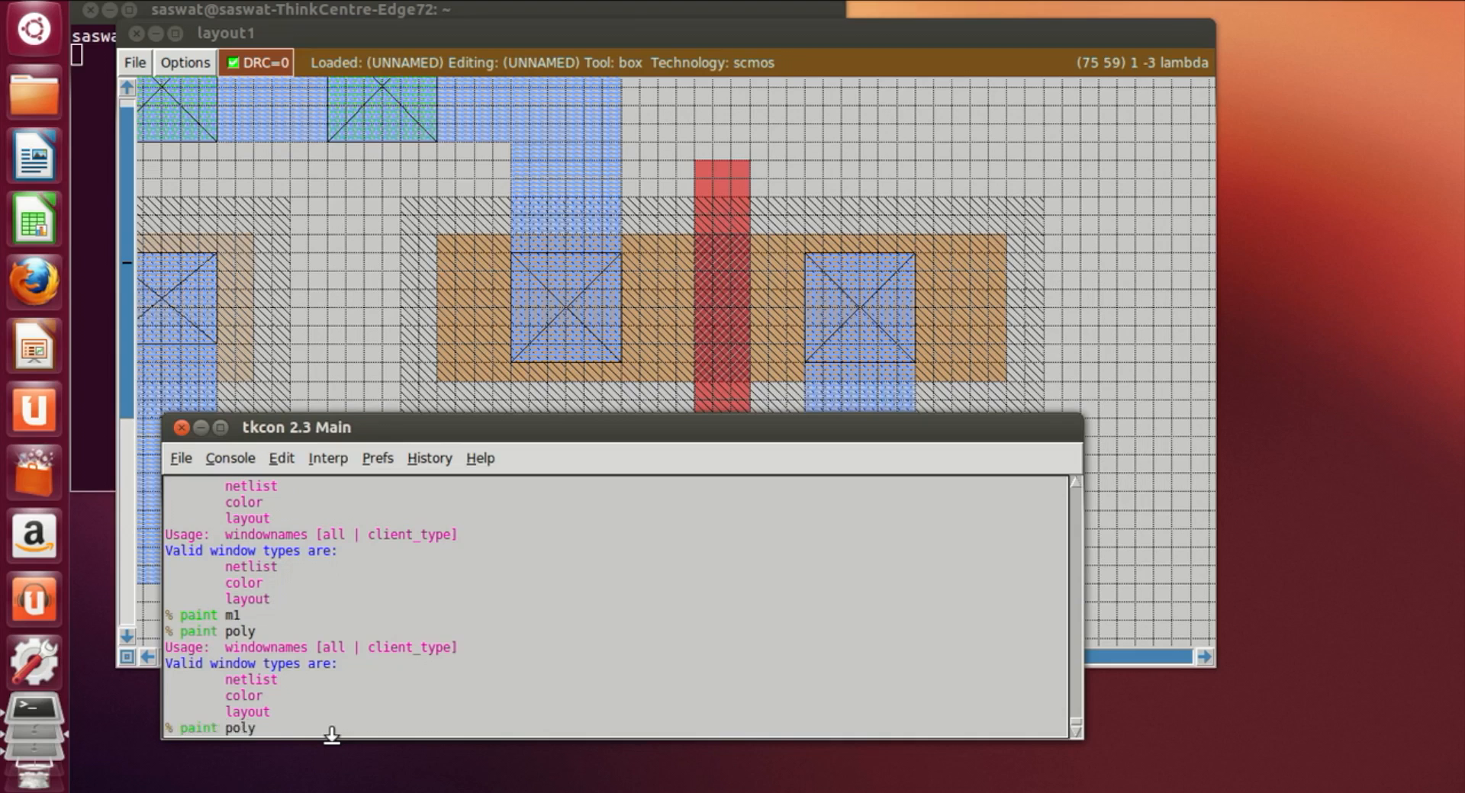
{"action": "type", "text": "contacty"}
{"action": "key", "text": "BackSpace"}
{"action": "key", "text": "Return"}
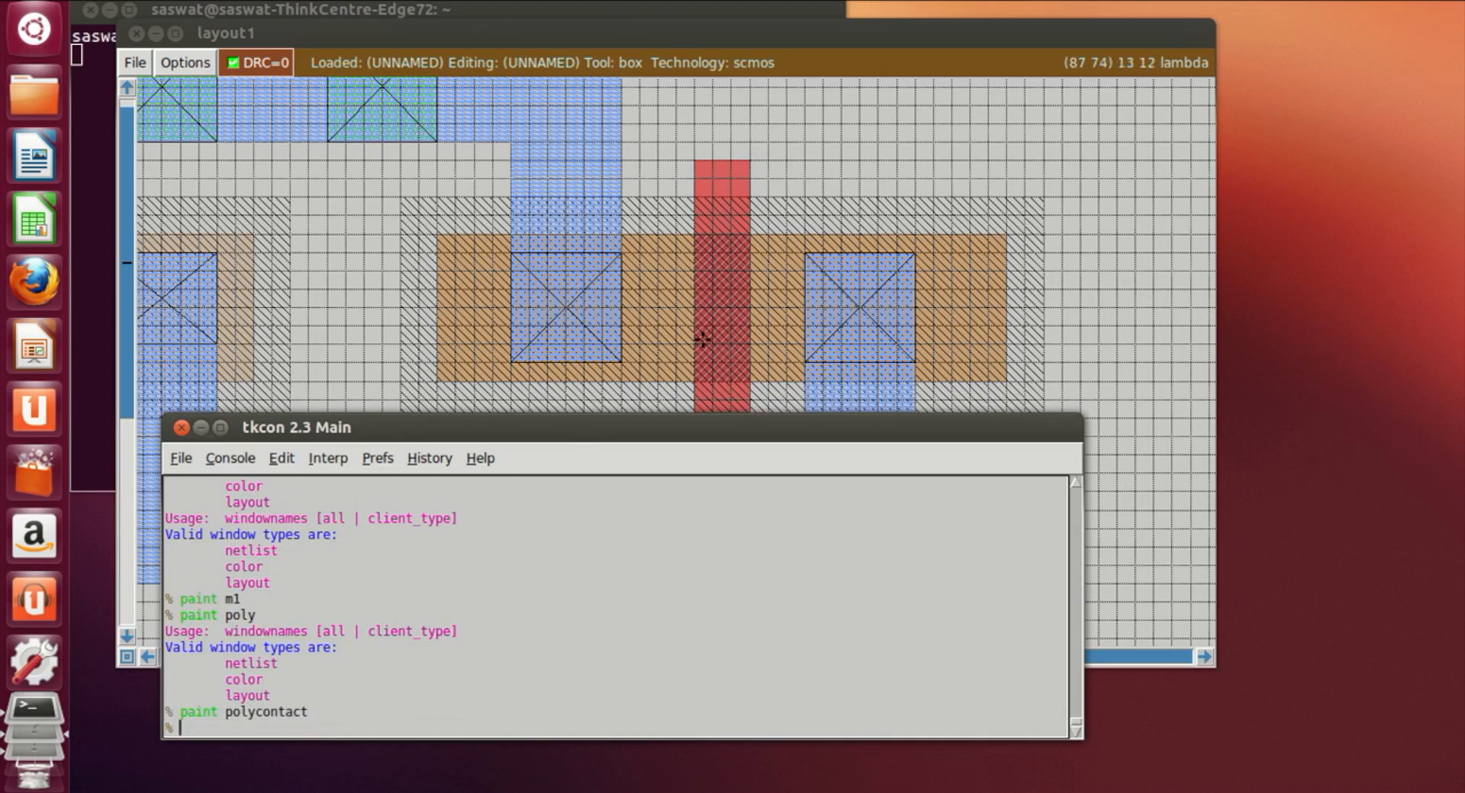
Step: Set a box on the new gate's output metal1 and label it y
{"action": "left_click", "coordinate": [694, 342]}
{"action": "key", "text": "shift+z"}
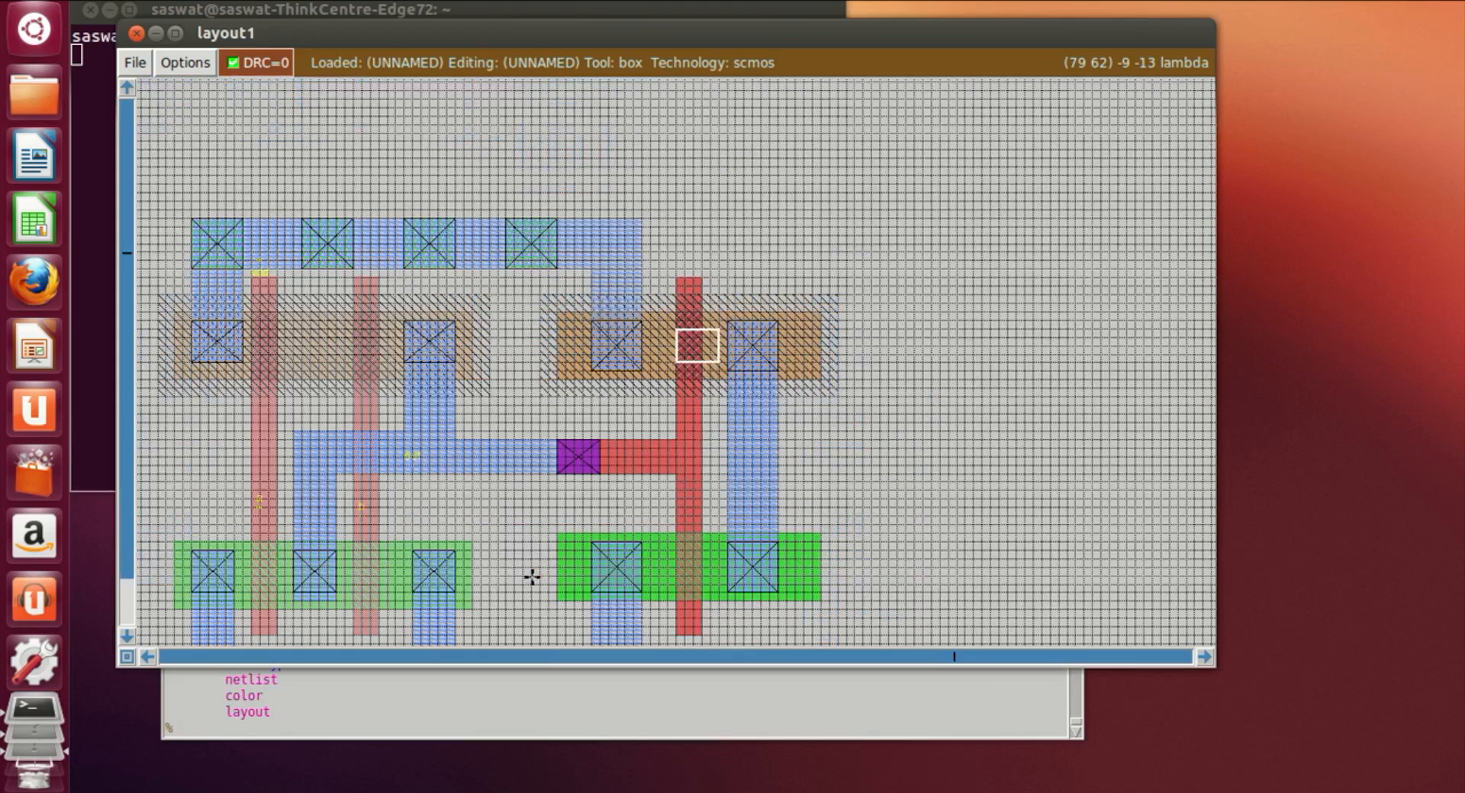
{"action": "key", "text": "z"}
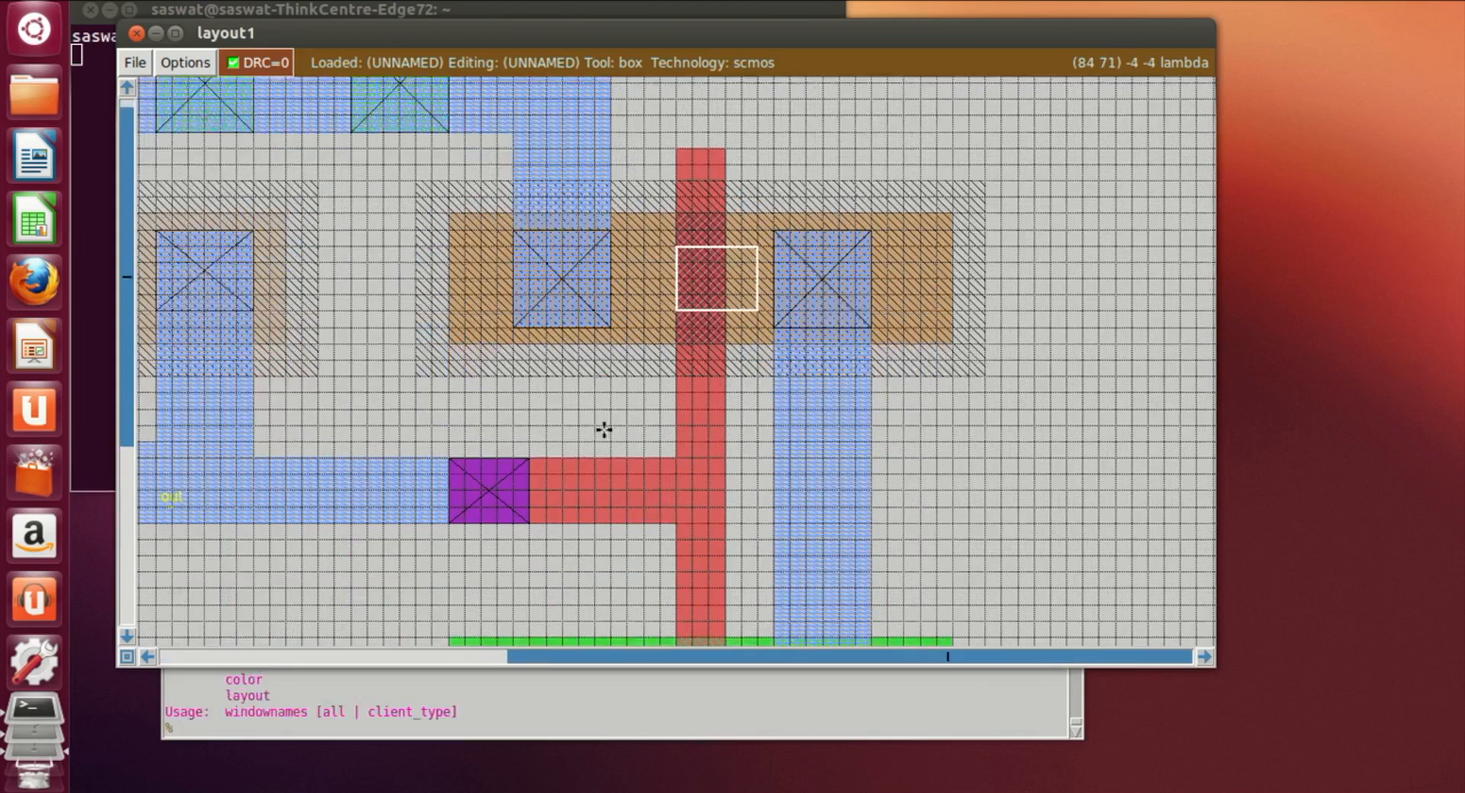
{"action": "scroll", "coordinate": [602, 429], "scroll_direction": "down", "scroll_amount": 2}
{"action": "left_click", "coordinate": [806, 404]}
{"action": "right_click", "coordinate": [838, 480]}
{"action": "right_click", "coordinate": [802, 486]}
{"action": "left_click", "coordinate": [447, 727]}
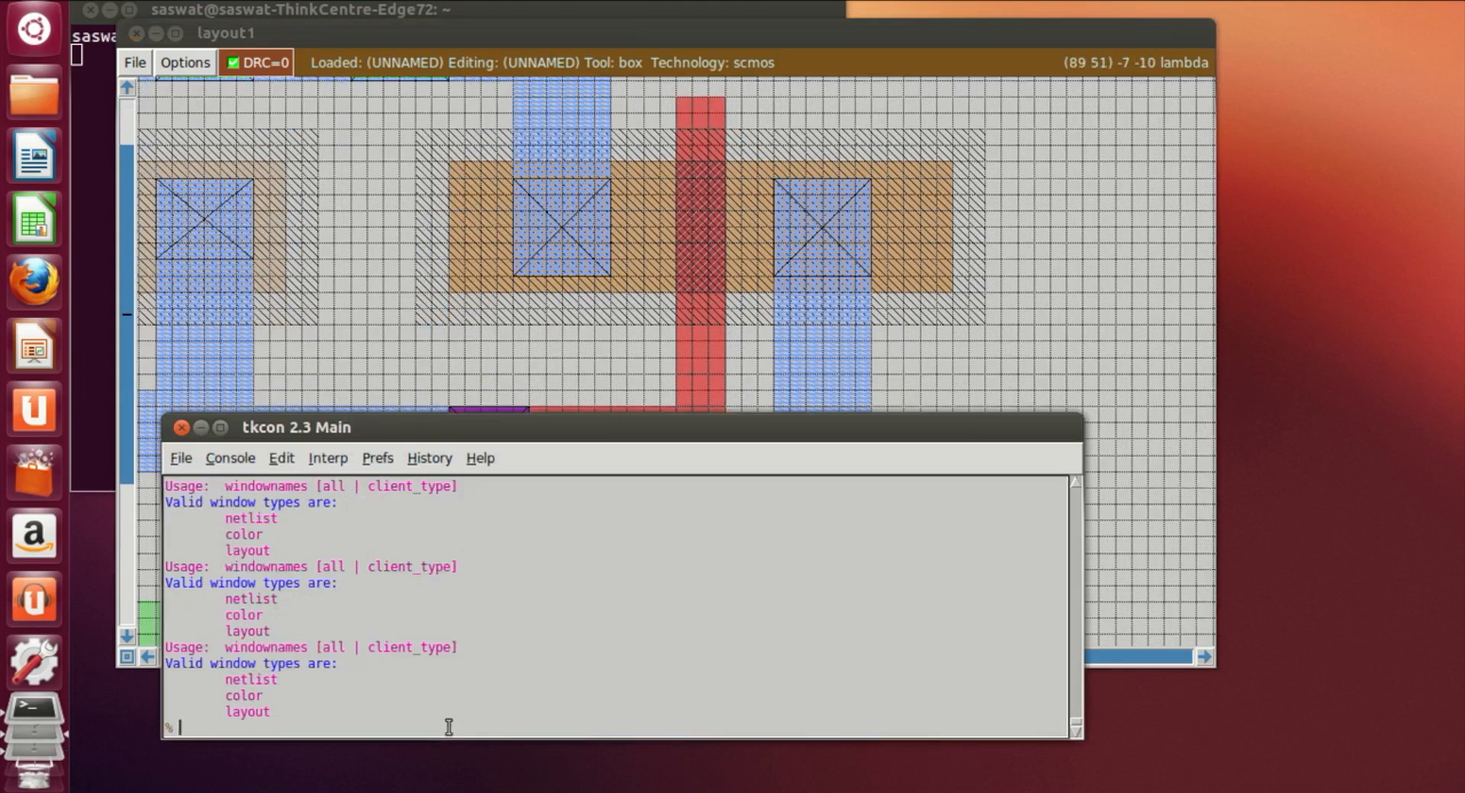
{"action": "type", "text": "label y"}
{"action": "key", "text": "Return"}
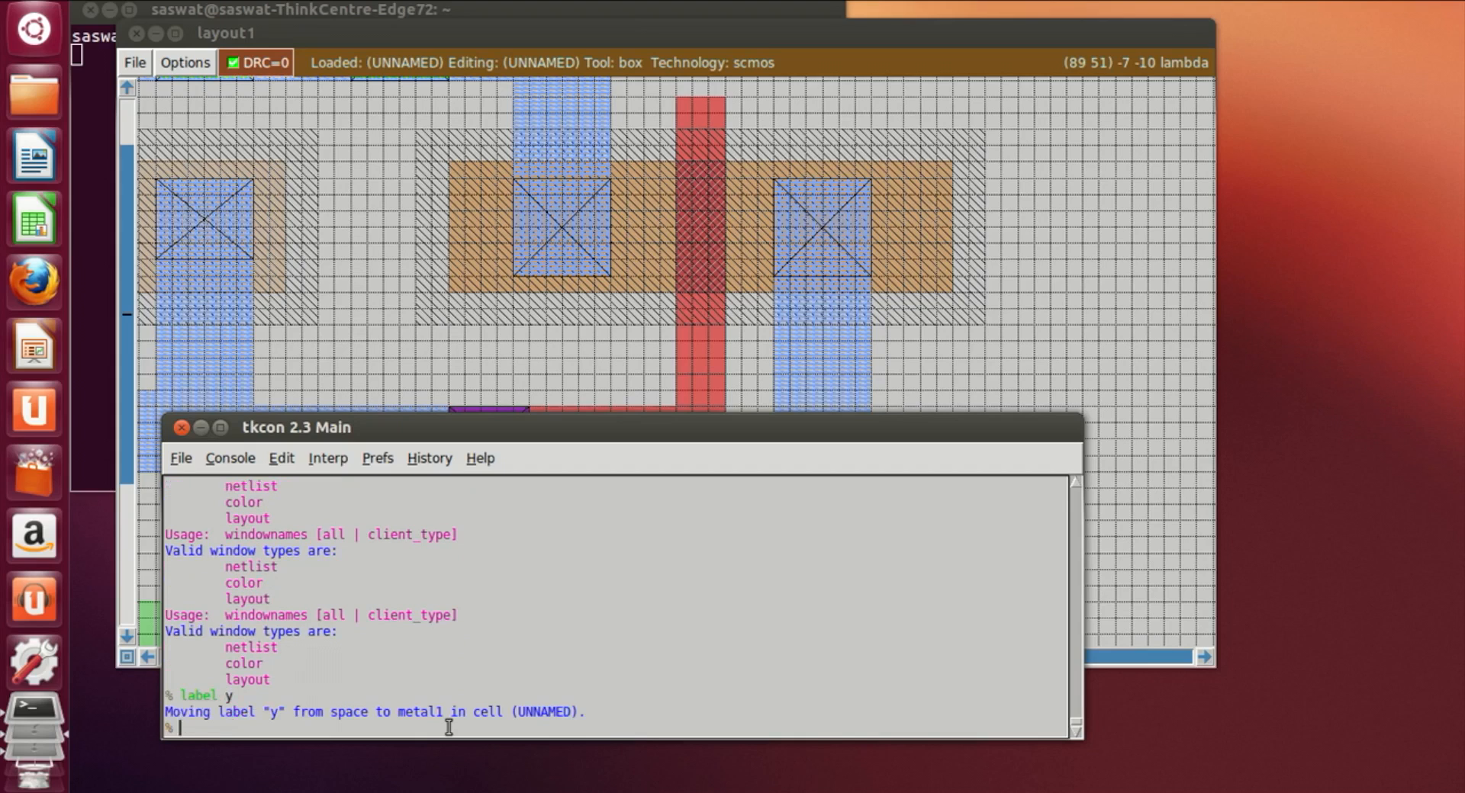
Step: Save the layout as or4 and extract all cells
{"action": "type", "text": "save or4"}
{"action": "key", "text": "Return"}
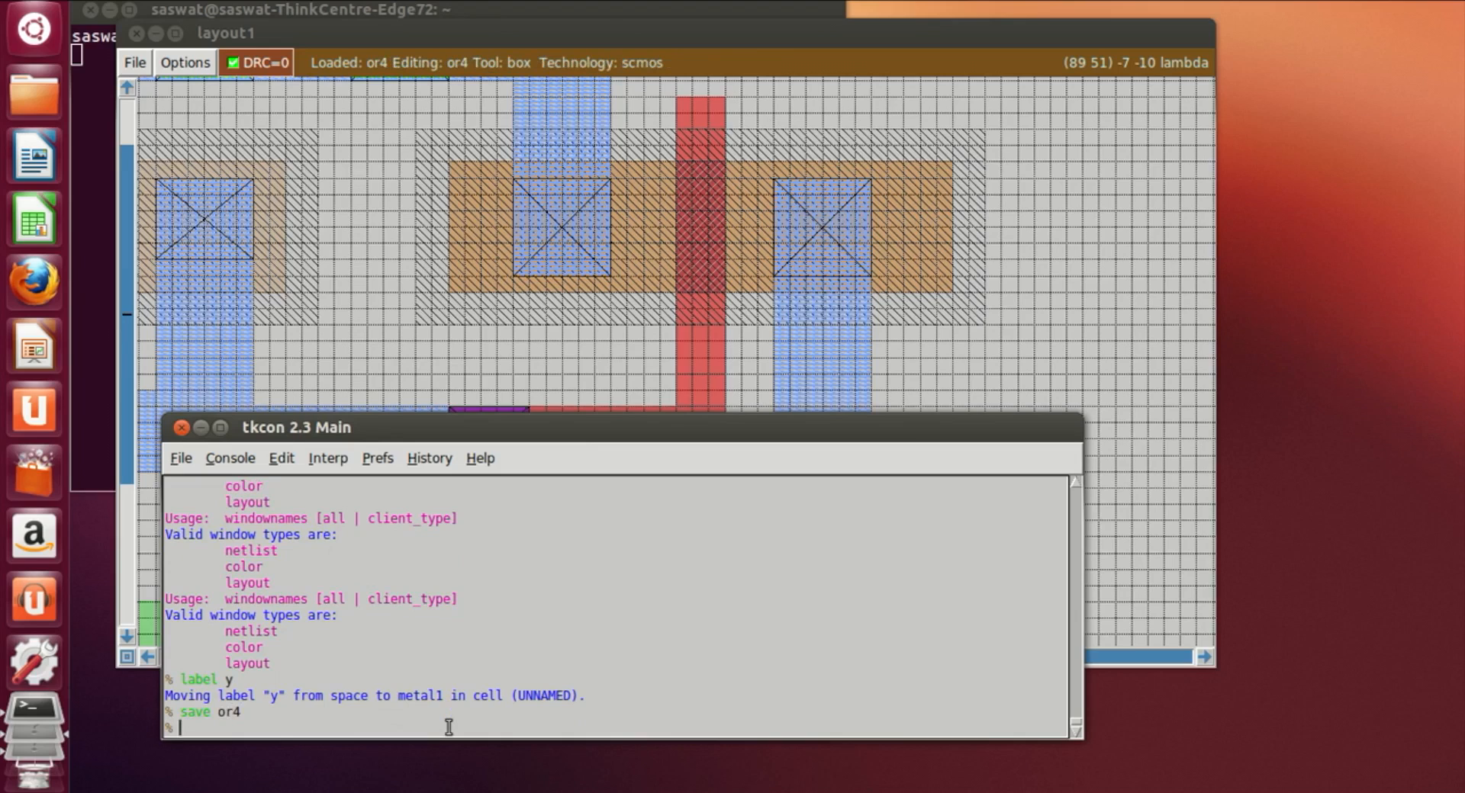
{"action": "type", "text": "extract all"}
{"action": "key", "text": "Return"}
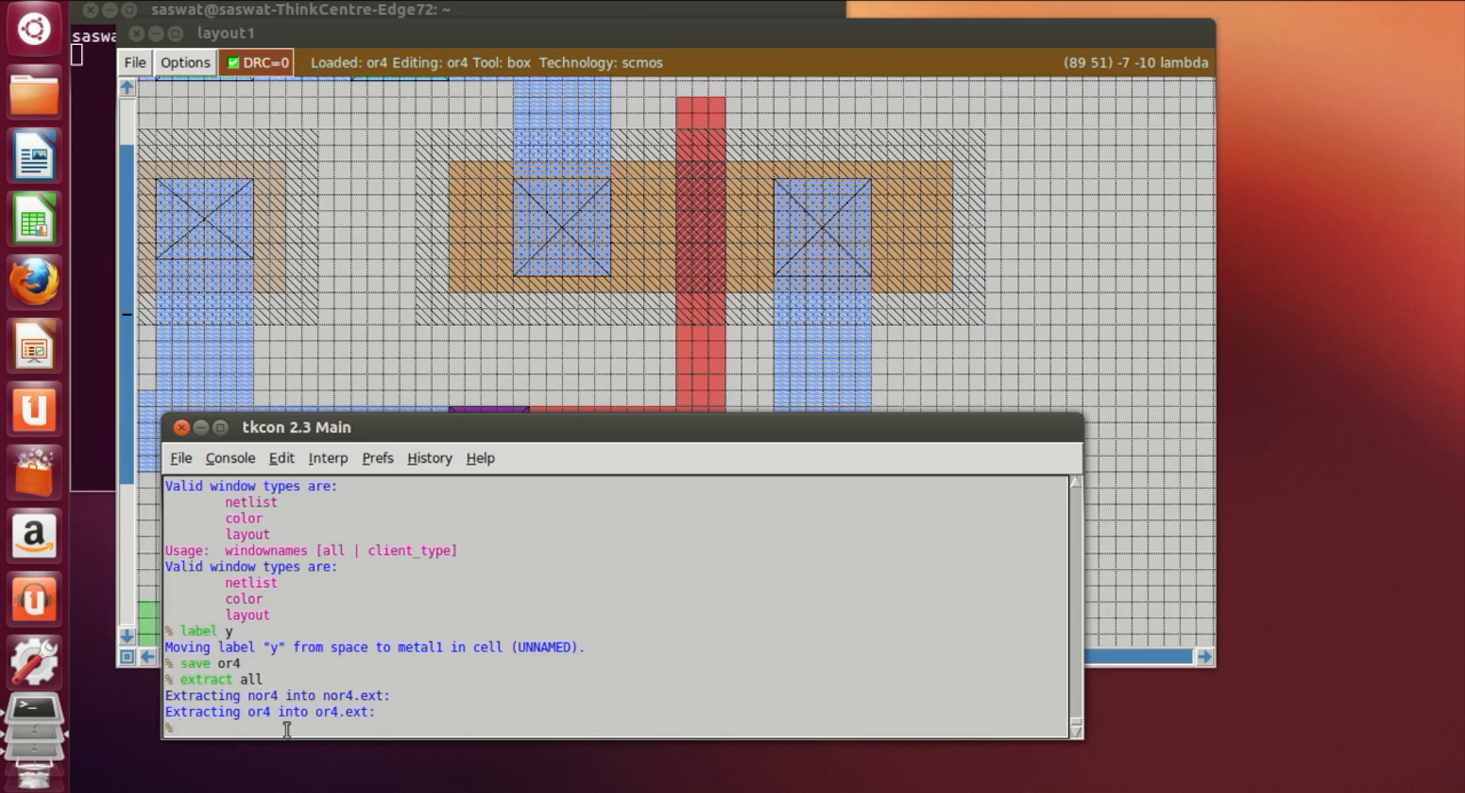
Step: Convert the extraction to a SPICE netlist with ext2spice and exit Magic
{"action": "type", "text": "ext2spice"}
{"action": "key", "text": "Return"}
{"action": "type", "text": "exit"}
{"action": "key", "text": "Return"}
Step: Open or4.spice in vi to review the generated netlist, then save and quit
{"action": "type", "text": "vi or4.spice"}
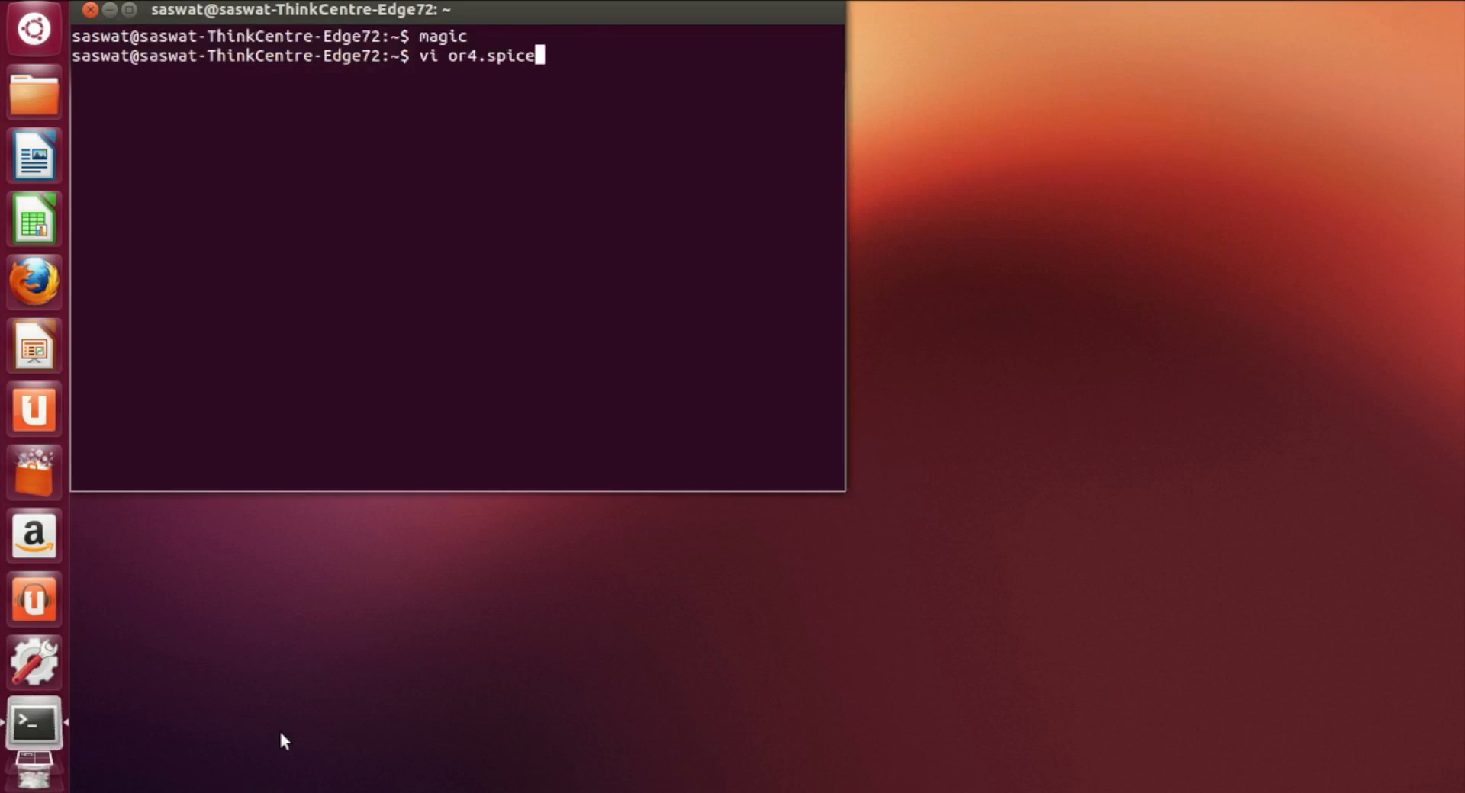
{"action": "key", "text": "Return"}
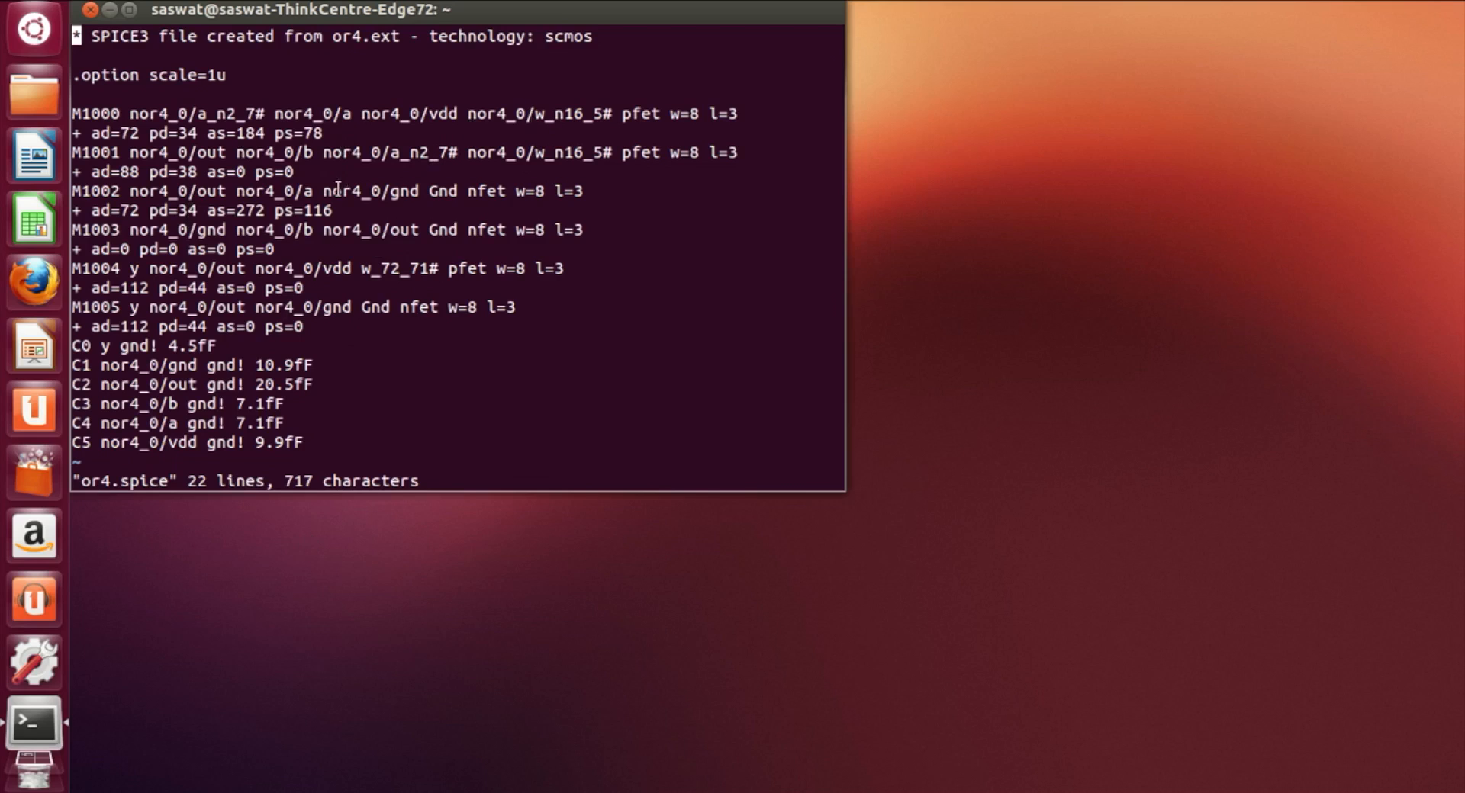
{"action": "type", "text": ":wq"}
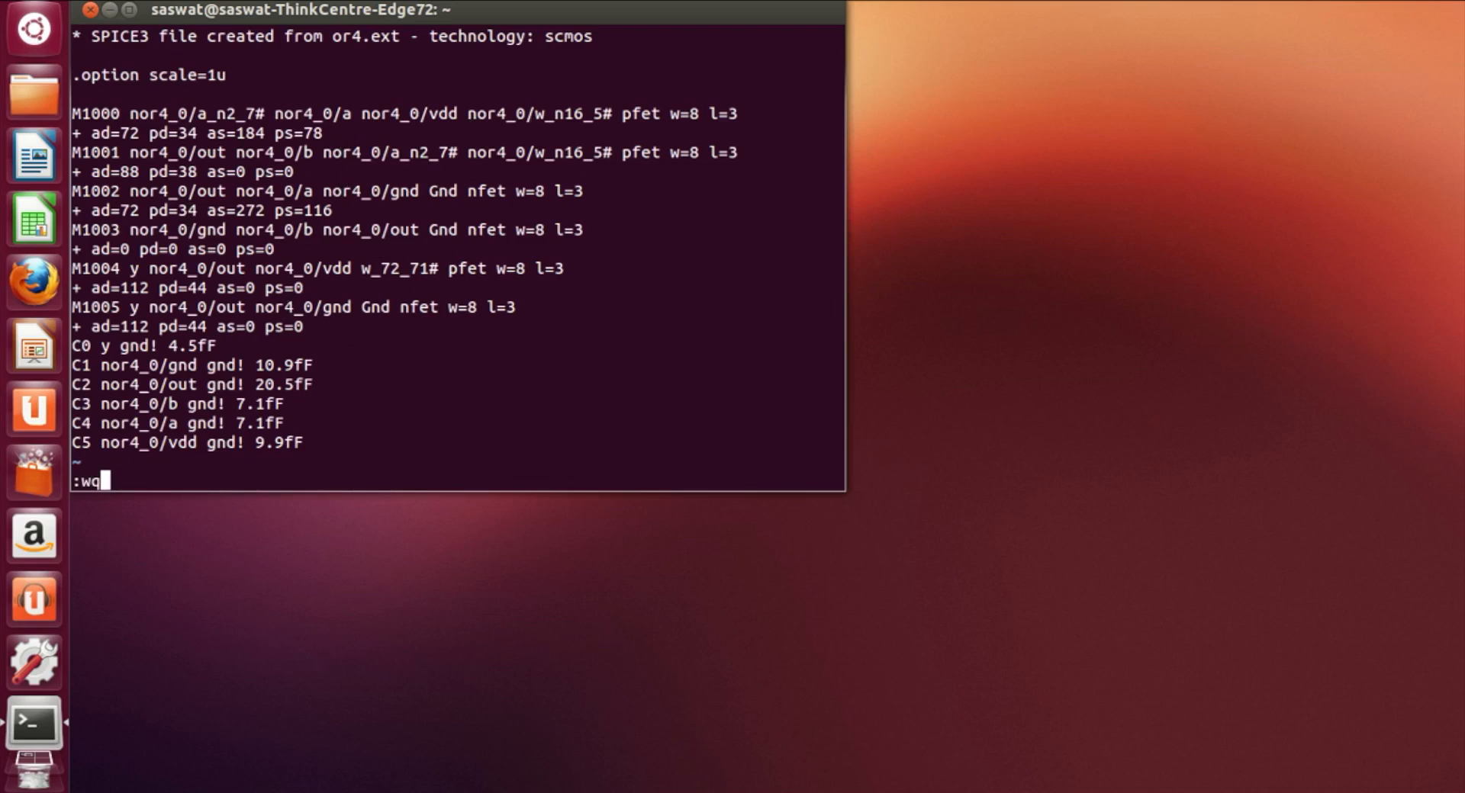
Step: Quit vi and reopen the or4 layout in Magic from the terminal
{"action": "key", "text": "Return"}
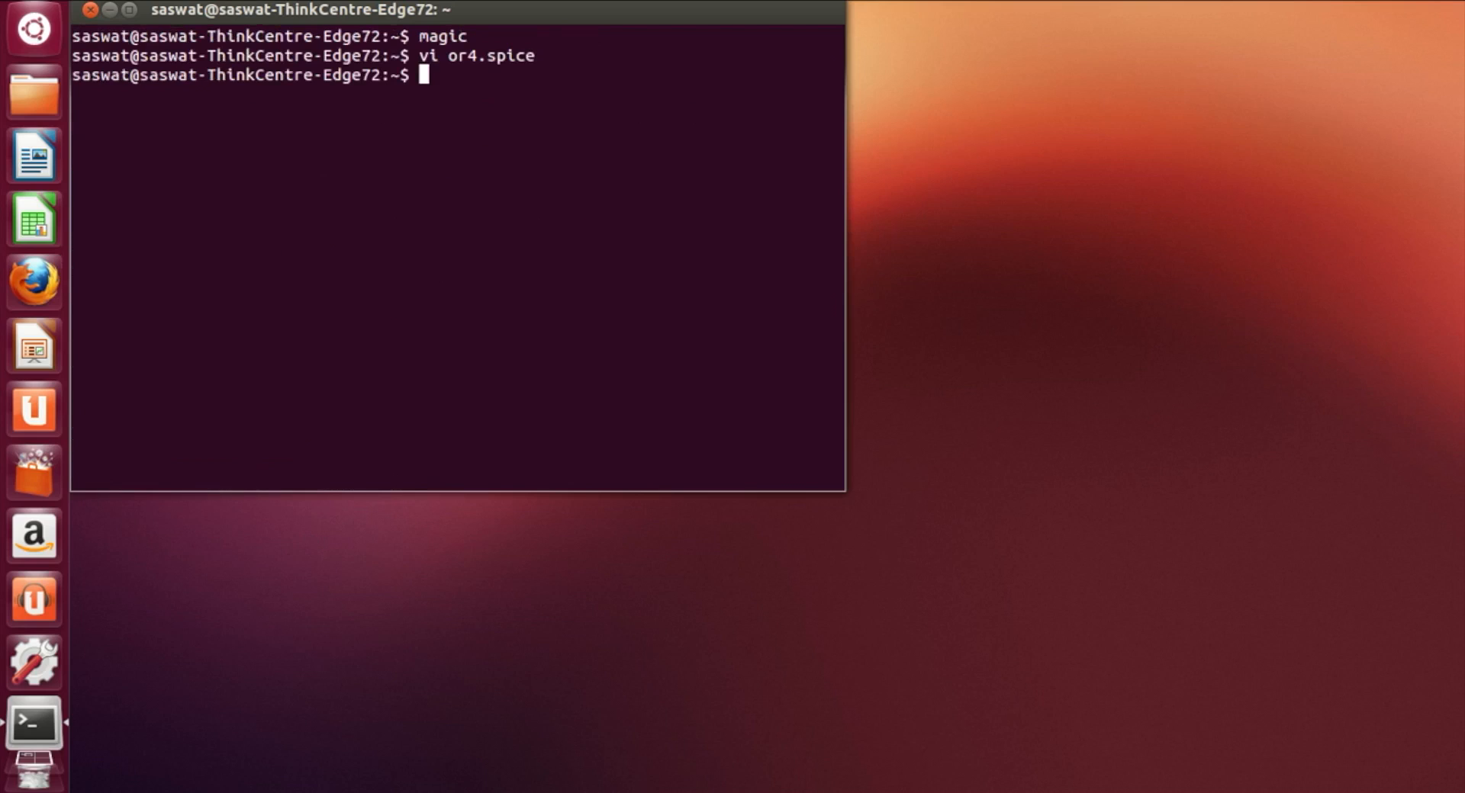
{"action": "type", "text": "magic"}
{"action": "type", "text": "or4.amg"}
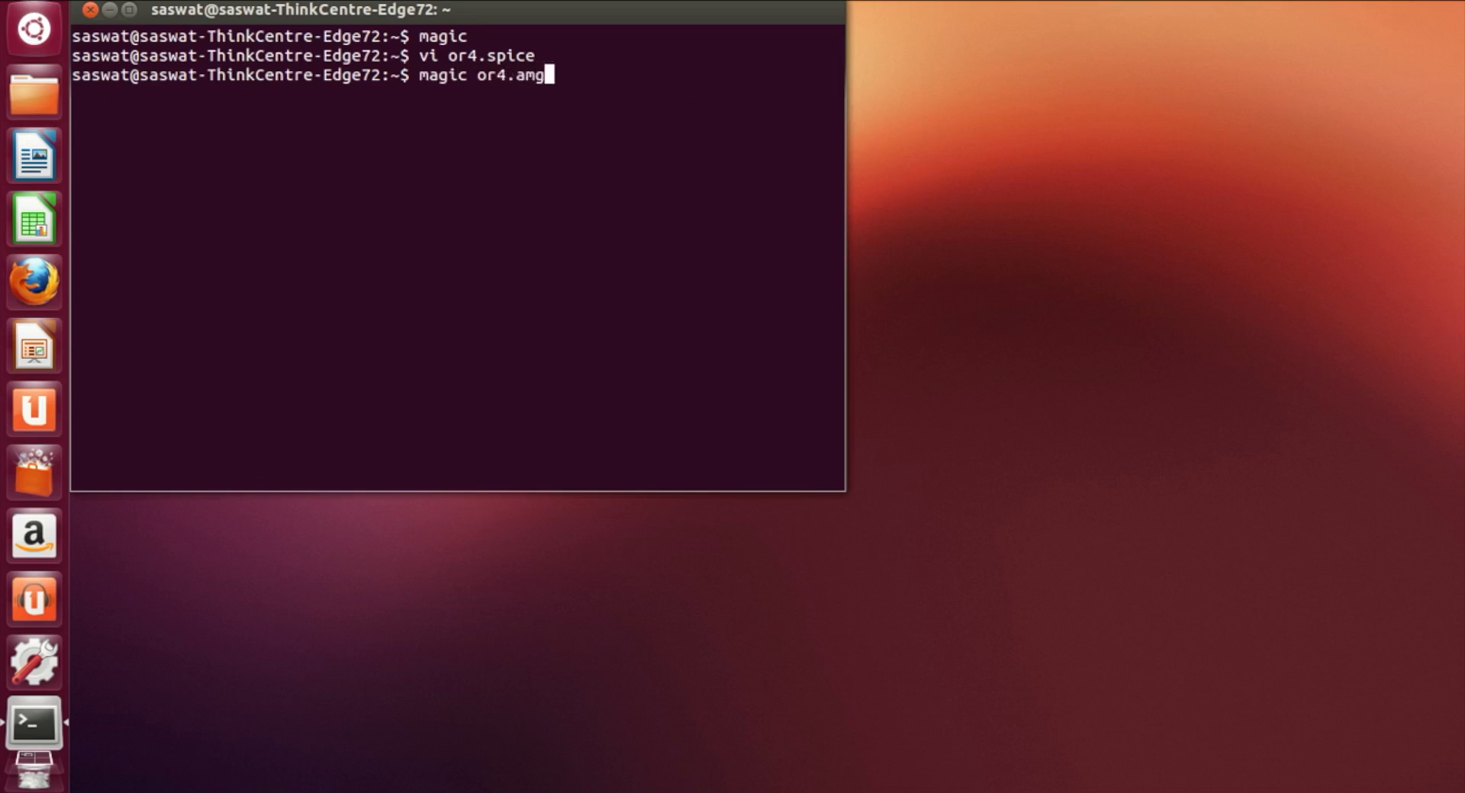
{"action": "key", "text": "Return"}
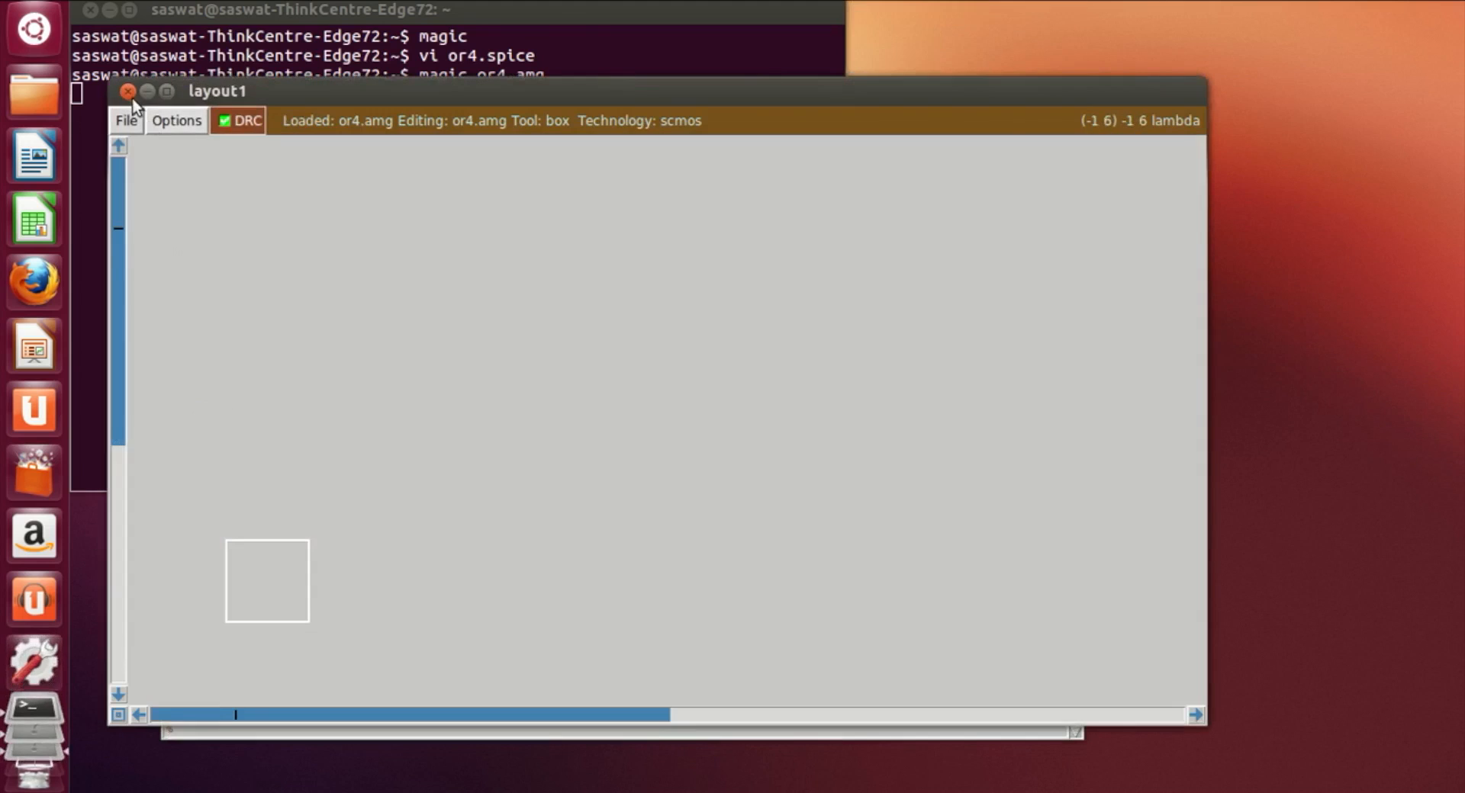
{"action": "left_click", "coordinate": [128, 93]}
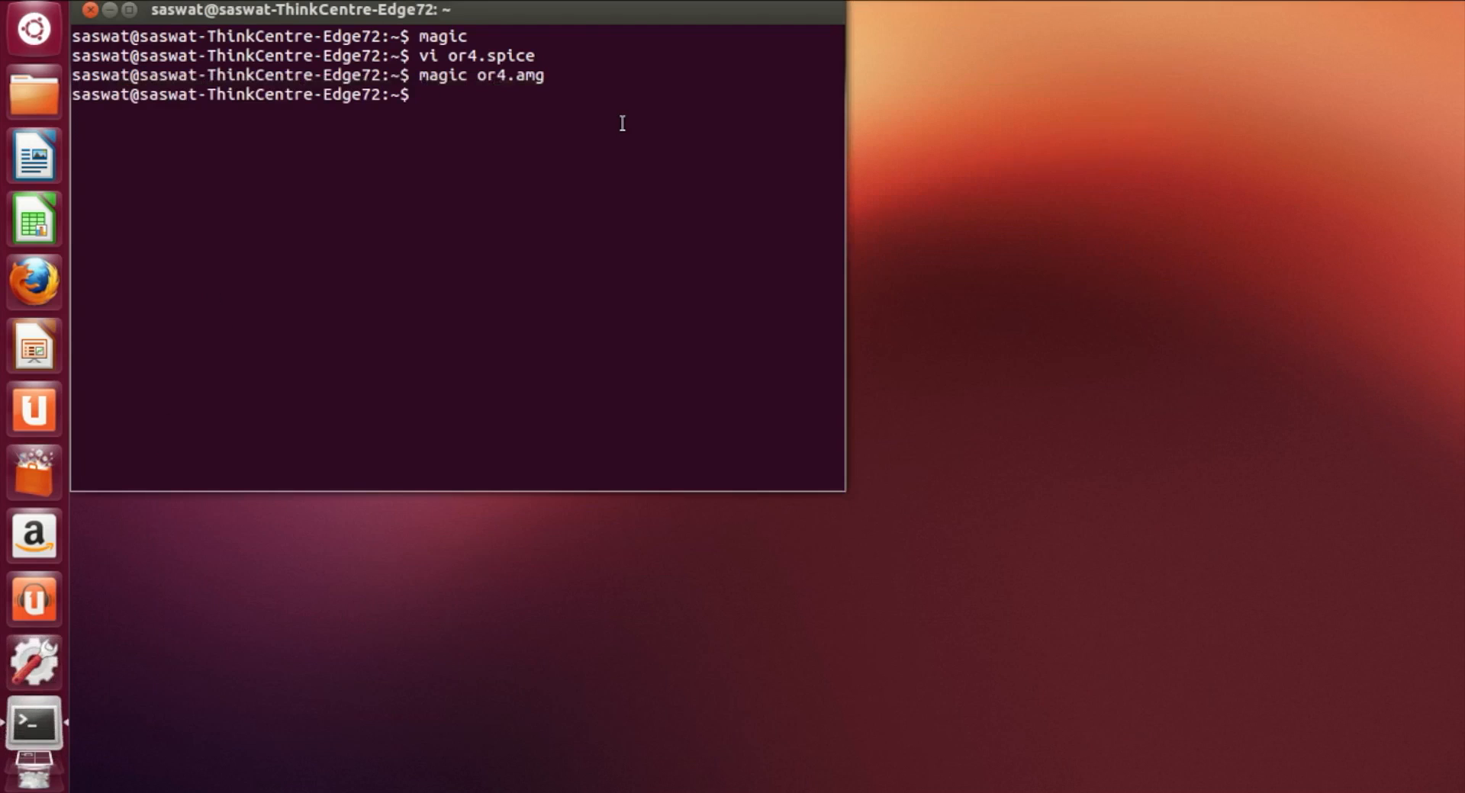
{"action": "key", "text": "Up"}
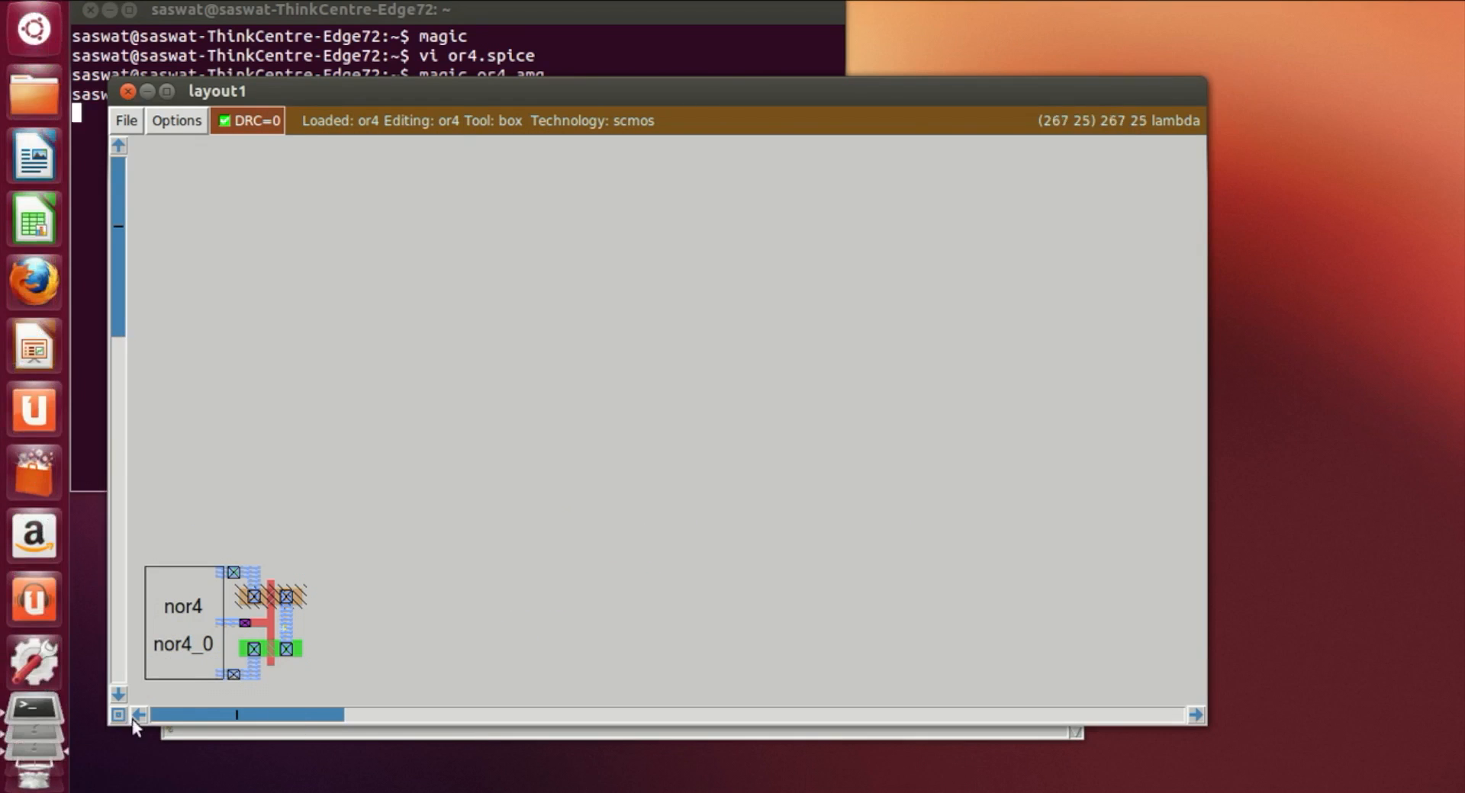
Step: Draw a box over the nor4_0 subcell and expand it to show its internal layout
{"action": "left_click", "coordinate": [132, 720]}
{"action": "left_click", "coordinate": [133, 719]}
{"action": "left_click", "coordinate": [133, 719]}
{"action": "scroll", "coordinate": [775, 690], "scroll_direction": "down", "scroll_amount": 8}
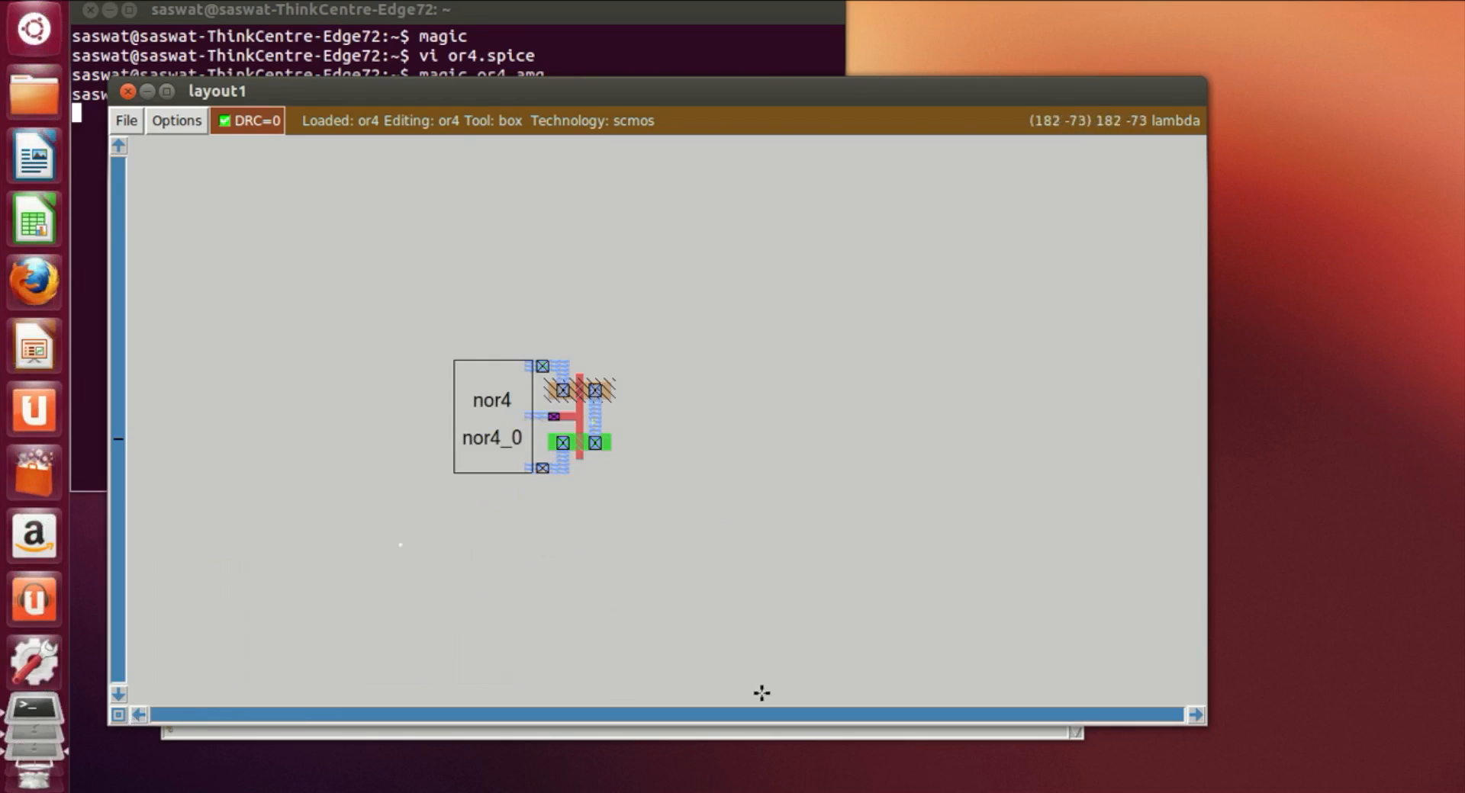
{"action": "key", "text": "z"}
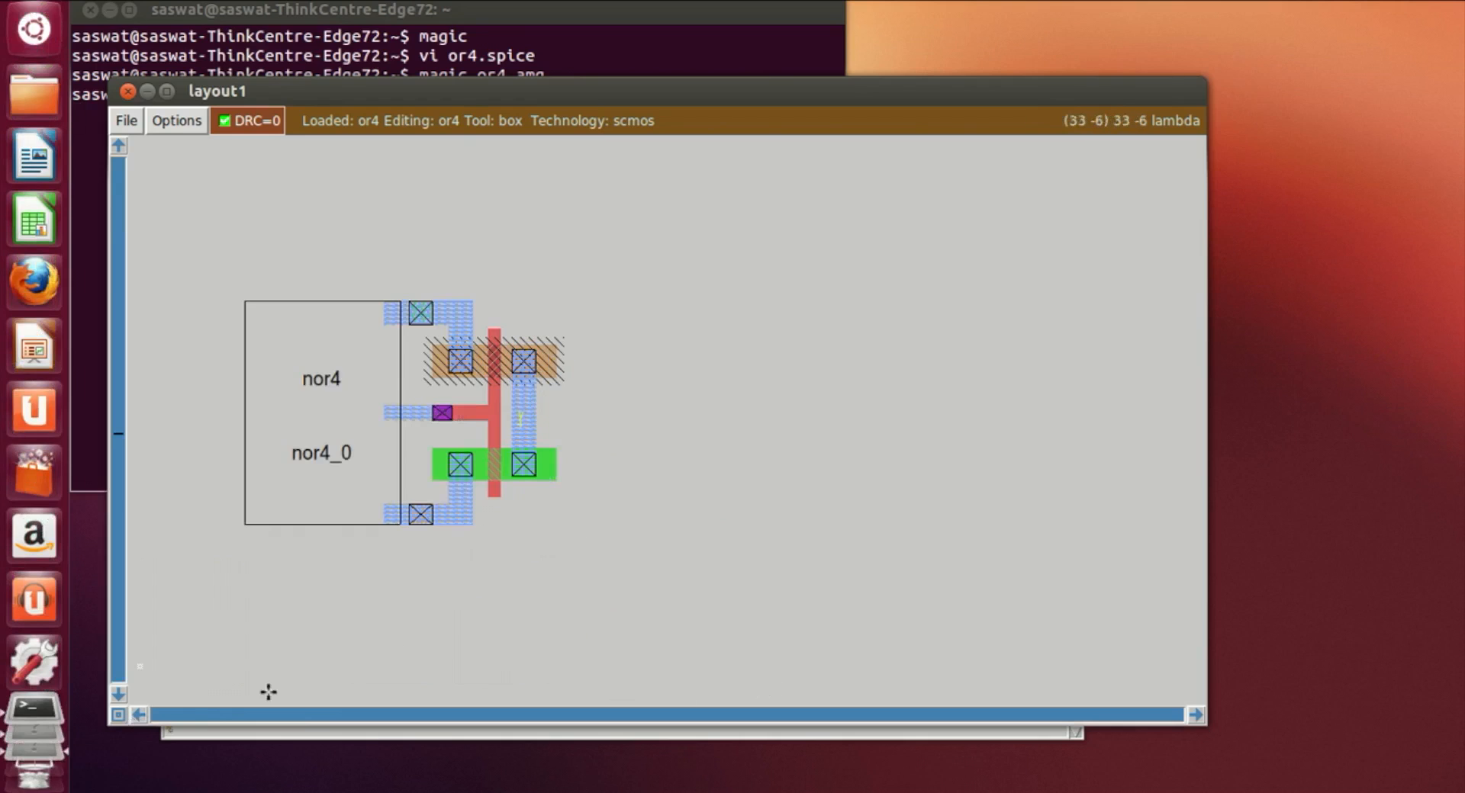
{"action": "left_click", "coordinate": [145, 718]}
{"action": "key", "text": "z"}
{"action": "left_click", "coordinate": [142, 717]}
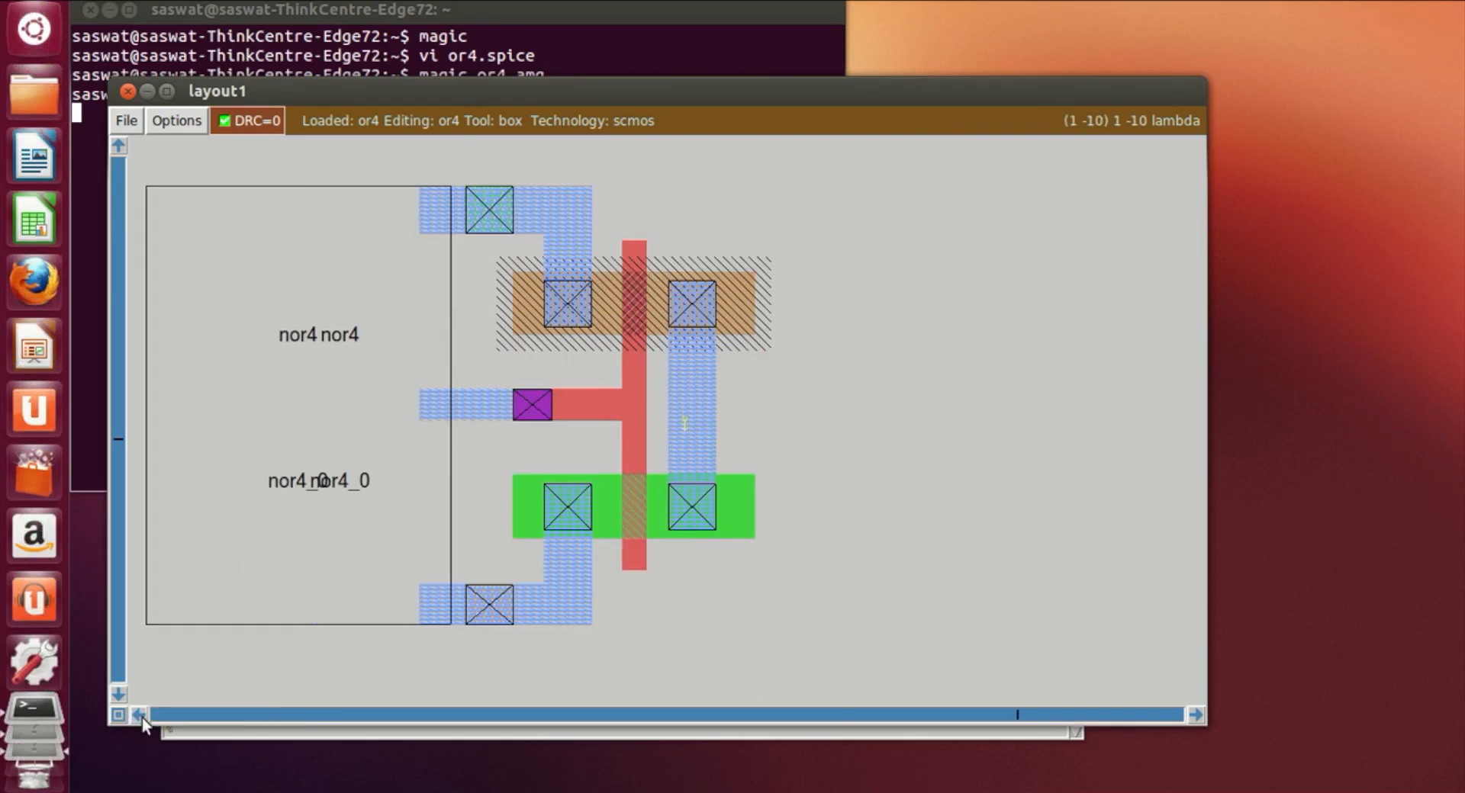
{"action": "left_click", "coordinate": [142, 717]}
{"action": "left_click", "coordinate": [142, 717]}
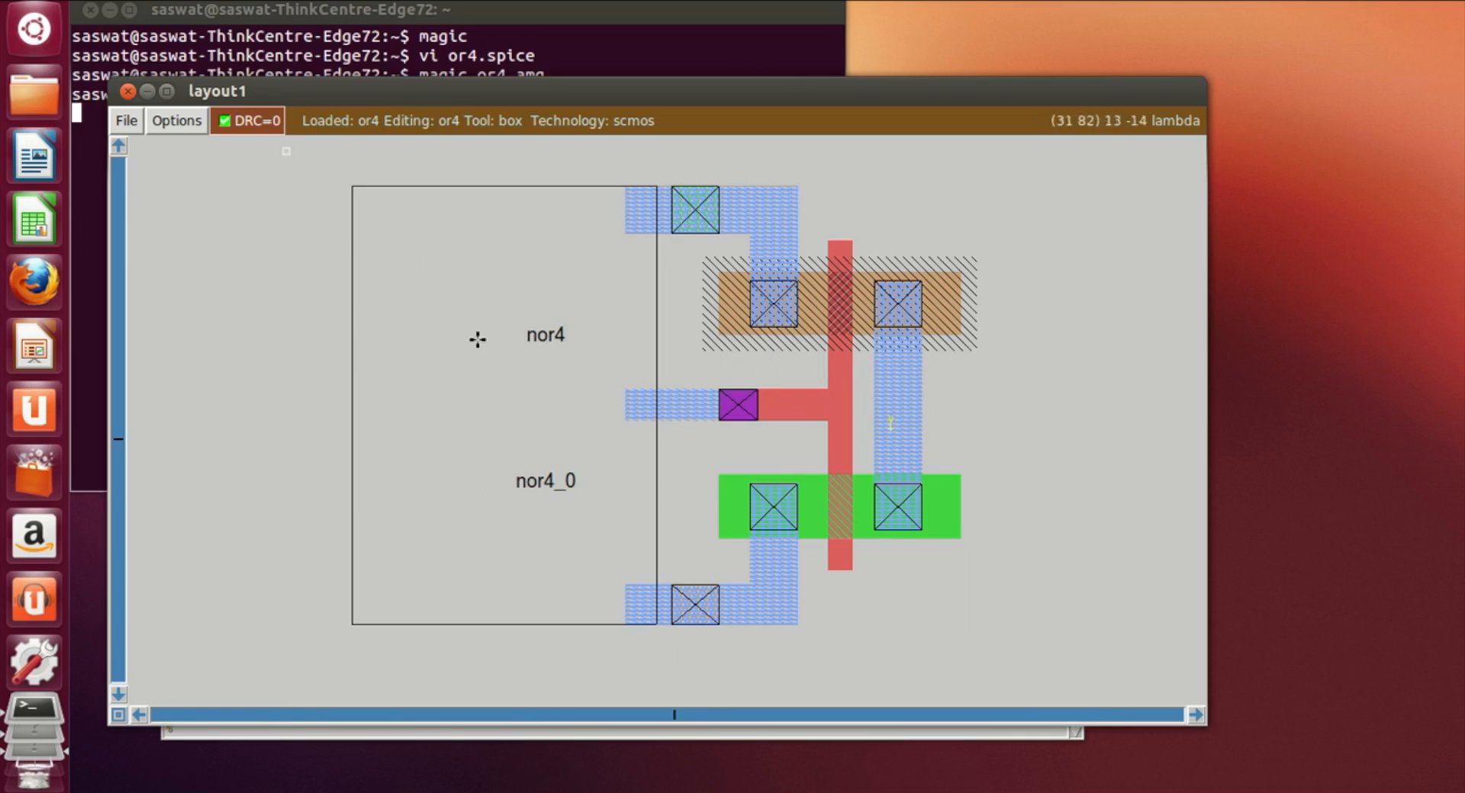
{"action": "right_click", "coordinate": [696, 664]}
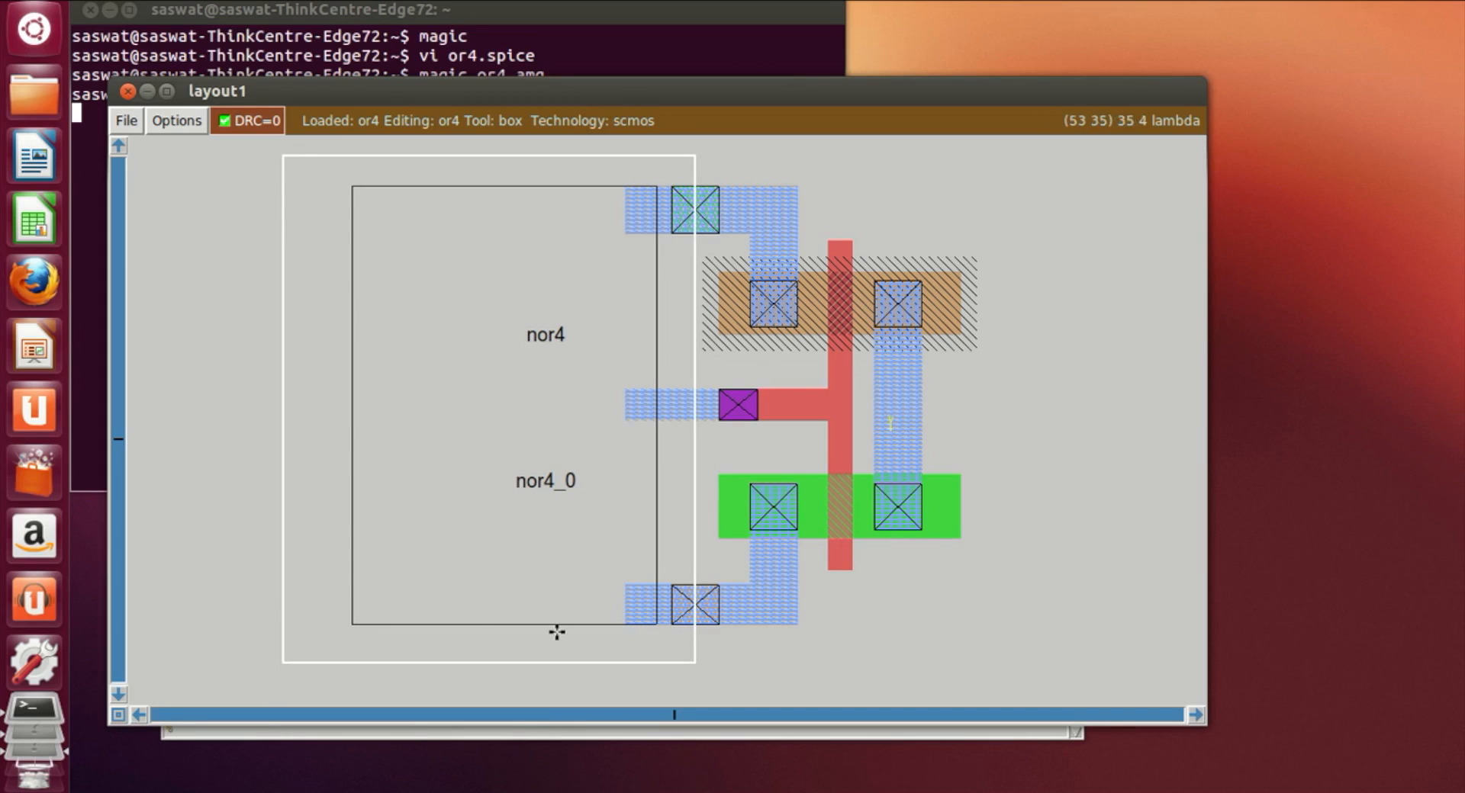
{"action": "left_click", "coordinate": [305, 161]}
{"action": "right_click", "coordinate": [695, 647]}
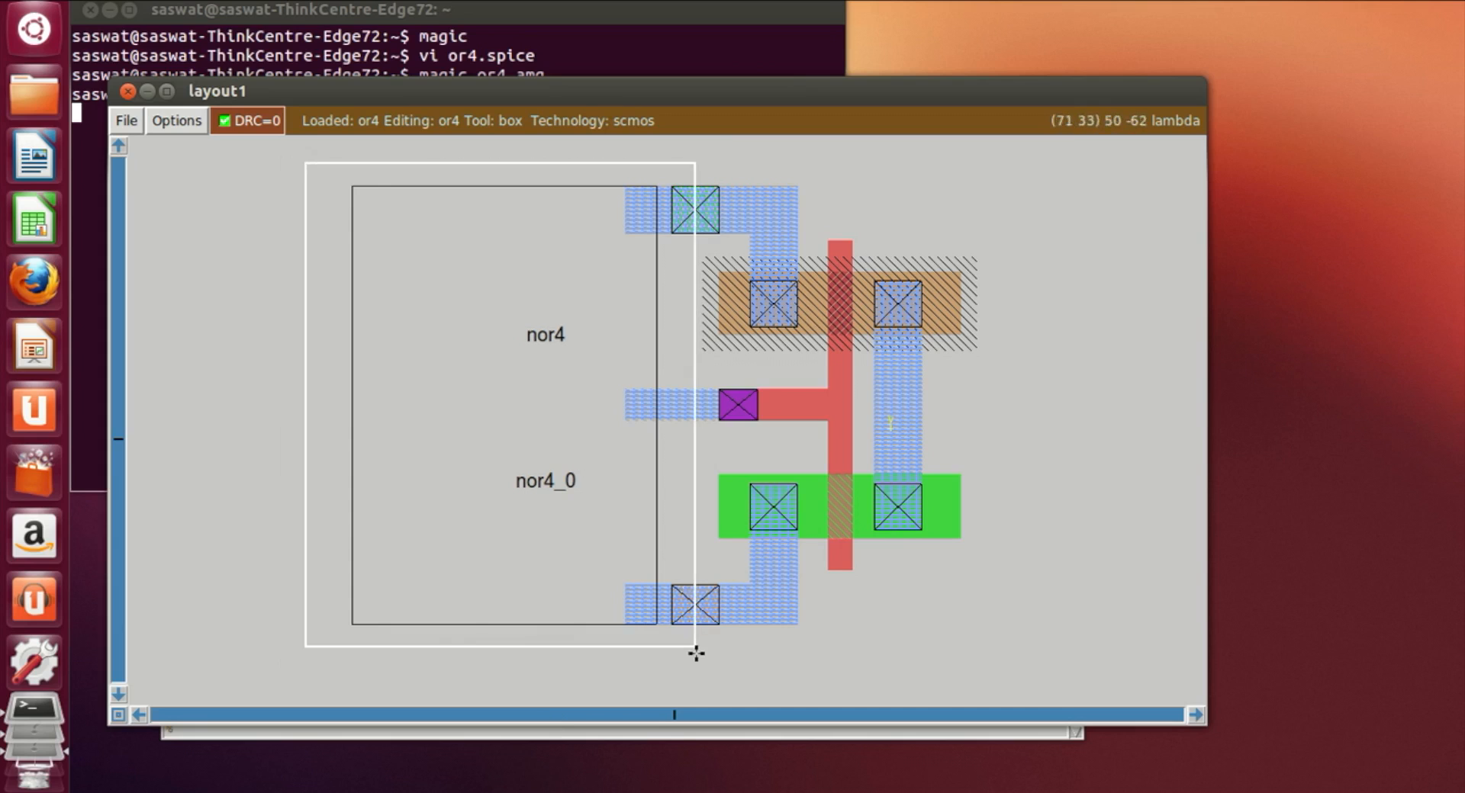
{"action": "key", "text": "x"}
{"action": "left_click", "coordinate": [1046, 686]}
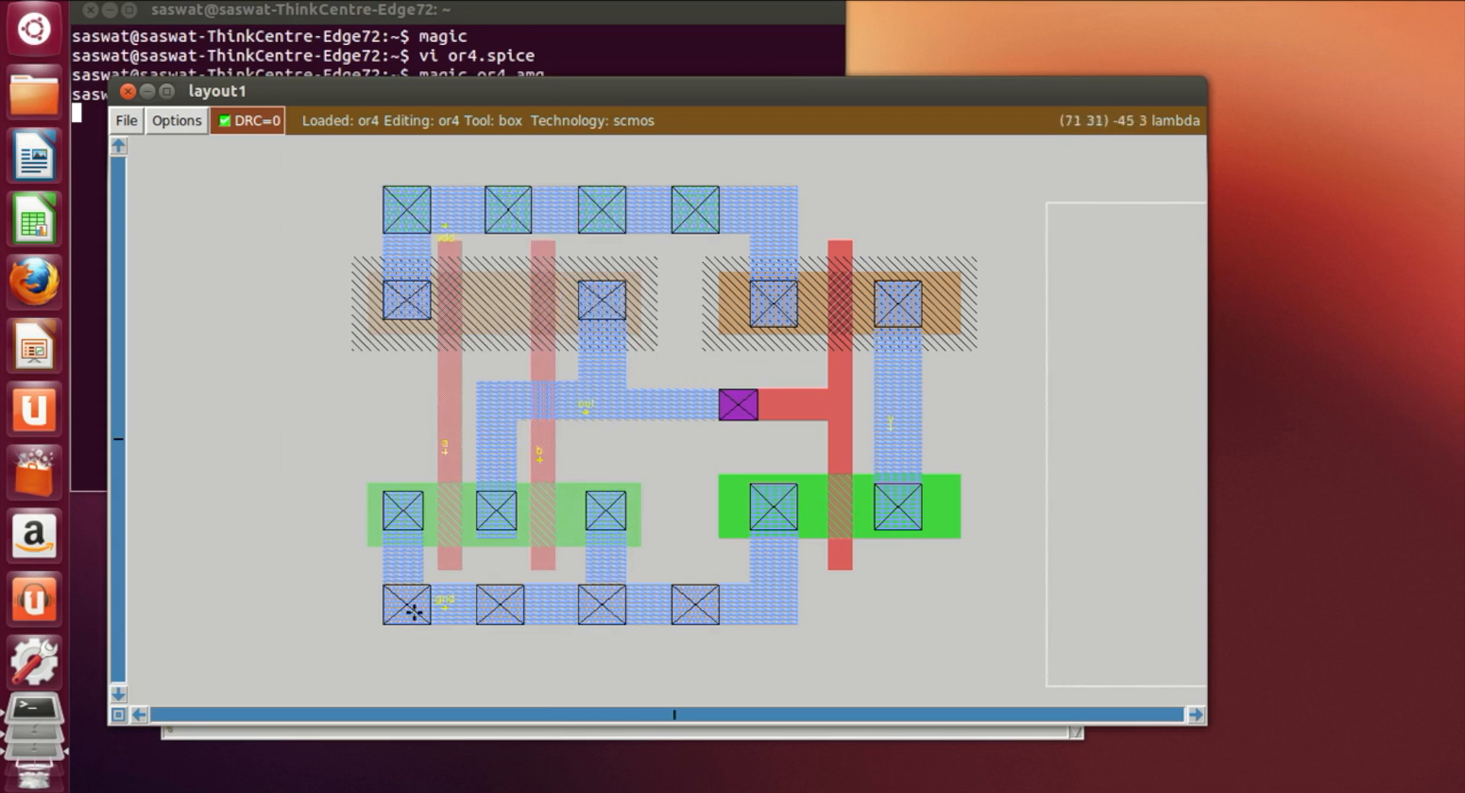